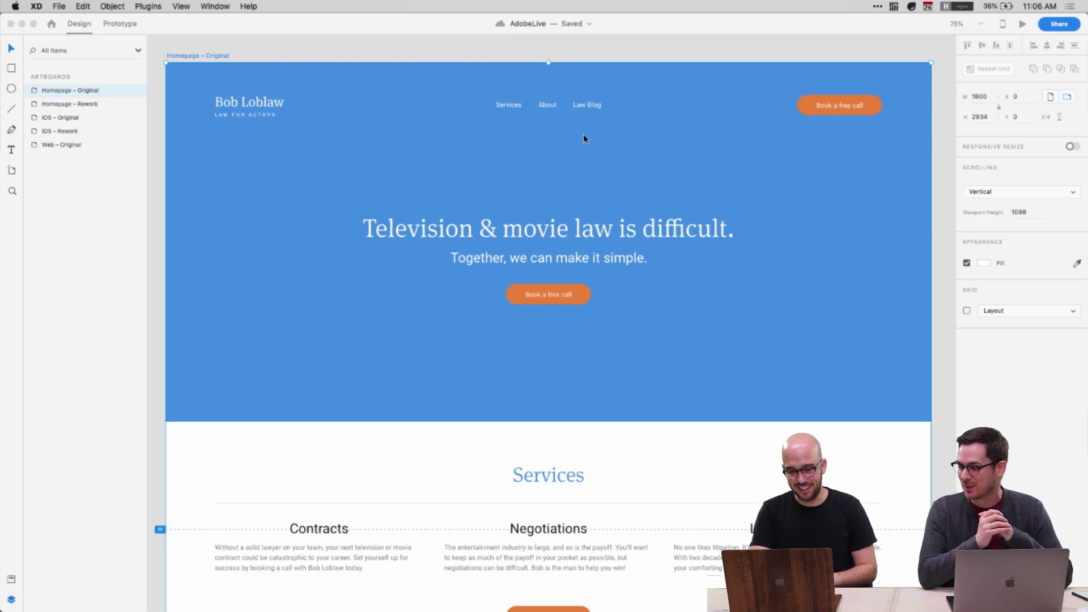
Look over all the artboards in the document and bring the Homepage – Original artboard into close view
left_click(612, 75)
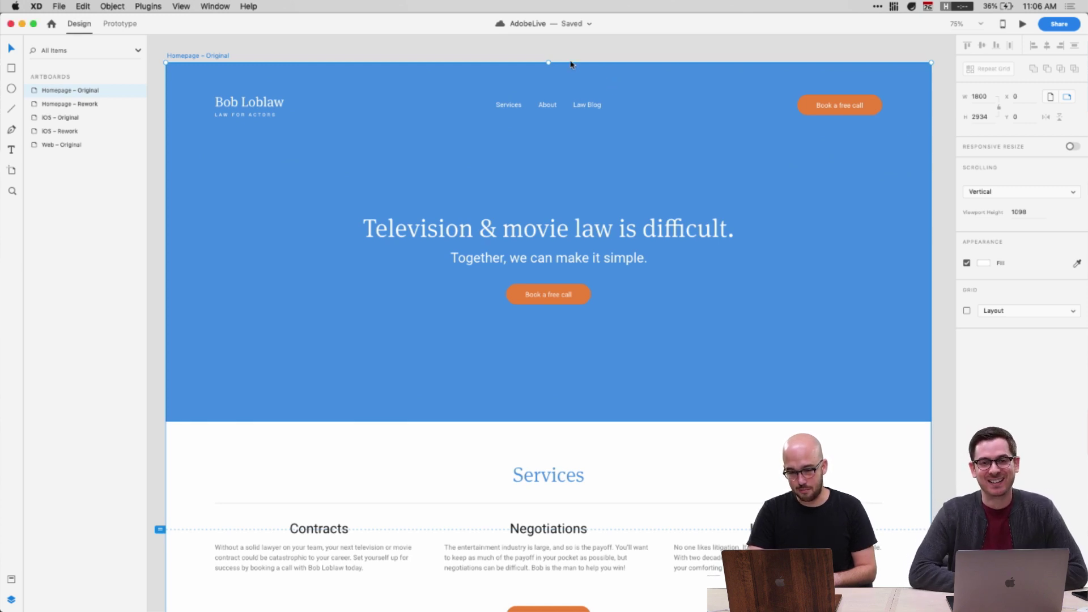
key("super+2")
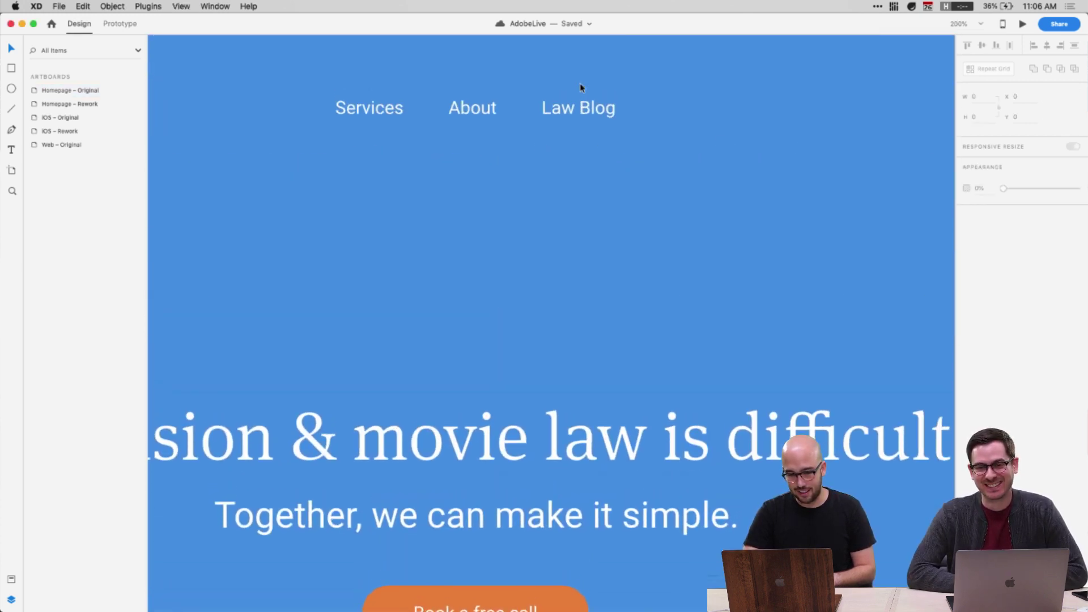
key("super+0")
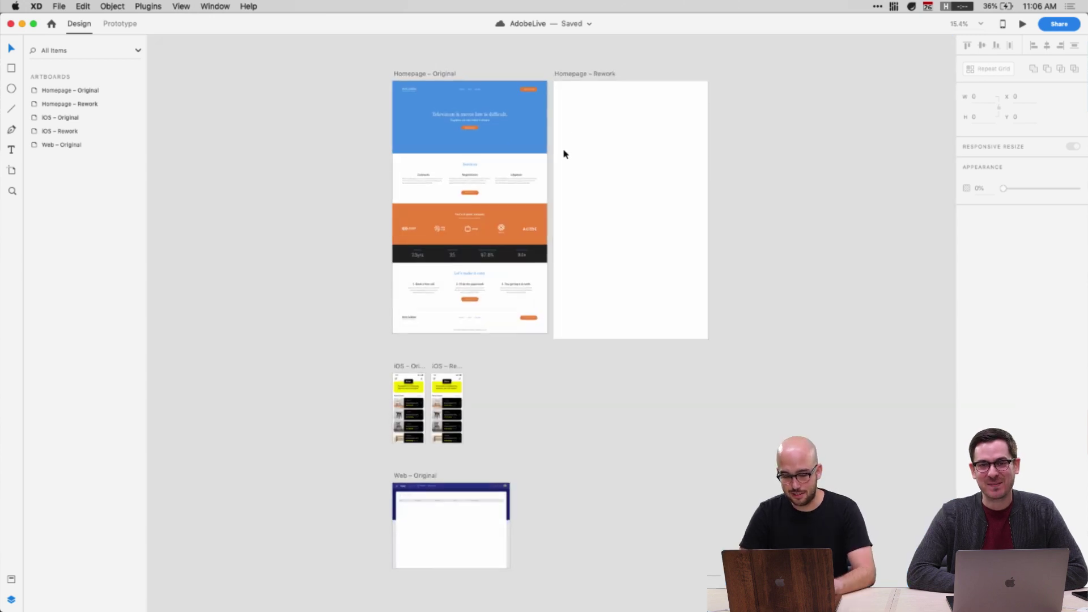
scroll(537, 160, "up", 3)
scroll(532, 202, "down", 5)
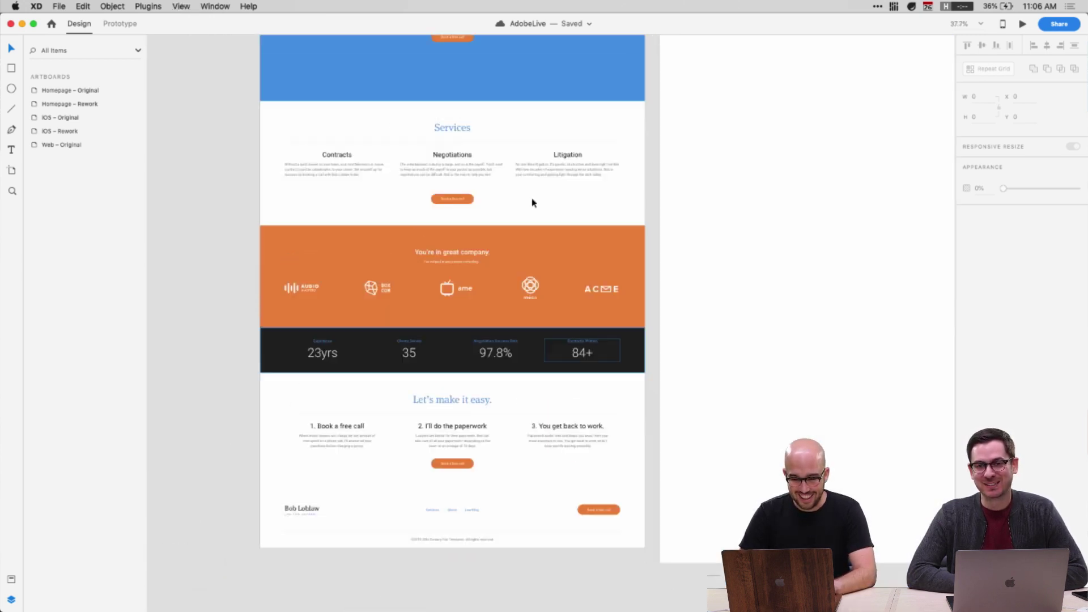
scroll(531, 199, "up", 4)
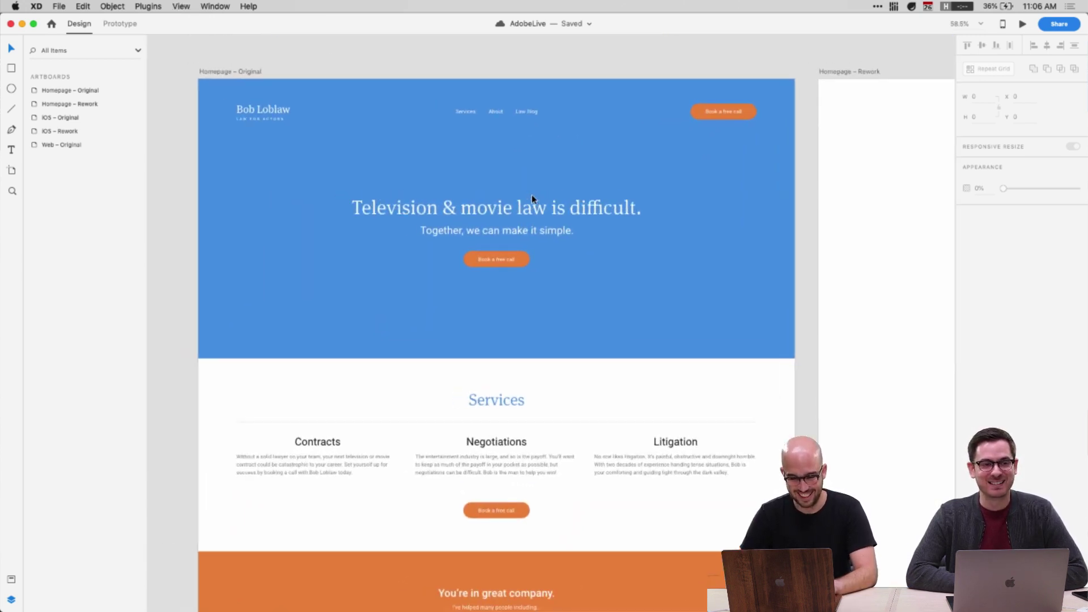
scroll(531, 189, "down", 2)
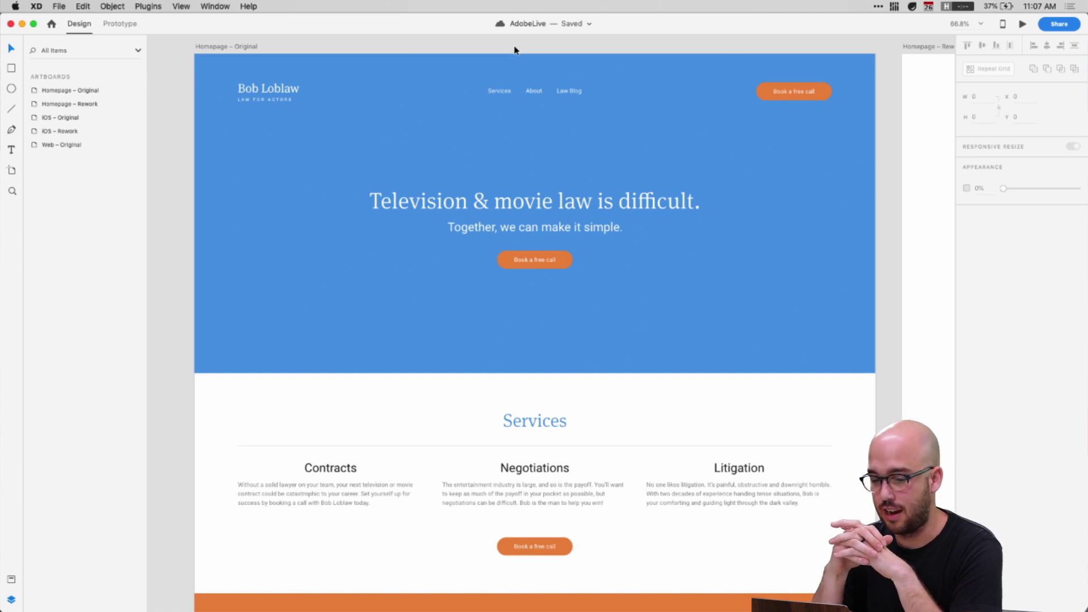
Review the Homepage – Original design from the hero section down to the footer and back
scroll(515, 50, "right", 3)
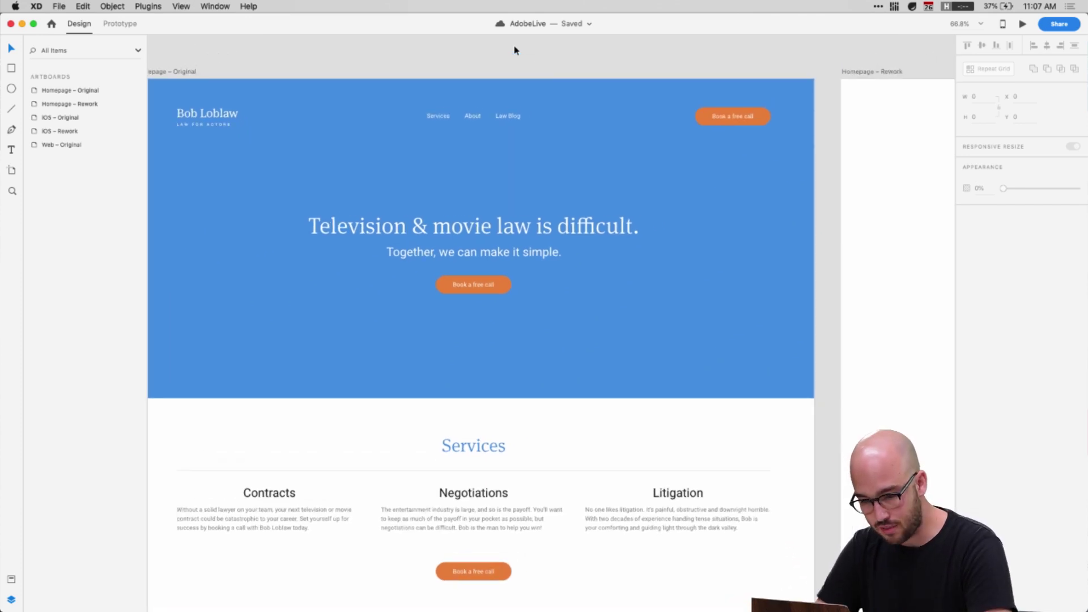
scroll(514, 50, "left", 3)
scroll(580, 385, "down", 4)
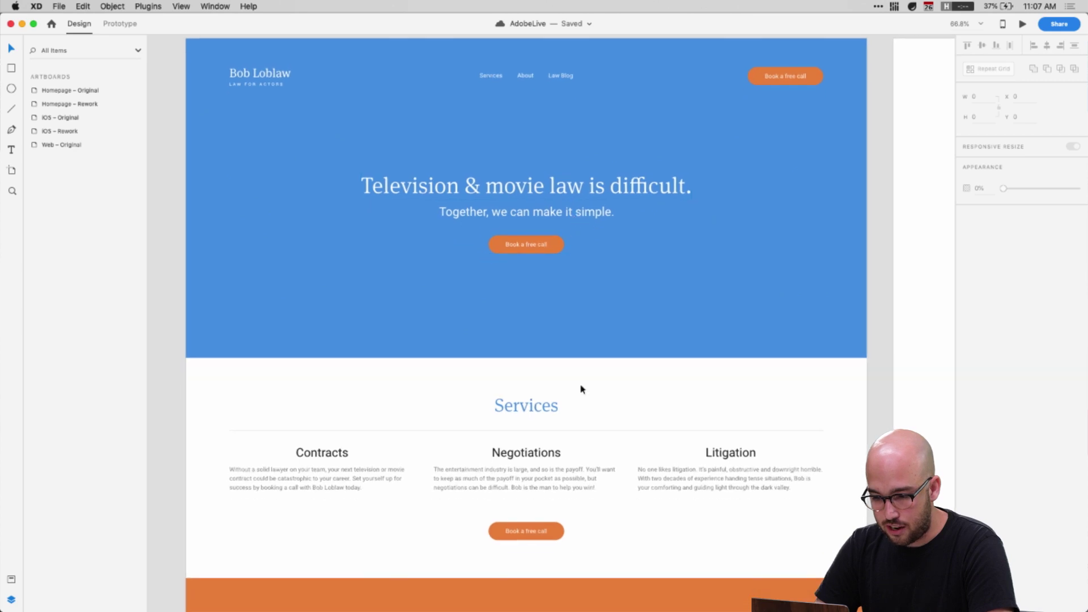
scroll(581, 389, "down", 10)
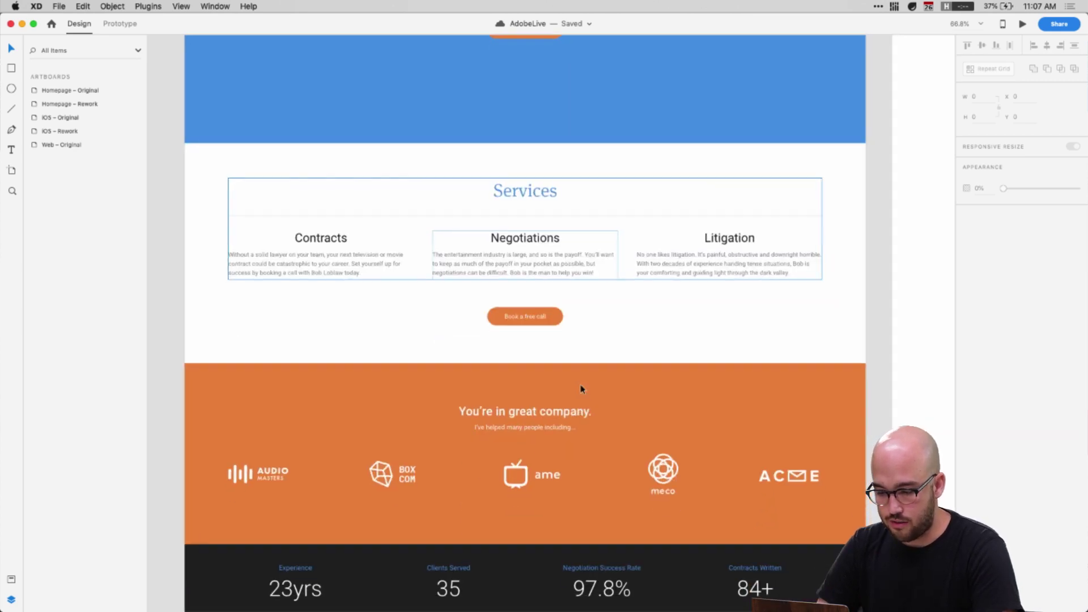
scroll(669, 380, "down", 5)
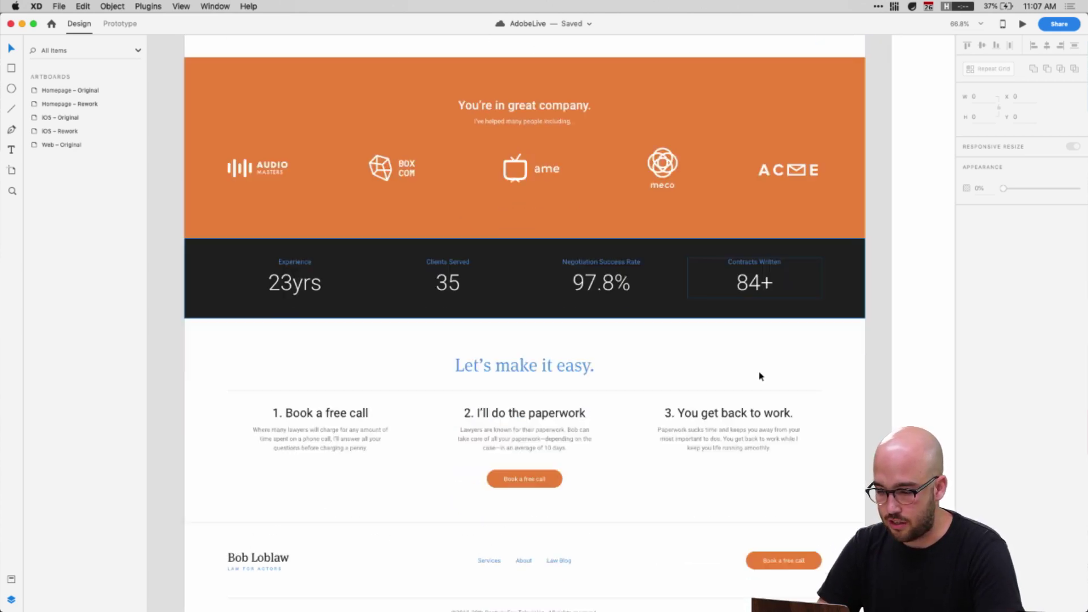
scroll(886, 344, "up", 10)
scroll(887, 349, "up", 10)
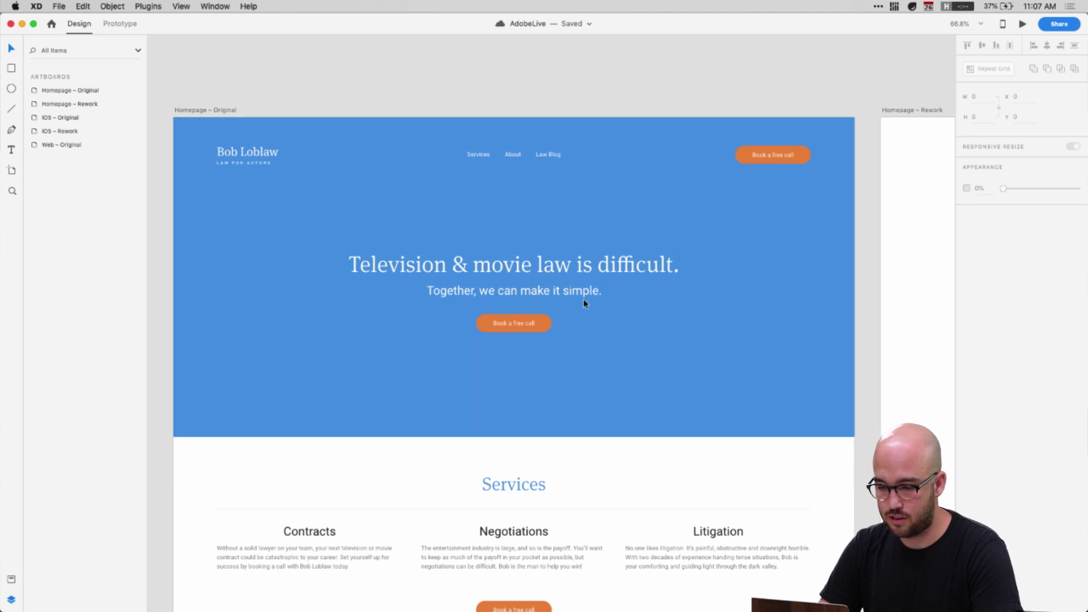
Examine the Services, client logos, statistics and "Let's make it easy." sections of the original homepage
scroll(608, 413, "down", 5)
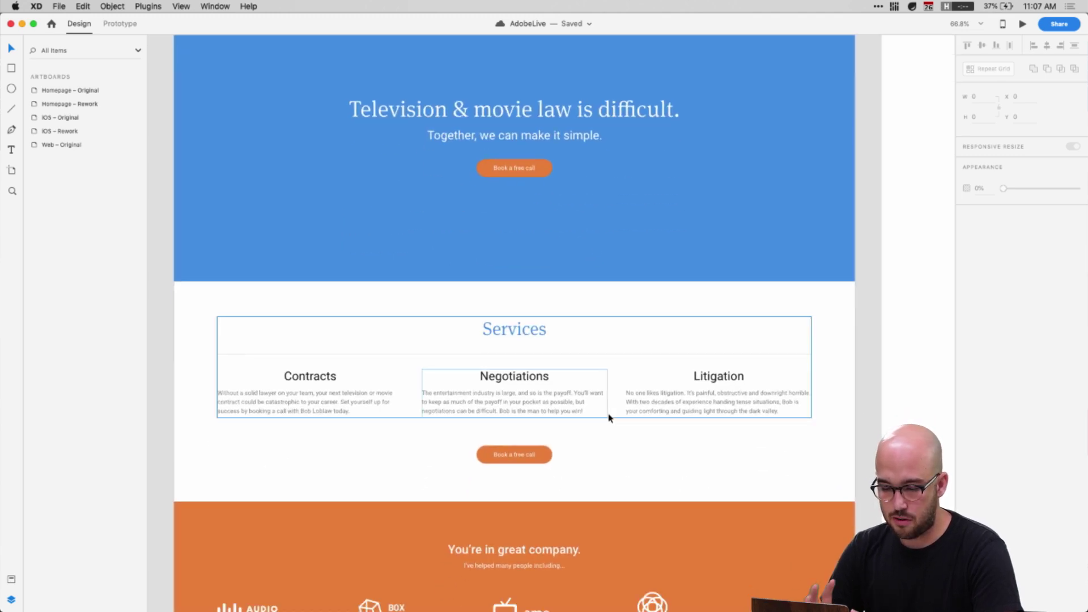
scroll(535, 415, "down", 1)
scroll(534, 417, "down", 2)
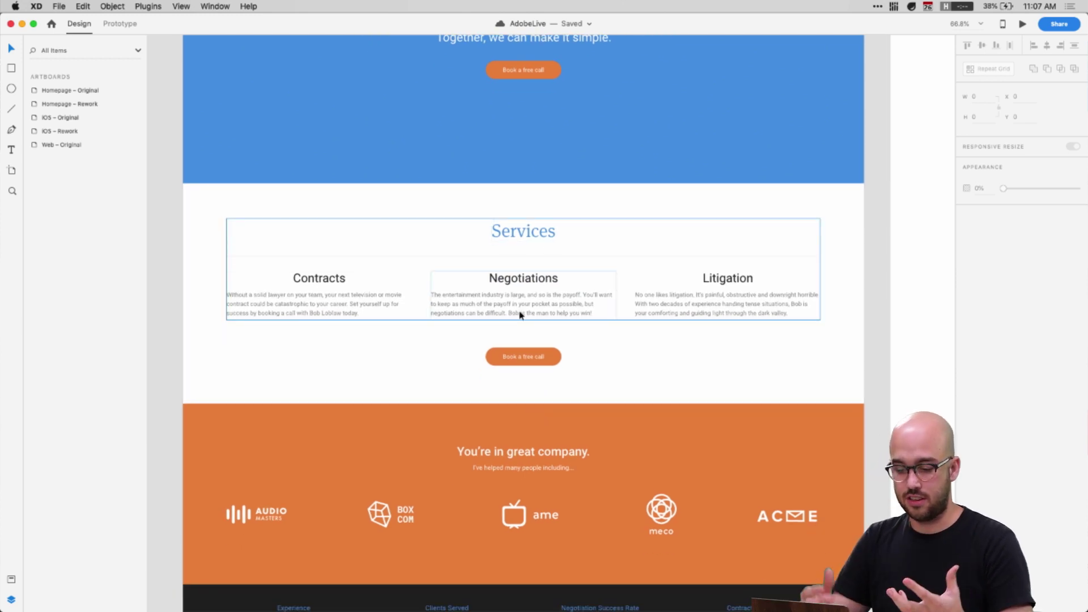
scroll(519, 318, "down", 10)
scroll(517, 326, "down", 2)
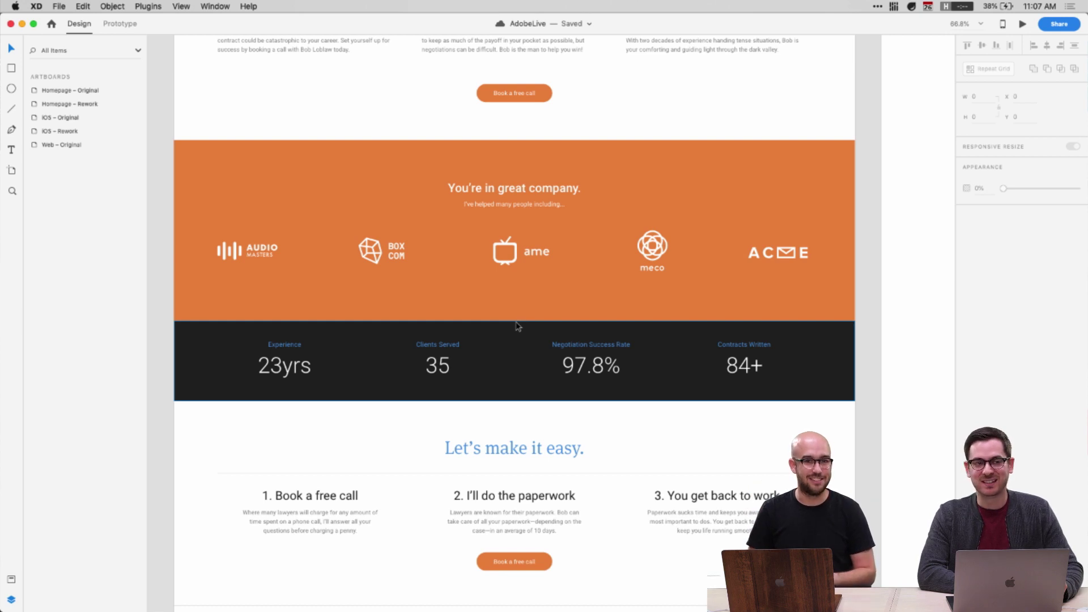
scroll(516, 324, "down", 3)
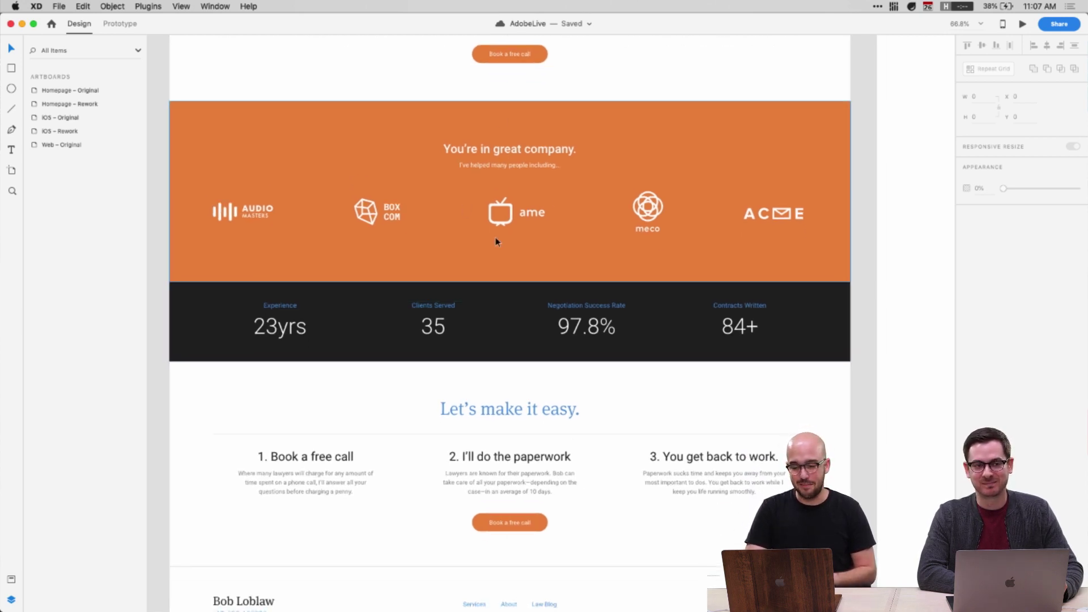
scroll(481, 168, "up", 2)
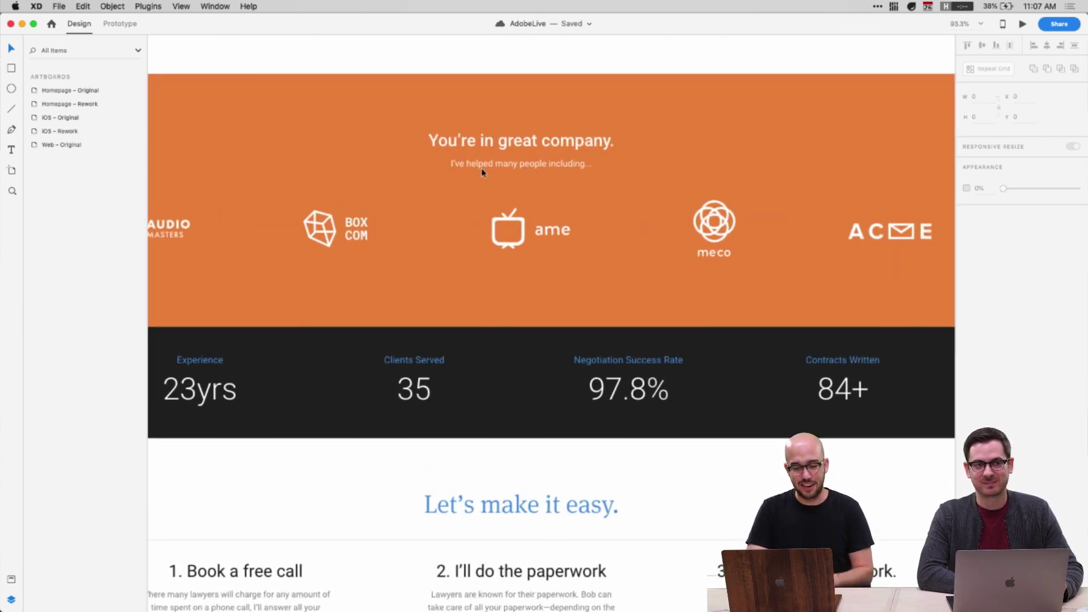
scroll(495, 386, "down", 10)
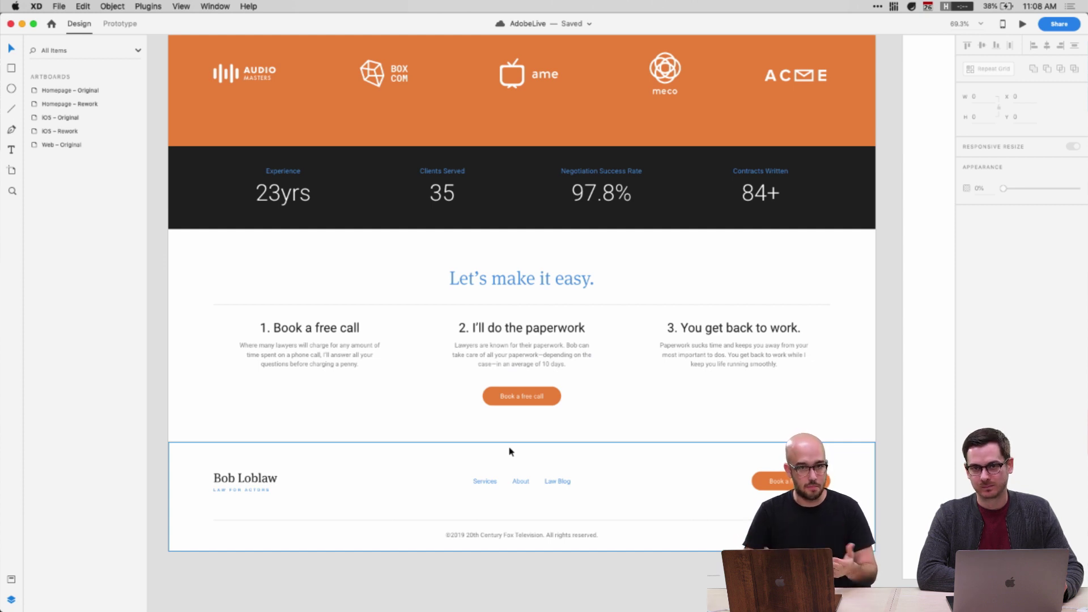
scroll(593, 456, "up", 5)
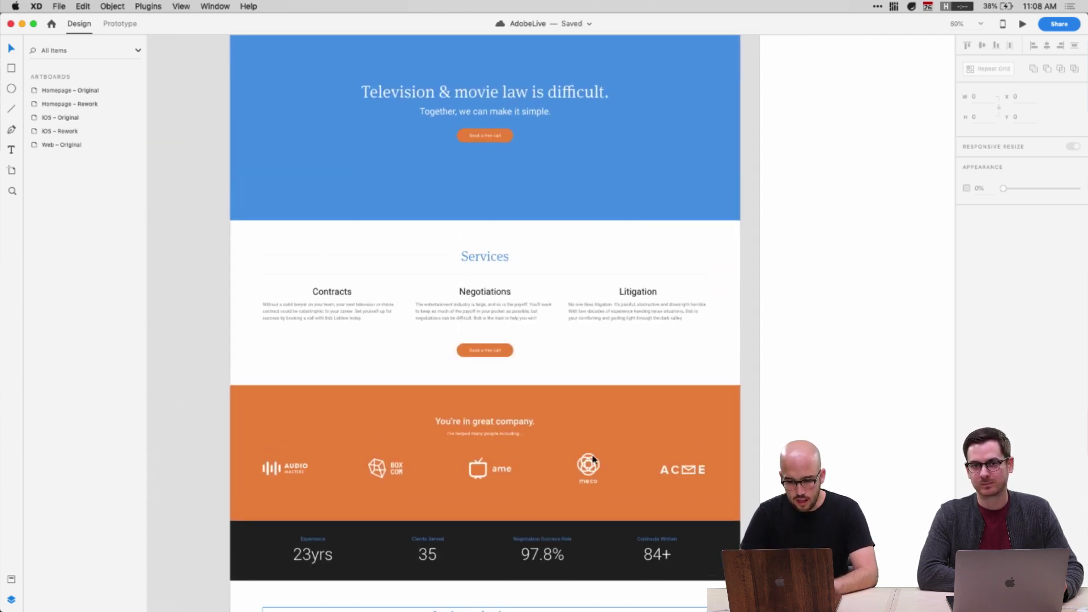
scroll(593, 456, "up", 4)
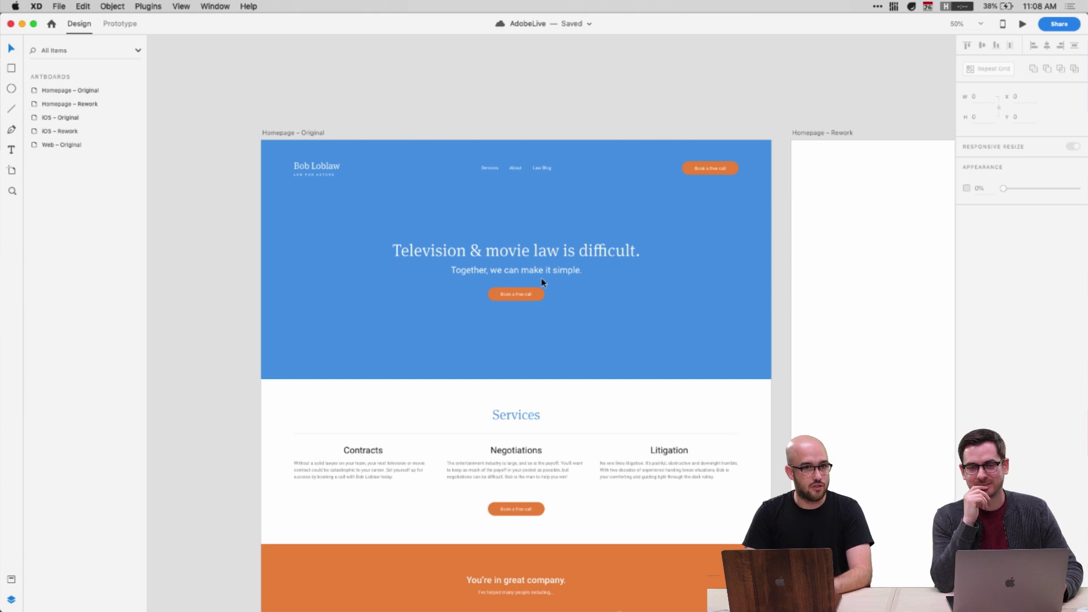
Switch to Google Chrome and open behance.net
key("alt+space")
type("ch")
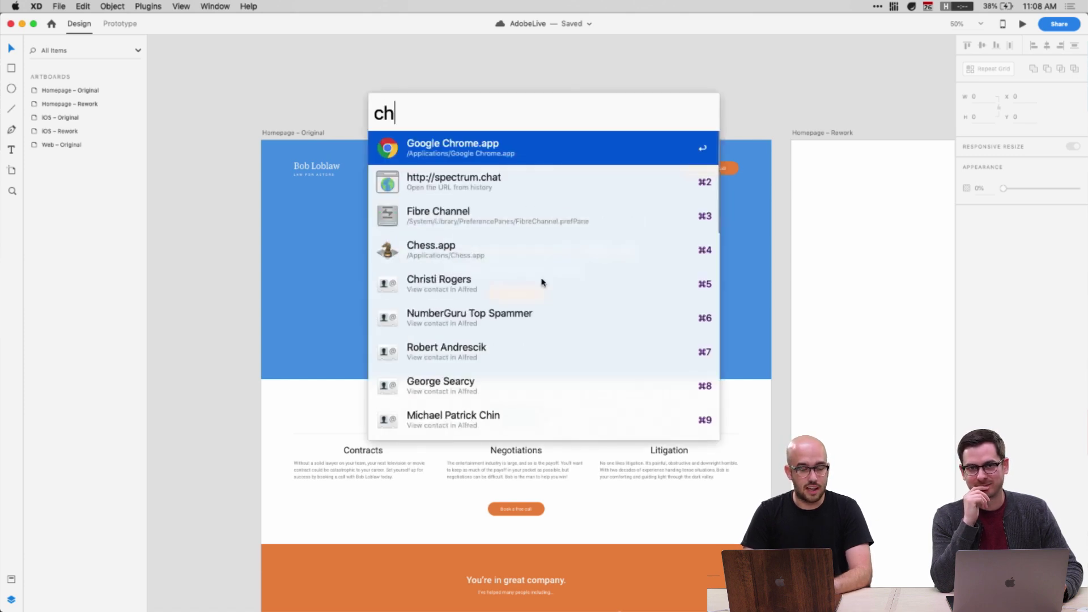
key("Return")
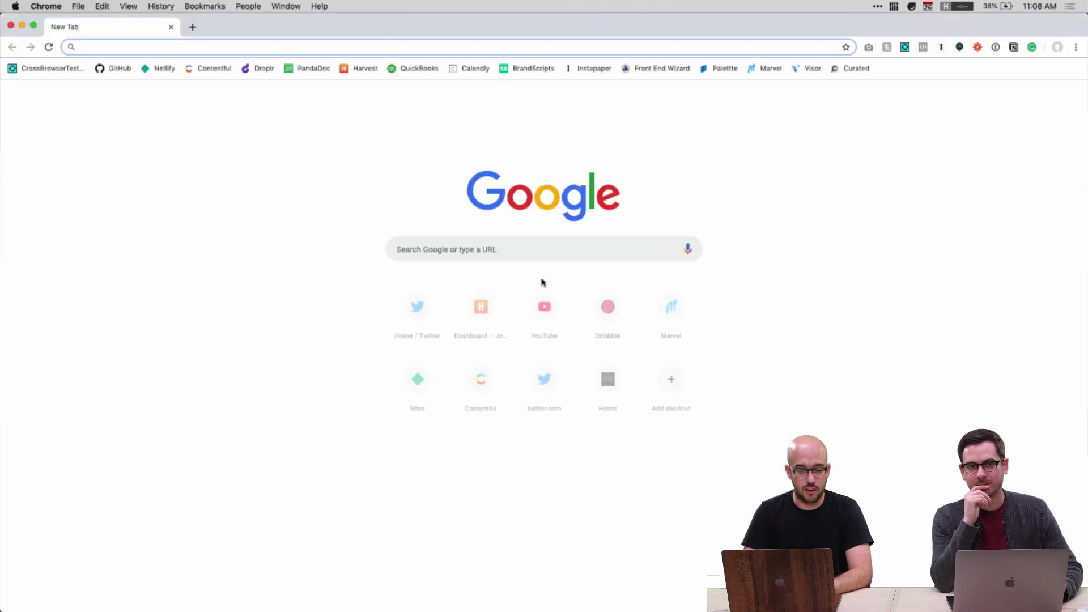
type("behance.net")
key("Return")
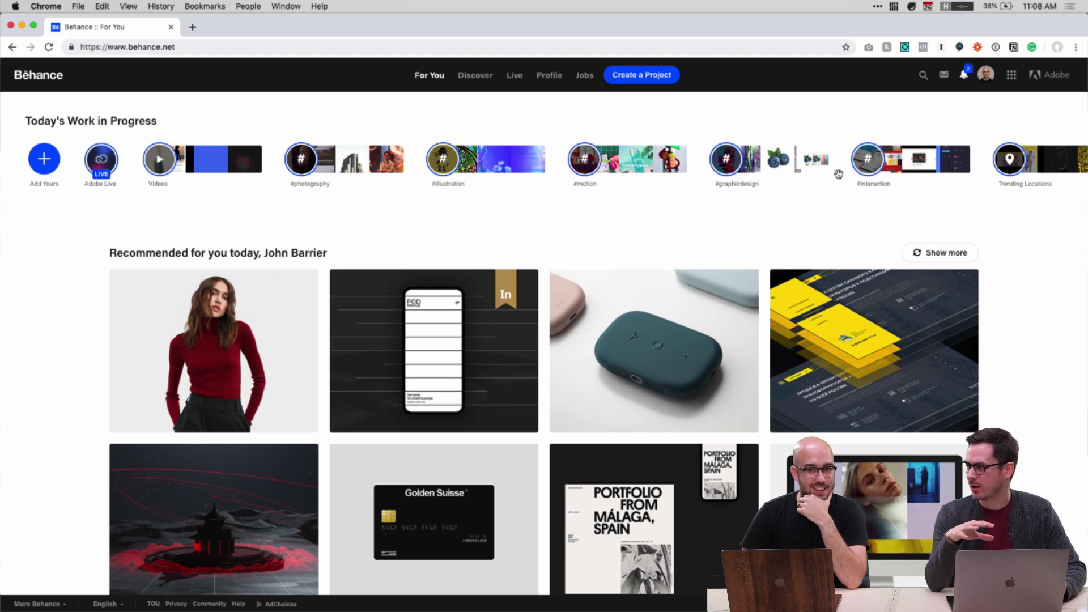
Try to open the Designspiration site at designspiration.com in a new browser tab
key("cmd+t")
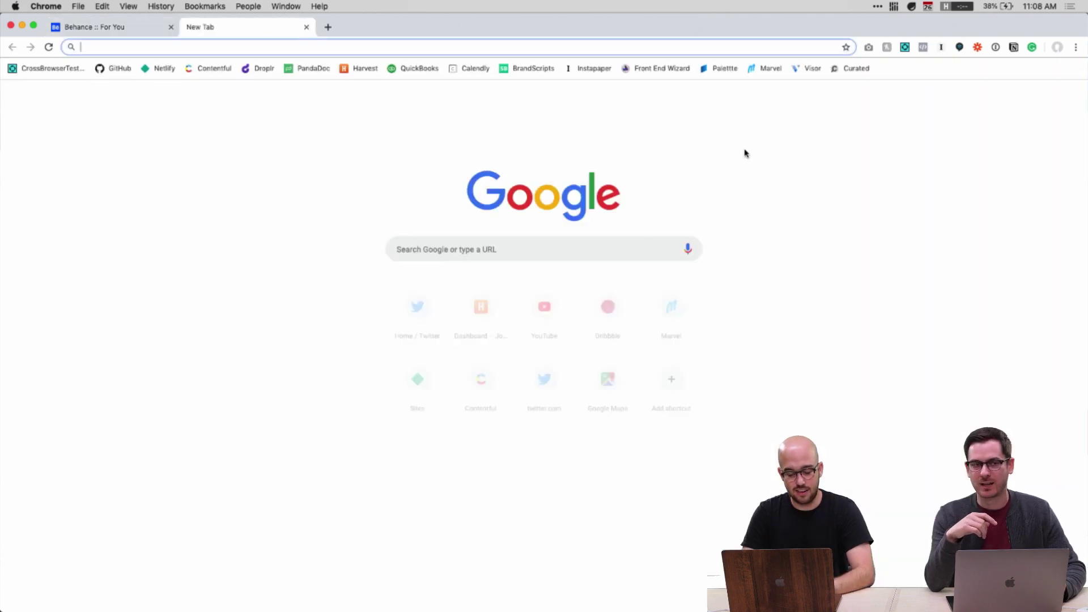
type("designspiration.")
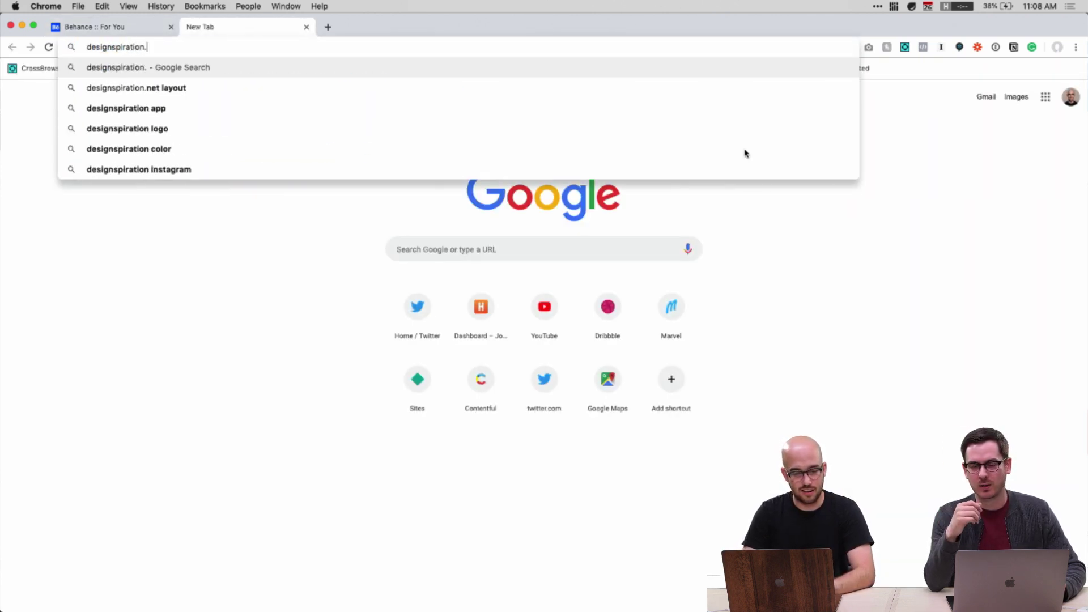
type("com")
key("Return")
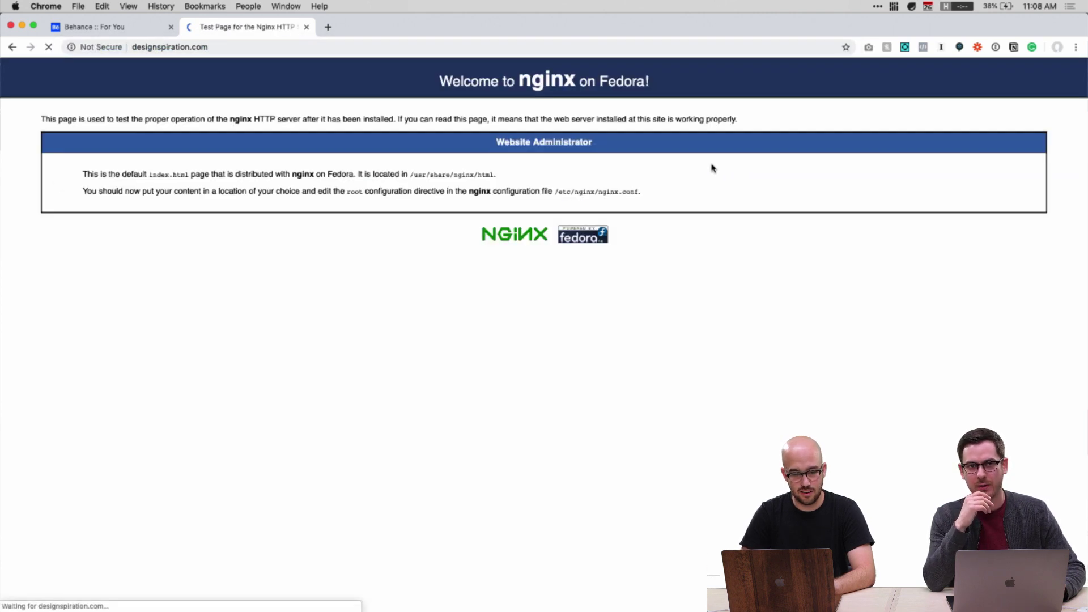
Search Google for "the design inspriation" and open The Design Inspiration website from the results
left_click(350, 45)
type("the")
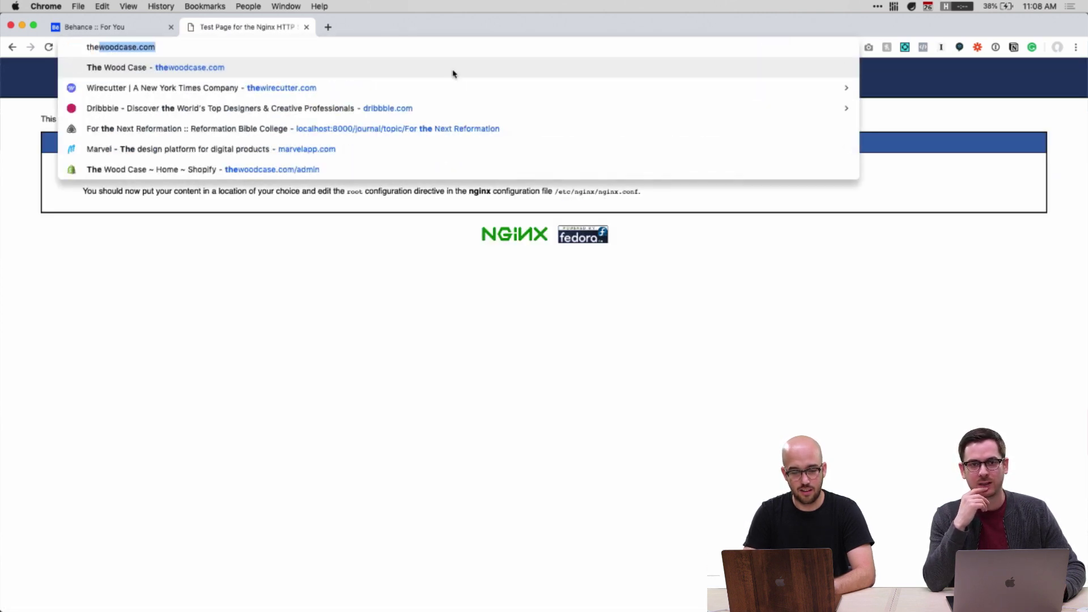
type(" design inspriation")
key("Return")
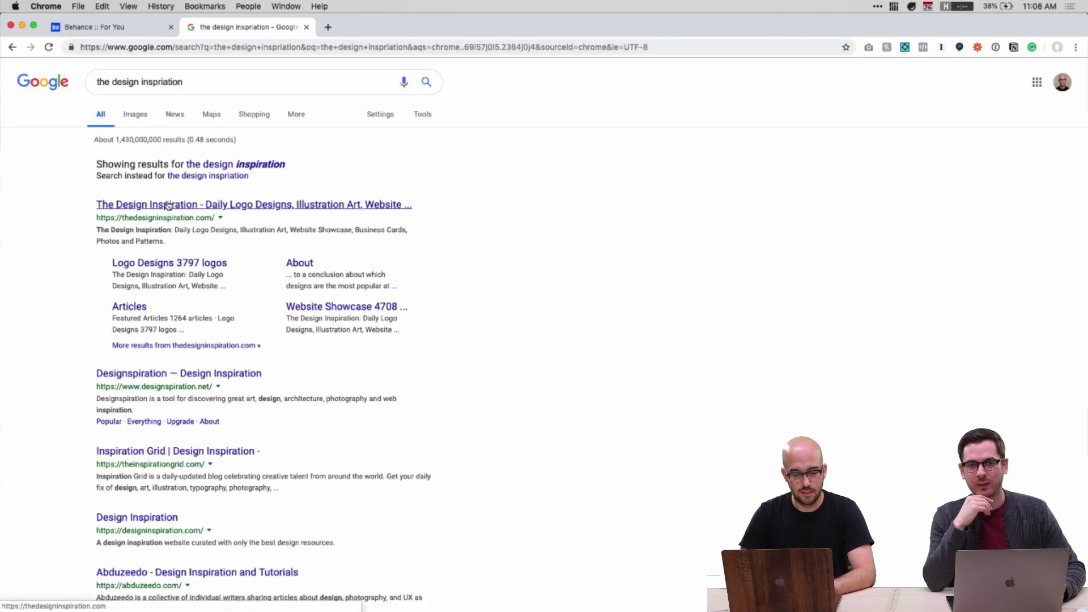
left_click(173, 205)
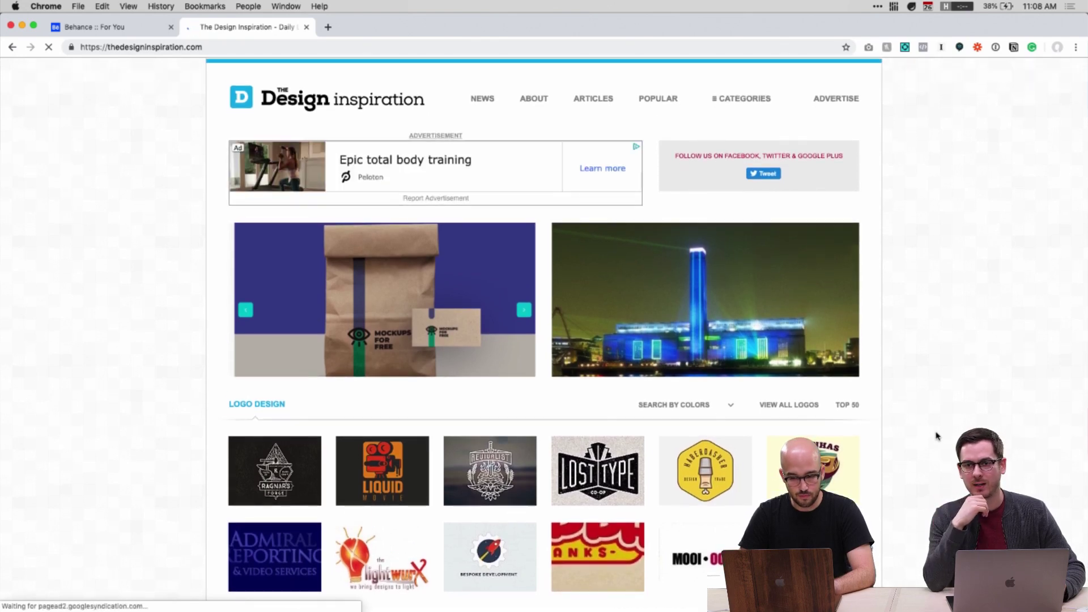
Look through the logo, illustration and website galleries on The Design Inspiration, and close its tab
scroll(937, 436, "down", 7)
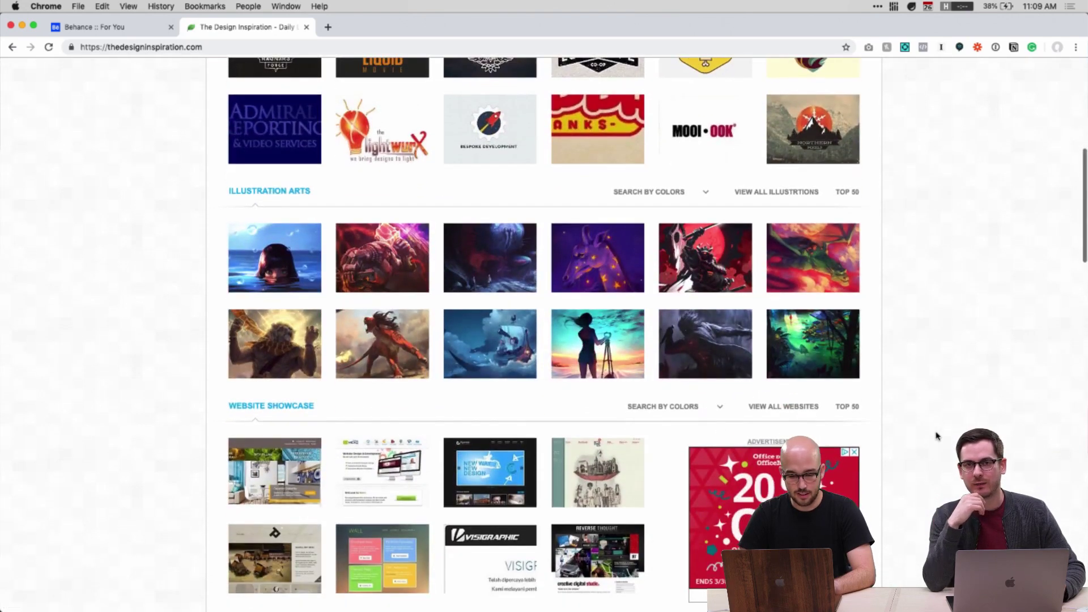
scroll(936, 436, "up", 6)
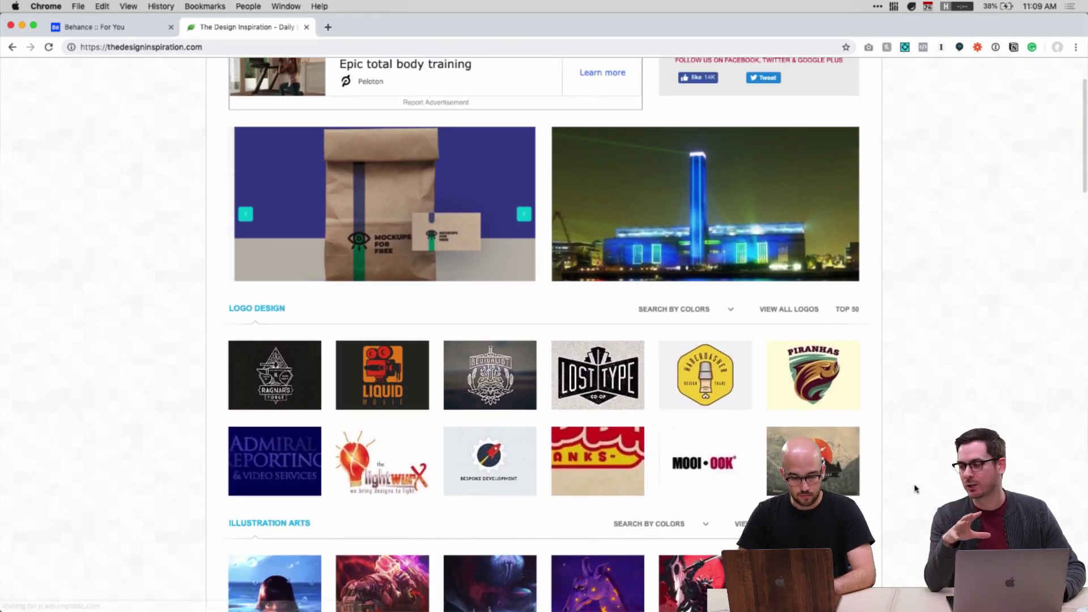
key("super+w")
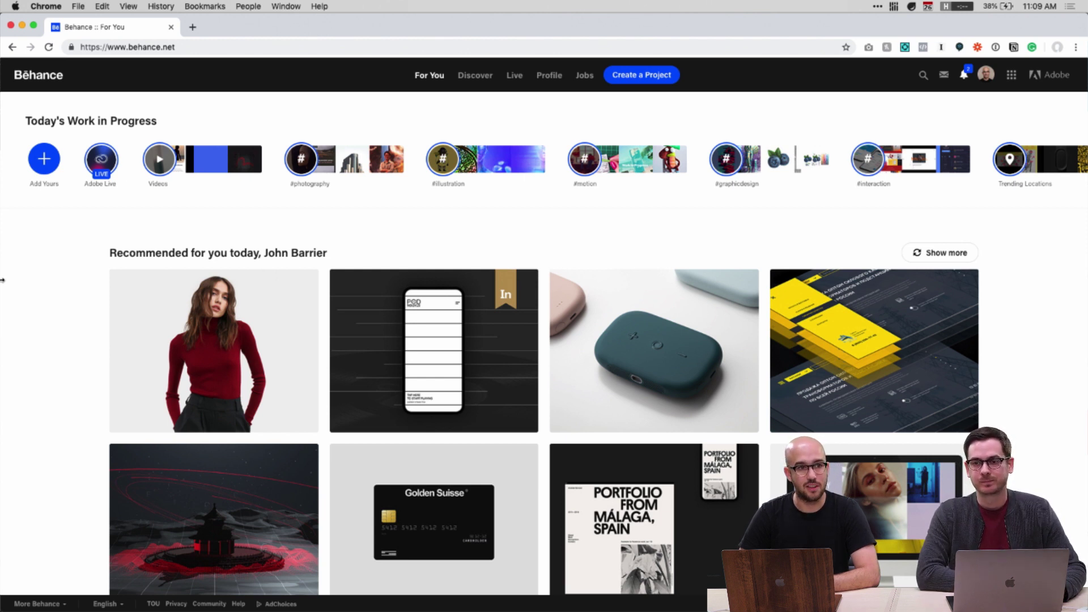
Search Behance projects for "serif website"
left_click(923, 75)
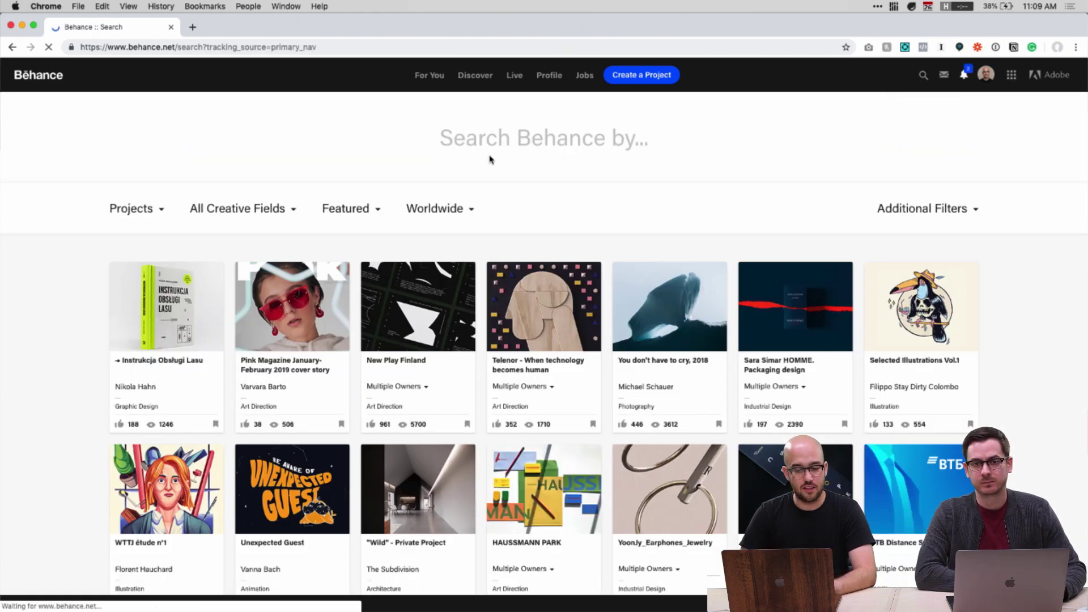
type("s")
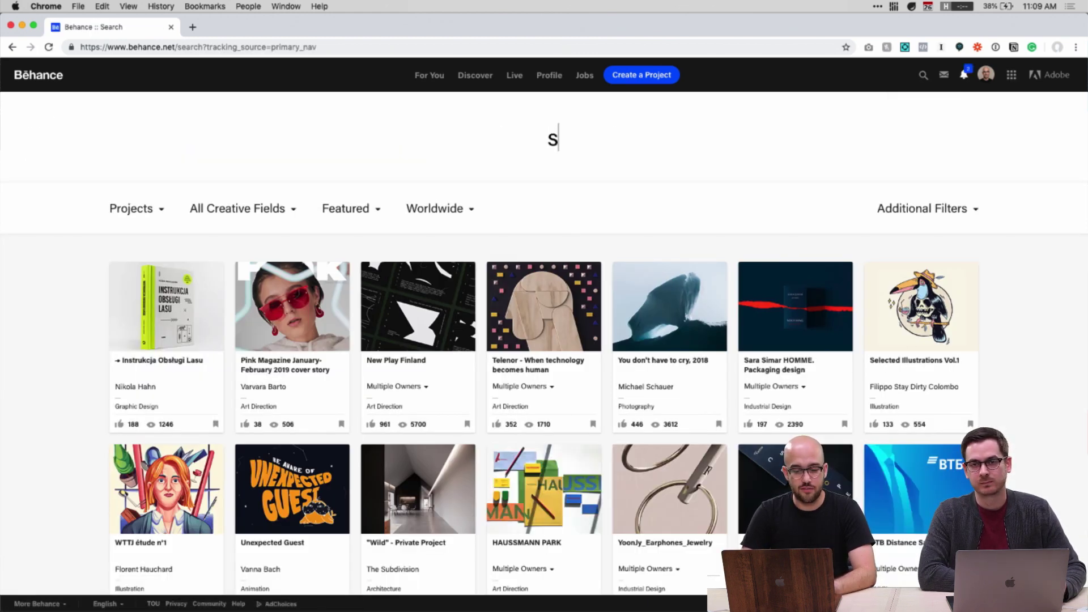
type("erif website")
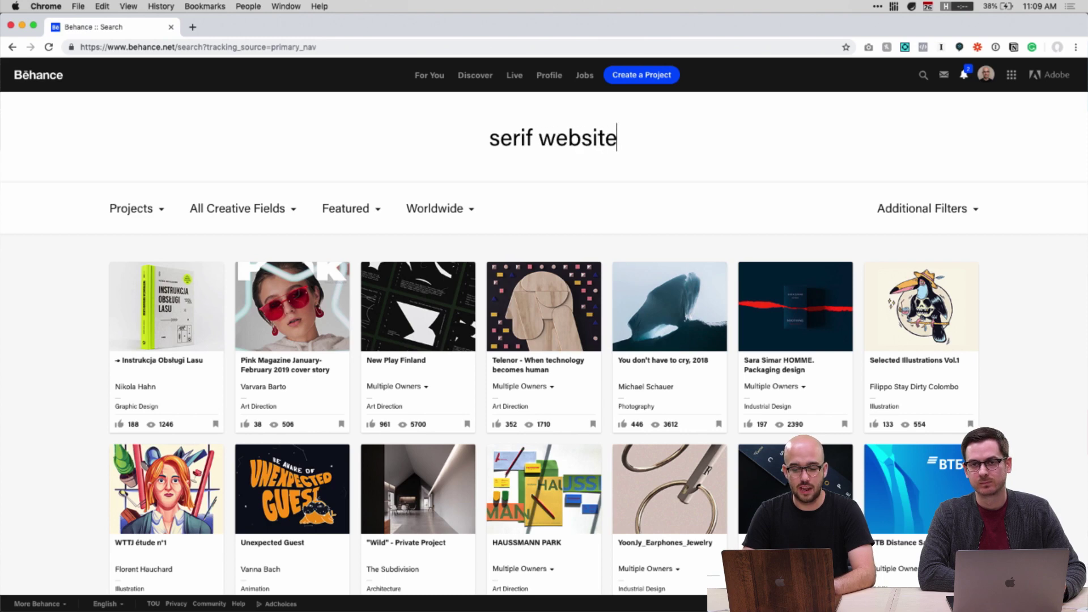
key("Return")
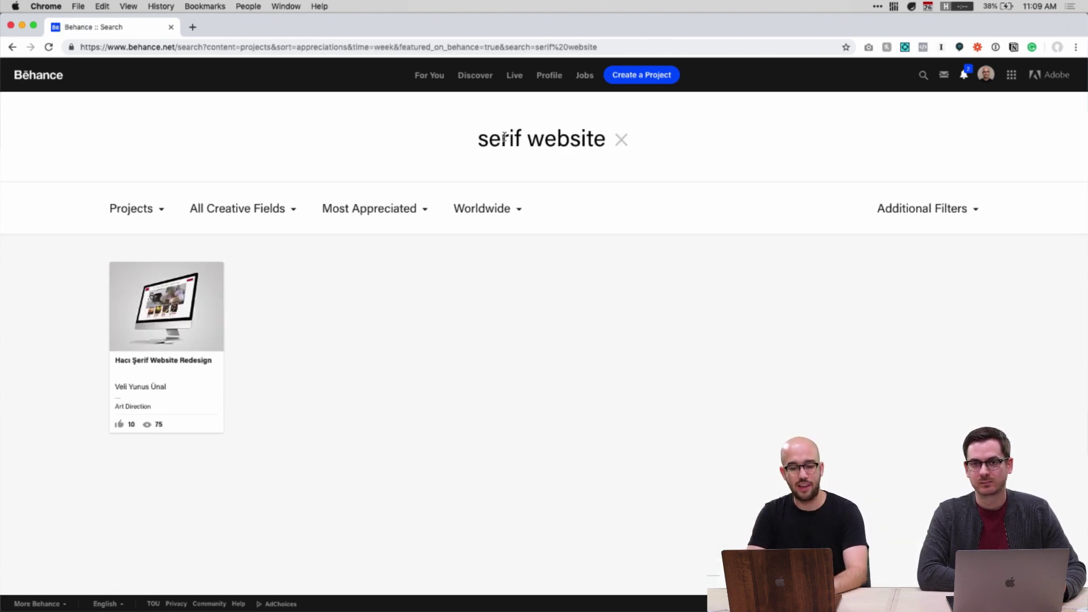
Search Behance projects for "traditional website" and look through the resulting project thumbnails
left_click_drag(528, 139, 458, 139)
type("traditional")
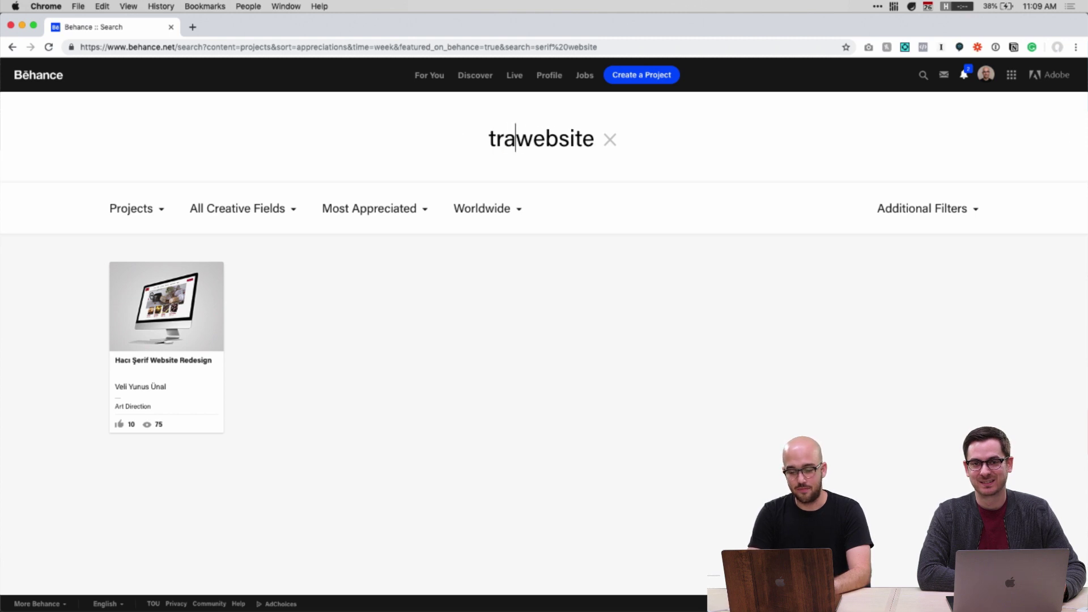
key("Return")
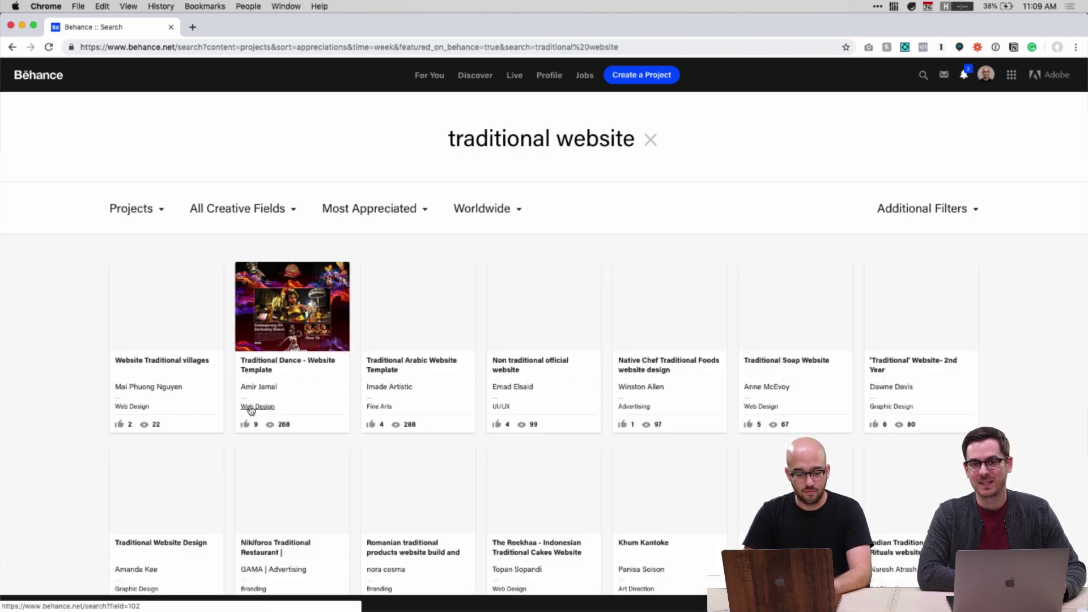
scroll(201, 377, "down", 1)
scroll(201, 369, "down", 2)
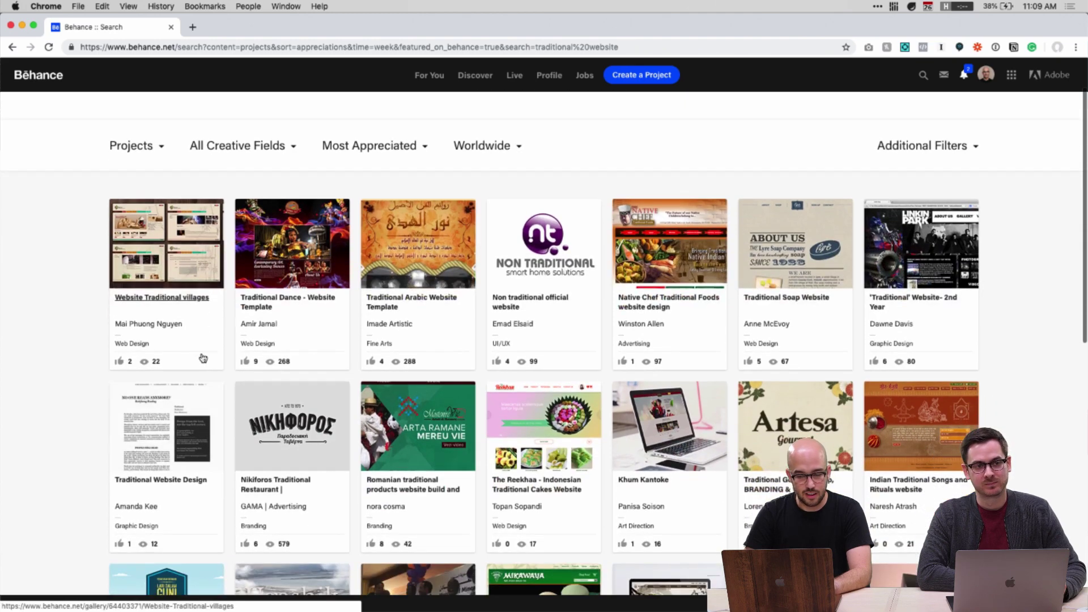
scroll(395, 392, "down", 5)
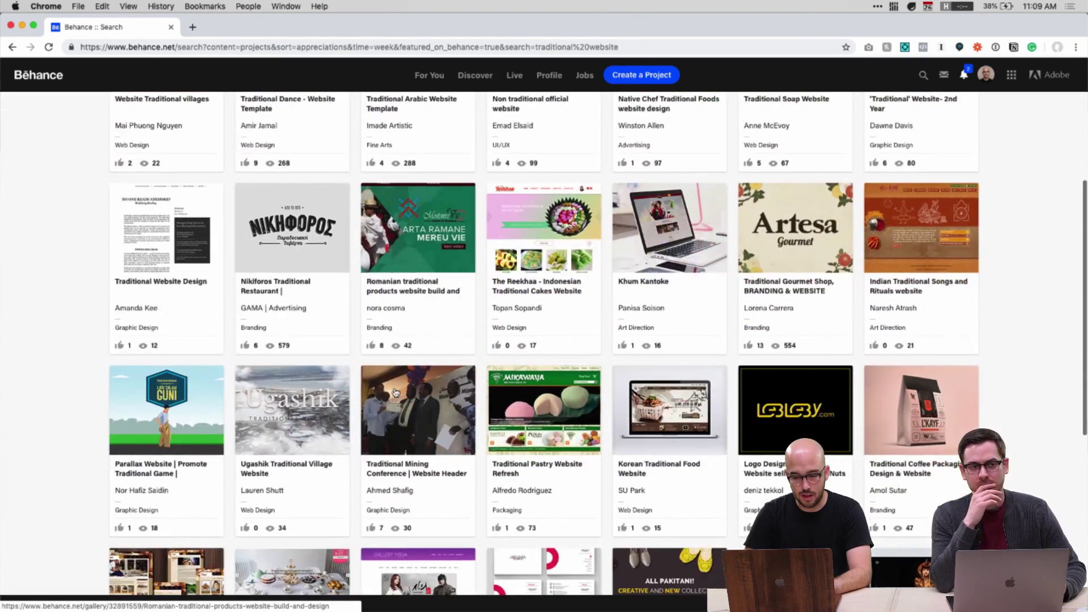
scroll(395, 393, "down", 5)
scroll(456, 458, "down", 1)
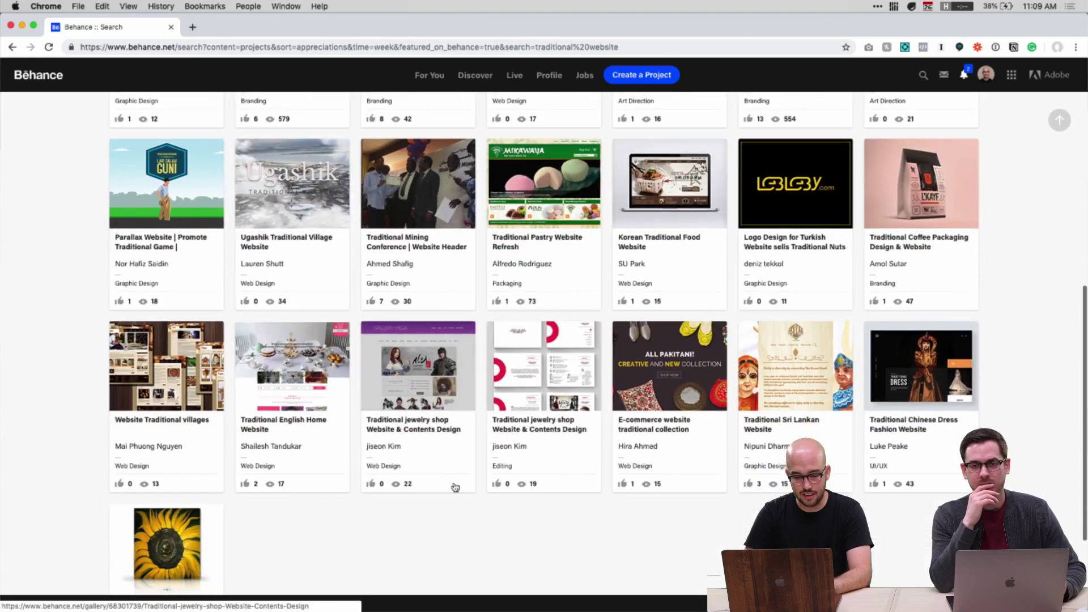
scroll(479, 471, "down", 1)
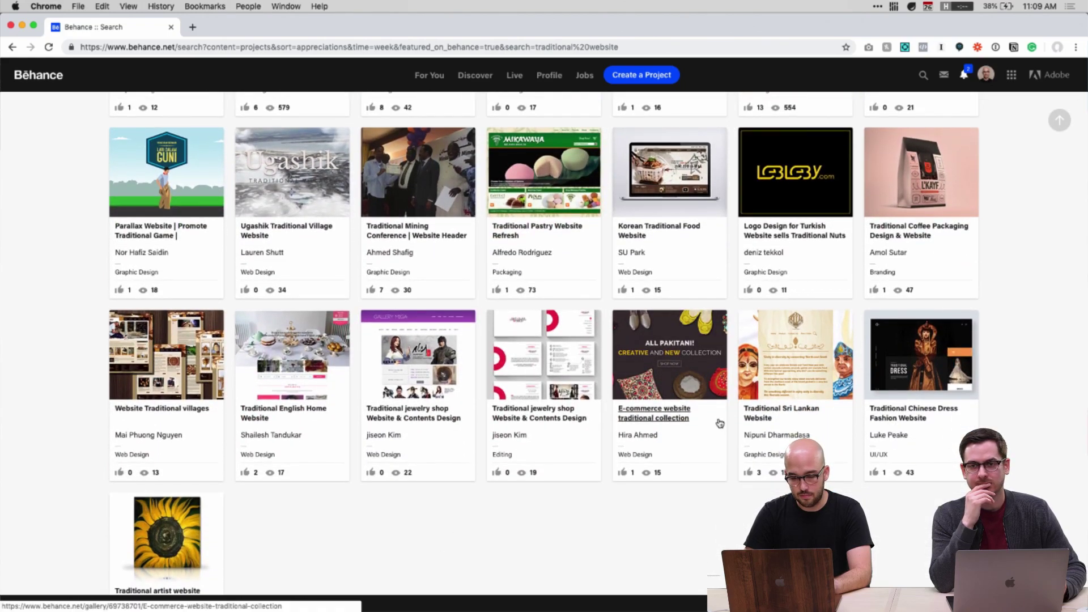
scroll(671, 413, "up", 10)
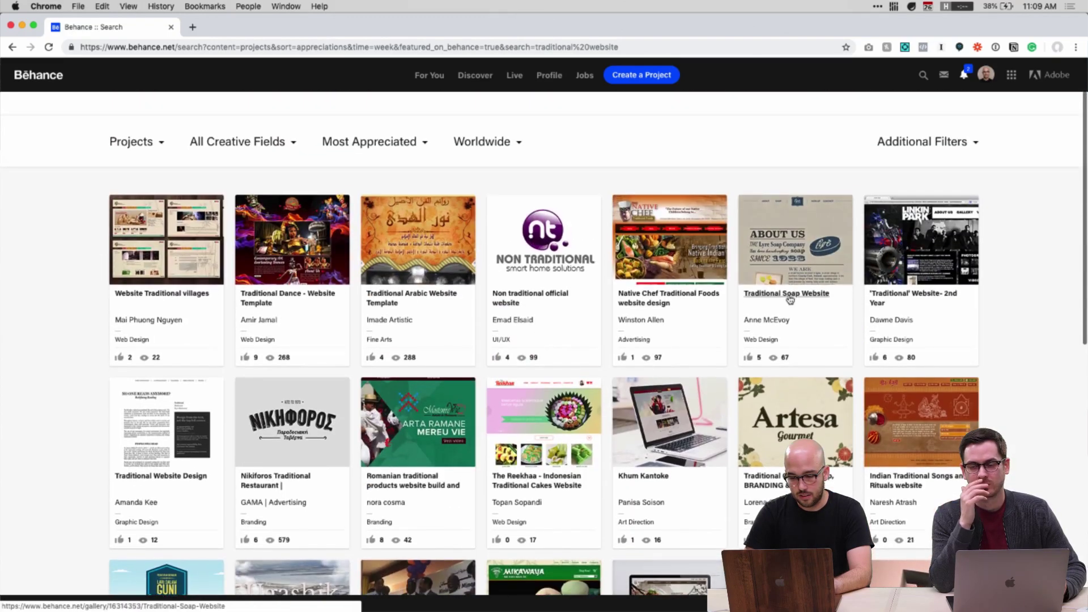
Open the Traditional Soap Website project, look through its page designs and close it
left_click(787, 292)
scroll(535, 468, "down", 10)
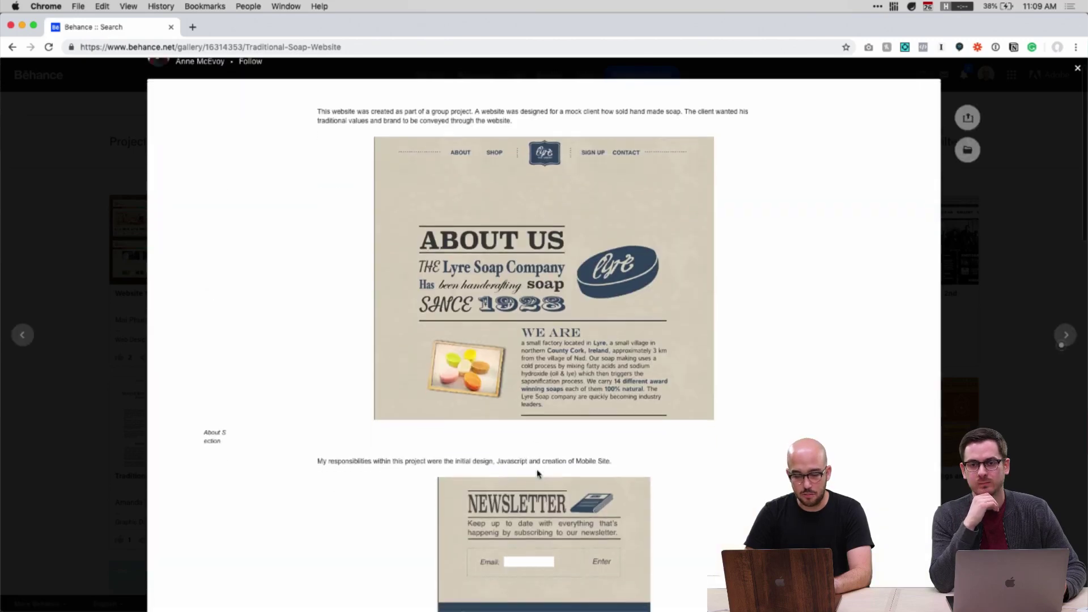
scroll(537, 471, "down", 5)
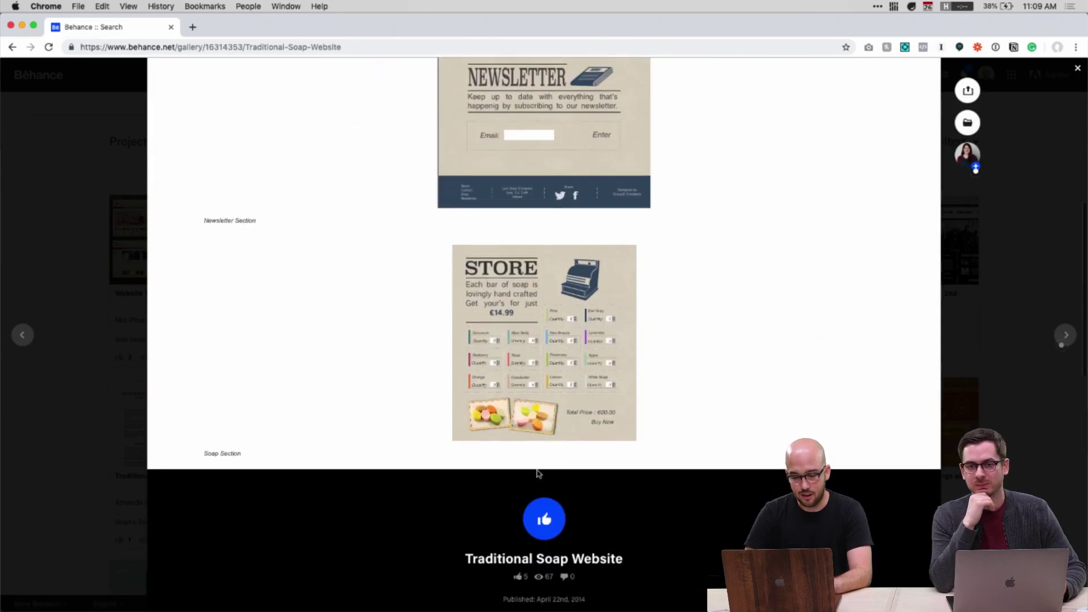
scroll(537, 471, "up", 10)
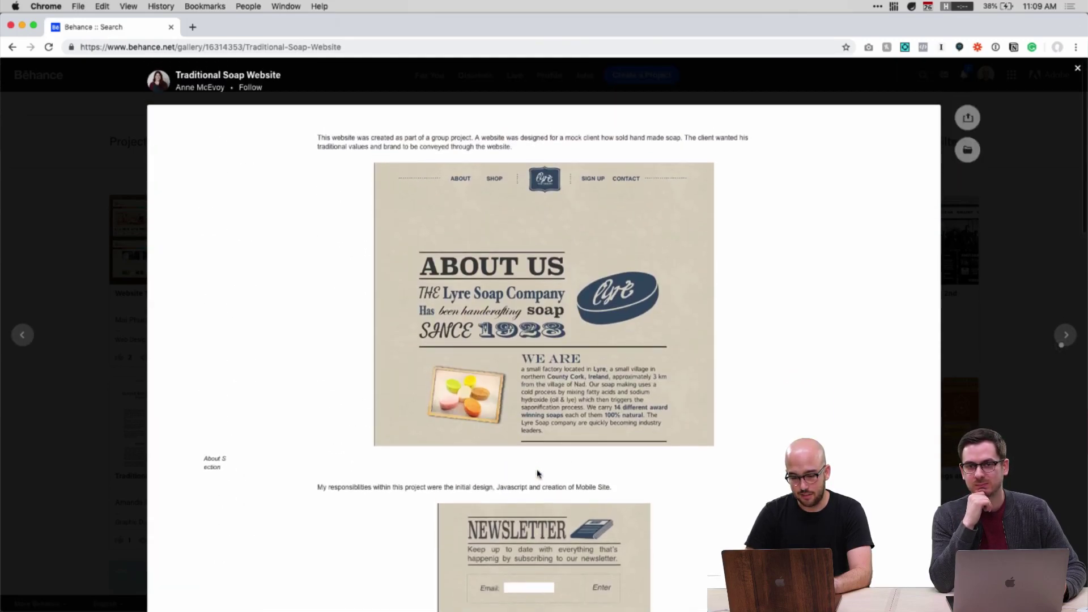
left_click(1078, 69)
Switch to Adobe XD and copy the logo group from the Homepage – Original artboard to the Homepage – Rework artboard
key("ctrl+Right")
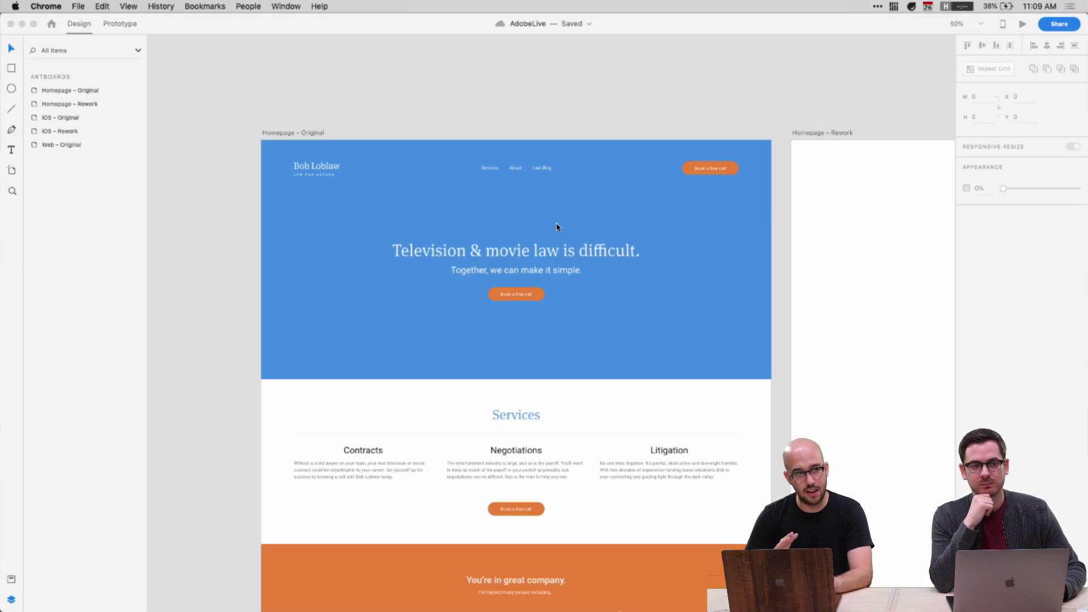
left_click(475, 105)
scroll(513, 165, "right", 5)
scroll(513, 165, "down", 2)
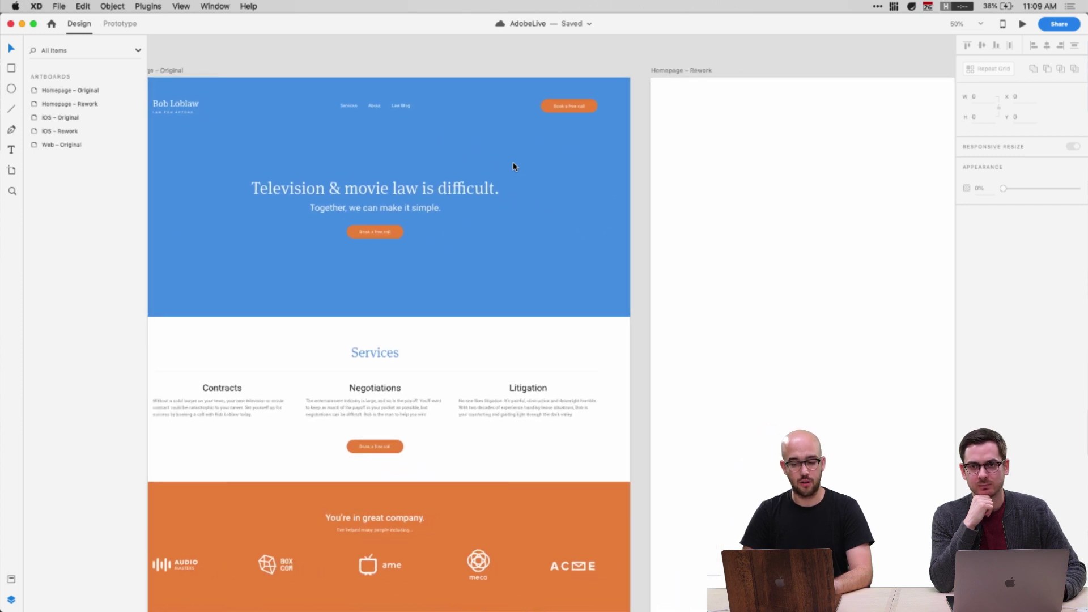
scroll(513, 164, "right", 5)
left_click(566, 151)
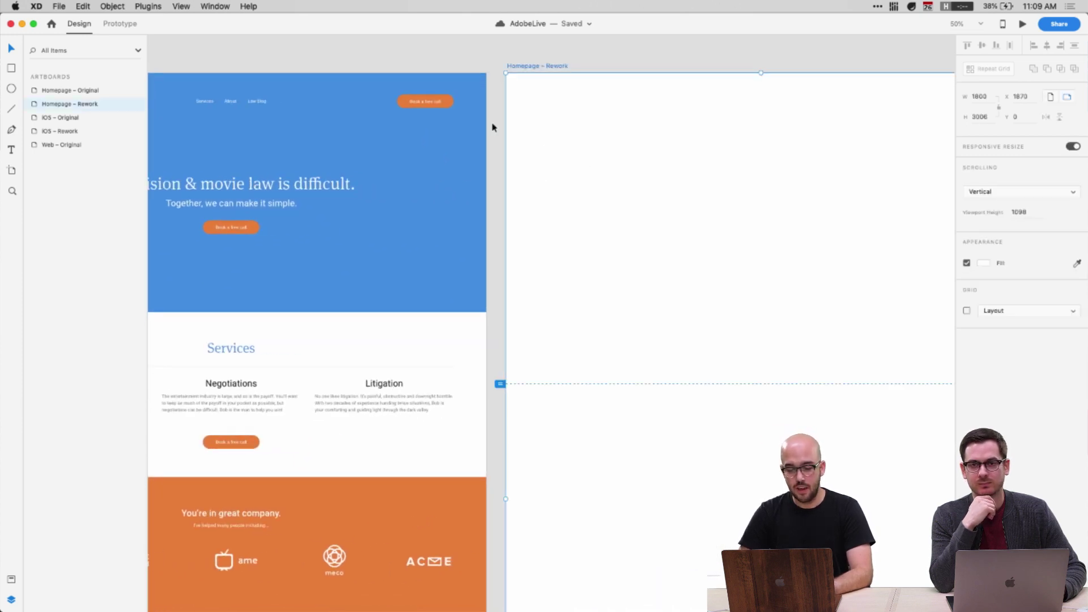
scroll(492, 128, "left", 6)
scroll(492, 127, "up", 1)
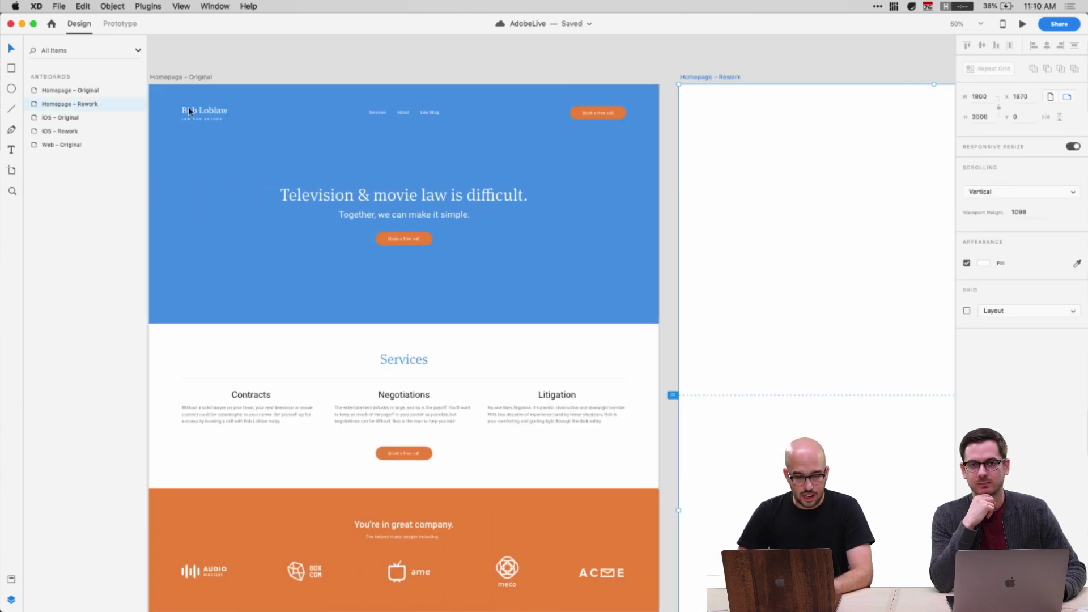
double_click(188, 106)
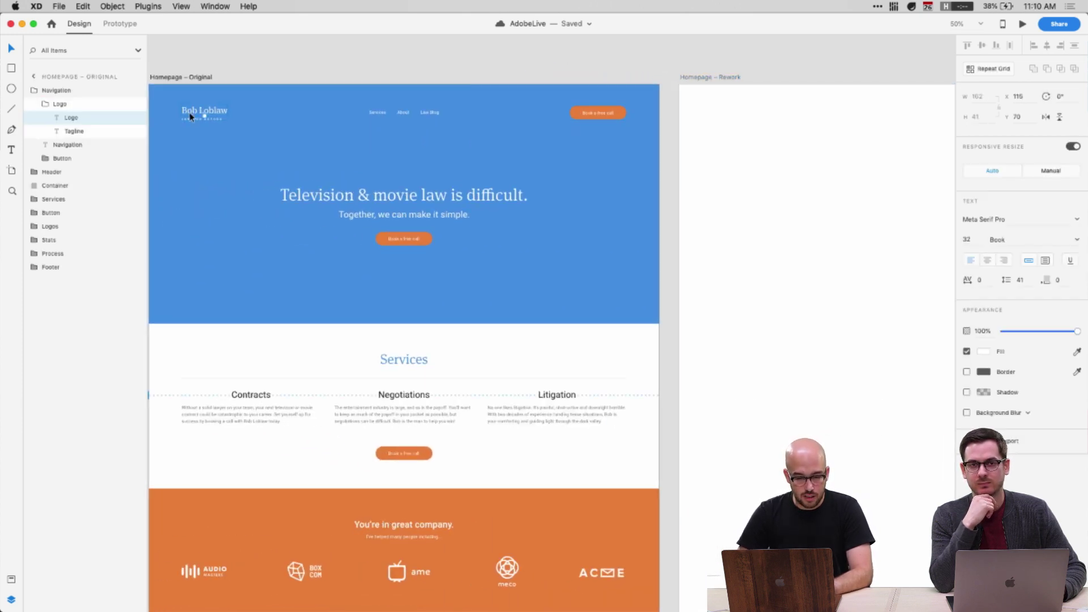
left_click(715, 78)
key("super+3")
key("super+v")
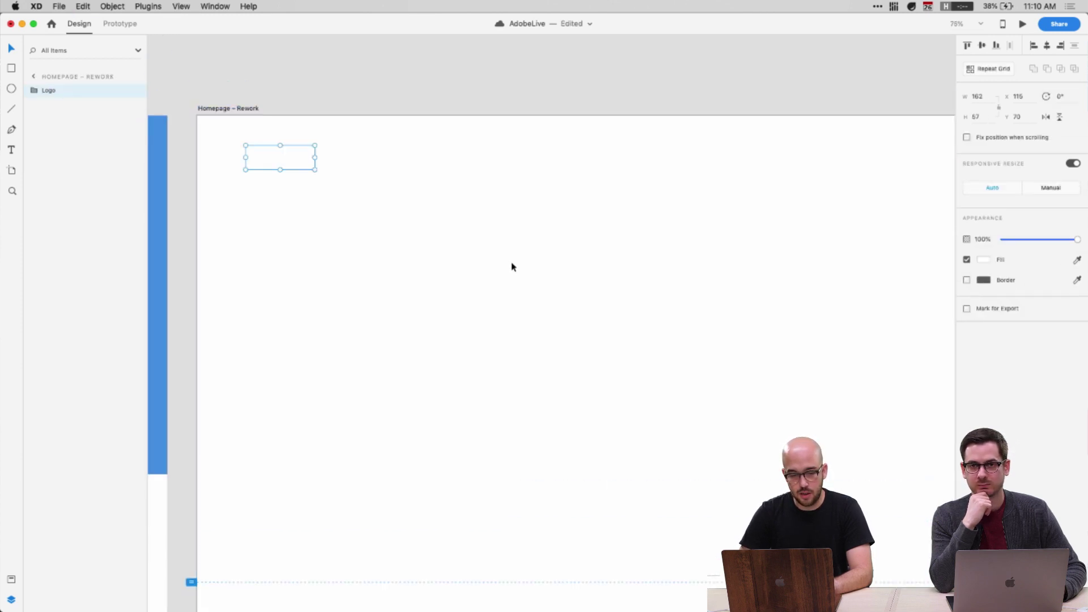
Set the fill of the pasted logo text and its tagline to hex 000
double_click(278, 160)
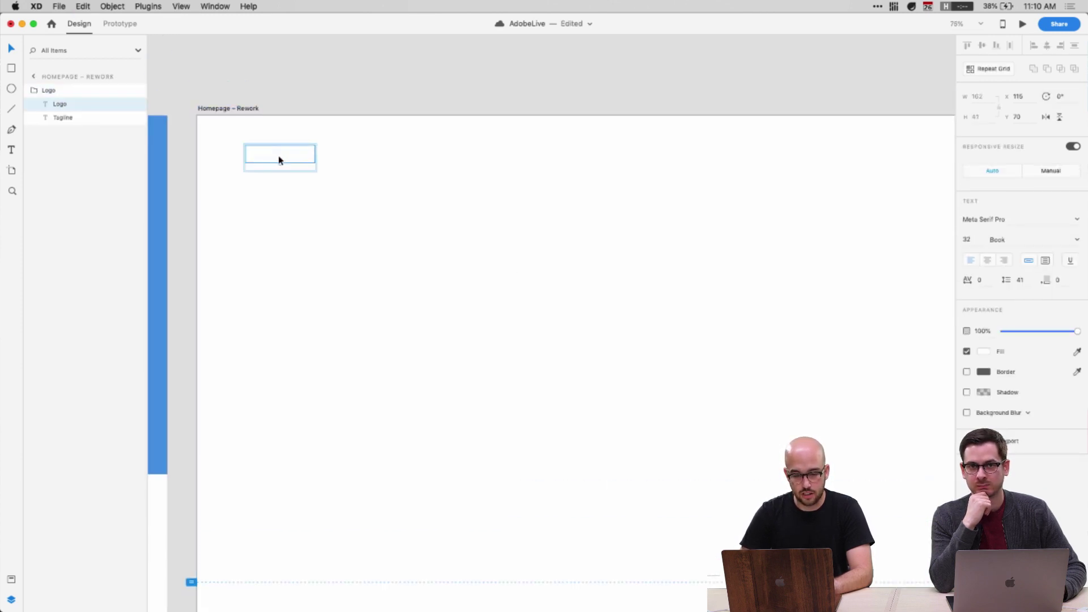
left_click(274, 168, "shift")
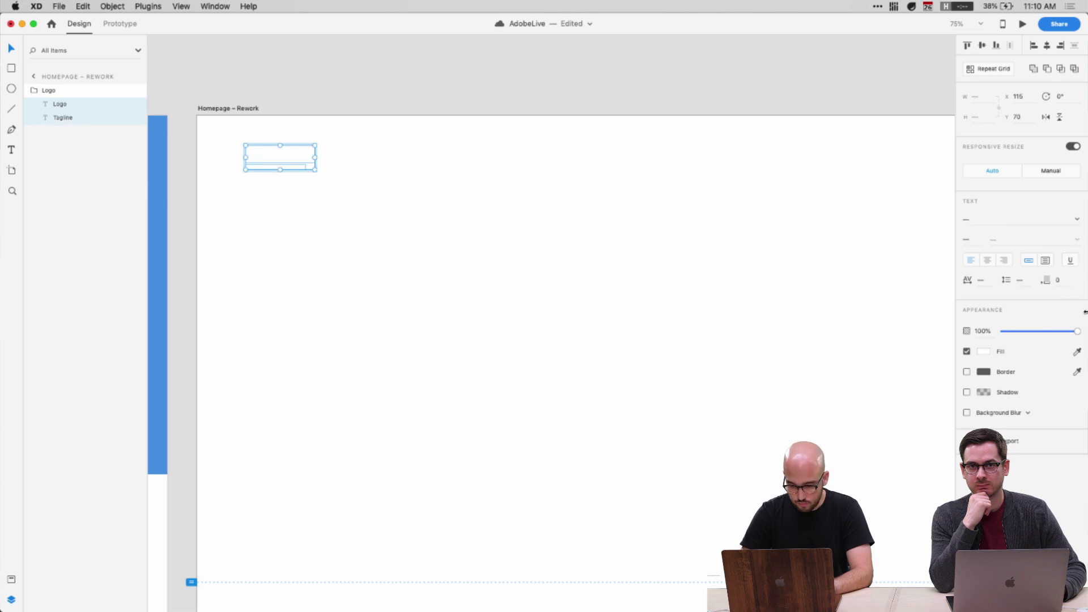
left_click(983, 351)
type("fff")
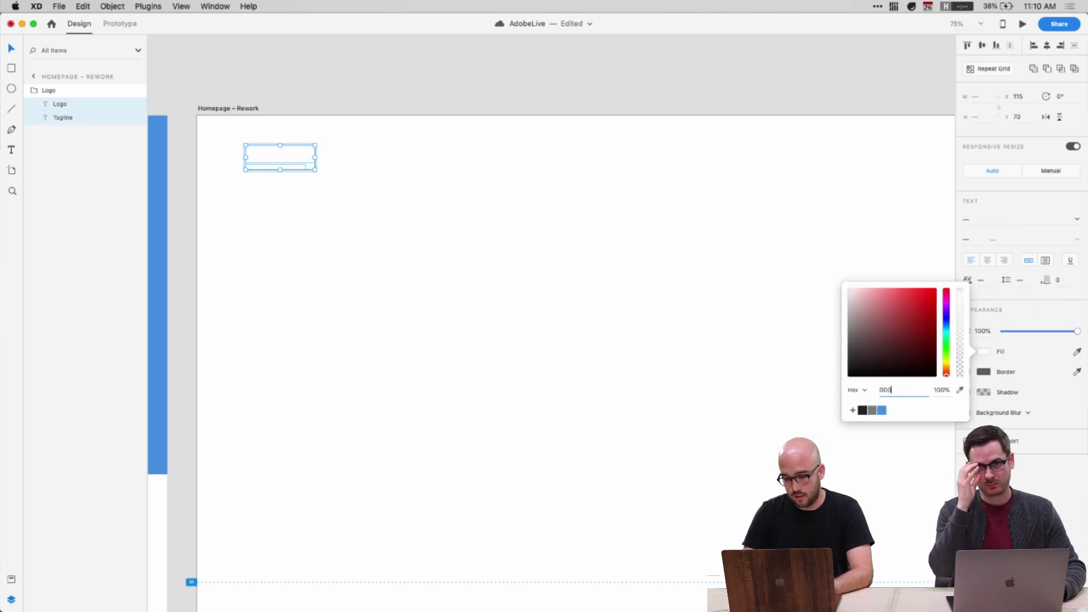
key("Return")
left_click(466, 108)
scroll(467, 108, "down", 2)
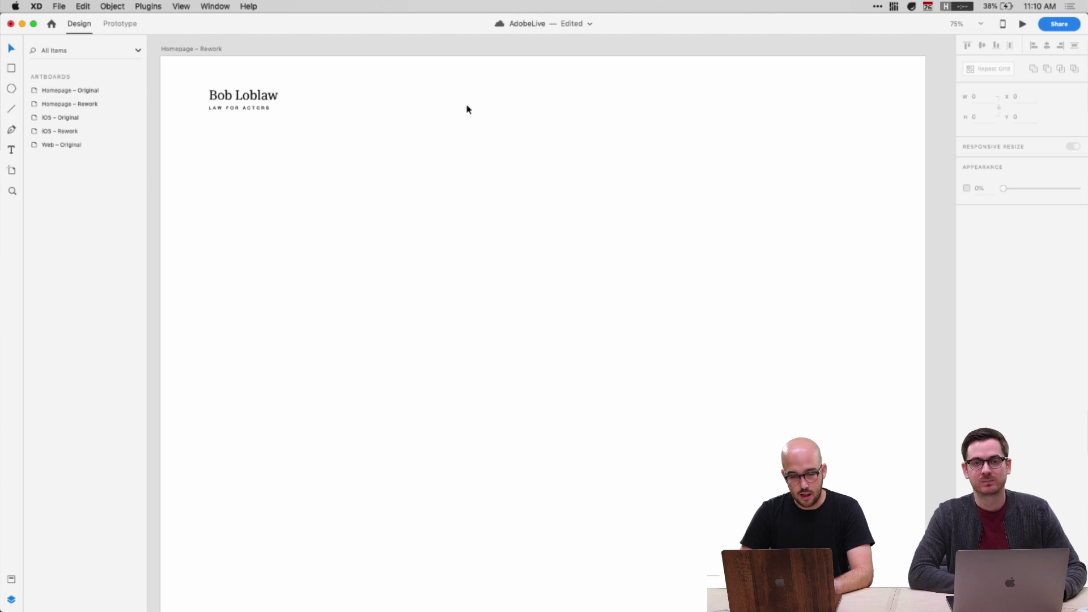
Add the text "Headline" below the logo on the Homepage – Rework artboard and align it with the logo's left edge
scroll(306, 163, "left", 2)
scroll(306, 162, "up", 1)
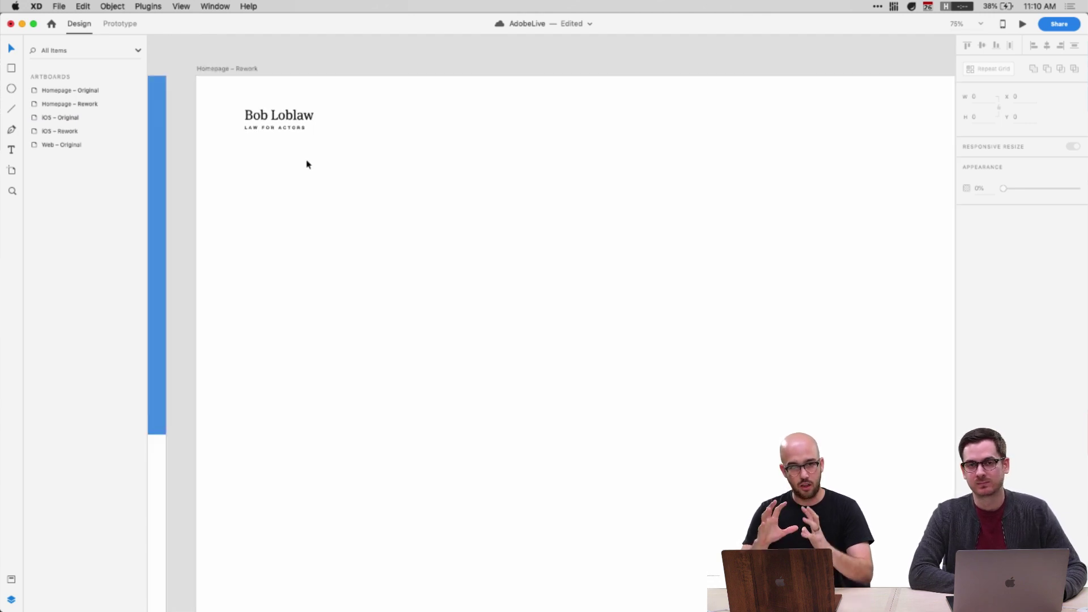
scroll(307, 164, "left", 10)
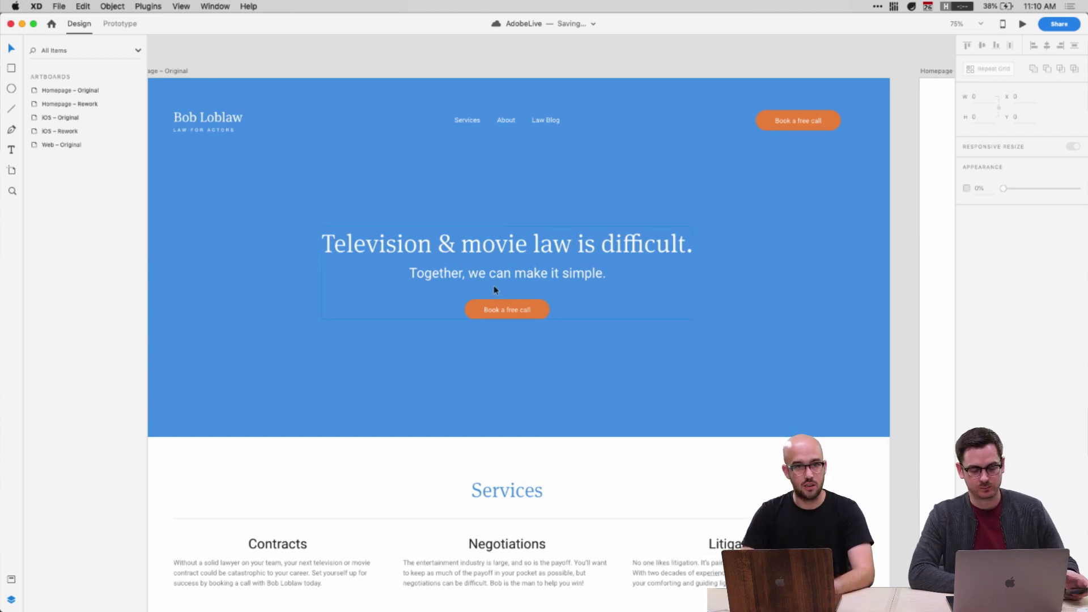
scroll(559, 276, "right", 15)
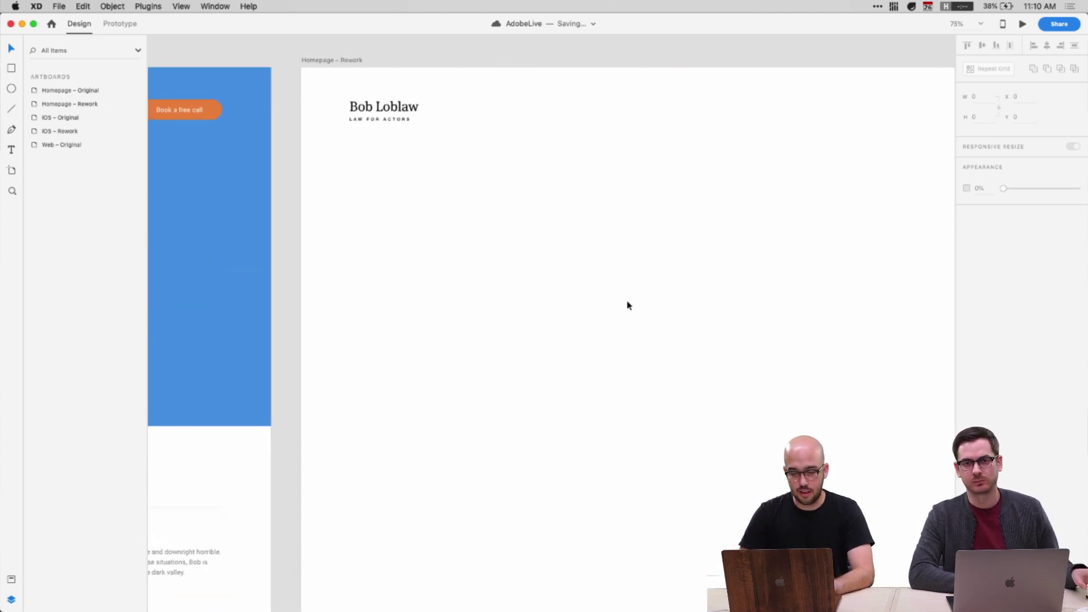
scroll(289, 272, "left", 10)
scroll(291, 264, "right", 10)
key("t")
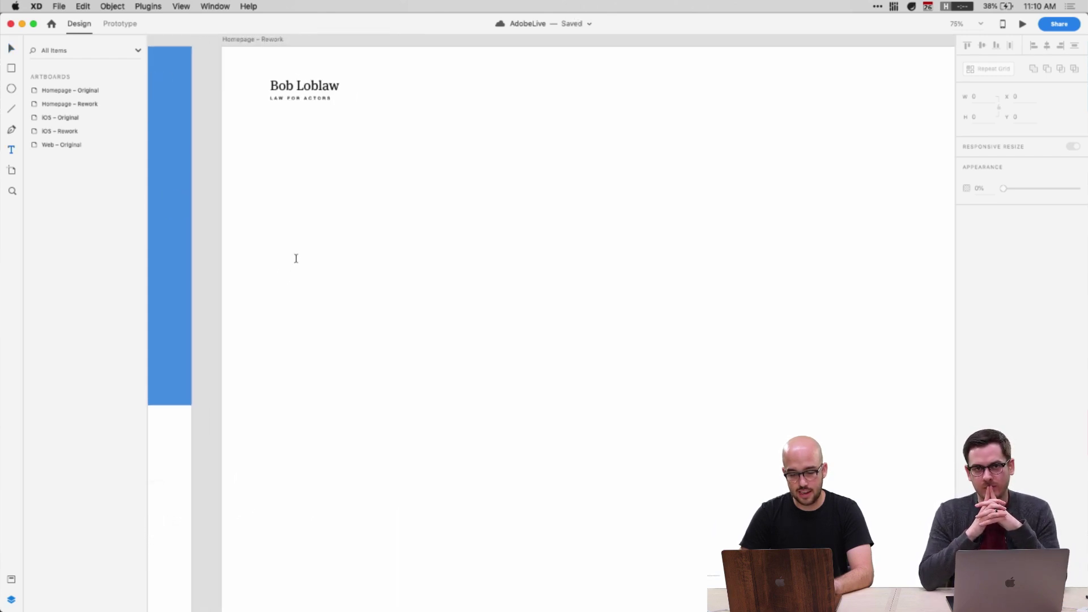
left_click(293, 256)
type("Headline")
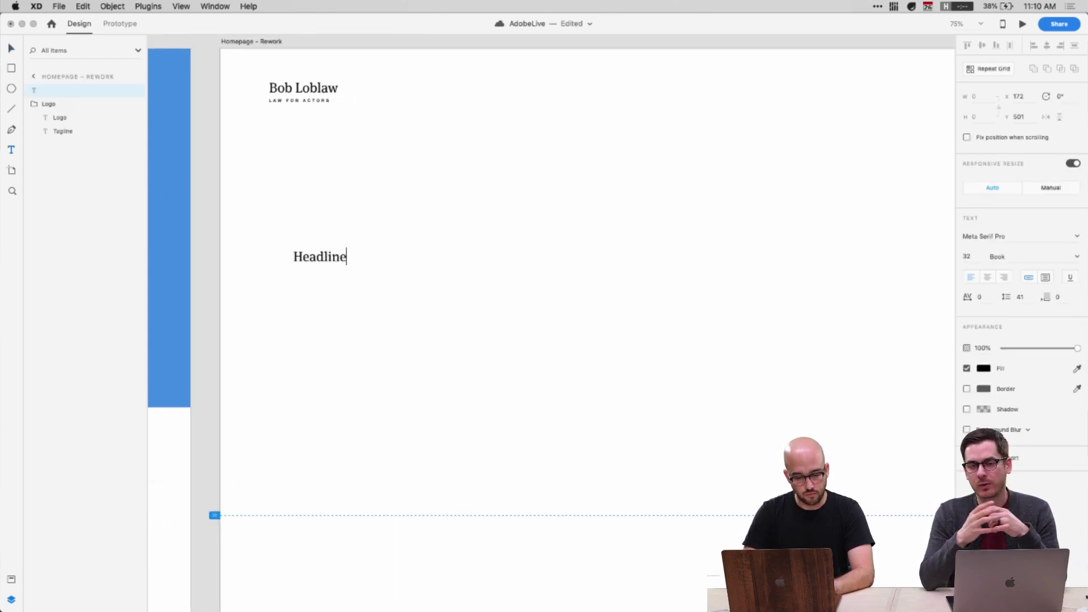
key("Escape")
left_click_drag(321, 263, 297, 285)
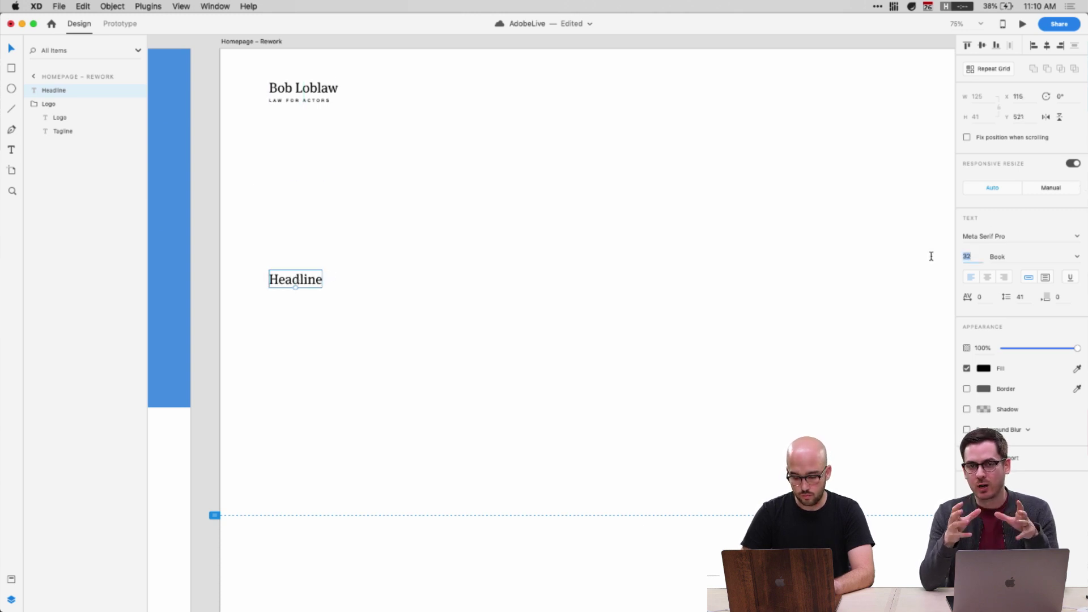
Increase the headline's font size to 90 and save the document
key("Return")
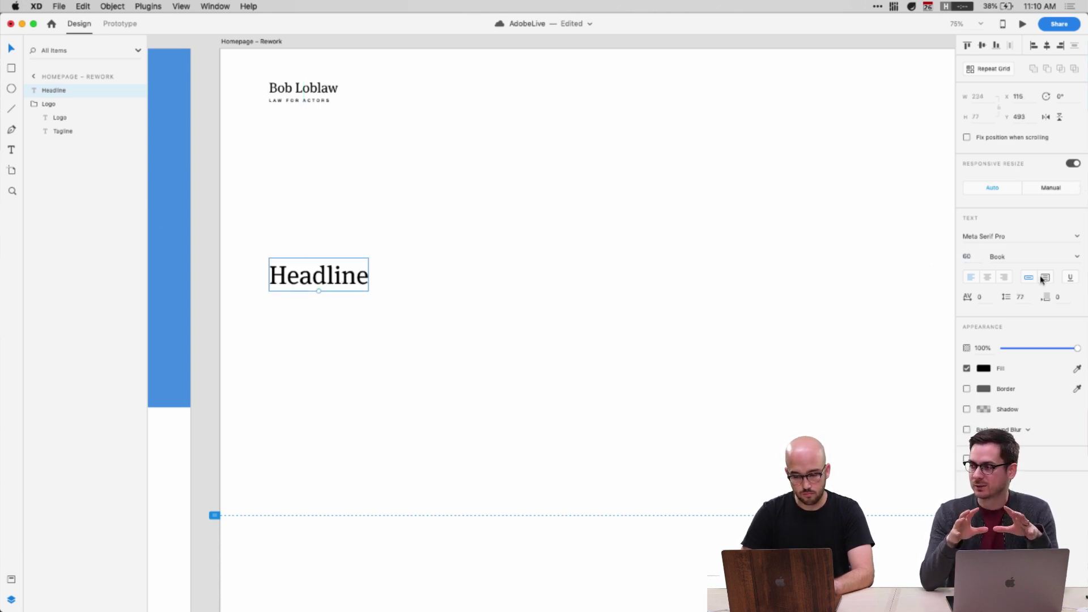
key("shift+Up")
key("shift+Up")
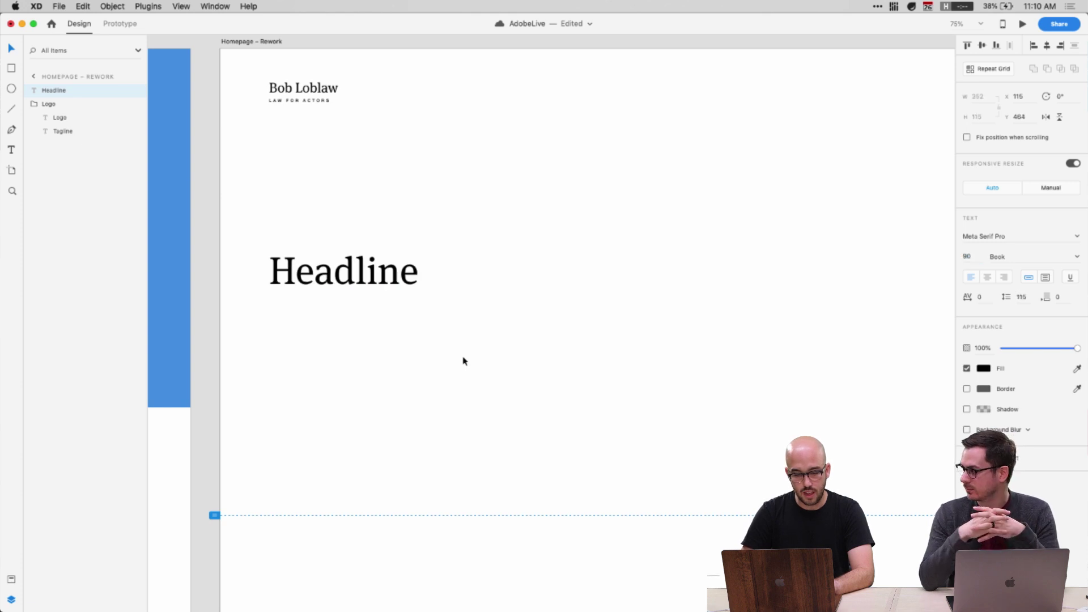
key("Escape")
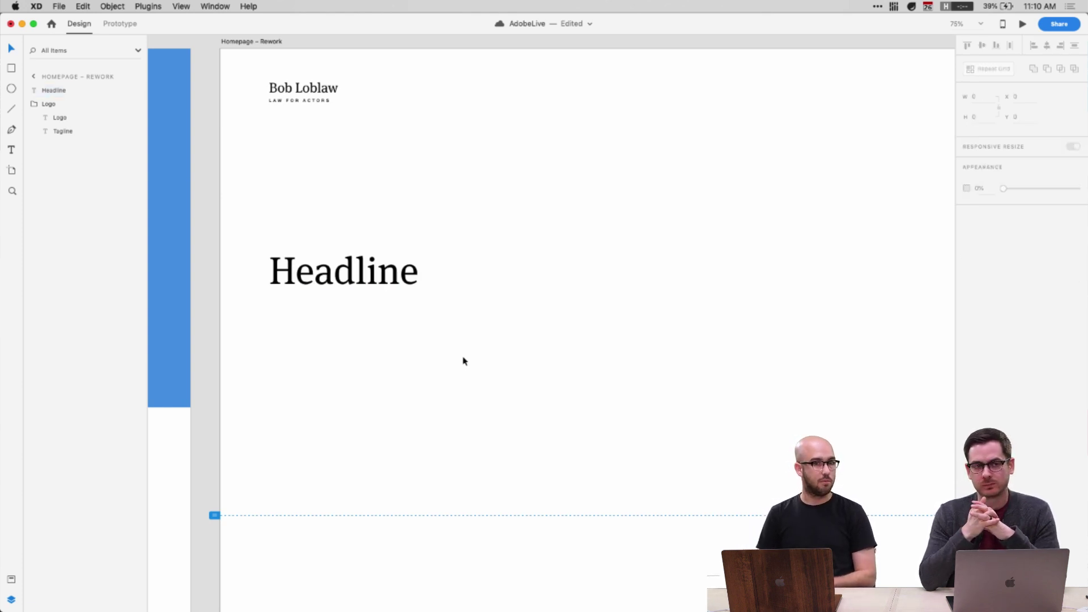
key("super+s")
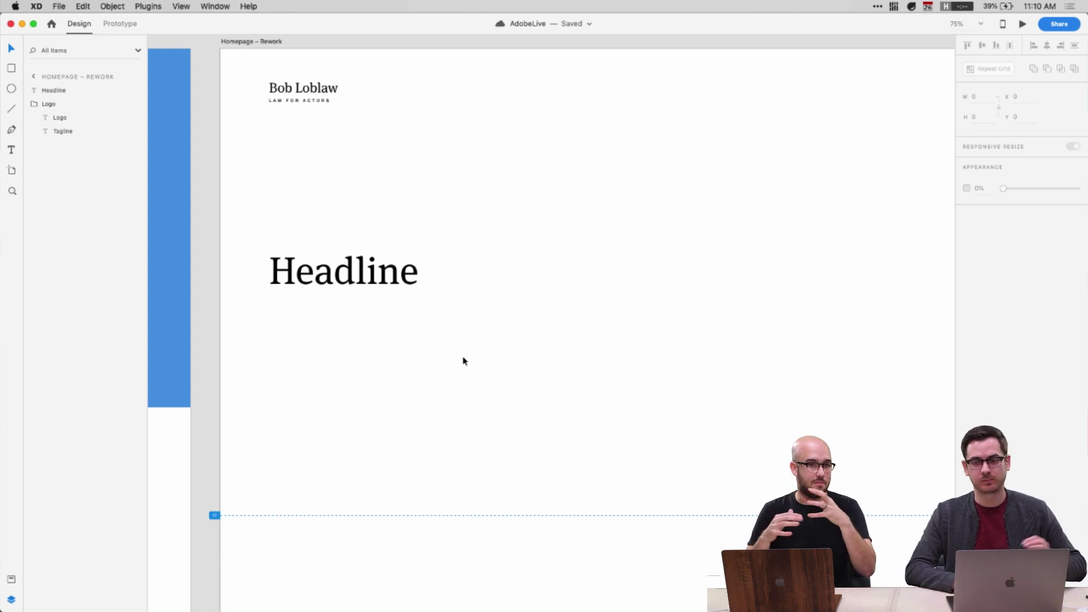
Replace the "Headline" placeholder with the heading "Television & movie law is difficult." copied from the original homepage
scroll(413, 369, "left", 10)
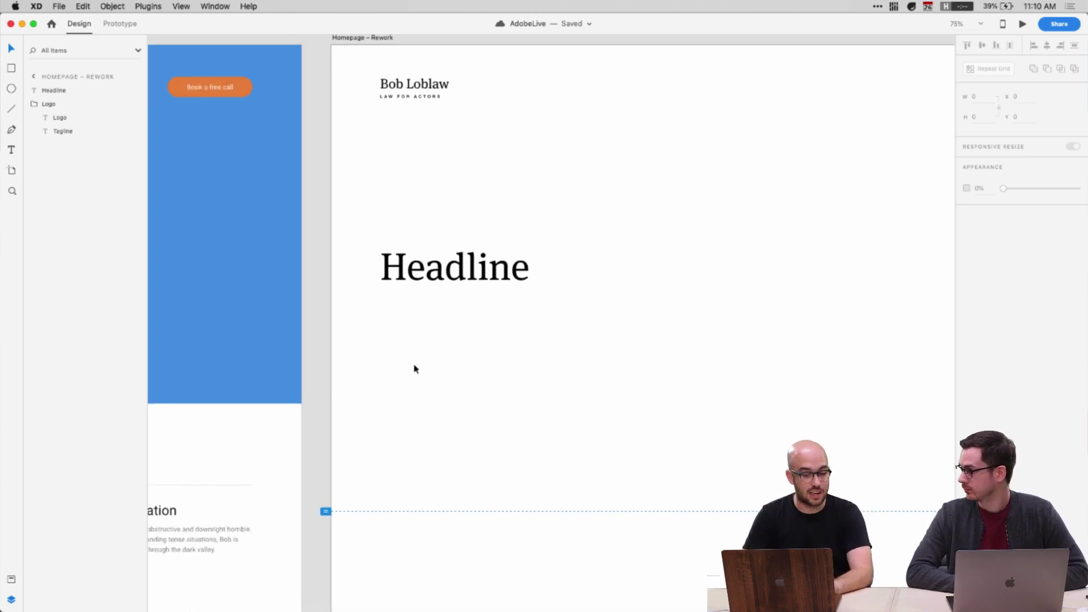
double_click(287, 241)
key("super+a")
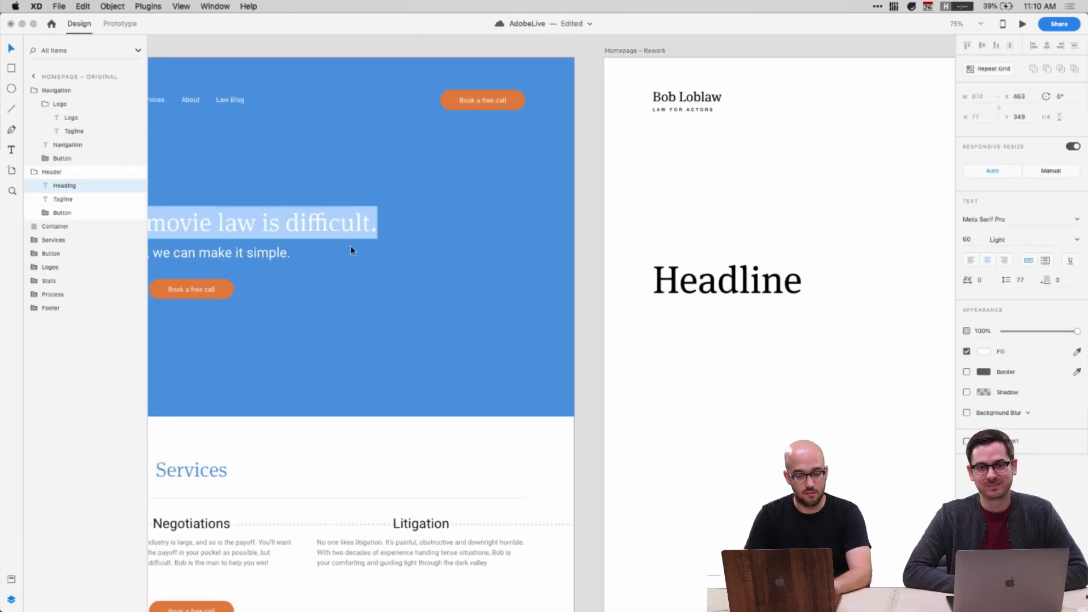
key("super+c")
double_click(742, 284)
key("super+v")
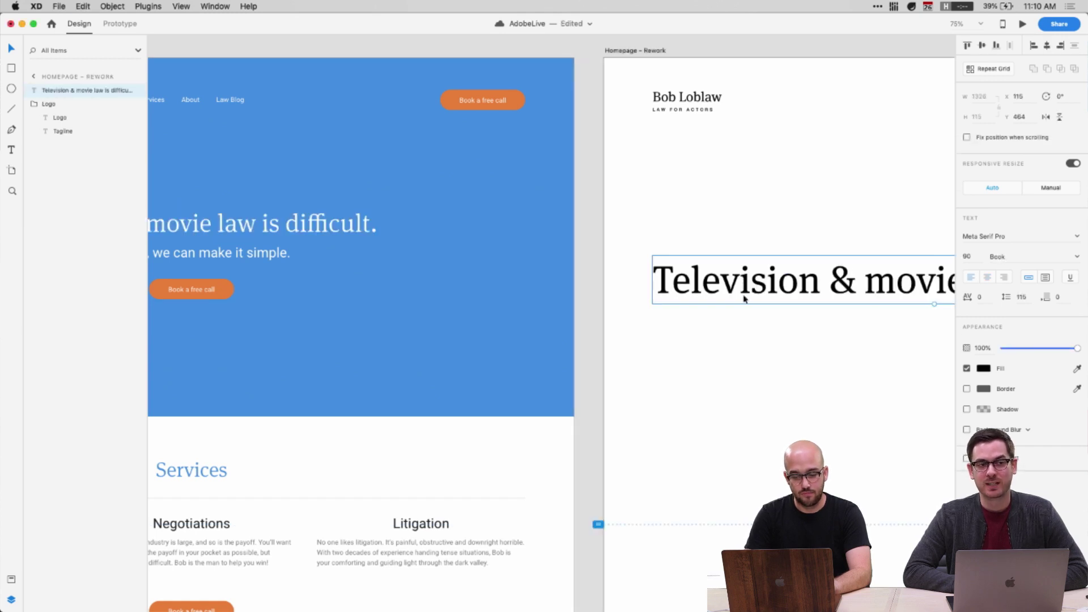
scroll(743, 294, "right", 10)
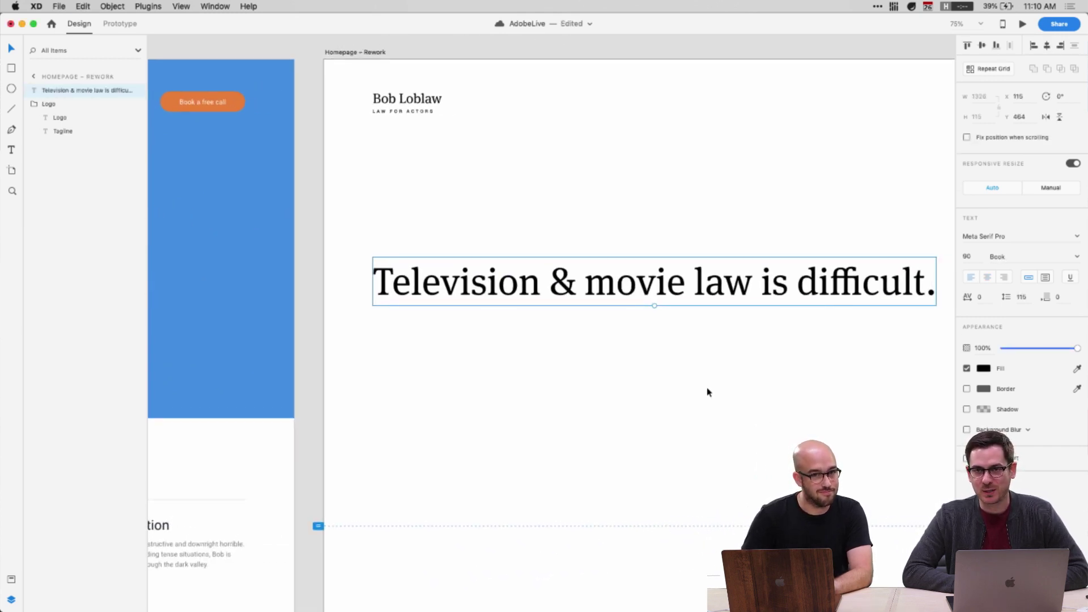
scroll(669, 368, "right", 4)
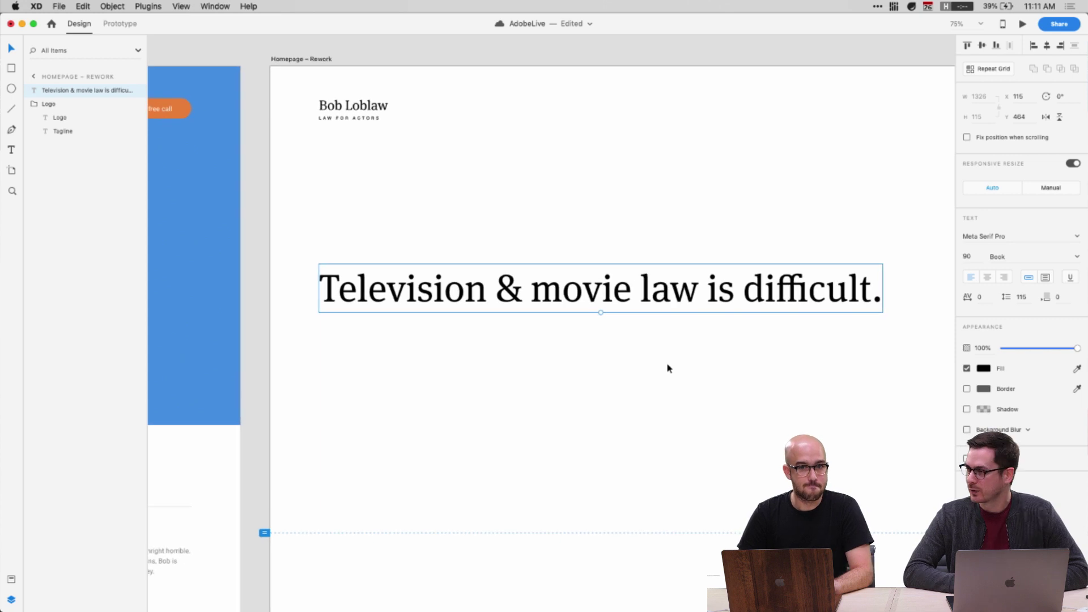
Change the font of the homepage headline on the Rework artboard to FreightBig Pro
scroll(668, 368, "right", 6)
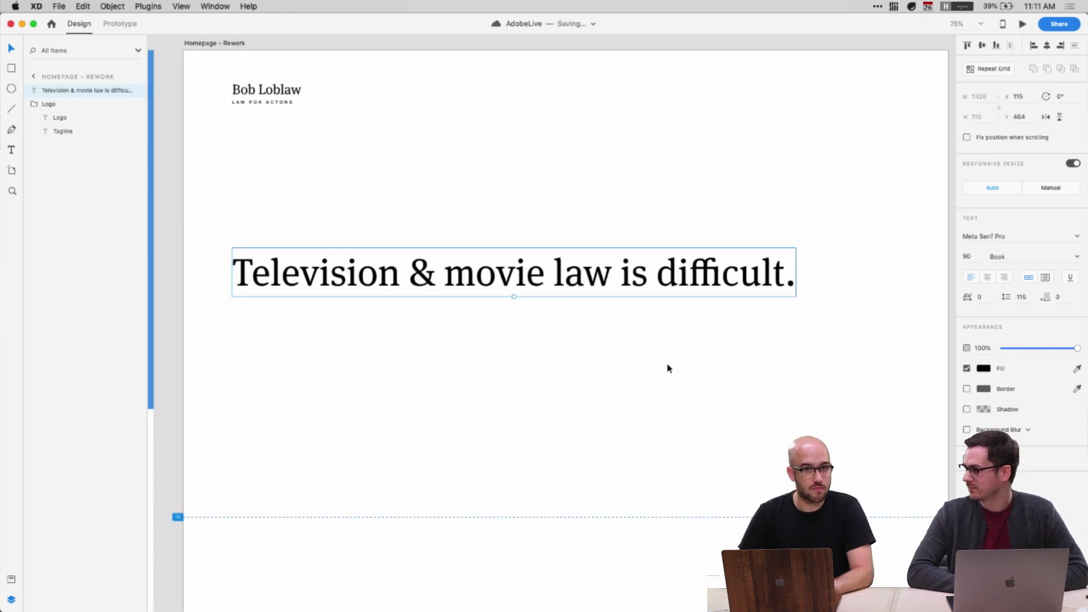
scroll(667, 367, "right", 2)
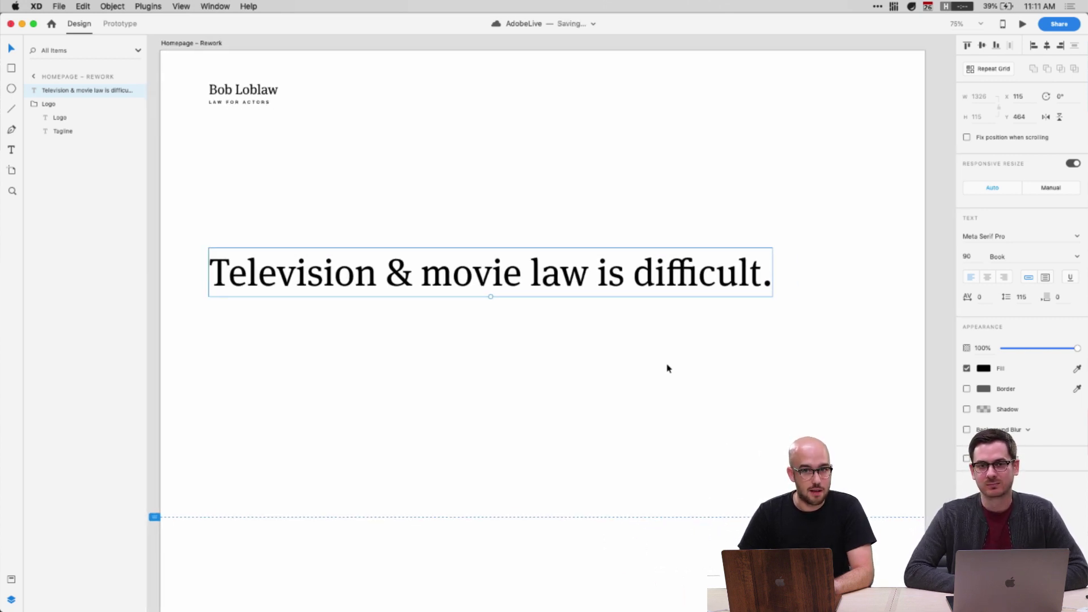
scroll(667, 368, "left", 2)
scroll(668, 369, "right", 2)
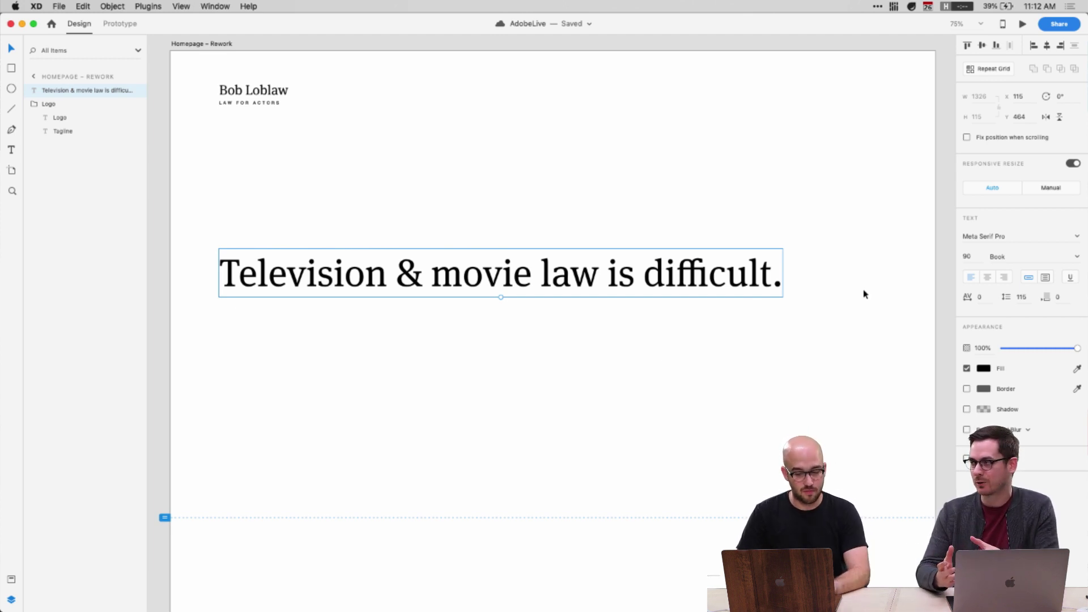
left_click(988, 236)
type("FreightBig")
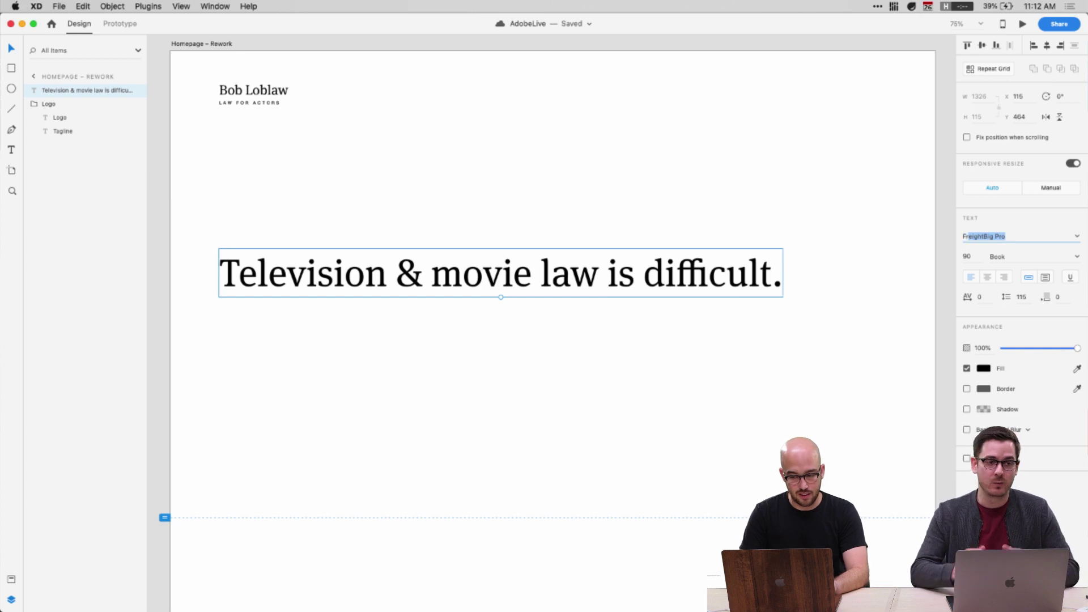
key("Return")
left_click(444, 279)
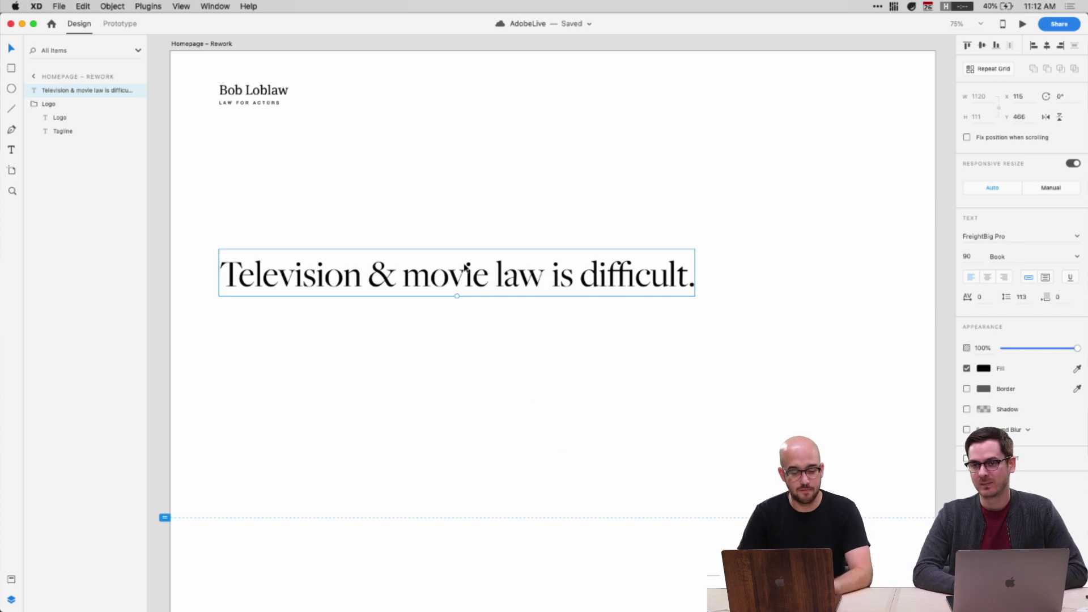
Break the headline onto two lines so the second line starts with "law is difficult."
double_click(499, 288)
key("Left")
key("alt+Right")
key("alt+Right")
key("alt+Right")
key("alt+Right")
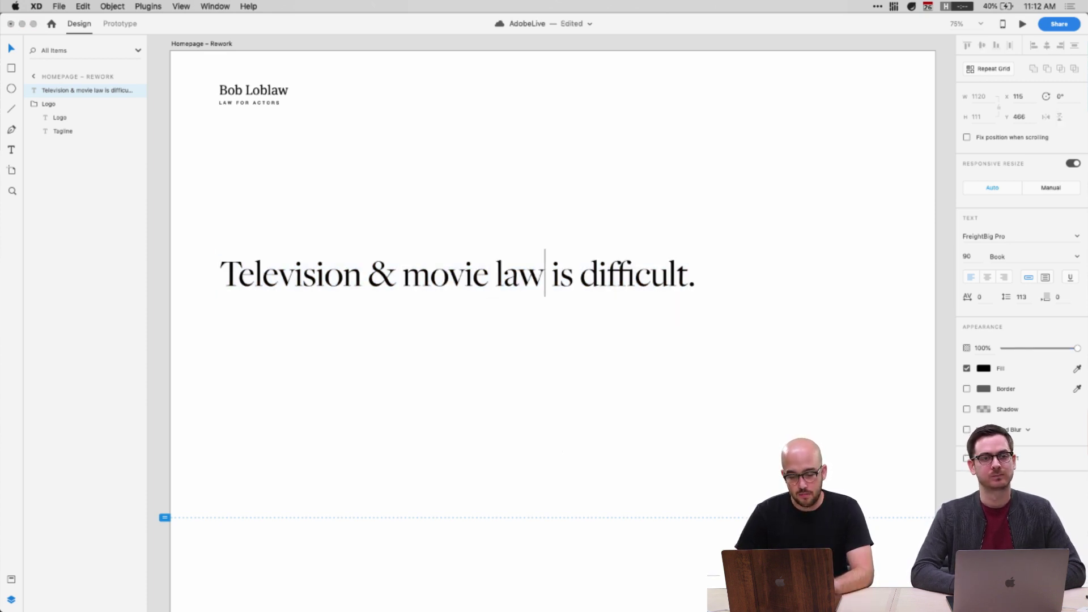
key("alt+Left")
key("BackSpace")
key("Return")
key("Escape")
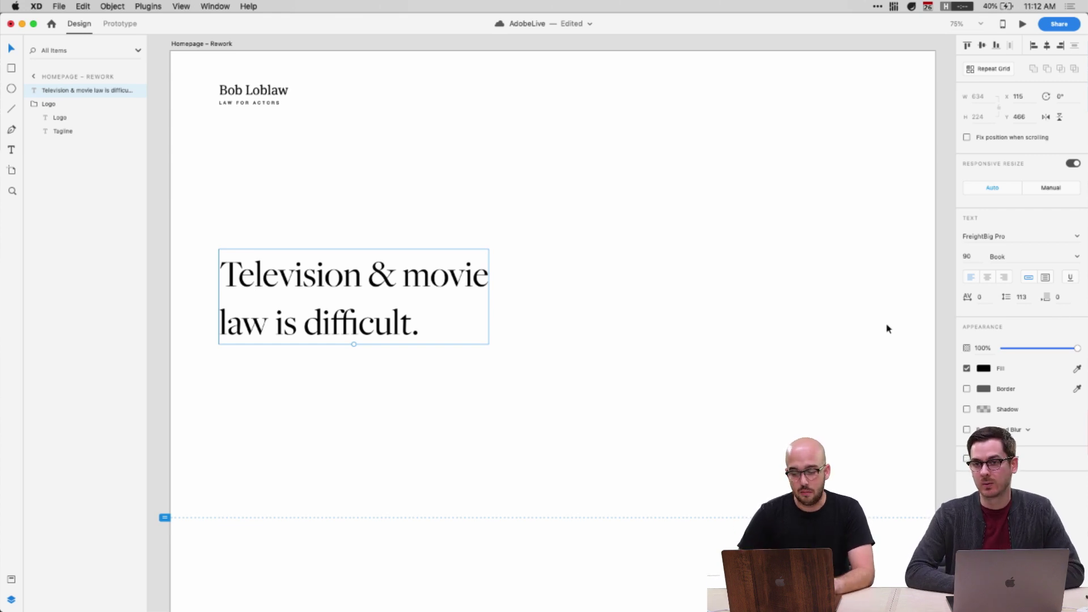
Set the two-line headline's font size to 150
left_click(975, 256)
type("110")
key("Return")
key("shift+Up")
key("shift+Up")
key("shift+Up")
key("shift+Up")
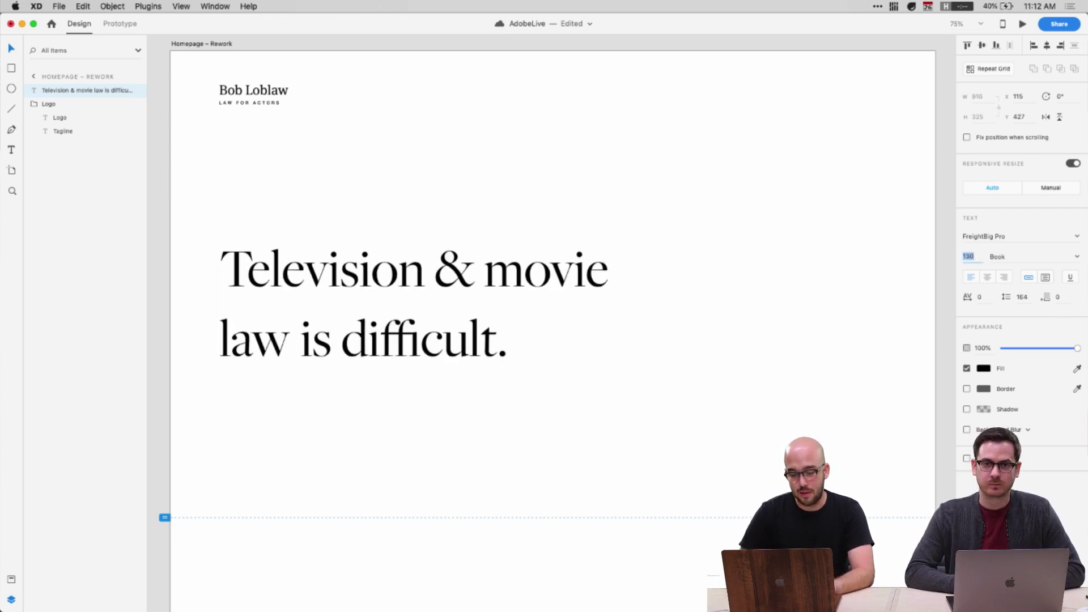
key("Return")
Tighten the headline's line spacing to 150
left_click(1018, 299)
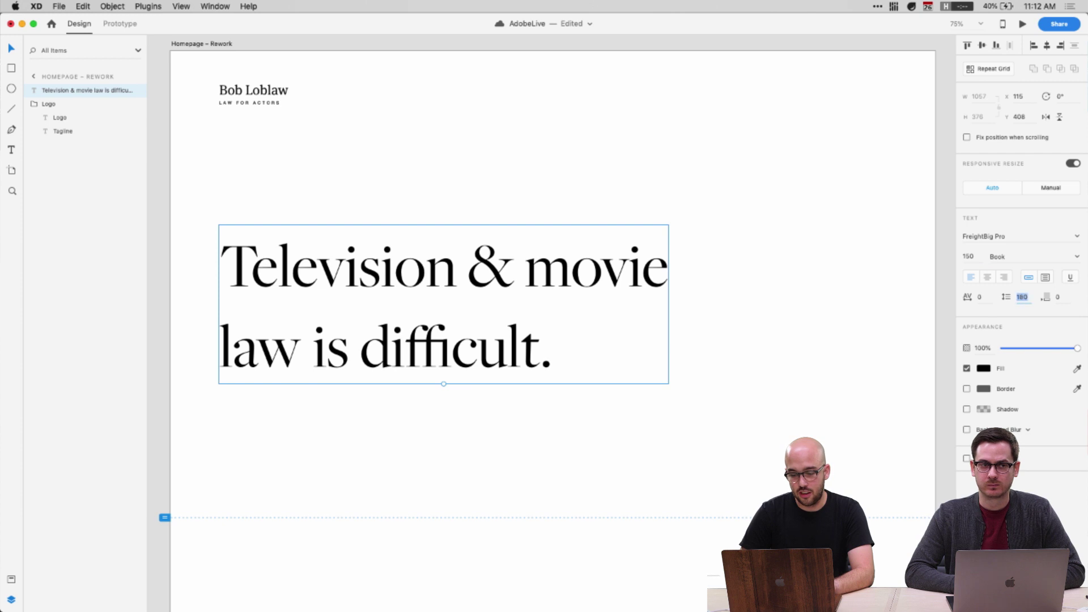
key("shift+Down")
key("shift+Down")
key("shift+Down")
key("shift+Down")
Move the headline down to about Y 441, keeping it aligned with the logo's left edge
left_click(620, 368)
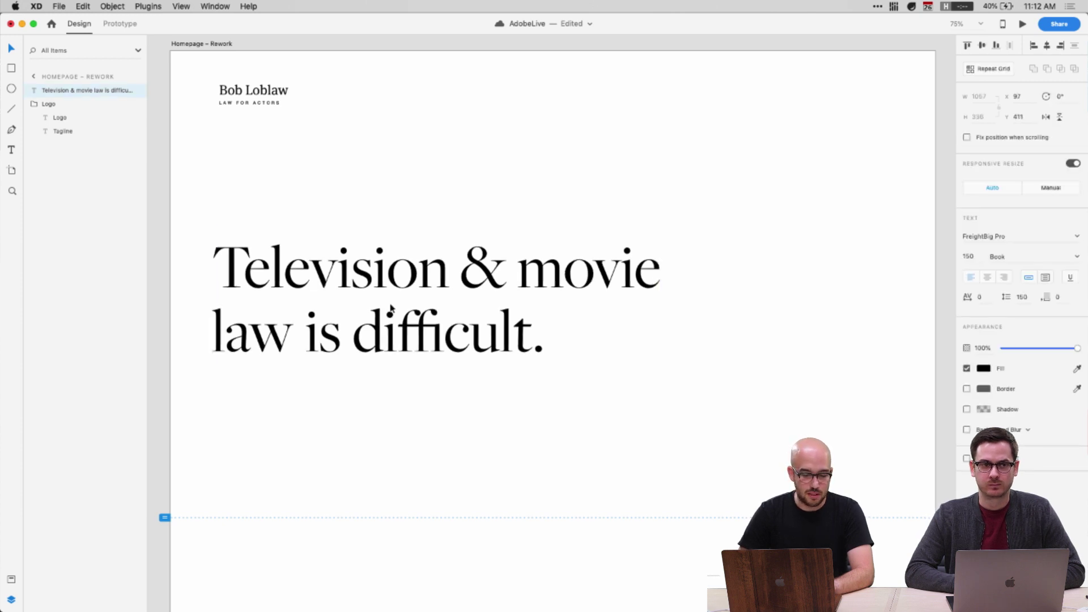
left_click_drag(386, 315, 386, 329)
left_click(399, 429)
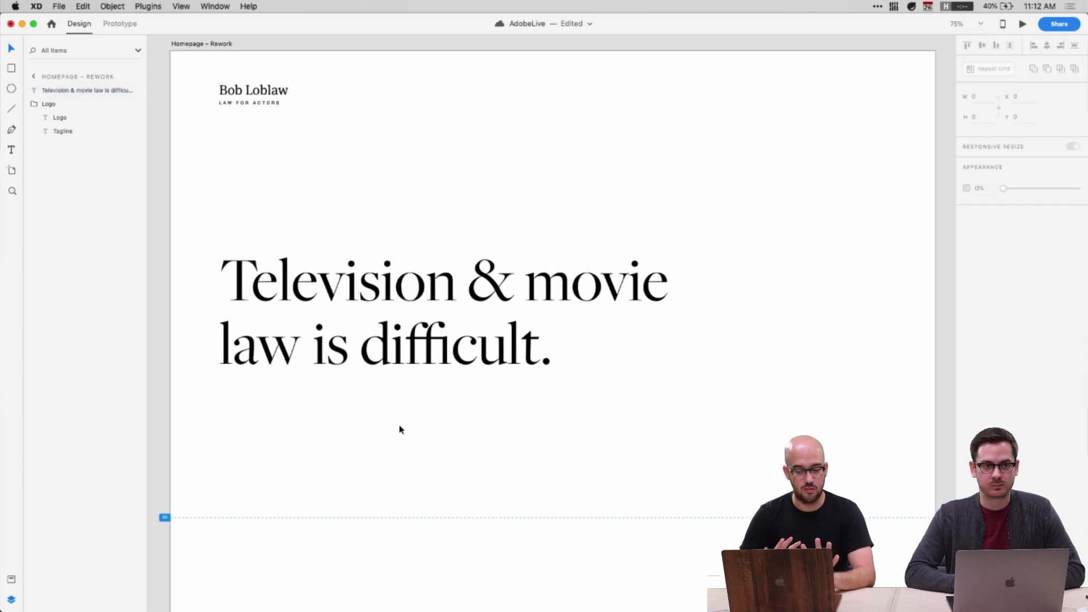
Review the reworked headline layout and compare it with the hero section of the original homepage
scroll(483, 439, "down", 3)
scroll(483, 439, "right", 2)
key("super+minus")
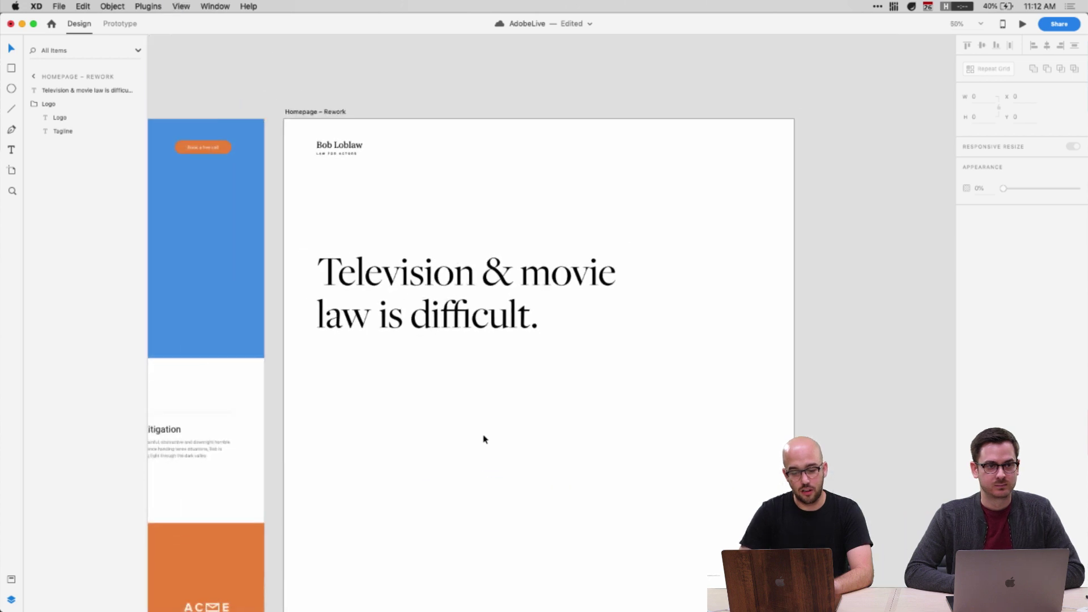
scroll(483, 439, "left", 2)
scroll(483, 440, "up", 1)
key("super+plus")
left_click(492, 383)
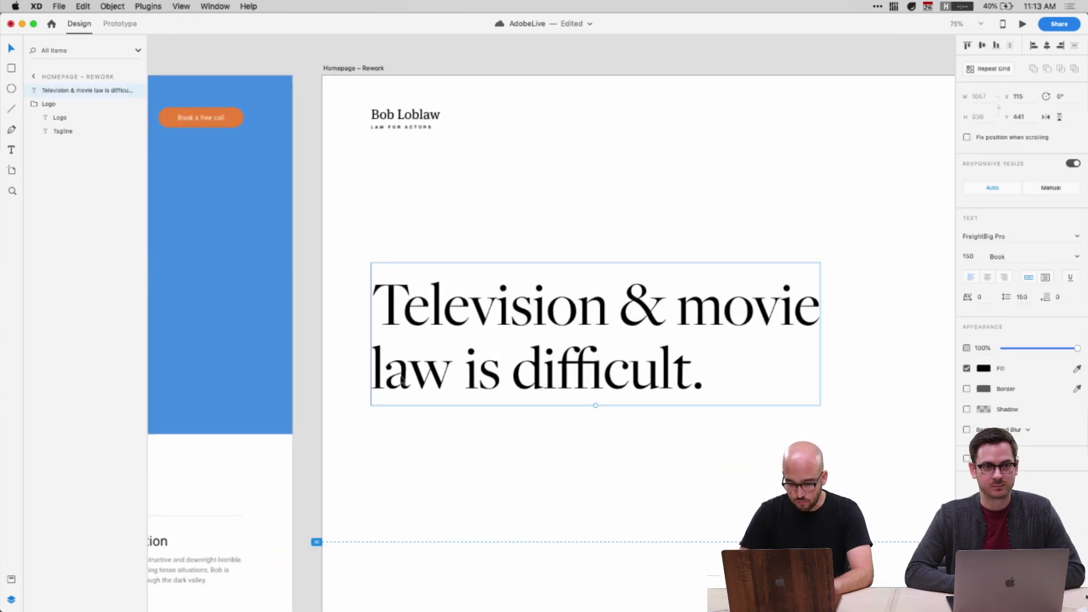
scroll(338, 386, "left", 10)
scroll(338, 385, "left", 5)
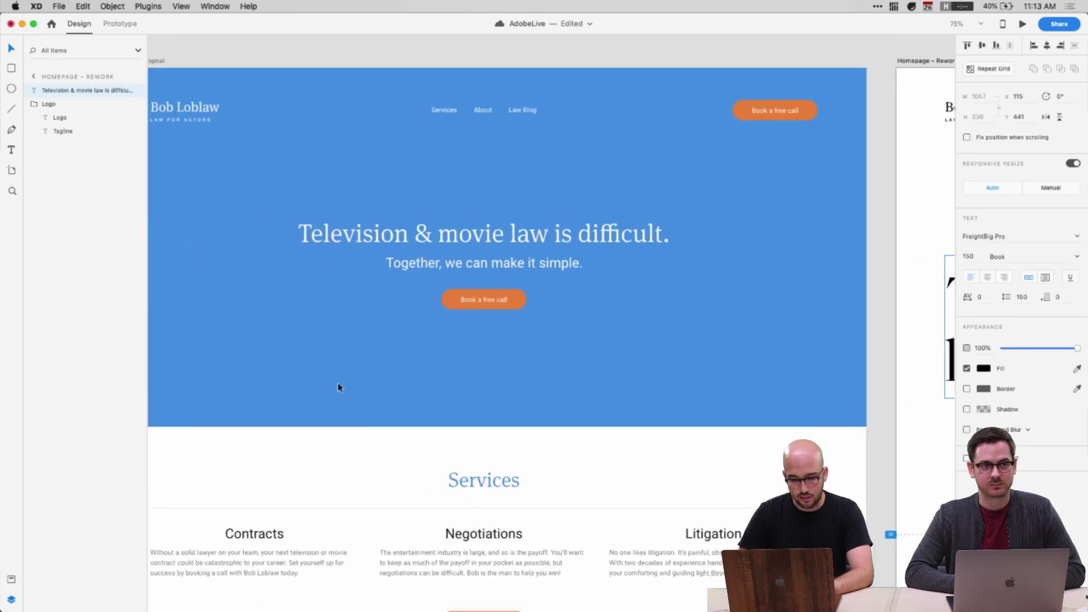
scroll(338, 385, "left", 2)
scroll(337, 382, "left", 1)
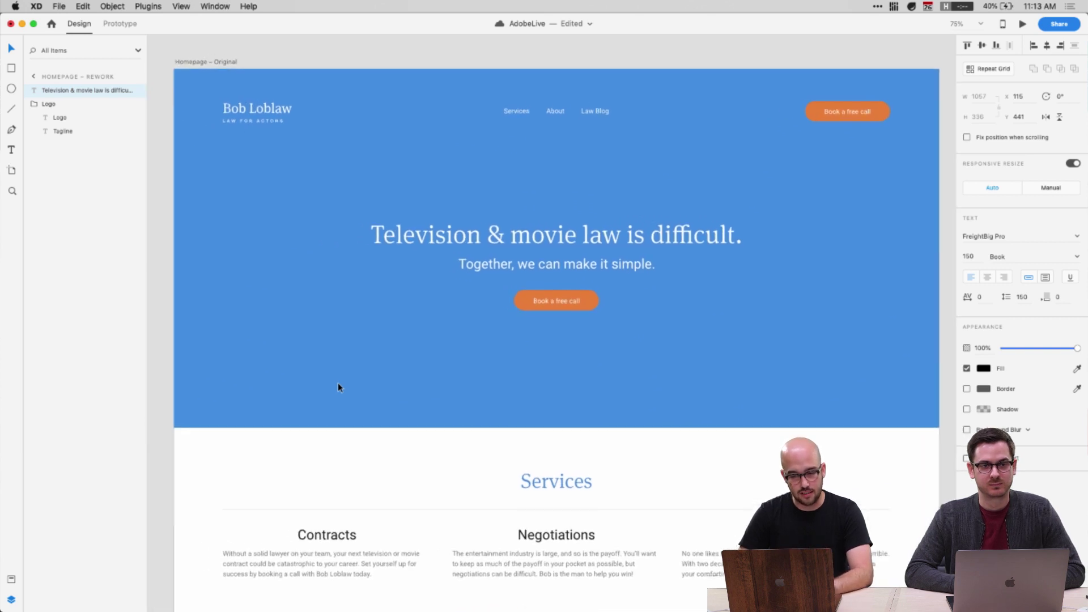
scroll(338, 383, "right", 8)
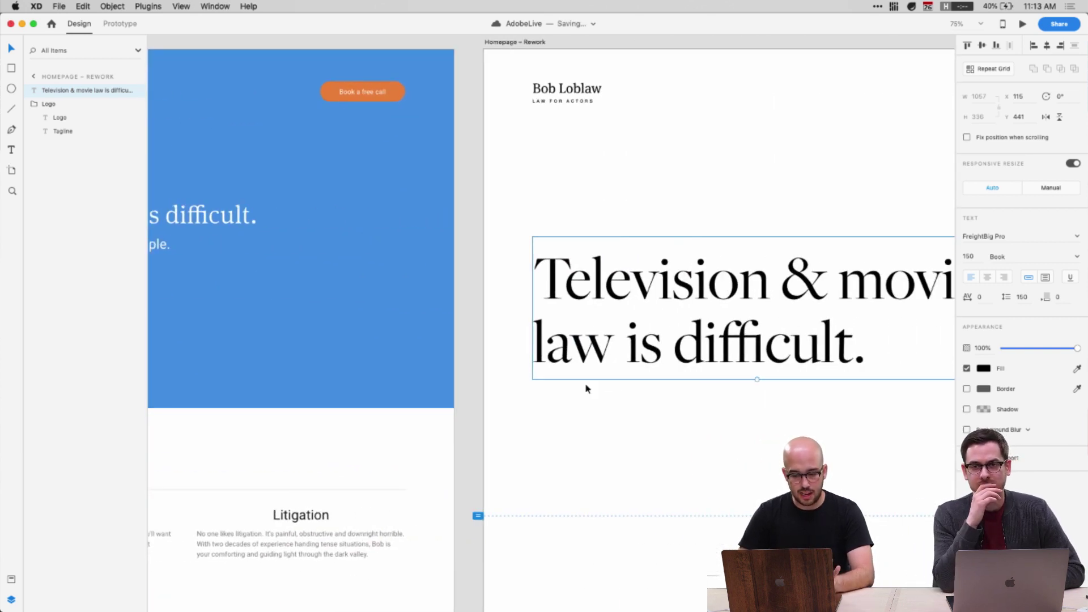
Duplicate the headline below itself and replace the copy's text with the original tagline "Together, we can make it simple."
left_click_drag(622, 354, 615, 457)
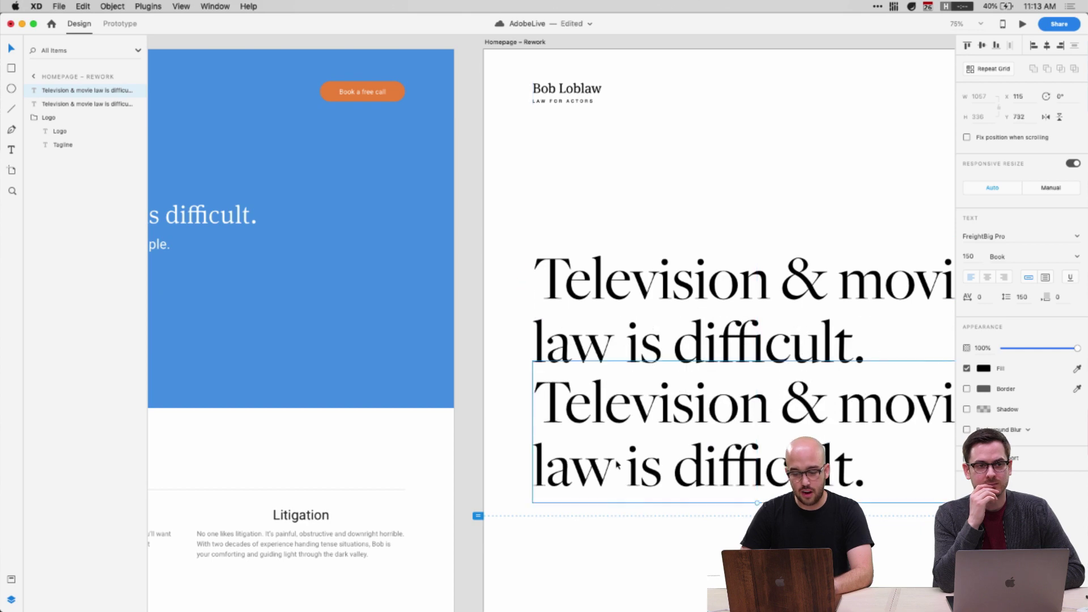
scroll(409, 264, "left", 10)
left_click(368, 226)
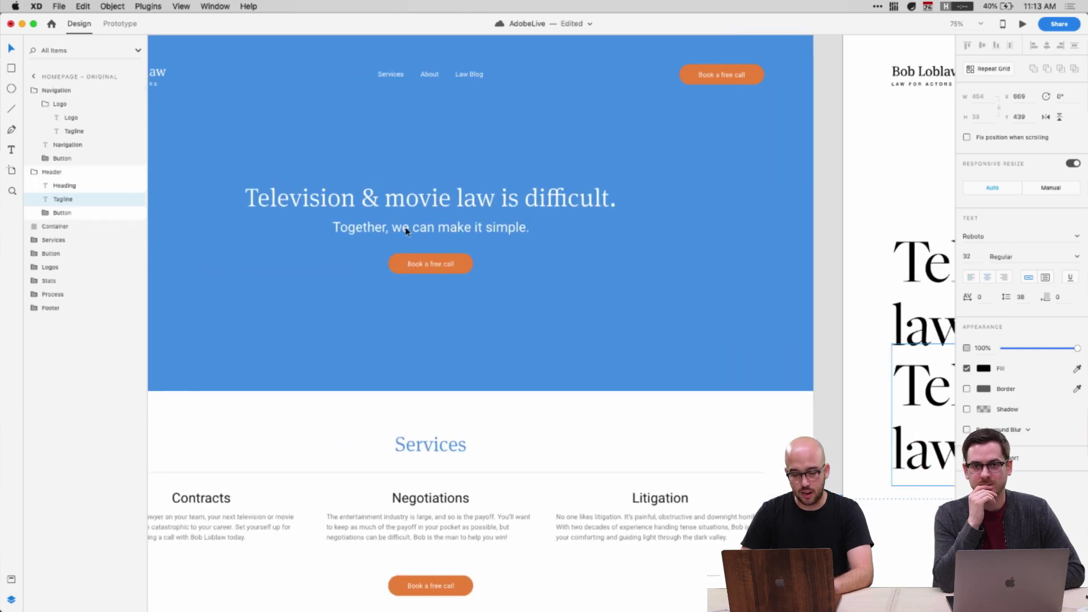
scroll(416, 271, "right", 10)
left_click(682, 383)
scroll(651, 433, "down", 2)
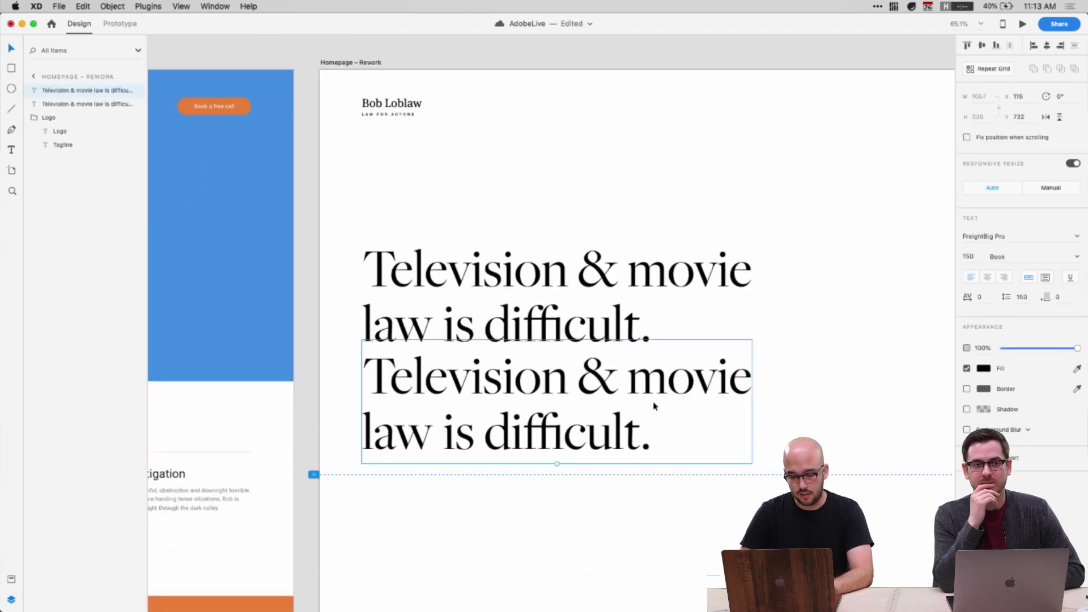
key("super+v")
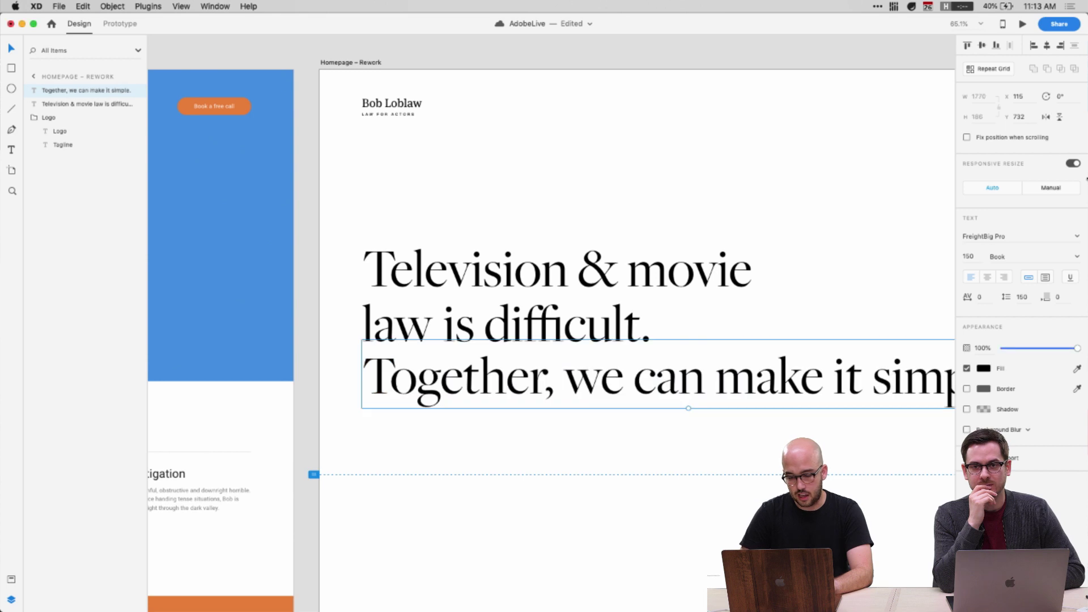
Change the font of the "Together, we can make it simple." tagline to Helvetica
left_click(987, 238)
type("M")
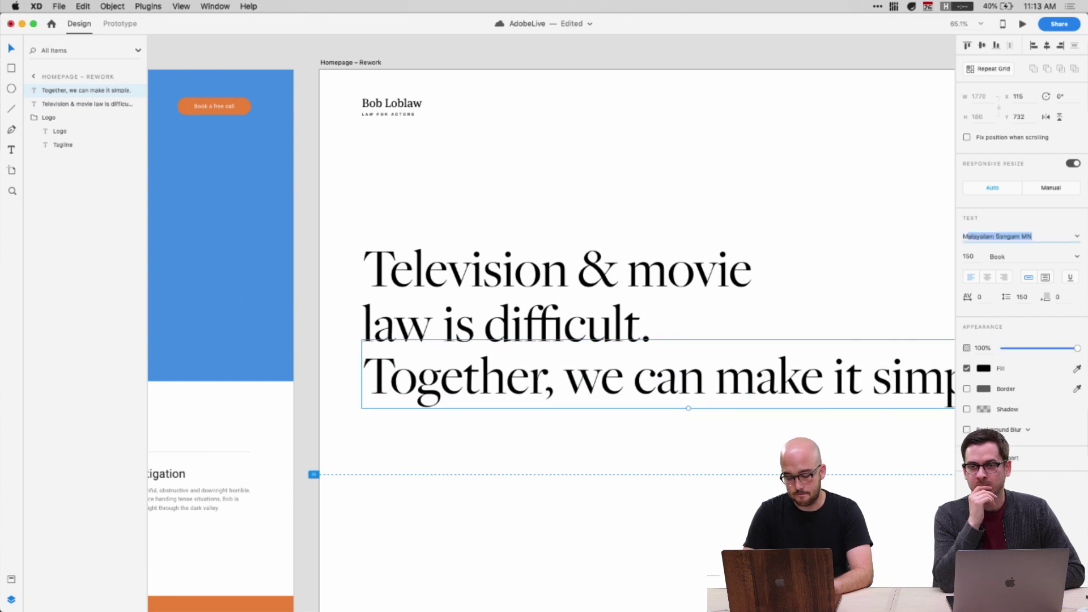
key("BackSpace")
key("BackSpace")
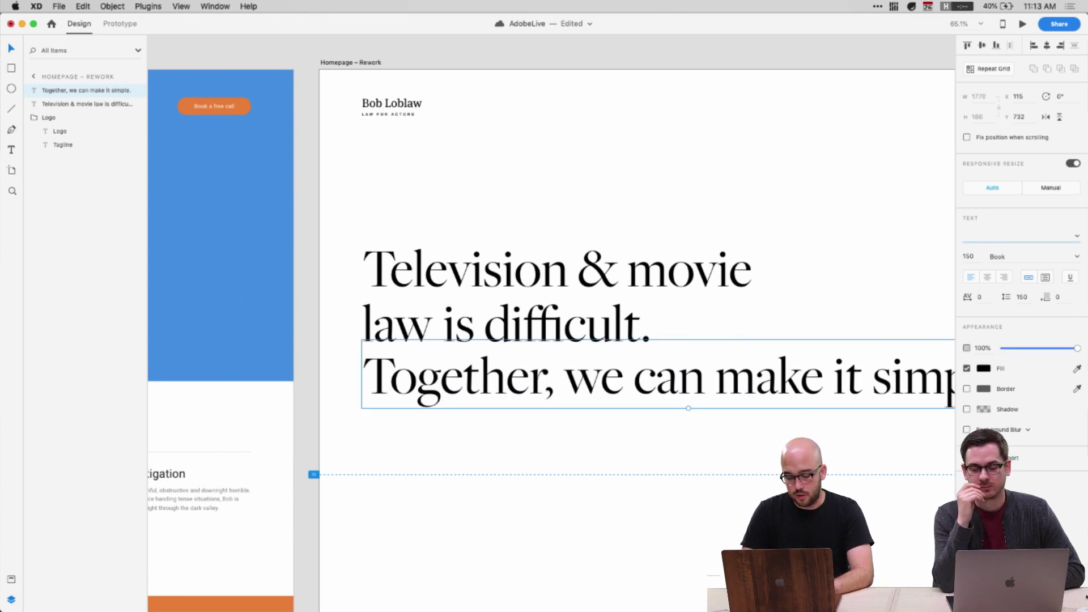
type("Helvetica")
key("Return")
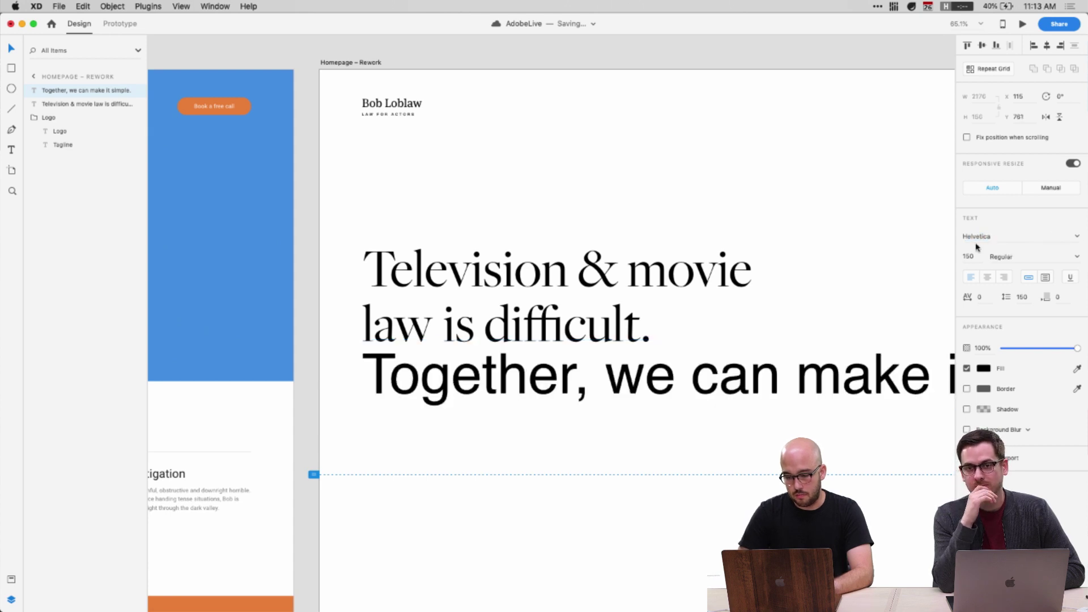
Reduce the tagline's font size to 40
left_click(968, 257)
key("shift+Down")
key("shift+Down")
key("shift+Down")
key("shift+Down")
key("shift+Down")
key("shift+Down")
key("shift+Down")
key("shift+Down")
key("shift+Down")
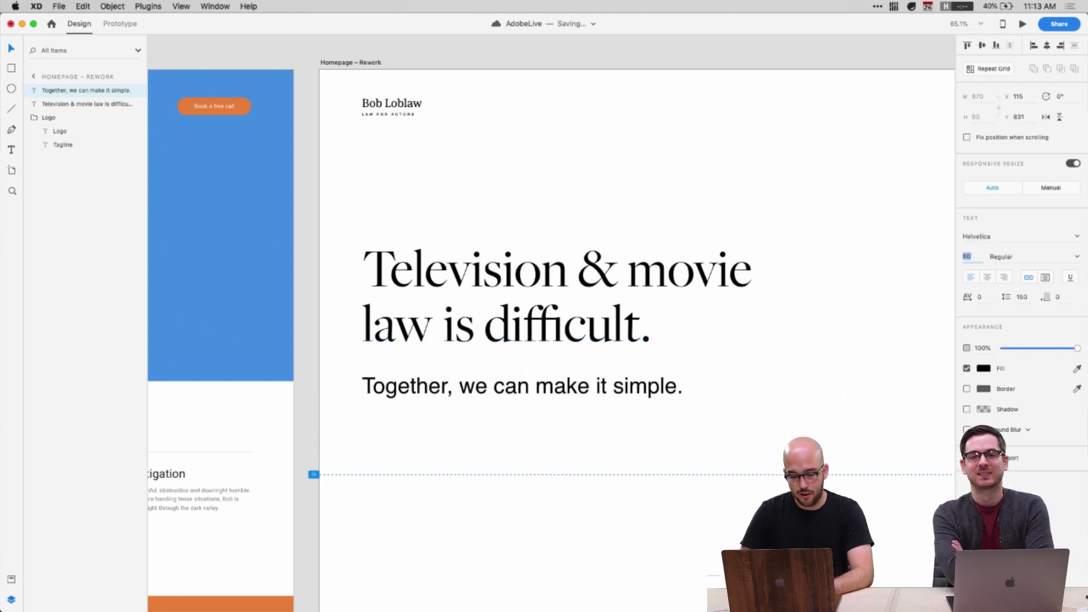
key("shift+Down")
key("Down")
key("Down")
key("Down")
key("Down")
key("Down")
key("Down")
key("Down")
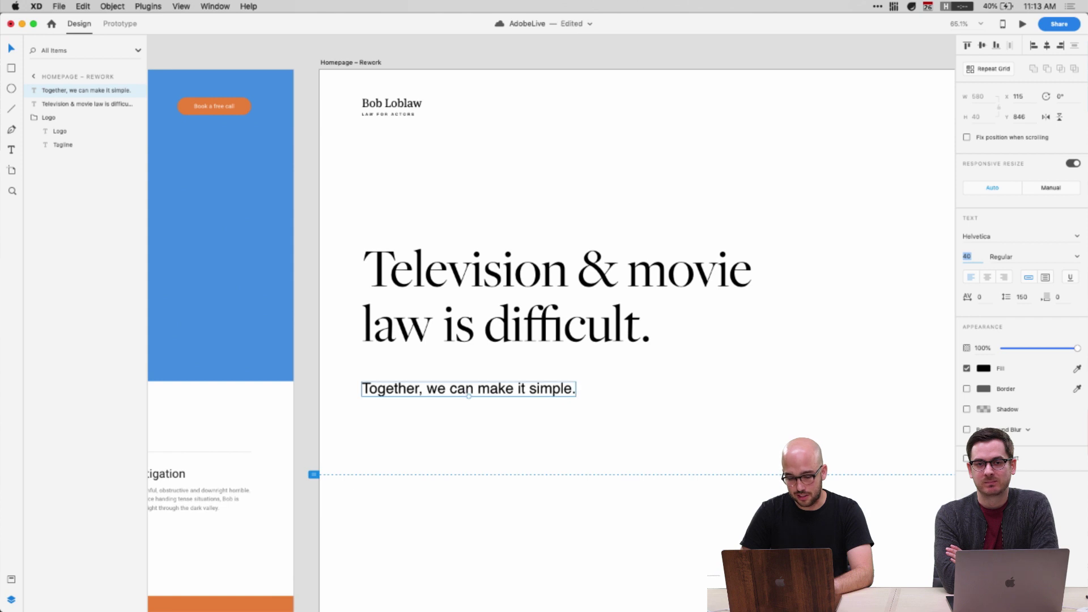
key("Down")
key("Down")
key("Down")
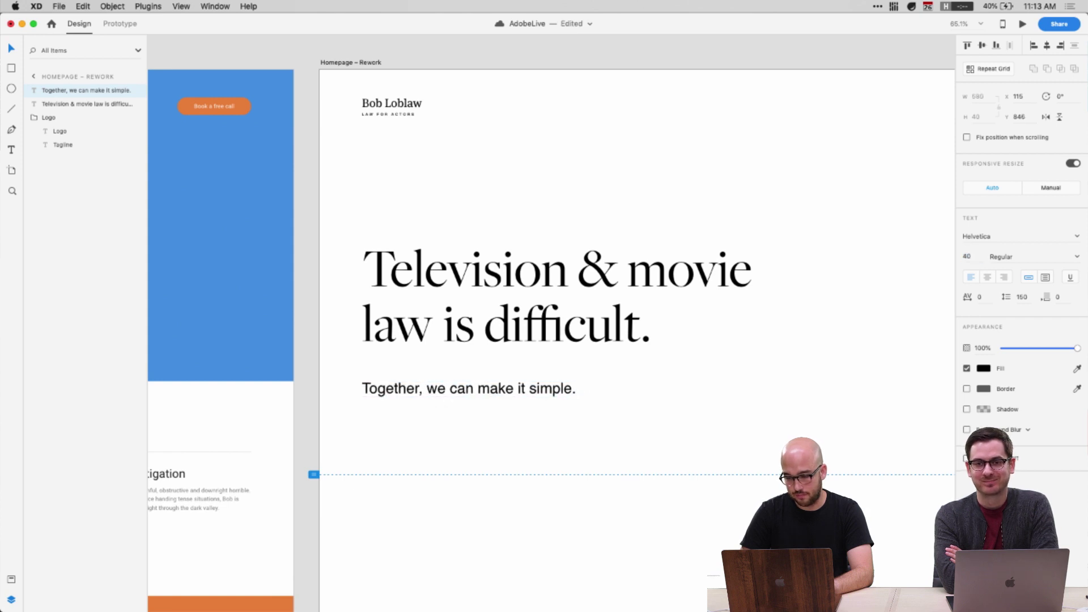
Move the tagline straight up so it sits closer beneath the headline
left_click(745, 329)
left_click(488, 403)
left_click(480, 392)
key("shift+Up")
key("shift+Up")
key("shift+Up")
key("shift+Up")
key("shift+Up")
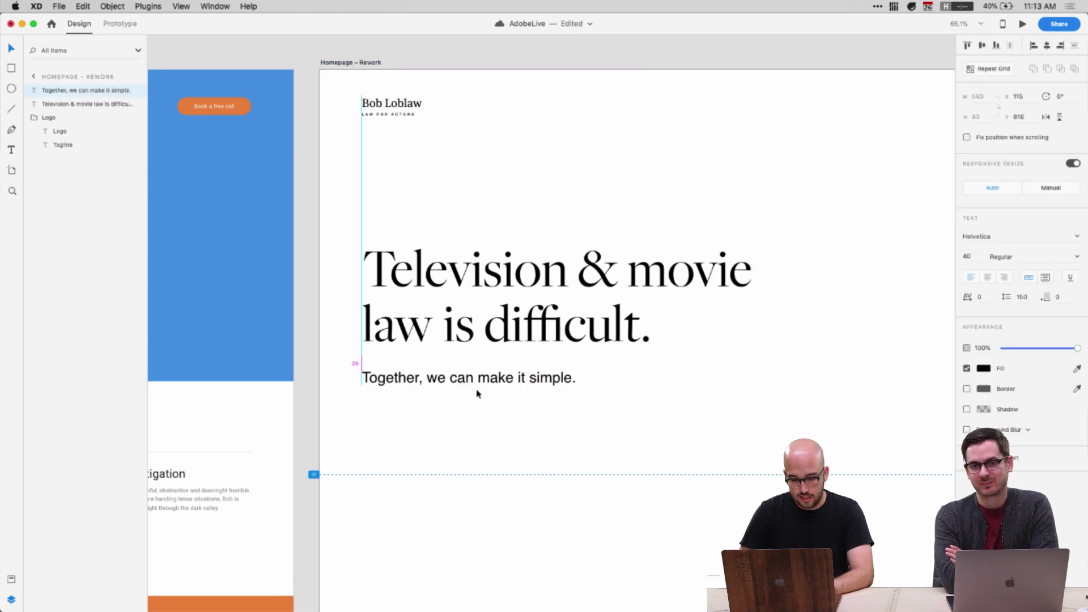
Move the headline and tagline down together, with the headline at X 115, Y 533 in line with the logo
scroll(468, 407, "right", 3)
left_click(396, 317)
left_click_drag(397, 317, 410, 306)
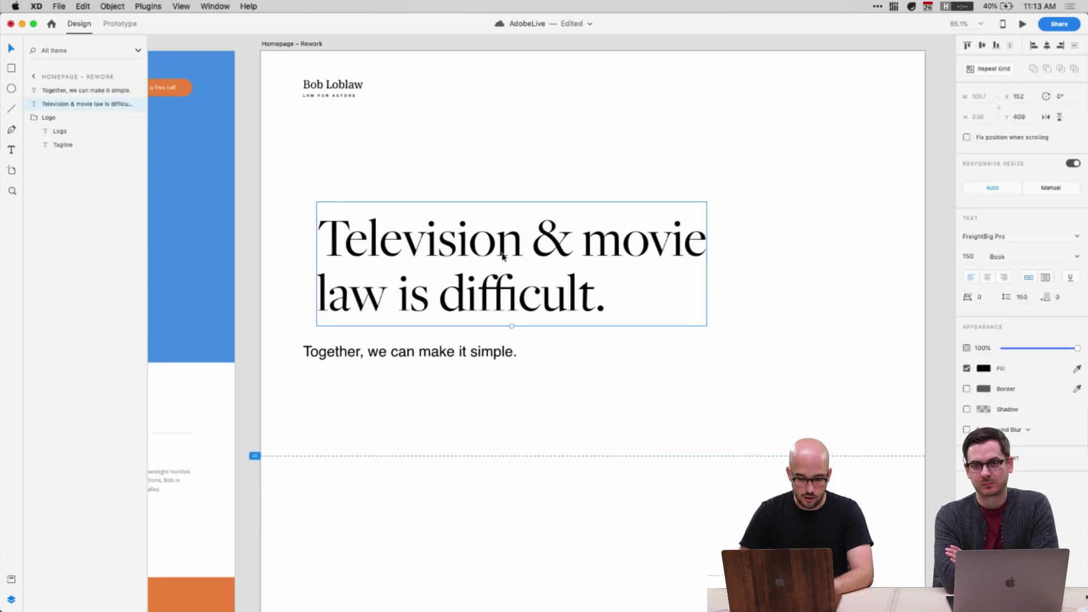
left_click_drag(497, 180, 396, 356)
left_click_drag(426, 315, 427, 350)
left_click(452, 229)
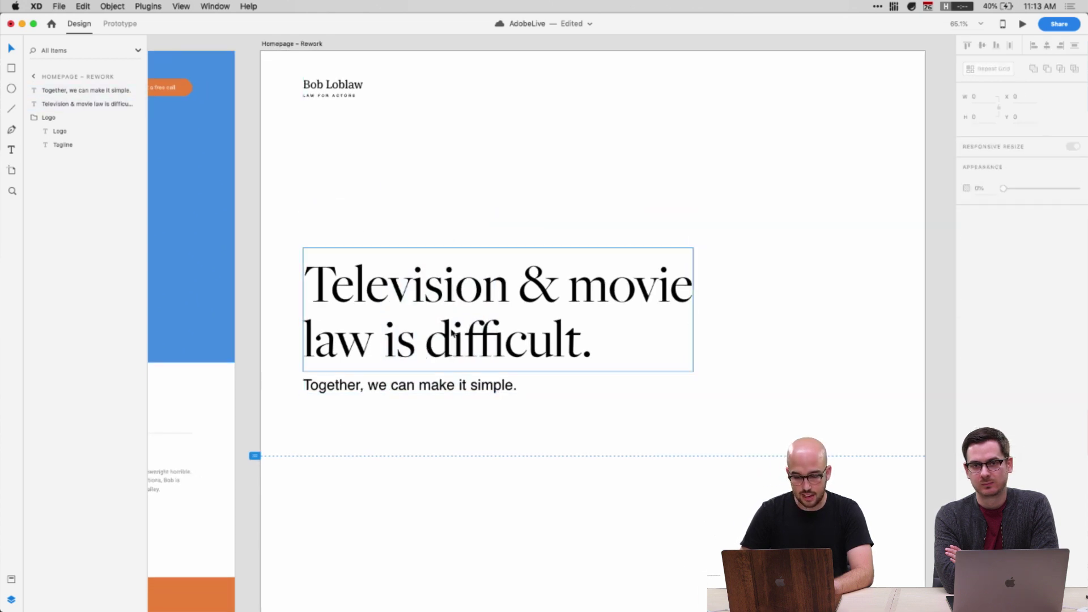
Draw a rectangle about 700 × 879 on the artboard's right half and place it beneath the text layers
scroll(451, 330, "right", 3)
scroll(566, 289, "up", 2)
scroll(567, 290, "left", 10)
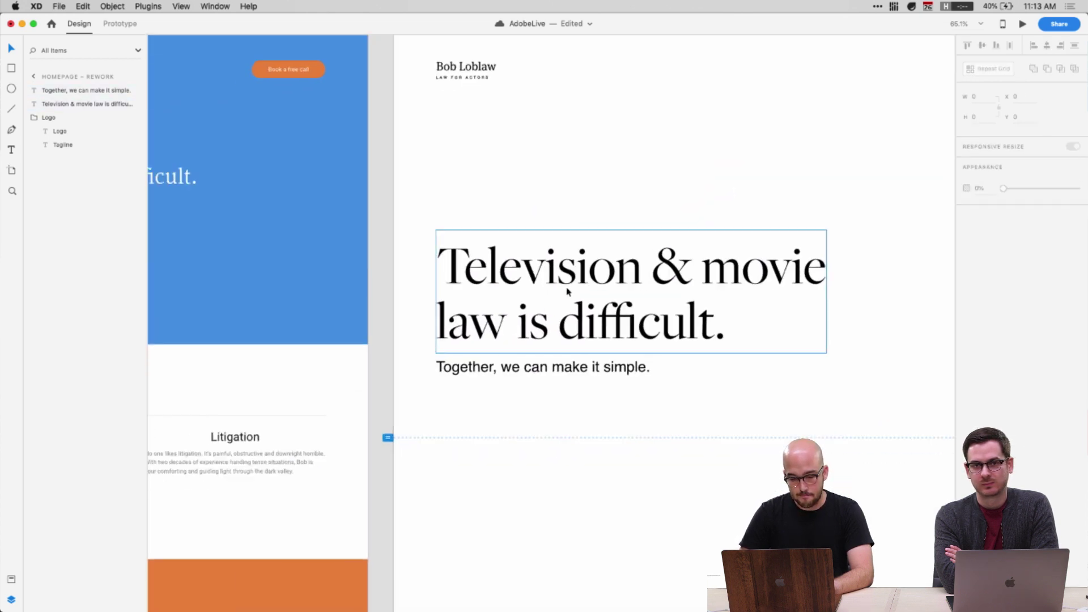
scroll(568, 291, "right", 8)
key("r")
left_click_drag(621, 101, 879, 424)
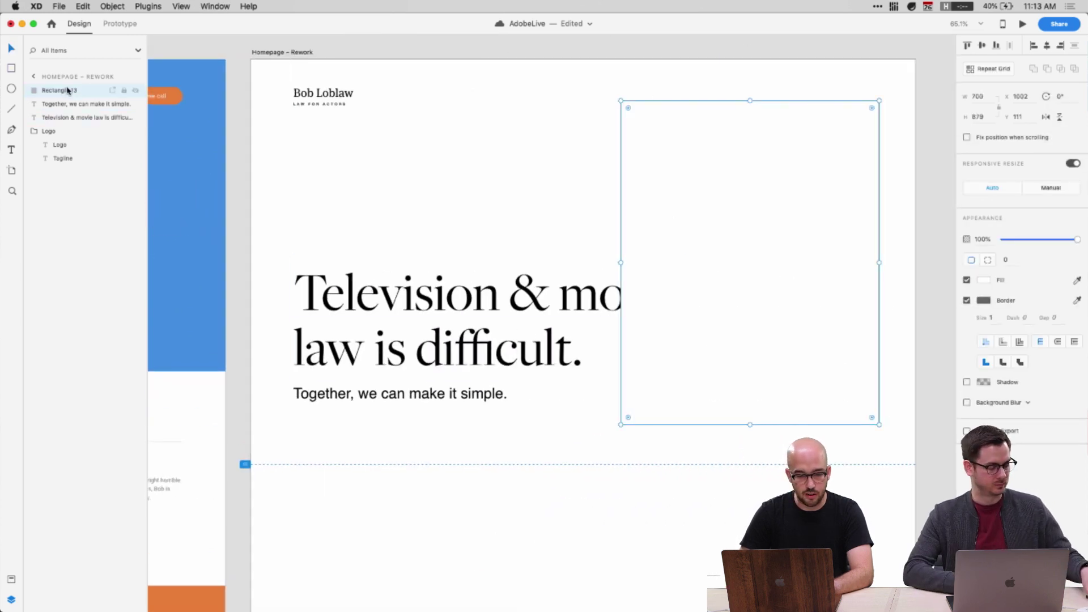
left_click_drag(63, 90, 36, 85)
left_click(34, 131)
Give the large rectangle a light gray fill and remove its border
left_click(473, 313)
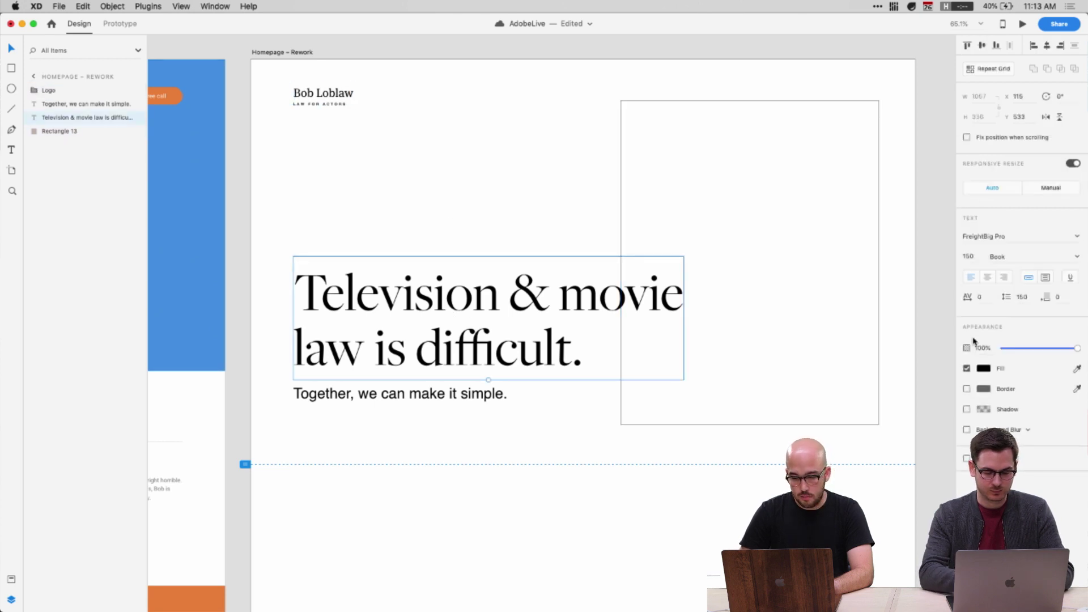
left_click(984, 371)
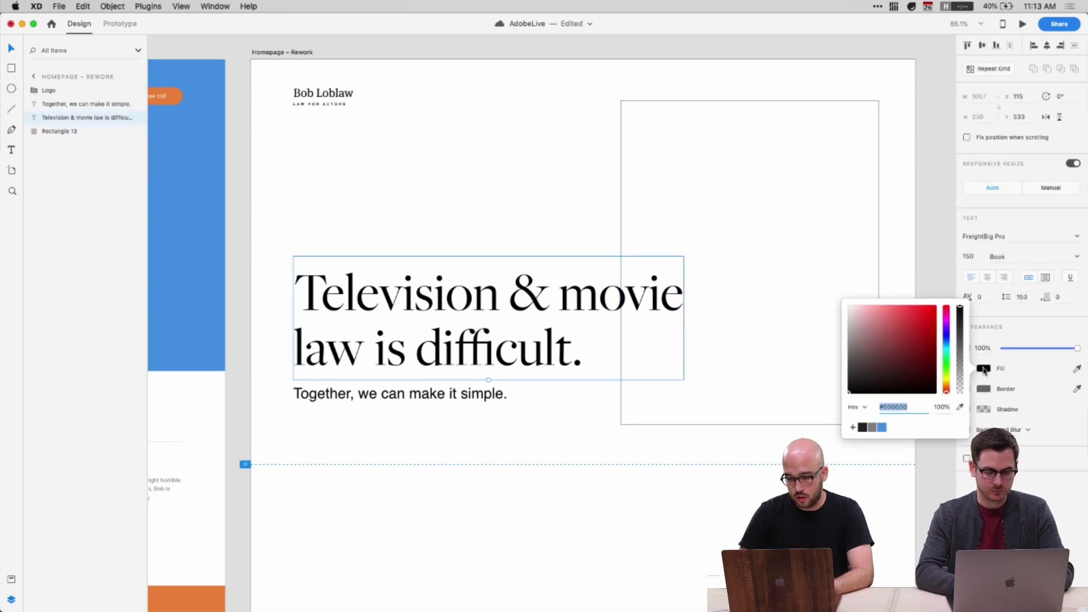
left_click(661, 213)
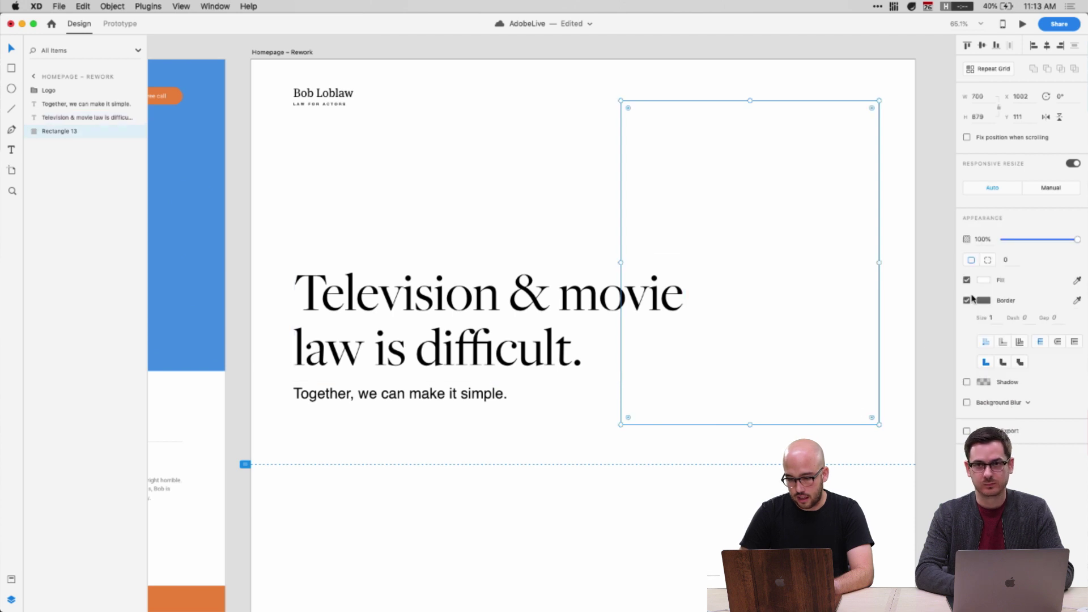
left_click(984, 280)
left_click_drag(905, 251, 793, 233)
Nudge the headline up to Y 523 to widen the gap above the tagline
scroll(530, 218, "right", 2)
left_click(505, 218)
left_click(393, 304)
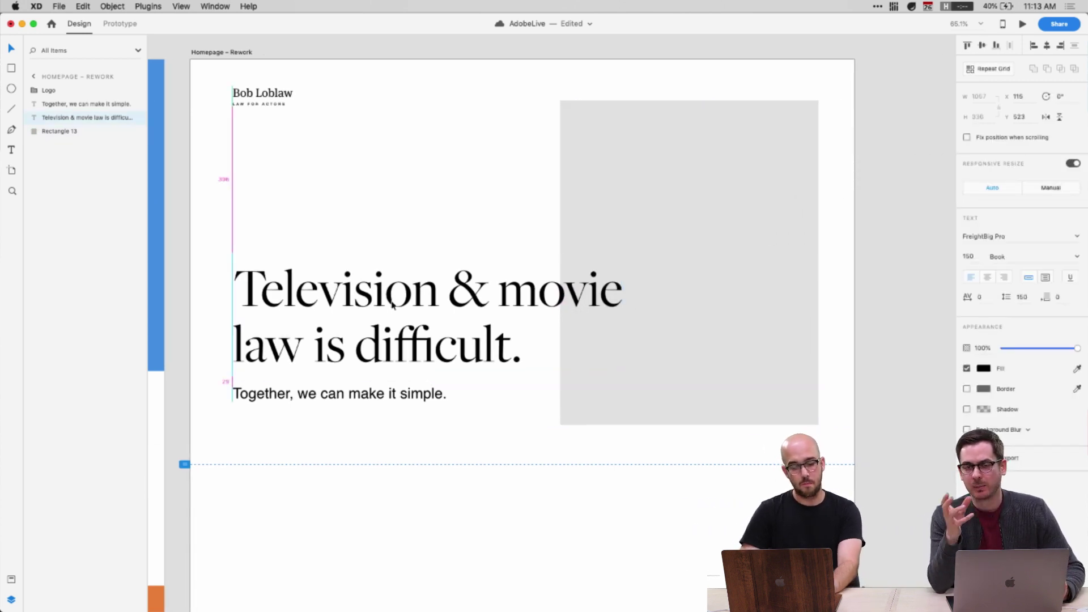
Move the headline and tagline up together on the rework artboard, placing the headline at Y 480
left_click_drag(284, 250, 400, 433)
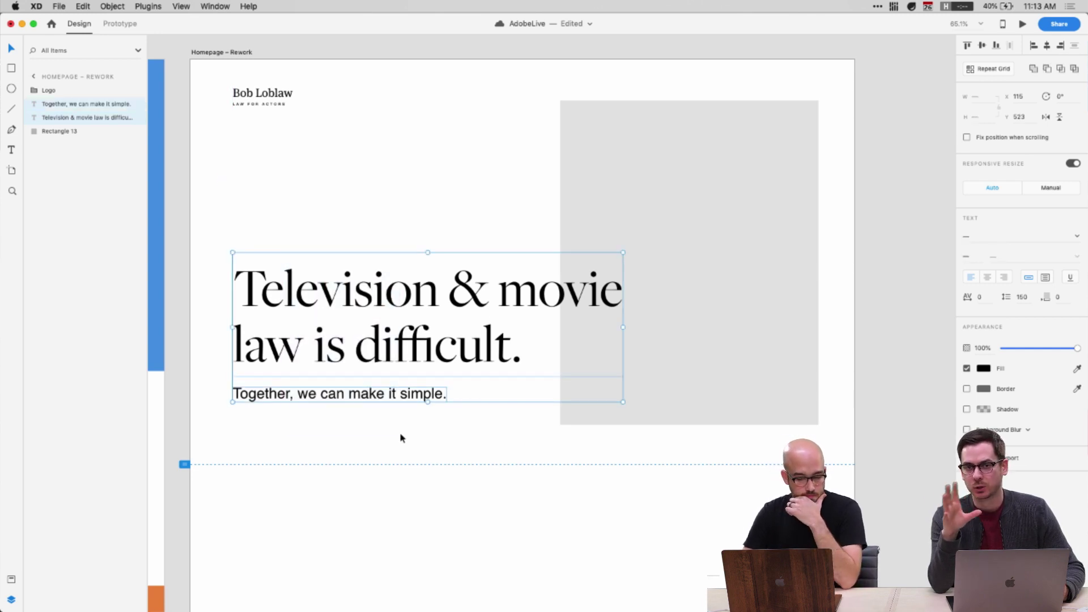
left_click(306, 174)
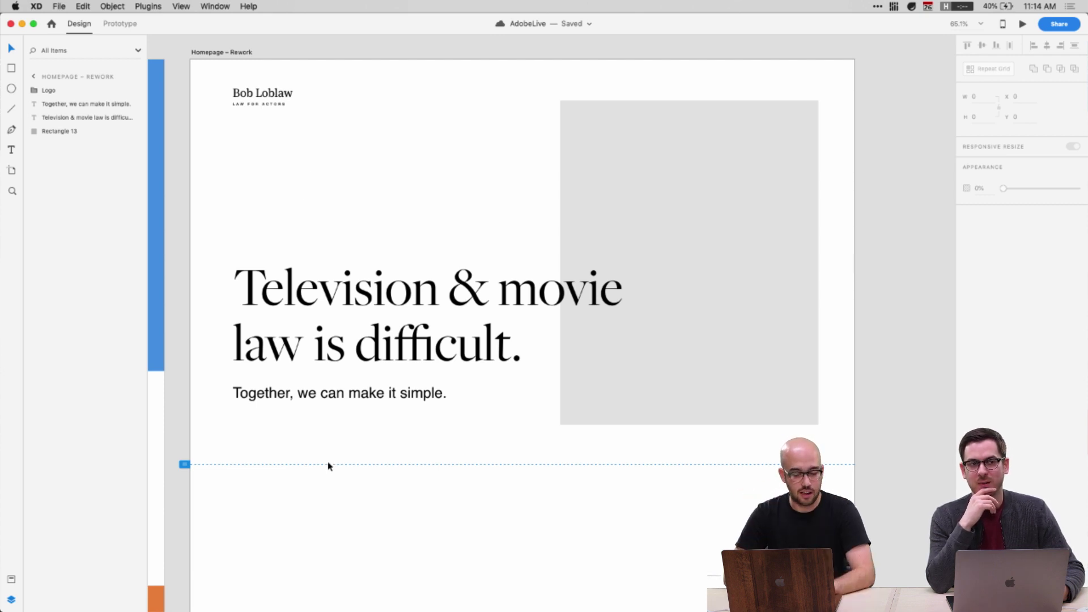
left_click_drag(327, 461, 413, 219)
key("shift+Up")
key("shift+Up")
key("shift+Up")
key("shift+Up")
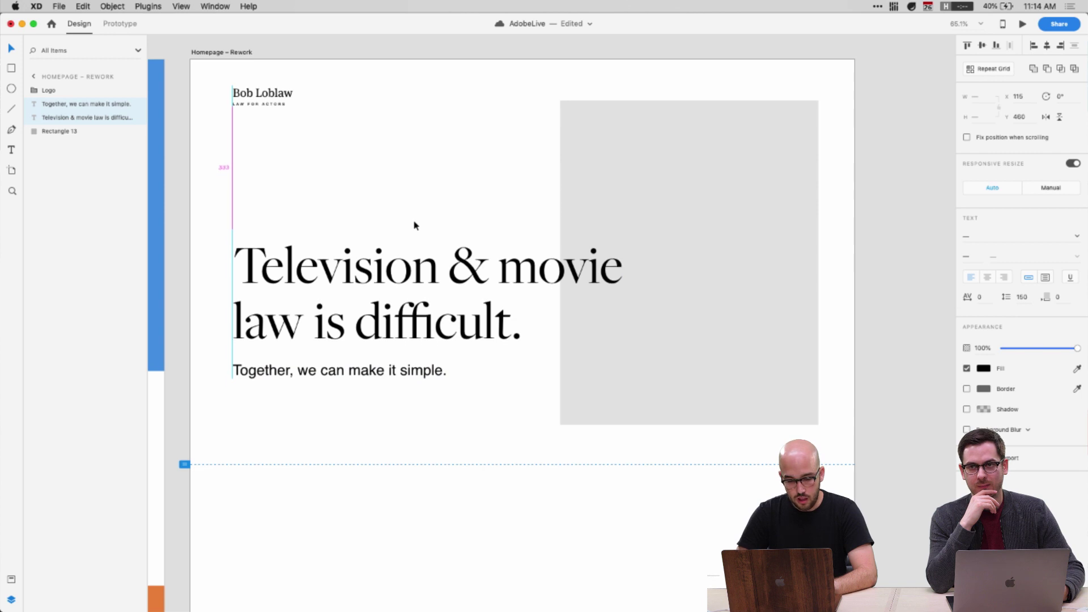
left_click_drag(459, 255, 458, 262)
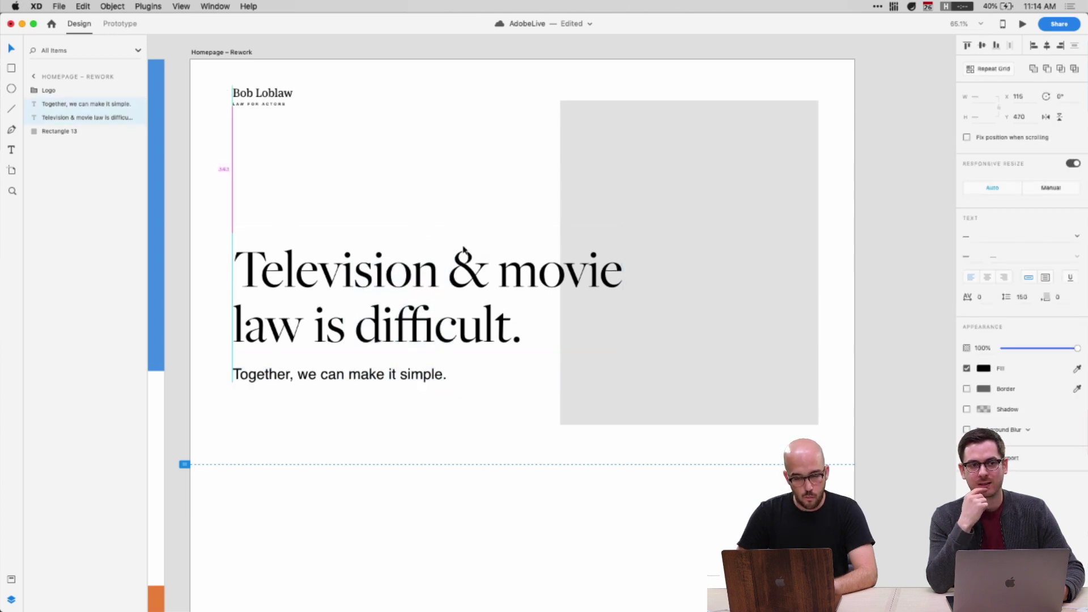
Widen the gray rectangle to 735 by extending its left edge to X 967
left_click(736, 143)
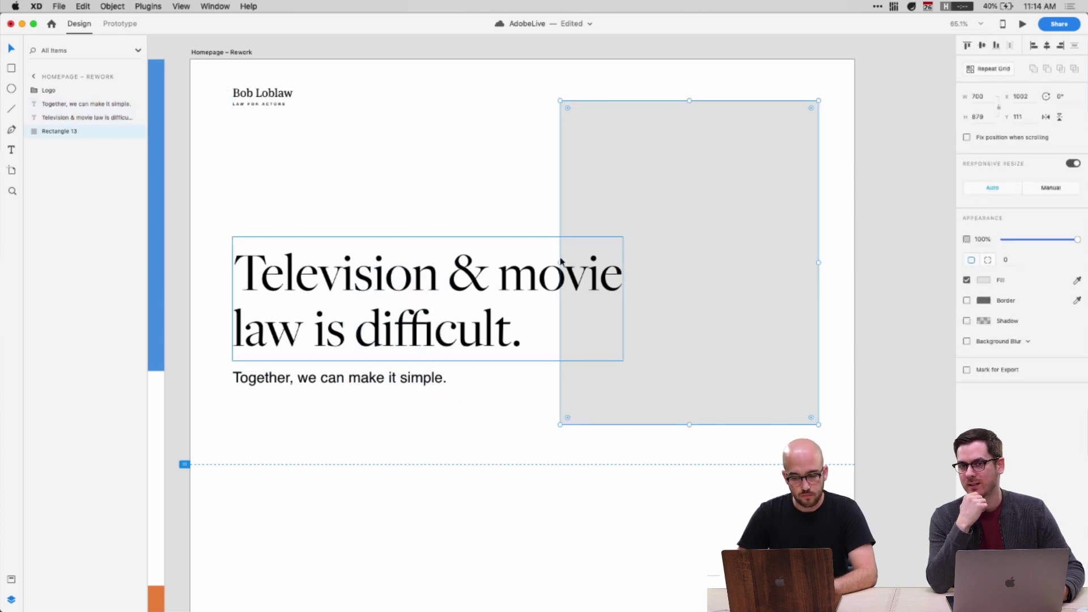
left_click_drag(559, 263, 546, 262)
left_click(503, 309)
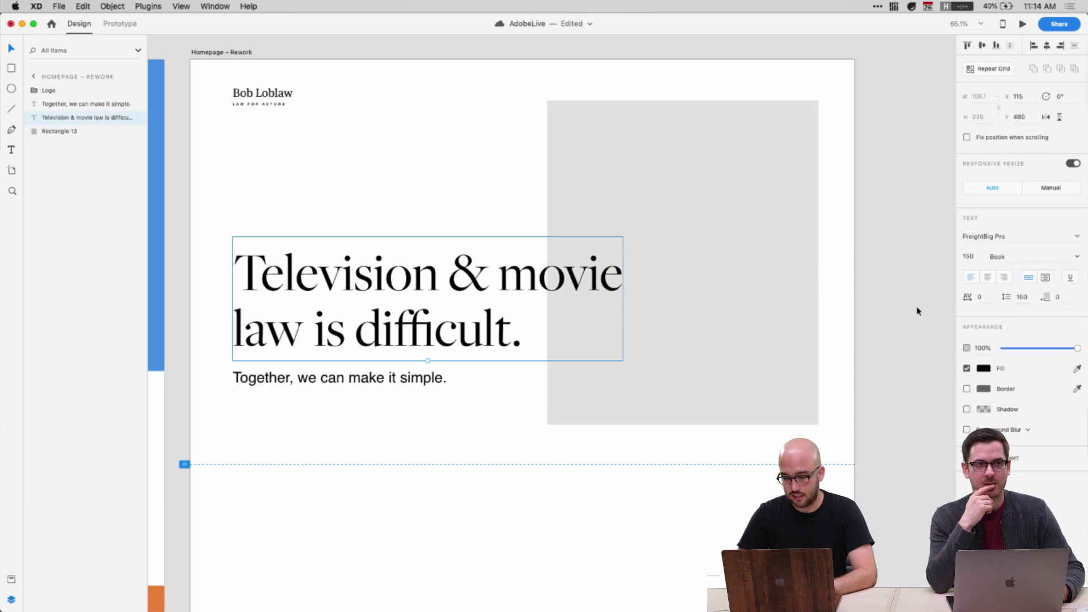
Look through the active Adobe Fonts in the Creative Cloud app for serif typefaces
left_click(876, 7)
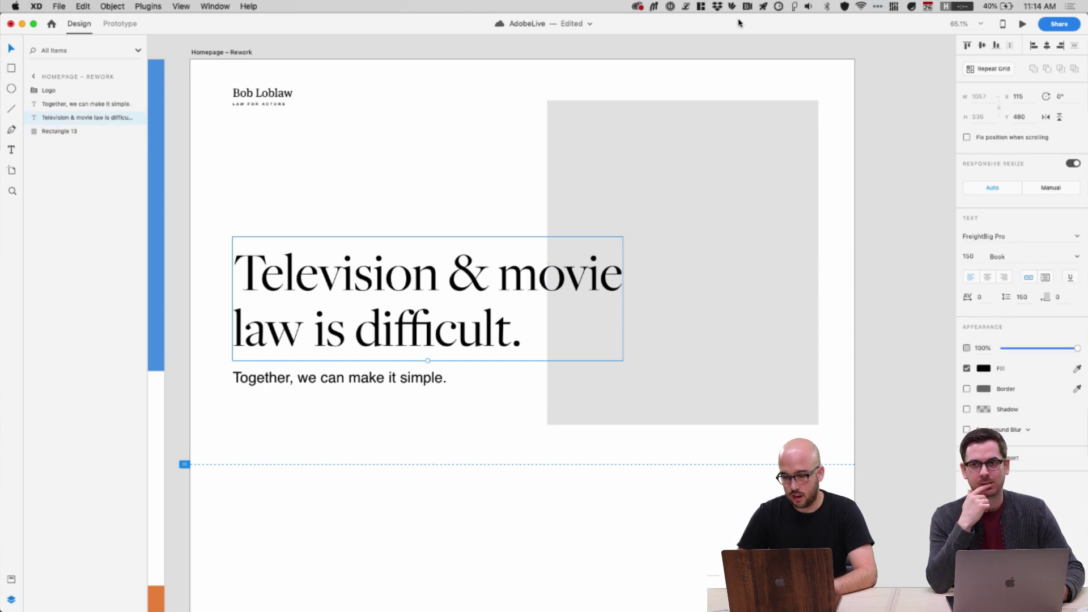
left_click(637, 6)
scroll(595, 261, "down", 15)
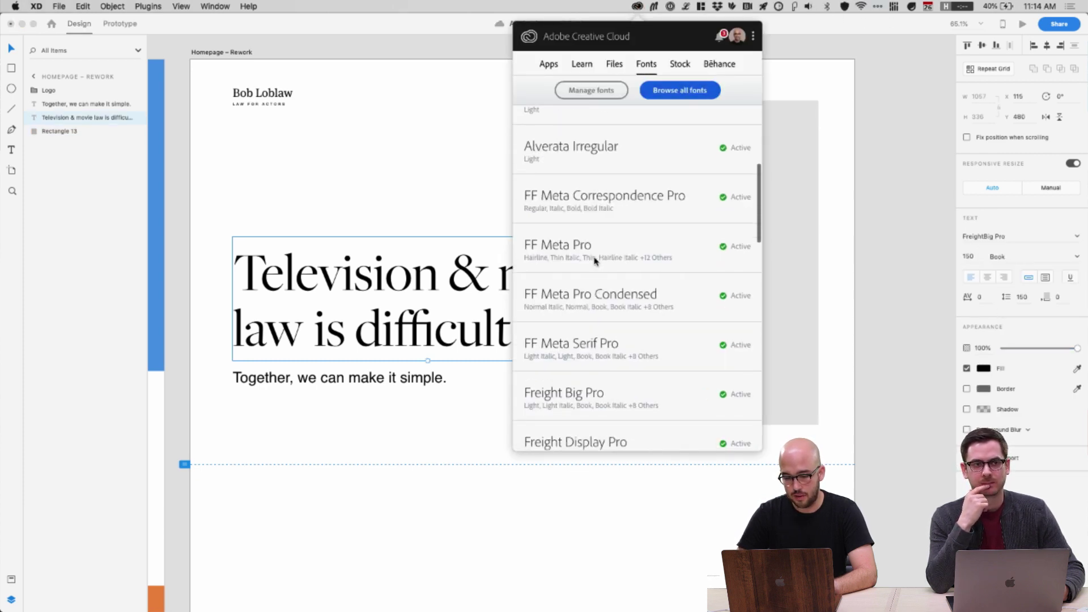
scroll(595, 261, "down", 8)
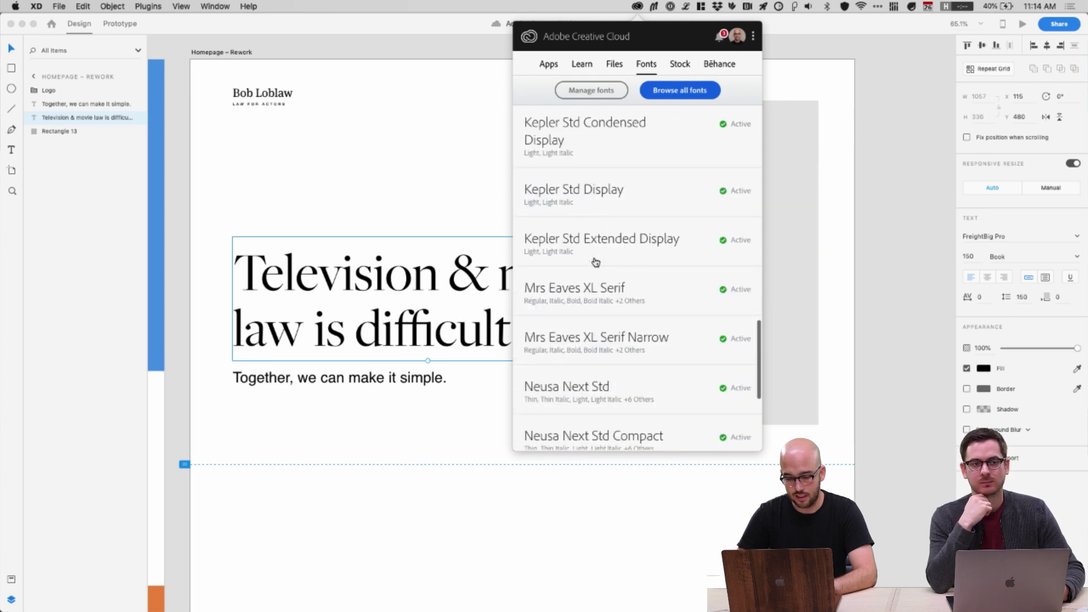
scroll(566, 231, "up", 12)
left_click(401, 212)
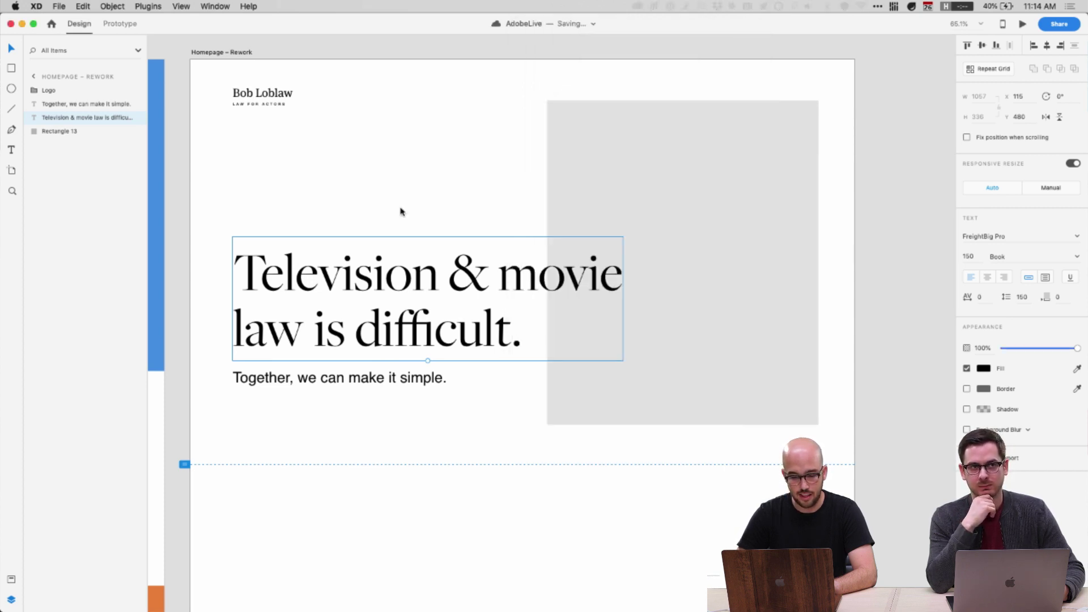
Resize the gray rectangle to 900 × 1096 at X 900, Y 0, filling the artboard's right half down to the fold guide
left_click(592, 126)
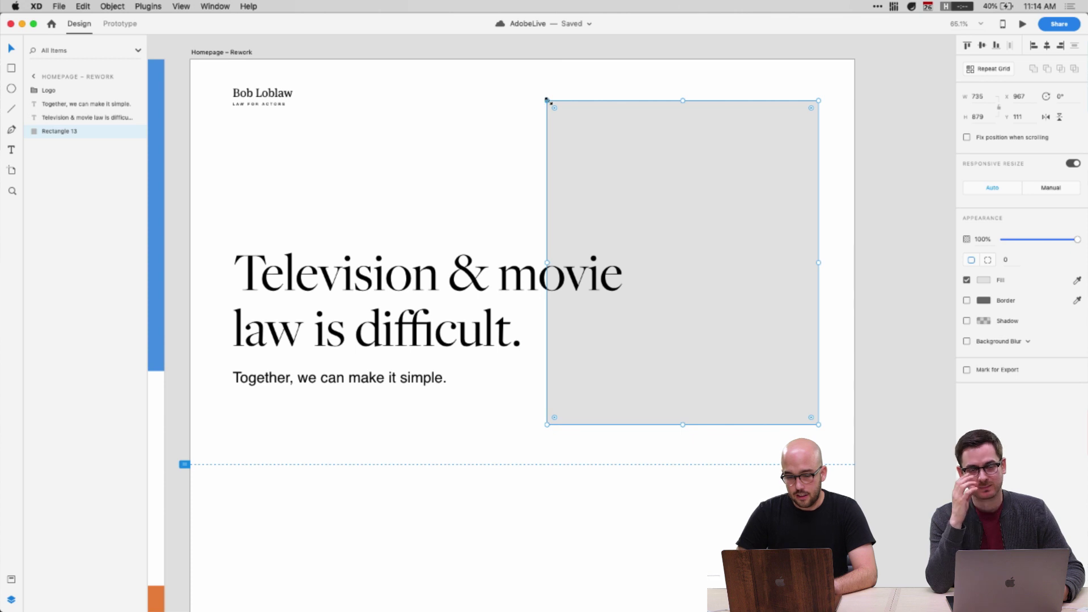
left_click_drag(546, 102, 521, 60)
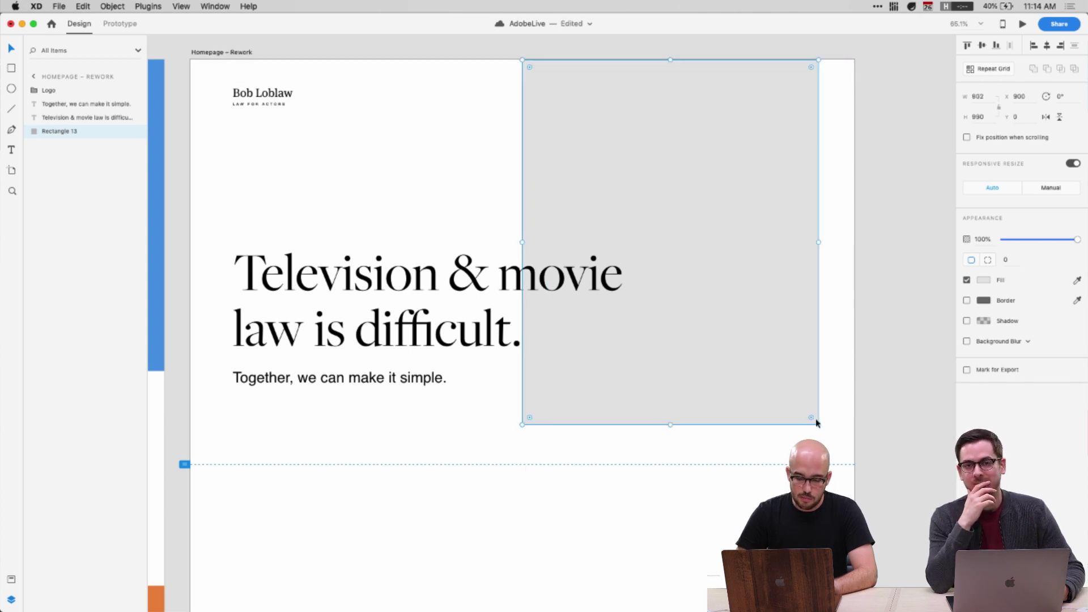
left_click_drag(818, 424, 853, 462)
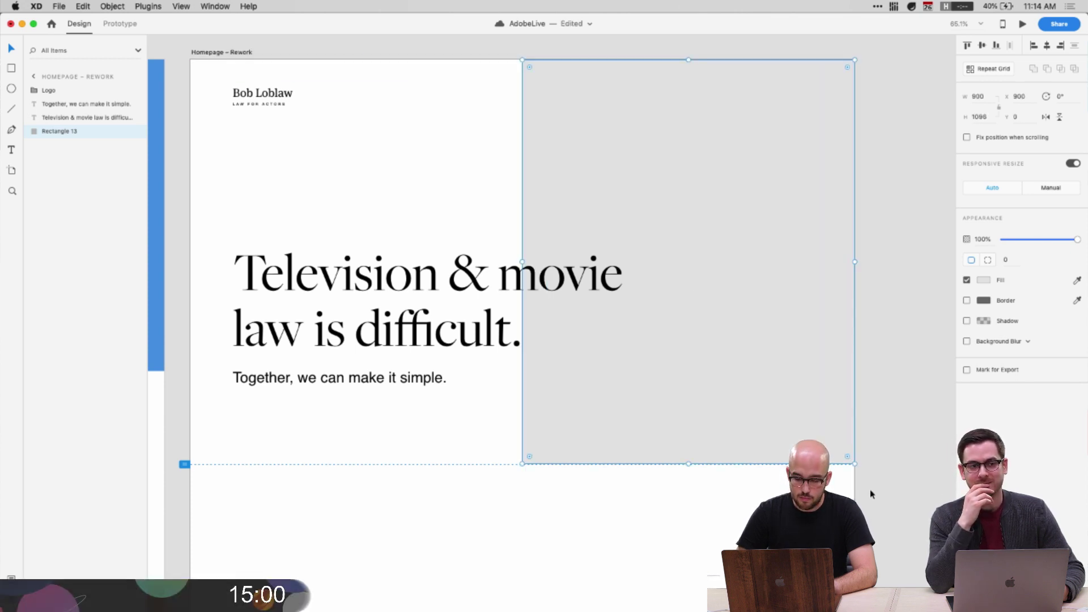
left_click(247, 393)
left_click(312, 456)
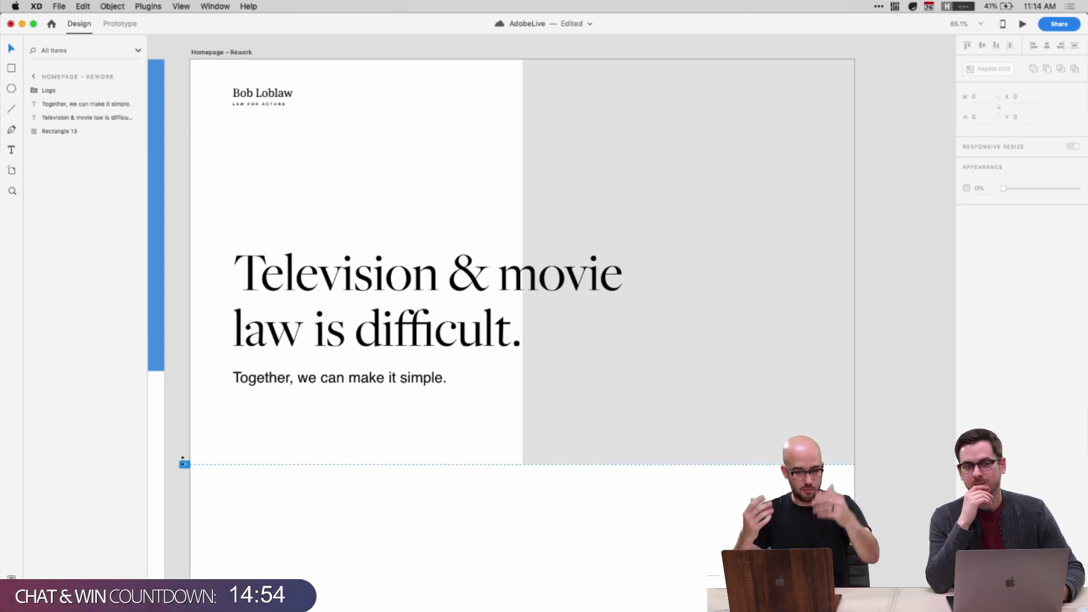
left_click(648, 427)
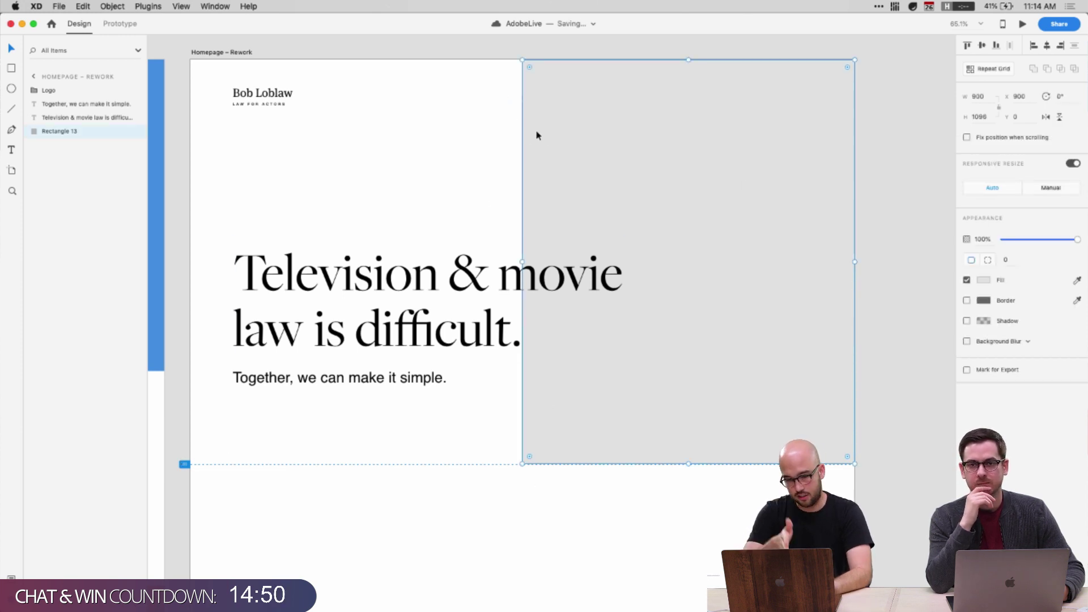
left_click(420, 149)
Change the headline's fill from black to a strong red
left_click(295, 272)
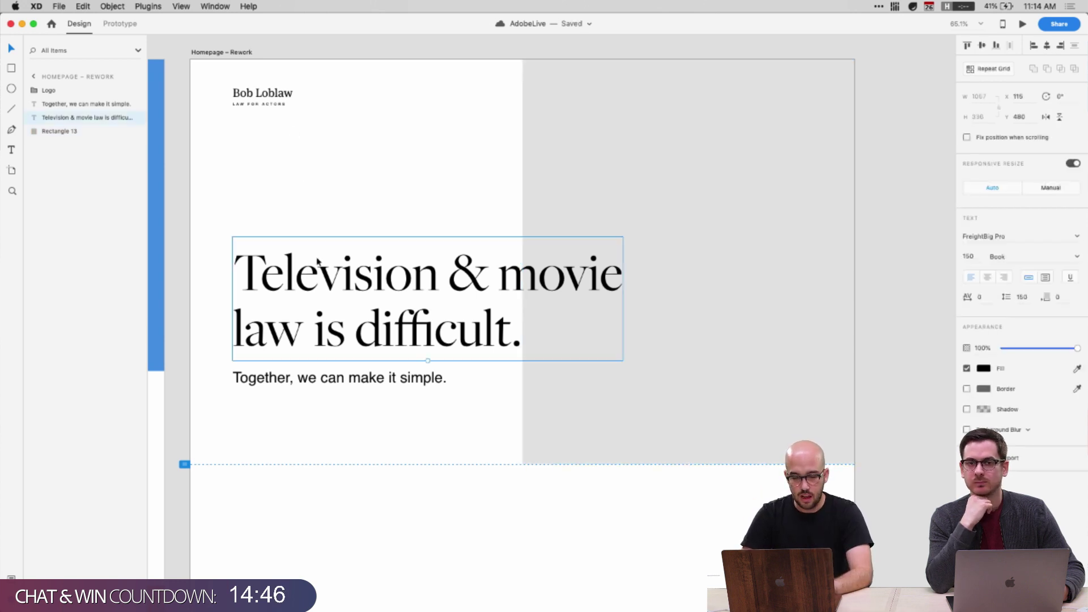
scroll(195, 178, "left", 5)
scroll(410, 218, "left", 4)
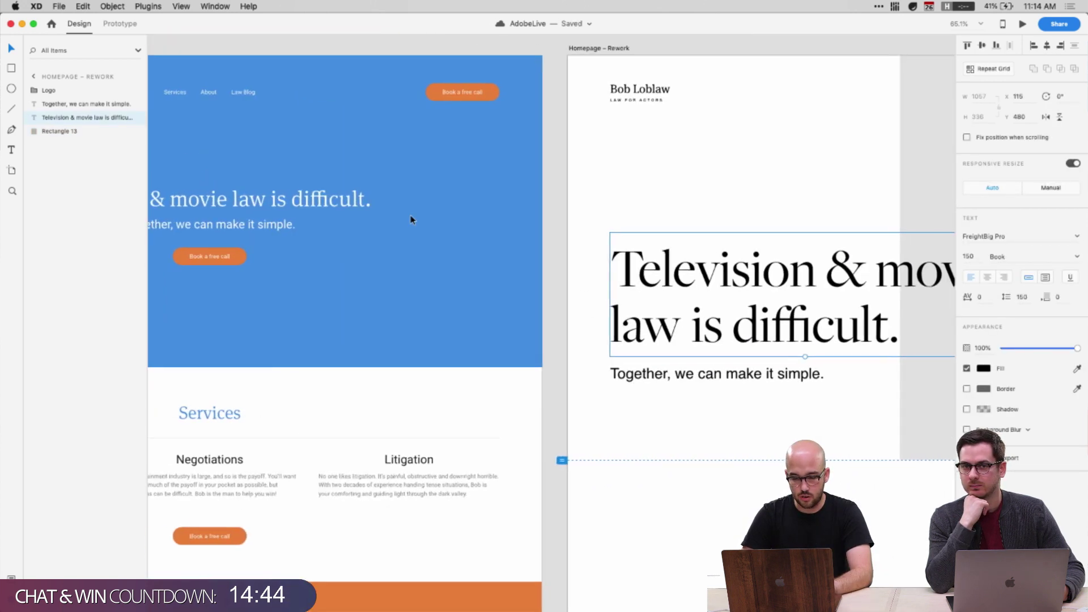
scroll(703, 292, "right", 5)
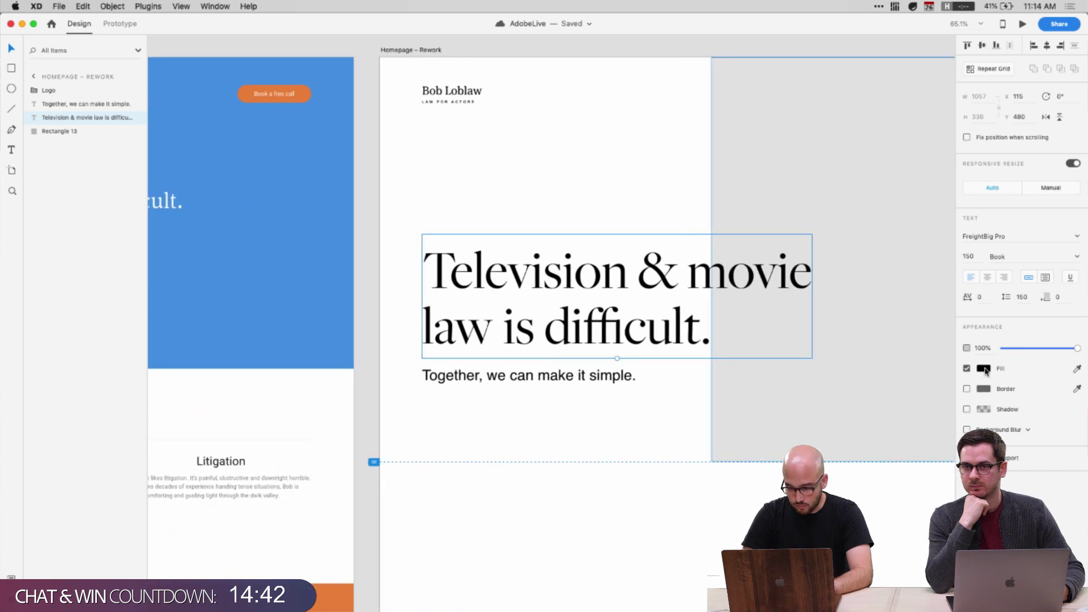
left_click(986, 371)
left_click(934, 328)
key("Escape")
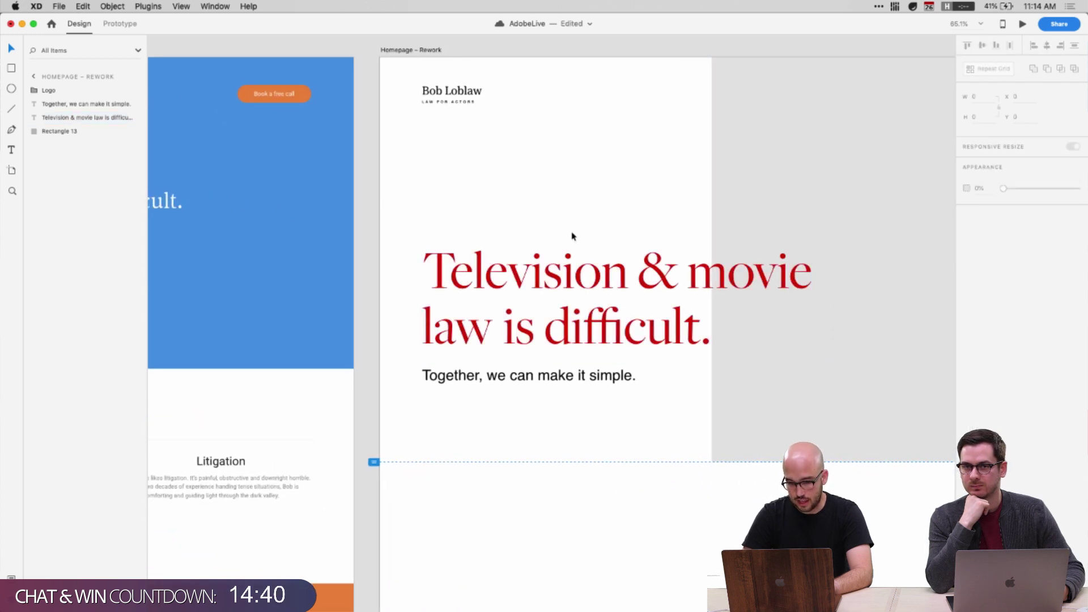
Examine the original homepage's blue hero, including its background container, headline, tagline and services section
scroll(213, 221, "left", 5)
left_click(196, 302)
scroll(196, 305, "left", 5)
scroll(196, 305, "up", 1)
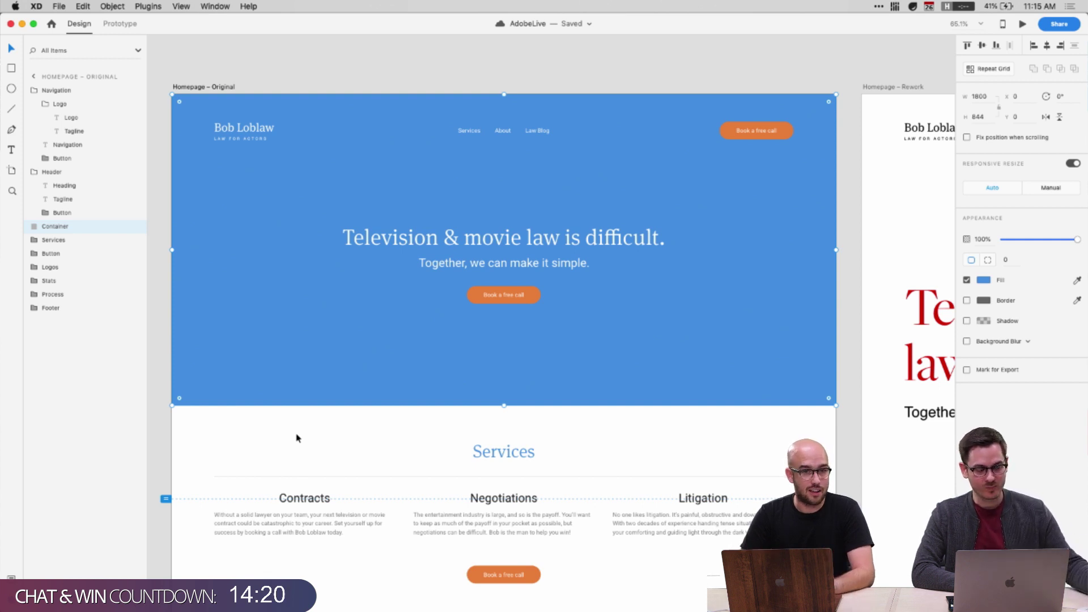
scroll(413, 508, "down", 1)
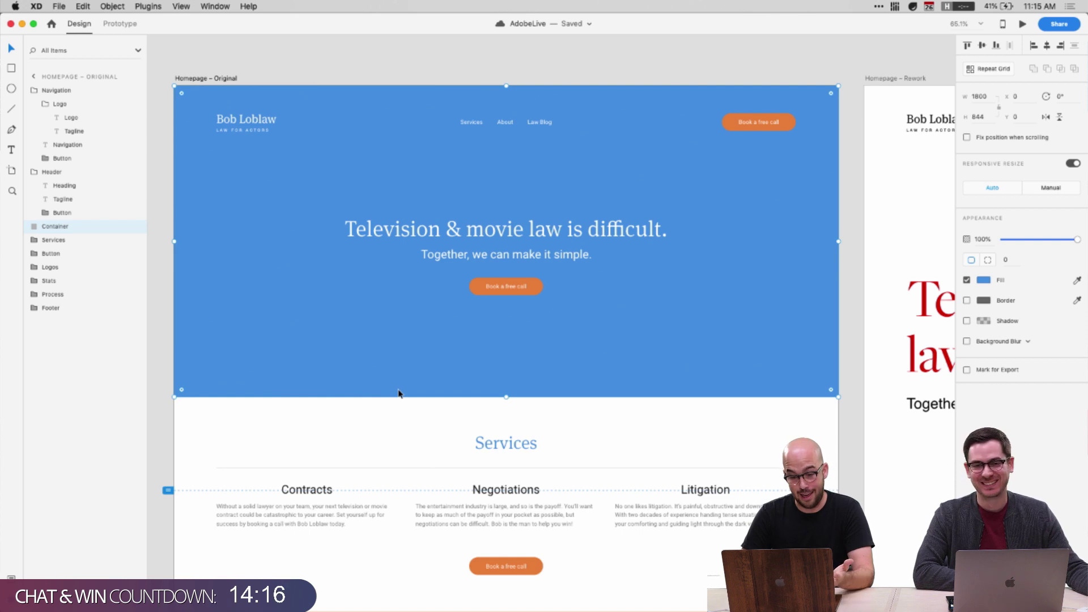
left_click(399, 444)
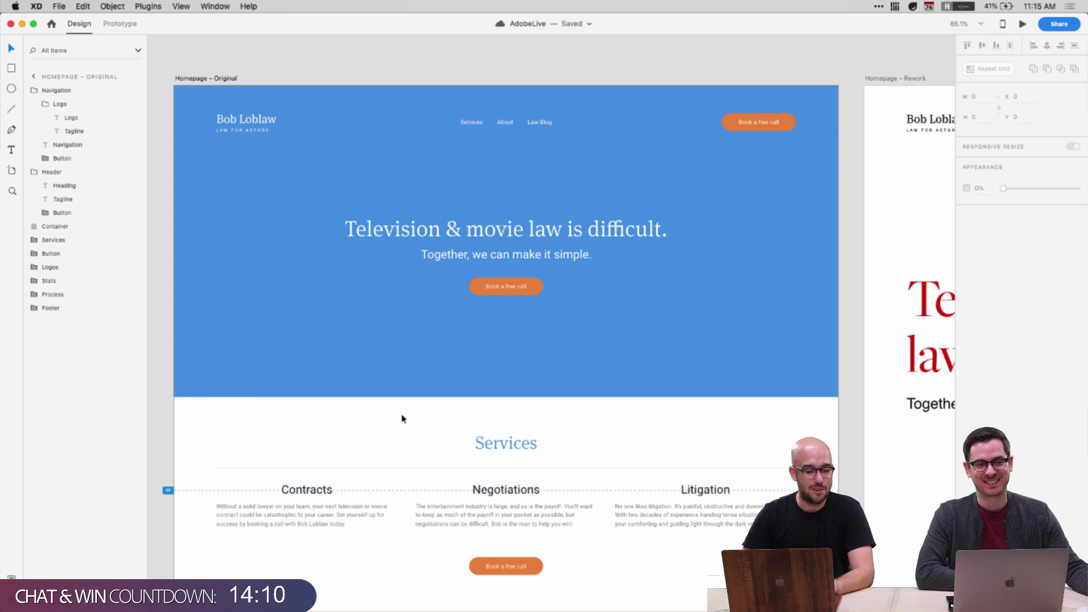
left_click(368, 348)
left_click(360, 421)
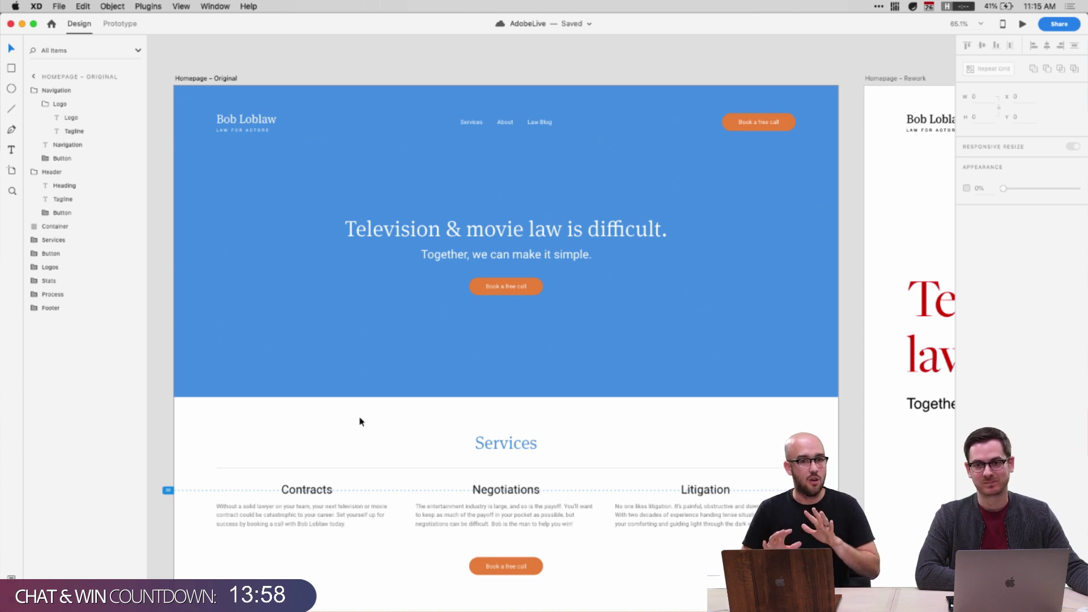
double_click(556, 260)
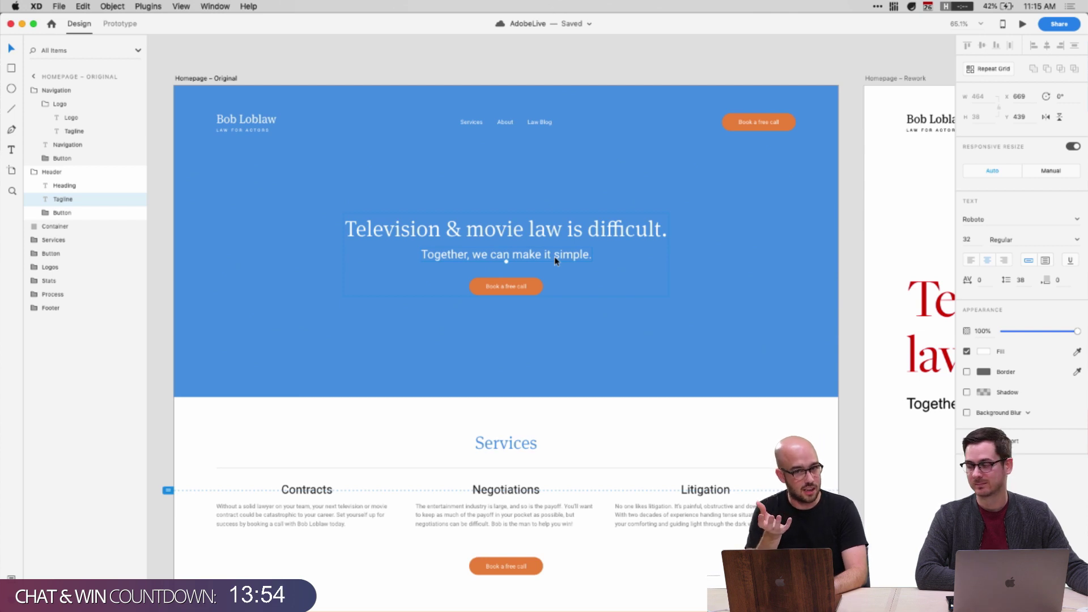
Recolor the rework headline's fill to a muted teal blue
scroll(721, 353, "right", 10)
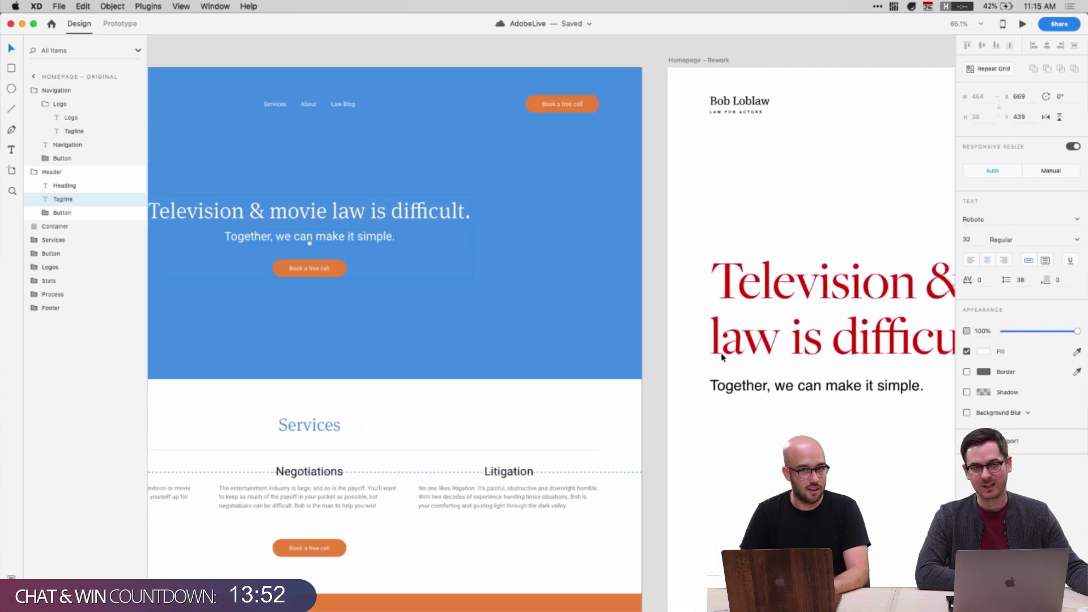
left_click(709, 283)
left_click(982, 369)
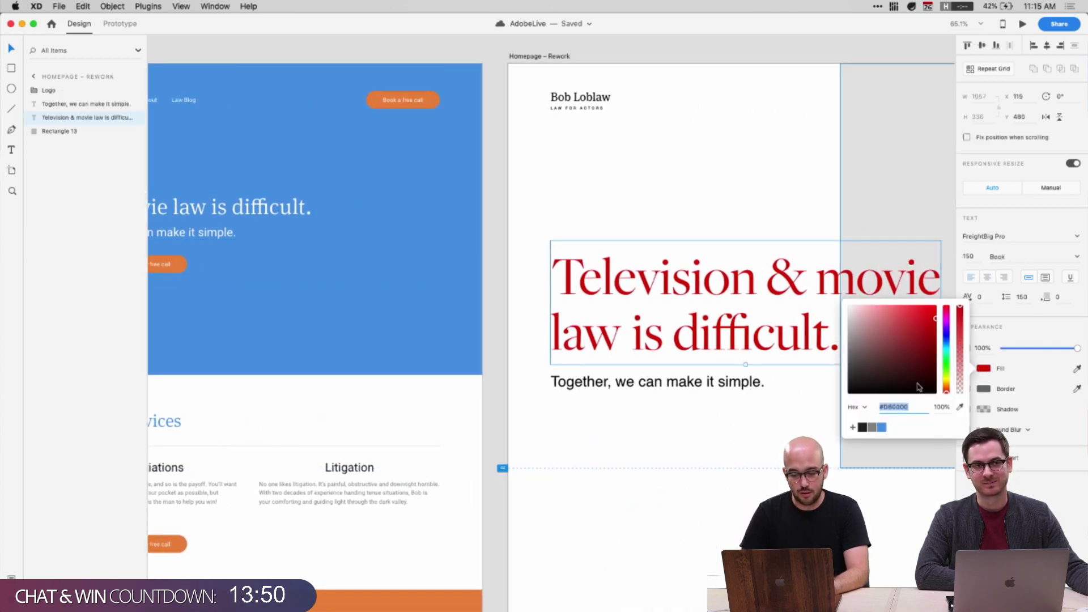
left_click_drag(949, 377, 905, 327)
scroll(709, 208, "right", 5)
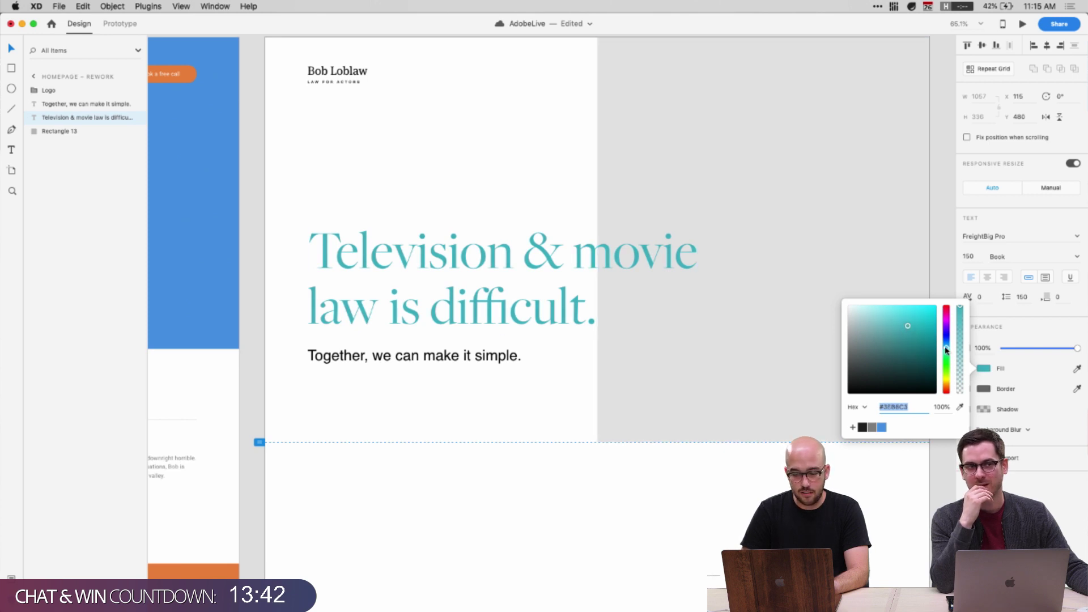
left_click_drag(944, 355, 946, 350)
Give the tagline below the headline a medium gray fill
left_click(498, 355)
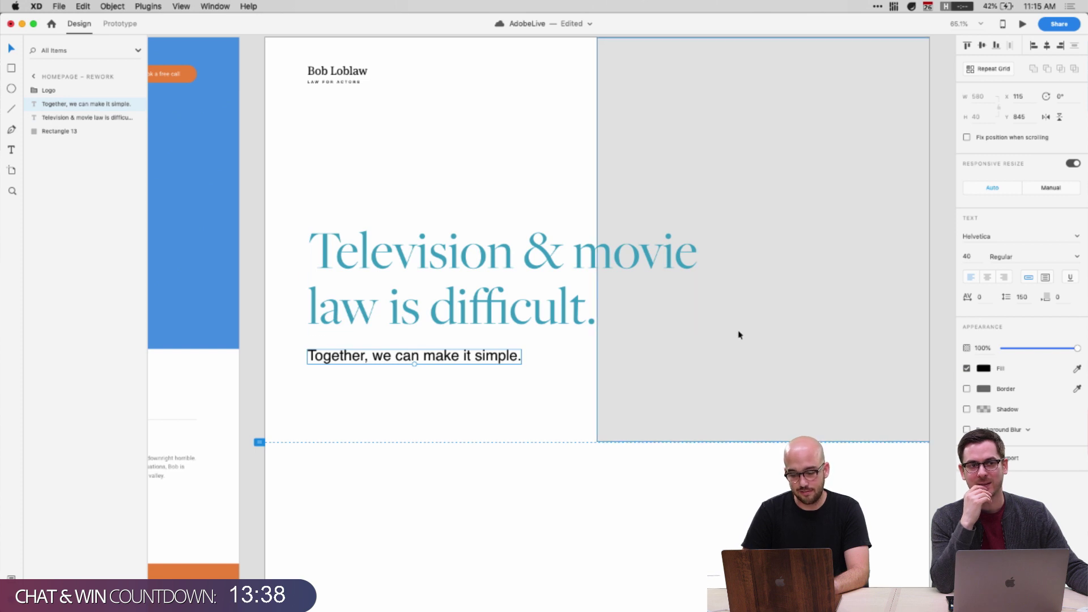
left_click(983, 368)
mouse_move(946, 380)
left_mouse_down()
mouse_move(892, 345)
mouse_move(829, 351)
left_mouse_up()
left_click(414, 399)
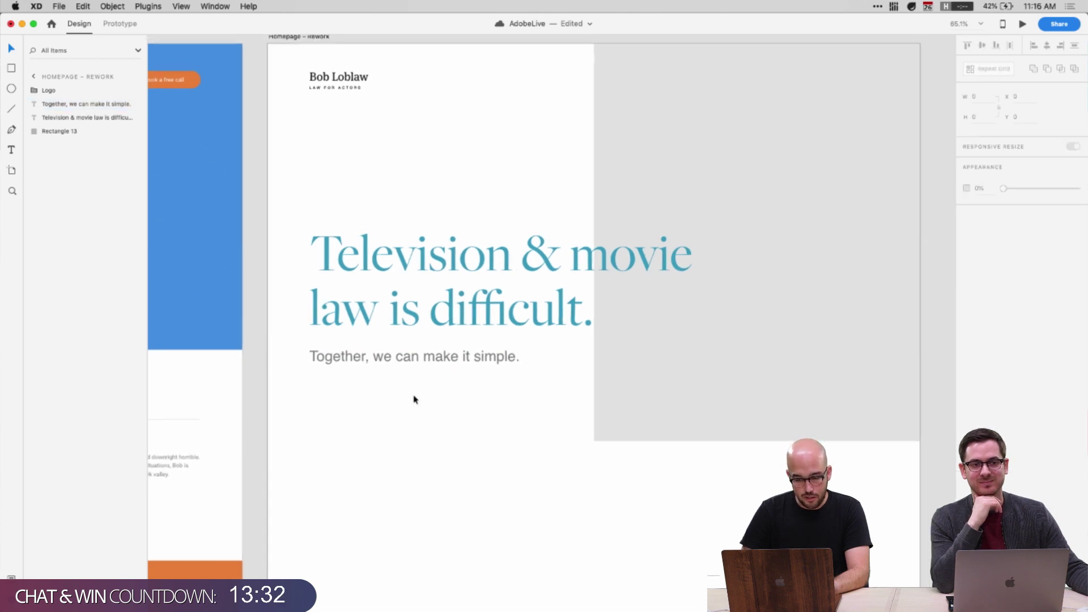
Compare the original homepage's navigation with the reworked hero's logo, headline, tagline and image placeholder
key("super+equal")
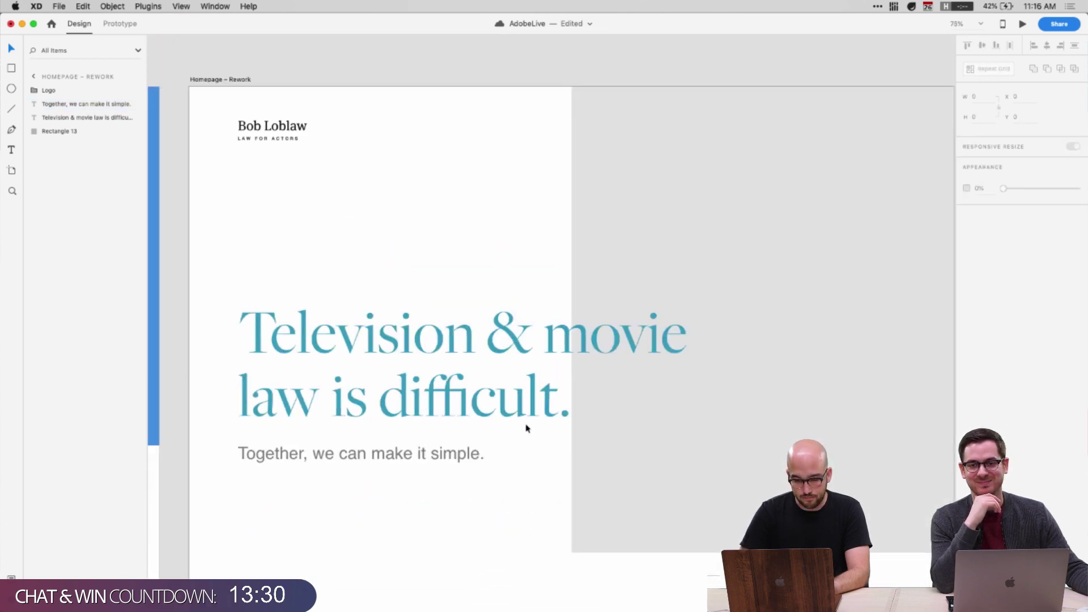
scroll(374, 151, "down", 1)
scroll(376, 145, "left", 10)
scroll(376, 148, "left", 3)
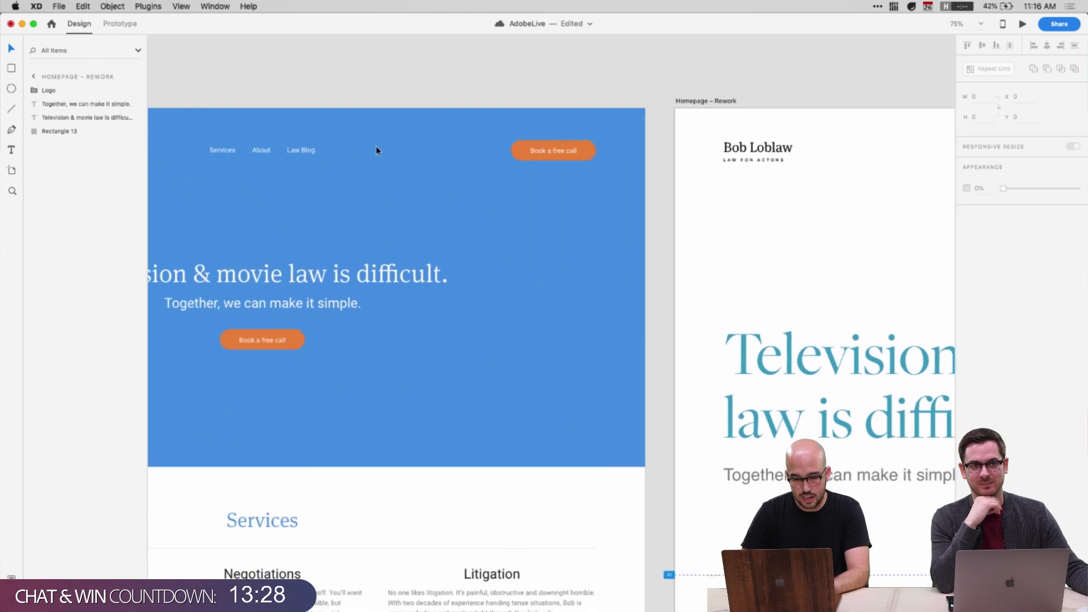
scroll(376, 148, "right", 15)
left_click(782, 201)
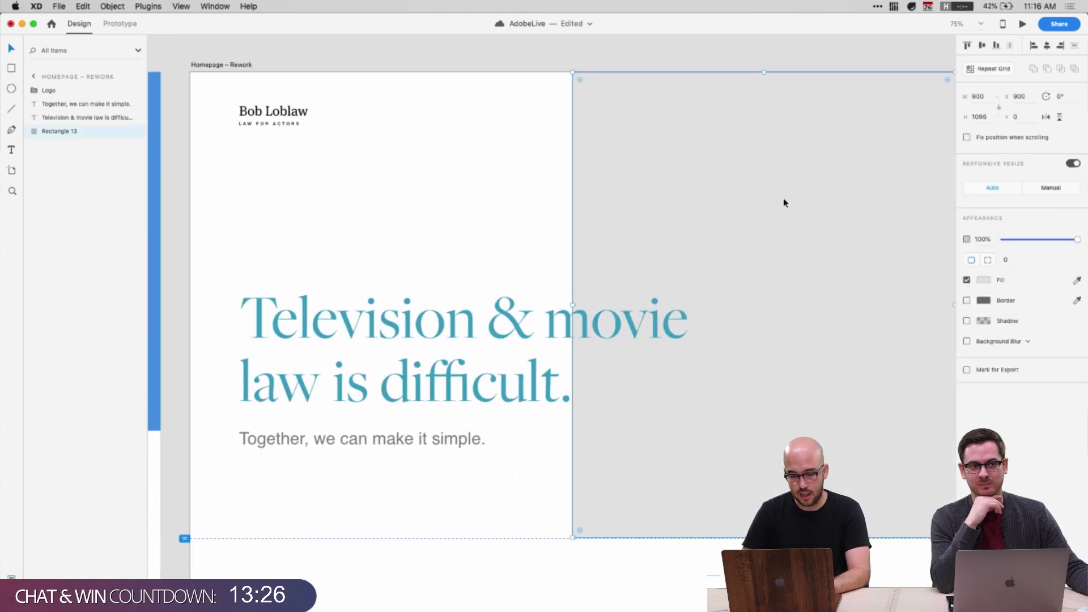
left_click(358, 351)
left_click(339, 433)
left_click(280, 116)
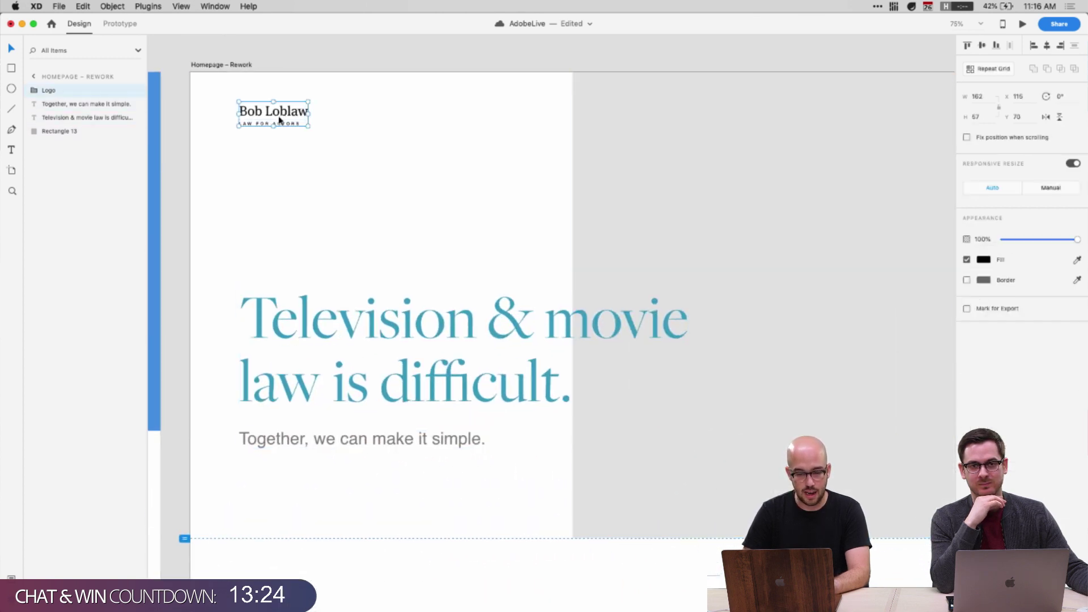
left_click(333, 274)
Copy the Services, About and Law Blog navigation text from the original homepage onto the rework hero's gray image placeholder
scroll(332, 274, "down", 1)
scroll(332, 274, "right", 1)
scroll(231, 111, "left", 10)
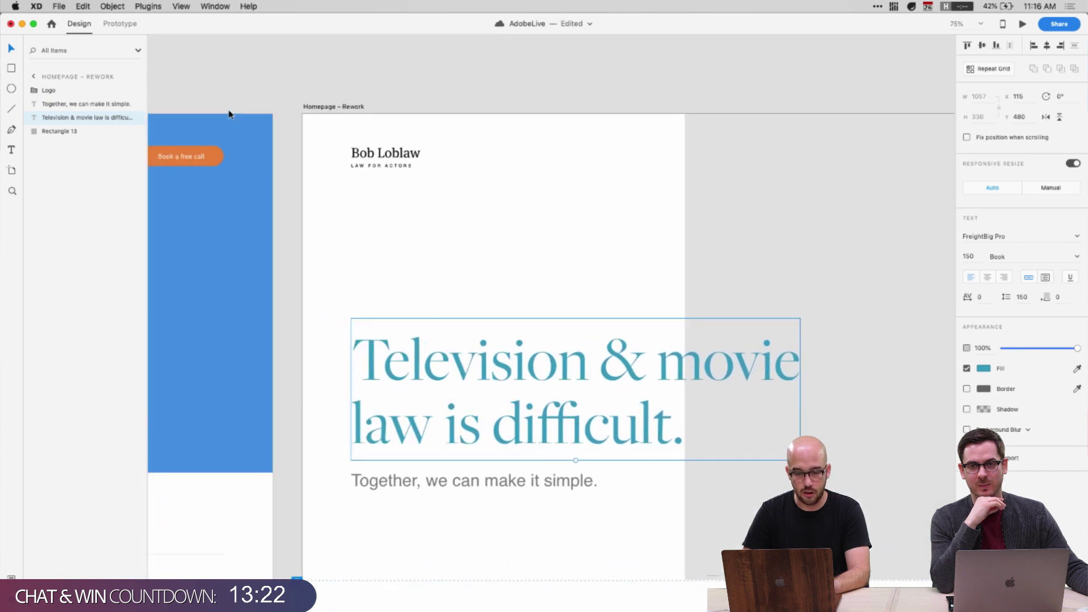
scroll(303, 209, "down", 2)
left_click(286, 206)
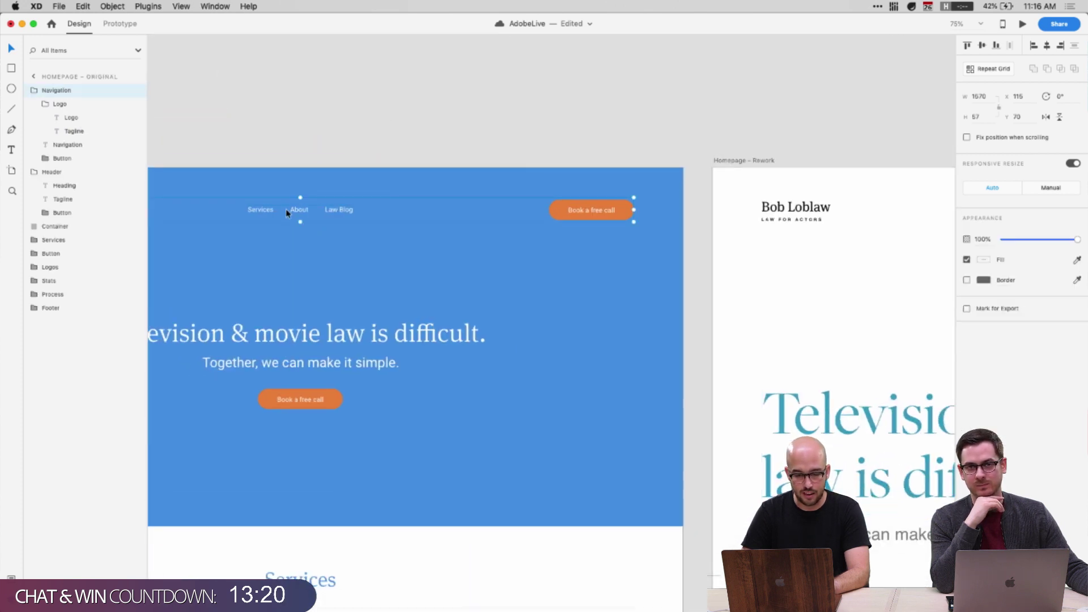
double_click(285, 209)
key("super+z")
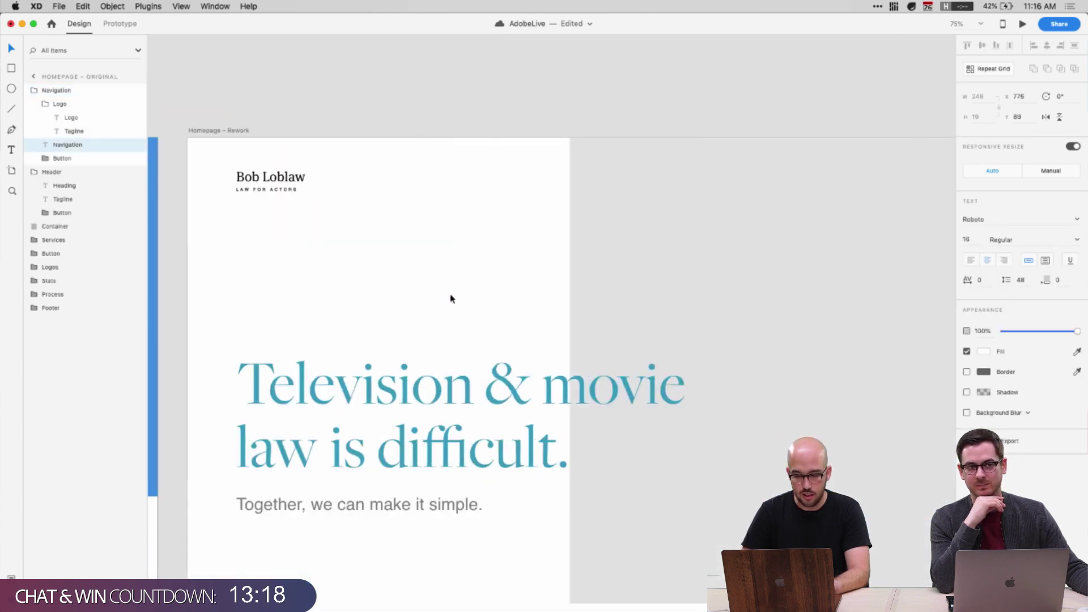
key("super+v")
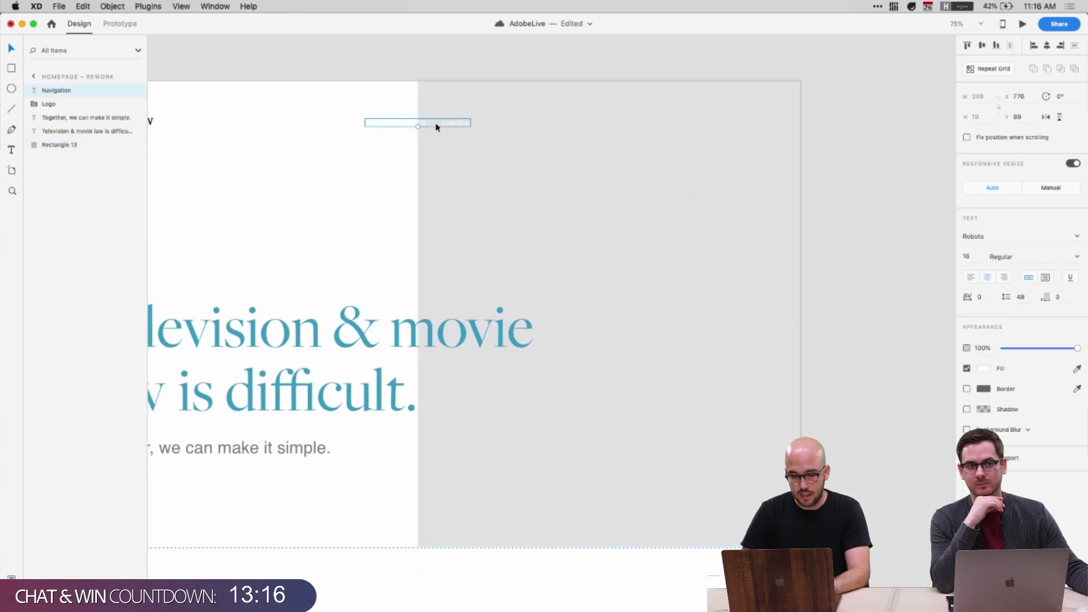
left_click_drag(437, 126, 654, 138)
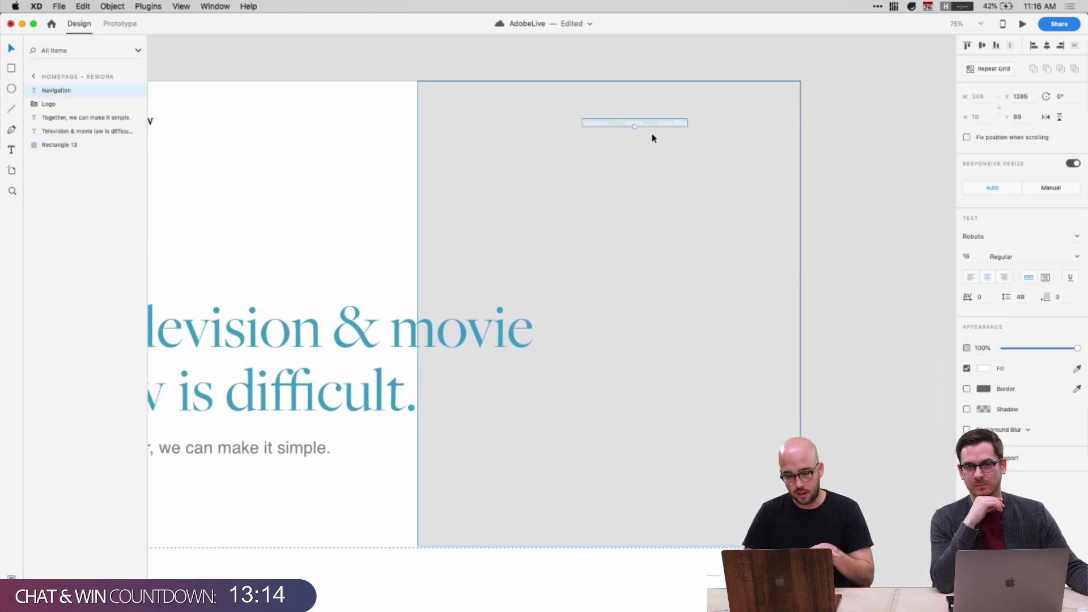
scroll(653, 138, "left", 5)
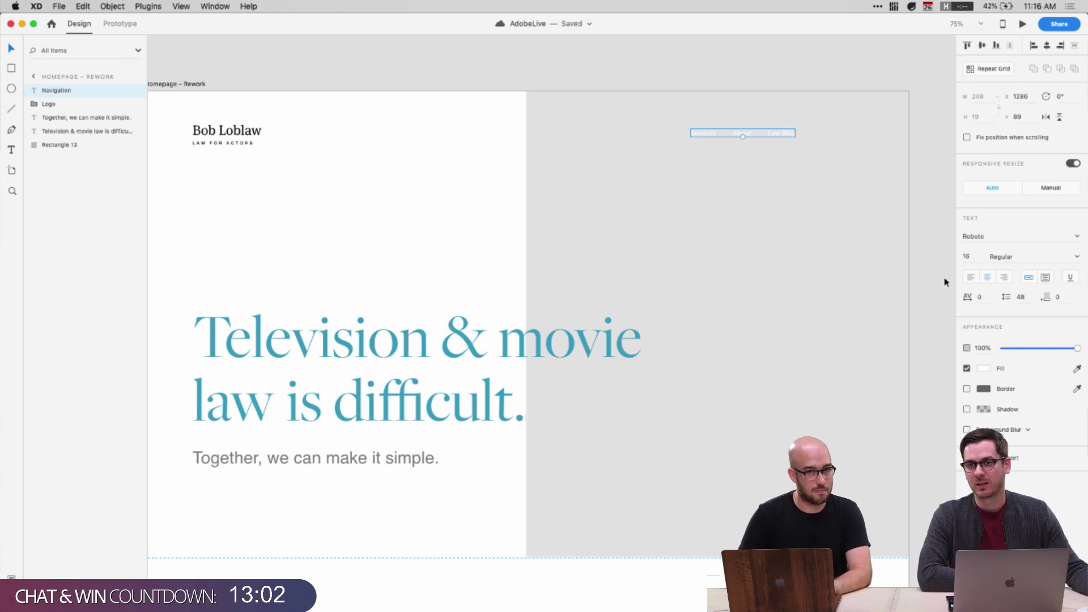
Set the rework navigation text's fill to near-black #191919
left_click(983, 368)
left_click(872, 327)
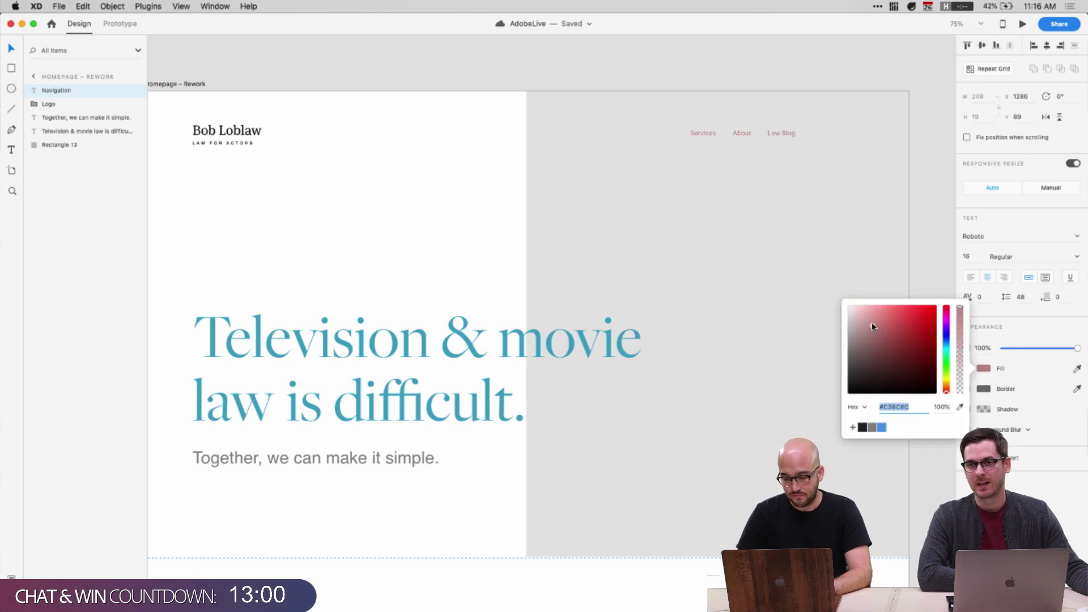
left_click_drag(872, 326, 816, 388)
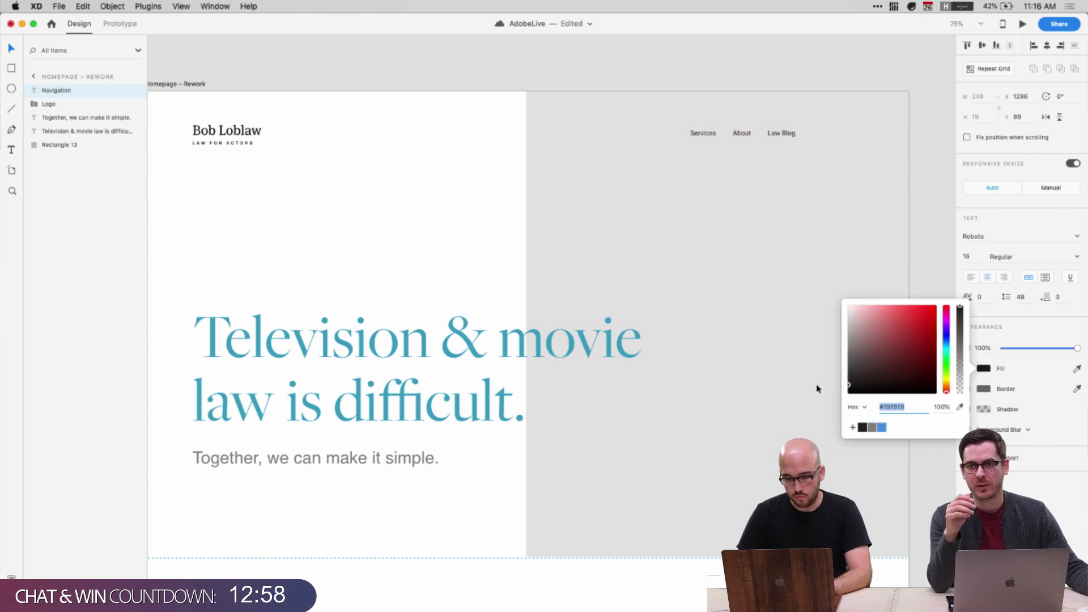
left_click(517, 72)
key("super+1")
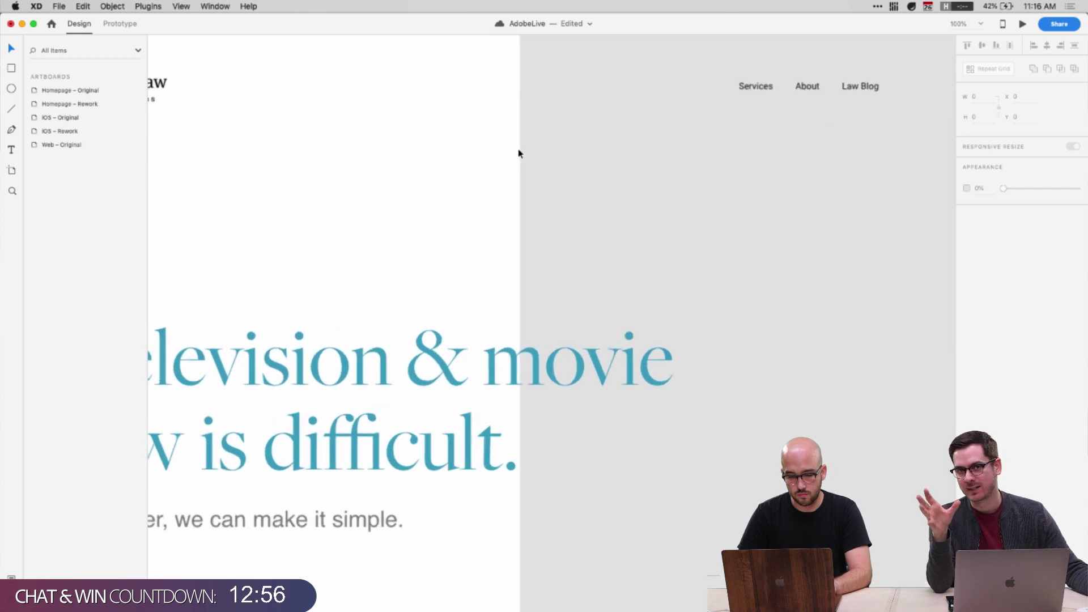
key("super+minus")
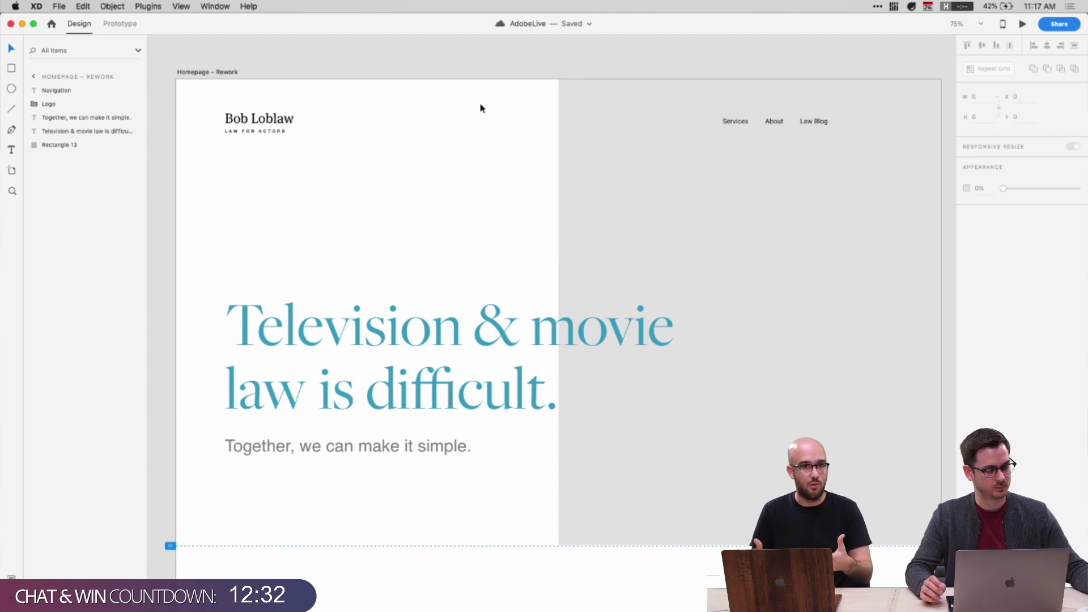
Right-align the navigation text and set its font size to 18
key("super+1")
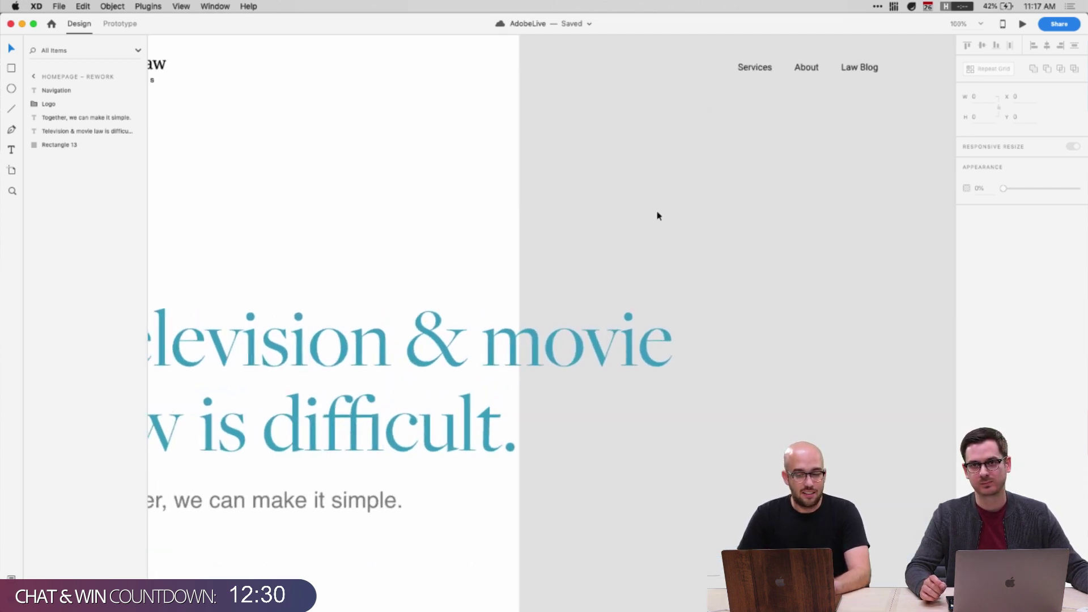
left_click(743, 85)
scroll(675, 193, "right", 3)
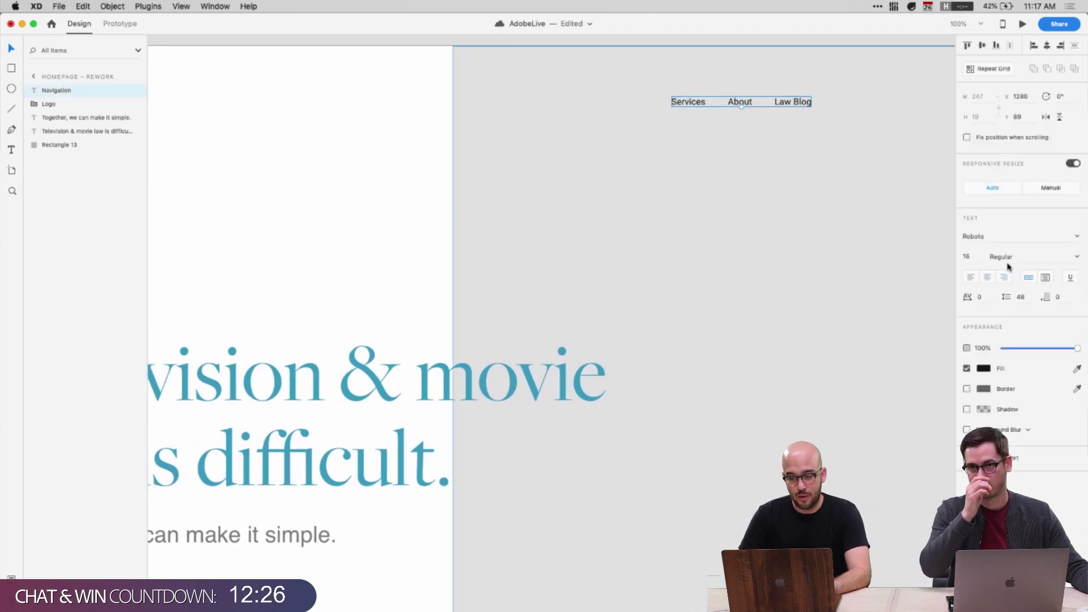
left_click(967, 256)
key("shift+Up")
key("shift+Up")
key("shift+Down")
key("shift+Down")
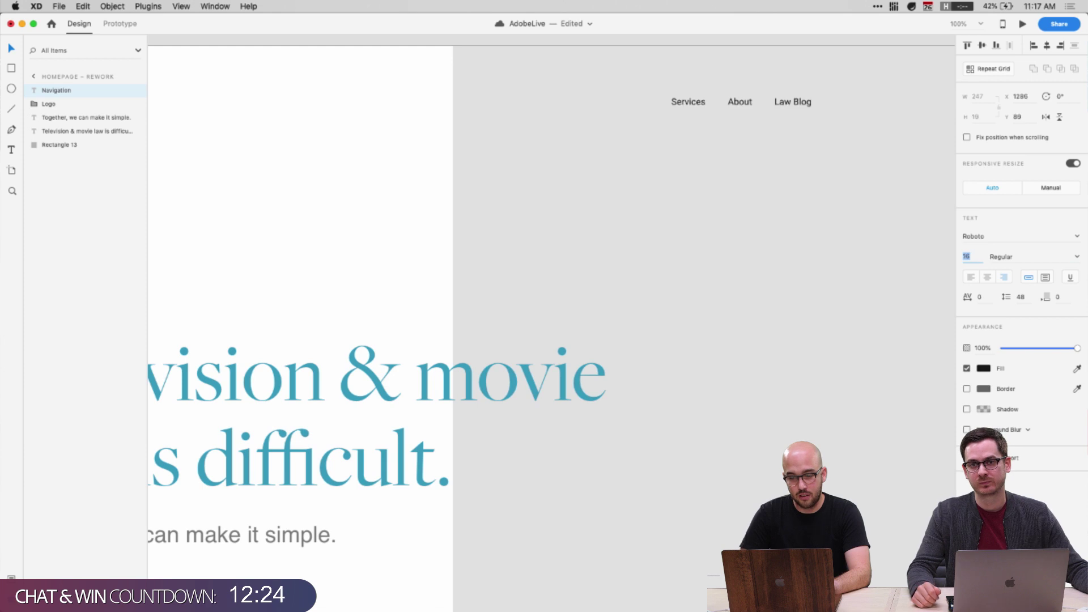
key("Up")
key("Up")
key("Return")
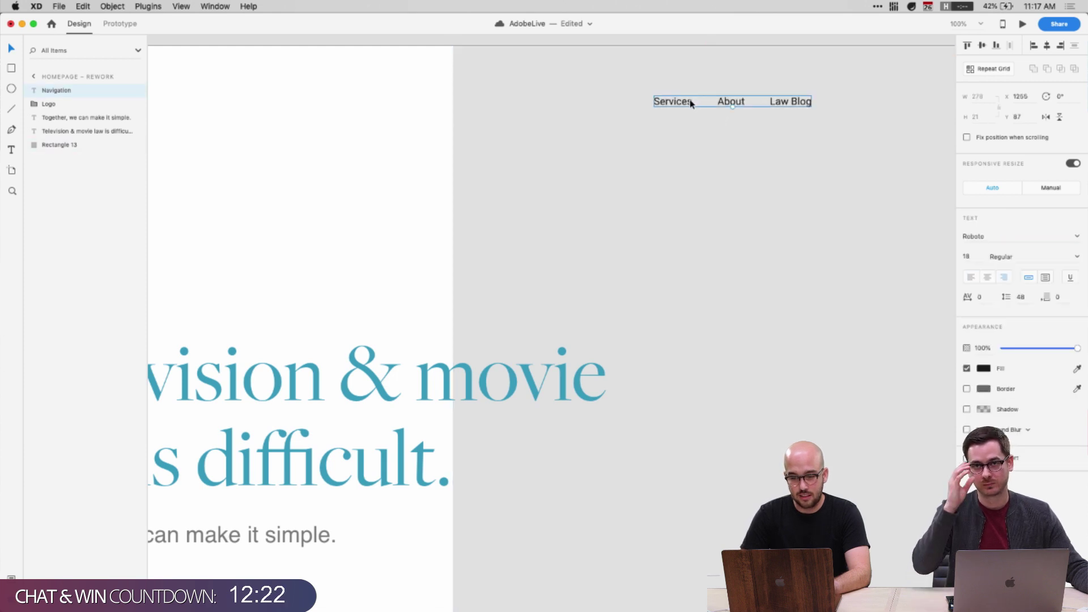
Shift the navigation text horizontally closer to the rework artboard's outer edge
left_click_drag(689, 100, 738, 105)
key("super+minus")
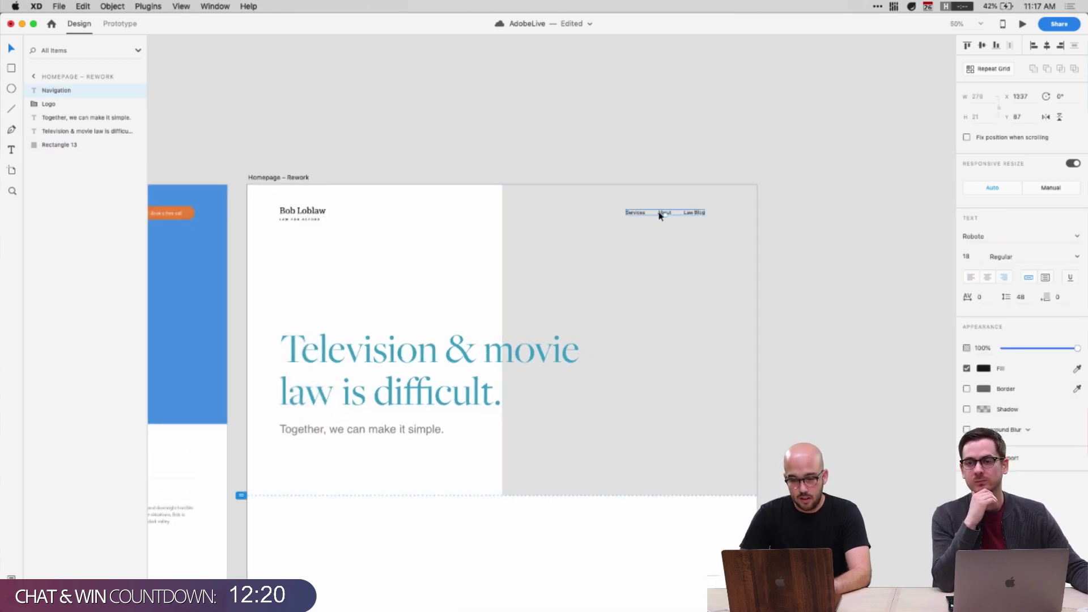
left_click(586, 306)
left_click(713, 86)
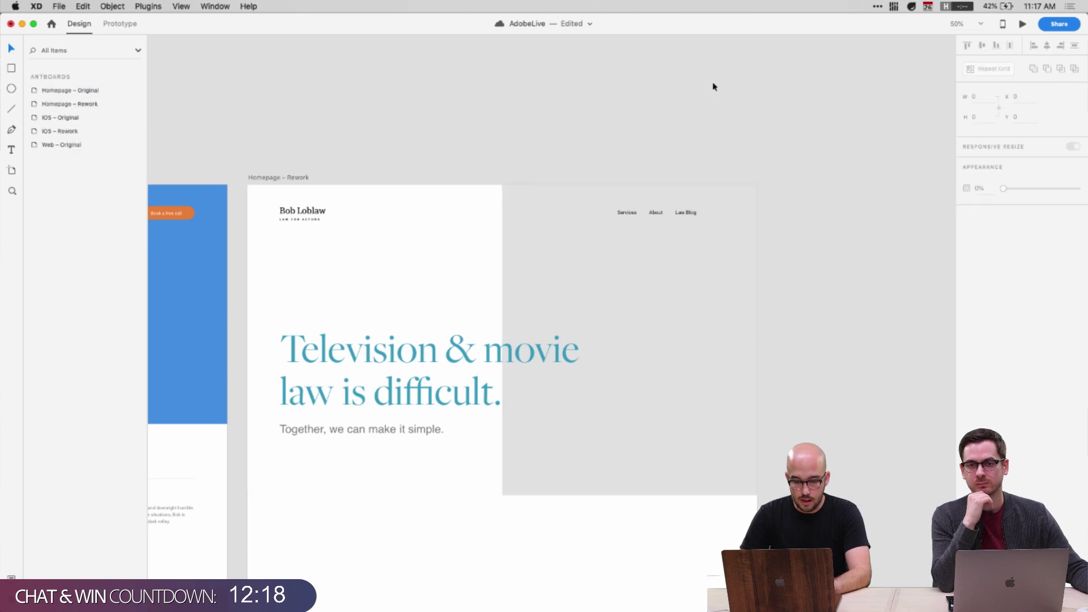
Select the hero's gray image placeholder, then switch to Chrome and open stock.adobe.com
scroll(675, 236, "down", 3)
scroll(675, 235, "left", 1)
left_click(672, 243)
key("alt+space")
type("ch")
key("Return")
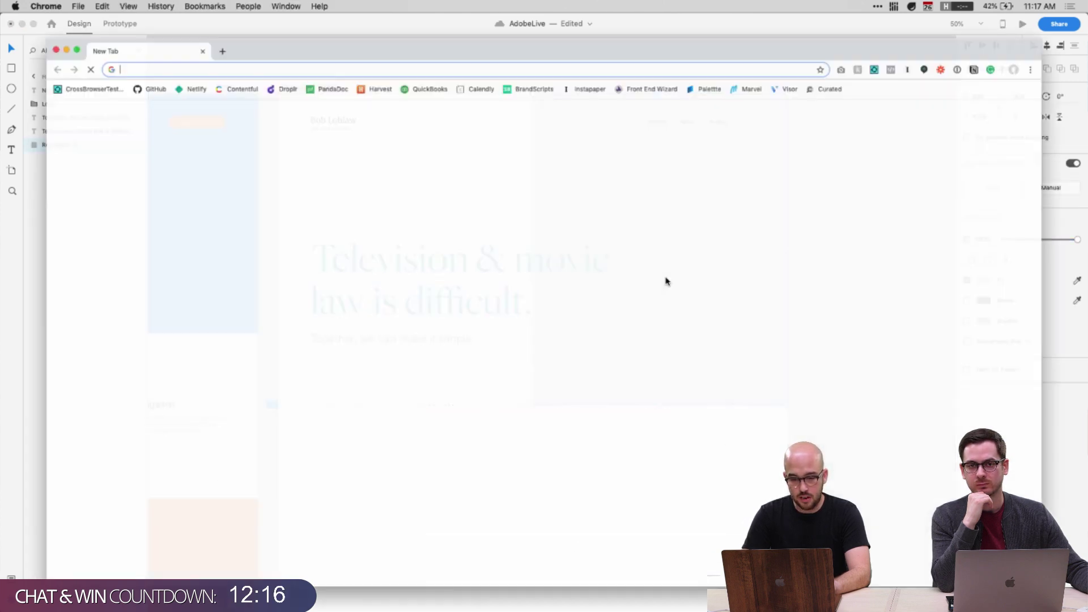
type("ad")
key("BackSpace")
key("BackSpace")
type("sto")
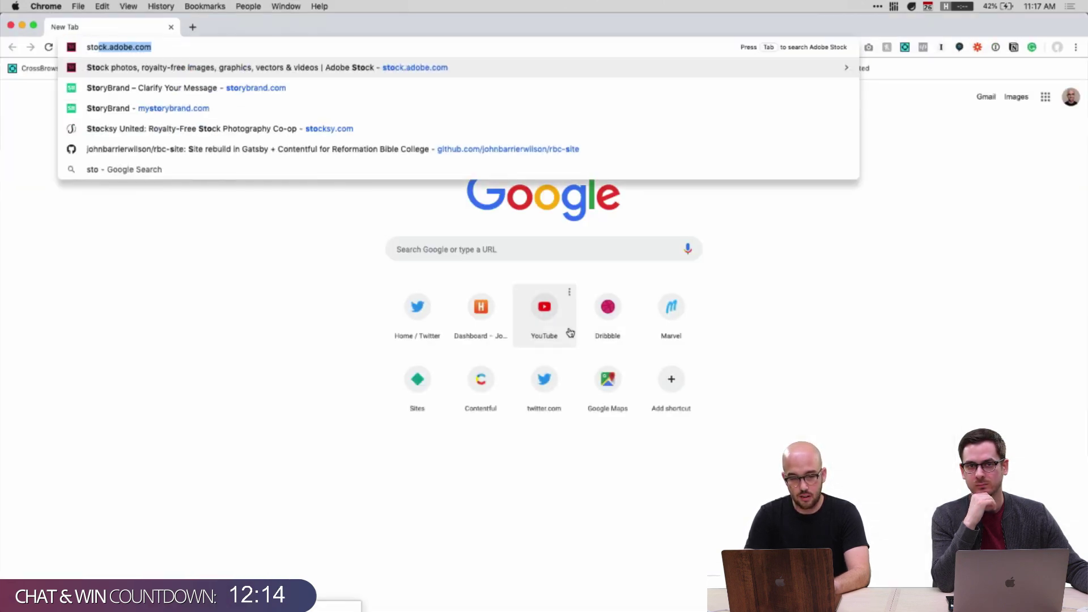
type("ck.adobe.co")
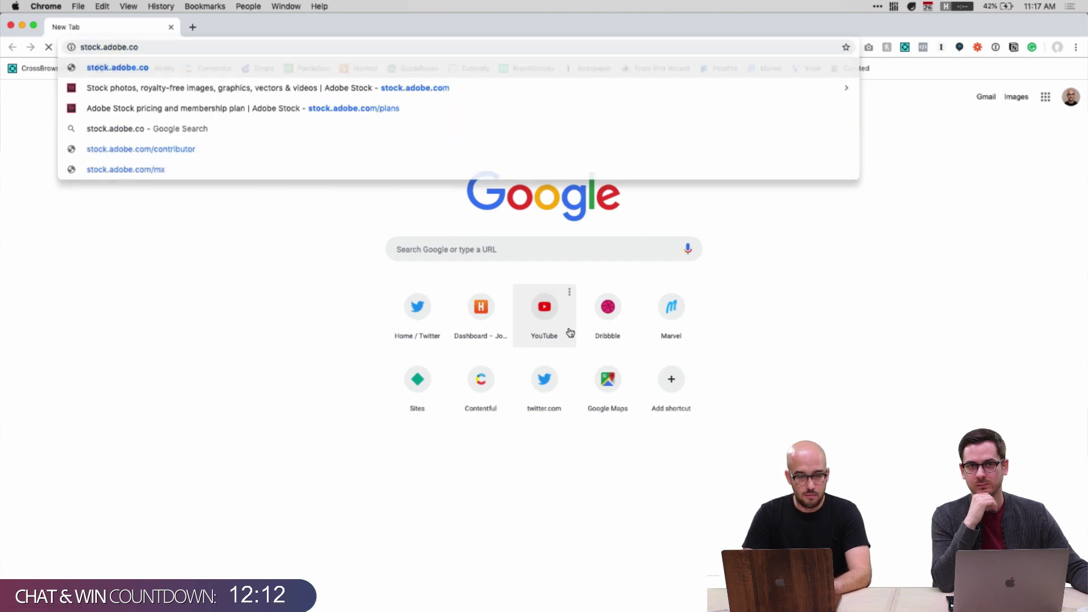
key("Return")
type("m")
key("Return")
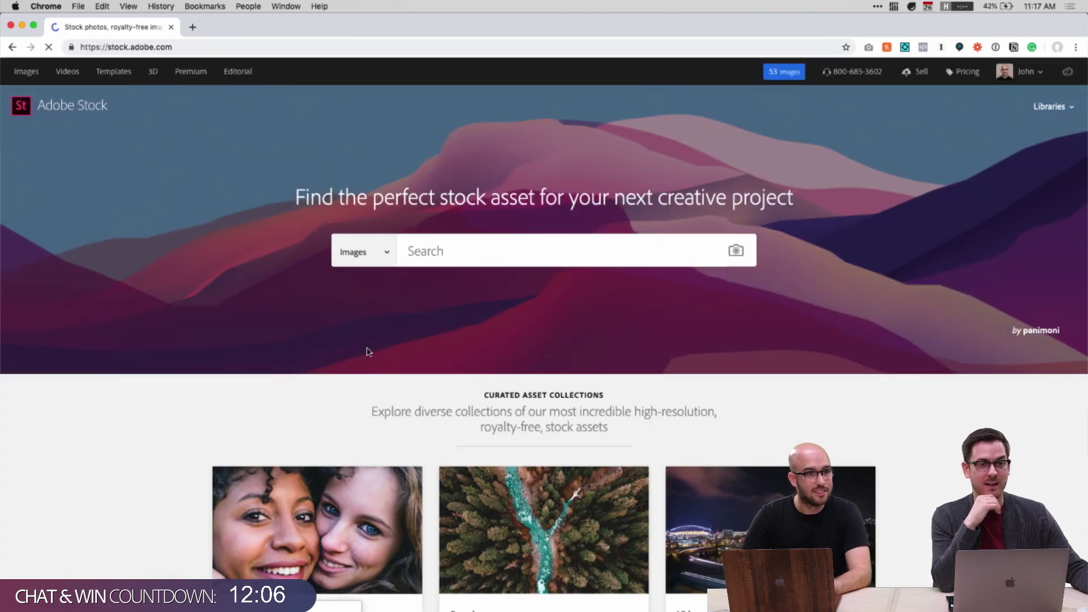
Search Adobe Stock images for television
left_click(384, 253)
left_click(384, 255)
left_click(423, 254)
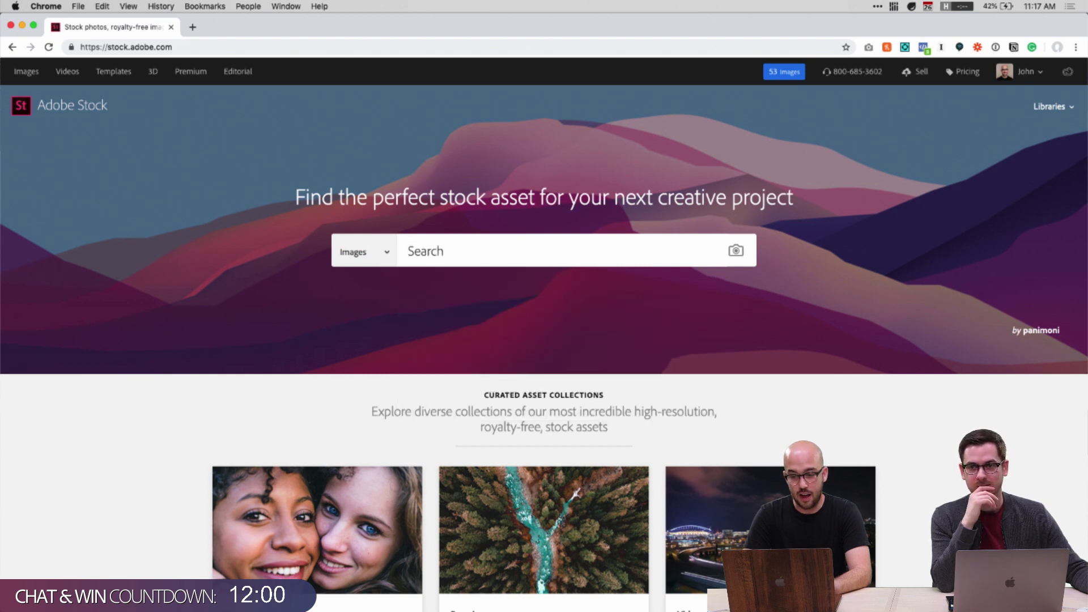
left_click(478, 255)
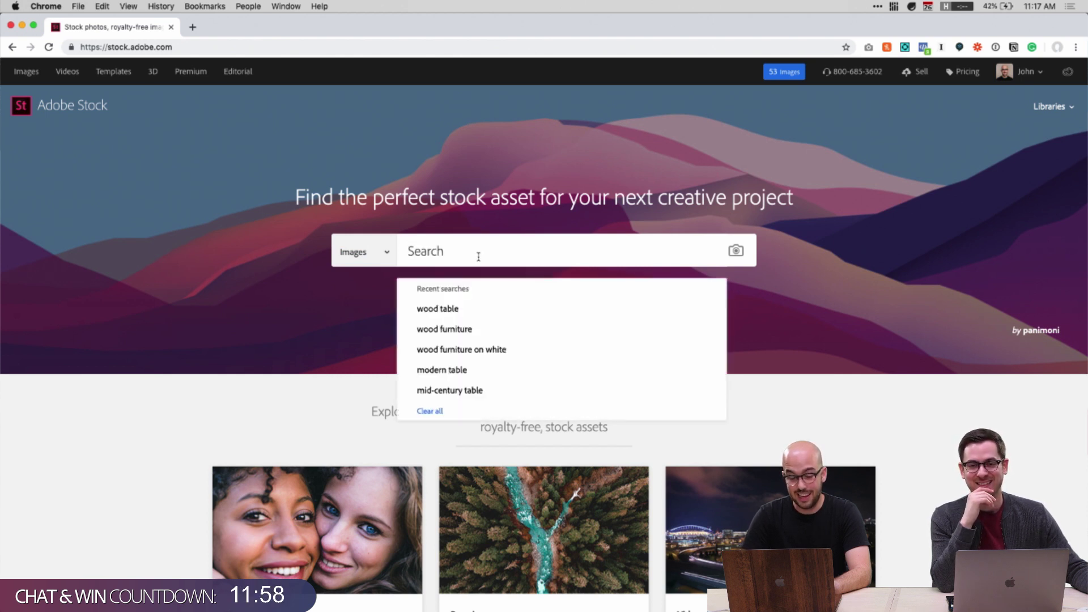
left_click(260, 258)
left_click(449, 251)
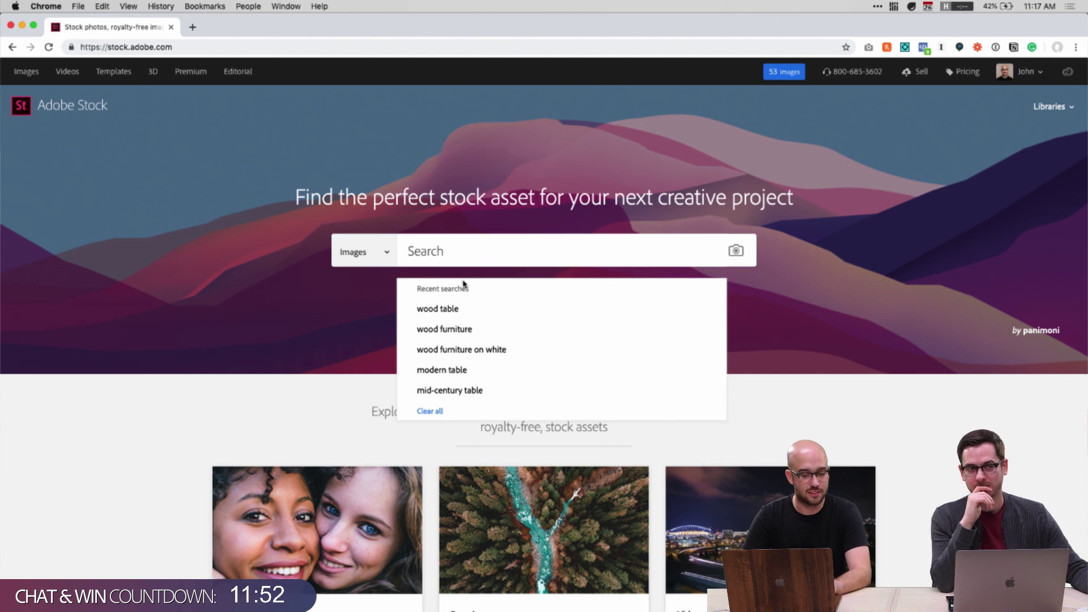
left_click(440, 252)
left_click(311, 381)
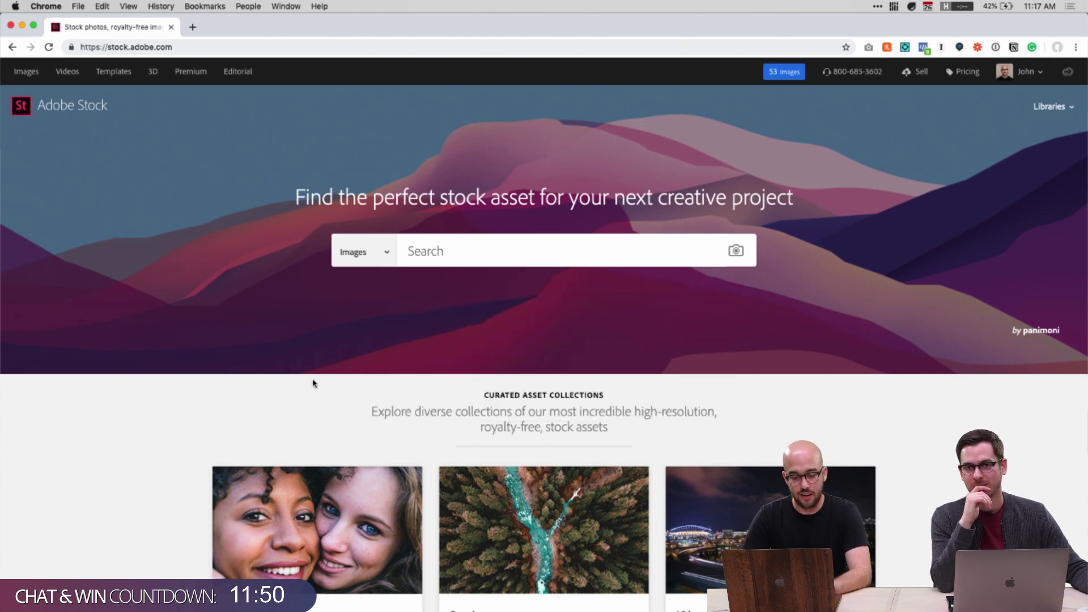
left_click(451, 250)
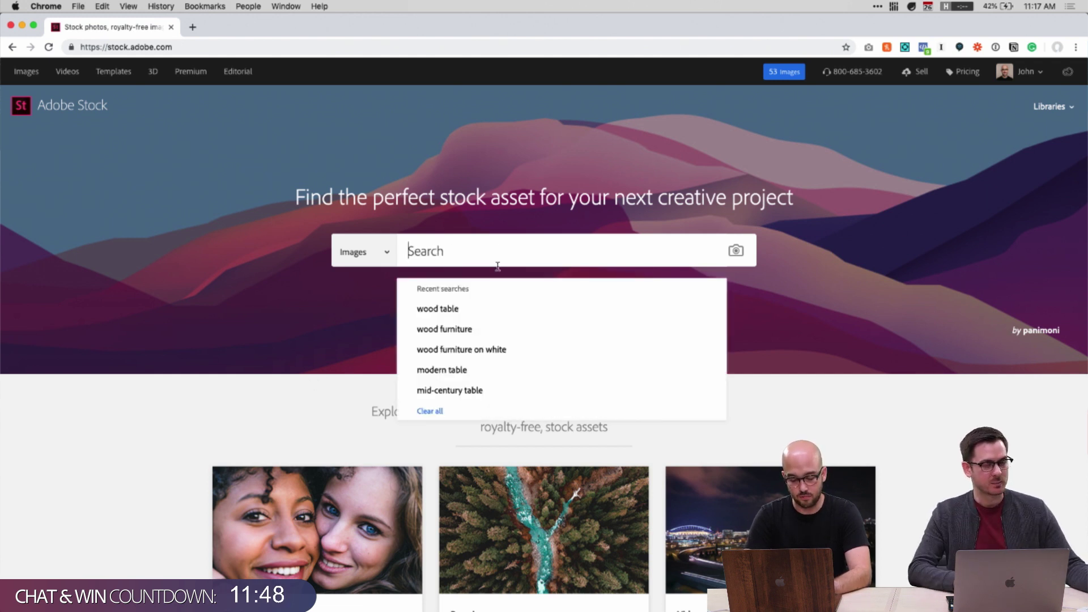
type("television")
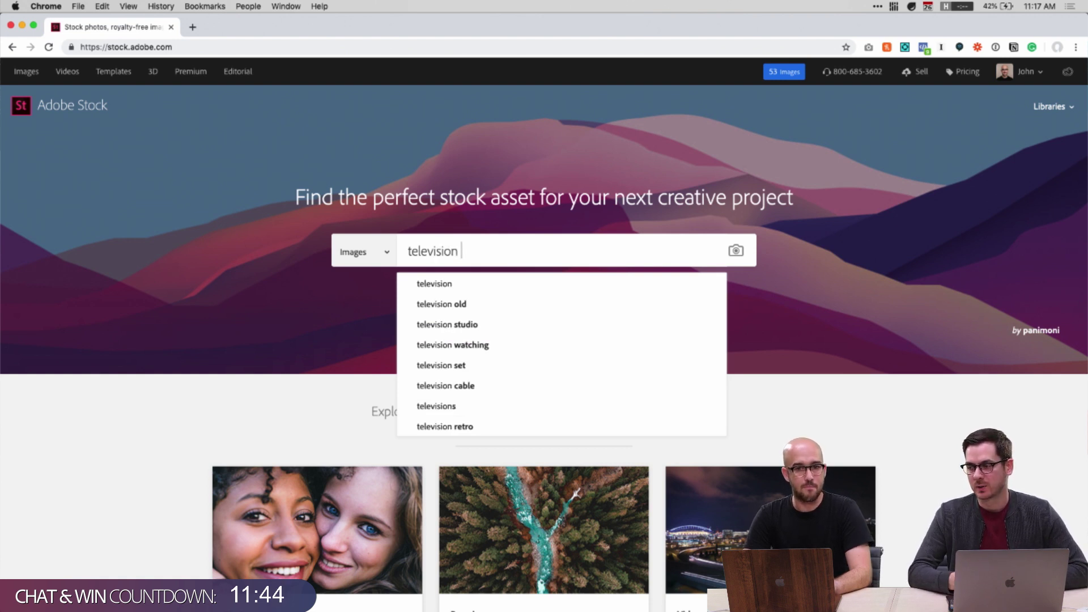
key("Return")
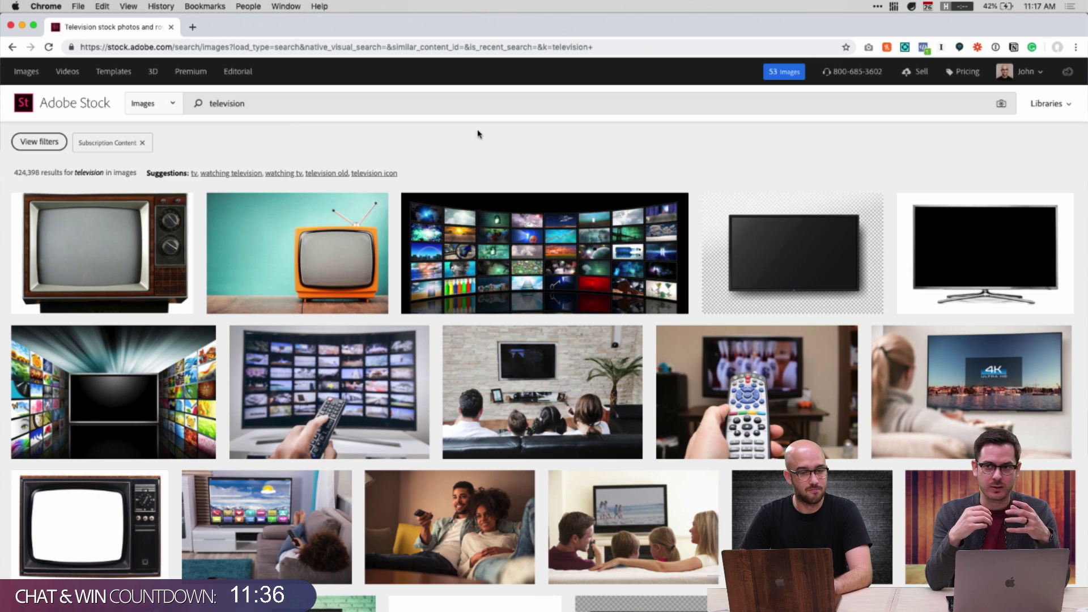
Show the search filters and limit the television images to those that include people
left_click(40, 143)
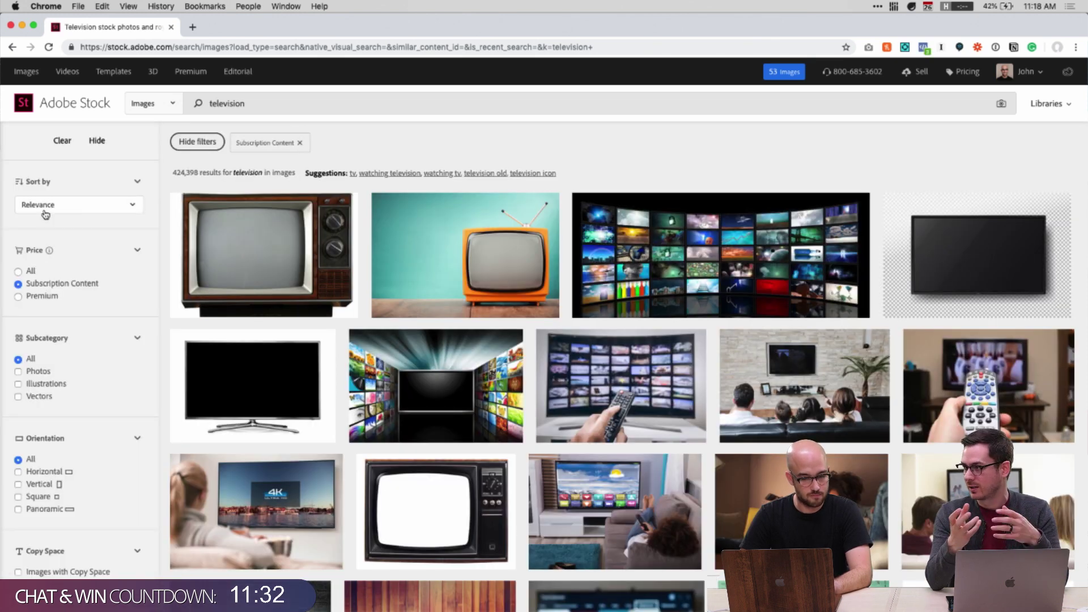
scroll(76, 364, "down", 4)
scroll(77, 366, "down", 10)
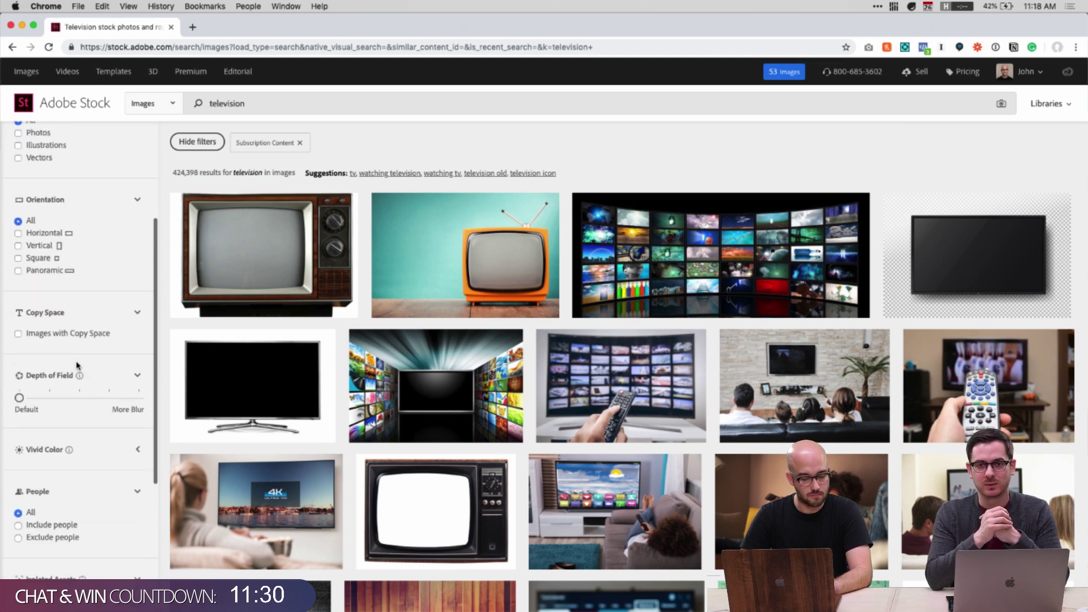
left_click(20, 408)
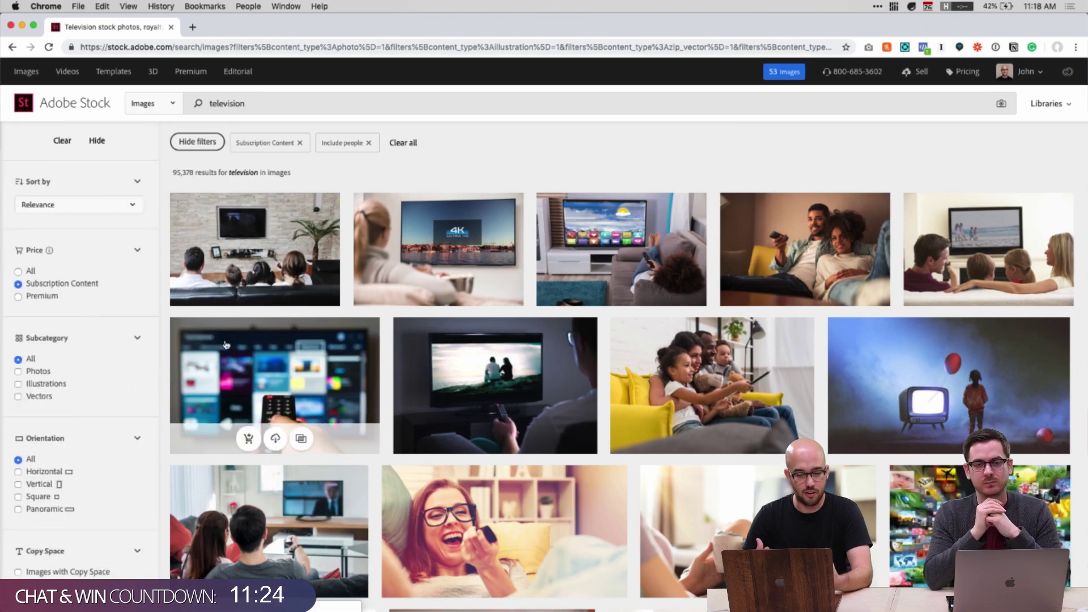
Look through the first page of television images with people for a photo suited to the hero
scroll(641, 351, "down", 1)
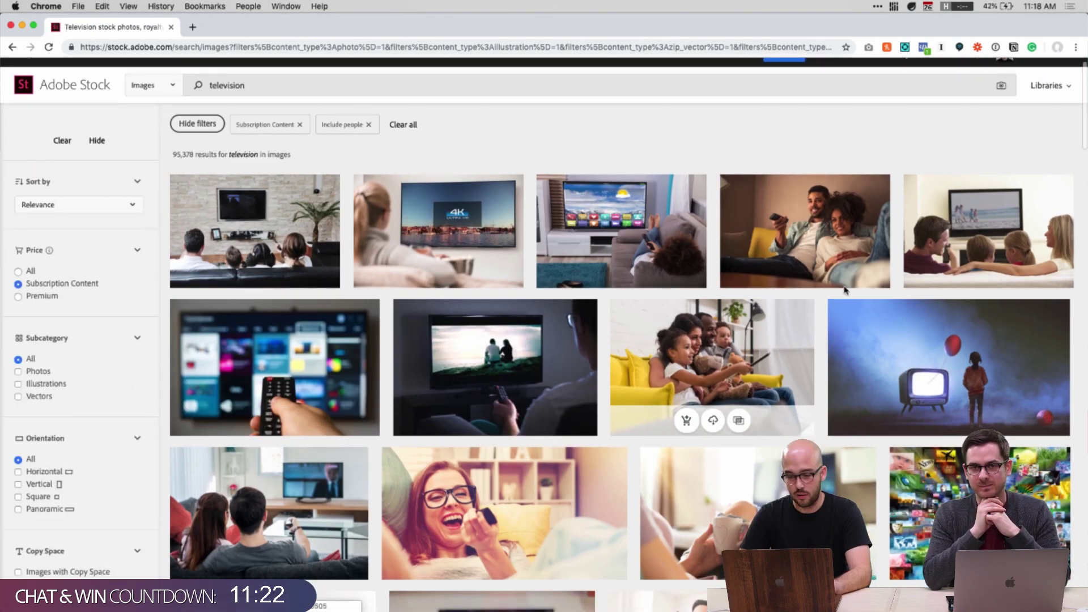
scroll(708, 397, "down", 3)
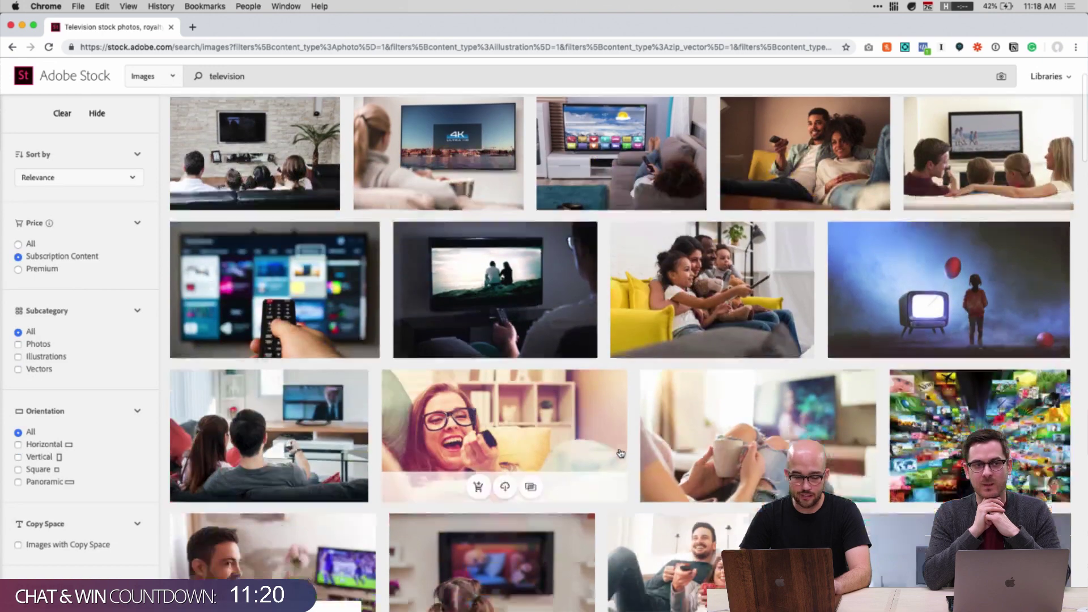
scroll(620, 453, "down", 5)
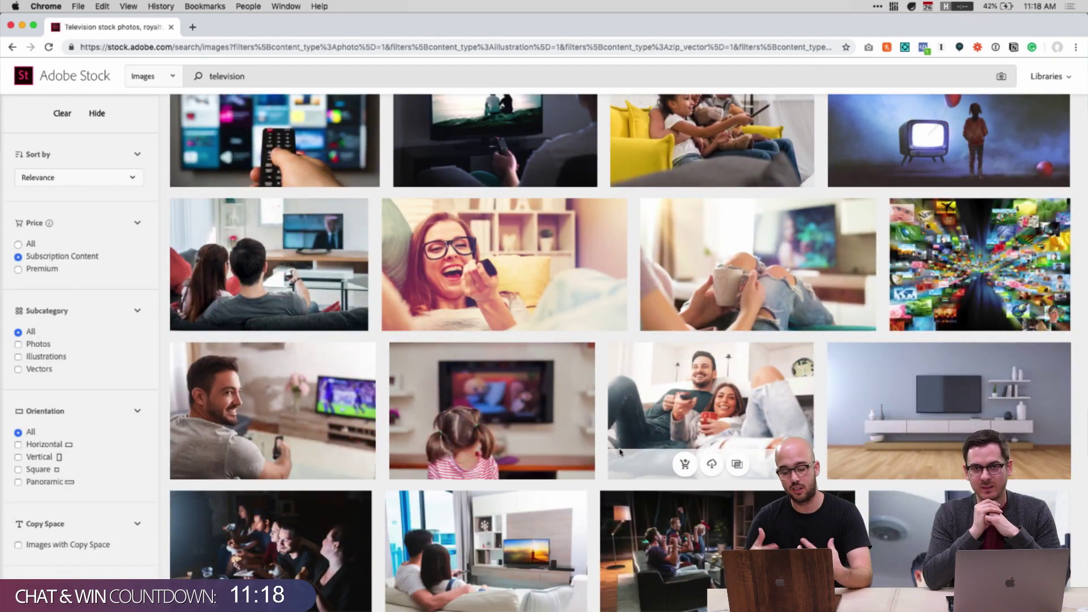
scroll(620, 452, "down", 9)
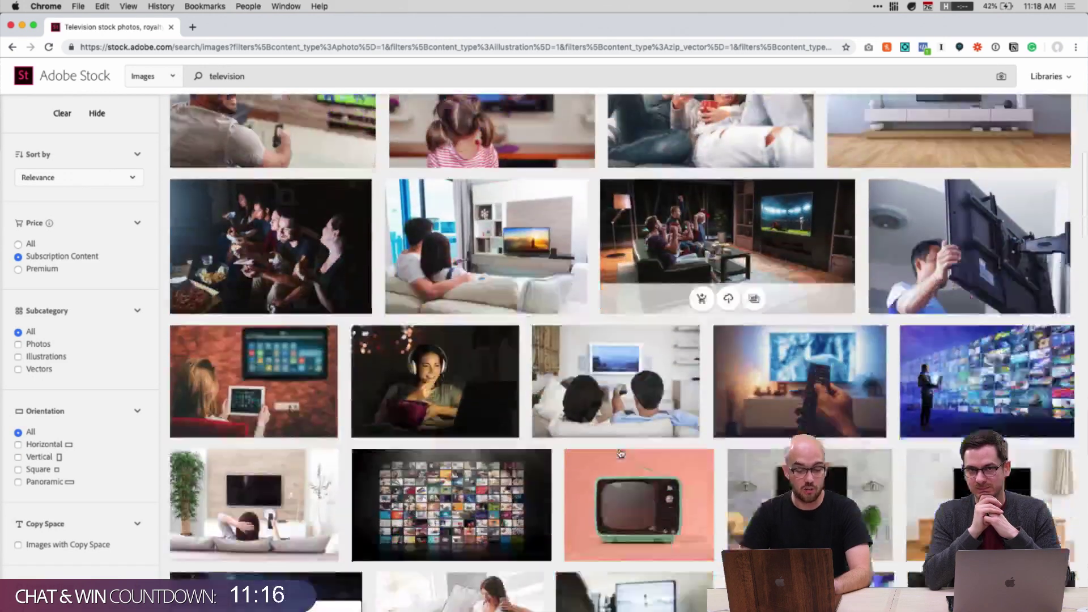
scroll(621, 453, "down", 7)
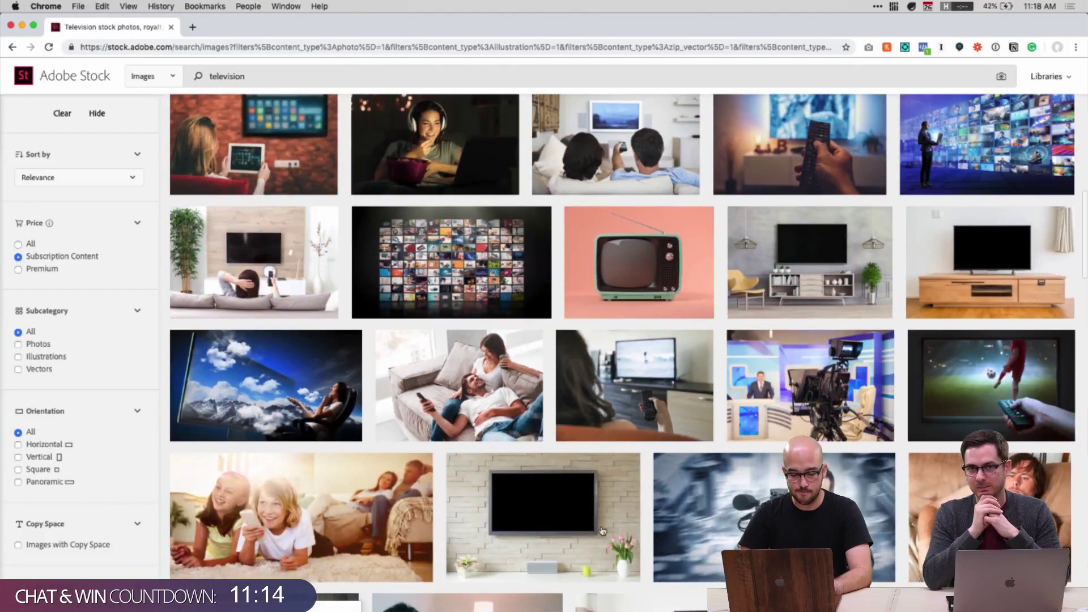
scroll(603, 531, "down", 3)
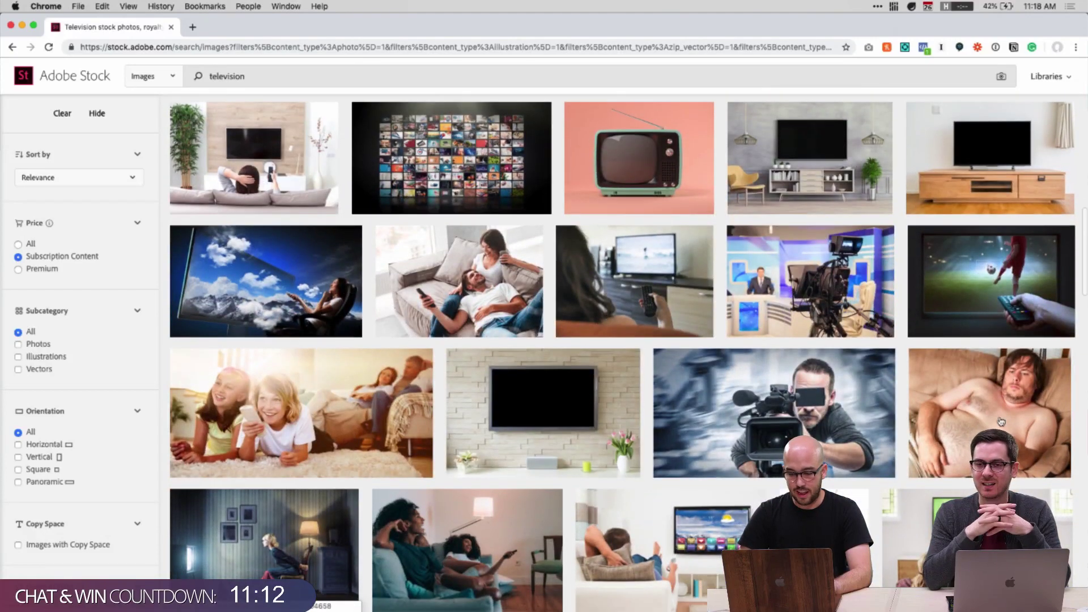
scroll(550, 393, "down", 9)
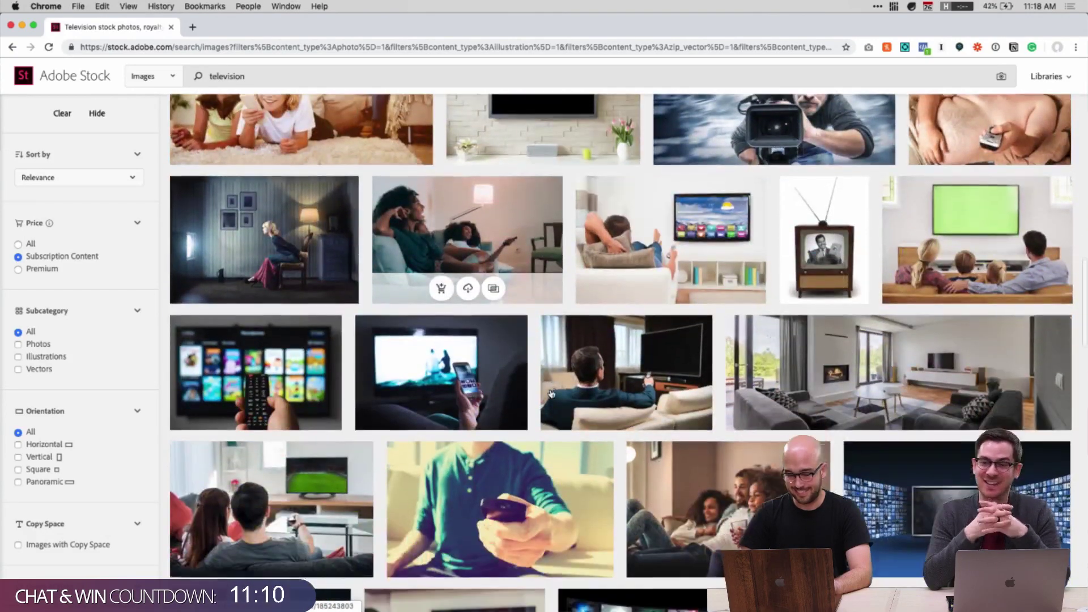
scroll(551, 393, "down", 1)
scroll(551, 394, "up", 3)
scroll(551, 393, "down", 2)
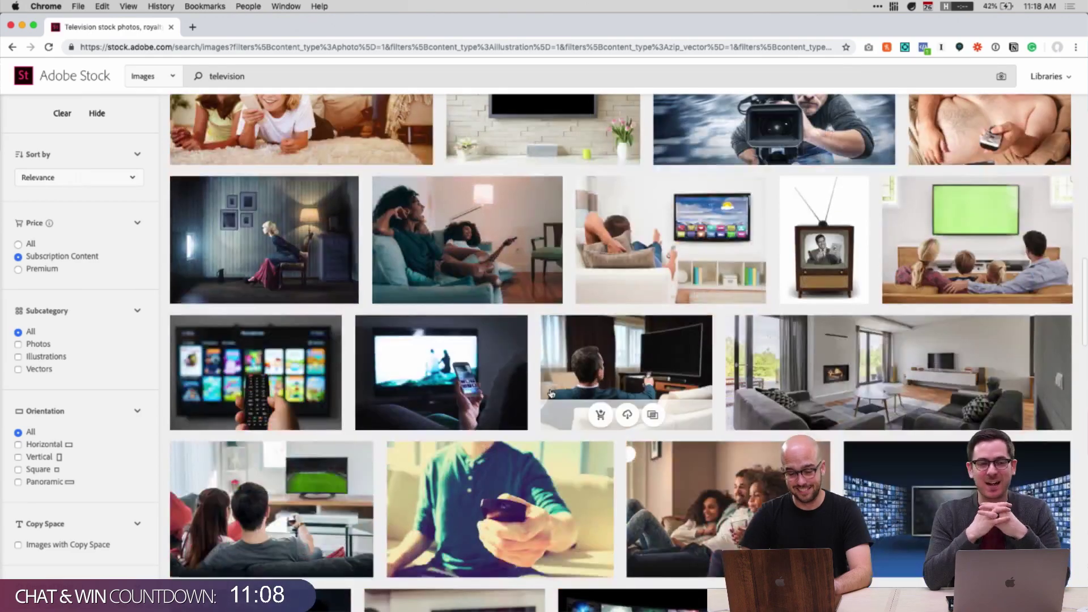
scroll(551, 393, "down", 9)
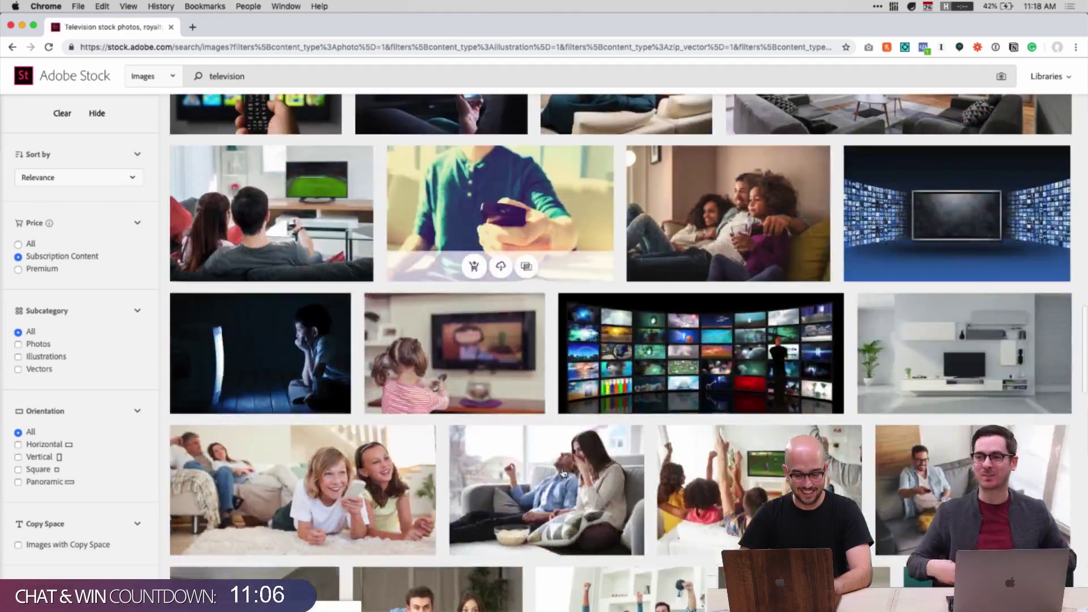
scroll(562, 473, "down", 8)
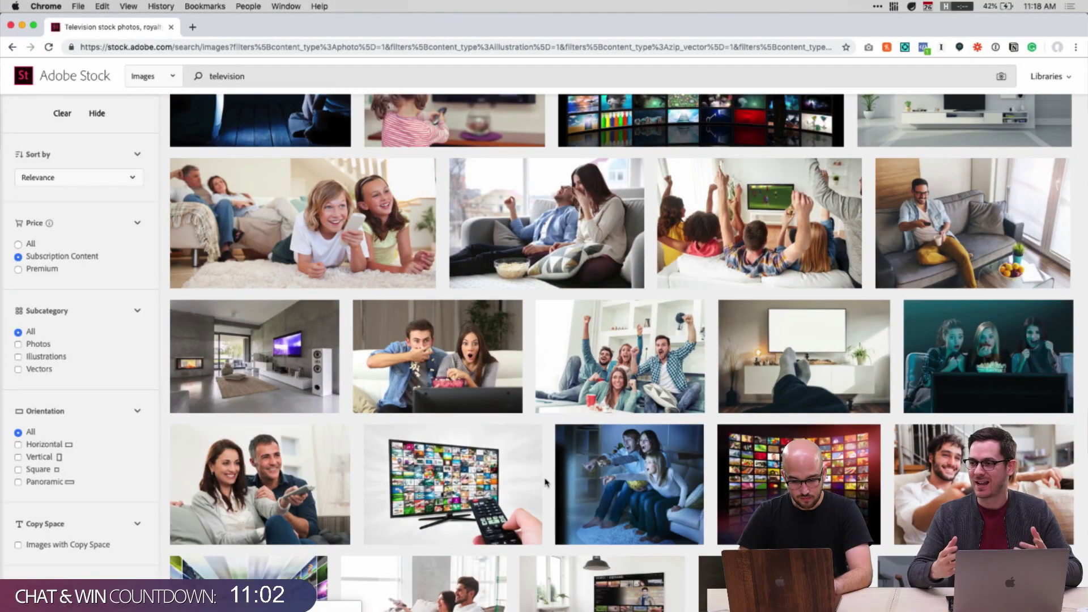
scroll(569, 481, "down", 3)
scroll(569, 508, "down", 10)
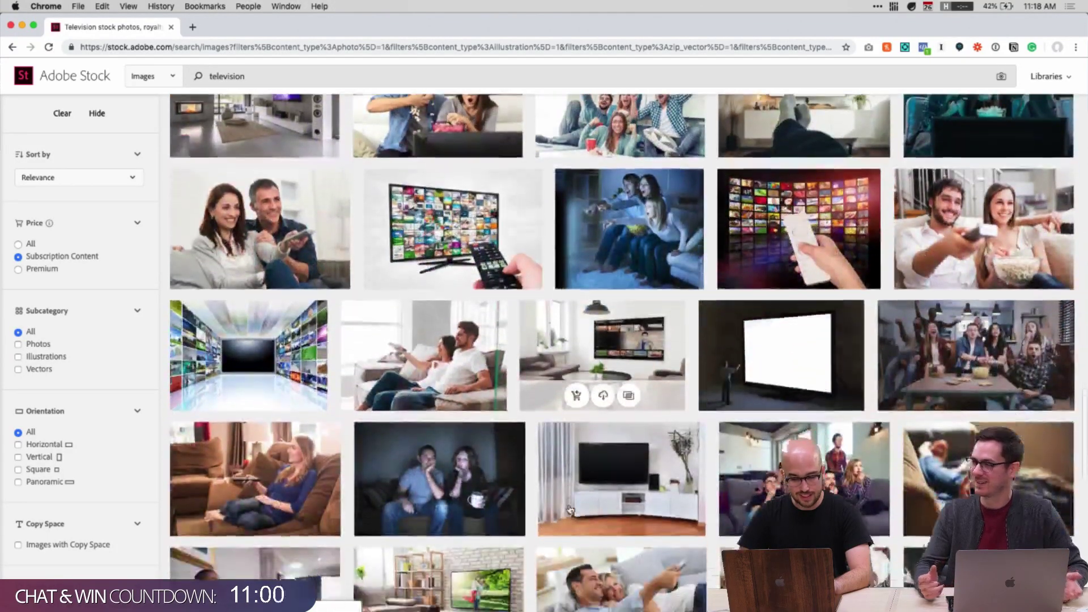
scroll(569, 508, "down", 1)
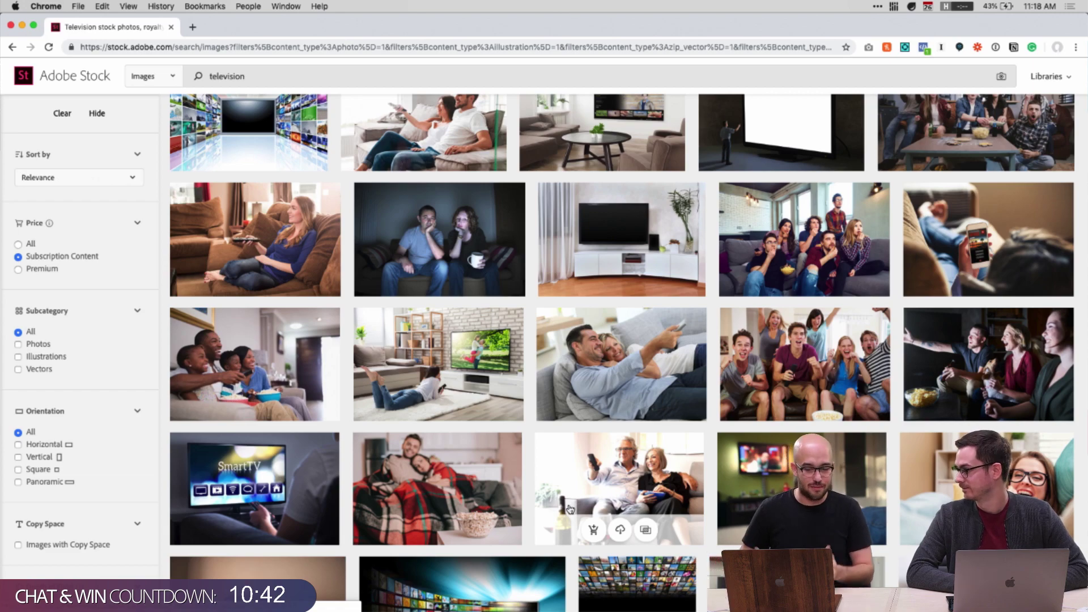
scroll(569, 509, "down", 10)
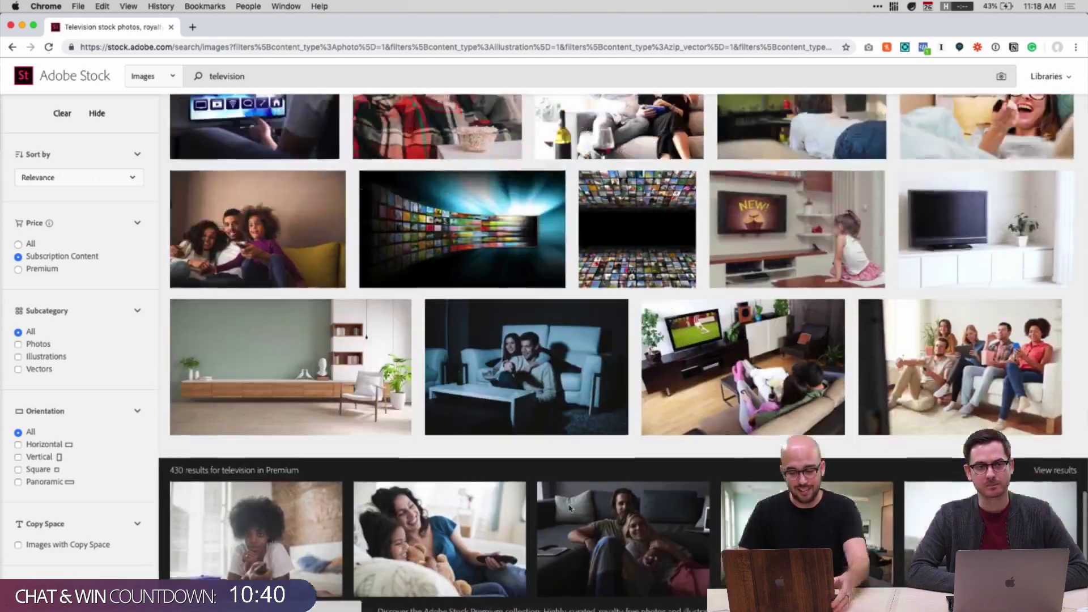
scroll(570, 508, "up", 9)
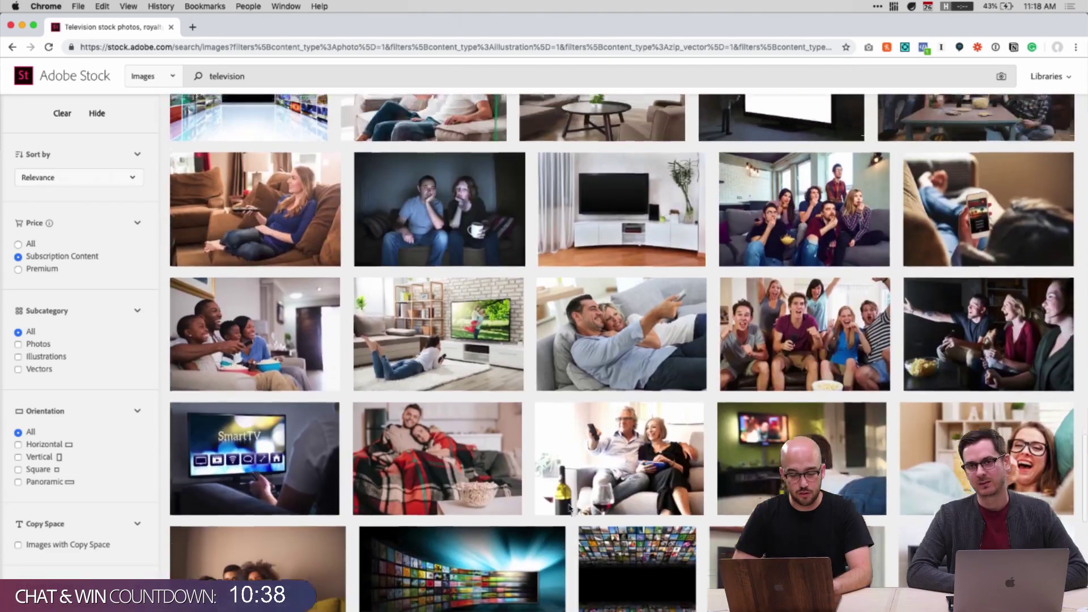
scroll(569, 508, "up", 10)
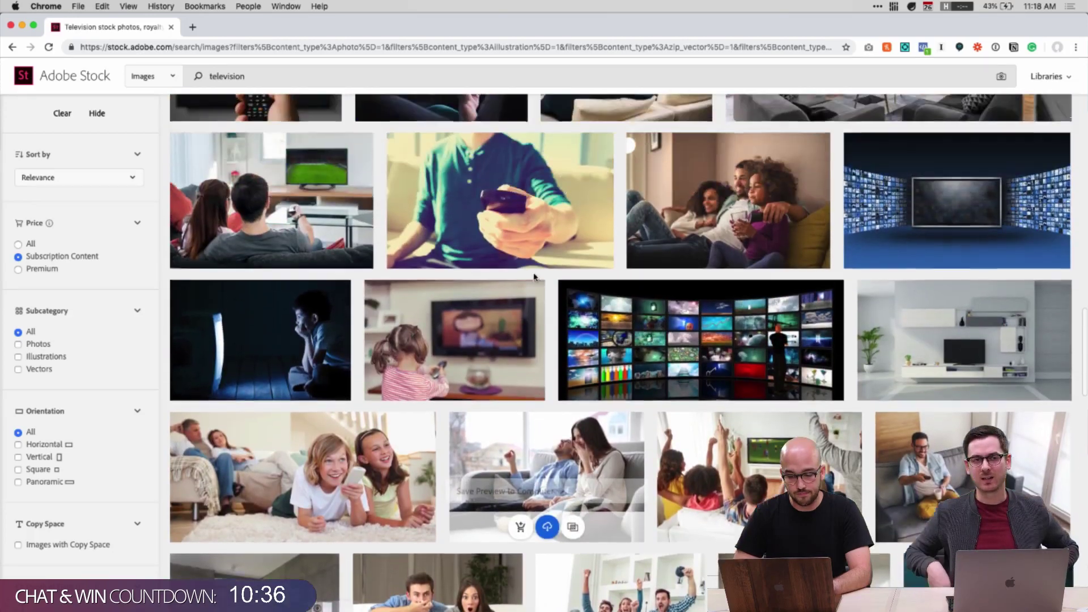
scroll(539, 279, "up", 7)
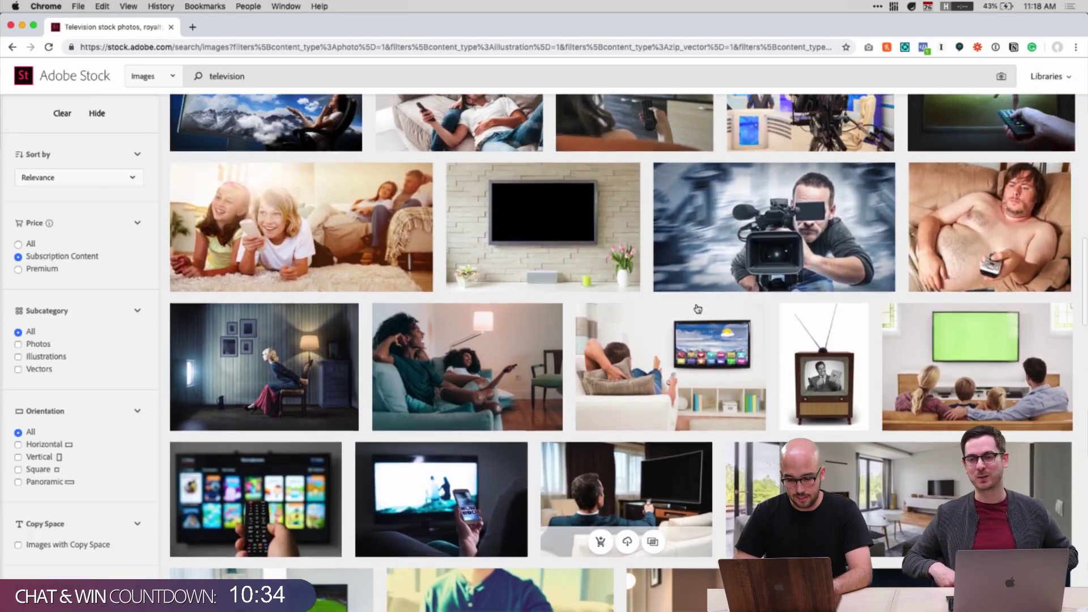
scroll(600, 366, "up", 5)
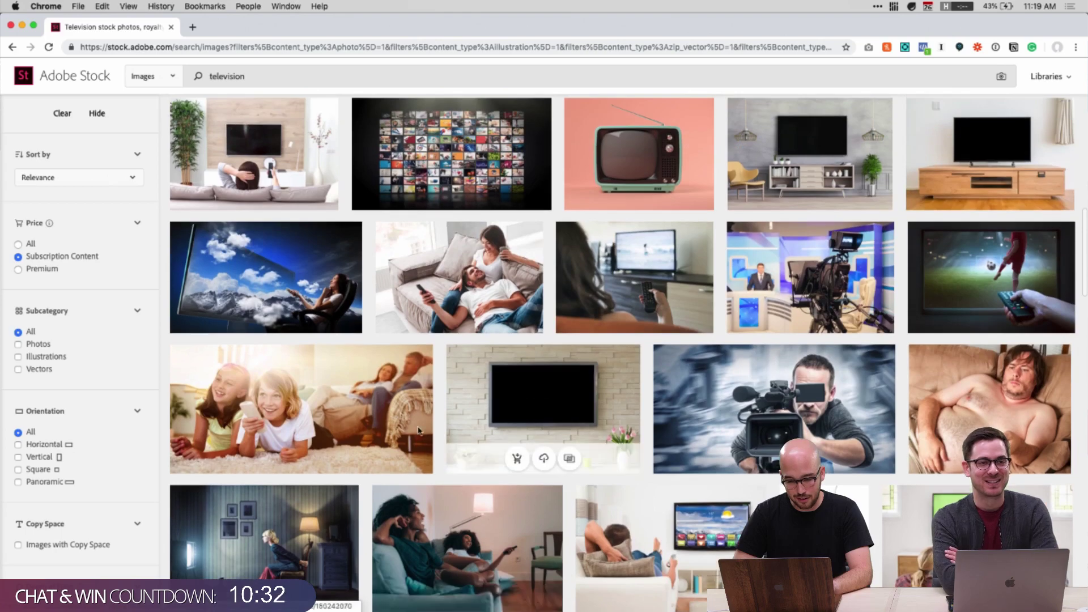
scroll(412, 473, "up", 2)
scroll(660, 410, "up", 5)
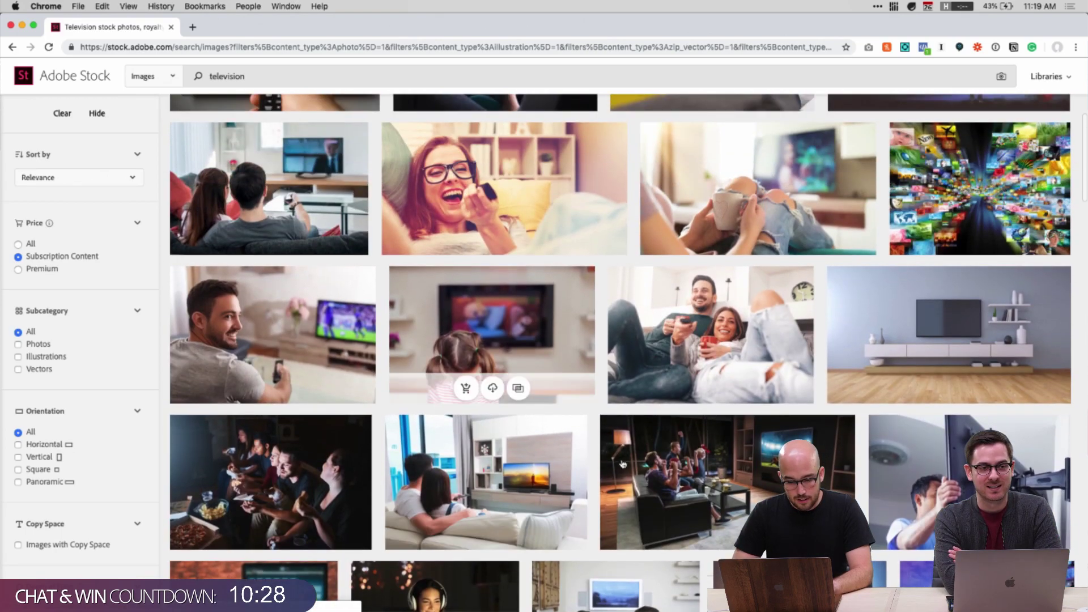
scroll(602, 400, "up", 10)
scroll(429, 383, "down", 15)
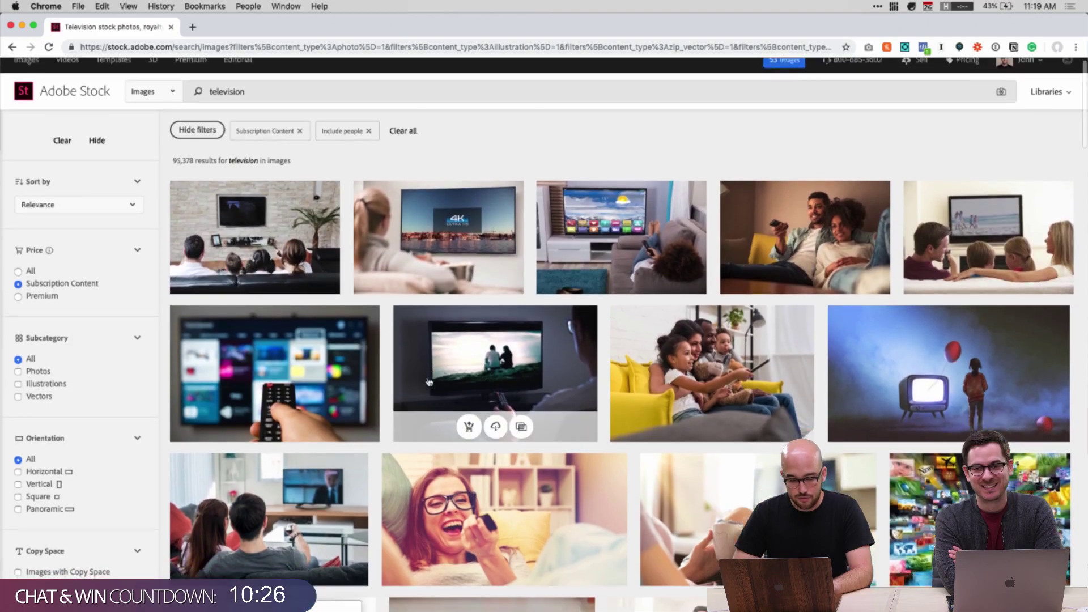
scroll(428, 383, "down", 15)
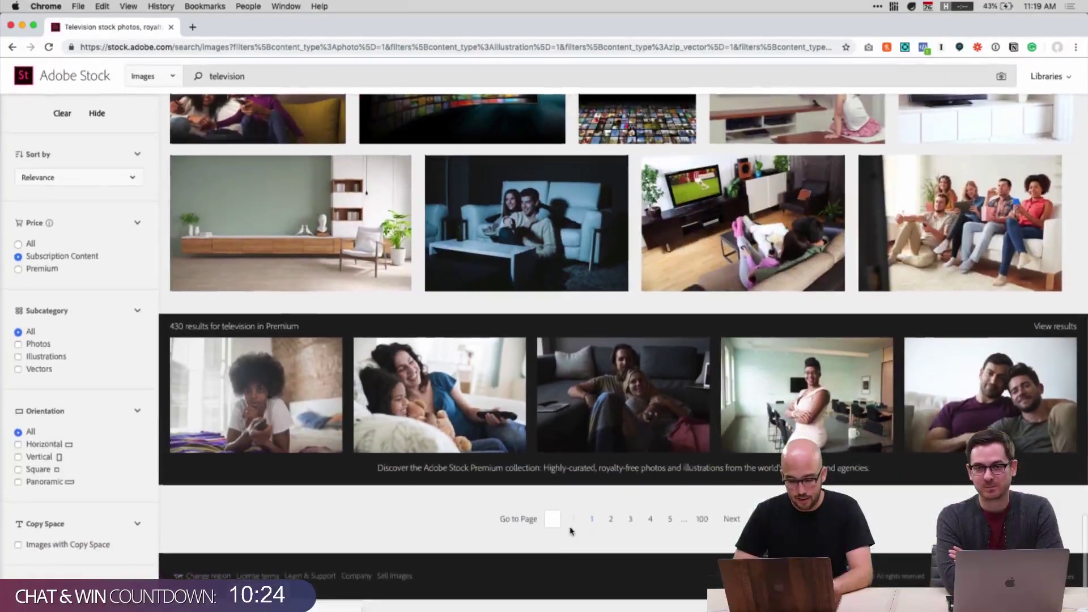
Open page 2 of the television results and examine its photos of people watching TV
left_click(611, 521)
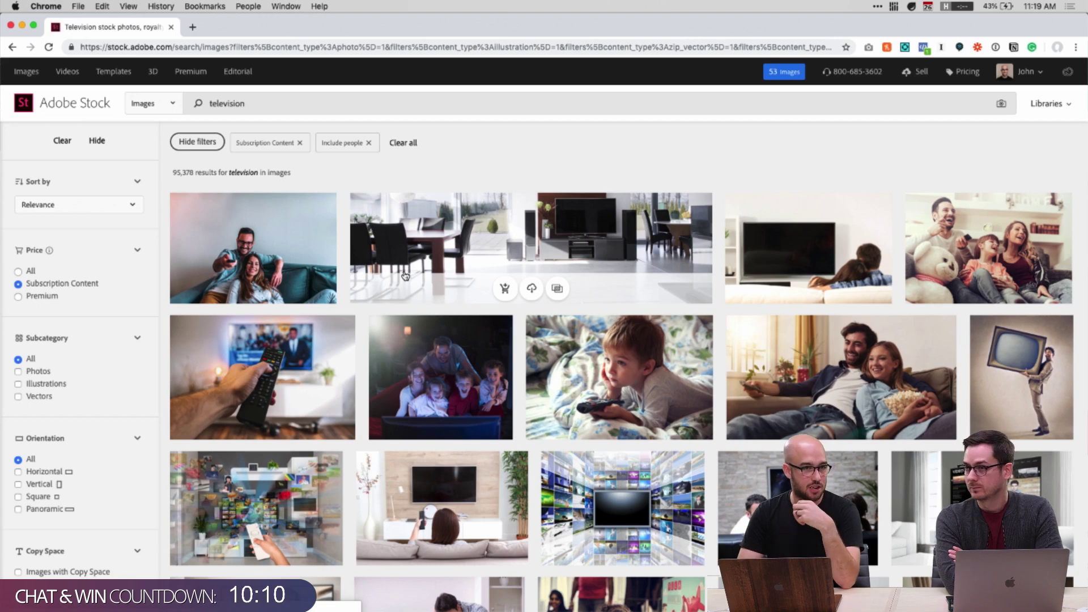
scroll(578, 156, "down", 2)
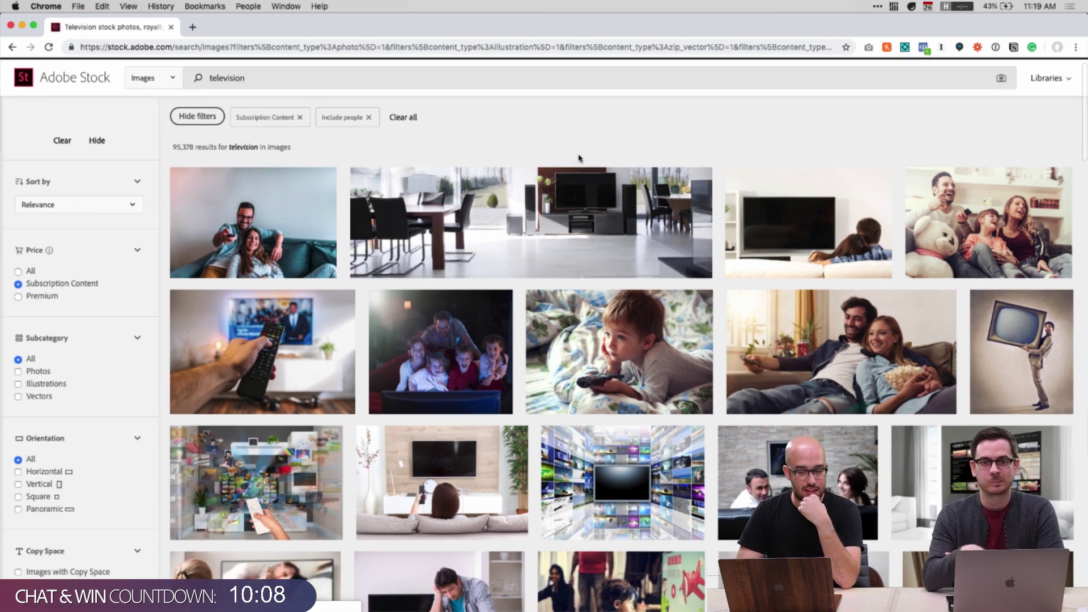
mouse_move(668, 291)
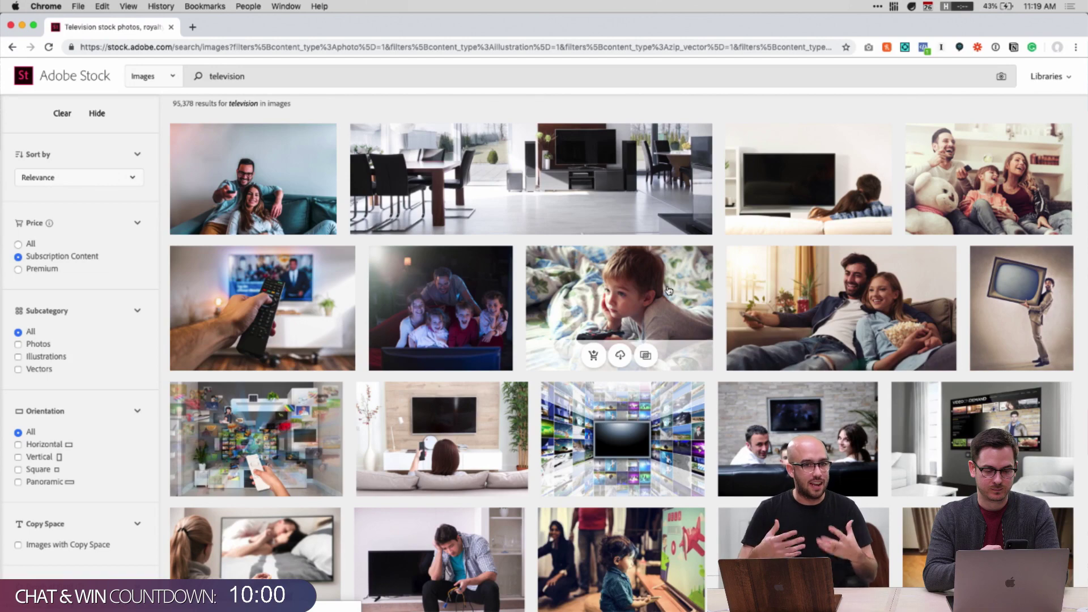
scroll(666, 260, "down", 1)
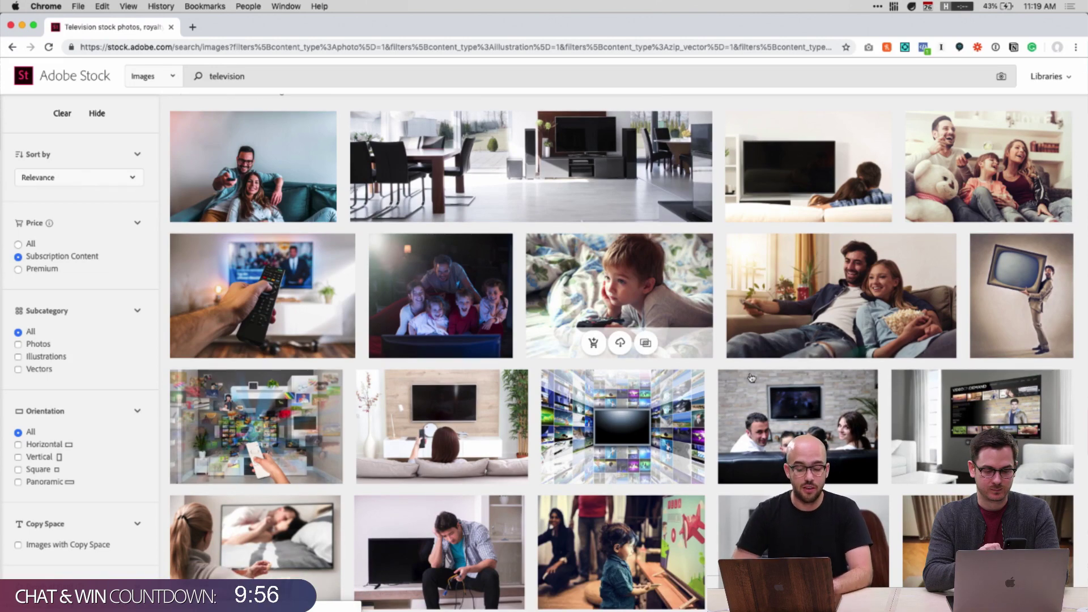
scroll(667, 260, "down", 10)
scroll(710, 470, "down", 10)
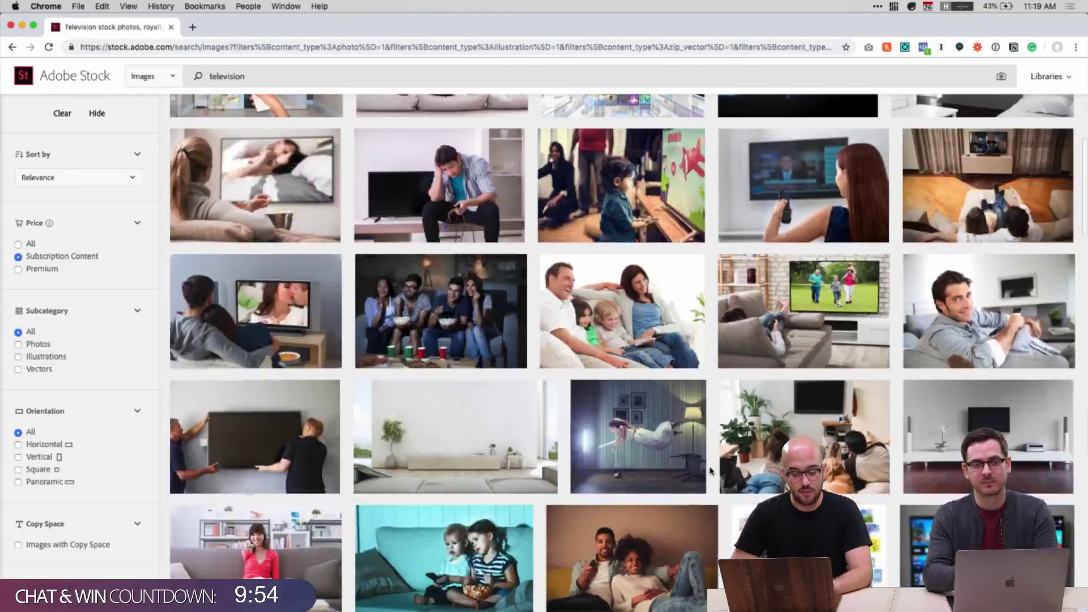
scroll(711, 472, "down", 2)
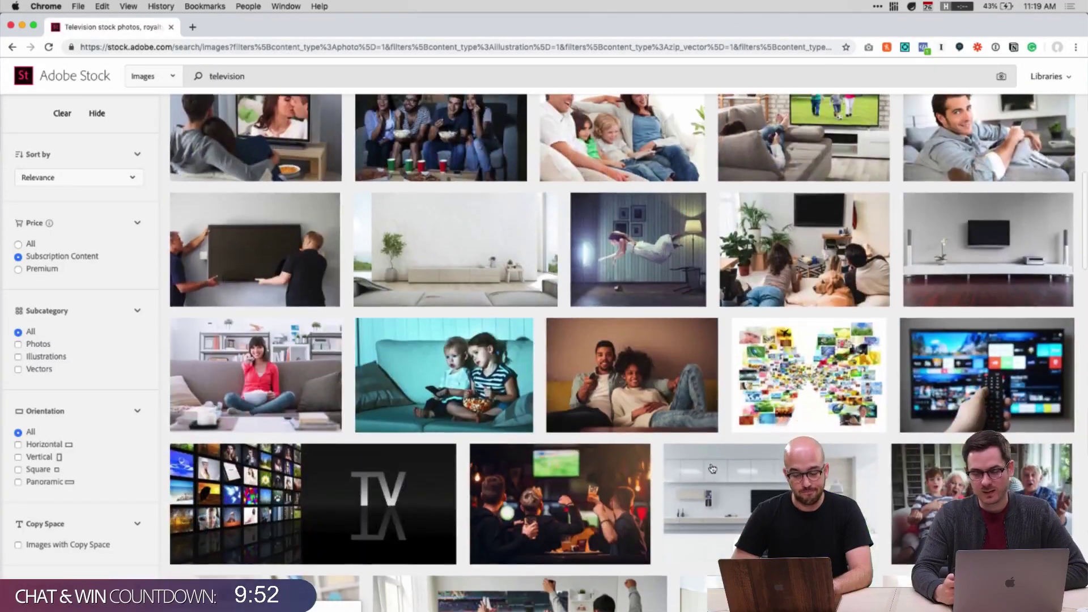
scroll(444, 439, "down", 1)
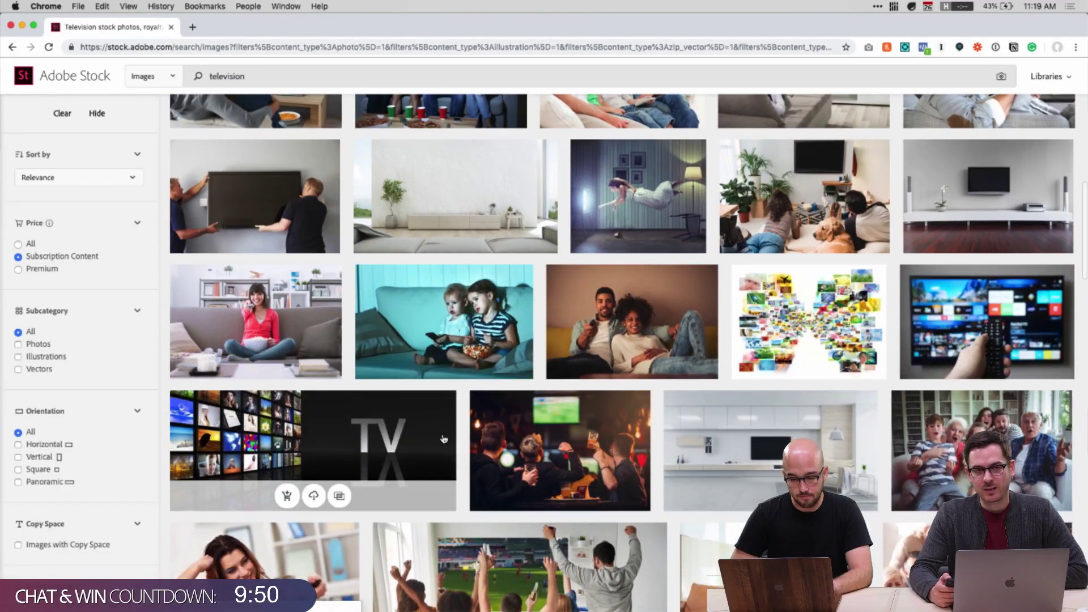
scroll(544, 396, "down", 8)
scroll(547, 480, "down", 1)
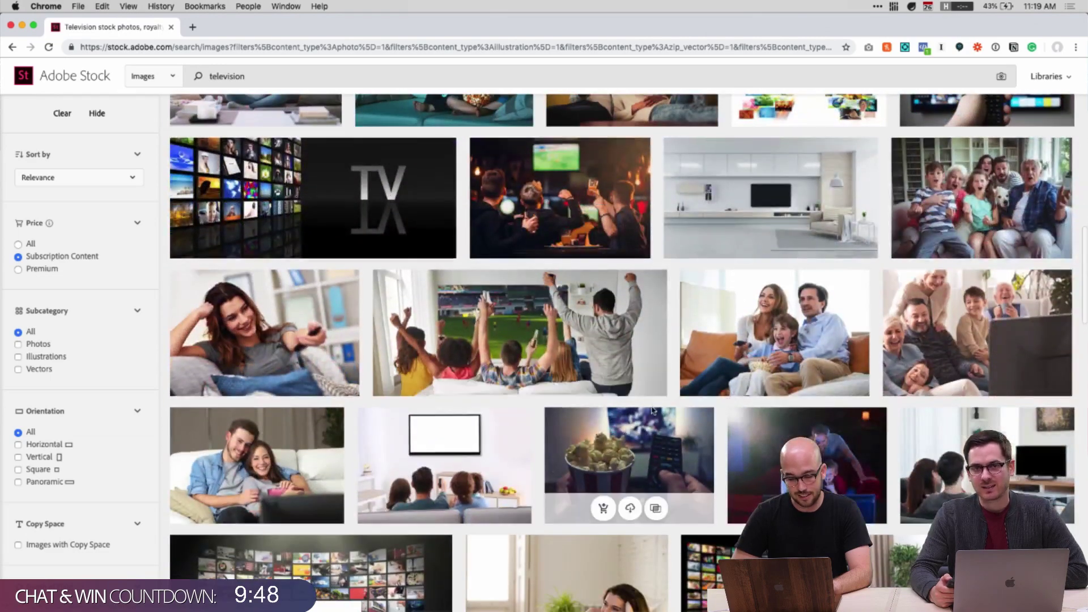
scroll(672, 402, "down", 7)
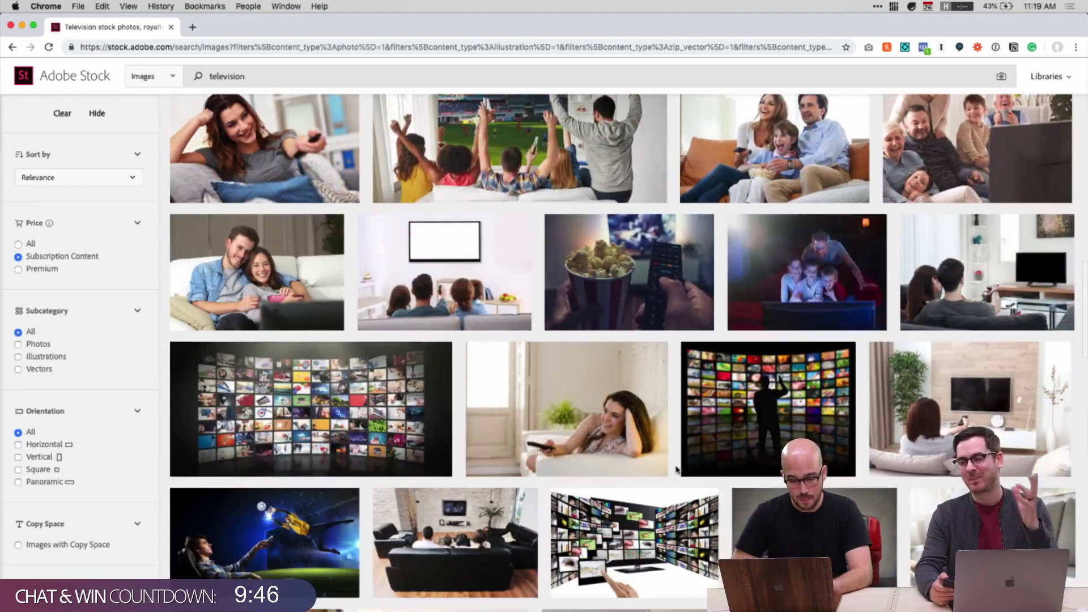
scroll(677, 470, "down", 9)
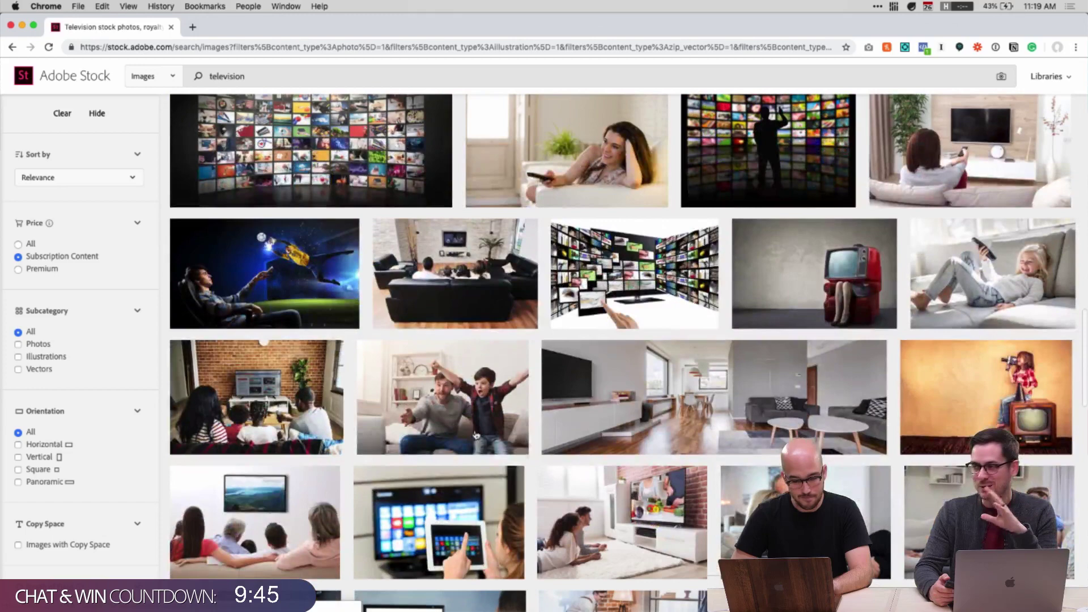
mouse_move(469, 440)
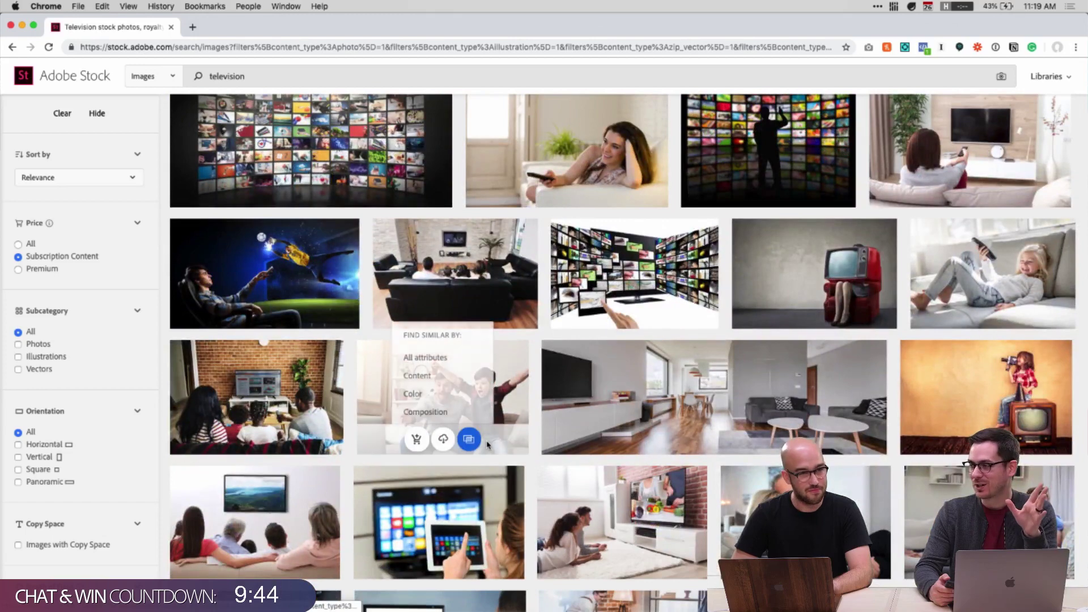
License the Adobe Stock photo of the smiling mature couple reclining on a sofa with a remote
scroll(487, 444, "down", 10)
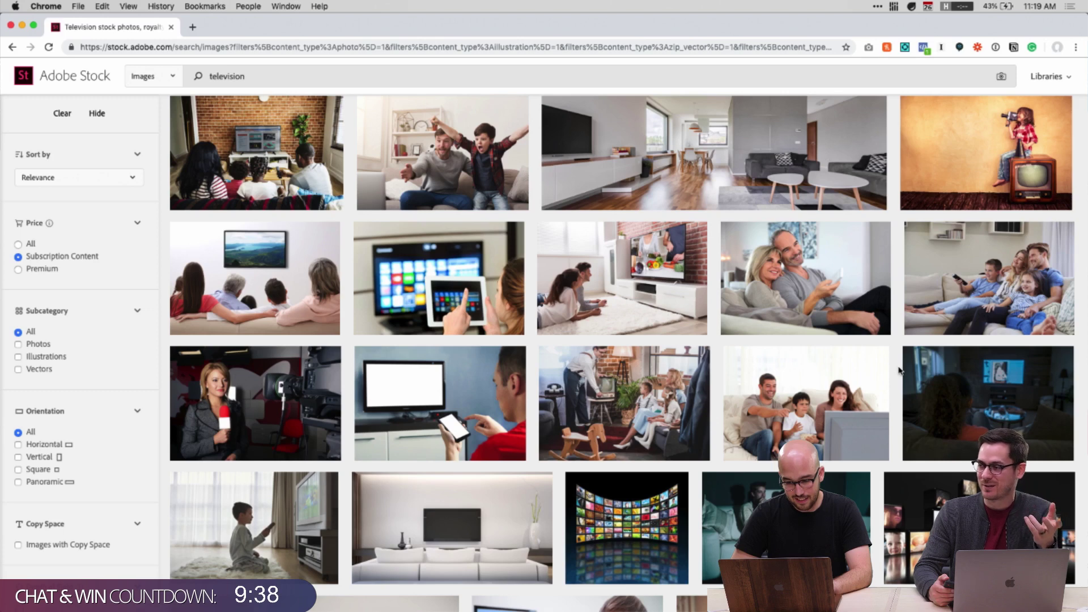
mouse_move(805, 329)
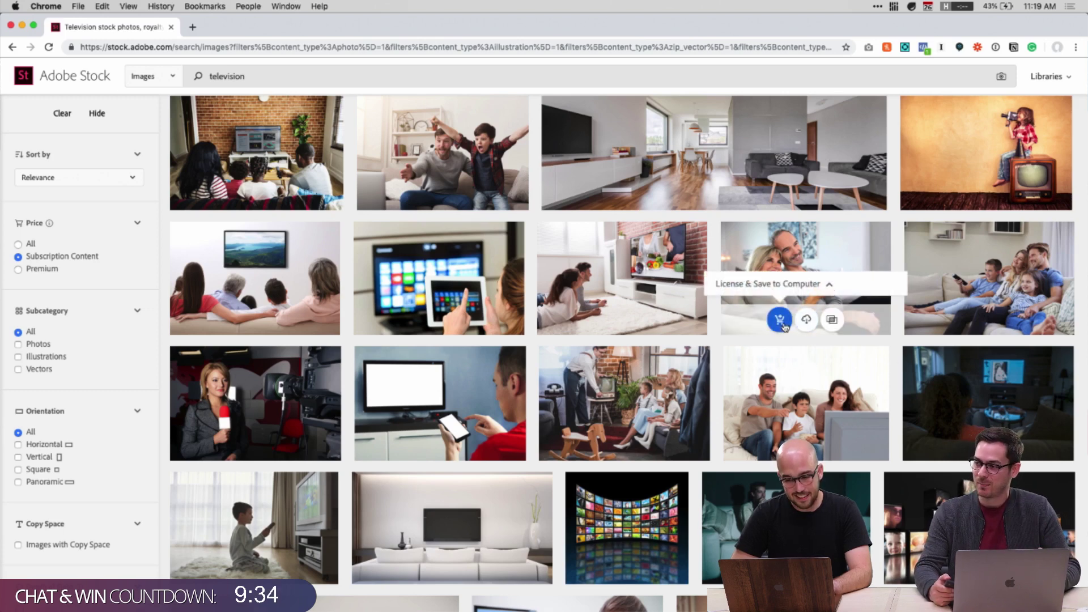
left_click(807, 329)
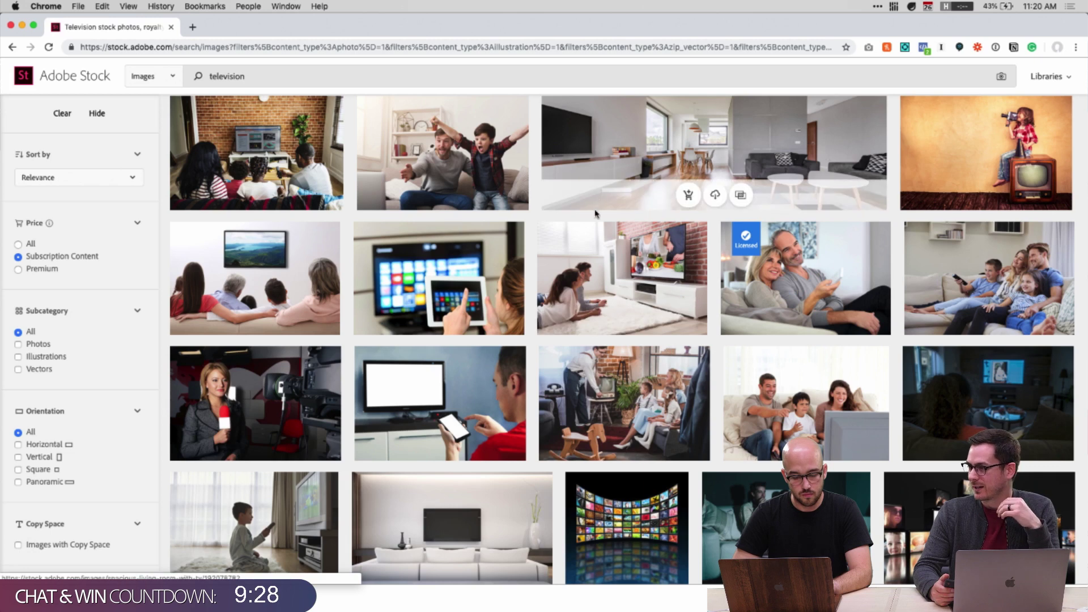
key("alt+space")
type("adobe")
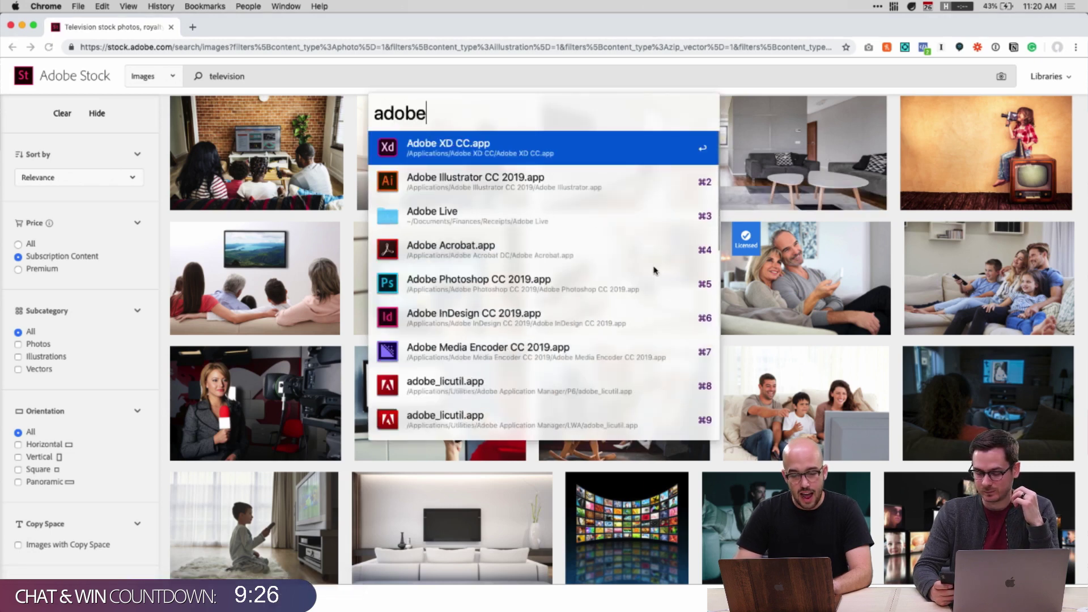
key("super+a")
key("BackSpace")
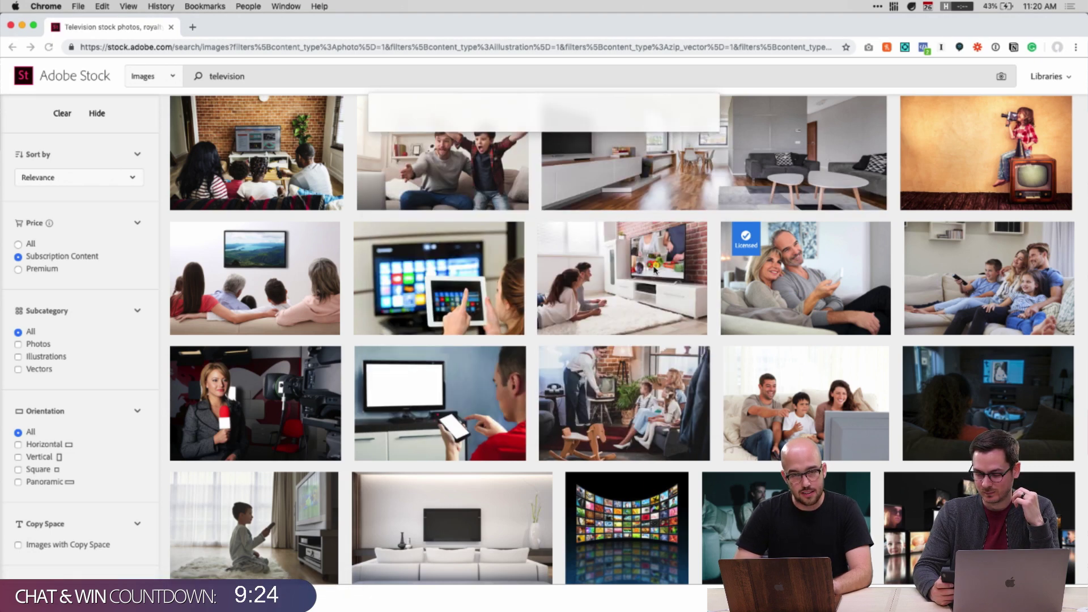
key("Escape")
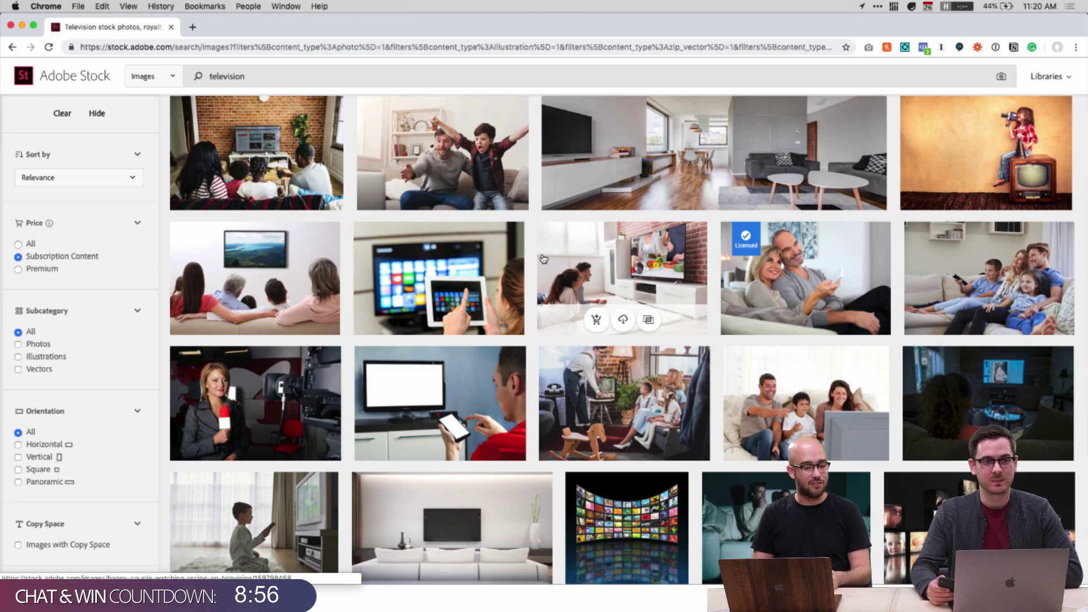
Look through the remaining photos on page 2 of the television results
scroll(543, 258, "down", 5)
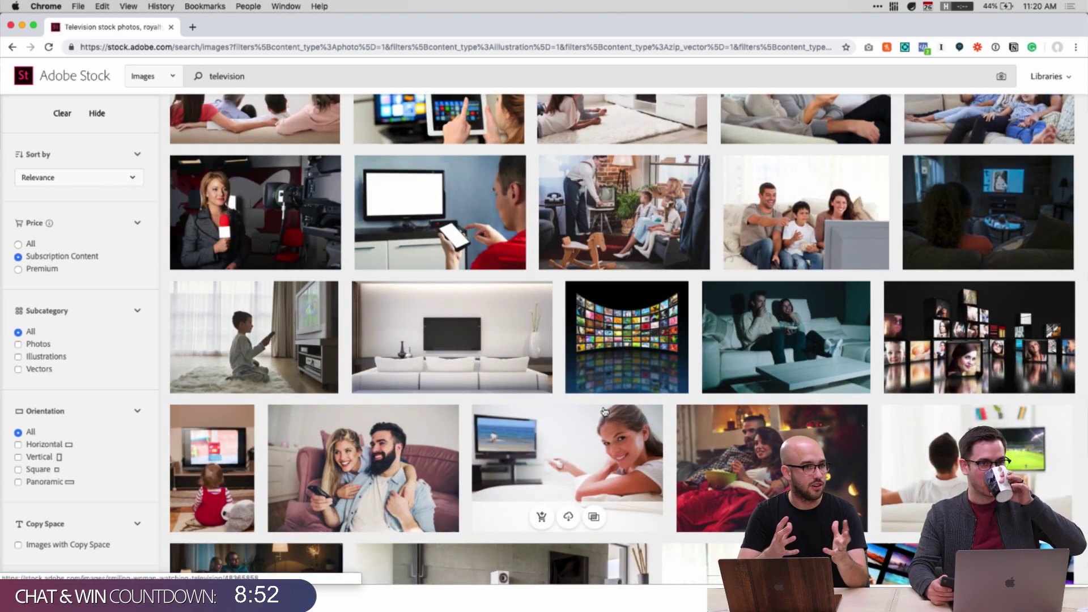
scroll(623, 487, "down", 1)
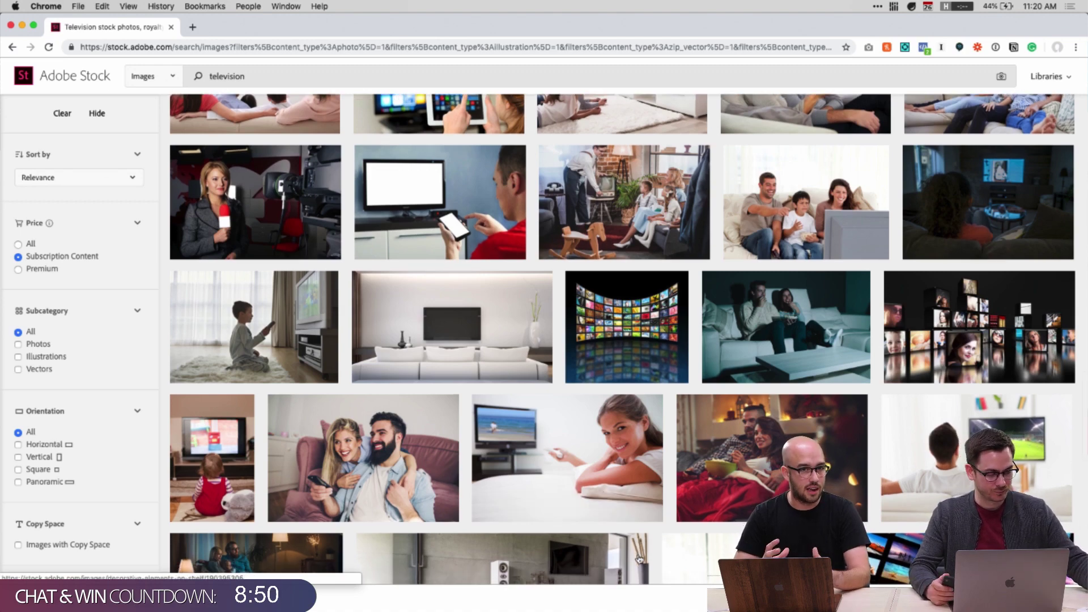
scroll(633, 453, "down", 6)
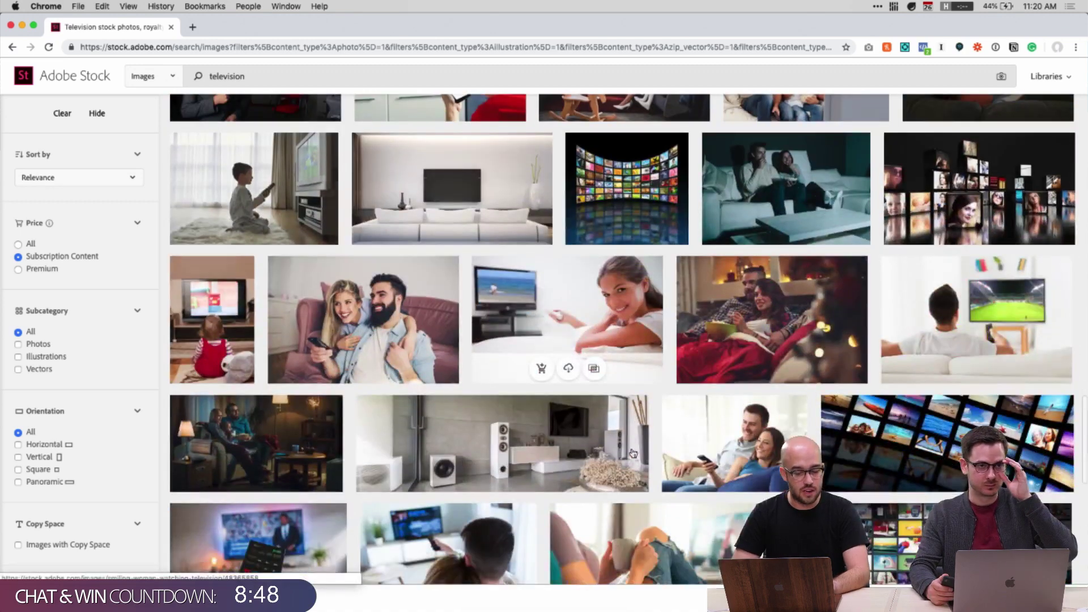
scroll(633, 453, "down", 4)
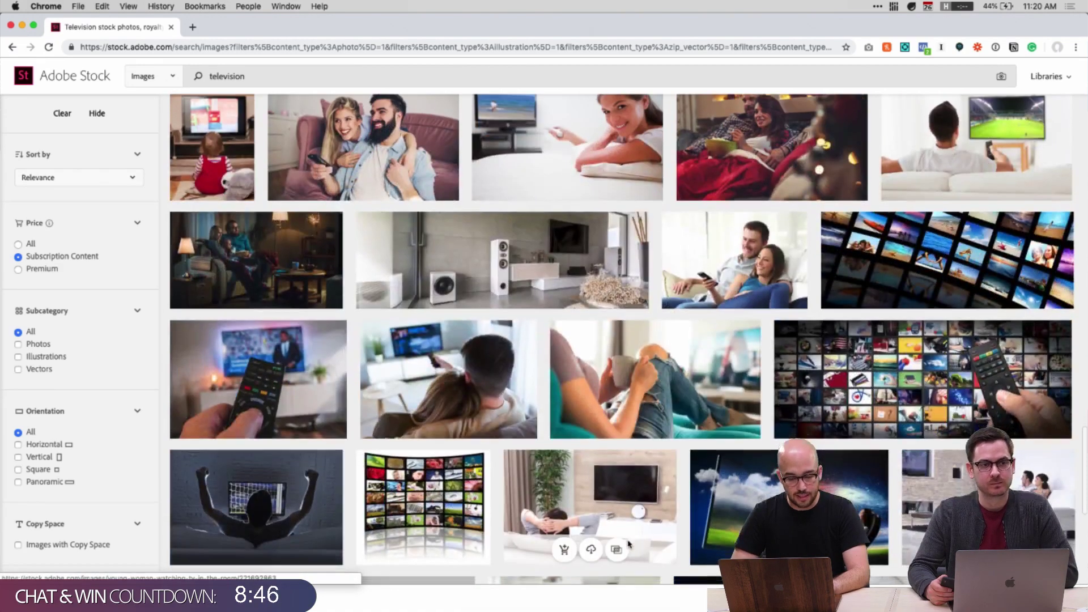
scroll(629, 545, "down", 6)
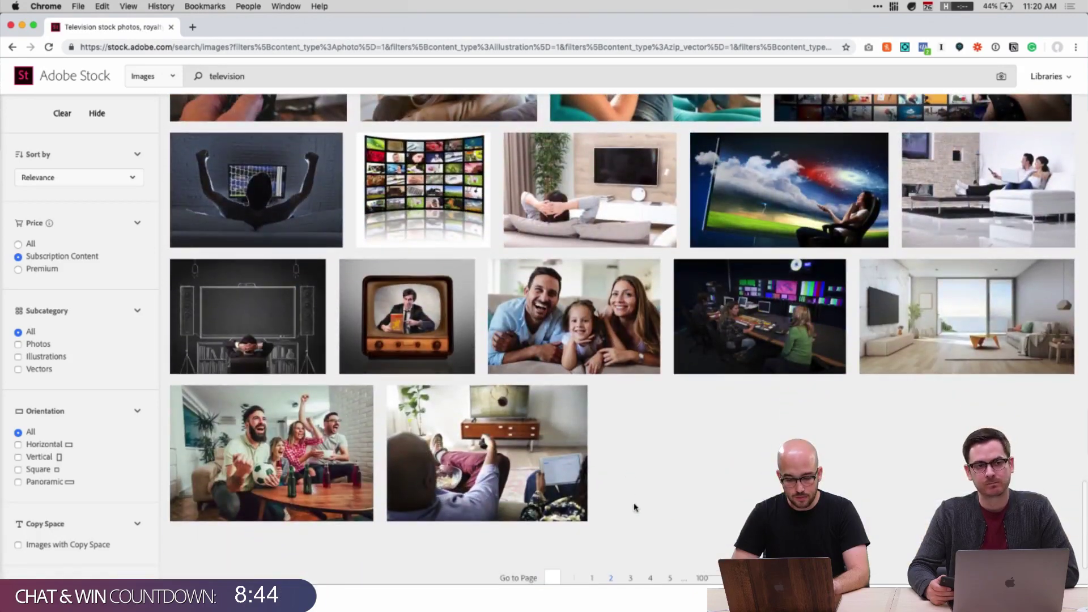
Open the Downloads folder in Finder
type("download")
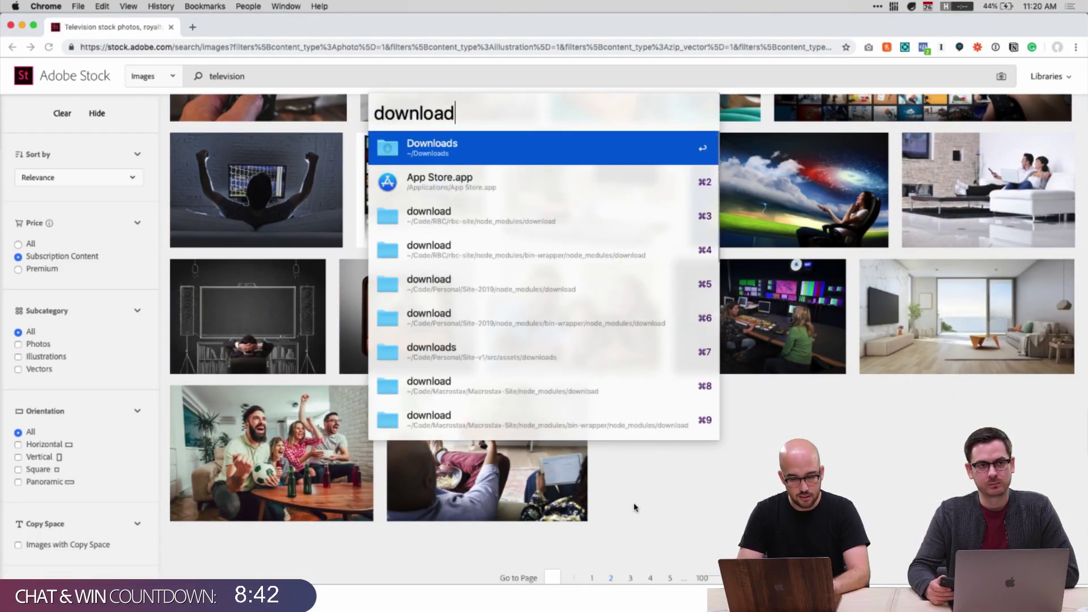
key("Return")
left_click(620, 249)
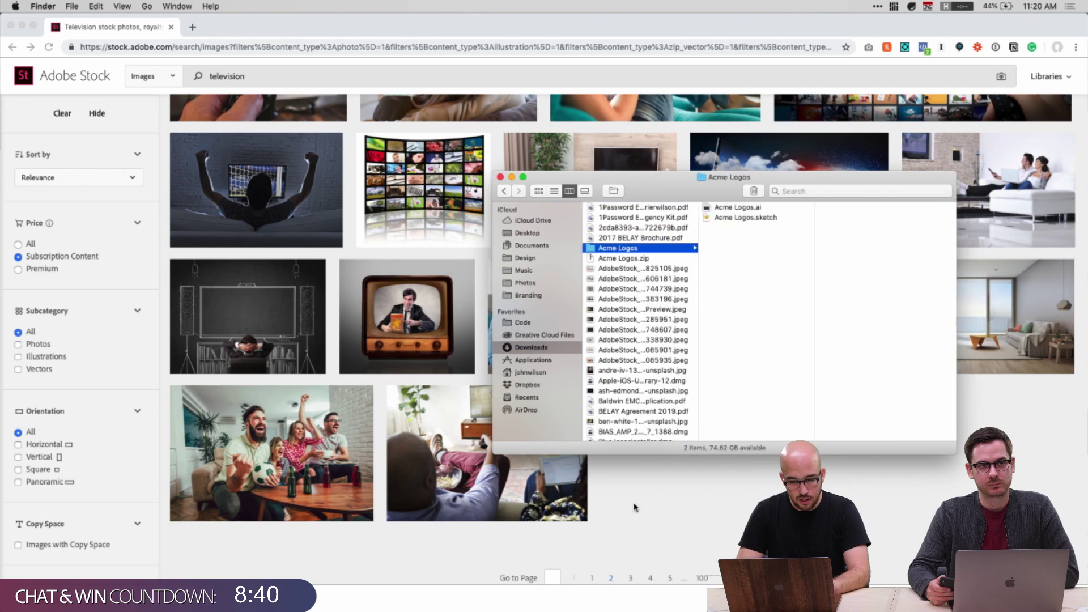
Find AdobeStock_58606181.jpeg among the downloads and place it in the image placeholder on the Homepage – Rework artboard in Adobe XD
left_click(652, 309)
left_click(679, 296)
key("Up")
key("Up")
key("Up")
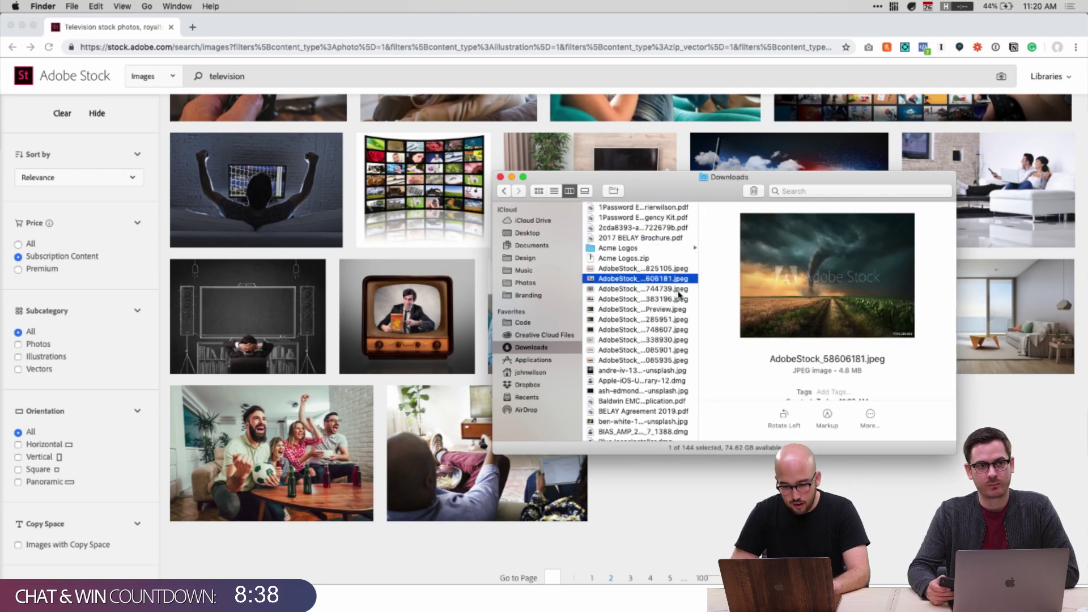
key("Down")
key("Down")
key("Down")
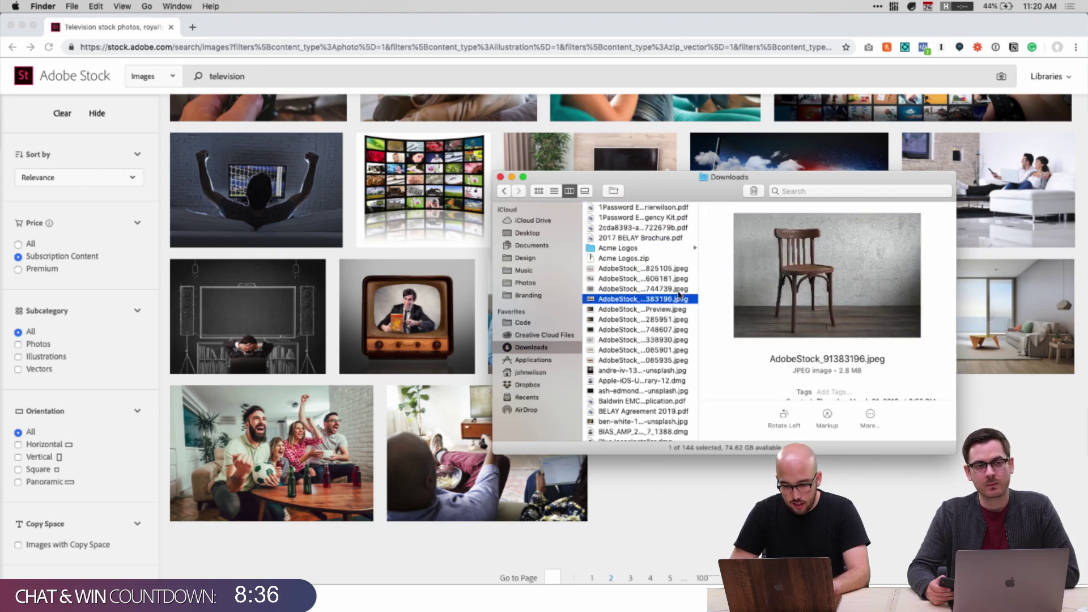
key("Up")
key("Up")
left_click_drag(632, 283, 644, 325)
key("super+Tab")
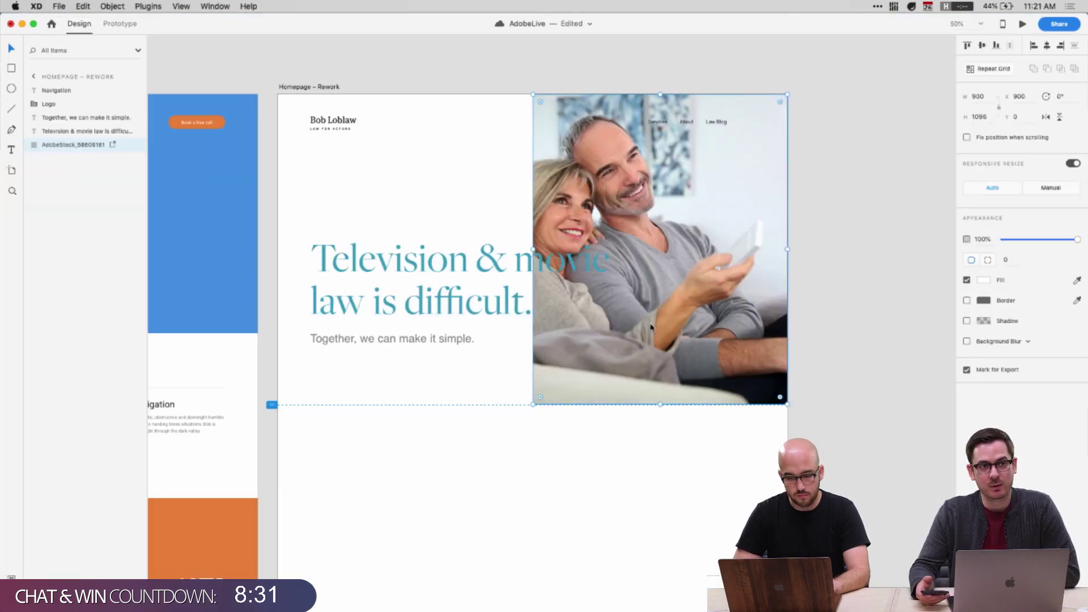
Shift the couple photo rightward inside its frame so that both faces are fully in view
double_click(675, 274)
left_click_drag(675, 275, 703, 262)
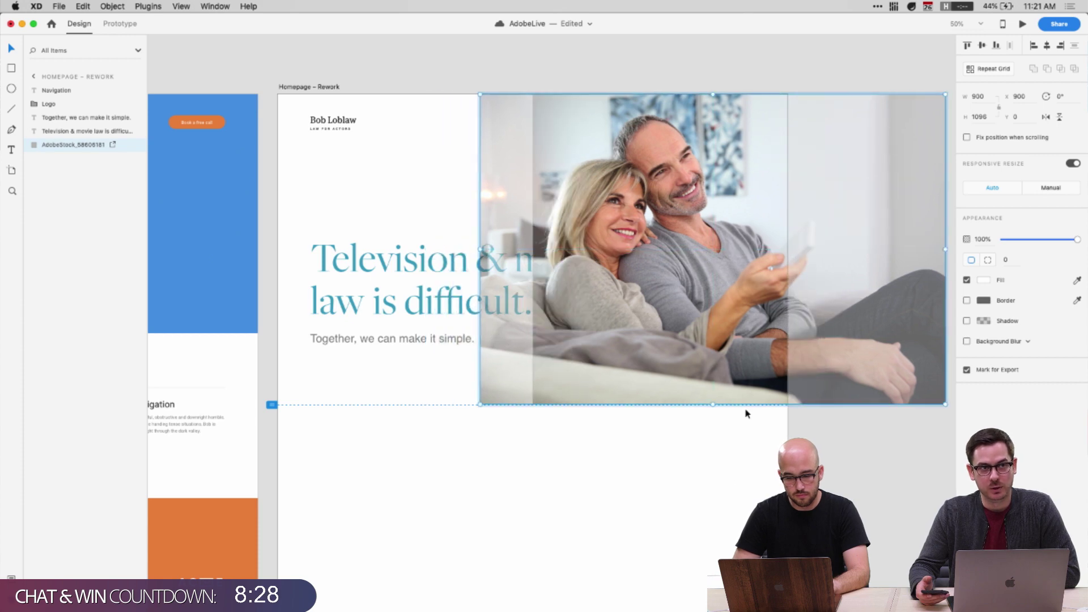
left_click(730, 481)
scroll(721, 555, "up", 3)
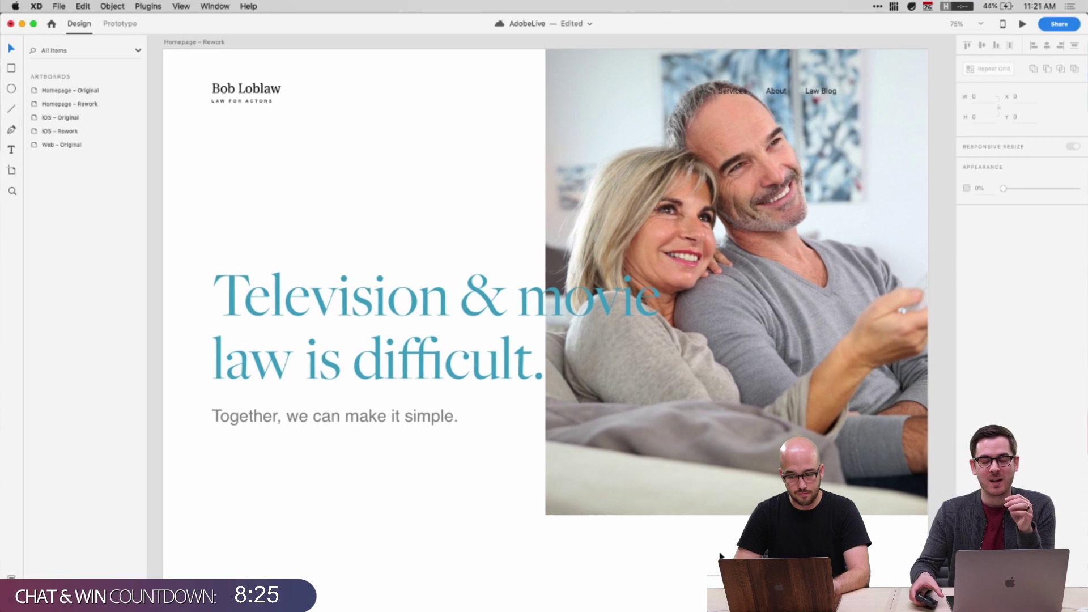
left_click(775, 360)
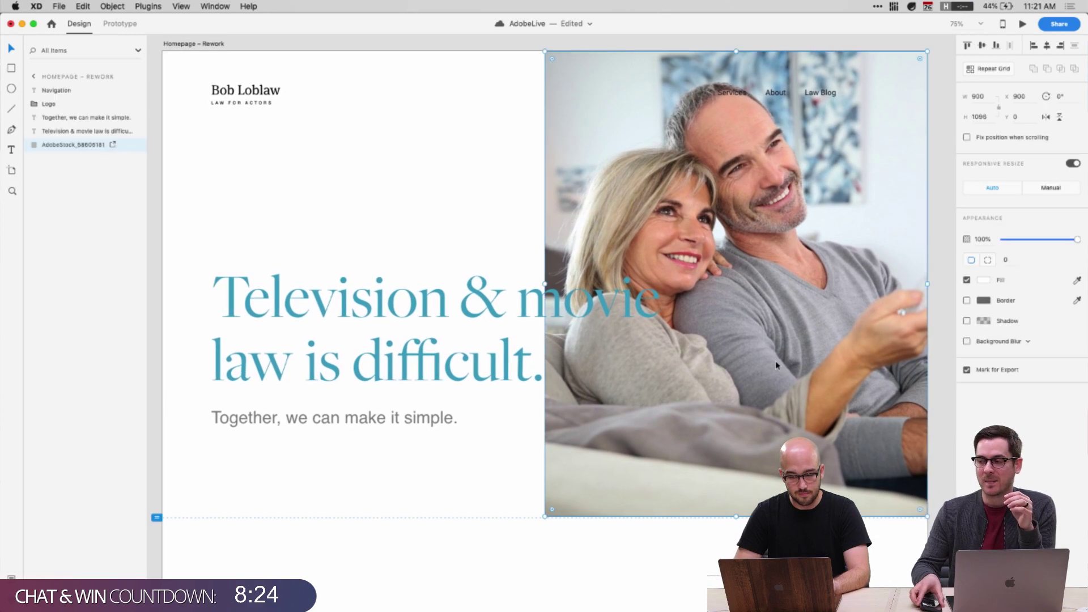
double_click(775, 361)
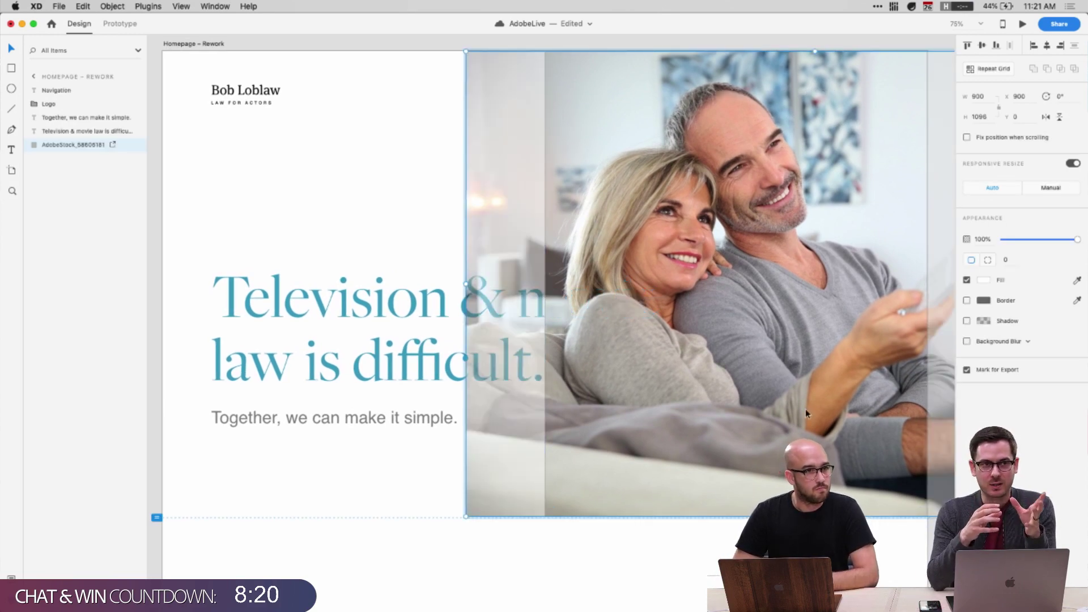
key("Escape")
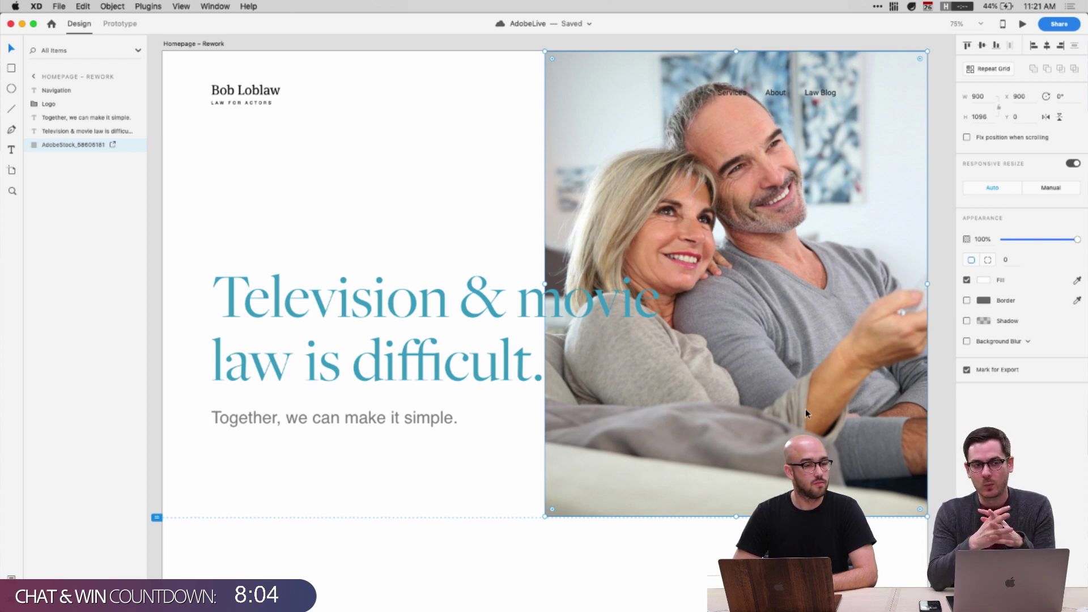
Try the couple photo at 50% opacity and restore it to 100%
left_click(526, 342)
left_click(758, 384)
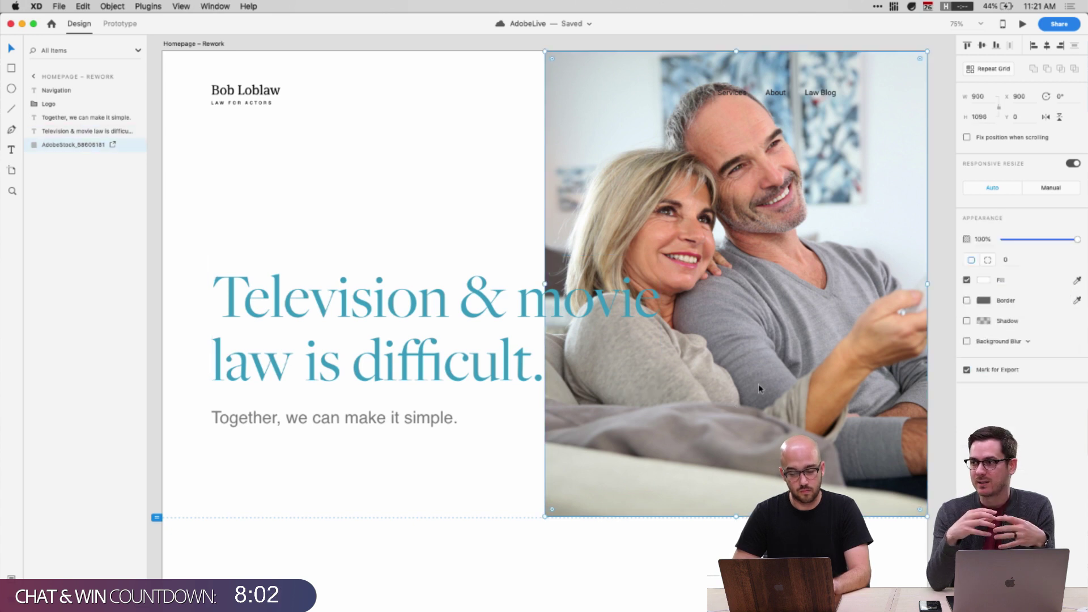
key("2")
key("5")
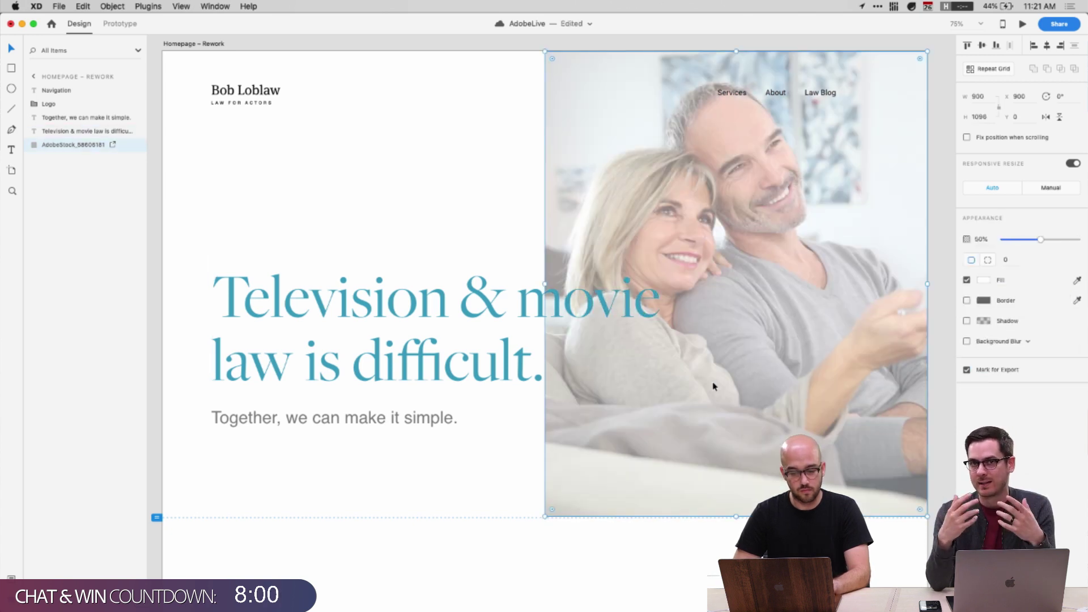
key("0")
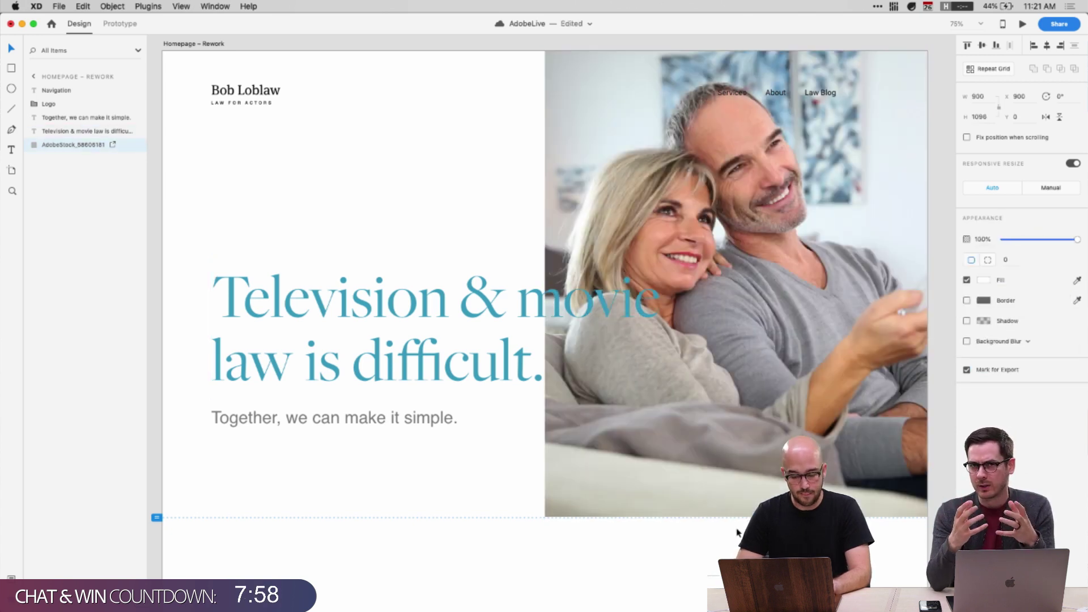
Move the logo, headline and subheading together to the left, to X 100
left_click(431, 418)
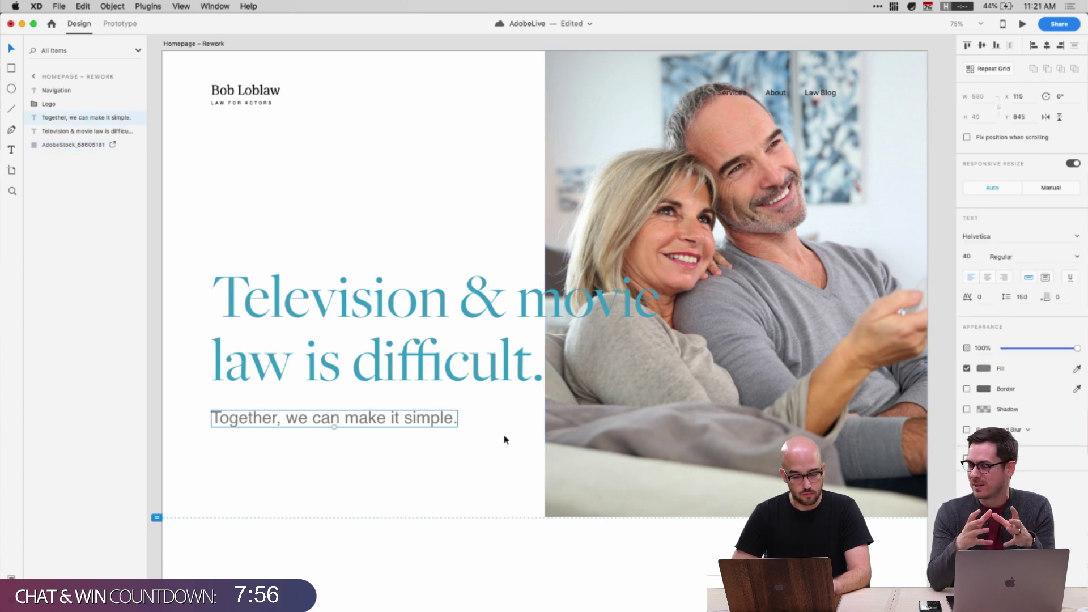
left_click(414, 391, "shift")
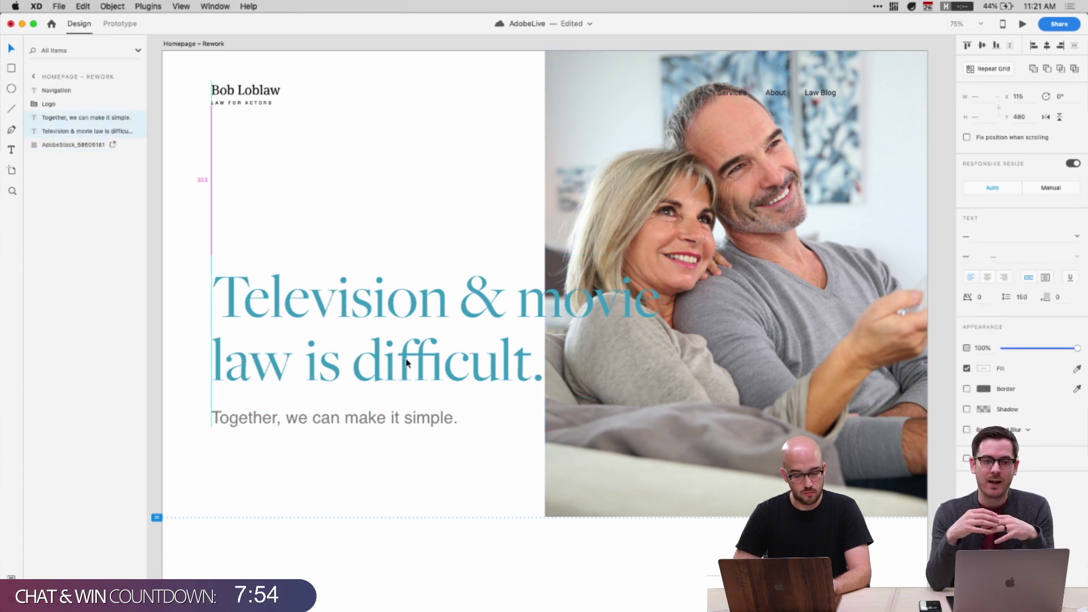
left_click(214, 93, "shift")
key("super+shift+Left")
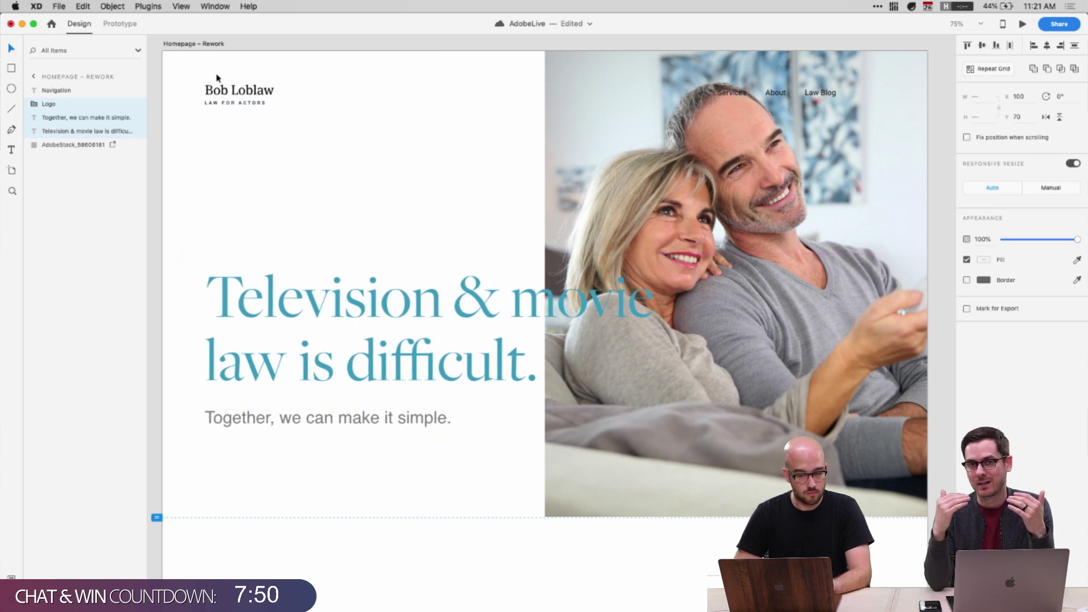
Check the logo's spacing and the navigation text's properties, and save the document
left_click(214, 91)
key("alt")
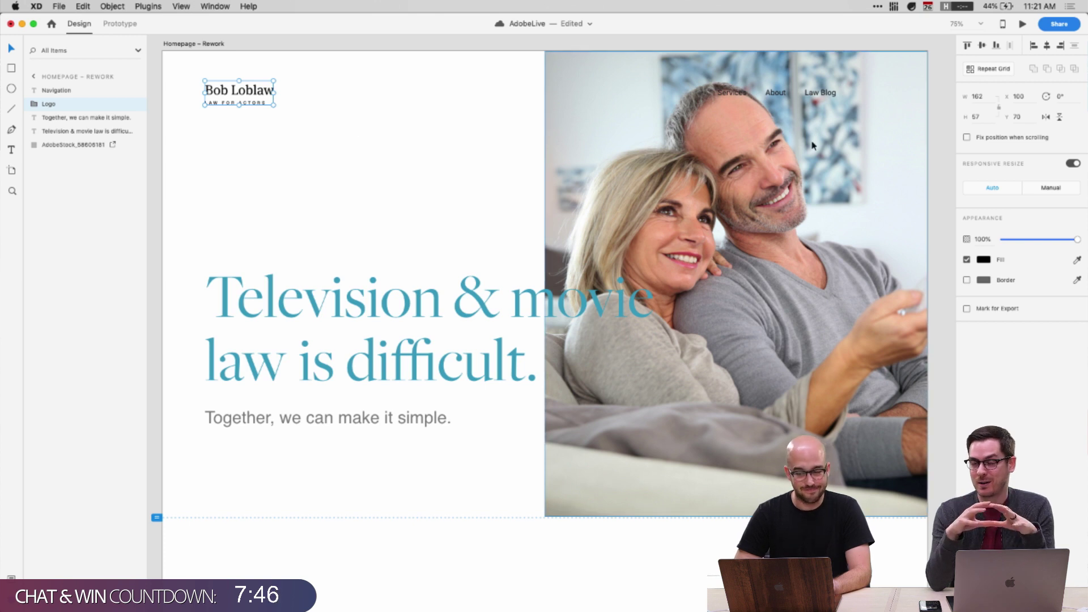
left_click(775, 92)
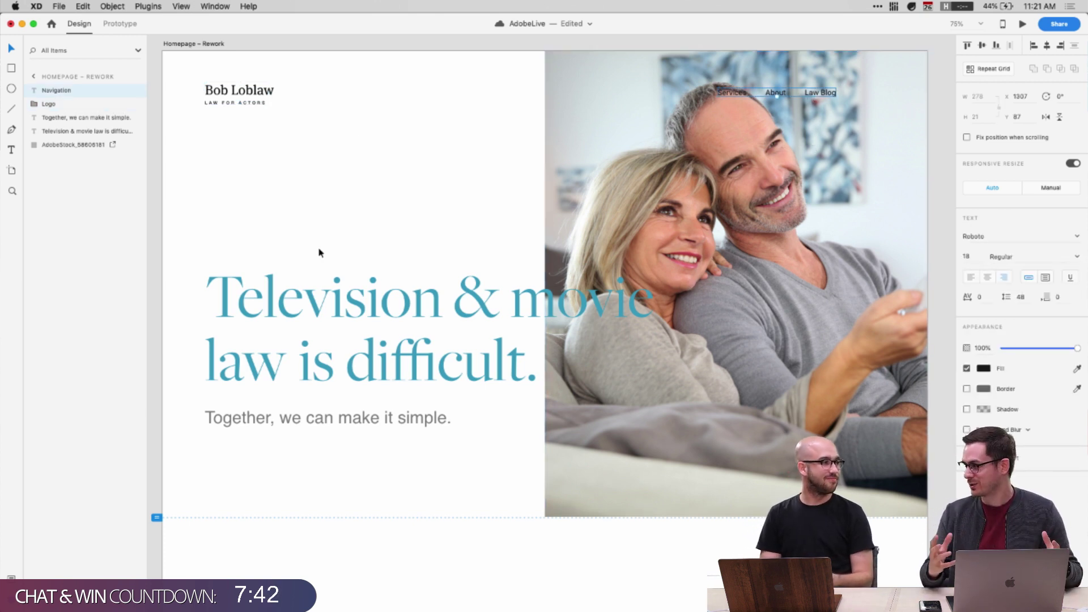
key("super+s")
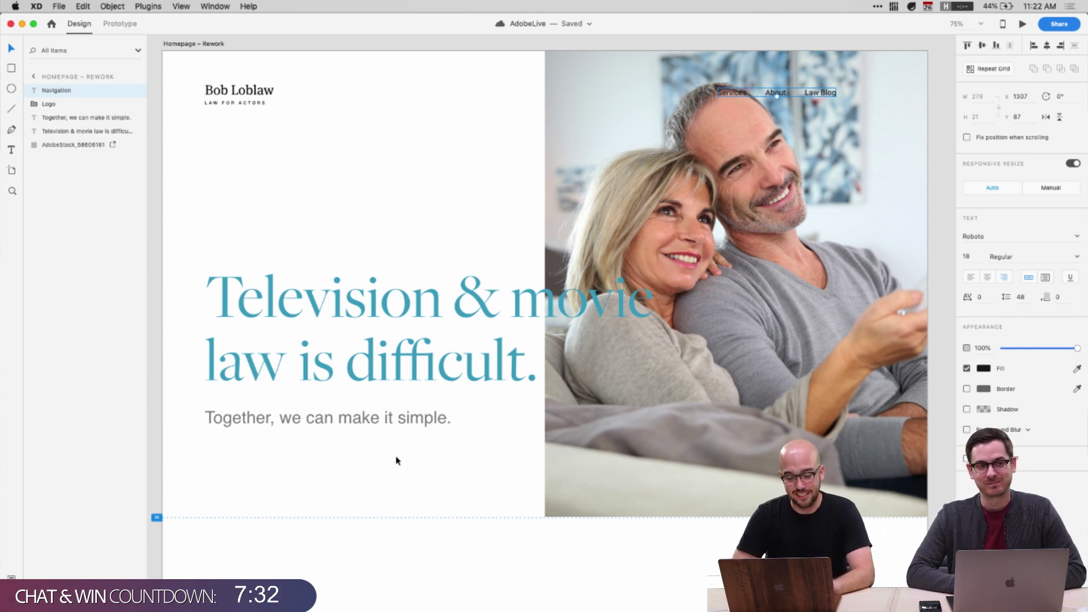
Shift the couple photo leftward inside its frame to bring the remote into view, and save the document
left_click(388, 417)
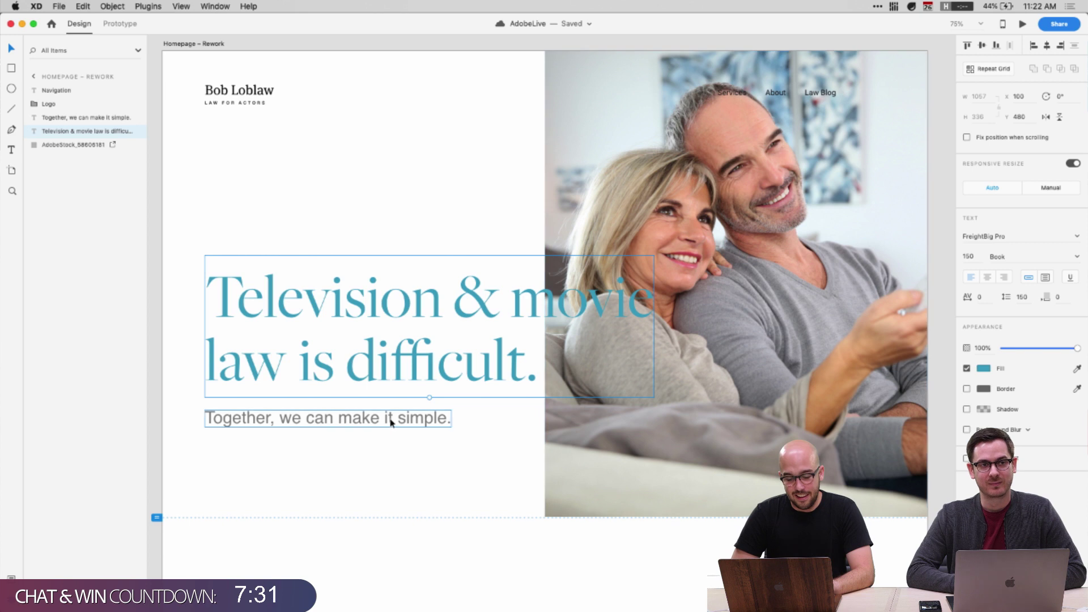
left_click(675, 242)
scroll(700, 294, "right", 3)
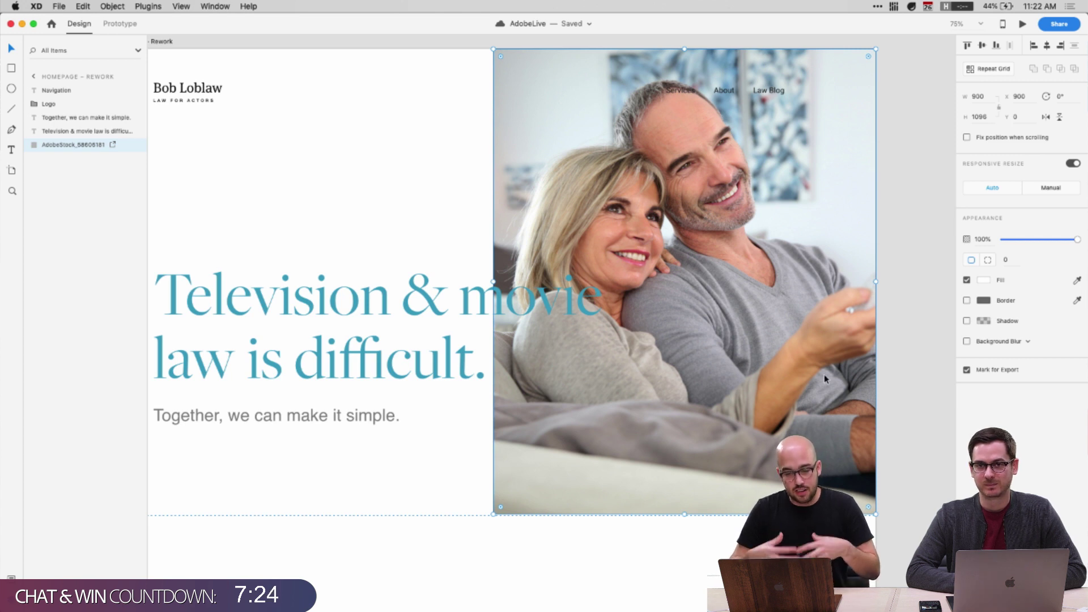
scroll(823, 374, "left", 2)
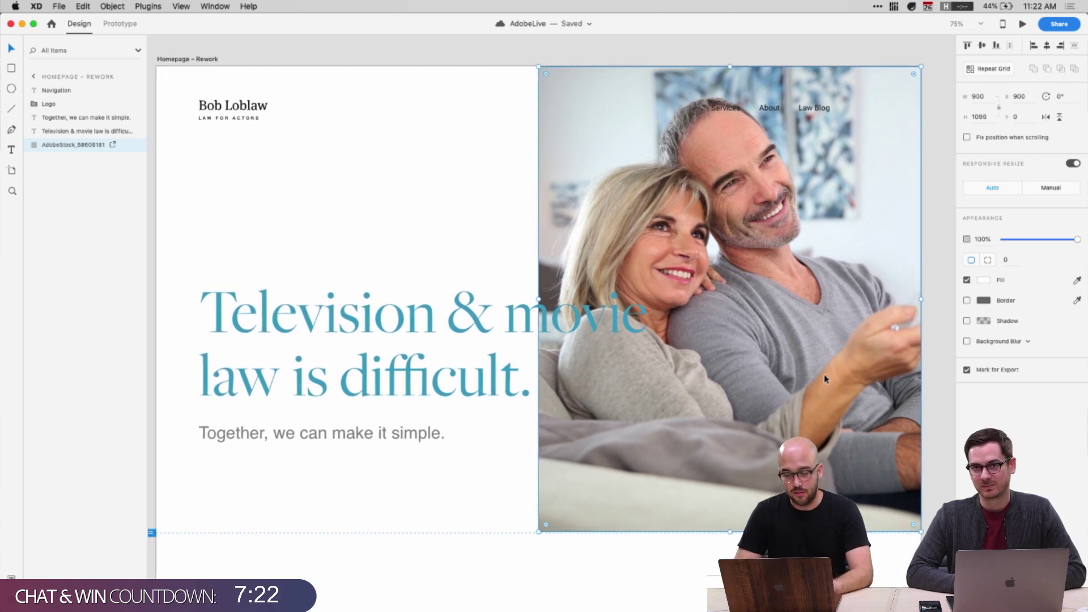
double_click(857, 363)
left_click_drag(857, 363, 825, 362)
left_click(334, 235)
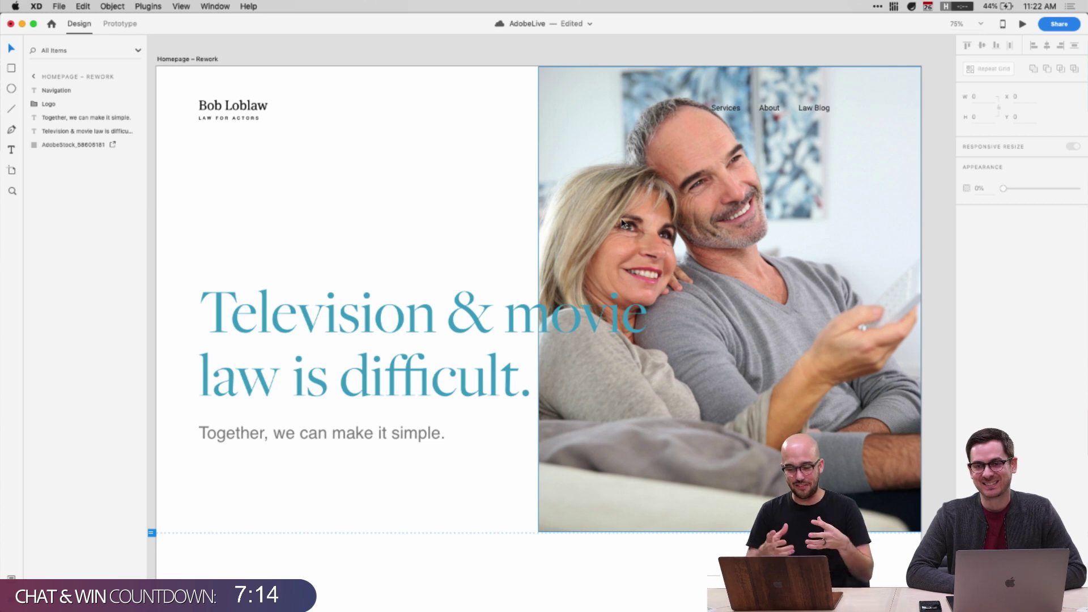
key("super+s")
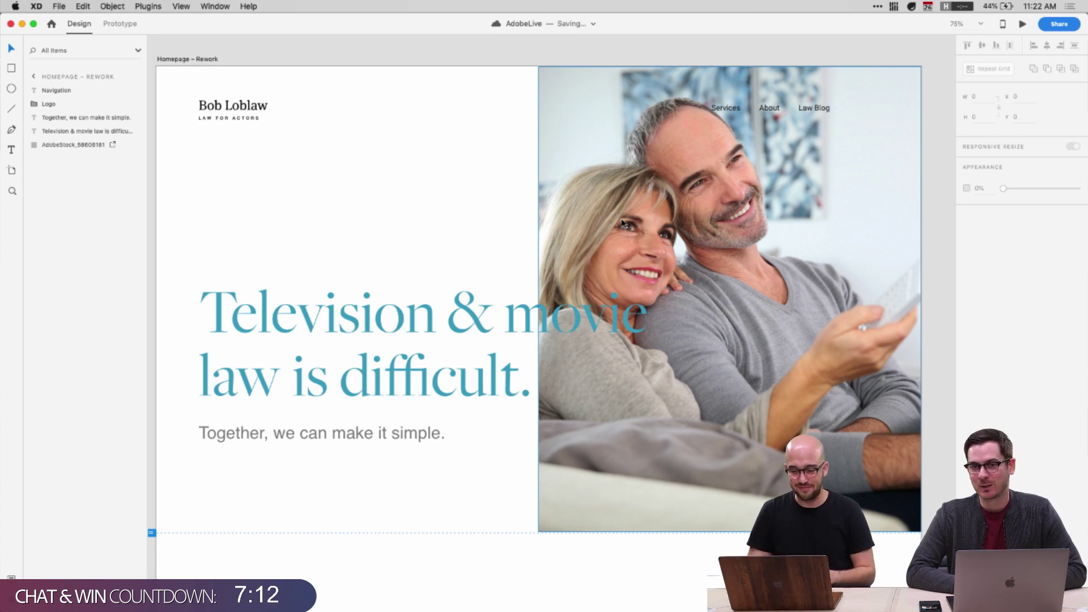
left_click(560, 79)
left_click_drag(539, 67, 565, 92)
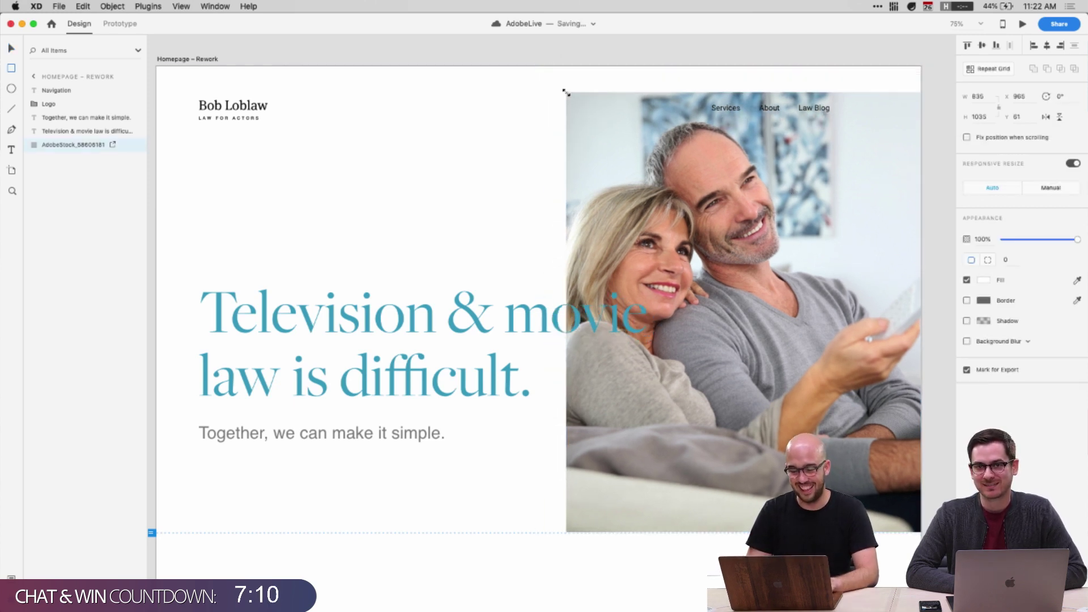
key("super+z")
key("v")
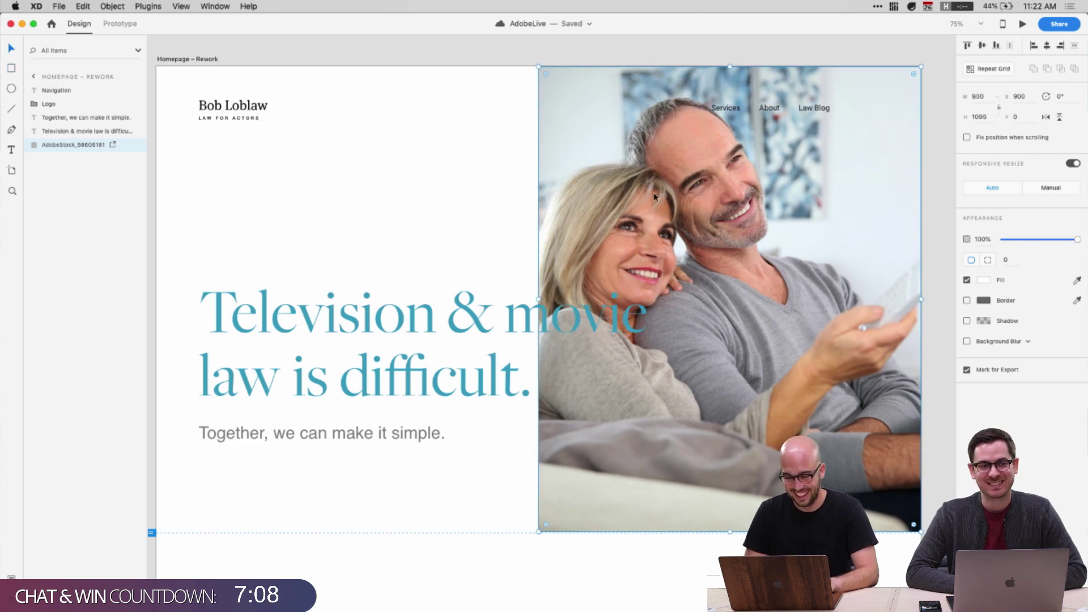
Scale the couple photo down to 634 by 772 and move it to X 951, Y 203, flush with the navigation's right edge
key("super+z")
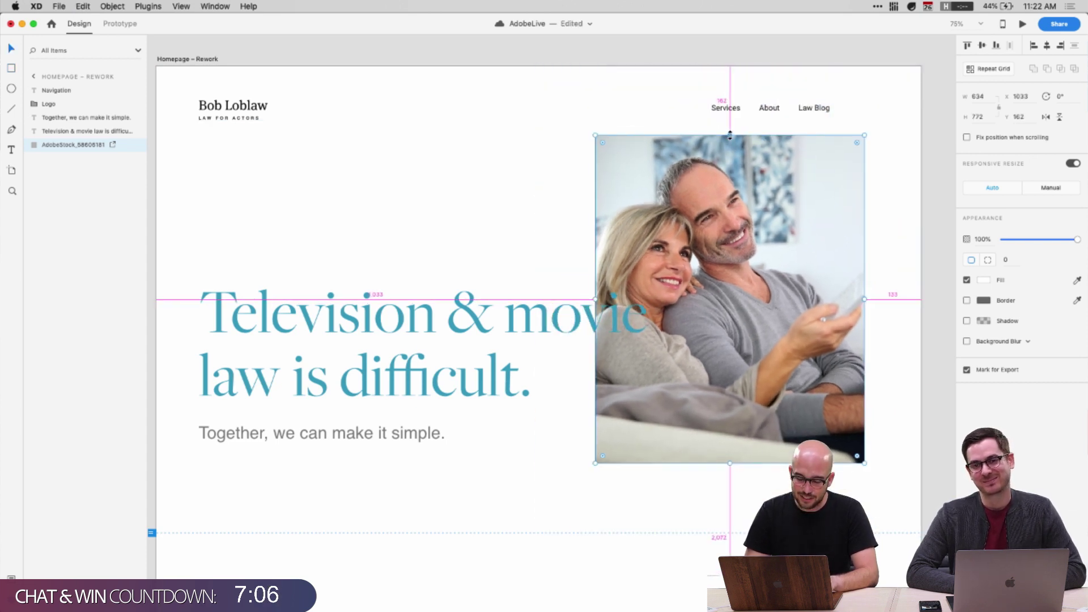
left_click_drag(753, 262, 723, 279)
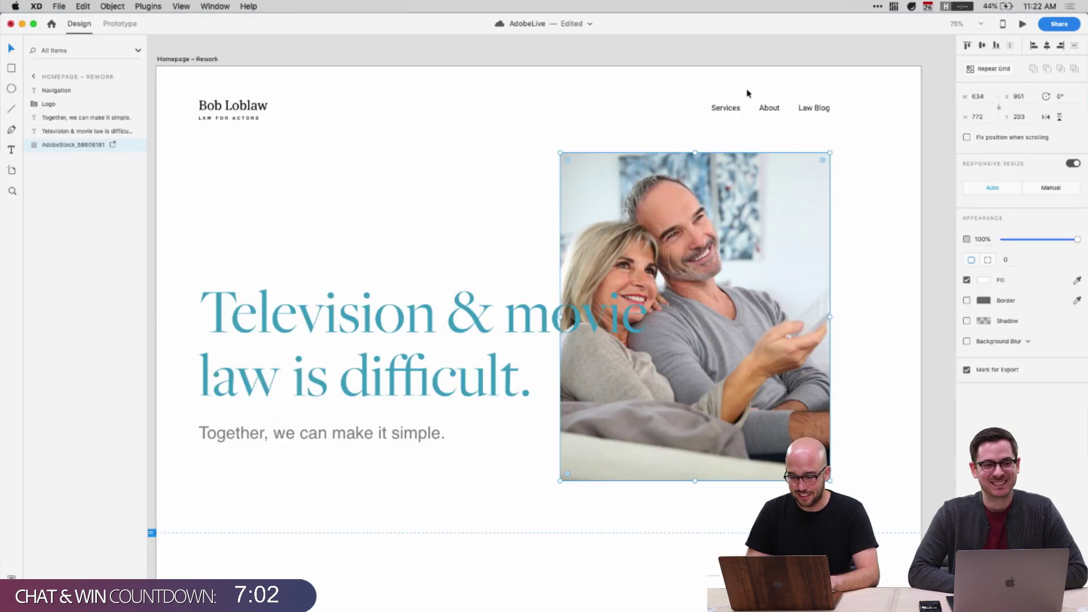
Move the navigation and the couple photo together to the right, placing the photo at X 1021
left_click_drag(747, 92, 859, 250)
key("shift+Right")
key("shift+Right")
key("shift+Right")
key("shift+Right")
key("shift+Right")
key("shift+Right")
key("shift+Right")
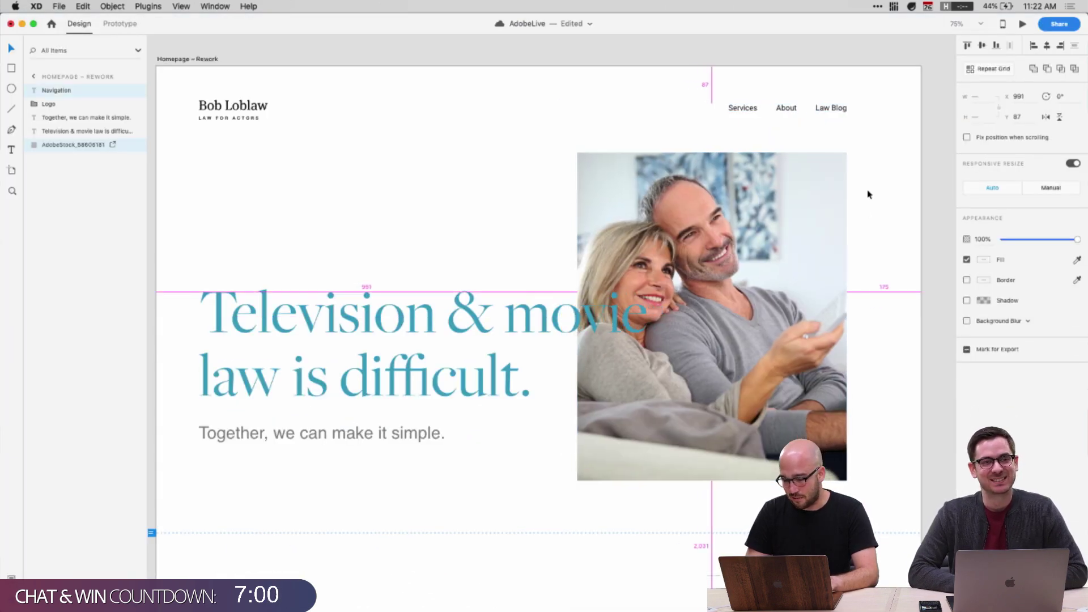
left_click(522, 92)
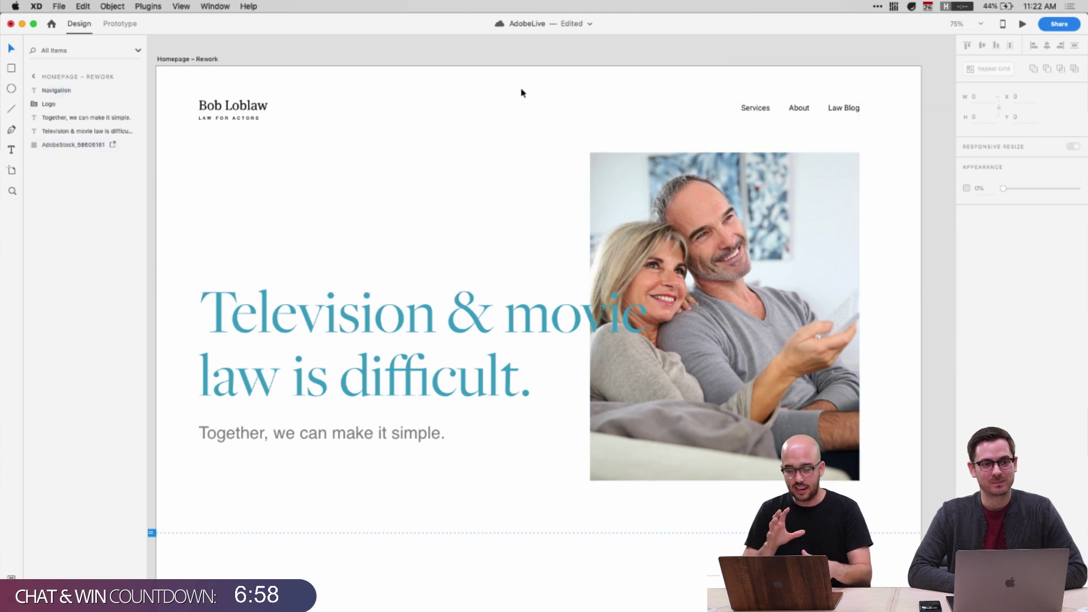
left_click(748, 198)
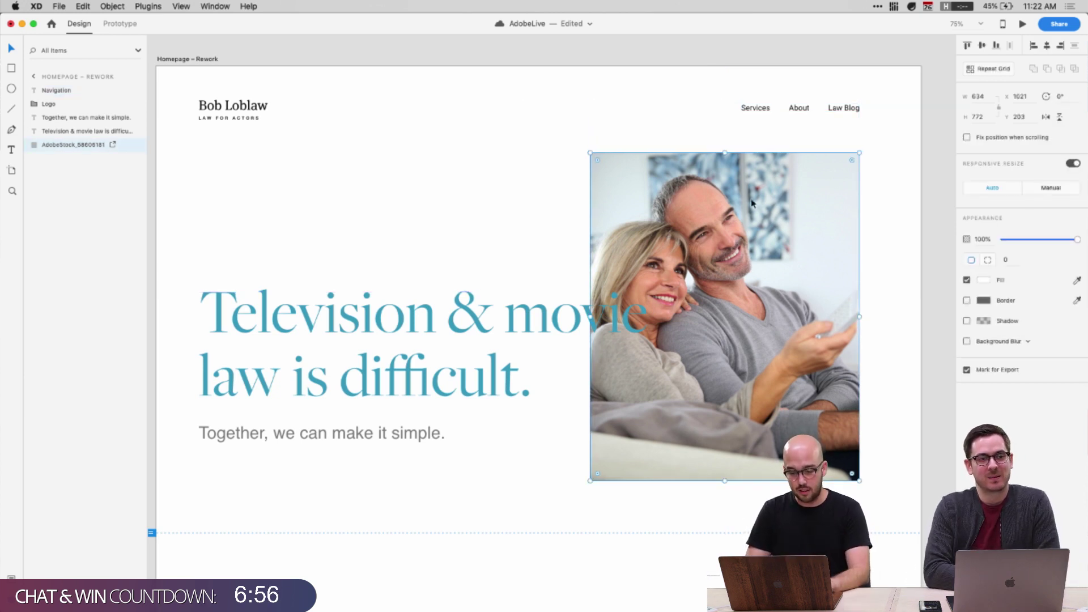
left_click(624, 332)
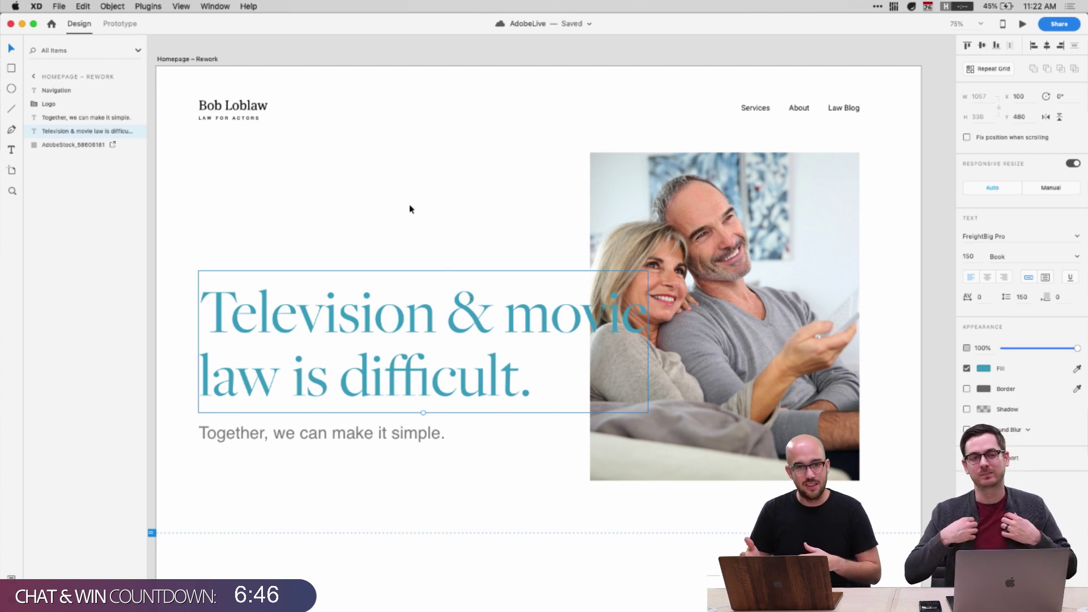
left_click(410, 209)
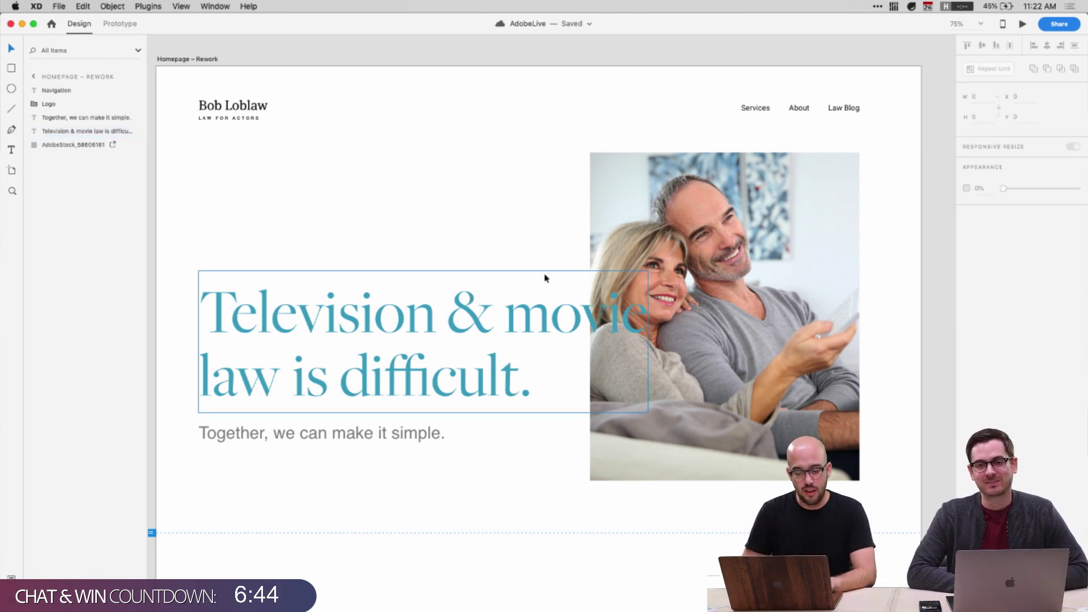
Move the navigation and couple photo further right together, with the photo at X 1066, and compare the outer margins of all hero elements
left_click(649, 205)
left_click_drag(721, 61, 819, 211)
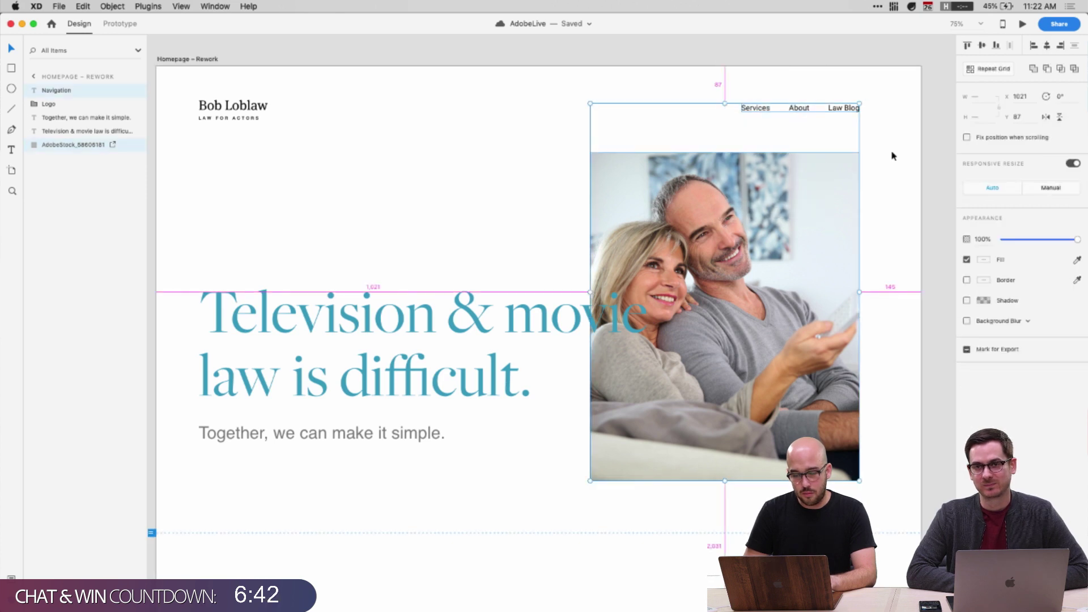
key("shift+Right")
key("shift+Right")
key("shift+Right")
key("shift+Right")
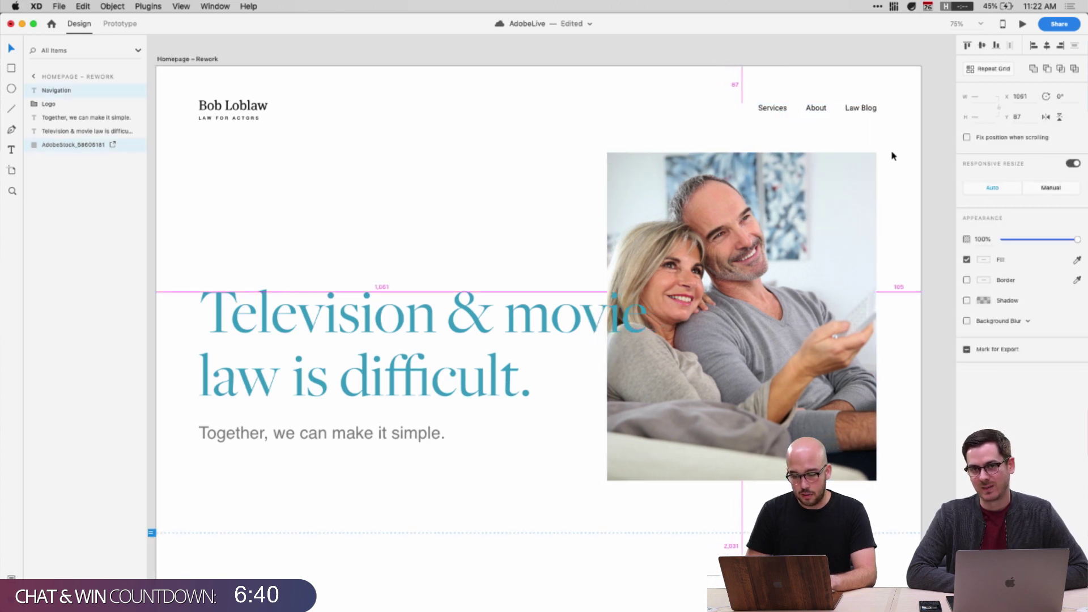
key("Right")
key("Right")
key("Right")
left_click(915, 155)
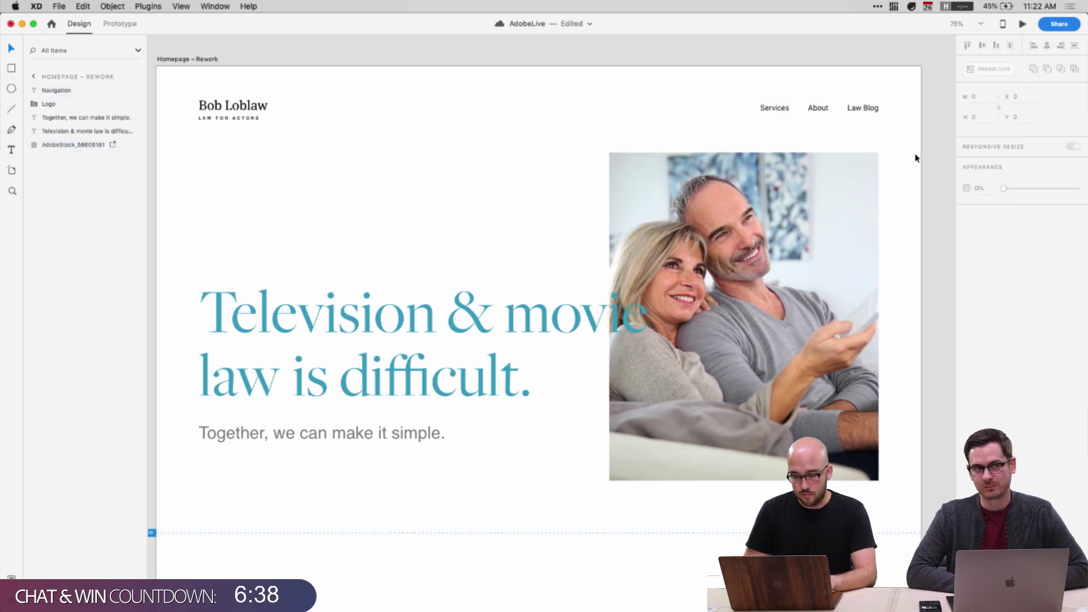
left_click_drag(172, 80, 872, 452)
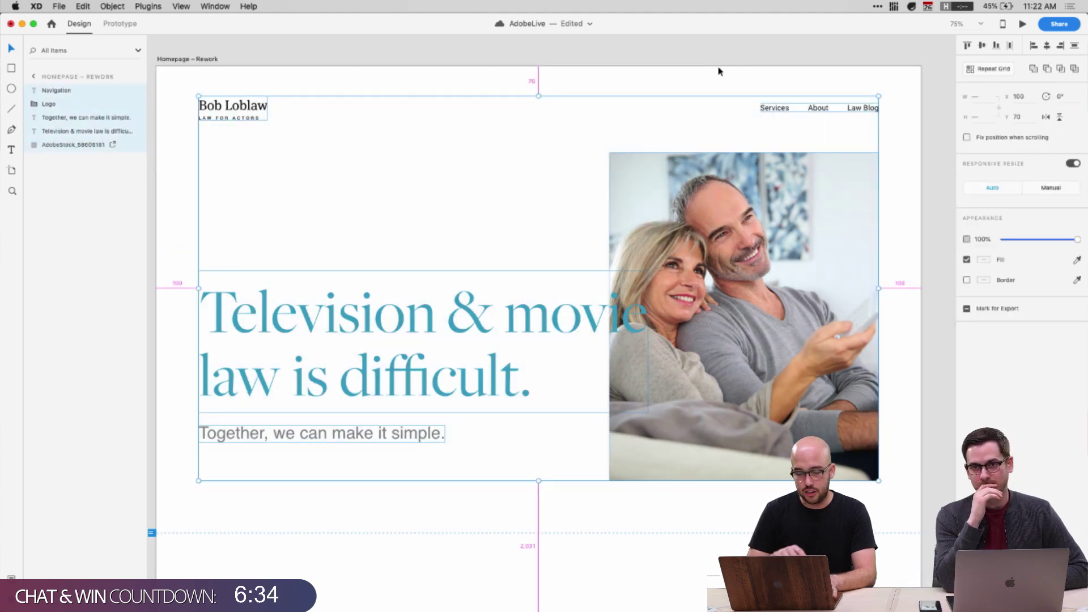
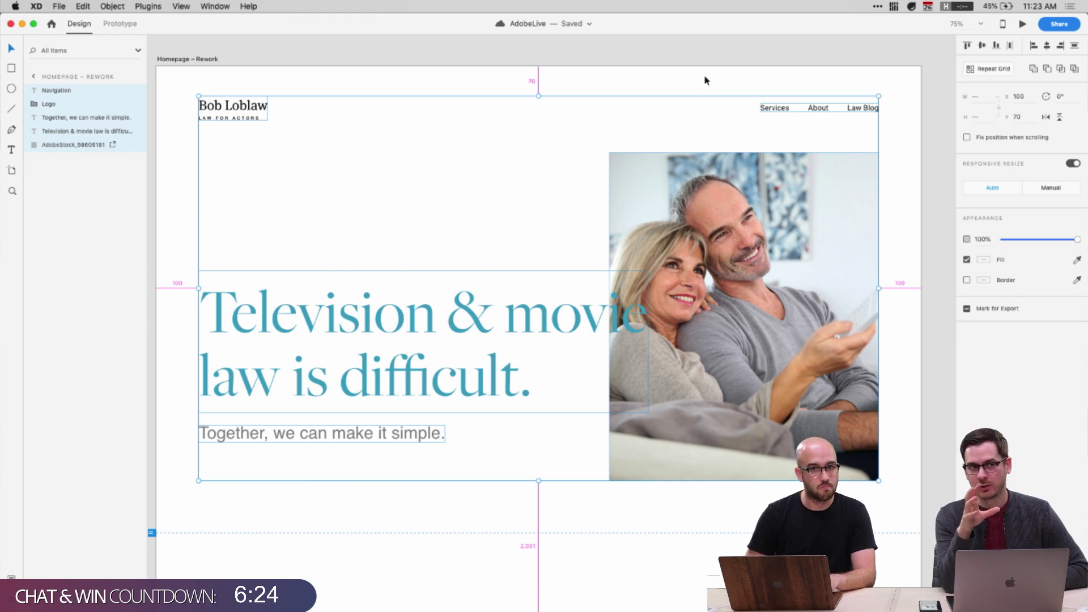
Show the square grid on the Homepage – Rework artboard and set its square size to 50
key("super+apostrophe")
key("super+apostrophe")
key("super+apostrophe")
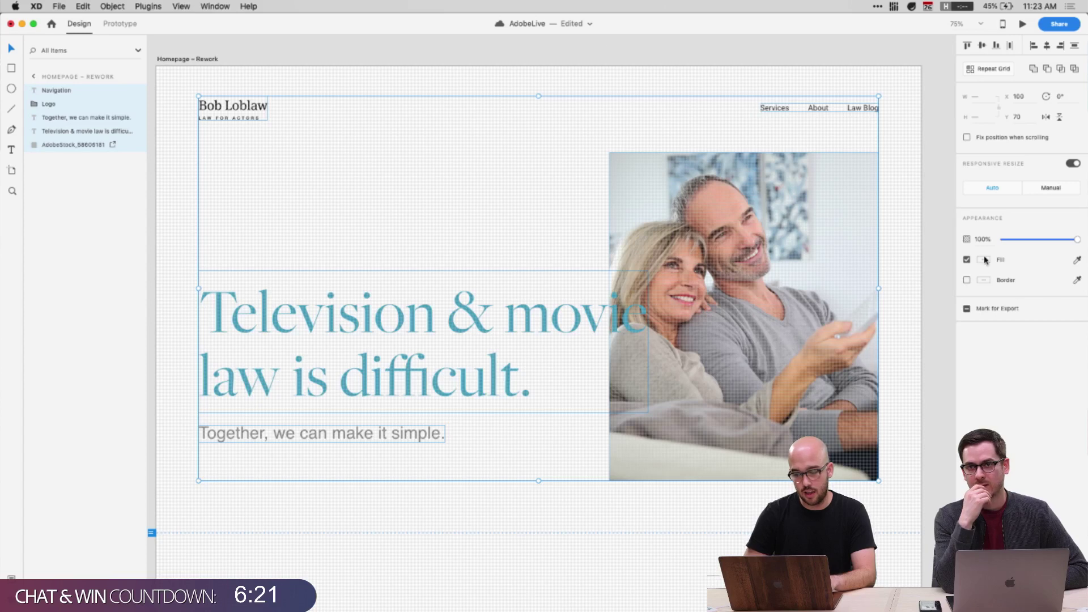
left_click(208, 59)
left_click(1022, 197)
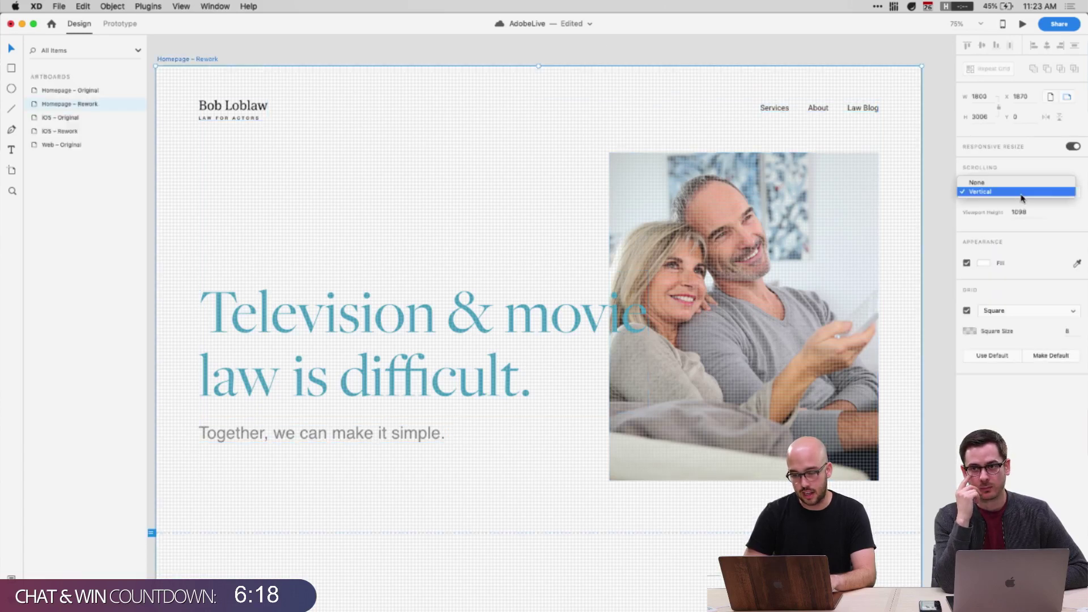
left_click(1022, 211)
left_click(996, 311)
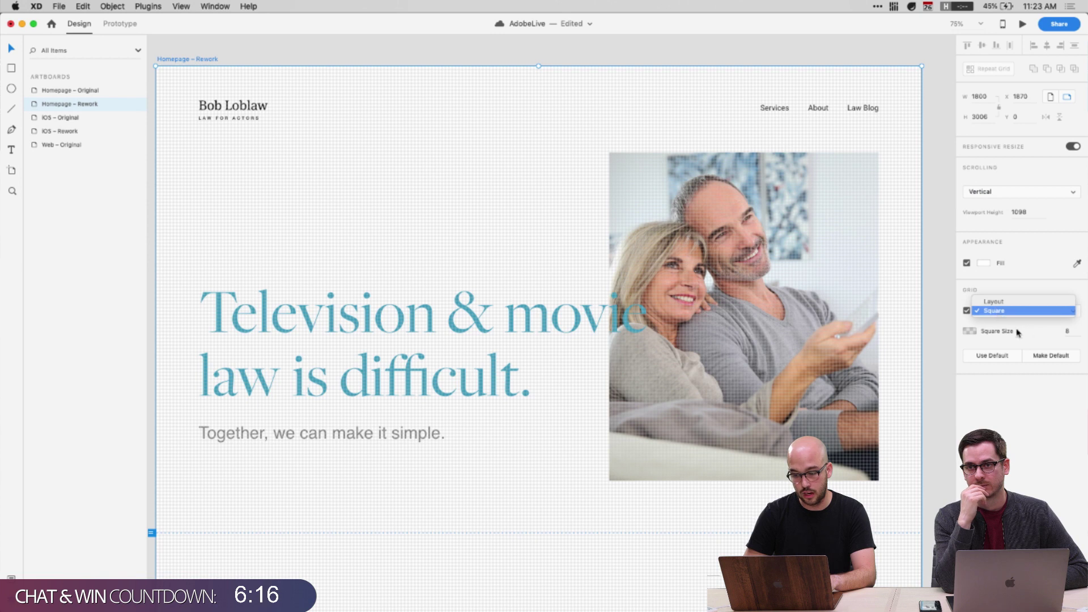
left_click(997, 311)
left_click(1068, 332)
type("50")
key("Return")
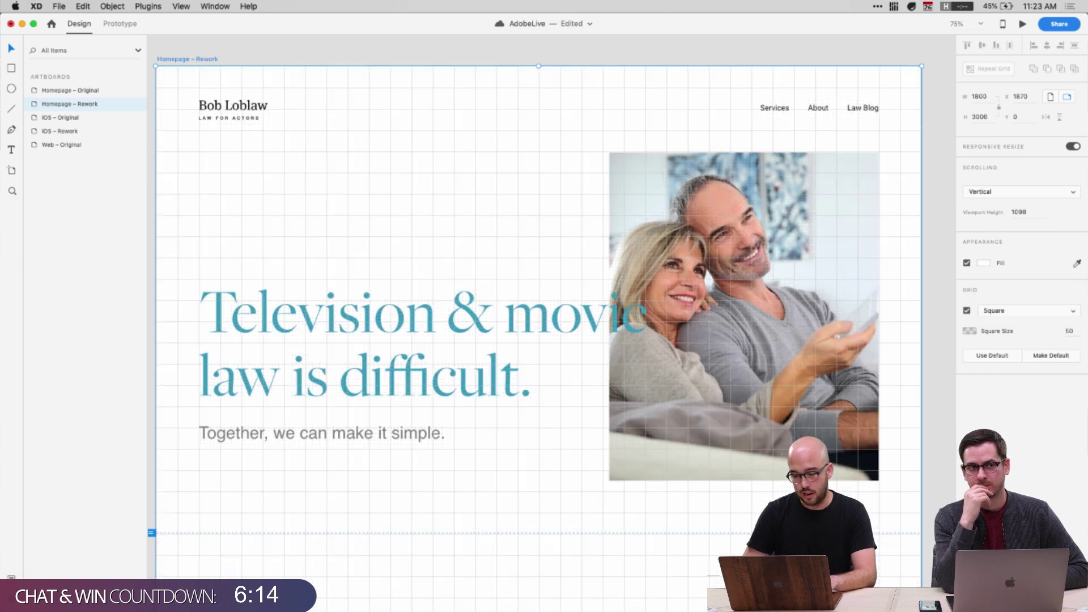
Check the left alignment of the logo, headline and subheading against the grid
left_click(342, 58)
double_click(225, 111)
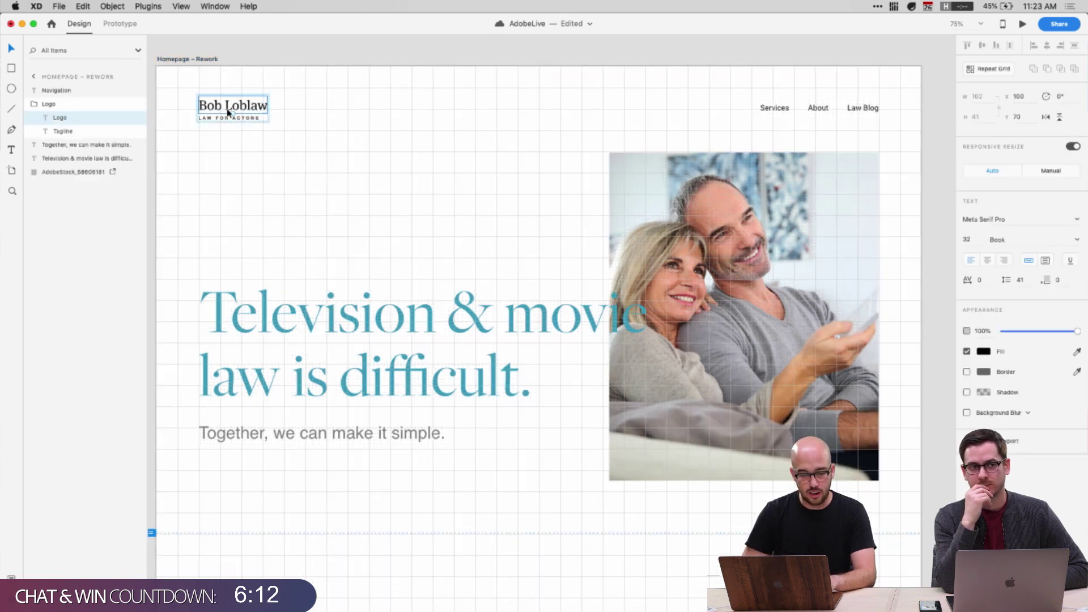
left_click_drag(221, 499, 365, 42)
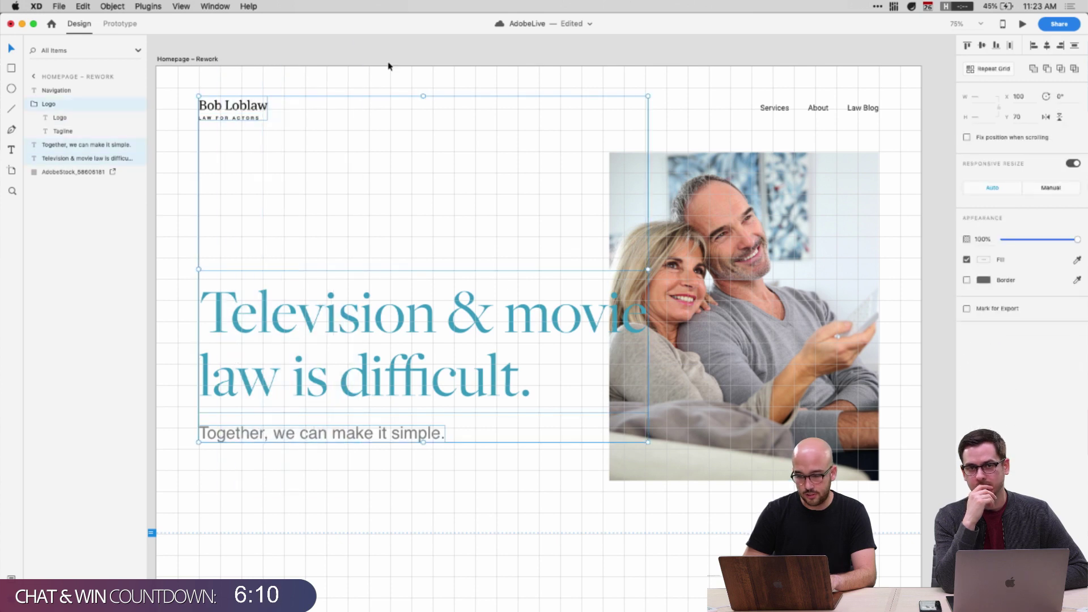
Resize the couple photo along the grid to 650 by 800, with its upper-left corner at X 1050, Y 200
left_click(870, 176)
left_click_drag(744, 153, 743, 151)
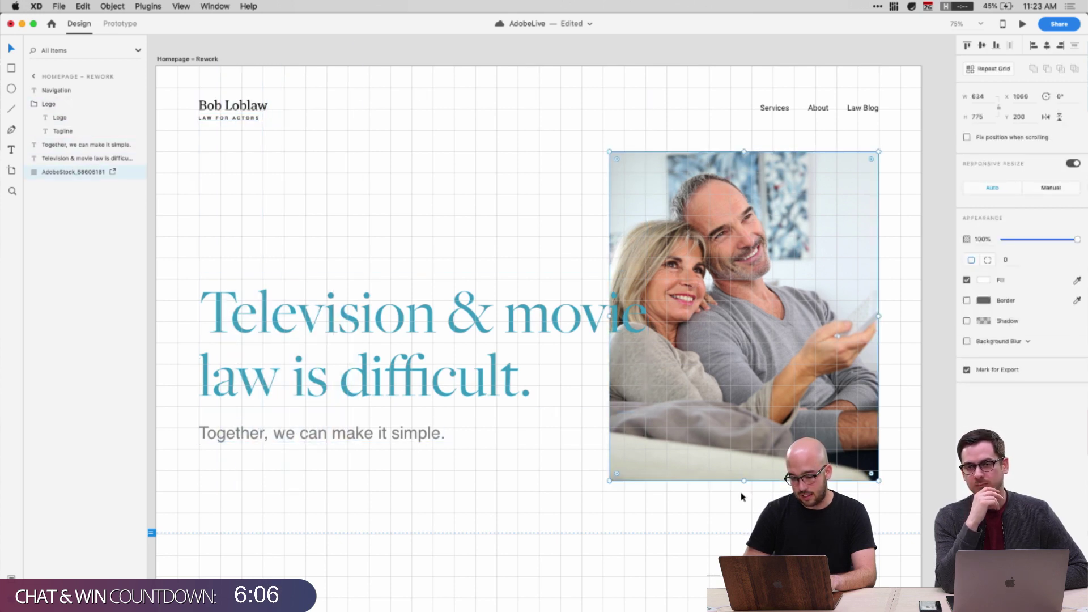
left_click_drag(743, 480, 743, 493)
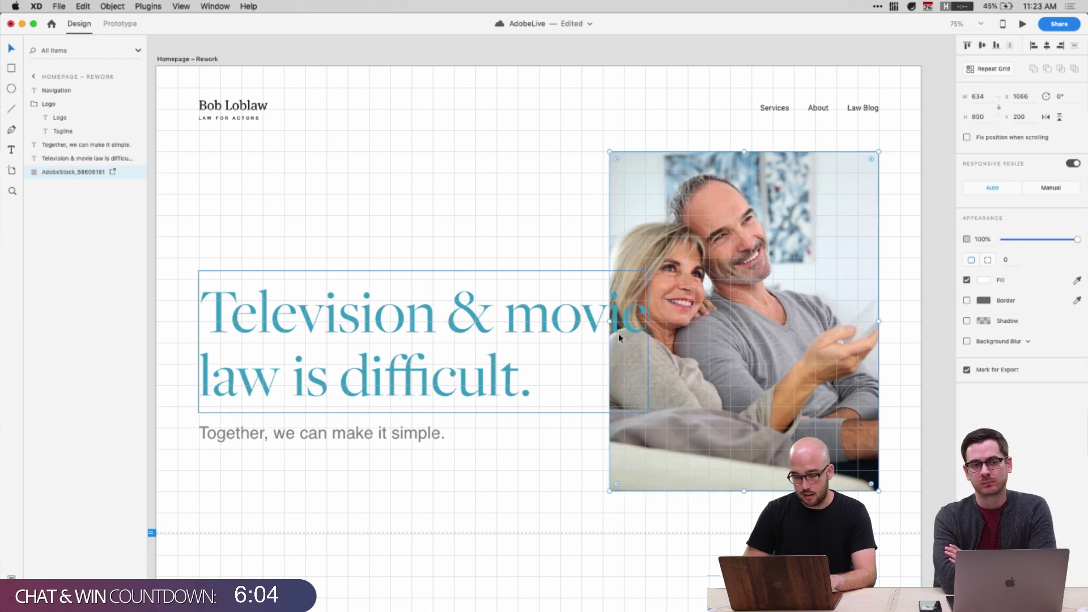
left_click_drag(609, 322, 602, 321)
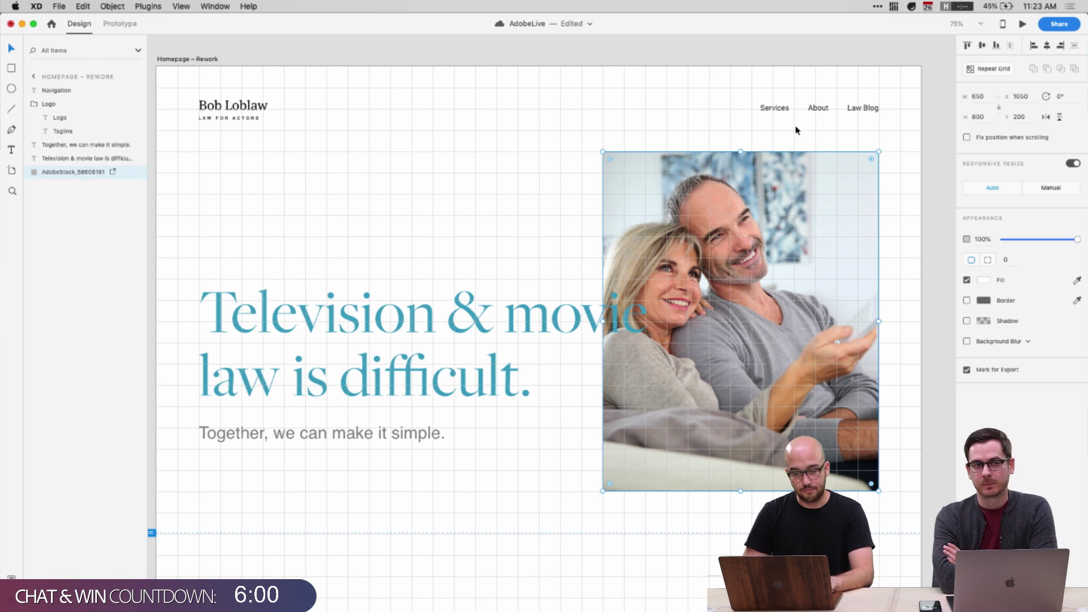
Move the navigation links left in the header row, centring them above the couple photo
left_click(819, 107)
left_click_drag(842, 107, 762, 110)
left_click(897, 121)
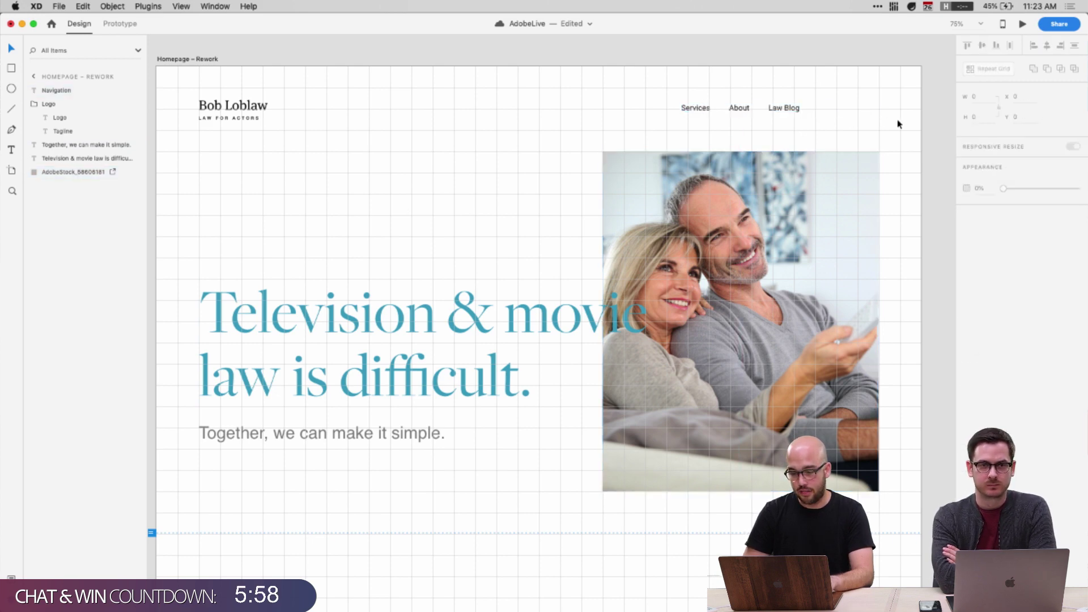
Hide the artboard grid and change the headline's fill to a muted grey-blue, #A3B7BC
scroll(698, 215, "right", 5)
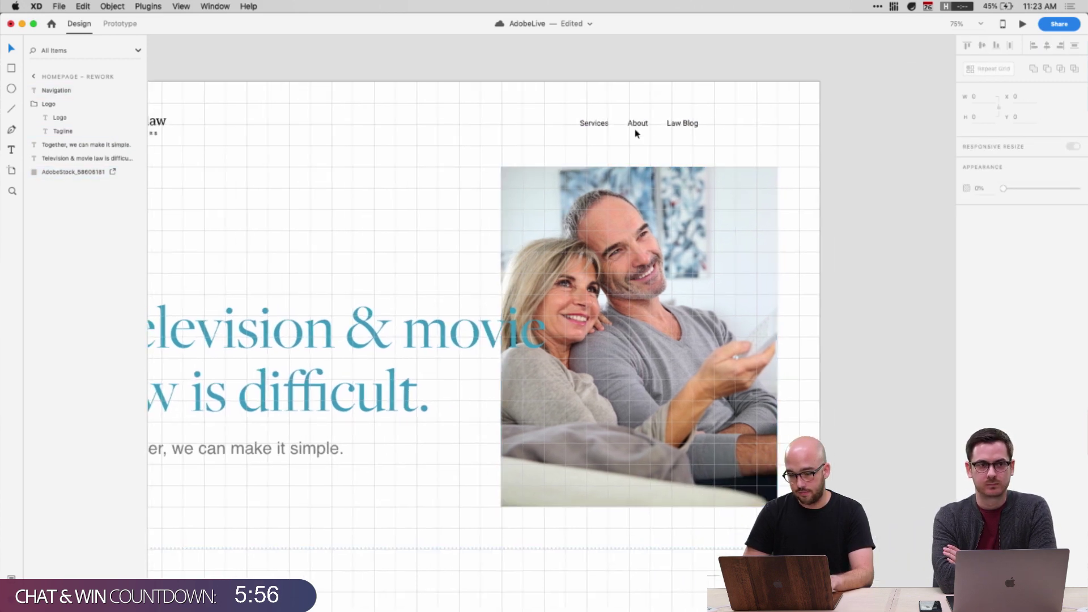
scroll(637, 131, "left", 10)
scroll(636, 131, "right", 8)
left_click(468, 339)
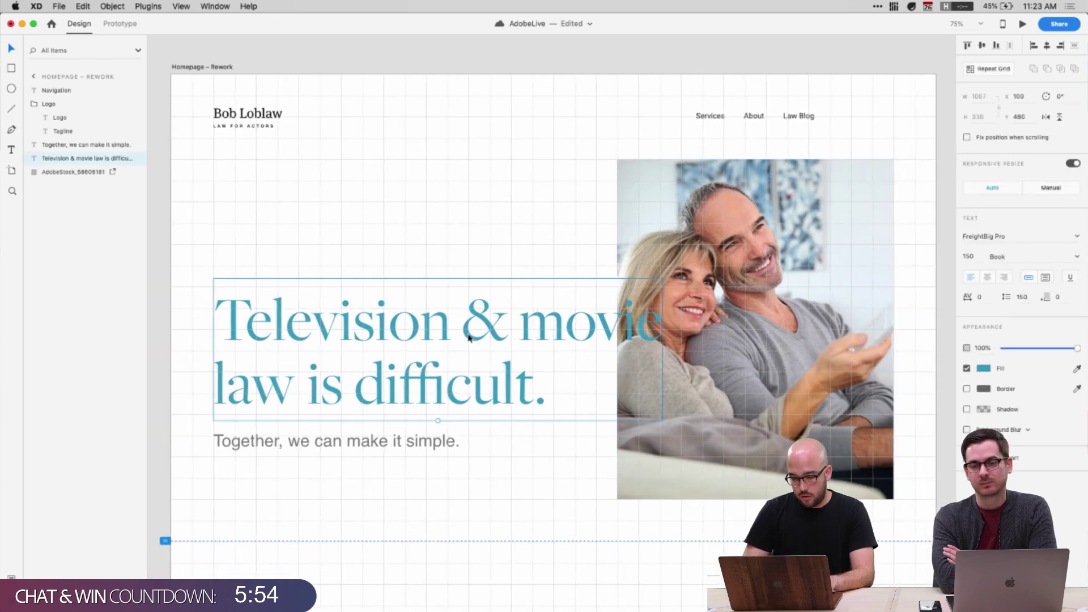
key("super+apostrophe")
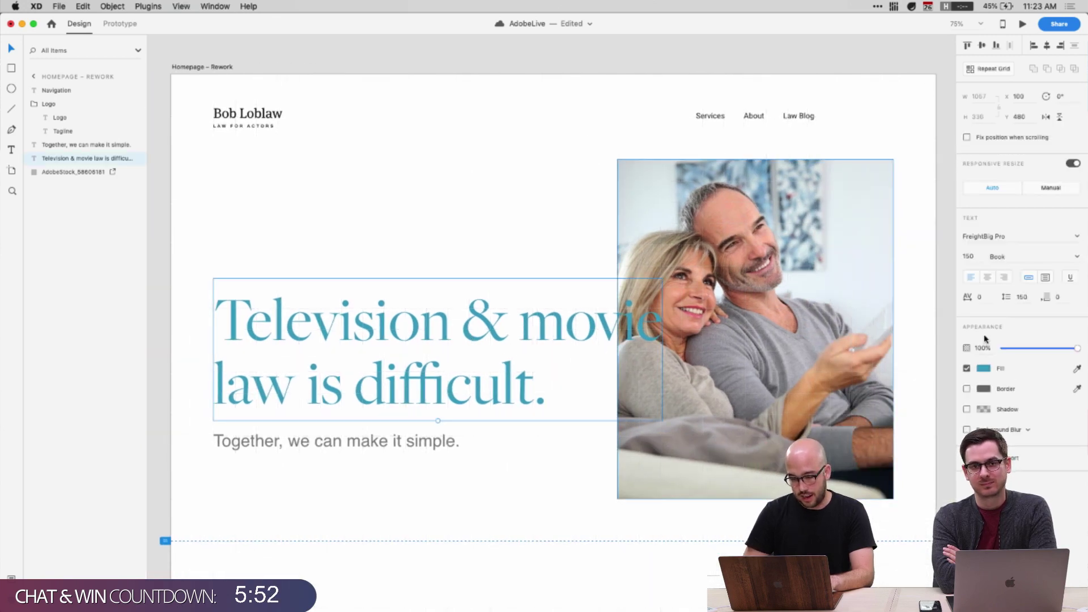
left_click(988, 372)
left_click(861, 321)
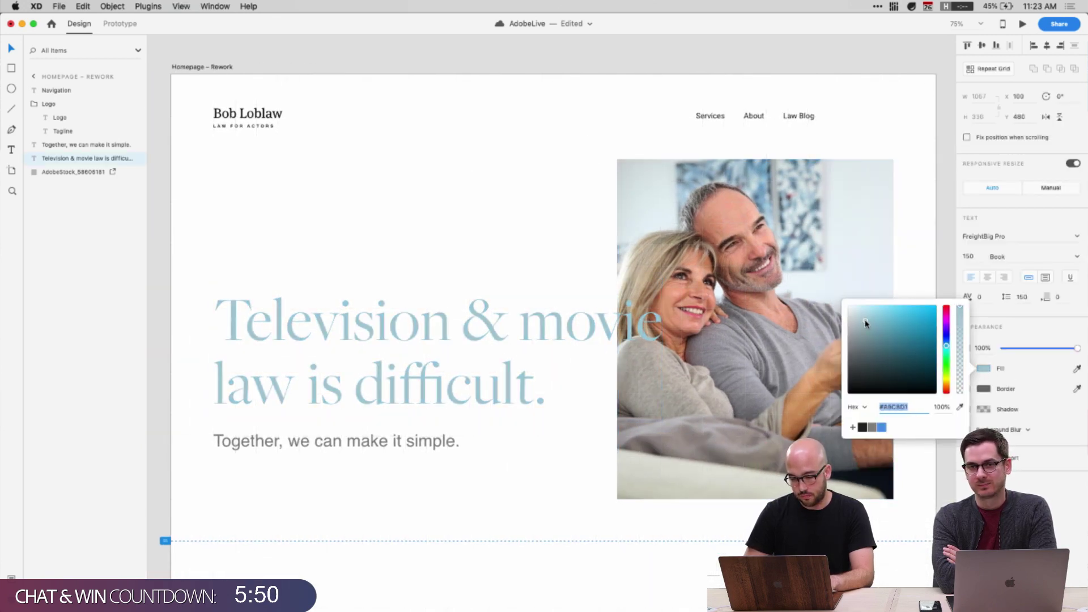
left_click_drag(860, 321, 857, 332)
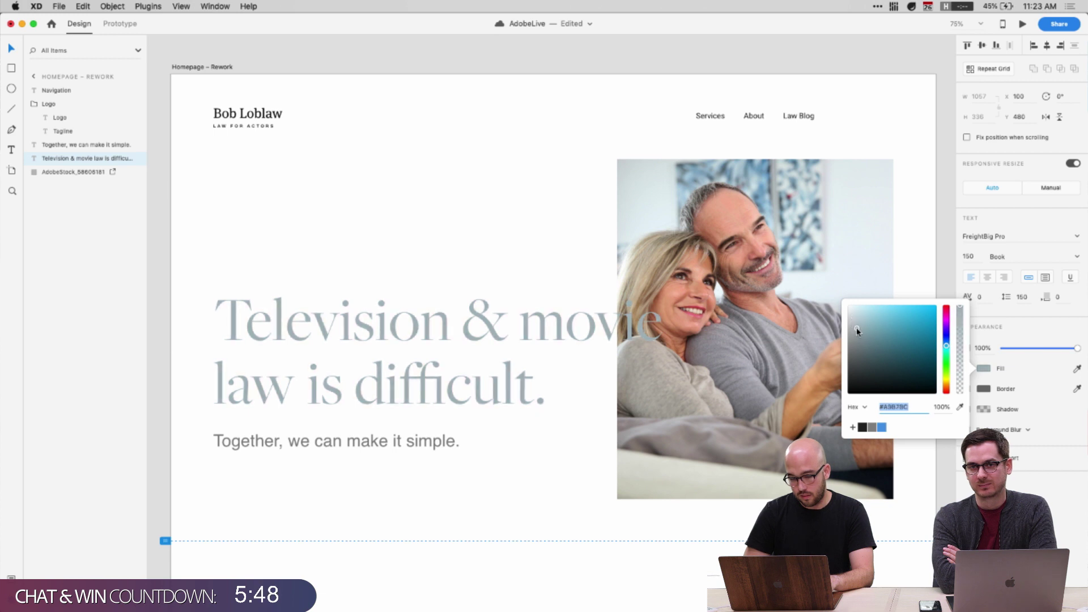
Recolour only the letters "ie" of "movie" that overlap the photo to white, #FFFFFF
left_click(513, 335)
double_click(572, 324)
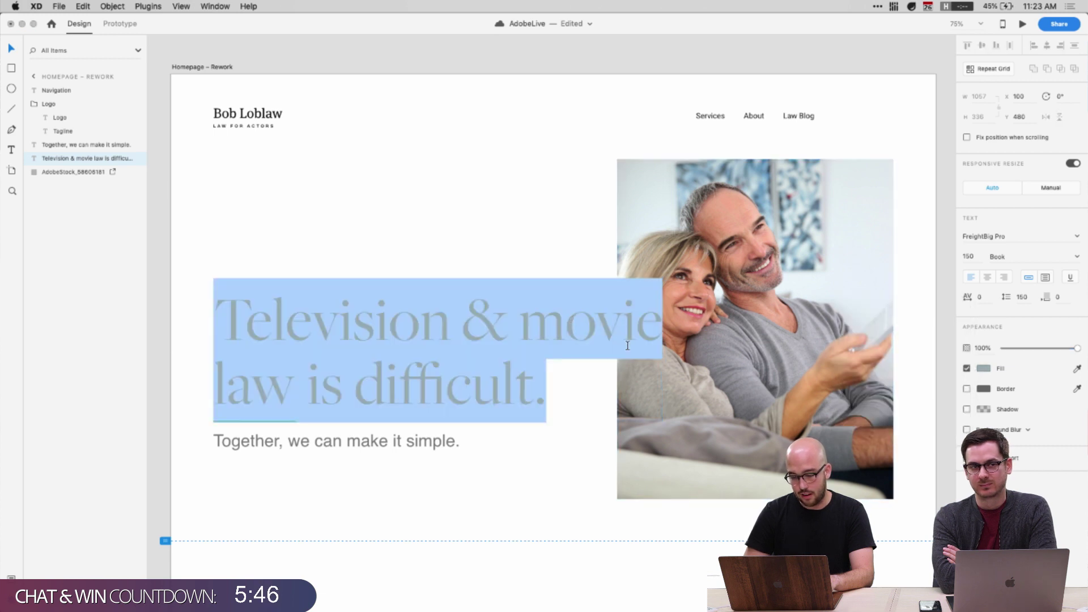
left_click_drag(611, 330, 657, 330)
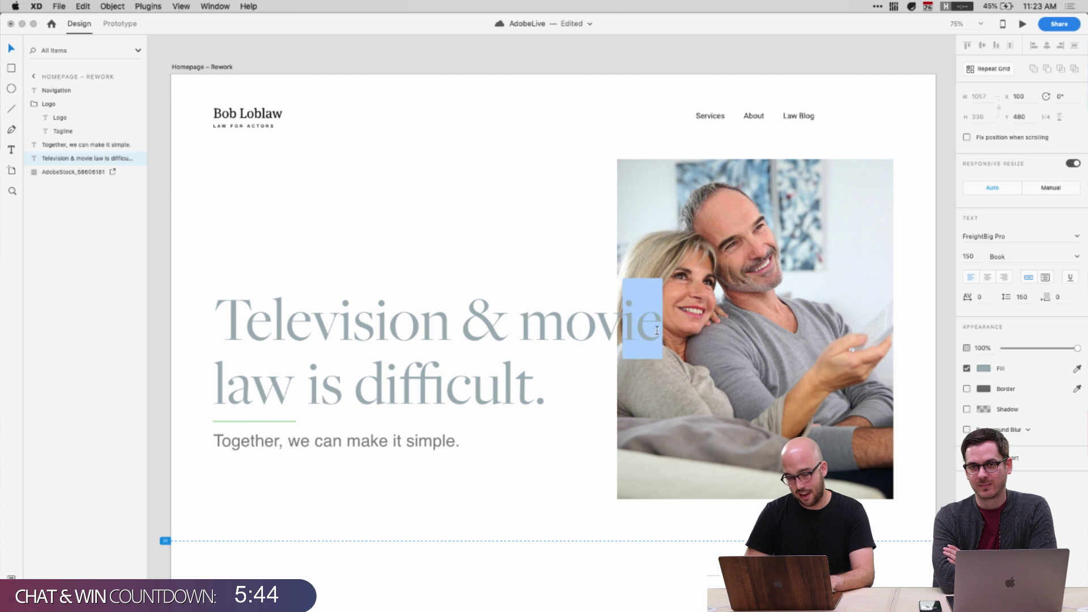
left_click(982, 368)
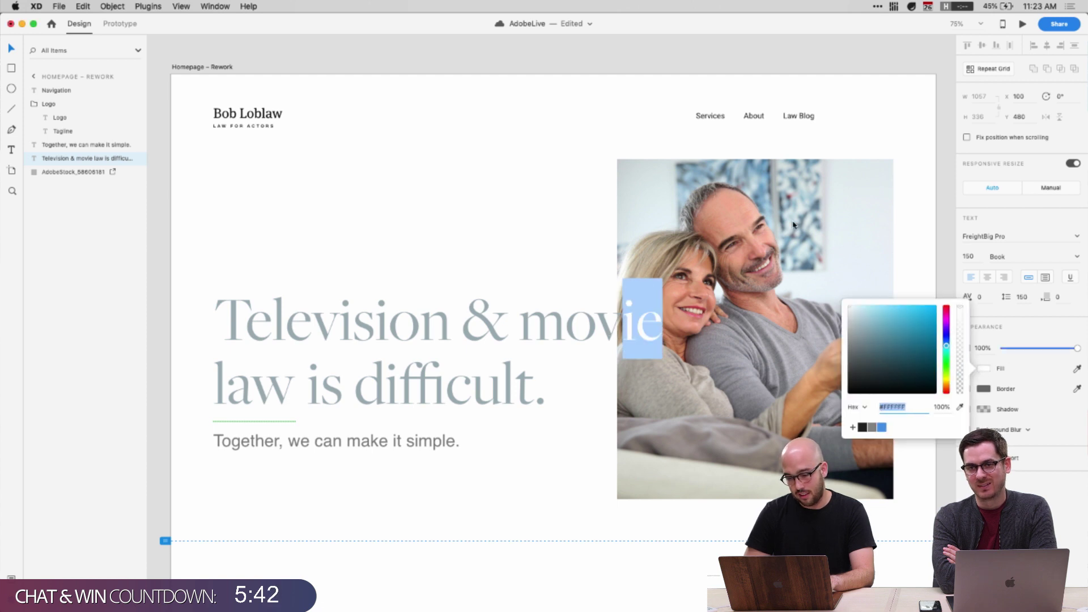
left_click(623, 322)
key("super+shift+Left")
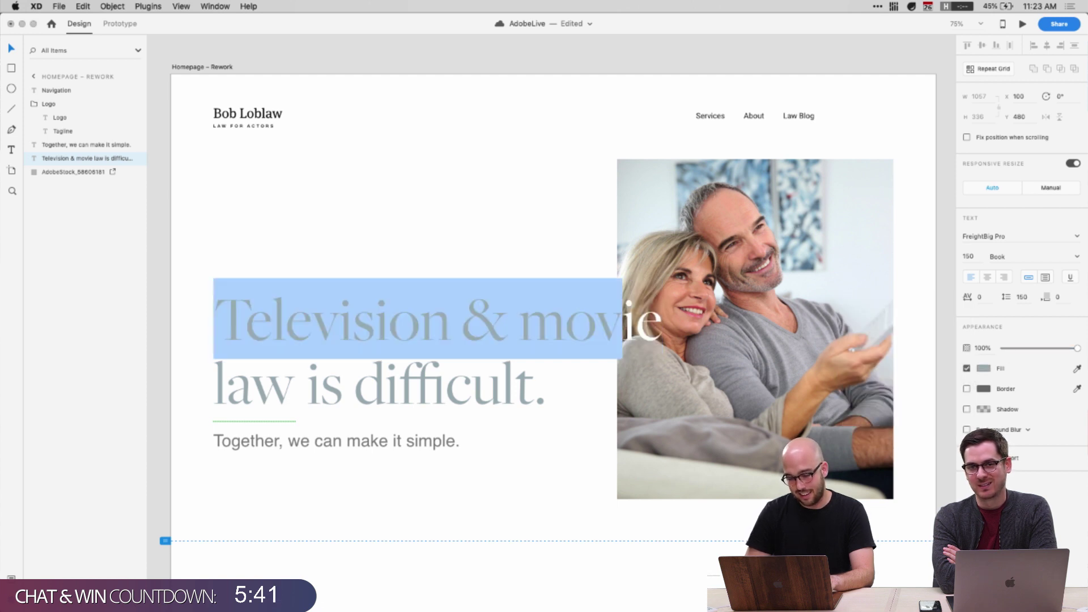
left_click(588, 386)
key("Escape")
left_click(563, 495)
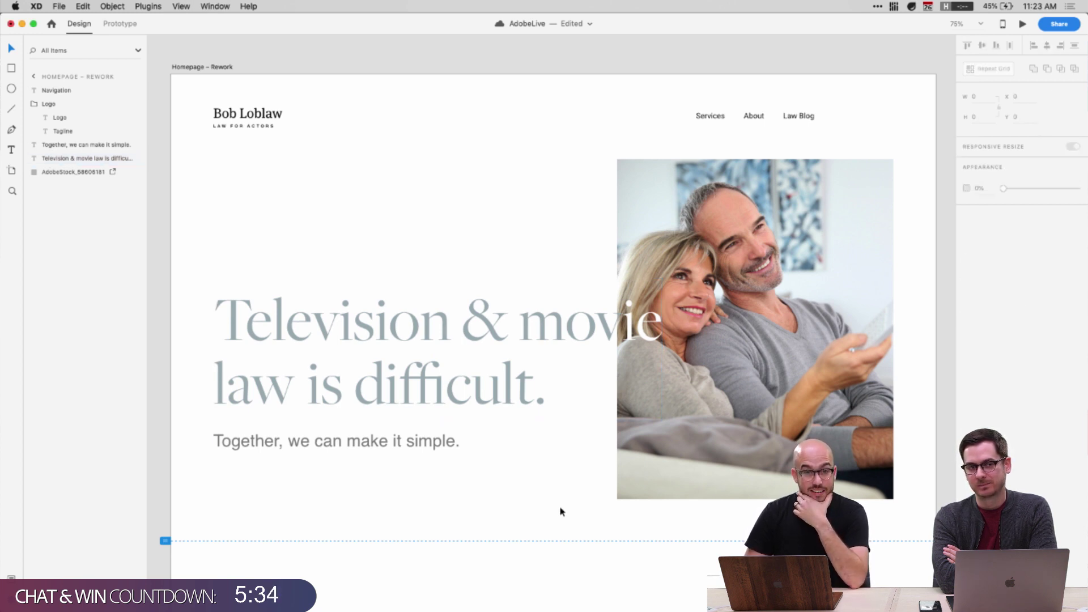
left_click(558, 410)
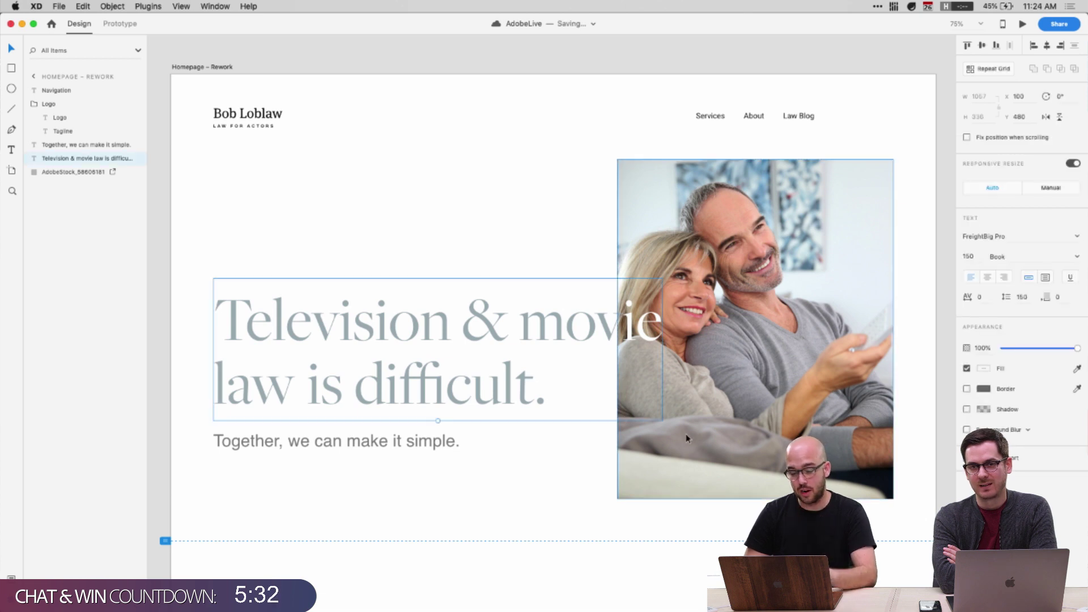
Try the headline at a font size of 120 and undo the change
left_click(968, 257)
type("120")
key("Return")
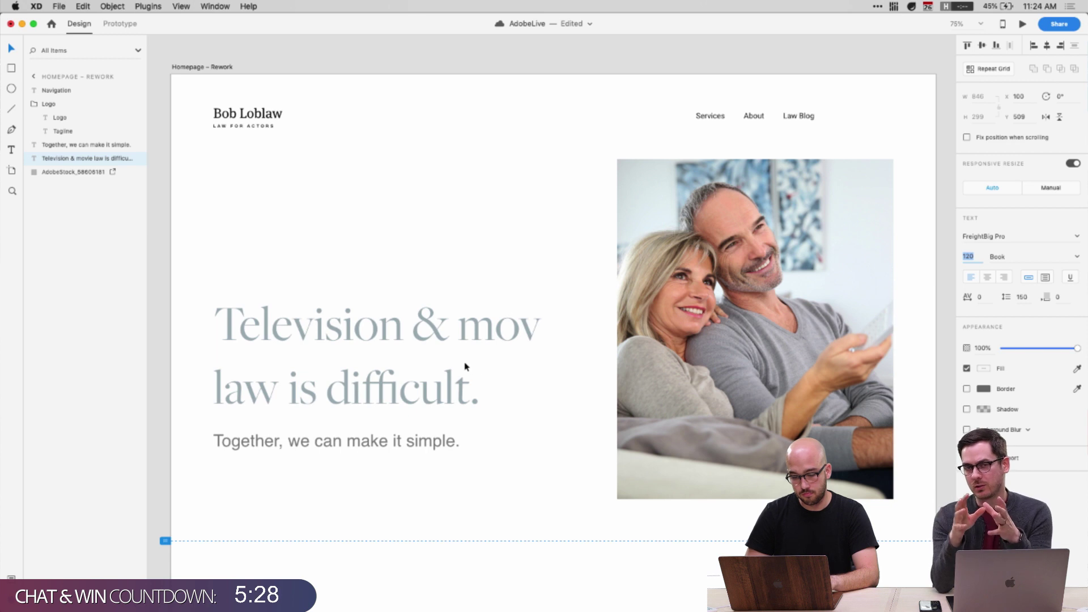
key("super+z")
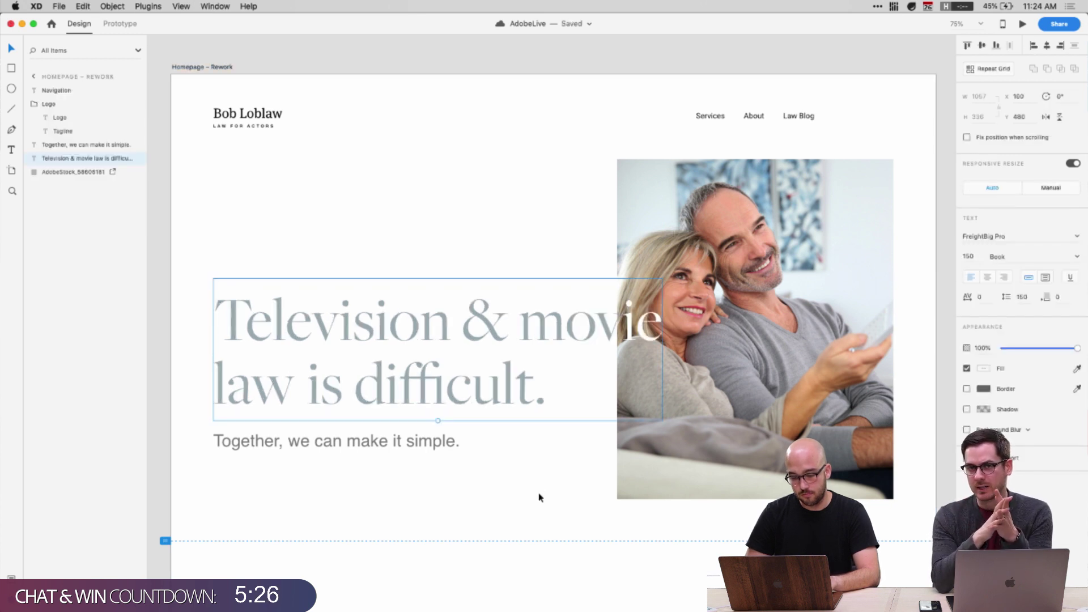
left_click(540, 498)
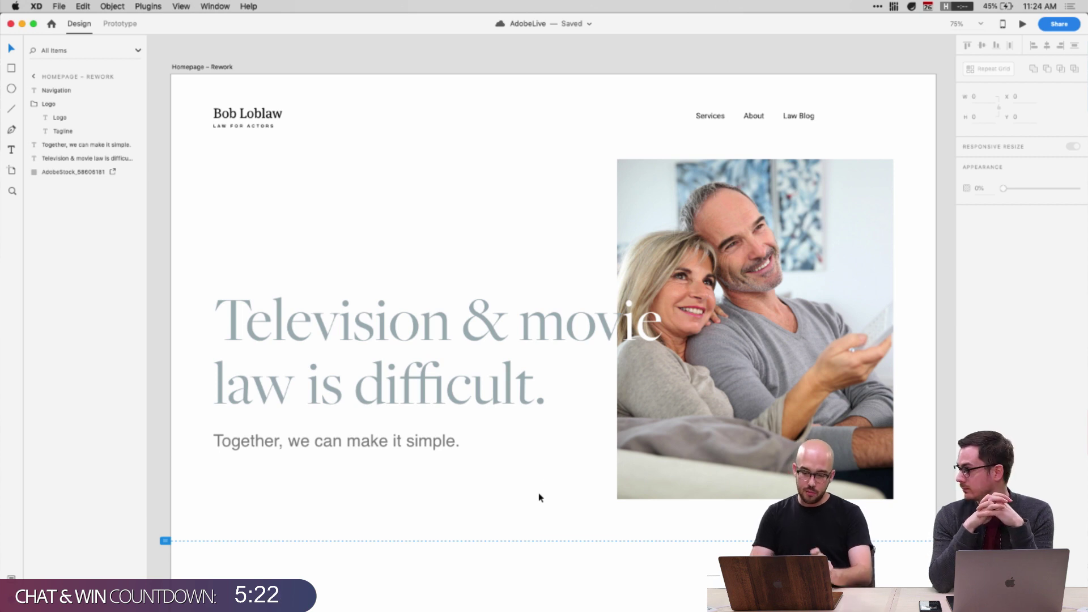
Draw a 650 by 800 rectangle exactly over the couple photo and place its layer directly above the photo, below the headline
left_click(804, 363)
key("r")
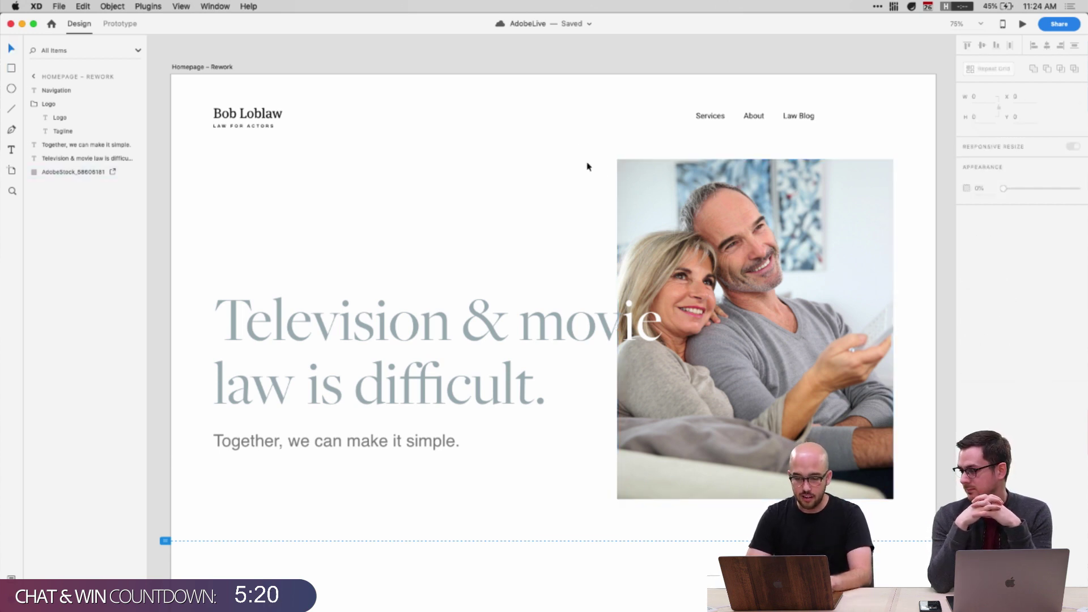
mouse_move(617, 160)
left_mouse_down()
mouse_move(804, 361)
mouse_move(875, 498)
mouse_move(893, 499)
left_mouse_up()
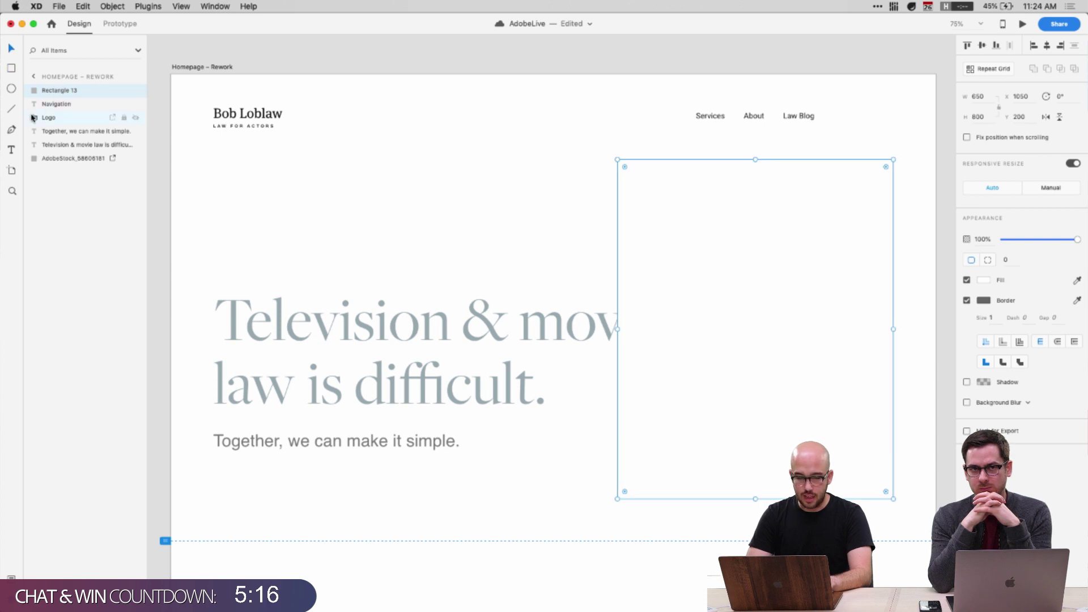
left_click_drag(44, 90, 45, 150)
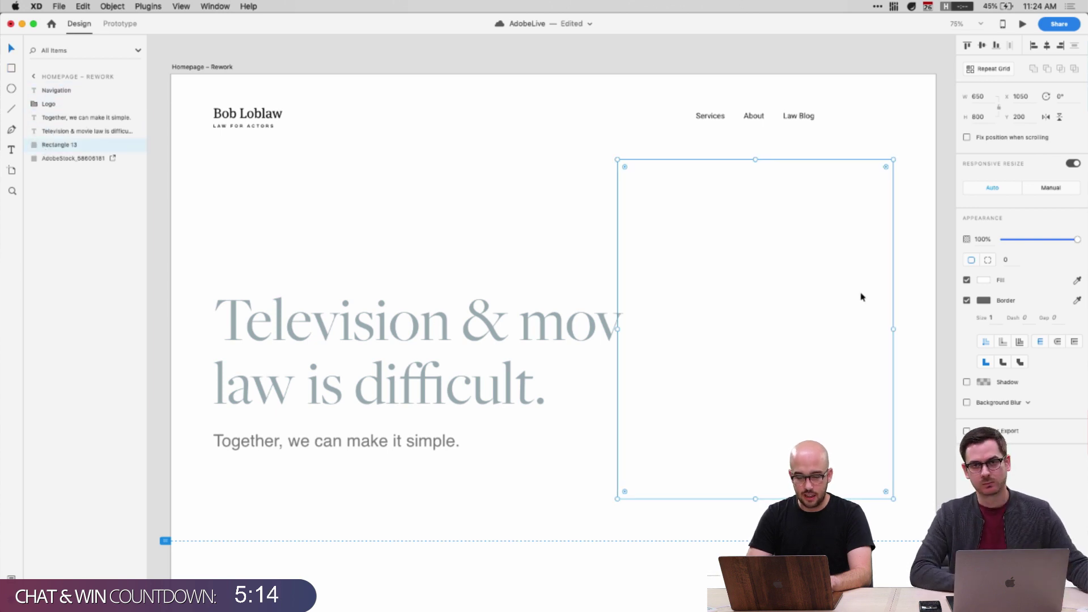
Remove the rectangle's border and give it a solid mid-grey fill, #9F9F9F
left_click(982, 300)
left_click(974, 303)
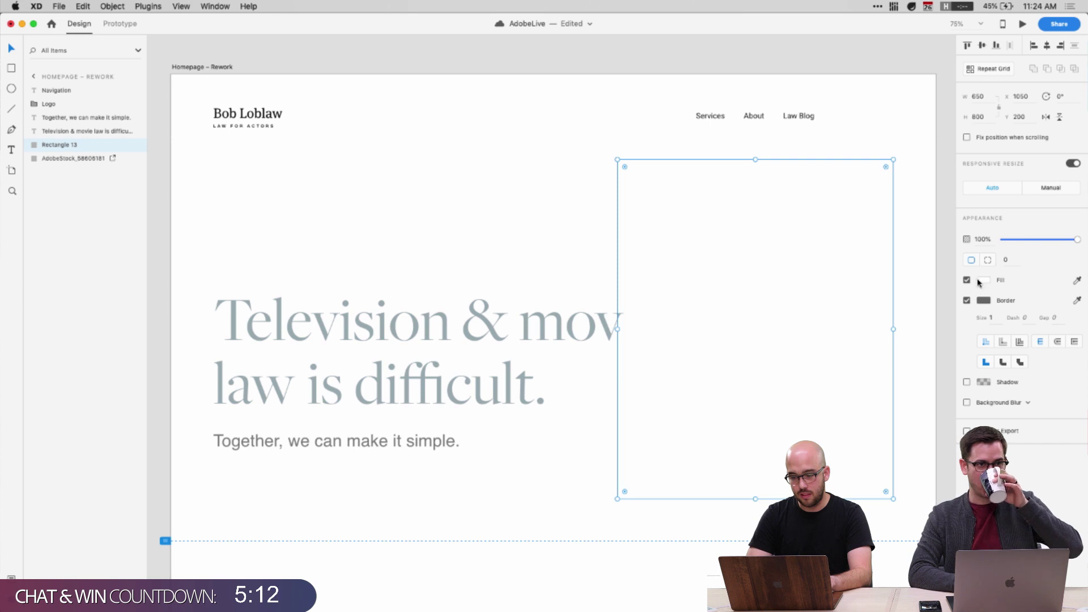
left_click(967, 301)
left_click(983, 280)
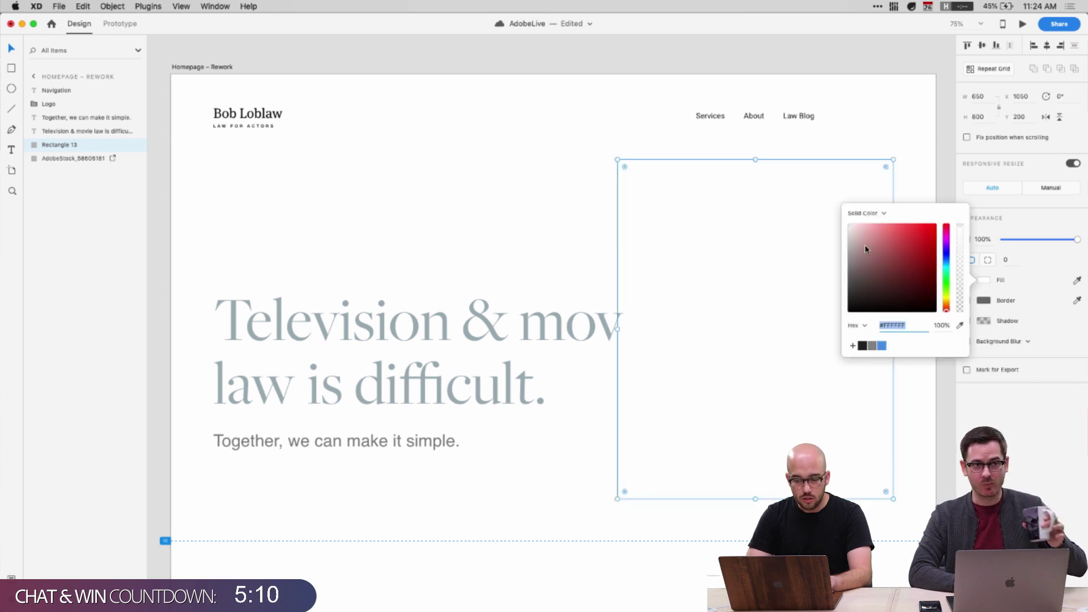
left_click_drag(862, 243, 844, 260)
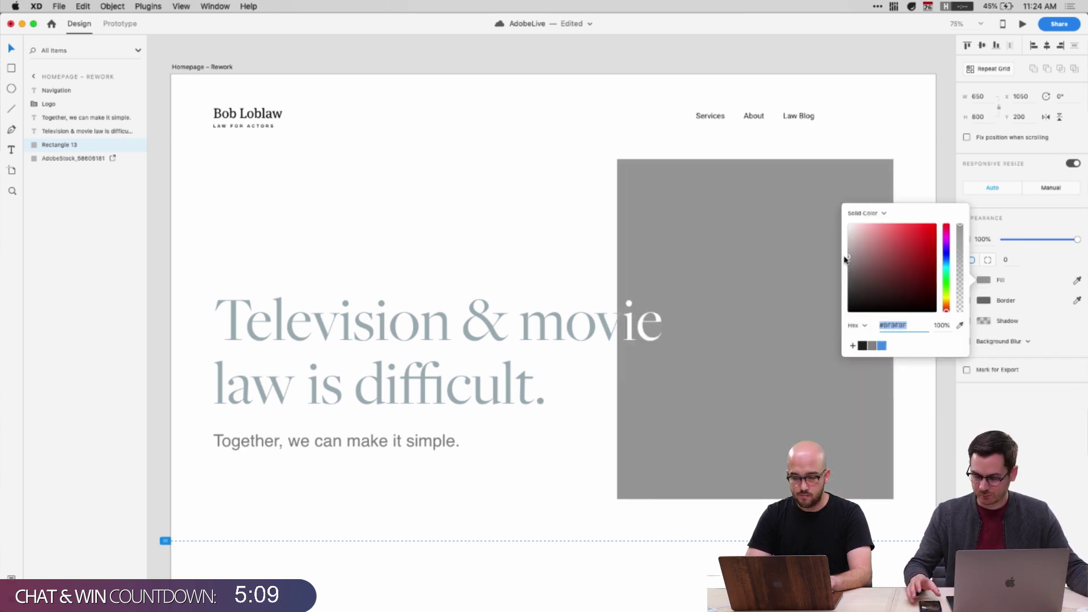
Change the rectangle's fill to a linear gradient running horizontally, starting at its right edge and ending at its left edge
left_click(871, 212)
left_click(867, 222)
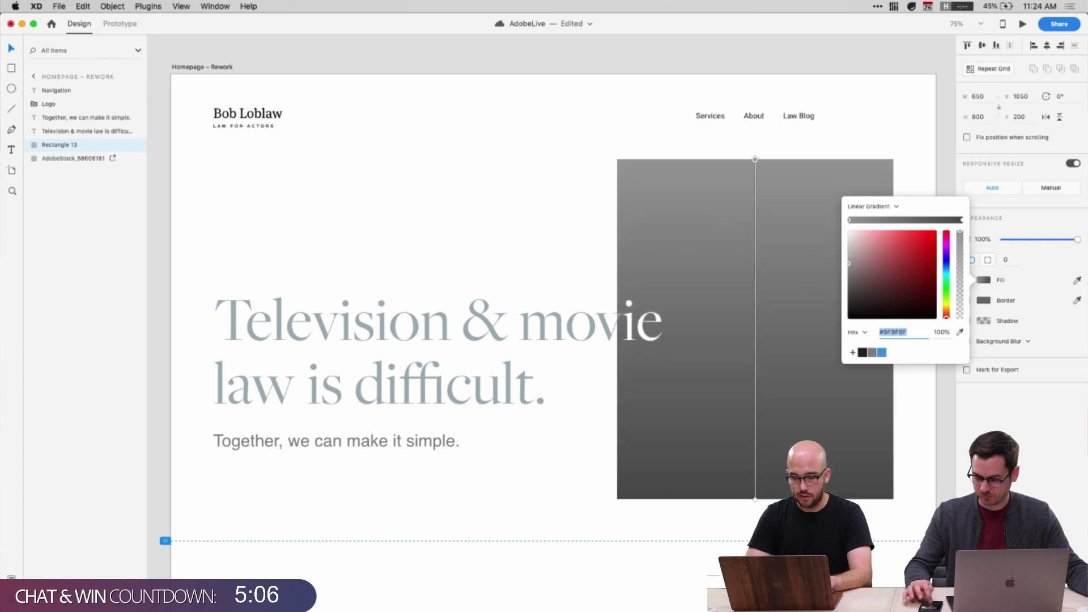
left_click_drag(756, 499, 617, 331)
left_click_drag(758, 160, 893, 334)
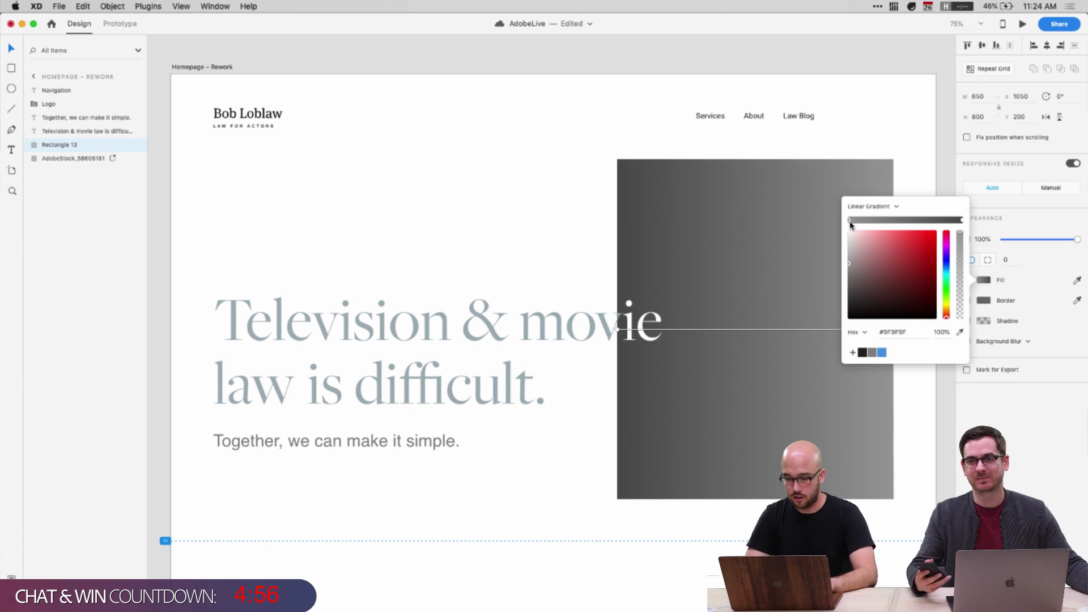
Make the gradient's right-edge stop fully transparent black and its left-edge stop solid white, #FFFFFF
left_click(862, 352)
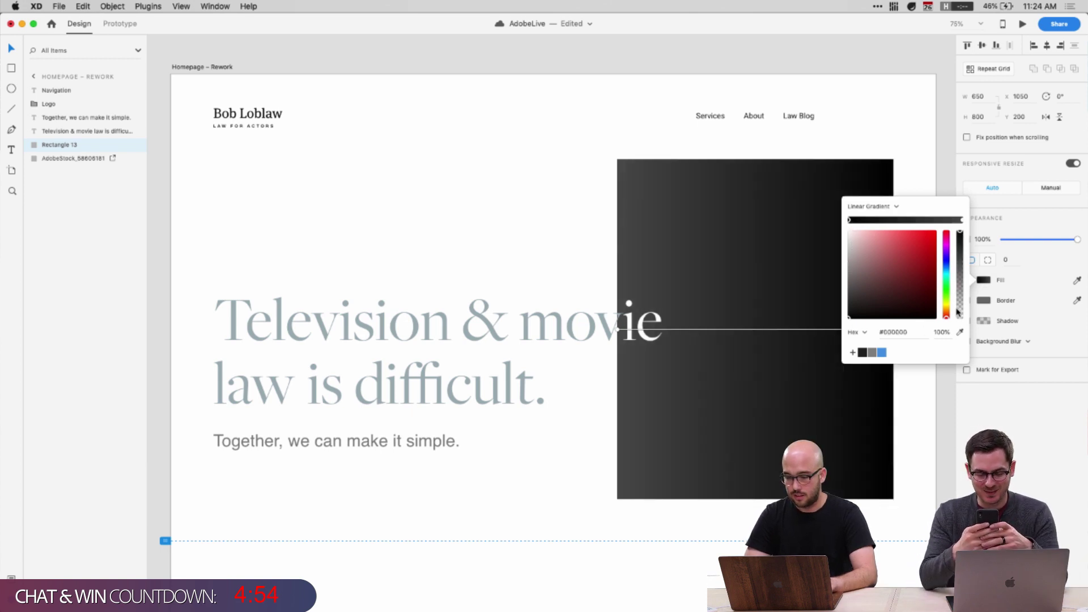
left_click_drag(960, 315, 961, 335)
left_click(961, 221)
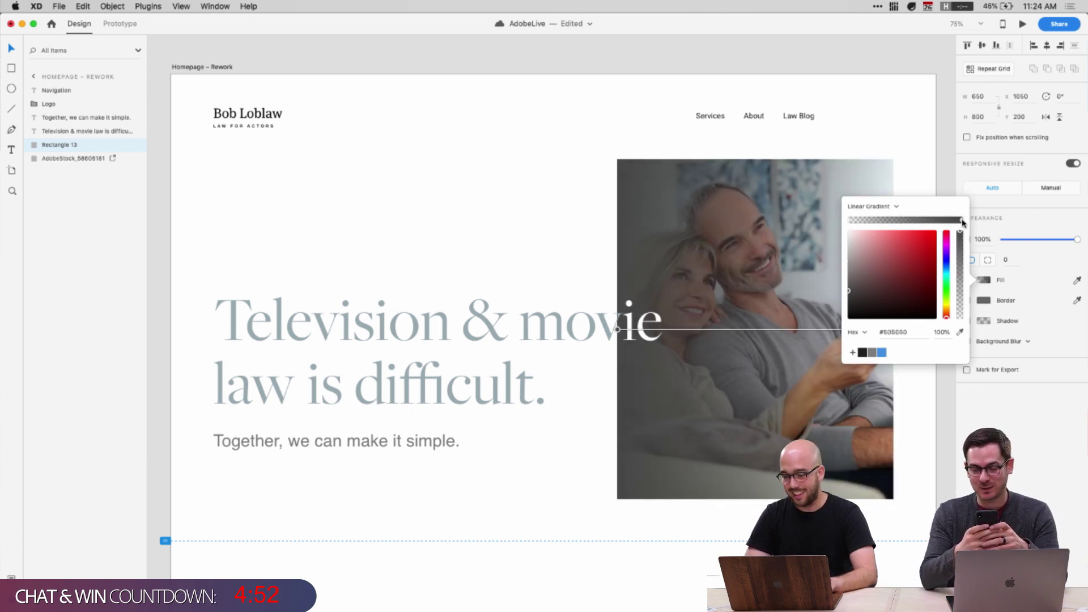
left_click_drag(890, 273, 797, 352)
left_click_drag(879, 275, 740, 153)
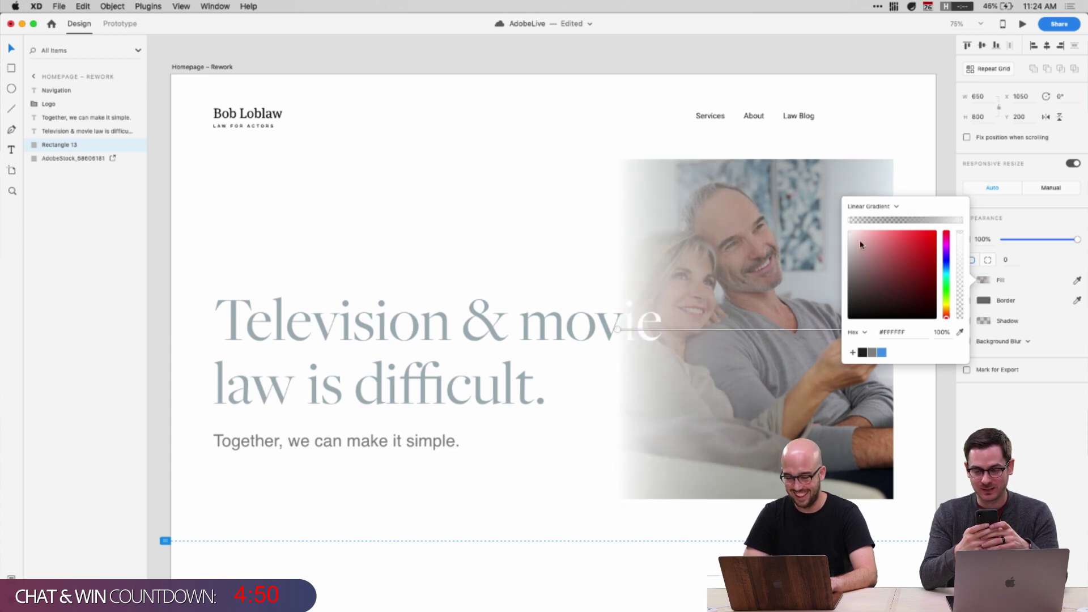
Set the gradient's transparent right-edge stop to white, #FFFFFF, at 0% opacity
left_click(960, 222)
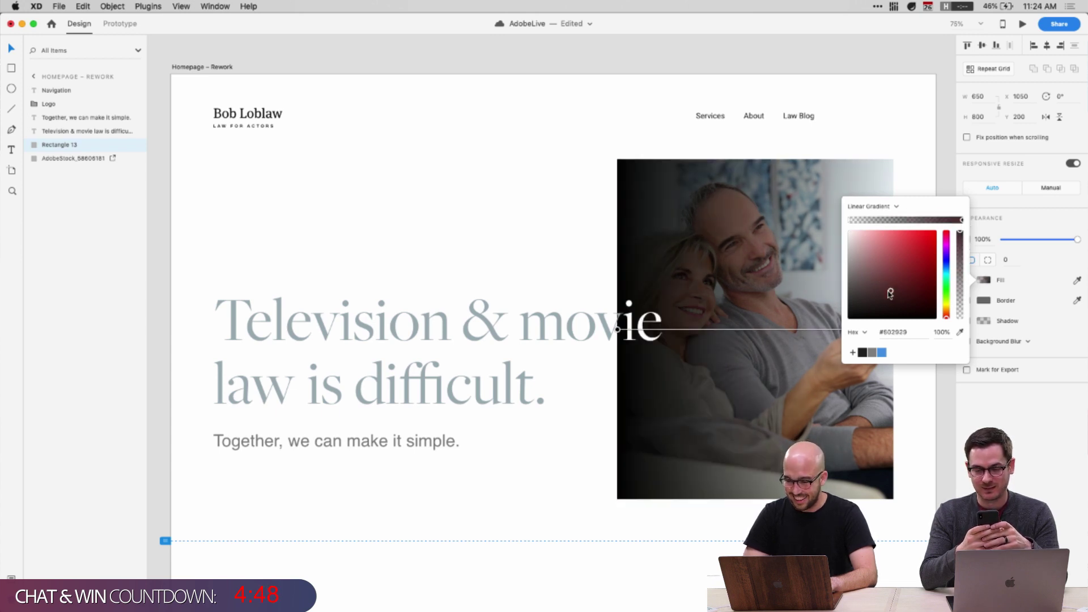
key("super+z")
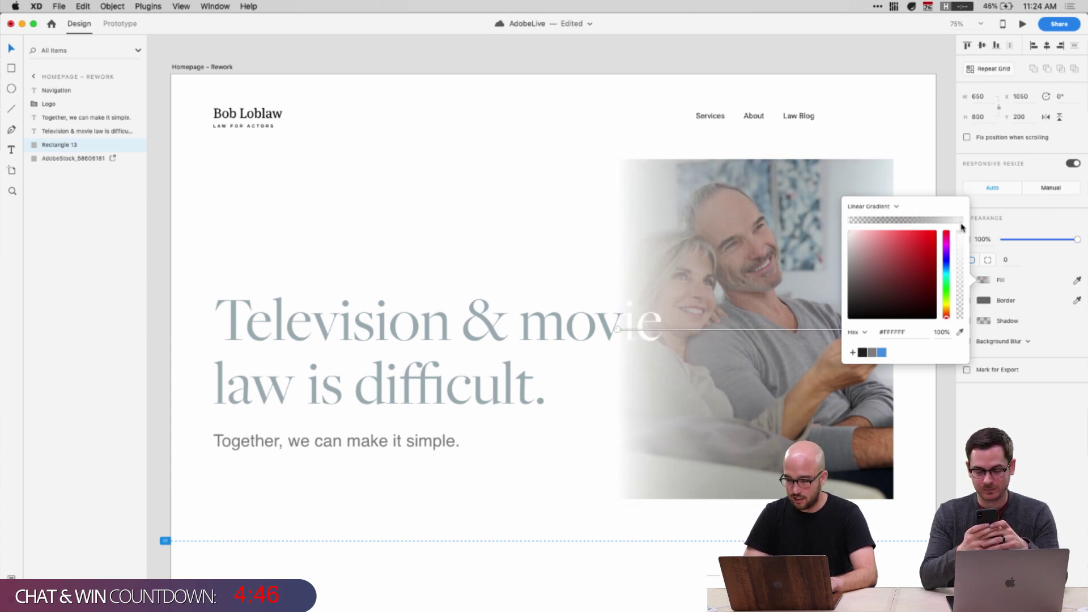
left_click_drag(850, 222, 793, 165)
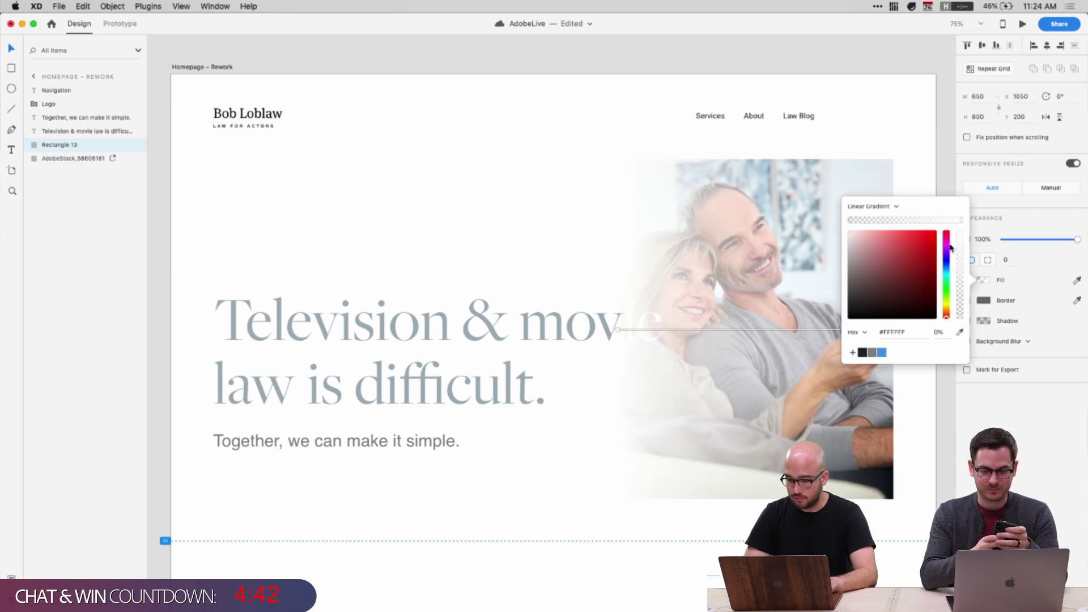
left_click(790, 323)
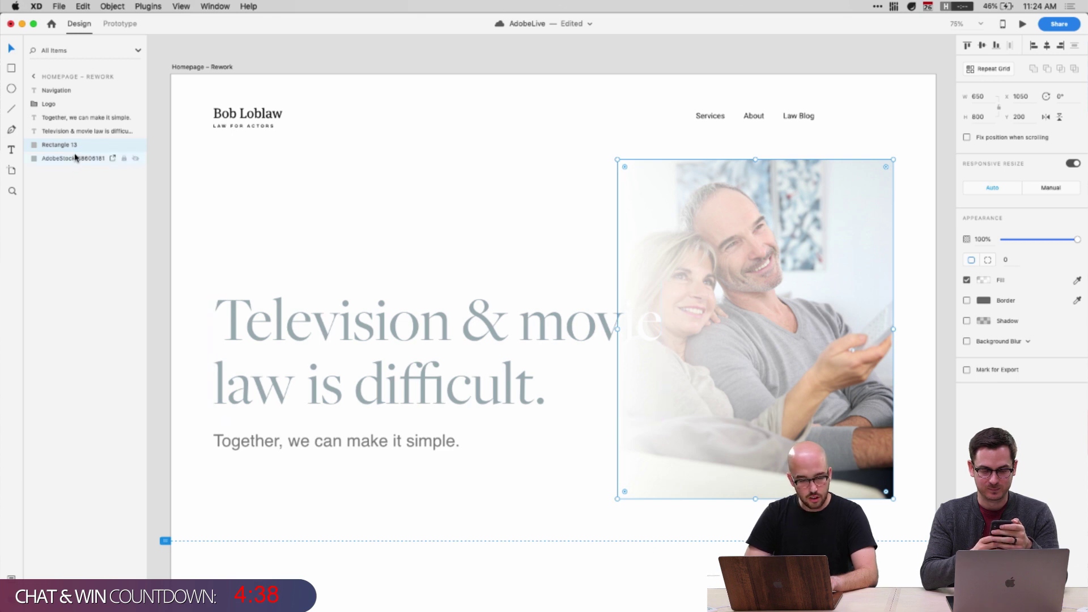
left_click(57, 159, "shift")
key("super+g")
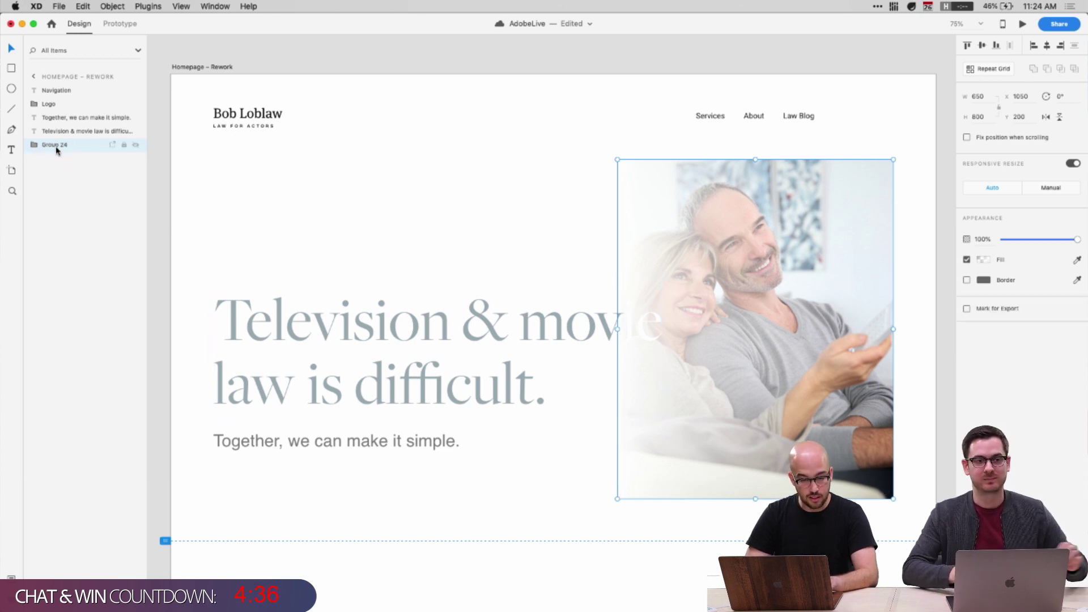
double_click(54, 145)
left_click(57, 163)
left_click(55, 149)
key("shift+super+g")
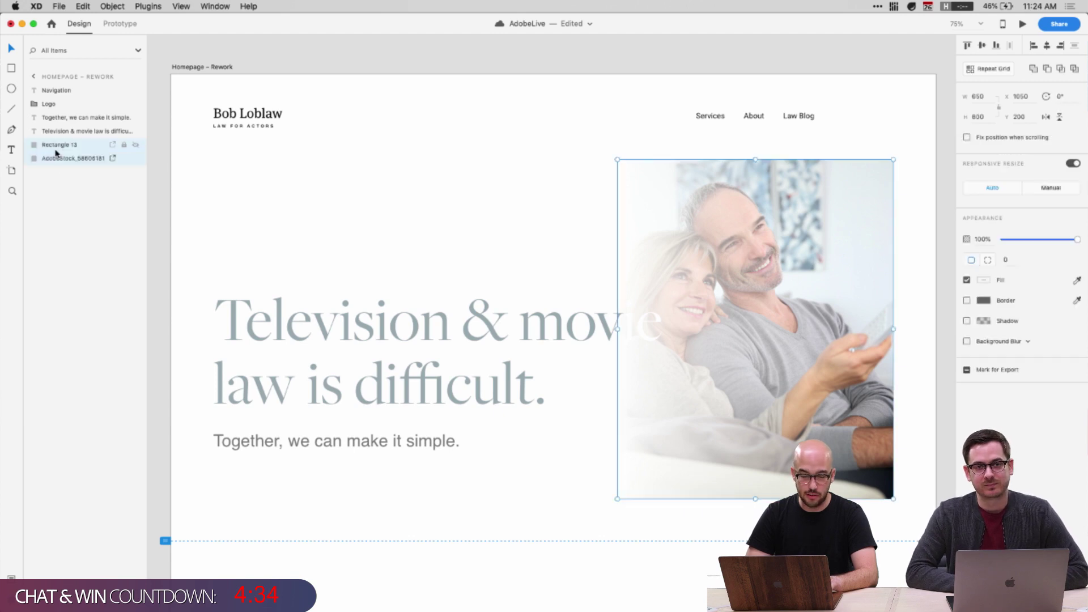
Rename the stock image layer as Photo and the rectangle layer above it as Gradient
double_click(60, 161)
type("F")
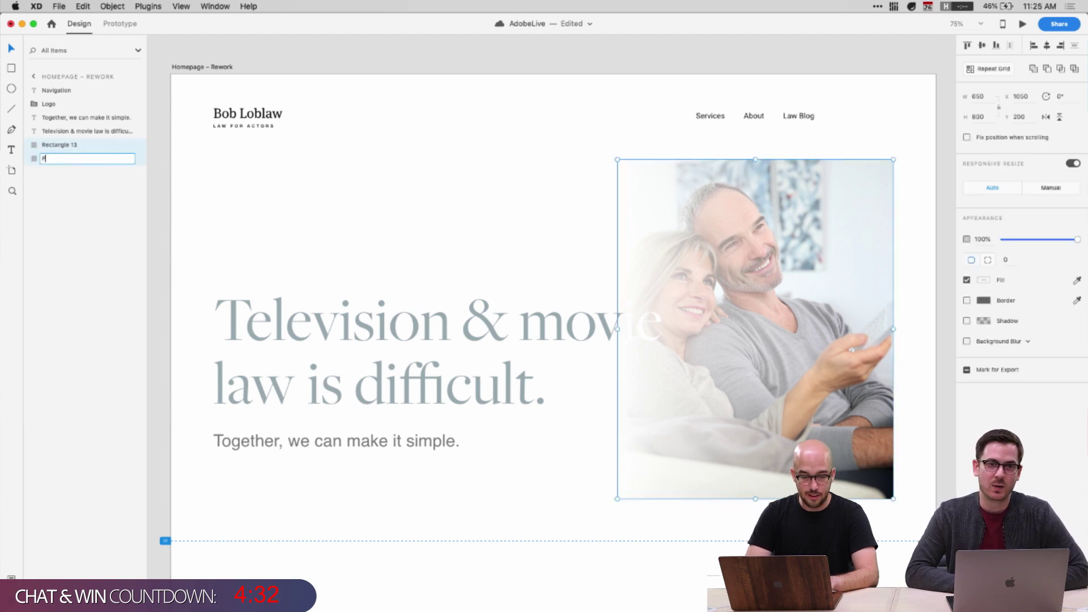
key("shift+Tab")
type("G")
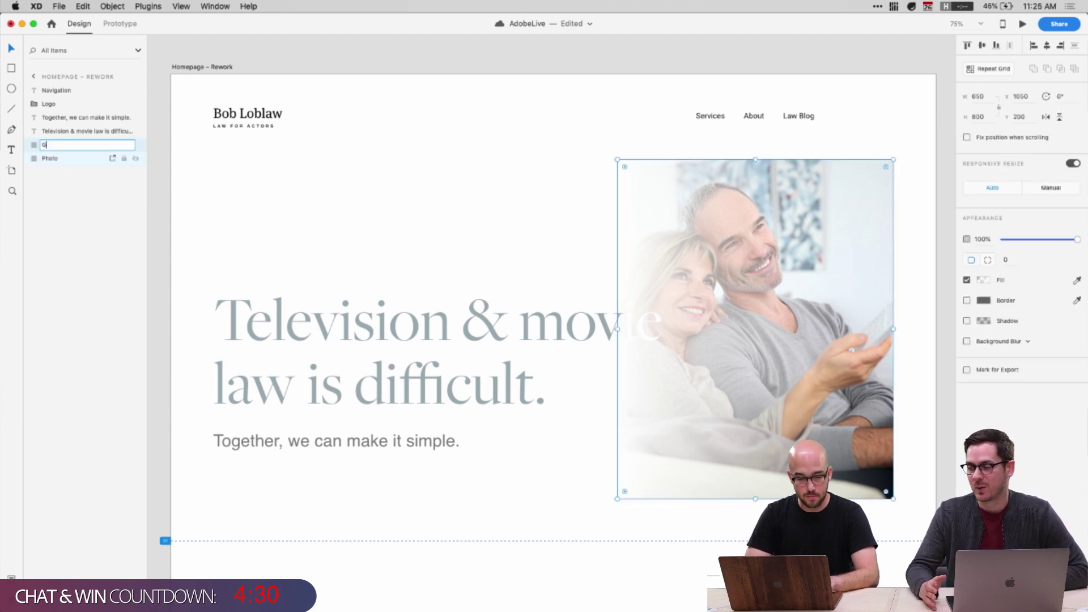
type("radient")
key("Return")
Group the Gradient and Photo layers and name the group Photo
left_click(64, 161, "shift")
key("super+g")
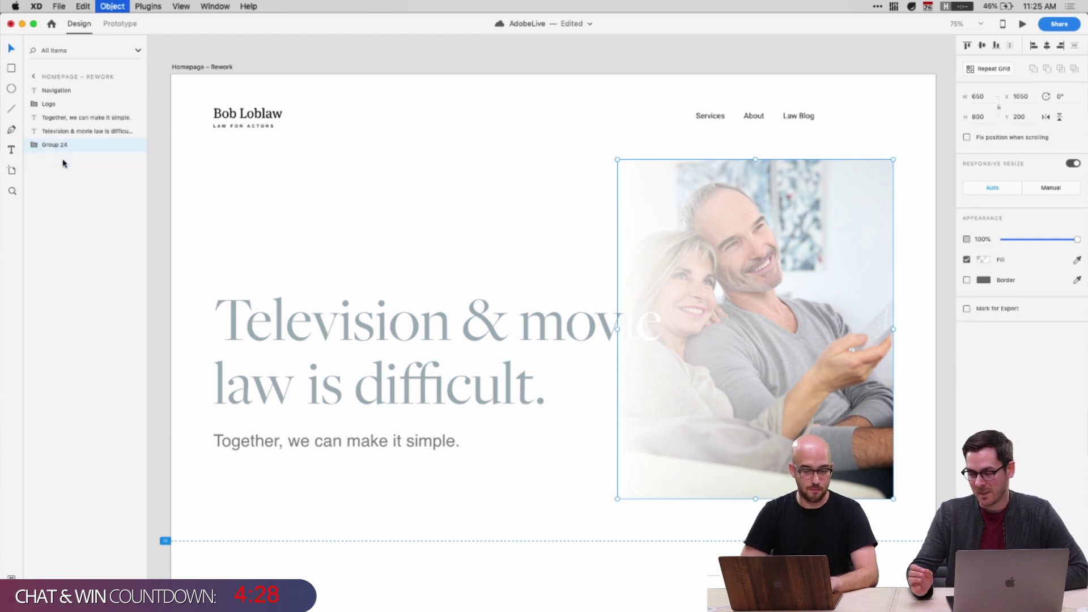
double_click(53, 145)
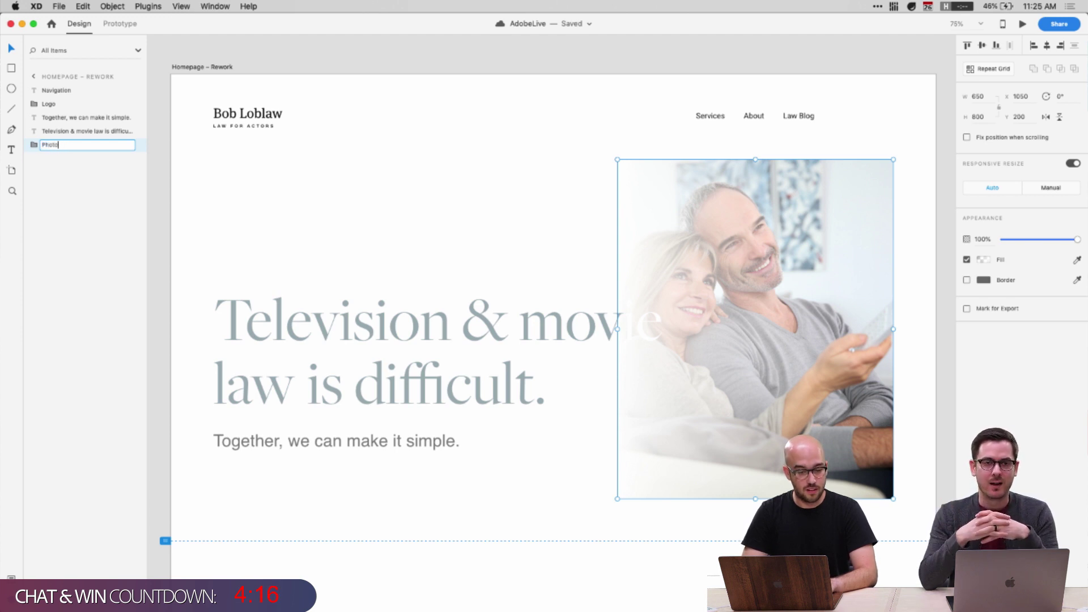
key("Return")
Move the headline layer above the "Together, we can make it simple." layer and rename it Heading
left_click(56, 132)
left_click_drag(65, 134, 62, 115)
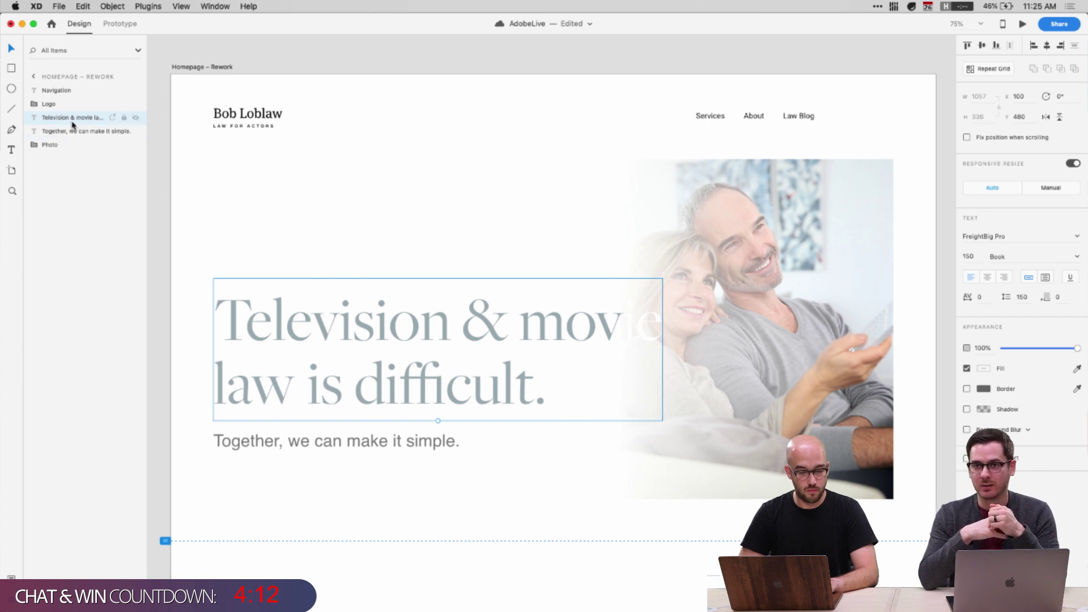
double_click(65, 118)
type("Heading")
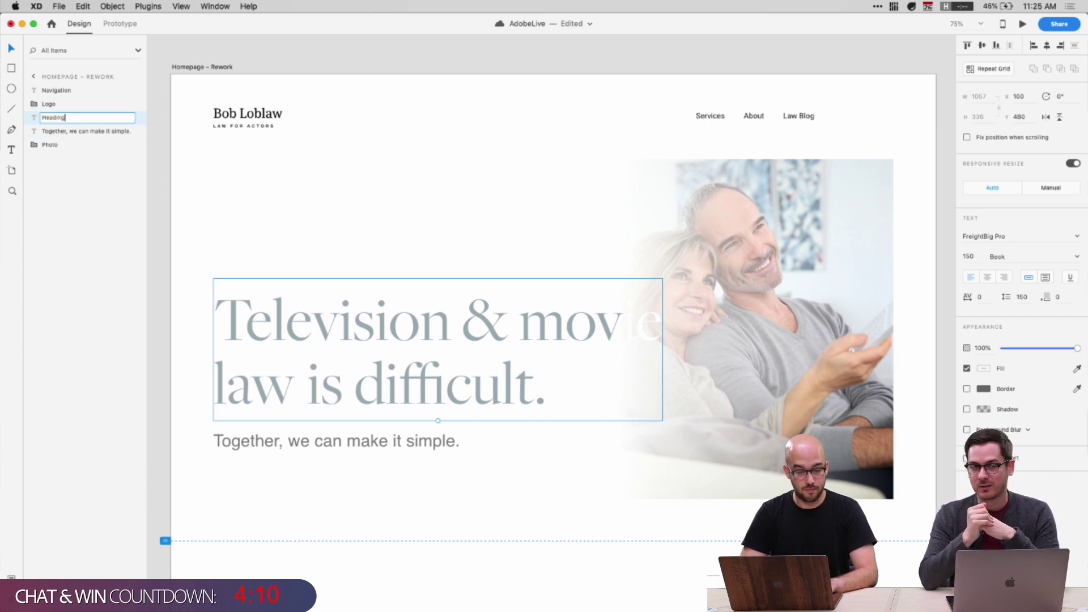
key("Return")
Rename the "Together, we can make it simple." text layer as Subtitle
left_click(54, 132)
double_click(54, 132)
type("Su")
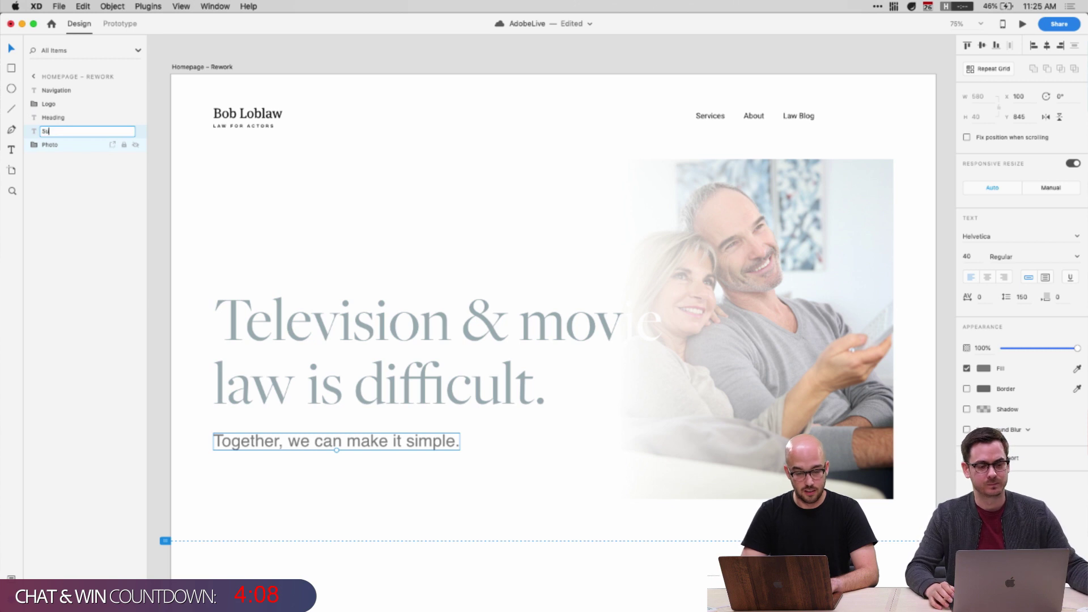
type("btitle")
key("Return")
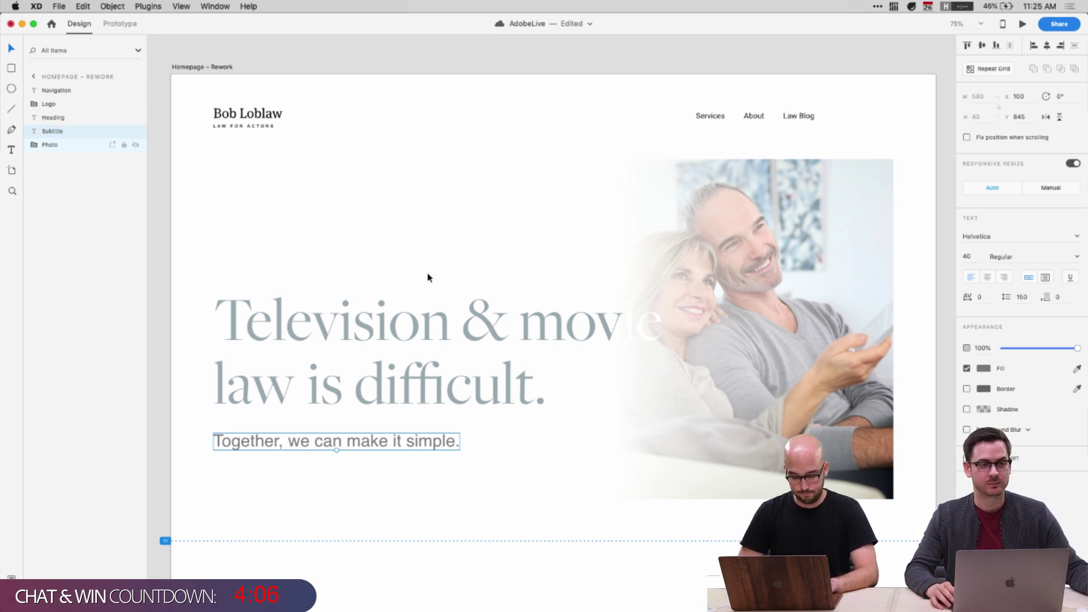
Recolour the entire headline, including the white "ie", with the grey-blue sampled from its own letters
left_click(431, 283)
key("i")
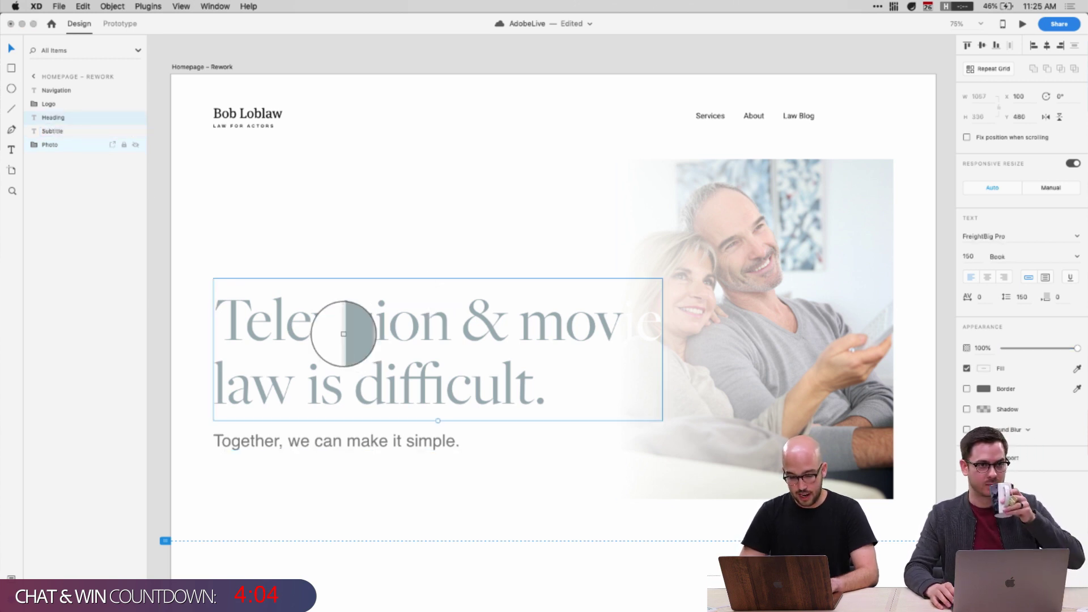
key("Escape")
left_click(366, 195)
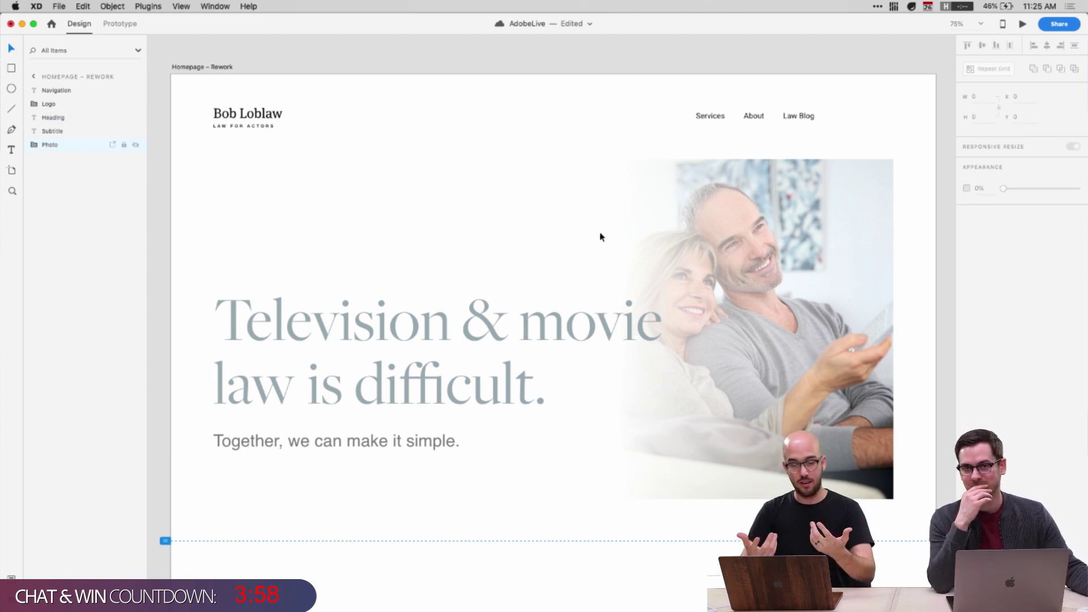
Move the Logo group above the Navigation layer in the layer order
left_click(786, 349)
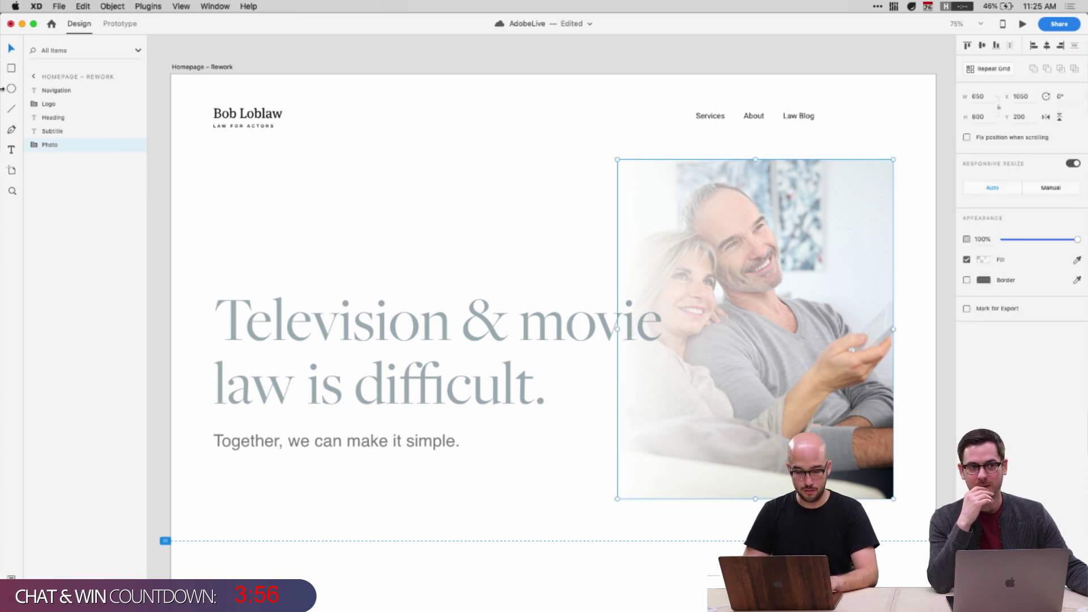
left_click(55, 119)
left_click(50, 105)
left_click(52, 131)
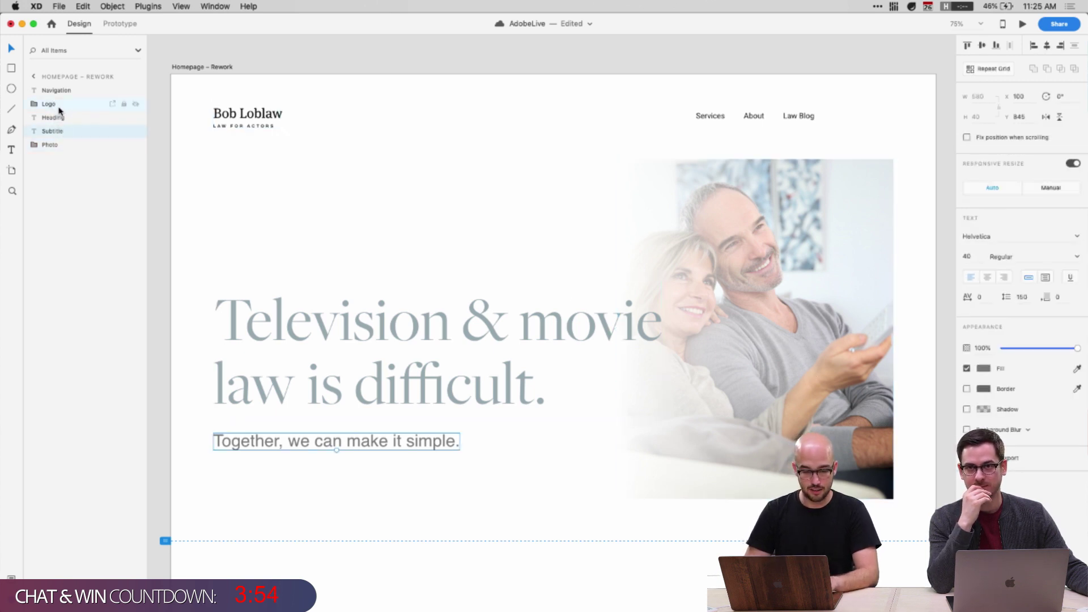
left_click(47, 107)
left_click_drag(46, 84, 45, 87)
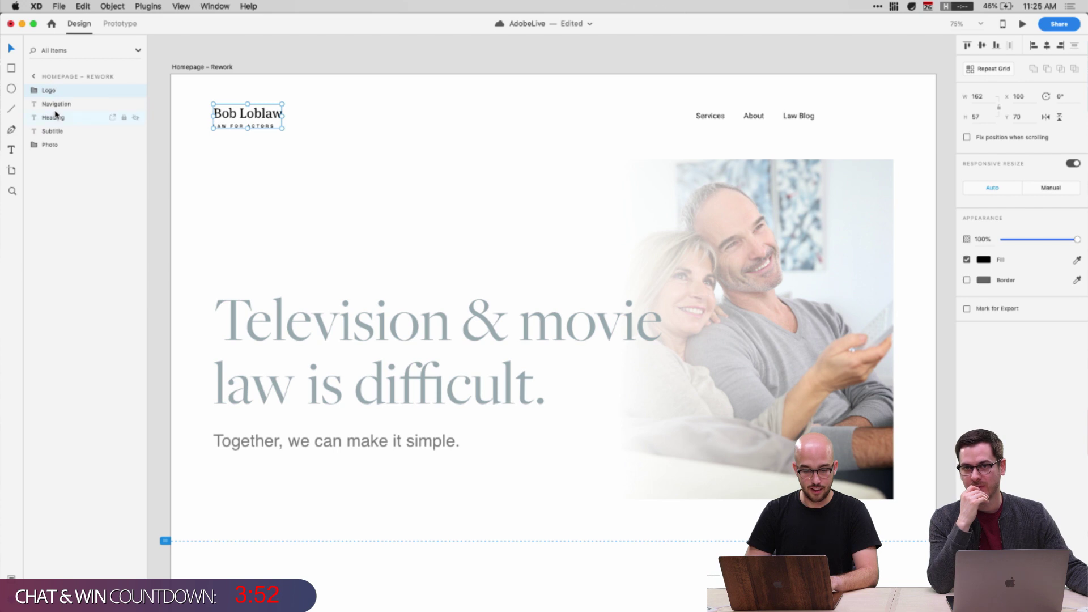
left_click(56, 104)
Move the navigation links horizontally so that they end flush with the couple photo's right edge
left_click(204, 151)
left_click(759, 321)
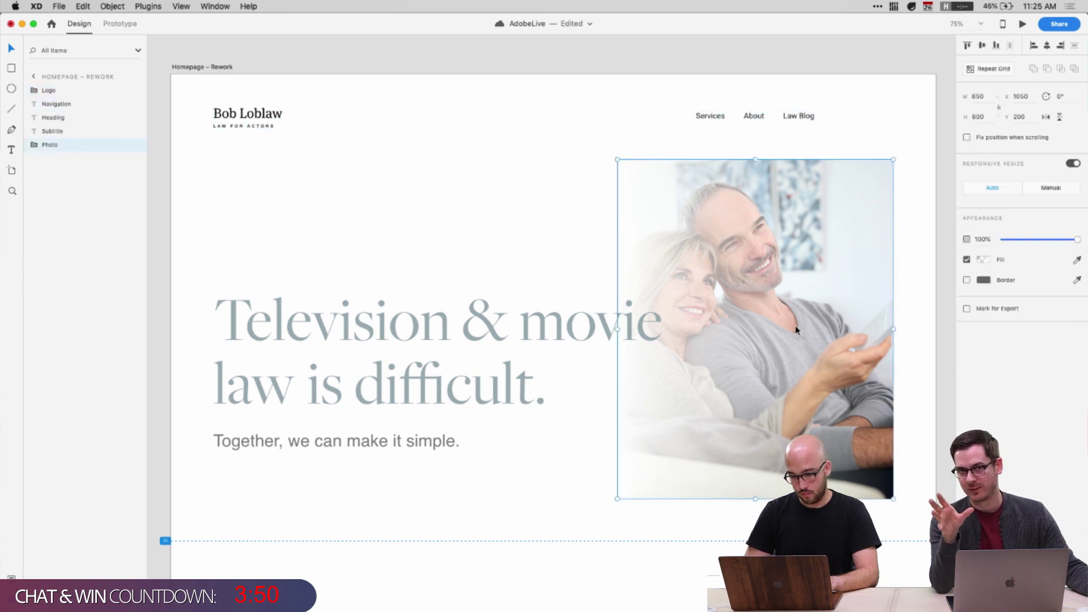
left_click(760, 124)
left_click_drag(752, 119, 831, 119)
left_click(589, 142)
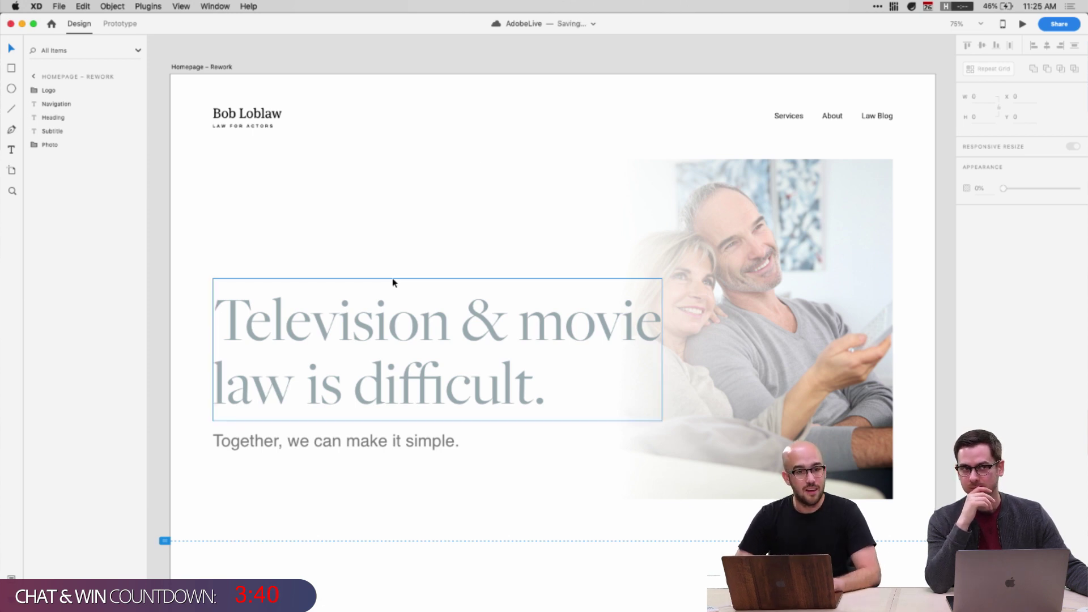
Move the Heading and Subtitle text up together, keeping their left alignment, so that the heading sits at Y 382
left_click(309, 398)
left_click_drag(248, 487, 374, 340)
left_click_drag(316, 493, 406, 287)
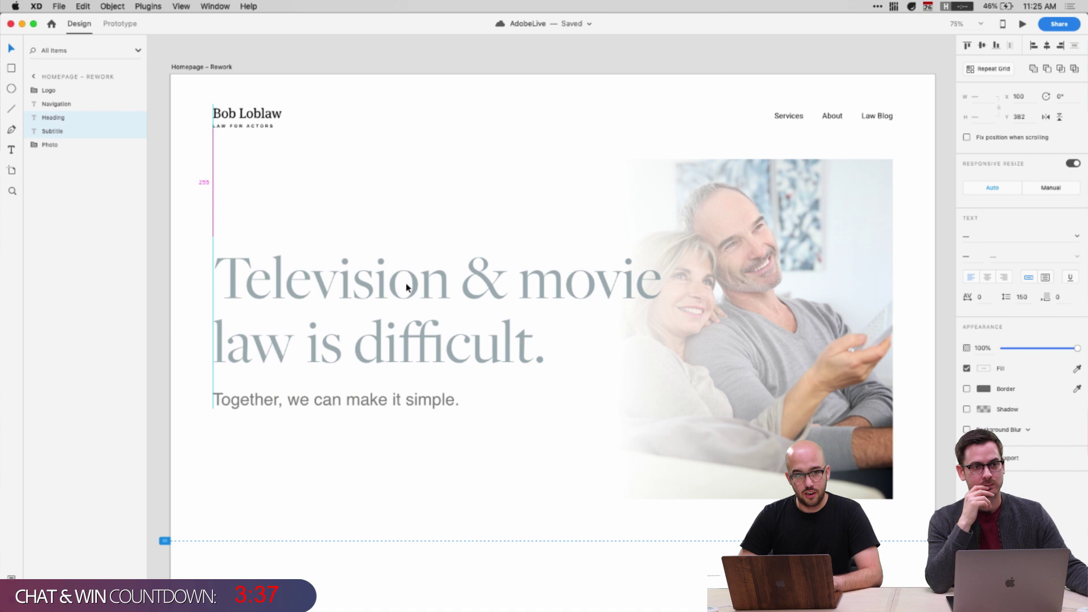
left_click(396, 150)
left_click(321, 333)
left_click(315, 404, "shift")
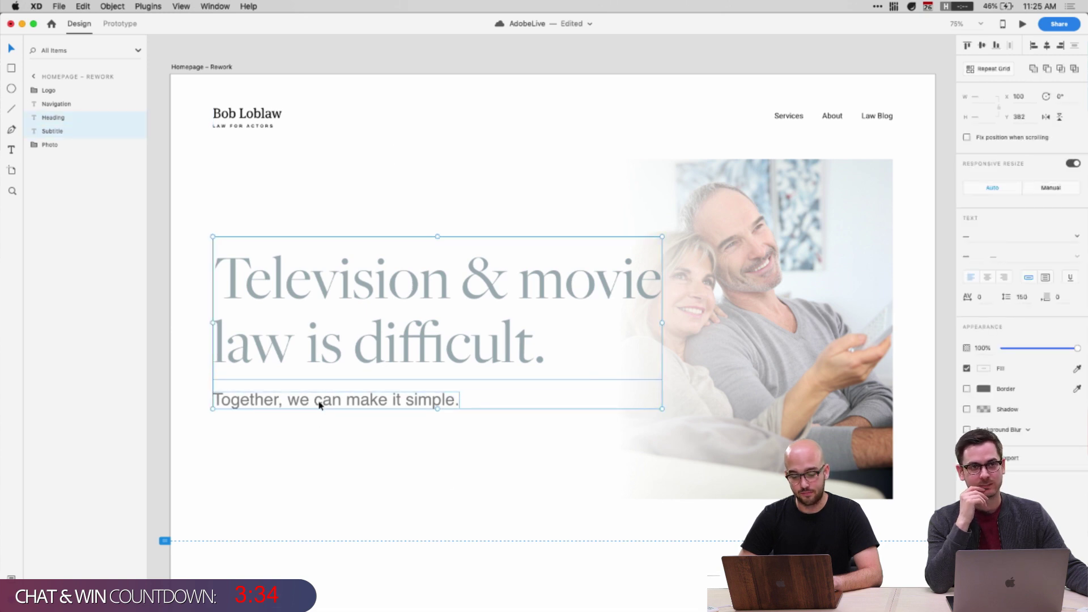
Set the fill of the "Together, we can make it simple." subtitle to black, 000000
left_click(402, 418)
left_click(402, 404)
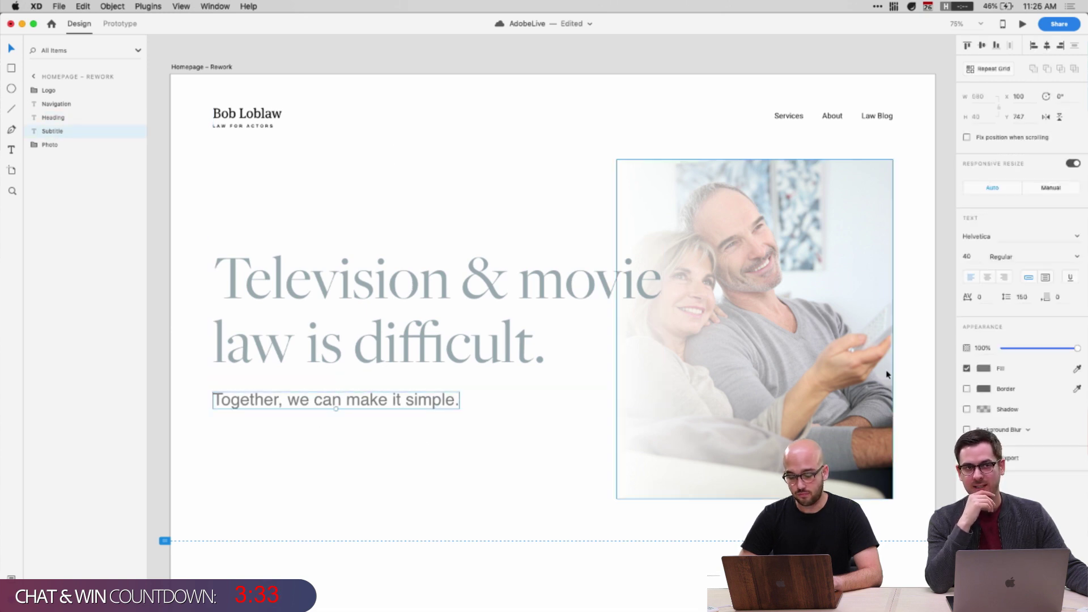
left_click(983, 369)
type("000000")
key("Return")
left_click(379, 463)
Recolour the "Television & movie law is difficult." headline with a medium teal fill
left_click(357, 298)
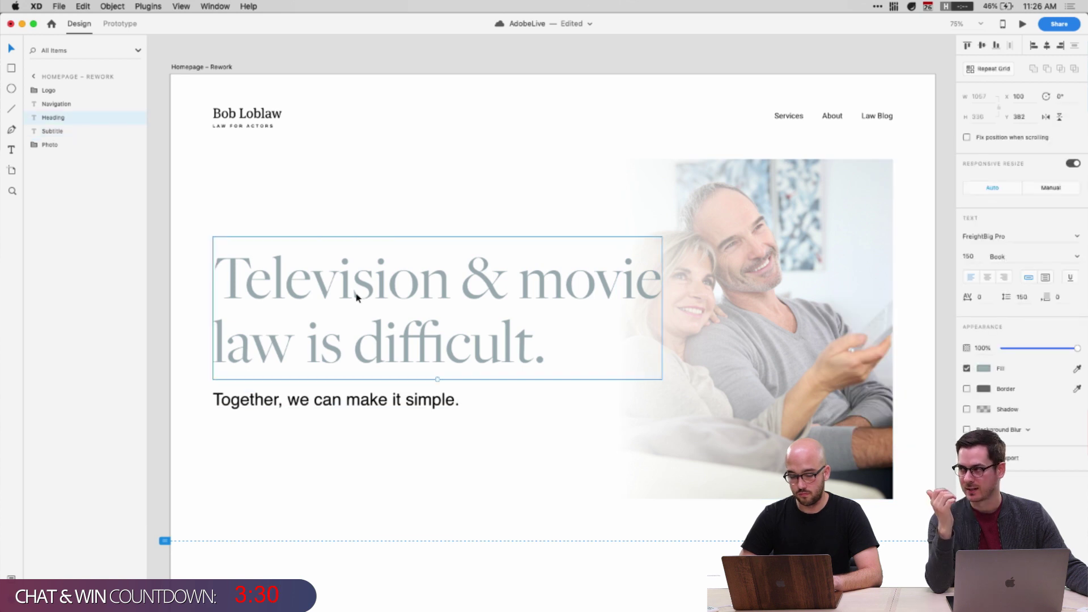
left_click(983, 369)
left_click(903, 319)
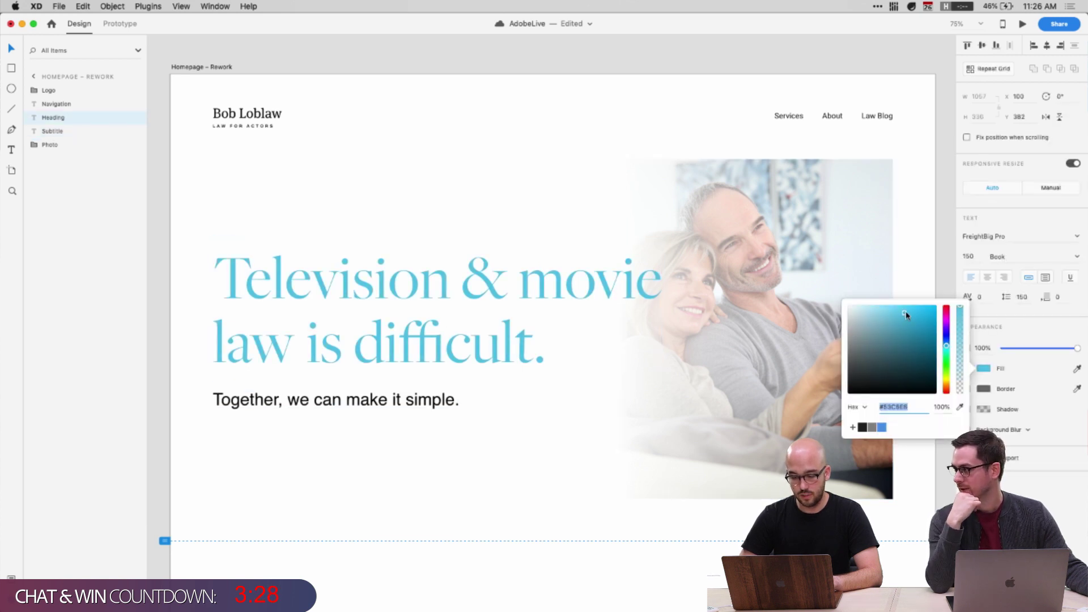
left_click_drag(946, 349, 947, 351)
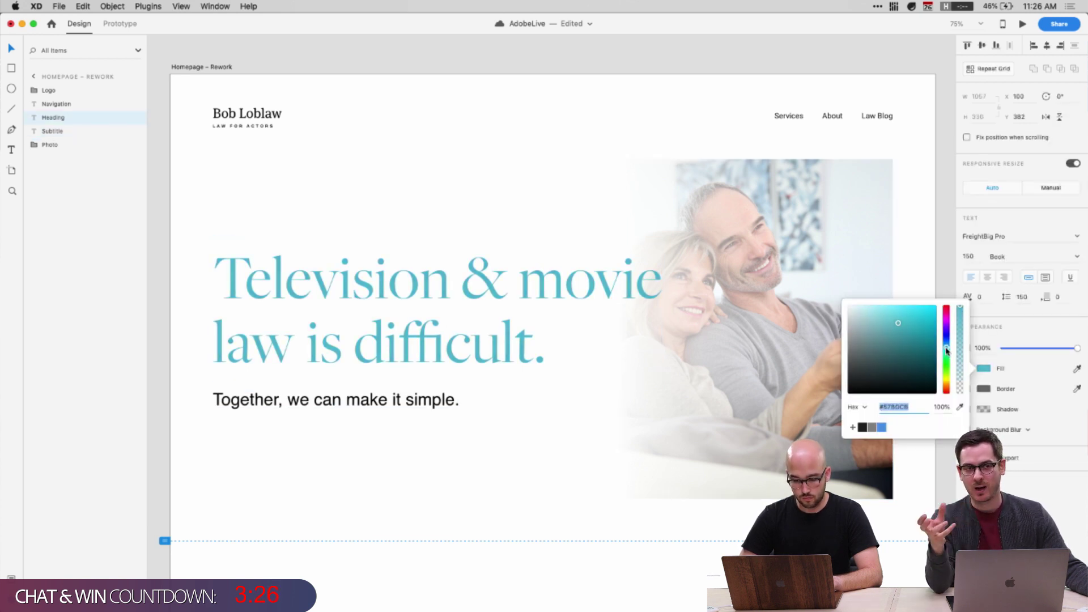
left_click(561, 522)
Enlarge the Photo group to about 750 × 909, raising its upper edge slightly and extending it to the fold line and the artboard's right edge
double_click(754, 397)
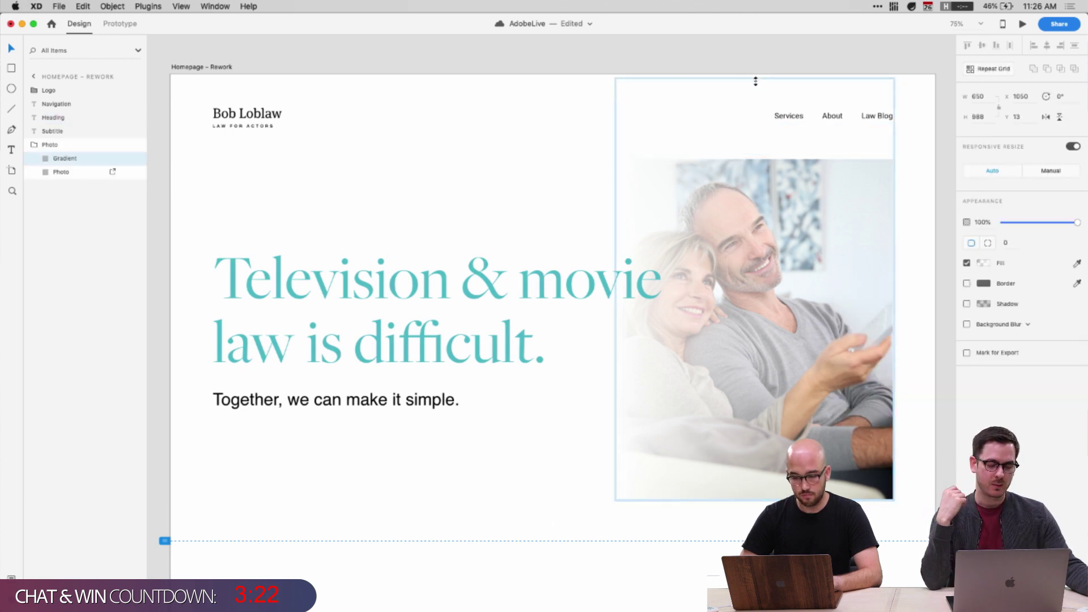
left_click(49, 145)
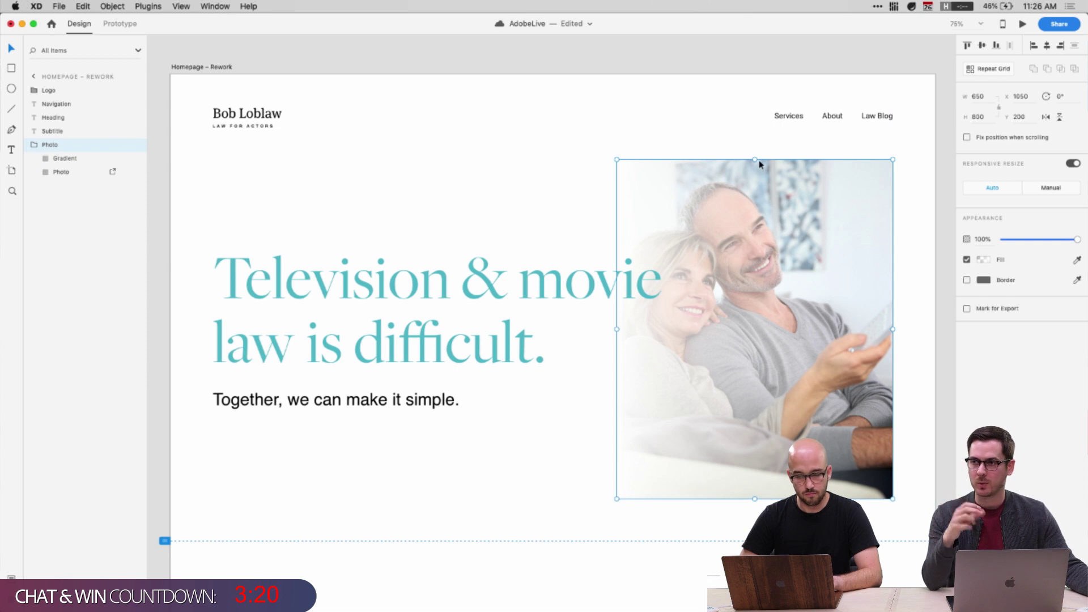
mouse_move(759, 164)
left_mouse_down()
mouse_move(753, 89)
mouse_move(754, 154)
left_mouse_up()
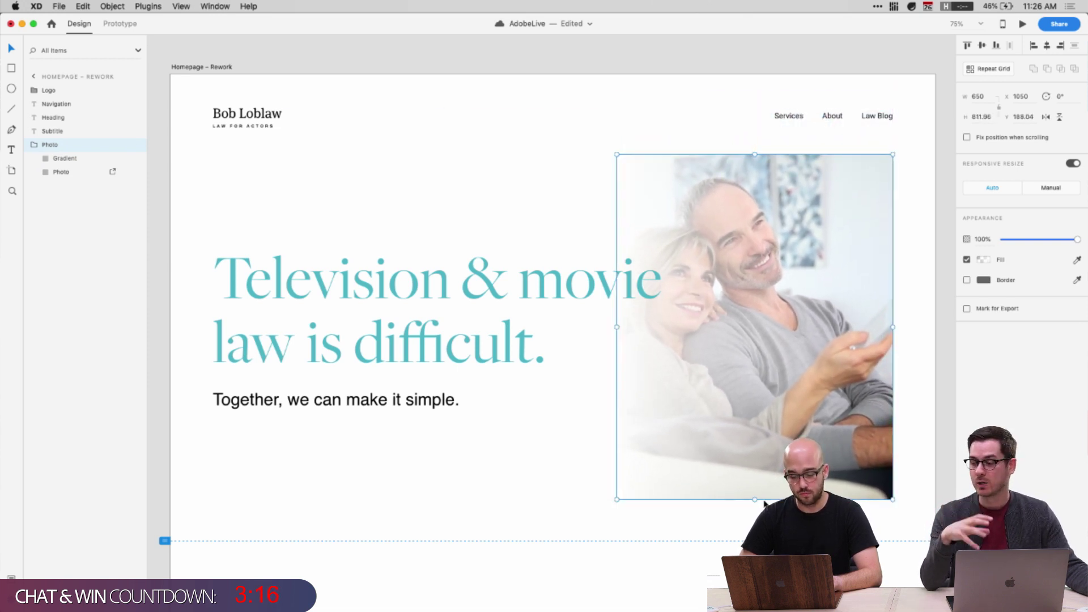
left_click_drag(754, 500, 754, 541)
left_click_drag(892, 349, 933, 347)
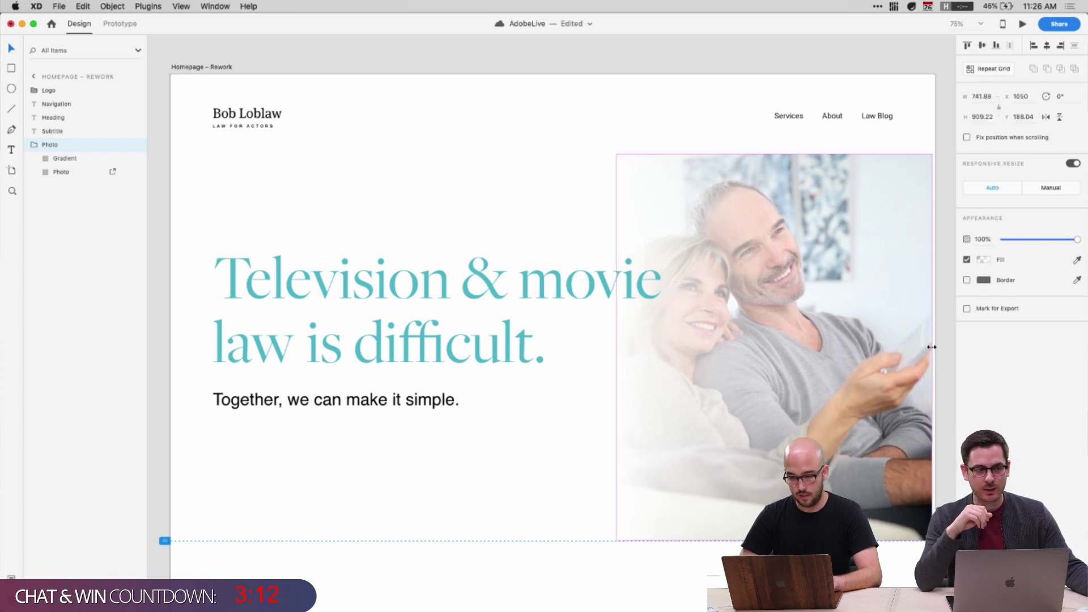
left_click(460, 451)
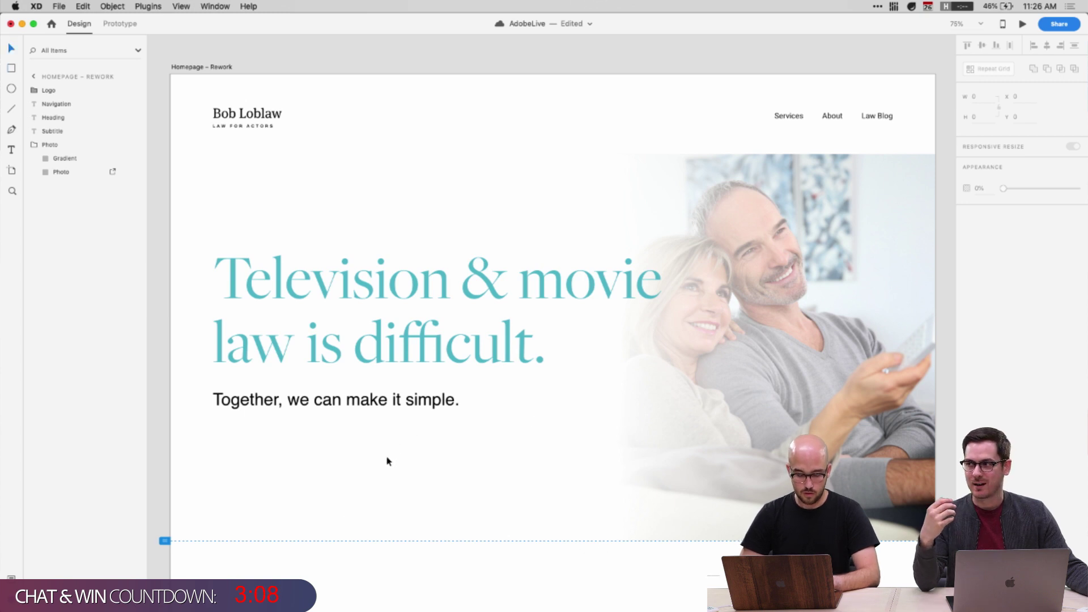
Tighten the headline's line spacing to 140
left_click(375, 325)
left_click(331, 442)
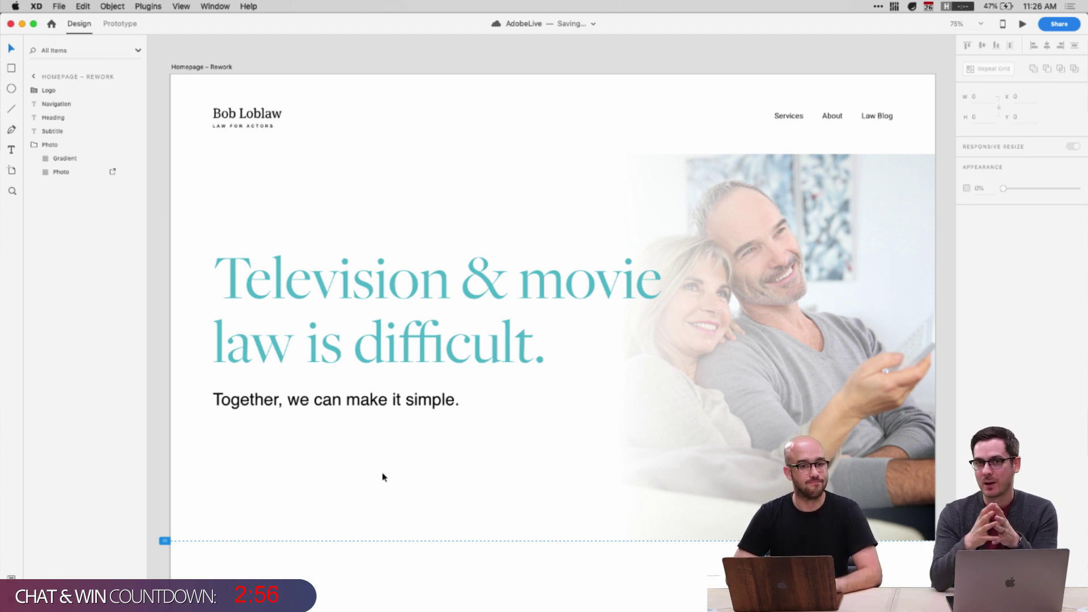
left_click(360, 298)
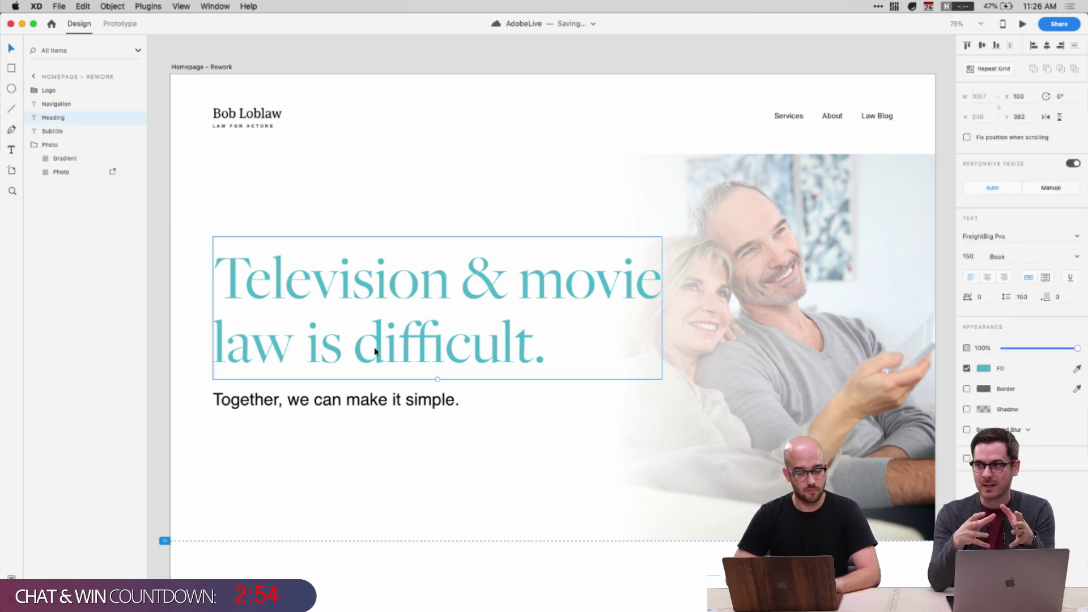
left_click(1023, 295)
key("shift+Down")
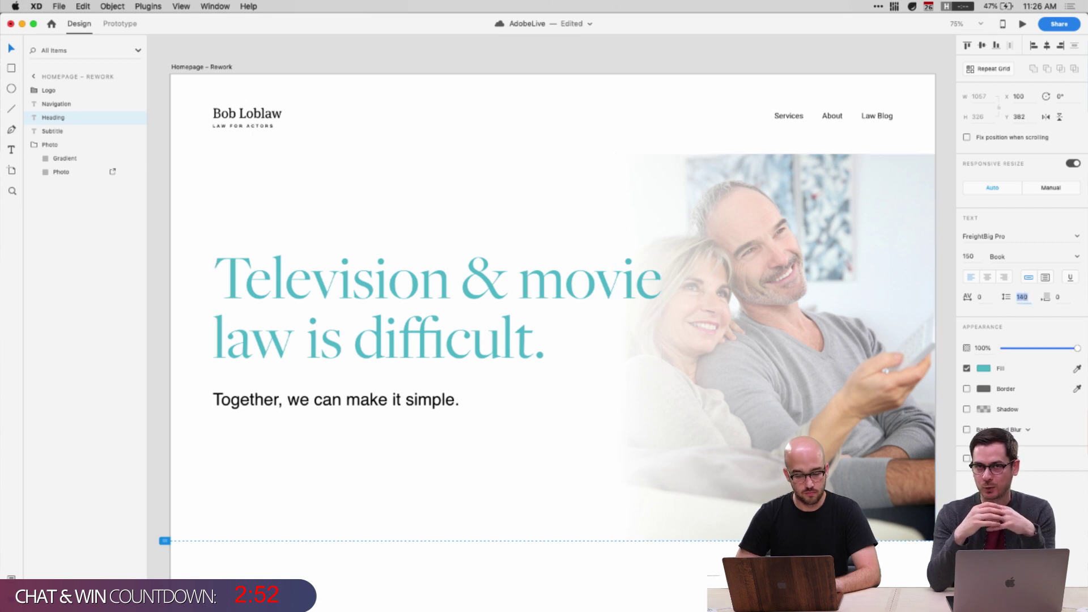
left_click(523, 459)
Compare the reworked hero, including its logo and headline, with the original homepage and its "Book a free call" buttons
key("r")
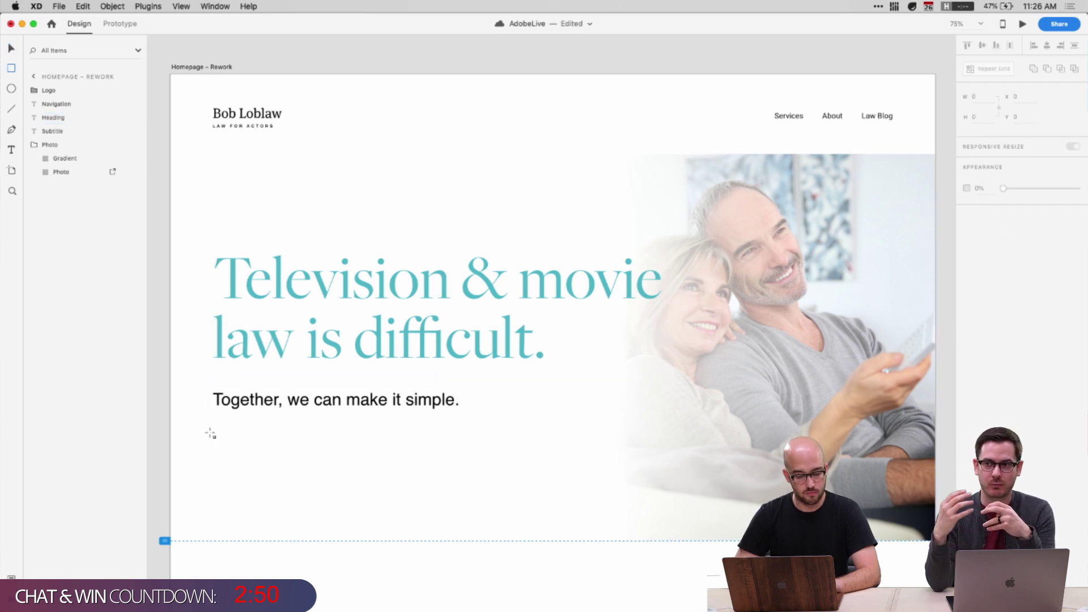
scroll(323, 415, "left", 10)
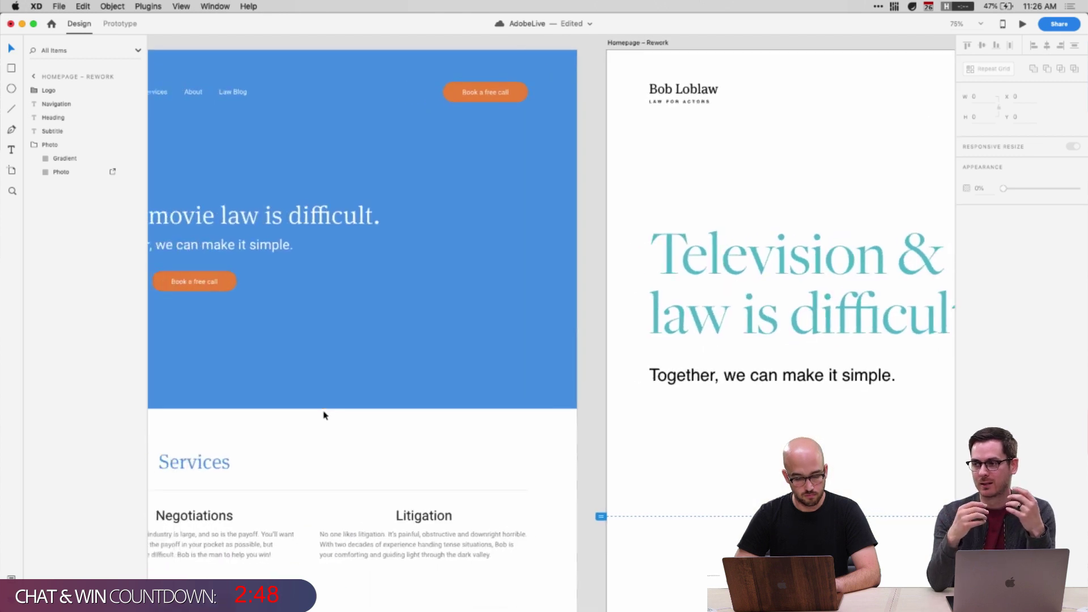
scroll(323, 415, "right", 10)
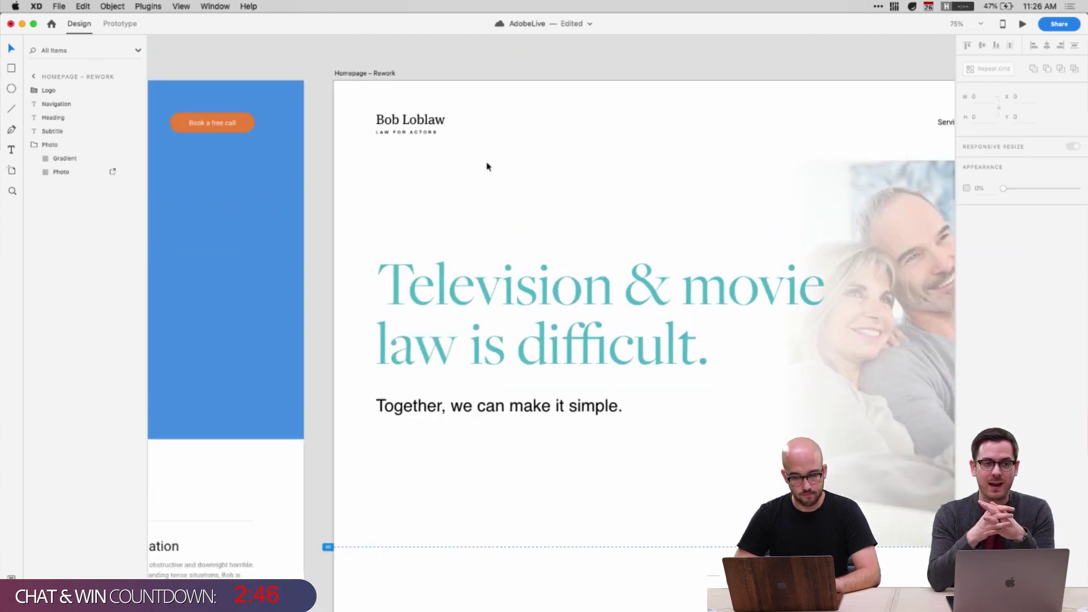
double_click(285, 160)
left_click(379, 206)
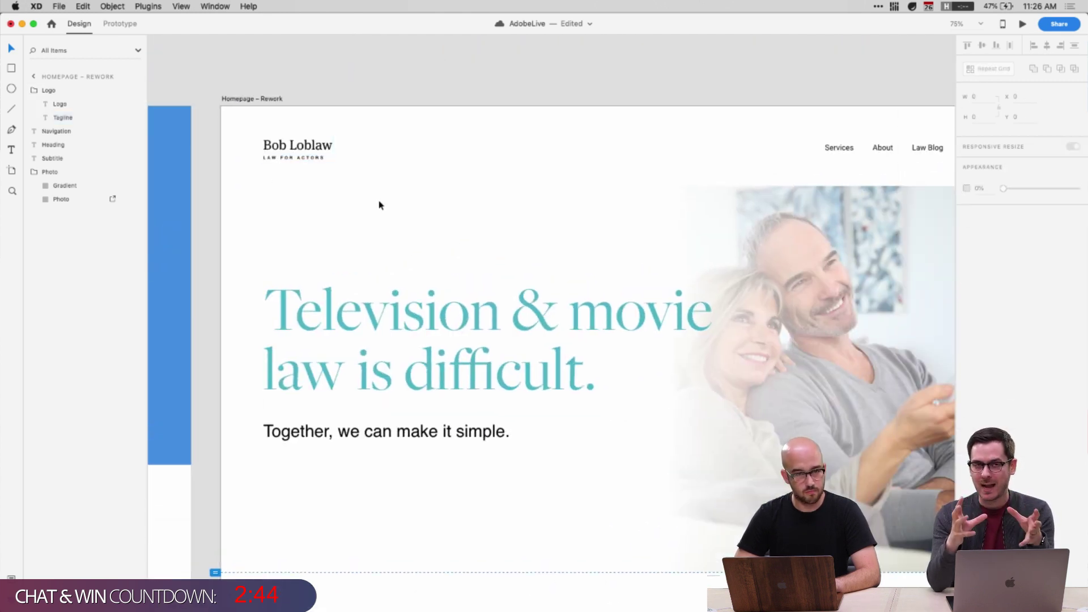
scroll(396, 340, "down", 3)
scroll(397, 340, "right", 2)
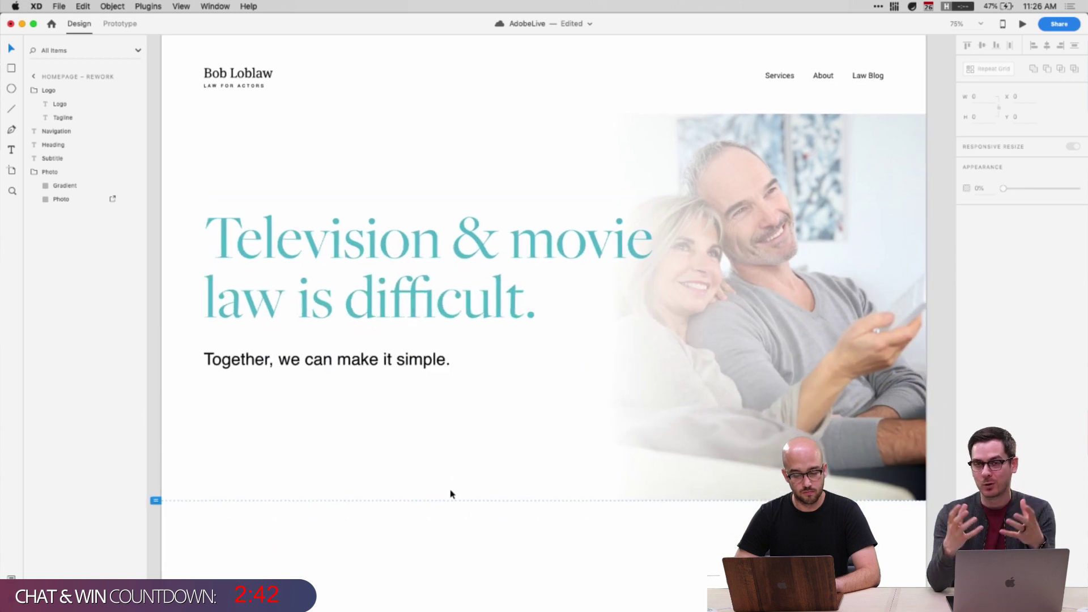
scroll(493, 447, "up", 1)
left_click(411, 280)
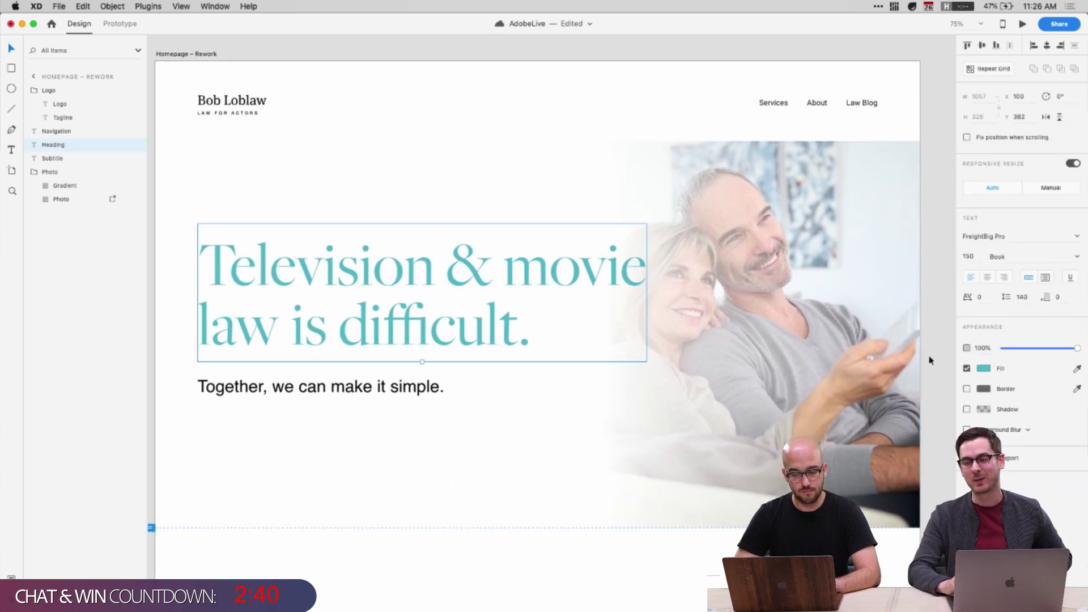
Set the Homepage – Rework artboard's background fill to dark grey #222222
left_click(170, 54)
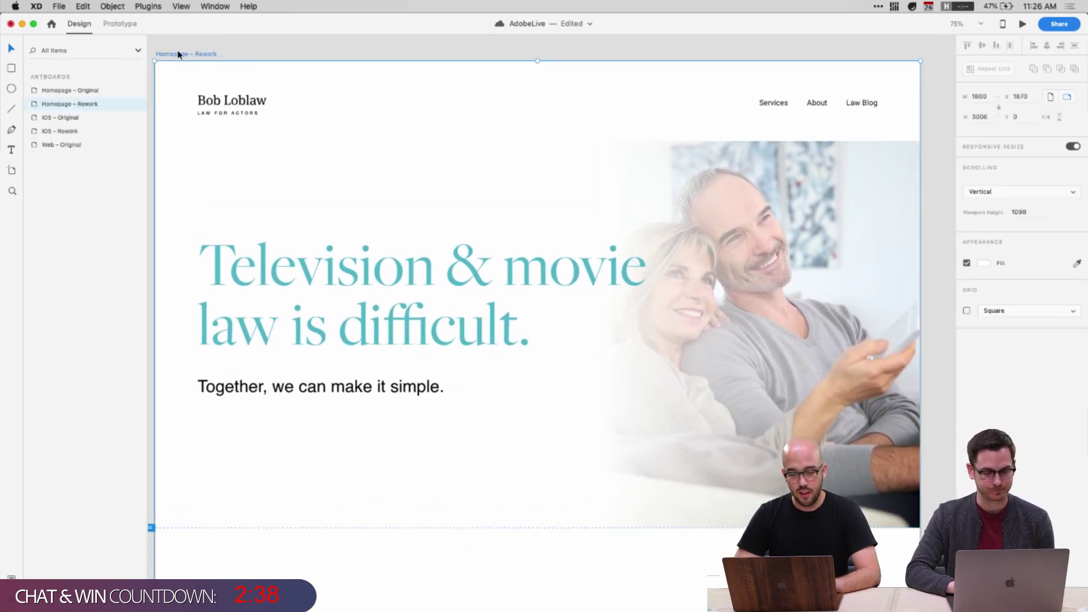
scroll(274, 46, "left", 2)
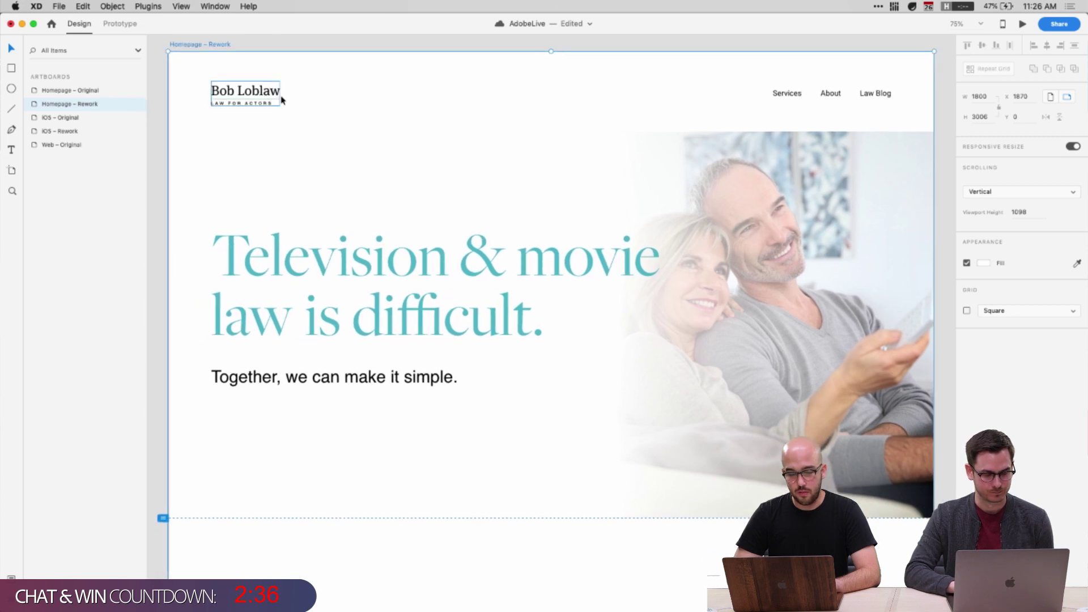
left_click(983, 263)
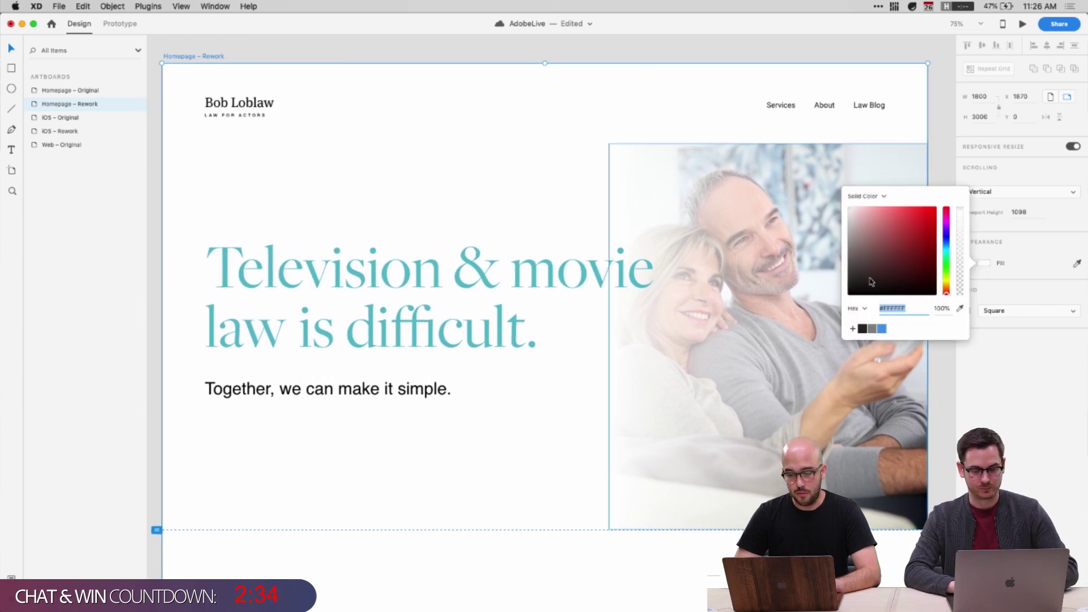
left_click_drag(872, 281, 839, 288)
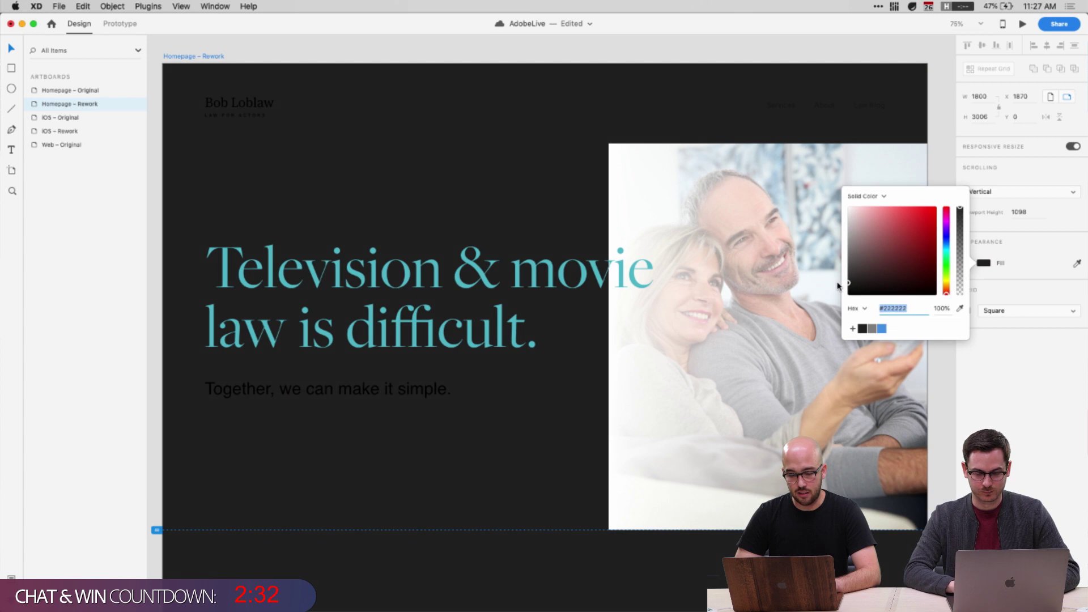
Recolour both the logo name and its tagline white, #FFFFFF
left_click(215, 155)
left_click(231, 109)
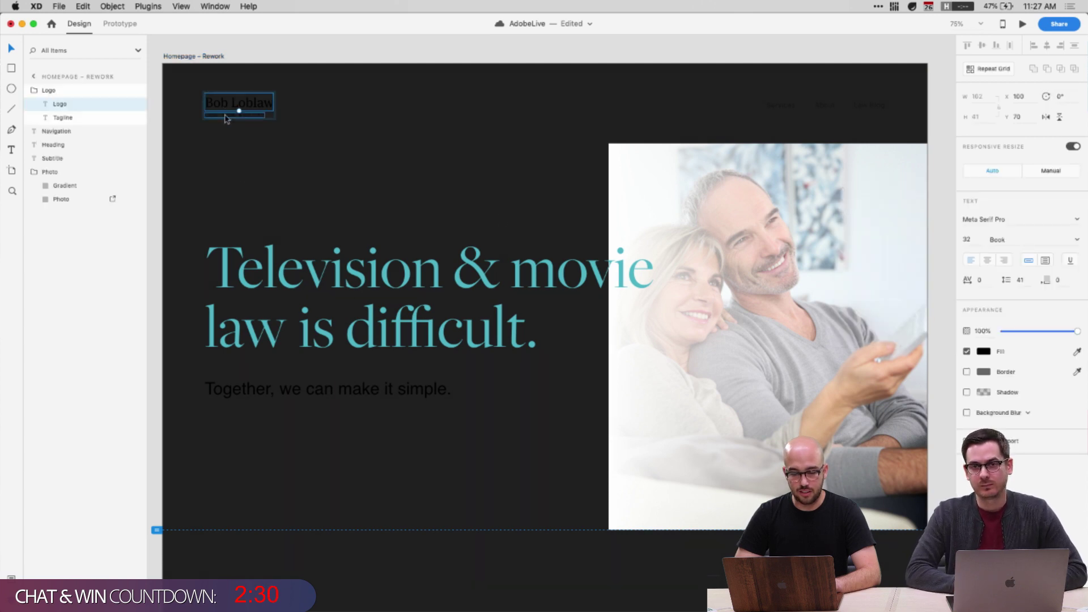
left_click(984, 351)
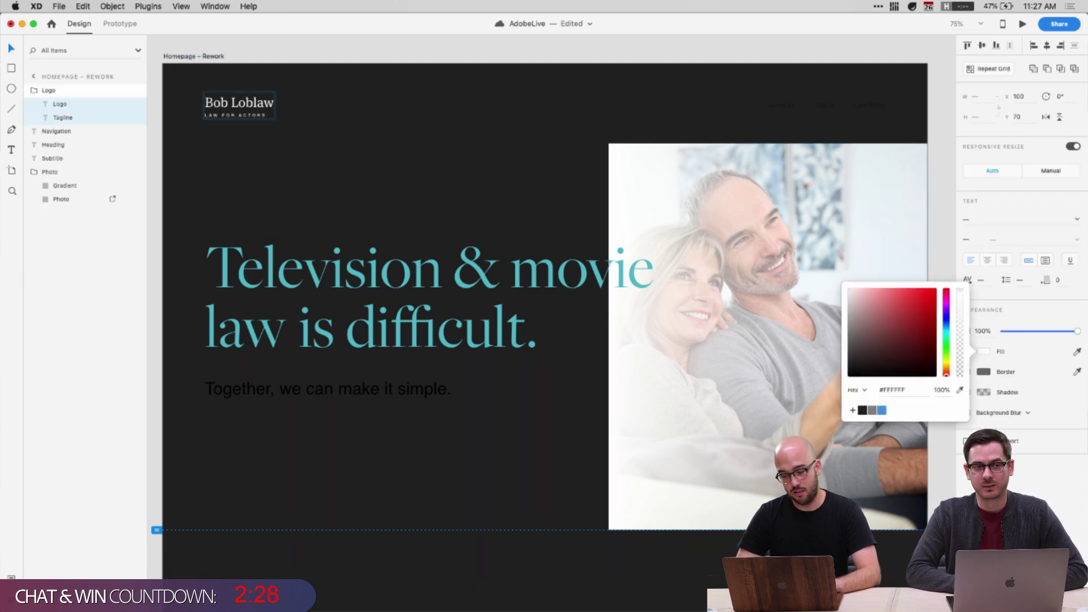
Set the headline's fill to white, FFFFFF
left_click(340, 335)
left_click(985, 368)
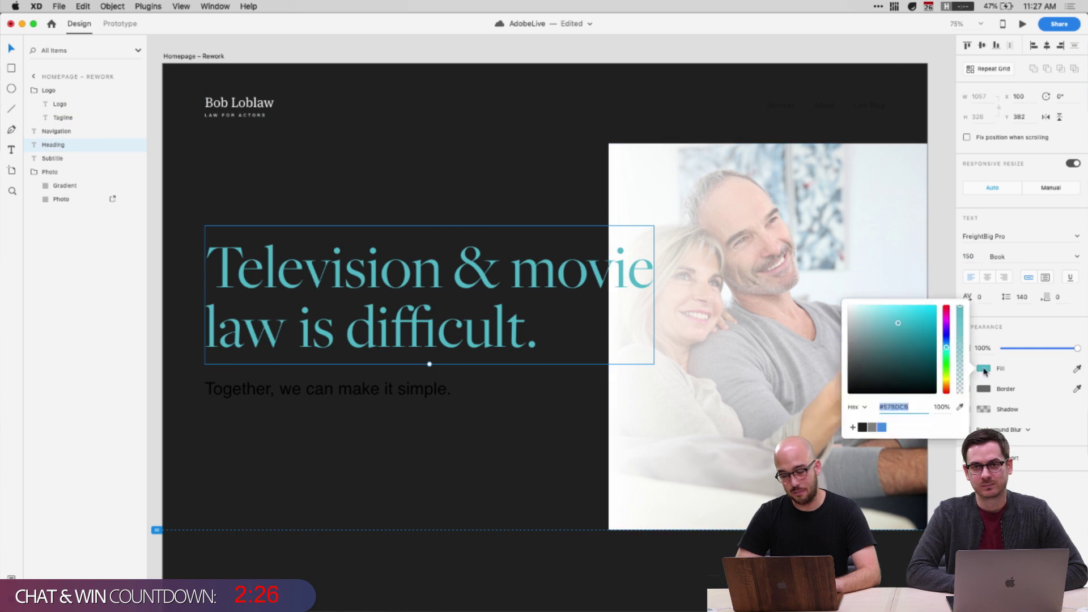
left_click(892, 407)
type("ffffff")
key("Return")
Recolour the "Together, we can make it simple." subtitle in medium grey
left_click(424, 389)
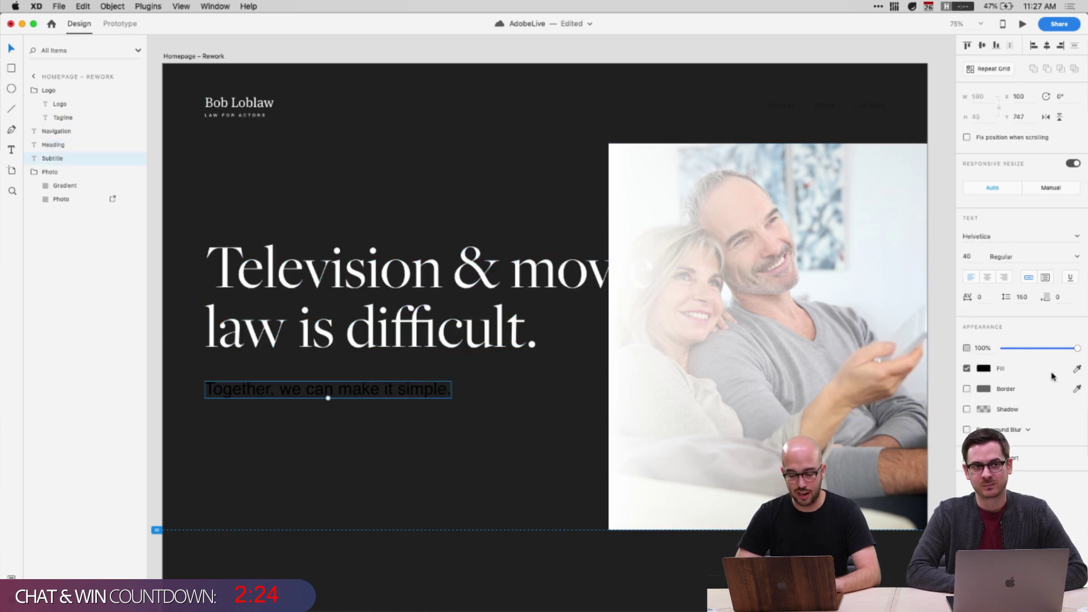
left_click(986, 371)
left_click_drag(867, 351, 469, 138)
key("super+z")
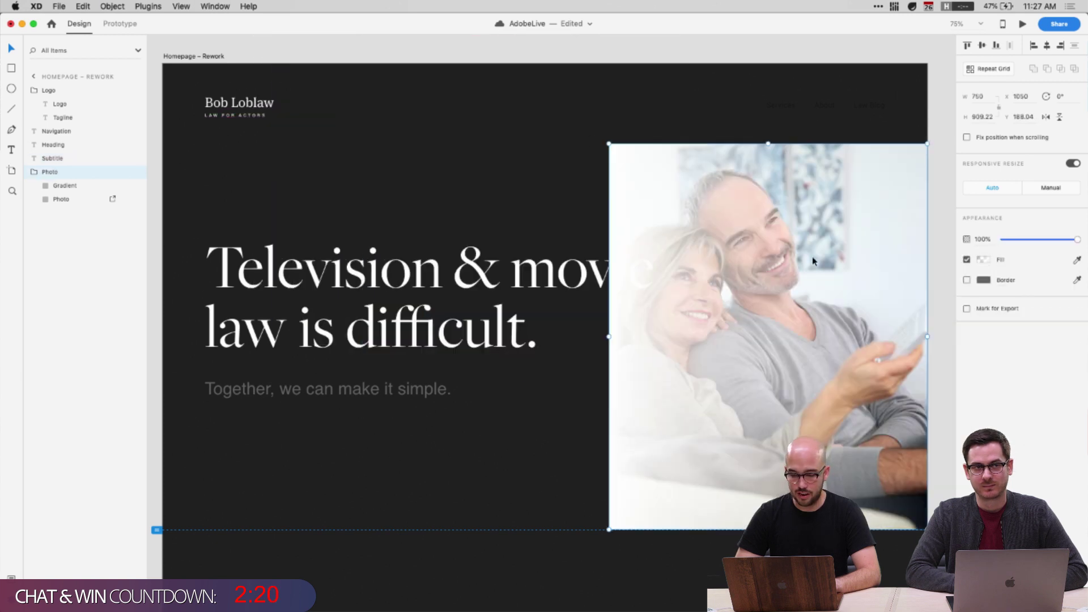
Delete the white gradient overlay from the Photo group and flip the couple photo horizontally
double_click(688, 270)
left_click(981, 264)
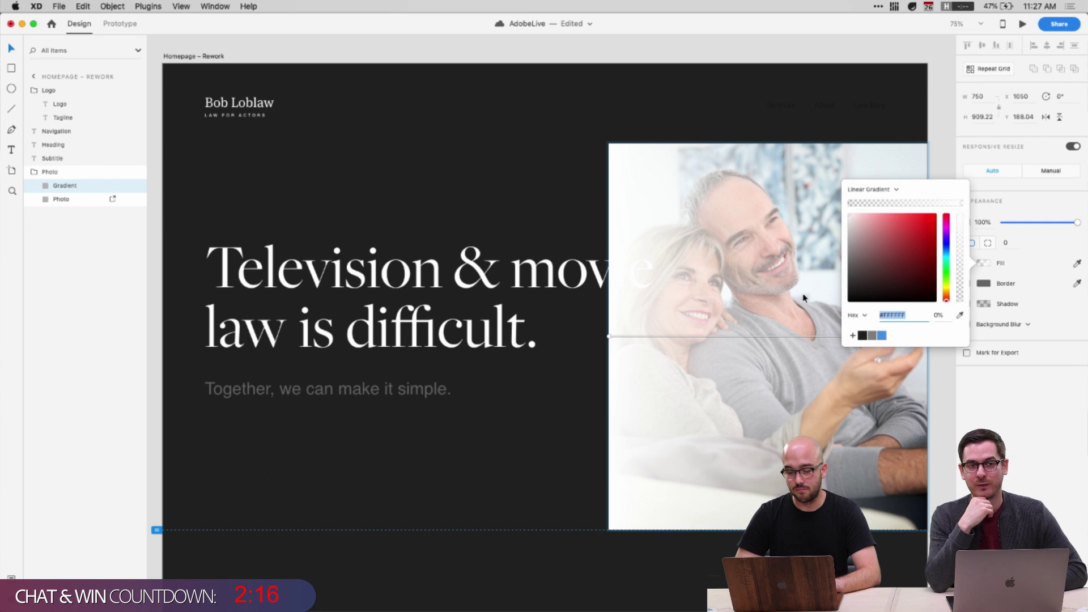
left_click(773, 293)
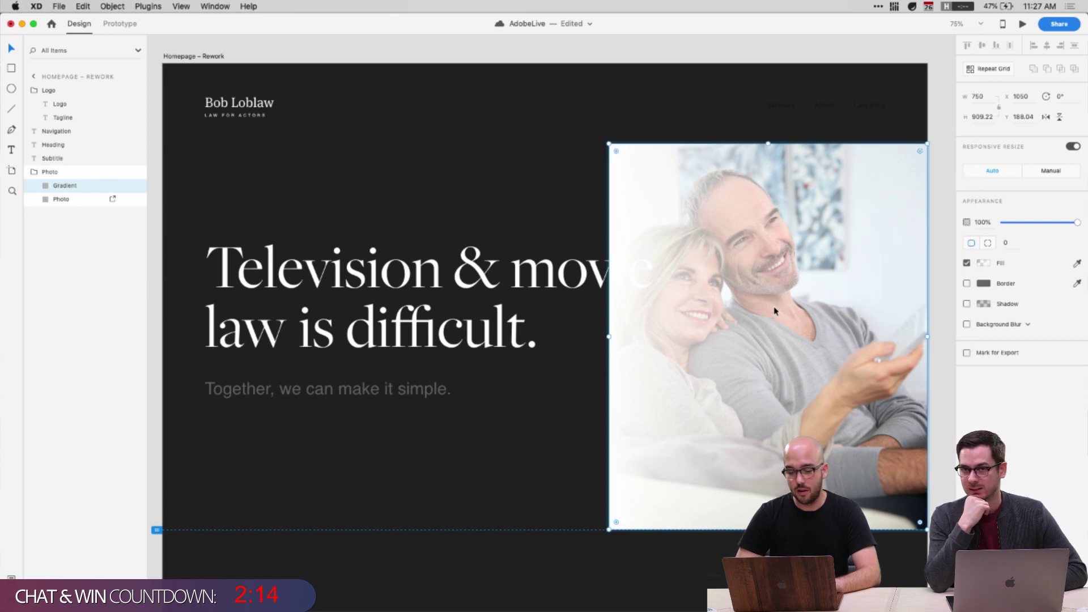
key("BackSpace")
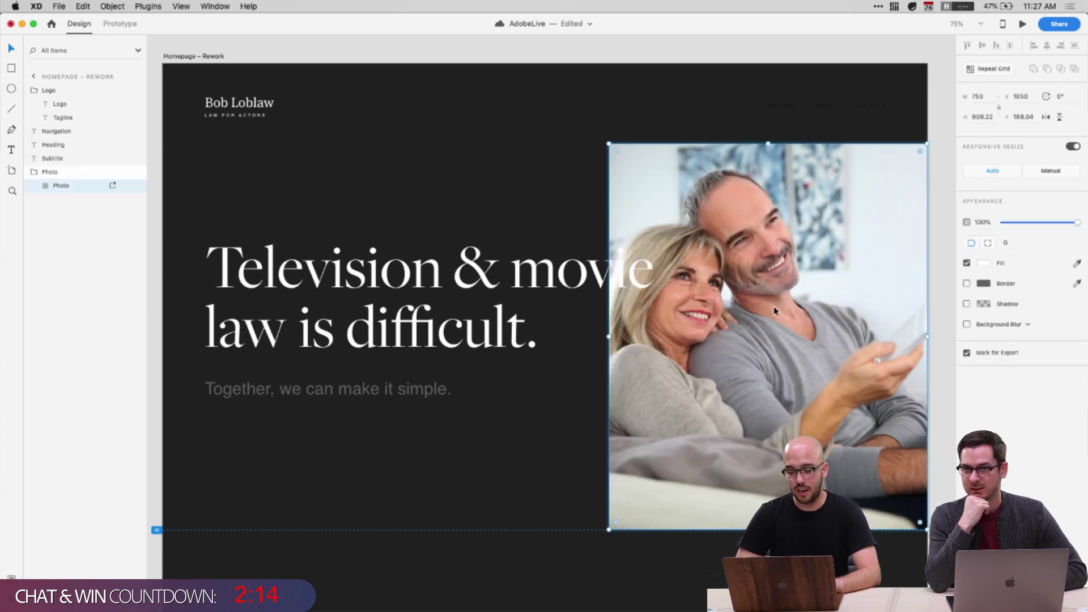
left_click(1046, 118)
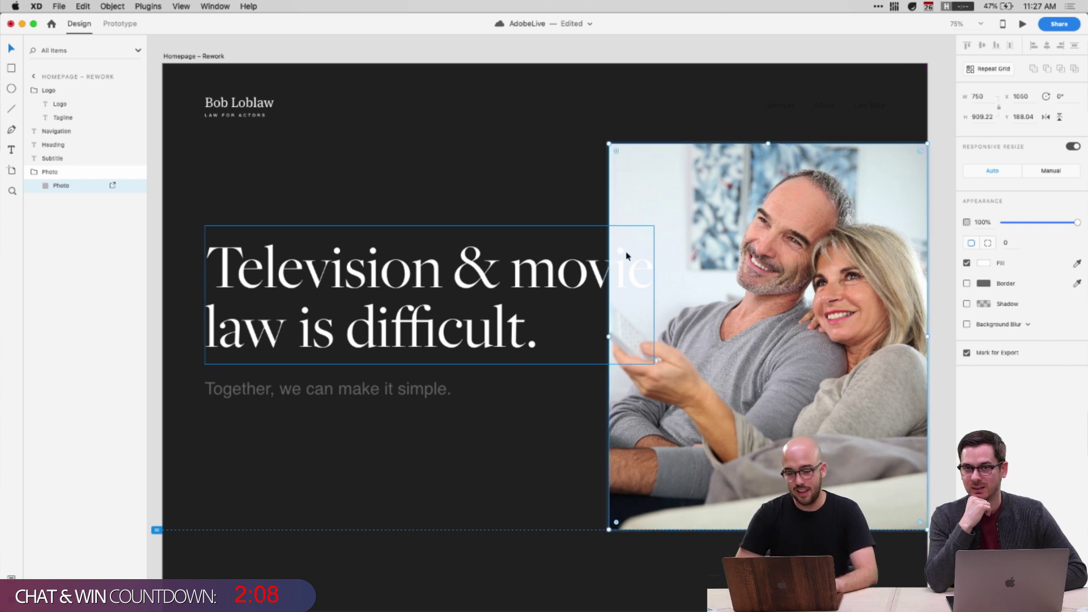
key("r")
left_click_drag(606, 146, 804, 300)
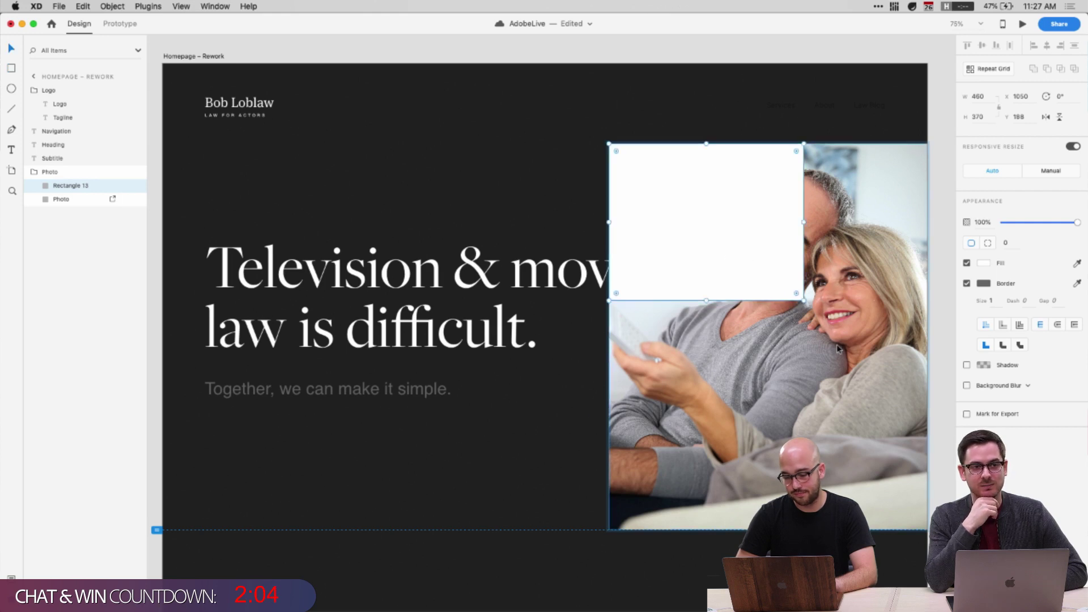
left_click_drag(803, 300, 863, 475)
key("Delete")
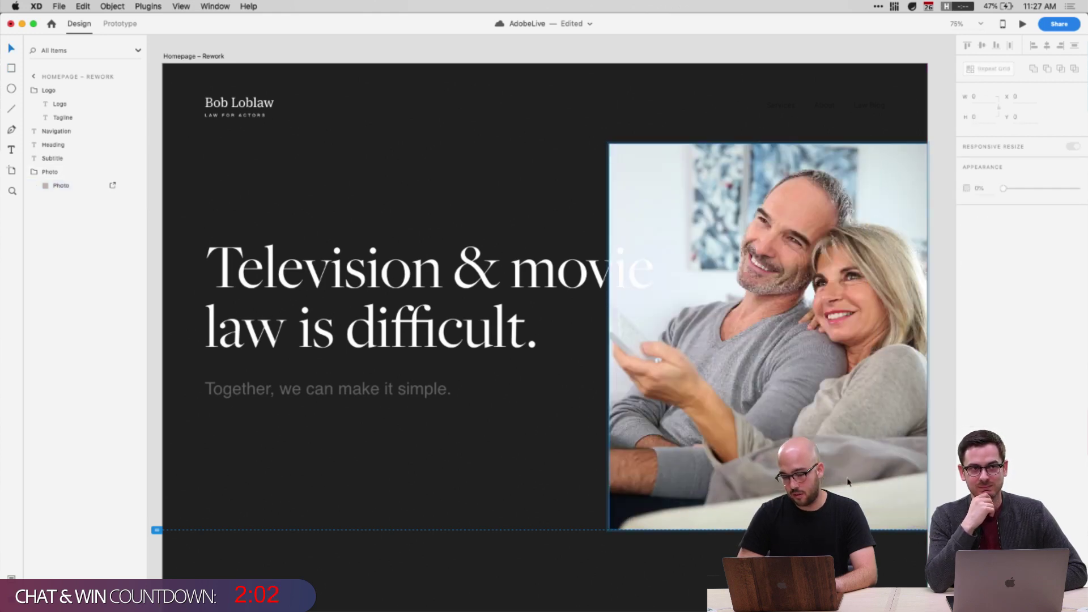
Set the Homepage – Rework artboard's background fill to white, FFFFFF
left_click(454, 356)
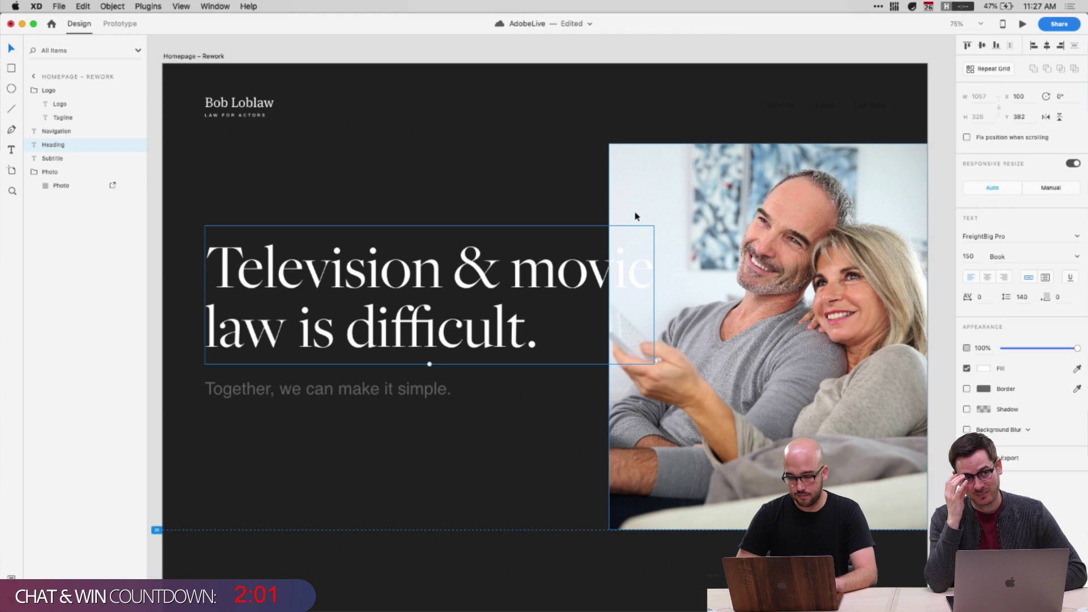
left_click(170, 56)
left_click(983, 264)
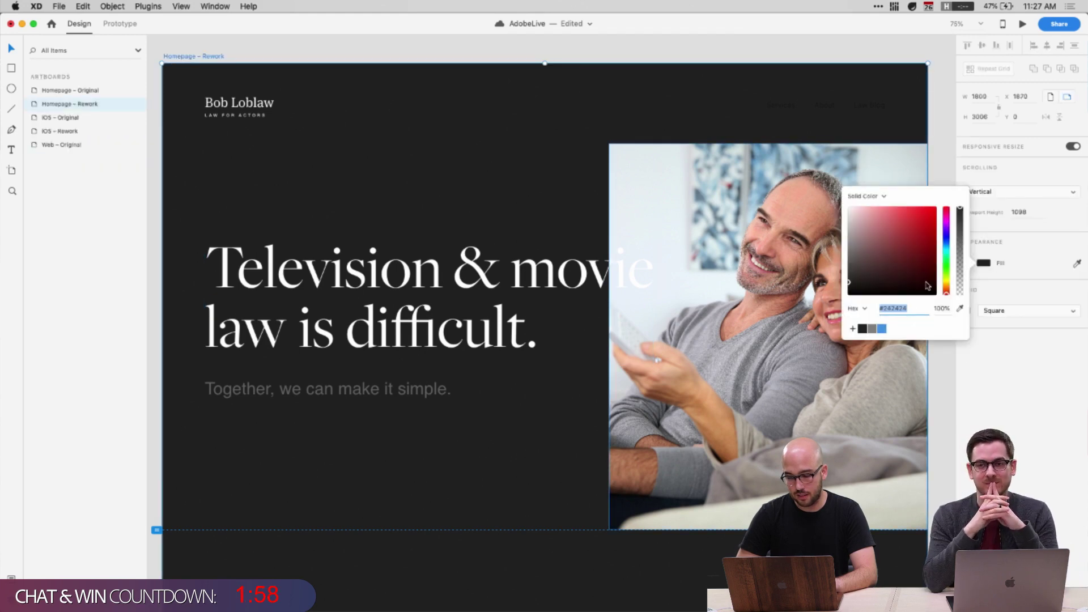
type("ffffff")
left_click(502, 76)
Recolour the headline, picking the saved blue swatch and shifting its hue and shade to a muted teal
left_click(417, 292)
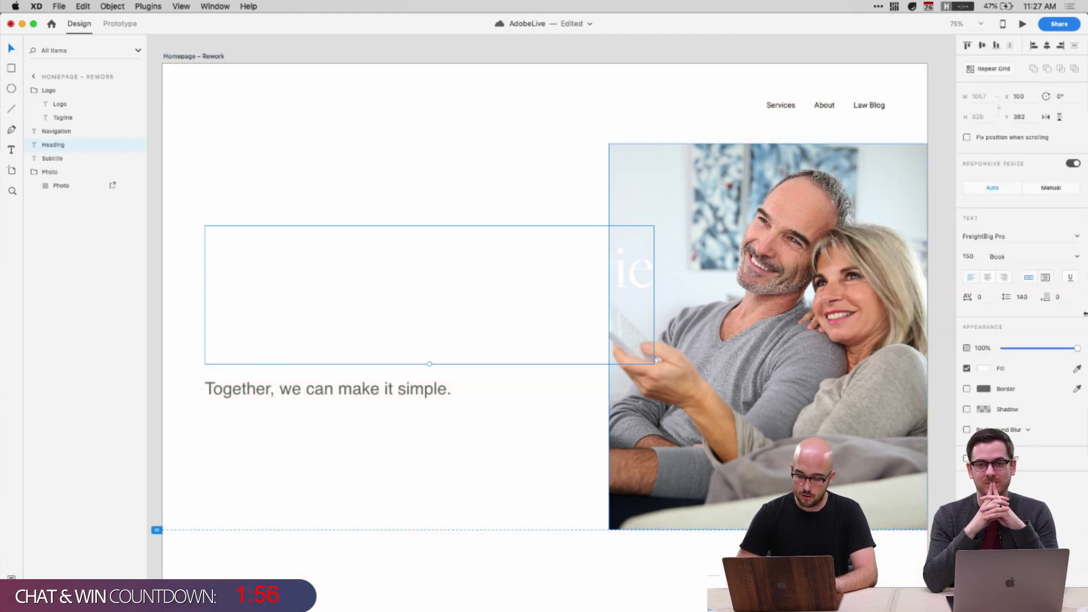
left_click(983, 369)
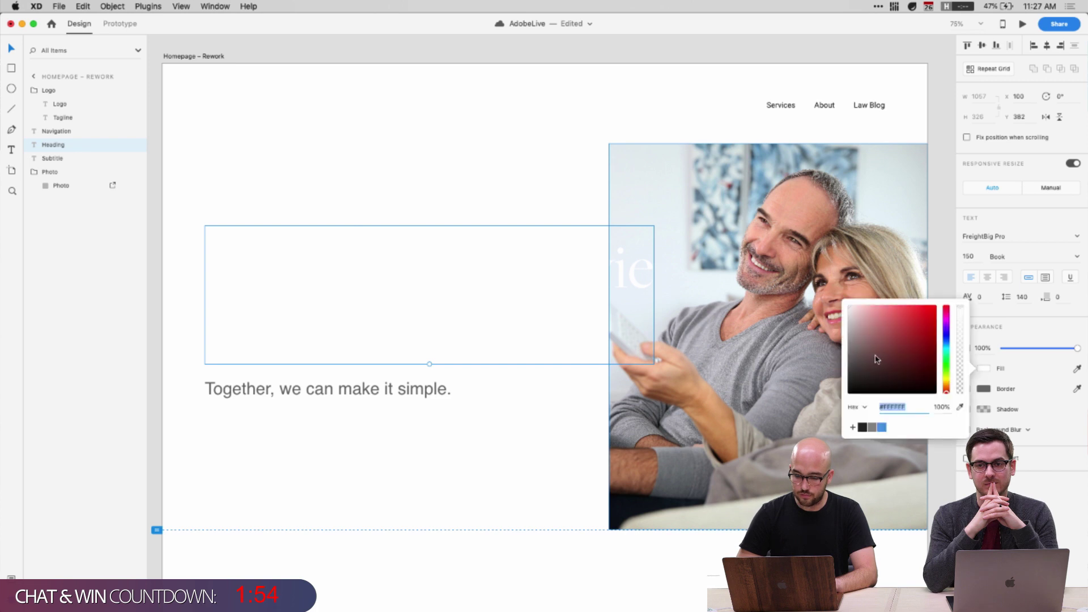
left_click(872, 426)
left_click(882, 427)
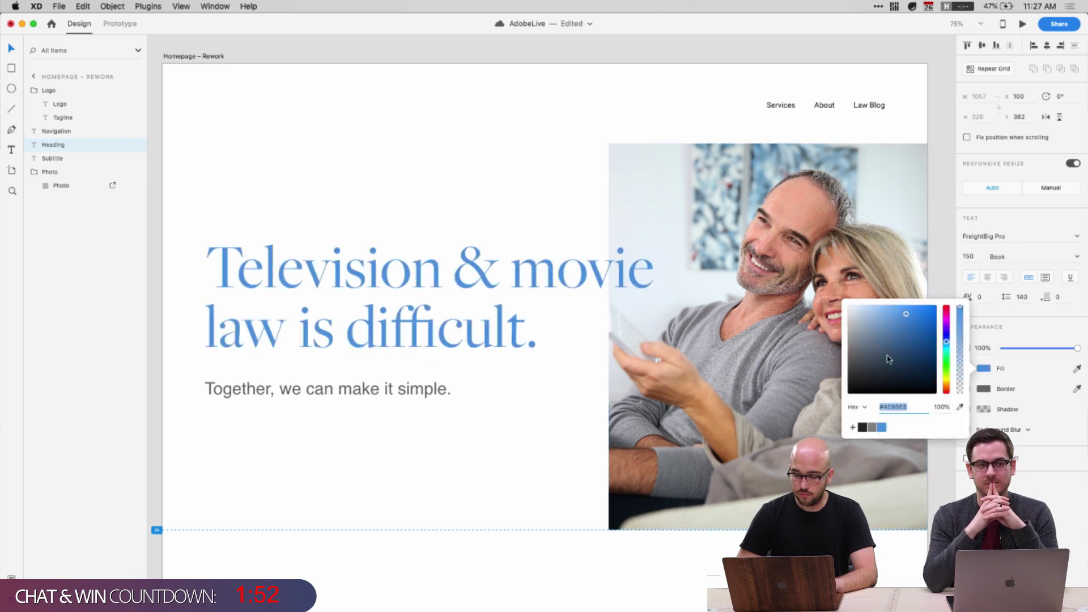
left_click_drag(948, 345, 947, 349)
left_click_drag(899, 323, 895, 328)
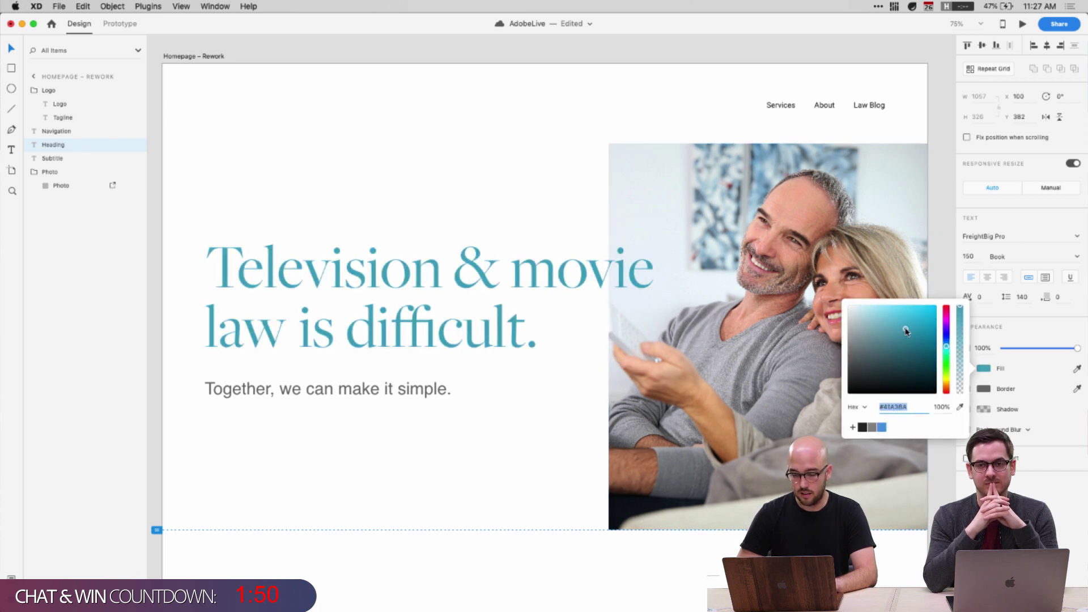
left_click(375, 194)
Select the headline and subtitle together and nudge them slightly upward
left_click_drag(190, 416, 372, 223)
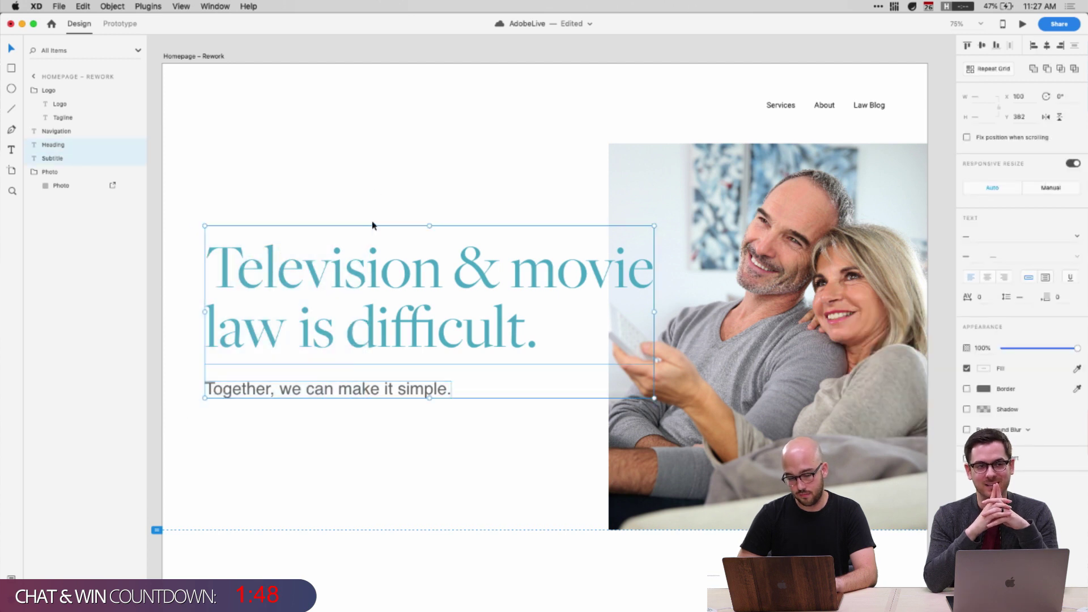
left_click_drag(371, 292, 372, 292)
left_click(372, 446)
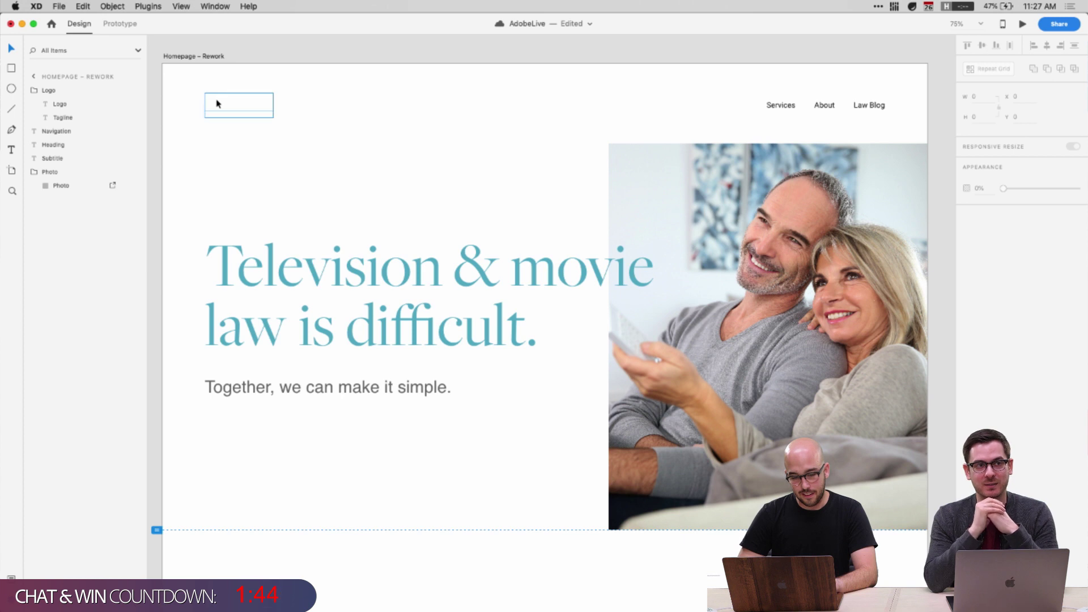
Recolour the logo name and tagline dark grey for the white background
left_click(218, 105)
left_click(985, 351)
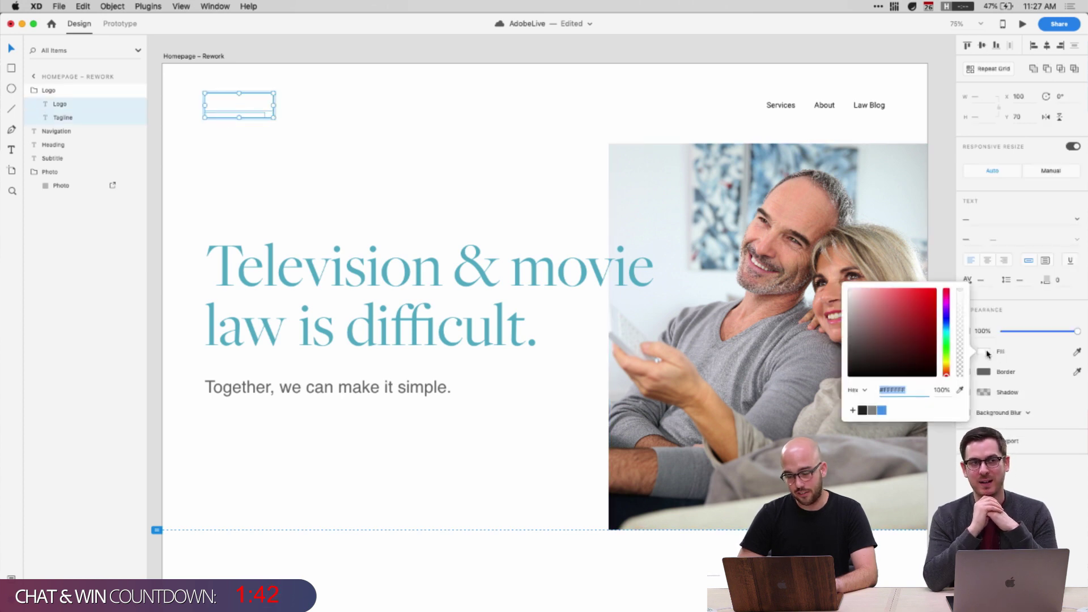
key("BackSpace")
key("Escape")
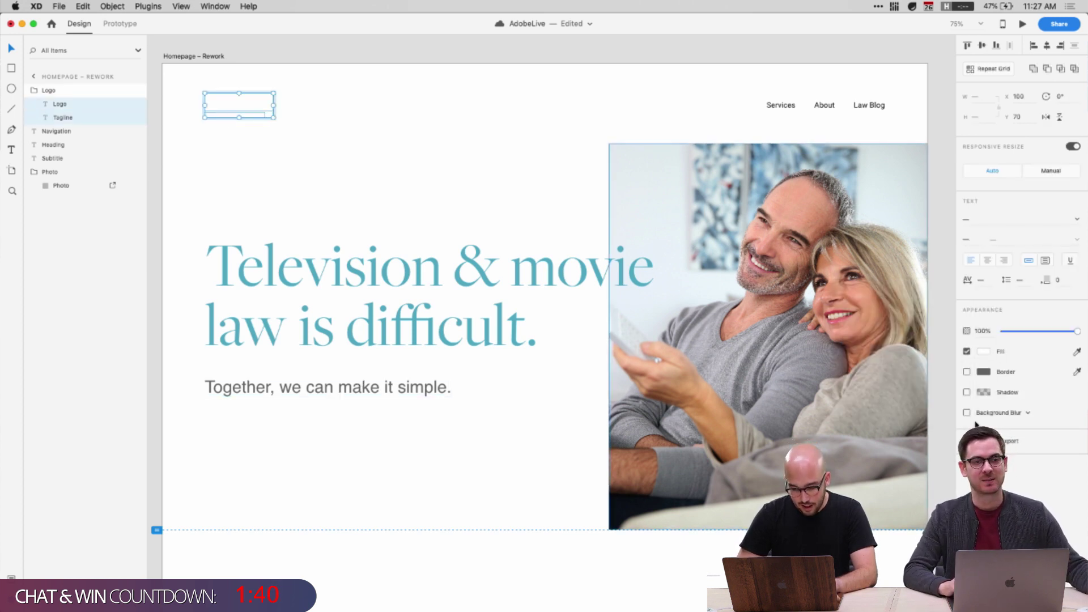
left_click(442, 432)
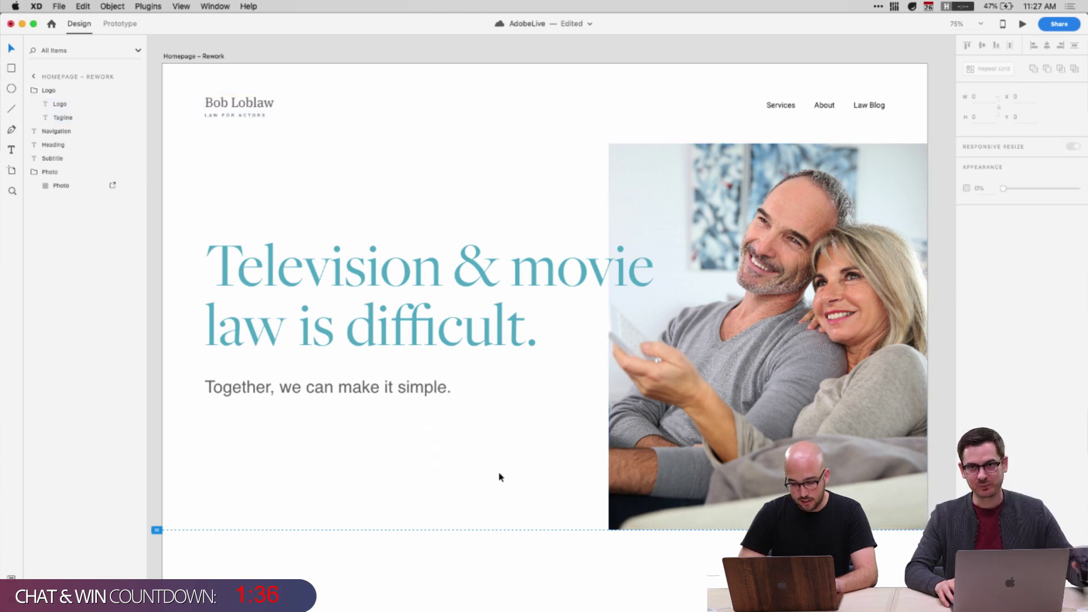
Recolour the navigation links dark grey to match the logo and save the document
left_click(246, 107)
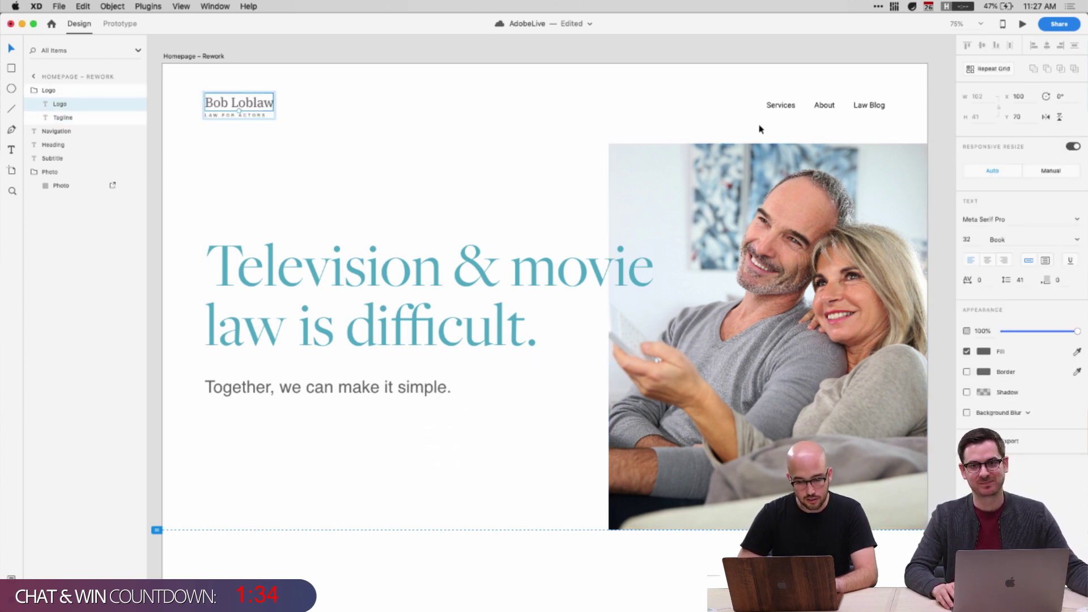
left_click(825, 105)
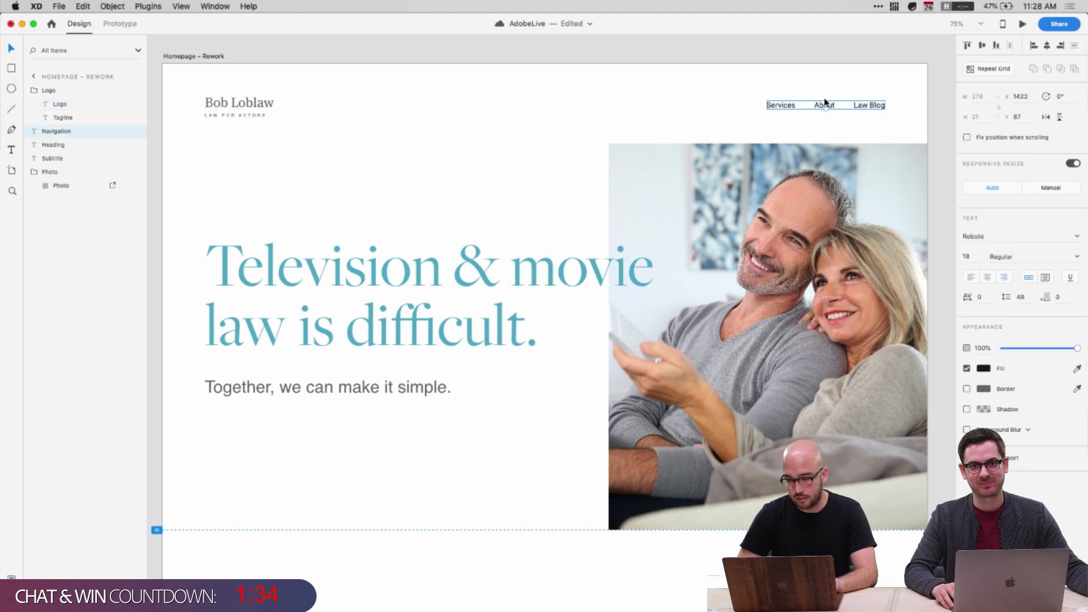
left_click(408, 383)
left_click(442, 459)
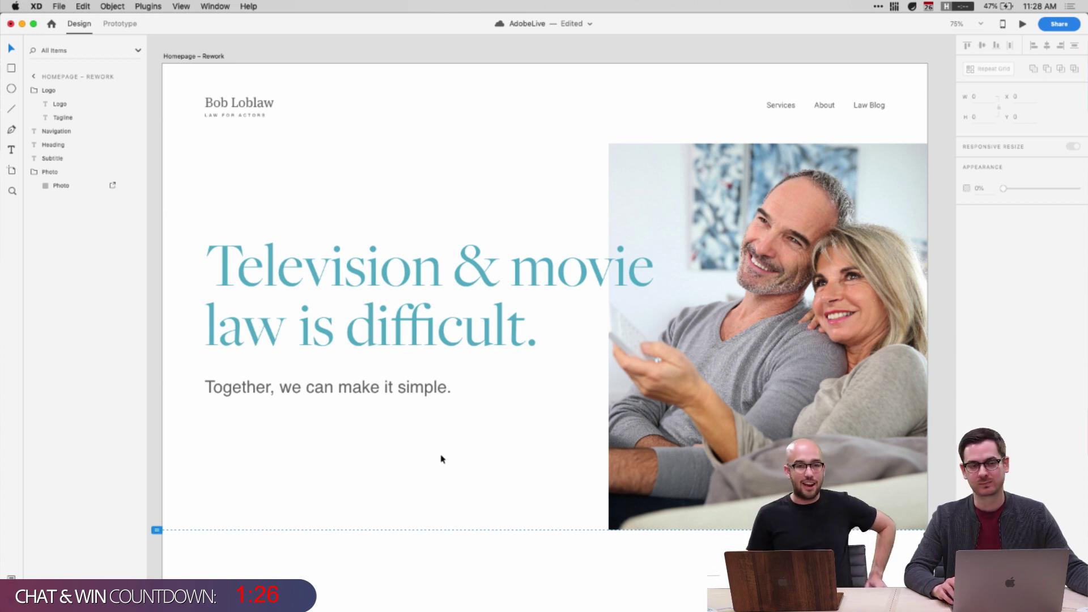
key("super+s")
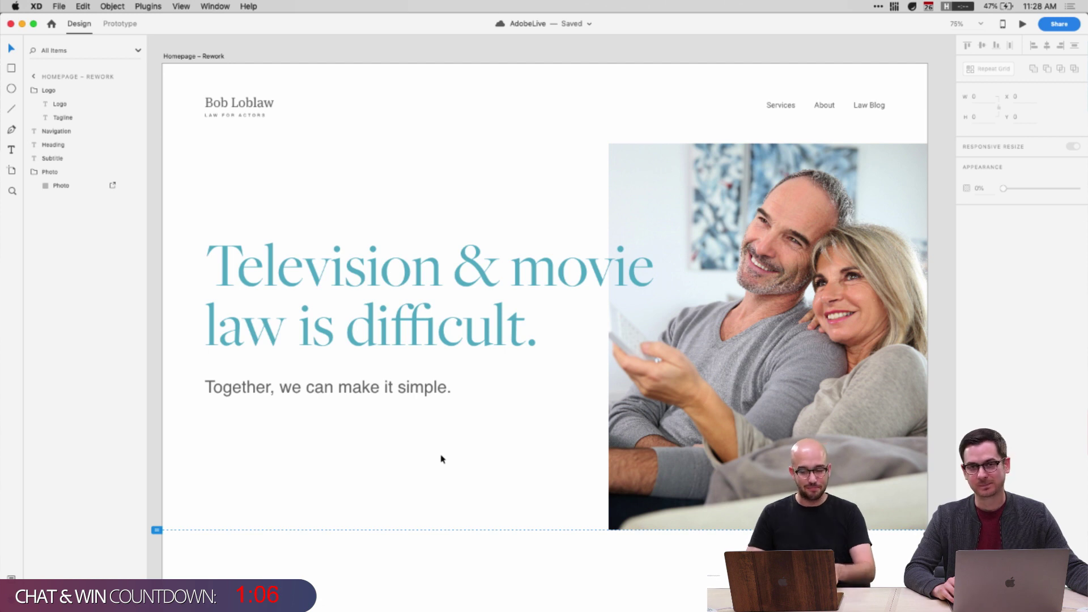
With the Photo group temporarily hidden, move the headline and subtitle down together to Y 442
left_click(498, 325)
left_click(839, 351)
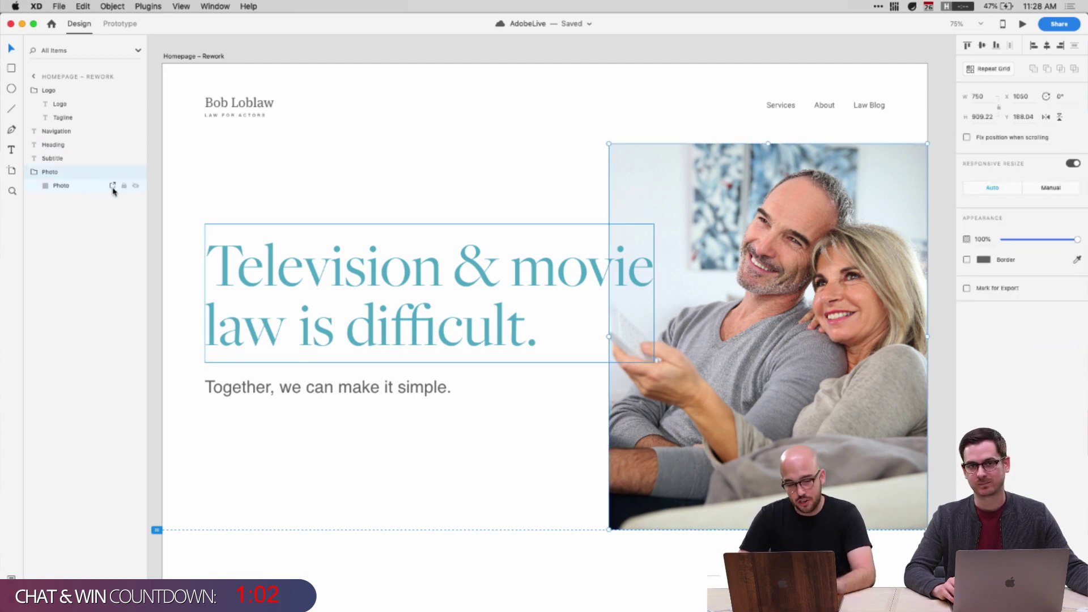
left_click(135, 172)
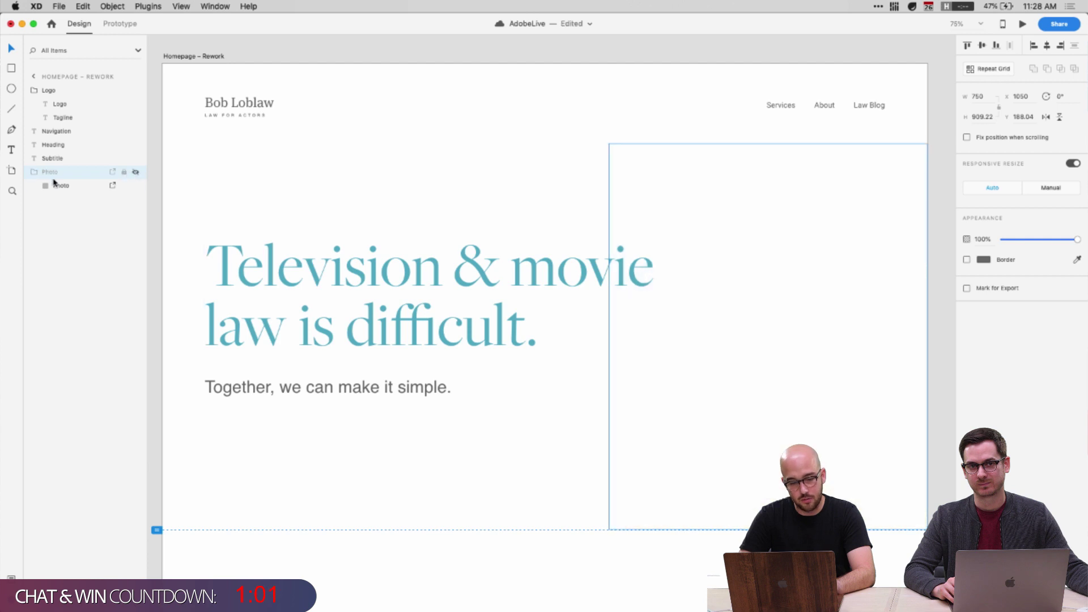
left_click(352, 274)
left_click(347, 385, "shift")
left_click_drag(347, 385, 345, 420)
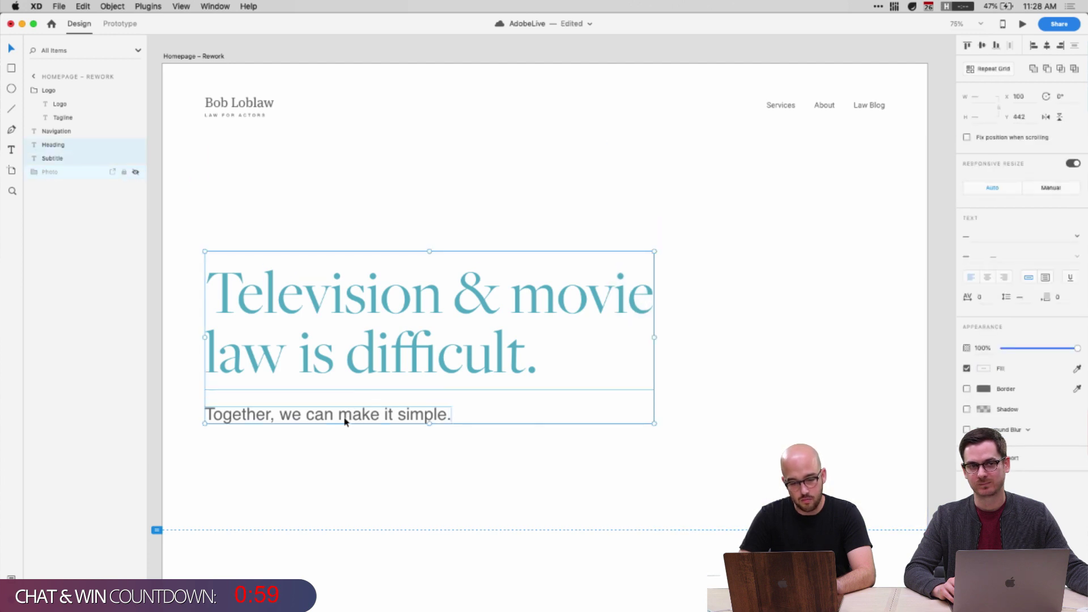
left_click(135, 172)
left_click(260, 197)
left_click(359, 360)
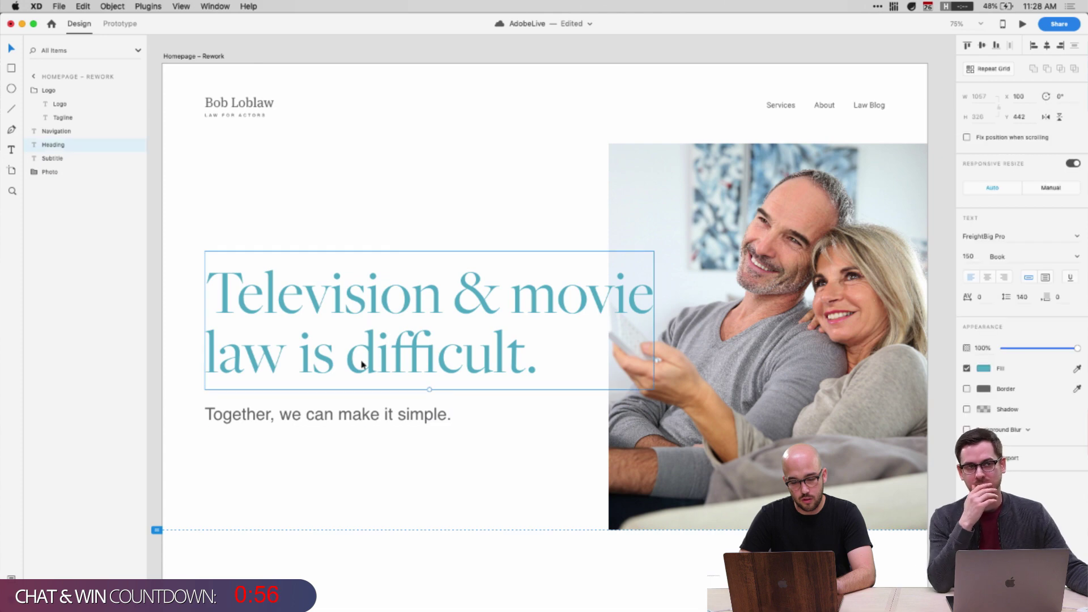
left_click(359, 429)
left_click(359, 417)
left_click(285, 468)
left_click(285, 468)
scroll(286, 464, "down", 4)
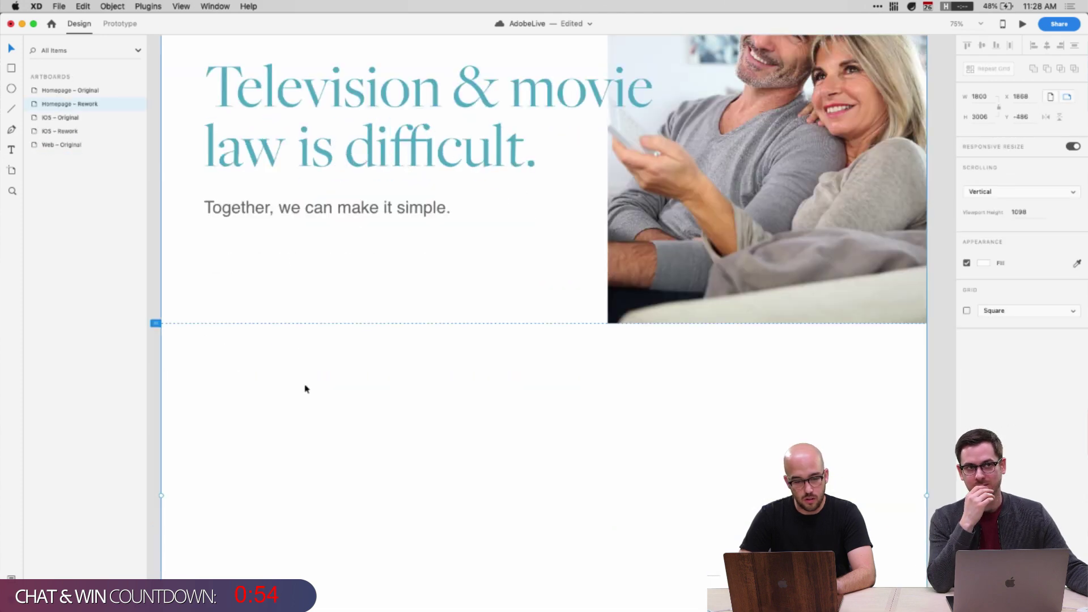
left_click(306, 411)
left_click(306, 411)
scroll(306, 411, "up", 4)
Add a new text element reading "Law for Actors" in the empty area below the logo
left_click(244, 511)
key("t")
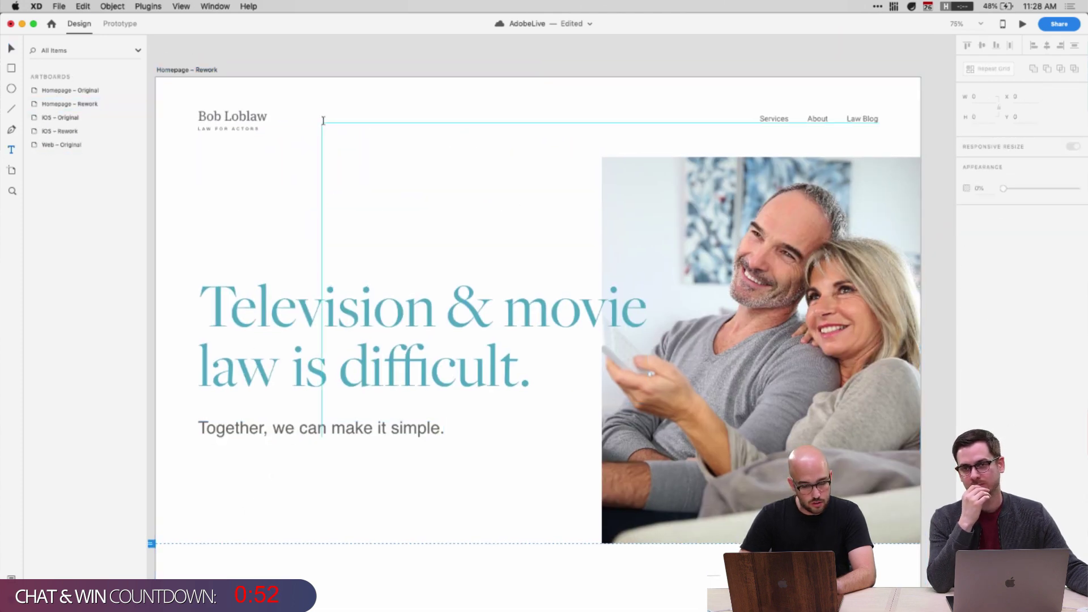
left_click(201, 178)
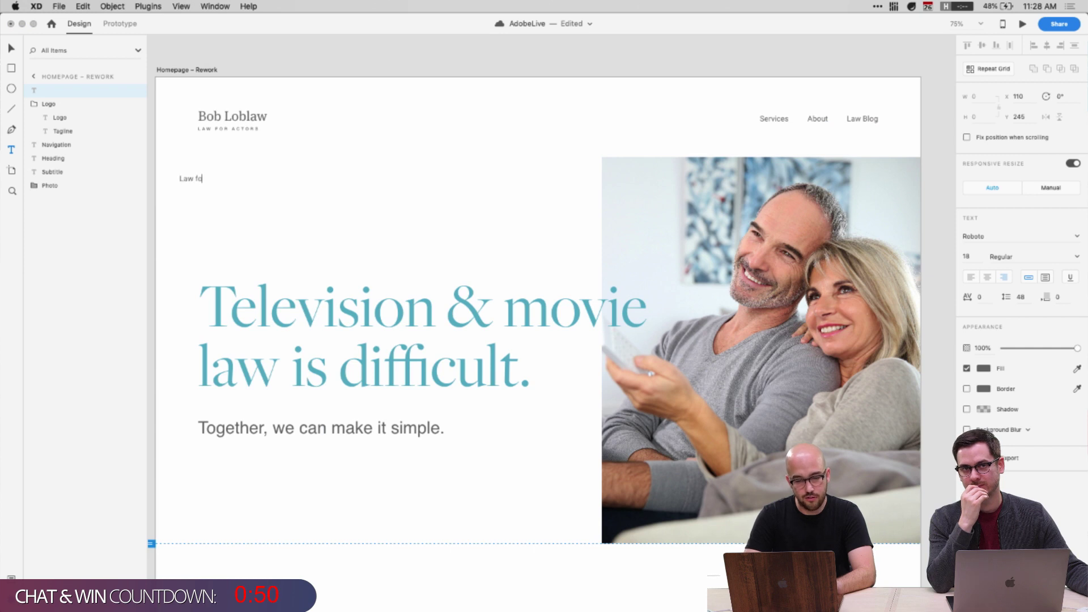
type("Law for Actors")
key("Escape")
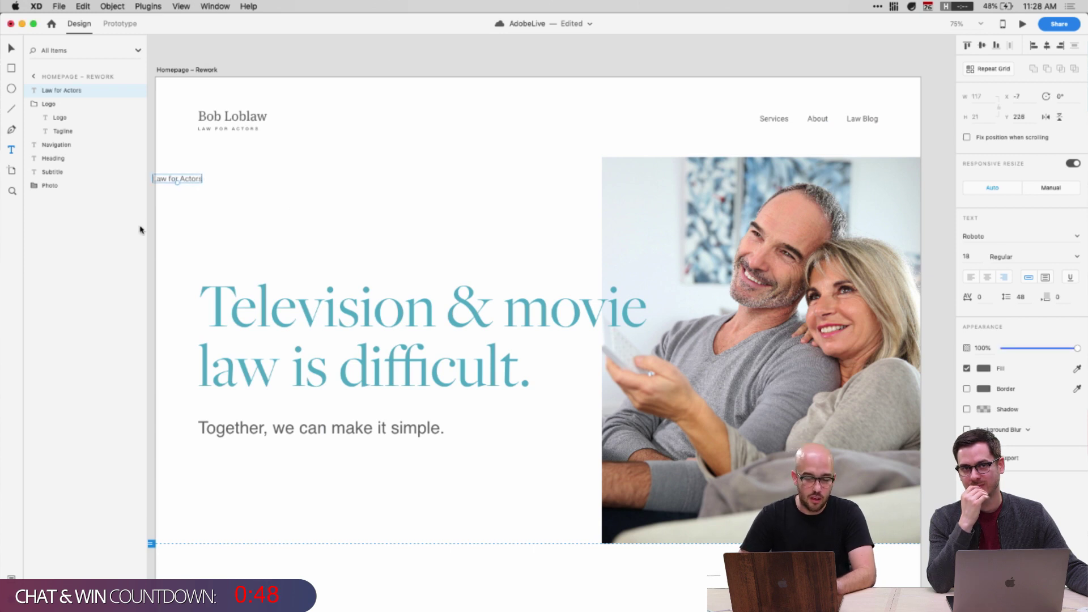
Move the "Law for Actors" text into the space above the headline and rotate it 90°
left_click(200, 185)
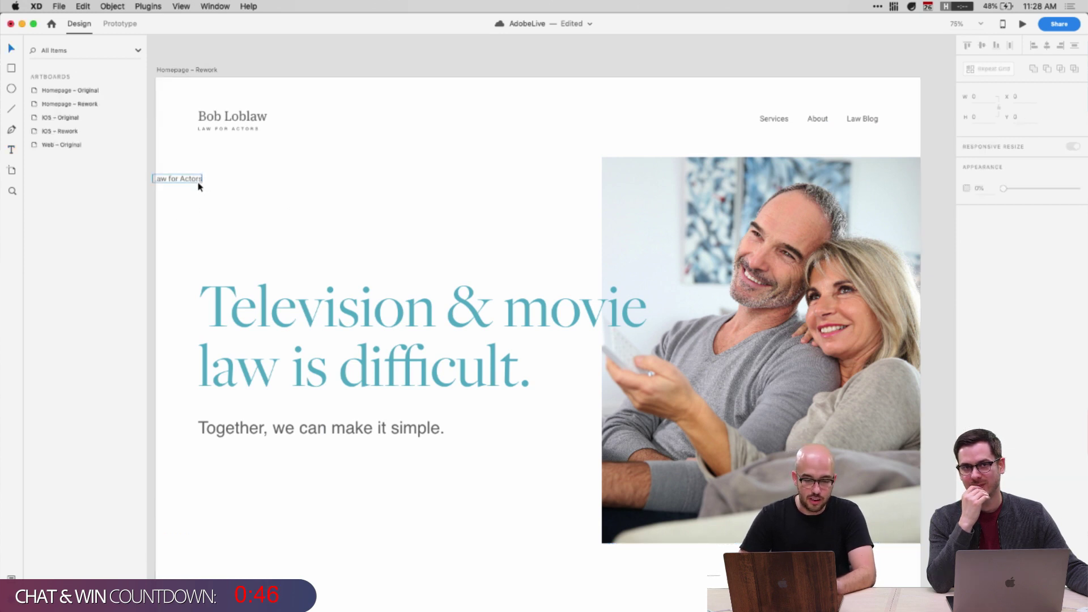
left_click_drag(189, 184, 339, 208)
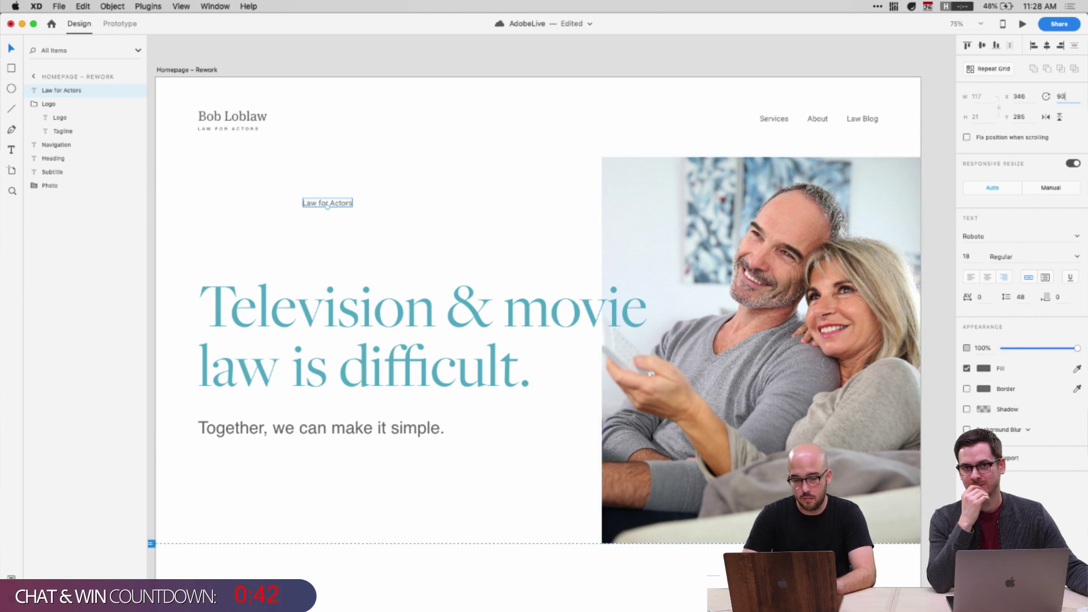
type("90")
key("Return")
left_click(395, 111)
left_click(327, 219)
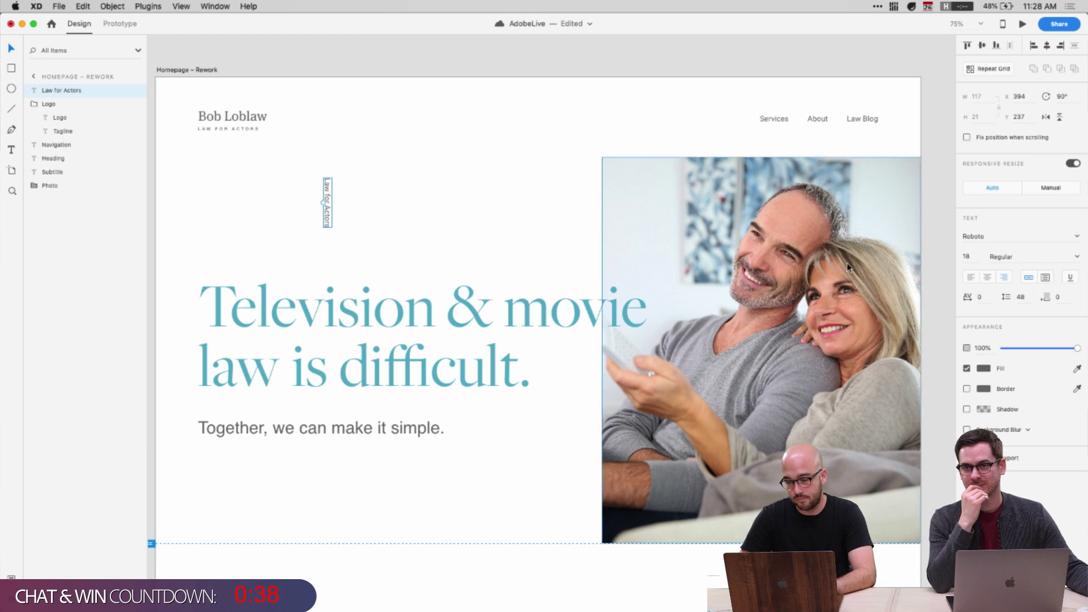
Rewrite the rotated text in capitals as "LAW FOR ACTORS"
double_click(327, 222)
type("LAW FOR")
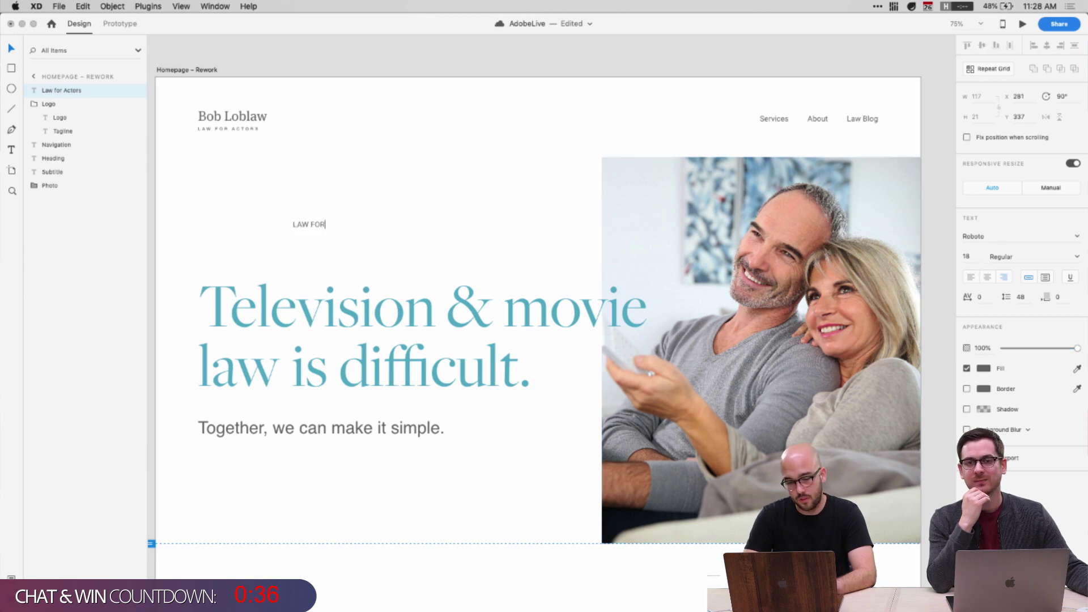
type(" ACTORS")
key("Escape")
left_click(456, 209)
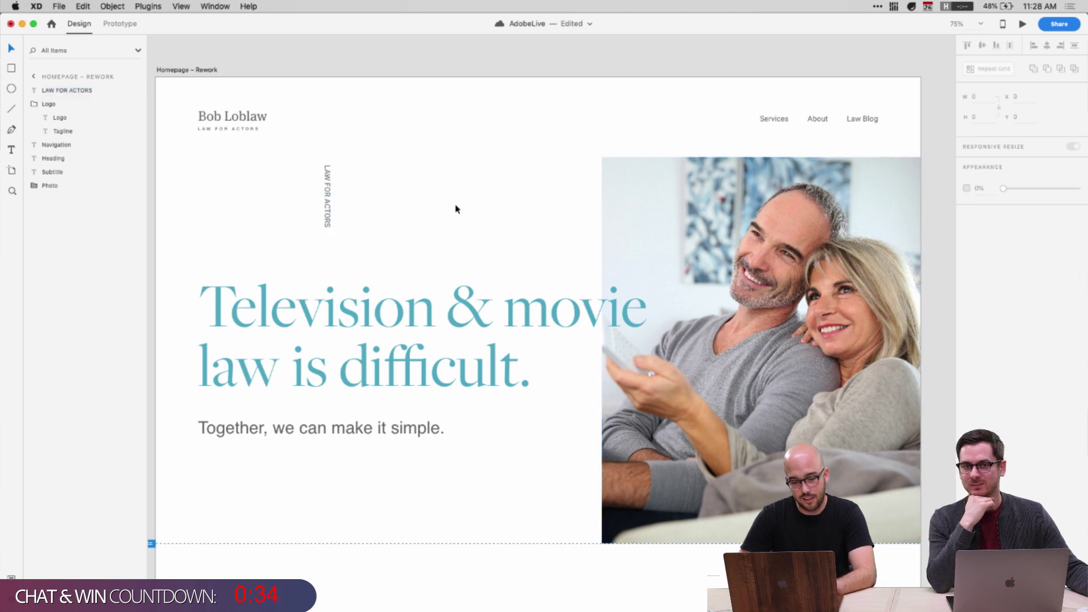
Place the vertical "LAW FOR ACTORS" text over the woman's shoulder in the photo and sample white as its fill
left_click_drag(328, 211, 877, 397)
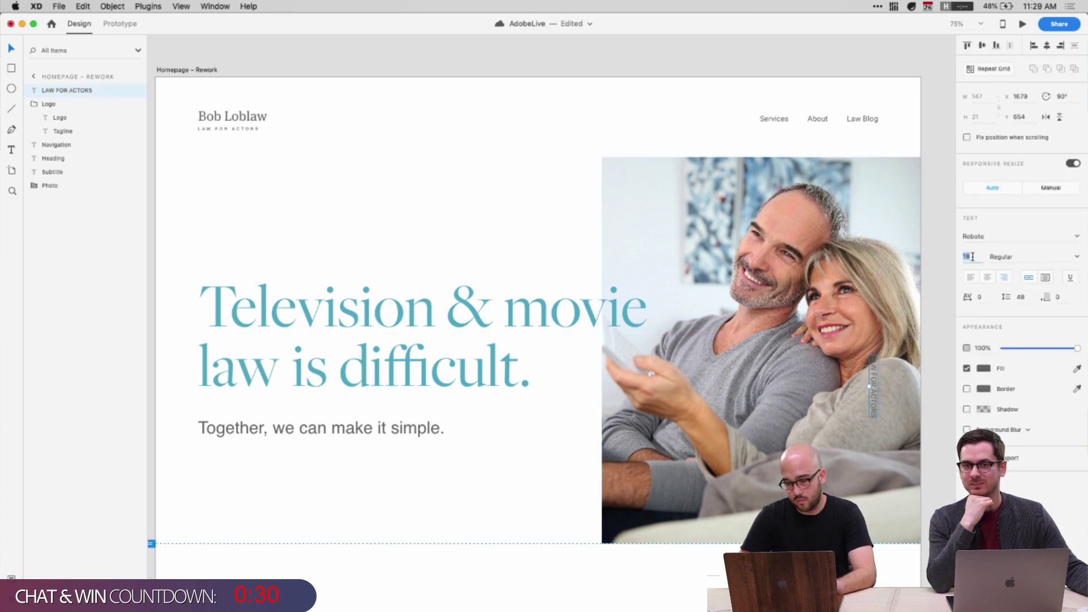
left_click(1076, 369)
left_click(555, 173)
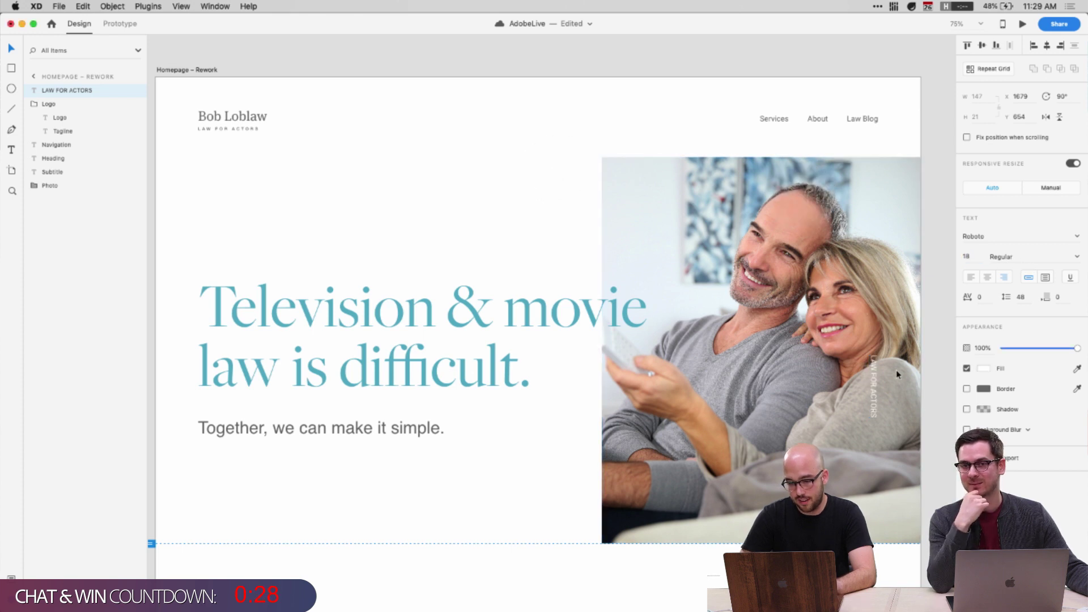
Enlarge the vertical text to size 48 and shift it slightly inward from the photo's outer edge
key("shift+Up")
key("shift+Up")
key("shift+Up")
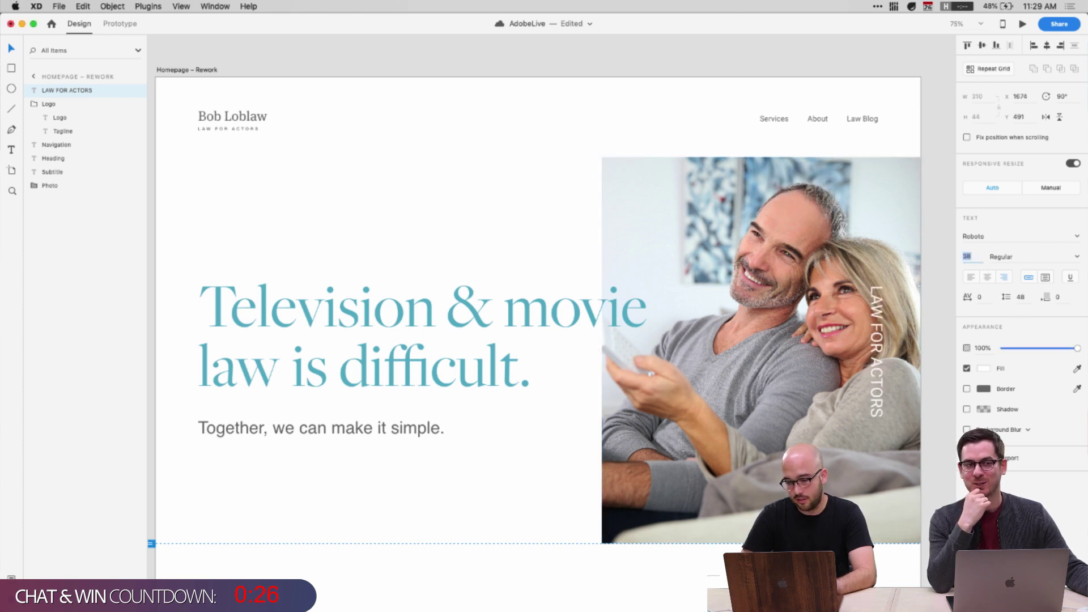
mouse_move(875, 340)
left_mouse_down()
mouse_move(872, 401)
mouse_move(872, 360)
left_mouse_up()
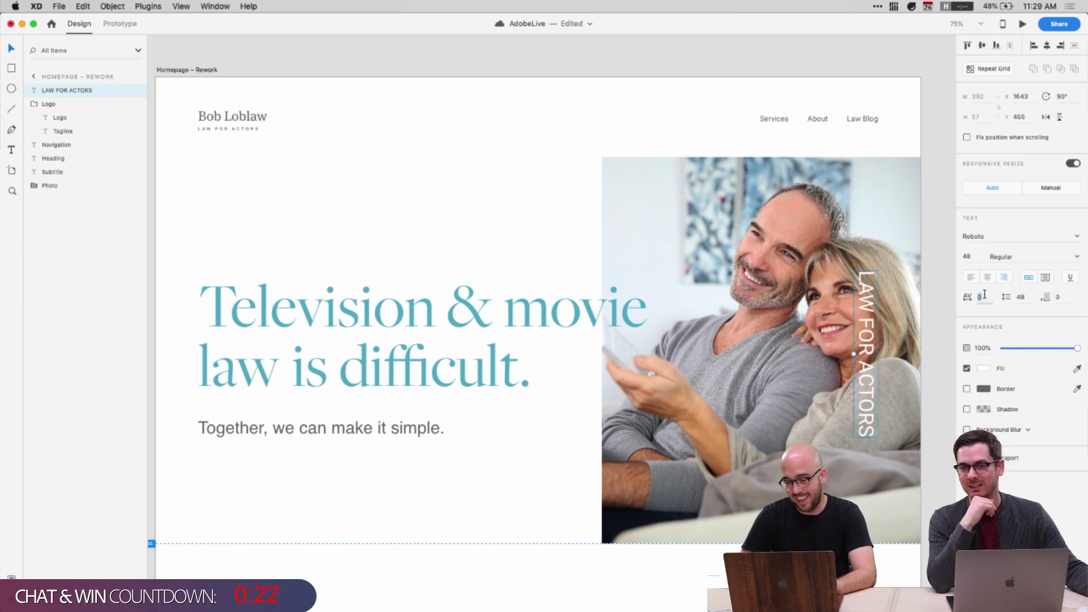
Increase the vertical text's character spacing to 80
key("shift+Up")
key("shift+Up")
key("shift+Up")
key("shift+Up")
key("shift+Up")
key("shift+Up")
key("shift+Up")
key("shift+Up")
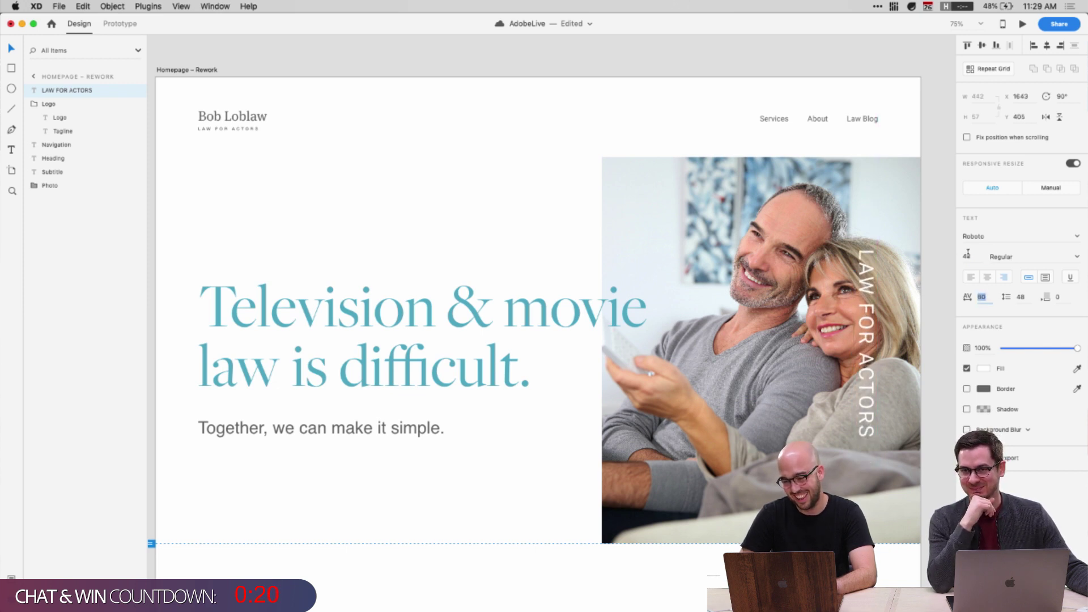
Set the vertical "LAW FOR ACTORS" text's font size to 21
left_click(967, 253)
type("21")
key("Return")
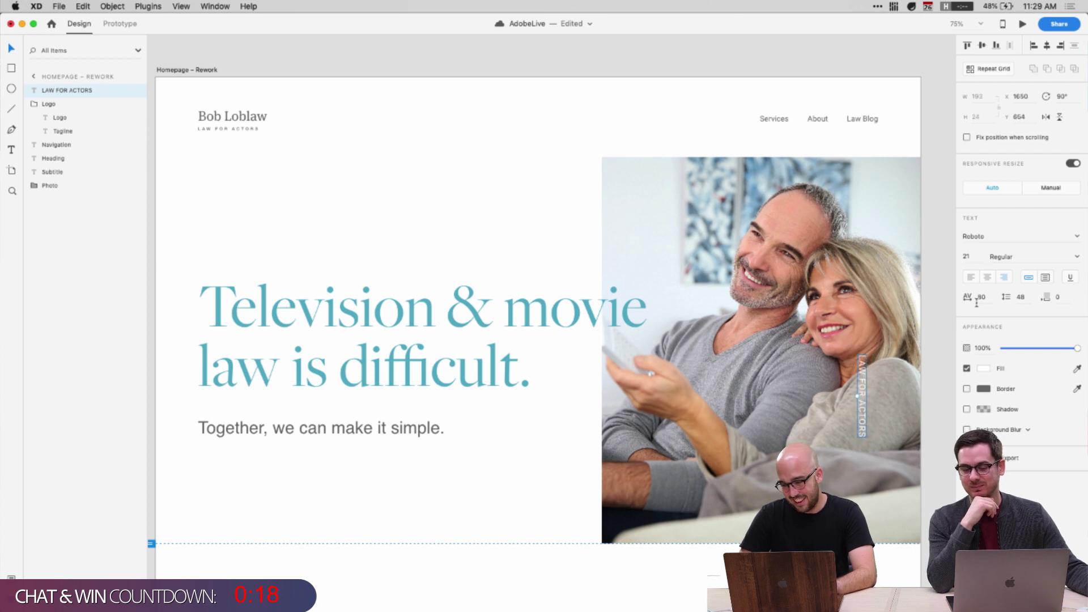
Widen the vertical text's character spacing to 150 and move it straight down the photo to Y 778
key("shift+Up")
key("shift+Up")
key("shift+Up")
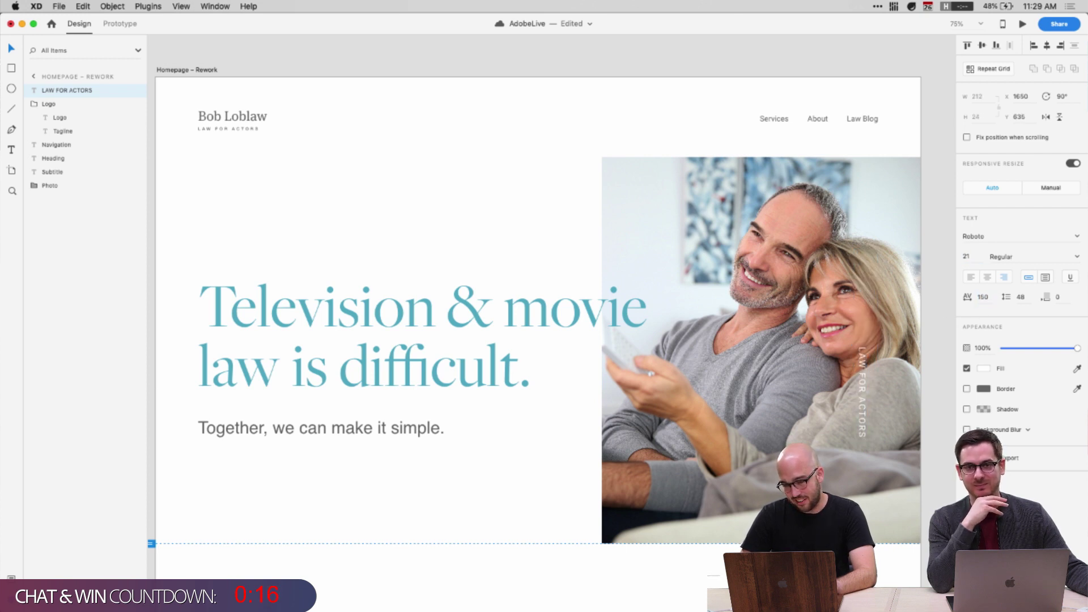
left_click_drag(862, 412, 865, 475)
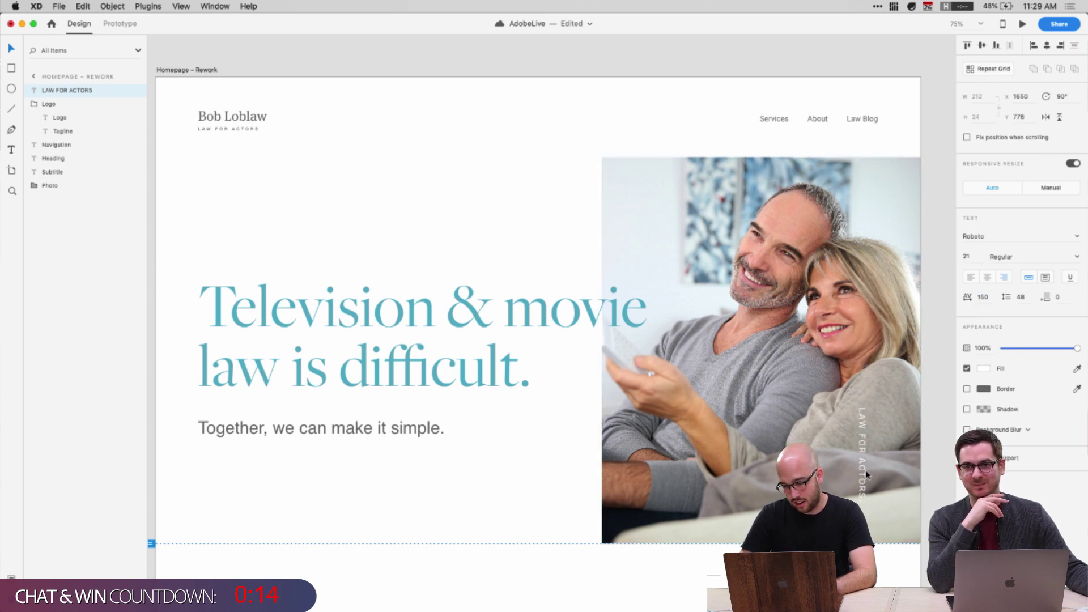
left_click(446, 446)
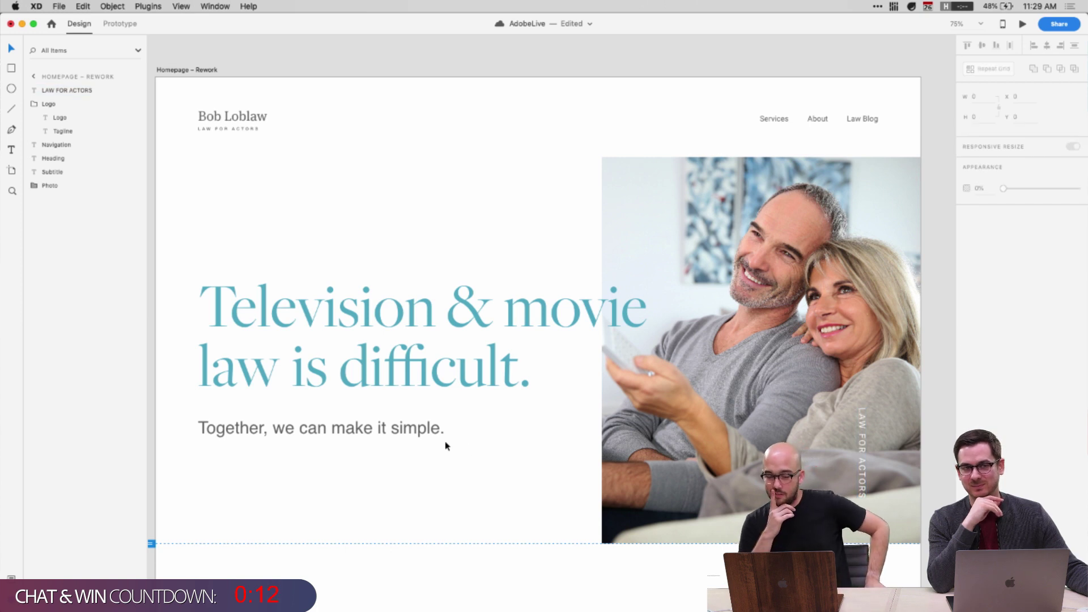
scroll(444, 442, "up", 3)
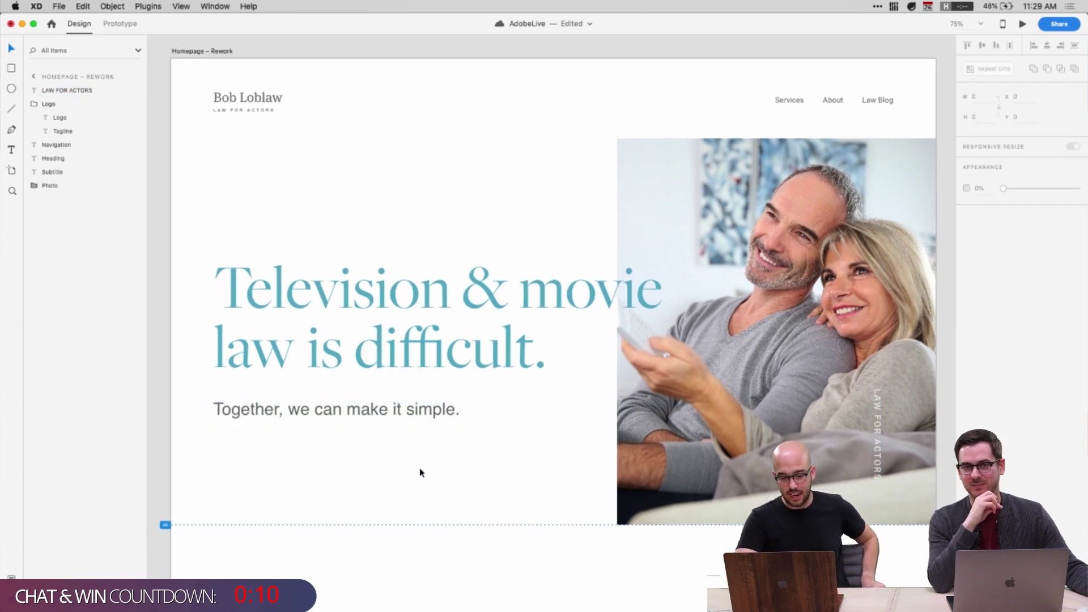
scroll(421, 471, "down", 5)
scroll(420, 472, "up", 1)
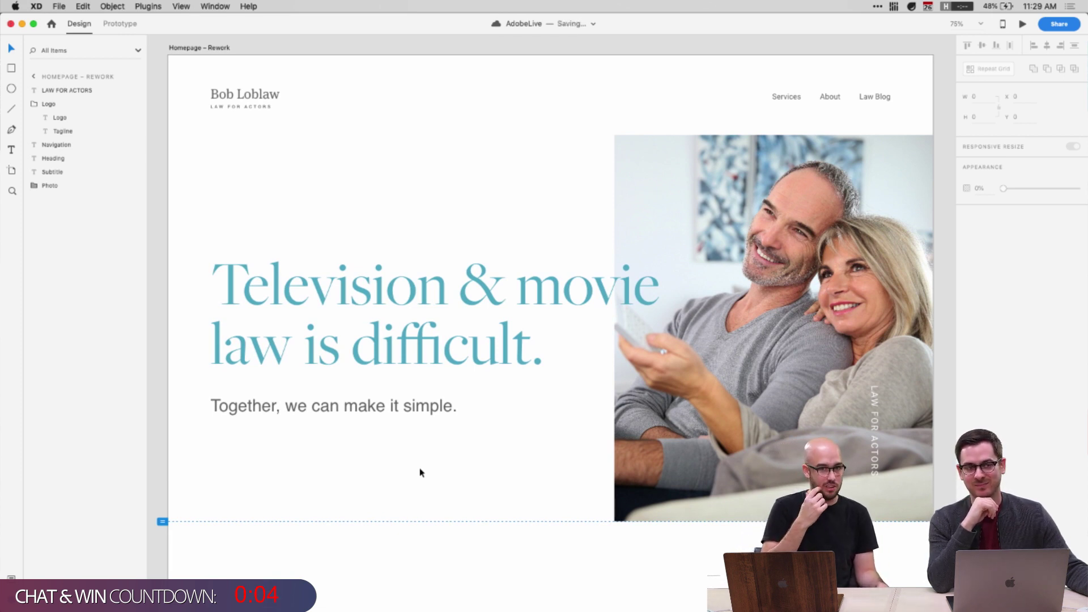
scroll(390, 500, "right", 3)
scroll(390, 501, "up", 1)
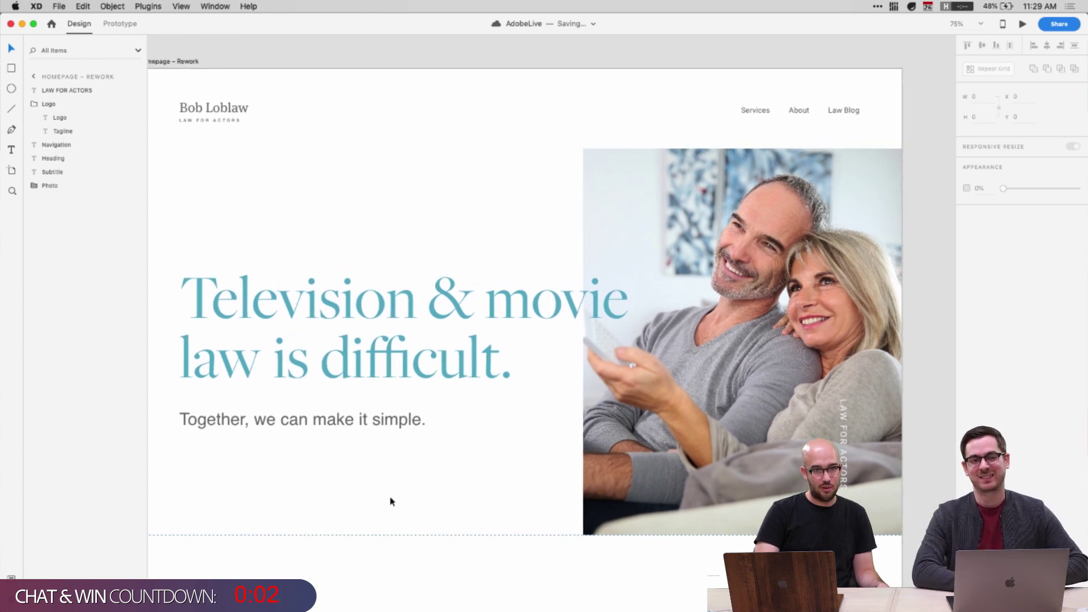
scroll(390, 501, "down", 1)
scroll(390, 501, "left", 2)
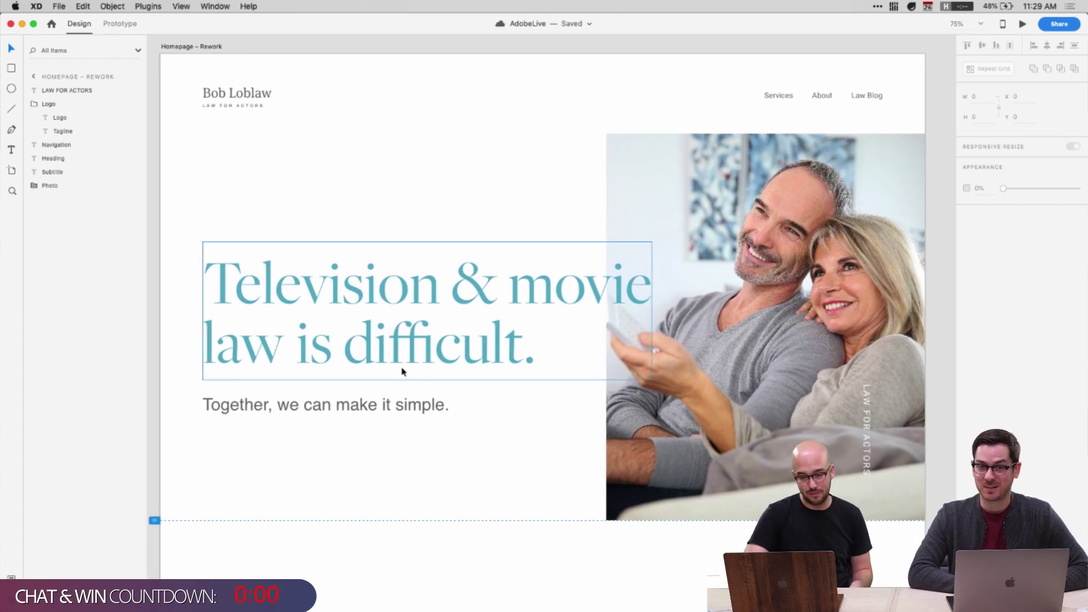
left_click(335, 355)
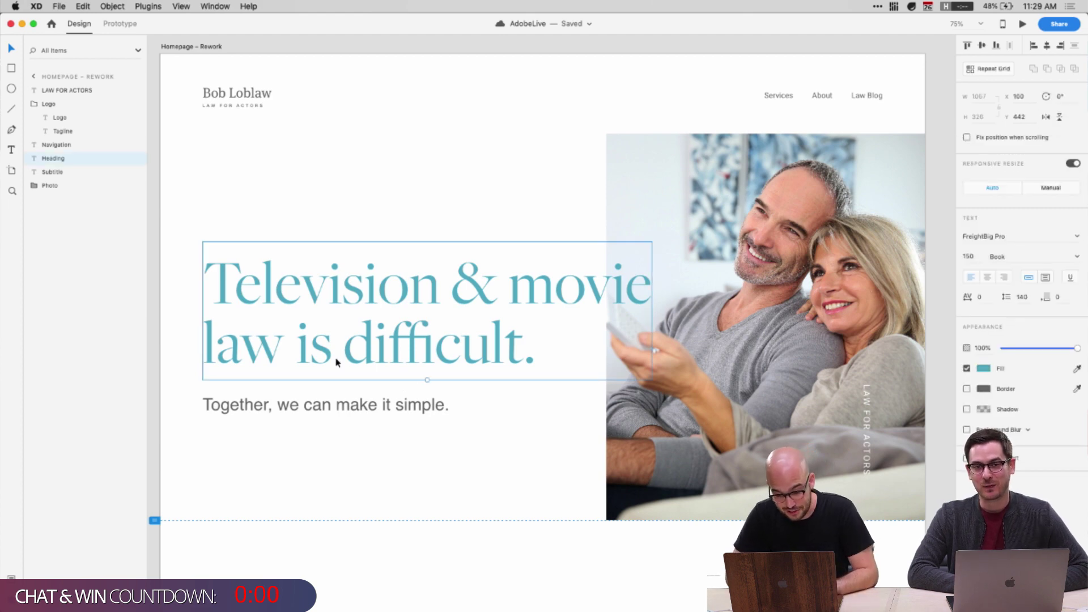
left_click(359, 461)
left_click(355, 347)
left_click(395, 441)
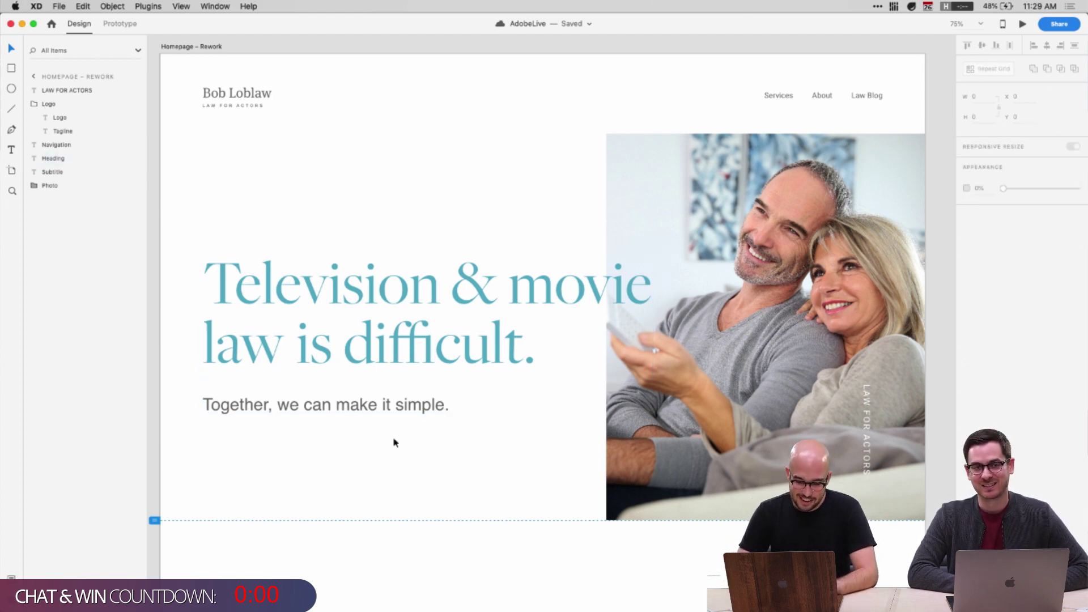
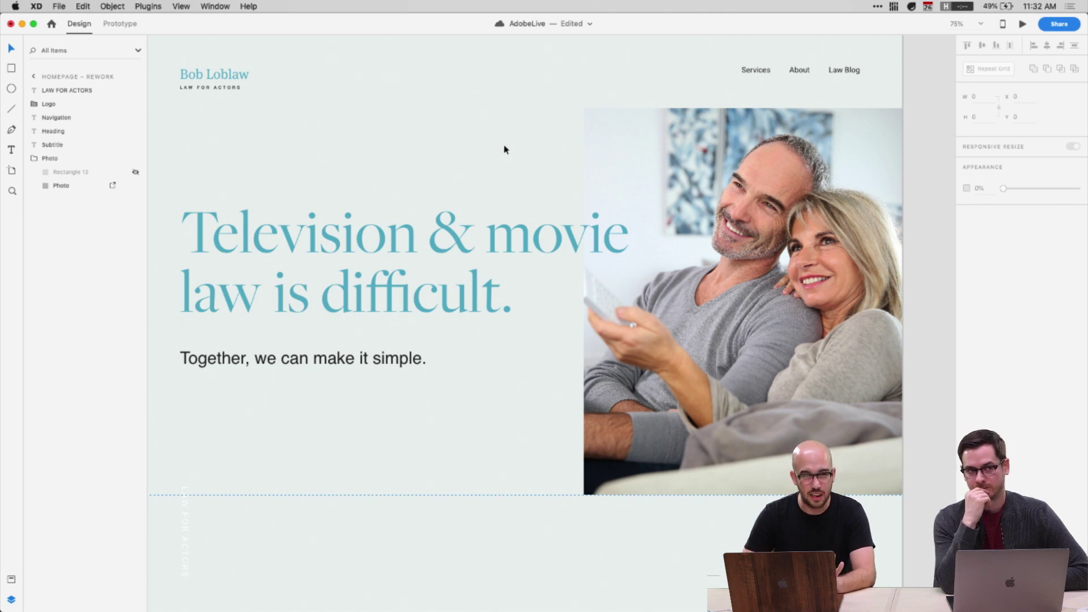
Show the hidden rectangle over the photo and give it a linear gradient fill running diagonally from its top-left corner
left_click(632, 206)
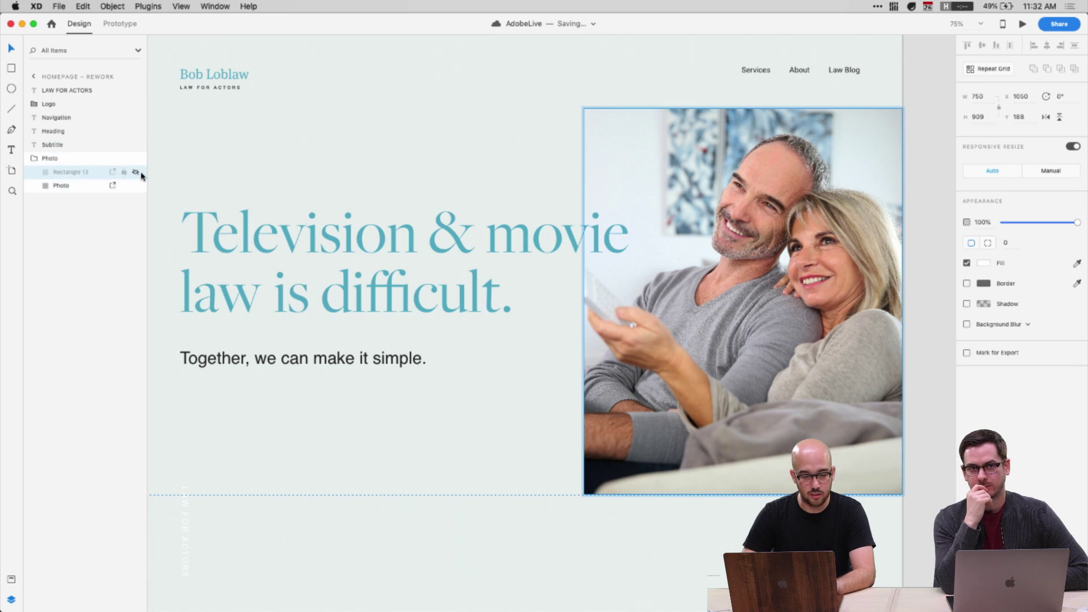
left_click(134, 173)
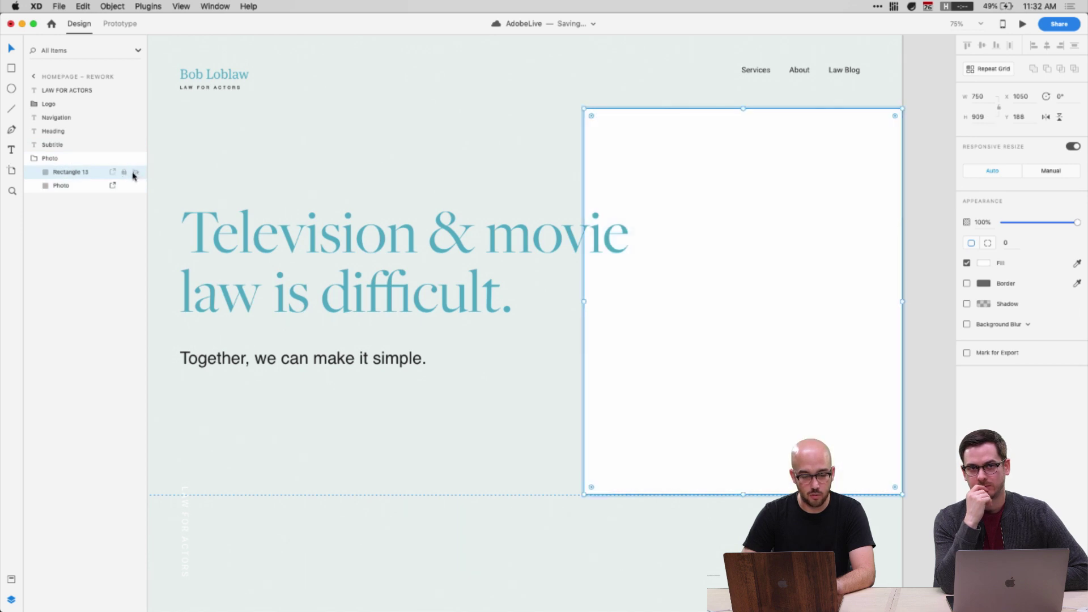
left_click(982, 263)
left_click(864, 195)
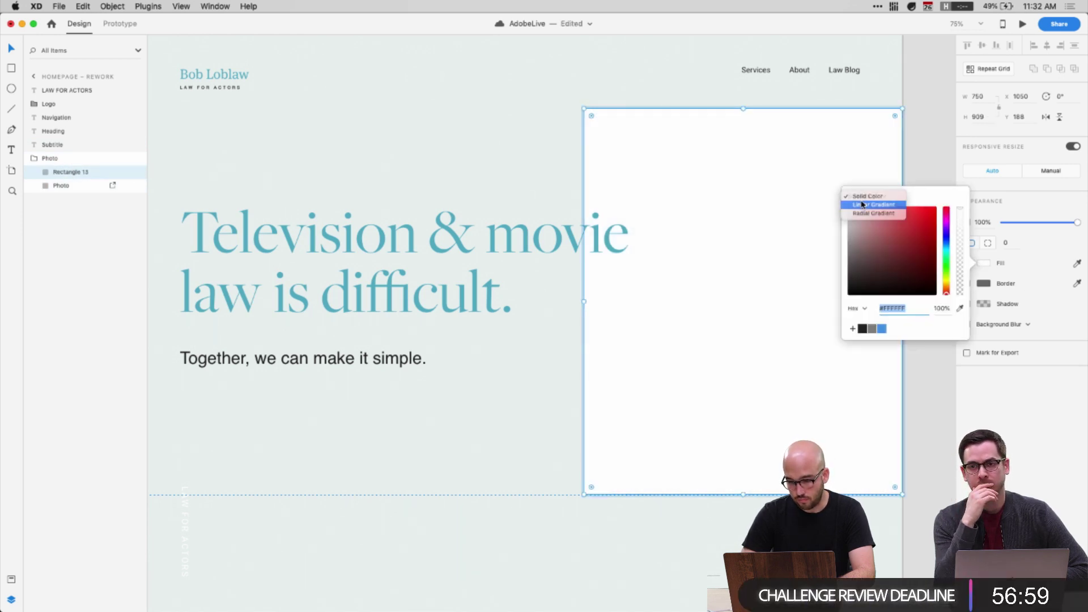
left_click(863, 205)
left_click_drag(743, 493, 584, 108)
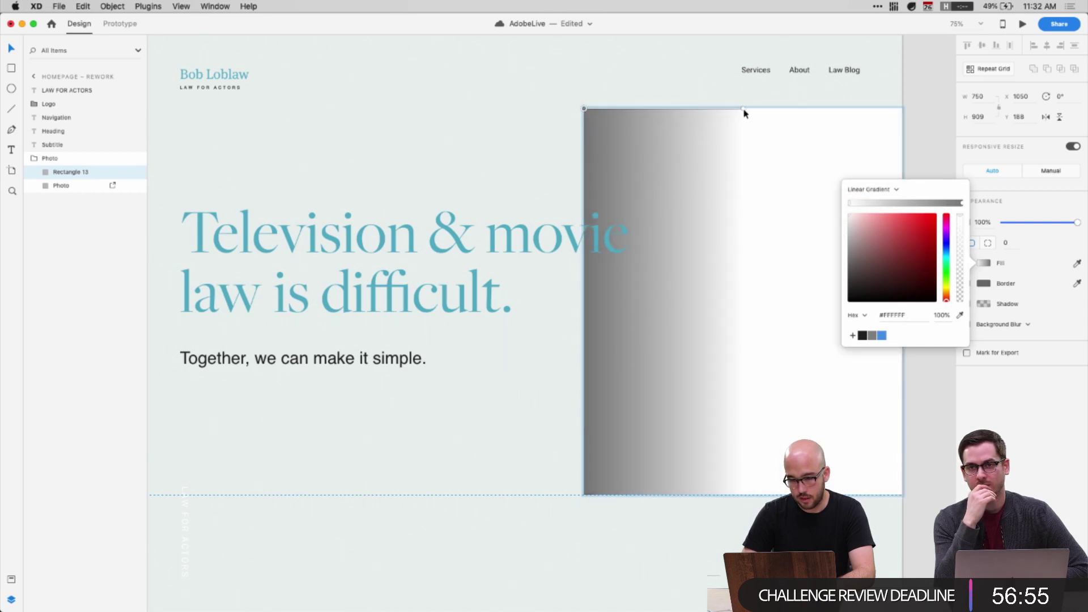
left_click_drag(744, 111, 773, 241)
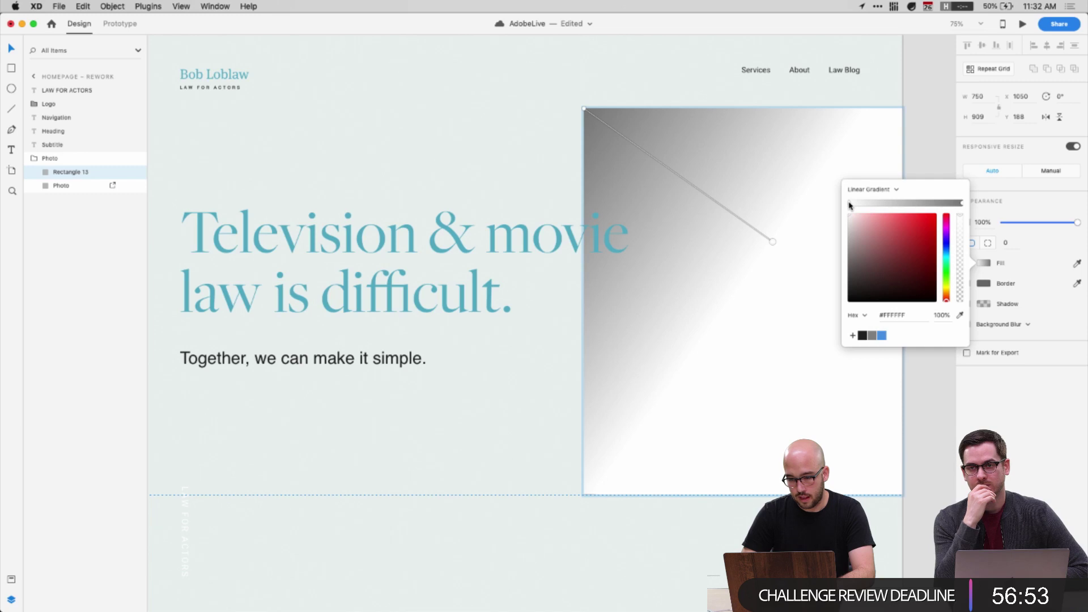
Make both gradient stops black, with the inner stop at 0% opacity and the corner stop at 7%
left_click_drag(912, 281, 790, 386)
left_click(959, 299)
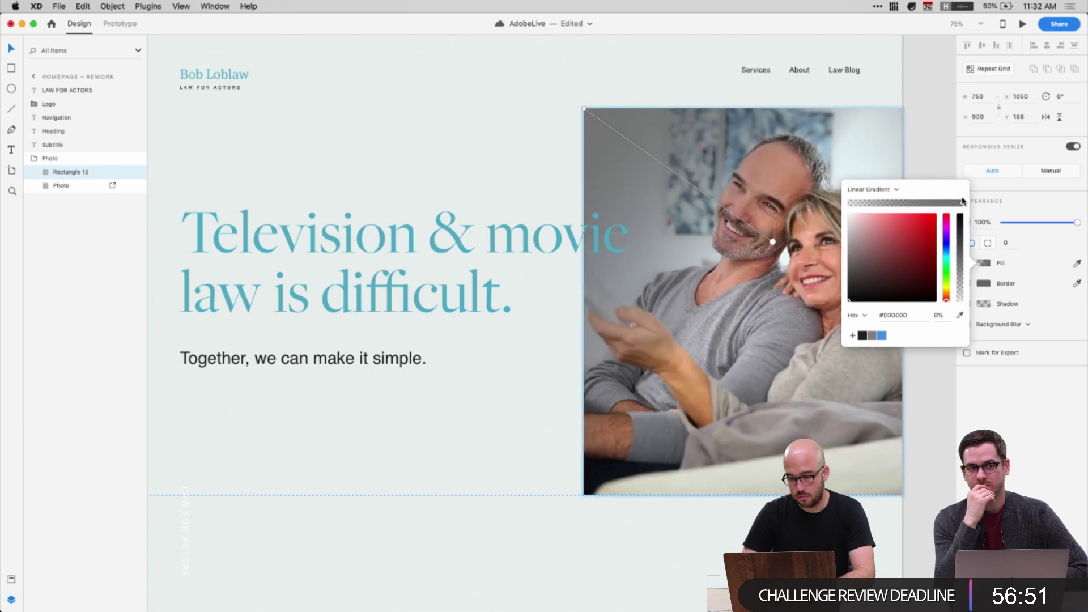
left_click(964, 203)
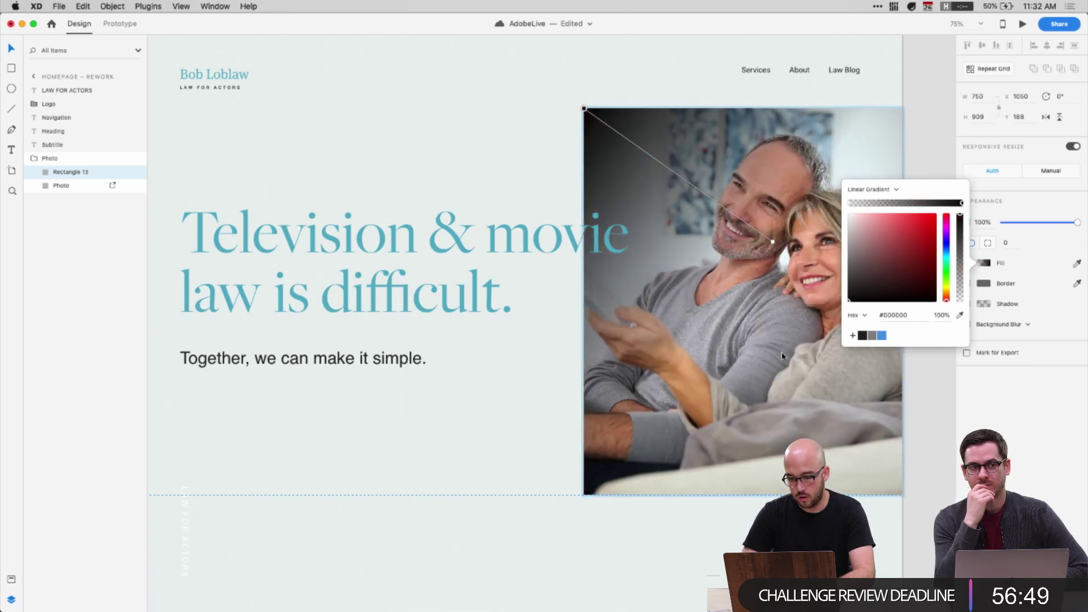
left_click_drag(963, 247, 962, 299)
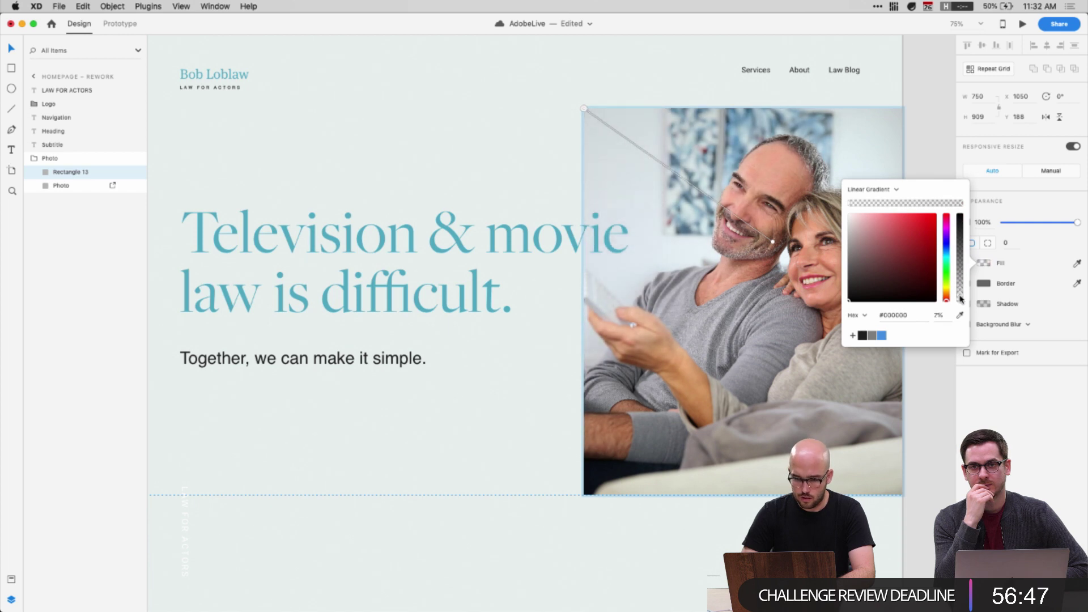
key("Escape")
key("Escape")
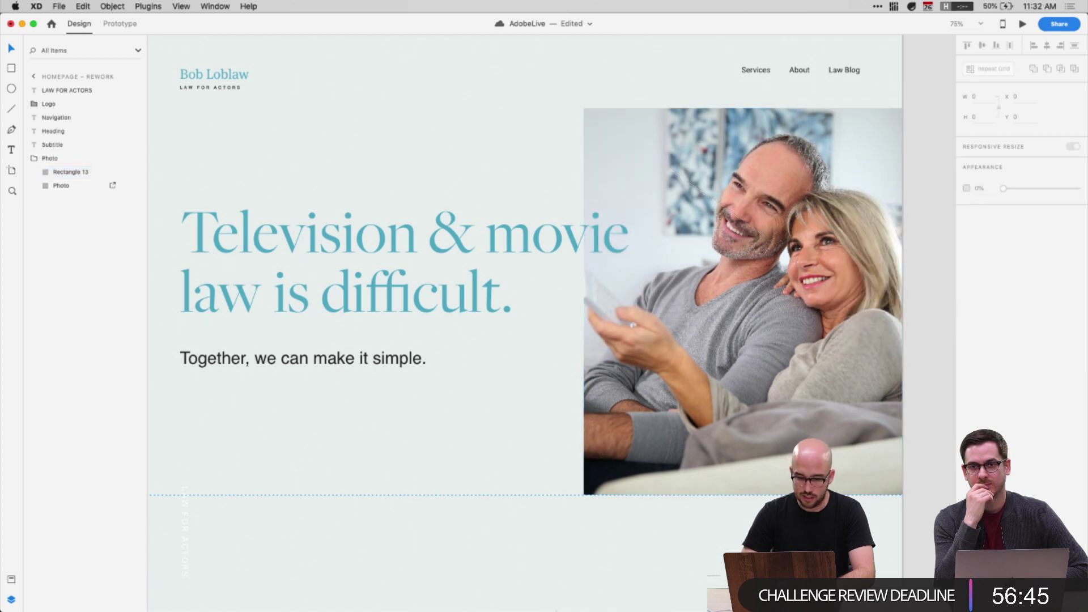
Rename the overlay rectangle's layer to Gradient and collapse the Photo group
scroll(617, 197, "left", 2)
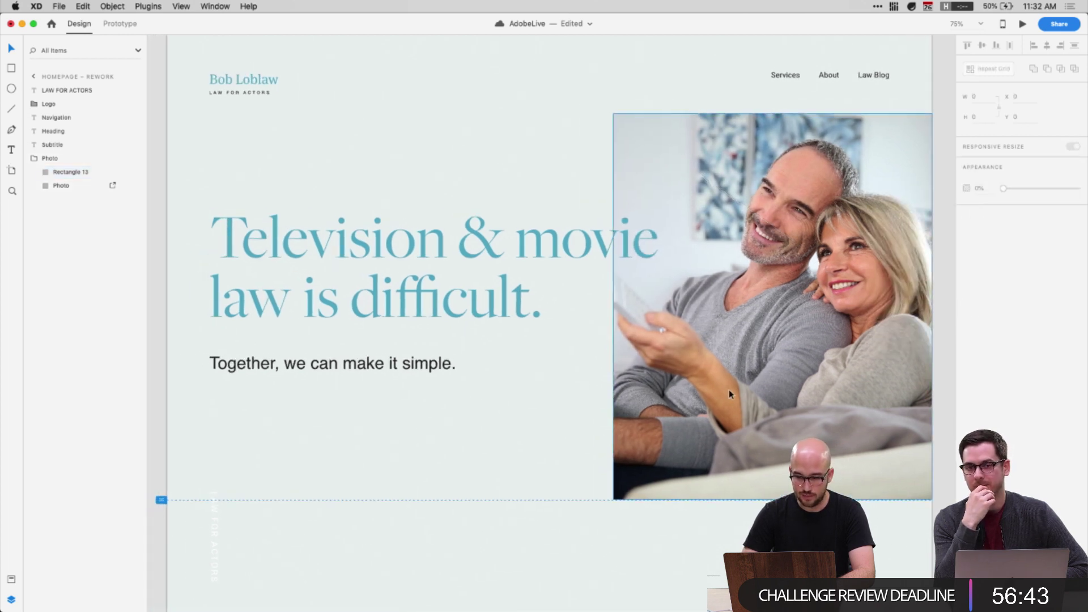
double_click(68, 173)
type("G")
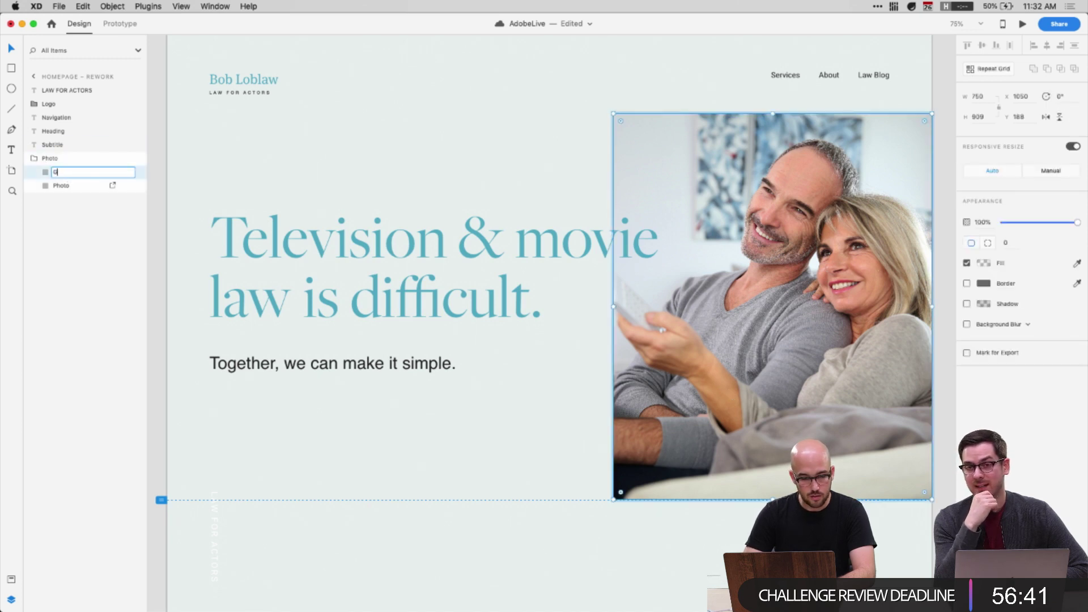
type("radient")
key("Return")
left_click(32, 158)
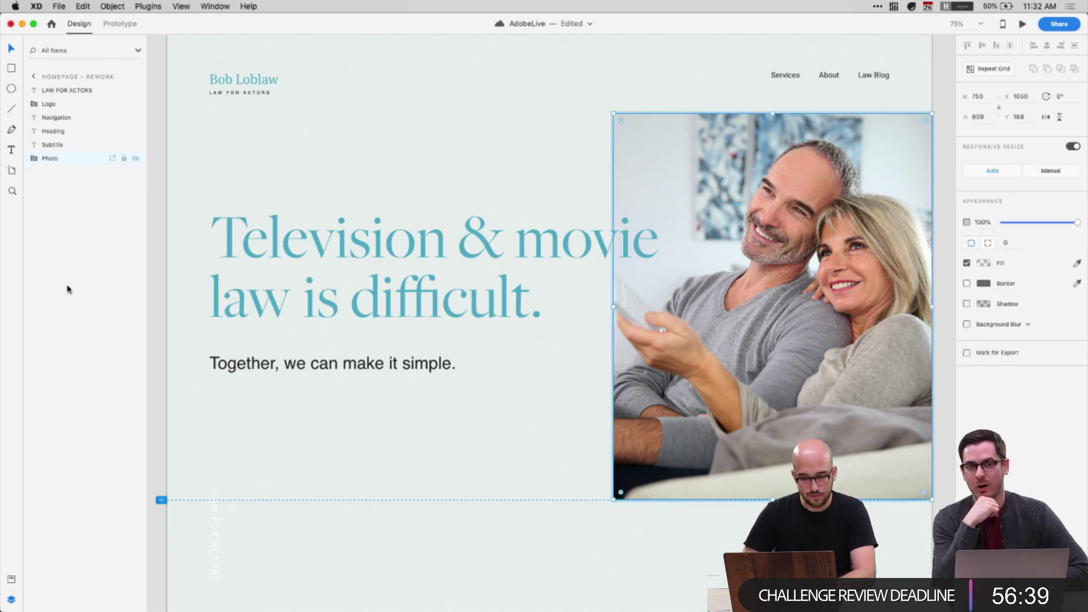
scroll(370, 314, "right", 1)
scroll(369, 315, "right", 1)
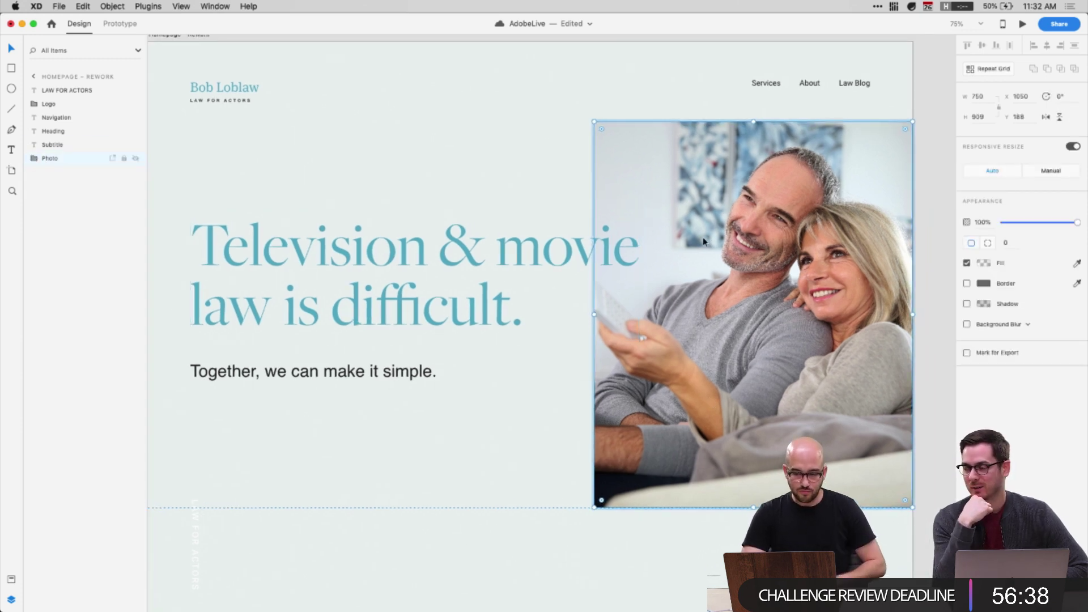
left_click(918, 311)
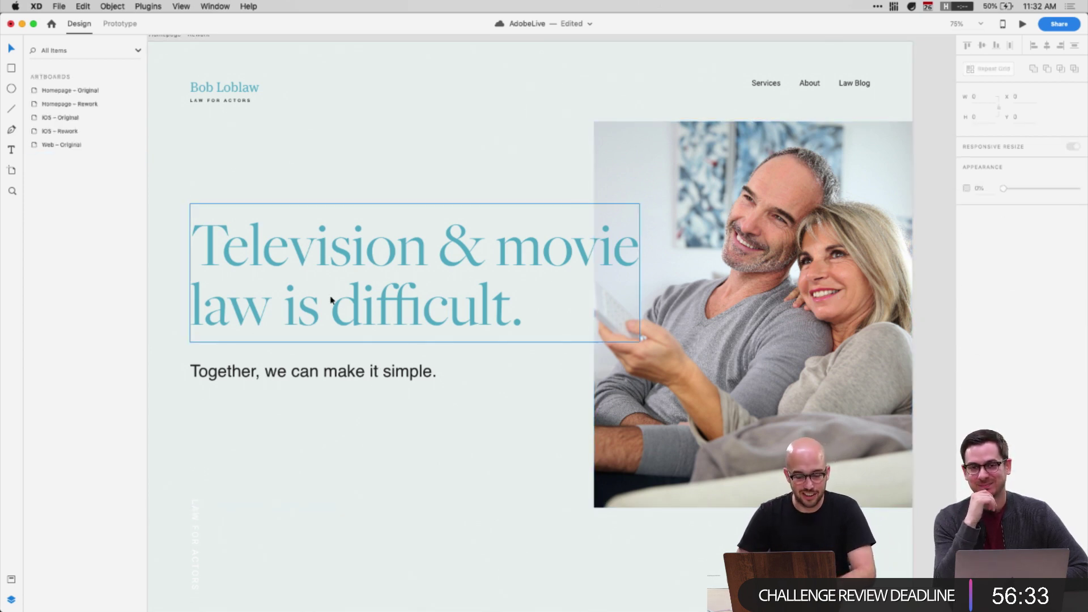
Move the heading and subtitle down together so their Y position is 422
left_click(329, 331)
left_click(315, 379, "shift")
key("shift+Down")
key("shift+Down")
key("shift+Down")
key("shift+Down")
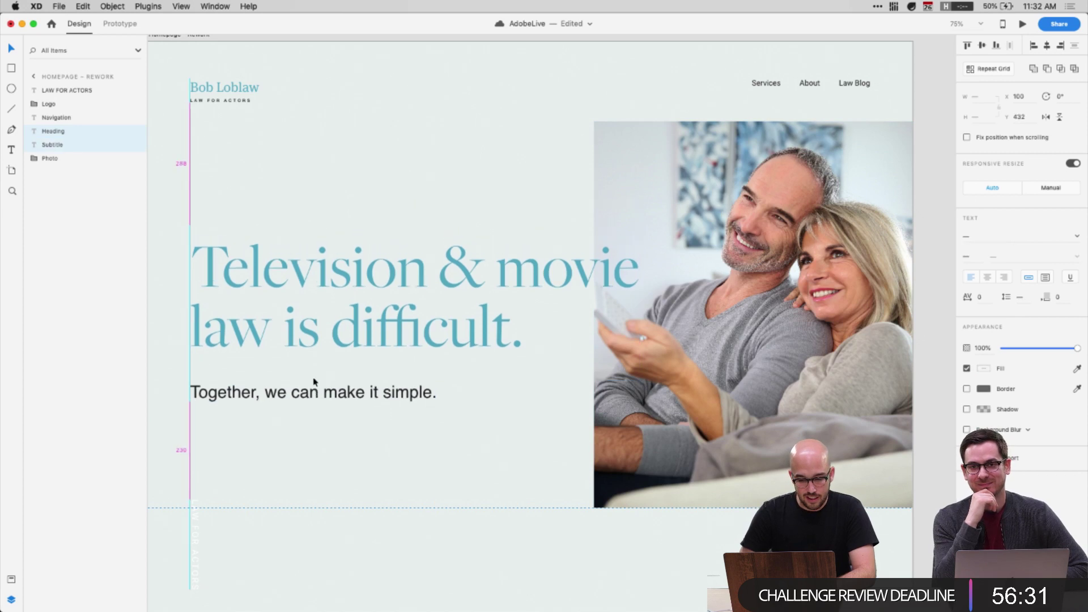
scroll(476, 538, "down", 3)
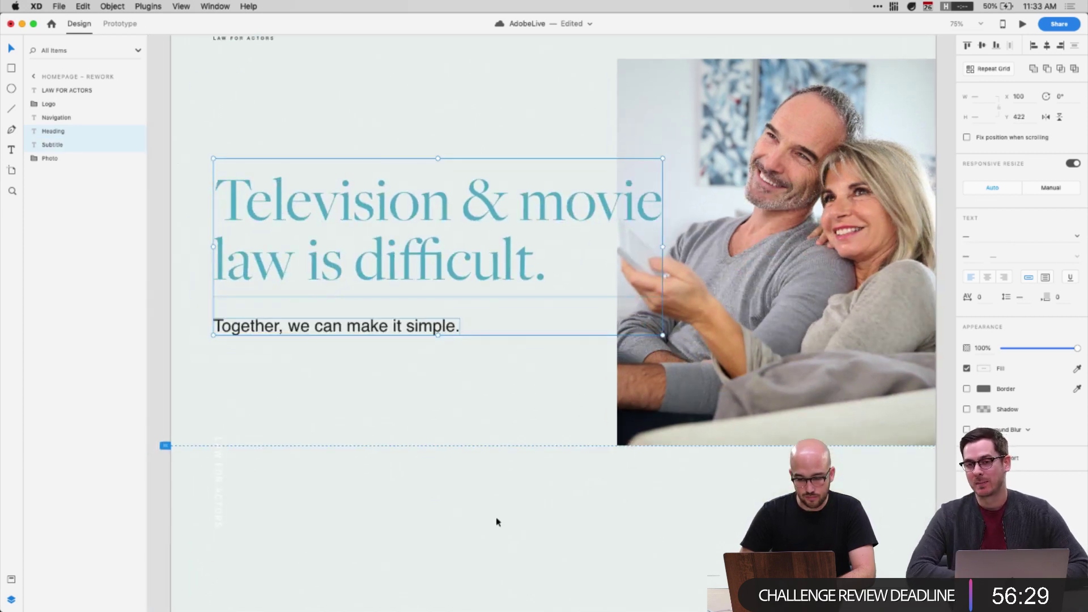
left_click(626, 476)
scroll(627, 475, "up", 2)
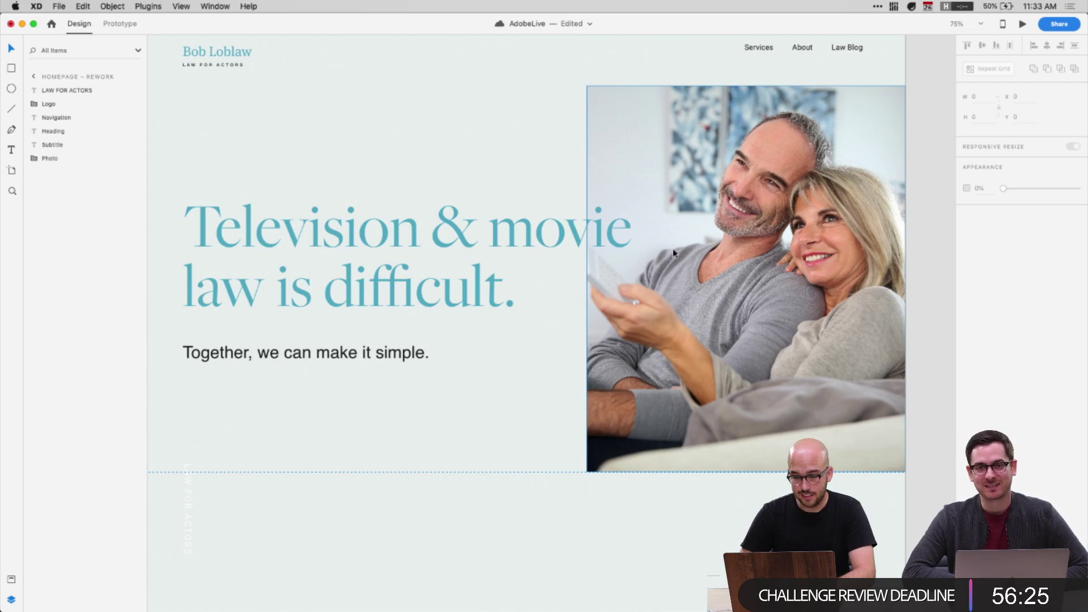
scroll(672, 249, "right", 2)
scroll(672, 249, "up", 1)
left_click(621, 224)
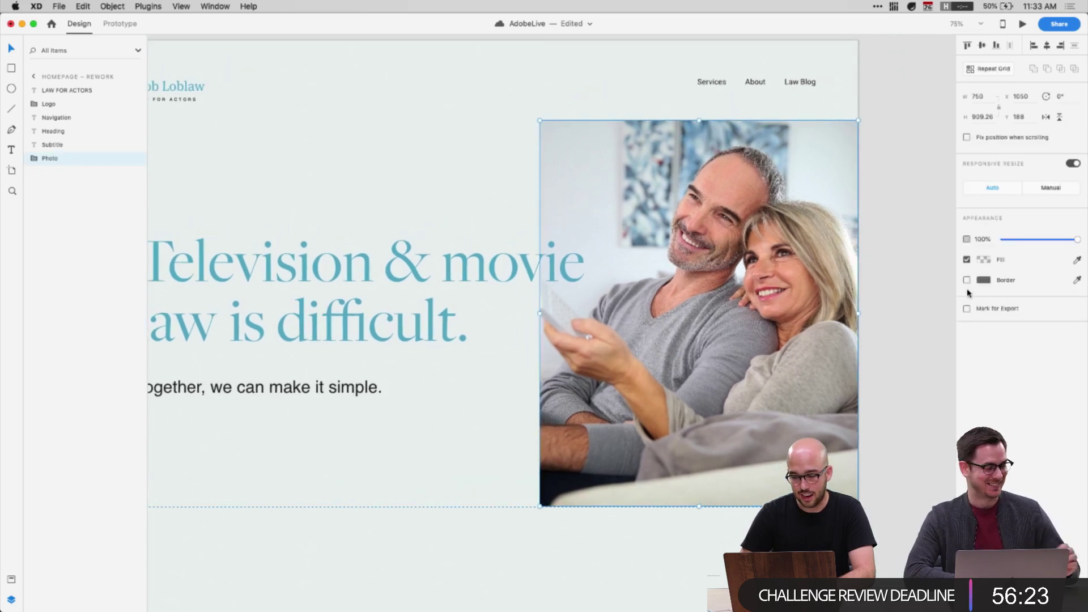
double_click(711, 137)
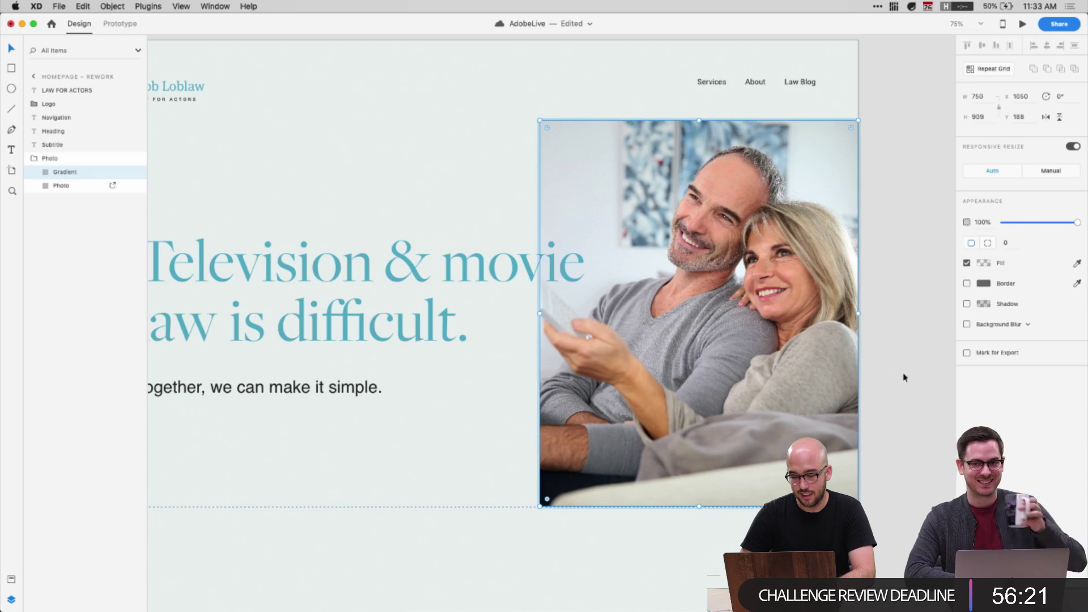
Recolour the vertical LAW FOR ACTORS text by sampling the subtitle's dark colour and lightening it to a light grey
scroll(256, 339, "down", 4)
scroll(257, 339, "left", 4)
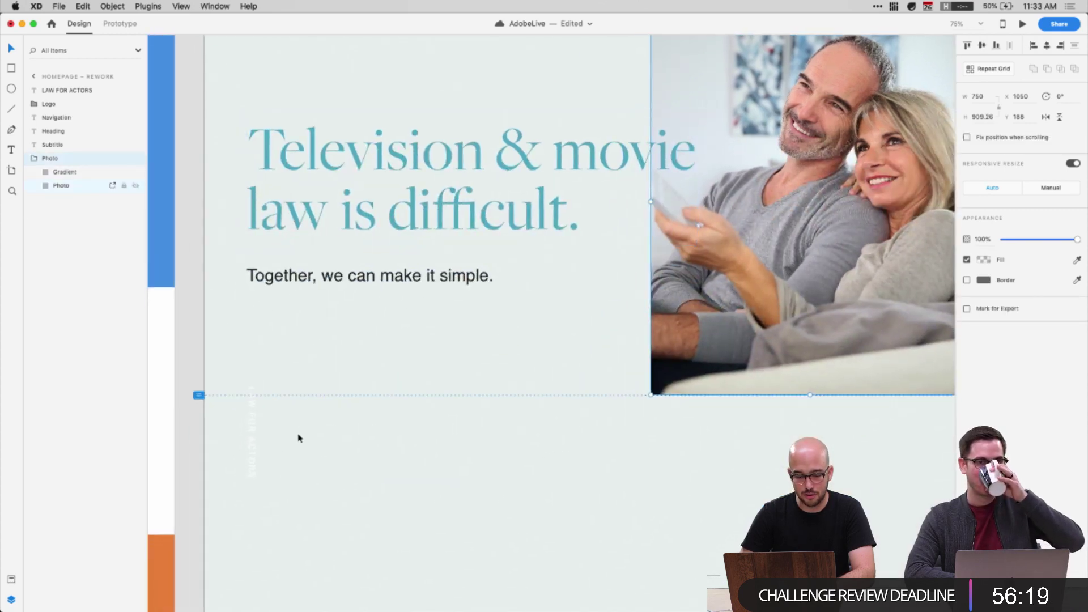
left_click(245, 434)
key("i")
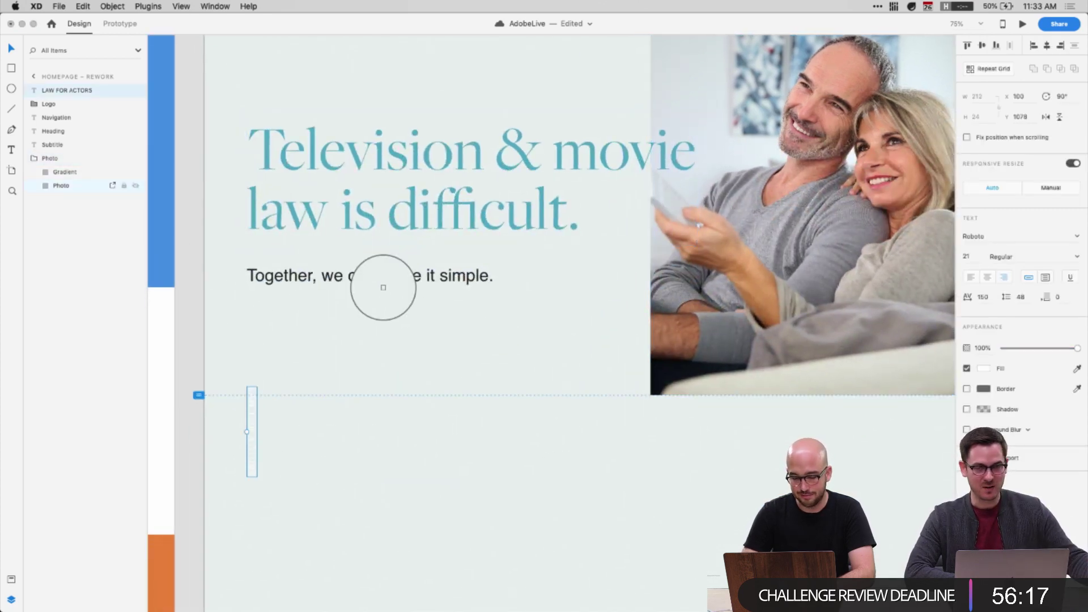
left_click(382, 281)
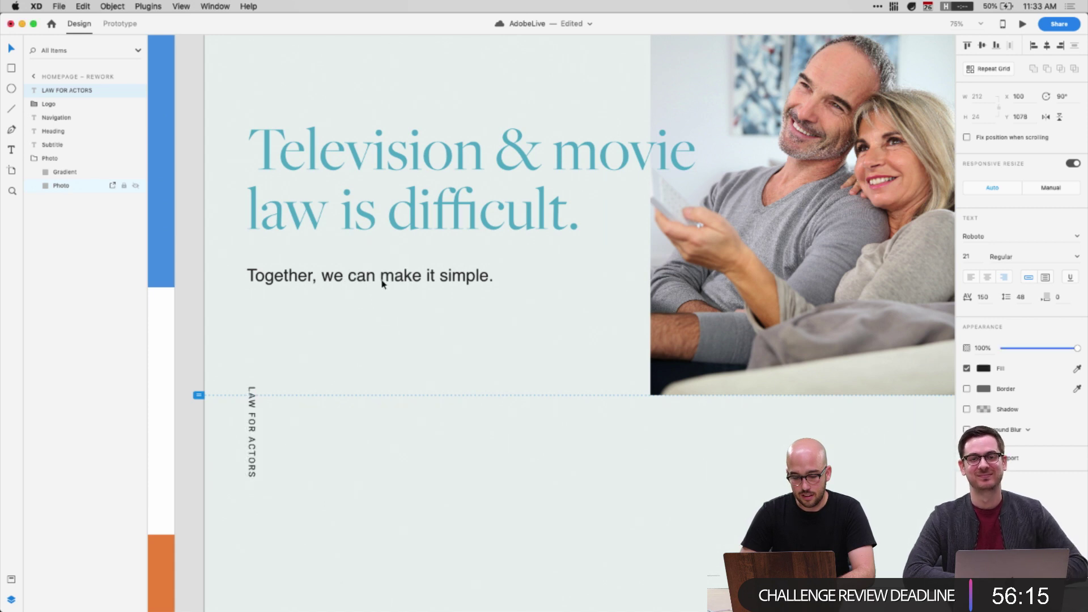
left_click(983, 369)
left_click_drag(862, 359, 831, 333)
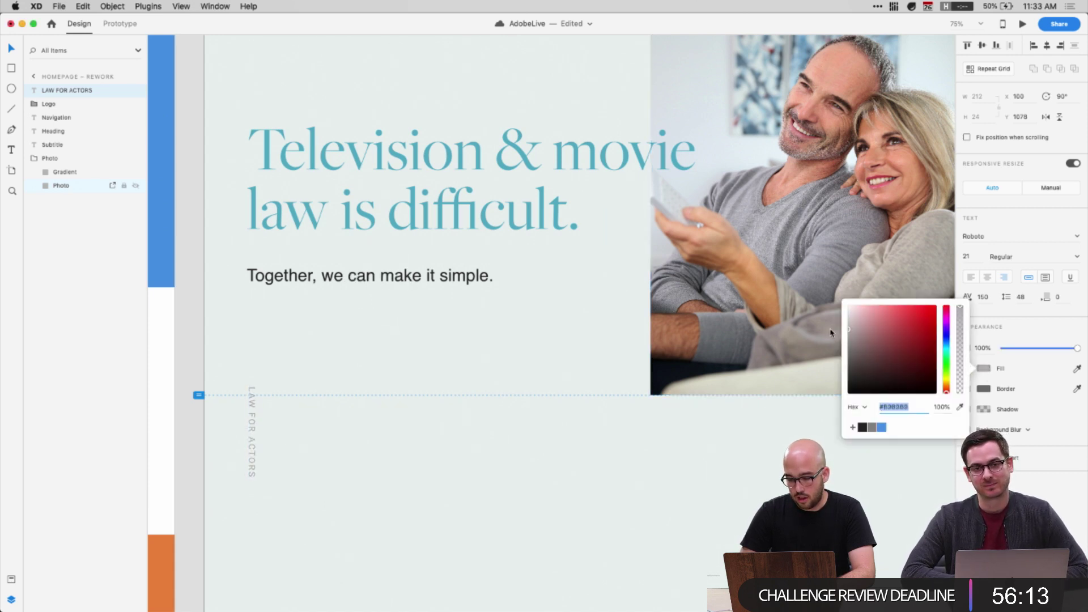
left_click(449, 537)
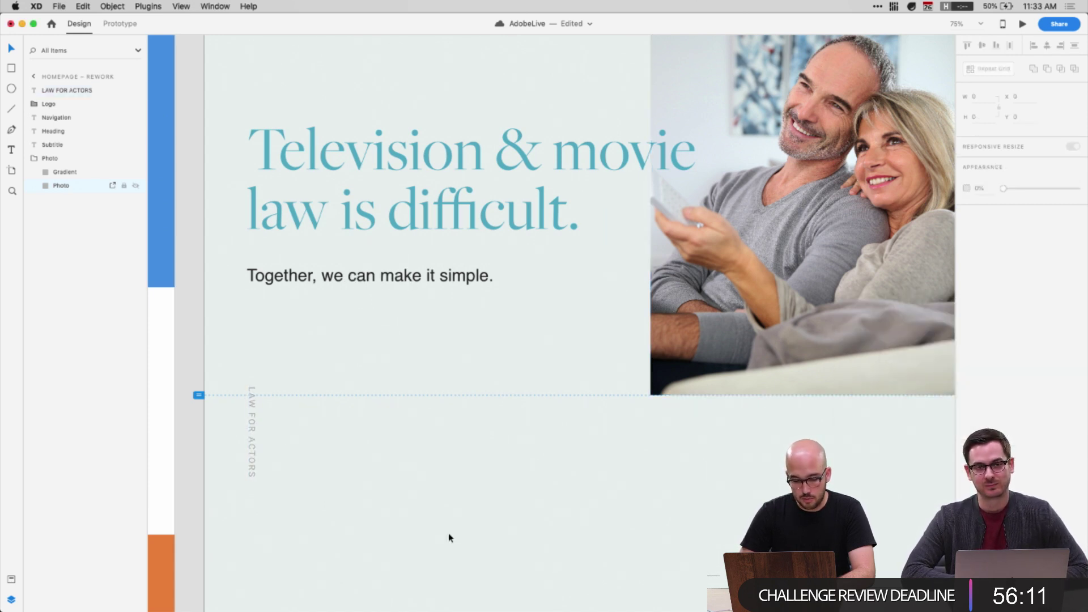
left_click(257, 450)
scroll(347, 502, "down", 6)
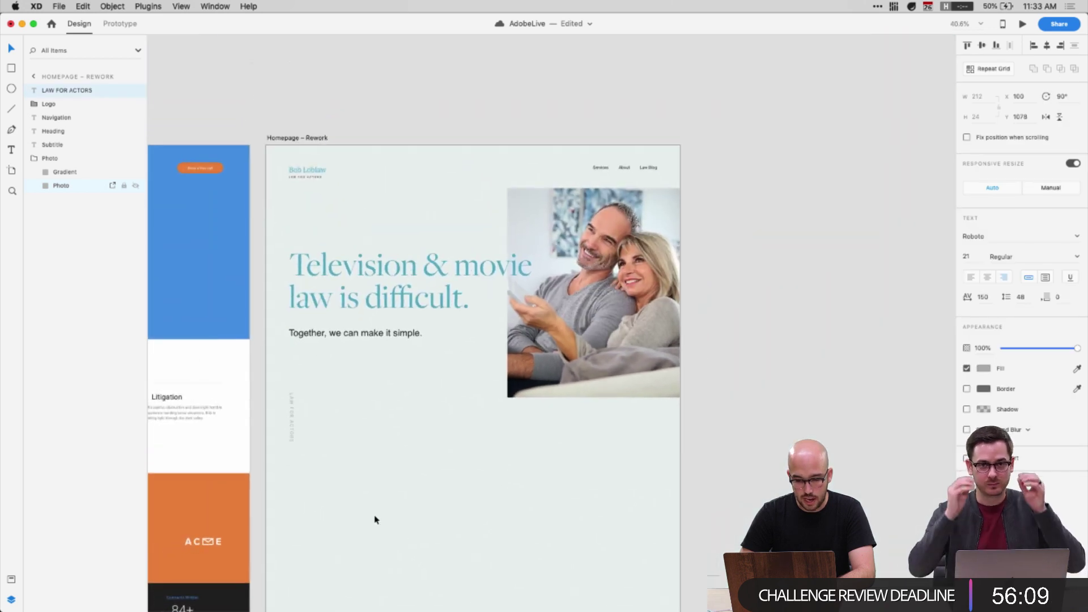
scroll(397, 527, "down", 2)
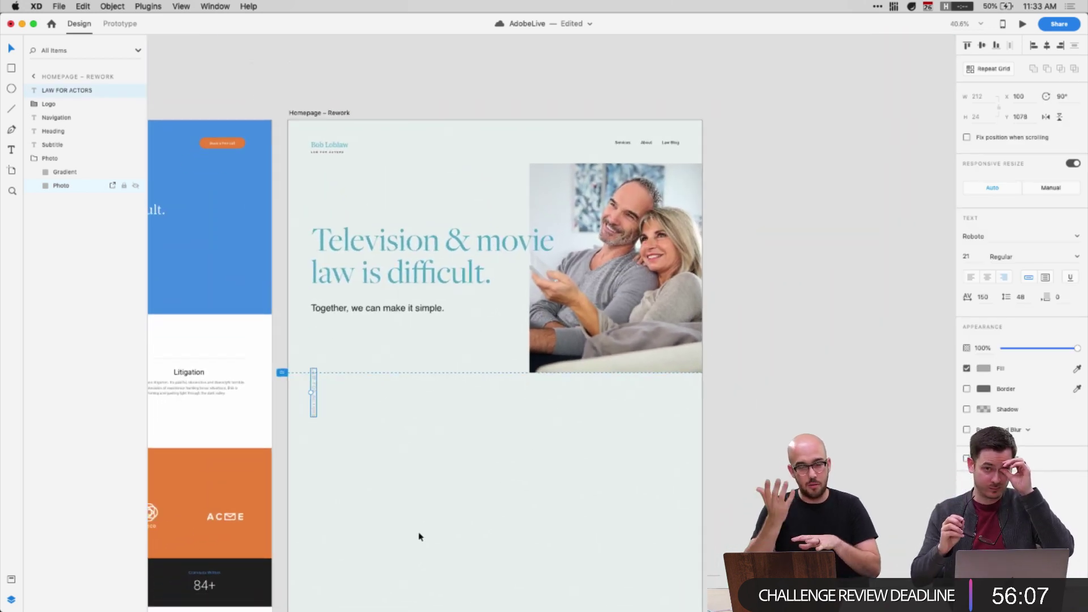
left_click(419, 537)
scroll(419, 537, "up", 5)
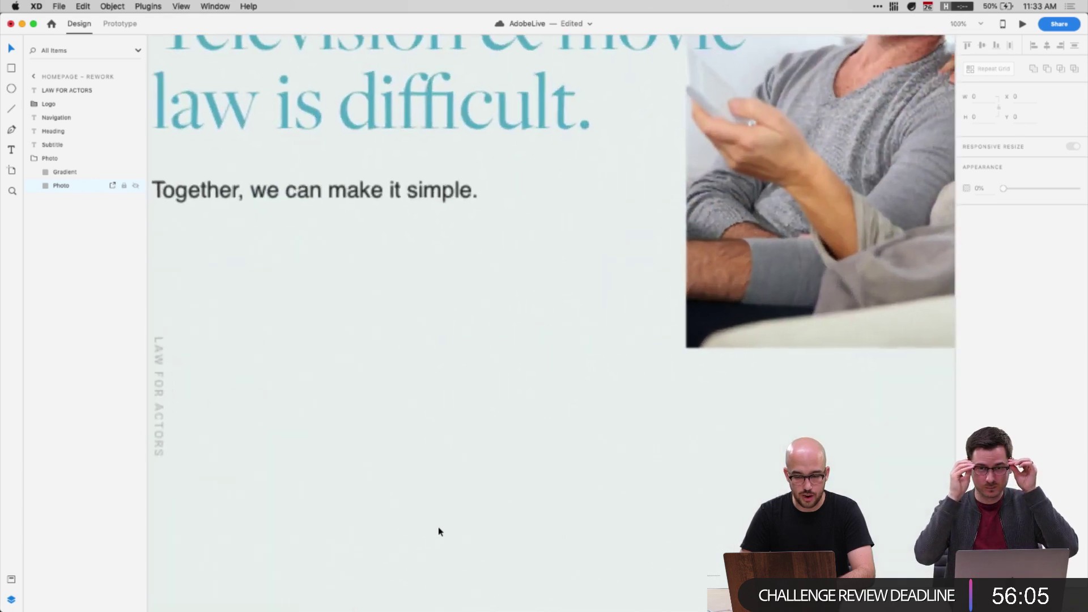
scroll(439, 530, "down", 3)
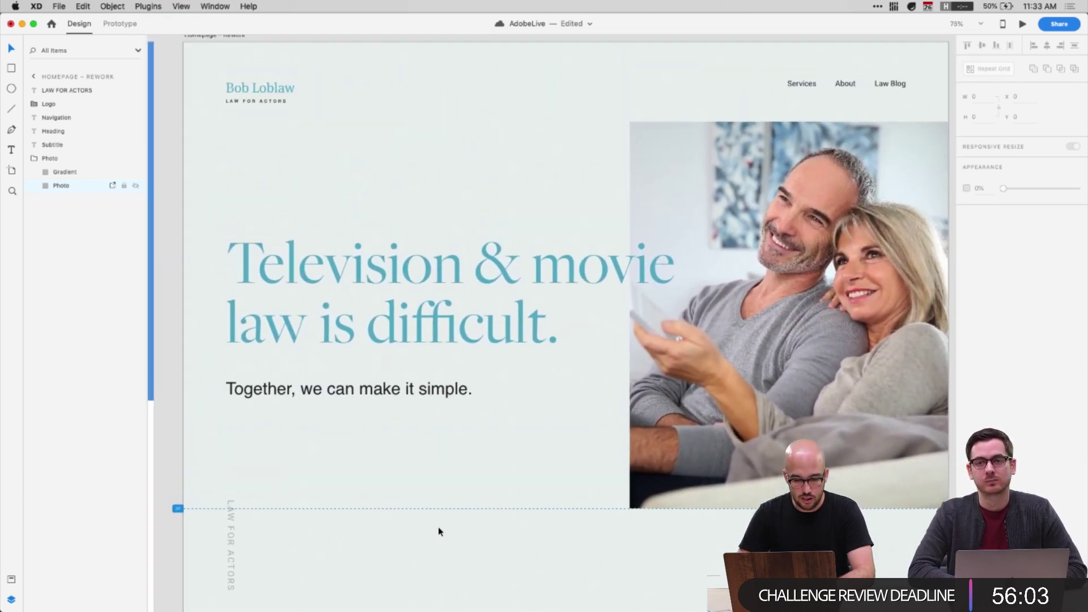
Examine the Services section and the content below it on the original homepage beside the rework
scroll(301, 536, "up", 1)
scroll(301, 537, "down", 5)
left_click(238, 422)
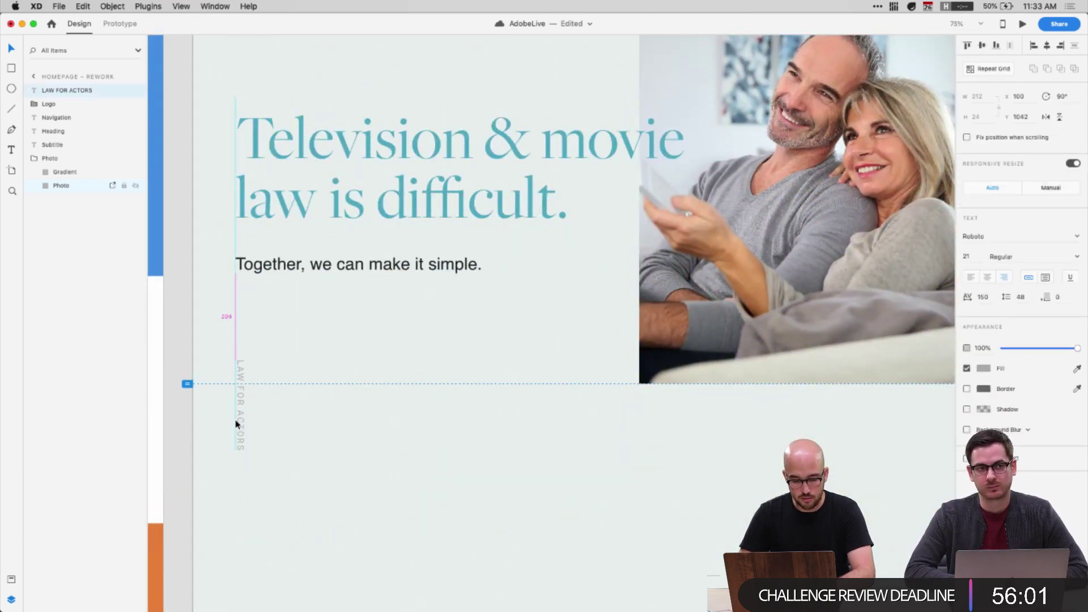
left_click(305, 496)
scroll(305, 495, "down", 5)
scroll(305, 496, "left", 12)
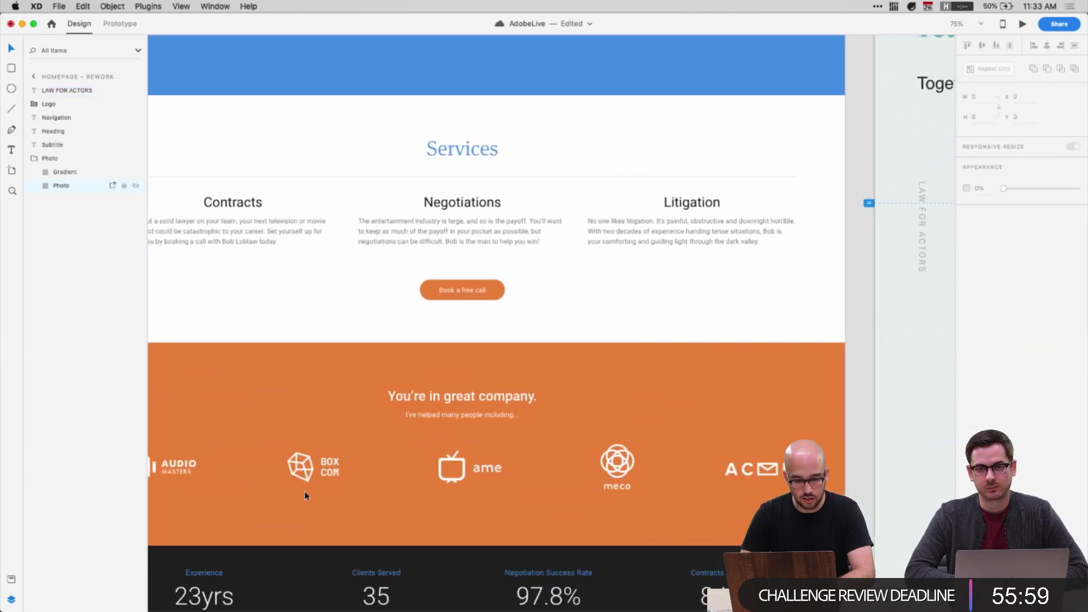
key("super+minus")
scroll(799, 249, "right", 4)
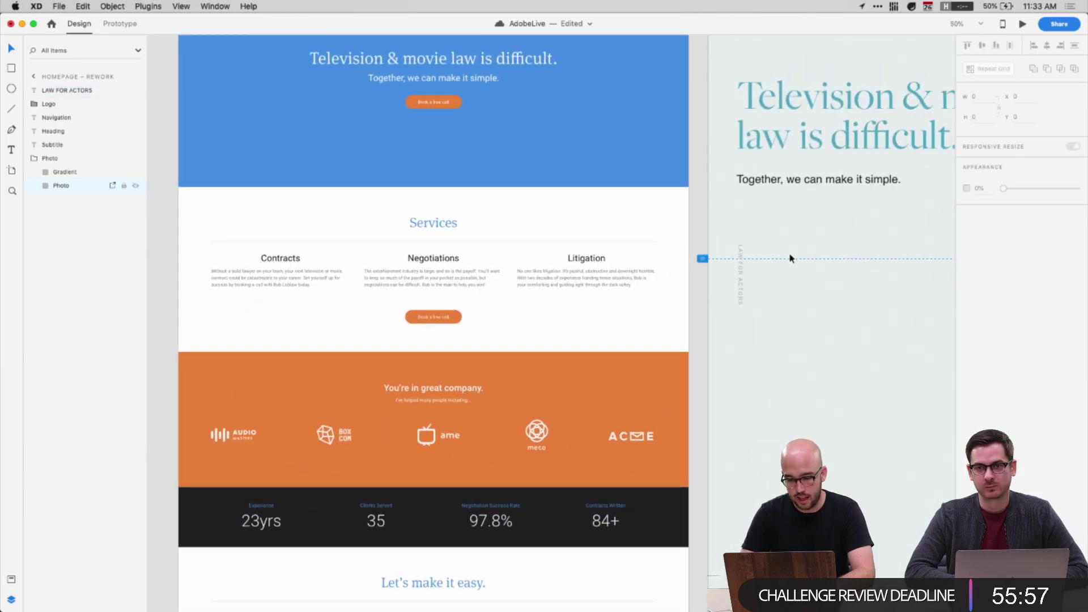
Show the square layout grid on the Homepage – Rework artboard
scroll(792, 258, "right", 8)
scroll(791, 258, "up", 5)
left_click(509, 77)
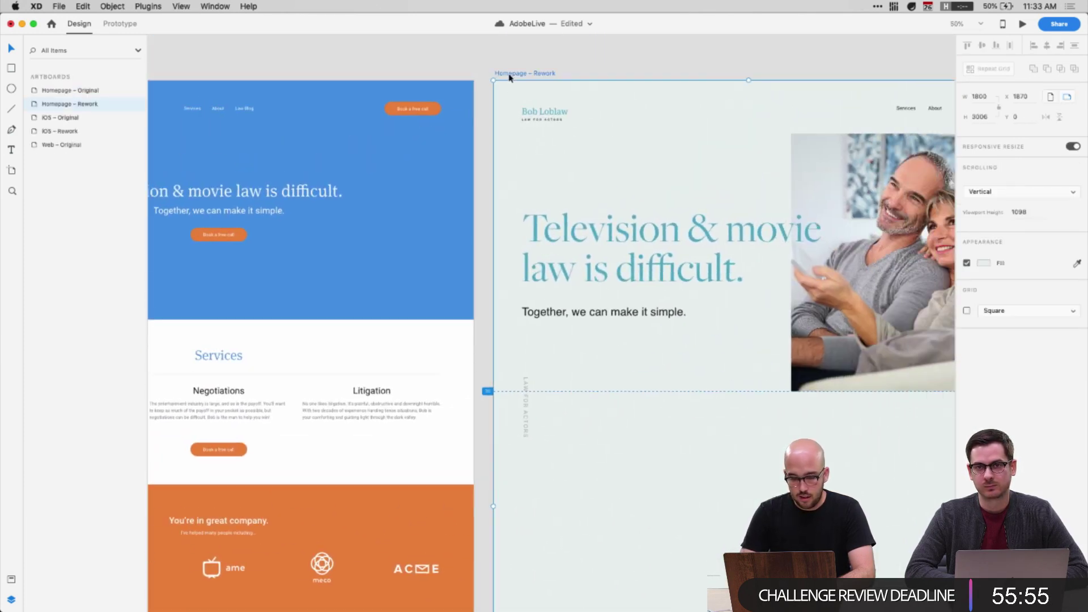
key("super+apostrophe")
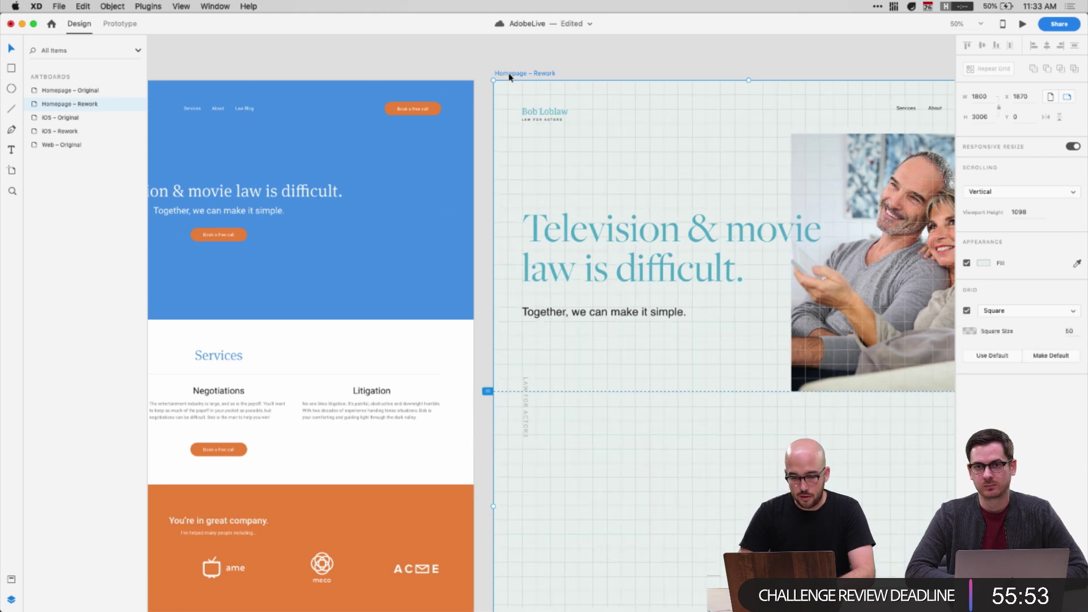
Inspect the Contracts, Negotiations and Litigation descriptions in the original homepage's Services section and compare them with the rework's empty area
scroll(436, 170, "up", 3)
scroll(440, 170, "down", 8)
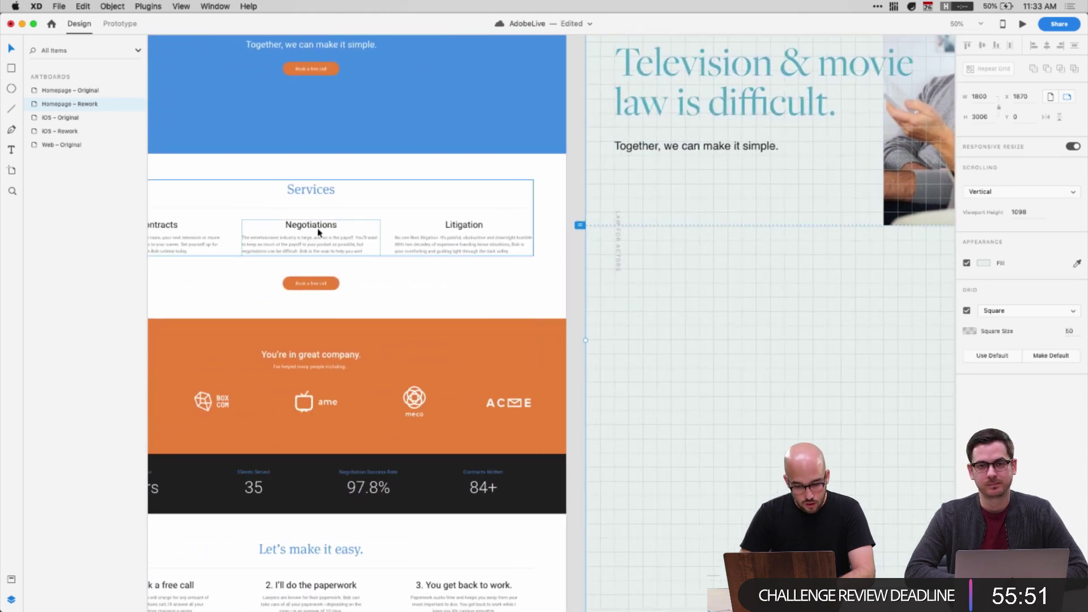
scroll(340, 228, "left", 3)
scroll(352, 225, "up", 1)
scroll(477, 390, "right", 1)
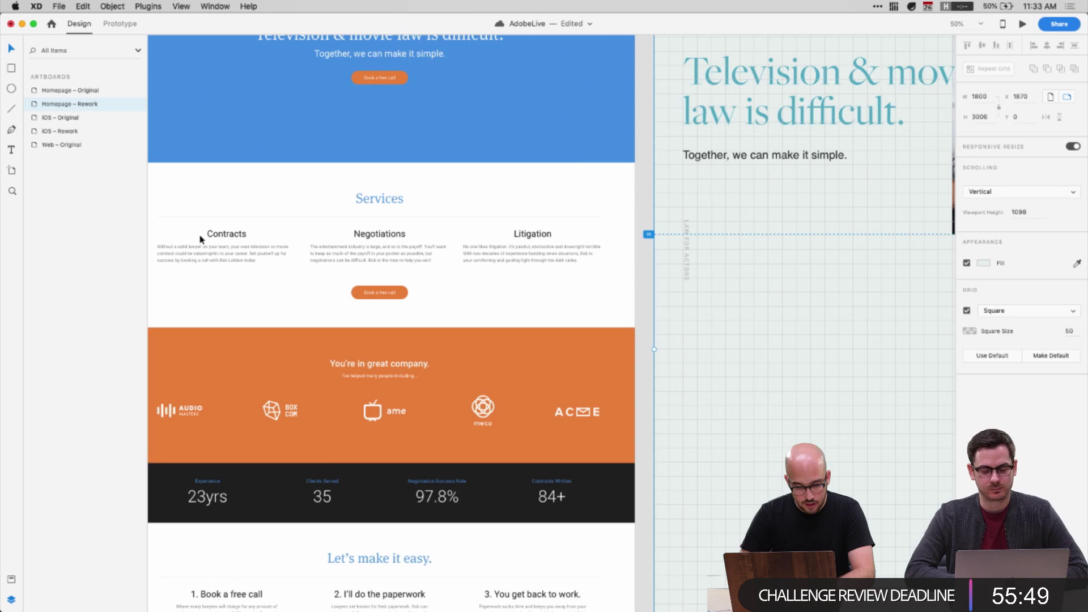
left_click(250, 250, "super")
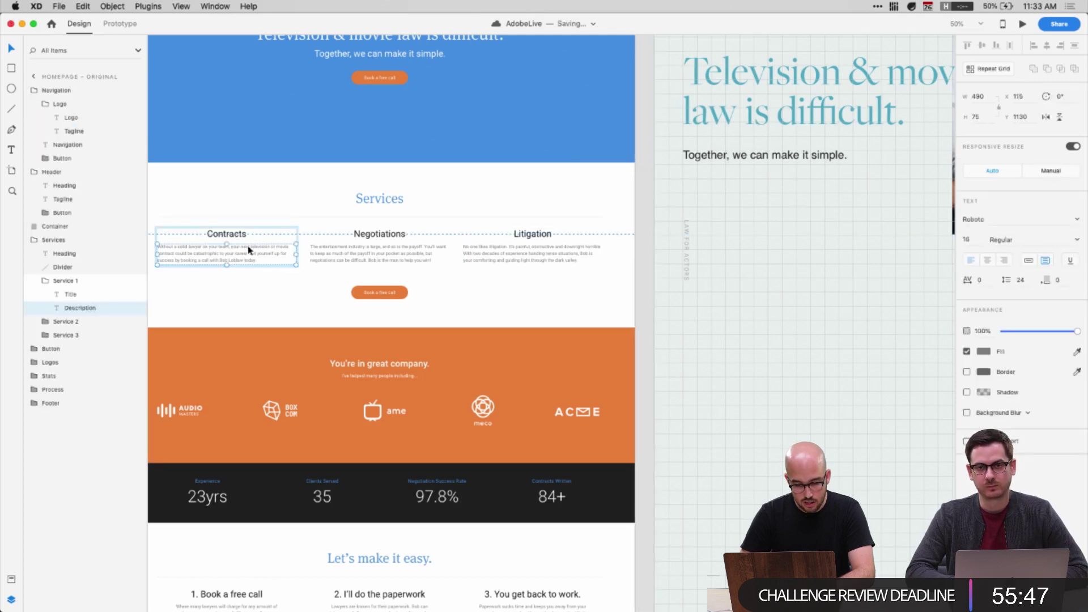
left_click(385, 253, "shift+super")
left_click(490, 259, "shift+super")
left_click(579, 309)
scroll(579, 309, "right", 15)
left_click(579, 310)
scroll(579, 309, "left", 6)
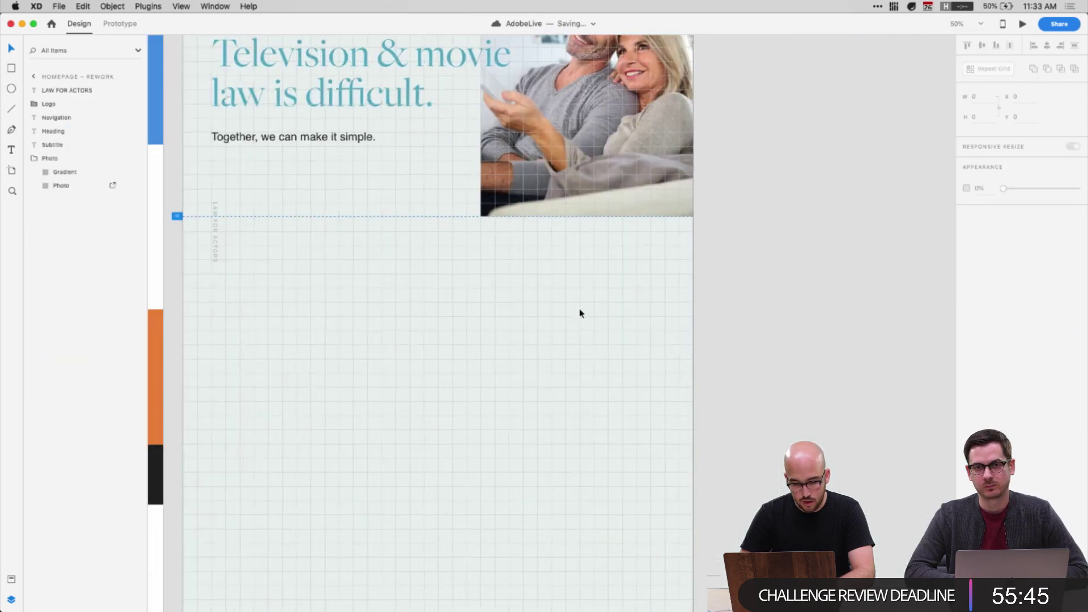
Hide the square grid on the Homepage – Rework artboard
key("super+'")
scroll(579, 313, "up", 3)
scroll(469, 340, "up", 1)
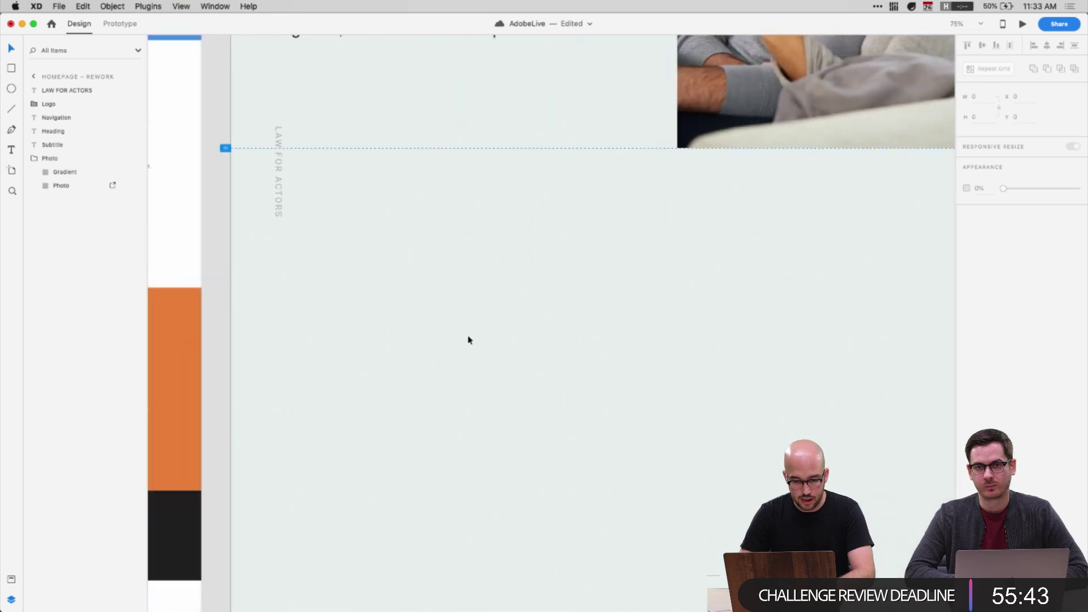
key("super+minus")
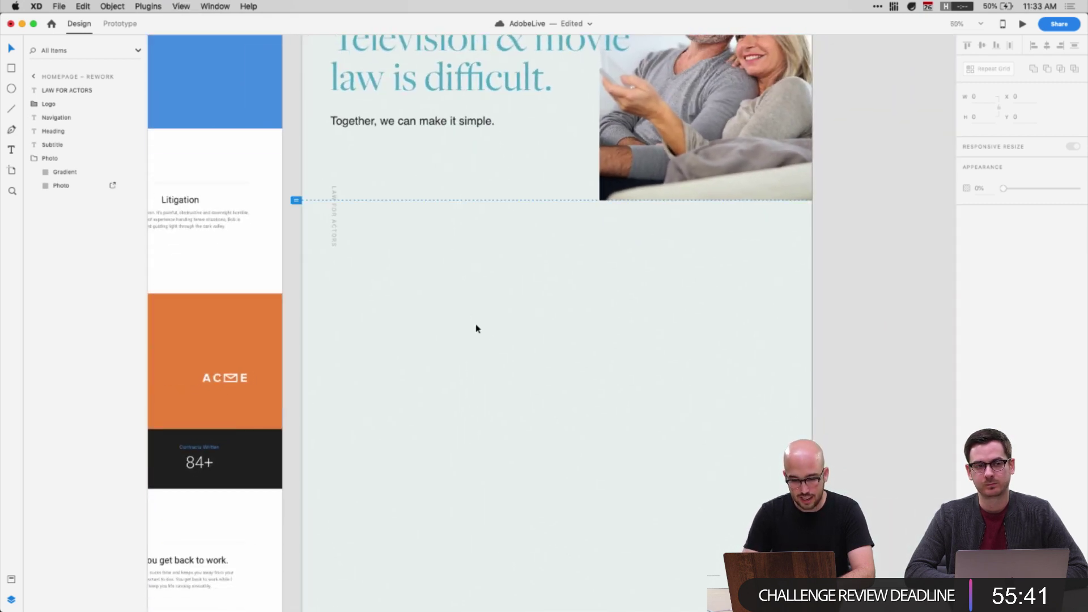
Draw a square about 540 × 540 at about X 178, Y 1221 in the empty area below the photo
key("super+equal")
scroll(476, 326, "up", 1)
key("r")
left_click_drag(247, 215, 429, 388)
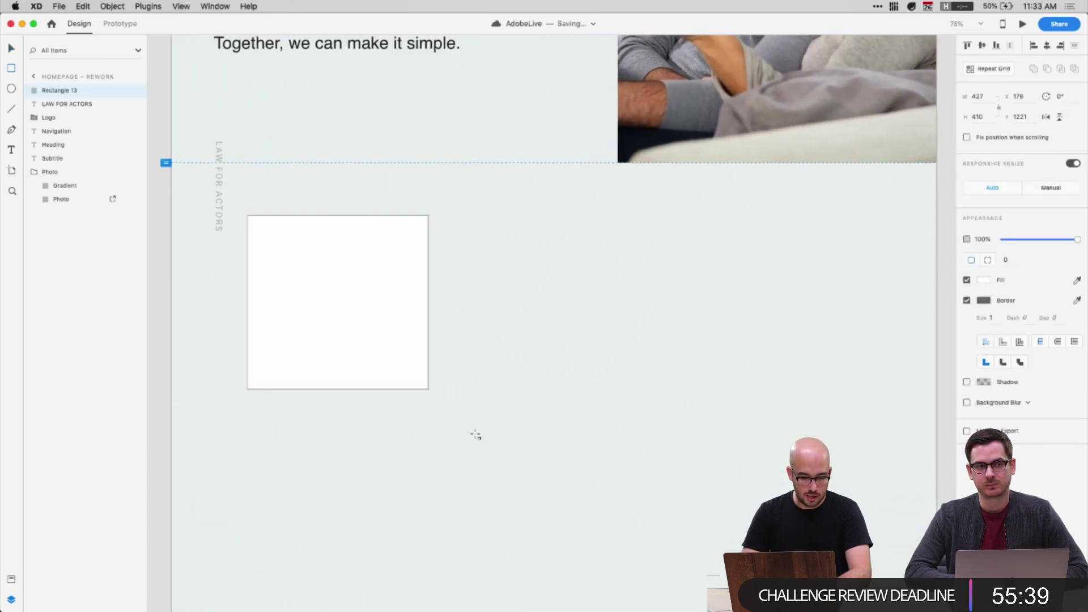
left_click_drag(475, 434, 476, 445)
key("super+Return")
key("super+w")
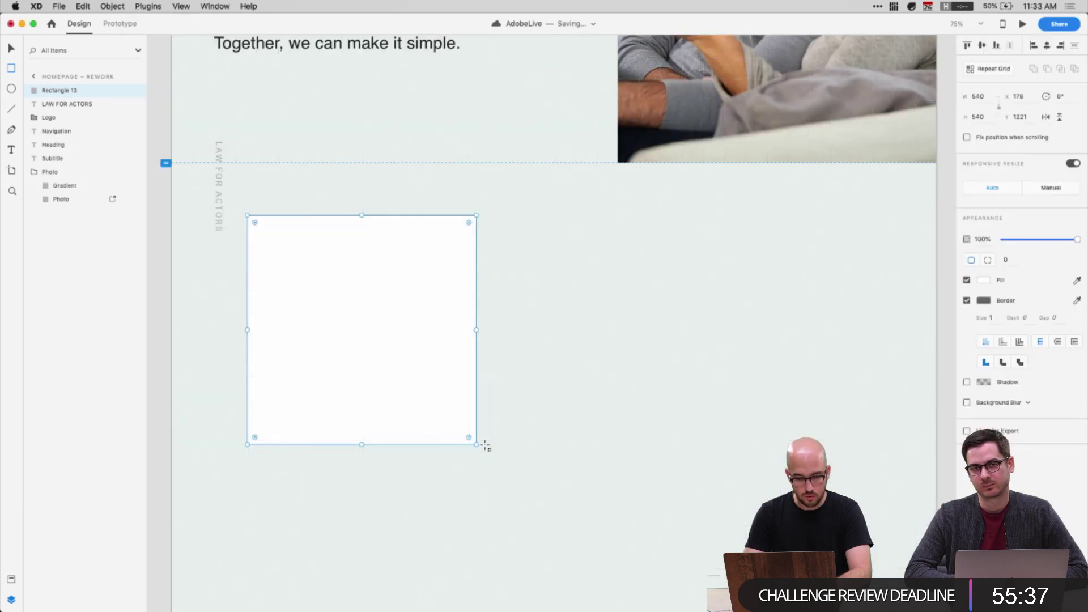
Show the layout grid and align the white square to it at X 200, Y 1250 with a size of 550 × 550
key("super+apostrophe")
left_click_drag(341, 336, 349, 343)
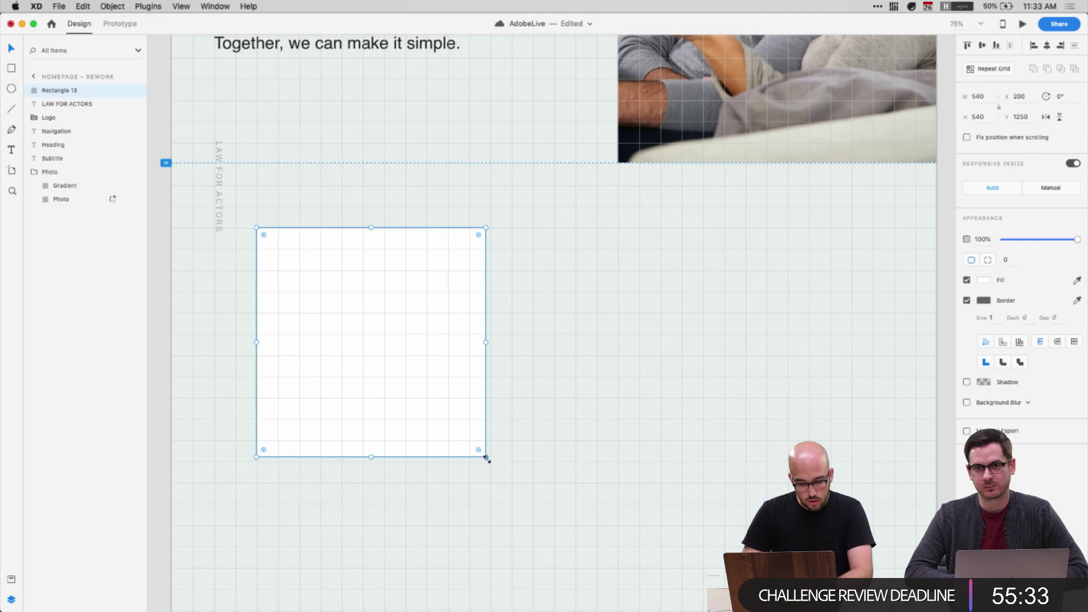
left_click_drag(486, 458, 489, 460)
Remove the white square's border and place two copies of it, one beside it and one diagonally below that
left_click(966, 301)
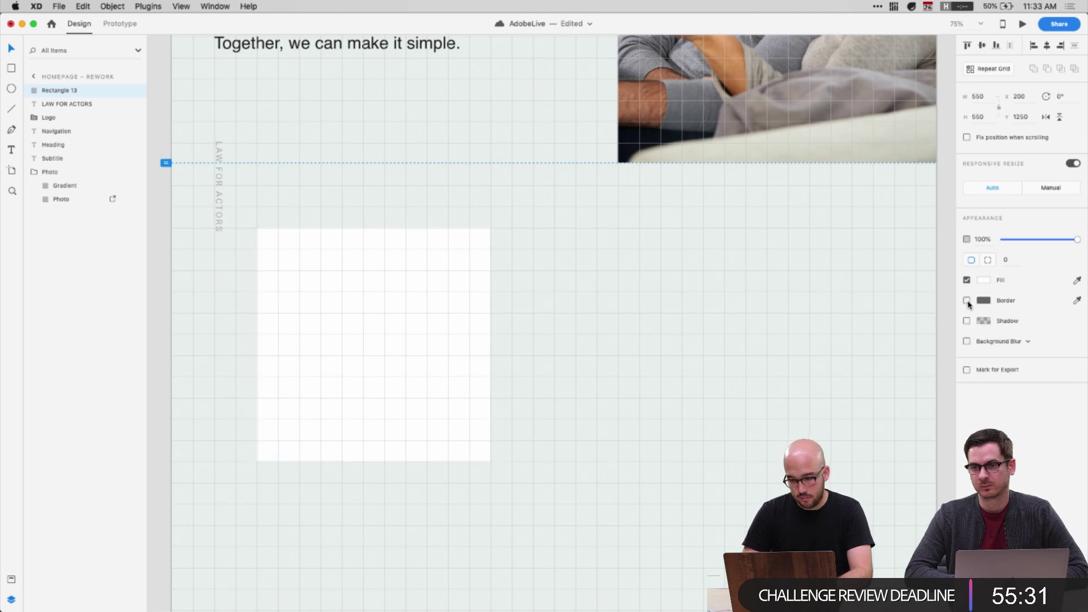
left_click_drag(393, 283, 633, 501)
scroll(587, 313, "right", 3)
scroll(587, 313, "down", 2)
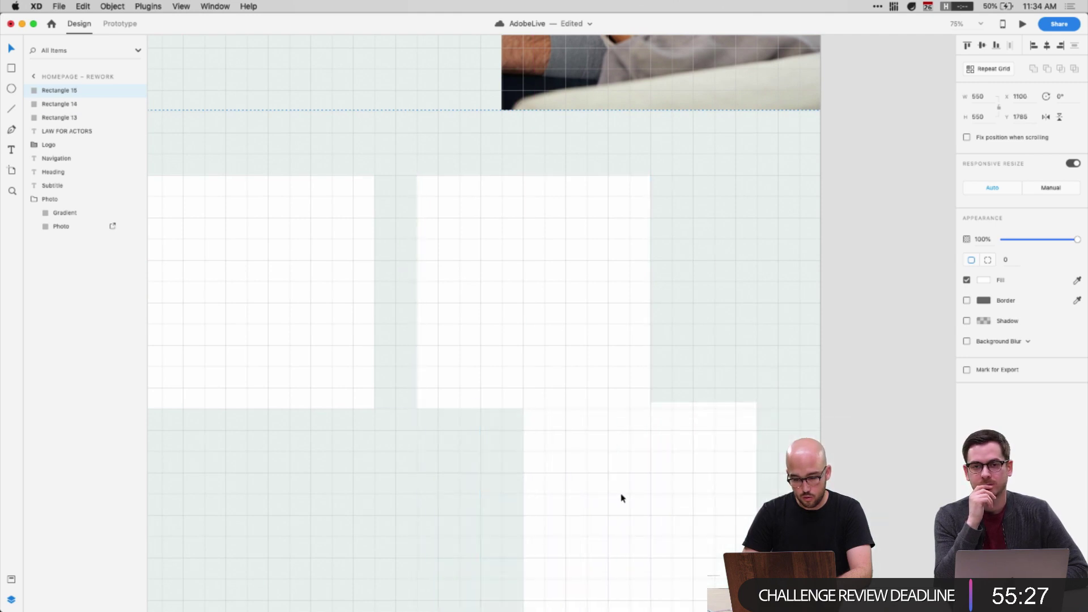
Move the second white square down and left to X 800, Y 1450
left_click(498, 362)
right_click(503, 359)
left_click(485, 303)
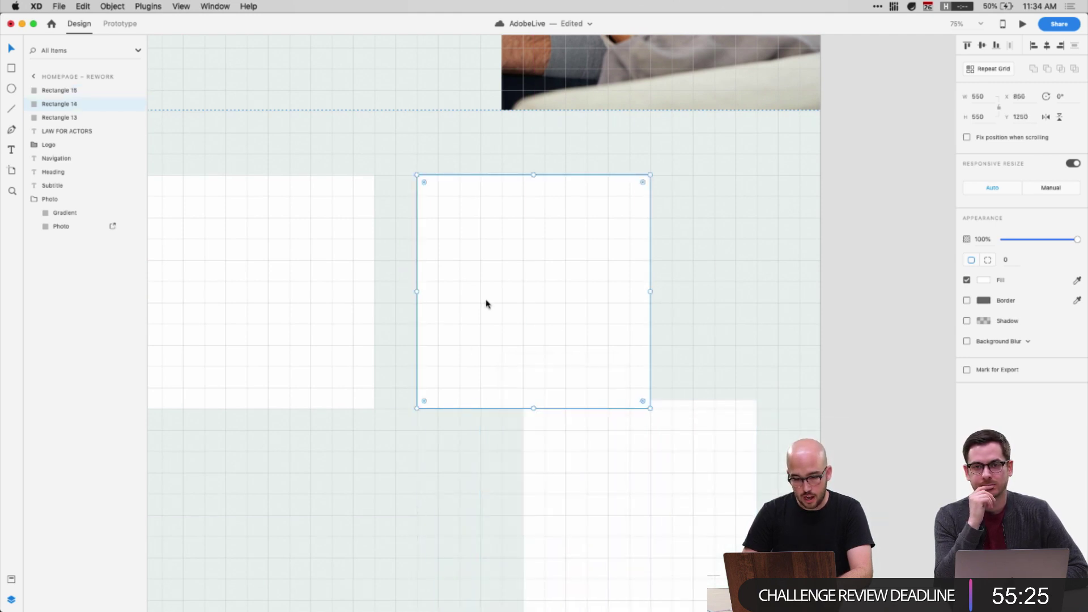
scroll(485, 303, "up", 10)
scroll(212, 145, "left", 4)
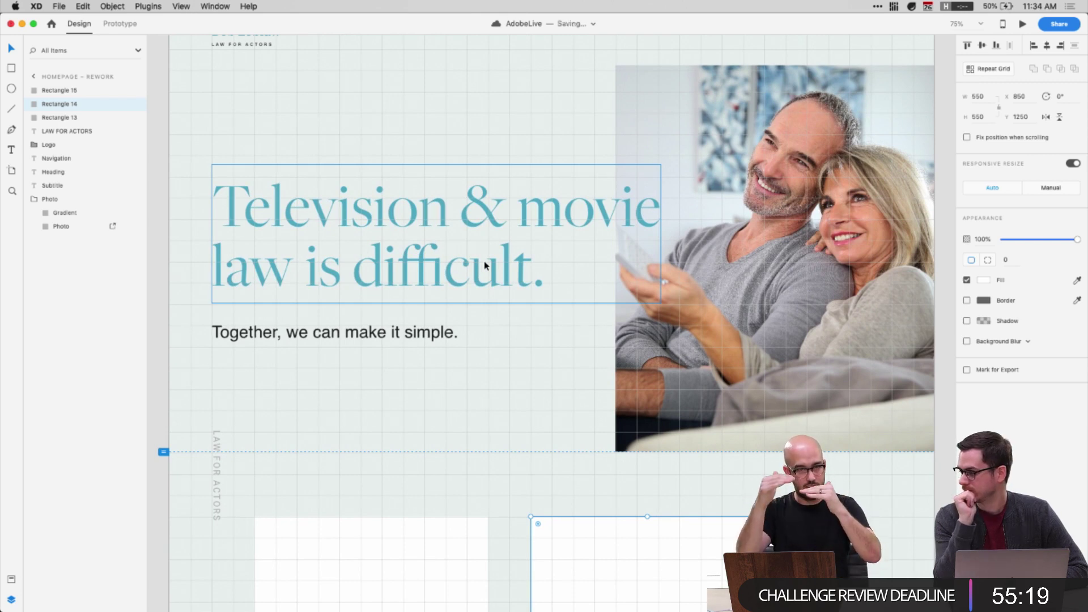
scroll(485, 263, "down", 2)
scroll(484, 264, "down", 10)
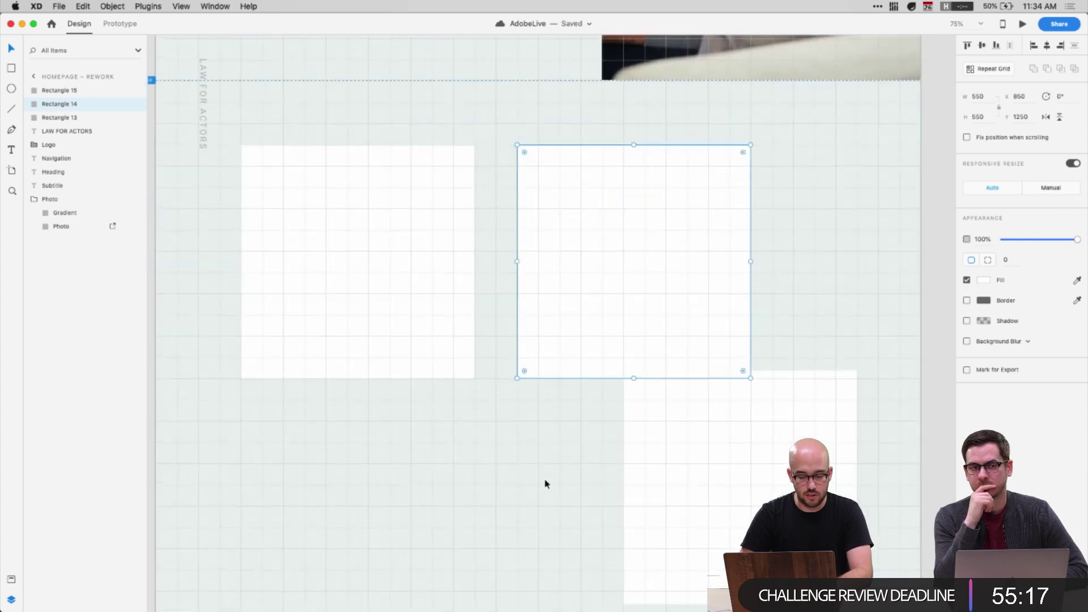
key("shift+Down")
key("shift+Down")
key("shift+Down")
key("shift+Down")
key("shift+Down")
key("shift+Down")
key("shift+Down")
key("shift+Down")
key("shift+Down")
key("shift+Down")
key("shift+Down")
key("shift+Down")
key("shift+Down")
key("shift+Down")
key("shift+Down")
key("shift+Down")
key("shift+Down")
key("shift+Down")
key("shift+Down")
key("shift+Down")
key("shift+Left")
key("shift+Left")
key("shift+Left")
key("shift+Left")
key("shift+Left")
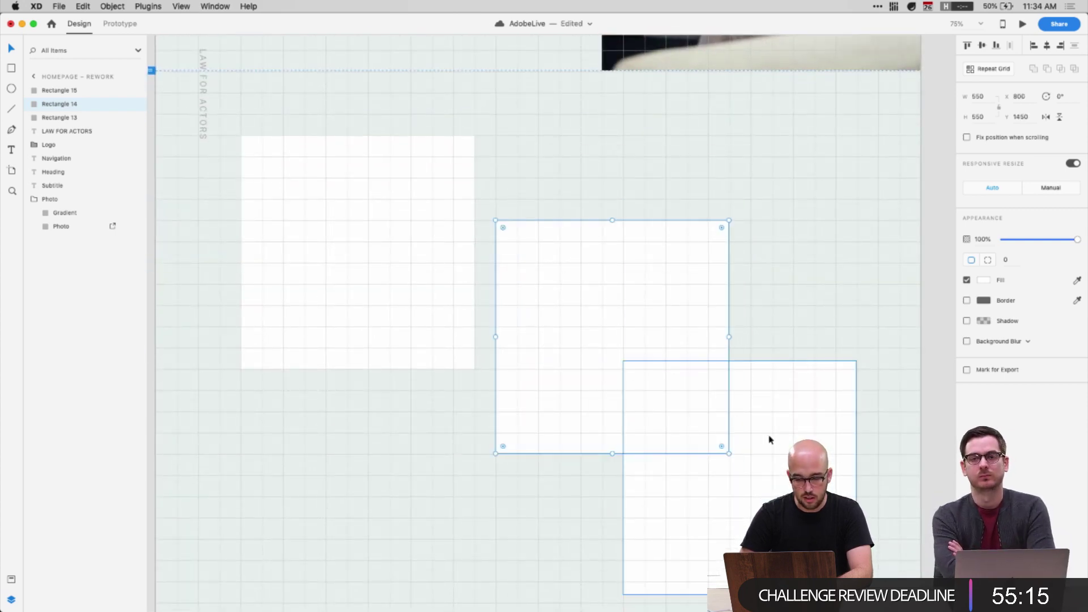
Rearrange the squares with the third at X 1150, Y 1250, the second lower between the others, and the first at X 150
left_click_drag(773, 440, 800, 223)
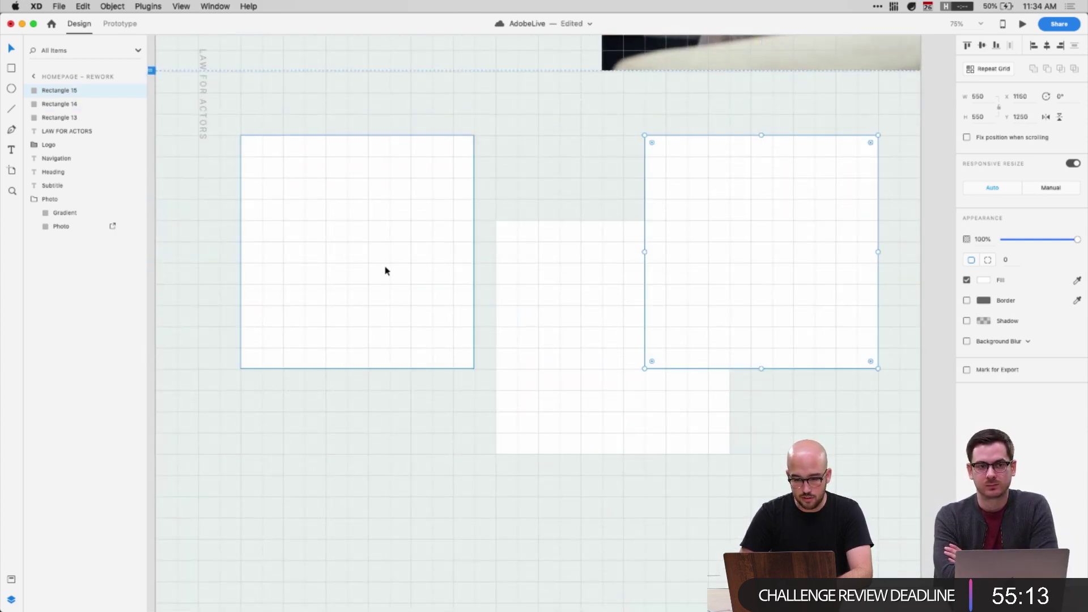
left_click_drag(612, 360, 572, 401)
left_click(348, 290)
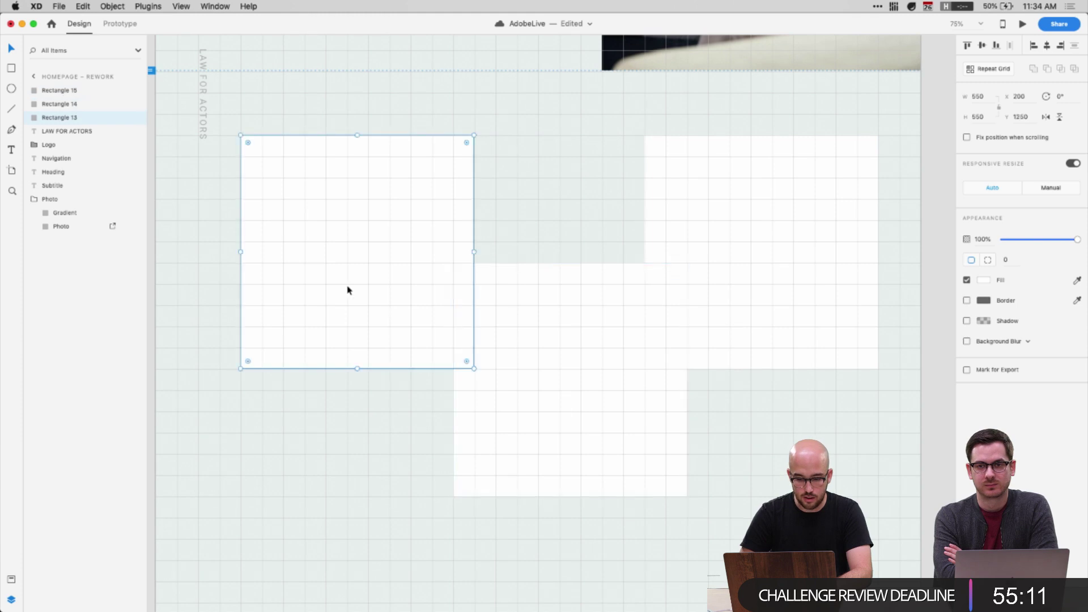
left_click_drag(361, 294, 335, 301)
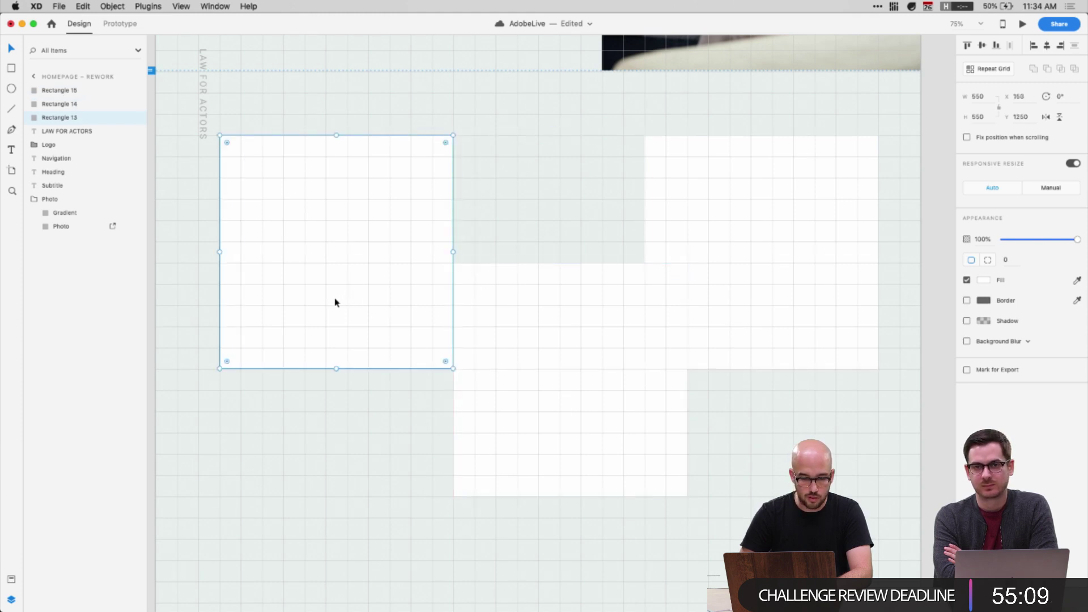
Hide the vertical LAW FOR ACTORS text and move the first square to X 100, Y 1250
scroll(254, 268, "up", 5)
left_click(198, 240)
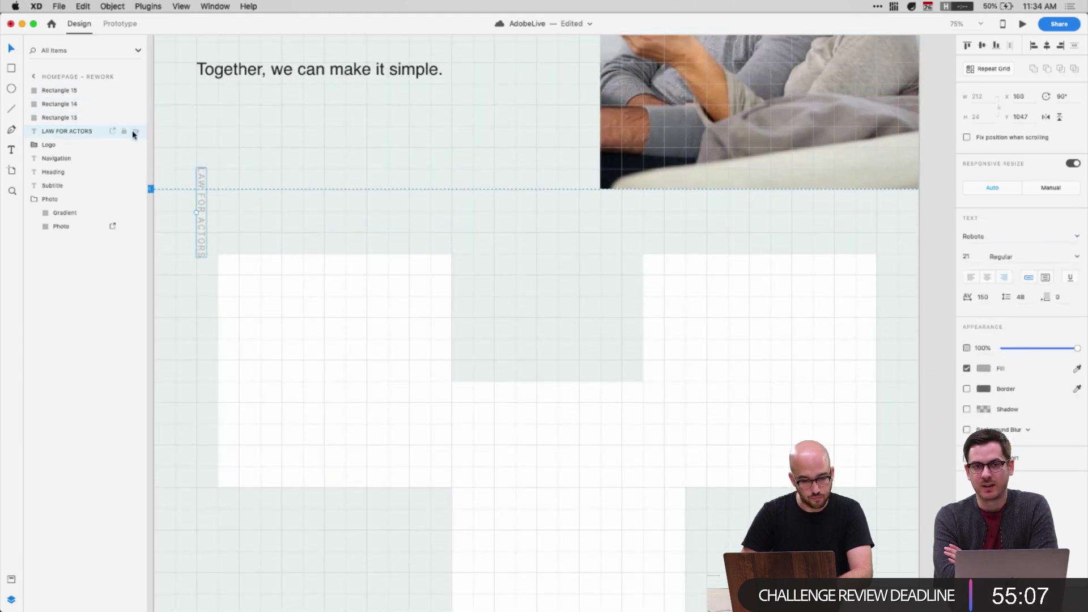
left_click(266, 277)
left_click_drag(277, 284, 255, 286)
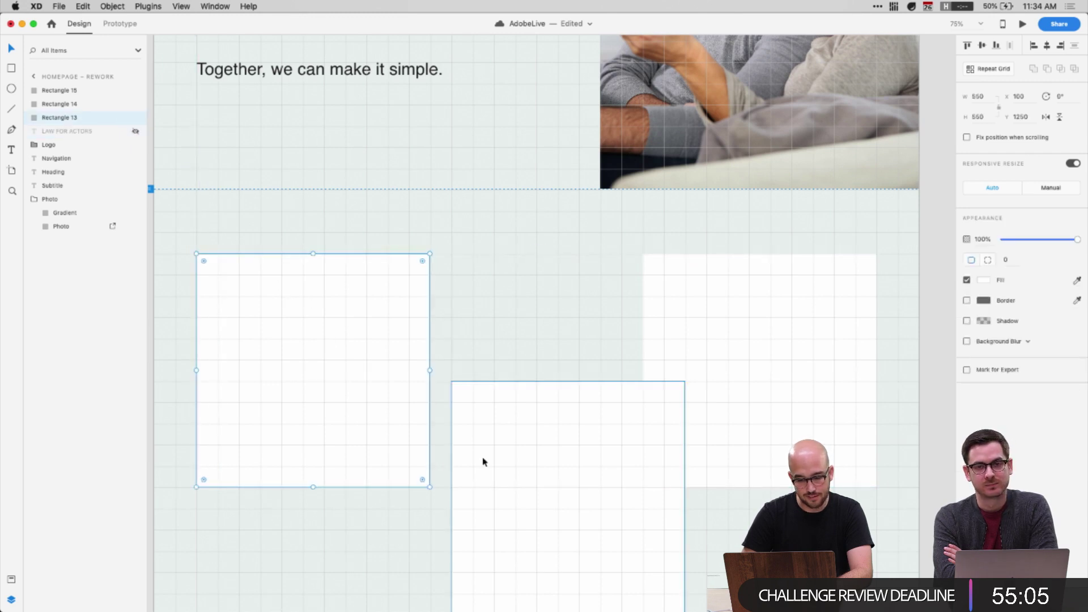
Narrow the third square from its left side and move the middle one to about X 600, Y 1574
scroll(484, 459, "down", 2)
scroll(514, 495, "down", 1)
left_click_drag(516, 368, 484, 377)
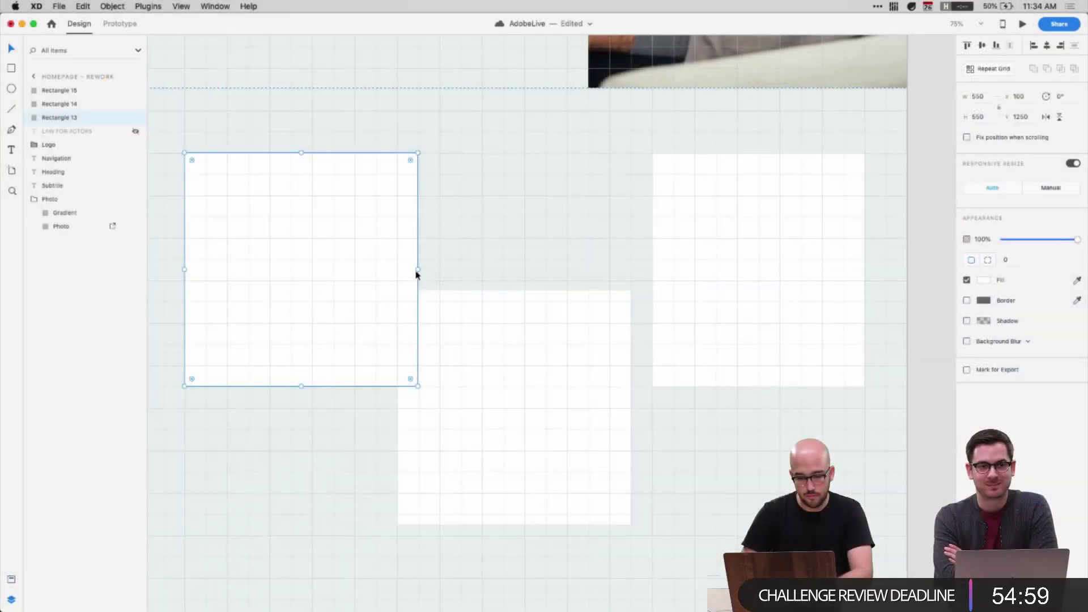
Narrow the first and middle squares to 500 wide, with the middle one at X 650, Y 1600
left_click_drag(418, 270, 375, 270)
left_click(453, 337)
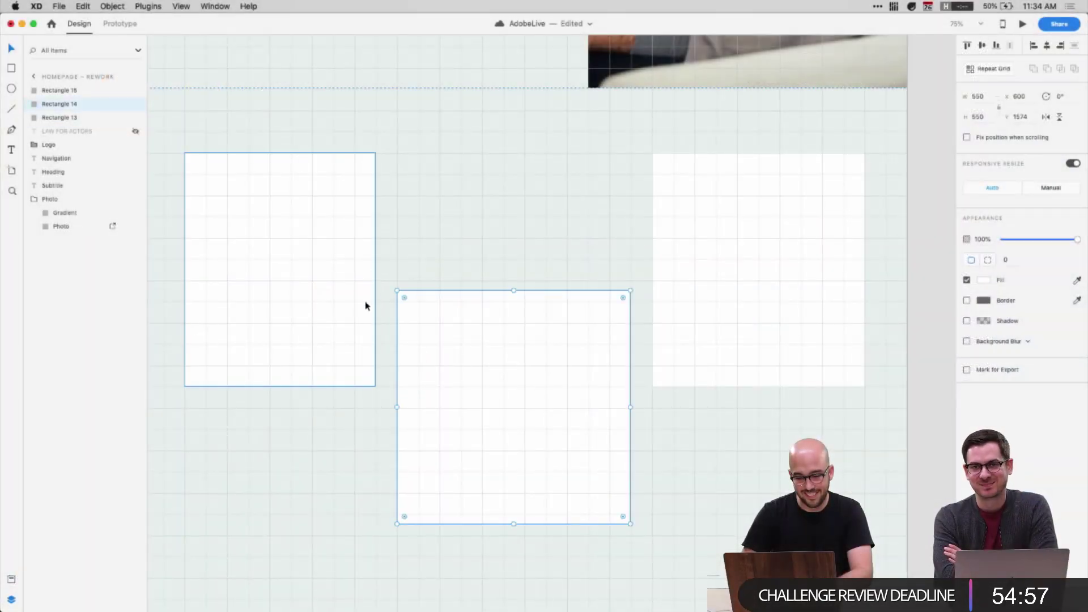
left_click(367, 280)
left_click_drag(376, 270, 397, 270)
left_click(490, 386)
left_click_drag(398, 407, 479, 408)
left_click(739, 430)
left_click(752, 489)
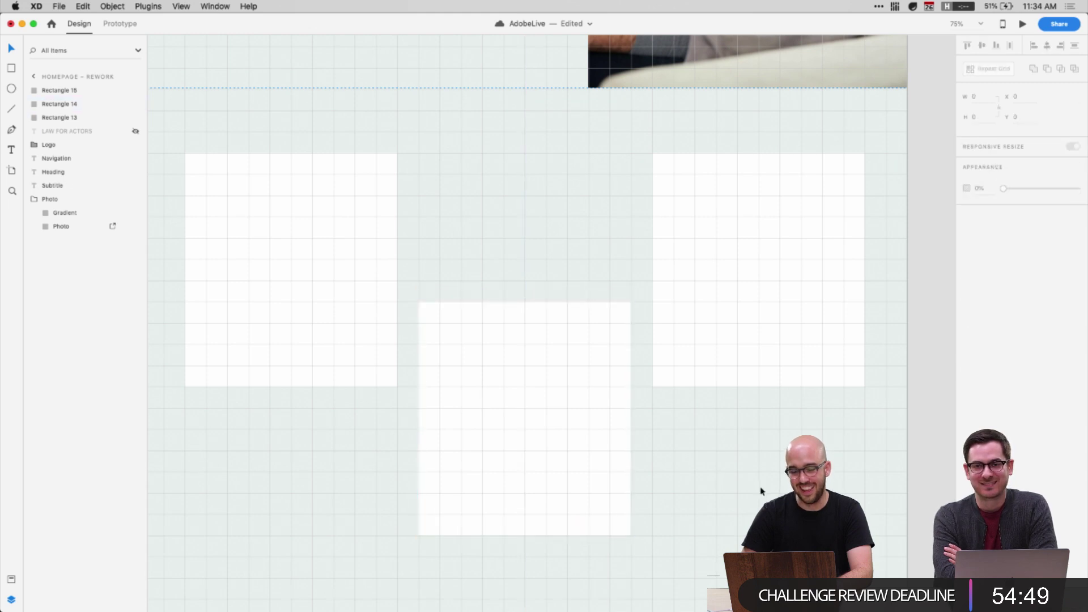
Move the third rectangle down so its top sits between the tops of the first and middle rectangles
scroll(757, 491, "up", 3)
left_click_drag(748, 401, 750, 461)
left_click(522, 289)
scroll(365, 256, "down", 4)
Check the staggered layout of the three rectangles with the grid hidden, and turn the grid back on
left_click(365, 257)
key("super+apostrophe")
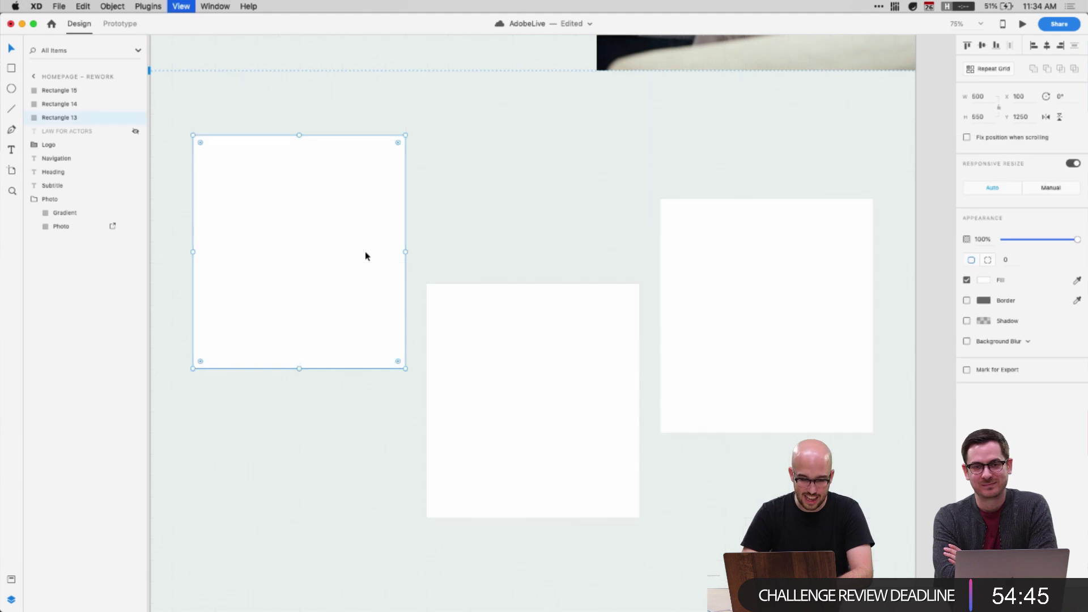
left_click(500, 227)
scroll(499, 226, "down", 2)
scroll(499, 226, "left", 1)
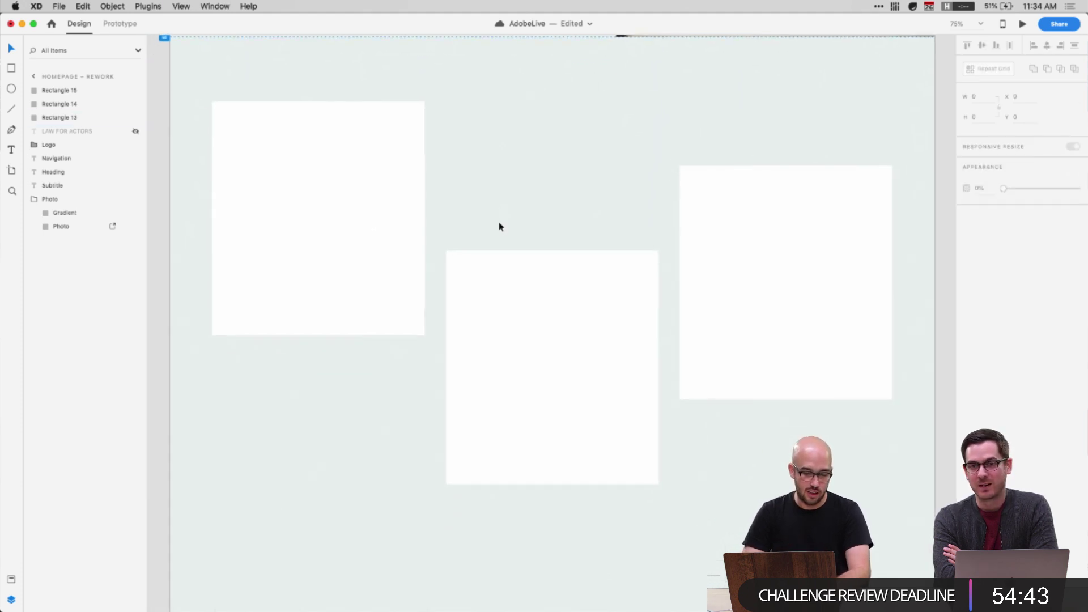
scroll(500, 226, "up", 1)
key("super+apostrophe")
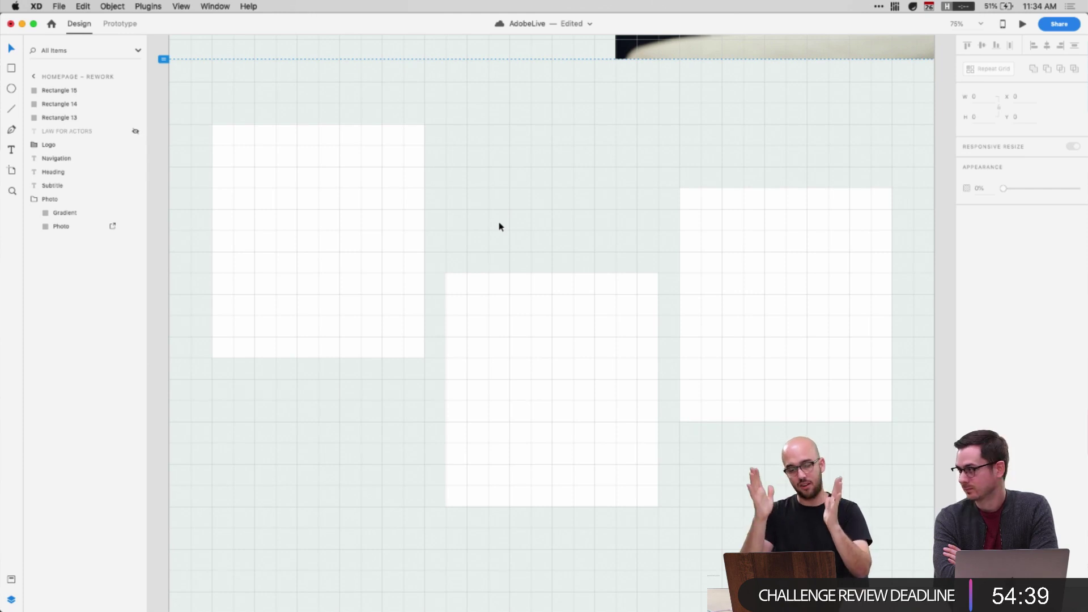
Copy the hero heading into the services section above the cards, at about X 643, Y 1200, and change its text to "My Services"
scroll(501, 225, "up", 11)
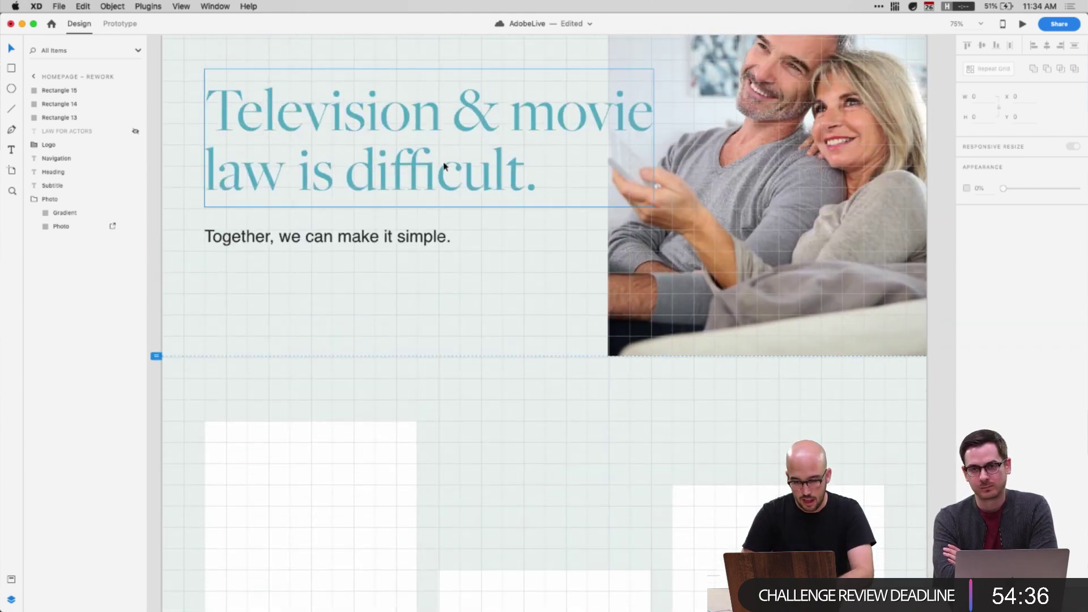
left_click(445, 166)
scroll(539, 353, "down", 9)
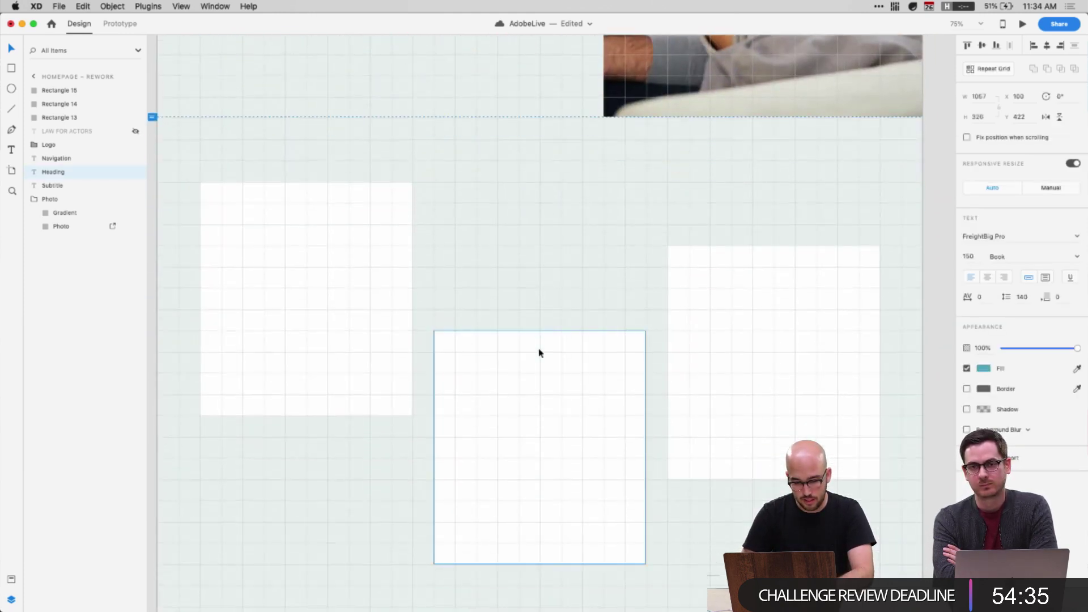
left_click(539, 351)
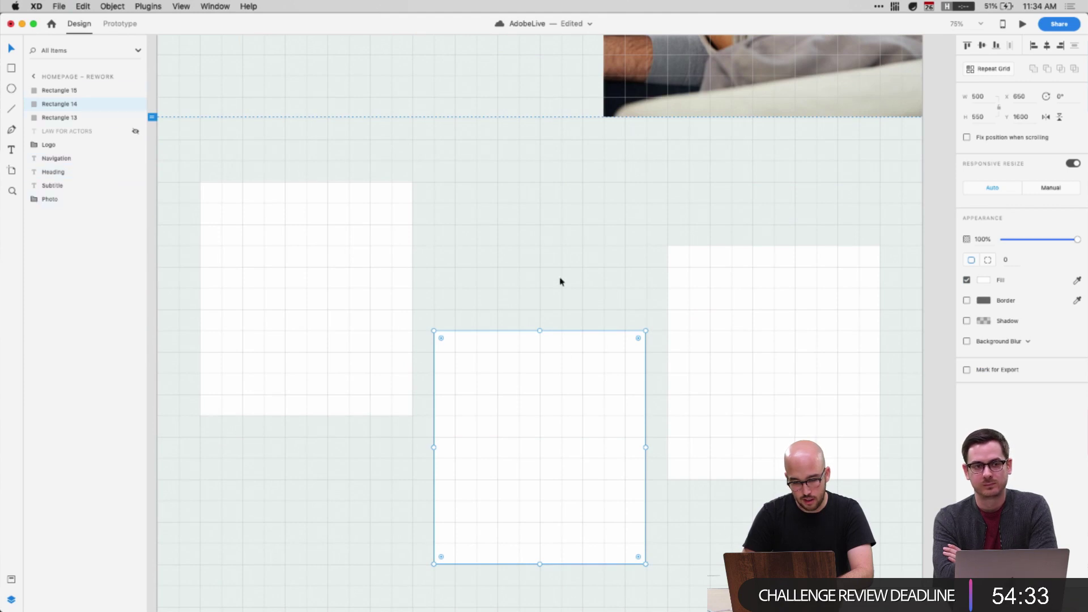
left_click(738, 295)
key("super+v")
left_click_drag(509, 348, 627, 254)
double_click(627, 254)
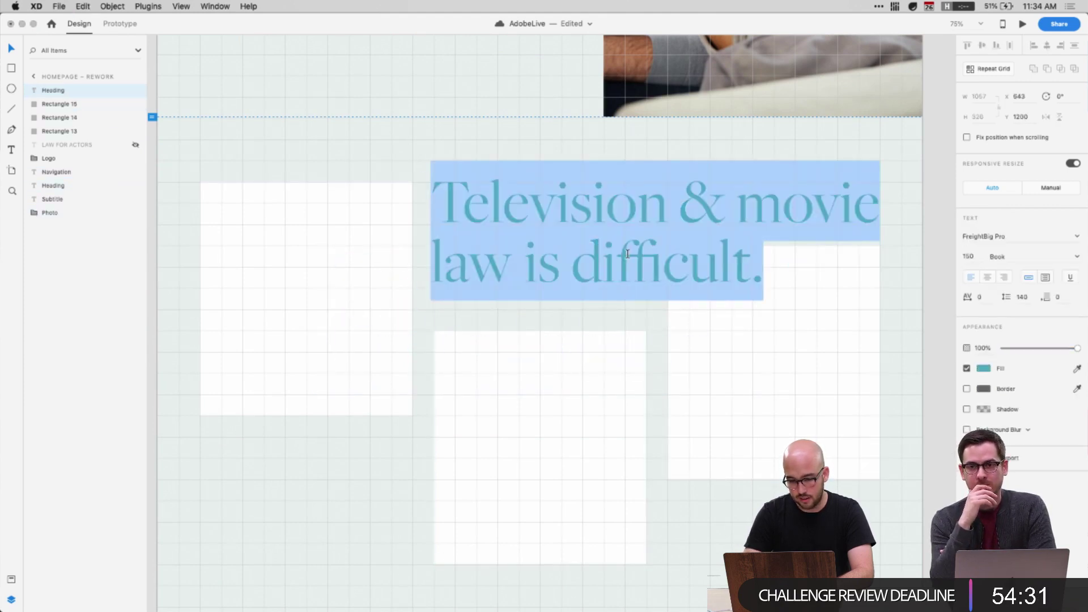
type("My Services")
key("Escape")
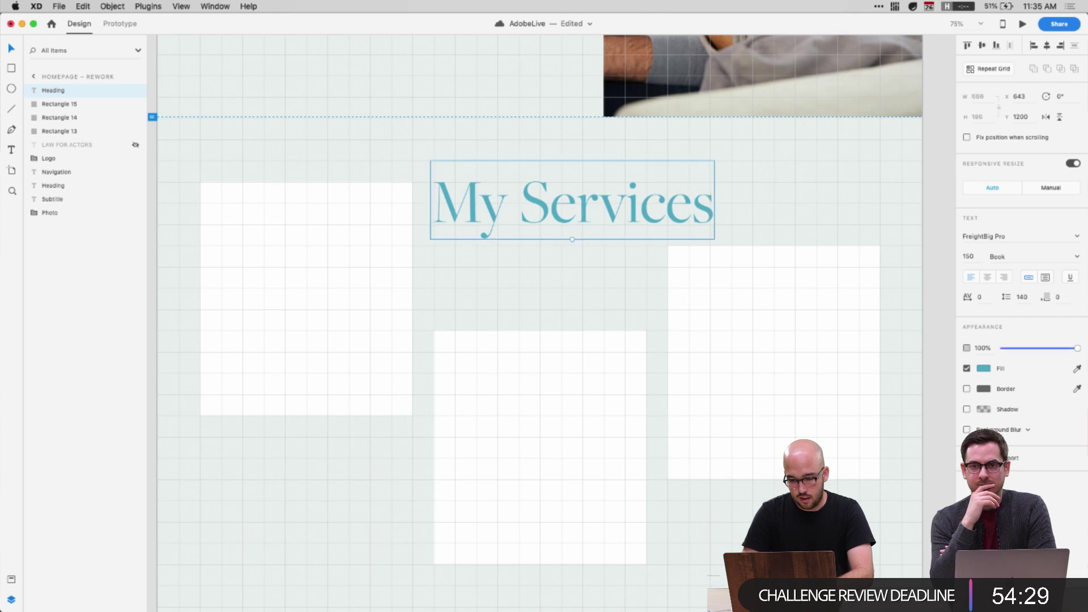
Move the My Services heading to about X 816, Y 1264 and change its fill from teal to dark grey
left_click_drag(633, 221, 707, 248)
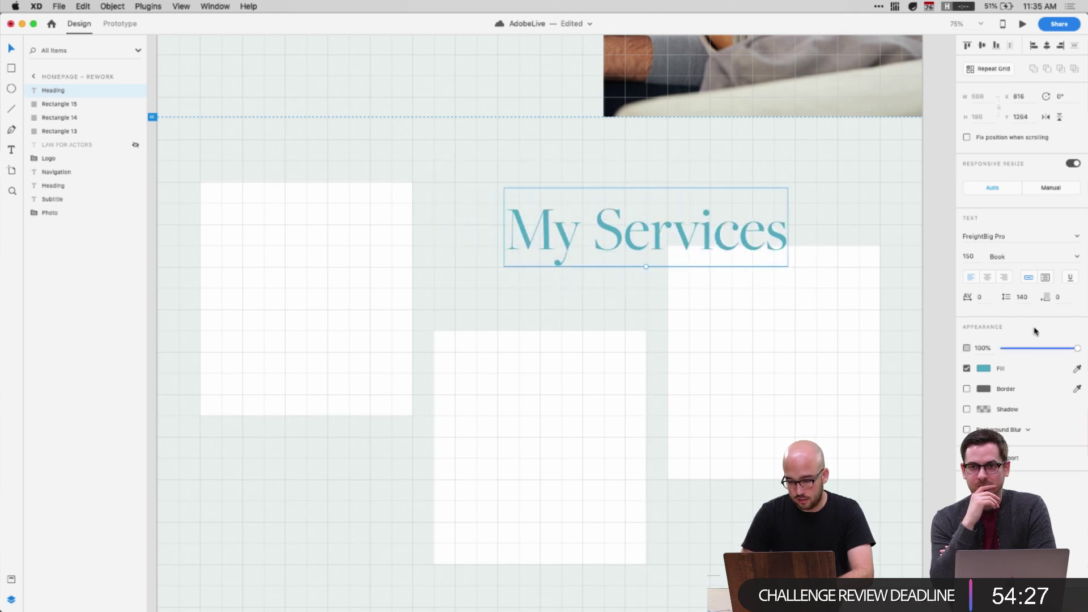
left_click(984, 369)
left_click_drag(850, 374, 843, 375)
left_click(626, 130)
Hide the layout grid and raise the My Services heading to Y 1214, clear of the third card
key("super+apostrophe")
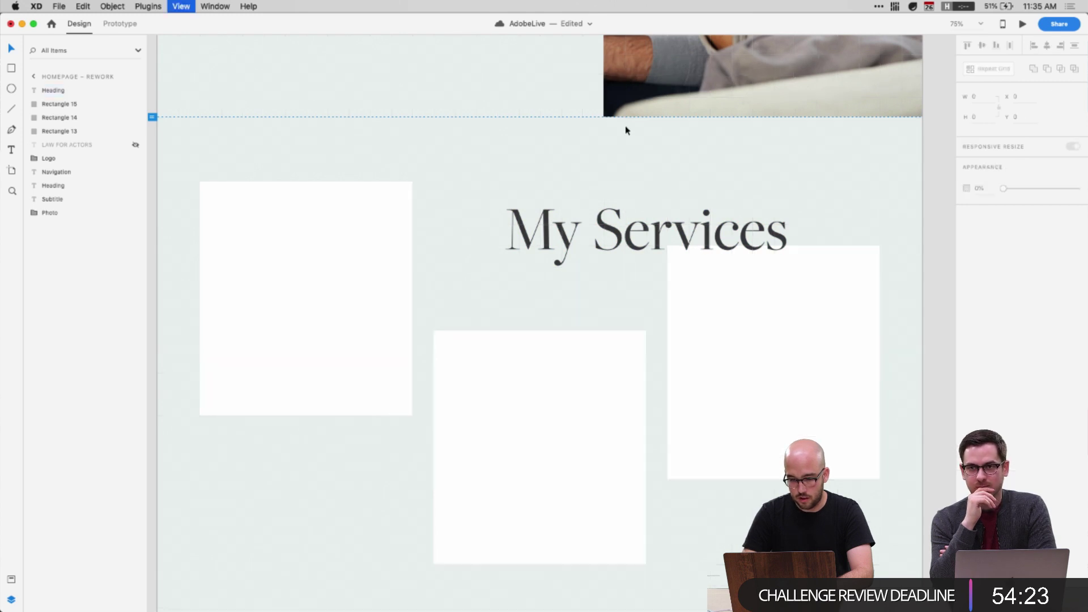
mouse_move(686, 233)
left_mouse_down()
mouse_move(708, 233)
mouse_move(686, 213)
left_mouse_up()
left_click(600, 329)
scroll(600, 330, "down", 2)
Try font size 75 on the My Services heading and settle on 100
left_click(640, 170)
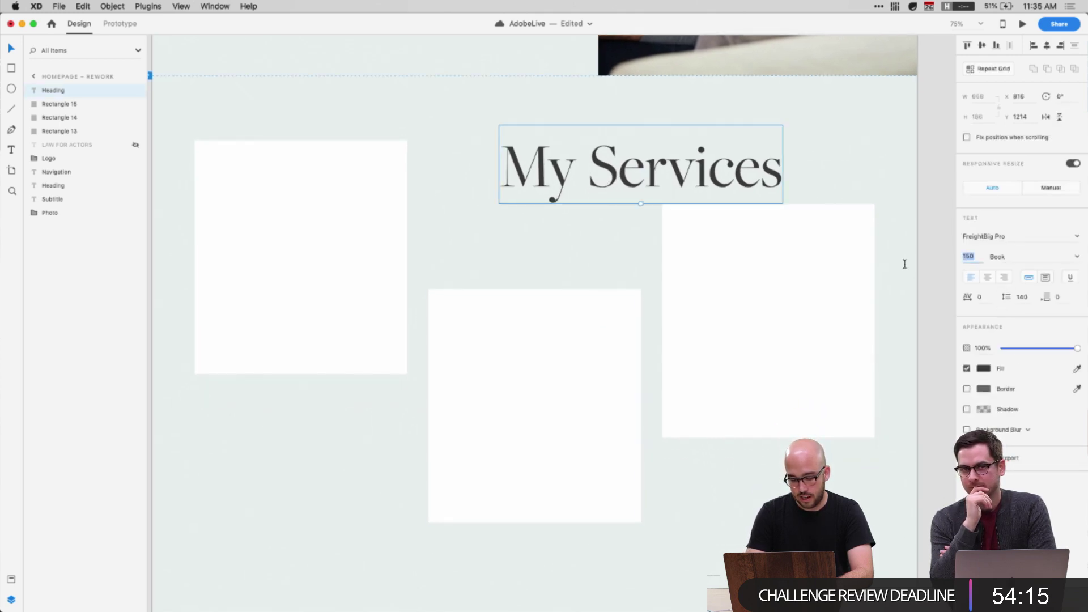
scroll(619, 534, "up", 7)
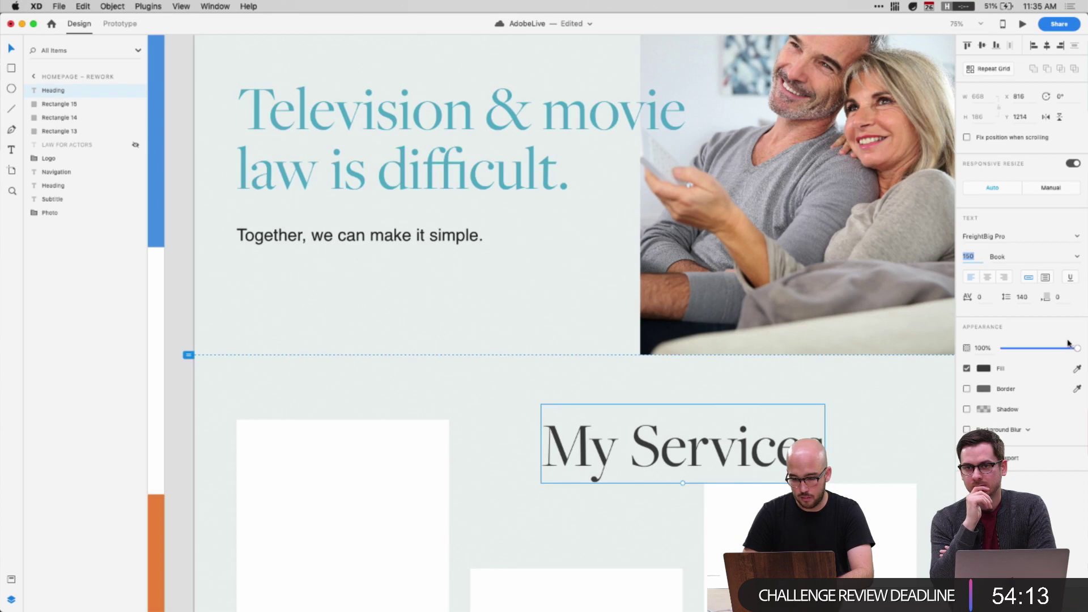
type("75")
key("Return")
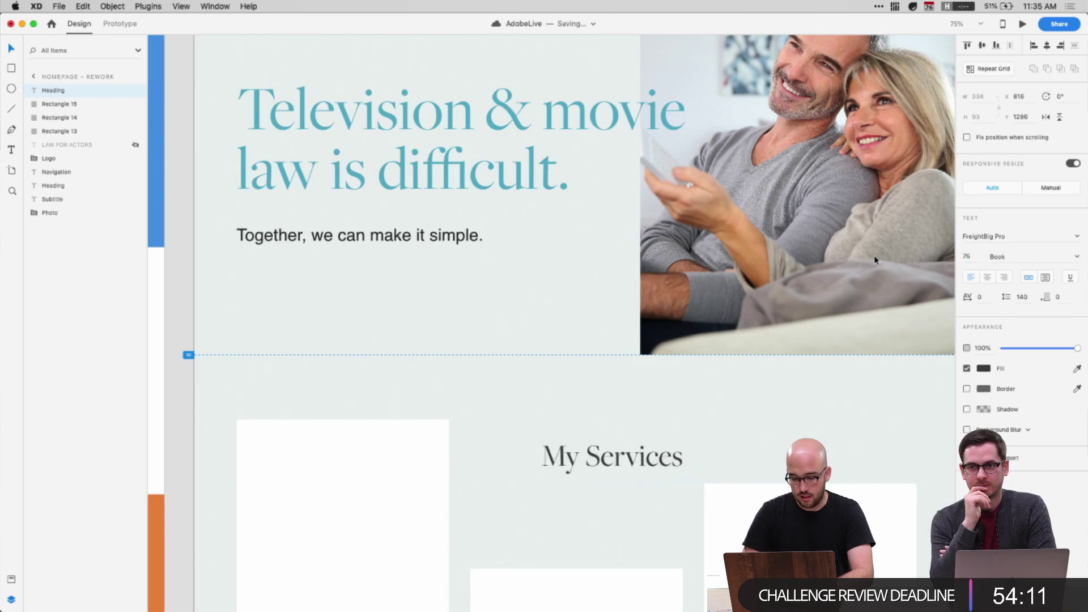
type("1")
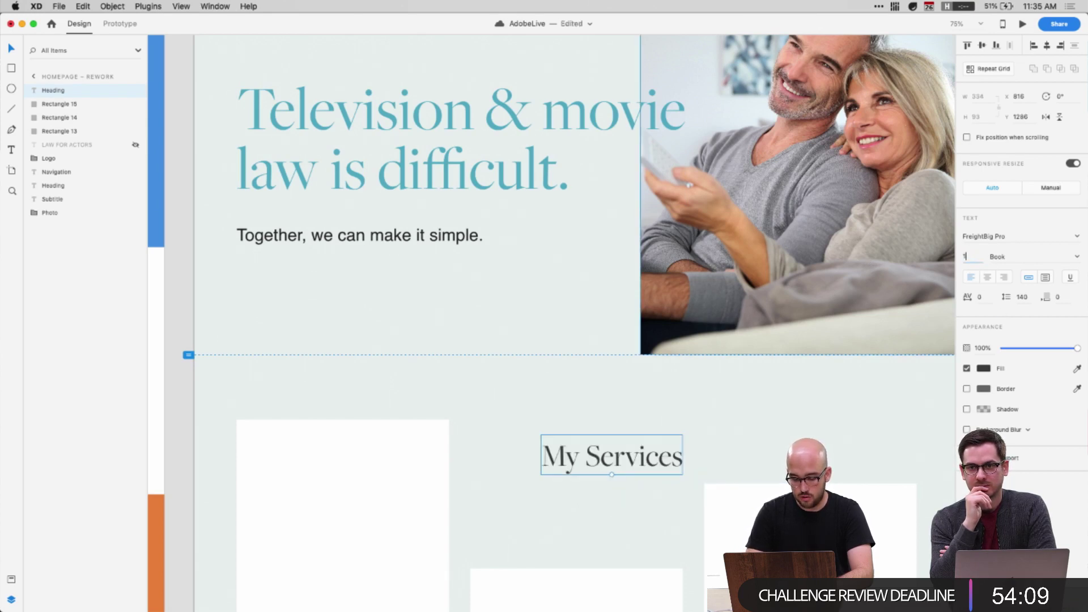
type("00")
key("Return")
Try the smaller My Services heading at about X 855, Y 1214, in the gap above the middle card
left_click(627, 483)
left_click(575, 476)
left_click_drag(575, 476, 626, 429)
scroll(626, 429, "down", 4)
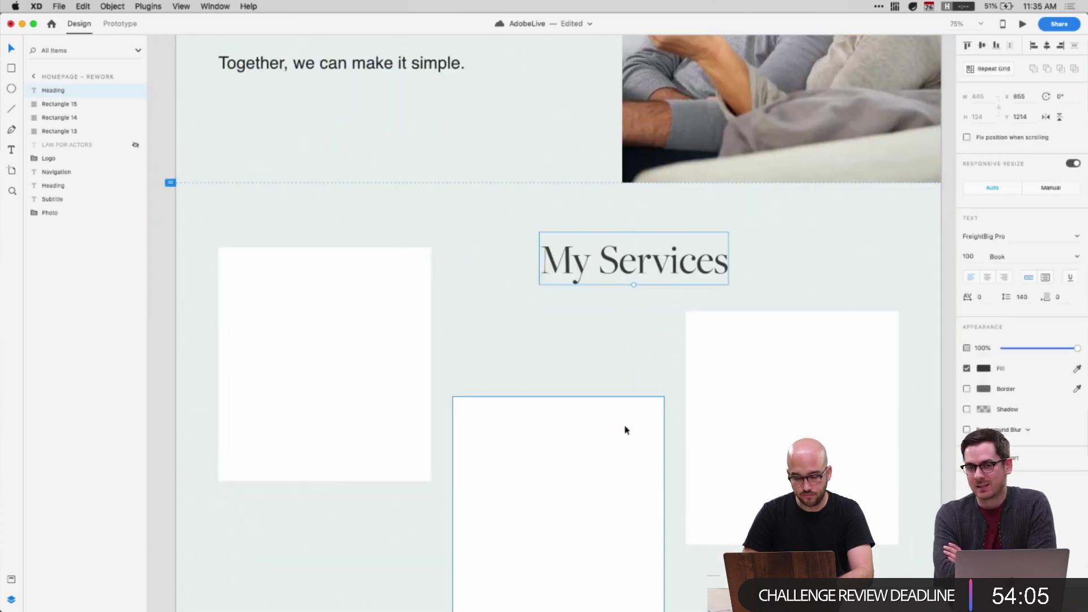
Raise the third card to Y 1271 and lower the first card to make room for a heading above it
left_click_drag(741, 394, 742, 340)
left_click_drag(363, 371, 374, 433)
Move the My Services heading above the first card, aligned with its left edge at X 100, Y 1204
left_click_drag(581, 259, 259, 256)
left_click(536, 326)
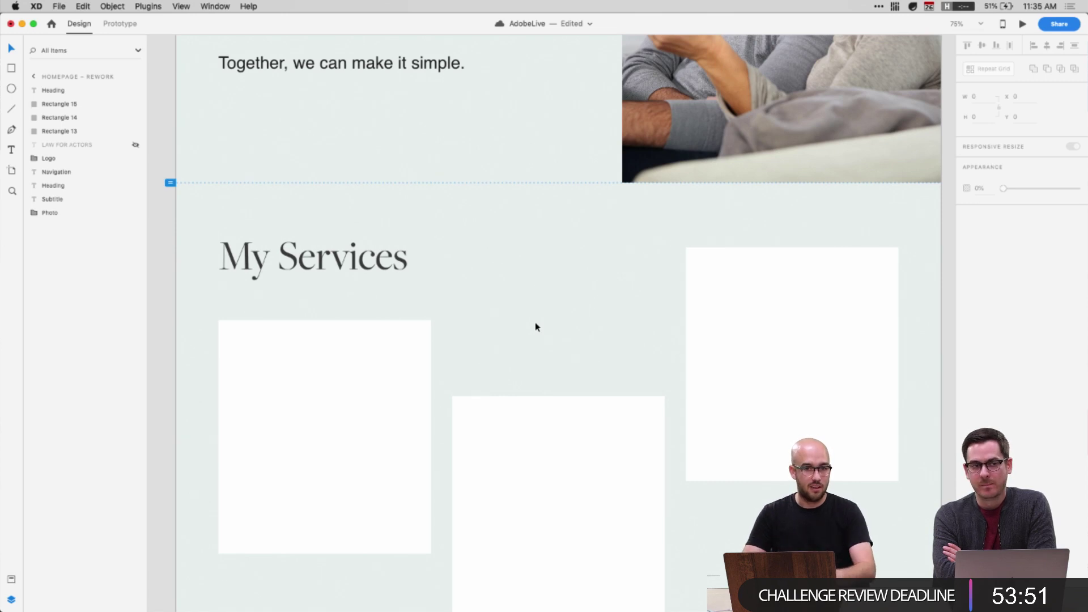
left_click(521, 366)
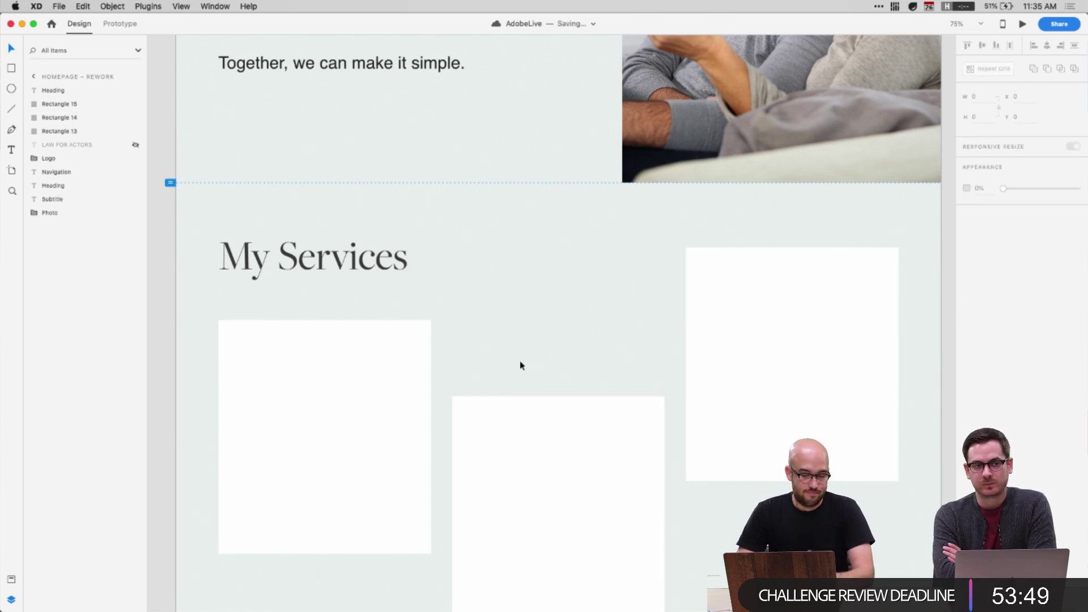
scroll(519, 364, "down", 1)
left_click(311, 264)
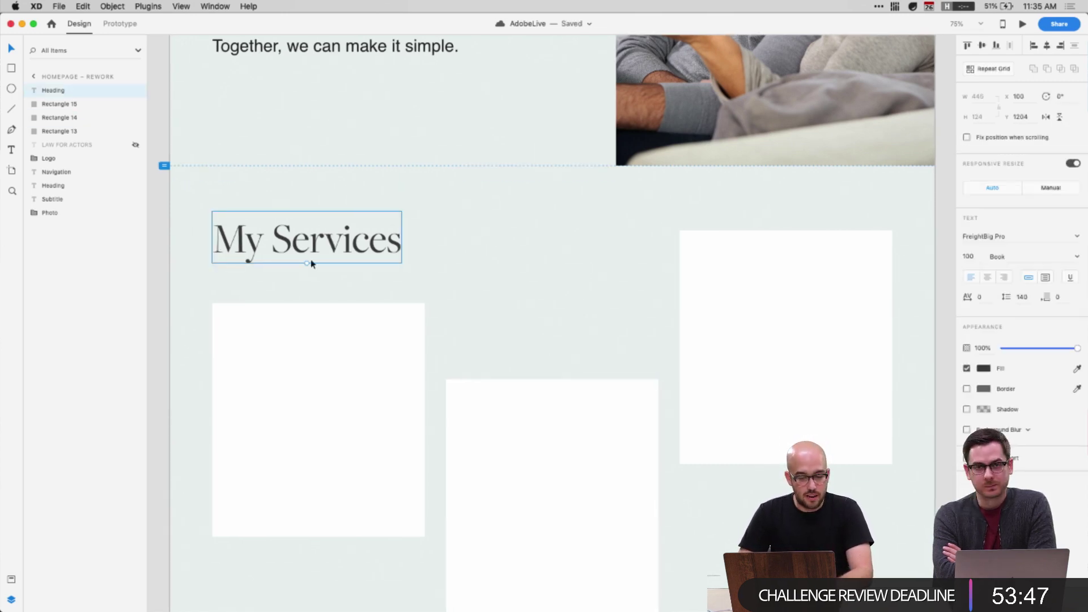
mouse_move(306, 263)
left_mouse_down()
mouse_move(301, 245)
mouse_move(304, 260)
mouse_move(310, 248)
left_mouse_up()
key("super+z")
left_click(374, 188)
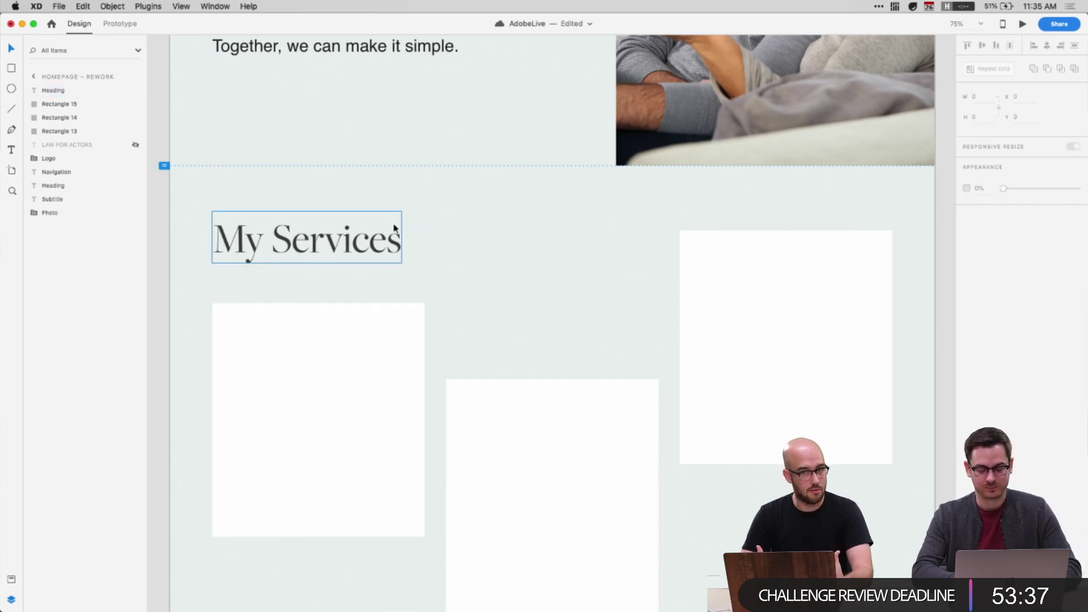
Enlarge the My Services heading by a factor of 1.125 to font size 112.5, keeping it at X 100
scroll(391, 258, "up", 10)
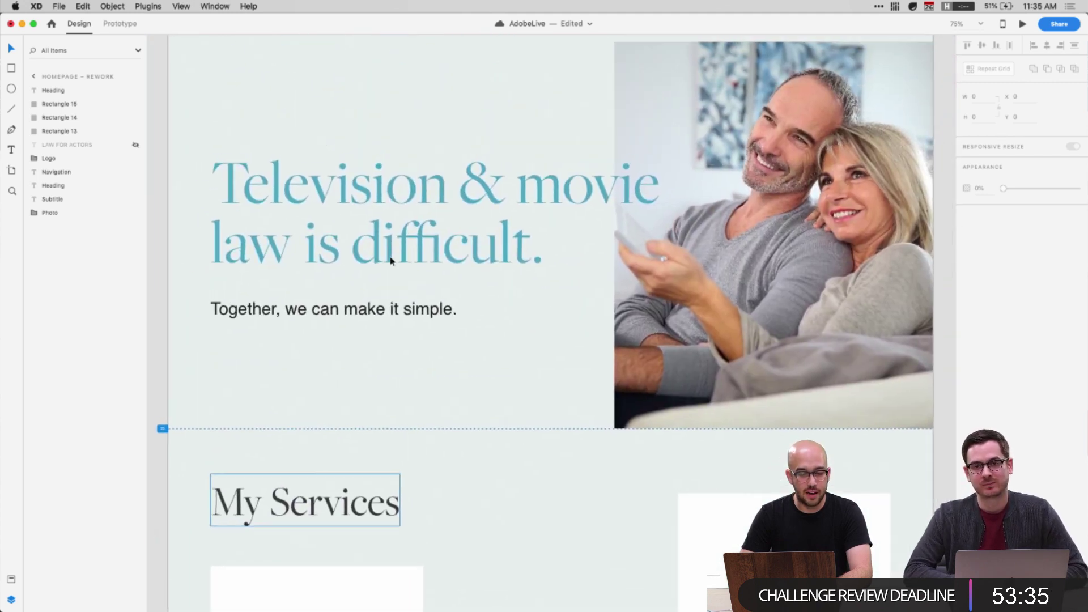
scroll(444, 337, "down", 6)
left_click(324, 378)
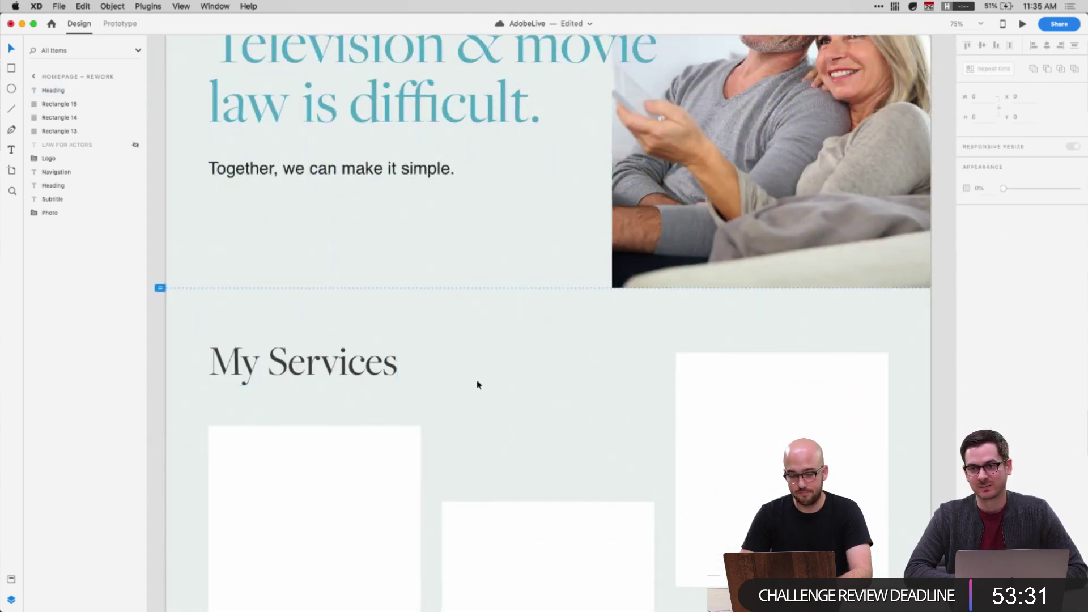
scroll(476, 381, "down", 5)
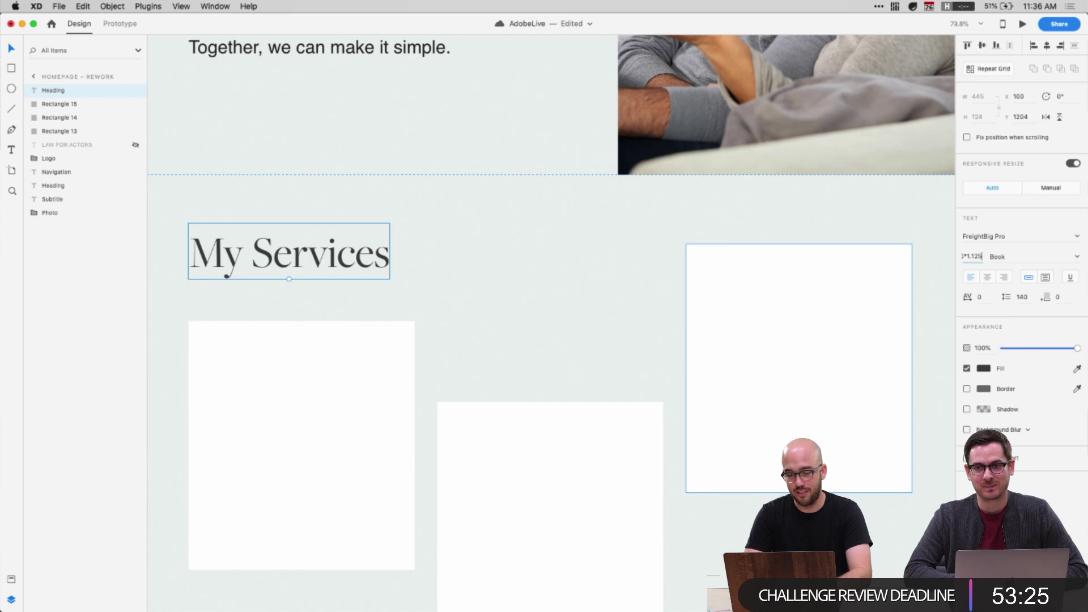
key("Return")
left_click(461, 311)
left_click(304, 256)
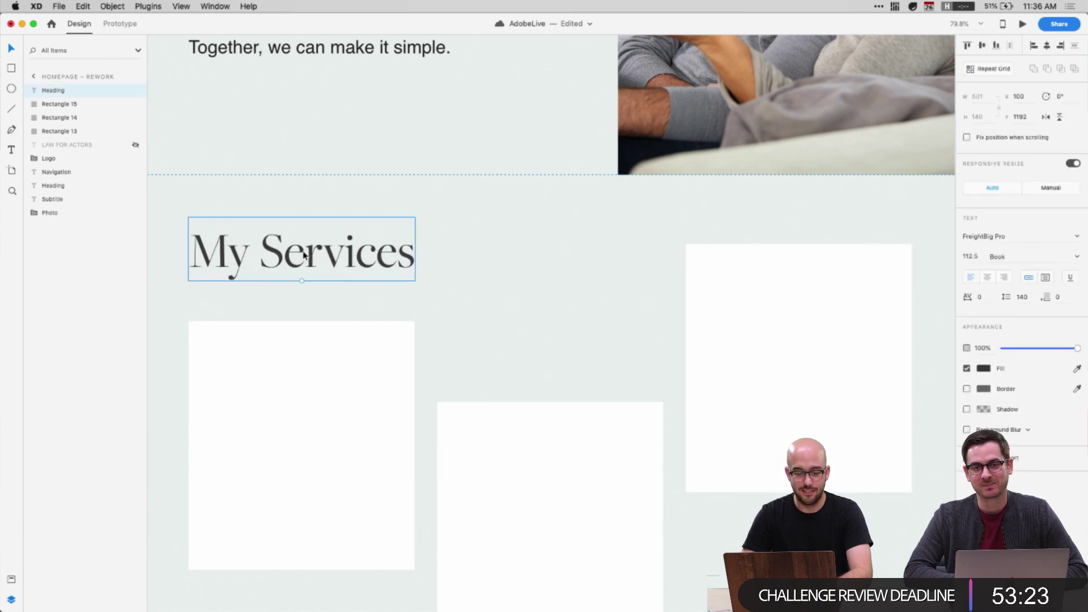
left_click_drag(304, 256, 302, 256)
left_click(522, 363)
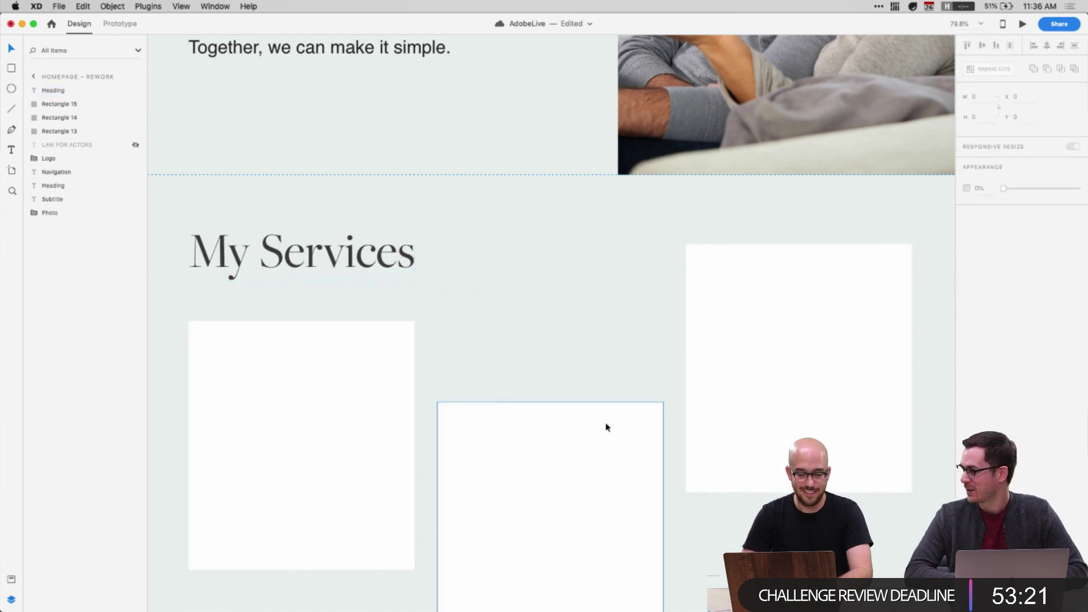
Try lowering the first card to leave more space beneath the My Services heading
left_click(772, 400)
scroll(765, 376, "down", 3)
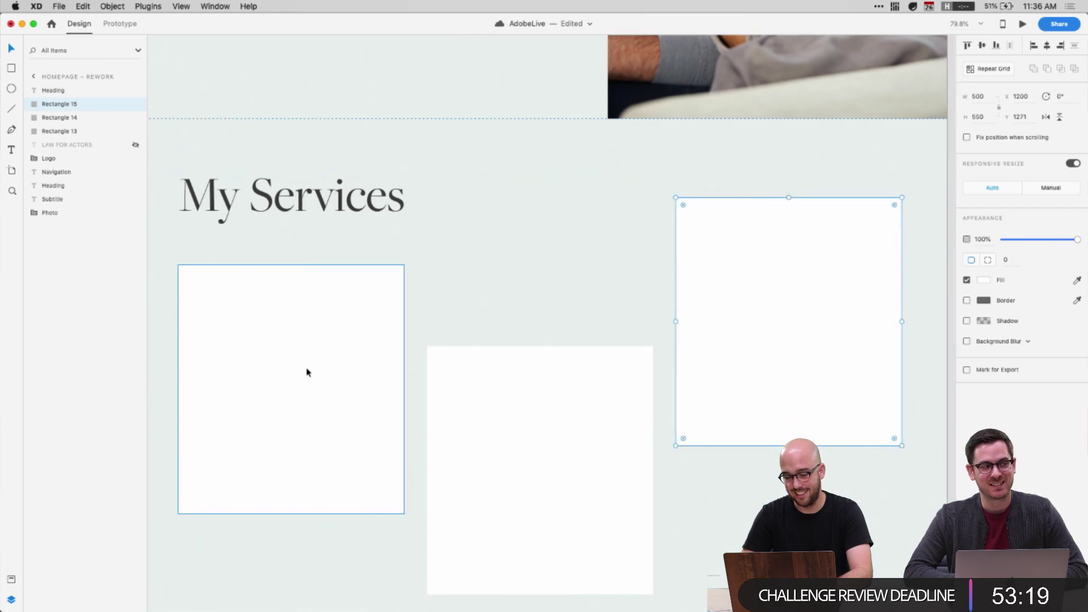
left_click_drag(307, 372, 304, 391)
left_click(297, 260)
scroll(218, 277, "up", 10)
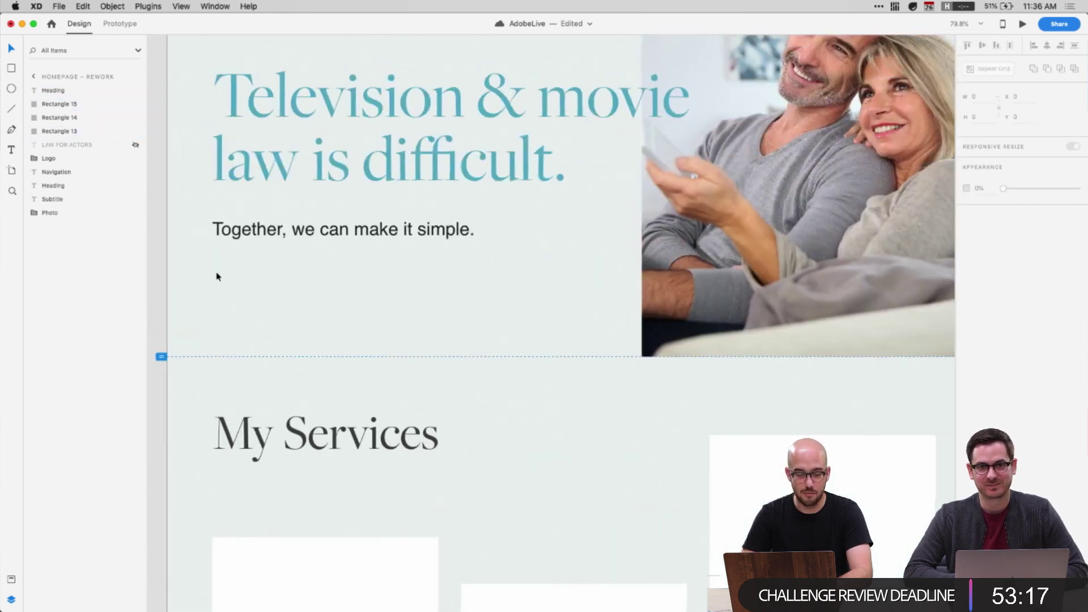
scroll(217, 274, "up", 1)
left_click_drag(274, 258, 267, 519)
key("Delete")
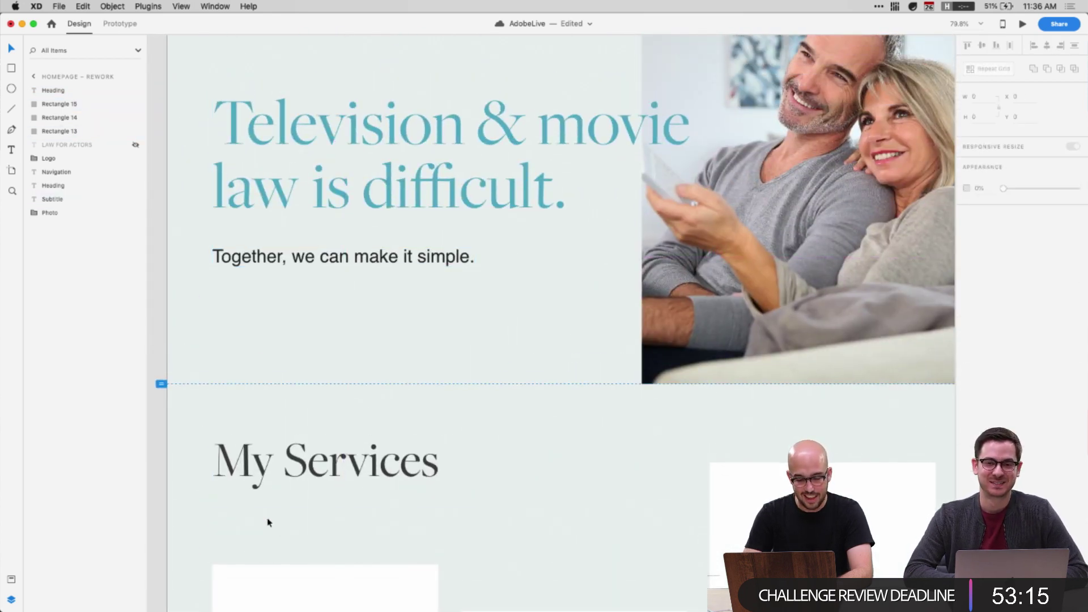
Shorten the text of the My Services heading to "Services"
scroll(269, 520, "left", 15)
scroll(481, 255, "right", 15)
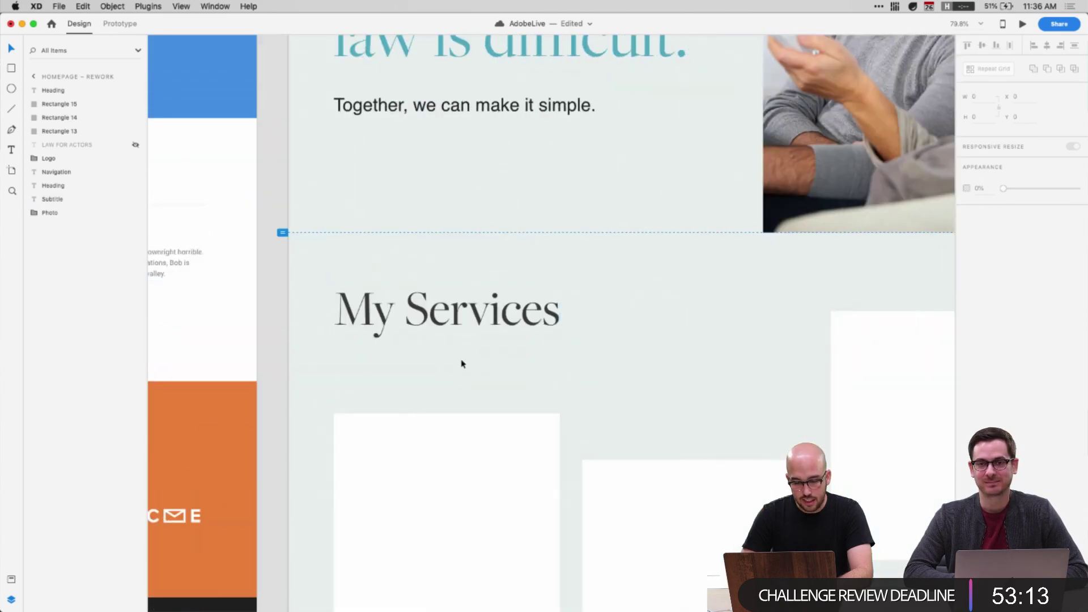
left_click(374, 333)
double_click(374, 332)
double_click(366, 320)
key("BackSpace")
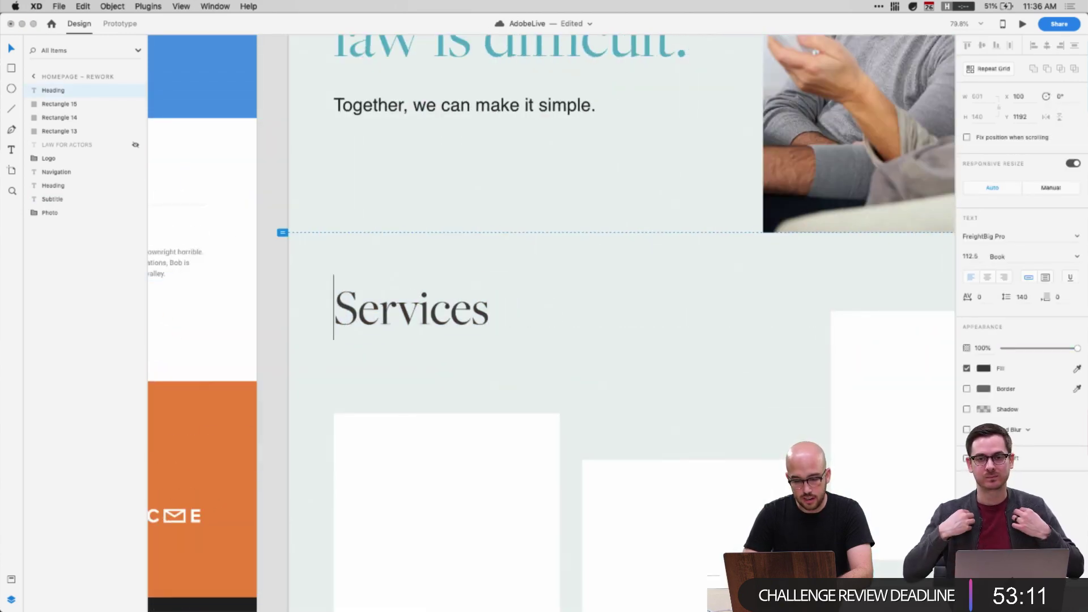
key("Escape")
Raise the middle card to about Y 1503 and the first card closer to the heading, staggering all three card tops evenly
scroll(510, 351, "down", 3)
left_click(663, 425)
left_click_drag(664, 482, 664, 485)
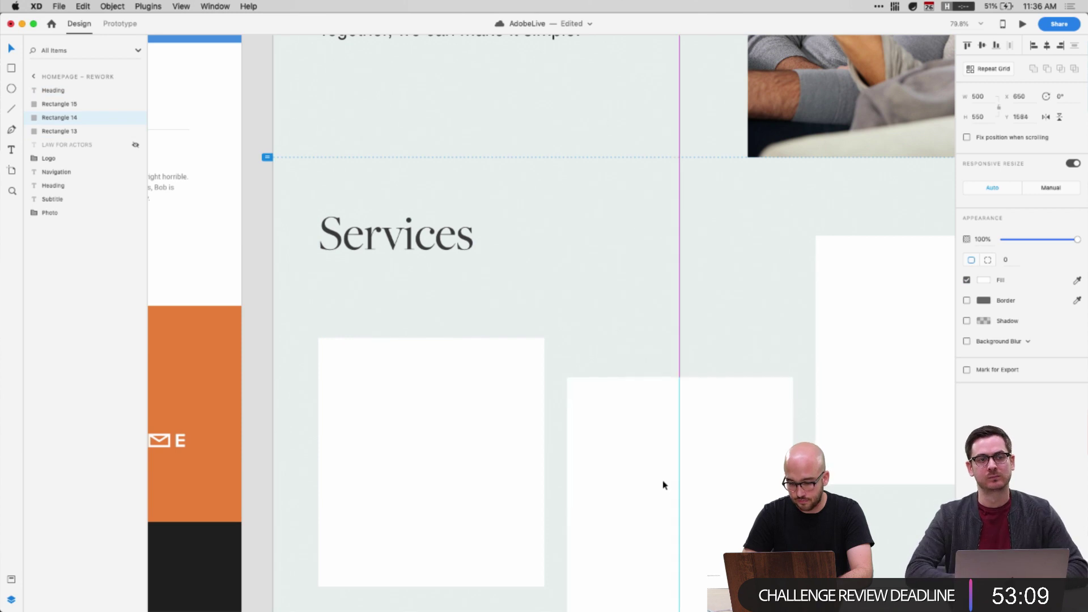
left_click_drag(469, 440, 469, 382)
left_click_drag(690, 440, 690, 405)
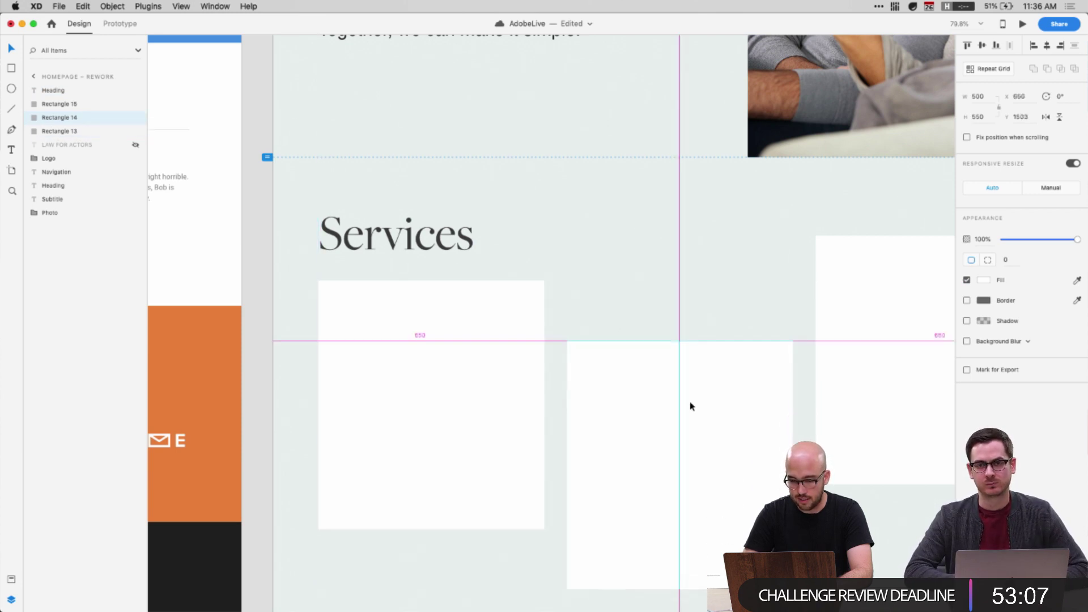
scroll(733, 388, "right", 2)
scroll(733, 389, "down", 1)
left_click(845, 301, "shift")
left_click(542, 255)
Copy the Contracts title and description from the original homepage into the rework and place them on the first card
scroll(543, 256, "left", 10)
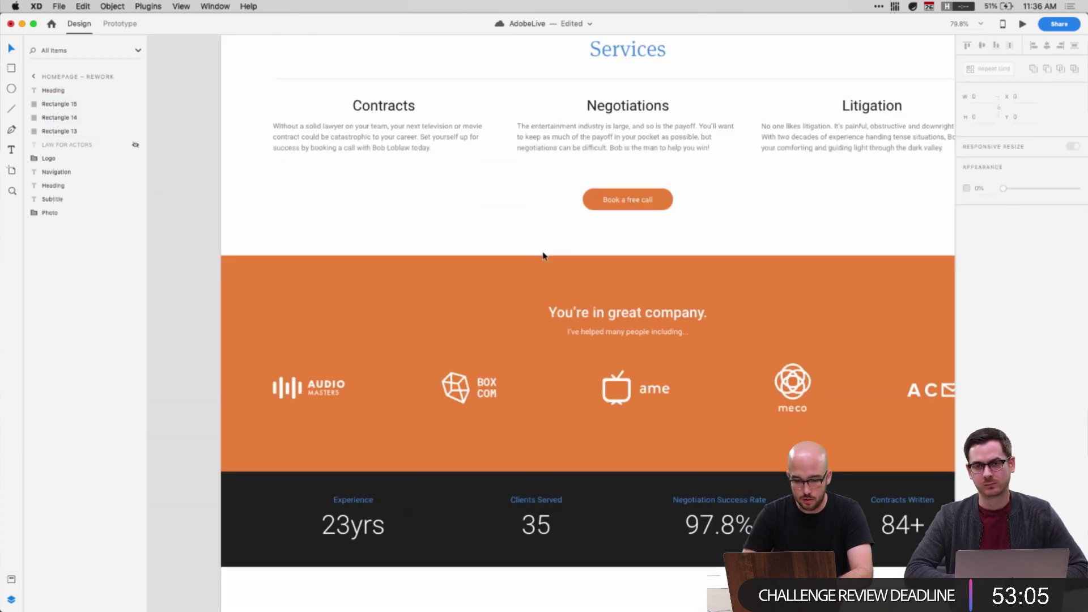
scroll(543, 256, "up", 3)
left_click(376, 202)
left_click(378, 246, "shift")
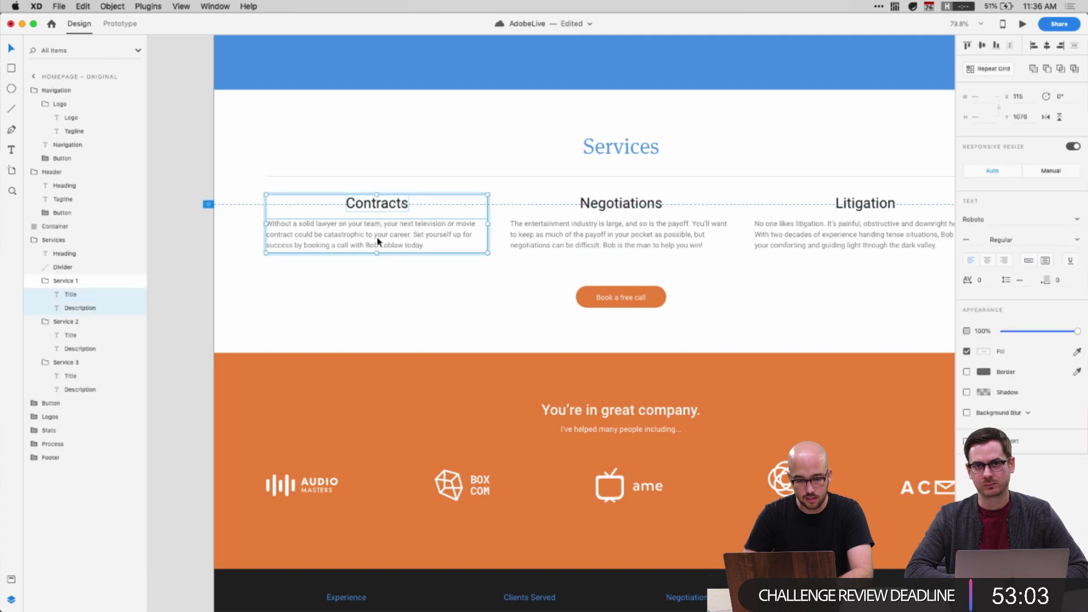
key("cmd+c")
scroll(478, 284, "right", 10)
key("cmd+v")
scroll(660, 413, "down", 2)
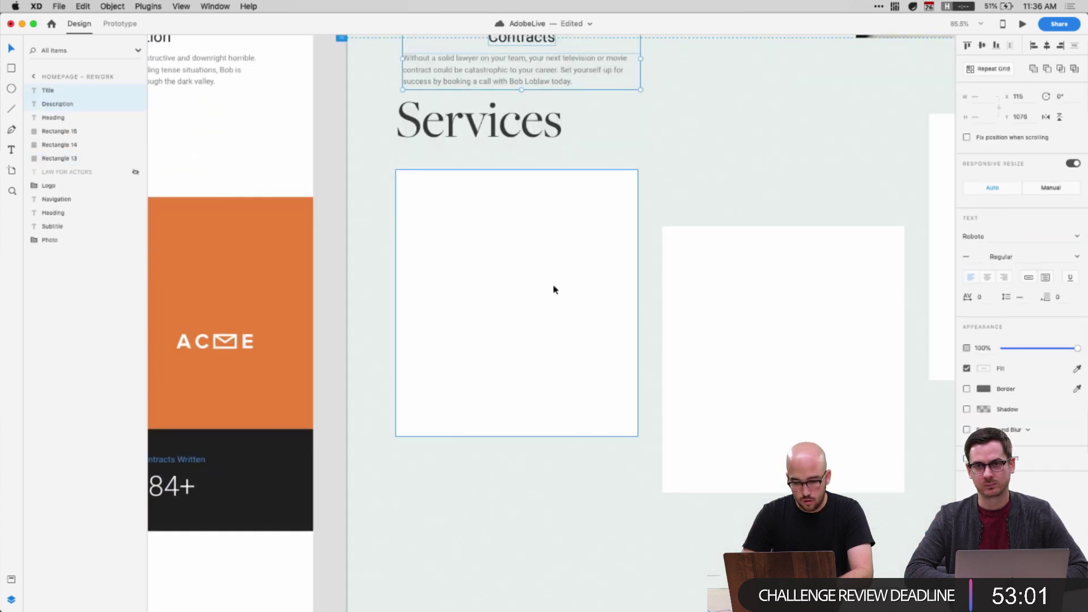
left_click_drag(494, 73, 493, 281)
Resize the Contracts description box to 362 wide and 102 high, centred within the first card
left_click(503, 278)
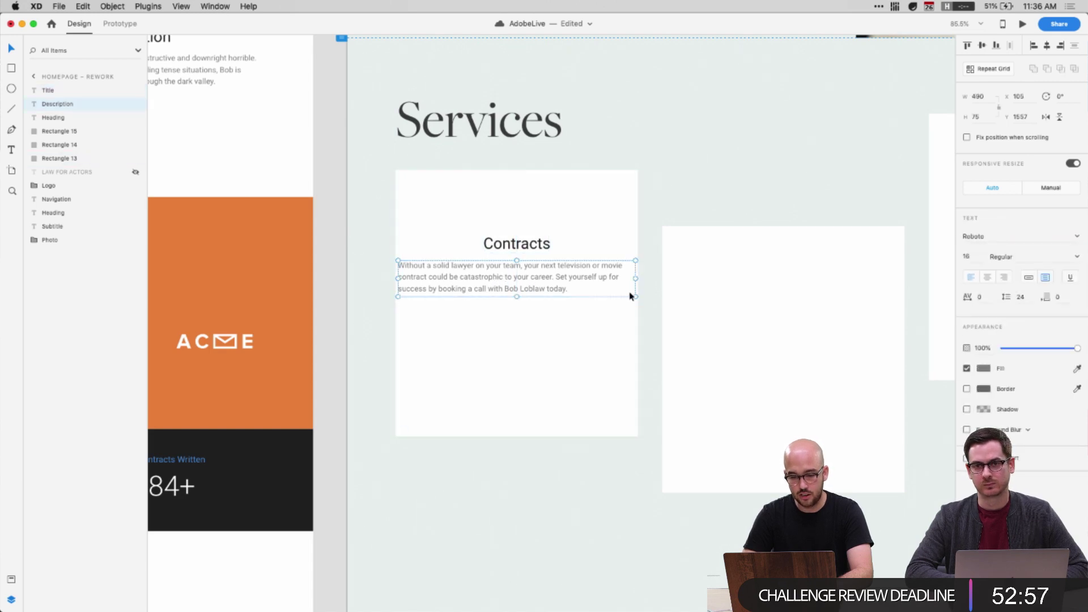
left_click_drag(634, 279, 604, 279)
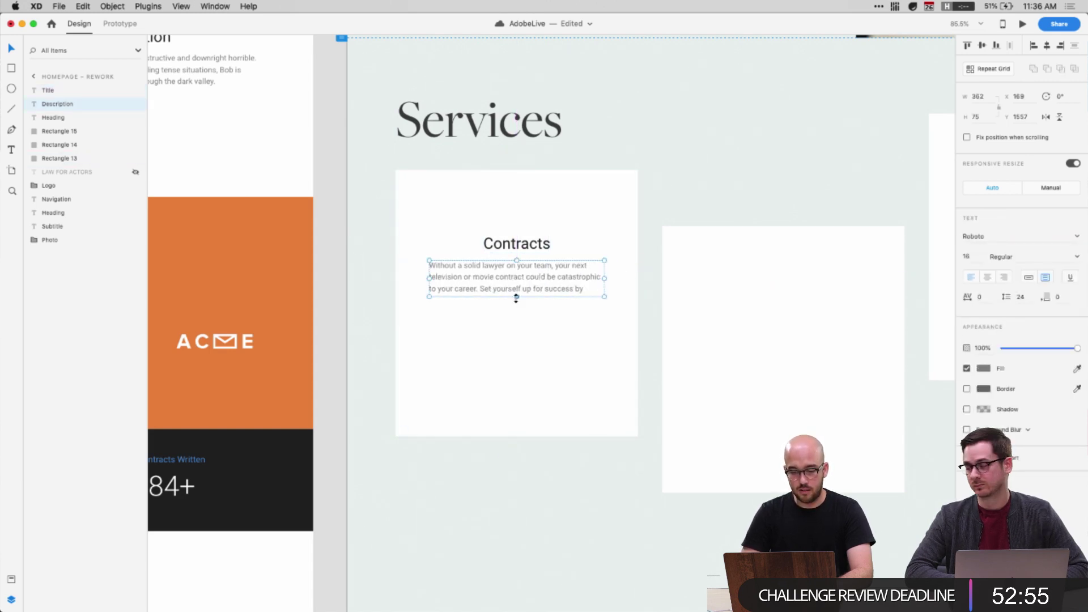
mouse_move(516, 296)
left_mouse_down()
mouse_move(520, 356)
mouse_move(516, 311)
left_mouse_up()
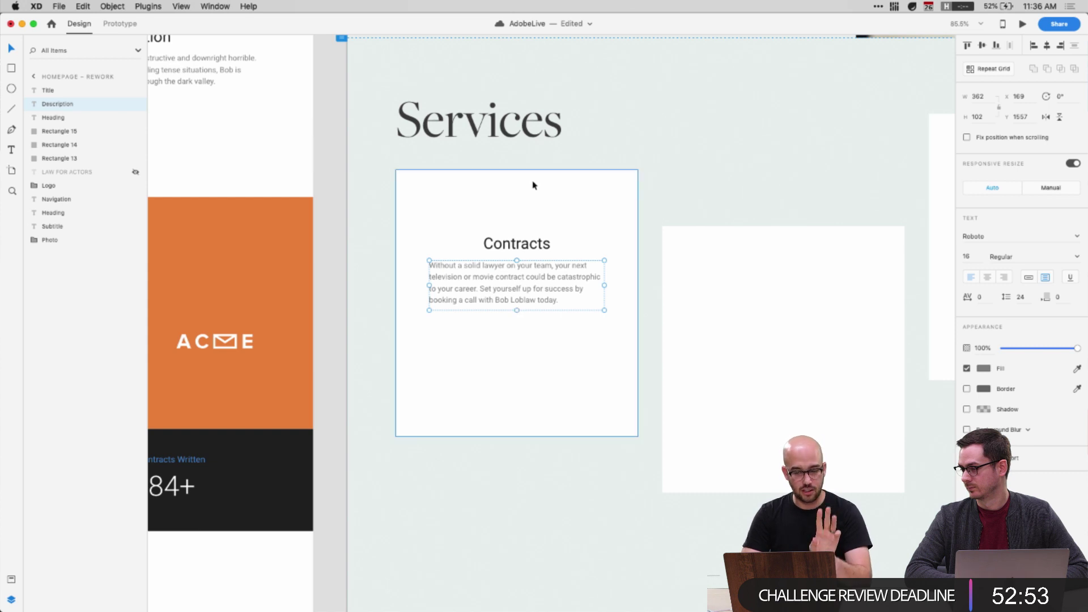
scroll(533, 184, "up", 5)
scroll(533, 185, "right", 2)
scroll(514, 206, "down", 2)
scroll(513, 206, "right", 2)
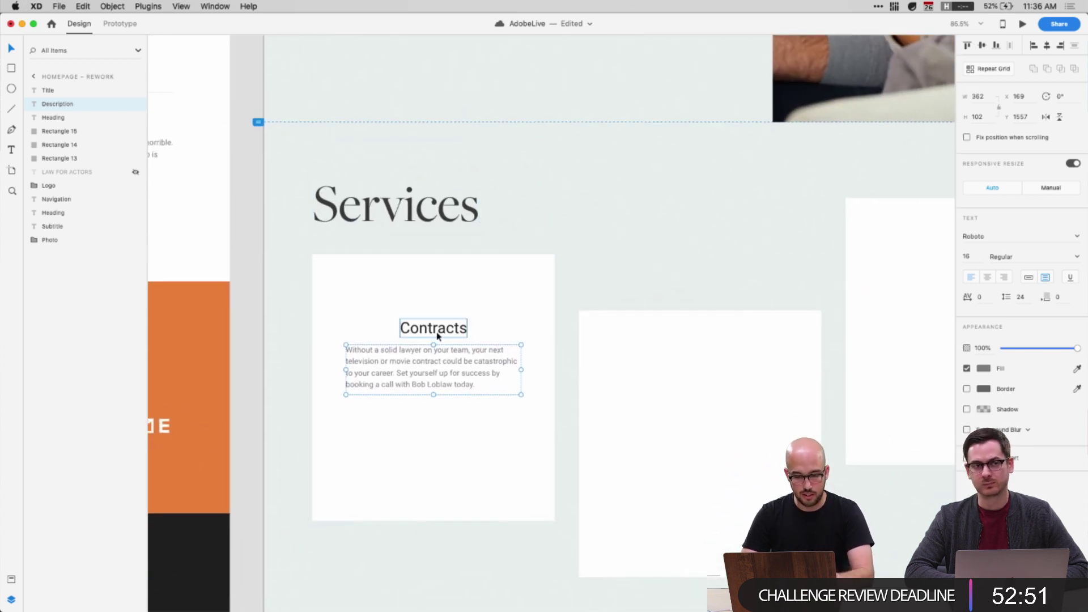
Left-align the Contracts title with its description at X 169 and lower both in the first card, with the title at Y 1695
left_click_drag(437, 336, 394, 446)
left_click(393, 354, "shift")
left_click(455, 365)
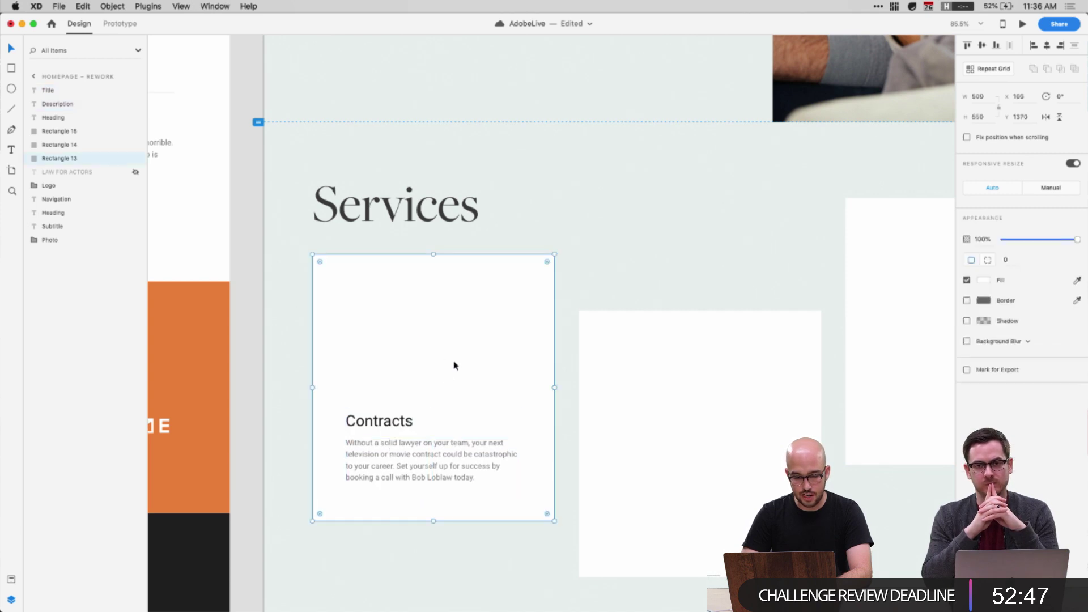
left_click(620, 255)
Duplicate the Contracts title and description onto the lower part of the middle card and of the third card
scroll(619, 255, "down", 2)
scroll(620, 255, "left", 15)
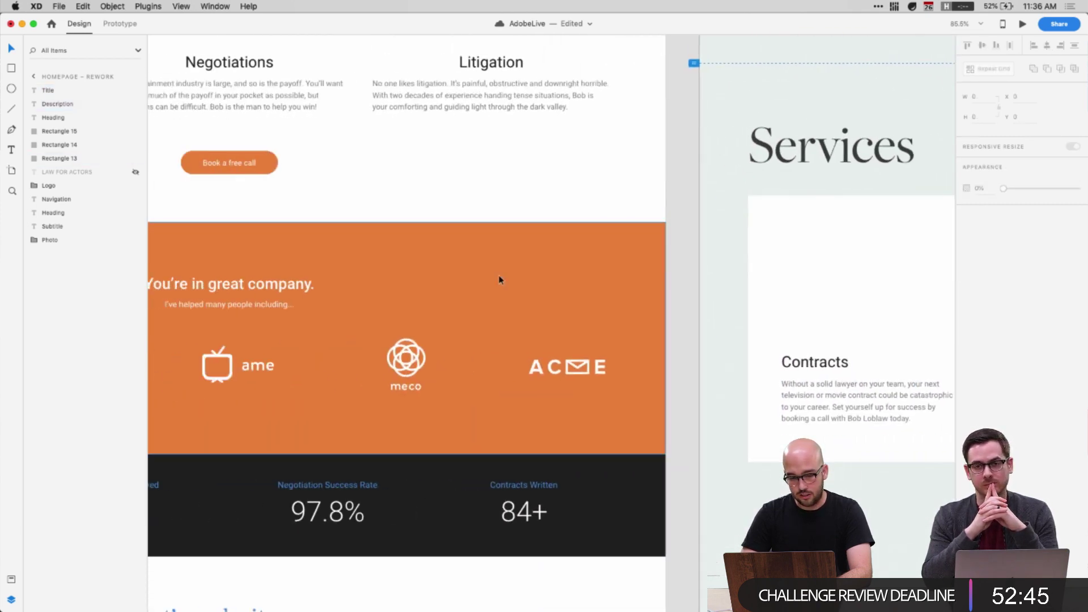
scroll(499, 280, "up", 2)
scroll(499, 280, "right", 10)
left_click(553, 417)
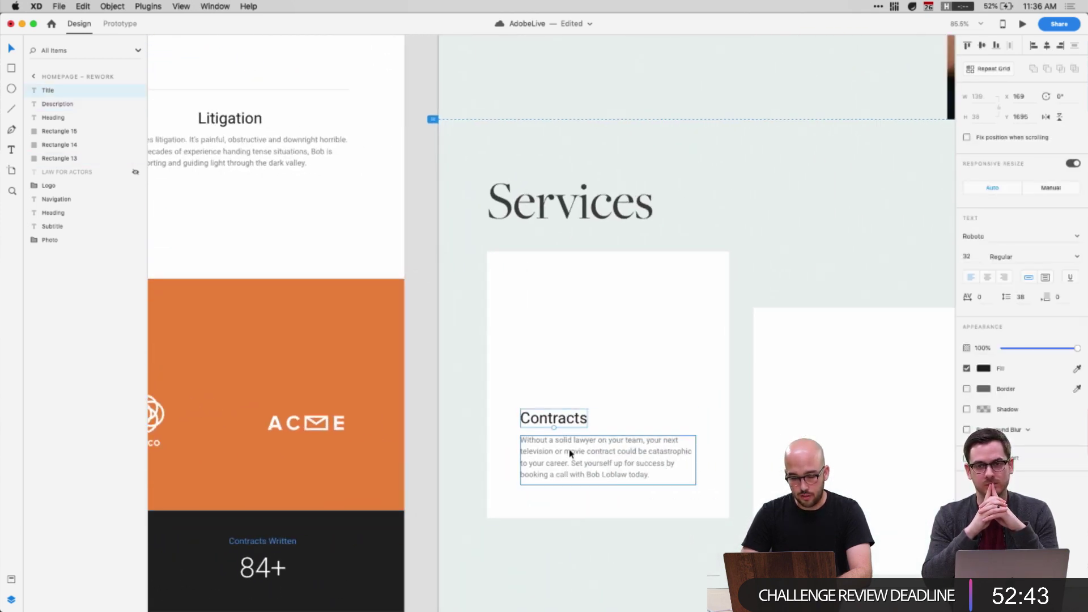
left_click(570, 454, "shift")
key("super+c")
scroll(570, 451, "right", 10)
left_click(581, 452)
scroll(580, 452, "down", 6)
key("super+v")
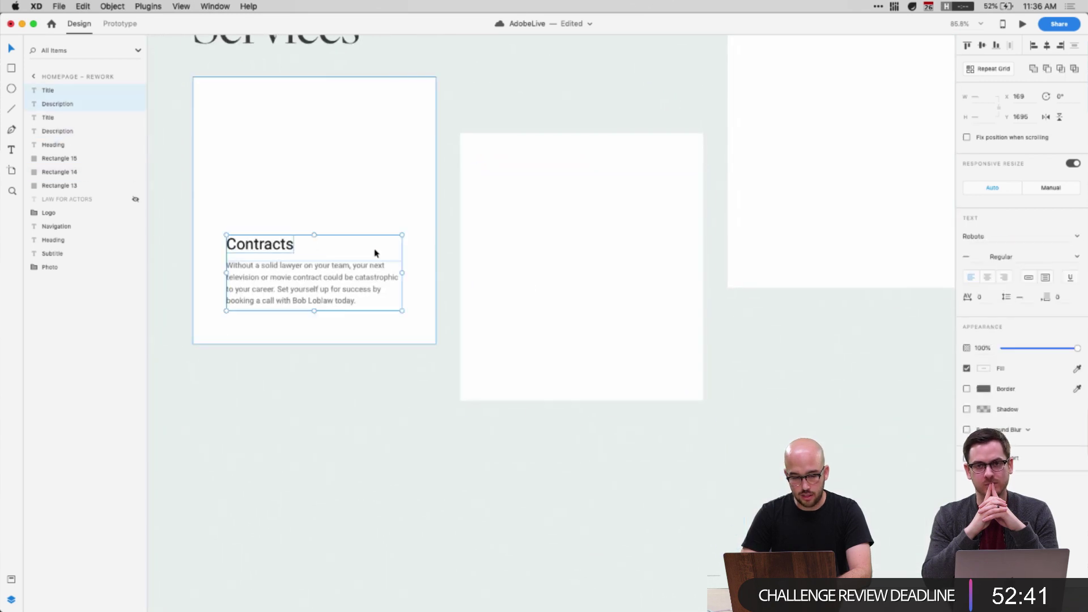
left_click_drag(361, 283, 723, 260)
scroll(903, 221, "right", 5)
scroll(723, 260, "left", 10)
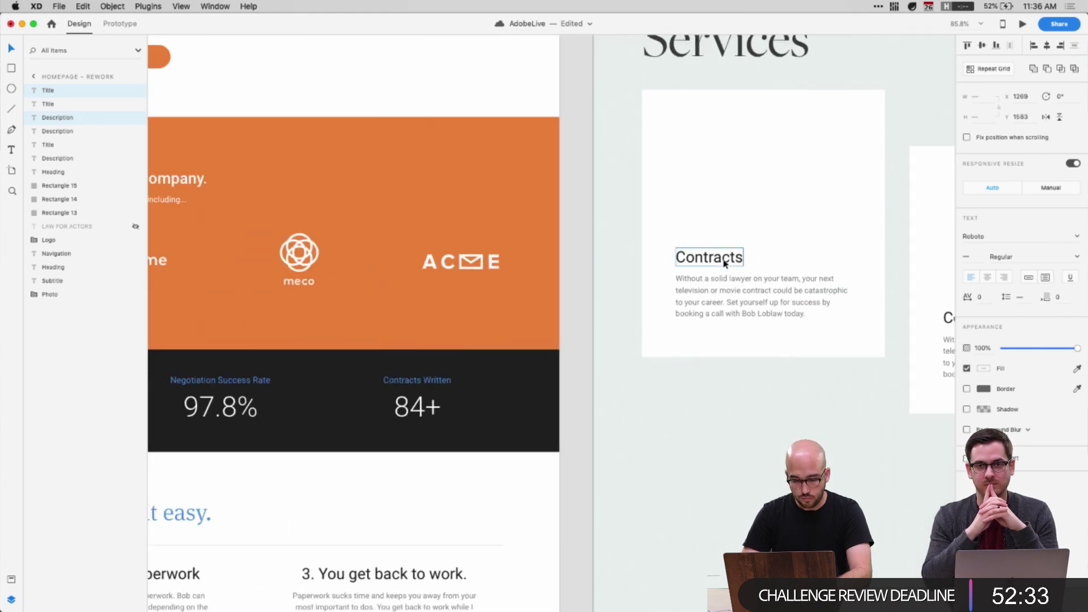
Replace the middle card's title with the Negotiations title text from the original homepage
scroll(723, 260, "left", 10)
scroll(722, 262, "up", 5)
left_click(648, 213)
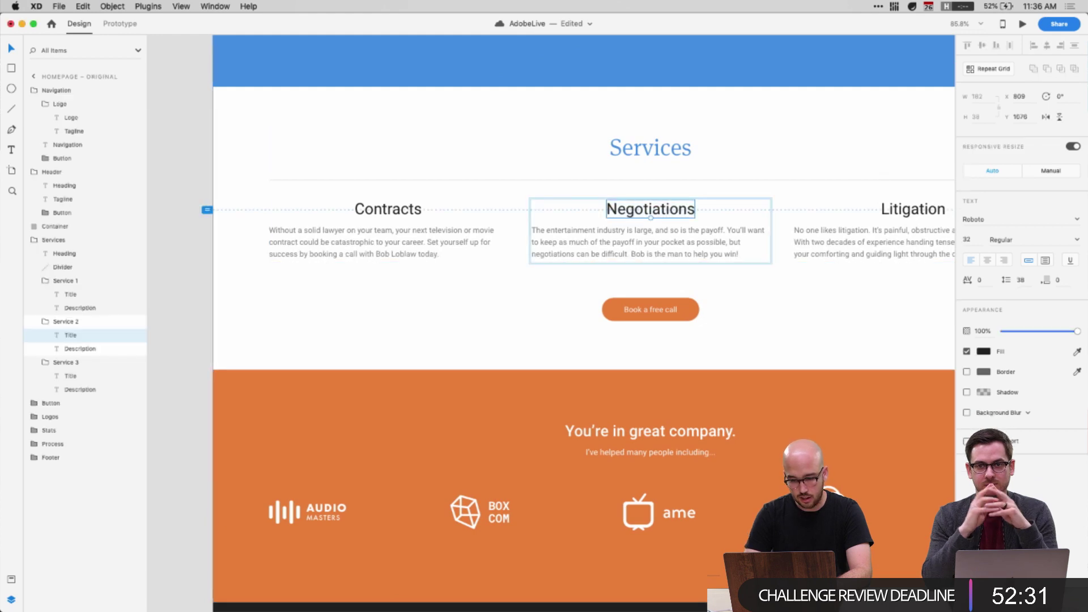
scroll(648, 213, "right", 10)
double_click(669, 564)
key("super+v")
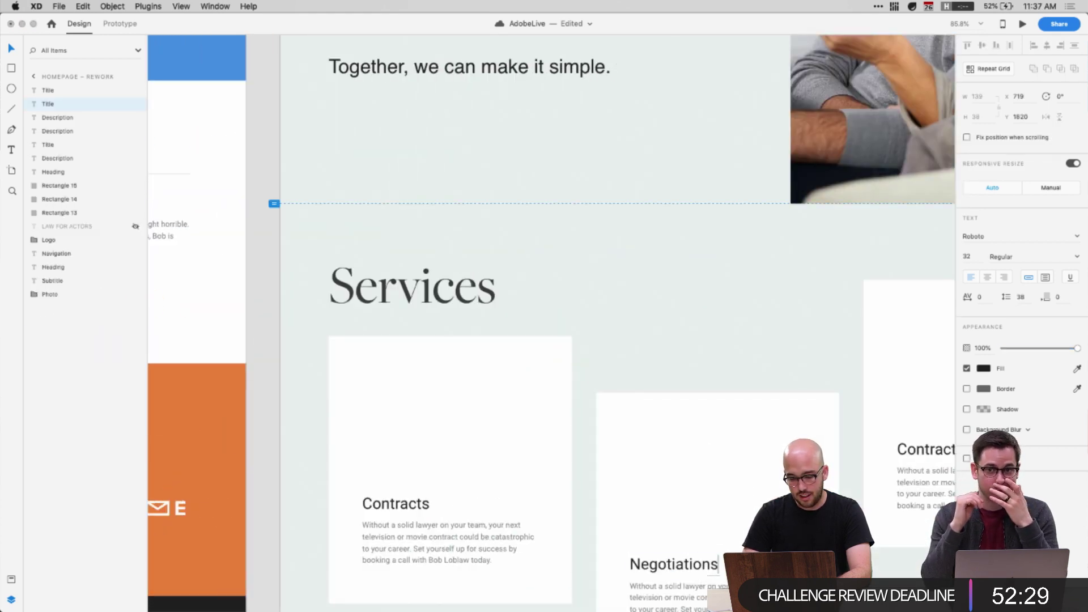
Replace the middle card's description with the Negotiations description from the original homepage
scroll(170, 235, "left", 5)
left_click(170, 235)
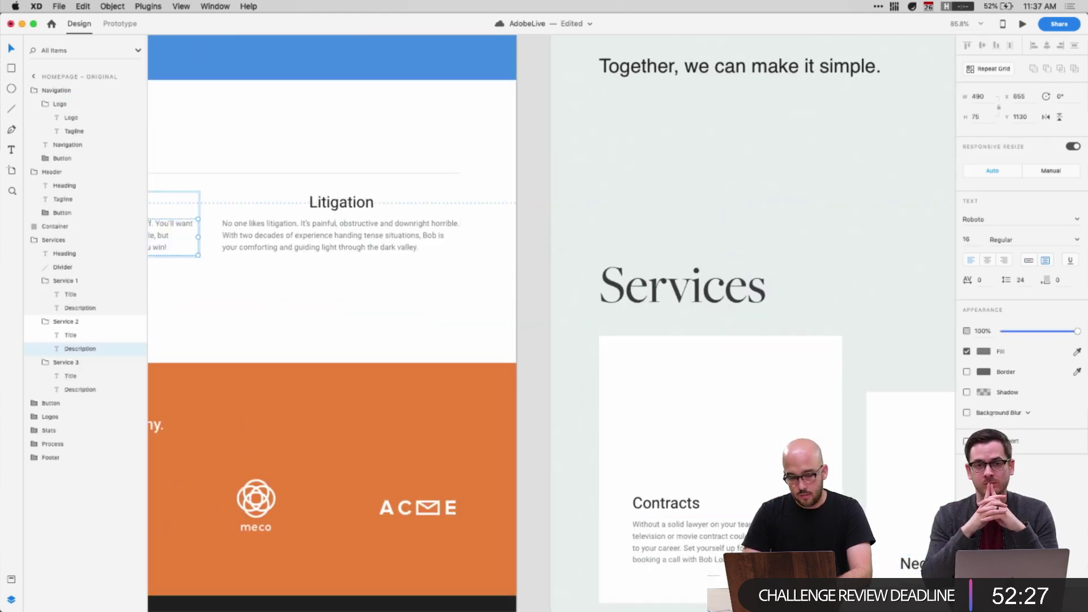
scroll(478, 381, "right", 10)
double_click(692, 501)
key("super+v")
scroll(692, 501, "up", 3)
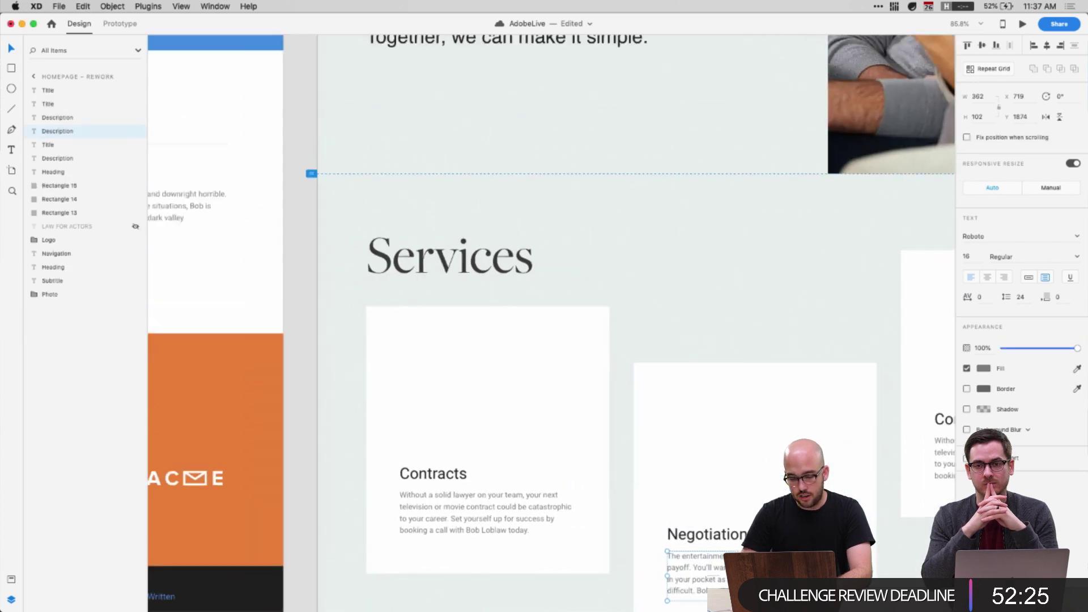
Replace the third card's title with the Litigation title text from the original homepage
scroll(244, 196, "left", 3)
double_click(243, 195)
scroll(552, 344, "right", 4)
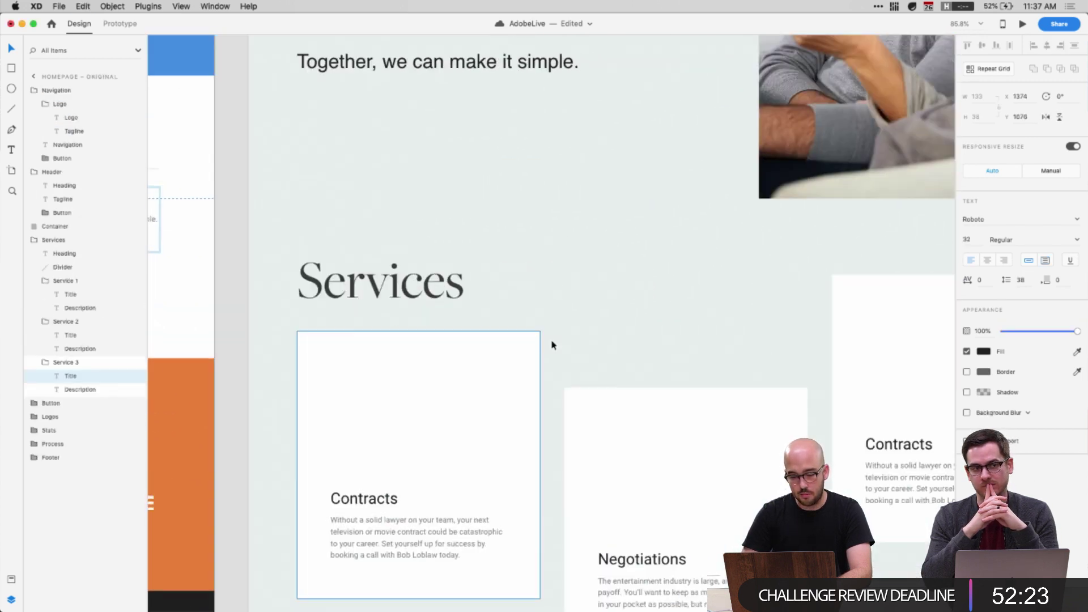
scroll(553, 345, "right", 5)
double_click(594, 450)
key("super+v")
Replace the third card's description with the original Litigation description and extend its text box to 124 high so all lines fit
scroll(594, 451, "left", 5)
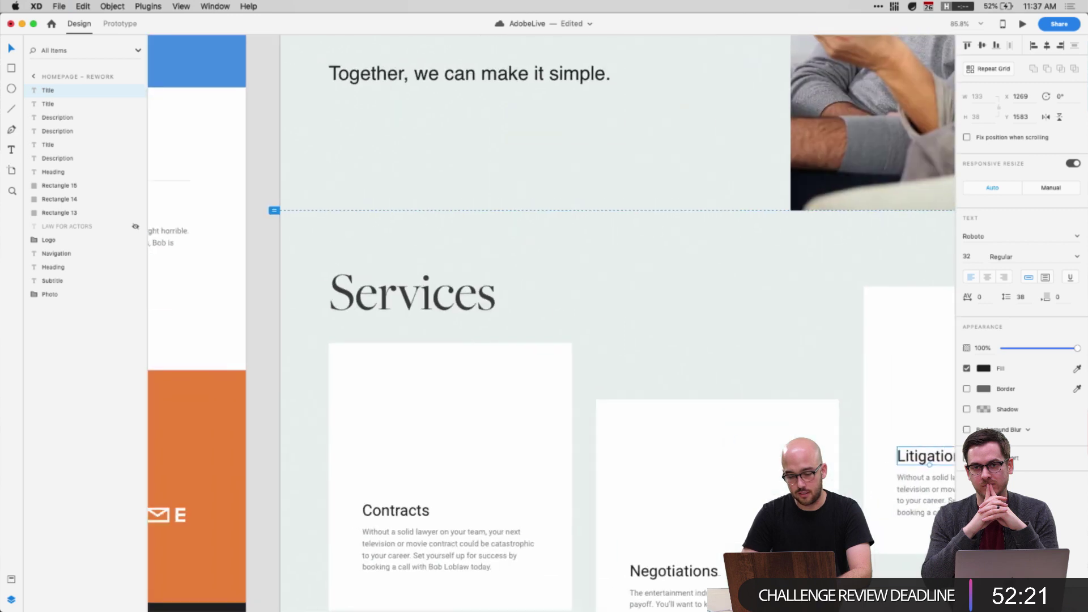
scroll(194, 250, "left", 2)
double_click(194, 250)
scroll(480, 385, "right", 8)
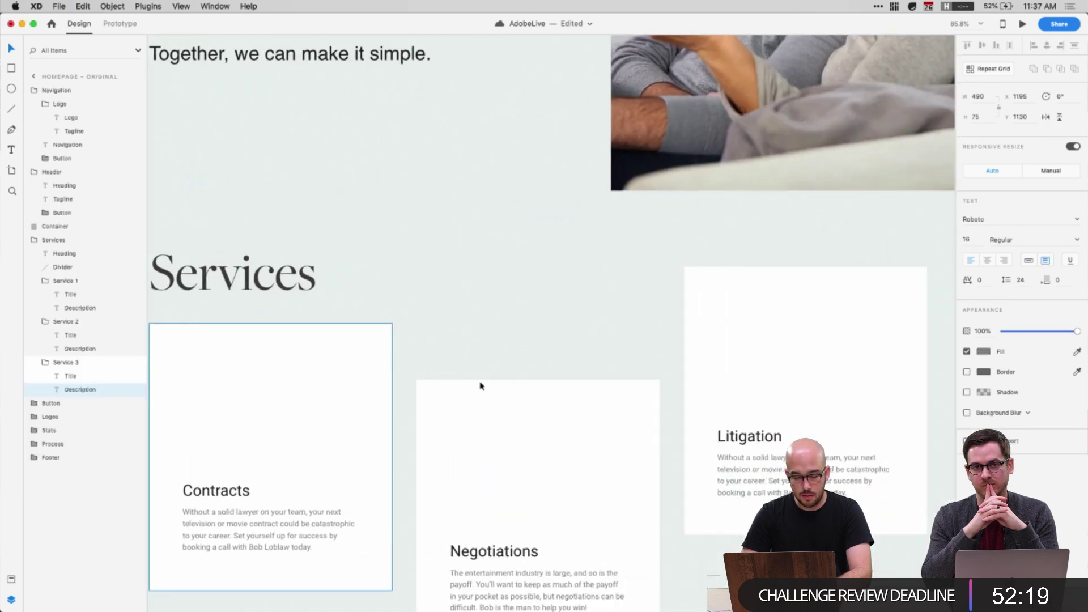
scroll(480, 386, "right", 8)
double_click(595, 476)
key("super+a")
key("super+v")
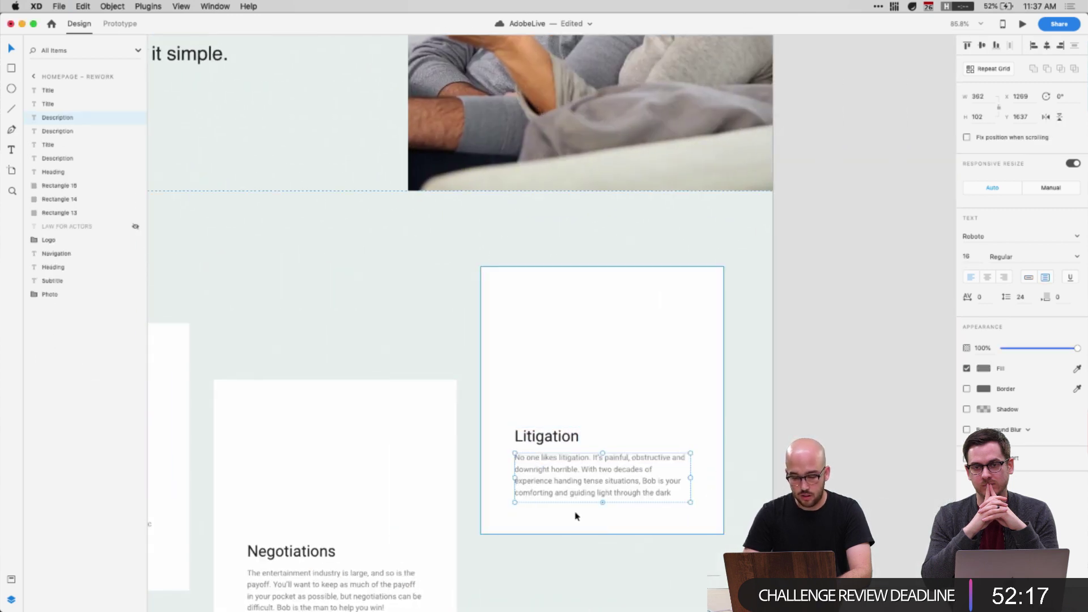
double_click(600, 514)
scroll(596, 508, "down", 5)
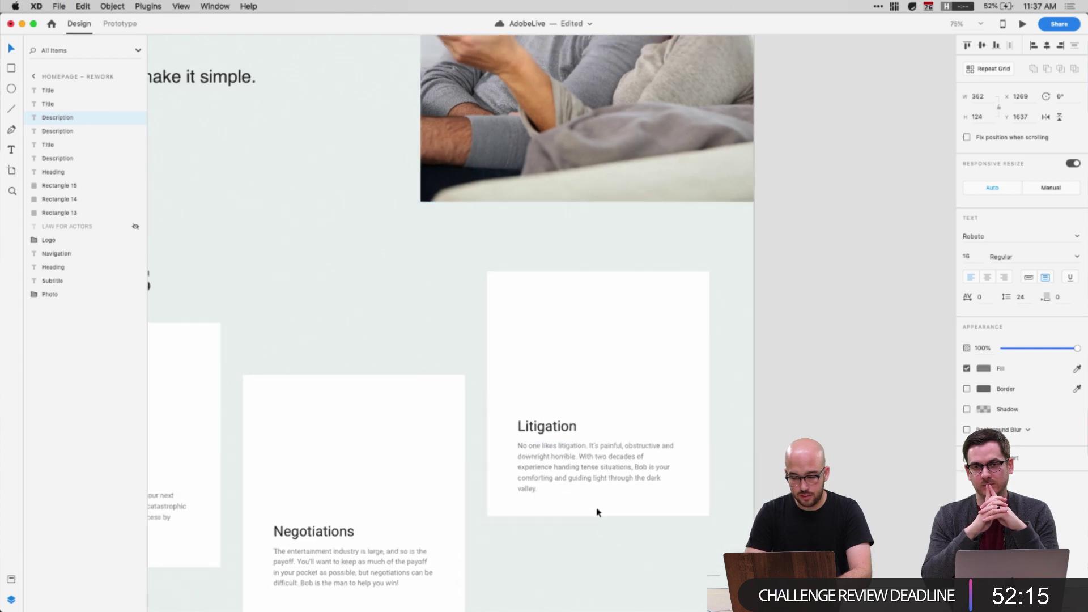
Try a slightly bluer, lighter grey, #EDF0F0, as the Homepage – Rework artboard's background fill, and undo the last colour changes
key("Escape")
scroll(317, 142, "up", 4)
scroll(317, 142, "left", 1)
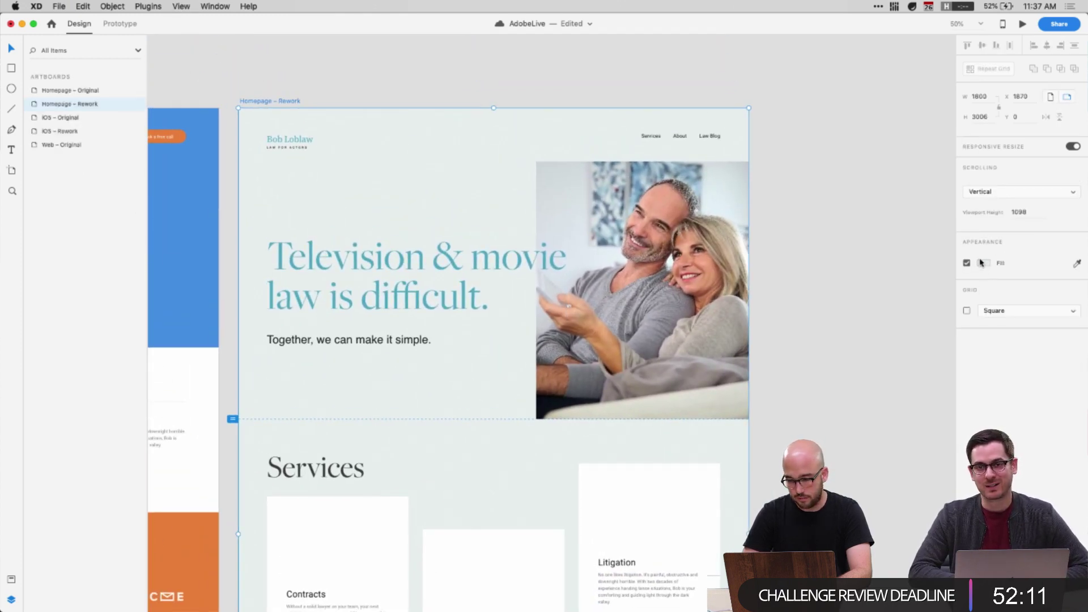
left_click(982, 263)
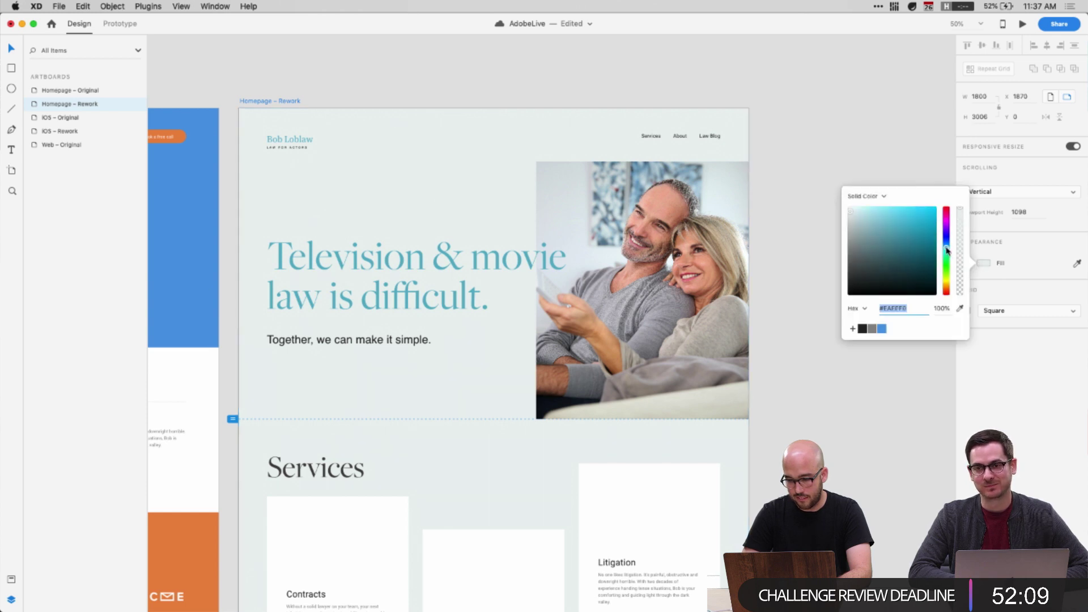
left_click_drag(946, 249, 946, 248)
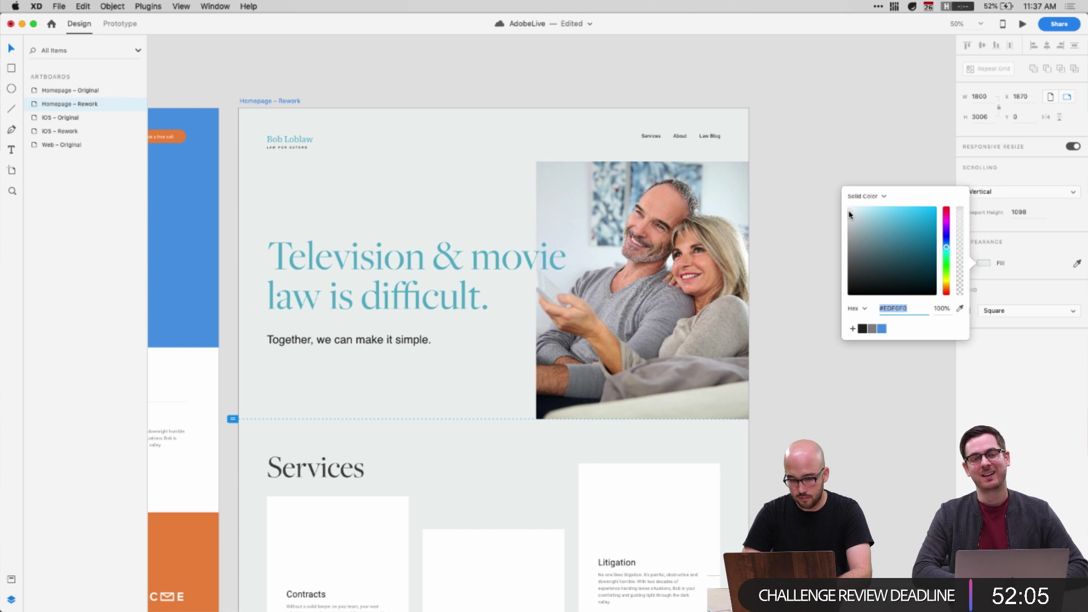
key("super+z")
key("super+z")
Try a neutral light grey, #F2F2F2, and pure white, #FFFFFF, as the Homepage – Rework artboard's background
left_click(983, 263)
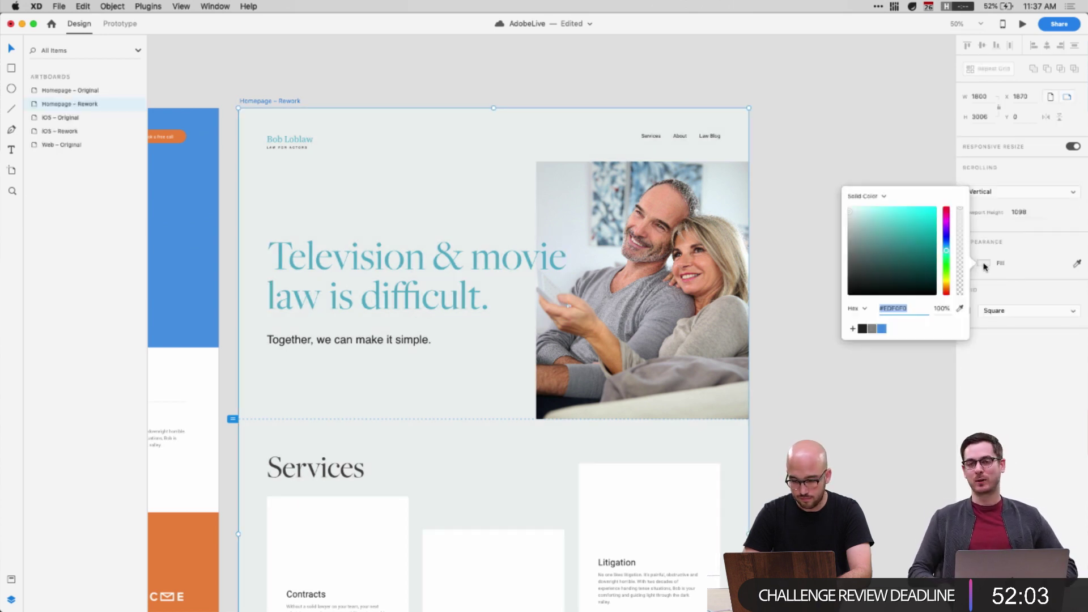
left_click_drag(860, 222, 849, 213)
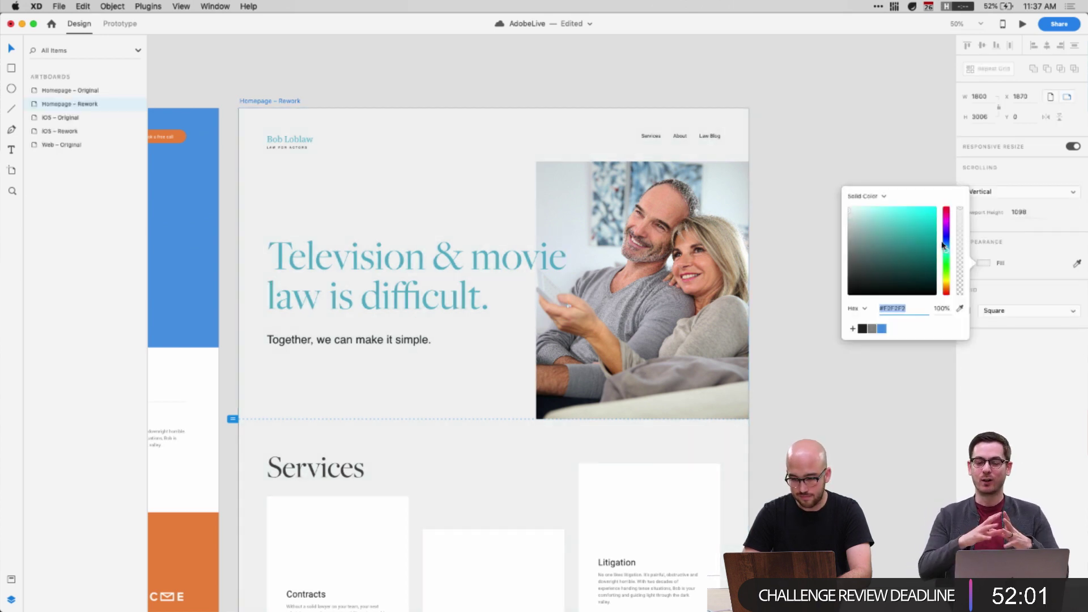
mouse_move(943, 244)
left_mouse_down()
mouse_move(947, 253)
mouse_move(946, 244)
left_mouse_up()
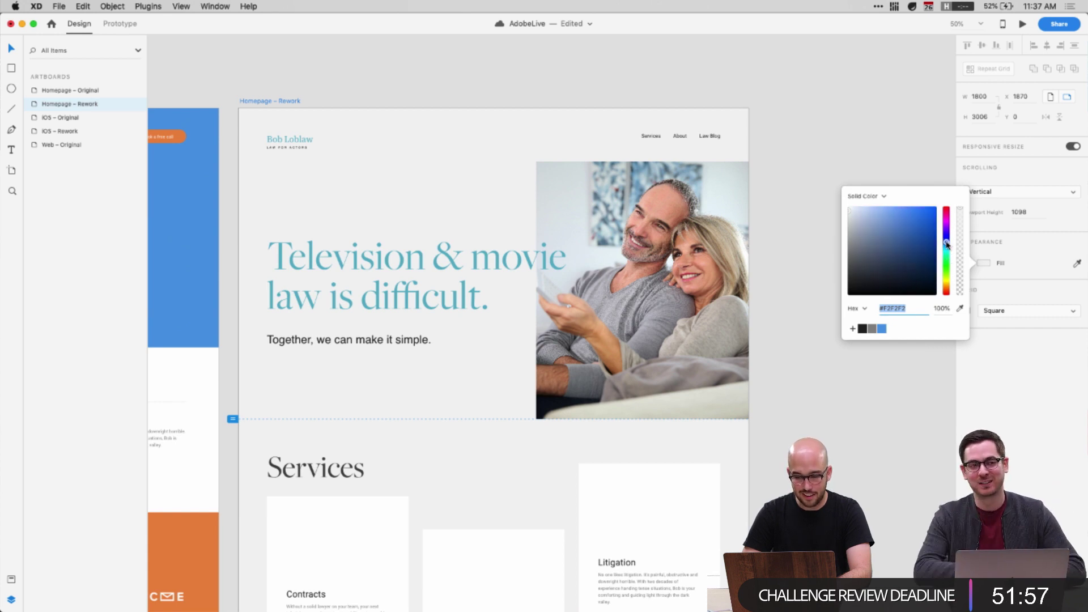
left_click(850, 214)
left_click_drag(849, 214, 620, 153)
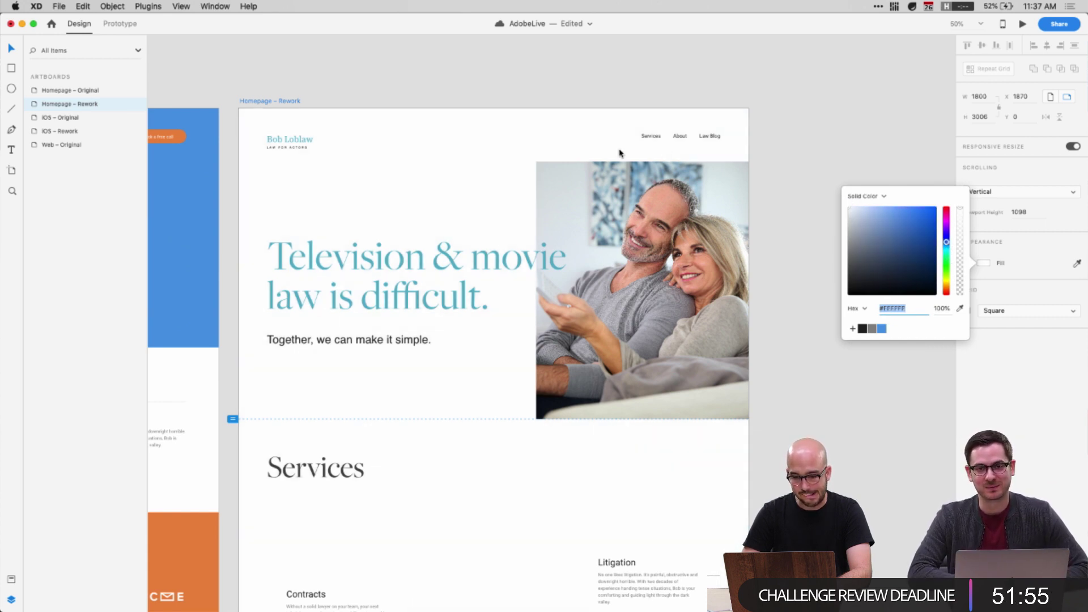
Set the Homepage – Rework background to a very light blue-grey by picking #F0F2F4 and shifting its hue slightly
left_click(852, 215)
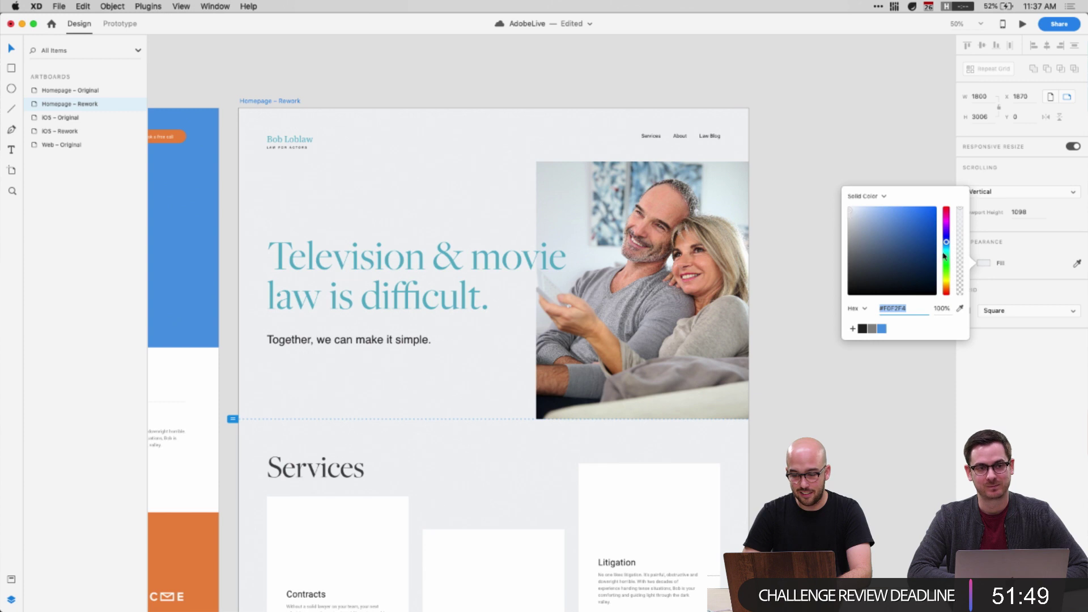
left_click_drag(945, 246, 944, 252)
left_click(411, 108)
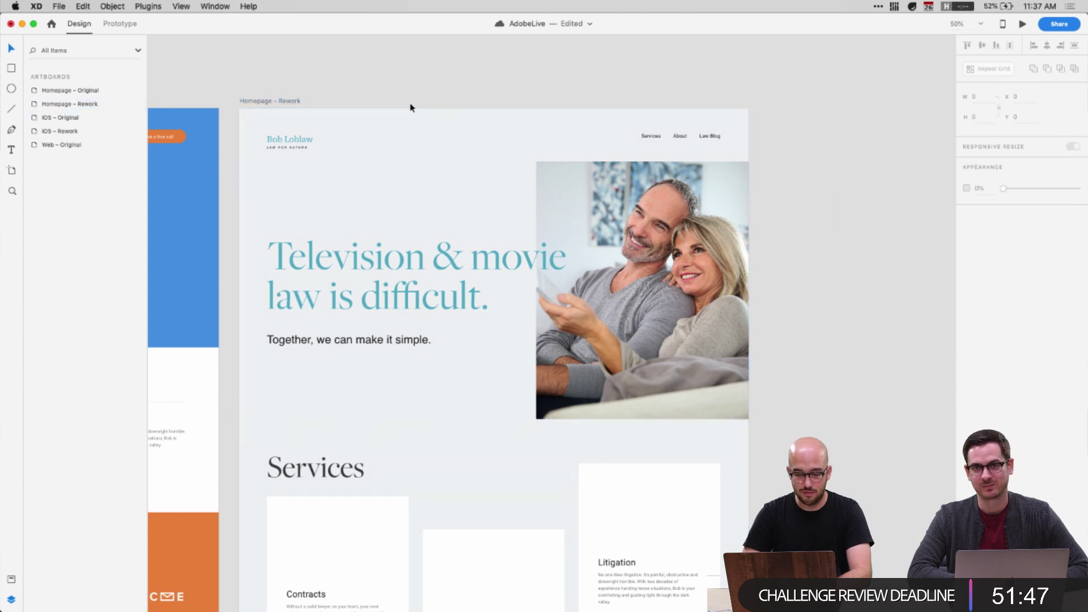
Recolour the logo name and the main hero heading together from teal to a muted slate blue
left_click(300, 141, "super")
left_click(349, 262, "shift+super")
scroll(413, 427, "down", 3)
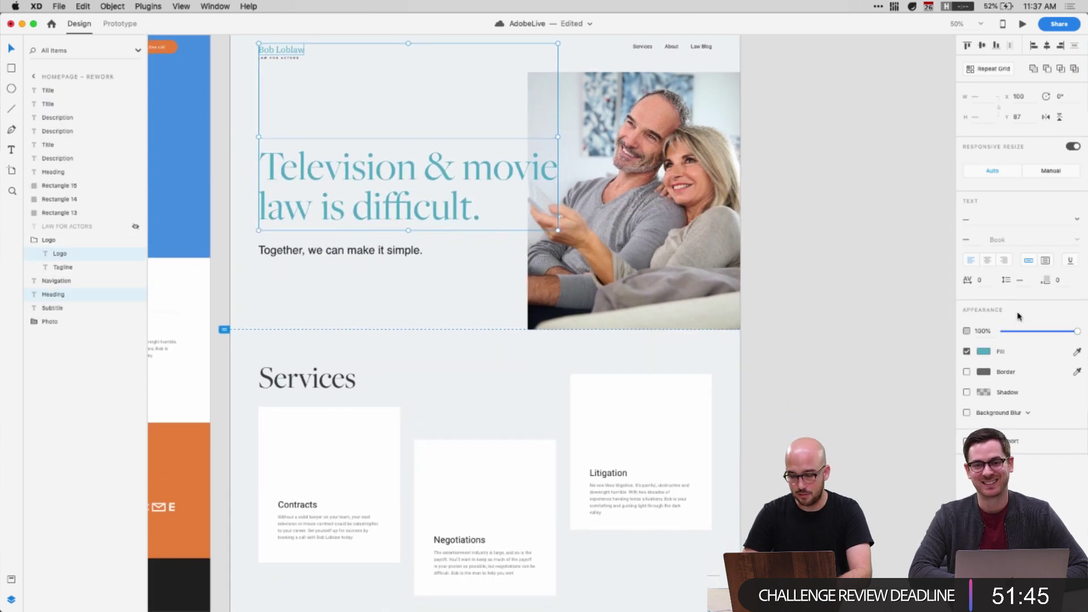
left_click(984, 351)
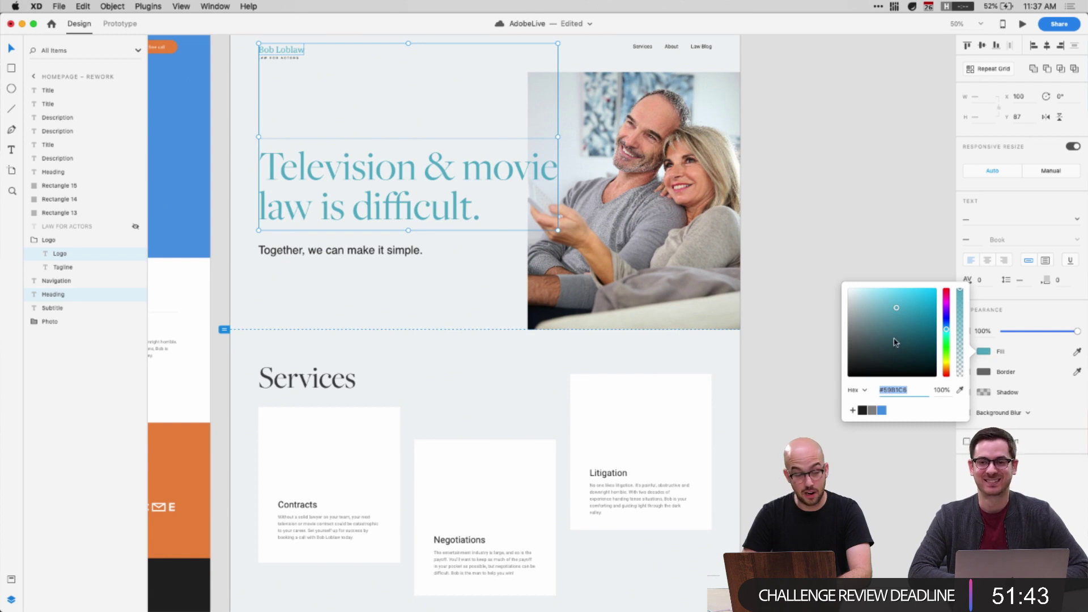
left_click_drag(946, 330, 888, 315)
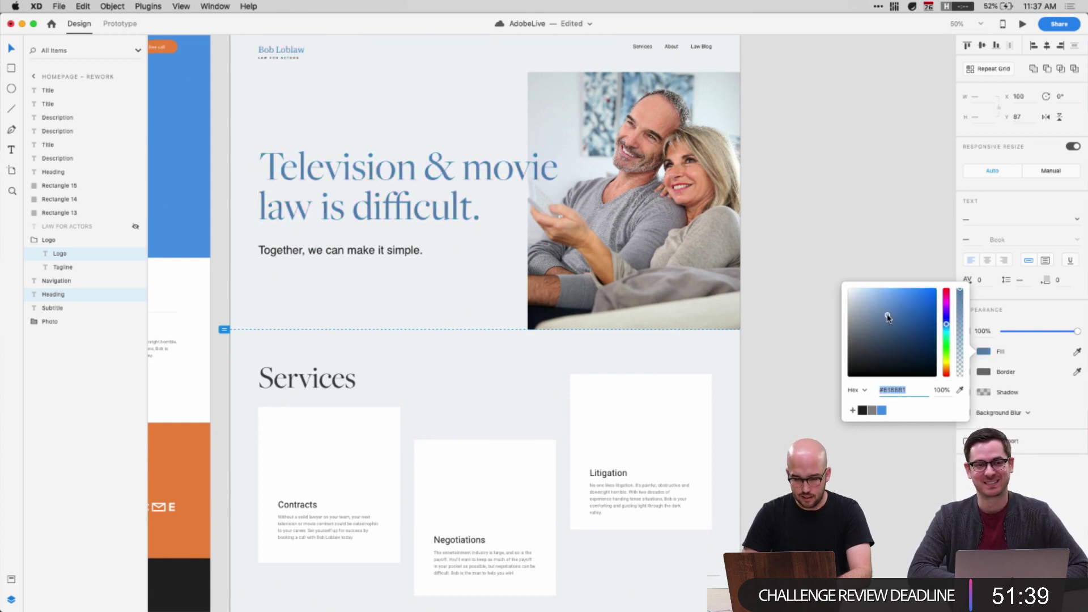
left_click(786, 211)
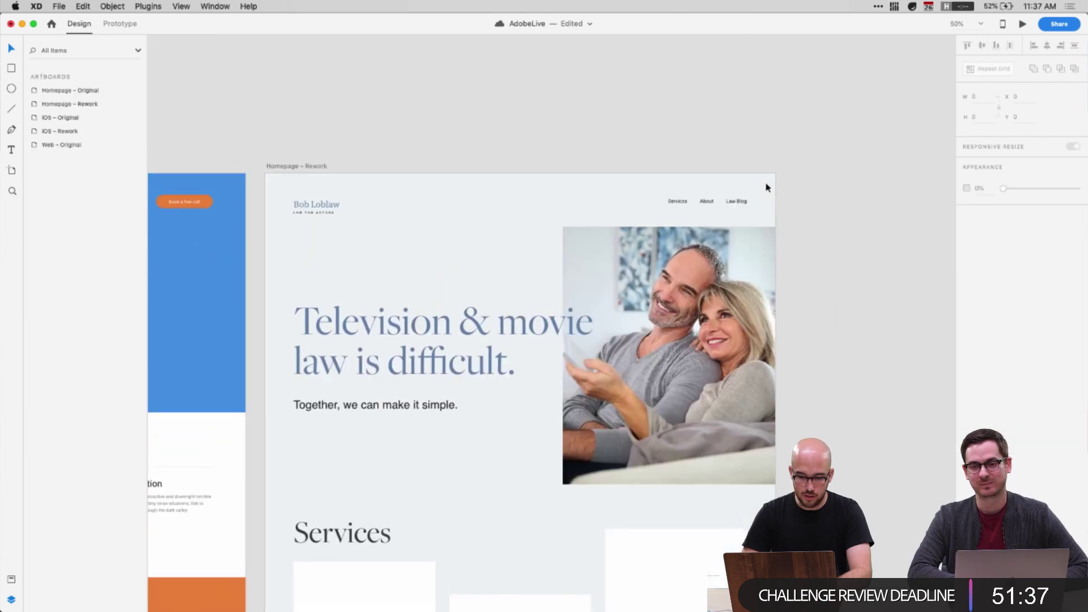
Change the font of the "Television & movie law is difficult." heading to Meta Serif Pro
scroll(672, 245, "up", 5)
left_click(475, 335)
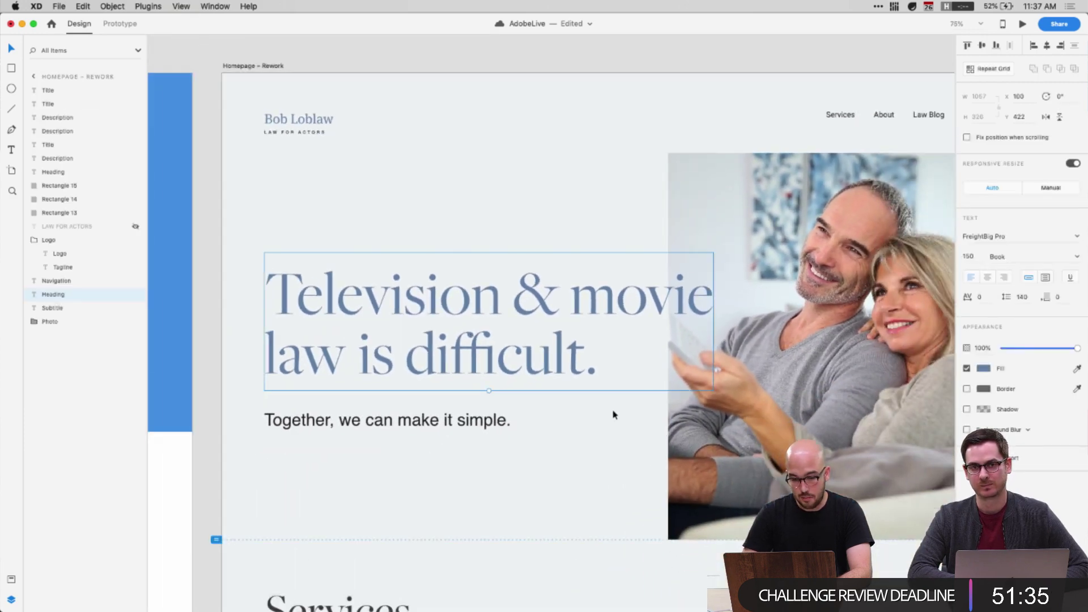
left_click(503, 478)
left_click(442, 361)
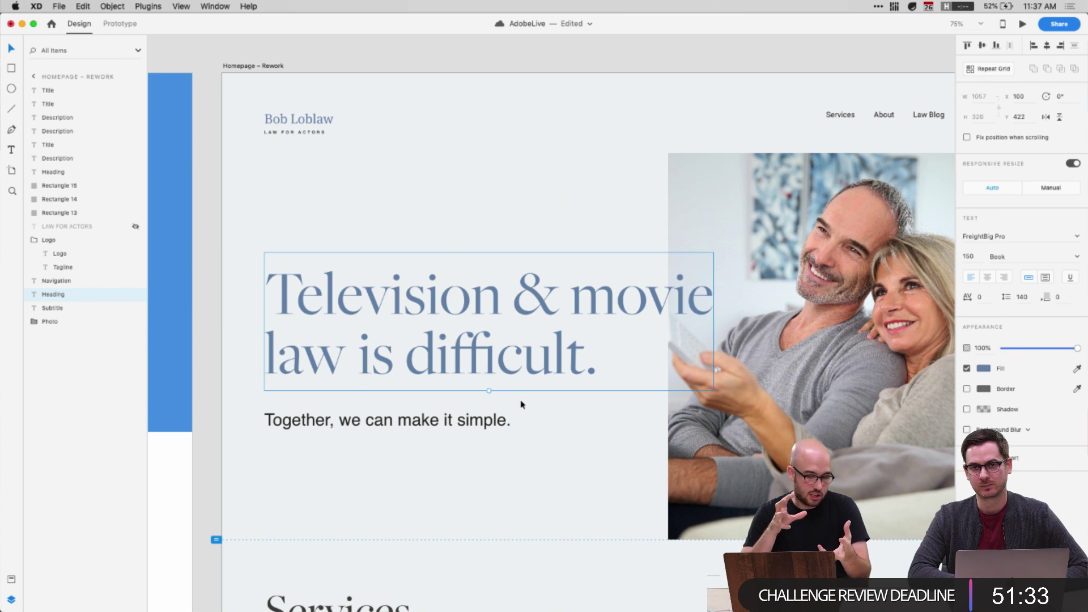
scroll(522, 404, "right", 4)
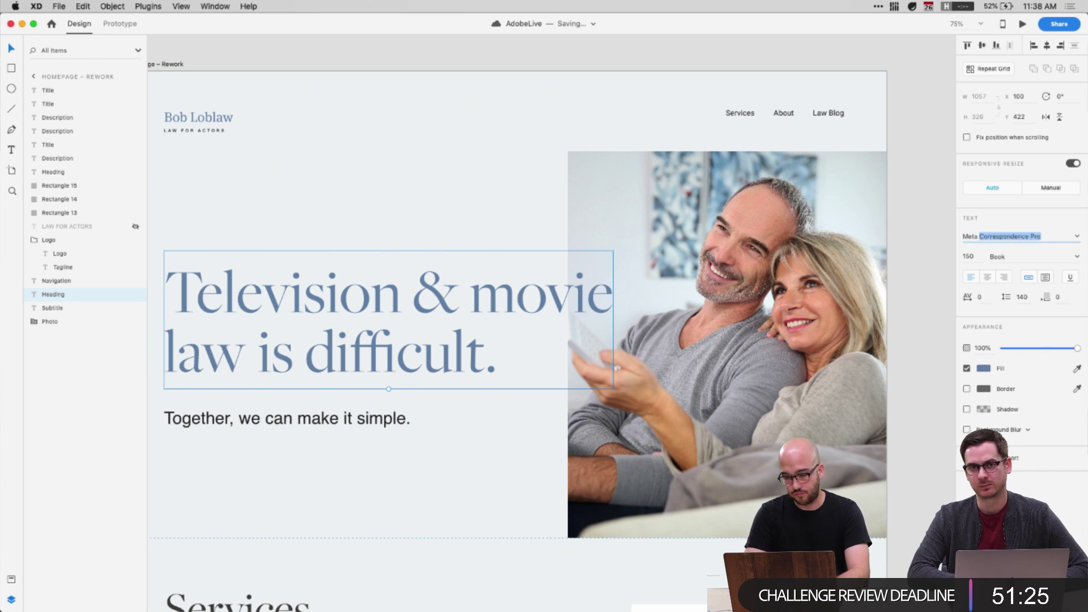
key("Return")
key("cmd+1")
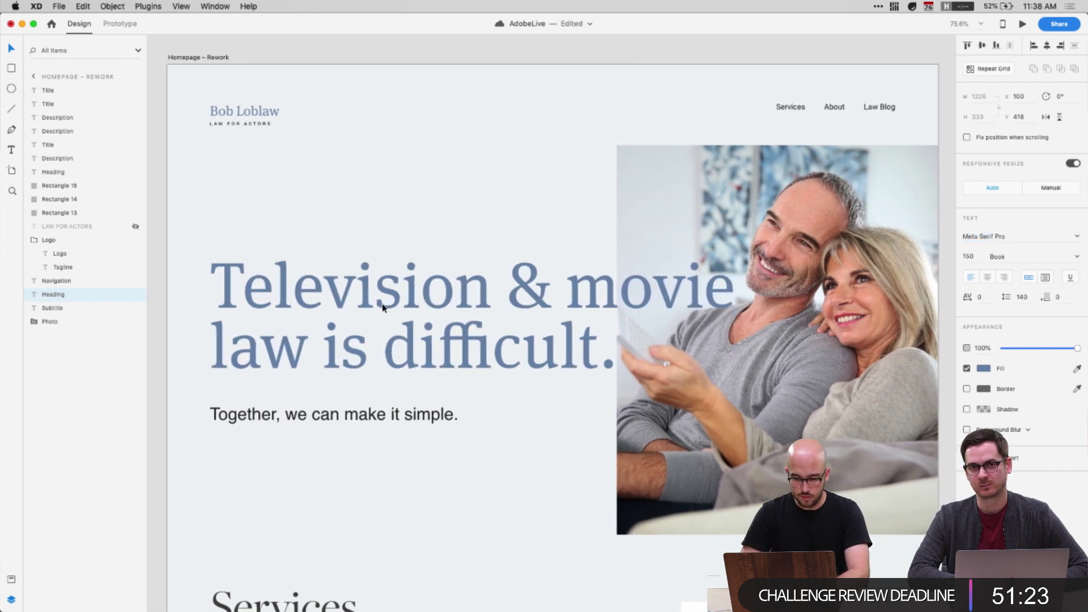
key("cmd+0")
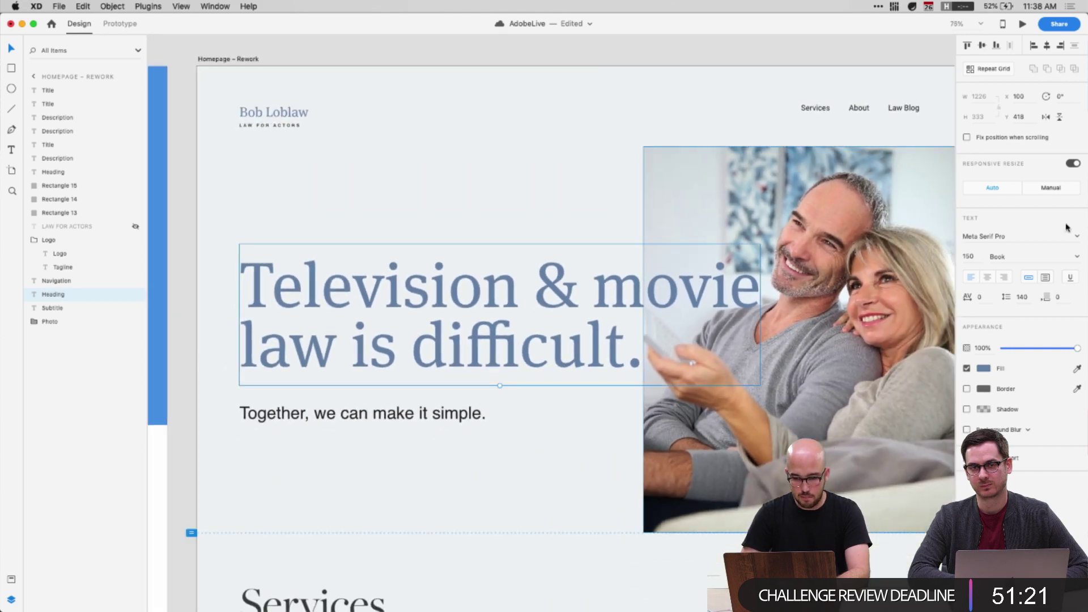
Reduce the hero heading's font size to 140 and further down in small increments to 130
key("Tab")
type("140")
key("Return")
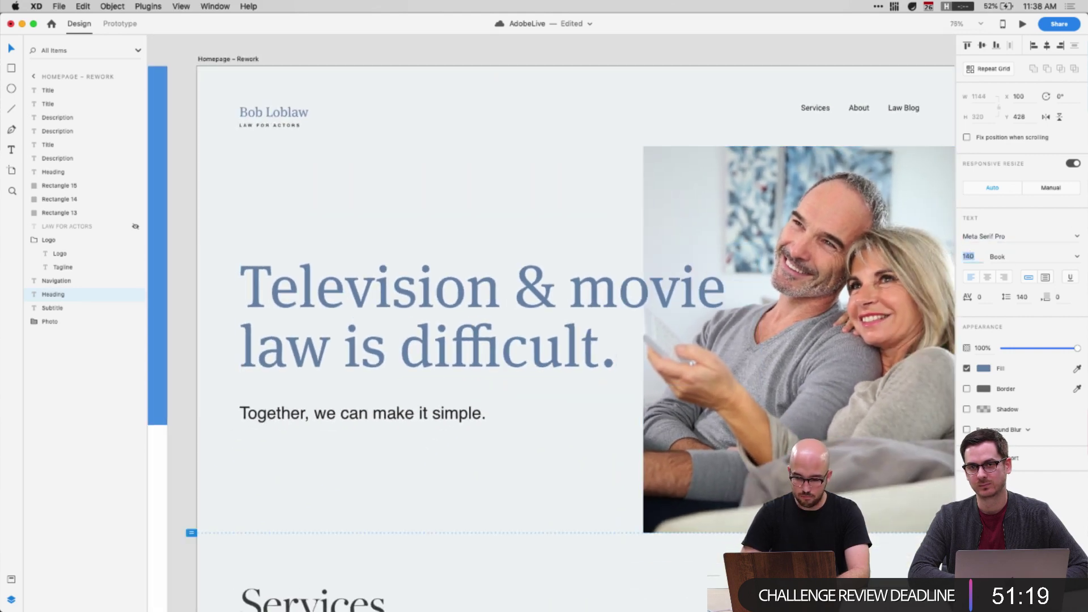
key("Down")
key("Down")
key("Down")
key("Down")
key("Down")
key("Down")
key("Down")
key("Down")
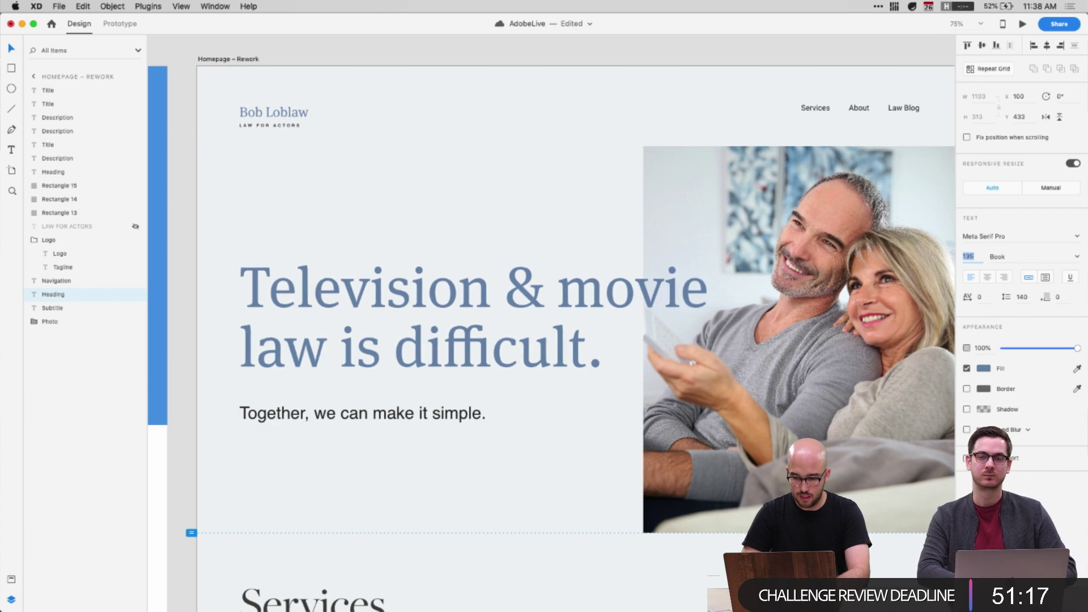
key("Down")
key("Down")
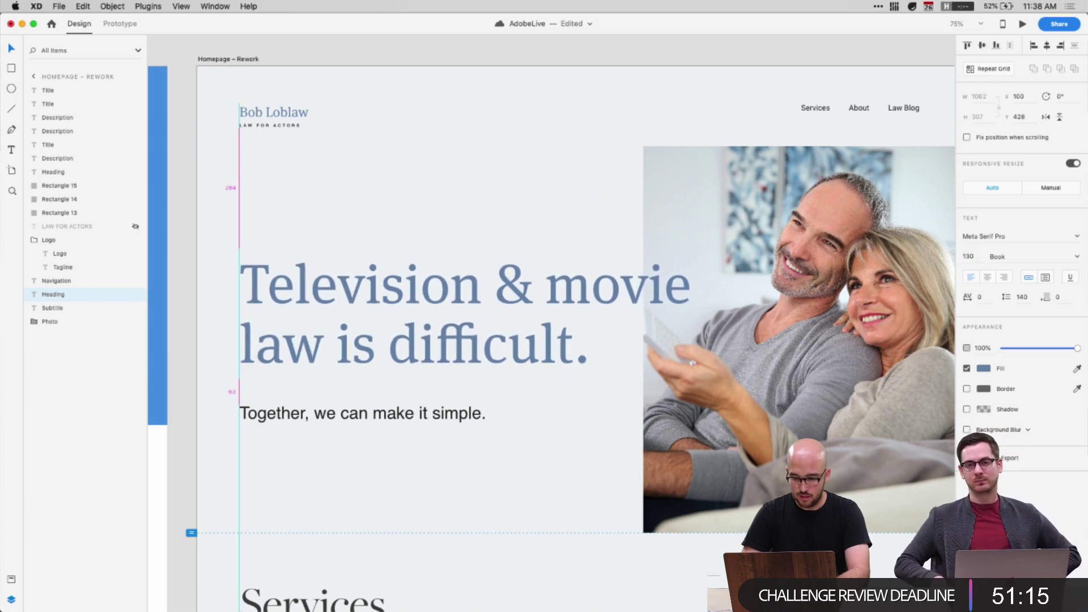
Change the font of the "Services" heading to Meta Serif Pro and review it against the hero section
scroll(395, 357, "down", 5)
left_click(303, 383)
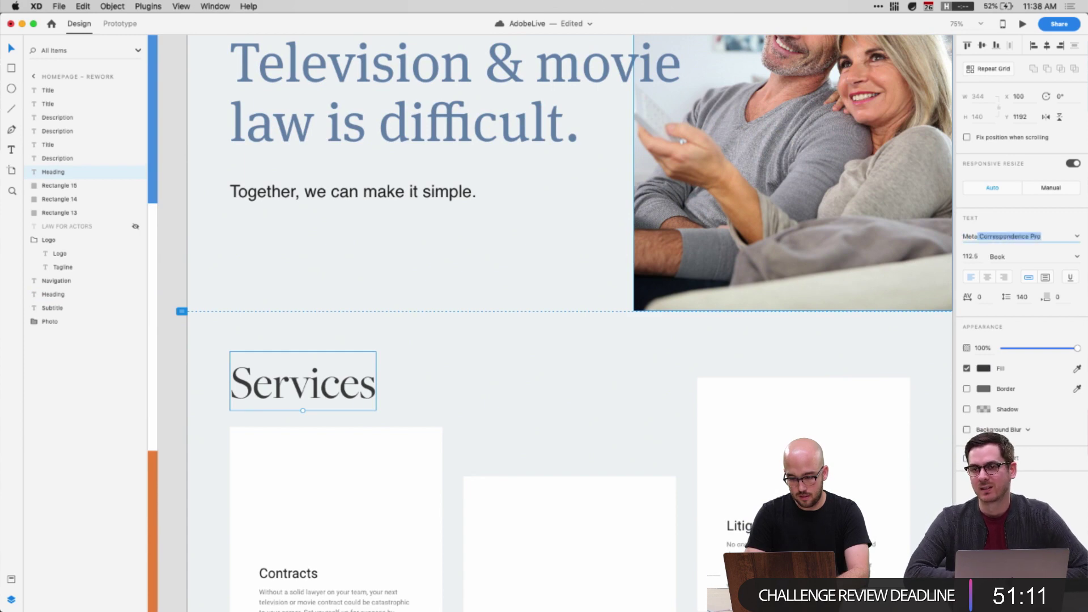
type("Meta Seri")
key("Return")
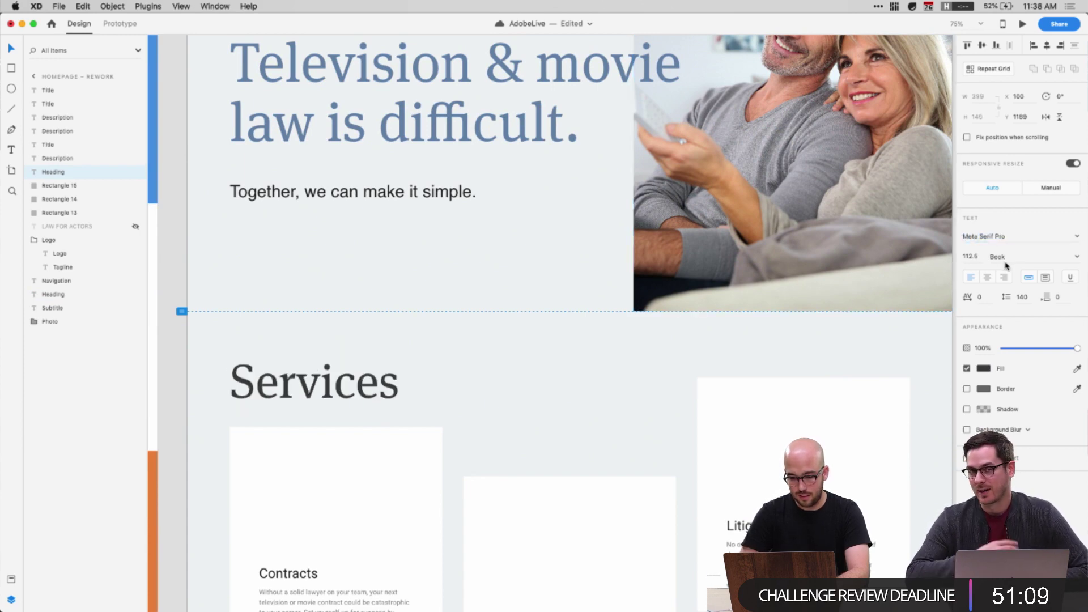
left_click(465, 388)
scroll(466, 405, "down", 2)
scroll(465, 413, "up", 5)
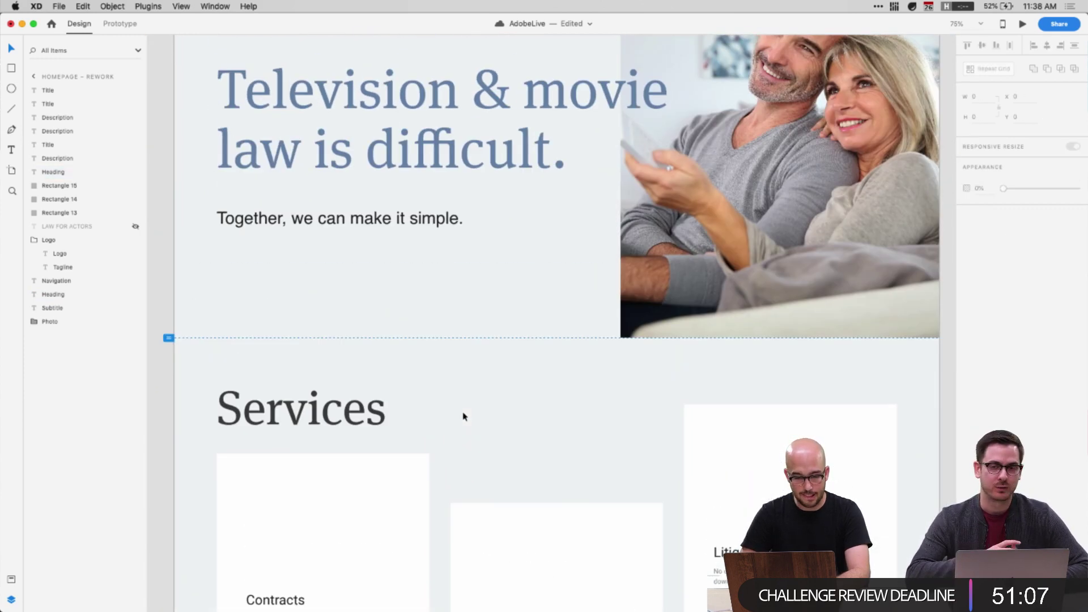
scroll(456, 418, "up", 3)
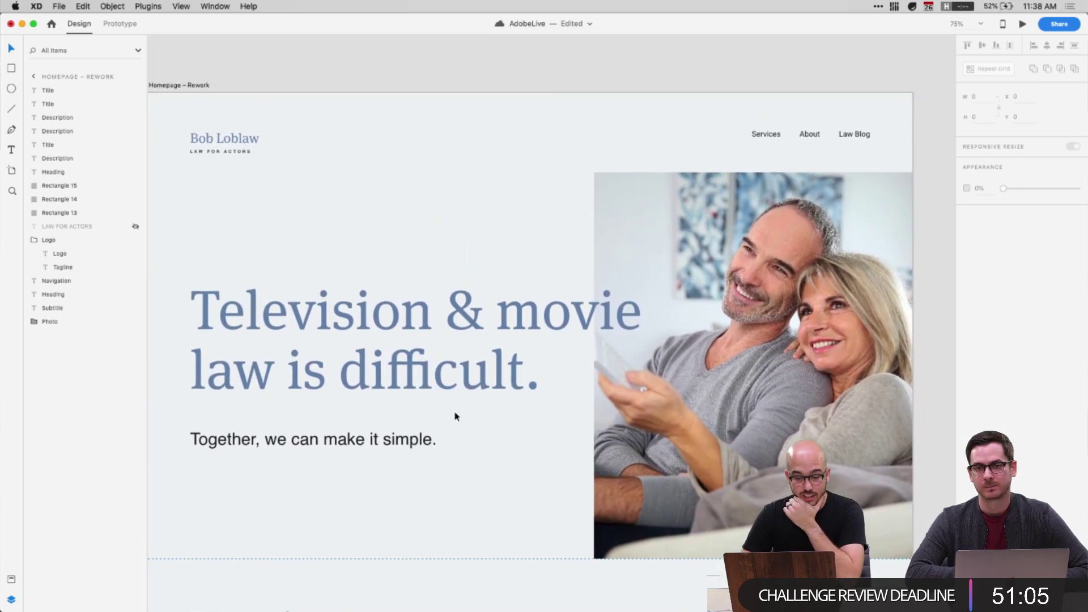
Select the hero heading, switch to Font Book and preview the installed user fonts such as Cadiz, Calibre Test and Feijoa Bold Test
scroll(455, 417, "down", 2)
left_click(436, 340)
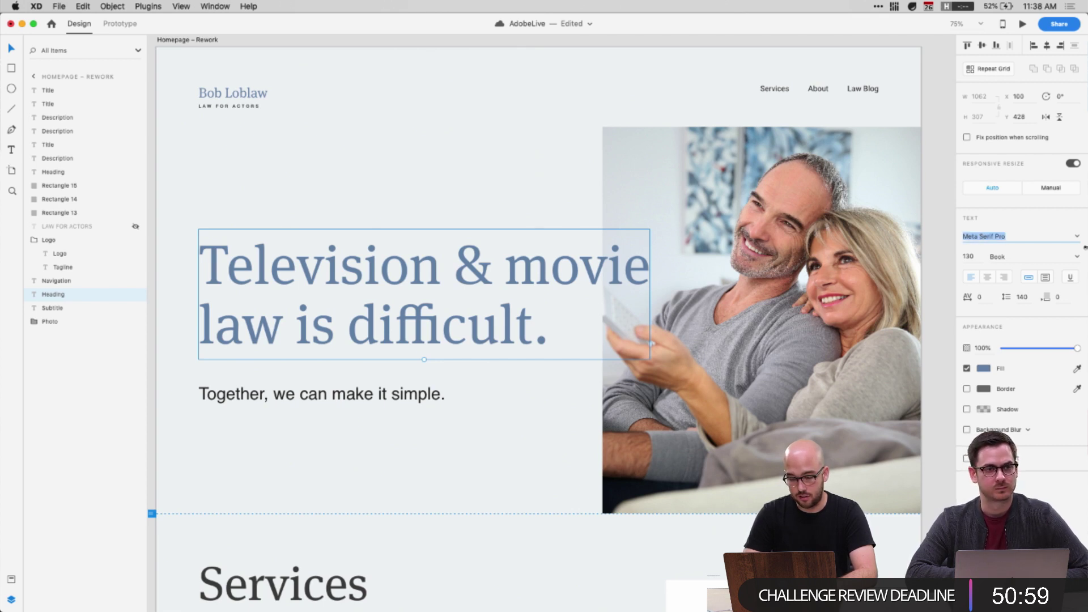
key("super+space")
type("font")
key("Return")
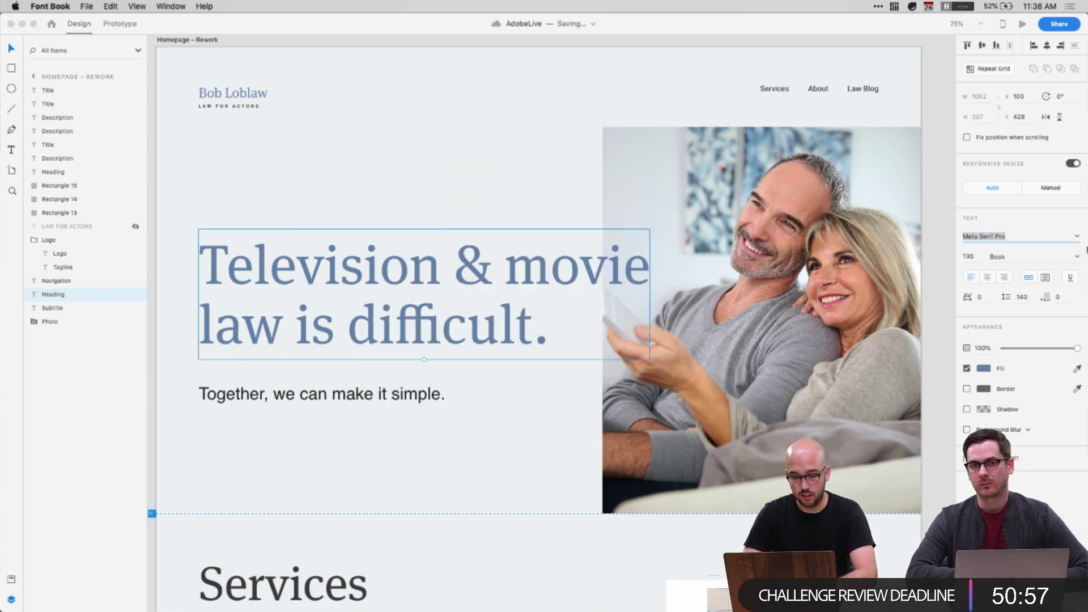
left_click_drag(447, 219, 359, 130)
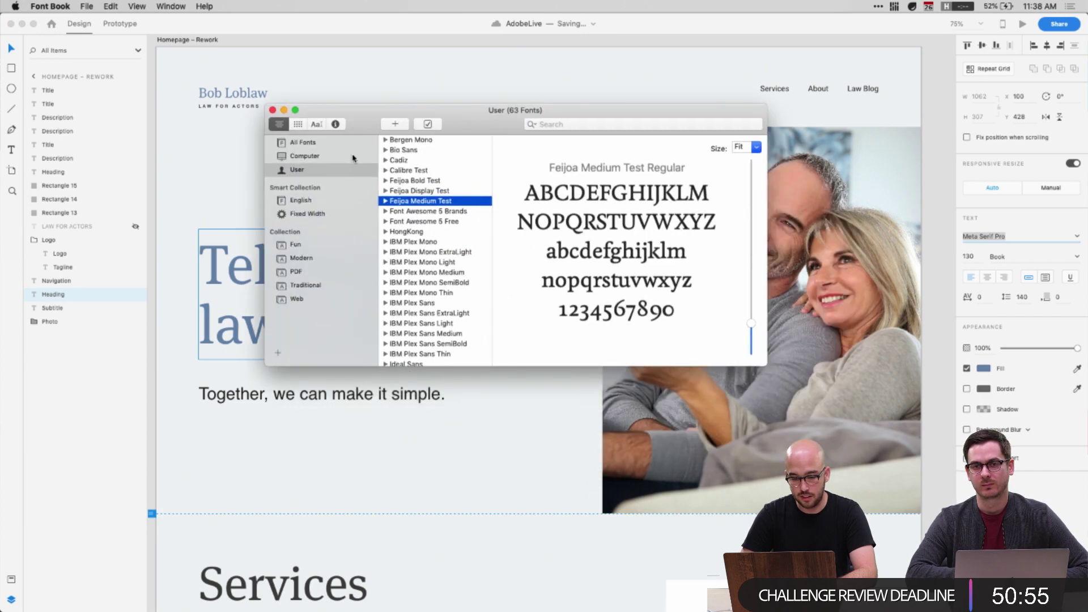
left_click(407, 142)
key("Down")
key("Down")
key("Down")
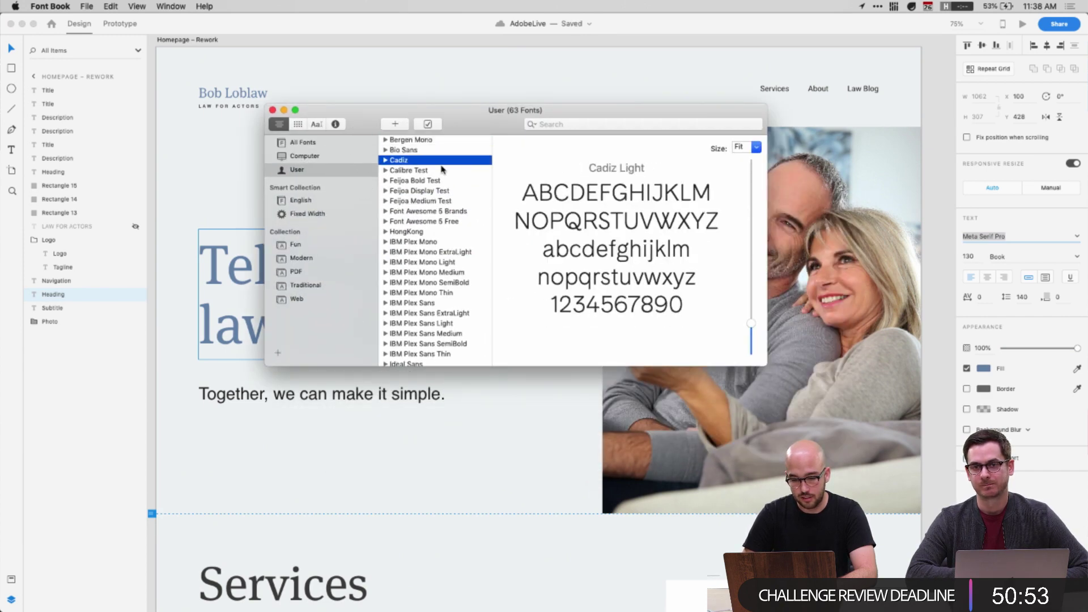
key("Up")
key("Down")
key("Down")
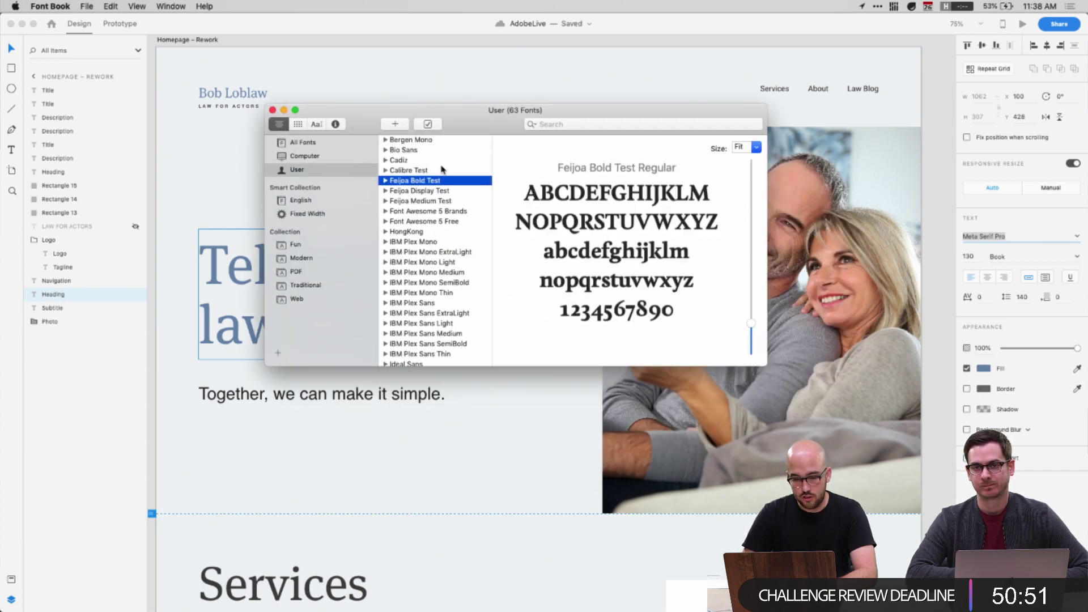
key("Up")
Switch back to Adobe XD and set the hero heading's font to Calibre Test
key("super+Tab")
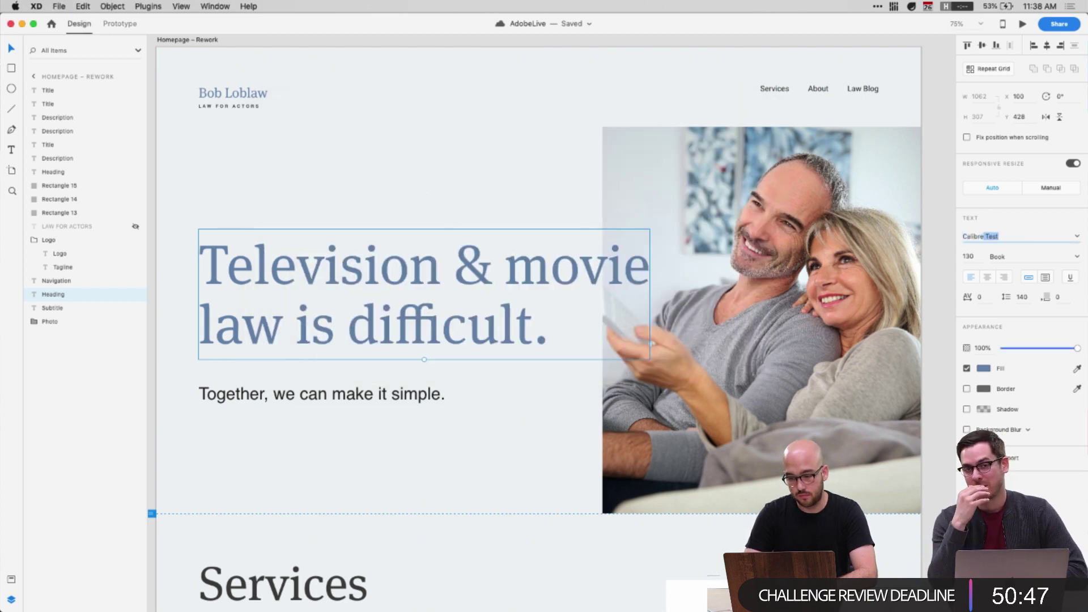
type("Calibre")
key("Return")
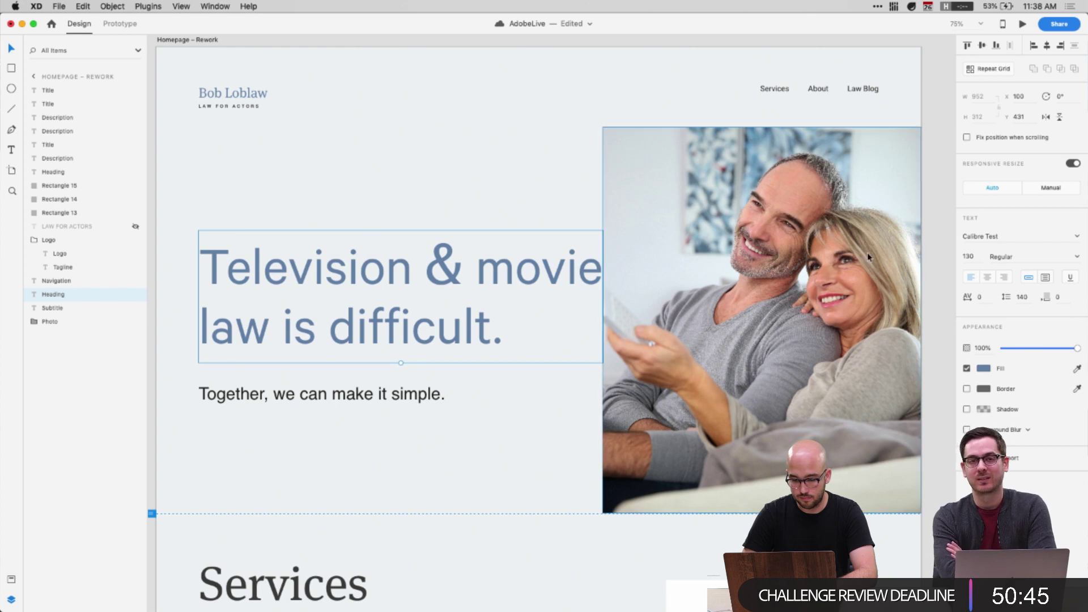
Replace the ampersand in the hero heading with the word "and"
double_click(474, 272)
left_click(474, 271)
key("BackSpace")
key("BackSpace")
key("BackSpace")
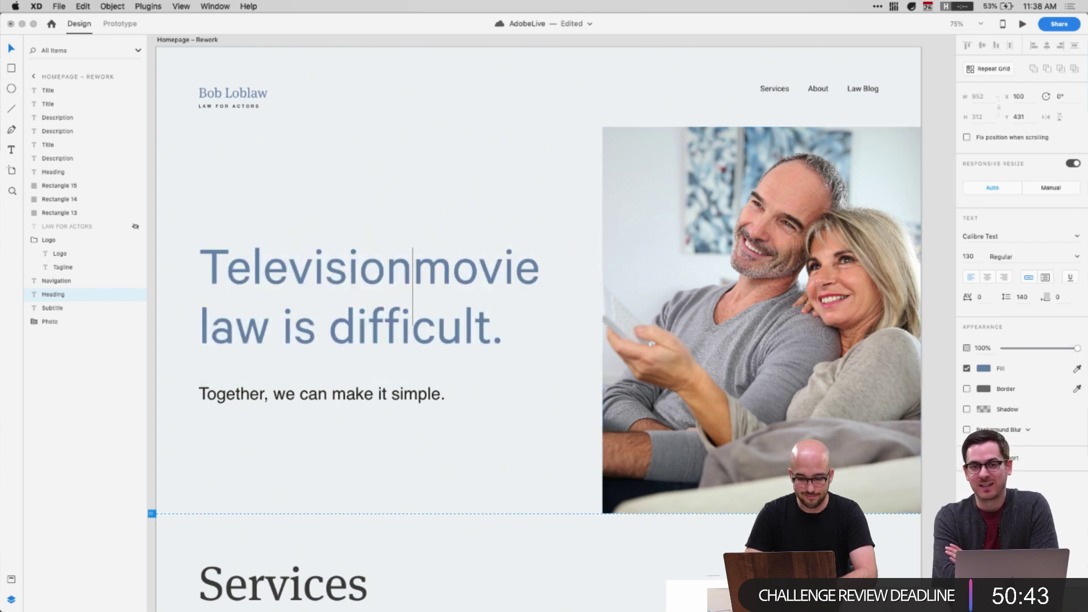
type("and")
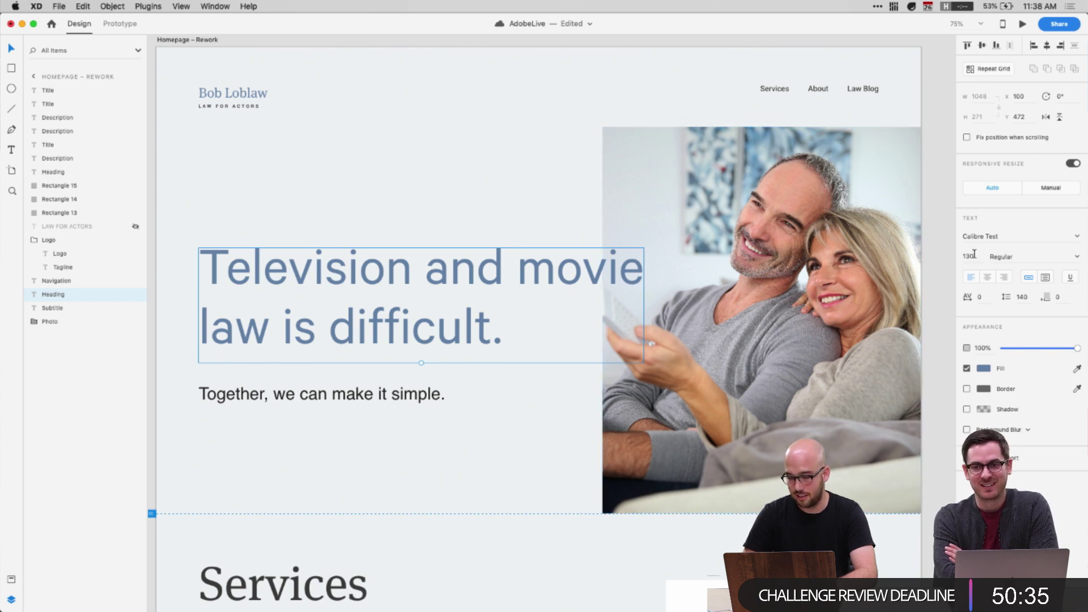
Increase the hero heading's font size to 135 and move the heading up to Y 429
key("shift+Down")
key("shift+Up")
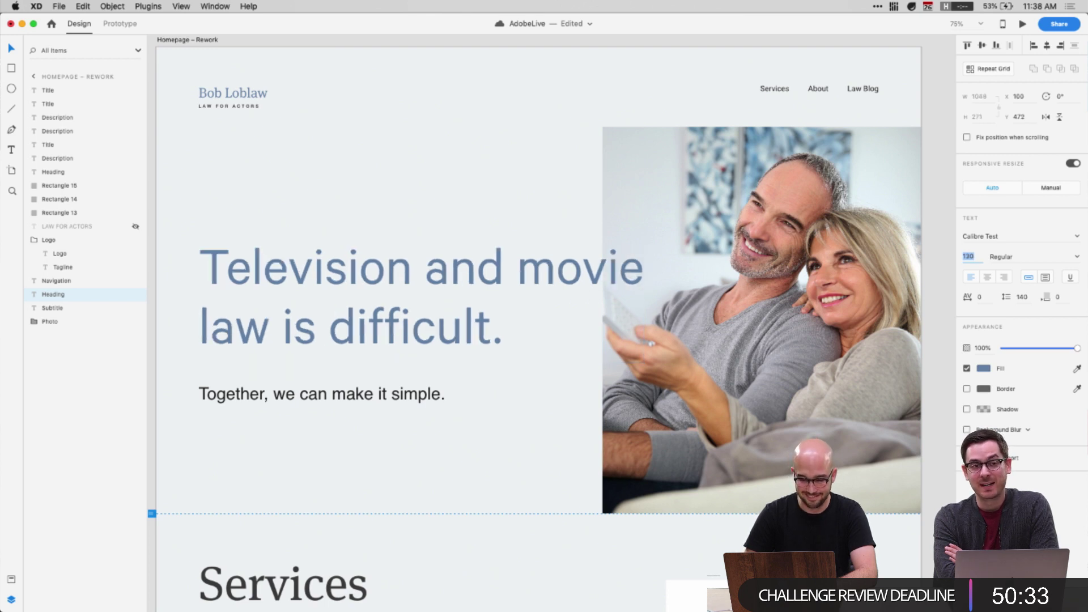
key("shift+Up")
key("shift+Down")
key("Up")
key("Up")
key("Up")
key("Up")
key("Up")
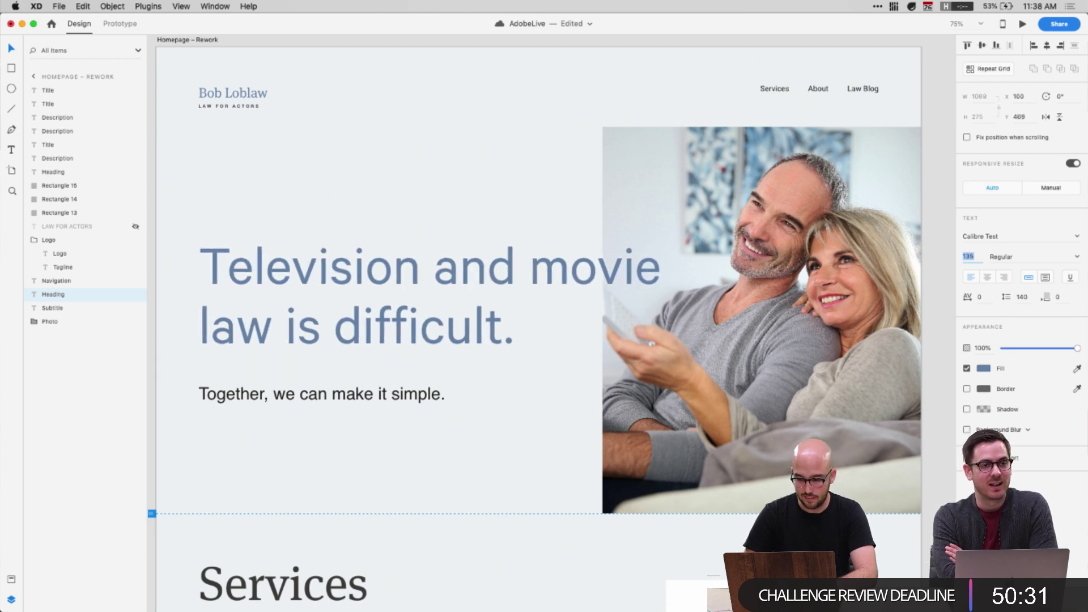
key("Escape")
key("shift+Up")
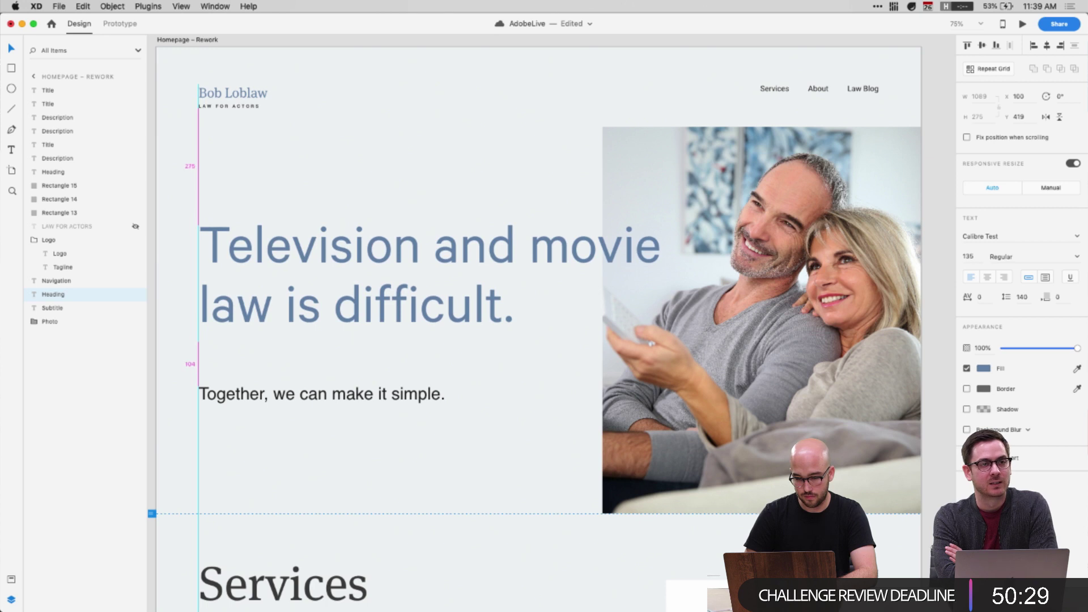
Recolour the hero heading to a more saturated blue, #3373C1
left_click(984, 368)
left_click(900, 332)
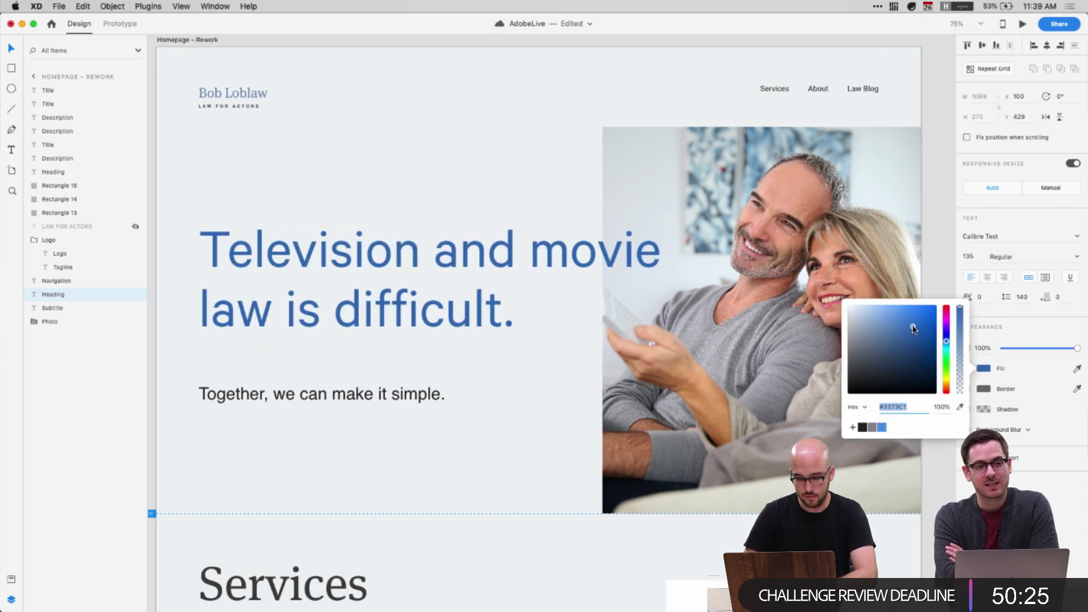
left_click(731, 343)
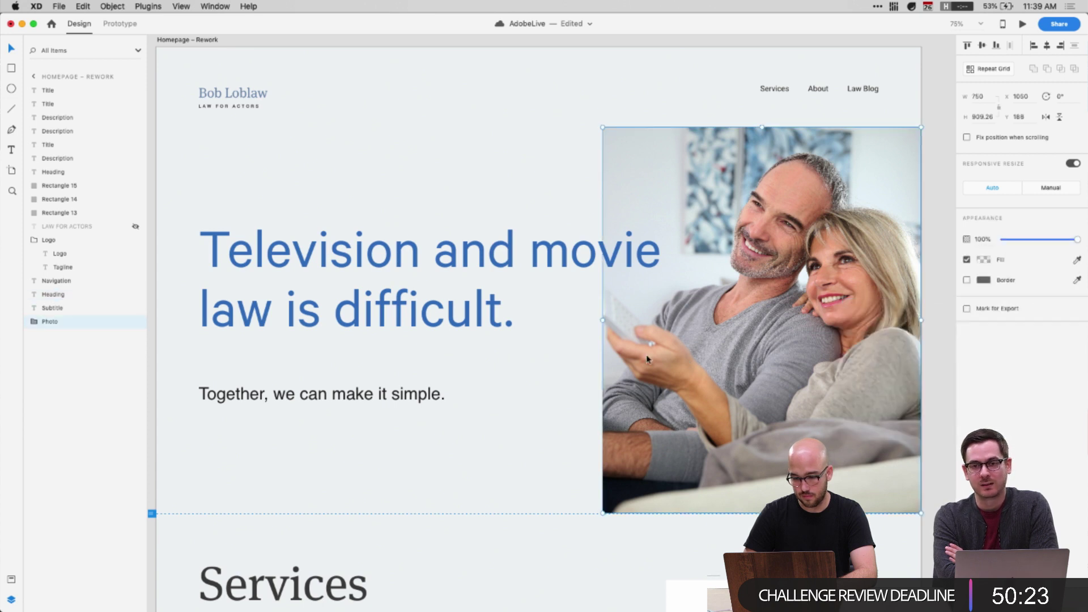
Select the Gradient layer inside the hero's Photo group and launch Photoshop
scroll(648, 359, "right", 4)
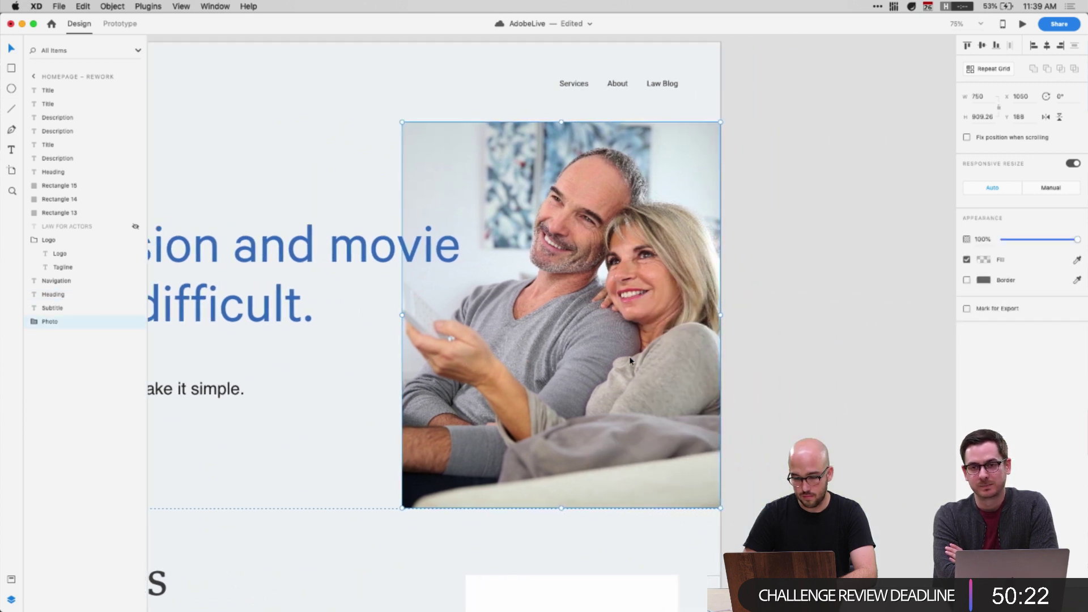
left_click(33, 239)
double_click(691, 306)
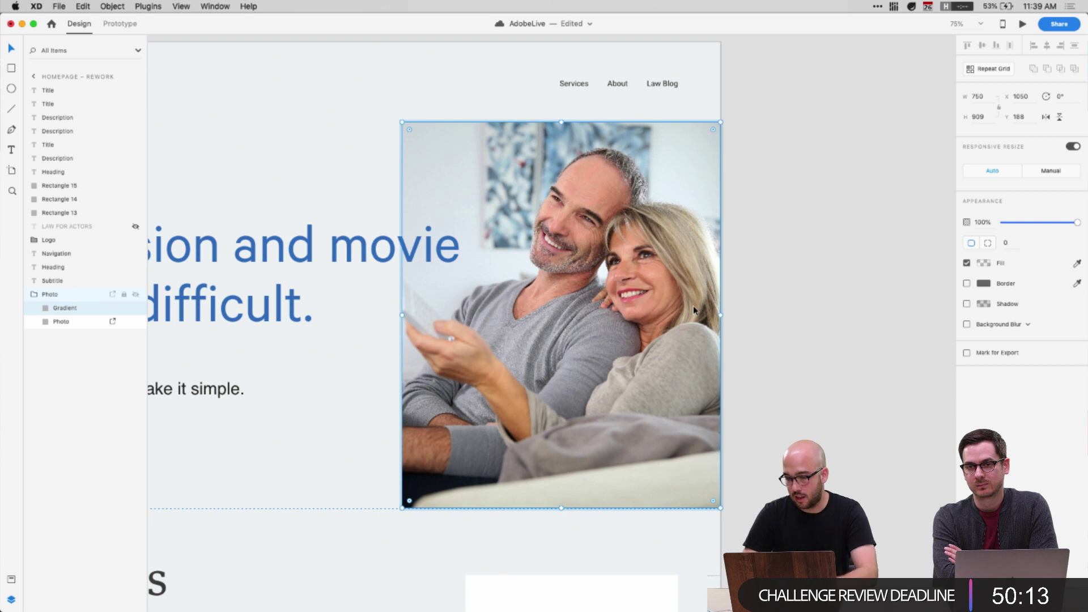
key("alt+space")
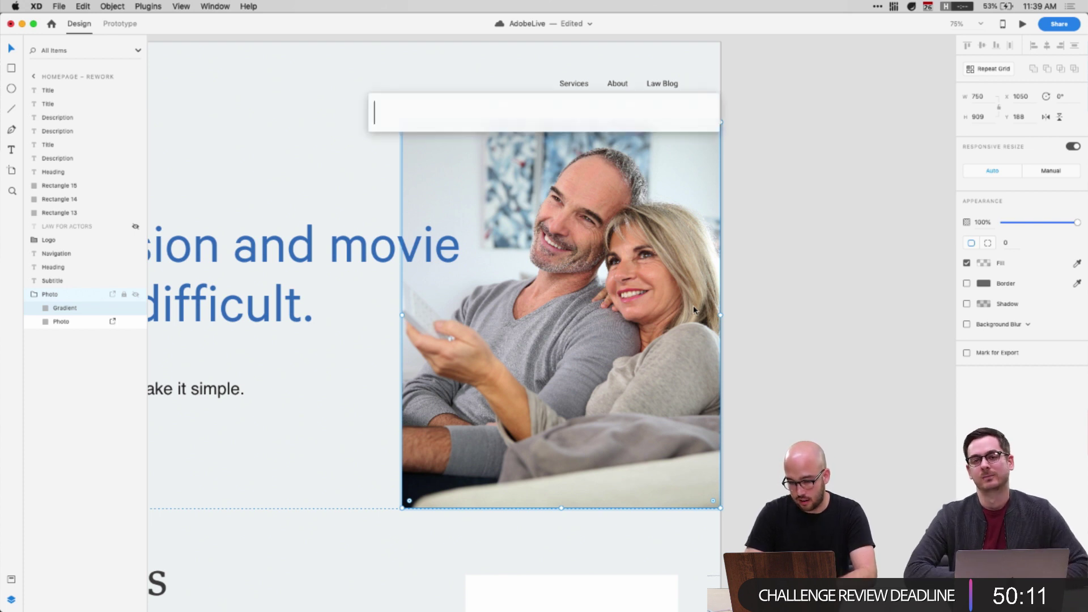
type("photoshop")
key("Return")
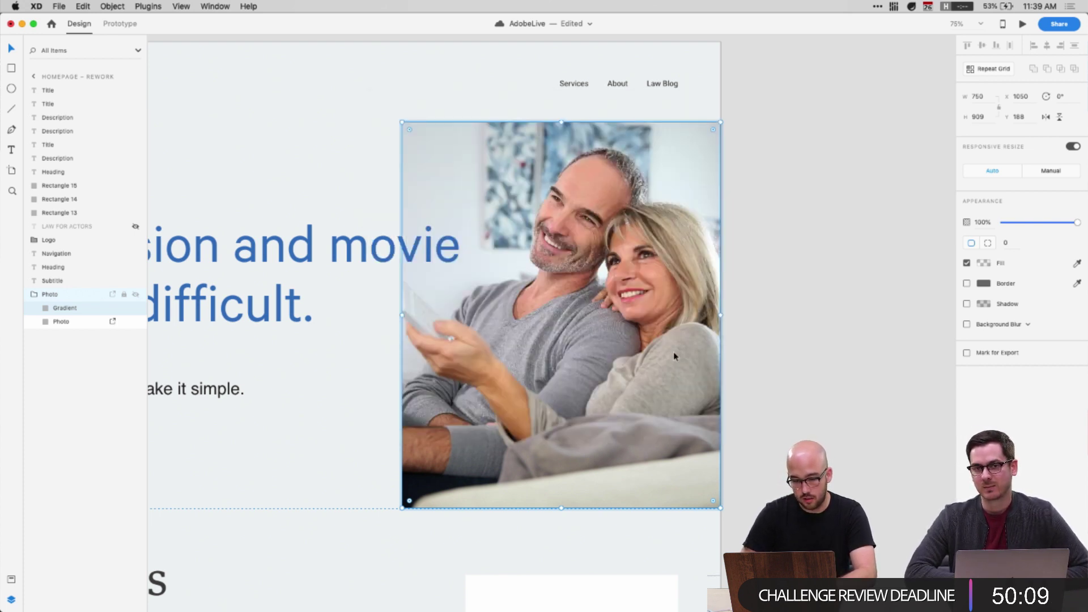
scroll(396, 453, "down", 3)
scroll(396, 454, "left", 3)
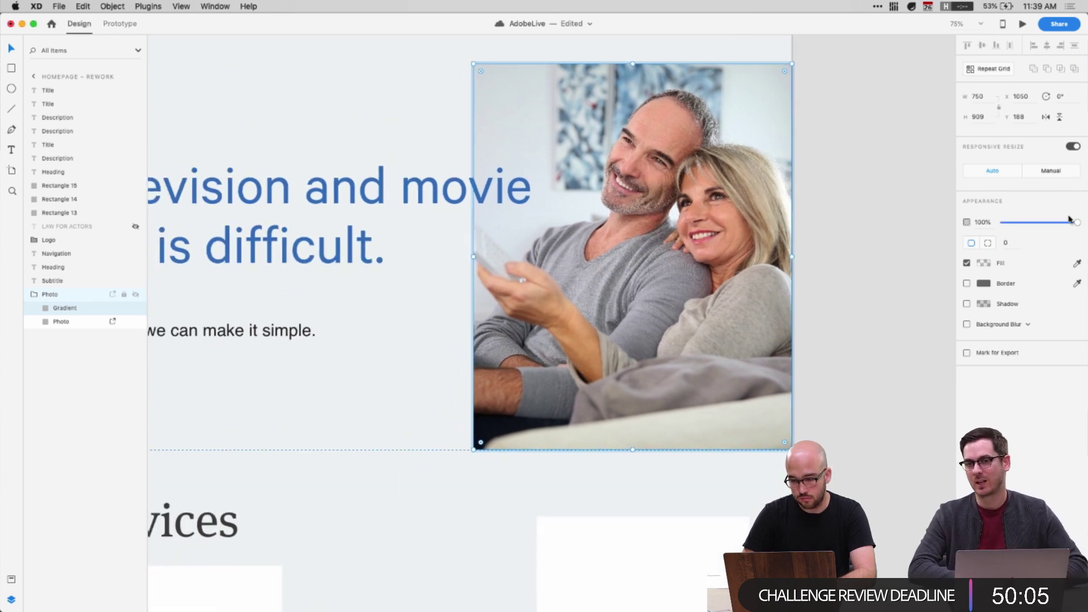
mouse_move(1070, 220)
left_mouse_down()
mouse_move(1025, 224)
mouse_move(1086, 227)
left_mouse_up()
left_click(68, 322)
left_click(821, 221)
Change the font of the "Services" heading to Calibre Test
scroll(821, 221, "left", 5)
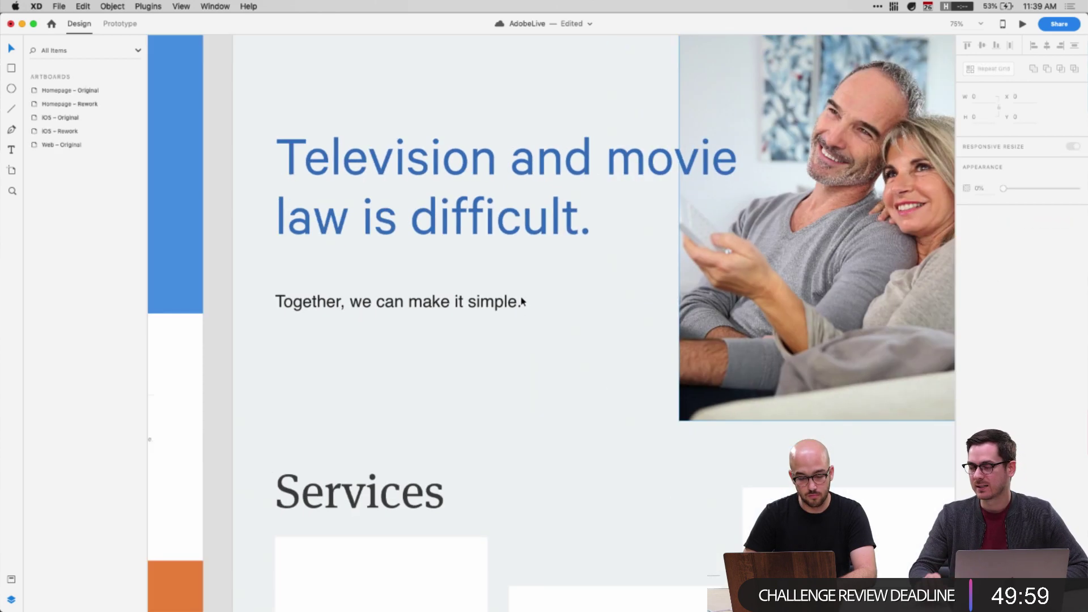
left_click(360, 500)
scroll(360, 500, "right", 3)
scroll(360, 500, "up", 1)
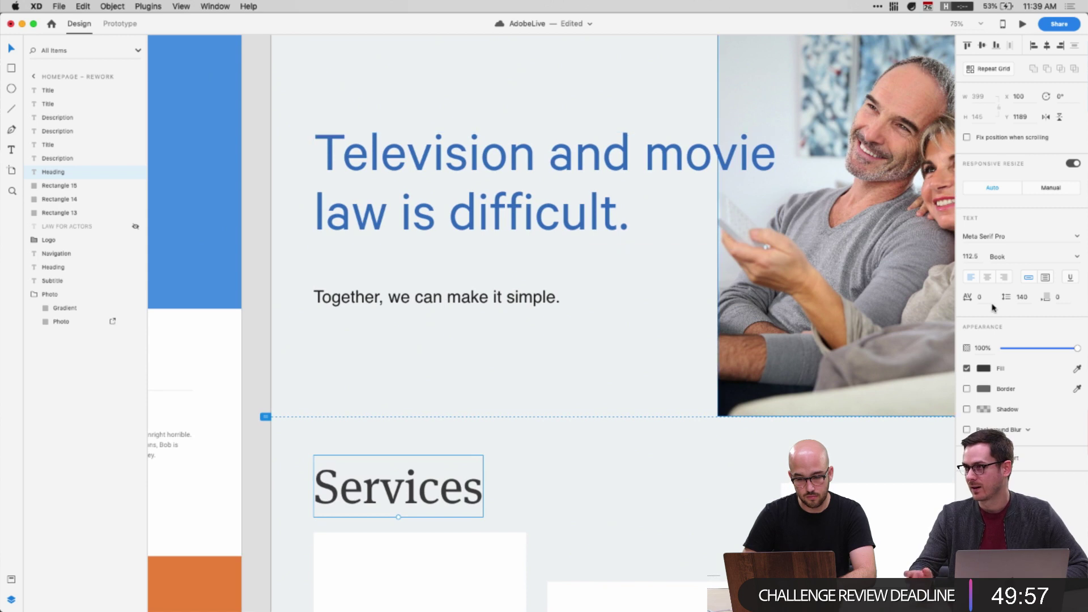
left_click(989, 237)
type("C")
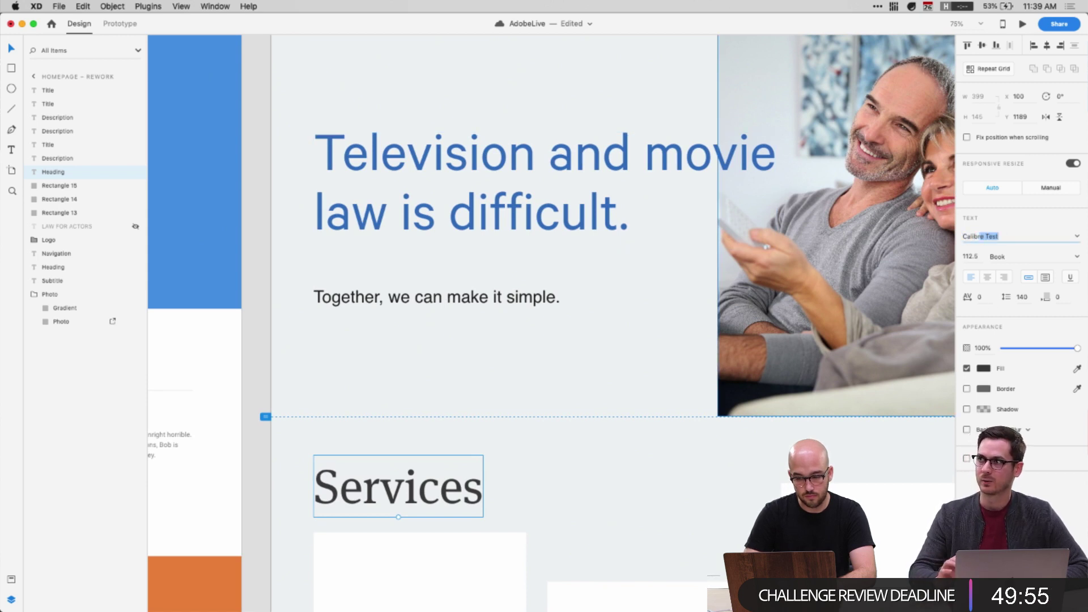
type("alib")
key("Return")
left_click(568, 488)
scroll(570, 487, "up", 1)
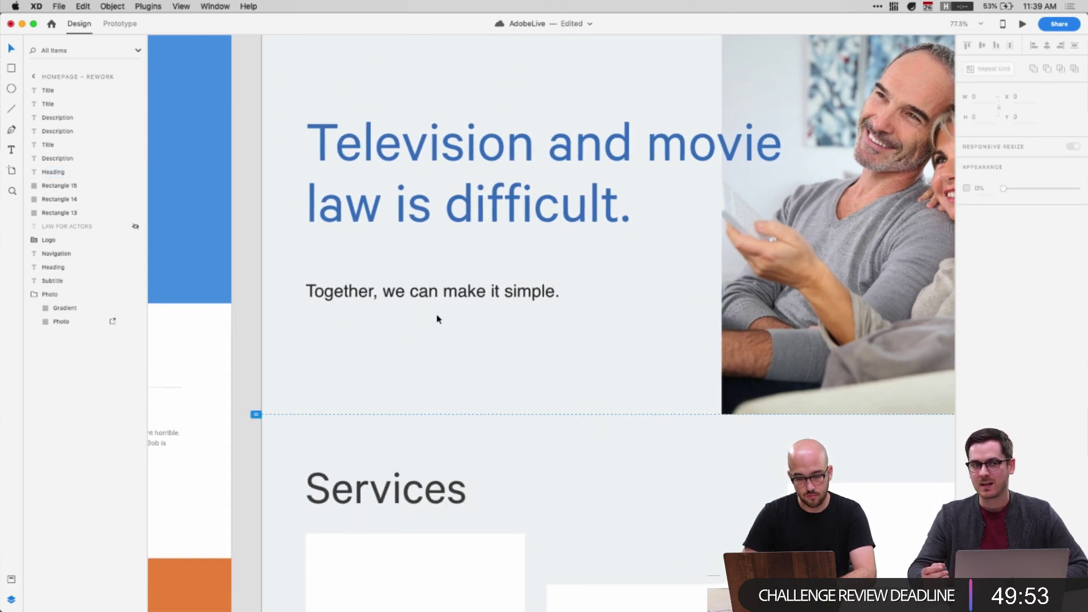
Move the "Together, we can make it simple." subtitle up to Y 726, closer beneath the hero heading
left_click(432, 291)
left_click_drag(432, 291, 461, 260)
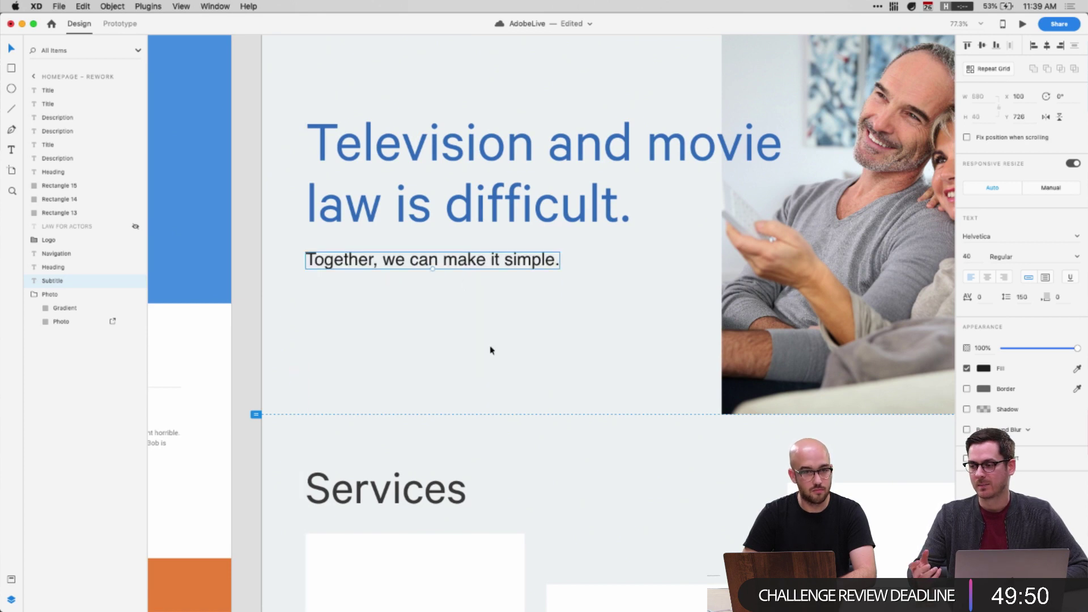
left_click(536, 446)
scroll(534, 444, "down", 4)
left_click(396, 391)
scroll(539, 417, "up", 1)
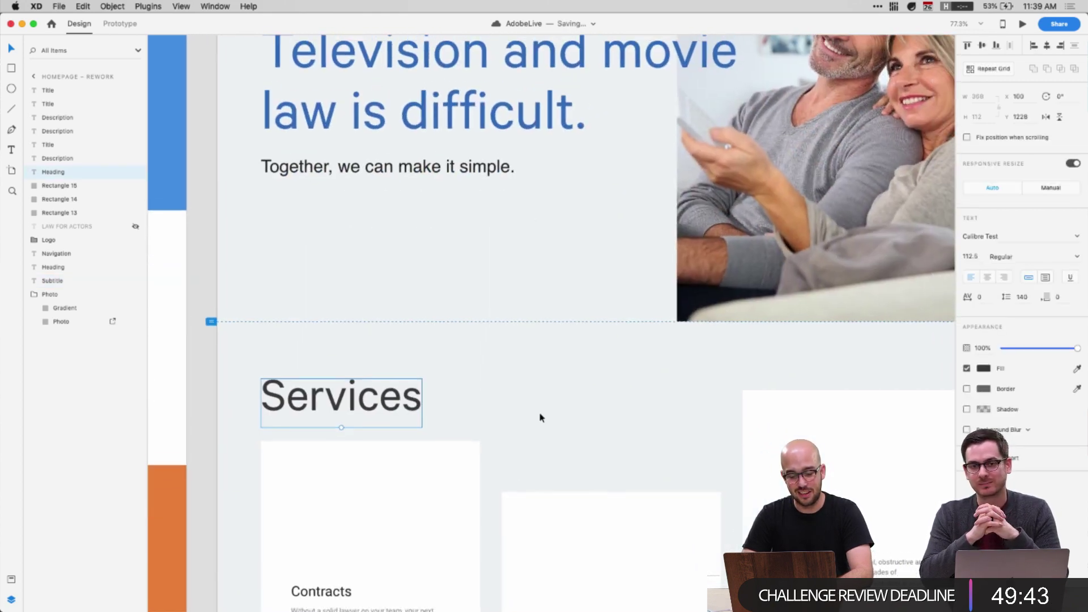
left_click(457, 409)
scroll(456, 410, "up", 1)
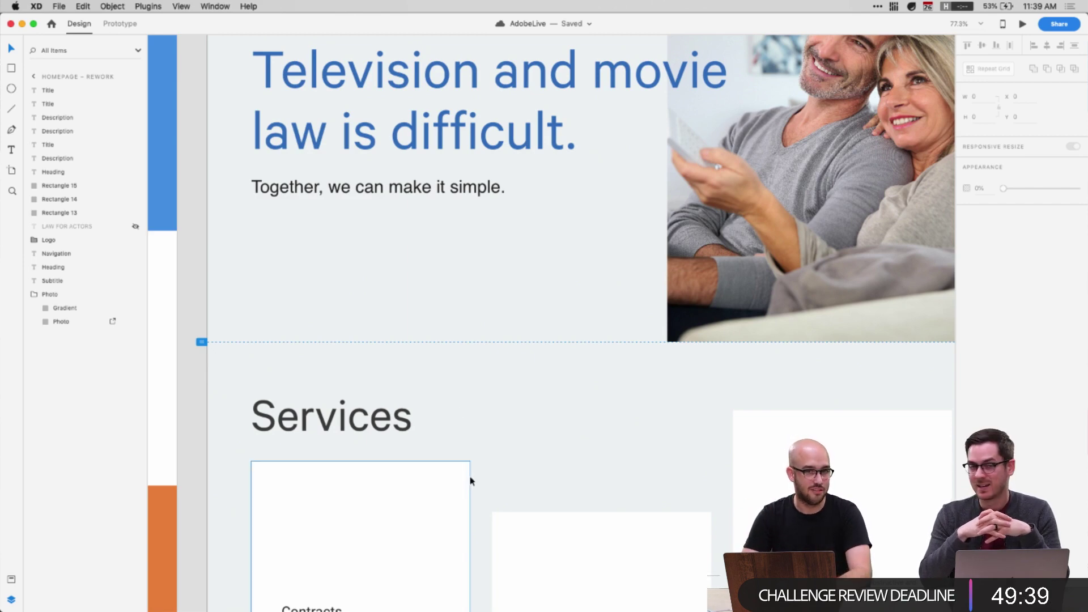
Set the Homepage – Rework artboard's background fill to the near-white #FDFDFD
scroll(414, 342, "up", 10)
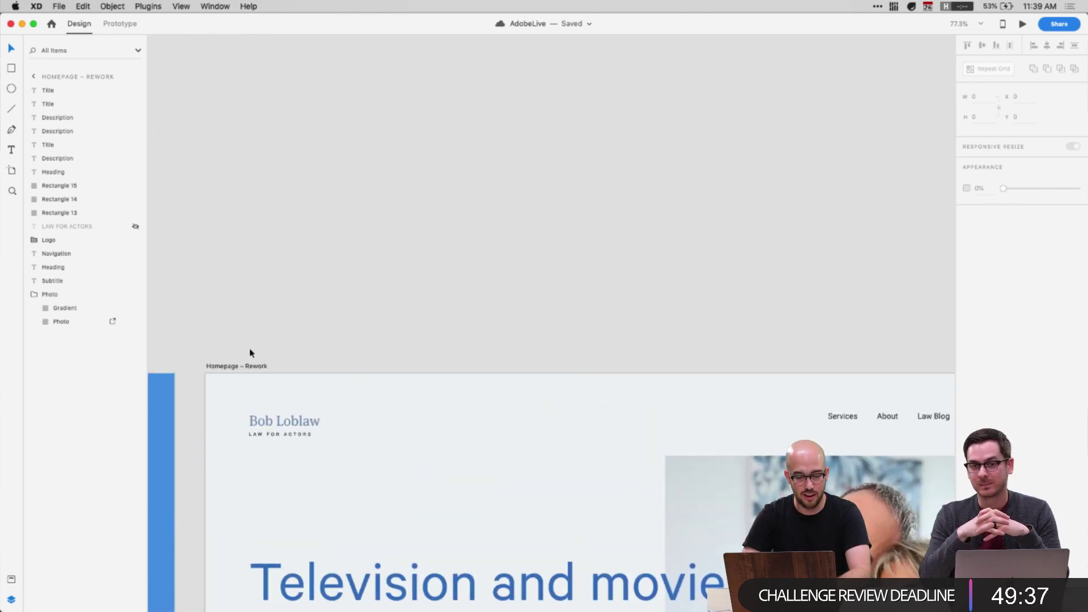
left_click(239, 366)
left_click(981, 264)
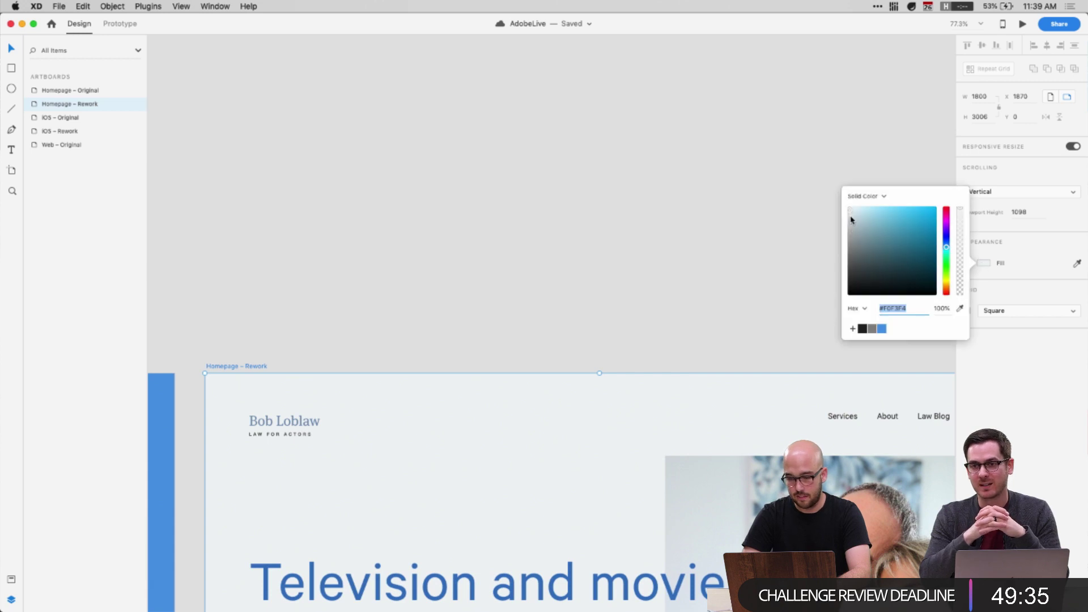
left_click_drag(851, 220, 850, 212)
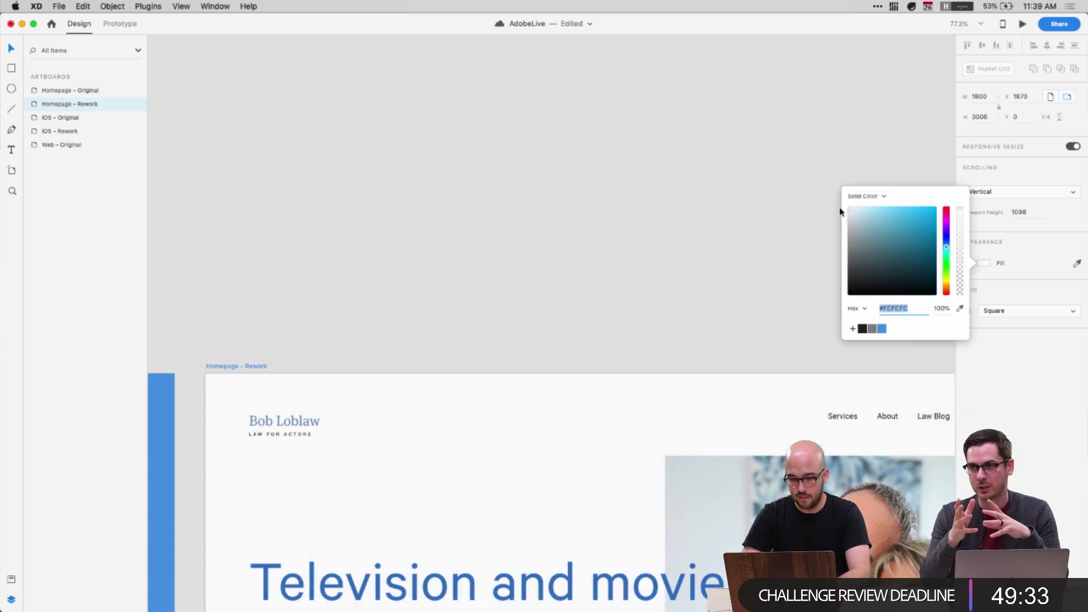
type("fdfdfd")
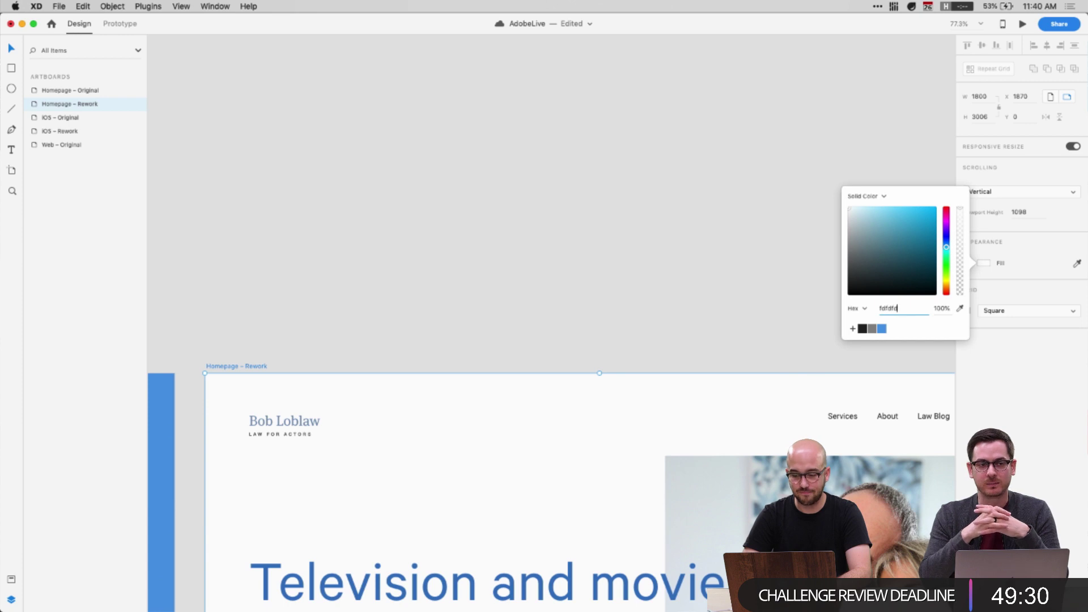
key("Return")
left_click(611, 317)
scroll(610, 317, "down", 1)
scroll(610, 314, "down", 5)
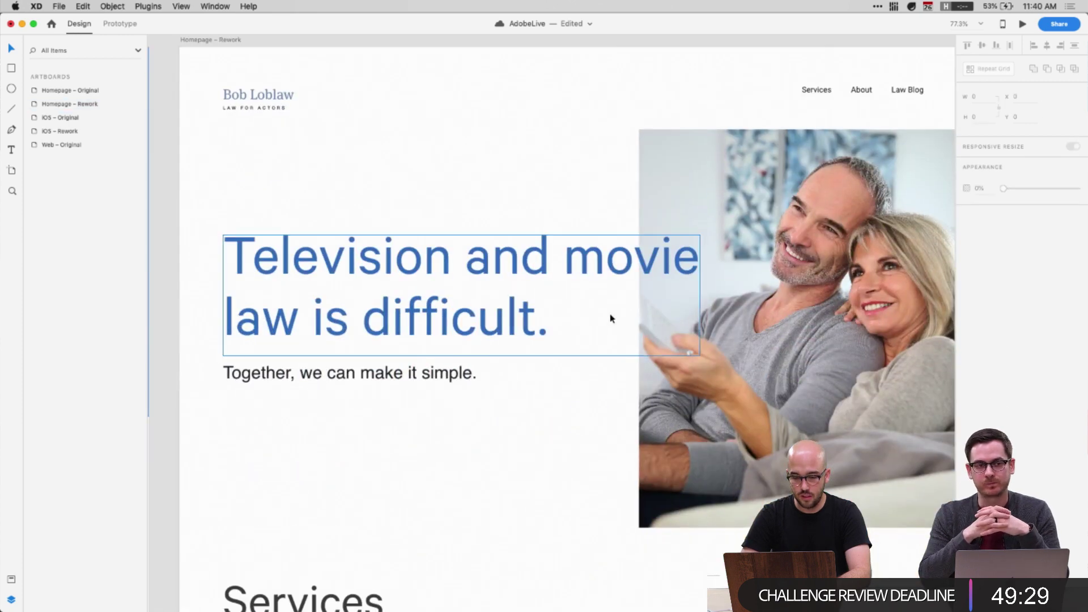
Move the hero heading and its "Together, we can make it simple." subtitle slightly downward together
left_click(487, 431)
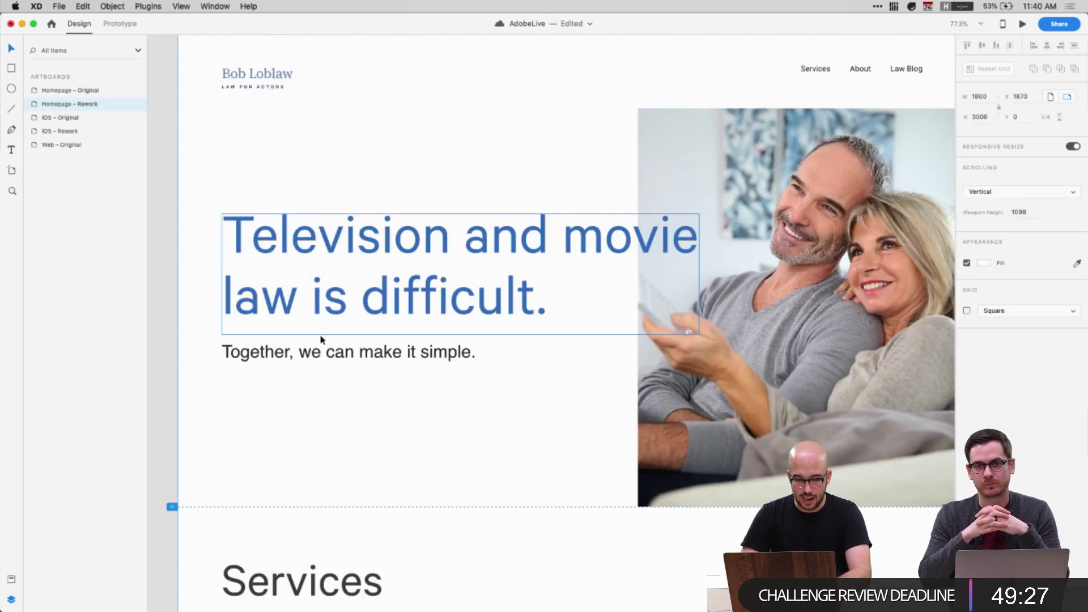
left_click(311, 351)
left_click(313, 262, "shift")
left_click_drag(313, 263, 315, 284)
scroll(430, 461, "down", 2)
left_click(482, 522)
scroll(484, 527, "up", 3)
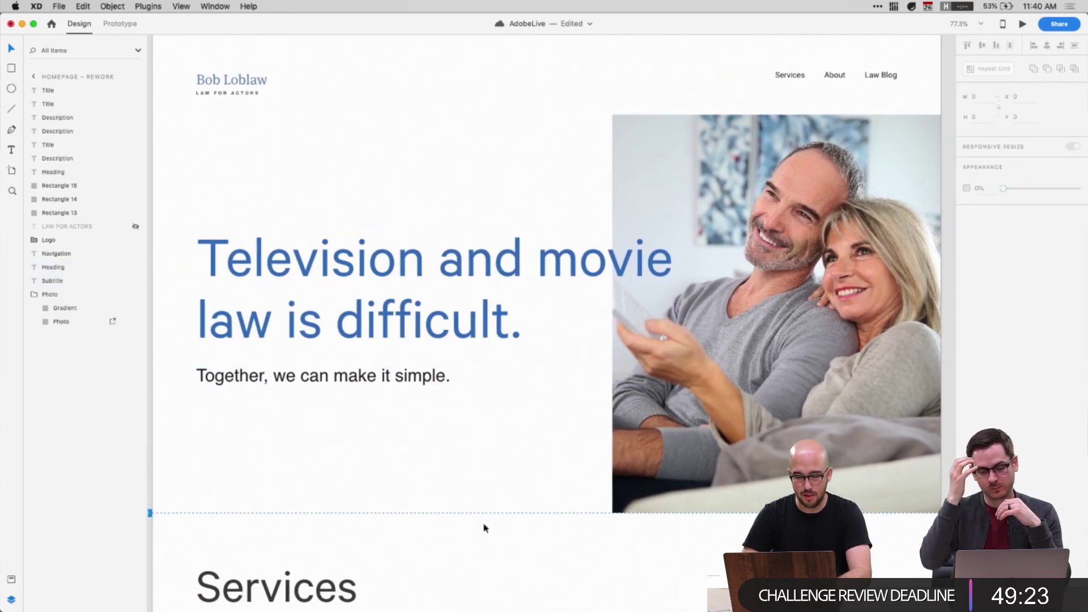
Enable a drop shadow on the Contracts, Negotiations and Litigation card rectangles
scroll(493, 530, "down", 2)
scroll(493, 527, "down", 10)
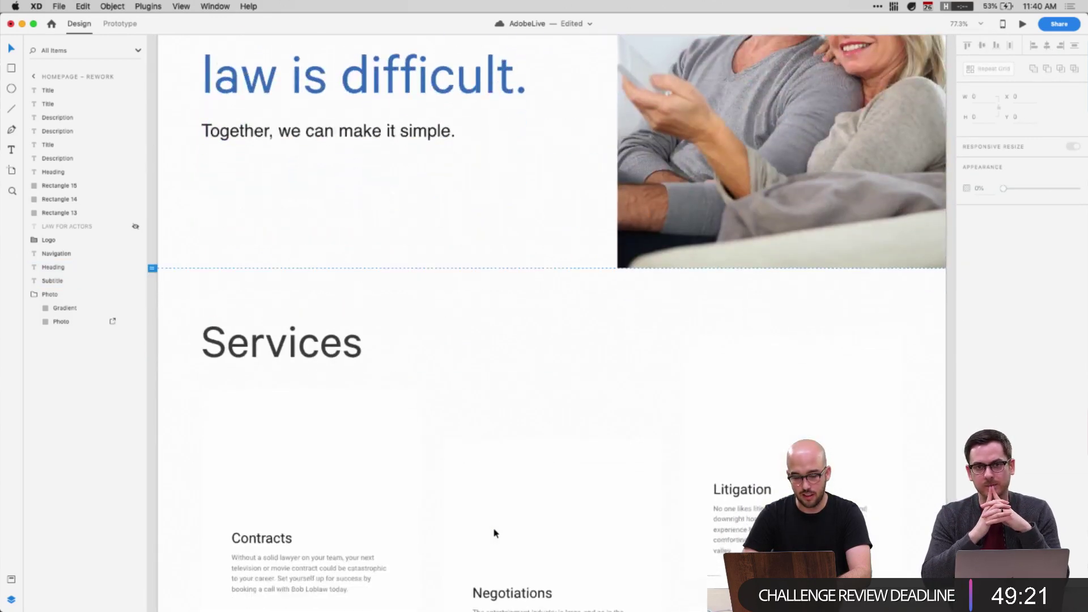
left_click(406, 176)
left_click(518, 260, "shift")
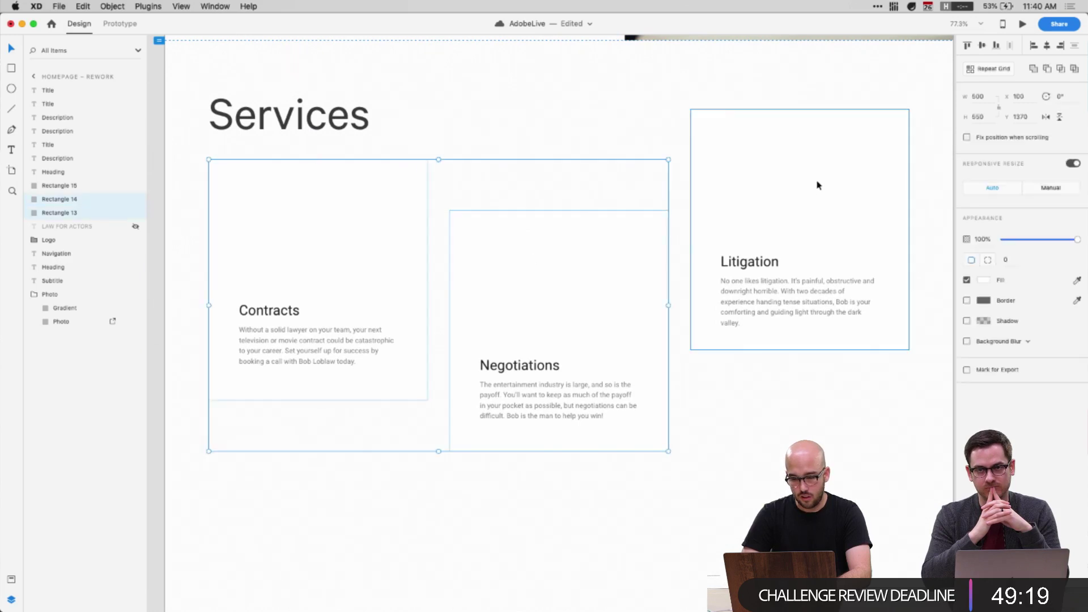
left_click(816, 185, "shift")
left_click(967, 321)
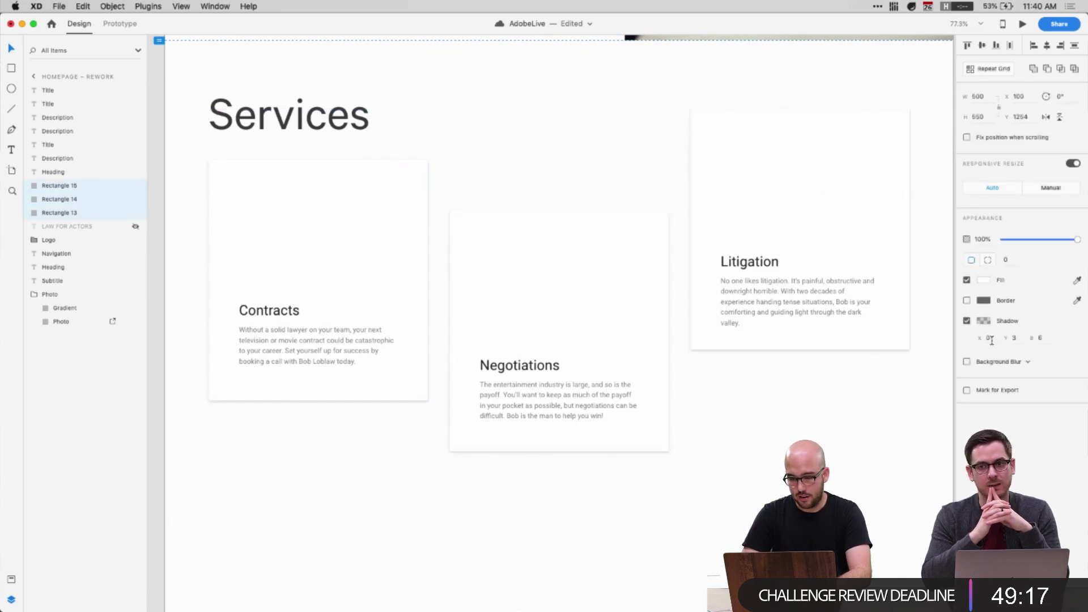
Soften the three cards' drop shadow by setting its Y offset to 33 and its blur to 56
scroll(760, 204, "up", 10)
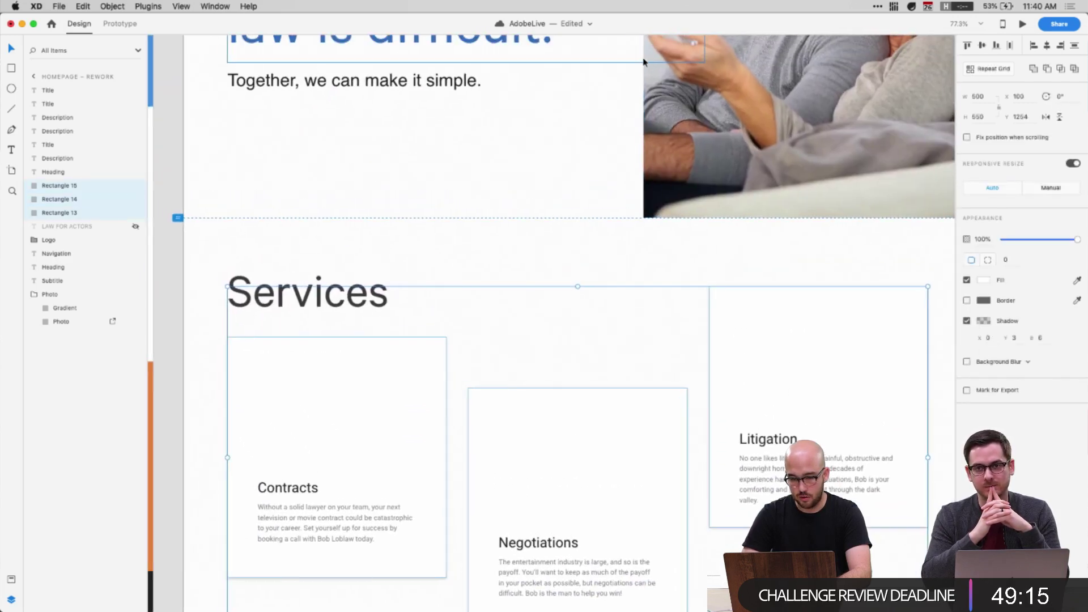
scroll(652, 113, "down", 10)
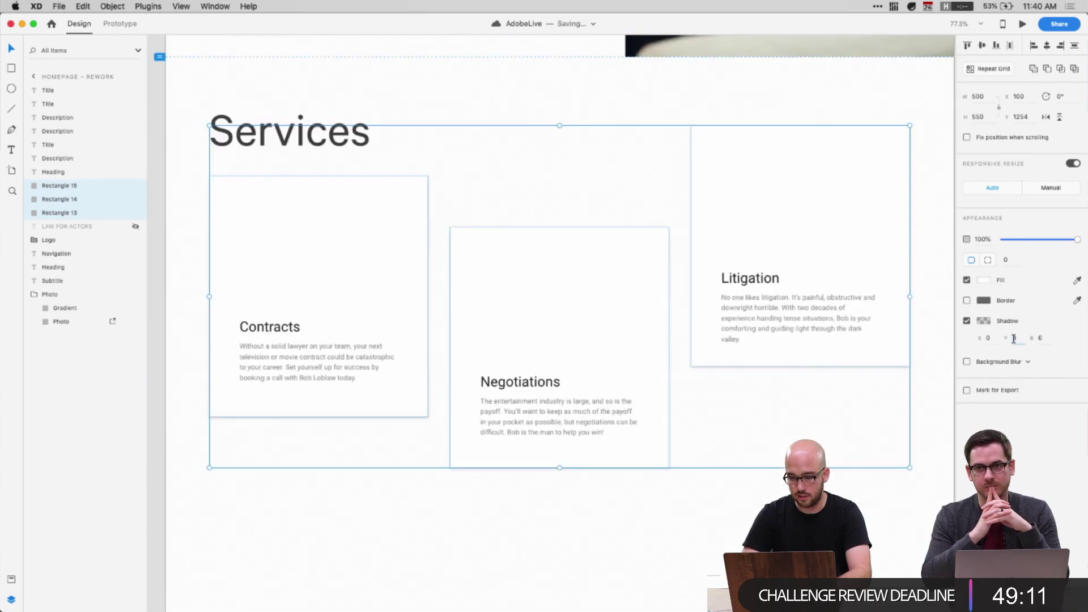
key("shift+Up")
key("Tab")
key("shift+Up")
key("shift+Up")
key("shift+Up")
key("shift+Up")
key("shift+Tab")
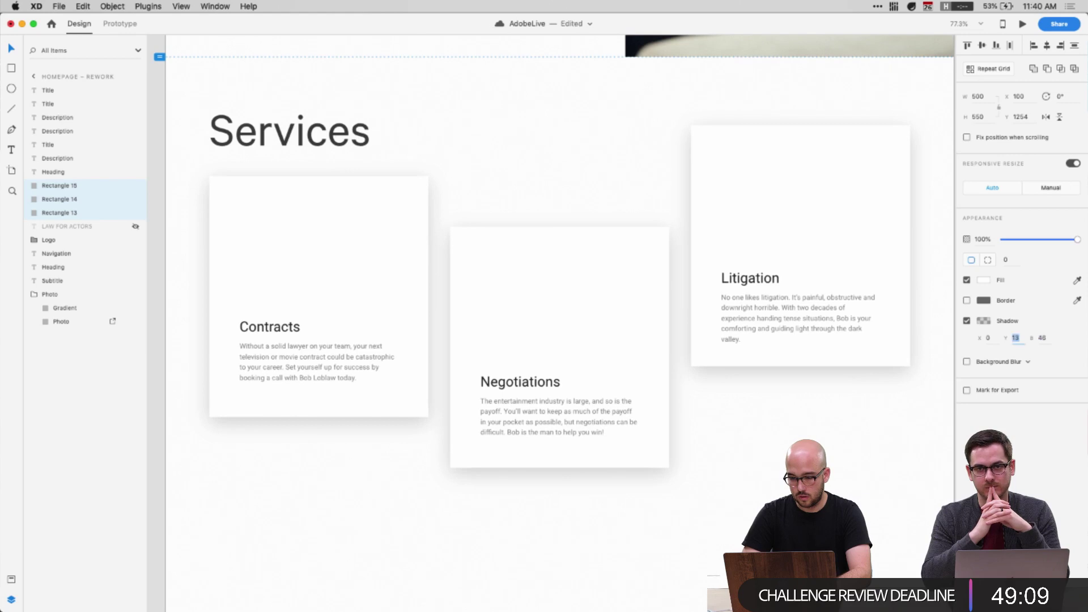
key("shift+Up")
key("shift+Up")
key("Tab")
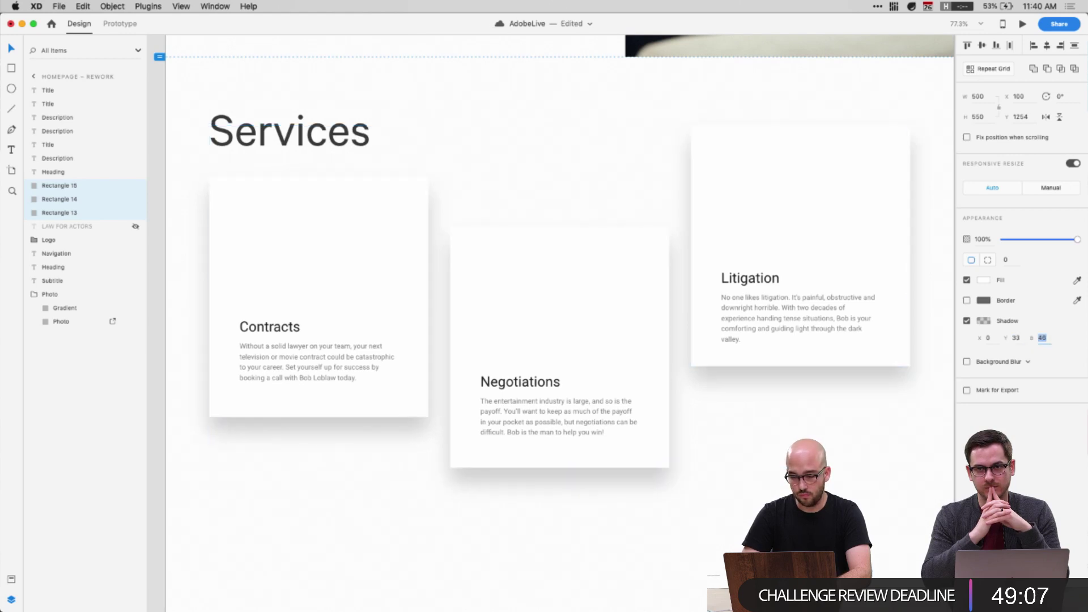
key("shift+Up")
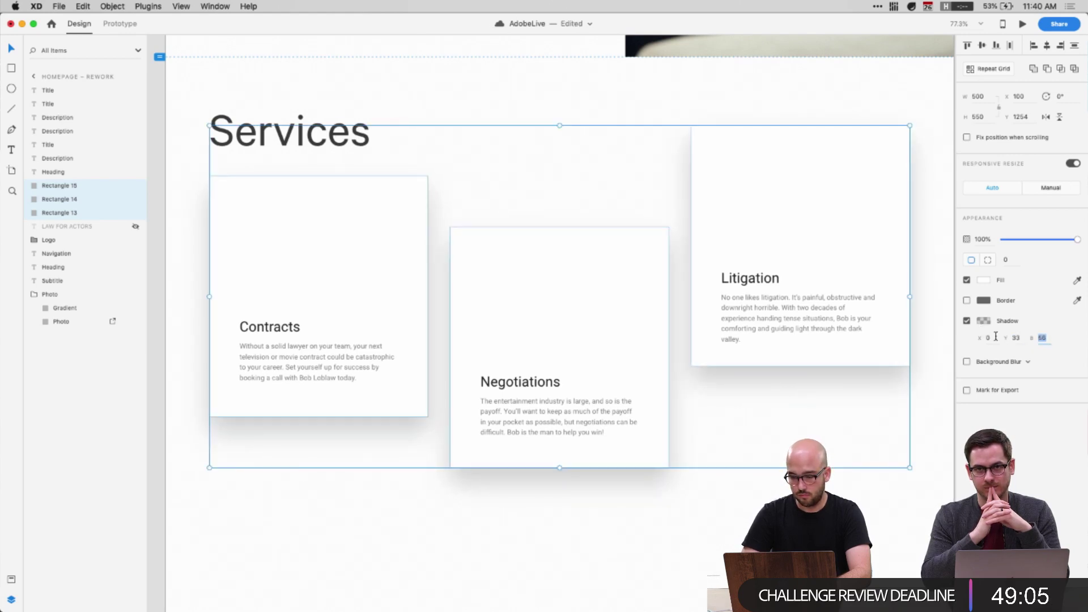
Lower the shadow colour's opacity on the three service cards to 8% and save the document
left_click(983, 320)
left_click(959, 342)
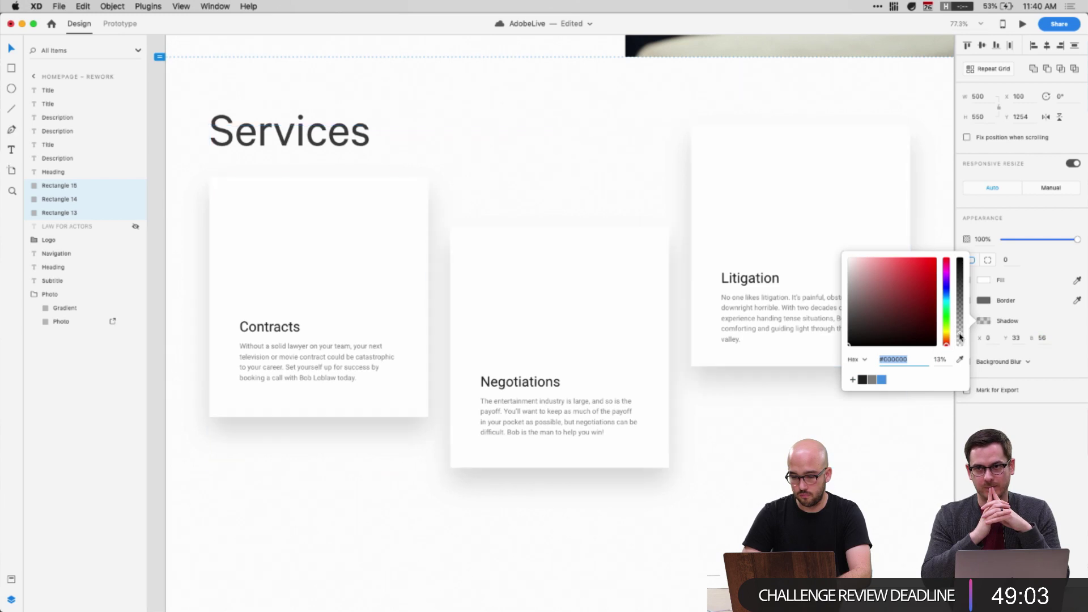
left_click(703, 453)
scroll(700, 457, "up", 2)
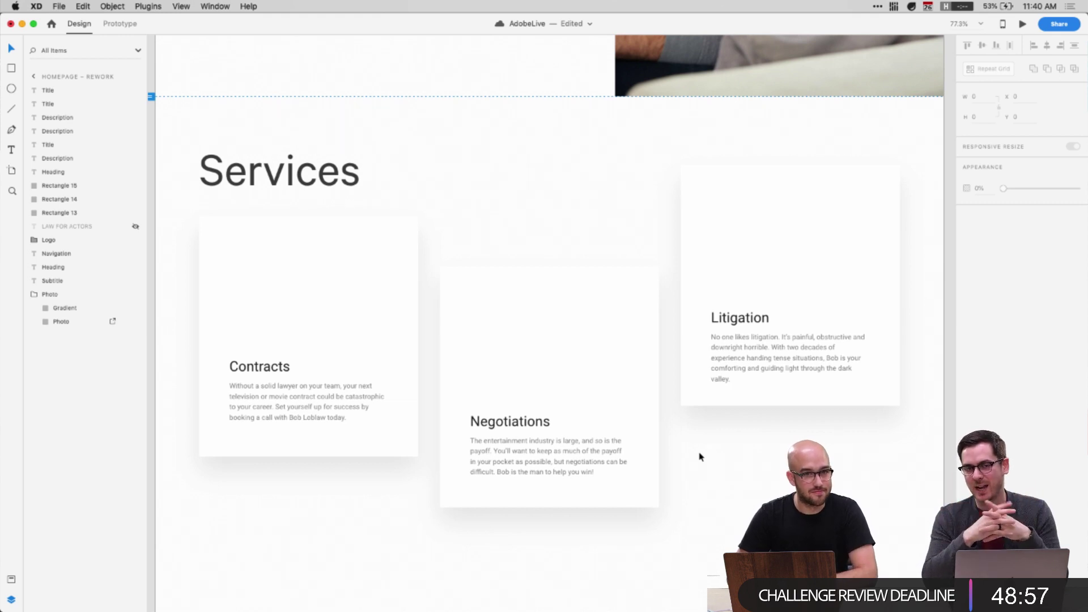
key("super+s")
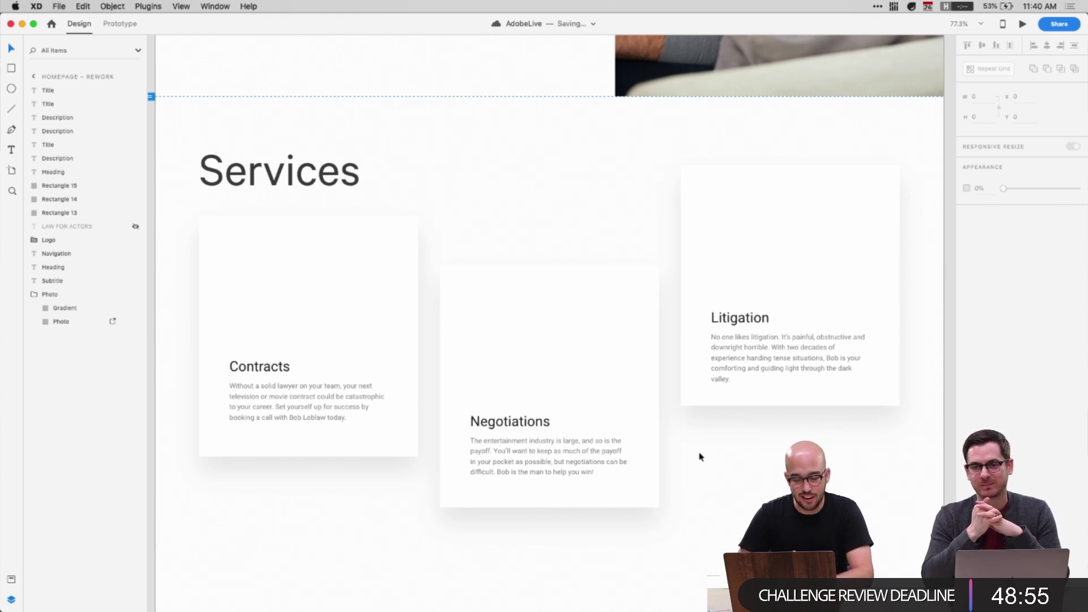
Duplicate the Negotiations card's rectangle and tighten the copy's shadow to Y 5 and blur 15
left_click(610, 385)
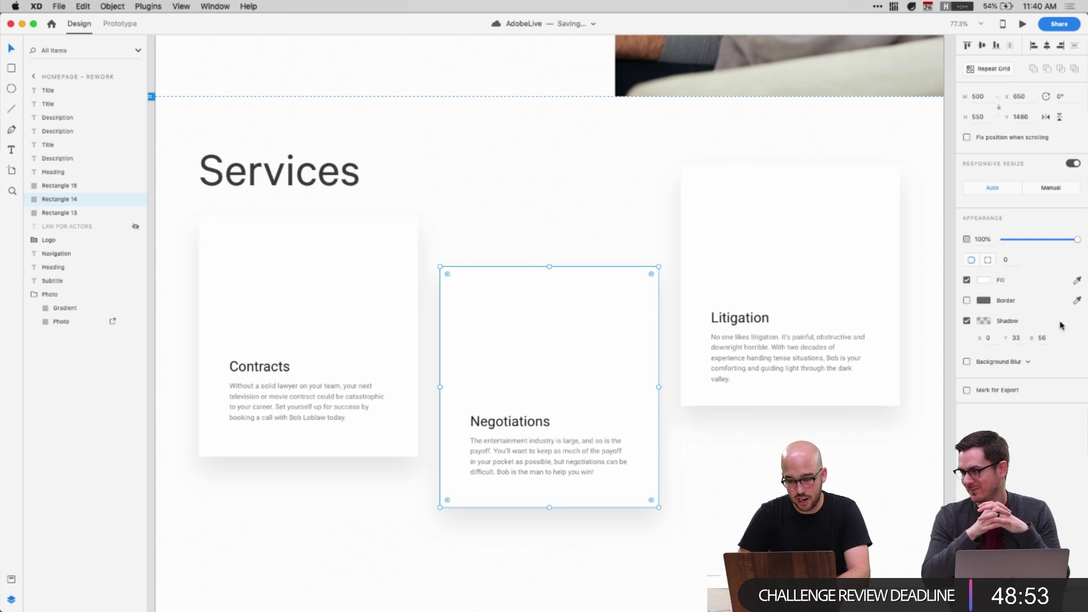
left_click(1027, 362)
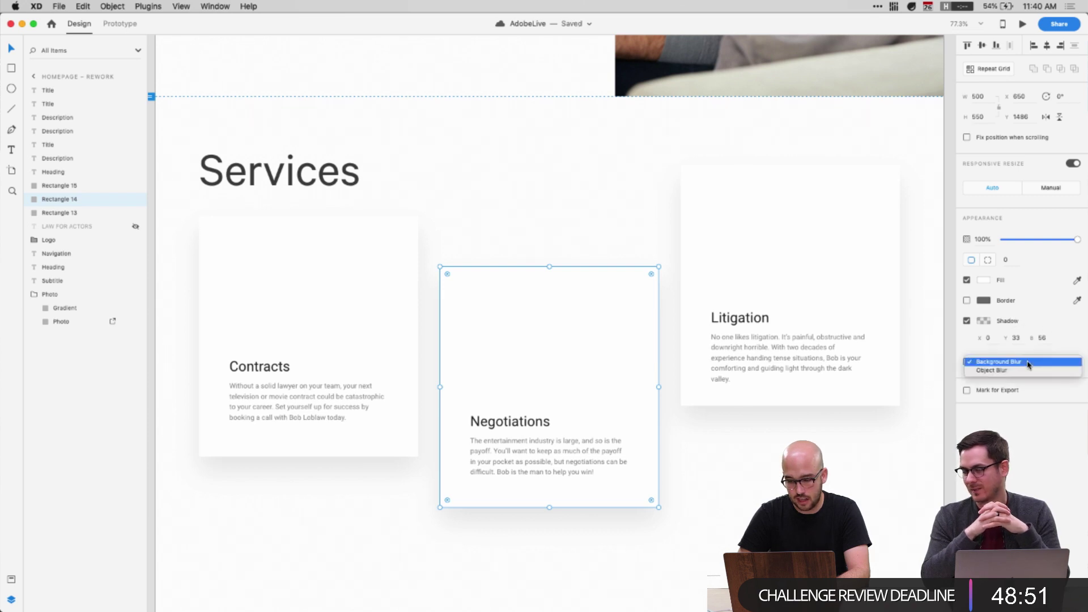
left_click(1029, 362)
key("super+d")
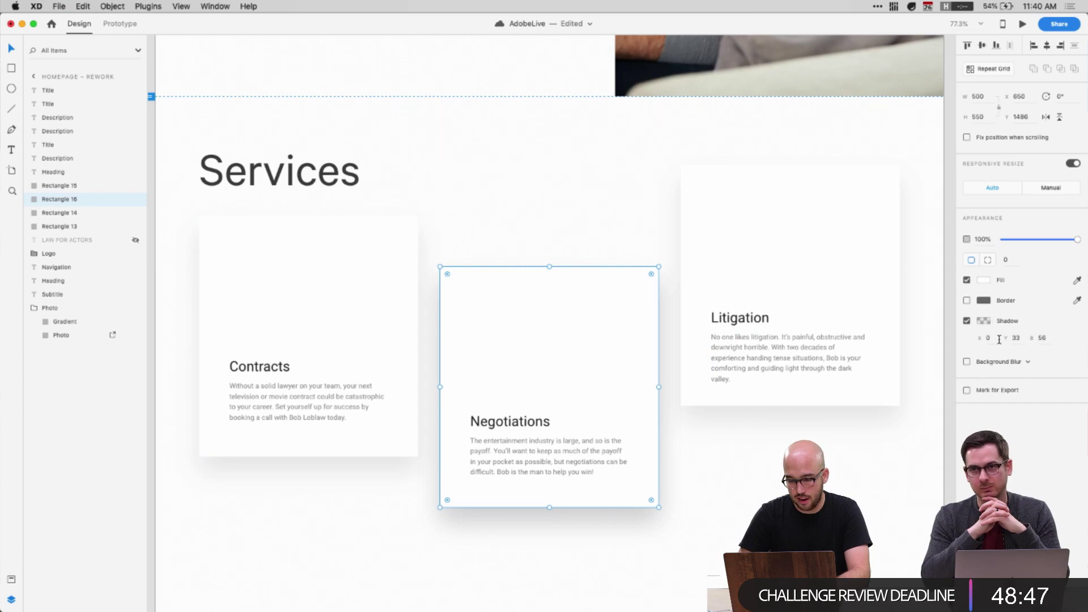
key("shift+Down")
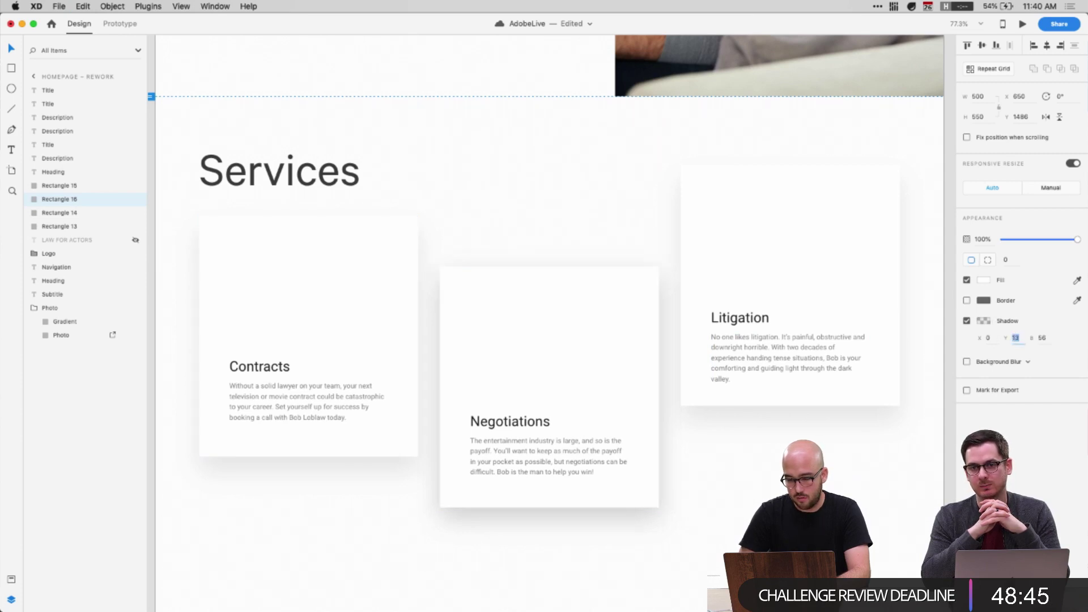
type("15")
key("Return")
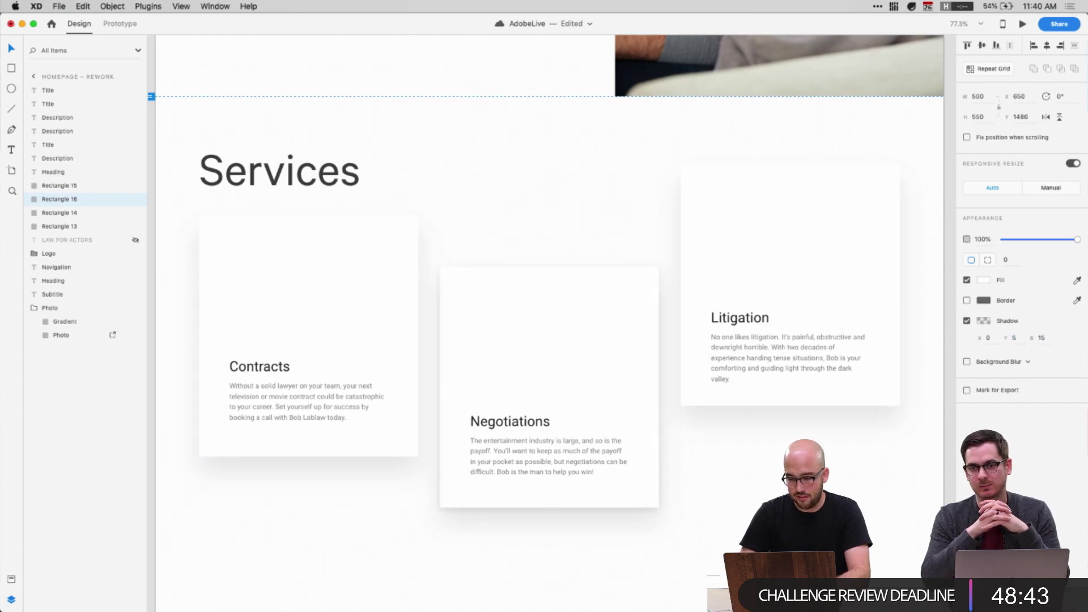
Try a 3% shadow opacity on the duplicated Negotiations rectangle and delete that duplicate
left_click(984, 321)
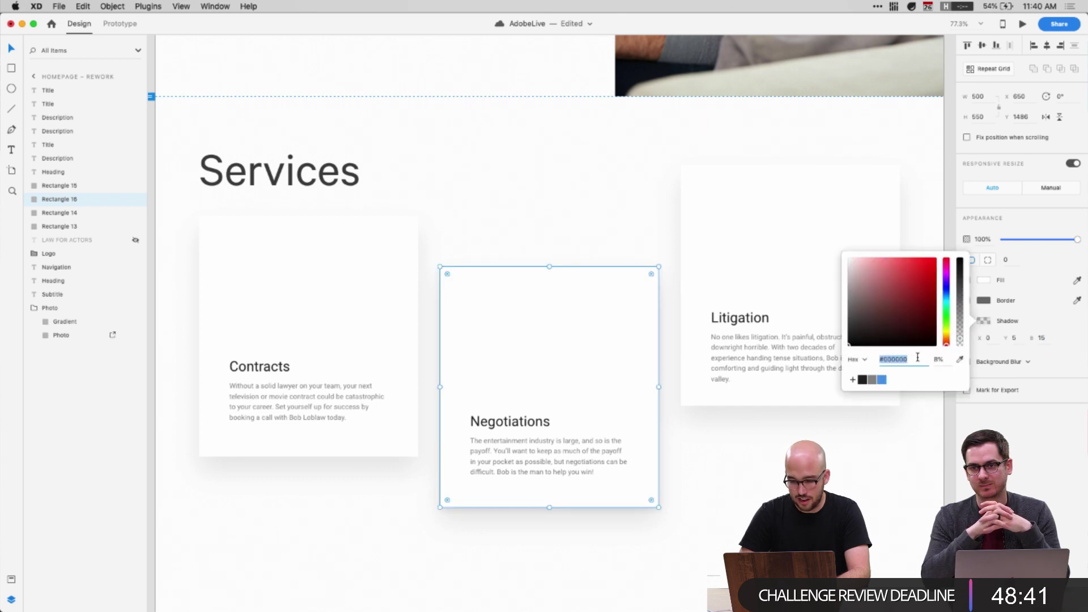
left_click_drag(957, 338, 962, 351)
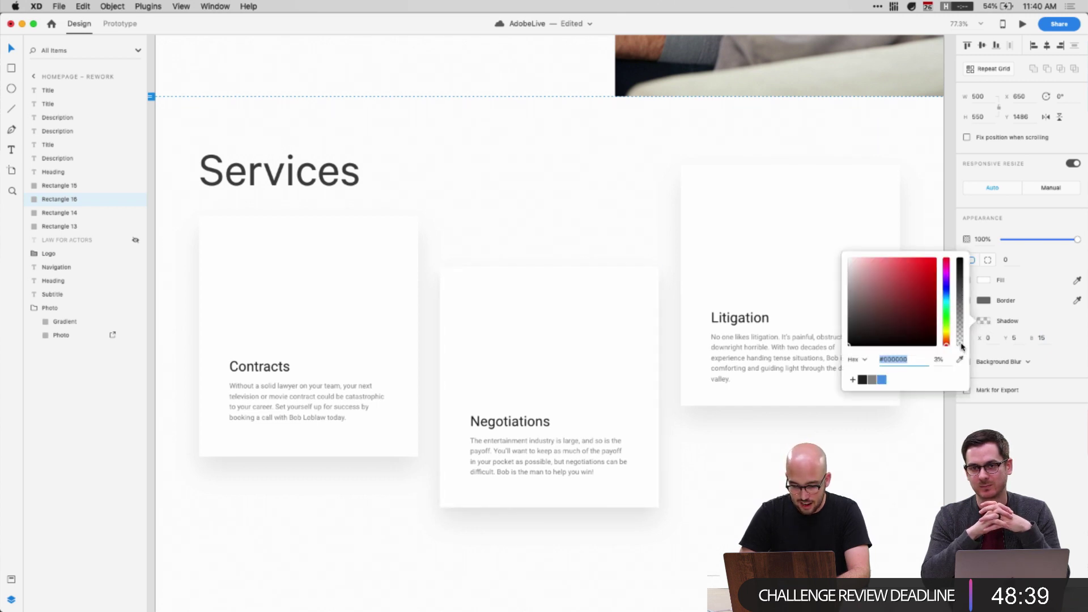
left_click(717, 564)
scroll(652, 552, "down", 2)
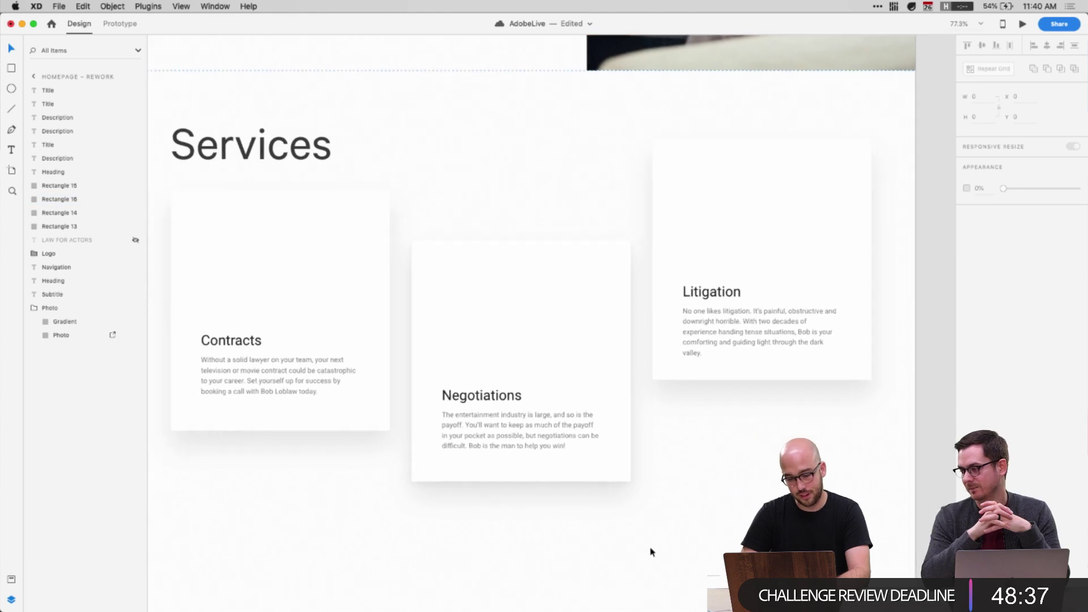
left_click(525, 452)
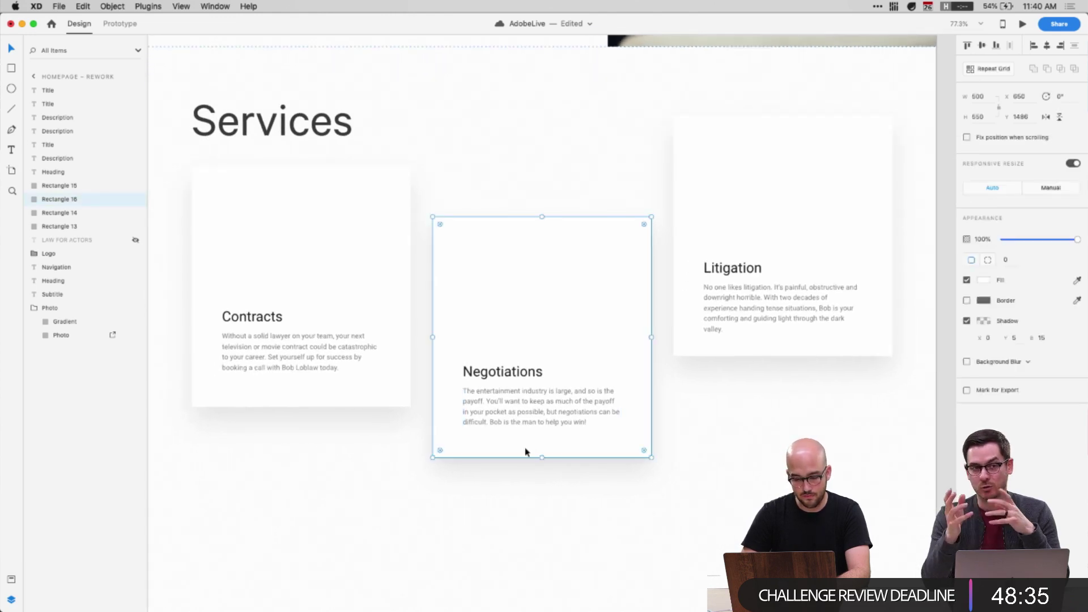
key("Delete")
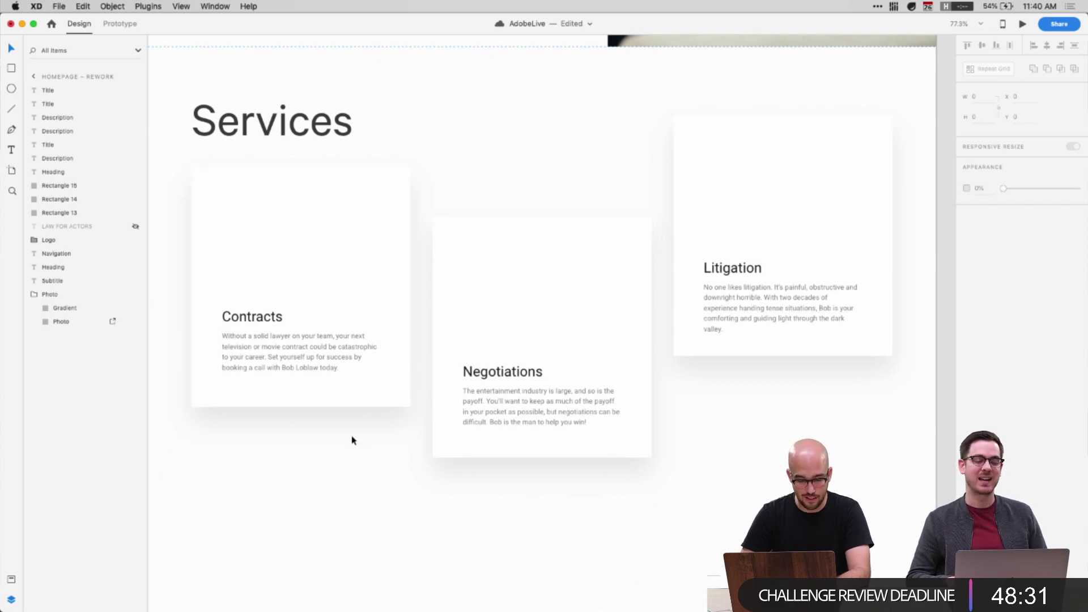
Examine the Services section up close and compare the reworked homepage with the other artboards
scroll(352, 437, "up", 3)
scroll(352, 437, "left", 3)
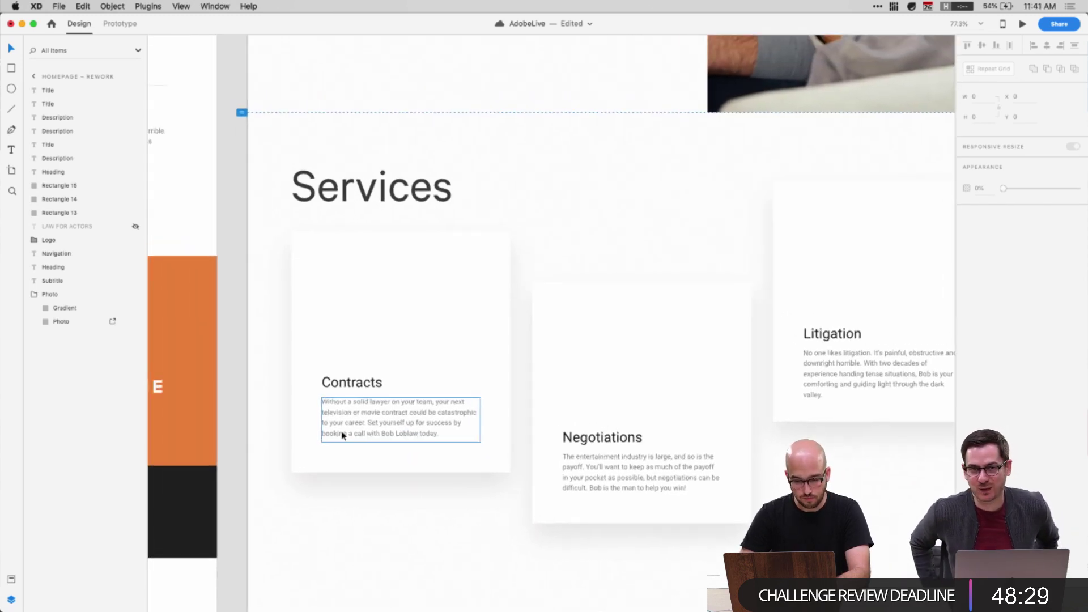
scroll(363, 385, "right", 3)
scroll(369, 359, "up", 2)
left_click(340, 226)
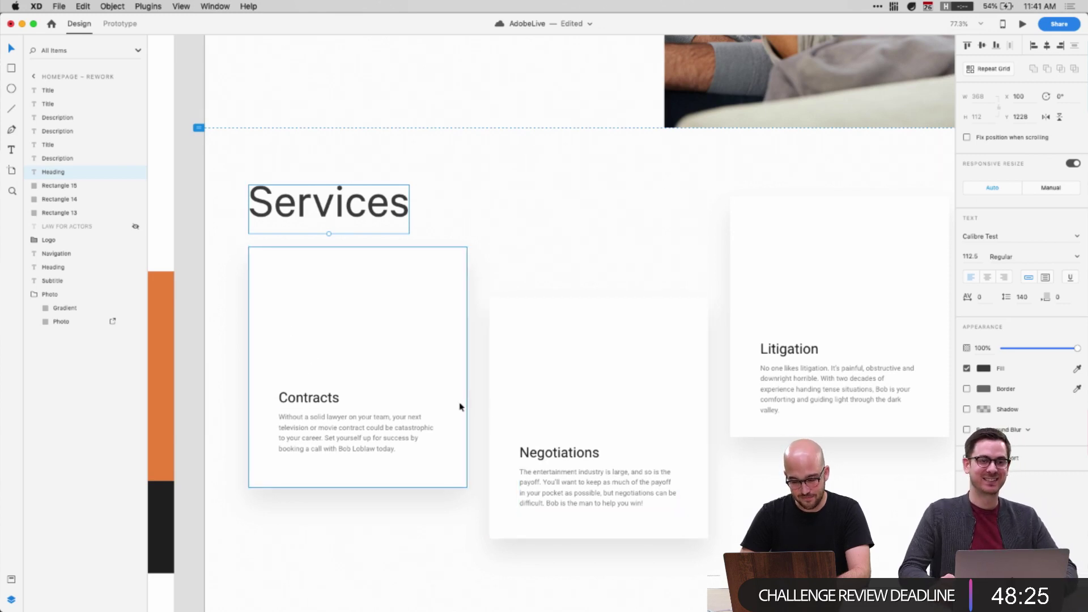
scroll(476, 406, "down", 3)
scroll(475, 406, "right", 1)
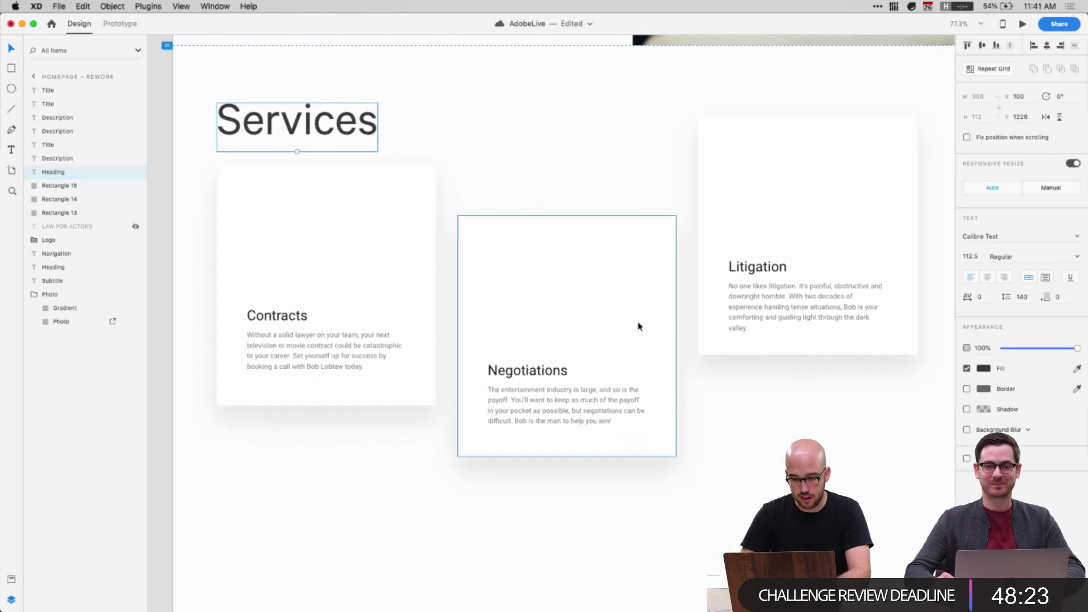
key("super+minus")
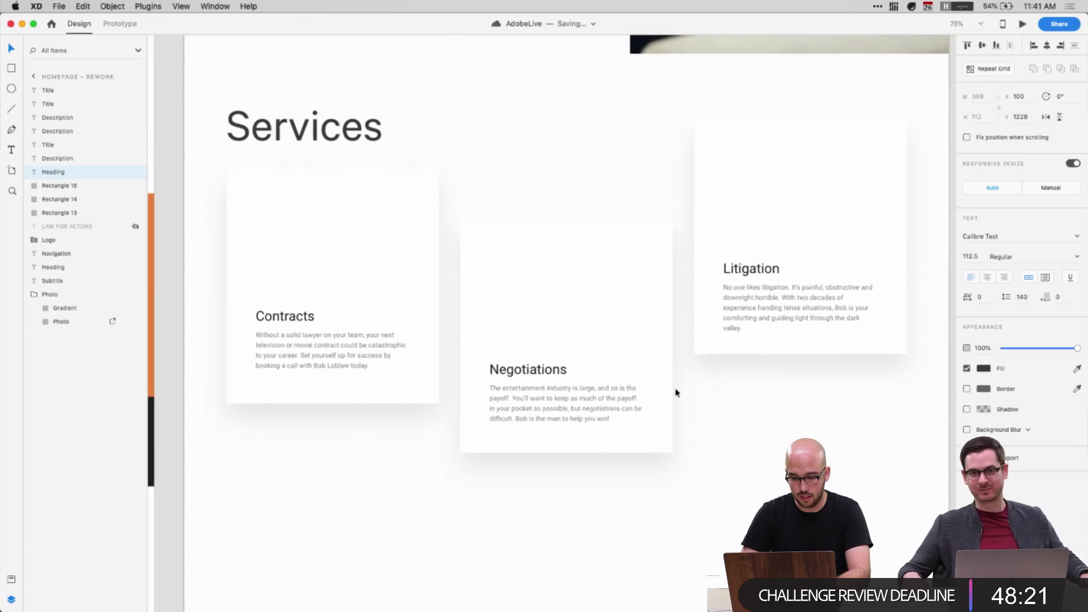
key("super+minus")
key("super+0")
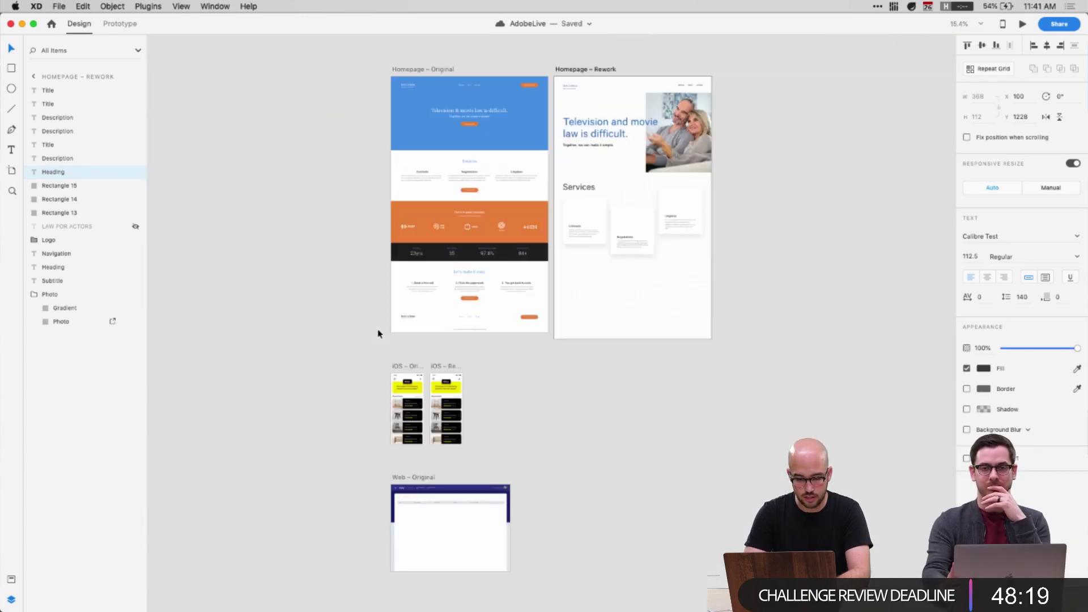
Draw a circle about 151 px wide above the Contracts title, aligned with the text's left edge
key("super+1")
key("e")
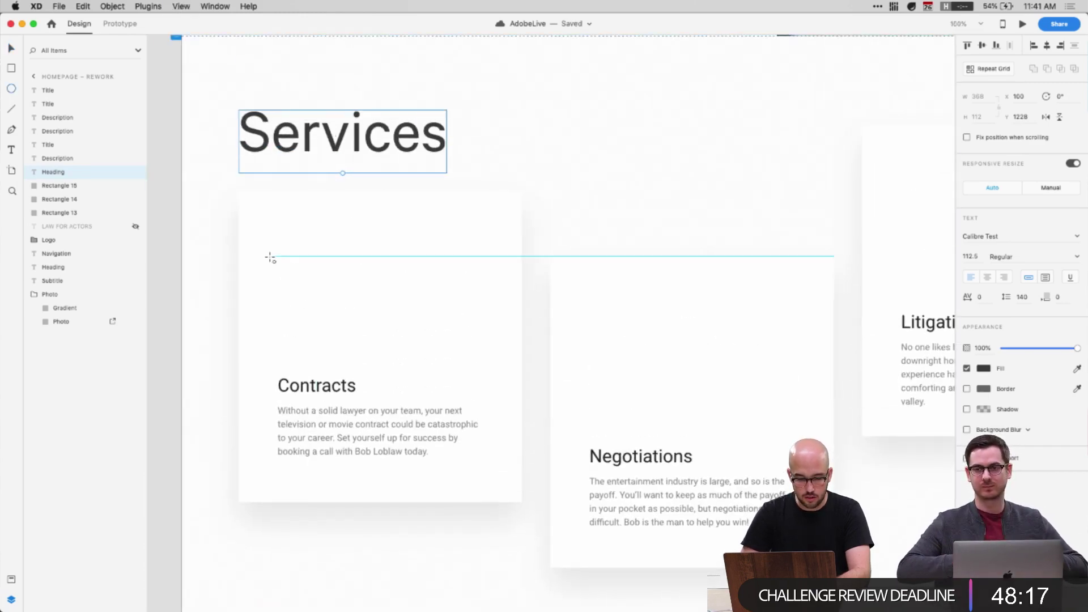
left_click_drag(272, 256, 364, 341)
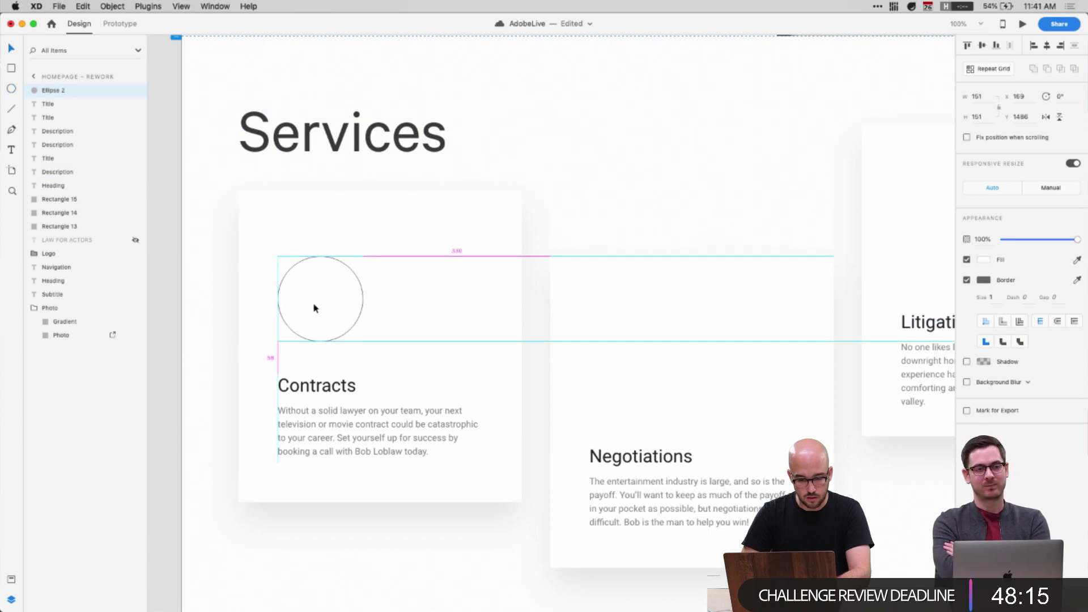
Give the Contracts circle a light grey fill without a border and enlarge it to about 215 px
left_click(967, 280)
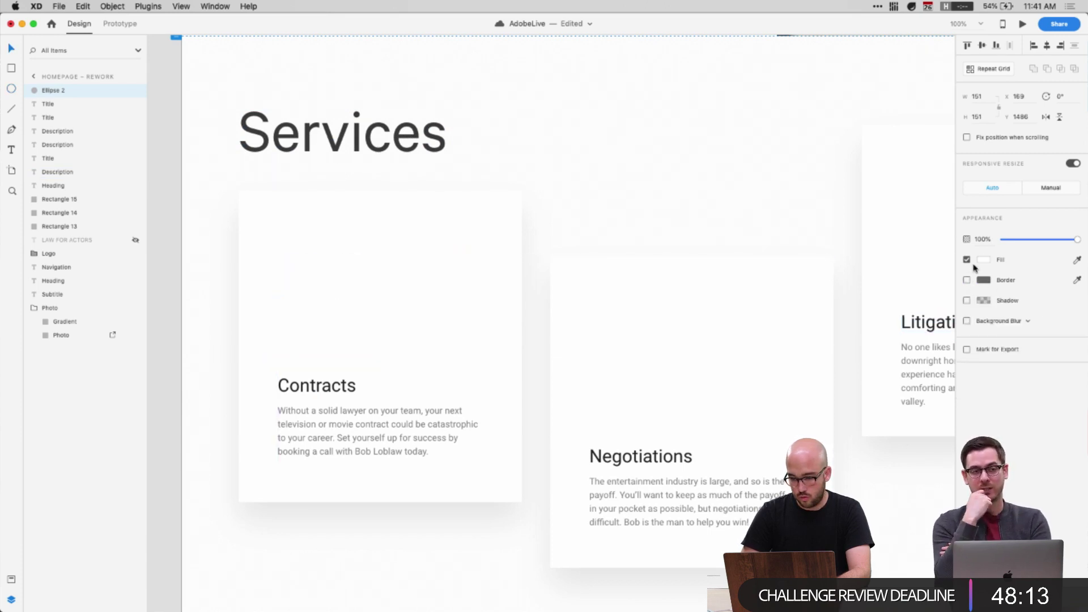
left_click(982, 258)
left_click_drag(842, 231, 844, 211)
left_click_drag(291, 296, 354, 304)
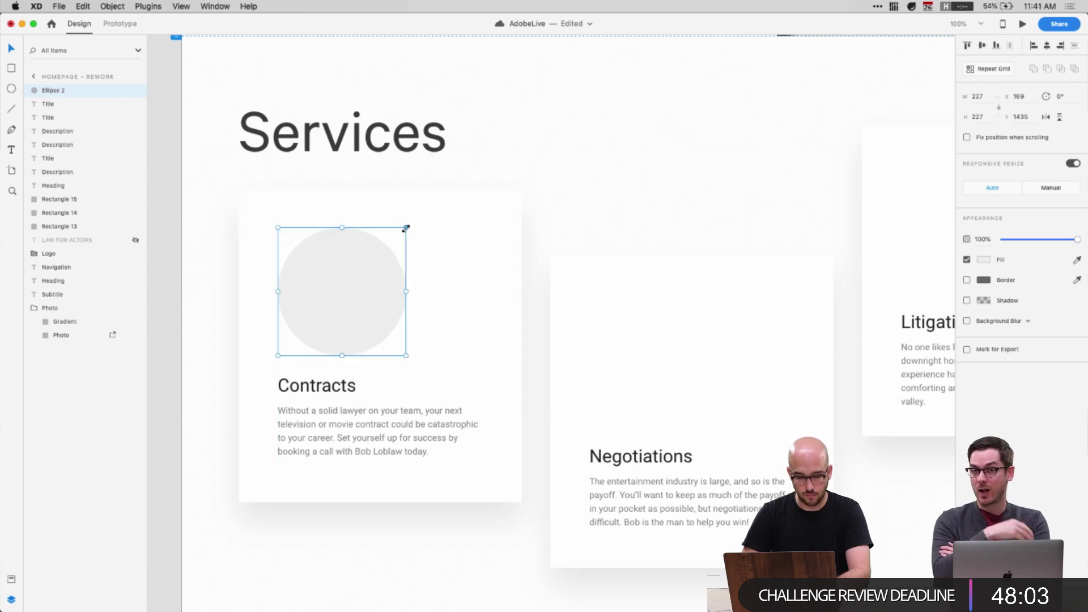
left_click_drag(406, 226, 402, 234)
Copy the grey circle into the Negotiations and Litigation cards, above each title and aligned with its text
left_click_drag(376, 274, 648, 368)
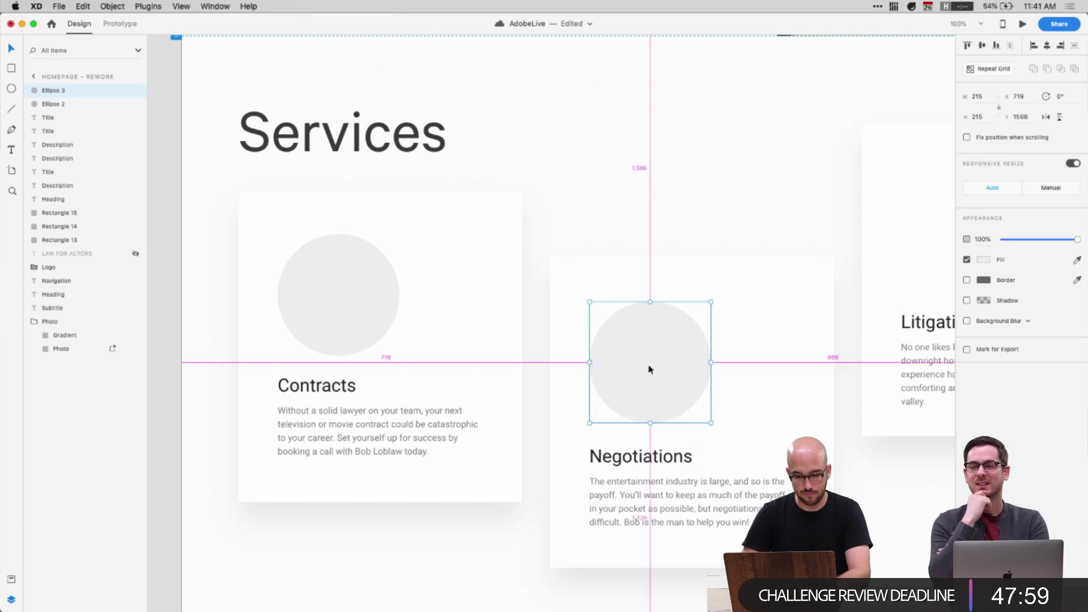
scroll(646, 368, "right", 5)
left_click_drag(440, 379, 751, 240)
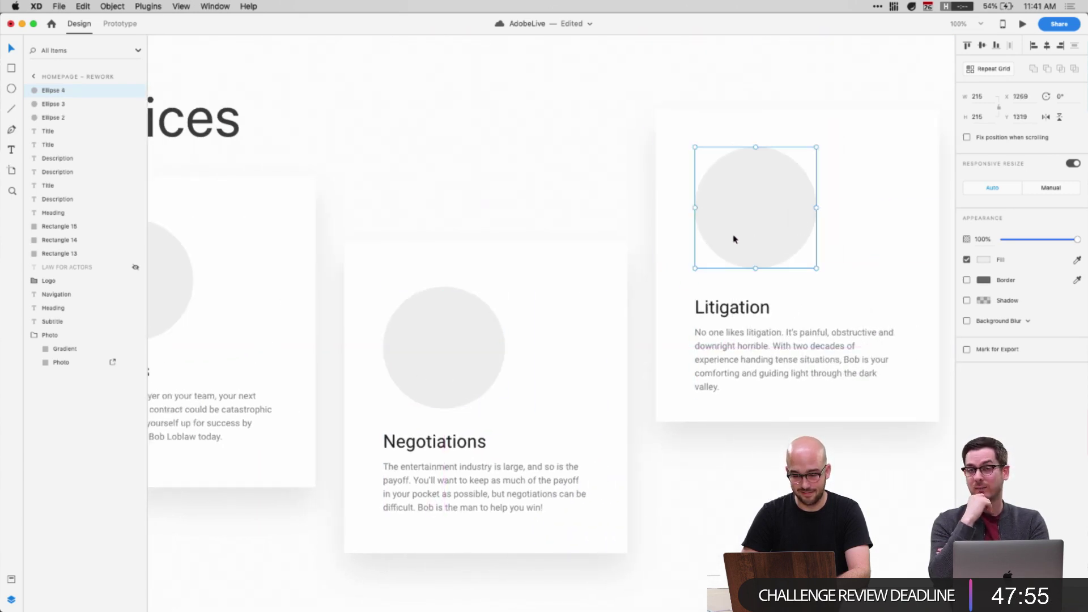
left_click(447, 393)
left_click(441, 446, "shift")
left_click(482, 487, "shift")
left_click(578, 377, "shift")
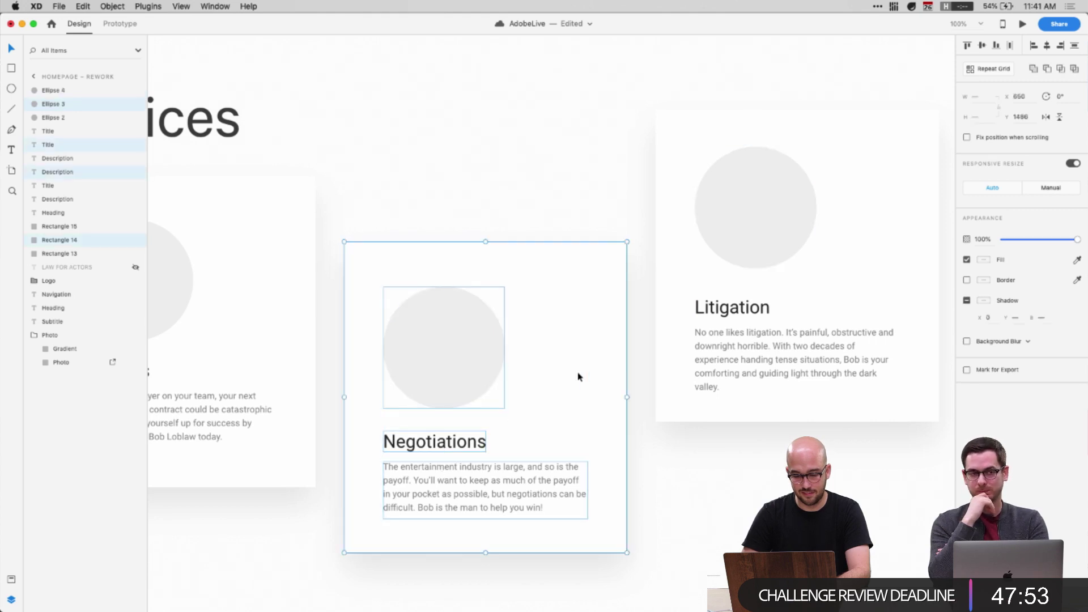
key("super+g")
key("super+z")
left_click(376, 165)
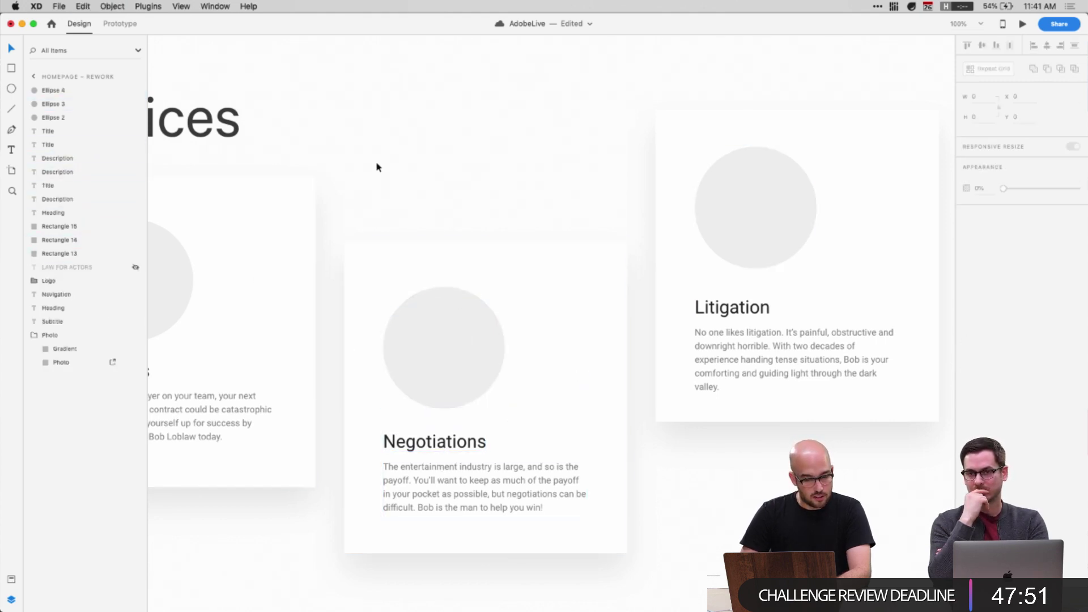
scroll(376, 165, "left", 5)
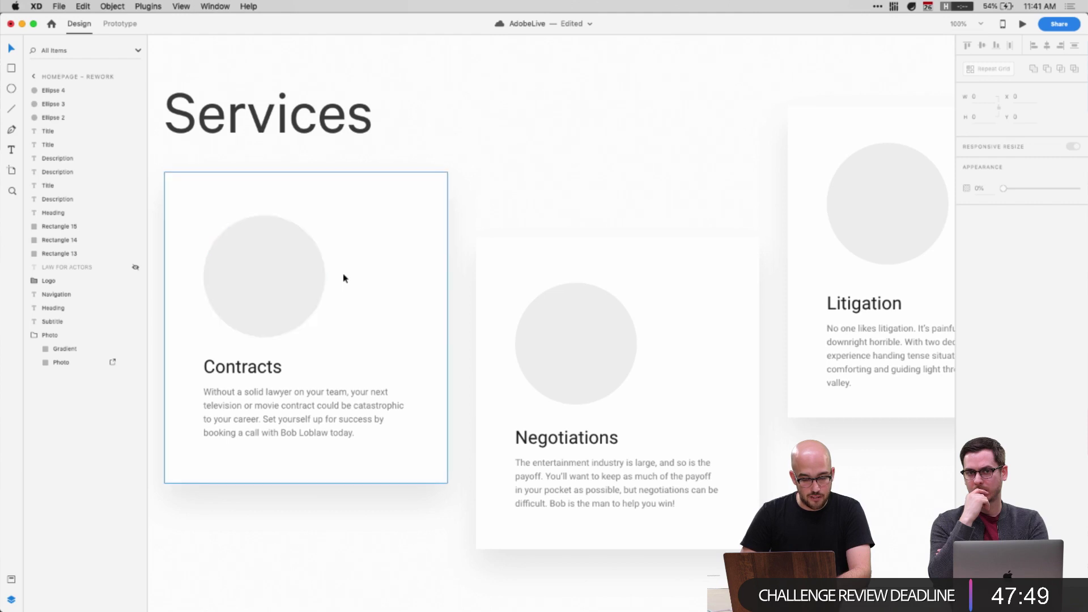
left_click(42, 92)
left_click(75, 253, "shift")
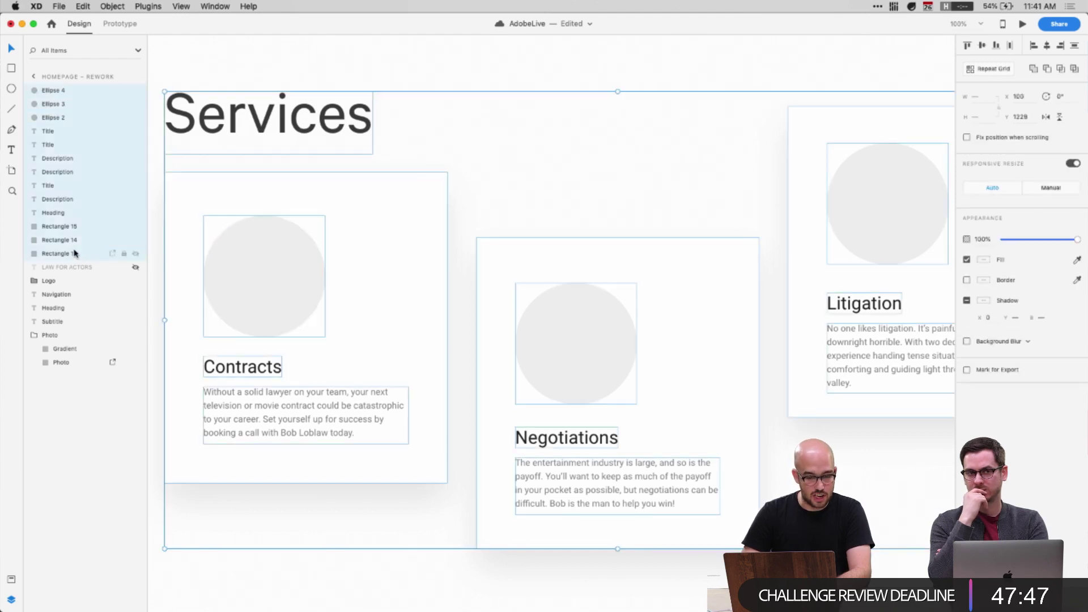
left_click(455, 159)
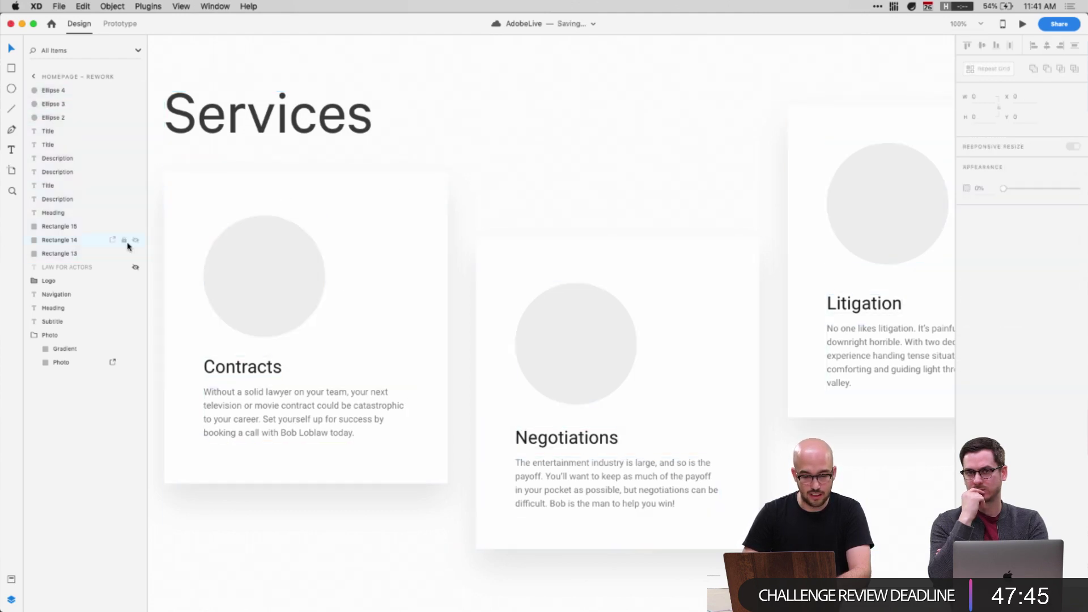
Group the Contracts card's background, circle, title and description
scroll(315, 206, "left", 5)
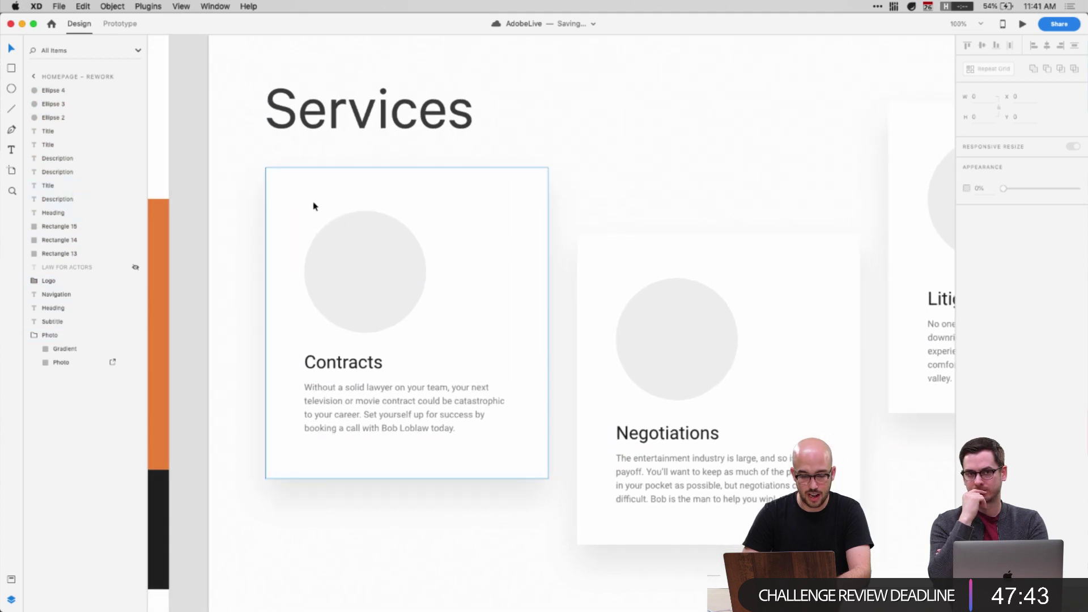
left_click(312, 205)
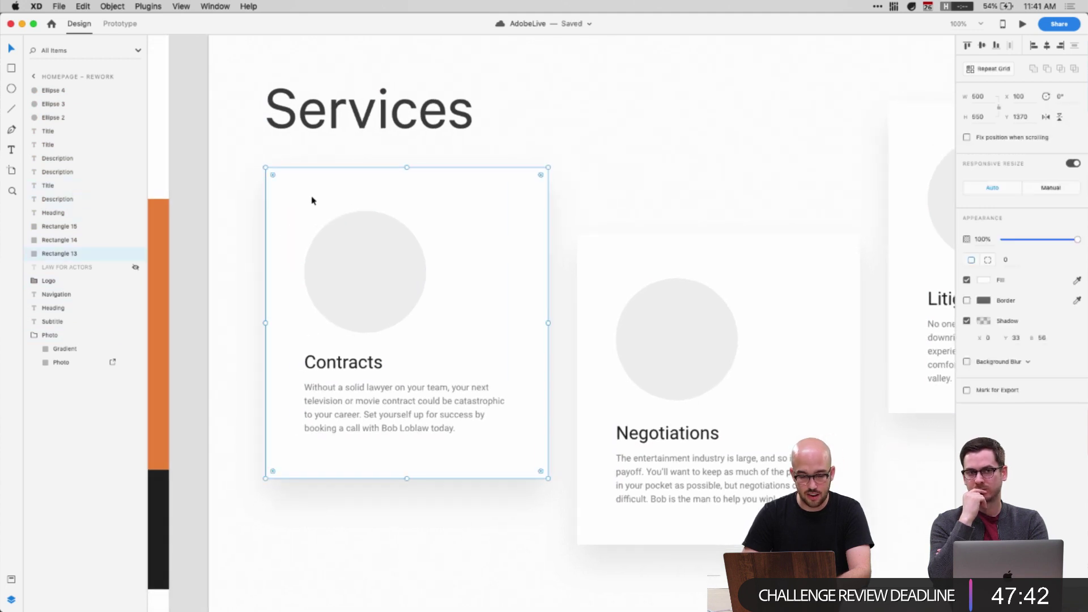
left_click(349, 365, "shift")
left_click(381, 403, "shift")
key("super+g")
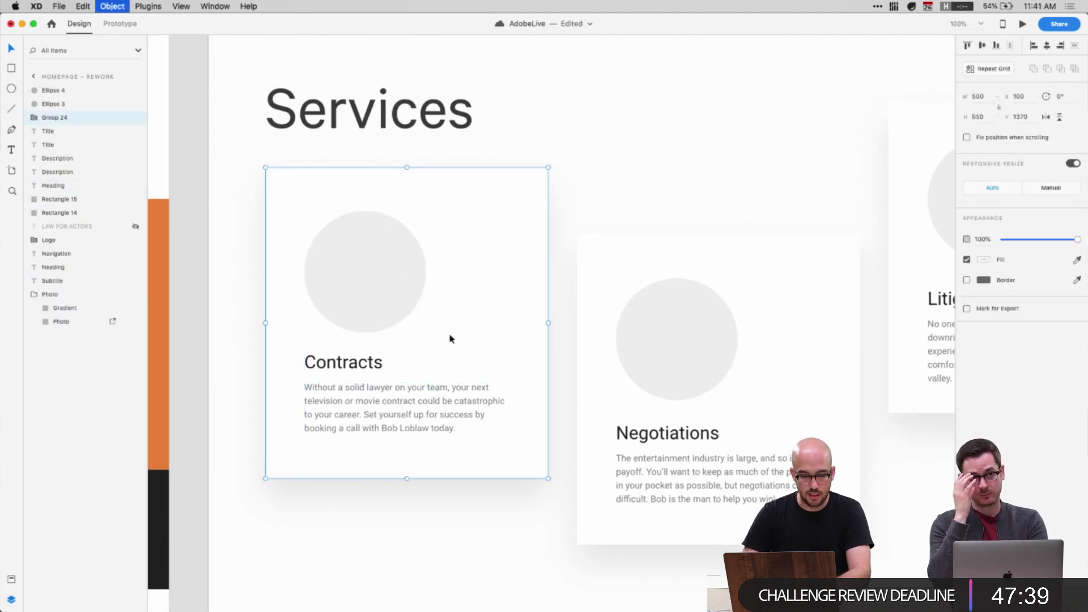
Move the Contracts card group to the head of the layer order and name it "Servie 1"
left_click_drag(54, 118, 55, 89)
left_click(32, 91)
left_click(31, 92)
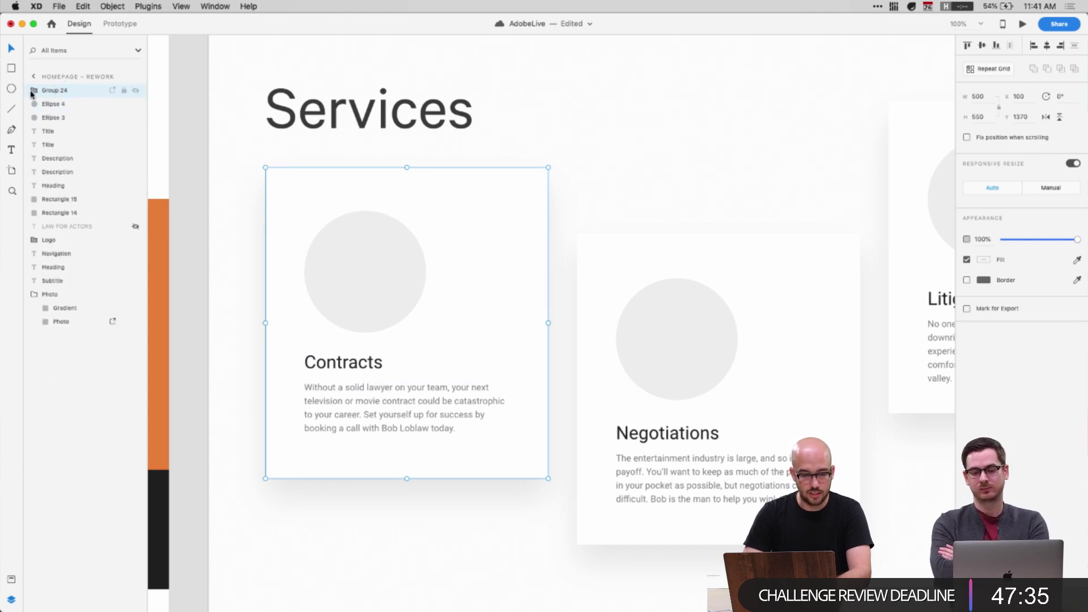
double_click(54, 90)
type("Servie 1")
key("Return")
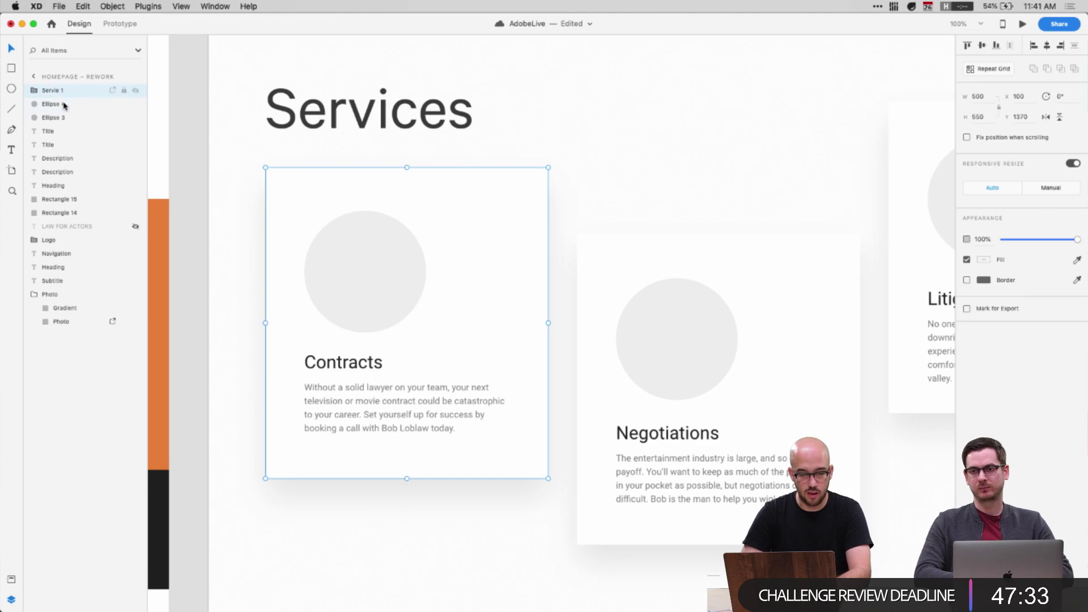
Group the Negotiations card's background, circle, title and description, and name the group "Service 2"
left_click(639, 369)
left_click(612, 381, "shift")
left_click(667, 433, "shift")
left_click(646, 469, "shift")
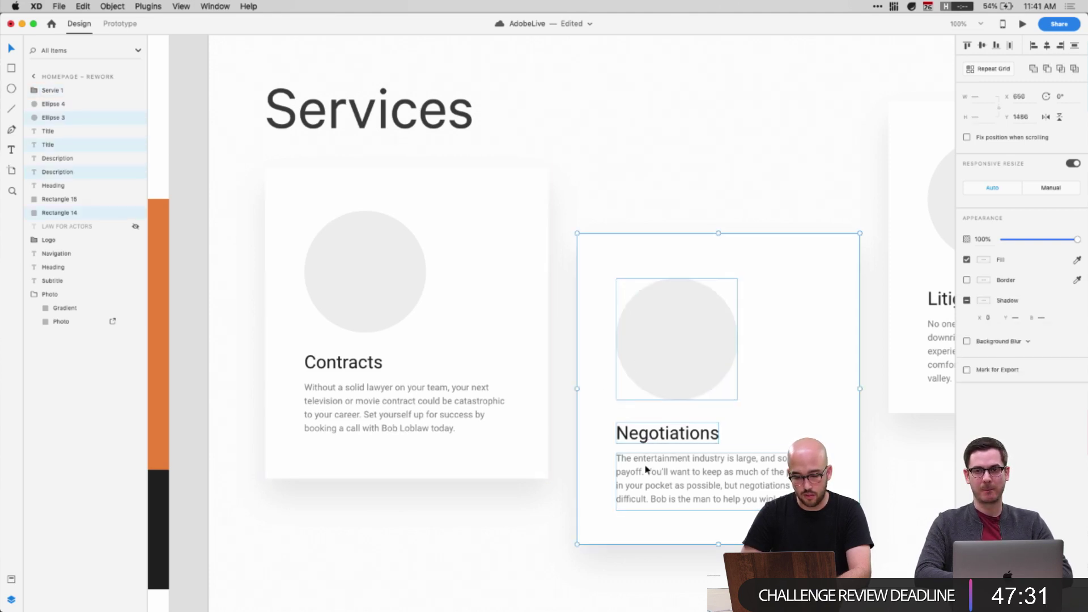
key("super+g")
double_click(48, 116)
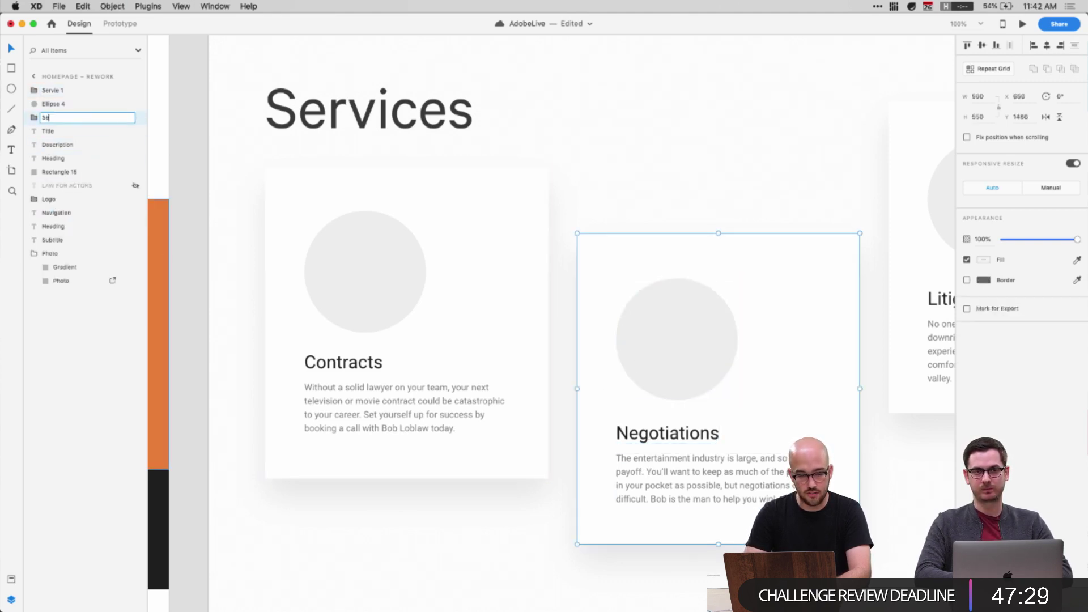
type("Service 2")
key("Return")
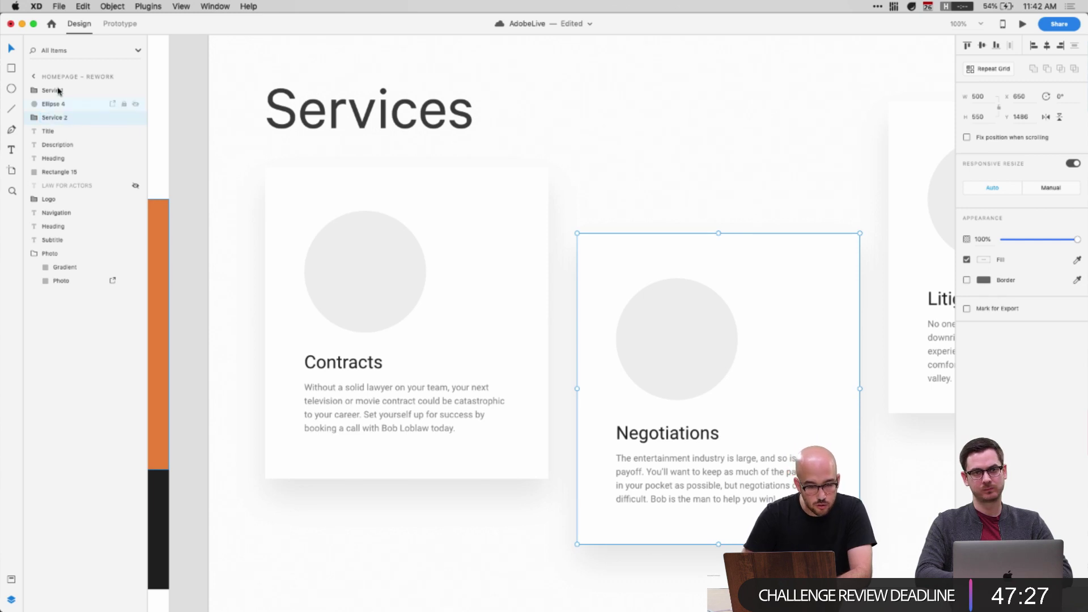
Correct the misspelled name of the Contracts card group to "Service 1"
double_click(55, 90)
left_click(57, 90)
type("ce 1")
key("Return")
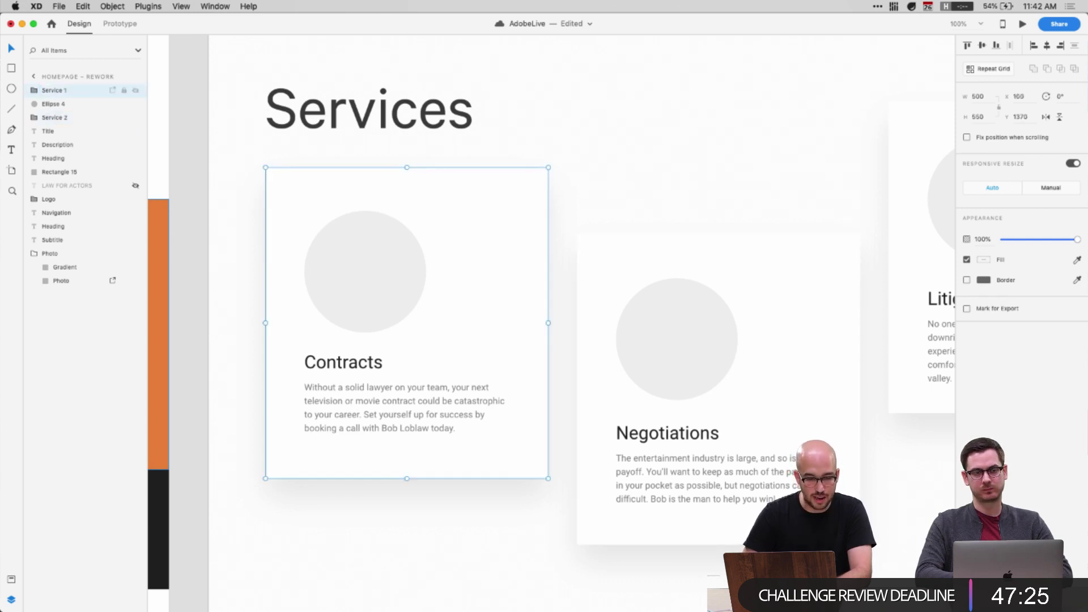
Group the Litigation card's background, circle, title and description
scroll(219, 233, "right", 2)
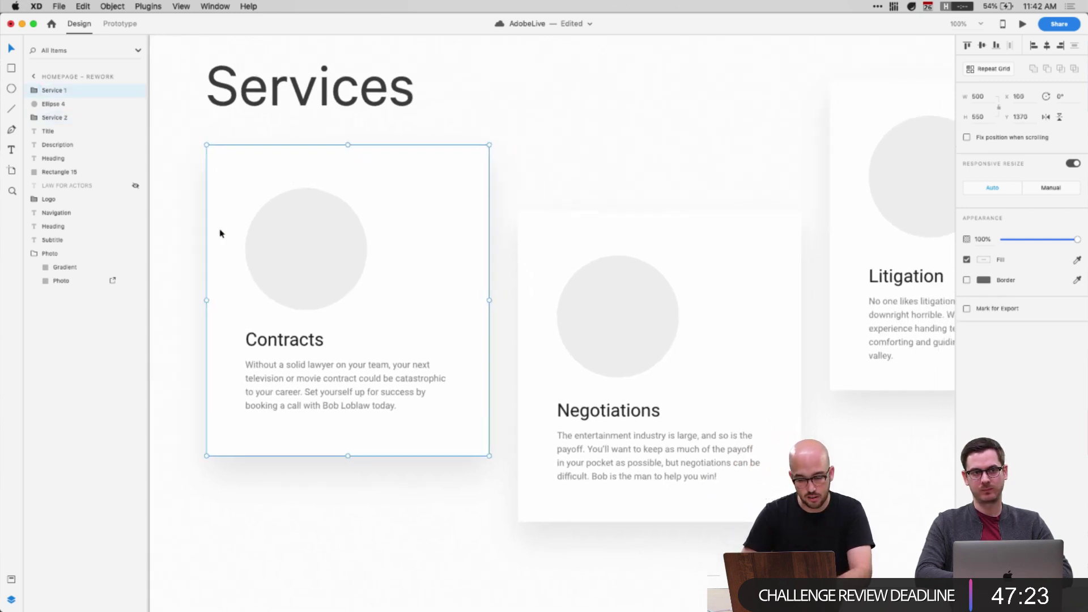
left_click(913, 278)
left_click(911, 319, "shift")
left_click(884, 204, "shift")
left_click(850, 204, "shift")
key("super+g")
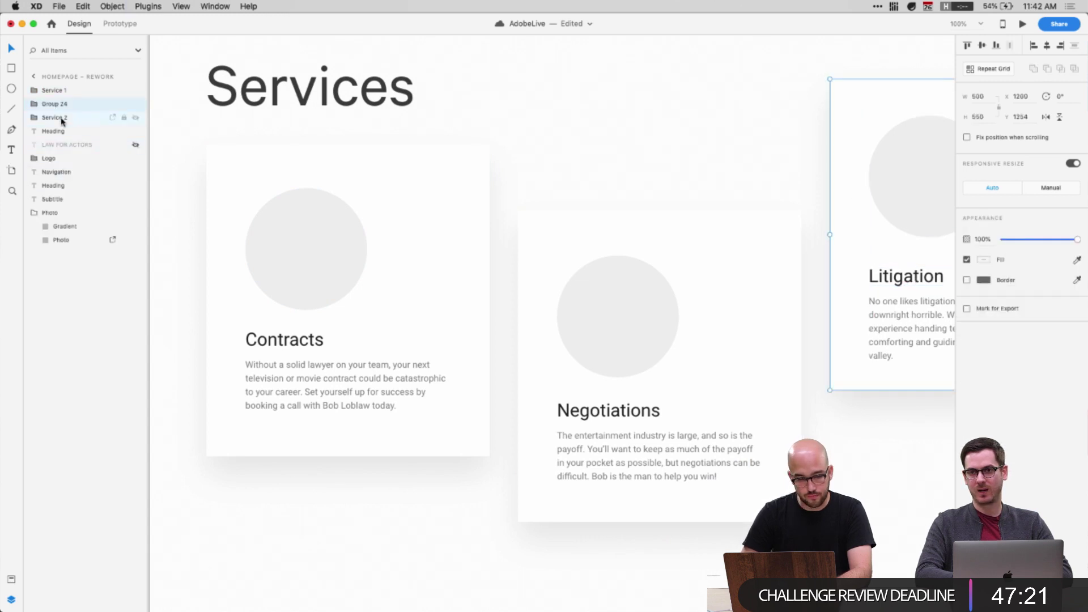
Place the Litigation card group below Service 2 in the layer order and name it "Service 3"
left_click(51, 119)
left_click_drag(46, 104, 34, 178)
left_click(34, 104)
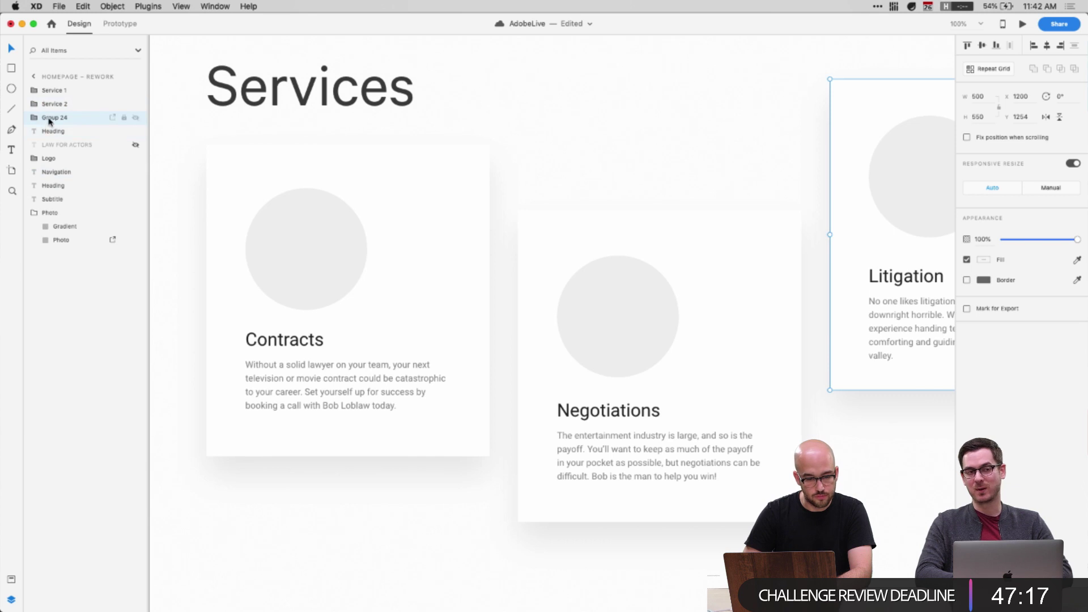
double_click(50, 117)
type("Service 3")
key("Return")
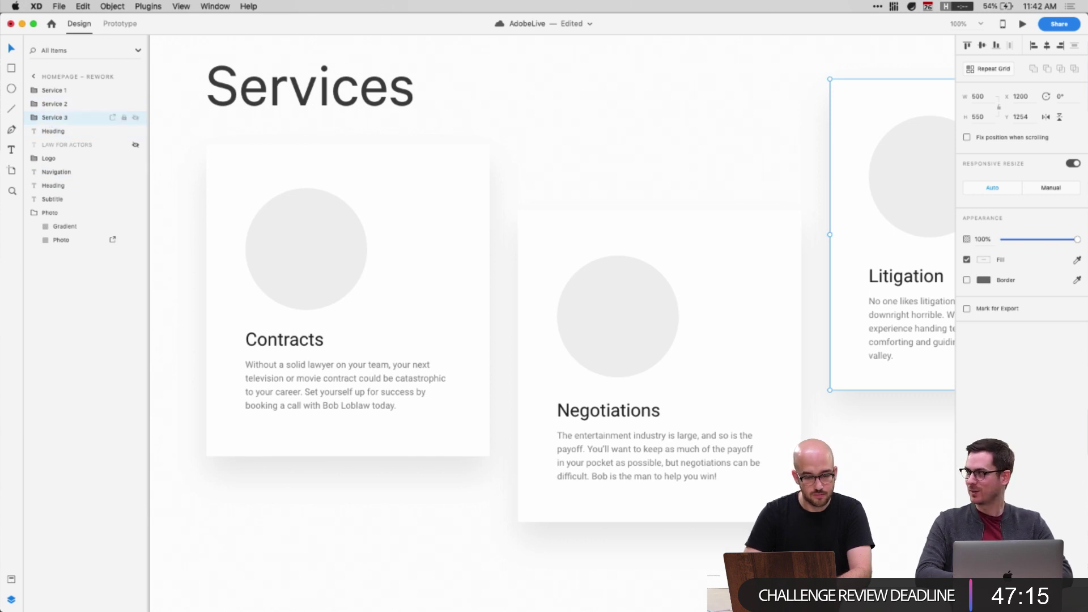
Deselect the Litigation card group and save the document
left_click(191, 109)
scroll(182, 112, "up", 1)
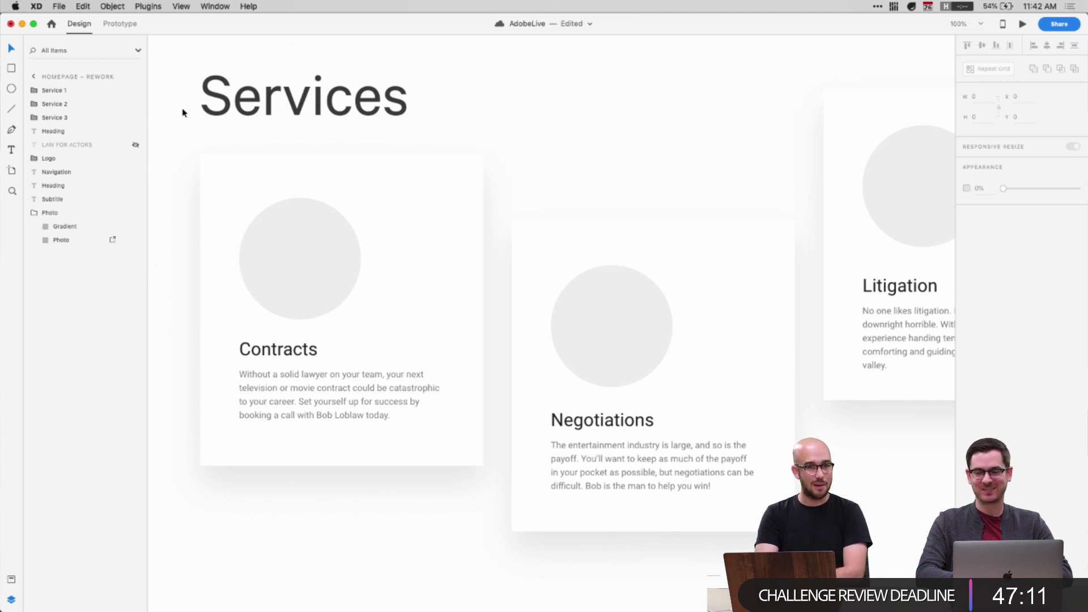
key("super+s")
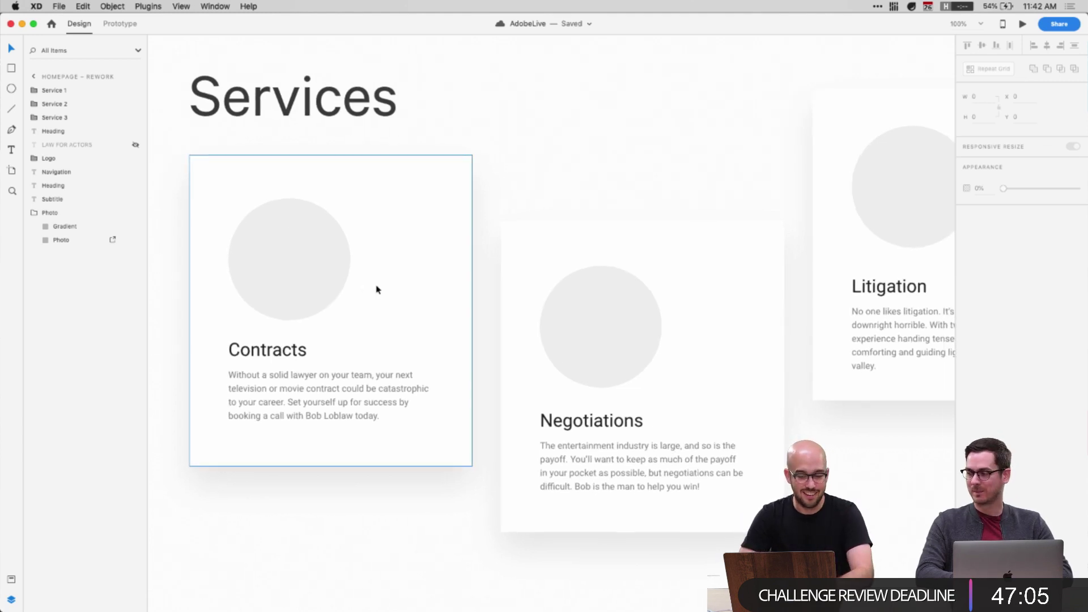
Nudge the Services heading slightly upward to widen its gap above the Contracts card
key("super+minus")
scroll(377, 290, "right", 3)
left_click_drag(269, 143, 270, 139)
left_click(743, 517)
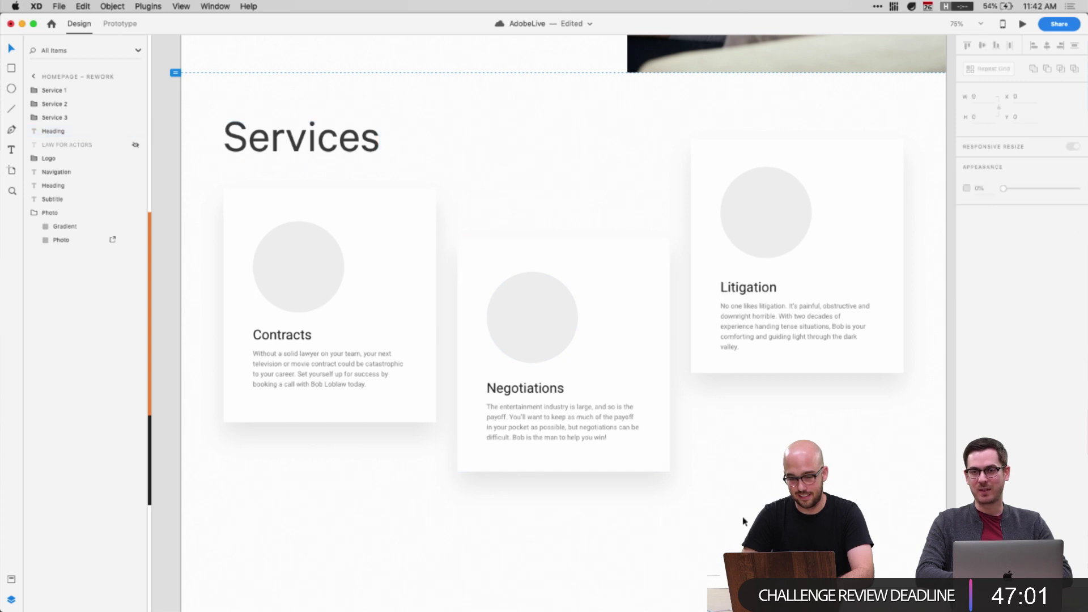
scroll(717, 510, "right", 2)
scroll(566, 454, "up", 10)
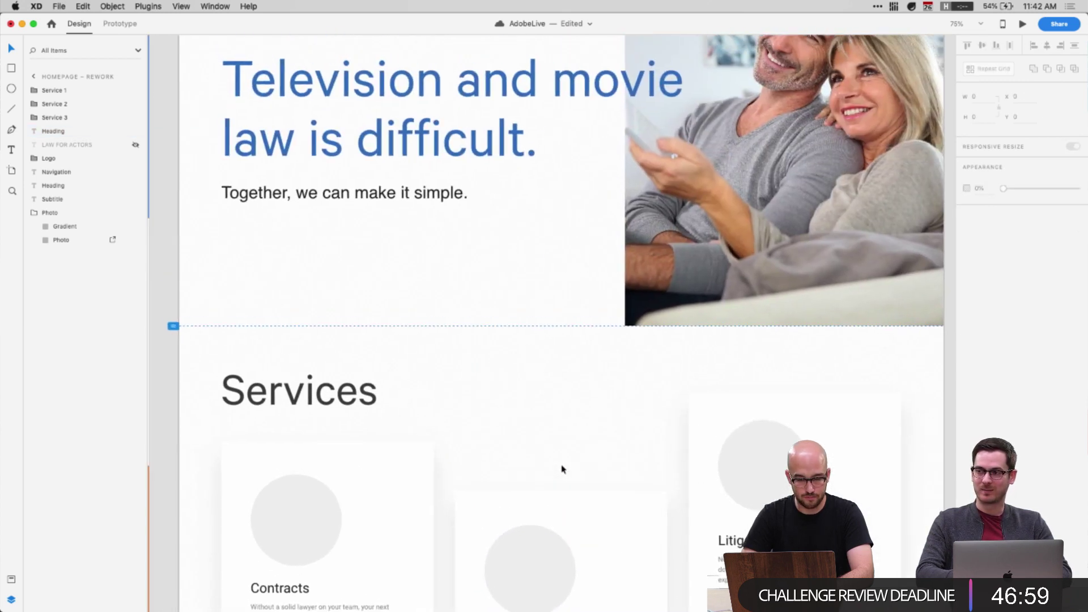
scroll(563, 469, "down", 4)
key("r")
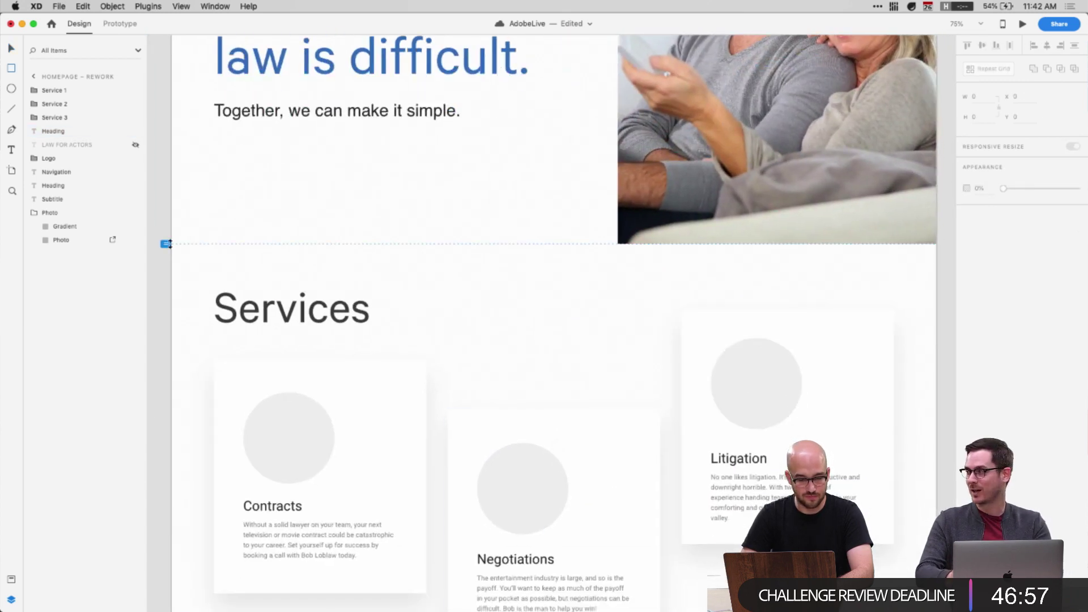
key("v")
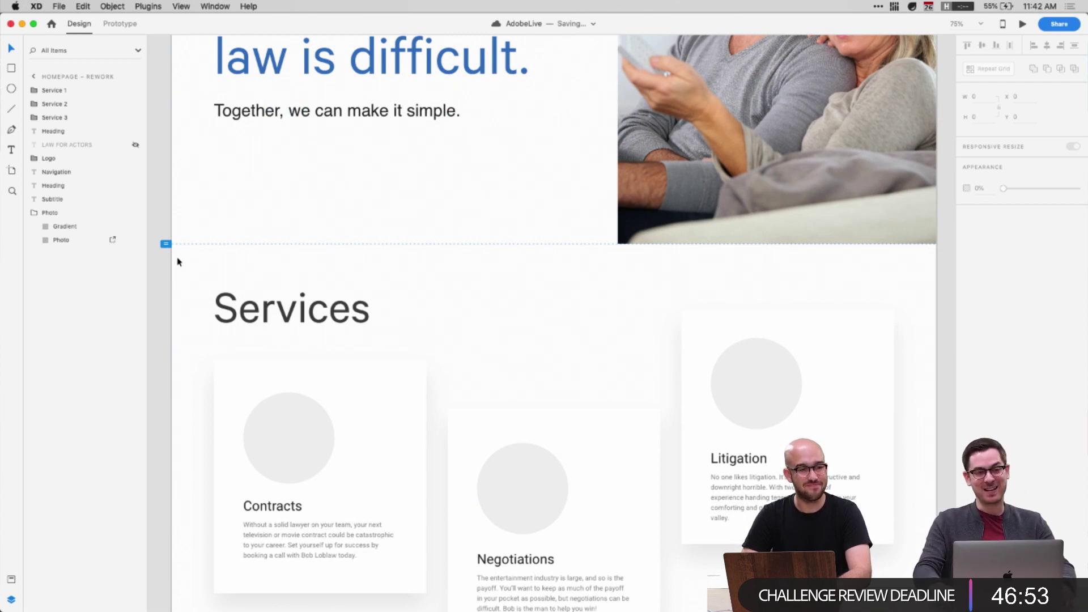
Restagger the three service cards so Negotiations sits highest, Contracts slightly lower, and Litigation lowest at about Y 1449
scroll(177, 262, "down", 3)
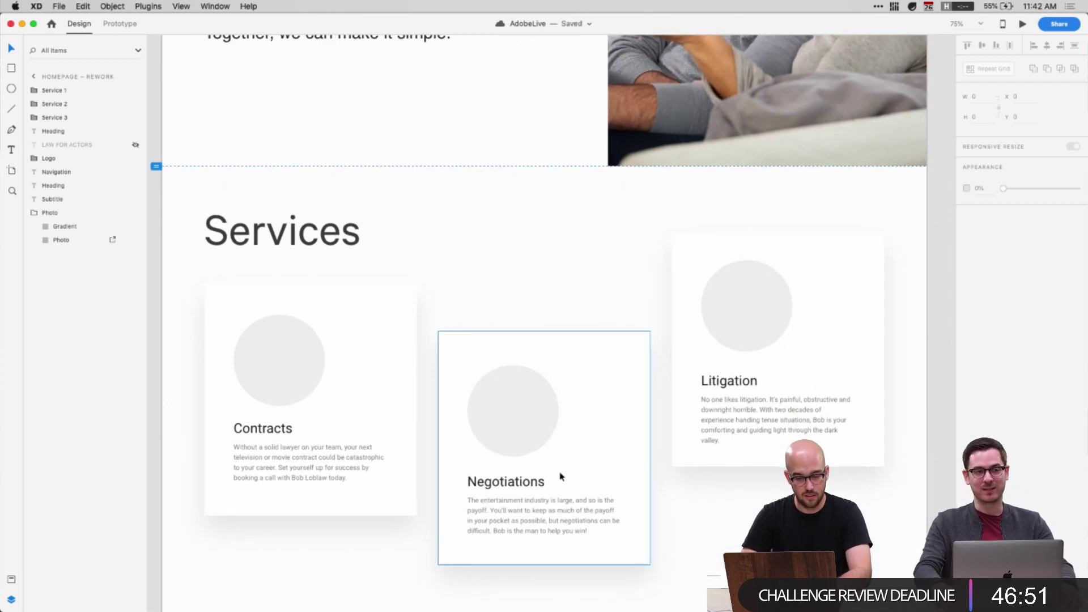
left_click_drag(561, 478, 561, 368)
left_click(739, 339)
left_click_drag(739, 339, 752, 387)
key("super+z")
left_click(716, 280)
left_click(330, 328)
left_click_drag(328, 332, 324, 325)
left_click(525, 327)
left_click_drag(525, 327, 523, 318)
key("Escape")
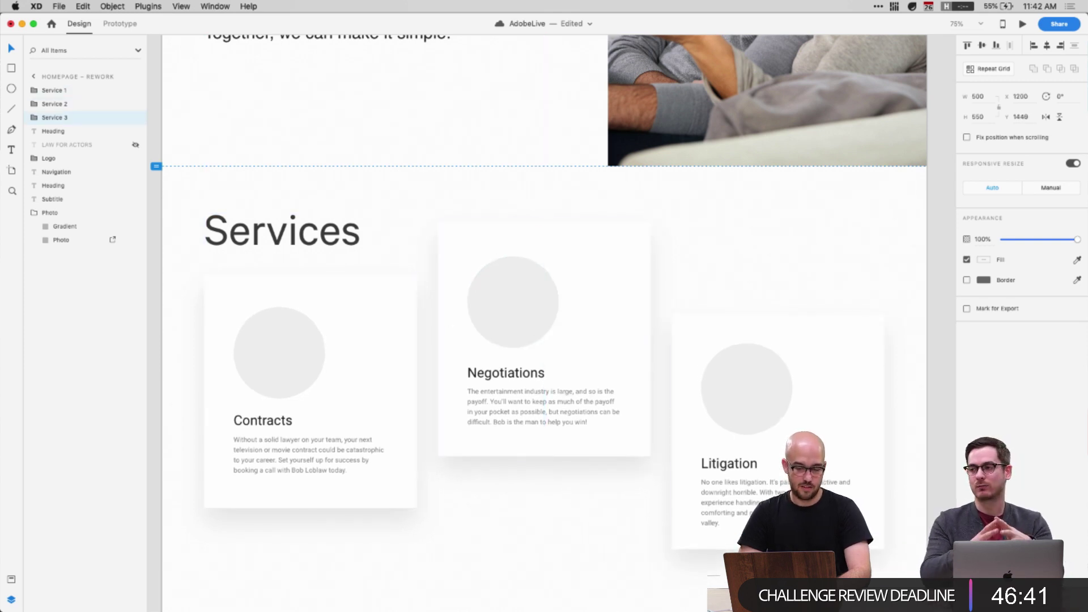
Draw a rectangle about 1081 × 445 px from the artboard's left edge directly below the hero, and place it behind all other layers
scroll(794, 313, "down", 1)
key("r")
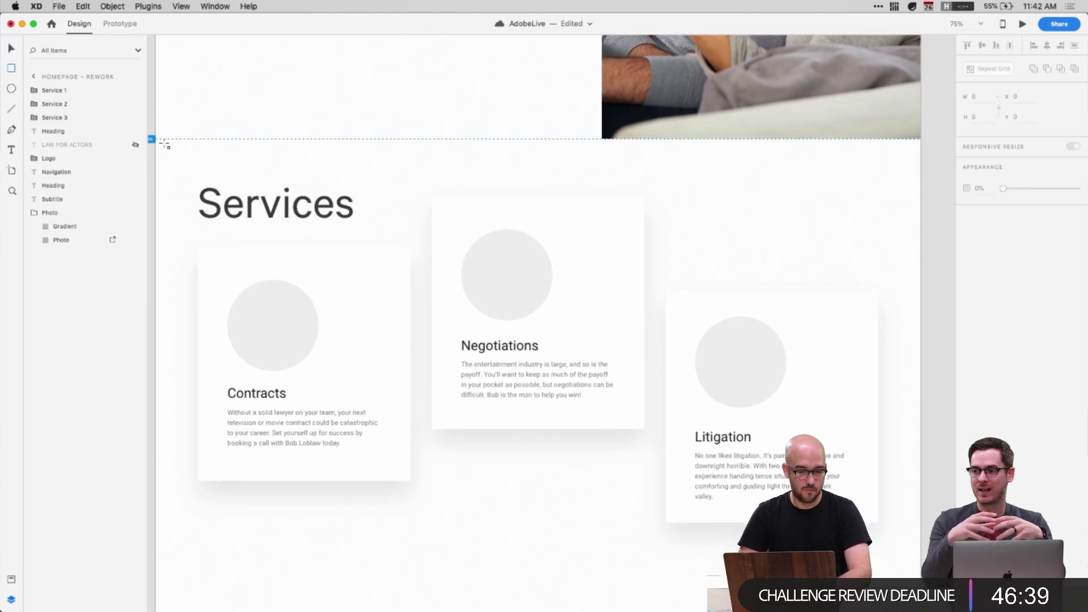
left_click_drag(165, 145, 614, 327)
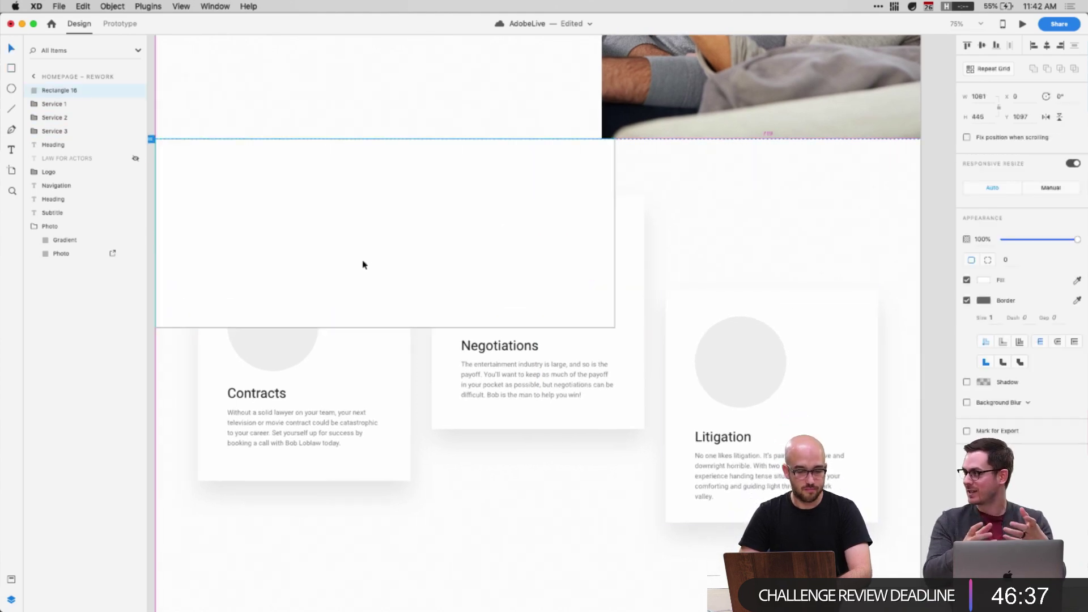
left_click(32, 226)
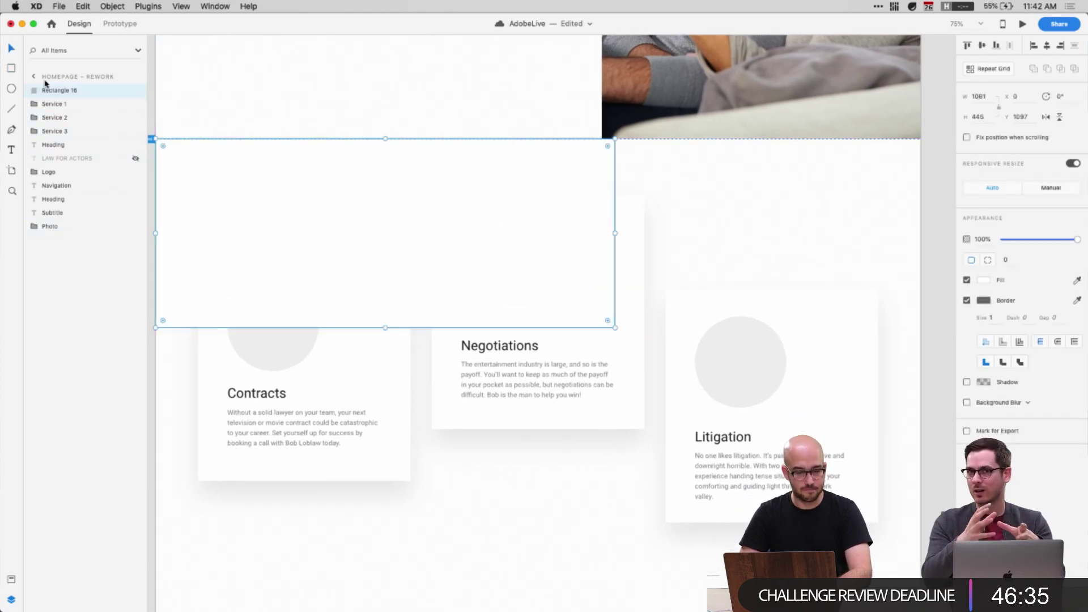
left_click_drag(45, 83, 49, 231)
Move the Services heading and the Service 1, 2 and 3 groups below the Photo group in the layer order, keeping them above the rectangle
left_click(56, 117)
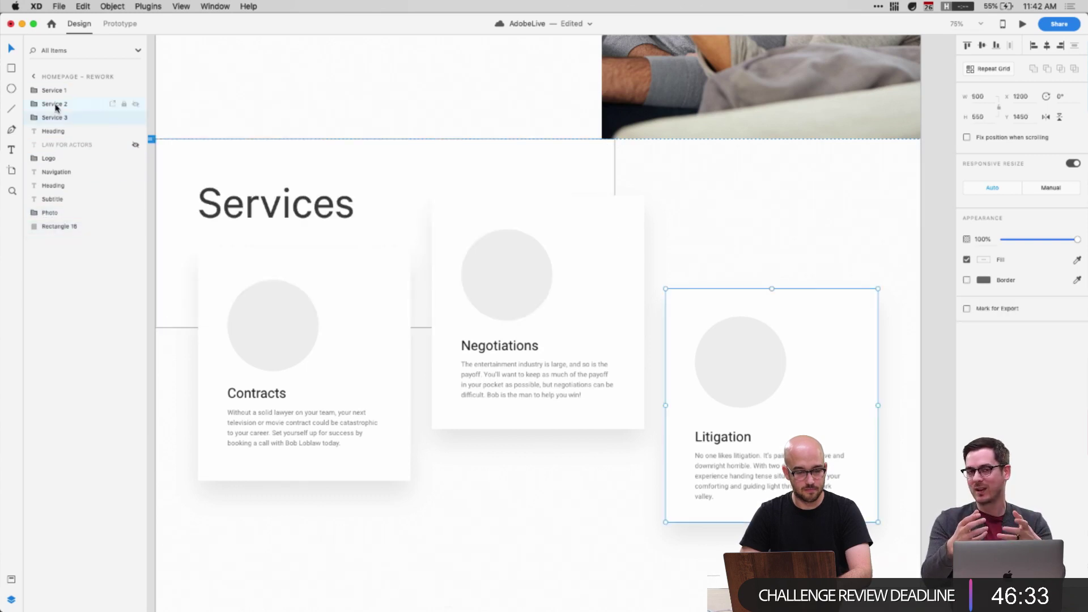
left_click(54, 91, "shift")
left_click(50, 131, "shift")
left_click_drag(50, 131, 49, 220)
left_click(52, 183)
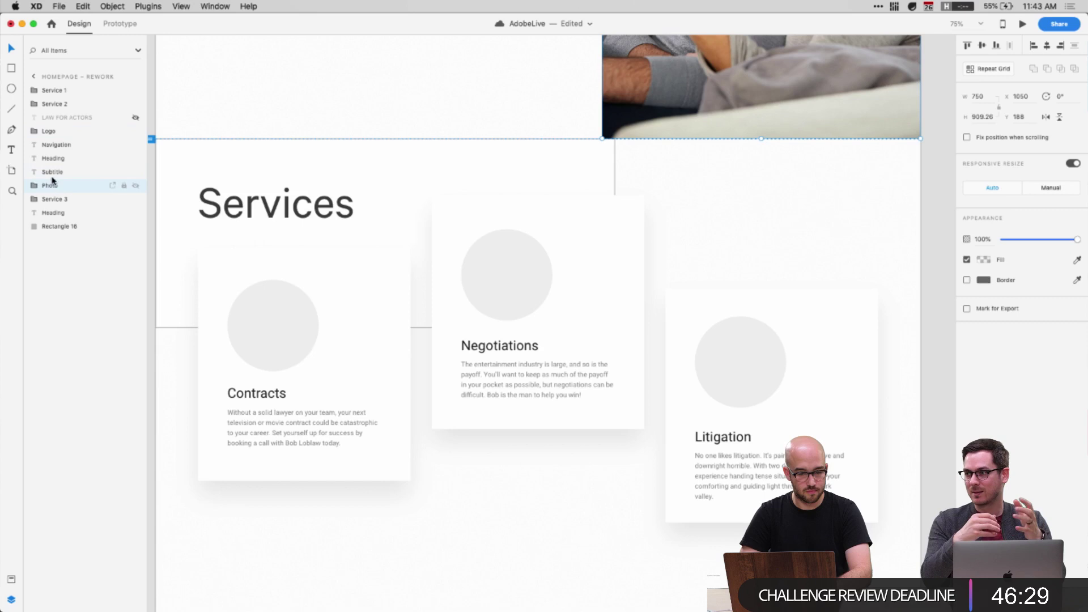
left_click(53, 106)
left_click(53, 91, "shift")
left_click_drag(51, 105, 48, 195)
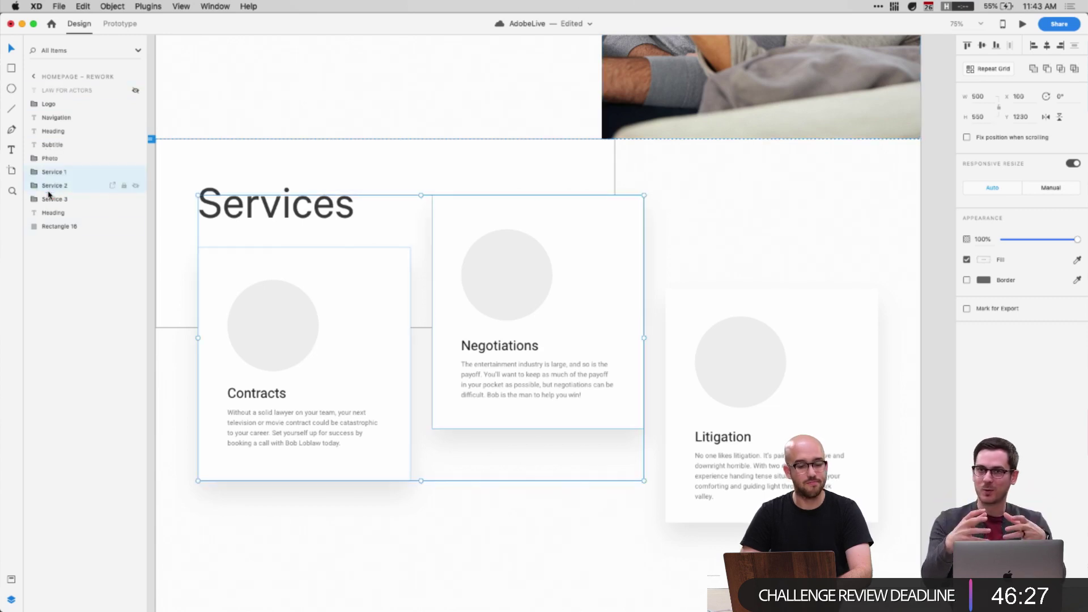
Widen the background rectangle behind the Services section to the full 1800 px artboard width and extend its height to about 496 px
left_click(503, 163)
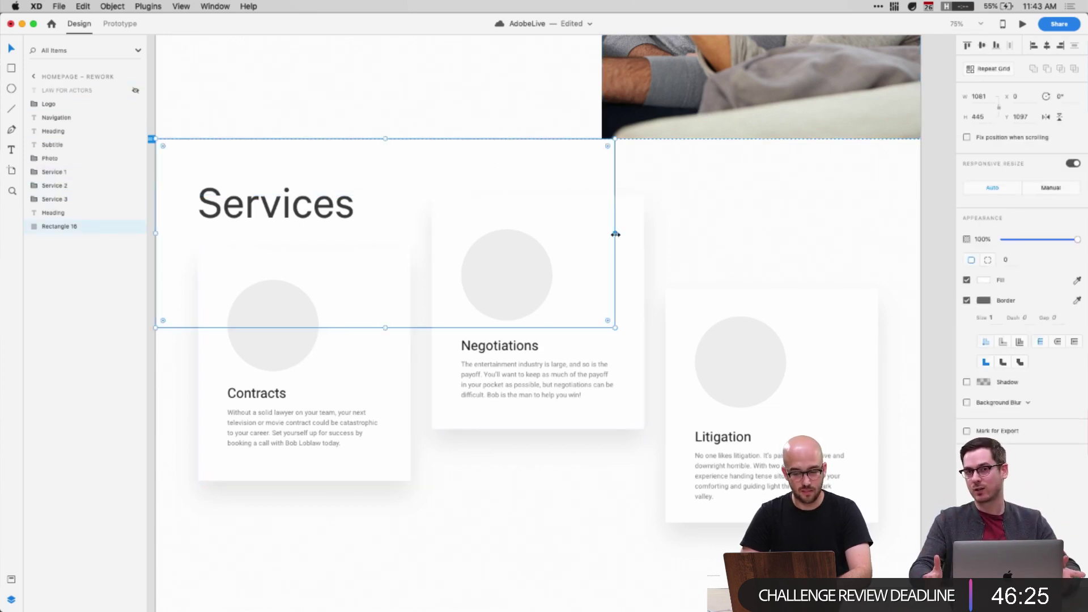
left_click_drag(616, 234, 919, 235)
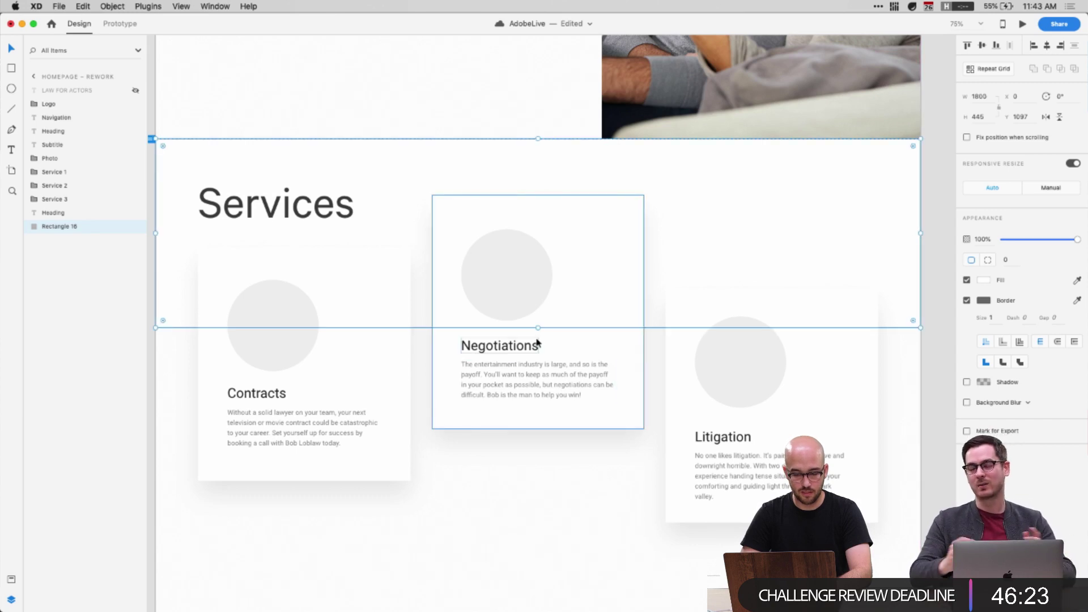
left_click_drag(537, 328, 538, 349)
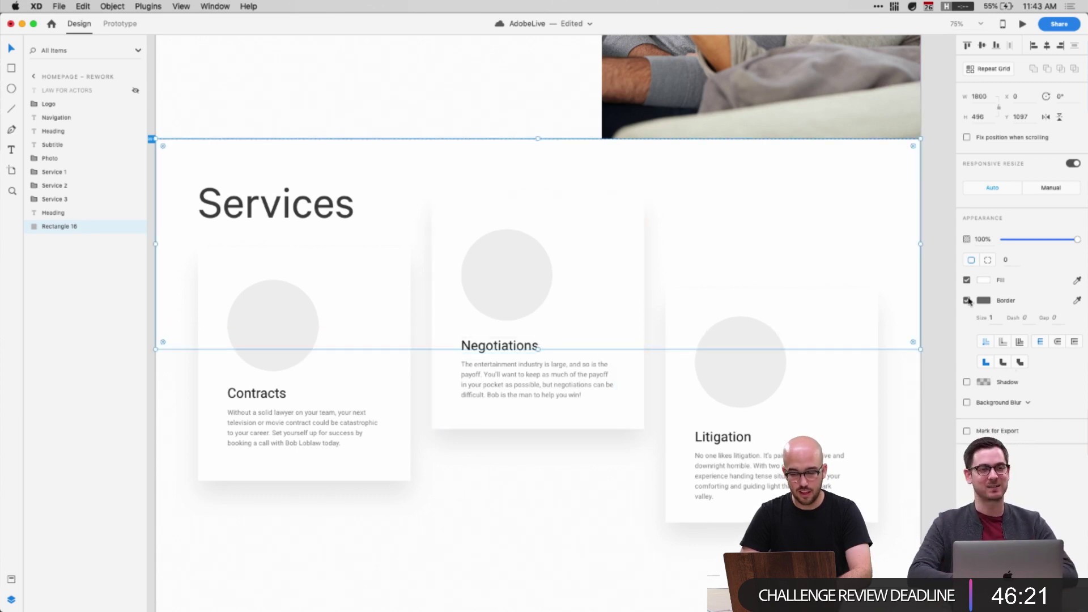
Remove the border from the Services background rectangle and move the Services Heading layer above the Service 1 group
left_click(967, 300)
left_click(984, 300)
left_click(443, 131)
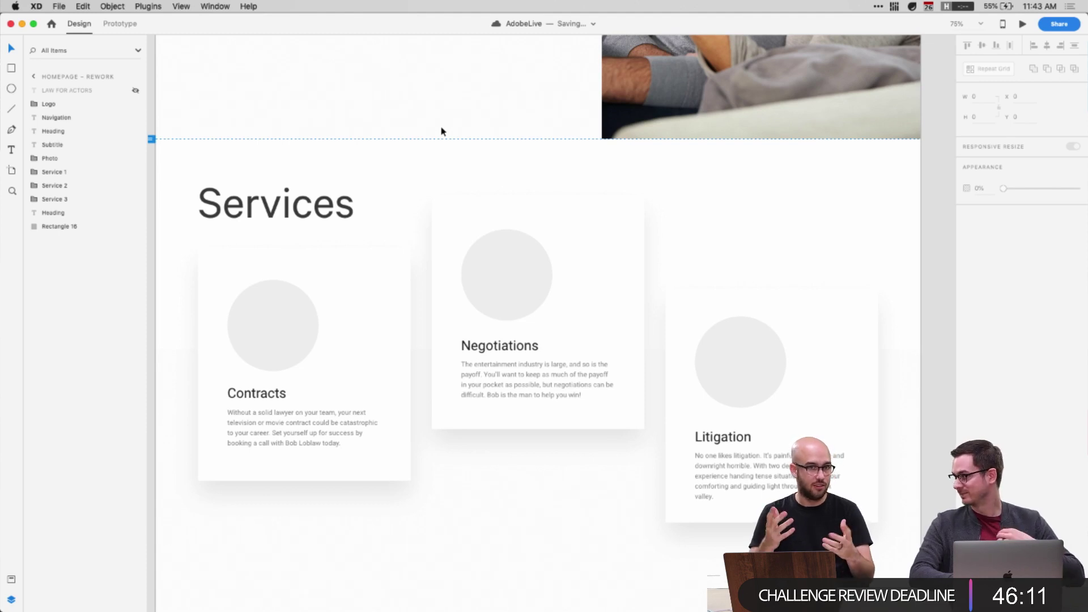
left_click(408, 168)
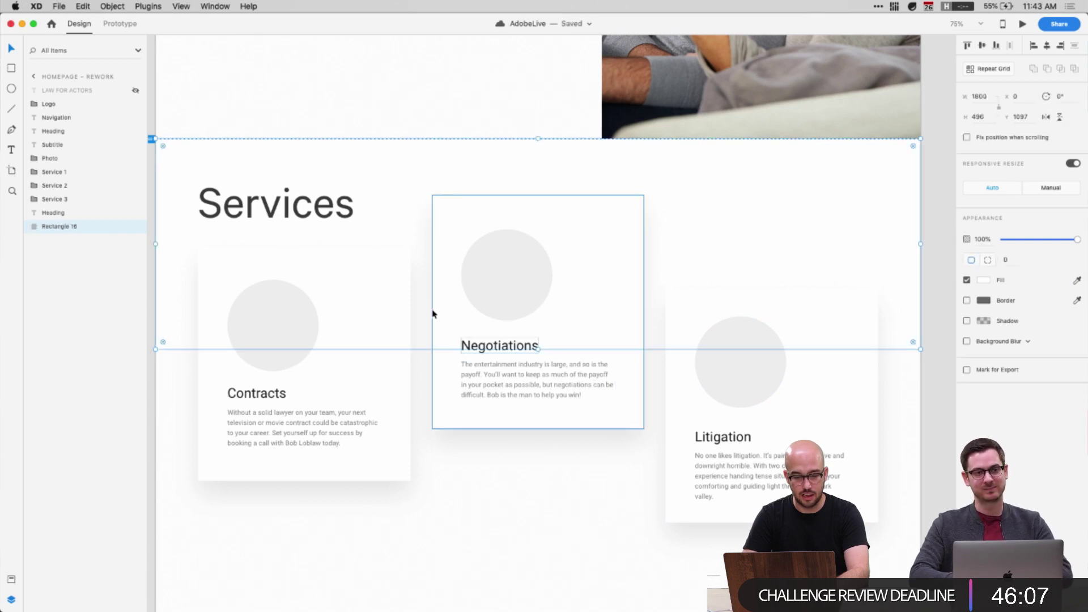
left_click(48, 213)
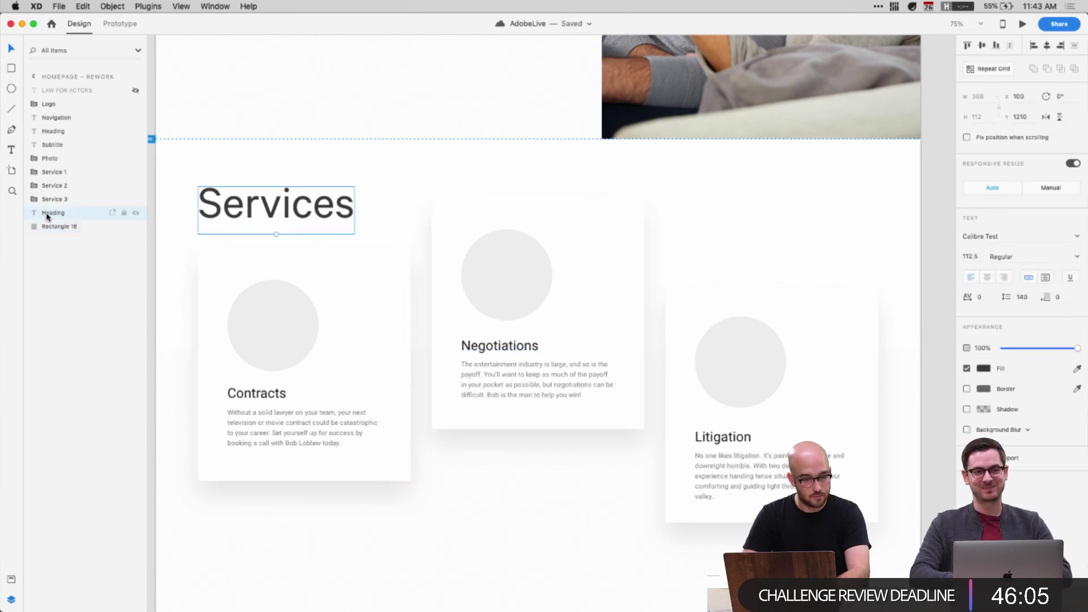
left_click_drag(48, 213, 45, 169)
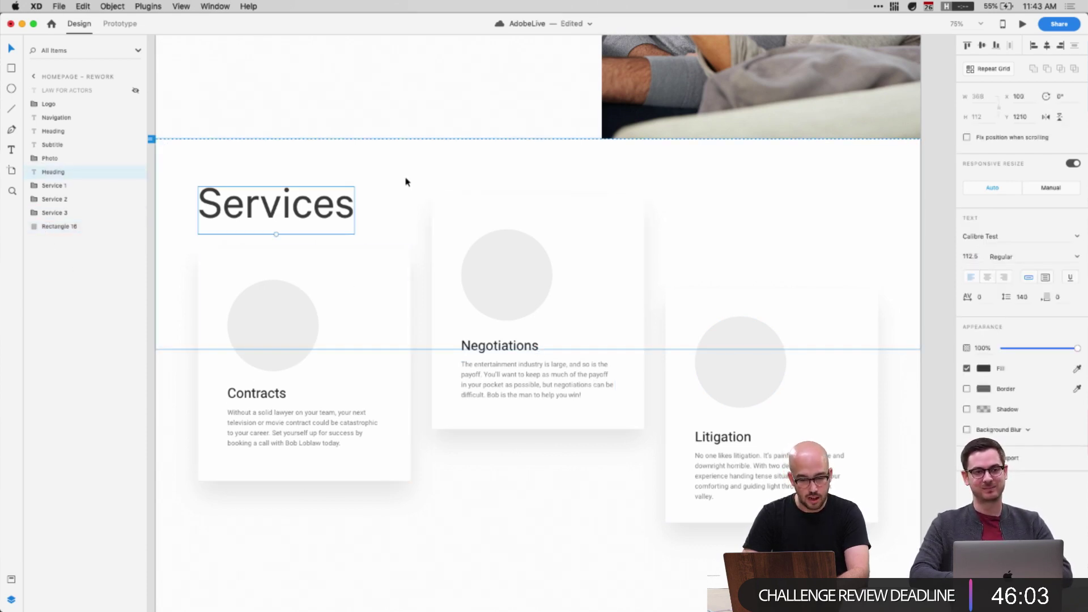
Try to reshape the lower edge of the Services background rectangle with the Pen tool, and undo the attempt
left_click(385, 168)
scroll(385, 170, "up", 10)
scroll(385, 170, "down", 10)
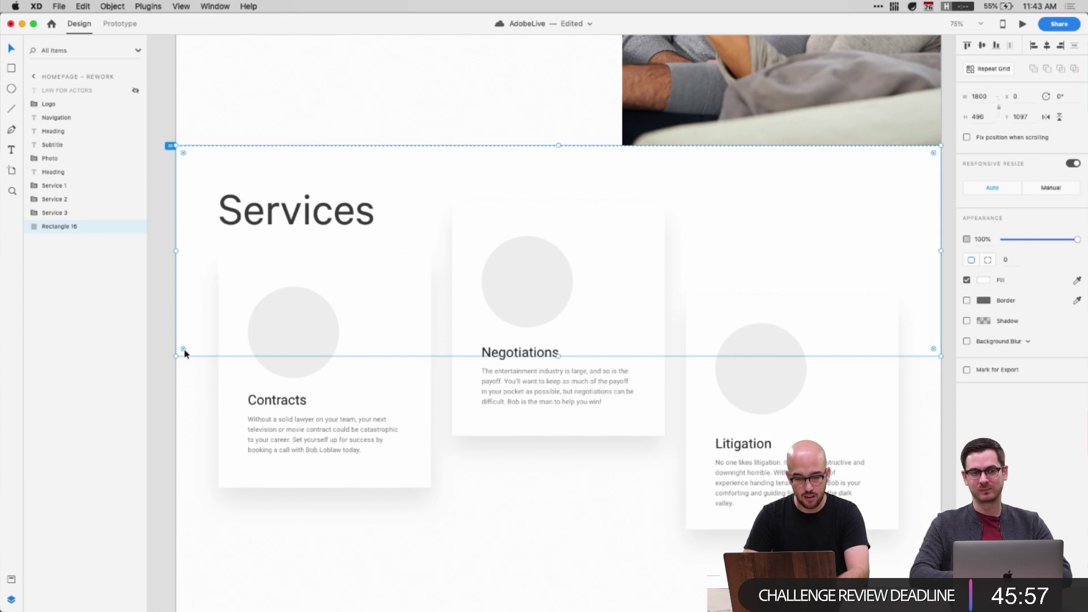
key("p")
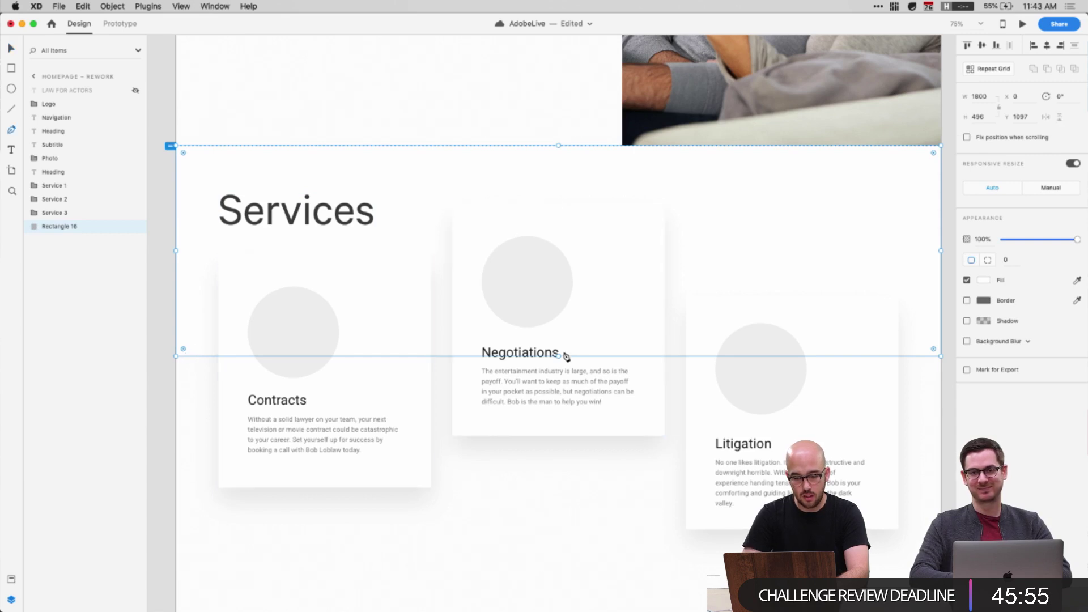
left_click(702, 362)
key("Escape")
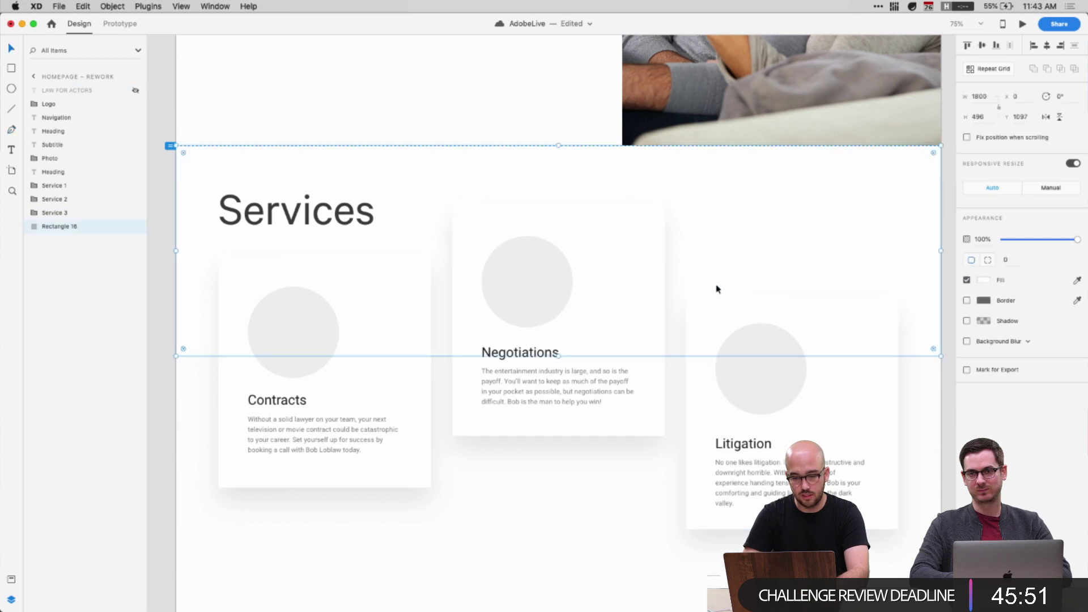
key("super+z")
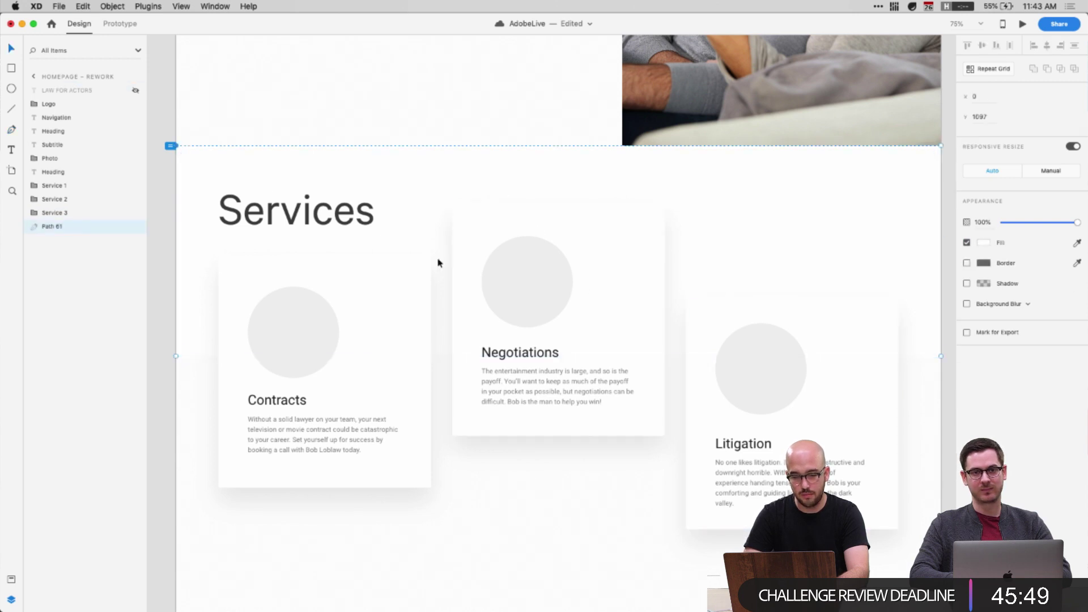
key("super+z")
key("super+z")
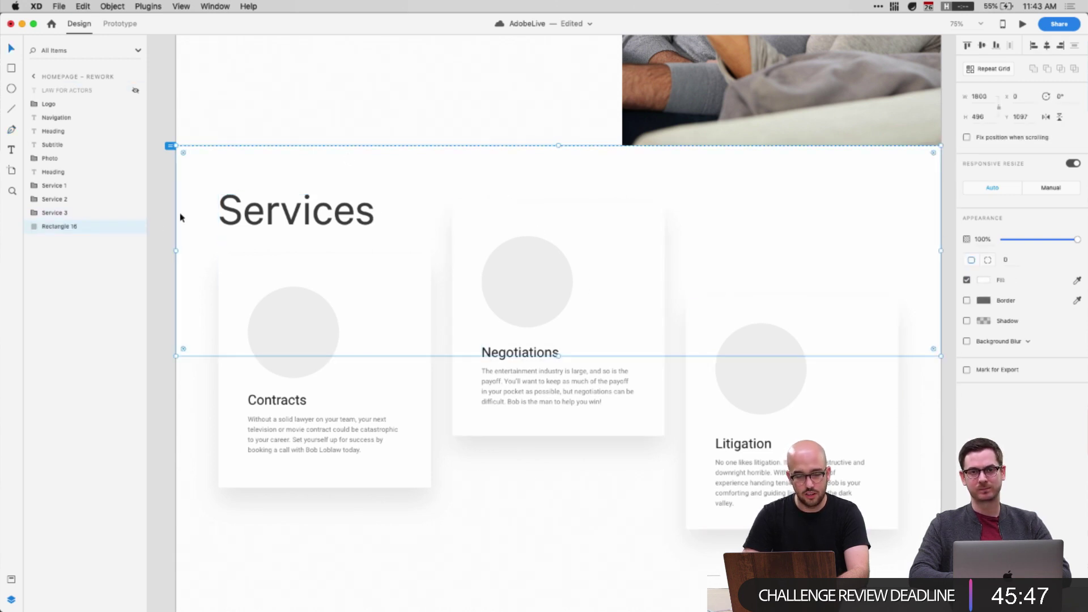
Replace the background rectangle with a closed full-width Pen shape about 1798 × 584 px with a wavy lower edge, below all other layers
key("super+z")
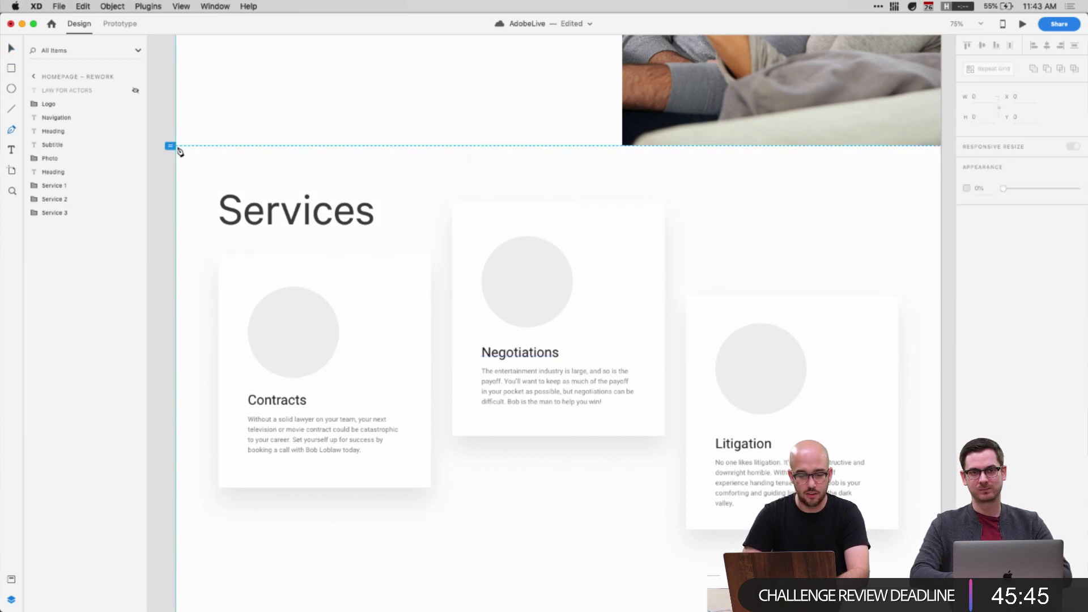
left_click(176, 146)
left_click(941, 146)
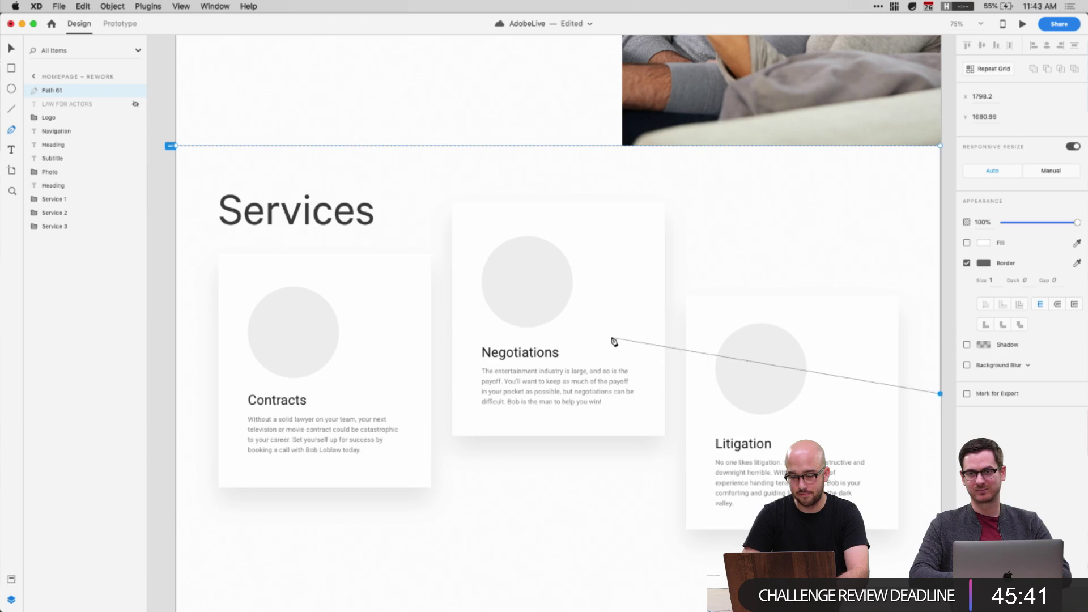
left_click_drag(570, 343, 318, 407)
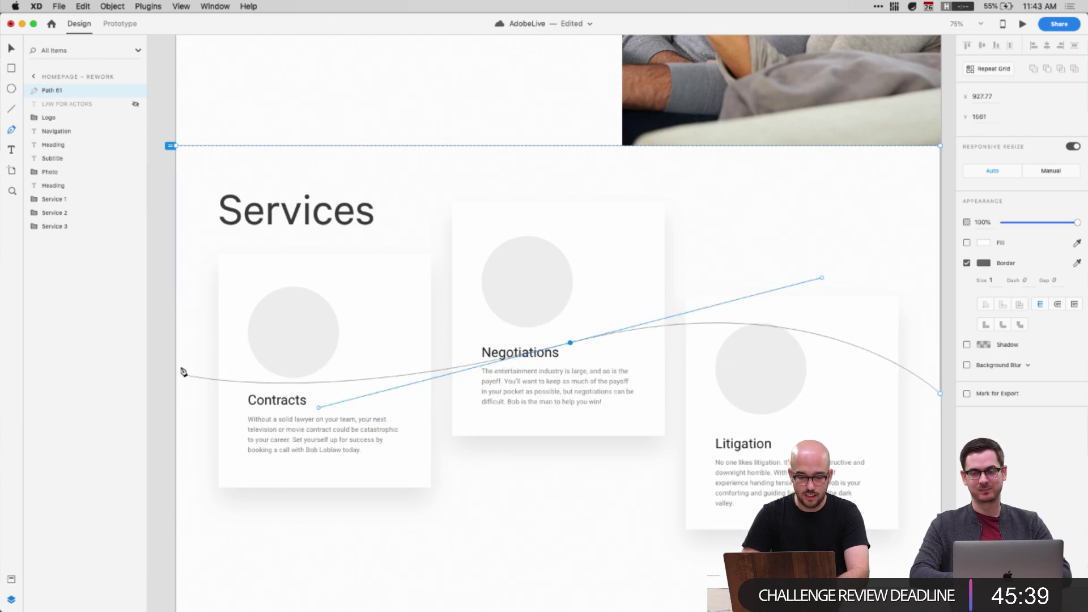
left_click(176, 348)
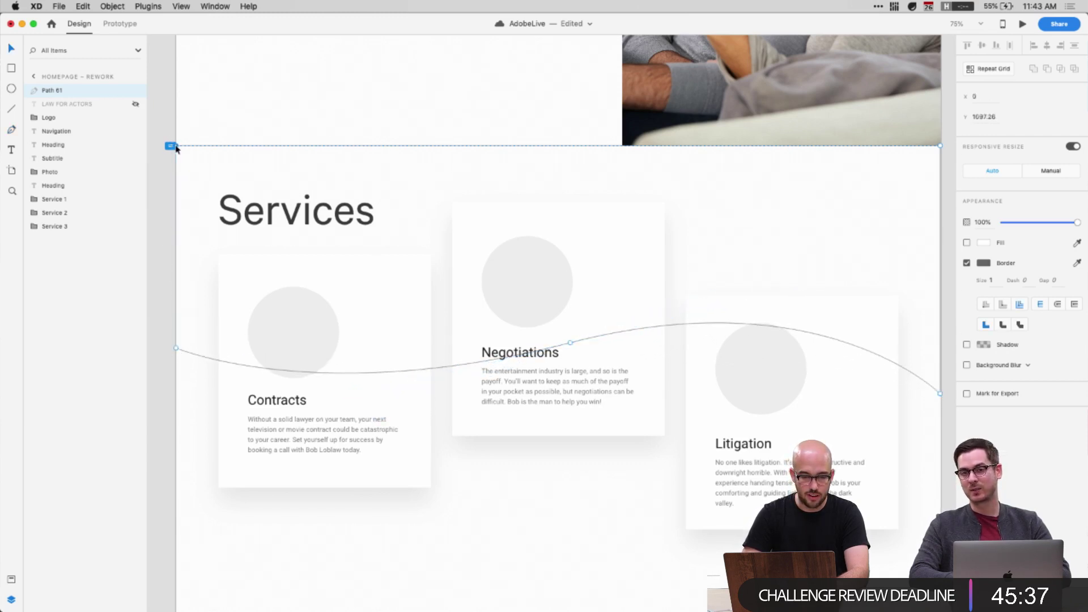
left_click_drag(40, 90, 40, 239)
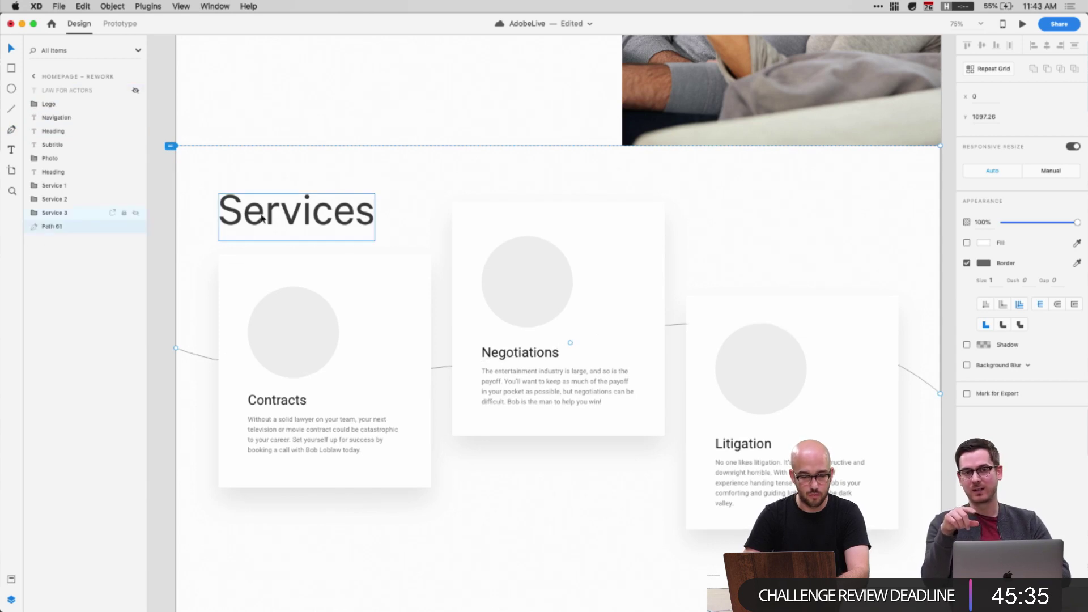
left_click(198, 295)
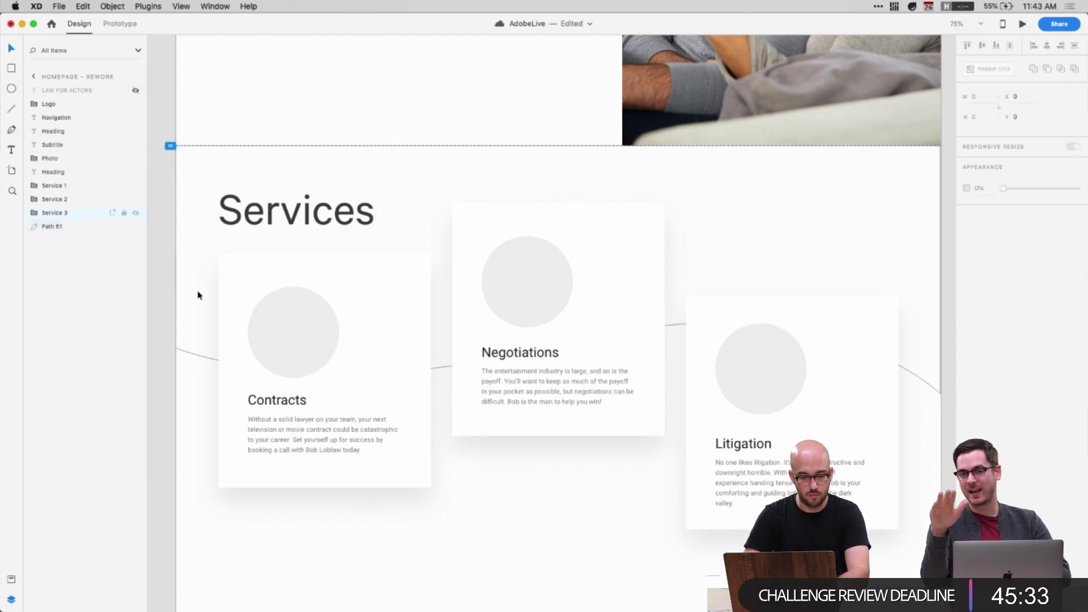
Remove the wavy background shape's border and fill it with light grey #E3E3E3
left_click(188, 355)
left_click(967, 280)
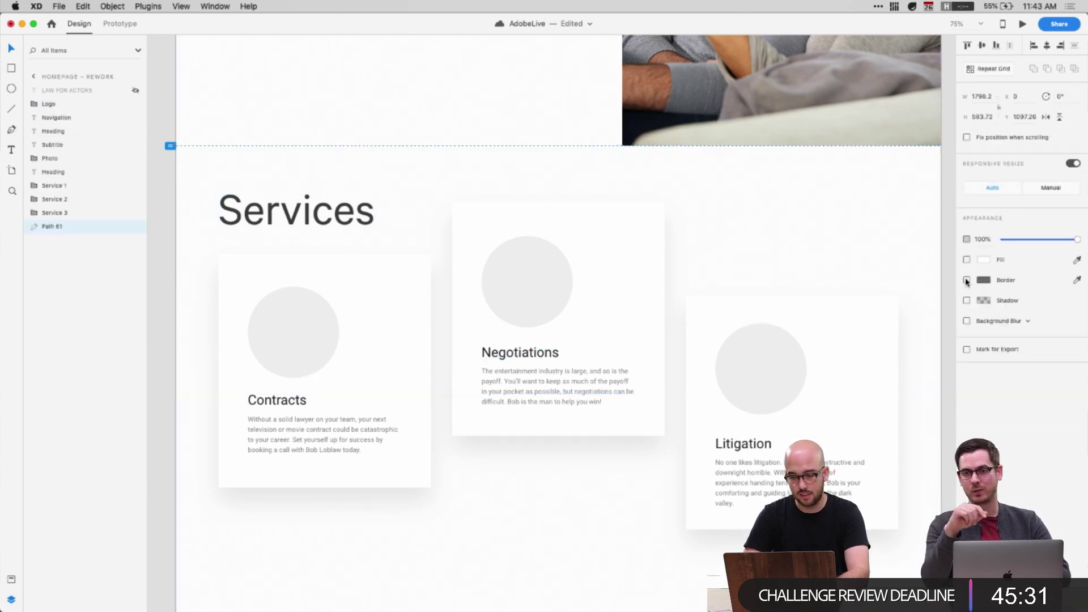
left_click(986, 261)
left_click_drag(939, 272, 832, 217)
left_click(456, 68)
Rotate the wavy background shape 180° and move it straight down behind the service cards to about Y 1503
scroll(457, 68, "up", 5)
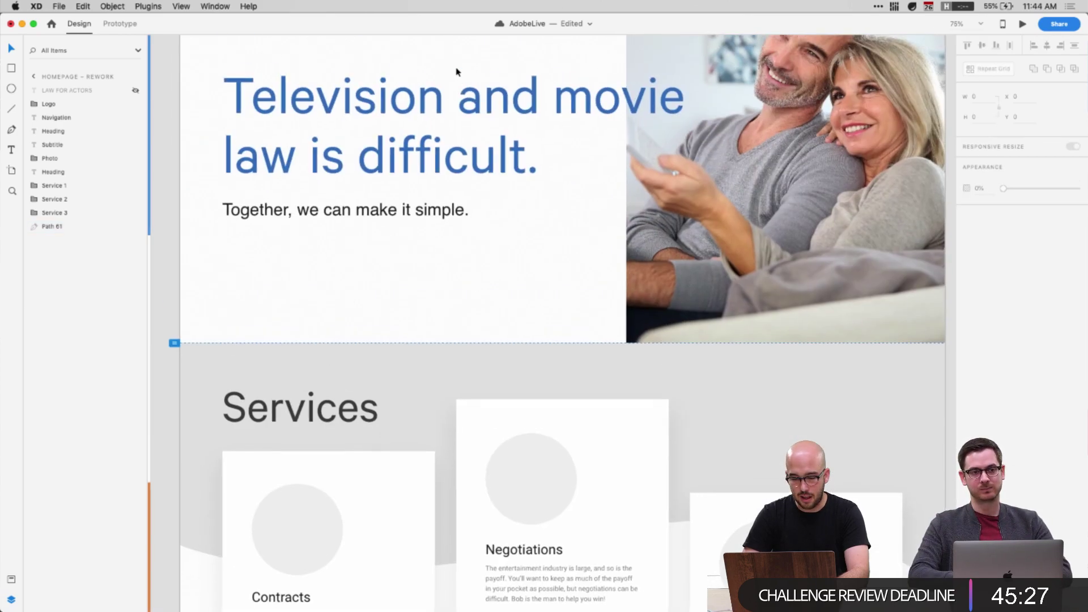
scroll(527, 481, "down", 3)
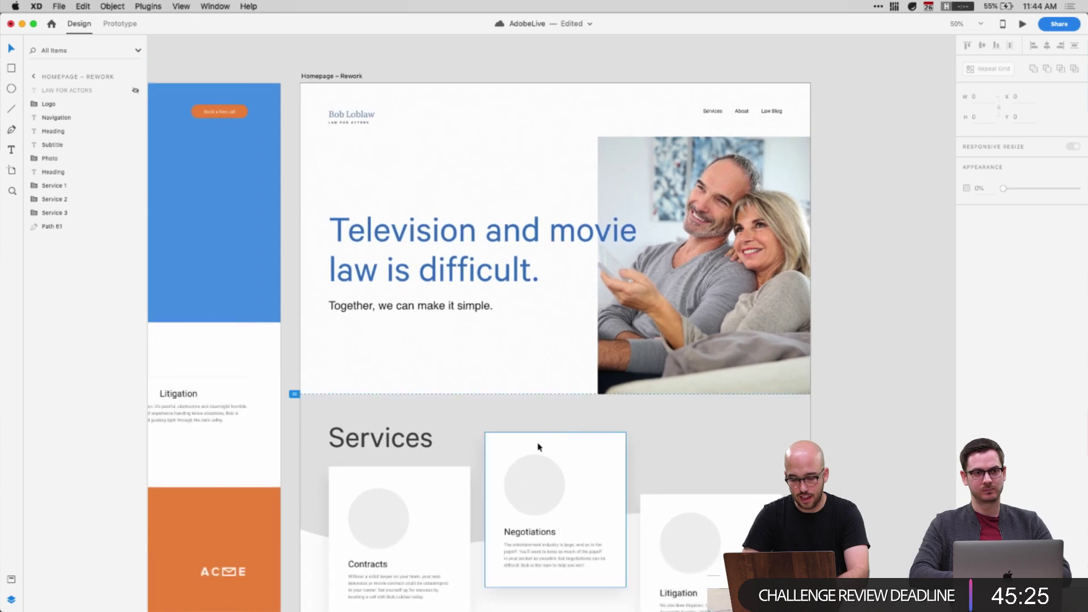
left_click(535, 435)
scroll(690, 274, "down", 5)
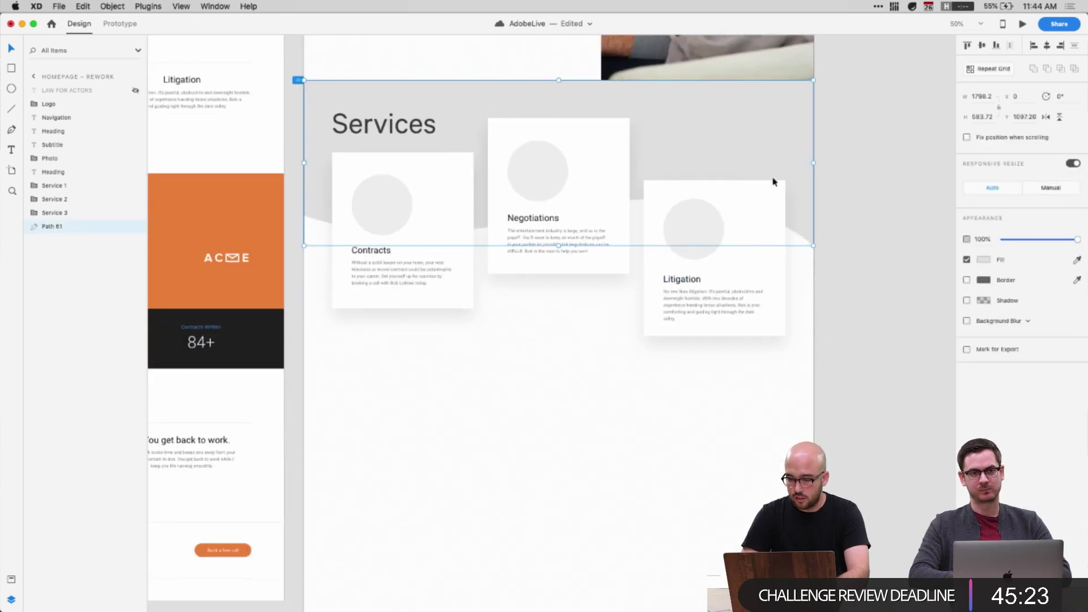
scroll(773, 181, "up", 5)
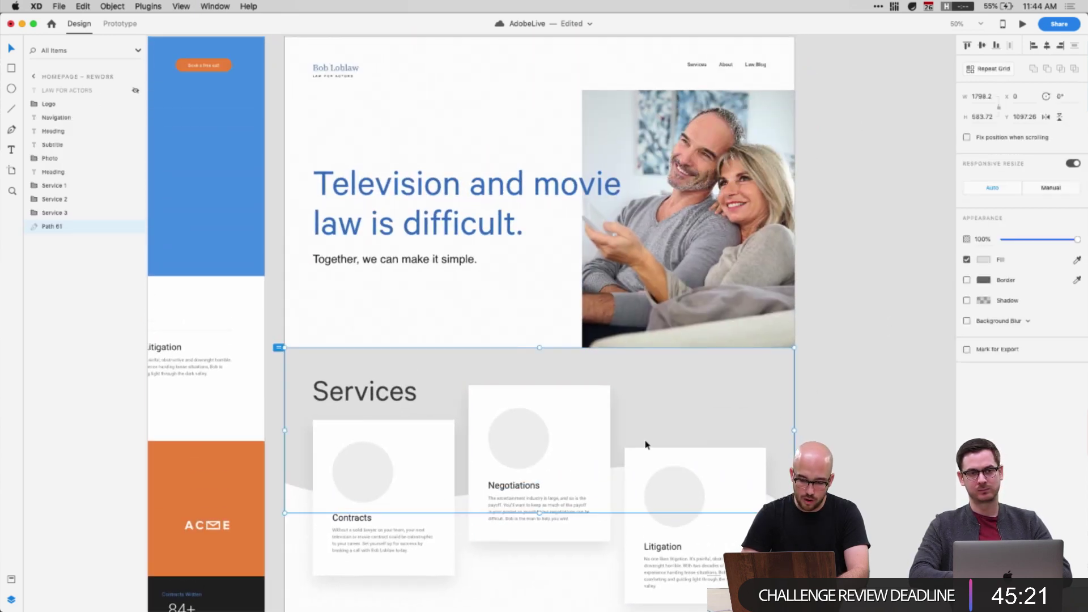
scroll(646, 445, "down", 3)
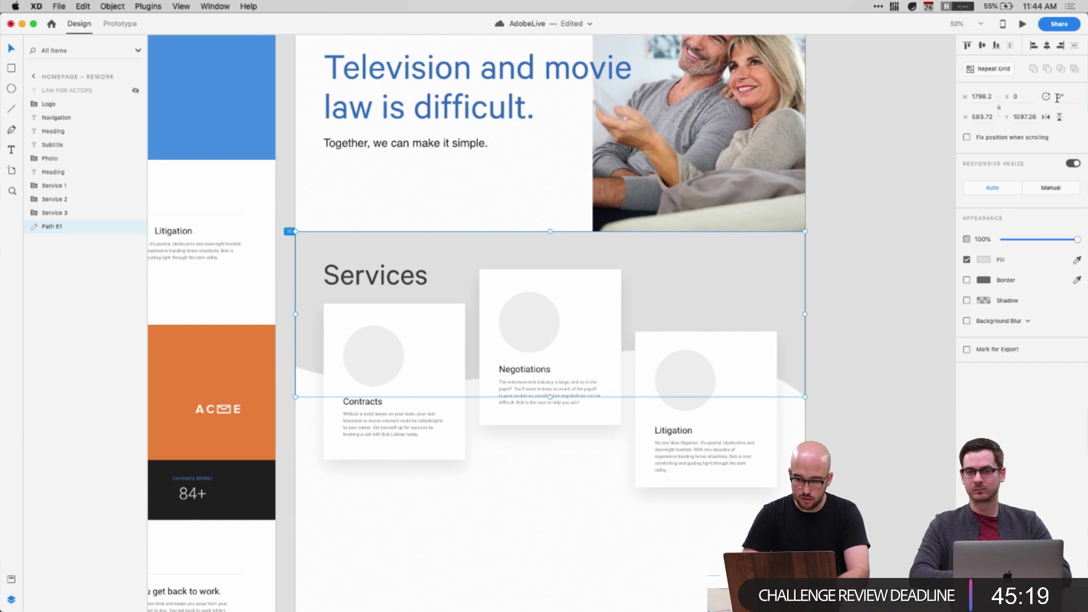
type("180")
key("Return")
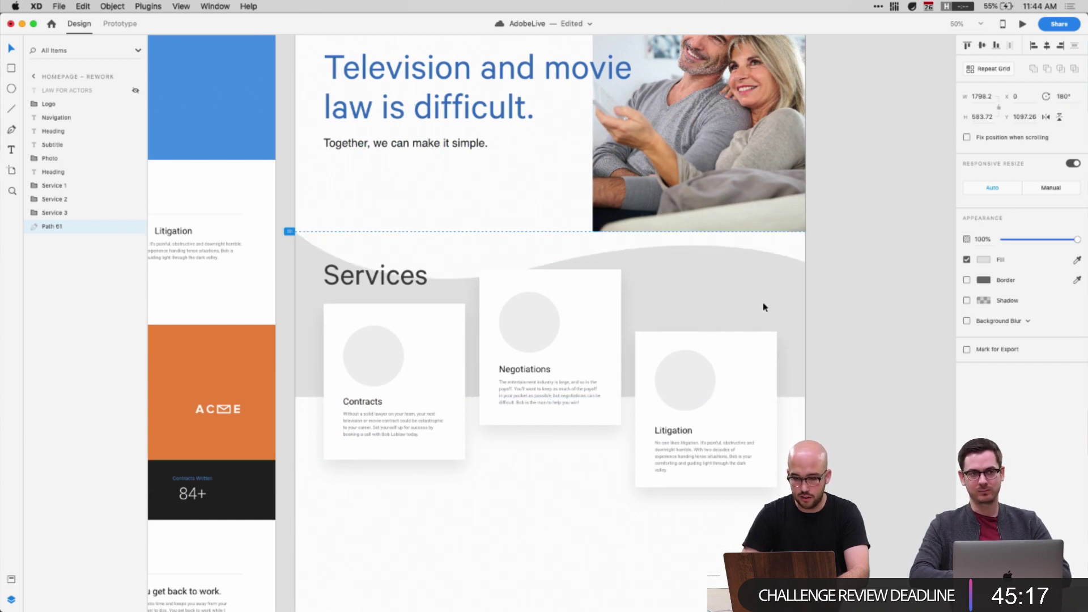
left_click_drag(762, 308, 736, 422)
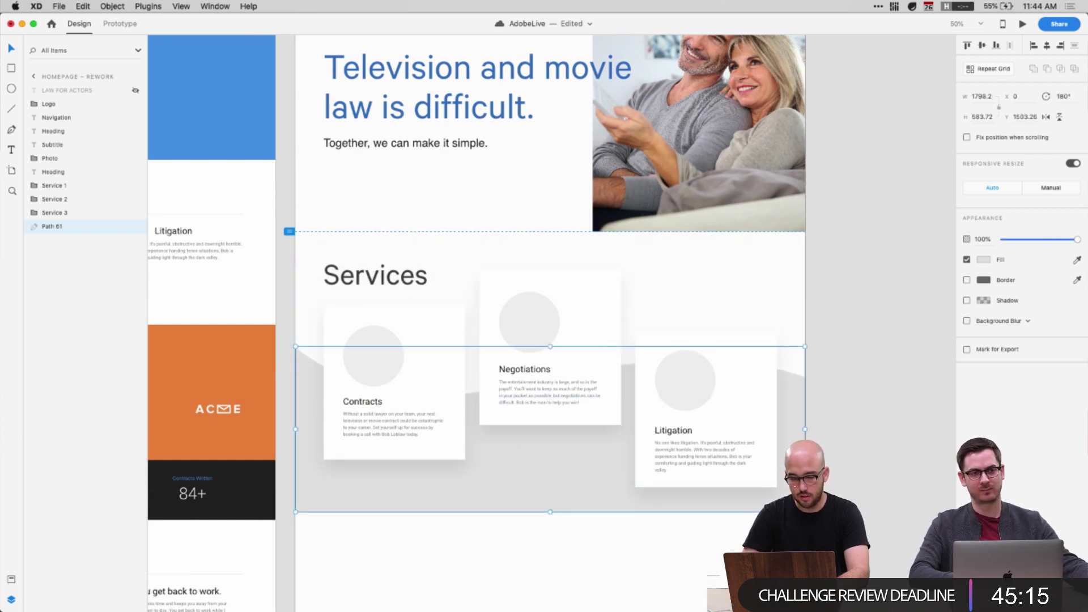
Change the wavy shape's fill to a linear gradient running from very light grey #F5F5F5 at the top to white at the bottom
left_click(985, 259)
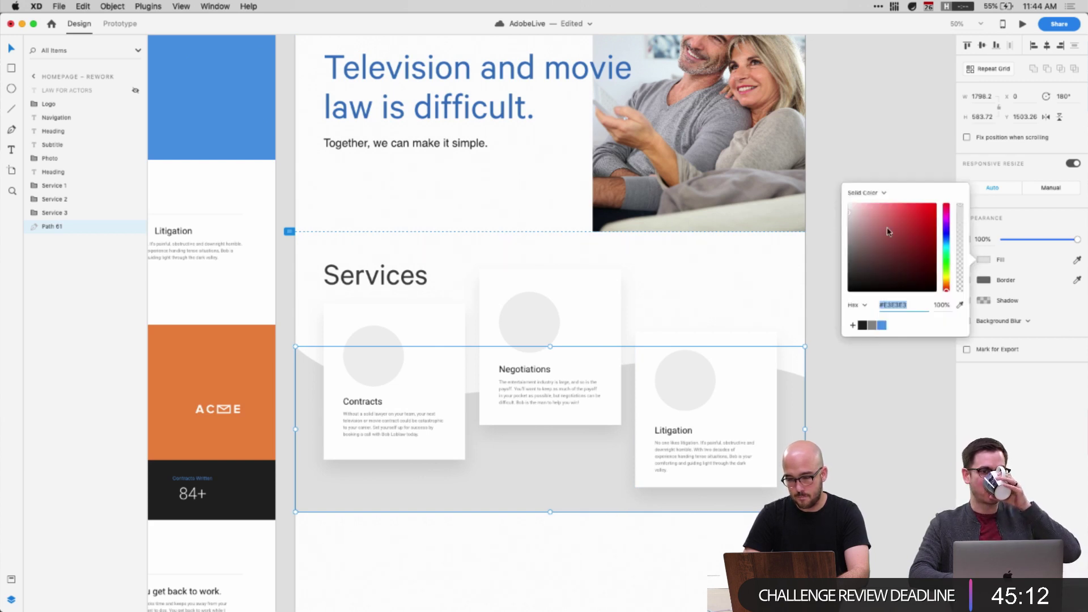
left_click(866, 193)
left_click(867, 202)
left_click_drag(864, 273, 843, 214)
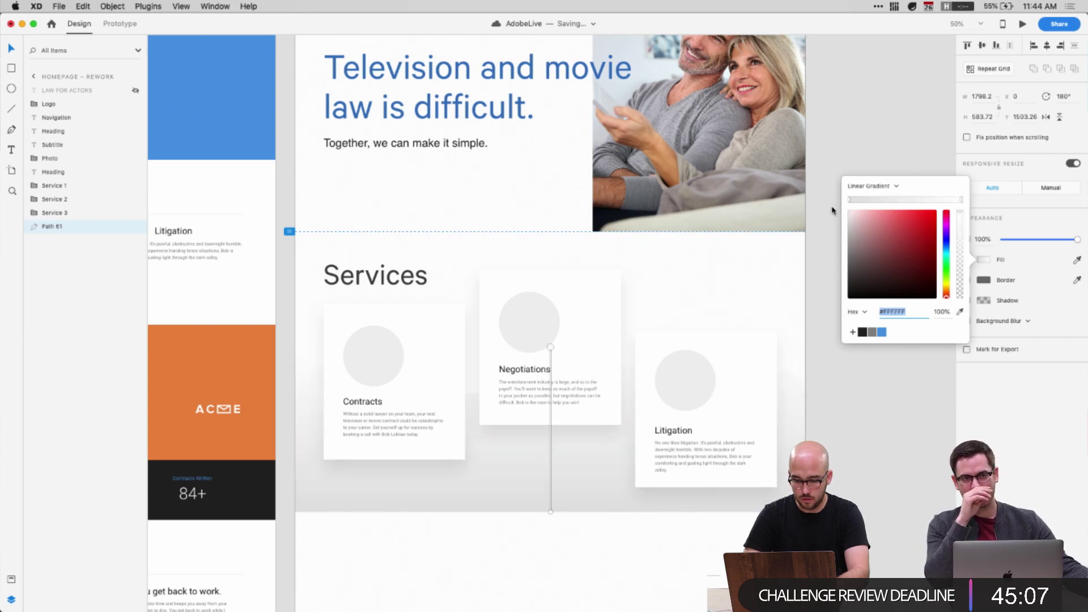
left_click_drag(832, 216, 833, 217)
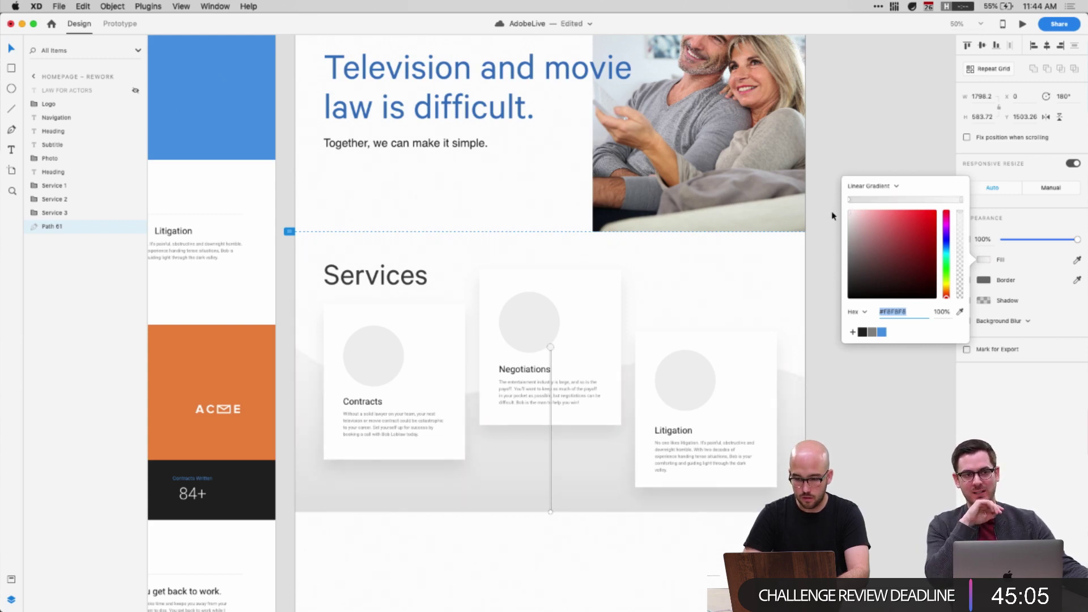
left_click(848, 201)
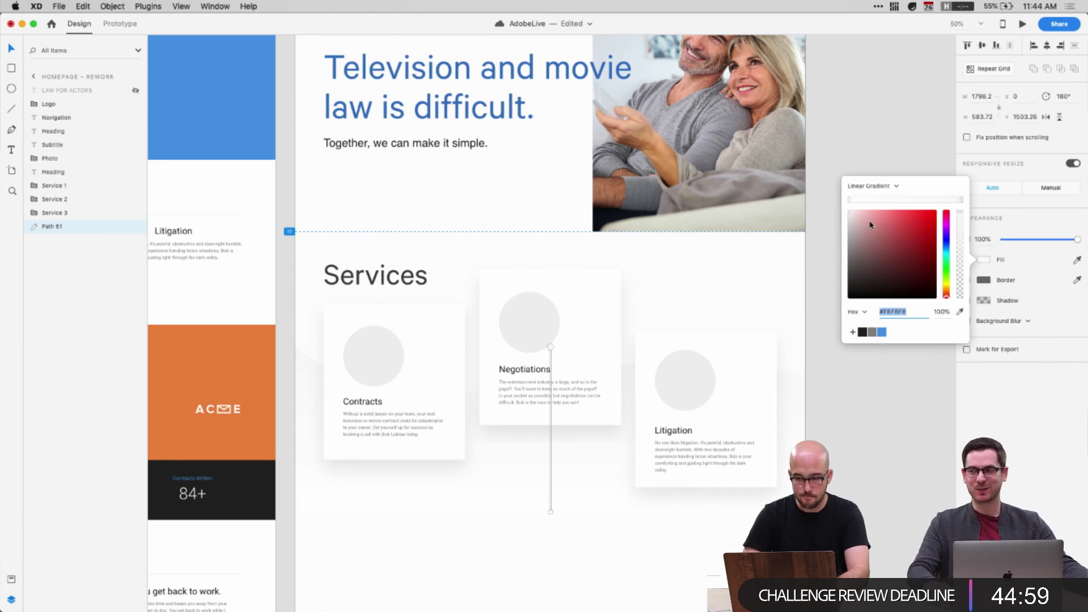
left_click(849, 217)
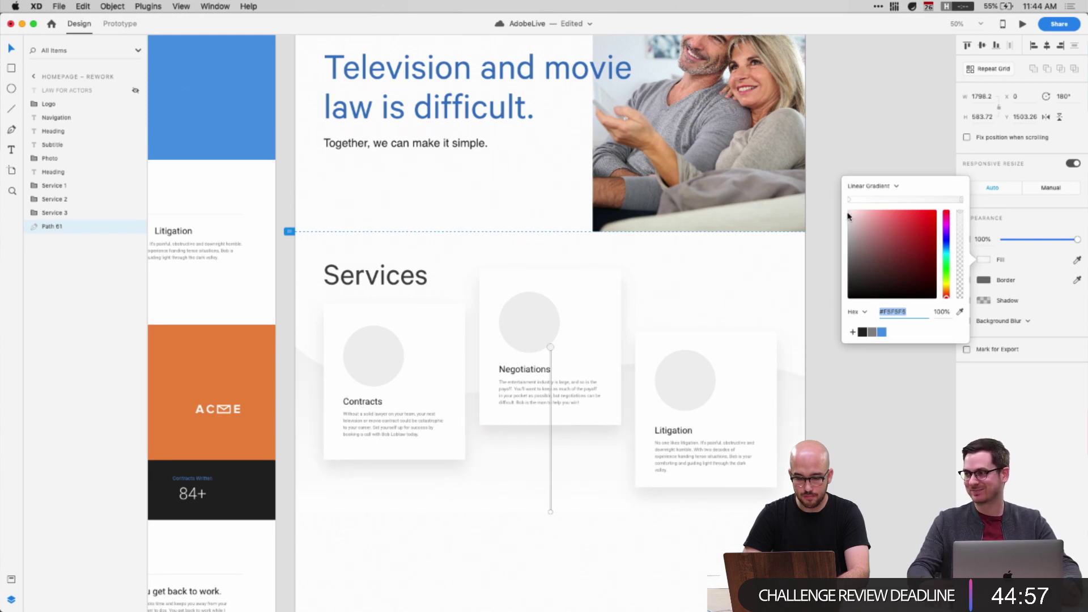
left_click(859, 476)
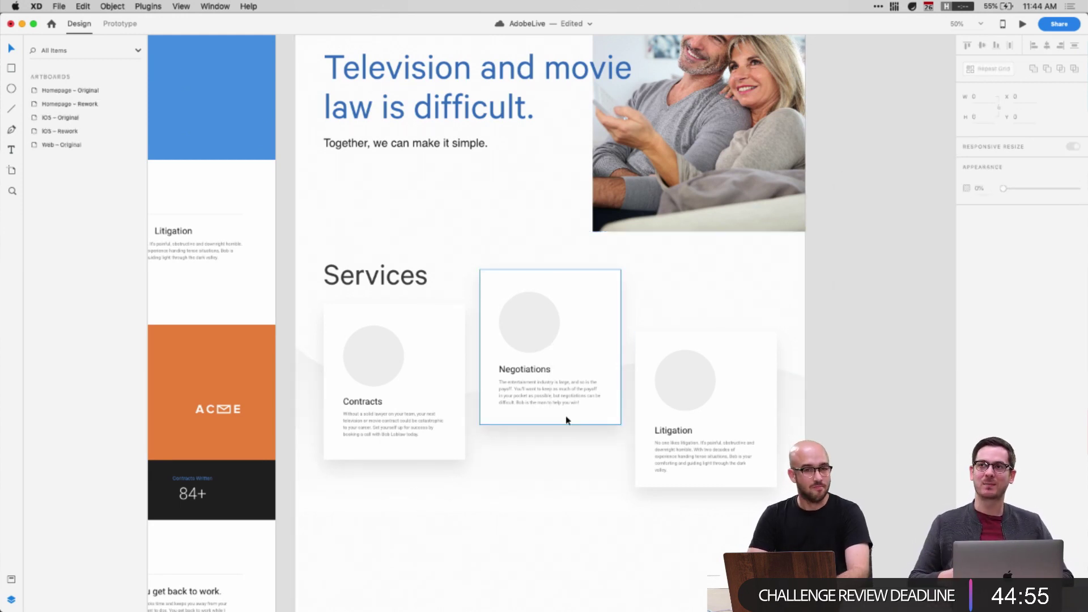
Round the corners of the Contracts, Negotiations and Litigation card backgrounds with a radius of 20
left_click(515, 424)
left_click(455, 455, "shift")
left_click(678, 485, "shift")
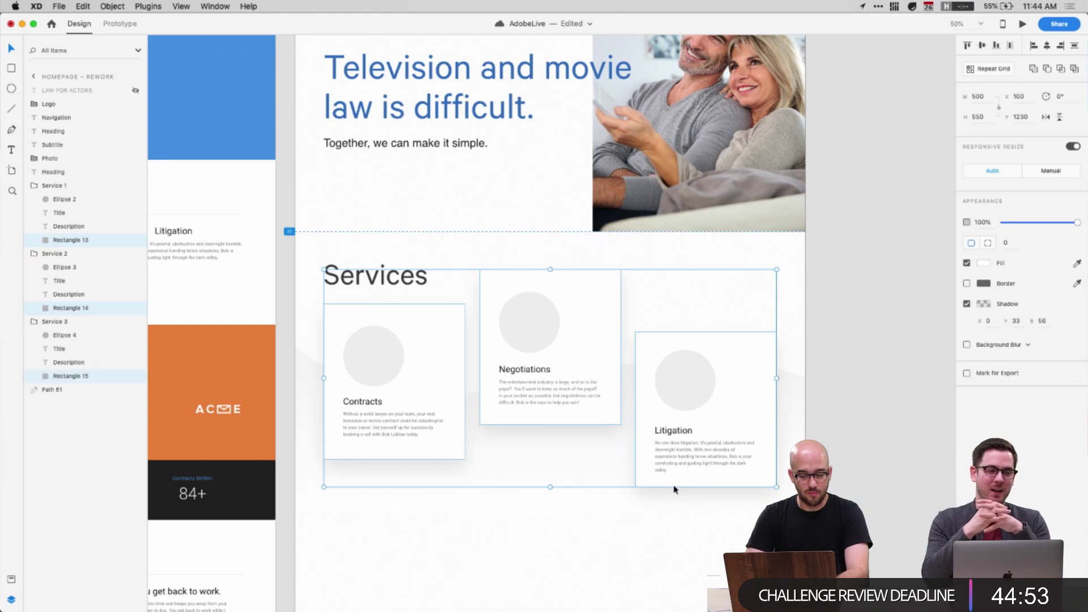
left_click(1006, 243)
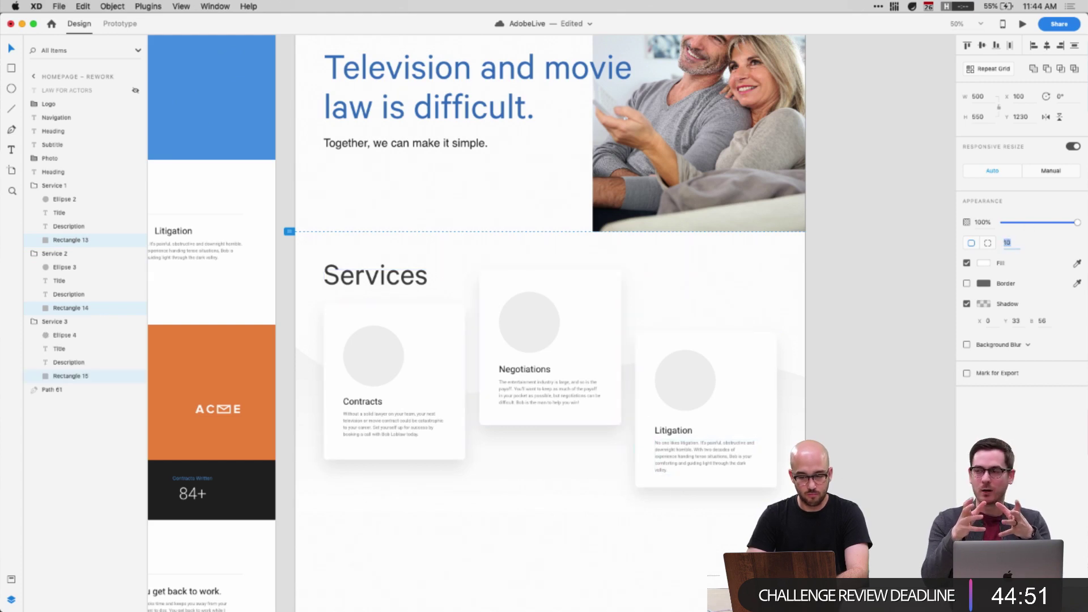
key("Return")
left_click(920, 339)
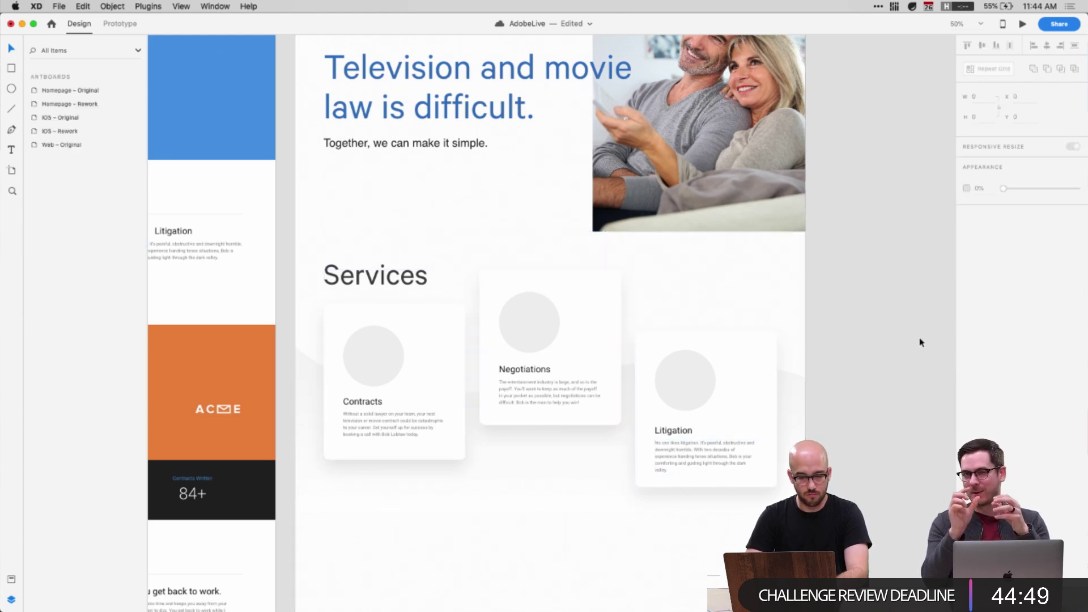
Set the corner radius of the Contracts, Negotiations and Litigation card backgrounds to 10, and reduce it further to 6
left_click(416, 280)
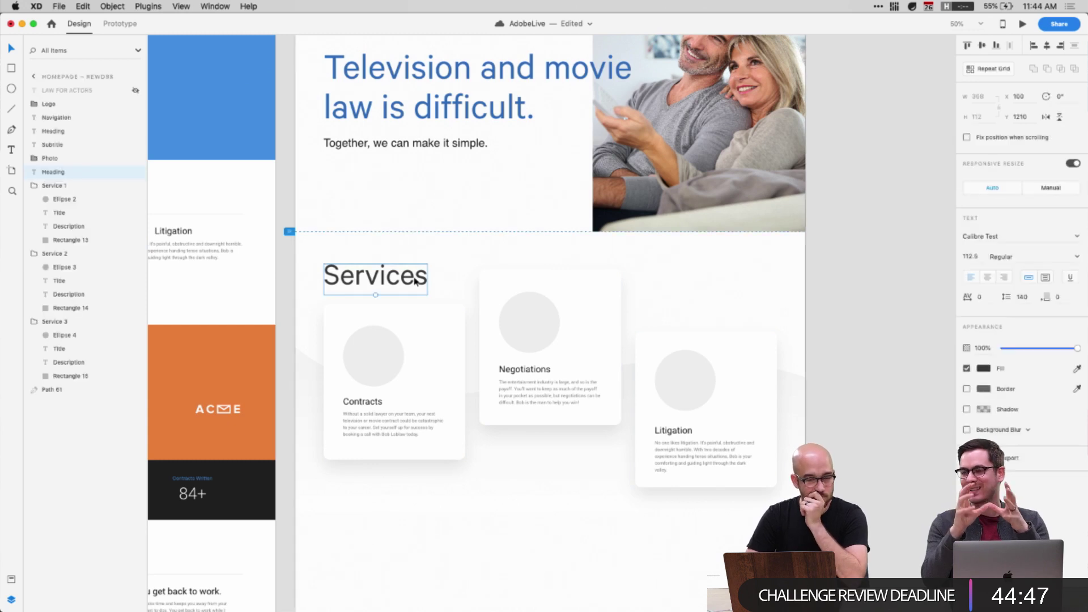
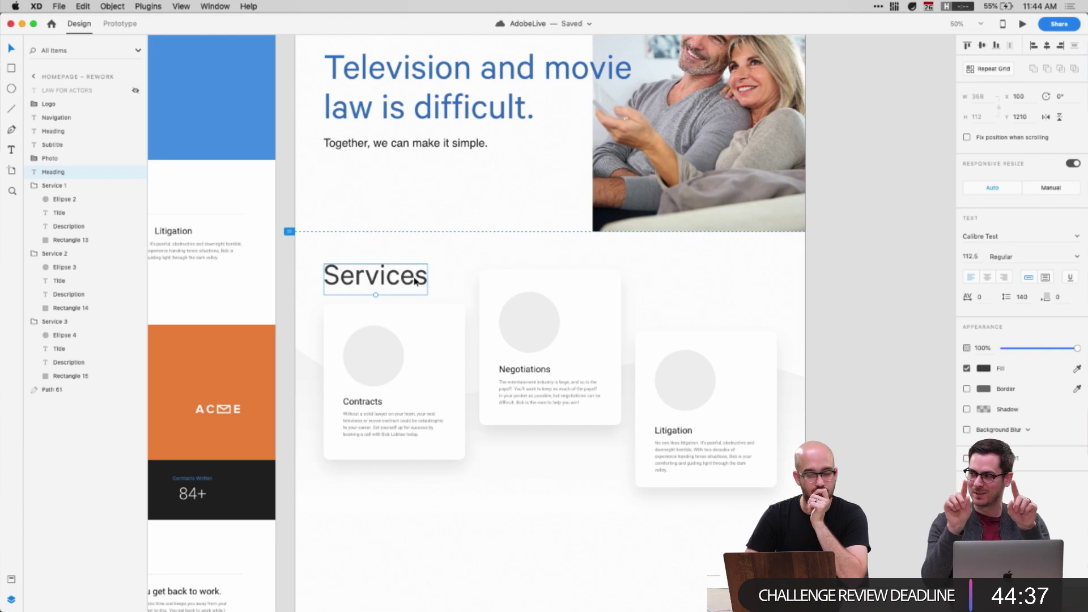
left_click(447, 452)
left_click(508, 420, "shift")
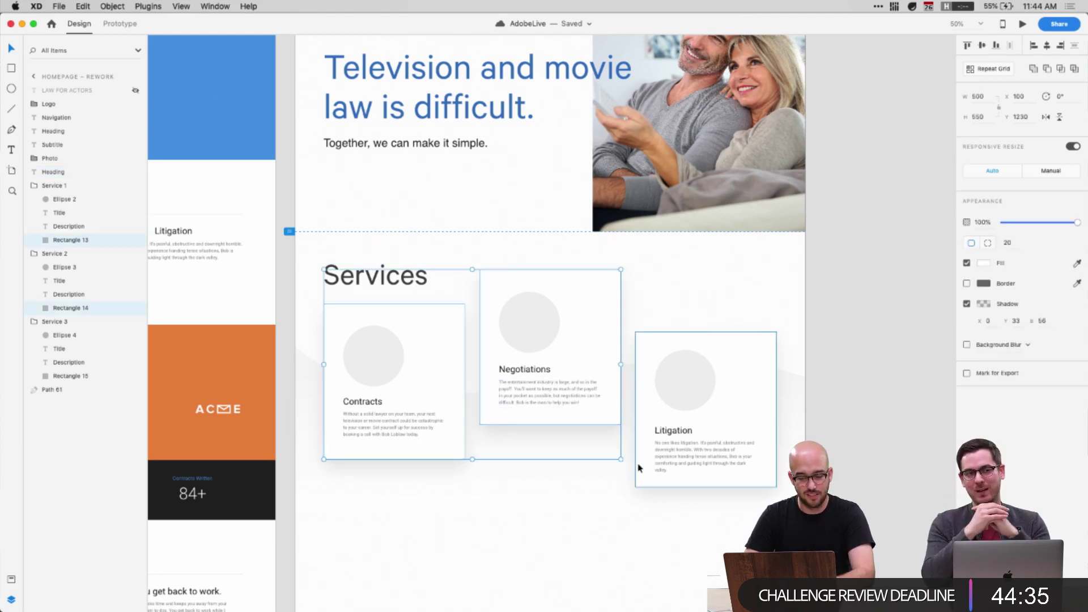
left_click(637, 475, "shift")
key("super+1")
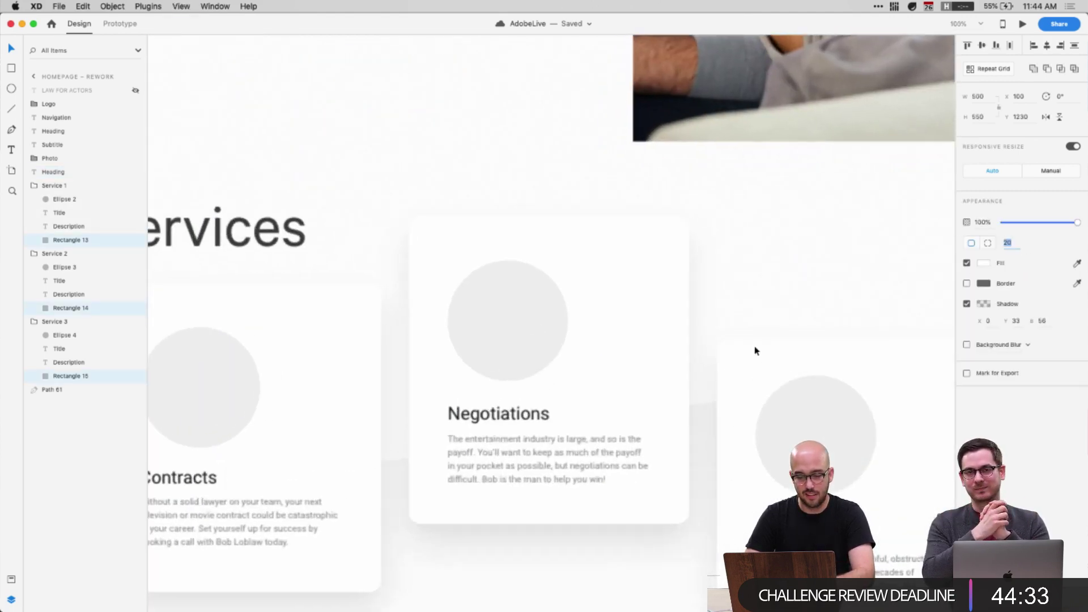
type("10")
key("Return")
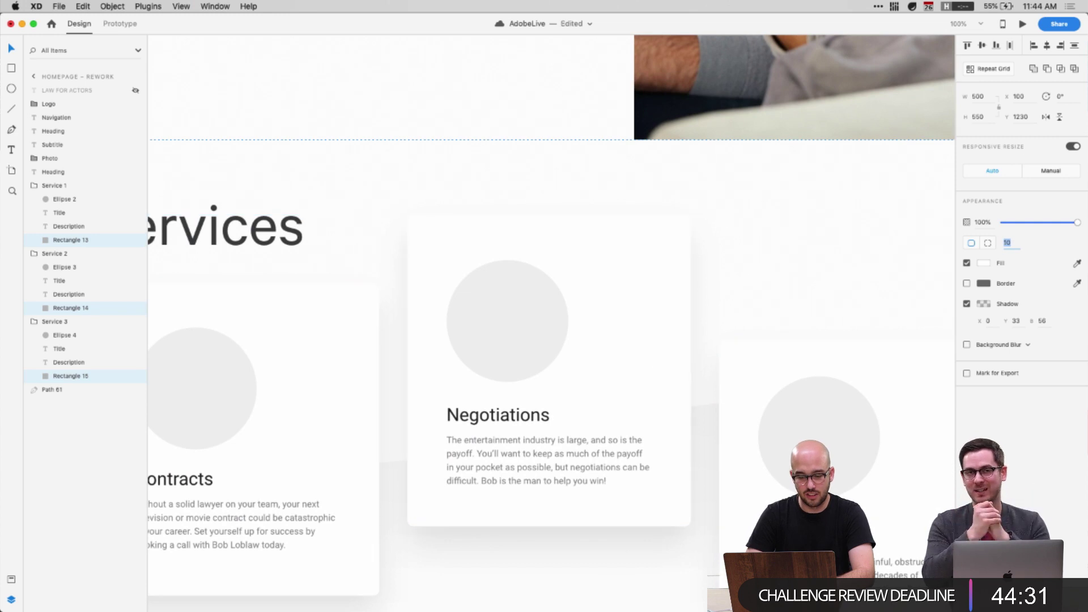
type("0")
key("Return")
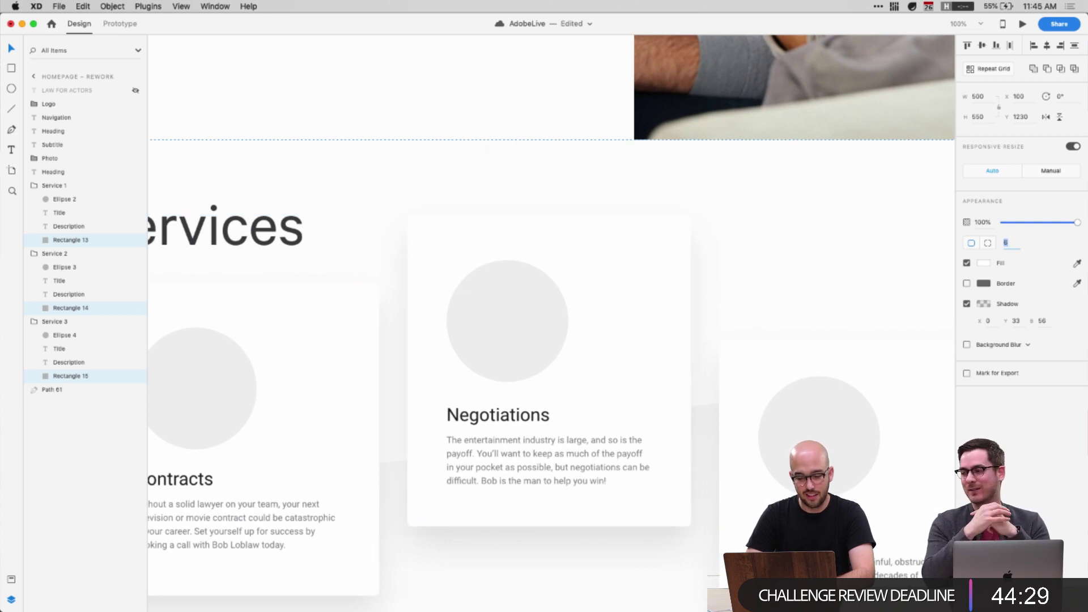
key("super+minus")
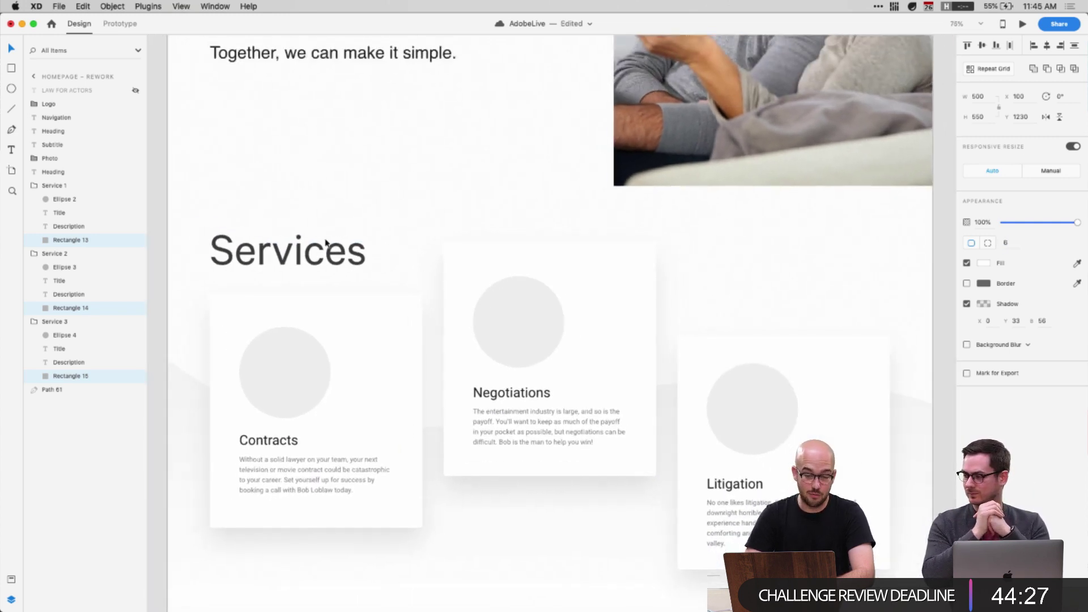
Move the Services heading up slightly to Y 1207, keeping it at X 100
left_click(289, 254)
left_click_drag(289, 253, 289, 253)
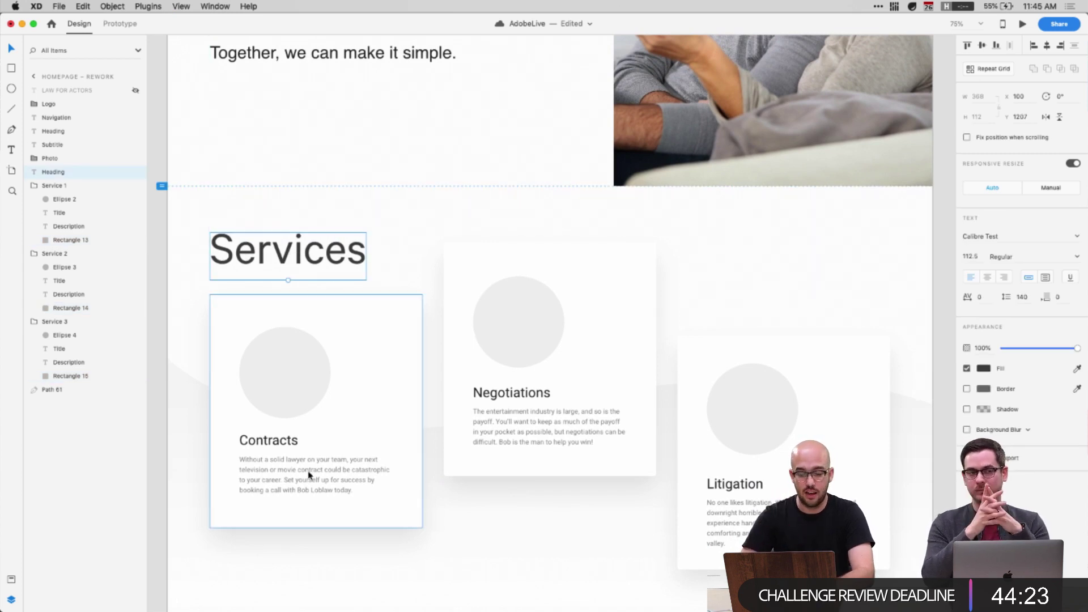
Try much rounder corners on all three service card backgrounds, ending with a corner radius of 100
left_click(387, 437, "super")
left_click(525, 472, "shift+super")
left_click(712, 514, "shift+super")
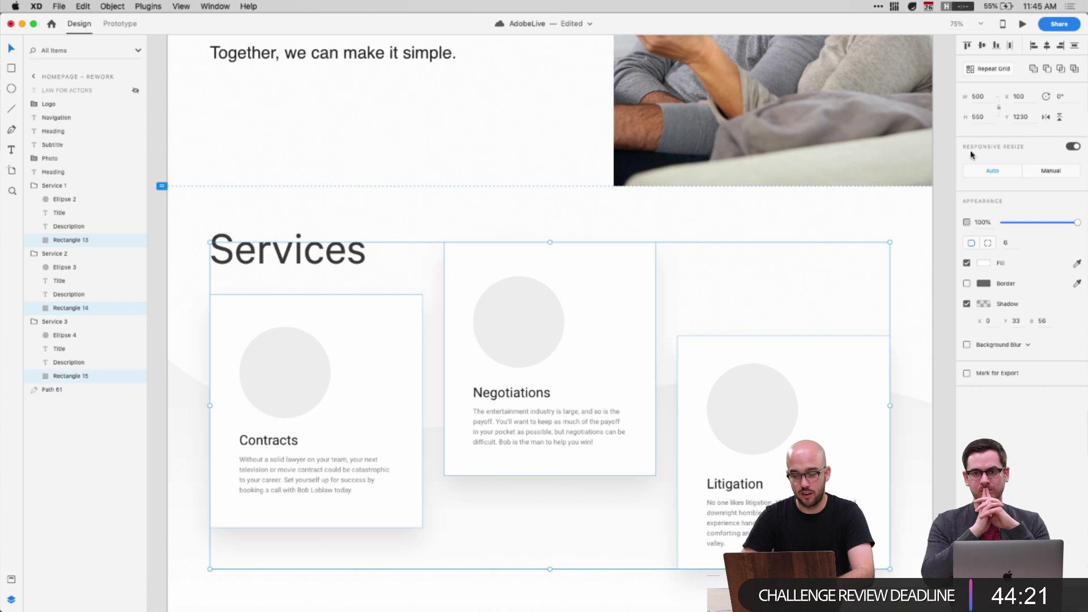
left_click(1009, 244)
type("56")
key("Return")
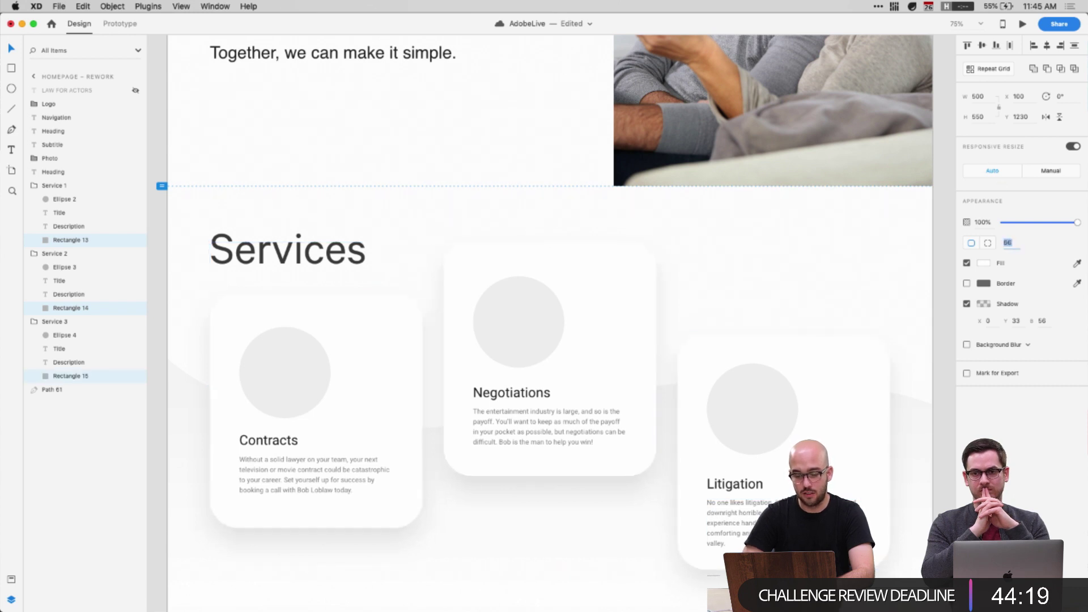
type("1")
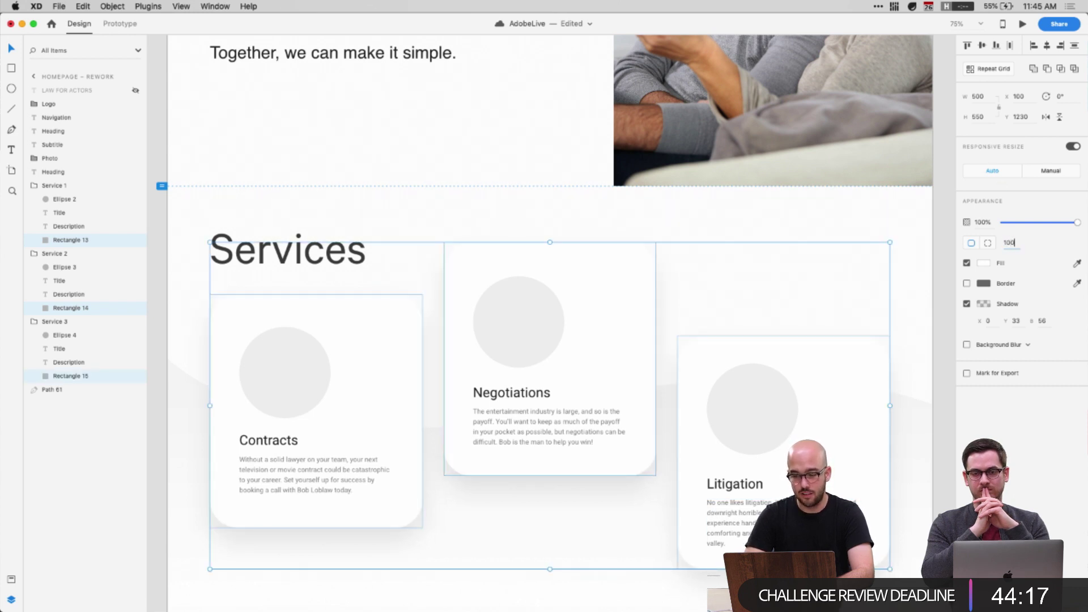
type("00")
key("Return")
left_click(455, 467)
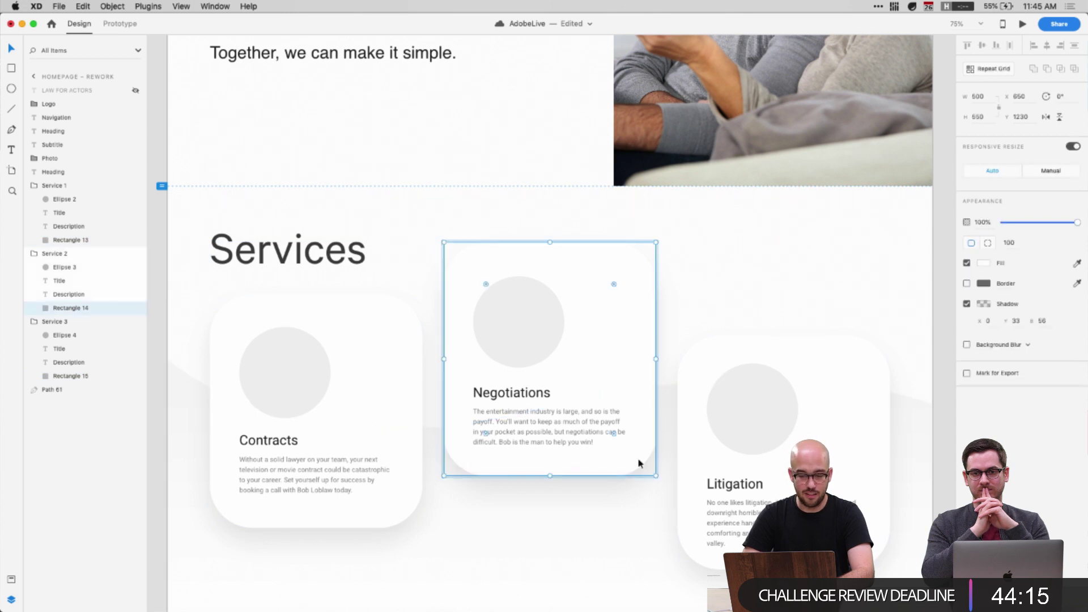
left_click(781, 274)
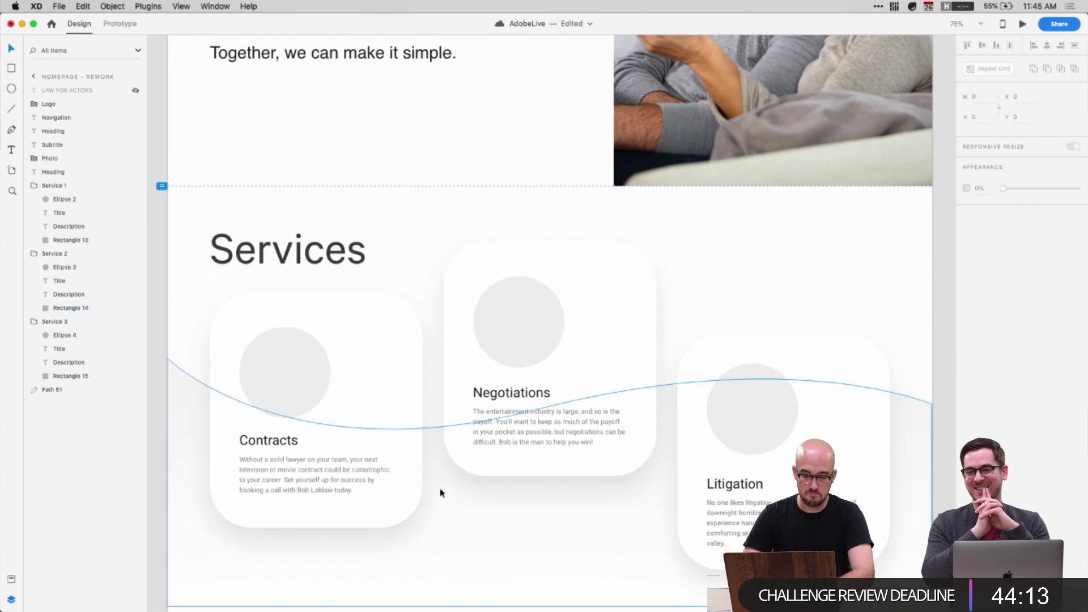
Centre the Contracts title and its grey circle horizontally within the Contracts card
double_click(266, 440)
left_click_drag(267, 440, 310, 446)
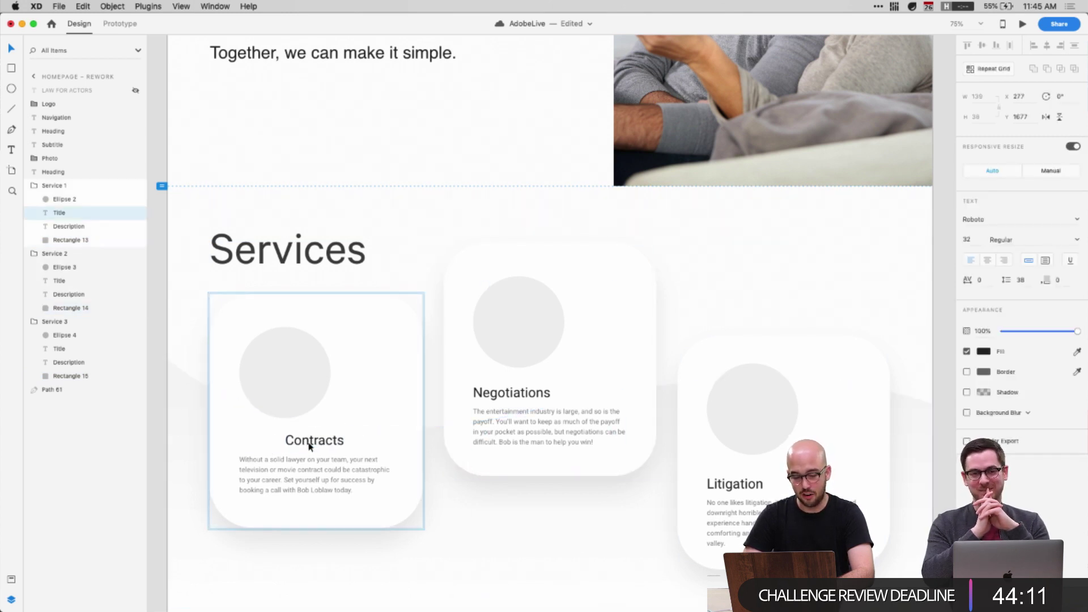
left_click(282, 384)
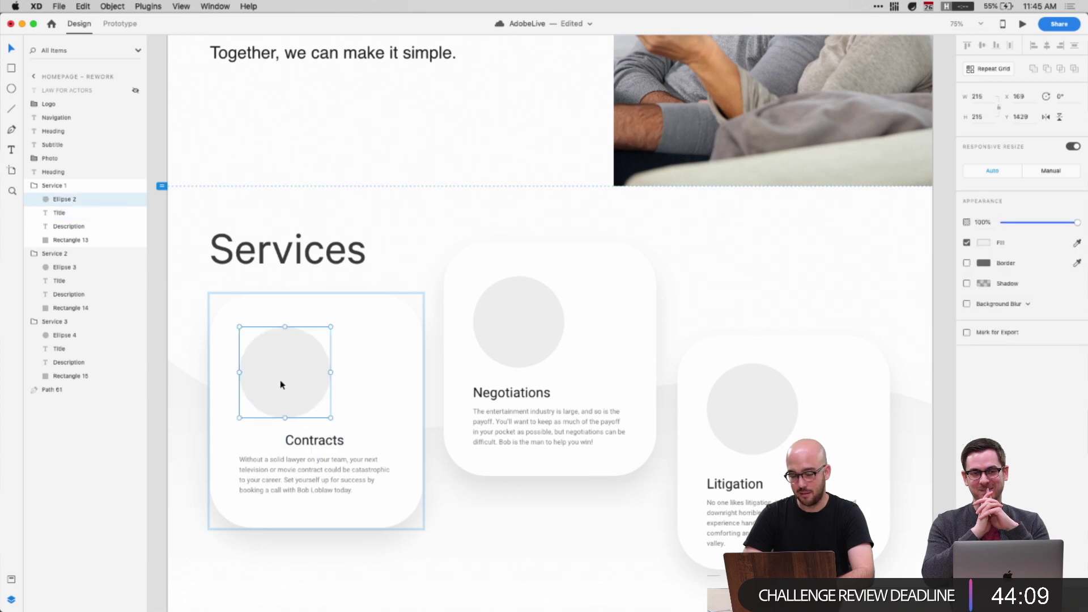
left_click_drag(280, 385, 311, 378)
Centre the Negotiations title and its grey circle horizontally within the Negotiations card
double_click(530, 392)
left_click_drag(510, 395, 548, 395)
left_click(520, 342)
left_click_drag(519, 342, 551, 343)
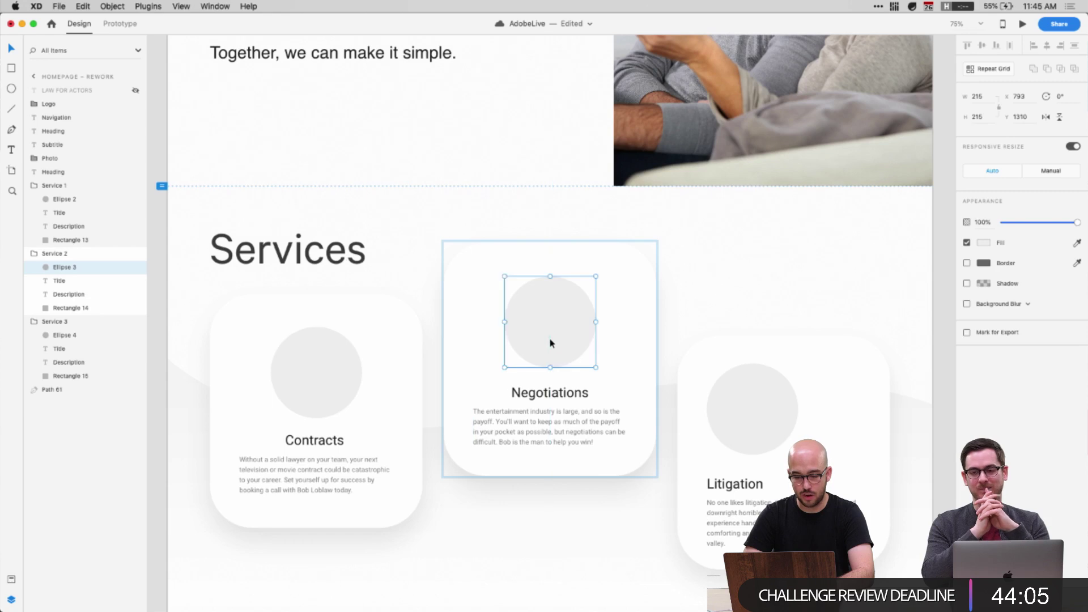
Centre the Litigation title and its grey circle horizontally within the Litigation card
left_click(731, 483)
left_click(731, 483)
left_click_drag(731, 483, 780, 484)
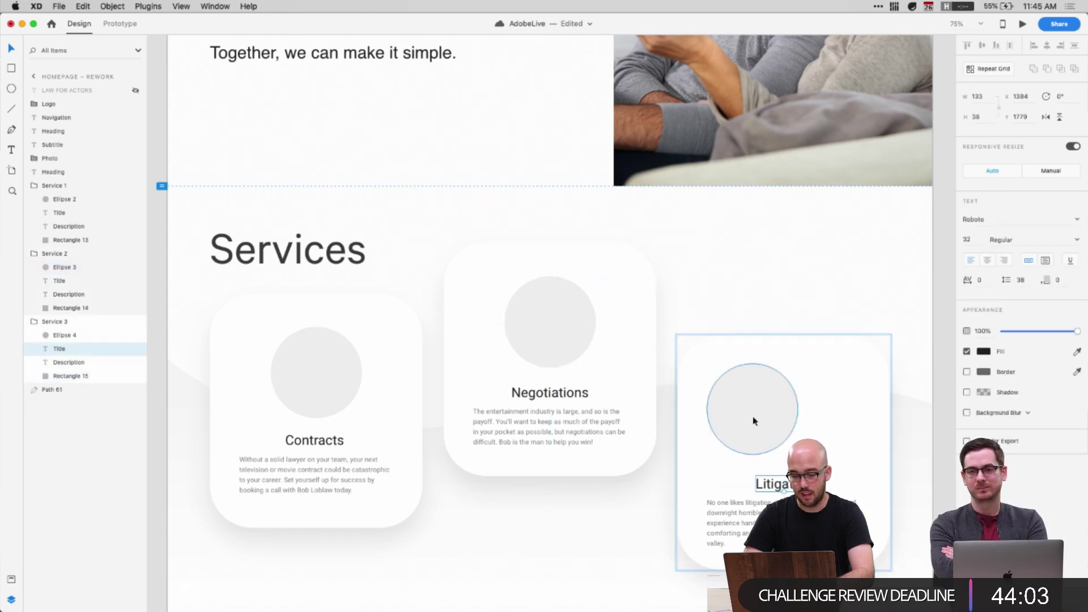
left_click_drag(753, 421, 784, 419)
left_click(666, 290)
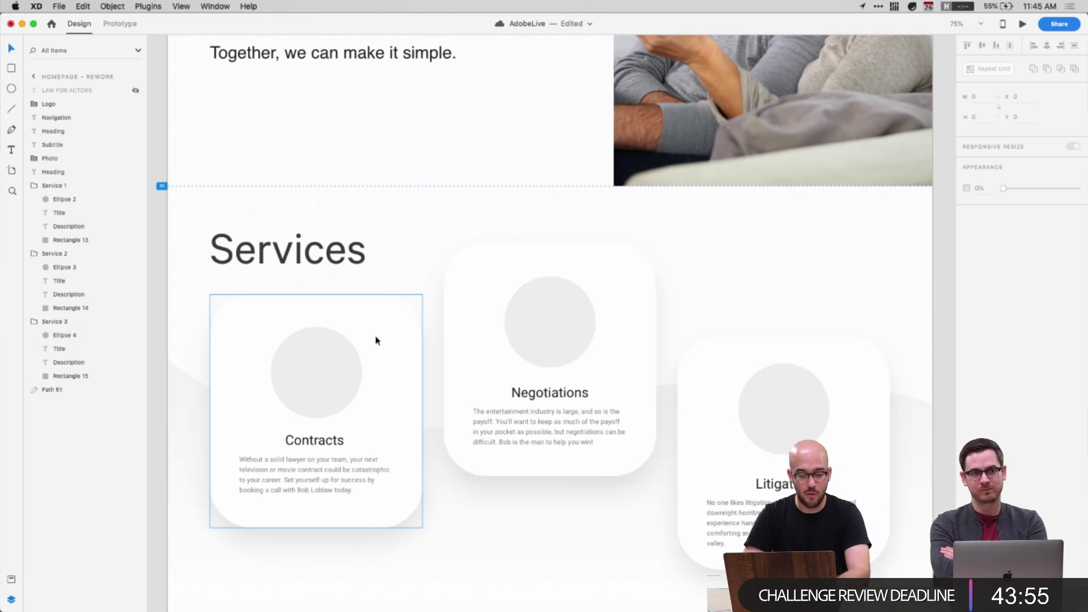
Set the corner radius of the Contracts, Negotiations and Litigation card backgrounds to 10
left_click(395, 329)
left_click(483, 304, "shift")
left_click(720, 372, "shift")
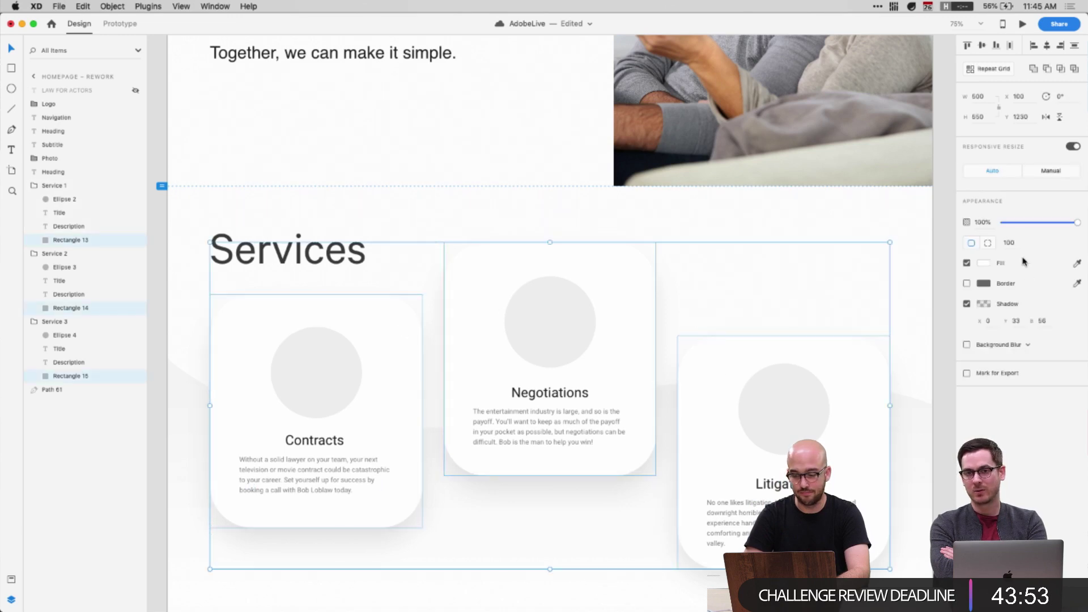
type("10")
key("Return")
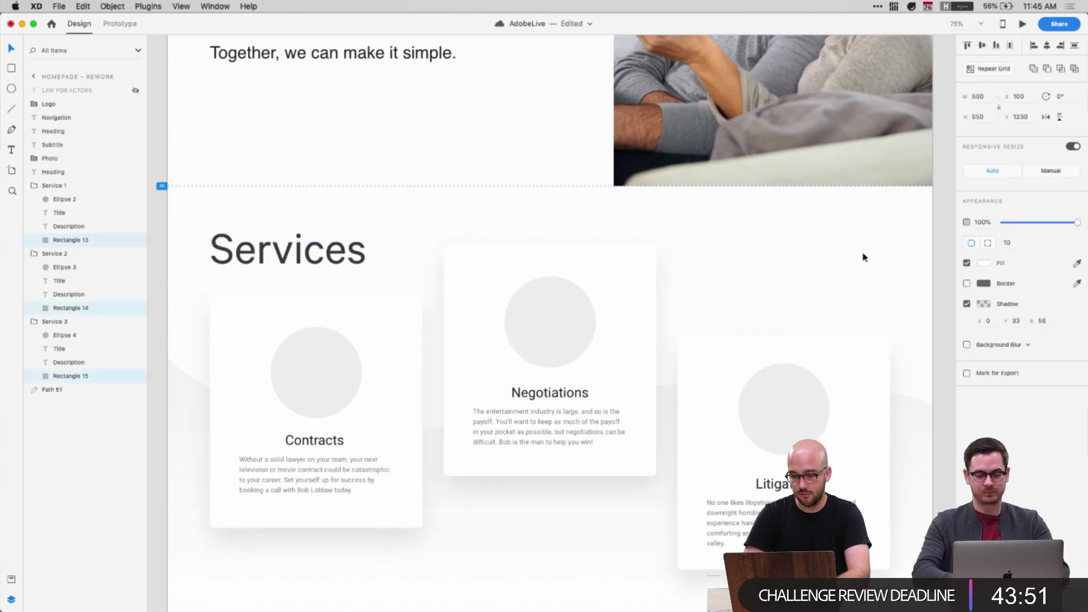
left_click(685, 247)
scroll(389, 583, "up", 7)
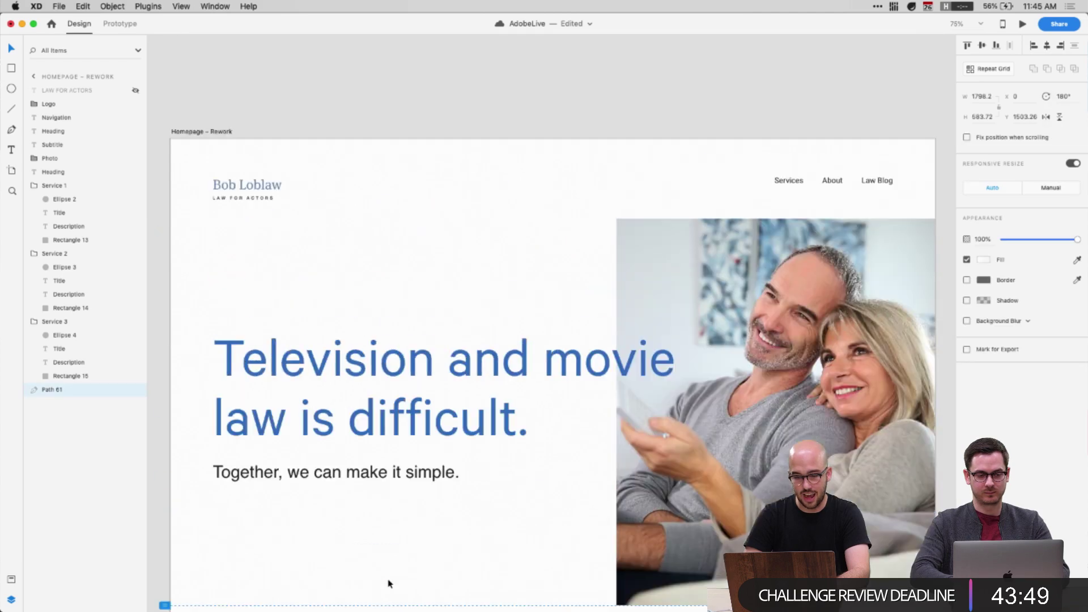
scroll(388, 584, "down", 2)
double_click(656, 145)
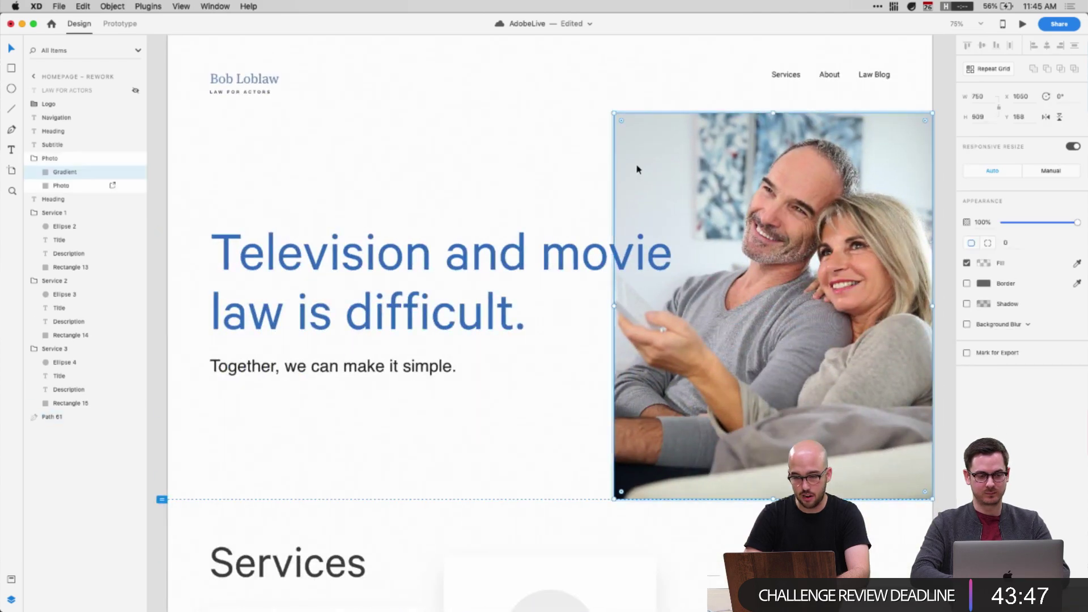
scroll(505, 100, "down", 10)
double_click(376, 261)
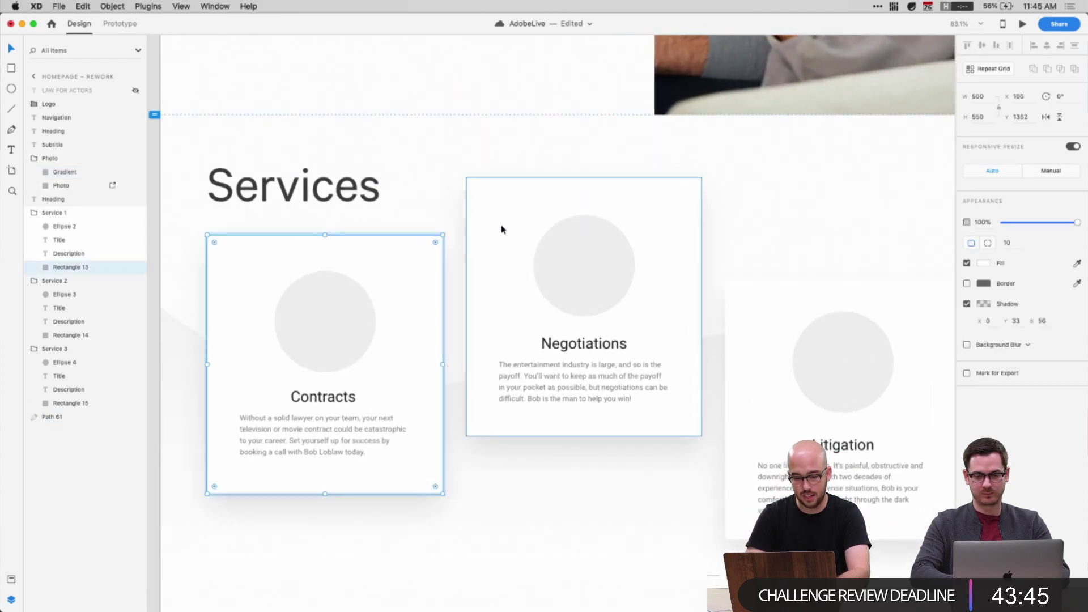
left_click(501, 229, "shift")
left_click(765, 338, "shift")
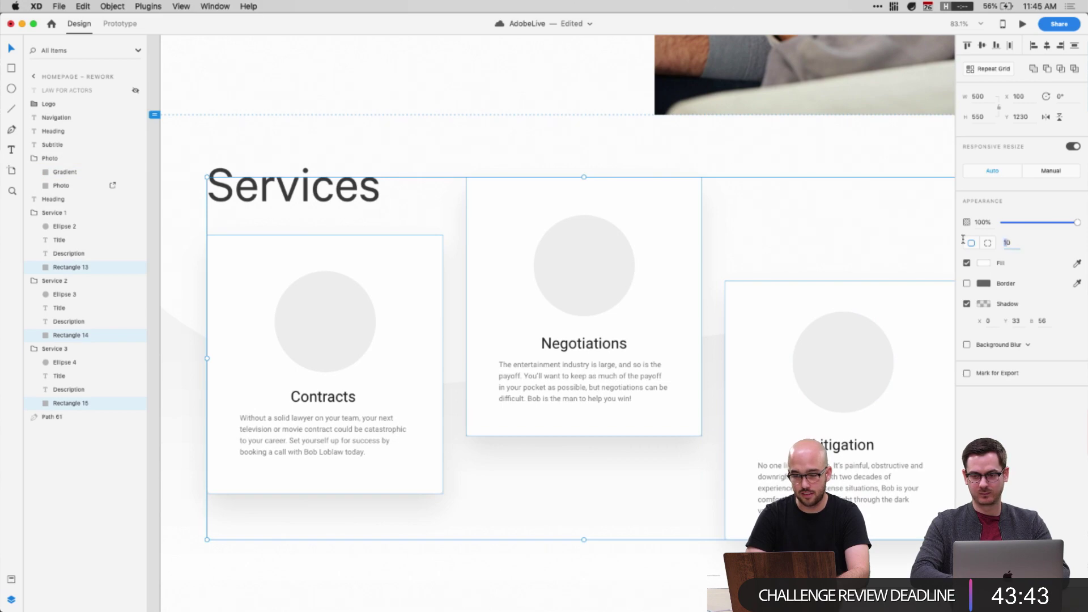
key("Escape")
Select the Services heading and open its font size for editing
left_click(344, 210)
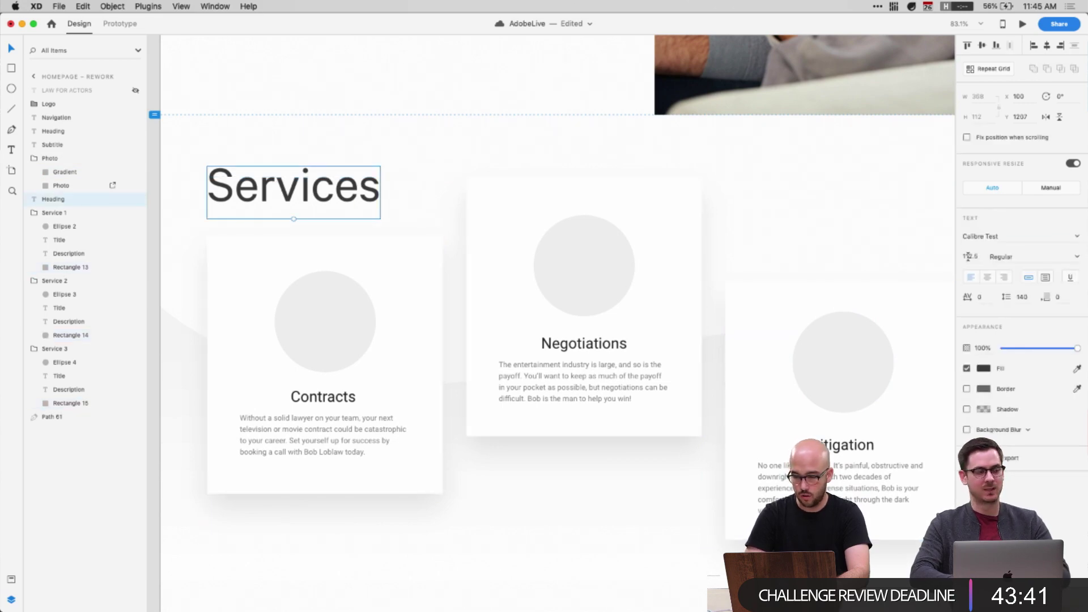
left_click_drag(968, 256, 964, 258)
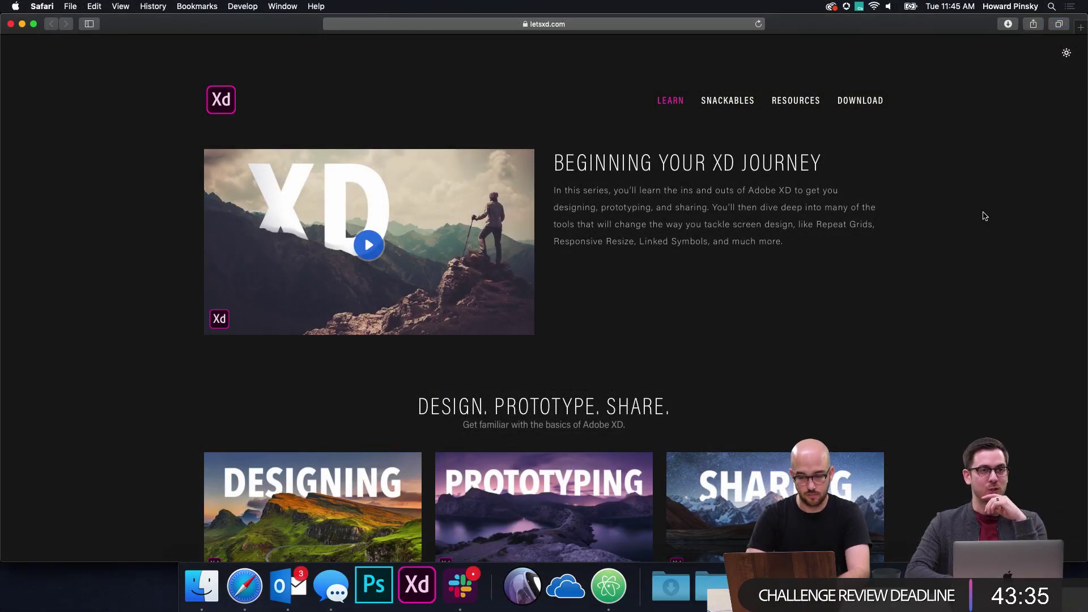
Look through the Learn page of letsxd.com in Safari, examining its tutorial, feature and quick-tip sections
scroll(985, 216, "down", 5)
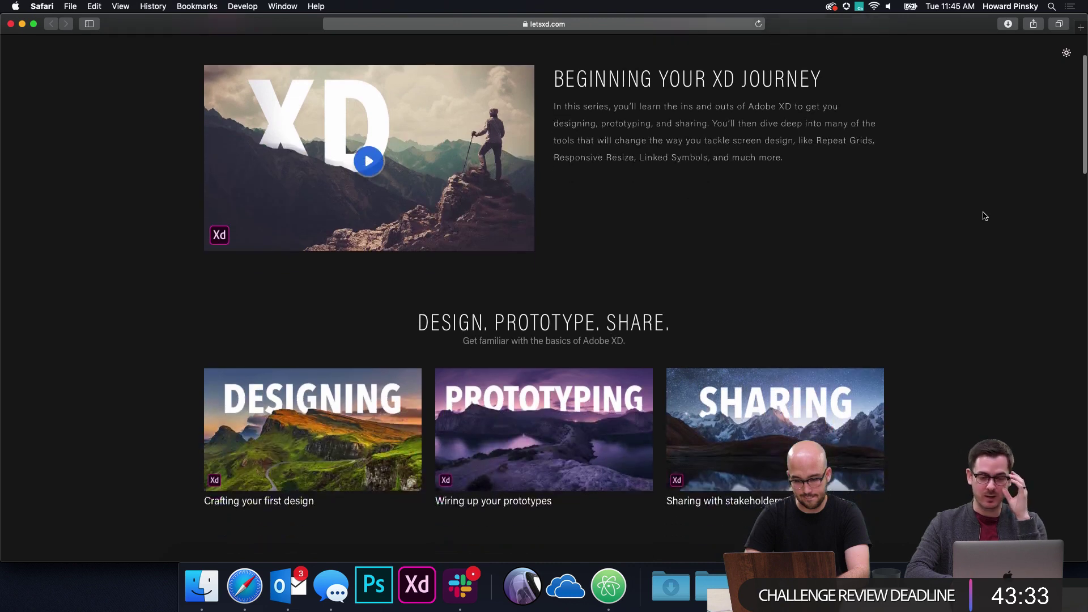
scroll(985, 216, "down", 2)
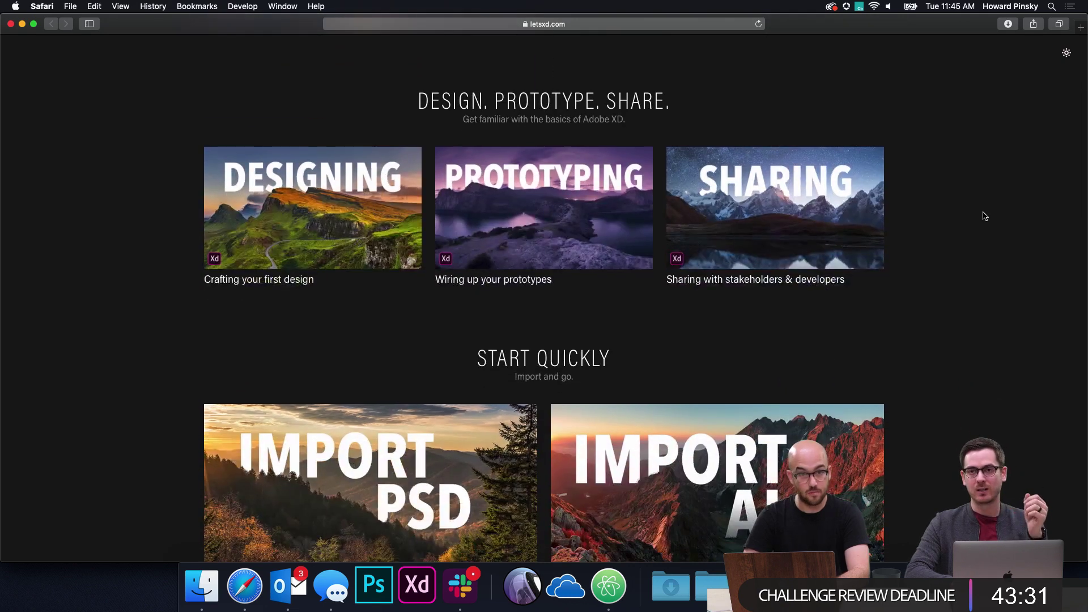
scroll(985, 216, "down", 2)
scroll(985, 215, "up", 10)
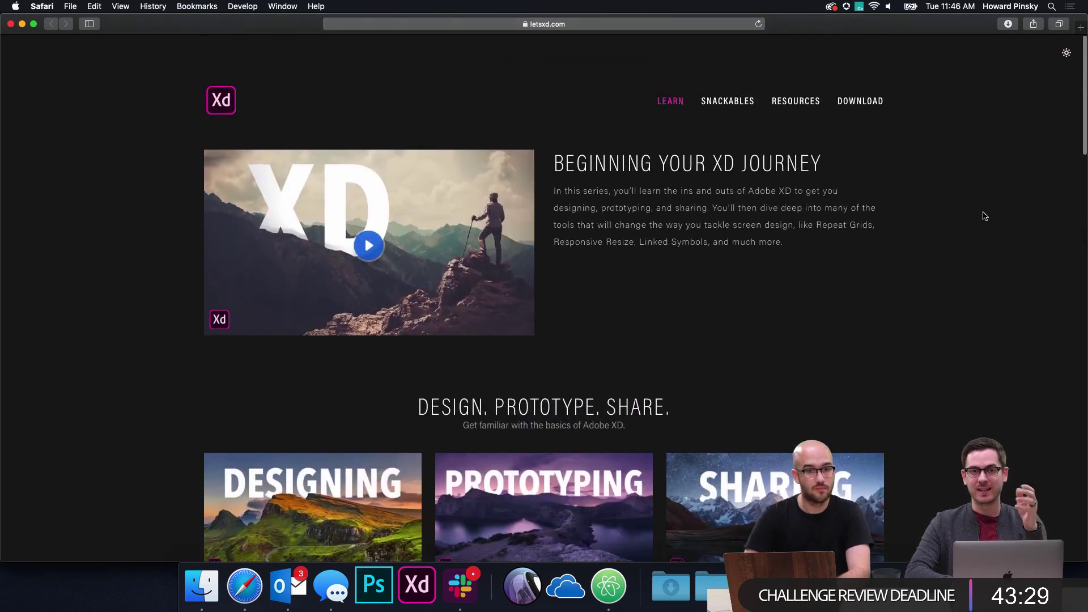
scroll(867, 257, "down", 3)
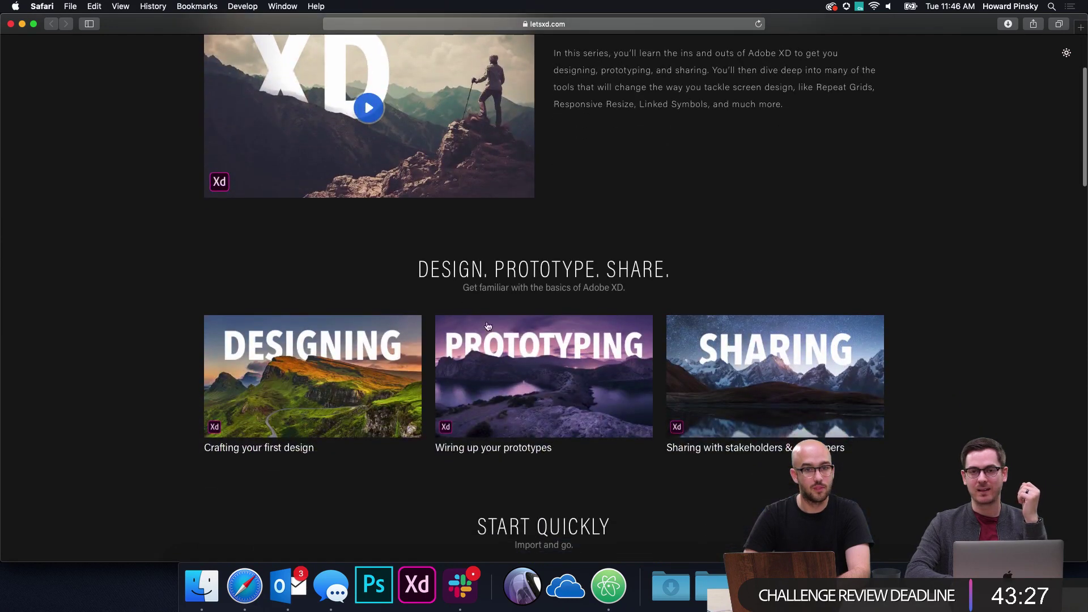
scroll(801, 359, "down", 8)
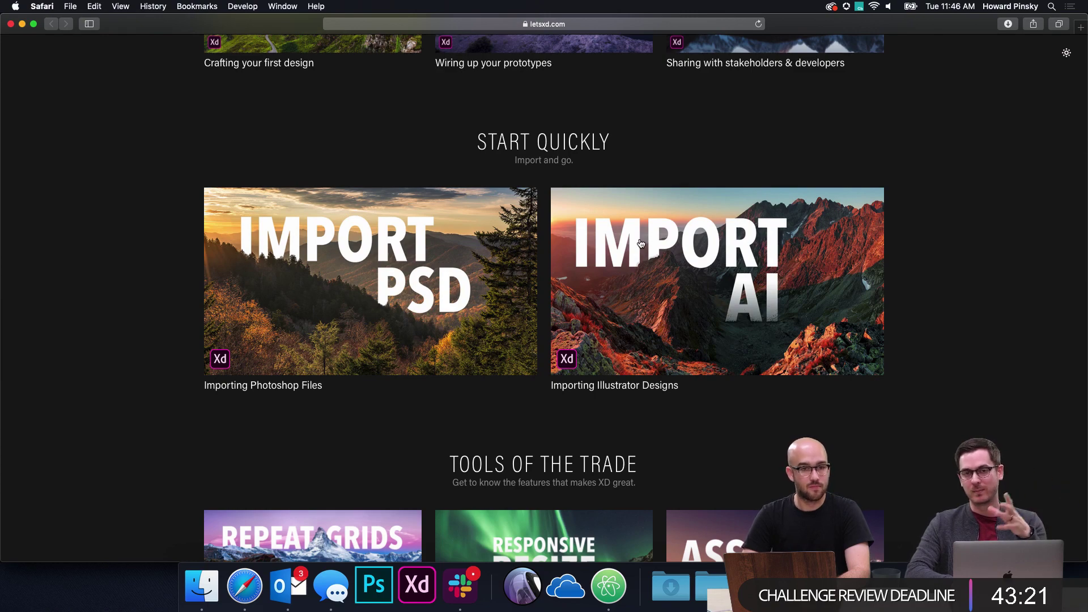
scroll(640, 243, "down", 8)
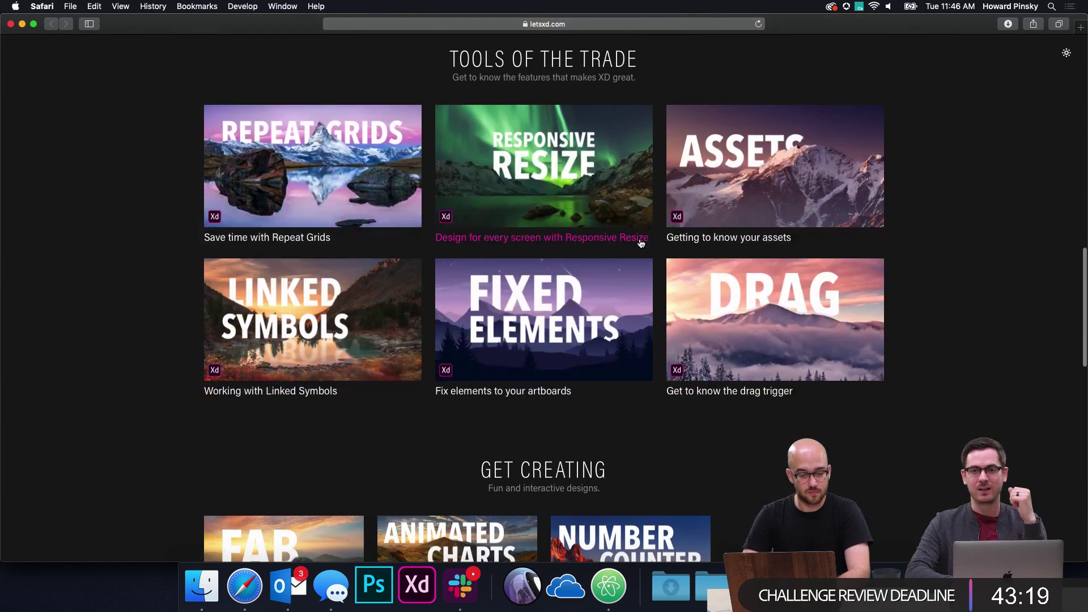
scroll(966, 311, "down", 10)
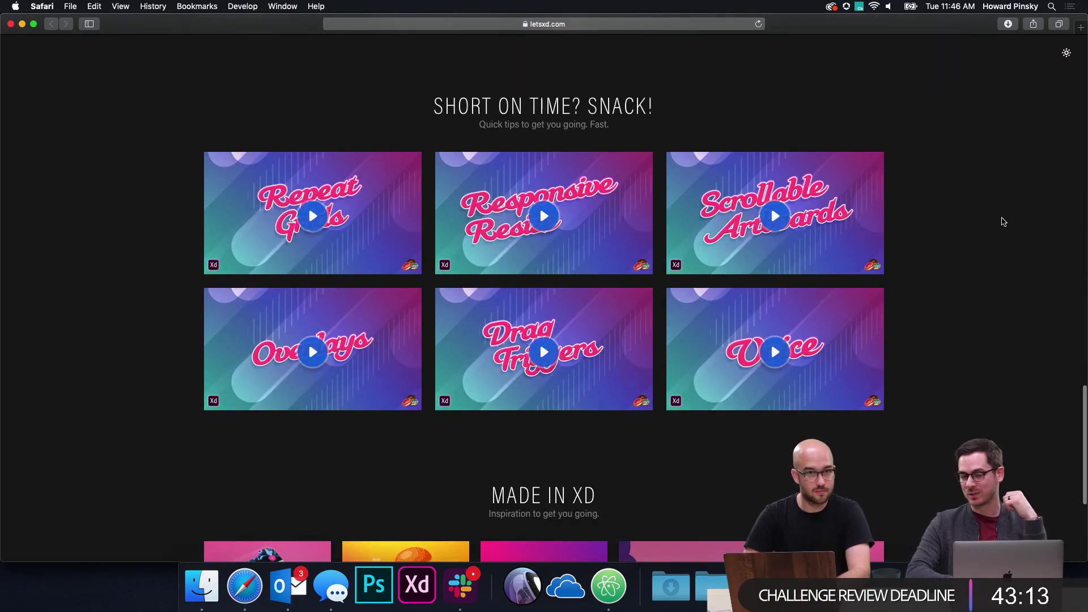
scroll(976, 236, "up", 1)
scroll(976, 235, "up", 1)
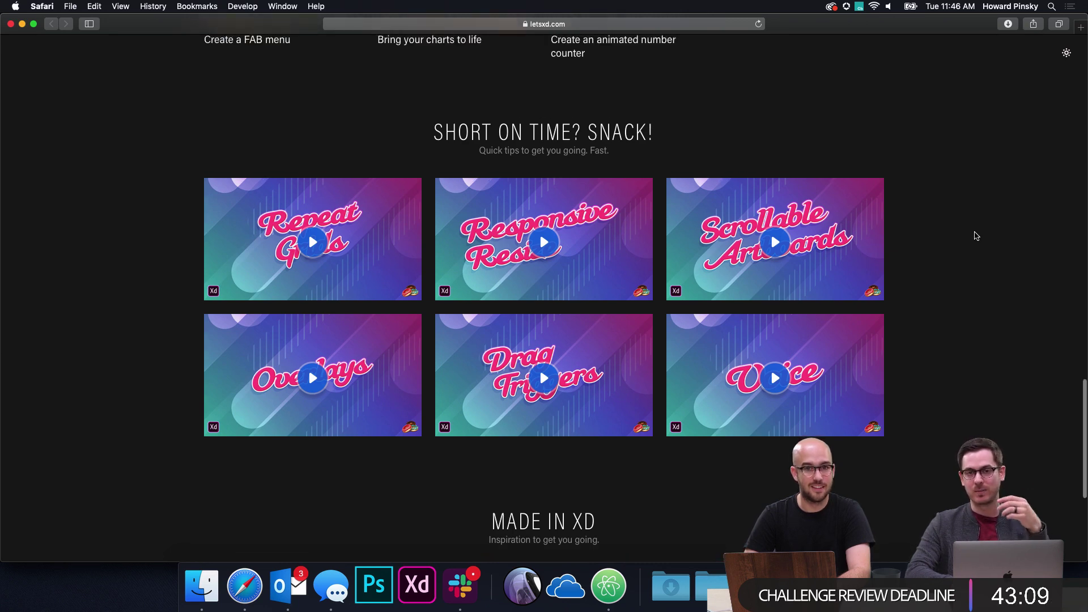
scroll(976, 236, "up", 10)
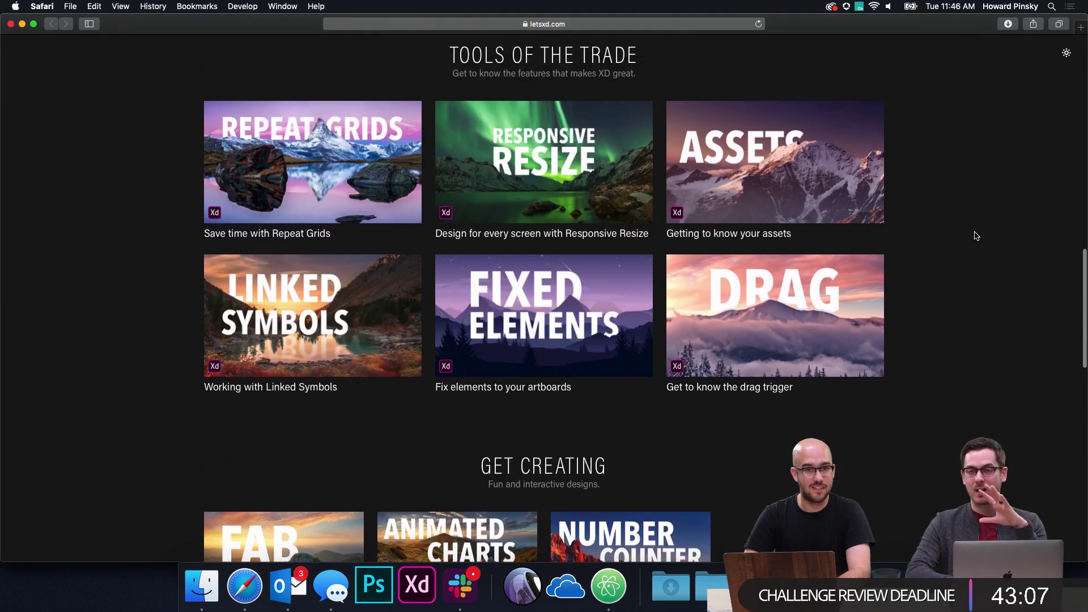
Examine the letsxd.com Learn page in both its light and dark themes
scroll(976, 236, "up", 15)
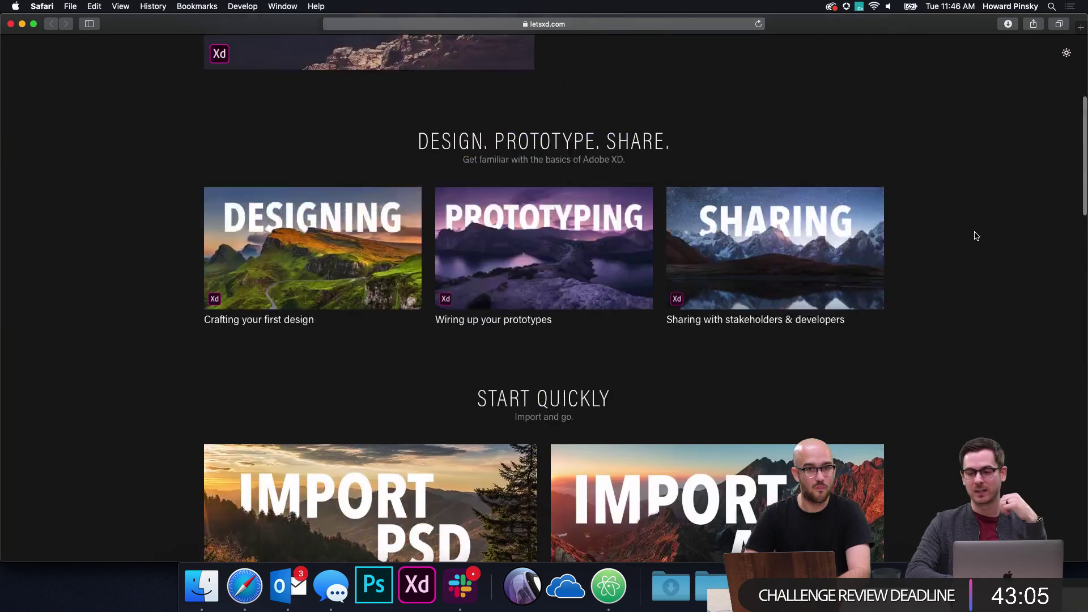
left_click(1066, 53)
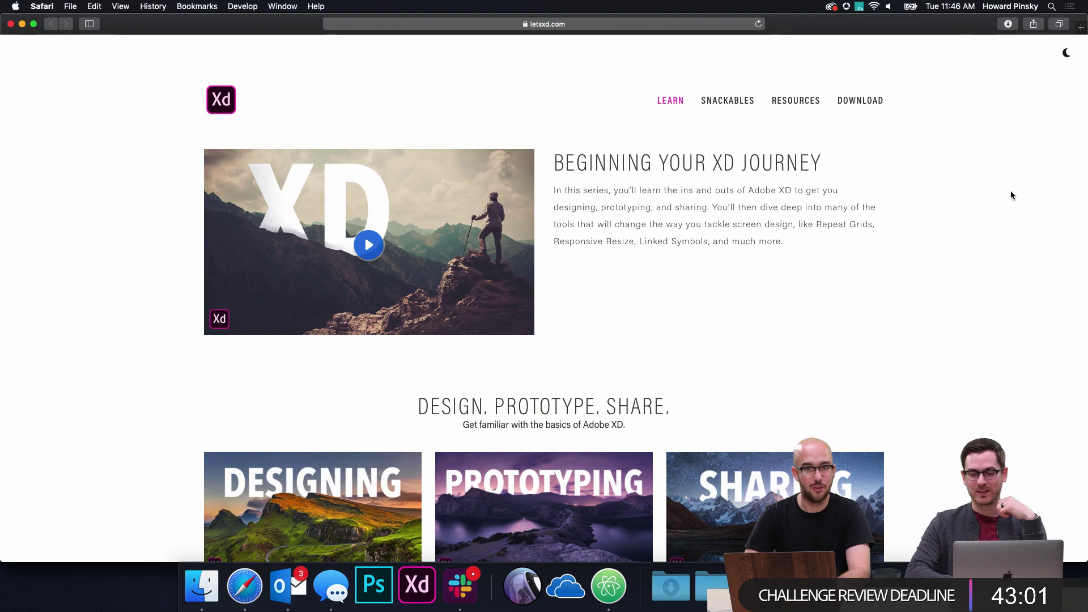
scroll(1011, 190, "down", 10)
scroll(1011, 191, "up", 10)
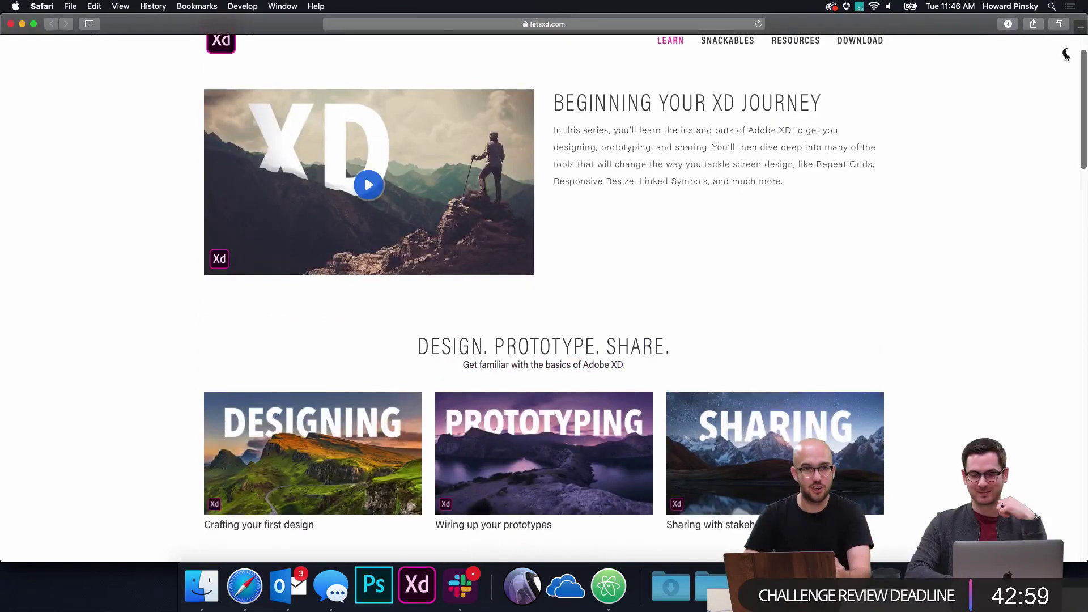
left_click(1066, 52)
scroll(989, 218, "up", 2)
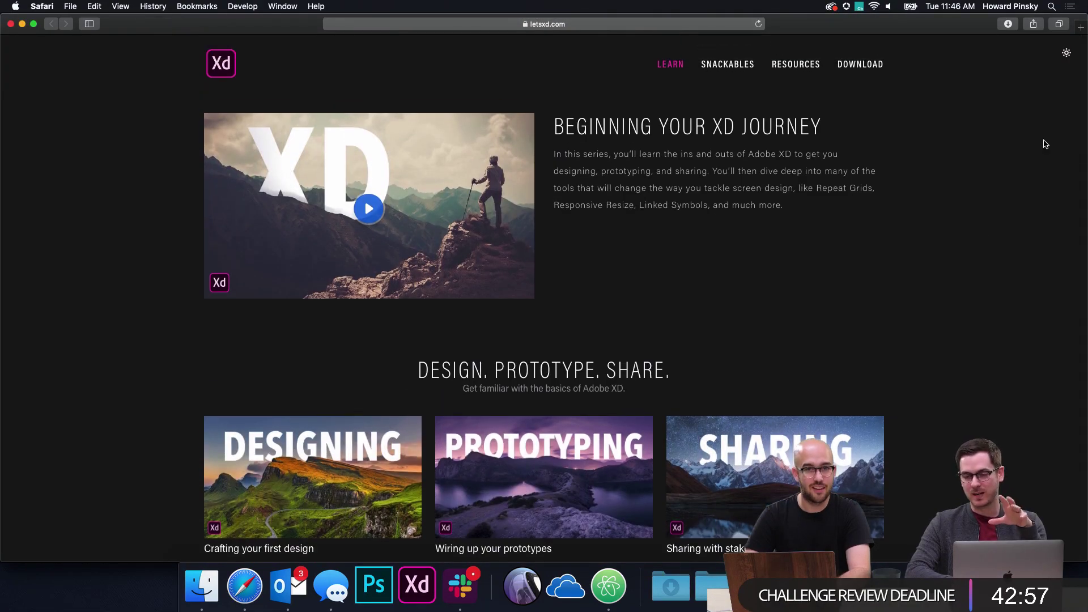
left_click(1067, 54)
left_click(1066, 54)
scroll(980, 299, "down", 15)
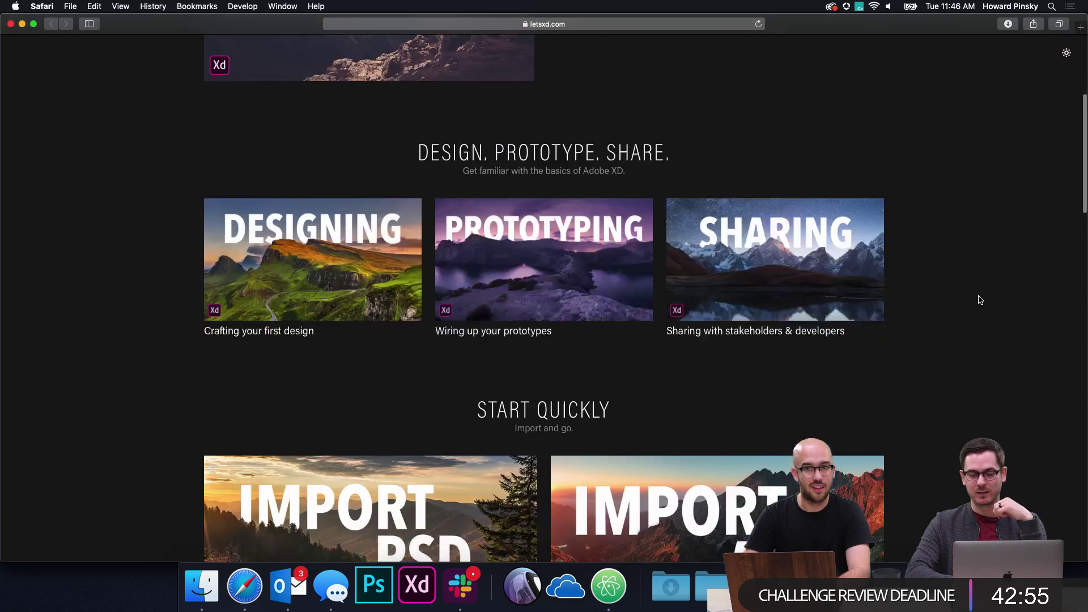
scroll(981, 300, "up", 15)
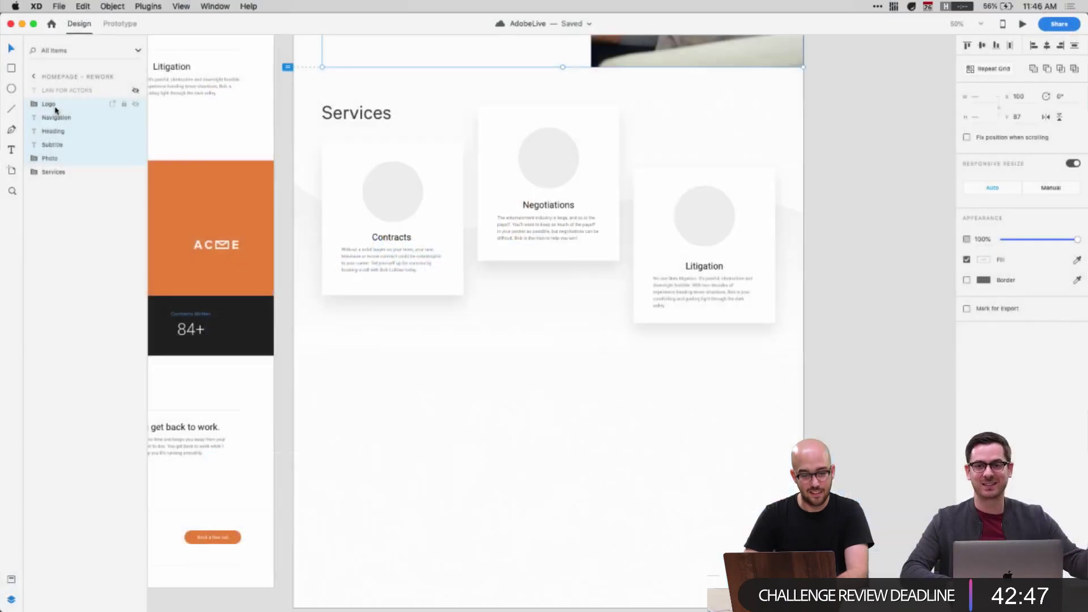
Group the Logo, Navigation, Heading, Subtitle and Photo layers of Homepage – Rework and name the group Hero
left_click(51, 106)
double_click(53, 106)
type("Hero")
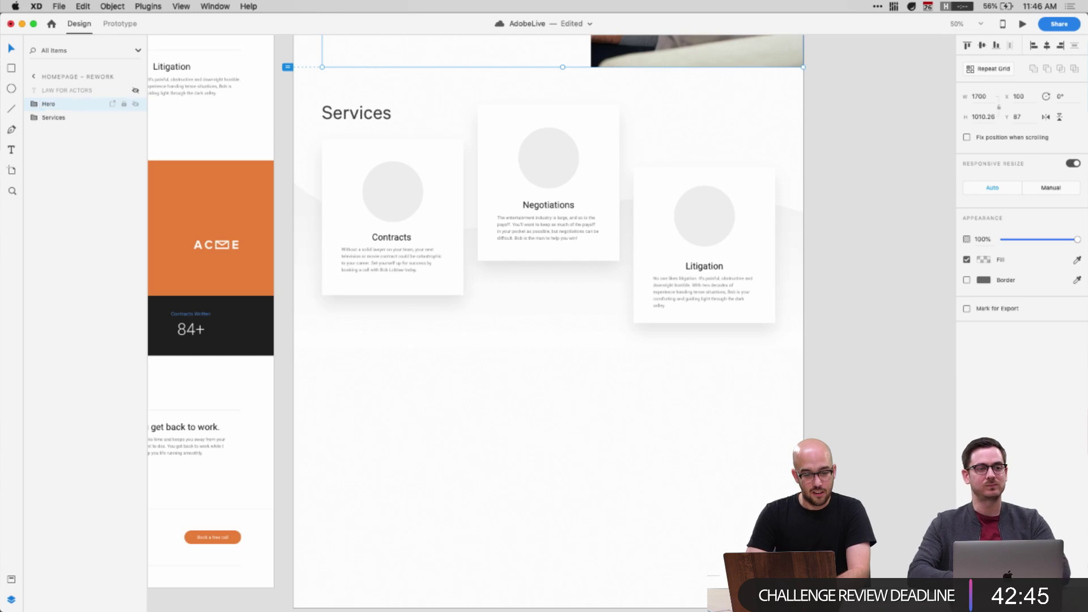
left_click(643, 456)
Hide the wavy background path inside the Services group
scroll(643, 456, "down", 2)
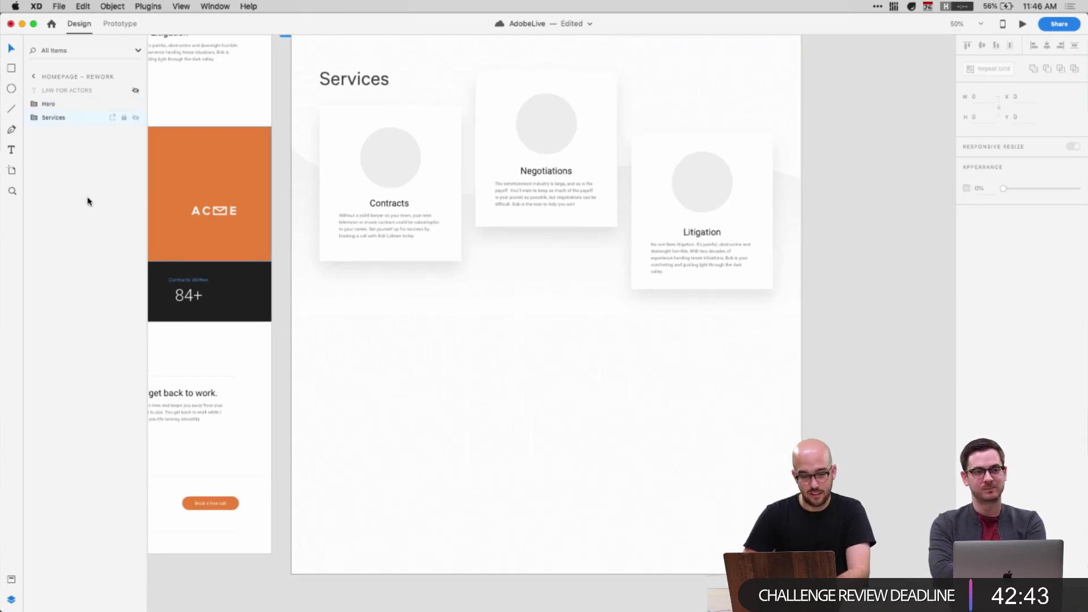
scroll(588, 386, "up", 3)
scroll(588, 386, "left", 1)
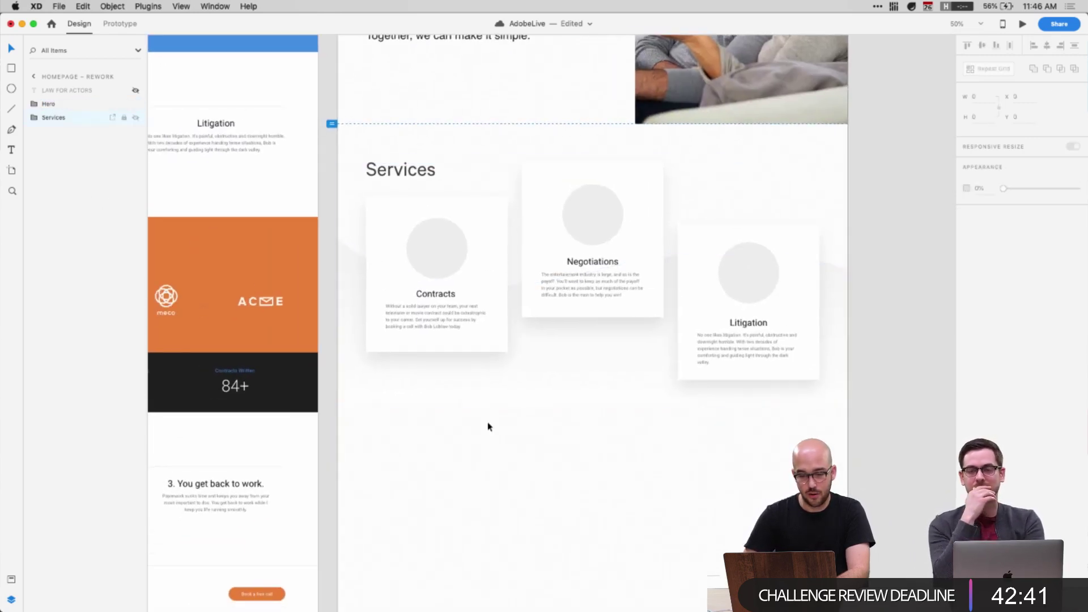
double_click(555, 383)
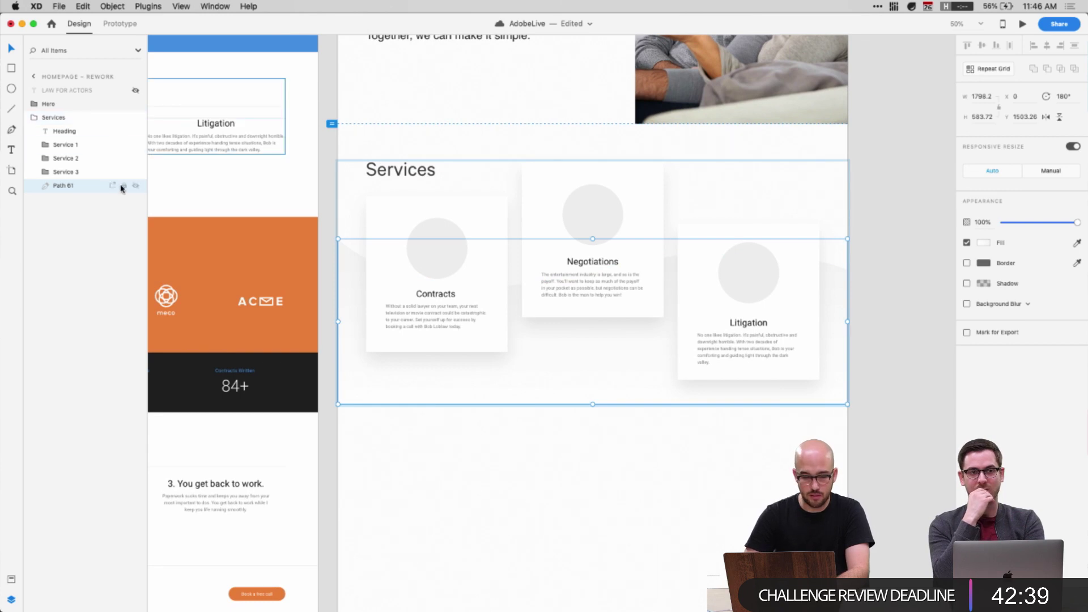
left_click(136, 187)
scroll(509, 478, "up", 3)
scroll(510, 478, "right", 1)
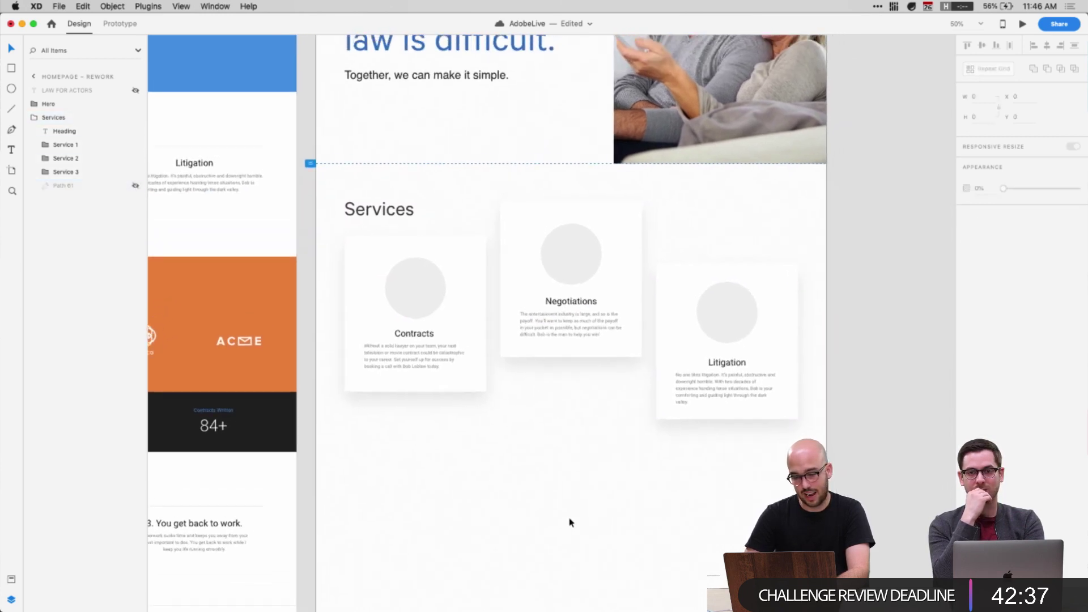
Nudge the Services heading and its three cards slightly down and collapse the Services group
scroll(644, 576, "up", 2)
left_click_drag(377, 552, 882, 244)
key("shift+Down")
left_click(48, 103)
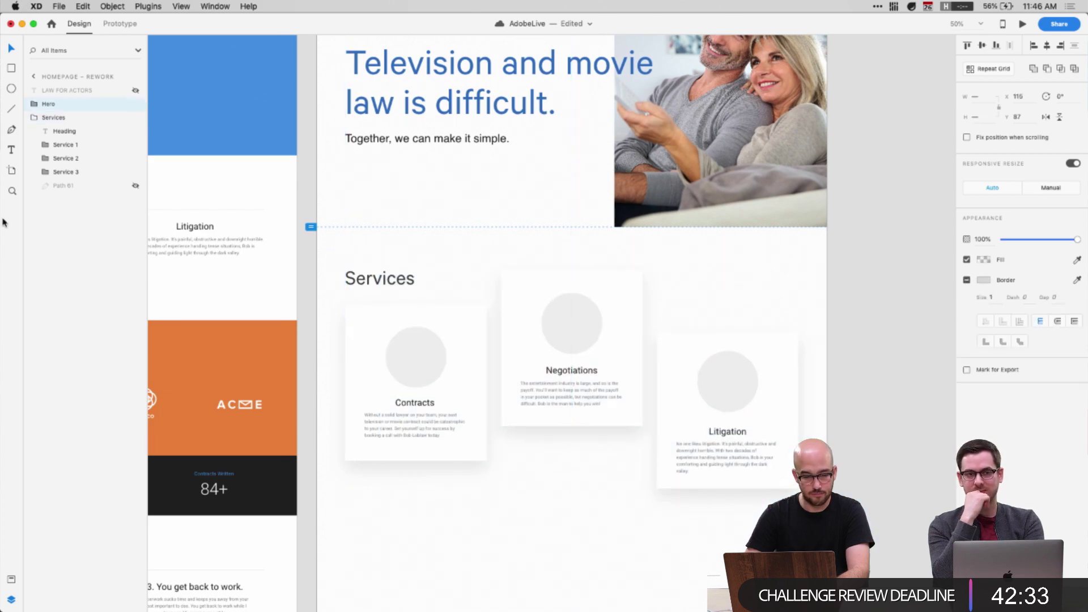
left_click(35, 117)
Compare the original homepage's company logos, stats and process sections with the reworked layout
scroll(457, 569, "down", 3)
scroll(457, 570, "left", 5)
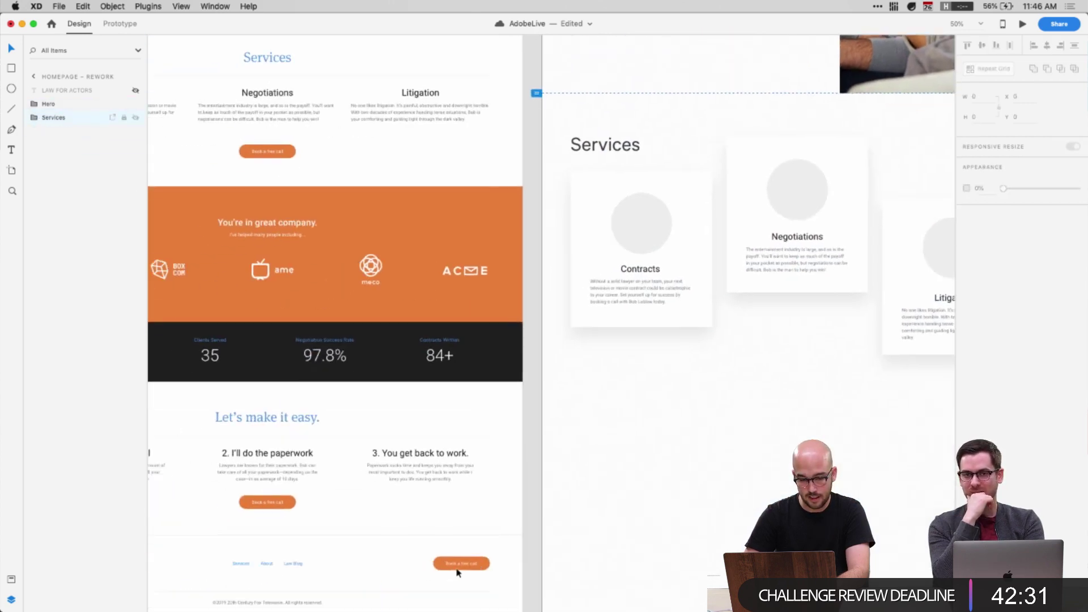
scroll(456, 573, "right", 5)
scroll(563, 556, "left", 6)
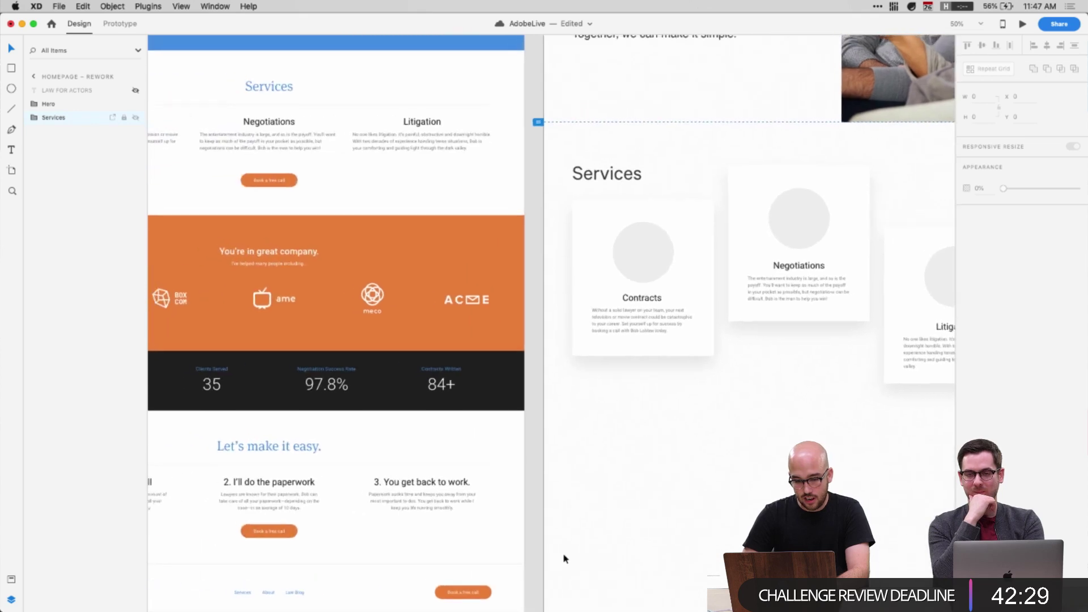
scroll(539, 381, "right", 7)
scroll(539, 381, "up", 3)
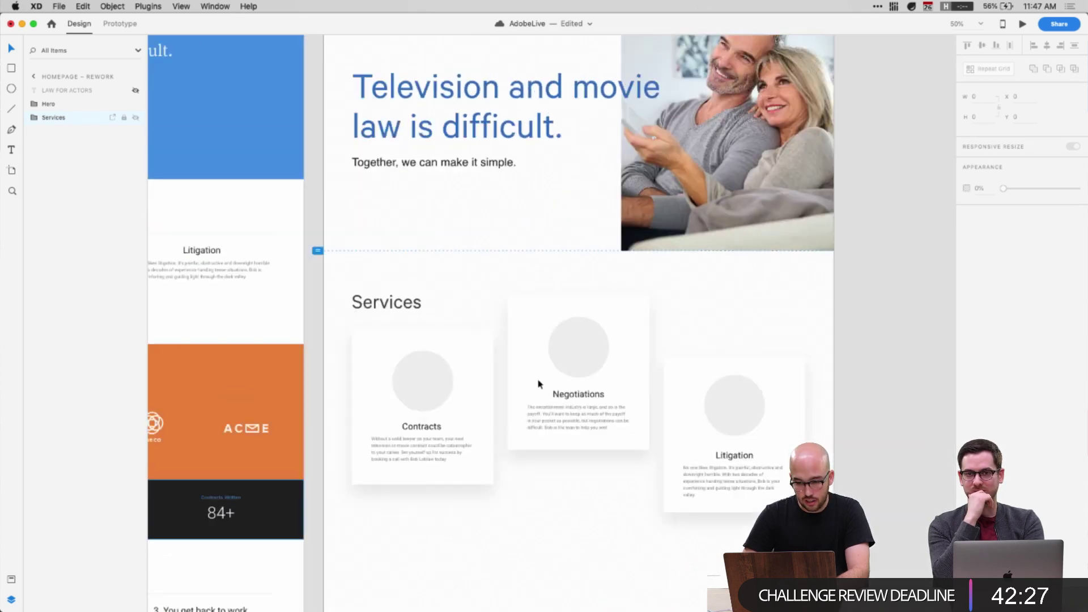
scroll(612, 365, "down", 5)
scroll(612, 364, "left", 2)
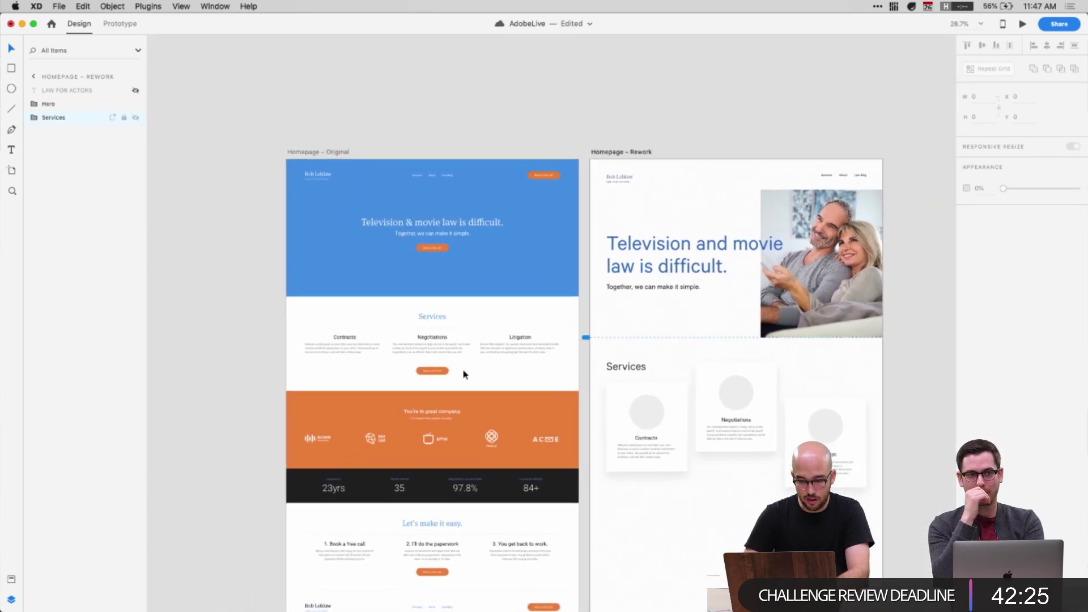
scroll(357, 398, "down", 2)
scroll(357, 399, "right", 1)
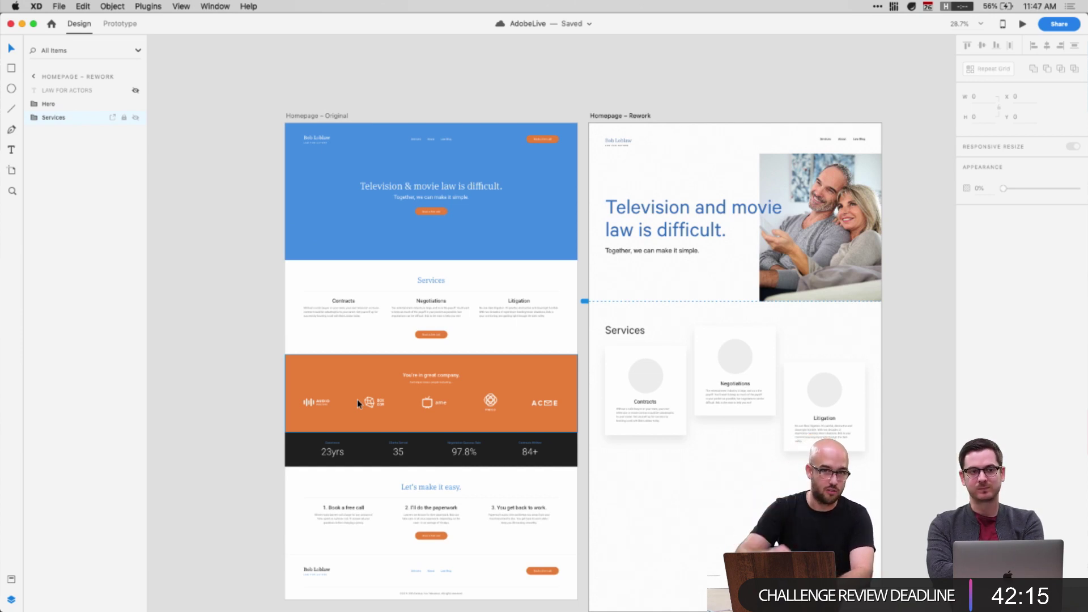
scroll(469, 539, "up", 3)
scroll(423, 533, "up", 5)
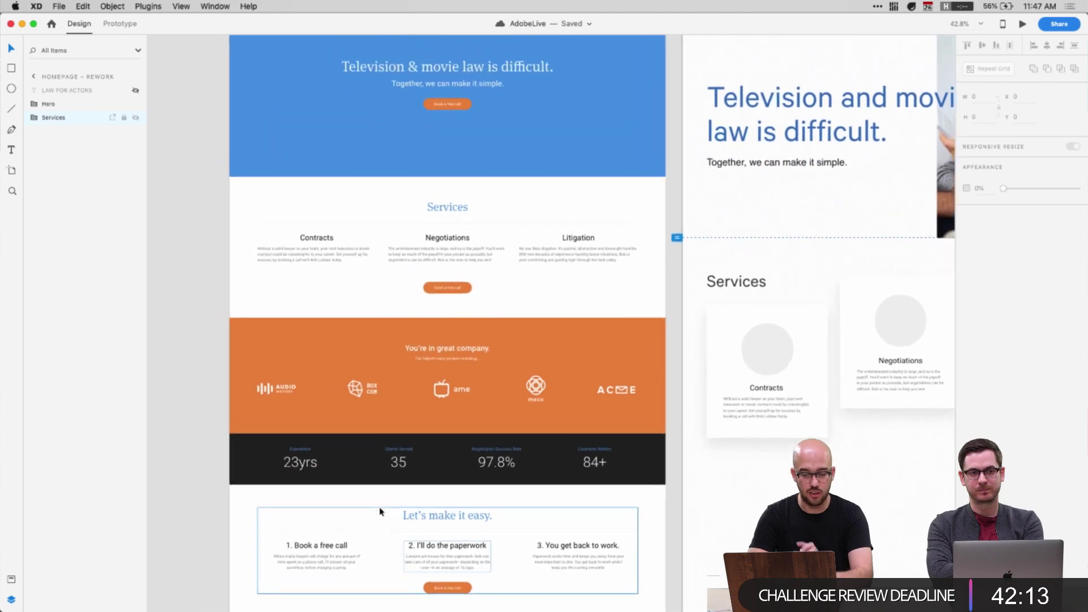
scroll(377, 510, "down", 4)
scroll(376, 510, "right", 3)
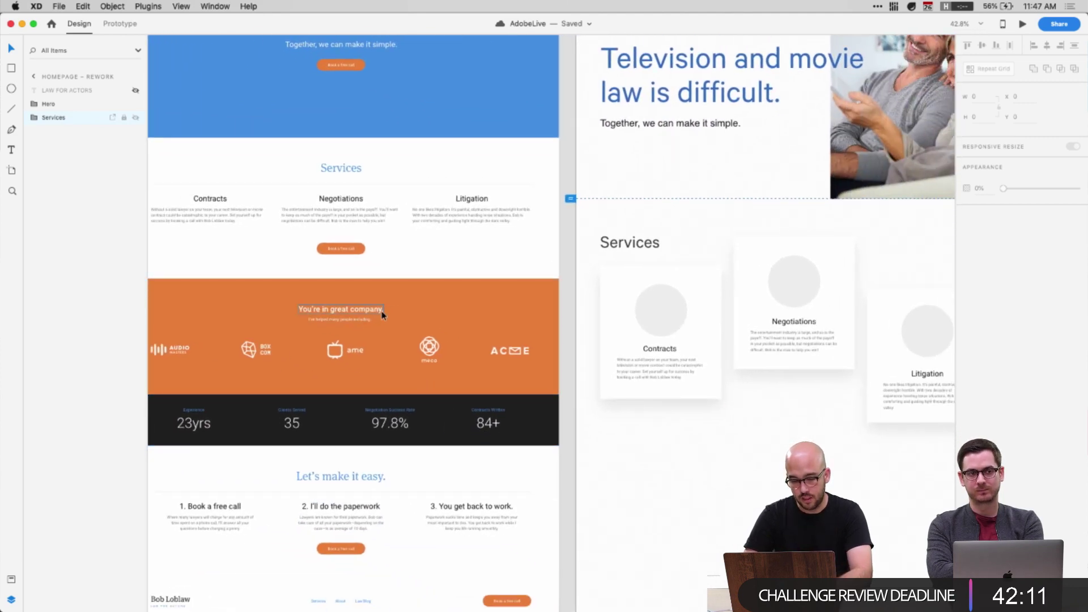
double_click(419, 322)
scroll(420, 321, "left", 2)
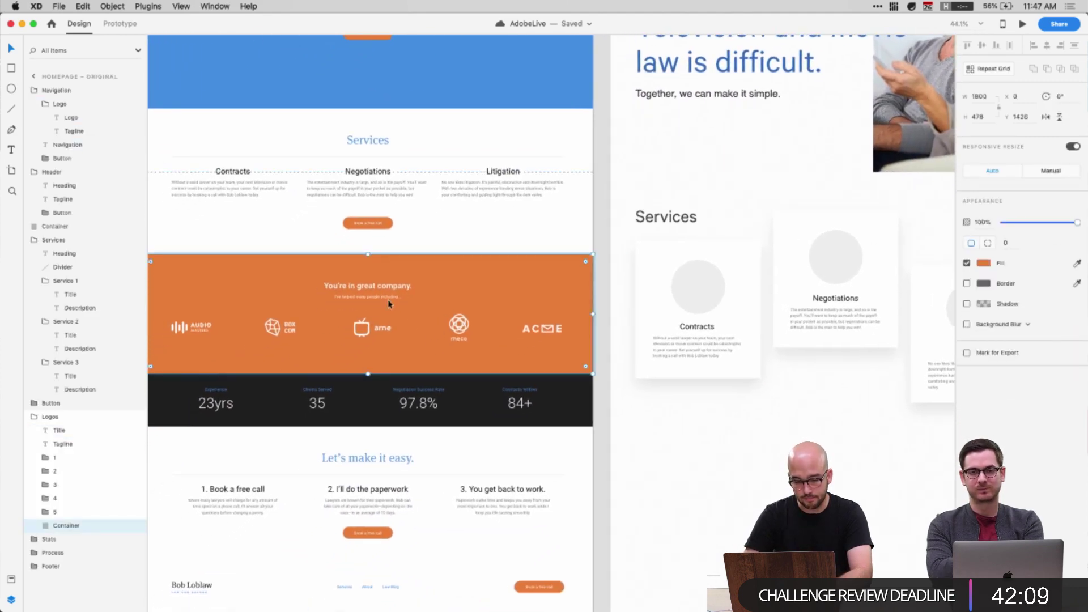
Copy the Services heading and paste it onto the Homepage – Rework artboard outside the Services group
scroll(430, 277, "right", 5)
left_click(476, 213)
double_click(487, 210)
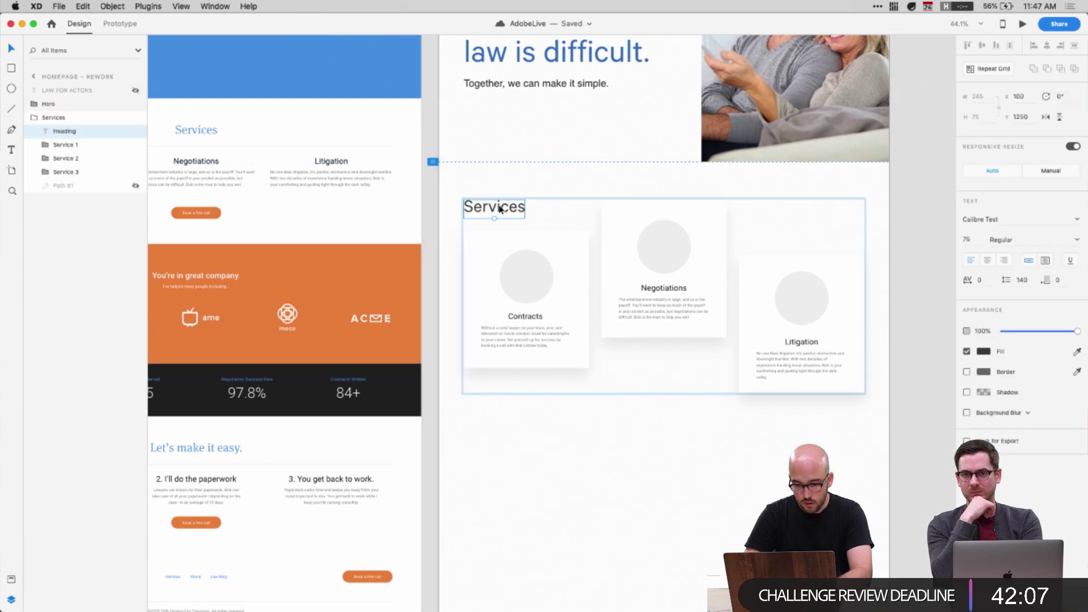
left_click(34, 117)
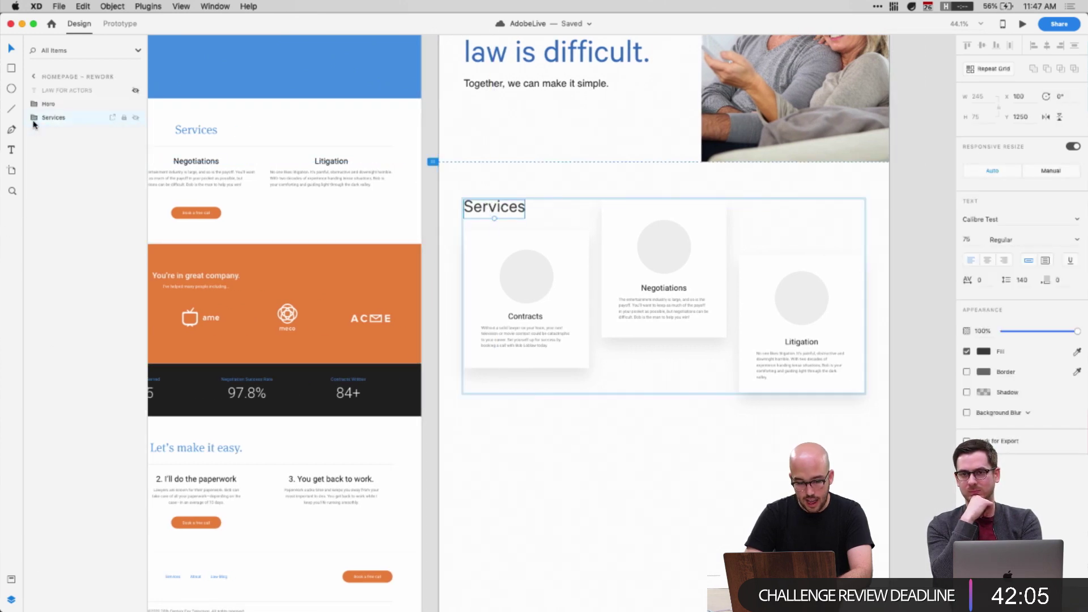
left_click(540, 436)
key("super+v")
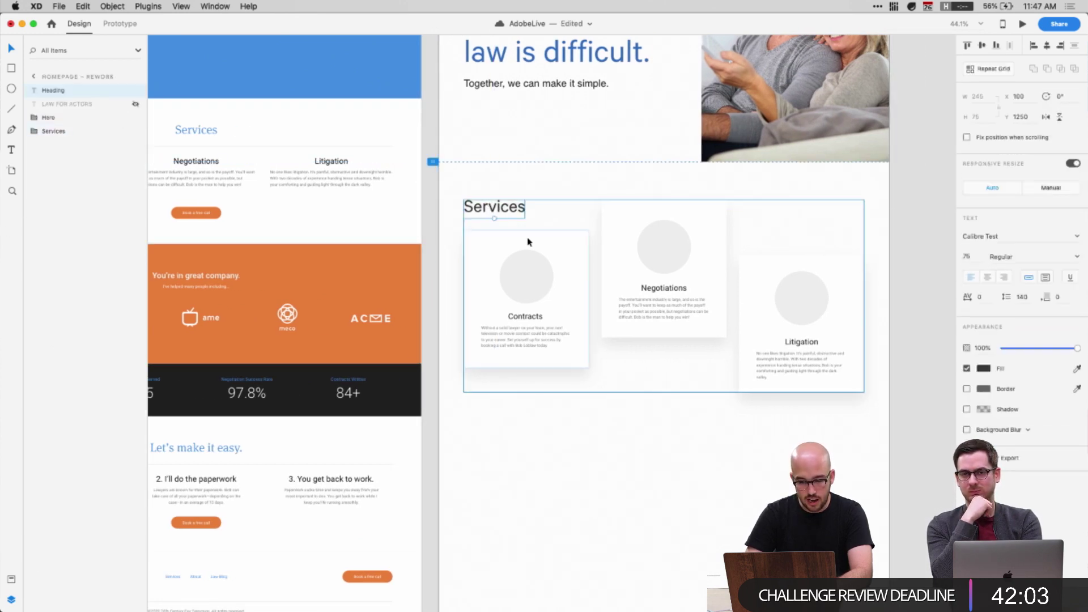
Move the pasted heading below the cards to Y 2173, keeping it aligned with the original heading
key("shift+Up")
key("shift+Up")
key("shift+Up")
left_click_drag(492, 205, 476, 442)
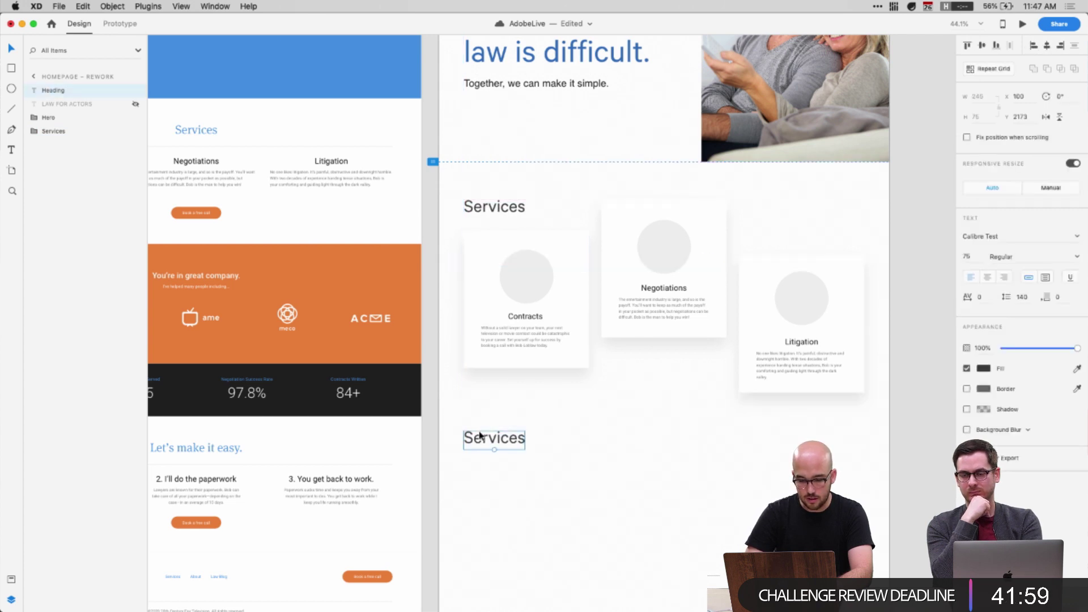
Centre the pasted heading horizontally on the artboard below the cards and save the document
scroll(697, 543, "left", 5)
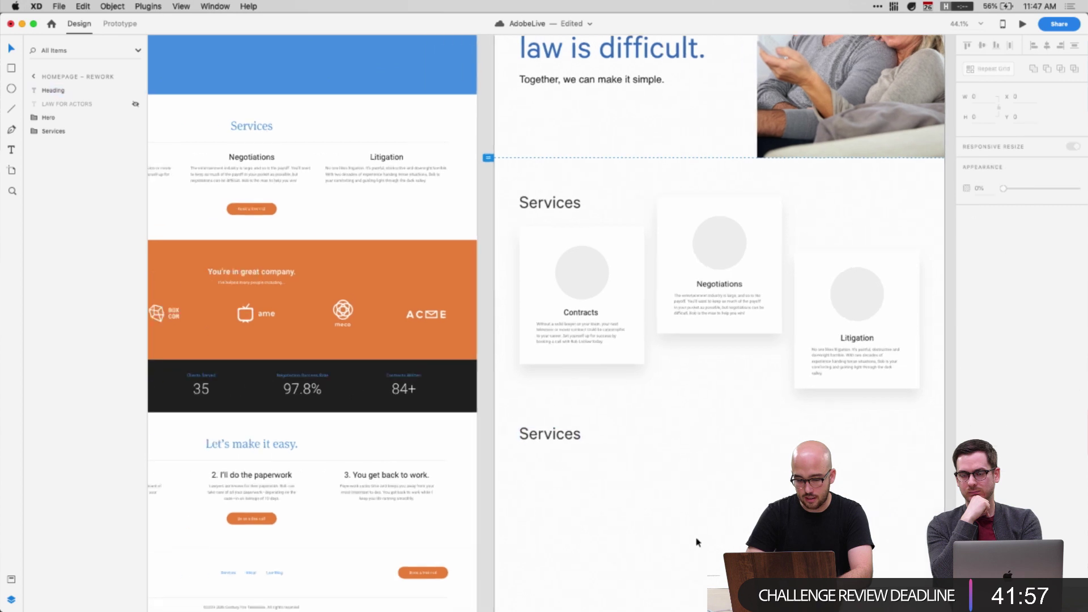
left_click_drag(640, 439, 802, 438)
left_click(772, 496)
scroll(772, 496, "right", 2)
scroll(771, 496, "right", 2)
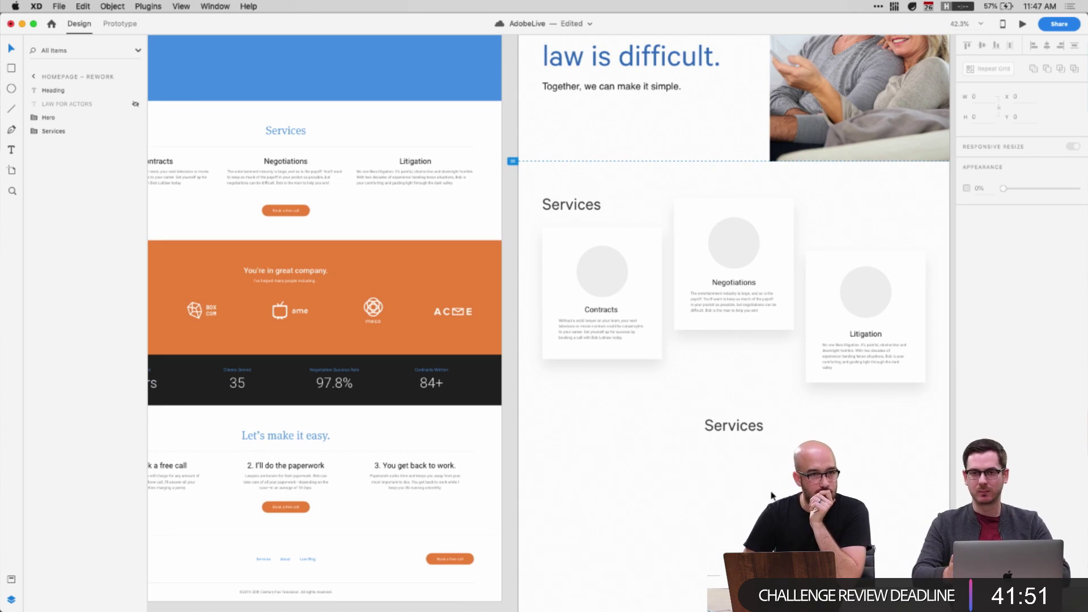
key("super+s")
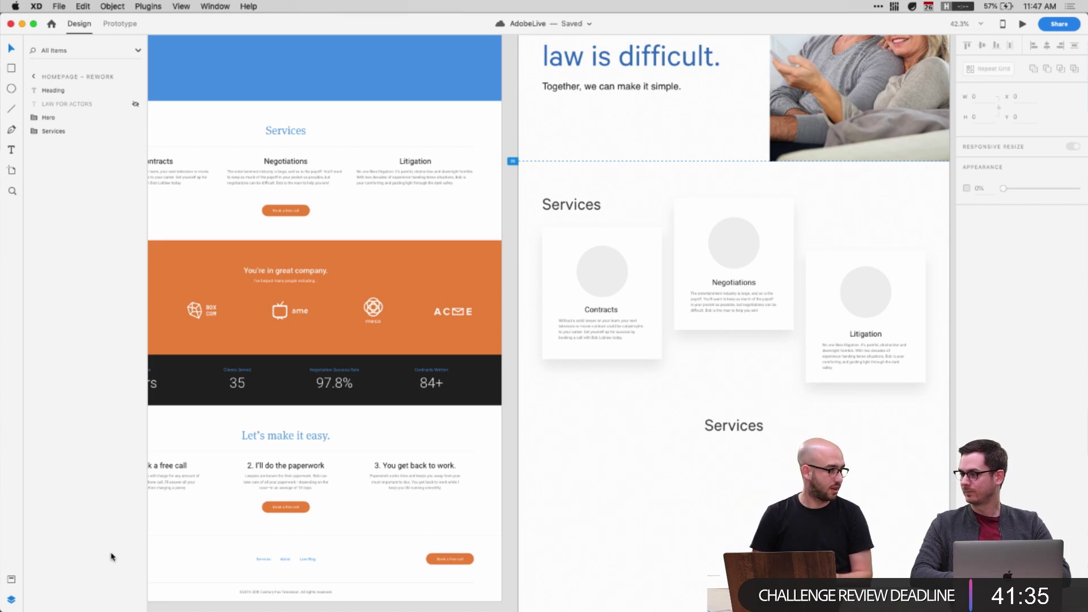
Replace the pasted heading's text with "You're in great company."
scroll(590, 403, "down", 3)
scroll(589, 403, "right", 1)
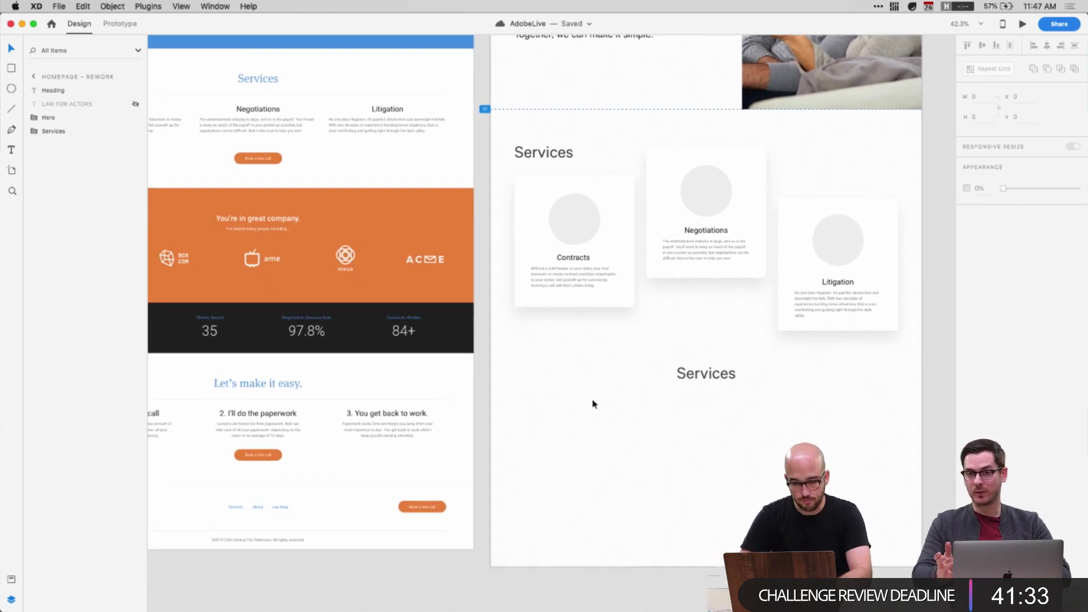
double_click(696, 375)
type("You're ")
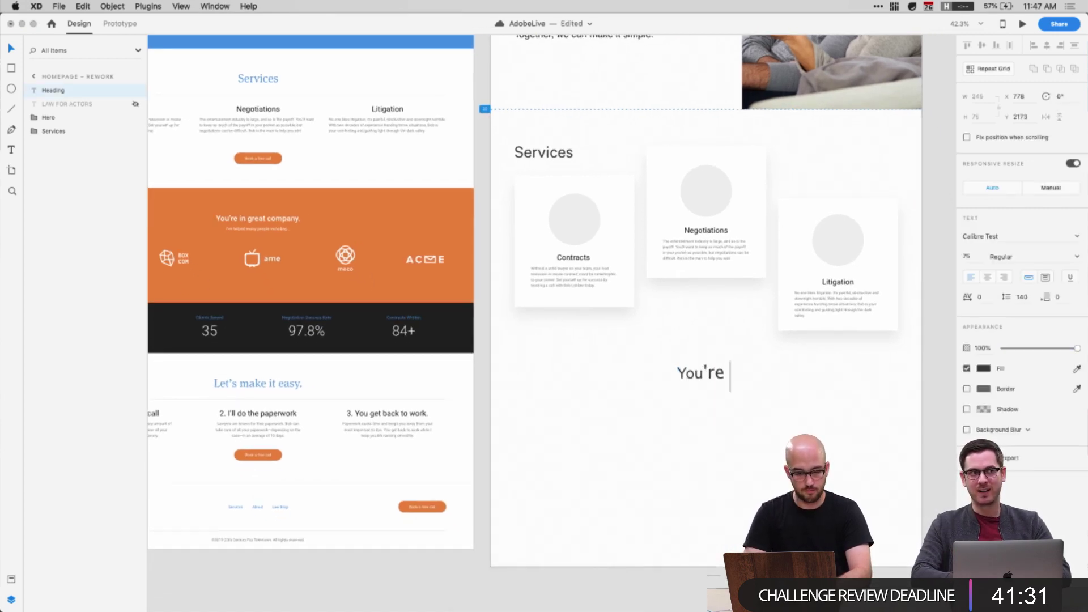
type("in great compa")
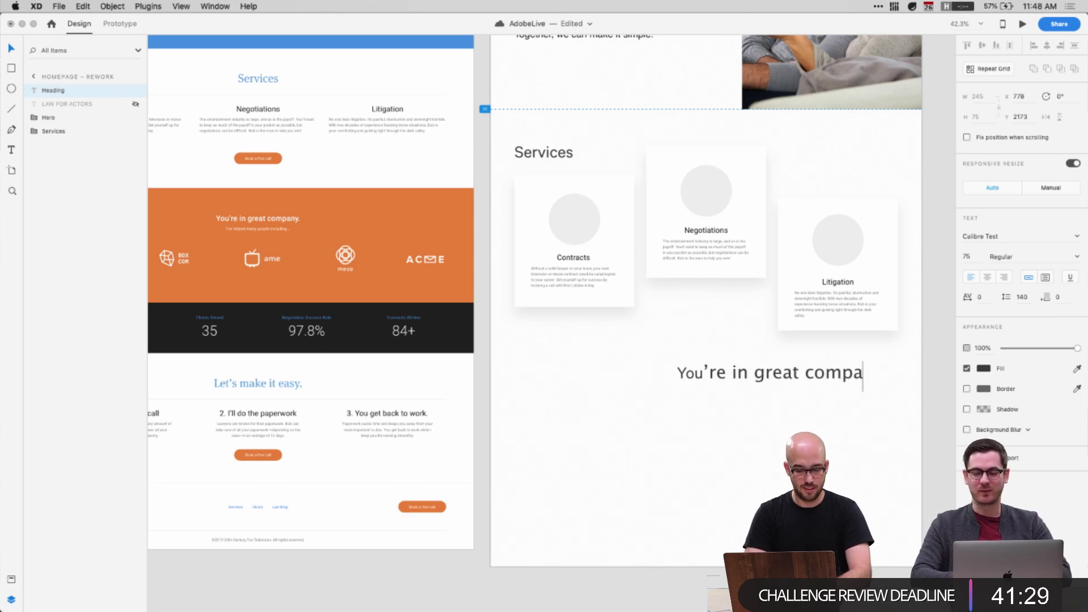
type("ny.")
key("Escape")
Remove the apostrophe from the new heading so it reads "Youre in great company."
double_click(777, 369)
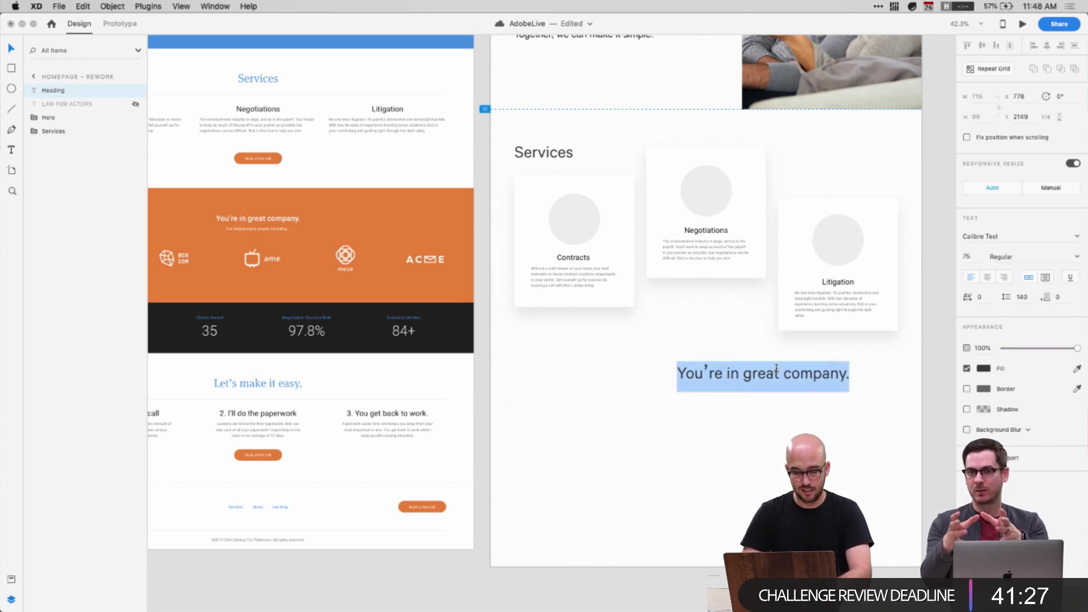
left_click(706, 375)
key("BackSpace")
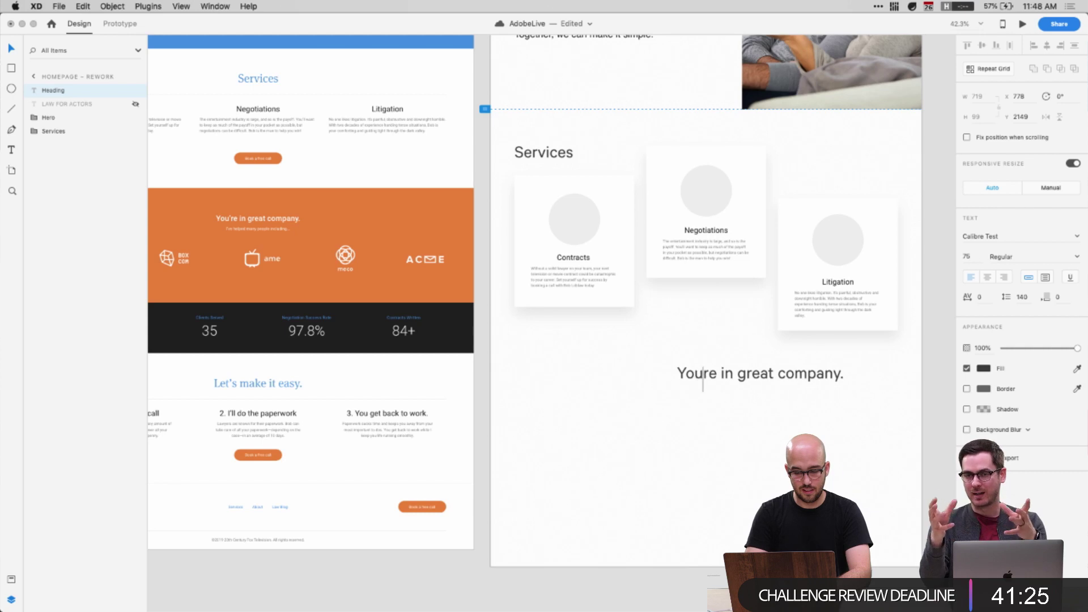
key("Escape")
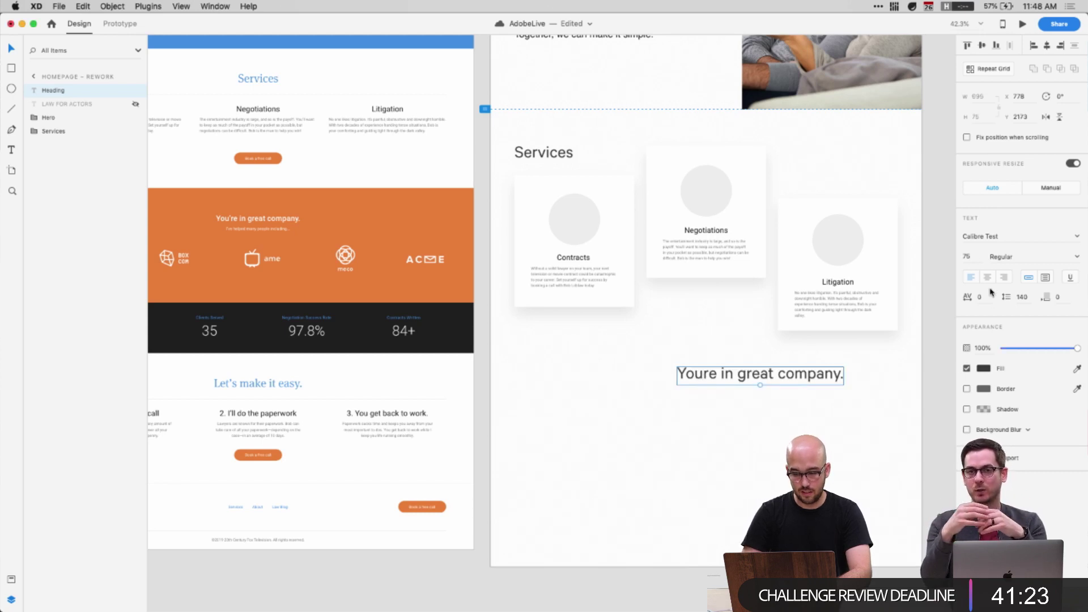
Centre-align the company heading, centre it on the artboard, and set its font size to 50
left_click_drag(765, 377, 712, 379)
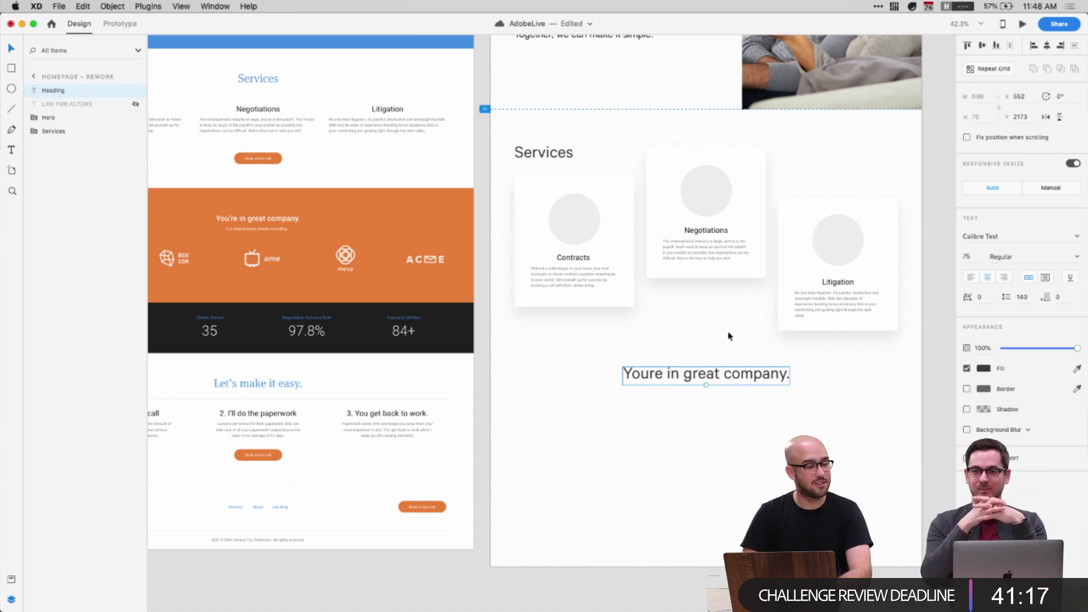
left_click(966, 253)
type("50")
key("Return")
key("super+1")
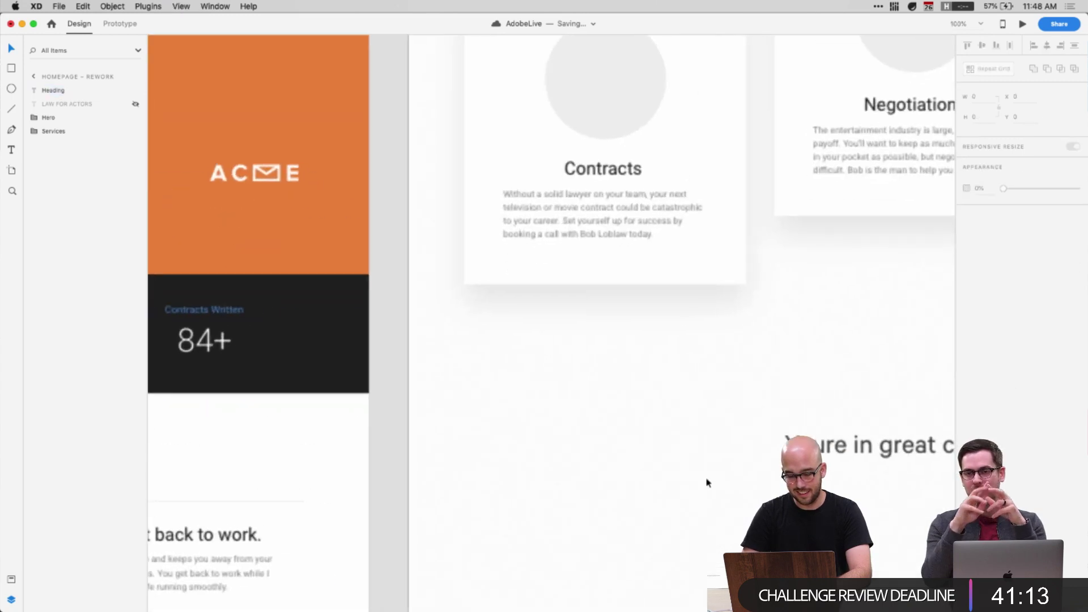
Move the company heading flush with the cards' left edge at X 100 and extend its text to "Youre in great company..."
left_click_drag(499, 458, 376, 383)
double_click(302, 375)
key("Right")
type("..")
key("Escape")
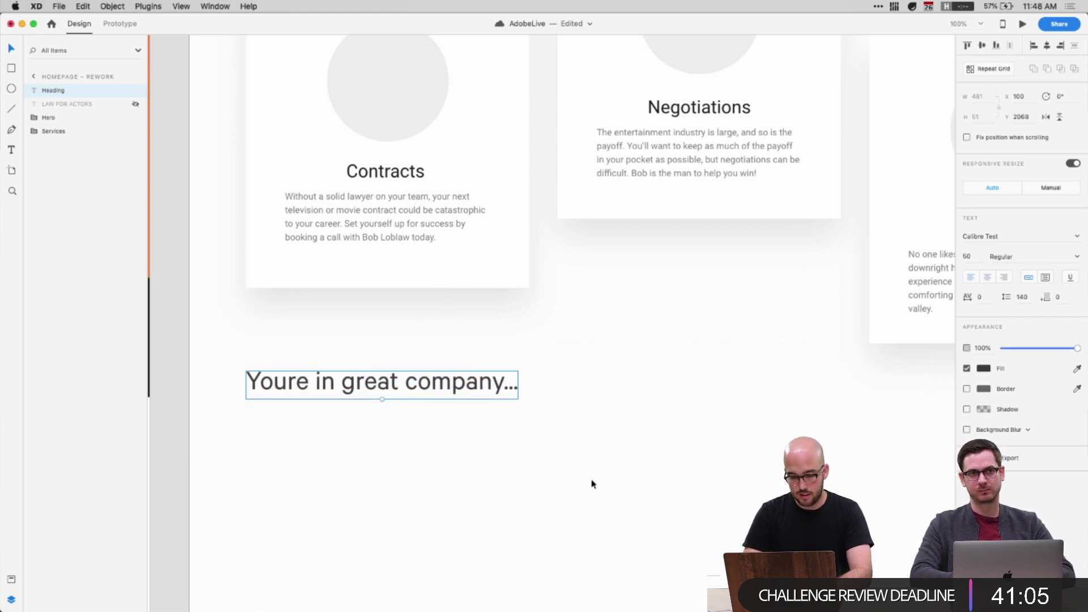
Duplicate the company heading directly beneath itself, at Y 2135, for use as a tagline
key("super+minus")
left_click(588, 481)
scroll(593, 429, "up", 3)
scroll(520, 516, "left", 5)
scroll(520, 516, "down", 1)
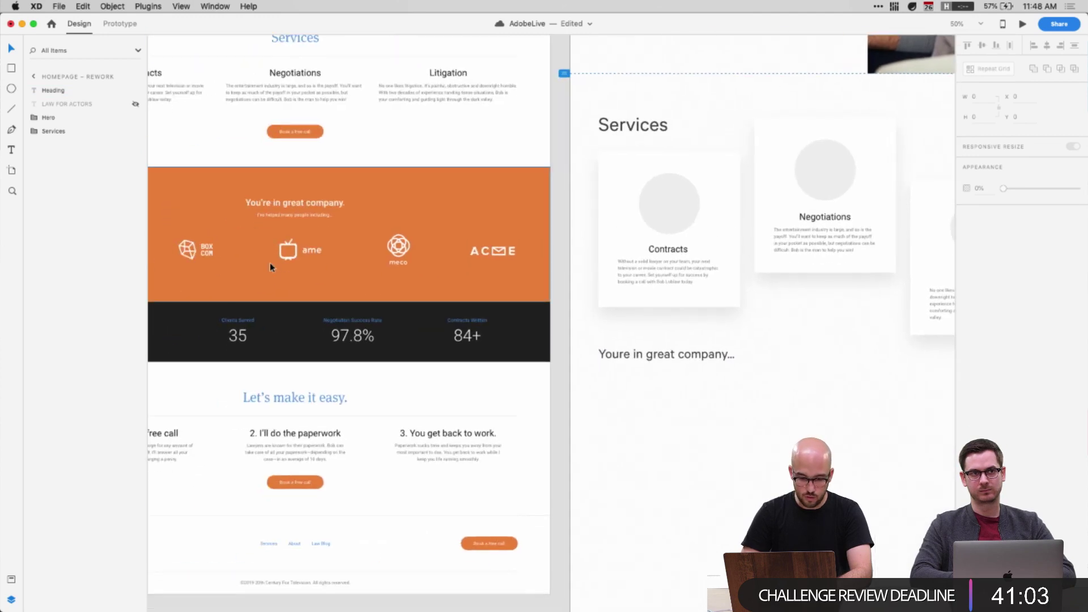
left_click(284, 219)
left_click(643, 418)
scroll(643, 418, "right", 5)
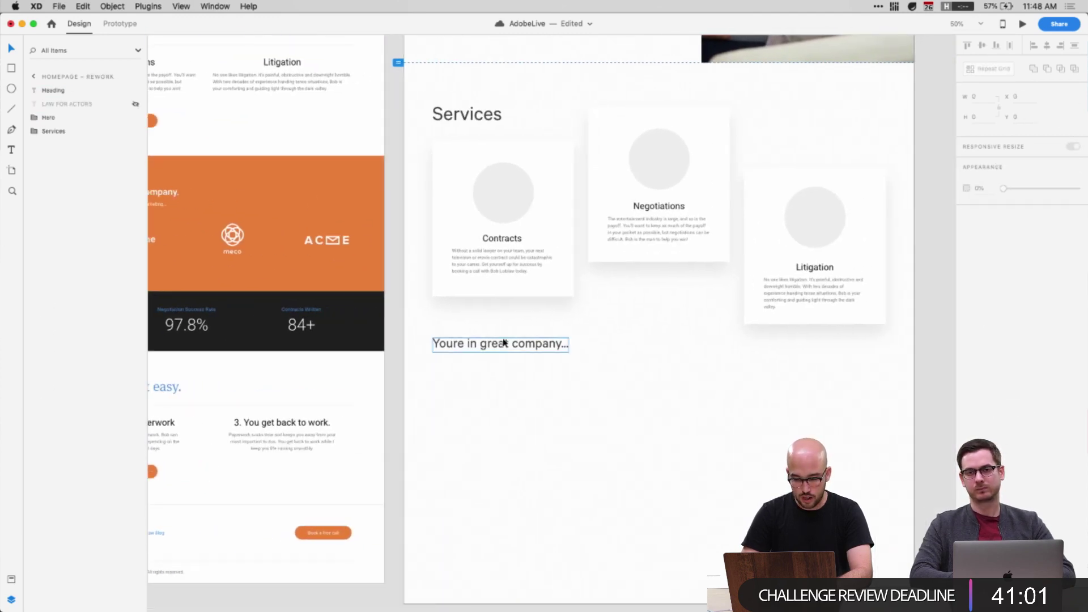
left_click_drag(503, 343, 503, 362, "alt")
double_click(503, 362)
key("Escape")
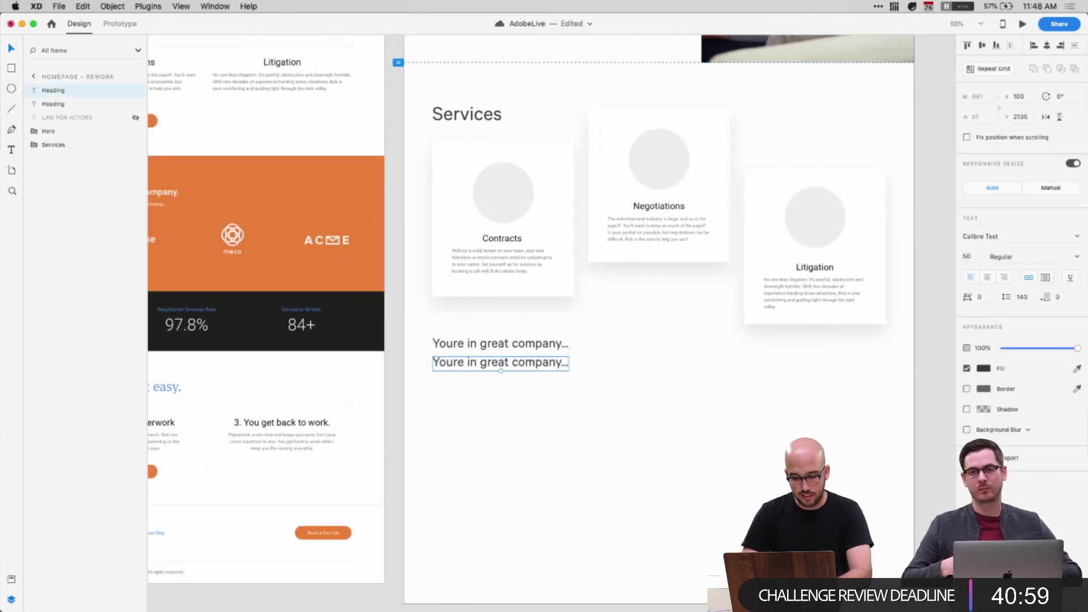
Replace the duplicated heading's text with "I have helped many people including..."
scroll(487, 382, "left", 3)
key("Return")
key("BackSpace")
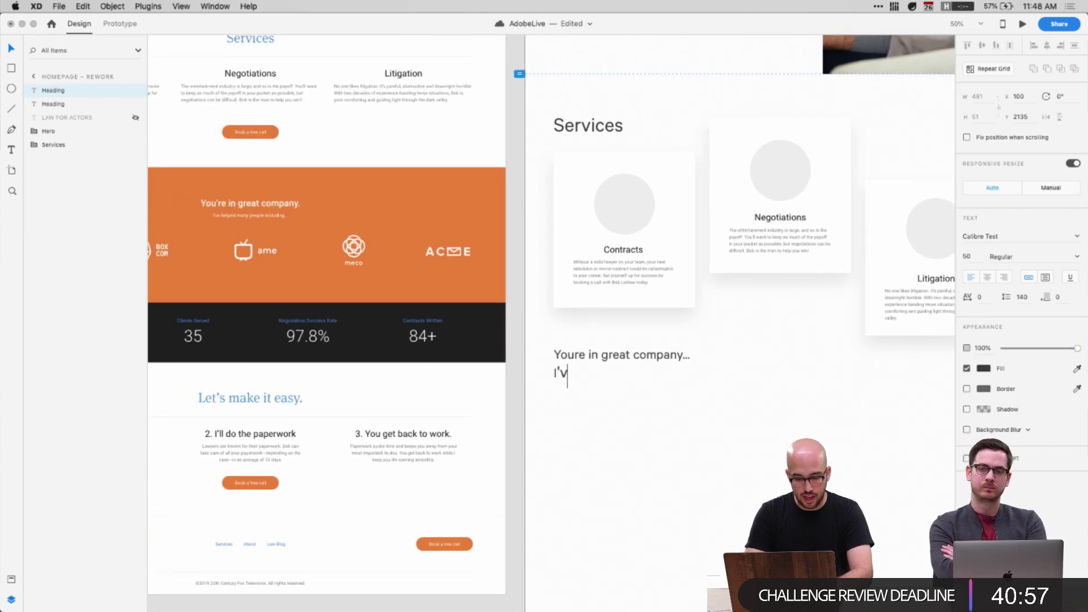
key("BackSpace")
key("BackSpace")
key("BackSpace")
type("I have")
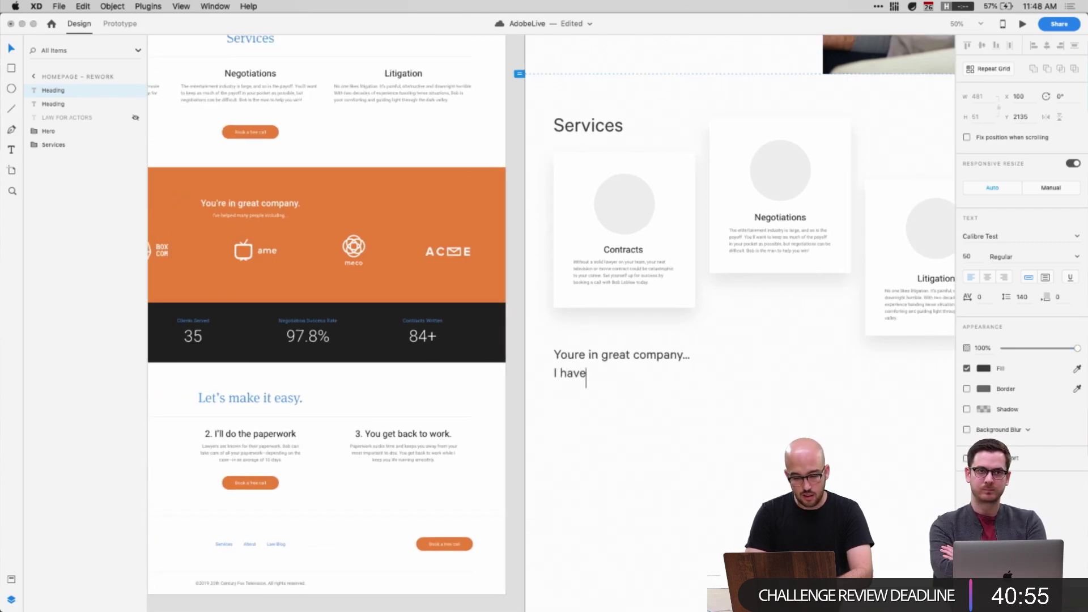
type(" helped many")
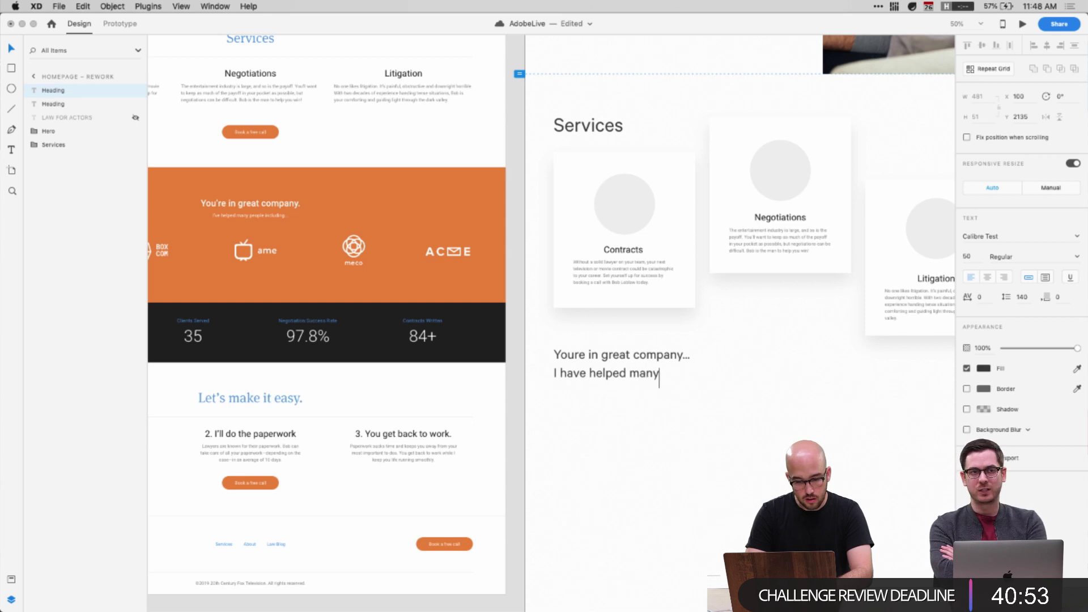
type(" people includin")
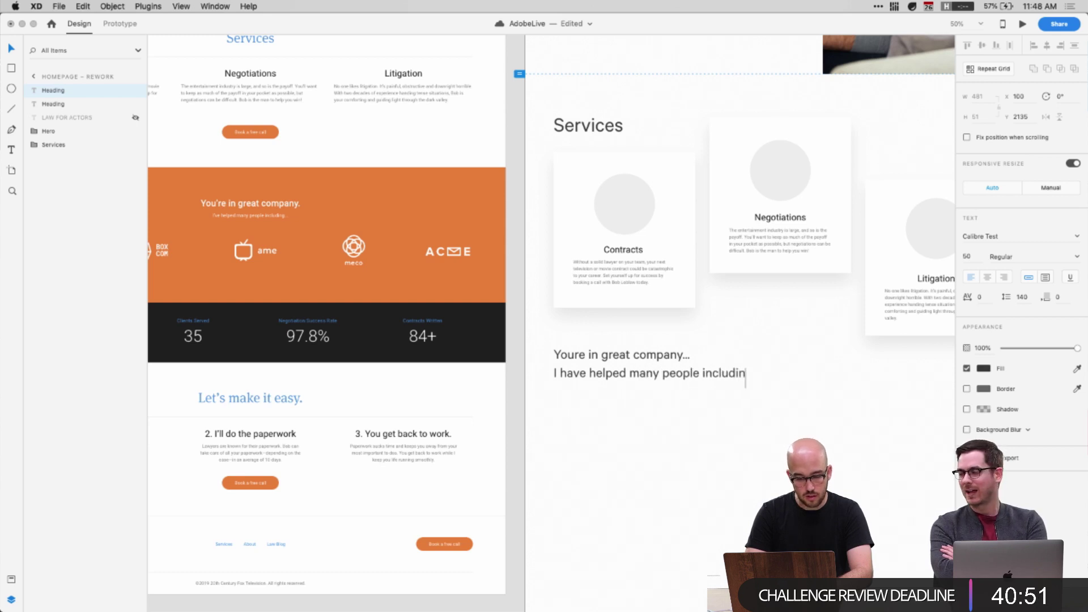
type("g...")
key("Escape")
Shorten the upper heading to "Youre in great company." and save the document
left_click(593, 357)
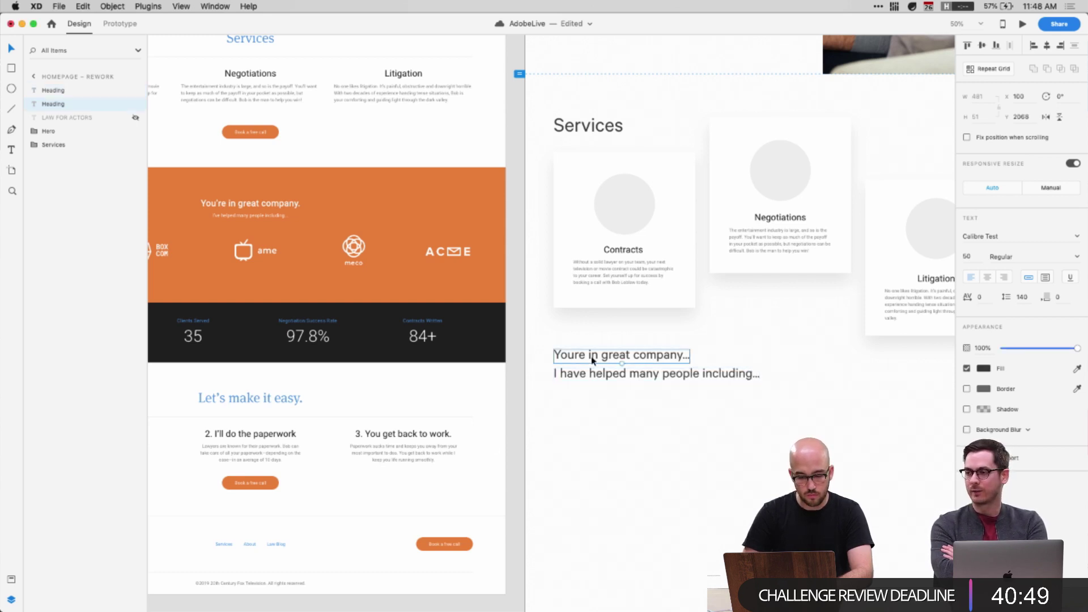
left_click(634, 429)
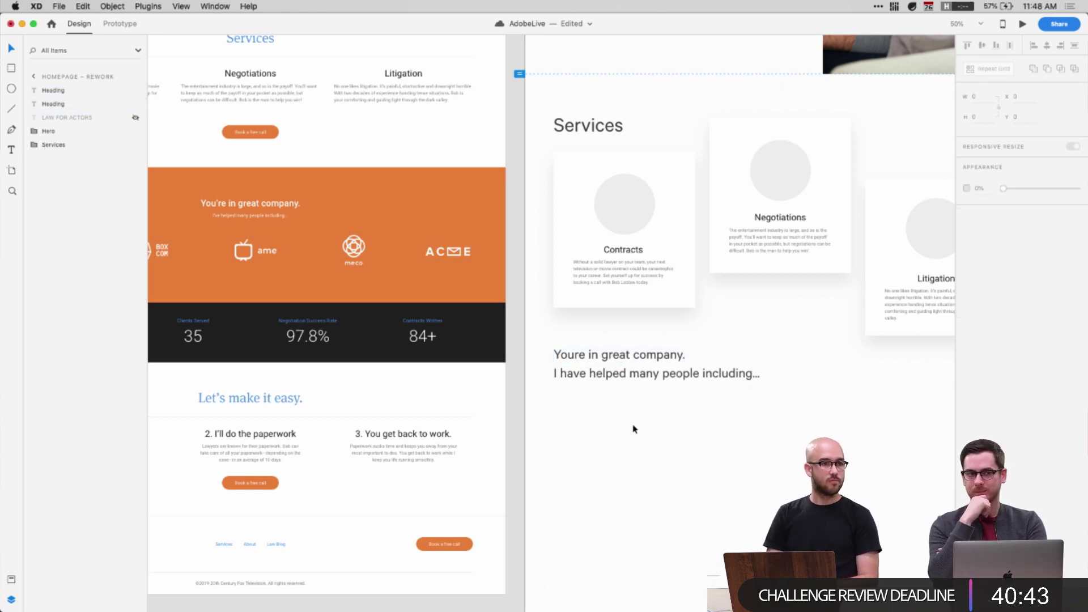
key("super+s")
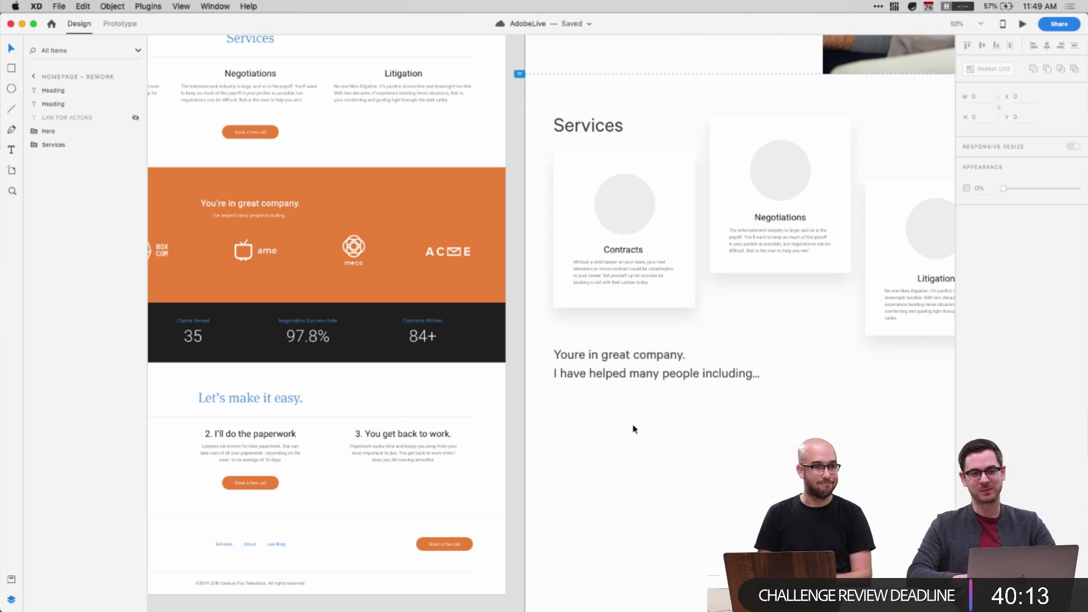
Reduce the font size of the "I have helped many people including..." tagline to 24
left_click(652, 375)
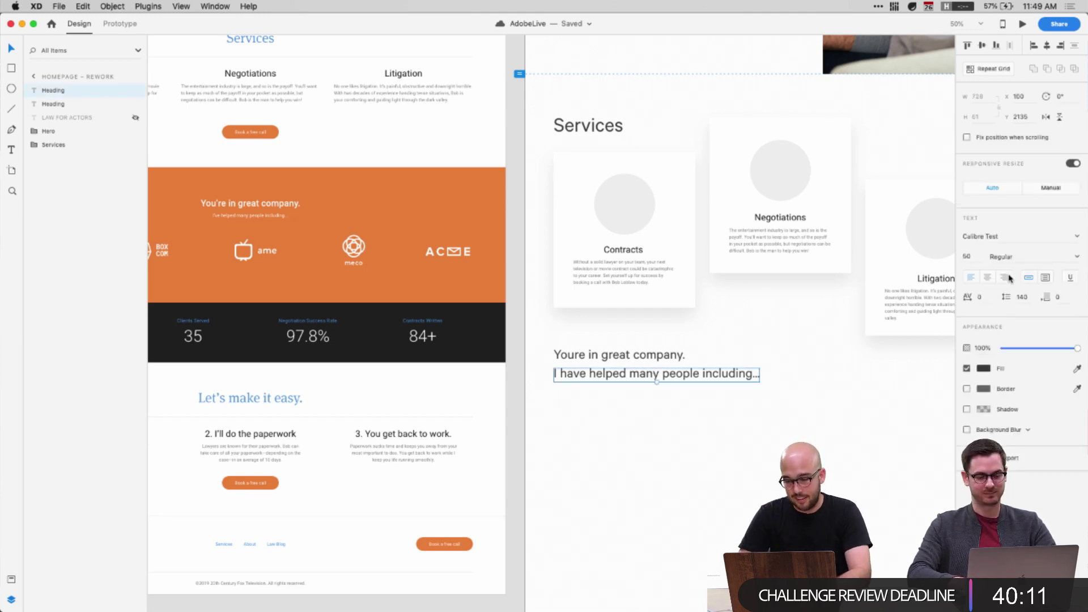
left_click(966, 256)
type("23")
key("Return")
key("super+1")
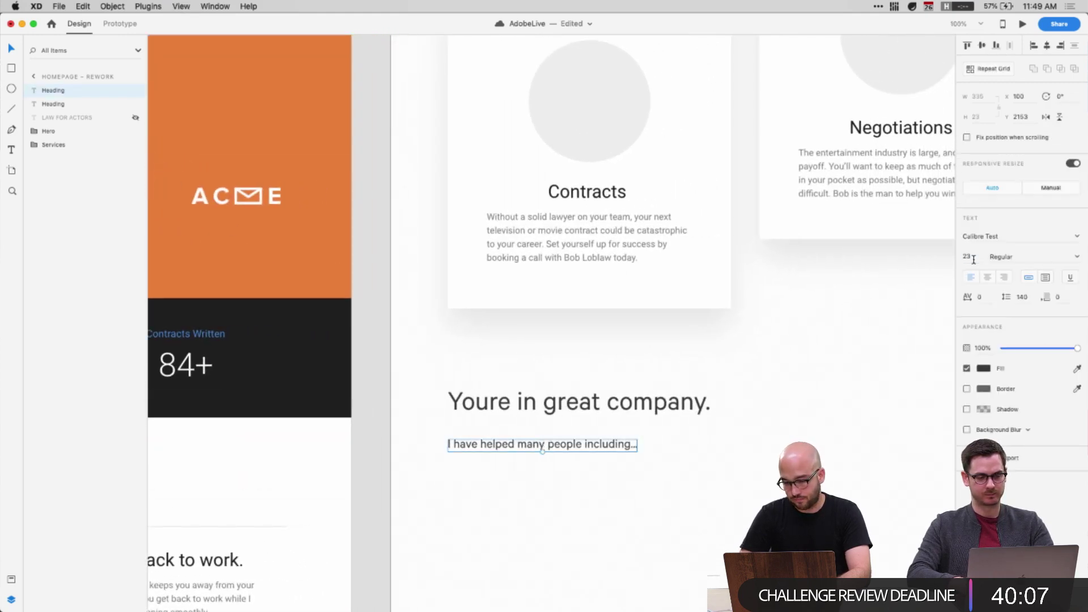
left_click(900, 308)
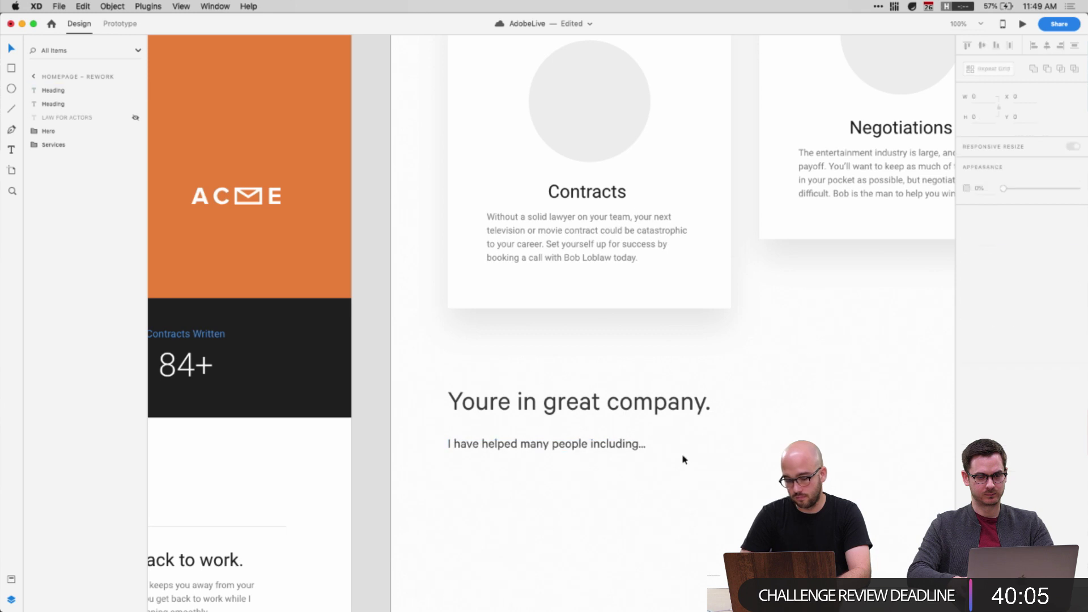
Nudge the tagline up closer to the company heading, to Y 2129
left_click(603, 450)
scroll(602, 450, "down", 3)
scroll(602, 450, "right", 4)
key("shift+Up")
key("shift+Up")
key("Up")
key("Up")
key("Up")
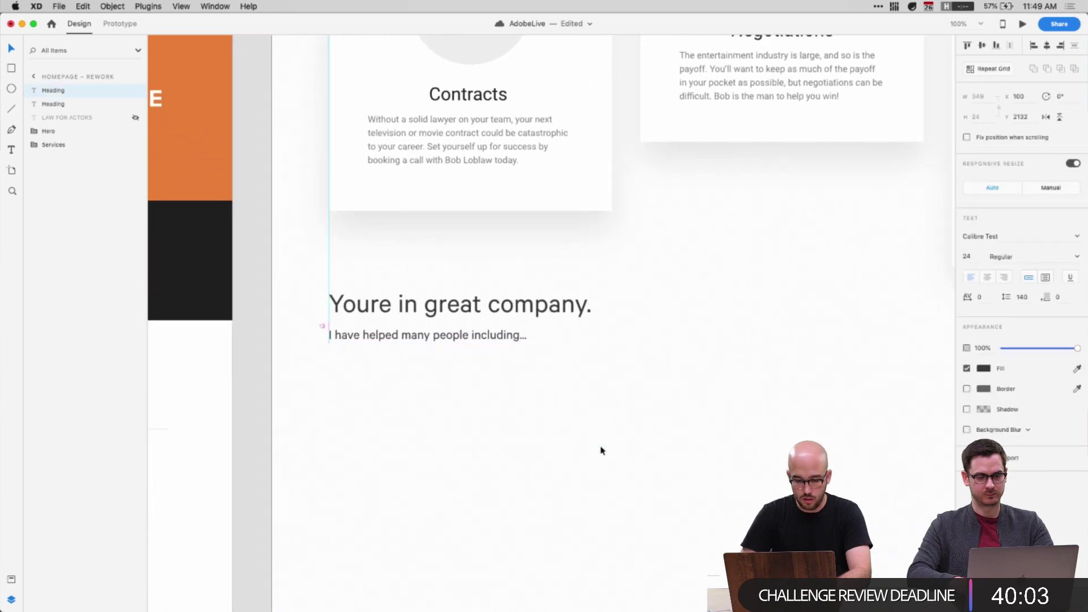
scroll(526, 402, "right", 3)
left_click(486, 396)
Copy the hex fill color from the Contracts card's description text
scroll(487, 397, "up", 10)
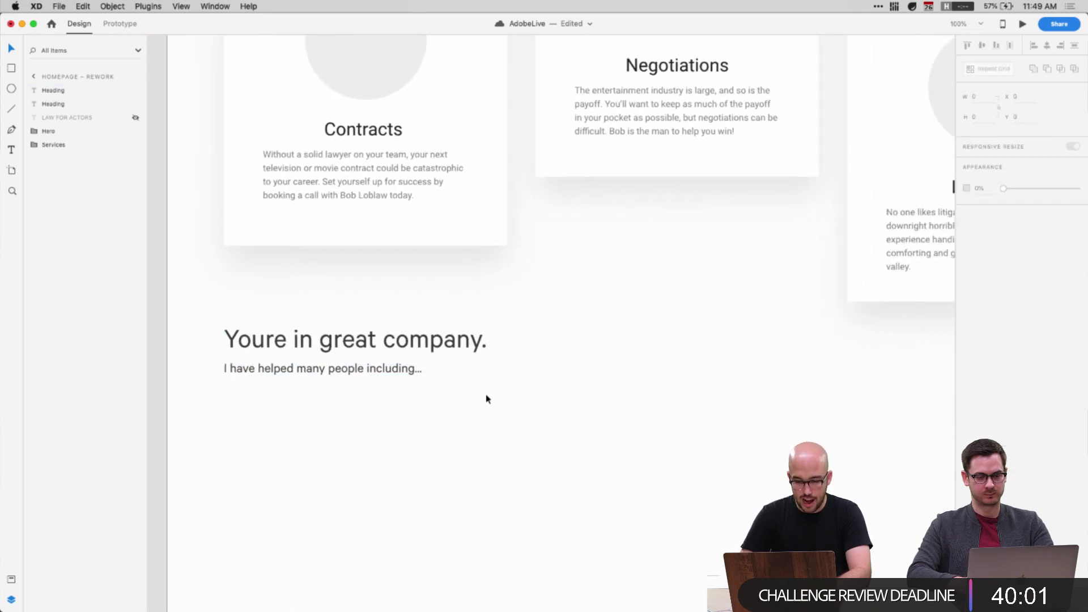
scroll(487, 397, "left", 2)
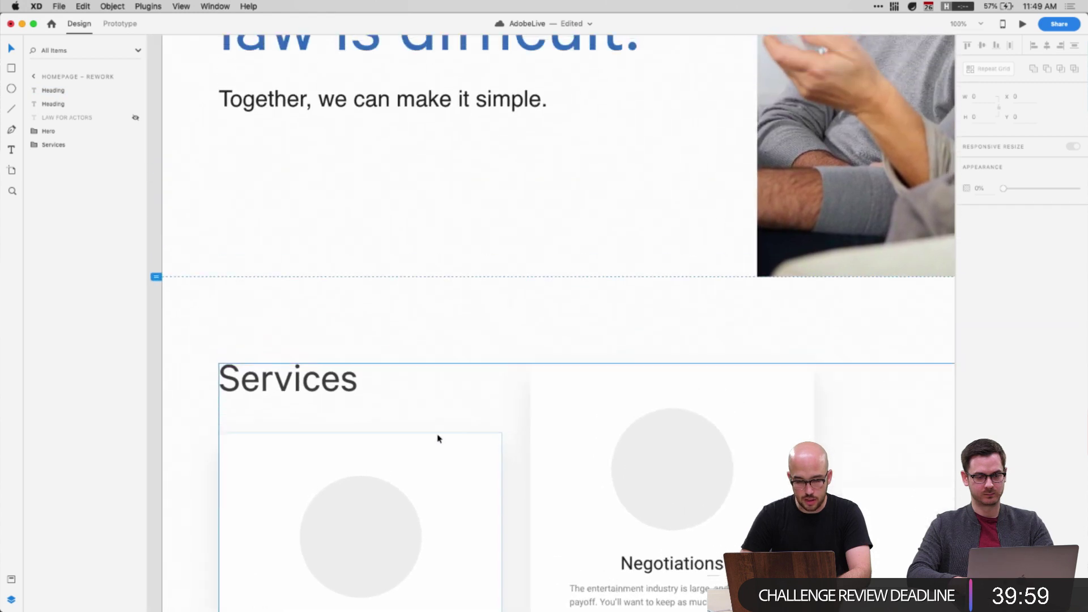
scroll(439, 425, "down", 7)
left_click(371, 287, "super")
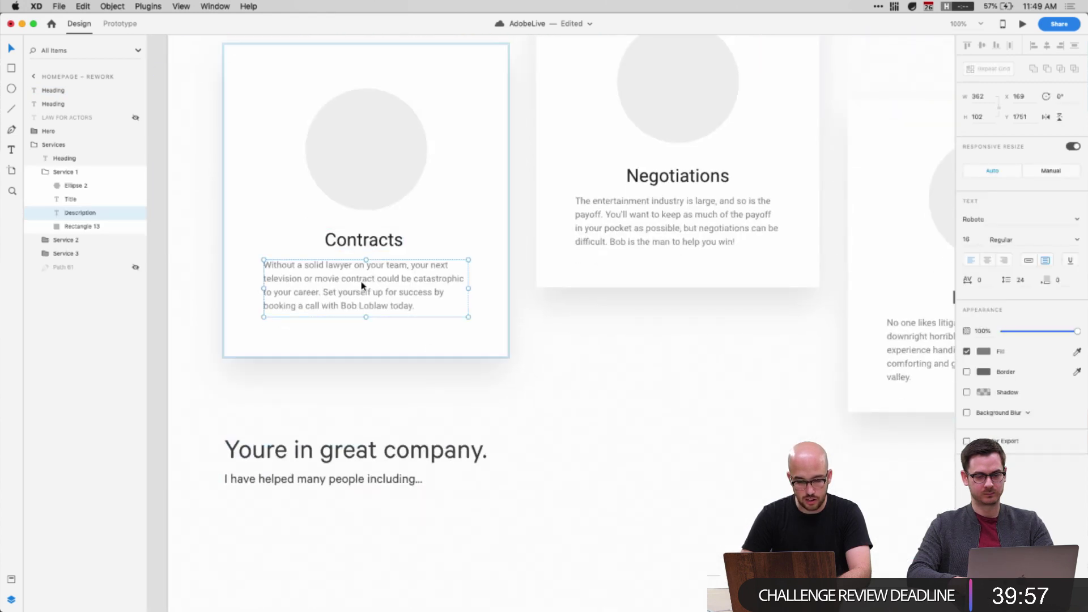
left_click(361, 284, "shift")
left_click(365, 242, "super")
left_click(360, 285, "shift")
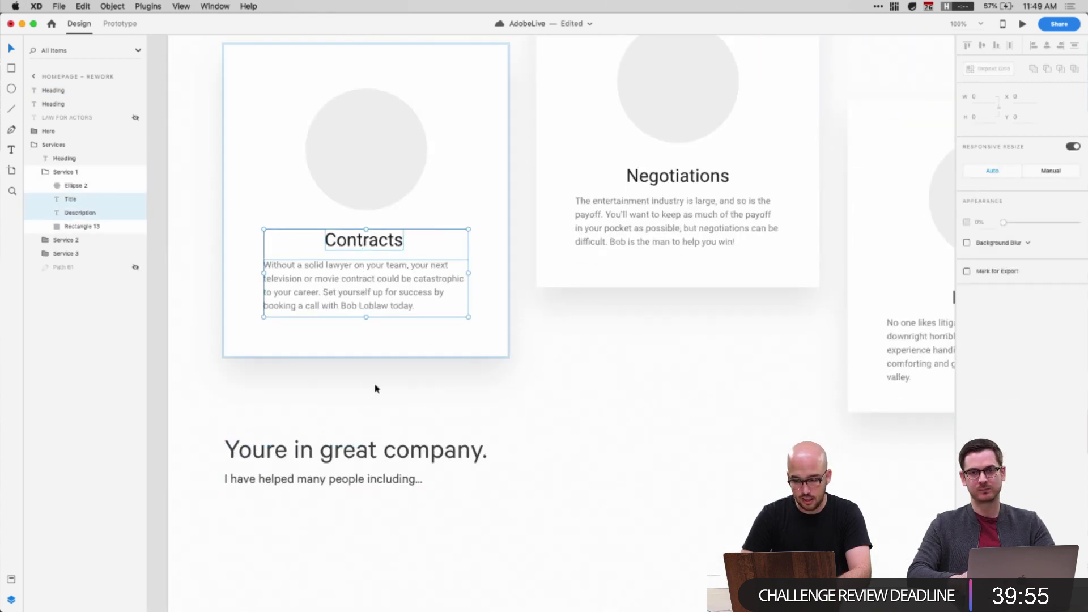
left_click(374, 384)
left_click(352, 279, "super")
left_click(985, 352)
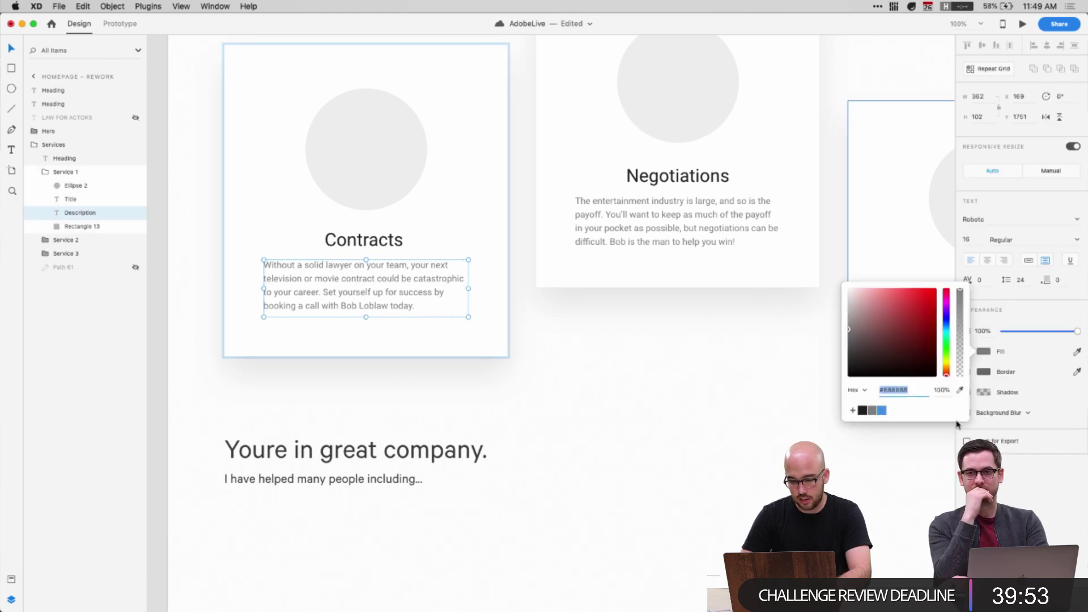
Apply the copied grey fill color to the tagline under the company heading
left_click(254, 514)
left_click(256, 481)
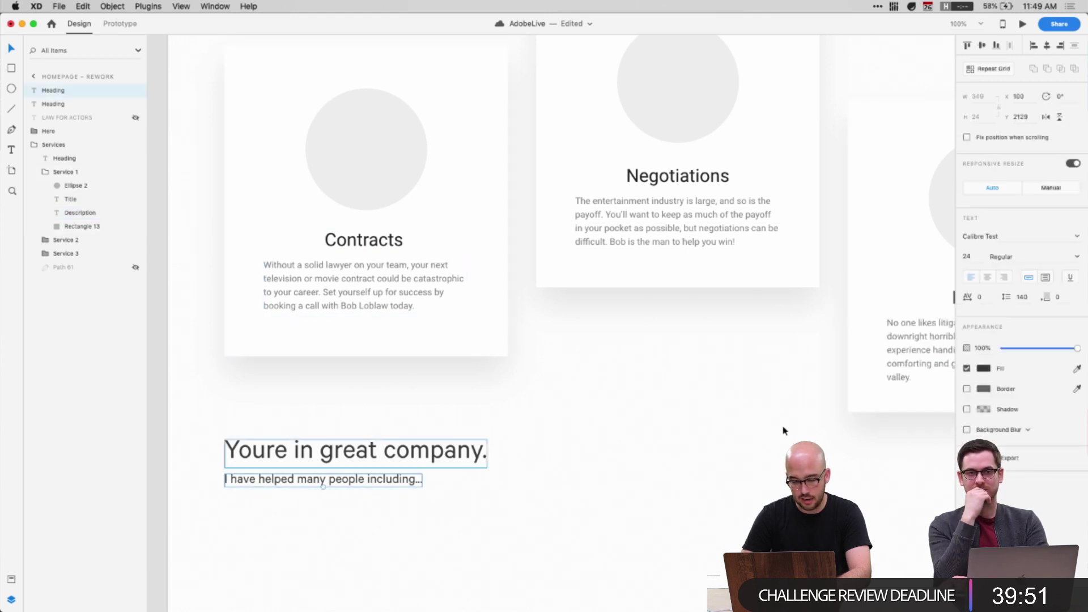
left_click(984, 369)
left_click(398, 505)
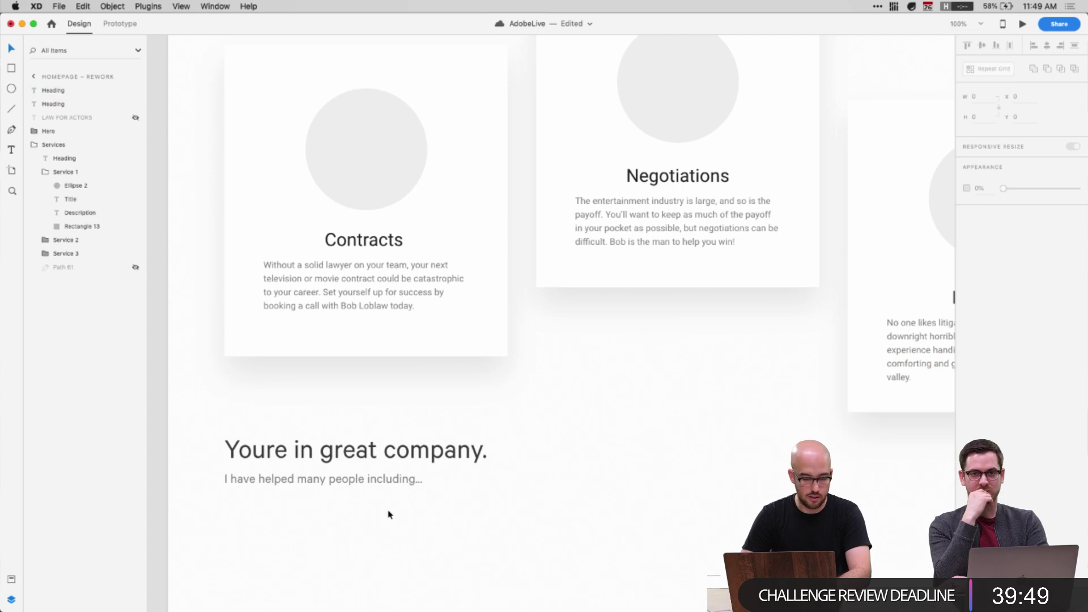
Copy logo groups 1 to 5 from the orange company section of the original homepage
scroll(389, 513, "down", 3)
scroll(389, 513, "right", 3)
key("super+minus")
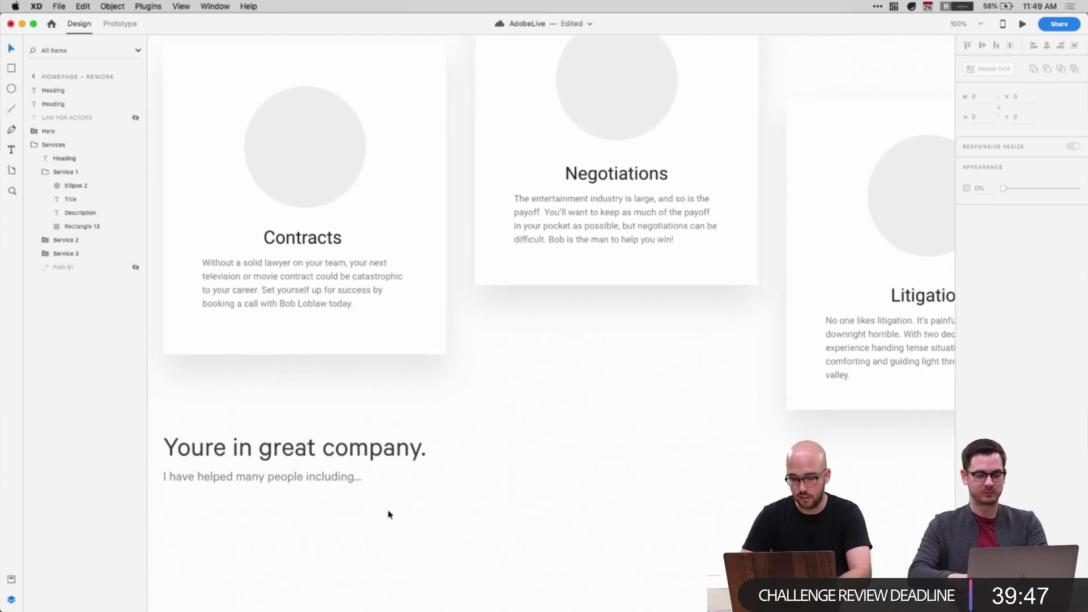
scroll(389, 513, "left", 10)
scroll(389, 513, "up", 2)
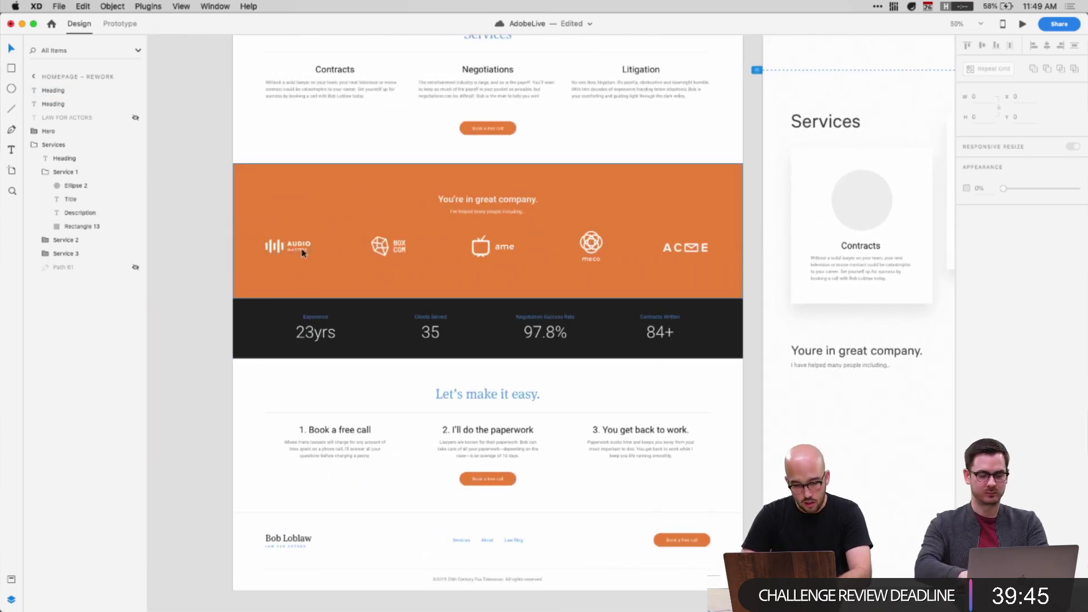
left_click(417, 246)
double_click(392, 247)
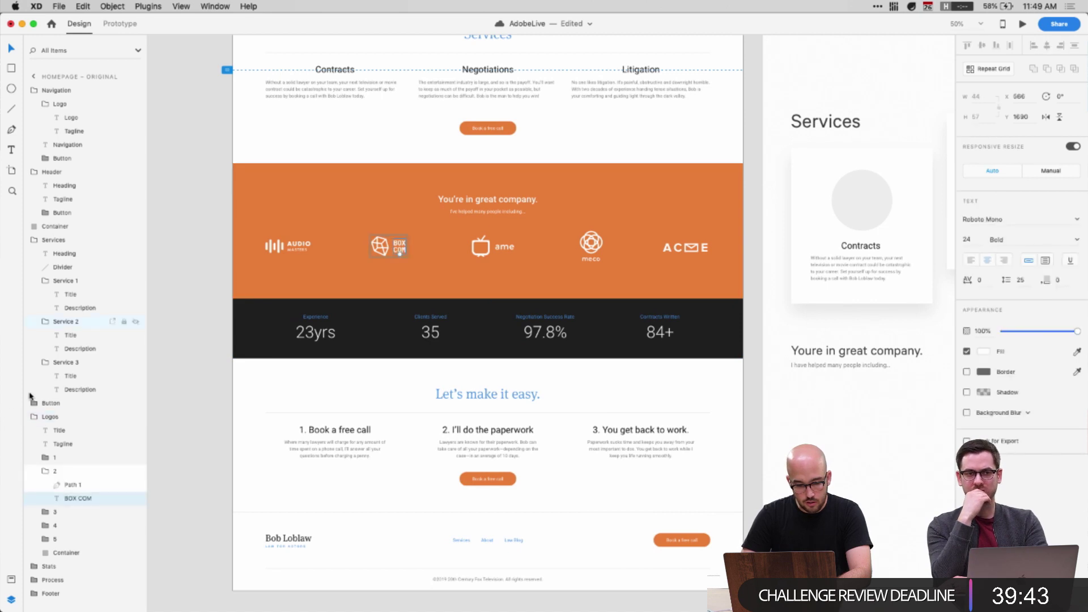
left_click(54, 457)
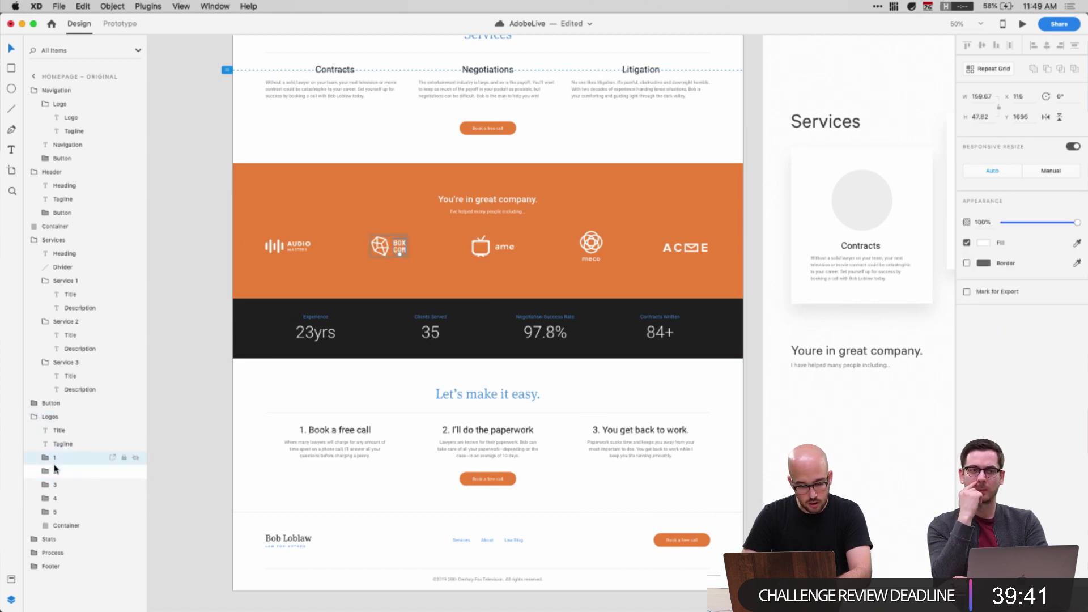
left_click(54, 512, "shift")
Collapse the Services layer group and paste the five copied logos onto the Homepage – Rework artboard
scroll(680, 462, "right", 10)
left_click(655, 456)
scroll(653, 457, "down", 2)
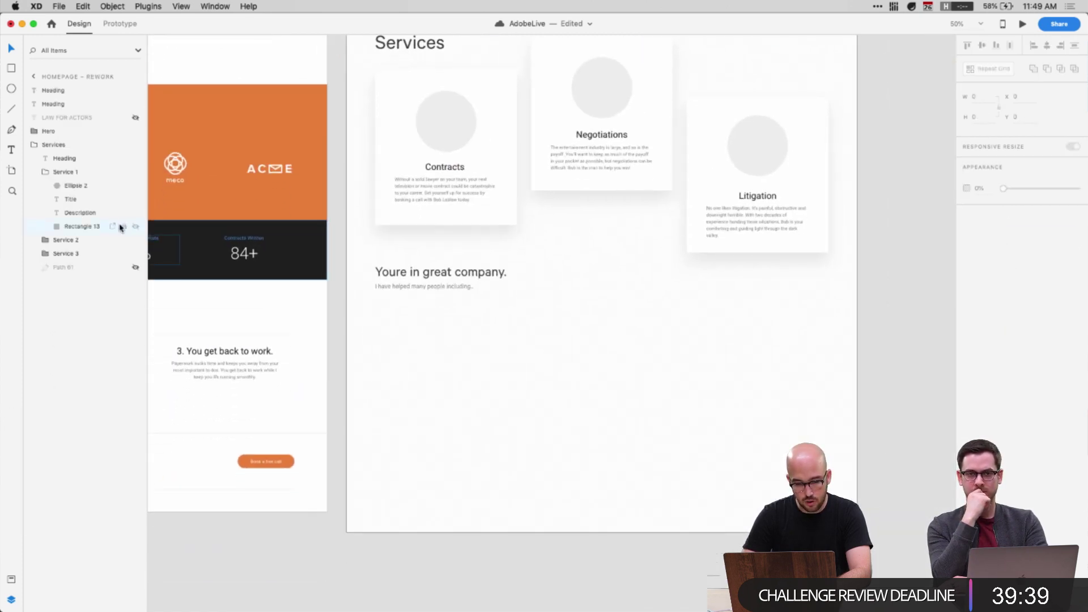
left_click(47, 176)
left_click(53, 212)
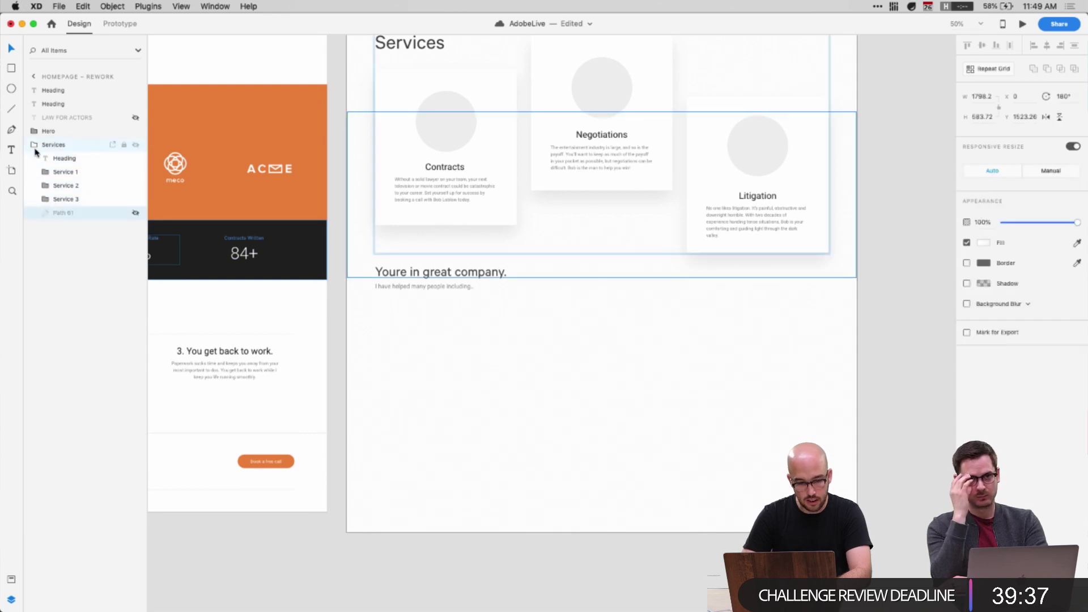
left_click(454, 306)
key("cmd+v")
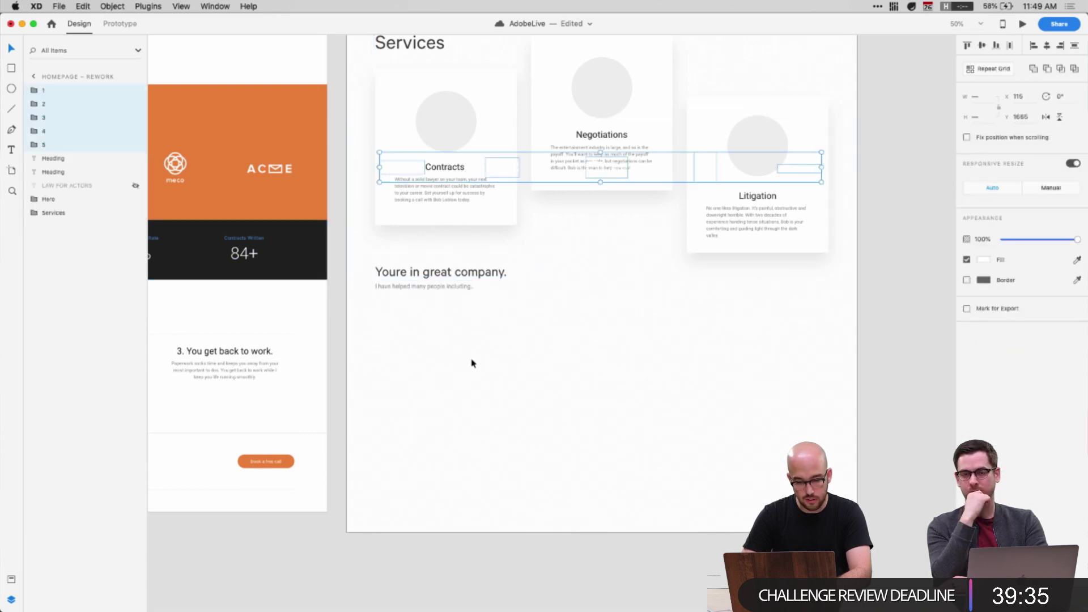
Move the five pasted logos down below the tagline to Y 2185 and reorder their layers beneath the Services group
key("shift+Down")
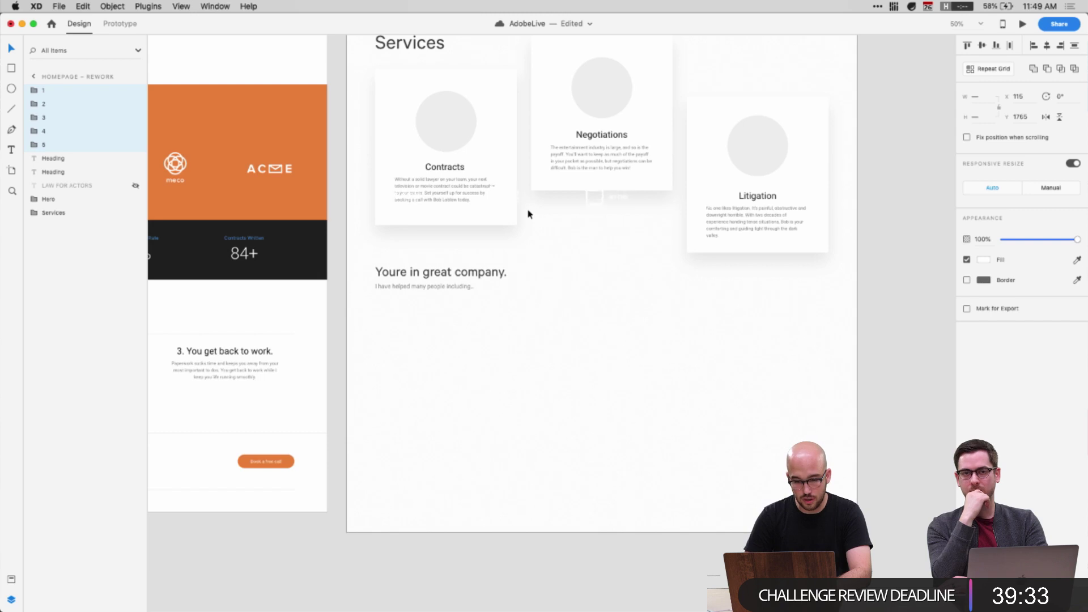
key("shift+Down")
key("shift+Down")
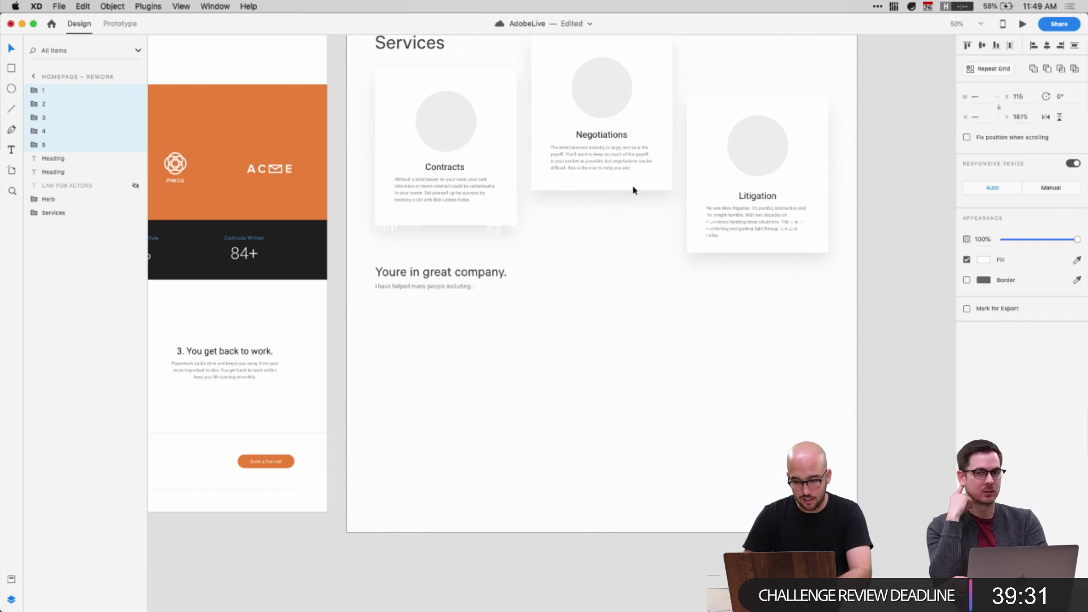
key("shift+Down")
key("shift+Down")
key("shift+Down")
key("shift+Down")
key("shift+Down")
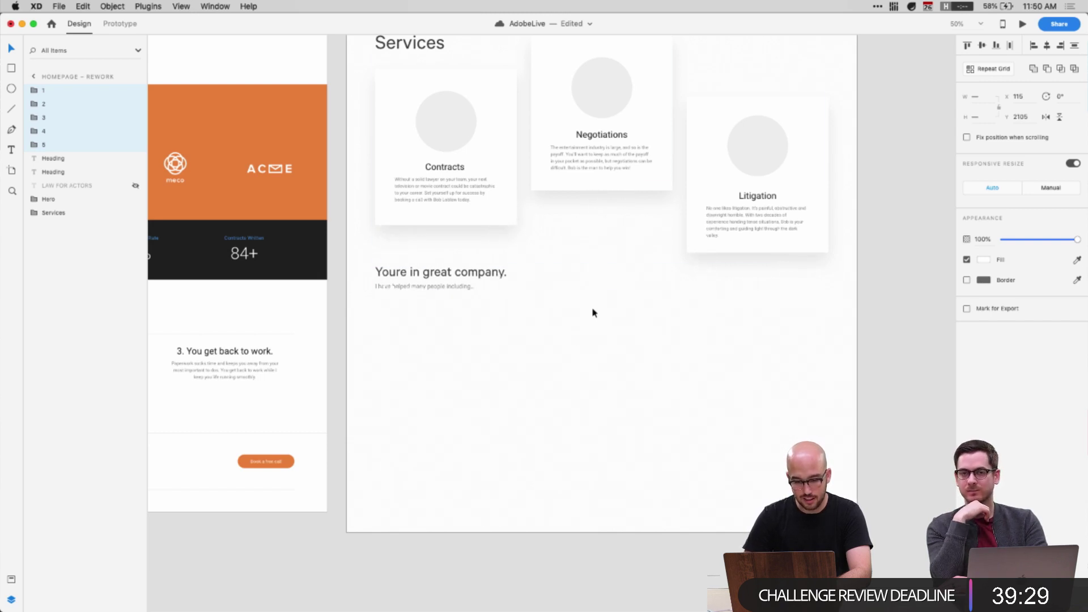
left_click_drag(139, 134, 59, 224)
Switch to Google Chrome and search for "placeholder logos" in a new tab
key("alt+space")
type("ch")
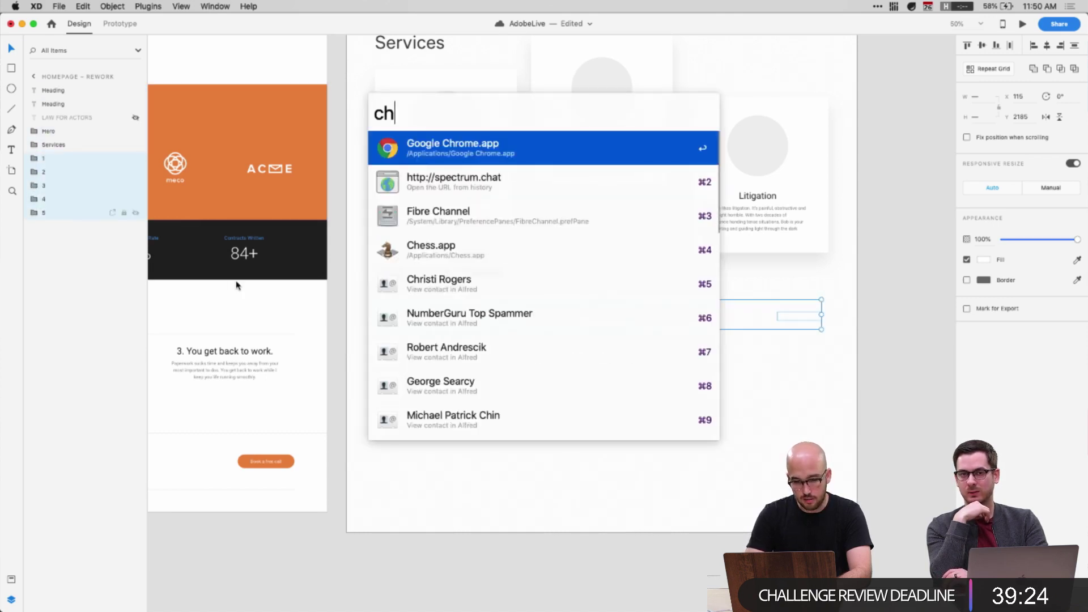
key("Return")
key("super+t")
type("placeholder logos")
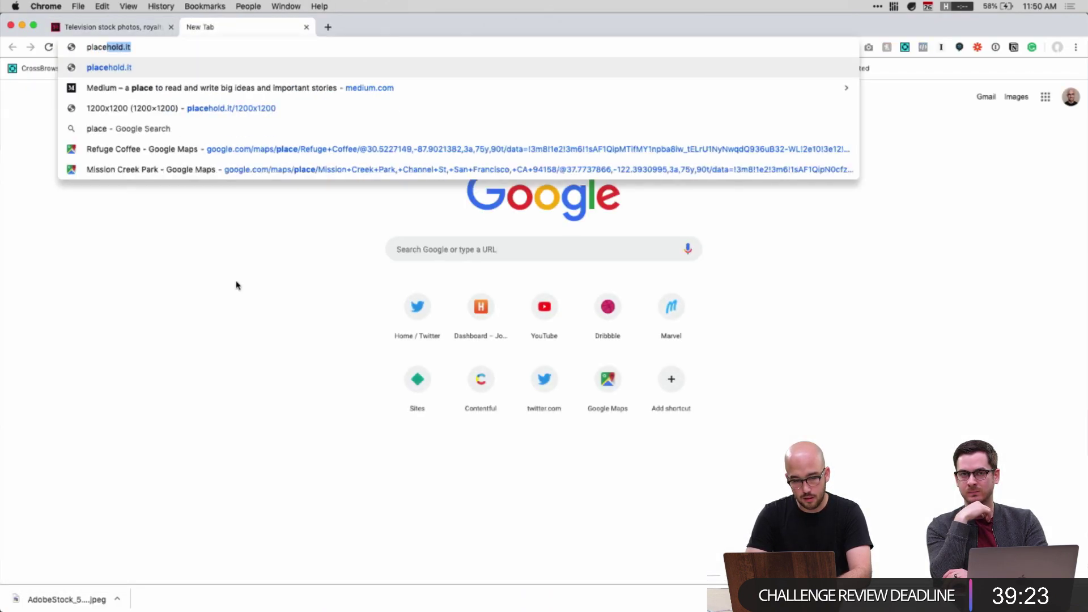
Search the web for placeholder logos and look over the sample logos on acmelogos.com
key("Return")
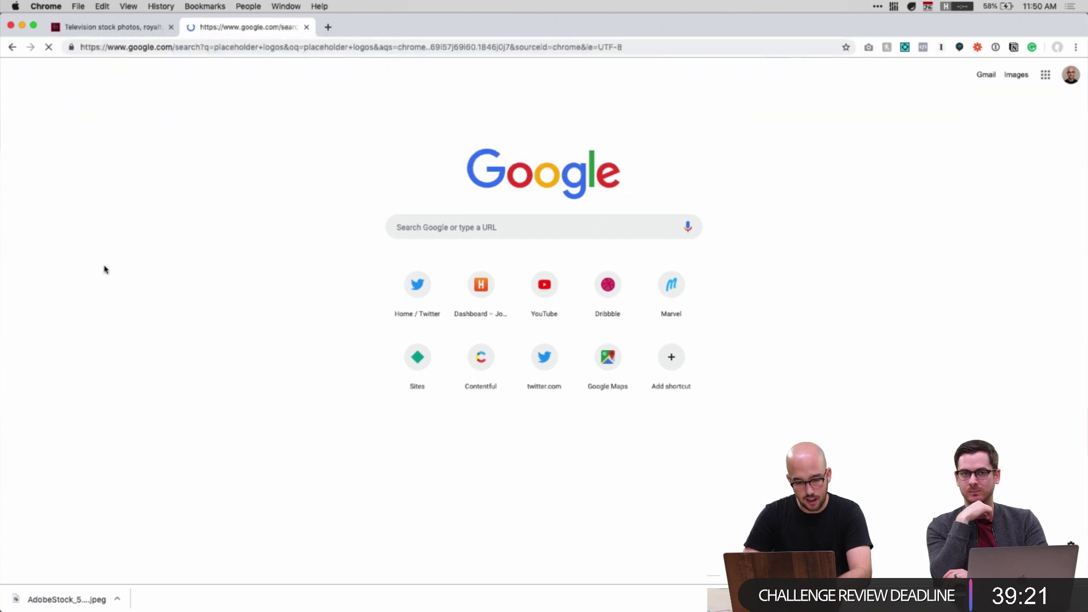
left_click(161, 232)
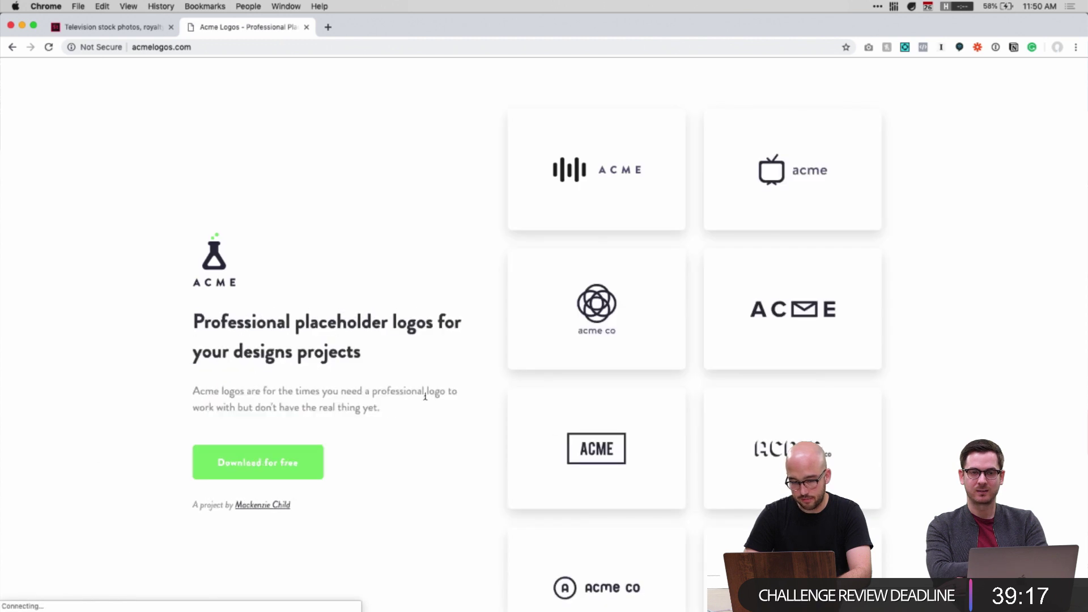
scroll(462, 395, "down", 2)
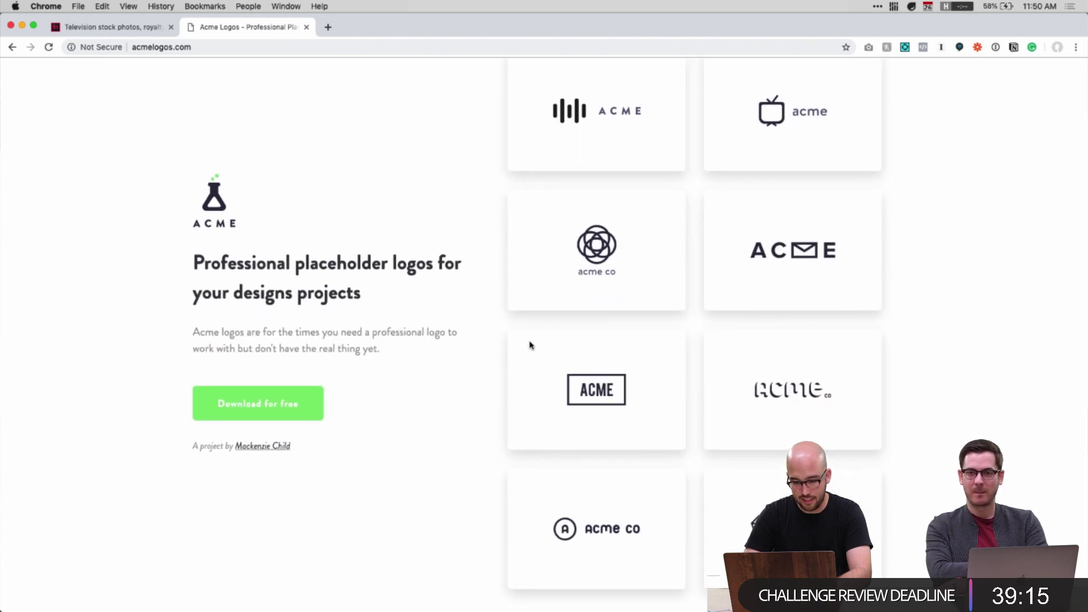
scroll(423, 513, "up", 2)
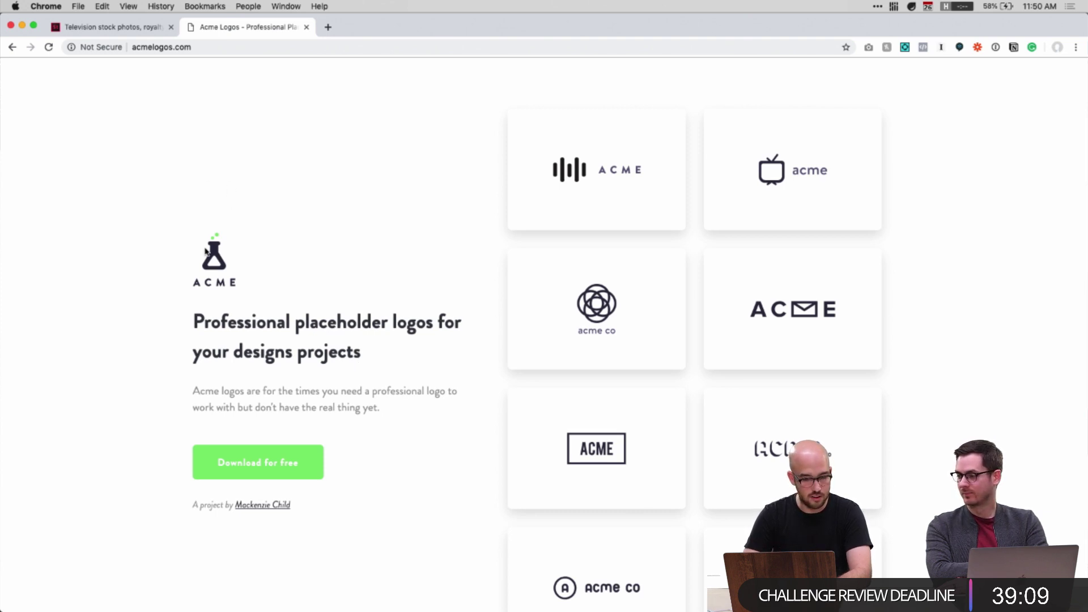
Close the Acme Logos page and switch back to the AdobeLive homepage design in Adobe XD
key("super+w")
key("ctrl+Up")
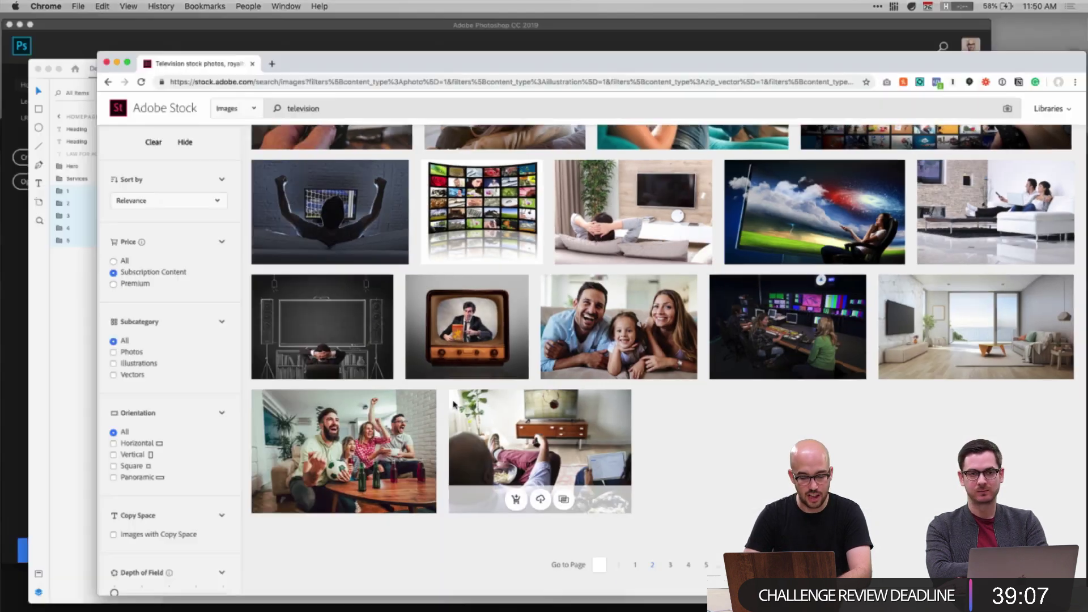
left_click(519, 404)
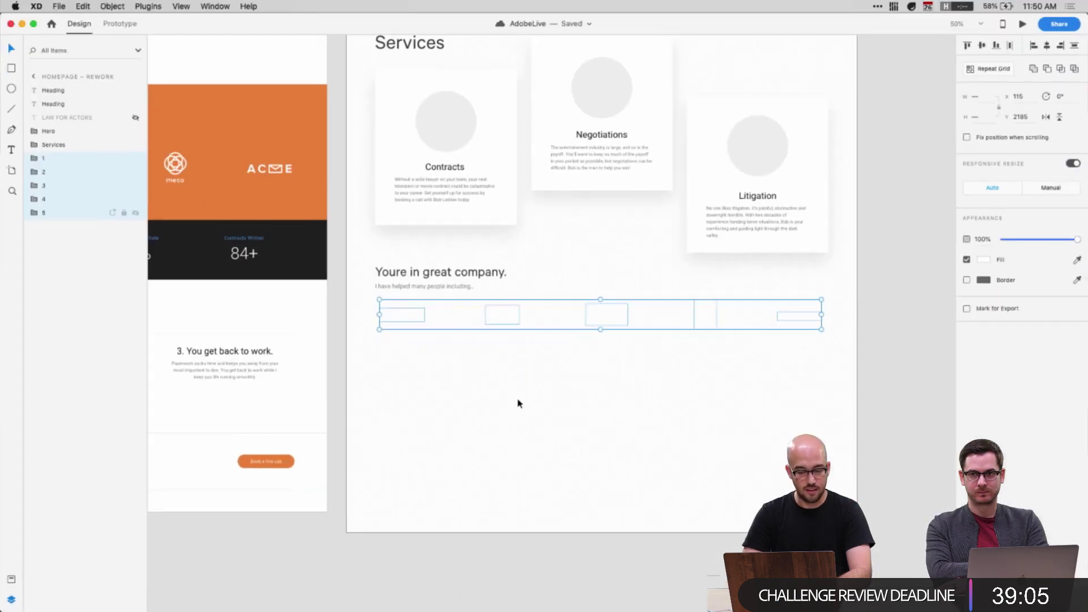
Set the fill of the five client logos under the "Youre in great company." heading to light grey #BEBEBE
left_click(462, 353)
left_click_drag(350, 353, 799, 290)
left_click(983, 259)
type("626262")
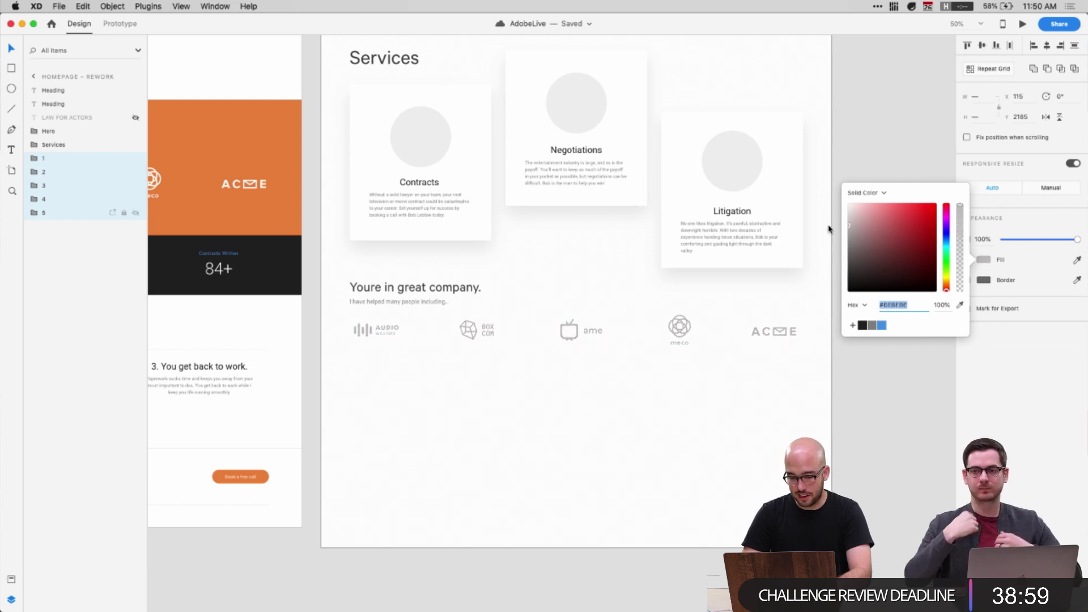
left_click(695, 430)
key("super+1")
key("super+minus")
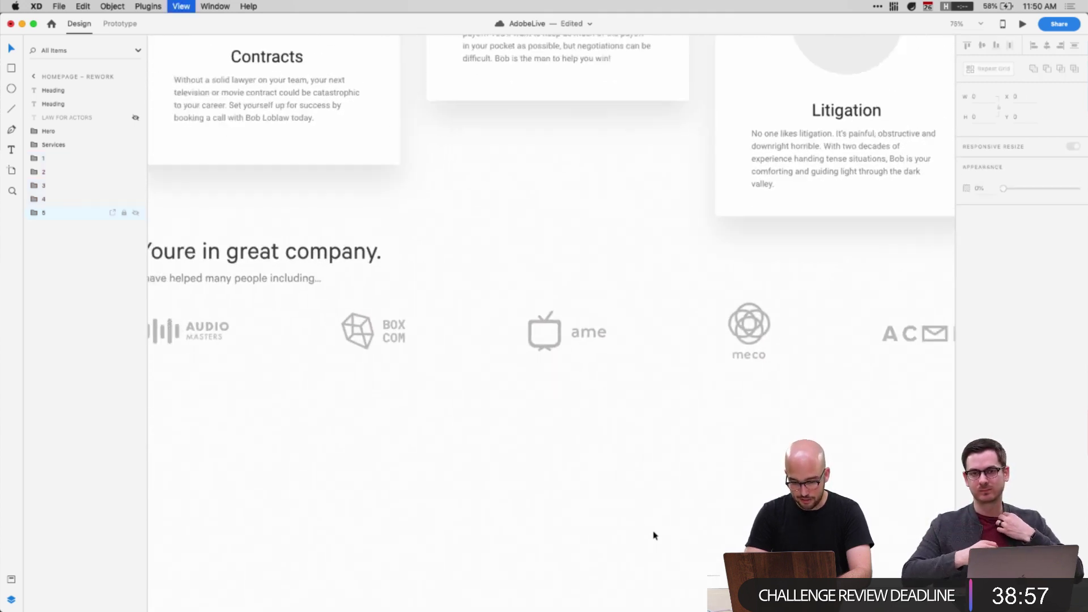
Stack the Box Com and ame logos in a column beneath the Audio Masters logo
left_click(242, 335)
left_click(391, 332, "shift")
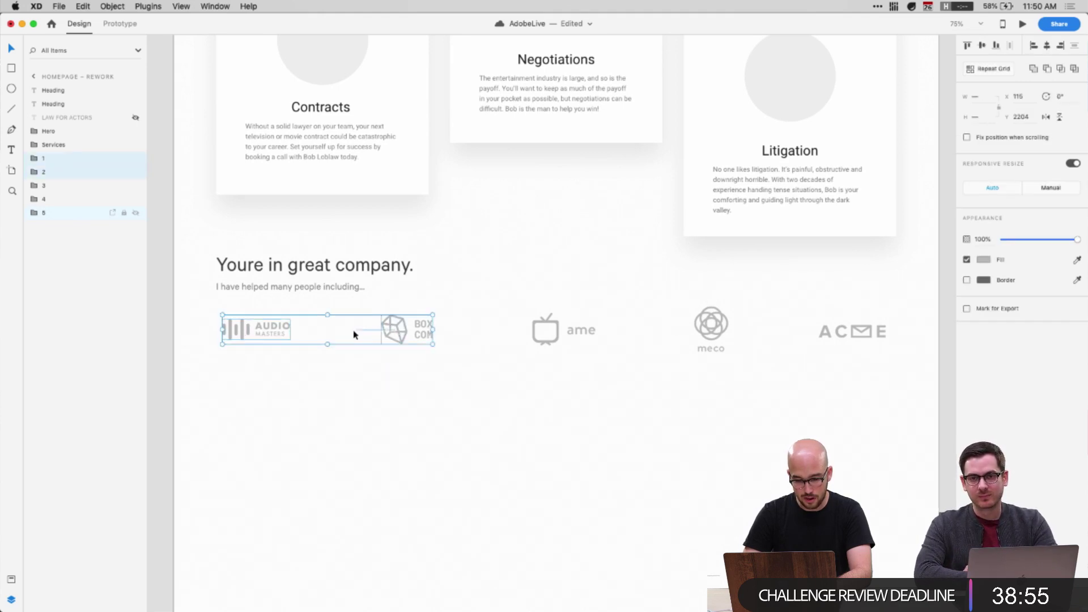
left_click(435, 366)
left_click(416, 343)
left_click_drag(417, 343, 257, 394)
left_click_drag(559, 338, 246, 443)
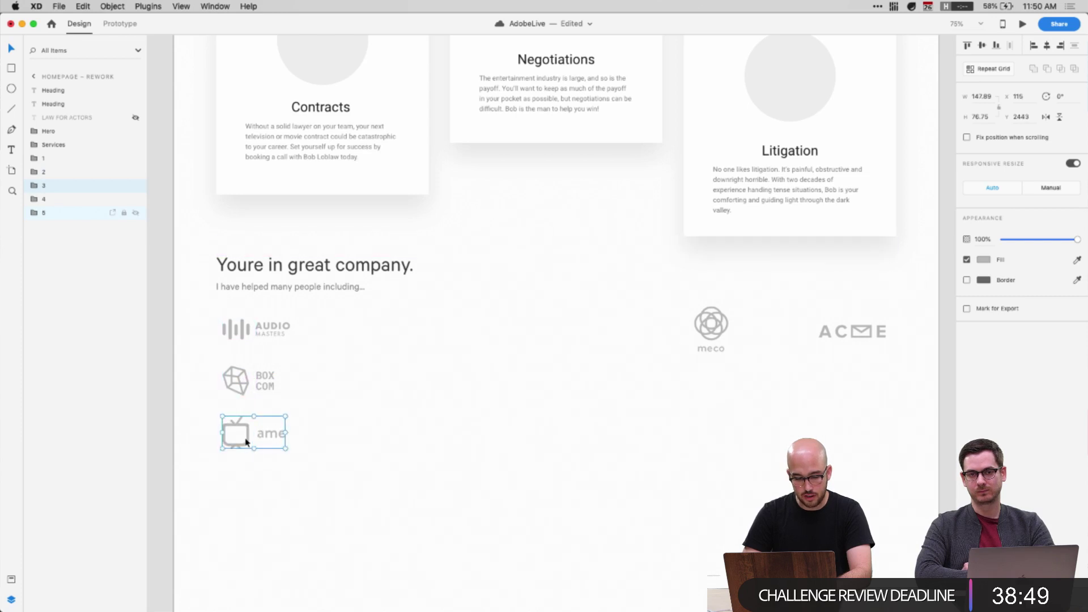
key("Escape")
Move the meco and Acme logos beside the first column to form a second column of logos
left_click(727, 332)
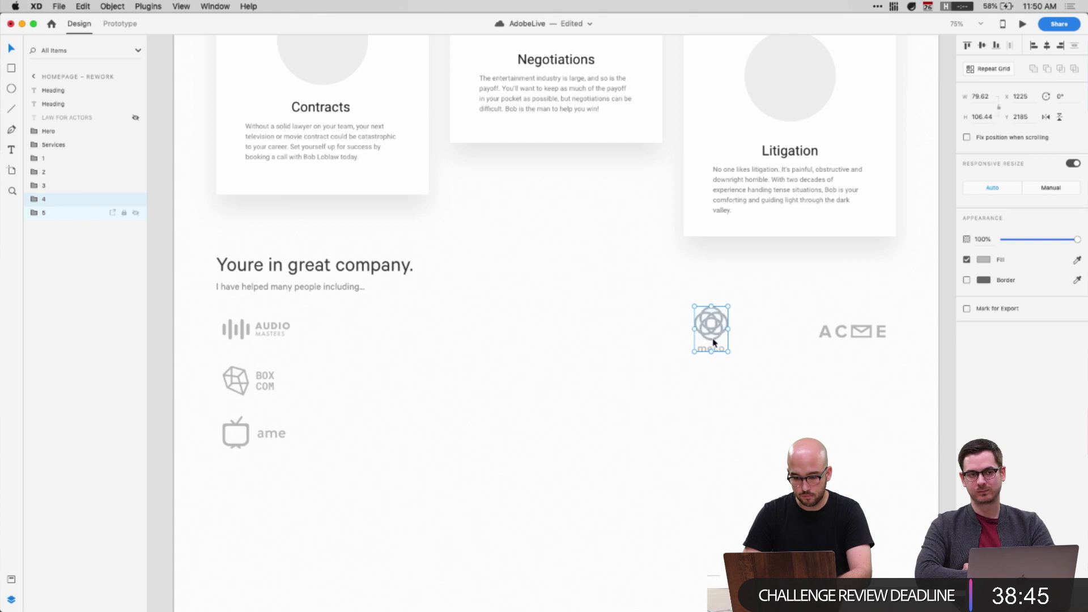
left_click_drag(714, 343, 345, 351)
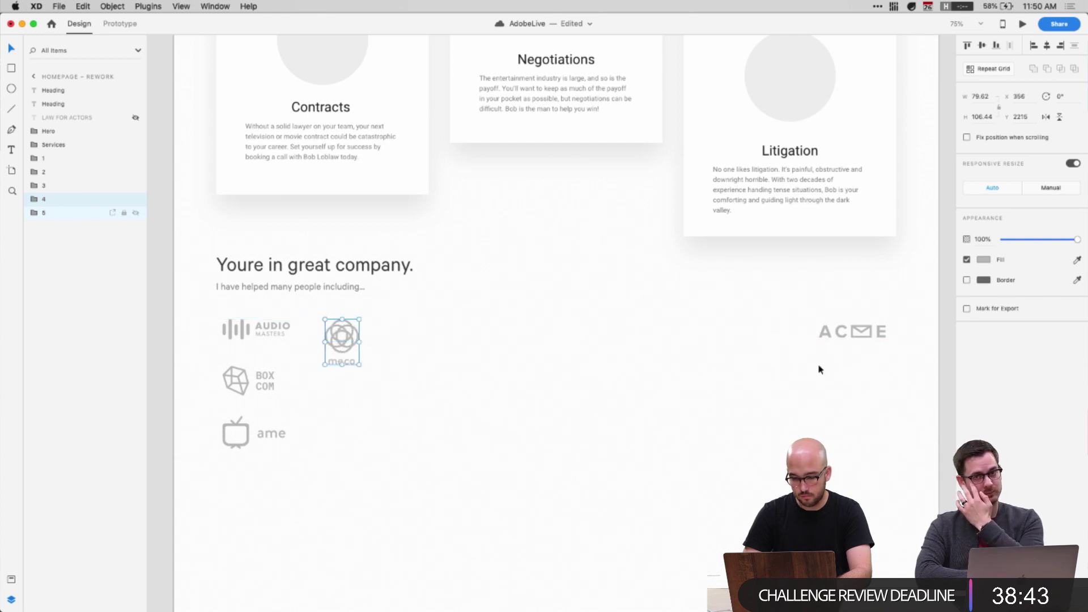
left_click_drag(836, 334, 332, 406)
left_click(355, 452)
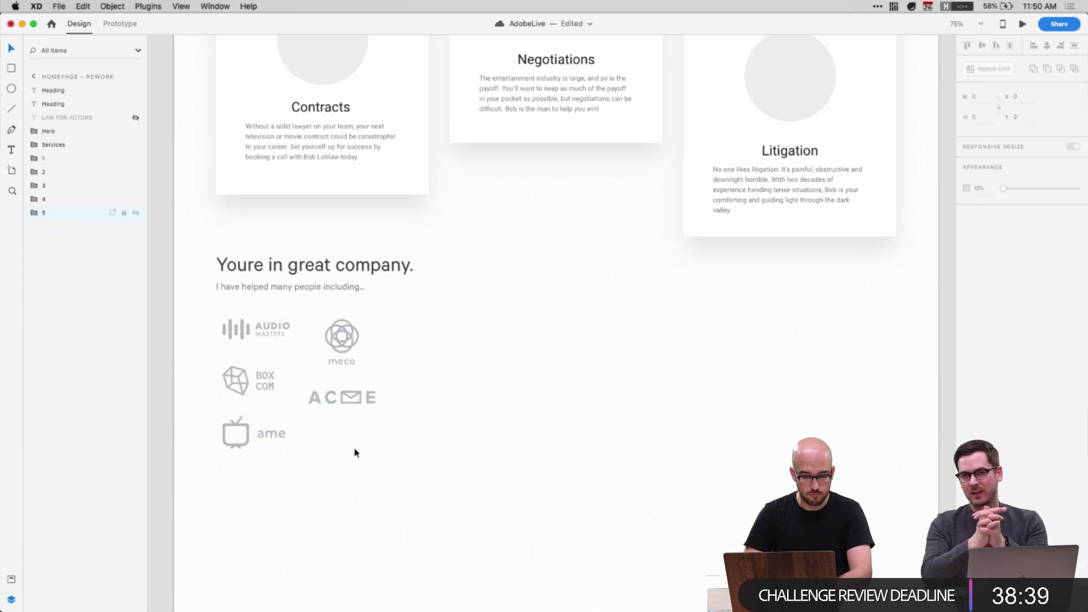
Nudge the meco and Acme logos 30 px down so the second column sits staggered against the first
mouse_move(415, 439)
left_mouse_down()
mouse_move(309, 321)
mouse_move(318, 318)
left_mouse_up()
key("shift+Down")
key("shift+Down")
key("shift+Down")
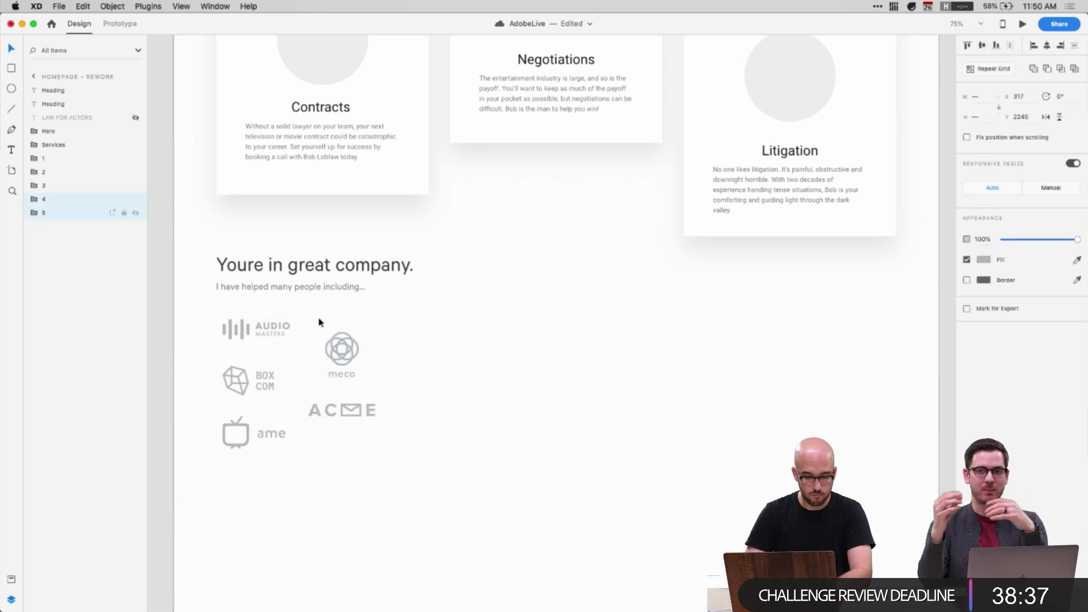
left_click(326, 448)
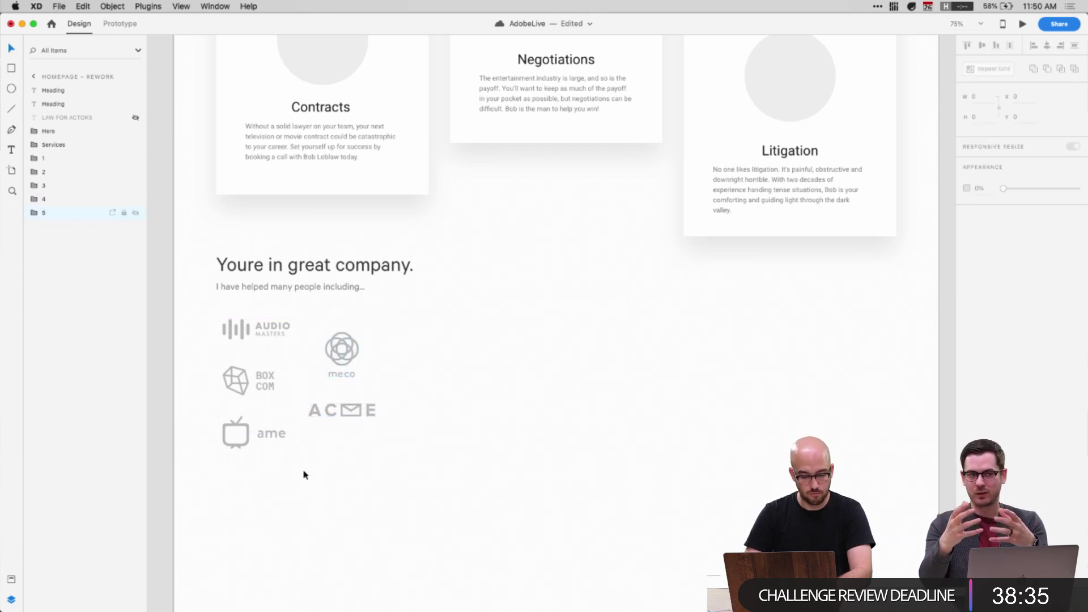
Shift the Box Com, meco and Acme logos together 80 px to the right
left_click_drag(202, 486, 345, 401)
left_click_drag(406, 419, 267, 370)
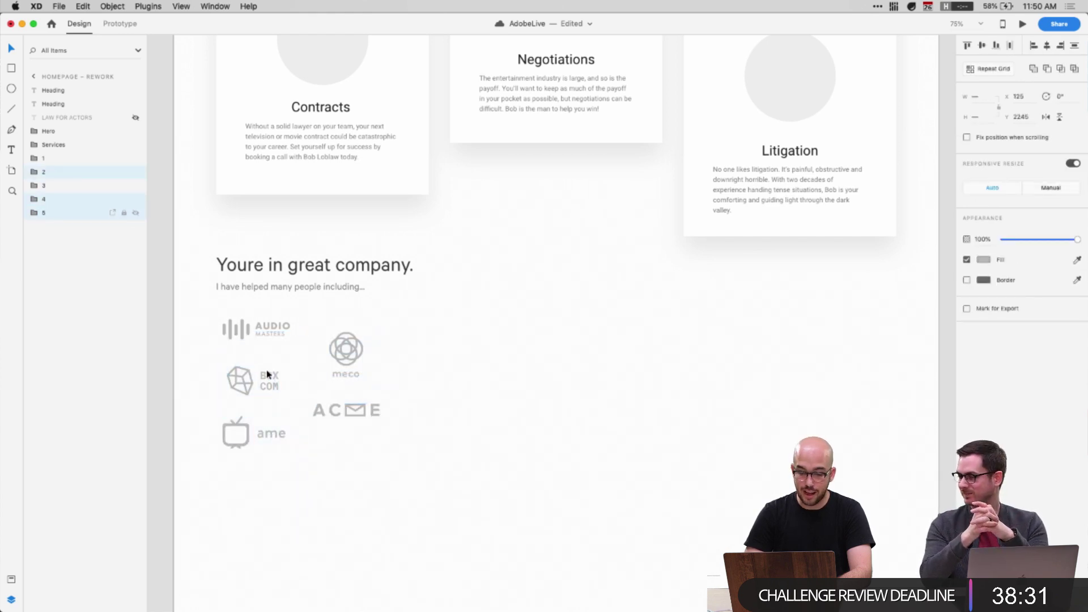
key("shift+Right")
key("shift+Right")
key("shift+Right")
key("shift+Right")
key("shift+Right")
key("shift+Right")
key("shift+Right")
key("shift+Right")
left_click(384, 517)
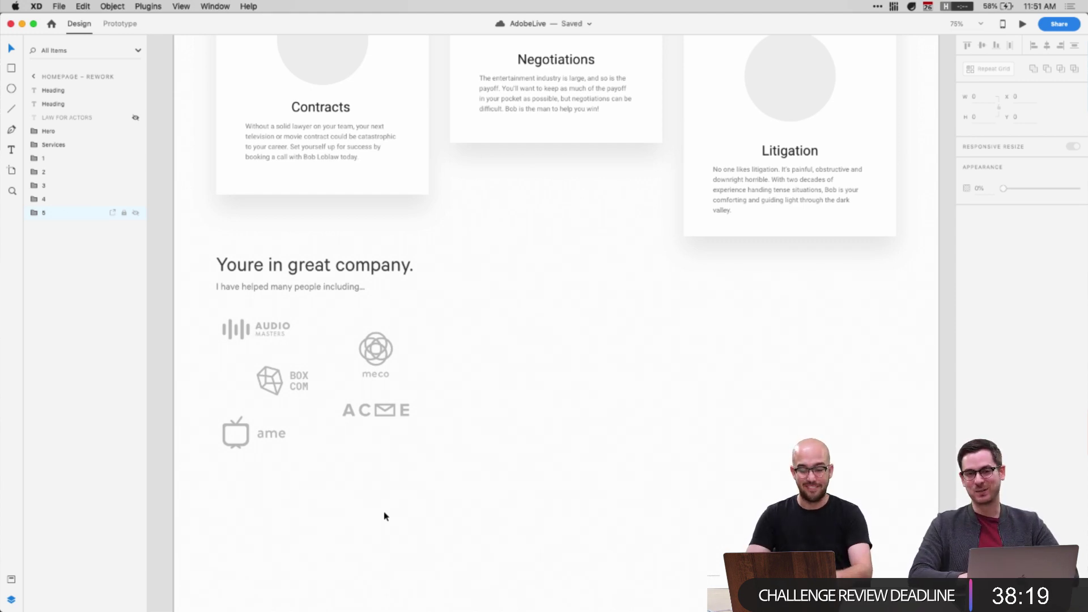
Top-align the meco logo with Audio Masters, and bottom-align the Acme logo with the ame logo
left_click_drag(433, 386, 219, 315)
left_click(969, 50)
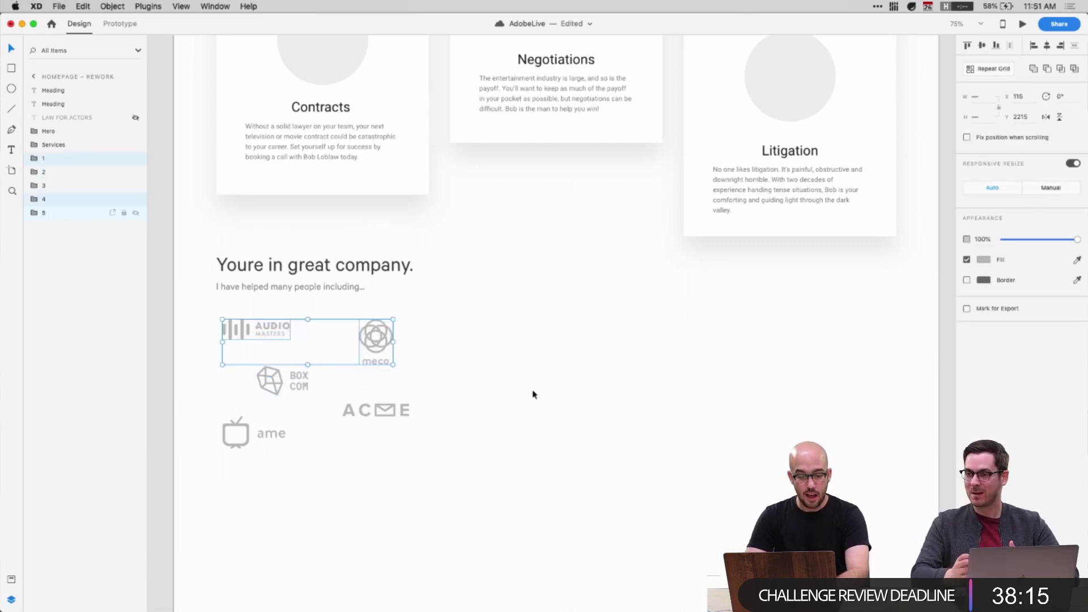
left_click(532, 394)
left_click_drag(512, 464, 225, 403)
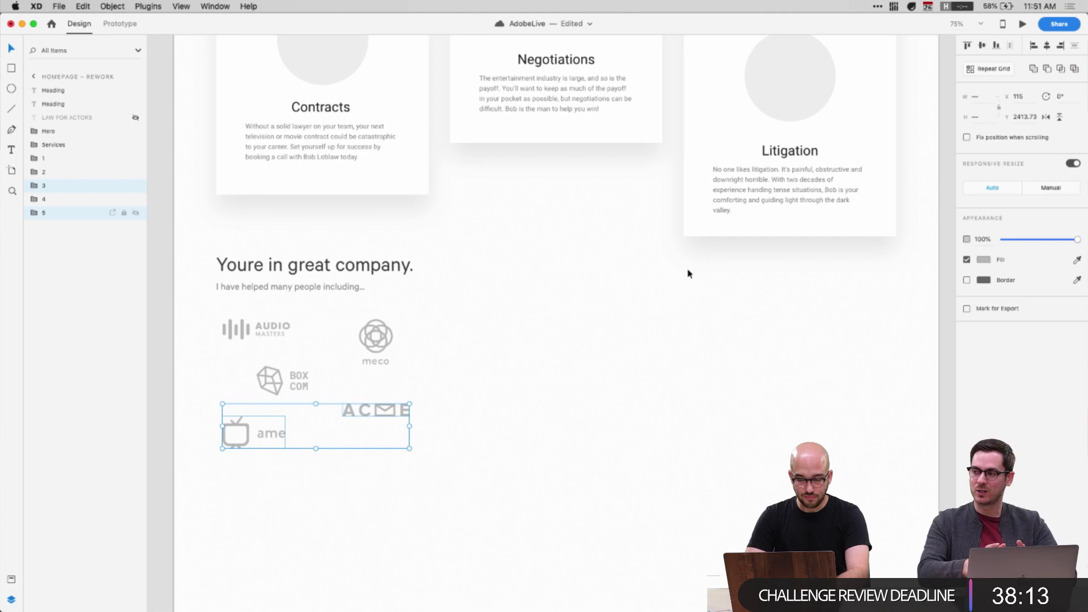
left_click(996, 45)
key("Escape")
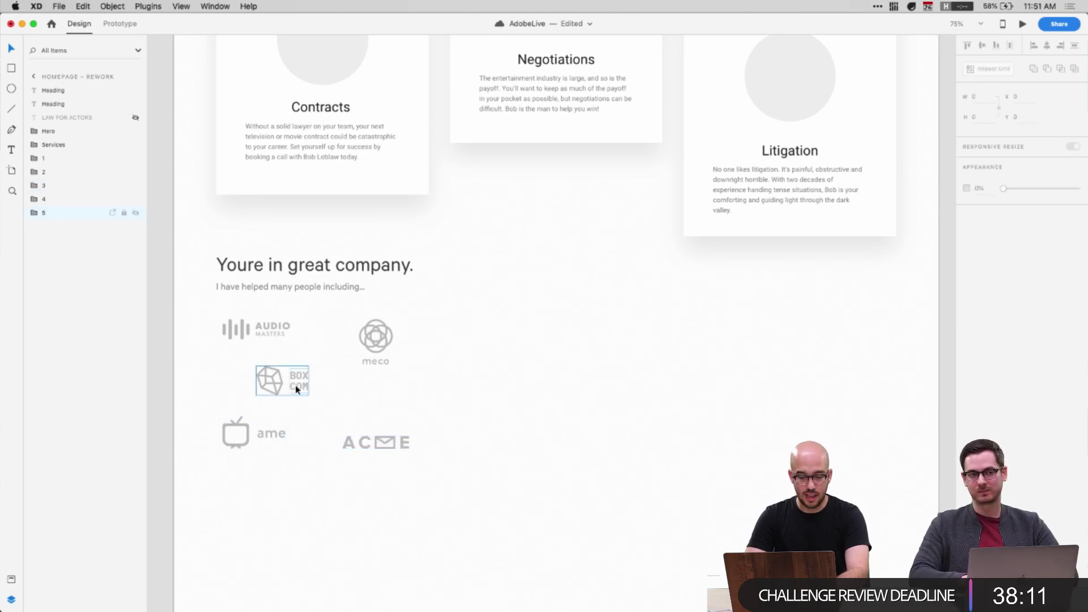
Move Box Com to the middle of the cluster and centre the Acme and Audio Masters logos vertically on their row neighbours
left_click_drag(296, 388, 326, 397)
left_click_drag(360, 444, 362, 435)
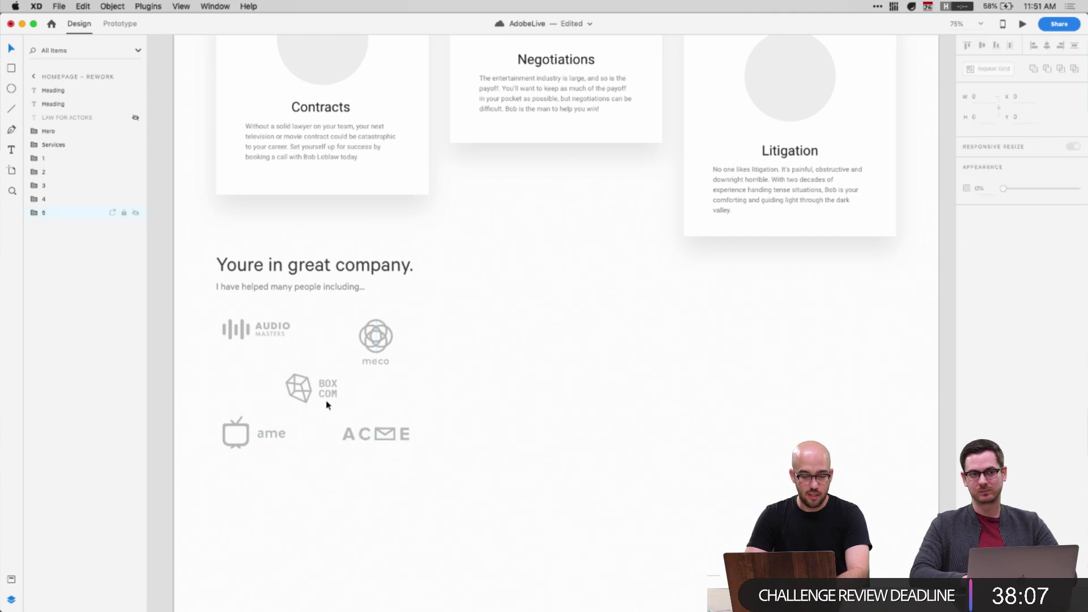
left_click(275, 346)
left_click_drag(274, 345, 275, 350)
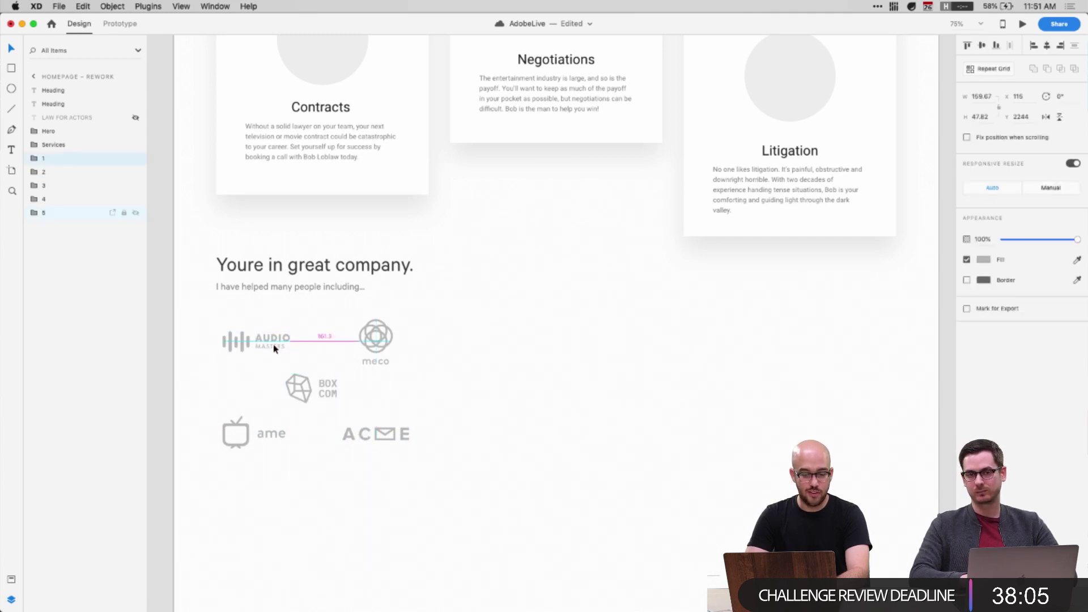
left_click(495, 364)
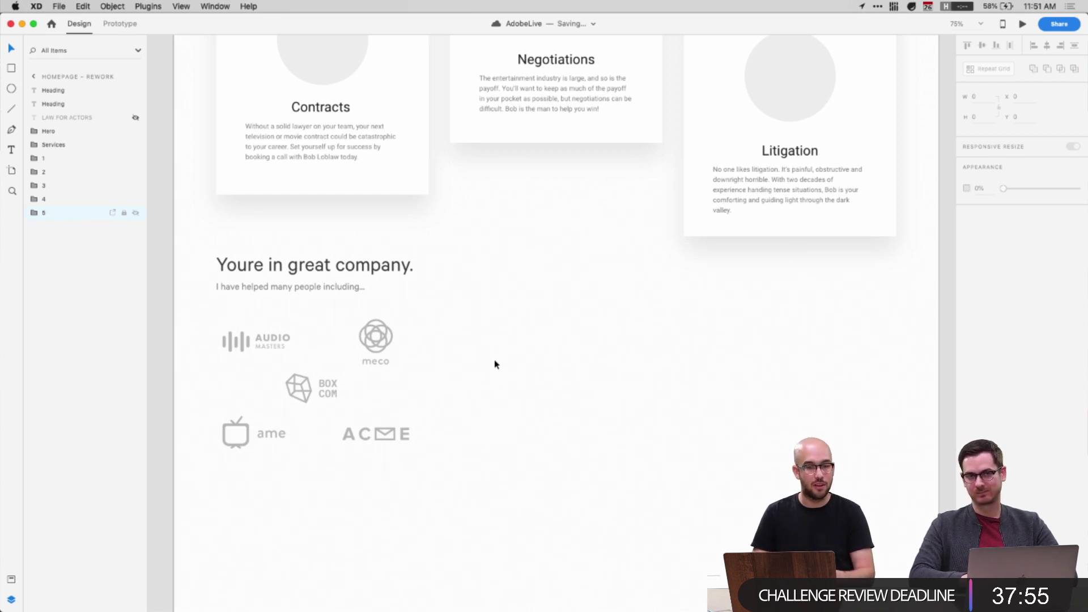
Move all five logos slightly up and left so the cluster's left edge lines up with the heading text
left_click_drag(468, 455, 201, 327)
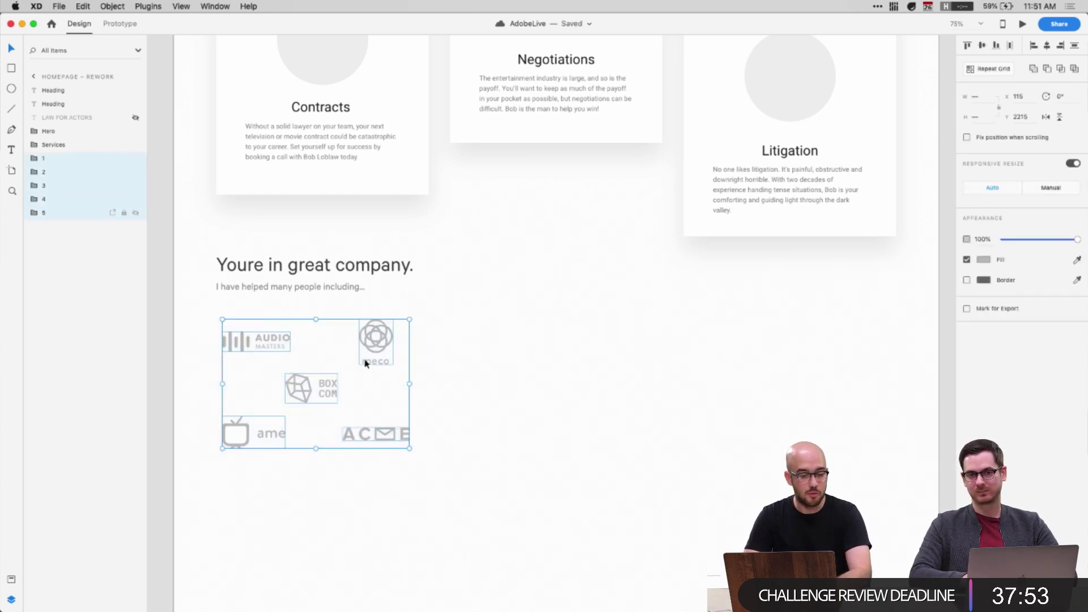
left_click_drag(376, 352, 372, 349)
key("alt")
key("Left")
key("Left")
key("Left")
key("Left")
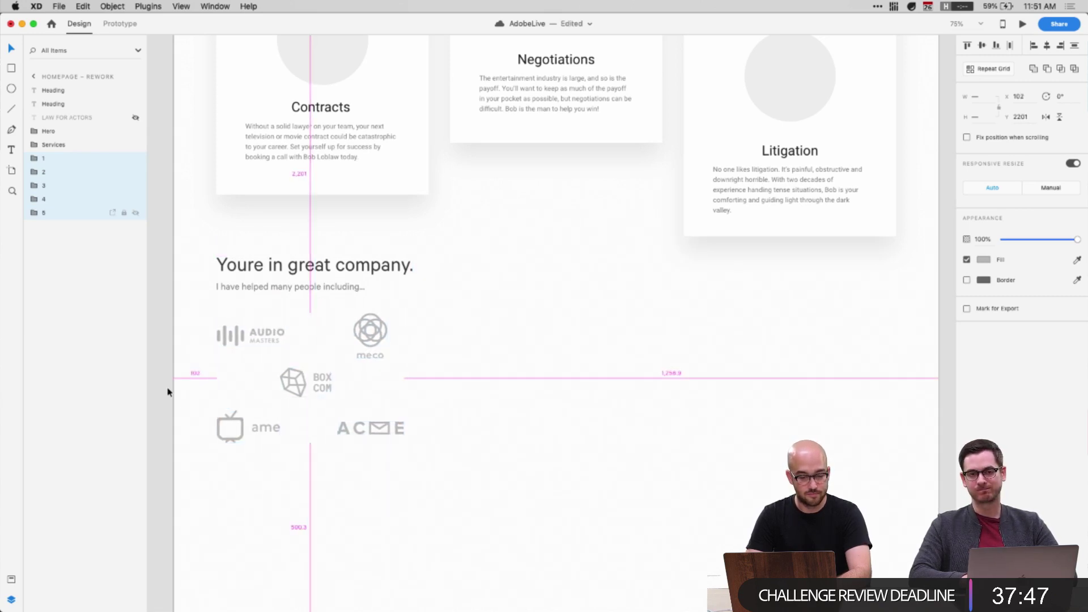
Nudge the meco and Acme logos 10 px down within the cluster
left_click(325, 558)
left_click_drag(222, 532, 296, 328)
left_click(262, 485)
scroll(363, 527, "down", 1)
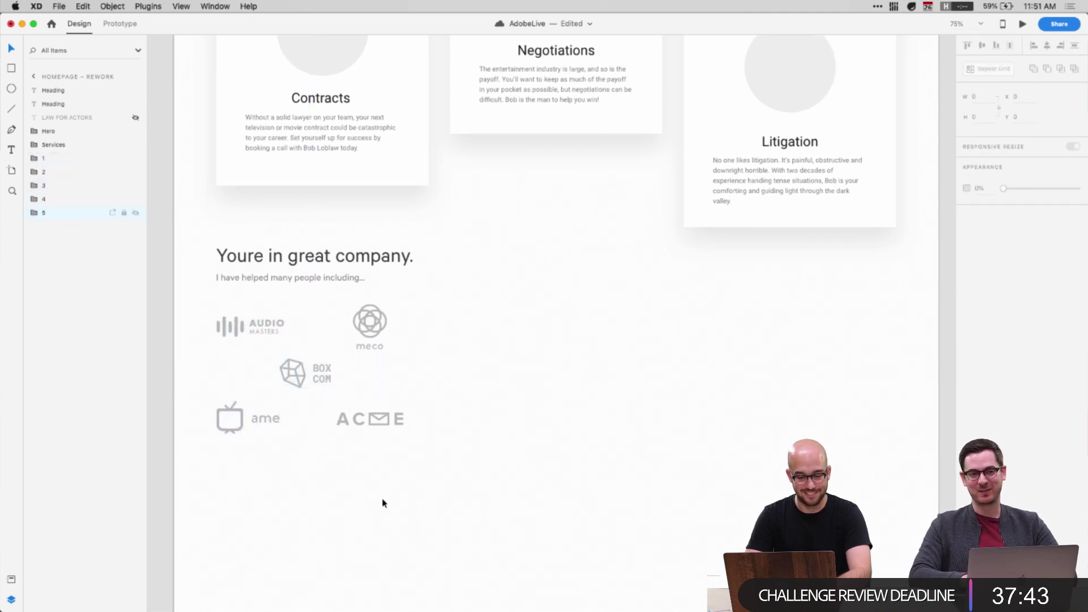
left_click_drag(383, 502, 426, 308)
key("shift+Down")
key("shift+Down")
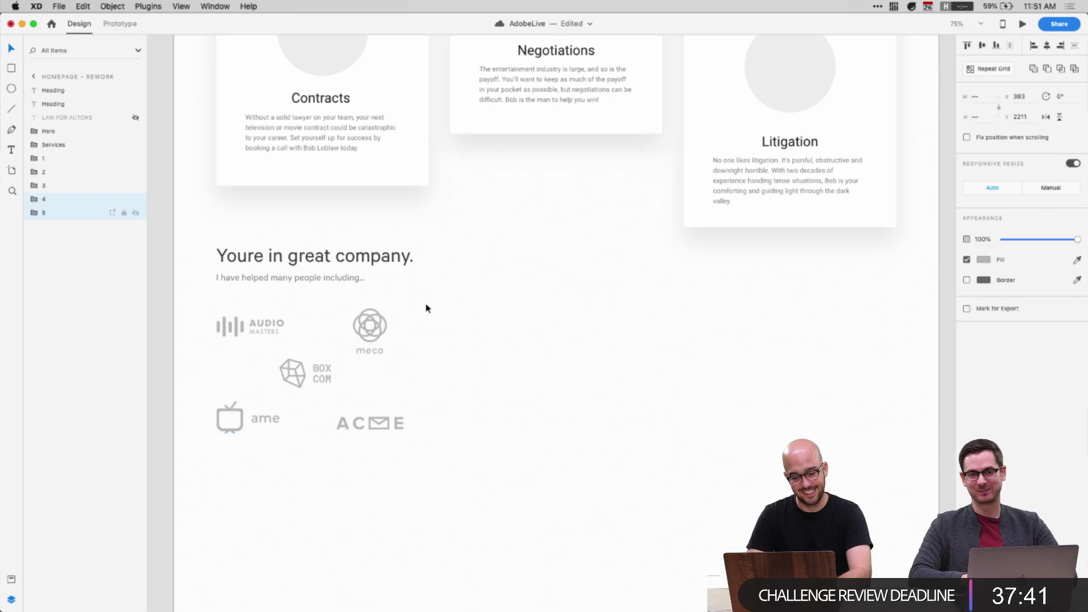
left_click(433, 328)
Try laying out the five logos in a single row by moving ame, Acme and Box Com beside meco
scroll(434, 331, "right", 1)
scroll(433, 332, "down", 1)
left_click_drag(447, 476, 209, 323)
left_click(403, 483)
left_click_drag(401, 478, 209, 385)
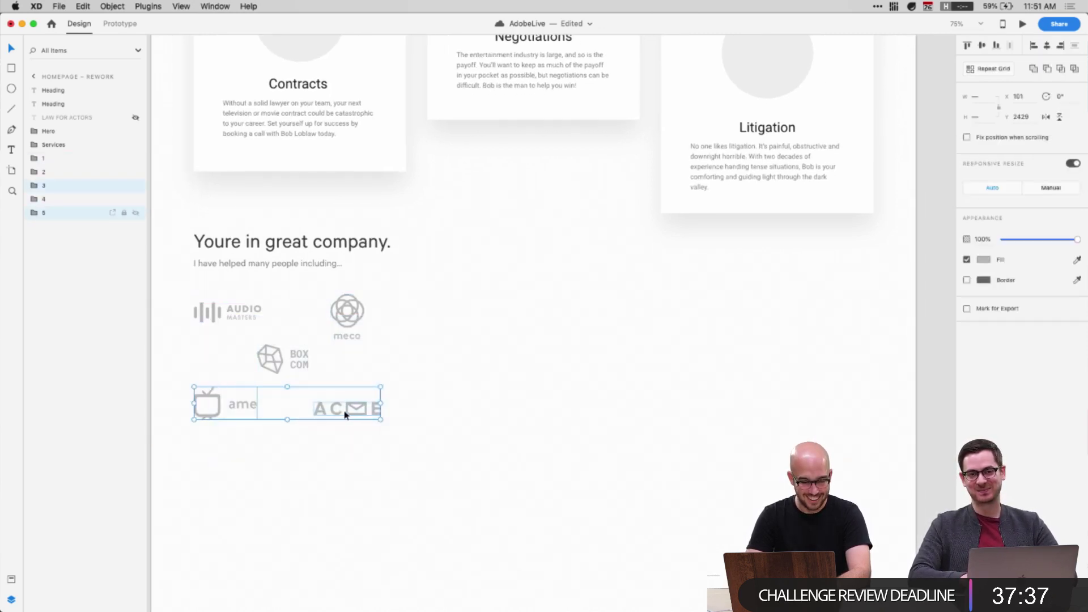
left_click_drag(347, 414, 645, 324)
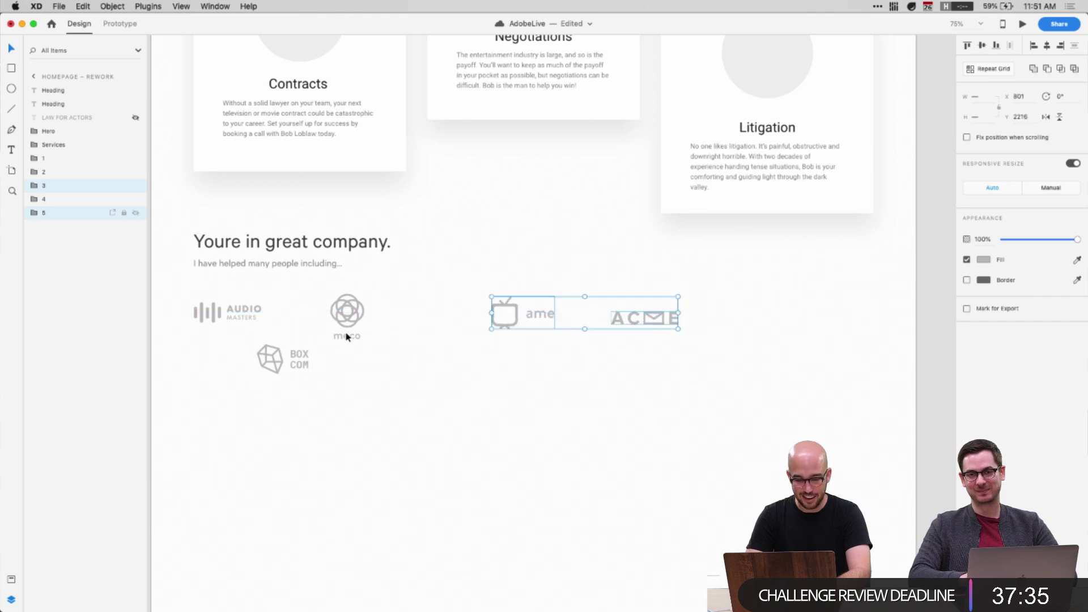
left_click_drag(274, 371, 432, 323)
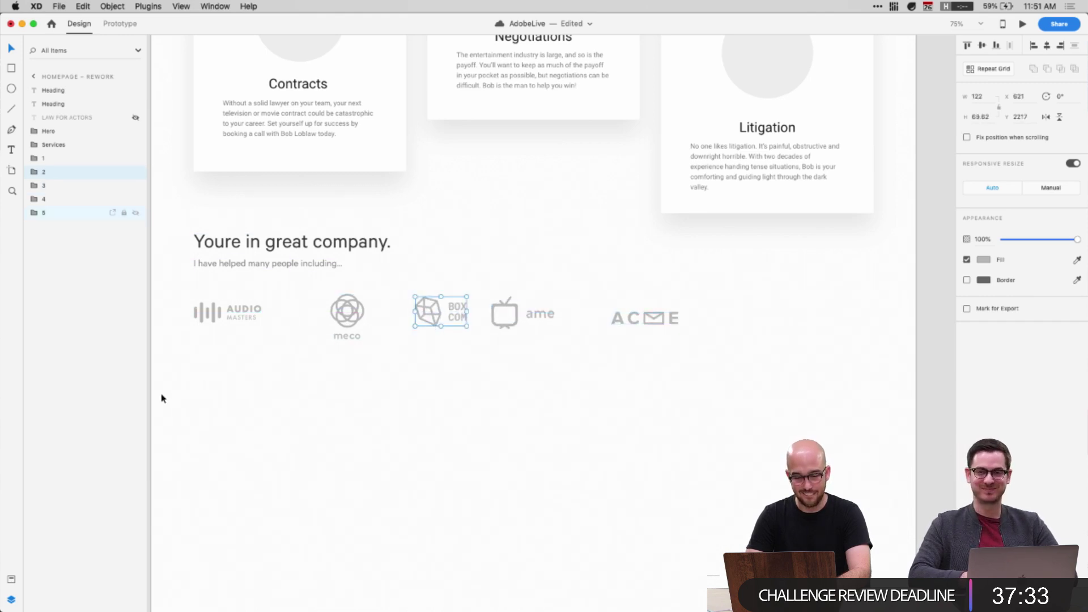
left_click_drag(162, 399, 679, 282)
Undo the moves of the Box Com, ame and Acme logos to restore the staggered cluster
key("super+z")
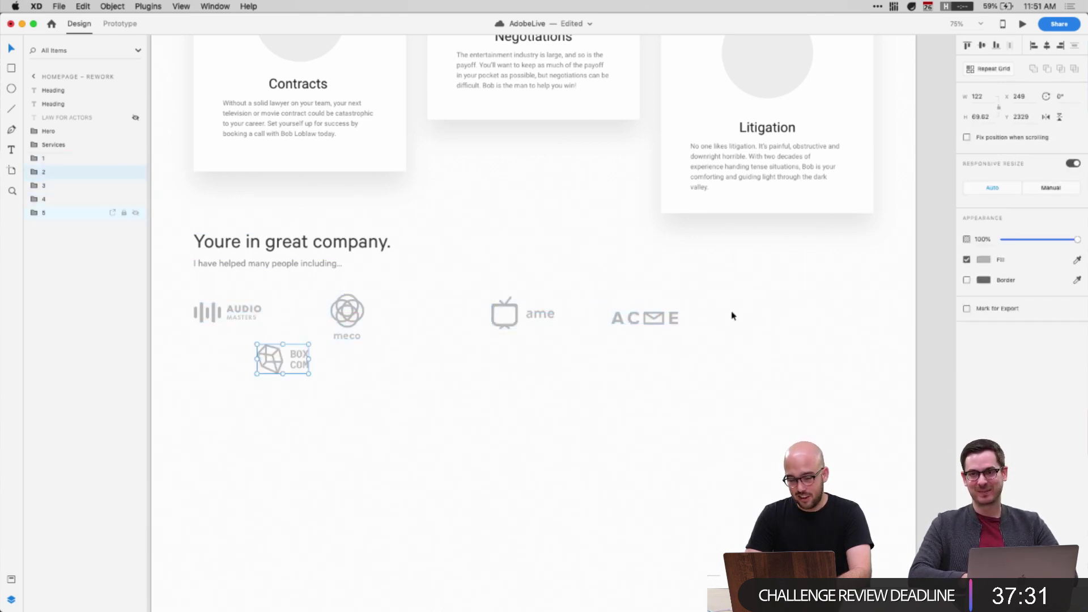
key("super+z")
left_click(479, 493)
Compare the staggered logo section with the original homepage's orange client band and the sections below it
scroll(478, 493, "left", 2)
scroll(479, 493, "down", 3)
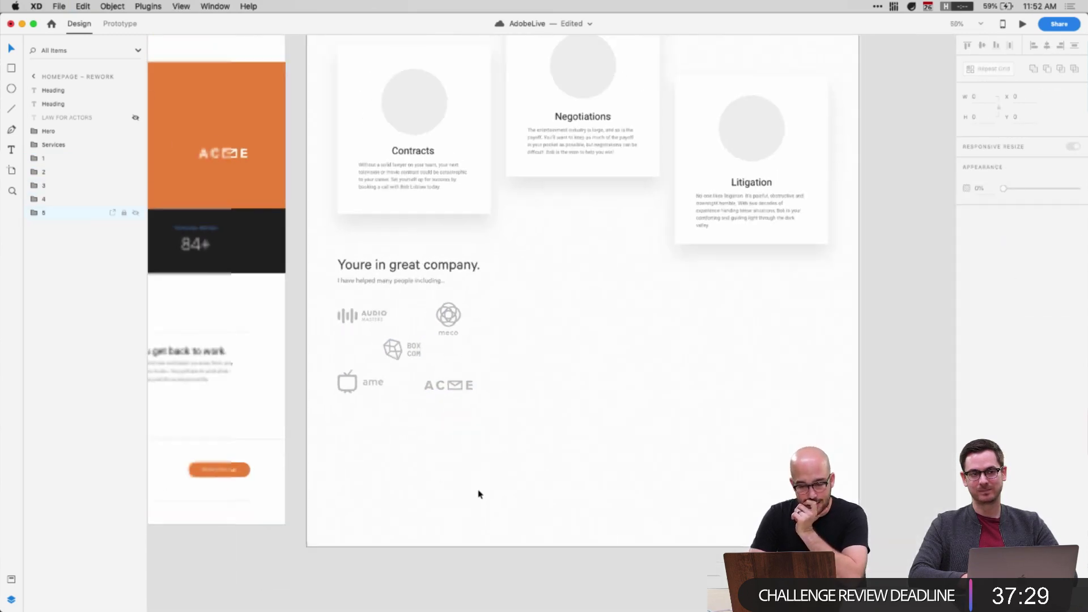
scroll(478, 493, "left", 5)
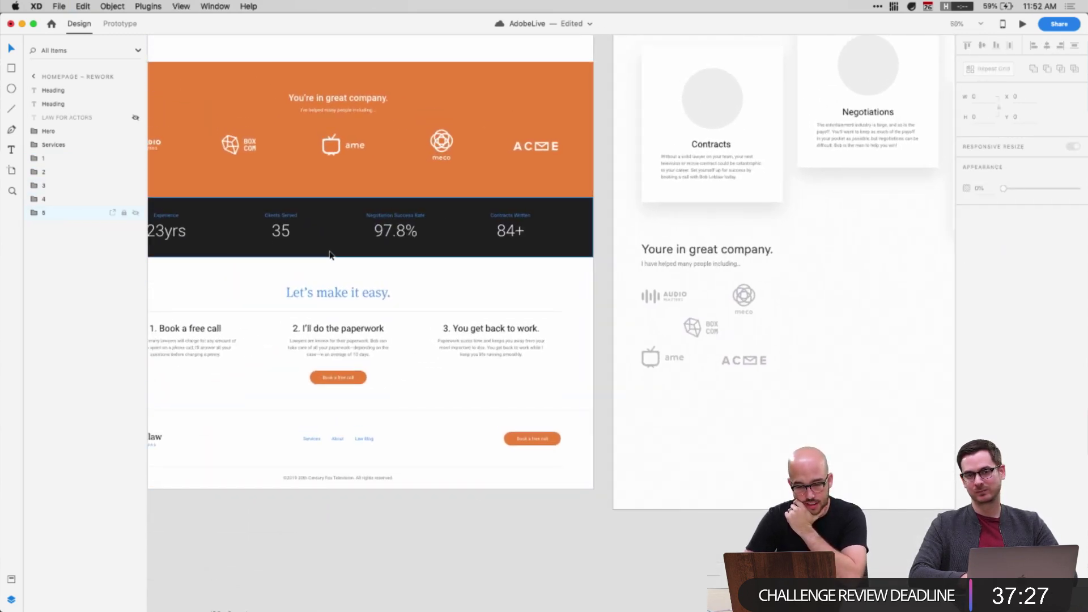
scroll(593, 383, "right", 5)
scroll(593, 383, "down", 3)
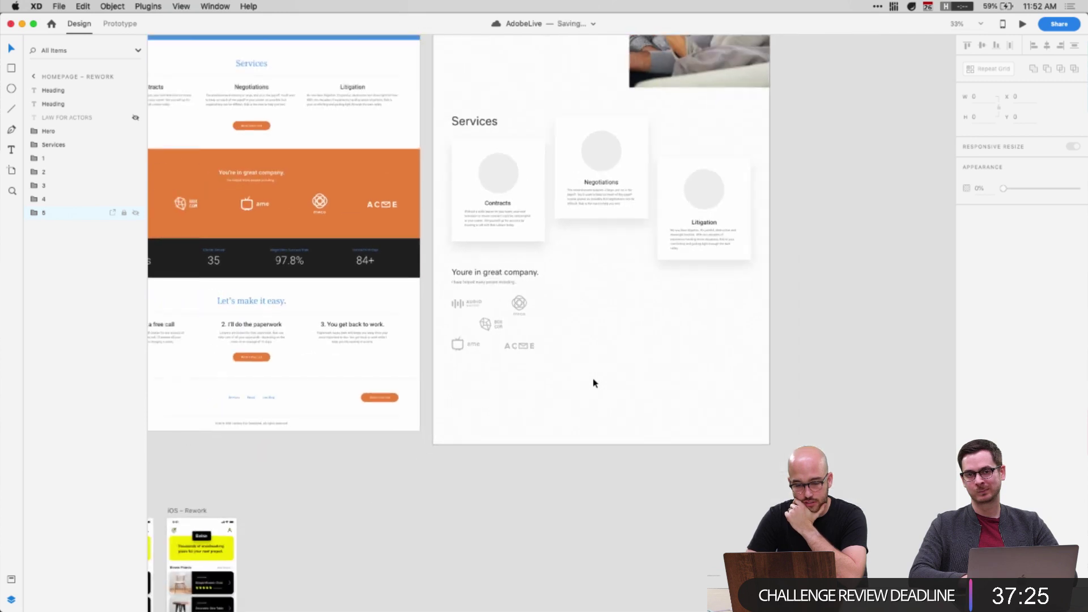
scroll(593, 383, "up", 5)
scroll(592, 383, "down", 3)
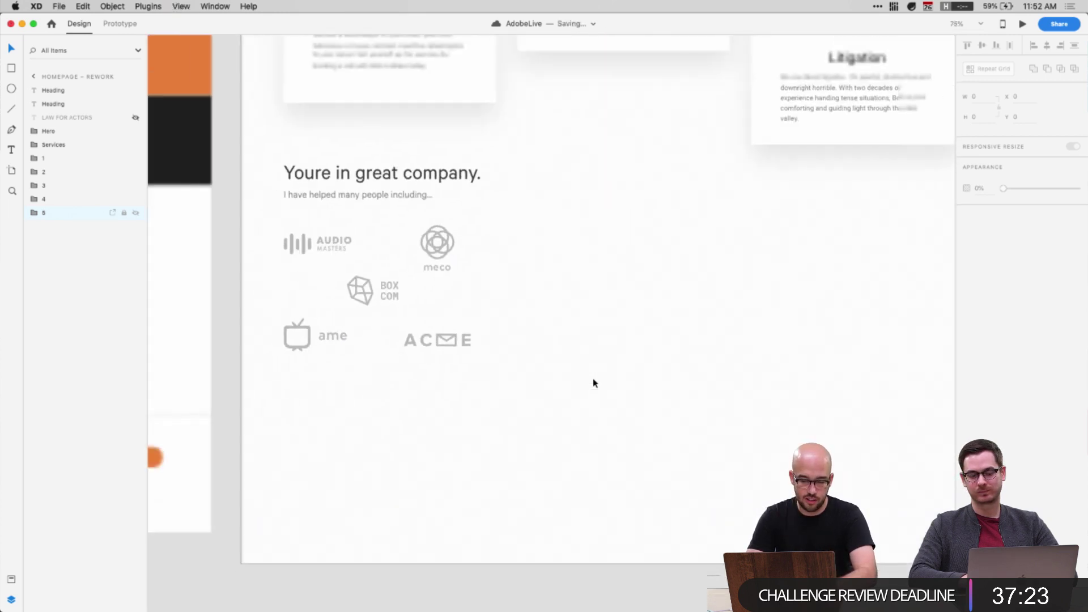
Copy the four stat values 23yrs, 35, 97.8% and 84+ from the original homepage into the rework artboard, layered beneath the logo groups
scroll(330, 454, "up", 3)
scroll(330, 454, "left", 2)
left_click(187, 165)
left_click(348, 160, "shift")
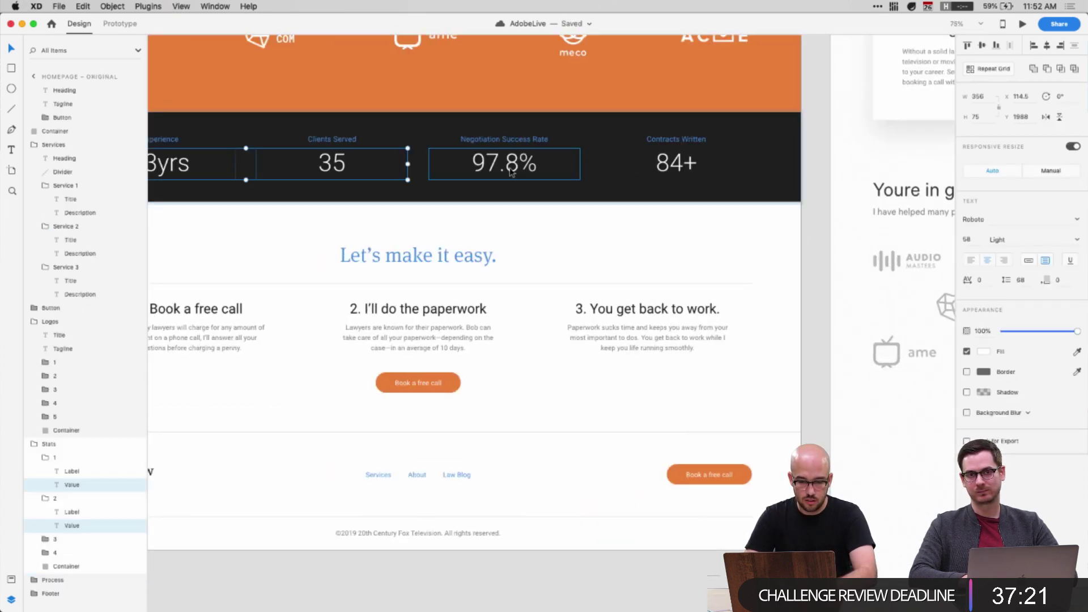
left_click(517, 168, "shift")
left_click(683, 168, "shift")
scroll(684, 170, "right", 10)
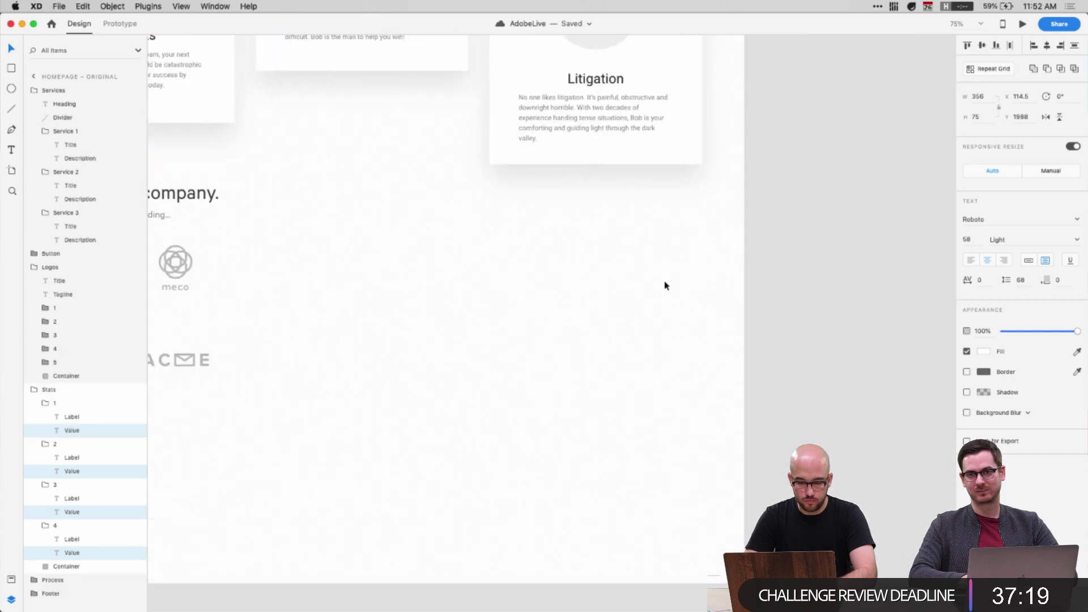
left_click(358, 315)
left_click(44, 213)
key("super+v")
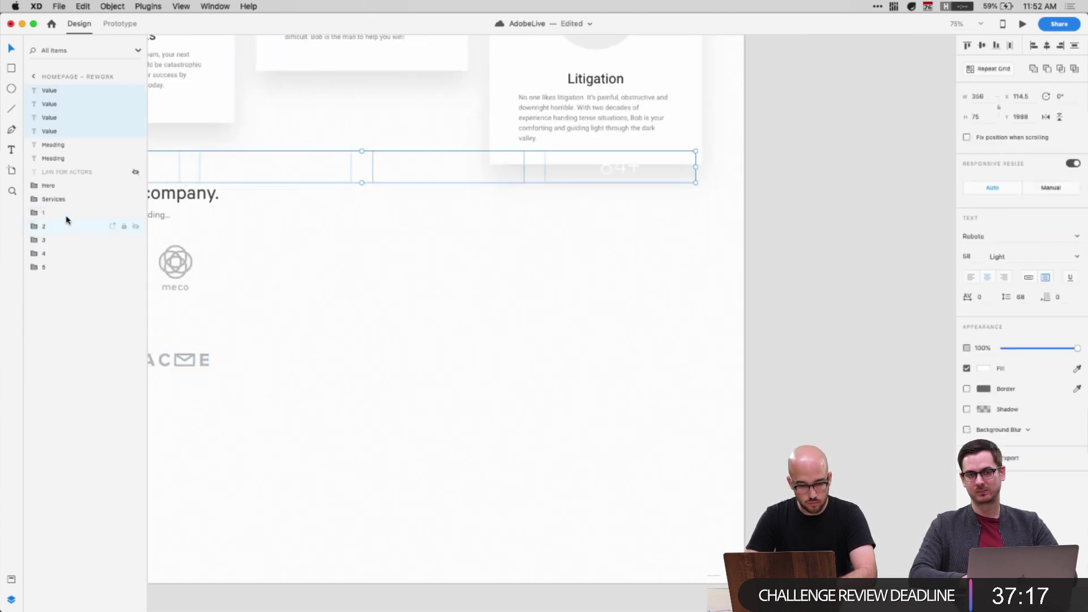
left_click_drag(52, 135, 52, 275)
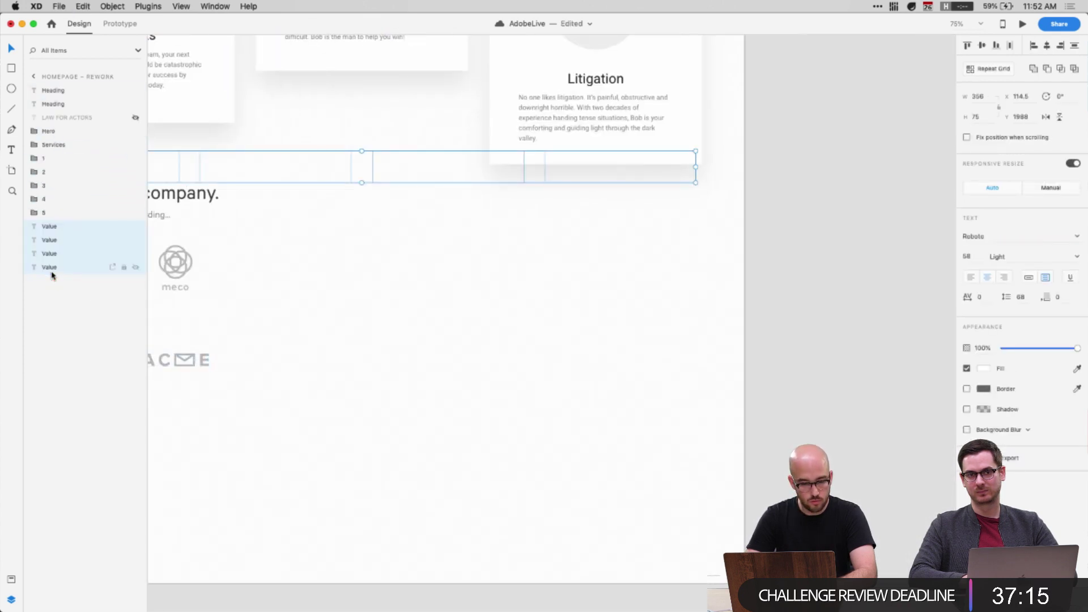
Recolor the four pasted stat values with a near-black fill and set their opacity to 100%
left_click(982, 369)
left_click(582, 297)
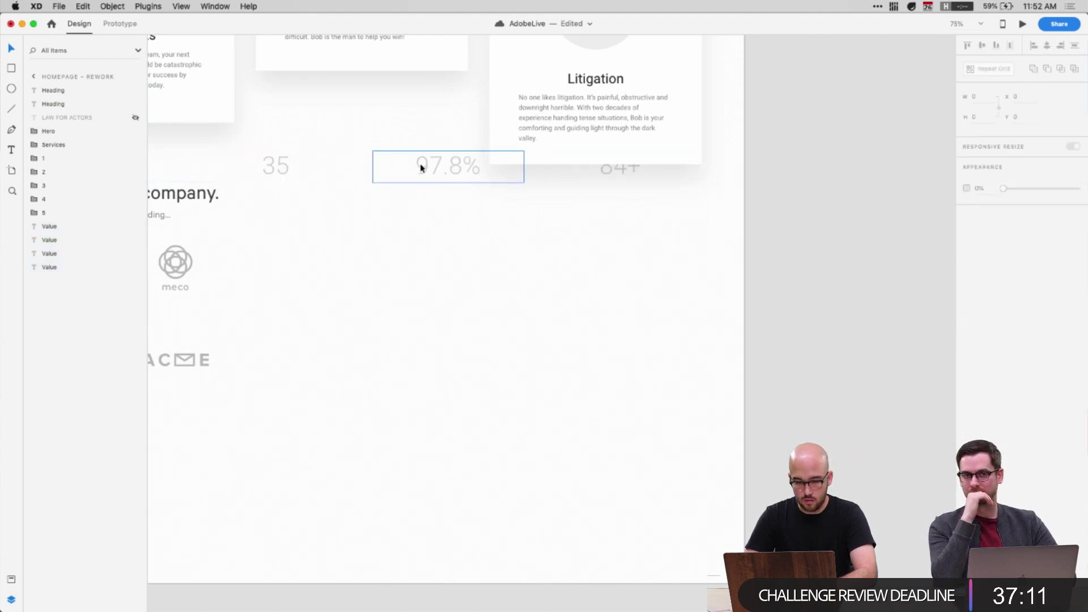
left_click(448, 165)
left_click(50, 267)
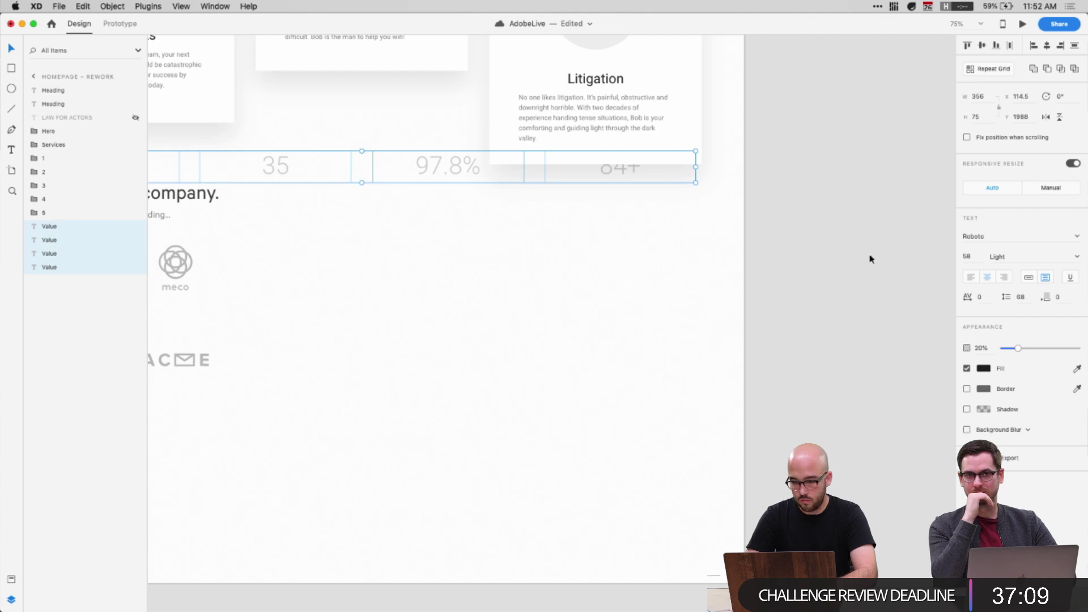
left_click_drag(1019, 350, 1076, 348)
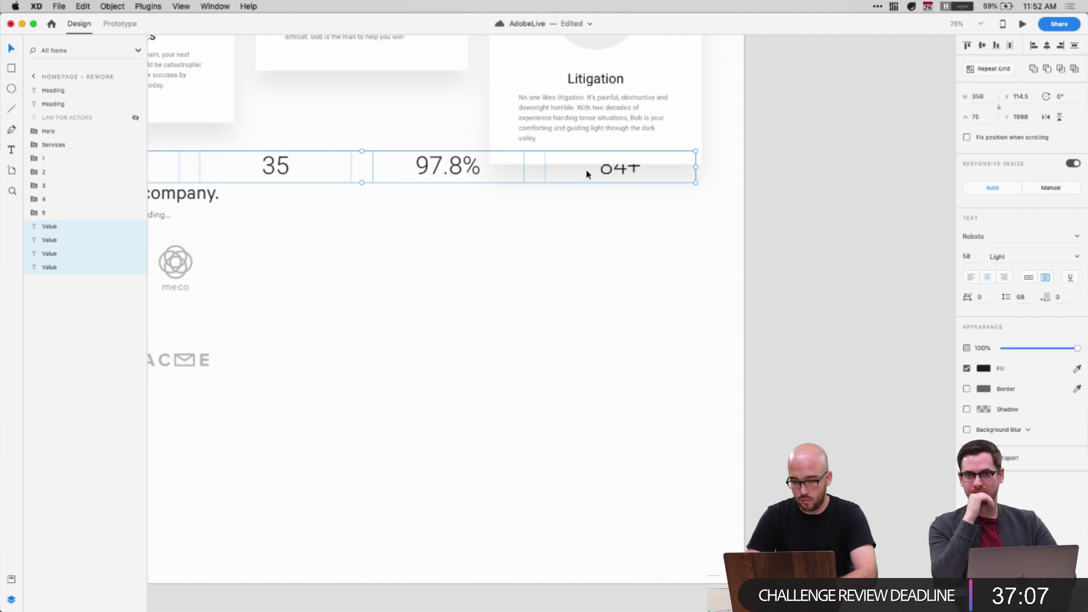
Move the row of four stat values below the logo cluster, fitting it within the page's content width
left_click_drag(586, 172, 712, 429)
left_click(610, 500)
scroll(609, 501, "left", 5)
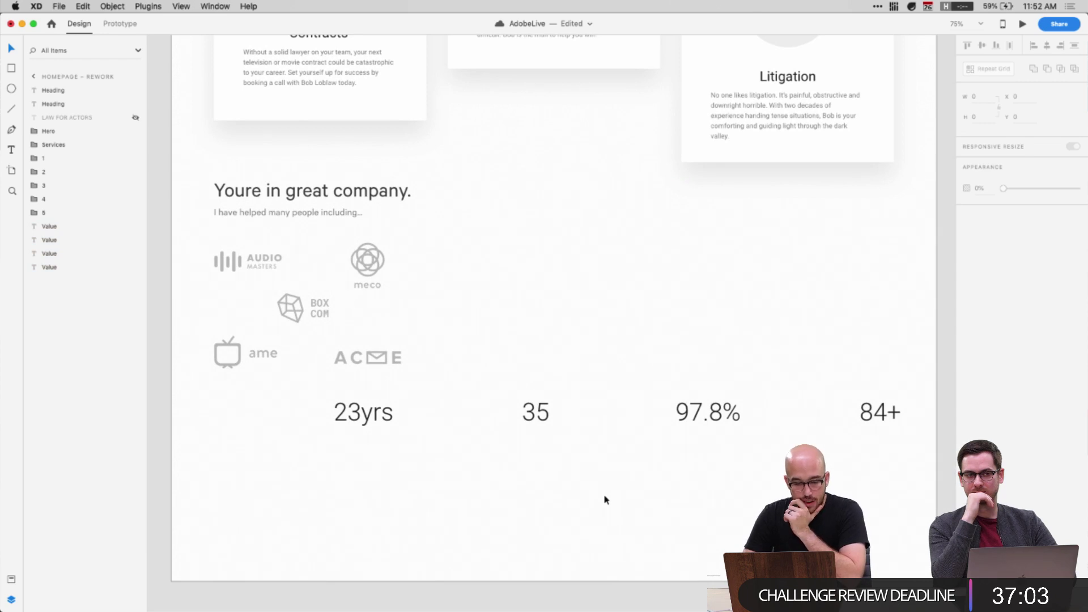
left_click_drag(325, 450, 814, 422)
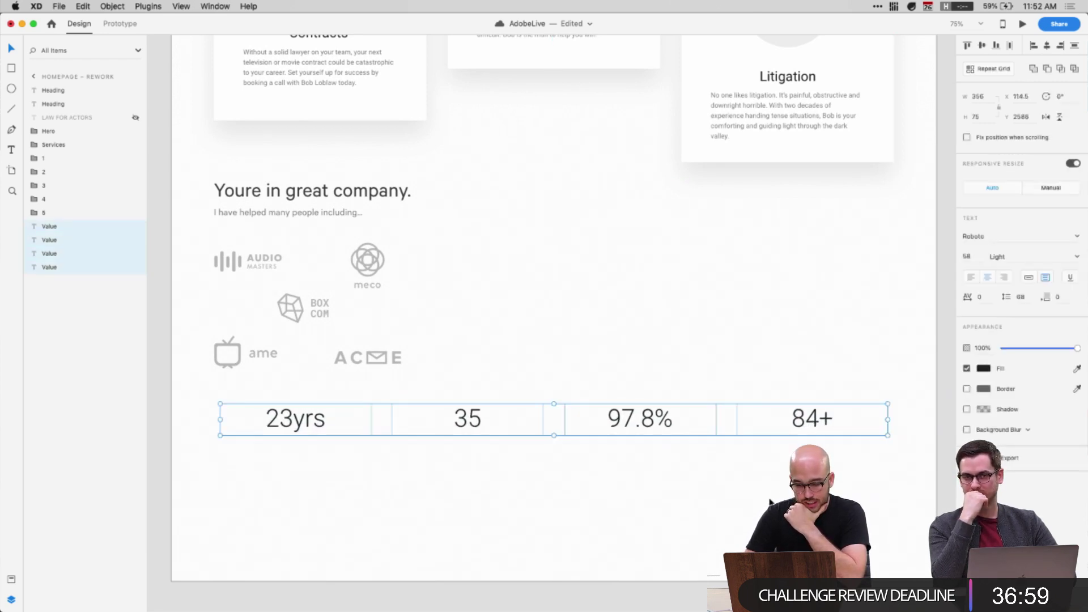
key("Escape")
Switch to Chrome and open behance.net in a new tab
key("super+space")
type("ch")
key("Return")
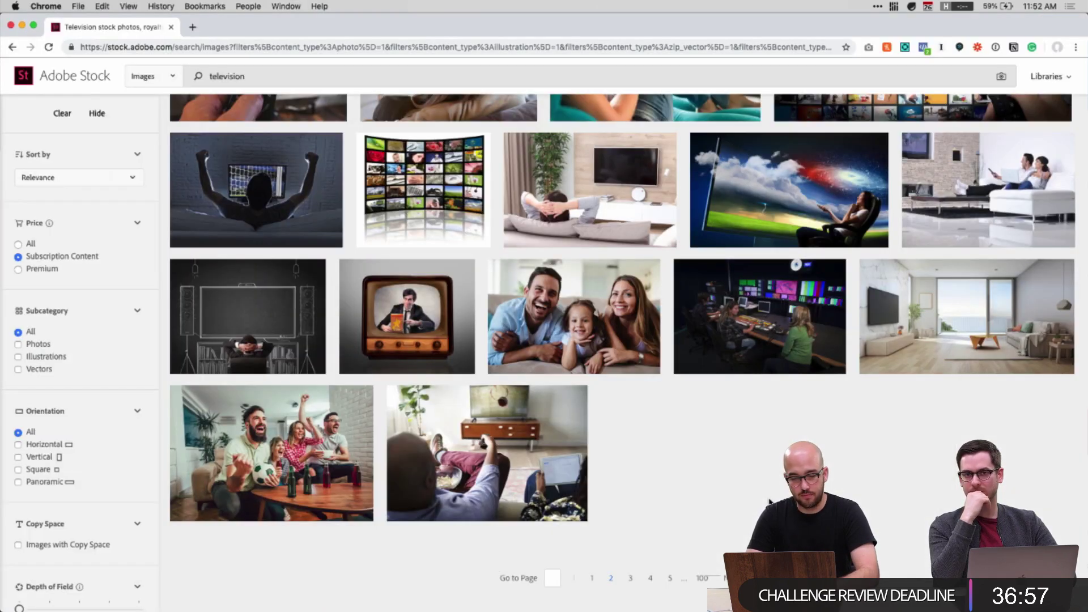
key("super+t")
type("behance.net")
key("Return")
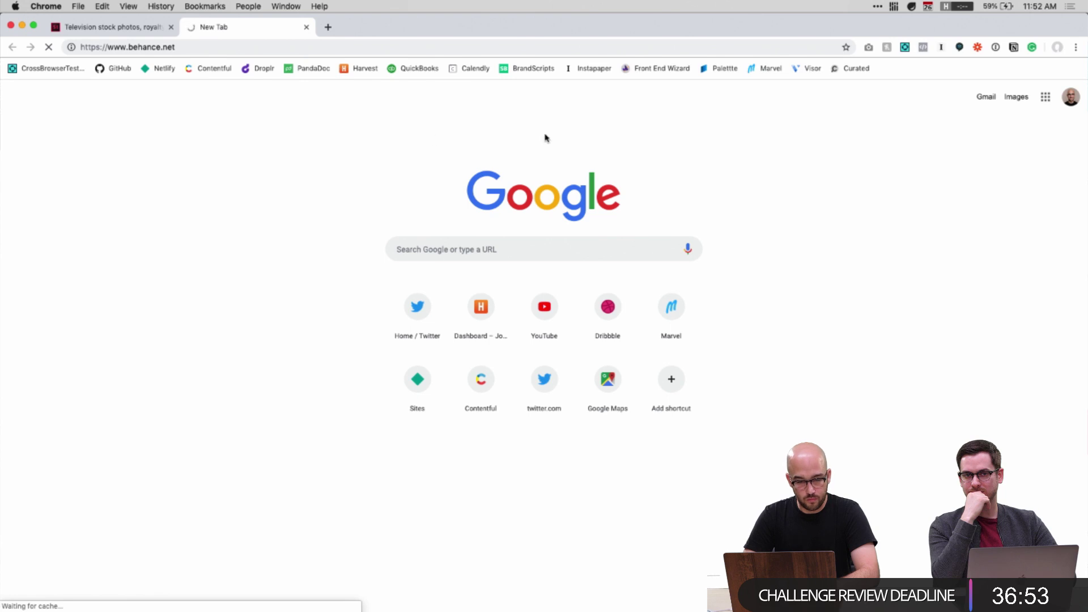
Switch back to Adobe XD and review the stats row against the logo cluster and service cards
key("super+Tab")
scroll(588, 415, "up", 1)
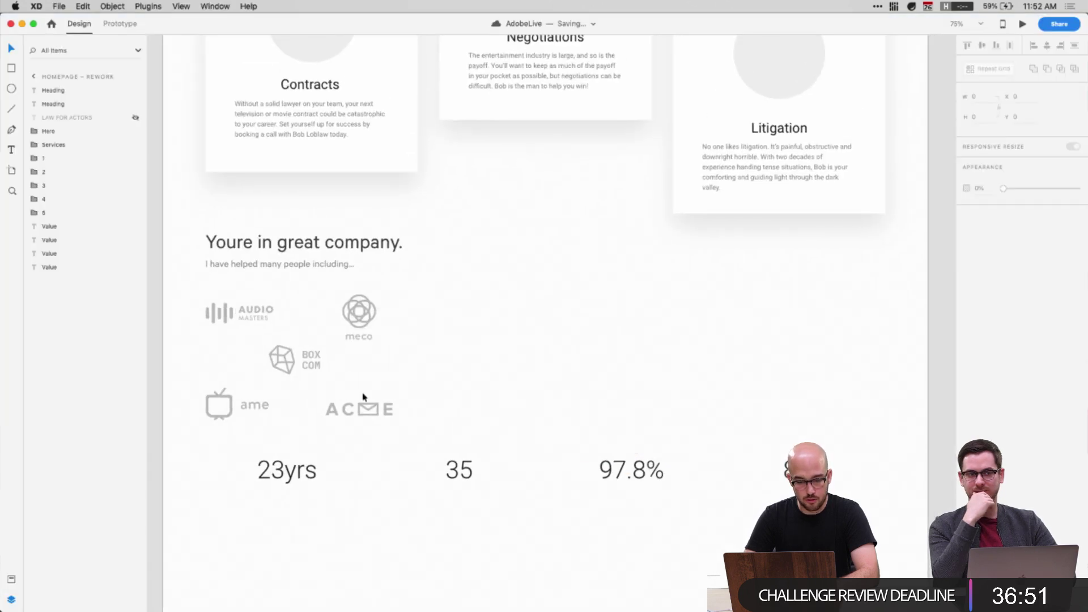
scroll(576, 459, "up", 2)
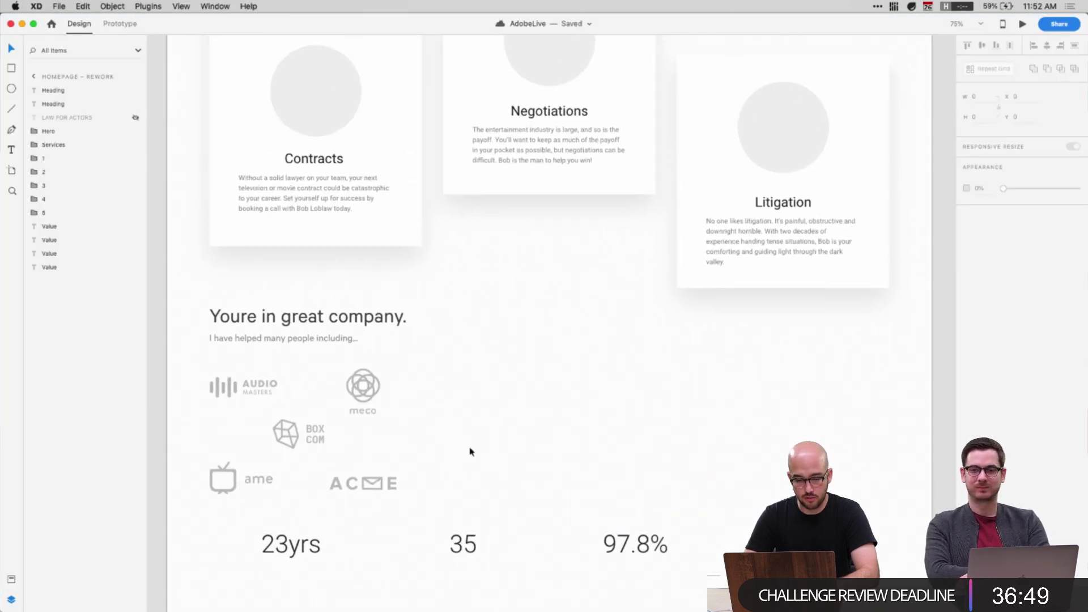
scroll(470, 452, "down", 3)
Switch to Chrome and search Behance for "dashboard"
key("super+Tab")
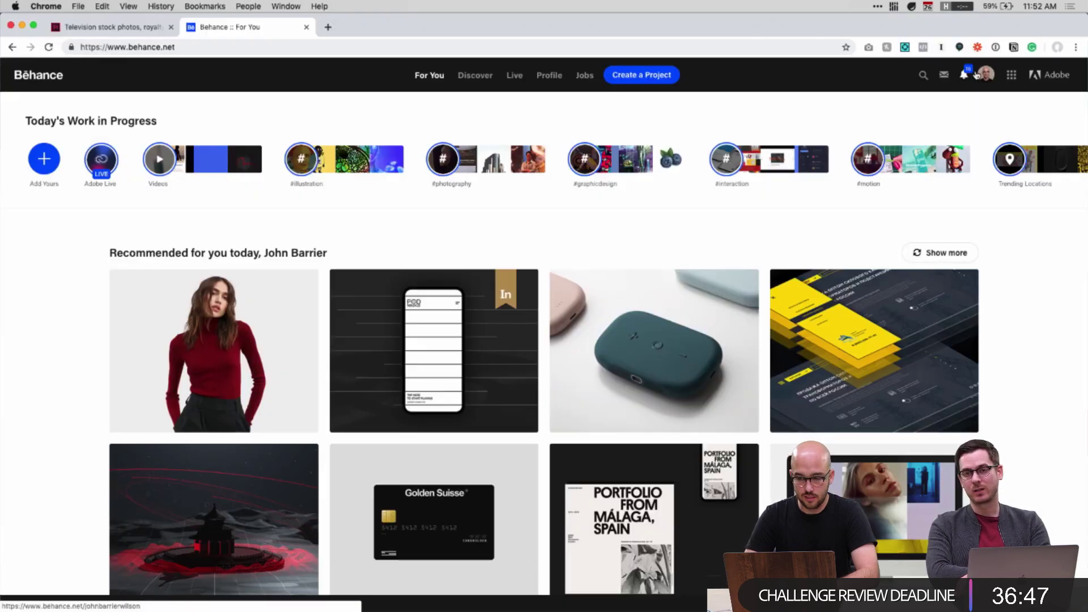
left_click(922, 77)
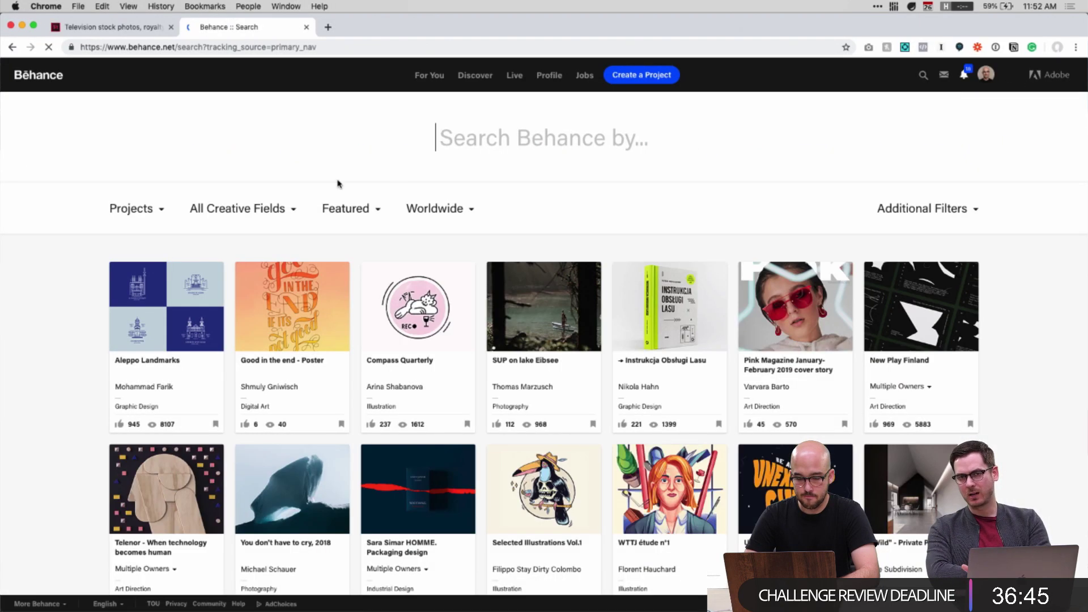
left_click(488, 144)
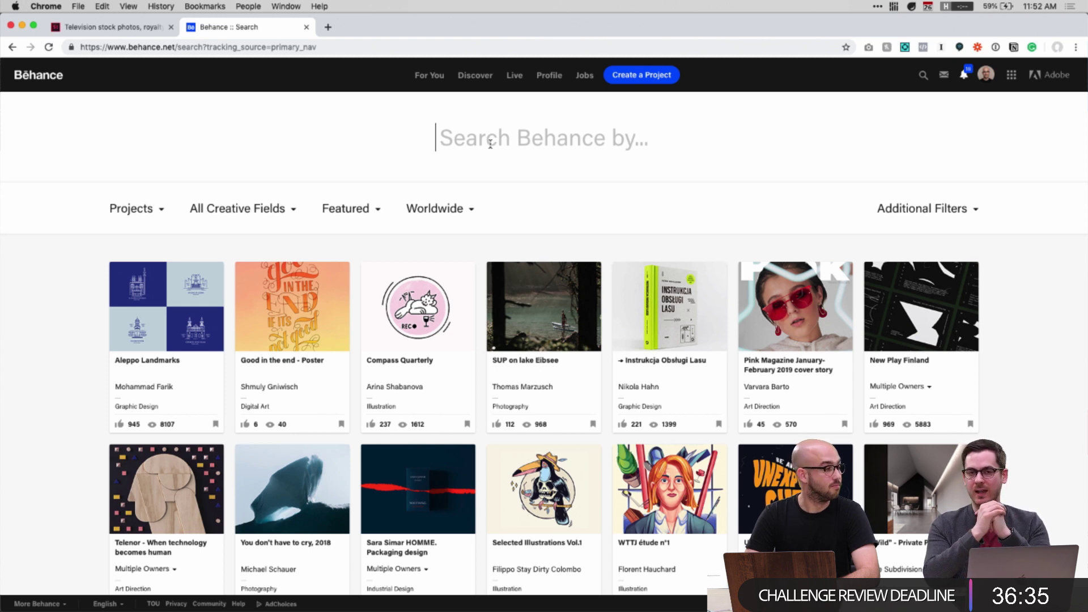
type("dashboard")
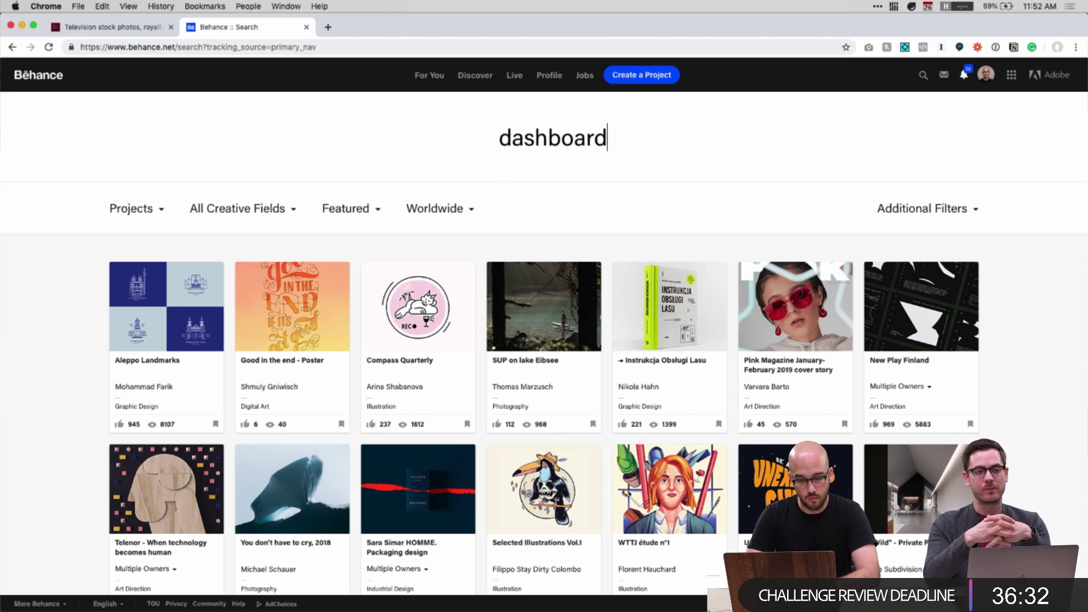
key("Return")
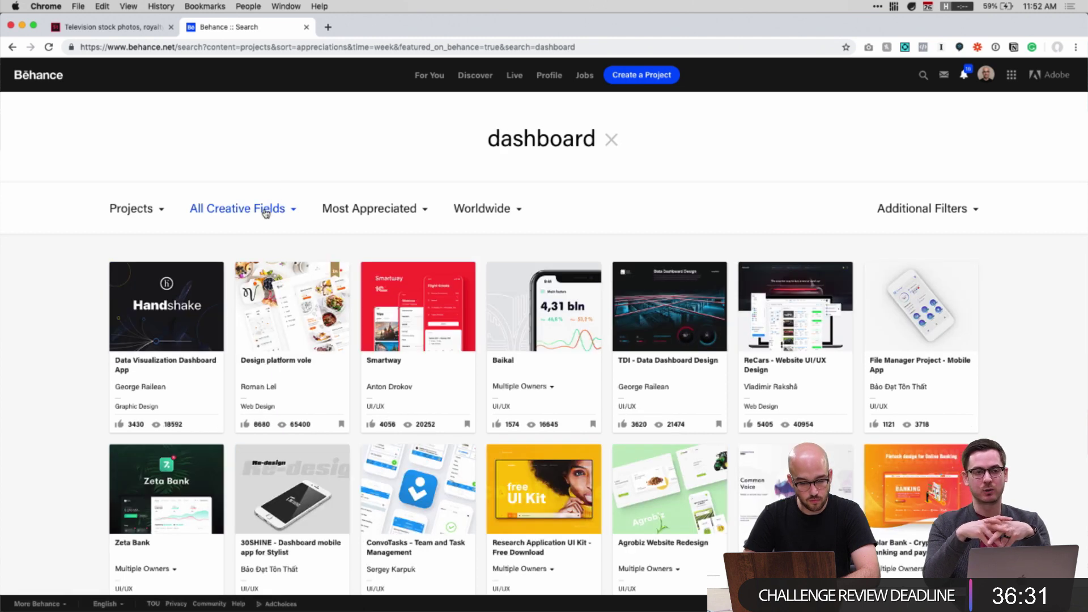
Filter the dashboard search results by creative field, trying UI/UX before settling on Web Design
left_click(267, 211)
left_click(235, 418)
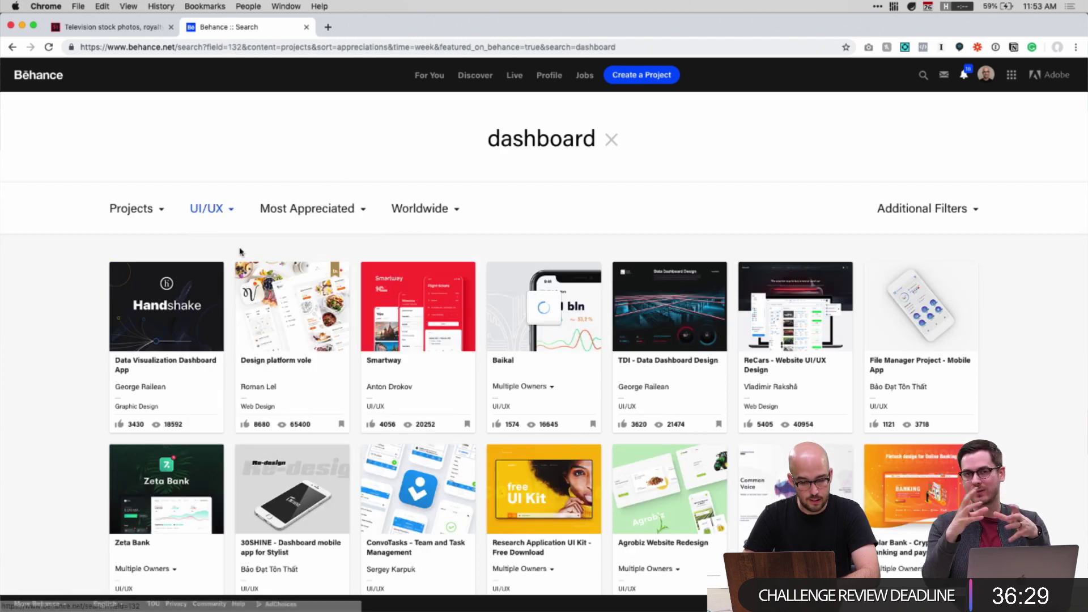
left_click(226, 210)
left_click(225, 437)
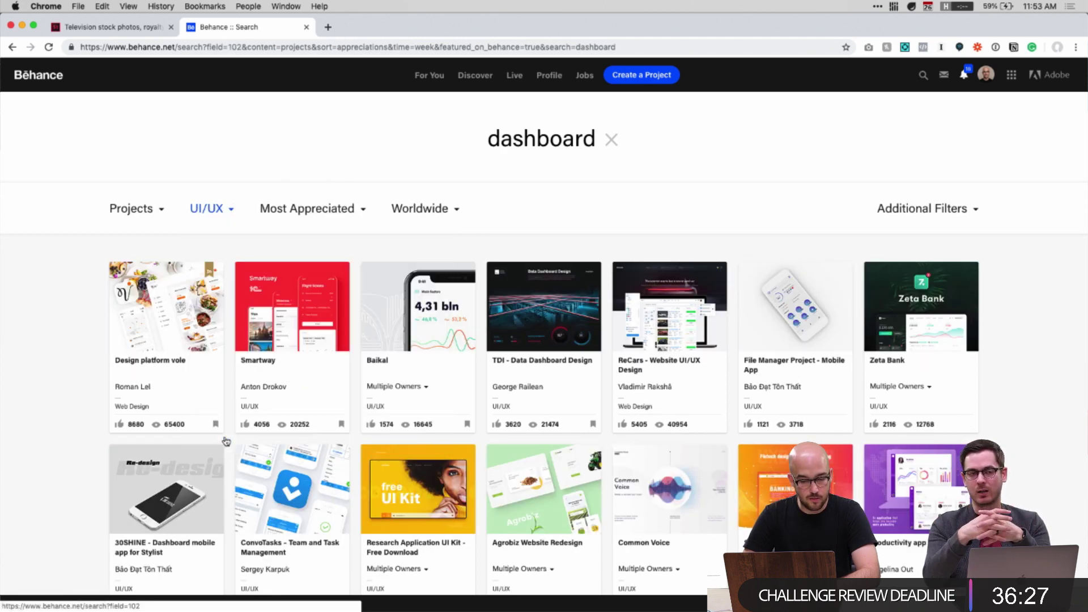
Open the Data Visualization Dashboard App project and examine its Handshake cover and Projects list screen for ways of presenting statistics
scroll(587, 214, "down", 2)
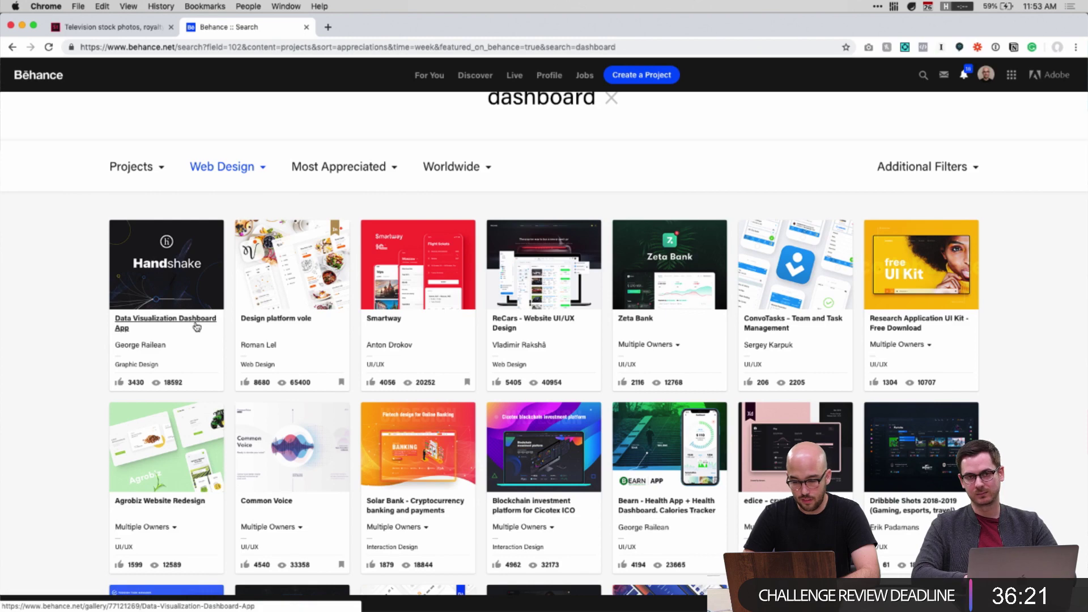
left_click(197, 327)
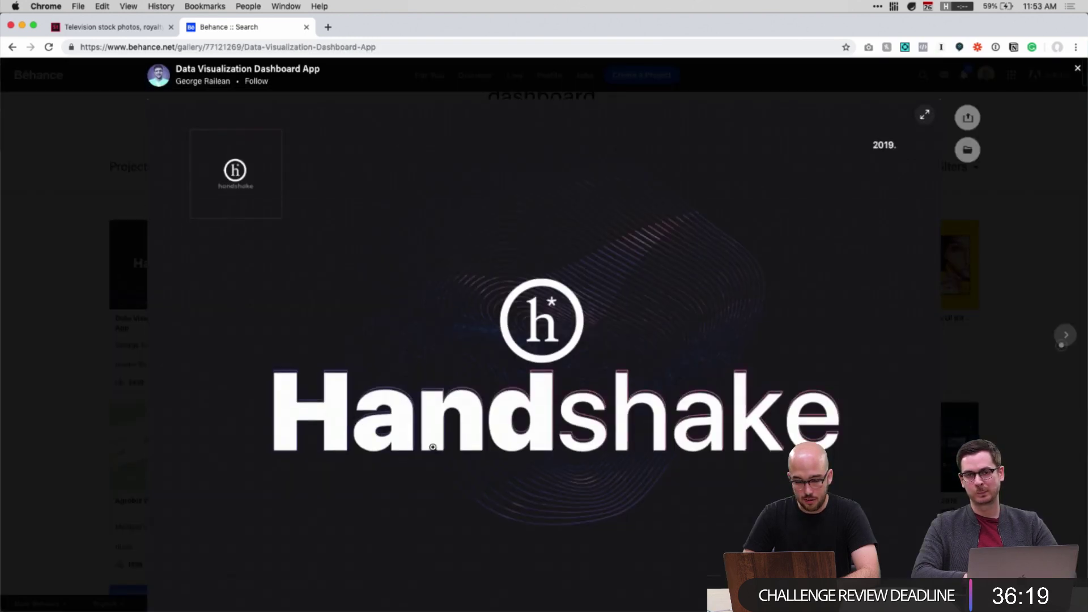
scroll(433, 447, "down", 3)
scroll(432, 447, "up", 3)
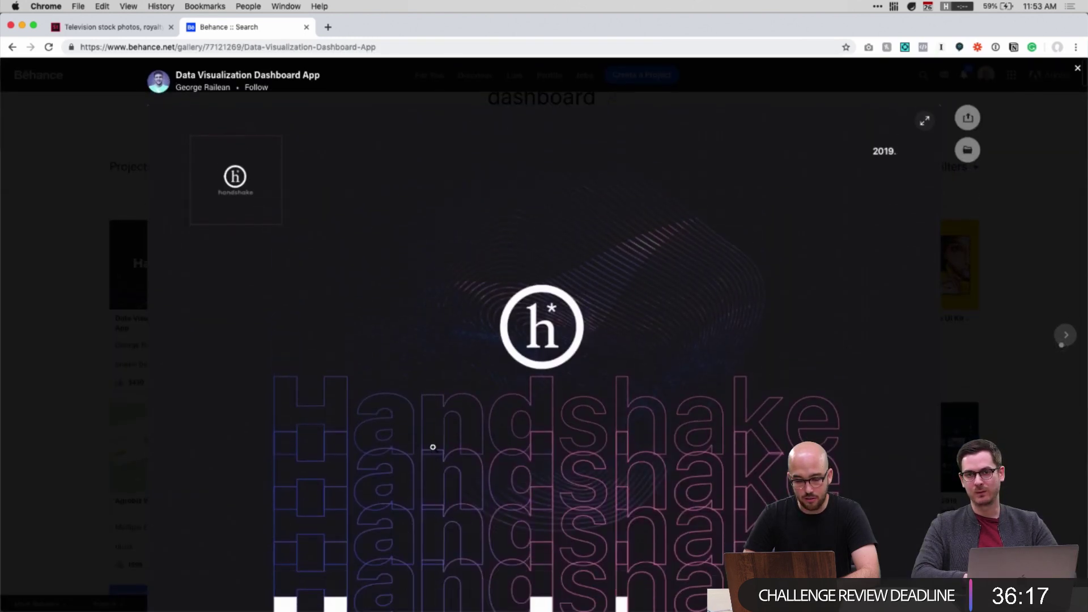
scroll(432, 447, "down", 15)
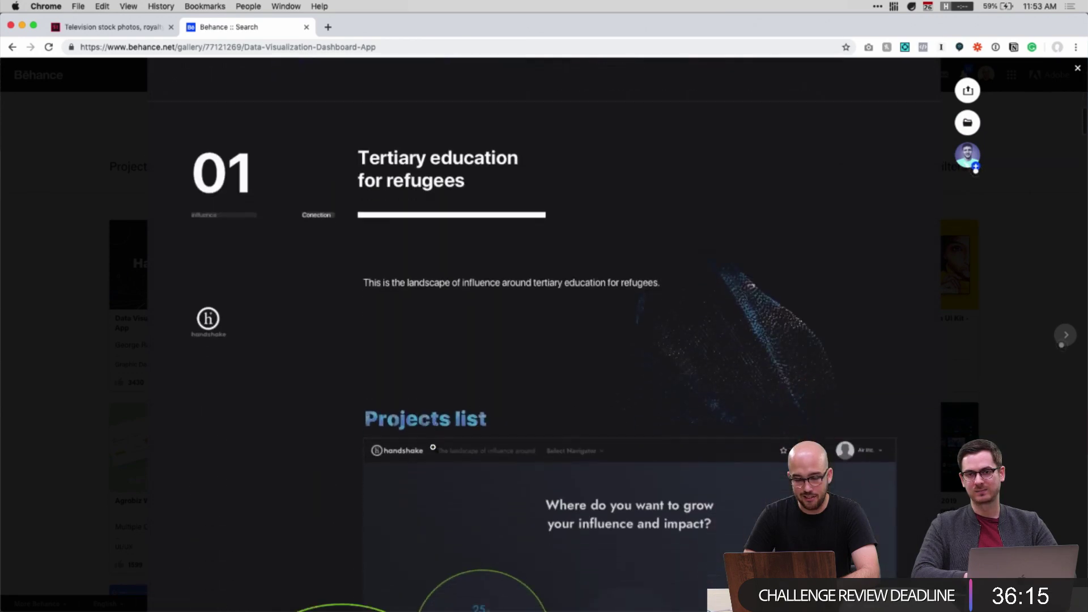
scroll(432, 447, "down", 6)
scroll(432, 447, "up", 20)
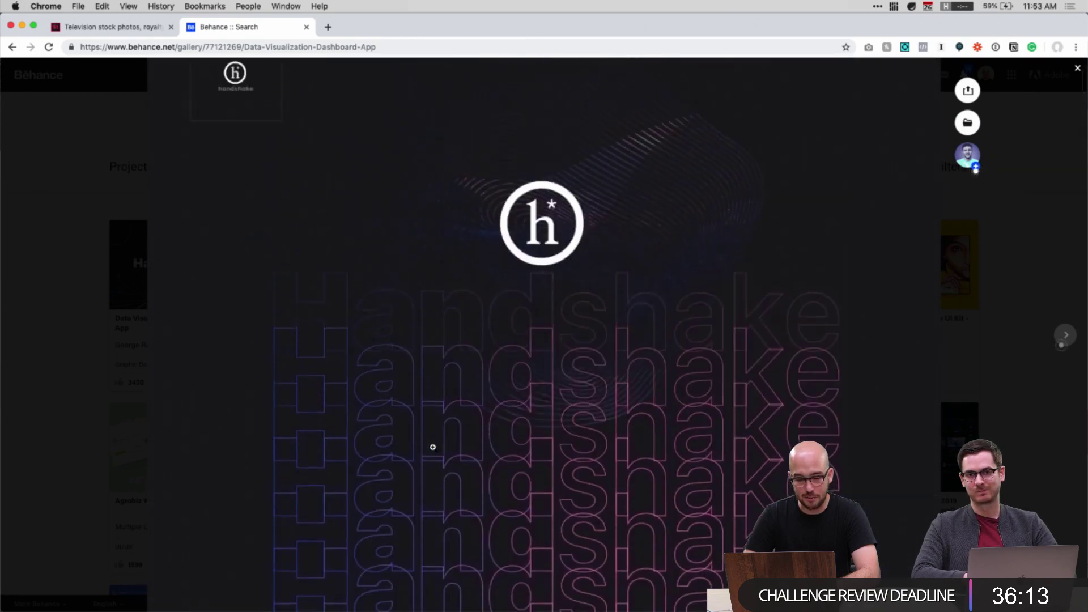
scroll(433, 447, "up", 3)
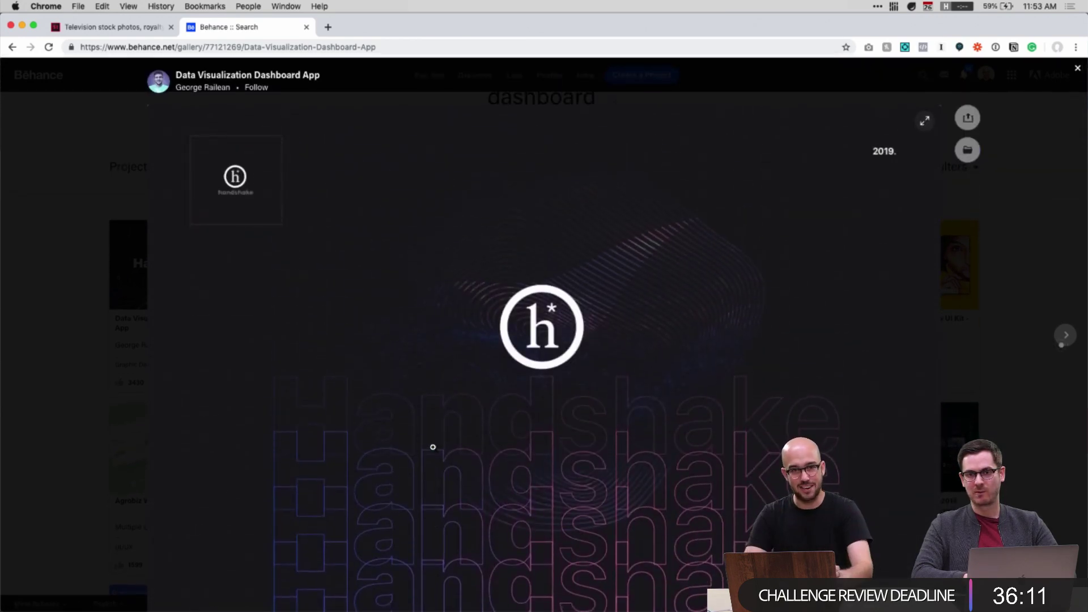
scroll(433, 448, "down", 10)
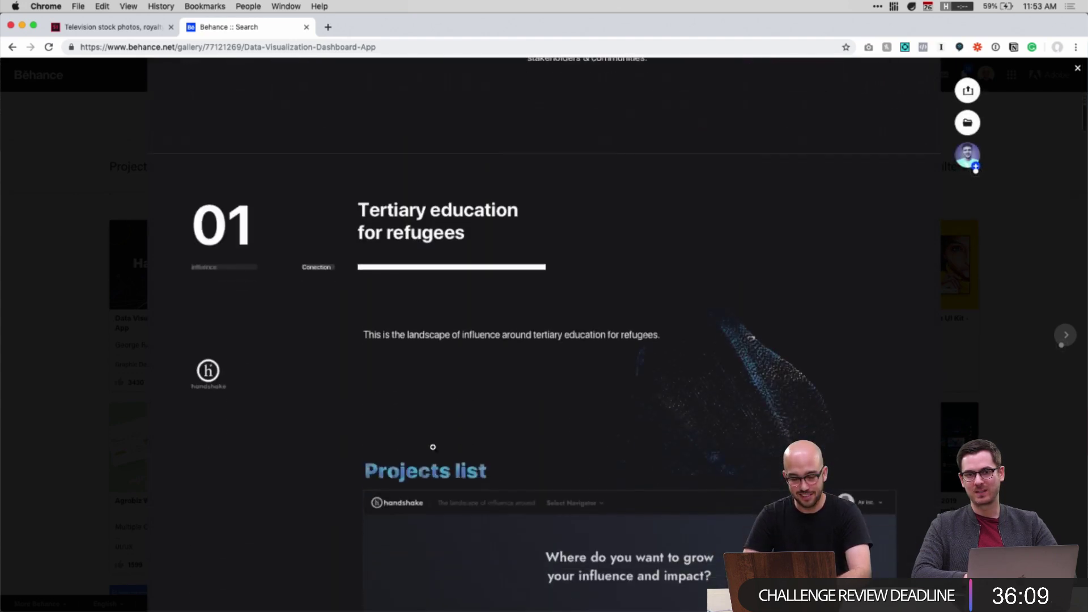
scroll(433, 447, "down", 7)
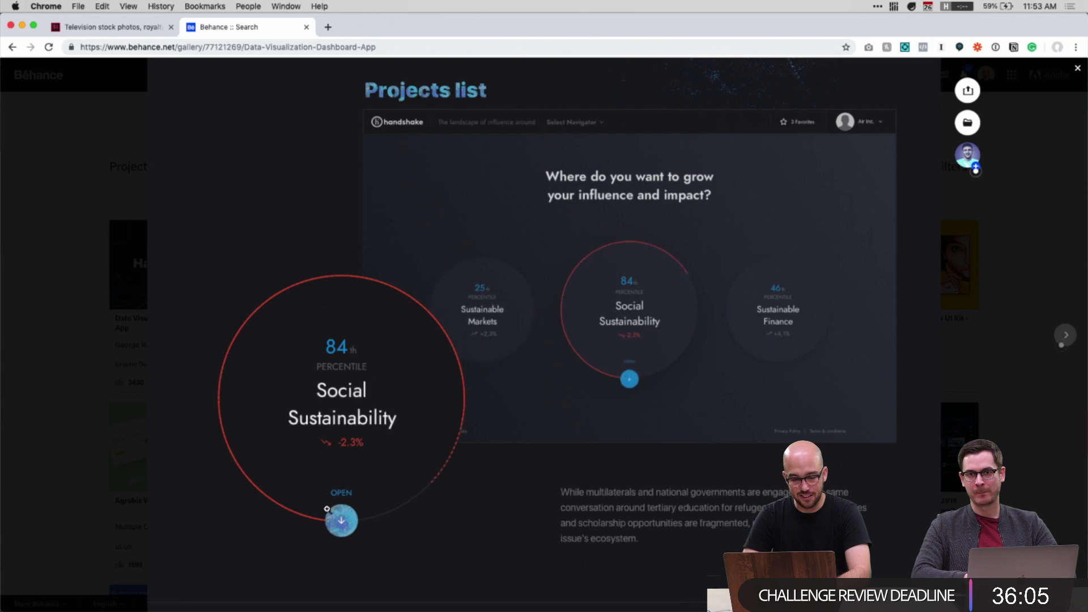
Examine the project's Topic, Filter, Search, Connections, heat map and Favorites screens for data presentation ideas
scroll(326, 509, "down", 10)
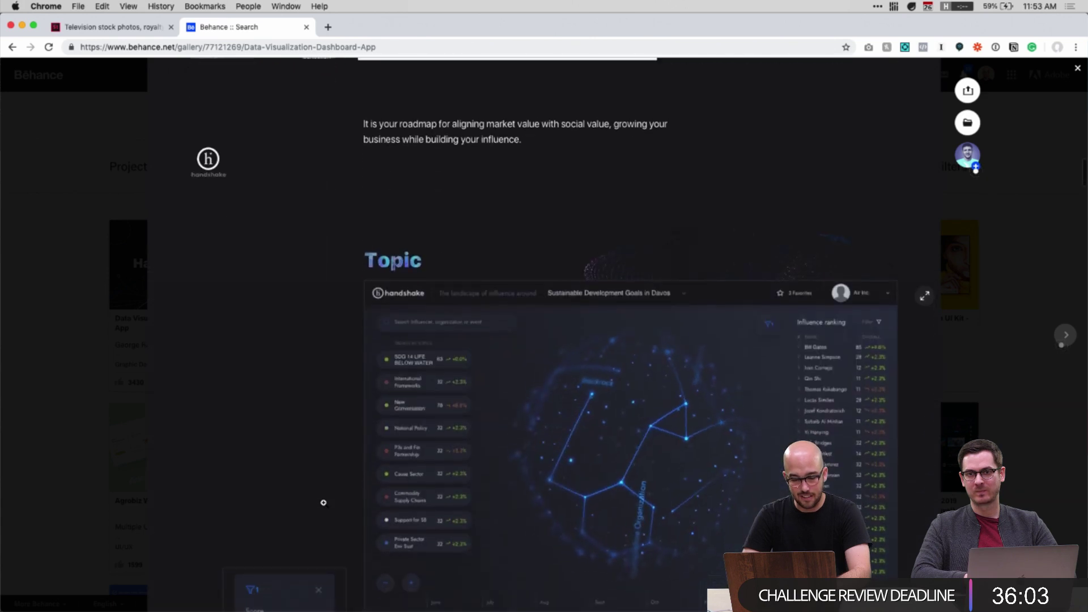
scroll(323, 502, "down", 5)
scroll(440, 440, "up", 2)
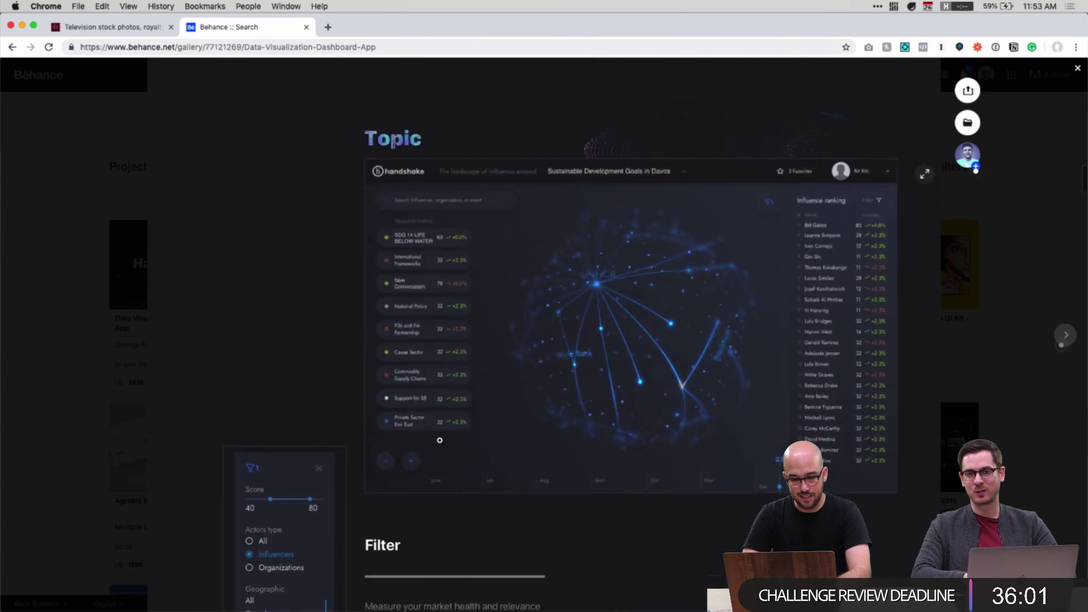
scroll(477, 501, "down", 7)
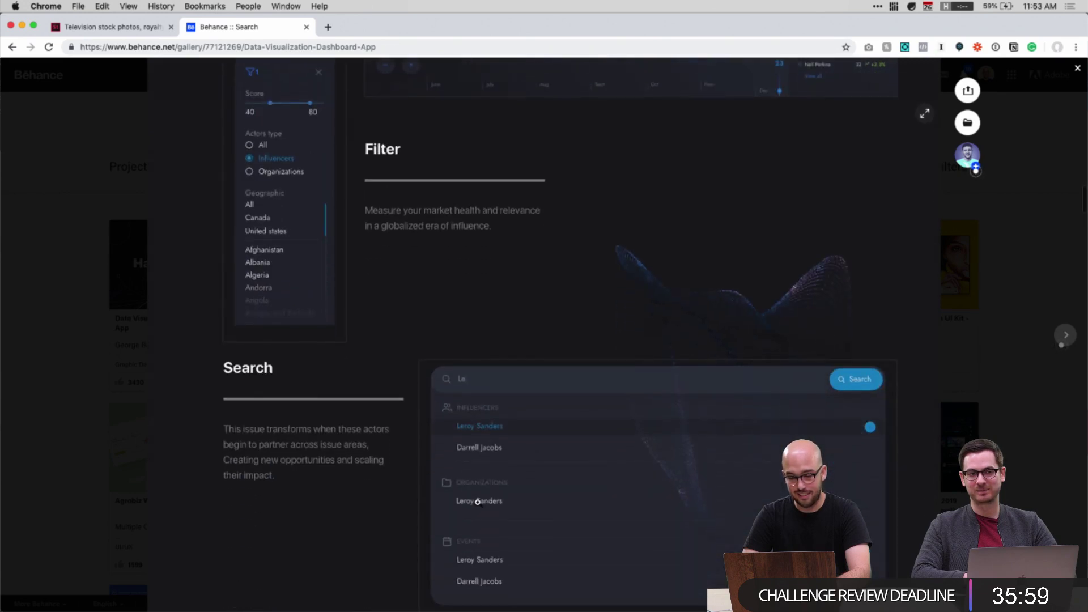
scroll(477, 501, "down", 15)
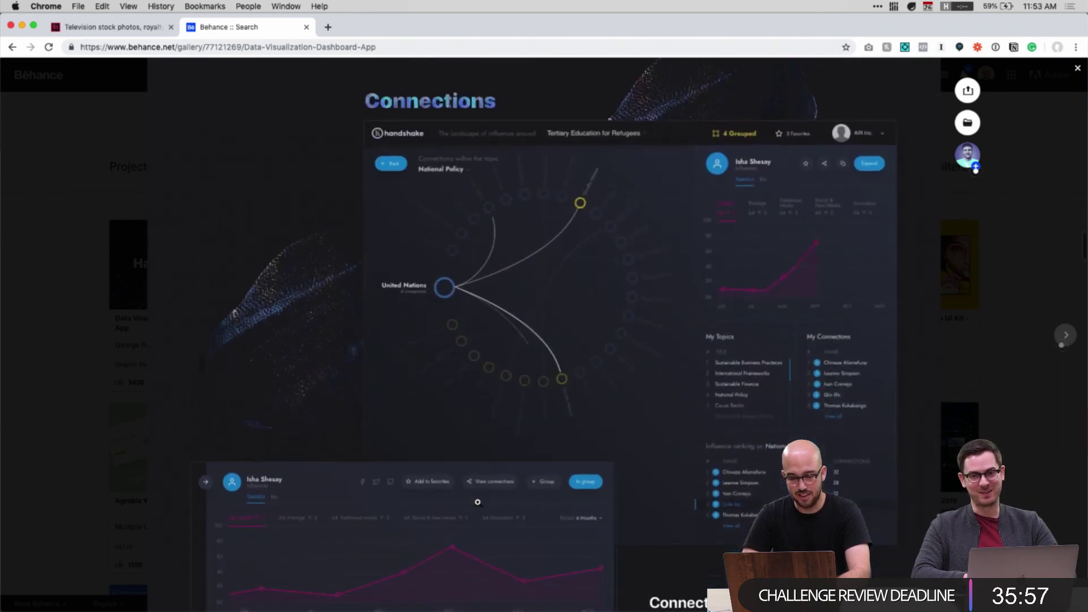
scroll(477, 502, "down", 15)
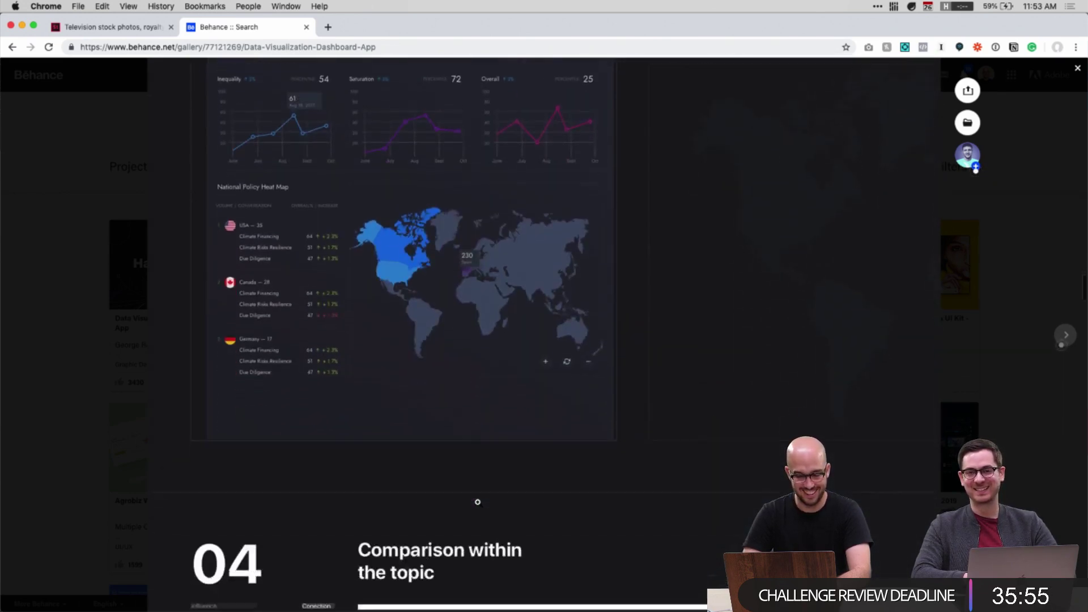
scroll(477, 501, "down", 15)
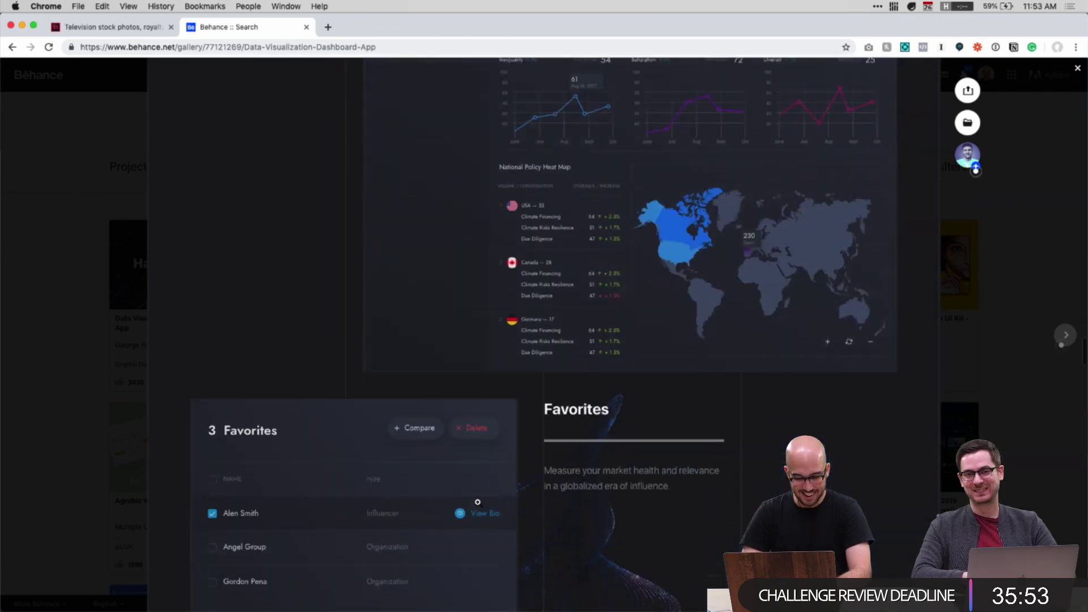
scroll(477, 502, "down", 15)
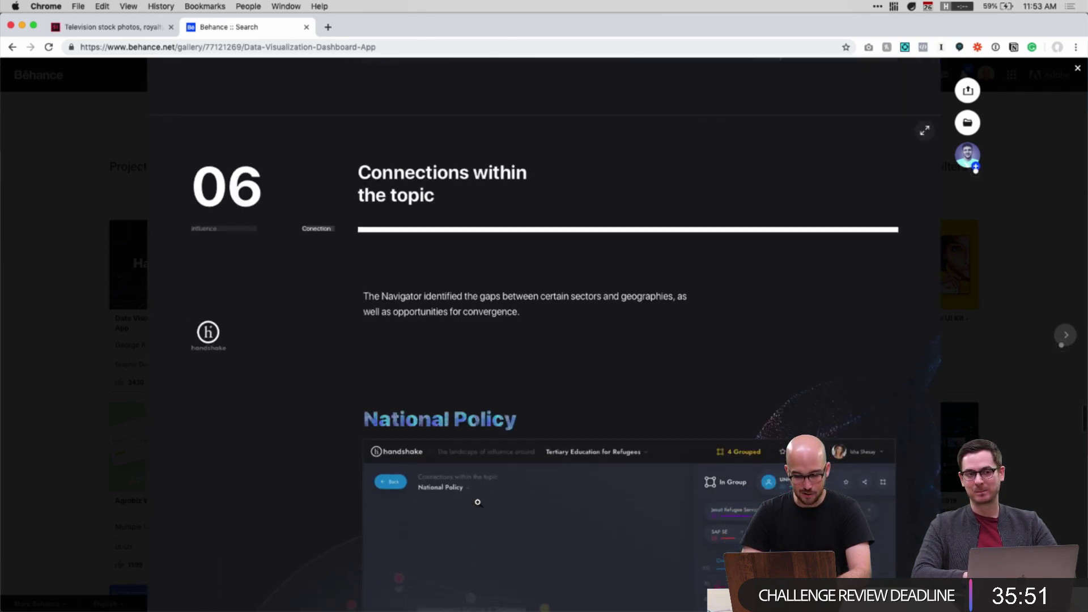
Examine the Behance project's National Policy connections screen and switch back to Adobe XD
scroll(477, 502, "down", 4)
scroll(394, 459, "down", 1)
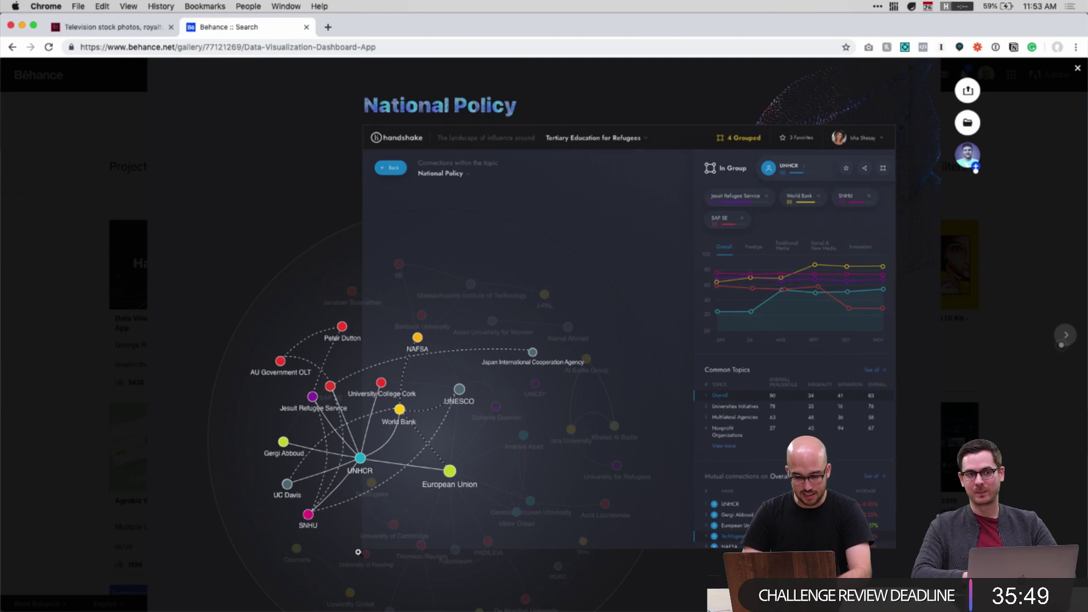
key("super+Tab")
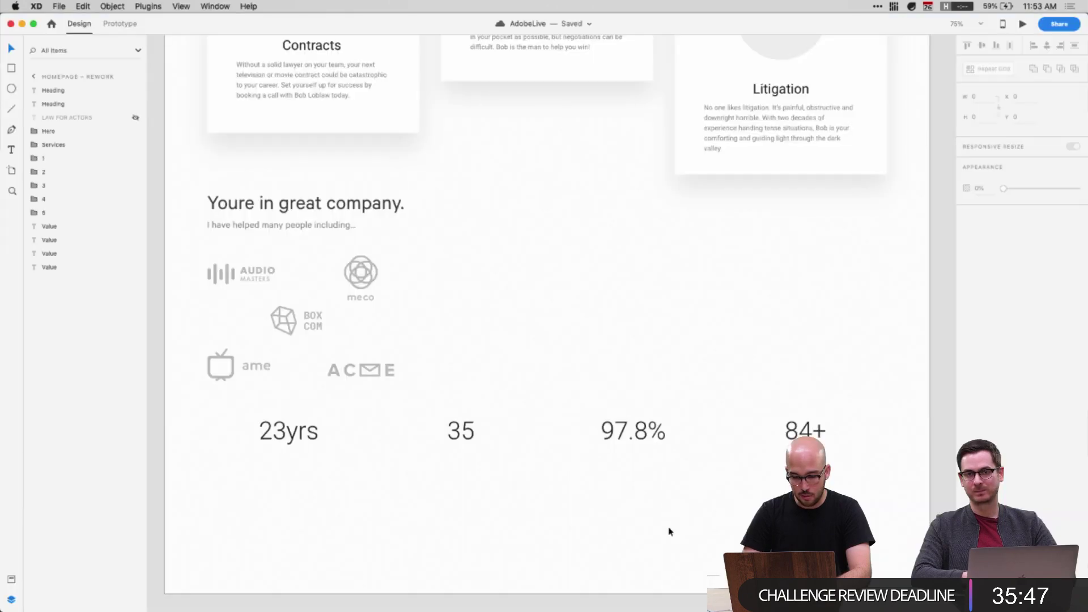
Examine the labels and values of the stats band on the original homepage artboard for comparison with the rework
scroll(265, 439, "left", 14)
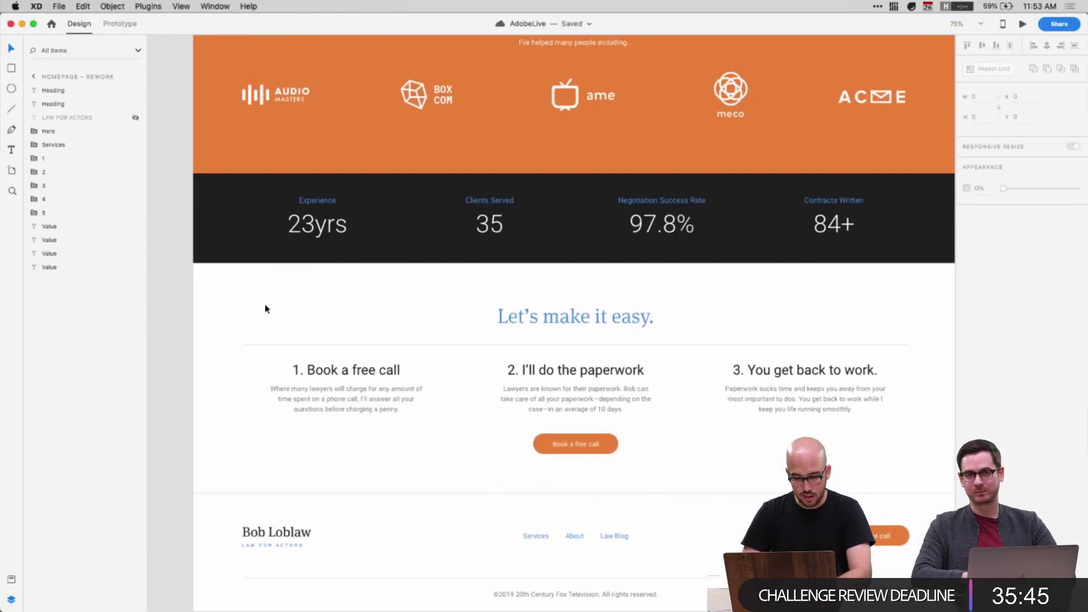
left_click(326, 222, "super")
scroll(397, 227, "right", 2)
left_click(469, 228, "super")
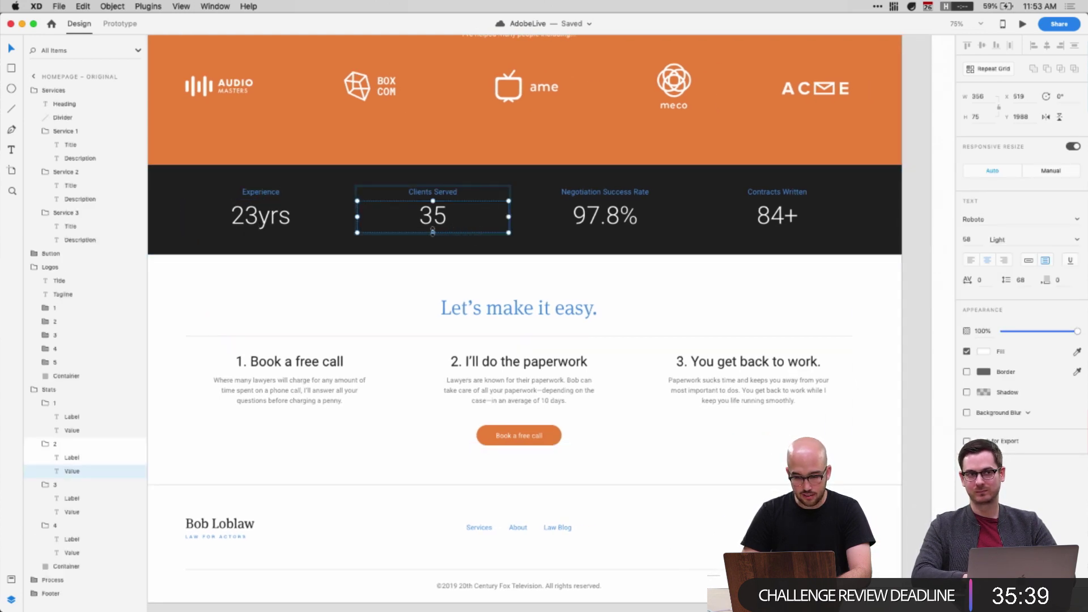
scroll(601, 473, "right", 15)
left_click_drag(467, 437, 811, 398)
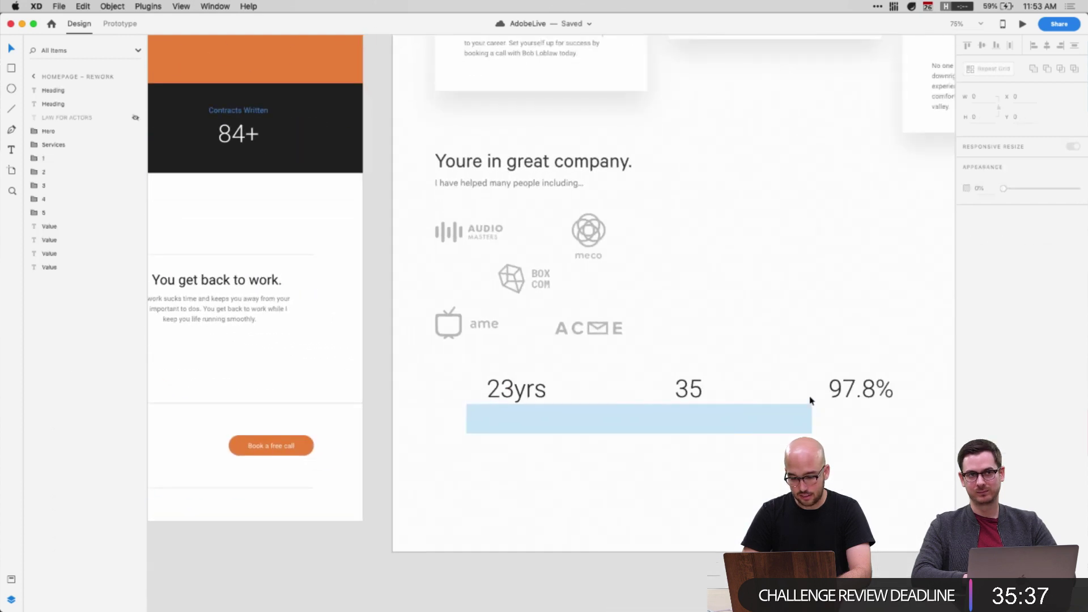
scroll(713, 434, "right", 6)
scroll(682, 456, "right", 8)
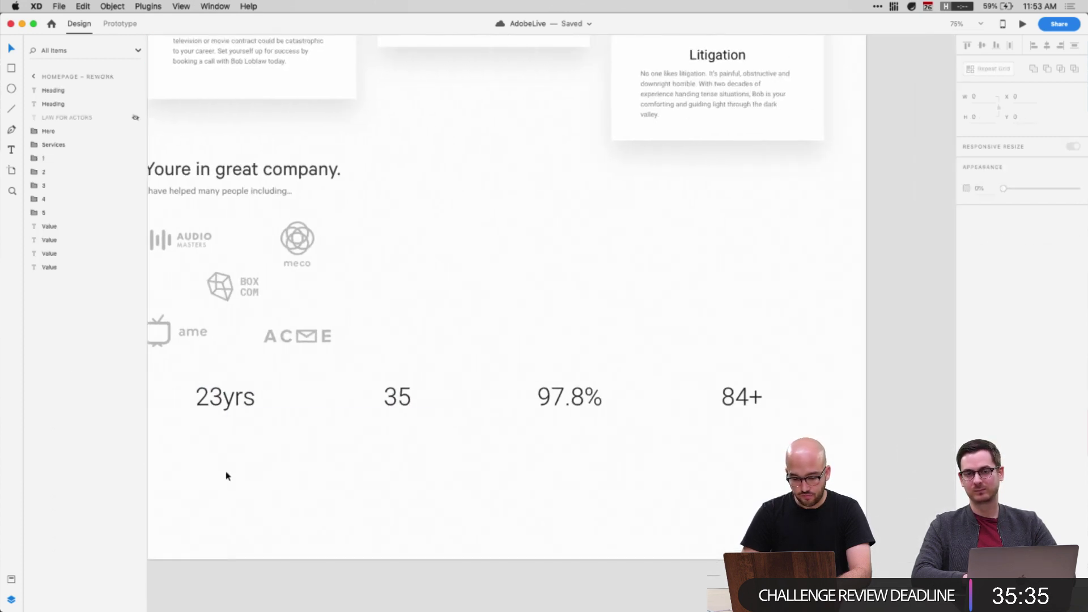
Move the four stat values on the rework artboard straight down to leave more space beneath the logos
left_click_drag(226, 476, 807, 376)
left_click(736, 401)
left_click(624, 403, "shift")
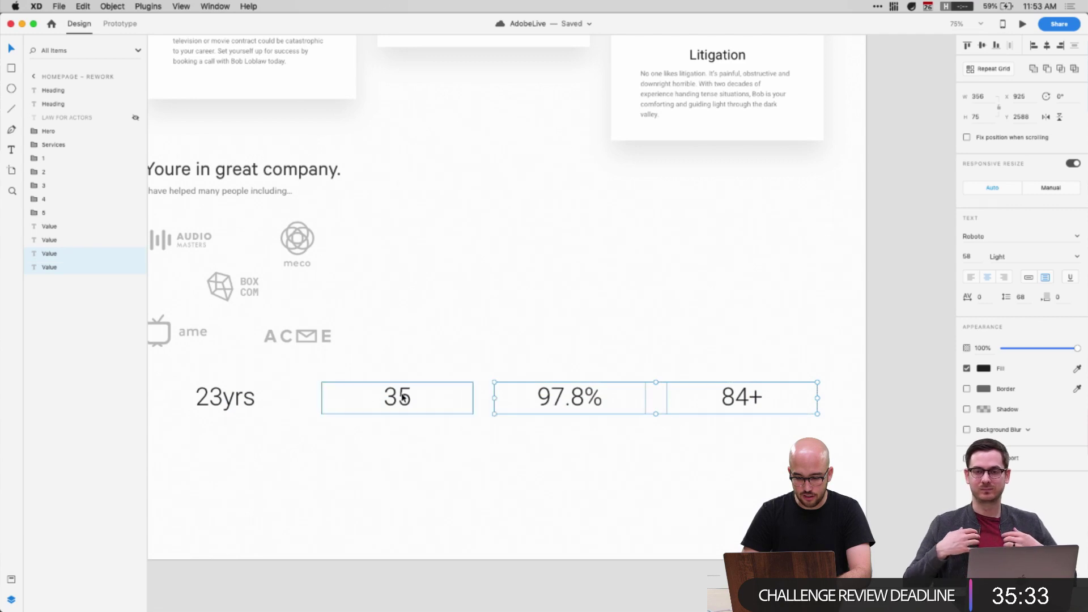
left_click(403, 398, "shift")
left_click(233, 396, "shift")
left_click_drag(408, 415, 408, 467)
left_click(408, 407)
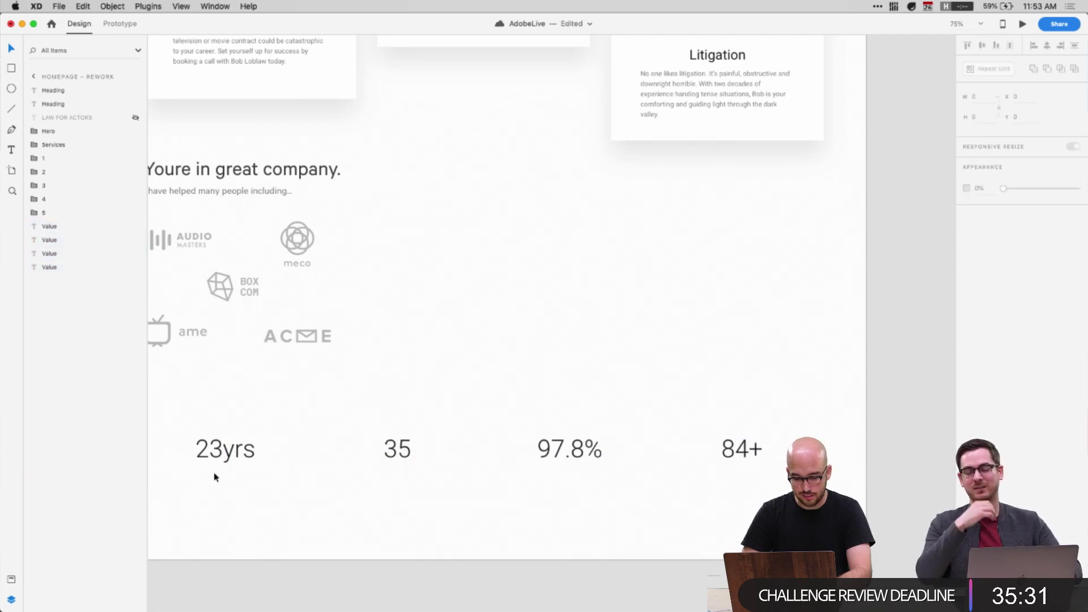
Duplicate the four stat values just above the originals and set the copies' text size to 28
left_click_drag(214, 477, 787, 418)
left_click_drag(735, 450, 736, 417)
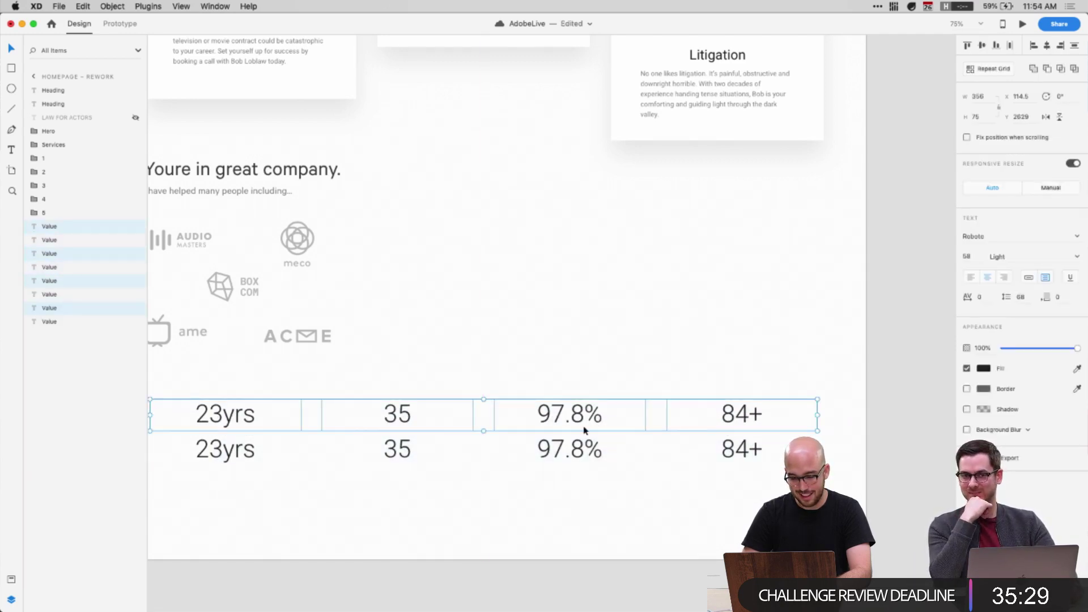
scroll(585, 430, "left", 10)
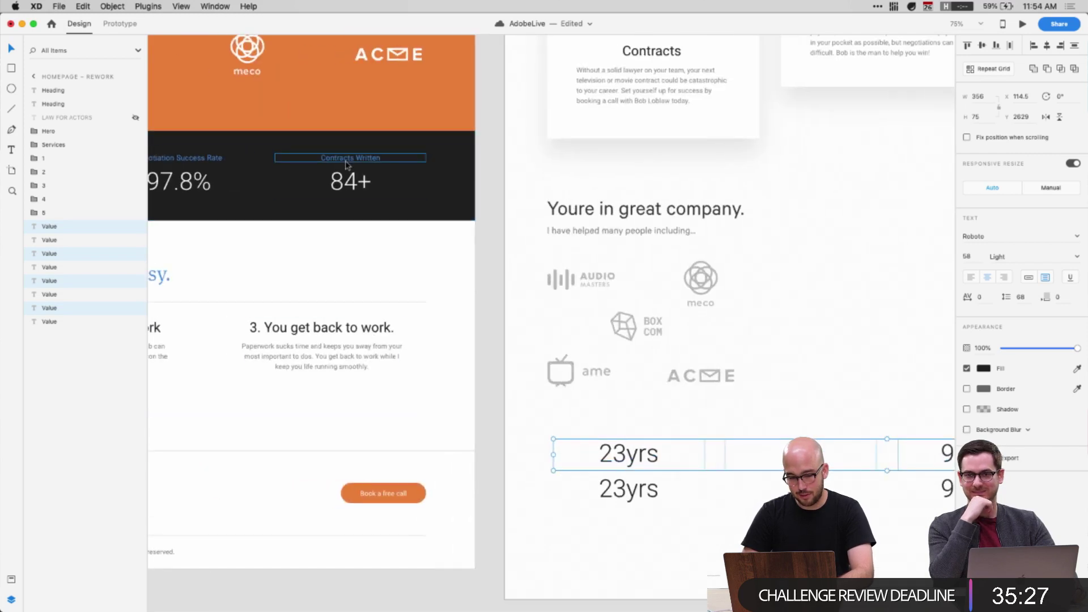
left_click(347, 161)
left_click(629, 453)
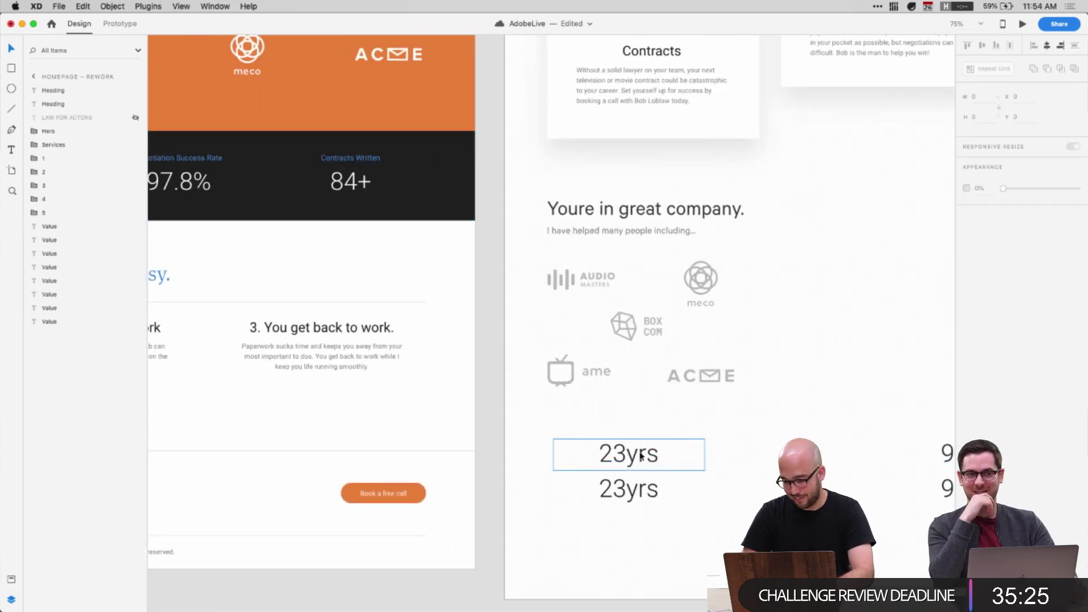
left_click(800, 453, "shift")
scroll(782, 454, "right", 8)
left_click(770, 451, "shift")
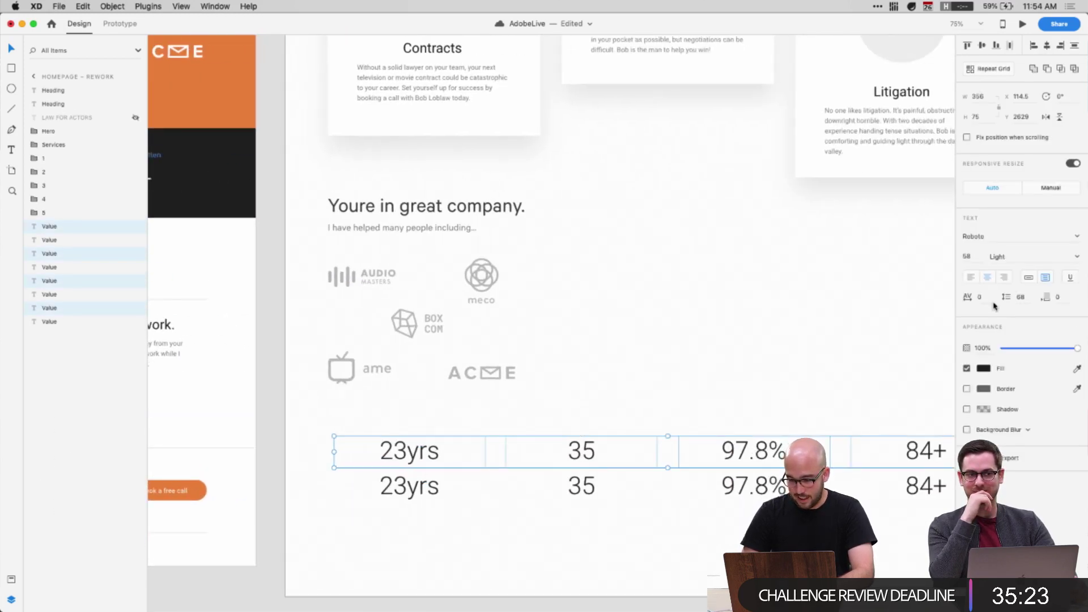
left_click(967, 256)
type("28")
key("Return")
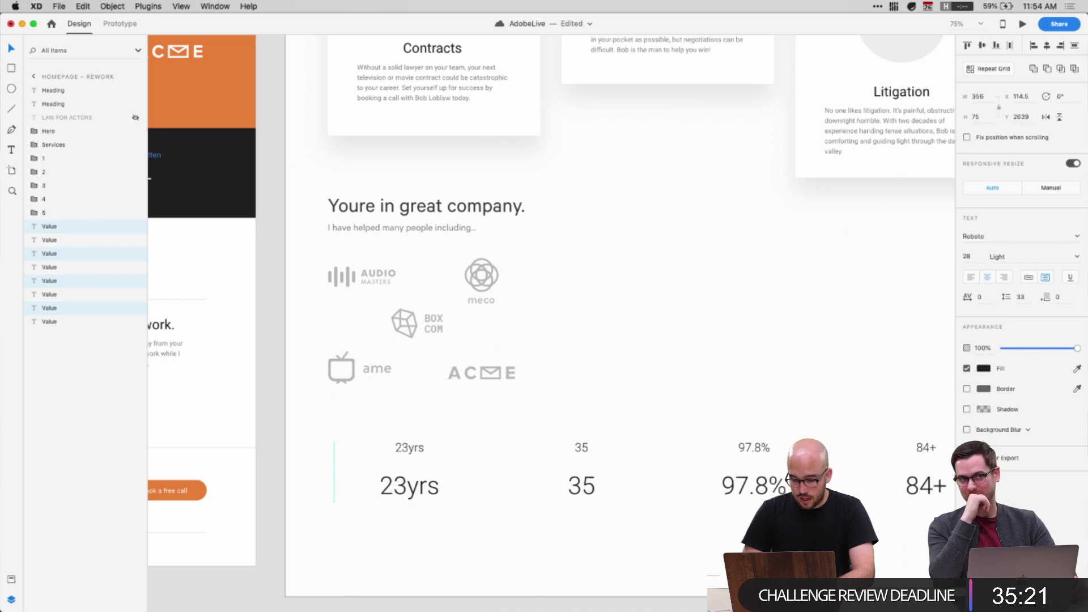
Copy the "Experience" label text from the original stats band into the small text above 23yrs
scroll(442, 382, "left", 10)
left_click(408, 351)
scroll(368, 306, "left", 5)
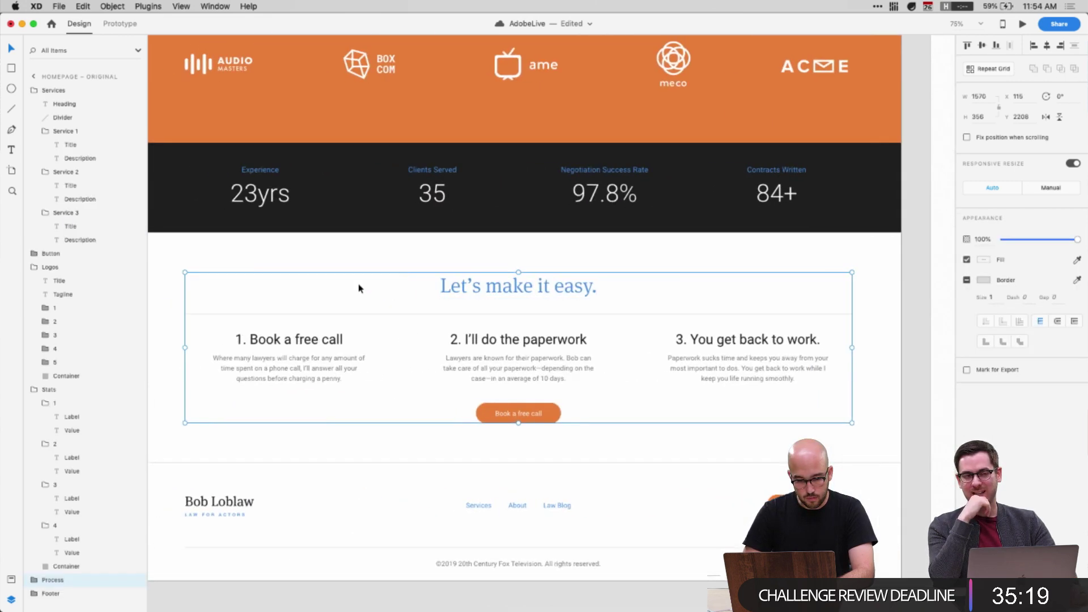
scroll(359, 288, "left", 3)
left_click(317, 191, "super")
double_click(317, 190)
key("Escape")
scroll(520, 396, "right", 2)
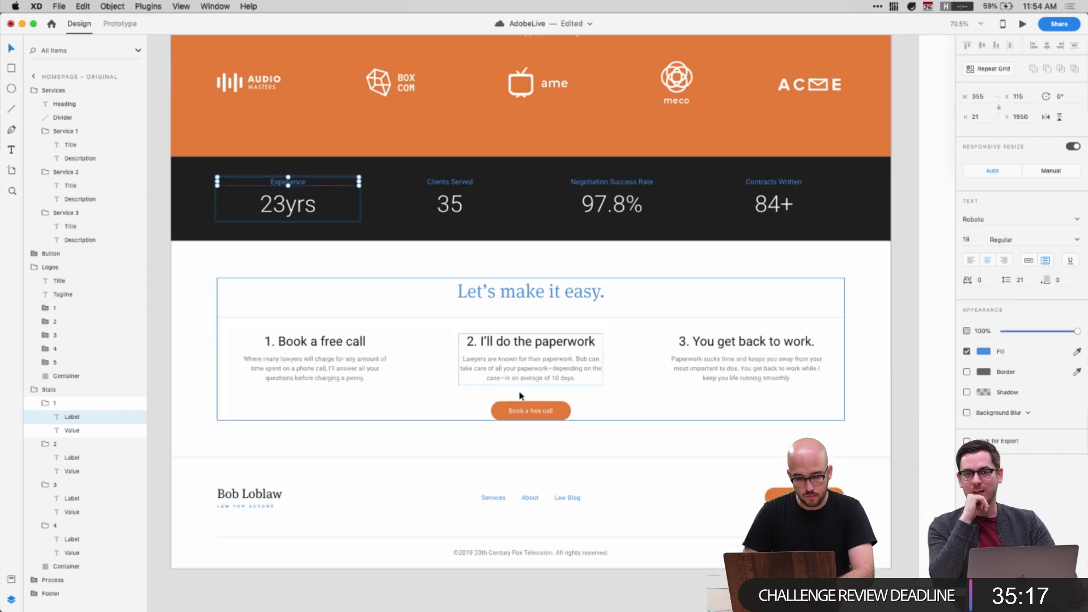
scroll(520, 396, "right", 8)
double_click(537, 316)
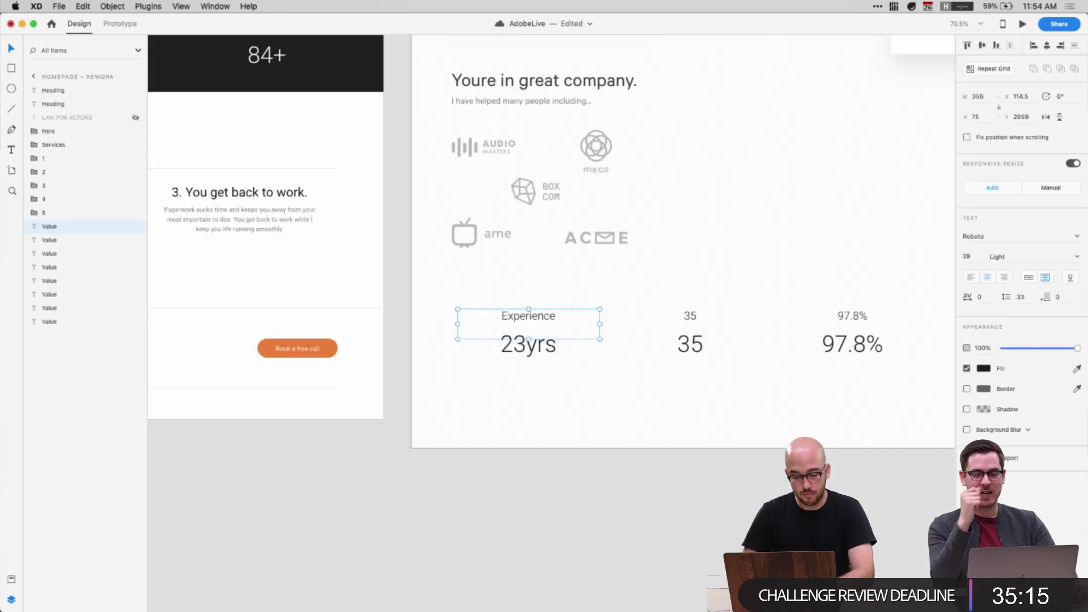
Convert all the stat labels and values on the rework artboard from area text to point text
left_click(733, 318, "shift")
left_click(862, 318, "shift")
scroll(862, 318, "right", 3)
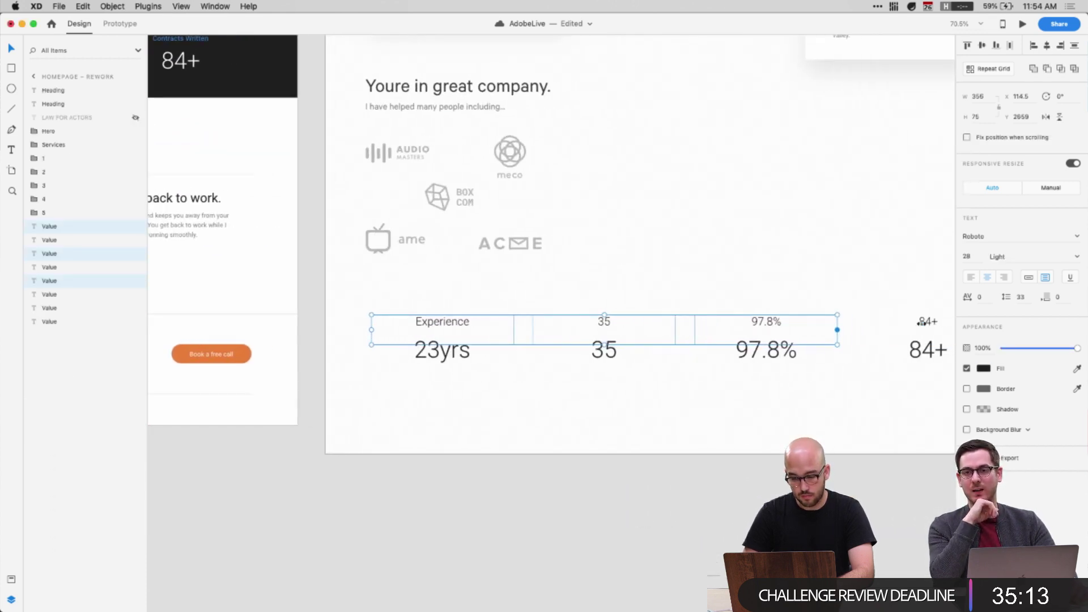
left_click(922, 344, "shift")
left_click(791, 352, "shift")
left_click(619, 355, "shift")
left_click(471, 356, "shift")
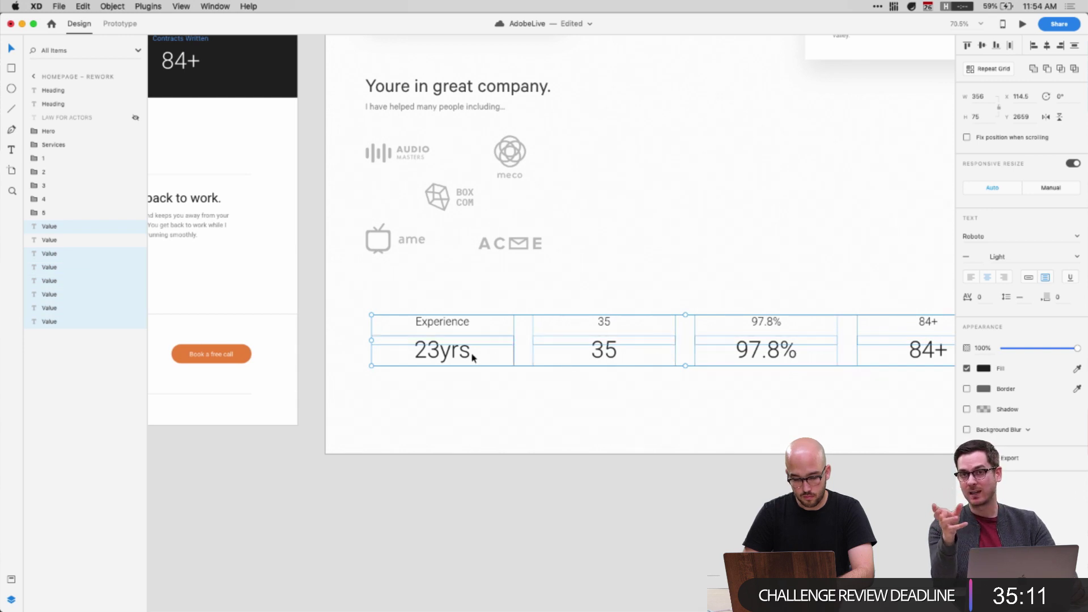
left_click(762, 266)
Copy the "Clients Served" label text from the original stats band into the small text above 35
scroll(762, 267, "left", 10)
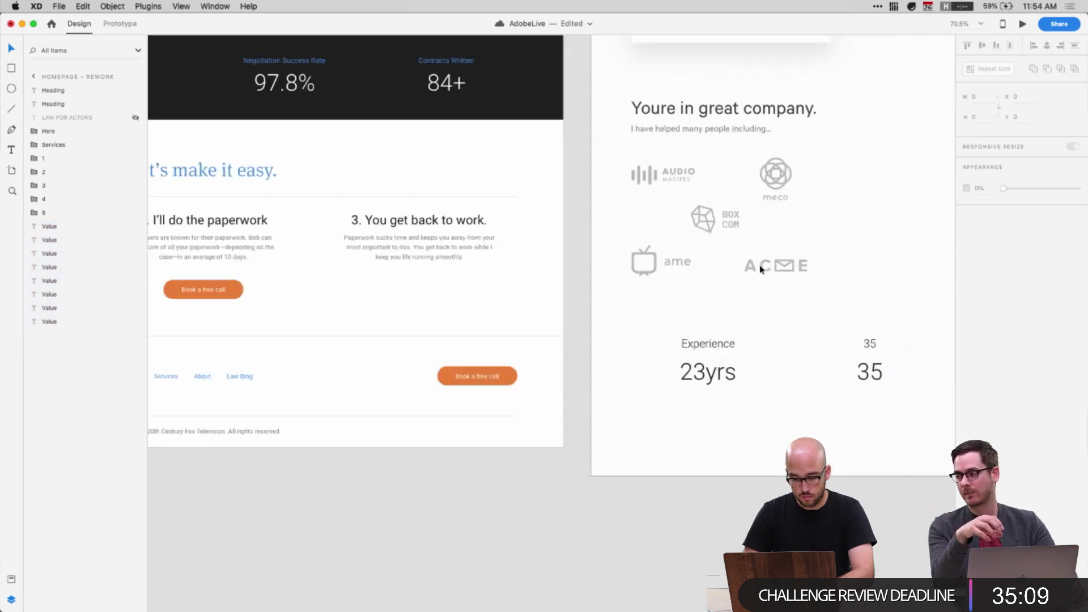
left_click(469, 113)
left_click(469, 112)
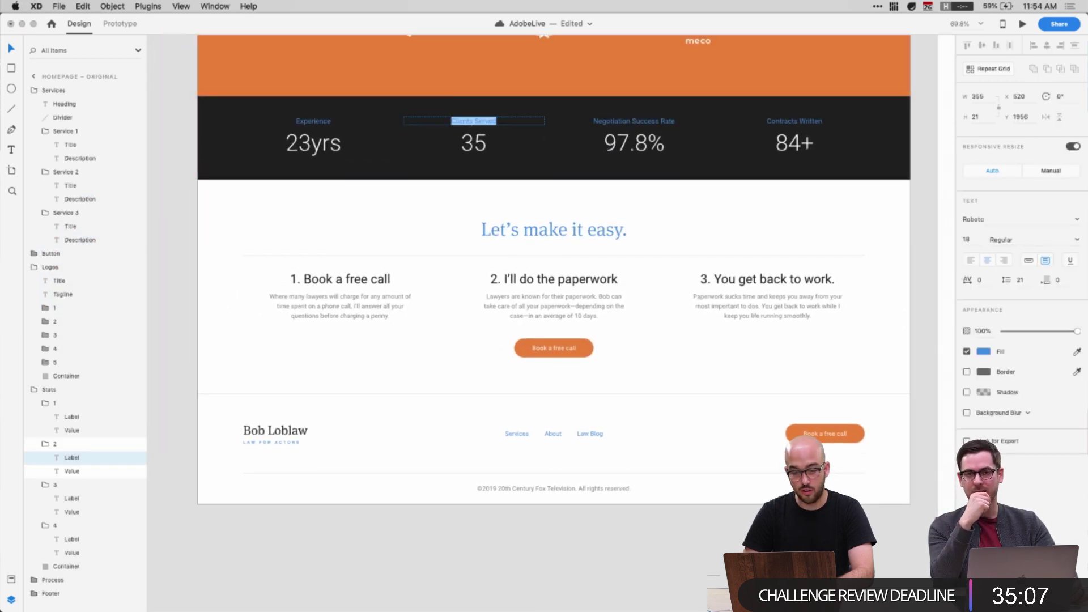
scroll(581, 333, "right", 10)
scroll(581, 333, "down", 3)
left_click(651, 219)
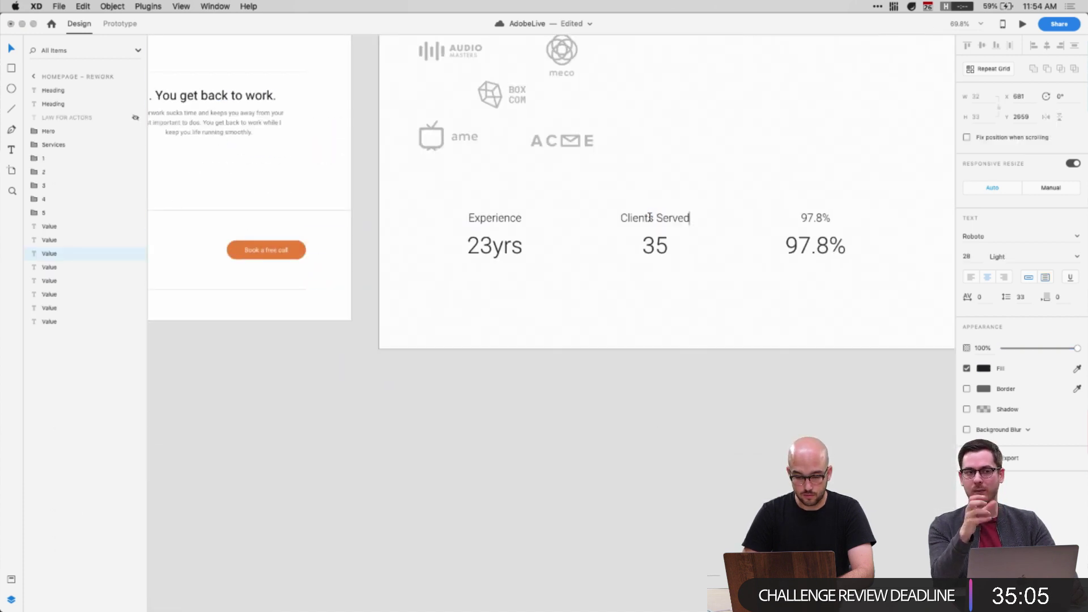
Copy the "Negotiation Success Rate" label text from the original stats band into the small text above 97.8%
scroll(650, 217, "left", 10)
scroll(650, 218, "up", 3)
left_click(497, 84)
double_click(497, 83)
key("super+c")
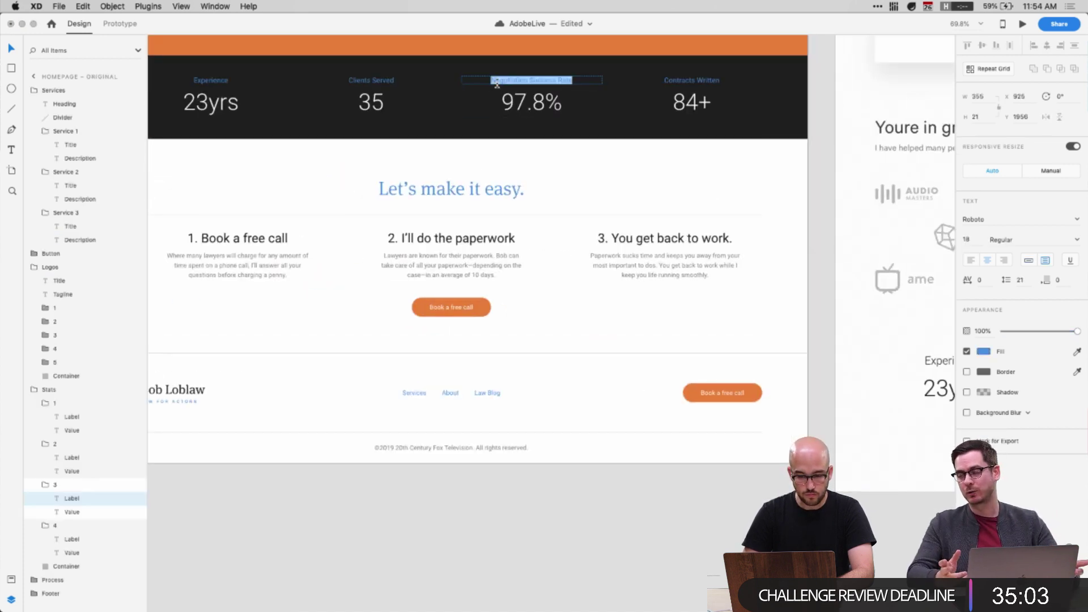
key("Escape")
scroll(617, 312, "right", 10)
scroll(617, 311, "down", 1)
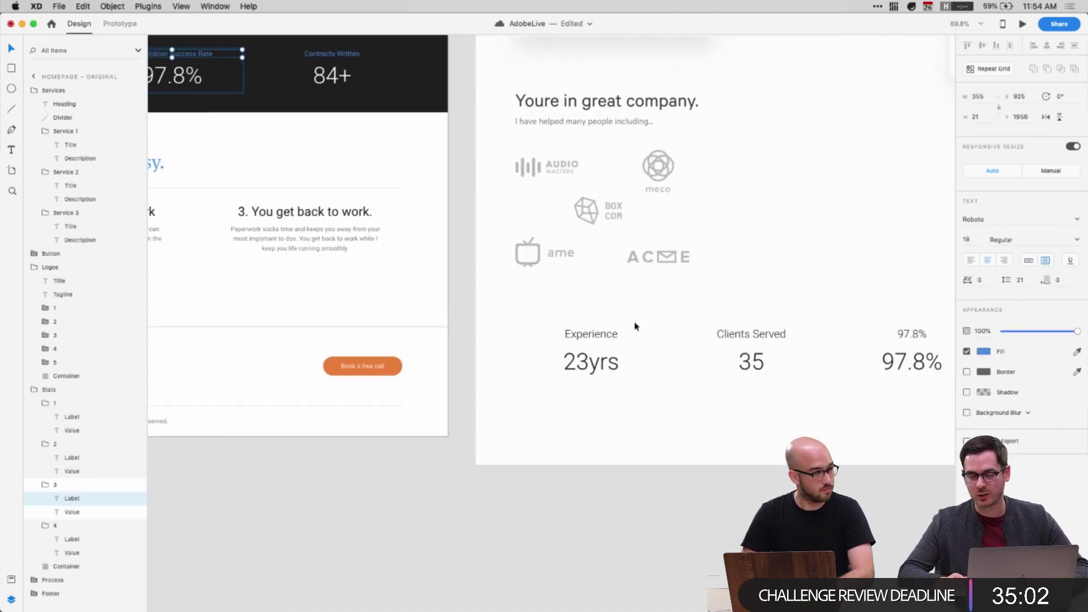
double_click(910, 332)
key("super+v")
Copy the "Contracts Written" label text from the original stats band into the small text above 84+
scroll(910, 332, "right", 5)
scroll(910, 331, "up", 1)
scroll(308, 95, "left", 5)
scroll(309, 95, "up", 1)
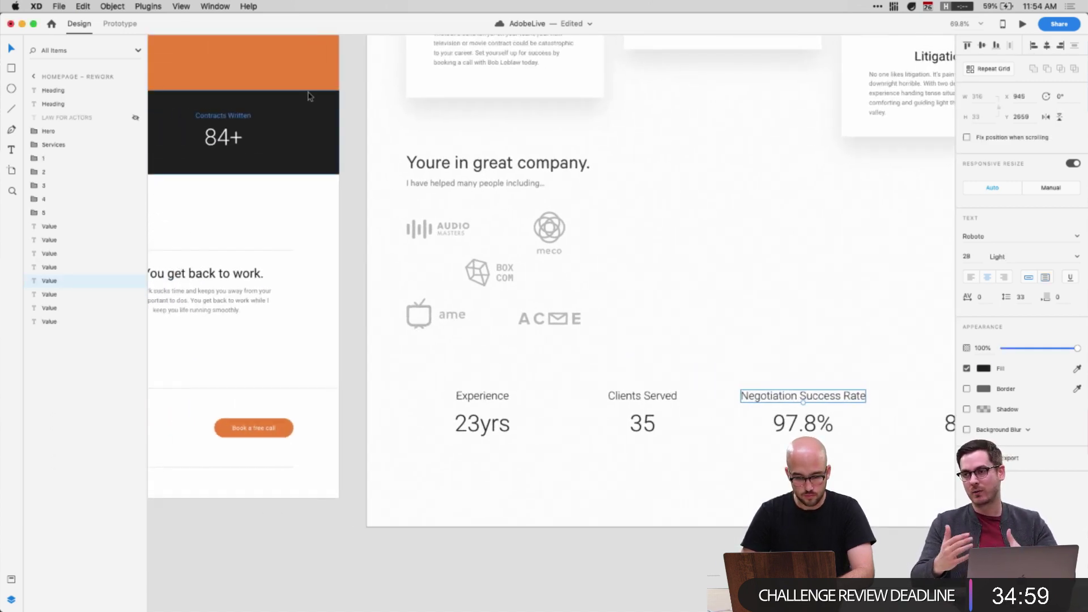
left_click(241, 117, "super")
double_click(240, 118)
key("super+c")
key("Escape")
scroll(610, 362, "right", 6)
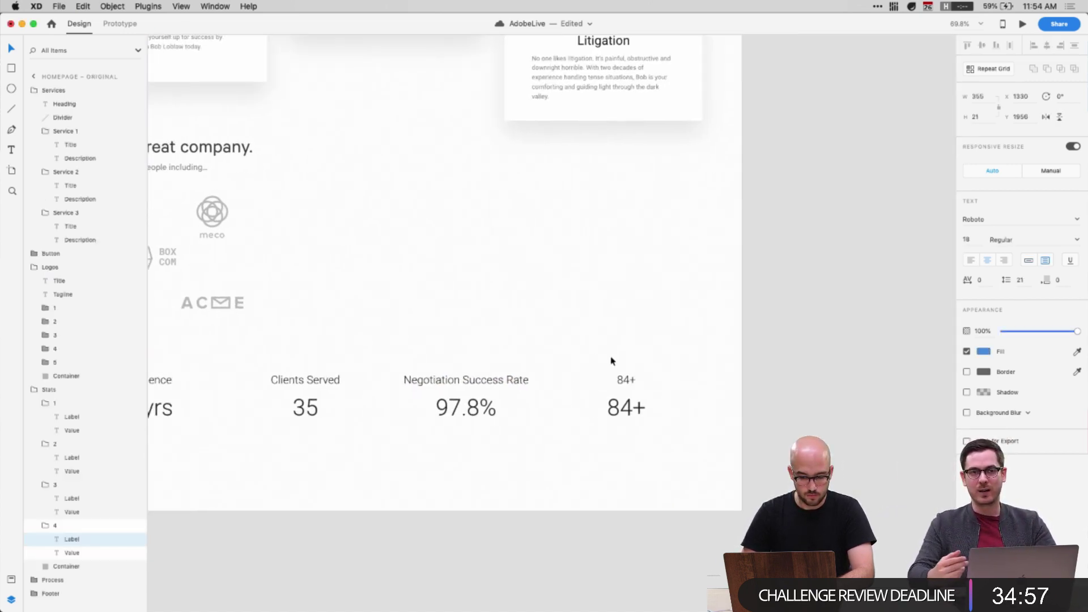
double_click(622, 380)
key("super+v")
Reduce the text size of the four stat labels above the values
scroll(609, 390, "left", 2)
scroll(634, 391, "left", 3)
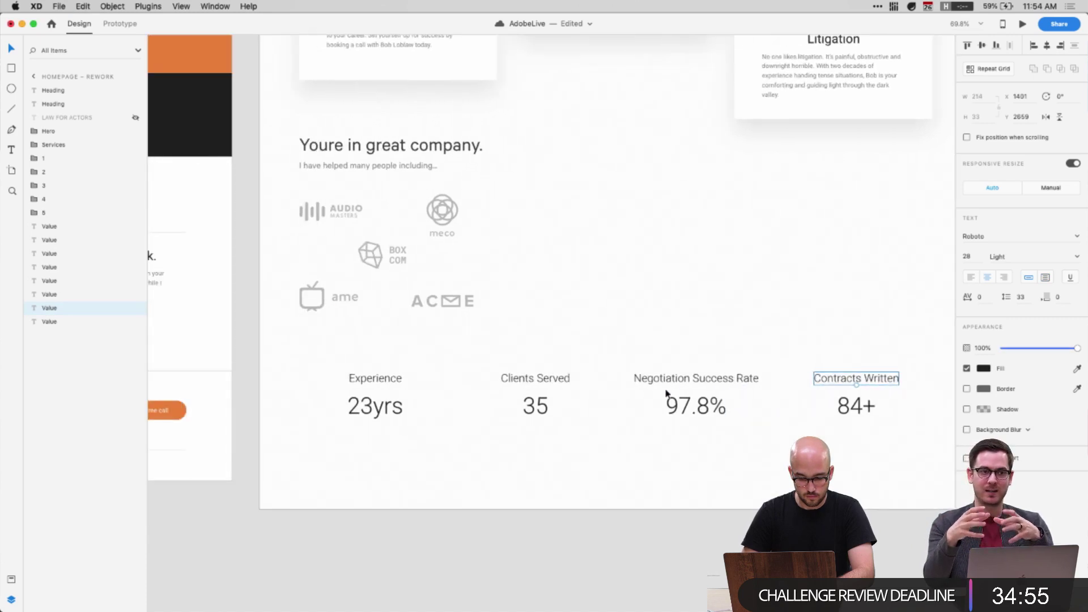
left_click(668, 381, "shift")
left_click(564, 380, "shift")
left_click(396, 379, "shift")
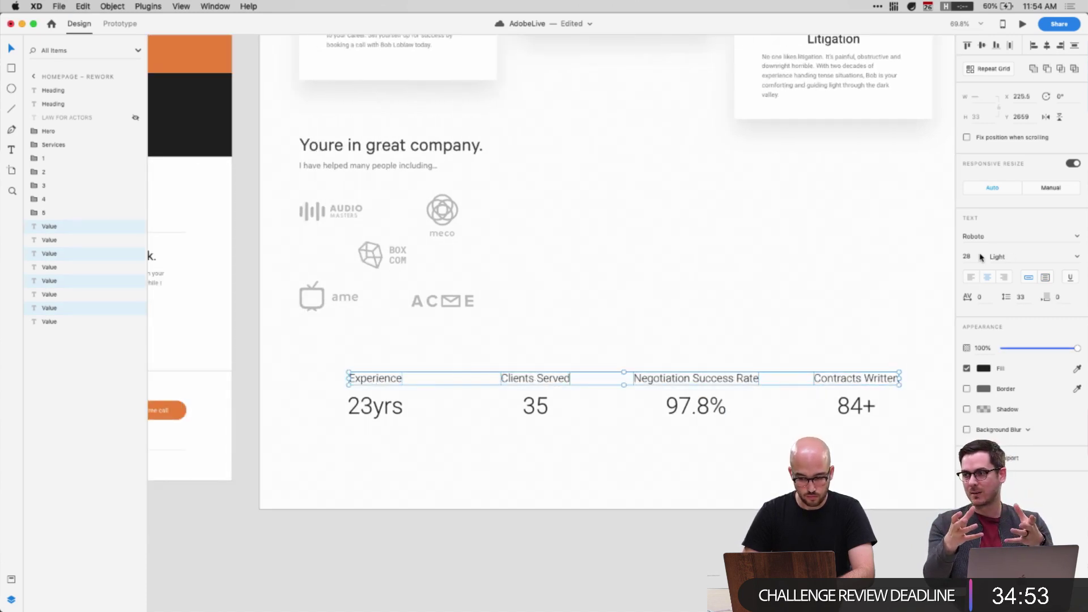
key("Escape")
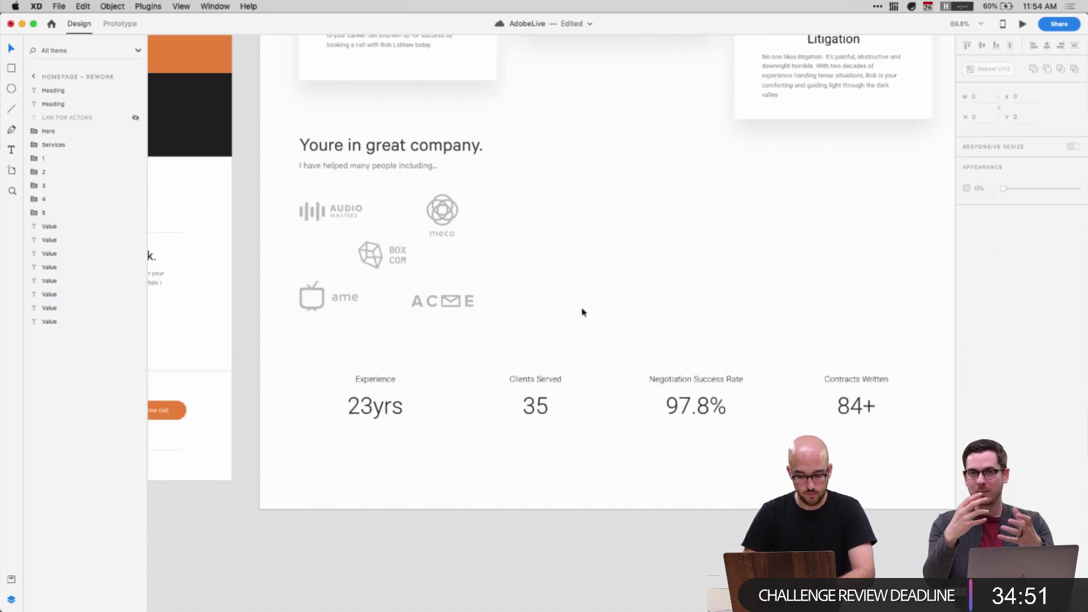
Group each stat label with its value to make four separate stat groups
key("super+1")
left_click_drag(271, 369, 343, 484)
key("super+g")
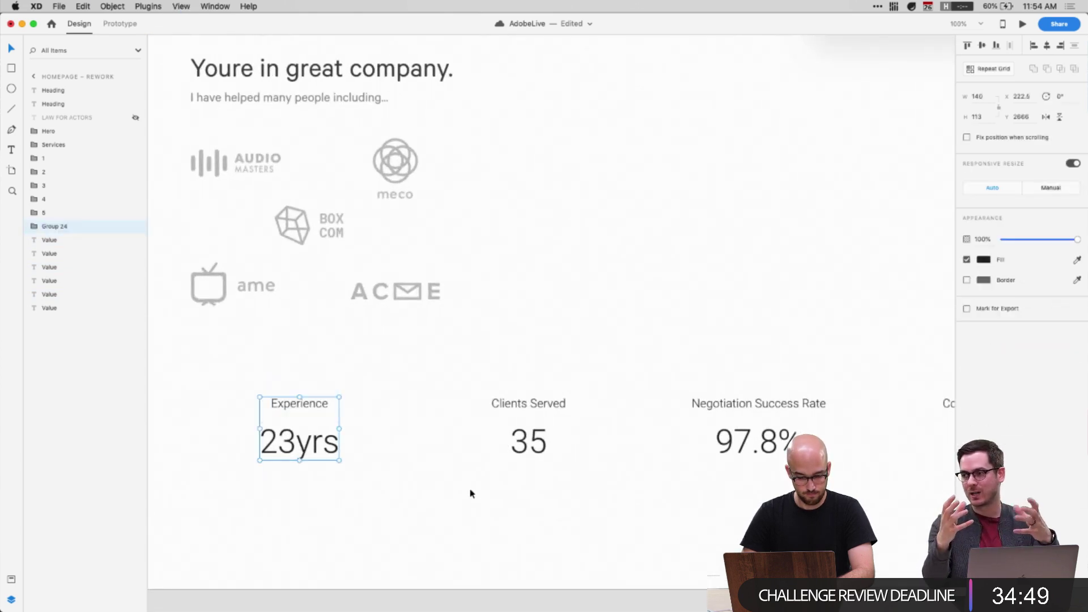
left_click_drag(469, 494, 592, 374)
key("super+g")
left_click_drag(678, 377, 918, 381)
key("super+g")
scroll(769, 494, "right", 3)
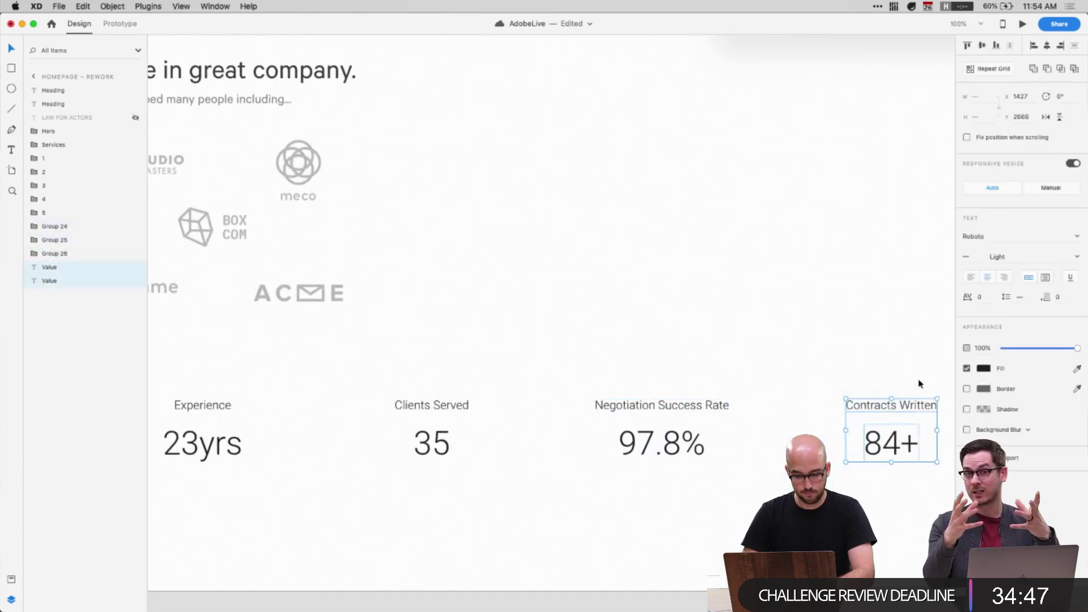
key("super+g")
left_click(48, 227)
key("super+r")
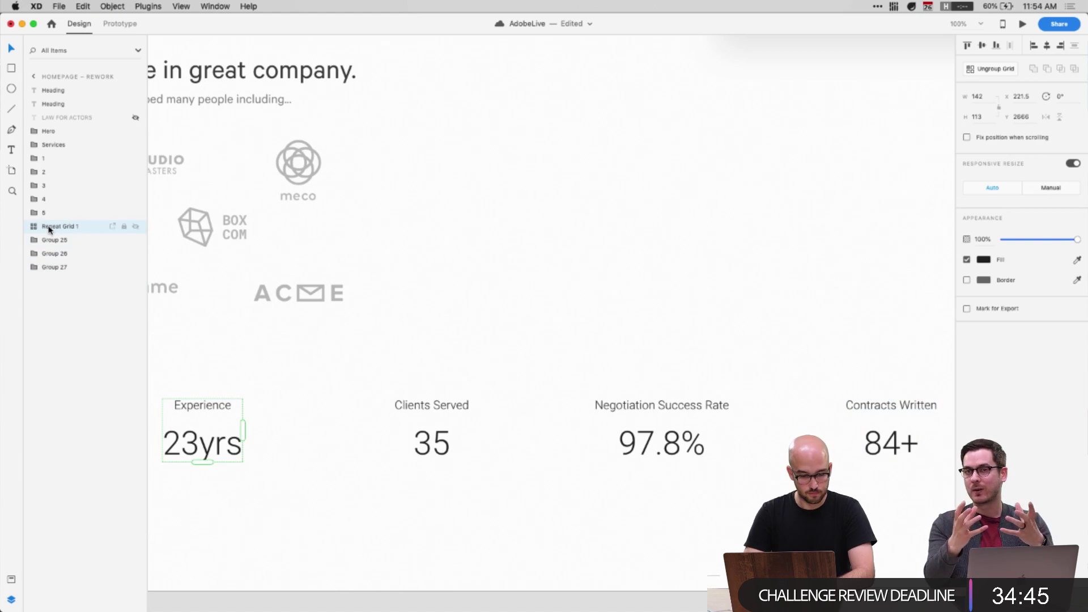
key("super+shift+g")
Rename the four stat groups in the layers list to Experience, Clients, Rate and Contracts
double_click(48, 228)
type("Experienc")
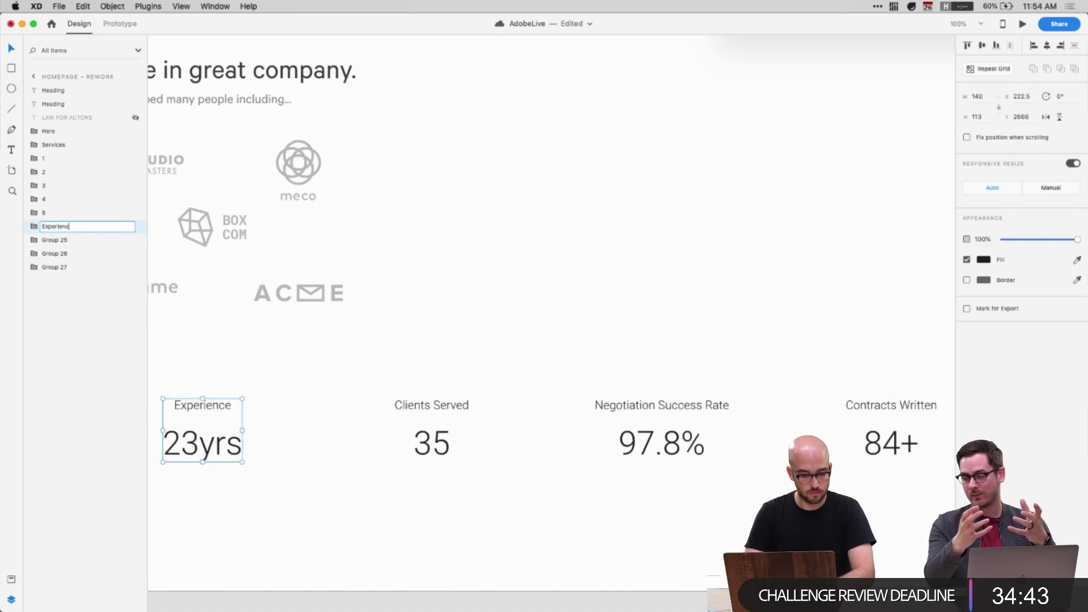
type("e")
key("Tab")
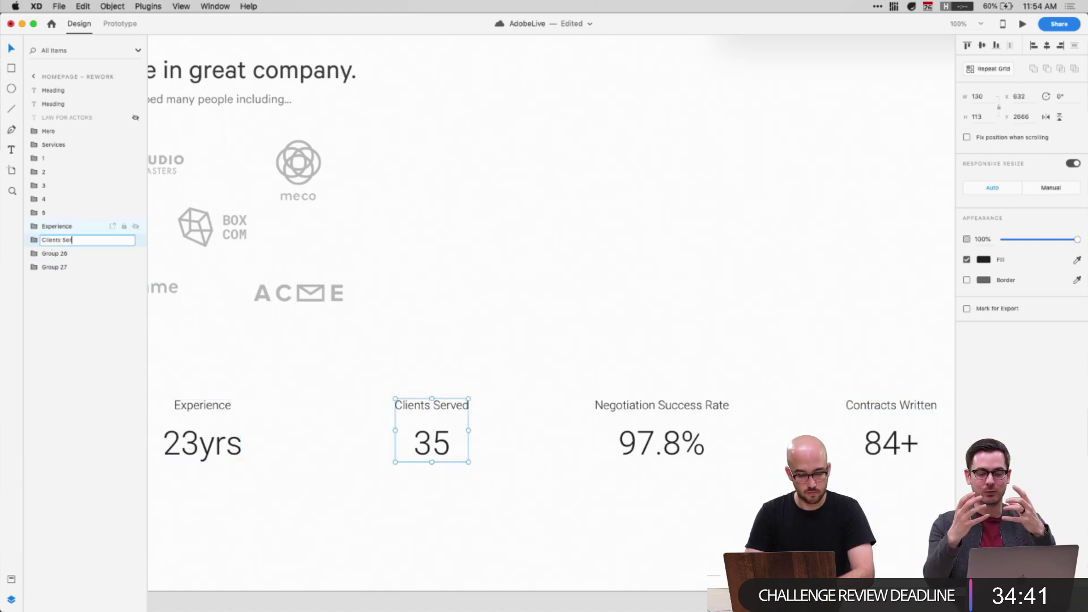
key("Tab")
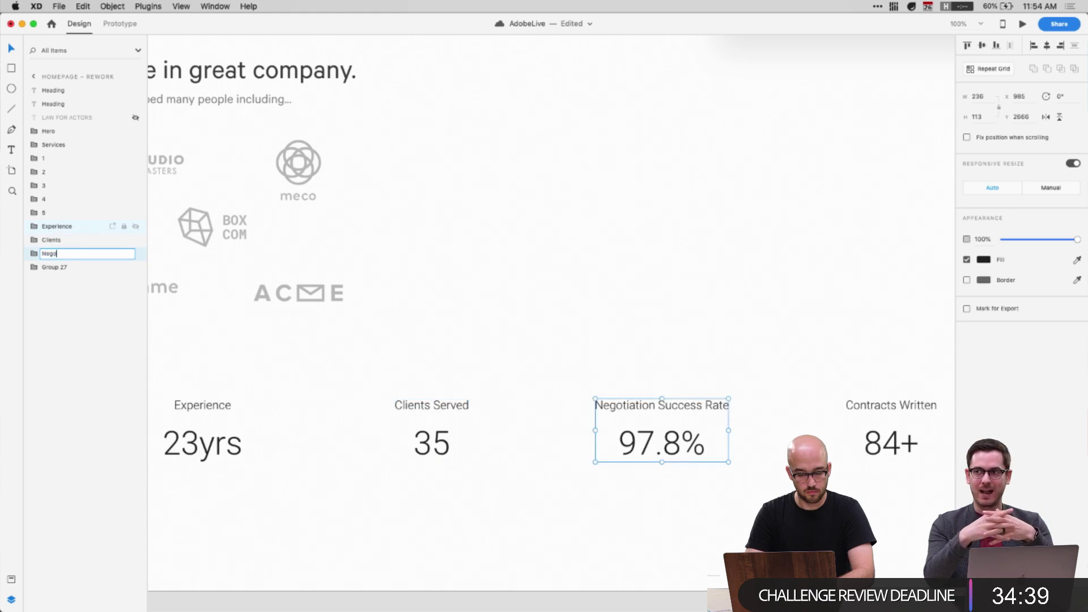
type("Rat")
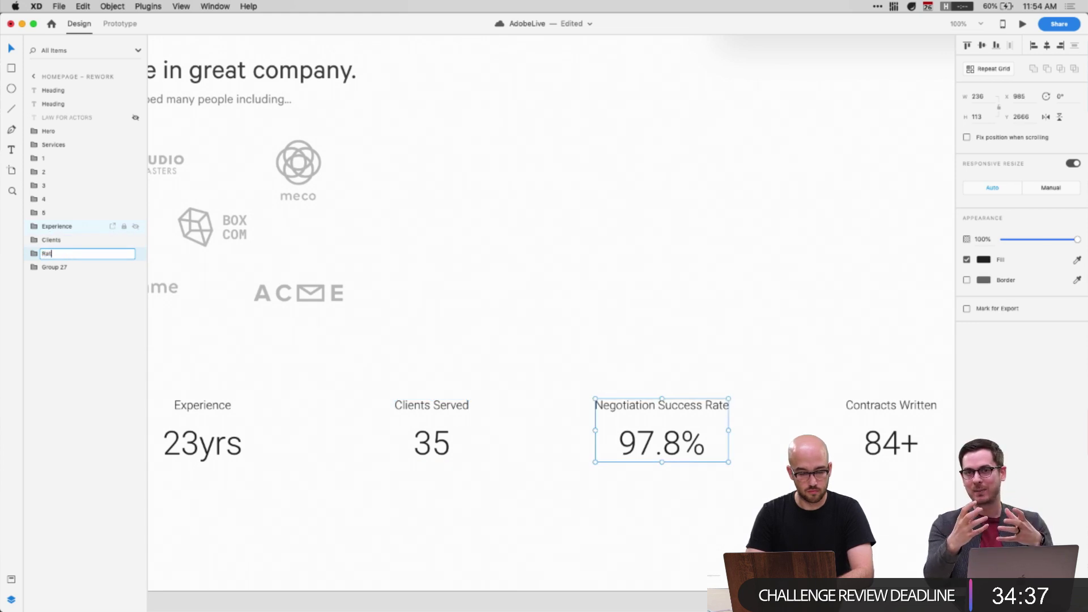
type("e")
key("Tab")
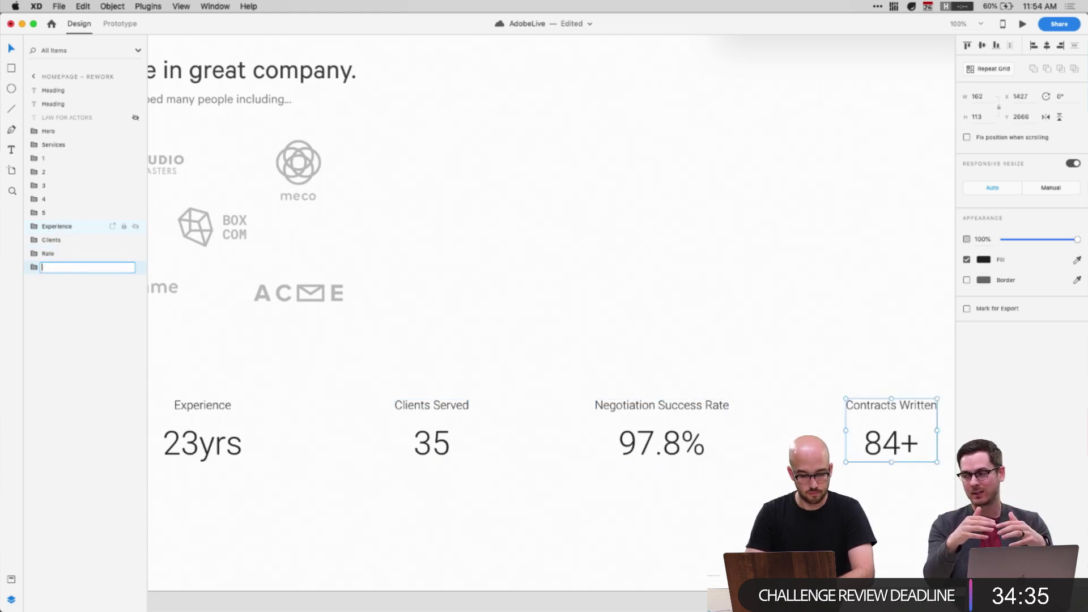
type("Contracts")
key("Return")
left_click(430, 258)
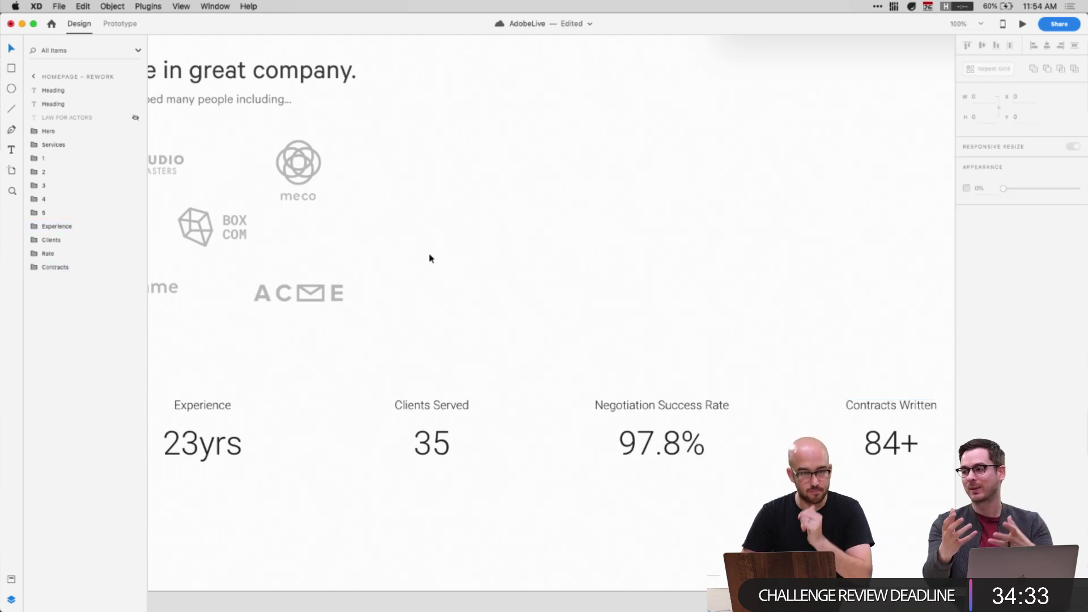
Set the font weight of the four small stat labels above the values to Regular
scroll(430, 263, "down", 5)
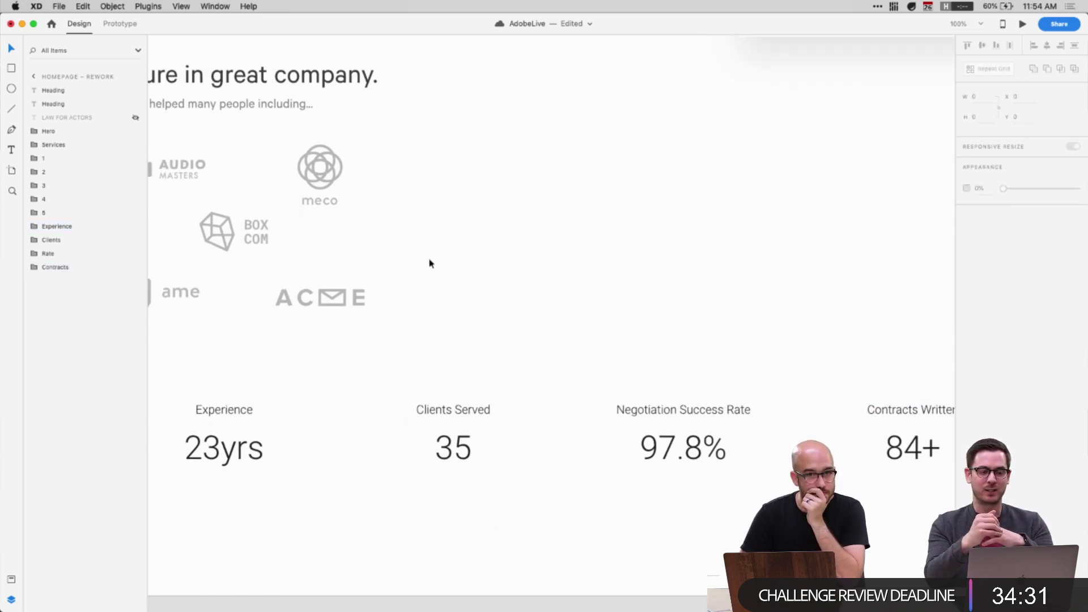
scroll(430, 264, "down", 3)
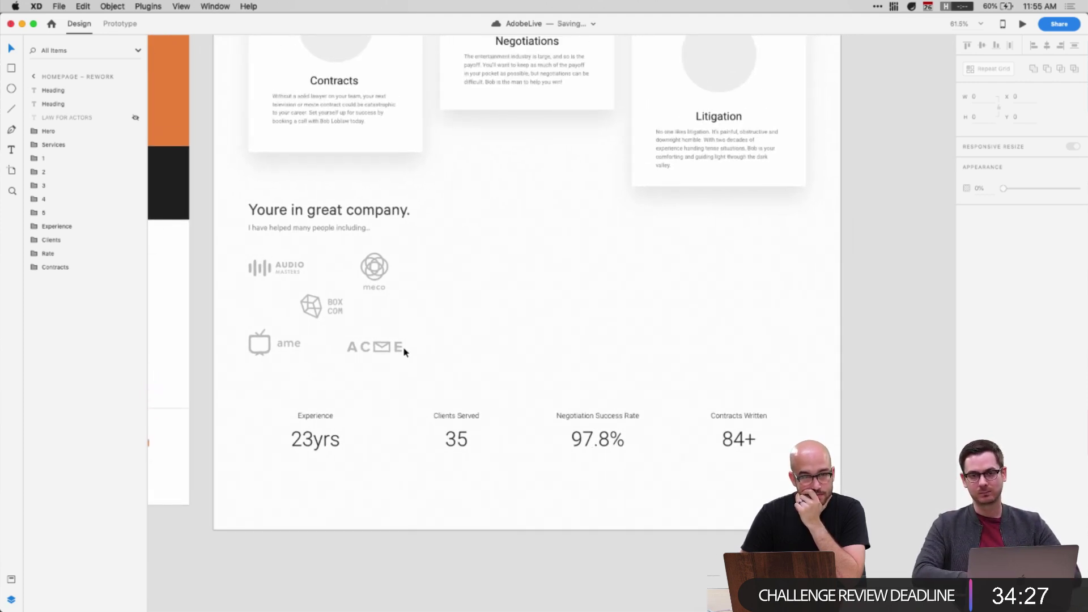
left_click(320, 449)
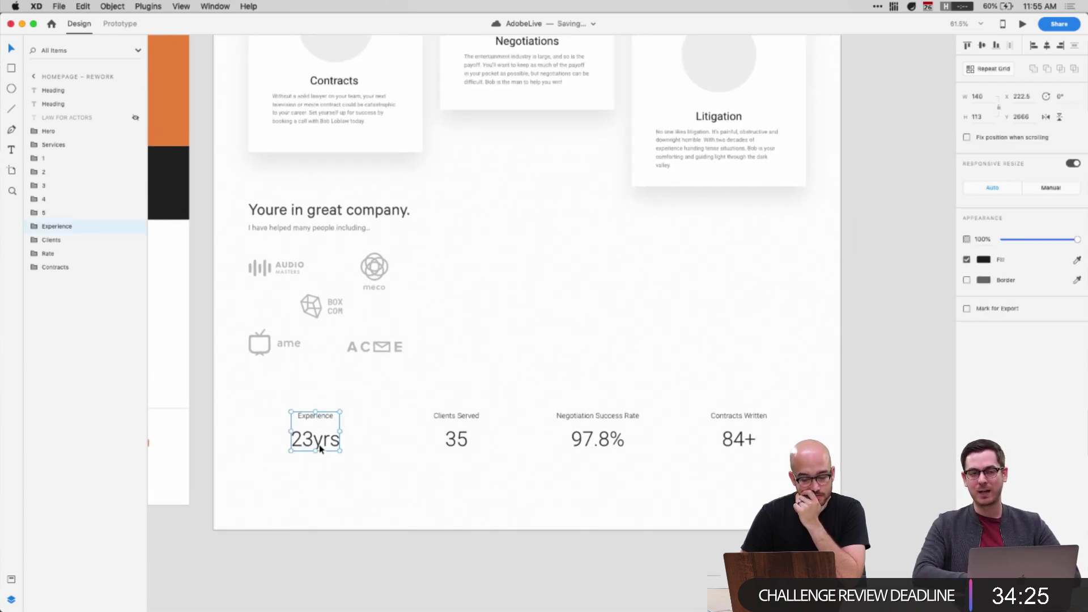
left_click(328, 419, "super")
left_click(457, 417, "shift+super")
left_click(578, 418, "shift+super")
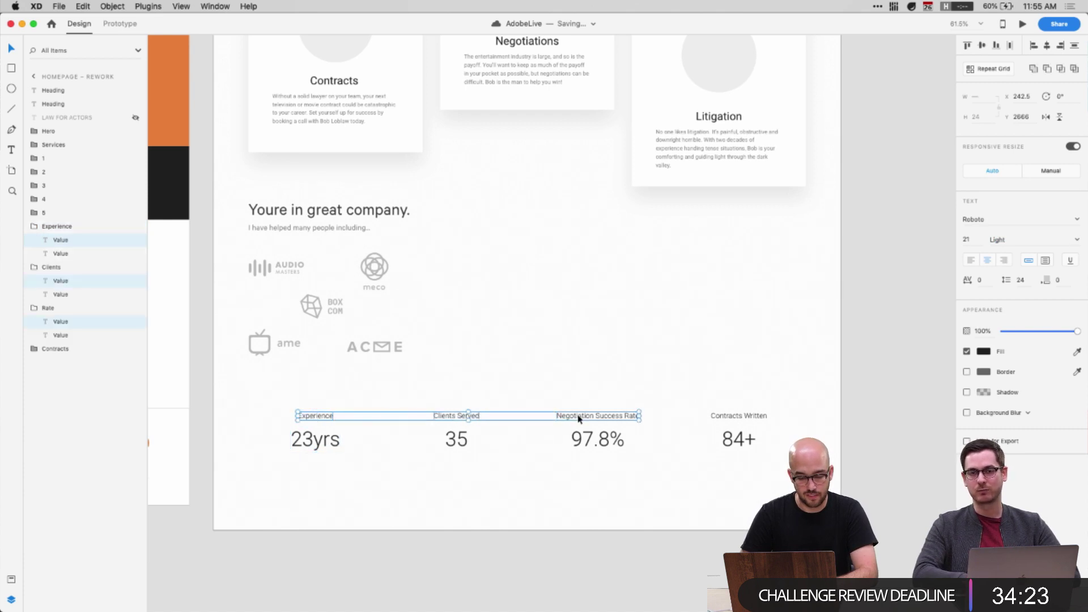
left_click(752, 419, "shift+super")
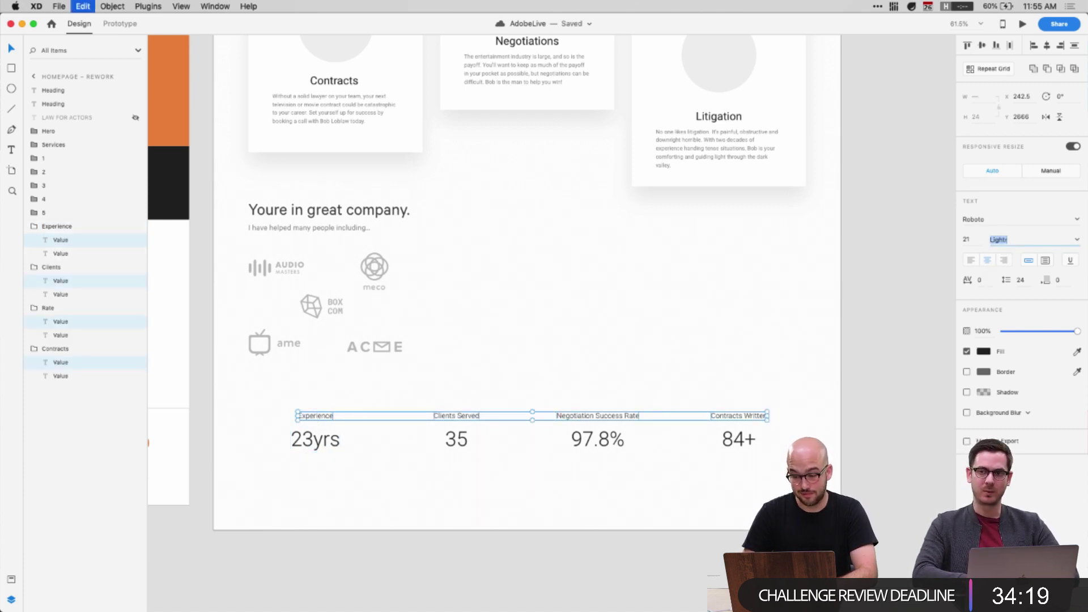
key("Return")
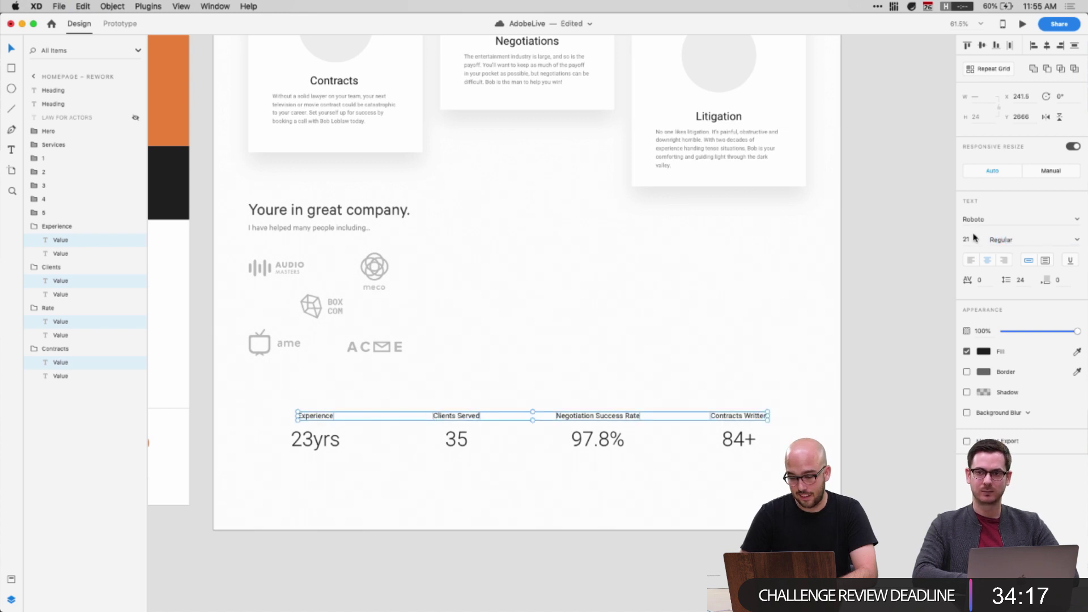
Color the four stat labels with the blue sampled from the hero headline
scroll(696, 258, "up", 15)
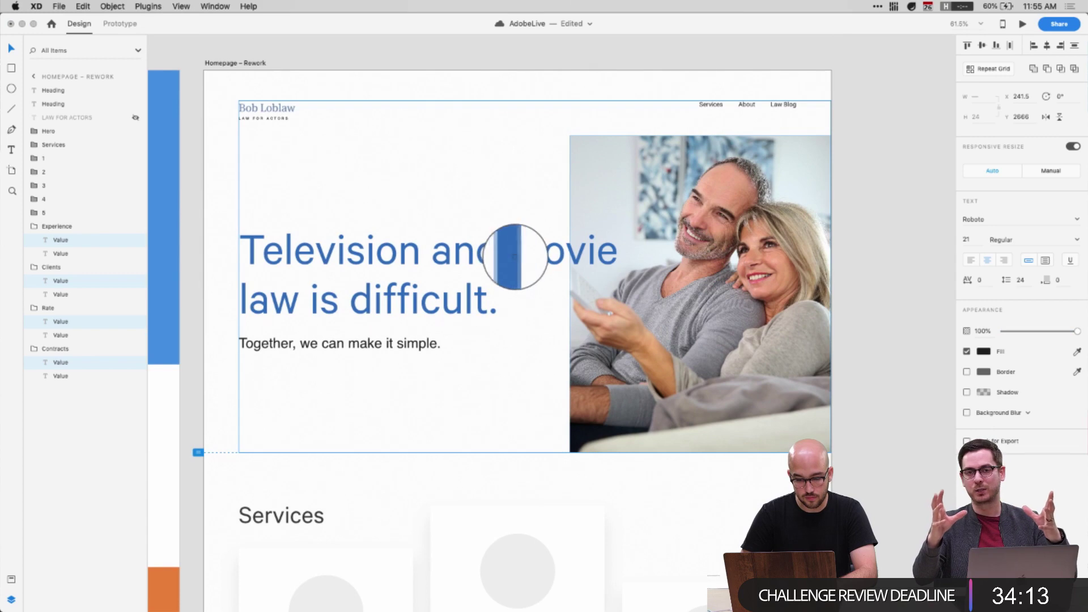
key("Escape")
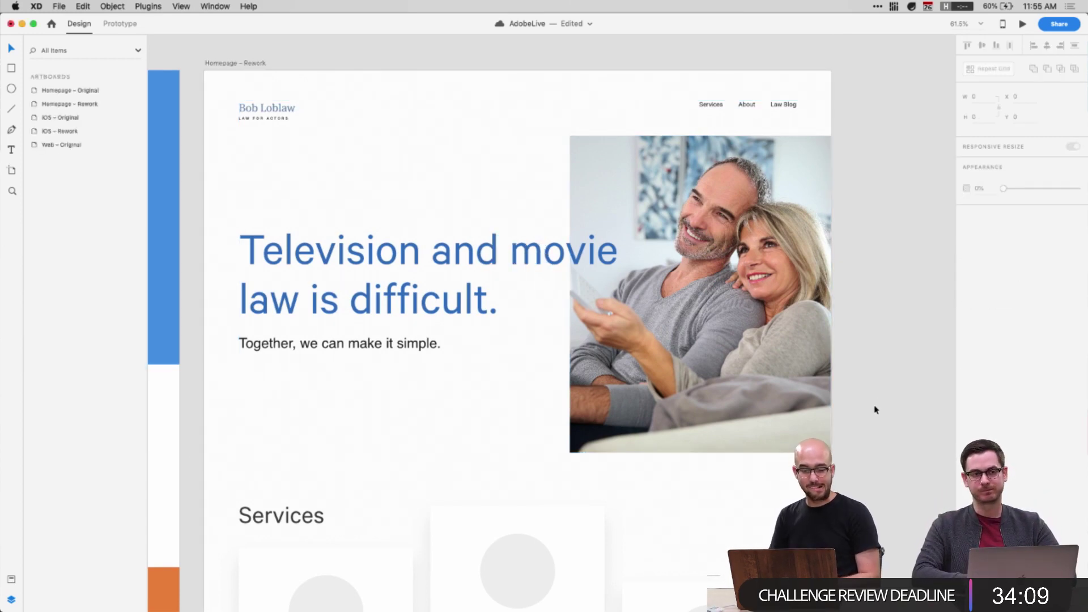
scroll(876, 409, "down", 15)
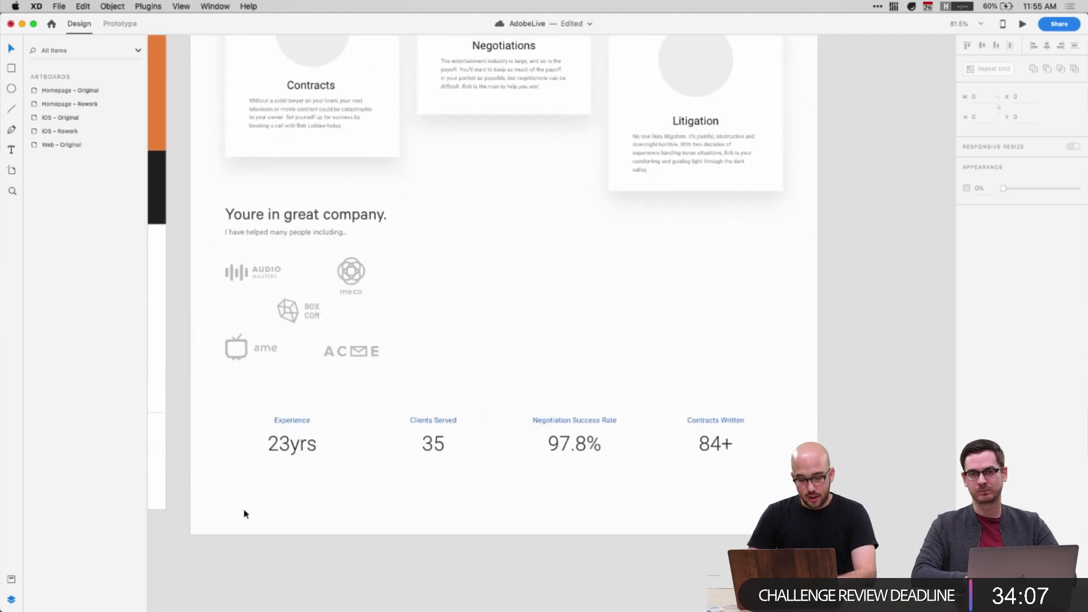
Collapse the expanded stat groups in the layers list
left_click_drag(245, 514, 370, 409)
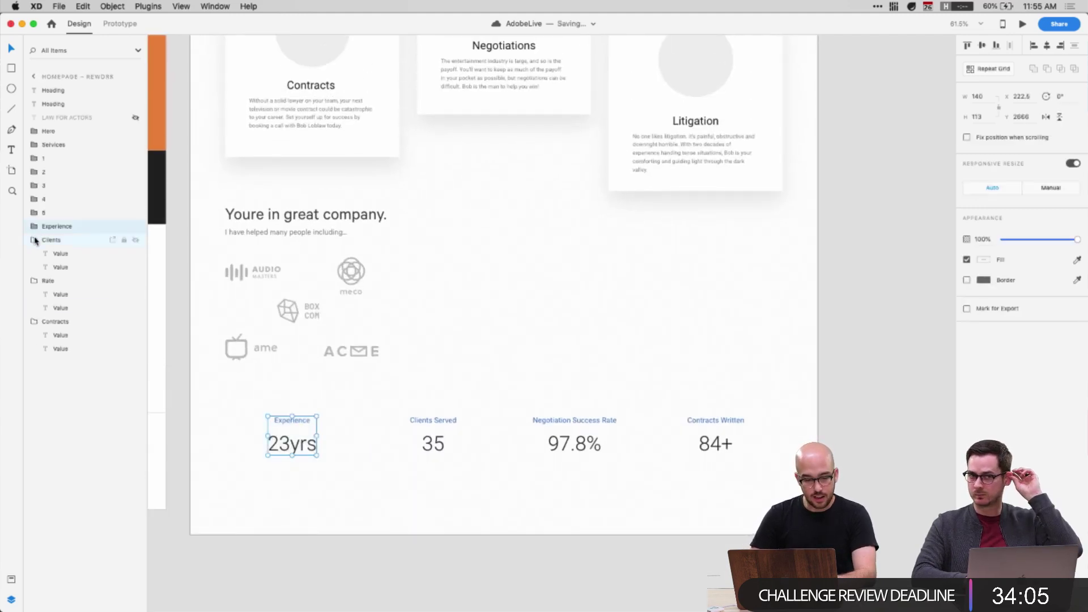
left_click(62, 269)
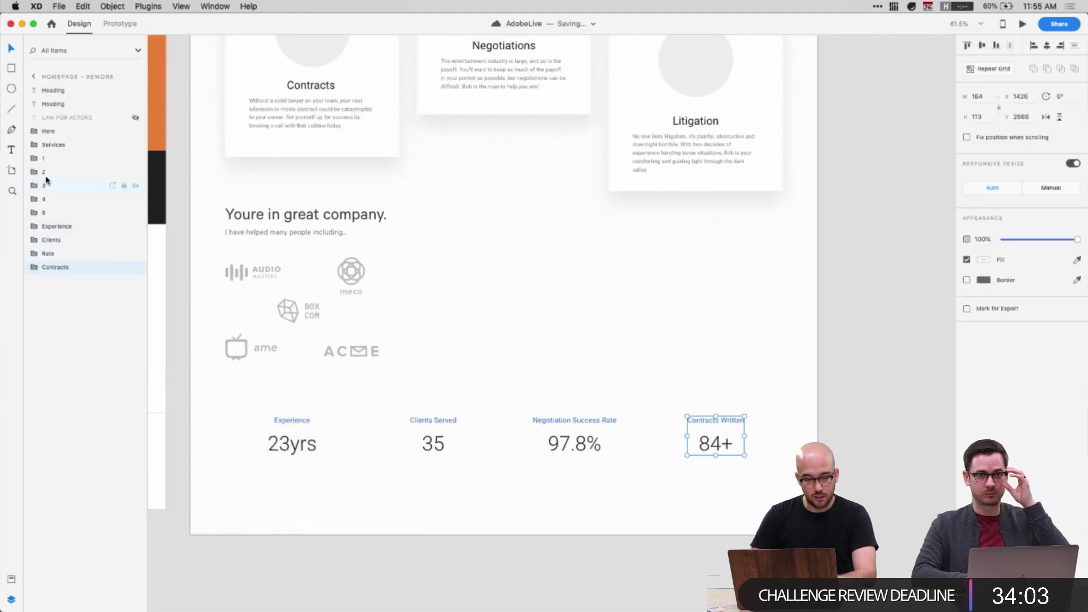
left_click(44, 162, "shift")
left_click(403, 367)
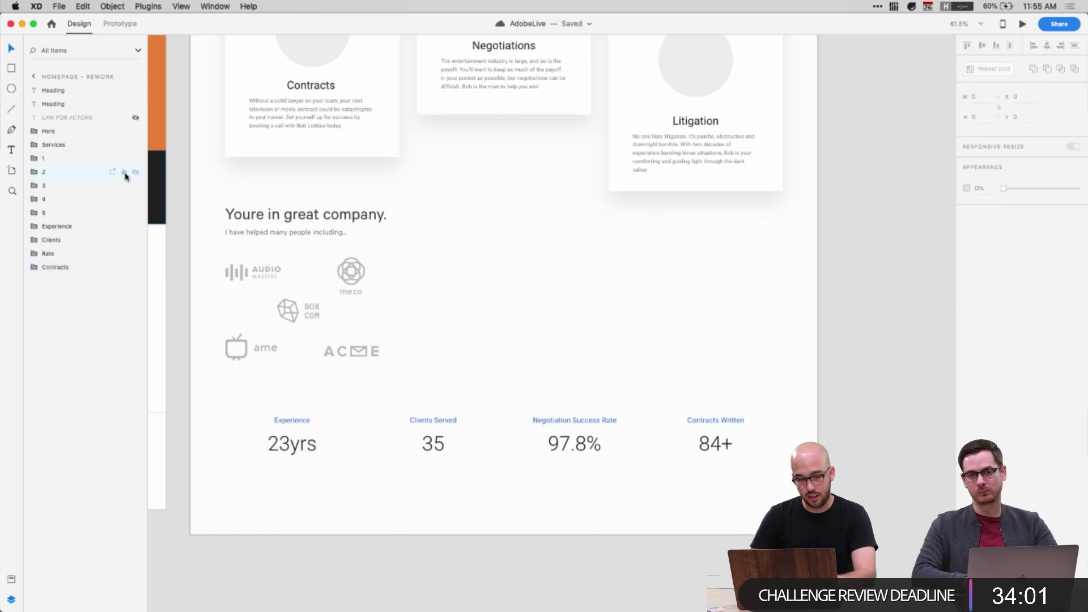
left_click(42, 160)
left_click(65, 268, "shift")
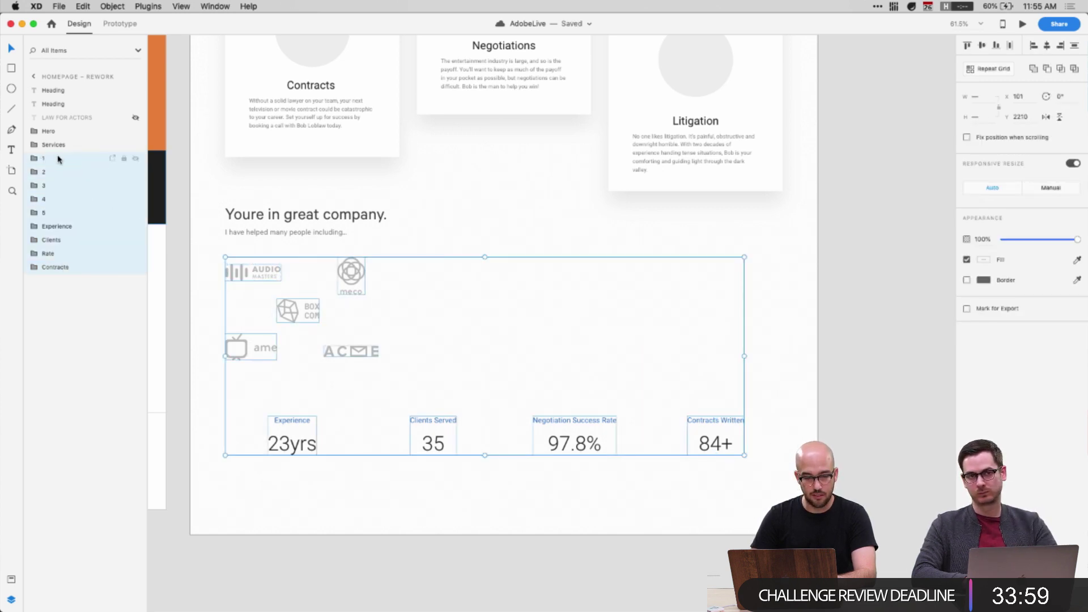
left_click(378, 236)
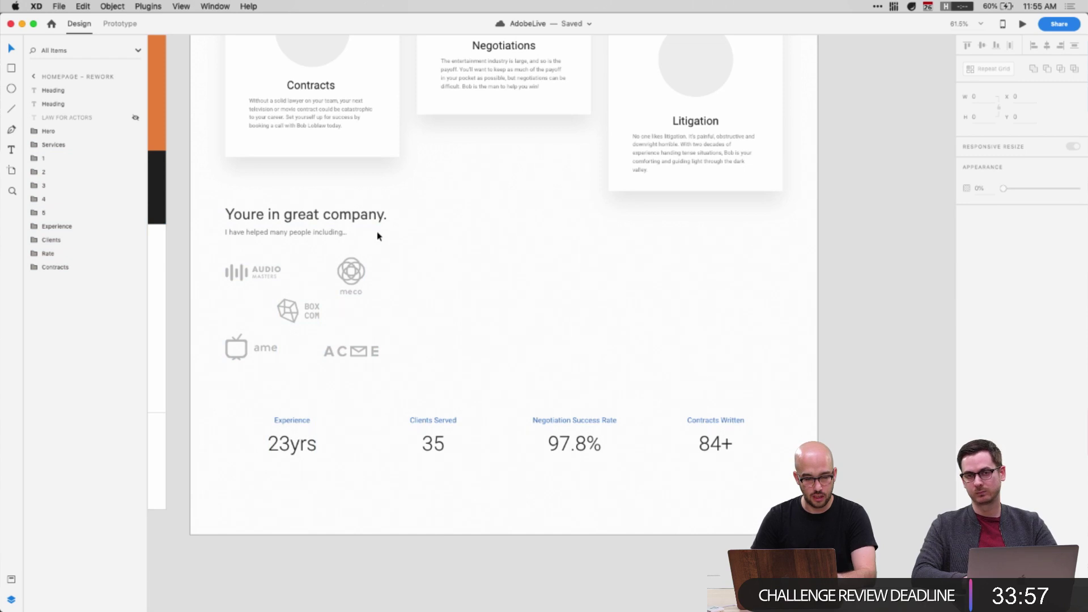
left_click(54, 158)
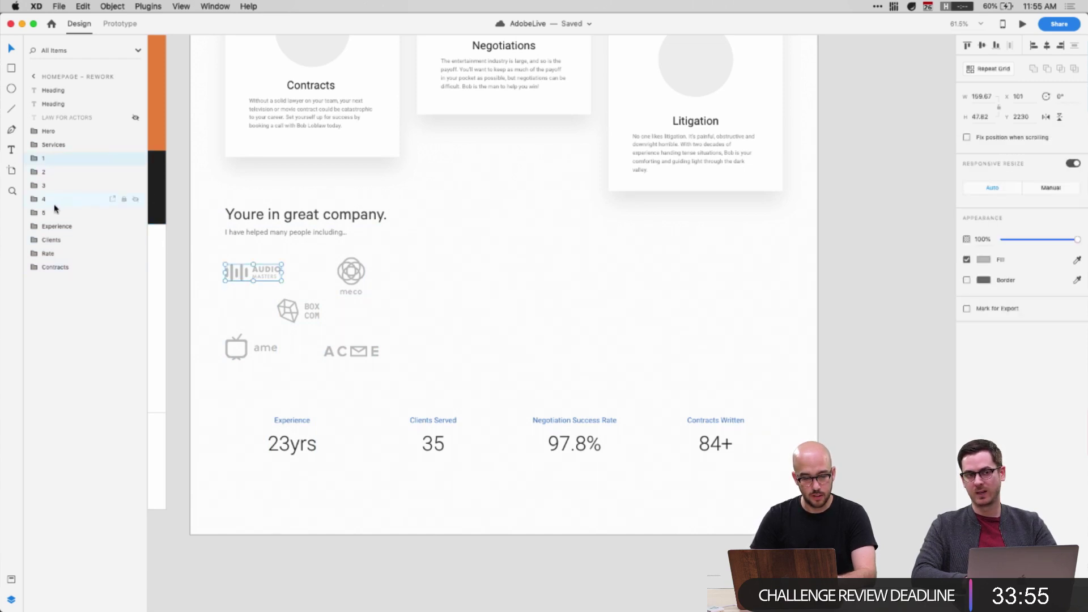
left_click(466, 328)
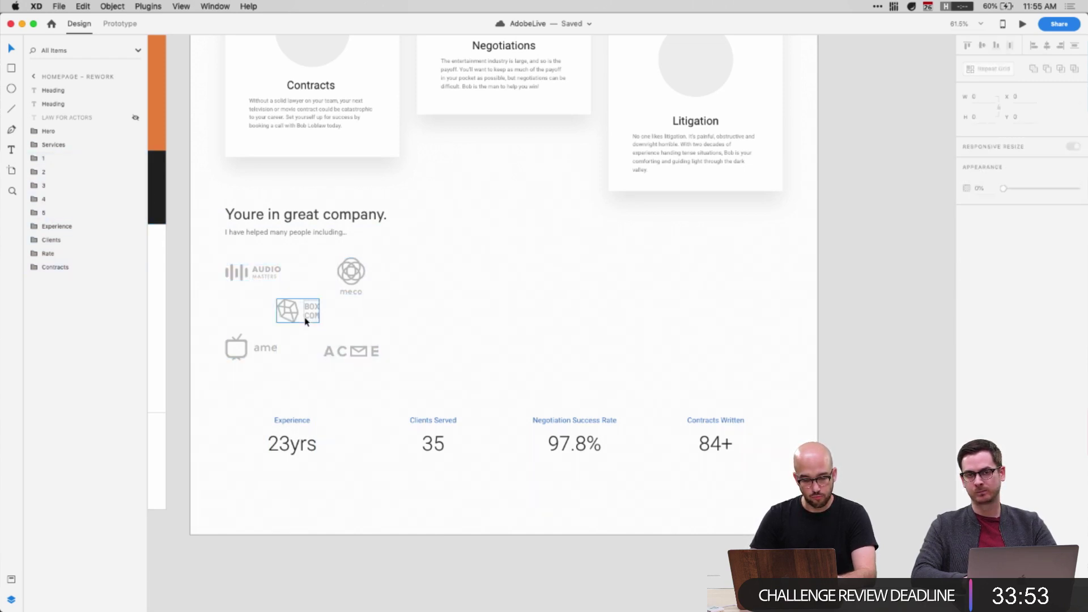
Move the BOX COM, ame and ACME logos into one row beside the Audio Masters and meco logos
left_click_drag(304, 321, 460, 284)
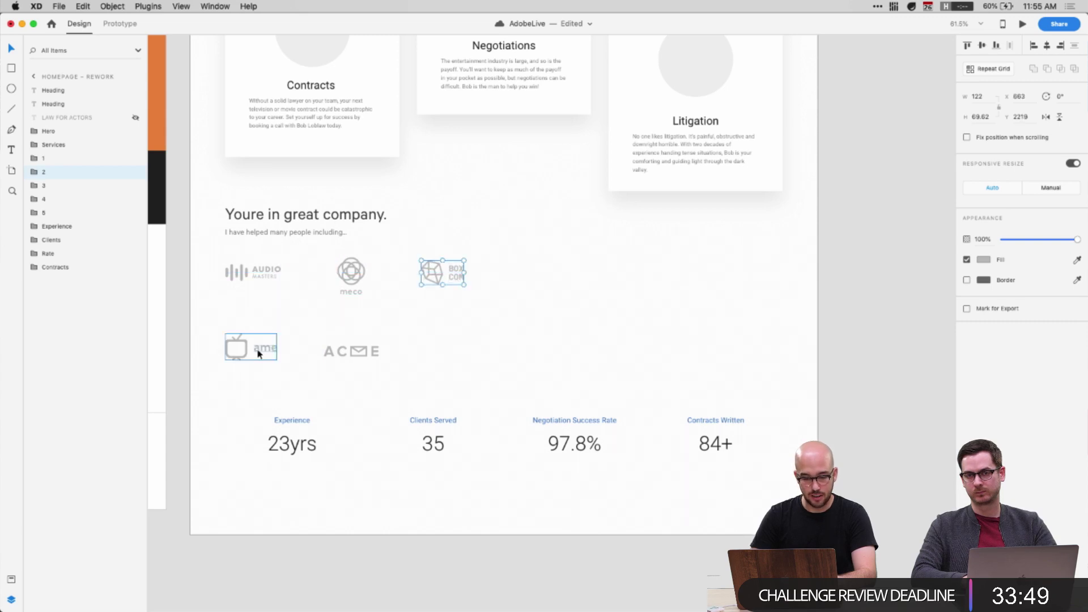
left_click_drag(258, 354, 551, 279)
left_click_drag(358, 360, 644, 279)
Align the five logos on their vertical middles and distribute them evenly across the row
left_click(202, 307)
left_click_drag(203, 309, 172, 267)
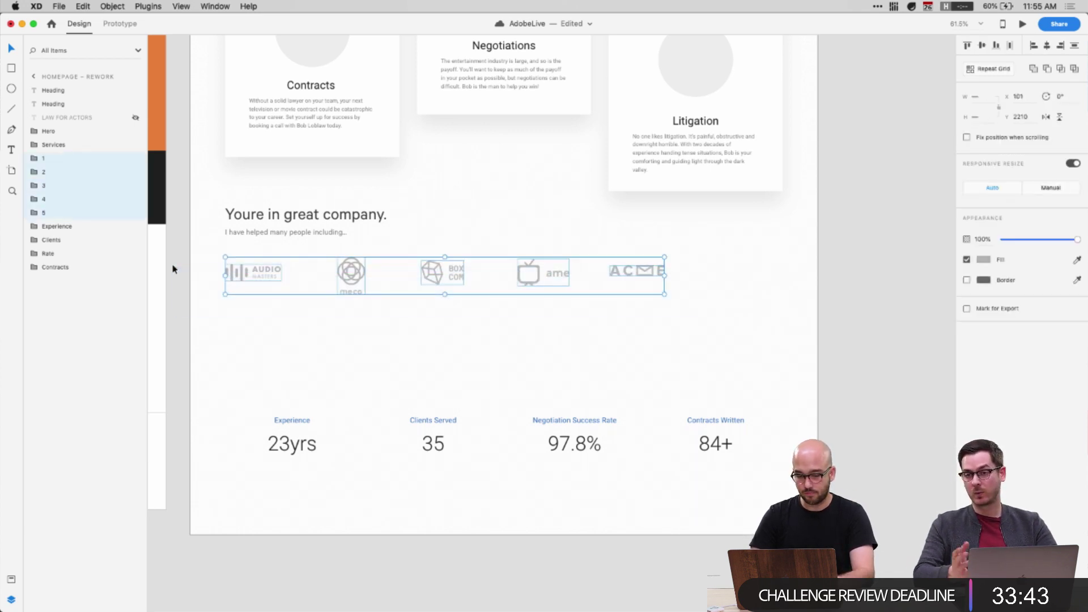
left_click(982, 47)
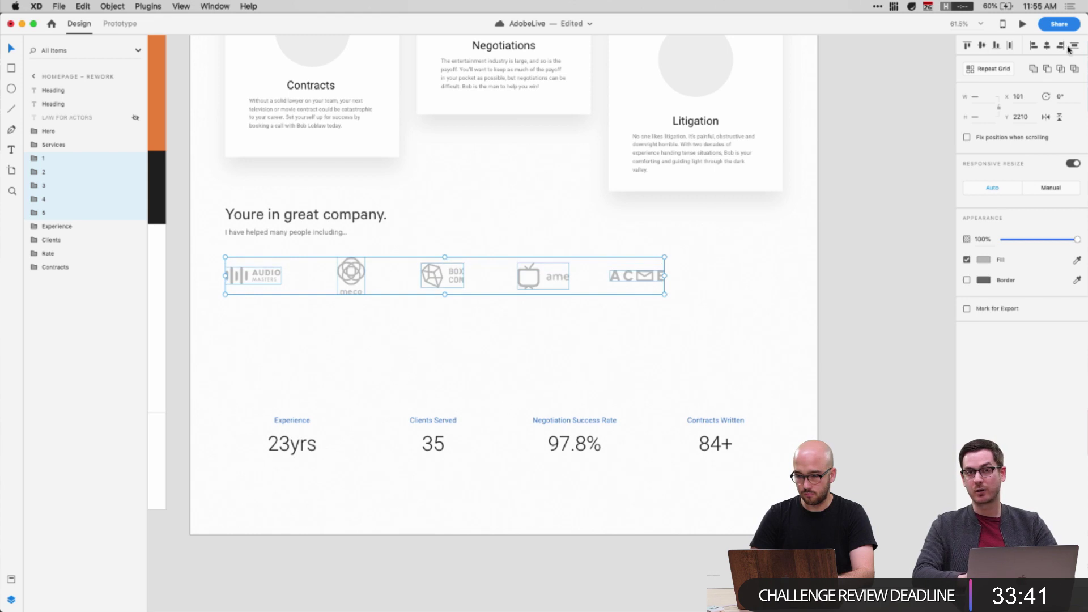
left_click(1008, 48)
left_click(702, 308)
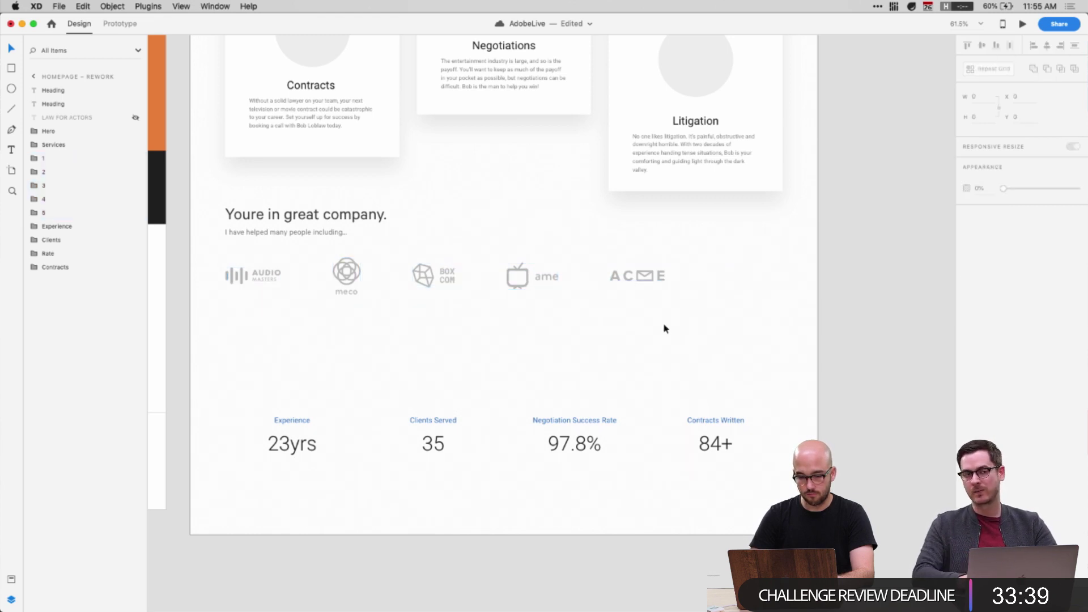
Move the meco logo out of the row to directly beneath the Audio Masters logo
left_click_drag(343, 276, 245, 340)
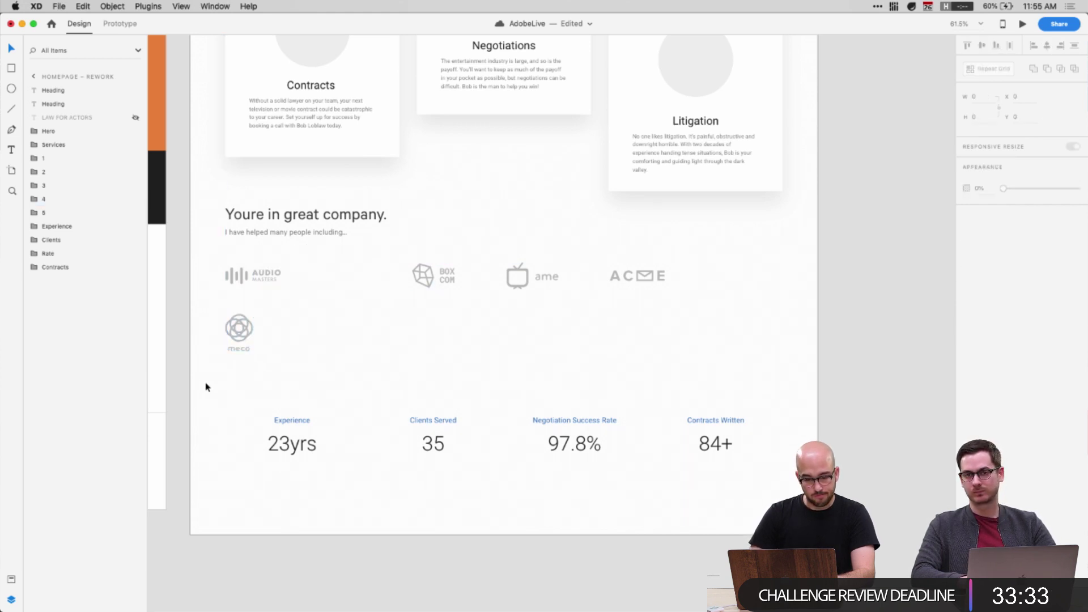
left_click_drag(206, 384, 667, 254)
left_click_drag(245, 408, 211, 277)
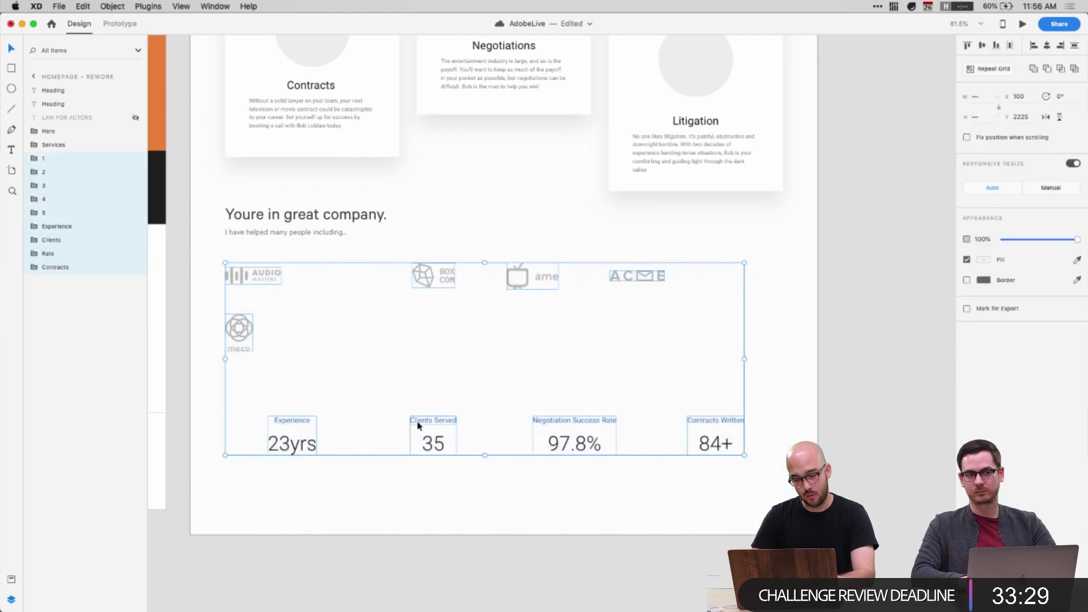
left_click(441, 529)
left_click_drag(251, 486, 828, 267)
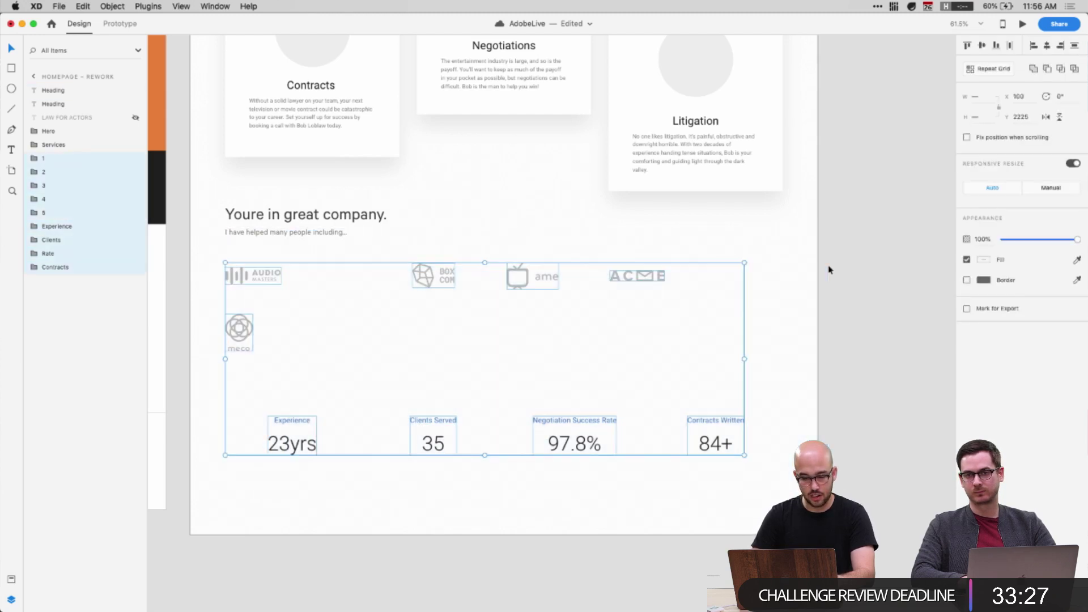
left_click(88, 316)
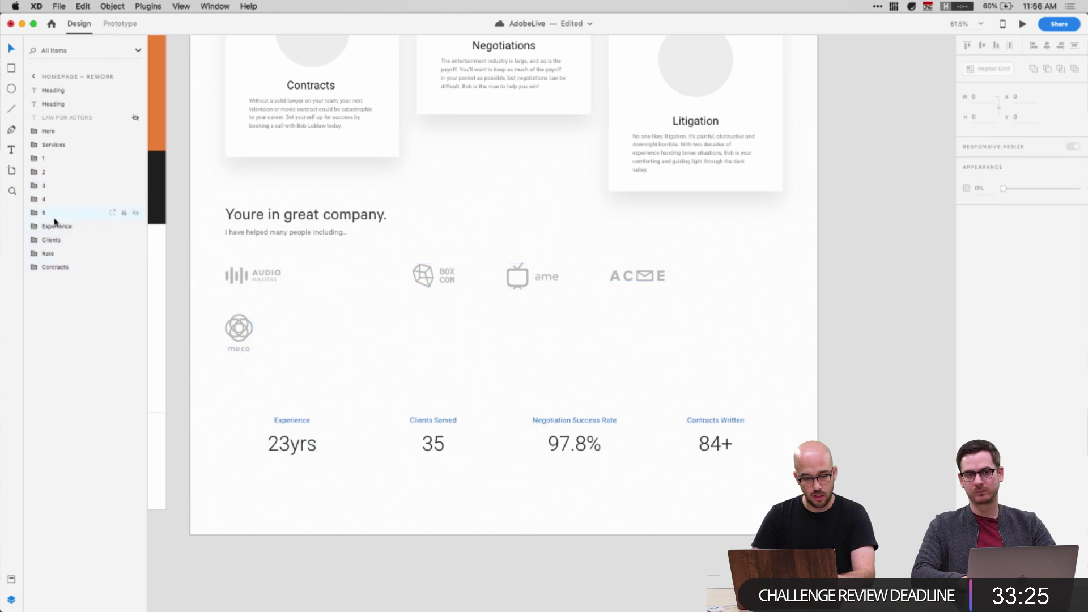
Move the Experience, Clients, Rate and Contracts stat groups straight up to the logo row's height beneath the section intro
left_click(57, 226)
left_click(55, 267, "shift")
left_click_drag(305, 450, 305, 305)
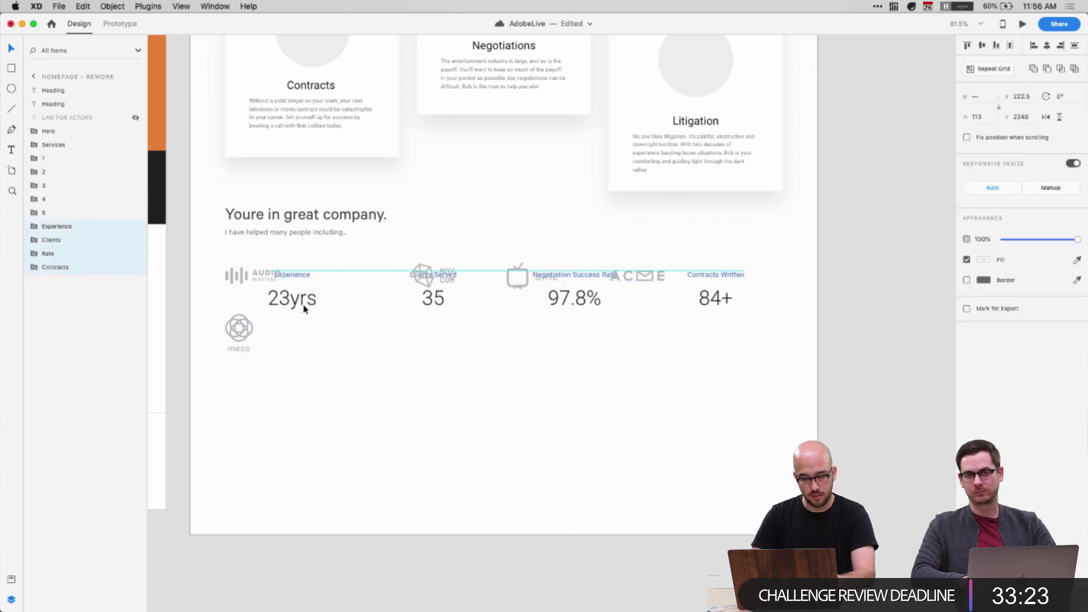
Move the five client logos together down the page to well below the stat groups
left_click(47, 214)
left_click(34, 159)
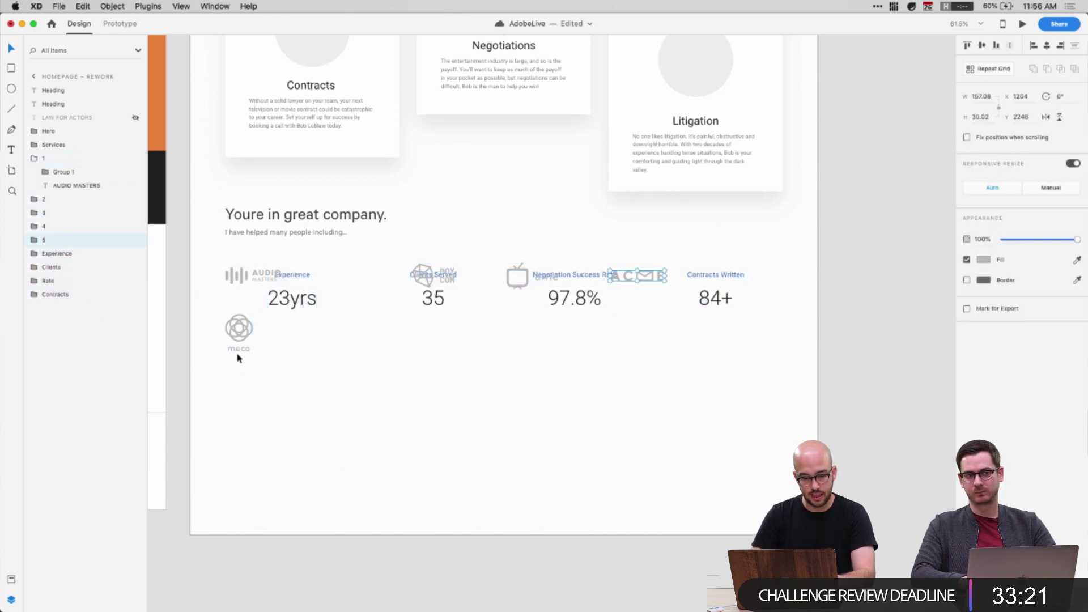
left_click(35, 159)
left_click(49, 158, "shift")
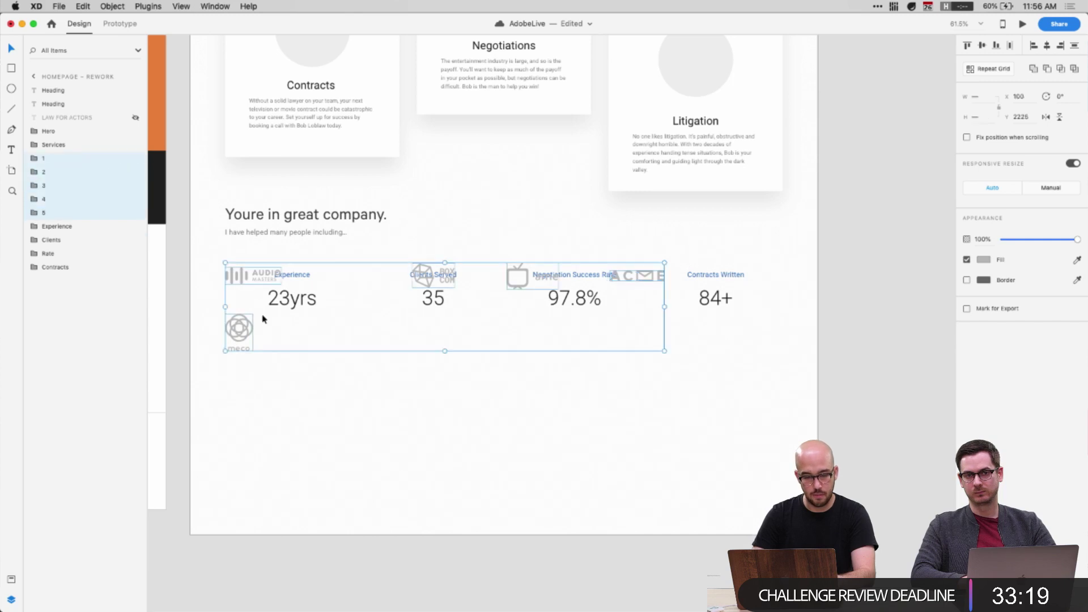
left_click(239, 328)
left_click(48, 158)
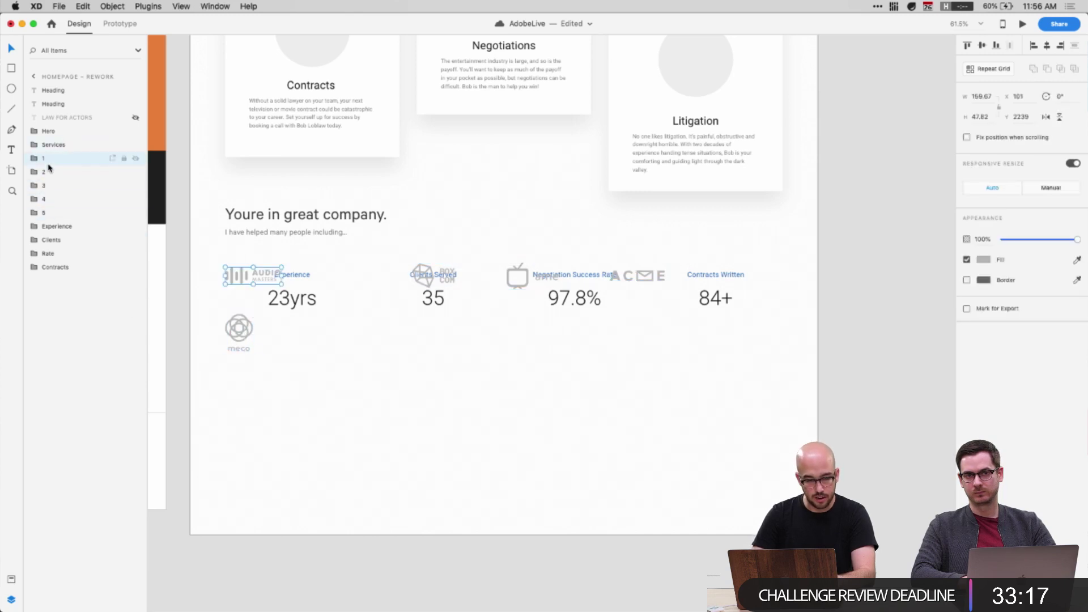
left_click(46, 212, "shift")
left_click(245, 343)
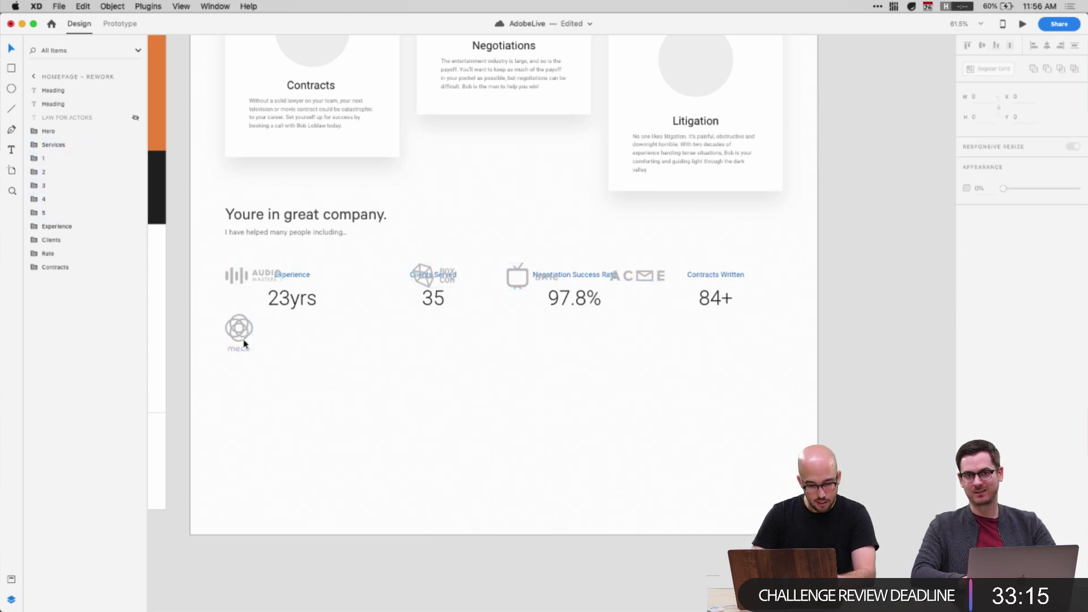
left_click(44, 158)
left_click(44, 212, "shift")
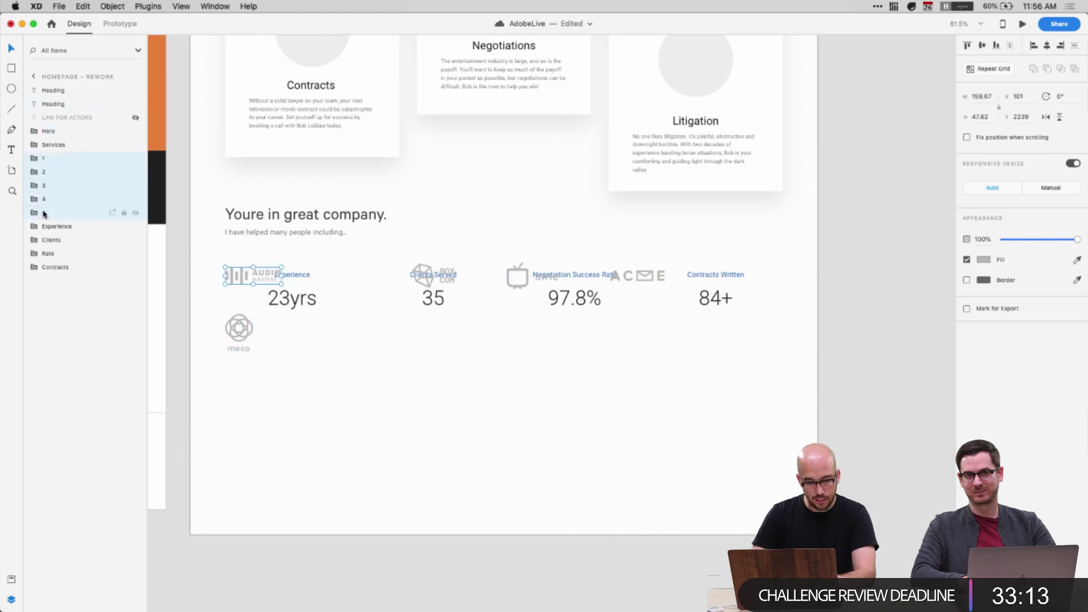
left_click_drag(241, 277, 283, 427)
Move the "Youre in great company." heading and its intro line straight down to directly above the logos
left_click(279, 316)
mouse_move(255, 344)
left_mouse_down()
mouse_move(624, 276)
mouse_move(809, 261)
left_mouse_up()
left_click_drag(320, 259, 291, 387)
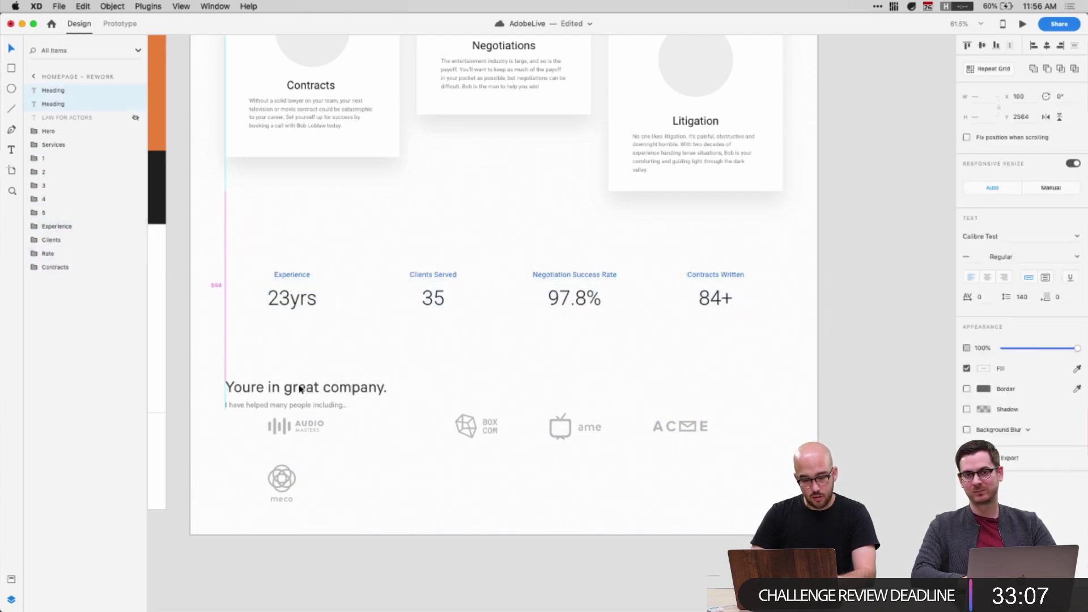
Move the four stat groups together straight up to just beneath the service cards
left_click_drag(251, 328, 827, 231)
left_click_drag(699, 284, 699, 212)
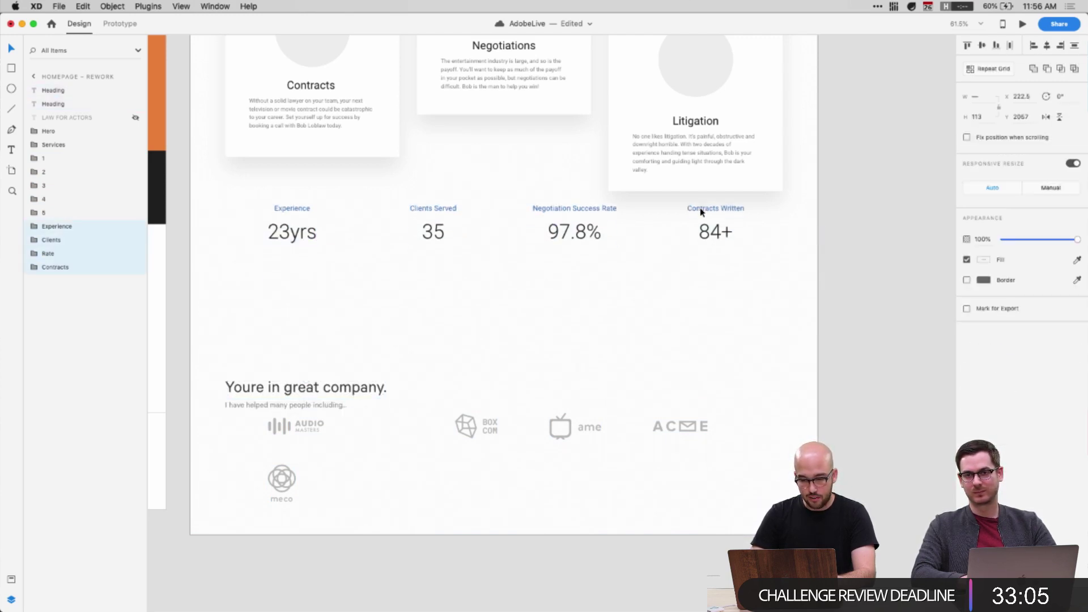
left_click(666, 334)
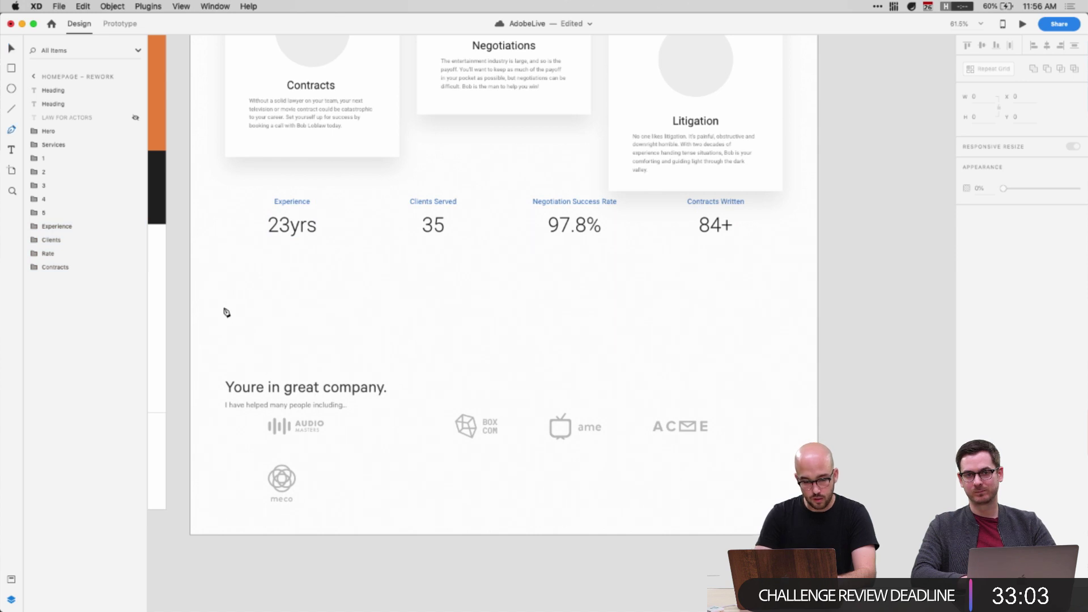
Draw a vertical line about 404 px tall below the stats and repeat it across the content width with Repeat Grid
key("l")
left_click_drag(225, 217, 225, 358)
key("super+r")
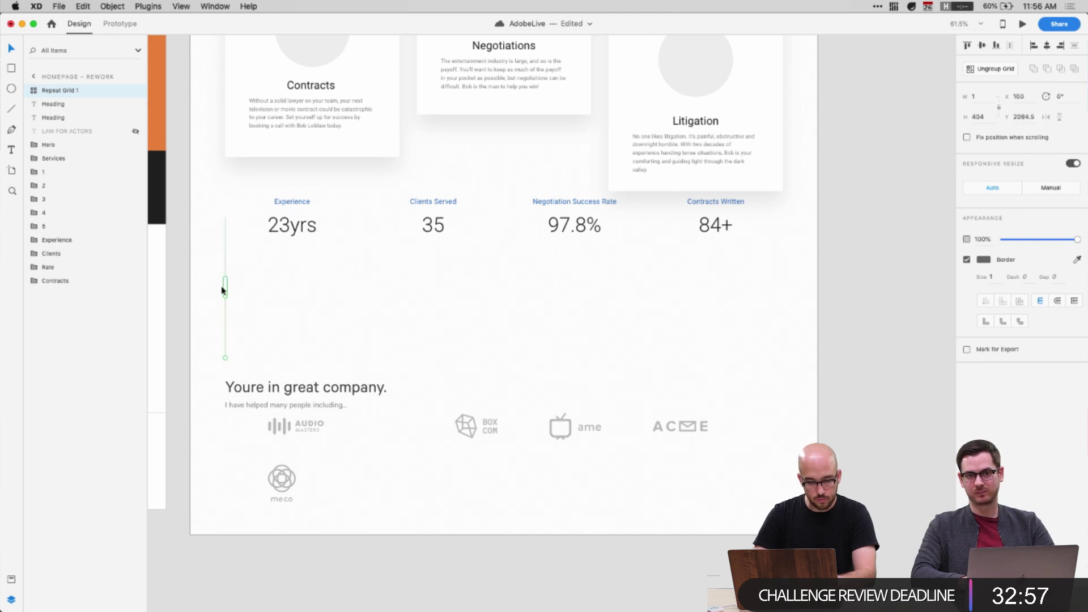
left_click_drag(225, 287, 532, 287)
mouse_move(226, 296)
left_mouse_down()
mouse_move(250, 296)
mouse_move(234, 300)
left_mouse_up()
left_click(291, 387)
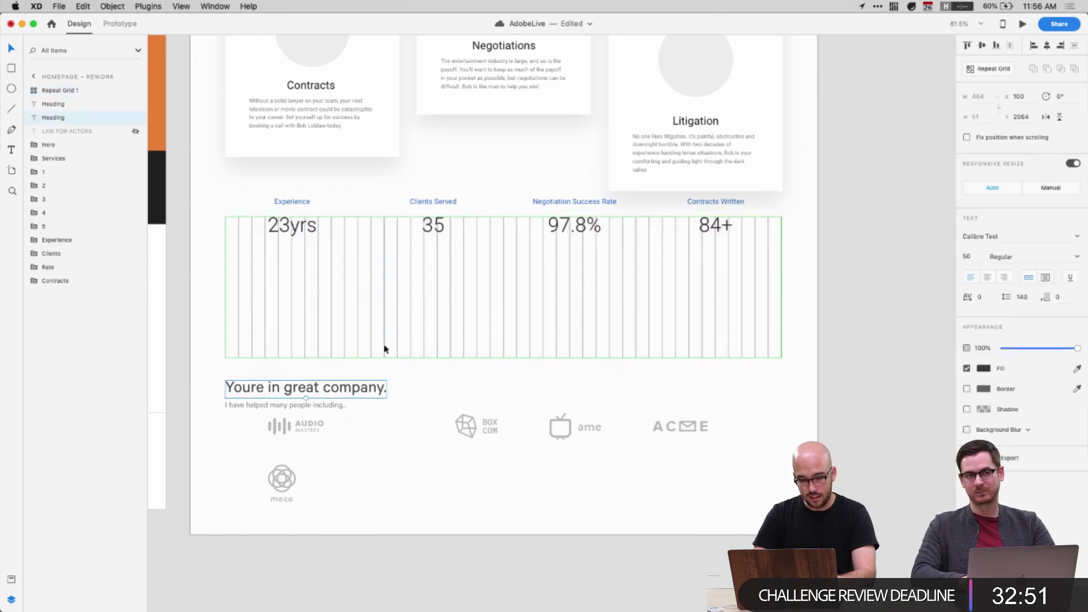
Recolour the repeated lines light grey and place the line grid beneath all other layers
double_click(225, 321)
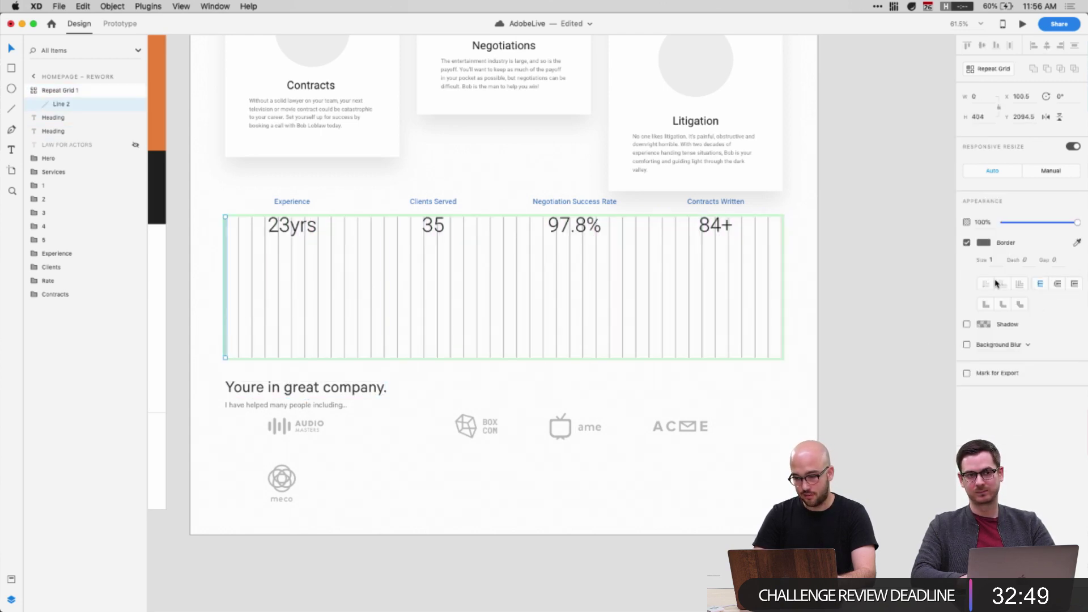
left_click(984, 242)
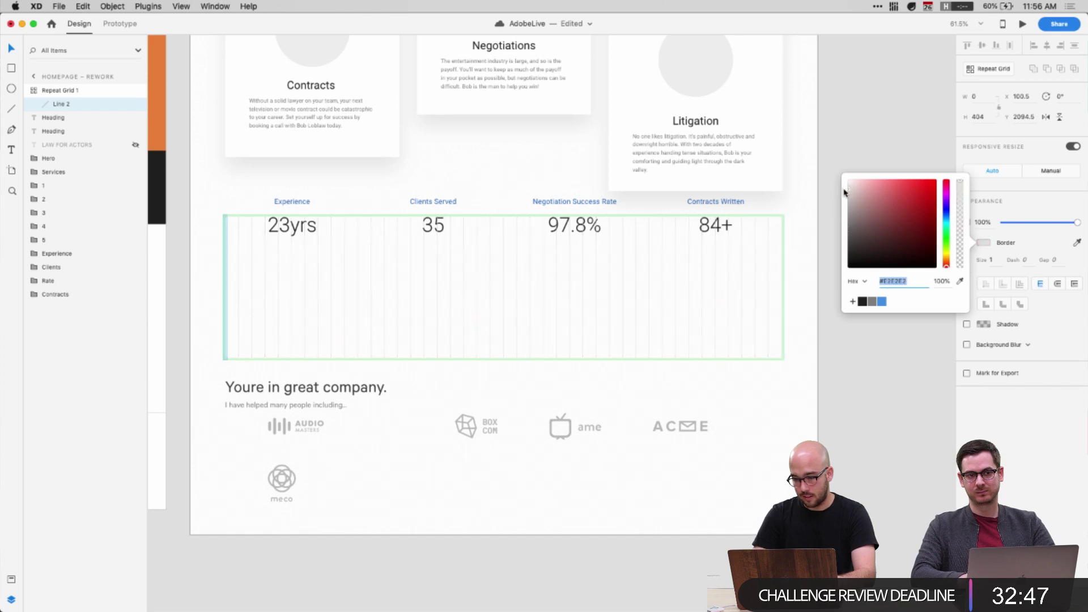
left_click(812, 178)
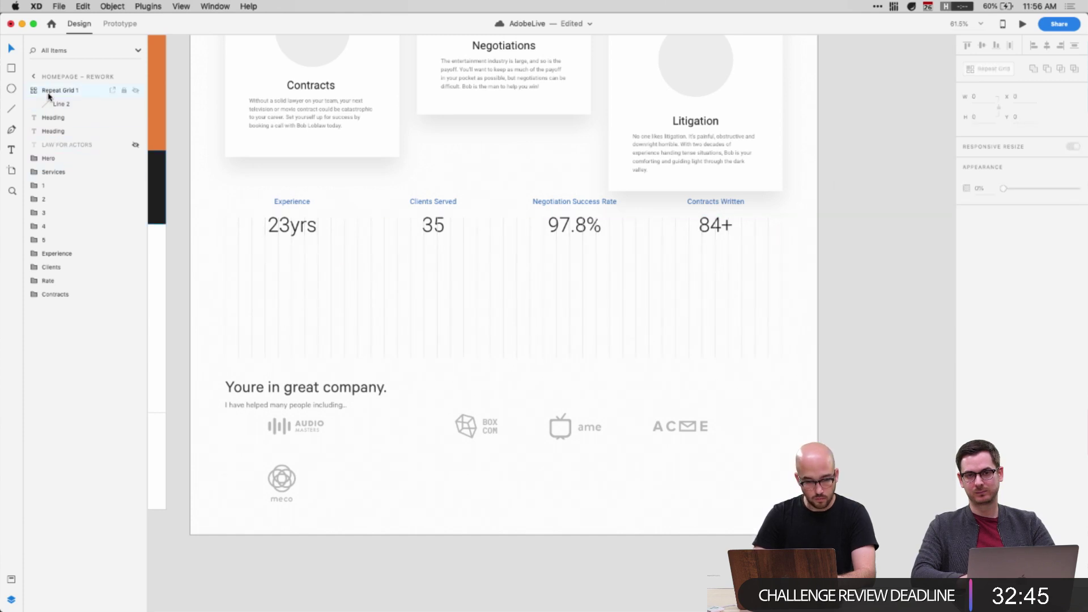
left_click_drag(32, 92, 54, 289)
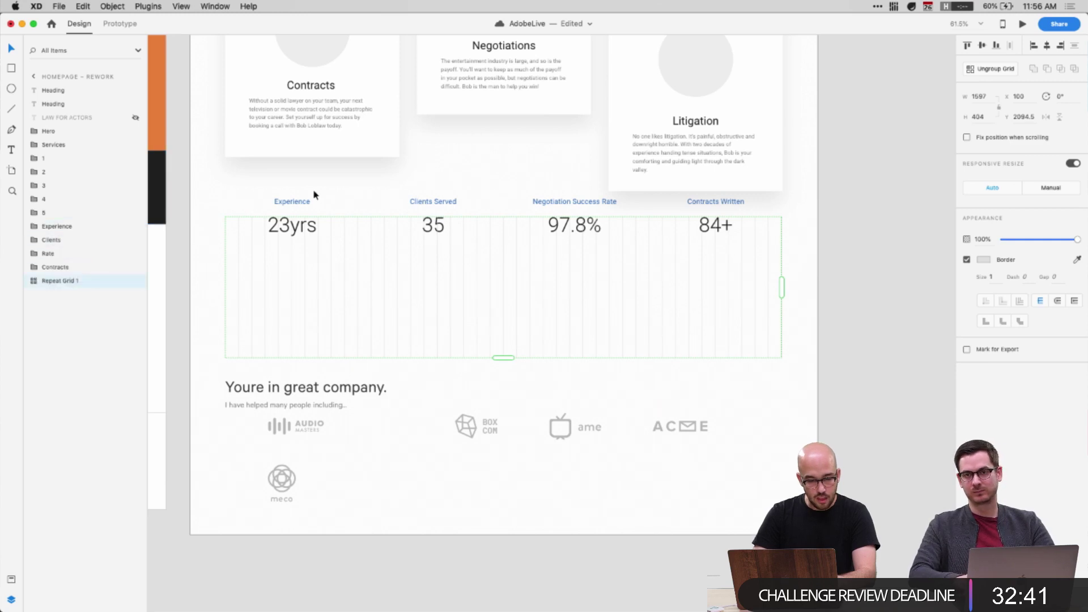
Move the Experience, Clients, Rate and Contracts stat groups individually above the line grid, bringing them closer together
left_click(313, 189)
left_click(291, 222)
left_click(286, 248)
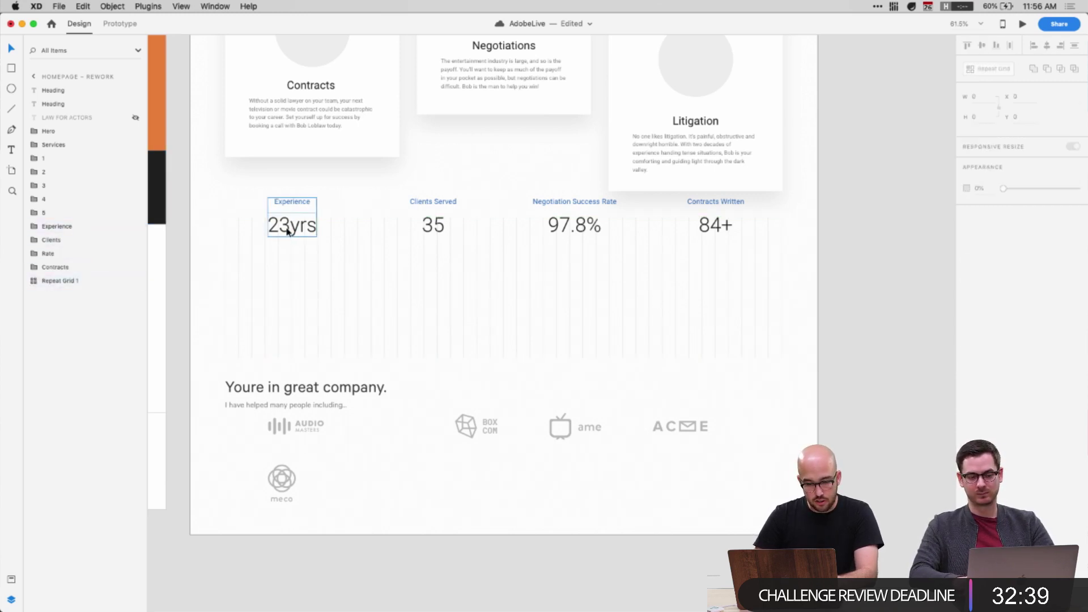
left_click_drag(288, 231, 287, 189)
left_click_drag(433, 227, 432, 189)
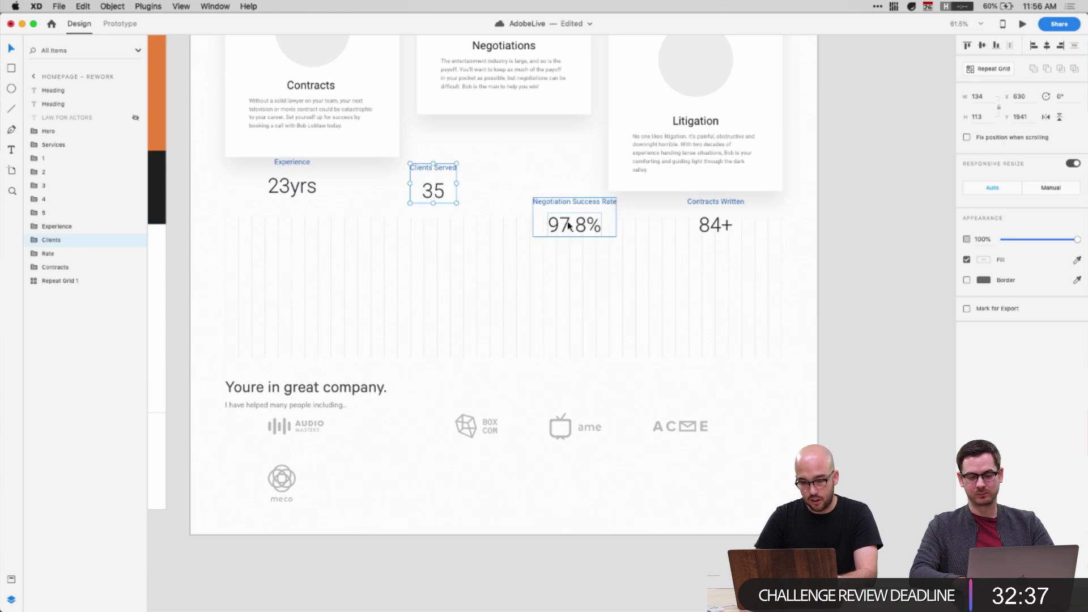
left_click_drag(569, 225, 535, 192)
left_click_drag(706, 226, 539, 189)
left_click_drag(614, 197, 585, 196)
left_click_drag(304, 193, 356, 200)
left_click(404, 199)
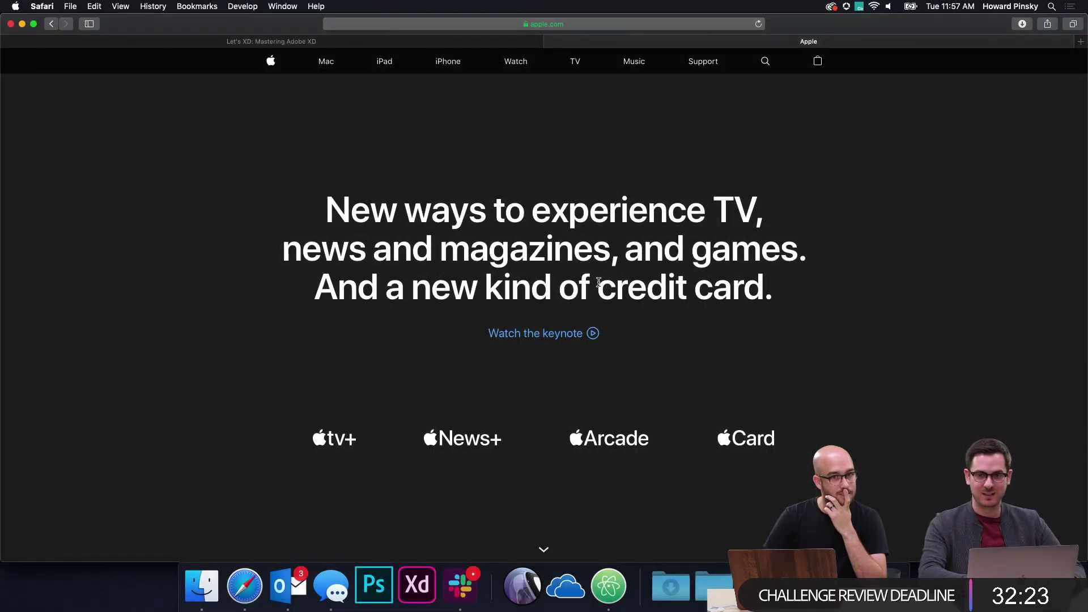
Reload the Apple homepage and examine how its intro, tv+, News+, Arcade and Card sections are laid out
key("super+r")
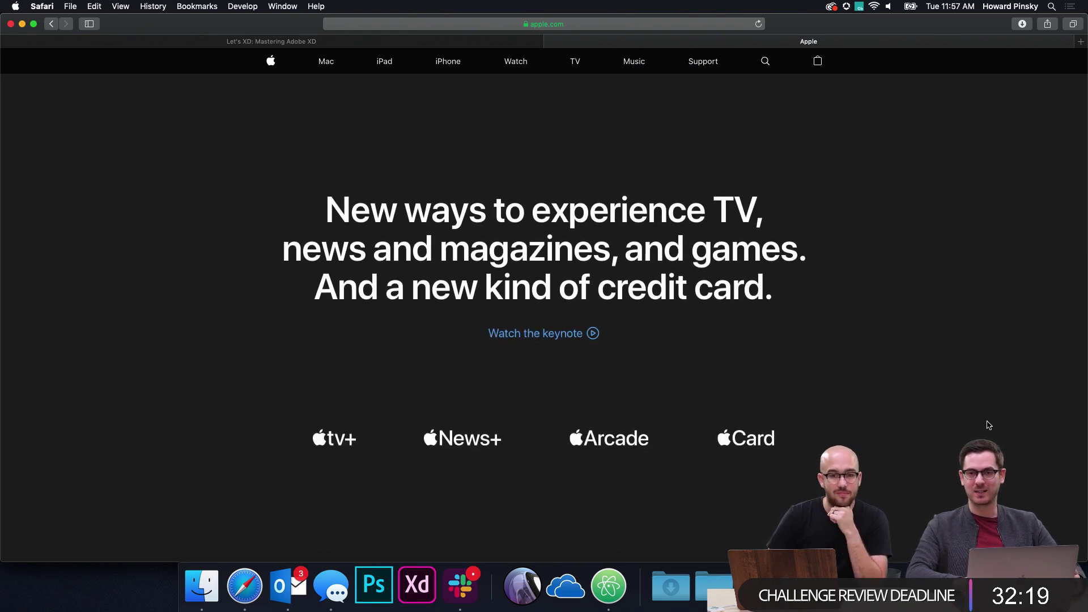
scroll(989, 425, "down", 10)
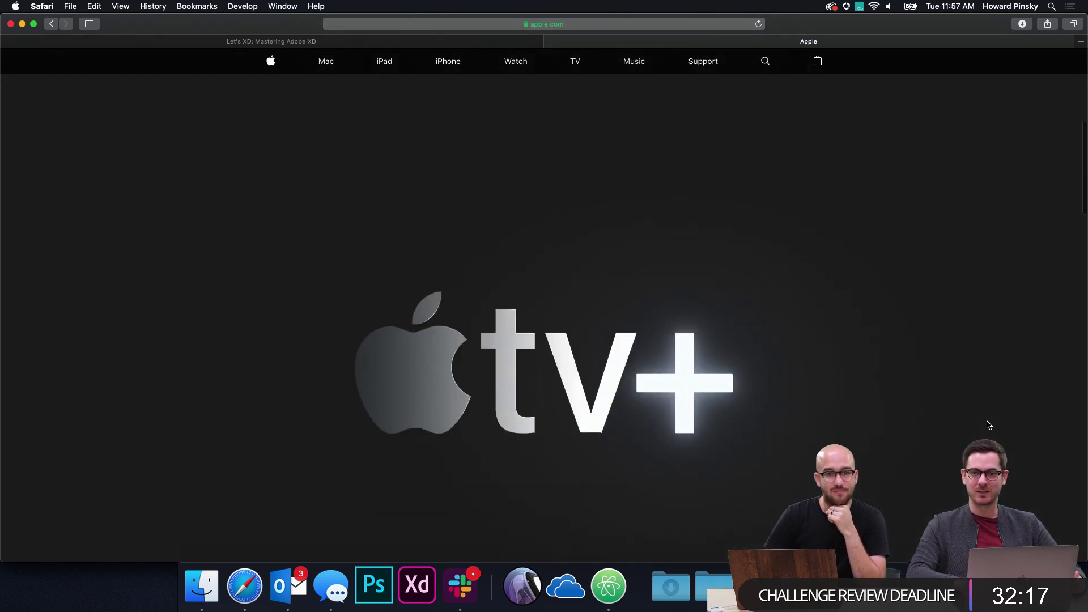
scroll(989, 424, "down", 2)
scroll(989, 425, "down", 12)
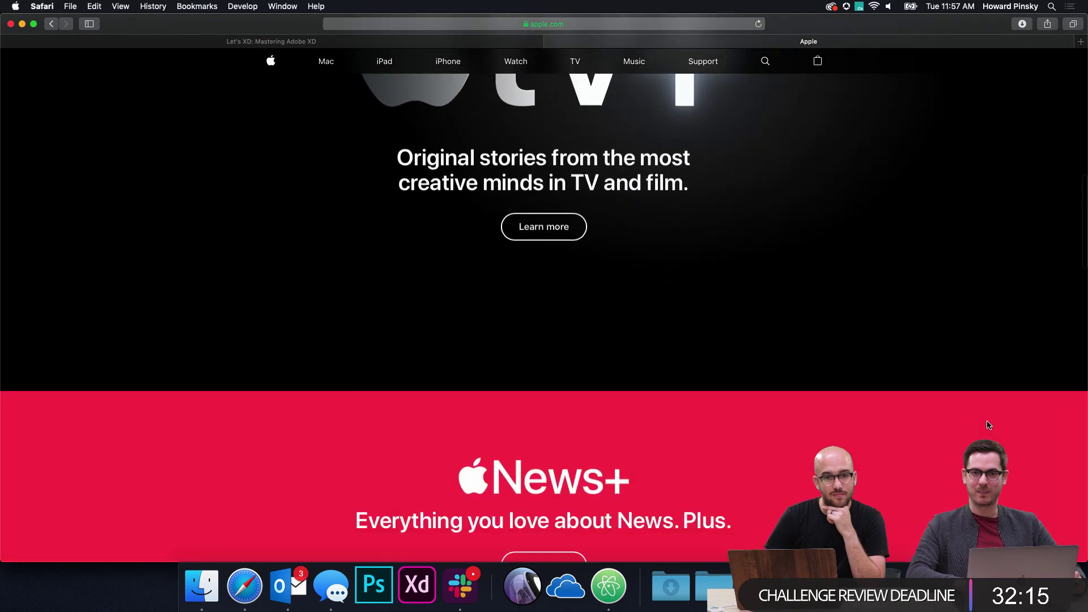
scroll(988, 425, "down", 2)
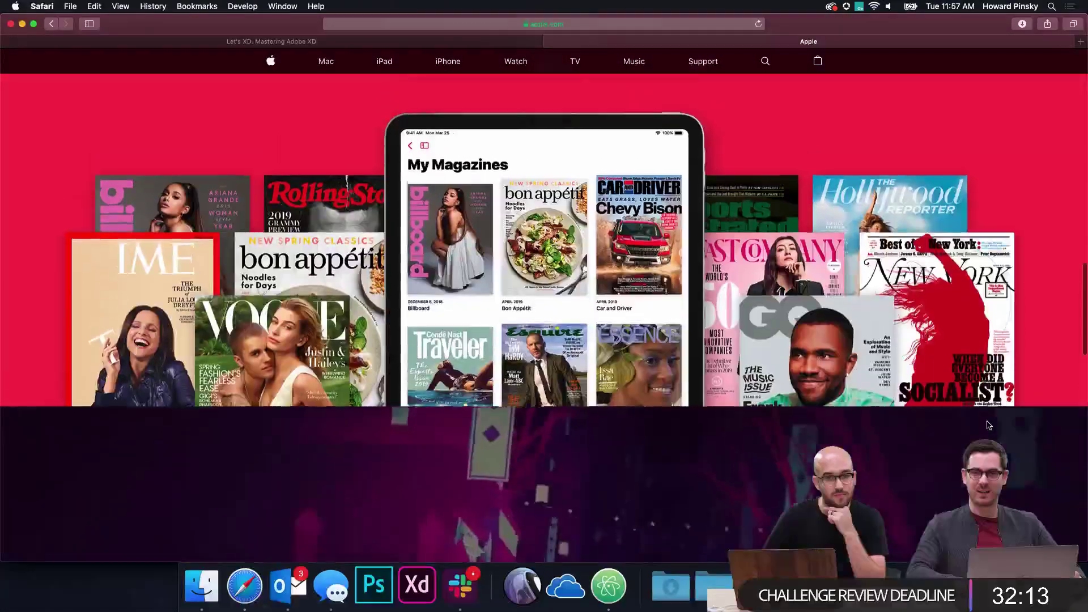
scroll(989, 425, "up", 5)
scroll(988, 425, "down", 4)
scroll(989, 425, "up", 3)
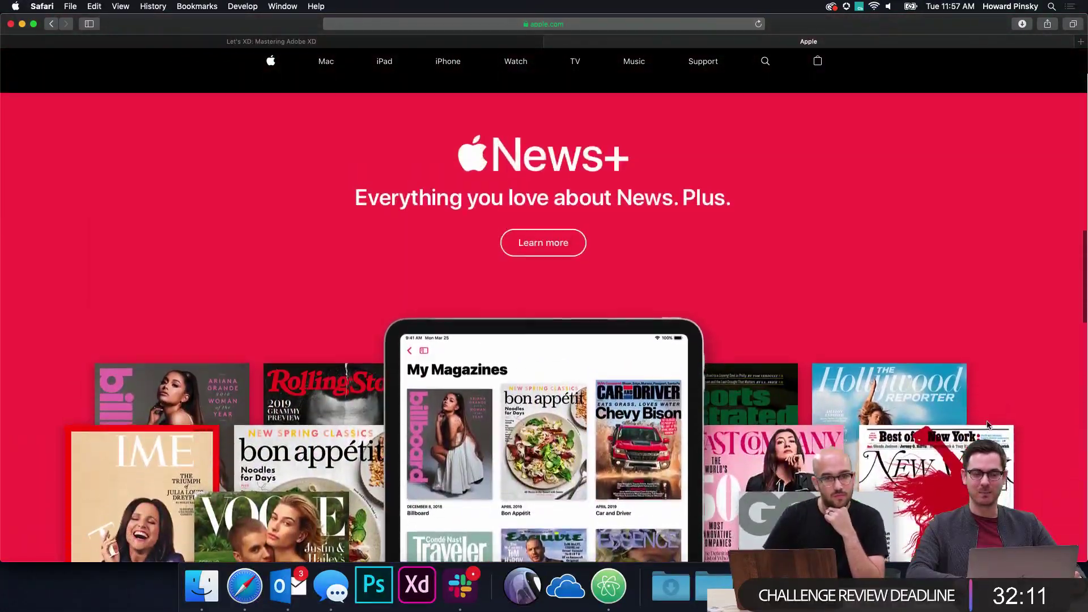
scroll(989, 425, "down", 8)
scroll(989, 425, "down", 12)
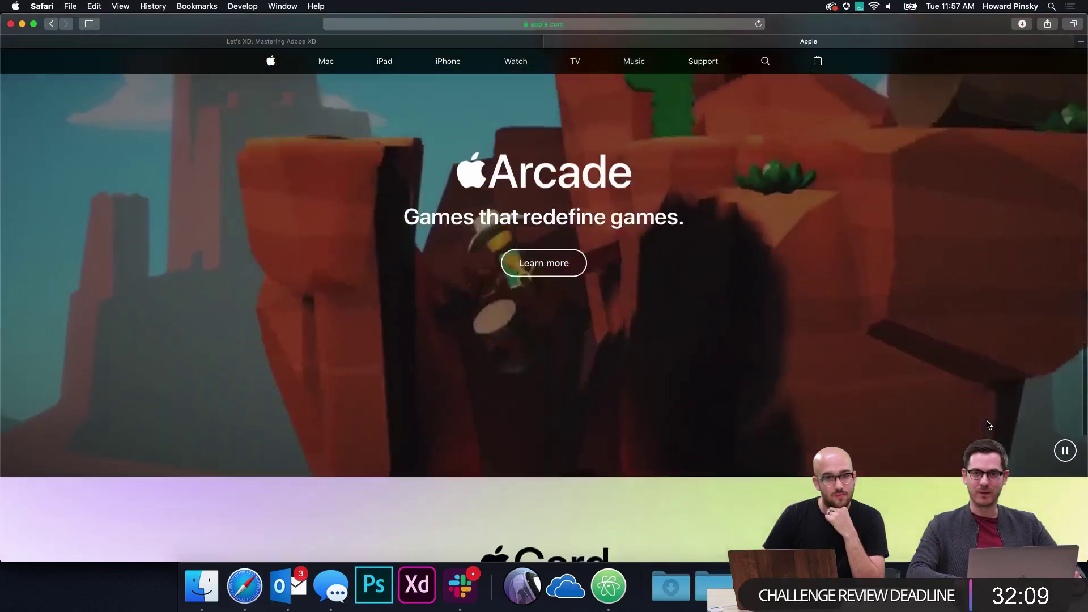
scroll(986, 422, "up", 3)
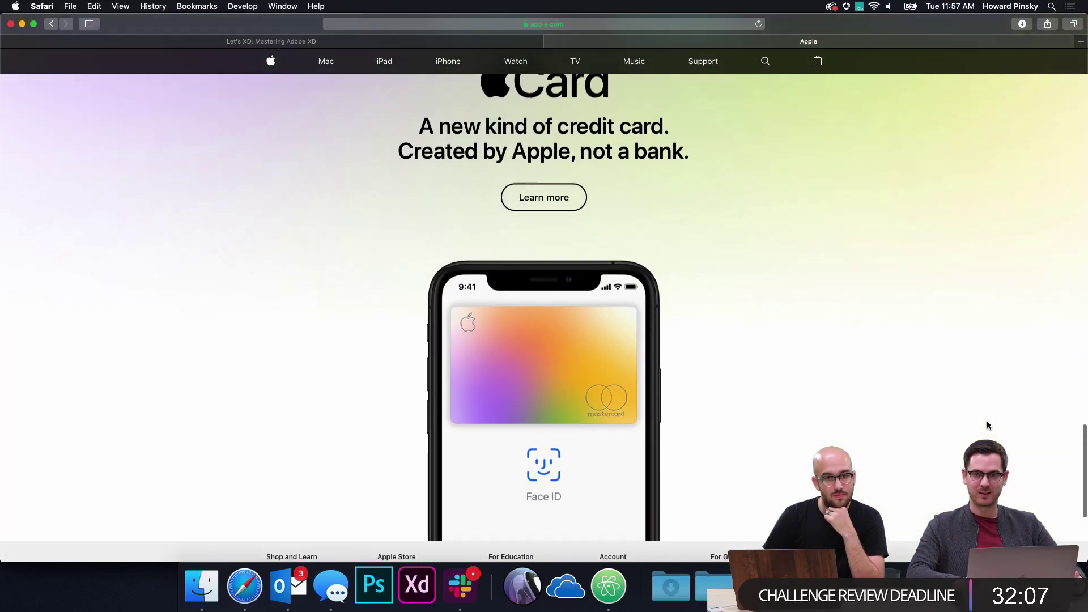
scroll(987, 422, "down", 3)
scroll(986, 423, "up", 3)
scroll(986, 422, "down", 2)
scroll(987, 425, "up", 20)
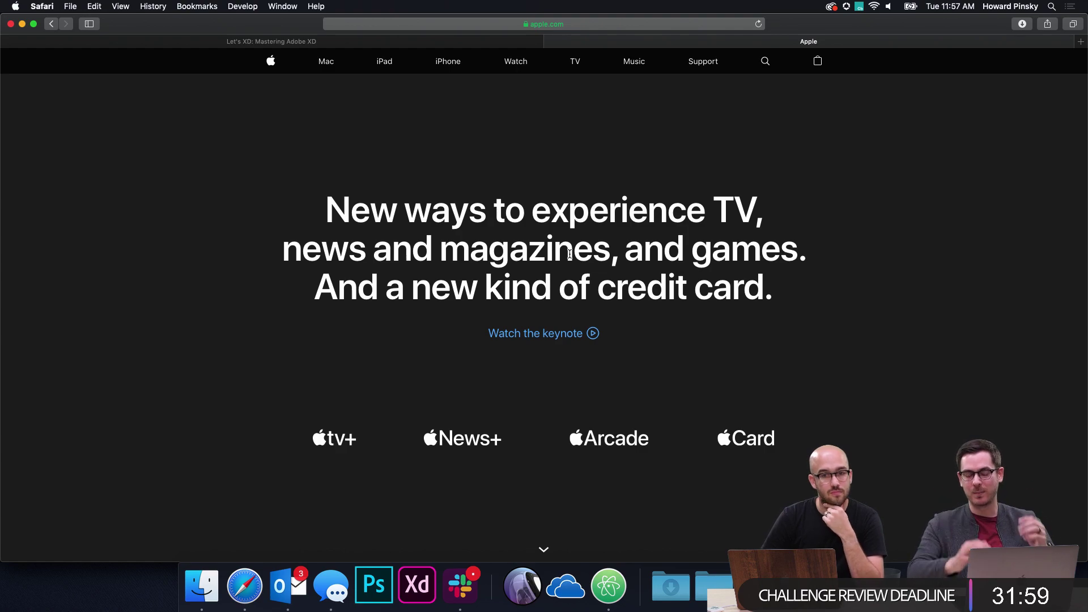
scroll(569, 253, "down", 15)
scroll(570, 256, "up", 10)
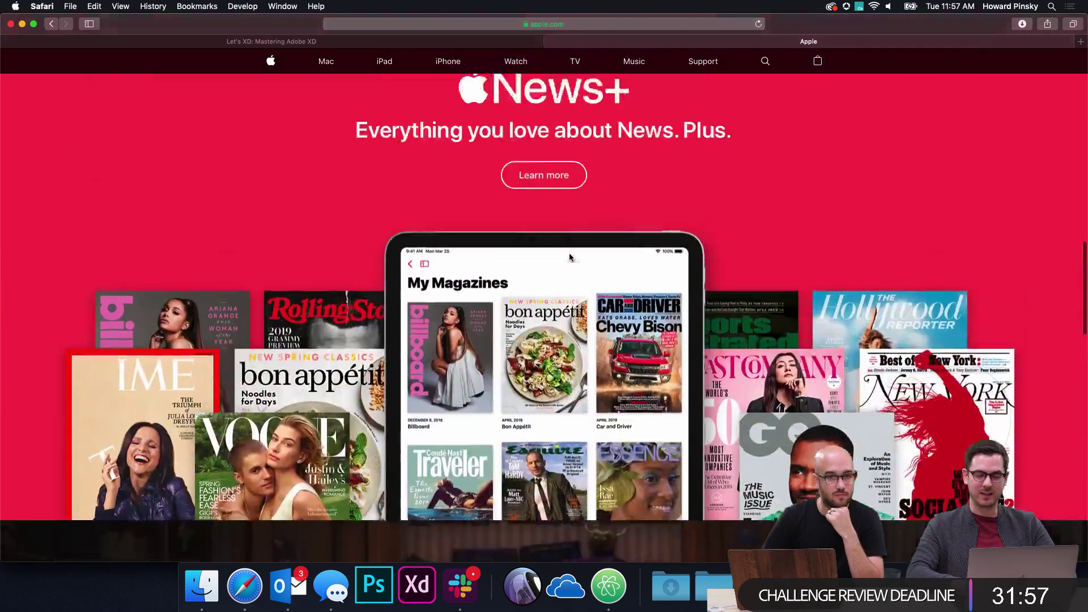
scroll(570, 257, "down", 5)
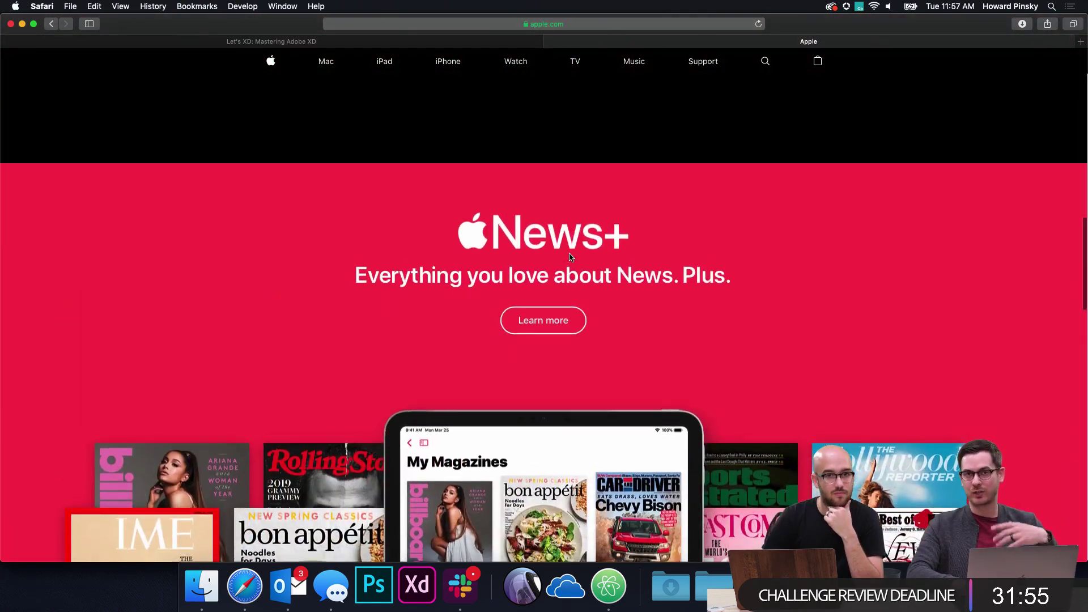
scroll(571, 258, "up", 2)
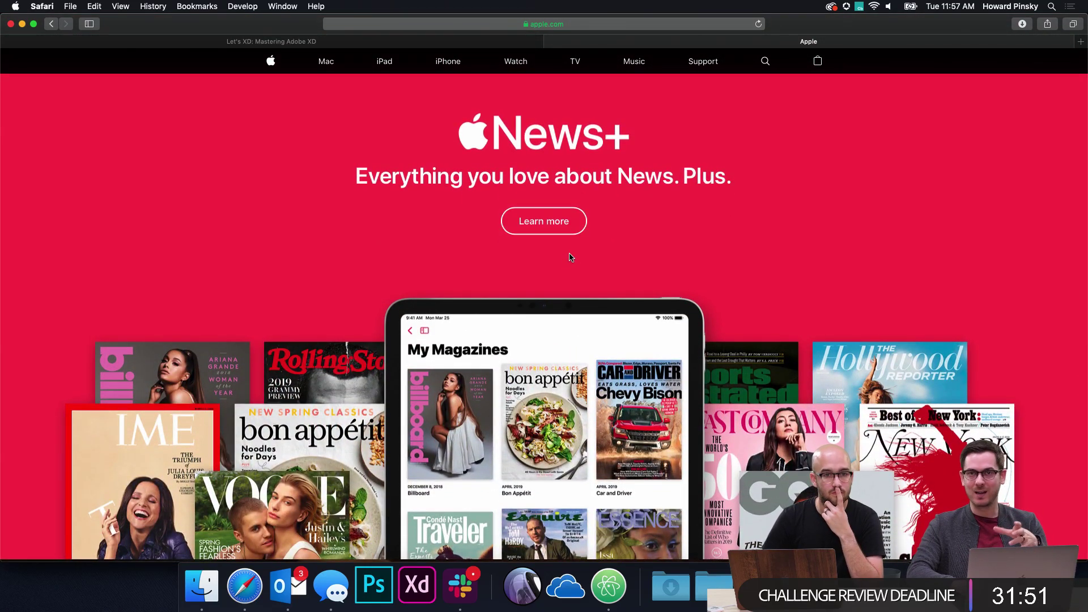
scroll(571, 258, "down", 12)
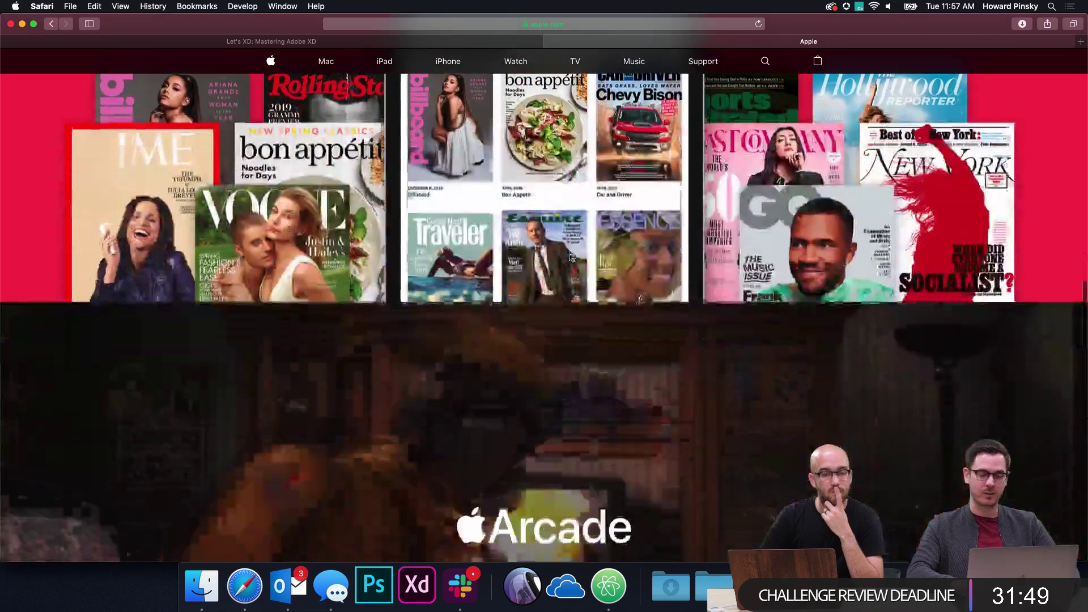
scroll(816, 351, "down", 15)
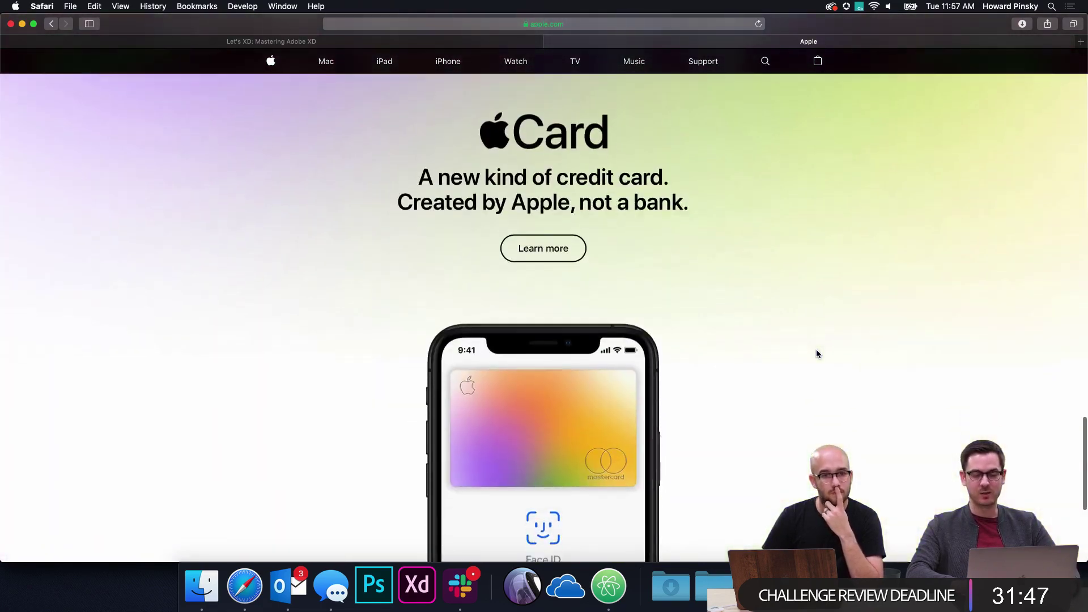
scroll(816, 351, "up", 20)
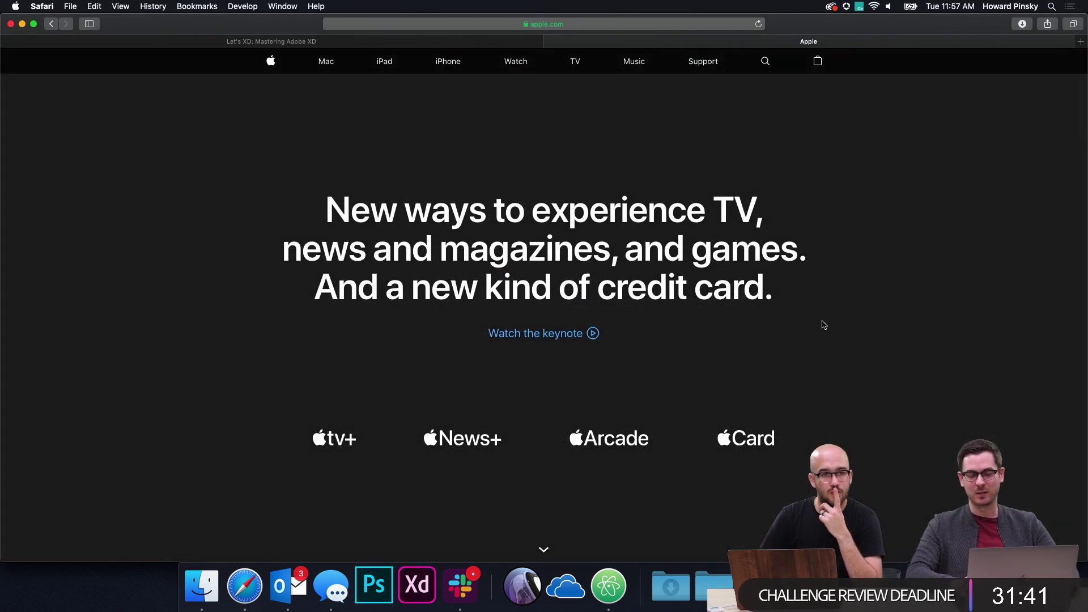
scroll(823, 324, "down", 8)
scroll(823, 324, "up", 10)
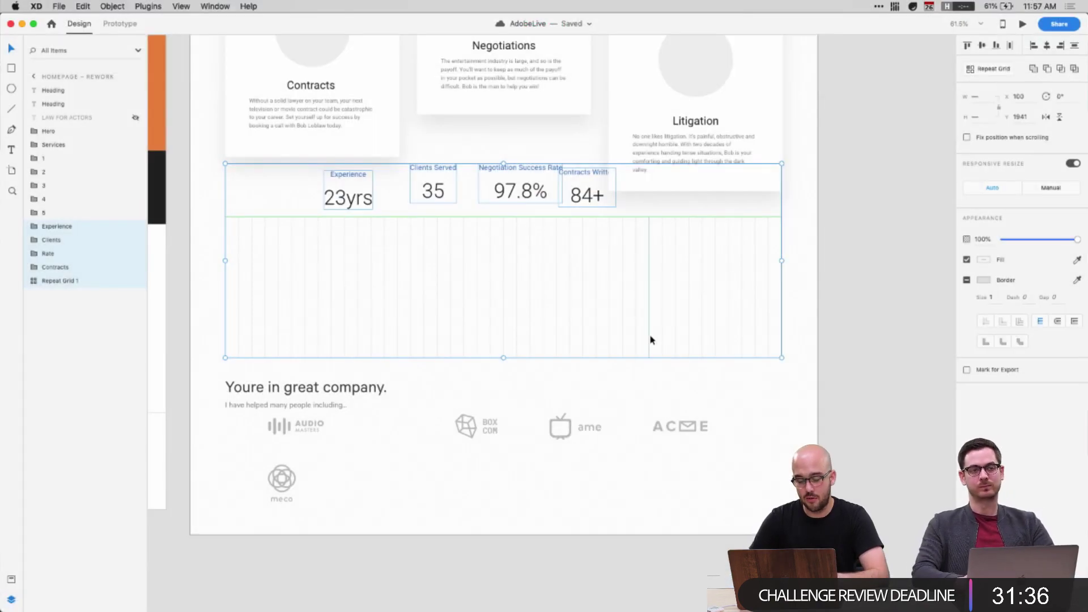
Hide the four stat groups together with the repeated line grid
key("super+comma")
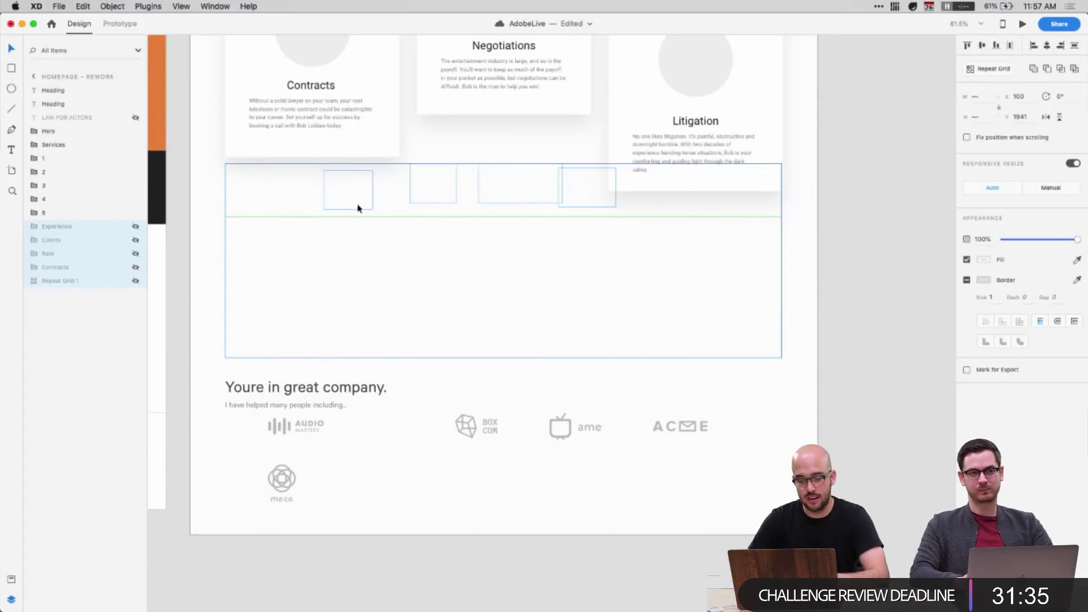
left_click(281, 204)
Add a blue Roboto text label reading "Years Experience" in the empty area beneath the Contracts card
left_click(242, 210)
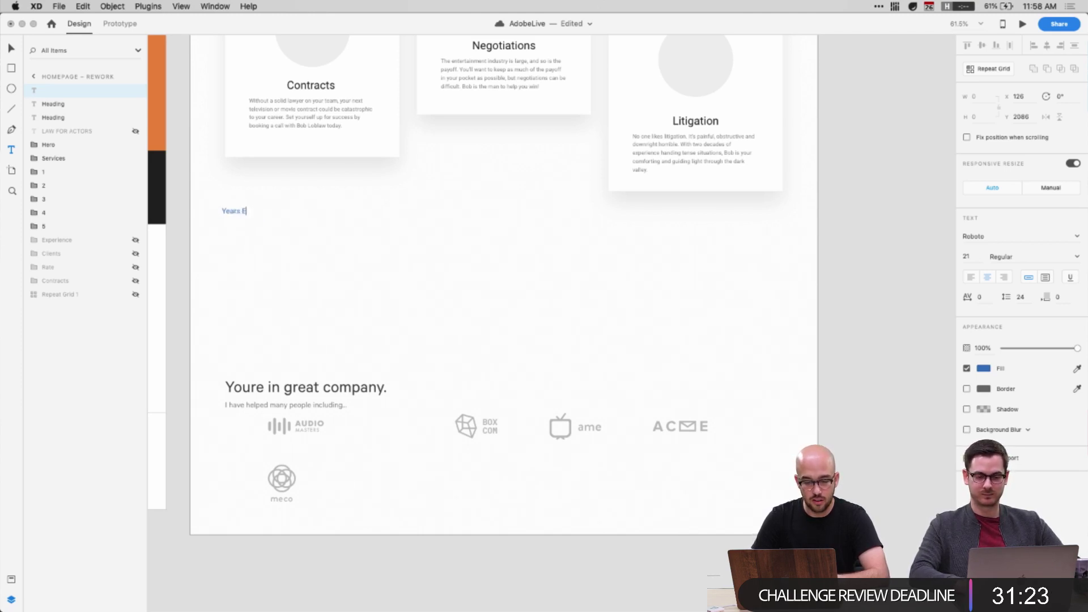
type("erienc")
key("Escape")
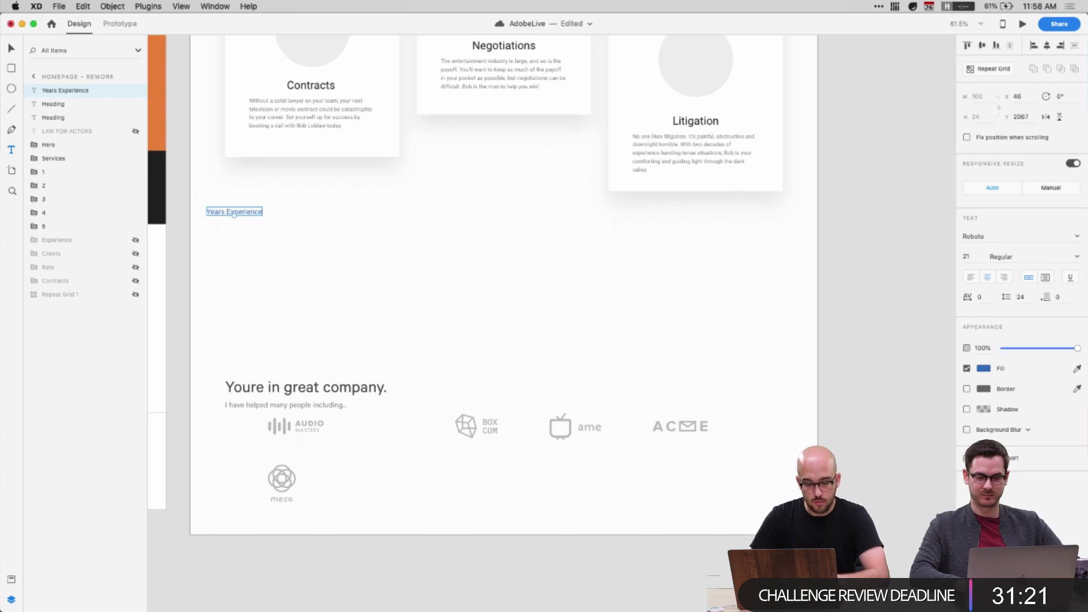
Align the Years Experience label with the page's content margin and draw a 660-wide horizontal line beneath it with border size 21
left_click_drag(248, 216, 267, 215)
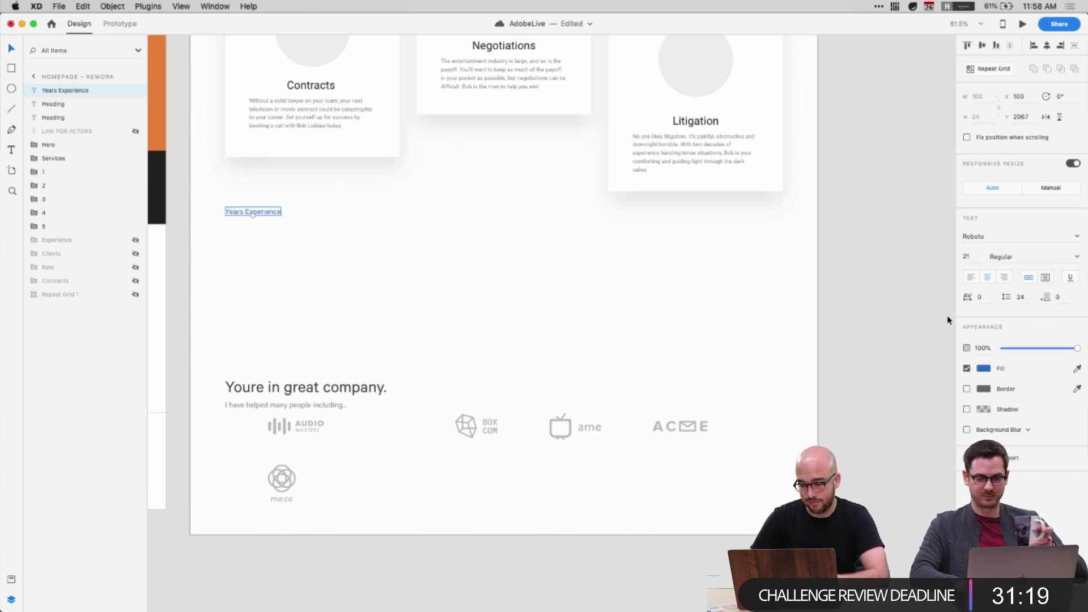
key("l")
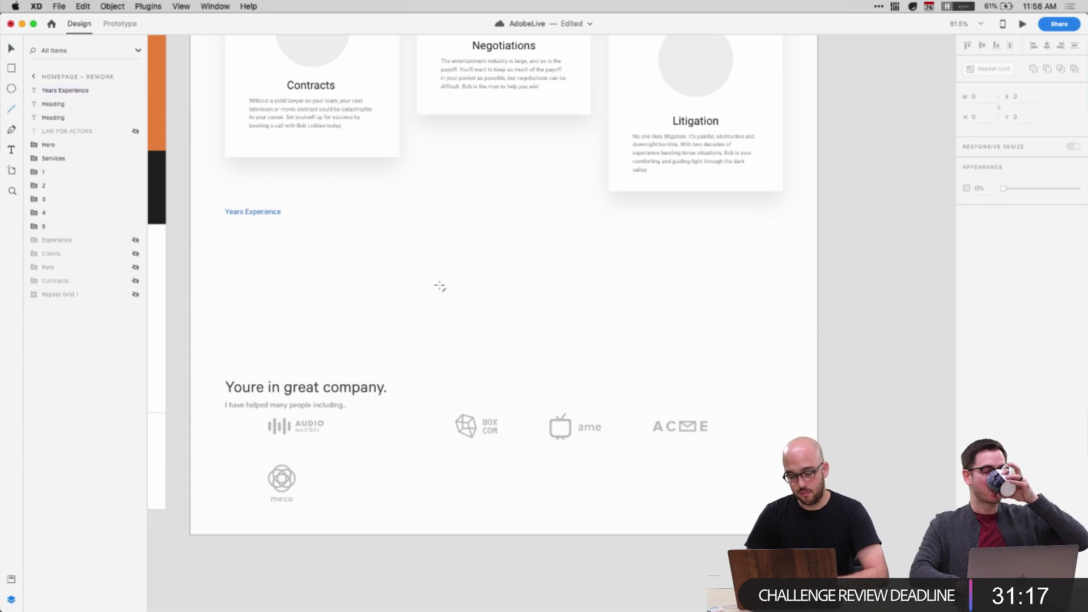
left_click_drag(224, 247, 455, 247)
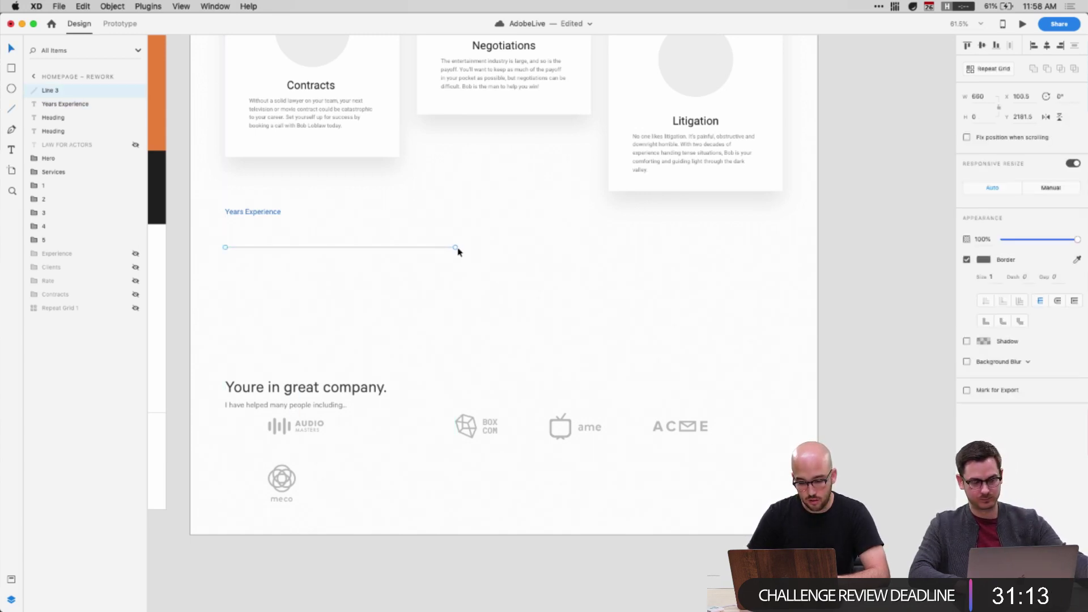
left_click(992, 277)
type("21")
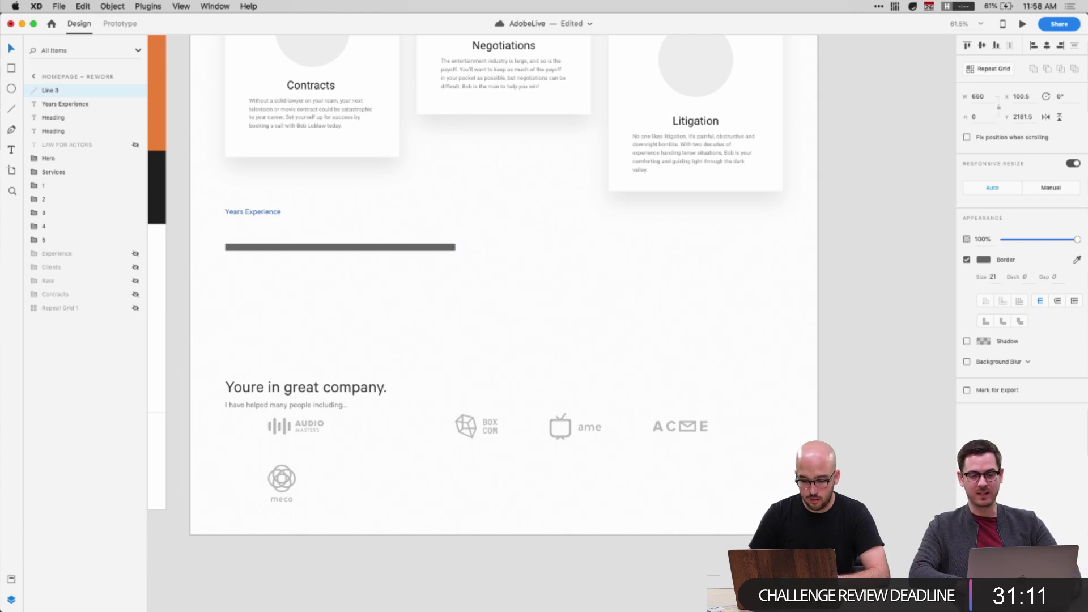
Move the new line below group 5 in the layer order and duplicate it in place
left_click_drag(41, 92, 44, 243)
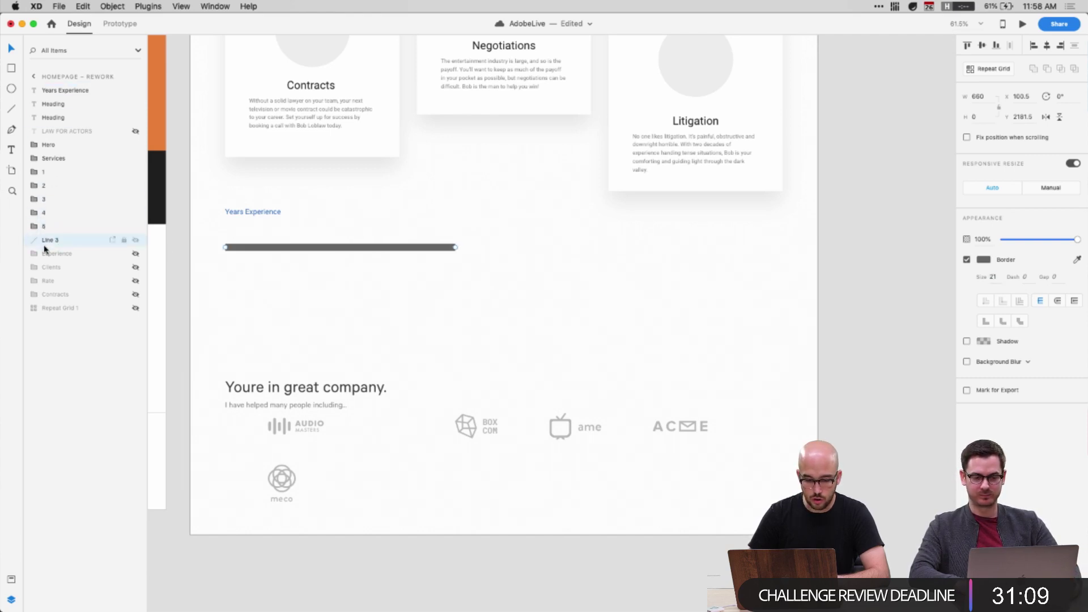
key("super+d")
Colour the duplicate line's border with the saved light blue swatch
left_click(984, 259)
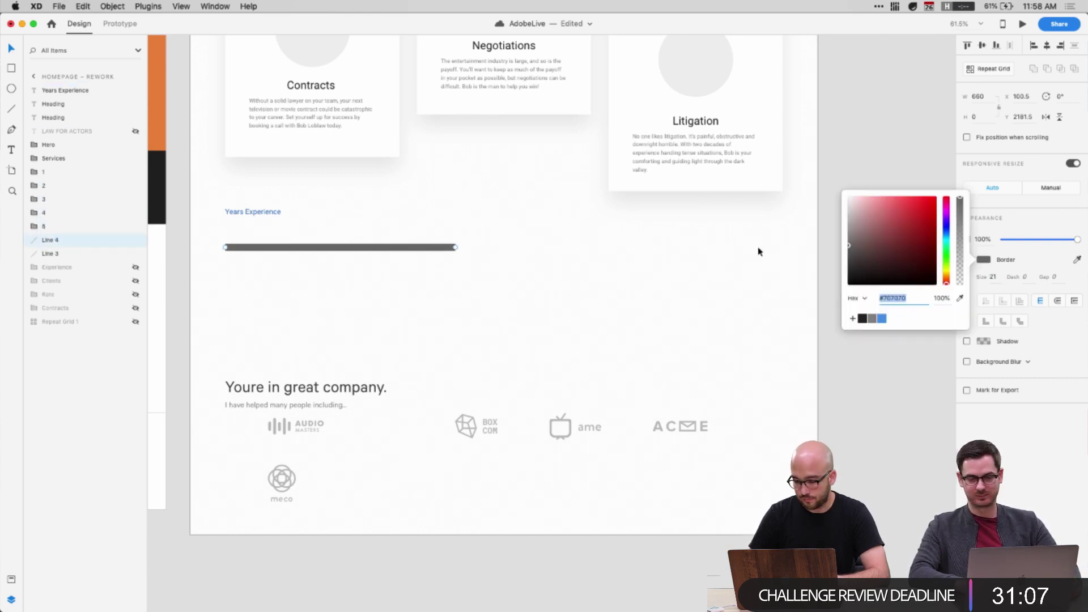
scroll(758, 250, "up", 5)
left_click(882, 318)
Save the hero heading's blue fill as a new colour swatch
scroll(377, 373, "up", 8)
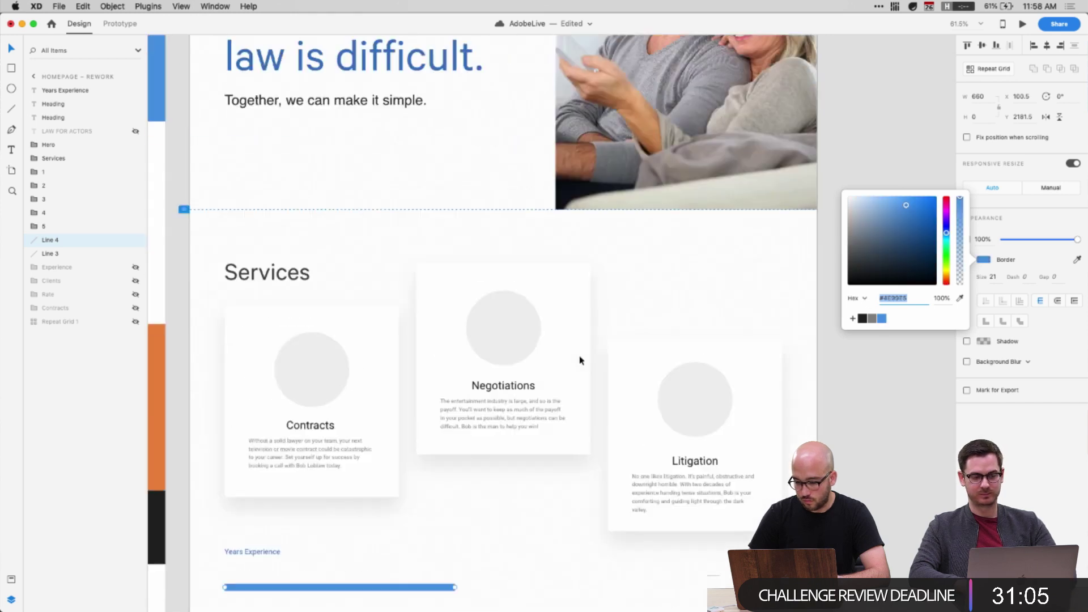
left_click(583, 227)
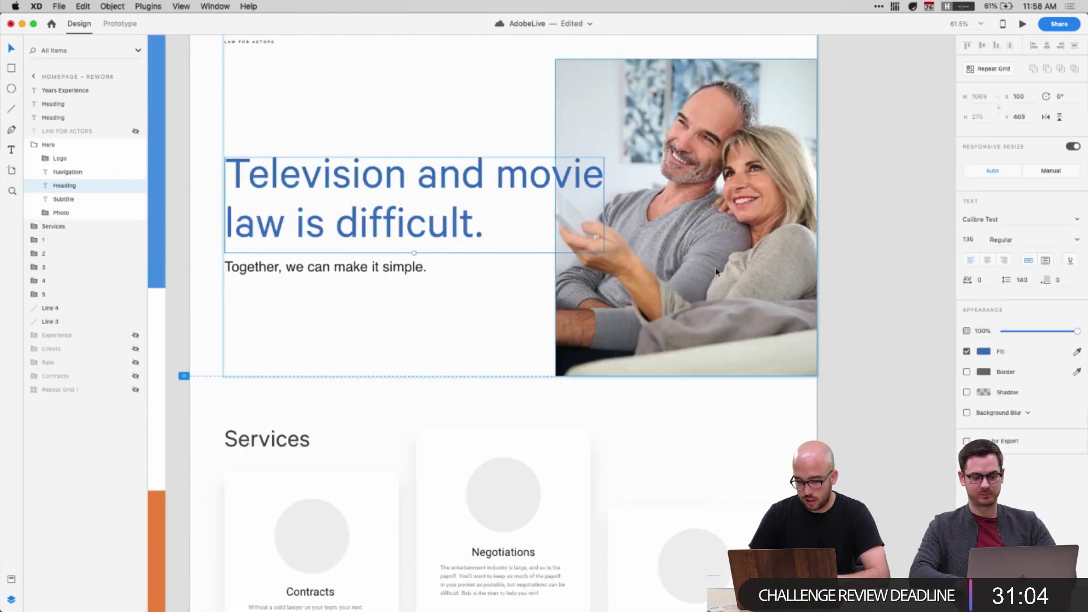
left_click(984, 351)
left_click(852, 410)
scroll(531, 417, "down", 10)
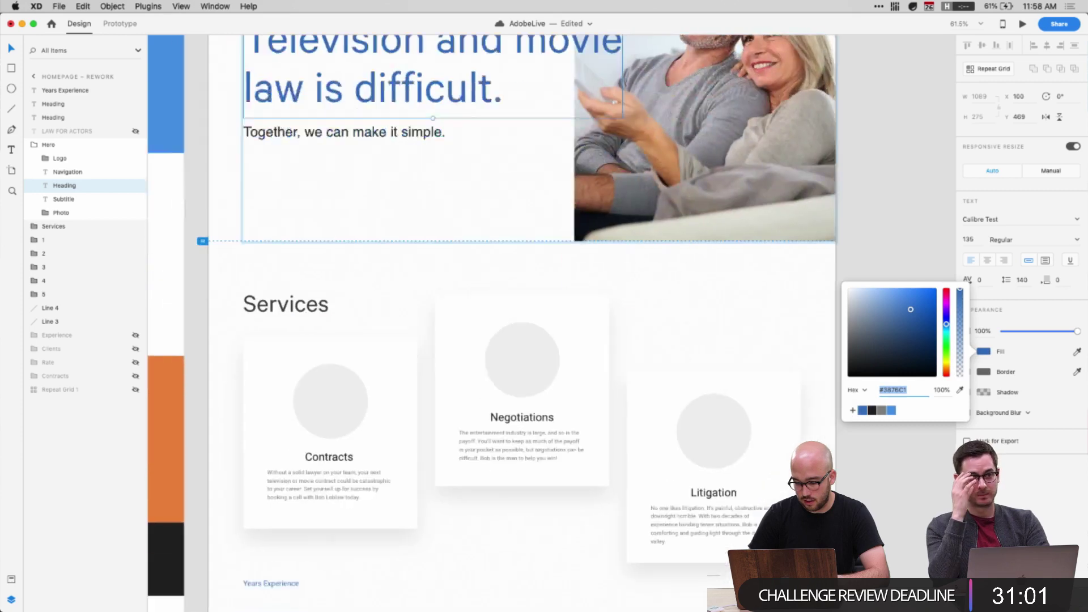
Apply the heading's saved blue to the duplicate line and shorten it to about 448 wide from its right end
left_click(427, 433)
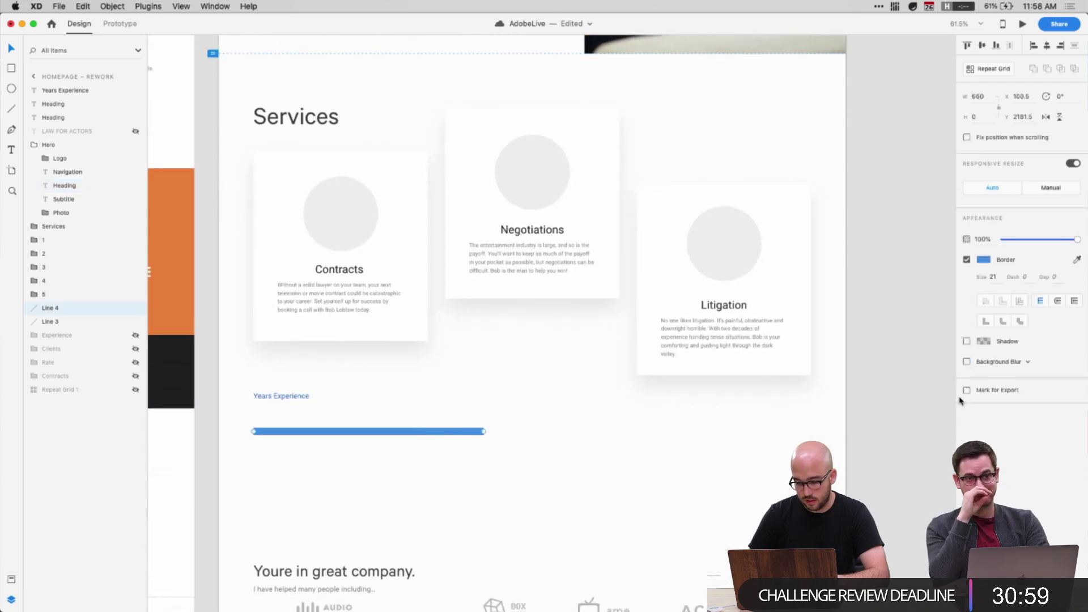
left_click(989, 262)
left_click(862, 319)
left_click(371, 457)
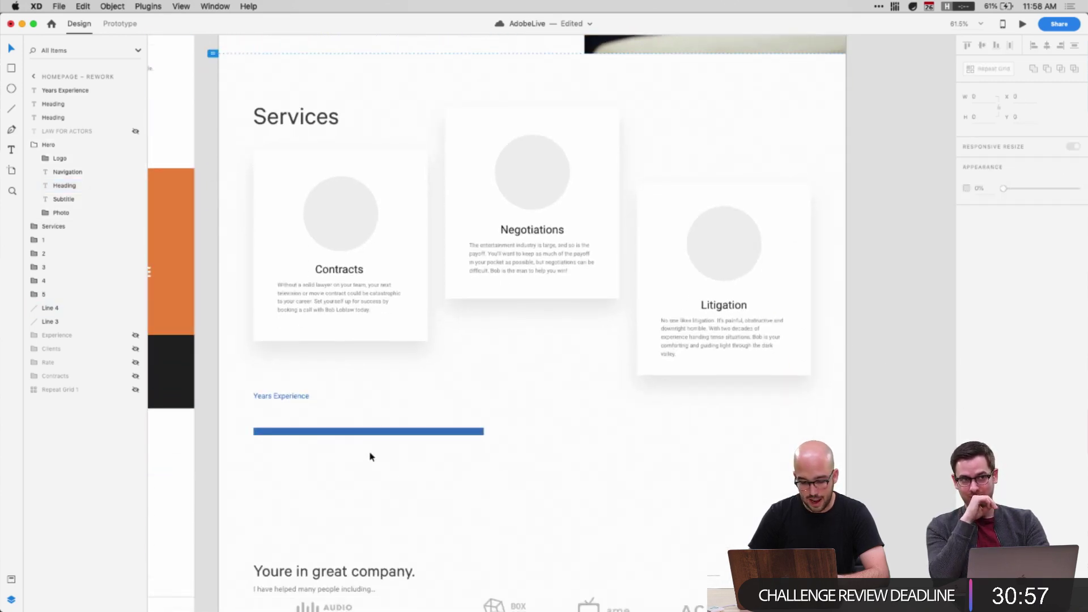
left_click(350, 432)
left_click_drag(484, 432, 438, 435)
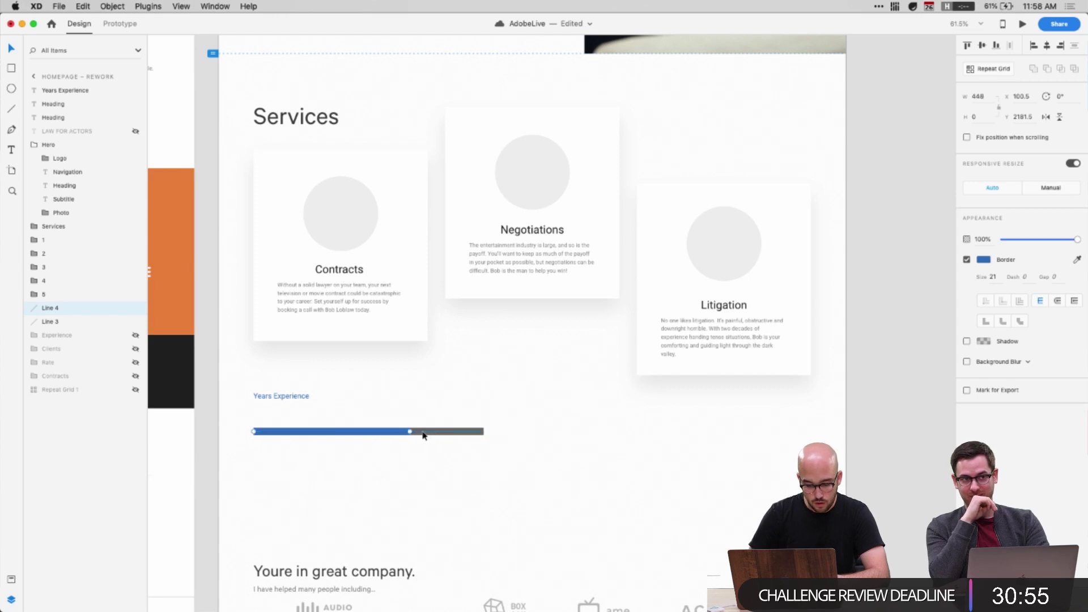
Recolour the full-length line behind the blue one to a light grey
left_click(423, 434)
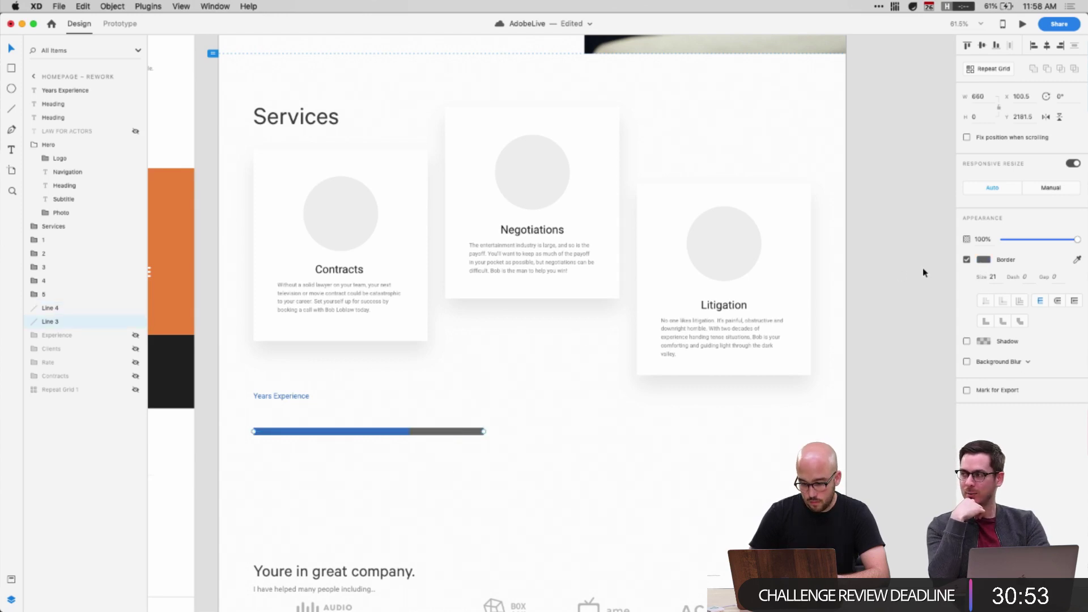
left_click(984, 259)
left_click_drag(913, 263, 833, 210)
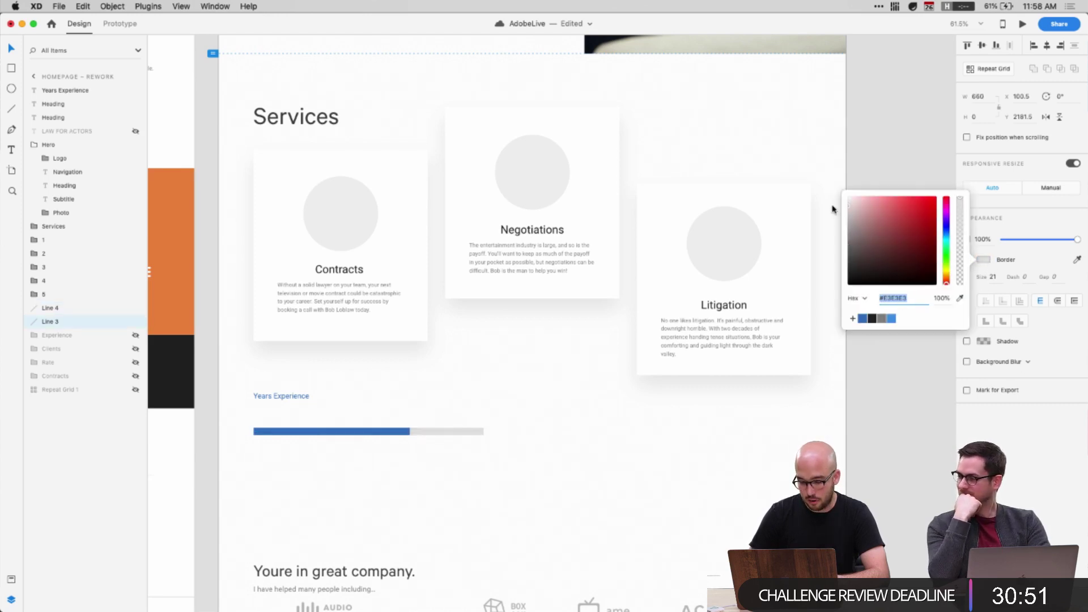
Group the blue and grey lines together and rename the group Bar
left_click_drag(512, 529, 274, 427)
key("super+g")
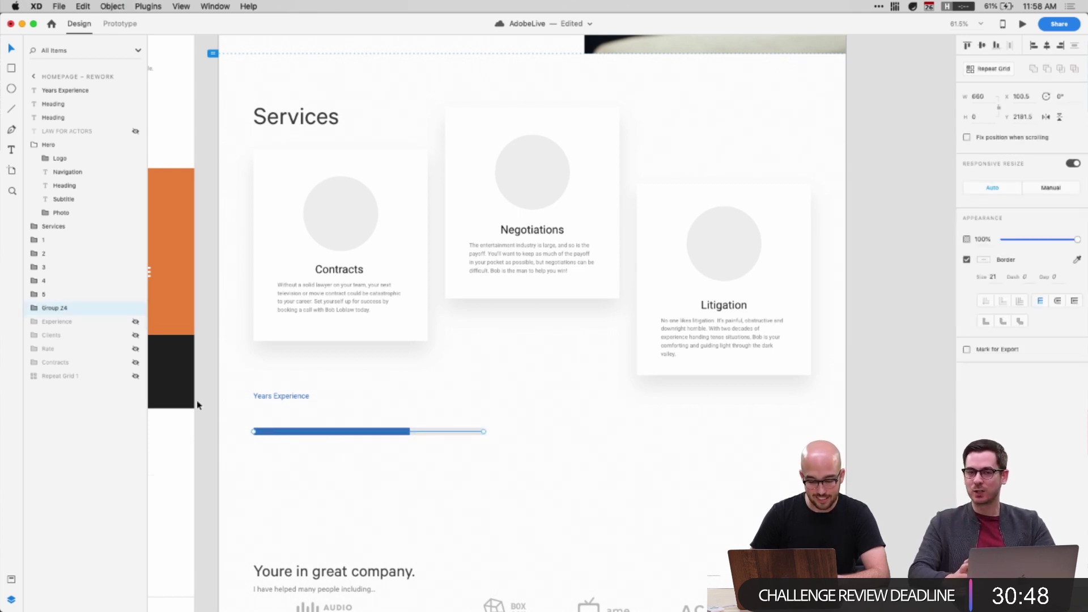
double_click(50, 309)
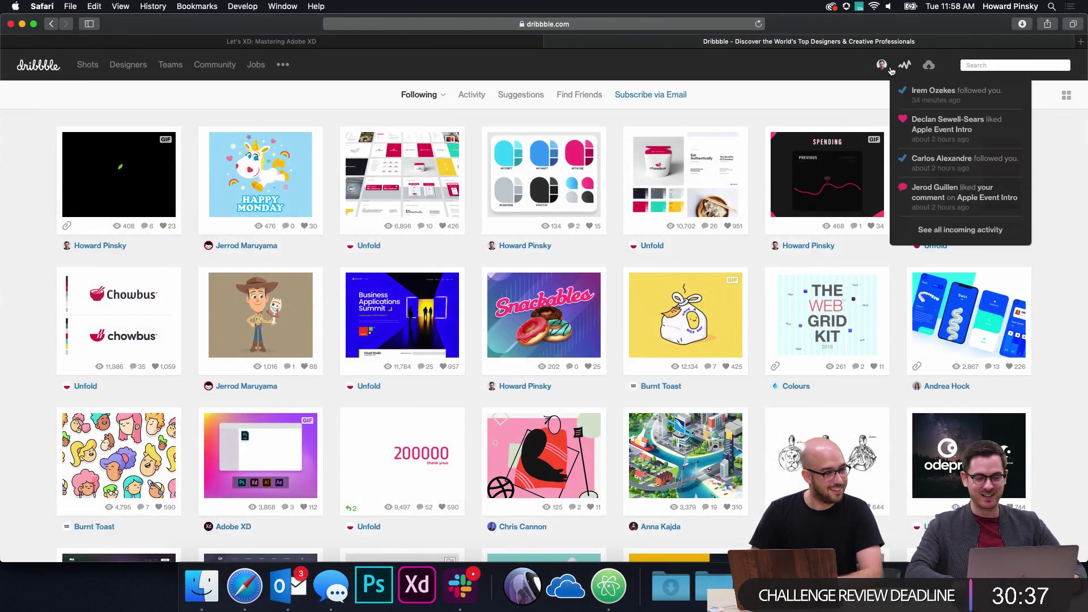
Open the Apple Event Intro shot on Dribbble in Safari
left_click(153, 195)
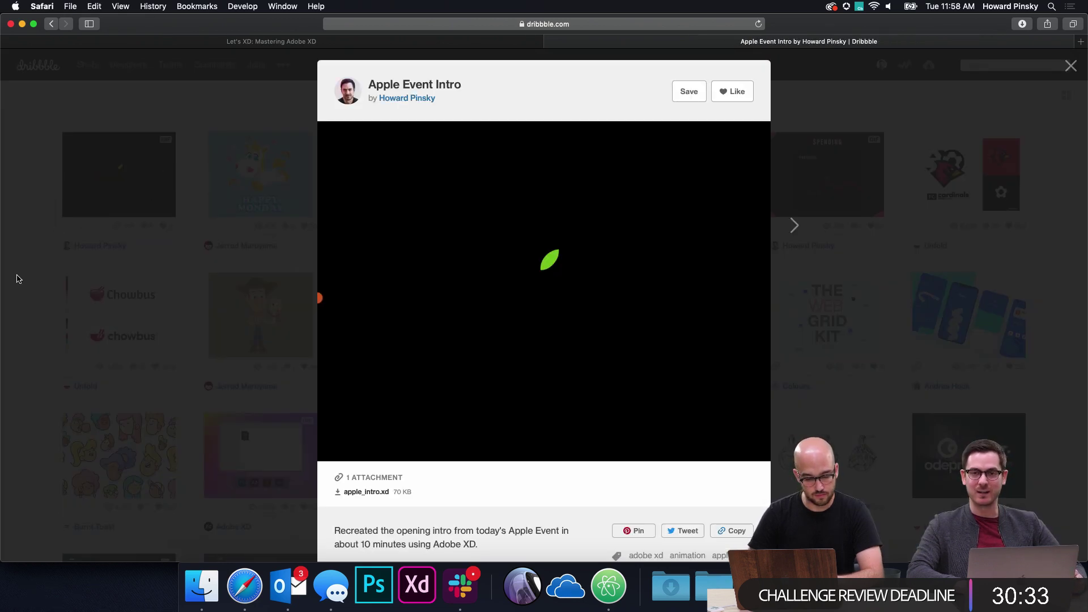
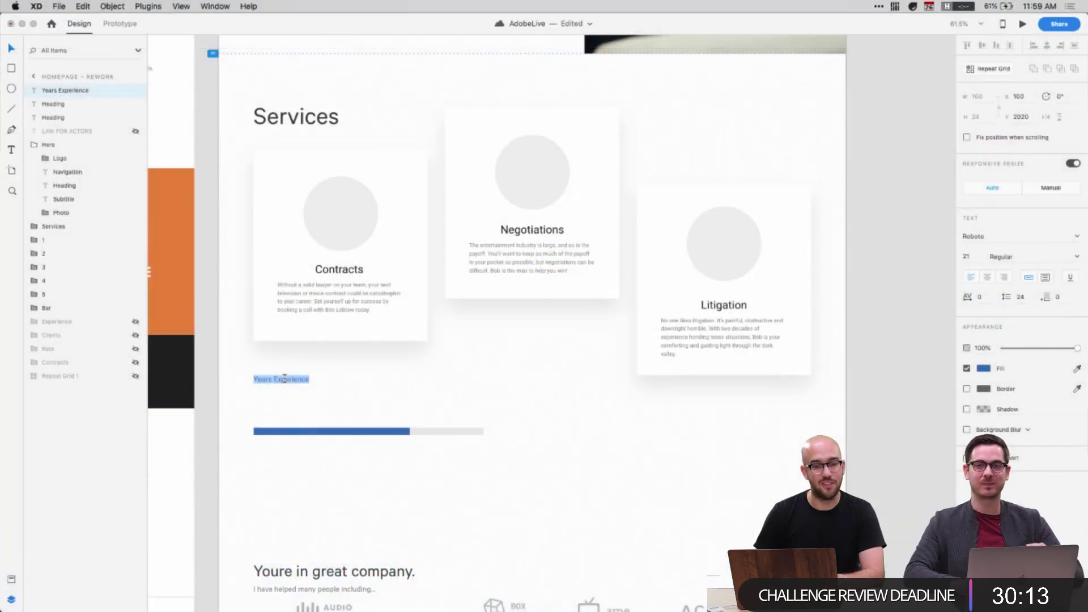
Shorten the Years Experience label above the bar to read "Experience"
key("Right")
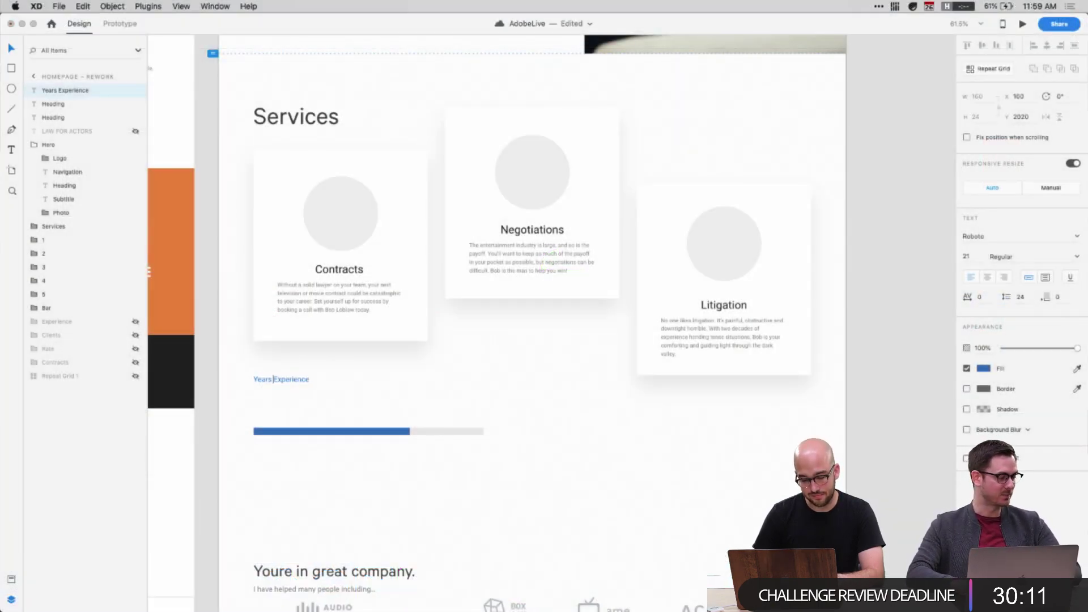
key("shift+Home")
key("BackSpace")
key("Escape")
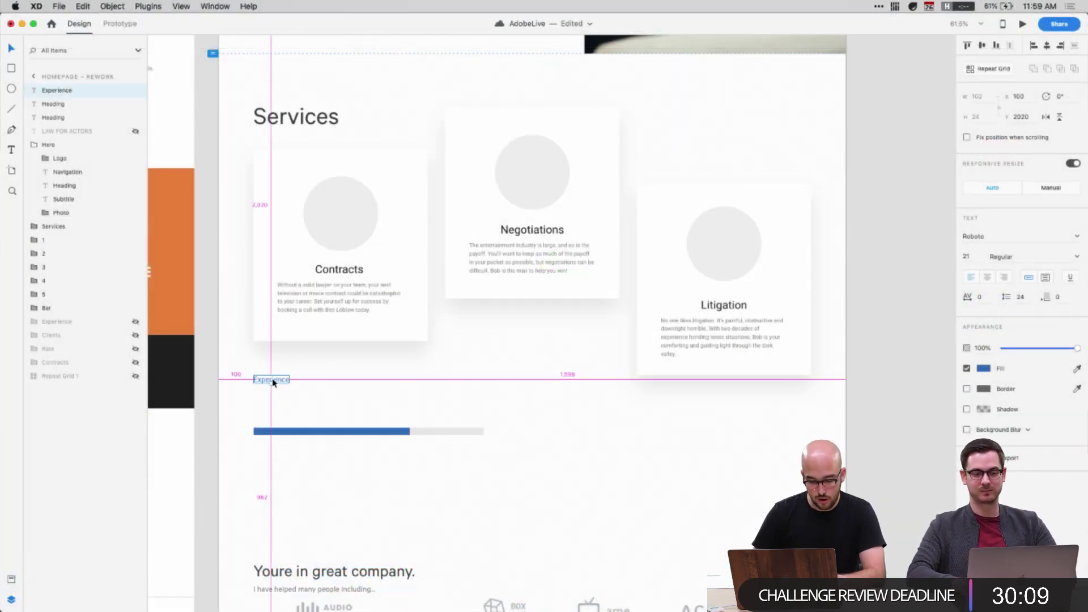
Duplicate the Experience label directly below itself and enlarge the copy's text to size 61
left_click_drag(273, 382, 272, 411)
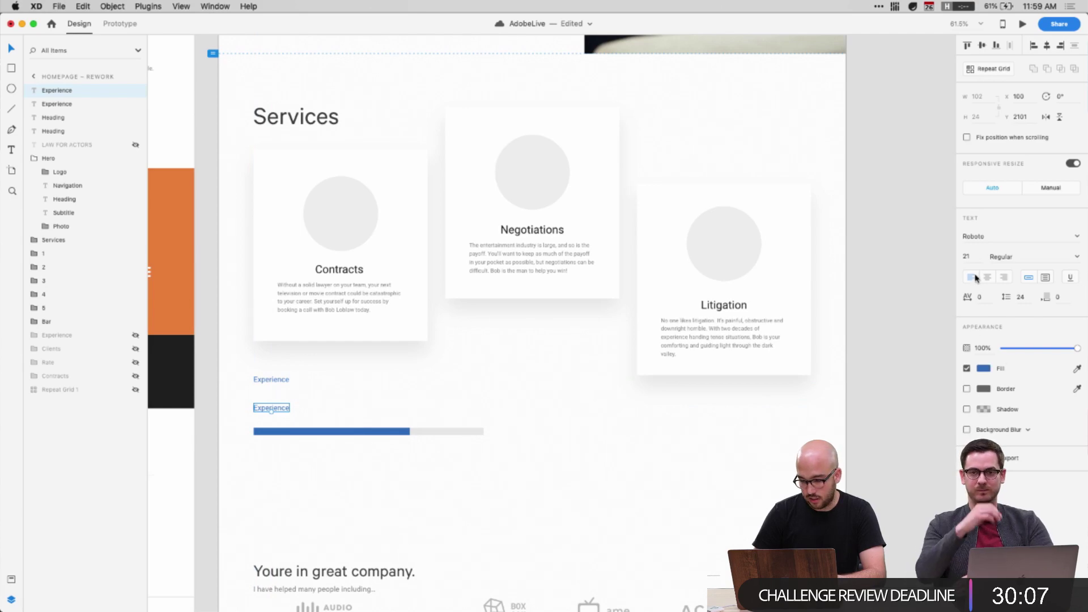
key("shift+Up")
key("shift+Up")
key("shift+Up")
key("shift+Up")
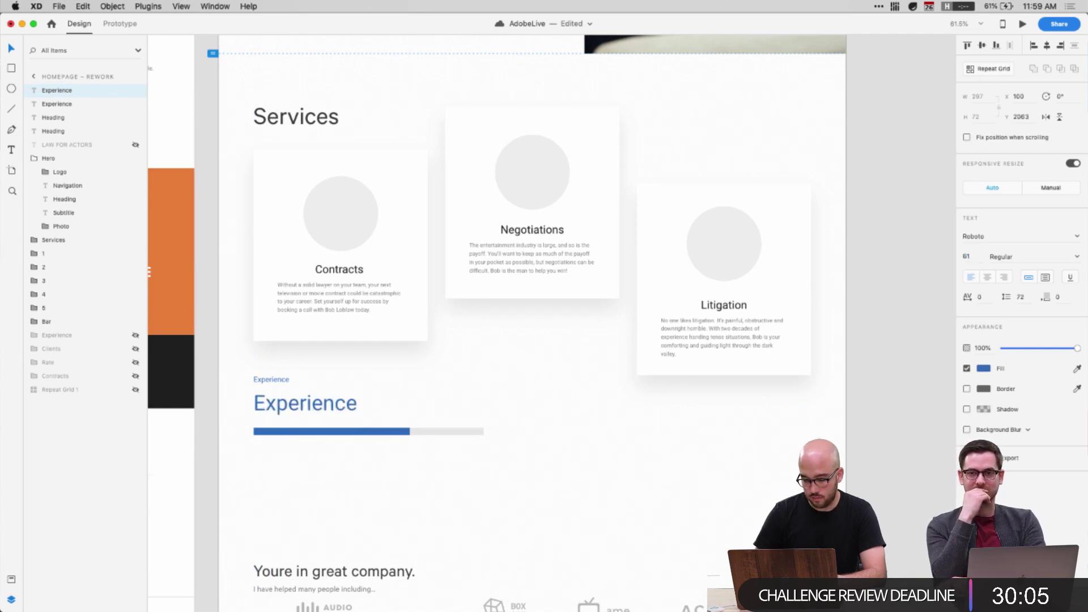
Replace the large Experience text with "23yrs", matching the stat in the original design's dark band
scroll(567, 549, "left", 5)
scroll(566, 549, "left", 10)
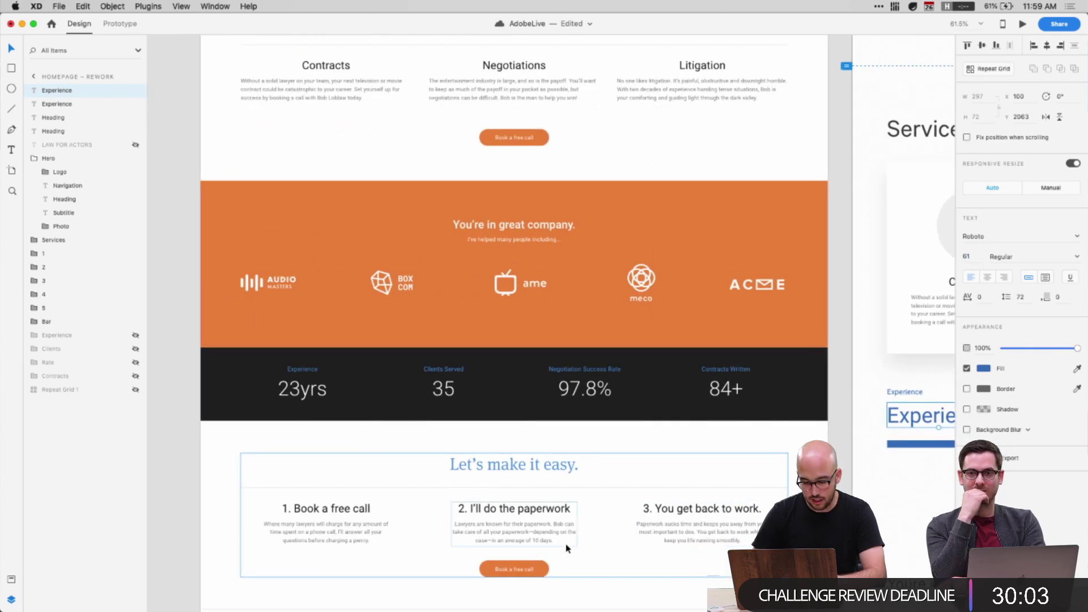
scroll(576, 427, "right", 4)
key("Return")
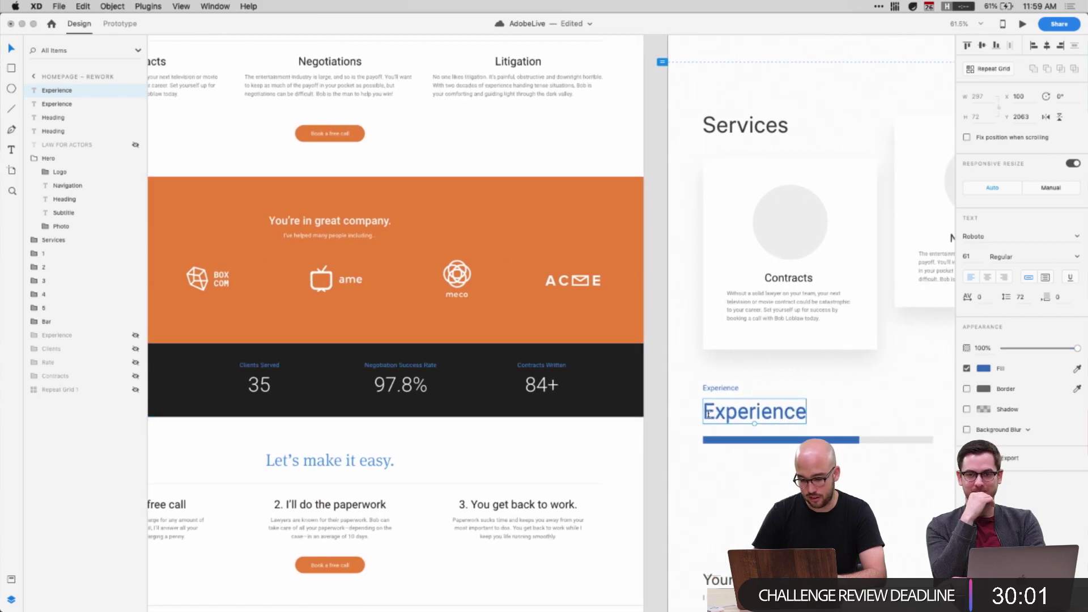
type("23yrs")
key("Escape")
Move the bar and the 23yrs text up to tighten the spacing beneath the Experience label
scroll(612, 493, "right", 4)
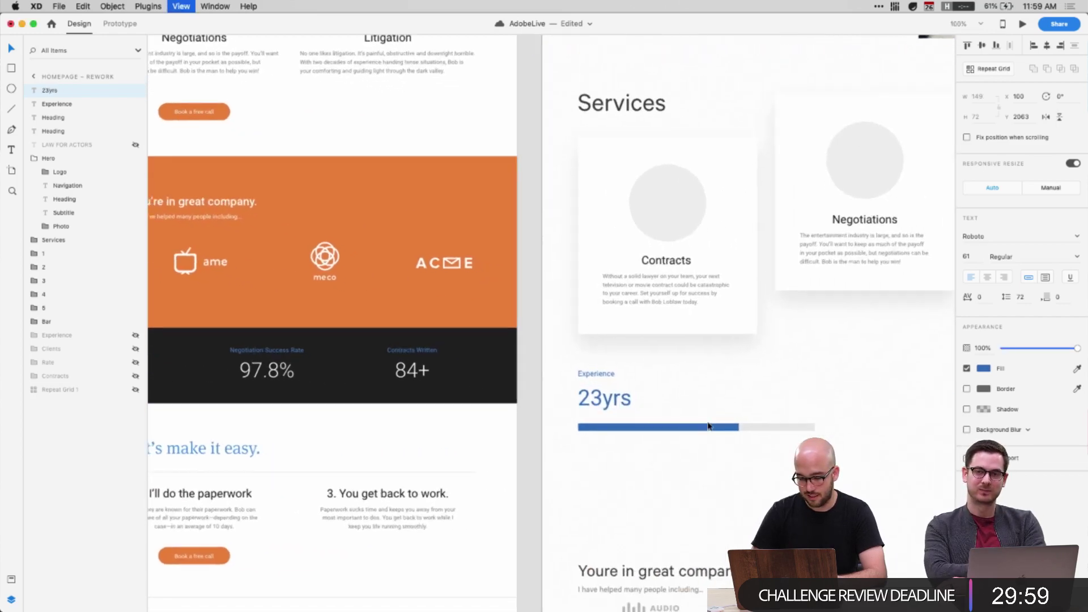
scroll(612, 493, "up", 5)
left_click_drag(381, 378, 503, 329)
key("shift+Up")
key("shift+Up")
key("shift+Up")
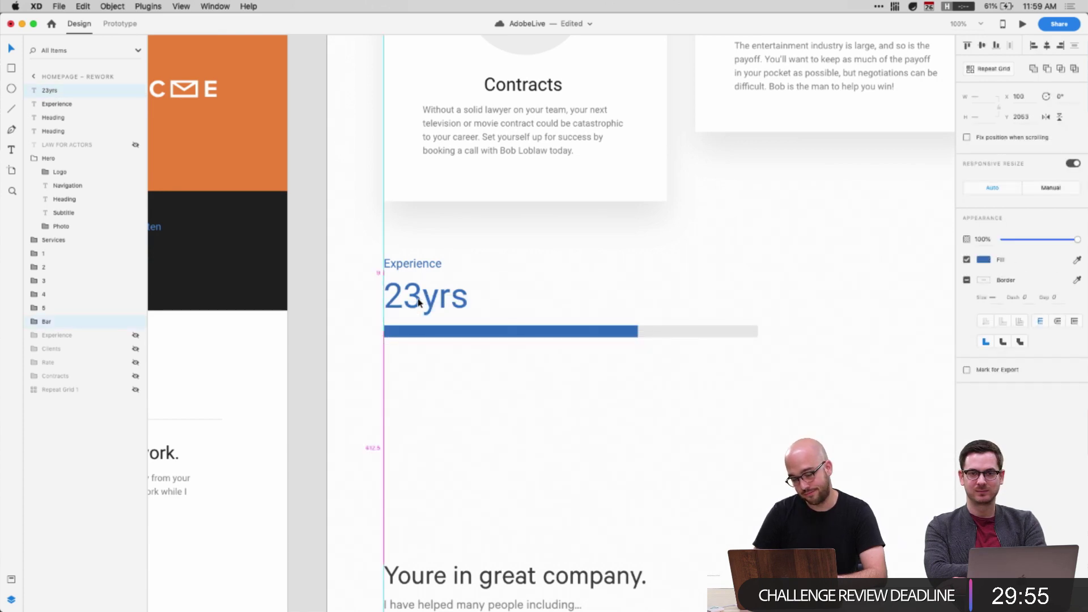
left_click(418, 382)
Set the 23yrs text fill to hex 222
left_click(408, 312)
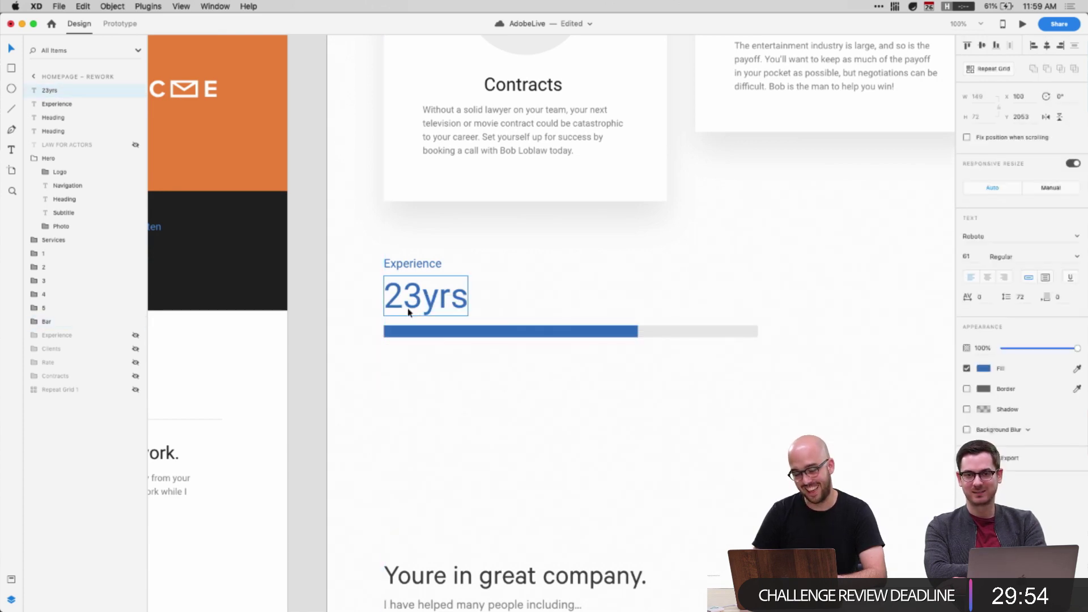
left_click(982, 369)
type("222")
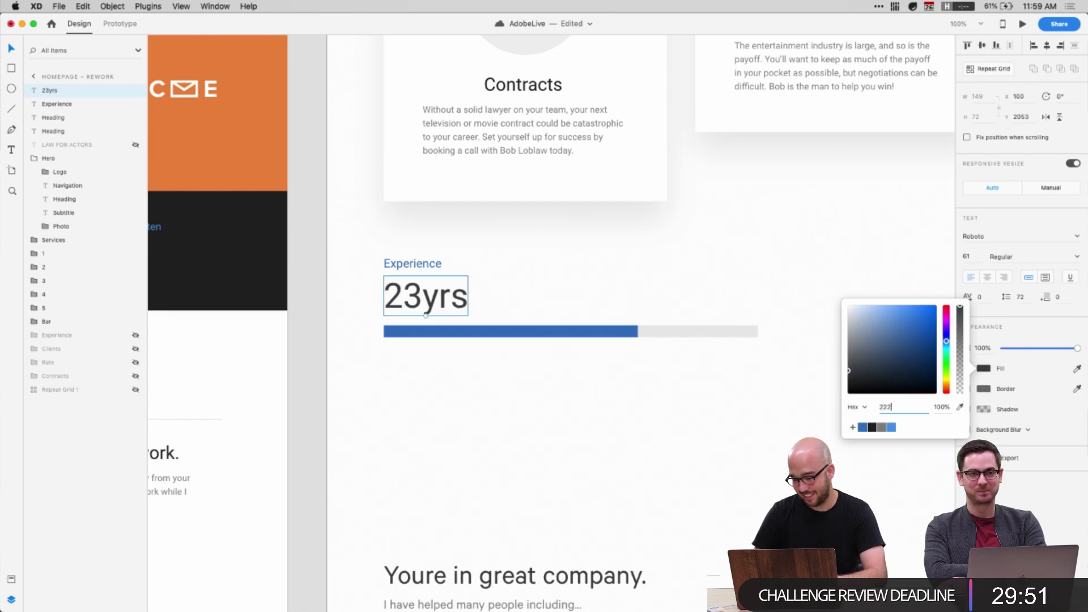
key("Return")
left_click(621, 423)
Group the Experience label, the 23yrs text and the bar into one stat group
double_click(599, 334)
left_click_drag(676, 377, 580, 310)
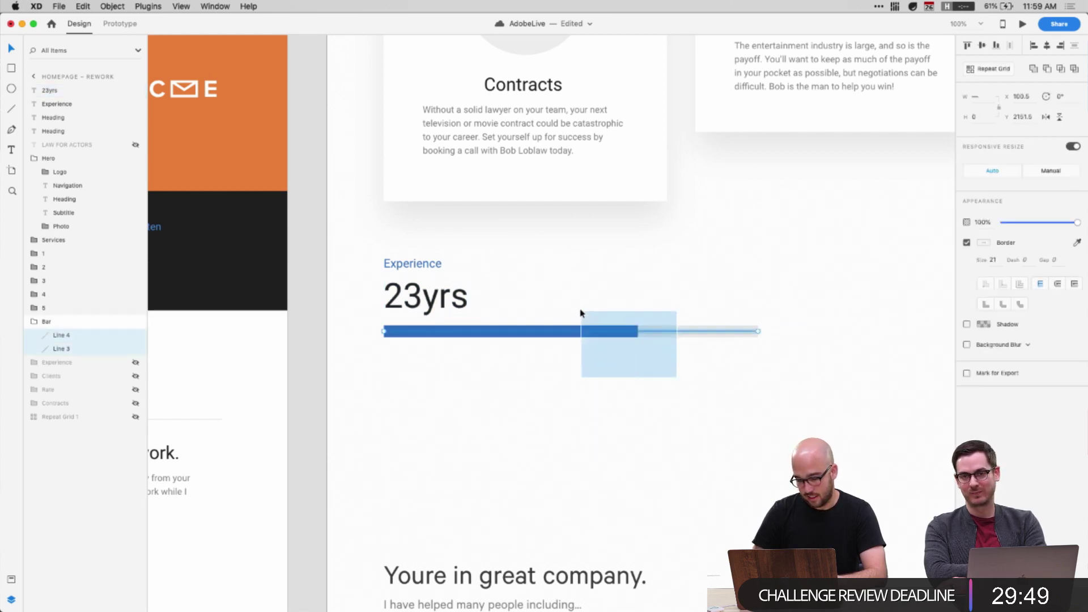
scroll(578, 311, "right", 5)
left_click_drag(346, 381, 255, 258)
left_click_drag(352, 360, 260, 219)
mouse_move(306, 289)
left_mouse_down()
mouse_move(306, 315)
mouse_move(307, 289)
left_mouse_up()
left_click_drag(324, 355, 265, 250)
key("super+g")
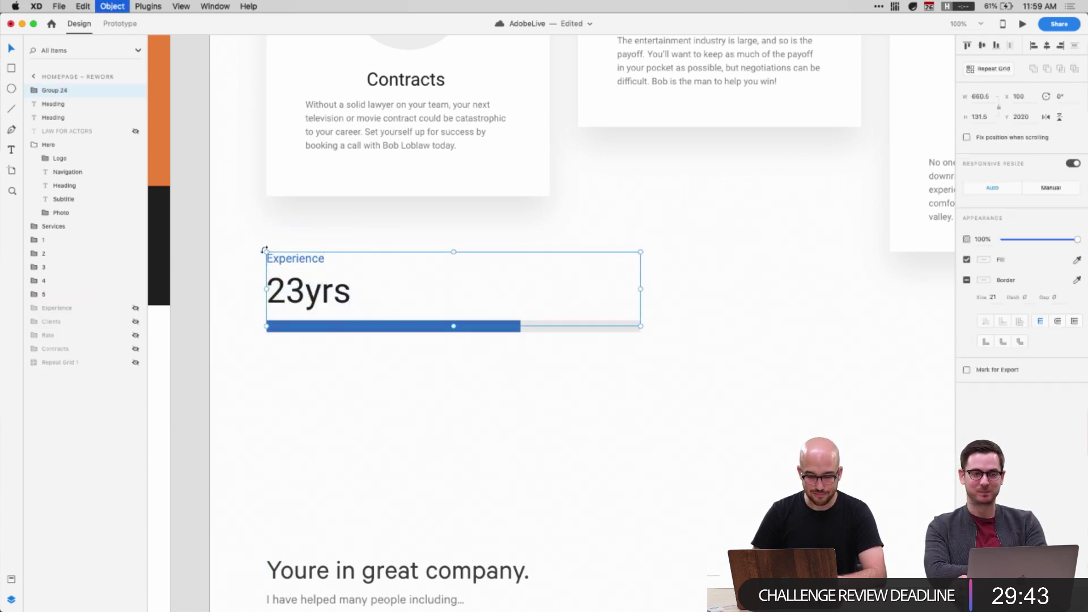
Collapse the Hero group and move the new stat group below group 5 in the layer order
left_click(33, 145)
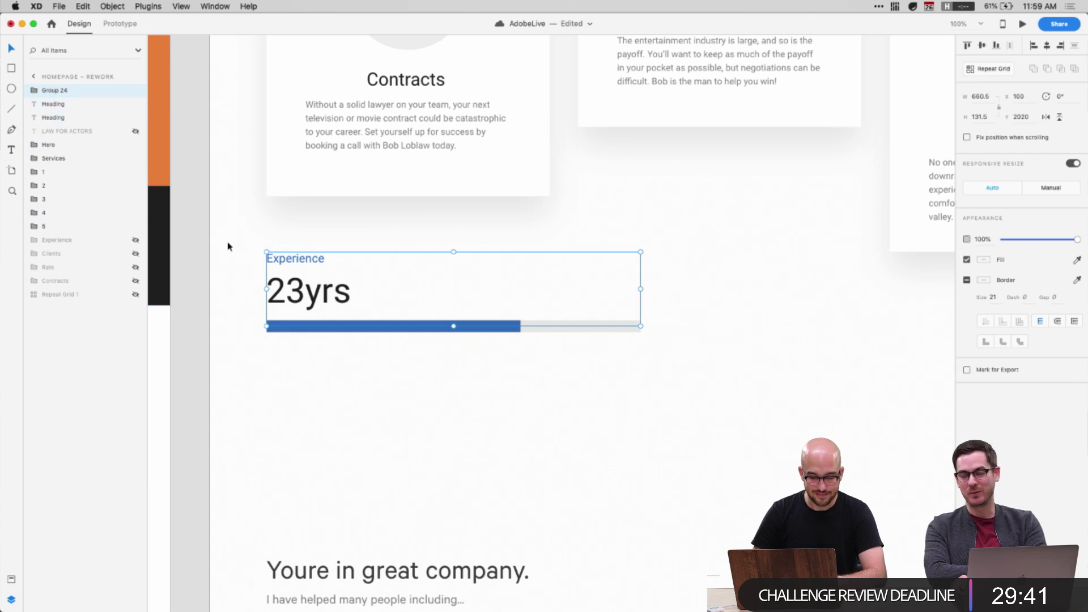
left_click(49, 102)
left_click_drag(52, 90, 51, 227)
left_click(479, 437)
Duplicate the Experience stat group directly below the original, above the Youre in great company heading
scroll(479, 437, "right", 2)
scroll(478, 437, "right", 2)
left_click(337, 330)
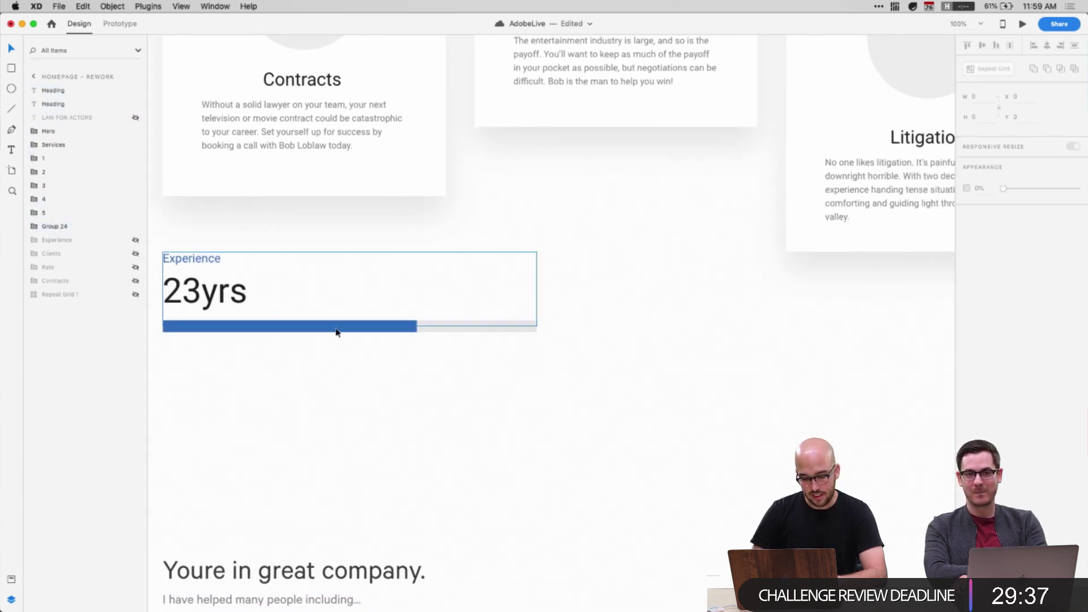
left_click_drag(337, 330, 337, 445)
left_click(544, 553)
scroll(544, 553, "down", 3)
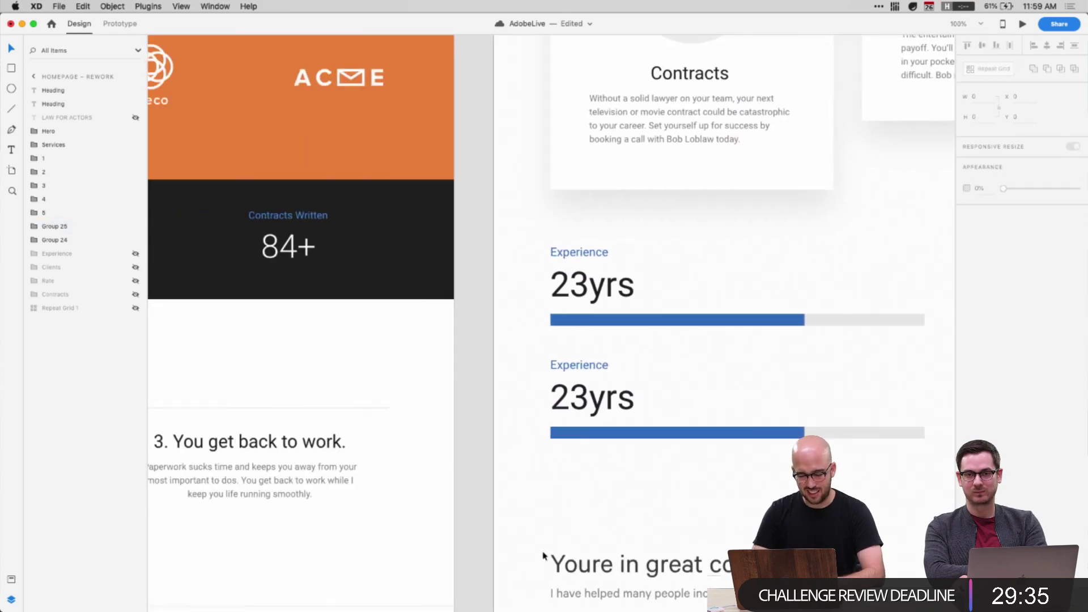
Extend the blue progress line of the upper Experience stat to cover about 82% of its grey track
scroll(475, 331, "right", 4)
left_click(490, 306)
double_click(491, 307)
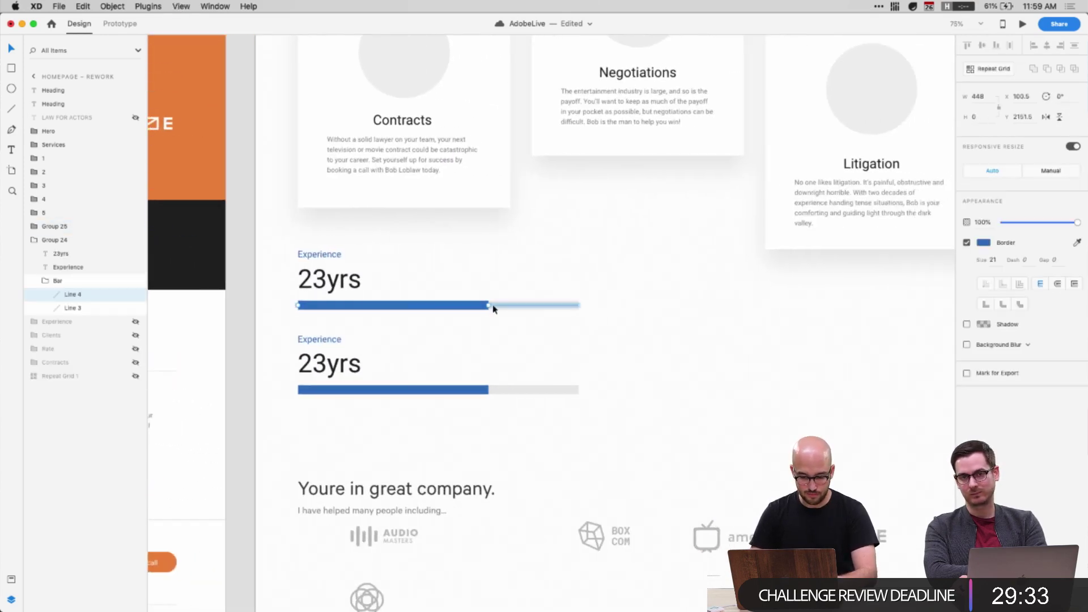
left_click_drag(493, 309, 527, 306)
Apply round caps to both lines of the upper Experience bar and shift the bar 10 px right
left_click_drag(585, 341, 506, 297)
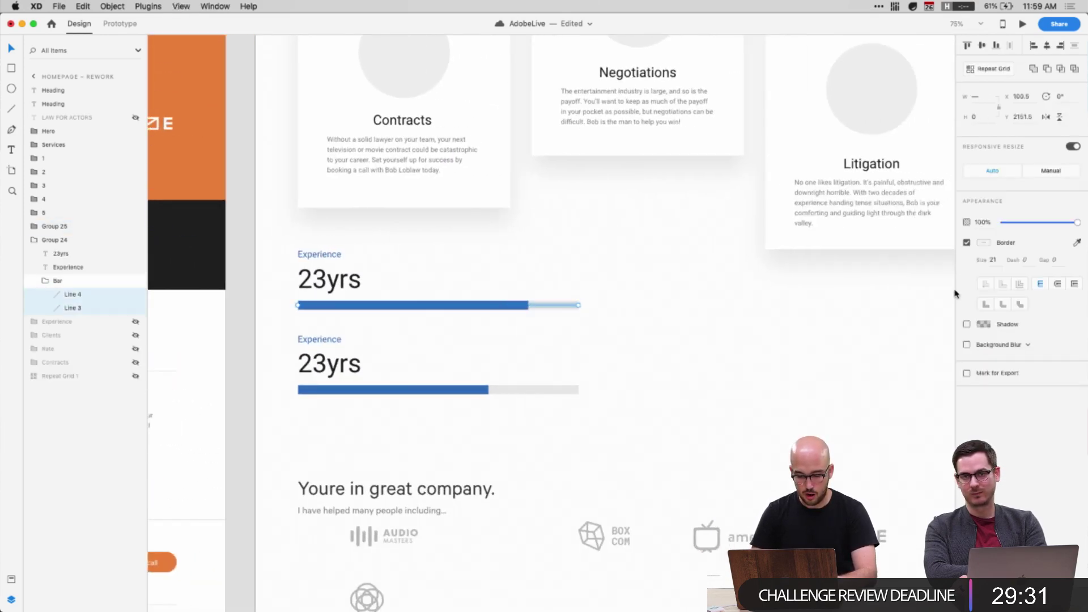
left_click(1058, 287)
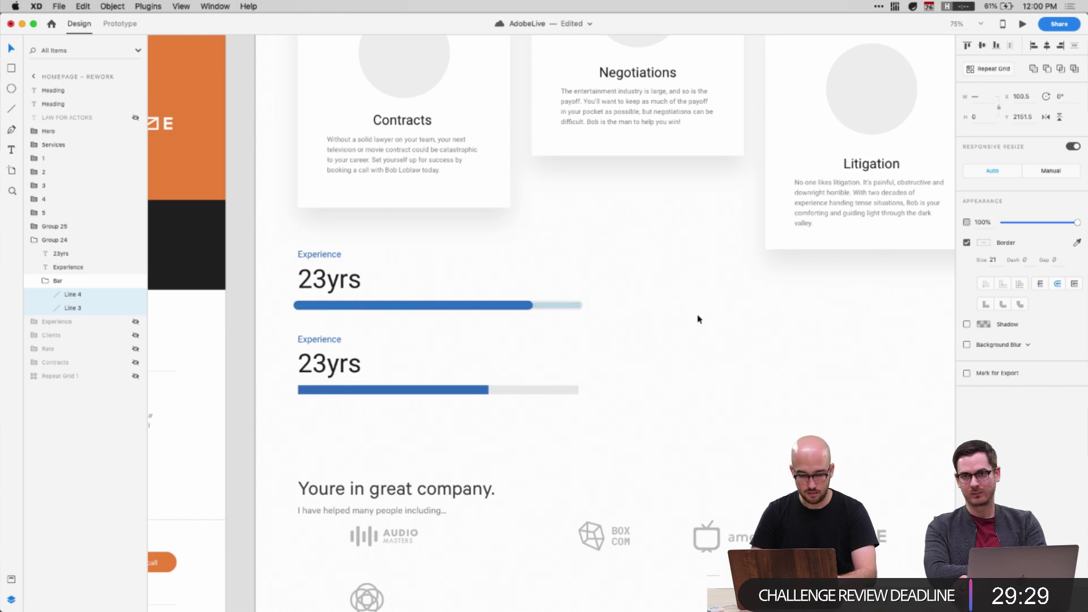
left_click(566, 378)
left_click_drag(374, 339, 498, 299)
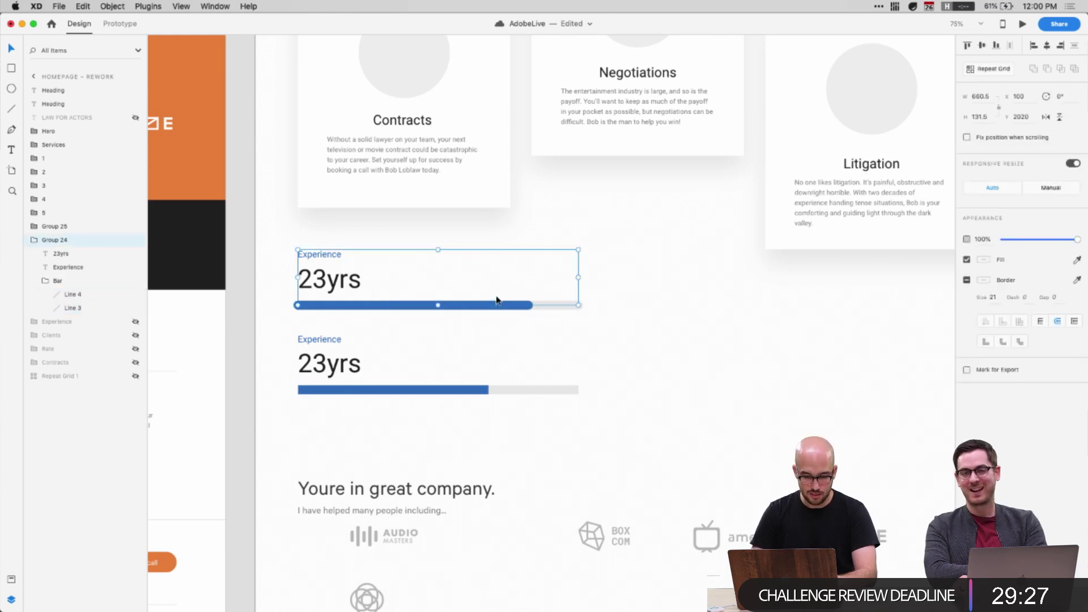
left_click(56, 282)
key("shift+Right")
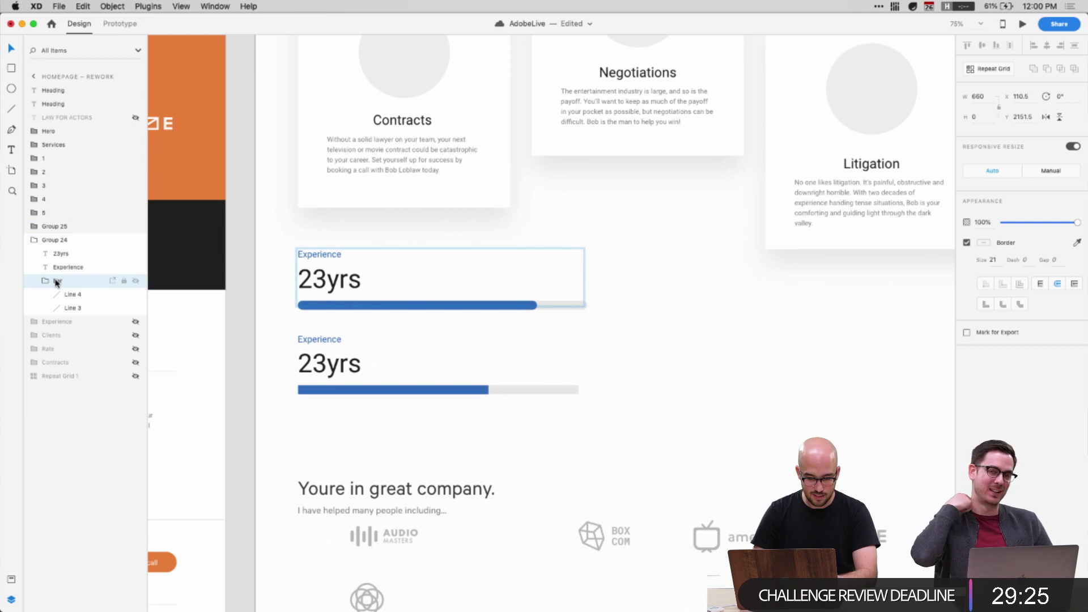
Apply round caps to both lines of the lower Experience bar and shift the bar right to line up with its text
left_click(459, 390)
double_click(486, 391)
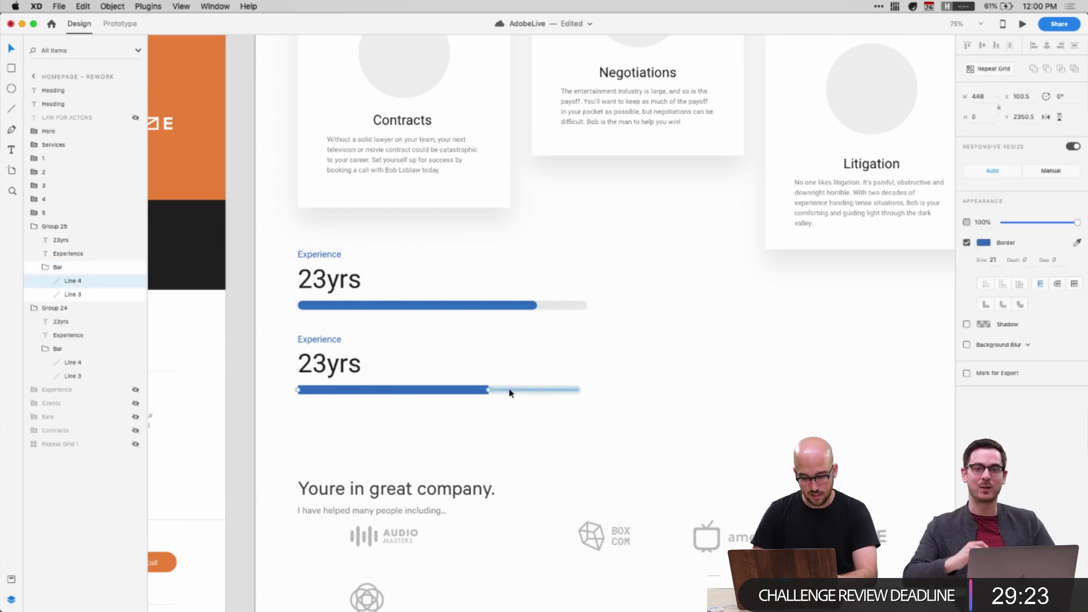
left_click(510, 390, "shift")
left_click(1053, 283)
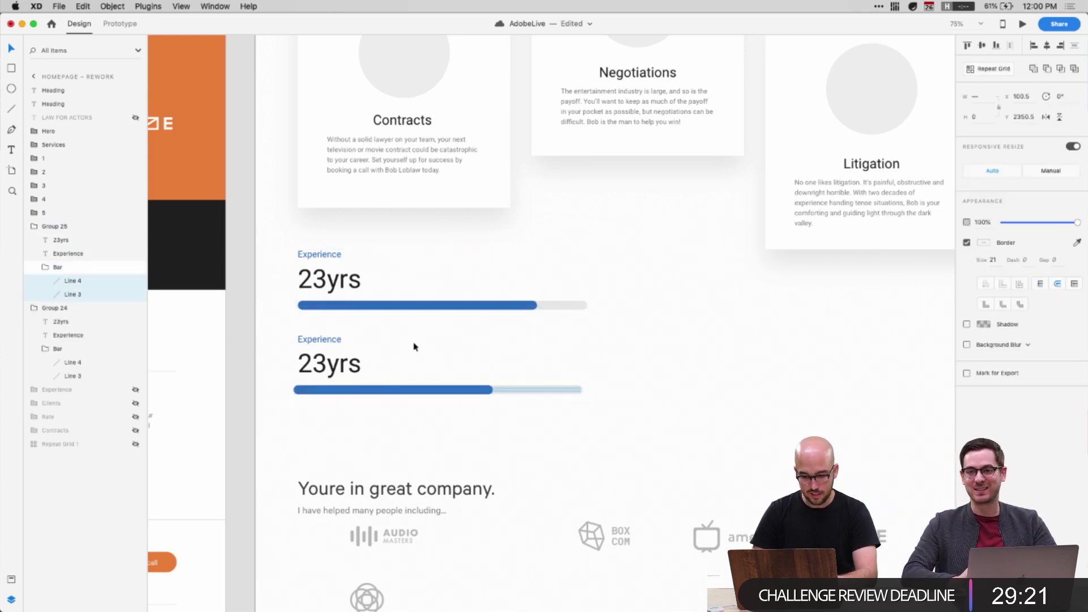
left_click(54, 271)
left_click(44, 268)
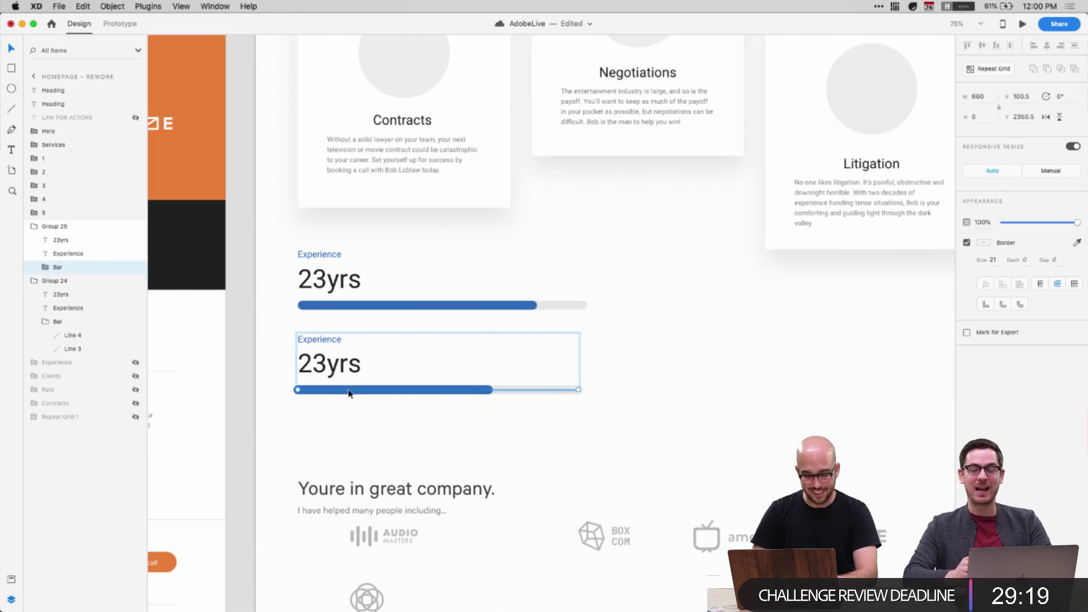
left_click(363, 435)
Move the lower Experience stat group down 40 px to widen the gap between the two stats
scroll(363, 436, "right", 2)
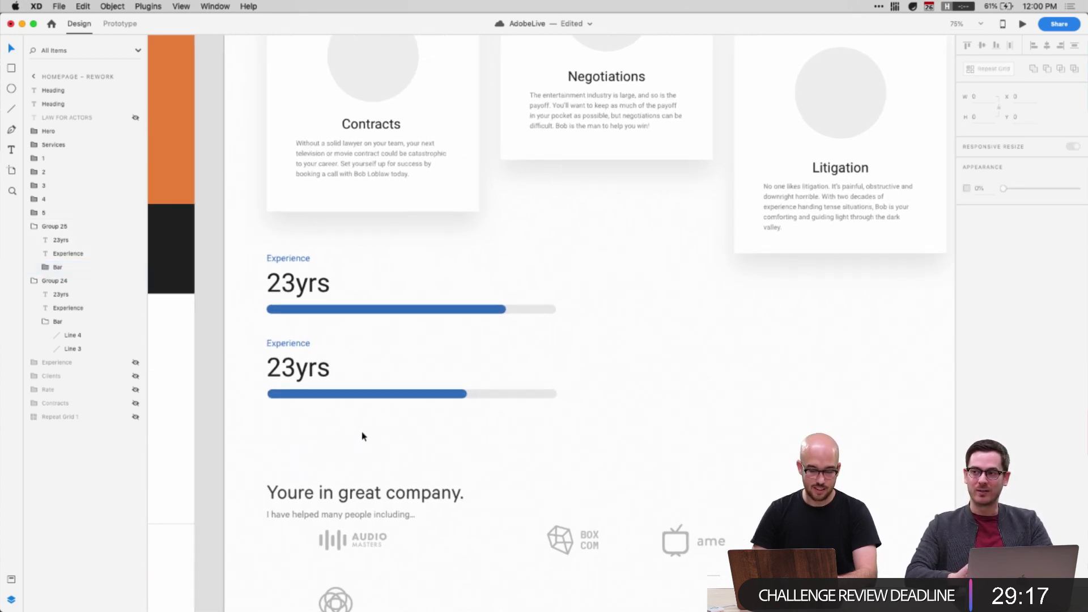
left_click_drag(363, 436, 350, 325)
key("shift+Down")
key("shift+Down")
key("shift+Down")
key("shift+Down")
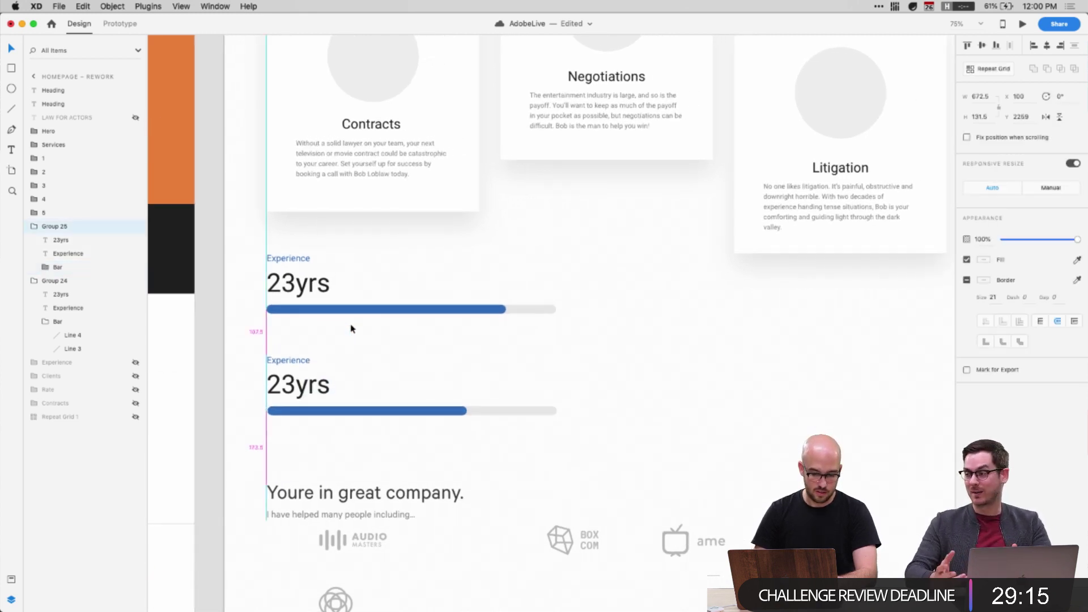
Widen both Experience stat groups together to about 742 px, keeping their starting edges in place
left_click_drag(259, 424, 384, 243)
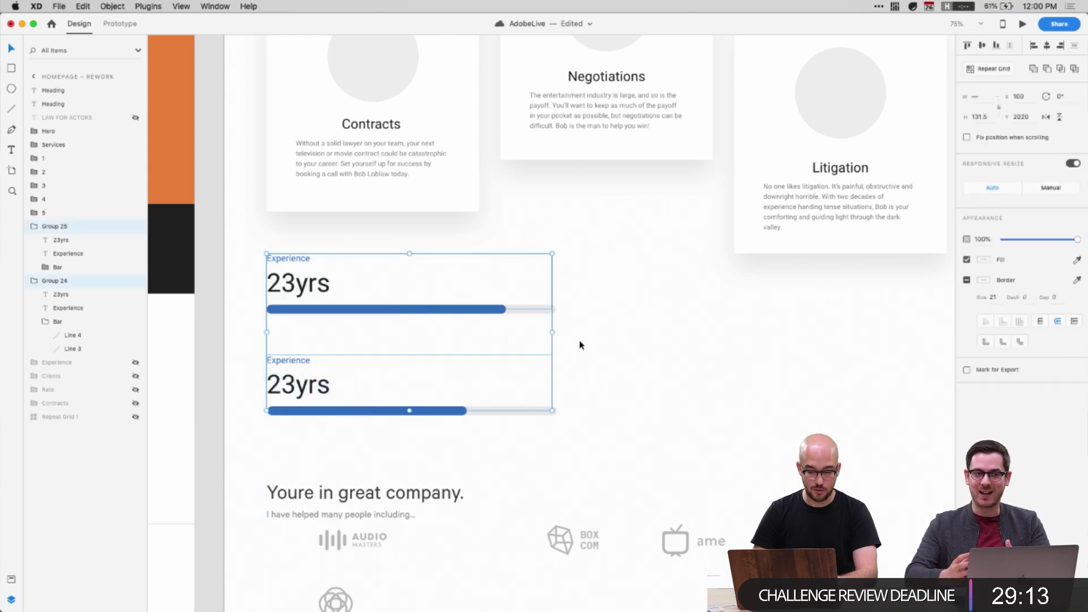
left_click_drag(550, 333, 582, 333)
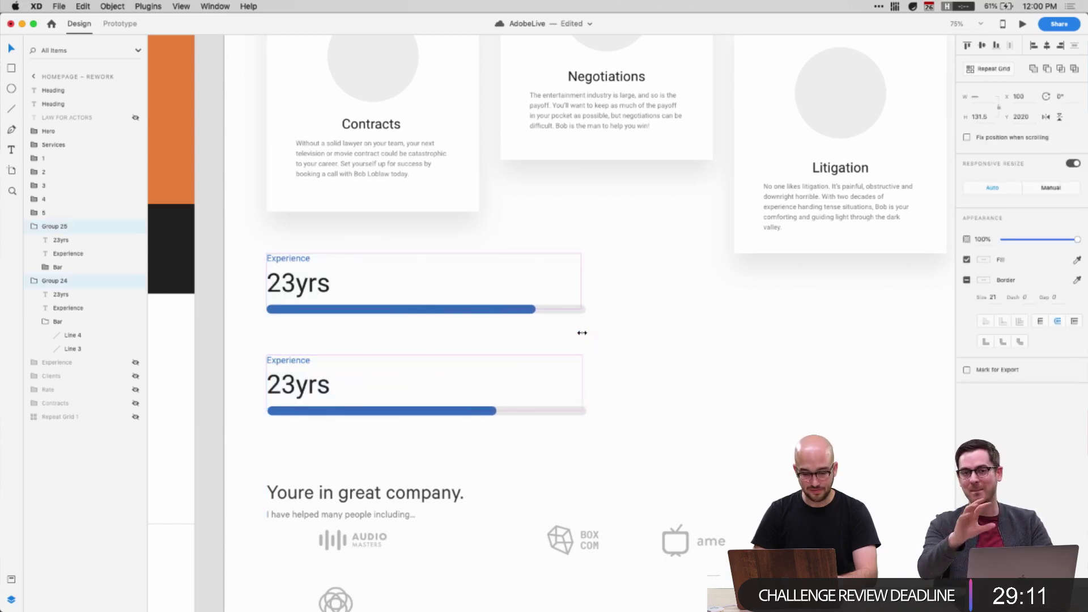
left_click_drag(515, 311, 743, 339)
key("Delete")
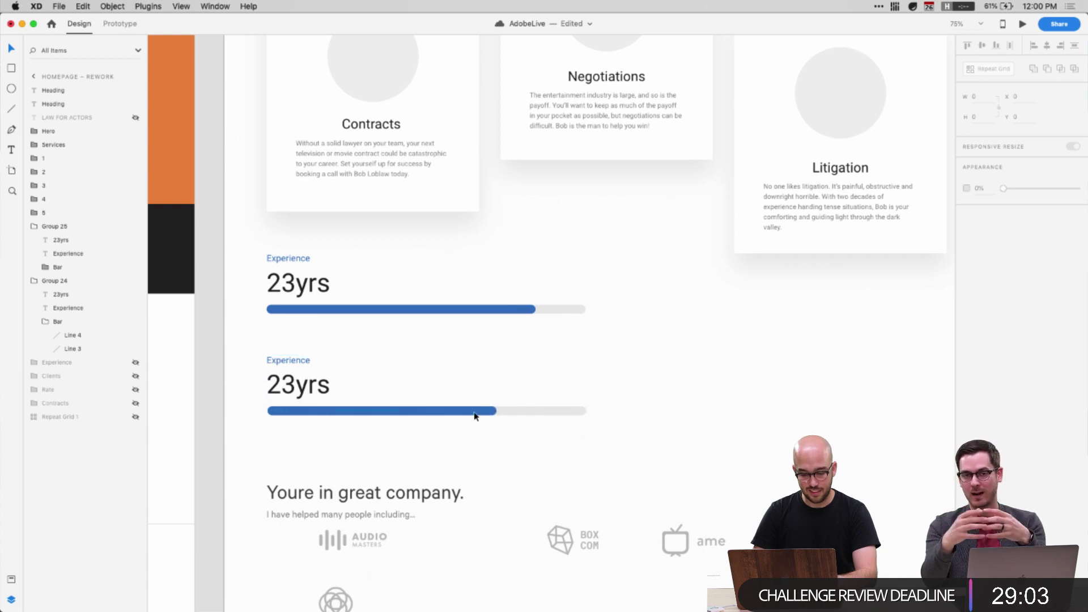
Examine the labels and values of the four stats in the original homepage's dark band
scroll(510, 461, "down", 4)
scroll(509, 461, "up", 4)
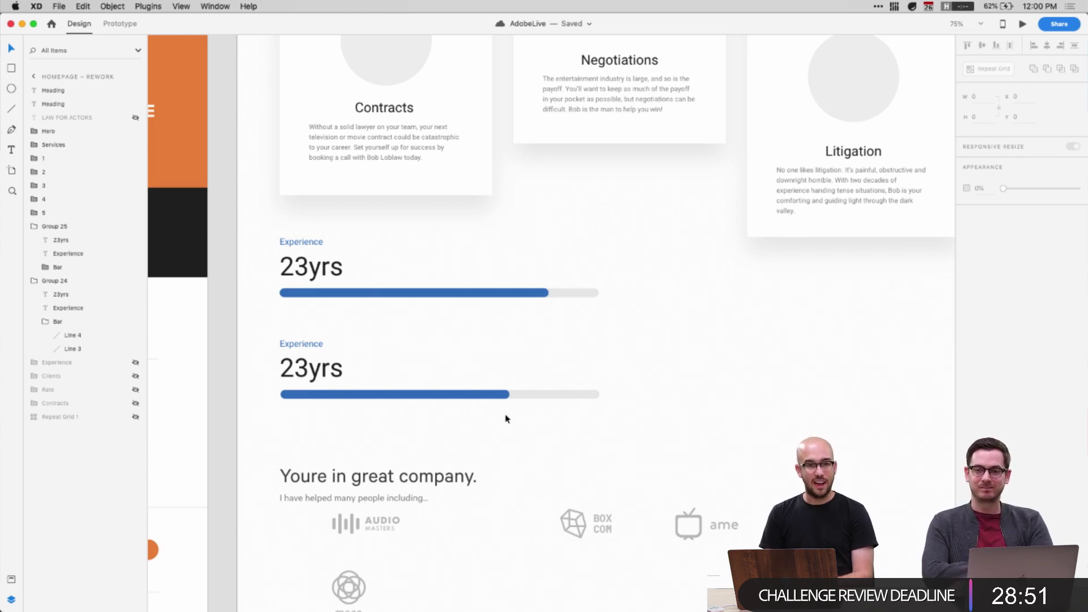
scroll(506, 419, "down", 3)
scroll(506, 419, "left", 15)
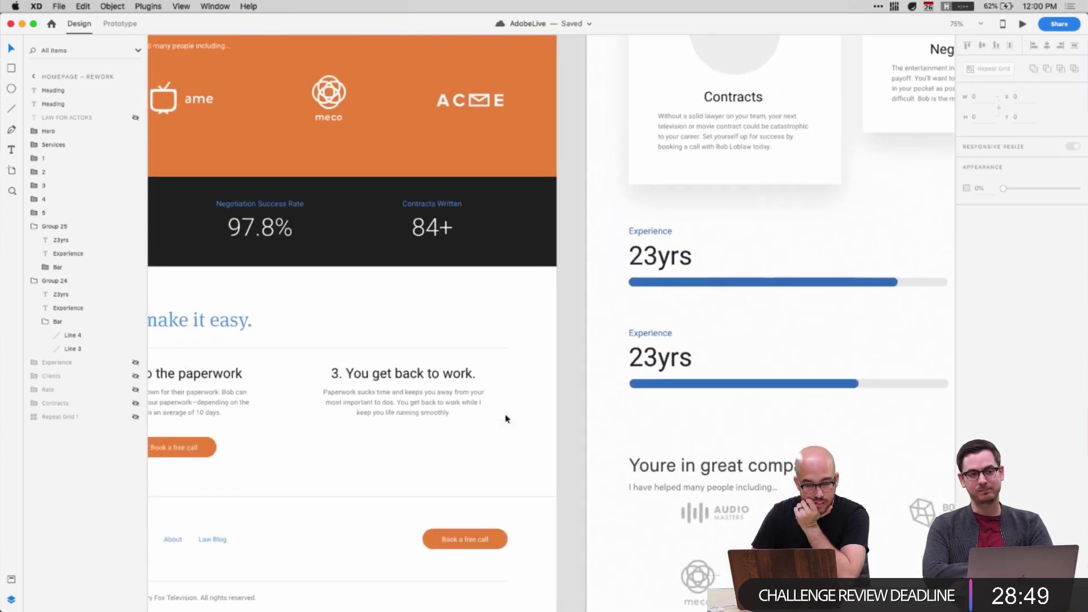
scroll(297, 270, "left", 10)
scroll(233, 310, "up", 2)
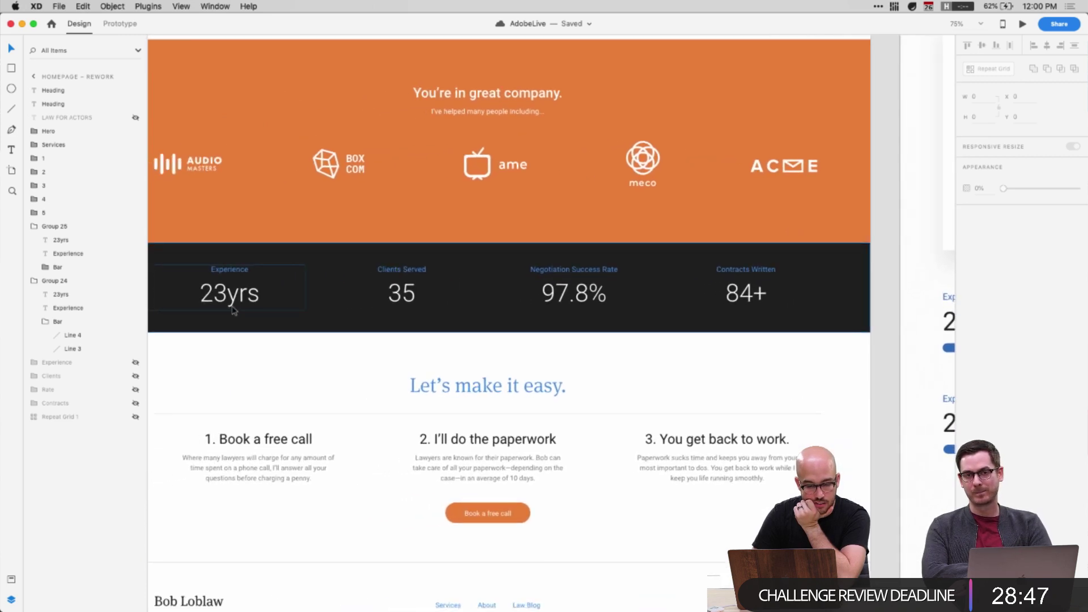
left_click(238, 309, "super")
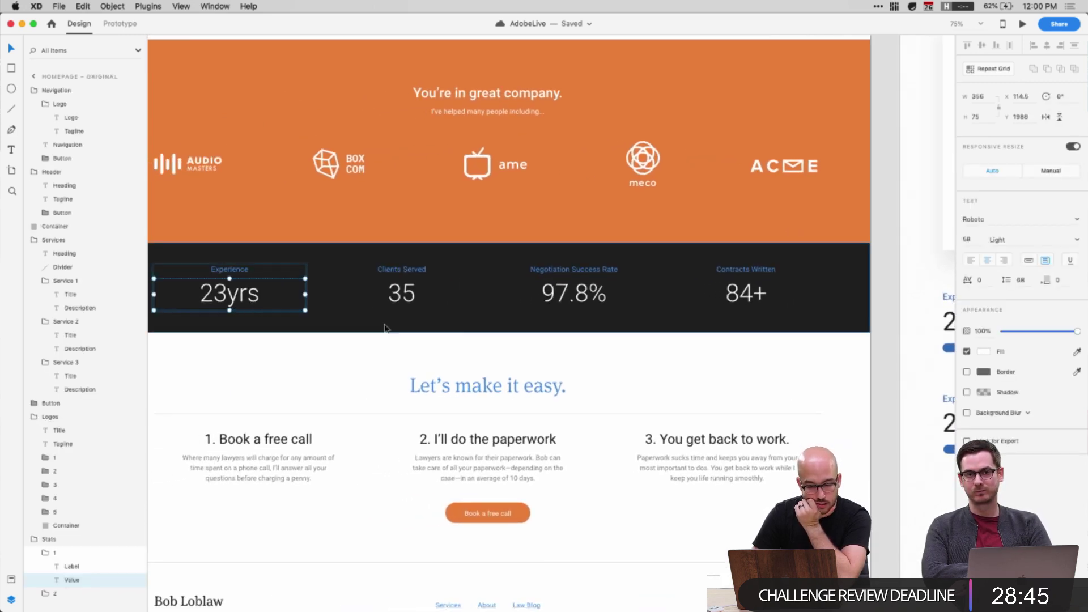
left_click(401, 302, "super")
left_click(527, 309, "super")
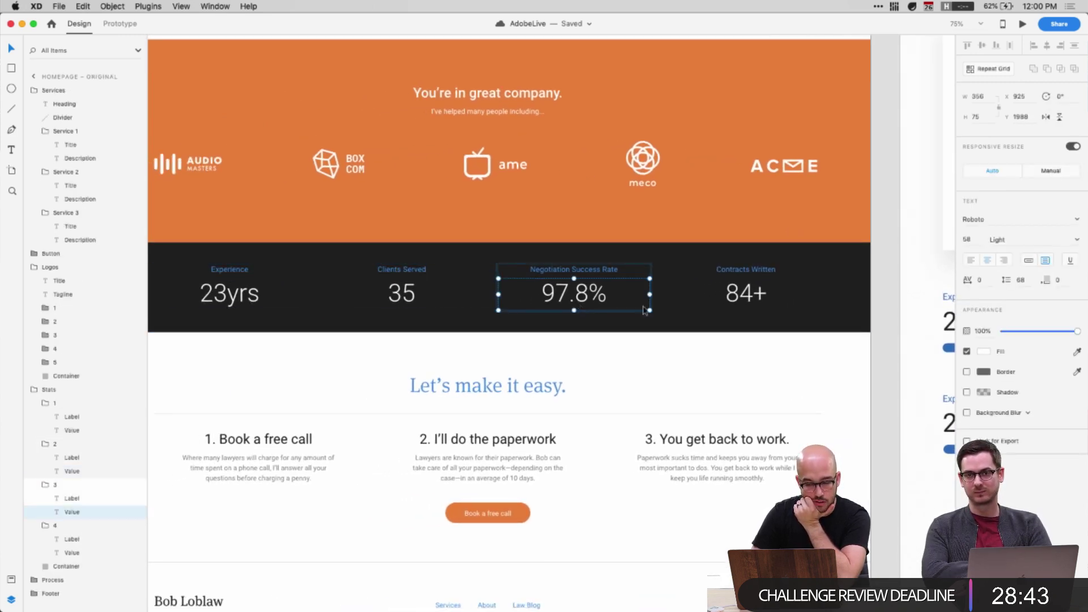
left_click(749, 306, "super")
scroll(770, 346, "right", 10)
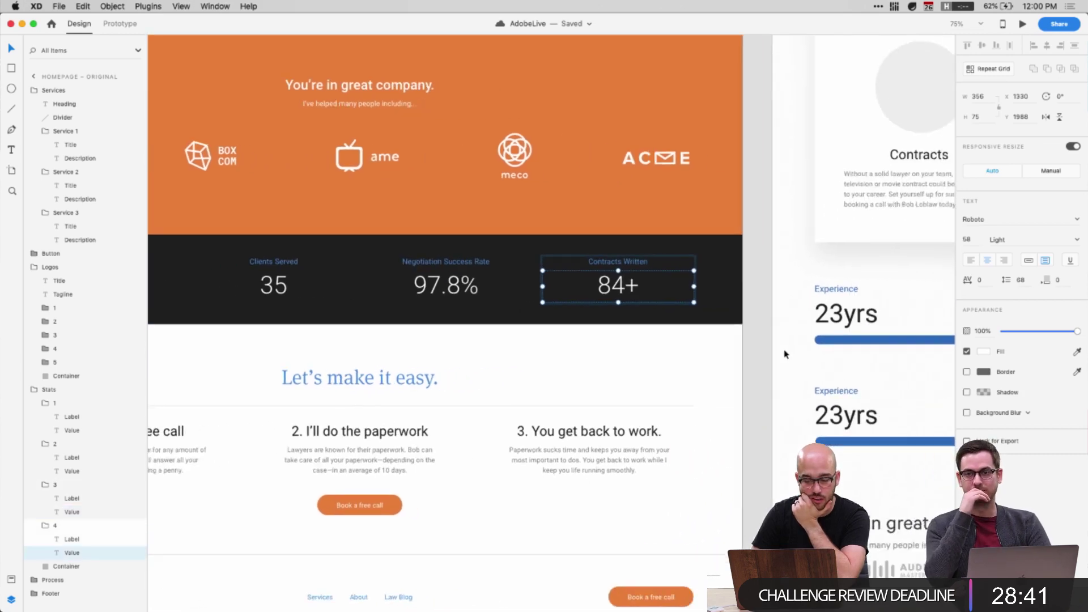
scroll(754, 351, "right", 5)
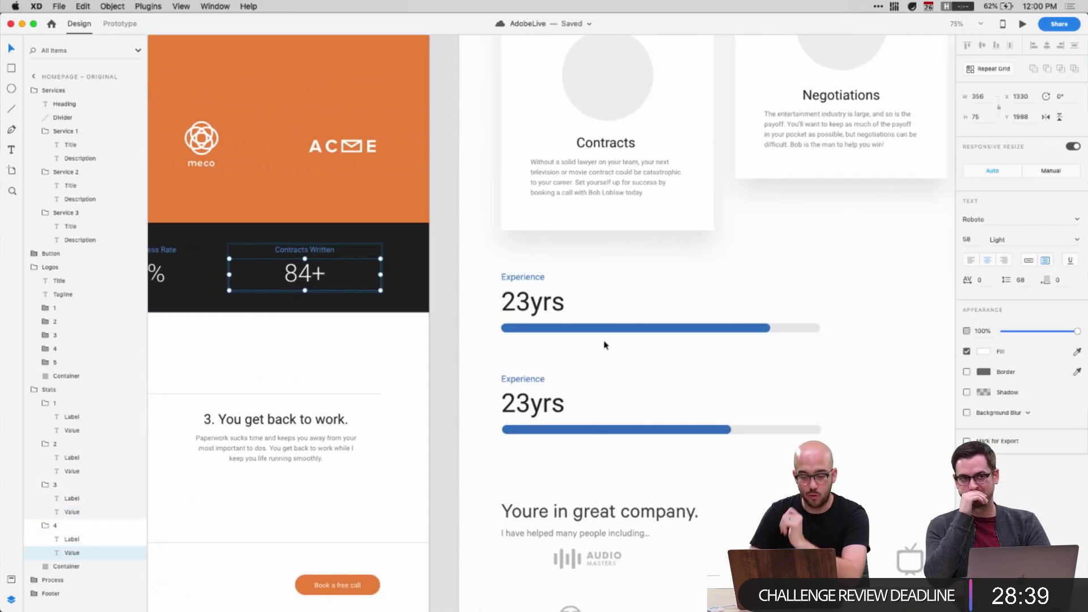
scroll(448, 347, "left", 8)
Change the upper stat's value text to 97.8%
double_click(711, 315)
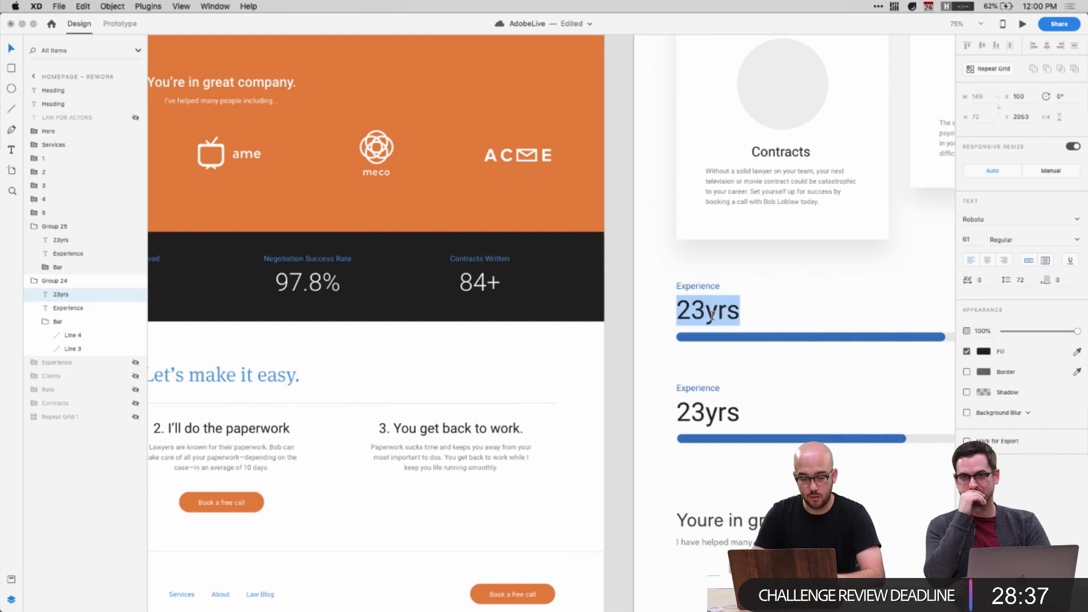
type("97.8")
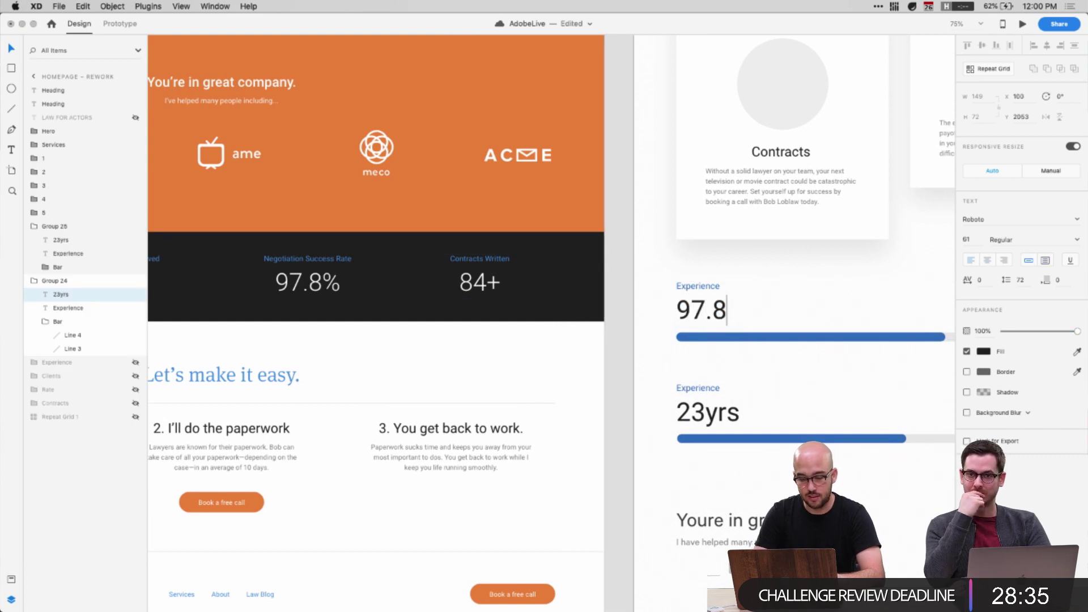
type("%")
key("Escape")
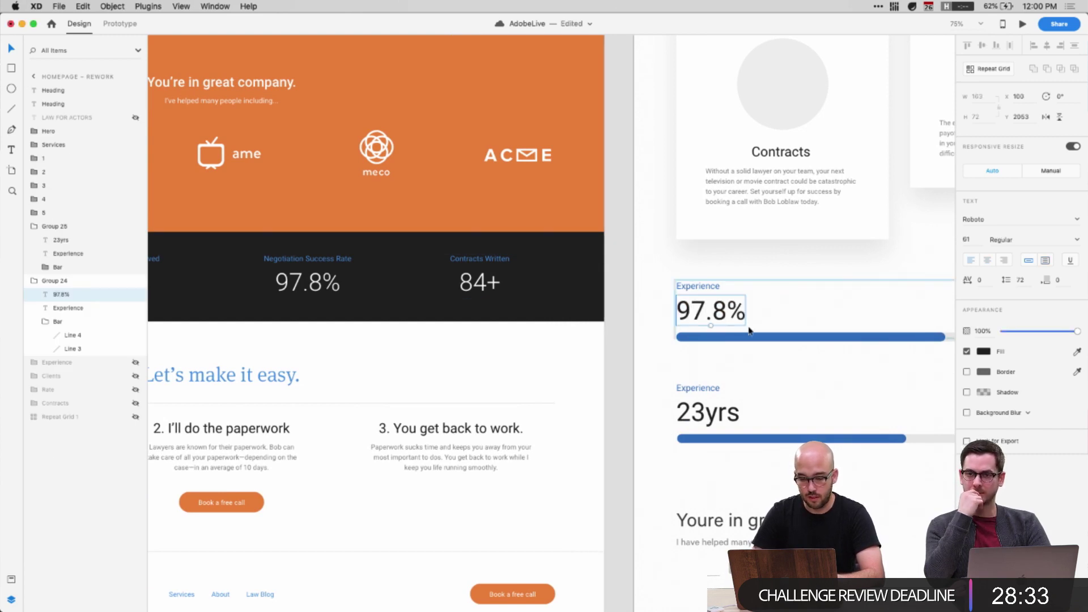
Lengthen the blue line of the 97.8% bar until it nearly fills the grey track
left_click(748, 337)
scroll(800, 351, "right", 3)
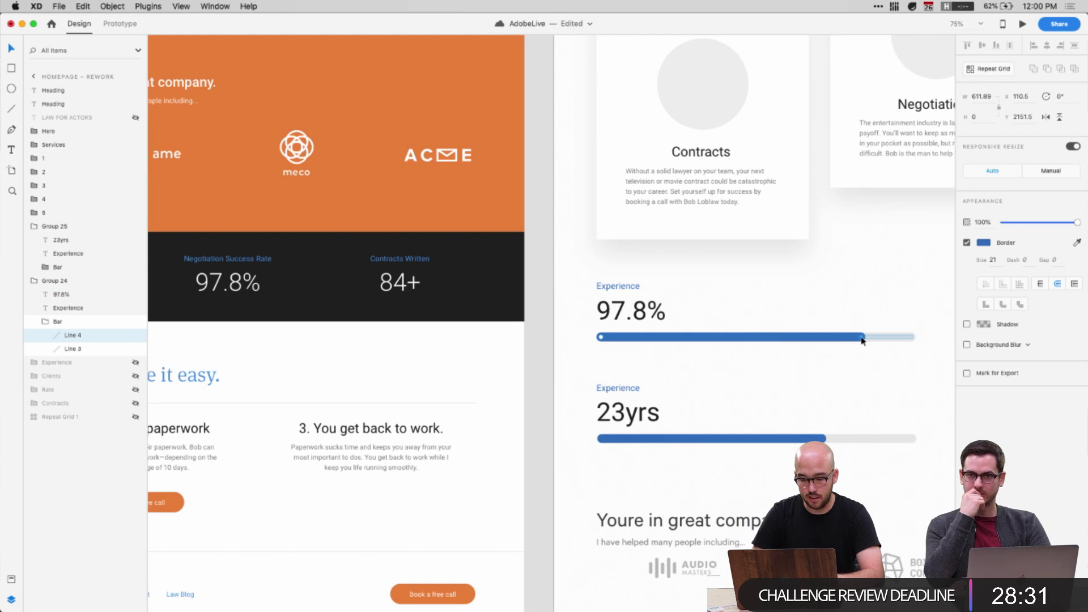
left_click_drag(862, 340, 907, 340)
left_click(914, 343)
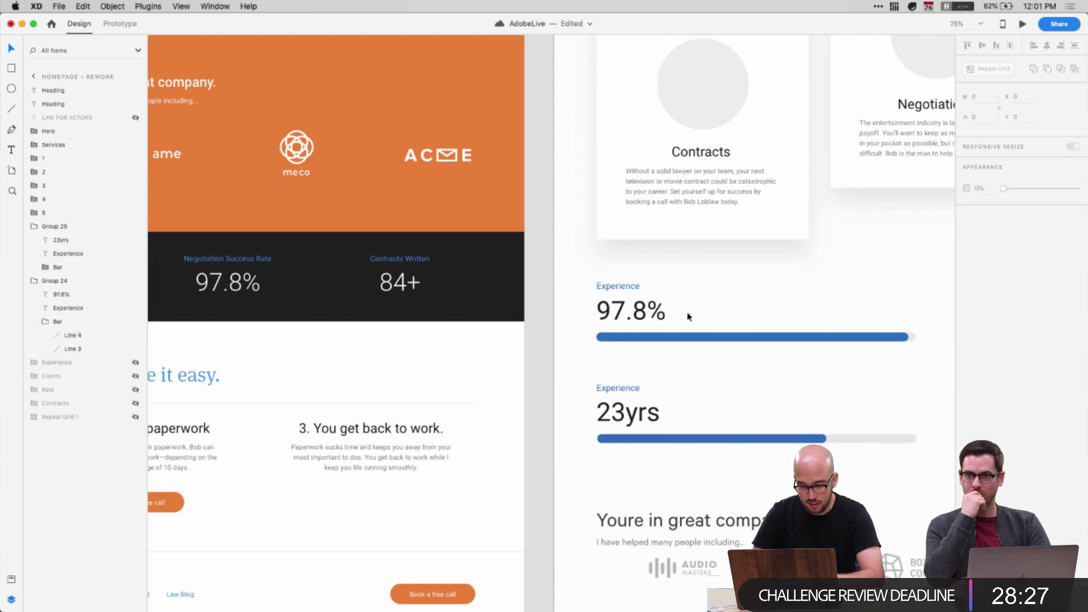
Change the label above the 97.8% value to Negotiation Success Rate
double_click(633, 287)
double_click(633, 287)
type("N")
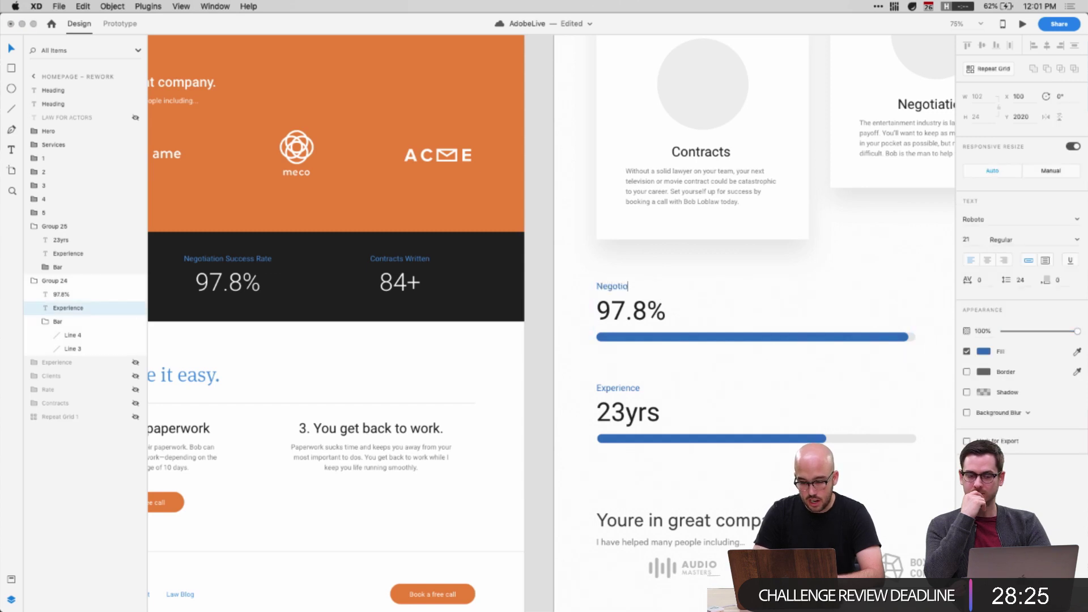
type("egotiation Secc")
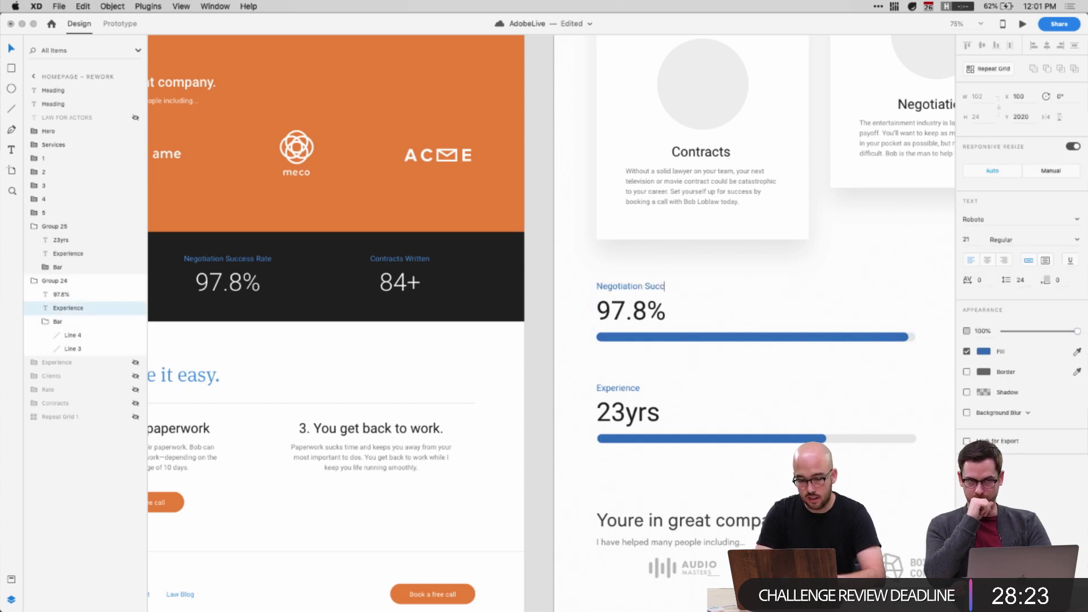
type("ess Rate")
key("Escape")
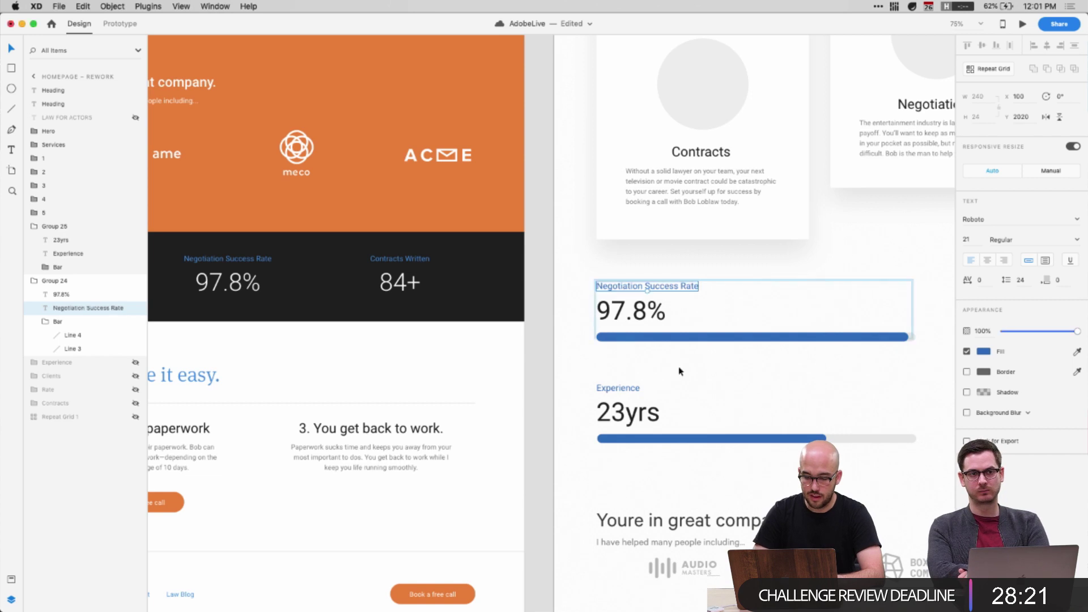
Delete the grey track under the 23yrs stat and shorten its blue line to a 2 px wide round dot
scroll(680, 371, "right", 8)
scroll(680, 371, "down", 1)
left_click(389, 363)
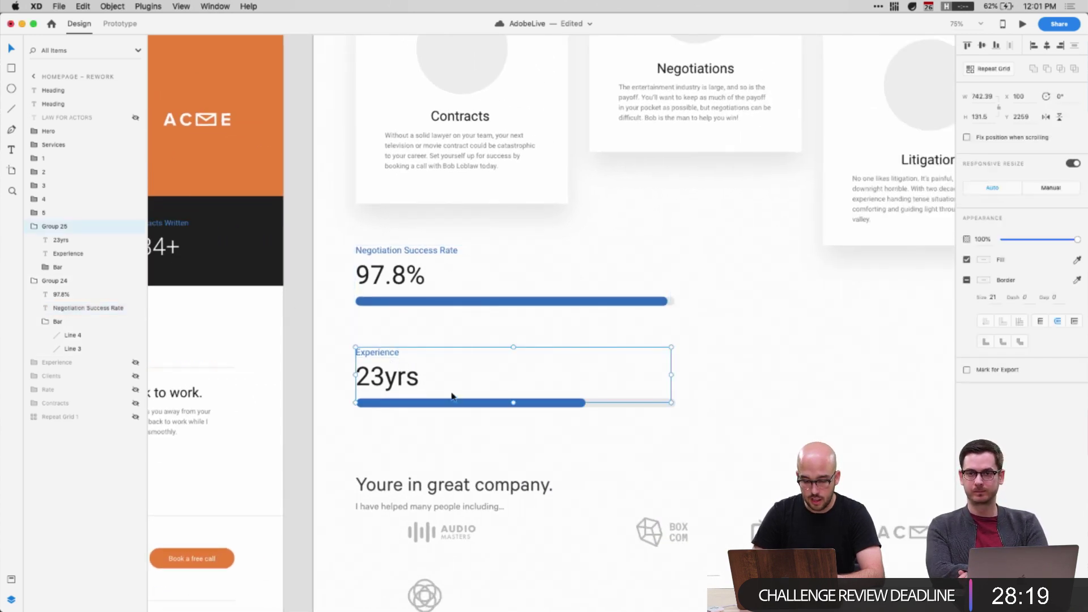
double_click(432, 404)
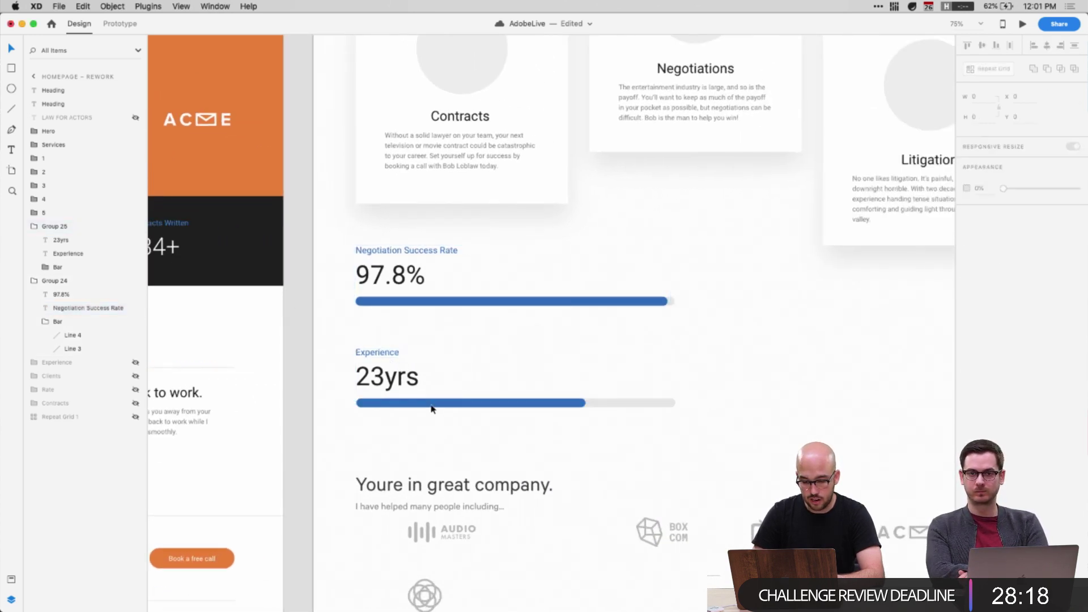
left_click(634, 405)
key("Delete")
left_click(578, 406)
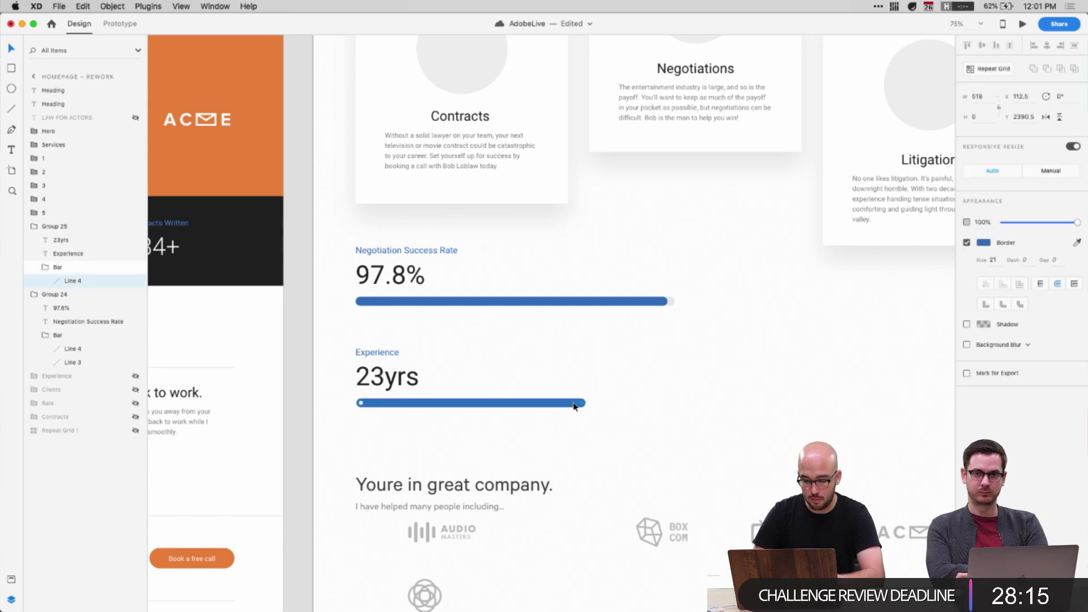
left_click_drag(574, 405, 365, 404)
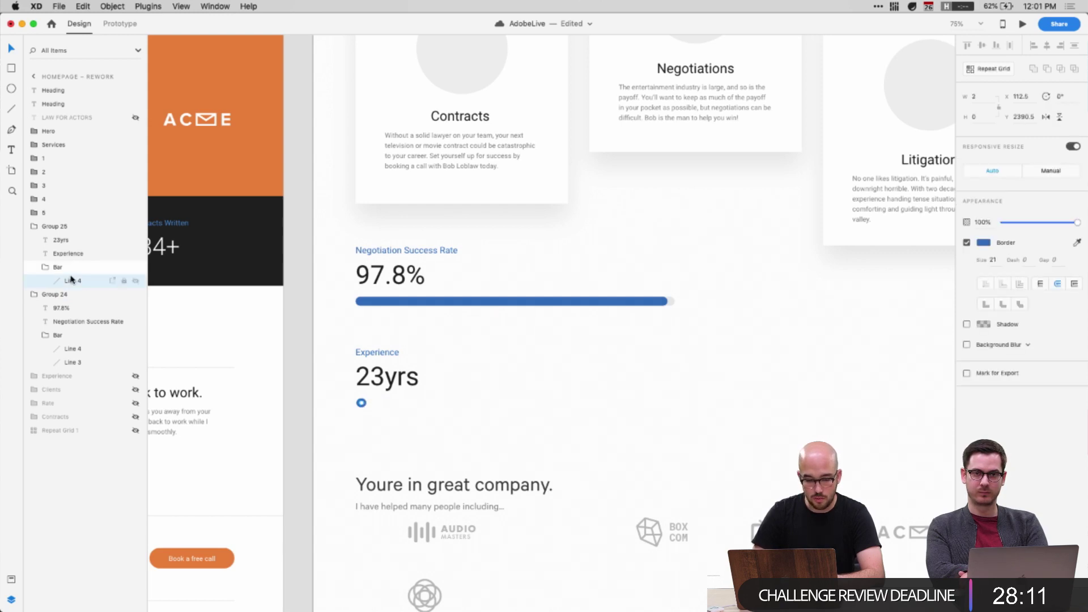
Ungroup the dot from its Bar group, repeat it as a horizontal repeat grid of 18 dots, and tighten their spacing
key("super+shift+g")
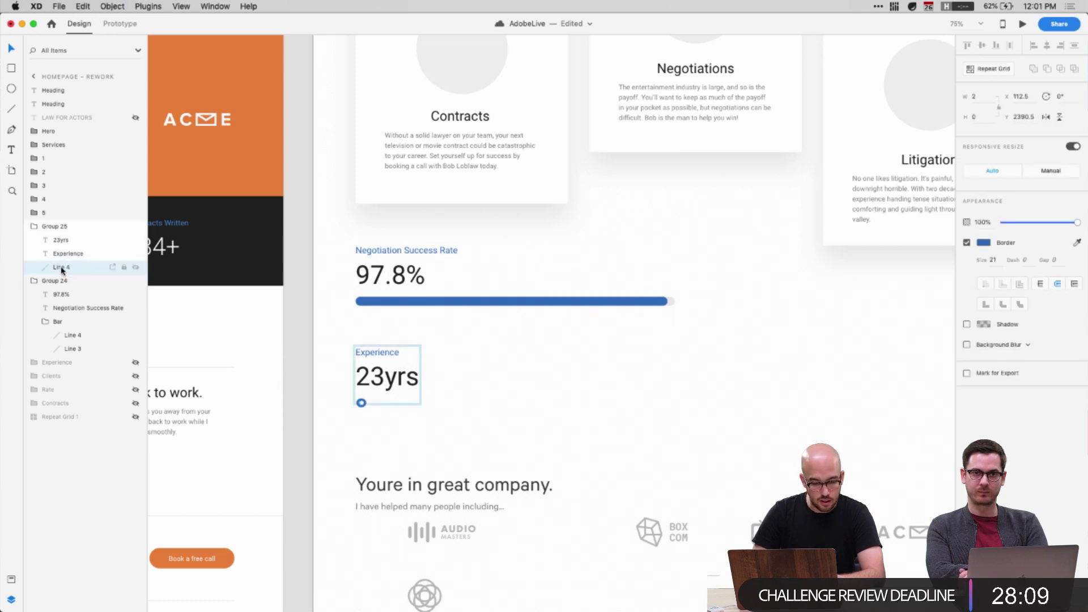
key("super+r")
left_click_drag(367, 403, 676, 414)
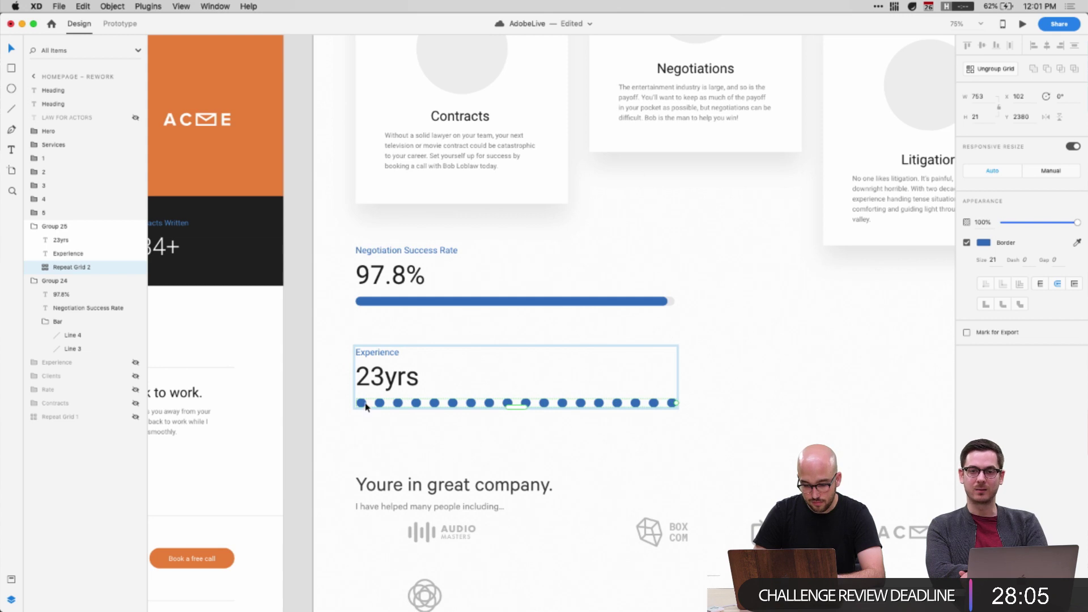
left_click_drag(365, 407, 362, 407)
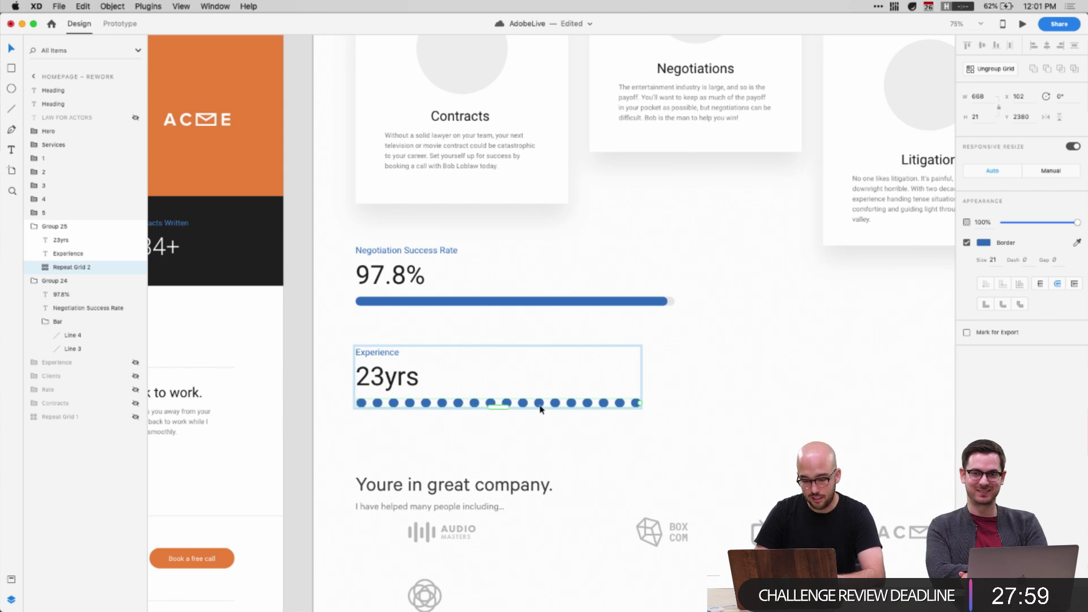
Replace the dot grid under the 23yrs stat with a single circle about 27 px wide
left_click(651, 426)
left_click(364, 405)
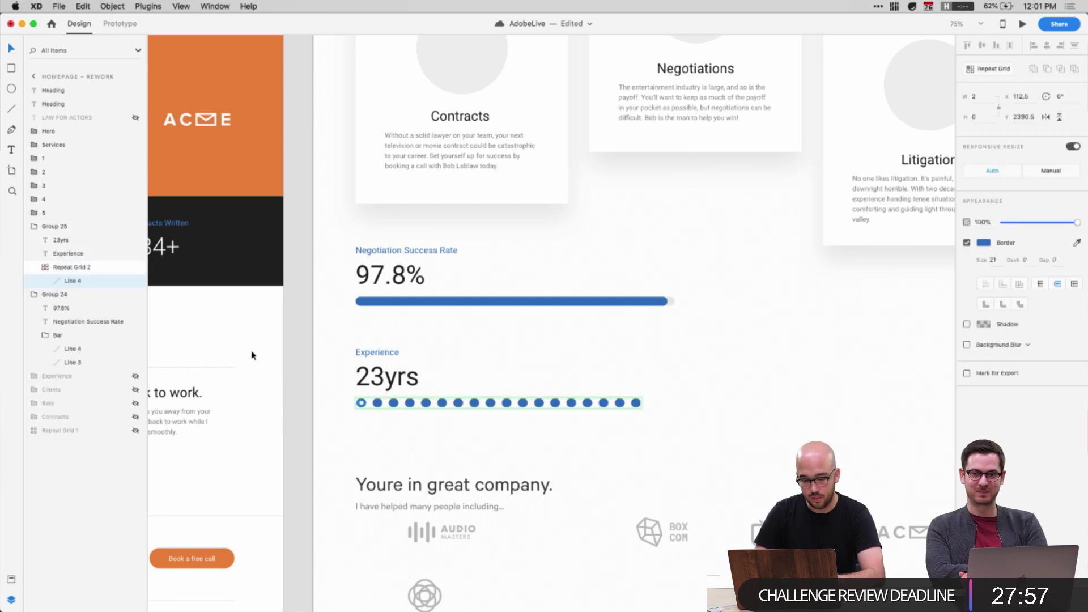
key("Delete")
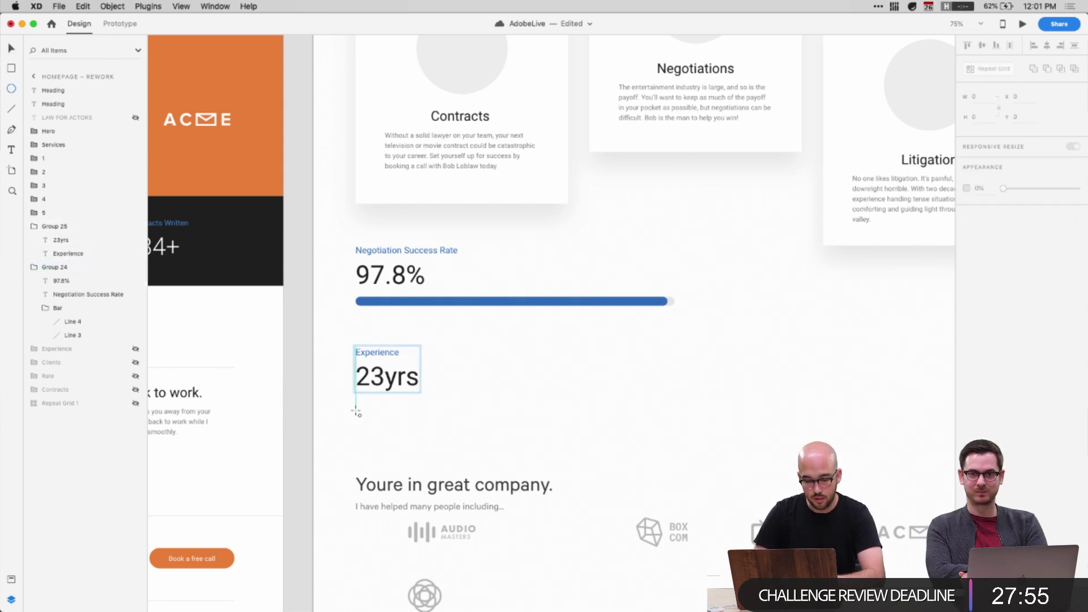
left_click_drag(356, 409, 367, 420)
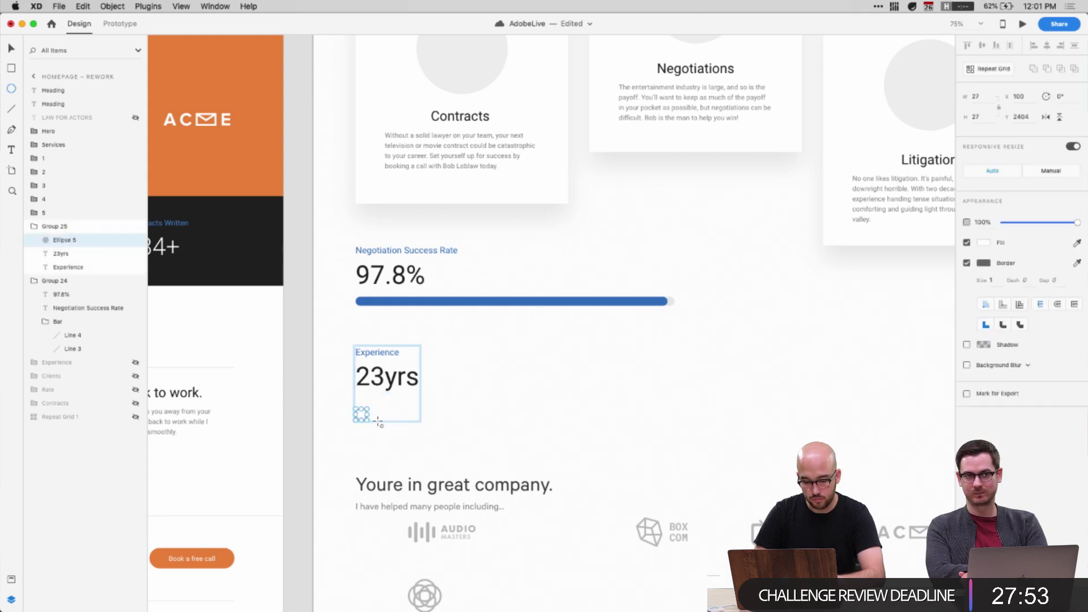
Fill the new circle with a light blue and turn off its border
left_click(983, 244)
type("4A90E2")
key("Return")
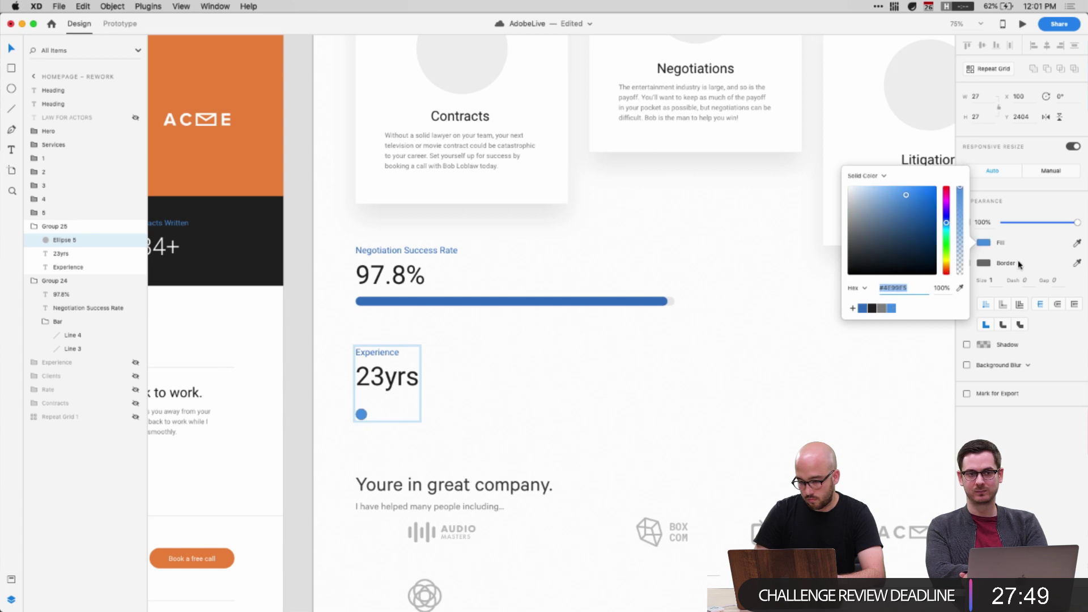
left_click(1002, 263)
left_click(967, 263)
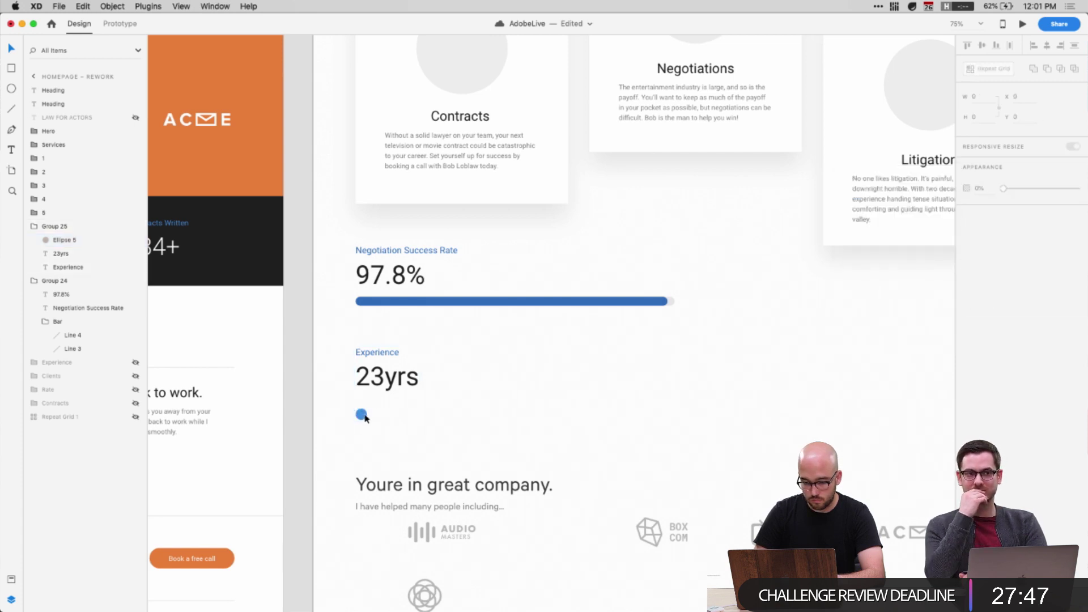
Move the circle up to Y 2390 and change its fill to the darker blue of the 97.8% bar
left_click_drag(364, 417, 364, 411)
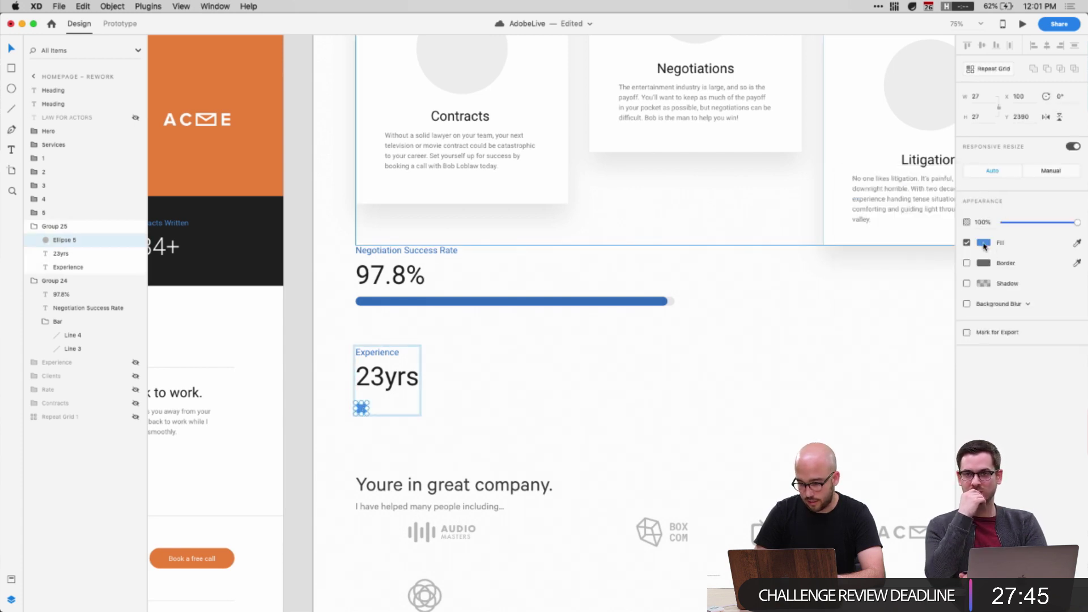
left_click(983, 244)
left_click(777, 365)
scroll(454, 452, "right", 5)
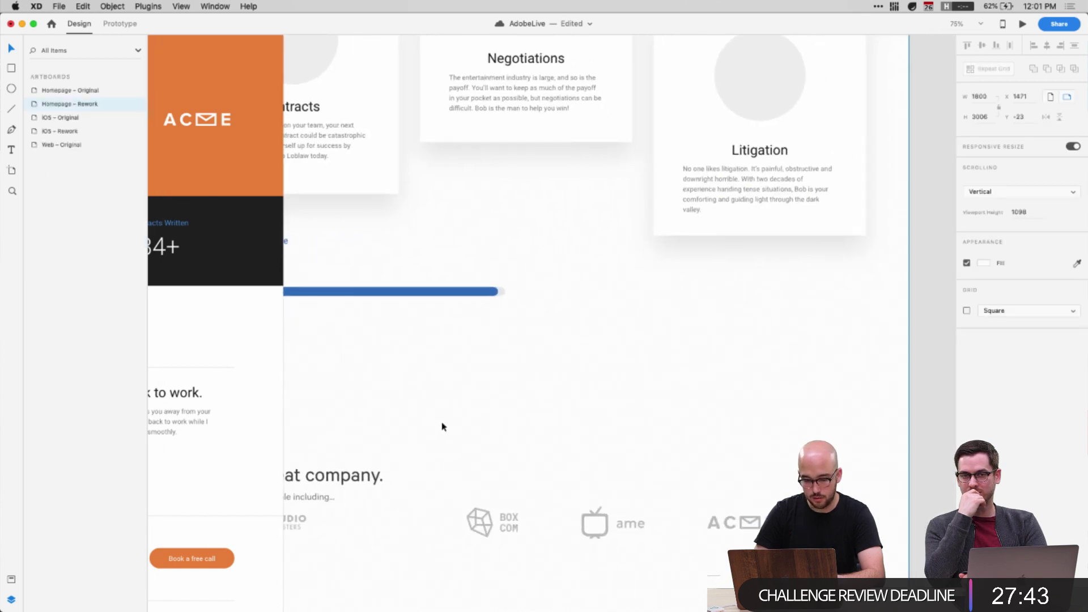
key("super+z")
Repeat the blue circle as a horizontal repeat grid about 755 px wide under the 23yrs stat
left_click(364, 416)
key("super+r")
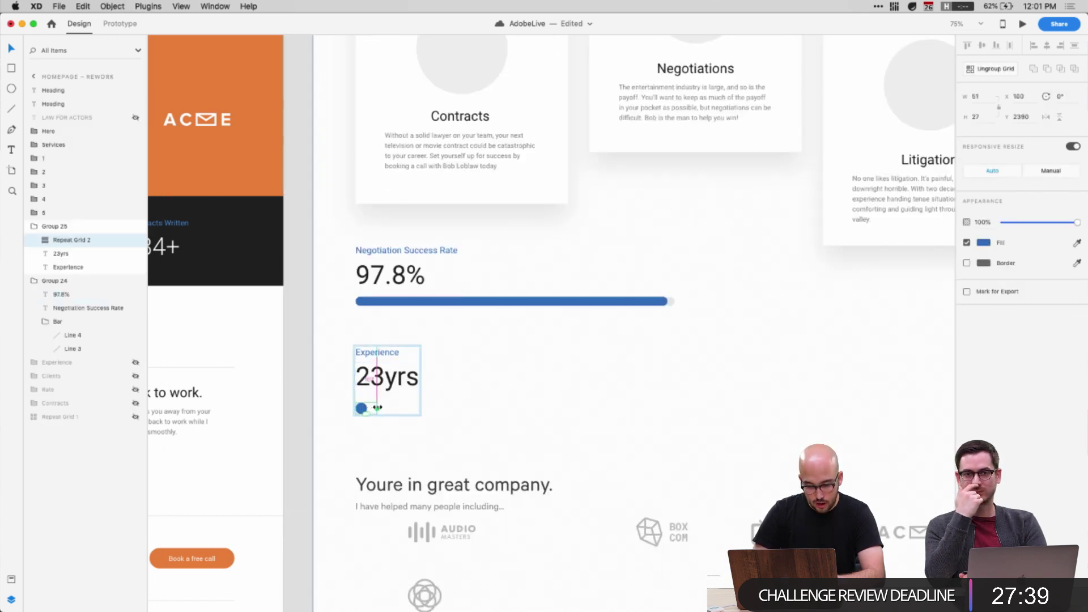
left_click_drag(377, 408, 678, 409)
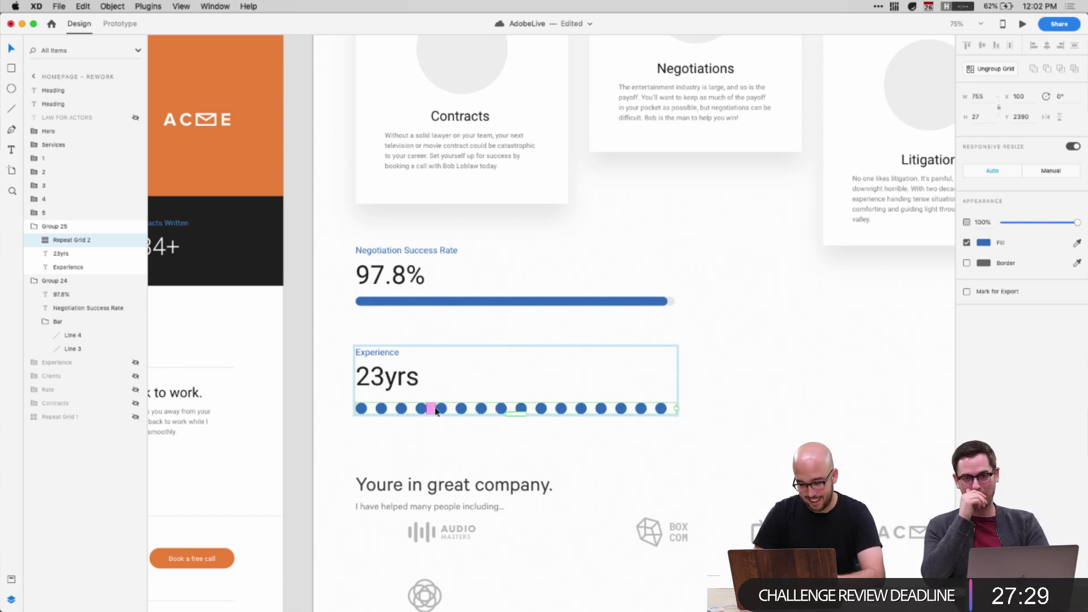
Order Group 25 below Group 24 in the layers and move the 23yrs stat up to Y 2239
left_click(33, 228)
left_click_drag(35, 228, 50, 257)
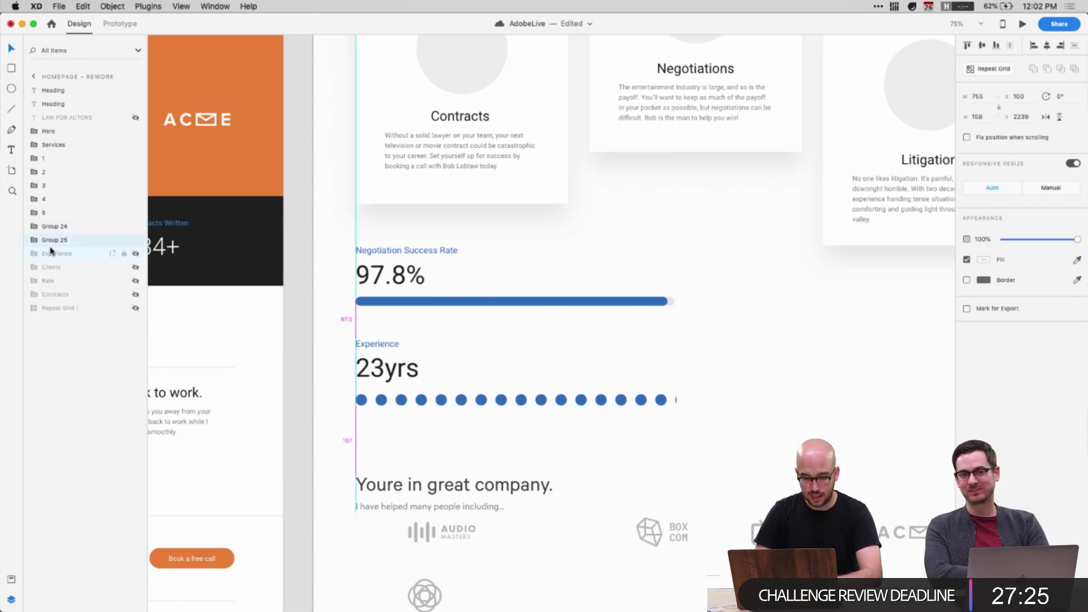
Widen the gap between the dots to 22 px and trim the repeat grid to end flush with its sixteenth dot
double_click(659, 400)
double_click(660, 400)
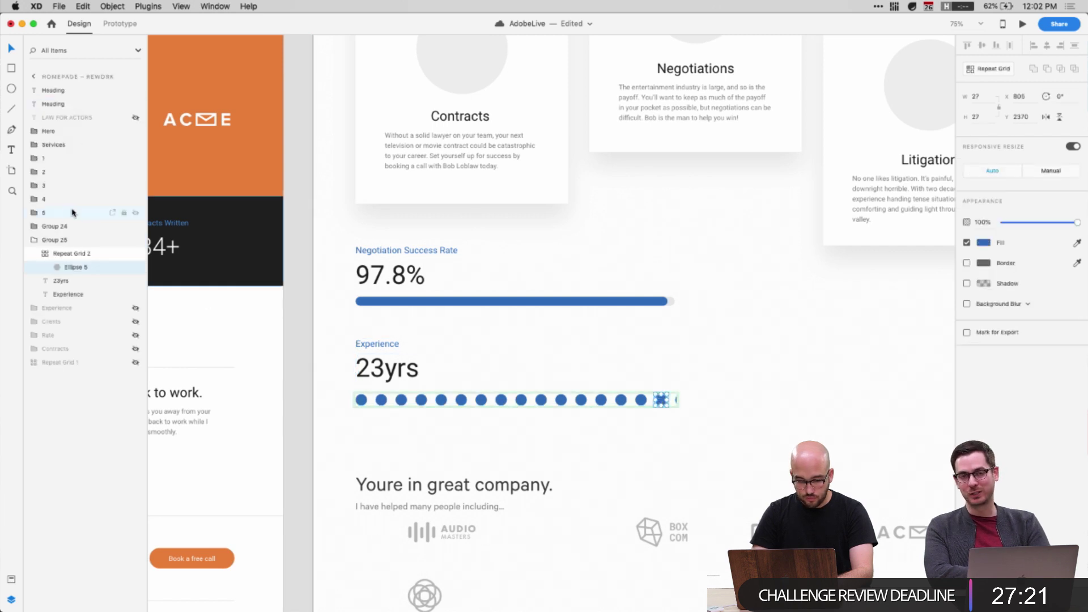
left_click(60, 253)
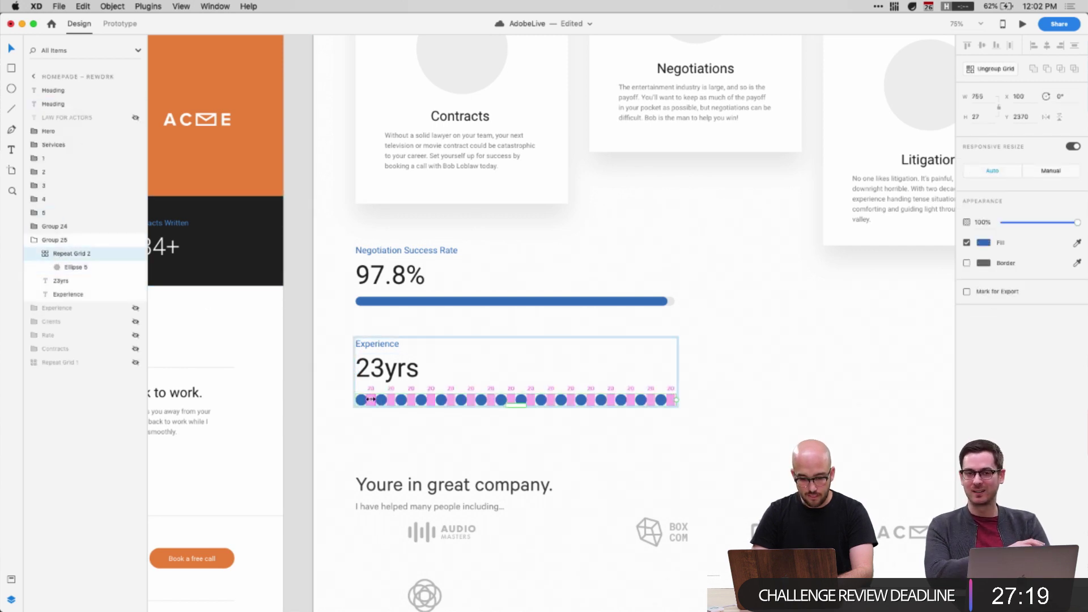
left_click_drag(371, 400, 373, 399)
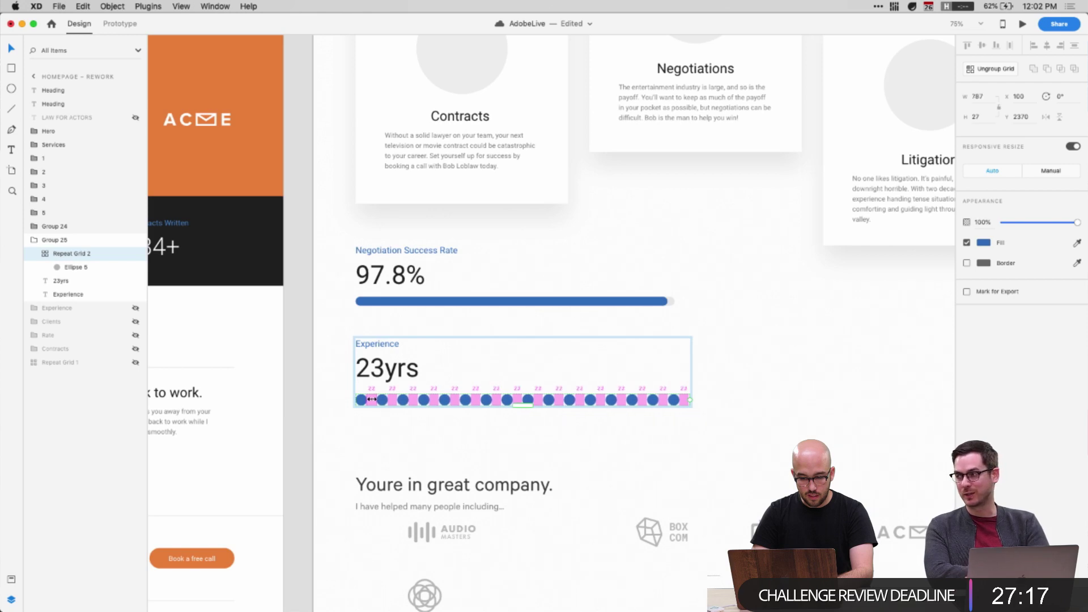
left_click_drag(687, 399, 681, 402)
left_click(679, 425)
Lengthen the grey track of the 97.8% bar to about the width of the dot row
scroll(678, 425, "right", 3)
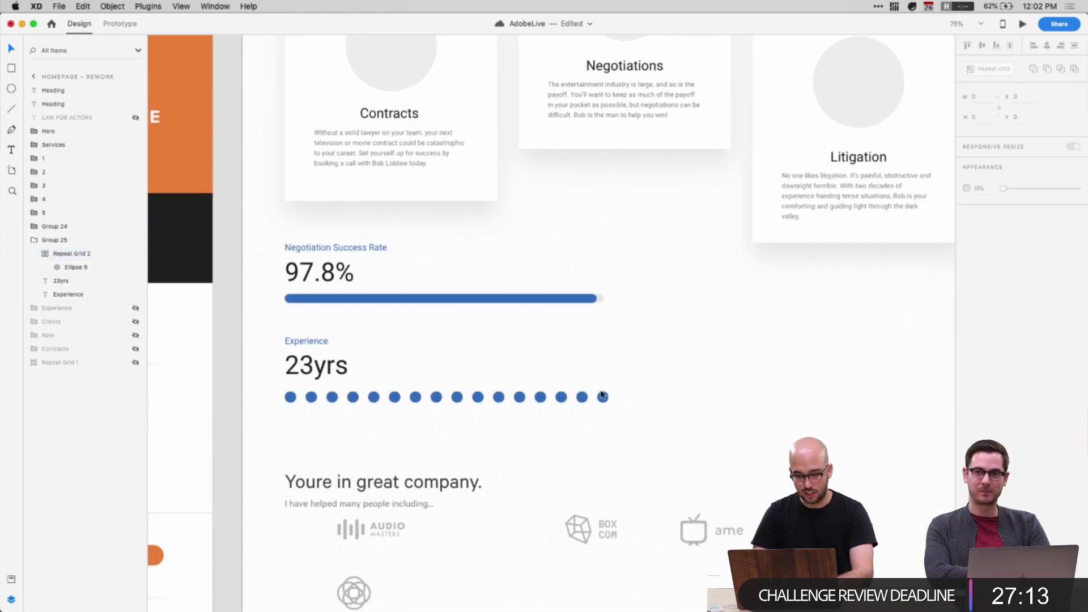
left_click(599, 301, "super")
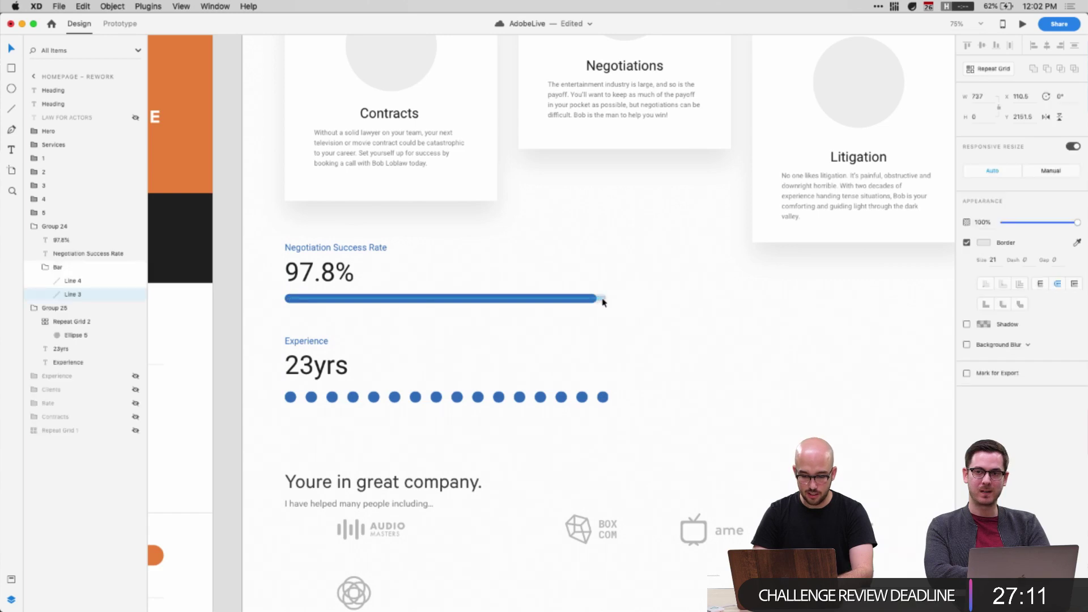
Nudge the dot repeat grid up 7 px to Y 2363, closer to the 23yrs value
double_click(334, 398)
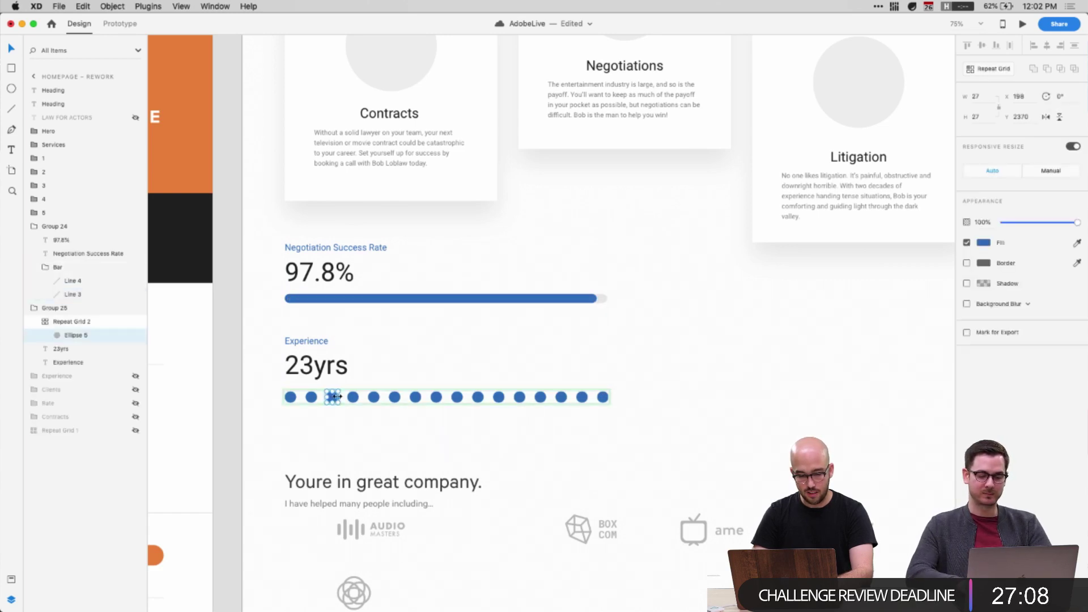
left_click(64, 322)
key("Up")
key("Up")
key("Up")
key("Up")
key("Up")
key("Up")
key("Up")
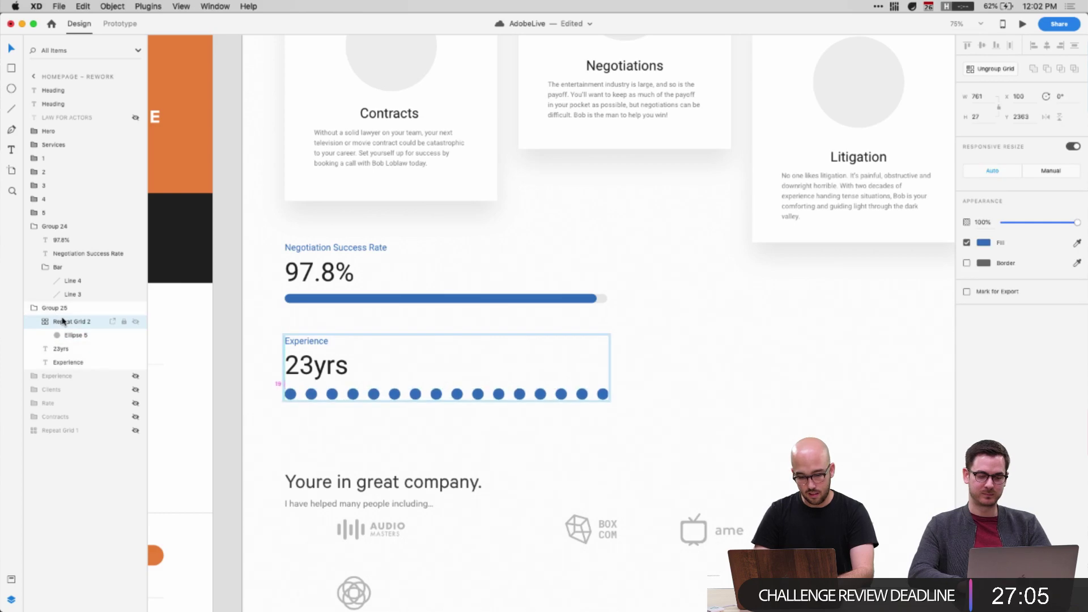
left_click(451, 464)
Compare the two reworked stats with the dark stats band on the original homepage
scroll(459, 467, "right", 3)
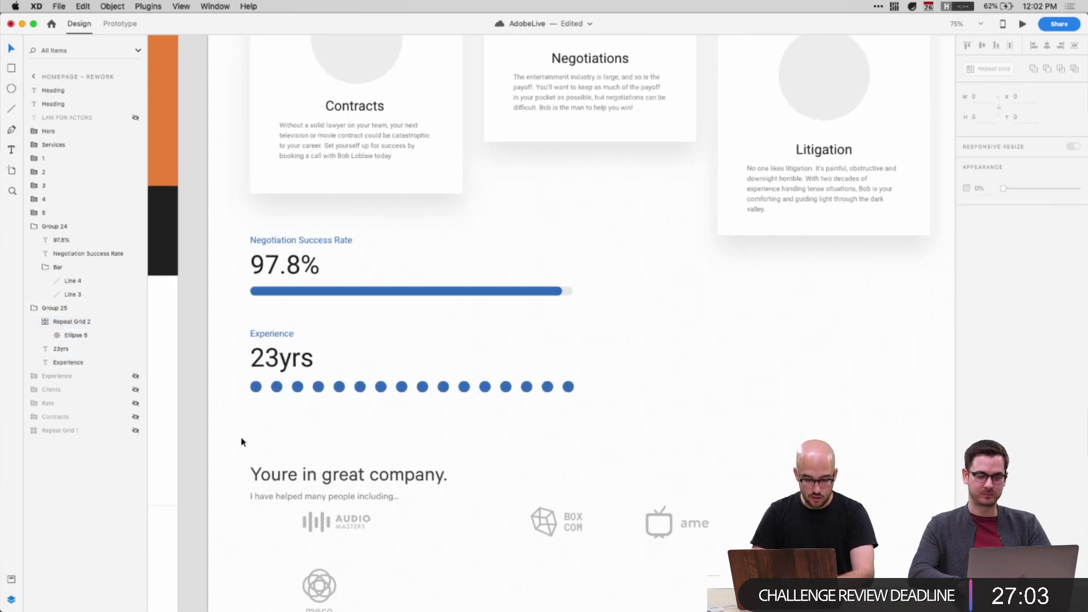
left_click_drag(242, 436, 377, 237)
scroll(369, 326, "left", 10)
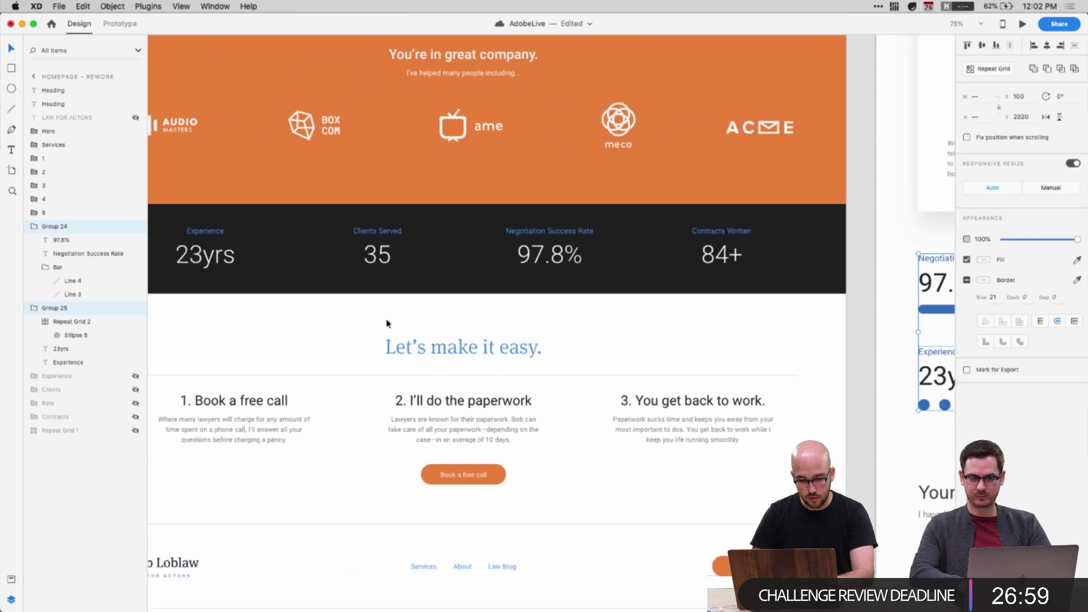
scroll(387, 324, "right", 3)
scroll(487, 348, "right", 10)
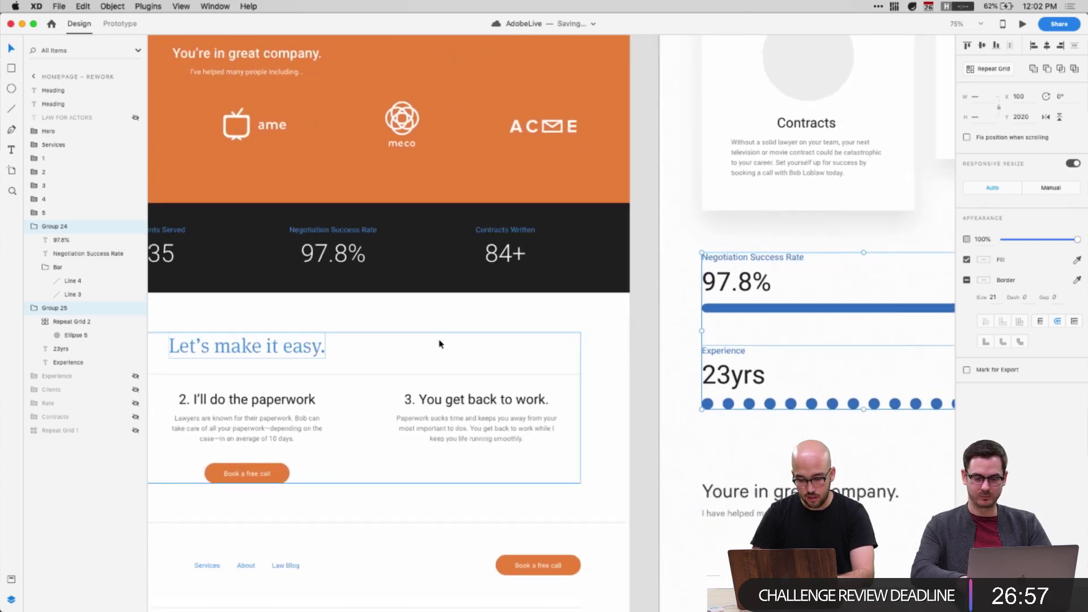
key("Escape")
scroll(444, 377, "down", 2)
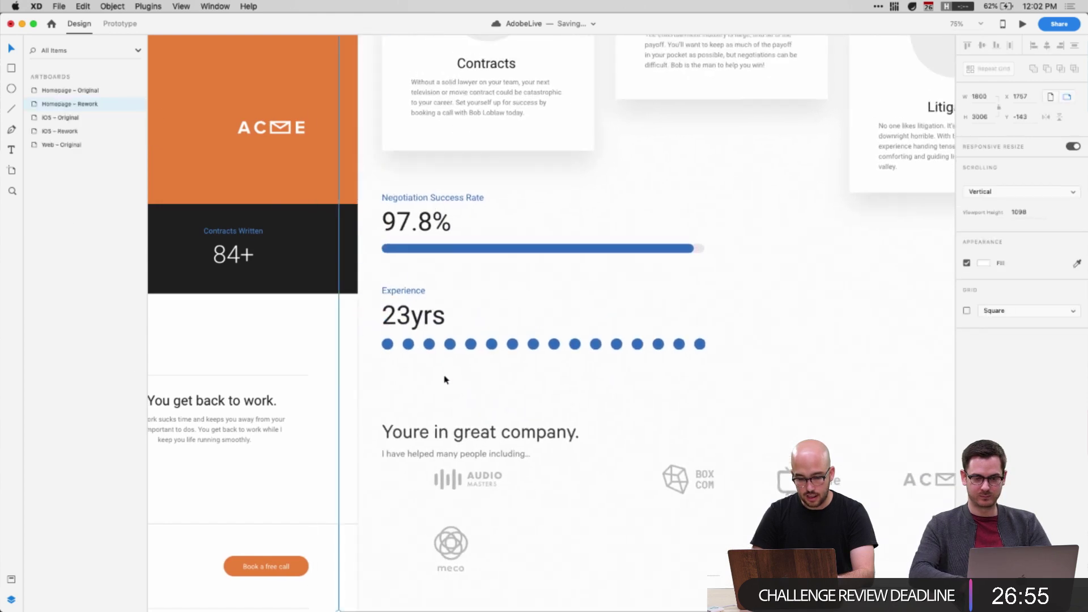
Duplicate the 23yrs stat group and place the copy beside it at X 939, aligned at Y 2239
scroll(393, 371, "up", 3)
scroll(393, 371, "right", 6)
left_click_drag(333, 352, 507, 368)
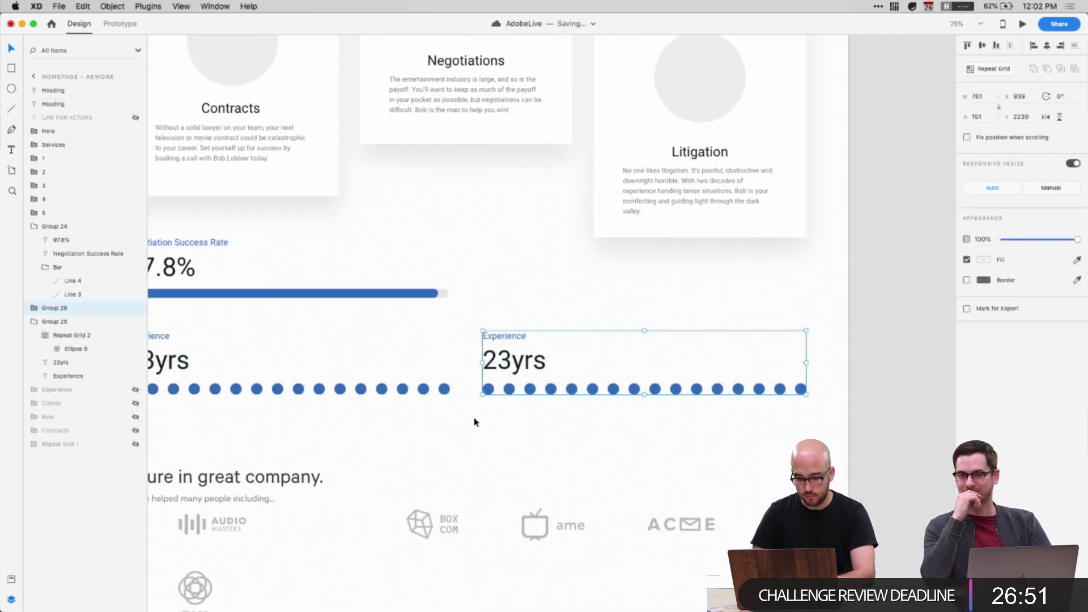
Hide the blue dot repeat grid in the original 23yrs stat group
left_click(445, 400)
double_click(444, 390)
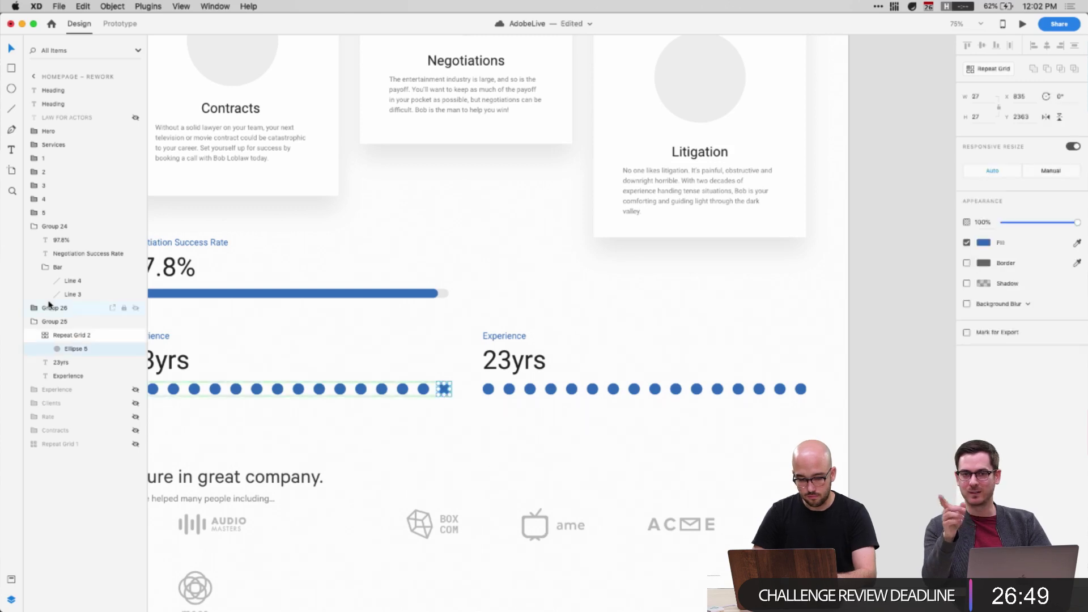
left_click(55, 336)
scroll(260, 403, "left", 5)
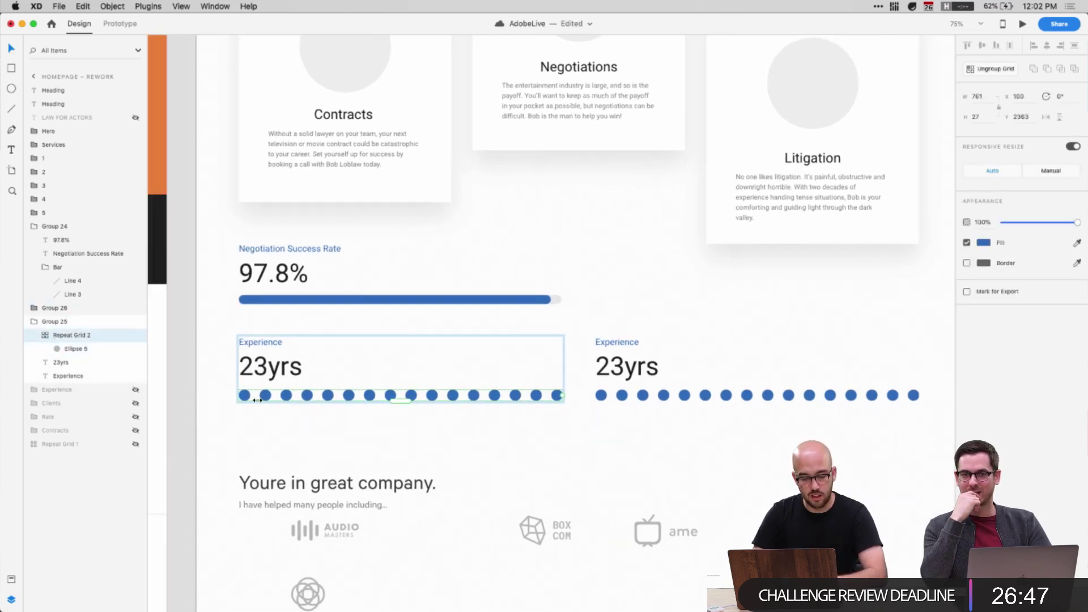
left_click(135, 336)
left_click(49, 337)
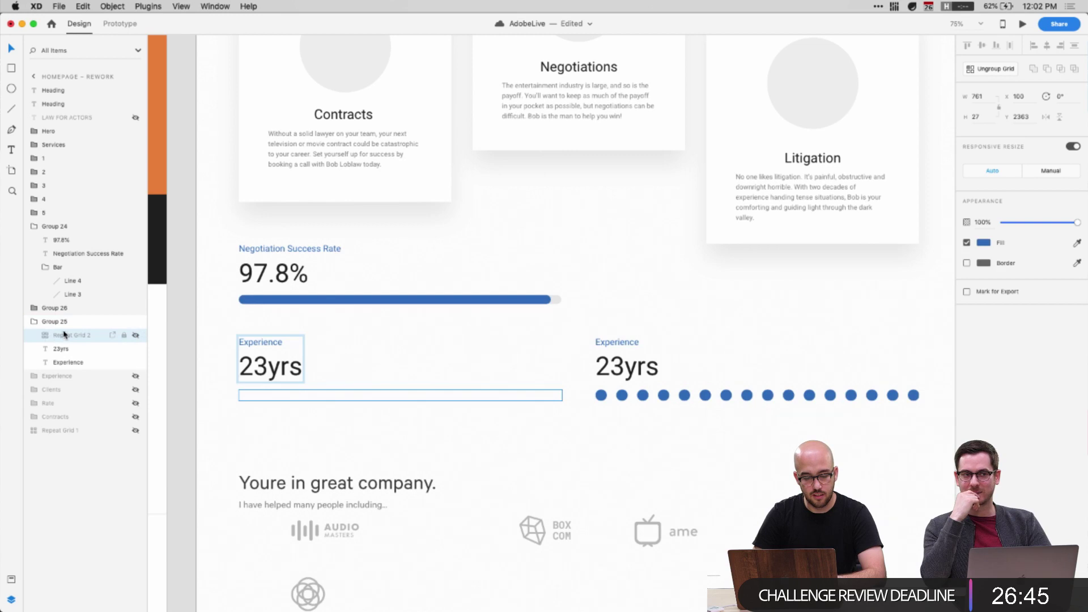
Draw an outlined circle about 29 px wide directly under the original 23yrs value
key("r")
scroll(300, 383, "left", 2)
scroll(301, 384, "down", 2)
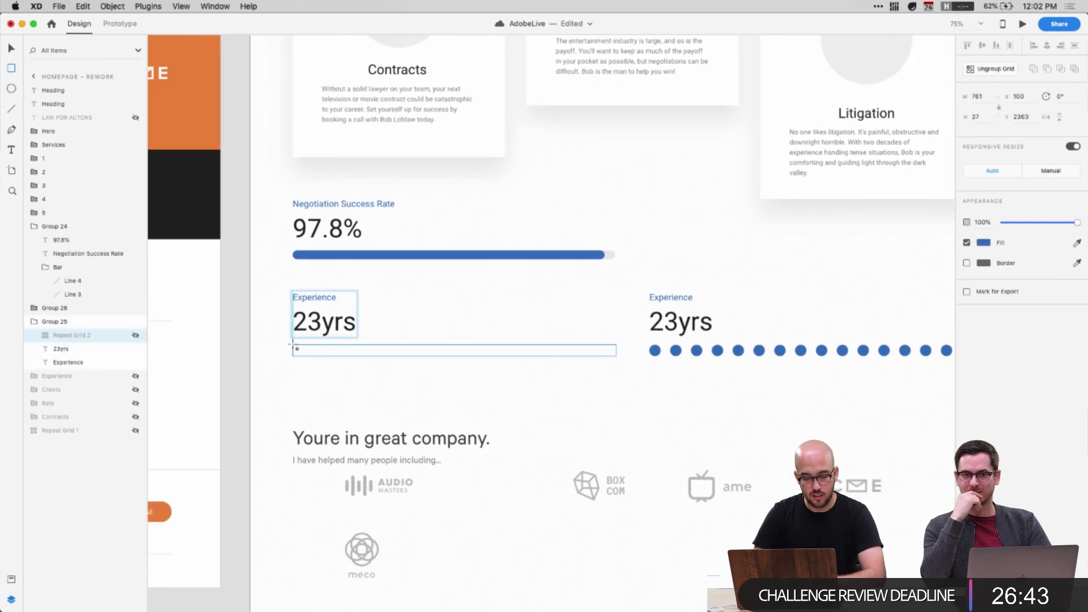
left_click_drag(293, 344, 306, 358)
key("BackSpace")
key("e")
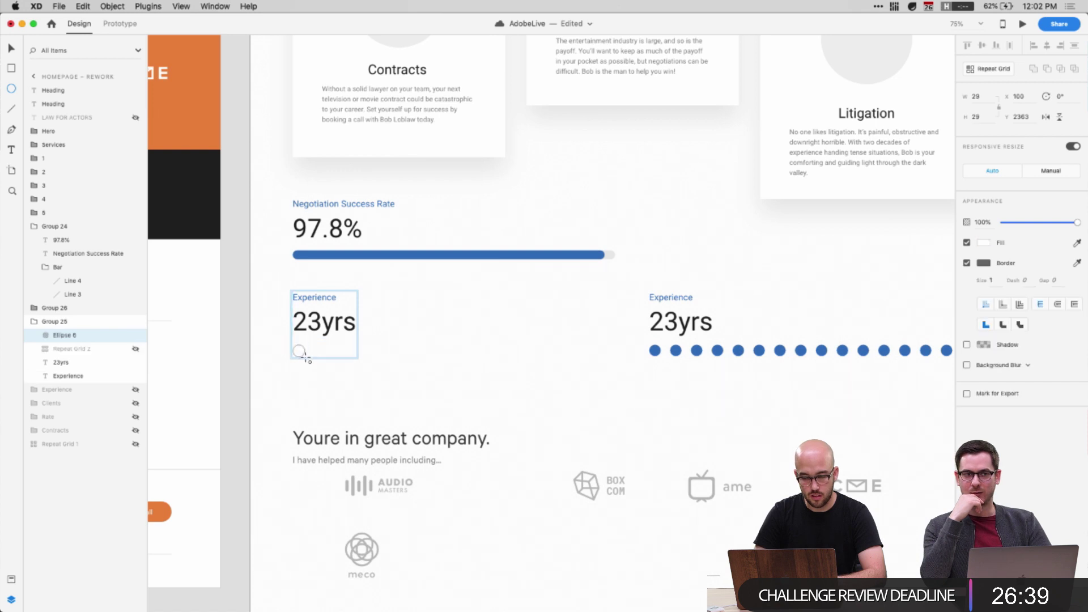
Turn the outlined circle into a repeat grid with a width of 29*23, postponing the Harvest update
key("super+r")
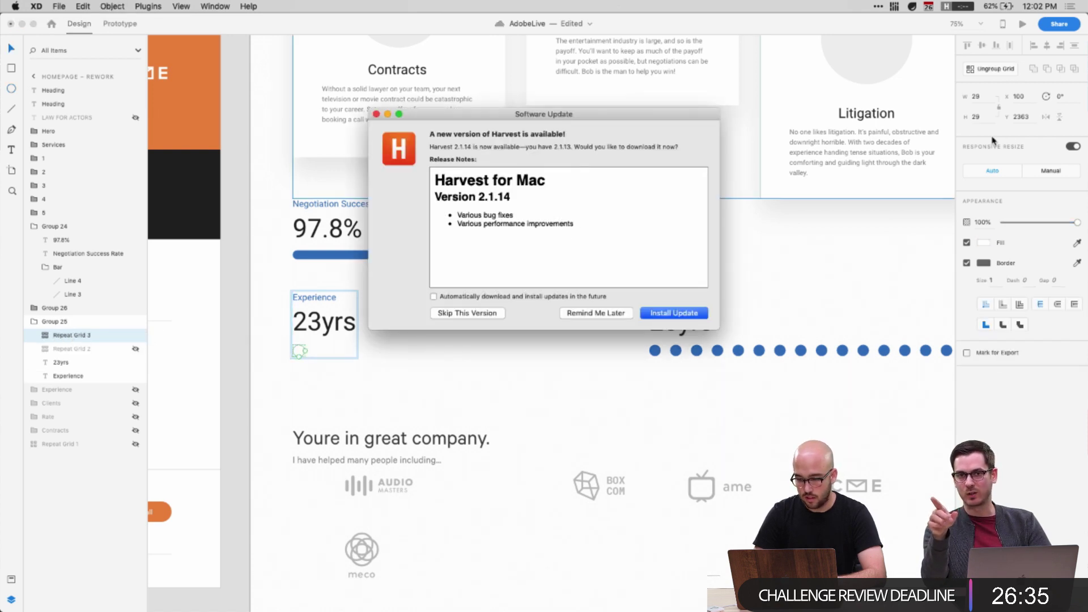
left_click(620, 313)
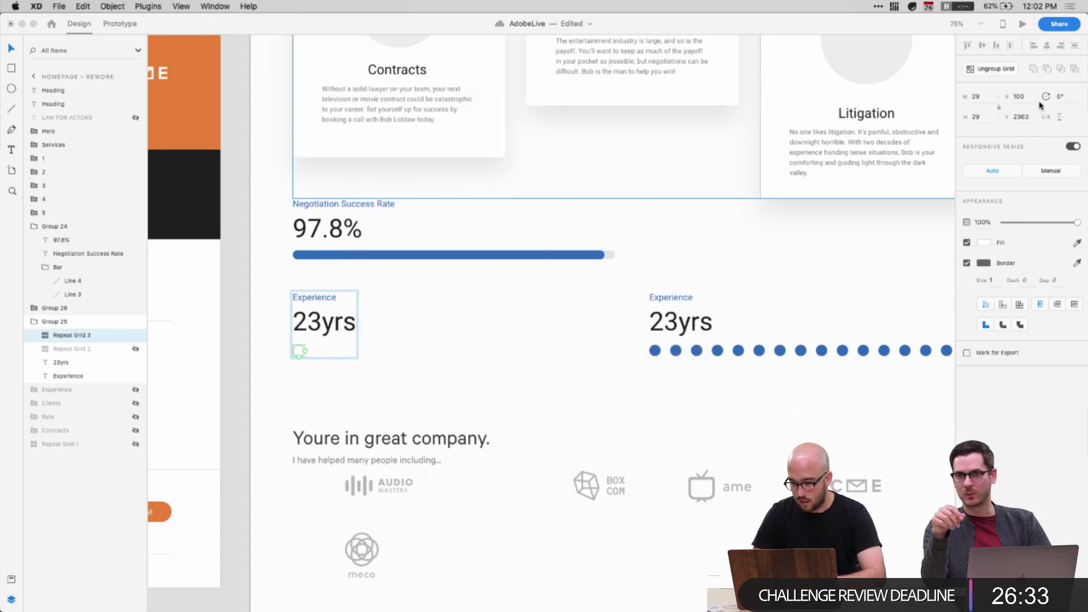
left_click(988, 117)
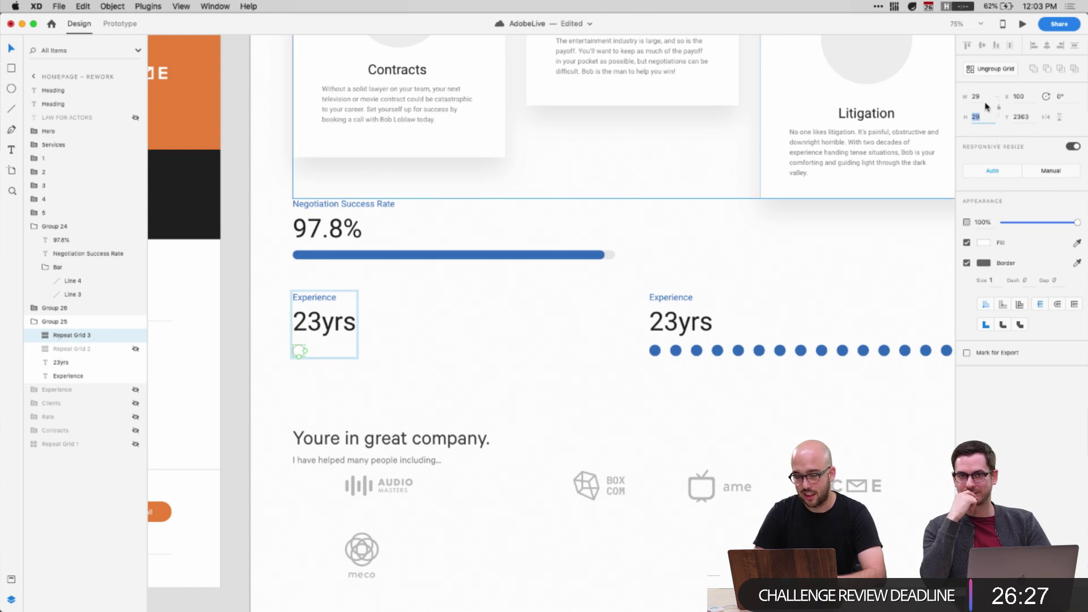
type("*")
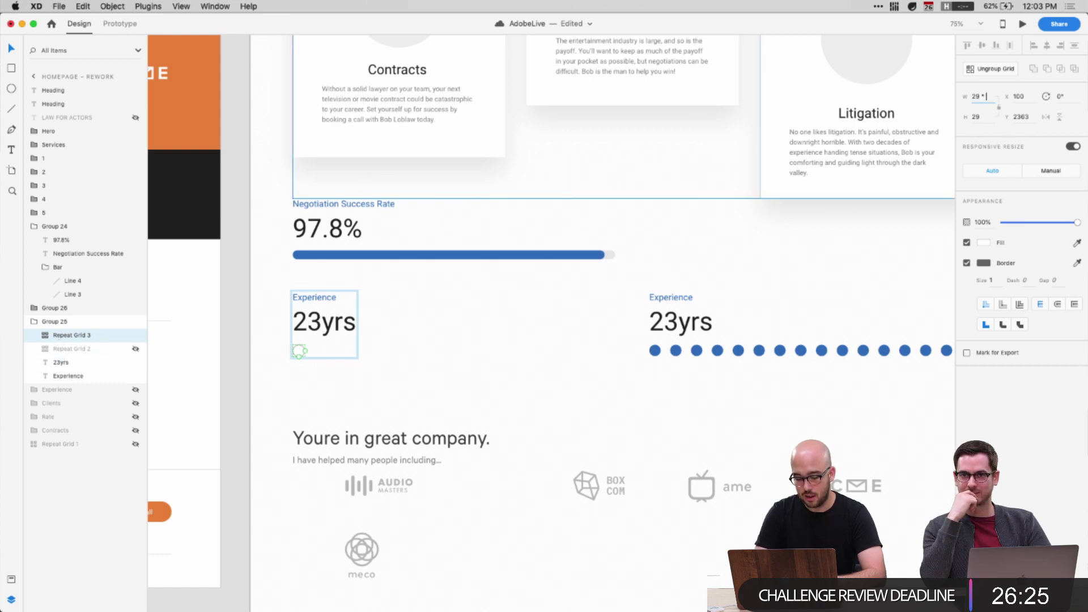
type("23")
key("Return")
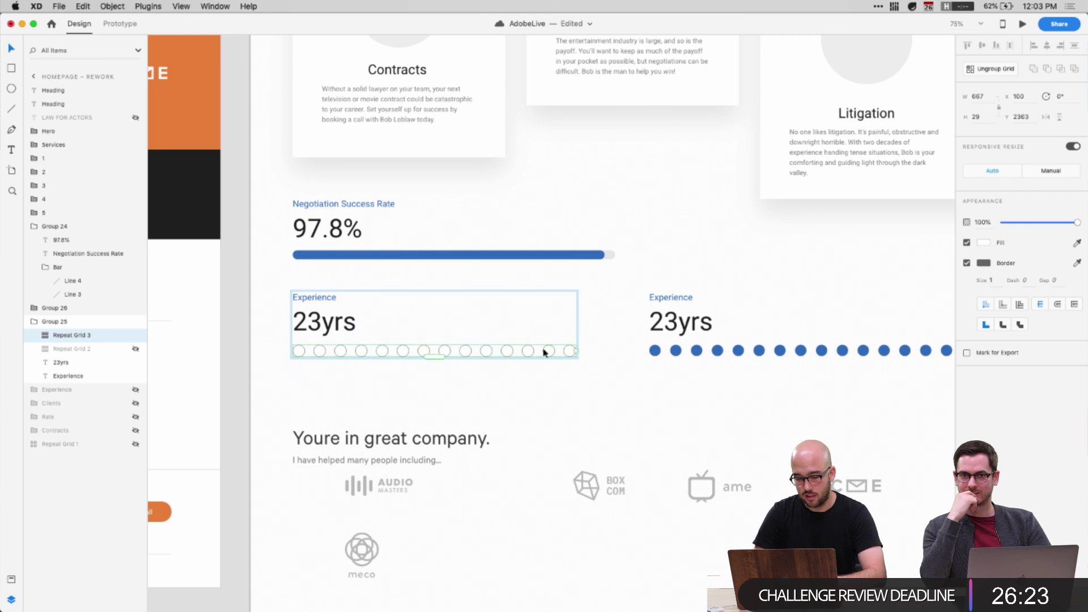
Tighten the spacing between the outlined circles in the new repeat grid
left_click_drag(559, 350, 560, 350)
left_click_drag(310, 350, 308, 351)
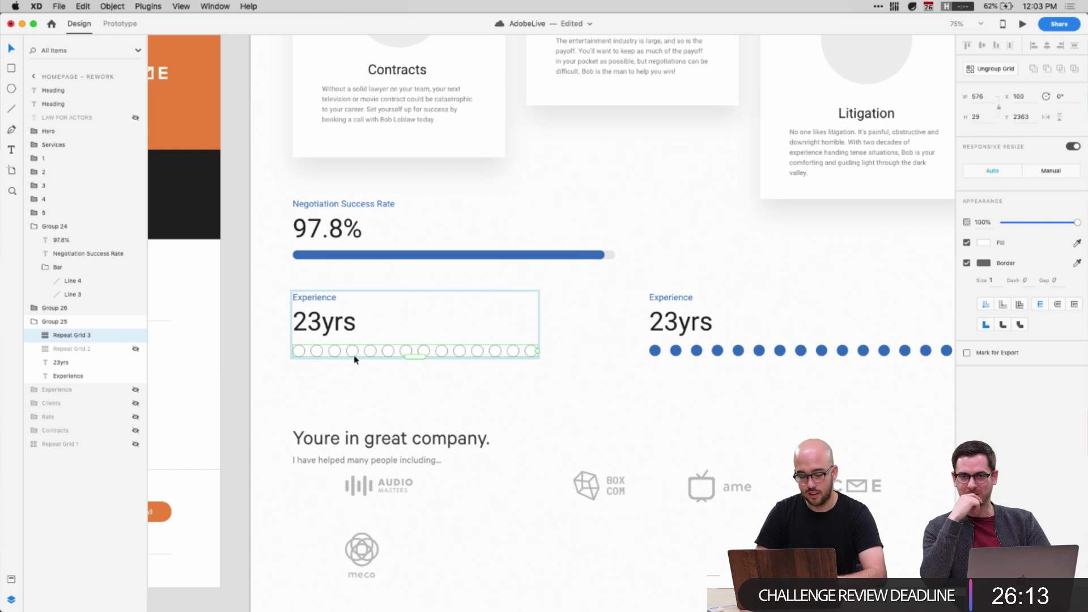
left_click_drag(307, 352, 302, 357)
Try to set the width of the single circle inside the repeat grid to (29+8)*23
double_click(301, 354)
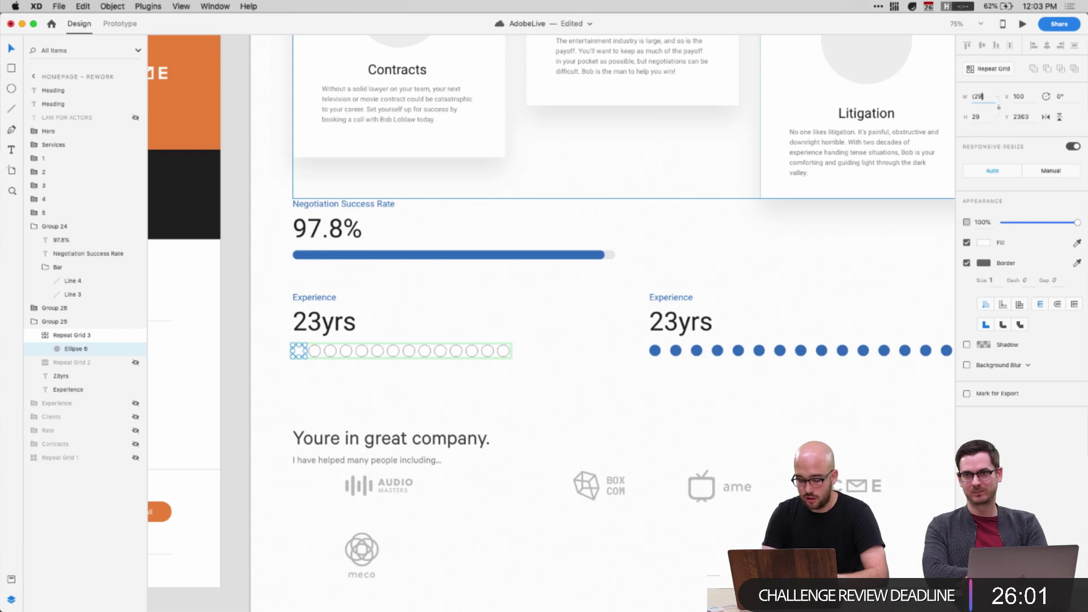
type("8")
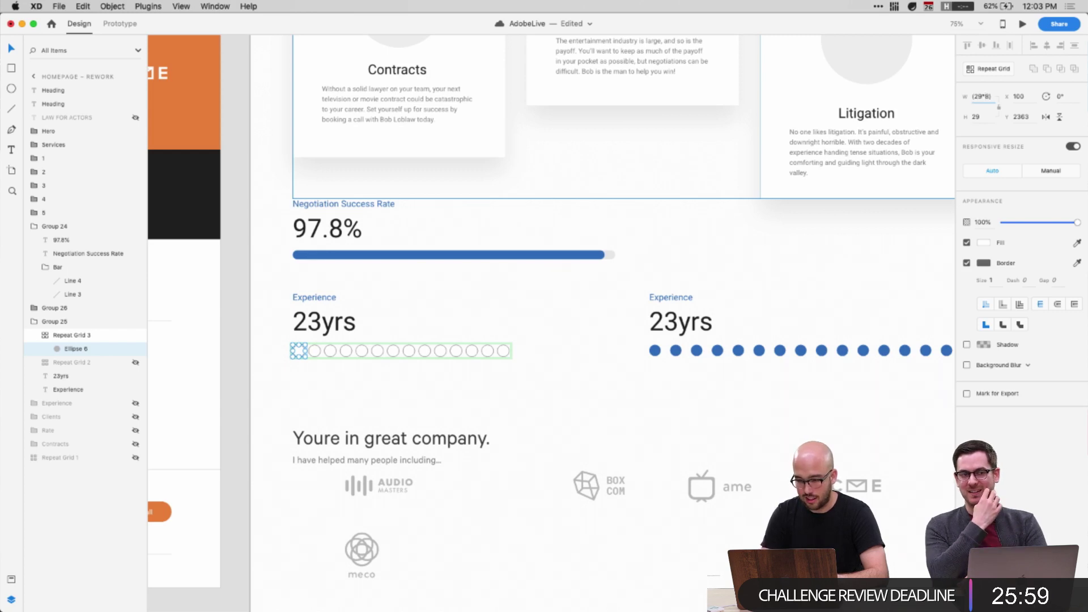
key("BackSpace")
key("BackSpace")
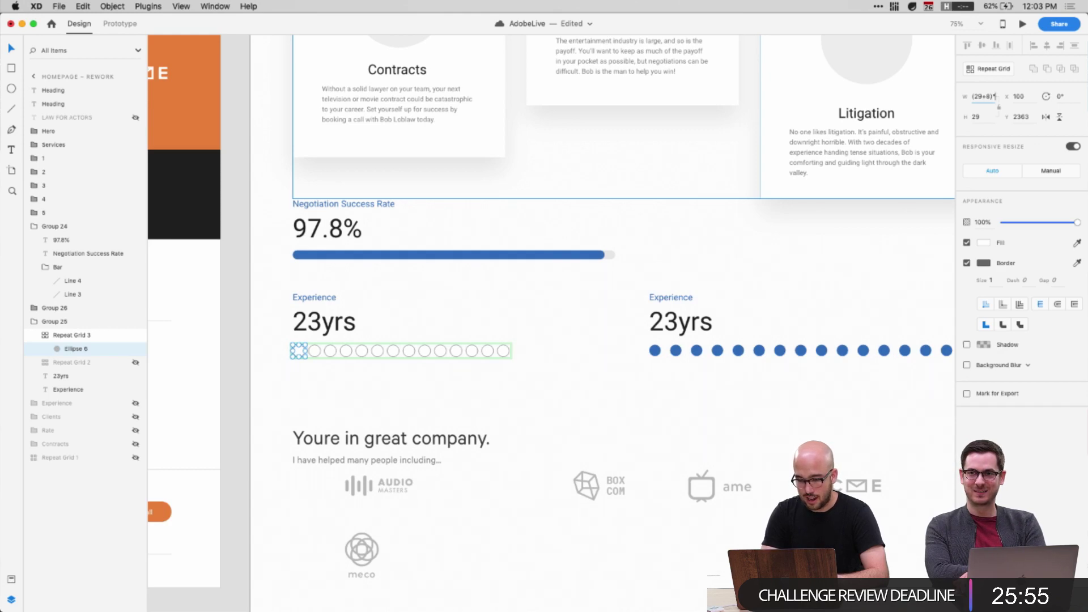
type("+8)*23")
key("Return")
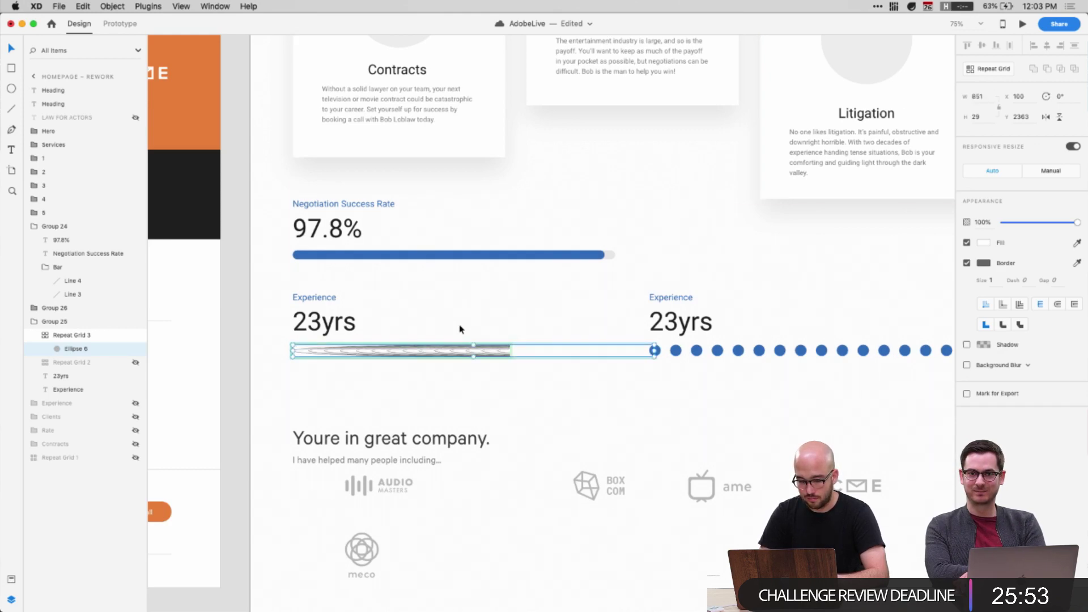
key("super+z")
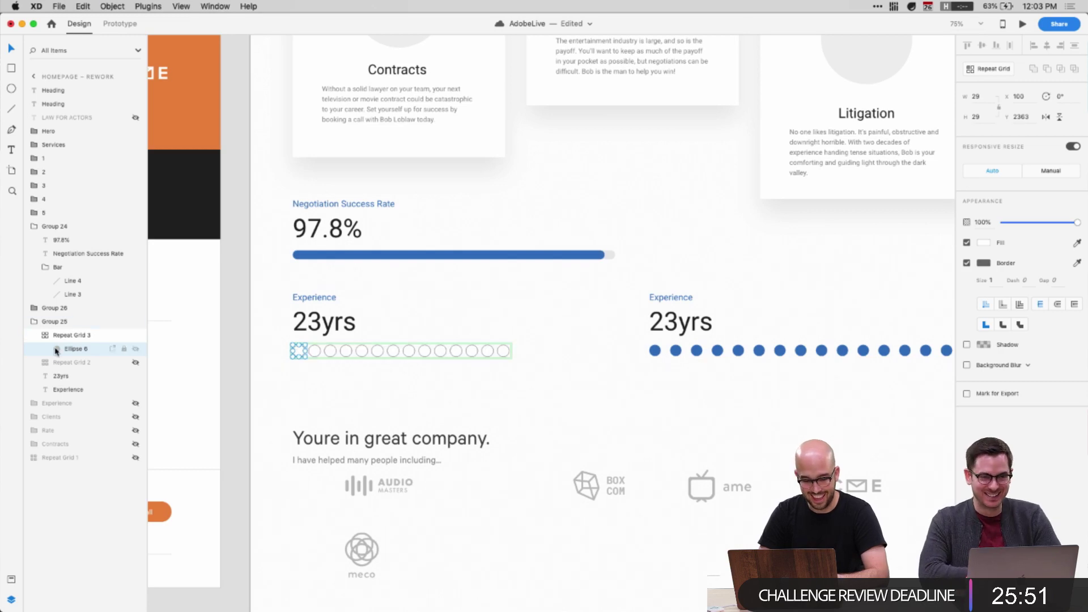
Set the outlined circle repeat grid's width to (29+8)*23 and move the duplicate 23yrs stat clear of the longer row
left_click(70, 336)
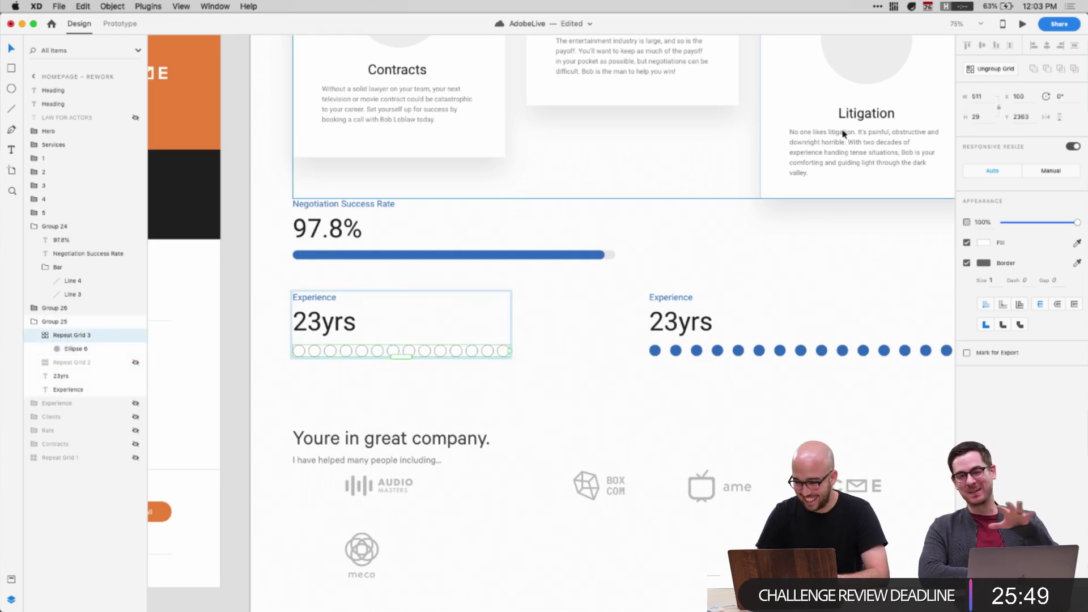
left_click(89, 350)
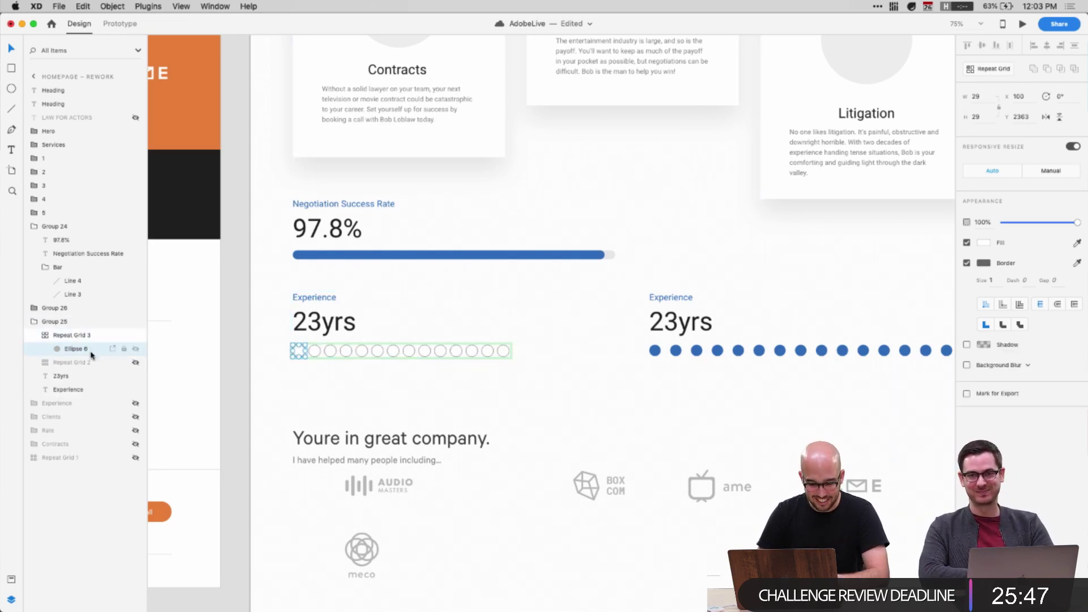
left_click(82, 335)
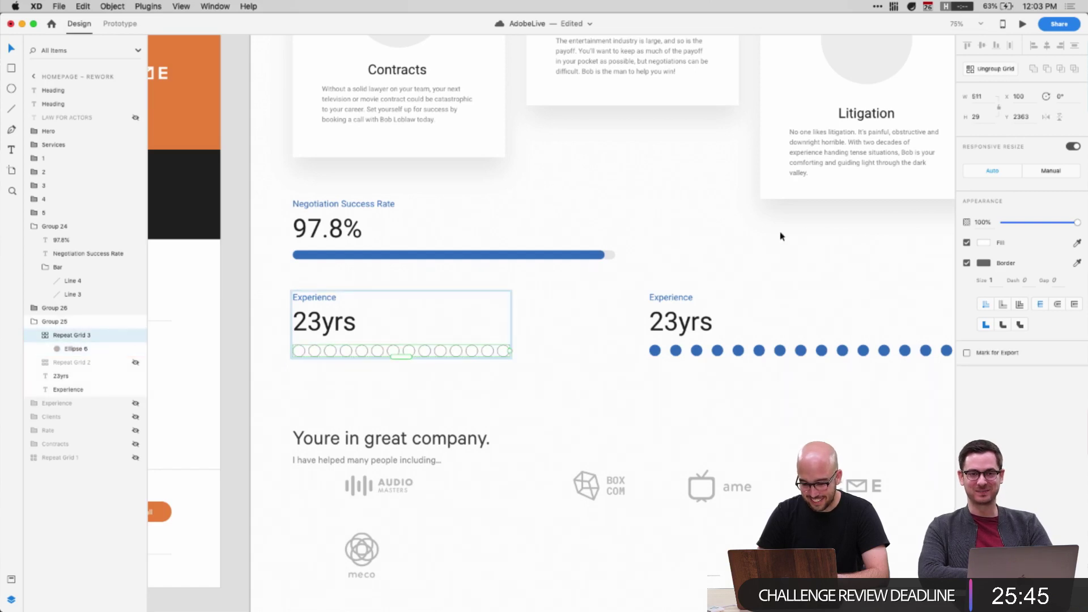
left_click(986, 96)
type("23")
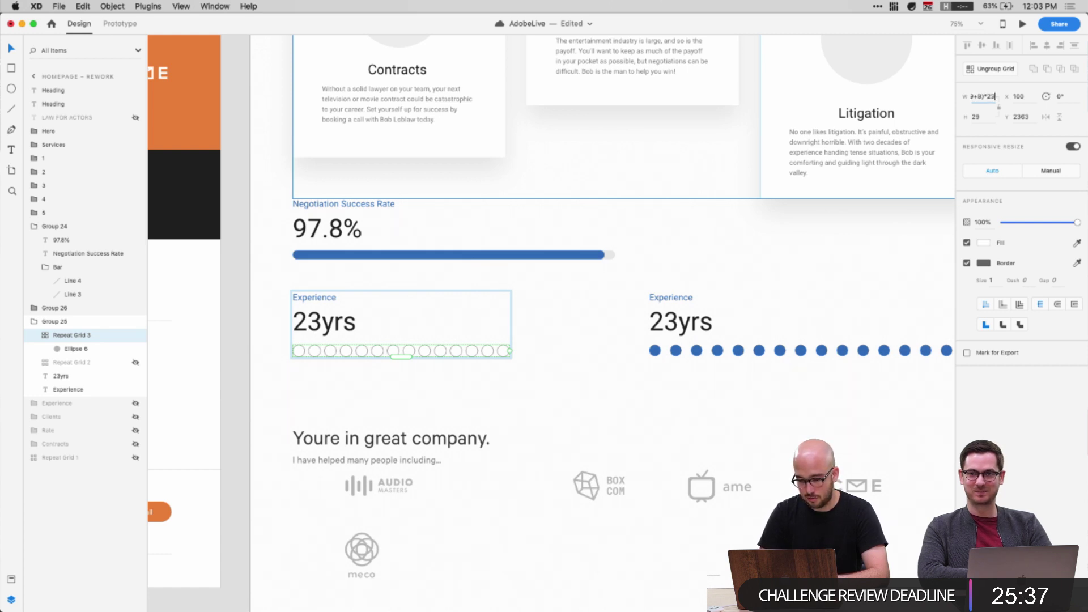
key("Return")
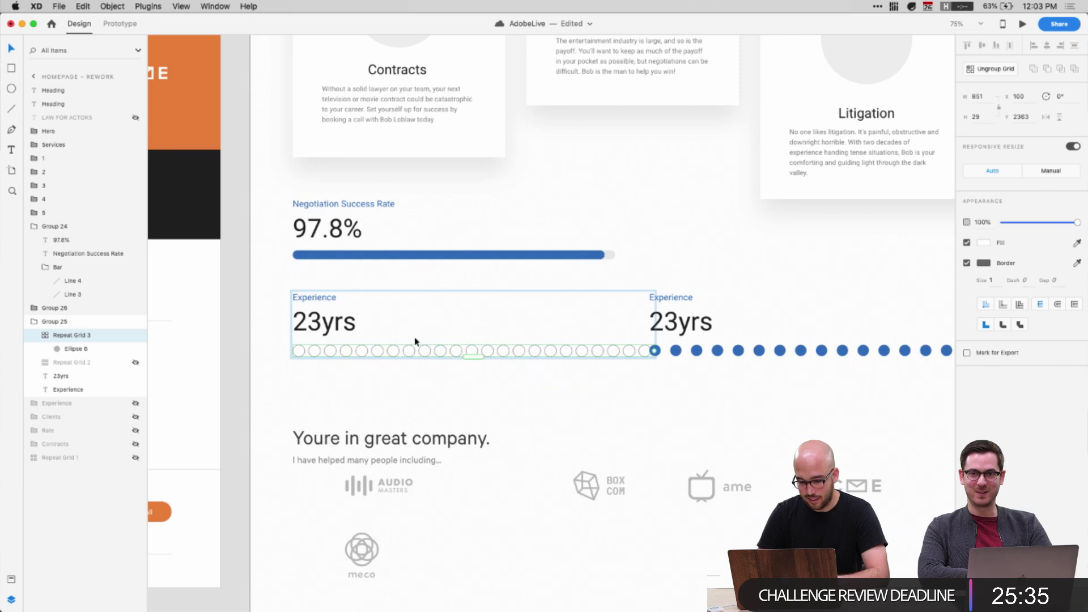
left_click_drag(683, 324, 744, 325)
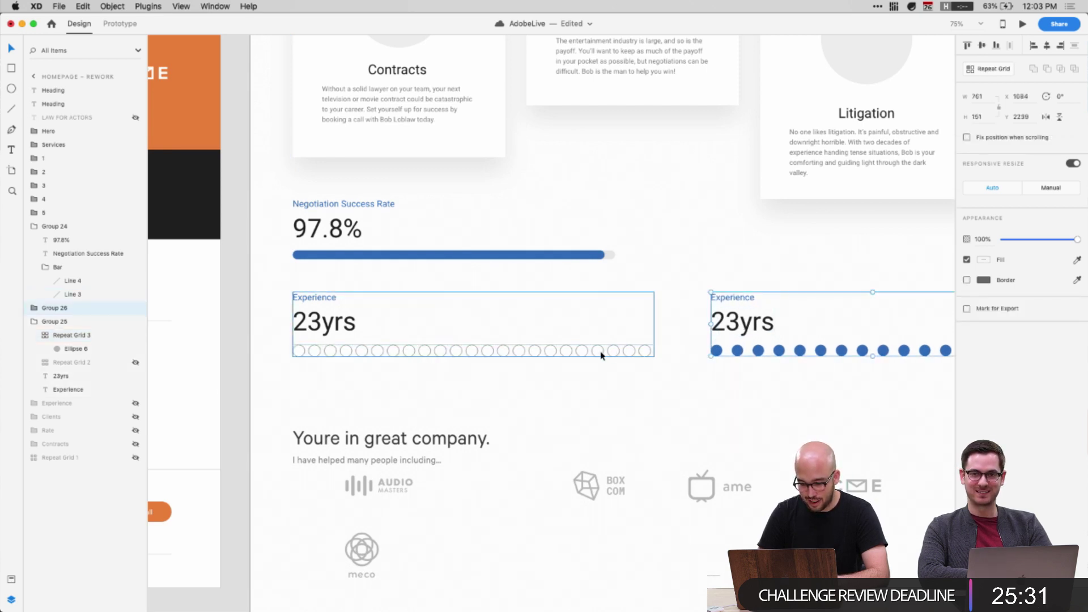
key("r")
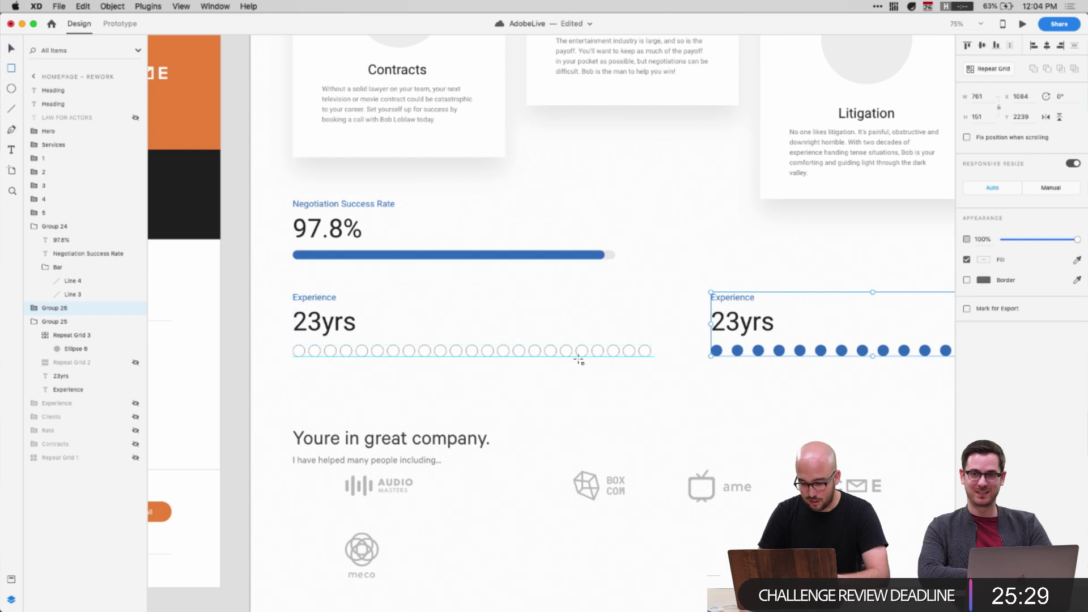
mouse_move(578, 357)
left_mouse_down()
mouse_move(656, 389)
mouse_move(599, 373)
mouse_move(382, 374)
left_mouse_up()
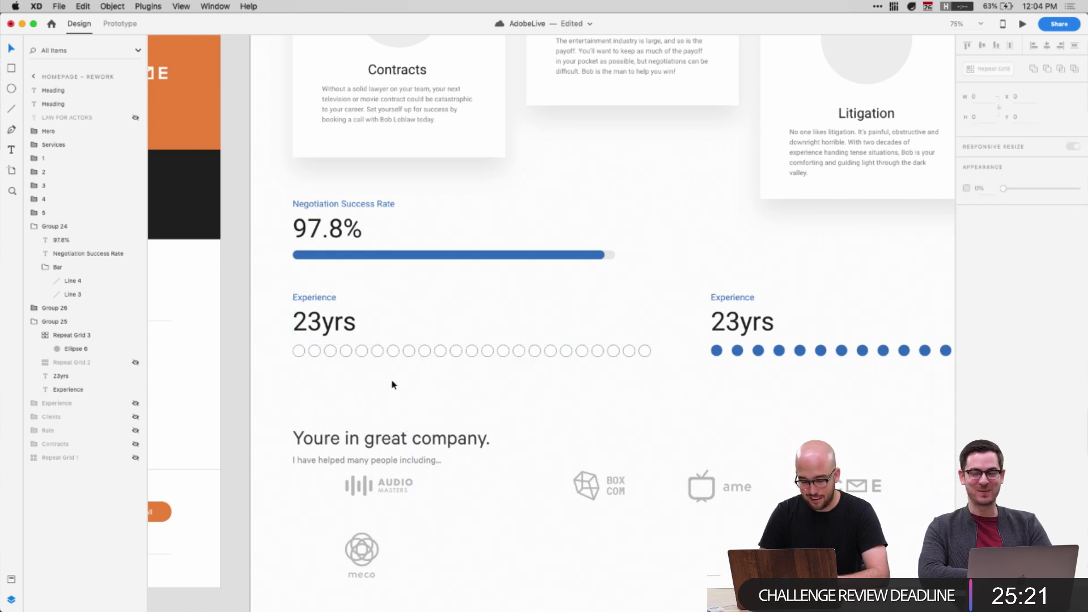
key("Delete")
Fill the circles in the repeat grid with the saved dark blue swatch and remove their border
double_click(298, 351)
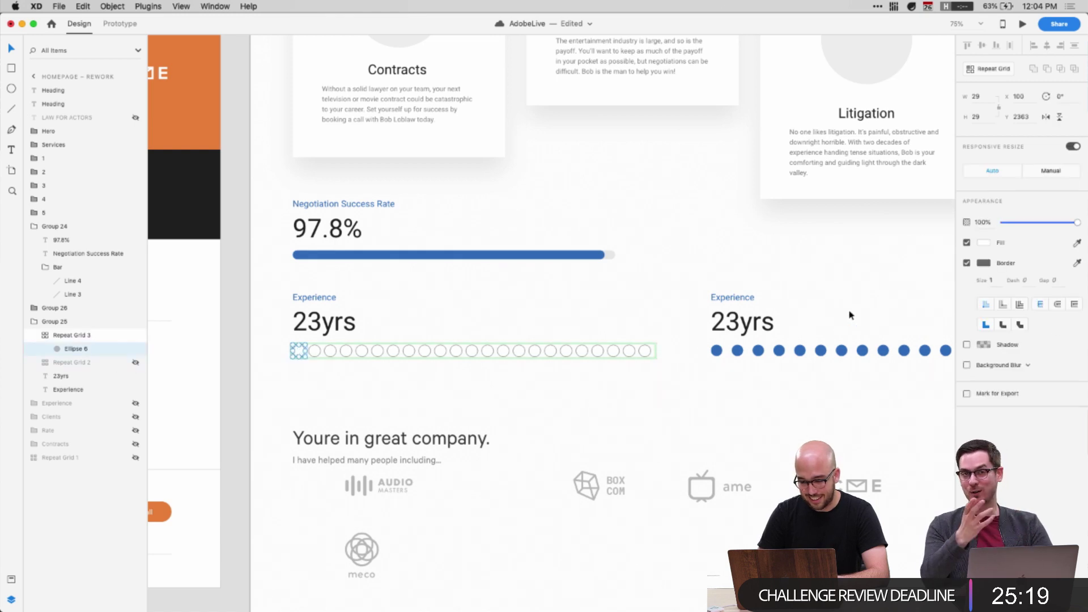
left_click(983, 243)
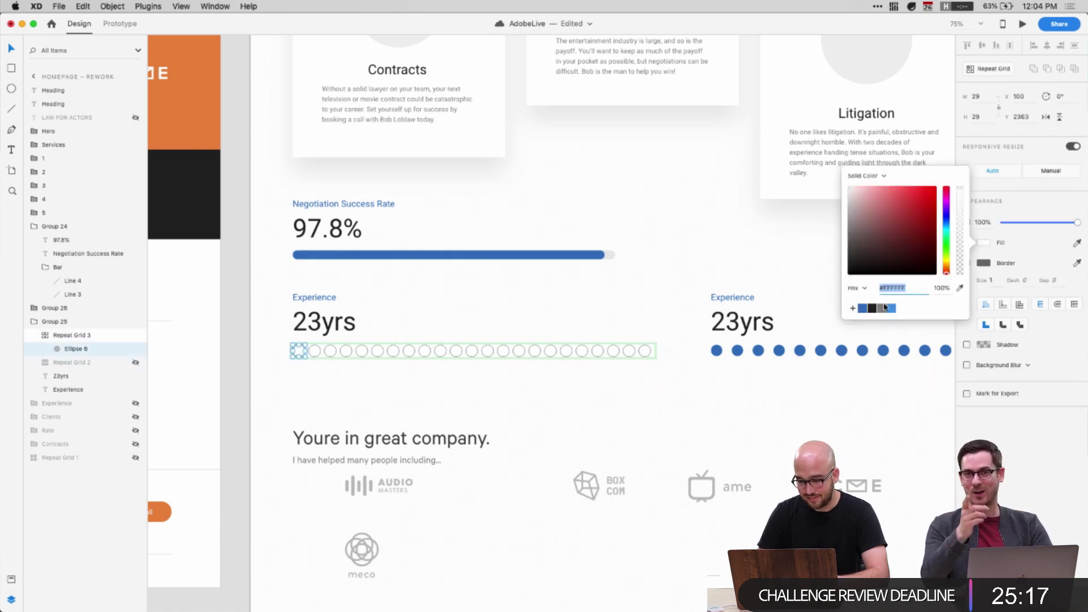
left_click(862, 308)
left_click(705, 418)
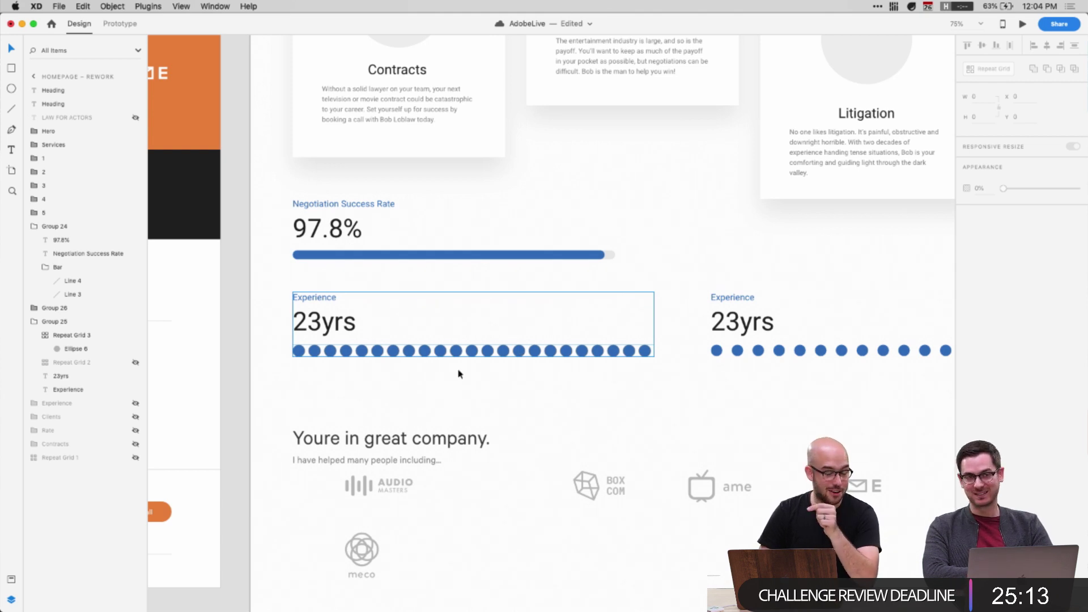
left_click(76, 348)
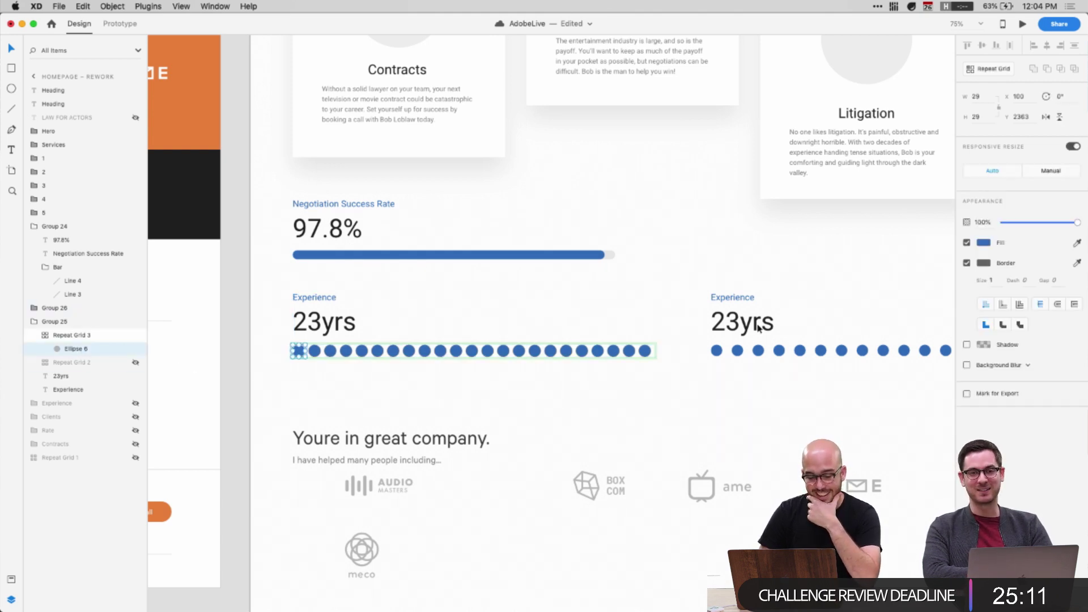
left_click(966, 262)
Trim the blue dot repeat grid to about 844 px wide so it ends at the last dot
left_click(645, 351)
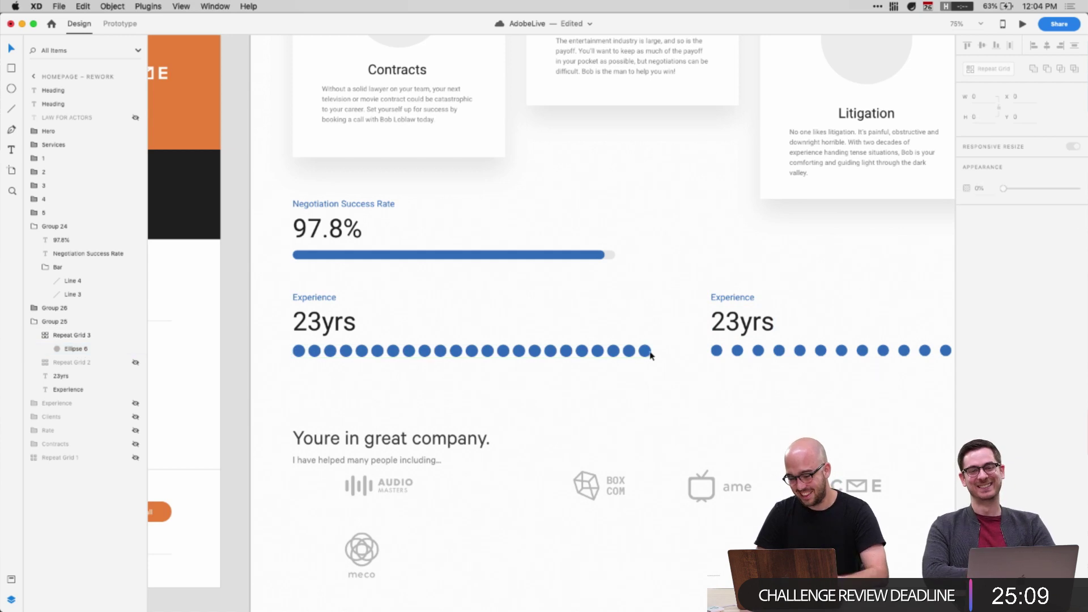
left_click(645, 351)
key("Escape")
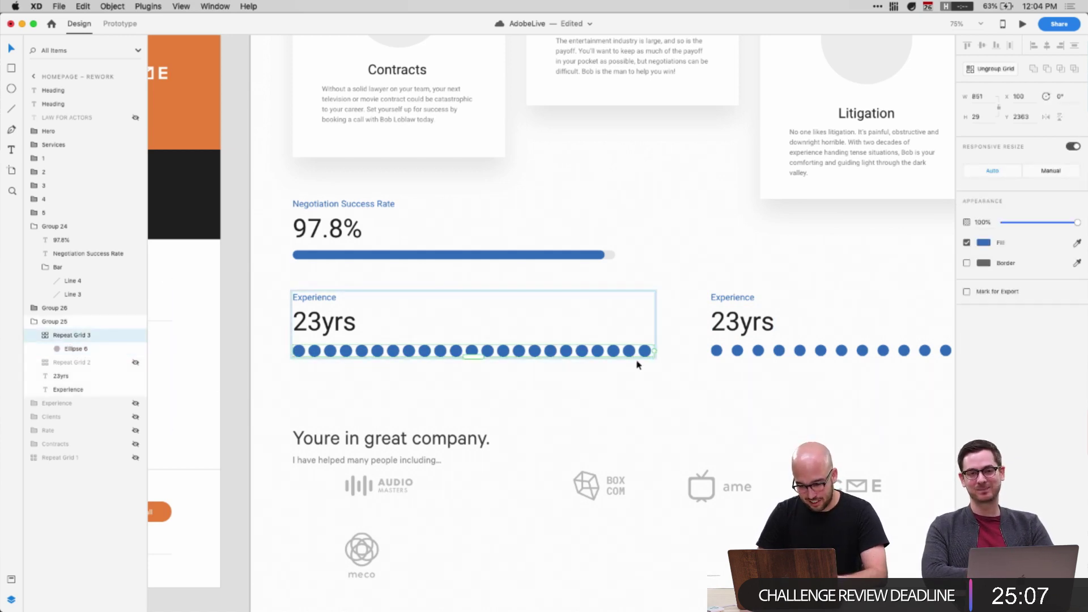
left_click_drag(652, 351, 651, 351)
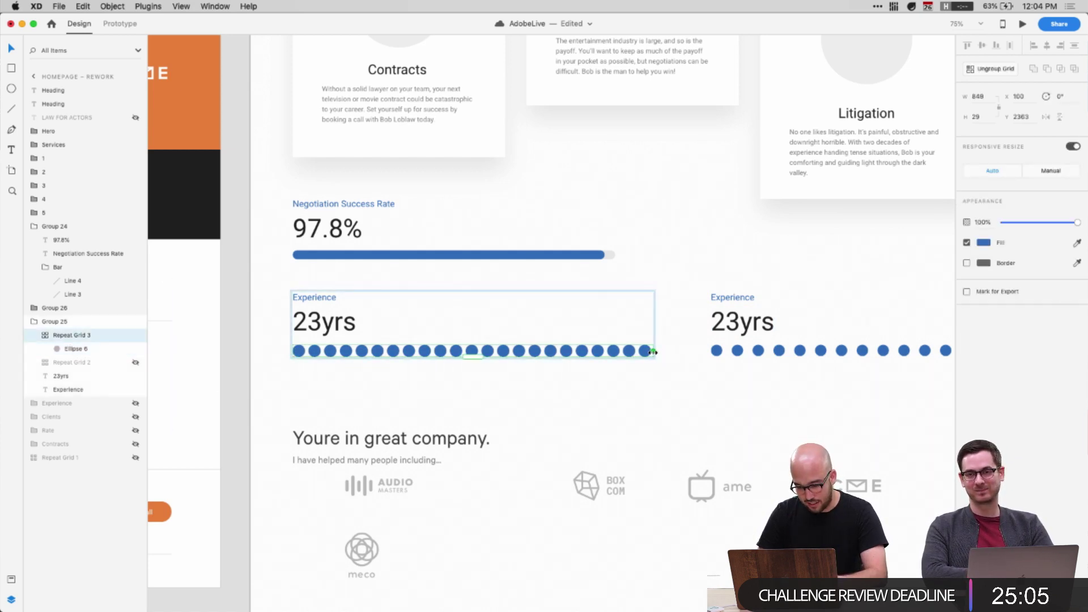
left_click(650, 378)
scroll(651, 378, "right", 1)
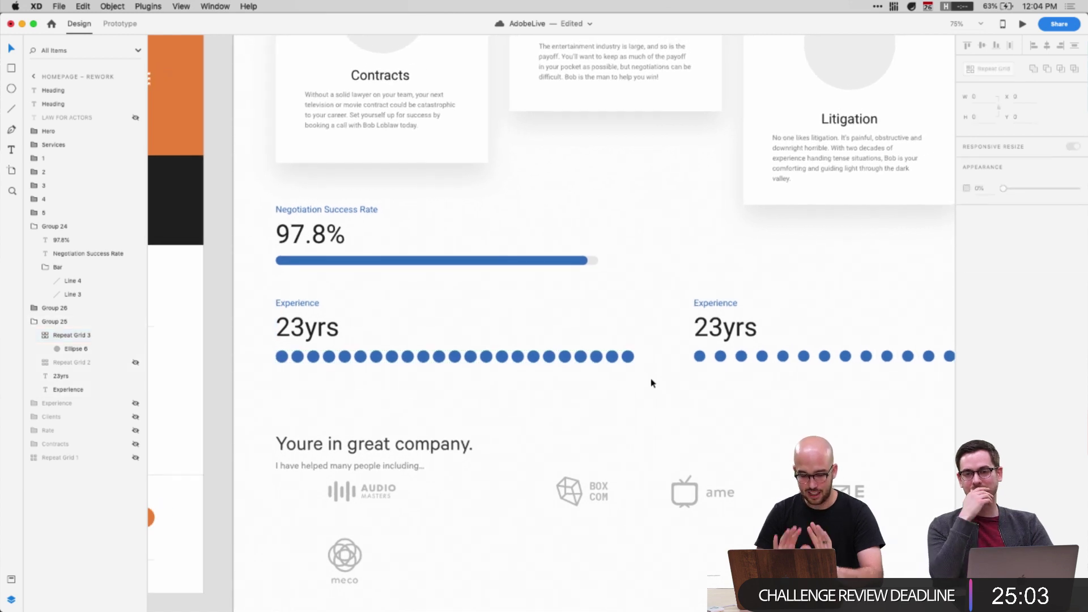
Delete the duplicate 23yrs Experience stat with the widely spaced dots
scroll(592, 417, "right", 1)
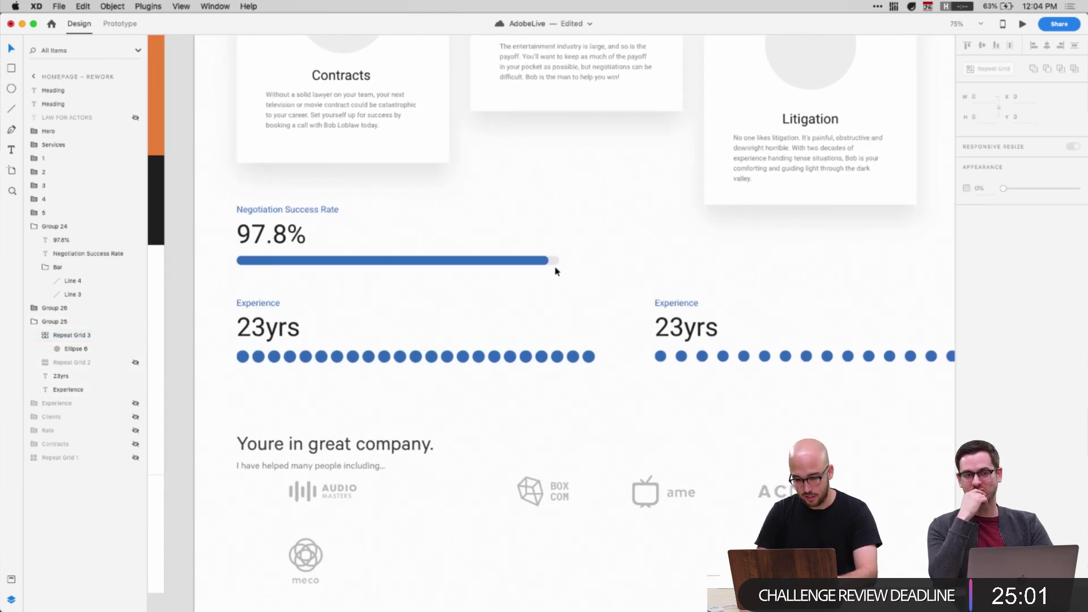
left_click(579, 352)
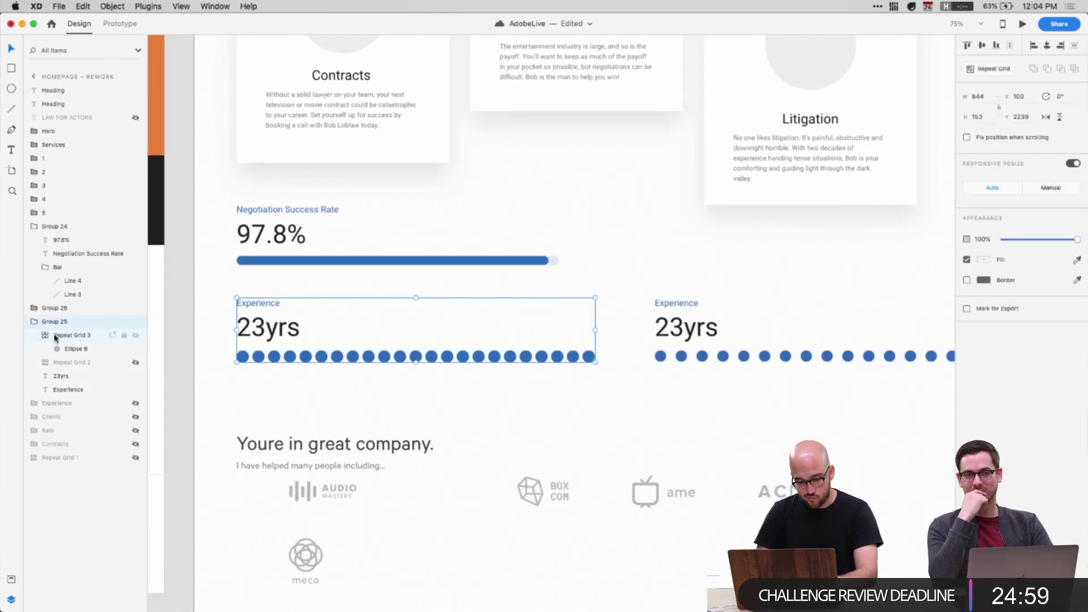
scroll(400, 395, "right", 2)
left_click(582, 365)
key("Delete")
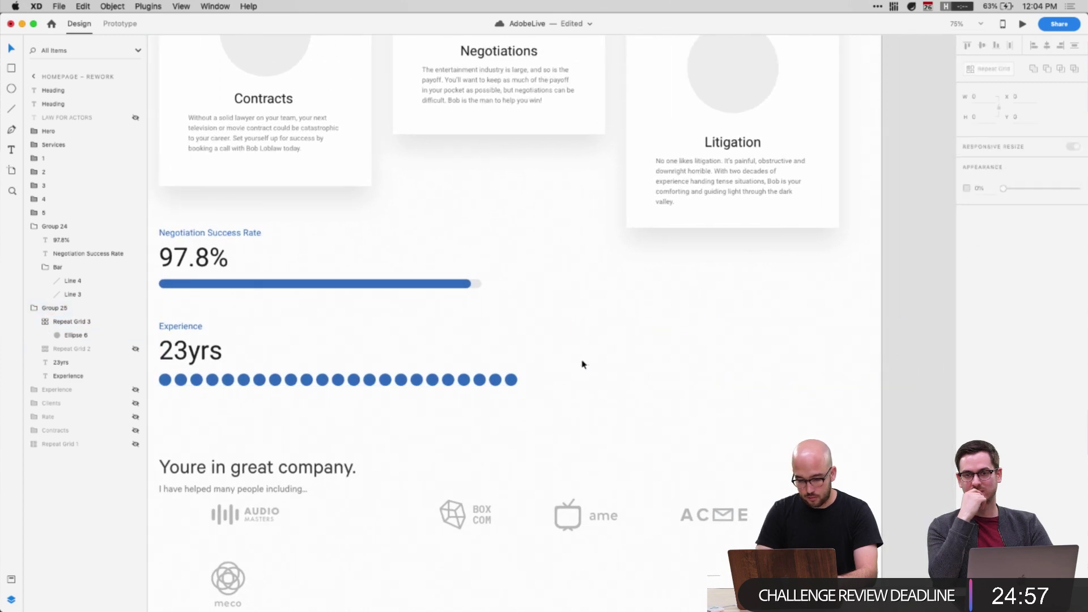
Review the labelled stats in the black band of the original homepage design
scroll(516, 365, "left", 5)
scroll(516, 365, "left", 10)
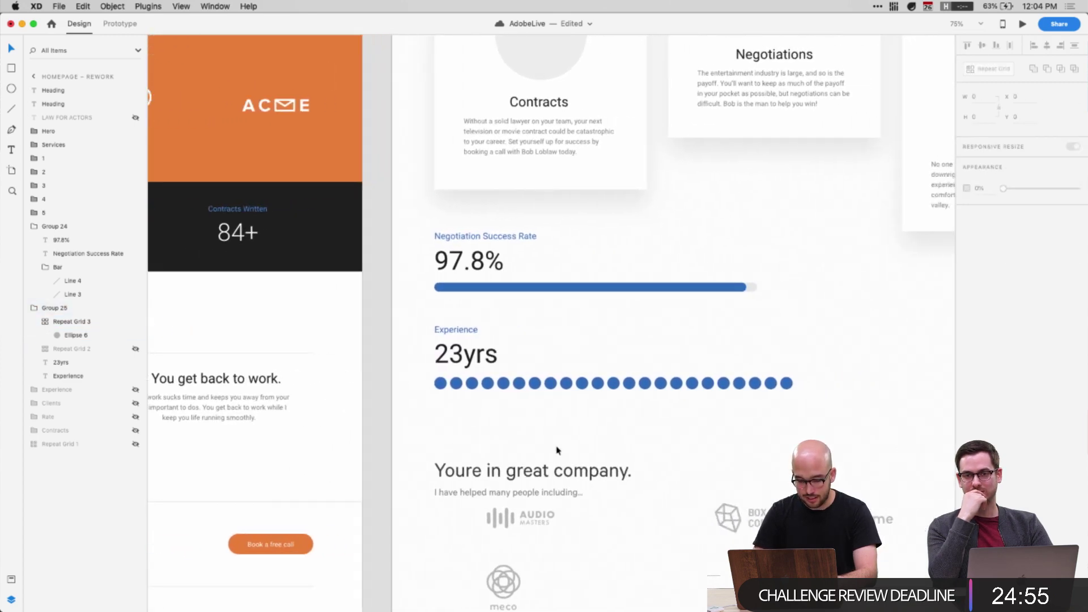
scroll(434, 307, "left", 3)
scroll(512, 308, "right", 4)
scroll(512, 307, "up", 1)
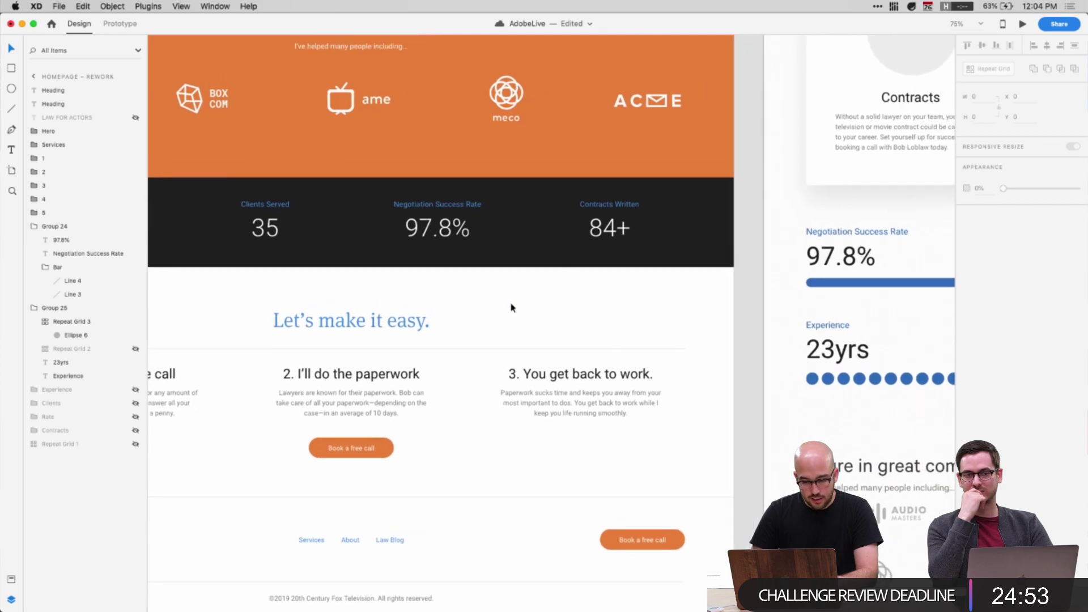
scroll(604, 248, "right", 8)
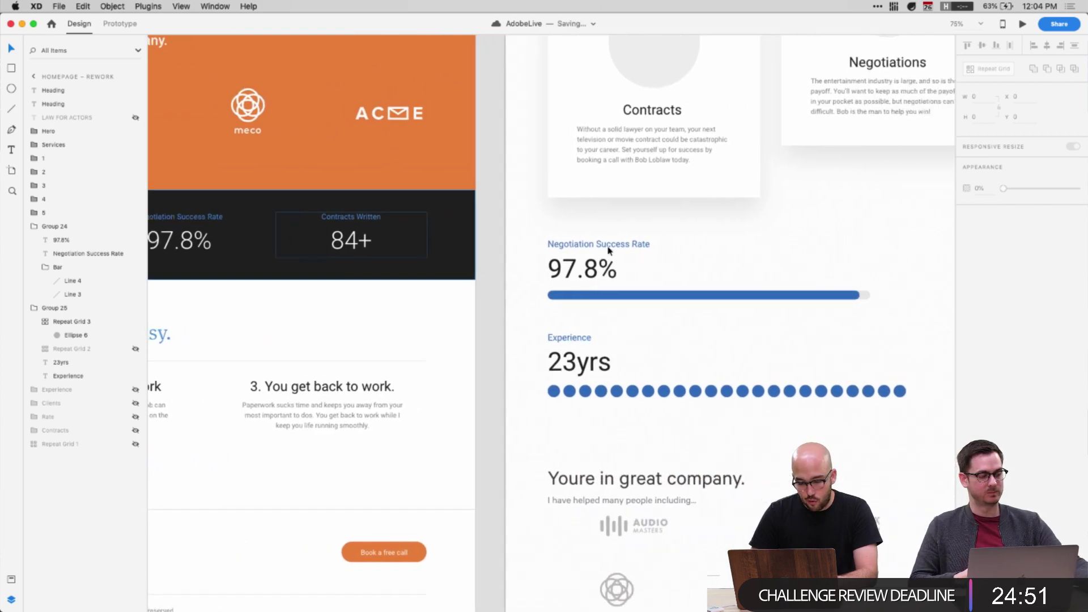
scroll(518, 267, "right", 6)
Duplicate the 23yrs Experience stat to X 736, Y 2243 and move the original down to just above "Youre in great company."
left_click(303, 337)
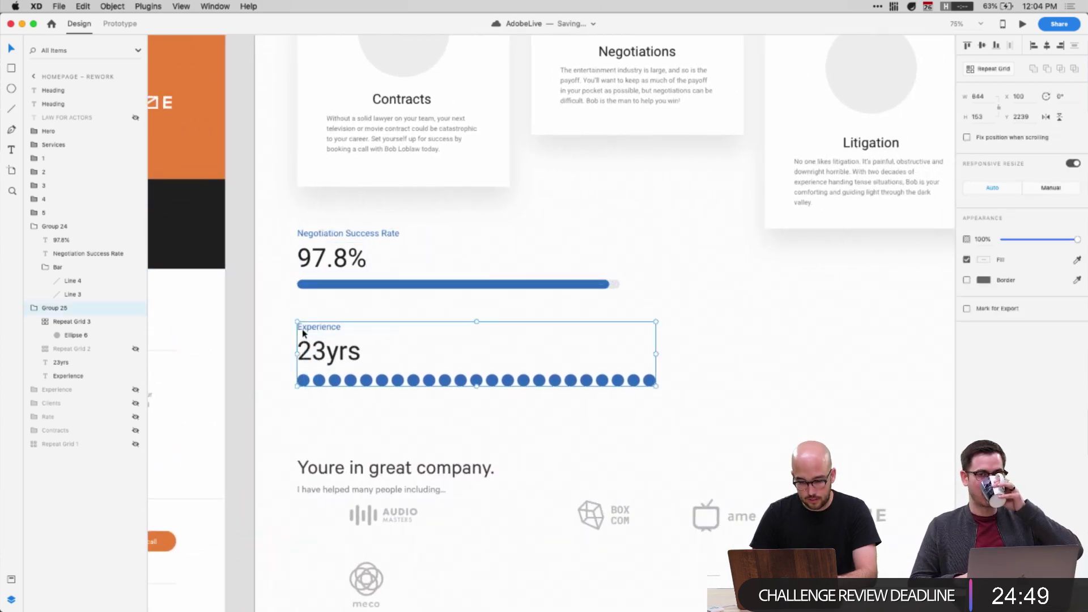
left_click_drag(303, 335, 627, 340)
scroll(610, 365, "right", 6)
scroll(540, 400, "left", 6)
left_click(340, 376)
left_click_drag(340, 376, 309, 425)
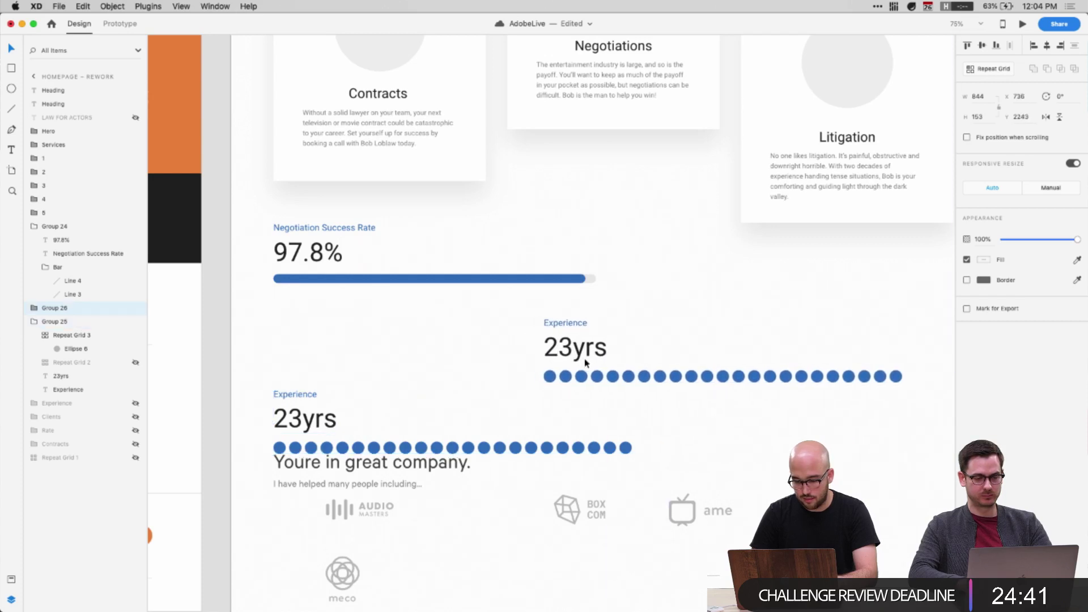
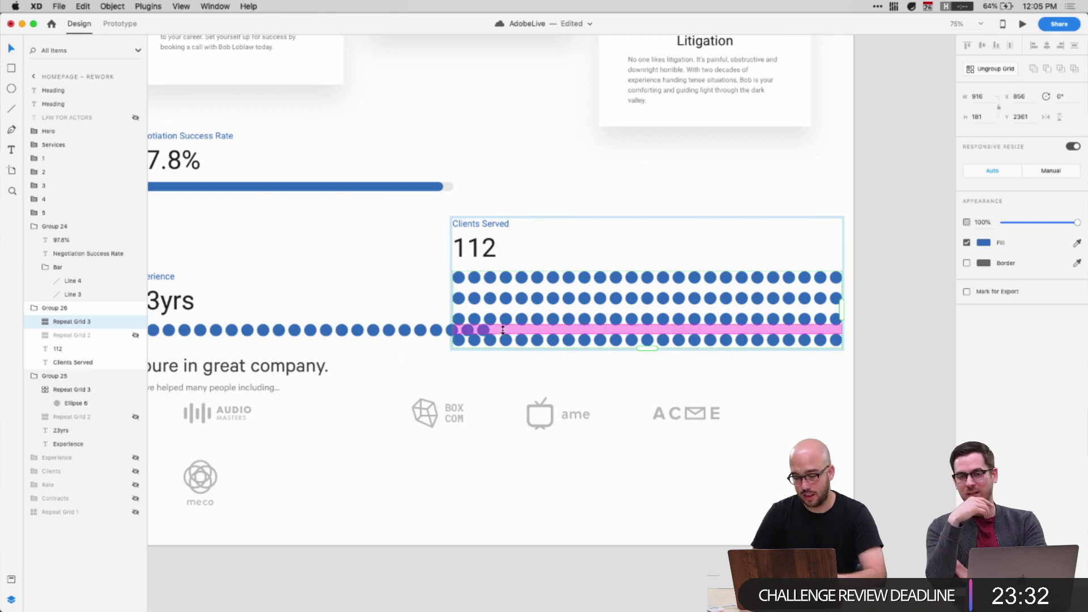
Try to copy a single dot inside the Clients Served repeat grid to just below its last row
left_click(44, 324)
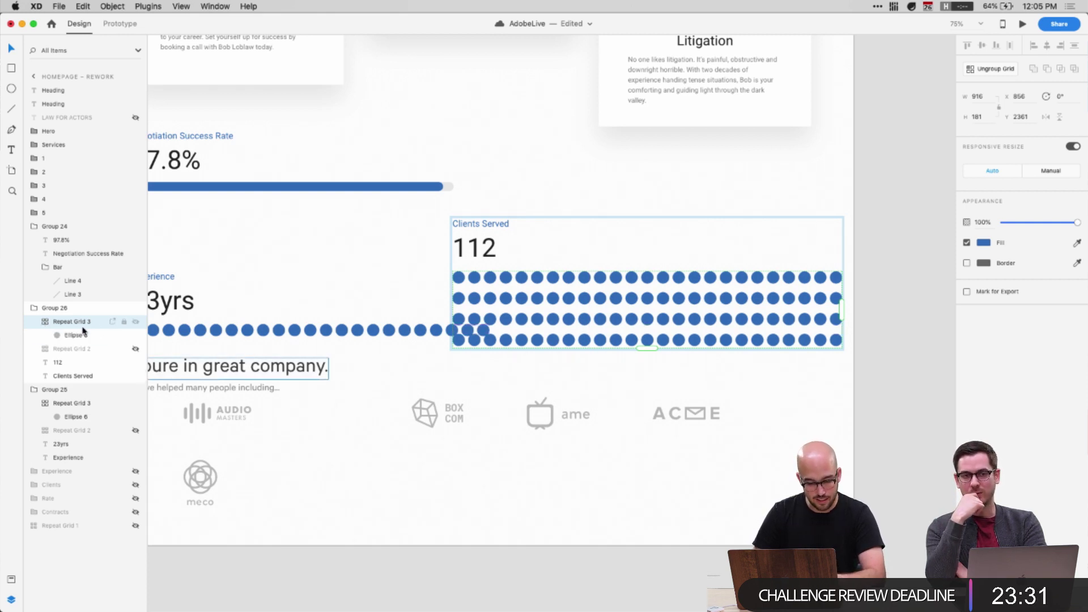
left_click(57, 338)
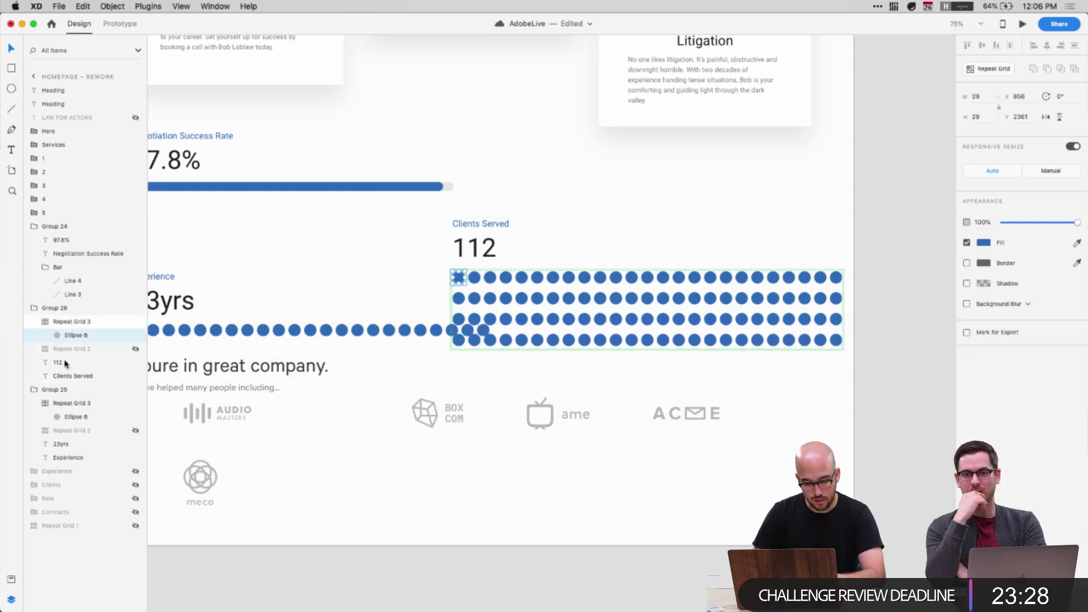
left_click(630, 277)
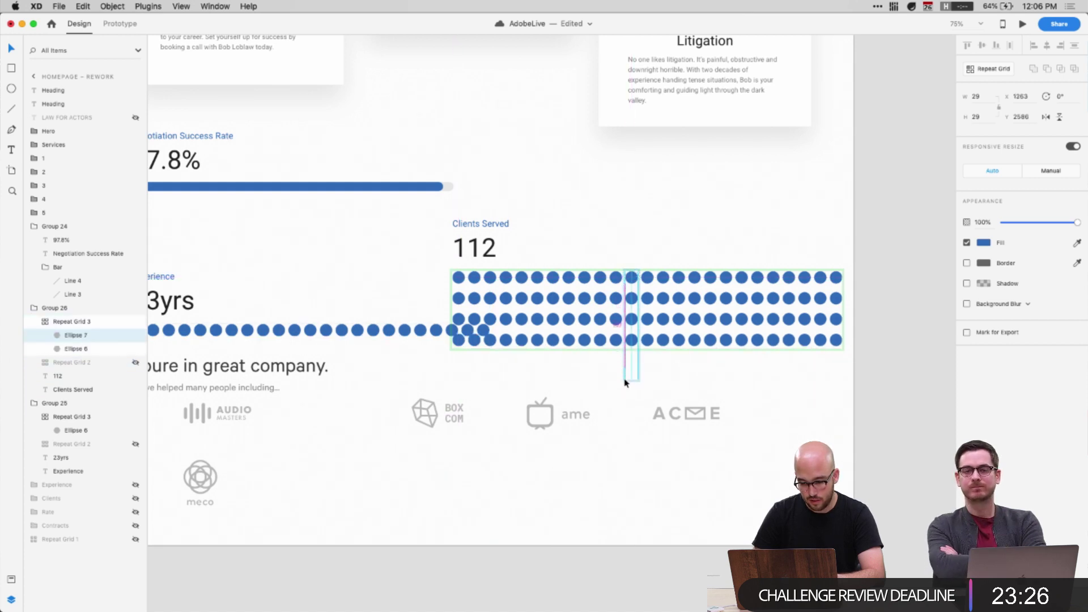
Duplicate the visible dot repeat grid in the Clients Served group and move the copy straight down to Y 2561
left_click(68, 322)
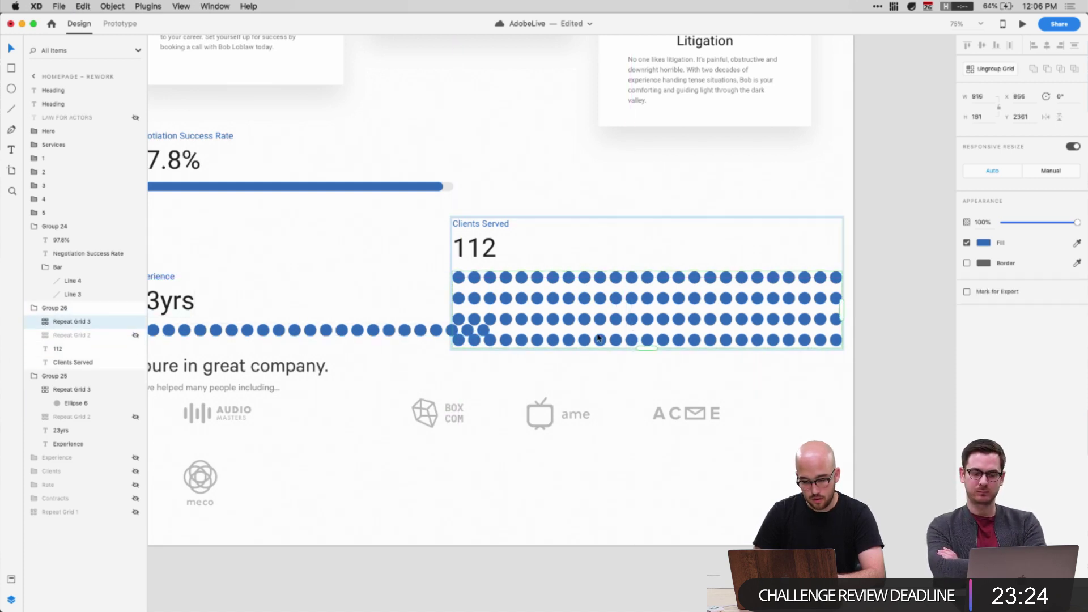
key("super+d")
key("shift+Down")
key("shift+Down")
key("shift+Down")
key("shift+Down")
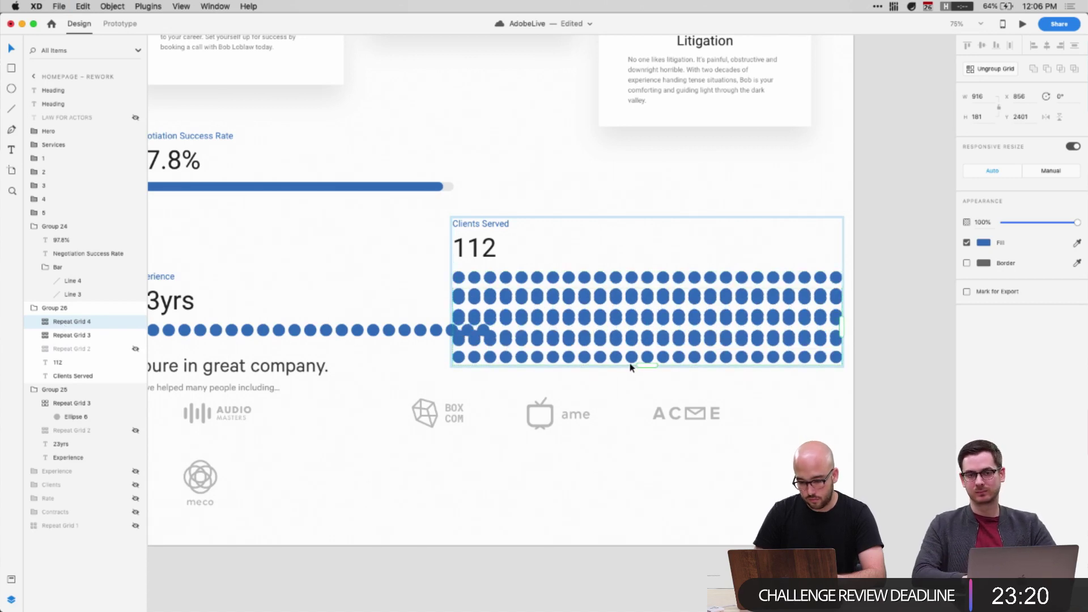
key("shift+Down")
key("shift+Down")
key("shift+Down")
key("shift+Down")
key("shift+Down")
key("shift+Down")
key("shift+Down")
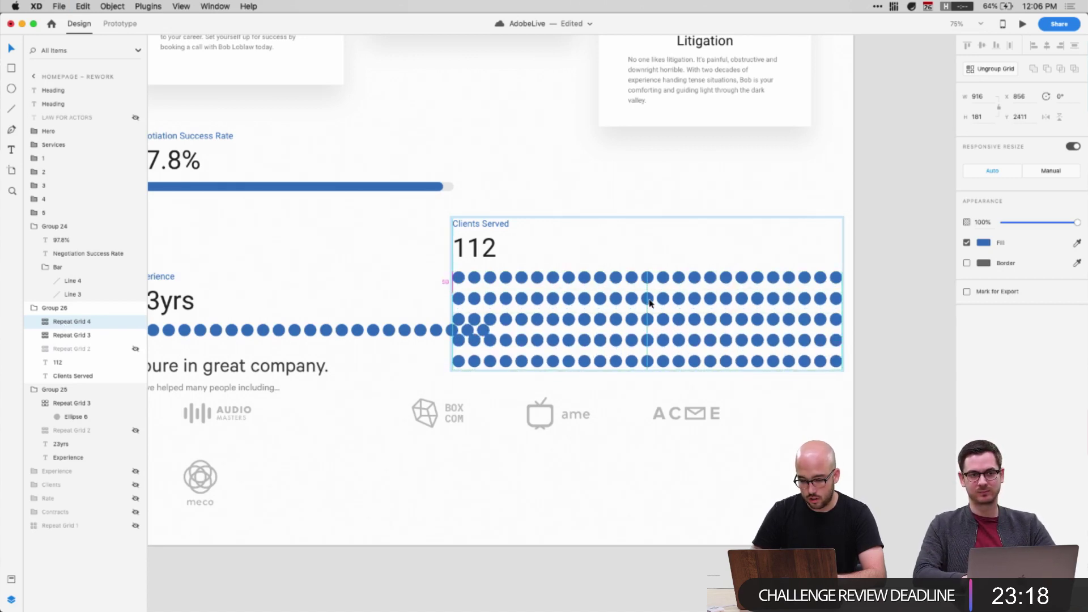
key("shift+Down")
key("shift+Down")
key("shift+Down")
key("shift+Down")
key("shift+Down")
key("shift+Down")
key("shift+Down")
key("shift+Down")
key("shift+Down")
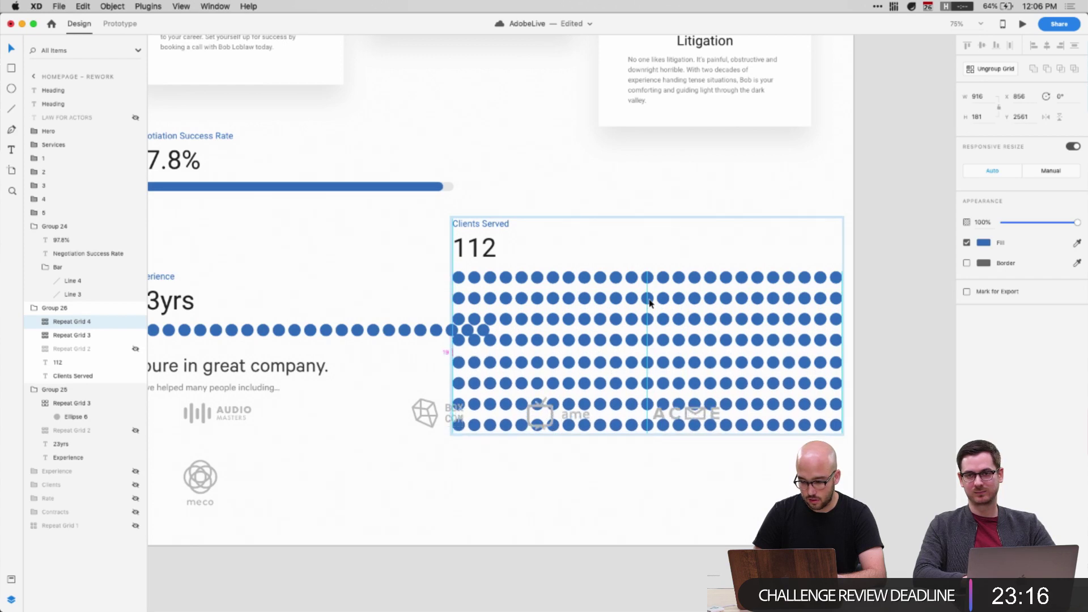
Shrink the duplicated Clients Served repeat grid to a single row of 12 dots, 437 wide and 33 high
left_click_drag(643, 433, 638, 372)
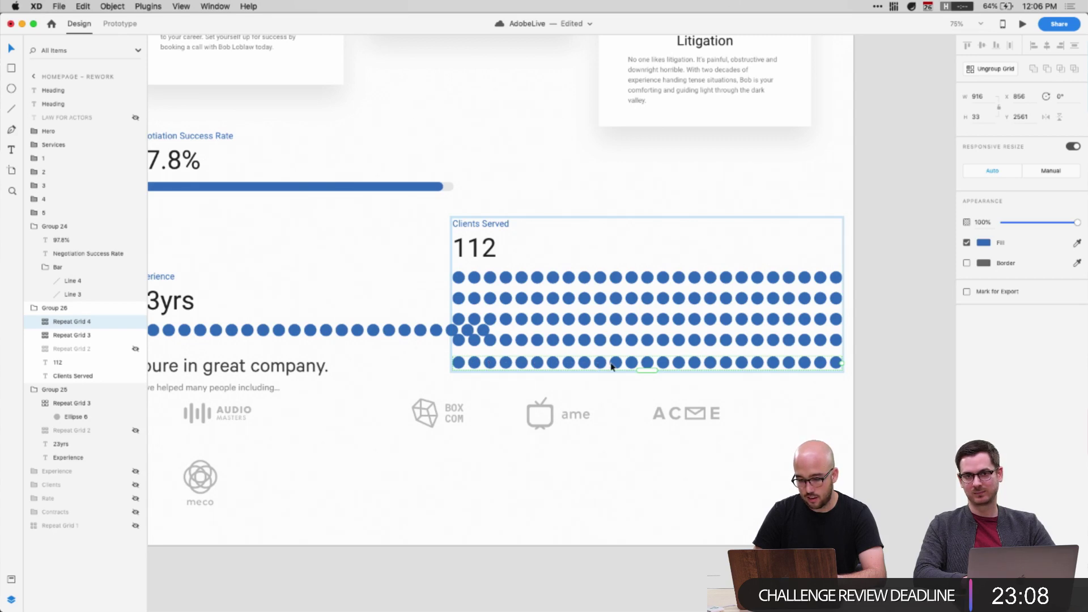
left_click_drag(839, 363, 635, 374)
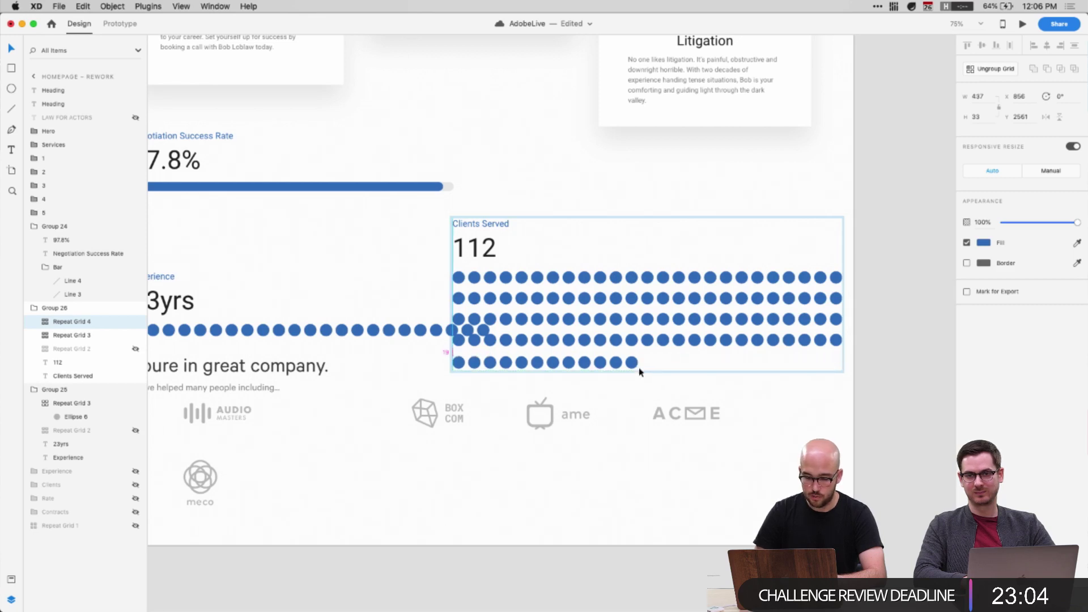
scroll(283, 339, "left", 3)
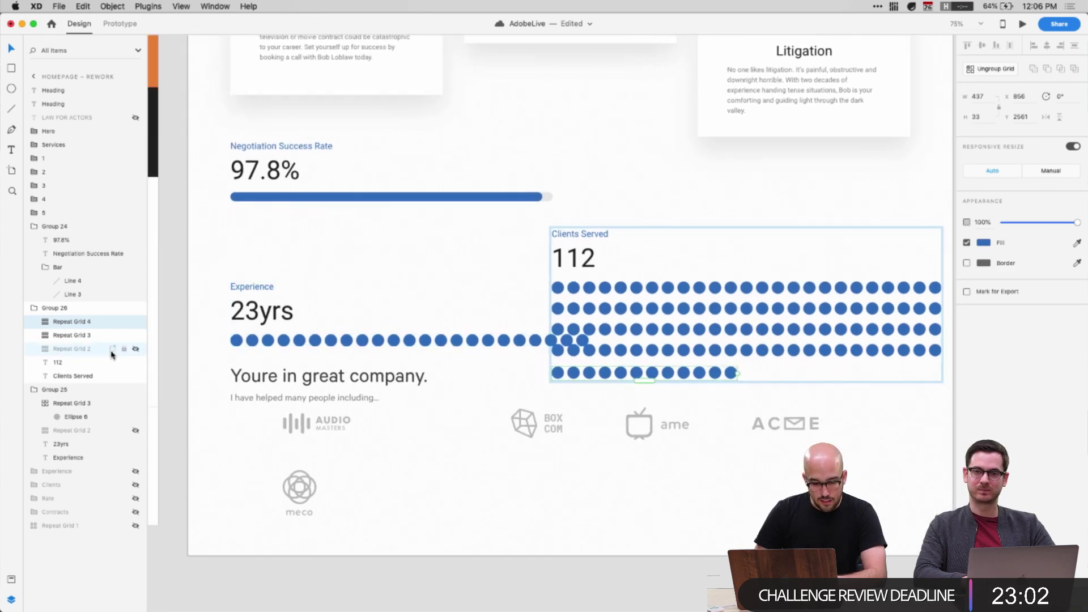
Collapse the group holding the Clients Served stat and rename it Clients
left_click(32, 309)
left_click(586, 236)
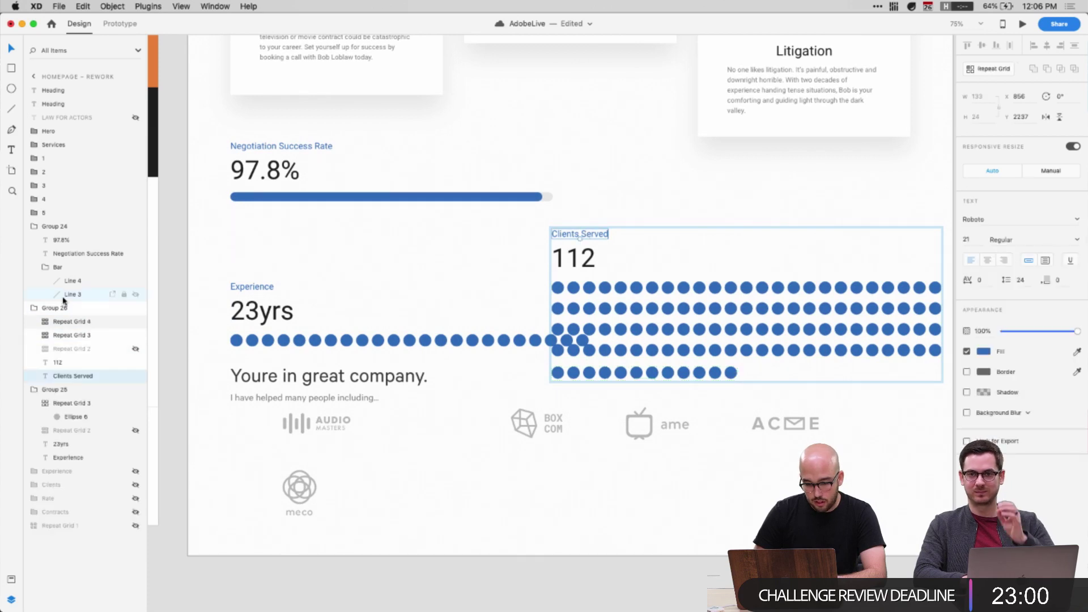
left_click(33, 308)
double_click(55, 309)
type("Clients")
key("Return")
key("Escape")
Collapse the group holding the 23yrs stat and rename it Experience
left_click(262, 294)
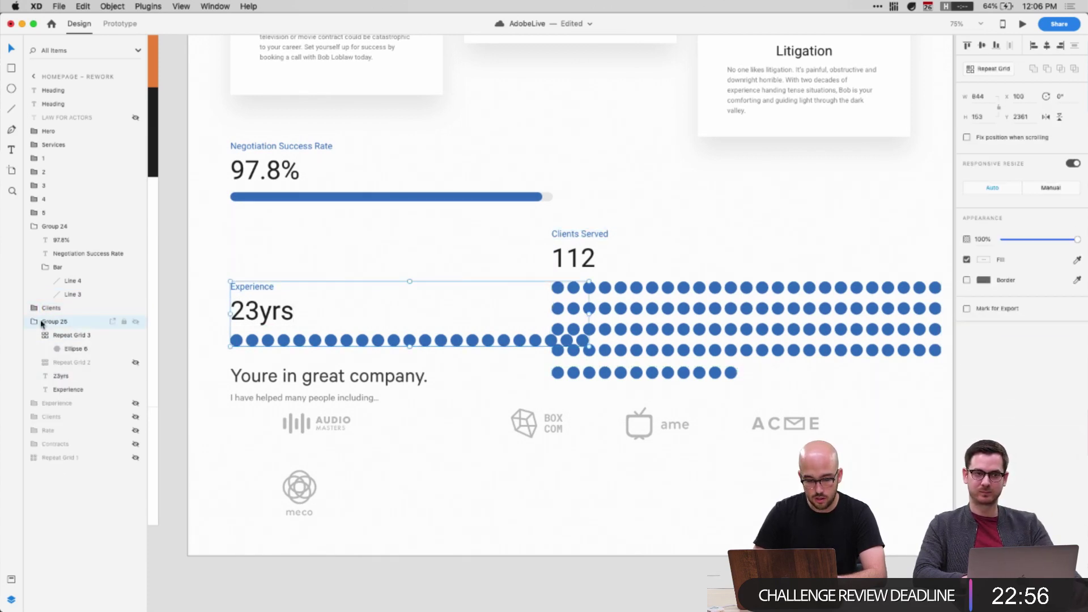
left_click(33, 321)
double_click(57, 321)
type("Experience")
key("Return")
Collapse the group holding the Negotiation Success Rate stat and rename it Rate
left_click(58, 229)
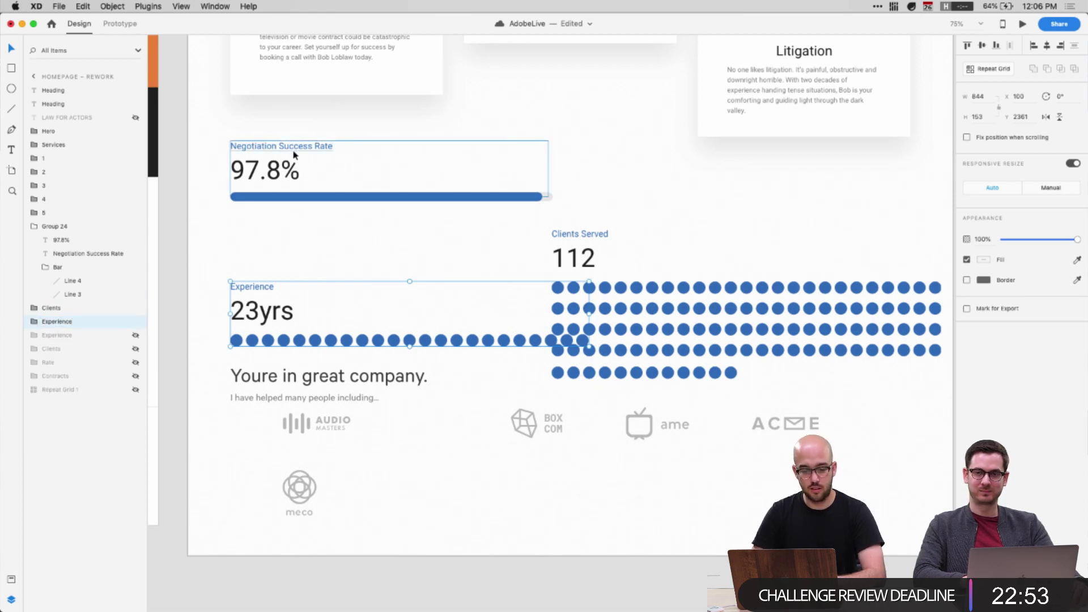
left_click(33, 226)
double_click(55, 226)
type("Rate")
key("Return")
key("Escape")
Place the Clients Served stat under the success bar at X 100, Y 2183, and move the Experience stat to the empty area beside the bar
left_click_drag(675, 316, 264, 245)
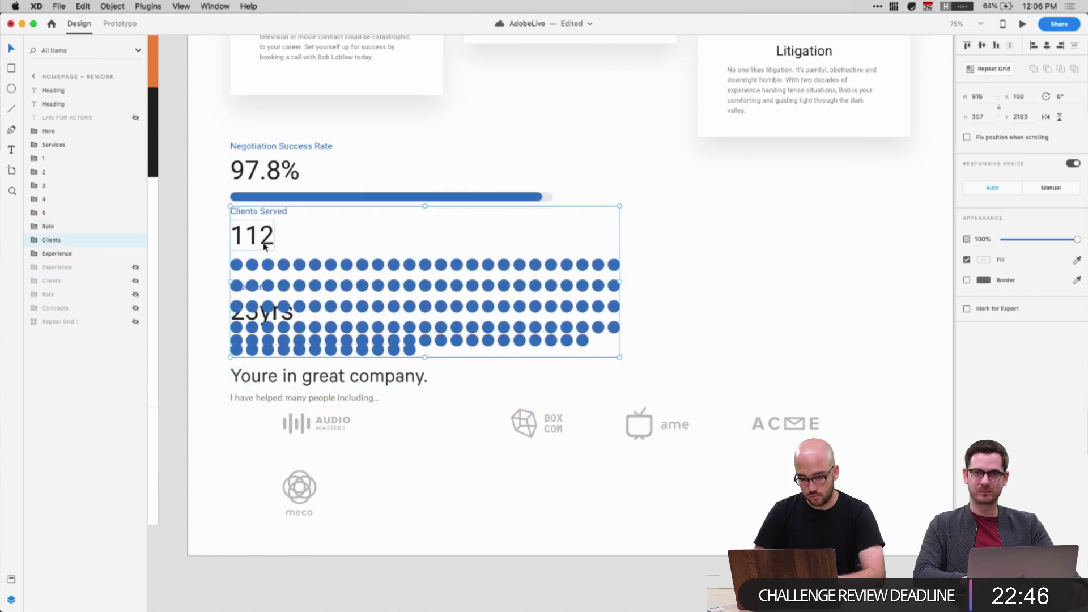
left_click(61, 255)
key("shift+Down")
key("shift+Down")
key("shift+Down")
key("shift+Down")
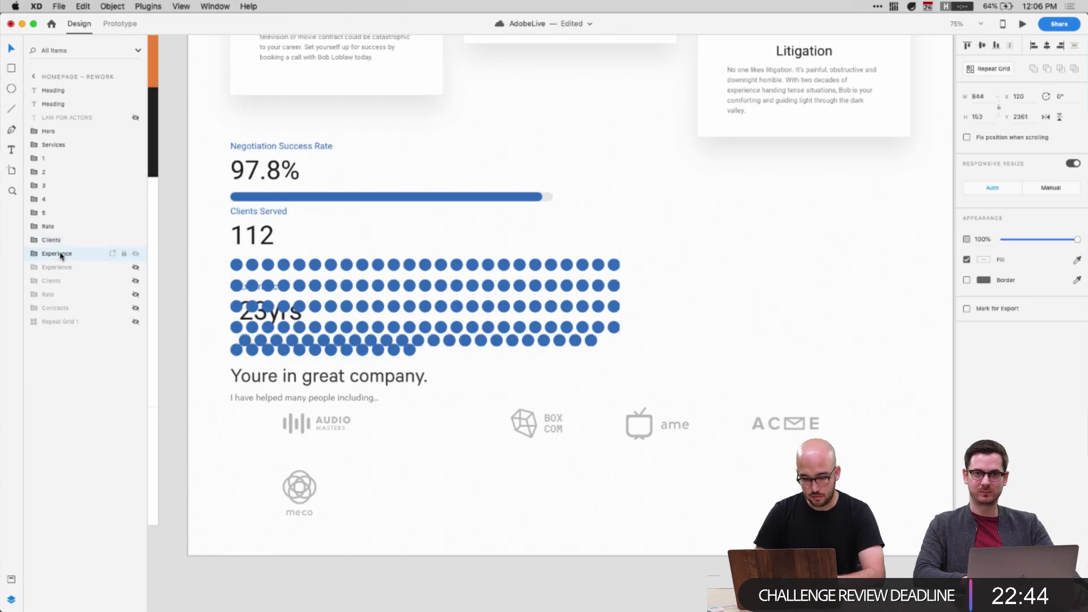
left_click_drag(578, 376, 911, 242)
Move the Clients Served stat together with the "Youre in great company." text and logos down, placing the stat at Y 2253
scroll(910, 234, "down", 1)
scroll(910, 234, "up", 2)
scroll(381, 517, "down", 2)
left_click_drag(184, 569, 857, 229)
key("shift+Down")
key("shift+Down")
key("shift+Down")
key("shift+Down")
key("shift+Down")
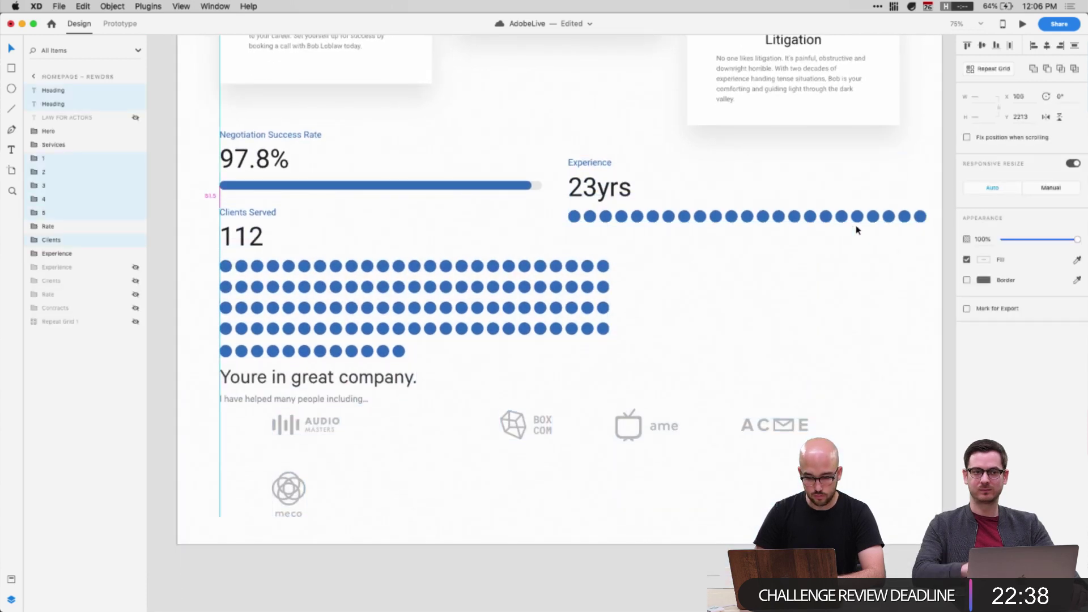
Move the Experience stat to X 849, Y 2186 and resize its dots to 23 by 23
left_click(792, 281)
left_click_drag(625, 204, 596, 242)
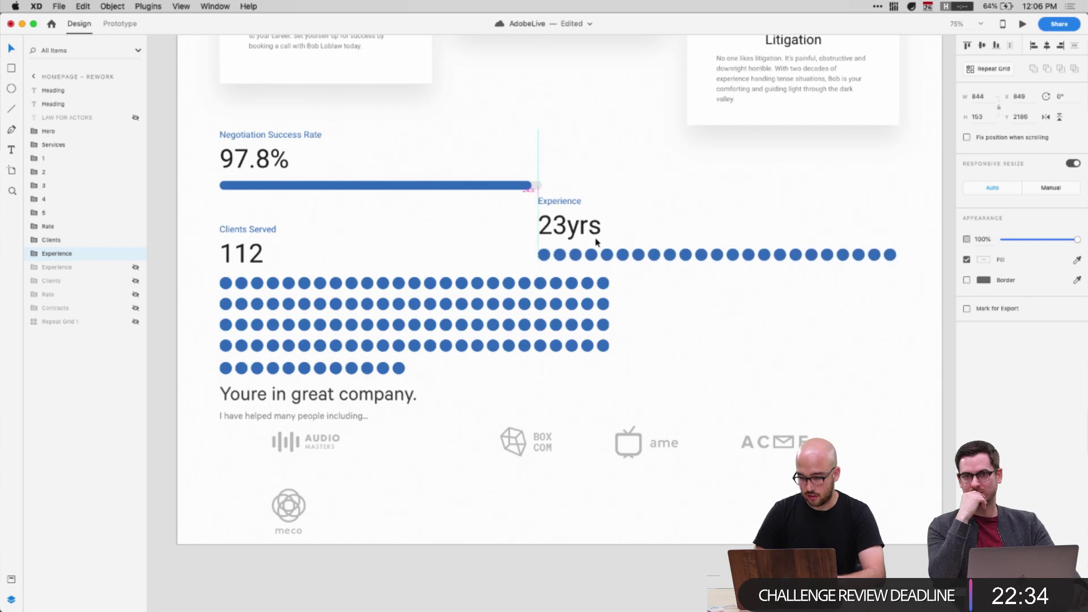
left_click(648, 299)
left_click(544, 255)
double_click(544, 256)
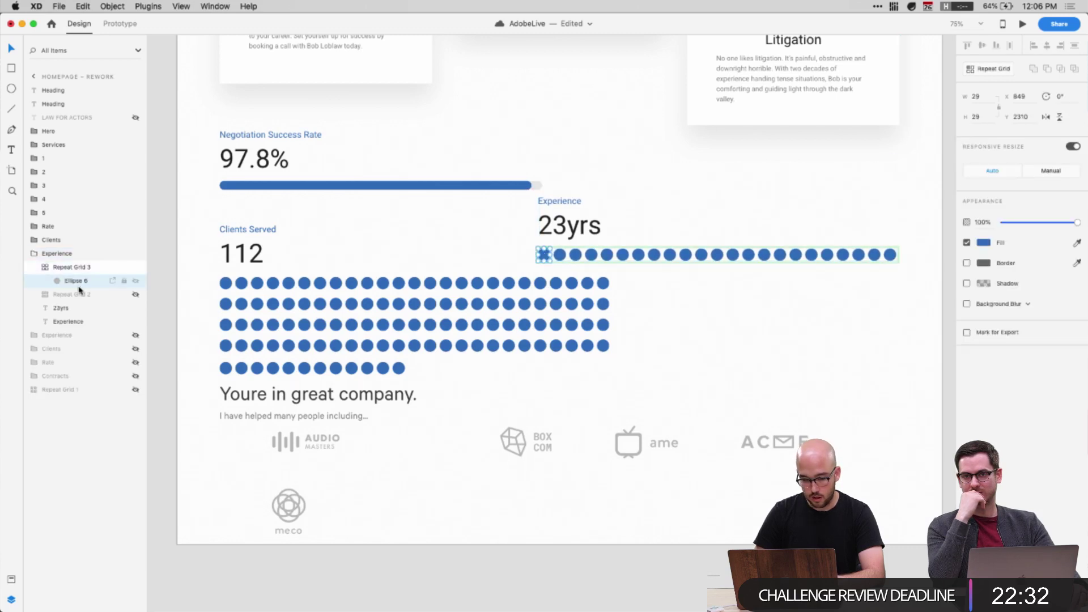
key("Down")
key("Down")
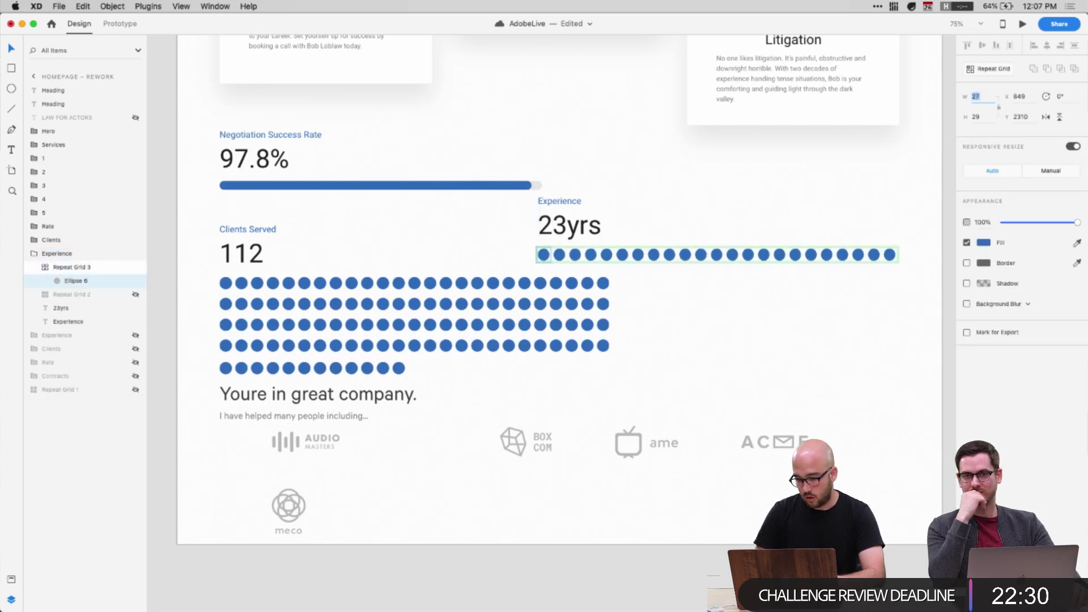
type("23")
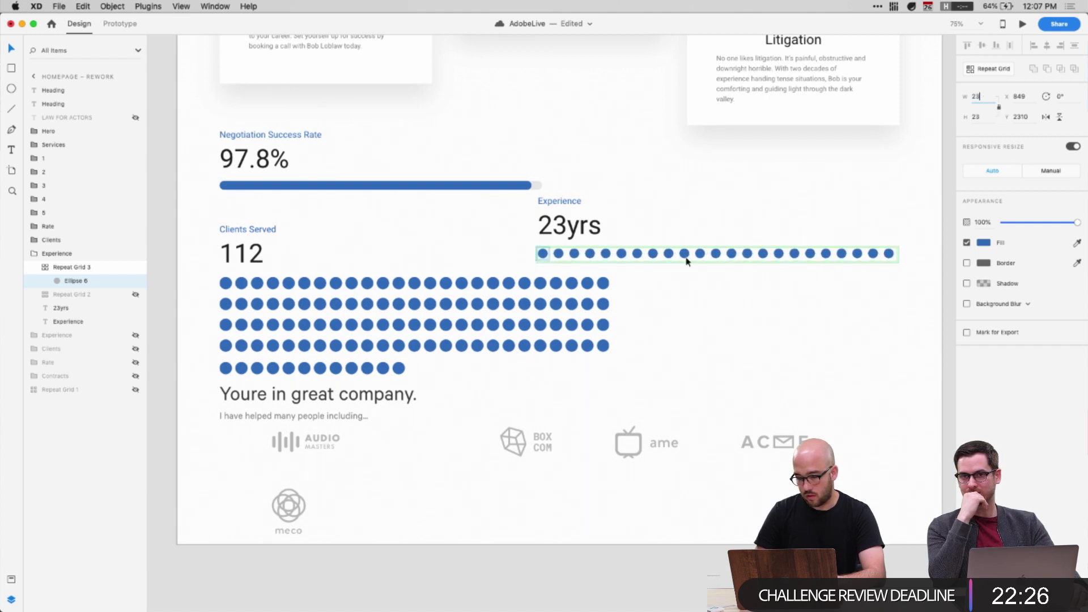
left_click(605, 262)
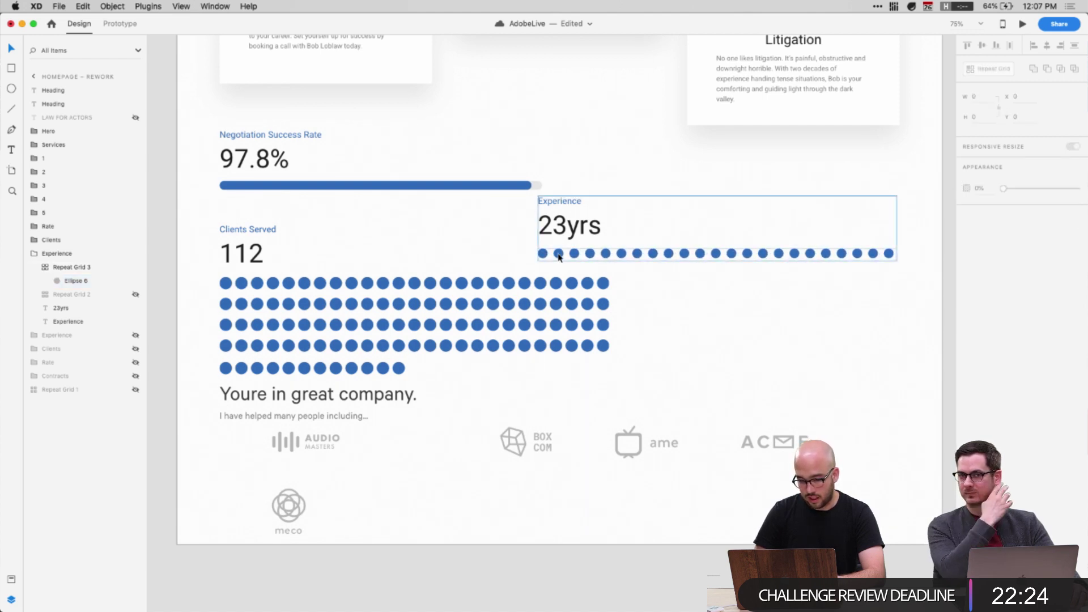
Tighten the spacing between the Experience dots so their repeat grid is 712 wide
left_click(550, 250)
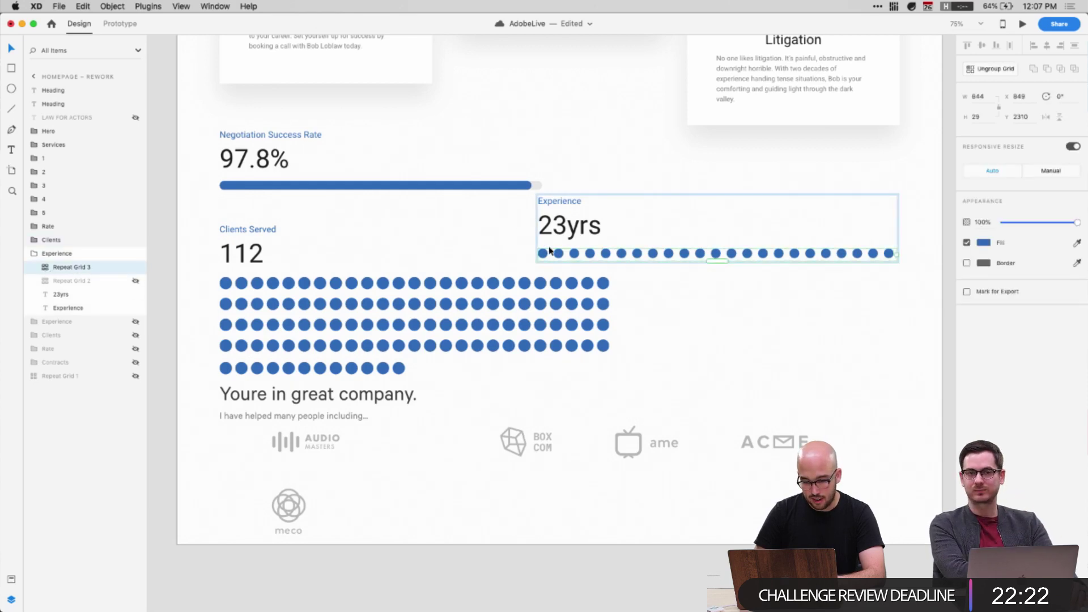
left_click_drag(549, 253, 546, 252)
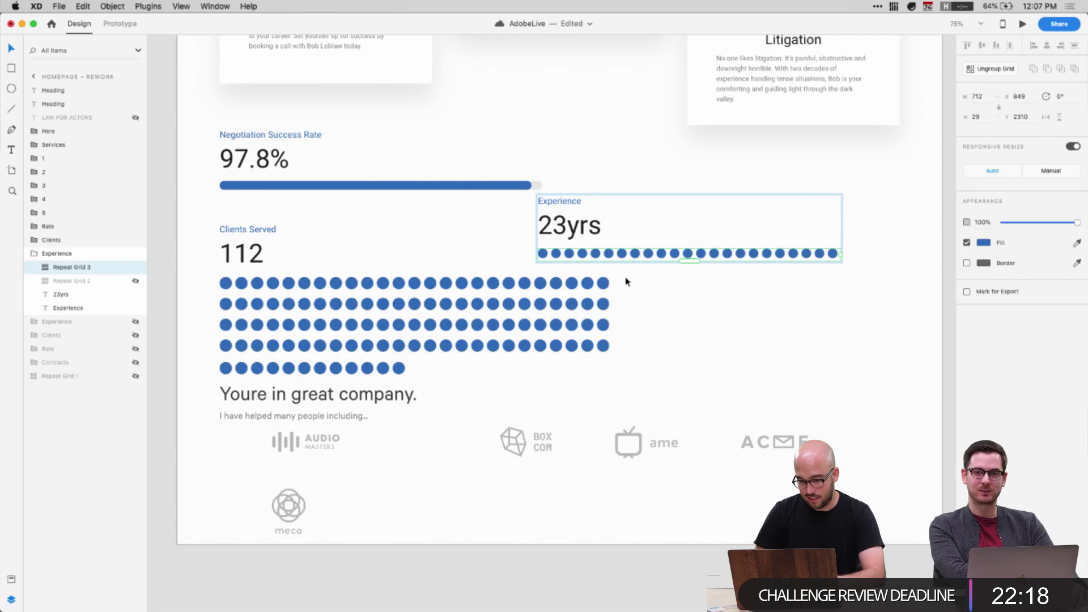
double_click(542, 254)
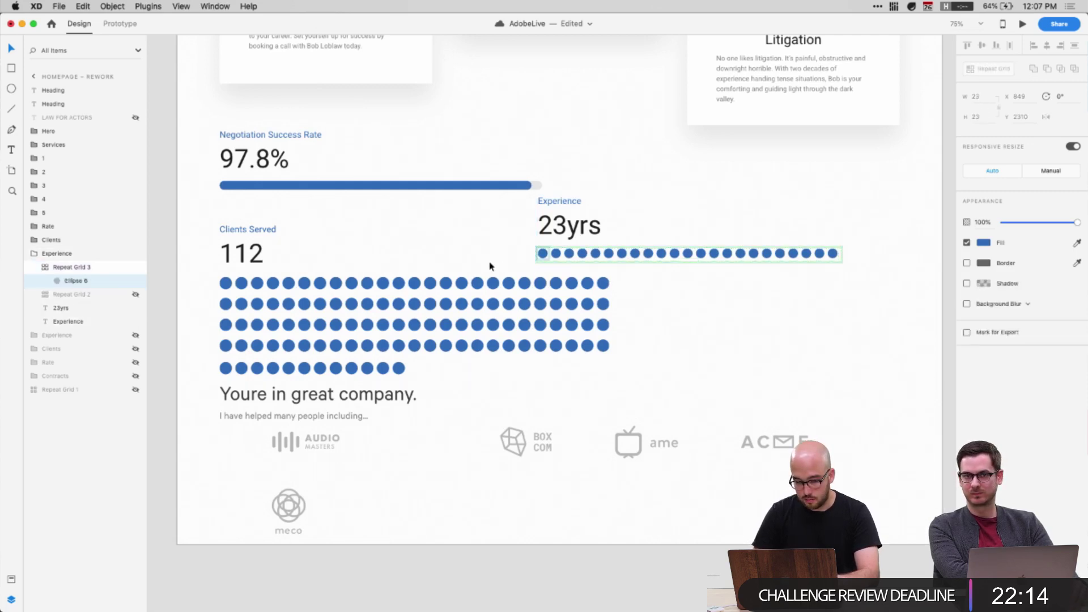
left_click(84, 267)
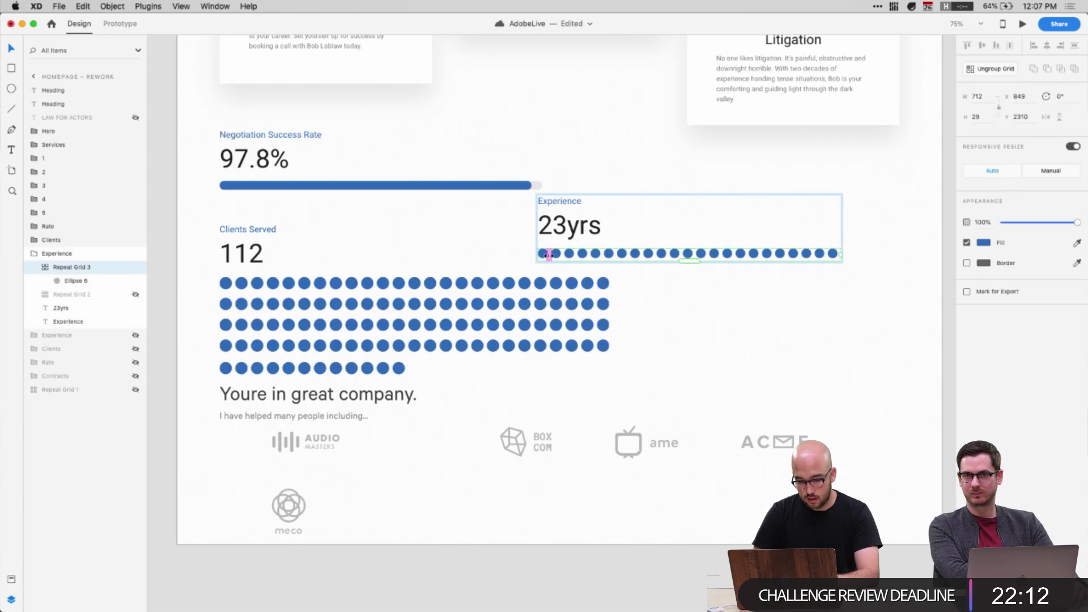
Resize the dots in the four-row Clients Served grid to 23 by 23 and tighten their spacing to a 772 by 127 grid
double_click(225, 284)
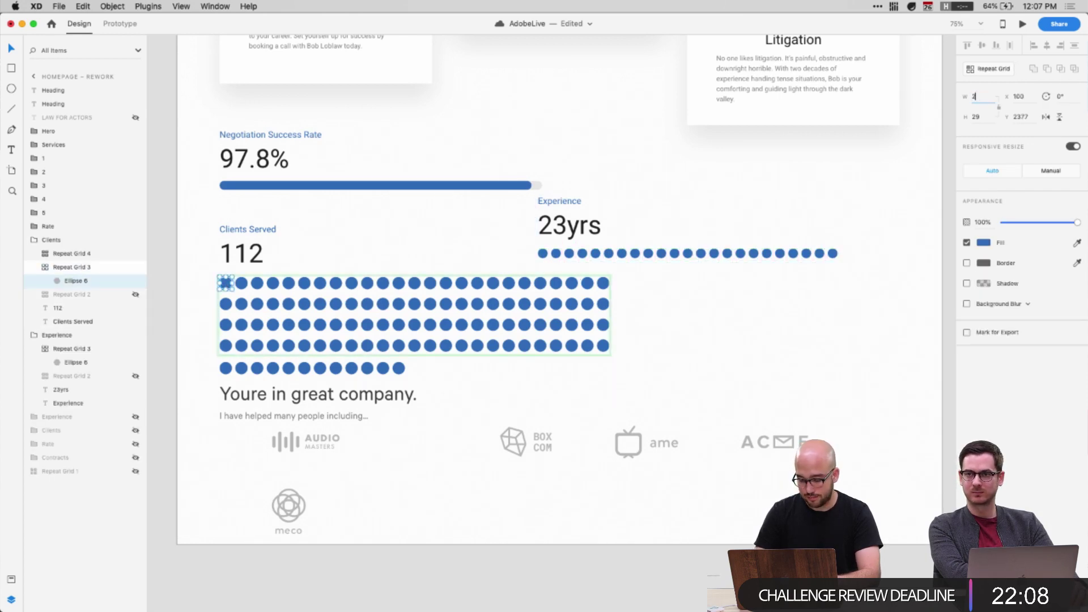
type("23")
key("Return")
key("super+z")
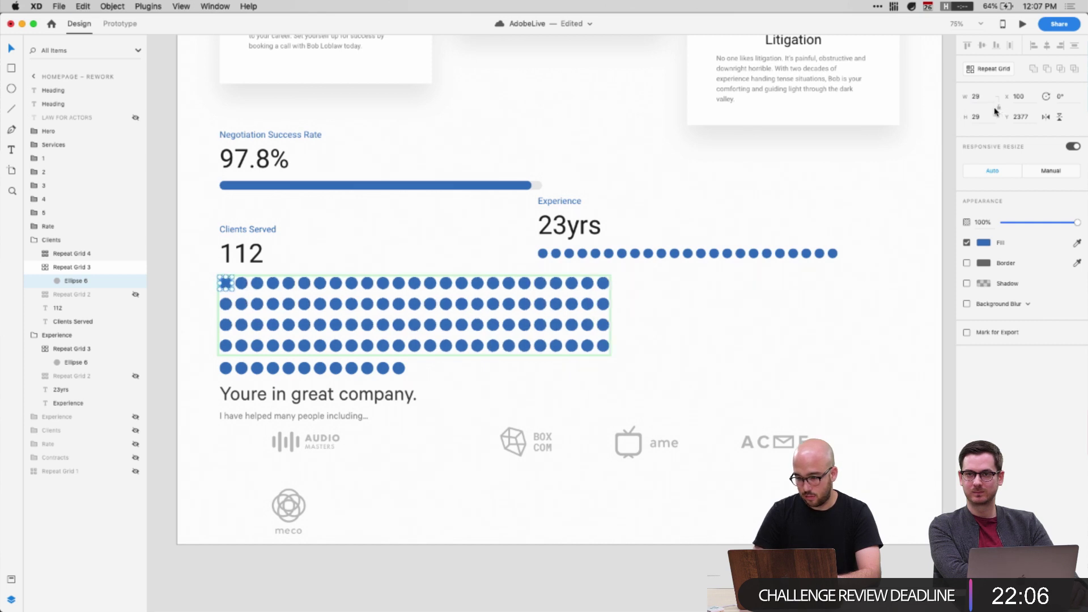
type("23")
key("Return")
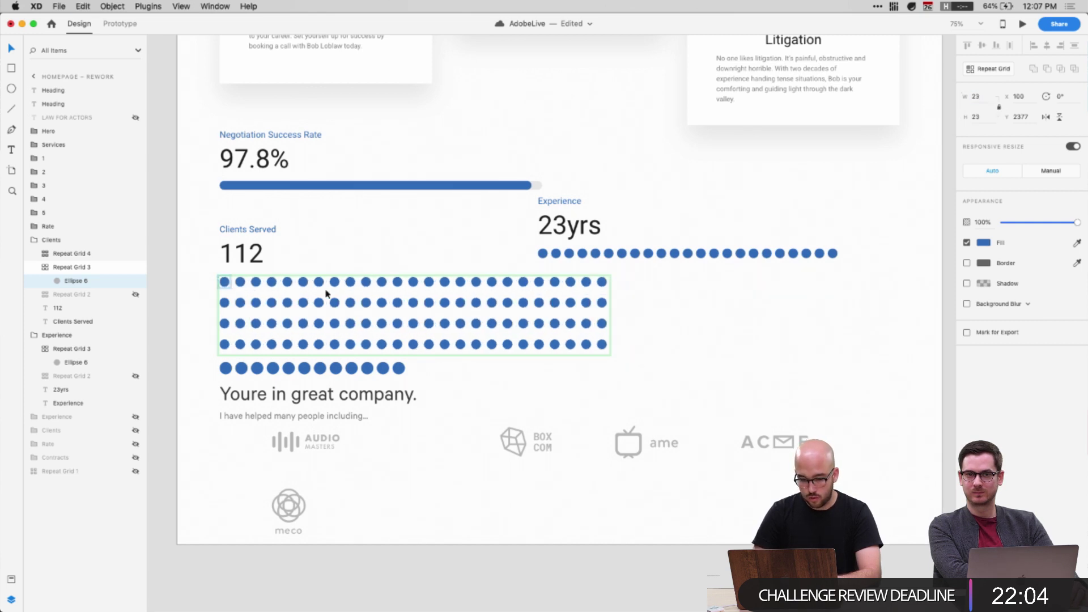
left_click(73, 267)
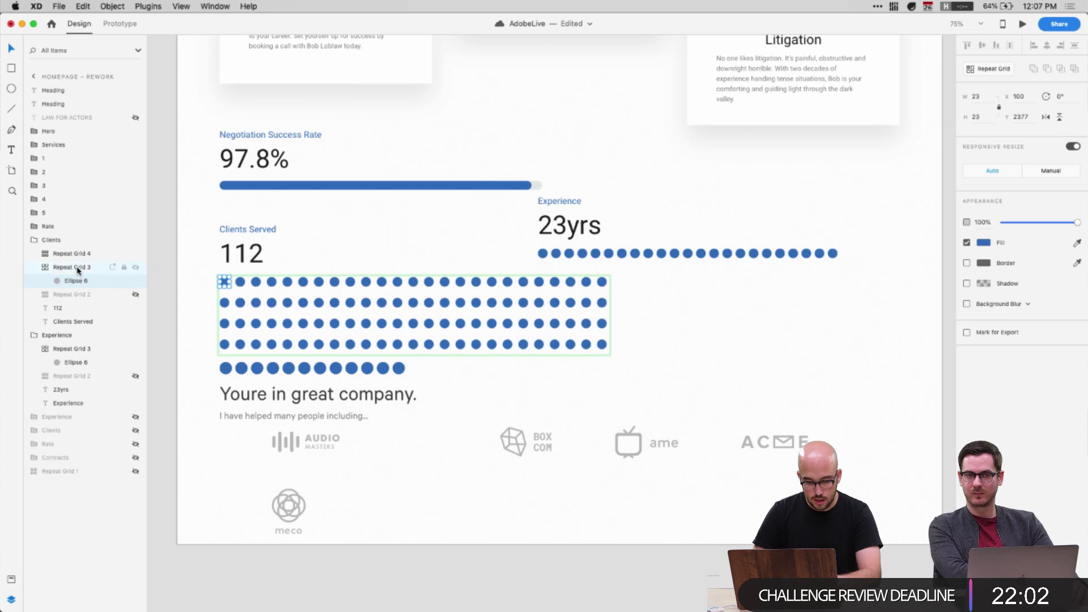
left_click_drag(231, 282, 227, 281)
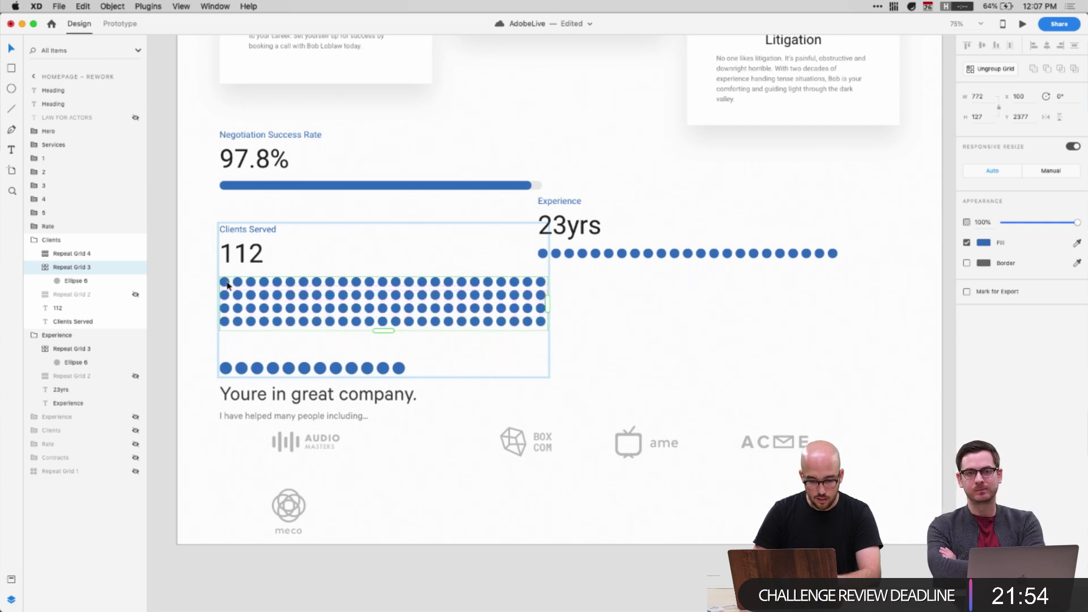
Resize the dots in the separate 12-dot Clients Served row to 23 by 23 and tighten their spacing to a 371-wide row
double_click(227, 369)
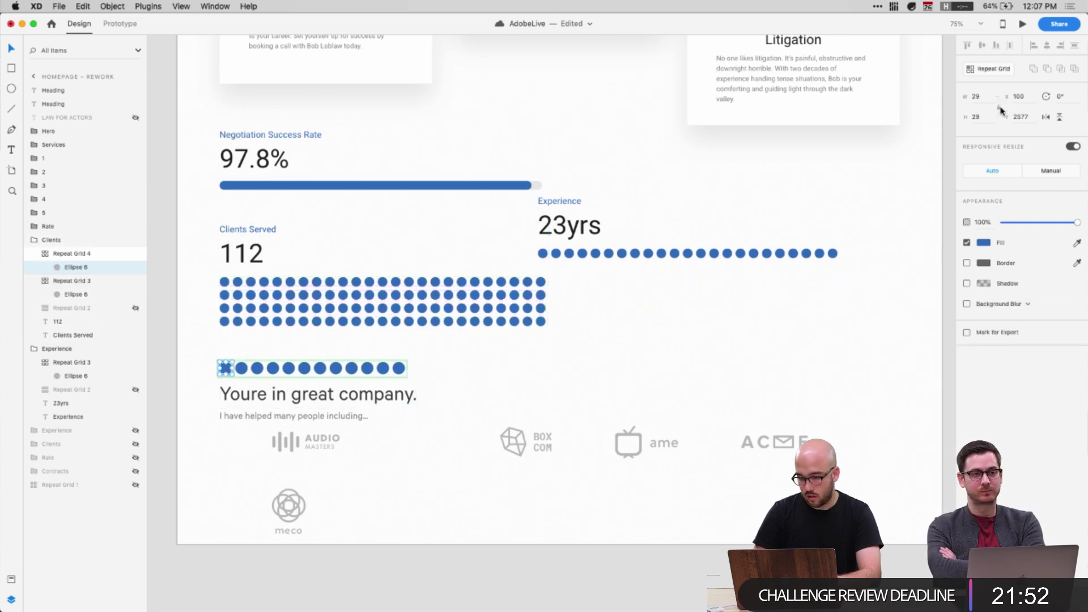
type("23")
key("Tab")
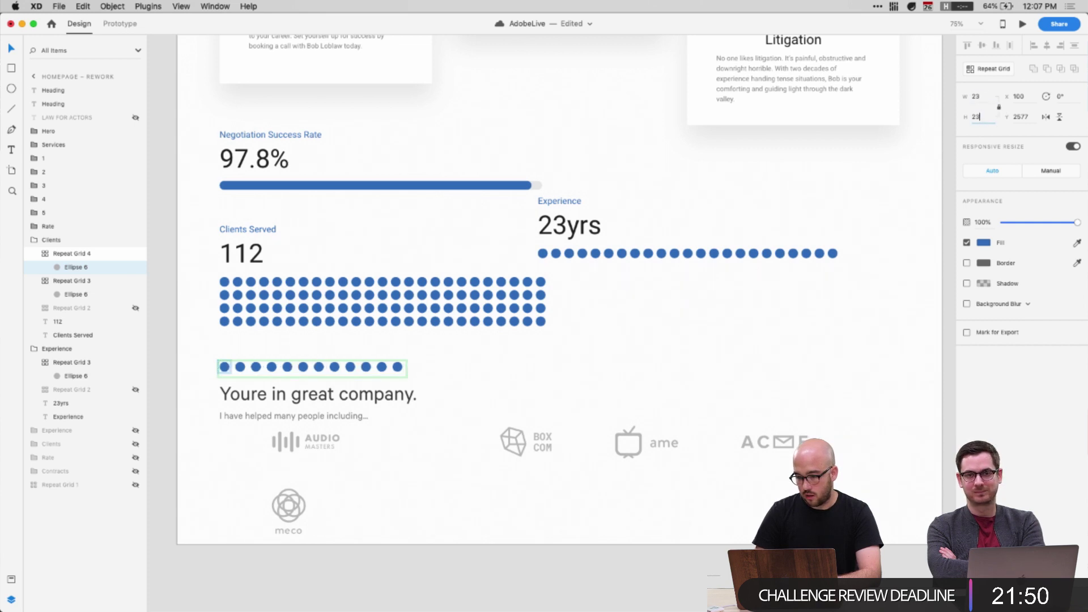
left_click(102, 254)
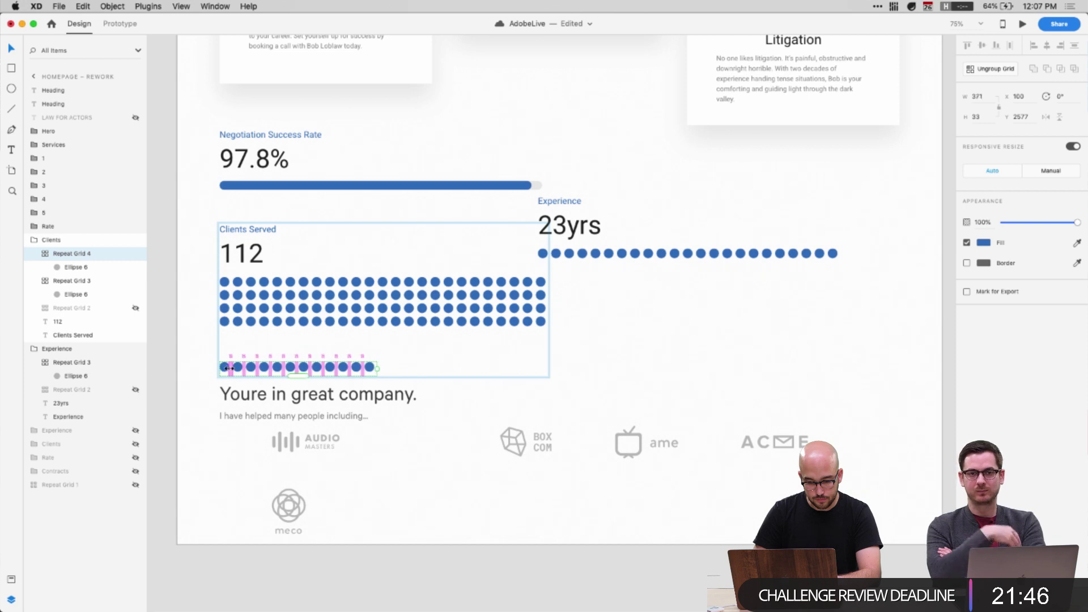
left_click_drag(228, 369, 73, 274)
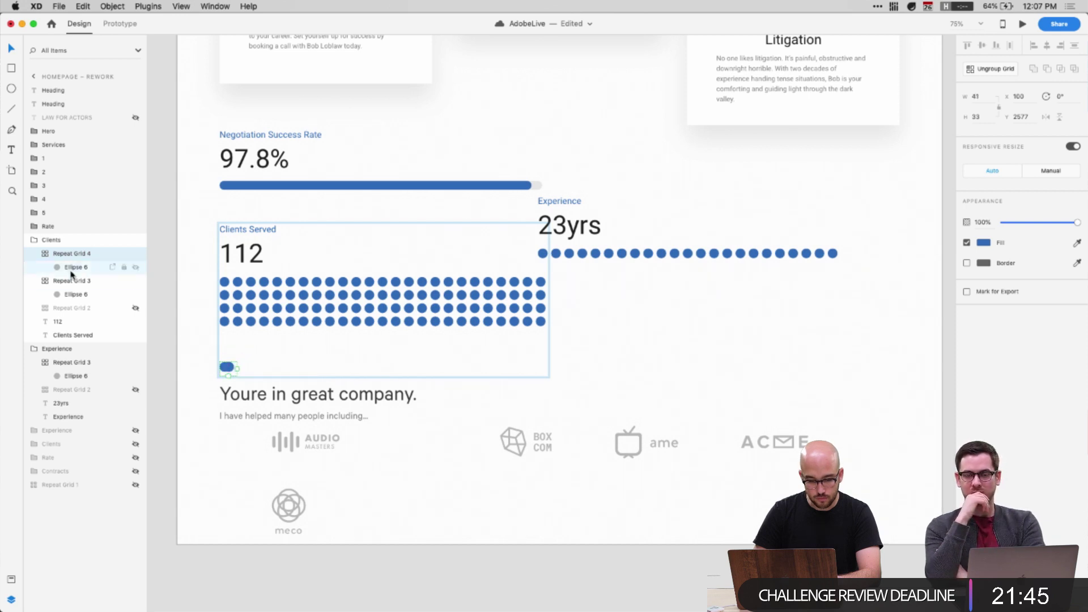
left_click(41, 254)
key("super+z")
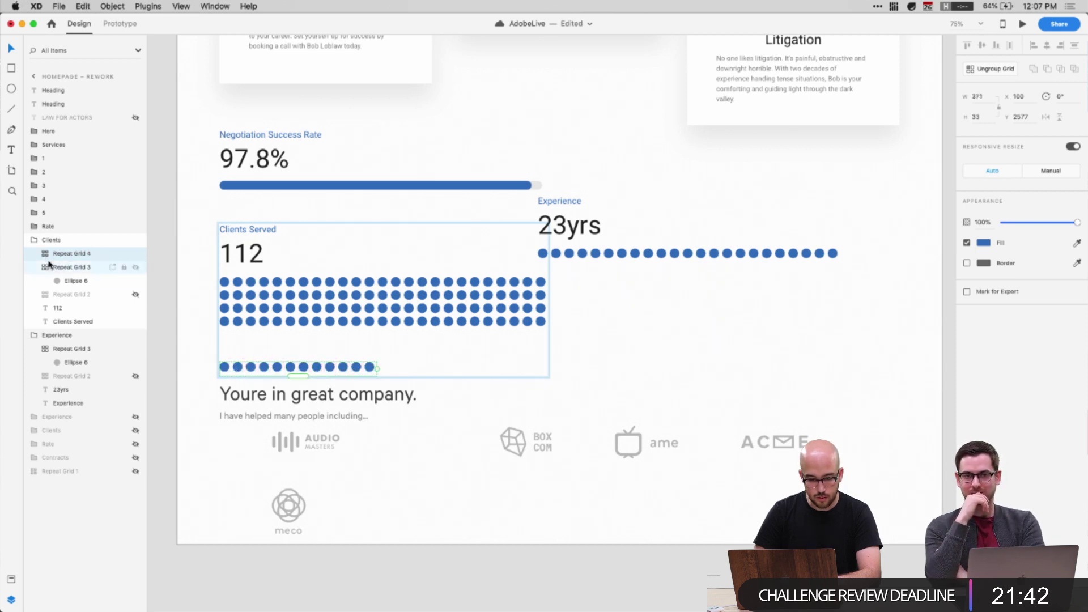
Move the 12-dot row up to Y 2500, directly beneath the four-row Clients Served grid
left_click(43, 266)
key("shift+Up")
key("shift+Up")
key("shift+Up")
key("shift+Up")
key("shift+Up")
key("shift+Up")
key("shift+Up")
key("shift+Up")
key("Up")
key("Up")
key("Up")
key("Up")
key("Up")
key("Up")
key("Down")
key("shift+Down")
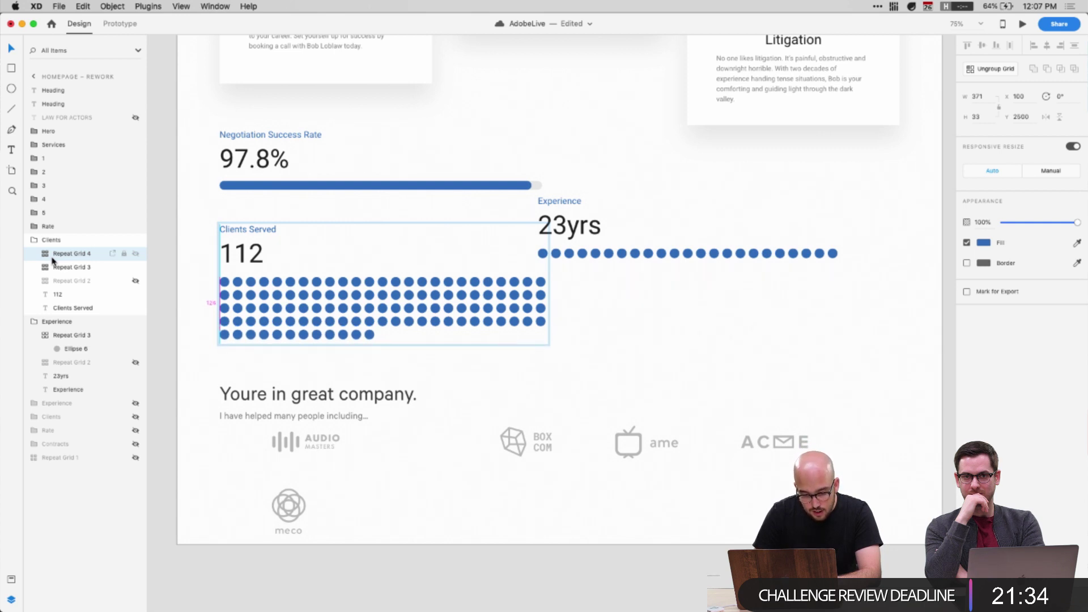
Move the Experience stat flush with the Litigation card's outer edge and align the bottoms of the Experience and Negotiation Success Rate stats
left_click_drag(572, 217, 631, 155)
left_click(267, 182, "shift")
left_click_drag(36, 260, 37, 225)
left_click(352, 188, "shift")
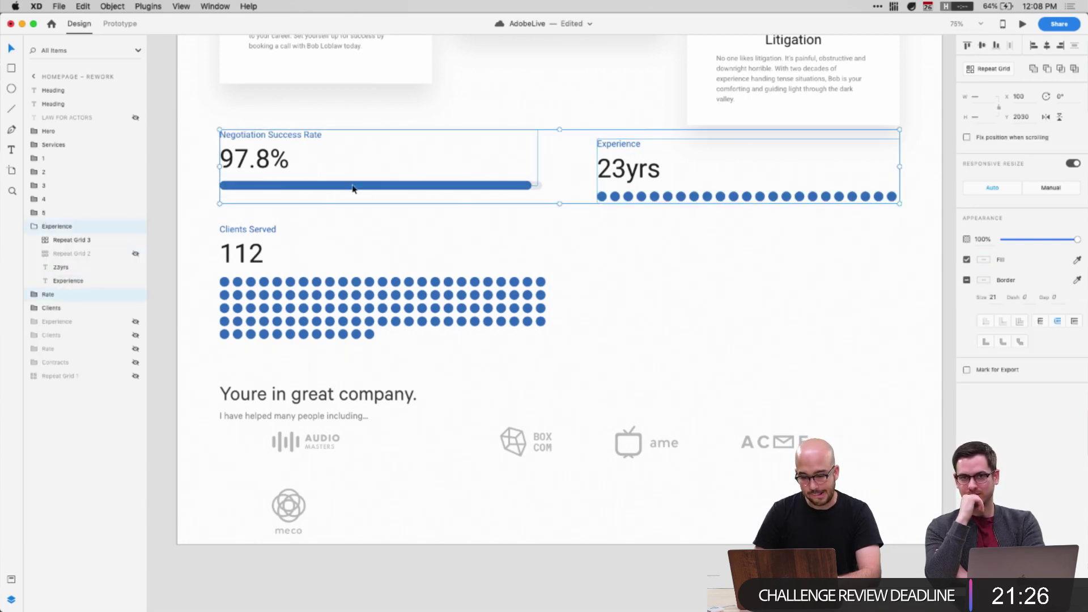
left_click(1000, 48)
left_click(535, 282)
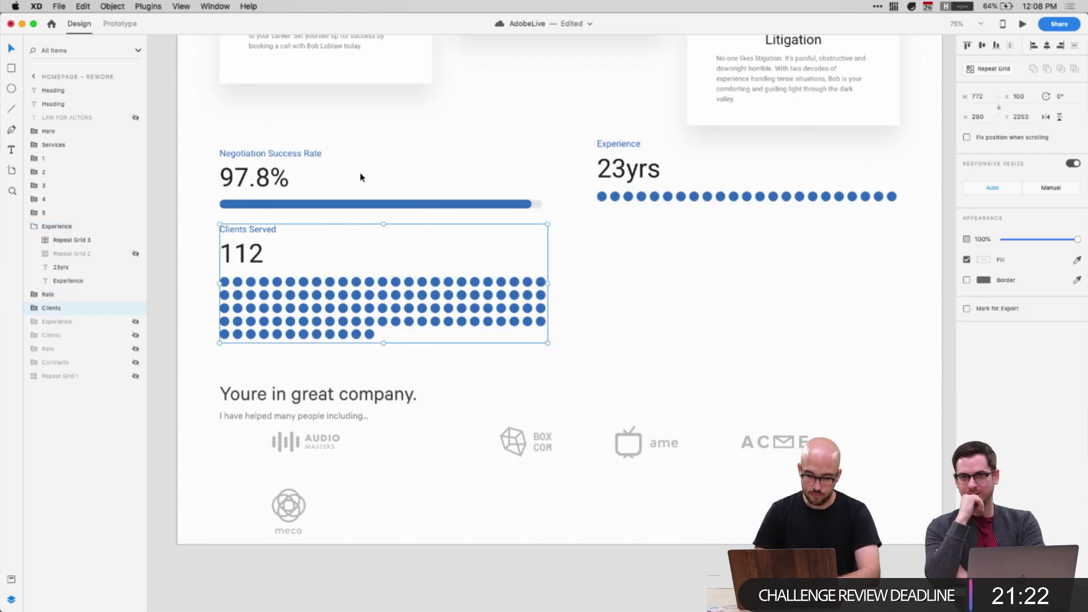
Move the Negotiation Success Rate stat up so its progress bar lines up with the Experience dot row
left_click_drag(289, 173, 279, 160)
left_click(227, 308)
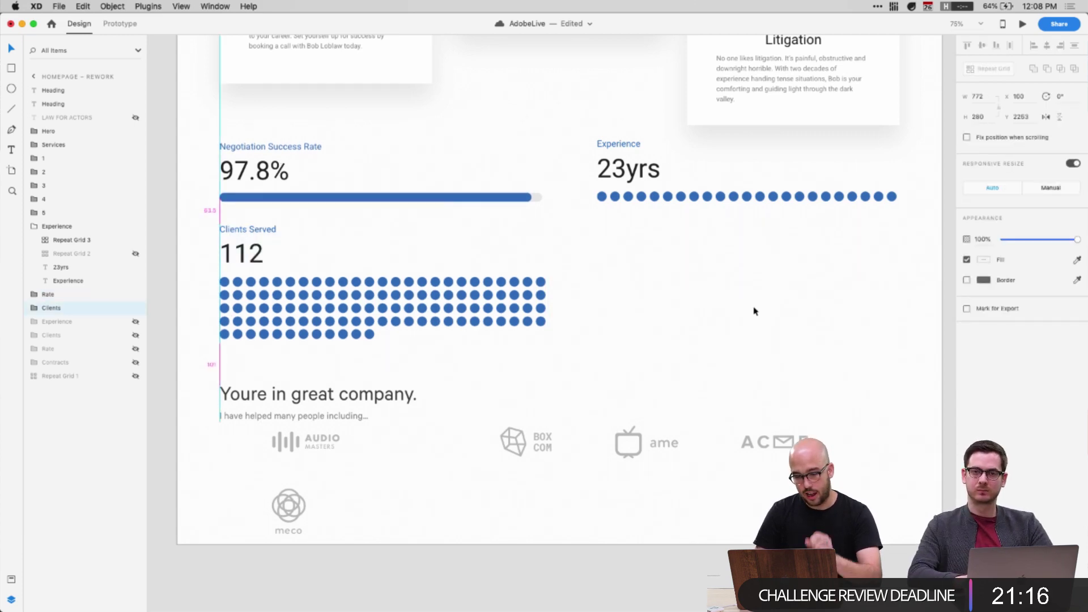
left_click(754, 311)
Duplicate the Clients Served stat and place the copy beneath the Experience stat at X 988
scroll(754, 311, "left", 15)
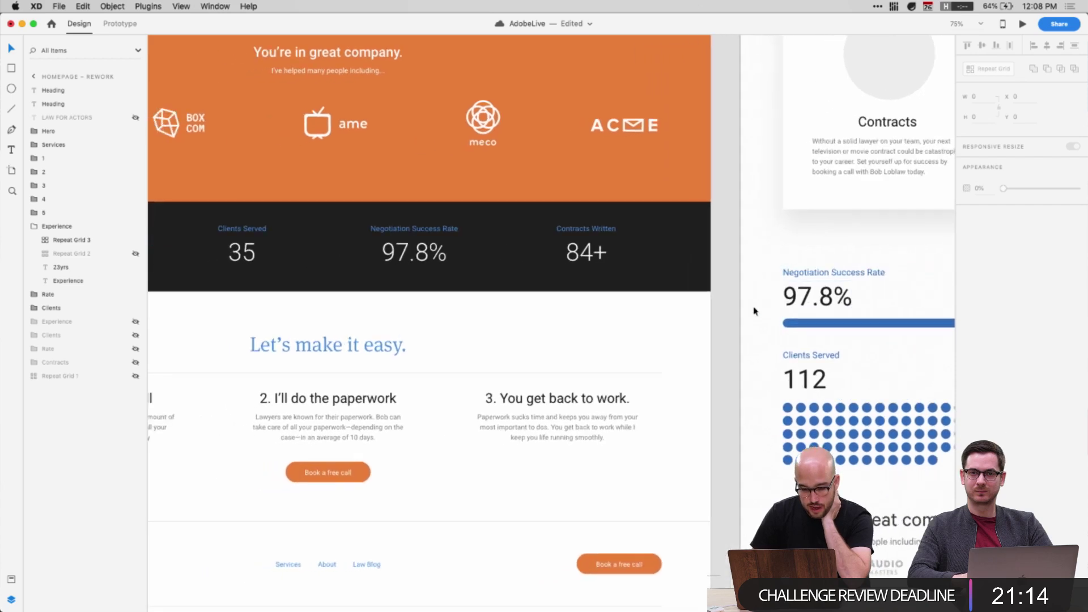
scroll(441, 310, "left", 2)
scroll(648, 274, "right", 15)
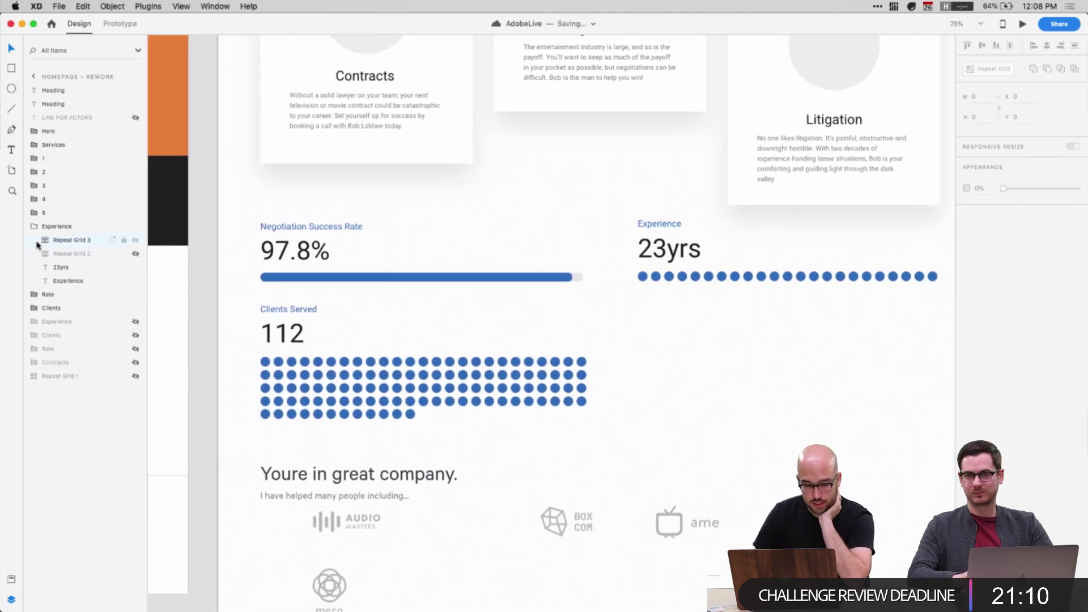
left_click(317, 375)
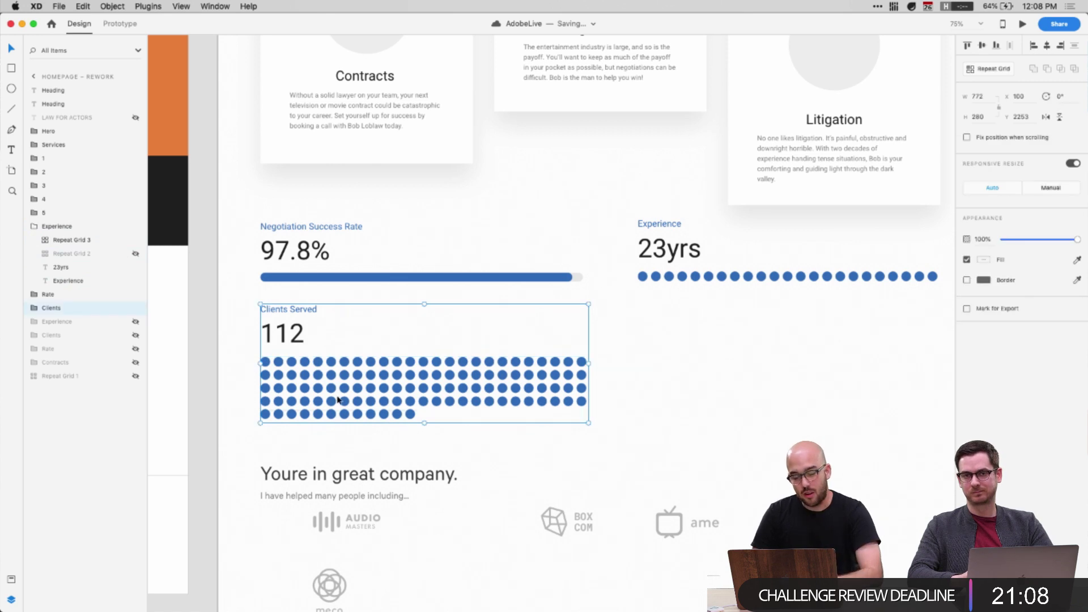
left_click(31, 230)
left_click_drag(388, 391, 766, 390)
scroll(766, 392, "right", 3)
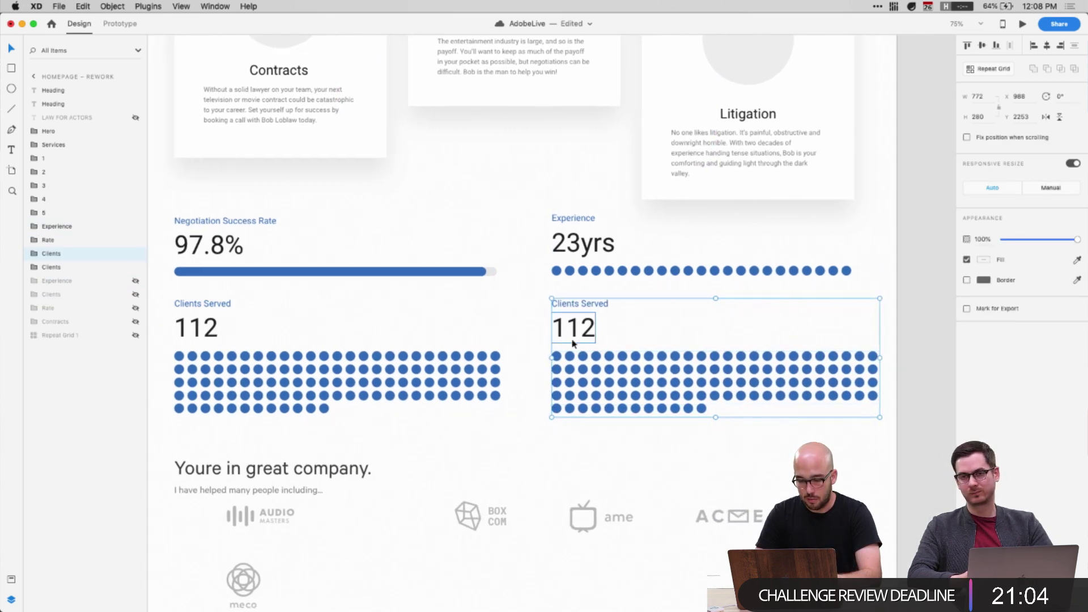
Delete the separate 12-dot row from the duplicated Clients Served stat
double_click(570, 328)
left_click(590, 346)
left_click(595, 360)
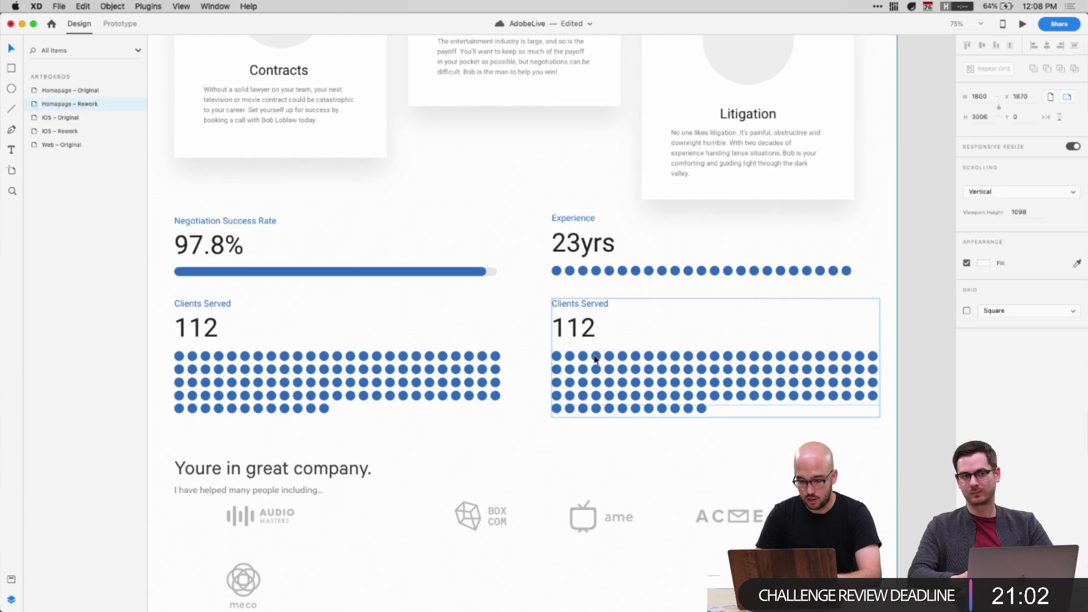
left_click(54, 276)
key("Delete")
key("super+z")
left_click(50, 272)
key("Delete")
key("super+z")
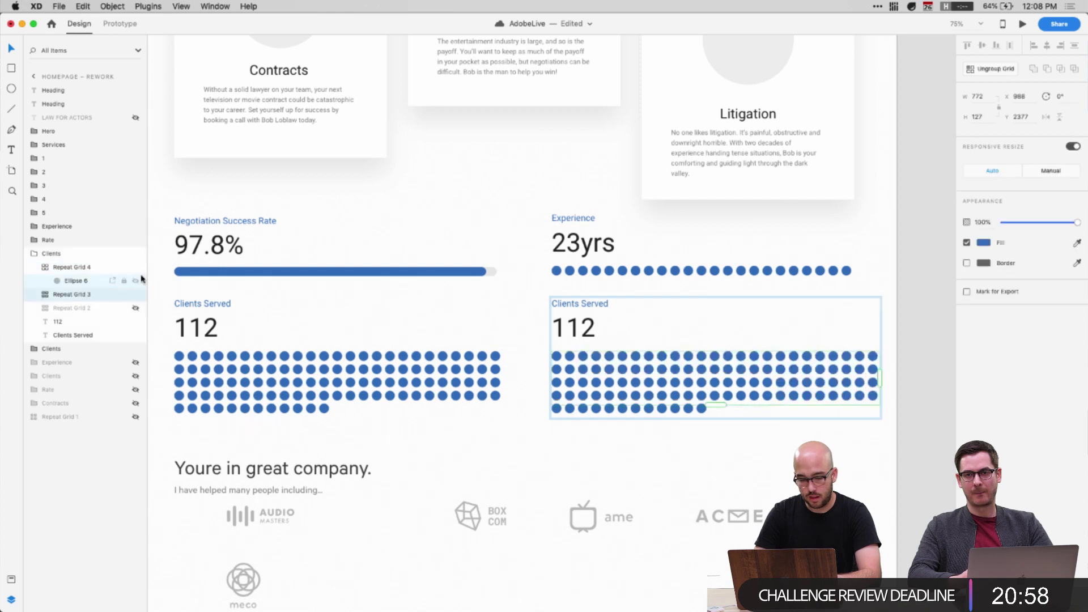
Shorten the duplicated stat's dot grid to three rows, 772 by 90
left_click(712, 397)
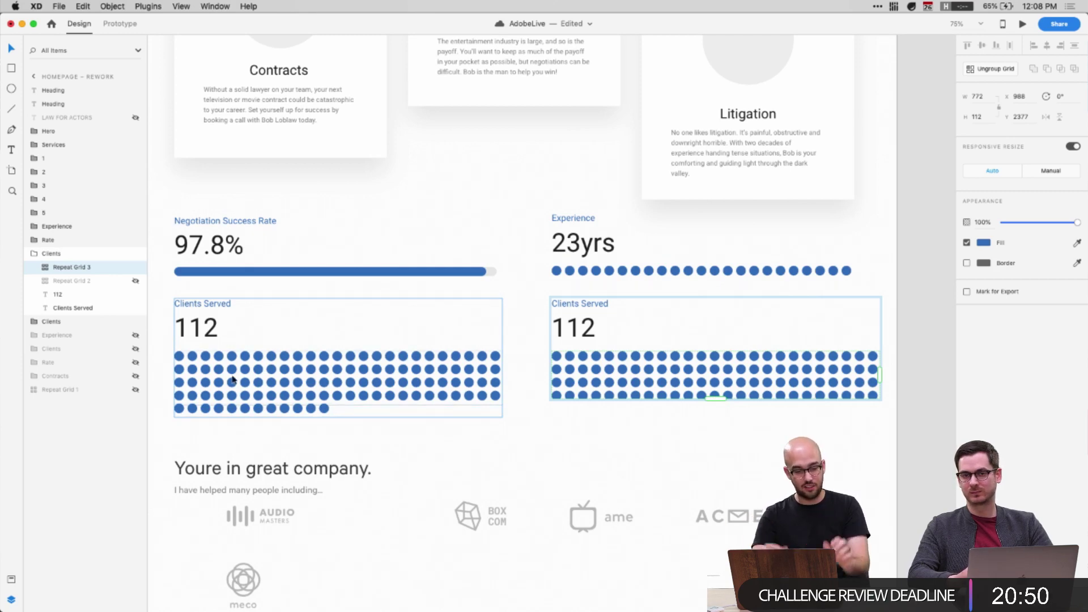
scroll(485, 425, "left", 10)
scroll(485, 425, "left", 5)
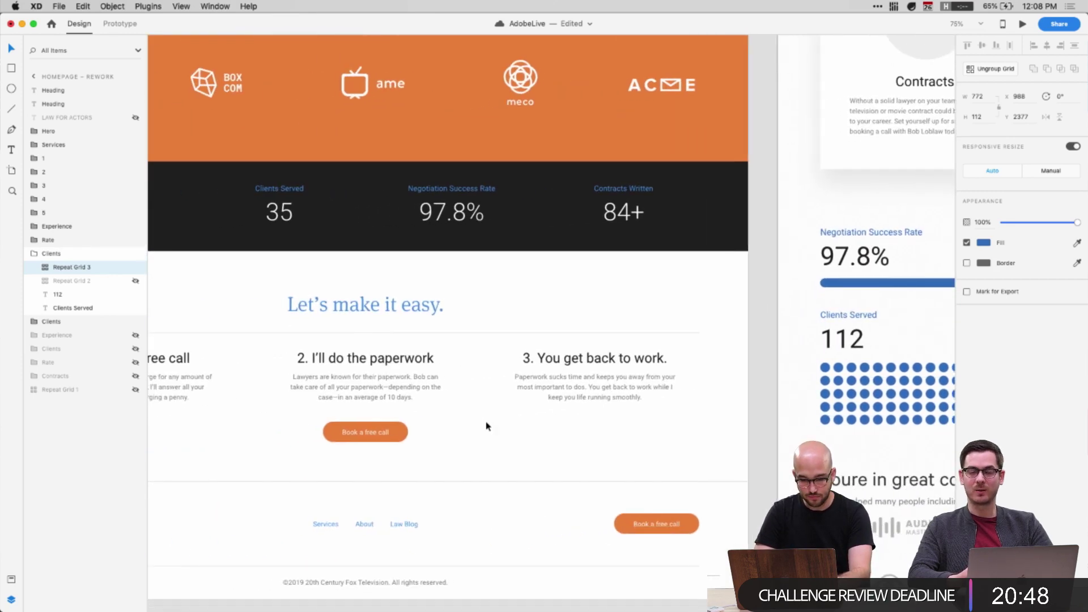
scroll(632, 221, "right", 20)
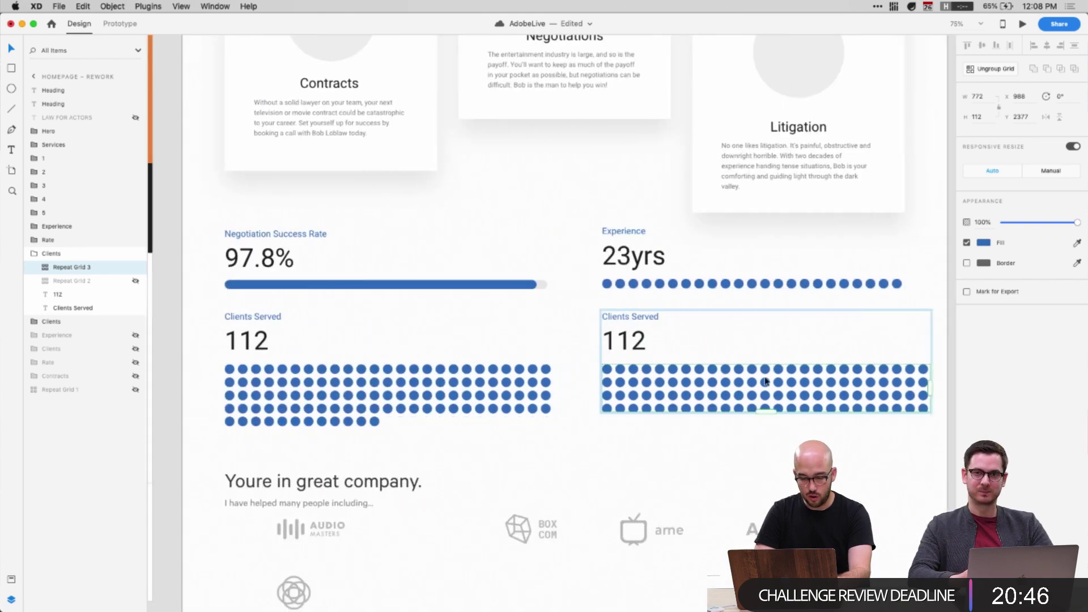
mouse_move(680, 412)
left_mouse_down()
mouse_move(678, 383)
mouse_move(674, 413)
mouse_move(675, 402)
left_mouse_up()
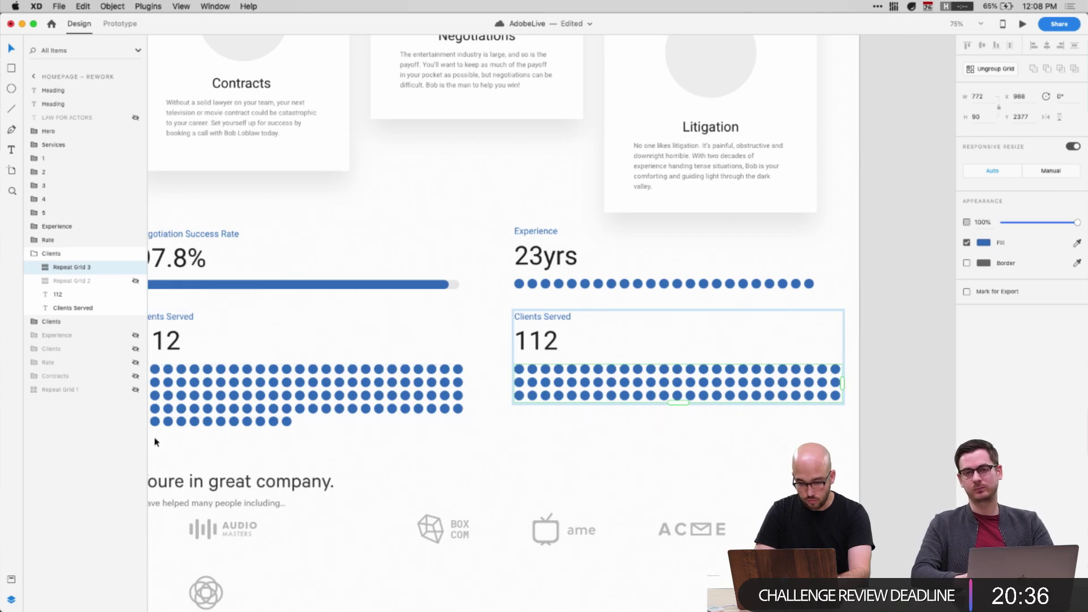
Show the hidden Repeat Grid 2 row in the duplicated stat and move it beneath the three-row grid to Y 2477
double_click(181, 420)
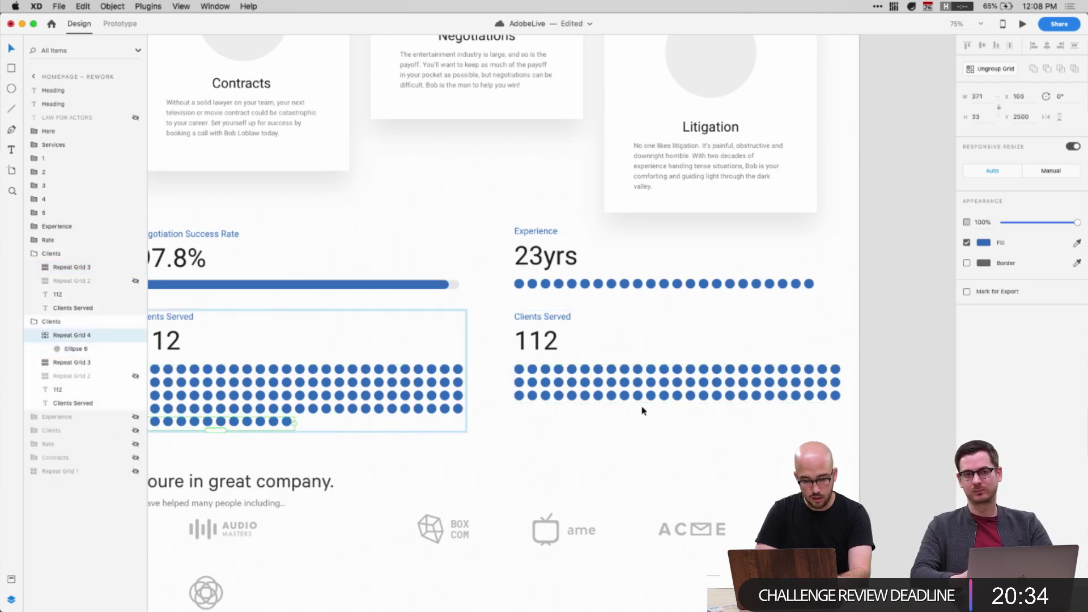
double_click(624, 396)
left_click(42, 268)
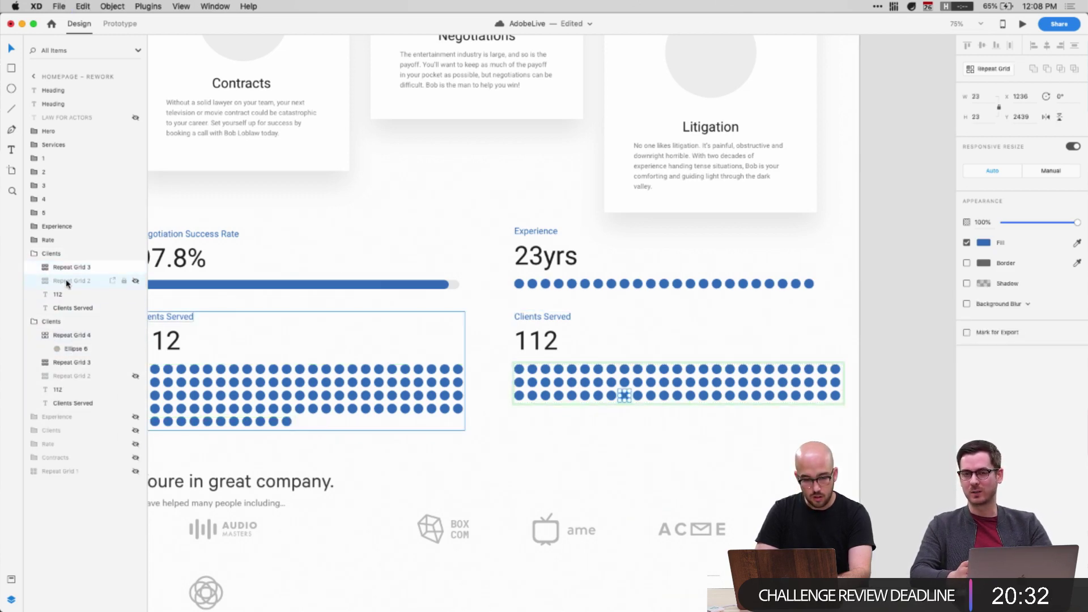
left_click(135, 281)
key("shift+Down")
key("shift+Down")
key("shift+Down")
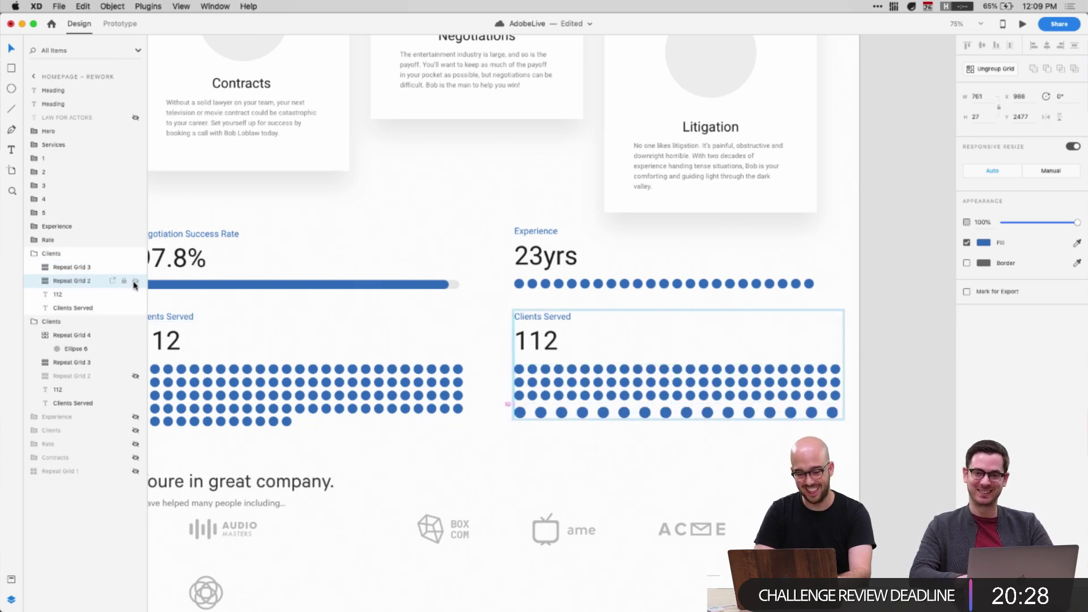
Resize the dots in the restored Repeat Grid 2 row to 23 by 23
double_click(520, 415)
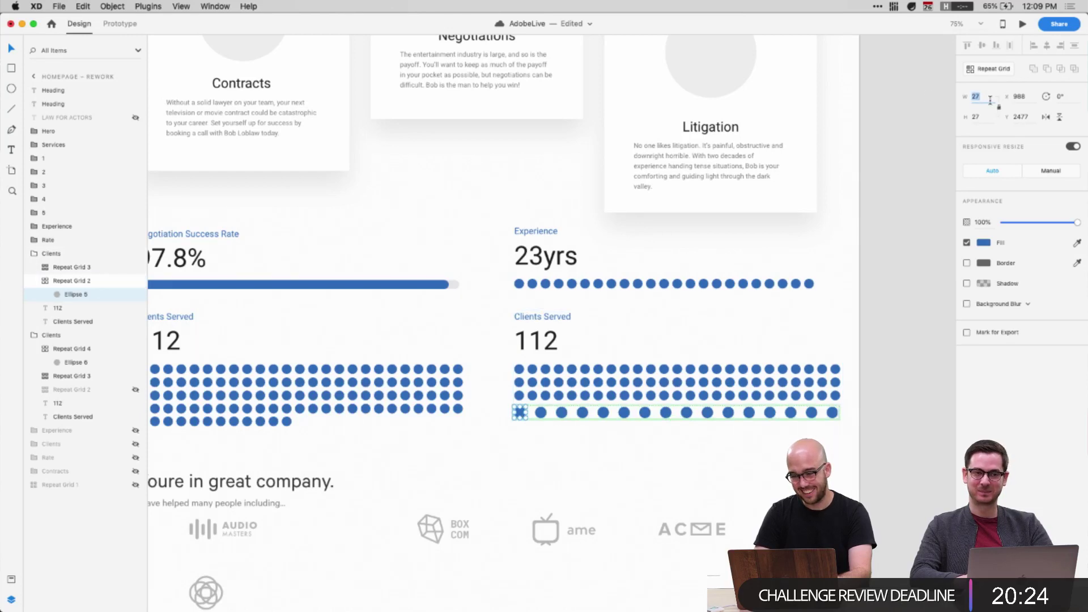
key("Return")
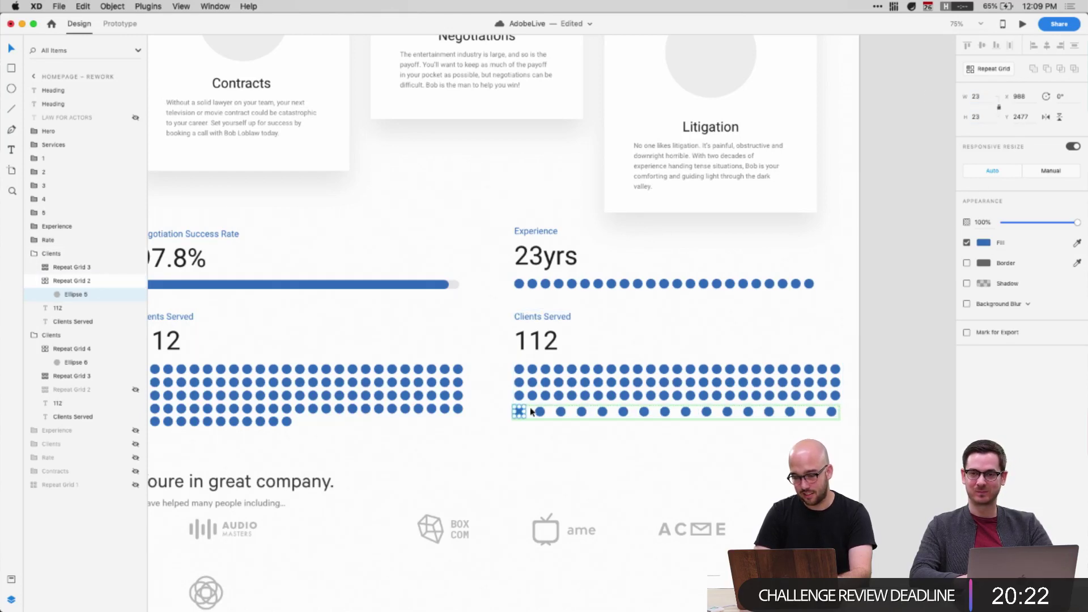
left_click(71, 281)
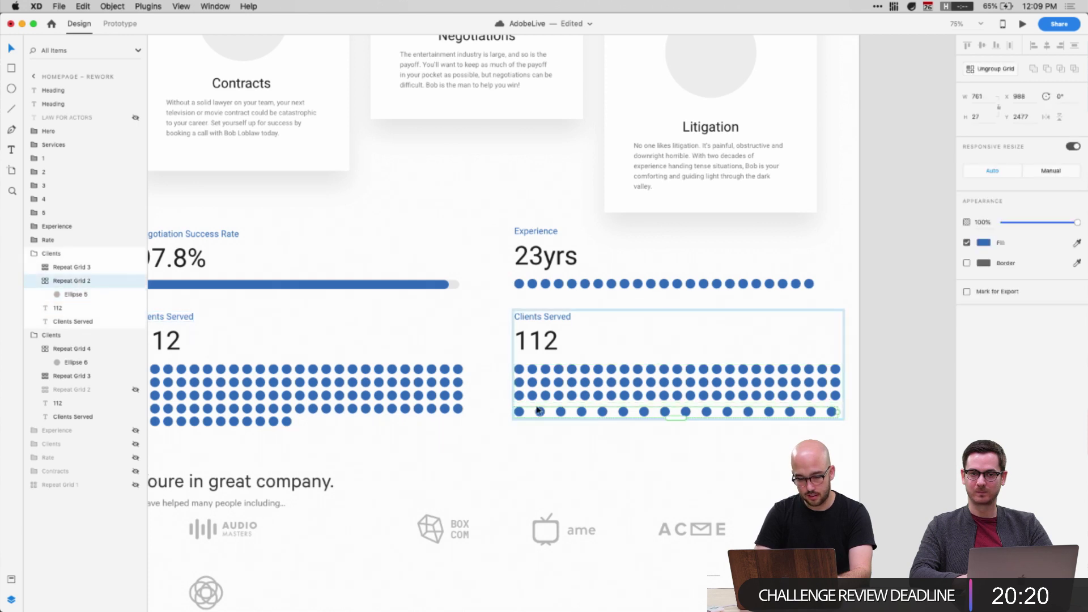
Tighten the spacing of the restored dot row to match the grid above and move it up to Y 2470
left_click_drag(526, 415, 525, 414)
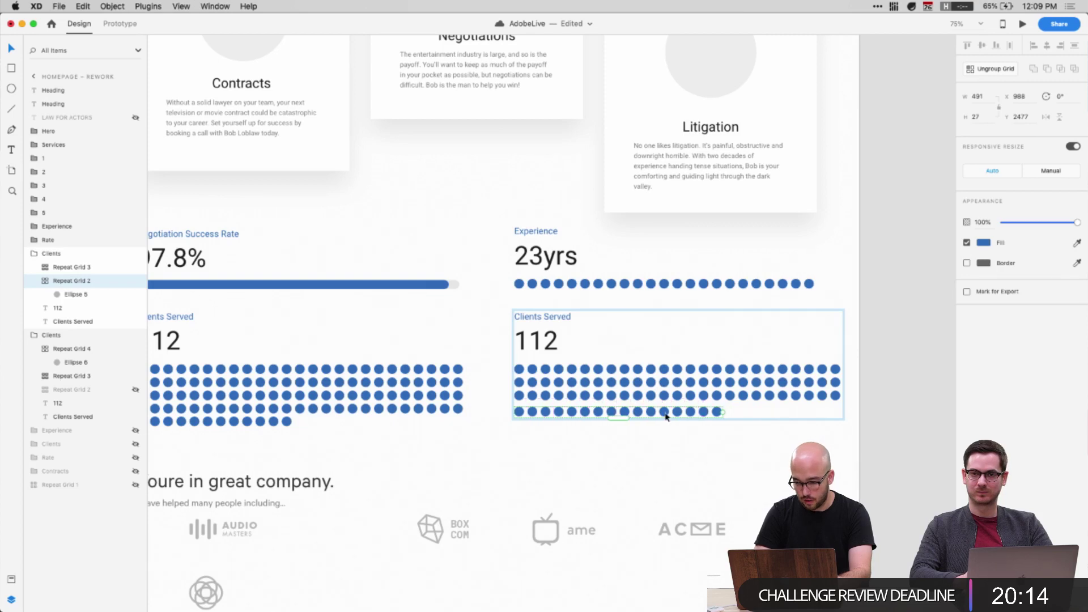
left_click_drag(527, 416, 526, 412)
left_click_drag(722, 409, 727, 409)
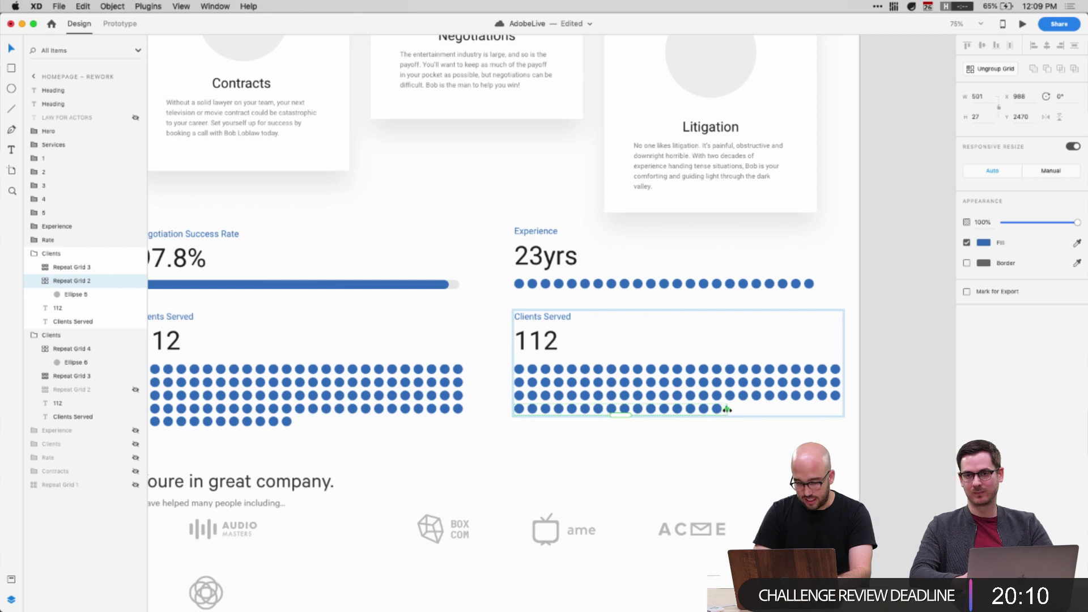
Change the duplicated stat's number to 85+ and extend its last dot row to 651 wide
left_click(532, 353)
key("Return")
type("85+")
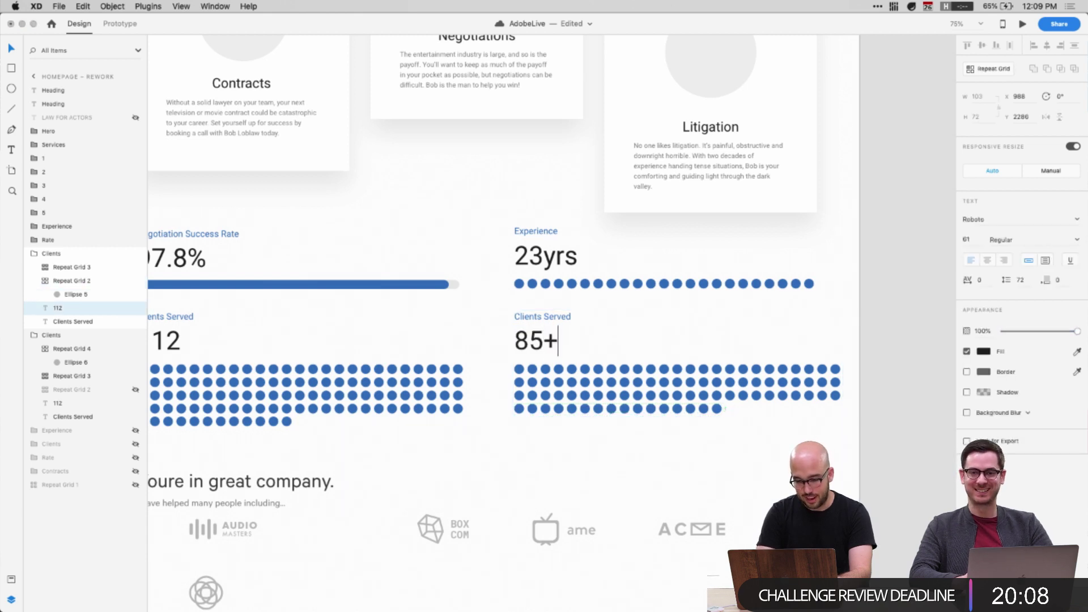
left_click(706, 411)
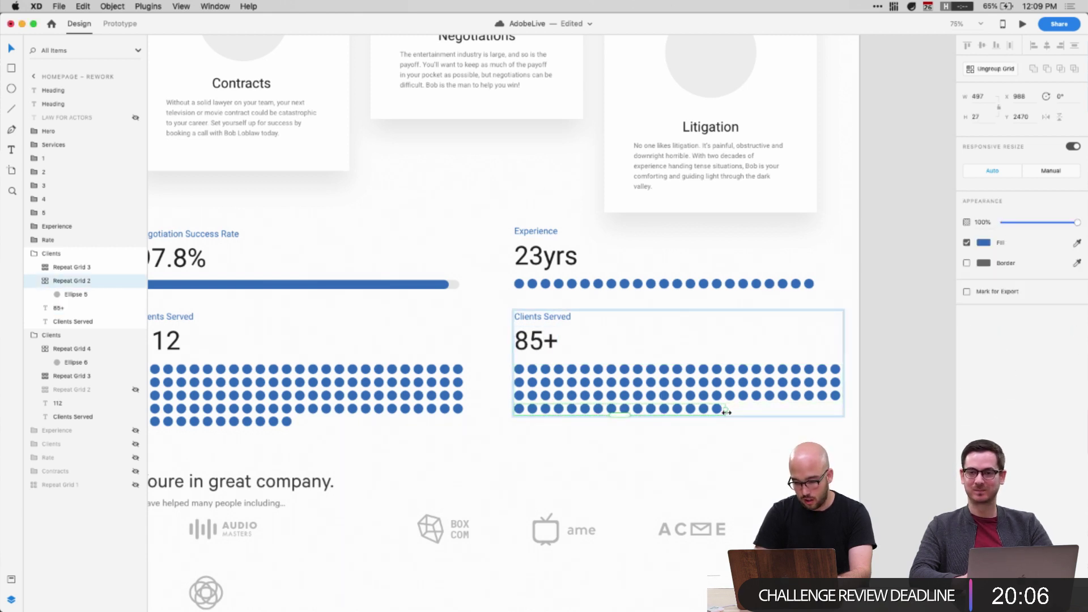
left_click_drag(738, 409, 799, 409)
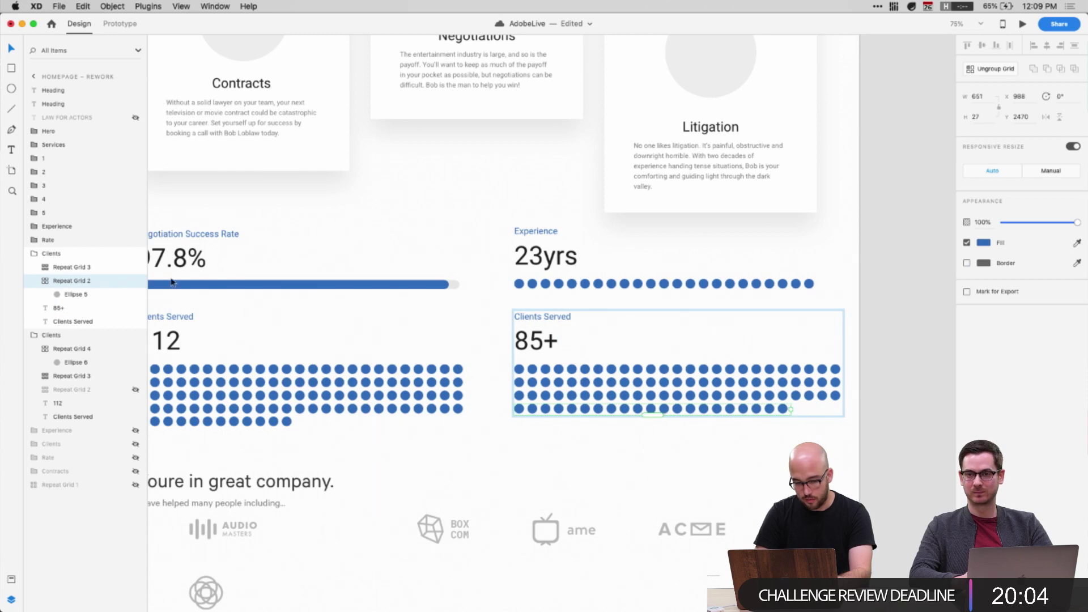
Draw a borderless rectangle about 264 by 30 over the end of the duplicated stat's last dot row
left_click(45, 282)
key("r")
left_click_drag(682, 402, 793, 416)
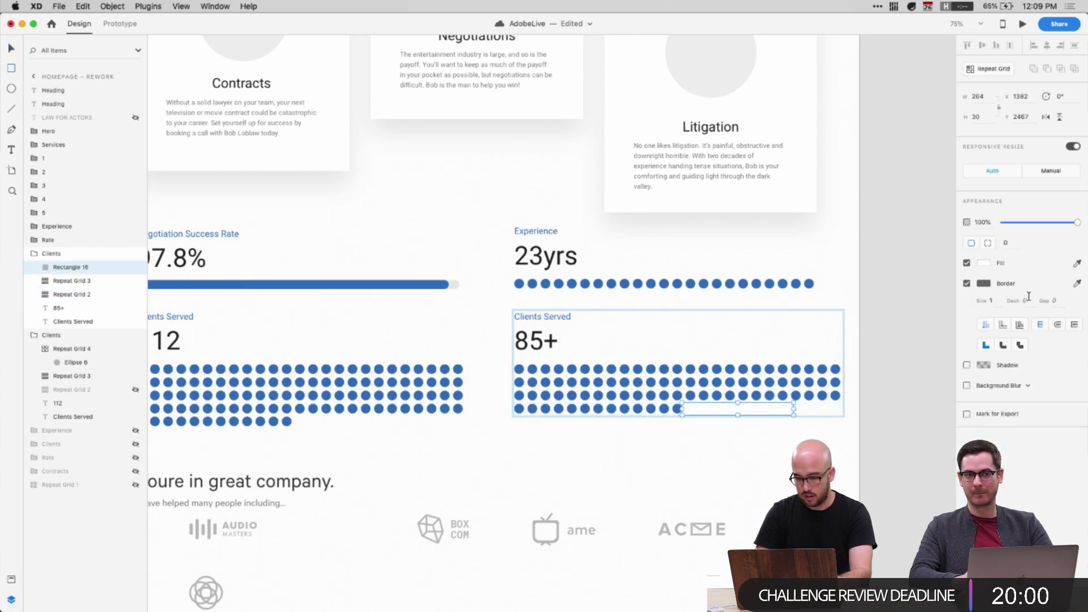
left_click(967, 283)
Give the rectangle a linear gradient fill running horizontally from the last full dot to the row's end
left_click(983, 263)
left_click(866, 196)
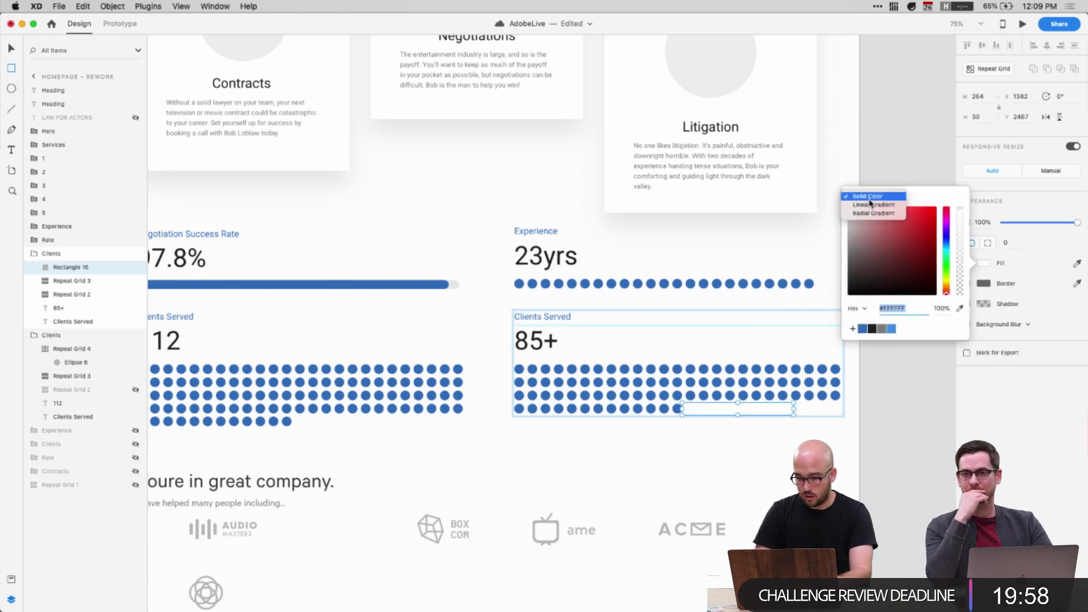
left_click(873, 205)
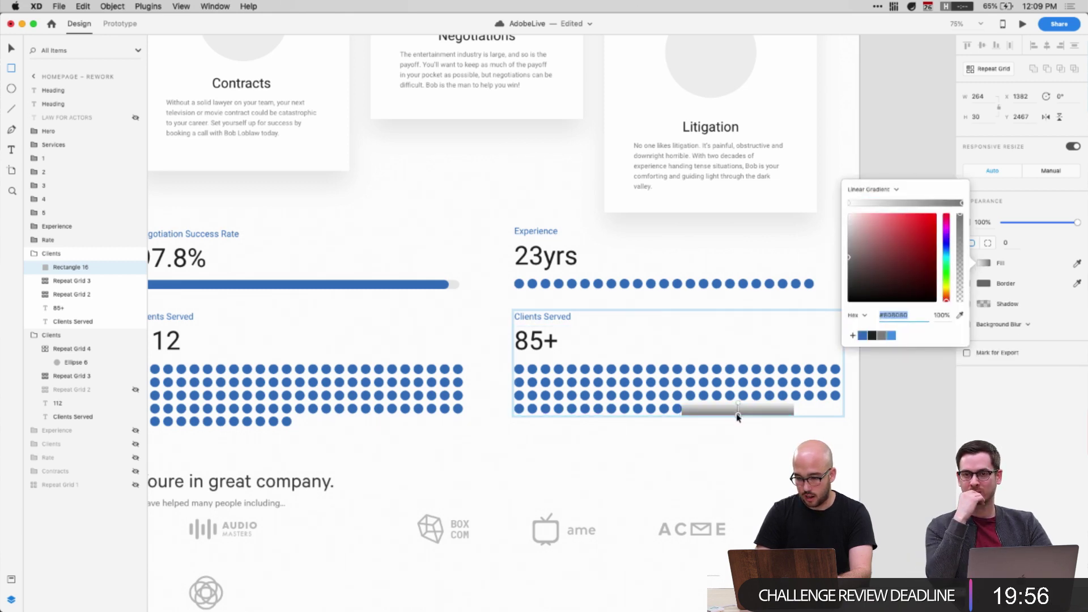
left_click_drag(738, 417, 806, 405)
left_click_drag(738, 403, 682, 407)
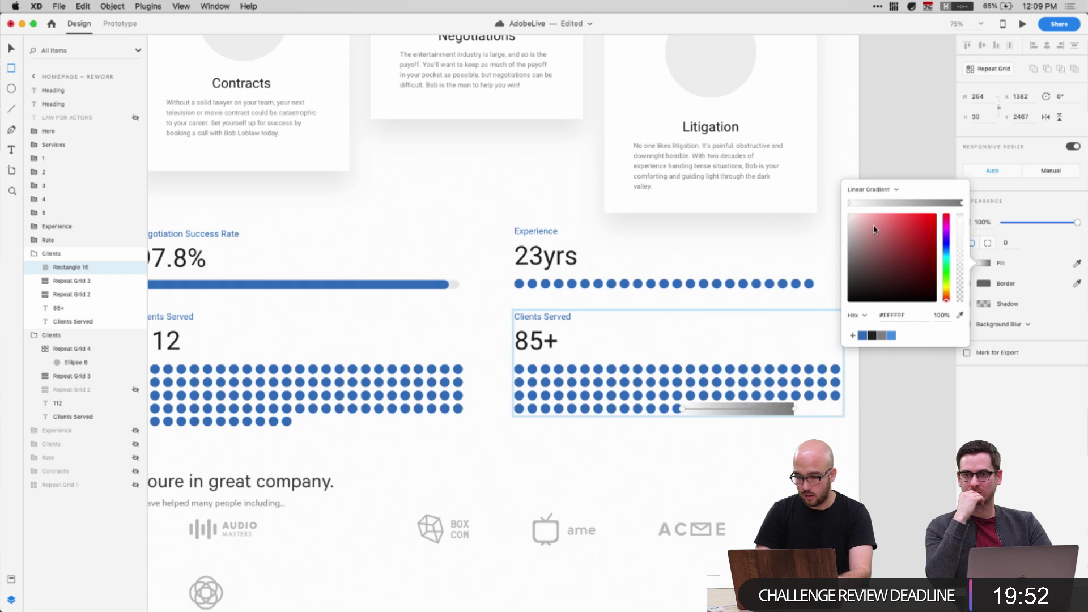
Set the gradient's outer stop to white and its starting stop to white at 0% opacity, fading the last dots
left_click(962, 205)
left_click_drag(902, 249, 845, 207)
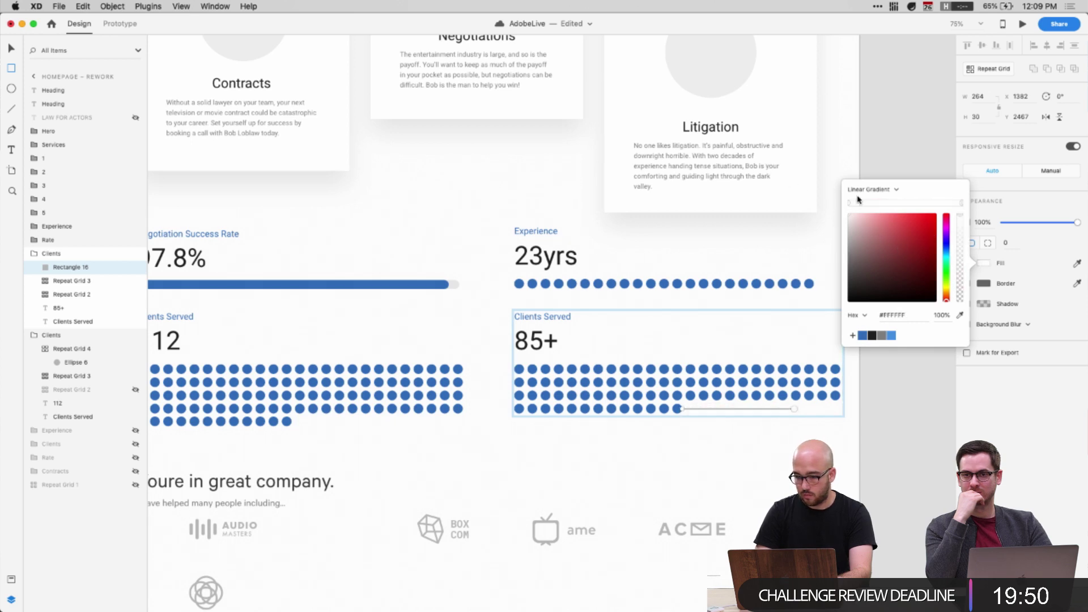
left_click_drag(961, 254, 962, 365)
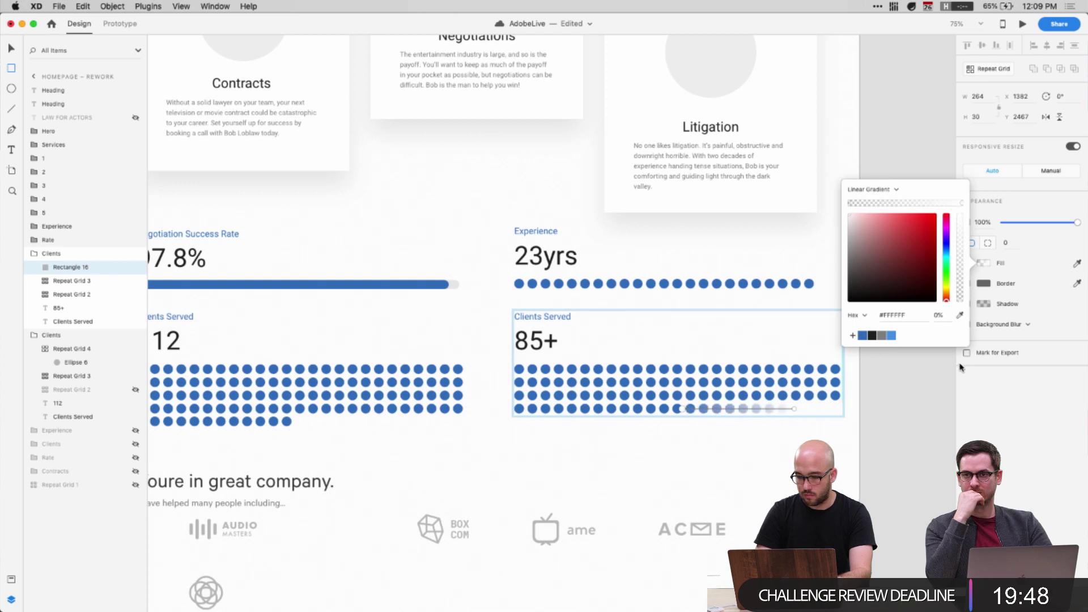
Narrow the gradient rectangle to 251 wide and check the faded dots beside the other stats
left_click(855, 460)
left_click_drag(794, 409, 783, 409)
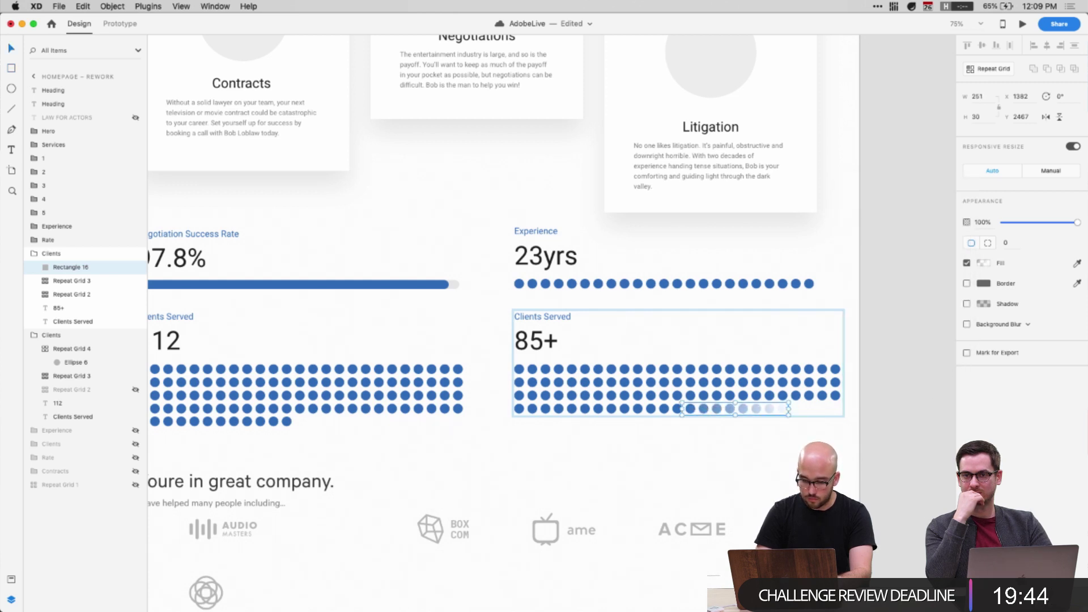
left_click(675, 461)
scroll(674, 462, "left", 2)
scroll(674, 462, "up", 1)
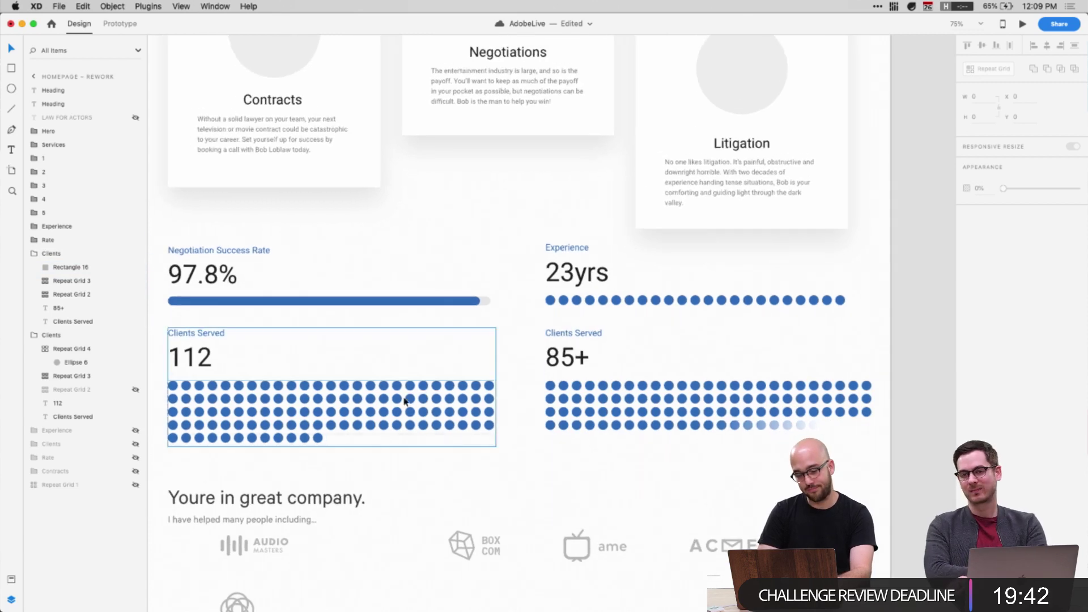
scroll(388, 486, "left", 2)
scroll(389, 485, "down", 1)
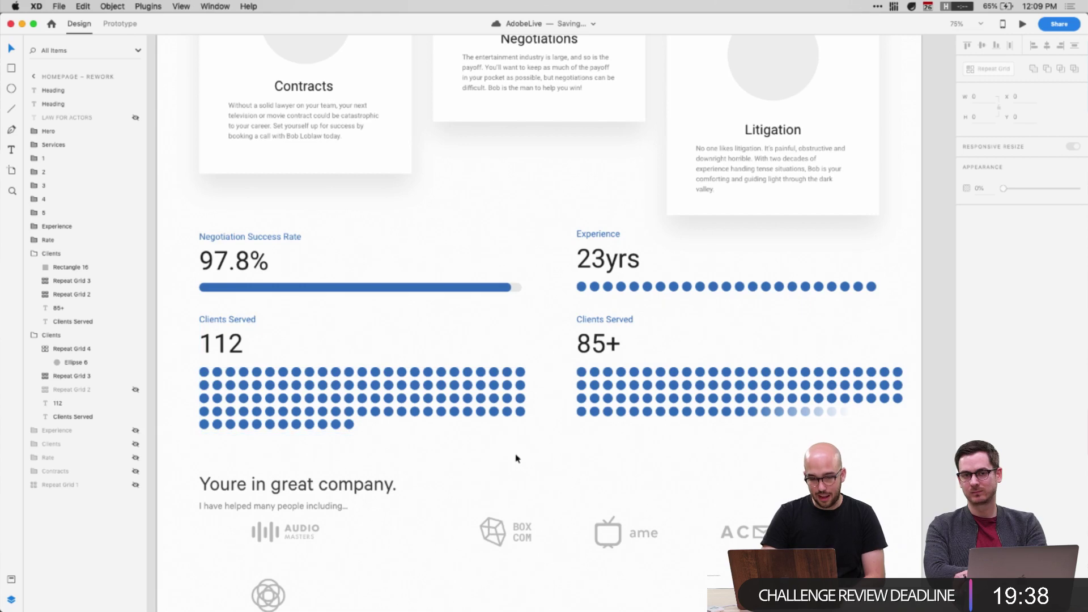
Move all four stats down together to Y 2102
scroll(484, 437, "down", 6)
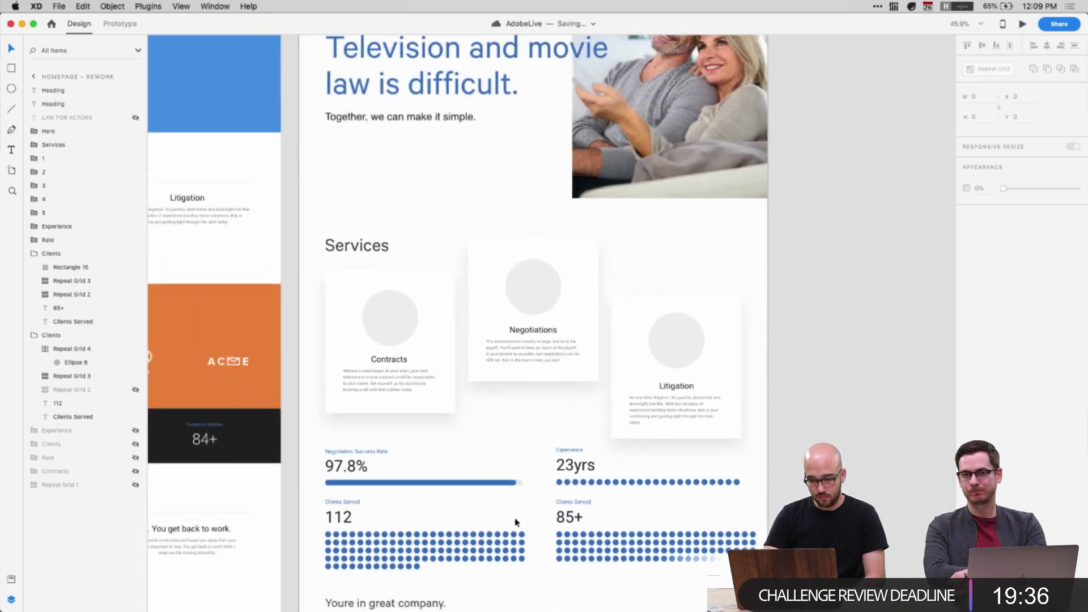
scroll(514, 521, "down", 5)
left_click_drag(290, 487, 291, 214)
key("shift+Down")
key("shift+Down")
key("shift+Down")
key("shift+Down")
key("shift+Down")
key("shift+Down")
key("shift+Down")
key("shift+Down")
key("shift+Down")
key("shift+Down")
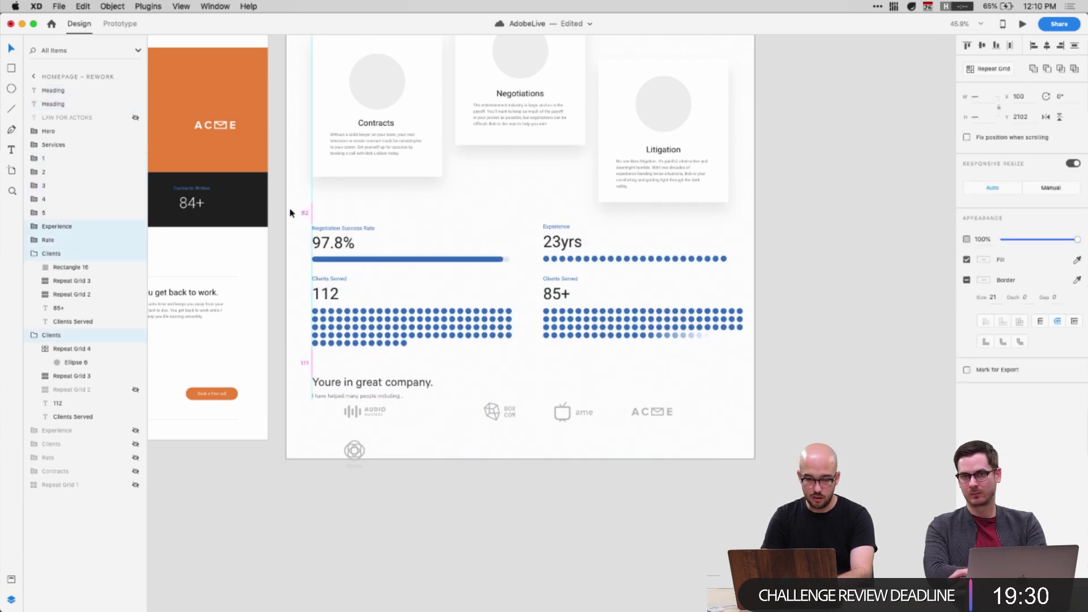
Move the Experience and 85+ stats down together so they sit lower than the Negotiation Success Rate and 112 stats
left_click_drag(747, 393, 532, 233)
key("shift+Down")
key("shift+Down")
key("shift+Down")
key("shift+Down")
key("shift+Down")
key("shift+Down")
key("shift+Down")
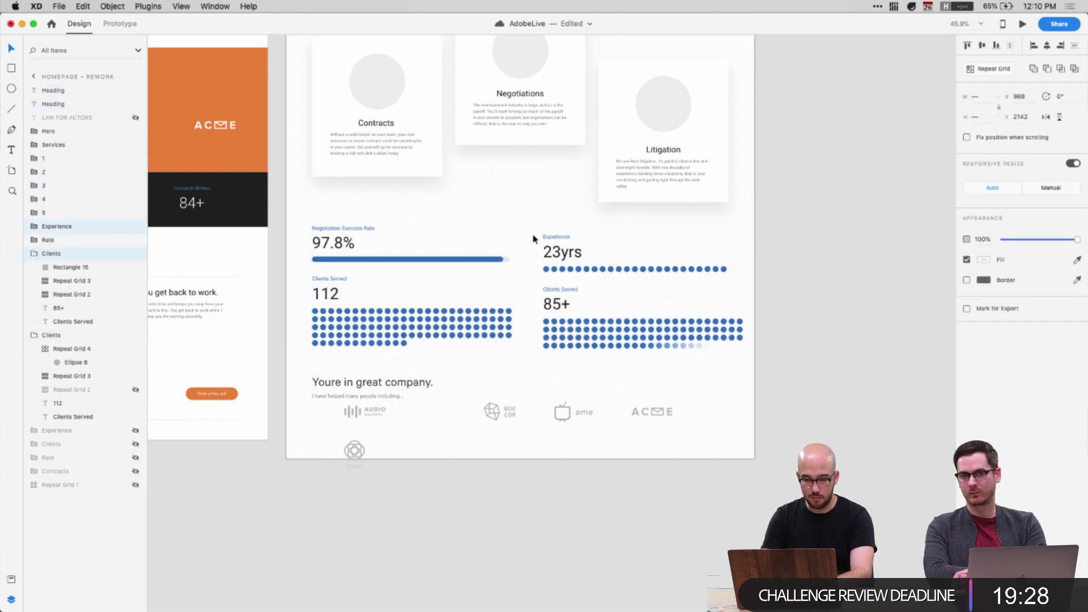
key("shift+Down")
key("shift+Down")
key("shift+Down")
key("shift+Down")
Move all four stats up together to Y 2058
left_click_drag(292, 372, 726, 221)
key("shift+Up")
key("shift+Up")
key("shift+Up")
key("shift+Up")
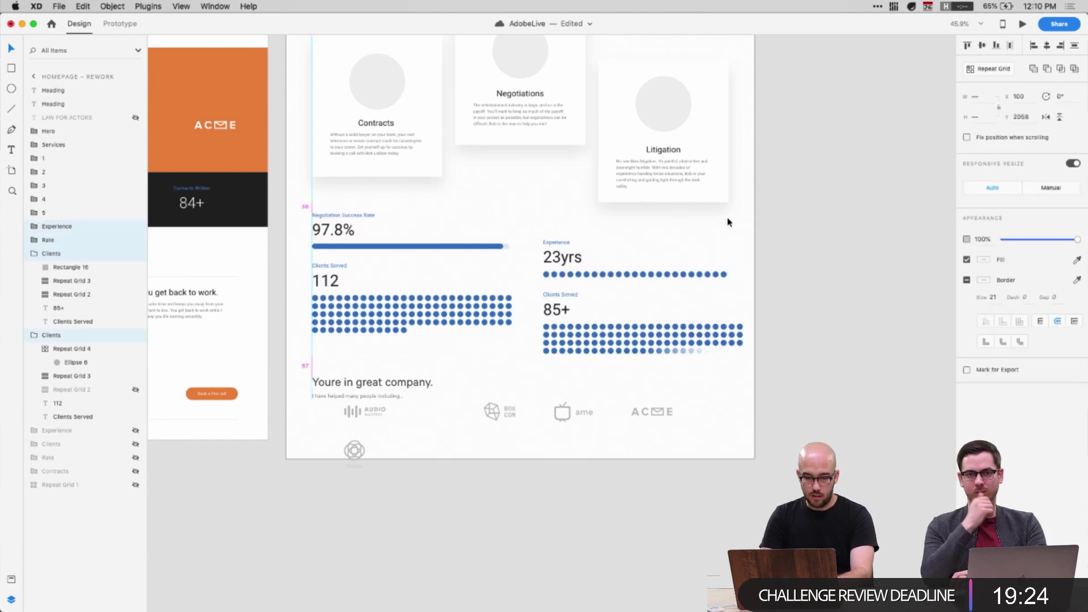
left_click(794, 270)
scroll(559, 320, "up", 5)
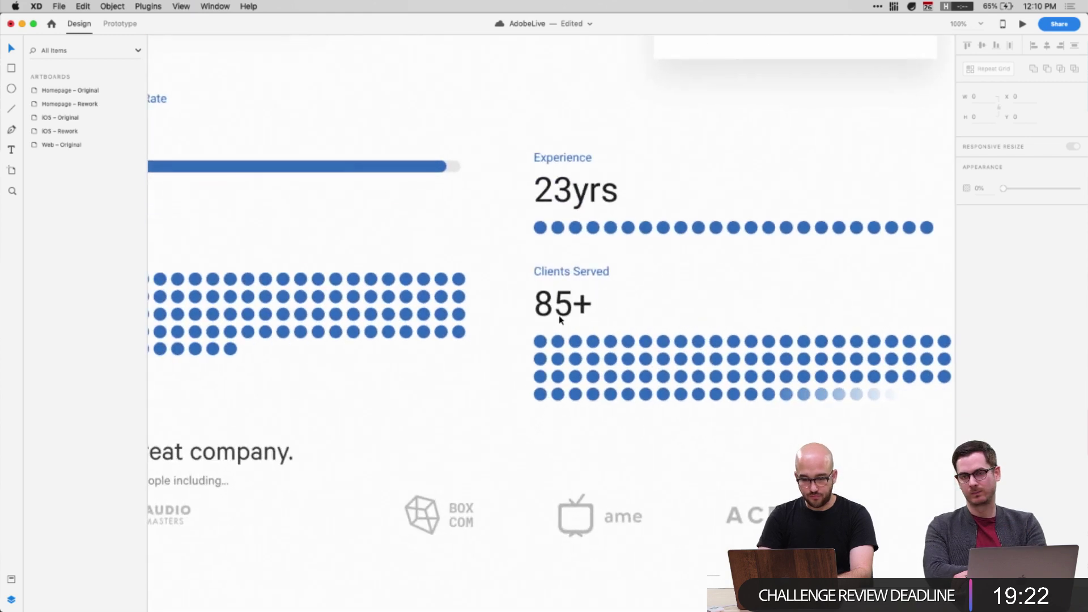
scroll(524, 190, "left", 7)
left_click(515, 181, "super")
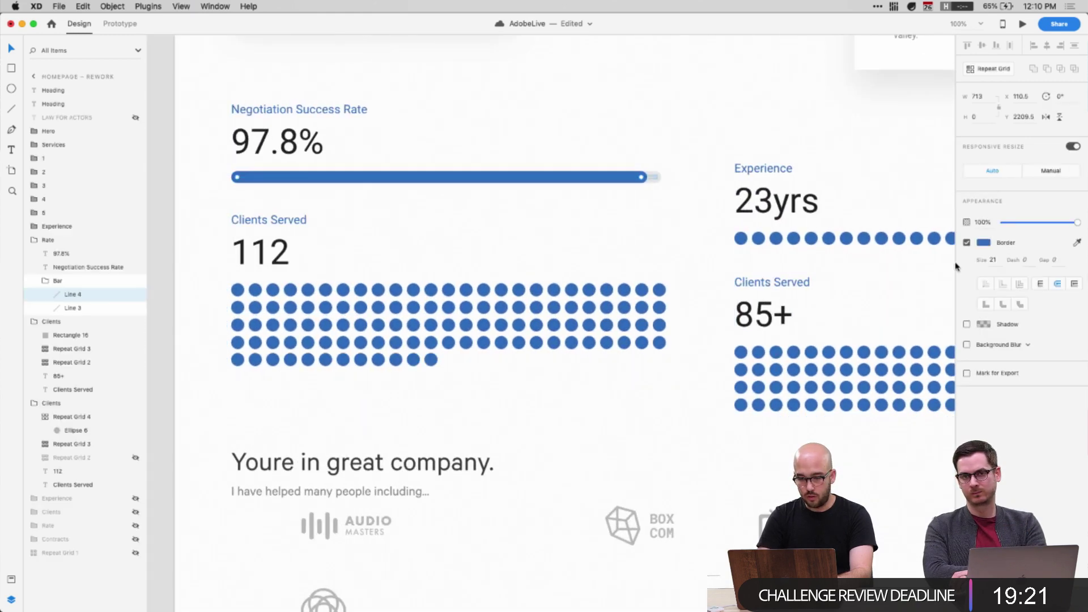
left_click(984, 244)
left_click(1011, 256)
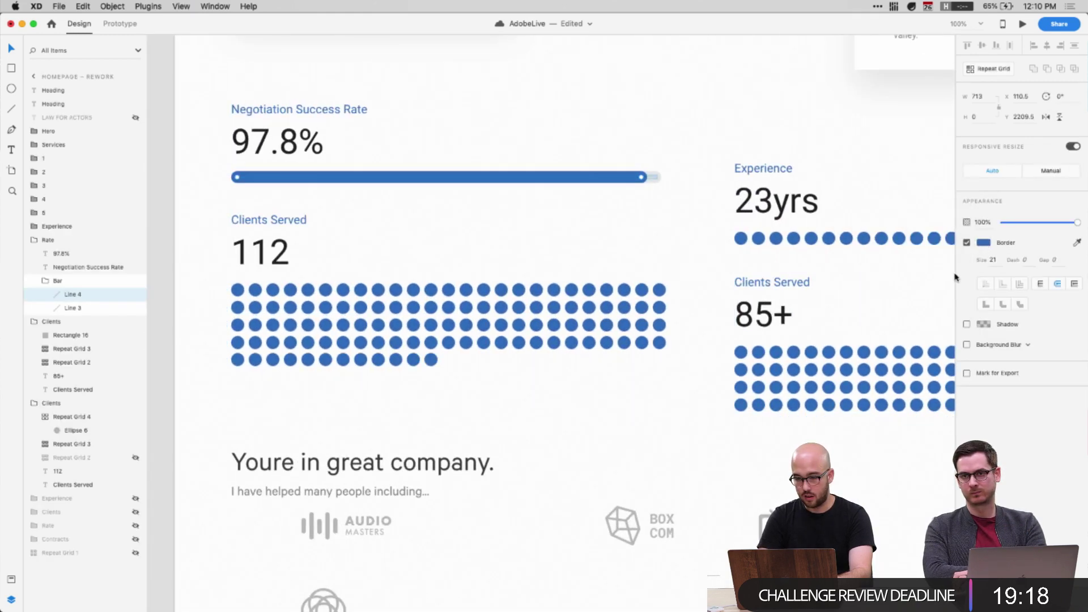
Fill the four full rows of dots in the 112 clients grid with teal and save that colour as a swatch
left_click(238, 290, "super")
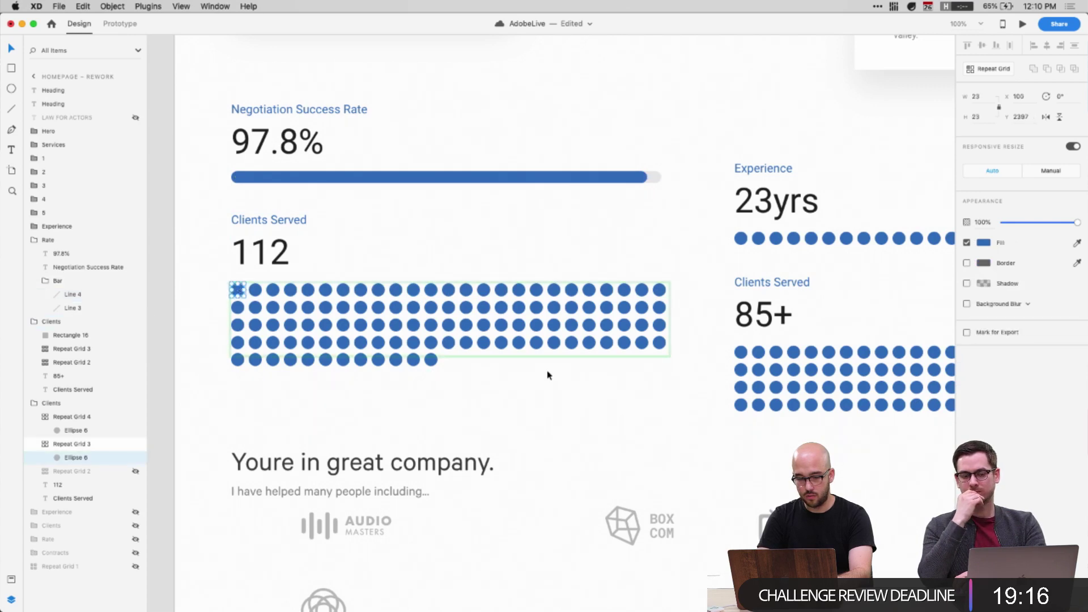
left_click(982, 244)
left_click_drag(946, 214, 903, 206)
left_click(851, 309)
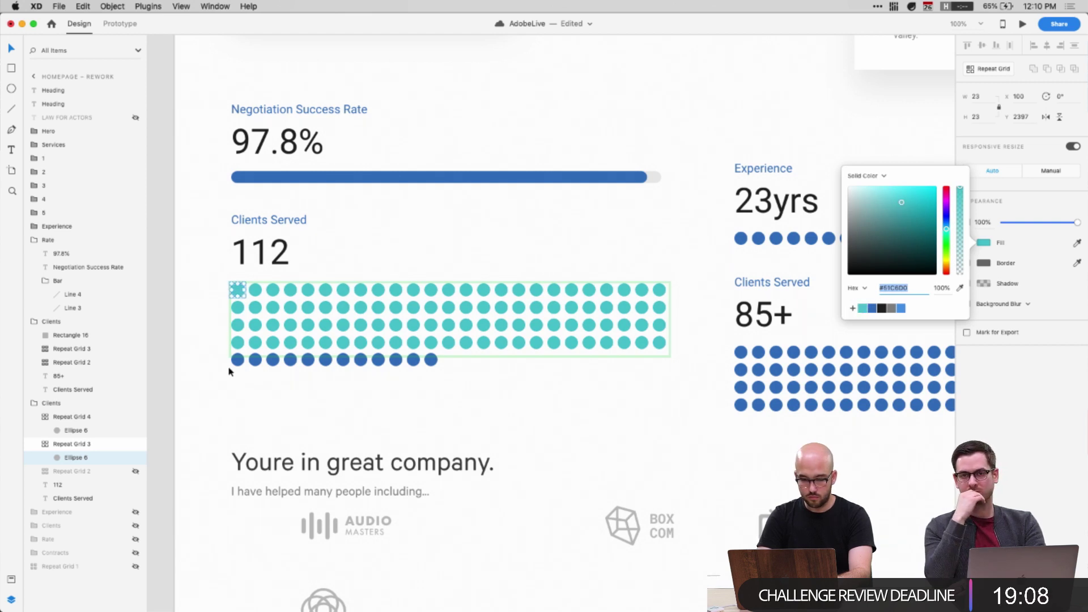
Apply the saved teal swatch to the partial last row of dots under the 112 clients stat
double_click(238, 361)
left_click(985, 247)
left_click(861, 309)
left_click(706, 391)
scroll(706, 387, "right", 5)
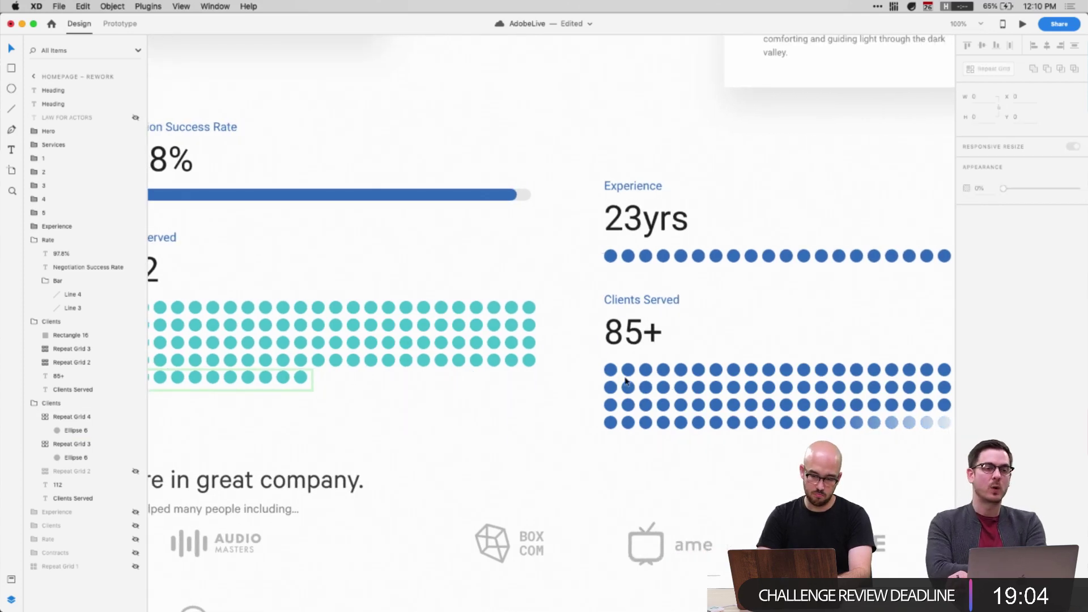
Recolor the row of dots under 23yrs to a muted yellow
double_click(610, 256)
left_click(971, 244)
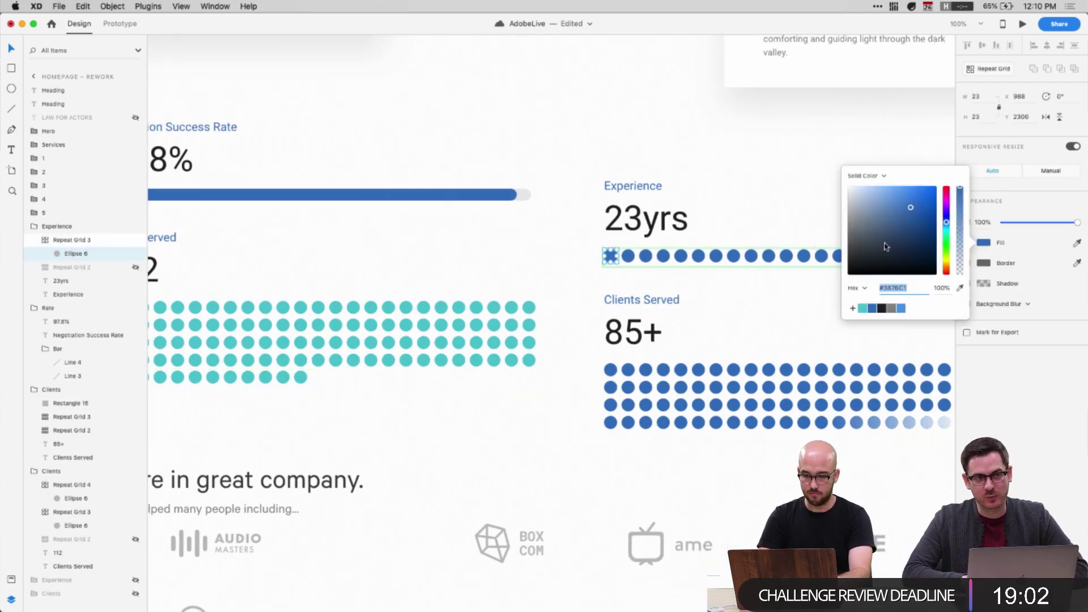
left_click(884, 309)
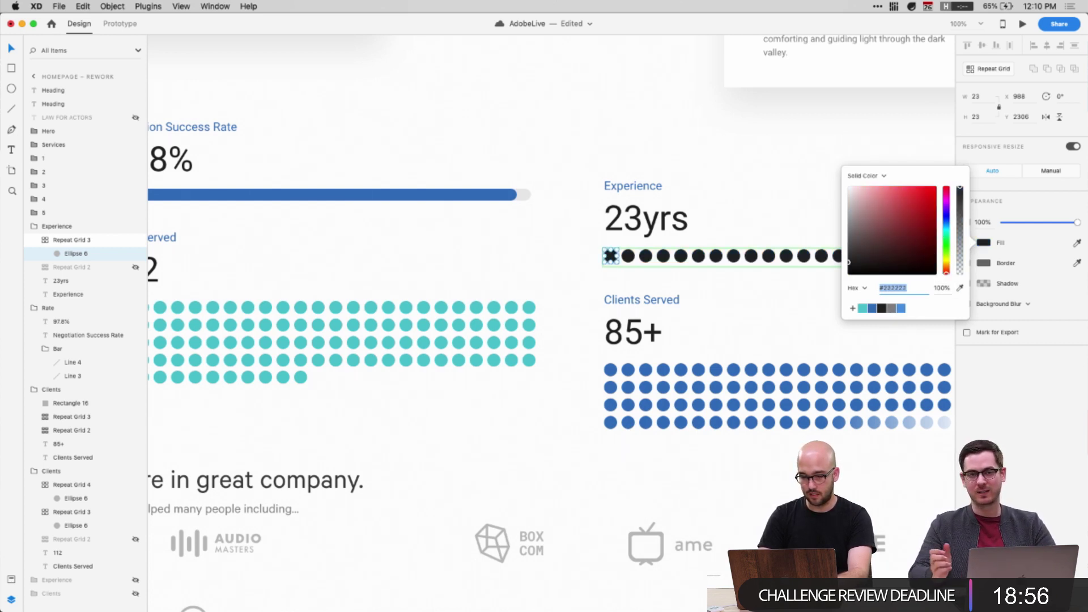
left_click(945, 259)
left_click_drag(932, 260, 894, 198)
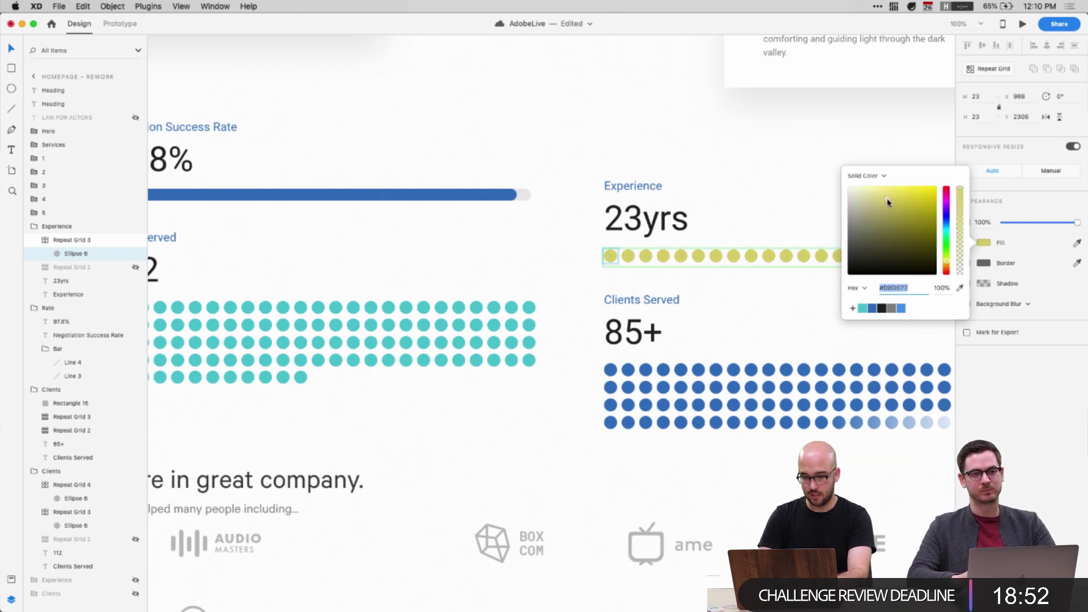
Recolor the upper three rows of dots under 85+ to a golden orange
left_click(729, 352)
scroll(624, 368, "right", 3)
double_click(500, 372)
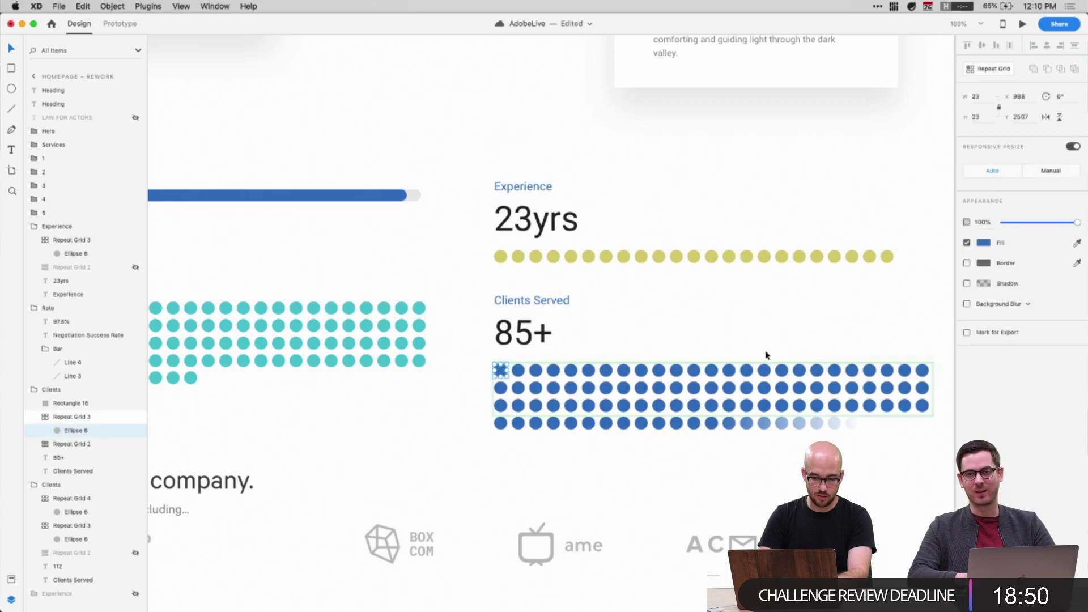
left_click(982, 242)
left_click_drag(944, 276, 938, 263)
left_click(922, 194)
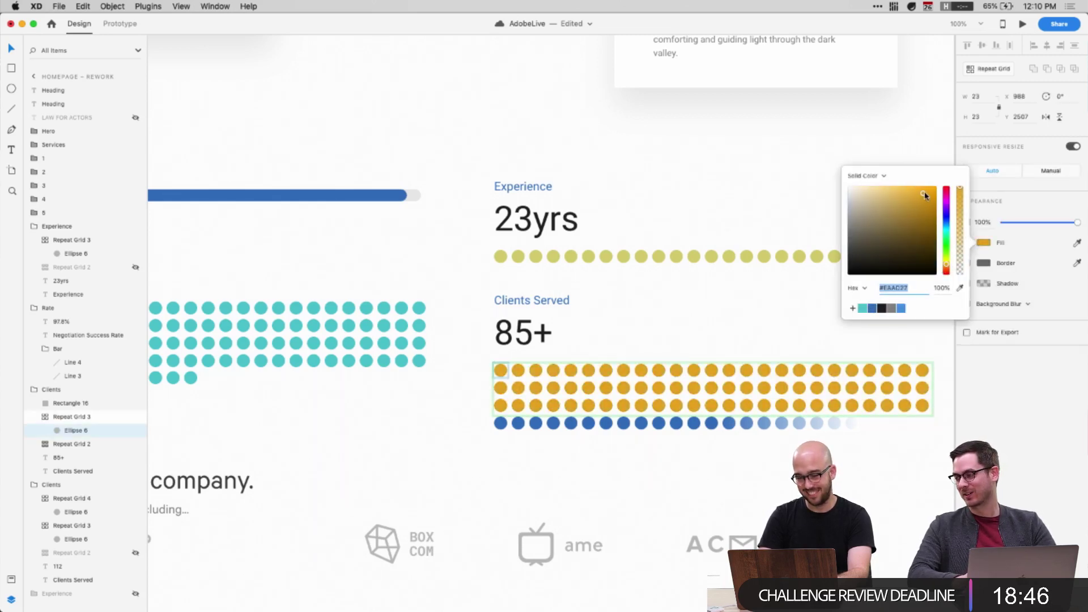
Match the fading last row of dots under 85+ to the orange sampled from the rows above
double_click(501, 424)
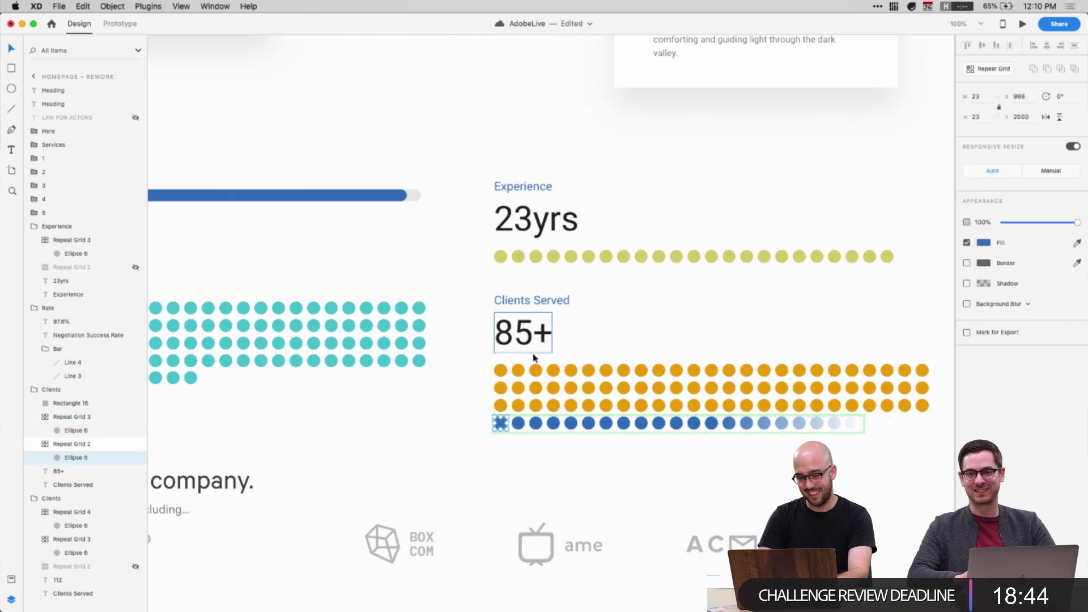
key("i")
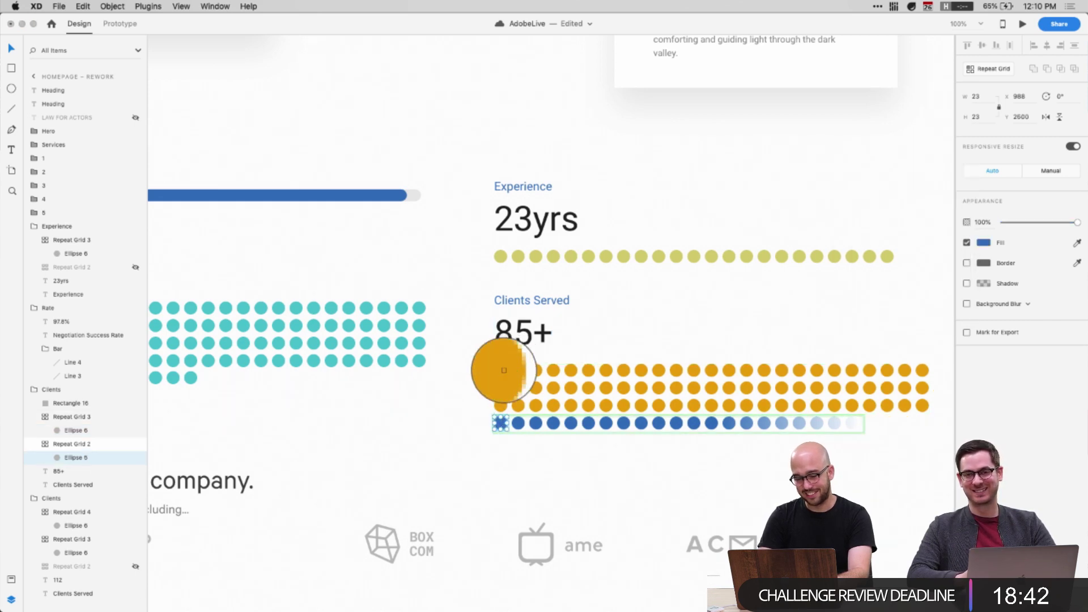
left_click(500, 370)
left_click(641, 323)
scroll(641, 323, "left", 2)
scroll(641, 324, "down", 3)
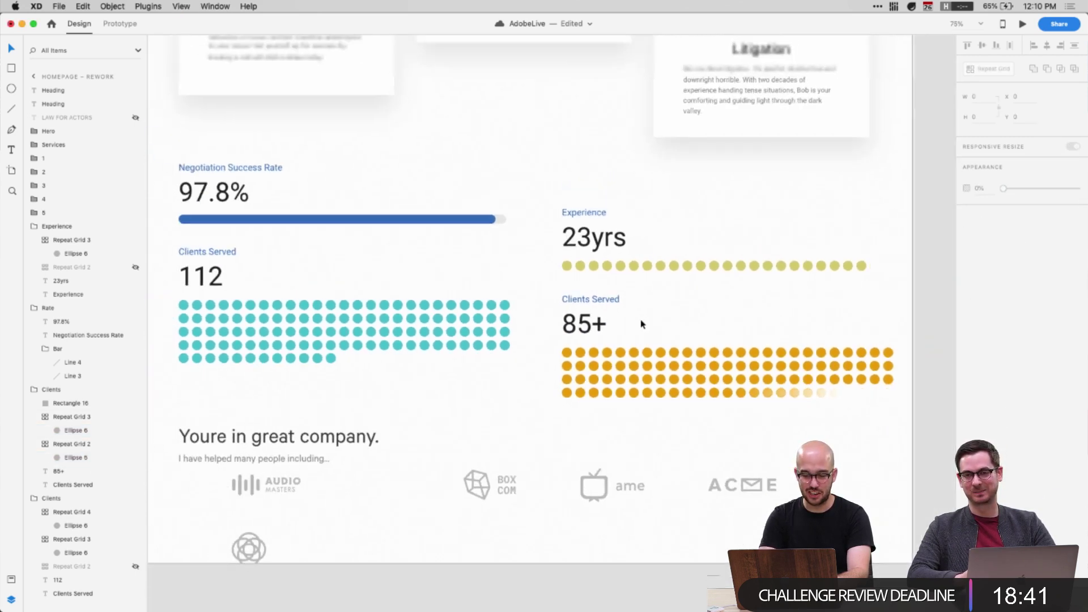
Color the Clients Served label above 85+ with the orange sampled from its dots
left_click(590, 299)
key("i")
left_click(579, 352)
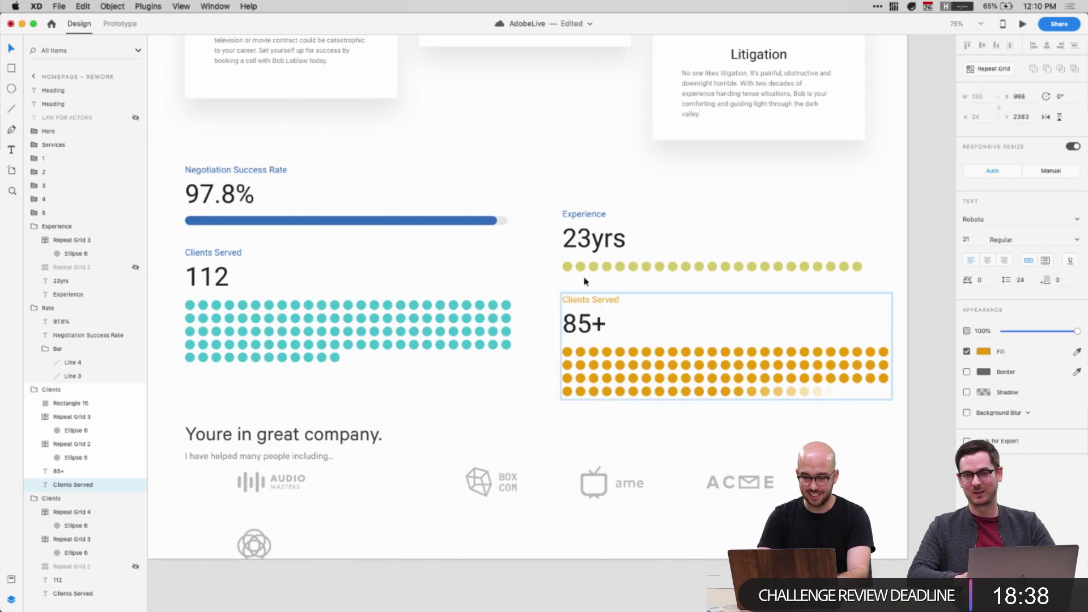
Color the Experience label with the yellow sampled from its dots and deepen that yellow
left_click(582, 220)
key("i")
left_click(568, 266)
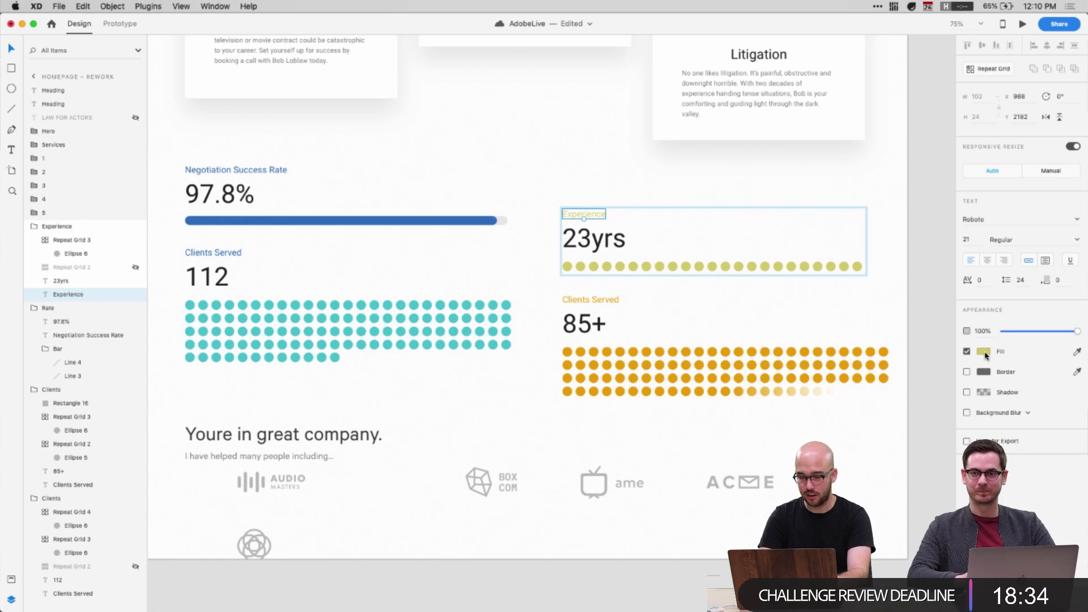
left_click(984, 353)
left_click(333, 333)
left_click(333, 333)
Color the Clients Served label above 112 with the teal sampled from its dots
double_click(218, 251)
key("i")
left_click(189, 304)
left_click(443, 112)
scroll(443, 112, "up", 3)
double_click(605, 300)
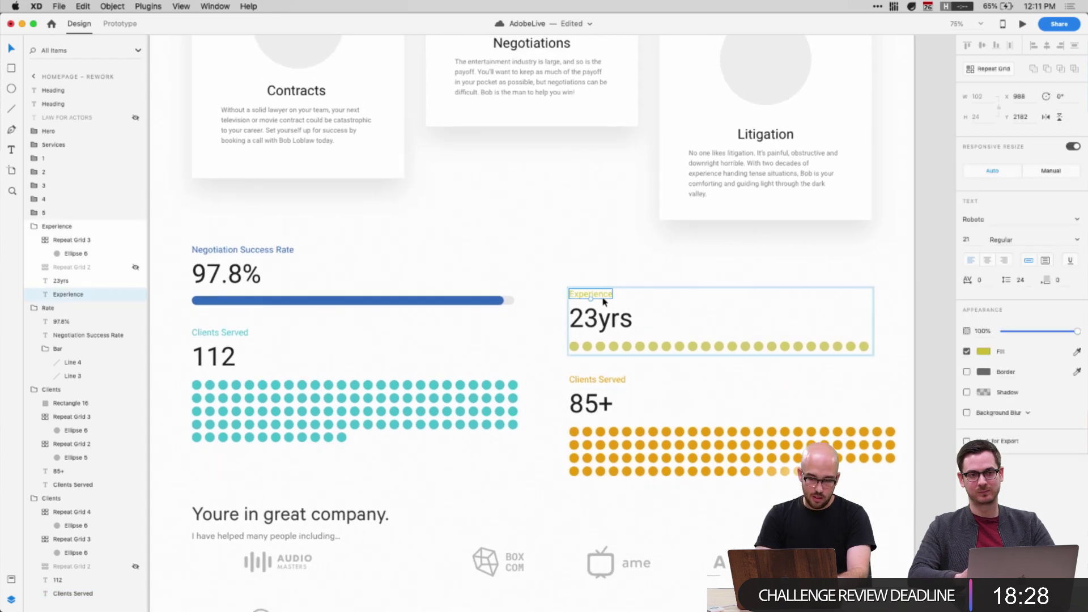
left_click(510, 263)
scroll(510, 262, "up", 2)
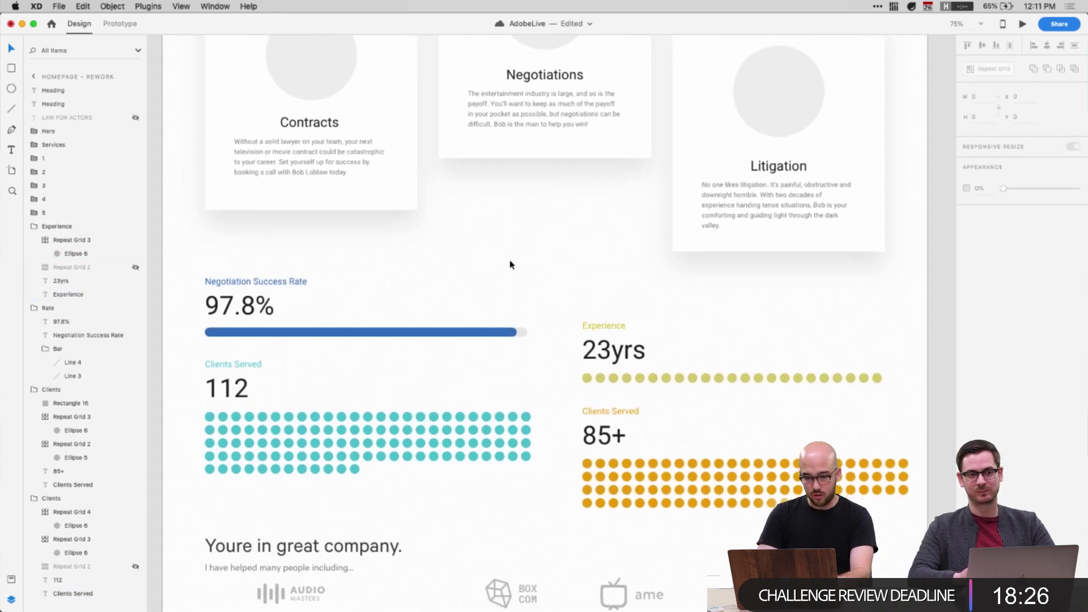
Move all four statistics blocks up by 40 px towards the service cards
left_click_drag(181, 262, 735, 467)
key("shift+Up")
key("shift+Up")
key("shift+Up")
key("shift+Up")
key("shift+Down")
key("shift+Up")
Nudge the Experience and 85+ Clients Served blocks down by 7 px
left_click_drag(586, 278, 718, 493)
key("Down")
key("Down")
key("Down")
key("Down")
key("Down")
key("Down")
key("Down")
left_click(542, 270)
Review the reworked homepage from the hero to the statistics and compare it with the original artboard
scroll(542, 270, "up", 10)
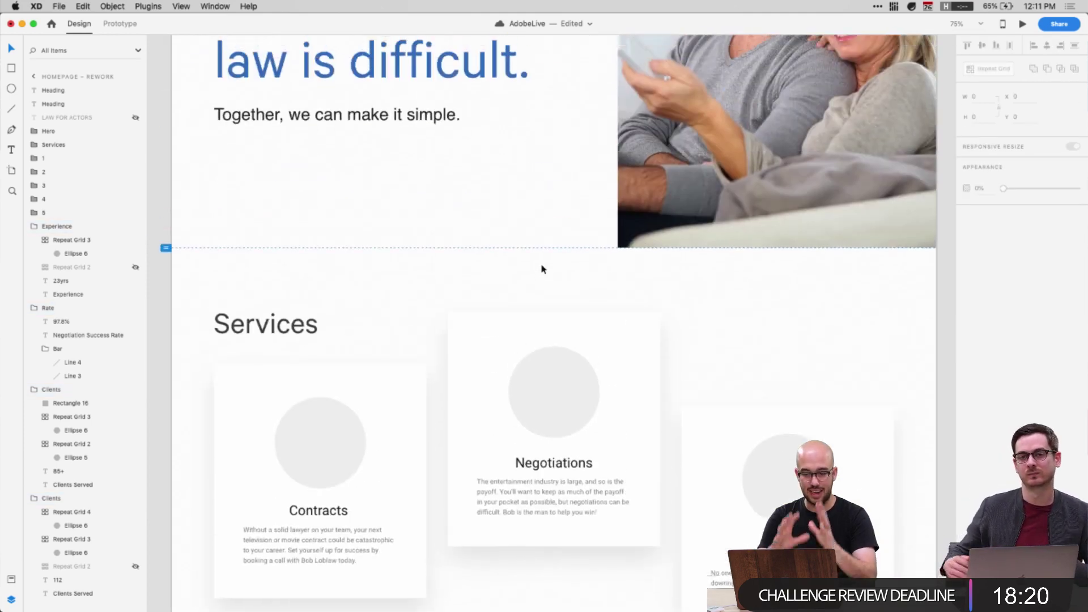
scroll(541, 269, "up", 5)
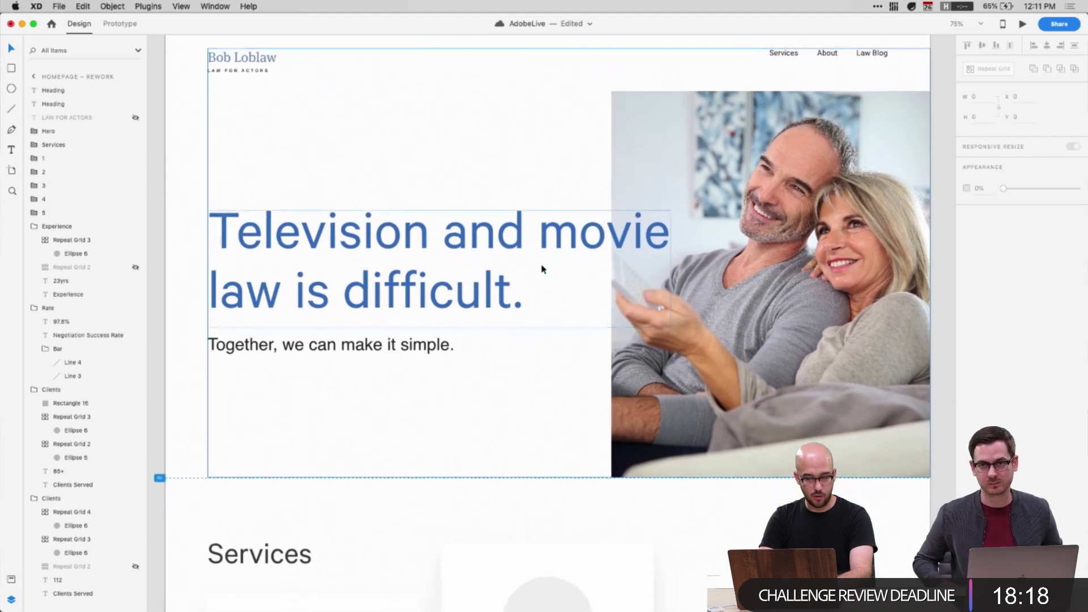
scroll(521, 338, "down", 5)
scroll(521, 338, "down", 3)
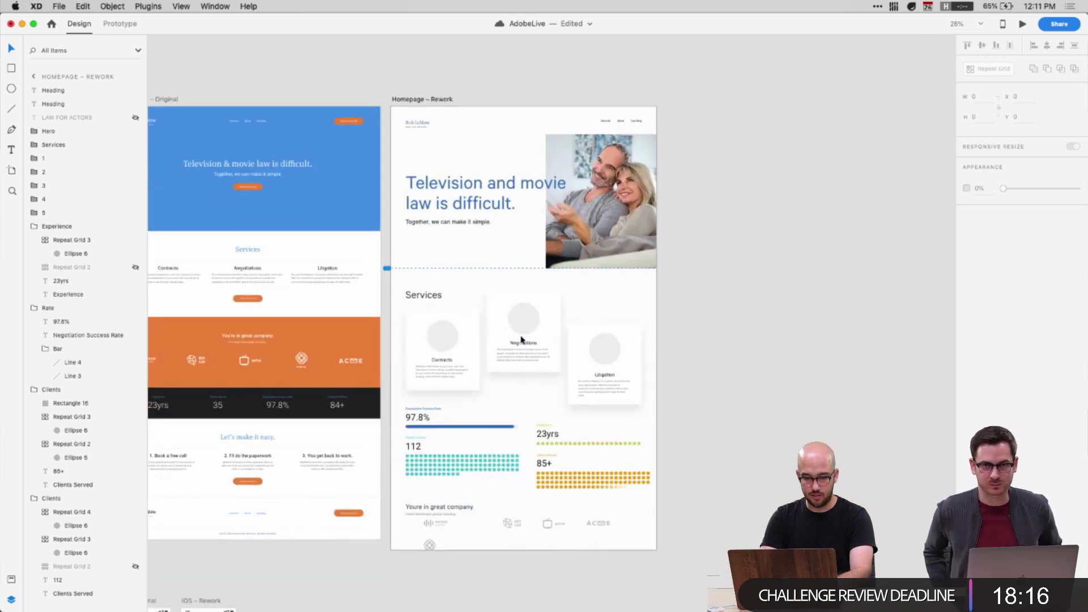
scroll(521, 338, "up", 3)
scroll(521, 339, "up", 3)
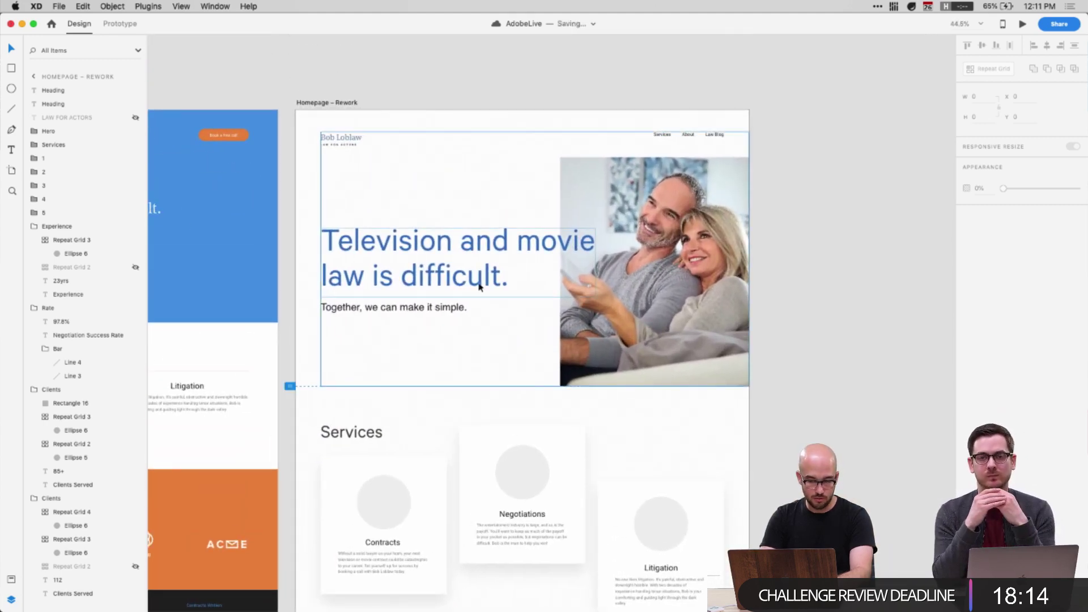
scroll(476, 360, "down", 5)
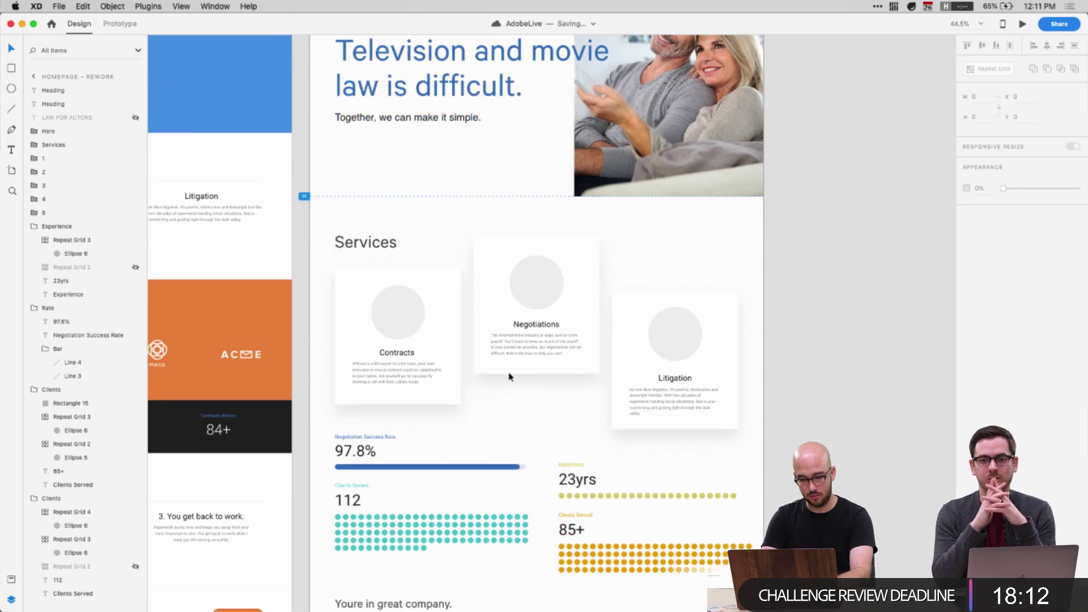
Move all four statistics blocks down by 20 px, away from the service cards
scroll(451, 352, "down", 3)
left_click_drag(387, 482, 752, 344)
key("shift+Down")
key("shift+Down")
key("shift+Down")
key("shift+Up")
left_click(824, 367)
Inspect the styling of the Services heading, the Negotiation Success Rate bar and the teal dots under 112
scroll(824, 367, "up", 1)
scroll(825, 367, "up", 3)
double_click(383, 263)
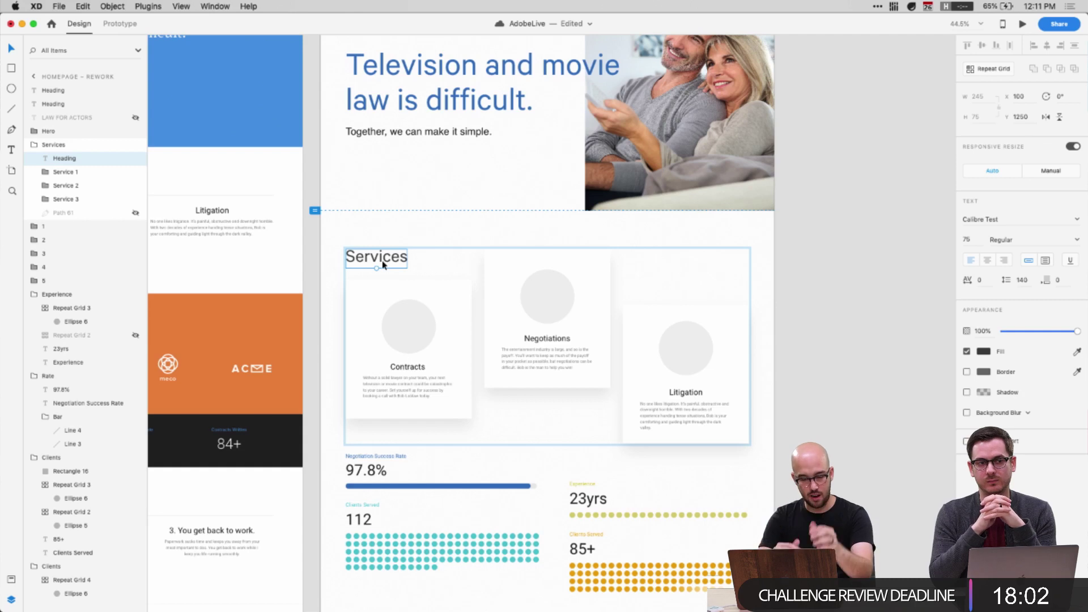
left_click(459, 486)
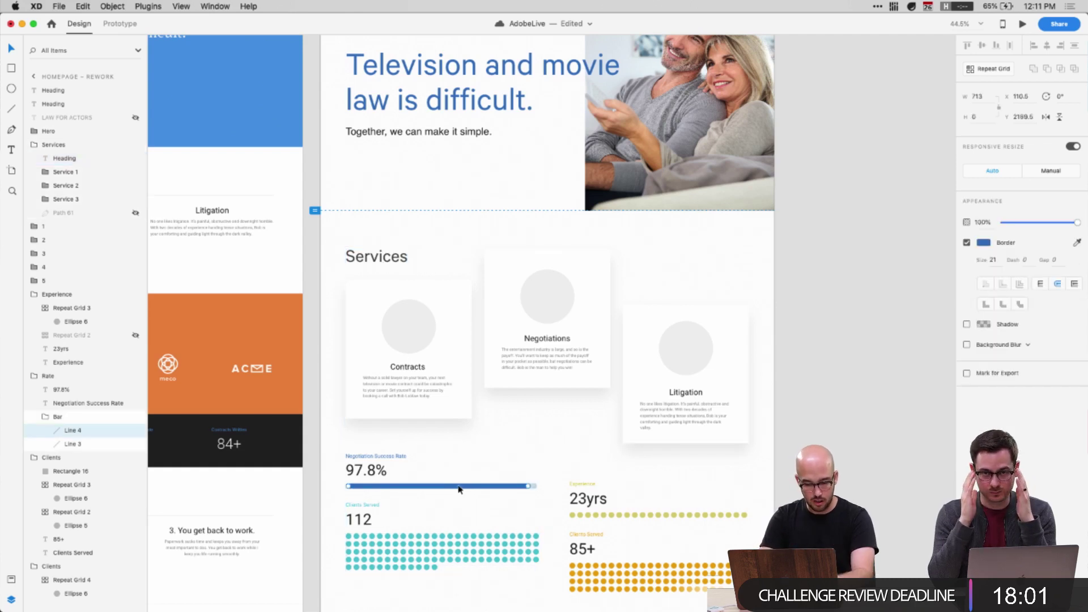
left_click(554, 513)
scroll(468, 535, "down", 2)
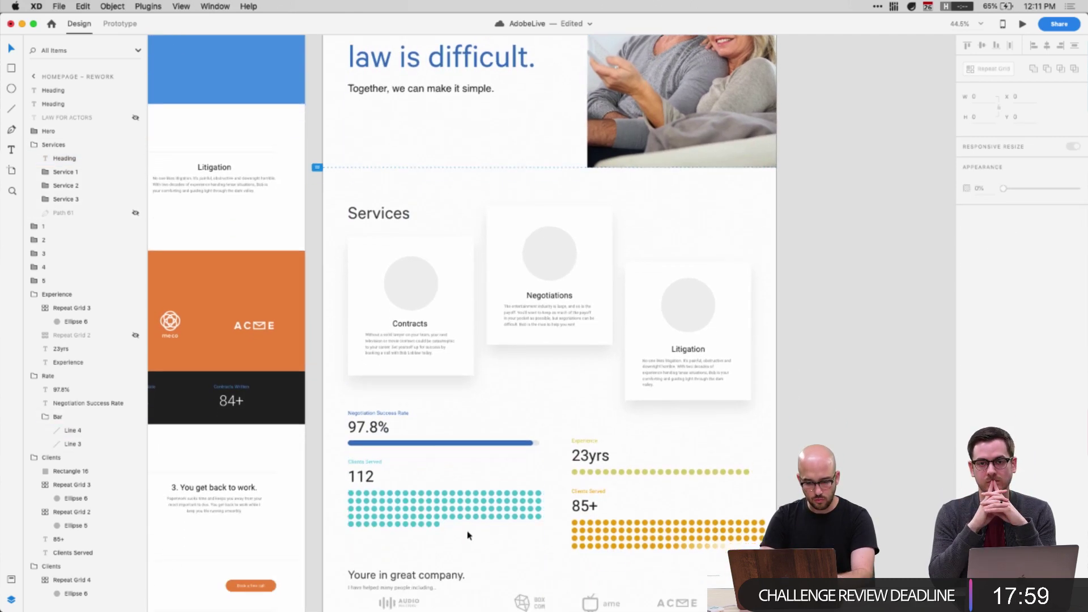
double_click(350, 497)
scroll(558, 444, "up", 10)
key("r")
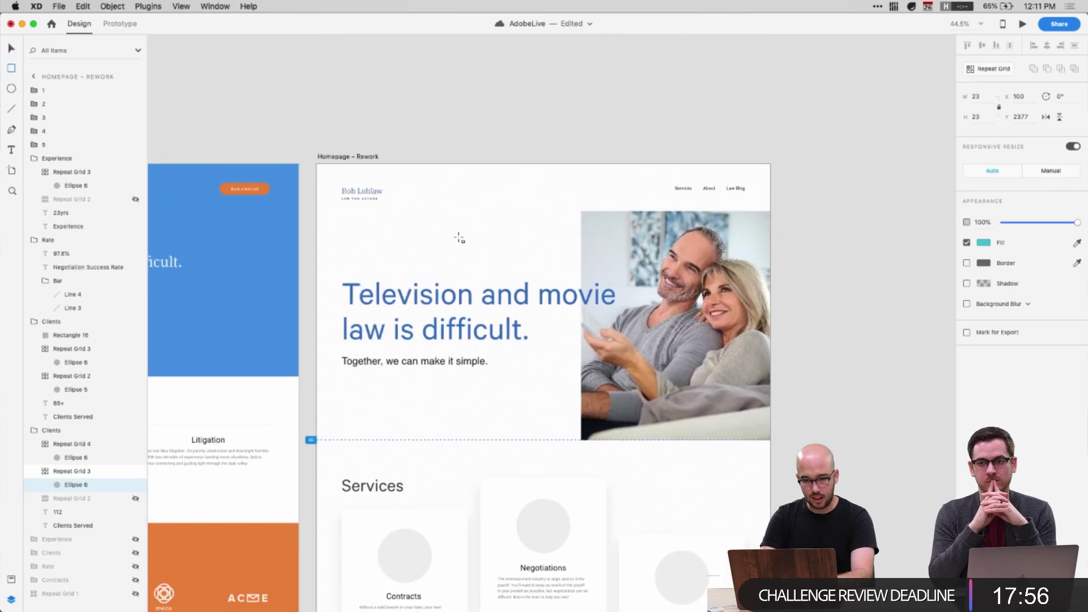
mouse_move(434, 60)
left_mouse_down()
mouse_move(473, 100)
mouse_move(547, 120)
left_mouse_up()
key("cmd+z")
key("cmd+z")
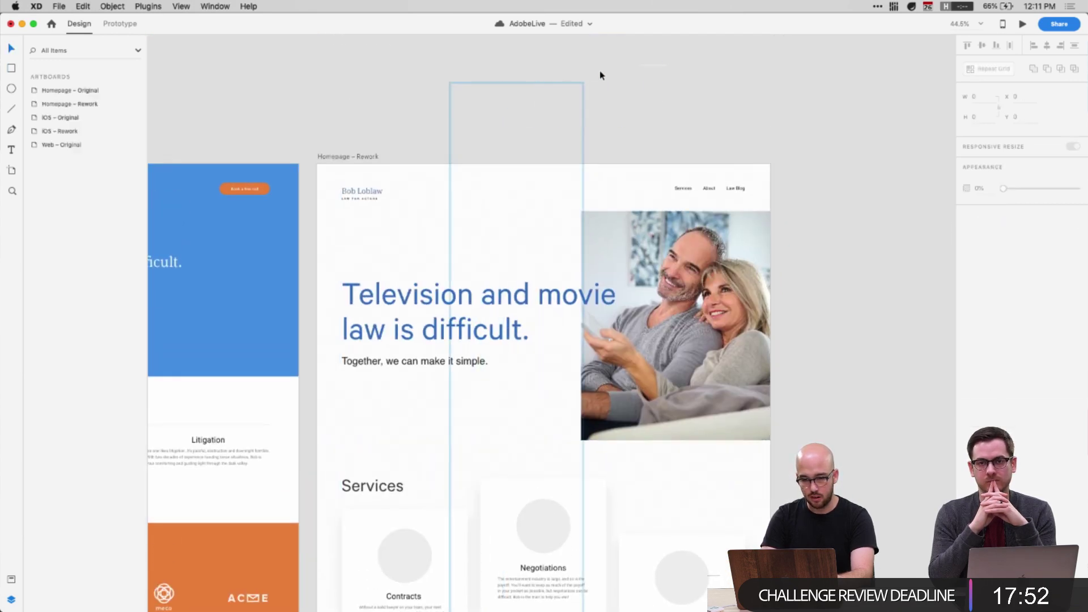
left_click(563, 128)
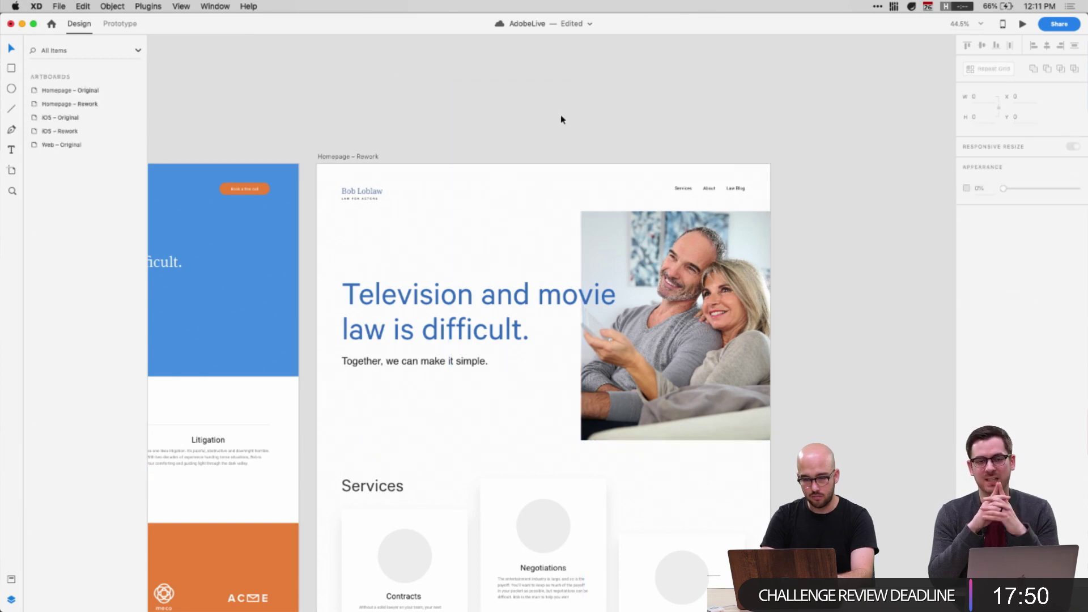
Draw an 86 by 86 px square above the Homepage – Rework artboard, without a border and filled with the saved dark blue
key("r")
left_click_drag(417, 99, 438, 119)
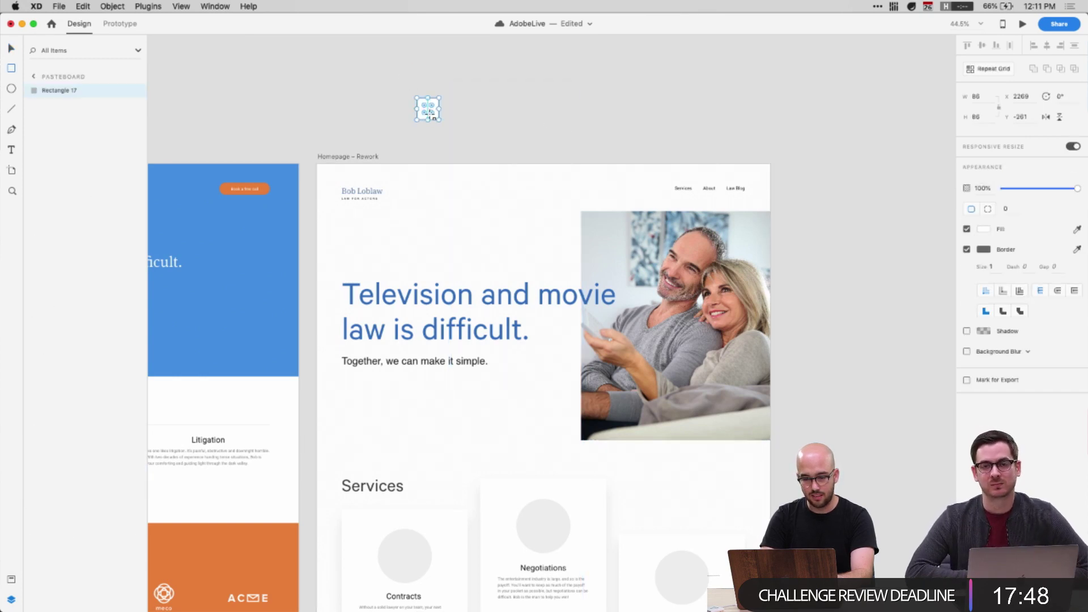
left_click(967, 249)
left_click(983, 229)
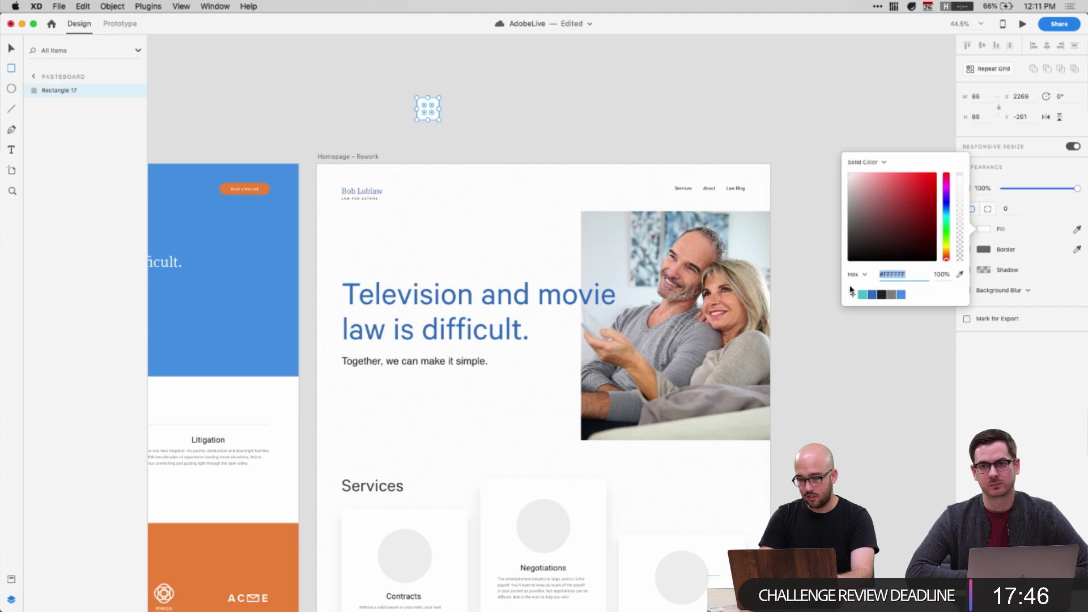
left_click(872, 295)
left_click(461, 100)
key("super+1")
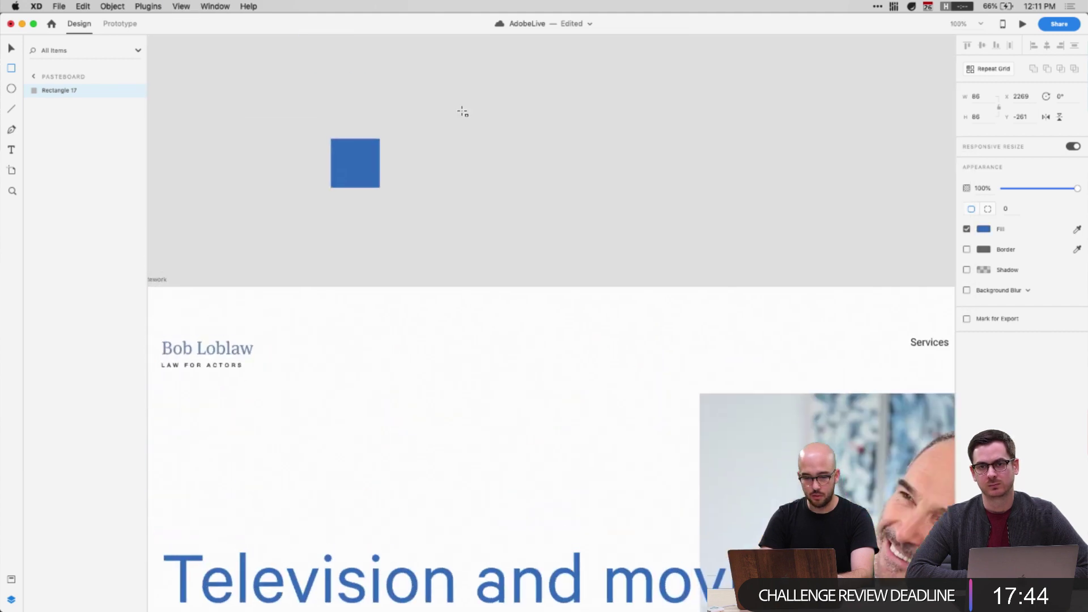
Duplicate the dark blue square flush against its right side and fill the copy with a lighter blue
left_click(373, 203)
left_click_drag(372, 203, 421, 210)
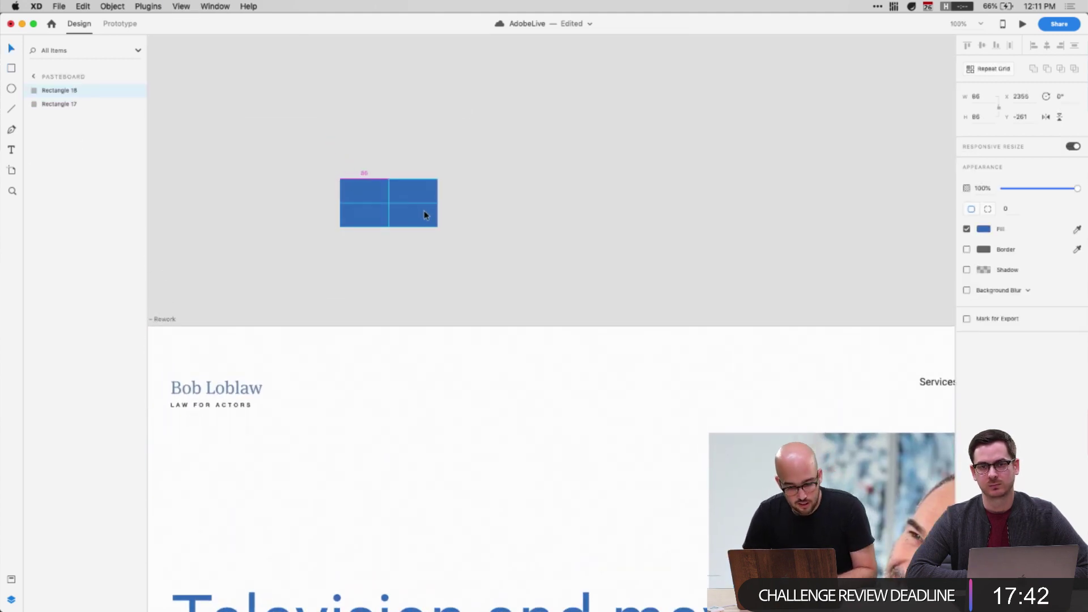
left_click(983, 229)
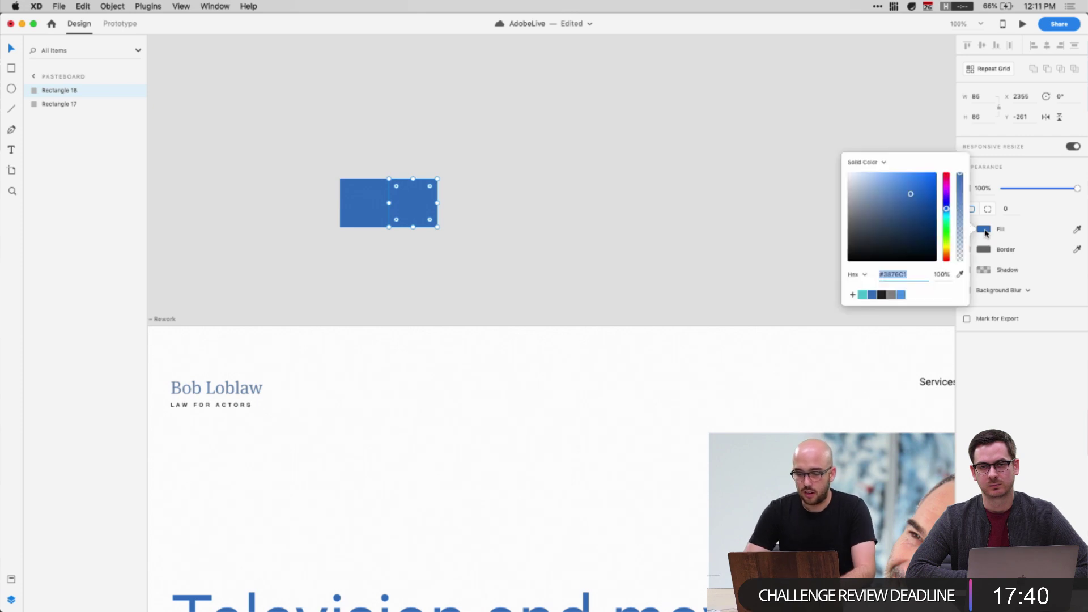
left_click(949, 212)
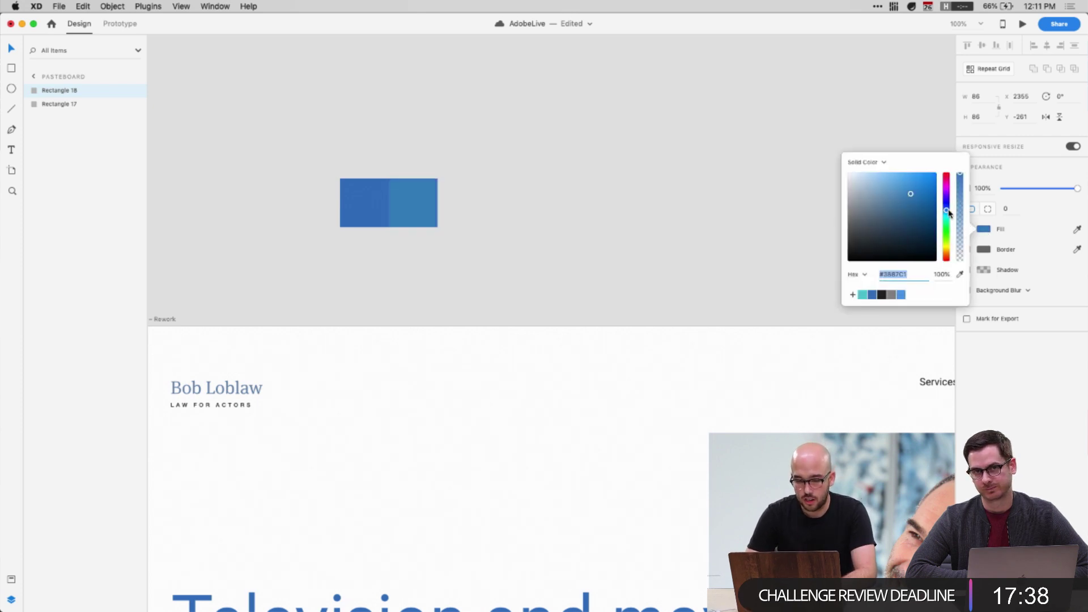
left_click_drag(914, 197, 909, 191)
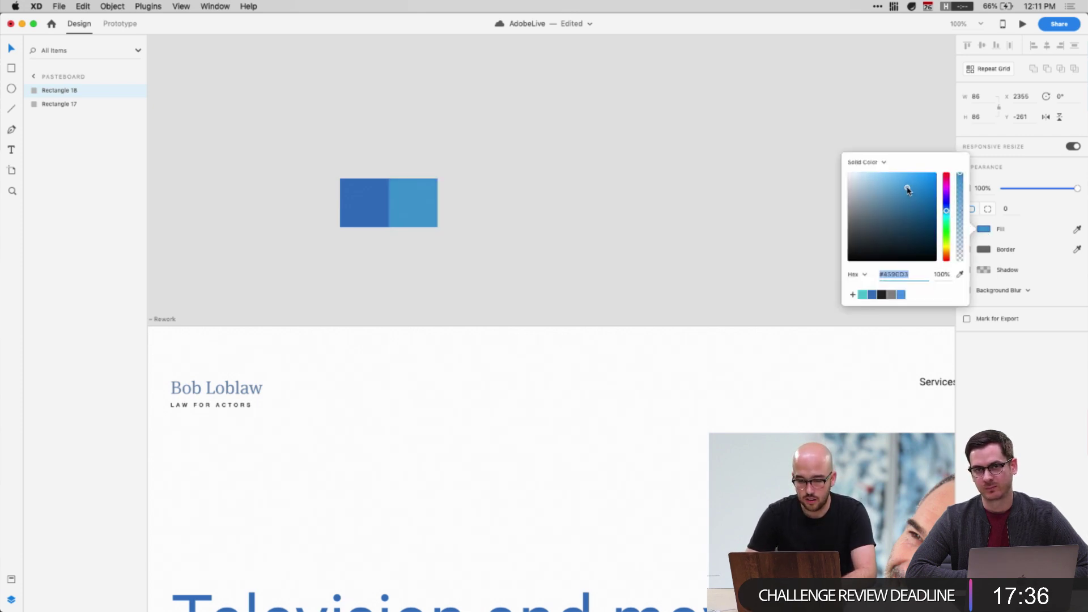
left_click(459, 221)
Add a third adjoining square by duplicating the lighter blue one and fill it with a soft teal
key("super+d")
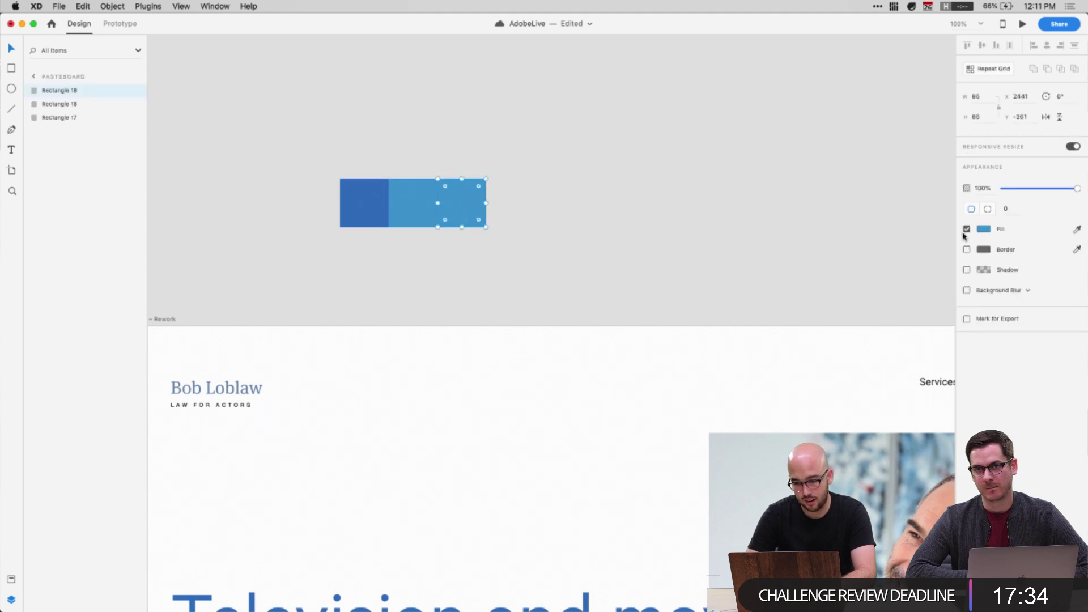
left_click(984, 230)
left_click(947, 220)
left_click(895, 188)
left_click(634, 187)
Duplicate the teal square as a fourth adjoining swatch and fill it with a pale mint green
left_click_drag(452, 201, 499, 203)
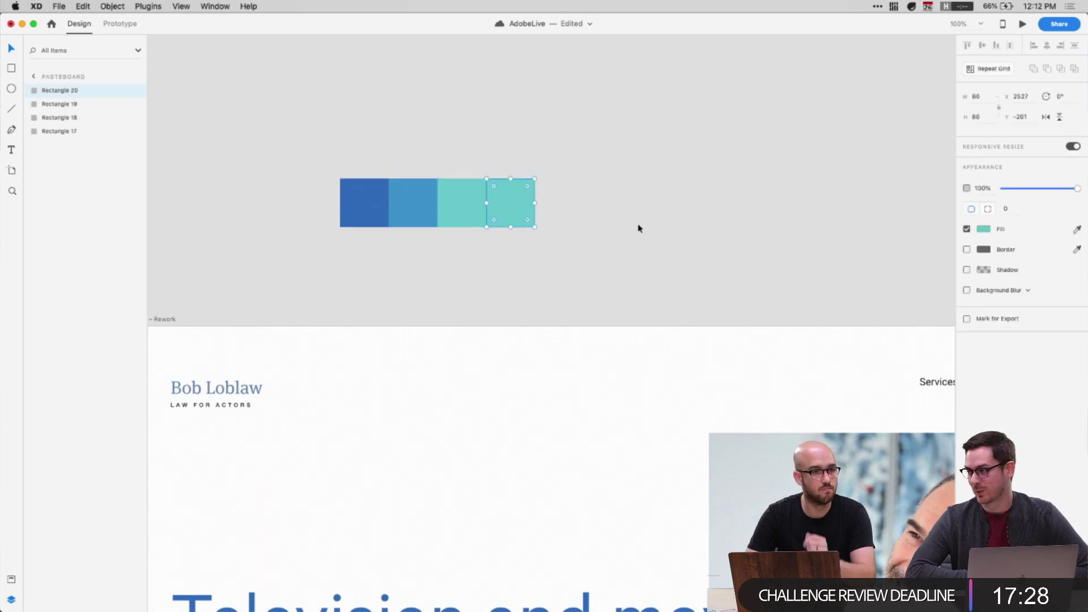
left_click(661, 272)
left_click(522, 219)
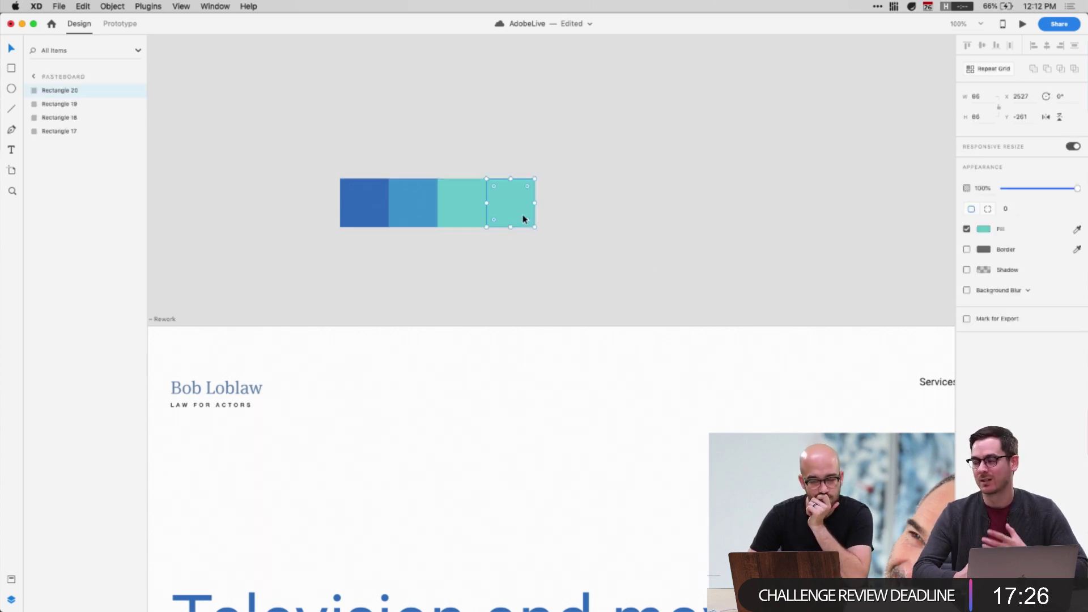
left_click(983, 229)
left_click_drag(945, 217, 932, 213)
left_click(872, 177)
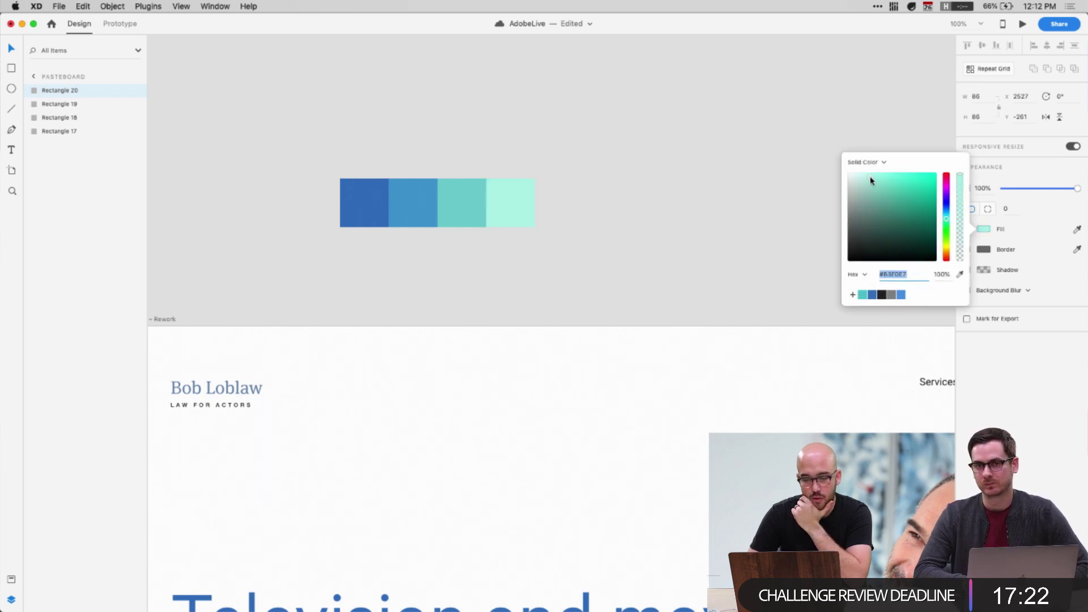
left_click(623, 211)
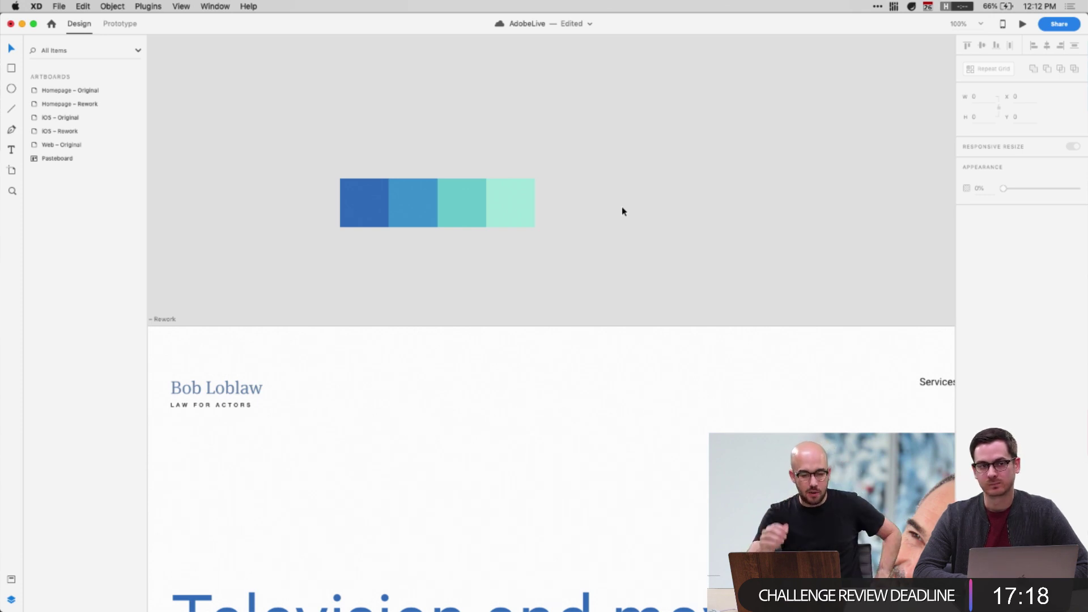
Group the four swatches and duplicate the group as a second row directly below, leaving a small gap between the rows
left_click_drag(325, 165, 586, 263)
key("super+g")
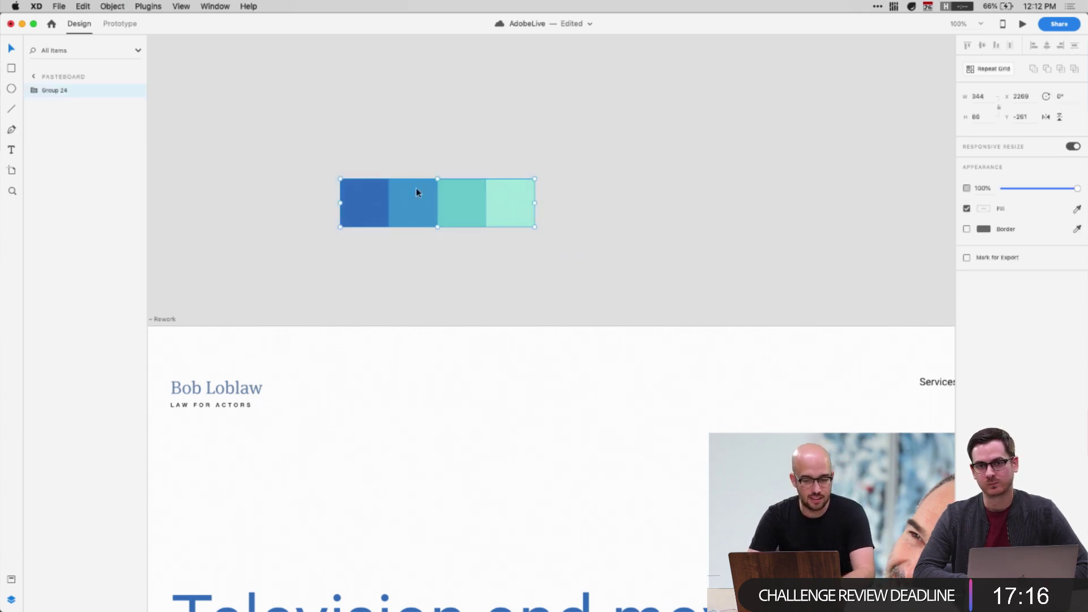
left_click_drag(416, 193, 416, 240)
left_click(377, 291)
double_click(364, 259)
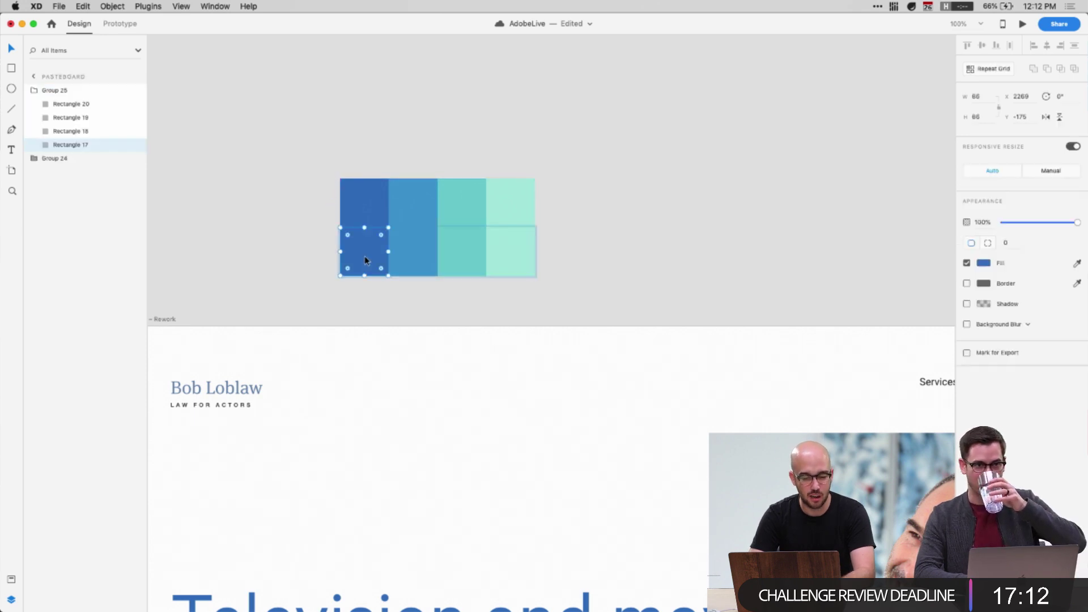
left_click(492, 253)
left_click_drag(590, 303, 364, 267)
left_click(580, 241)
scroll(580, 240, "down", 2)
Fill the second swatch of the lower row with medium purple and apply the same fill to the third and fourth swatches
double_click(433, 236)
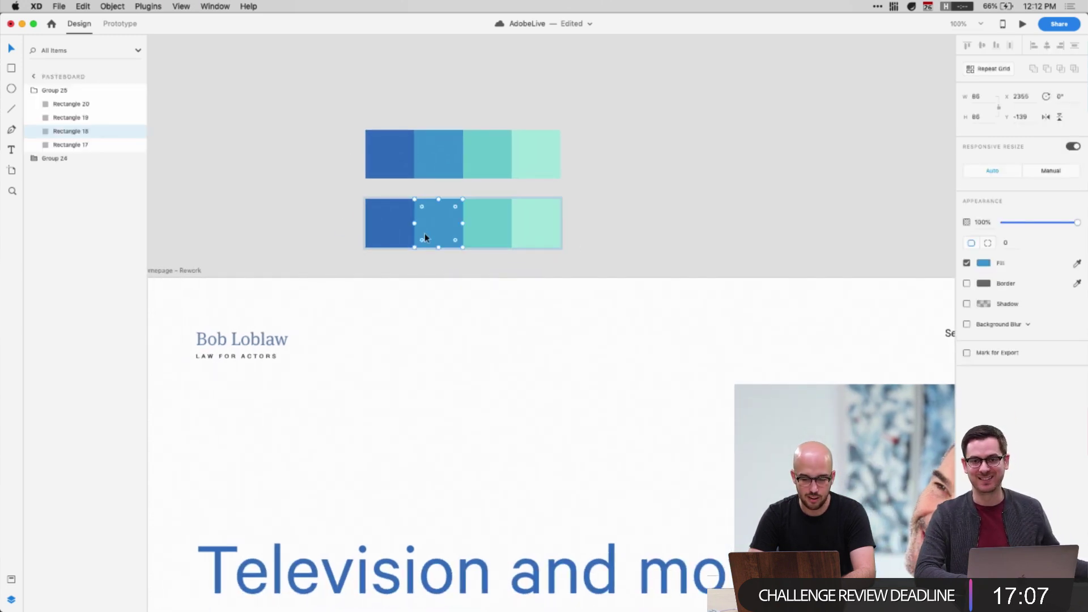
left_click(979, 267)
left_click_drag(946, 246, 897, 221)
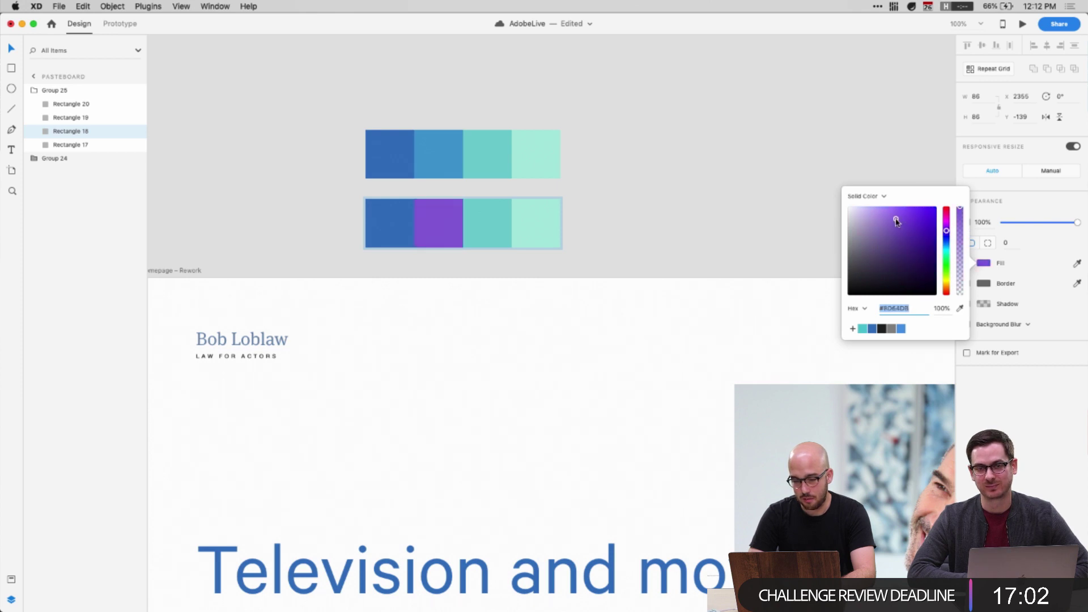
left_click(479, 221)
left_click(536, 224, "shift")
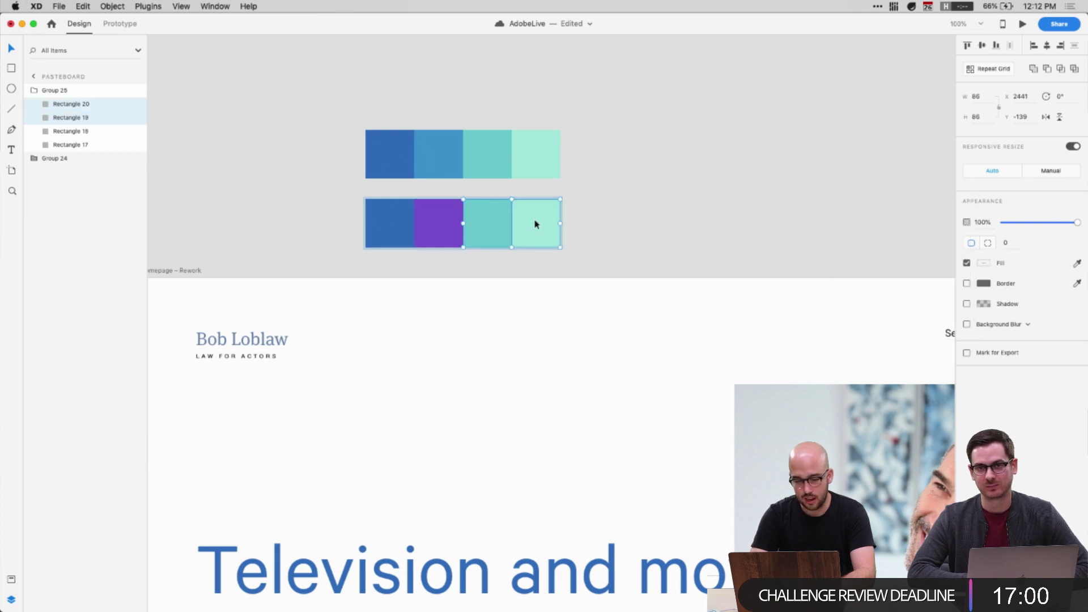
left_click(439, 217)
left_click(715, 230)
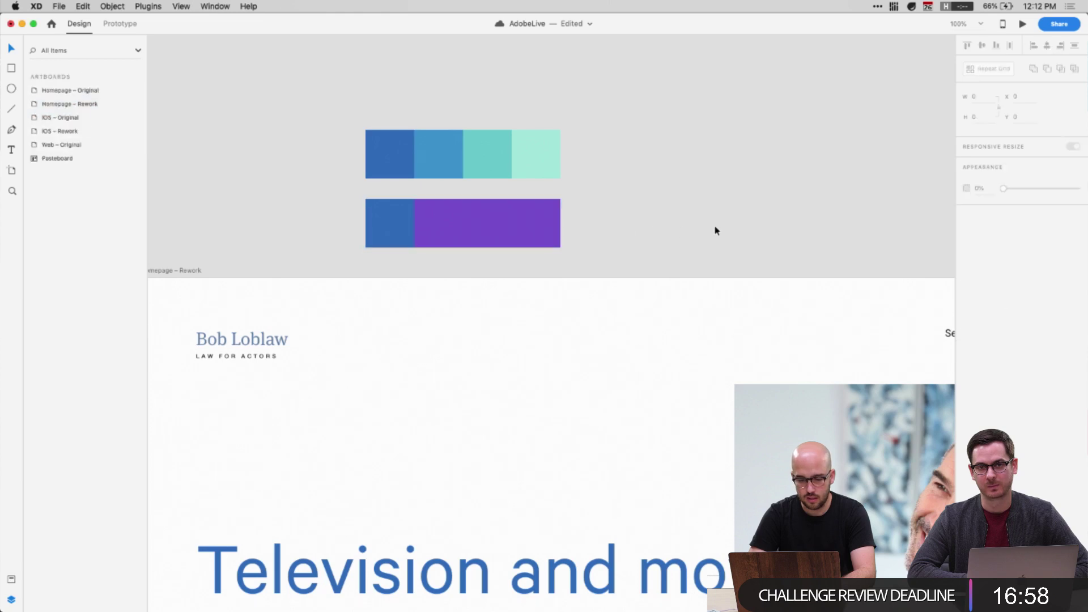
Darken the purple of the lower row's second and fourth swatches, and sample that darker purple for the third swatch
double_click(494, 229)
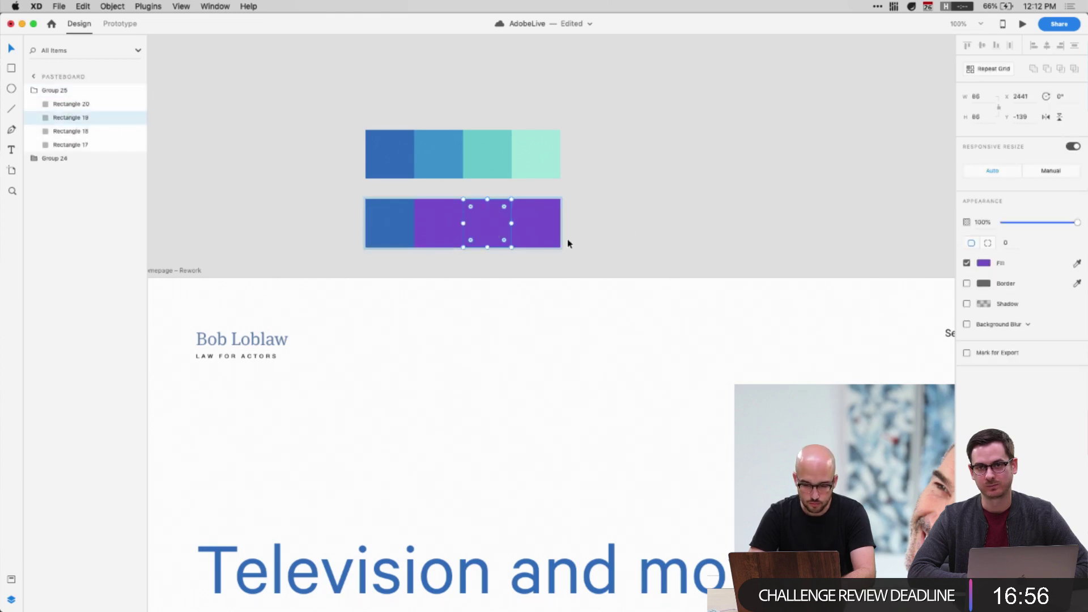
left_click(535, 226)
left_click(442, 227, "shift")
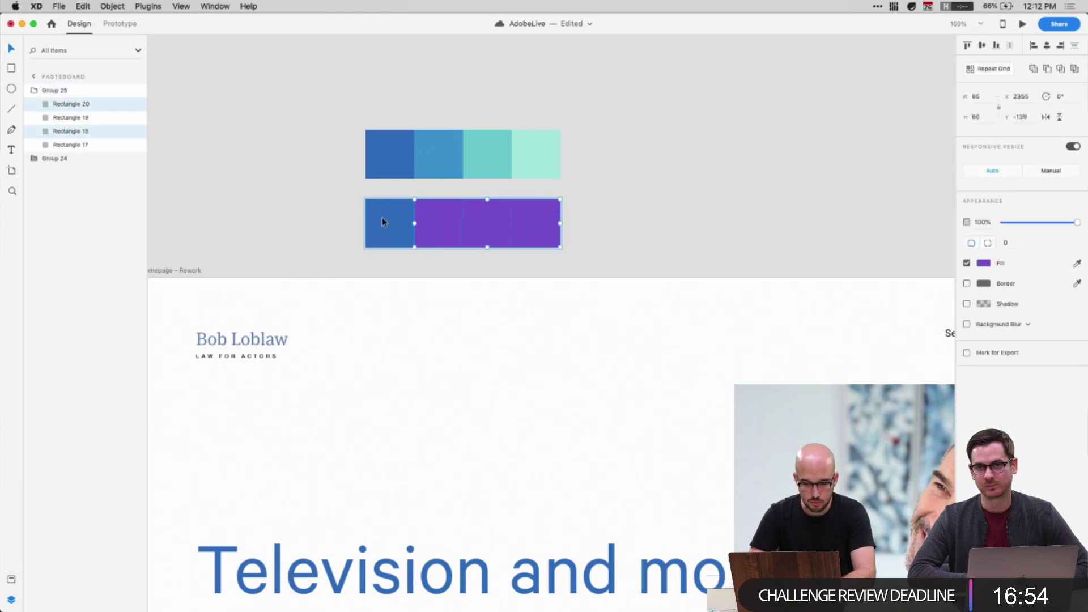
left_click(989, 265)
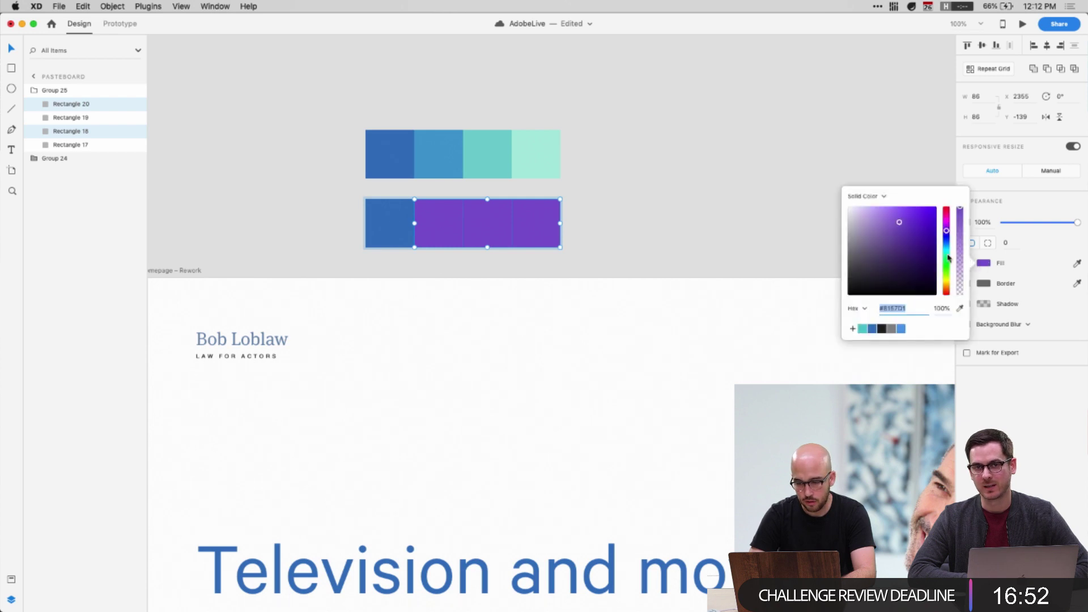
left_click_drag(898, 231, 912, 229)
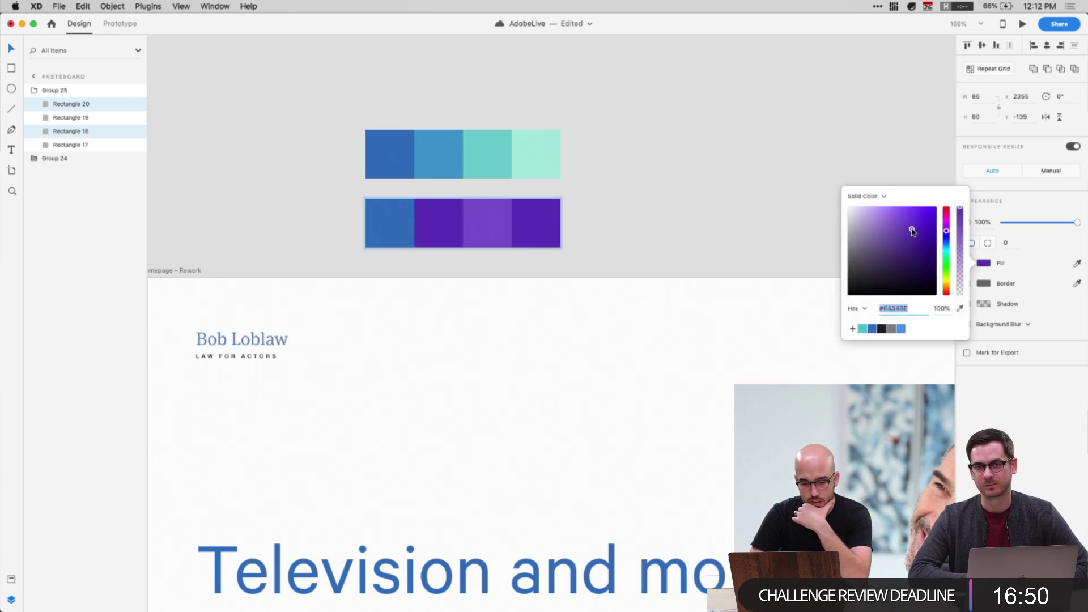
left_click(476, 232)
left_click(542, 227, "shift")
left_click(527, 306)
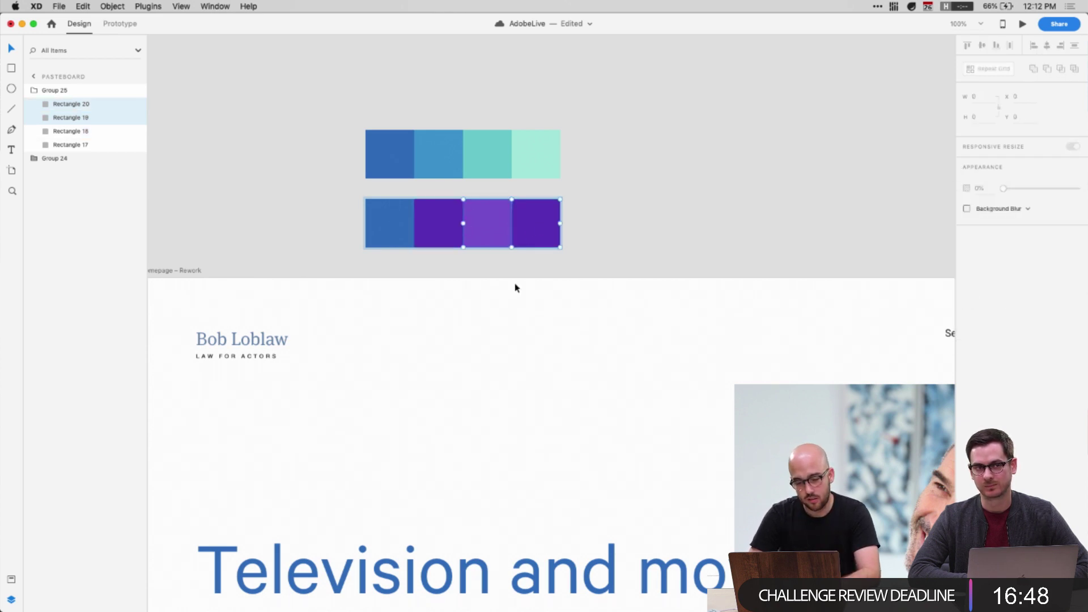
left_click(480, 216)
key("i")
left_click(518, 211)
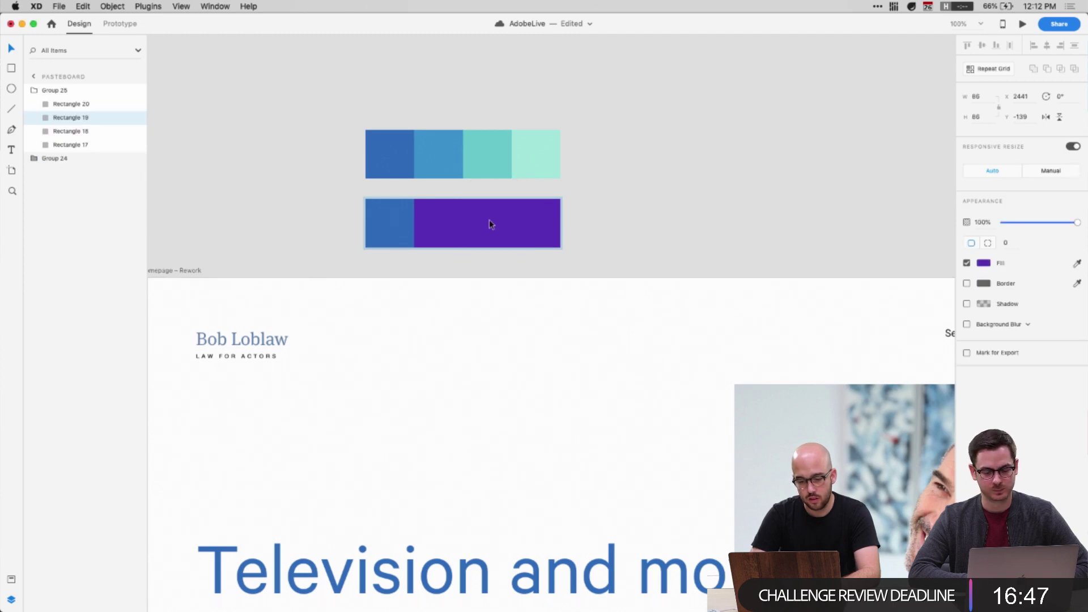
Recolor the second, third and fourth swatches of the lower row with a muted yellow-green
left_click(524, 223, "shift")
left_click(436, 224, "shift")
left_click(982, 263)
left_click_drag(945, 266, 949, 287)
left_click_drag(912, 221, 881, 223)
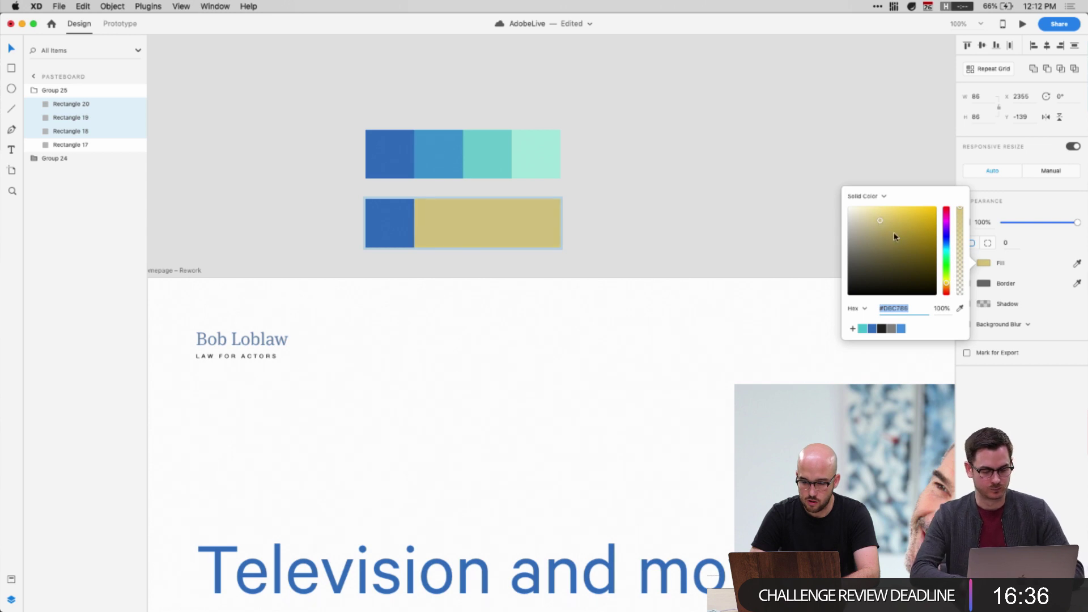
left_click(946, 284)
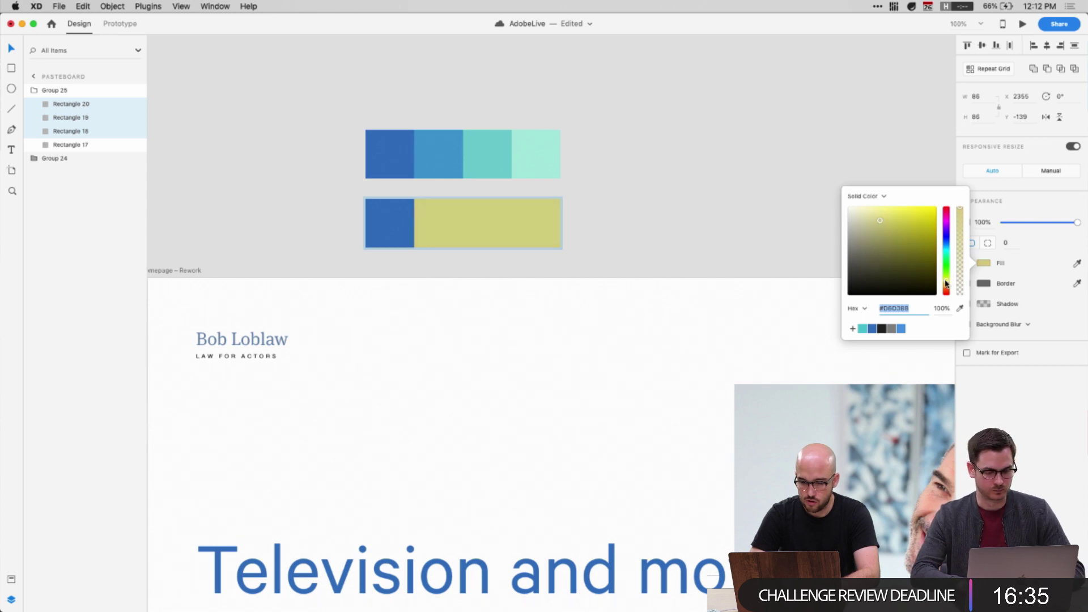
left_click(777, 216)
Fill the third swatch of the lower row with a light gray
double_click(487, 228)
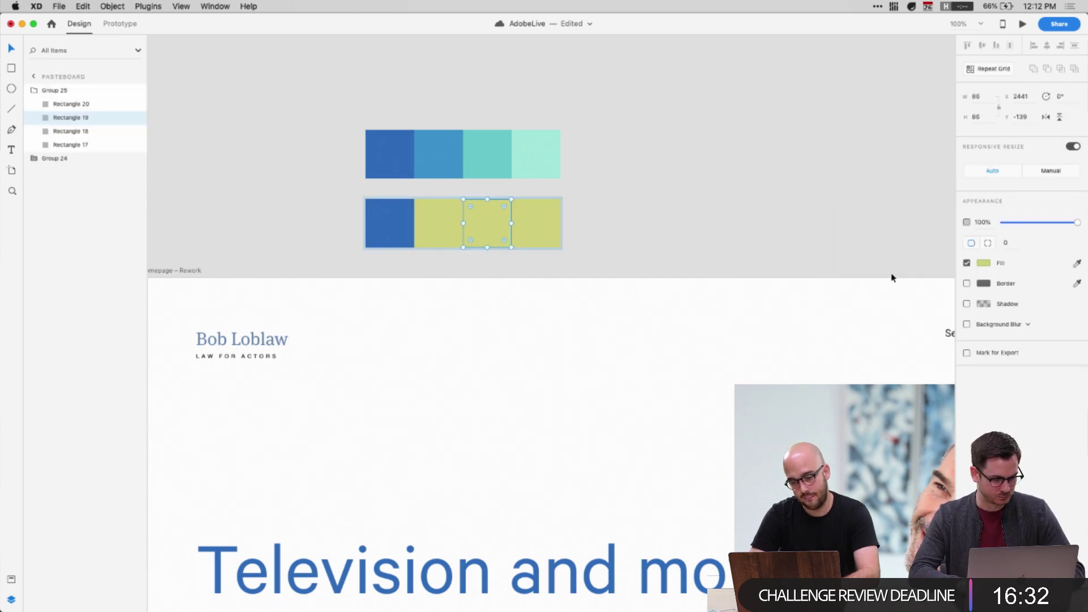
left_click(983, 263)
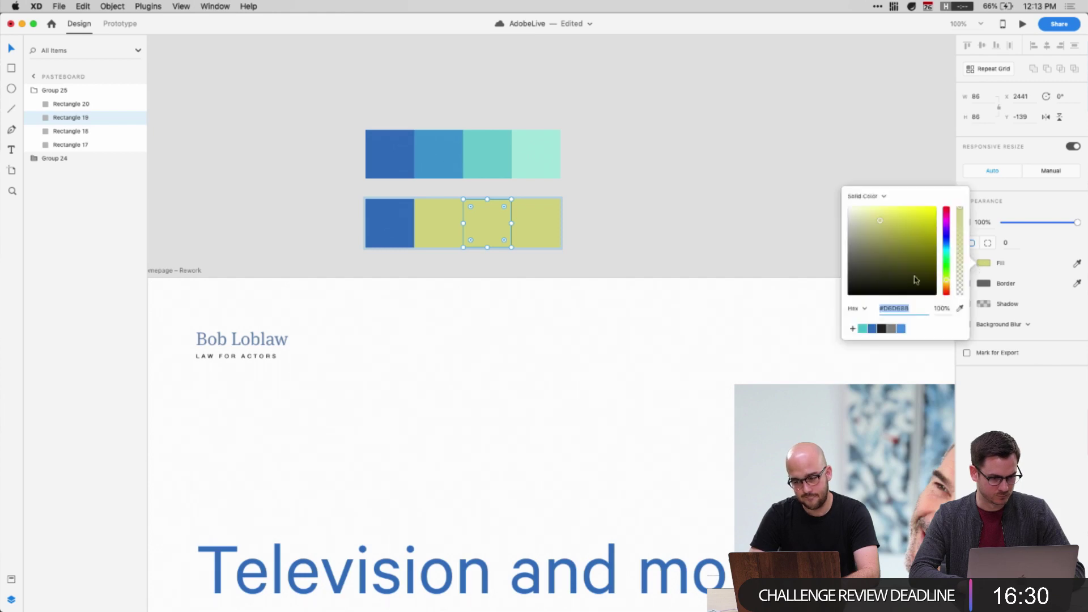
left_click(946, 291)
left_click_drag(902, 237, 848, 225)
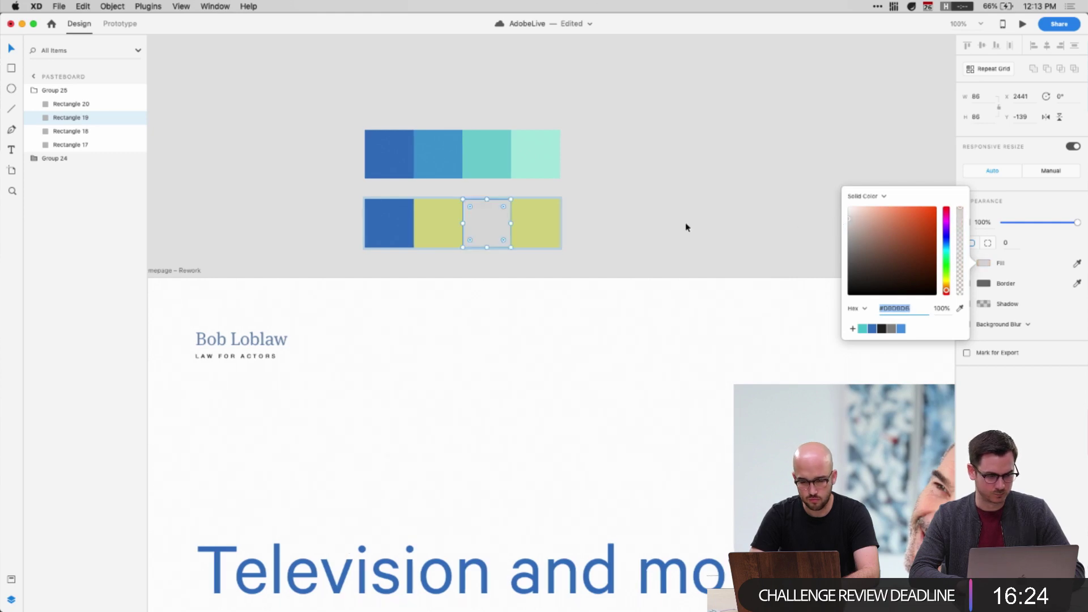
Delete the third and fourth swatches from the lower row
left_click(471, 232)
left_click(532, 234, "shift")
key("Delete")
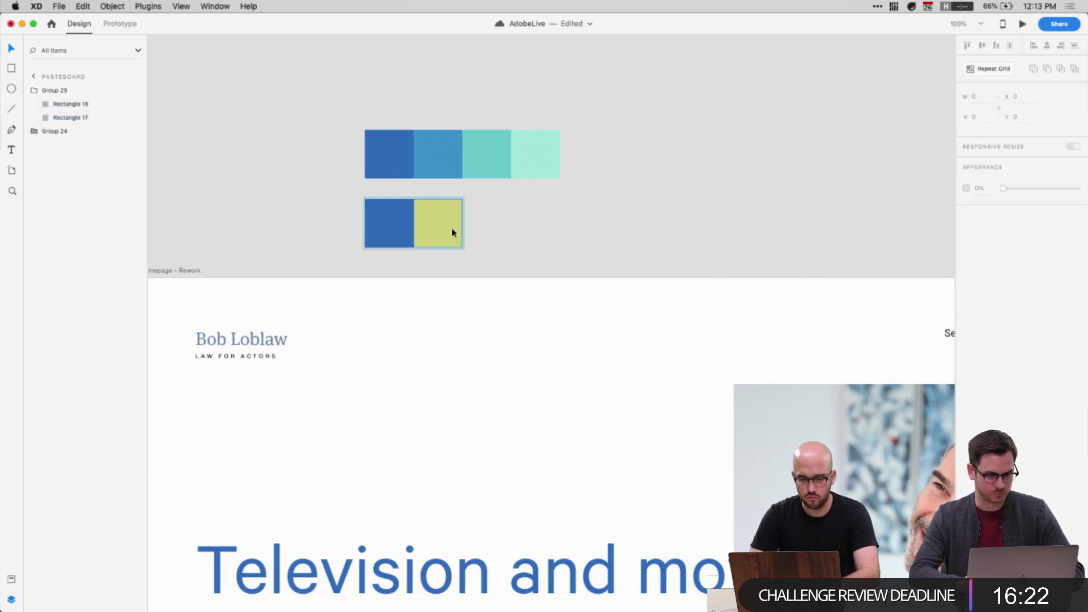
Switch to Chrome, open the bookmarked Palettte app in a new tab and start it
key("super+a")
key("super+space")
type("chrome")
key("Return")
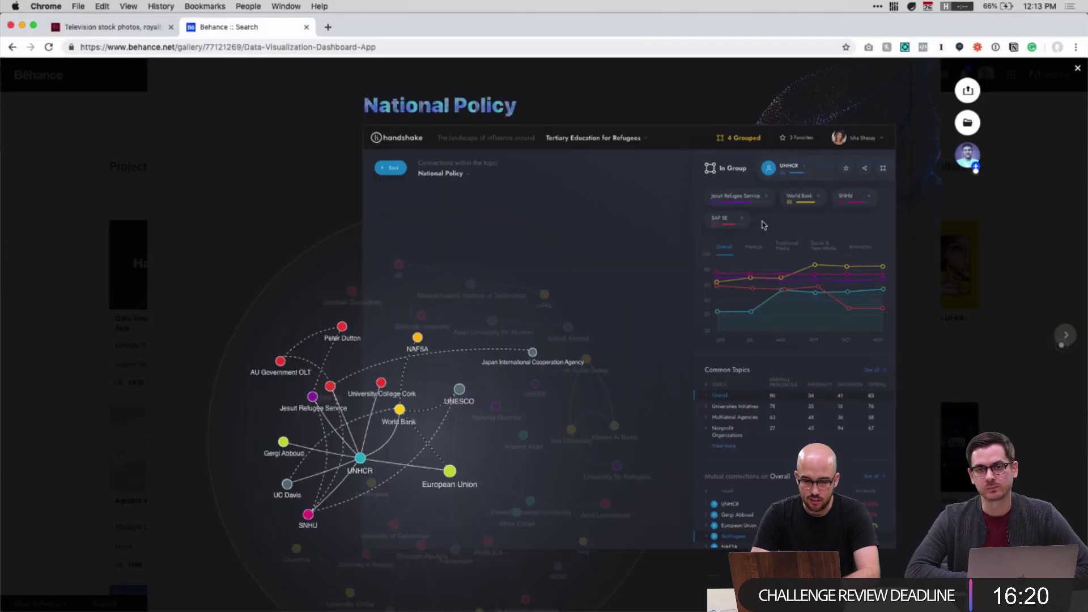
key("super+t")
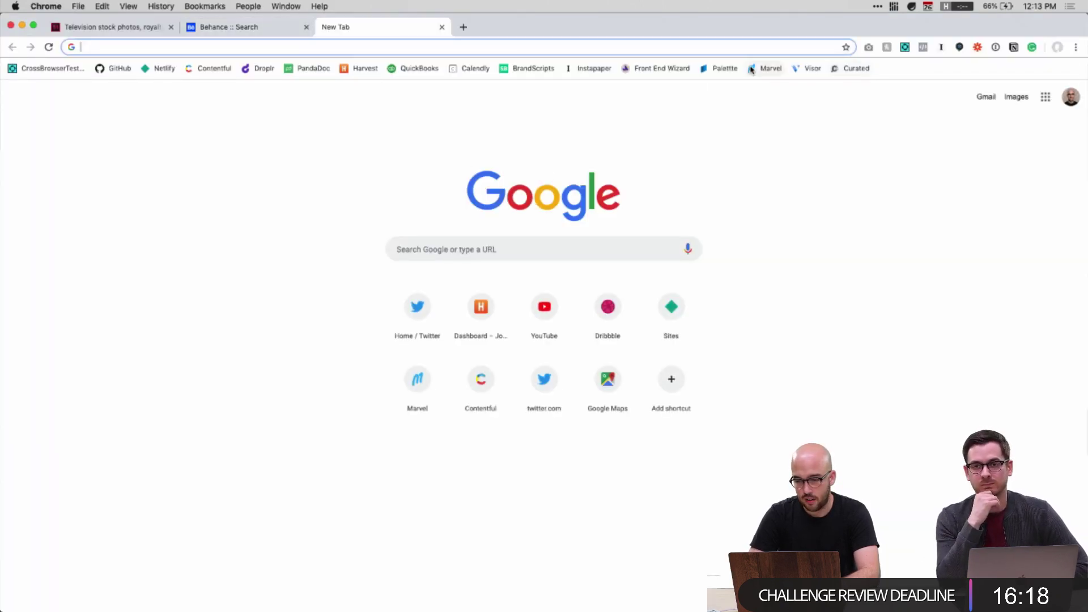
left_click(716, 69)
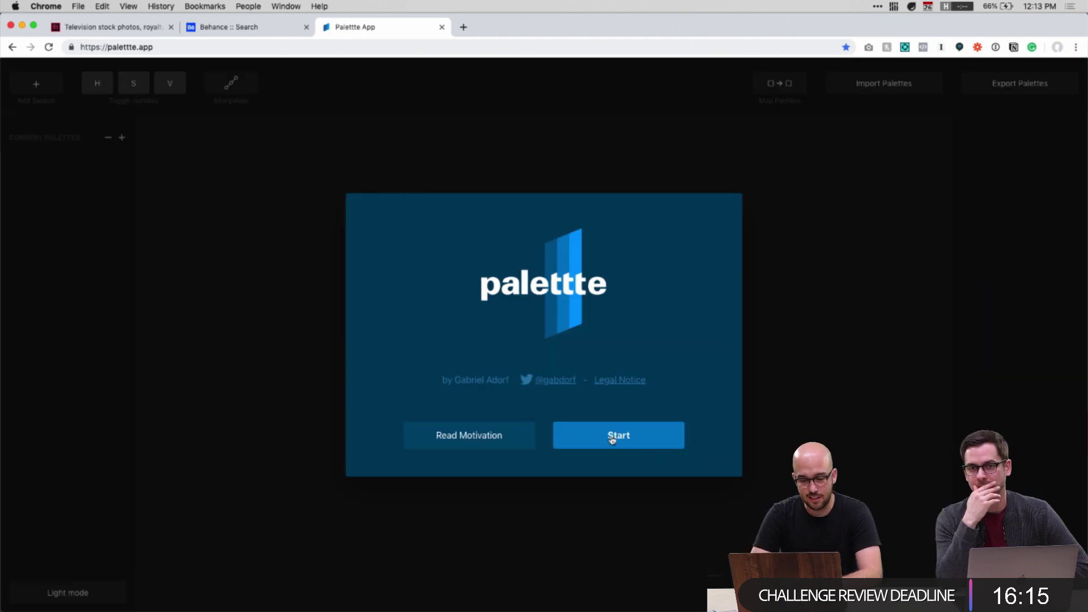
left_click(616, 436)
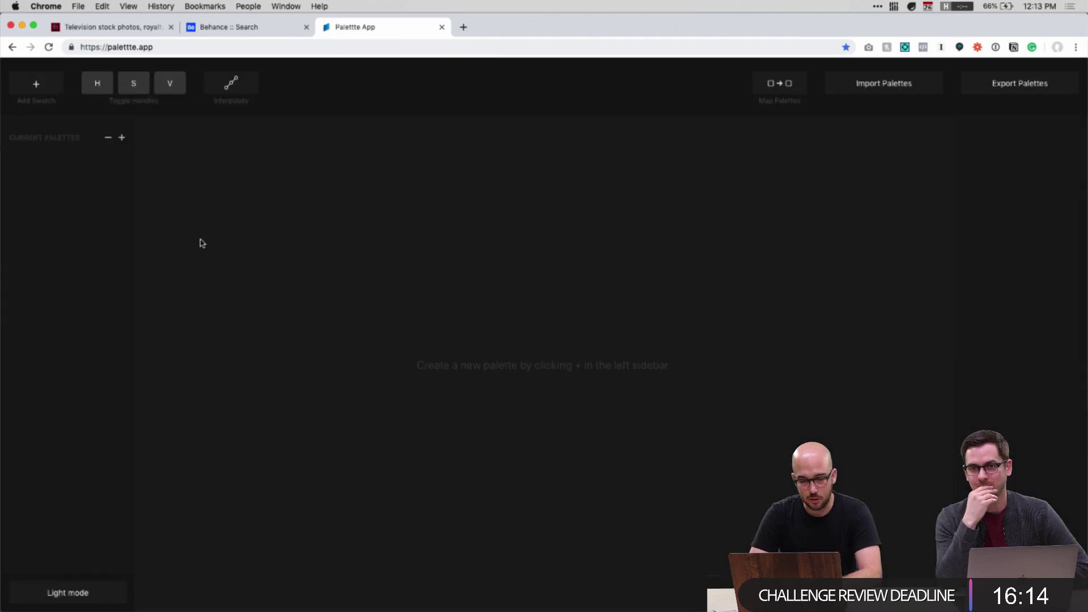
Create a new palette, turn its first swatch dark blue (#073455) and adjust the second swatch to green #187A24
left_click(122, 138)
mouse_move(243, 197)
left_mouse_down()
mouse_move(242, 564)
mouse_move(243, 199)
left_mouse_up()
left_click_drag(243, 444, 243, 335)
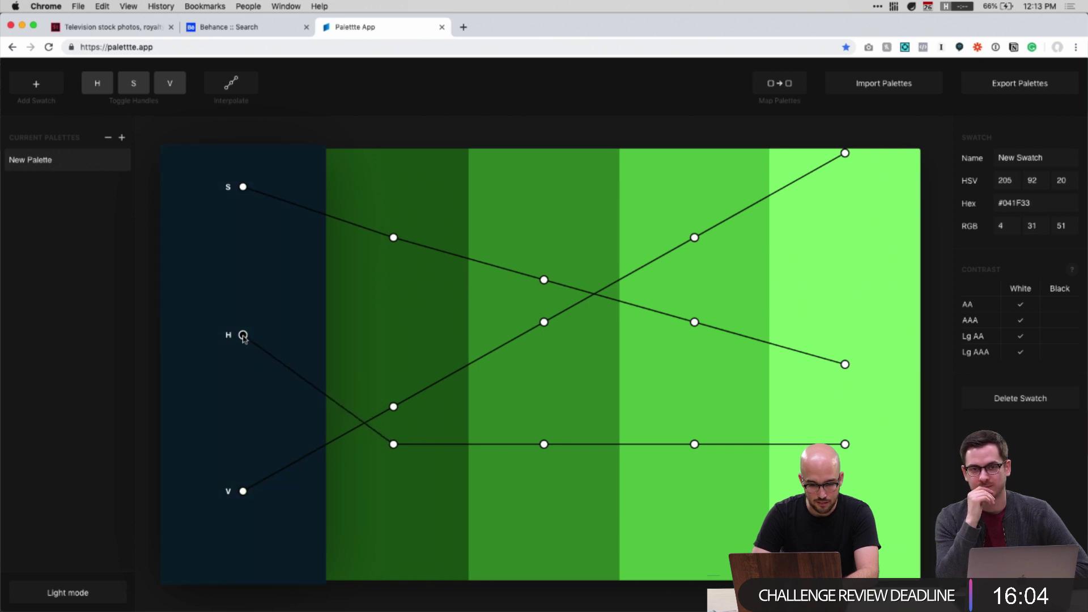
left_click_drag(243, 491, 243, 435)
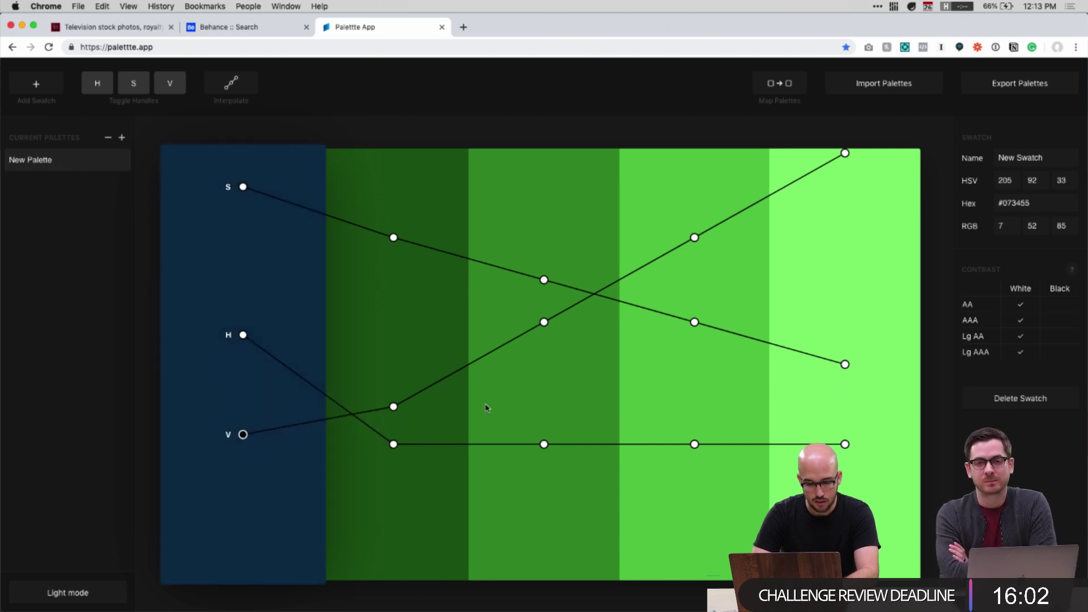
left_click_drag(394, 445, 396, 375)
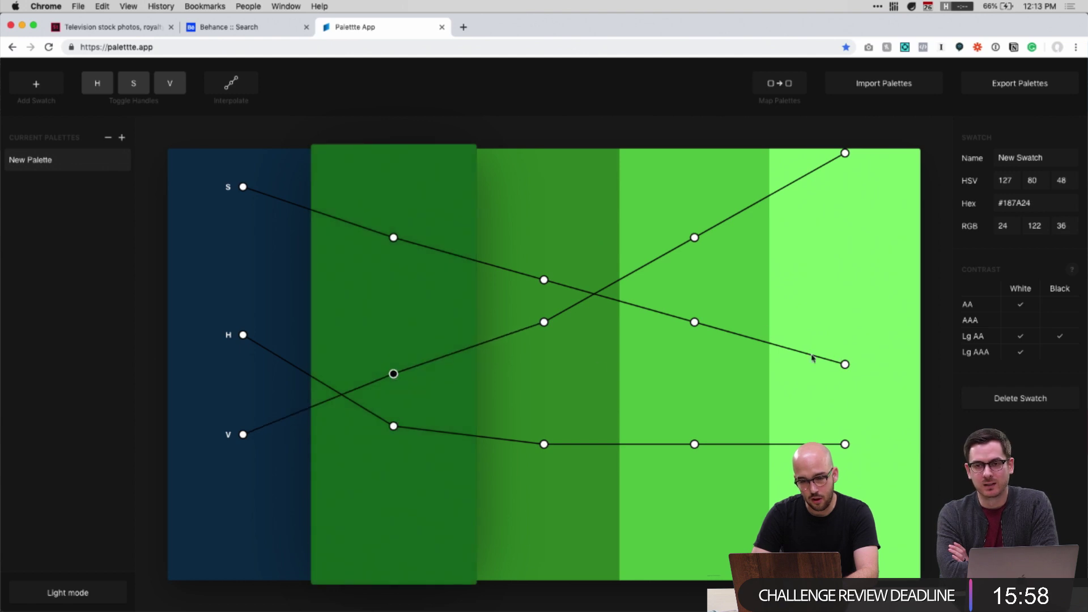
Open color.adobe.com in a new browser tab
key("super+t")
key("super+w")
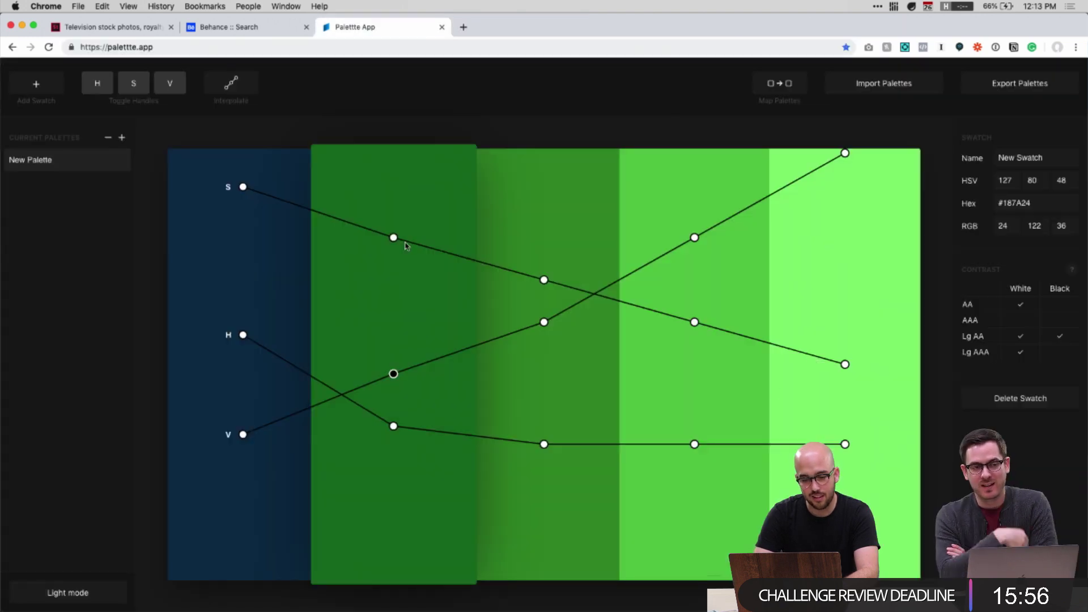
key("super+t")
type("color.adobe.com")
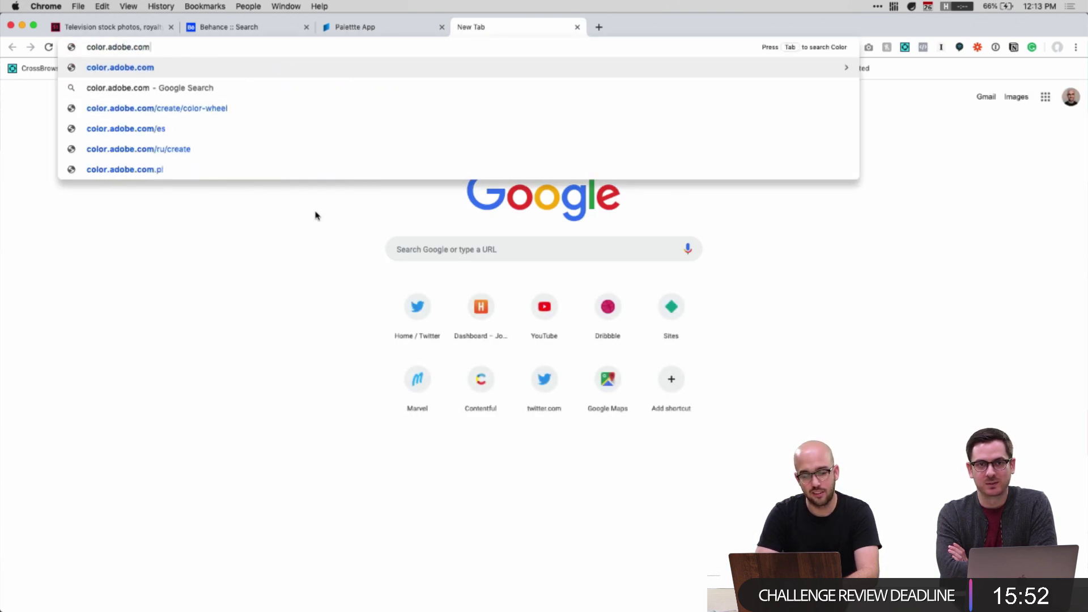
key("Return")
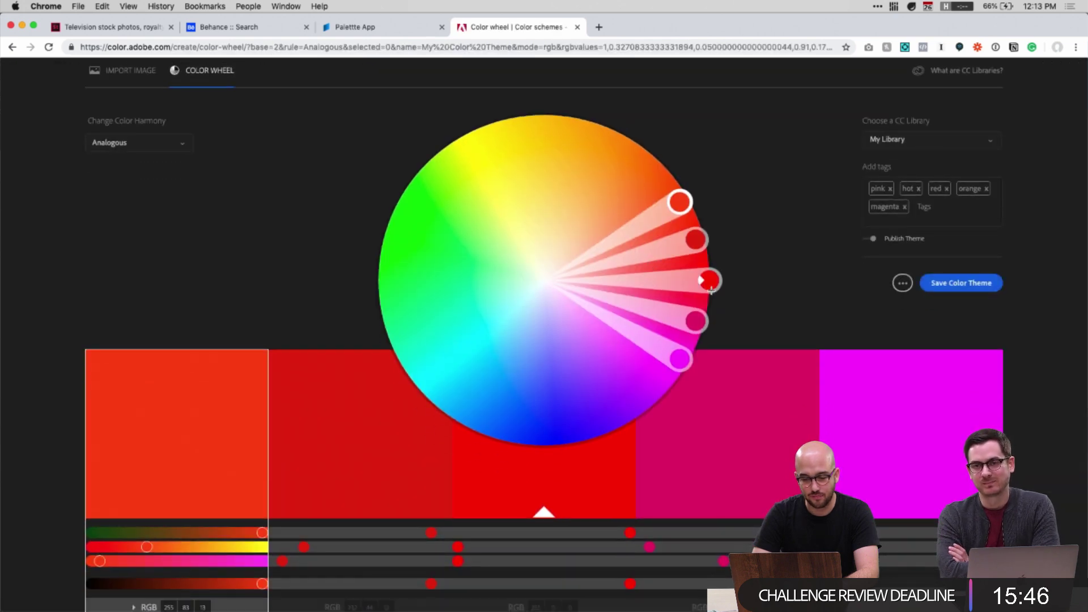
Switch to Adobe XD and open the fill color of the lower row's dark blue swatch to get its hex code
key("super+Tab")
left_click(399, 223)
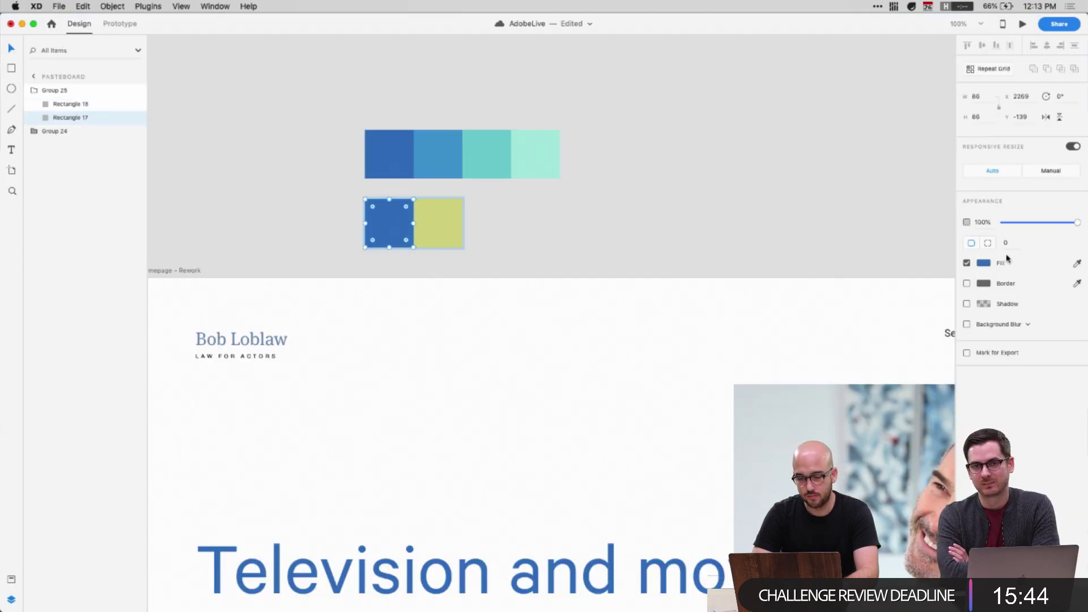
left_click(982, 264)
Switch back to Adobe Color in Chrome and set the analogous theme's base color to hex 3876C1
key("super+Tab")
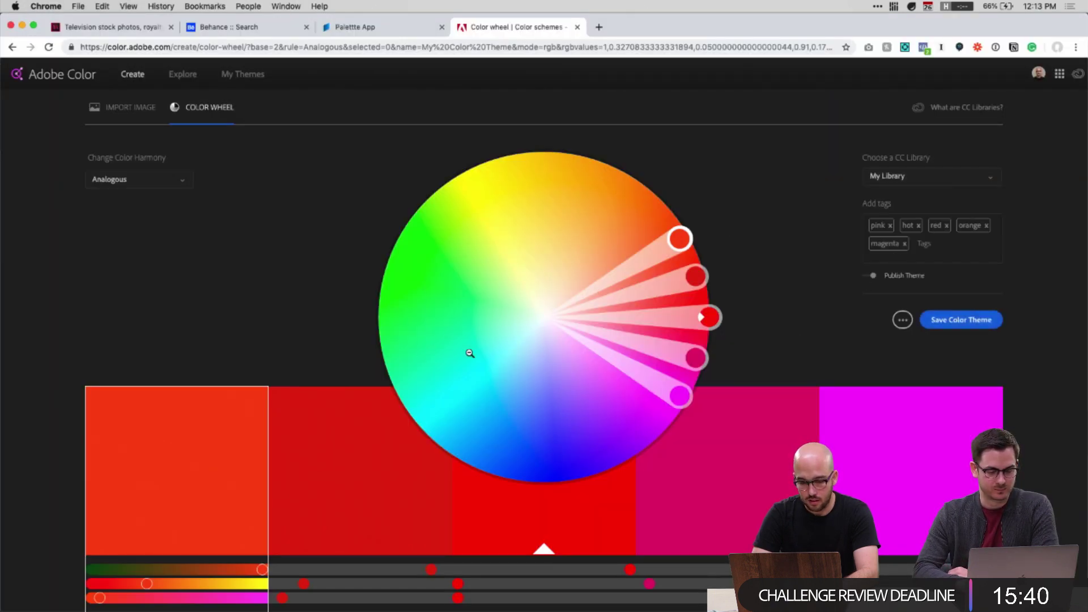
left_click(711, 318)
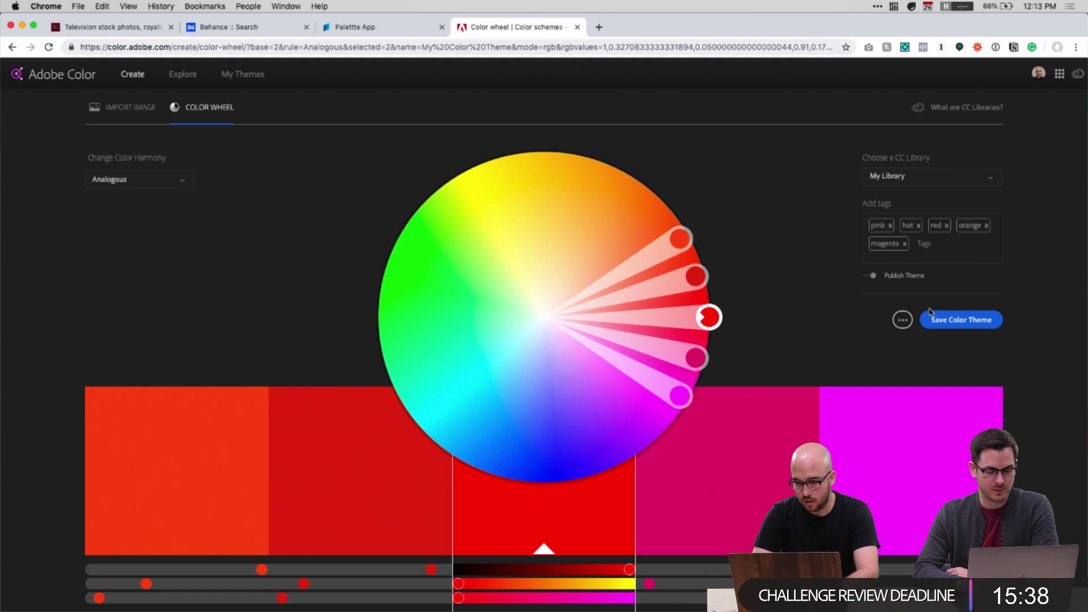
scroll(680, 367, "down", 5)
left_click(545, 532)
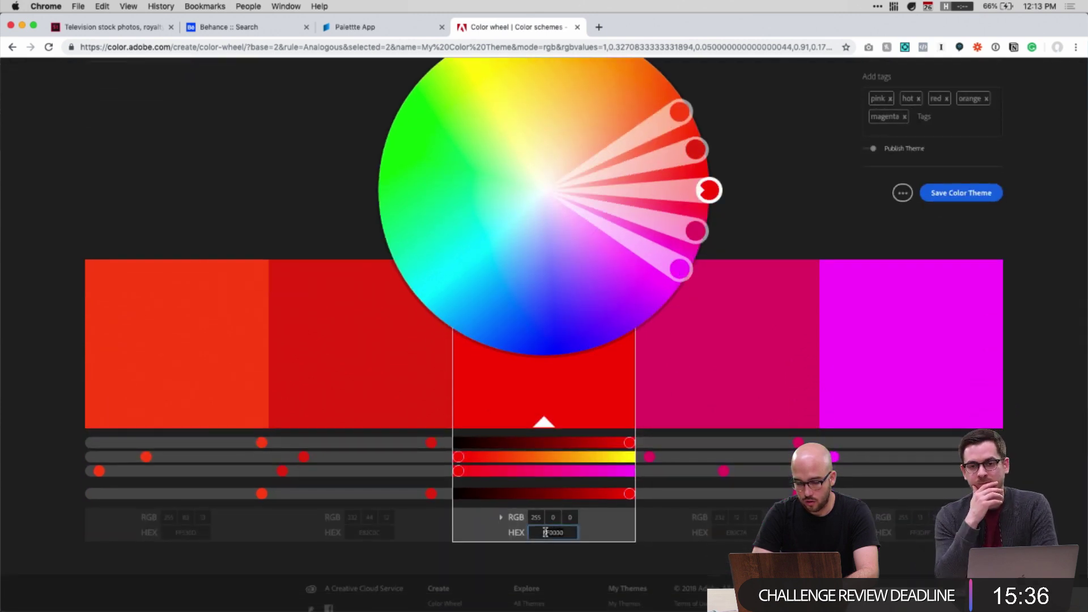
key("Return")
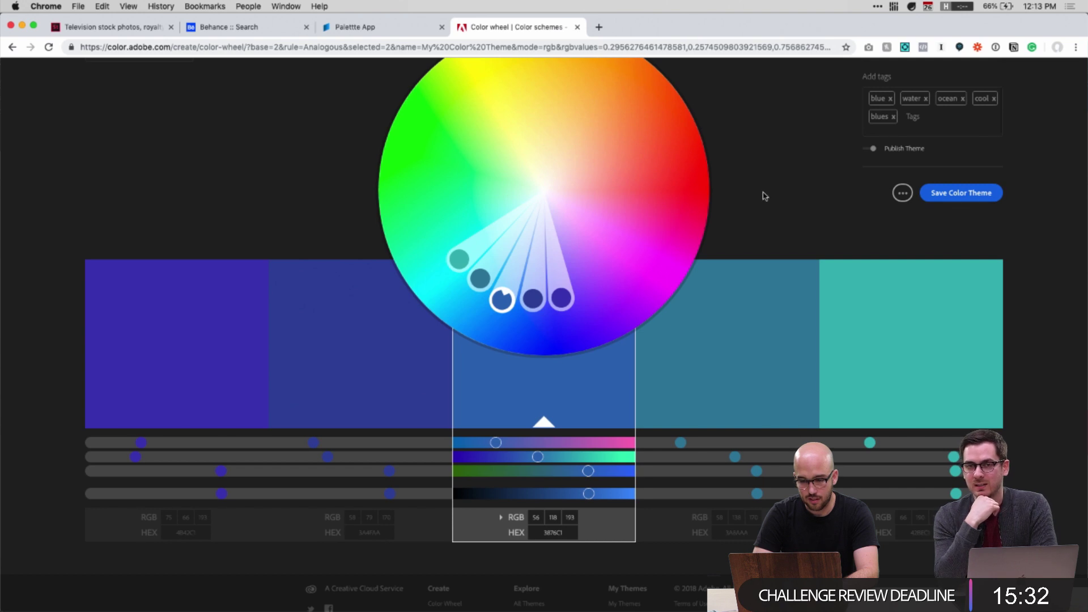
Change the theme's color harmony to Monochromatic
scroll(765, 196, "up", 5)
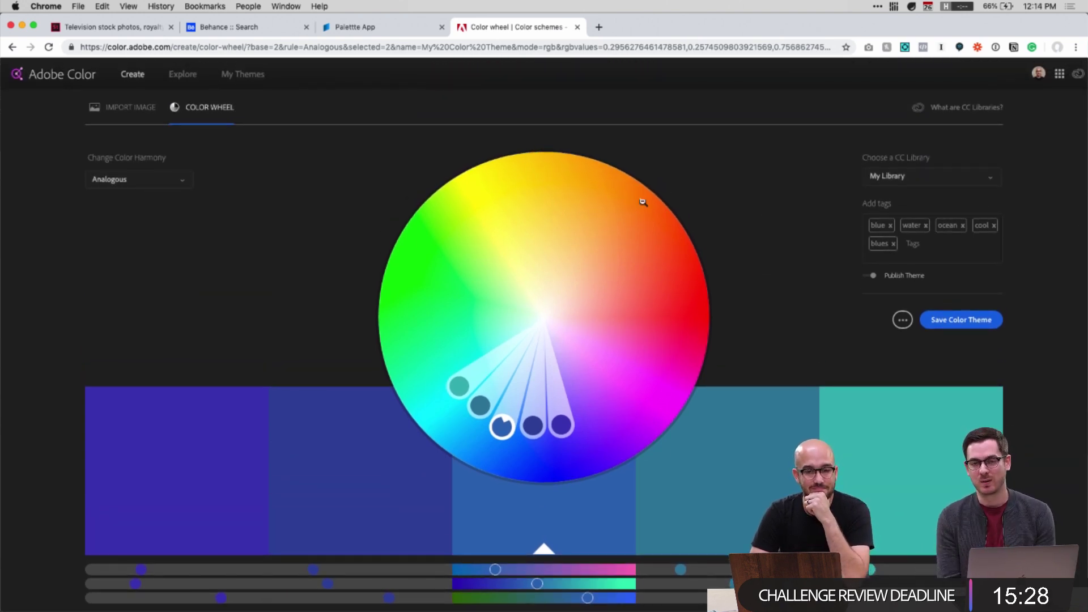
left_click(158, 183)
left_click(149, 217)
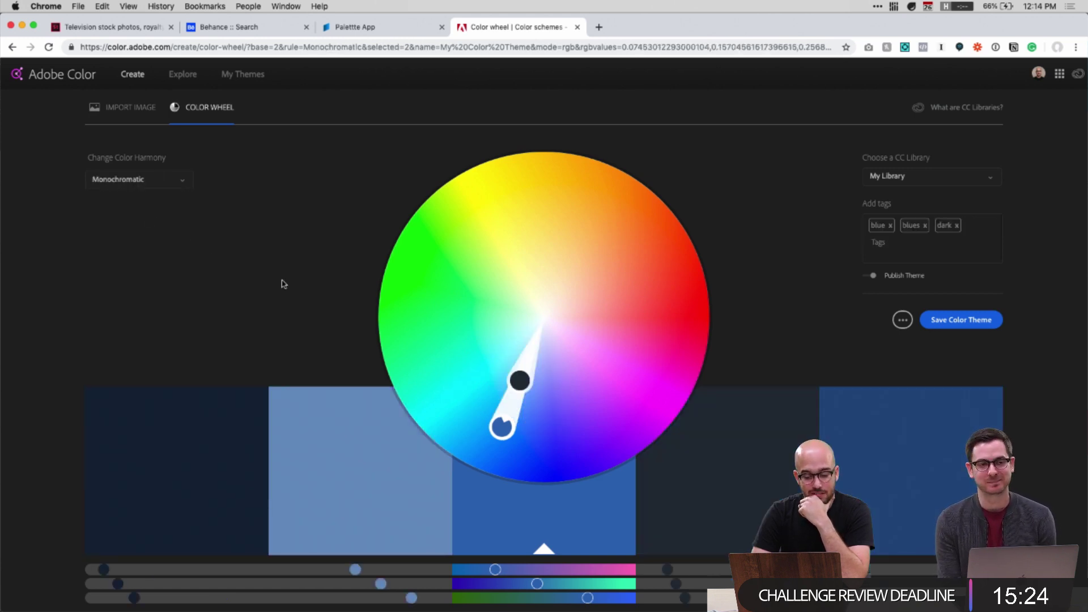
Preview the Triad, Analogous and Monochromatic harmonies for the blue base color
left_click(145, 181)
left_click(115, 242)
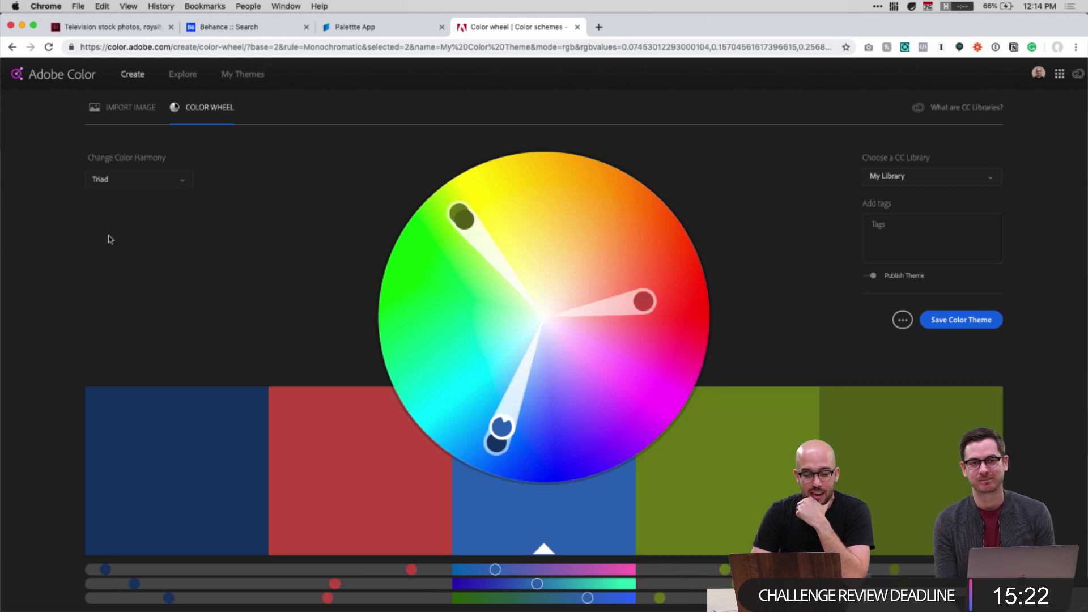
scroll(262, 301, "down", 1)
left_click(136, 180)
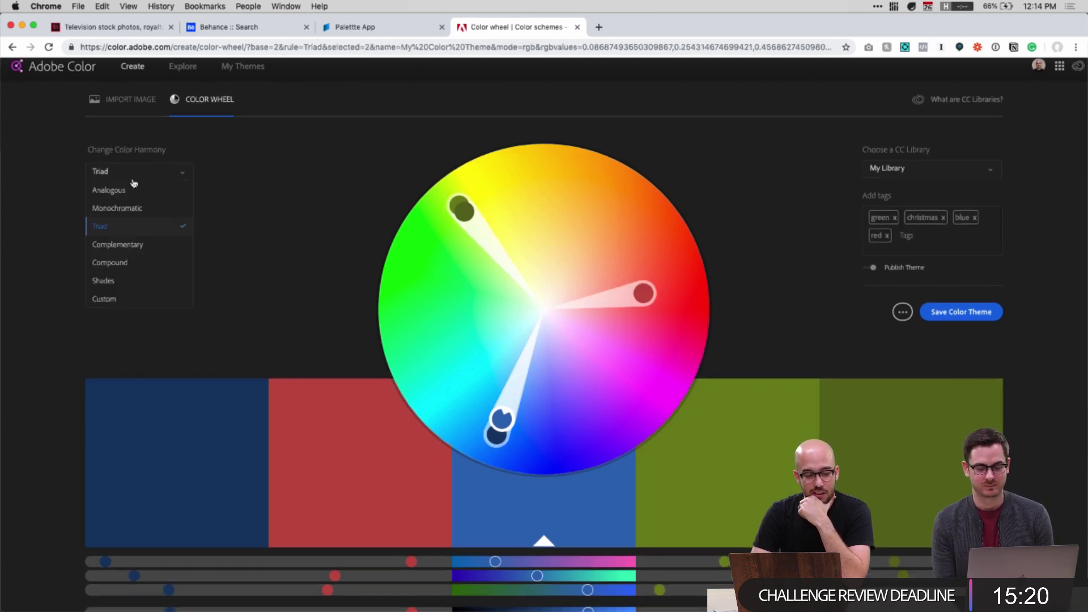
left_click(121, 191)
left_click(136, 179)
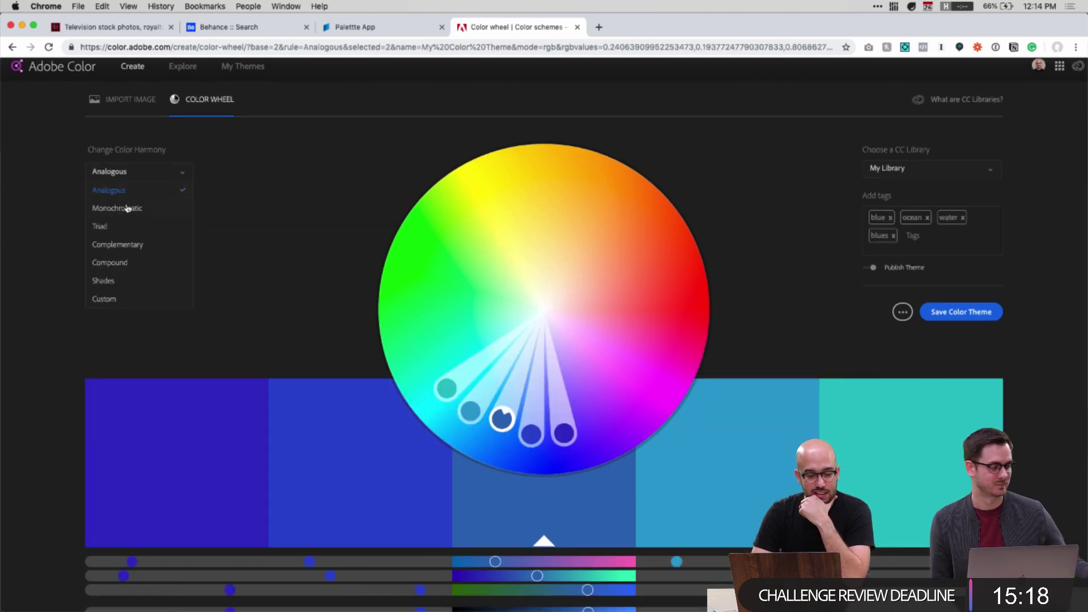
left_click(126, 208)
Preview the Complementary, Compound, Shades and Custom harmonies for the blue base color
left_click(121, 174)
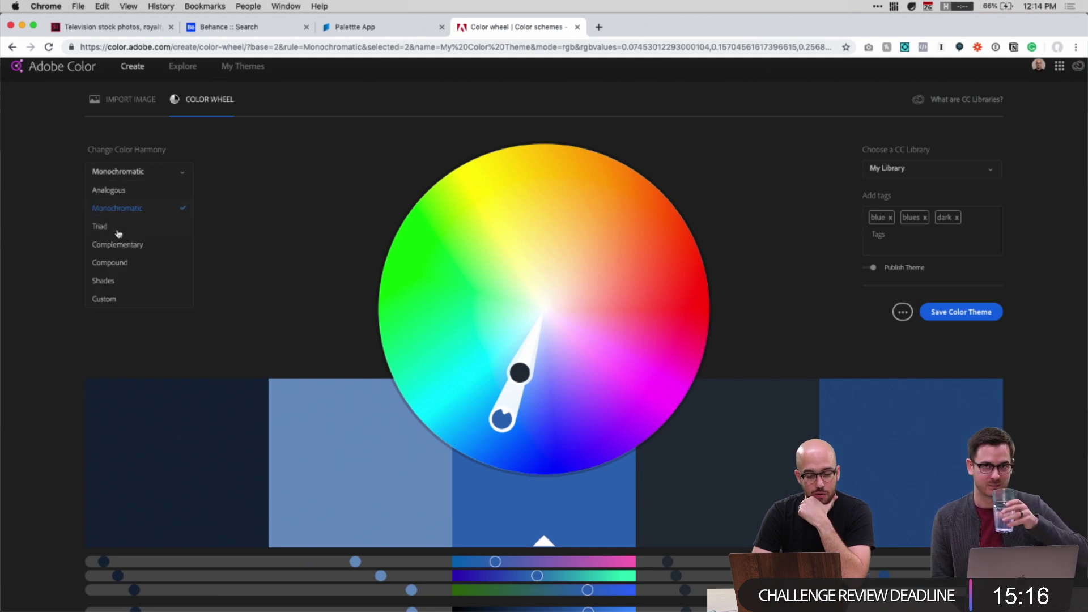
left_click(118, 245)
left_click(151, 167)
left_click(124, 263)
left_click(134, 173)
left_click(119, 277)
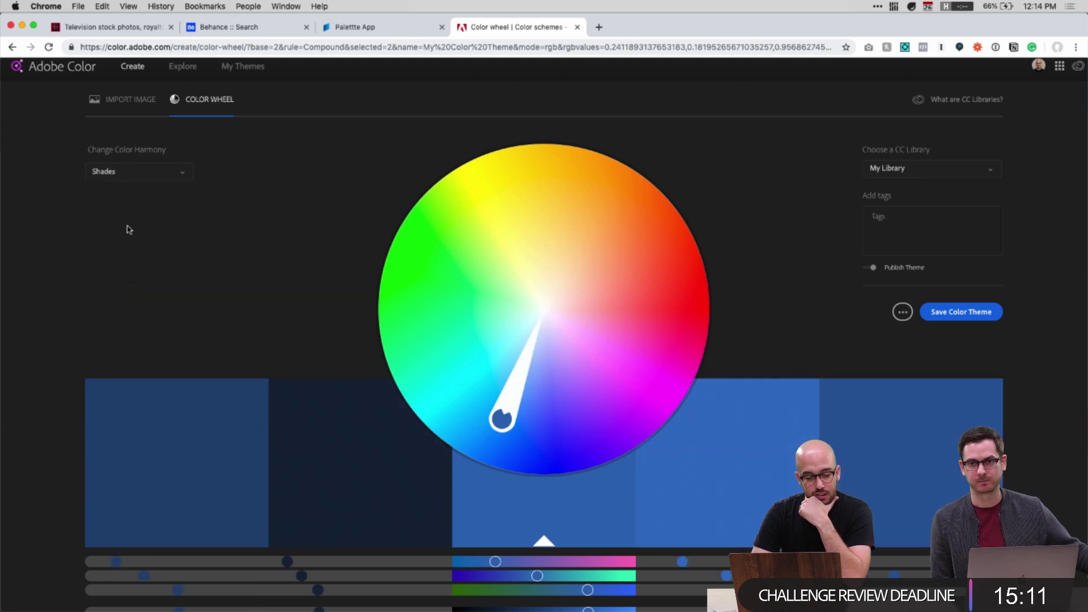
left_click(136, 175)
left_click(104, 299)
Preview the Monochromatic harmony once more and set the theme's color harmony to Triad
left_click(132, 171)
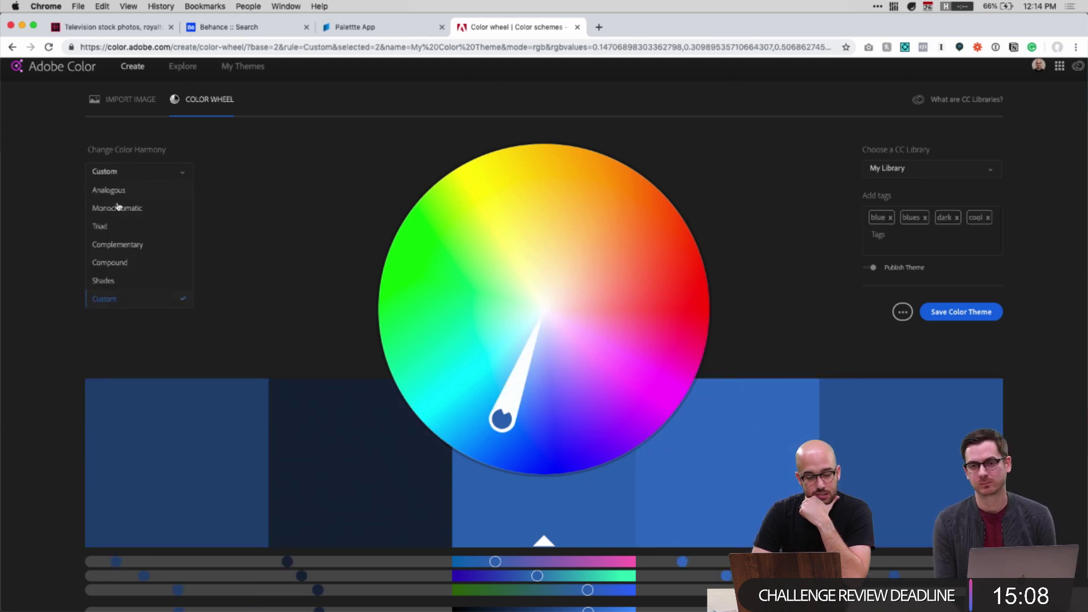
left_click(117, 208)
left_click(128, 175)
left_click(119, 226)
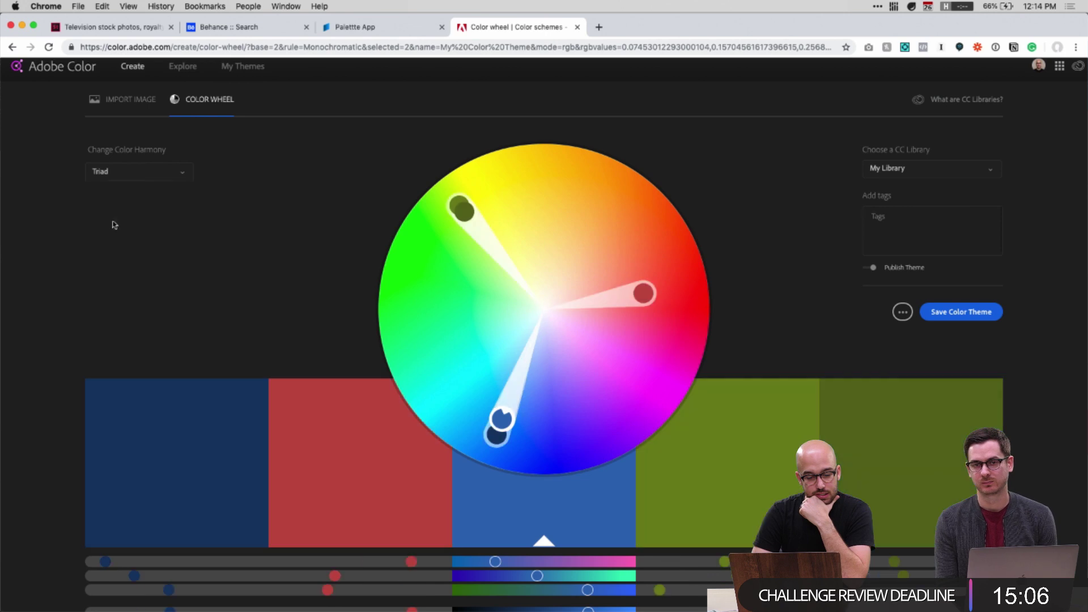
Get the hex code of the triad theme's red color
left_click(334, 498)
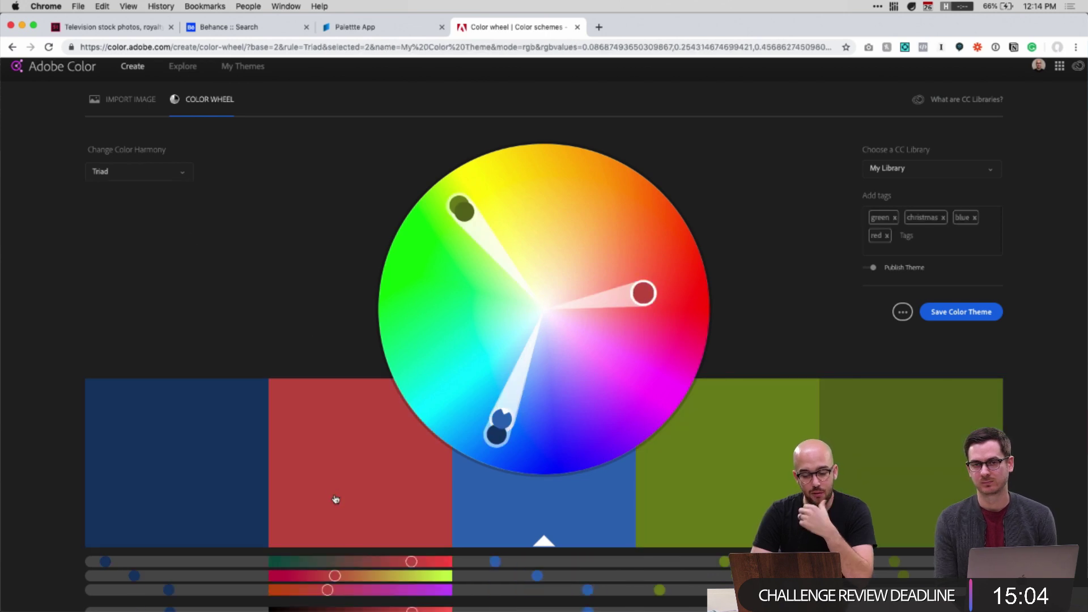
scroll(348, 496, "down", 3)
left_click(373, 539)
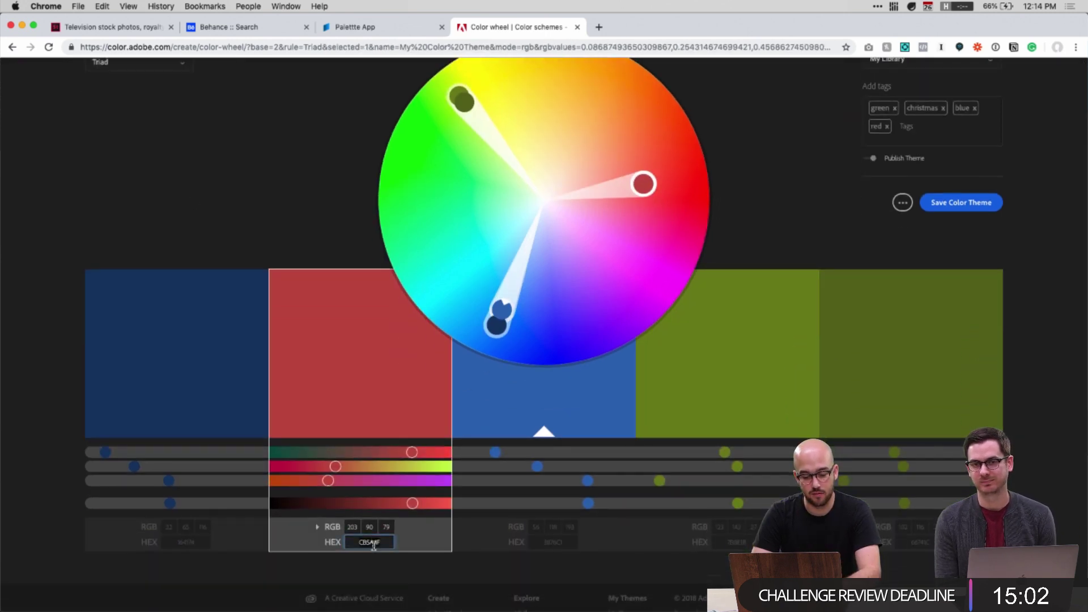
Switch to Adobe XD and set the fill of the lower row's yellow-green swatch to hex CB5A4F
key("super+Tab")
left_click(439, 233)
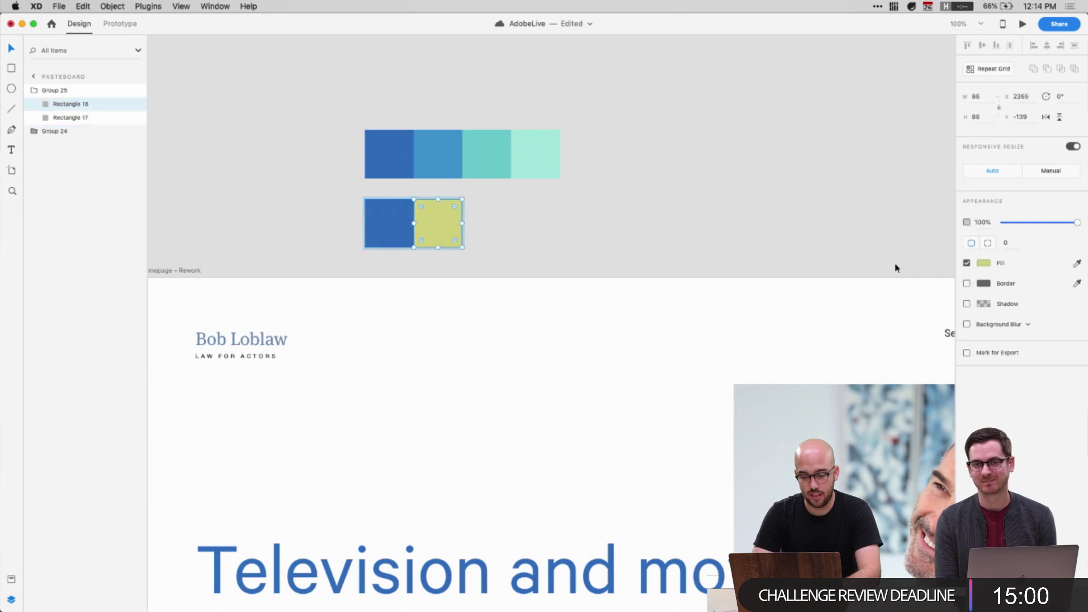
left_click(990, 264)
key("super+v")
key("Return")
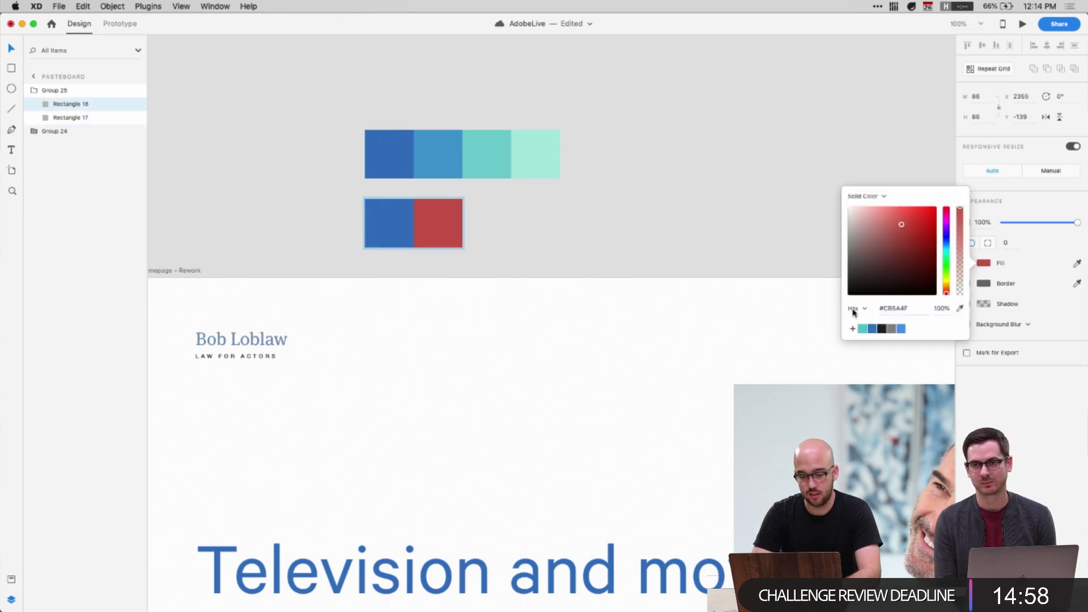
left_click(547, 254)
left_click(440, 226)
left_click(513, 230)
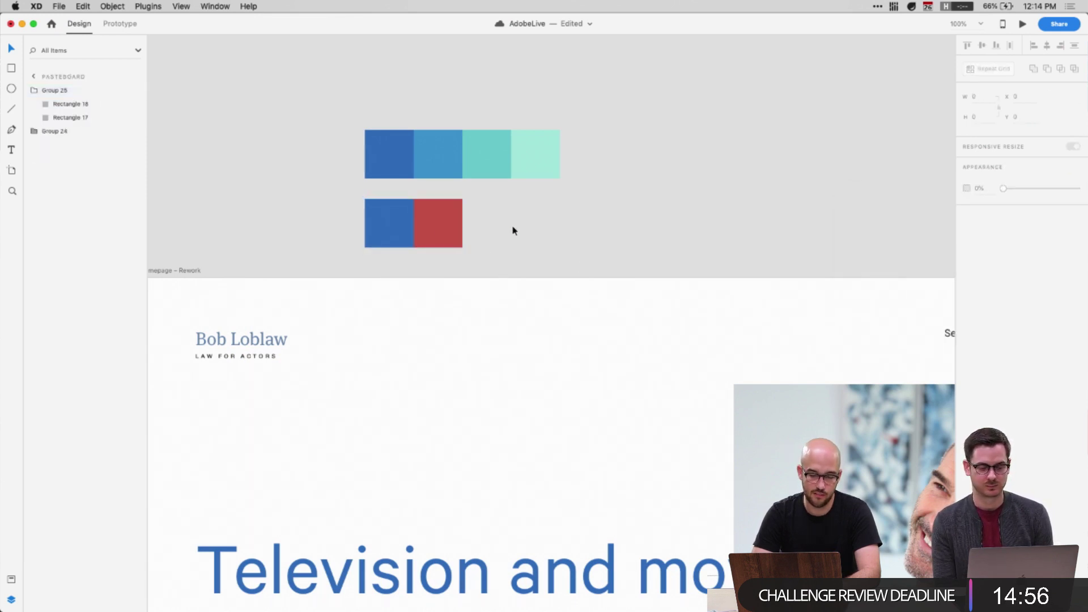
Switch to Adobe Color in Chrome, try moving the triad's dark blue marker on the wheel, and undo the theme changes
key("super+Tab")
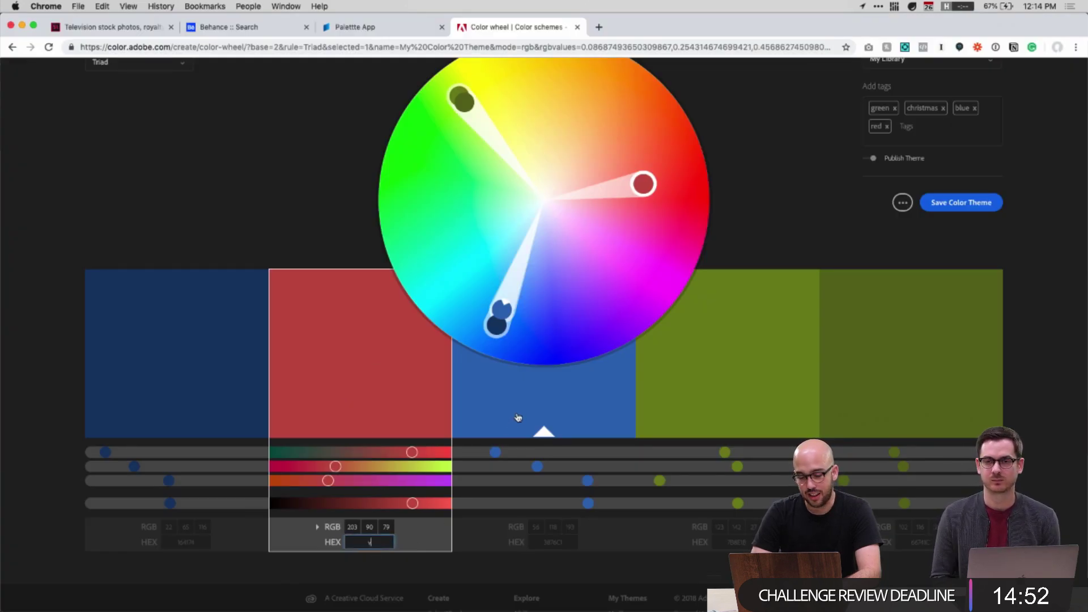
scroll(287, 235, "up", 2)
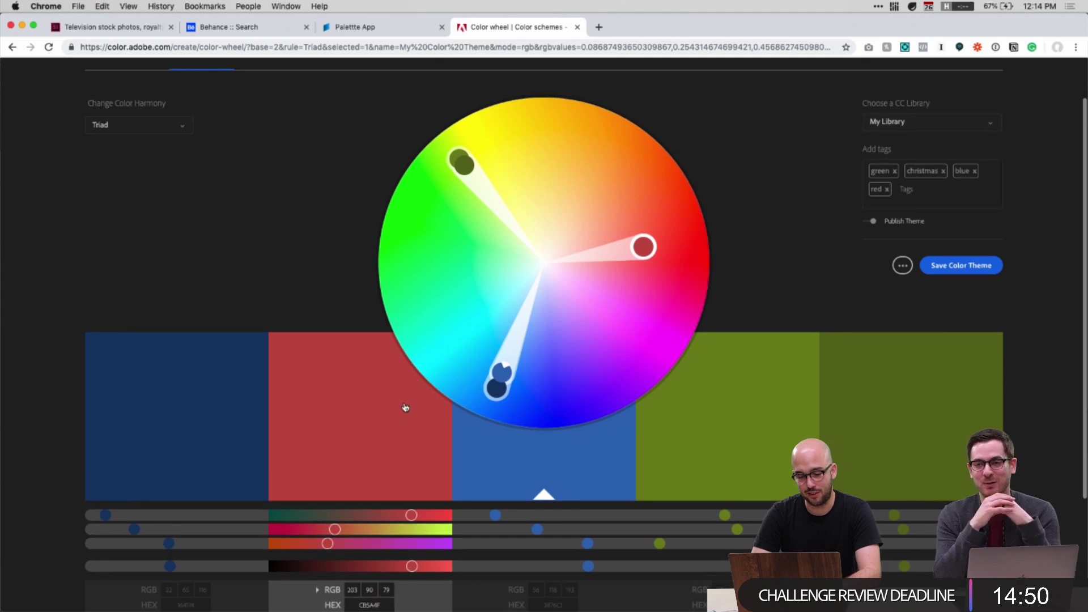
left_click_drag(499, 390, 495, 393)
key("super+z")
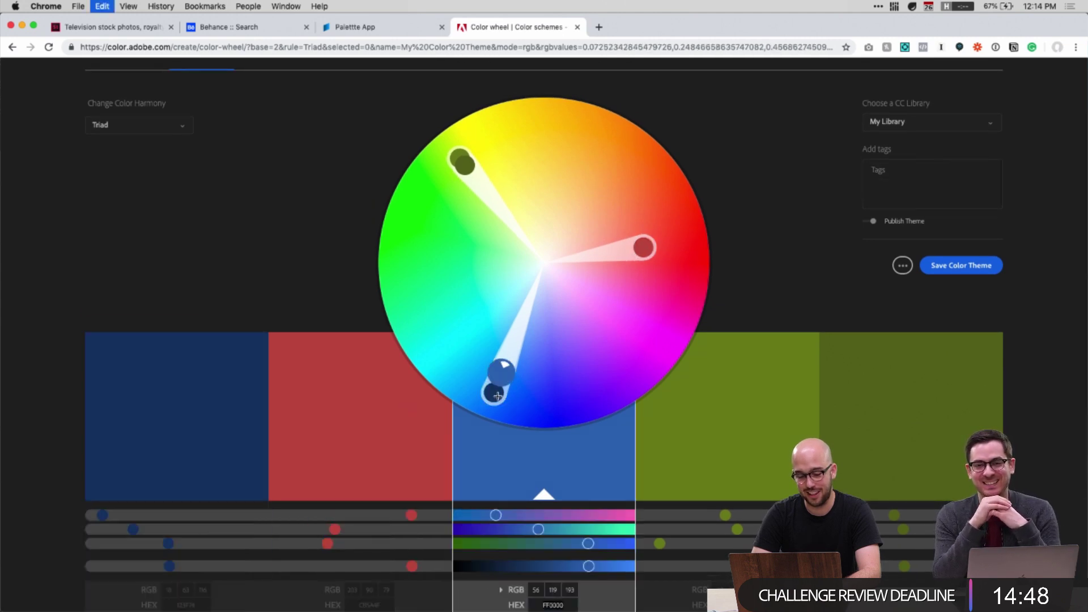
key("super+z")
key("super+z")
key("super+z")
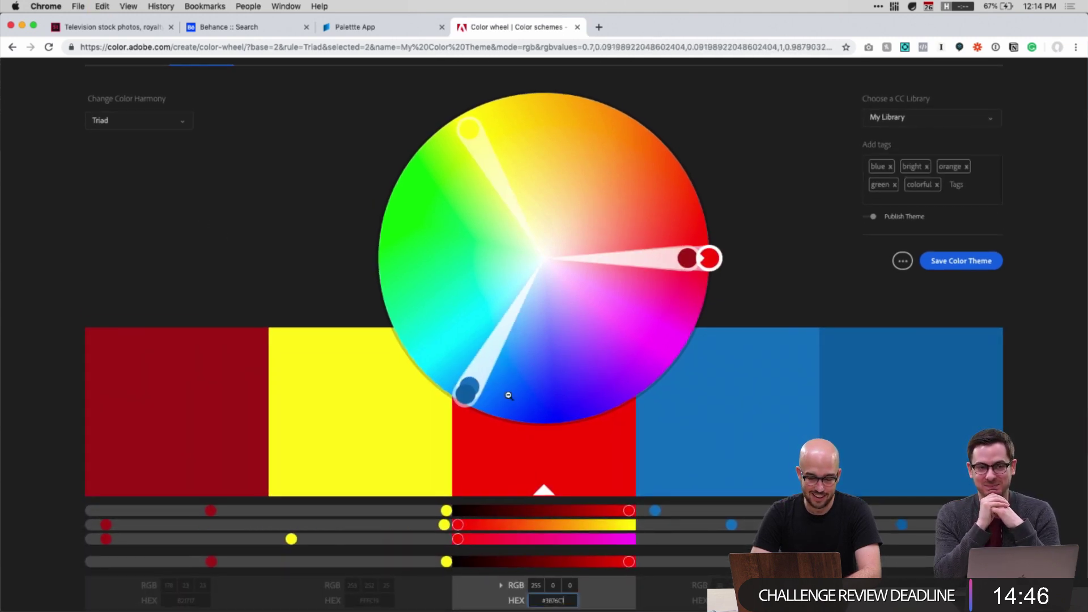
Switch to Adobe XD and inspect the dot grids of the Clients Served and Experience statistics on the reworked homepage
key("super+Tab")
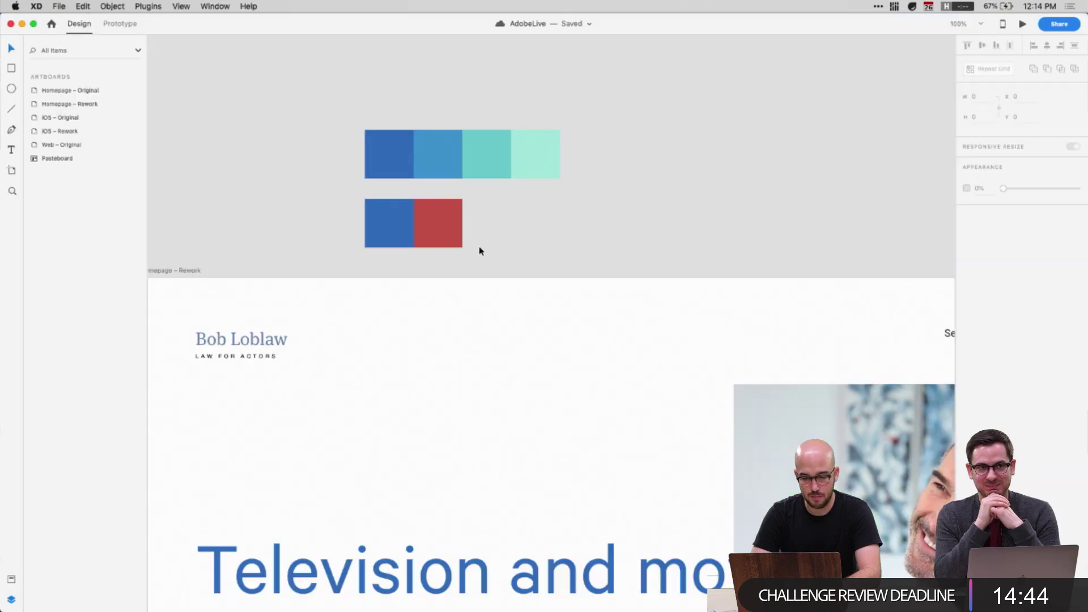
scroll(523, 345, "down", 2)
key("super+minus")
scroll(523, 345, "down", 10)
scroll(523, 350, "down", 2)
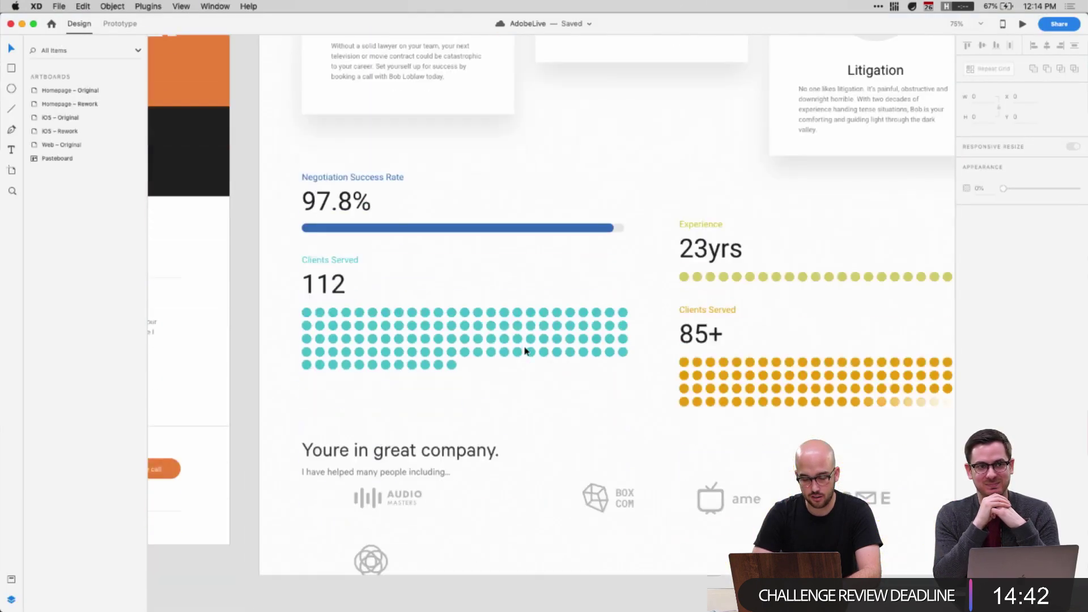
double_click(308, 314)
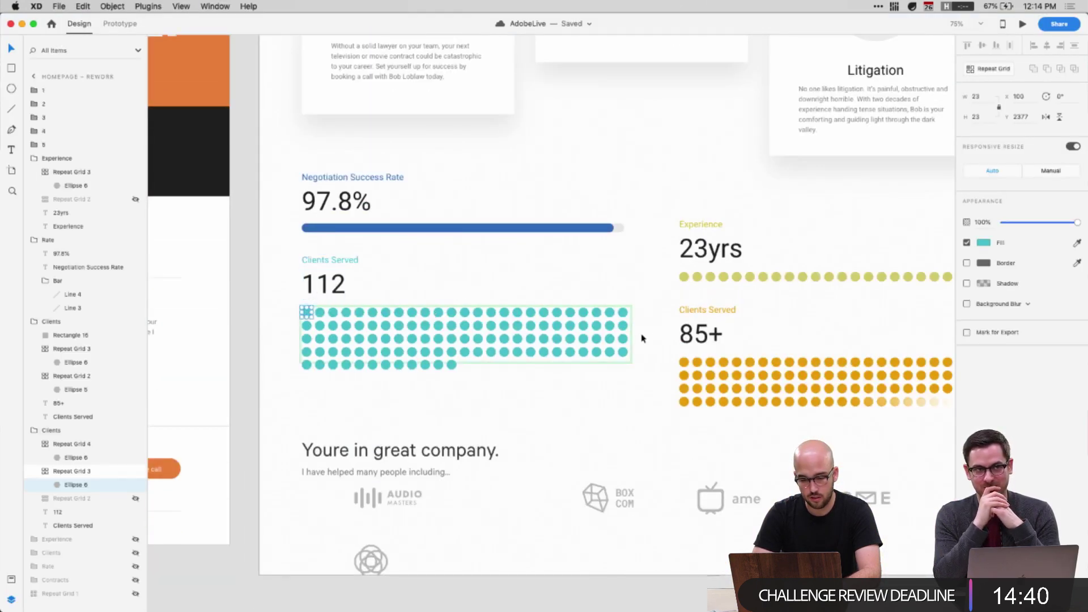
double_click(683, 277)
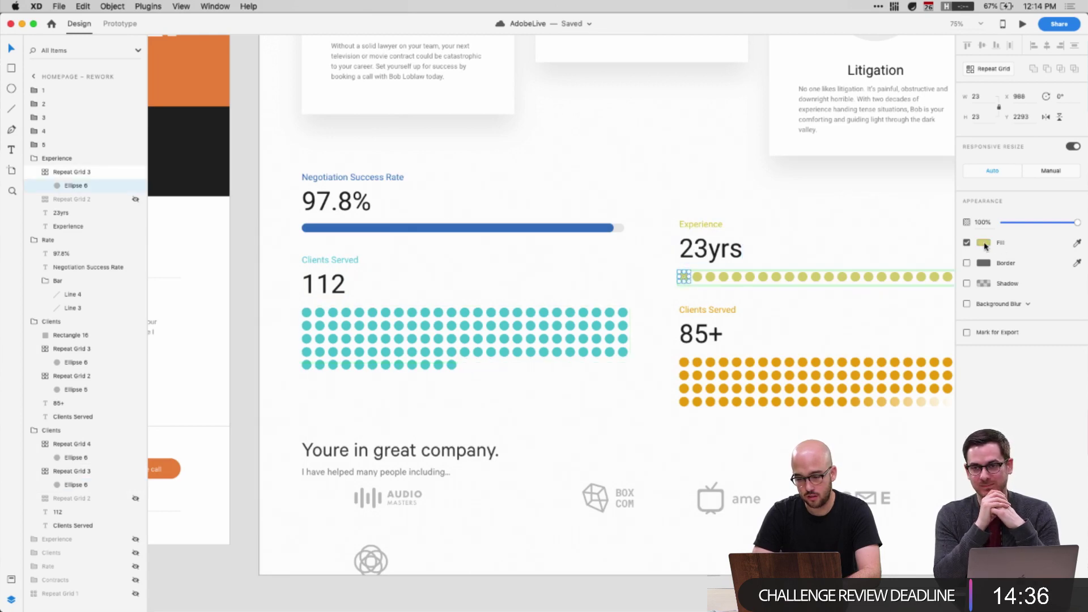
Add the fill color of the lower row's red swatch to the color picker's saved colors
scroll(623, 170, "up", 14)
double_click(479, 81)
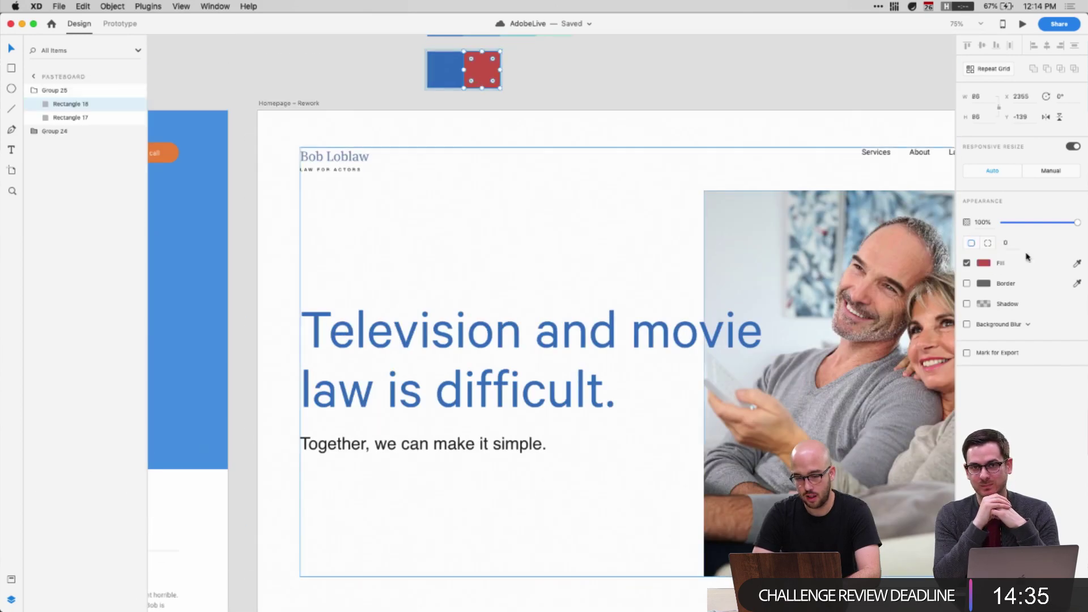
left_click(983, 264)
left_click(852, 329)
Recolor the Experience statistic's dots and label with the saved red CB5A4F
scroll(629, 290, "down", 15)
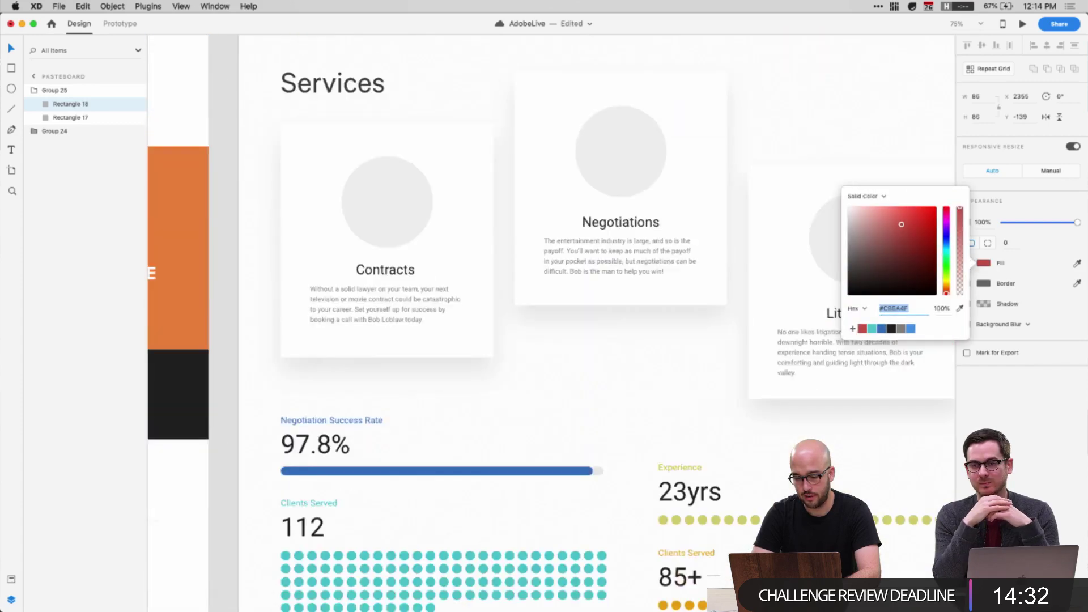
left_click(636, 272)
double_click(637, 272)
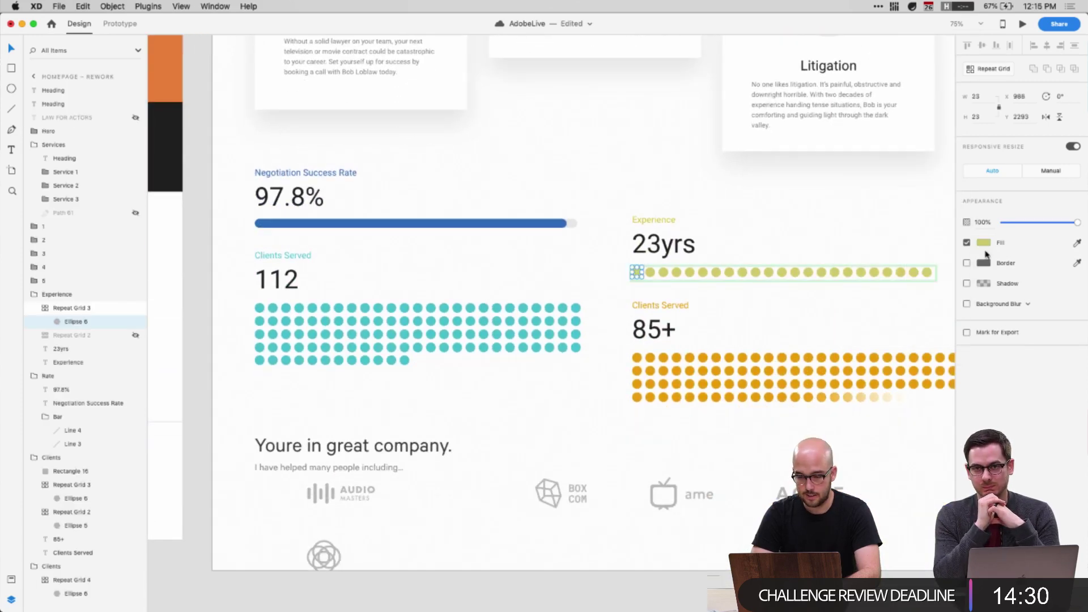
left_click(983, 243)
left_click(863, 309)
left_click(657, 224)
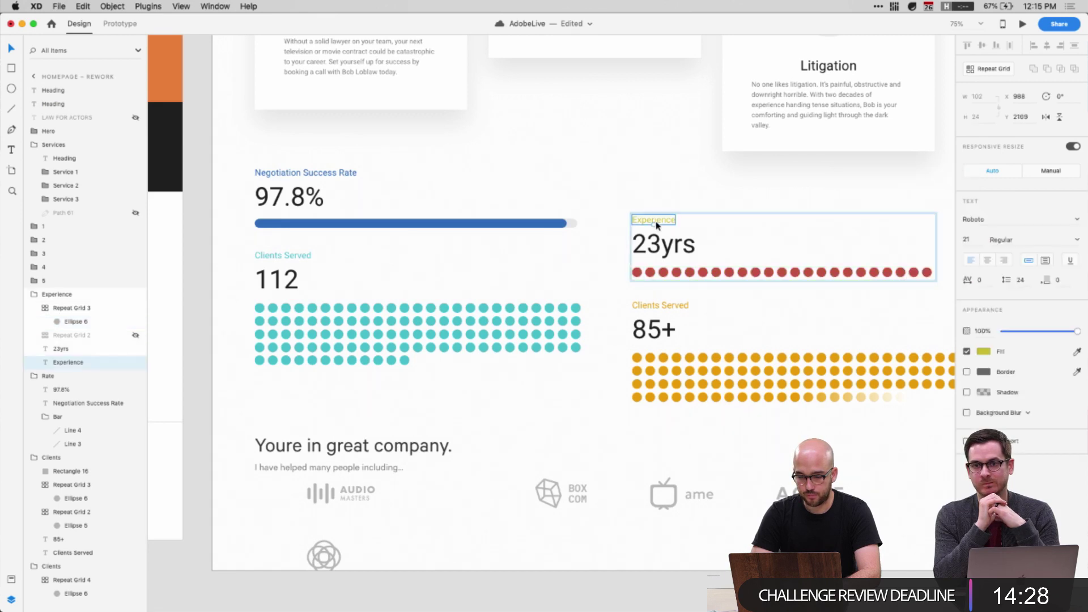
left_click(985, 354)
left_click(871, 403)
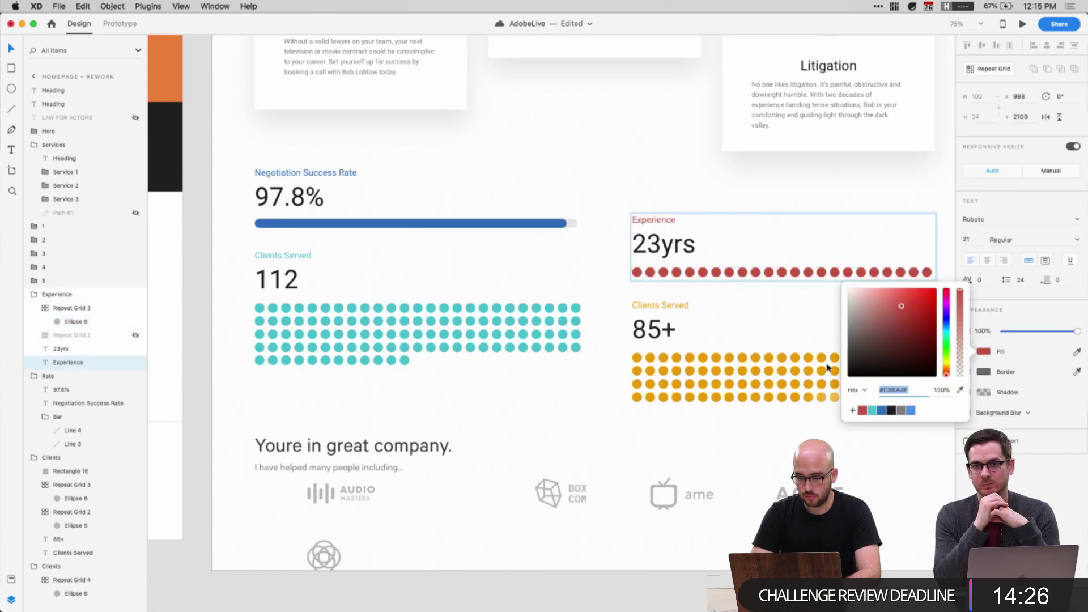
left_click(628, 165)
Recolor the label and the full rows of dots in the 85+ Clients Served statistic with the saved blue 3876C1
scroll(628, 204, "down", 2)
scroll(628, 204, "right", 2)
double_click(619, 274)
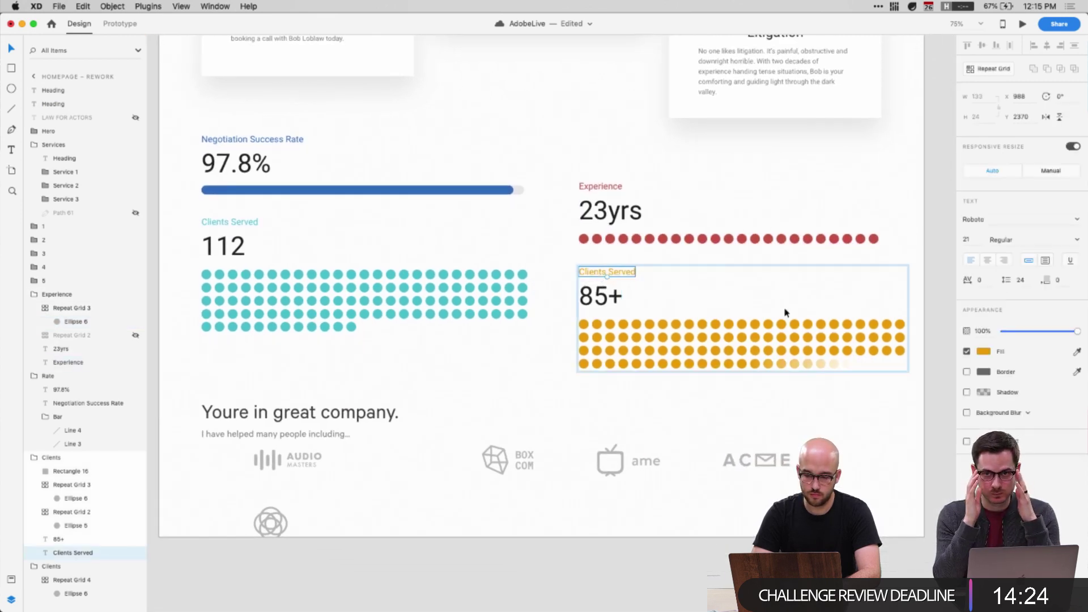
left_click(982, 353)
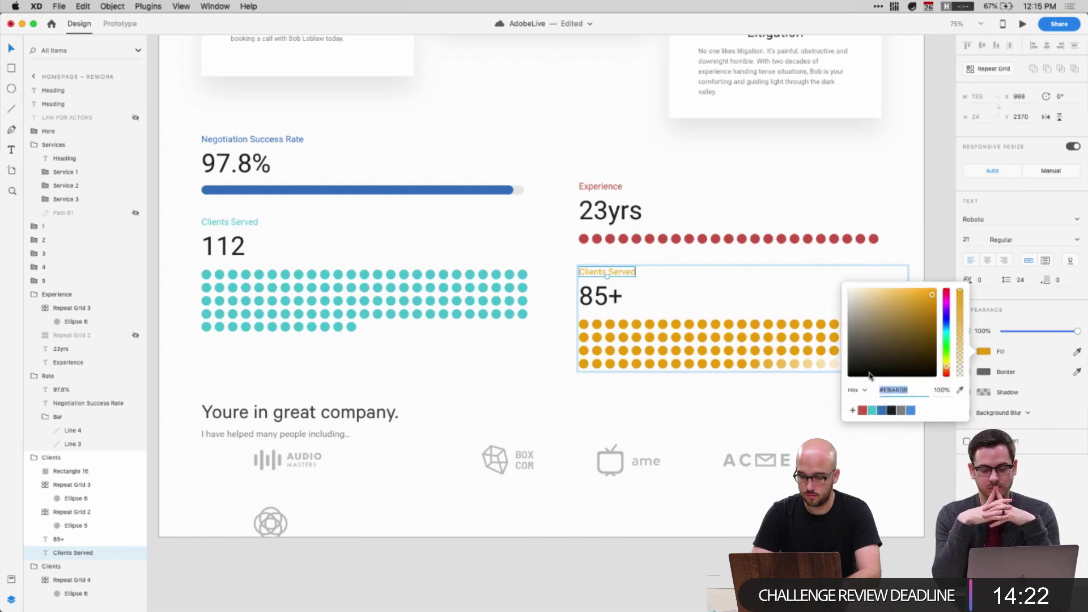
left_click(882, 410)
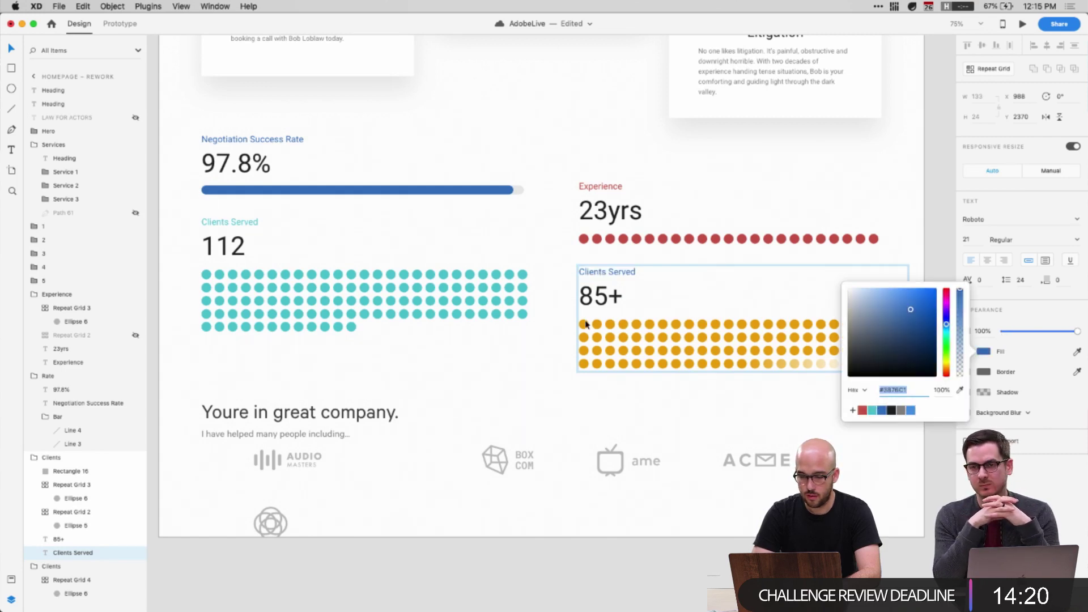
double_click(586, 324)
left_click(984, 243)
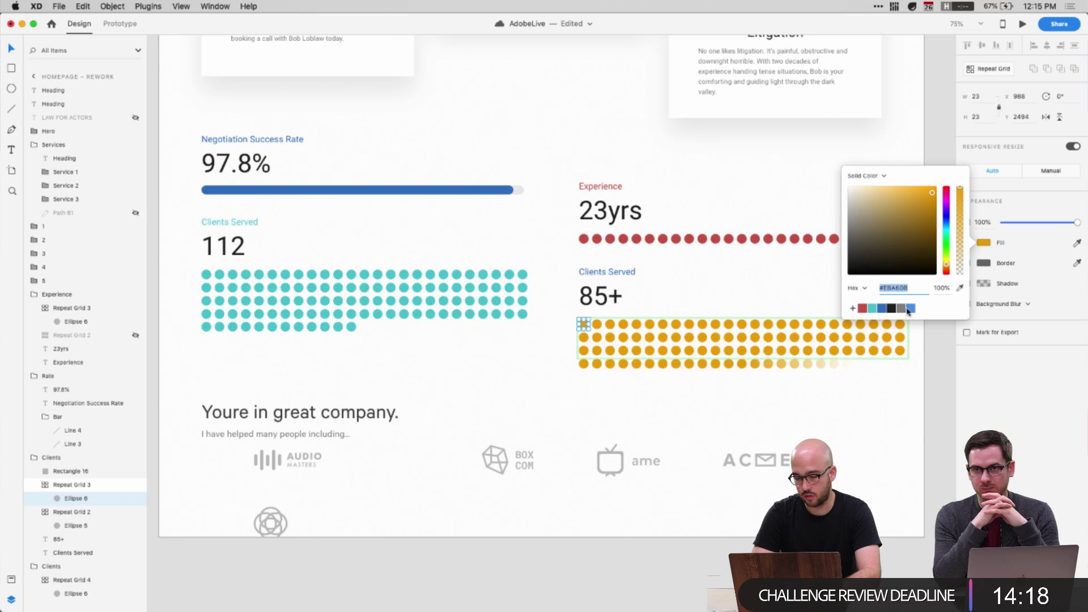
left_click(883, 309)
Recolor the 112 Clients Served statistic's label and all its dots, including the short last row, with the saved red CB5A4F
double_click(207, 274)
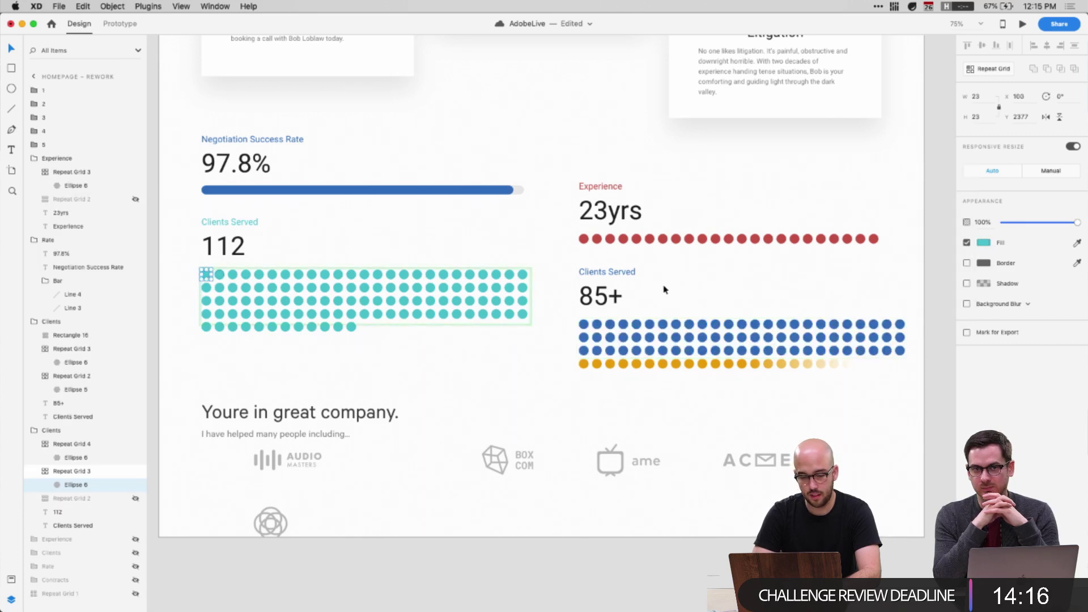
left_click(985, 244)
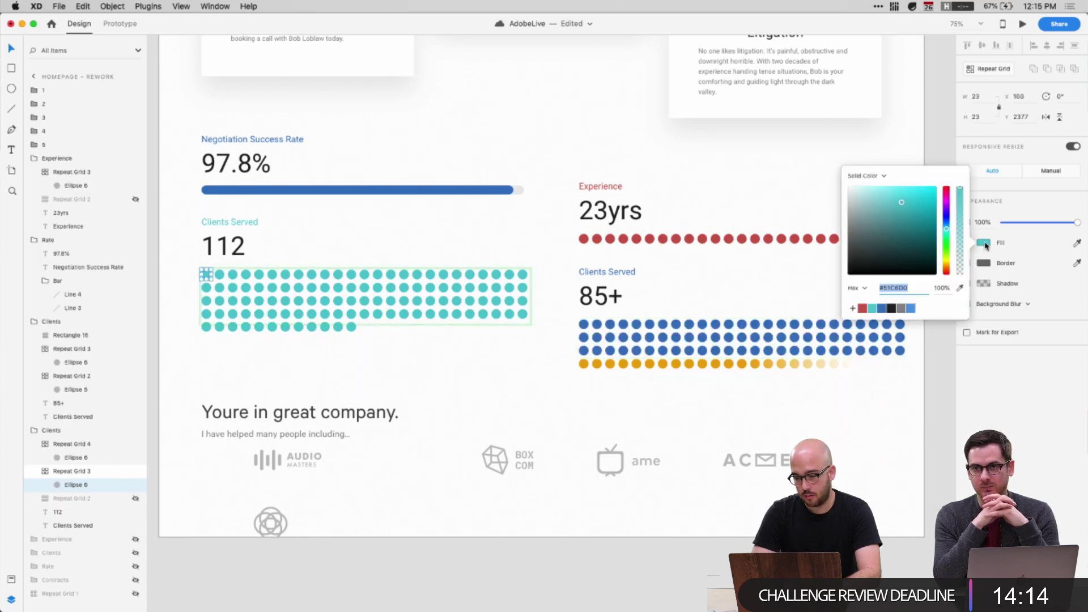
left_click(862, 308)
left_click(205, 223)
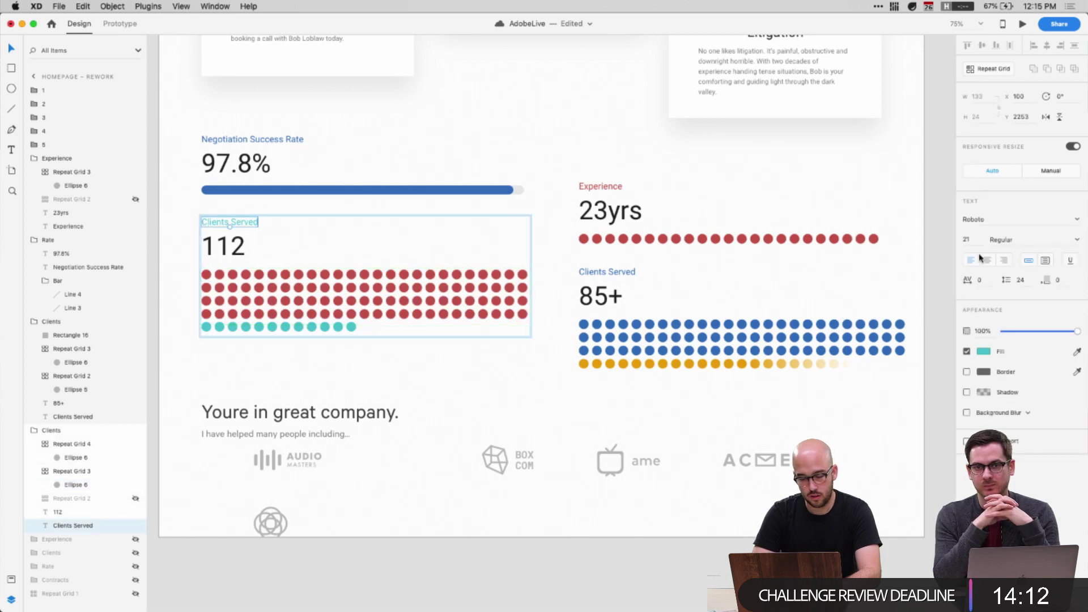
left_click(983, 351)
left_click(862, 410)
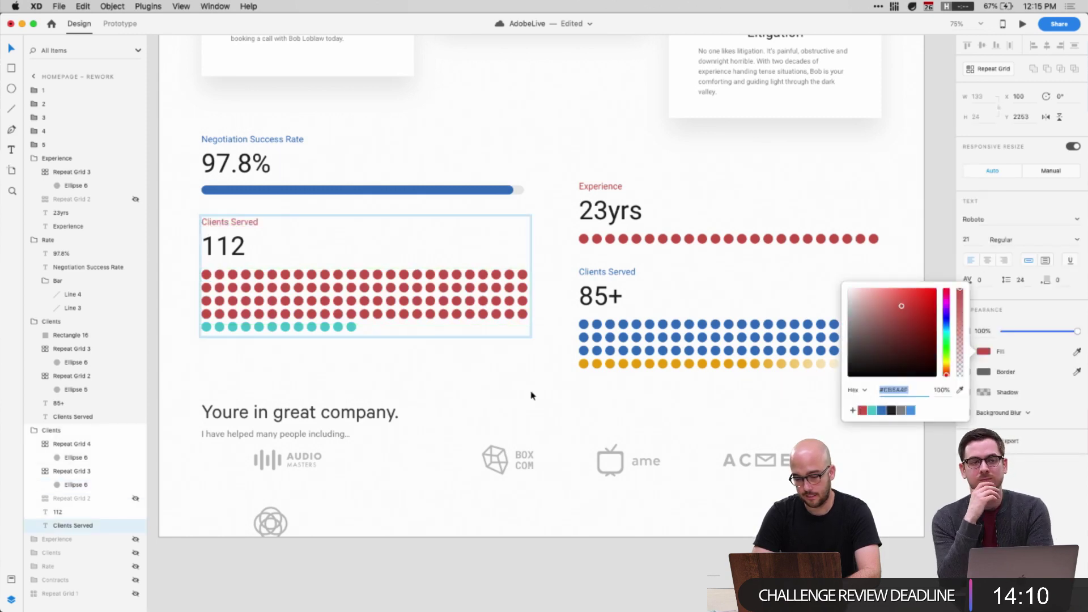
double_click(206, 327)
left_click(983, 242)
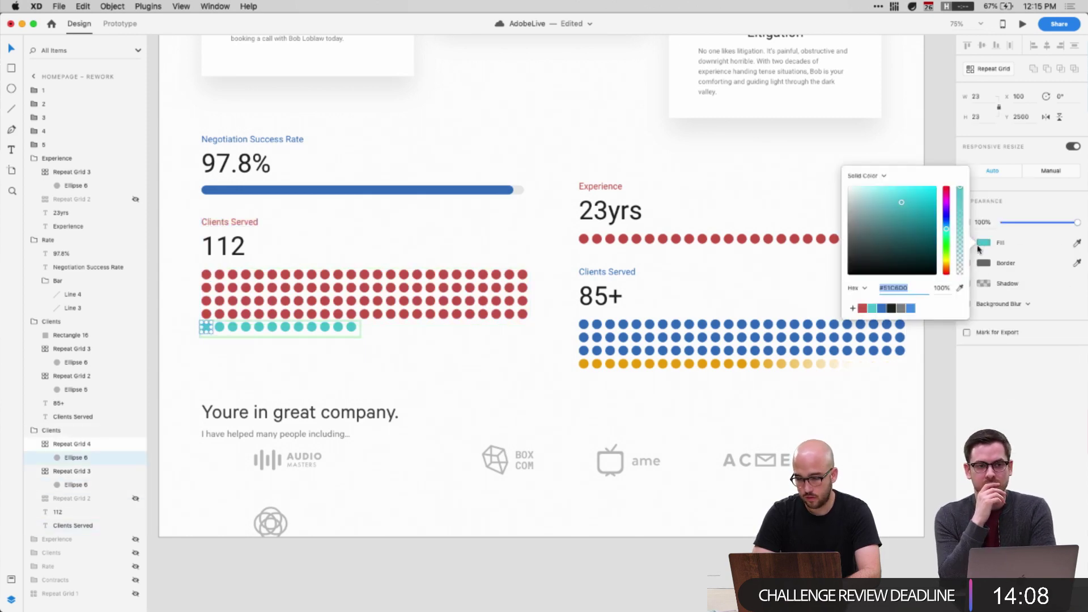
left_click(862, 308)
Recolor the fading last row of dots in the 85+ Clients Served statistic with the saved blue
double_click(584, 363)
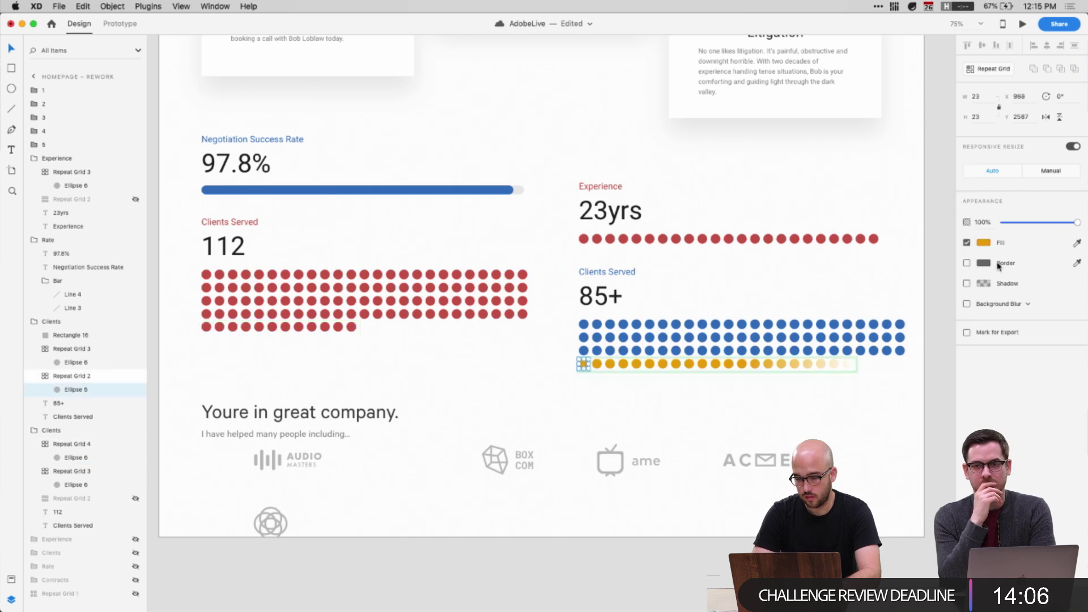
left_click(983, 243)
left_click(862, 308)
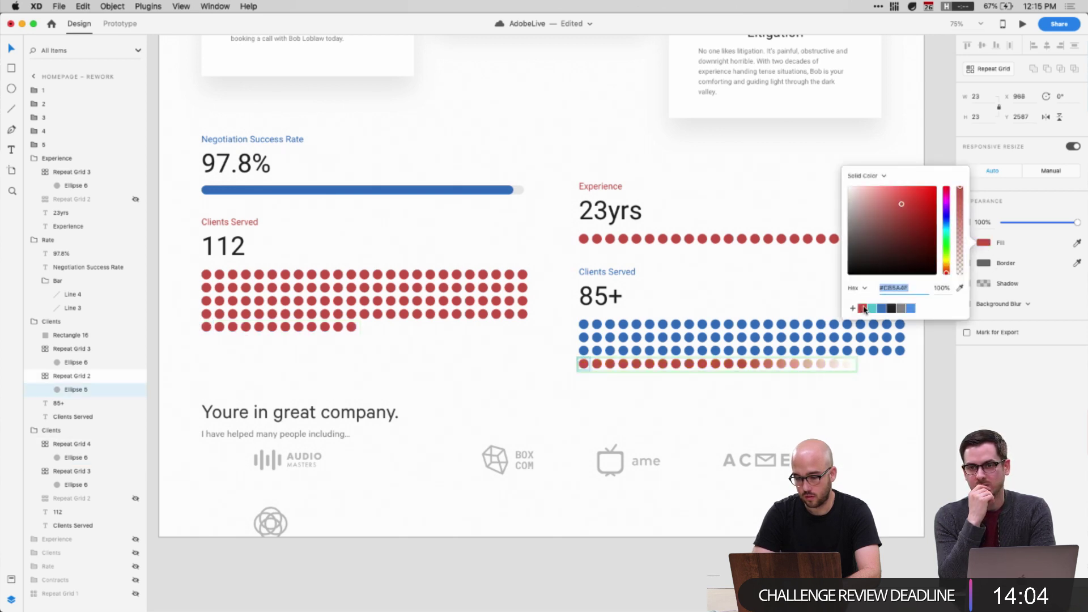
left_click(883, 309)
left_click(854, 412)
Turn off responsive resize for the Homepage – Rework artboard and extend its lower edge to a height of about 3948
scroll(854, 413, "down", 3)
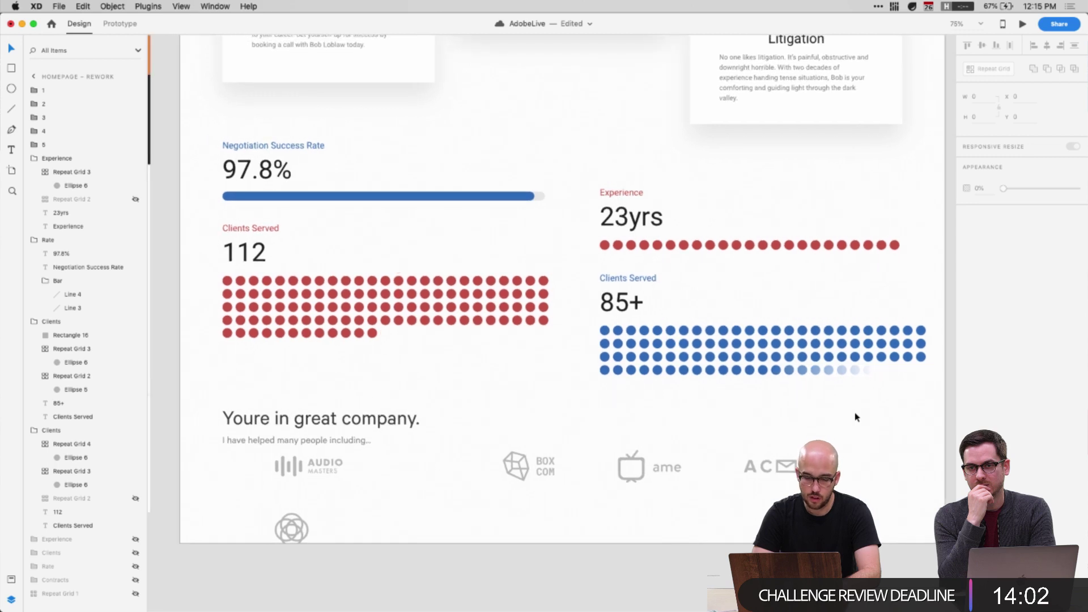
scroll(432, 437, "down", 5)
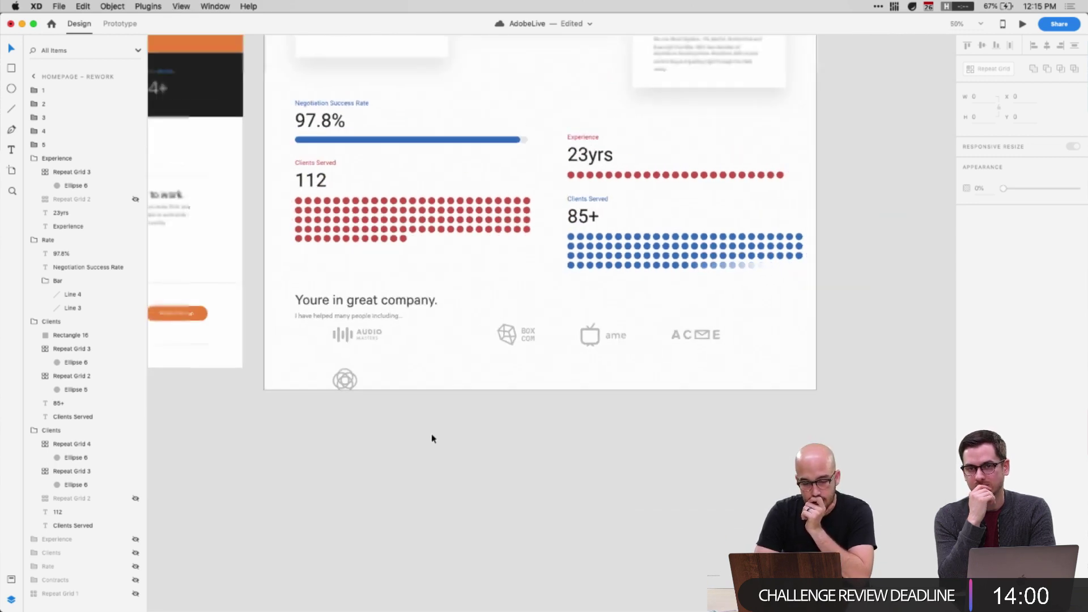
left_click(439, 49)
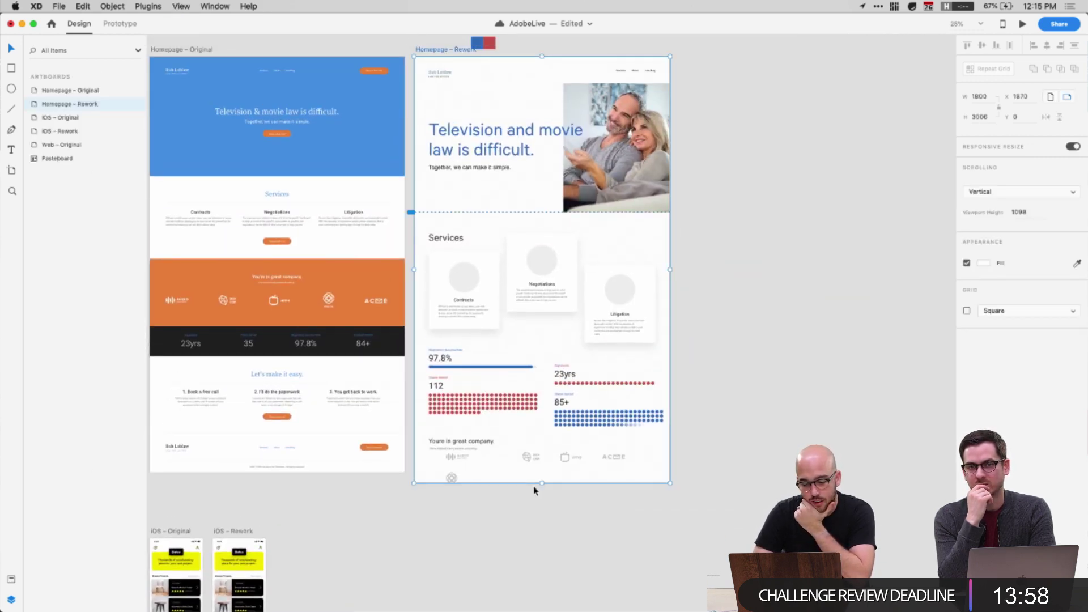
left_click_drag(542, 482, 549, 444)
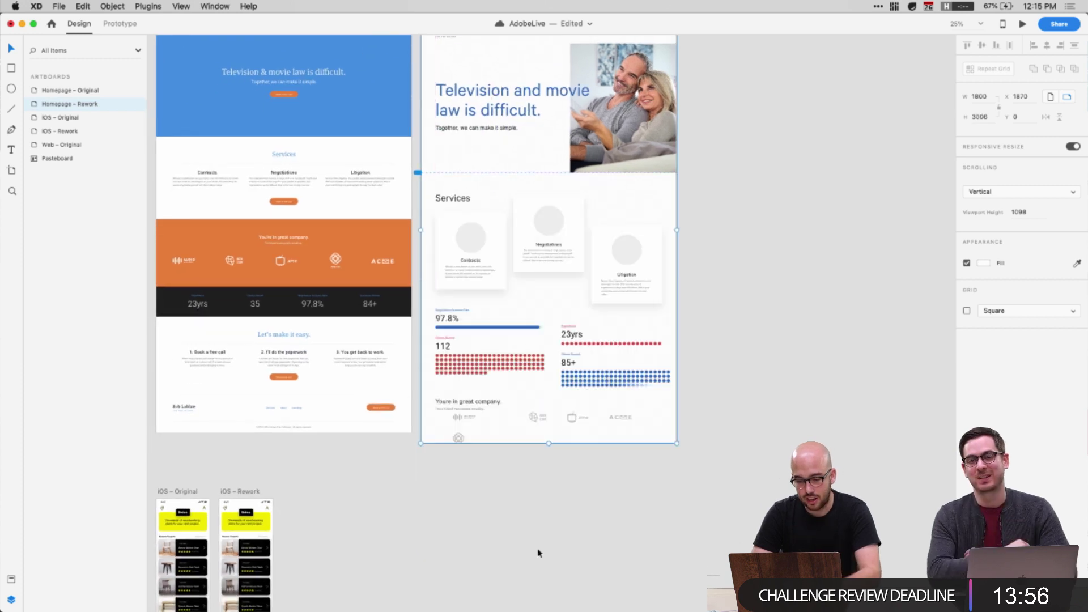
left_click(1073, 147)
scroll(619, 235, "up", 2)
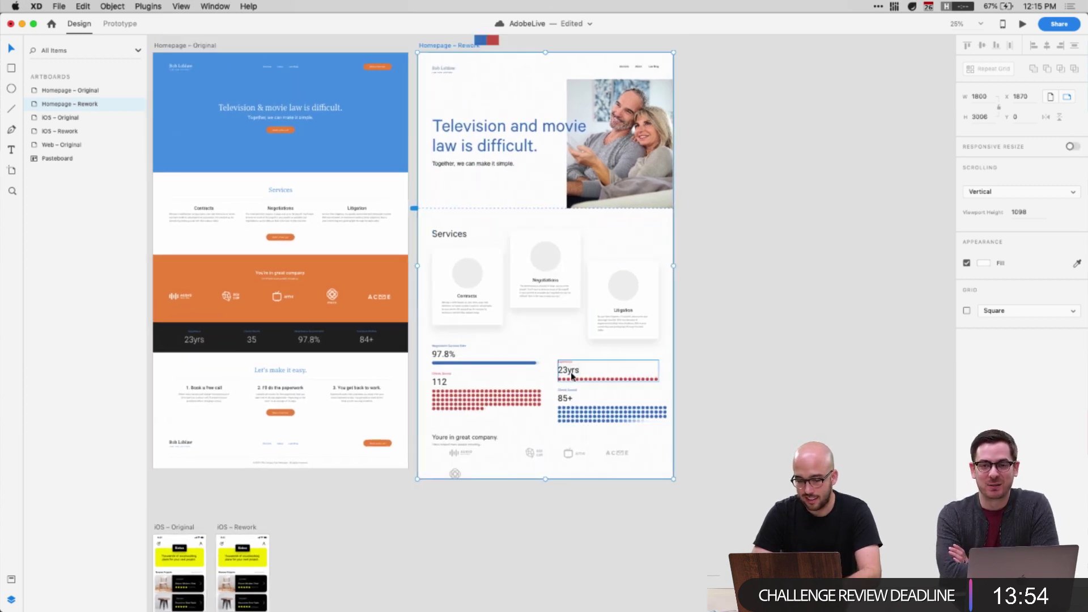
left_click_drag(544, 481, 545, 611)
scroll(578, 466, "down", 5)
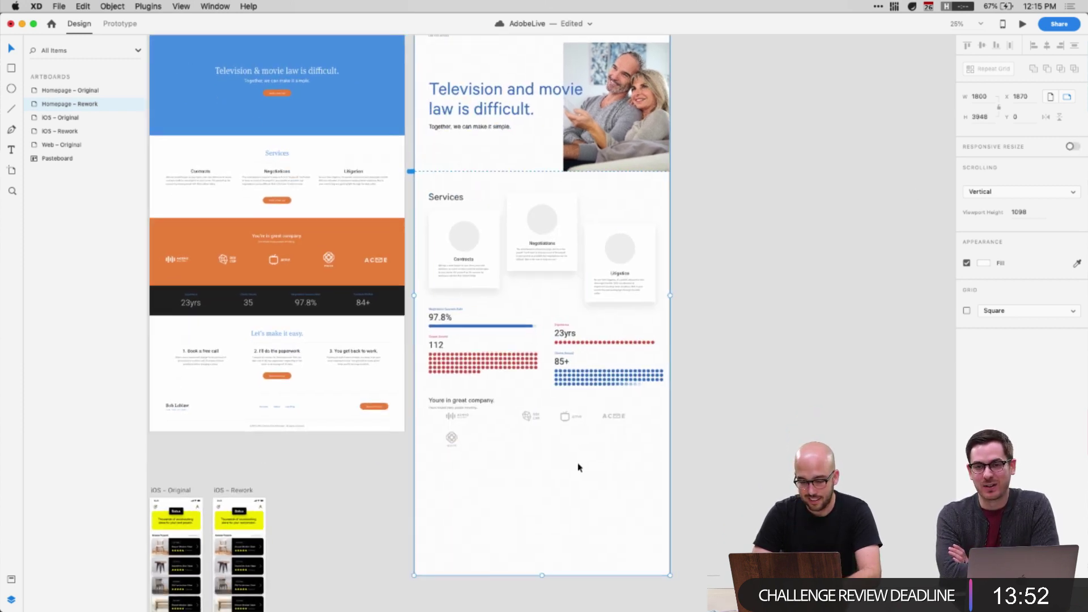
left_click(719, 419)
Collapse the expanded layer groups and nudge the five client logos down together to about Y 2833
scroll(719, 420, "up", 5)
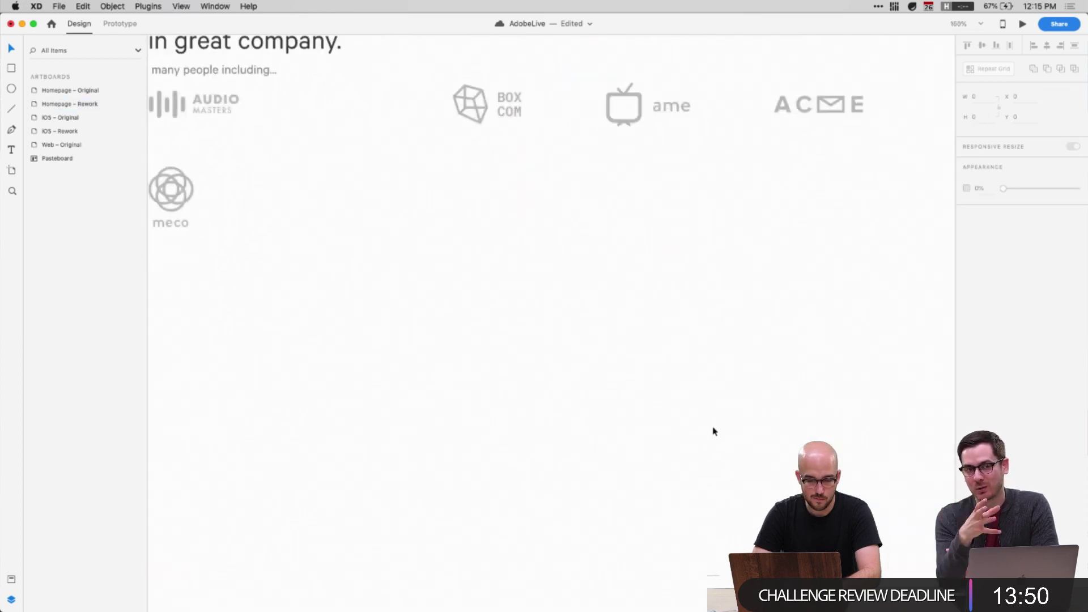
scroll(693, 404, "up", 1)
left_click(286, 297)
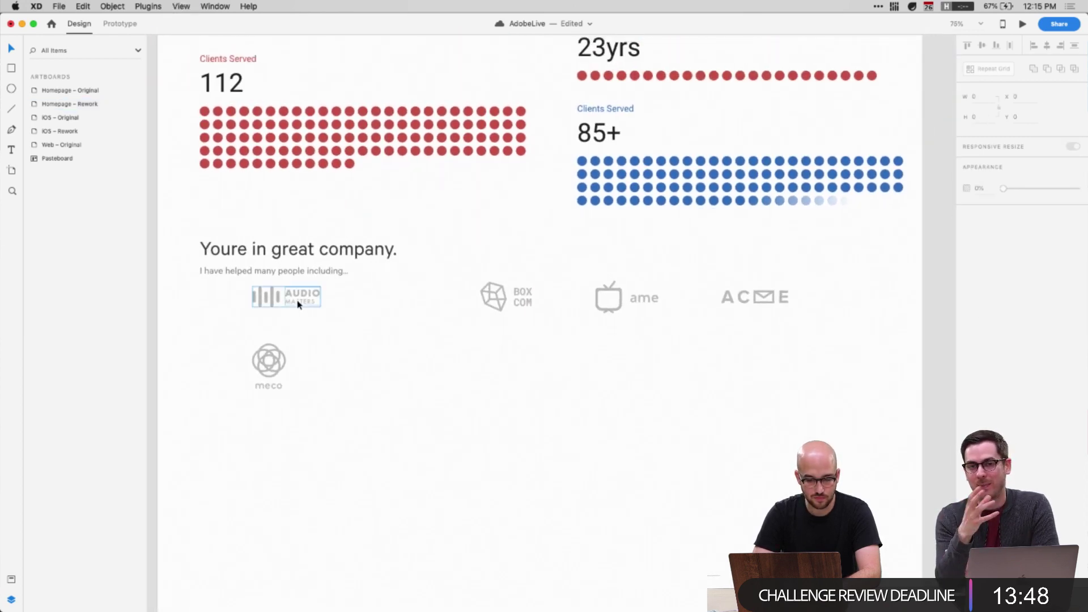
left_click(34, 294)
left_click(34, 307)
left_click(34, 322)
left_click(34, 335)
left_click(49, 280, "shift")
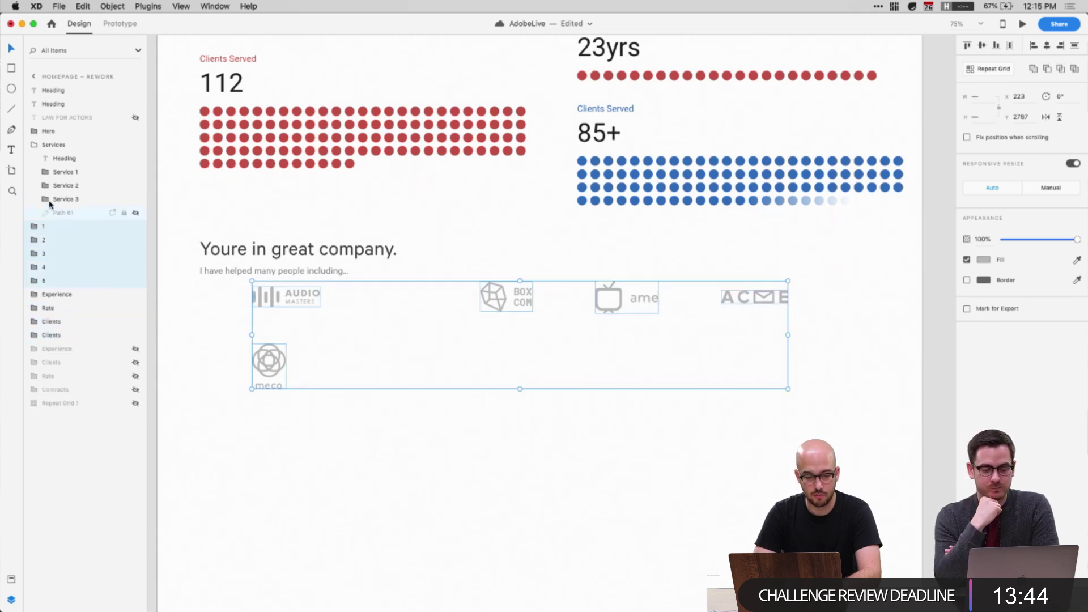
left_click(34, 146)
key("shift+Down")
key("shift+Down")
key("shift+Down")
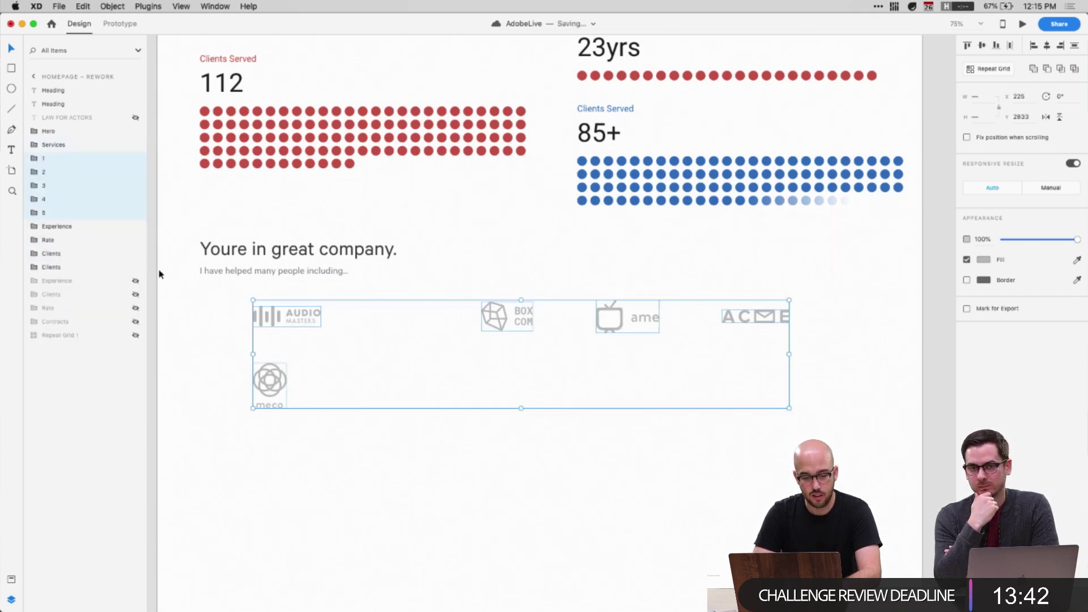
Hide the five client logo groups, 1 through 5
left_click(389, 497)
scroll(390, 496, "up", 3)
left_click_drag(276, 547, 860, 369)
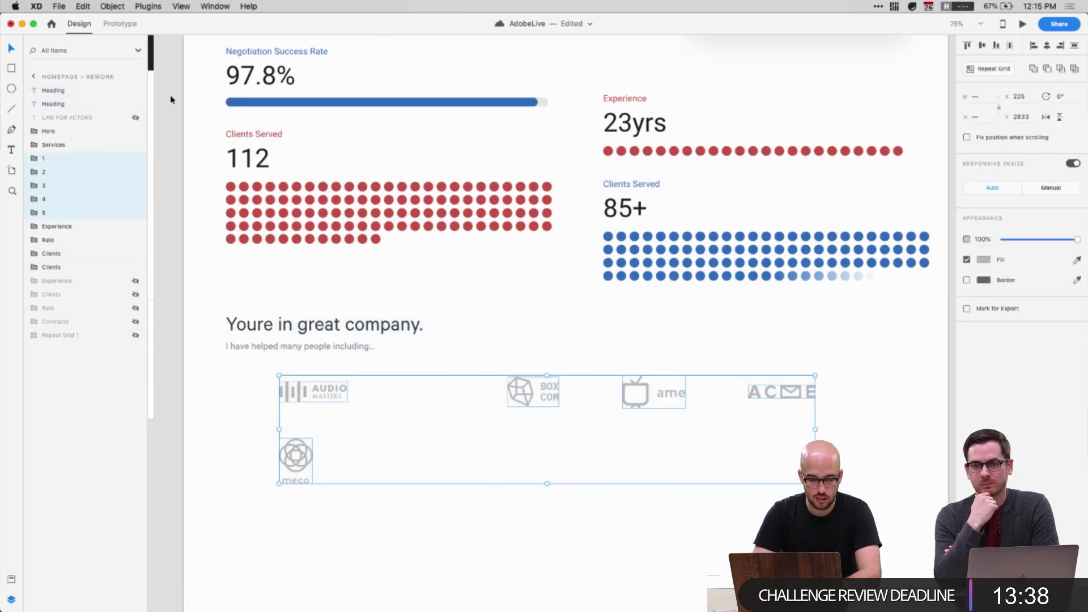
left_click(135, 160)
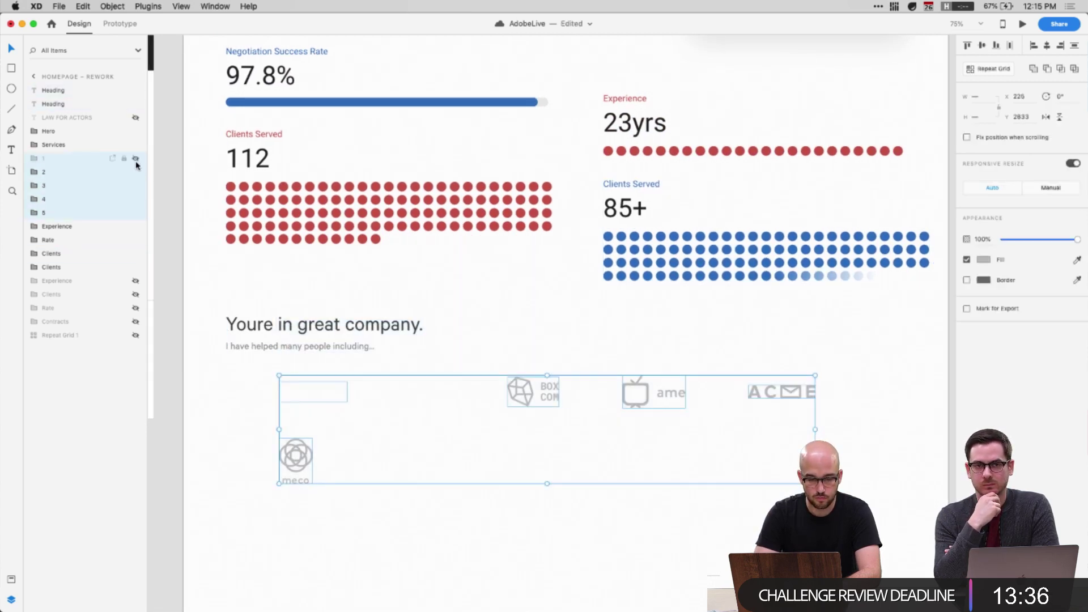
left_click(134, 172)
left_click(135, 185)
left_click(135, 199)
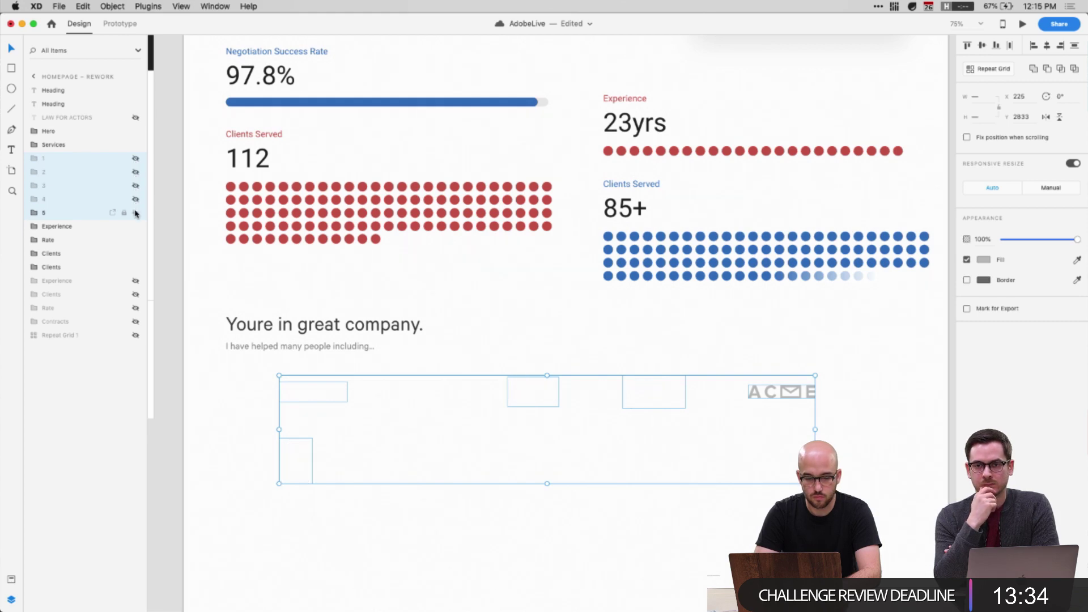
left_click(135, 212)
Move the "Youre in great company." heading and its subtitle inward from the left margin and slightly down
left_click(380, 272)
scroll(381, 271, "up", 1)
left_click_drag(315, 359, 377, 400)
left_click(537, 527)
Place five outlined circles, 186 px in diameter, in a curved arrangement across the space below the company heading
key("super+minus")
key("super+minus")
scroll(538, 510, "up", 5)
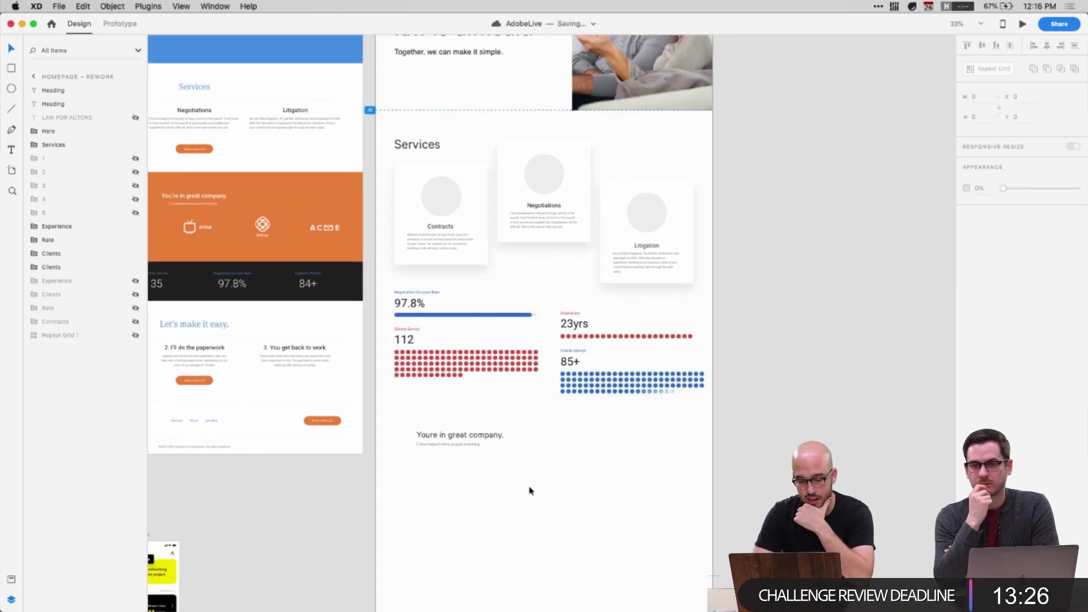
scroll(528, 487, "down", 5)
left_click_drag(428, 295, 469, 311)
key("super+equal")
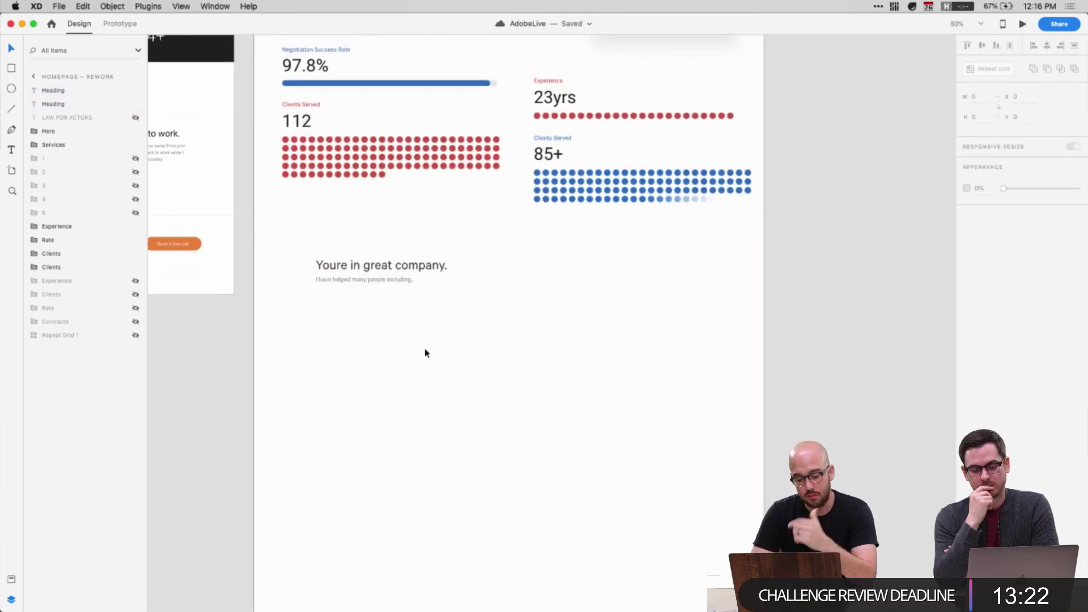
scroll(425, 349, "up", 3)
key("e")
mouse_move(323, 379)
left_mouse_down()
mouse_move(376, 432)
mouse_move(529, 471)
mouse_move(529, 481)
mouse_move(644, 481)
mouse_move(716, 444)
left_mouse_up()
Distribute the five circles evenly horizontally and shift them left together to about X 120
left_click_drag(718, 531, 212, 400)
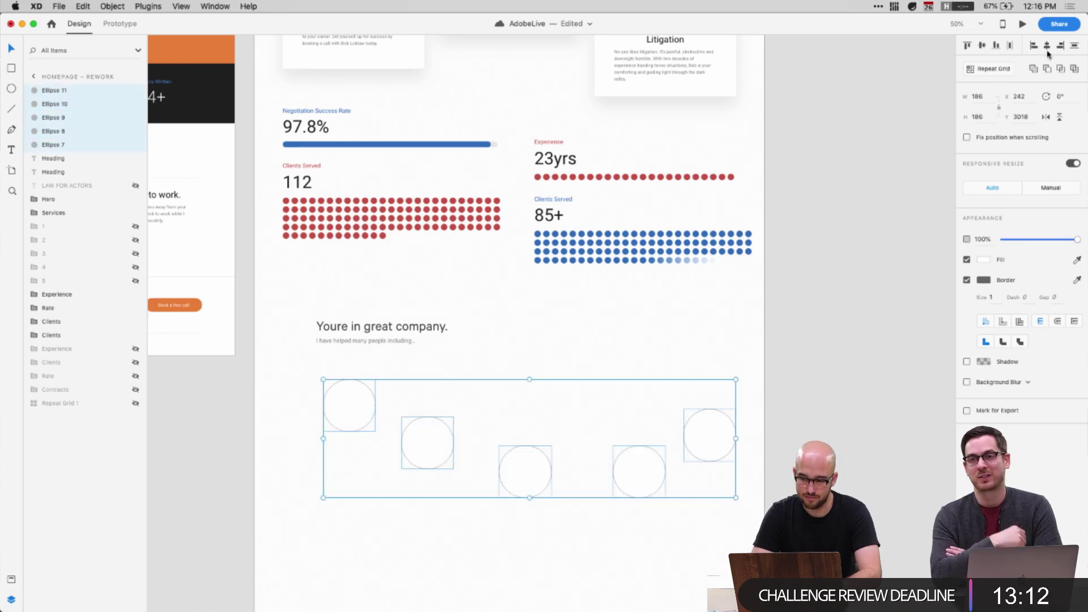
left_click(1009, 45)
left_click_drag(708, 441, 671, 437)
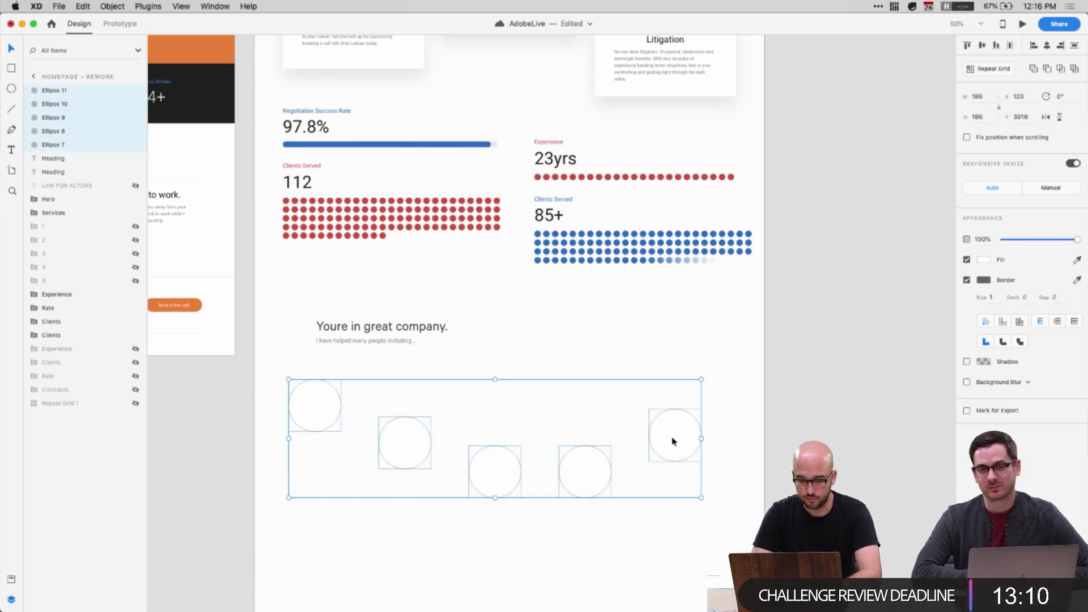
Center the company heading and its subtitle on each other and move them into the gap above the middle circles
left_click_drag(306, 323, 333, 338)
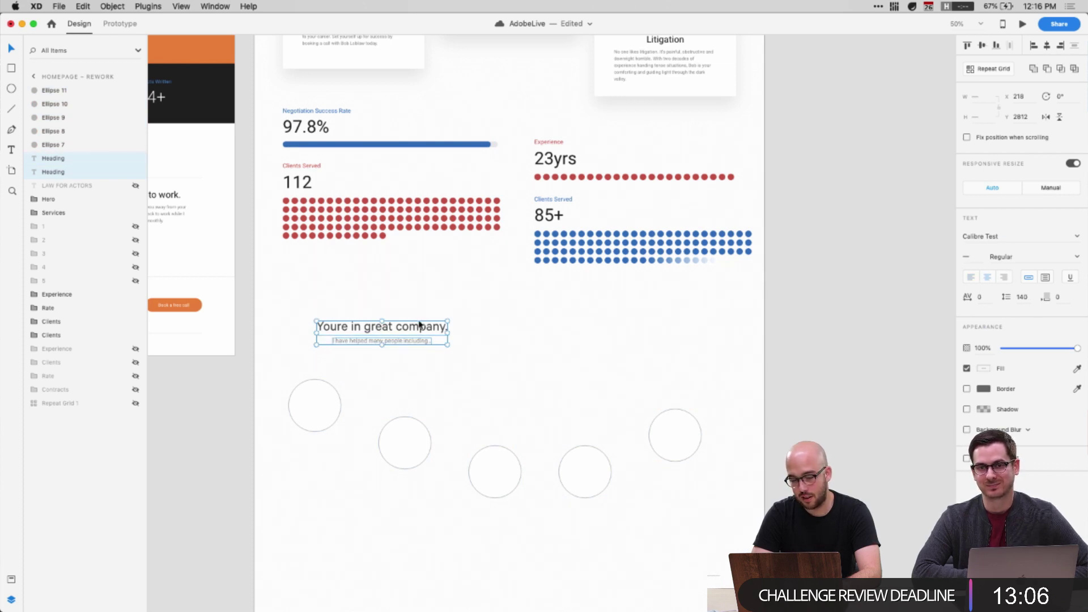
left_click(1046, 46)
left_click_drag(530, 332, 538, 370)
left_click(564, 342)
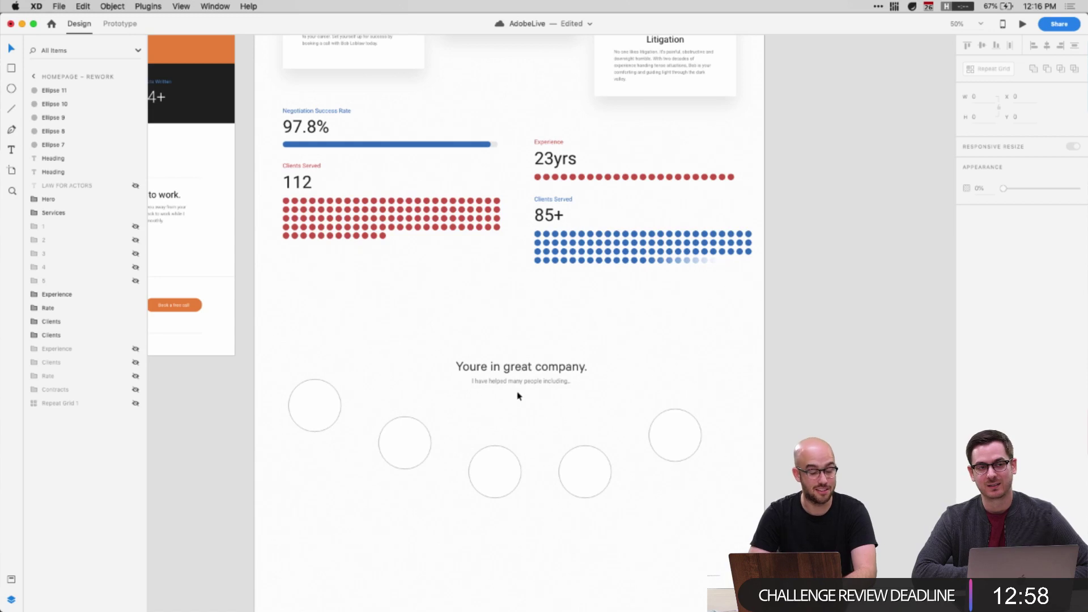
Move the company heading and subtitle to the left margin at X 100, Y 2799, with the subtitle left-aligned
left_click(518, 367)
left_click(549, 384, "shift")
left_click_drag(549, 384, 378, 340)
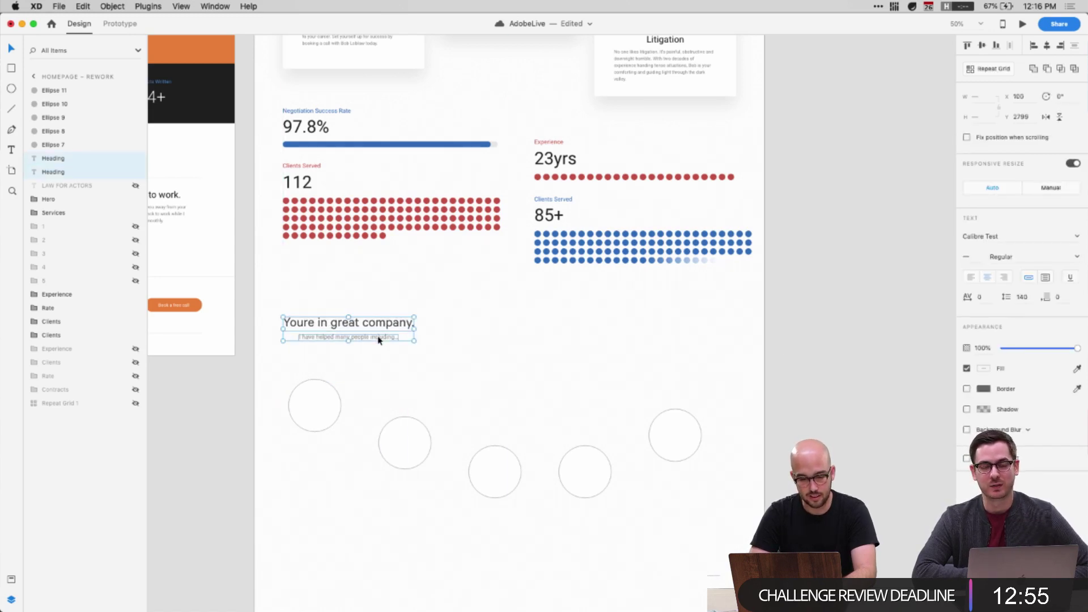
left_click(444, 318)
Reposition the five circles individually at varied heights, with the last one against the right margin
left_click_drag(304, 412, 304, 468)
left_click_drag(400, 444, 401, 437)
left_click(501, 485)
left_click_drag(506, 489, 505, 510)
left_click(589, 462)
left_click_drag(592, 454, 592, 447)
left_click_drag(661, 447, 659, 433)
left_click_drag(246, 552, 690, 372)
Move the Experience and 85+ Clients Served statistics left together to X 928, and save the document
left_click_drag(680, 297, 557, 177)
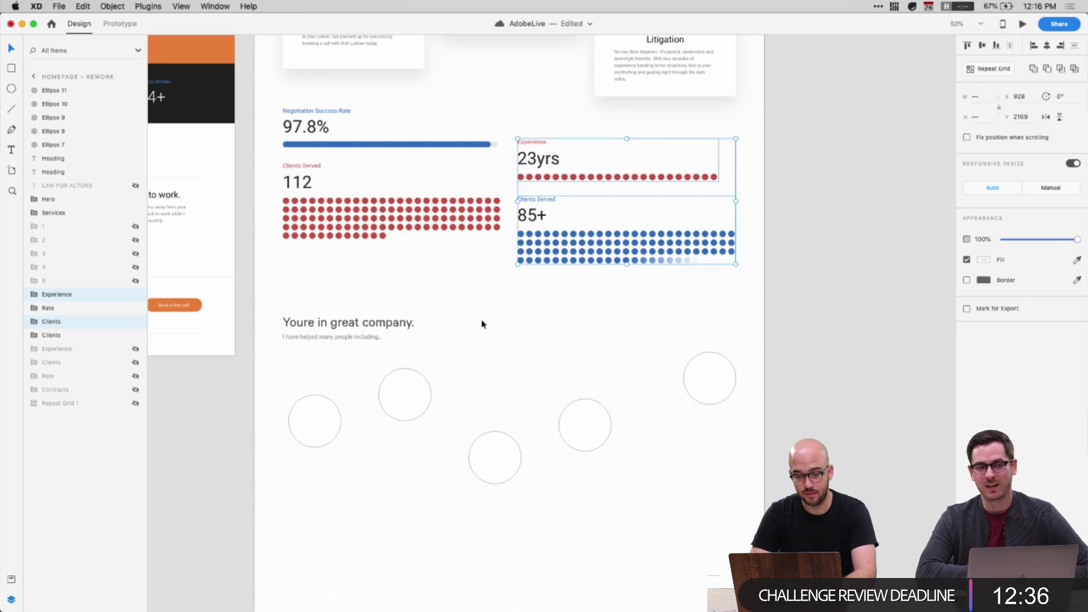
left_click(483, 320)
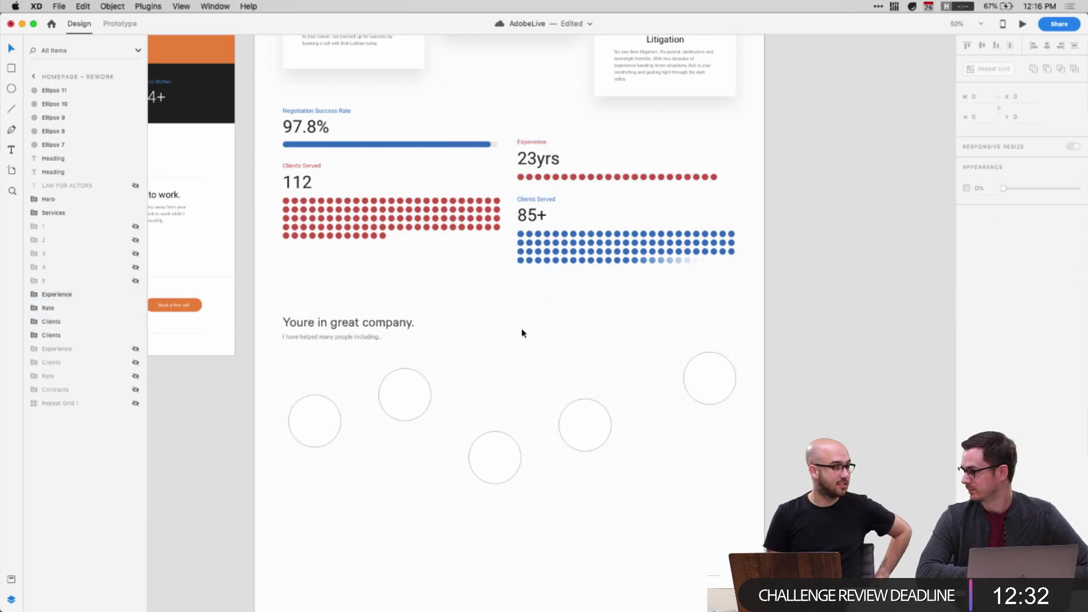
key("super+s")
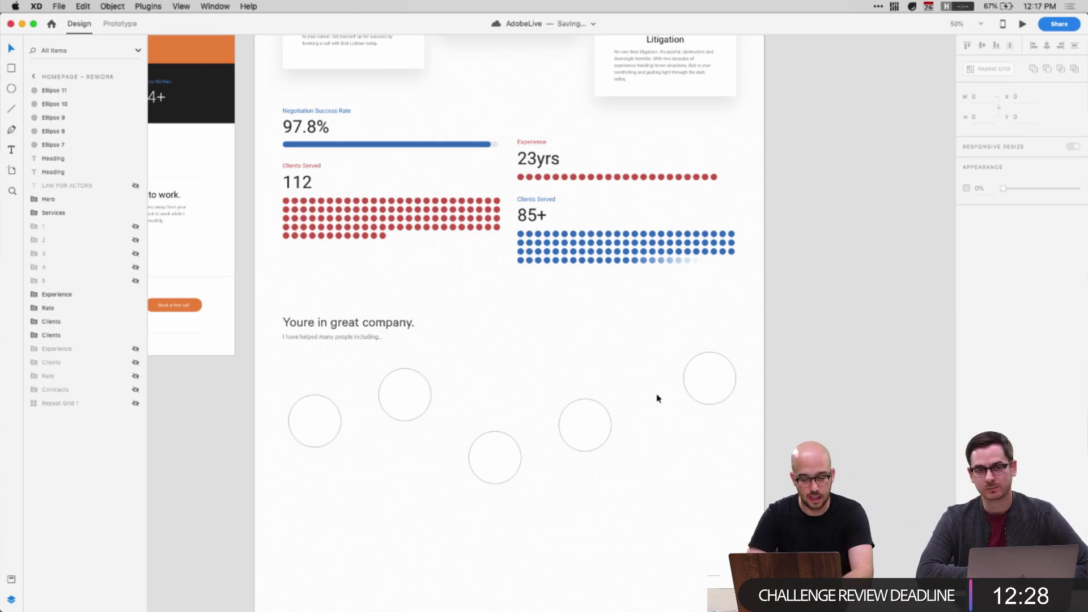
Align the first circle with the left margin at X 100 and distribute all five circles evenly horizontally
left_click(707, 376)
left_click_drag(713, 499, 252, 355)
left_click(338, 457)
left_click(316, 429)
left_click_drag(316, 429, 310, 429)
left_click_drag(266, 509, 765, 352)
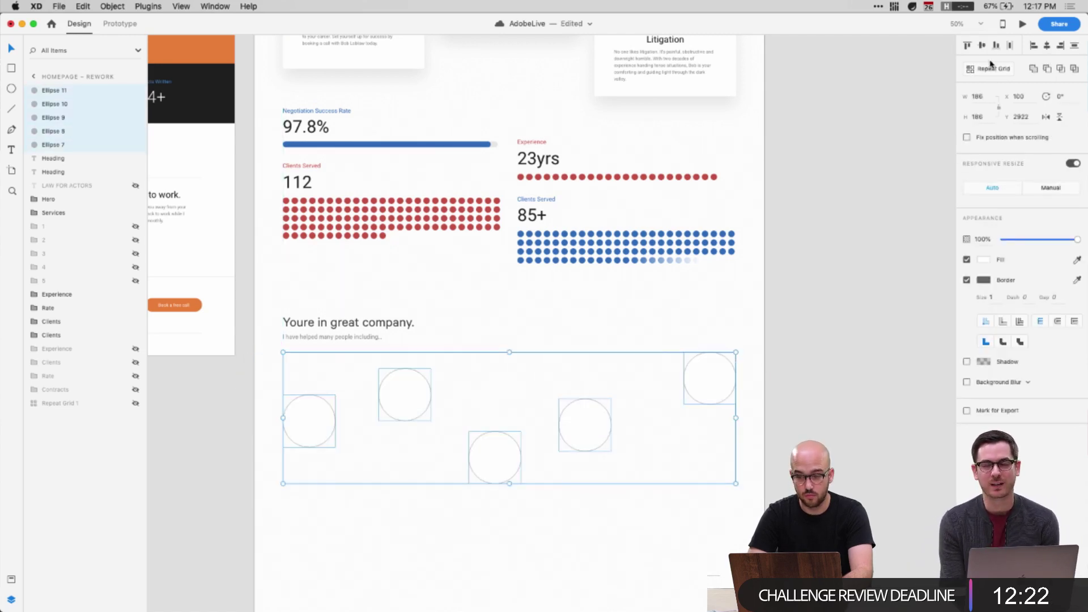
left_click(1010, 45)
left_click(777, 334)
Delete the five placeholder circles below the company heading
scroll(413, 403, "down", 3)
scroll(413, 403, "left", 1)
left_click_drag(319, 438, 863, 305)
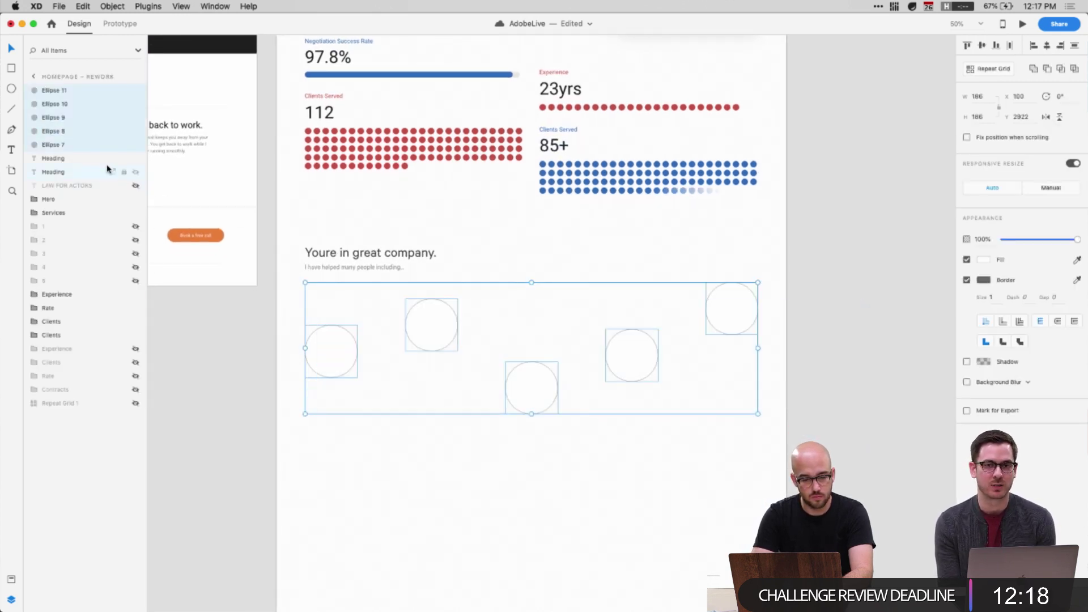
key("Delete")
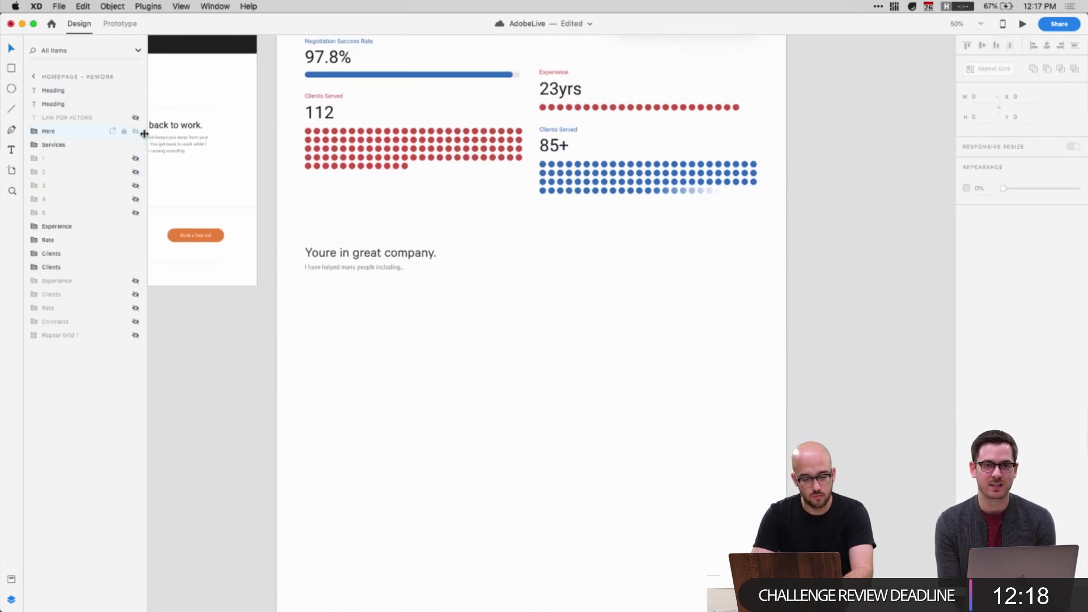
Make the five hidden client logo groups, 1 through 5, visible again
left_click(66, 214)
left_click(58, 158, "shift")
left_click(136, 213)
left_click(136, 199)
left_click(136, 186)
left_click(135, 172)
left_click(136, 158)
Stagger the five client logos at different heights below the heading and distribute them evenly horizontally
left_click(400, 362)
left_click_drag(363, 284, 425, 340)
left_click_drag(501, 270, 505, 320)
left_click_drag(579, 280, 588, 341)
left_click(600, 317)
left_click_drag(579, 272, 585, 372)
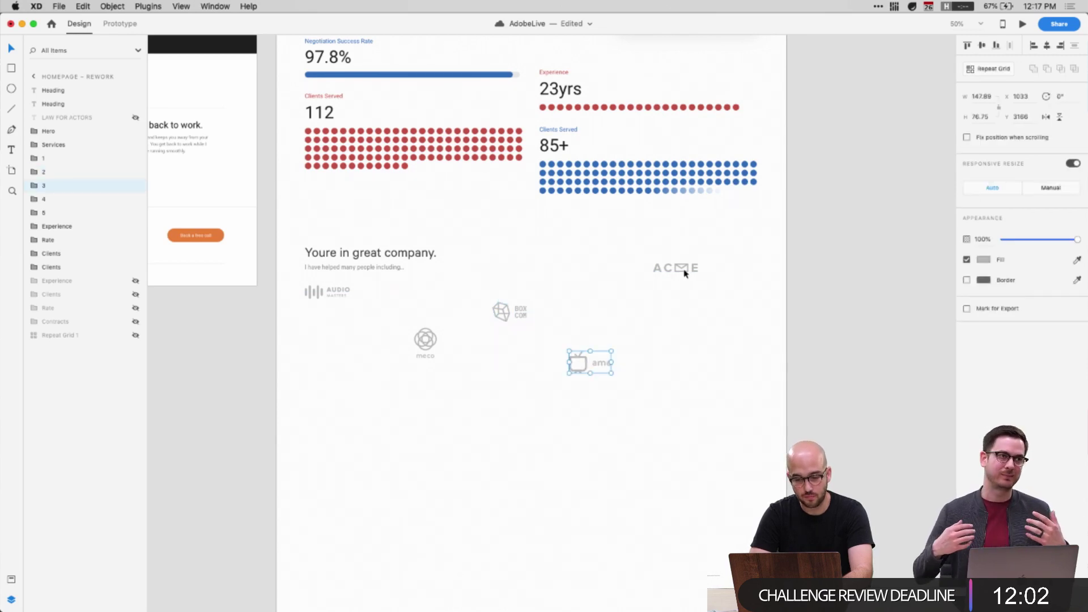
left_click_drag(684, 275, 687, 313)
left_click_drag(779, 432, 267, 287)
left_click(1009, 46)
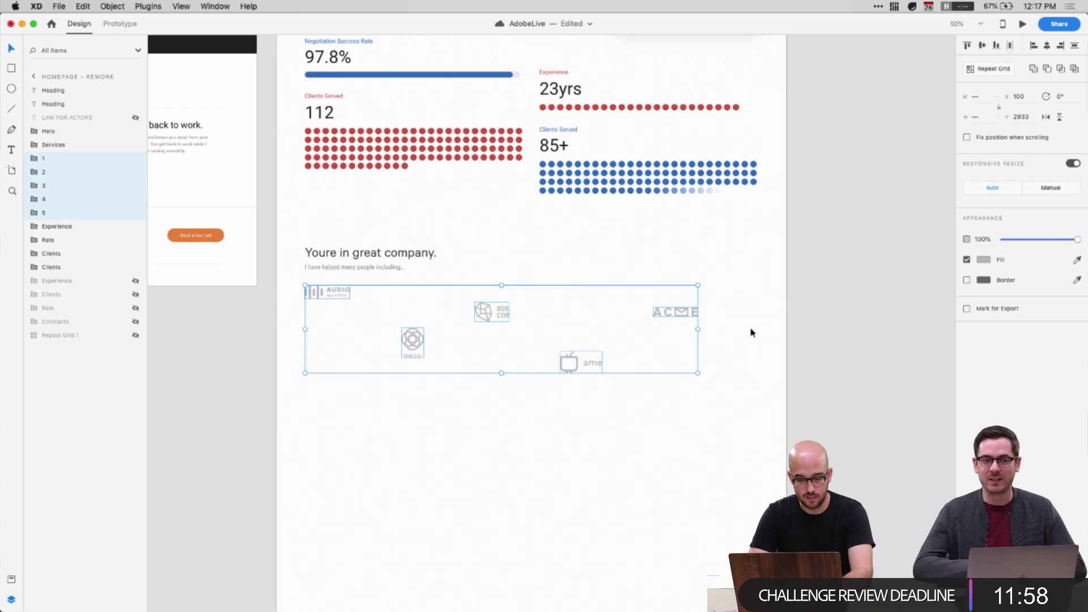
Stack the five client logos by aligning their middles and centers, and enlarge them together to about 268 px wide
left_click(399, 360)
left_click_drag(292, 321, 704, 333)
left_click_drag(637, 462, 309, 317)
left_click_drag(305, 387, 745, 277)
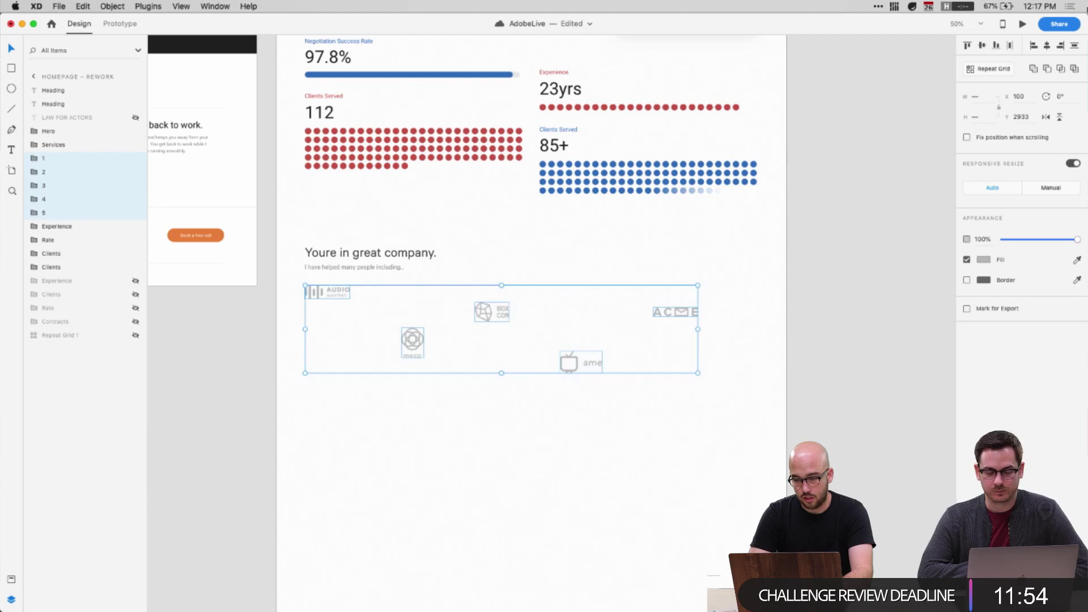
left_click(983, 45)
left_click(1048, 46)
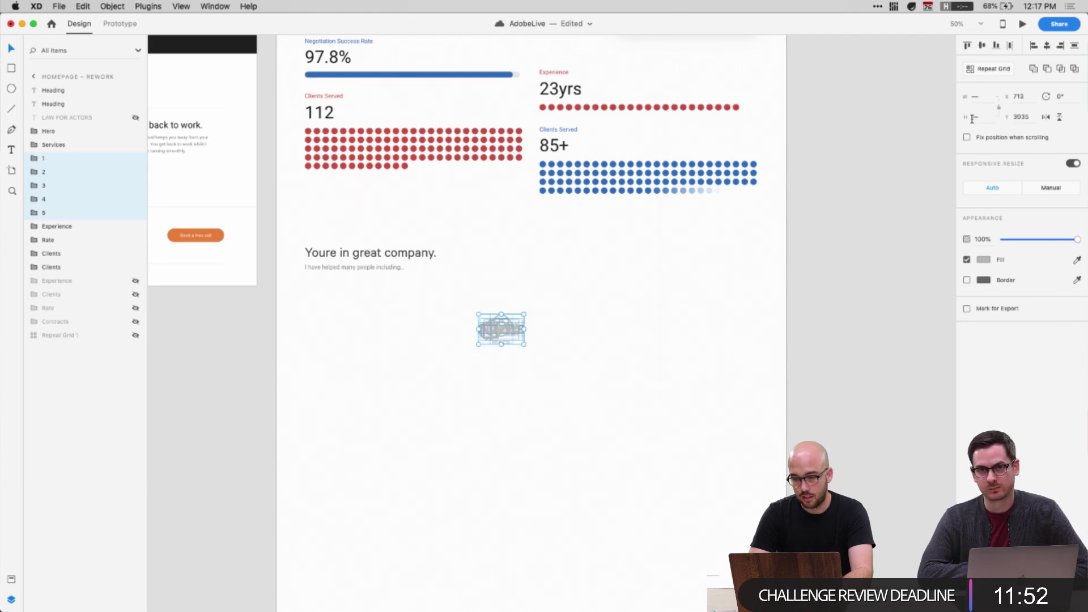
left_click_drag(523, 345, 540, 357)
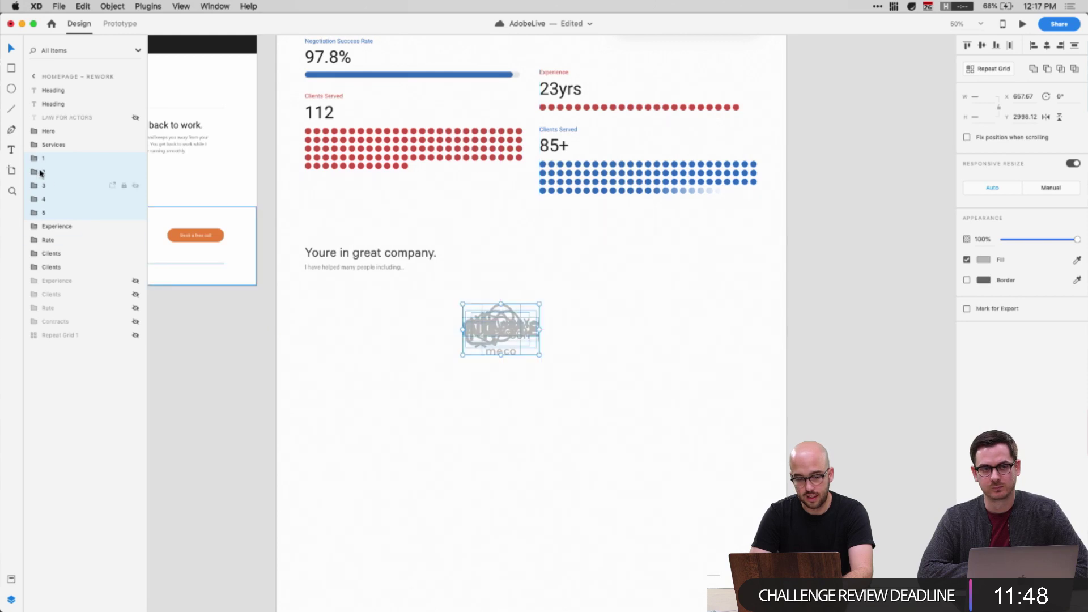
Spread the five stacked client logos into a staggered layout below the company heading, with Audio Masters and BOX COM at the outer ends
left_click(511, 329)
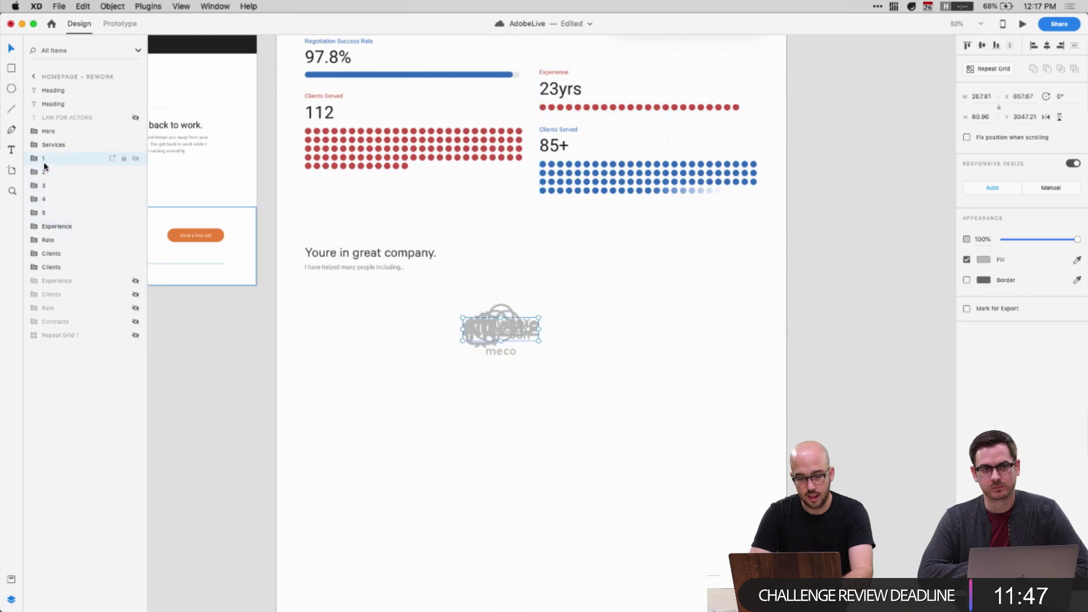
left_click_drag(511, 324, 309, 311)
left_click(510, 325)
left_click_drag(510, 326, 678, 291)
mouse_move(399, 398)
left_mouse_down()
mouse_move(479, 336)
mouse_move(392, 402)
left_mouse_up()
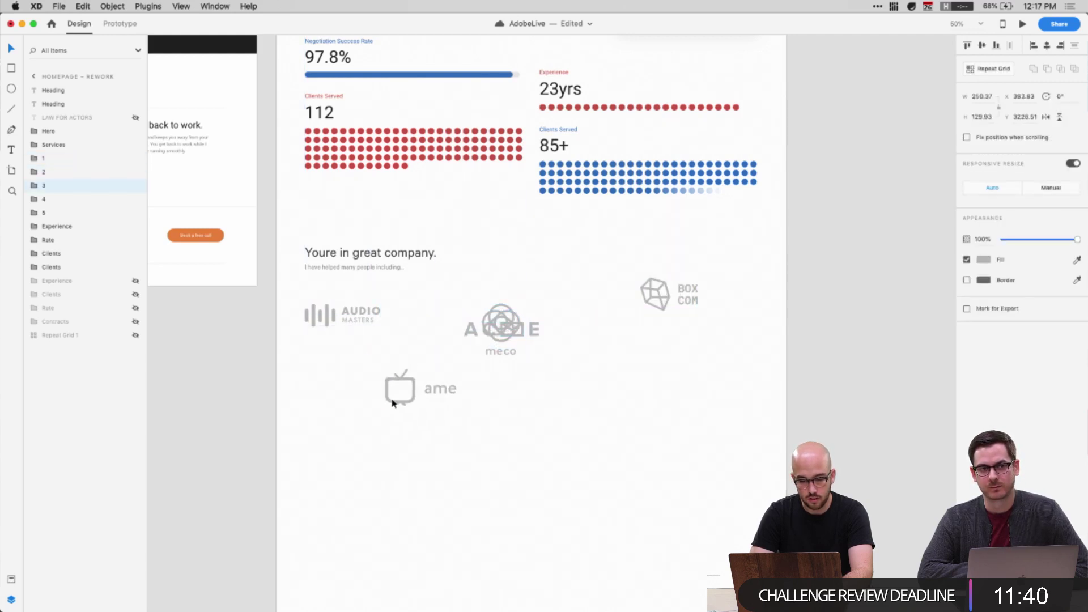
left_click_drag(502, 345, 623, 389)
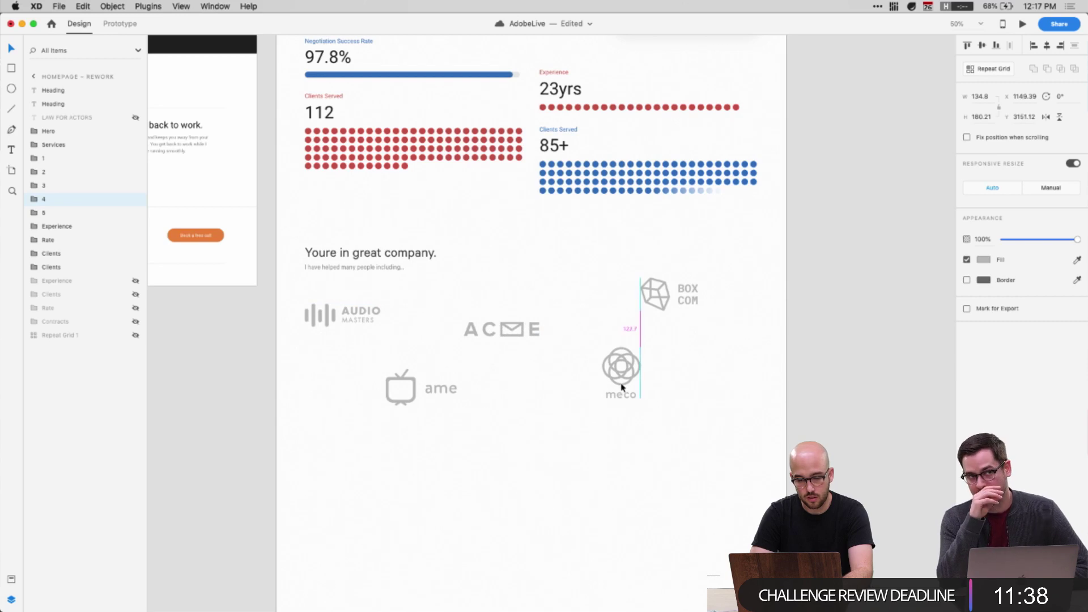
left_click(697, 307)
left_click_drag(697, 308, 749, 303)
left_click(732, 368)
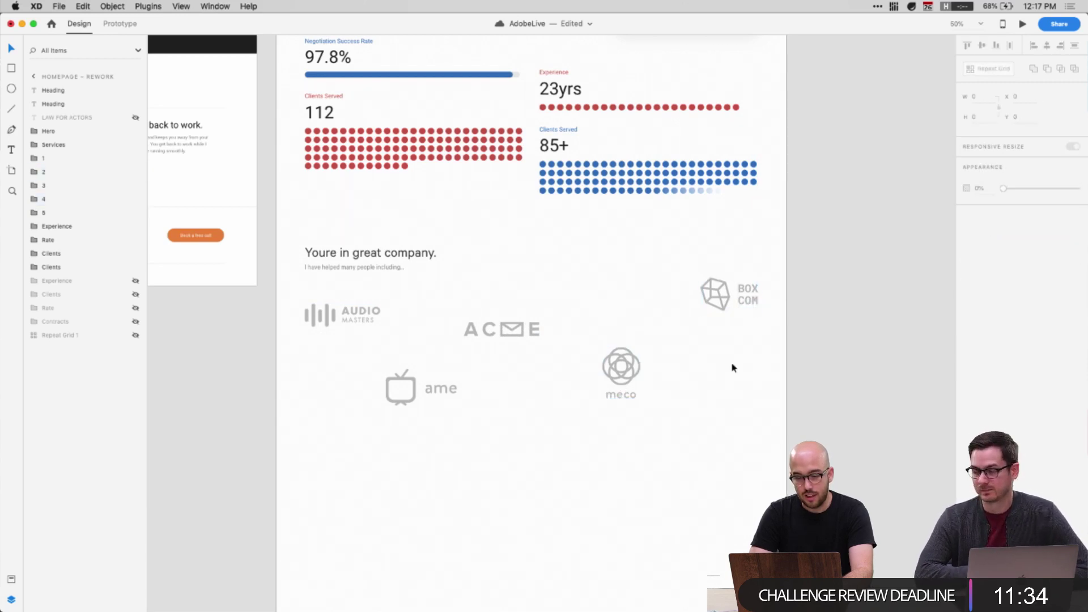
Distribute the five client logos evenly horizontally and nudge the ACME logo left to X 826
left_click_drag(759, 470, 270, 294)
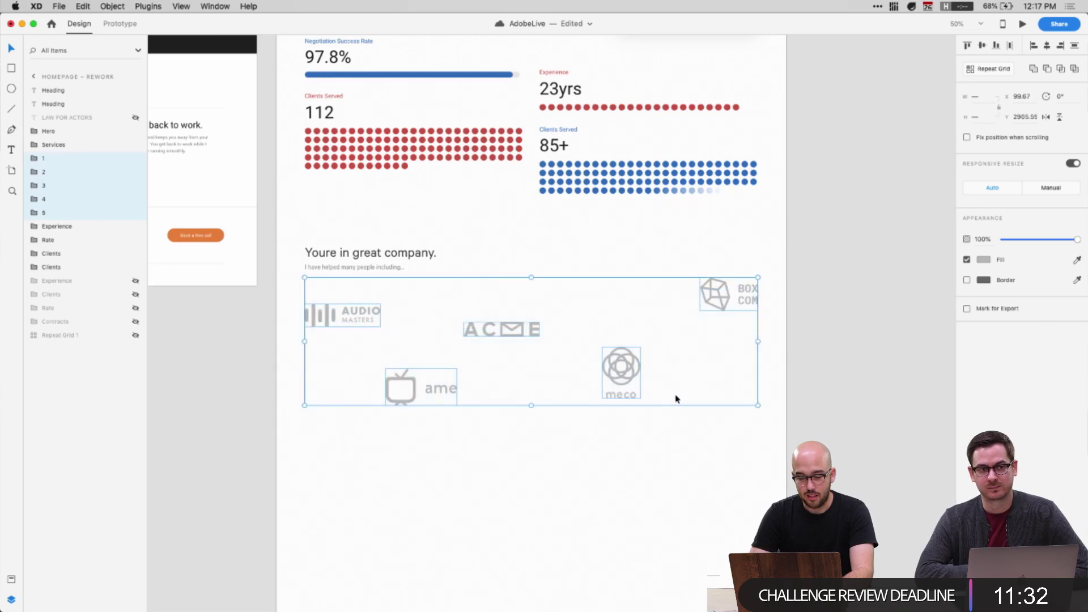
left_click(1010, 46)
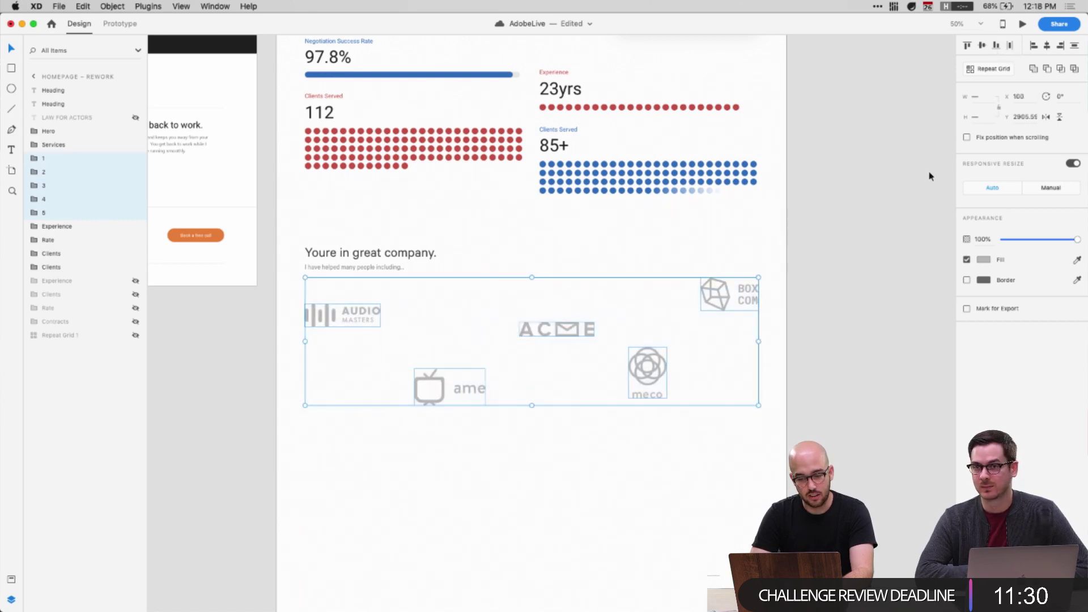
left_click(735, 406)
left_click_drag(586, 366, 512, 308)
key("shift+Left")
key("shift+Left")
key("shift+Left")
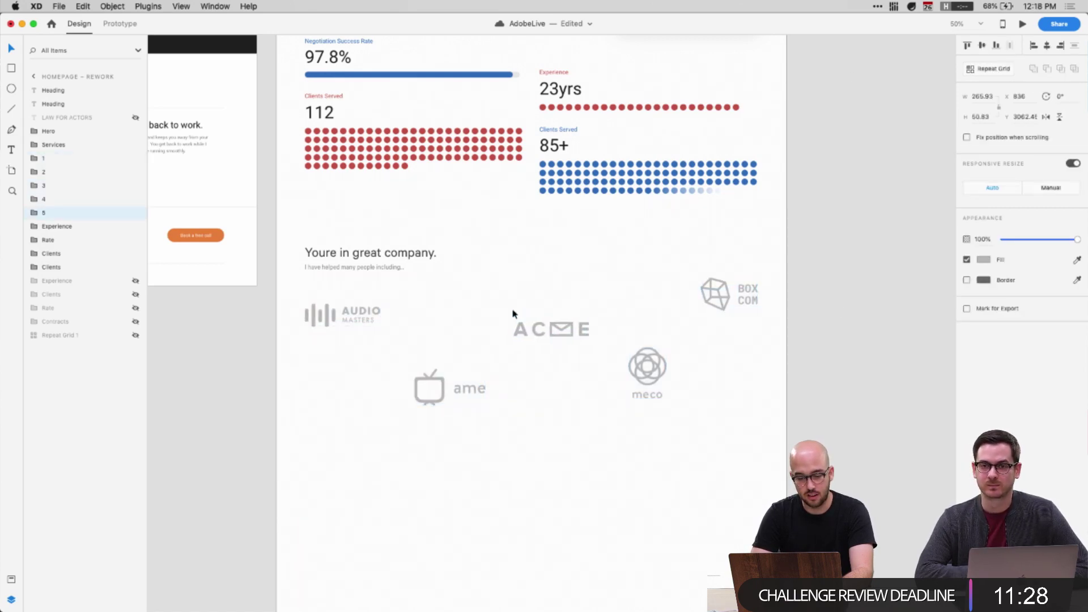
left_click(573, 414)
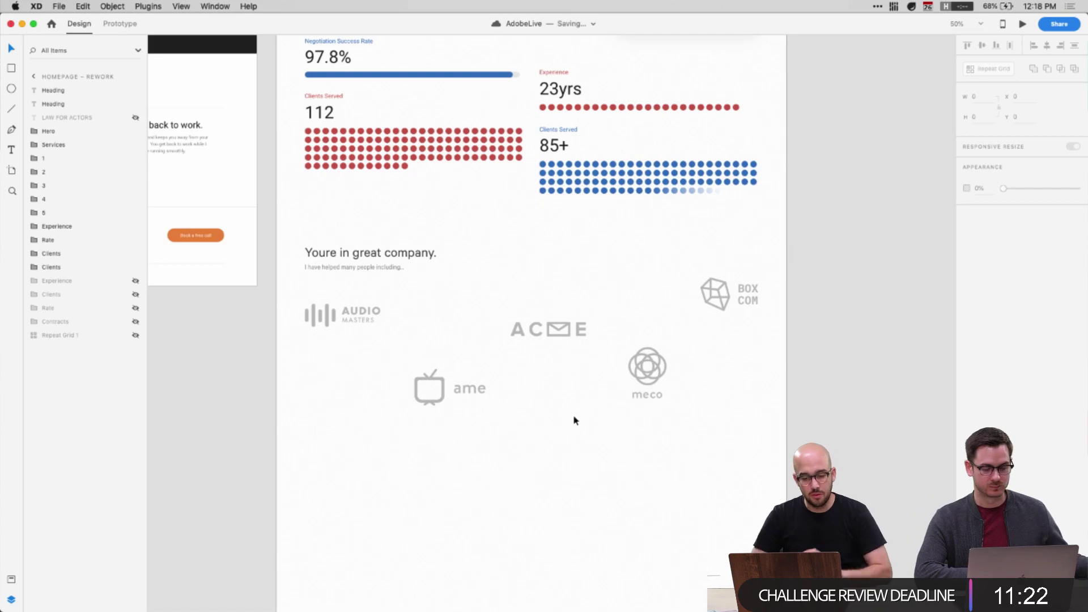
Move the Audio Masters logo down about 80 px
left_click_drag(296, 493, 400, 304)
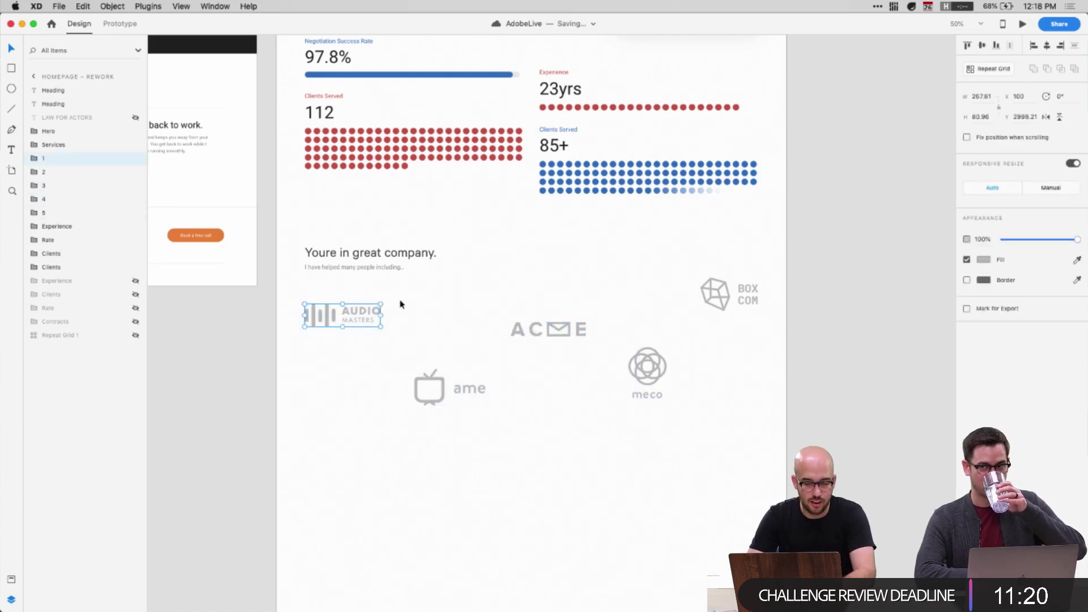
key("shift+Down")
key("shift+Down")
key("shift+Down")
key("shift+Down")
key("shift+Down")
key("shift+Down")
key("shift+Down")
key("shift+Down")
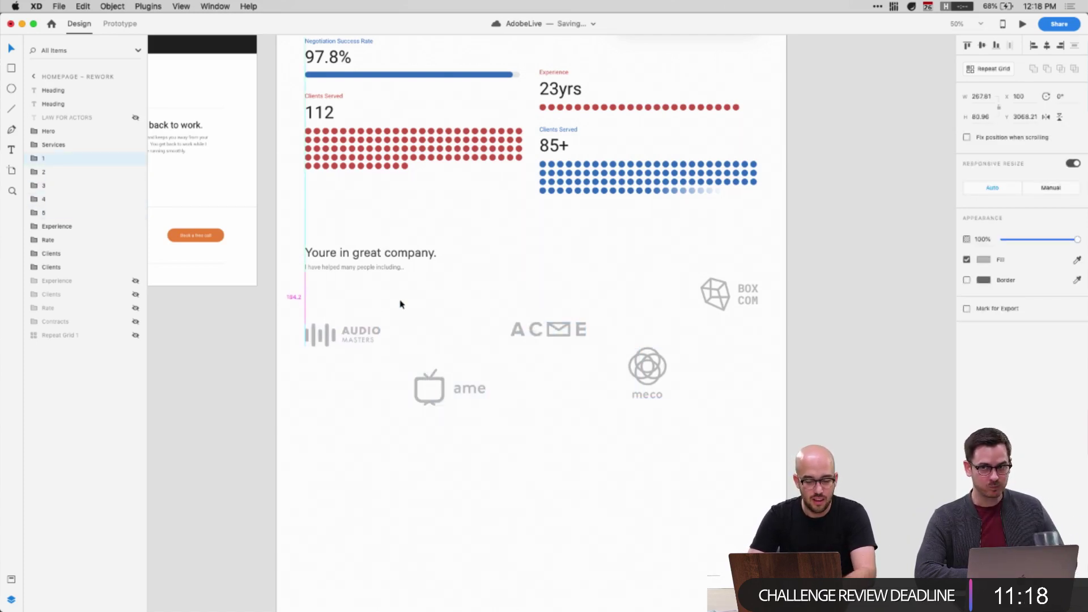
Lower the ACME logo about 50 px and raise the Audio Masters logo to Y 3038.21
left_click(566, 334)
key("shift+Down")
key("shift+Down")
key("shift+Down")
key("shift+Down")
key("shift+Down")
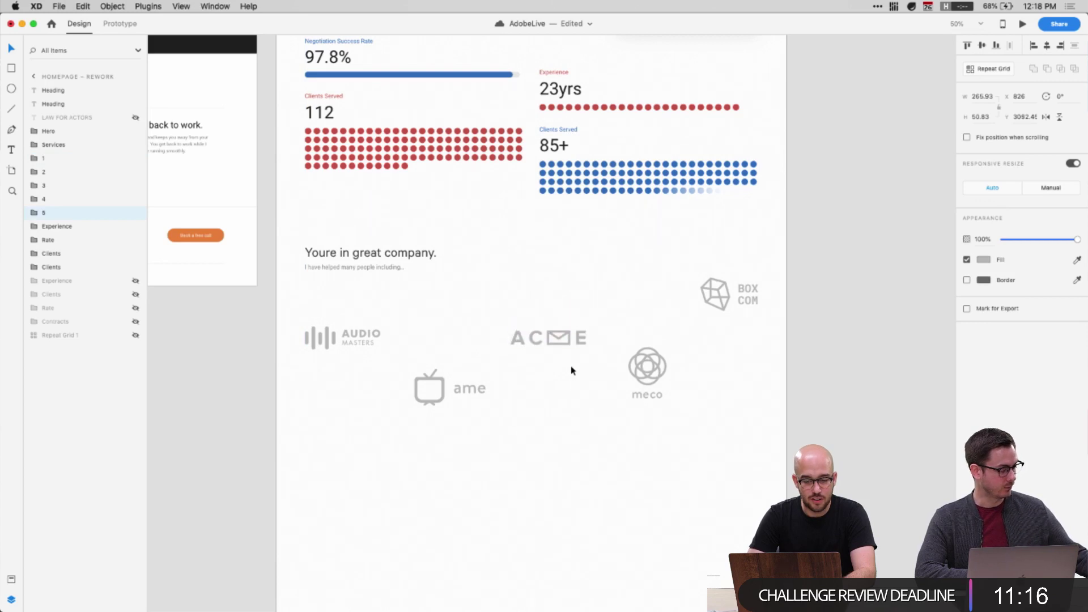
mouse_move(376, 344)
left_mouse_down()
mouse_move(358, 319)
mouse_move(390, 339)
left_mouse_up()
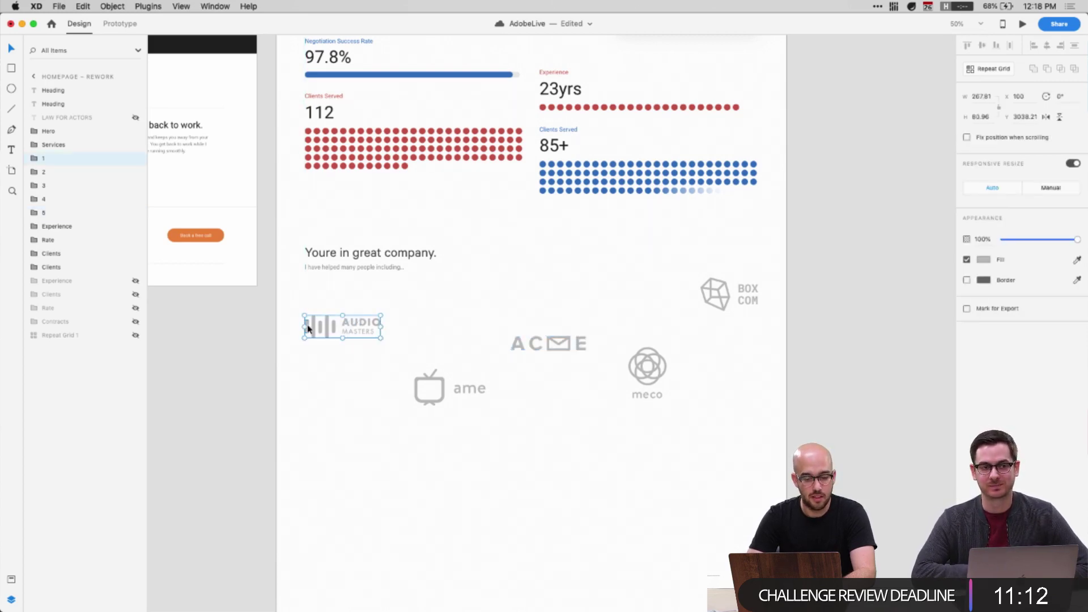
Expand the layers of client logo groups 1 through 5, keeping the Audio Masters symbol subgroup collapsed
double_click(308, 328)
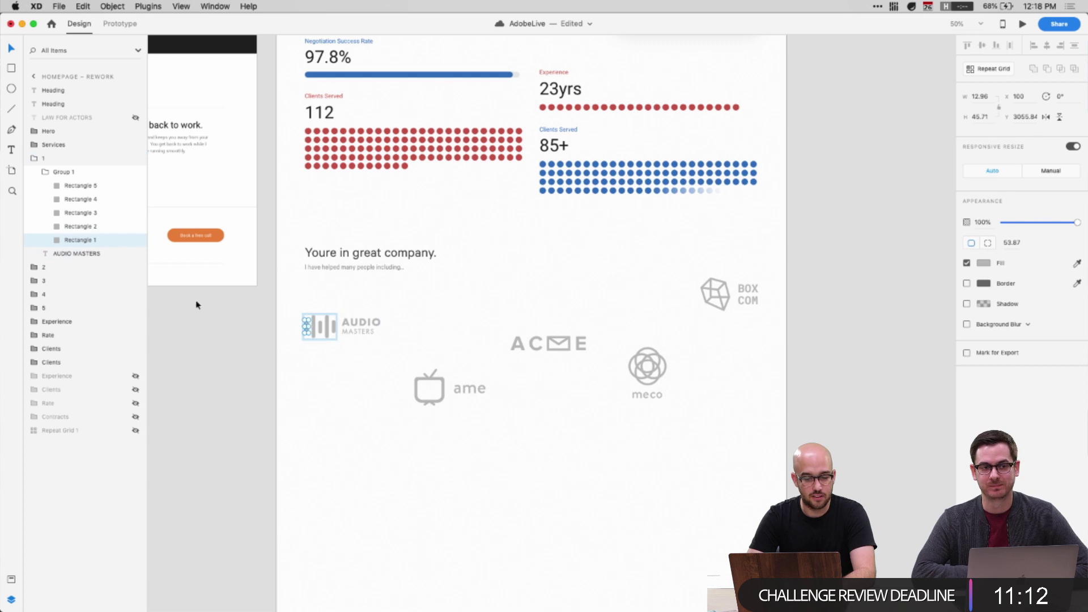
left_click(46, 173)
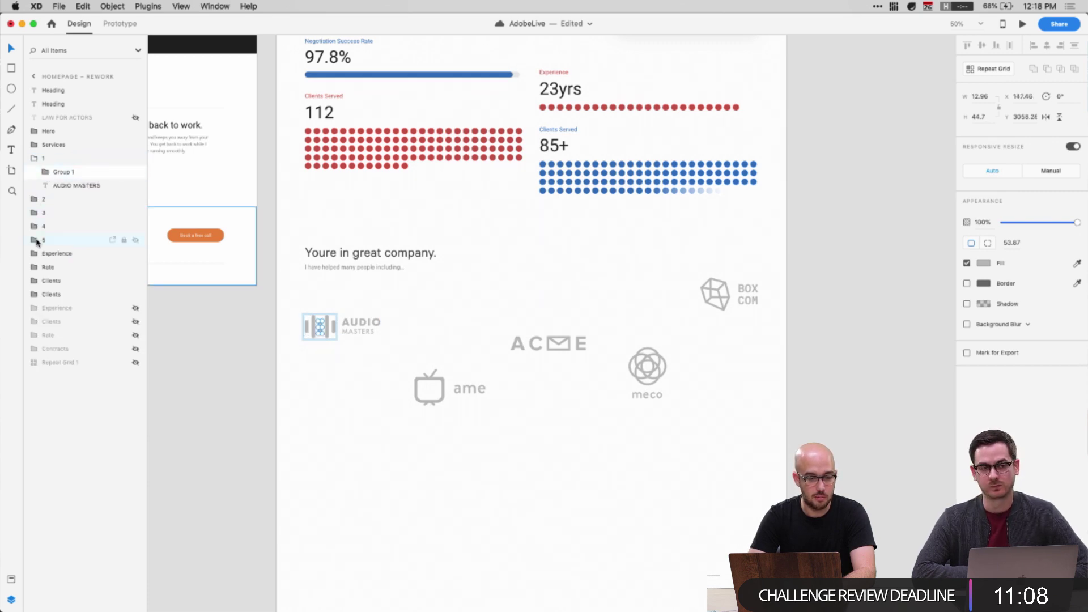
left_click(35, 240)
left_click(35, 226)
left_click(35, 213)
left_click(35, 198)
Fill the symbols of the Audio Masters, BOX COM, ame and meco logos and all ACME shapes with dark grey #525252
left_click(60, 214)
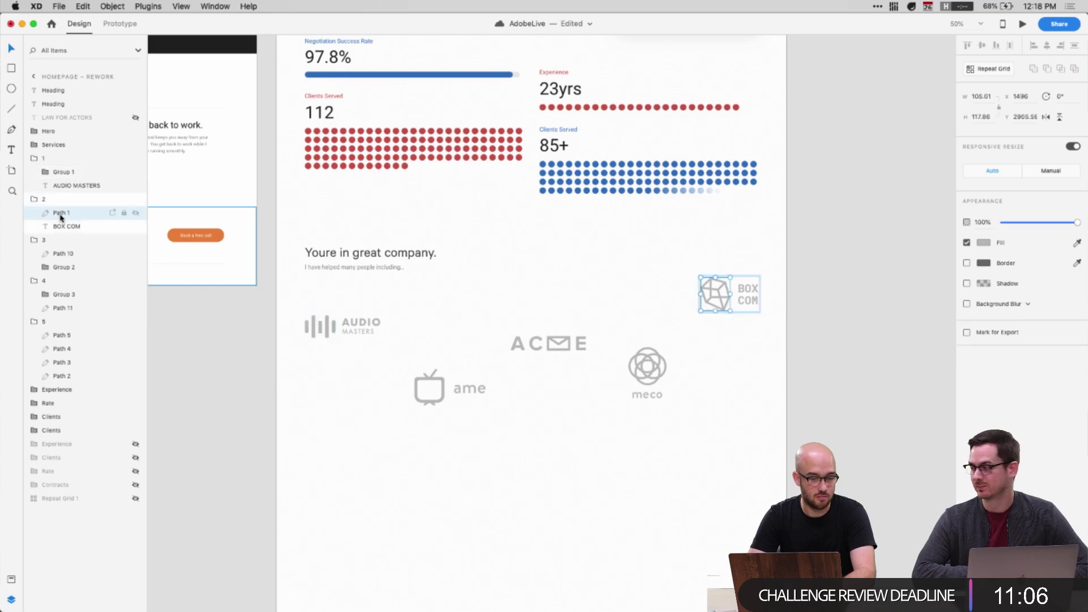
left_click(62, 173, "shift")
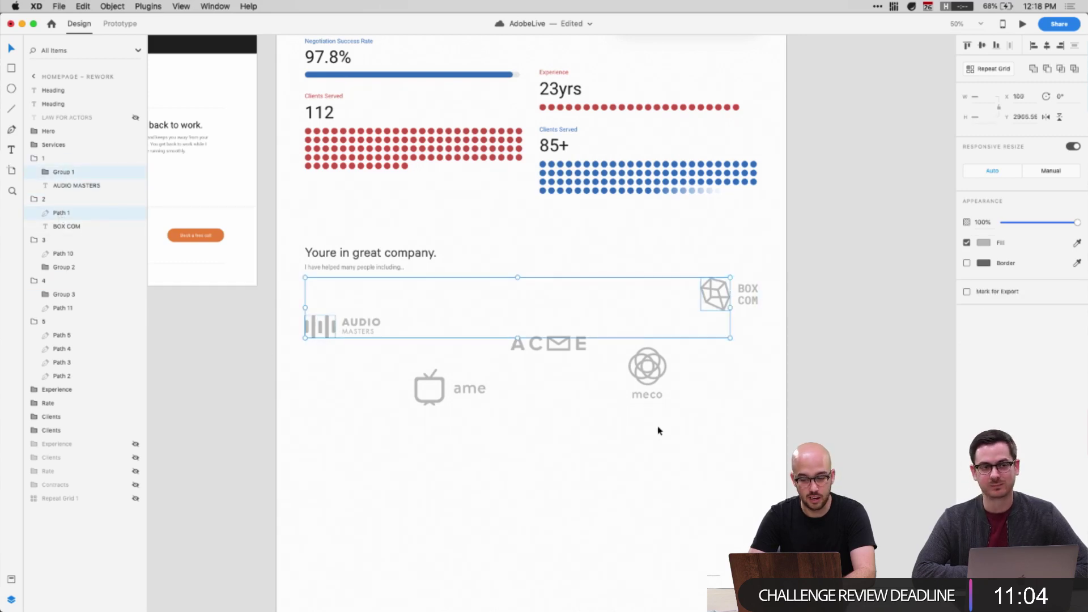
left_click(66, 227, "shift")
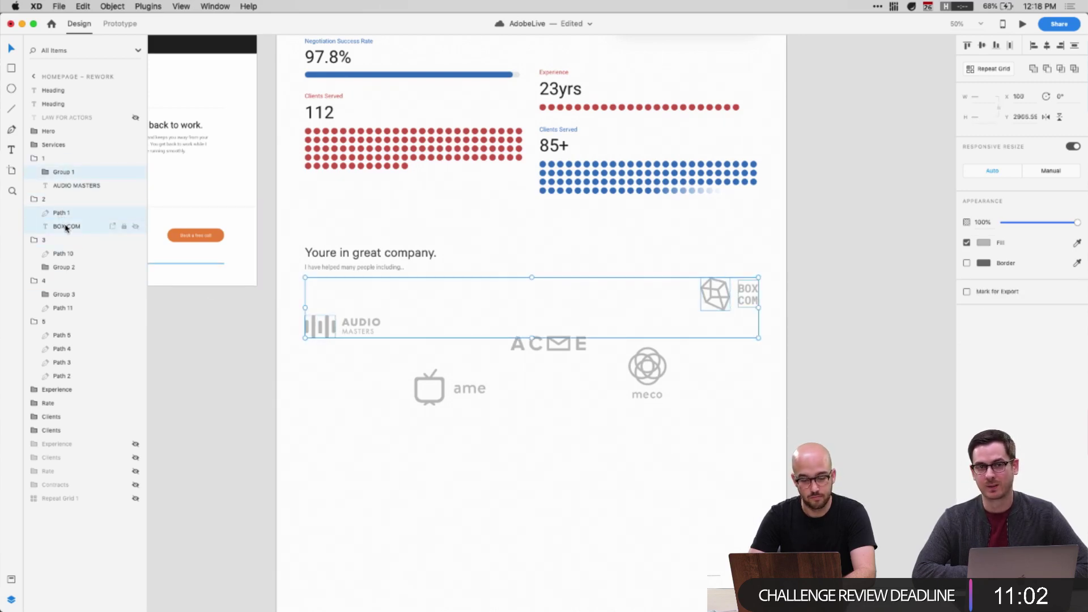
left_click(64, 227, "shift")
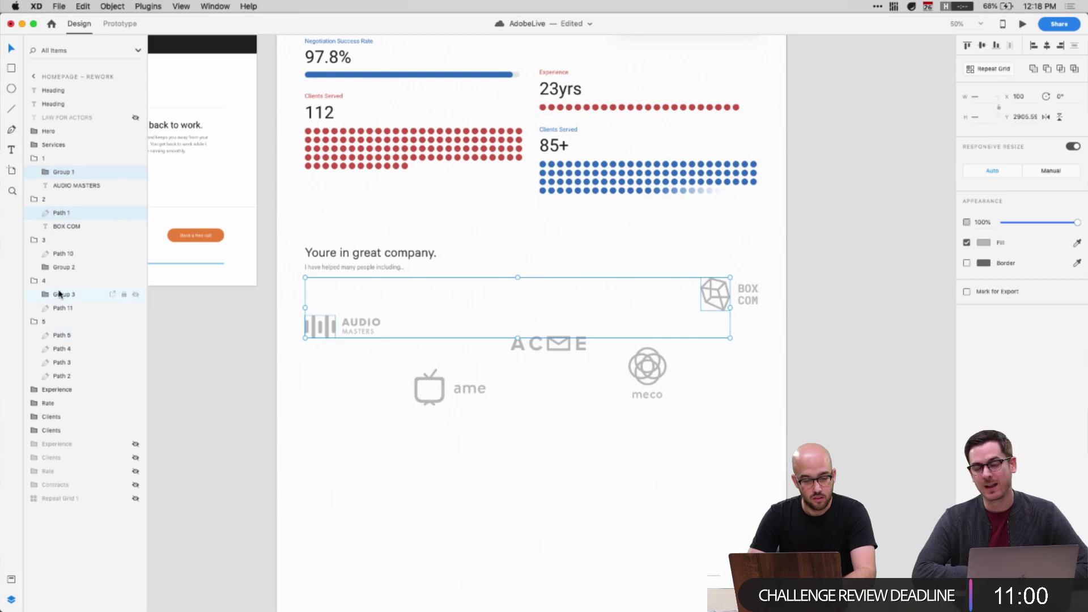
left_click(60, 255, "shift")
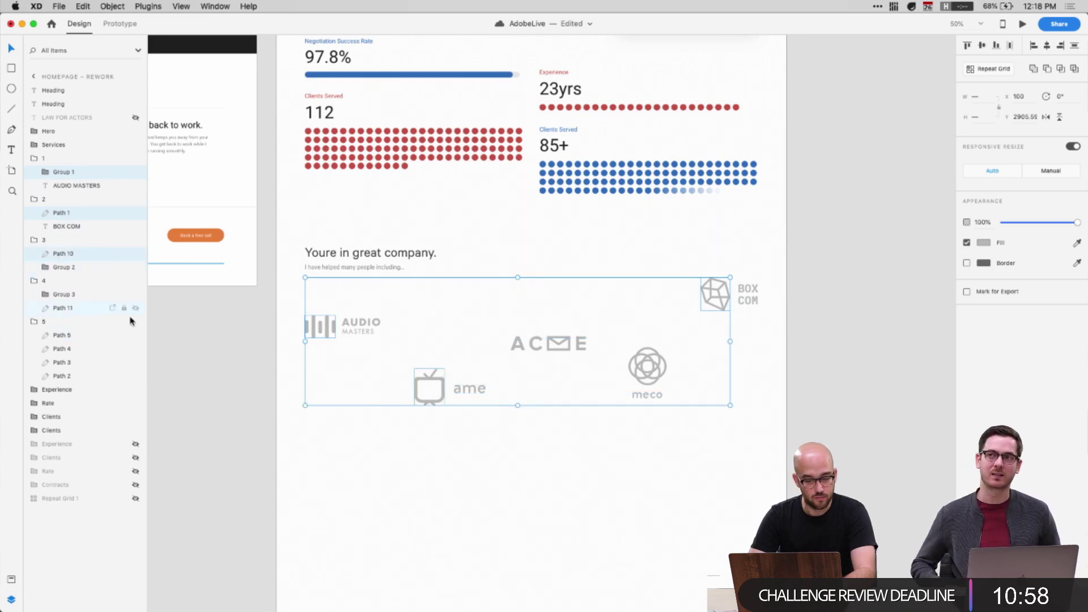
left_click(653, 364, "shift")
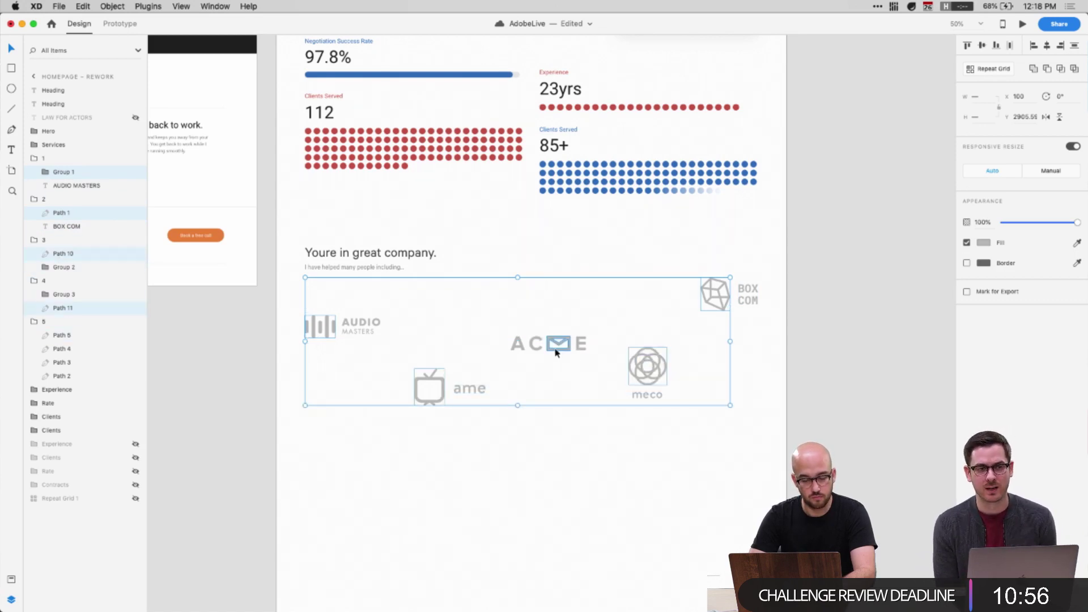
left_click(60, 335, "shift")
left_click(58, 363, "shift")
left_click(58, 375, "shift")
left_click(984, 243)
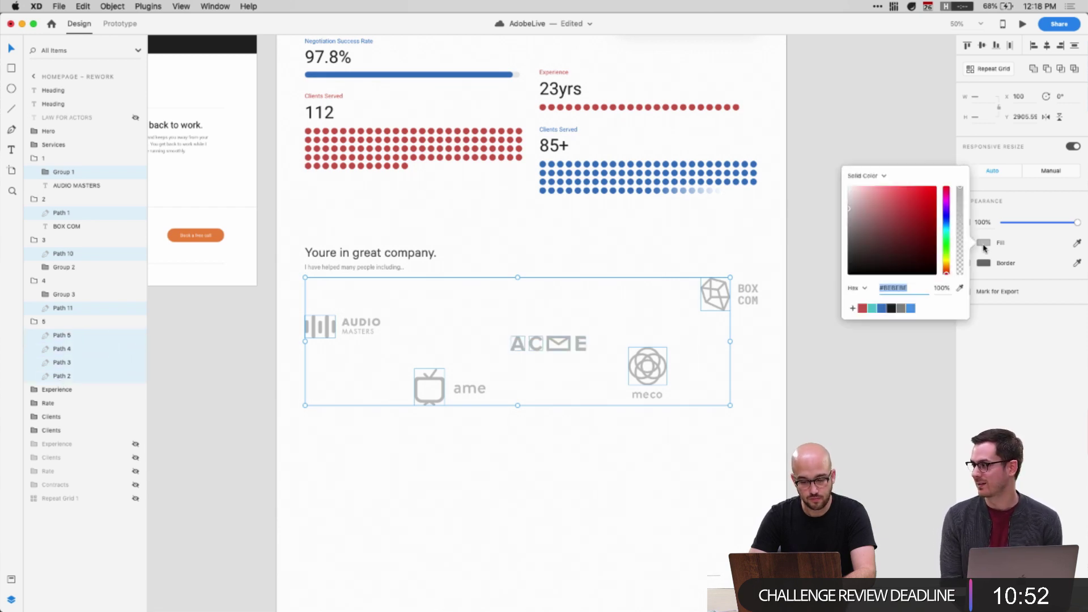
left_click_drag(879, 243, 849, 251)
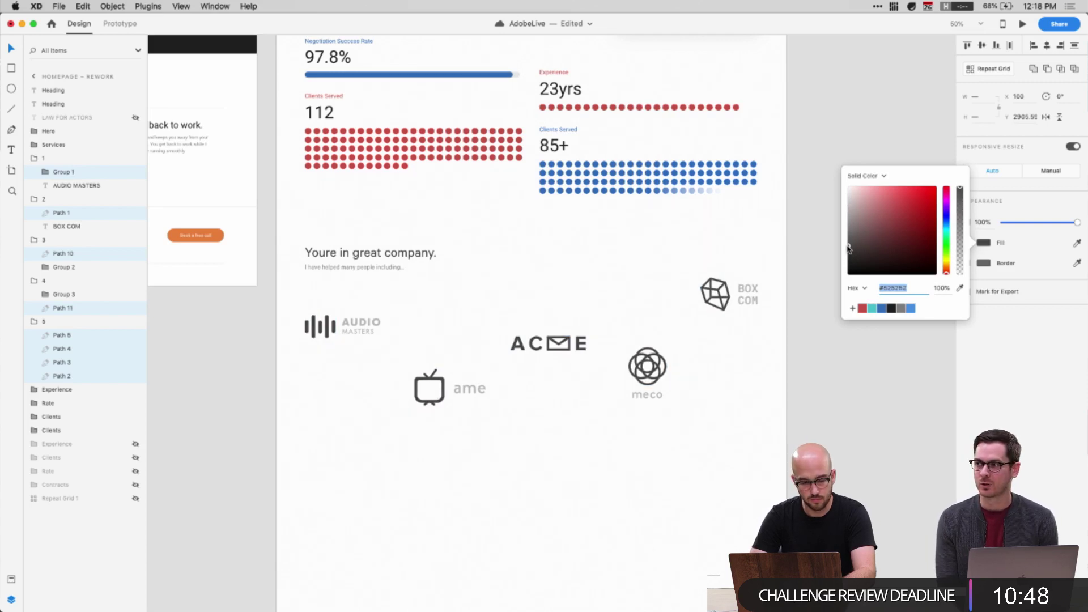
left_click(482, 401)
Recolour the AUDIO MASTERS text by sampling the dark grey of its symbol
left_click(361, 319)
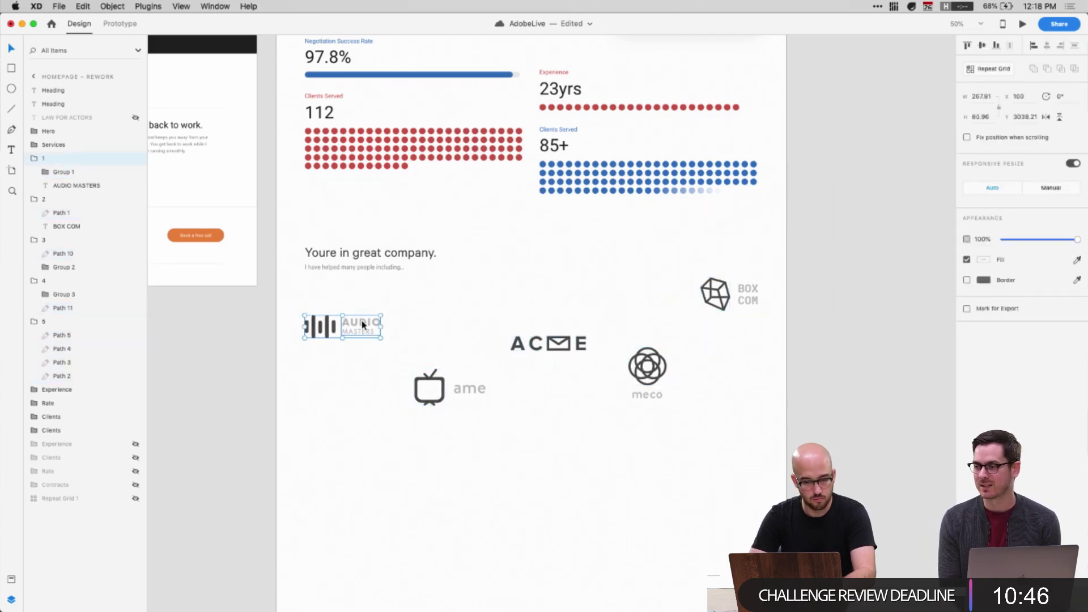
double_click(362, 321)
key("i")
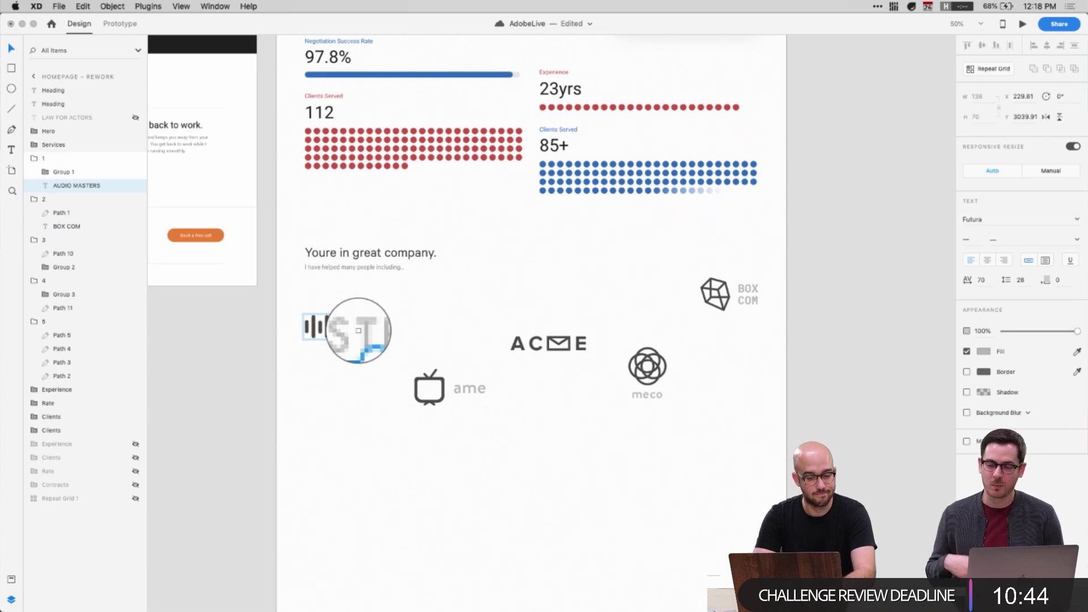
left_click(334, 327)
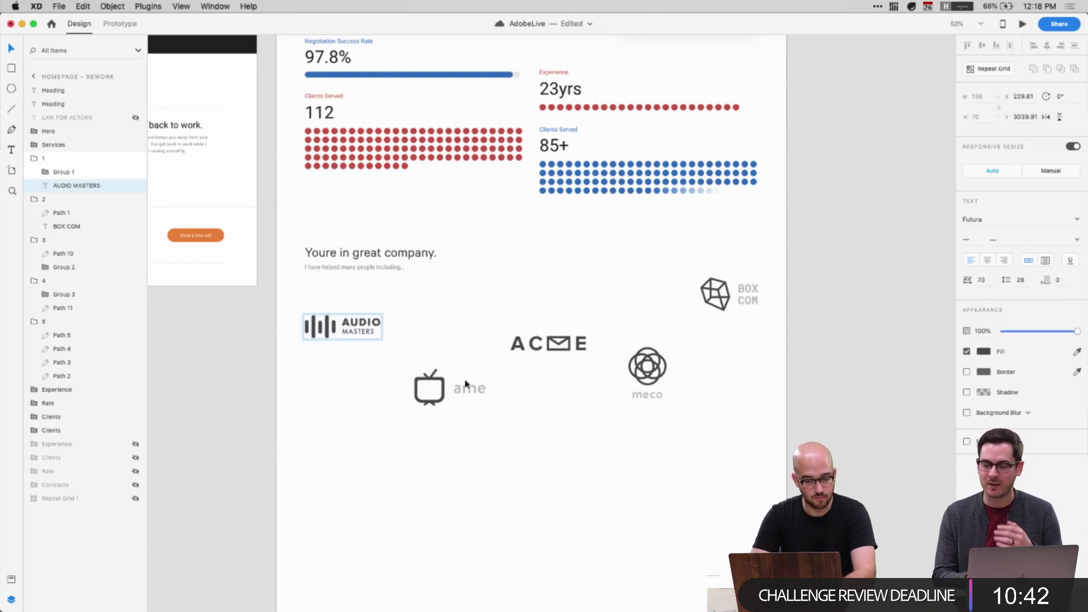
Recolour the ame lettering group by sampling the dark grey of the television symbol
left_click(475, 391, "super")
left_click(76, 267)
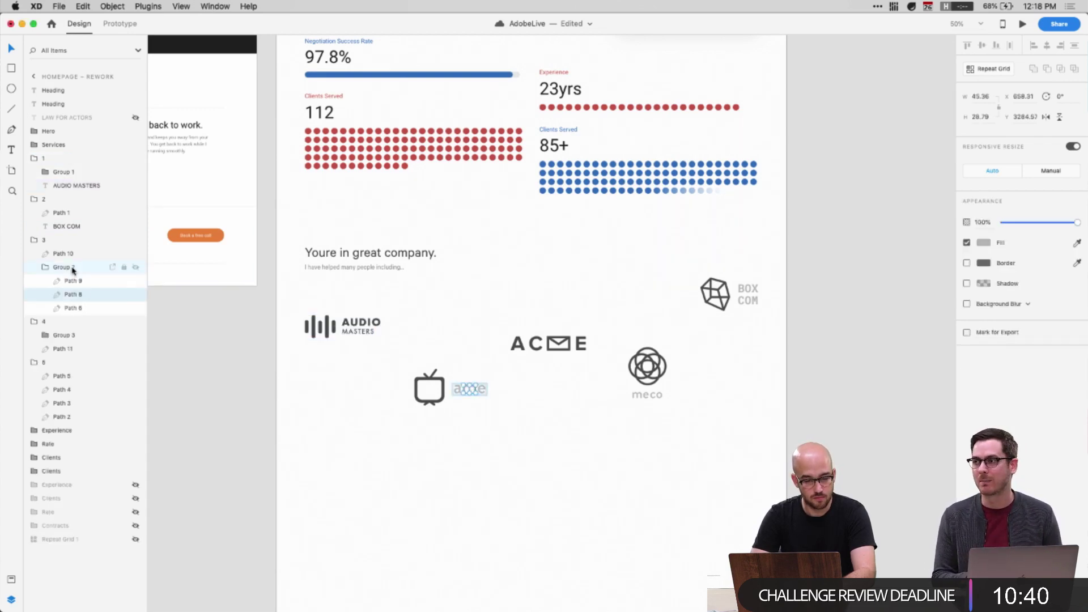
key("i")
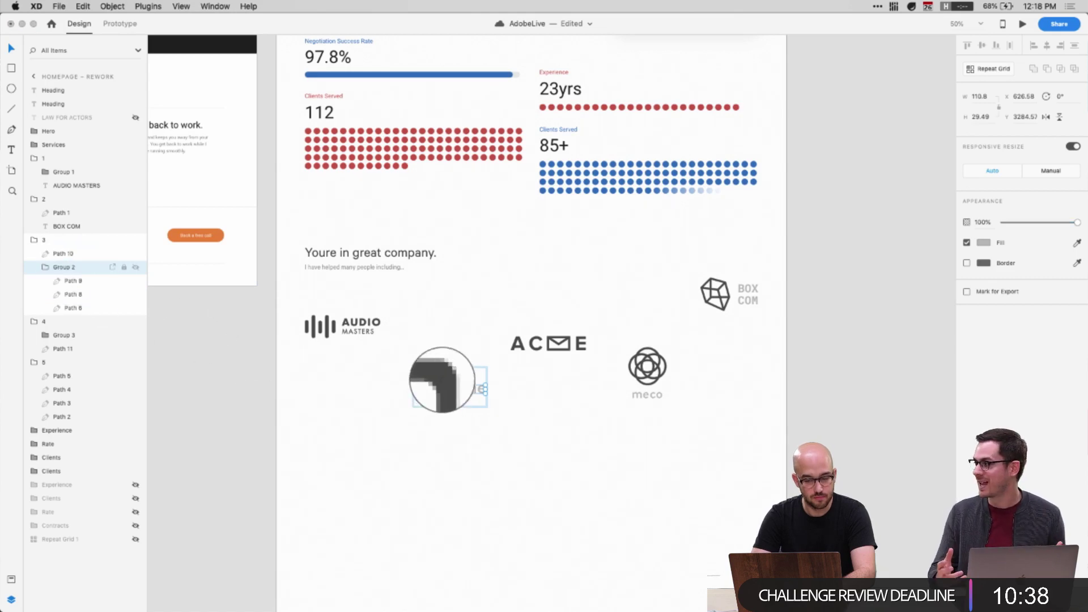
left_click(444, 380)
left_click(511, 503)
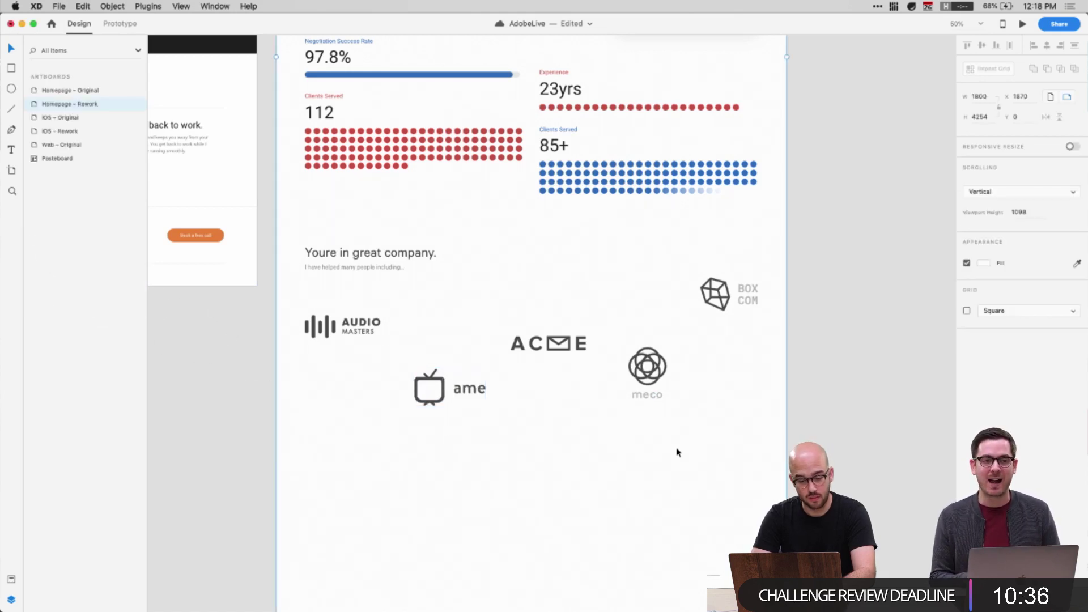
left_click(661, 399)
key("Escape")
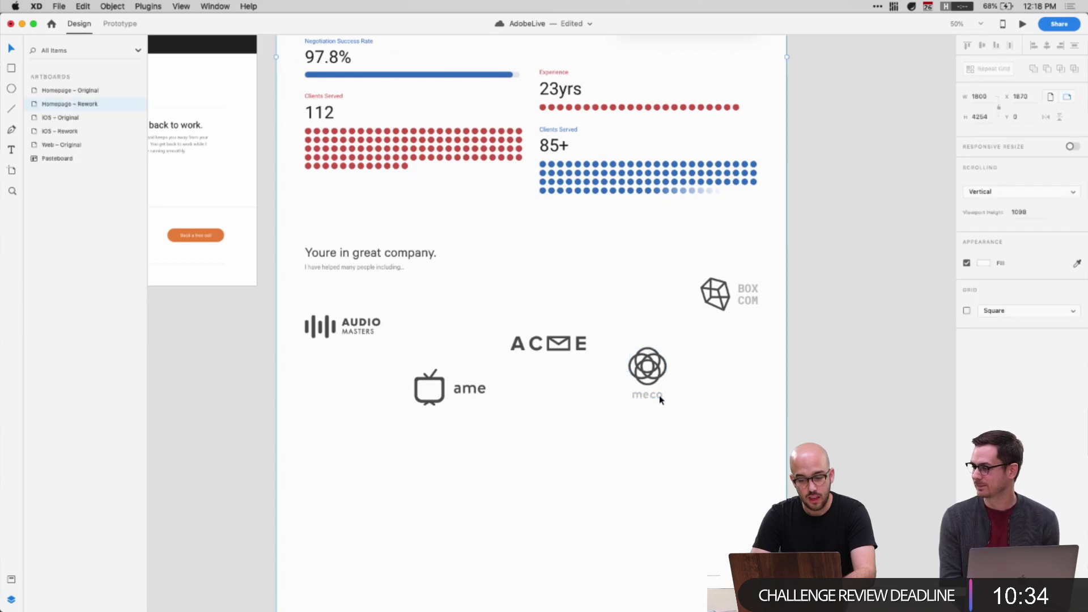
scroll(657, 398, "up", 5)
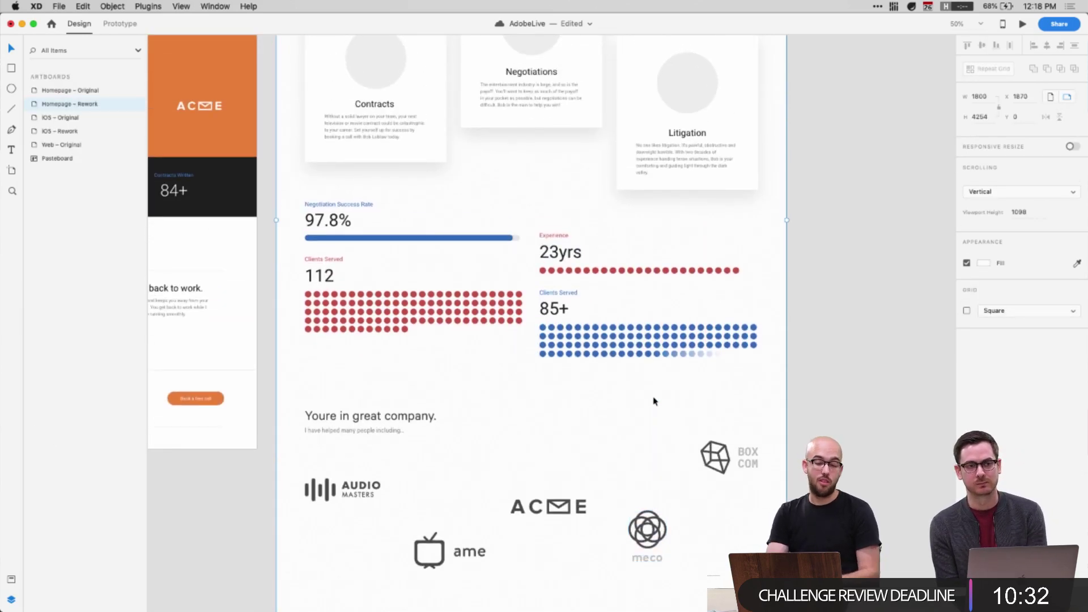
scroll(655, 400, "down", 5)
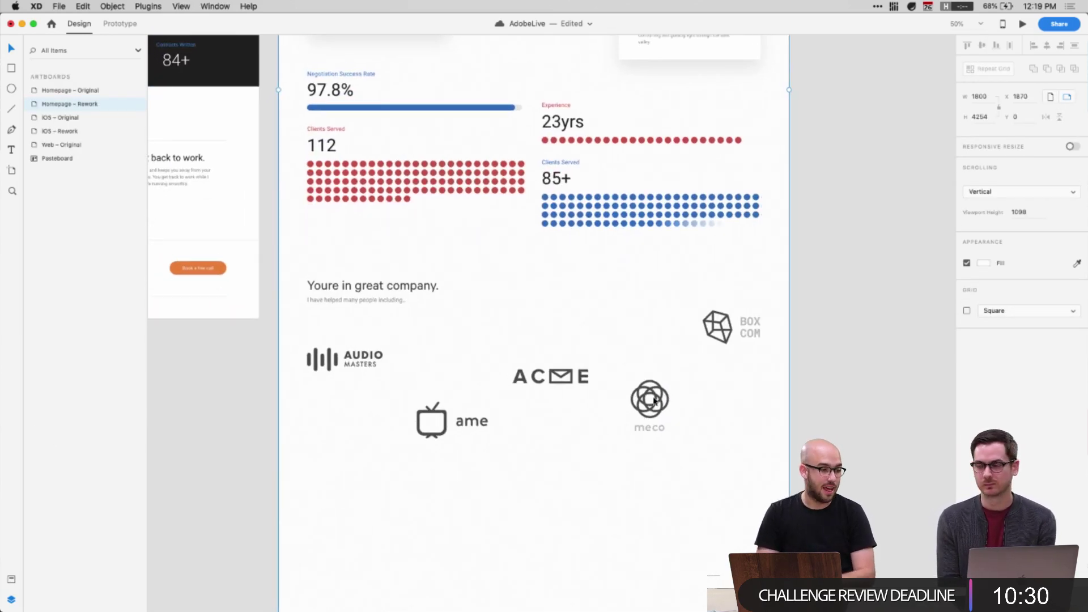
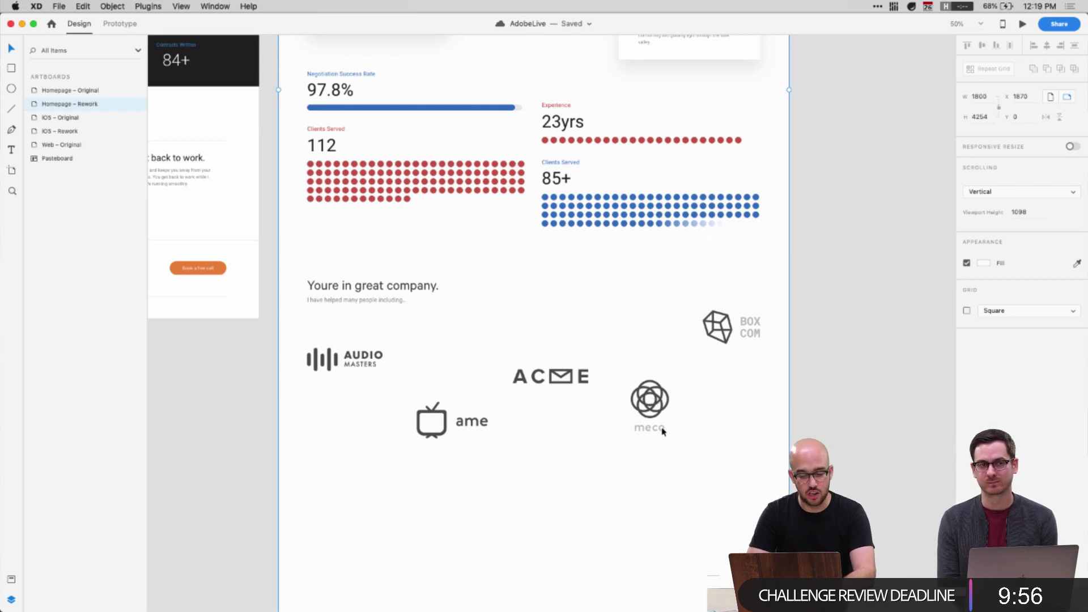
Recolour the four letter paths of the meco logo by sampling the dark grey of its symbol
left_click(639, 428, "super")
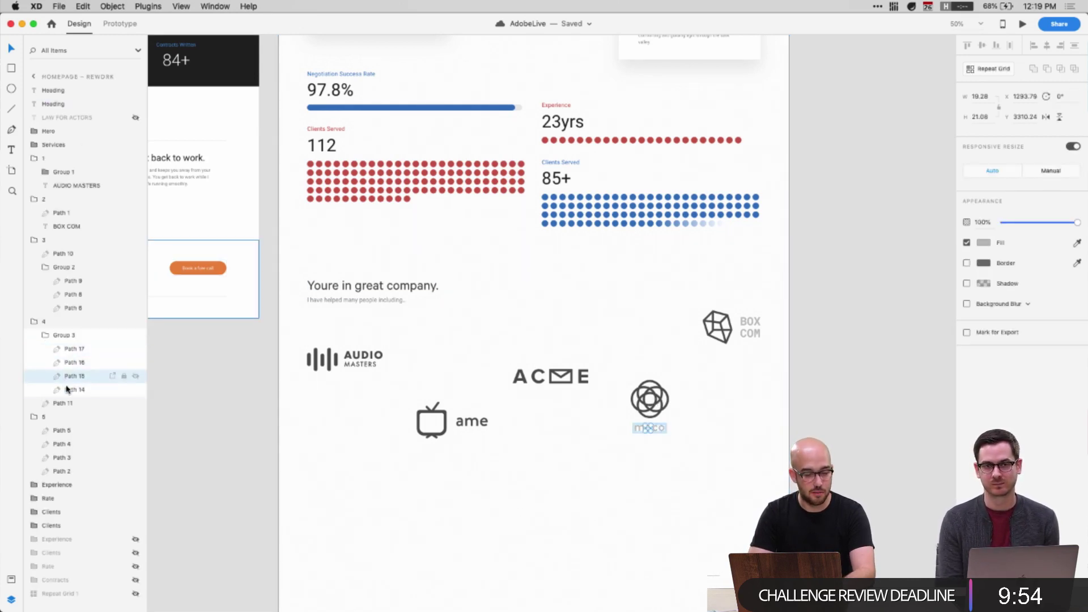
left_click(68, 349, "shift")
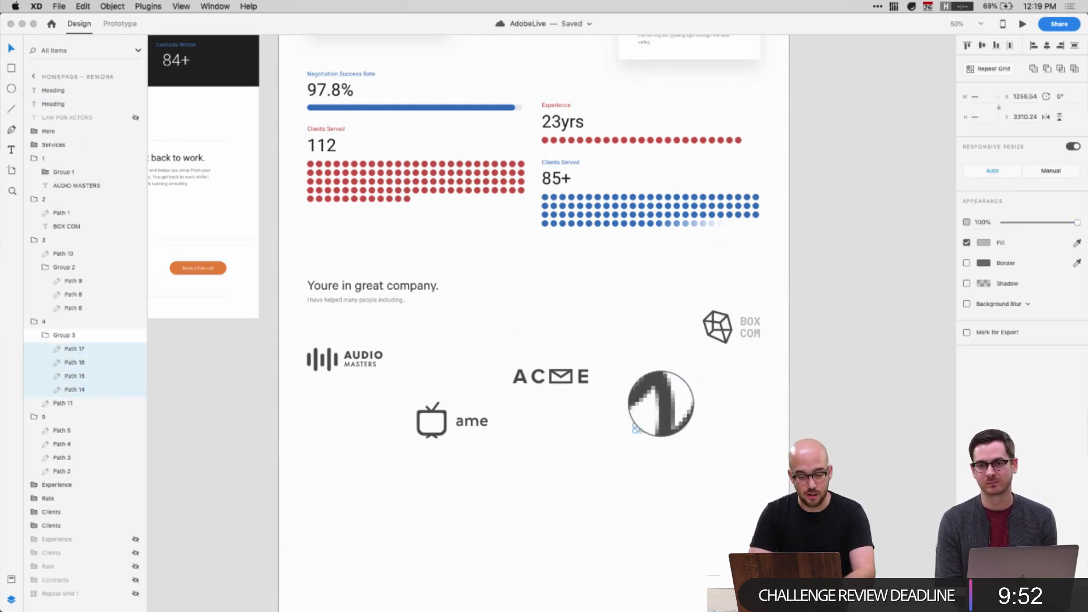
left_click(661, 402)
Recolour the BOX COM lettering by sampling the dark grey of its cube symbol
left_click(754, 336, "super")
key("i")
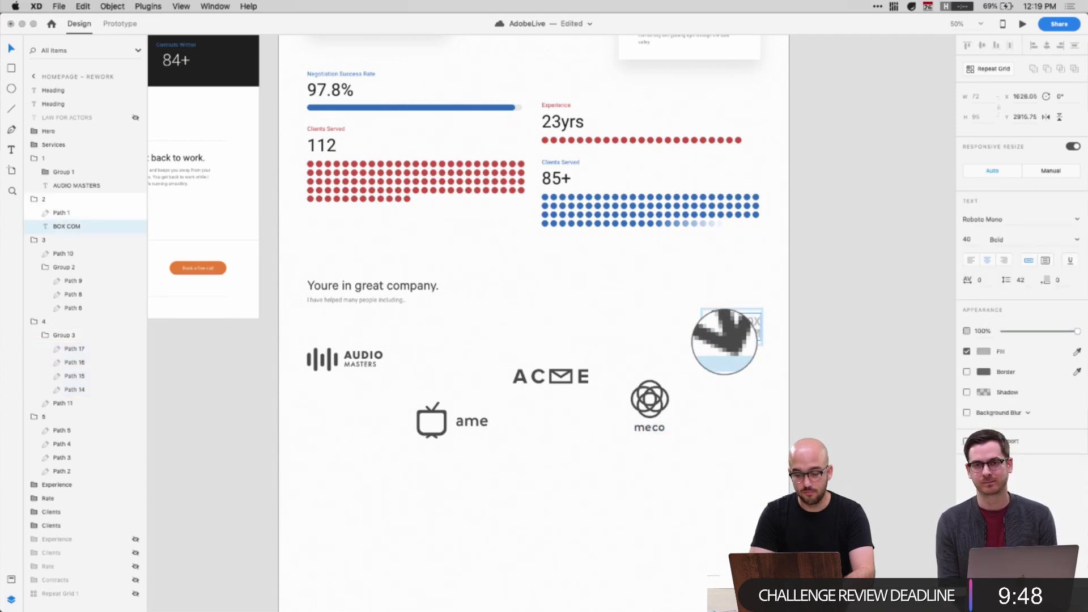
left_click(724, 339)
left_click(543, 480)
Select the five client logos below the company heading, collapse their layers and group them together
scroll(543, 480, "down", 2)
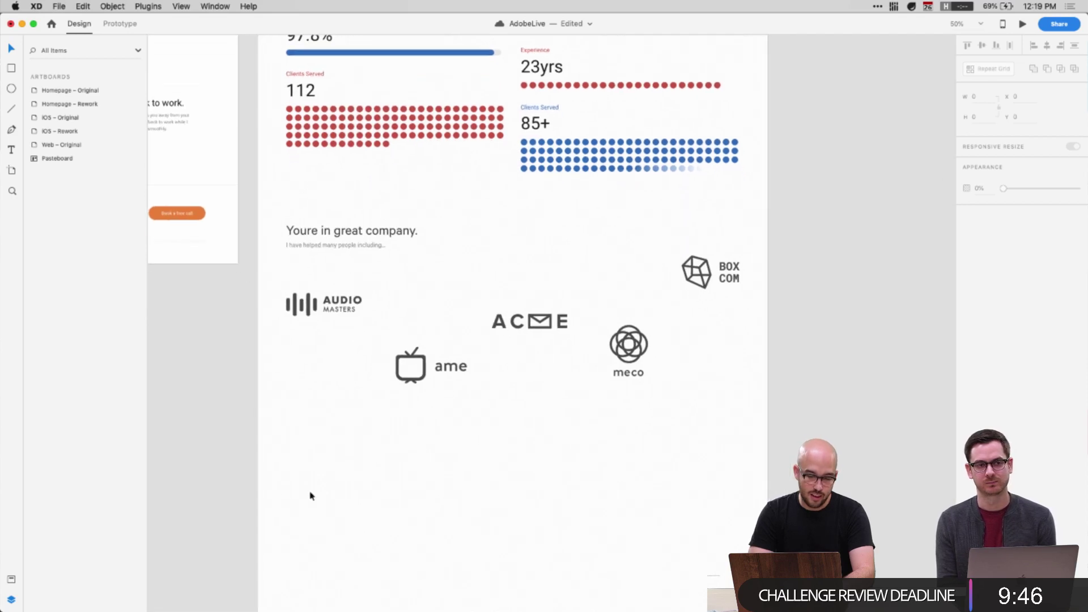
left_click_drag(287, 488, 844, 264)
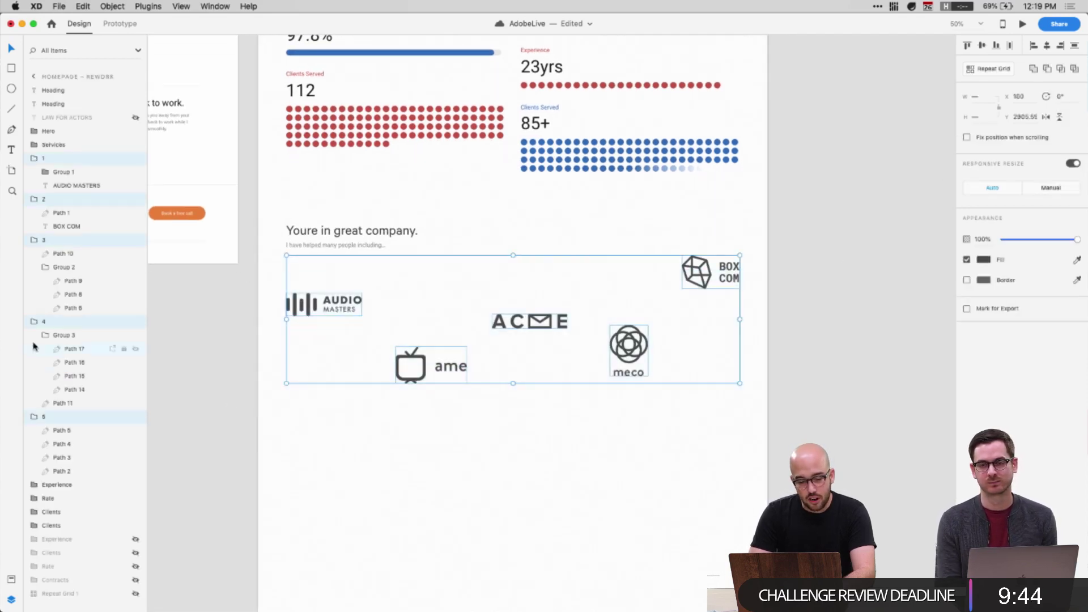
left_click(32, 160)
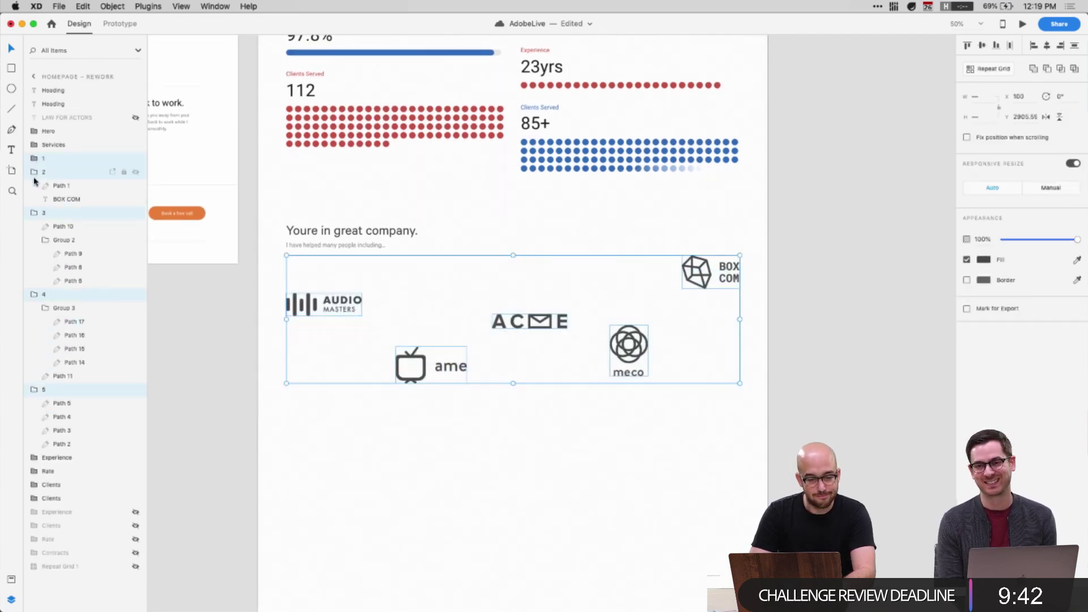
left_click(34, 173)
left_click(34, 188)
left_click(35, 173)
left_click(34, 188)
left_click(34, 200)
left_click(34, 213)
left_click(45, 158, "shift")
key("super+g")
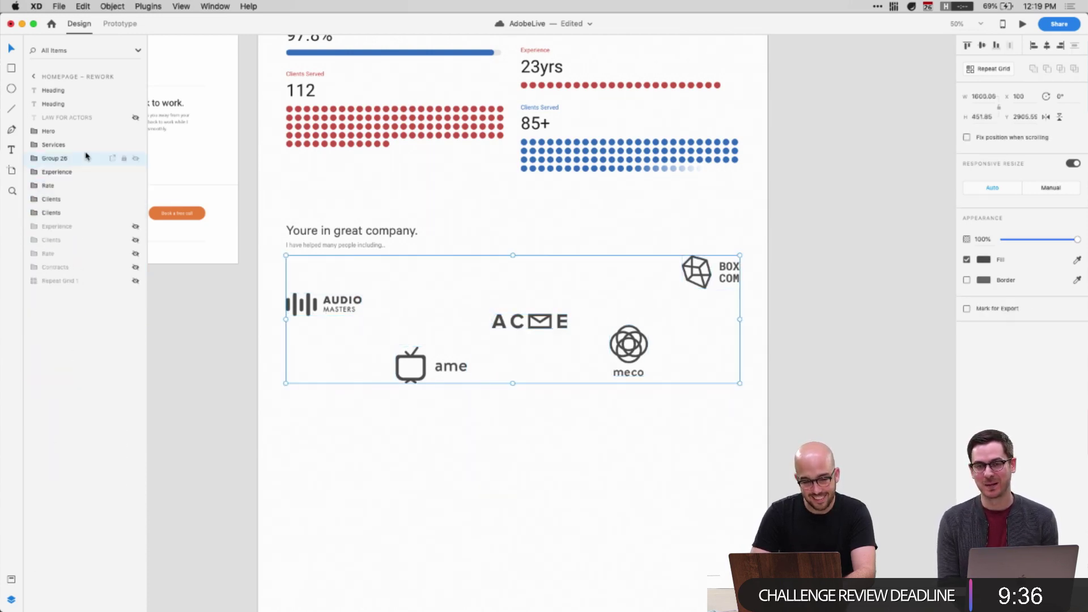
Try hiding the grouped client logos and compare the company heading with the original homepage's section
left_click(135, 158)
left_click(311, 444)
left_click_drag(338, 277, 379, 237)
scroll(379, 236, "left", 6)
scroll(378, 237, "up", 4)
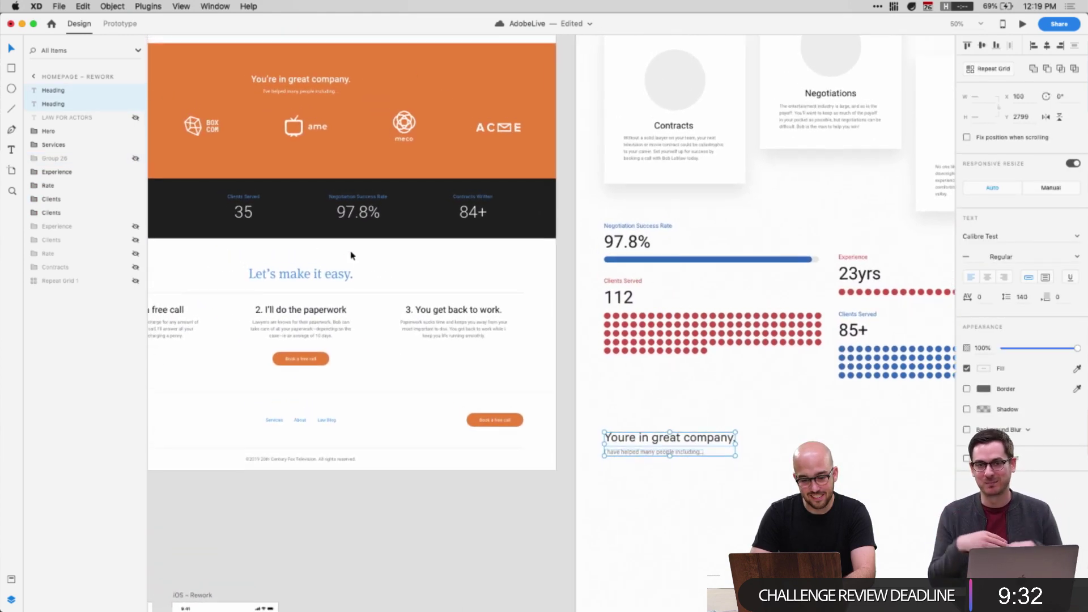
scroll(509, 439, "right", 6)
scroll(510, 439, "down", 3)
key("super+z")
scroll(623, 396, "down", 4)
scroll(623, 397, "right", 3)
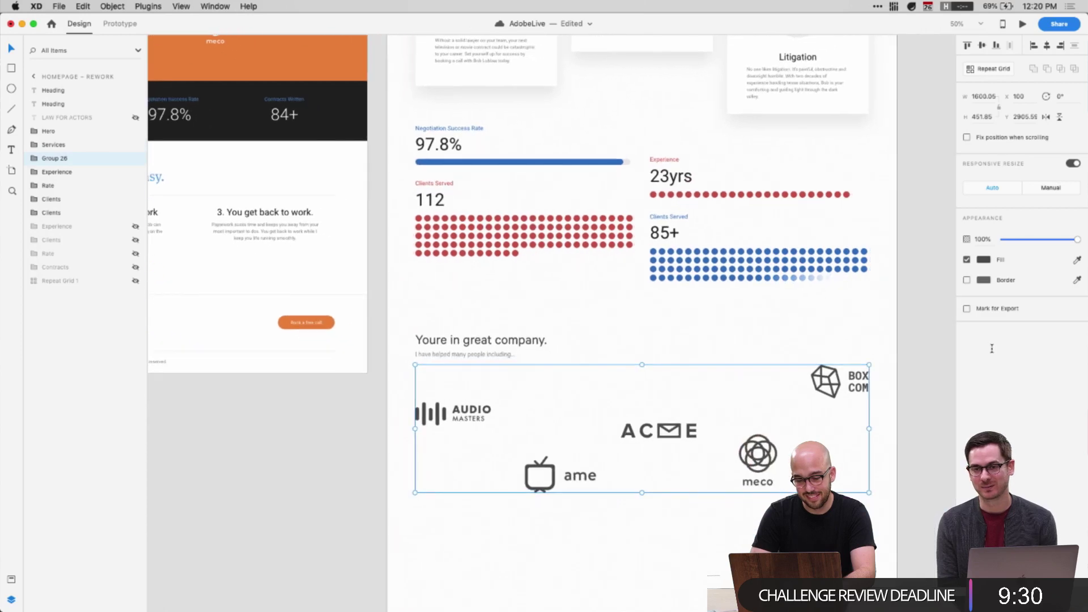
Align the five logos inside the group on their vertical middles and distribute them horizontally into one row
left_click(33, 158)
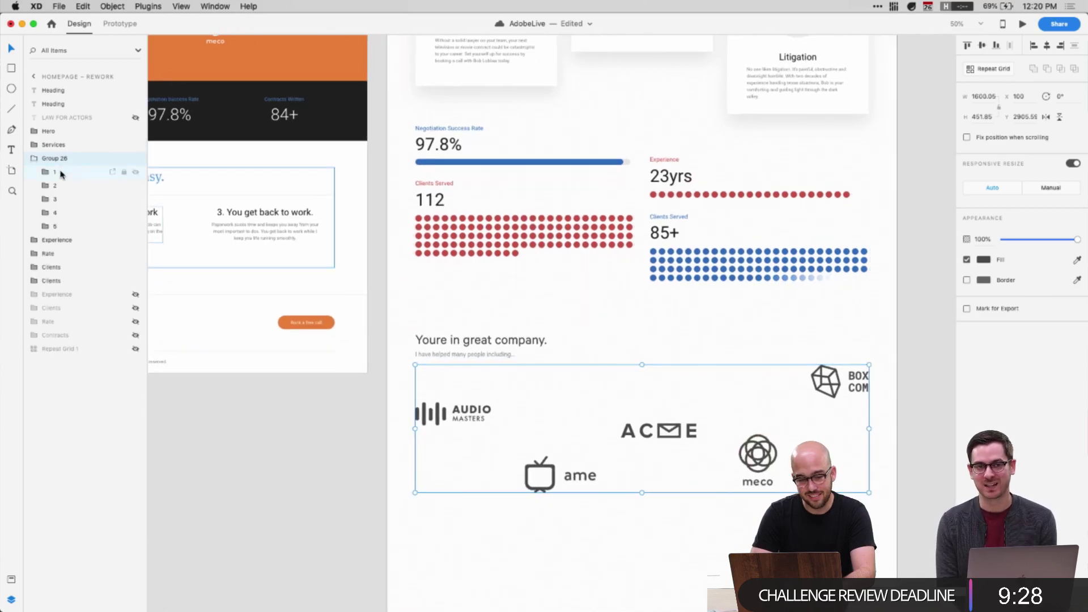
left_click(55, 171)
left_click(85, 226, "shift")
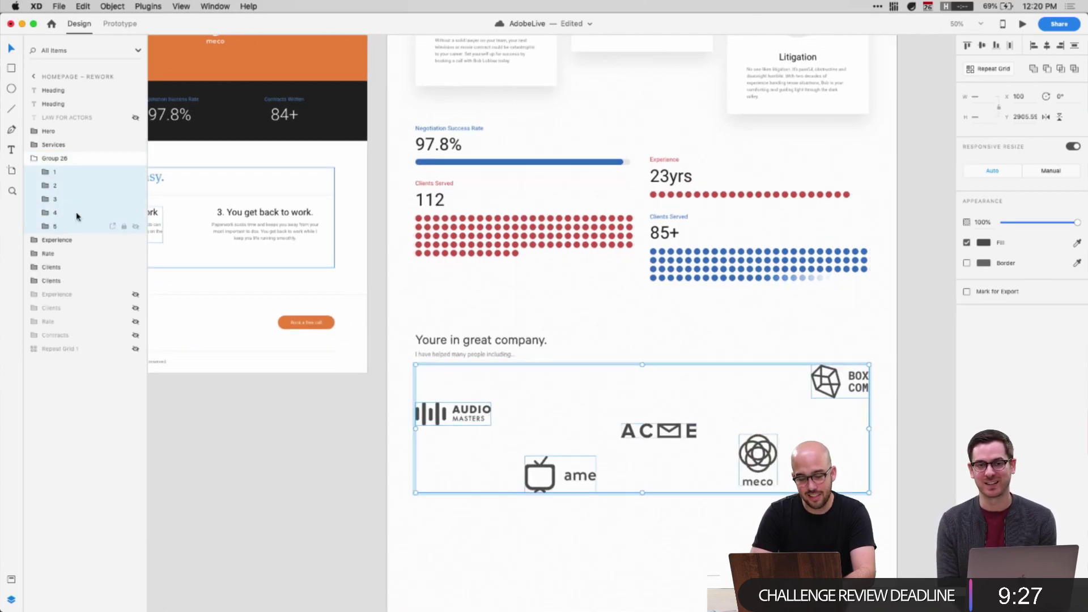
left_click(983, 48)
left_click(1009, 47)
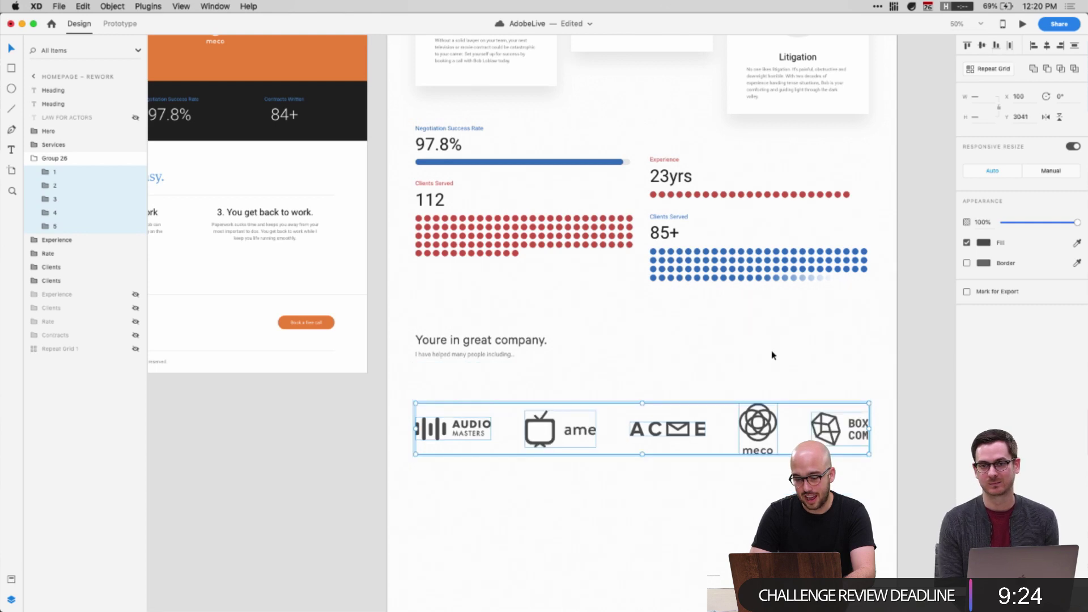
scroll(719, 439, "down", 3)
left_click(714, 441)
Scale the logo group down proportionally to about 1136 px wide and 128 px high
left_click_drag(400, 490, 814, 316)
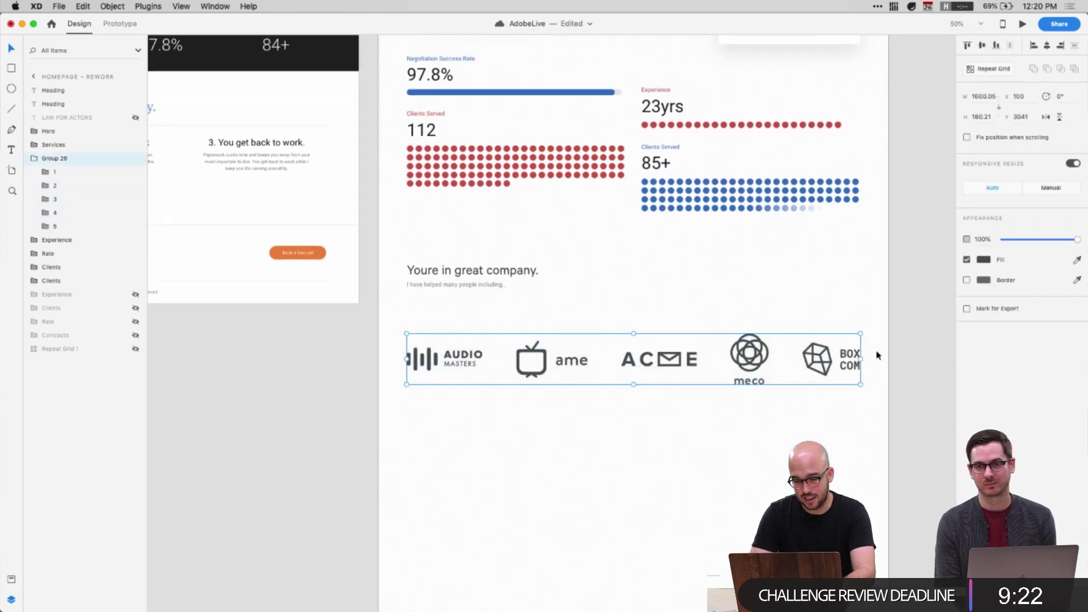
left_click_drag(863, 386, 803, 373)
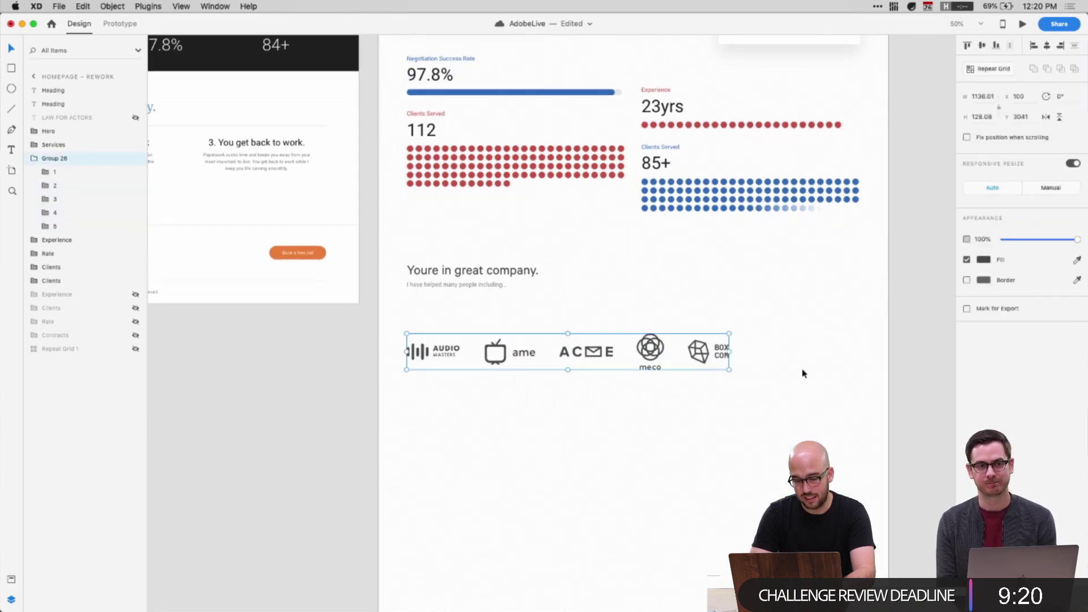
left_click(758, 393)
left_click(703, 365)
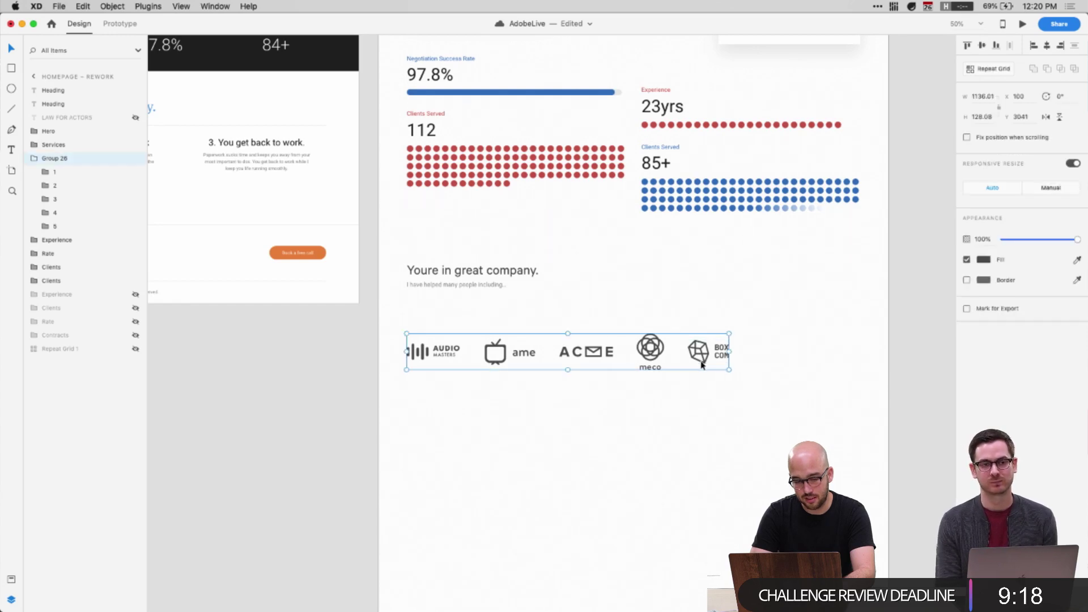
Move the BOX COM logo to the right edge of the content column and distribute the five logos evenly
left_click(55, 225)
left_click(54, 226)
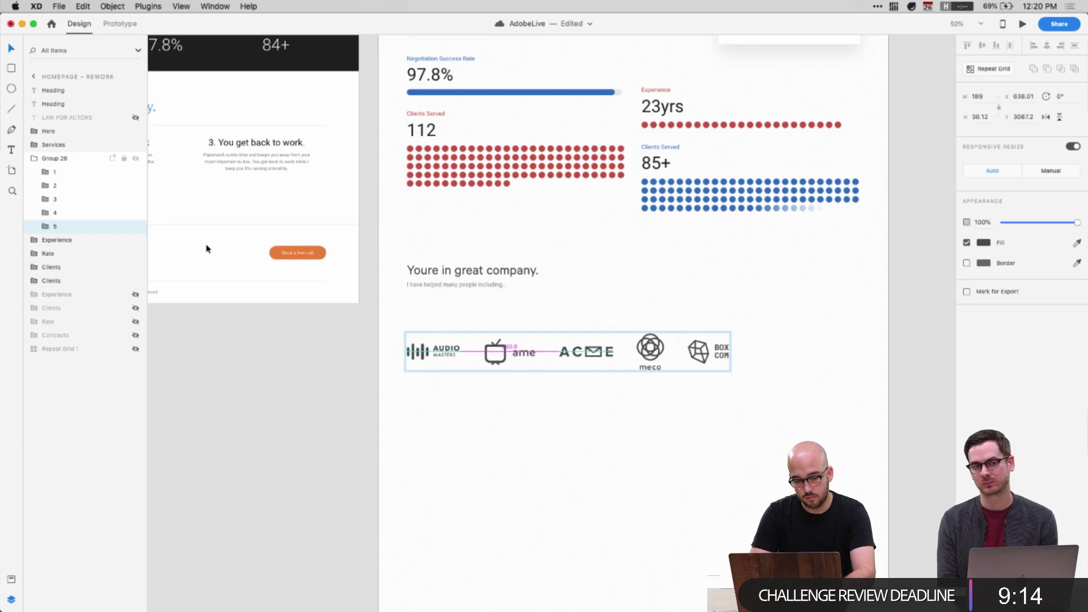
left_click_drag(707, 347, 838, 345)
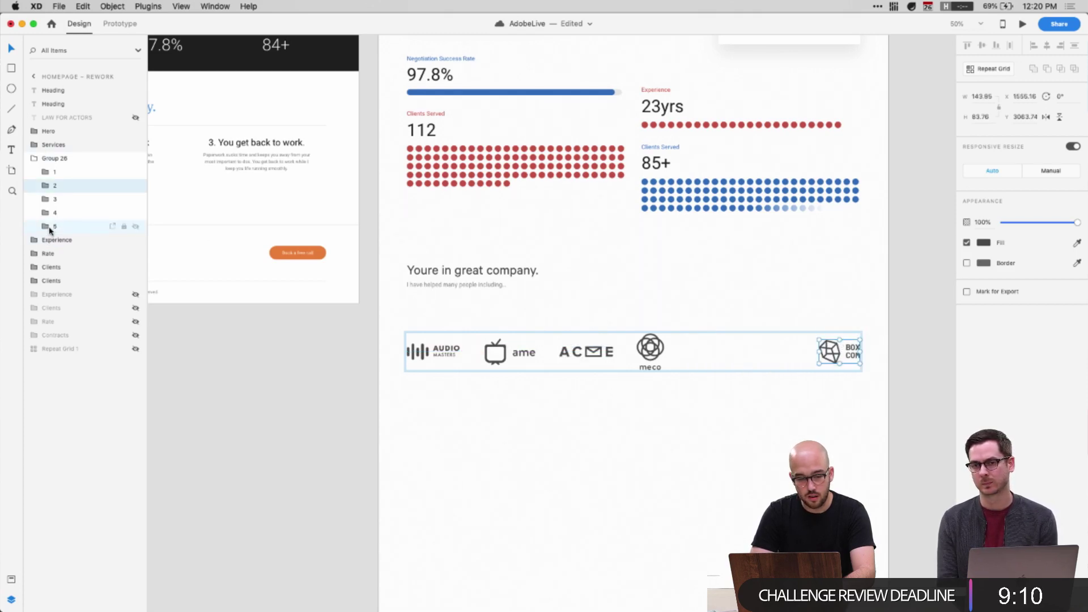
left_click(54, 172)
left_click(55, 226, "shift")
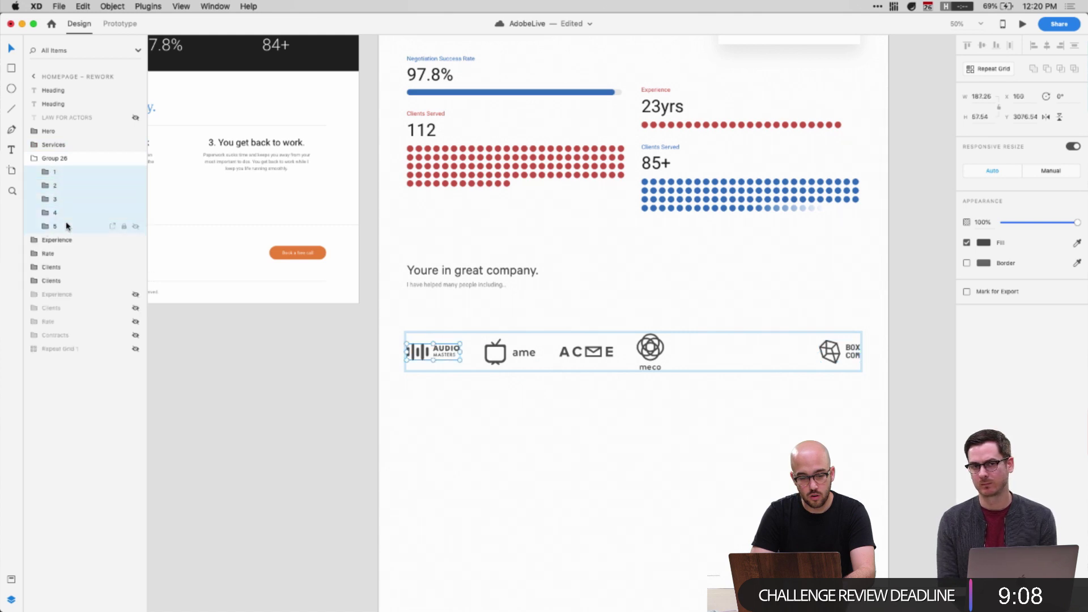
left_click(1007, 48)
Move the logo group up in 10 px increments so it sits closer to the company tagline
left_click_drag(423, 469, 883, 330)
key("shift+Up")
key("shift+Up")
key("shift+Up")
key("shift+Up")
key("shift+Up")
key("shift+Up")
key("shift+Up")
key("shift+Up")
key("shift+Up")
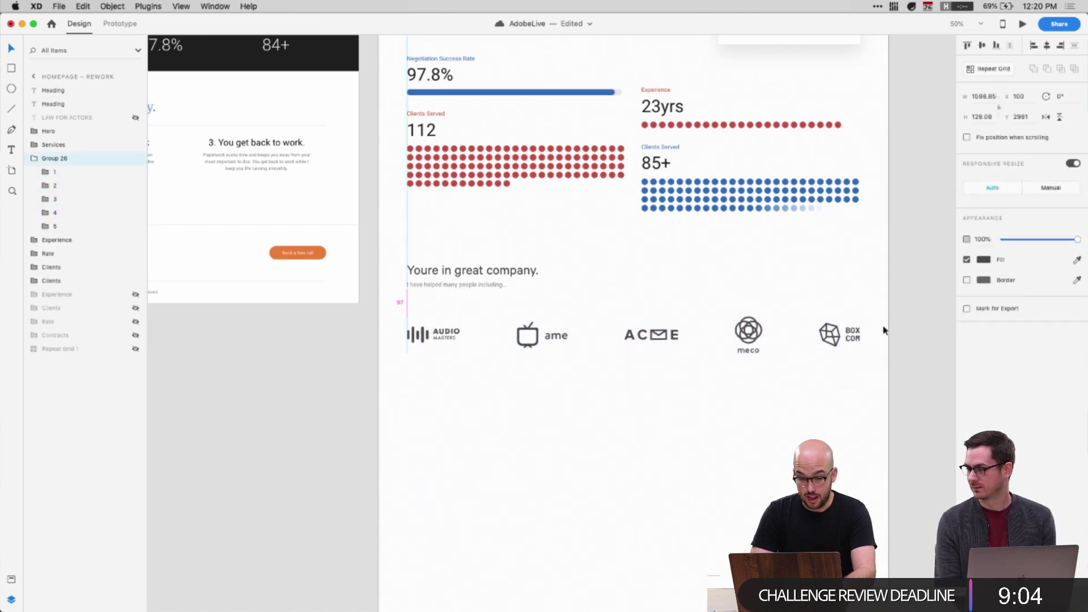
Move the company heading, tagline and logo row together about 30 px up toward the statistics
left_click(488, 379)
left_click_drag(394, 389, 852, 252)
key("shift+Up")
key("shift+Up")
scroll(651, 329, "up", 5)
key("shift+Up")
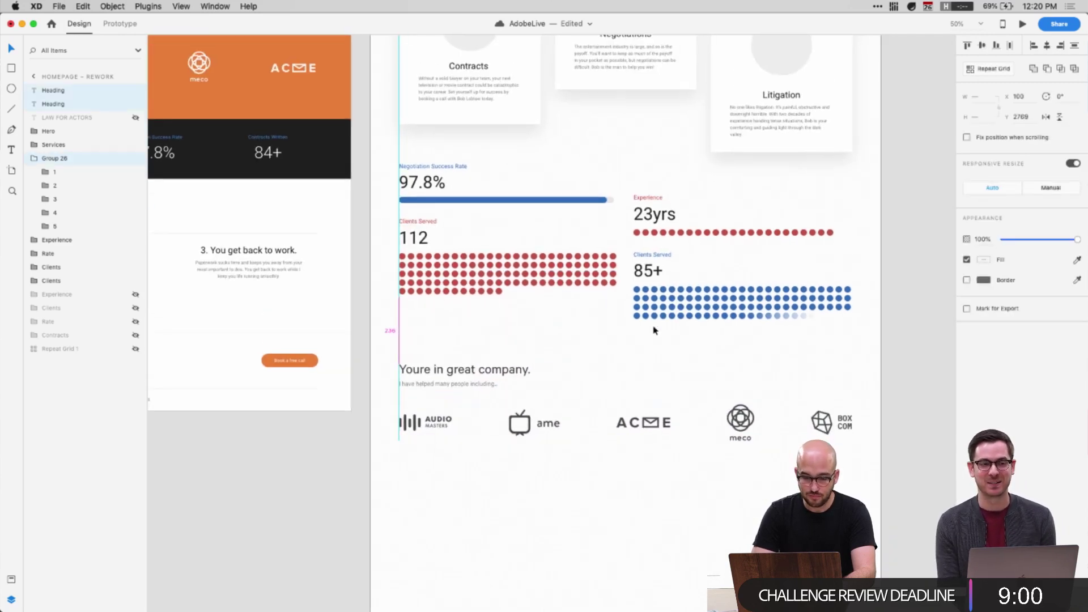
Move the statistics and the company section together about 50 px down, away from the service cards
left_click_drag(396, 489, 920, 146)
left_click_drag(853, 570, 390, 173)
key("shift+Down")
key("shift+Down")
key("shift+Down")
key("shift+Down")
key("shift+Down")
Move the company heading, tagline and logos about 20 px further down from the statistics
left_click(646, 388)
left_click_drag(383, 514, 851, 355)
key("shift+Down")
left_click(676, 515)
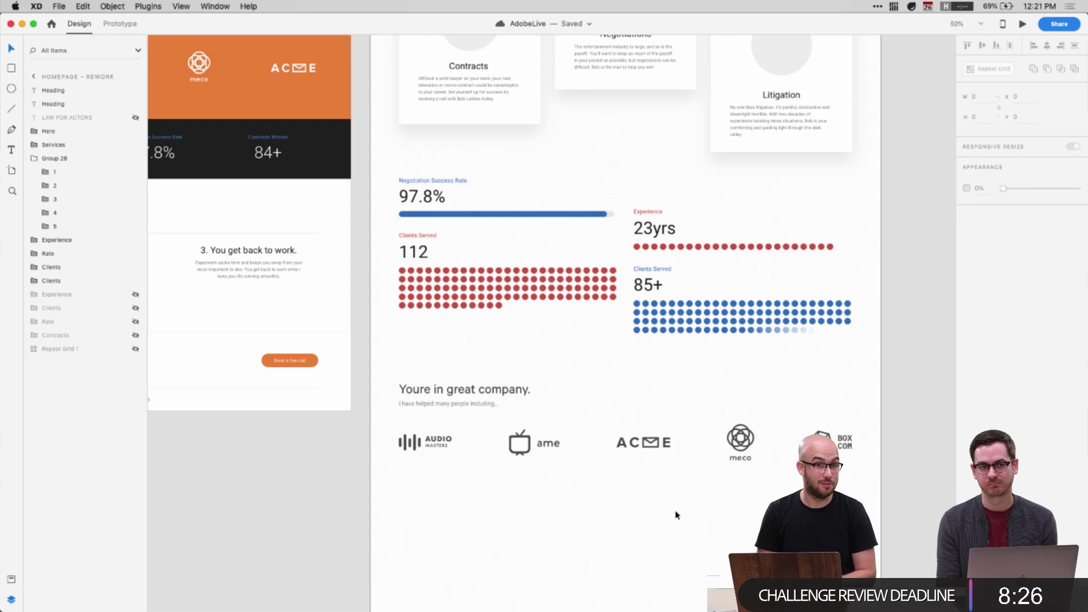
Nudge the logo row 10 px up toward the company tagline
left_click_drag(402, 475, 869, 415)
key("shift+Down")
key("shift+Up")
key("shift+Up")
left_click(383, 488)
Centre the tagline under the "Youre in great company." heading and group the two texts
left_click(457, 391)
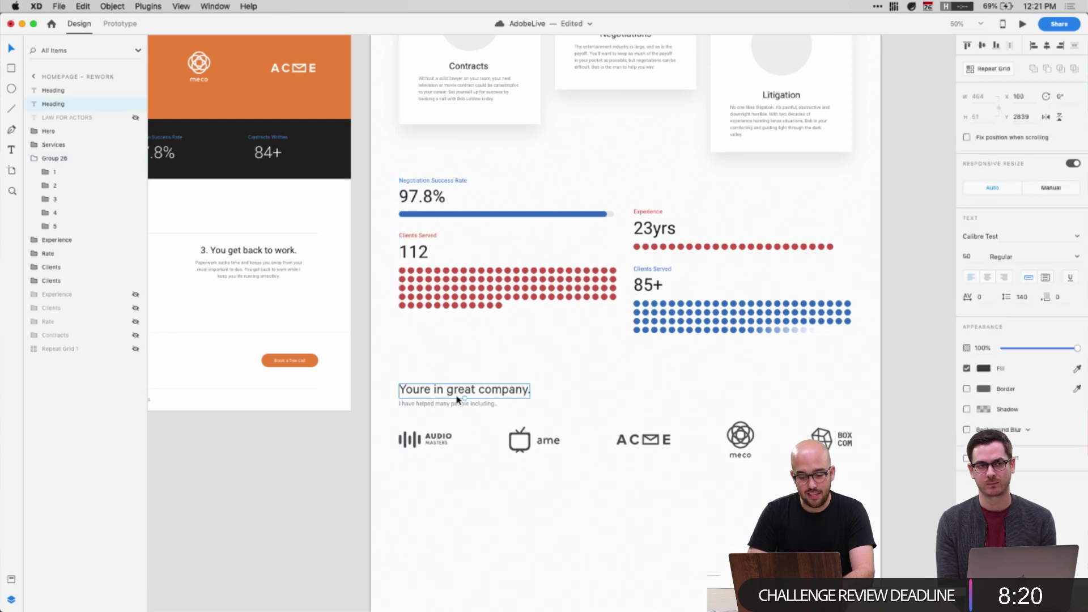
left_click(456, 404, "shift")
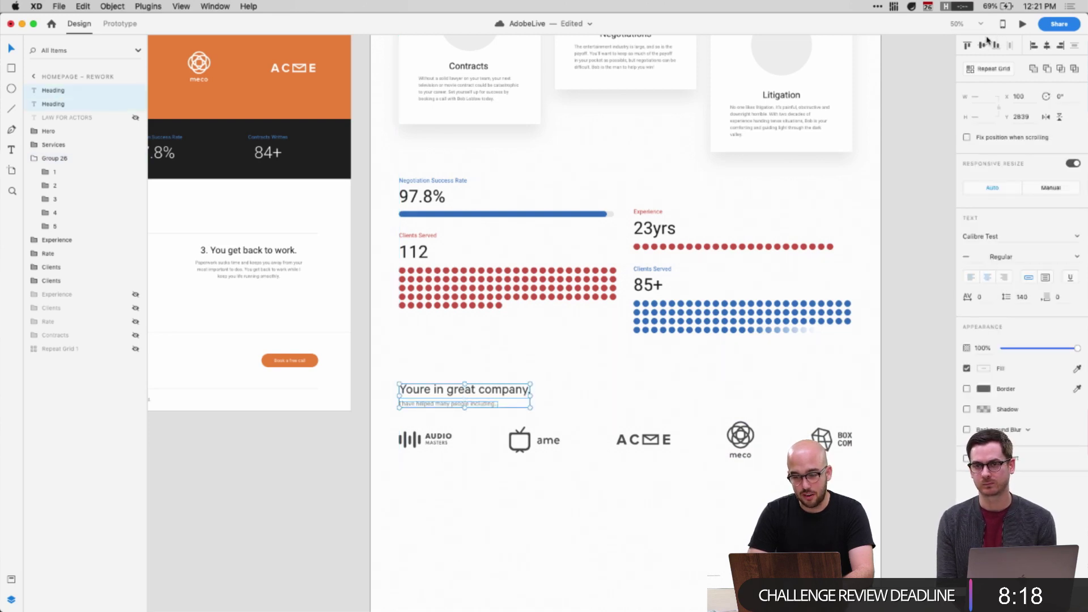
left_click(1047, 46)
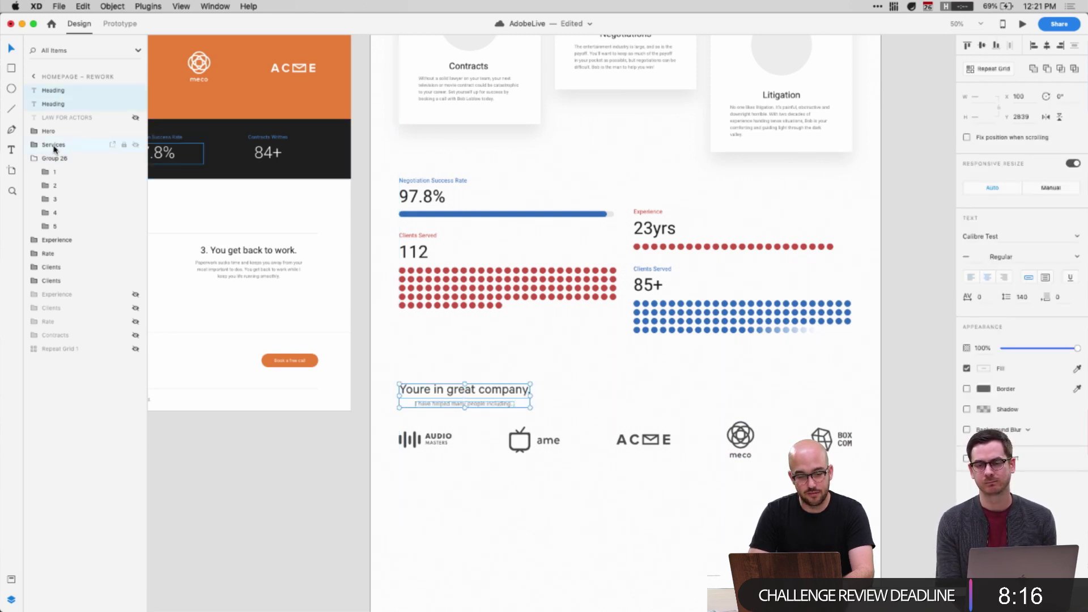
key("super+g")
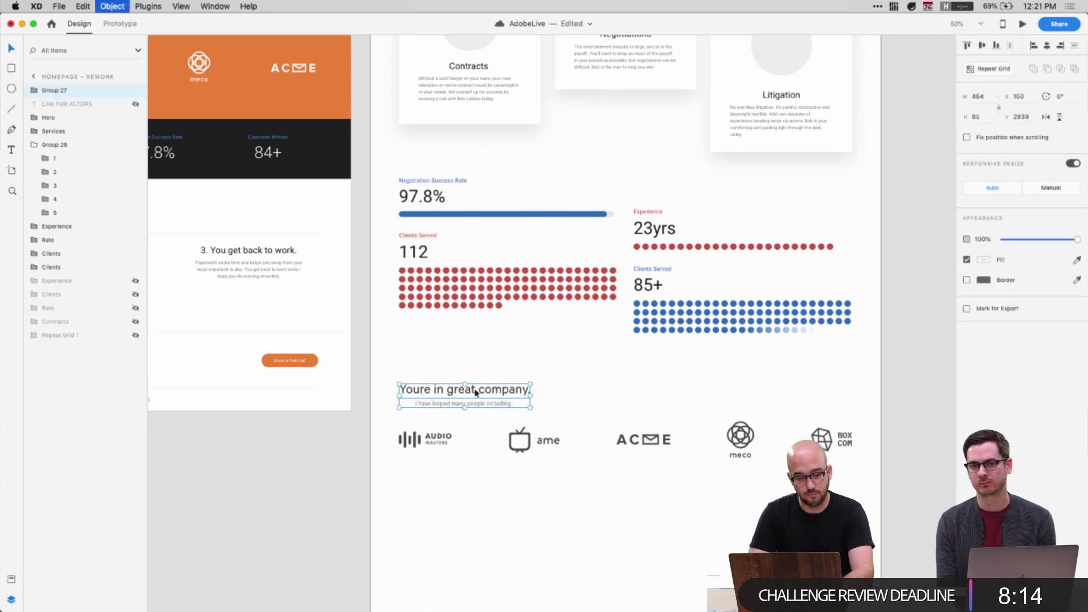
Place the heading group directly above the logo group in the layer order and centre it horizontally on the artboard
mouse_move(49, 102)
left_mouse_down()
mouse_move(50, 151)
mouse_move(49, 119)
left_mouse_up()
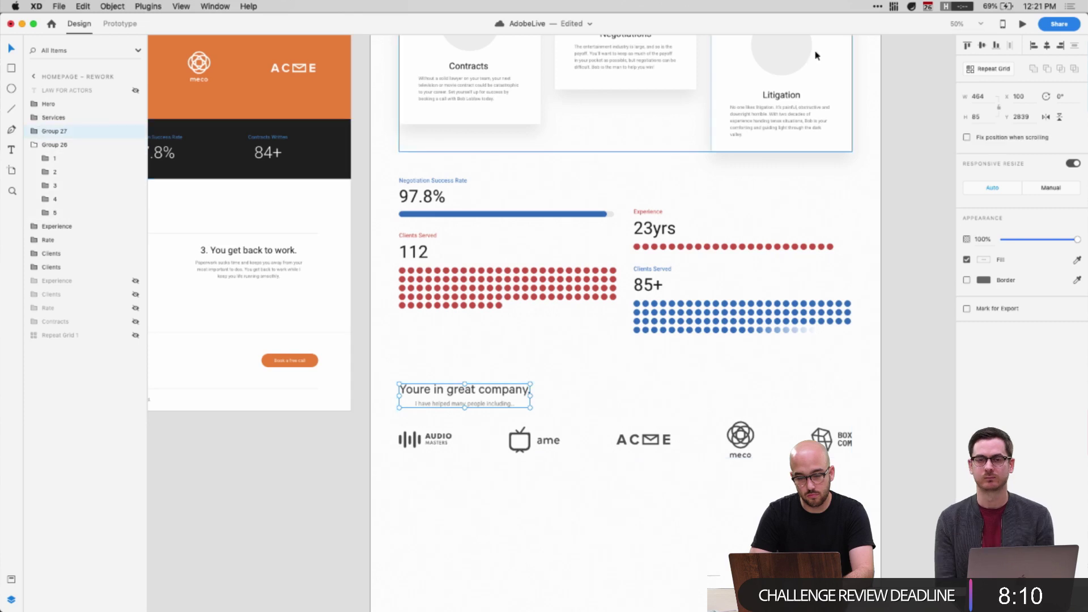
left_click(1046, 48)
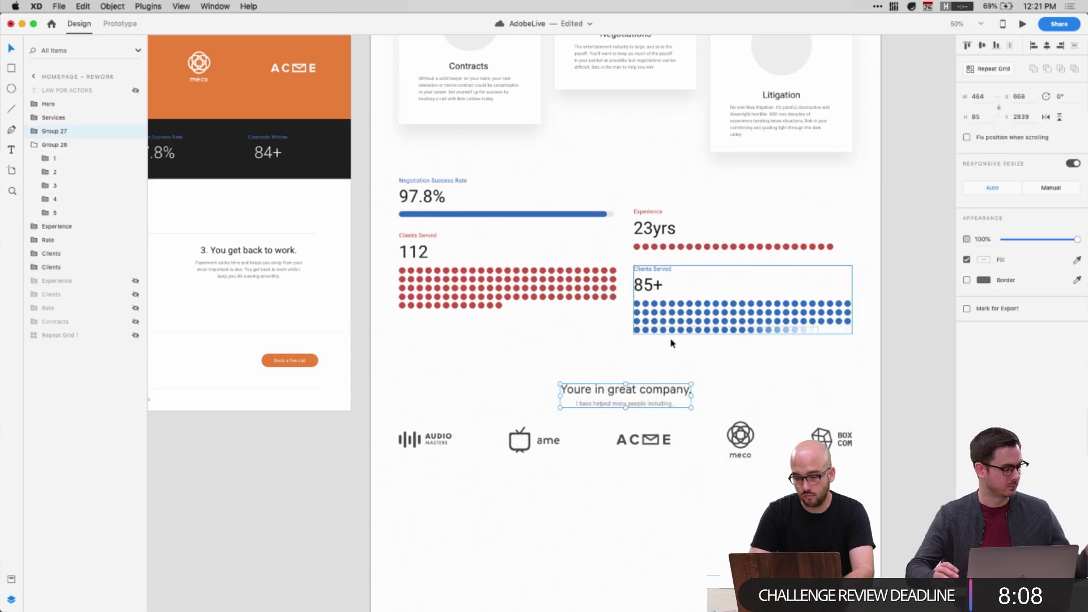
Move the centred heading group and the logo row down together to Y 2879
left_click_drag(388, 396, 825, 495)
key("shift+Down")
key("shift+Down")
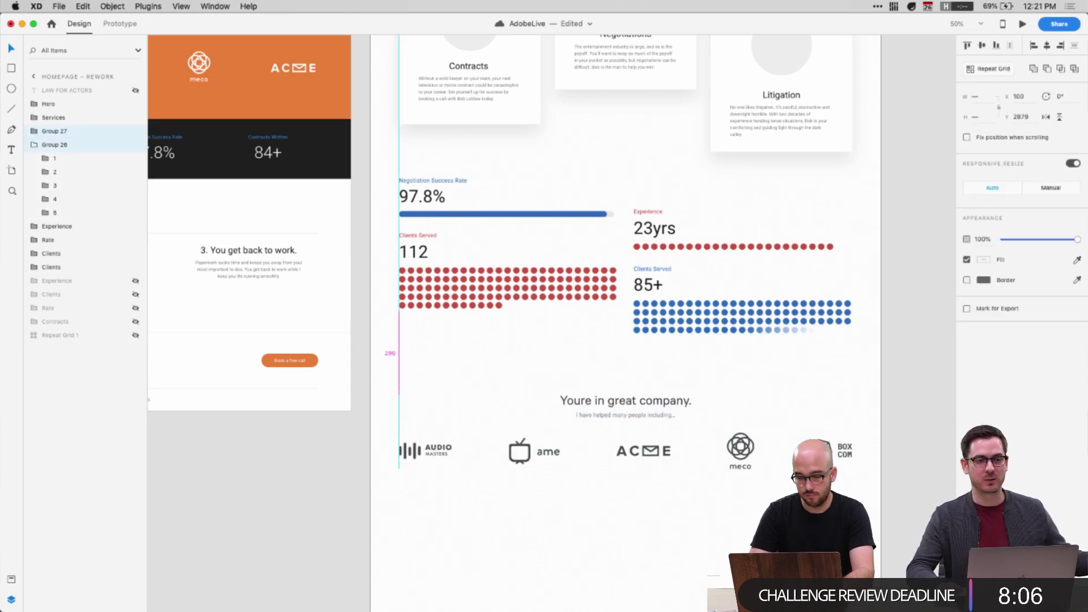
left_click(657, 545)
Collapse the logo group's layers and rename the heading group "Heading"
scroll(657, 545, "down", 3)
scroll(657, 545, "right", 3)
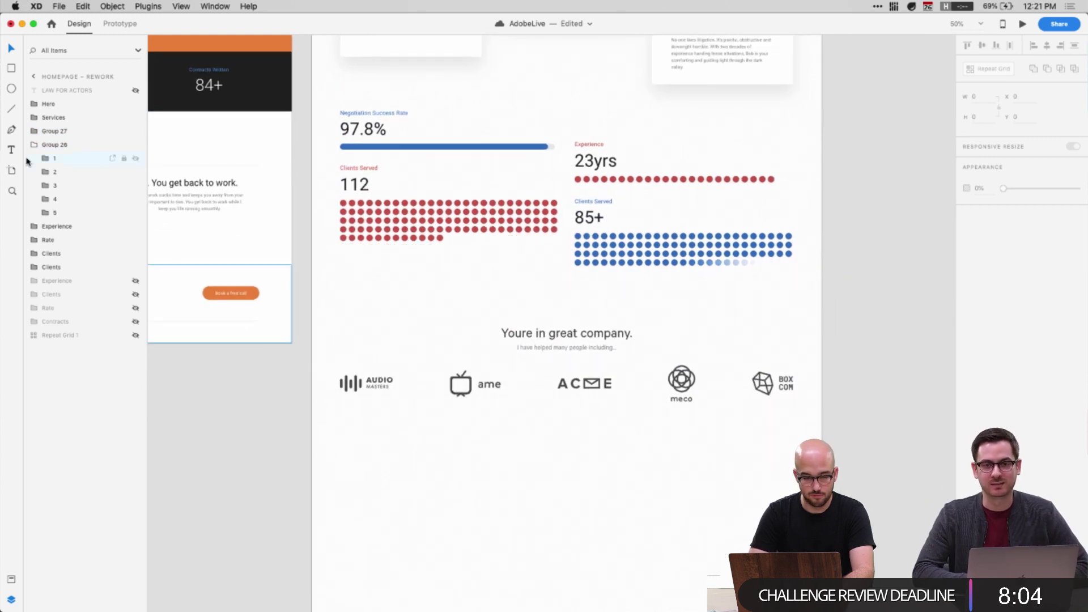
left_click(33, 145)
left_click(63, 145)
left_click(610, 345)
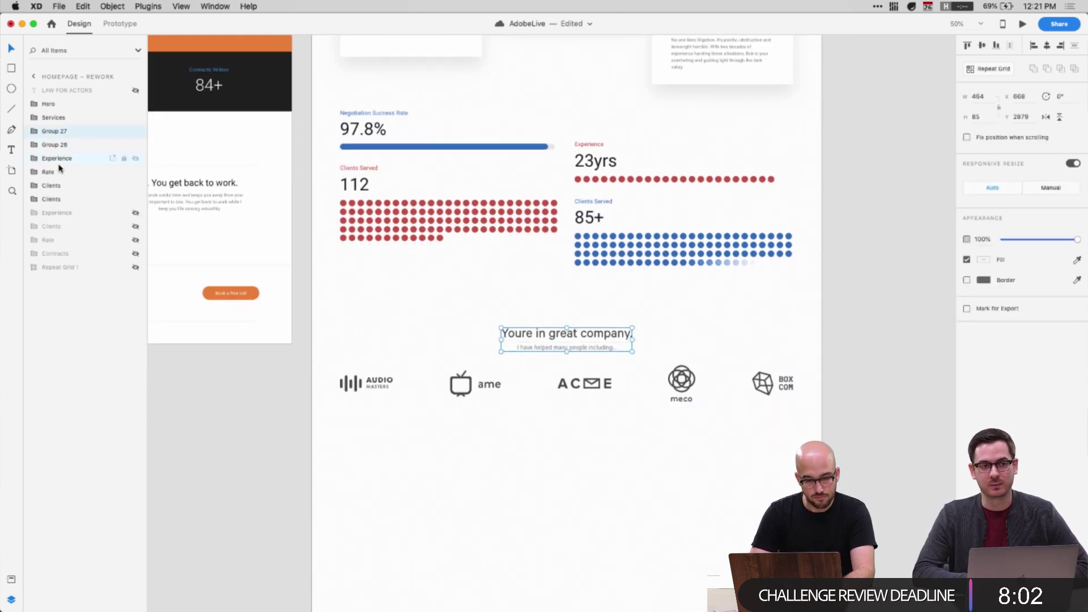
double_click(54, 132)
type("Heading")
key("Return")
Group the heading and logo groups together and place the combined group below the statistics layers
left_click(612, 380)
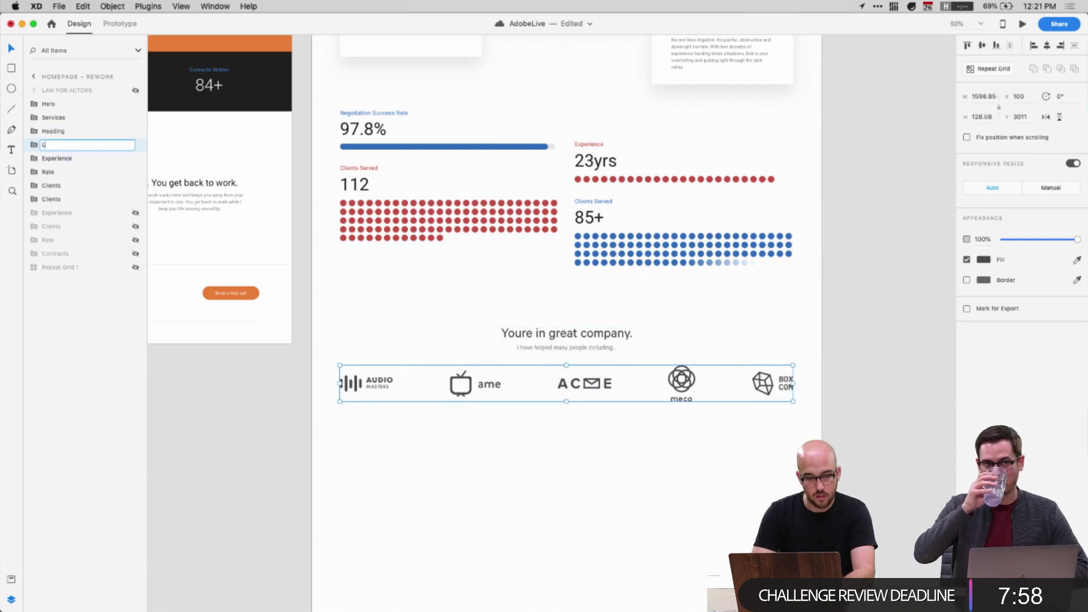
left_click_drag(55, 131, 55, 190)
left_click(54, 173)
left_click(57, 184)
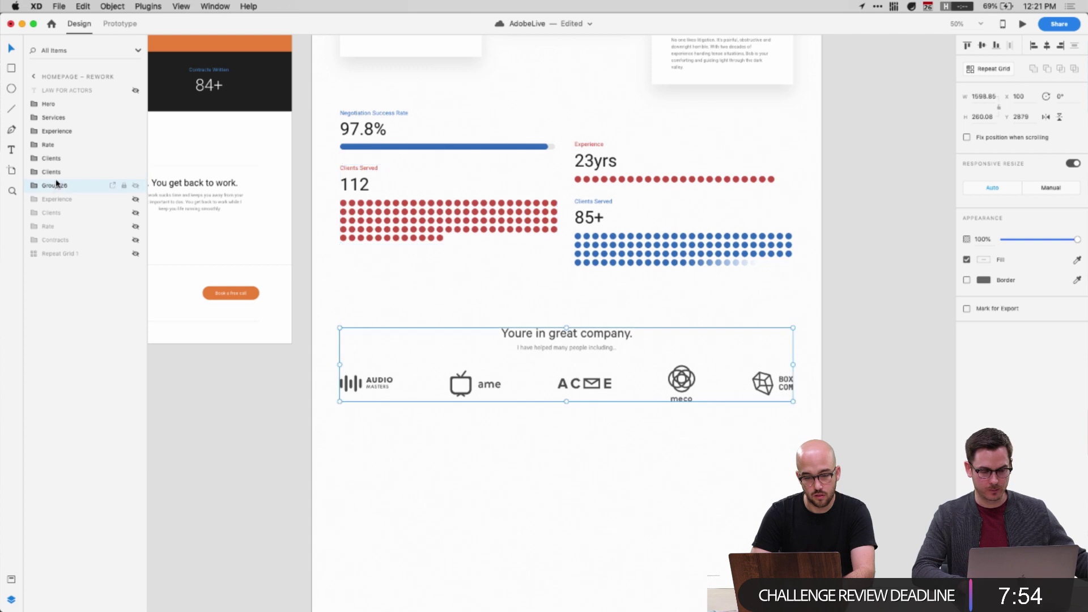
Group the Experience, Rate and two Clients layers and name the group "Stats"
left_click(54, 173)
left_click(50, 132, "shift")
key("super+g")
double_click(54, 132)
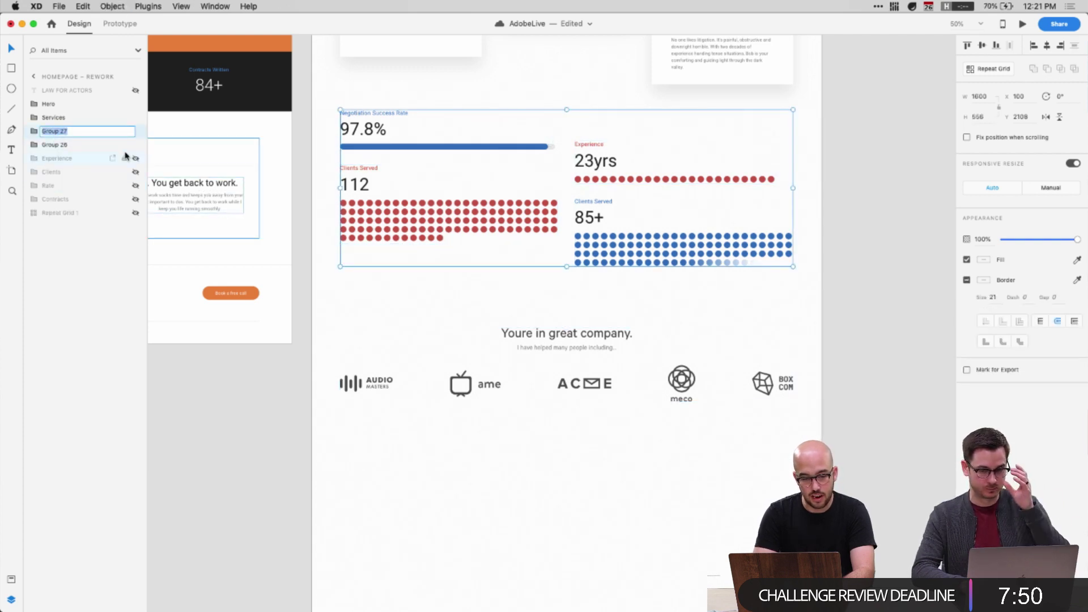
type("Stats")
left_click(449, 537)
Examine the original homepage's process section, including its three steps and call button, against the reworked page
scroll(449, 555, "up", 10)
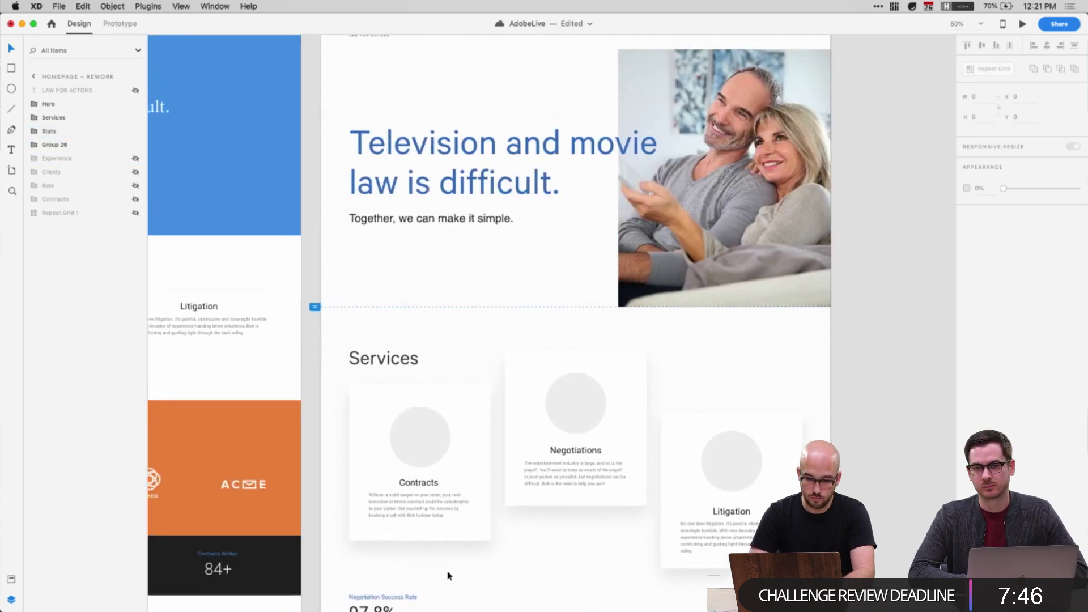
scroll(450, 573, "down", 7)
scroll(449, 573, "left", 4)
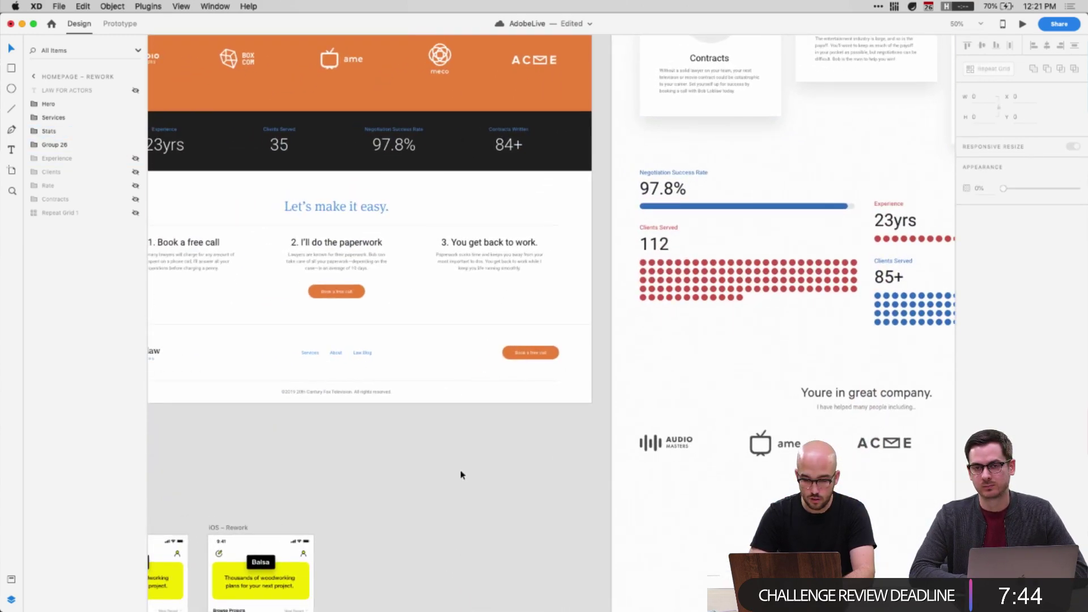
scroll(327, 251, "up", 2)
scroll(328, 250, "left", 2)
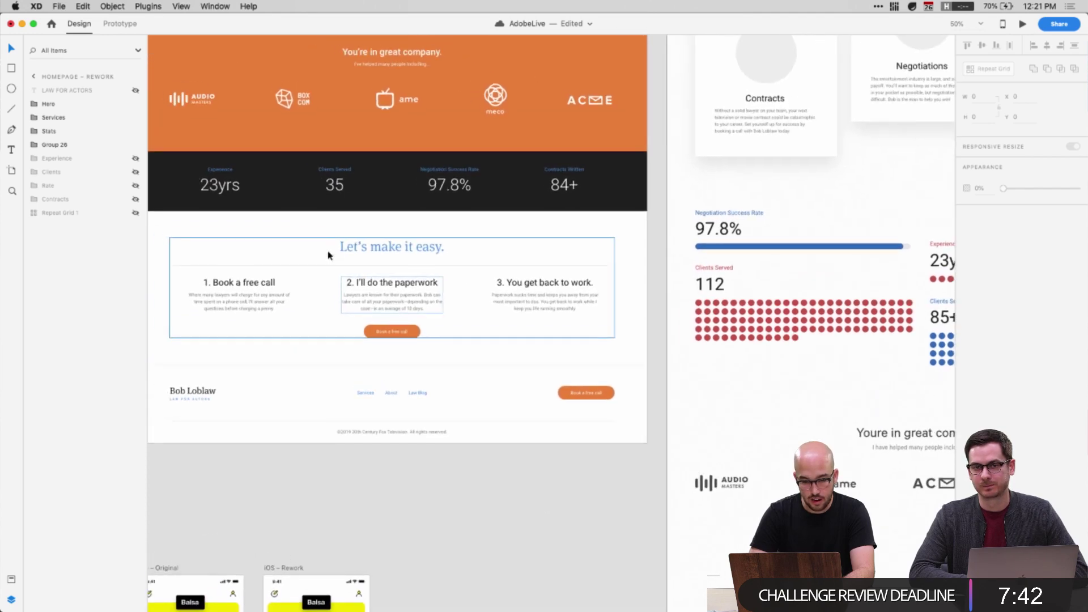
scroll(395, 180, "up", 3)
left_click(508, 338)
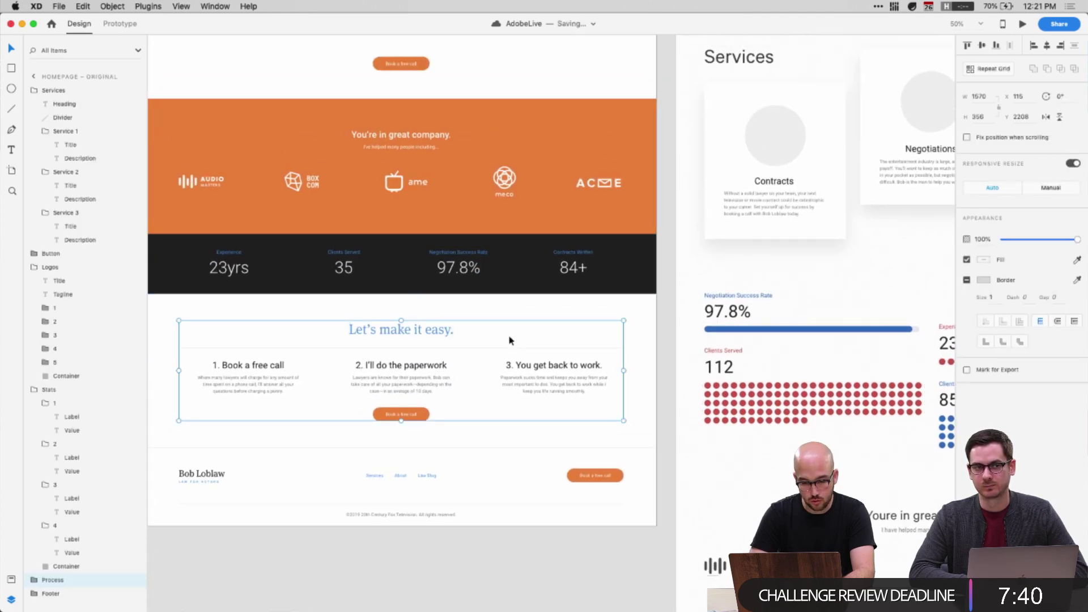
scroll(509, 338, "down", 1)
scroll(535, 488, "down", 4)
scroll(535, 487, "right", 2)
scroll(365, 384, "up", 2)
scroll(365, 383, "left", 3)
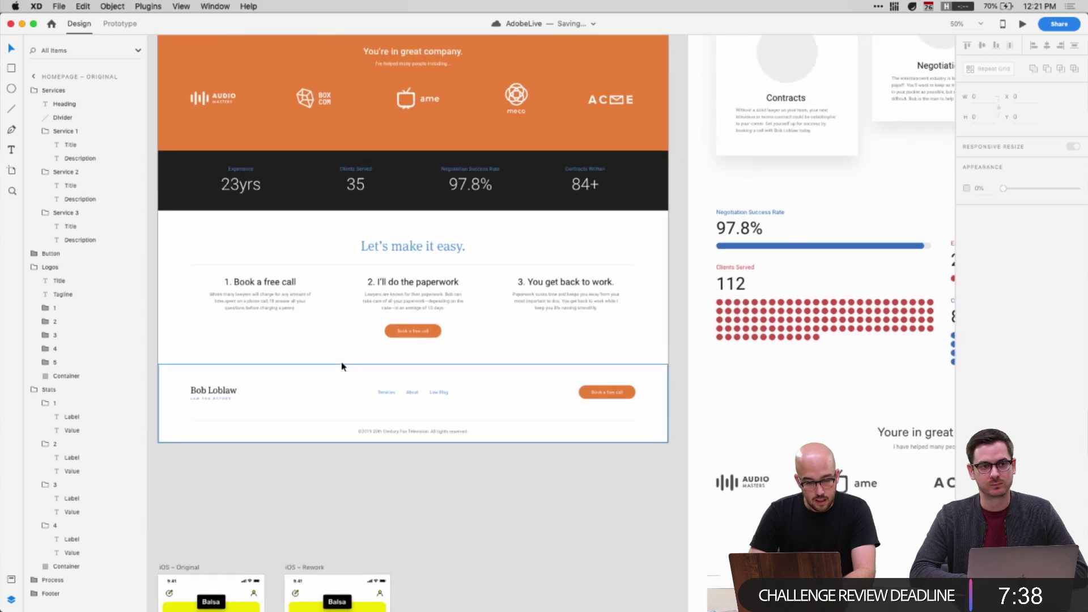
left_click(280, 300)
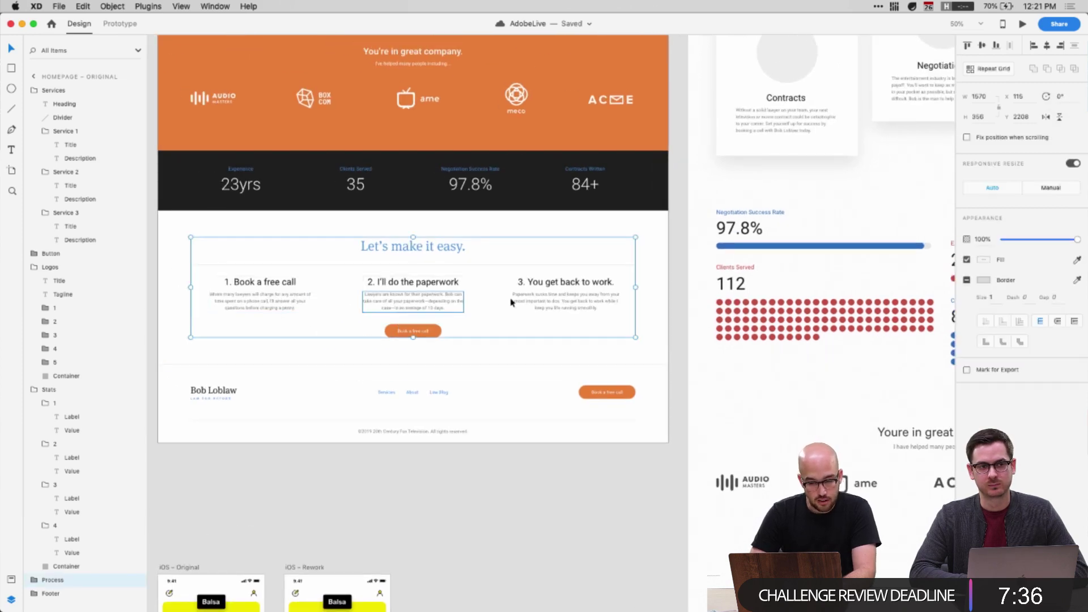
double_click(567, 300)
left_click(721, 421)
scroll(722, 421, "down", 2)
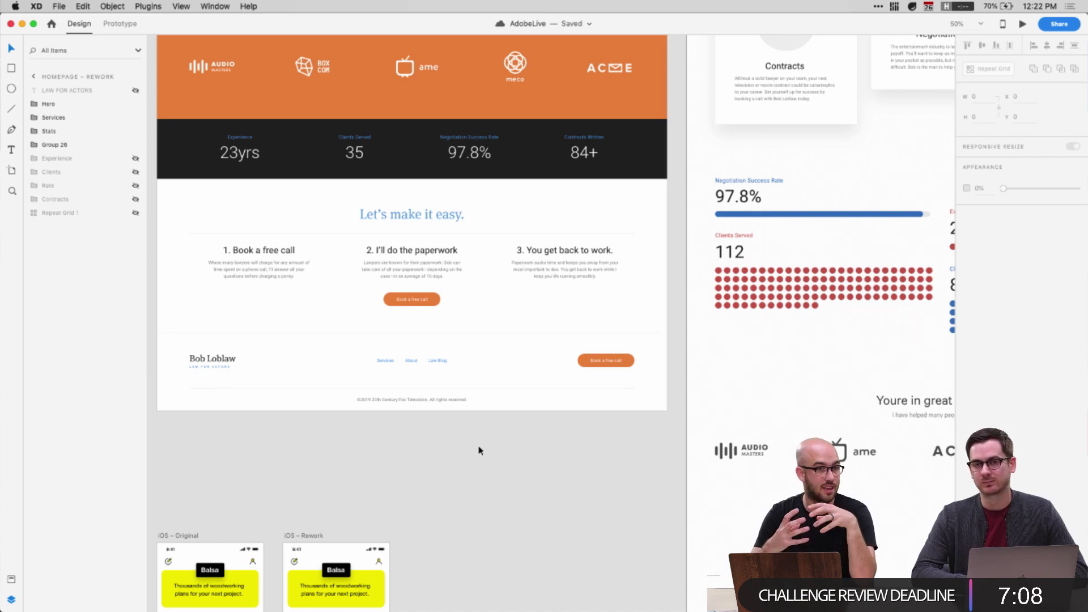
left_click_drag(478, 446, 367, 305)
left_click(326, 276)
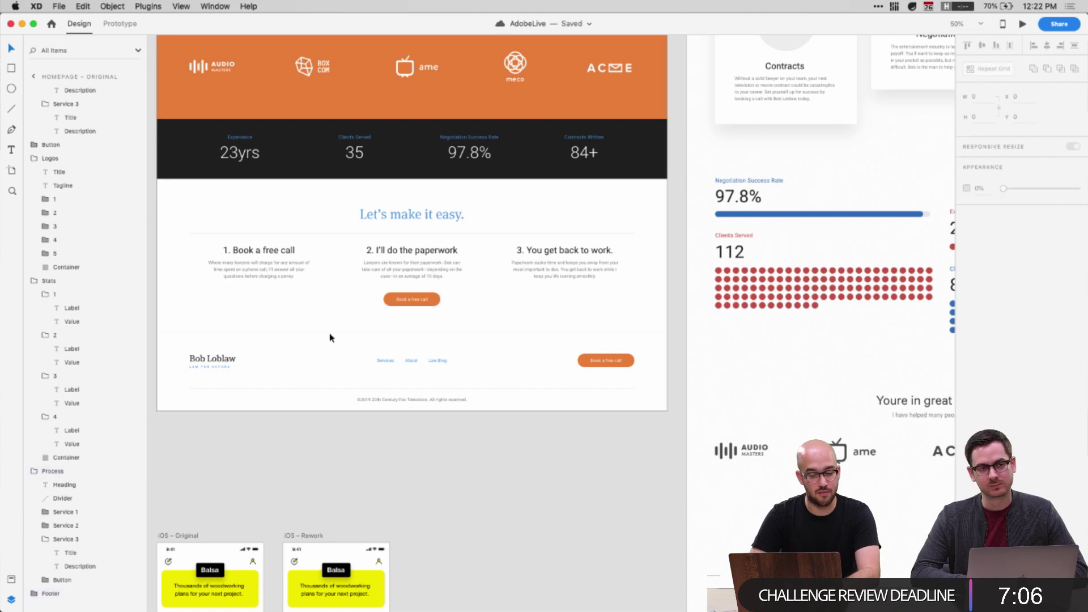
left_click(274, 276)
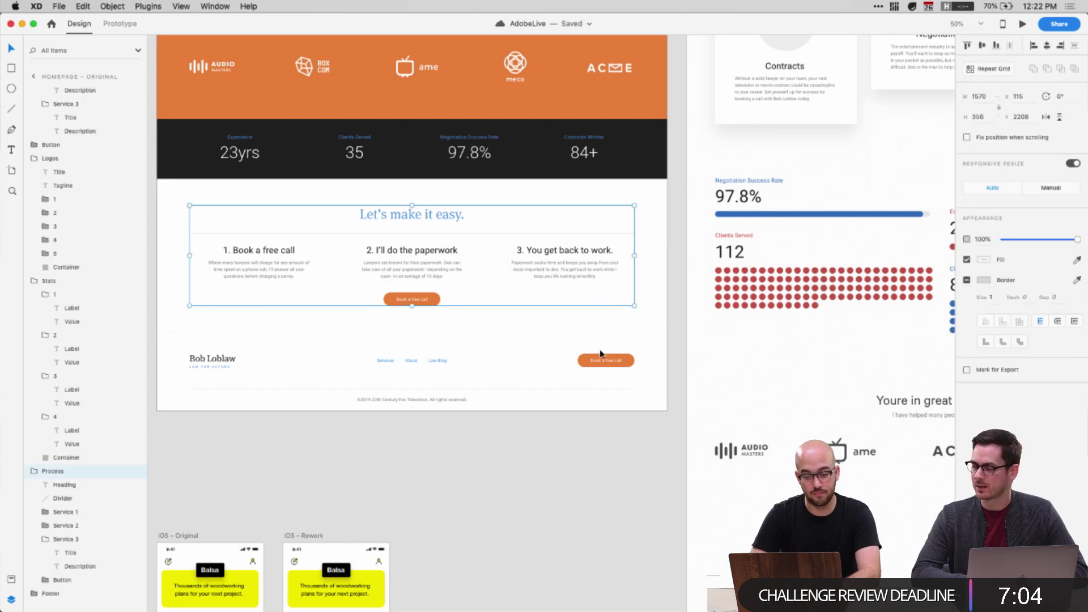
Compare the empty area beneath the reworked page's logo row with the original page's process section
scroll(600, 340, "right", 2)
scroll(601, 340, "down", 1)
left_click(668, 511)
scroll(668, 511, "right", 5)
scroll(668, 511, "down", 2)
scroll(668, 511, "left", 3)
scroll(668, 511, "up", 1)
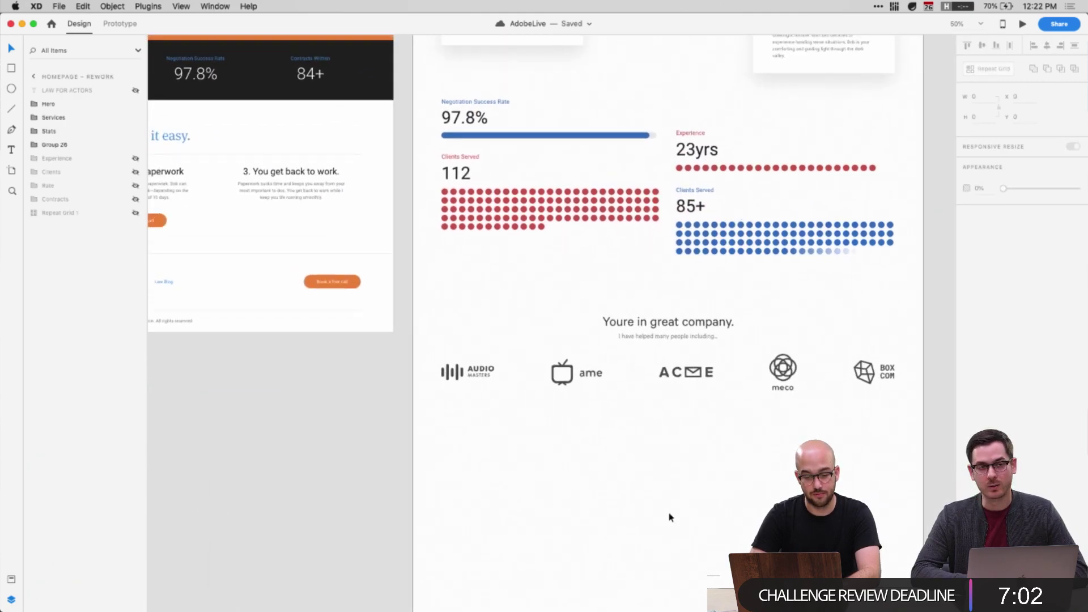
left_click(262, 217)
left_click(654, 468)
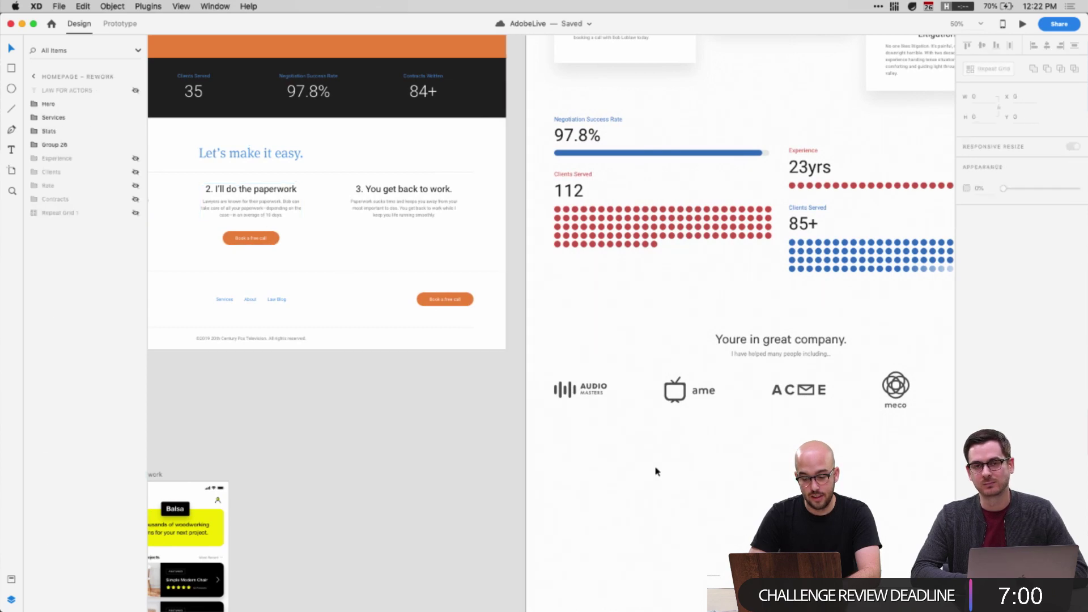
scroll(654, 467, "right", 4)
scroll(654, 467, "down", 1)
scroll(633, 472, "up", 5)
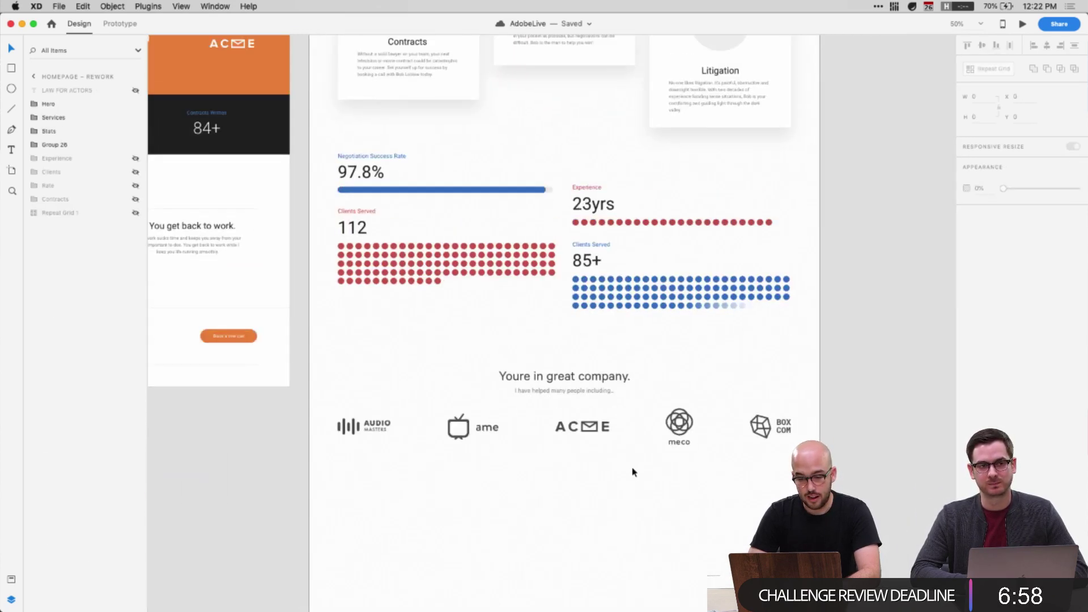
Review the reworked page's vertical flow from the hero through the Services cards to the statistics and logo row
scroll(634, 472, "up", 5)
scroll(634, 472, "up", 5)
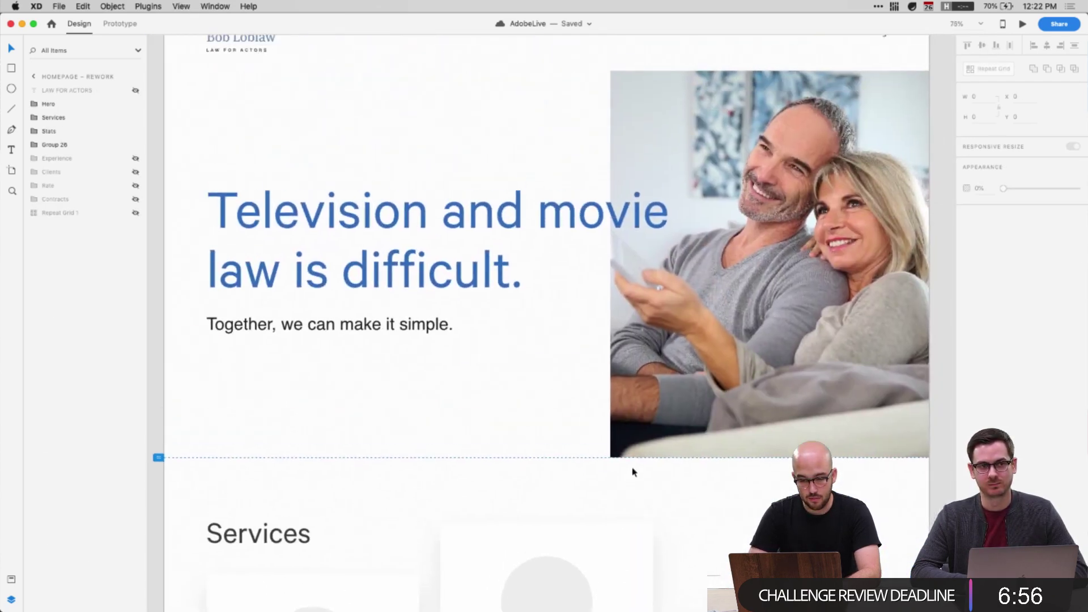
scroll(634, 472, "down", 5)
left_click(565, 447)
scroll(565, 447, "down", 5)
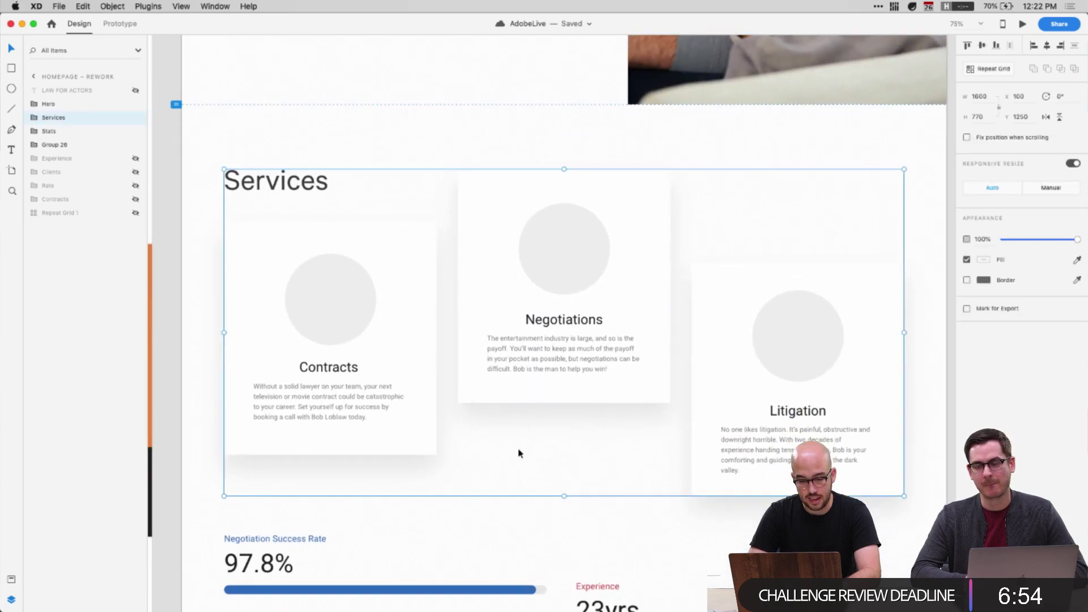
scroll(439, 468, "down", 3)
left_click_drag(380, 474, 813, 323)
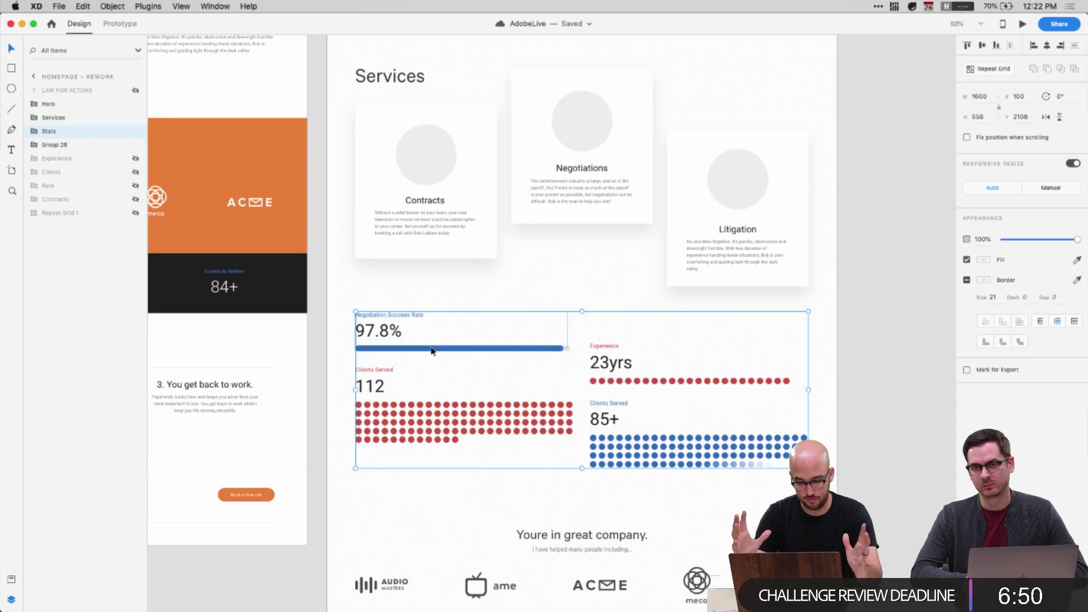
scroll(432, 351, "up", 5)
scroll(531, 401, "down", 3)
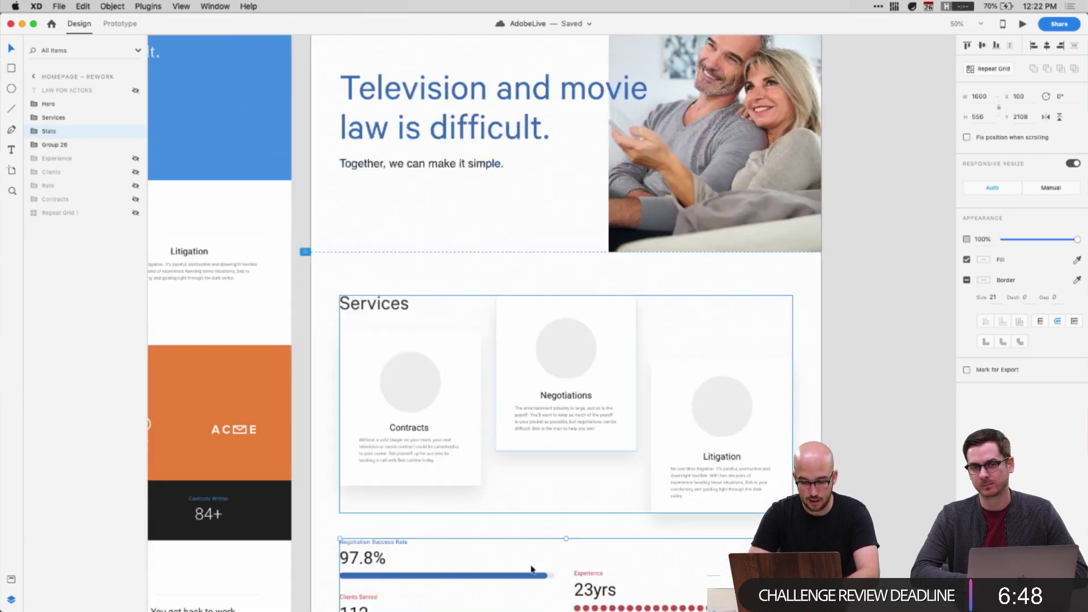
left_click(531, 396)
scroll(530, 396, "down", 4)
left_click_drag(339, 268, 759, 496)
scroll(631, 552, "down", 3)
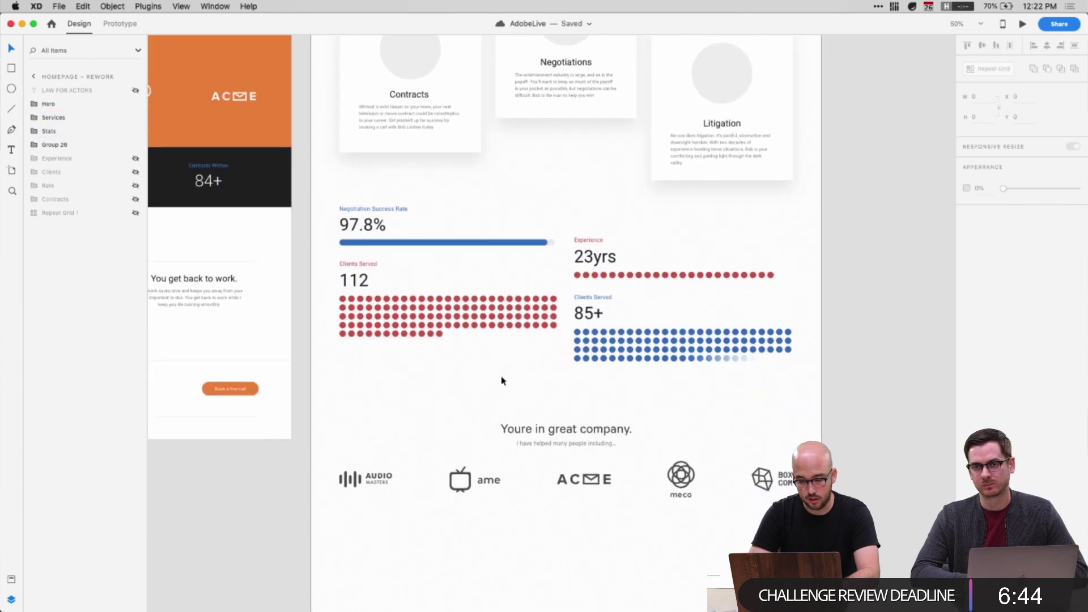
Move the company heading and logo group down to open up space beneath the statistics
left_click_drag(596, 491, 596, 591)
left_click(564, 407)
scroll(563, 407, "down", 8)
scroll(487, 114, "up", 5)
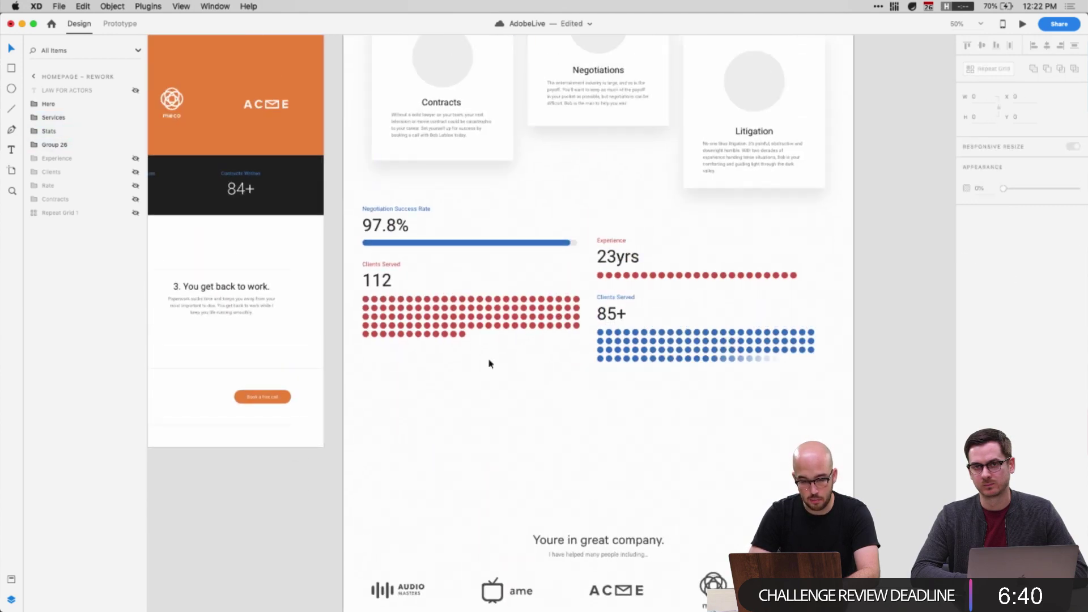
scroll(489, 362, "left", 8)
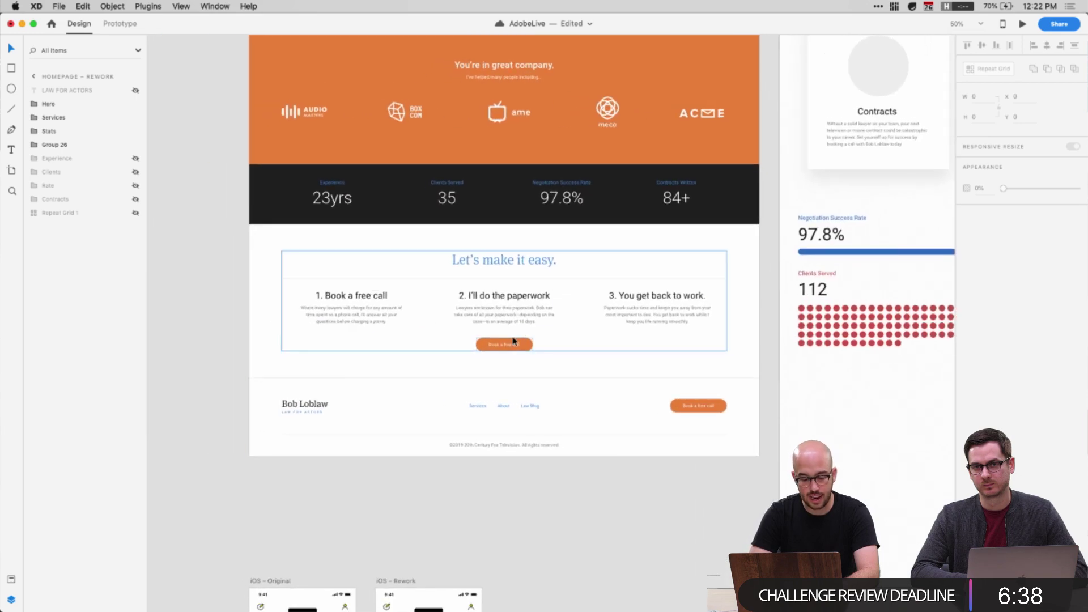
scroll(512, 366, "right", 7)
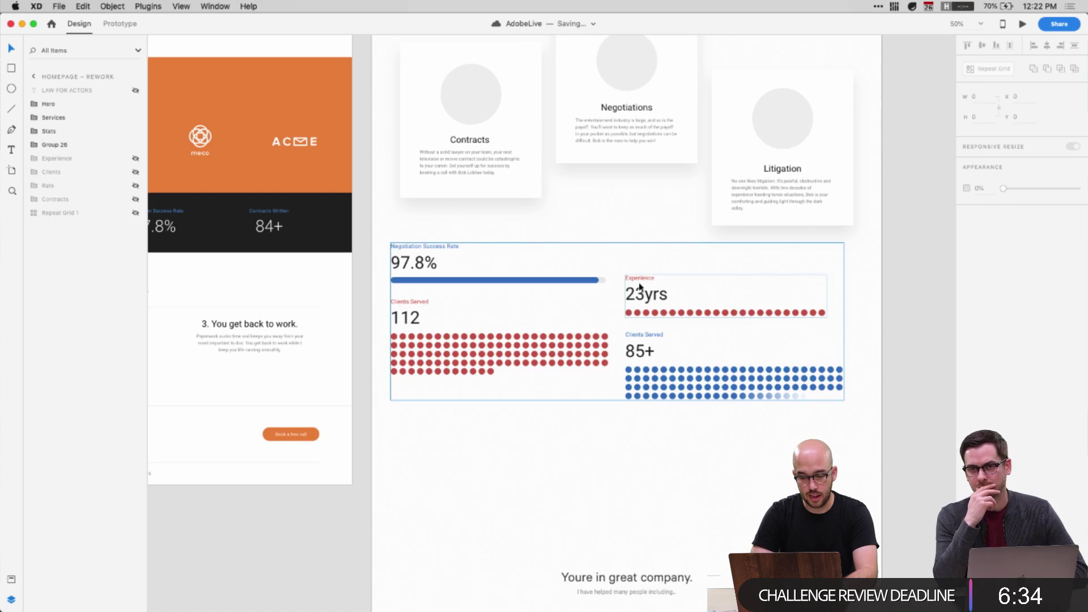
Move the Experience and 85+ Clients statistics down together within the Stats group
left_click(531, 285)
left_click(47, 134)
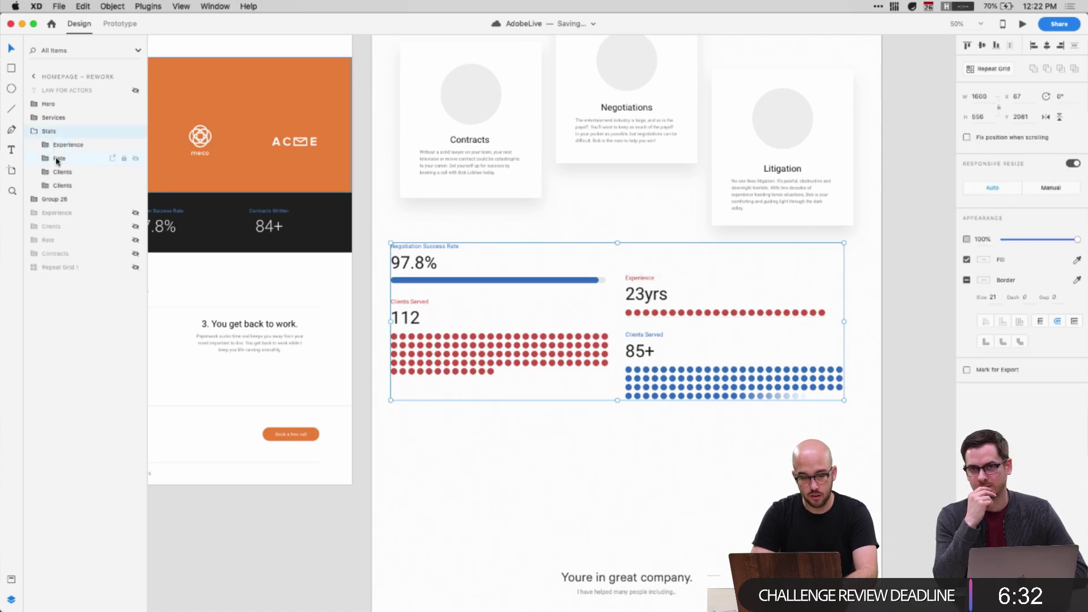
left_click(57, 160)
left_click(567, 360, "shift")
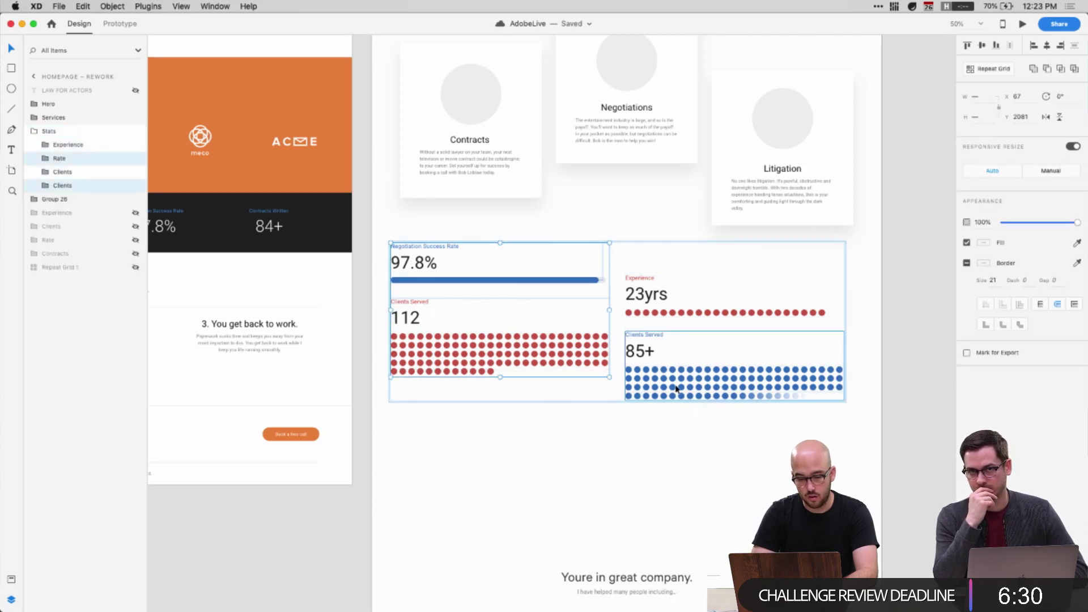
left_click(661, 385)
left_click(657, 318, "shift")
left_click_drag(657, 284, 657, 377)
Spread the 112 Clients, 23yrs Experience and 85+ Clients statistics vertically into a loosely spaced, alternating two-column arrangement
left_click(570, 351)
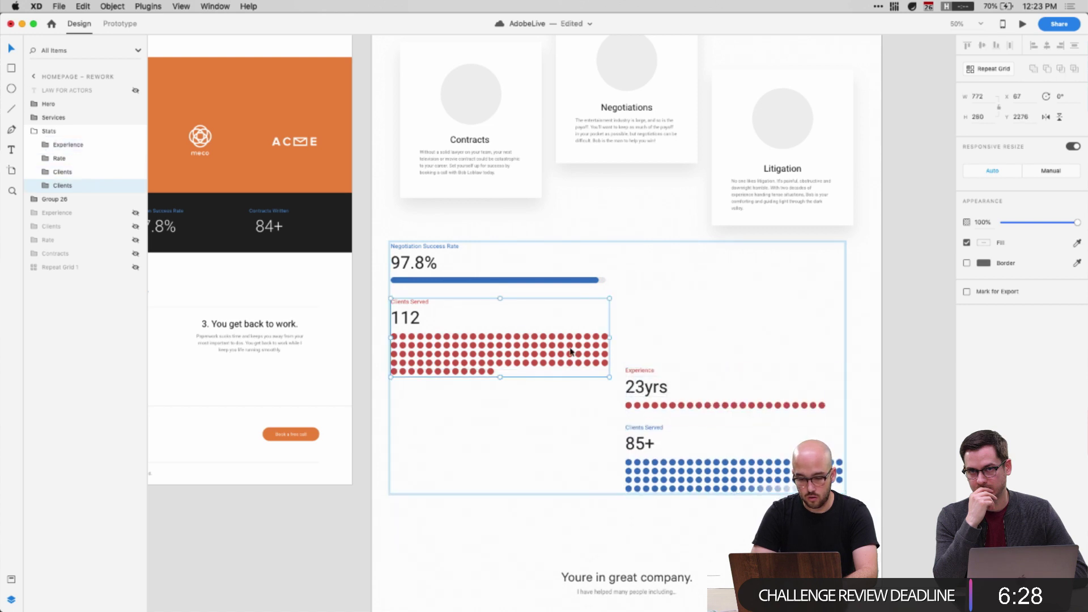
left_click_drag(556, 361, 556, 442)
left_click_drag(673, 454, 672, 563)
left_click_drag(673, 404, 672, 357)
left_click_drag(488, 450, 488, 493)
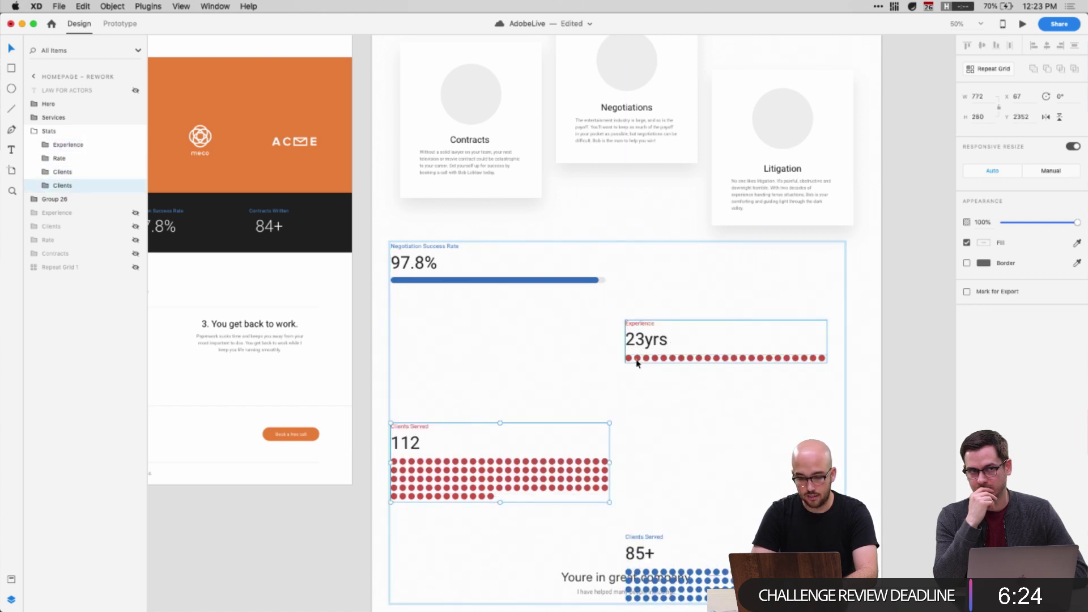
left_click_drag(637, 363, 637, 388)
left_click(643, 464)
scroll(644, 415, "down", 3)
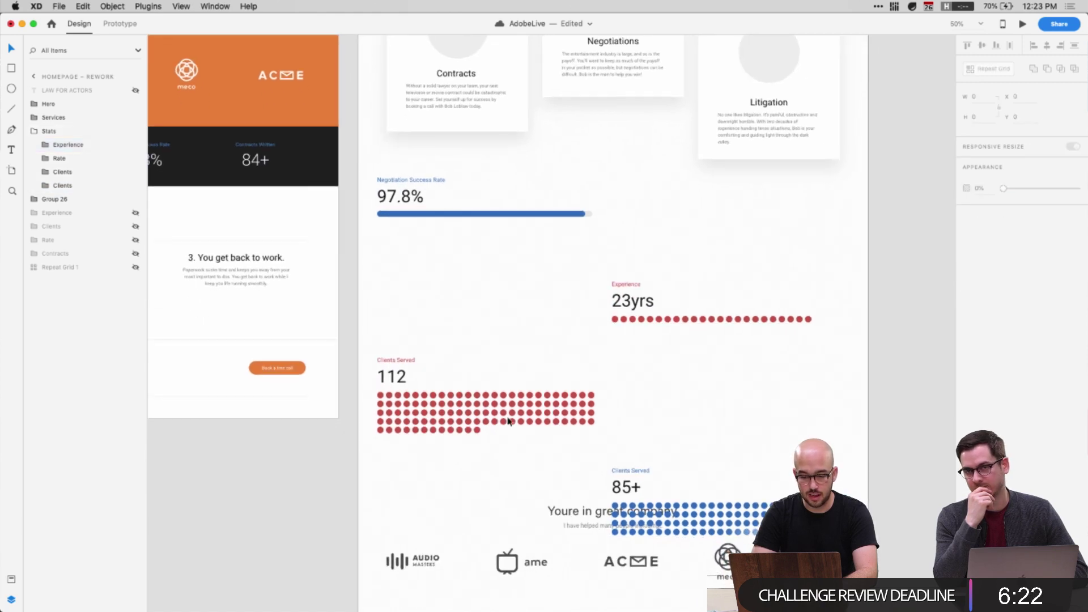
Shift the Rate and 112 Clients statistics right together, and center the whole Stats group horizontally on the artboard
left_click(475, 218)
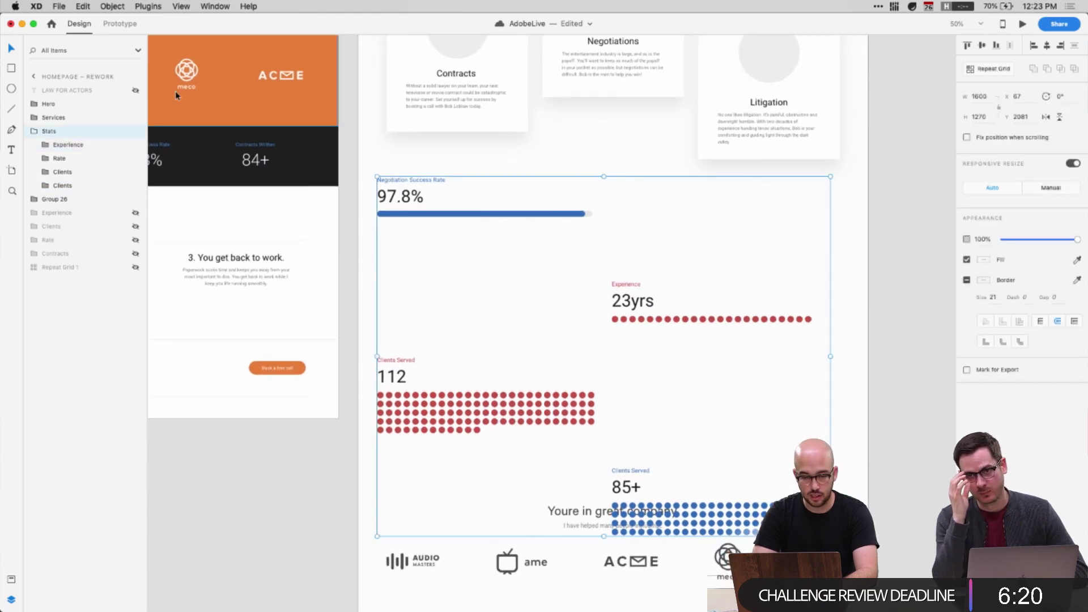
left_click(57, 145)
left_click(444, 219)
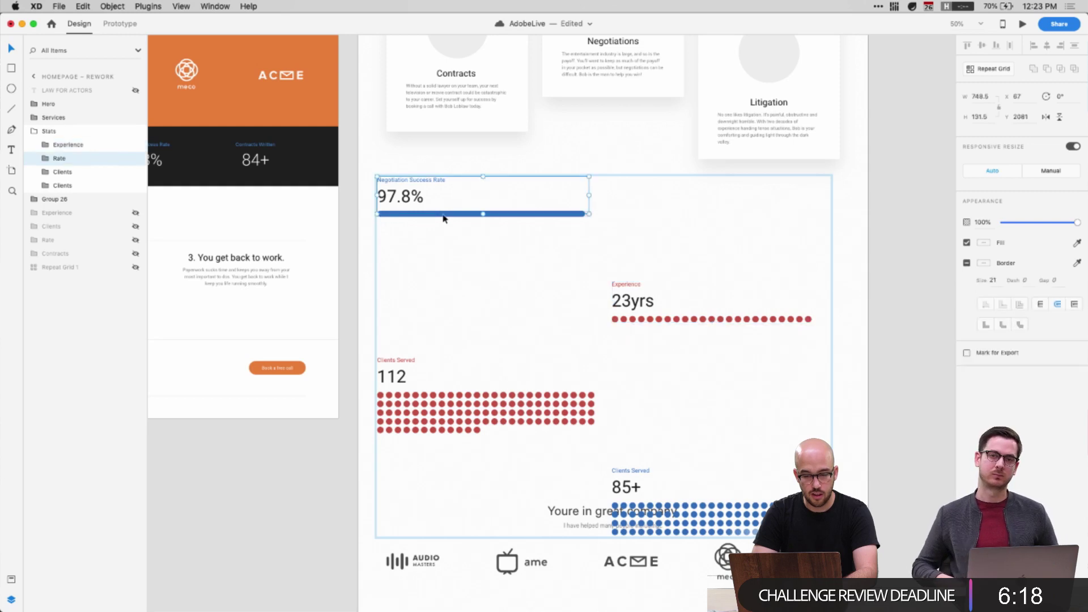
left_click(484, 424, "shift")
left_click_drag(484, 424, 551, 425)
left_click(51, 131)
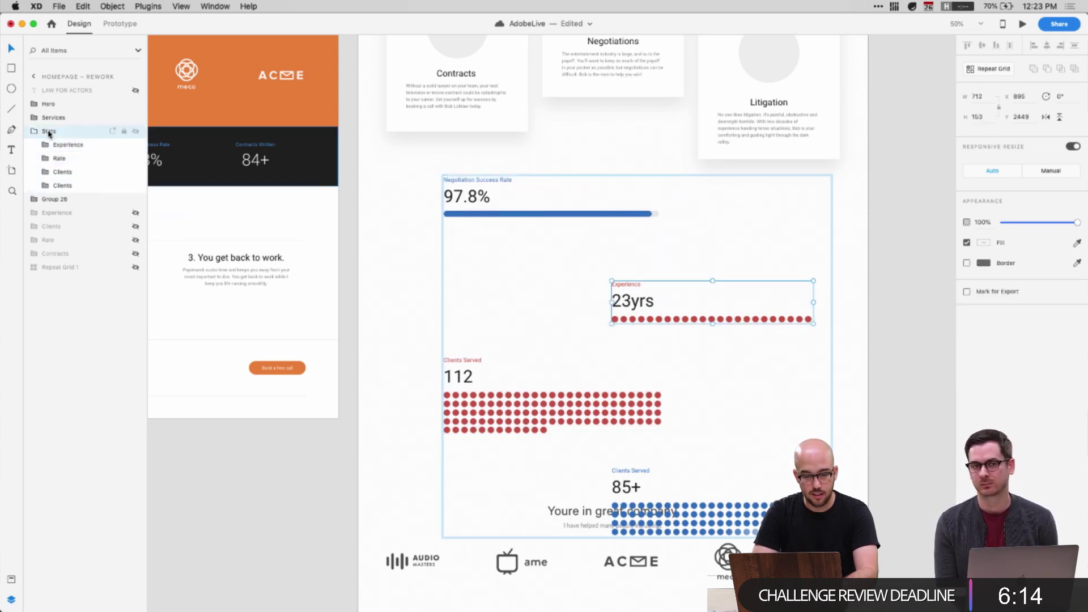
left_click(1048, 49)
Move the company heading and logo group straight down so it sits clear below the 85+ Clients statistic
scroll(633, 552, "down", 5)
left_click(634, 552)
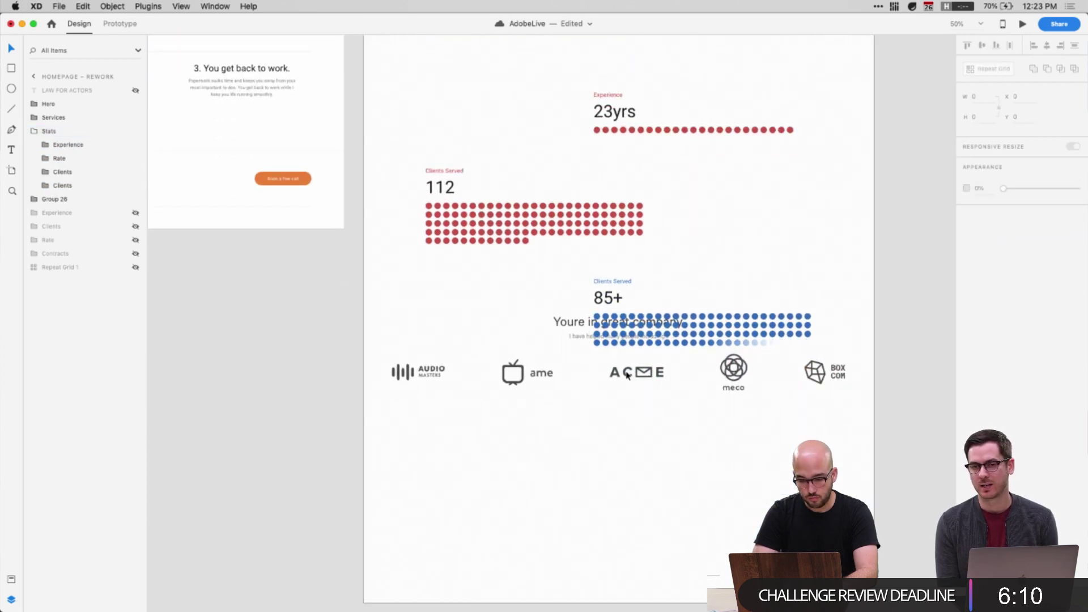
left_click(627, 375)
left_click(626, 414)
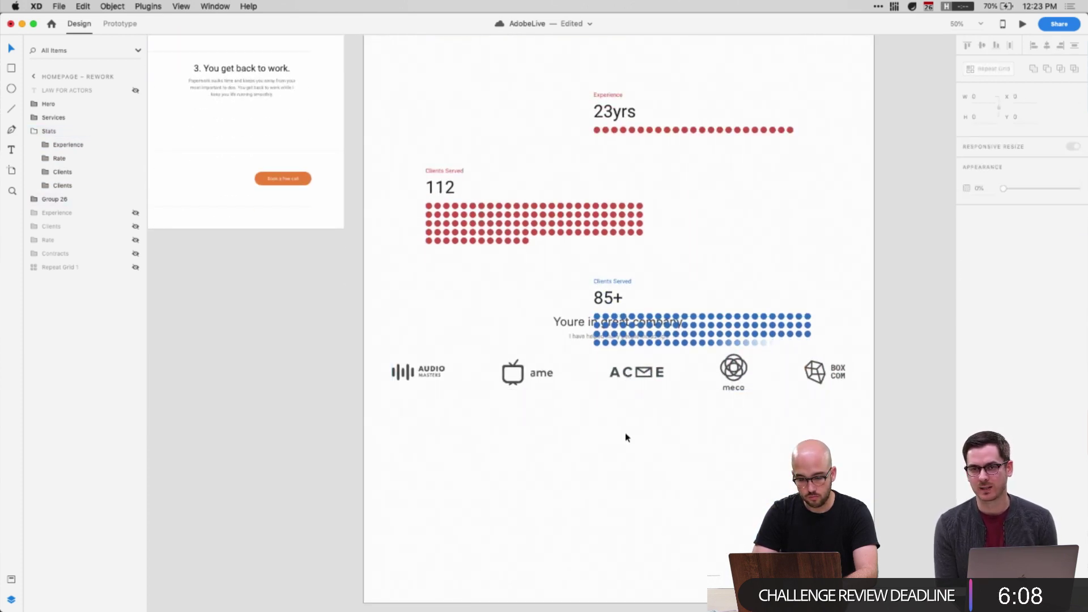
left_click_drag(627, 383, 628, 521)
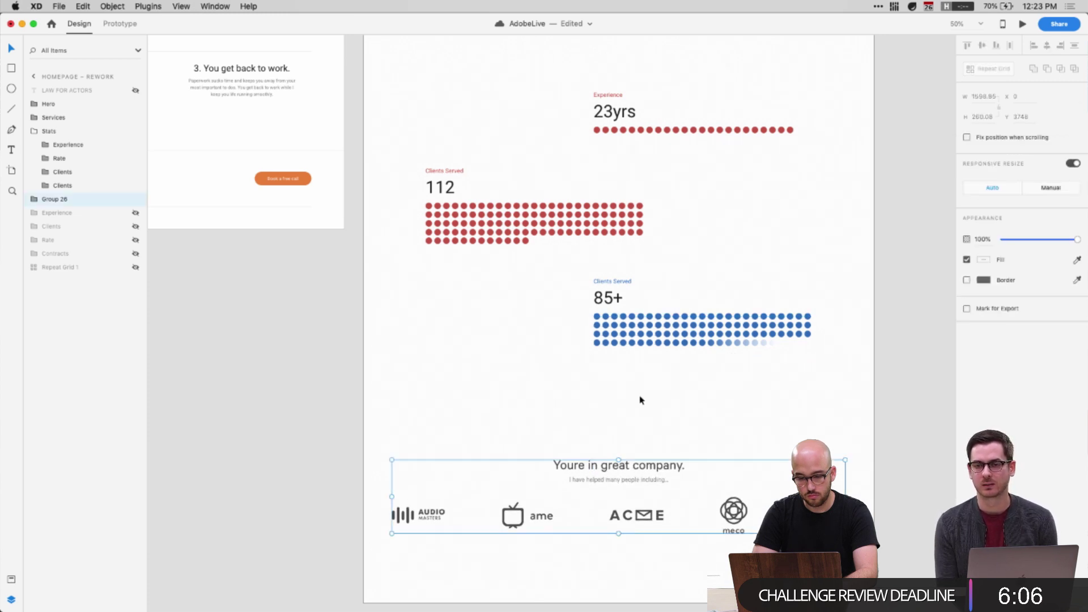
left_click(639, 400)
Nudge the whole Stats group down 50 px to widen the gap below the Services cards
scroll(641, 400, "up", 5)
scroll(640, 401, "up", 2)
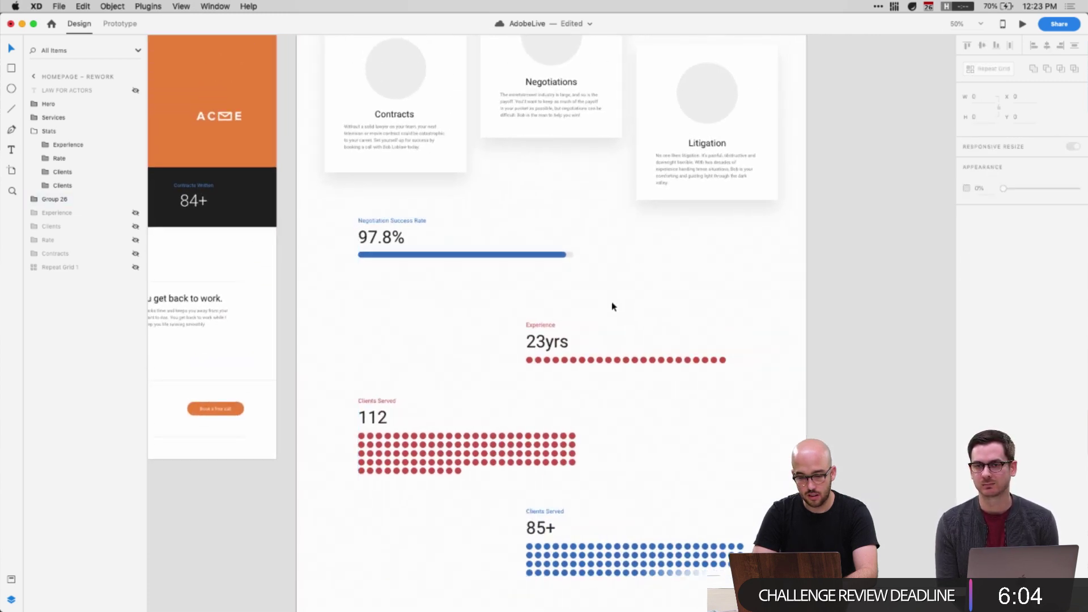
left_click_drag(442, 201, 619, 504)
scroll(619, 505, "down", 8)
key("shift+Down")
key("shift+Down")
key("shift+Down")
key("shift+Down")
key("shift+Down")
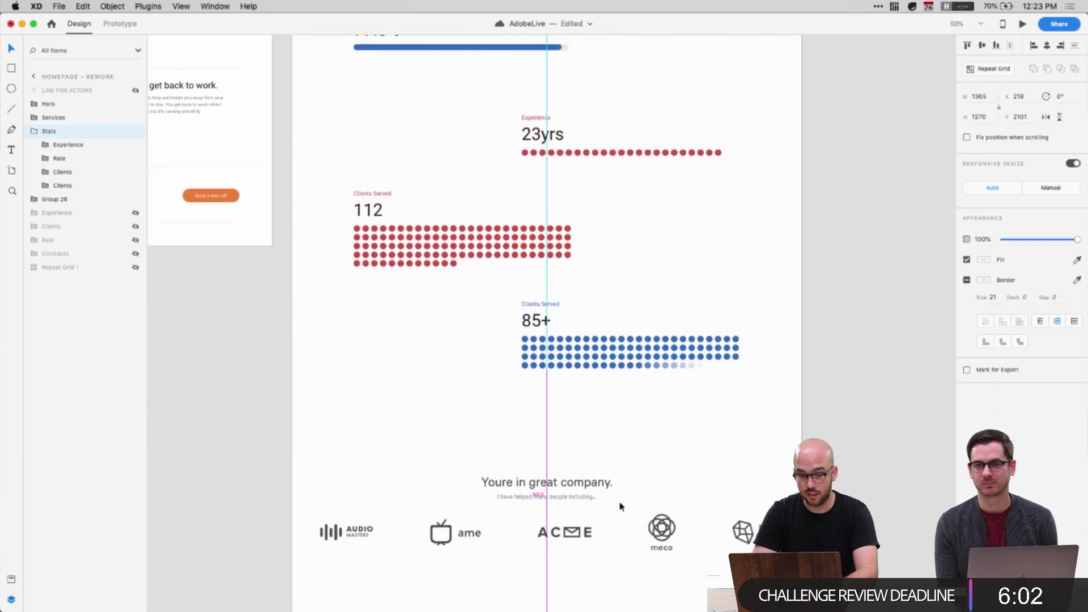
Stagger the service cards by moving Negotiations down and right and Litigation below it, further left
scroll(620, 506, "up", 10)
left_click(535, 376)
left_click(549, 311)
left_click(539, 331, "super")
left_click(47, 163)
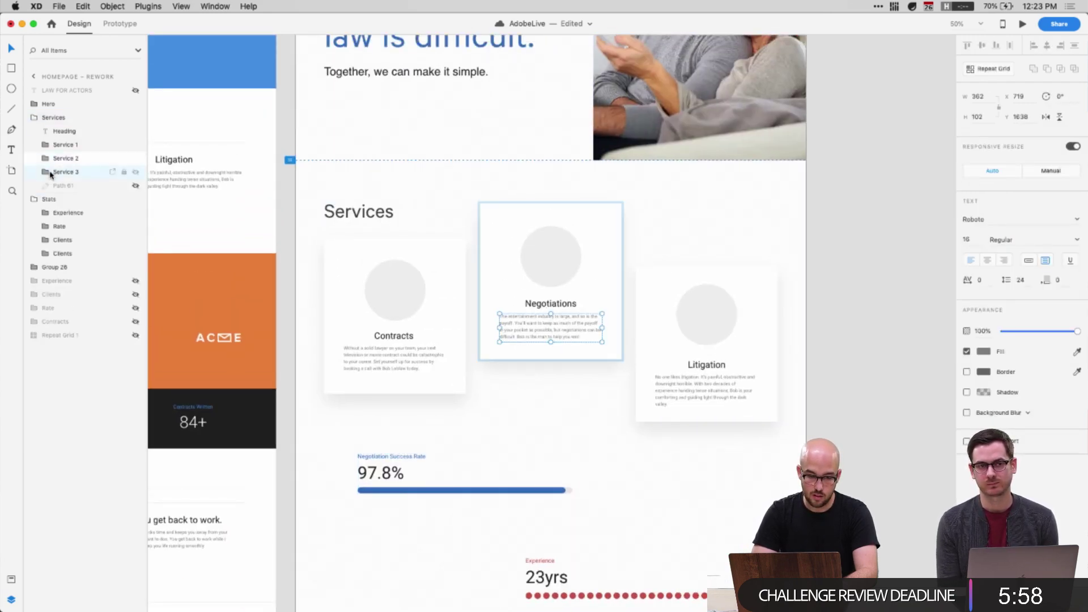
left_click(47, 173)
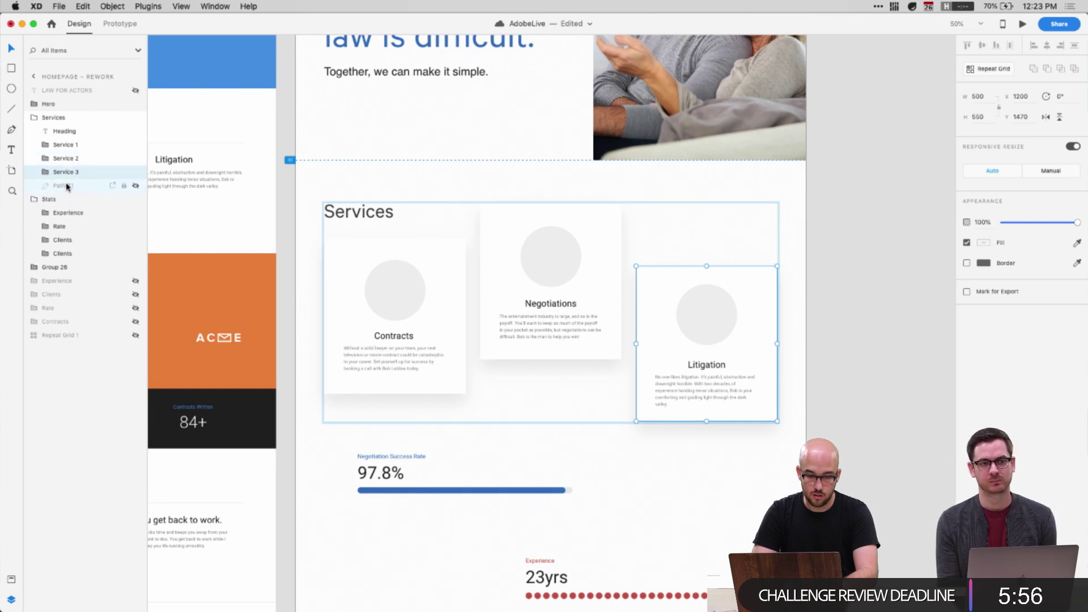
left_click(66, 158)
left_click_drag(510, 315, 672, 493)
left_click(690, 364)
left_click_drag(690, 364, 569, 402)
scroll(569, 402, "down", 5)
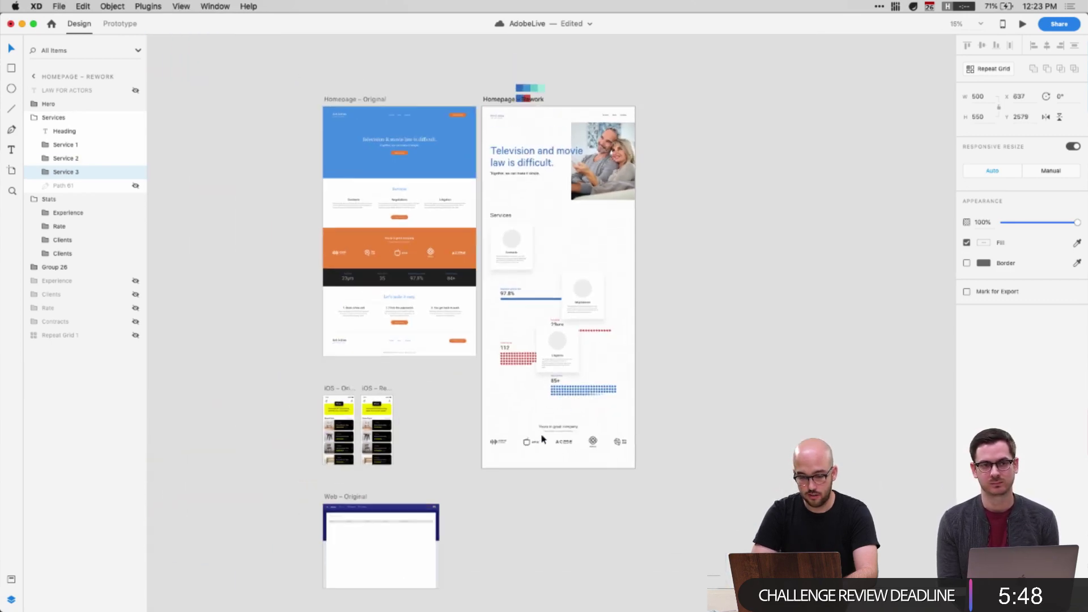
Extend the Homepage – Rework artboard downward to make room for longer content
left_click(500, 100)
scroll(719, 374, "down", 10)
scroll(719, 374, "left", 4)
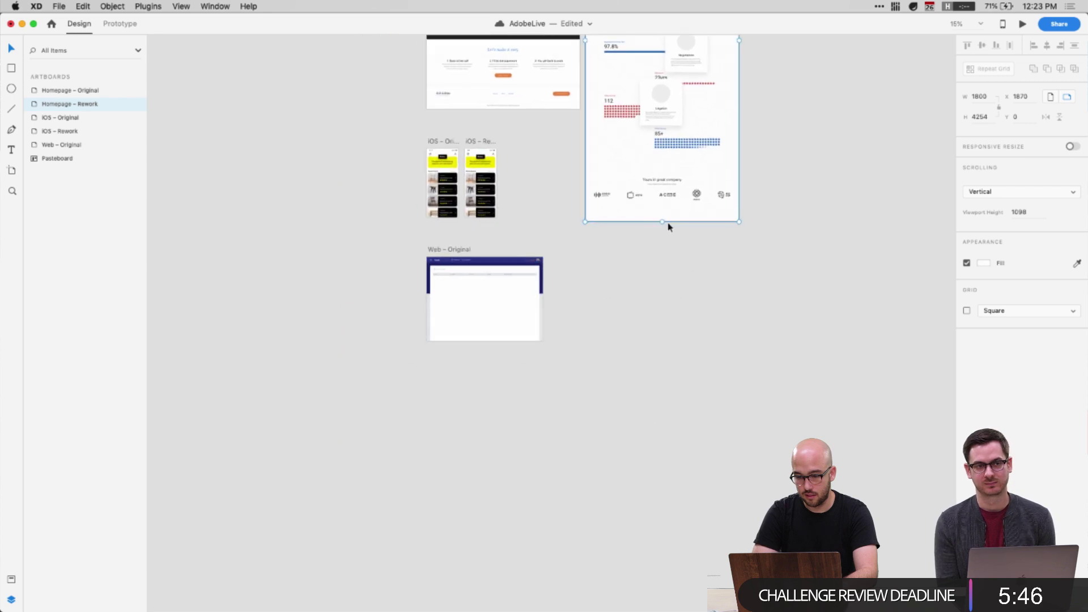
left_click(817, 255)
scroll(724, 336, "up", 5)
scroll(724, 335, "right", 3)
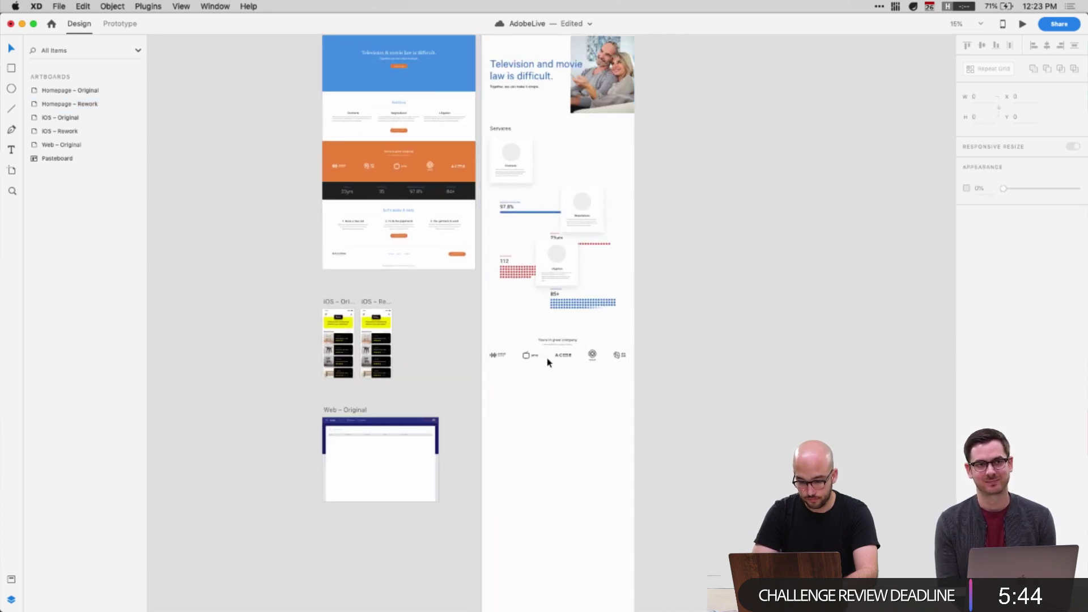
Move the company logo row and the Stats group down clear of the service cards, and shift the Services group right to X 283
left_click_drag(562, 359, 558, 510)
left_click_drag(575, 296, 576, 433)
left_click(518, 156)
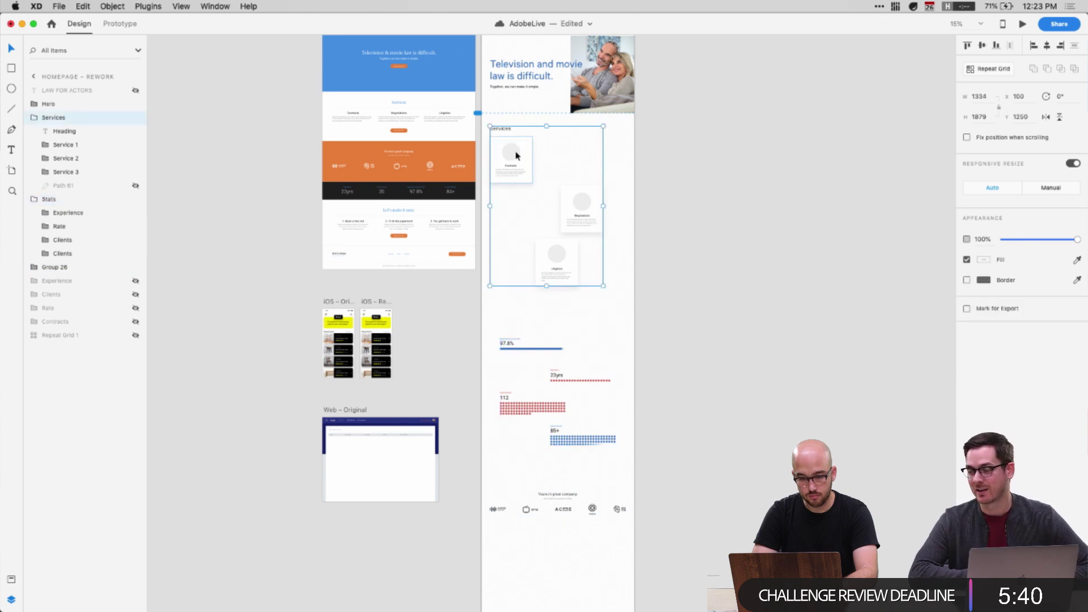
left_click_drag(567, 218, 590, 218)
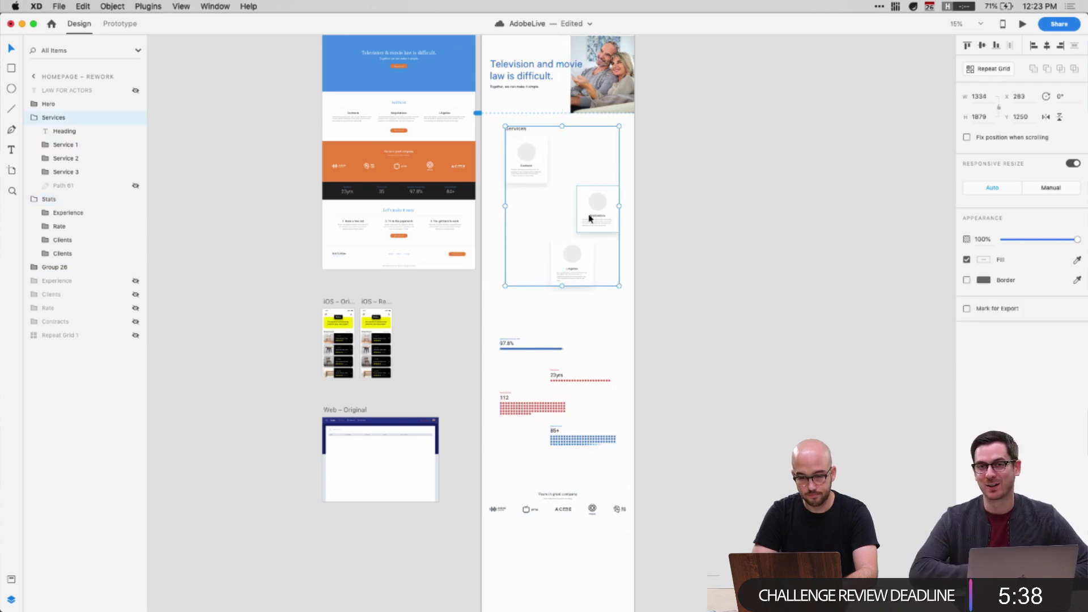
Move the Litigation card left so it sits horizontally centered on the artboard
left_click(729, 267)
scroll(728, 267, "up", 5)
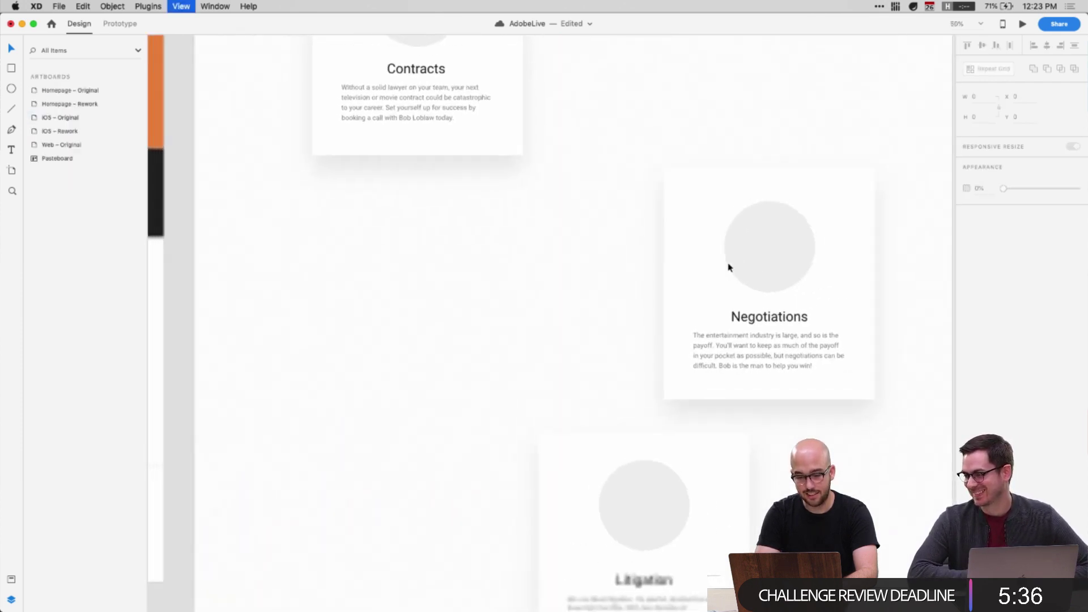
scroll(729, 267, "down", 3)
left_click(650, 461)
left_click(32, 118)
left_click(34, 131)
left_click(584, 447, "super")
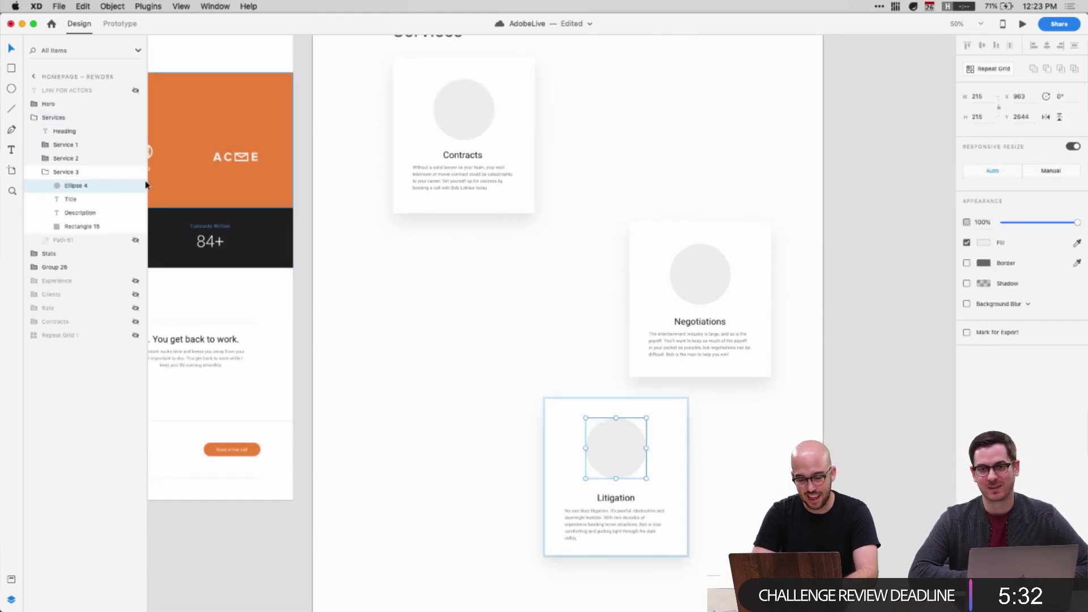
left_click(571, 436)
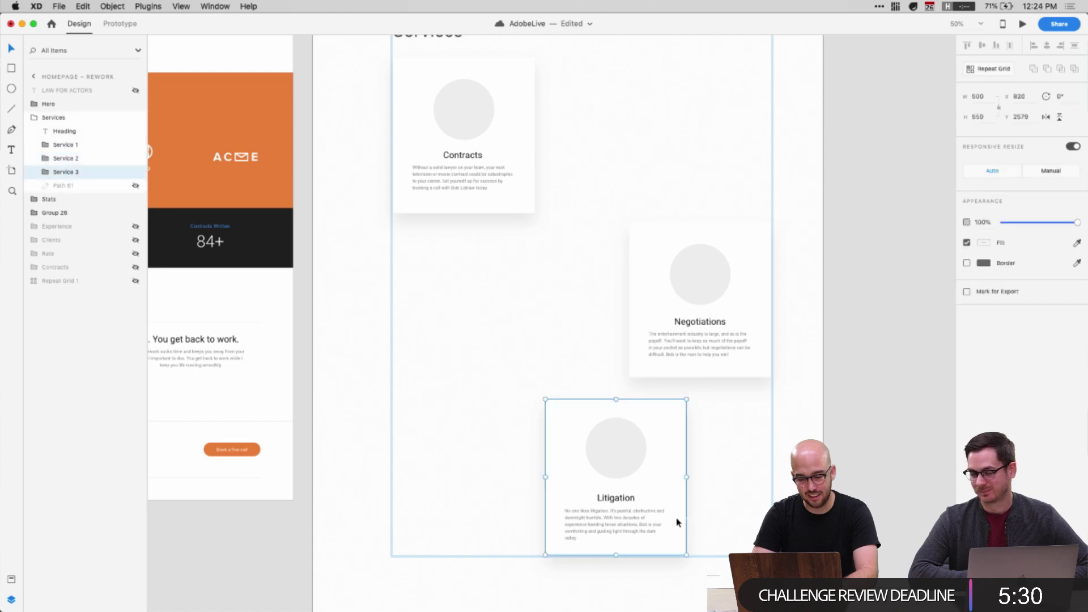
left_click_drag(666, 521, 620, 517)
left_click(739, 532)
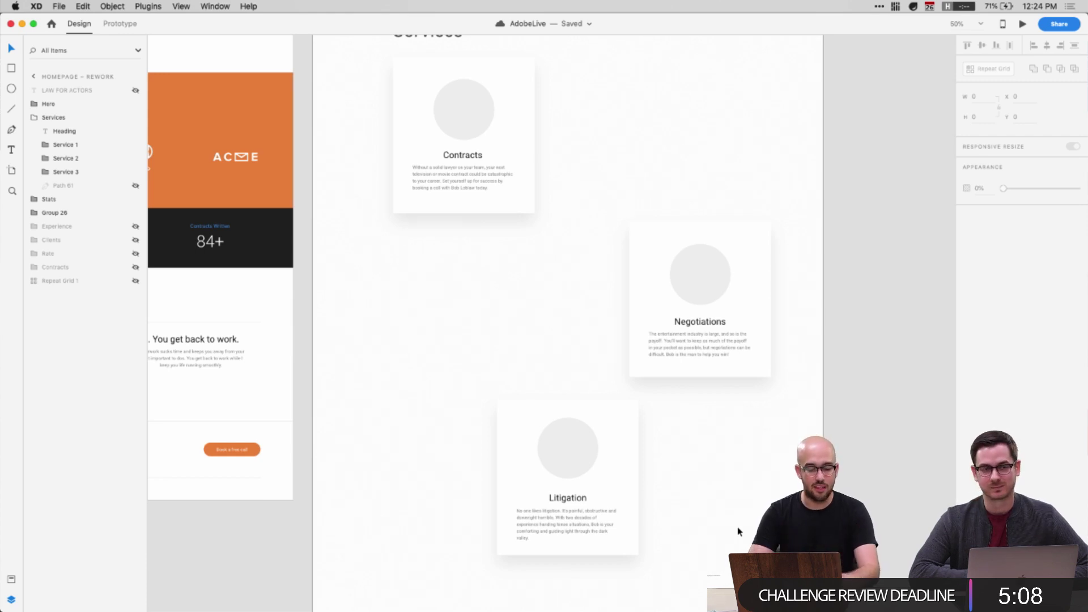
left_click(603, 487)
left_click_drag(567, 516, 560, 514)
key("super+z")
Move the Services heading to the horizontal center of the artboard, above the cards
left_click(759, 425)
scroll(740, 390, "up", 4)
left_click(757, 441)
double_click(406, 146)
left_click_drag(405, 147, 548, 153)
Move the Contracts card left and slightly down, and raise the Negotiations card to Y 1854
left_click(493, 249)
left_click_drag(493, 248, 470, 262)
left_click(733, 407)
left_click_drag(733, 407, 727, 377)
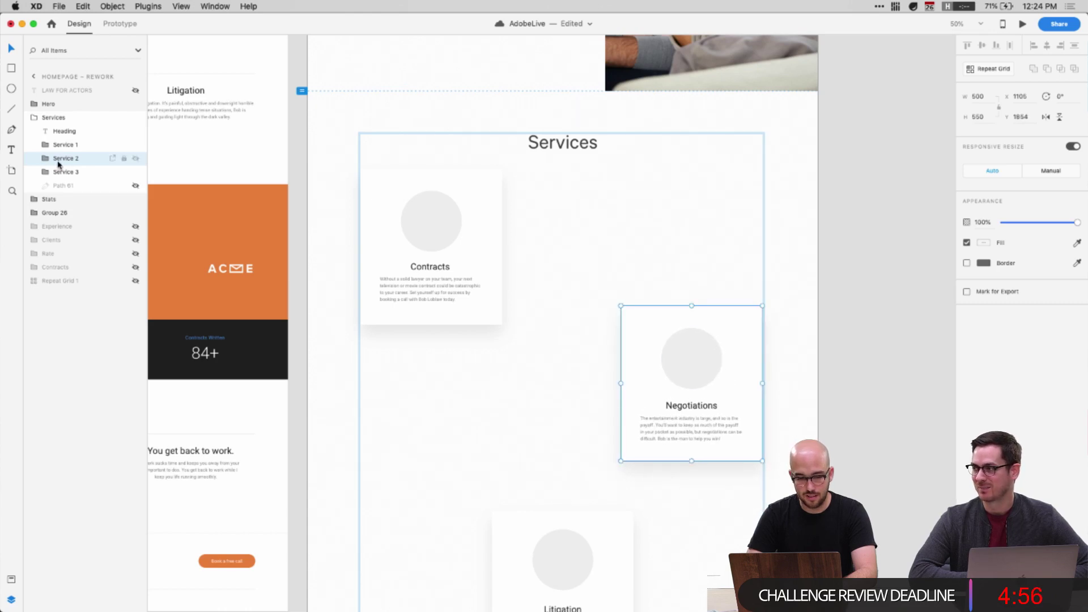
Center the whole Services group horizontally on the artboard, with its heading on the same centerline
left_click(55, 118)
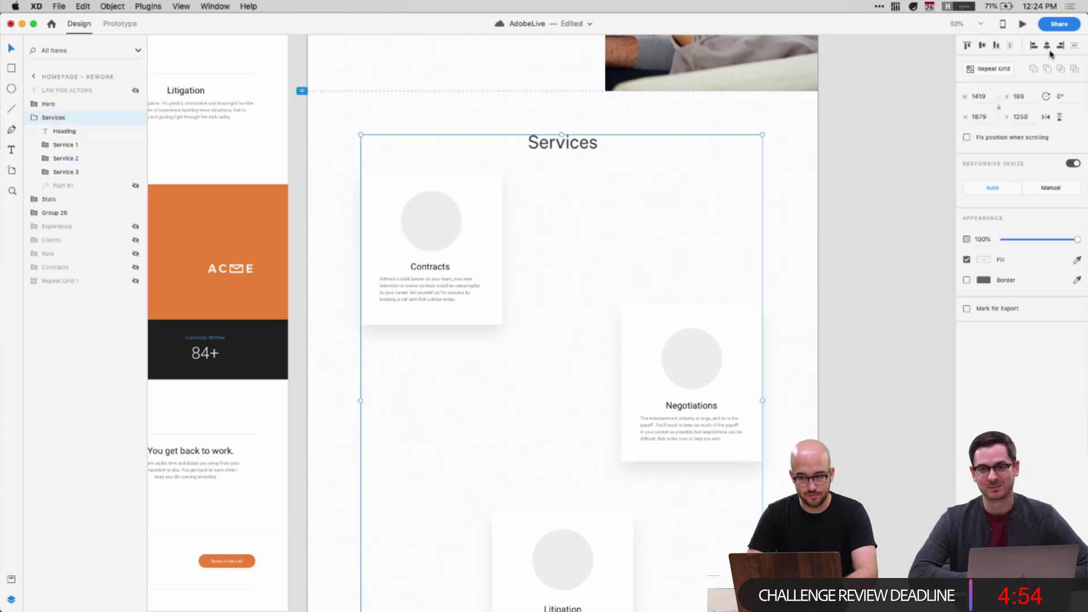
double_click(567, 148)
left_click_drag(562, 148, 564, 148)
scroll(804, 255, "down", 2)
Rearrange the cards with Contracts centered under the heading, Negotiations lower right at Y 2144, and Litigation at the lower left
left_click(454, 171)
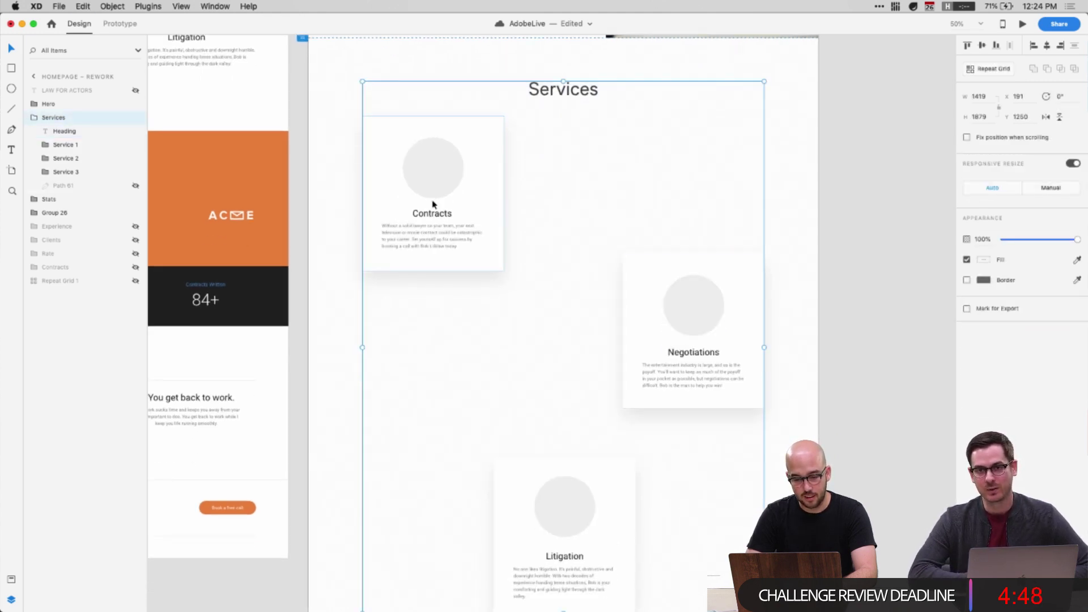
left_click(67, 145)
left_click_drag(396, 176, 539, 212)
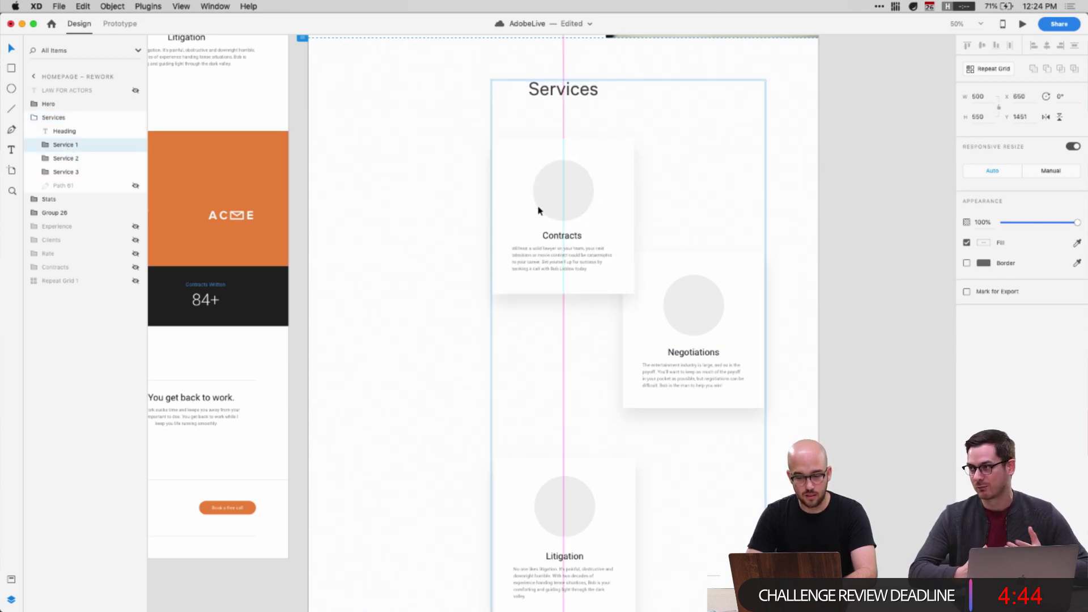
left_click_drag(704, 377, 703, 458)
left_click_drag(548, 535, 396, 501)
left_click(626, 458)
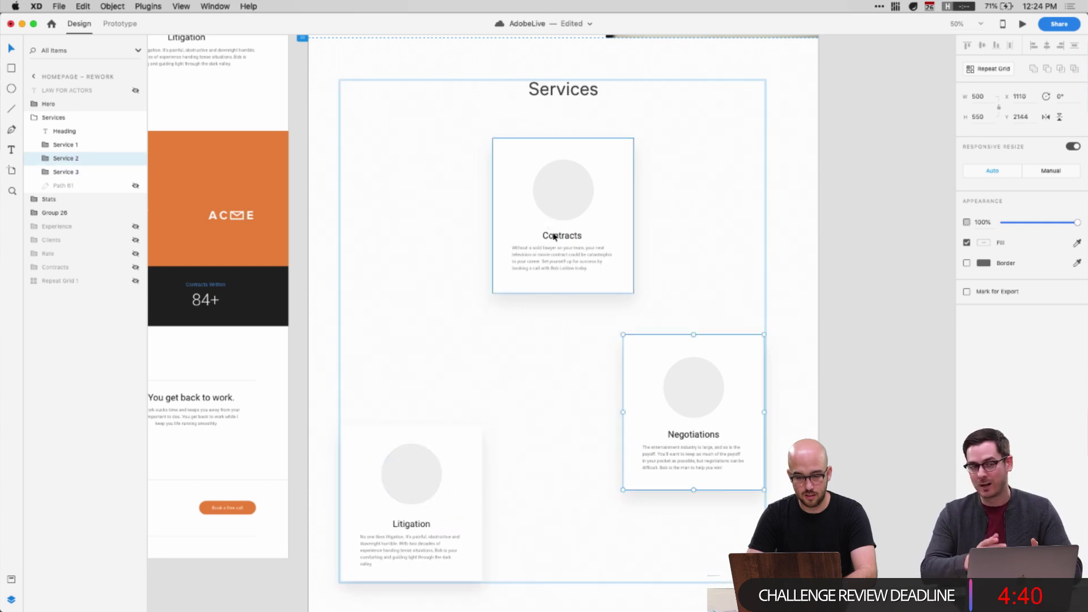
Push the lower cards out to the side margins, with Litigation at X 100 and Negotiations at X 1200
scroll(541, 371, "up", 5)
key("super+apostrophe")
scroll(542, 371, "down", 7)
mouse_move(445, 379)
left_mouse_down()
mouse_move(454, 380)
mouse_move(441, 380)
left_mouse_up()
left_click(777, 324)
key("Escape")
key("super+apostrophe")
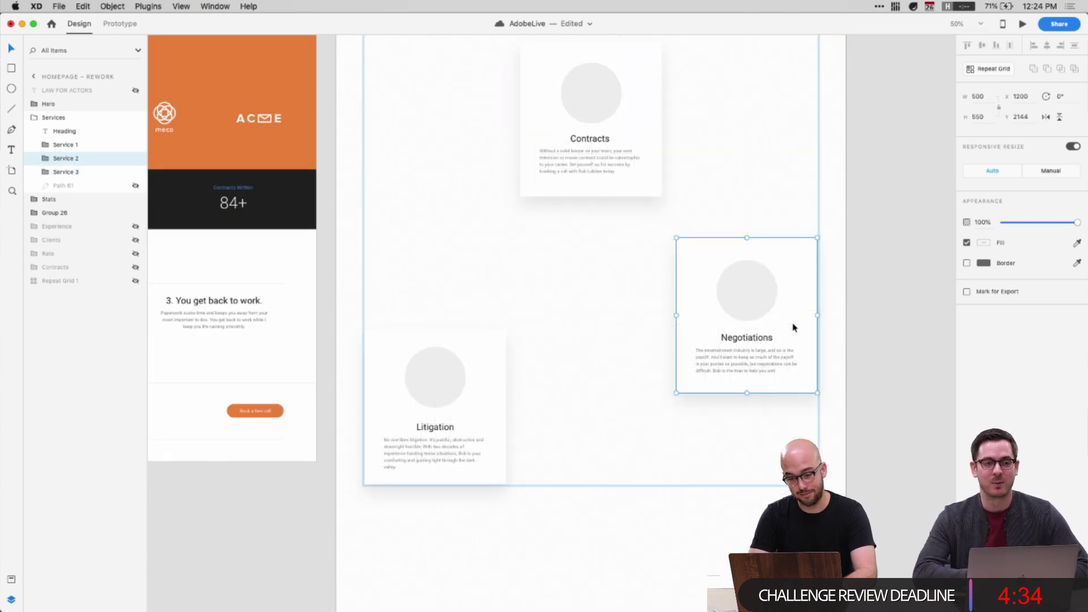
Move the whole Services group down to Y 1271 to widen the gap below the hero
scroll(767, 343, "up", 5)
scroll(754, 316, "right", 1)
key("Escape")
key("Escape")
left_click(597, 194)
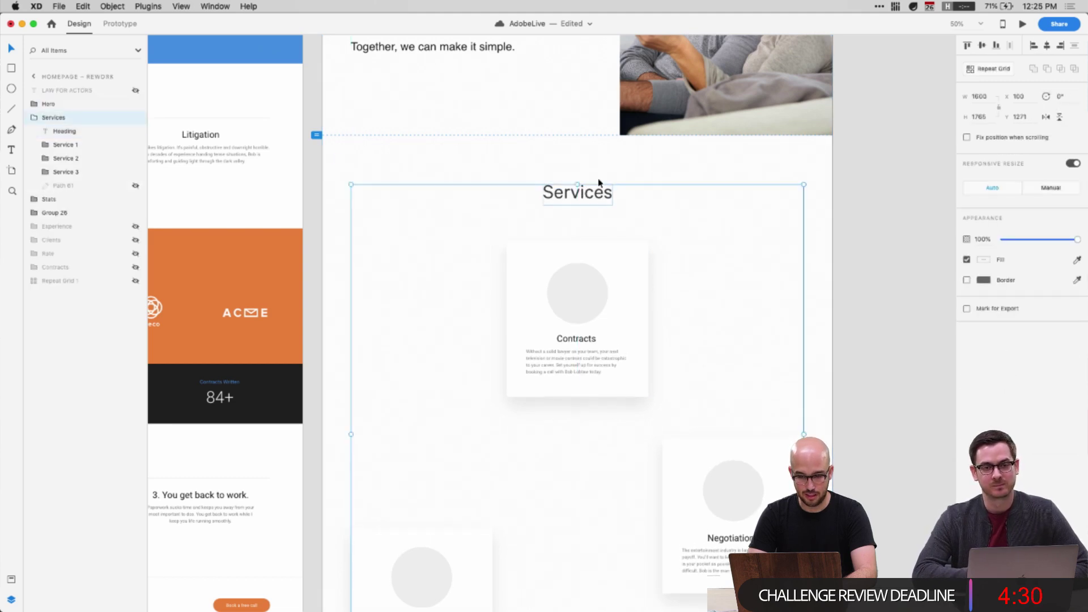
Move all three service cards down together by about 8 px, away from the Services heading
key("Escape")
key("super+1")
left_click(622, 136)
key("Escape")
key("super+minus")
left_click(605, 258)
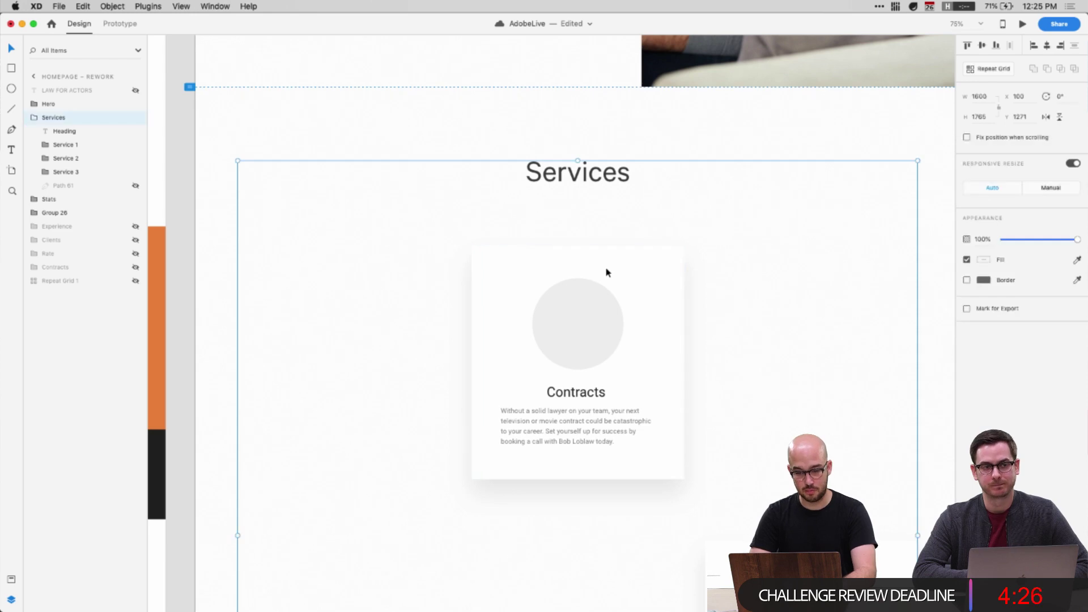
left_click(66, 145)
left_click(65, 171, "shift")
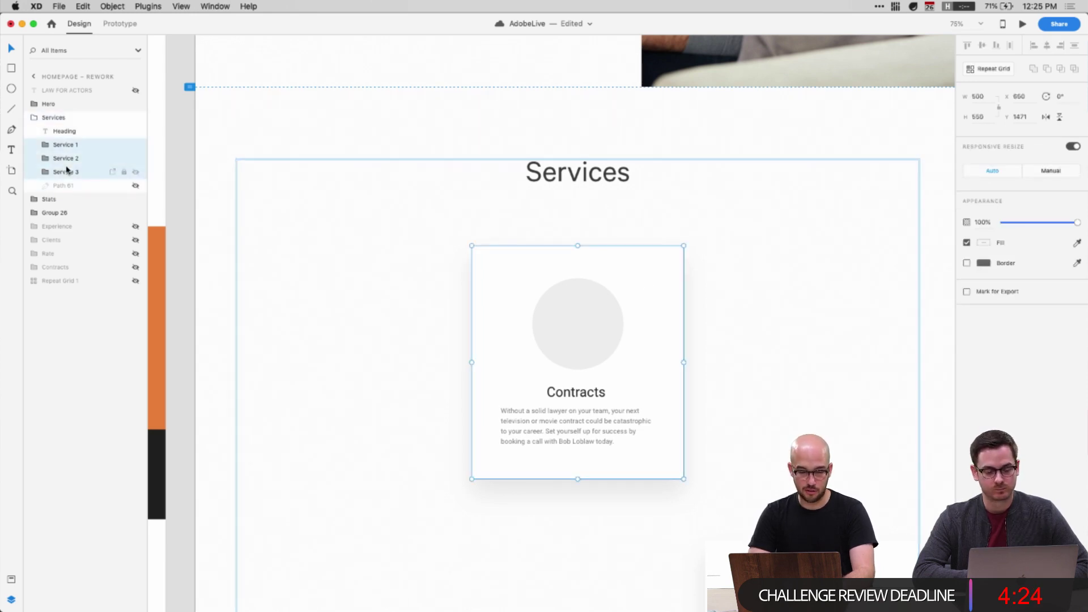
left_click_drag(501, 352, 552, 328)
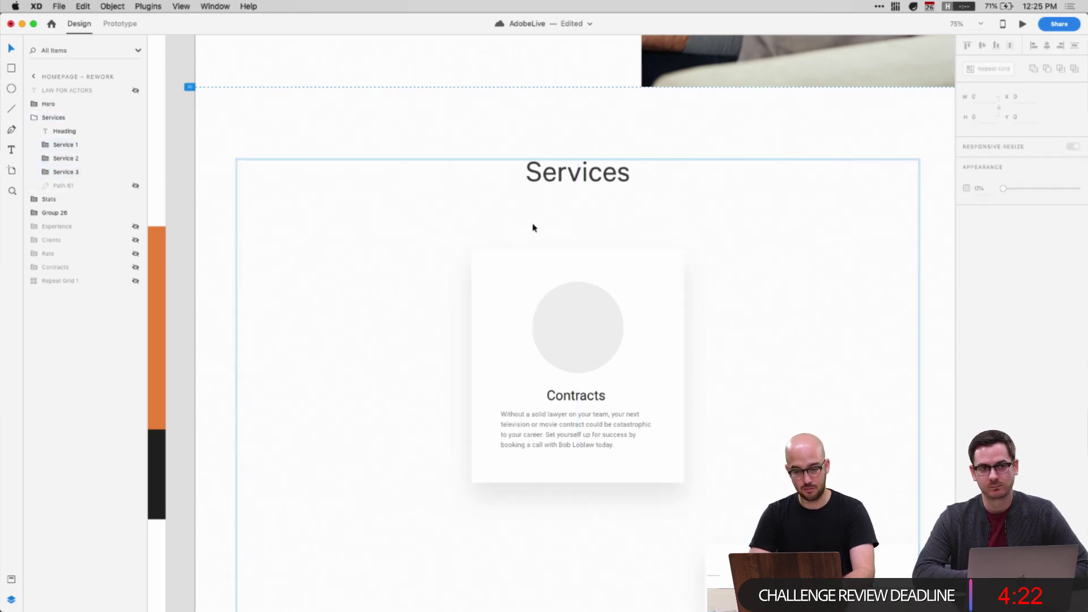
key("Escape")
scroll(532, 227, "down", 1)
key("super+minus")
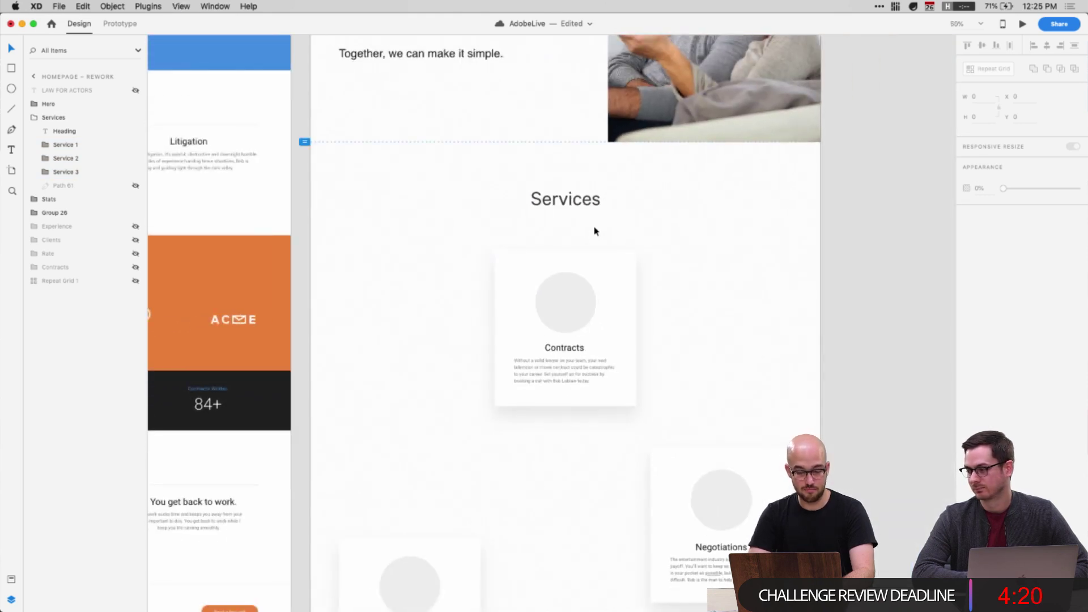
Lower the Negotiations card to Y 2259, keeping it at X 1200
scroll(595, 231, "down", 5)
left_click(722, 406)
mouse_move(723, 405)
left_mouse_down()
mouse_move(723, 419)
mouse_move(721, 406)
left_mouse_up()
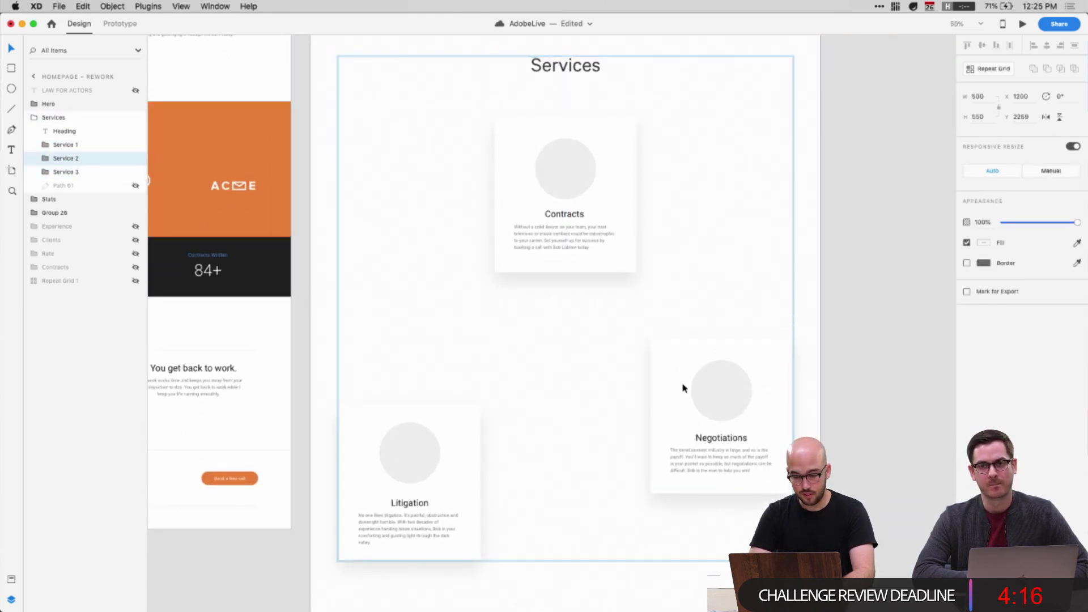
left_click(646, 248)
Pull the Negotiations and Litigation cards inward from the margins, placing Litigation lower at X 218, Y 2626
scroll(646, 247, "down", 5)
scroll(646, 248, "right", 2)
scroll(646, 261, "down", 5)
left_click(401, 175)
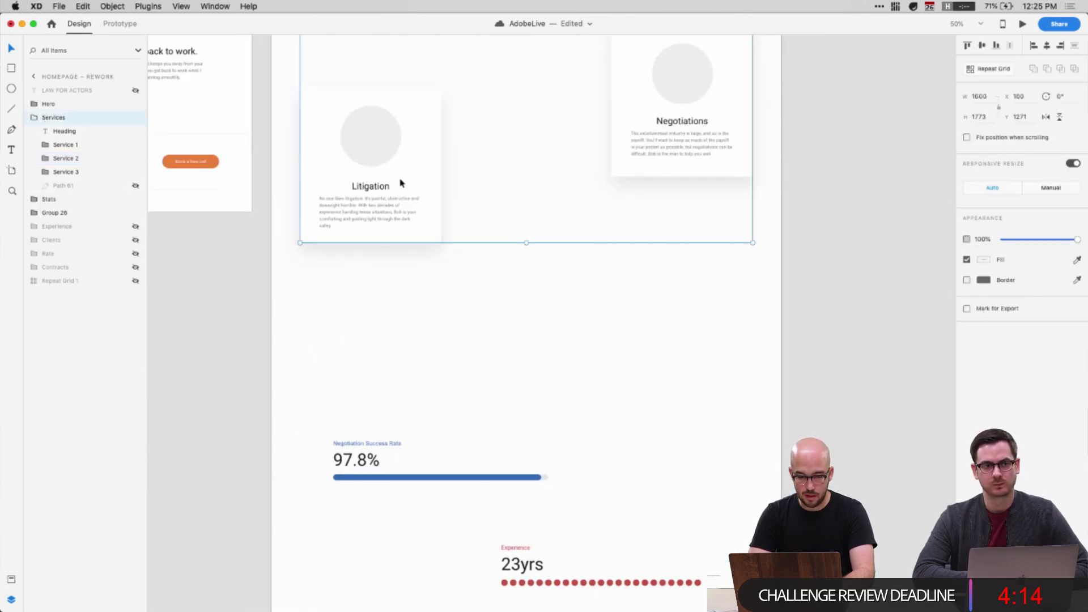
scroll(401, 181, "up", 8)
key("super+z")
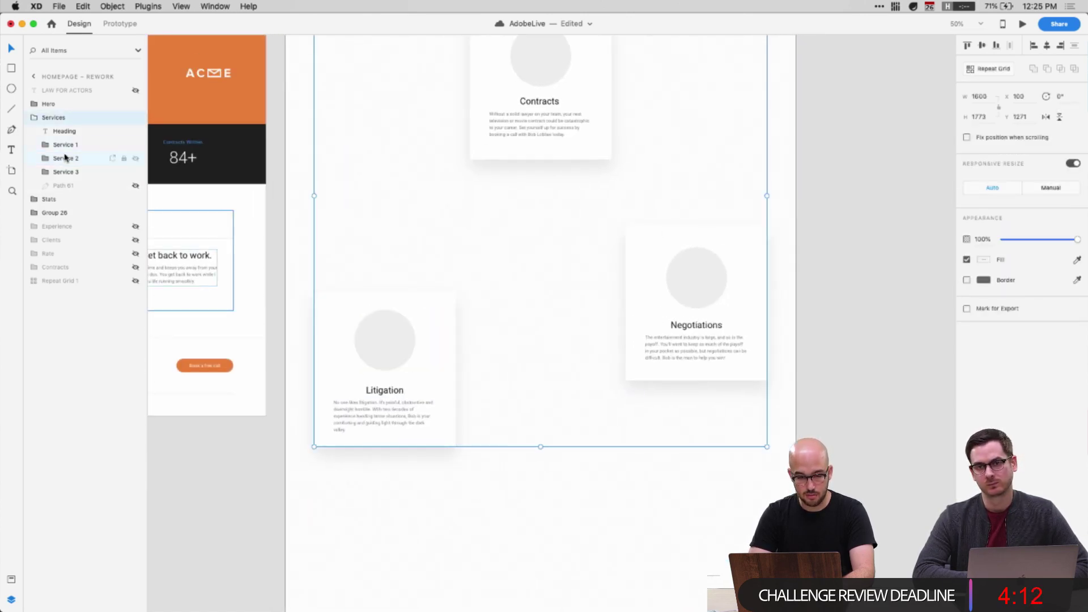
left_click(68, 173)
left_click_drag(381, 390, 417, 391)
left_click_drag(726, 330, 697, 329)
left_click_drag(429, 358, 430, 396)
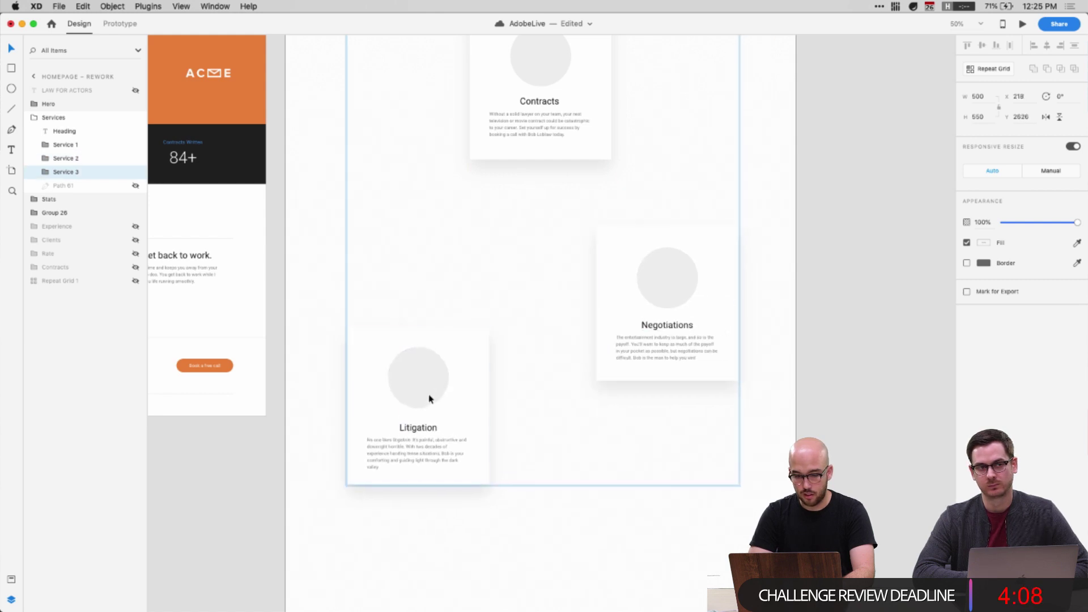
Draw a straight vertical line from the artboard's top edge down the page, 4767 px tall
left_click(451, 230)
scroll(452, 229, "up", 5)
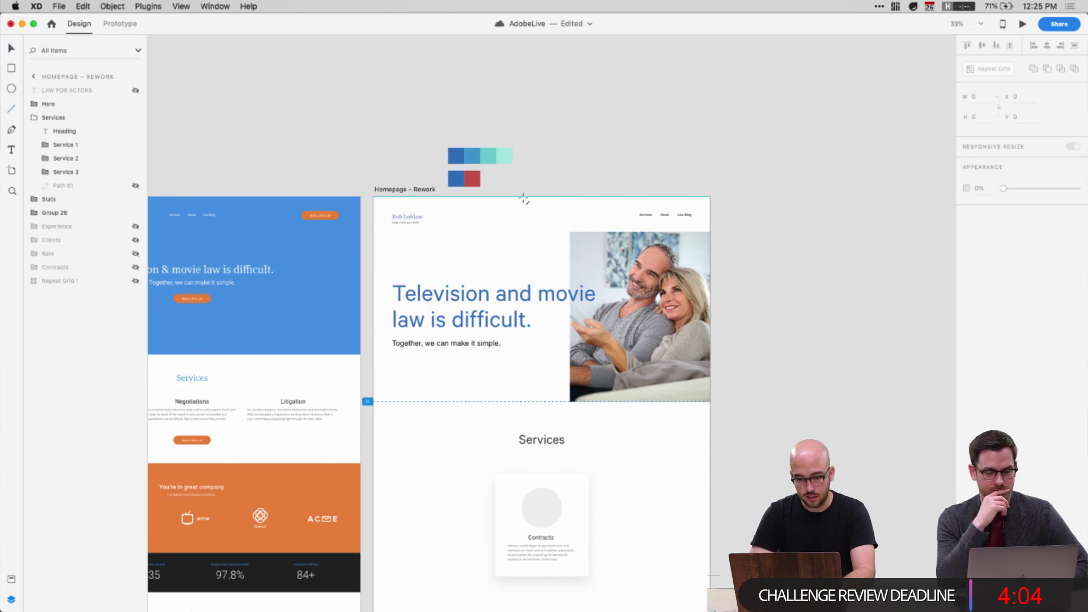
left_click_drag(535, 198, 535, 595)
scroll(535, 595, "down", 9)
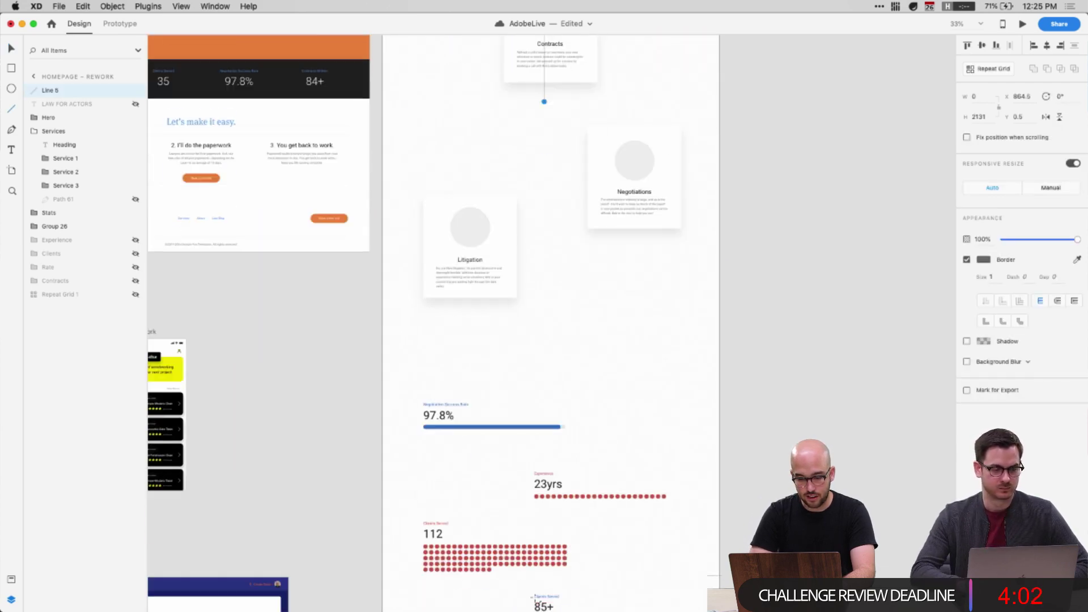
scroll(543, 595, "up", 9)
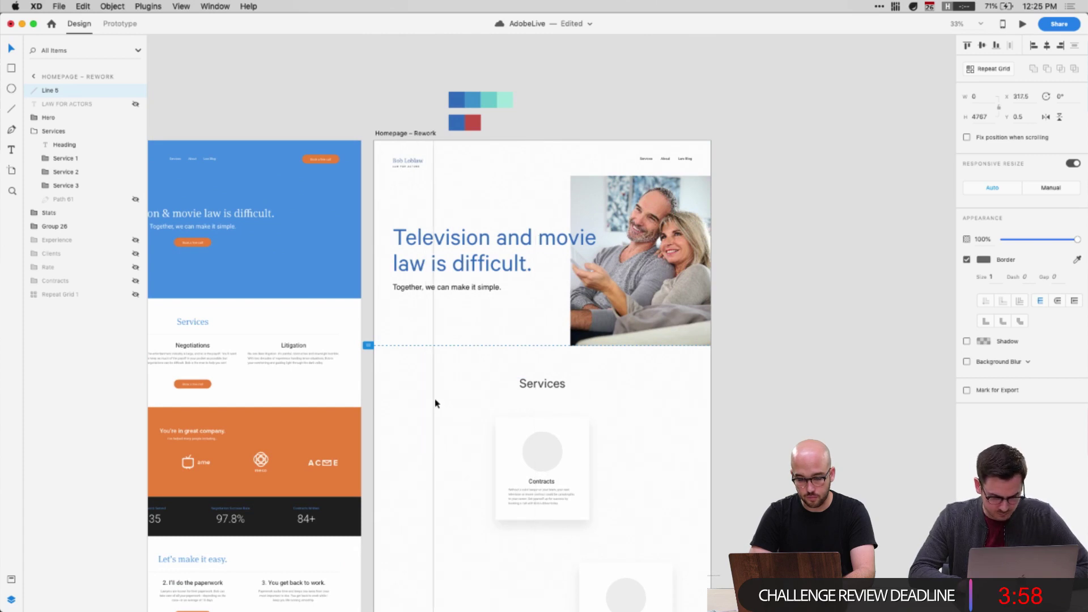
Move the vertical line to the left content margin at X 100.5, group it, and convert it to a Repeat Grid
left_click_drag(433, 403, 441, 400)
scroll(444, 391, "down", 2)
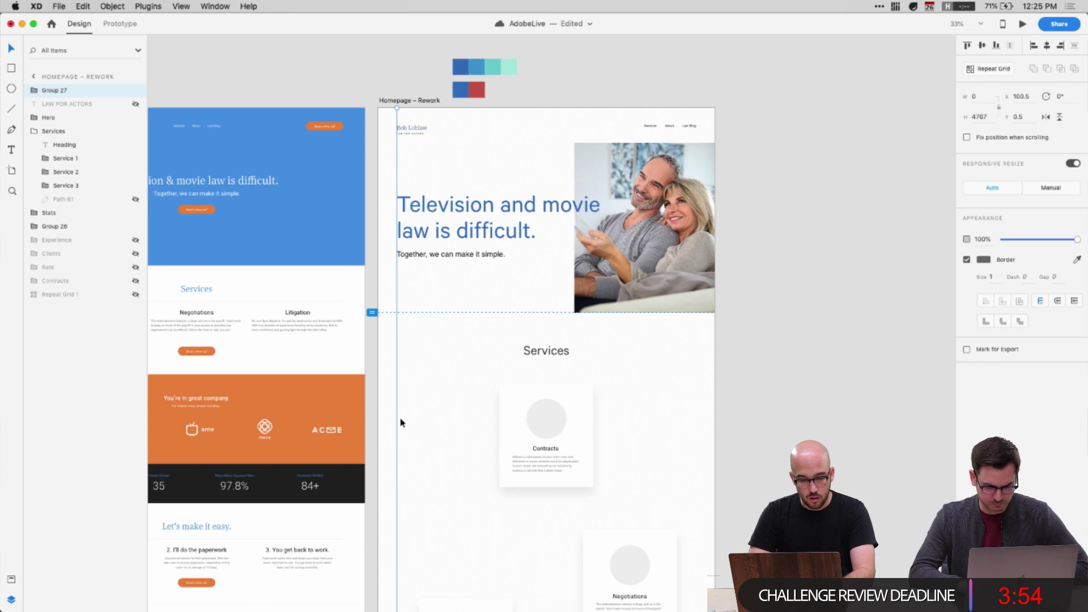
key("super+r")
scroll(487, 459, "down", 3)
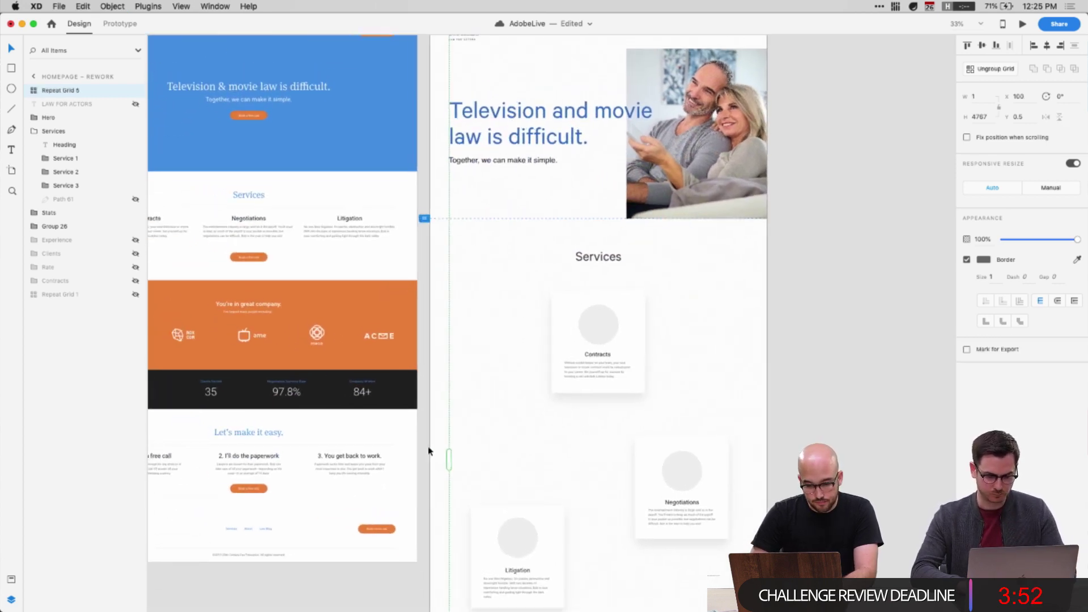
Extend the line's Repeat Grid rightward to 1700 px wide and space its vertical lines widely across the artboard
left_click_drag(440, 456, 506, 458)
scroll(508, 456, "down", 5)
scroll(633, 464, "right", 10)
left_click_drag(567, 383, 358, 366)
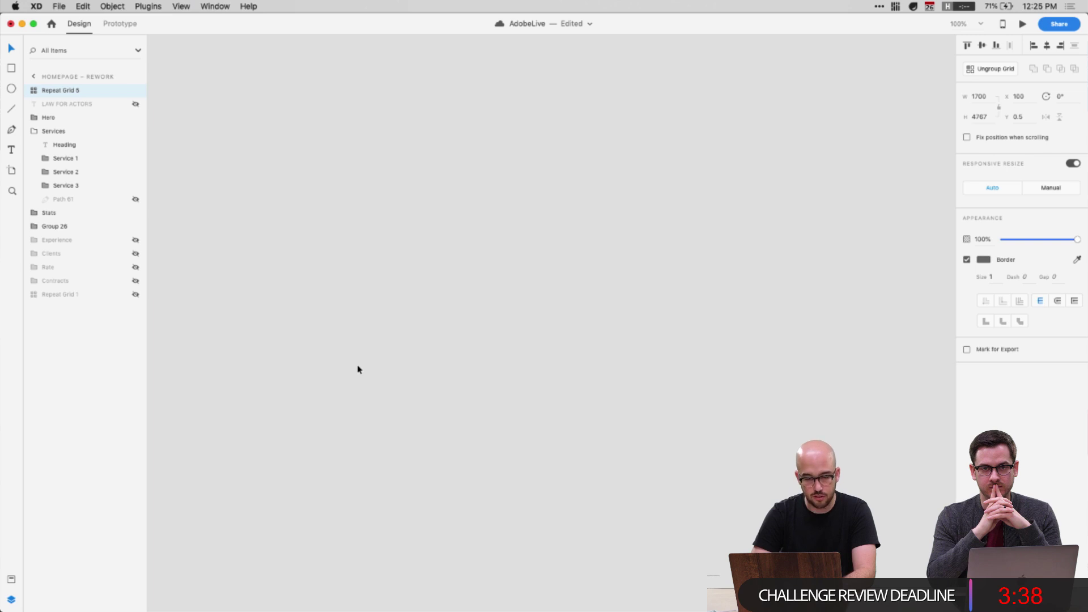
Place the line Repeat Grid beneath all other layers and set its opacity to 10%
left_click_drag(60, 306, 60, 302)
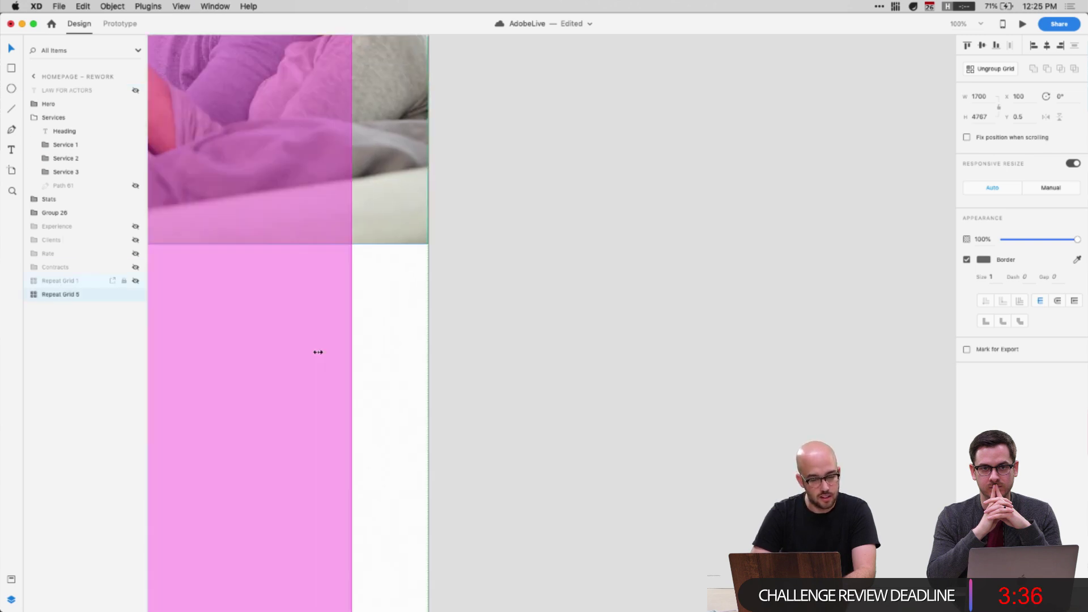
key("super+minus")
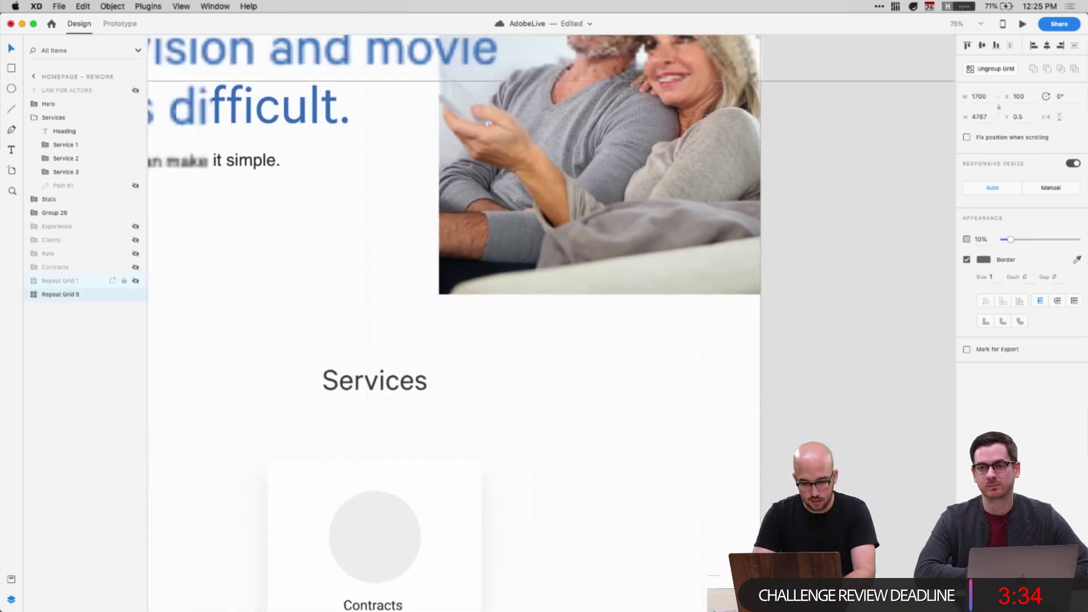
scroll(770, 364, "up", 3)
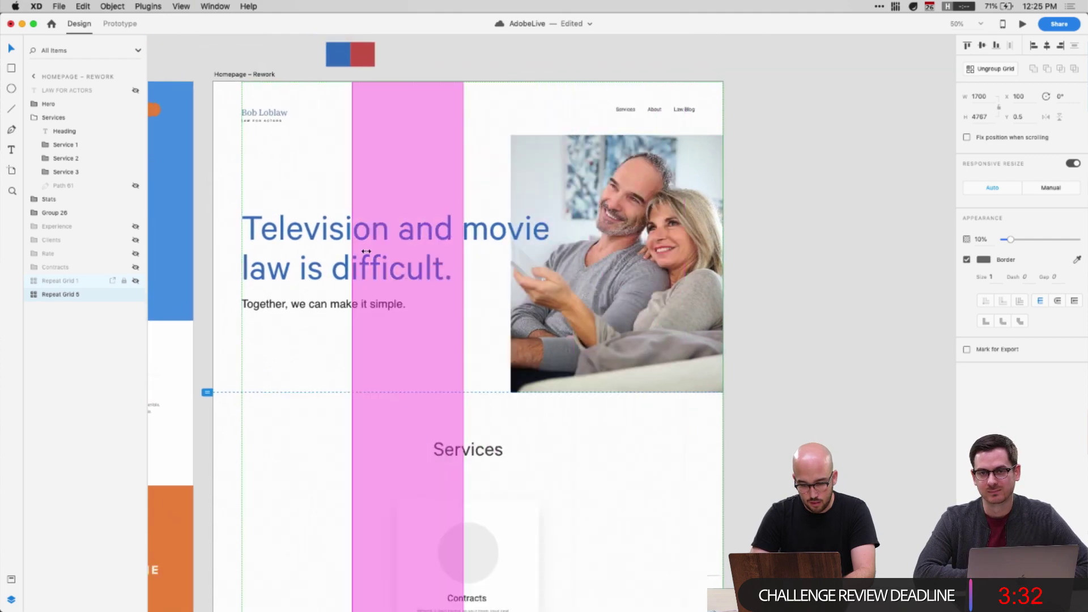
Examine the faint vertical lines across the reworked homepage's hero and services sections
key("super+equal")
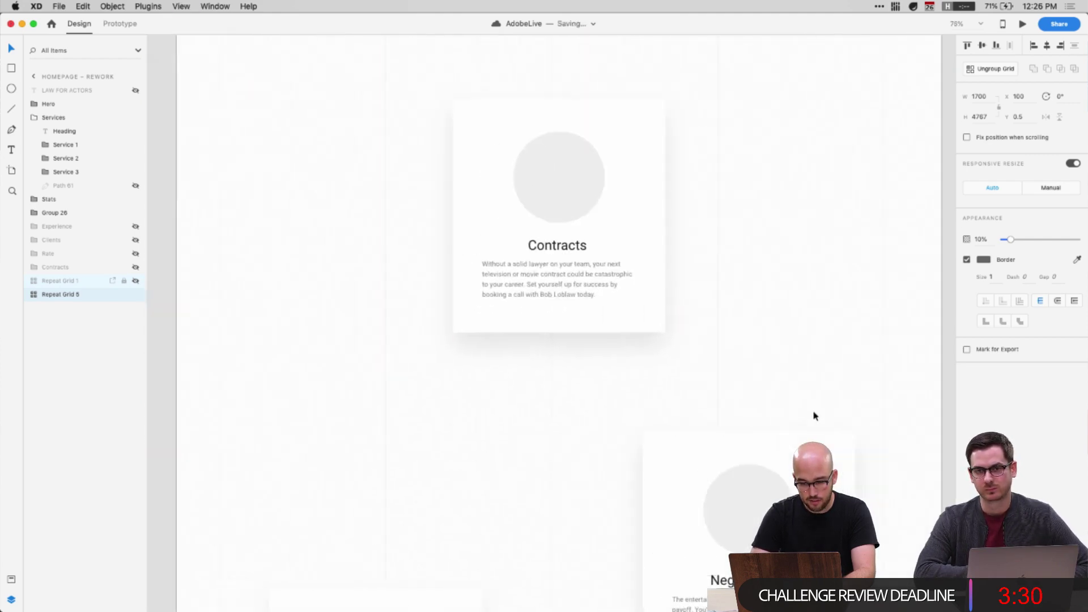
scroll(939, 195, "up", 3)
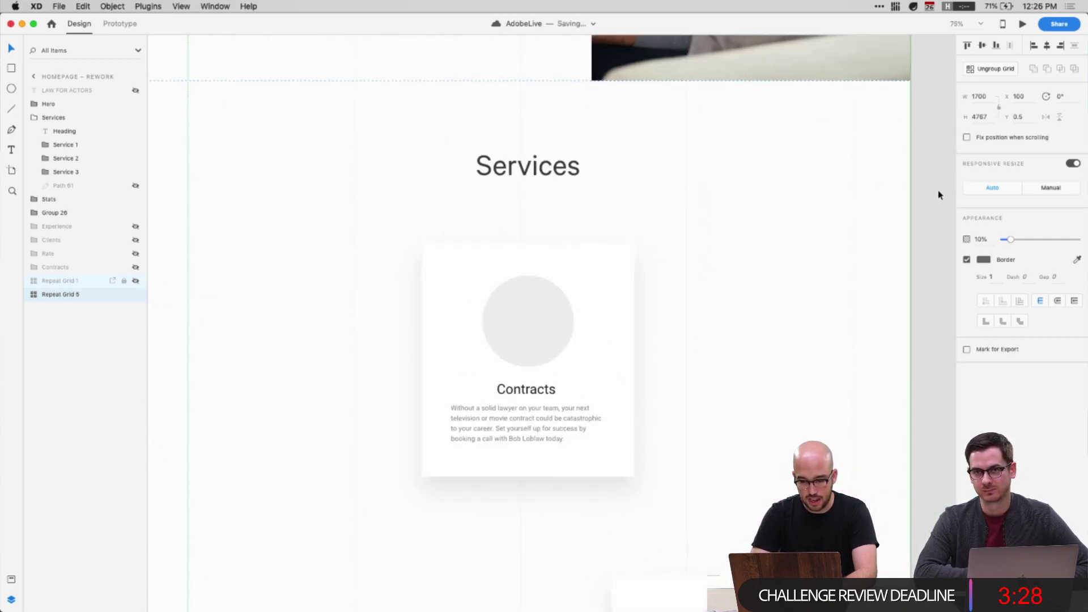
key("super+minus")
scroll(506, 263, "up", 1)
left_click(63, 391)
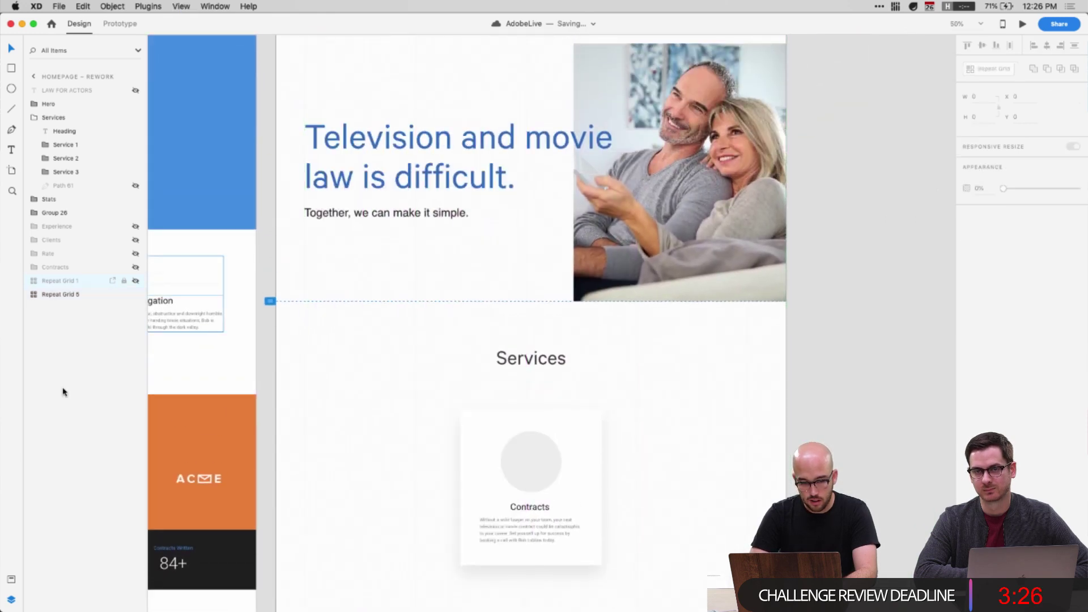
scroll(352, 261, "up", 5)
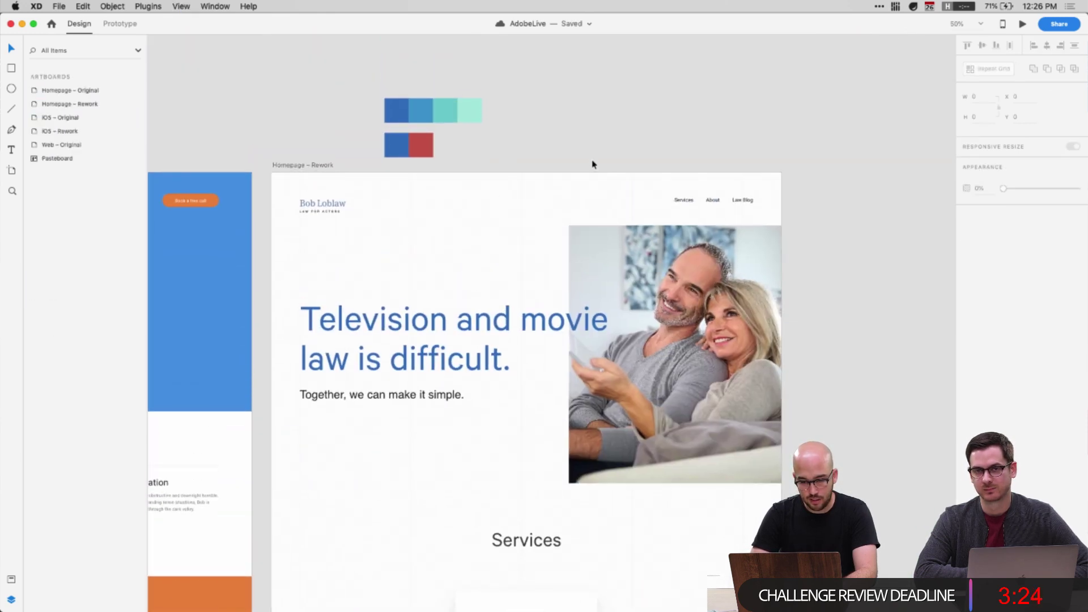
left_click_drag(438, 158, 366, 83)
left_click(365, 83)
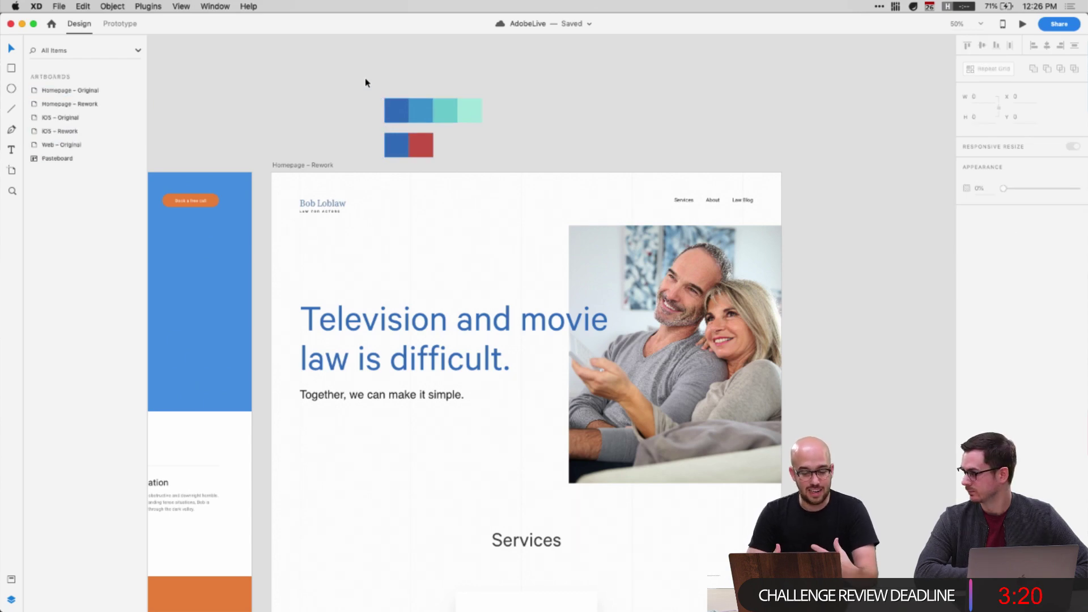
scroll(365, 79, "down", 8)
scroll(402, 263, "down", 20)
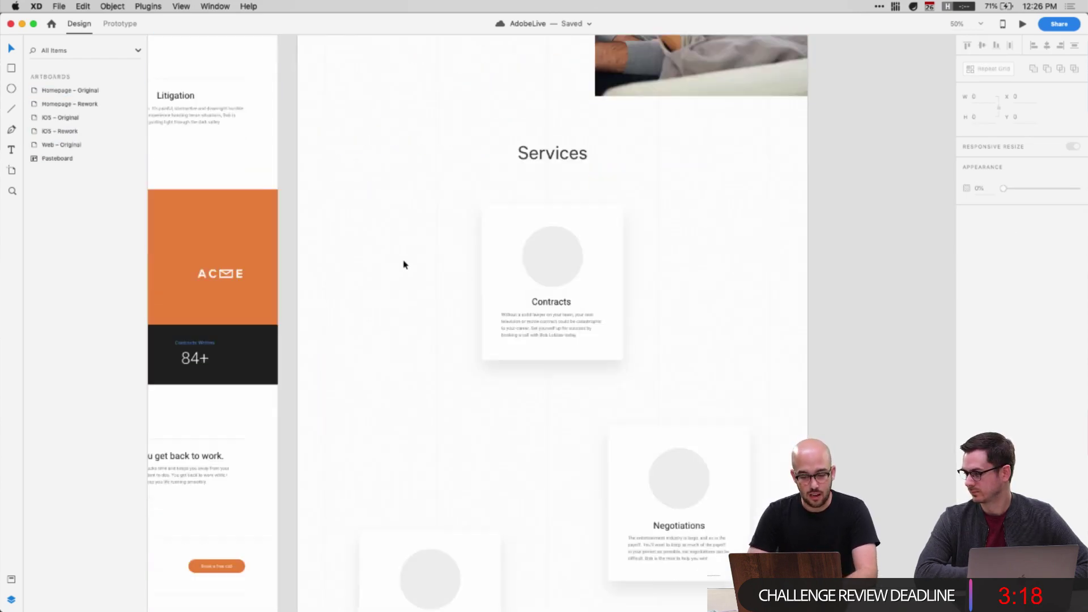
scroll(479, 490, "up", 15)
scroll(478, 491, "up", 5)
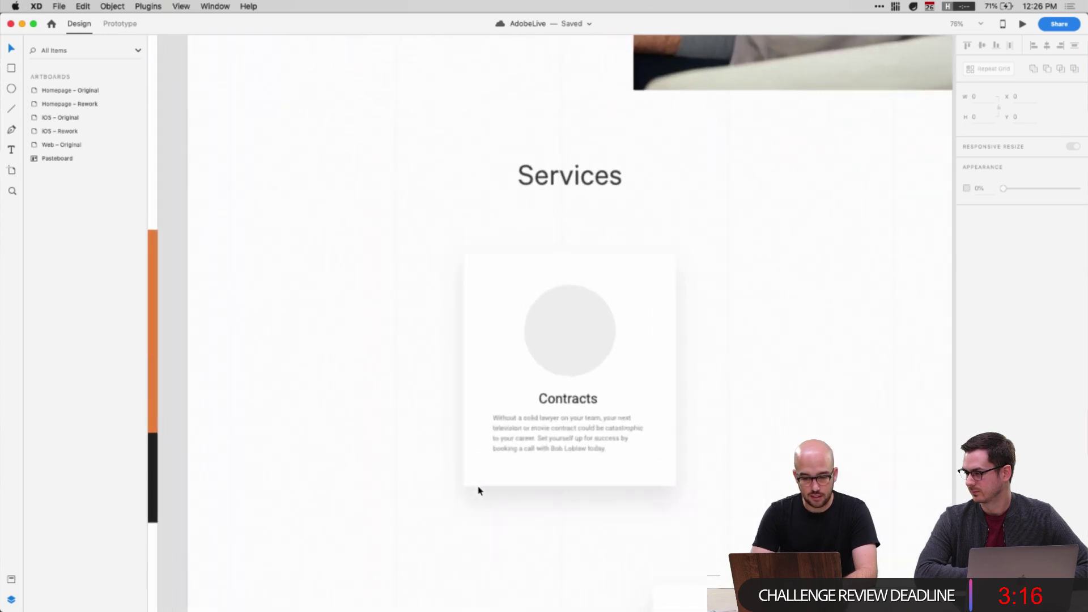
Add the text "LAW FOR ACTORS" in the empty area beside the Services heading and rotate it 90°
key("t")
left_click(337, 262)
type("LAW FOR ACTORS")
key("Escape")
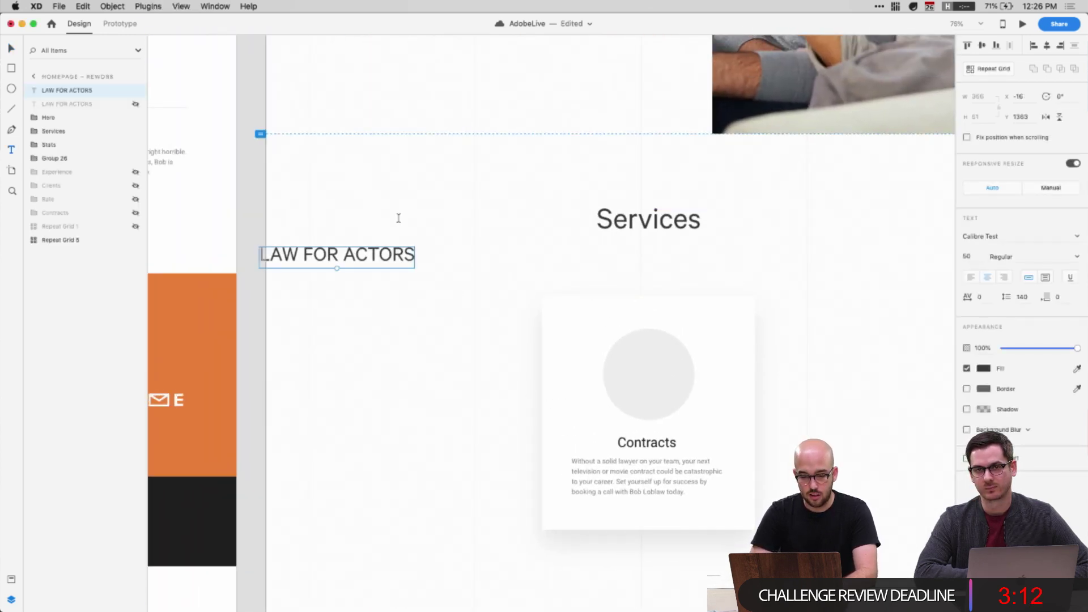
key("Escape")
left_click(410, 256)
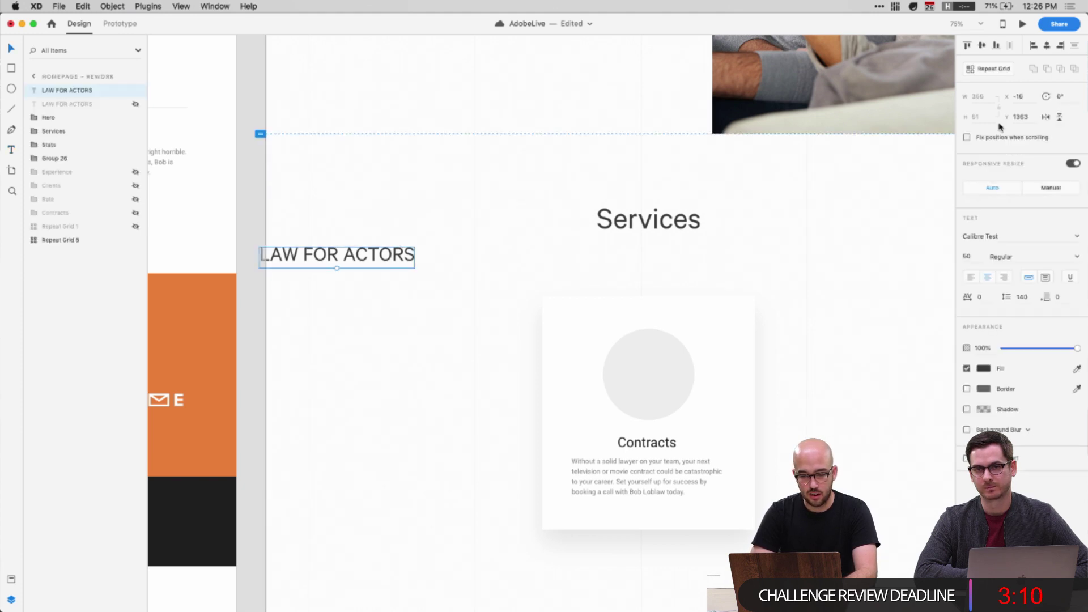
type("90")
key("Return")
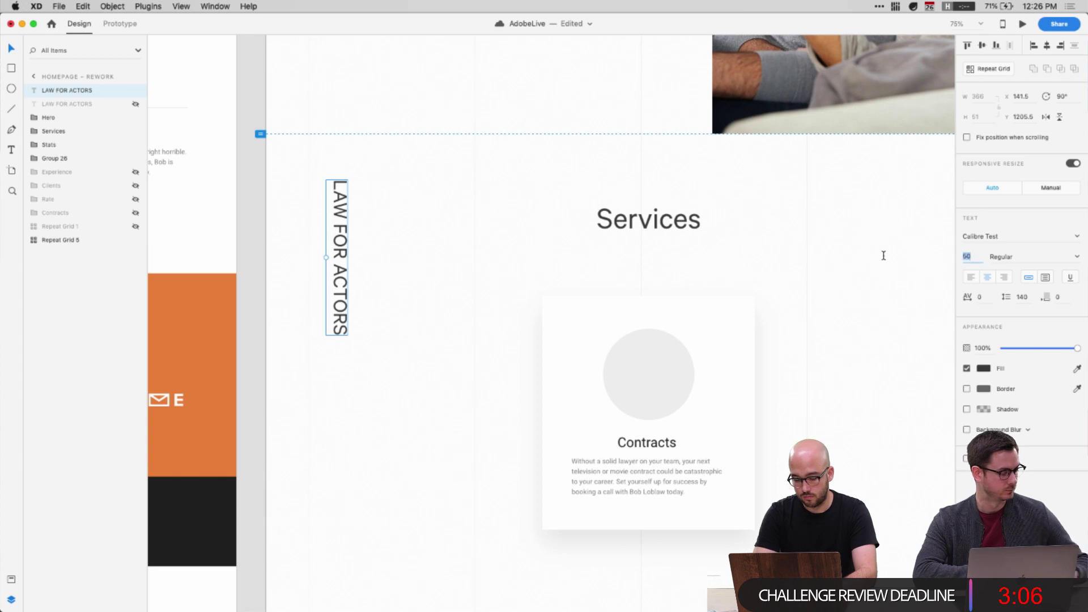
Set the rotated "LAW FOR ACTORS" text to size 24 with character spacing 400, and place it level with the Contracts card
type("24")
key("Return")
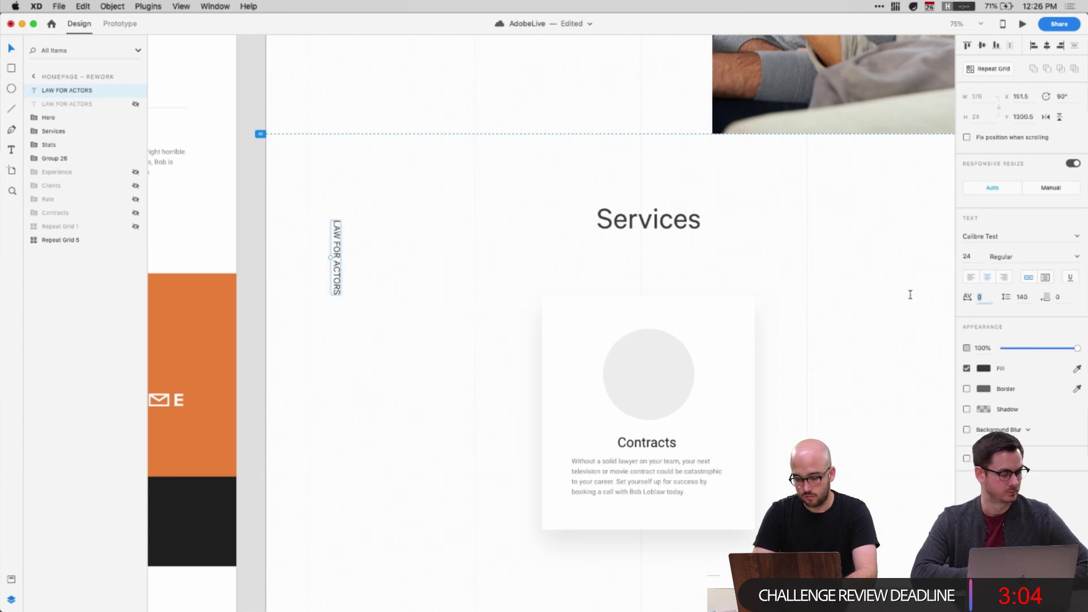
left_click_drag(338, 273, 318, 394)
scroll(321, 357, "down", 3)
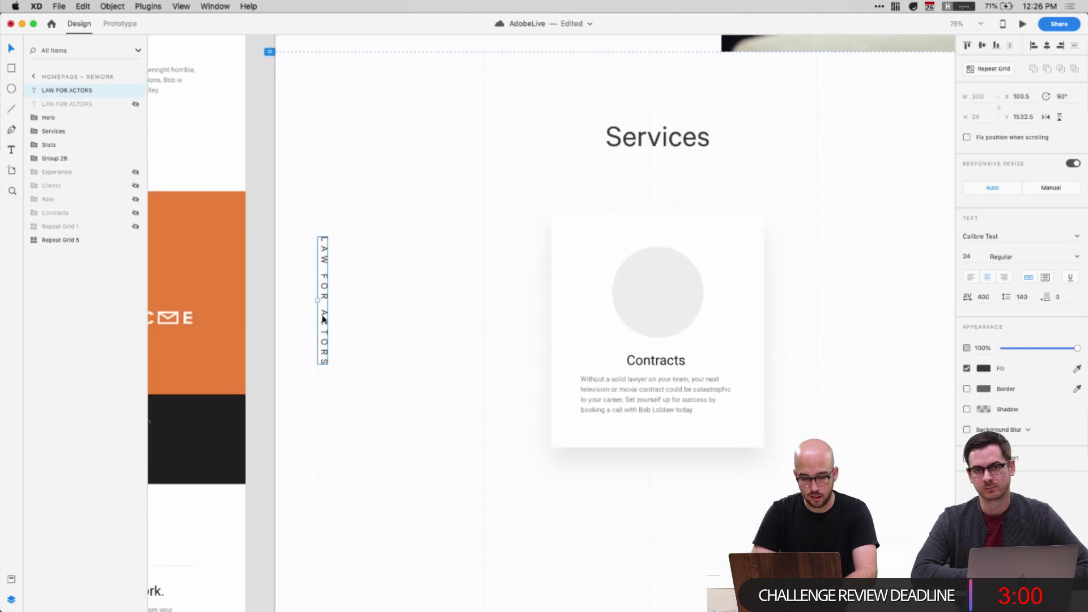
Lower the rotated text's opacity to 20% and shift it horizontally towards the Contracts card, to X 246.5
key("1")
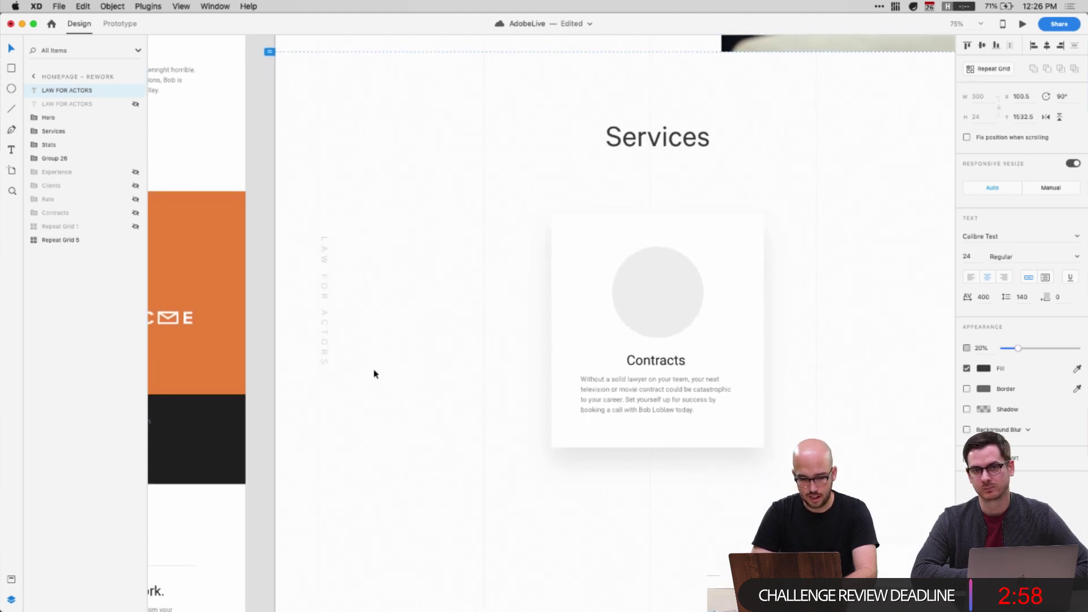
left_click_drag(330, 350, 372, 343)
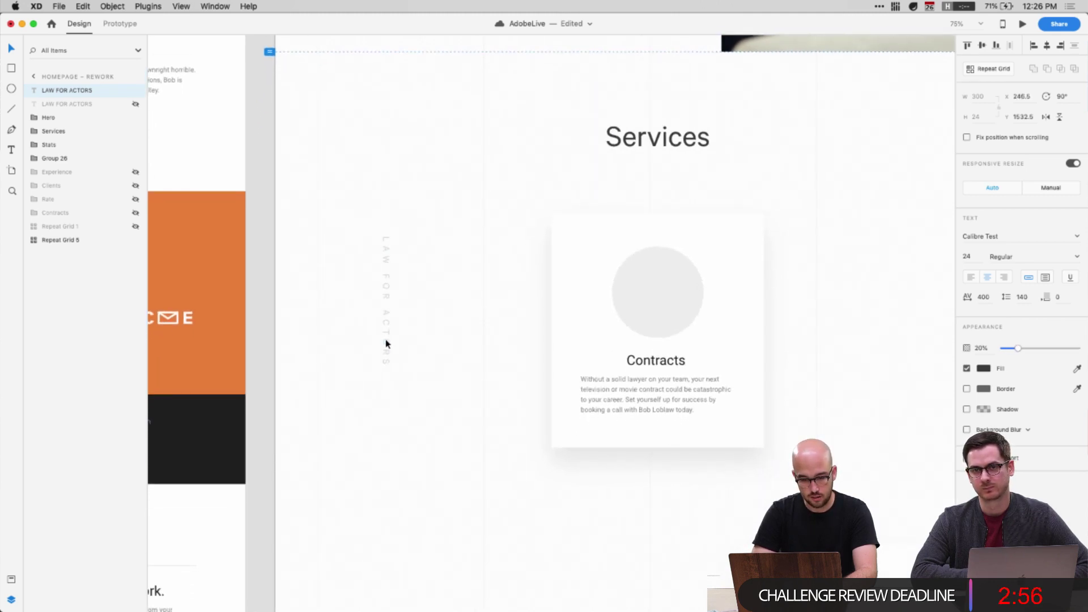
left_click(437, 403)
Align the four statistic groups inside Stats to their left edges
scroll(437, 403, "down", 5)
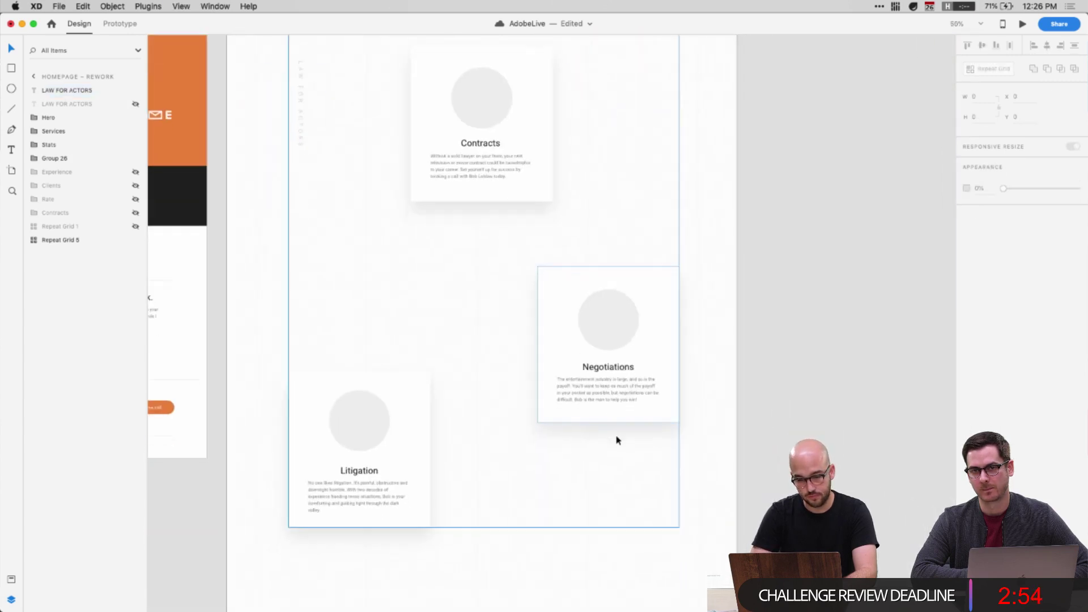
scroll(617, 441, "down", 10)
scroll(616, 440, "down", 2)
left_click(528, 316)
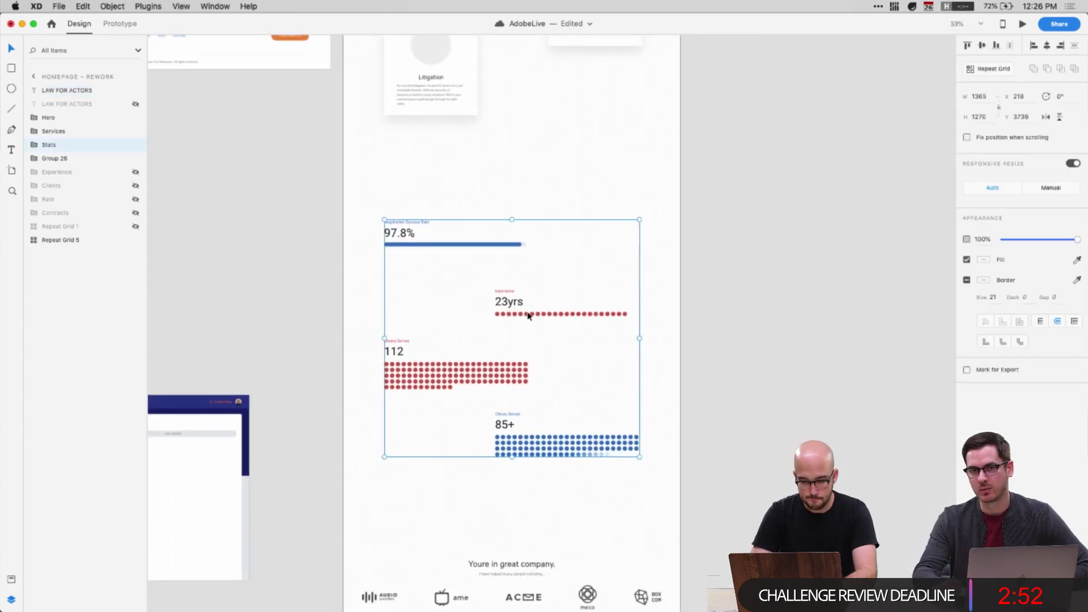
left_click(34, 145)
left_click(67, 158)
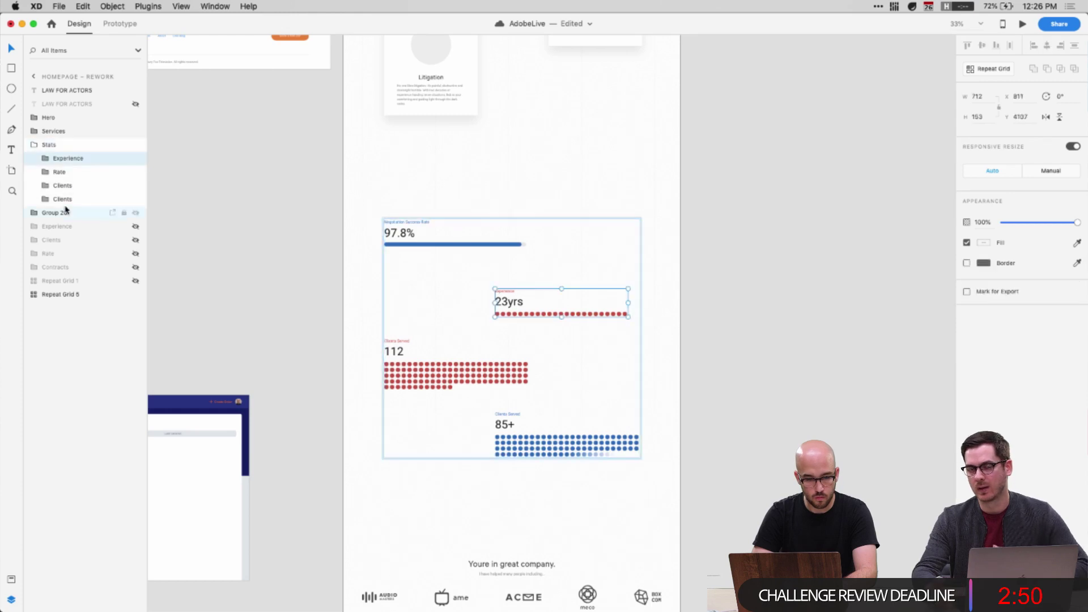
left_click(62, 198, "shift")
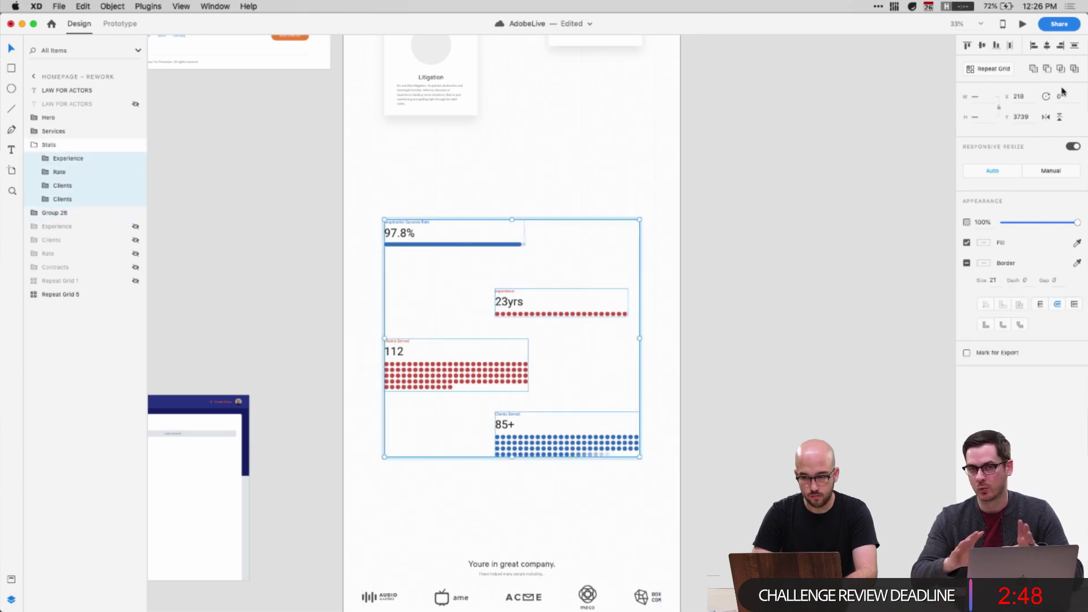
left_click(1033, 48)
left_click(443, 303)
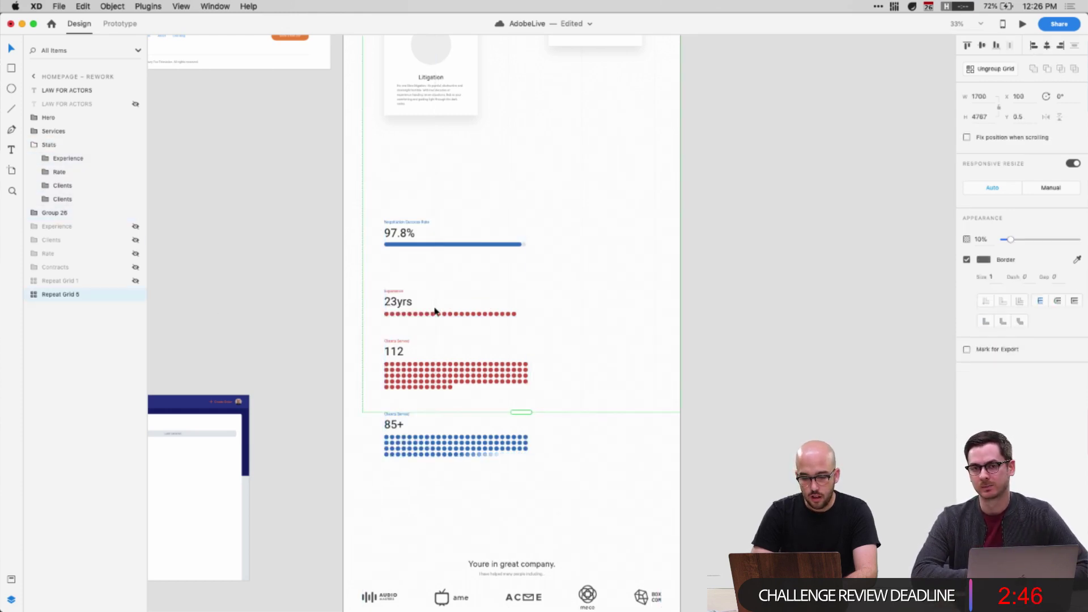
Center the whole Stats group horizontally on the artboard
left_click(45, 158)
left_click(44, 159)
left_click(64, 158)
left_click(66, 197, "shift")
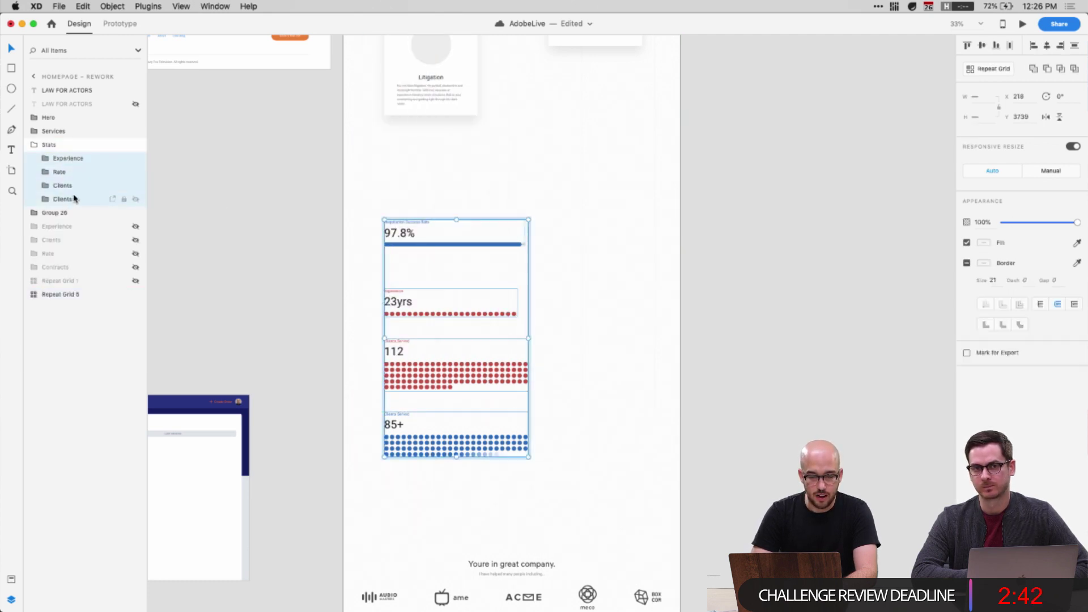
left_click(44, 145)
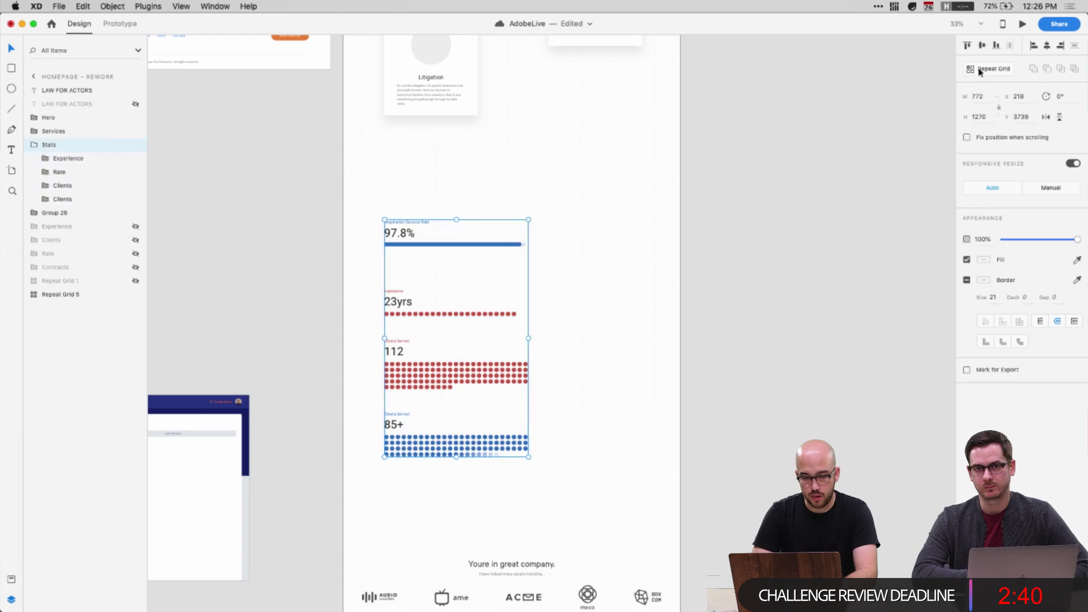
left_click(1047, 46)
scroll(778, 427, "up", 3)
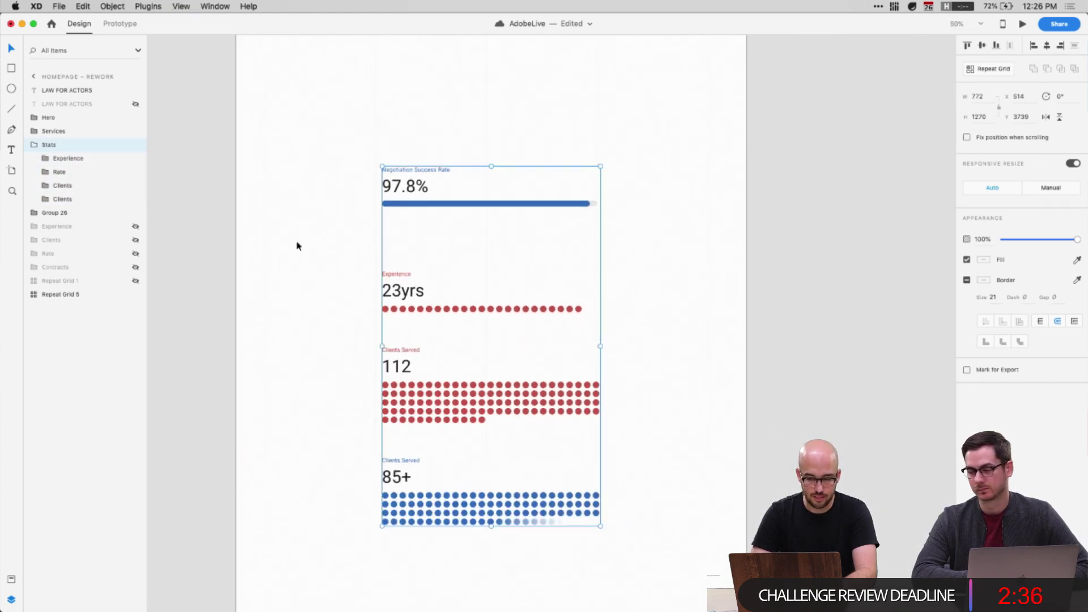
Move both Clients Served statistics, 112 and 85+, down 120 px together
left_click(72, 171)
left_click(63, 186)
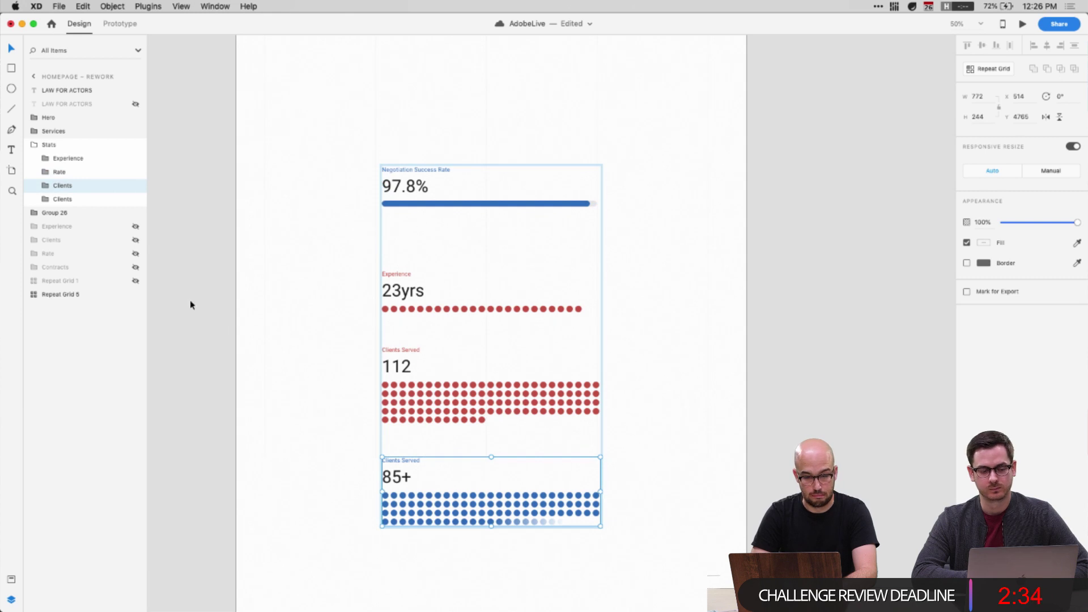
left_click(65, 200, "shift")
key("shift+Down")
key("shift+Down")
key("shift+Down")
key("shift+Down")
key("shift+Down")
key("shift+Down")
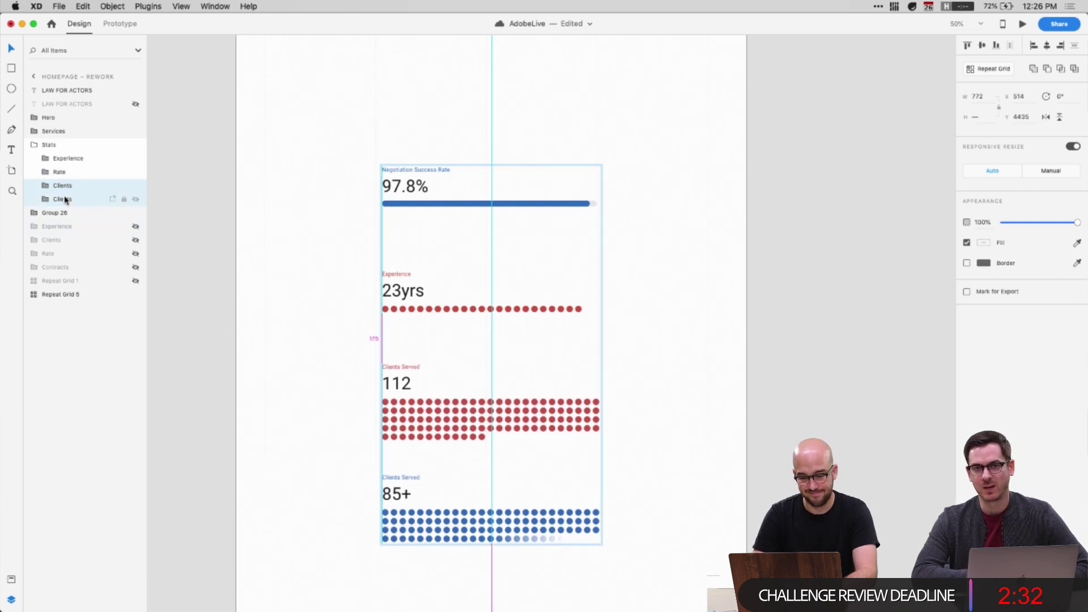
key("shift+Down")
key("shift+Down")
key("shift+Down")
key("shift+Down")
key("shift+Down")
key("shift+Down")
left_click(61, 186, "shift")
key("shift+Down")
key("shift+Down")
key("shift+Up")
key("shift+Up")
left_click(61, 185)
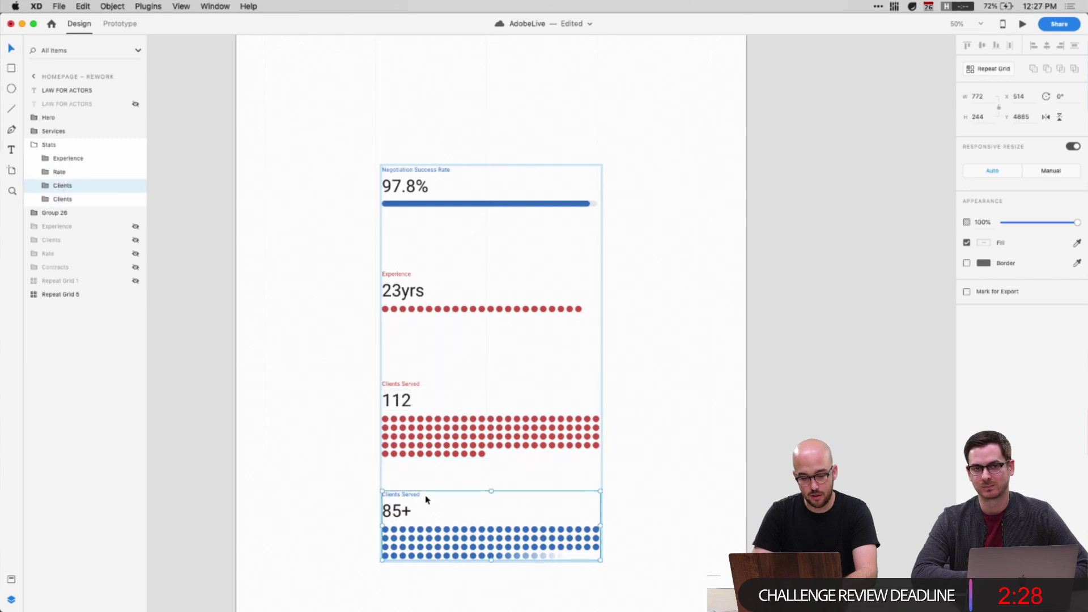
Move the 85+ Clients Served statistic down another 80 px, to Y 4965
key("shift+Down")
key("shift+Down")
key("shift+Down")
key("shift+Down")
key("shift+Down")
key("shift+Down")
key("shift+Down")
key("shift+Down")
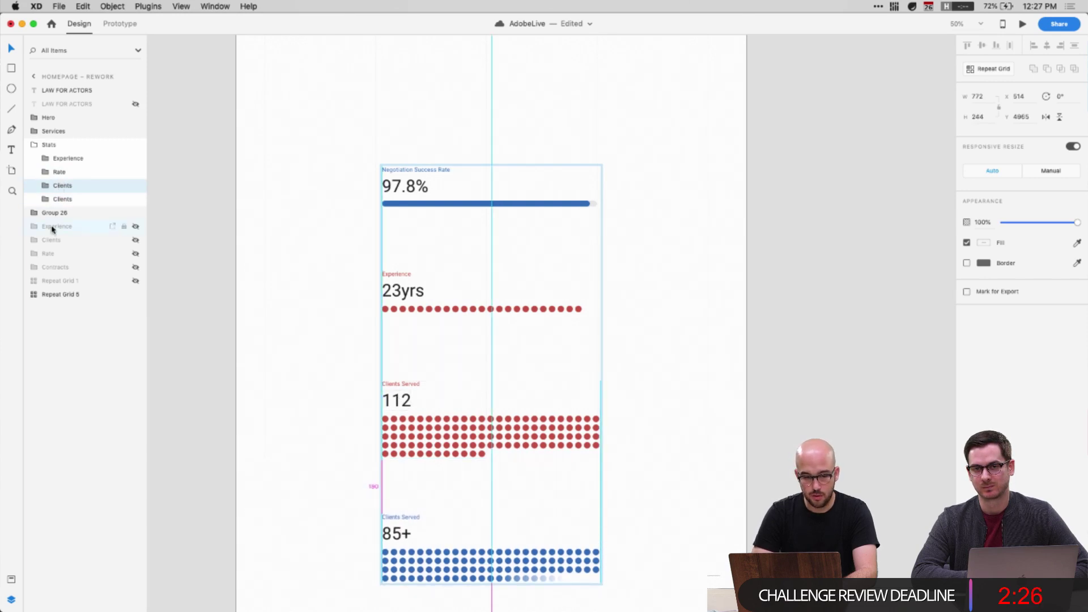
Move the whole Stats group up to Y 3502, closer to the service cards
left_click(45, 146)
scroll(485, 266, "down", 2)
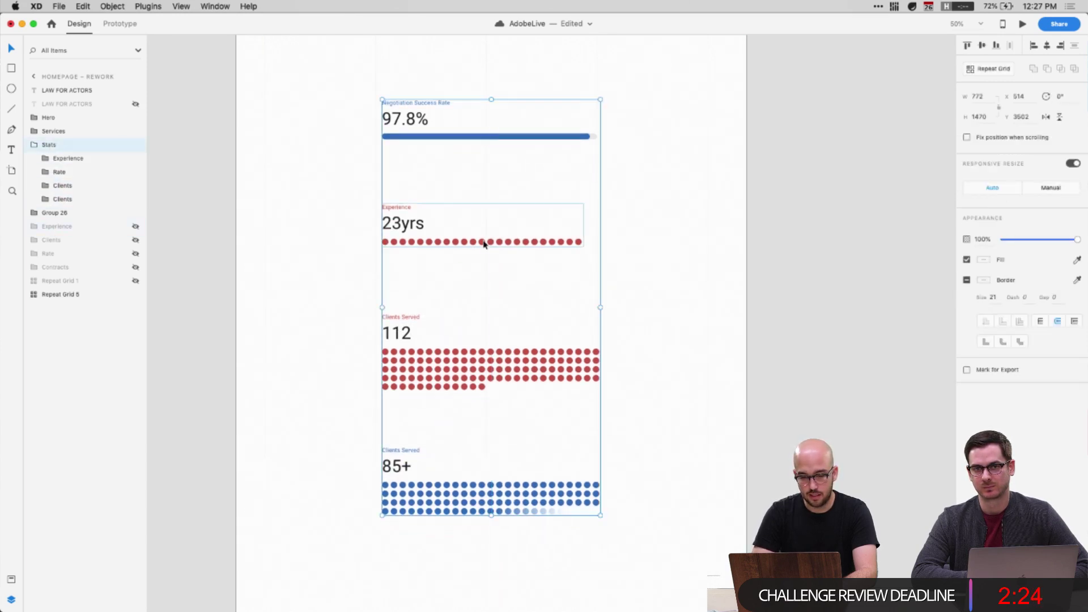
scroll(485, 245, "down", 3)
Review the page from the hero down to the client logos and inspect the nested layers of the logo group
scroll(484, 245, "up", 10)
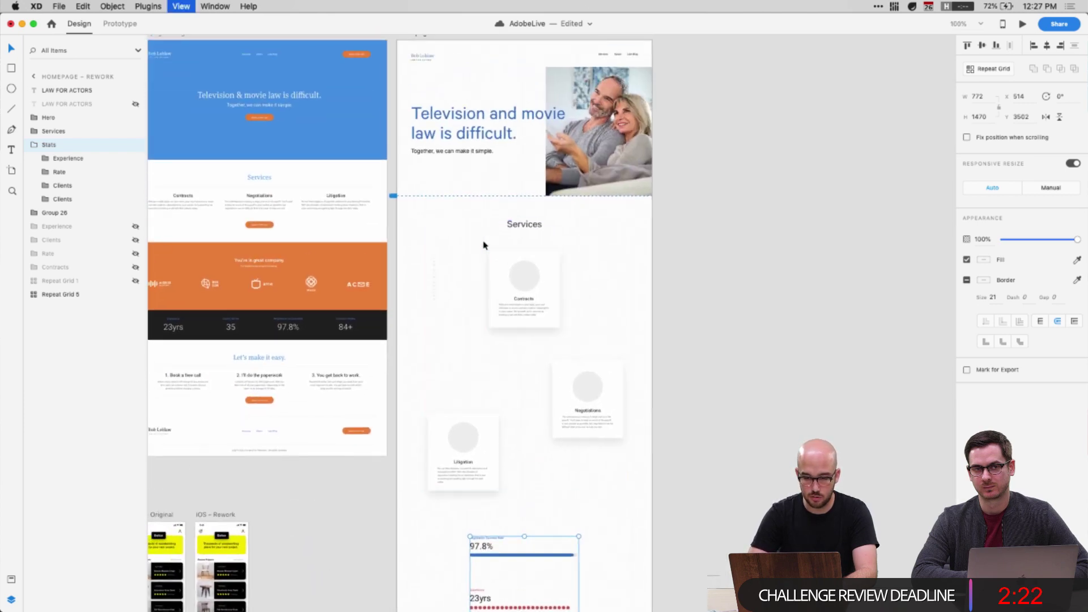
scroll(542, 291, "up", 5)
scroll(542, 291, "up", 3)
scroll(542, 291, "down", 10)
scroll(542, 293, "down", 15)
scroll(542, 293, "down", 5)
left_click(532, 339)
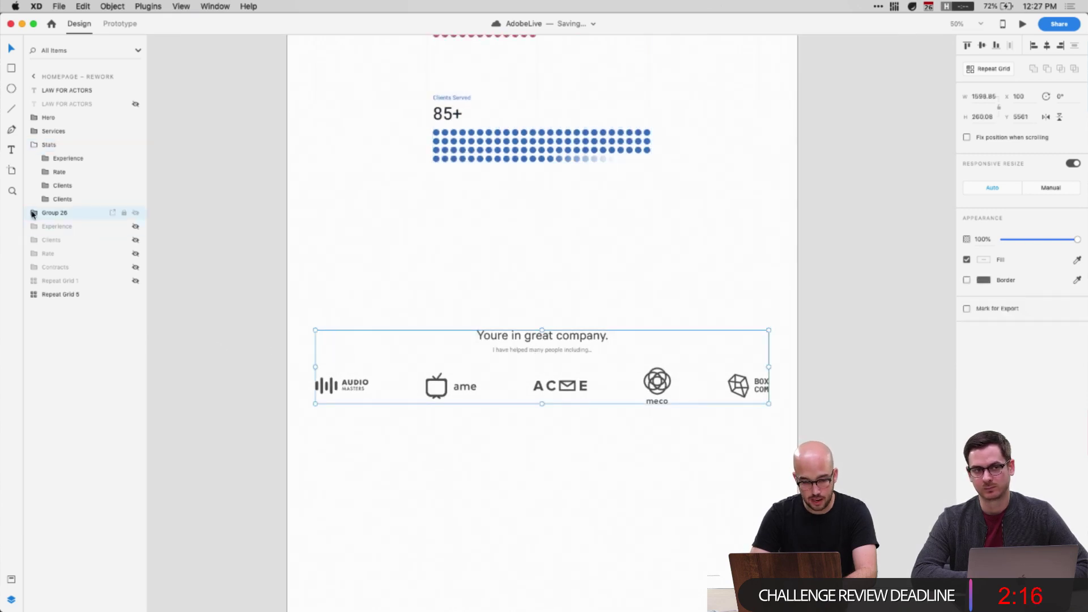
left_click(27, 145)
left_click(34, 160)
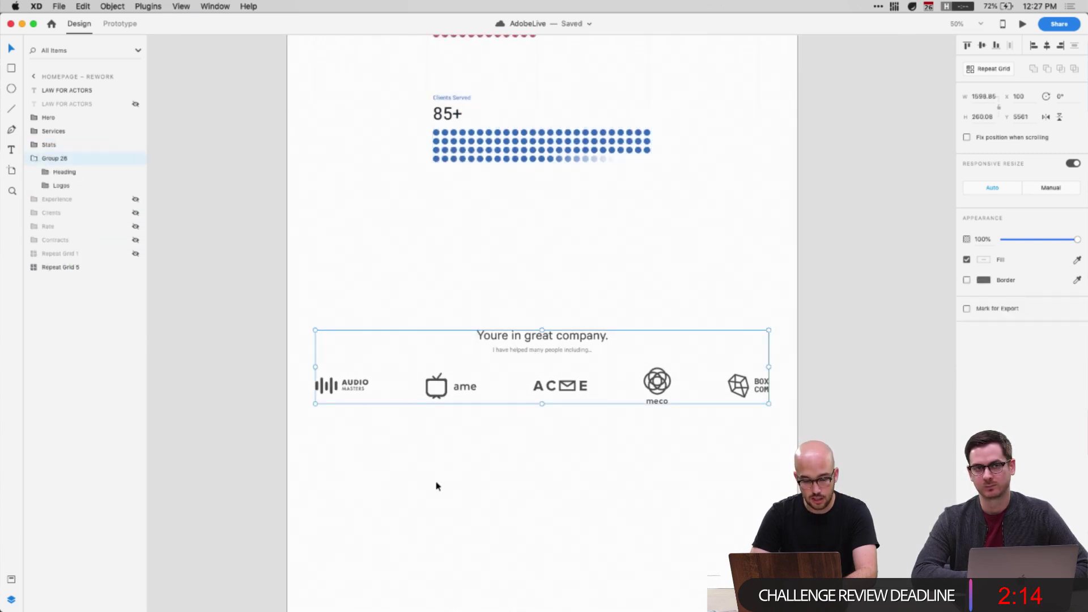
left_click(435, 475)
left_click(339, 387)
left_click(337, 389, "super")
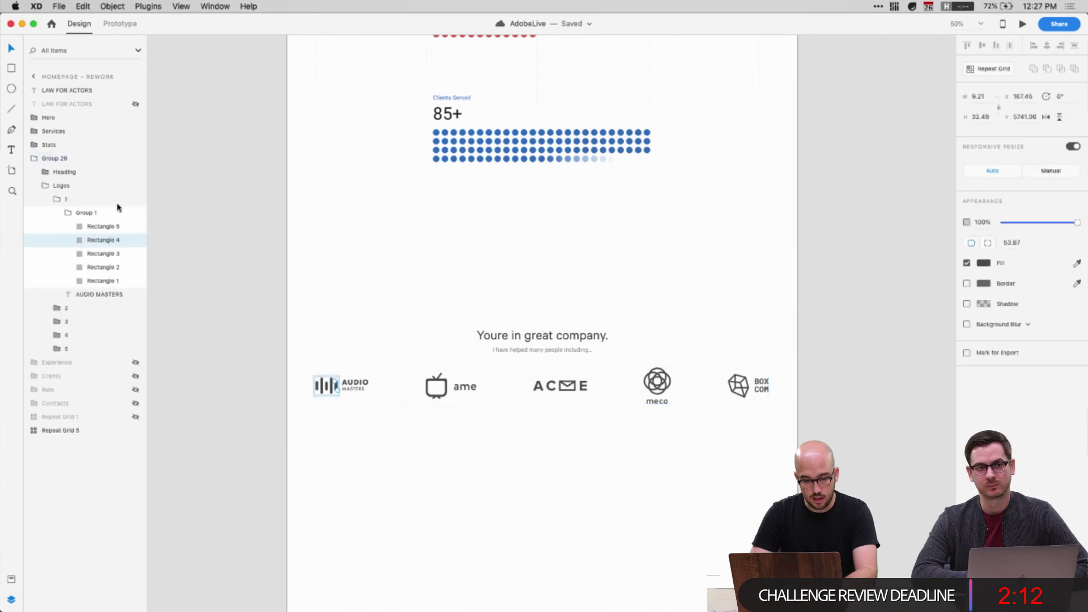
left_click(59, 201)
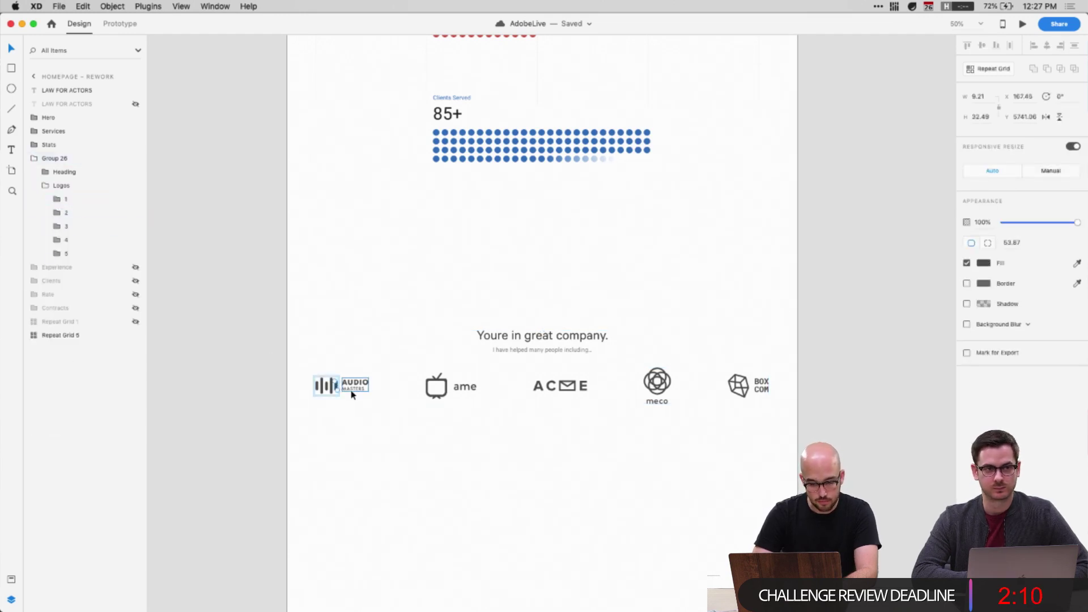
Extend the vertical-line Repeat Grid down to the artboard's bottom edge, 8344 px tall
left_click(53, 335)
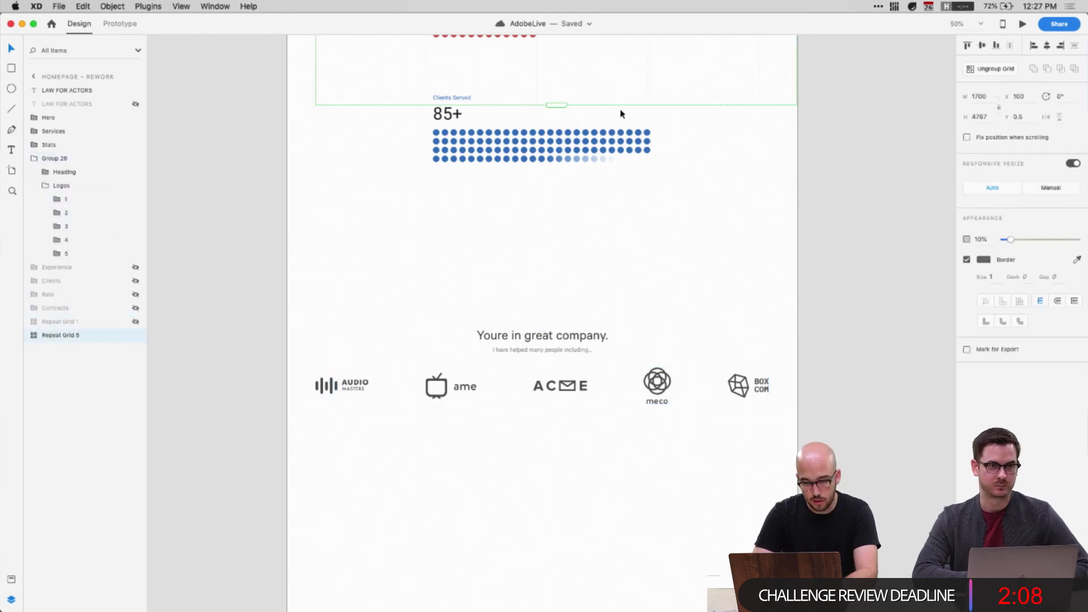
left_click_drag(558, 105, 573, 217)
left_click_drag(568, 155, 566, 160)
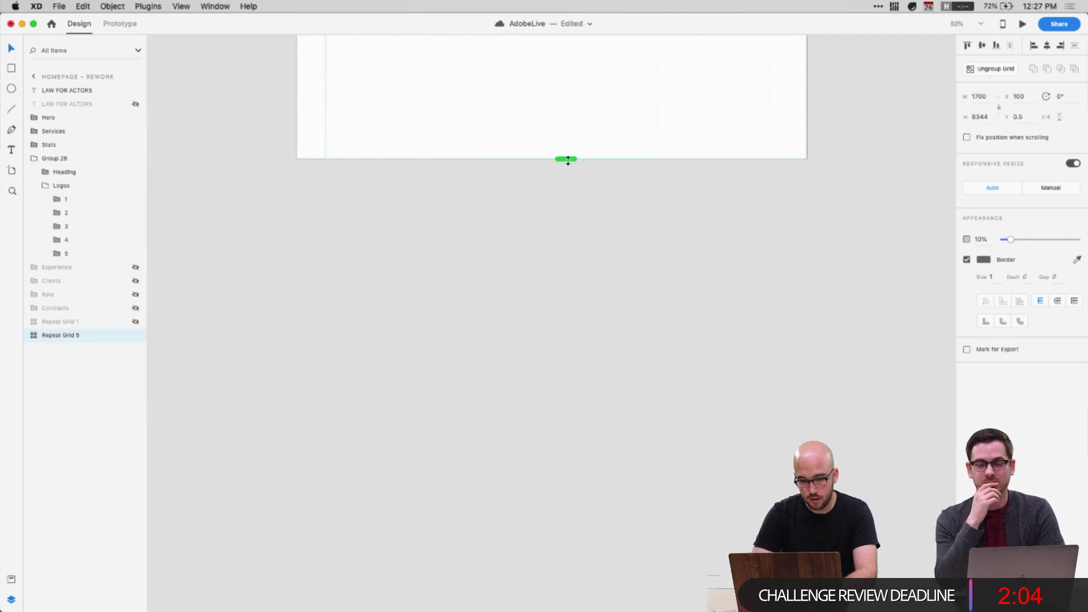
scroll(565, 159, "up", 15)
left_click(191, 330)
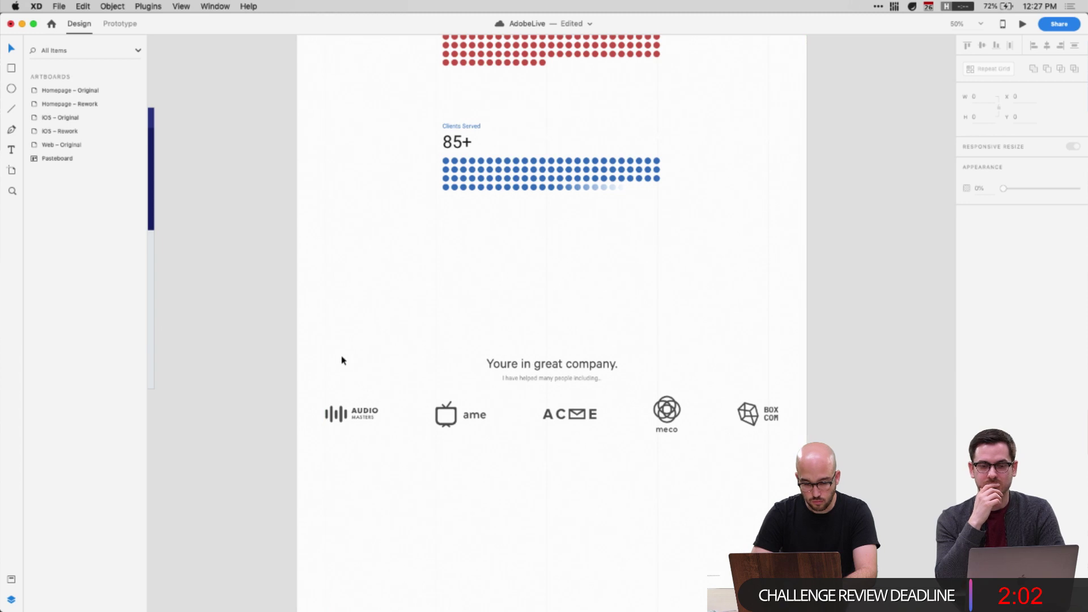
Move the "Youre in great company." heading and its tagline up to about Y 5369, away from the logos
left_click(467, 358)
double_click(548, 373)
left_click_drag(547, 381, 547, 327)
Move the Logos group up and right to X 333, Y 5583 and ungroup it into its individual logos
left_click(369, 416)
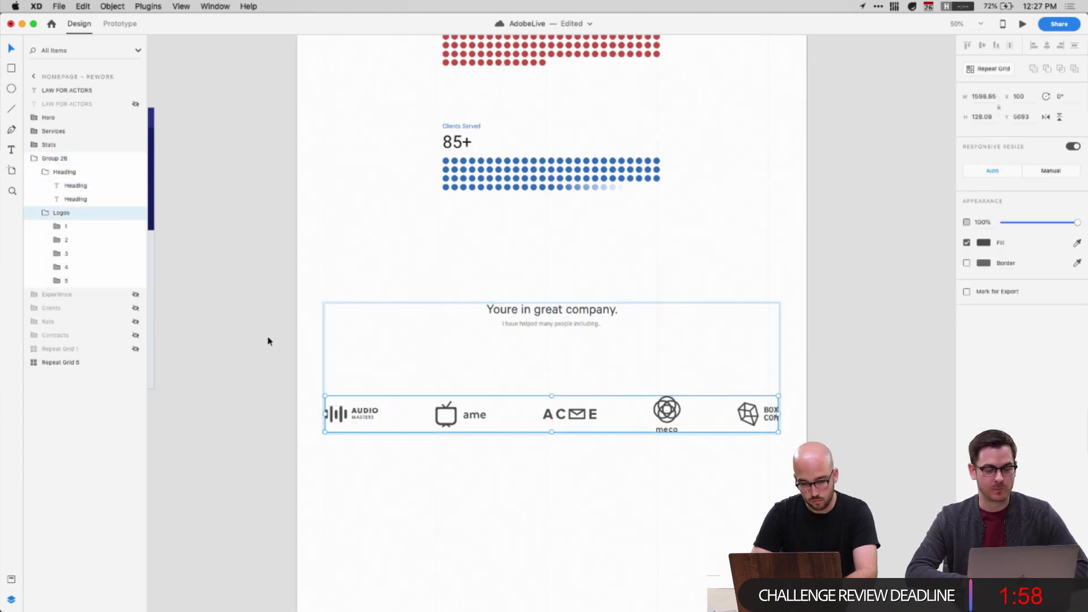
left_click_drag(397, 398, 463, 367)
left_click(56, 226)
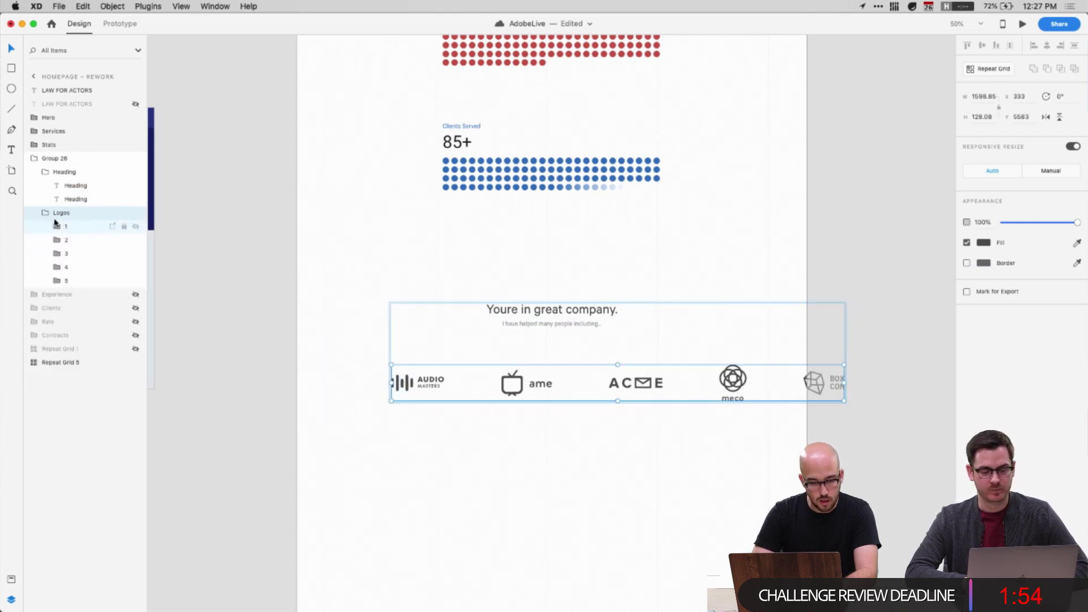
left_click(44, 213)
key("super+shift+g")
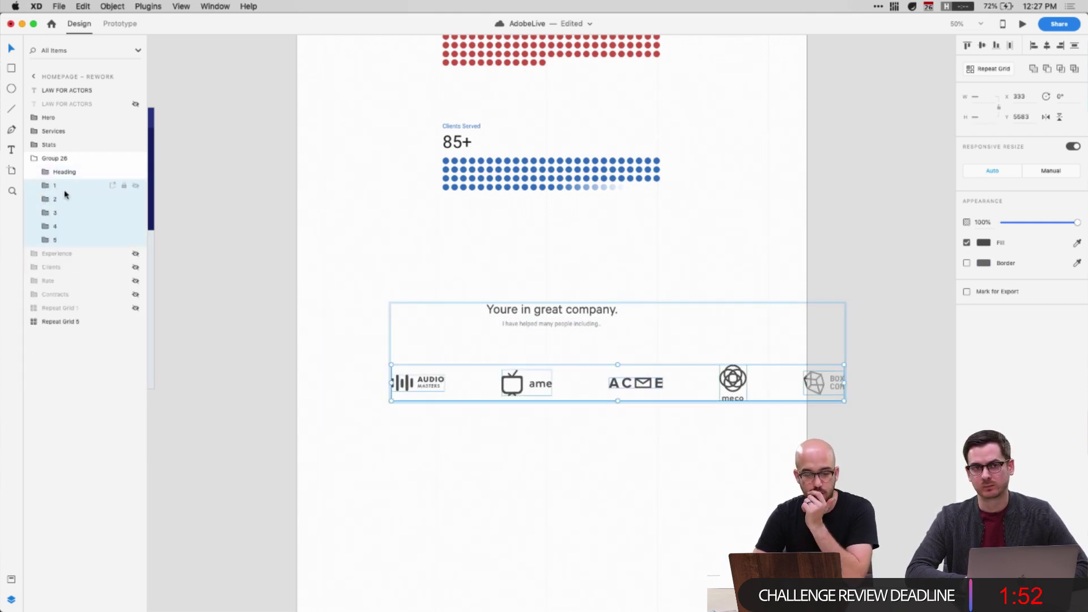
Stack the first three logos loosely down the page: Audio Masters at X 188, Y 5525.54, ame below it, and ACME lowest
left_click(56, 183)
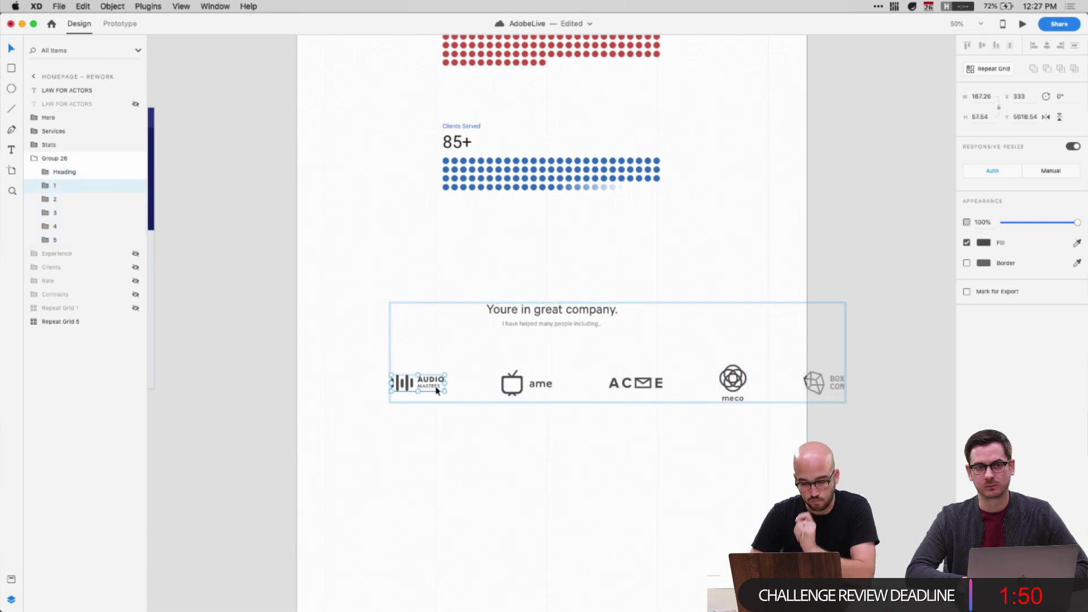
left_click_drag(437, 390, 391, 358)
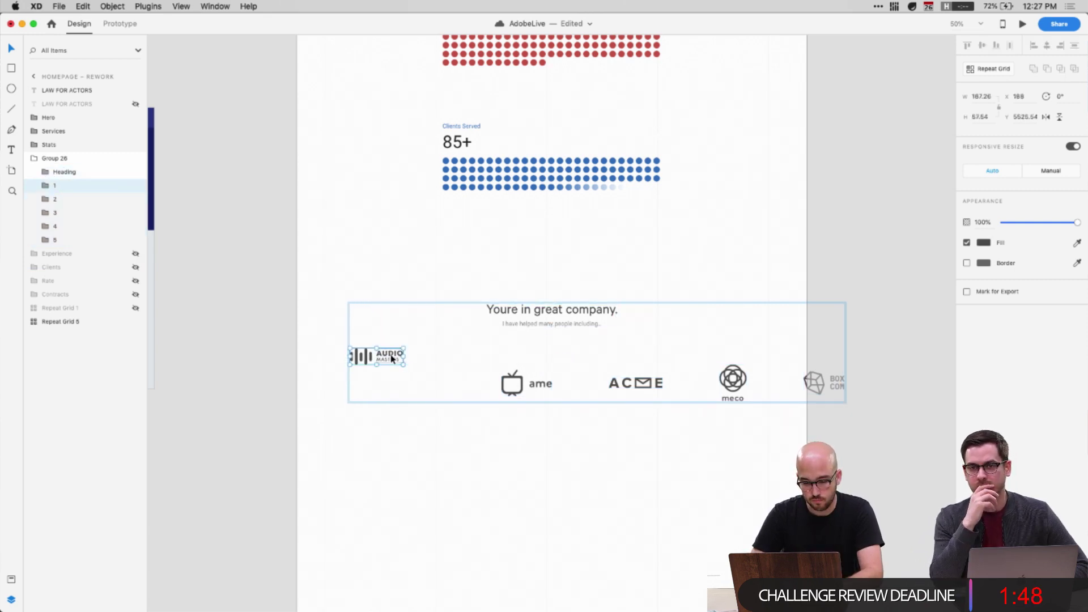
left_click_drag(522, 393, 488, 451)
double_click(635, 384)
left_click_drag(635, 385, 435, 512)
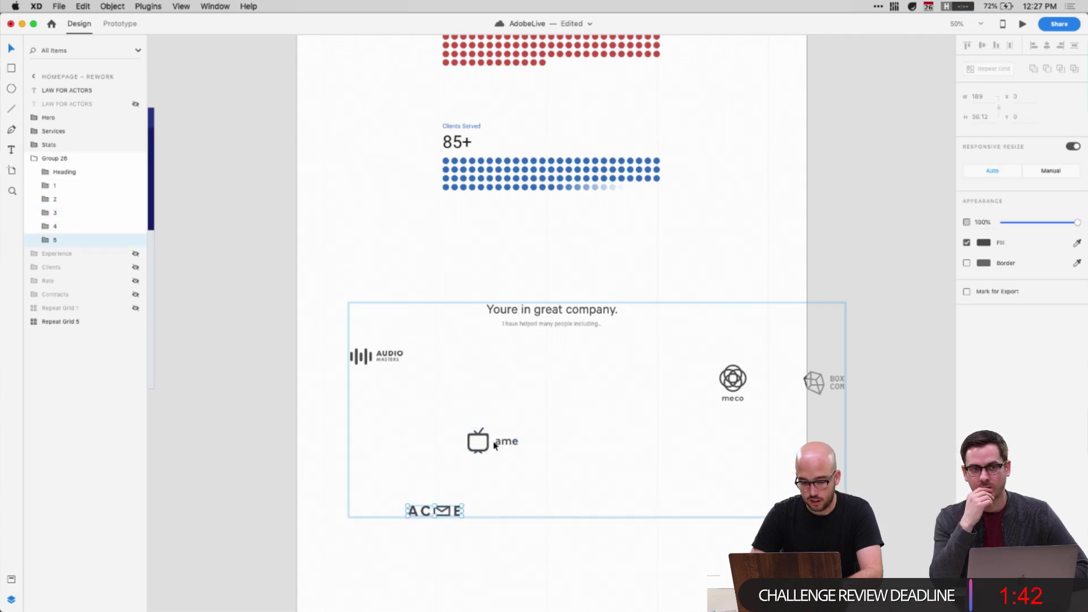
double_click(486, 446)
key("super+z")
left_click(41, 213)
left_click(49, 185)
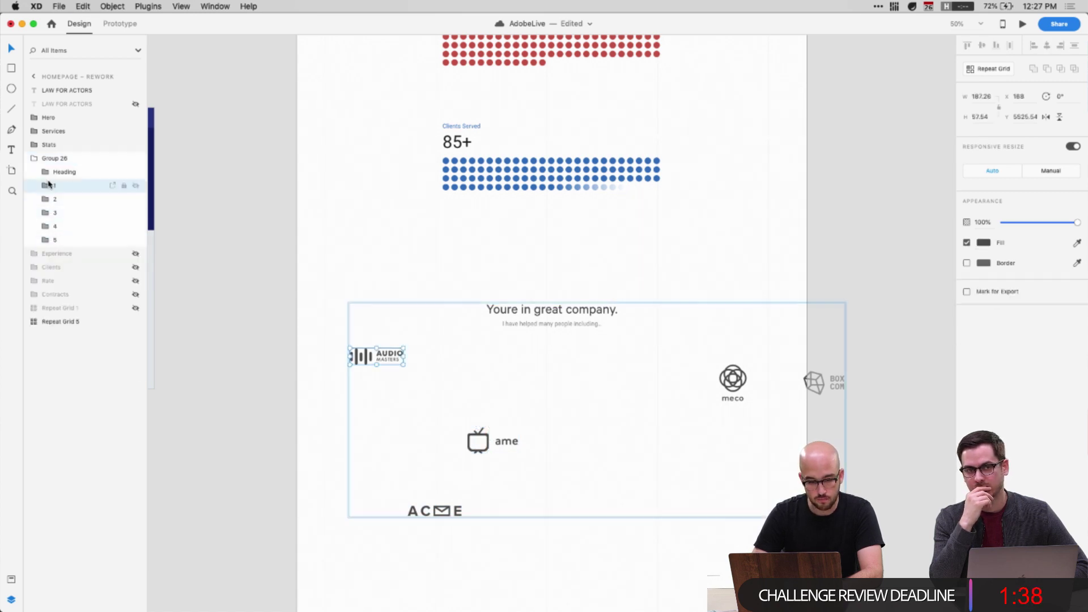
left_click(866, 369)
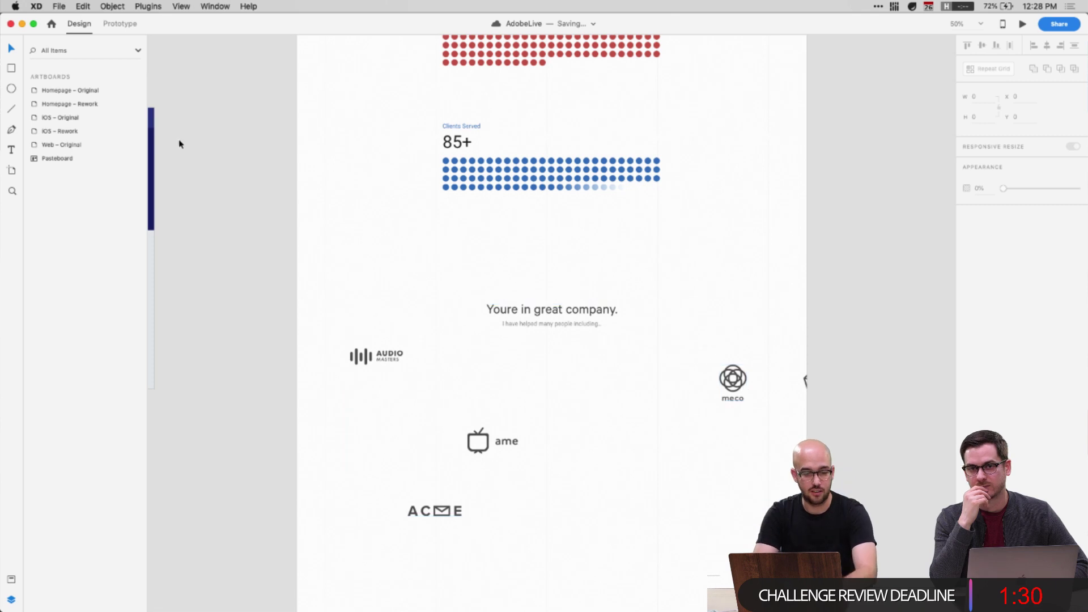
Shift the whole client heading and logo group left to X 180, keeping its height on the page
left_click(361, 367)
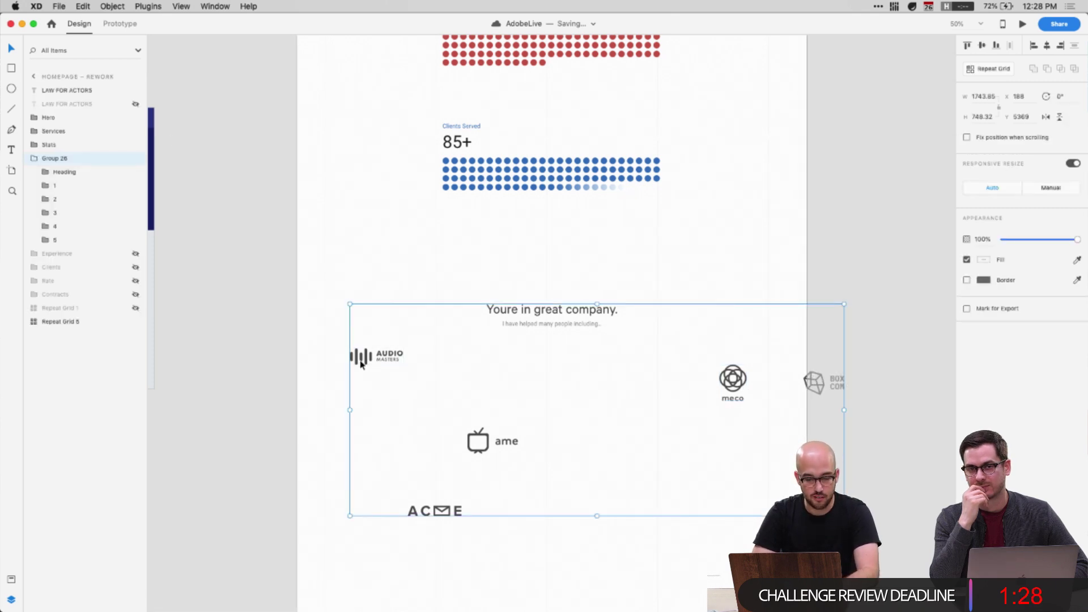
left_click_drag(361, 365, 358, 364)
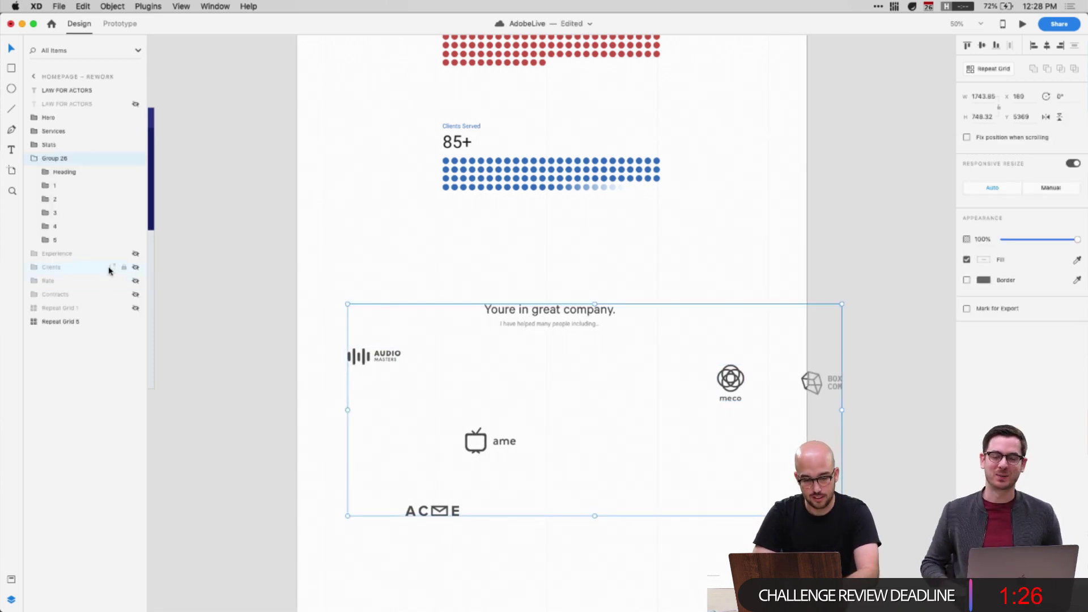
left_click(50, 186)
left_click(46, 186)
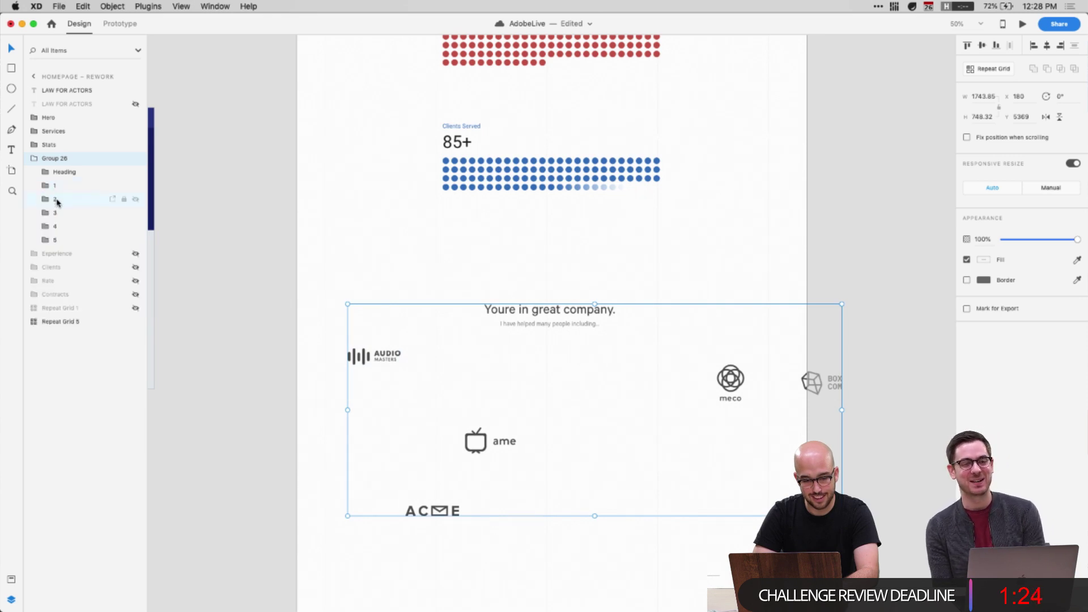
left_click(57, 198)
left_click(58, 213)
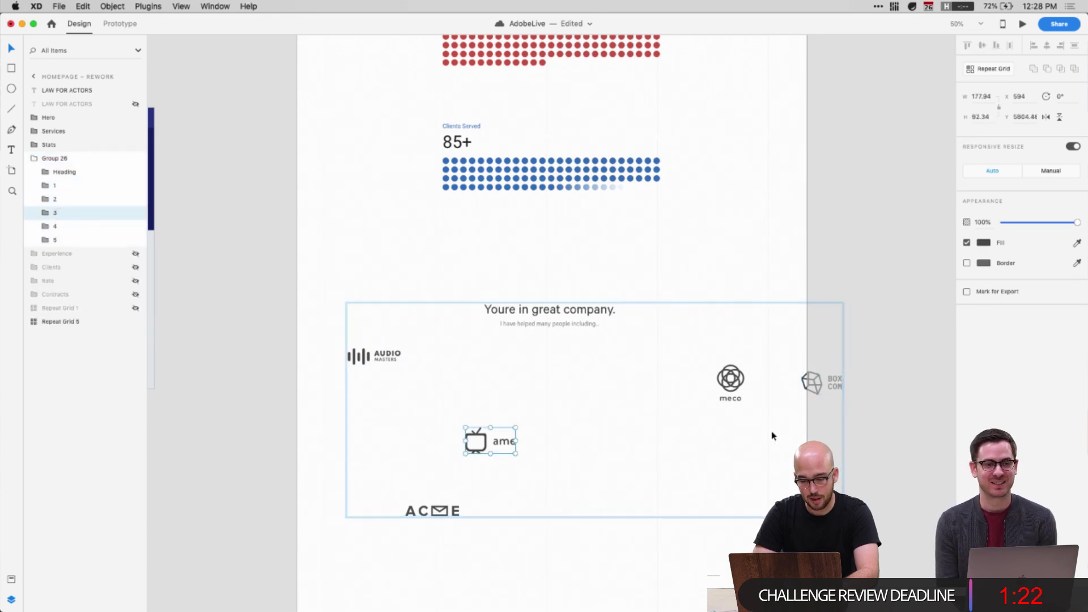
Move the meco and Box Com logos together below ACME, to X 352, Y 6302
left_click(736, 403)
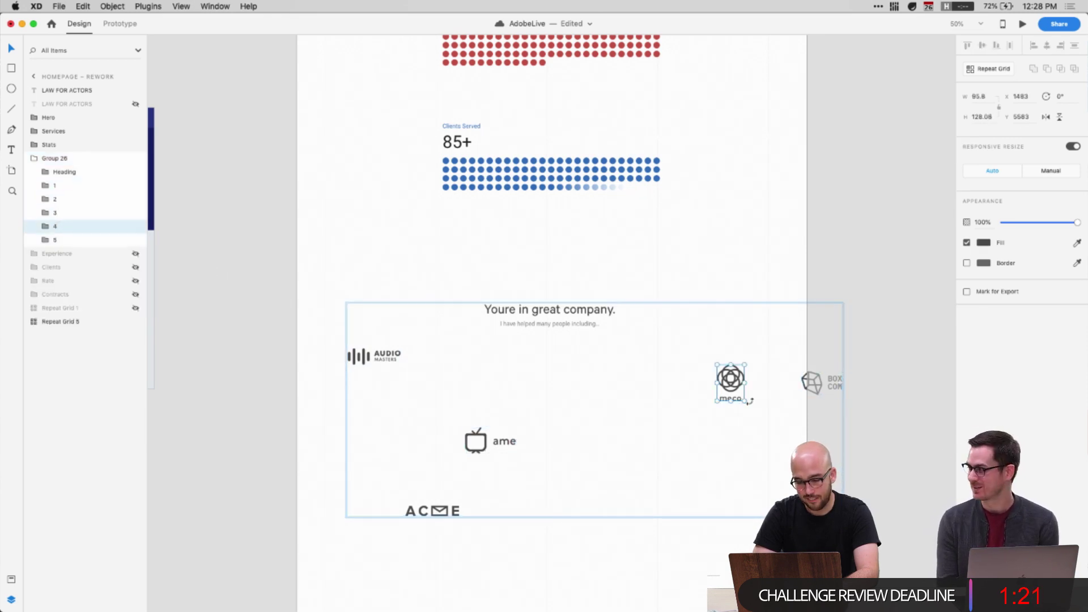
left_click(816, 390, "shift")
left_click_drag(816, 390, 502, 590)
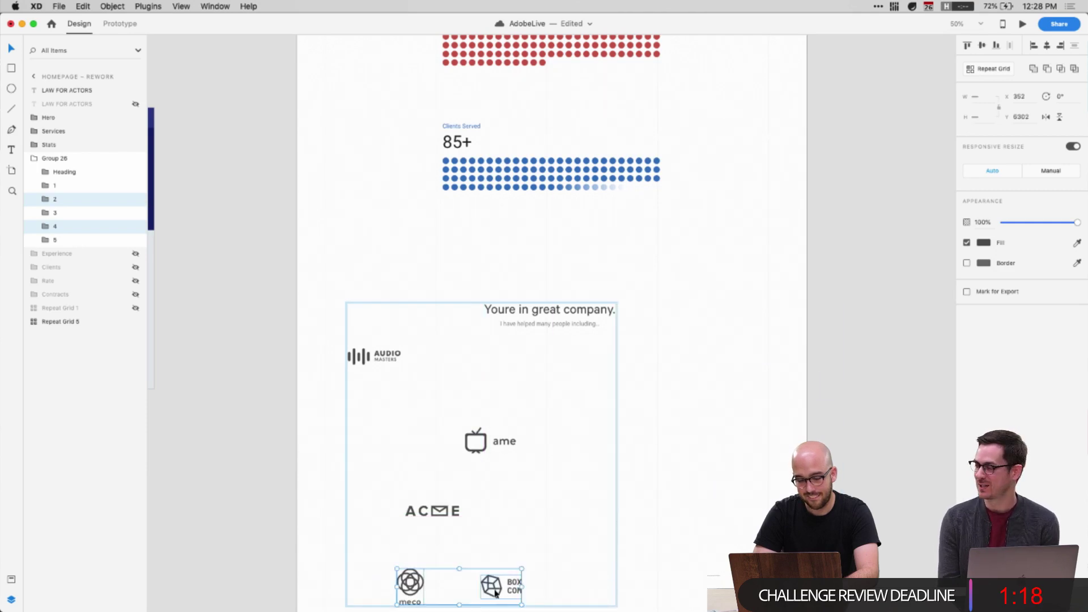
scroll(469, 340, "down", 5)
left_click(437, 495)
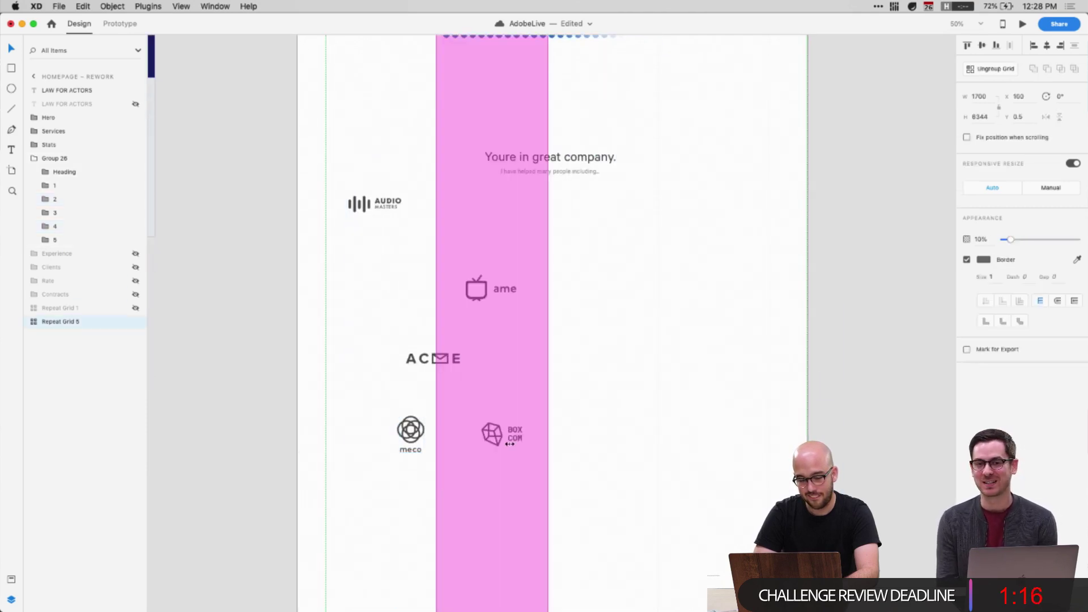
left_click(82, 388)
Move only the Box Com logo beneath meco, to X 295, Y 6676.74
left_click(494, 442)
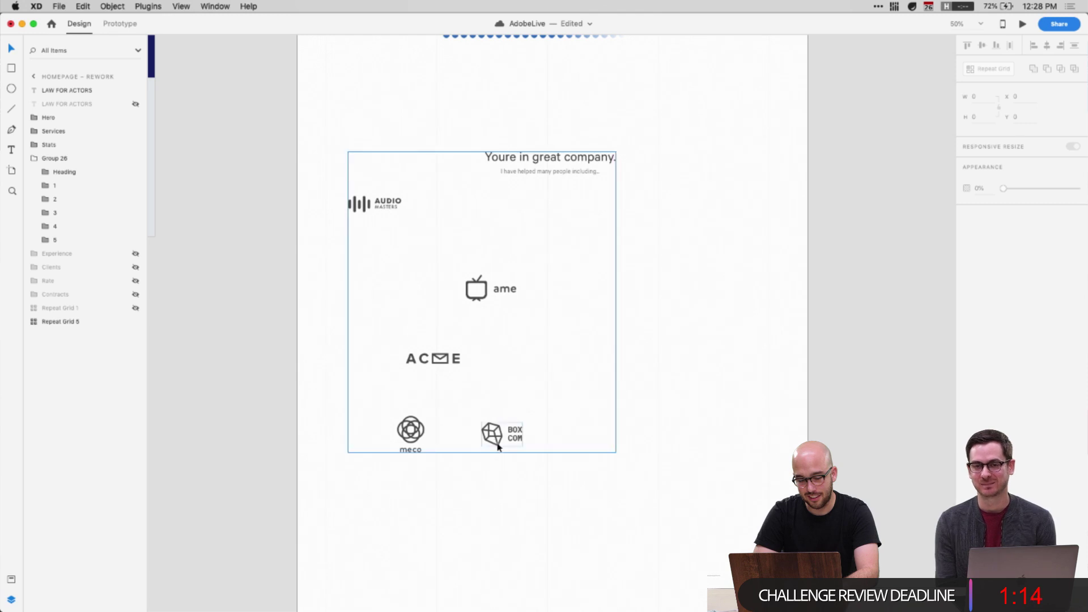
left_click_drag(487, 437, 389, 518)
key("super+z")
left_click(55, 239)
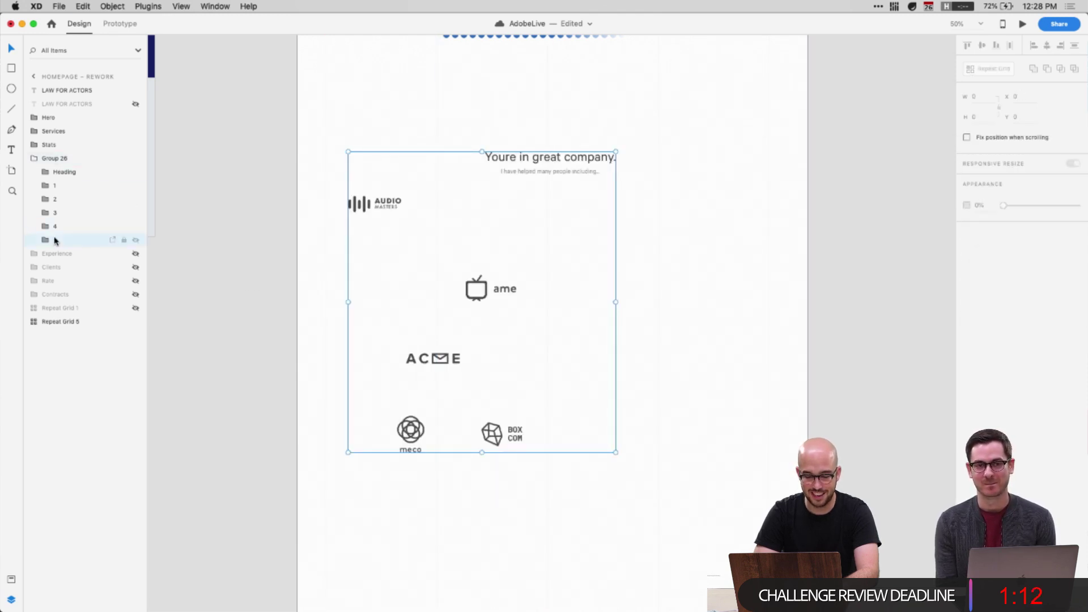
left_click(507, 442)
left_click_drag(501, 439, 405, 540)
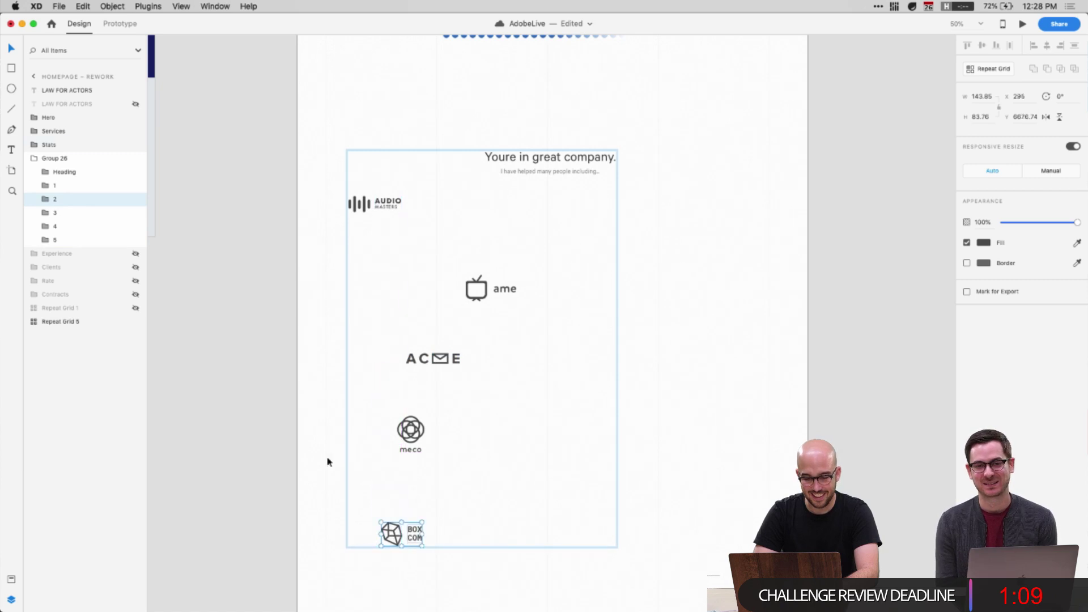
Align all five client logos on a shared vertical axis by their horizontal centers
left_click(46, 186)
left_click(45, 185)
left_click(62, 187)
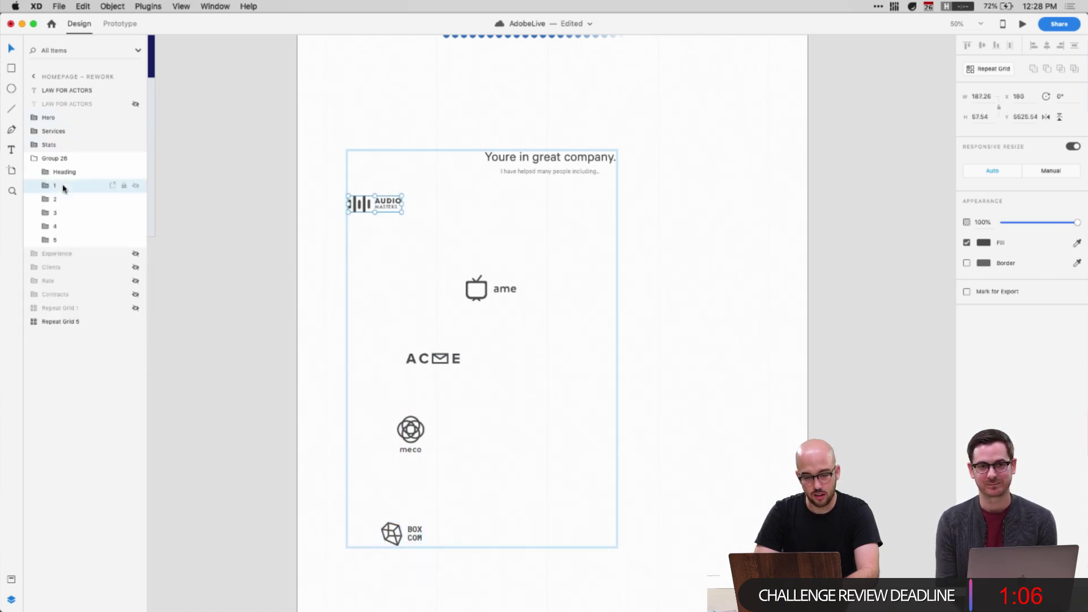
left_click(69, 244, "shift")
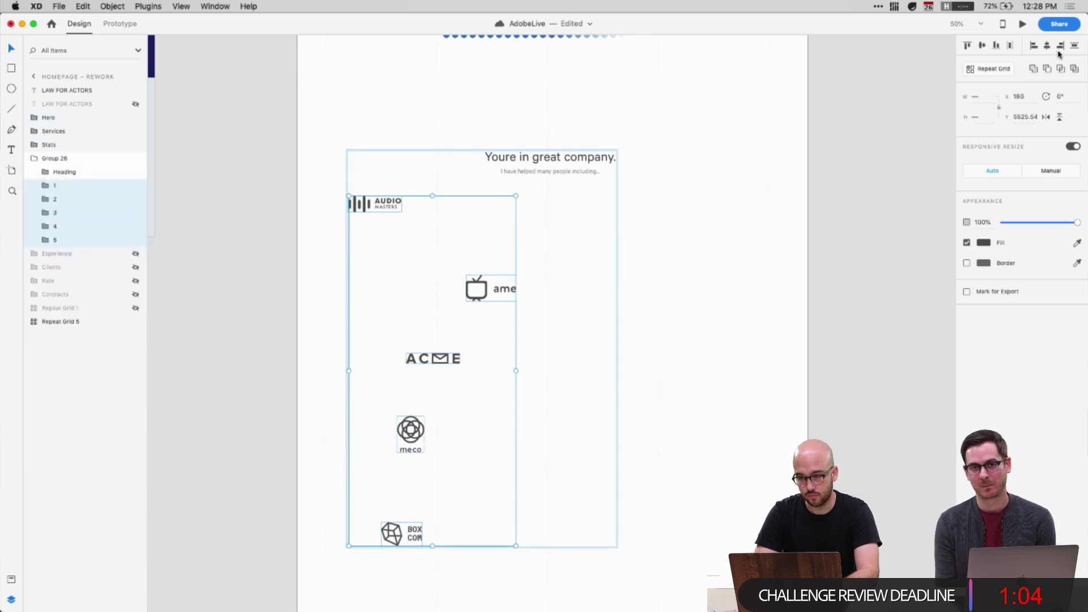
left_click(1049, 47)
Move the "Youre in great company." heading and tagline above the logo column, to X 264, Y 5274
left_click_drag(551, 164, 447, 135)
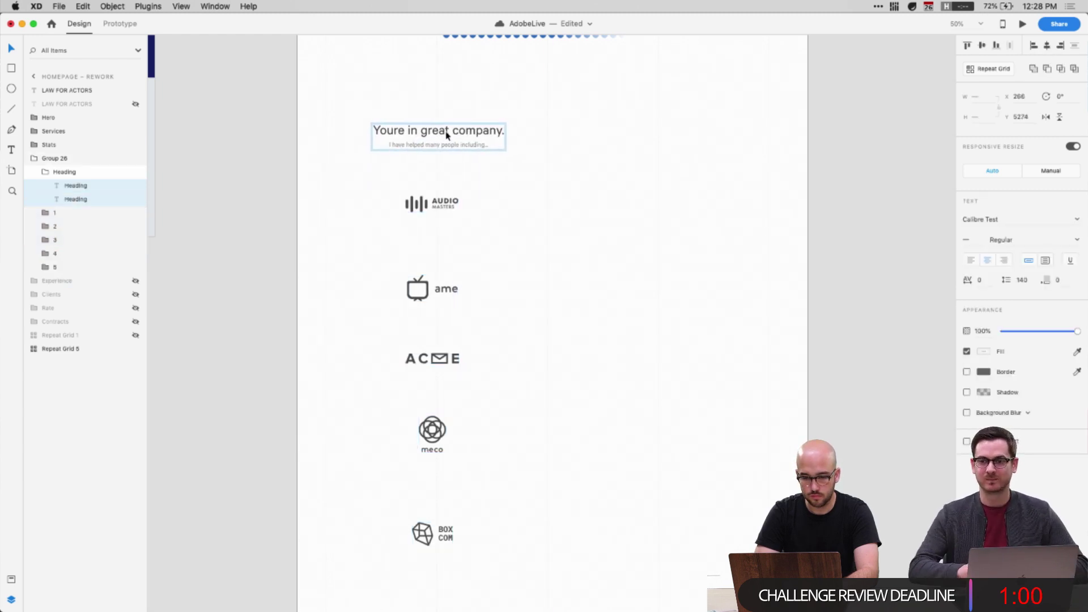
left_click(54, 170)
left_click(412, 157)
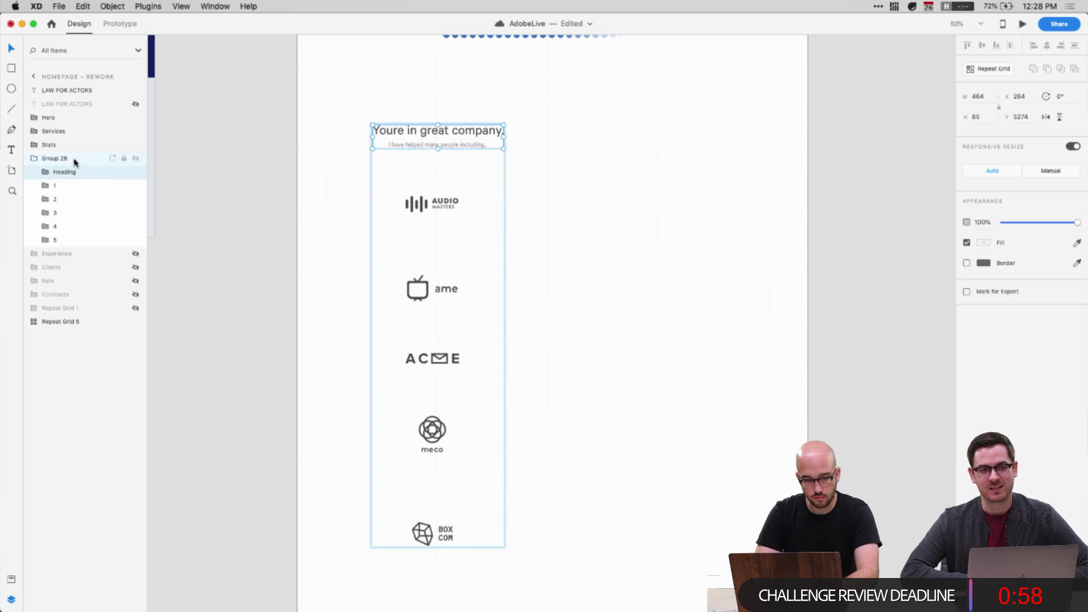
Position the whole client heading and logo group at X 261, Y 5376
left_click_drag(462, 145, 462, 153)
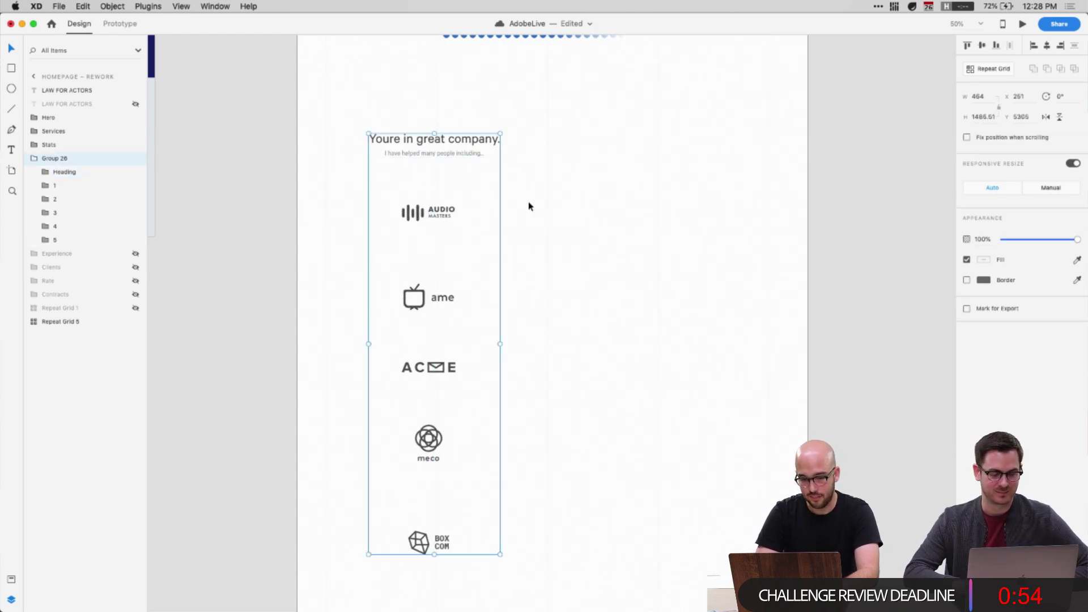
scroll(528, 202, "up", 5)
key("shift+Right")
key("shift+Down")
key("shift+Down")
key("shift+Down")
scroll(528, 205, "up", 5)
key("shift+Down")
key("shift+Down")
key("shift+Down")
key("shift+Down")
scroll(528, 206, "down", 10)
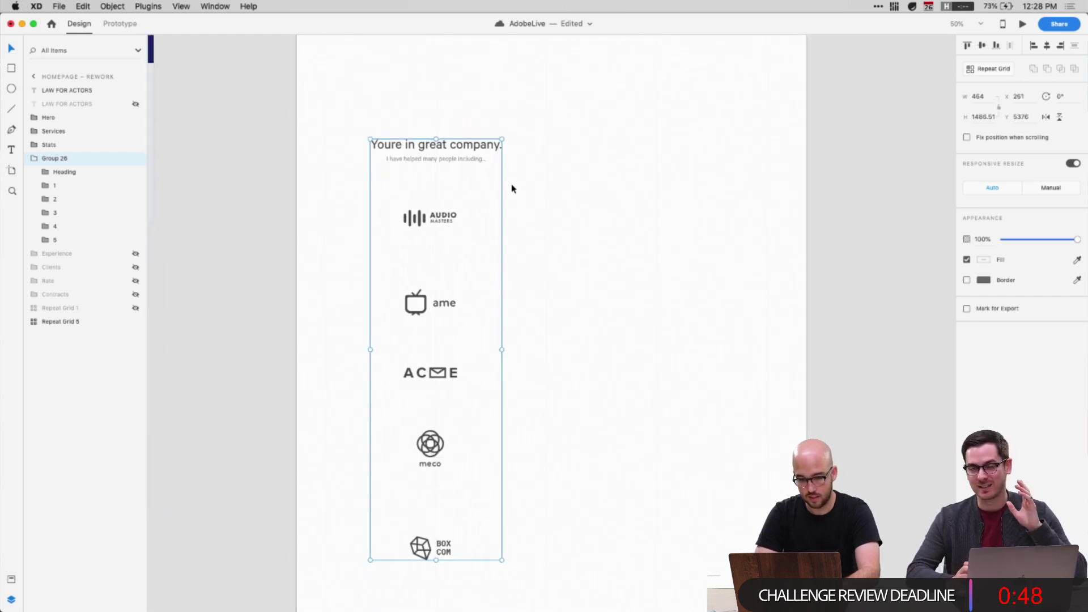
Duplicate the "Youre in great company." heading outside the group and place the copy beside the logo column at X 1038, Y 5821
left_click(463, 146, "super")
left_click(579, 295)
scroll(605, 306, "right", 1)
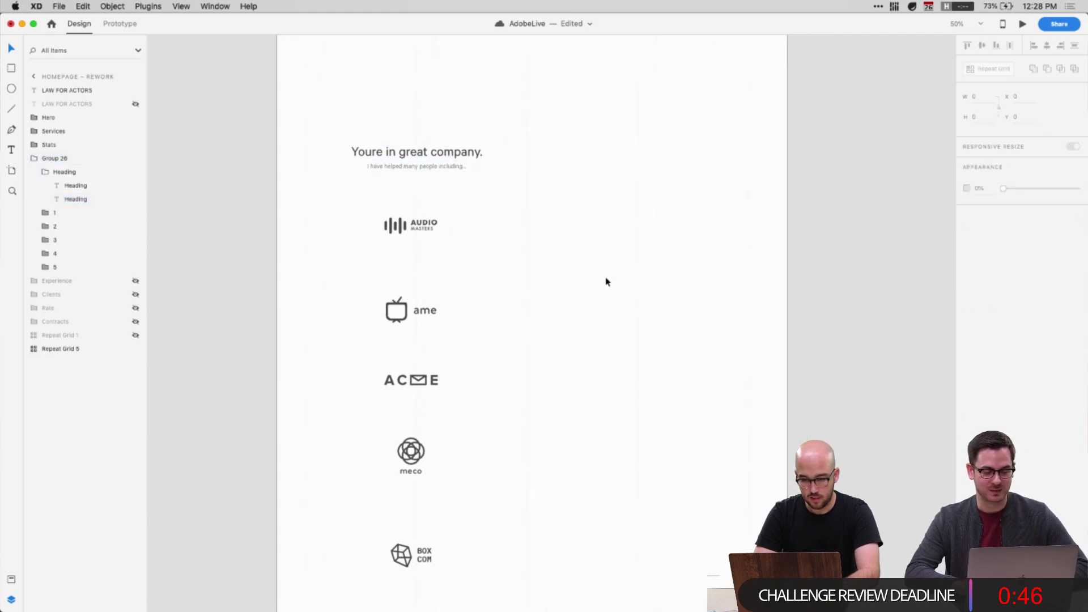
left_click(32, 160)
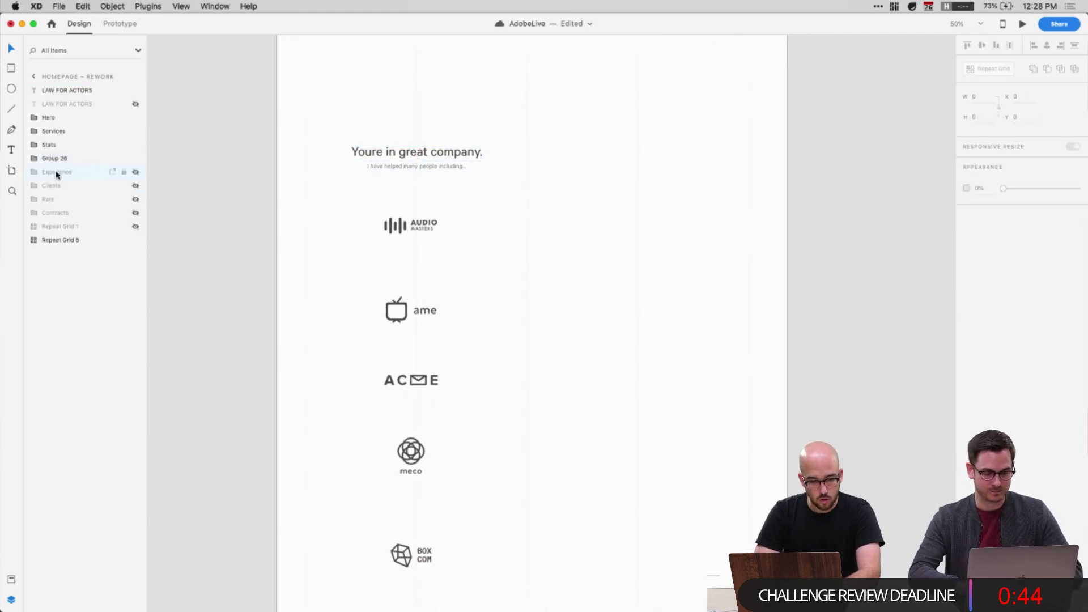
key("super+v")
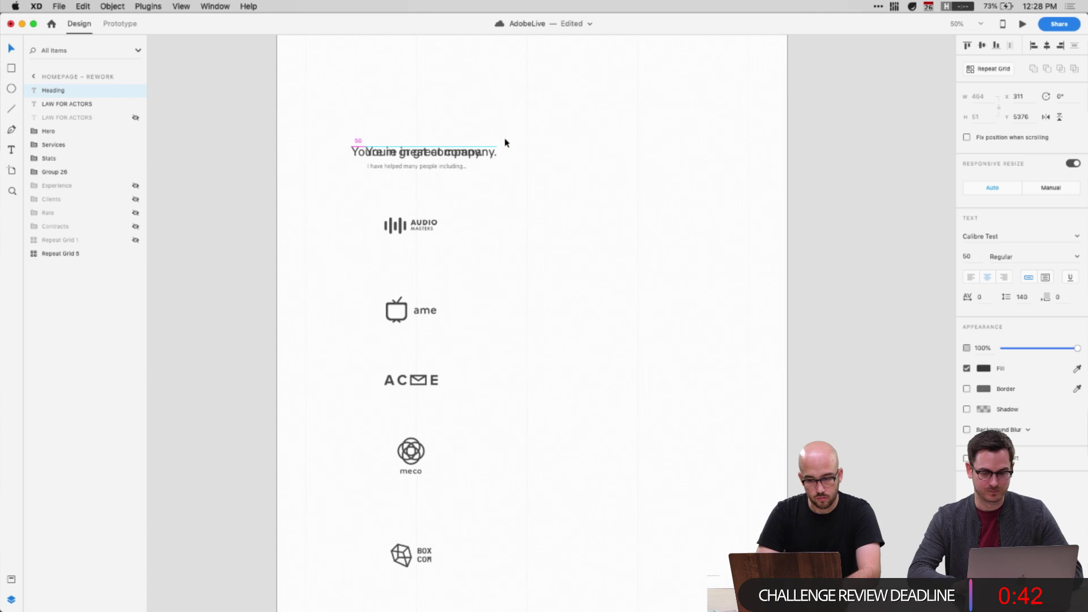
left_click_drag(502, 160, 697, 282)
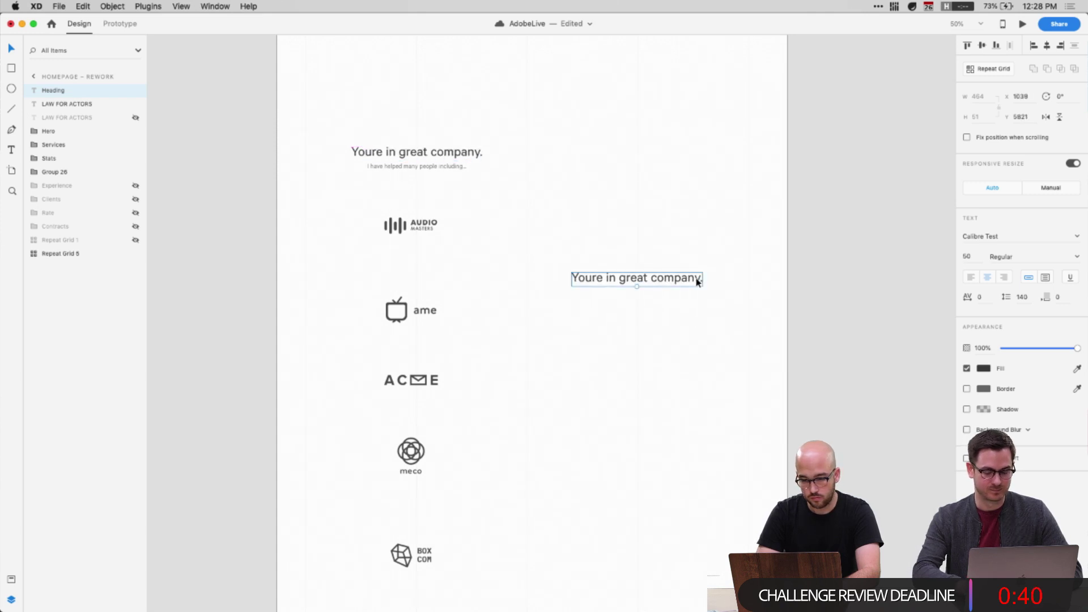
Lower the duplicated heading slightly to Y 5846, keeping it at X 1038
scroll(698, 282, "up", 5)
scroll(698, 281, "down", 5)
scroll(697, 282, "up", 4)
scroll(696, 282, "up", 3)
scroll(697, 283, "down", 5)
left_click(443, 280)
left_click_drag(472, 353, 327, 136)
left_click(459, 236)
scroll(459, 235, "down", 5)
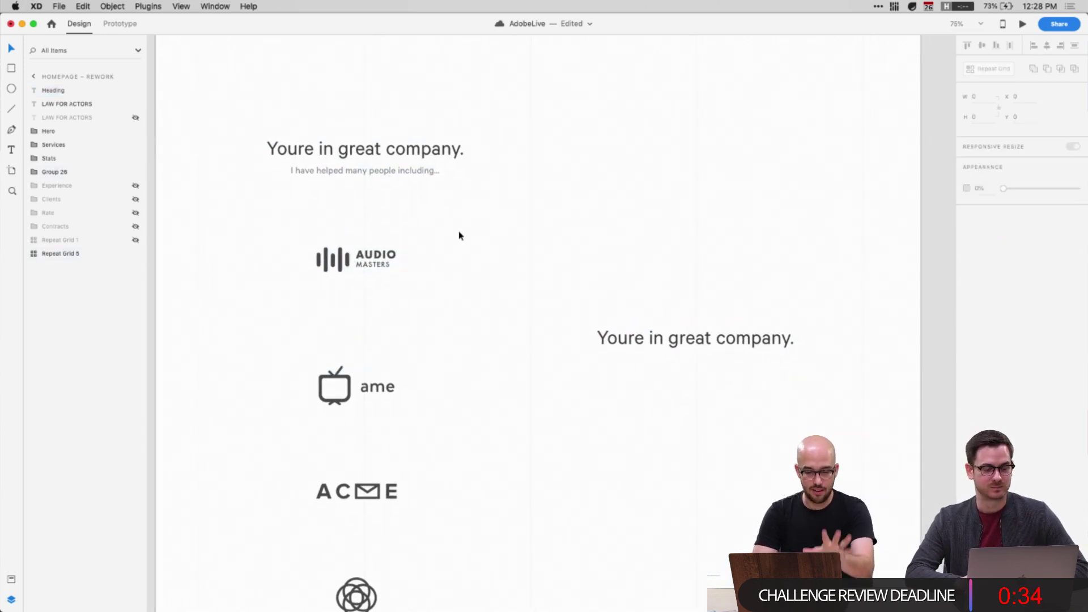
left_click_drag(644, 137, 641, 149)
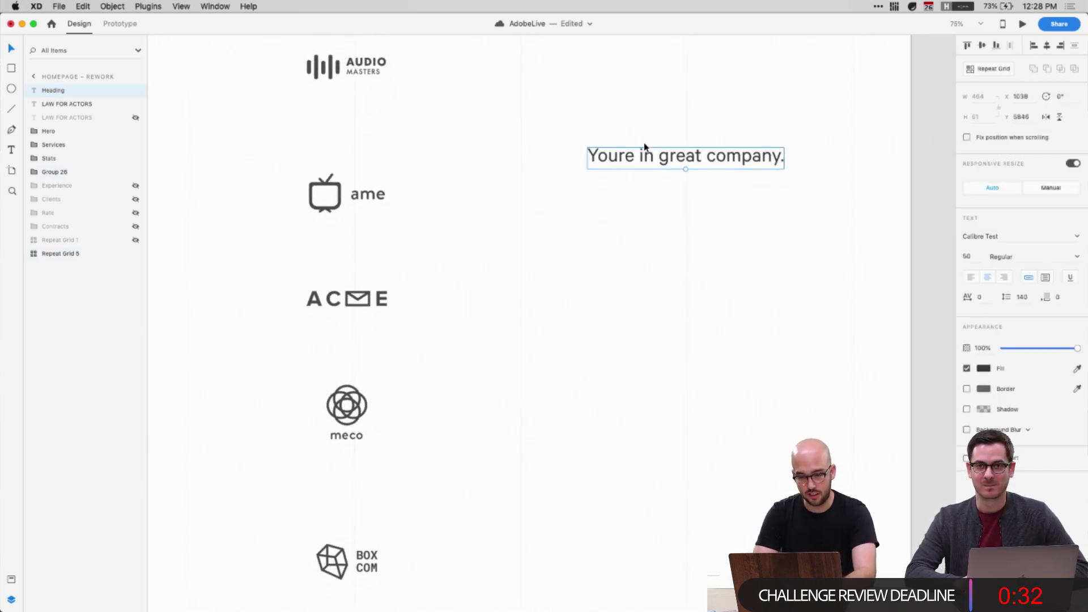
Examine the process section on the original homepage and its heading for wording to reuse
scroll(679, 291, "down", 3)
scroll(679, 508, "left", 10)
scroll(679, 508, "up", 10)
scroll(680, 512, "down", 3)
scroll(679, 508, "up", 20)
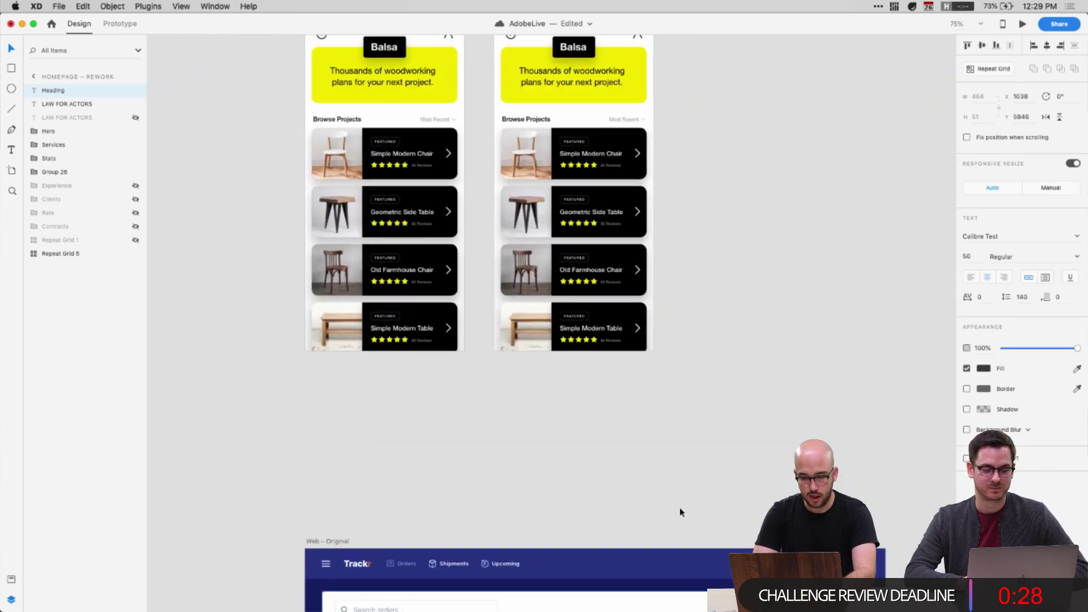
left_click(670, 549)
scroll(742, 340, "up", 10)
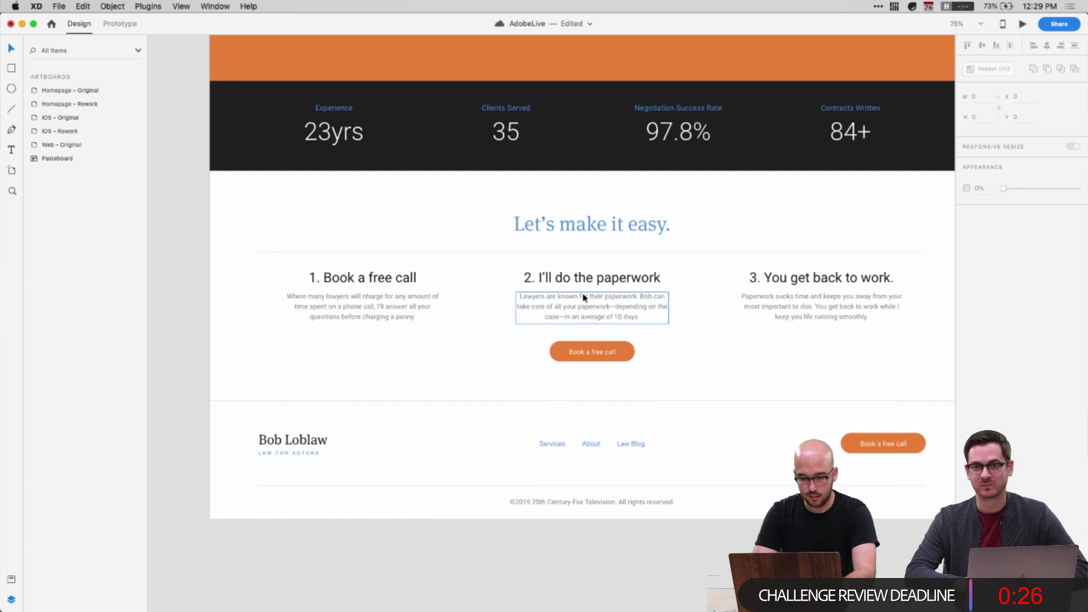
left_click(583, 238)
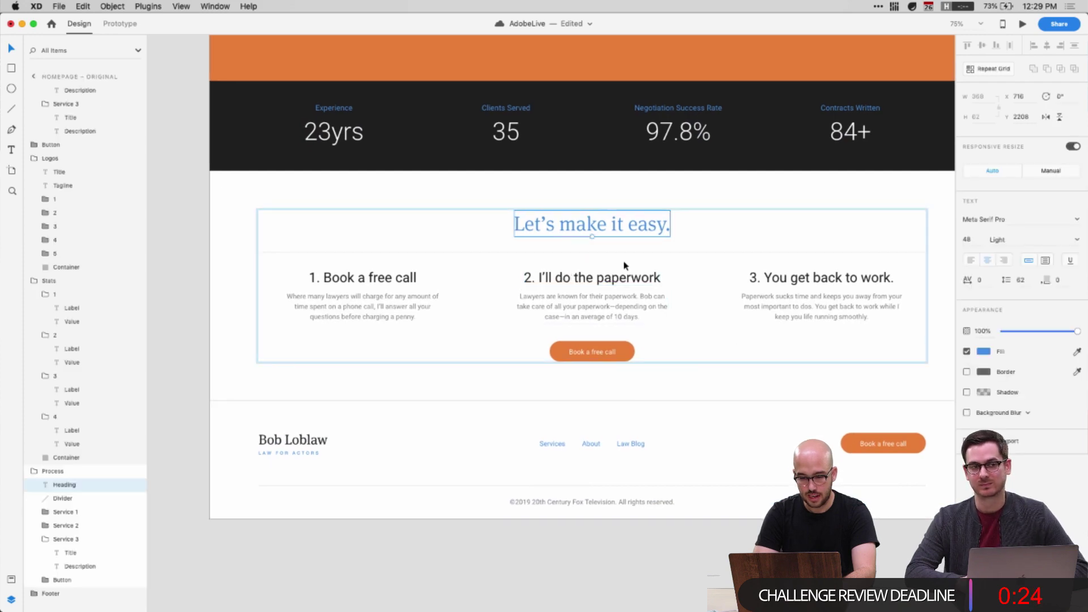
Replace the duplicated heading text beside the logo column with "Lets make it easy."
scroll(651, 281, "right", 15)
scroll(650, 282, "down", 5)
scroll(622, 374, "down", 15)
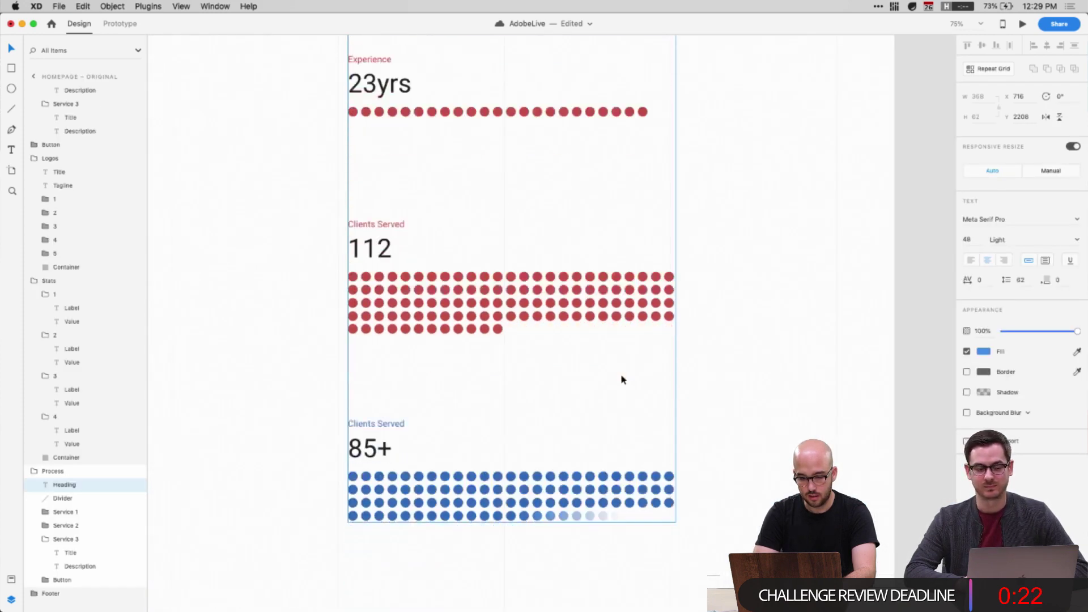
double_click(636, 374)
type("Let")
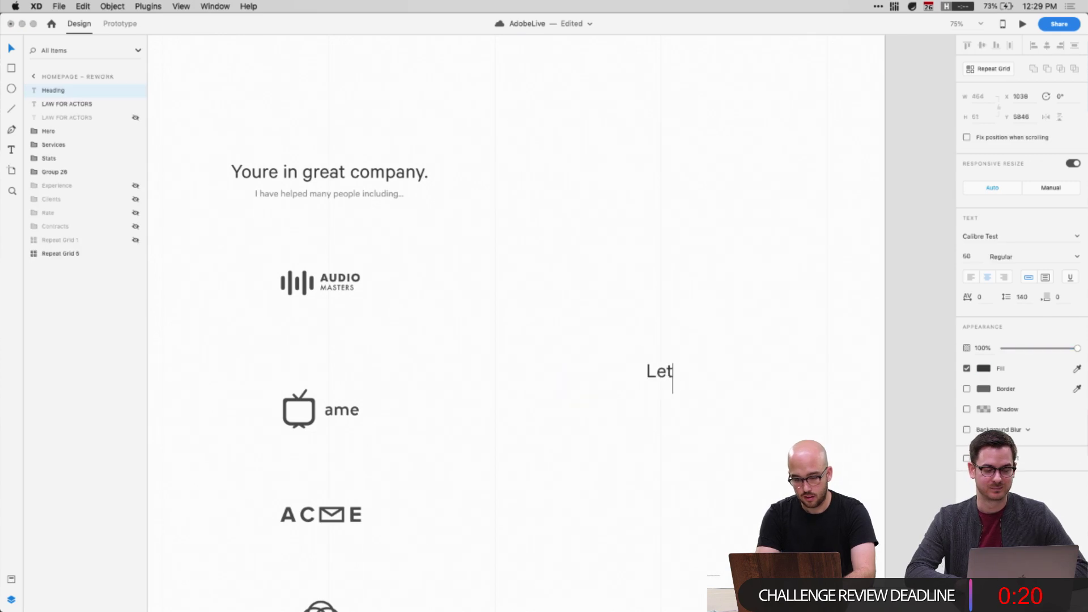
type("make it easy.")
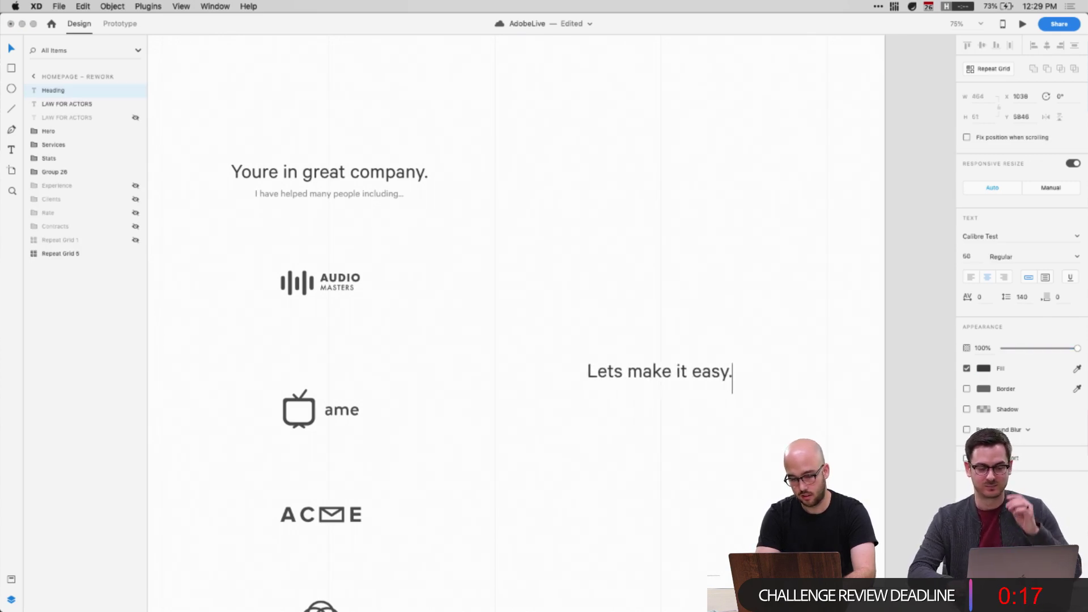
key("Escape")
Select and copy the Service 1, Service 2 and Service 3 groups from the original homepage's process section
scroll(630, 387, "down", 15)
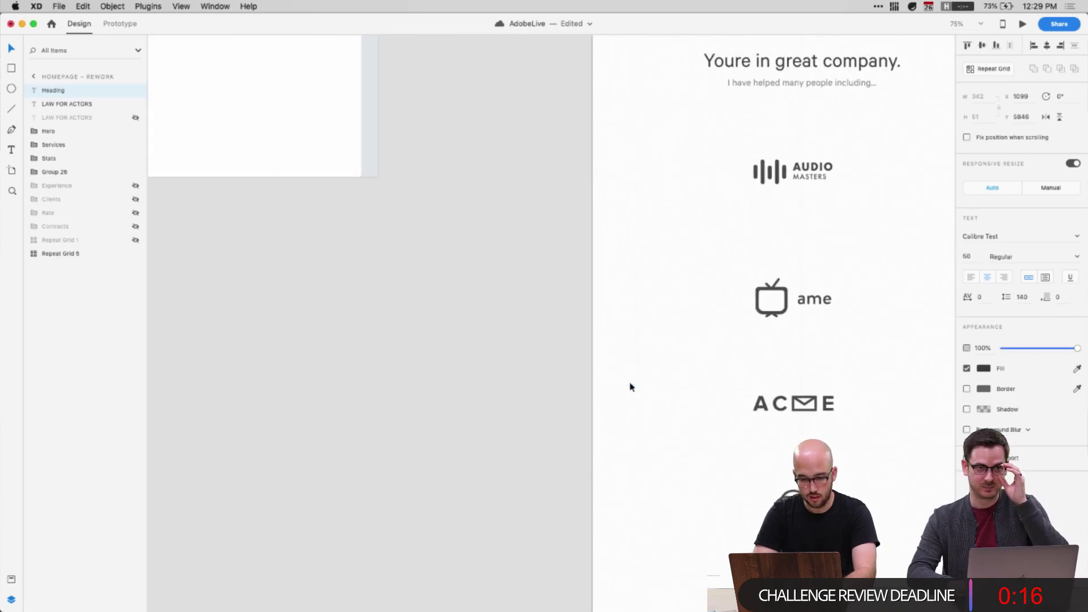
scroll(630, 387, "down", 15)
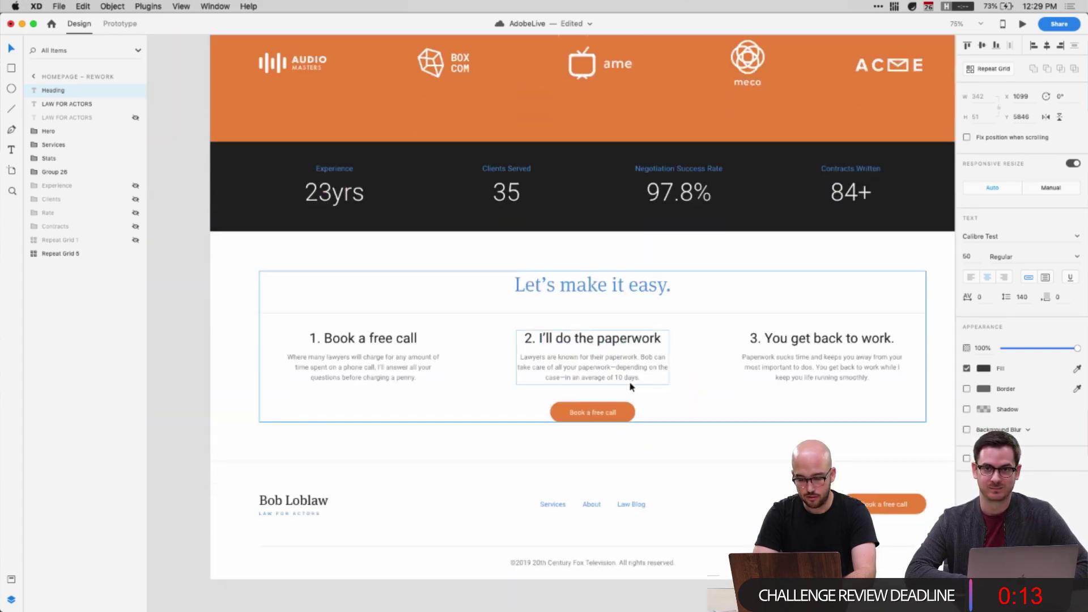
scroll(630, 387, "right", 2)
double_click(323, 312)
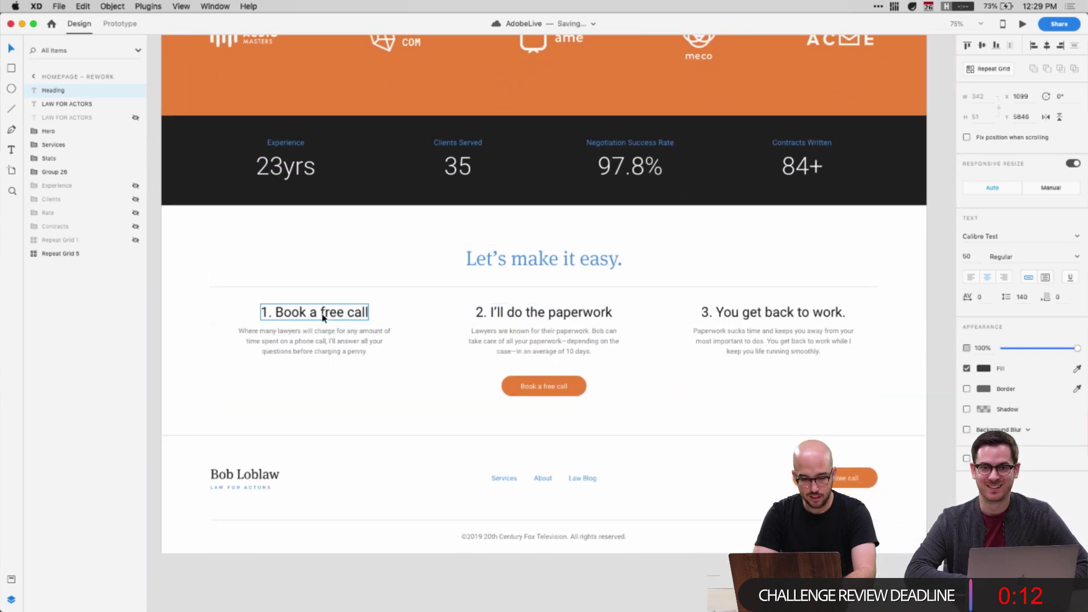
double_click(548, 312)
double_click(688, 310)
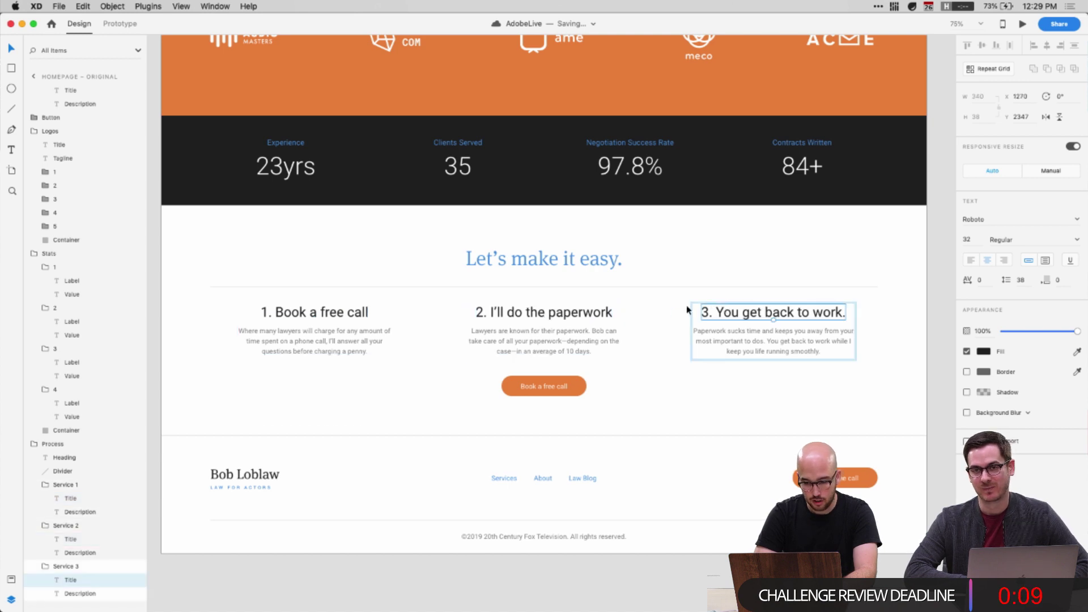
left_click(64, 527)
left_click(46, 526)
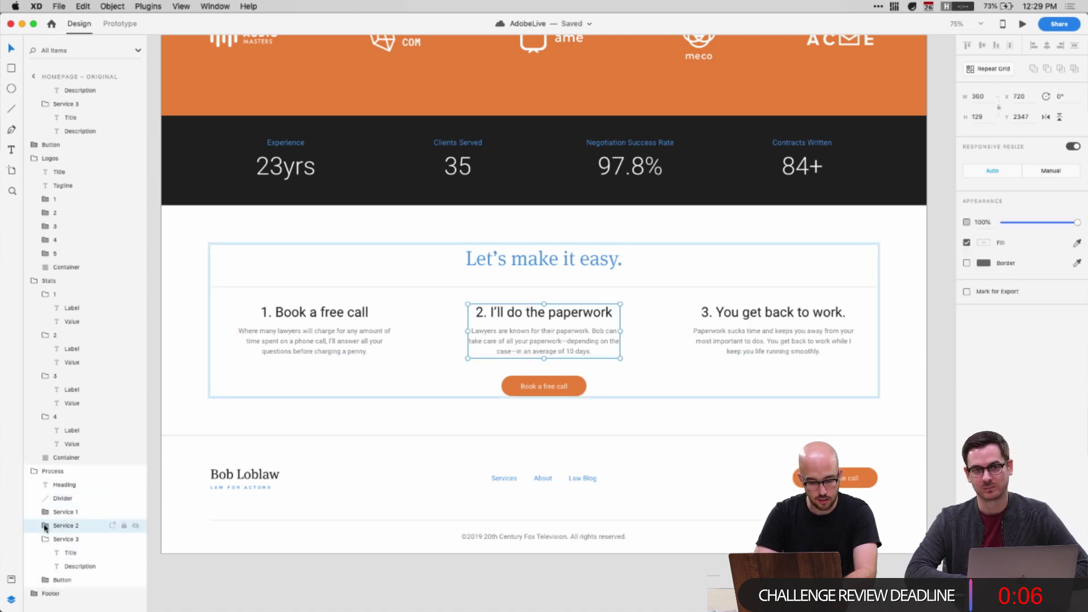
left_click(53, 566, "shift")
Paste the three services into the reworked homepage and place them below the "Lets make it easy." heading at X 1086, Y 6105
scroll(394, 524, "down", 15)
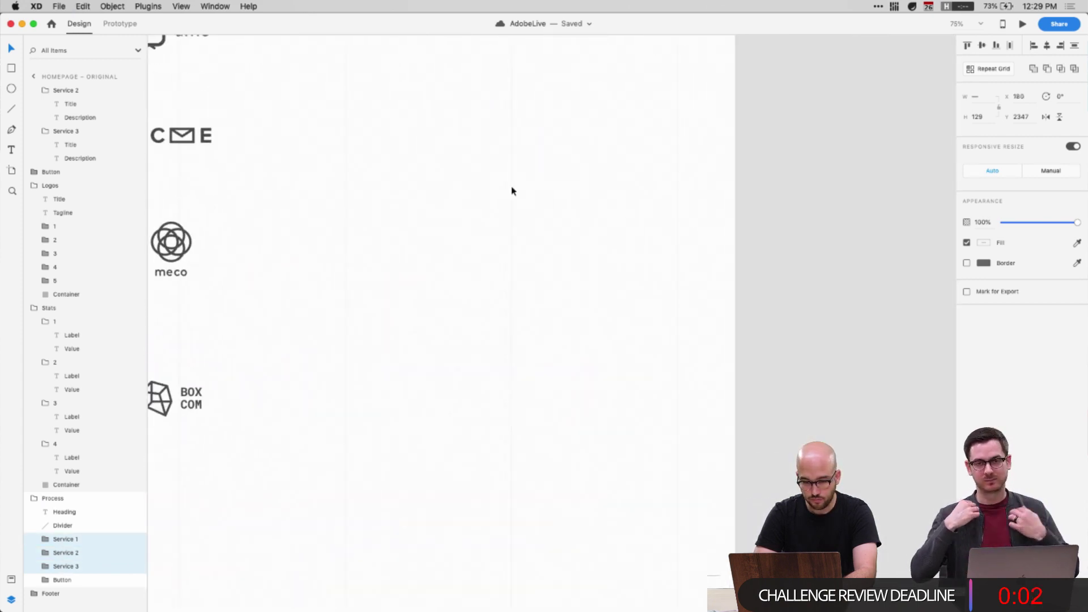
scroll(478, 258, "up", 5)
left_click(493, 179)
key("super+v")
left_click_drag(492, 311, 748, 287)
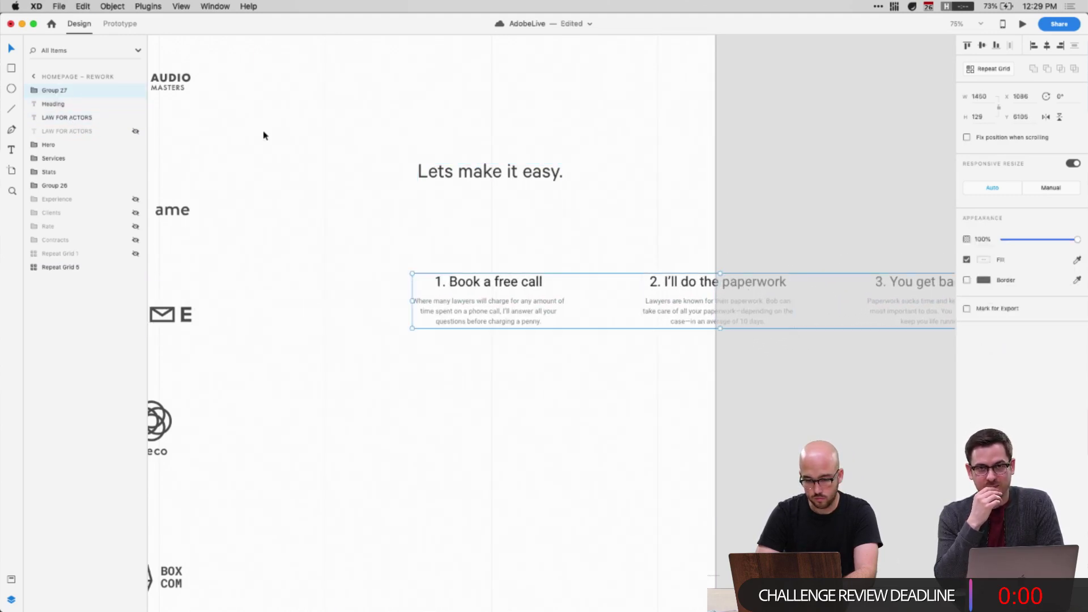
Stack Service 2 and Service 3 beneath Service 1 in one centered column, with Service 3 at X 1076, Y 6885
left_click(51, 103)
left_click(34, 91)
left_click(68, 118)
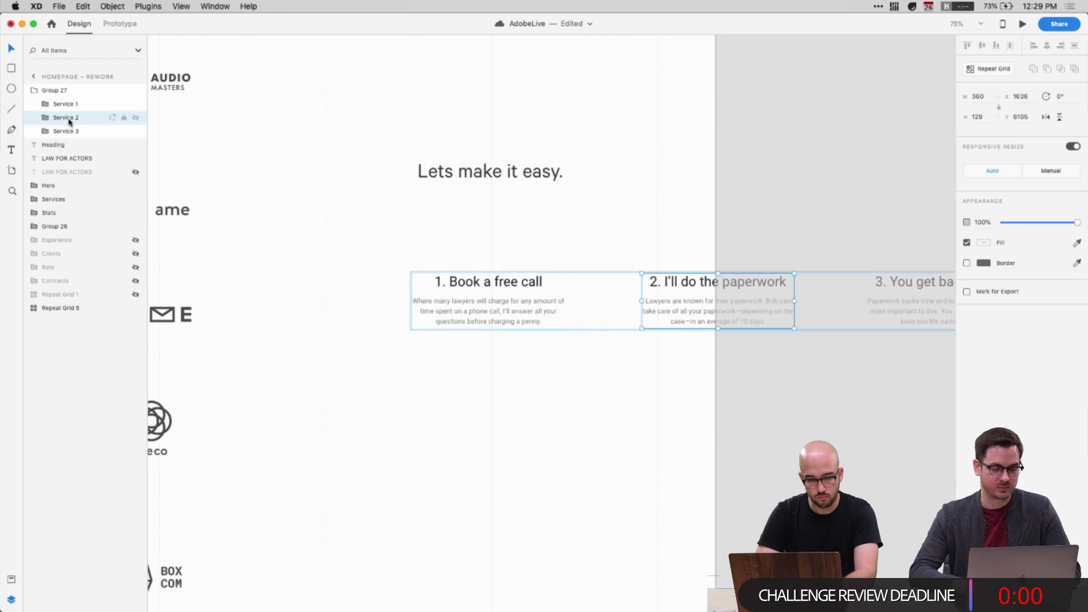
left_click(66, 131, "shift")
left_click_drag(691, 311, 466, 465)
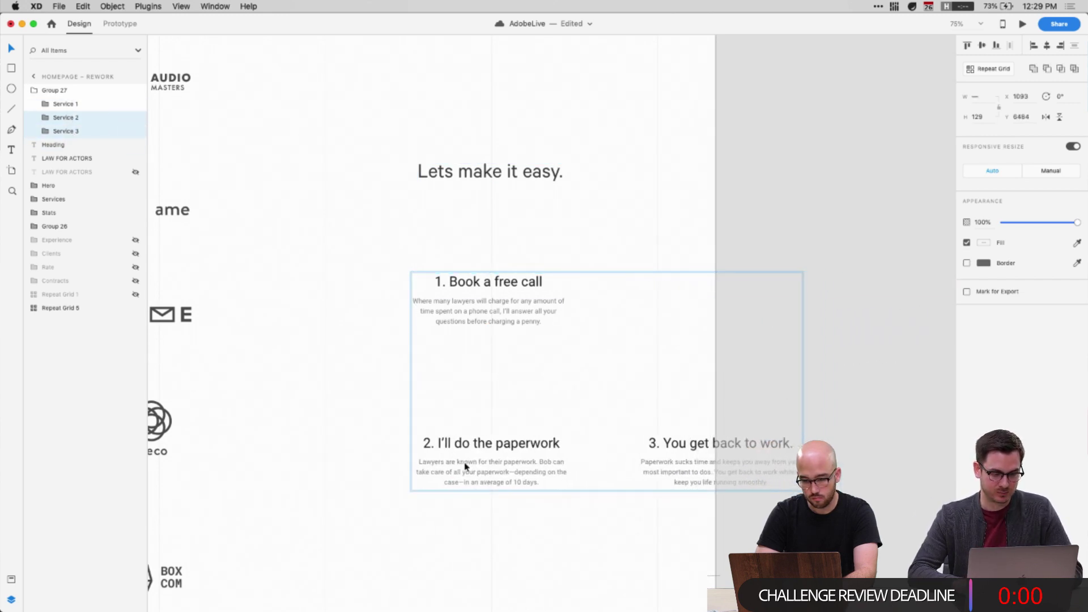
left_click(81, 116, "super")
left_click_drag(689, 470, 463, 605)
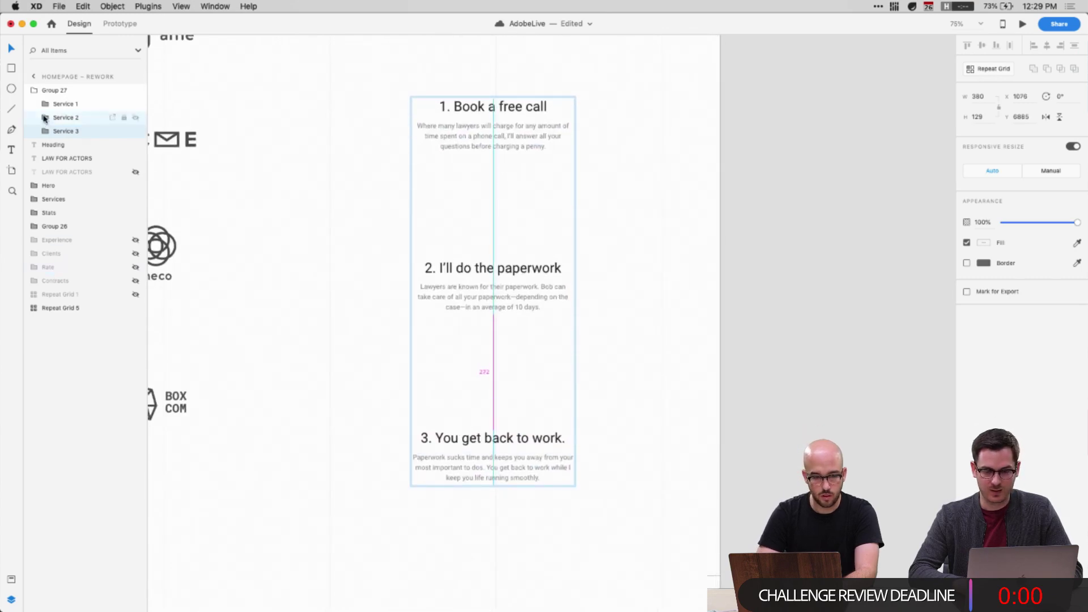
Move the "Lets make it easy." heading and the three services up slightly together, and raise the heading a little further above them
left_click(77, 106, "shift")
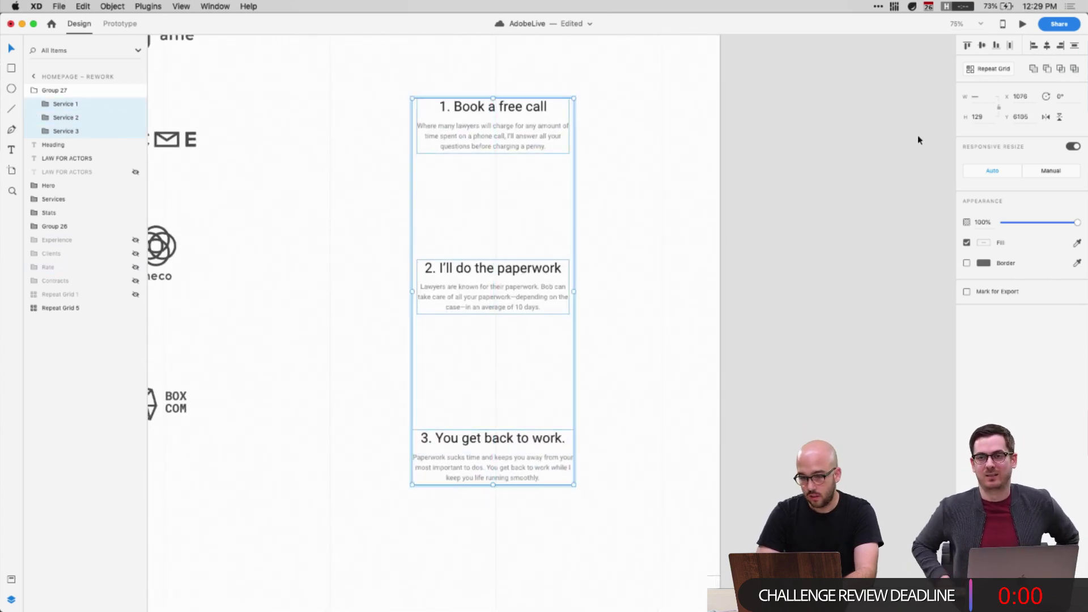
scroll(797, 216, "up", 5)
left_click(505, 243, "shift")
left_click_drag(504, 244, 540, 235)
left_click(838, 323)
scroll(839, 327, "left", 3)
scroll(840, 328, "up", 2)
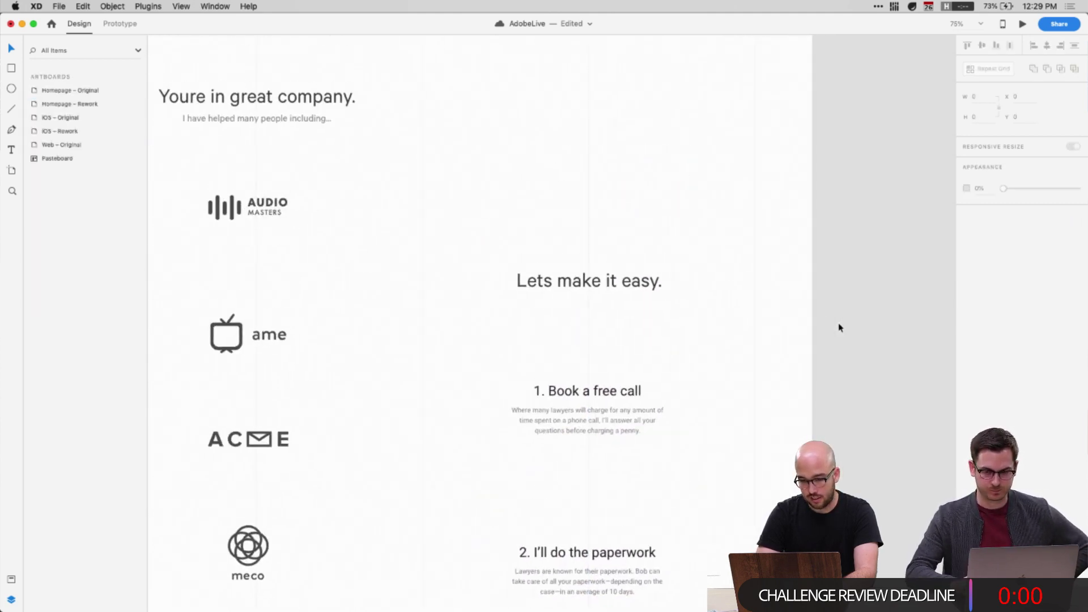
scroll(838, 326, "up", 5)
scroll(621, 381, "down", 6)
scroll(634, 306, "up", 2)
scroll(635, 306, "right", 3)
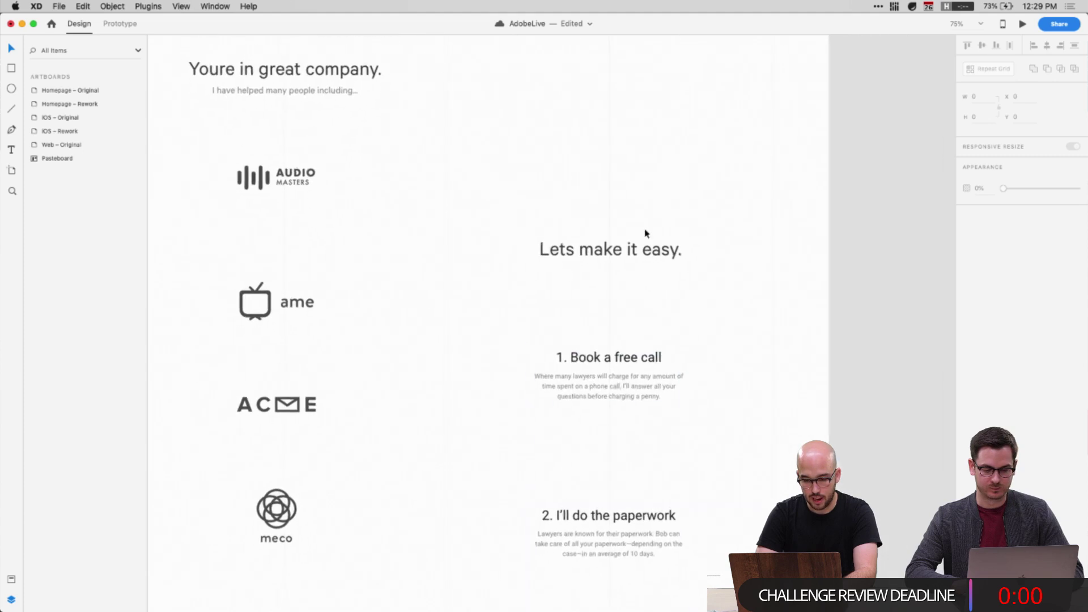
left_click(637, 250)
Remove the leading "1." from the first service title so it reads "Book a free call"
double_click(568, 360)
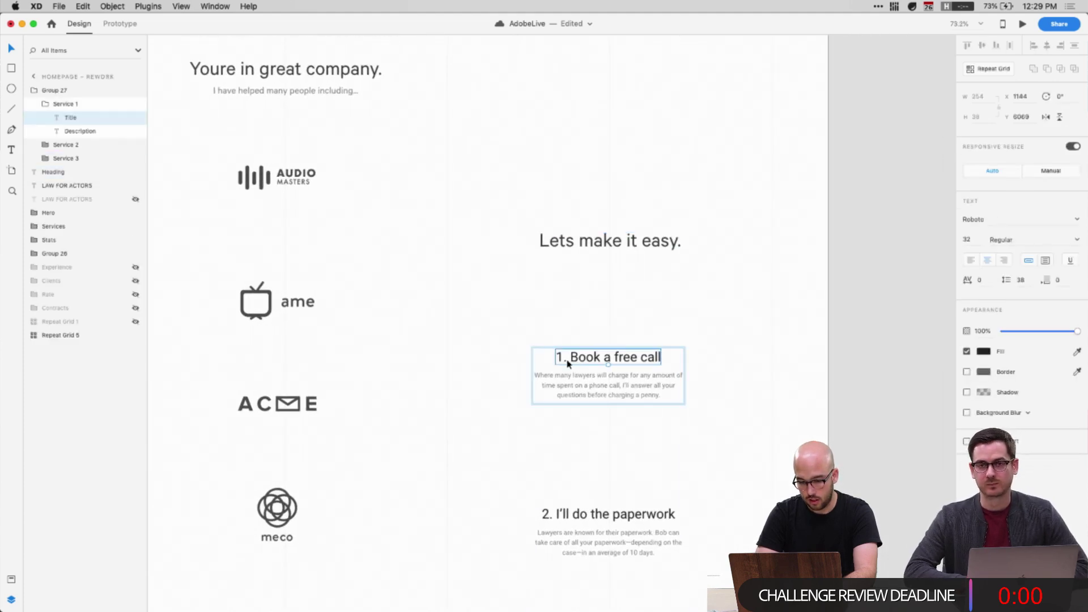
double_click(568, 362)
left_click(640, 357)
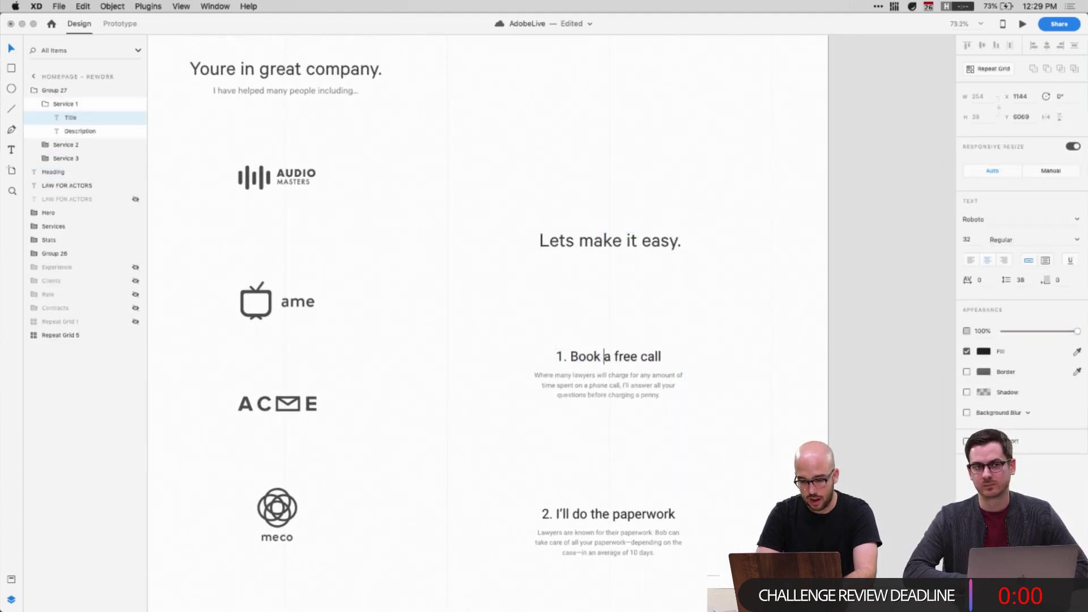
key("BackSpace")
key("BackSpace")
key("BackSpace")
key("Escape")
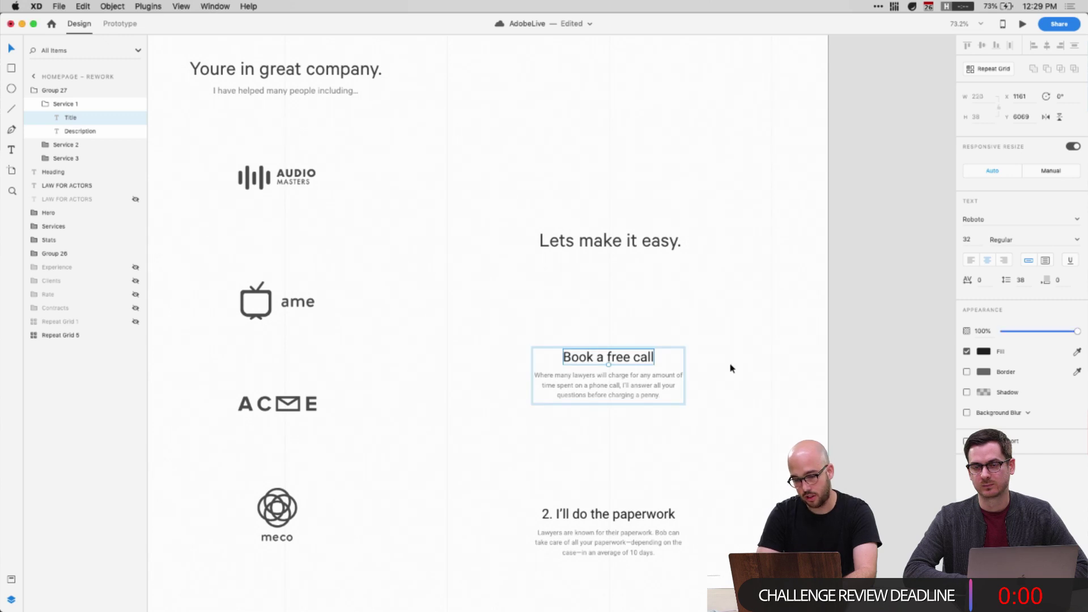
Draw a 122 by 122 circle above the "Book a free call" title at X 1210, Y 5917, filled red with no border
key("e")
scroll(585, 311, "right", 2)
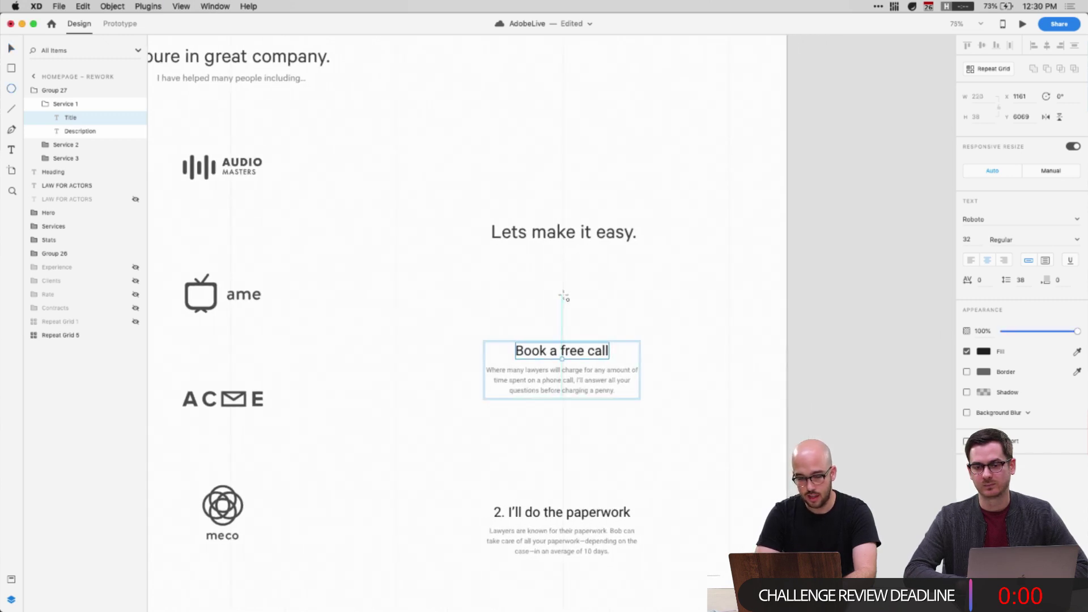
left_click_drag(574, 310, 589, 325)
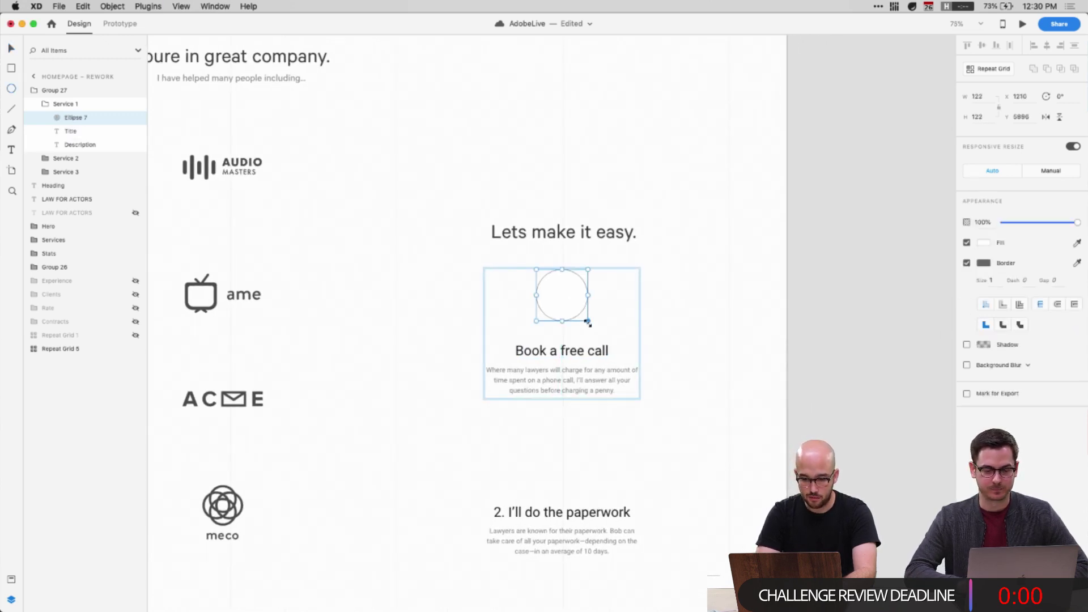
left_click(966, 263)
left_click(983, 243)
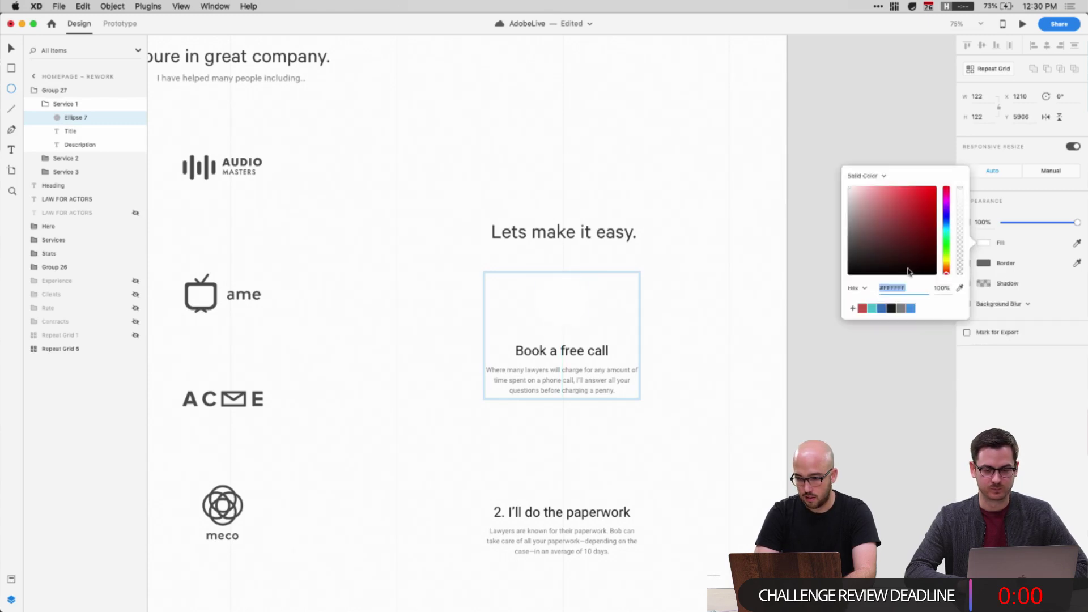
left_click(862, 308)
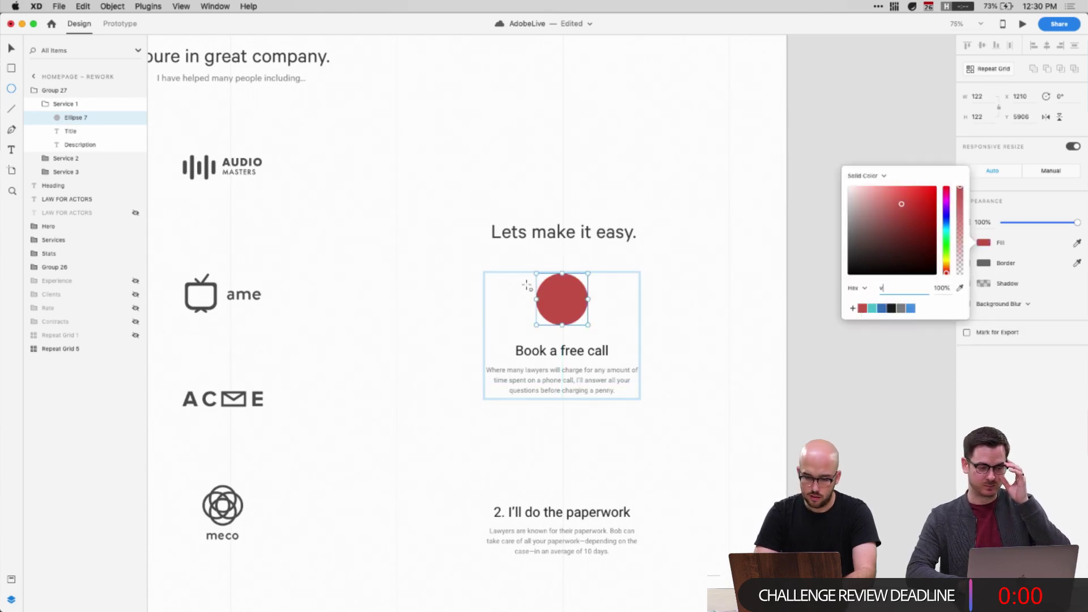
left_click(573, 307)
left_click_drag(572, 311, 561, 320)
Add the text "1" on the red circle
left_click(565, 303)
type("1")
key("Escape")
key("Escape")
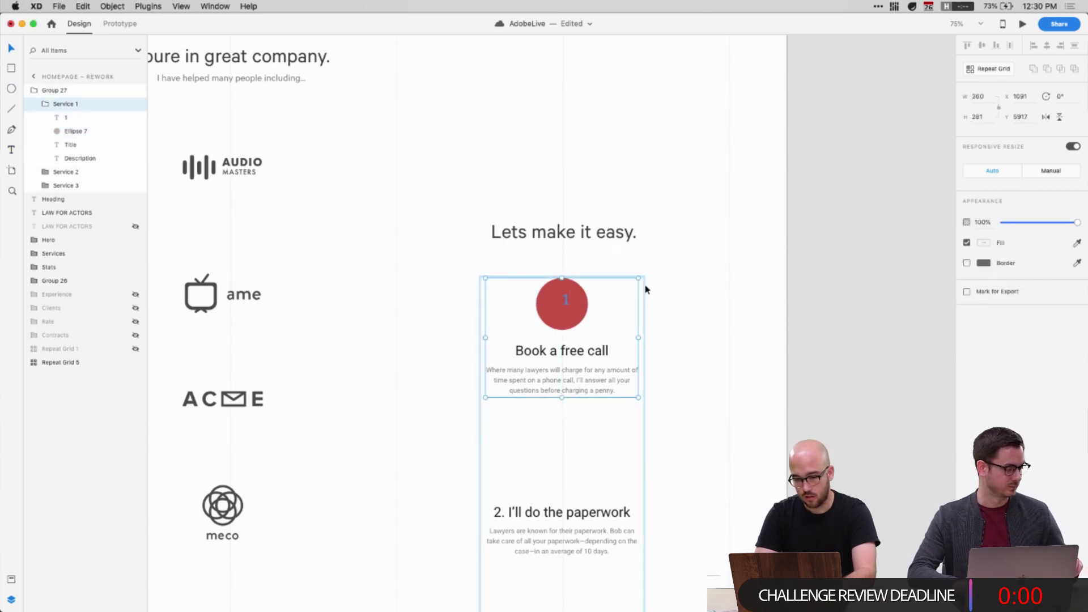
Make the "1" white, center it on the red circle at X 1261, Y 5941, and group it with the circle
double_click(567, 301)
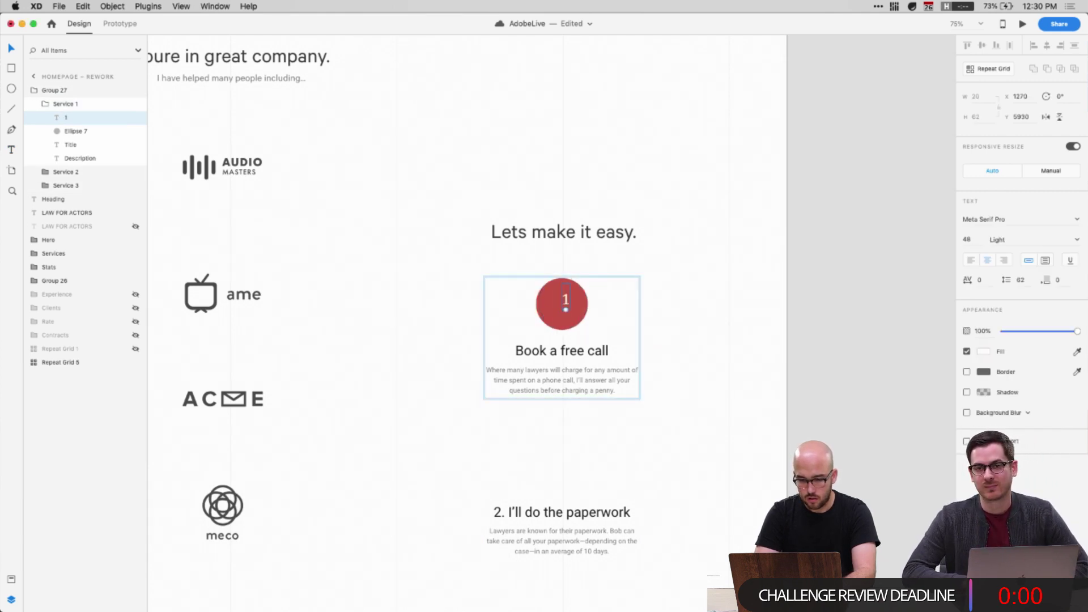
left_click(74, 131, "shift")
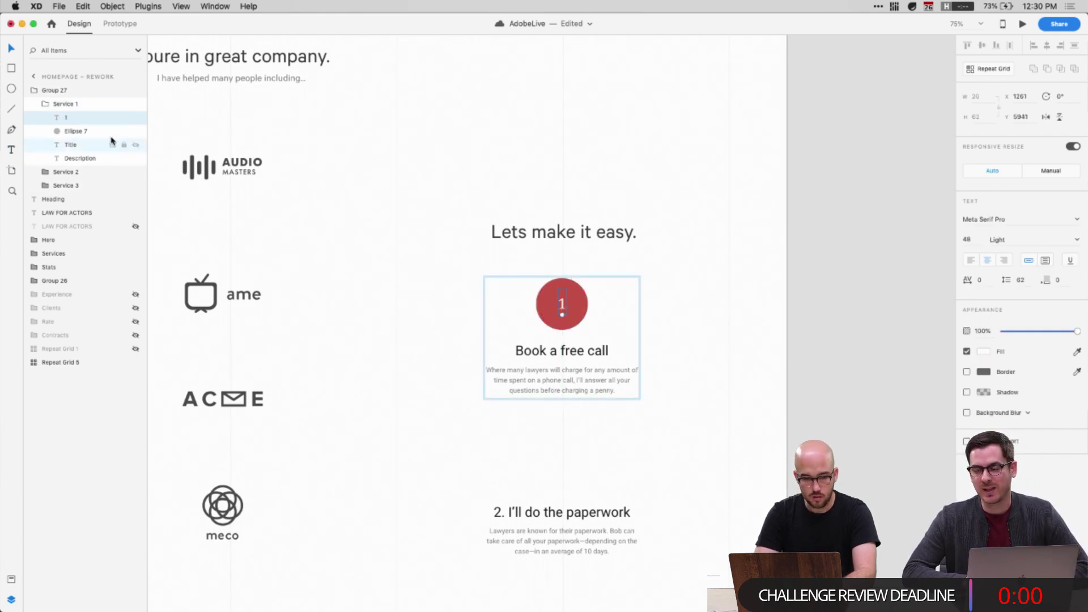
key("super+g")
Move the numbered circle group from Service 1 into the Service 2 group
scroll(445, 323, "down", 3)
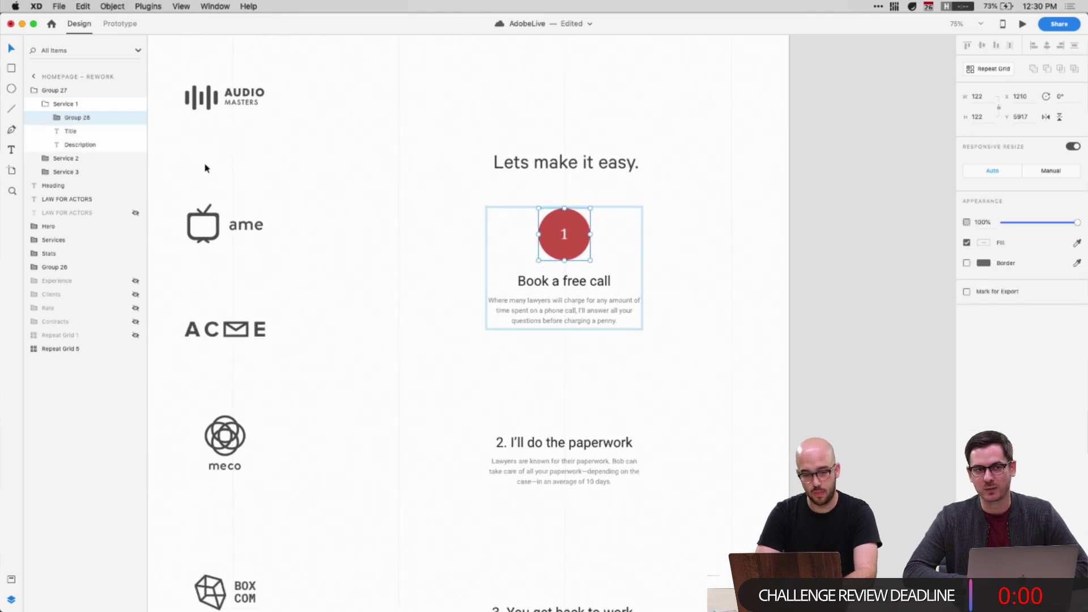
left_click_drag(58, 117, 58, 161)
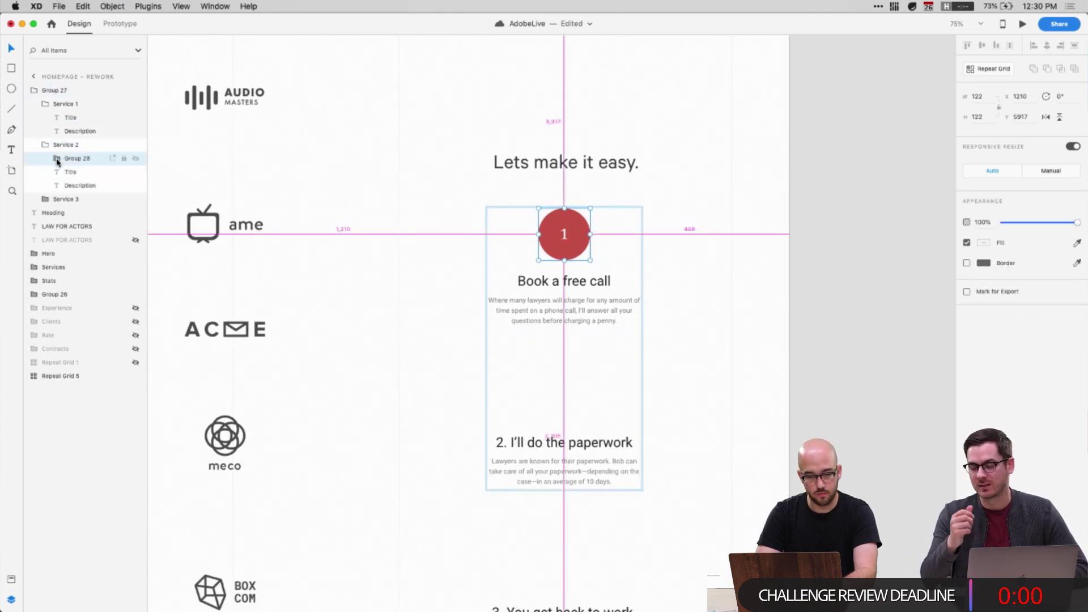
key("shift+Down")
key("shift+Down")
key("shift+Down")
key("shift+Down")
key("shift+Down")
key("super+z")
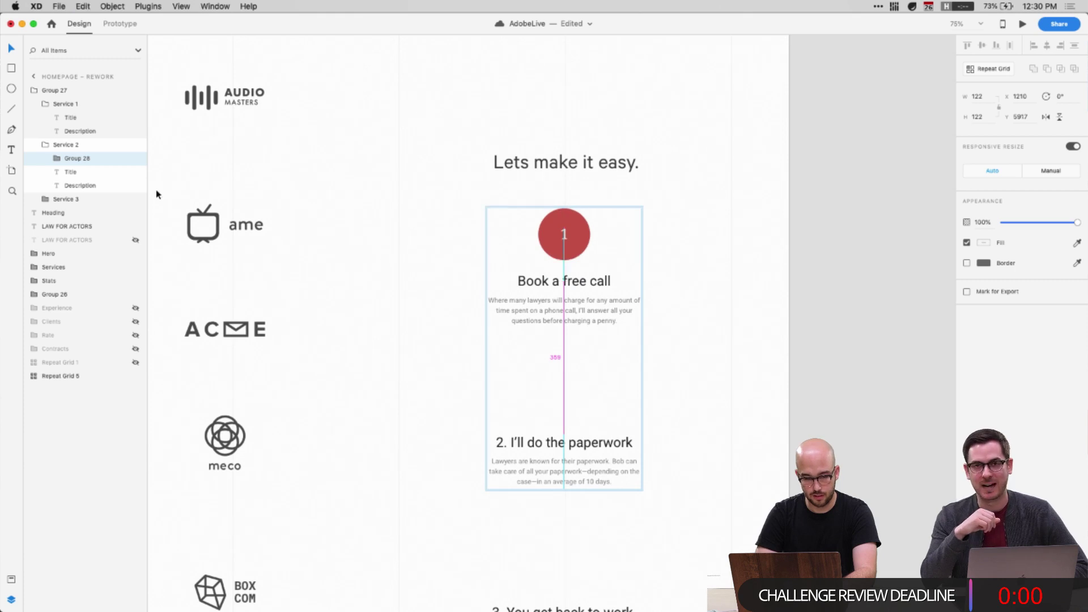
Duplicate the numbered circle group and put the copy into the Service 1 group
key("super+d")
left_click_drag(78, 132, 71, 115)
Move Service 2's numbered circle down above the "2. I'll do the paperwork" title to X 1210, Y 6310
left_click(73, 176)
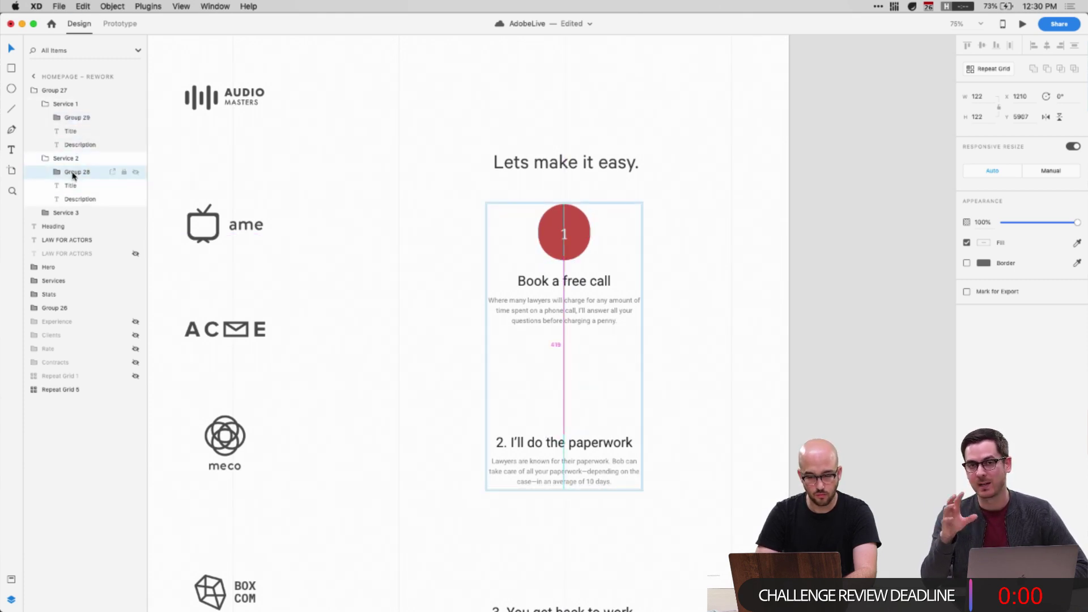
key("shift+Down")
key("shift+Down")
key("shift+Down")
key("shift+Down")
key("shift+Down")
key("shift+Down")
key("shift+Down")
key("shift+Down")
key("shift+Down")
key("shift+Down")
key("shift+Down")
key("shift+Down")
key("shift+Down")
key("shift+Down")
key("shift+Down")
key("shift+Down")
key("shift+Down")
key("shift+Down")
key("shift+Down")
key("shift+Down")
key("shift+Down")
key("shift+Down")
key("shift+Down")
key("shift+Down")
key("shift+Down")
key("shift+Down")
key("shift+Down")
key("shift+Down")
left_click_drag(566, 355, 566, 407)
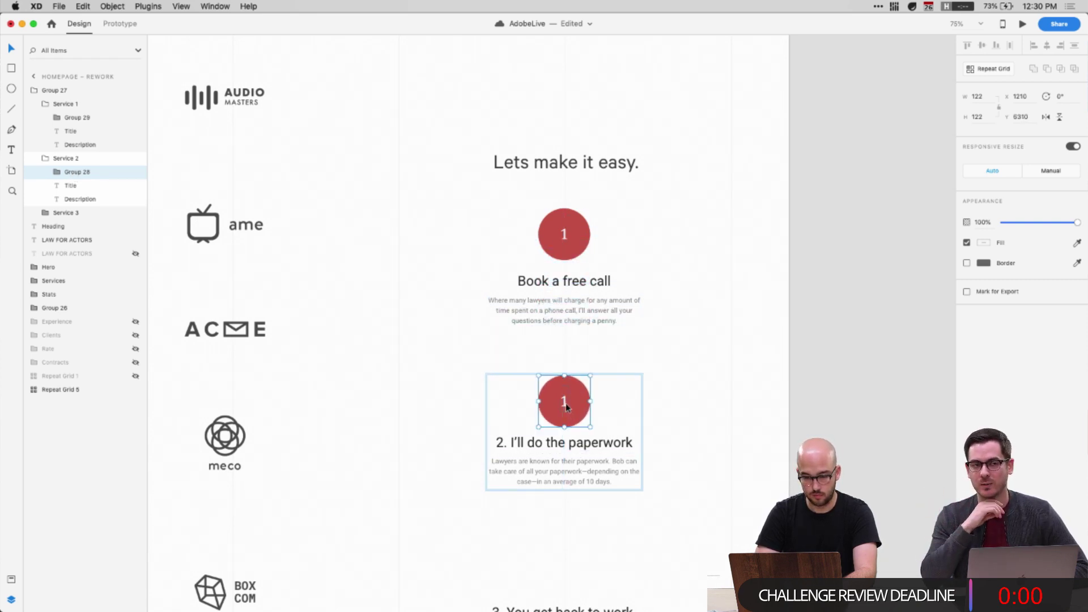
Change the number in the second service's circle to "2"
left_click(565, 249)
scroll(557, 231, "down", 5)
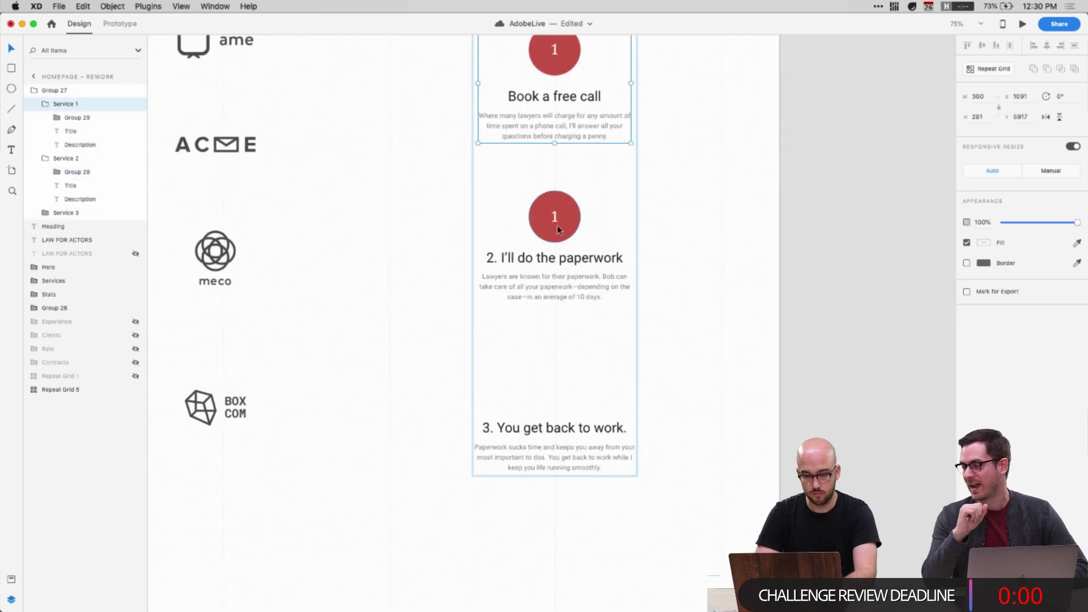
double_click(557, 228)
type("2")
left_click(830, 311)
Remove the leading "2." from the second service title so it reads "I'll do the paperwork"
scroll(552, 384, "up", 3)
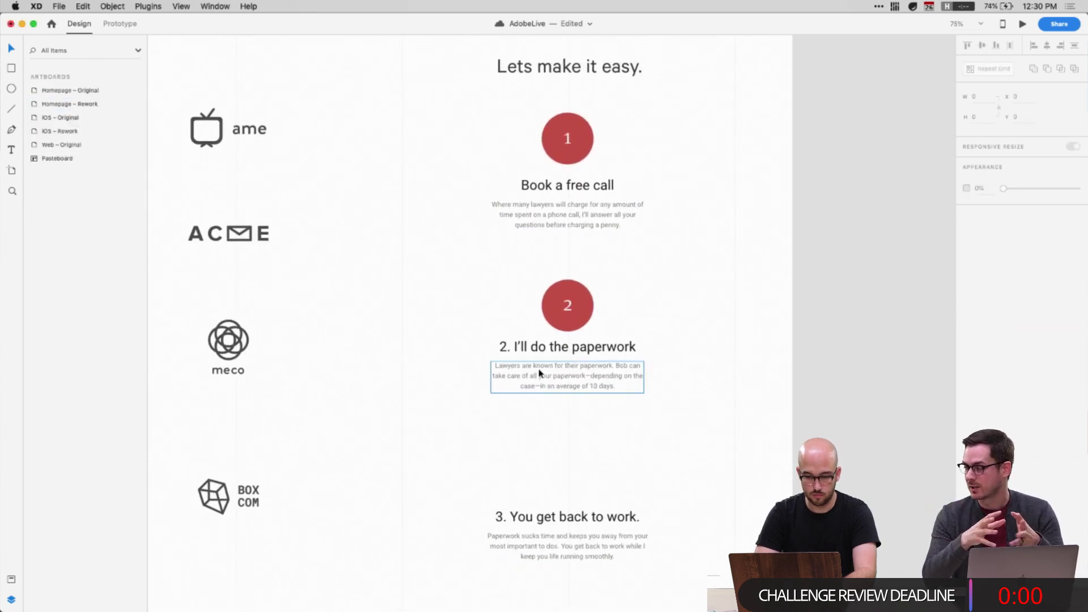
double_click(517, 346)
left_click(513, 346)
key("BackSpace")
key("BackSpace")
key("BackSpace")
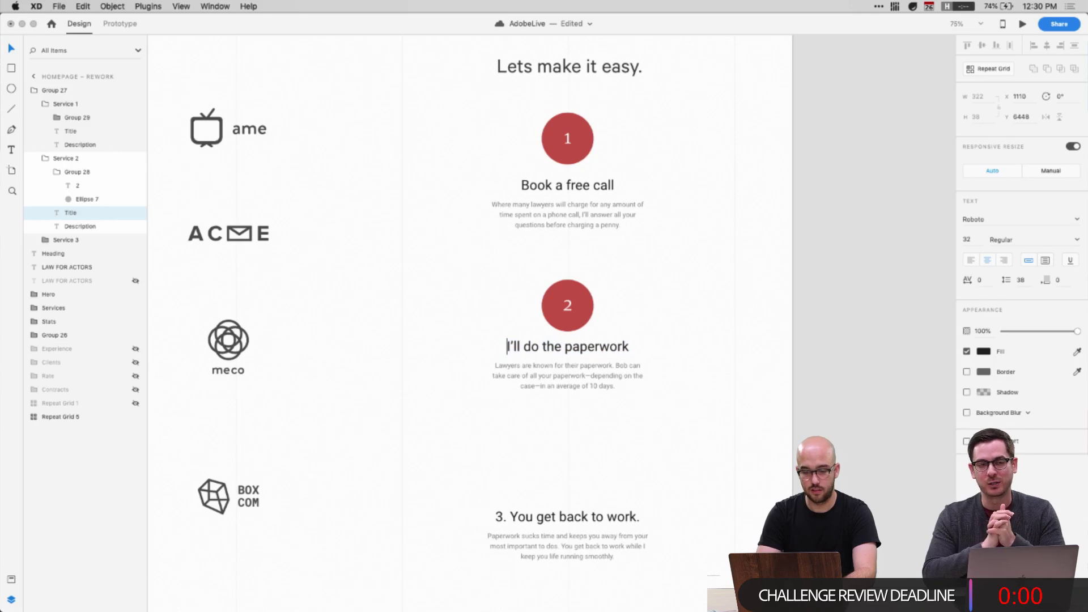
key("Escape")
left_click(923, 357)
Duplicate the second service's numbered circle group into the Service 3 group
scroll(923, 357, "up", 1)
left_click(591, 318, "super")
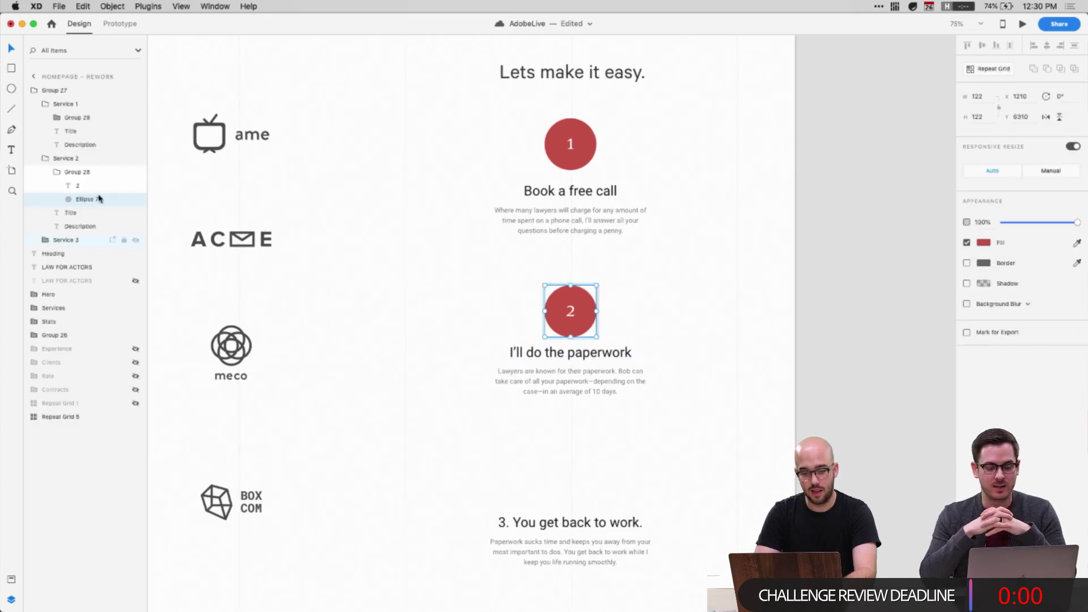
left_click(57, 171)
left_click(45, 215)
Move Service 3's numbered circle down above the "3. You get back to work." title to X 1210, Y 6711
key("shift+Down")
key("shift+Down")
key("shift+Down")
key("shift+Down")
key("shift+Down")
key("shift+Down")
key("shift+Down")
key("shift+Down")
key("shift+Down")
key("shift+Down")
key("shift+Down")
key("shift+Down")
key("shift+Down")
key("shift+Down")
key("shift+Down")
key("shift+Down")
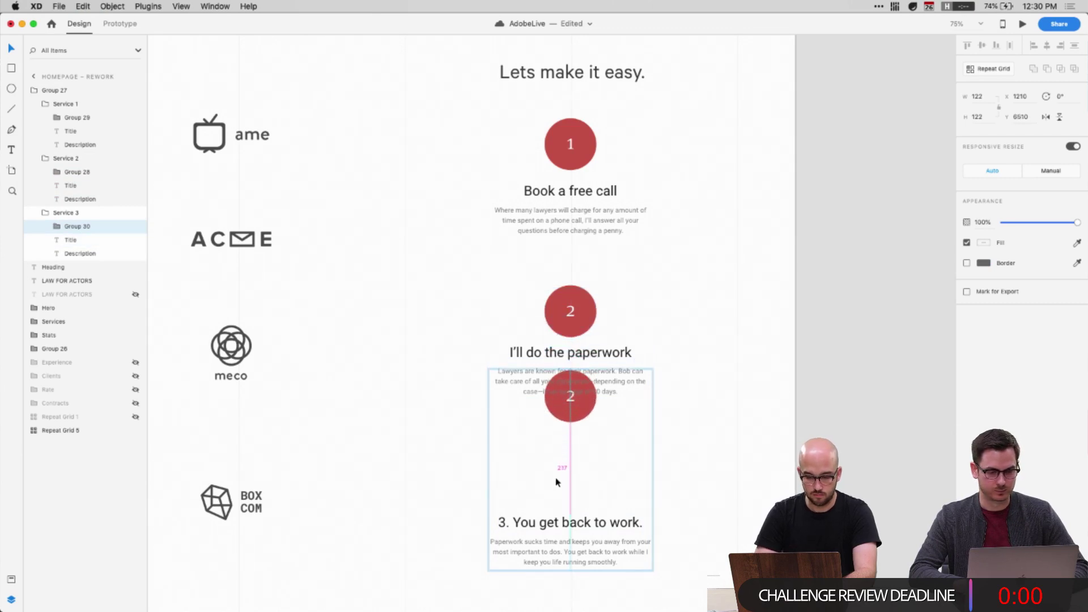
left_click_drag(573, 415, 571, 500)
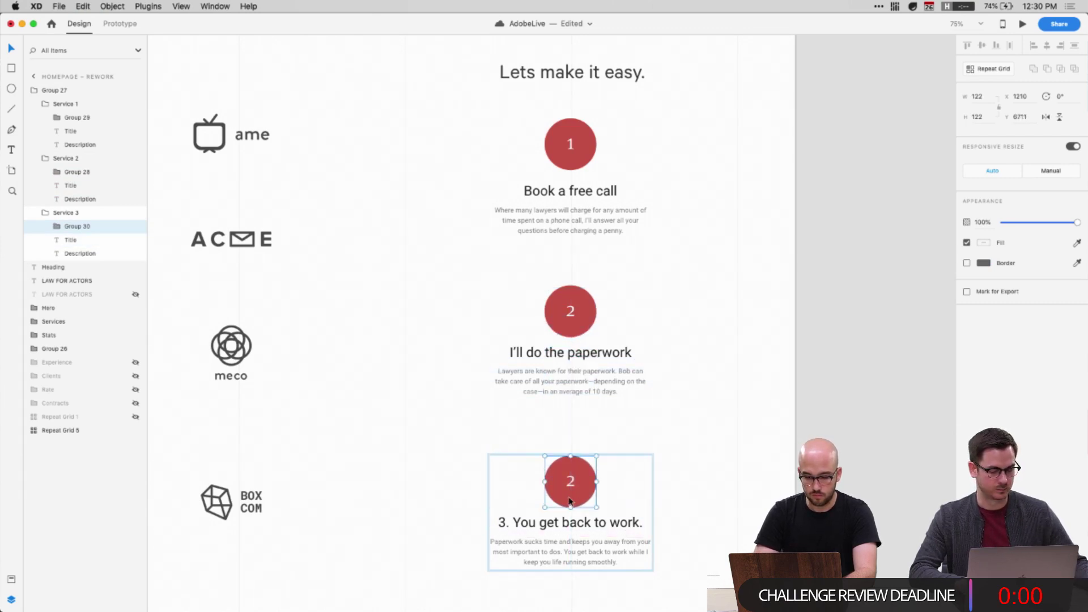
Change the number in the third service's circle to "3"
double_click(571, 488)
type("3")
key("Escape")
key("Escape")
scroll(571, 488, "up", 4)
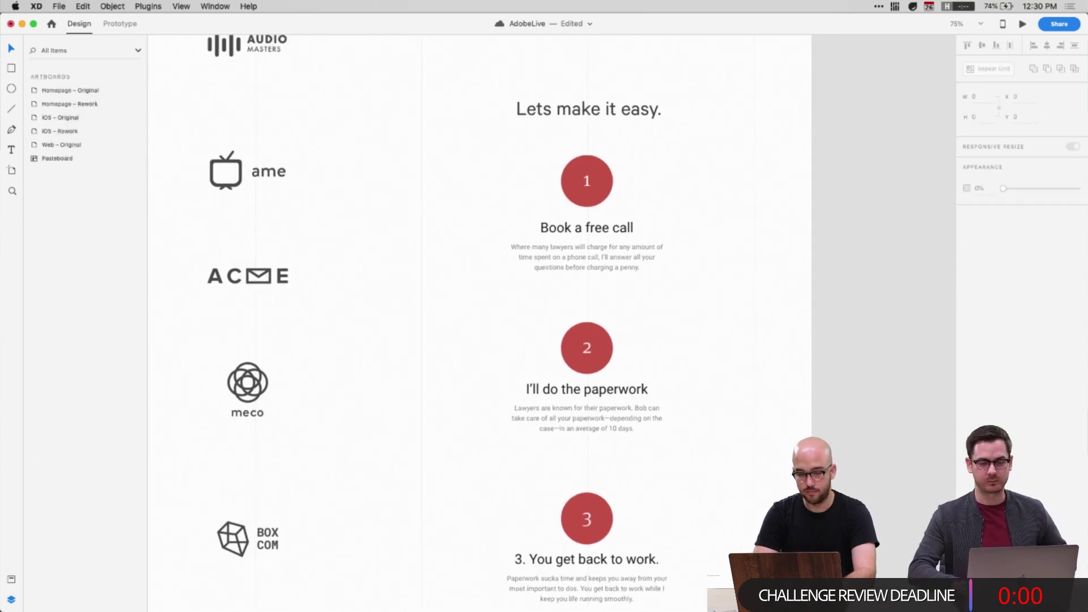
Review the client logos and the "Lets make it easy." three-step section alongside the other areas of the XD artboards
scroll(566, 317, "up", 5)
scroll(567, 317, "left", 3)
scroll(567, 317, "down", 10)
scroll(567, 318, "up", 4)
scroll(527, 323, "up", 5)
scroll(527, 323, "down", 4)
scroll(759, 275, "down", 3)
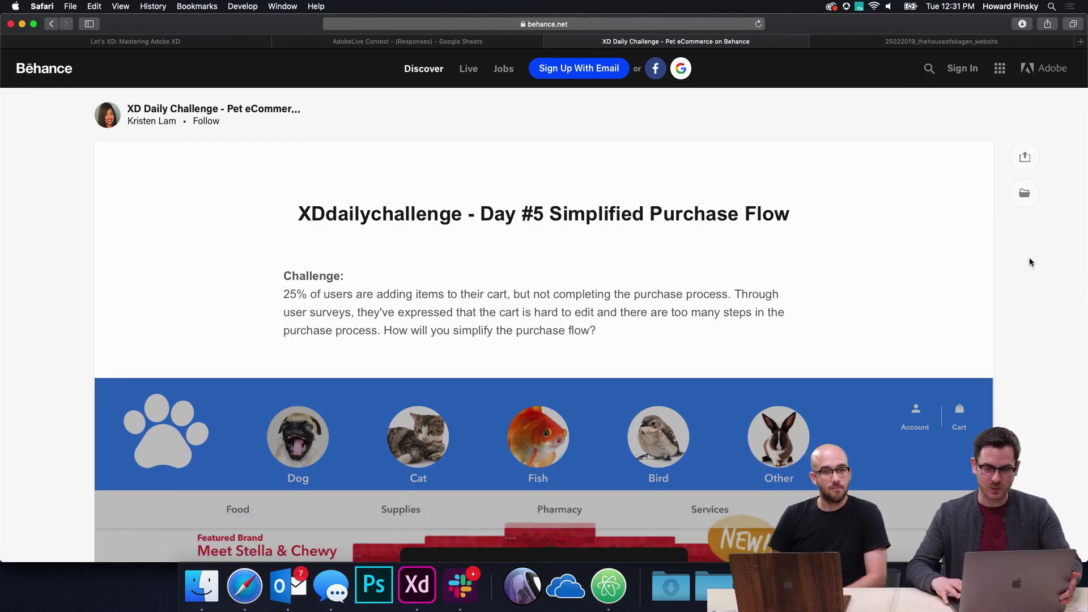
Switch to Safari, look through the Pet eCommerce challenge project on Behance and launch its embedded prototype
left_click(34, 24)
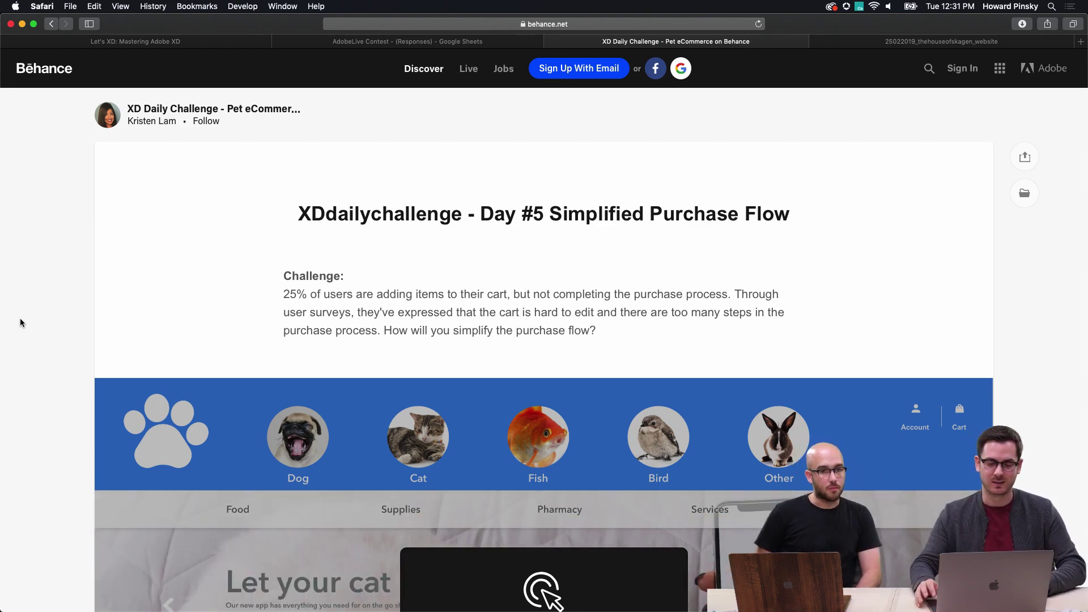
scroll(20, 320, "down", 10)
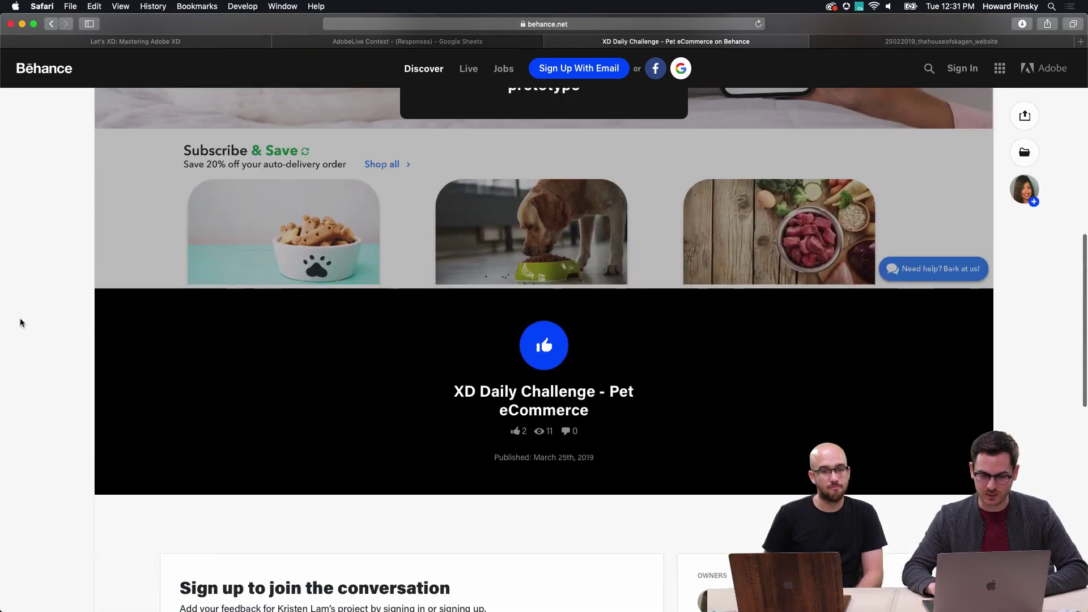
scroll(567, 181, "up", 2)
left_click(553, 136)
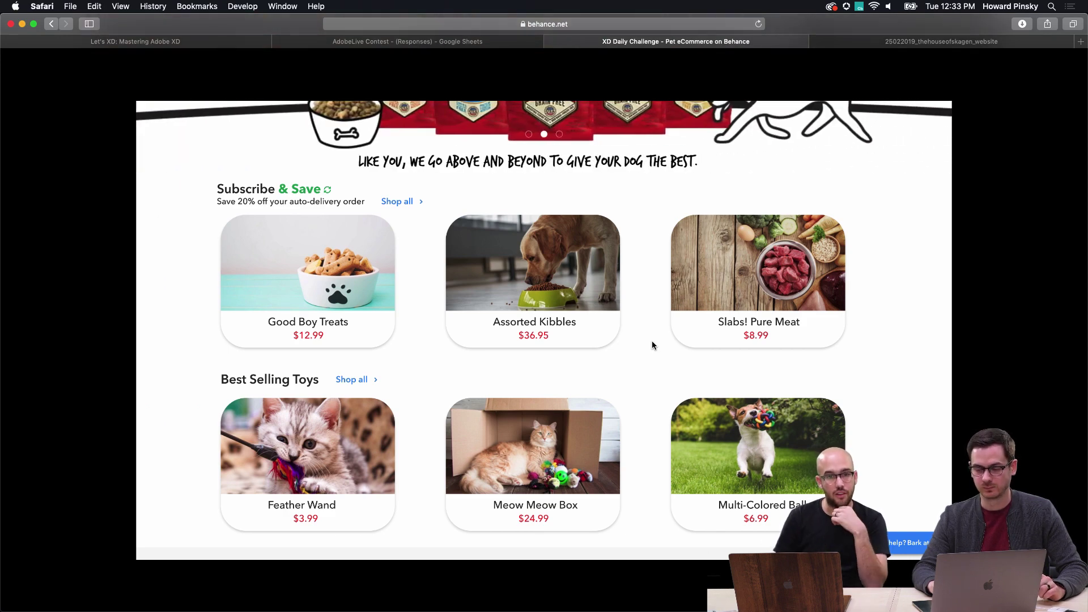
Browse the pet store prototype's home page and open the Good Boy Treats product page
scroll(652, 343, "up", 5)
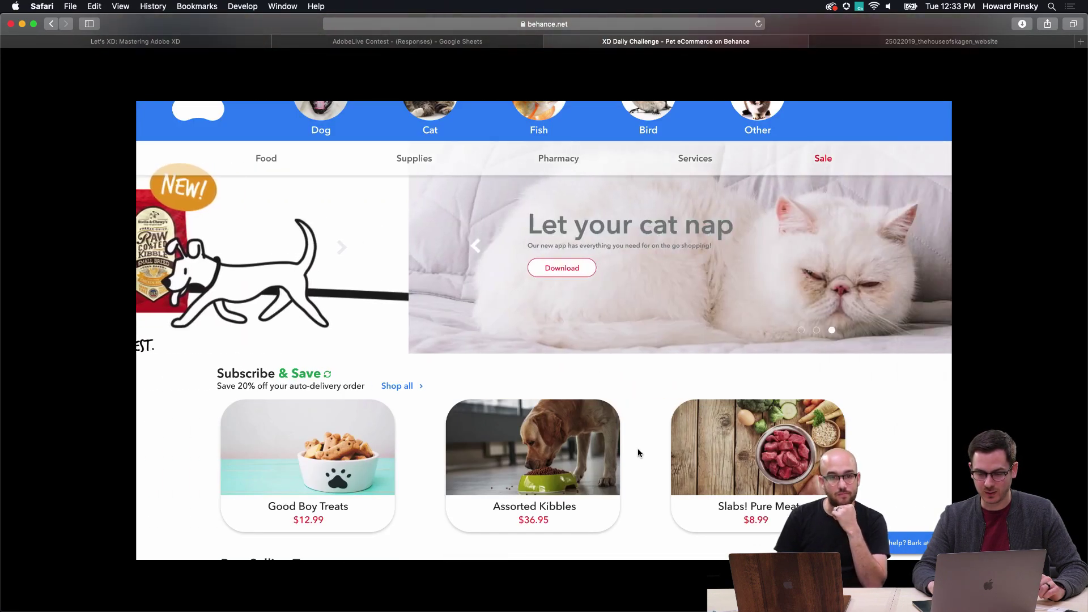
scroll(644, 485, "down", 2)
scroll(643, 488, "down", 5)
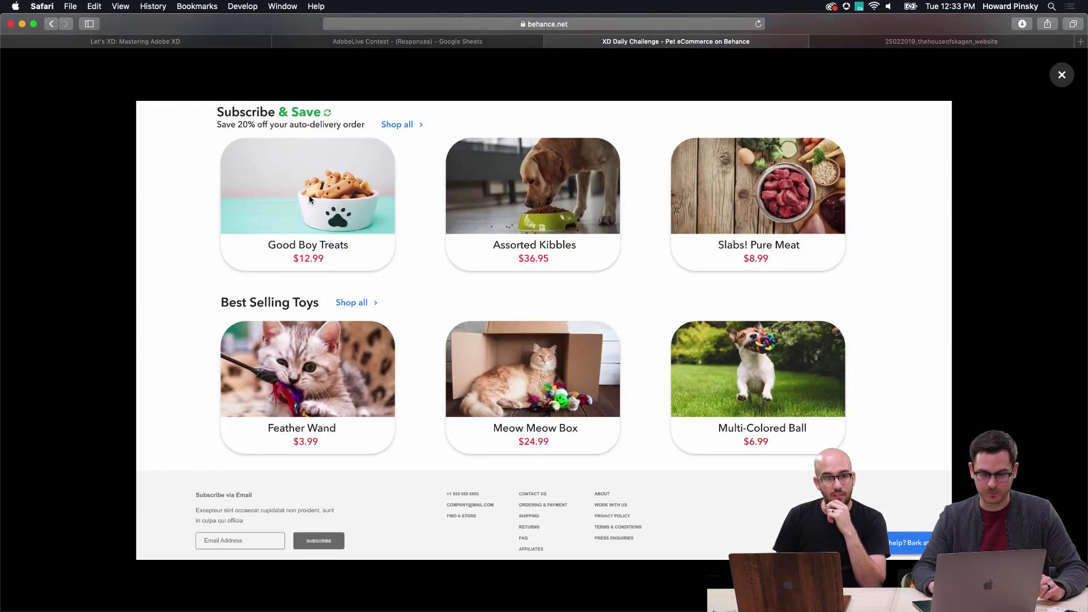
left_click(335, 206)
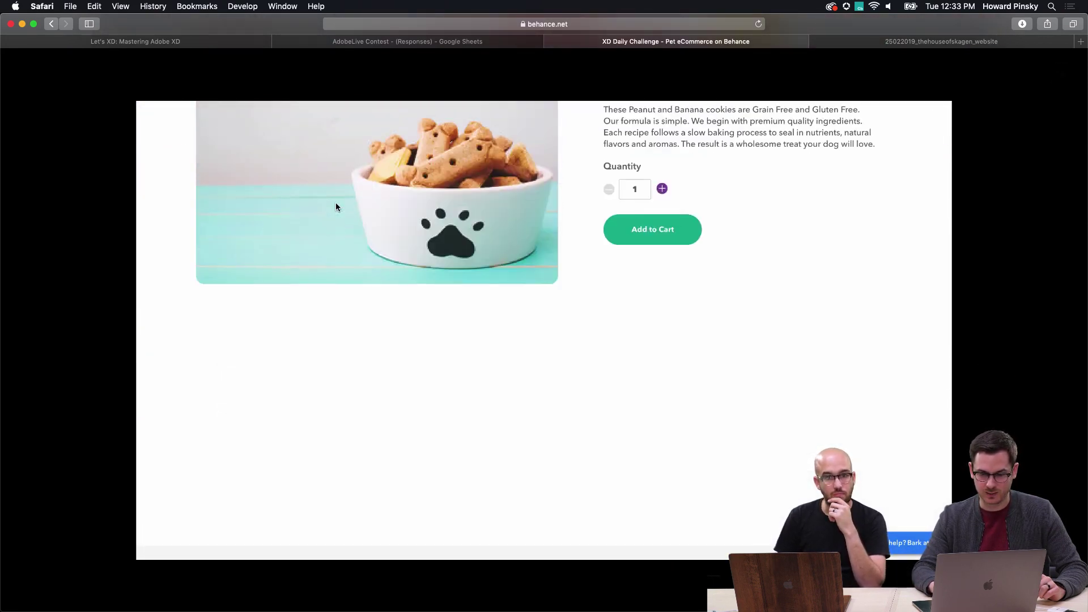
scroll(336, 207, "up", 4)
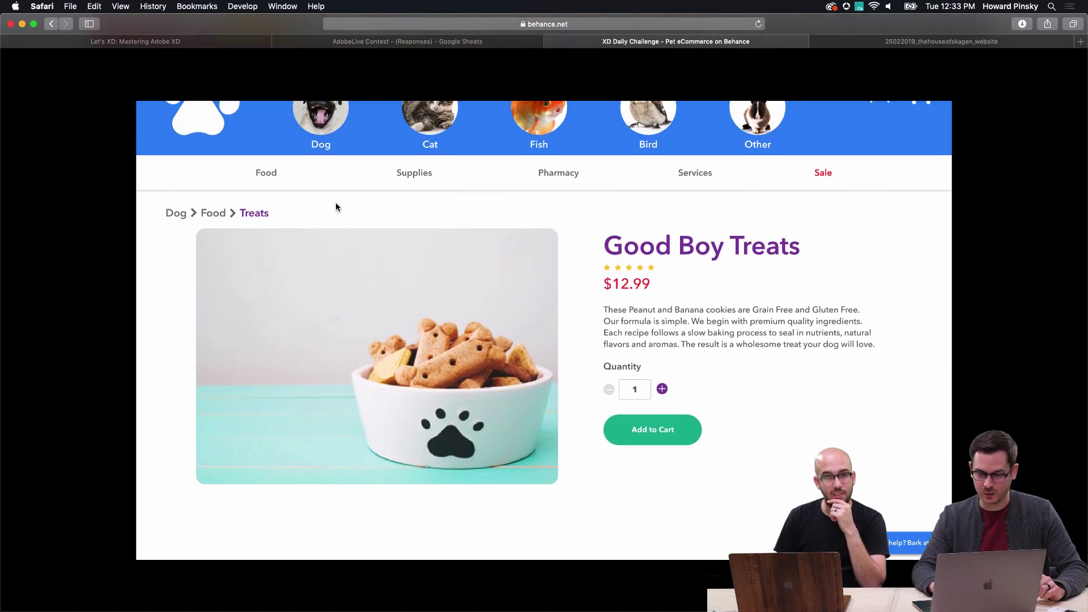
Add one Good Boy Treats to the cart and open the shopping cart
left_click(690, 333)
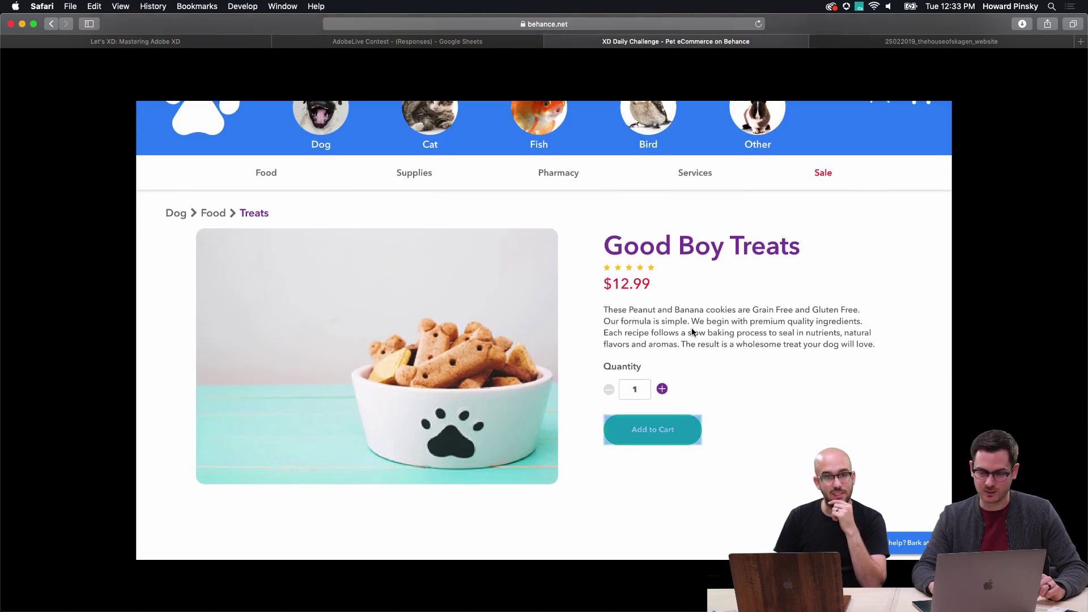
left_click(669, 437)
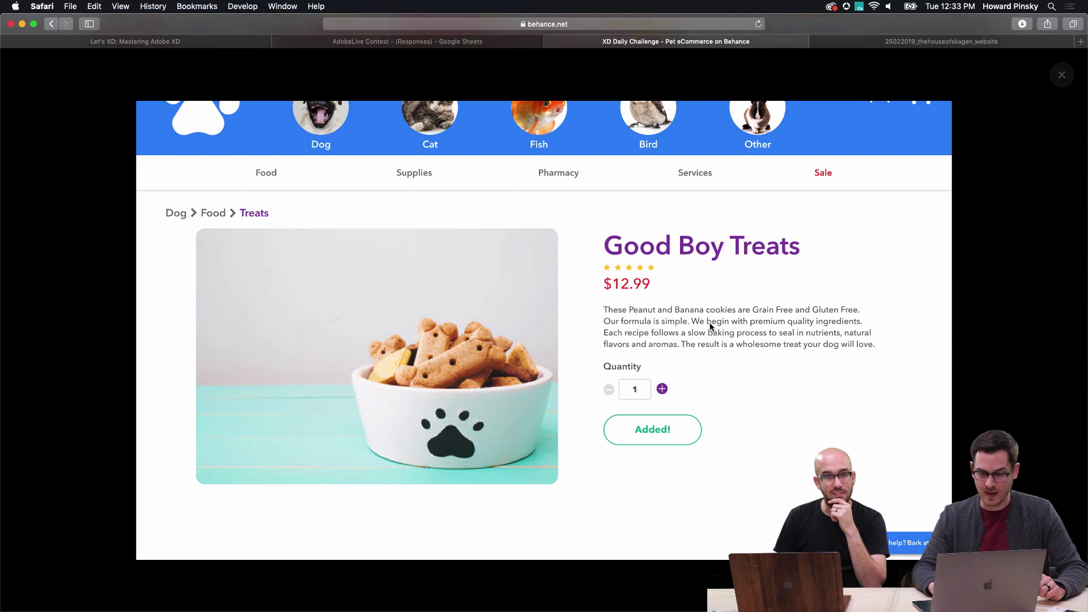
scroll(712, 363, "up", 2)
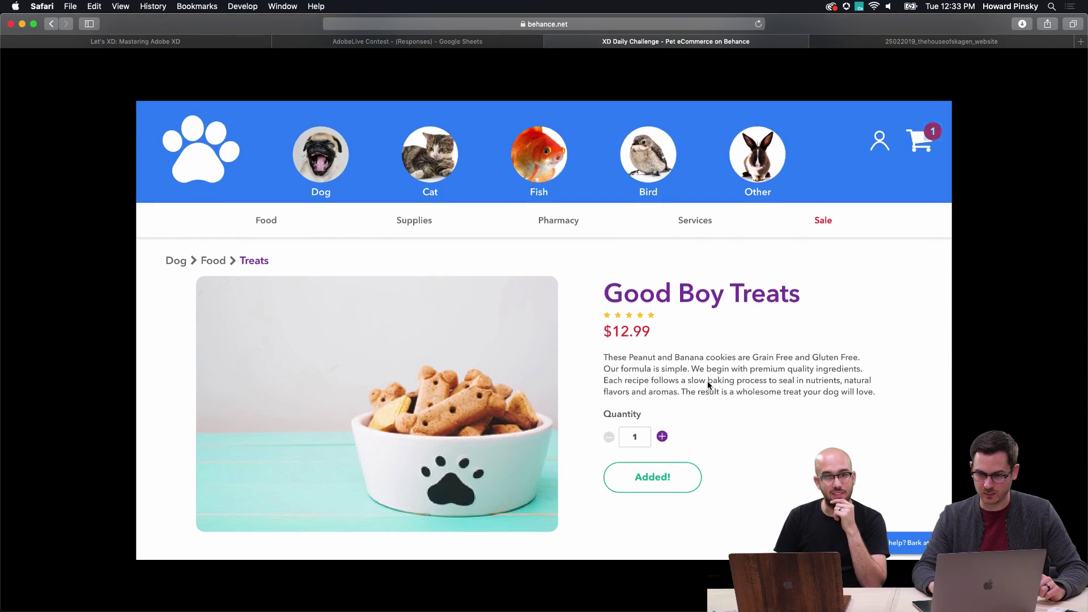
left_click(934, 131)
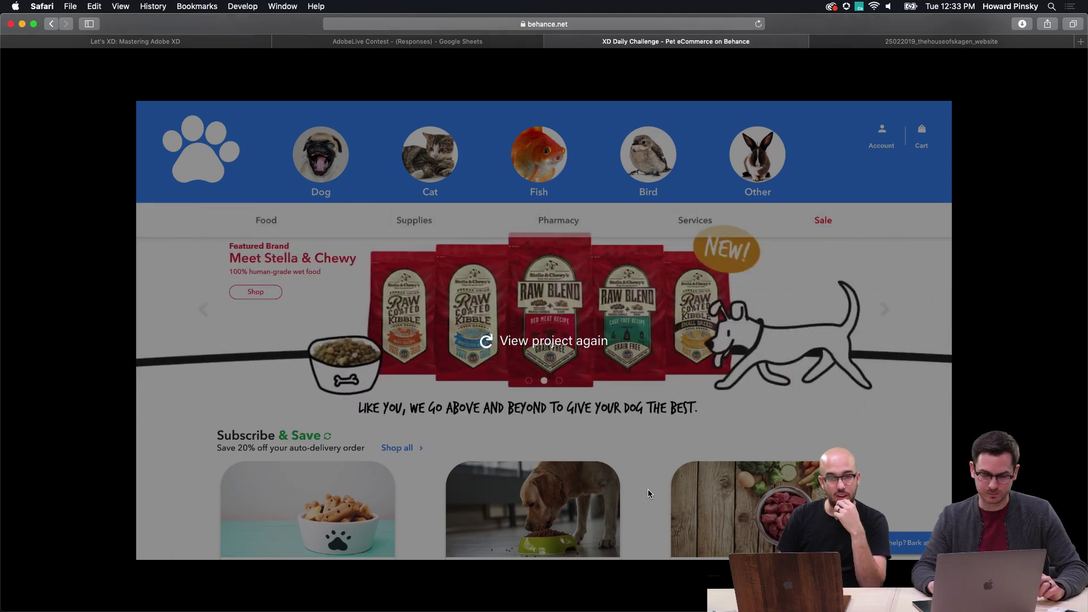
Restart the pet store prototype and examine its home page from the banner carousel down to the footer
left_click(648, 488)
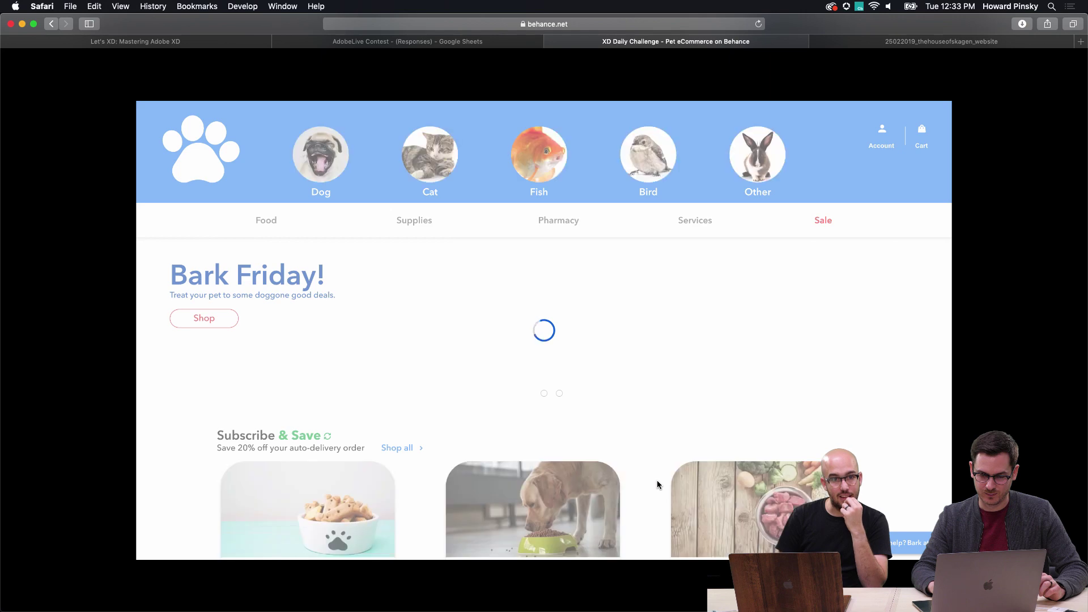
scroll(659, 484, "down", 5)
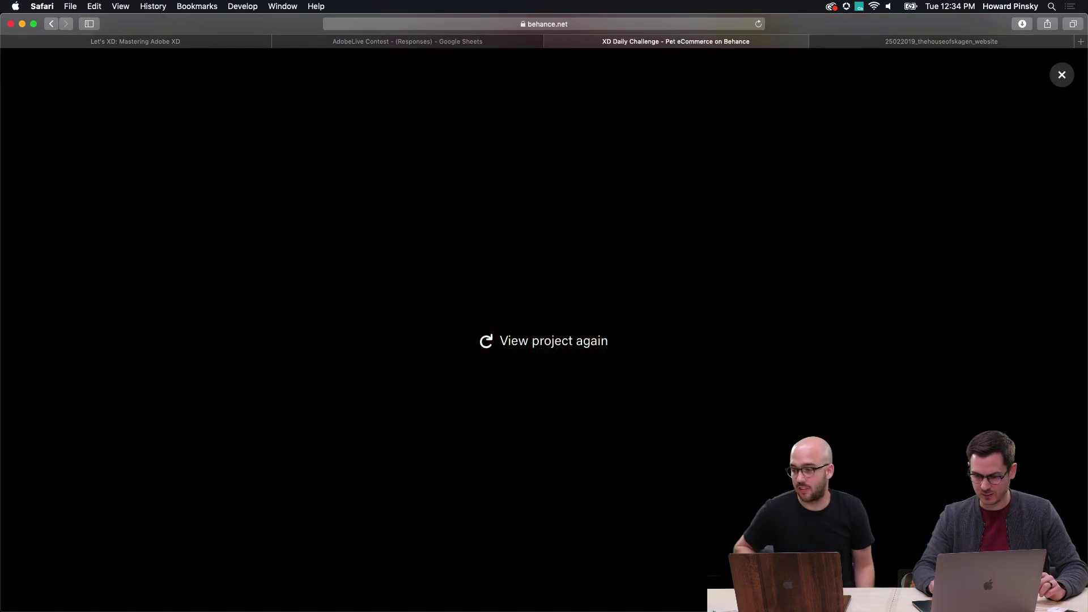
left_click(528, 350)
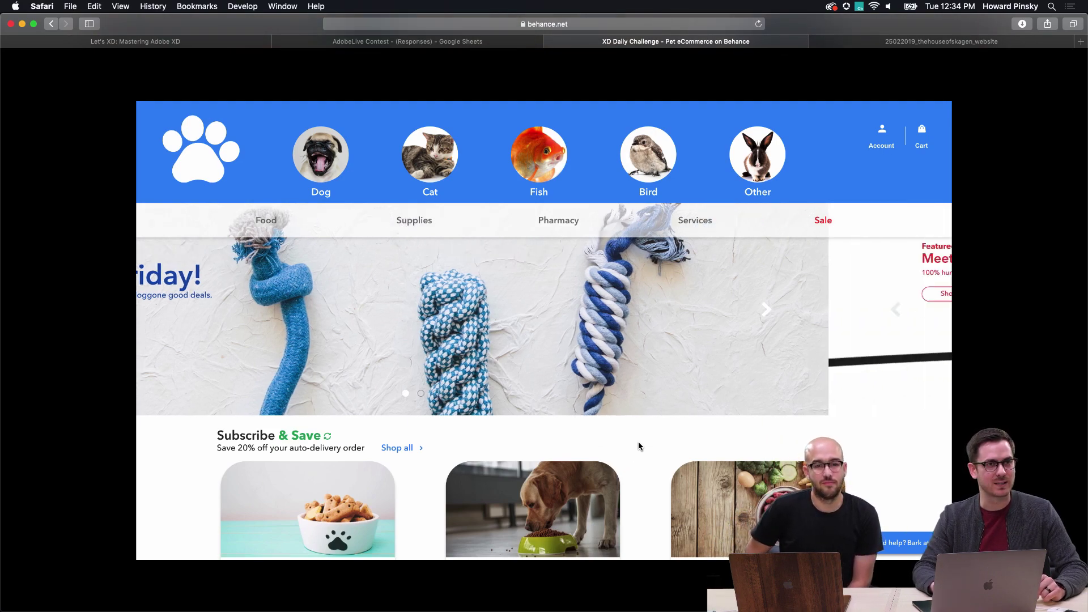
scroll(650, 477, "down", 6)
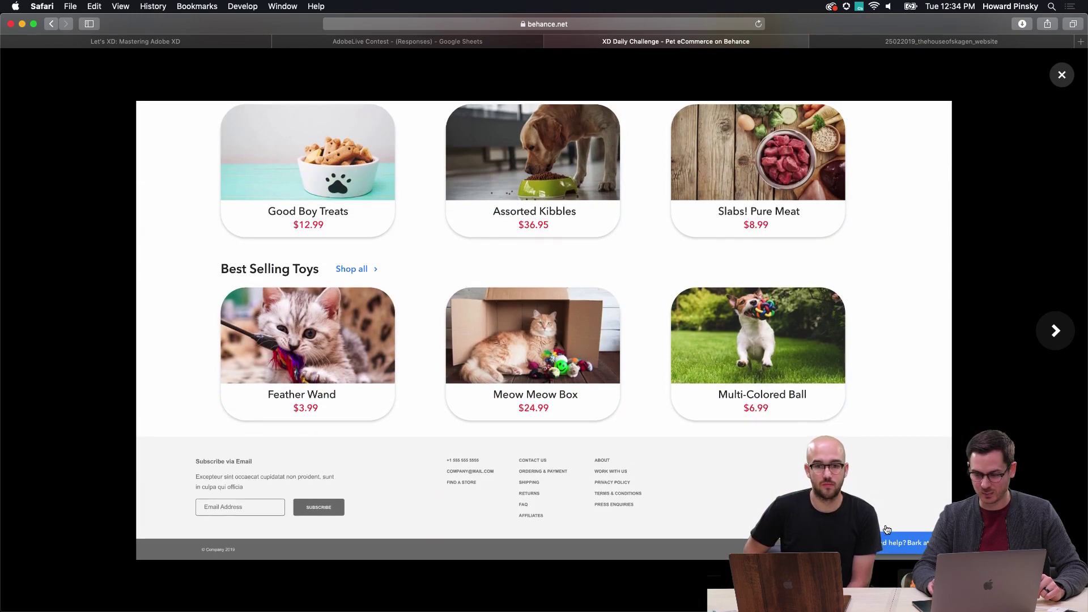
key("Right")
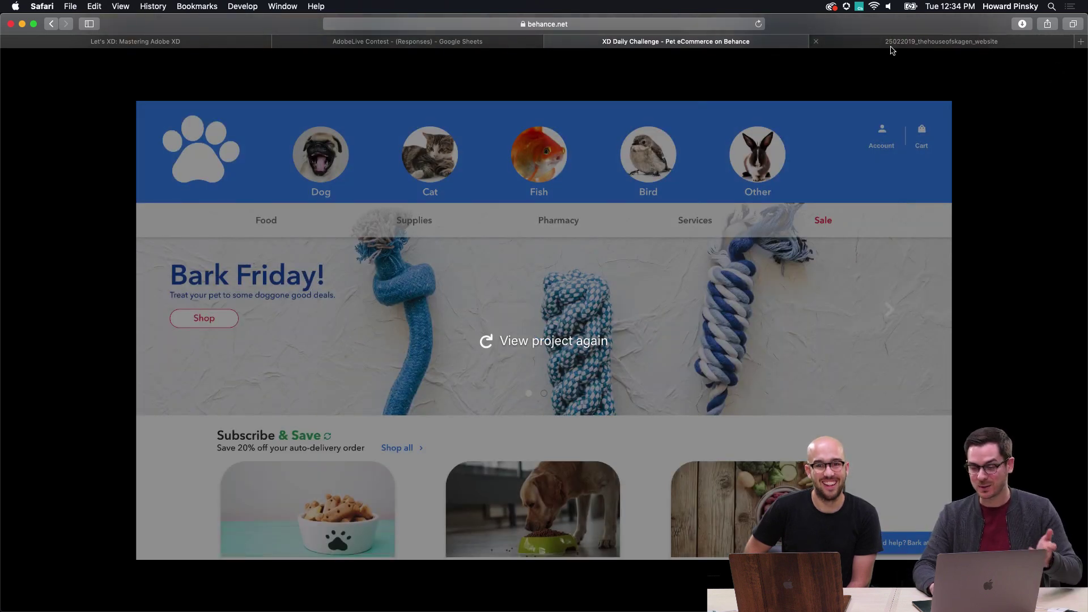
Switch to the House of Skagen website prototype and skim the whole page, returning to its welcome section
left_click(891, 44)
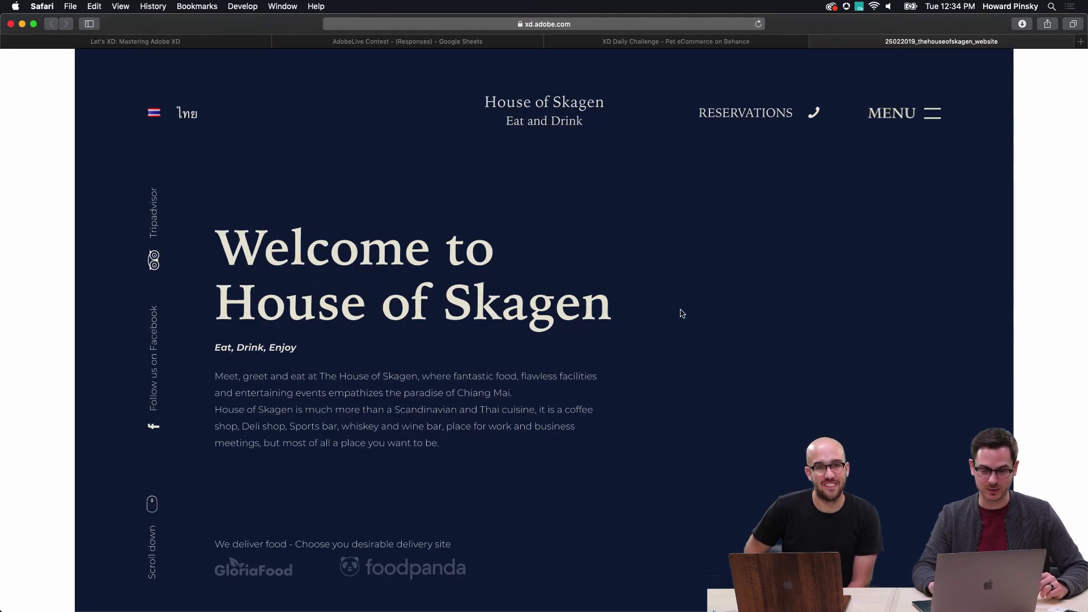
scroll(681, 314, "down", 10)
scroll(682, 313, "up", 10)
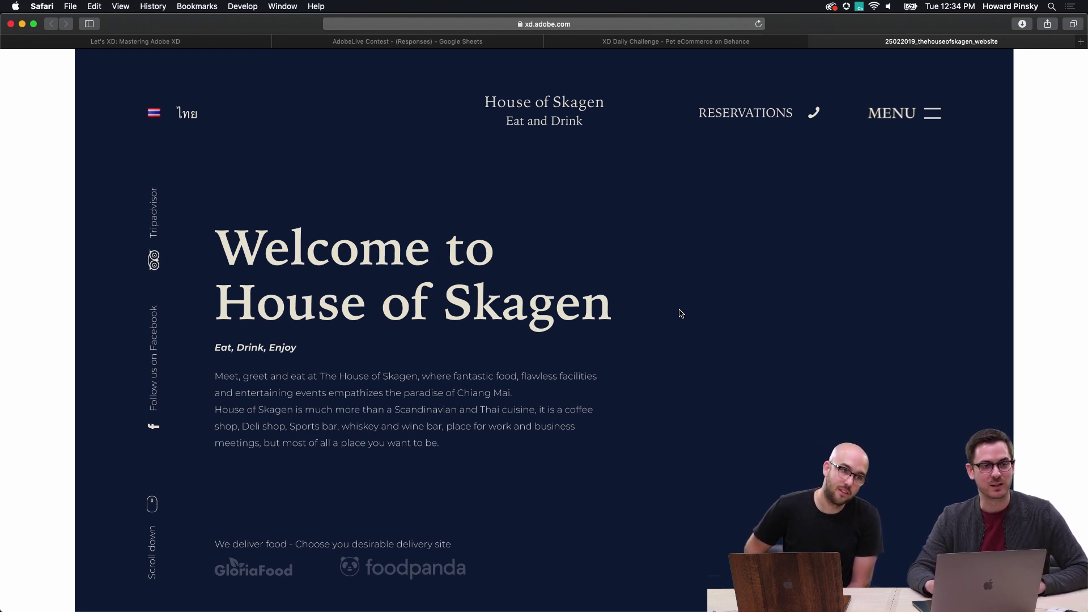
Return to the Pet eCommerce project on Behance and replay its prototype to reach the Subscribe & Save products
left_click(676, 43)
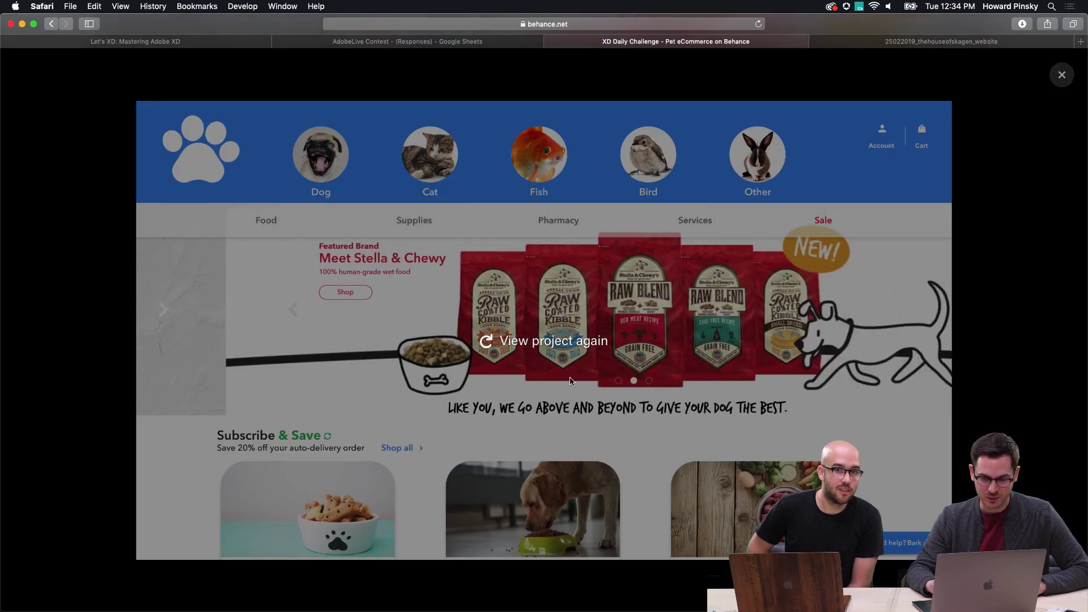
left_click(487, 340)
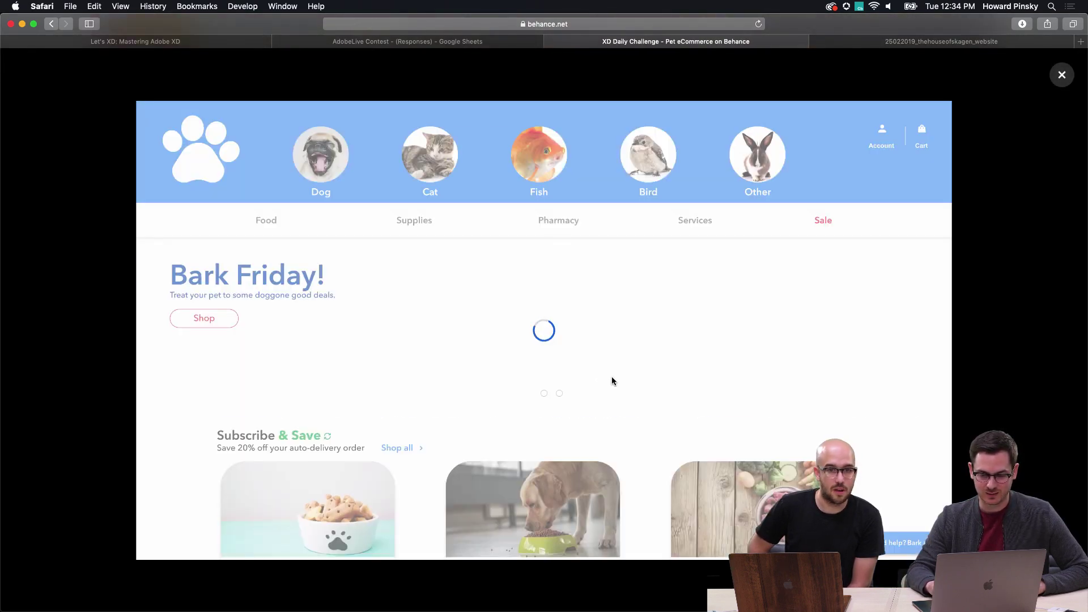
scroll(509, 405, "down", 2)
scroll(508, 406, "down", 5)
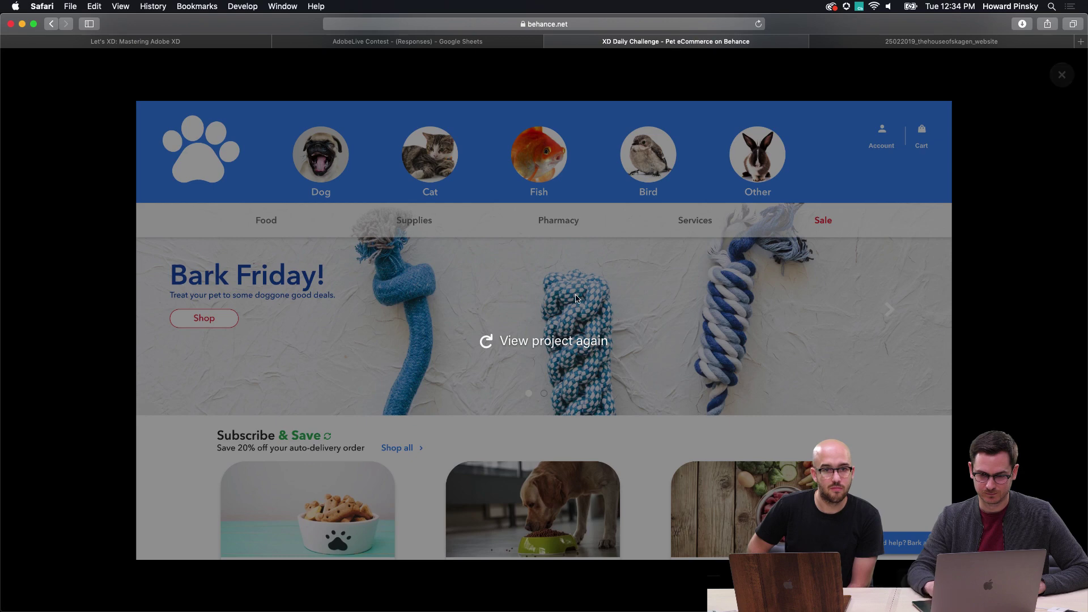
left_click(558, 339)
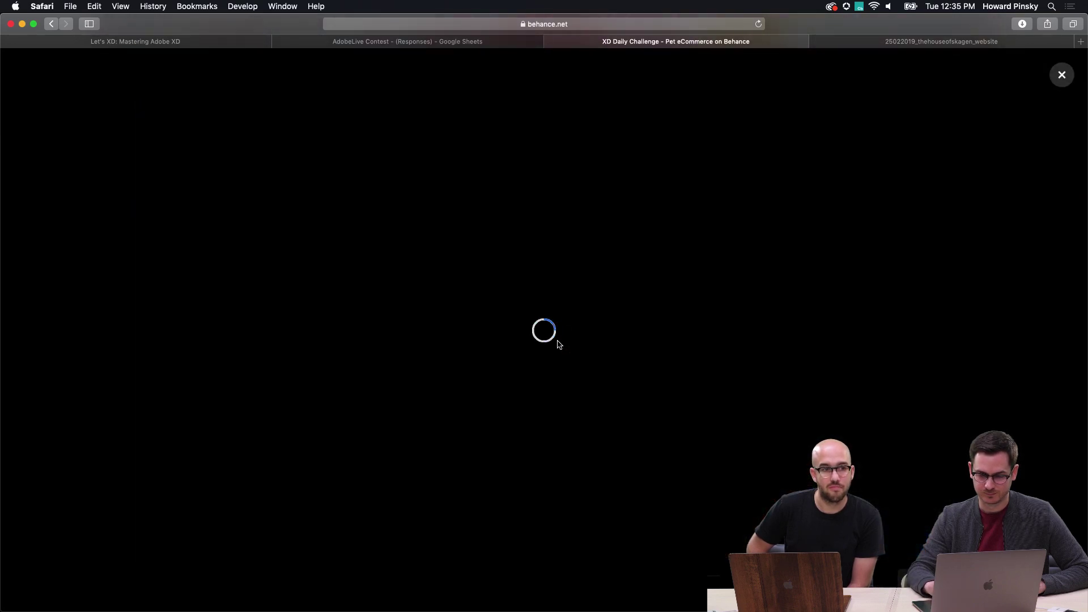
scroll(492, 362, "down", 2)
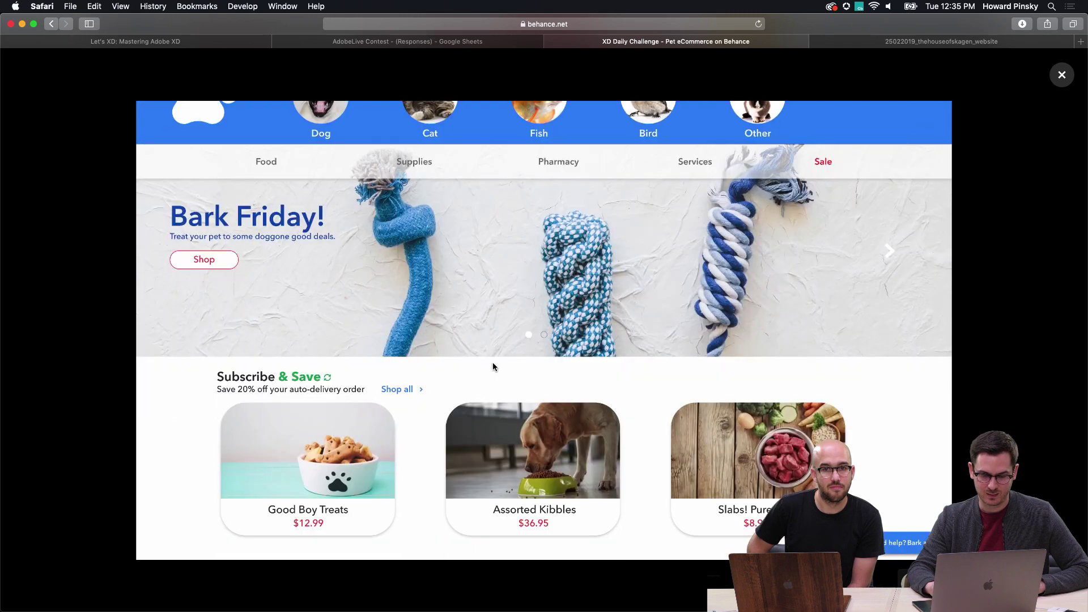
Test the purchase flow again by adding Good Boy Treats to the cart from its product page and opening the cart
left_click(348, 438)
left_click(644, 415)
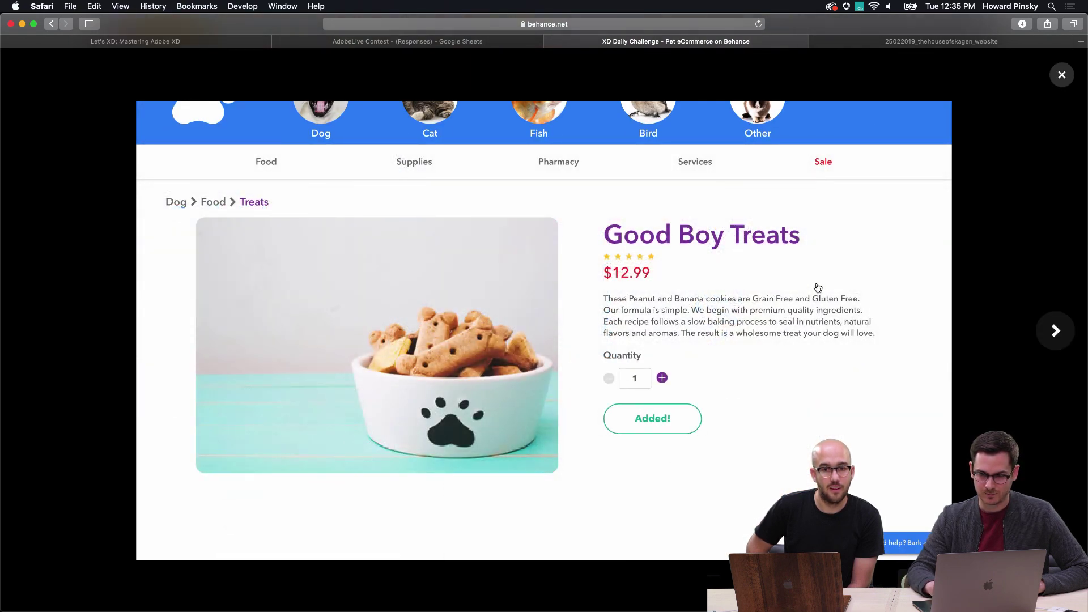
scroll(623, 448, "up", 2)
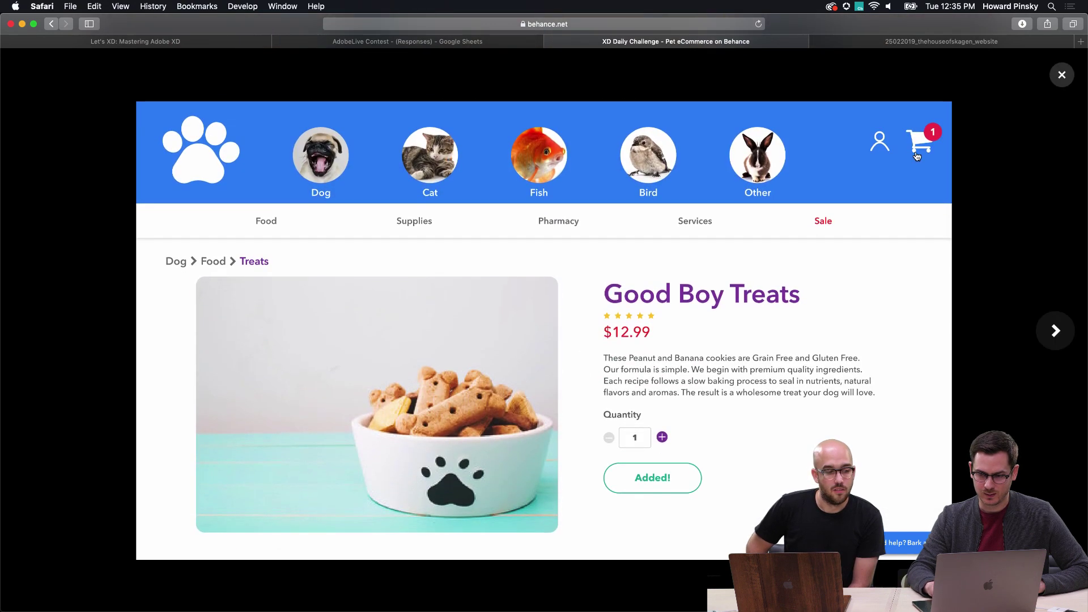
left_click(915, 145)
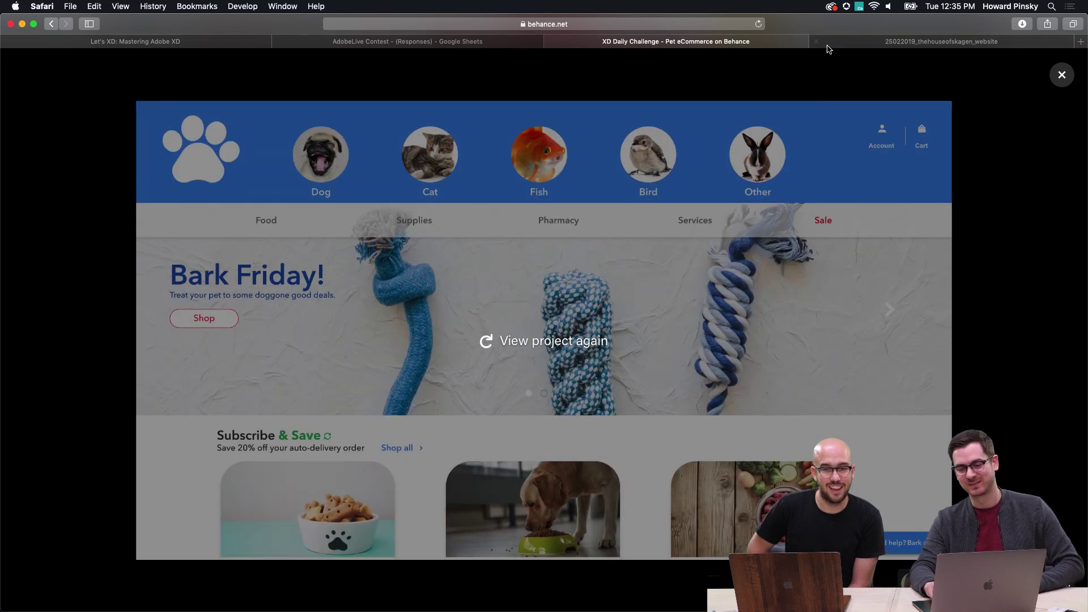
Go back to the House of Skagen prototype and examine the welcome section, the restaurant section and the start of the deli shop section
left_click(867, 43)
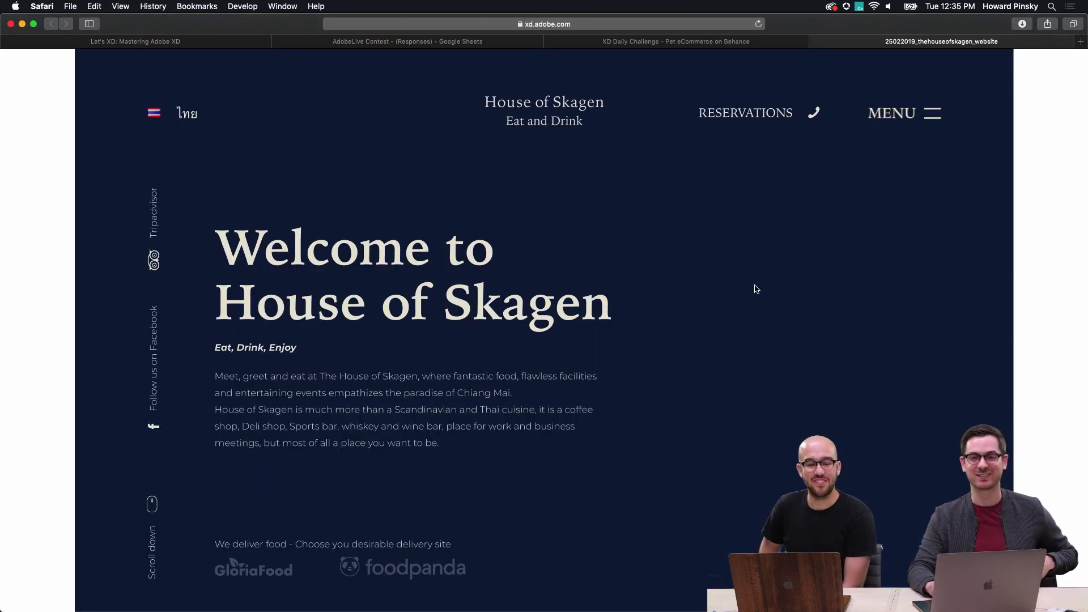
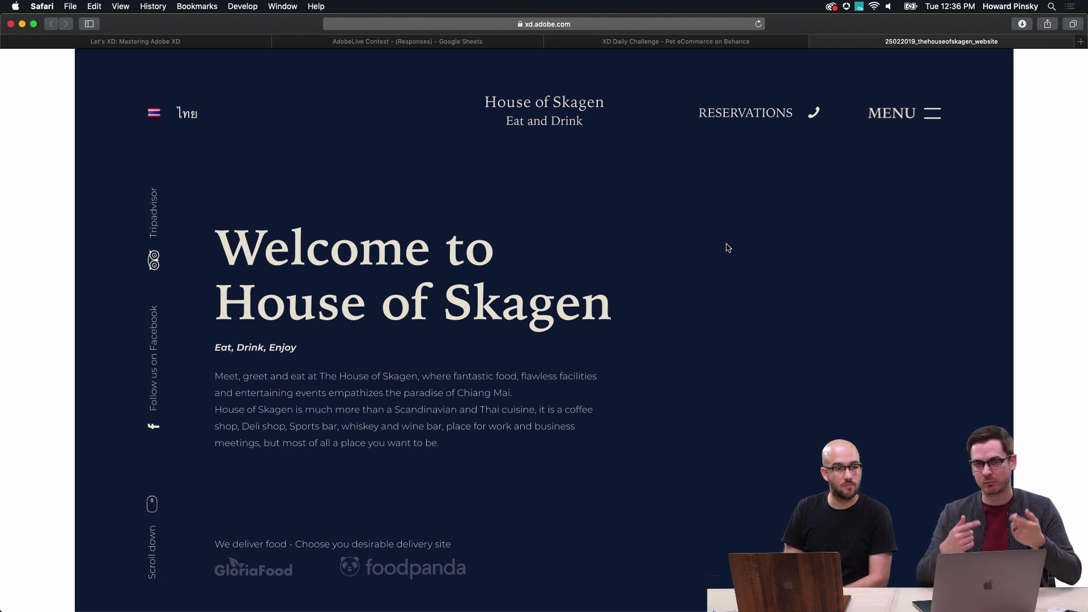
scroll(752, 255, "down", 8)
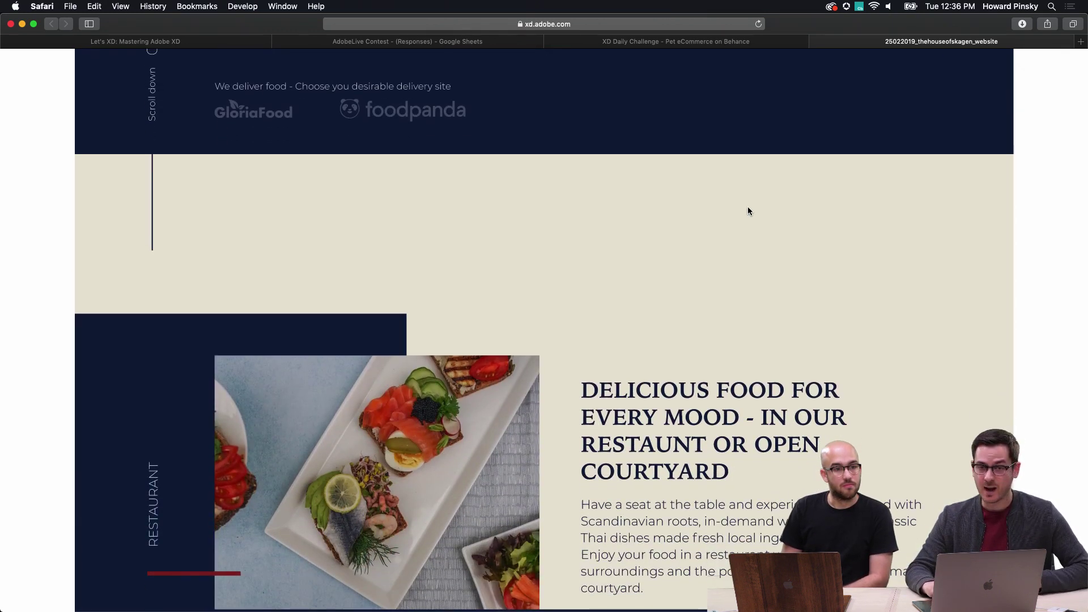
scroll(749, 210, "up", 3)
scroll(751, 213, "up", 5)
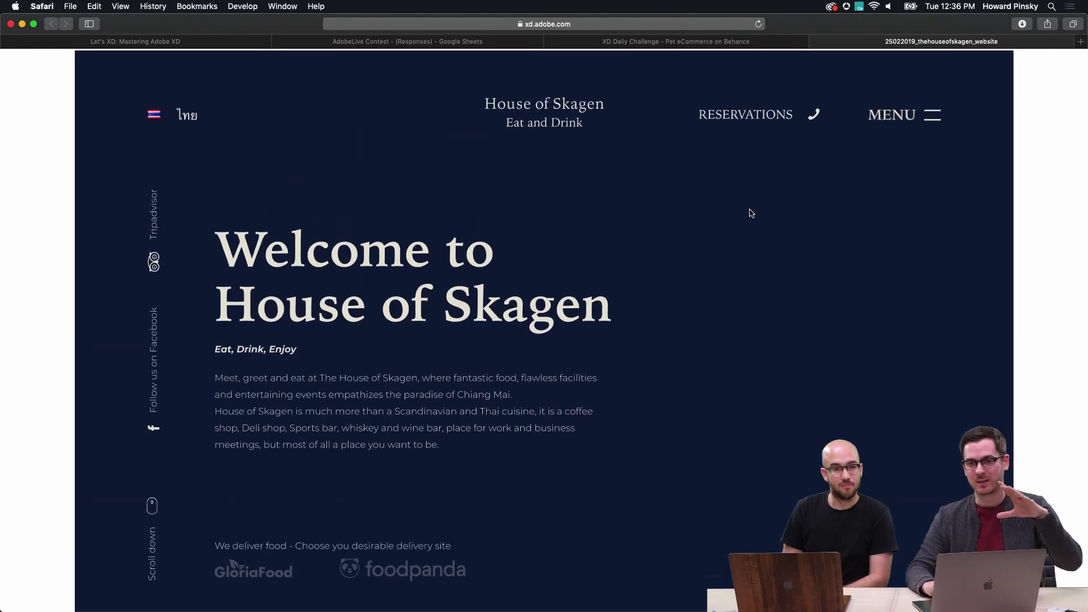
scroll(751, 213, "down", 9)
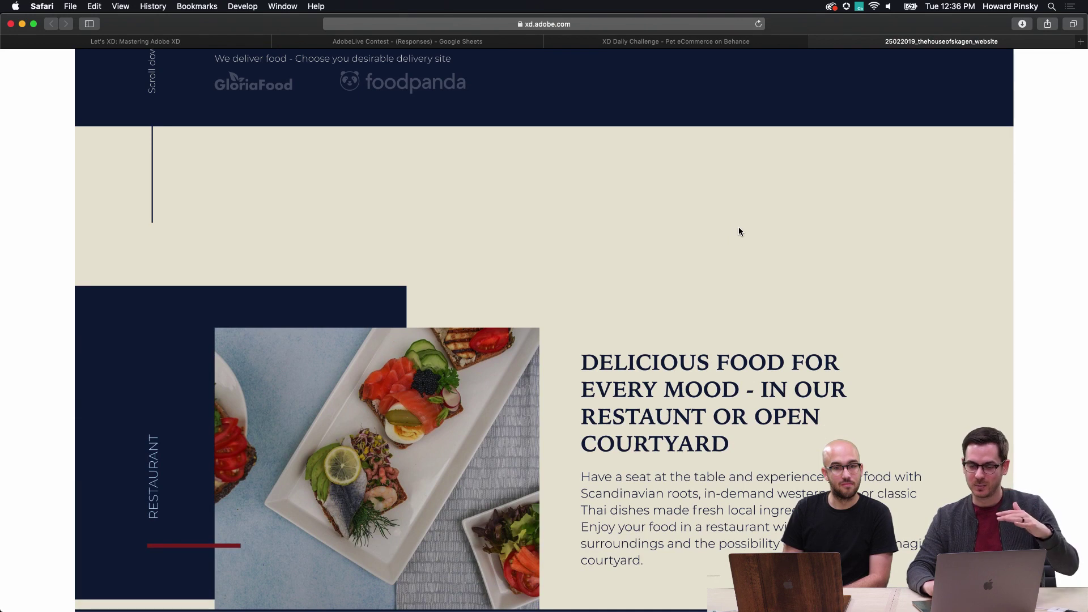
scroll(739, 232, "down", 1)
scroll(739, 231, "down", 2)
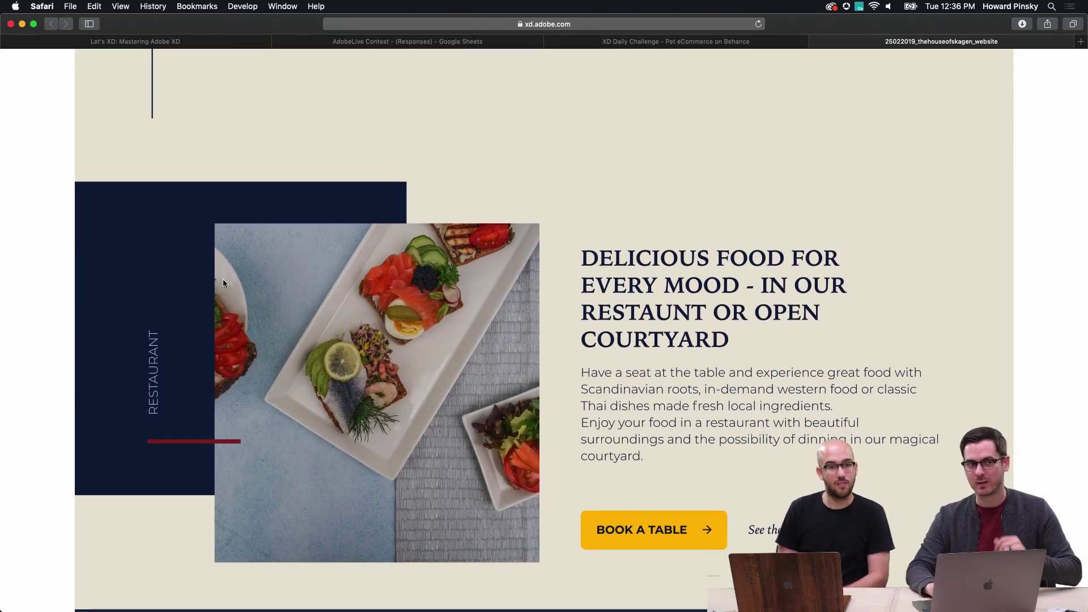
scroll(731, 203, "down", 2)
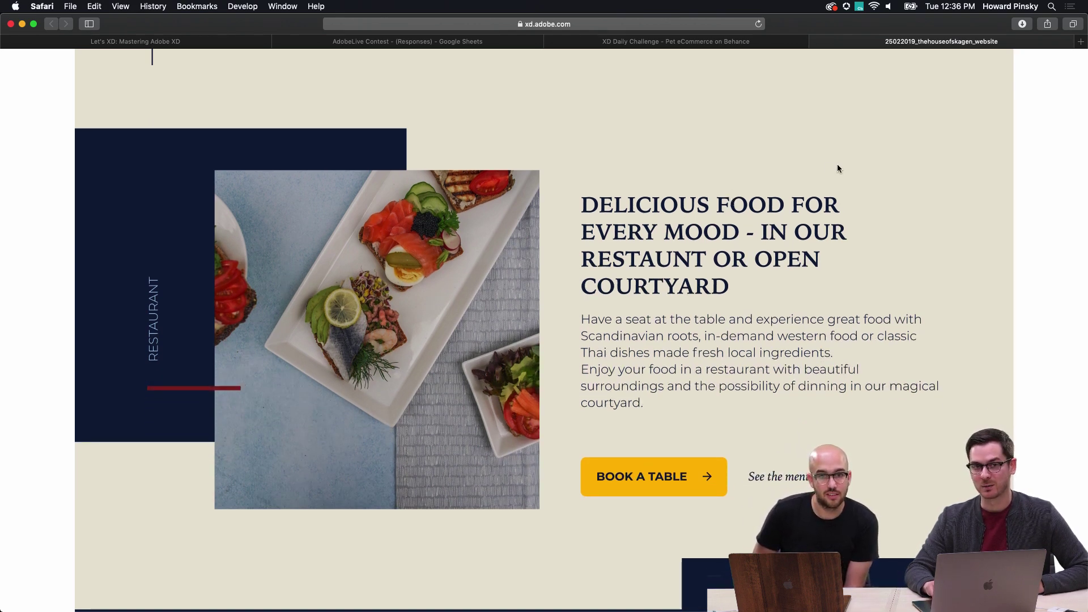
scroll(838, 169, "down", 4)
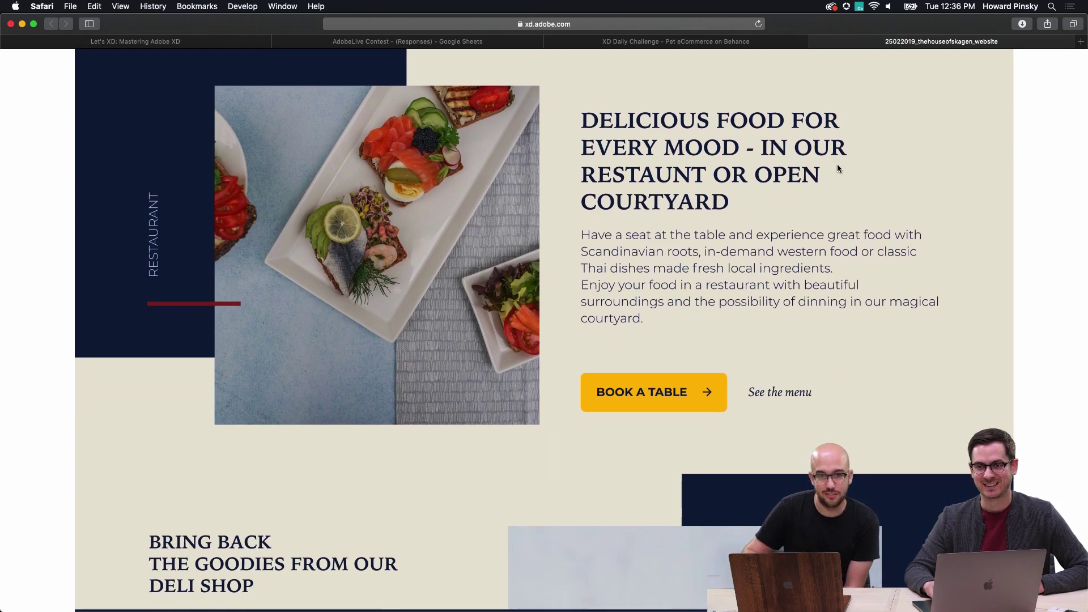
Find the home page's deli shop section and open the deli shop page through its Have a Look link
scroll(838, 169, "down", 3)
left_click(498, 277)
scroll(499, 280, "down", 4)
left_click(476, 308)
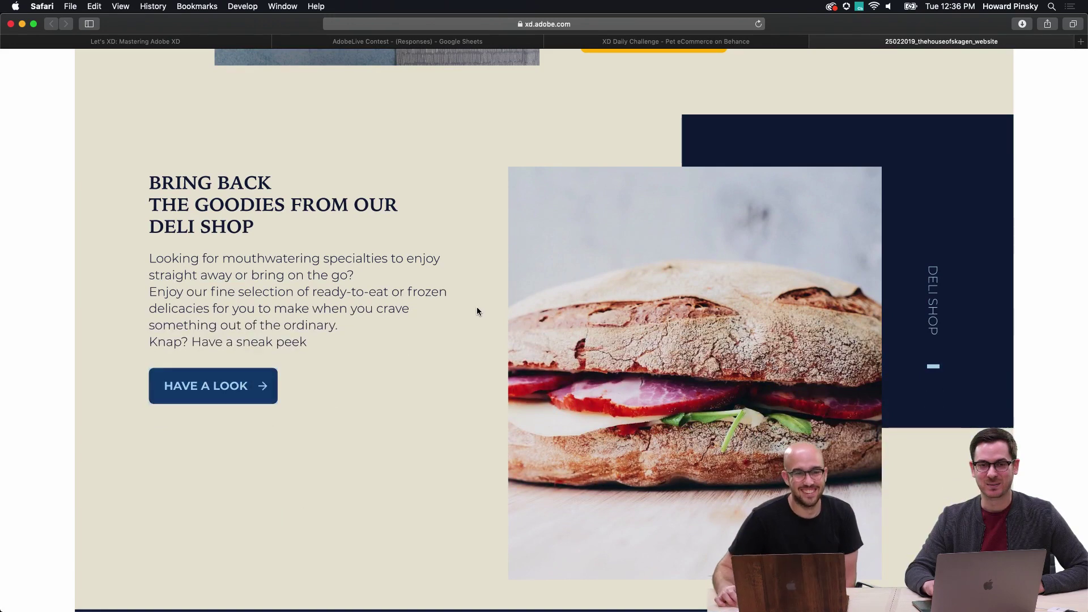
scroll(476, 308, "down", 2)
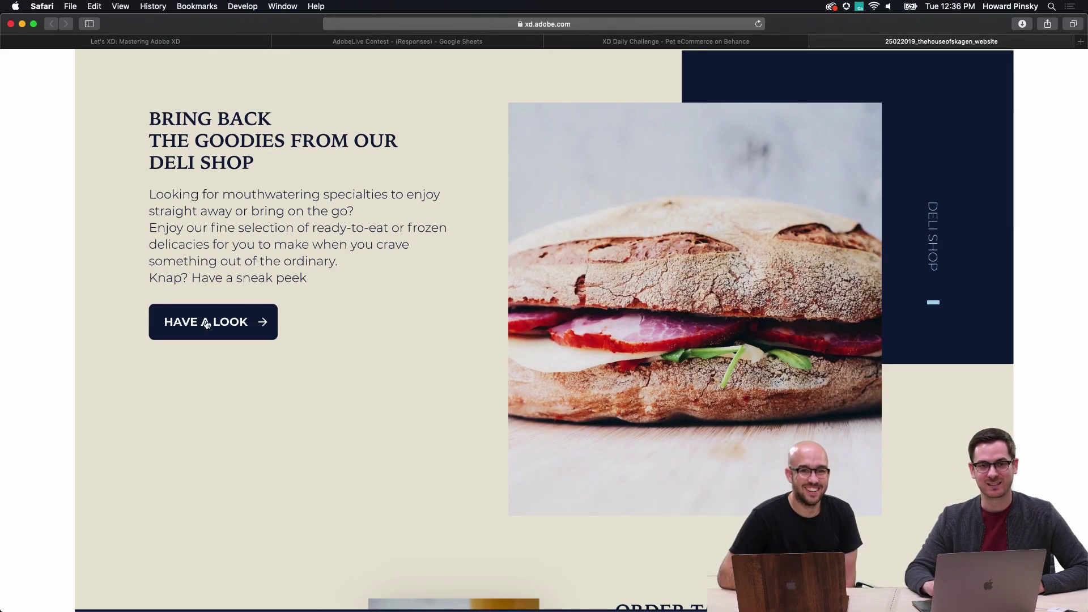
left_click(206, 322)
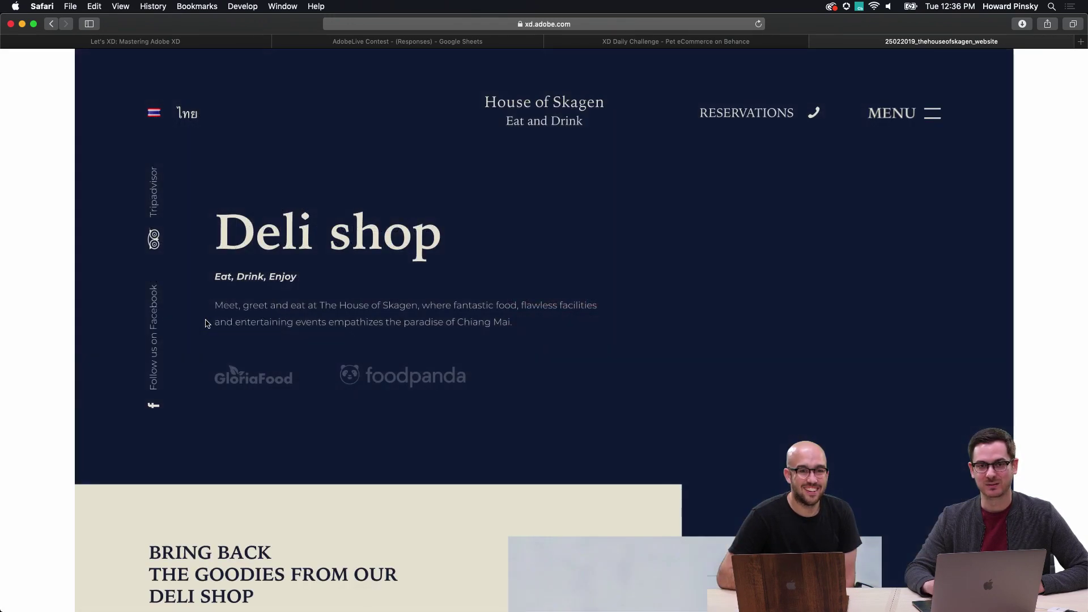
Examine the whole deli shop page, including its text, map and We believe section, and return to its heading
scroll(205, 321, "down", 5)
scroll(326, 412, "down", 7)
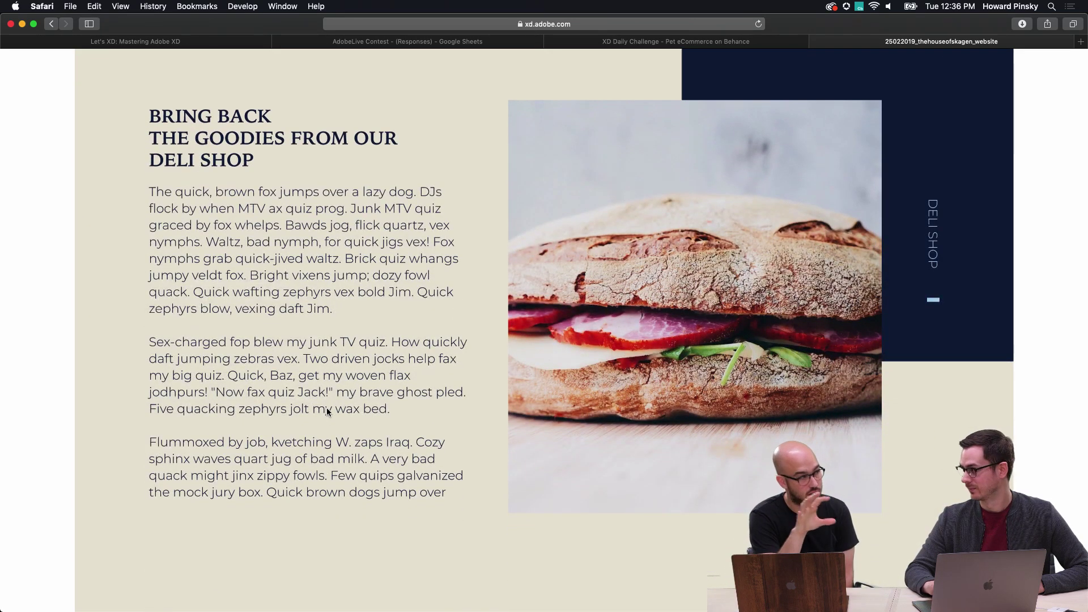
scroll(327, 412, "down", 15)
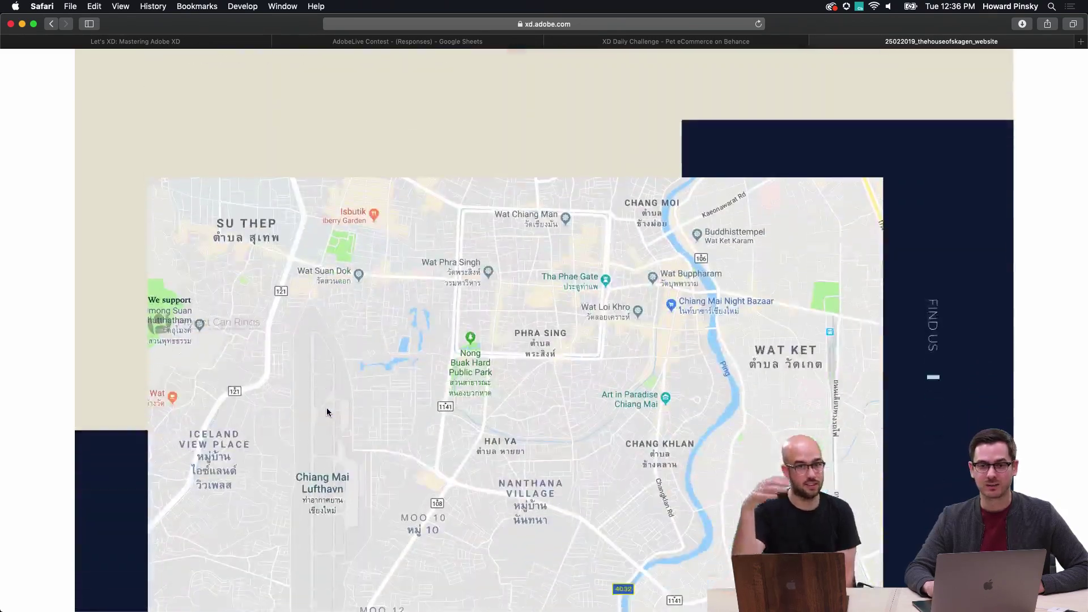
scroll(327, 412, "down", 19)
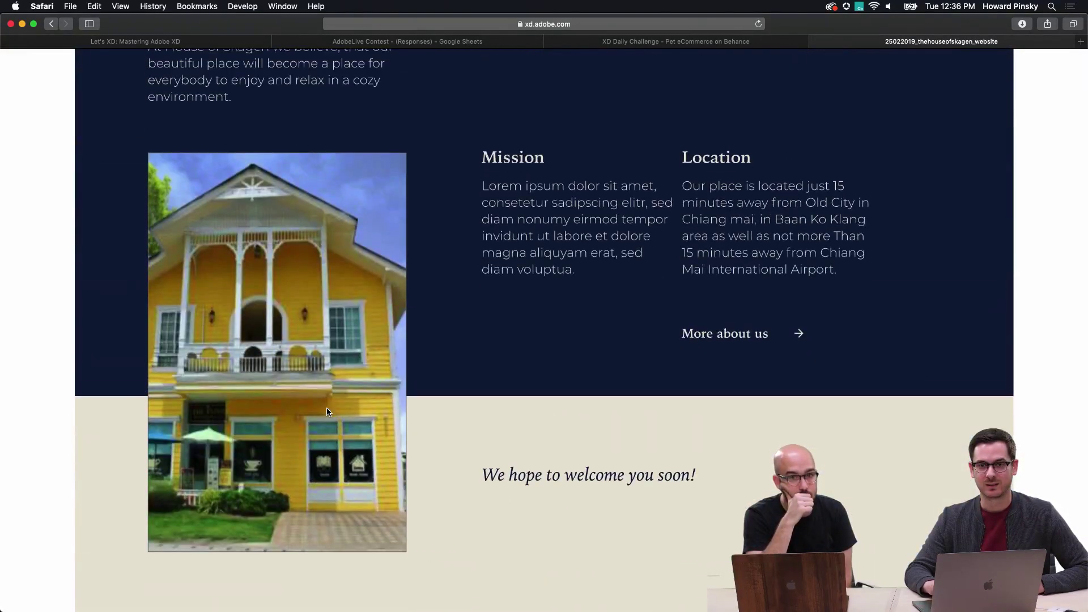
scroll(326, 412, "down", 4)
scroll(327, 412, "up", 20)
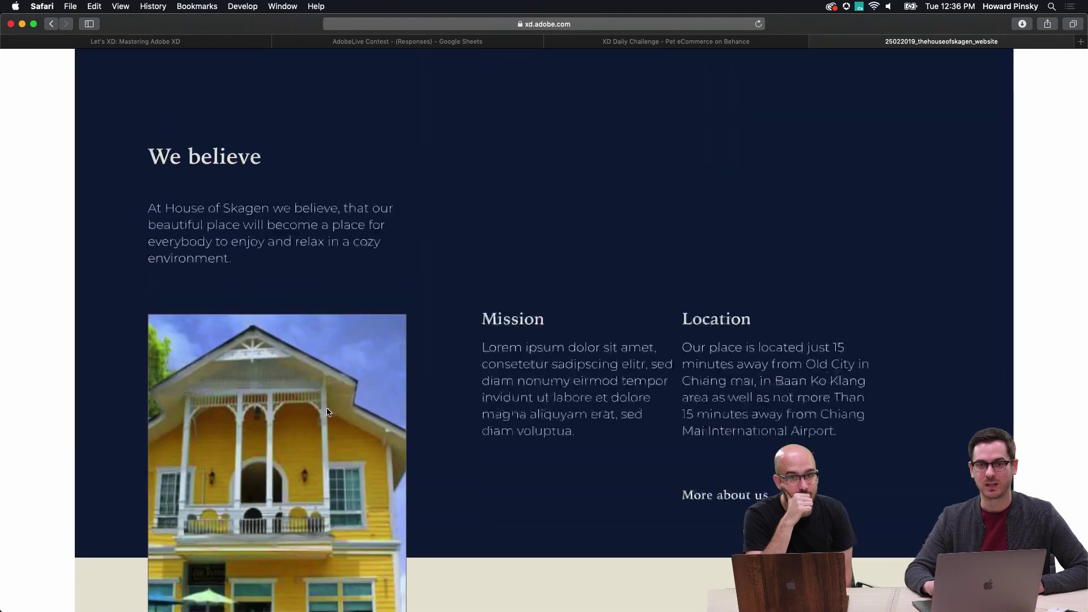
scroll(327, 412, "up", 20)
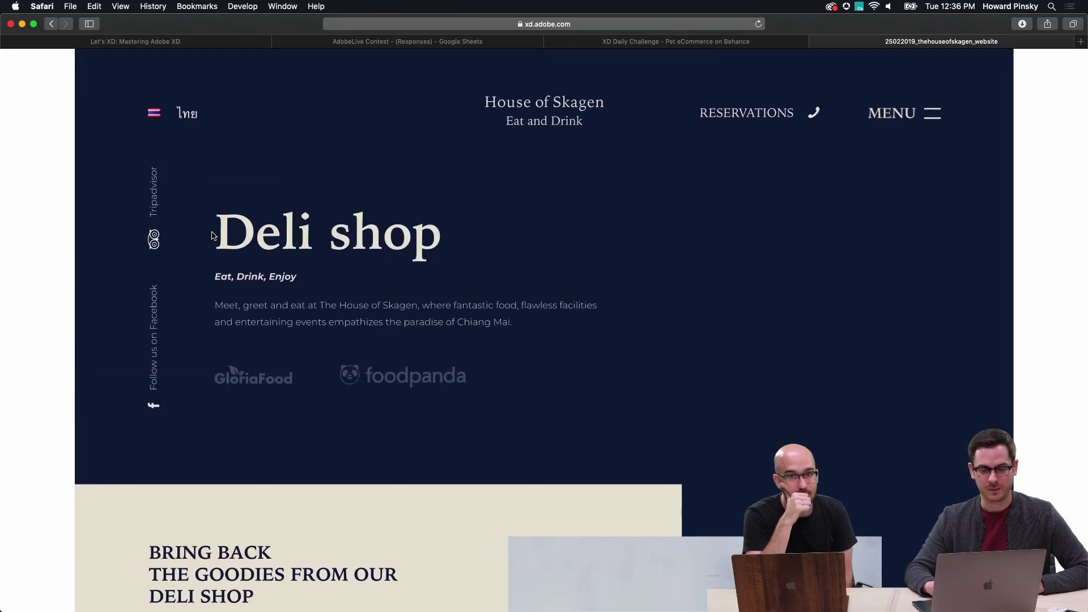
Return from the deli shop page to the House of Skagen welcome page
left_click(447, 290)
left_click(572, 122)
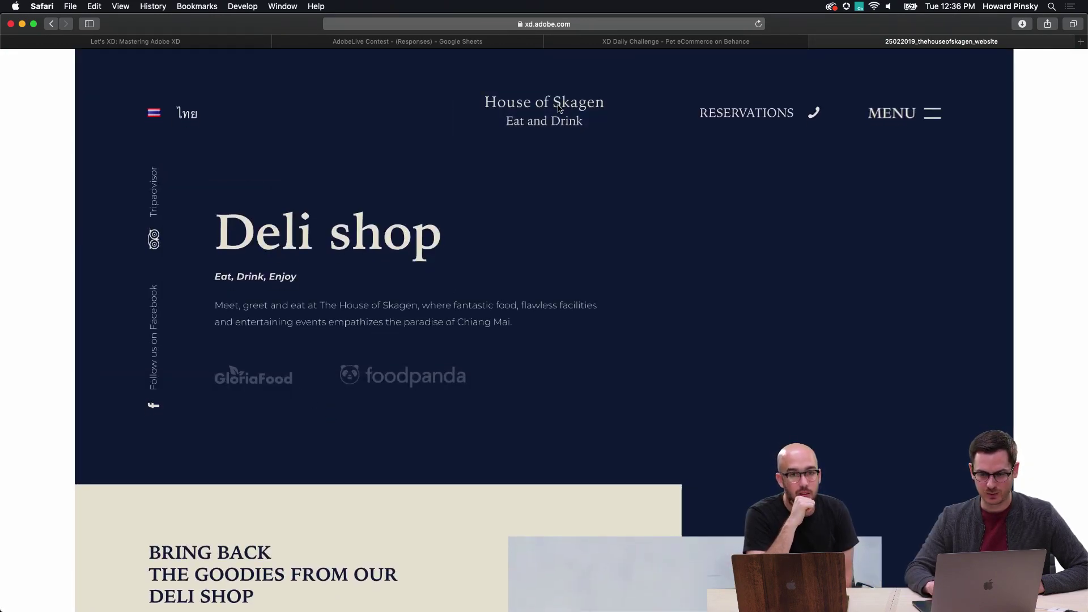
left_click(604, 400)
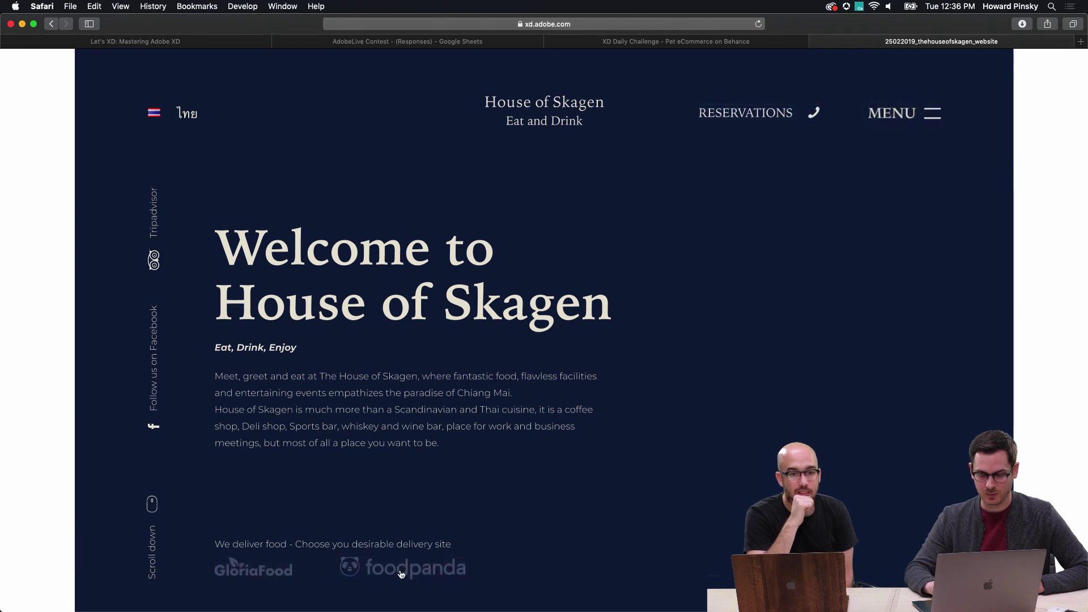
Test the foodpanda and GloriaFood delivery links, returning to the welcome page after each one
left_click(401, 569)
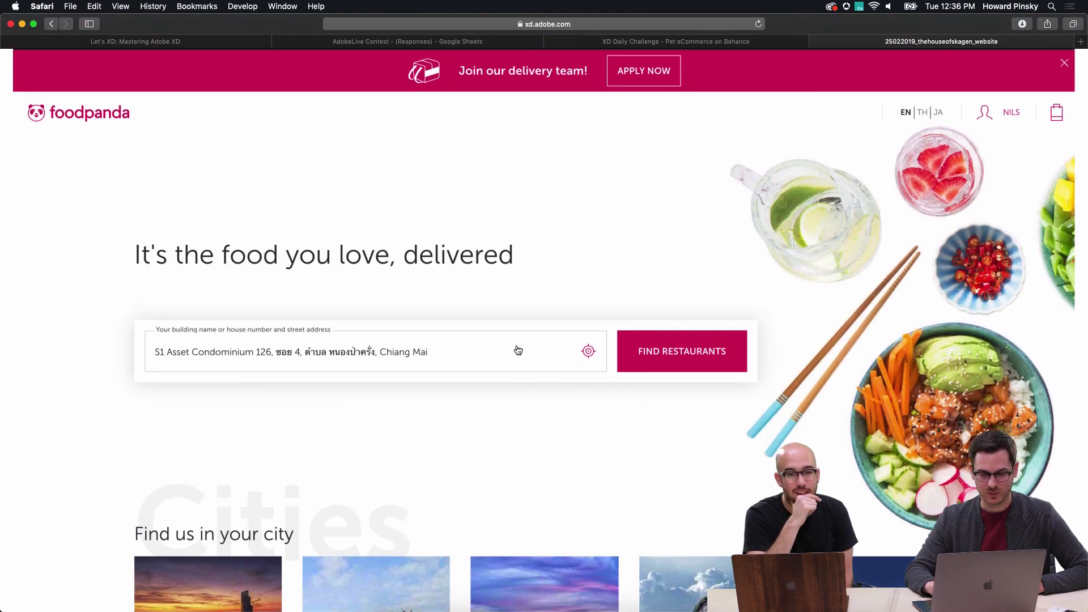
left_click(517, 349)
left_click(254, 560)
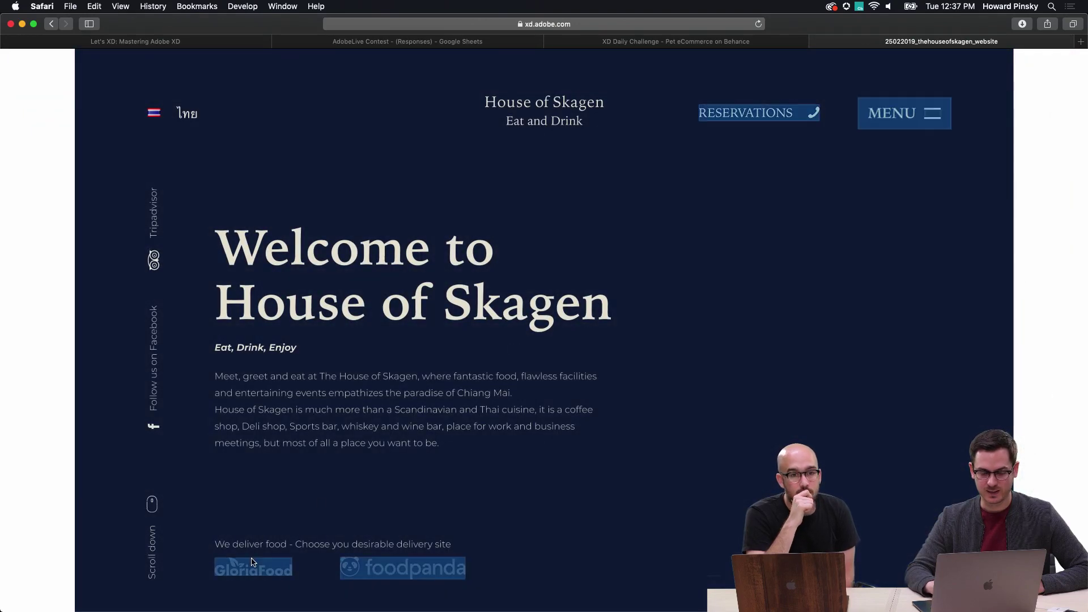
left_click(253, 574)
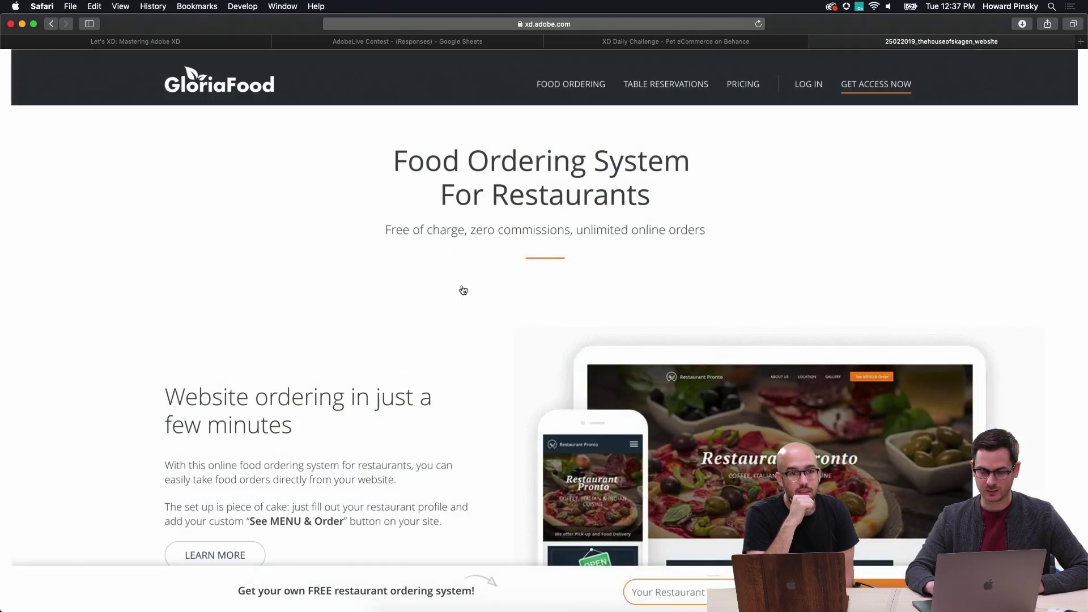
left_click(455, 367)
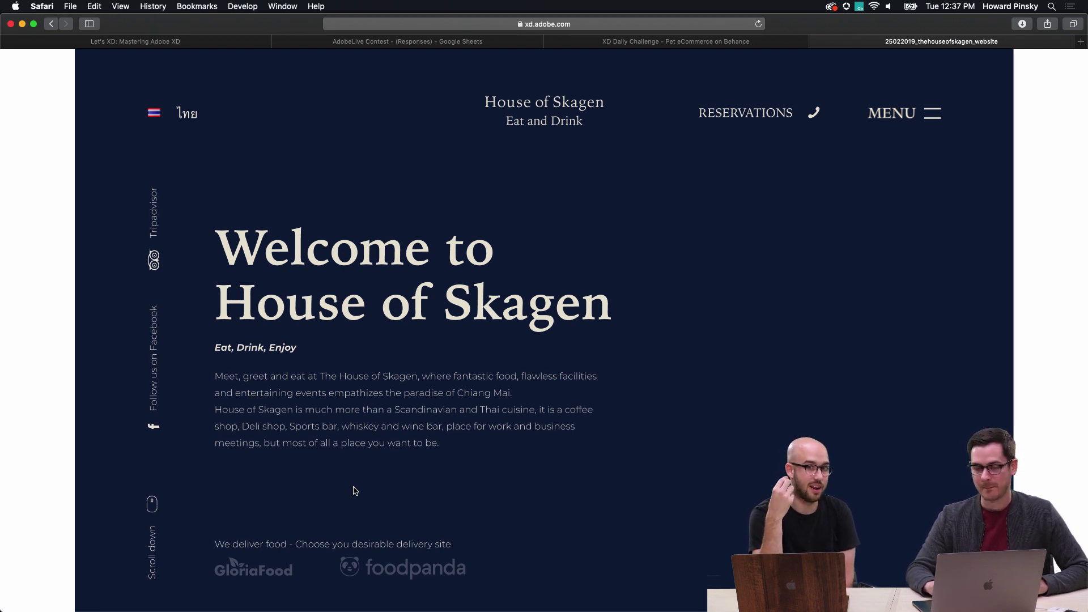
Skim the home page and open the House of Skagen Menu page from the restaurant section
scroll(355, 491, "down", 15)
scroll(614, 306, "down", 8)
scroll(614, 306, "up", 9)
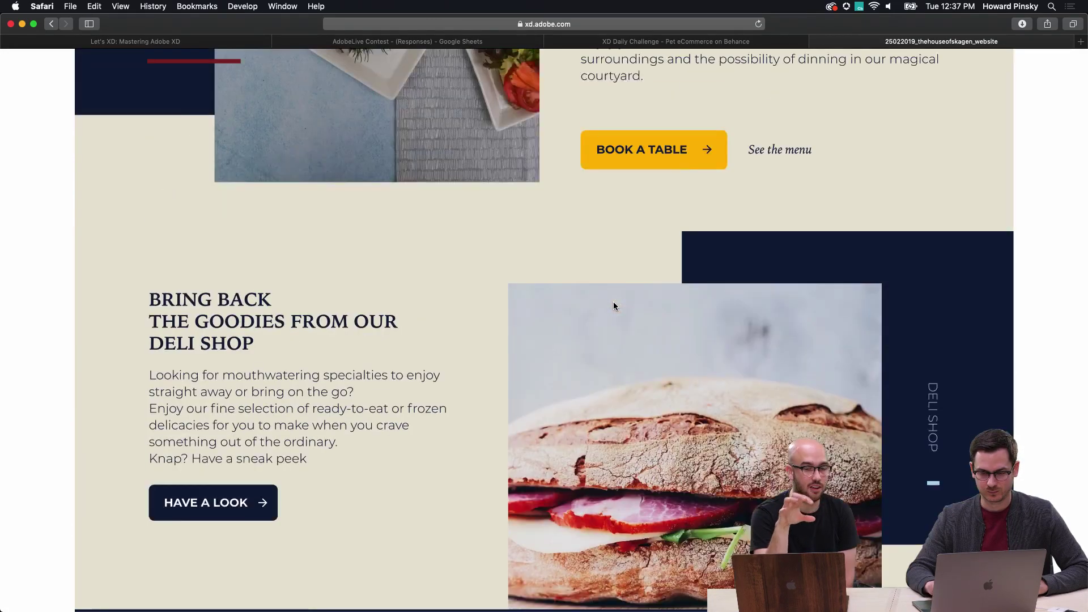
left_click(774, 193)
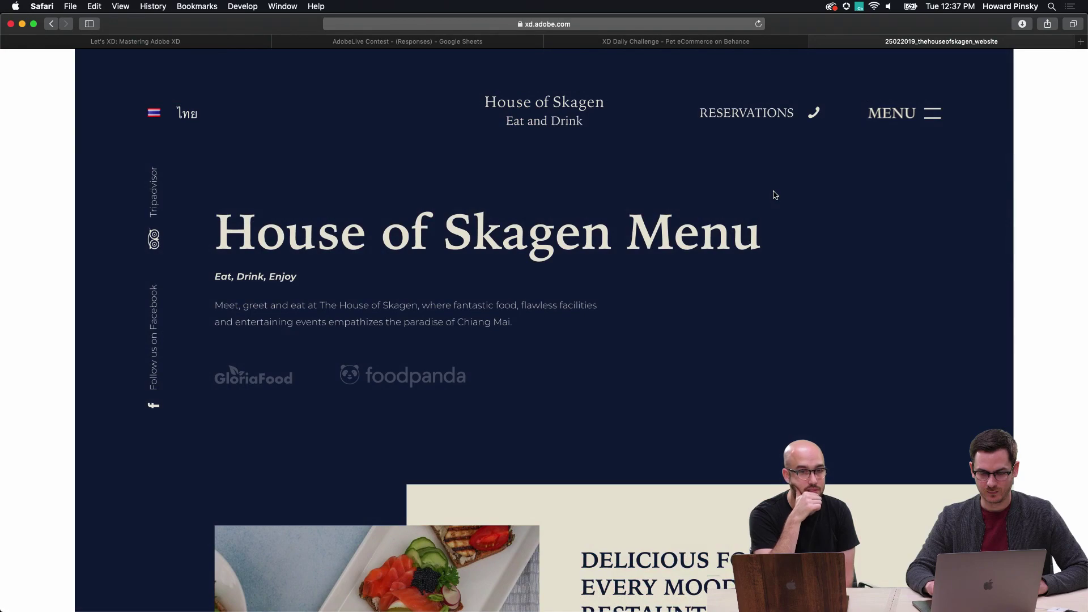
Examine the menu page's food photos, table booking form with calendar, map and We believe section
scroll(688, 352, "down", 5)
scroll(705, 443, "up", 3)
scroll(704, 443, "down", 6)
scroll(705, 447, "down", 10)
scroll(748, 335, "down", 12)
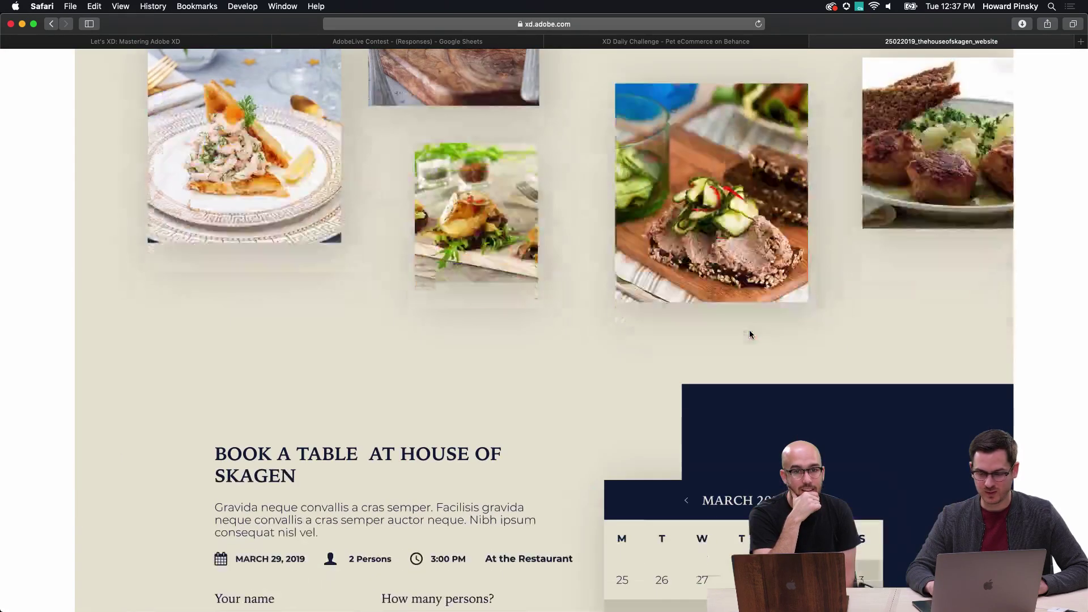
scroll(596, 337, "down", 15)
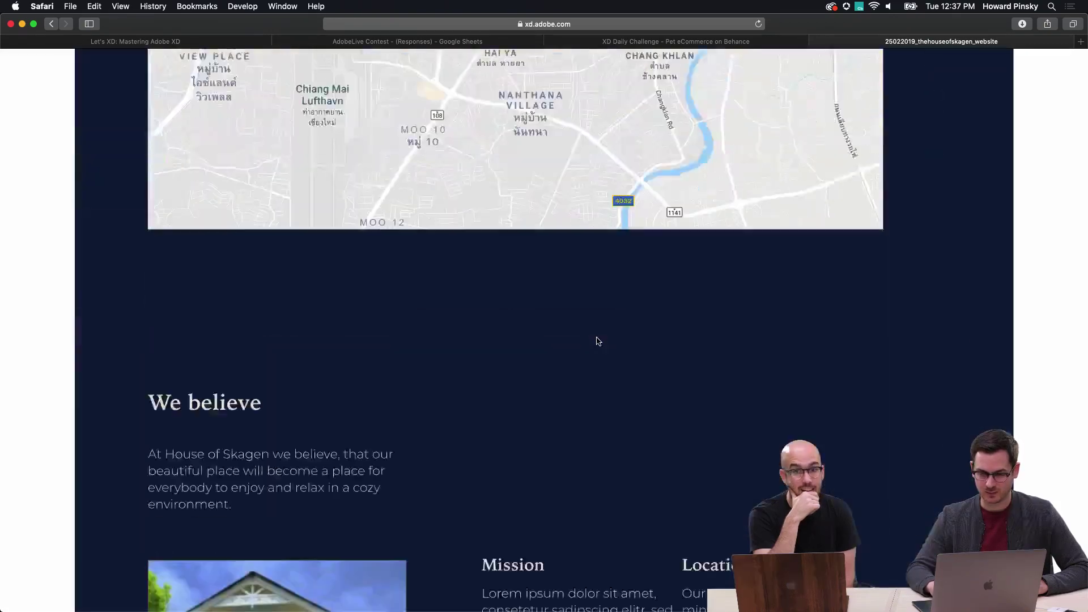
scroll(596, 338, "down", 8)
scroll(596, 337, "up", 15)
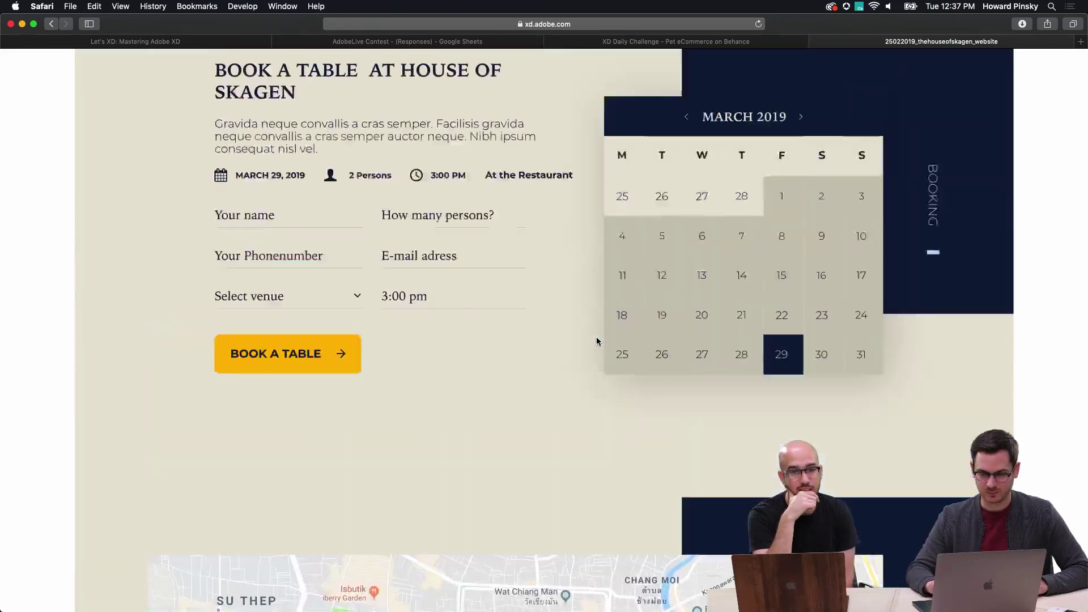
scroll(596, 340, "up", 5)
Return to the welcome page, then open the site's navigation overlay to view its venues and events and close it
left_click(577, 132)
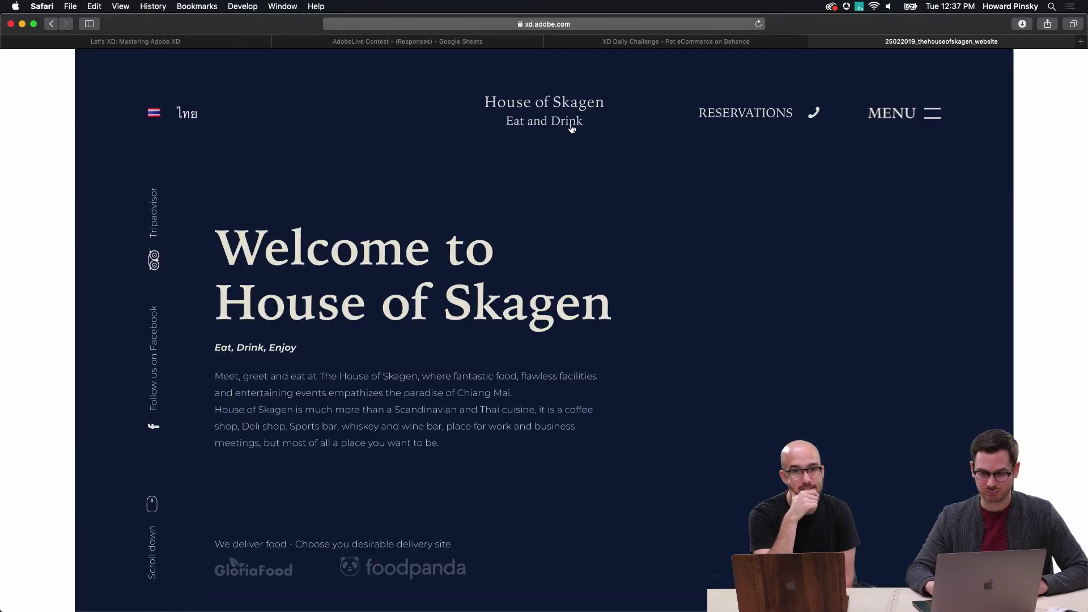
left_click(677, 259)
left_click(905, 116)
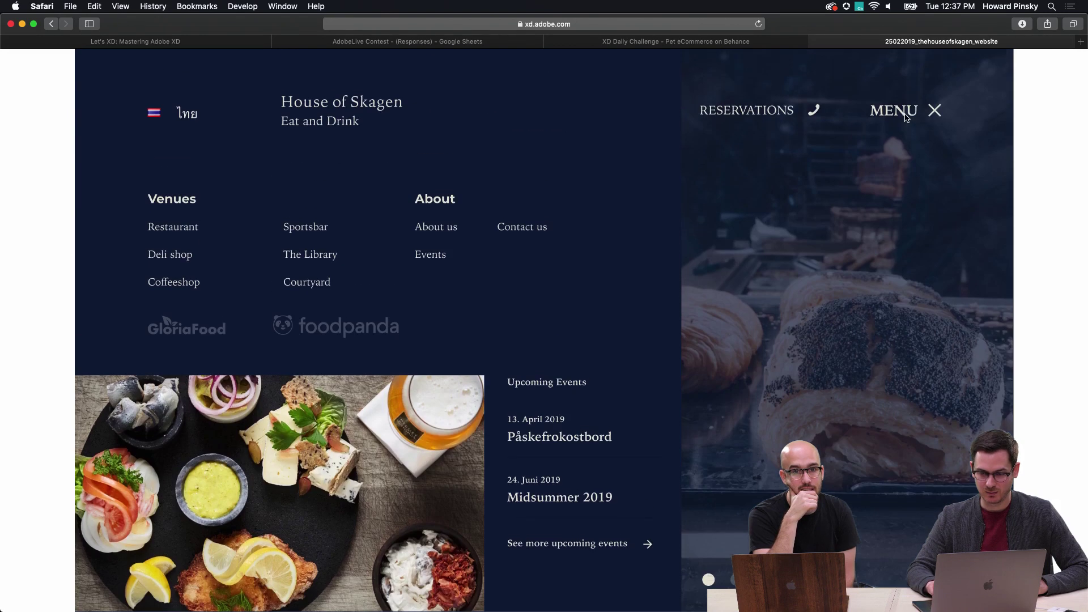
left_click(572, 307)
Test the Reservations link's interaction in the House of Skagen header
mouse_move(793, 114)
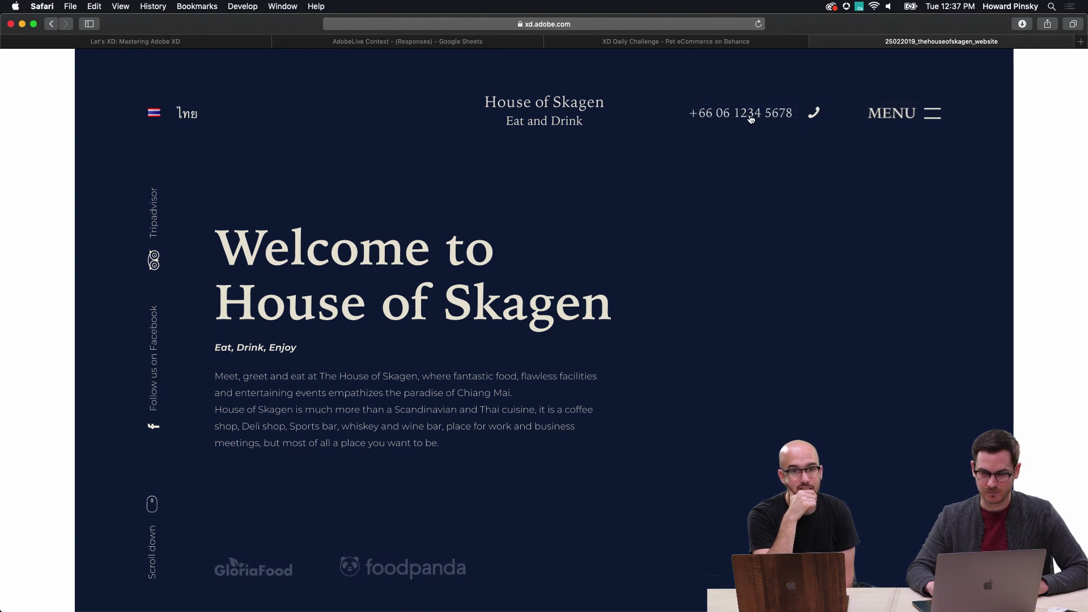
left_click(768, 117)
left_click(768, 117)
left_click(768, 117)
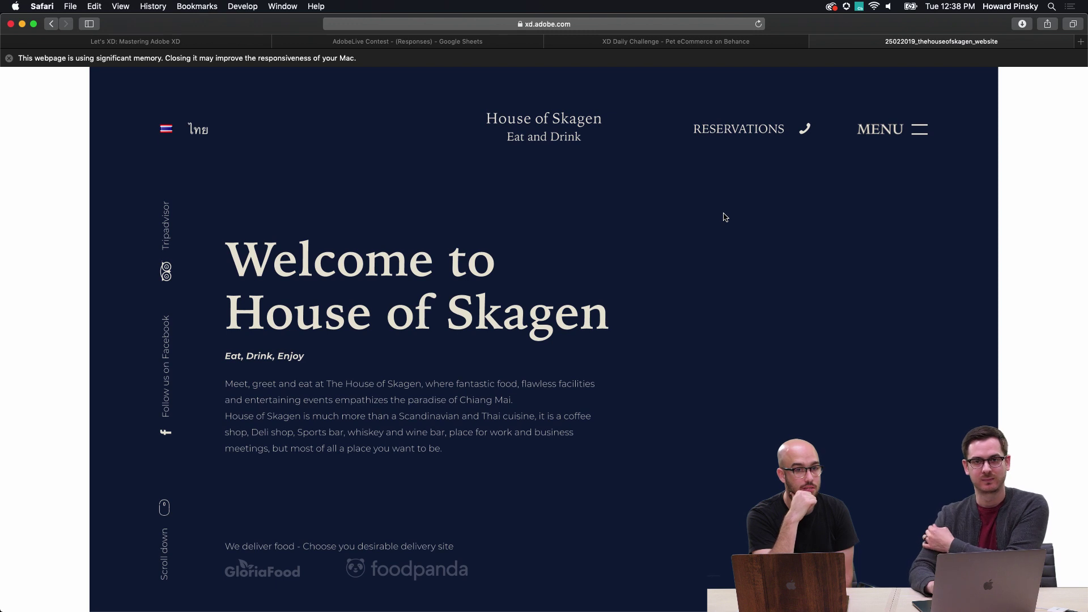
left_click(758, 129)
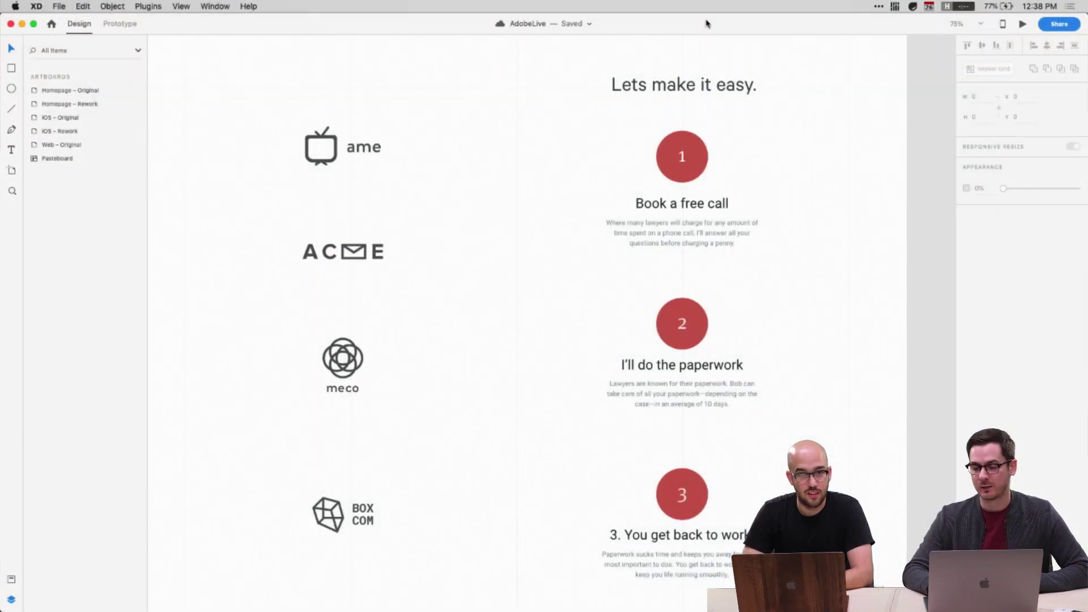
Switch to the AdobeLive document in Adobe XD, review the Homepage – Rework artboard up to its hero, and inspect the photo's gradient layer
scroll(713, 168, "up", 3)
scroll(714, 171, "up", 20)
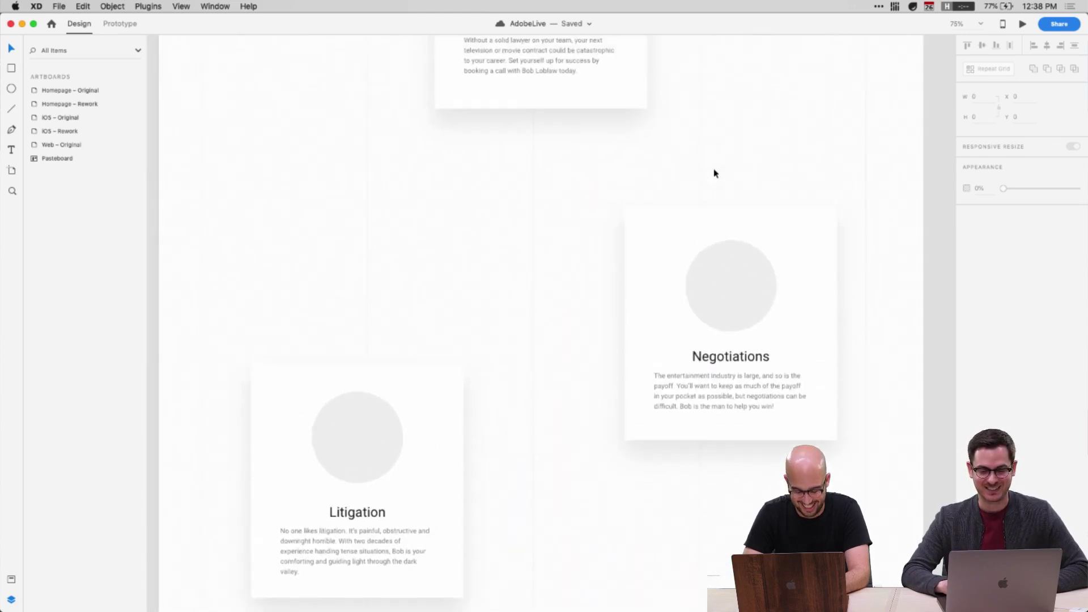
scroll(714, 172, "down", 5)
scroll(688, 299, "up", 9)
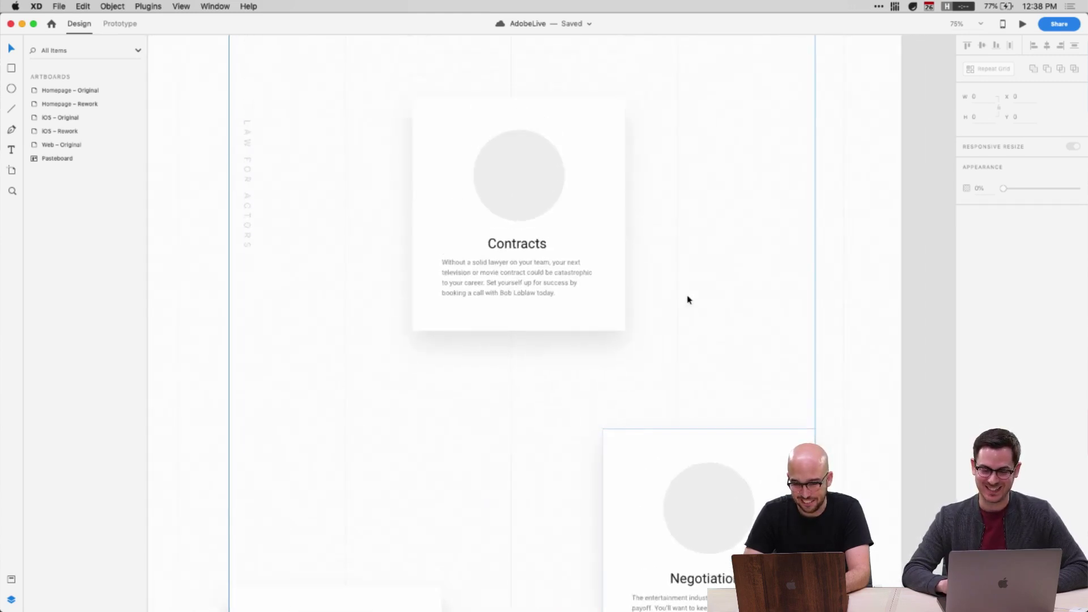
scroll(687, 299, "up", 10)
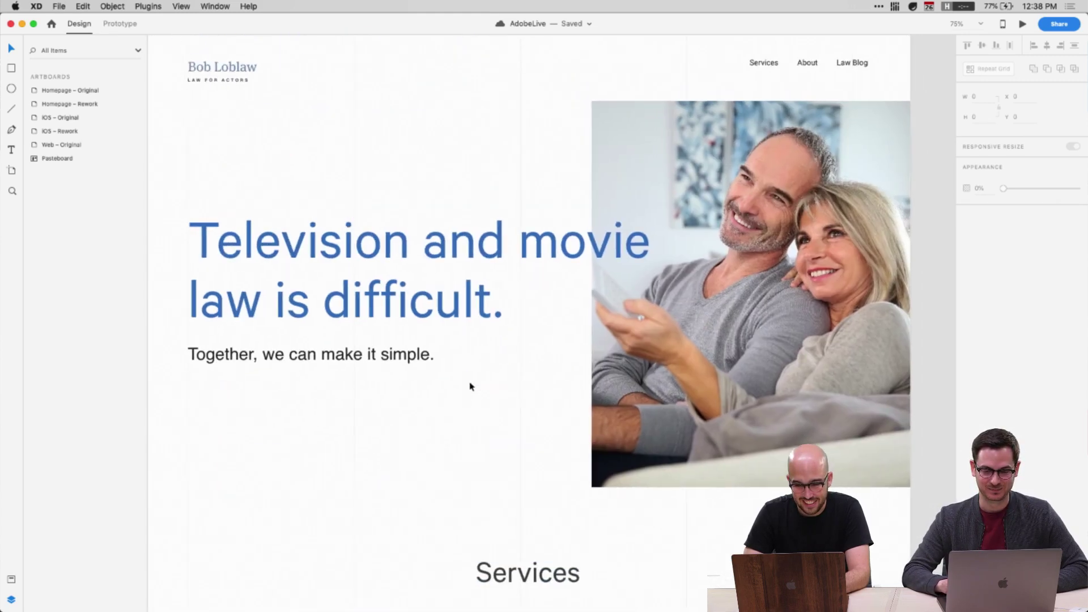
scroll(470, 387, "up", 2)
left_click(692, 365)
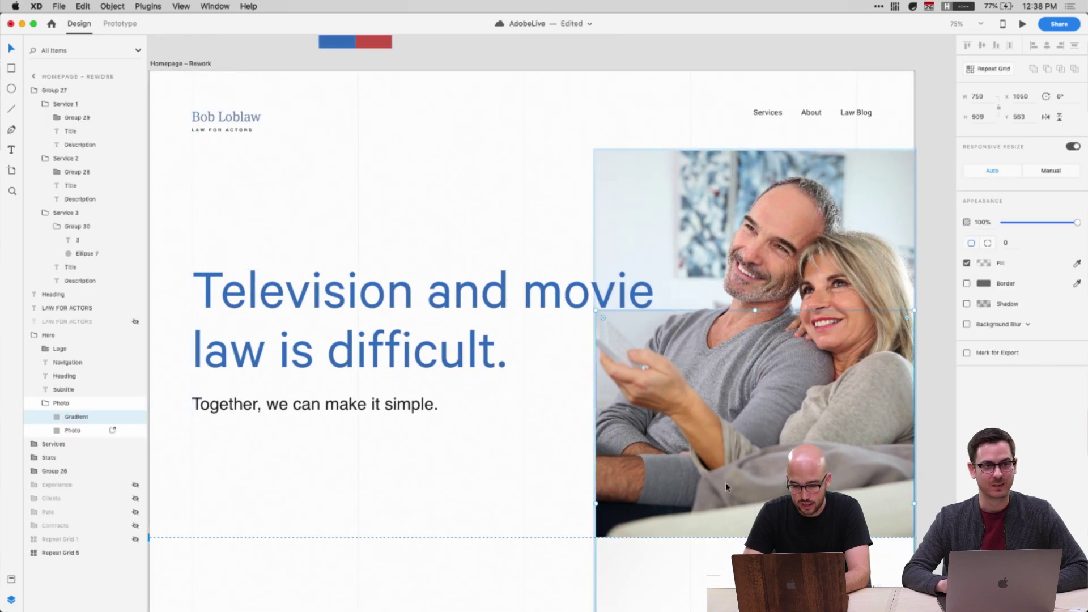
scroll(583, 274, "down", 4)
left_click(938, 216)
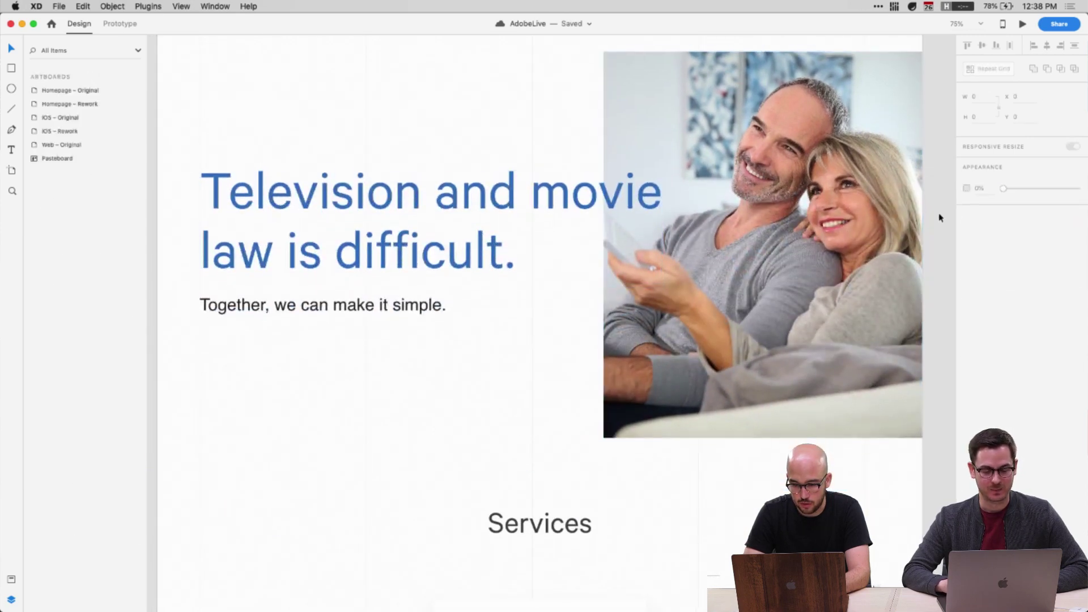
Examine the Homepage – Rework artboard from the hero through the services, client stats and logo sections
scroll(936, 215, "down", 5)
scroll(884, 294, "right", 5)
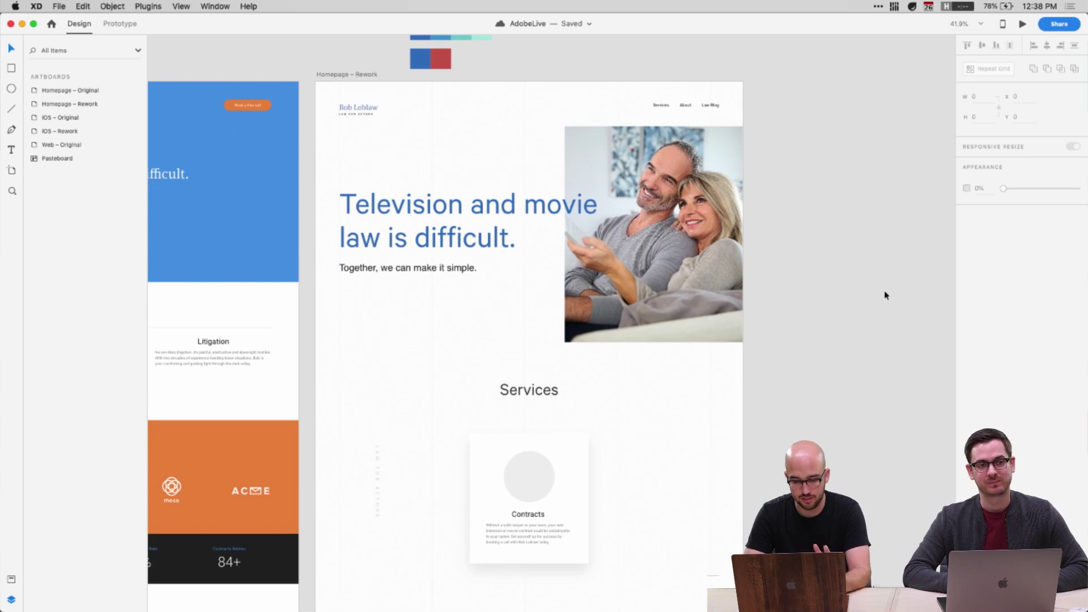
scroll(886, 294, "left", 5)
scroll(885, 294, "up", 3)
key("super+equal")
scroll(887, 288, "down", 10)
scroll(888, 281, "up", 5)
scroll(888, 281, "down", 5)
scroll(888, 281, "down", 10)
scroll(500, 425, "down", 10)
scroll(501, 425, "up", 8)
scroll(500, 425, "right", 1)
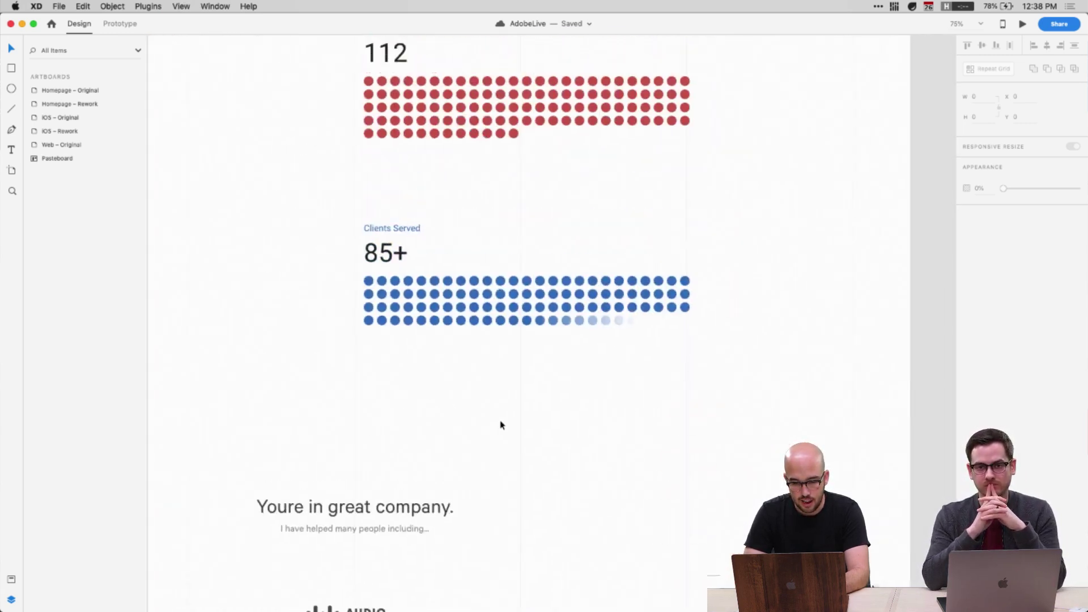
scroll(500, 425, "up", 8)
scroll(500, 424, "down", 11)
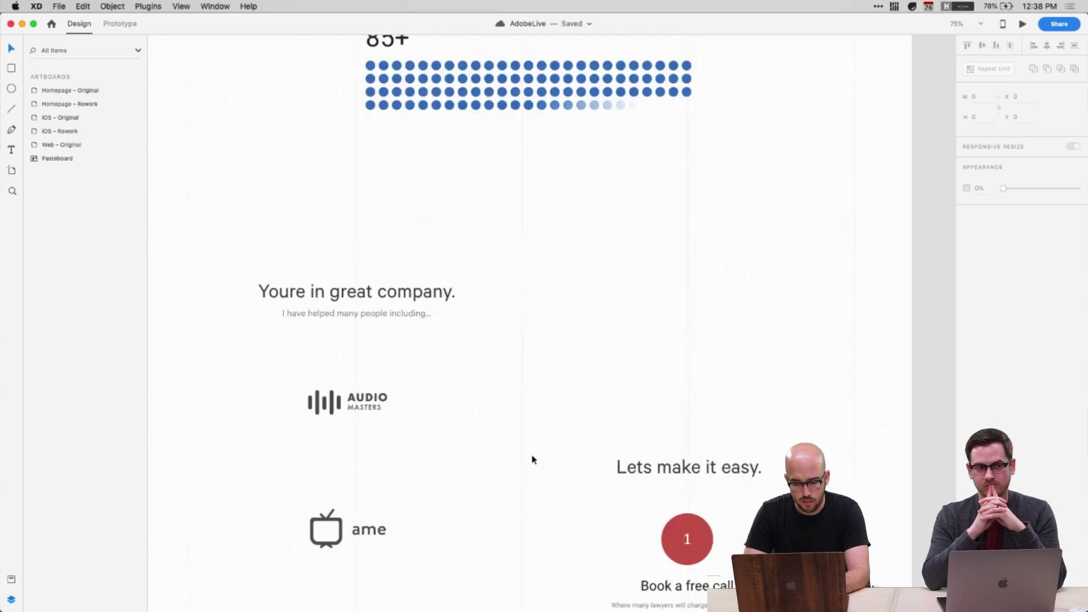
Select the red circle behind number 1 above Book a free call and compare it with the client stats at 100% zoom
left_click(675, 542, "super")
scroll(619, 272, "up", 4)
scroll(619, 272, "down", 4)
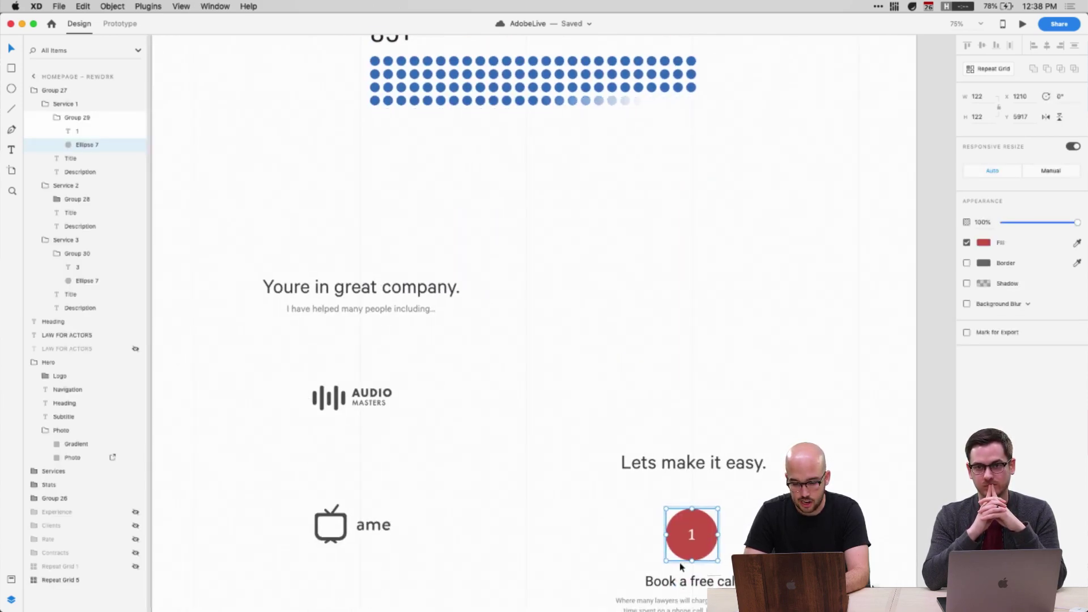
scroll(485, 175, "up", 6)
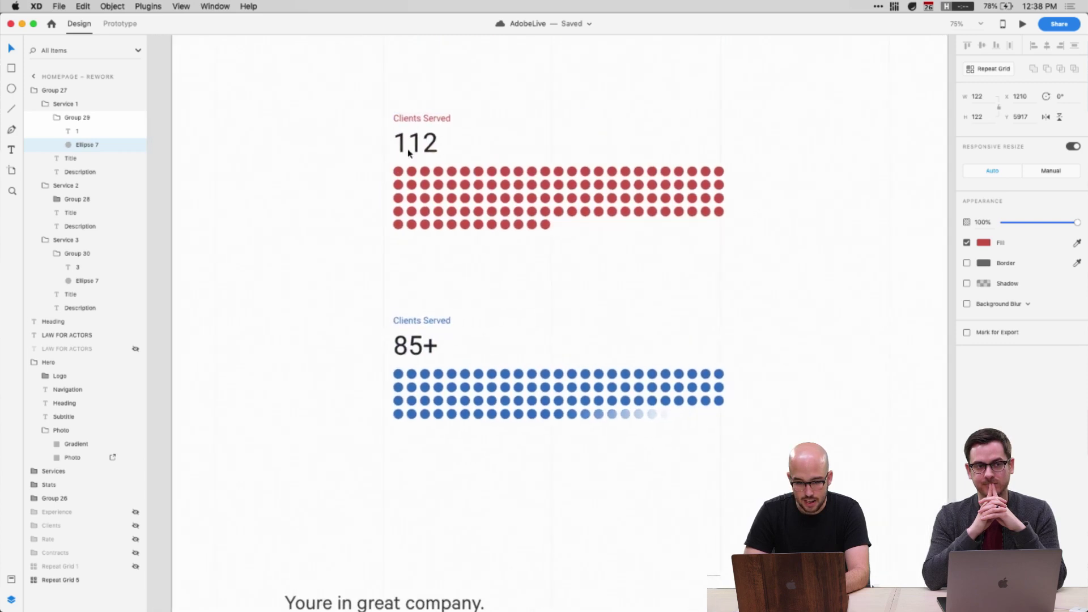
key("super+1")
scroll(513, 364, "down", 10)
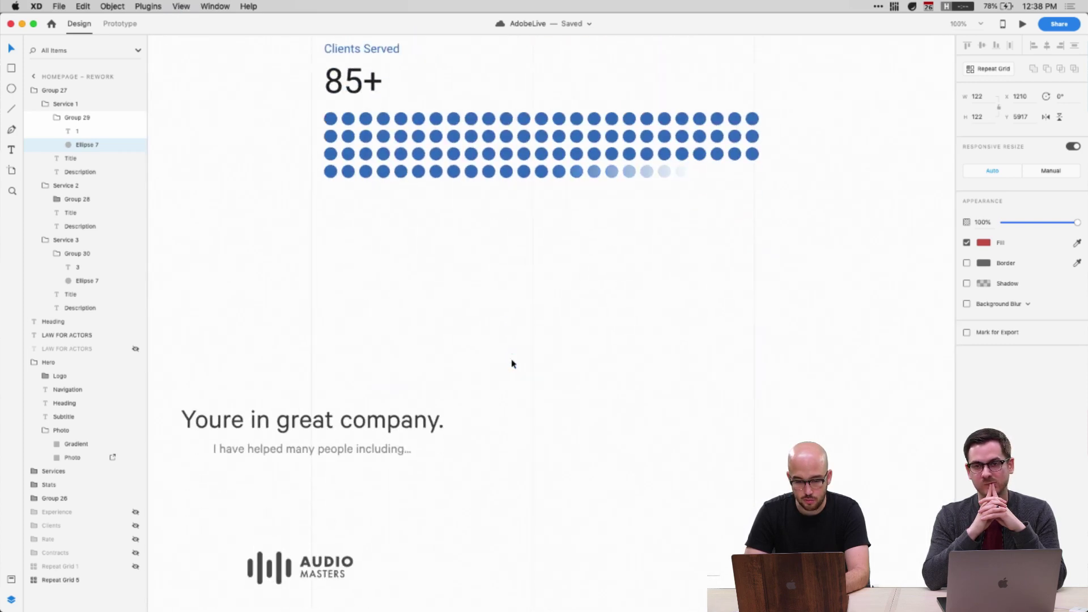
Give the circles behind numbers 1, 2 and 3 a white #FFFFFF fill and a light grey border
left_click(757, 484, "shift+super")
scroll(757, 485, "down", 3)
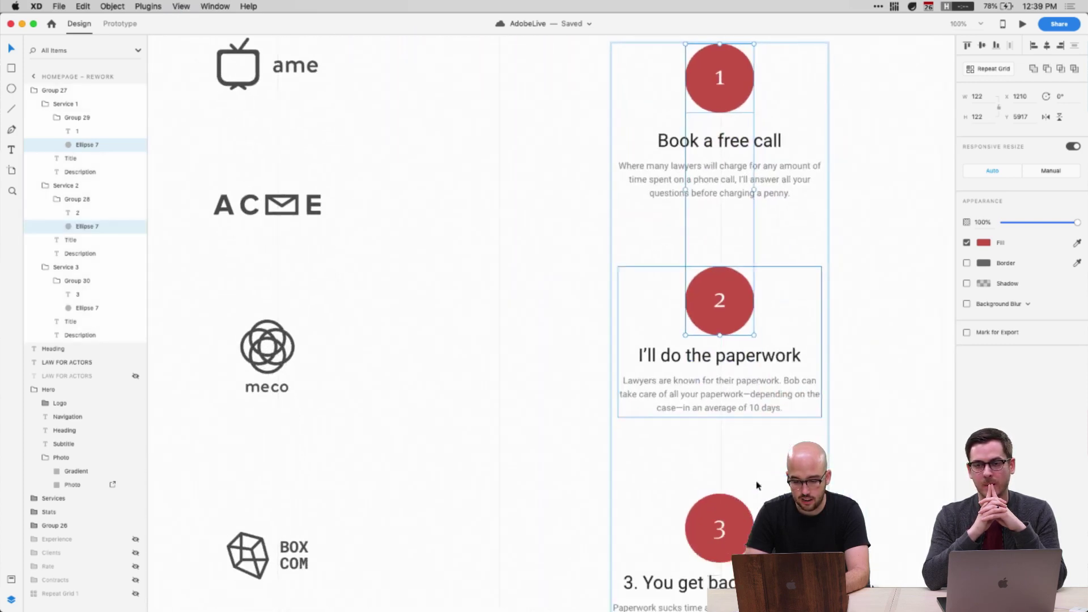
left_click(715, 513, "shift+super")
left_click(967, 263)
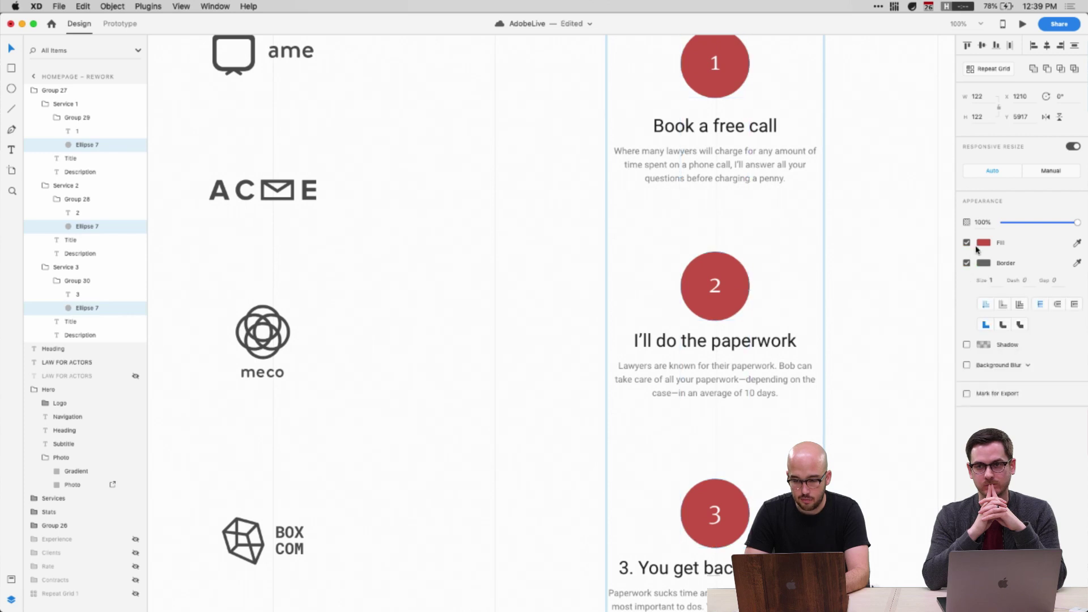
left_click(983, 243)
type("fff")
key("Return")
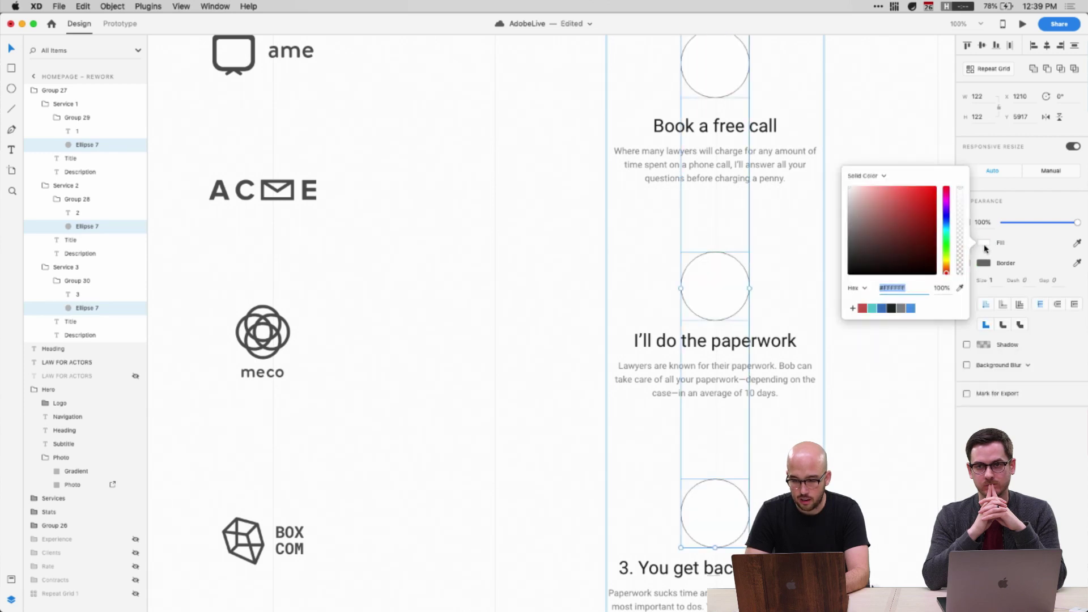
left_click(985, 247)
left_click(983, 263)
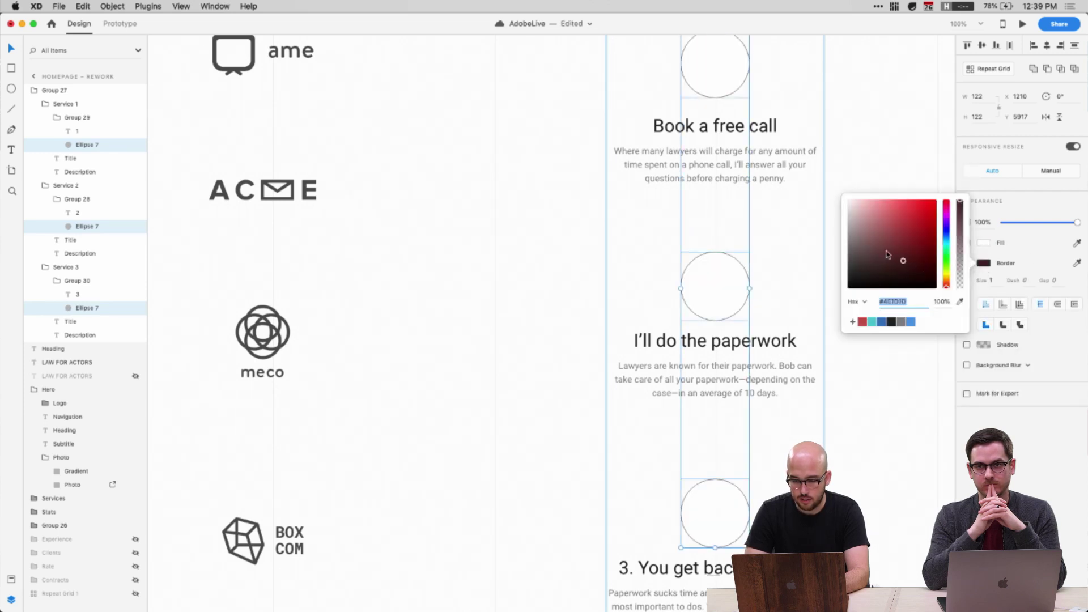
Fill the numbers 1, 2 and 3 inside the circles with the near-black #222222 swatch
left_click(713, 65)
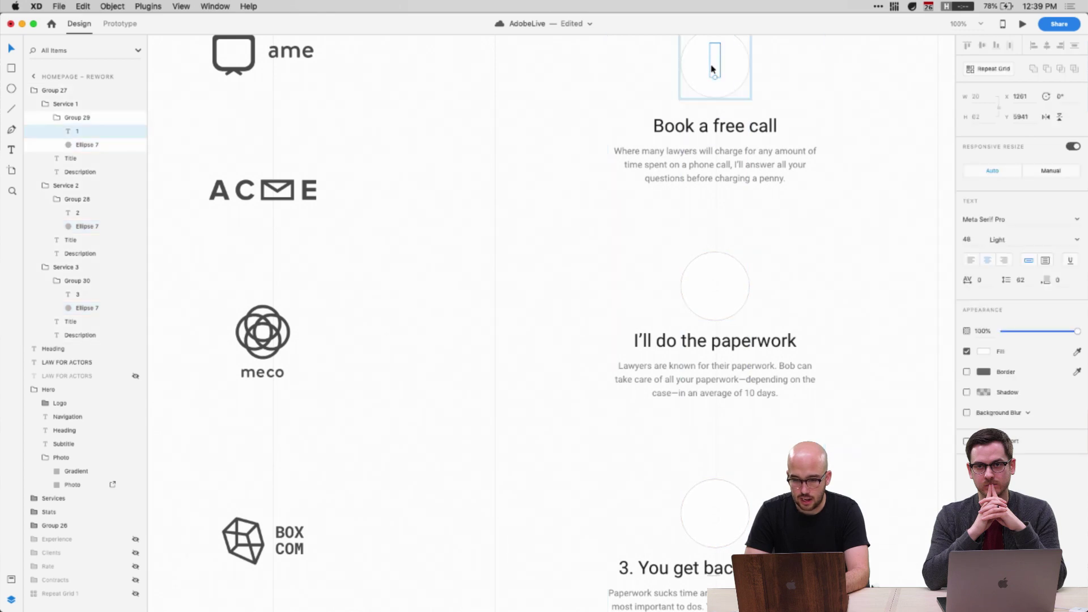
left_click(714, 282, "shift")
left_click(713, 512, "shift")
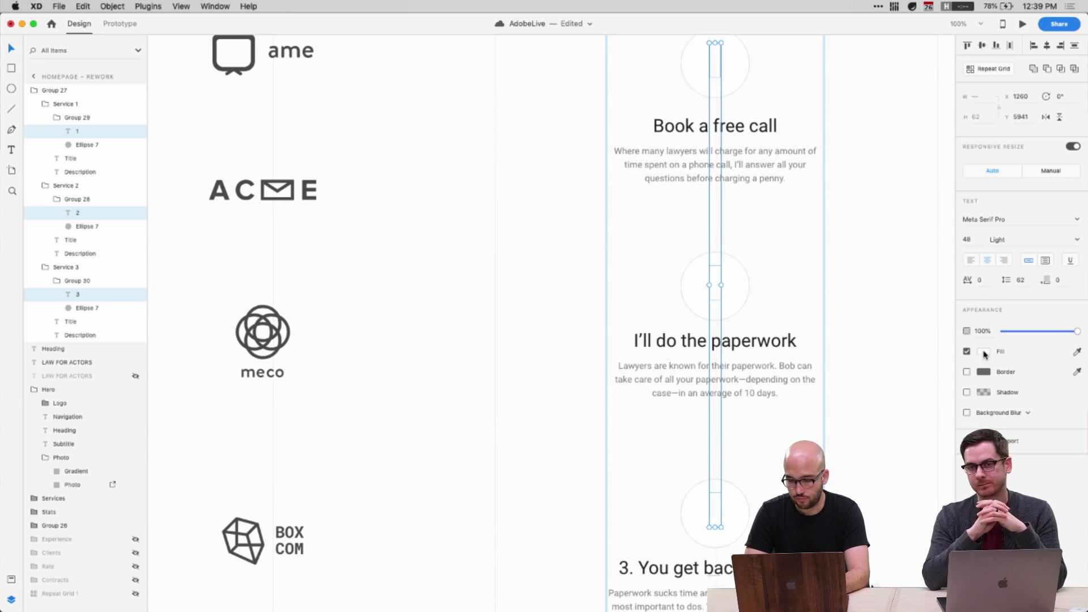
left_click(984, 352)
left_click(891, 410)
Remove the "3. " prefix from the You get back to work heading
double_click(635, 565)
left_click(636, 565)
key("BackSpace")
key("BackSpace")
key("BackSpace")
left_click(917, 494)
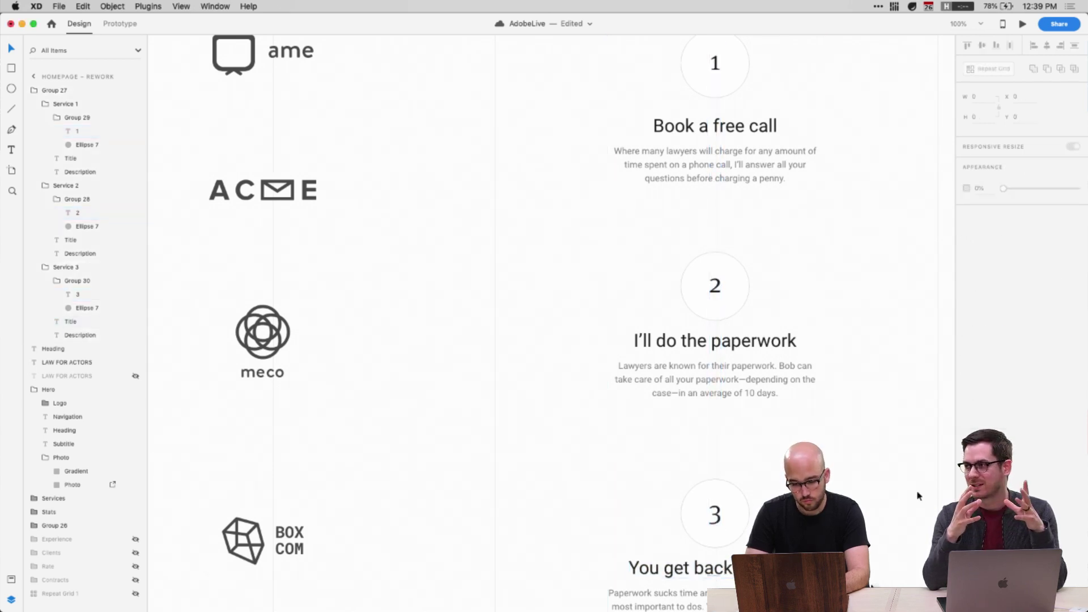
Recolor the numbers 1, 2 and 3 in the service circles with the saved red swatch
scroll(917, 494, "up", 2)
scroll(917, 494, "right", 2)
key("super+minus")
scroll(917, 495, "up", 3)
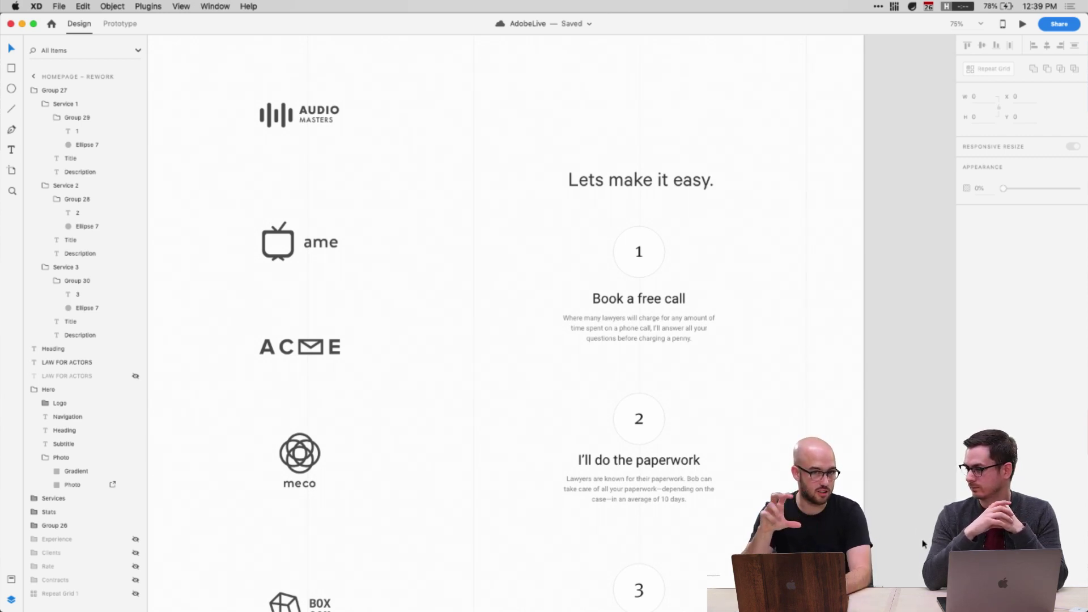
scroll(665, 73, "down", 5)
left_click(630, 59, "super")
left_click(631, 226, "shift+super")
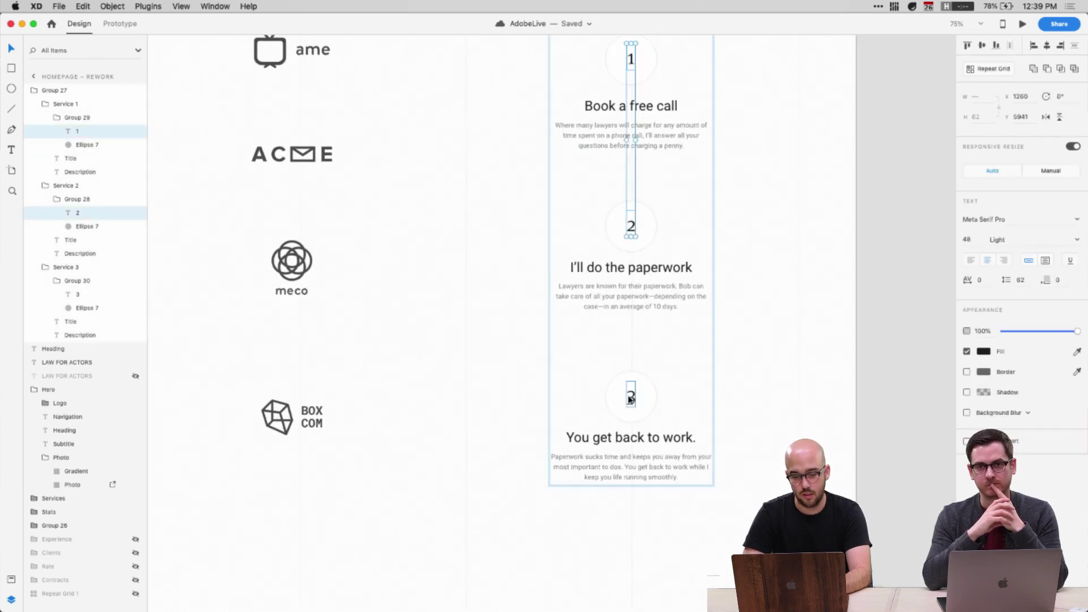
left_click(632, 400, "shift+super")
left_click(983, 352)
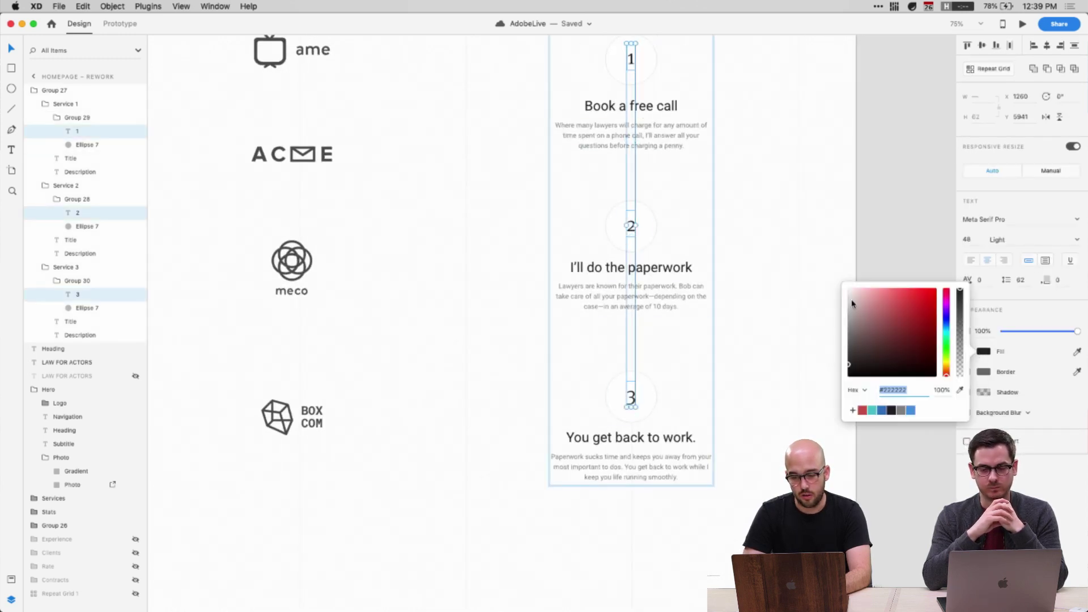
left_click(862, 410)
left_click(757, 289)
scroll(757, 289, "up", 4)
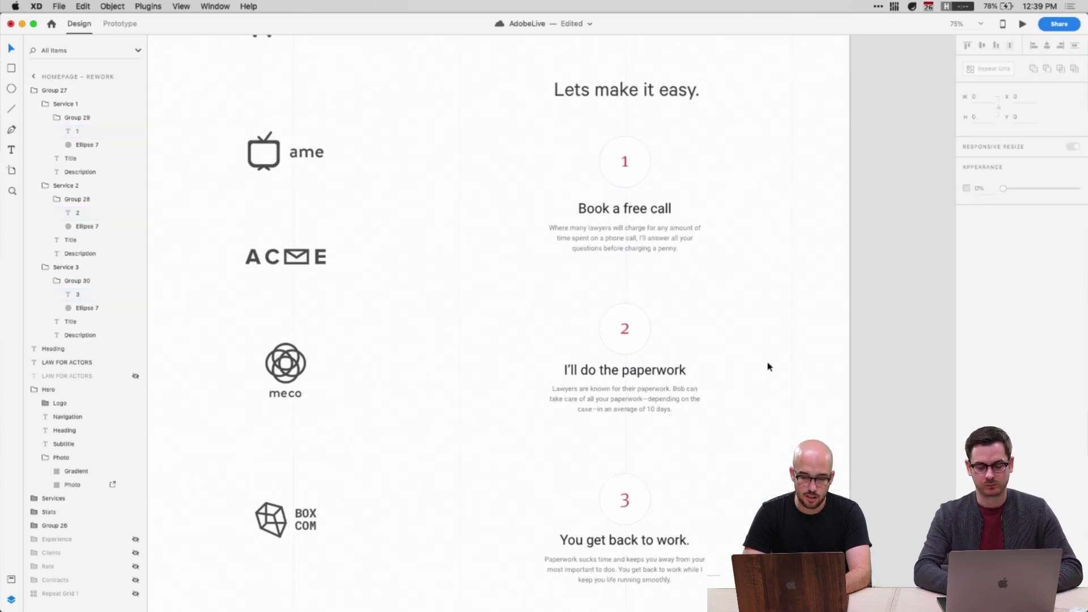
Collapse the Service 1, Service 2 and Service 3 layer groups inside Group 27
scroll(671, 474, "down", 2)
scroll(671, 465, "left", 2)
left_click(673, 454)
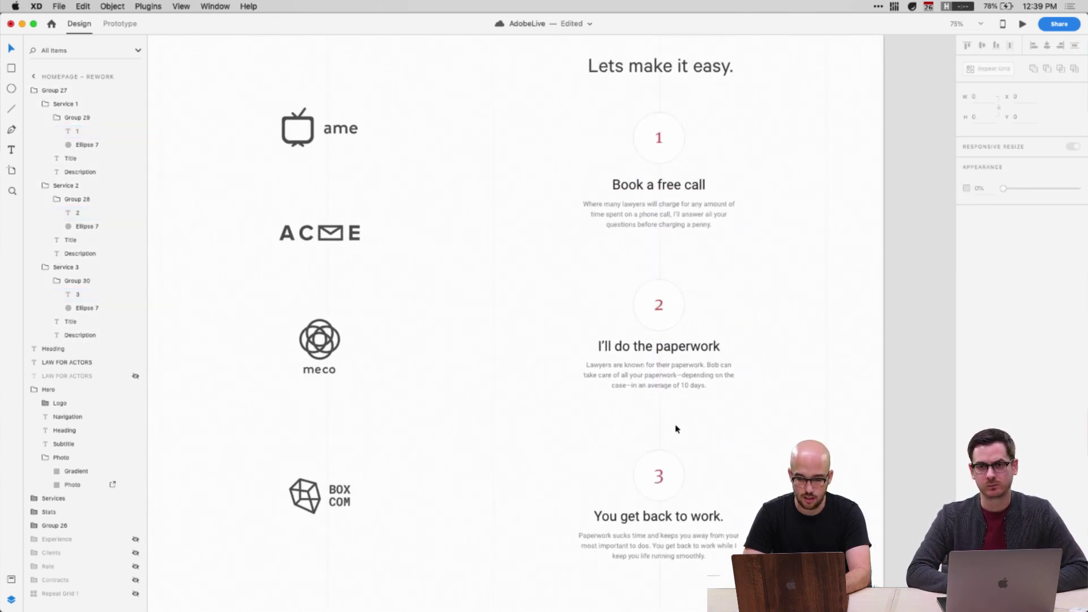
left_click(46, 106)
left_click(45, 118)
left_click(46, 131)
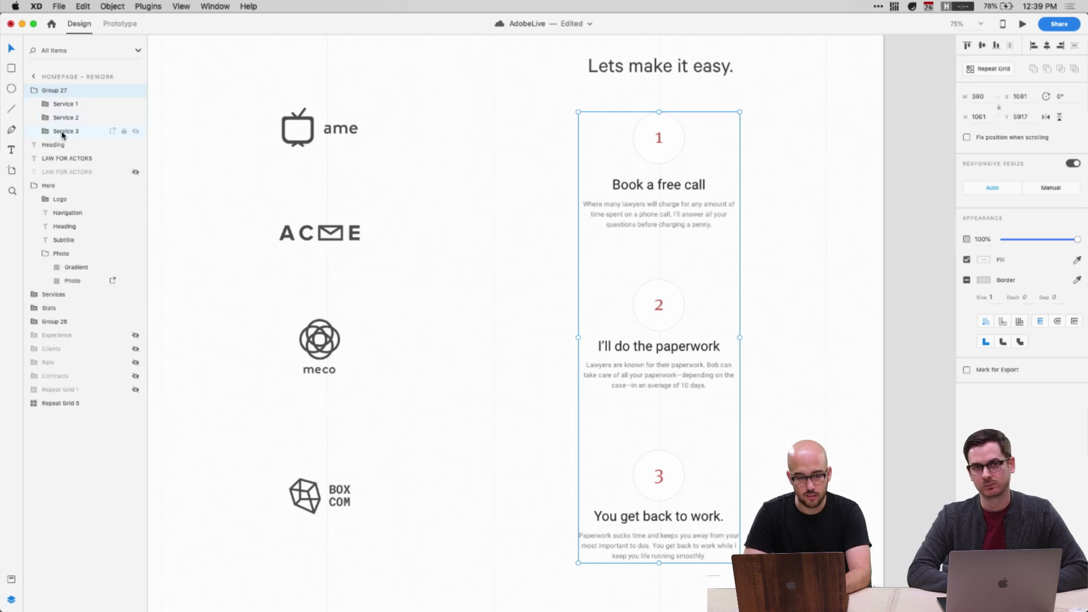
Move the Service 2 and Service 3 groups down together by about 30 px to widen the gap below Service 1
left_click(59, 131)
left_click(63, 119, "shift")
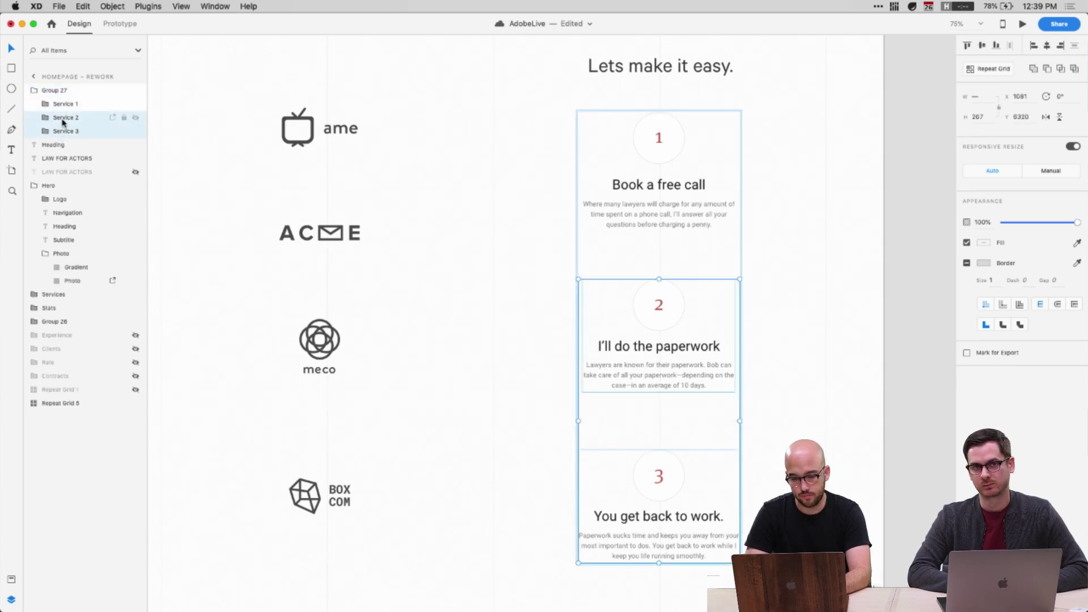
key("shift+Down")
key("shift+Down")
key("shift+Down")
Move all three service groups down 60 px, away from the Lets make it easy heading
left_click(69, 106, "shift")
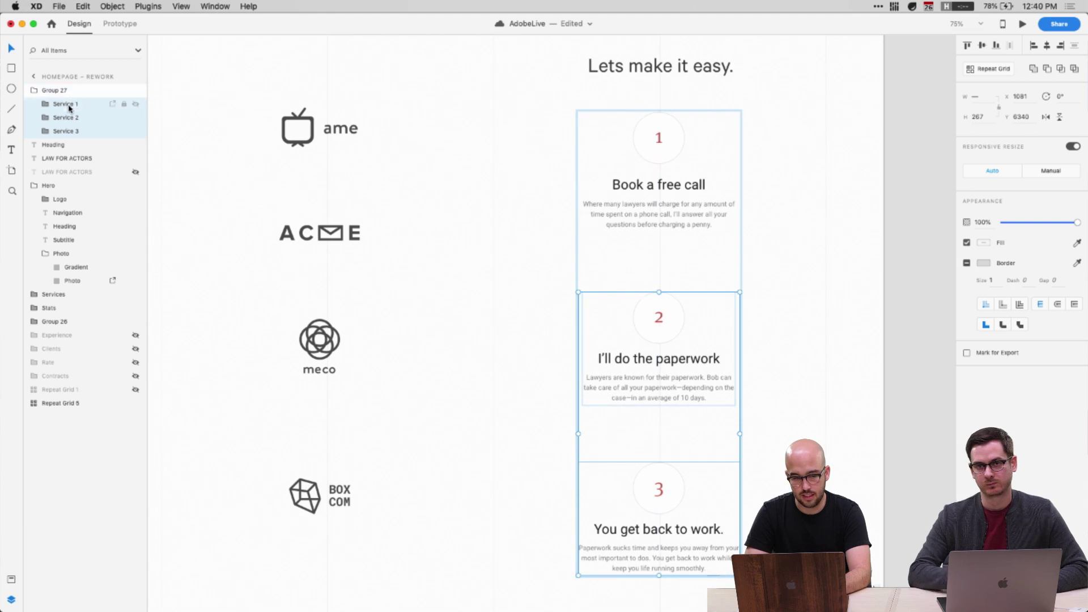
key("shift+Down")
key("shift+Down")
key("shift+Down")
key("shift+Down")
key("shift+Down")
key("shift+Down")
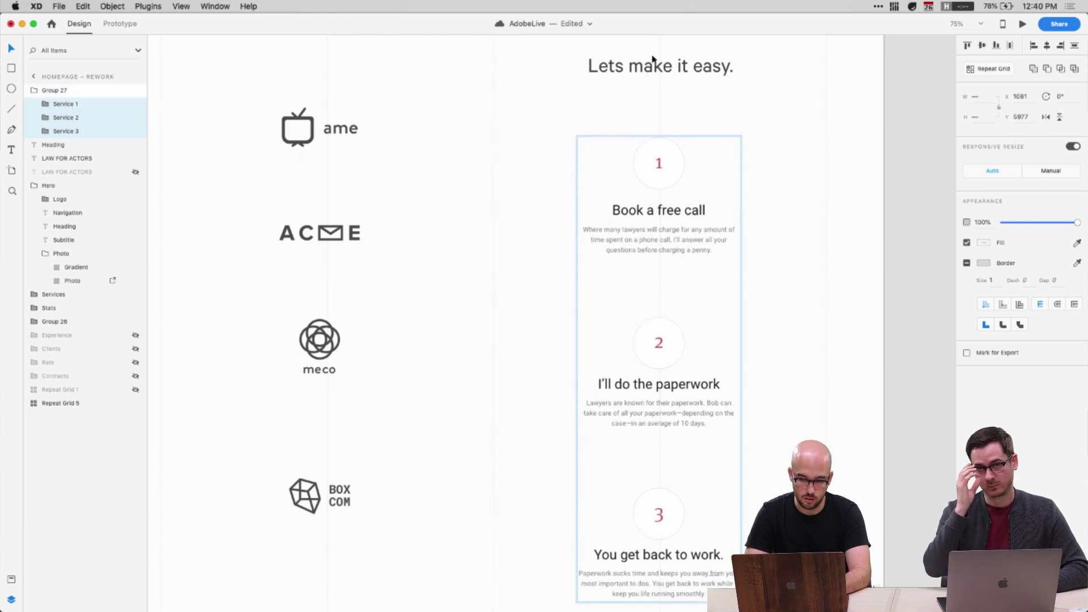
Compare the rework with the lower sections of Homepage – Original and inspect the shape of its Book a free call button
left_click(652, 63)
scroll(651, 60, "up", 5)
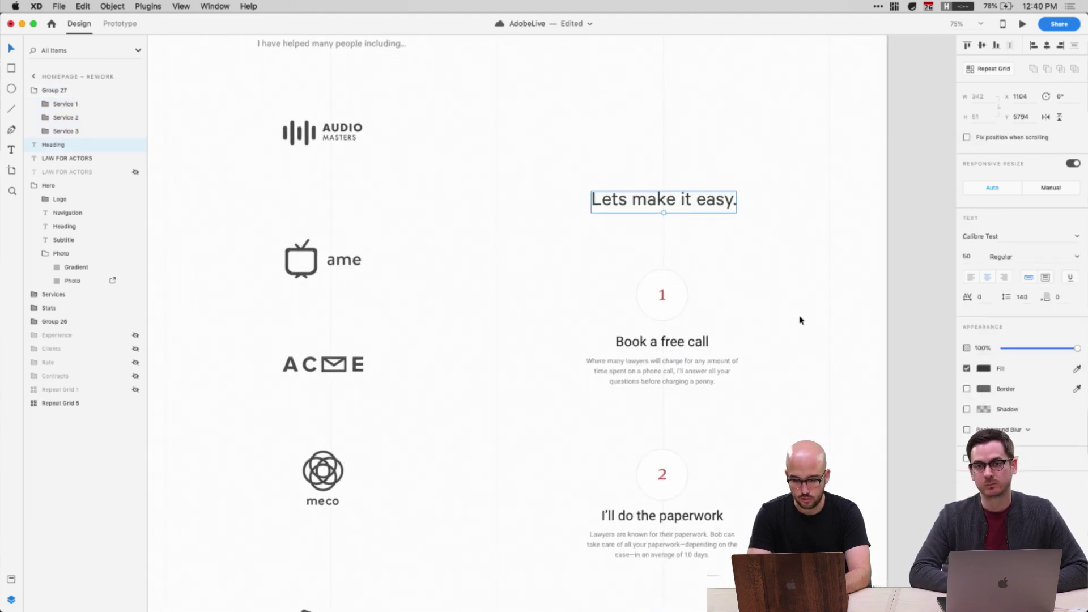
key("super+minus")
left_click(789, 335)
scroll(787, 340, "up", 10)
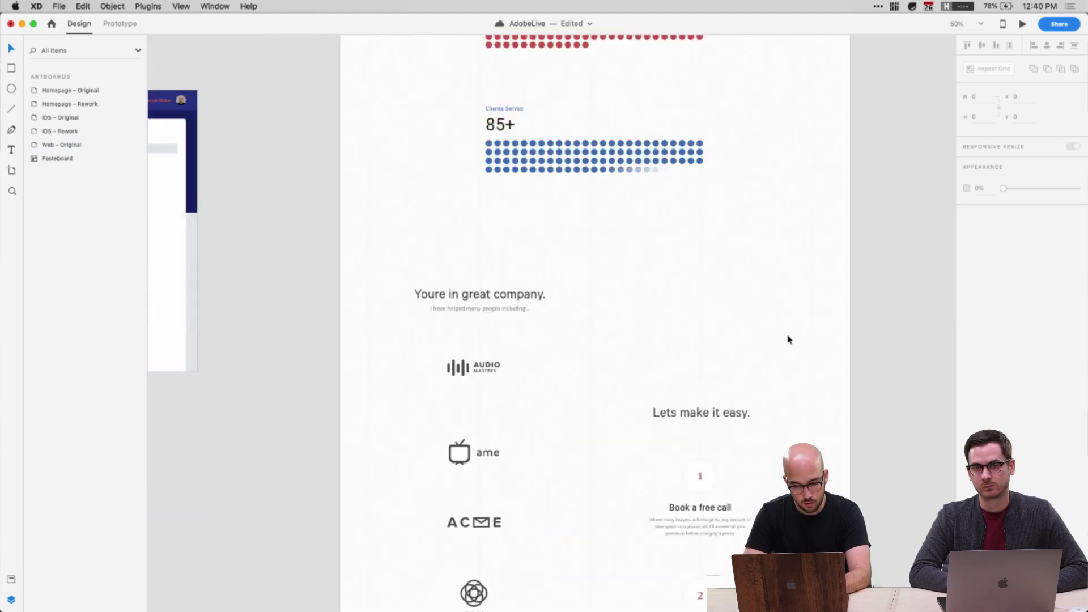
scroll(788, 339, "down", 8)
scroll(788, 339, "left", 14)
scroll(788, 339, "up", 8)
scroll(788, 339, "right", 14)
scroll(787, 340, "down", 8)
scroll(787, 340, "up", 1)
scroll(645, 455, "up", 3)
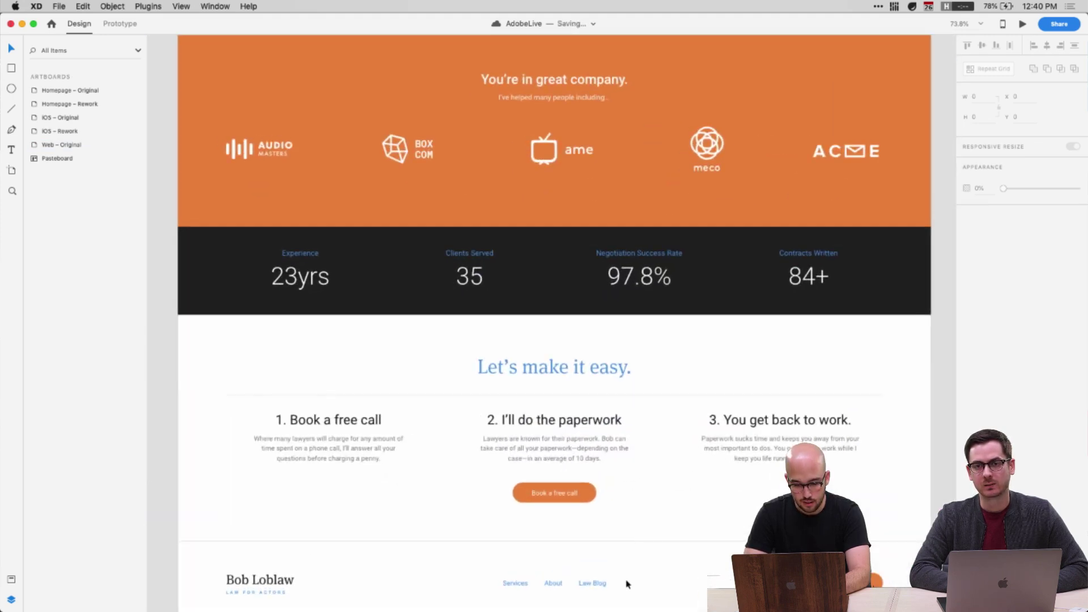
scroll(631, 544, "down", 3)
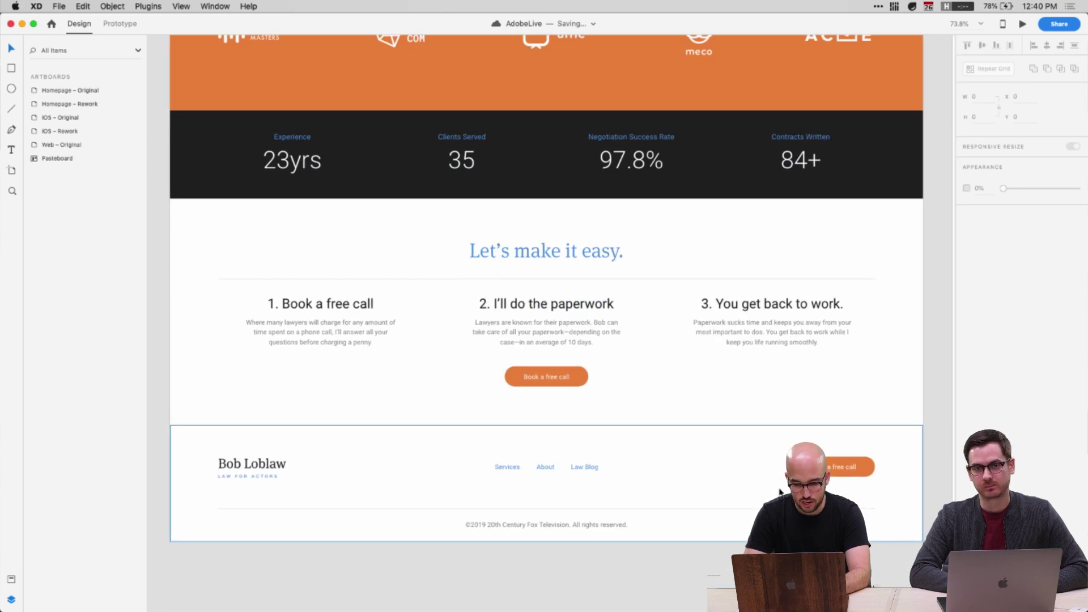
scroll(780, 473, "right", 9)
scroll(779, 473, "up", 2)
scroll(745, 482, "left", 3)
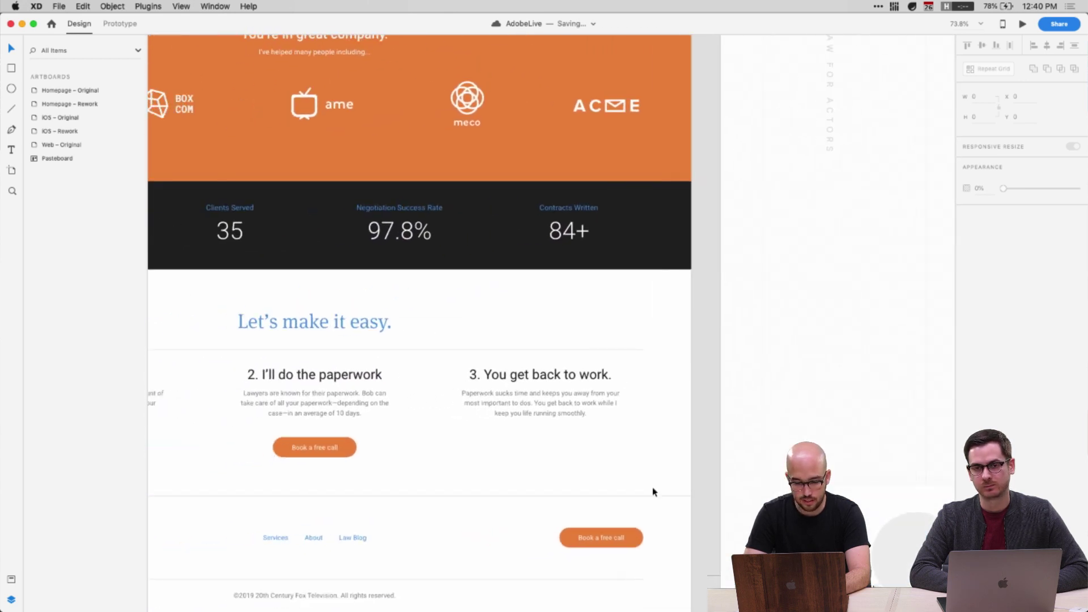
double_click(332, 447)
scroll(612, 447, "right", 10)
scroll(612, 448, "up", 10)
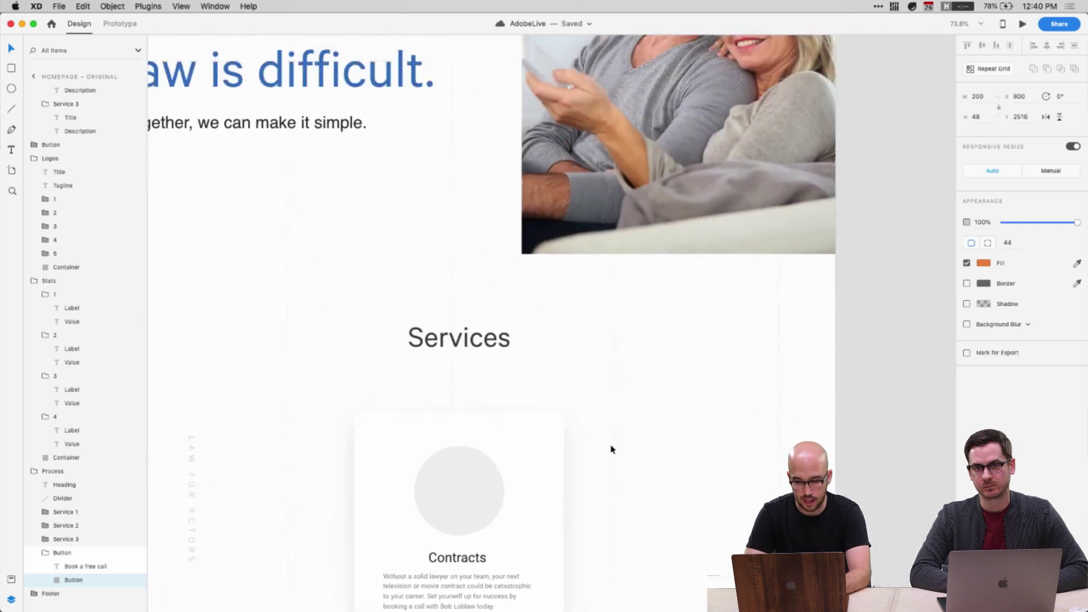
scroll(612, 450, "left", 1)
scroll(612, 450, "left", 4)
key("r")
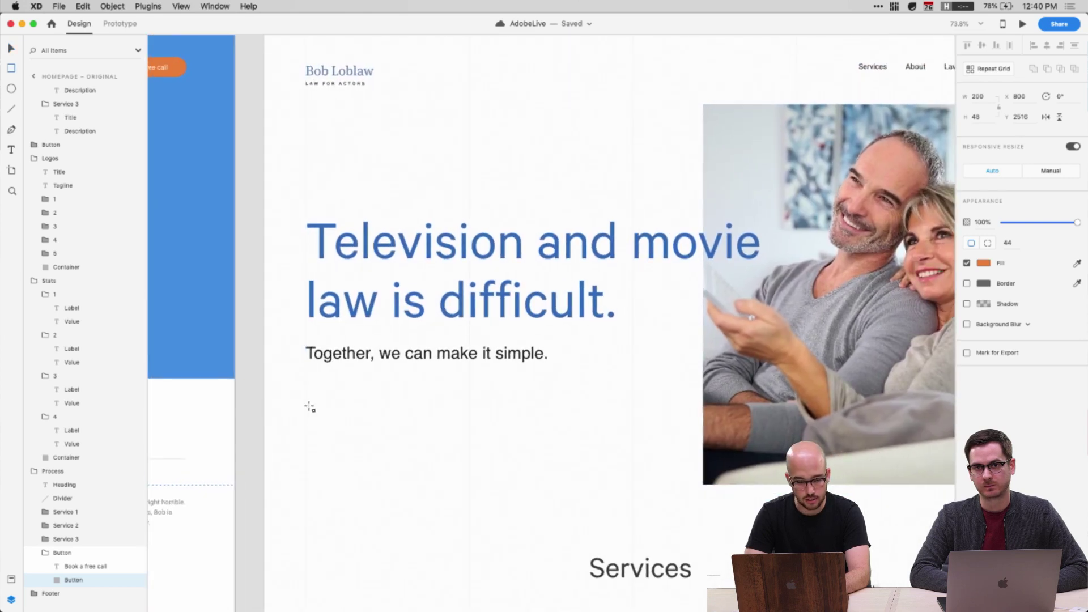
mouse_move(307, 388)
left_mouse_down()
mouse_move(346, 425)
mouse_move(416, 427)
mouse_move(436, 415)
mouse_move(401, 391)
mouse_move(338, 403)
left_mouse_up()
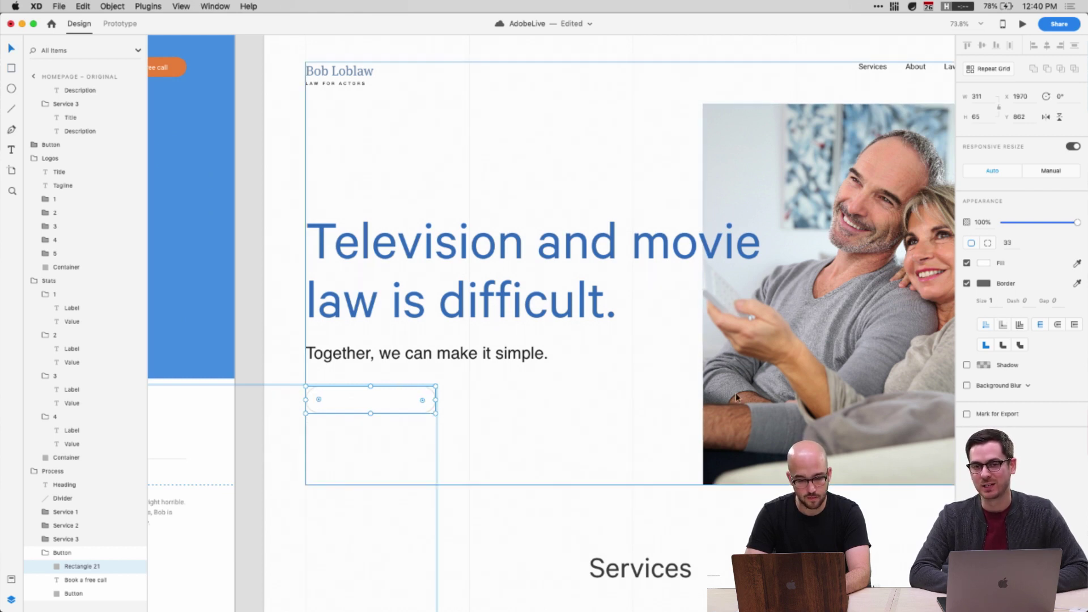
left_click_drag(427, 406, 464, 440)
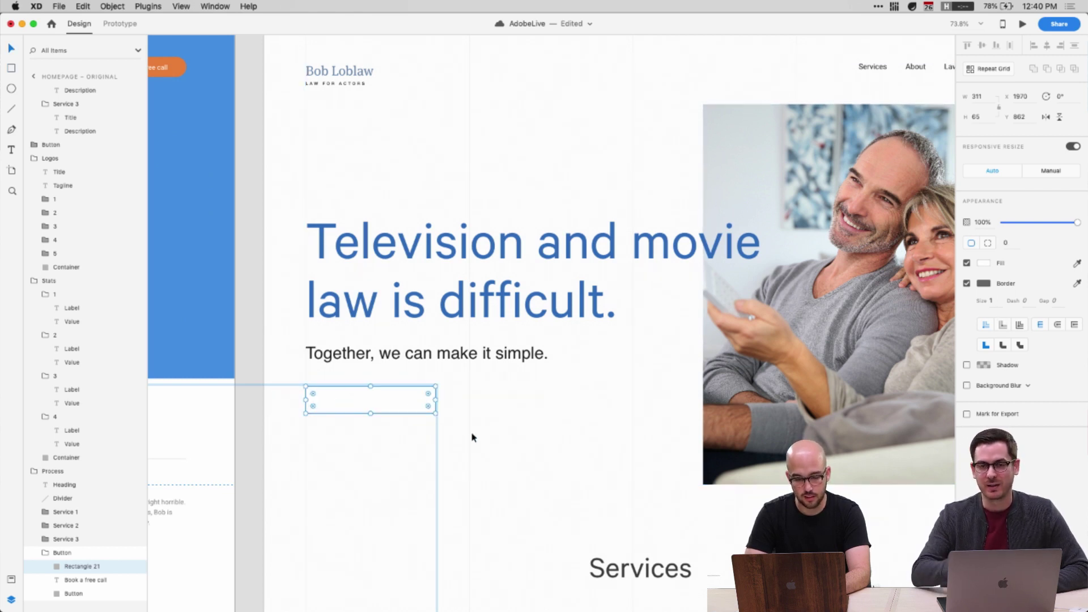
scroll(573, 340, "left", 5)
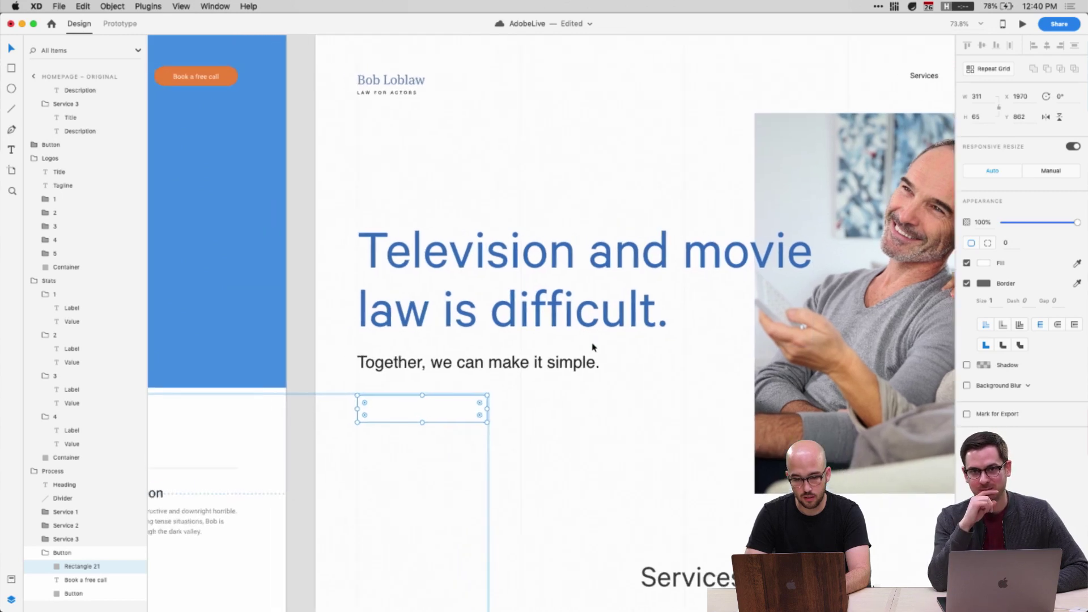
scroll(502, 379, "left", 10)
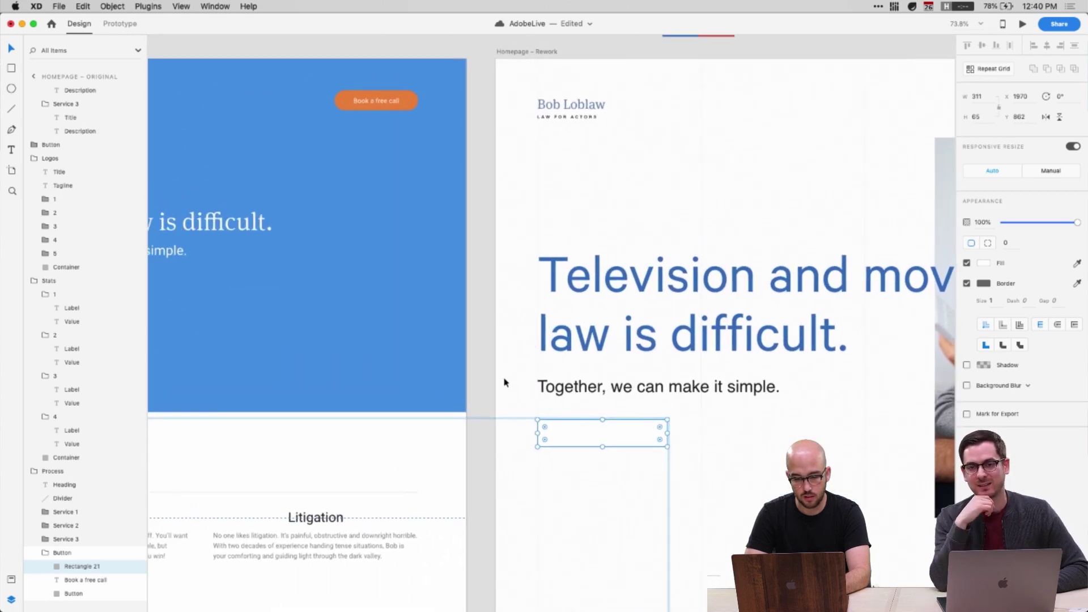
left_click(490, 392)
left_click(598, 434)
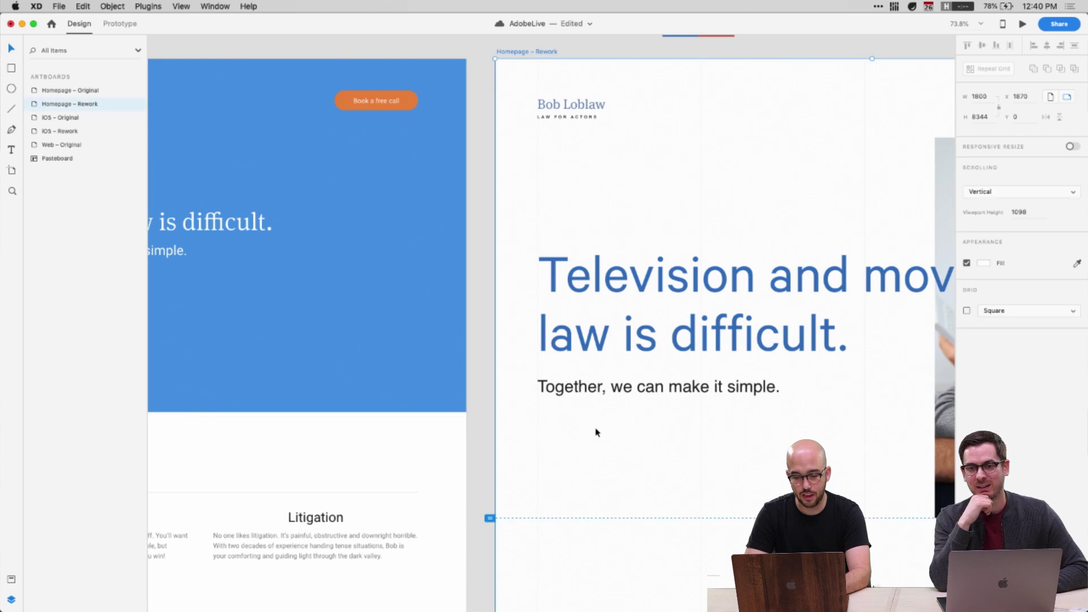
Draw a rectangle about 266 px wide below the hero subtitle on Homepage – Rework and set its height to 48
scroll(585, 438, "down", 5)
scroll(567, 442, "up", 5)
left_click(541, 449)
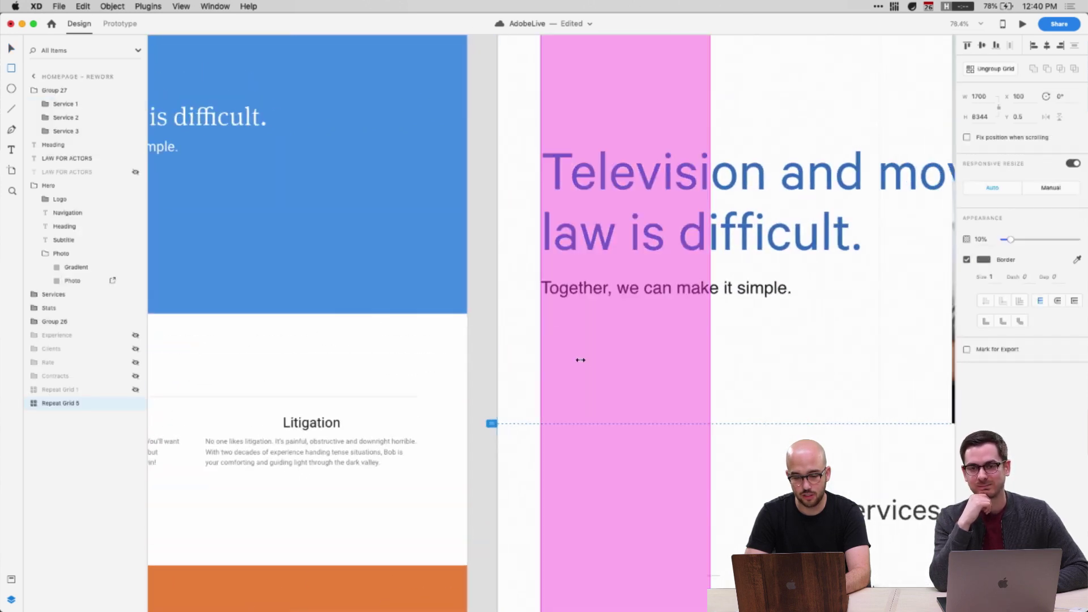
scroll(499, 357, "right", 5)
key("r")
mouse_move(460, 353)
left_mouse_down()
mouse_move(549, 381)
mouse_move(524, 378)
left_mouse_up()
key("v")
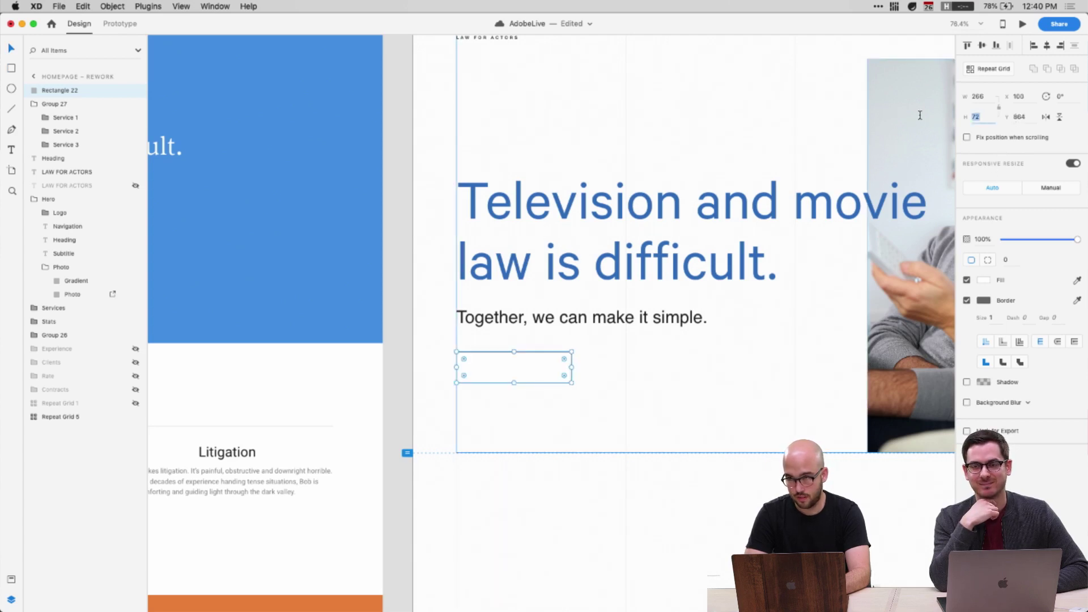
type("48")
key("Return")
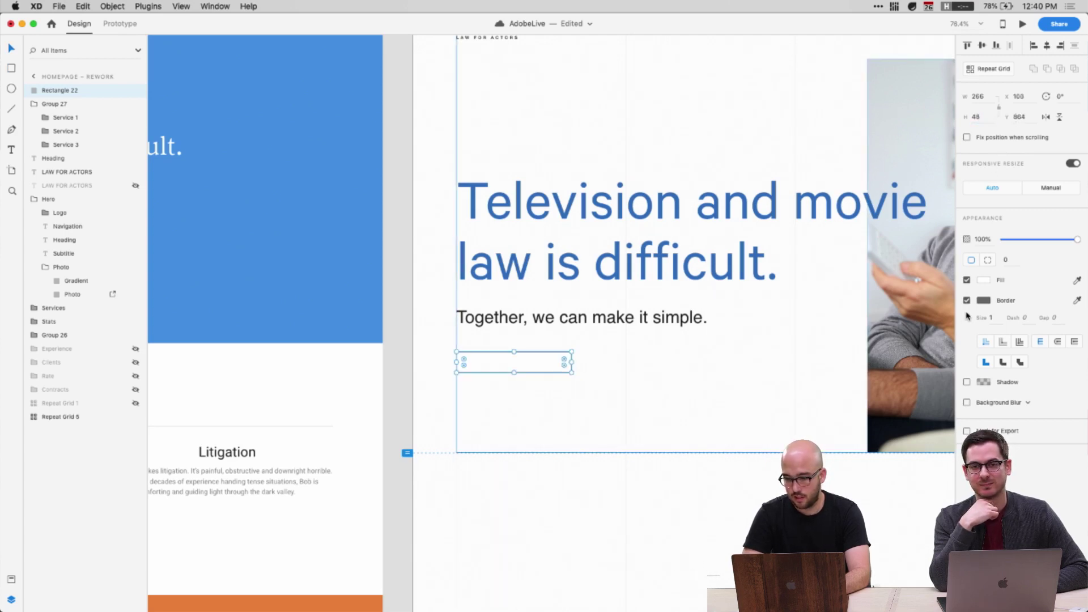
Style the hero button rectangle with the saved red fill and no border, and stretch its height to about 67 px
left_click(983, 280)
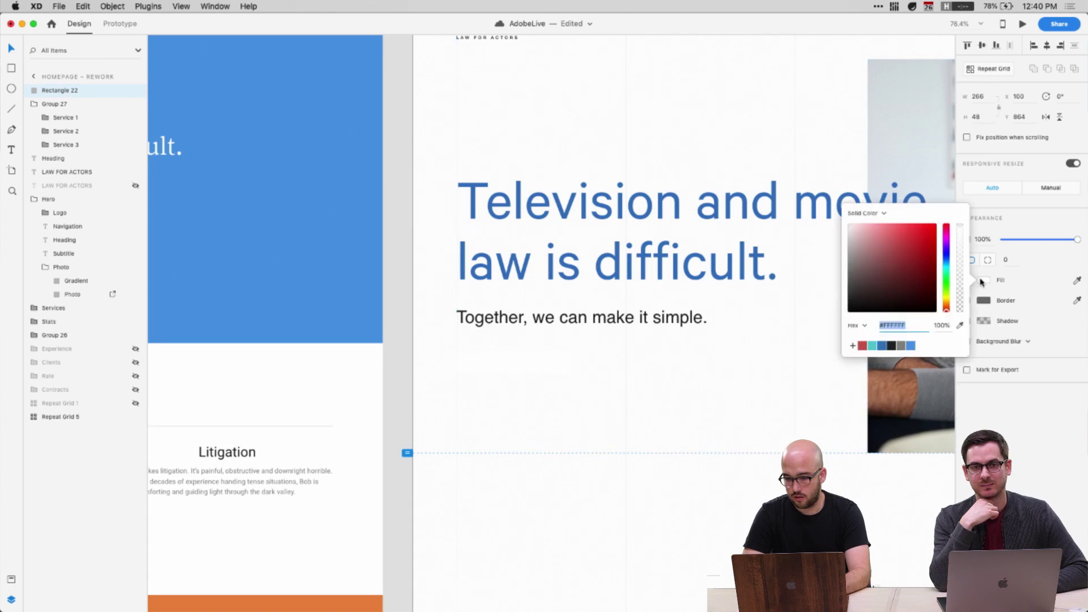
left_click(861, 345)
left_click(536, 370)
left_click_drag(514, 373, 514, 381)
scroll(514, 381, "left", 10)
scroll(444, 405, "up", 3)
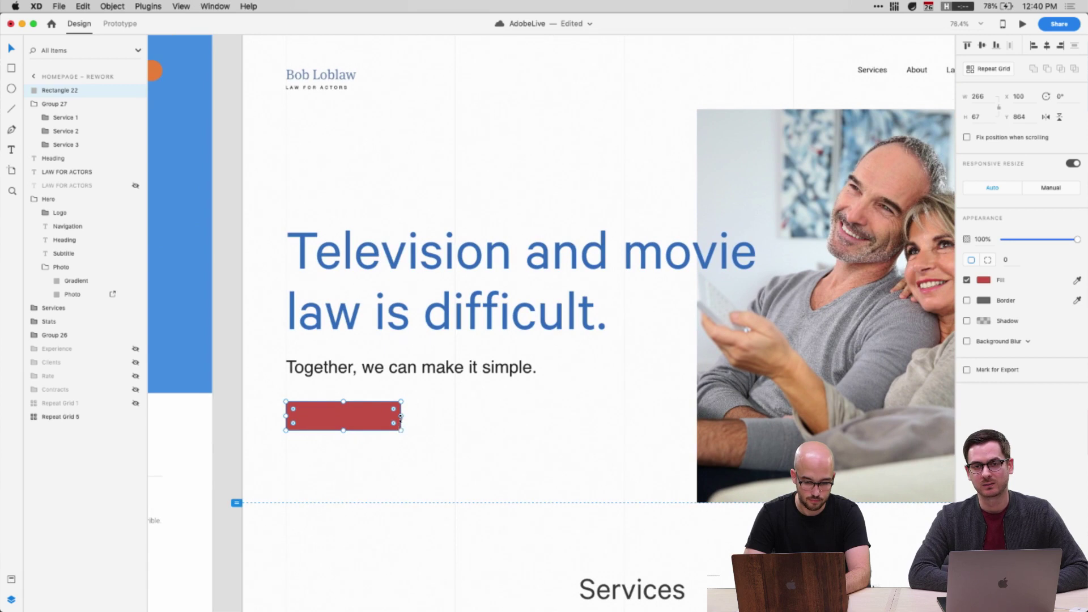
Add the text "Book a call" over the red button rectangle in the hero
key("t")
left_click(315, 421)
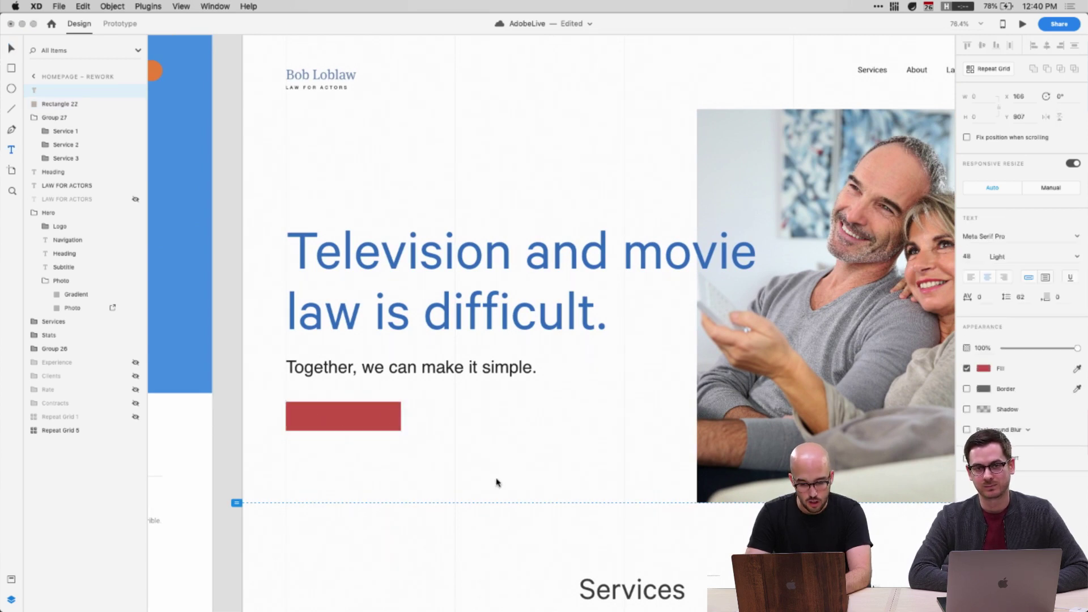
key("Escape")
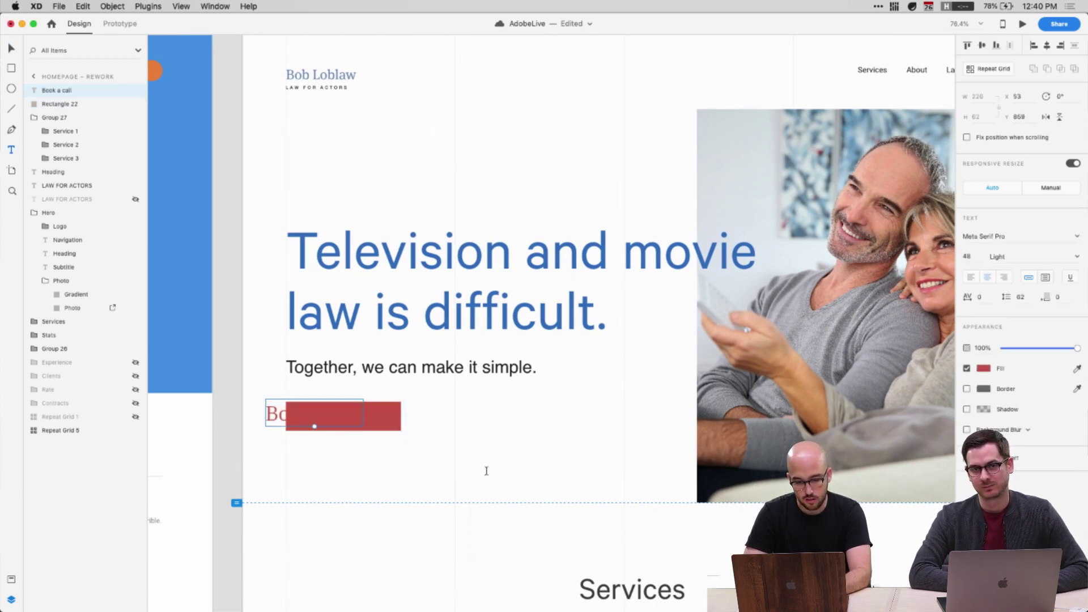
Make the "Book a call" text white at size 27 and centre it on the red hero button
left_click(393, 451)
mouse_move(346, 419)
left_mouse_down()
mouse_move(374, 422)
mouse_move(344, 423)
left_mouse_up()
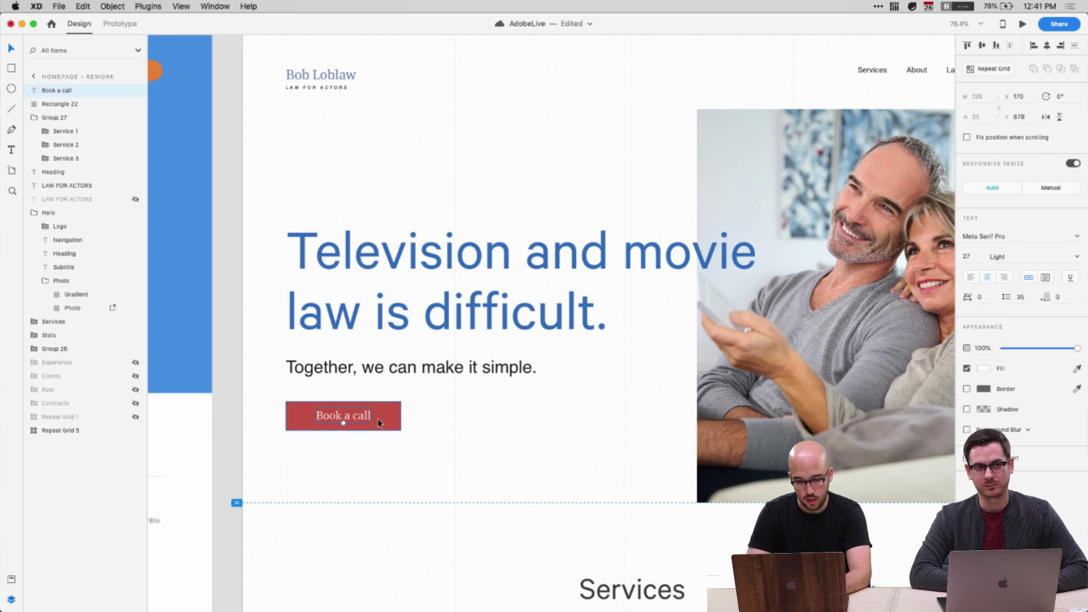
Try the Helvetica font on the hero heading and undo the font change
double_click(372, 371)
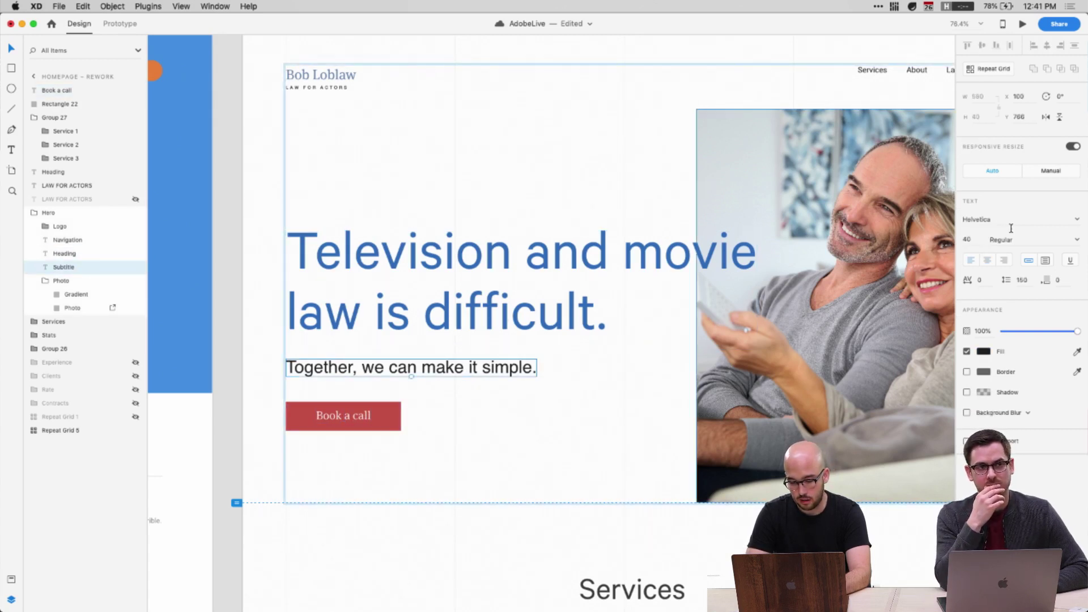
left_click(482, 300)
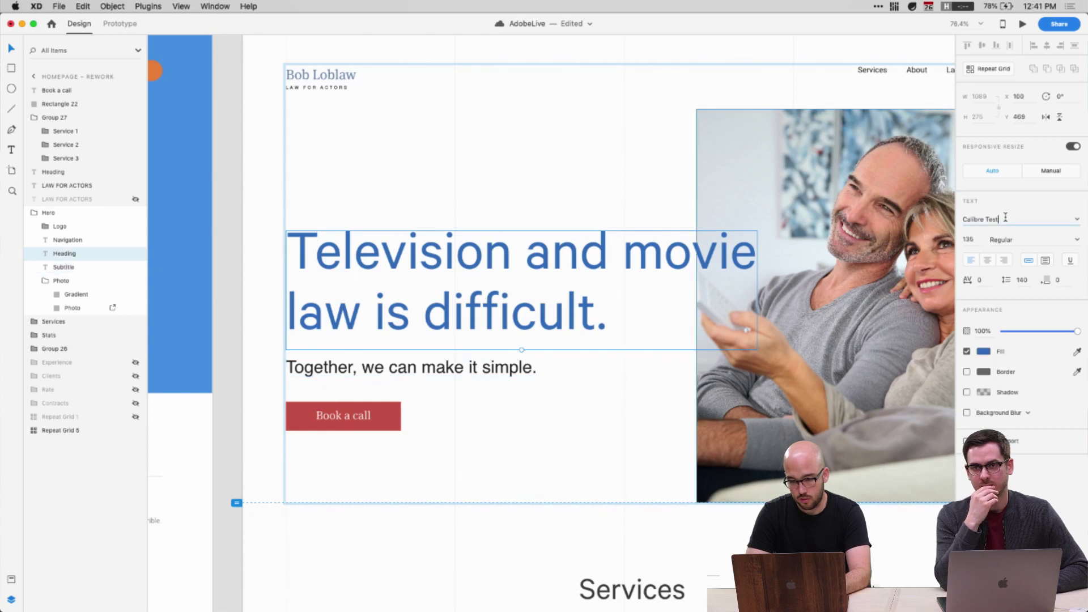
type("Helvetica")
key("Return")
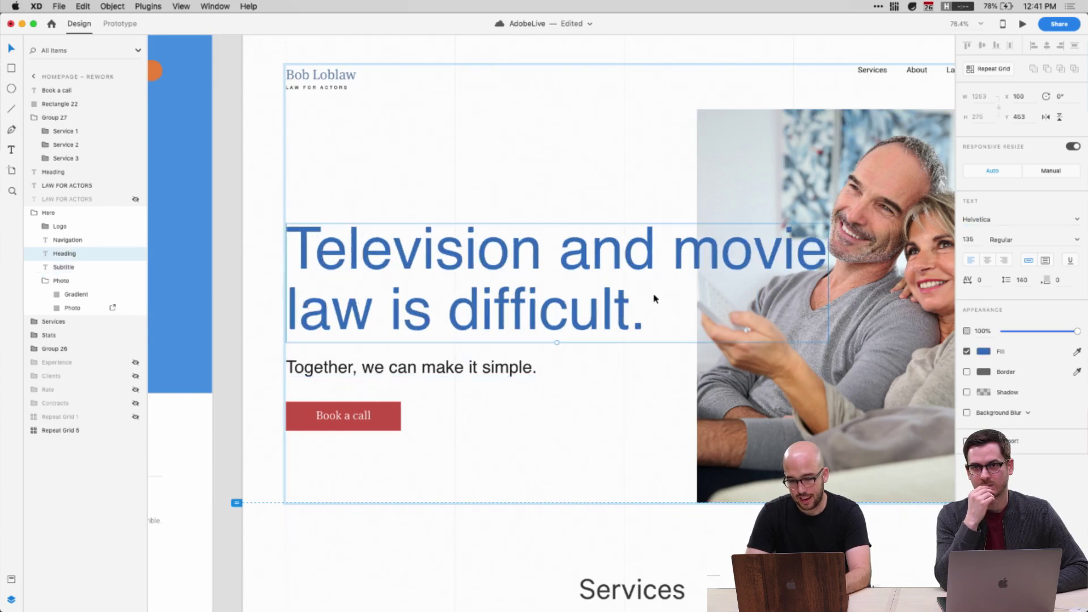
key("super+z")
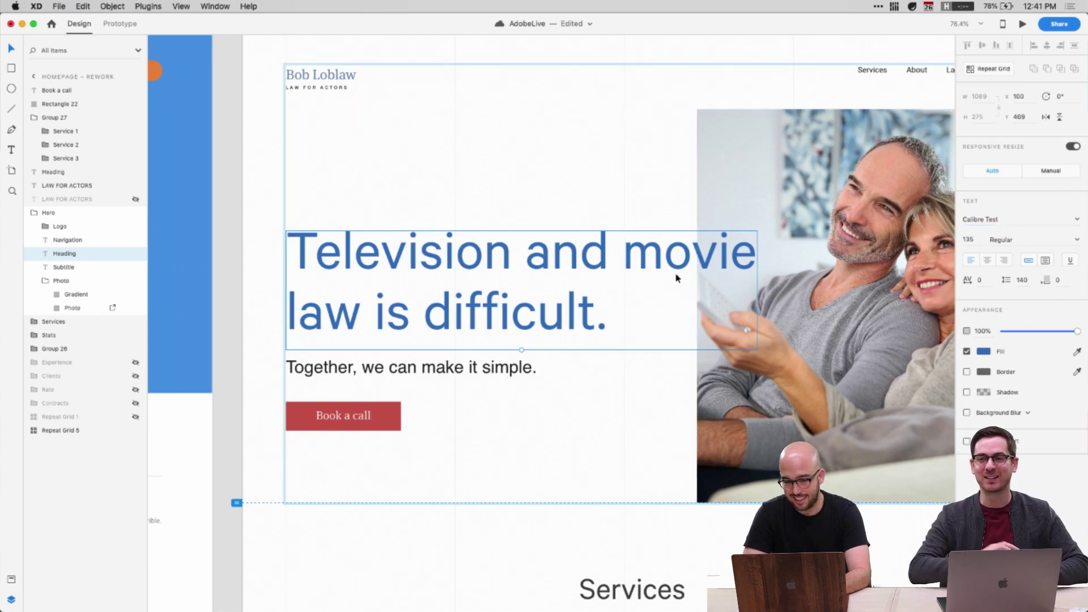
Set the button's "Book a call" text to Helvetica Bold at size 23 and keep it centred on the red rectangle
left_click(347, 417)
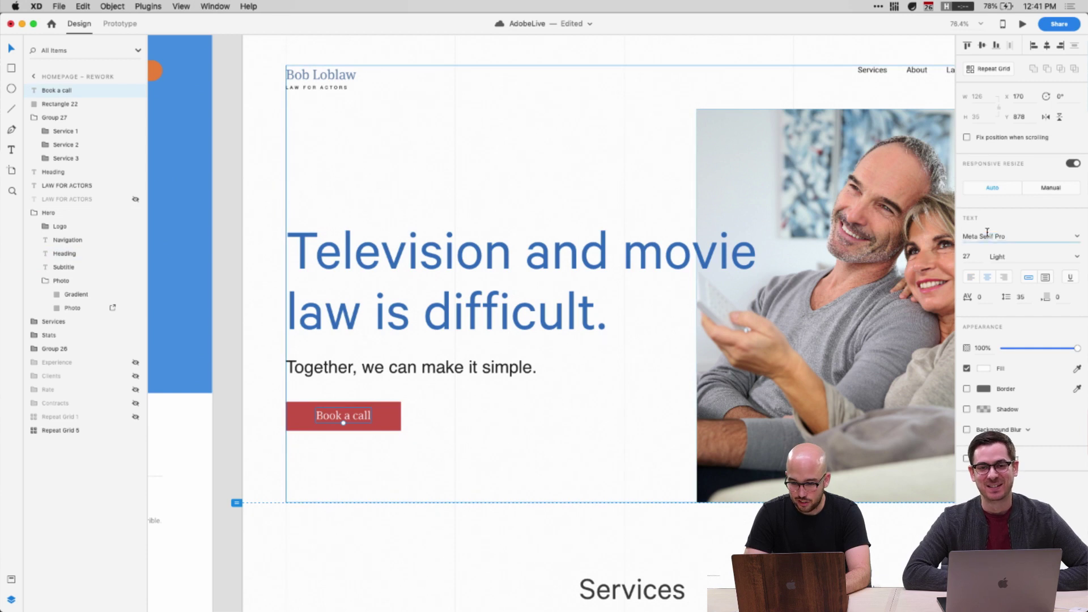
key("Return")
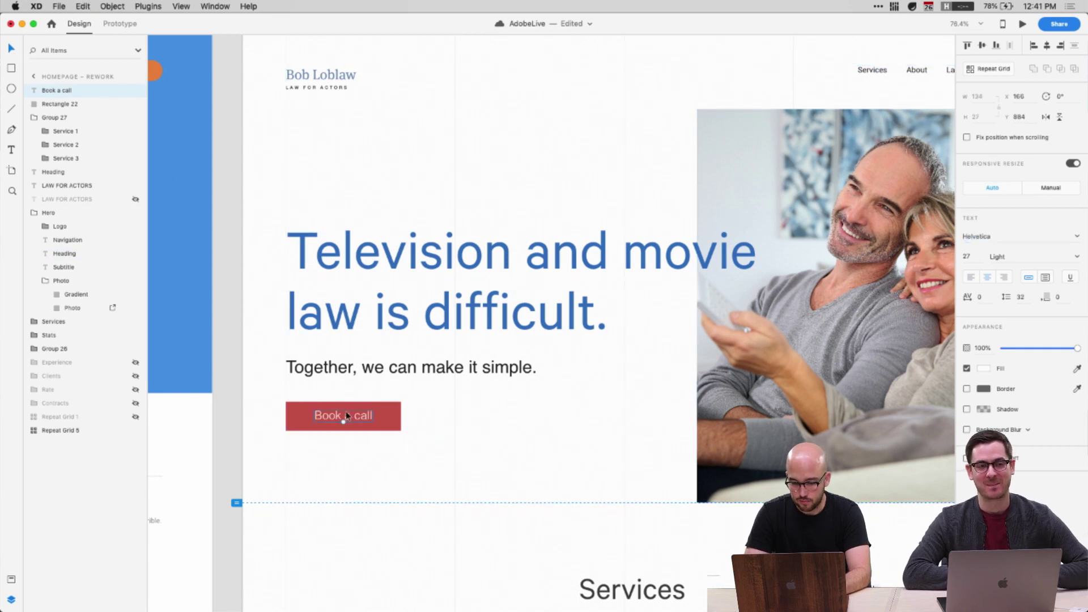
key("Escape")
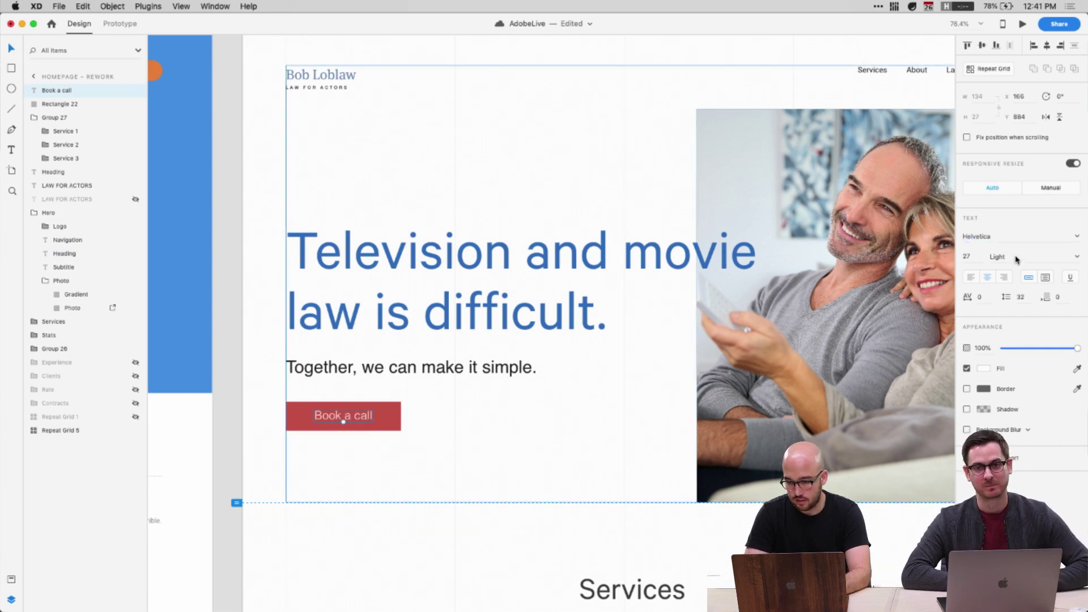
left_click(1076, 259)
left_click(997, 311)
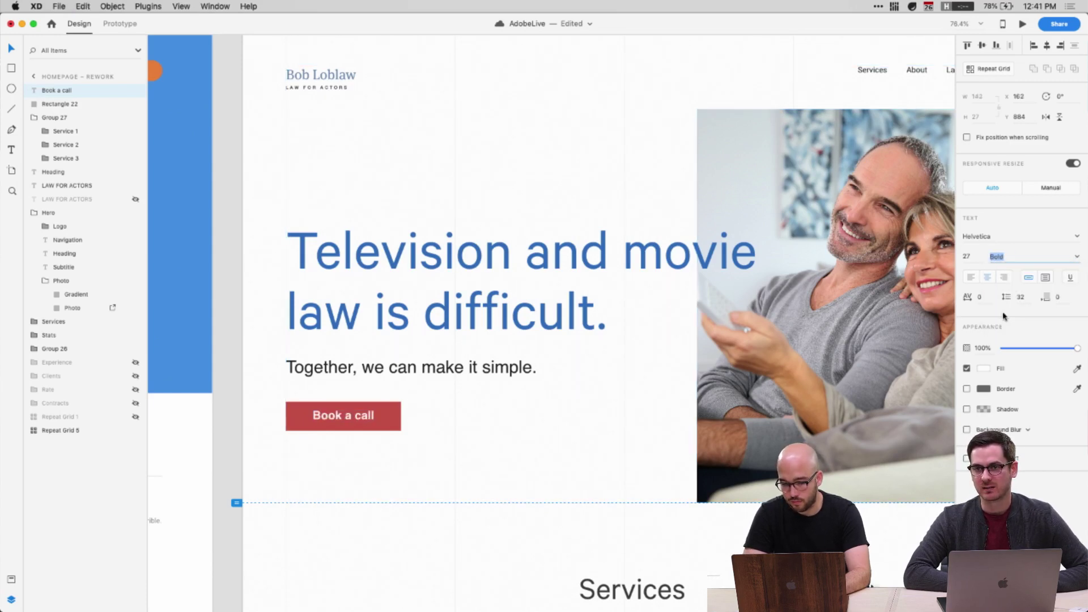
left_click_drag(361, 418, 358, 419)
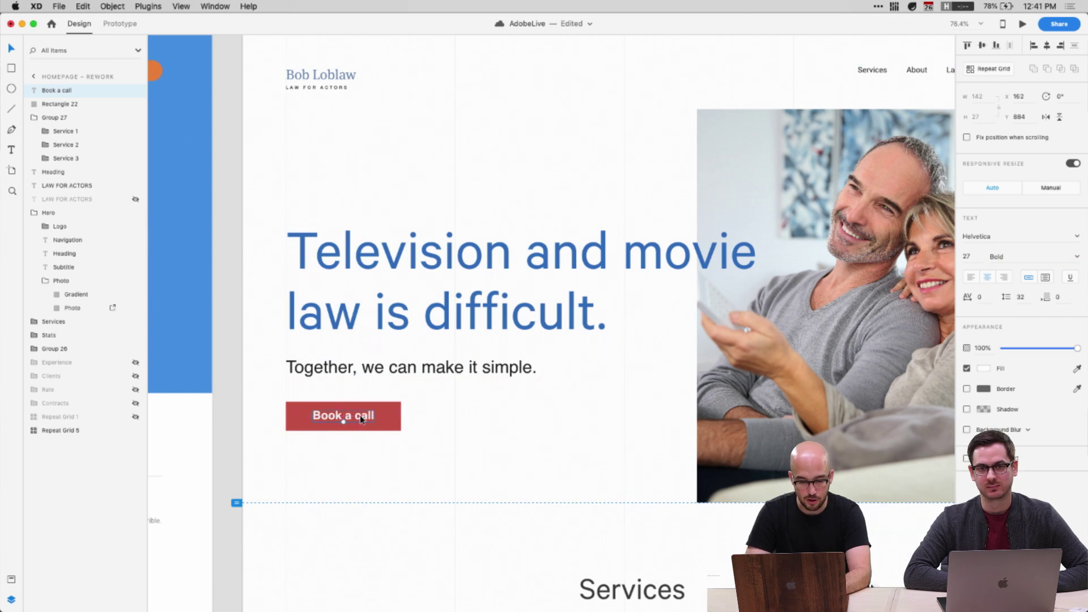
left_click_drag(359, 415, 359, 415)
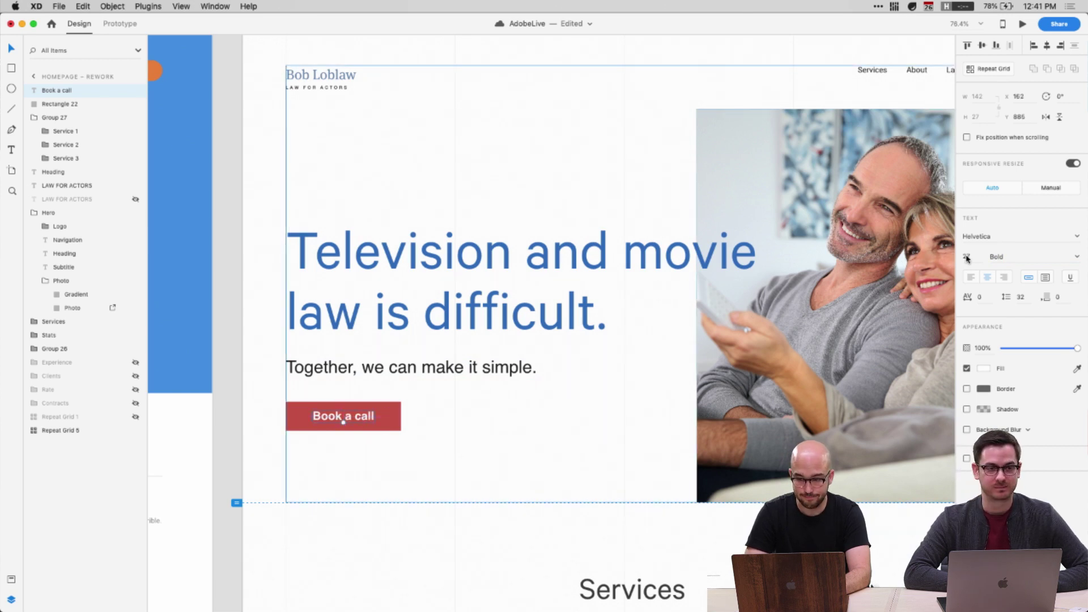
key("Down")
key("Down")
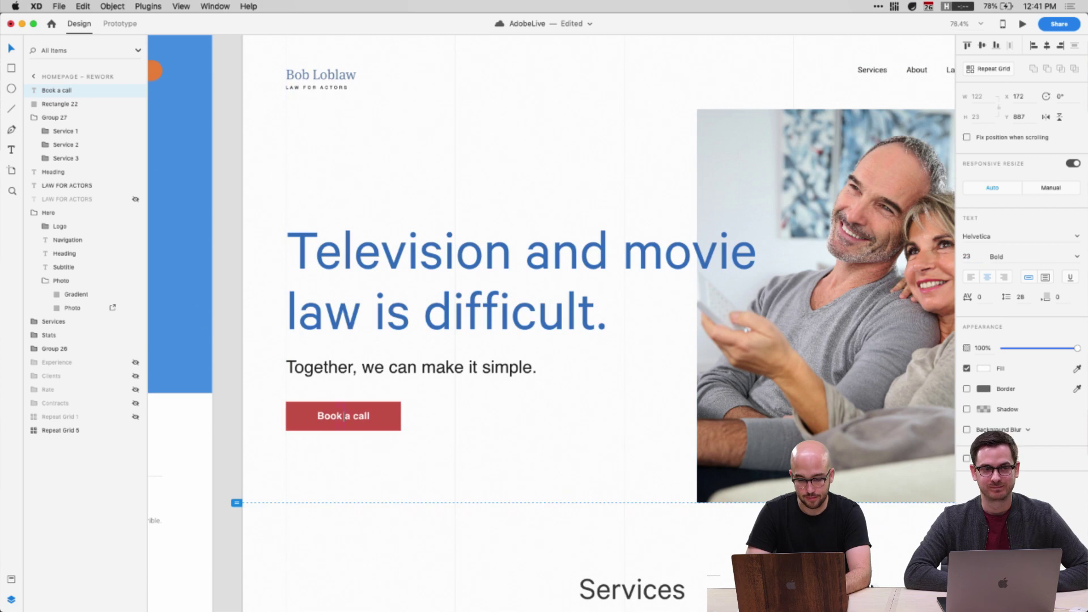
Review the services, stats and client sections below the hero on Homepage – Rework
left_click(386, 412, "shift")
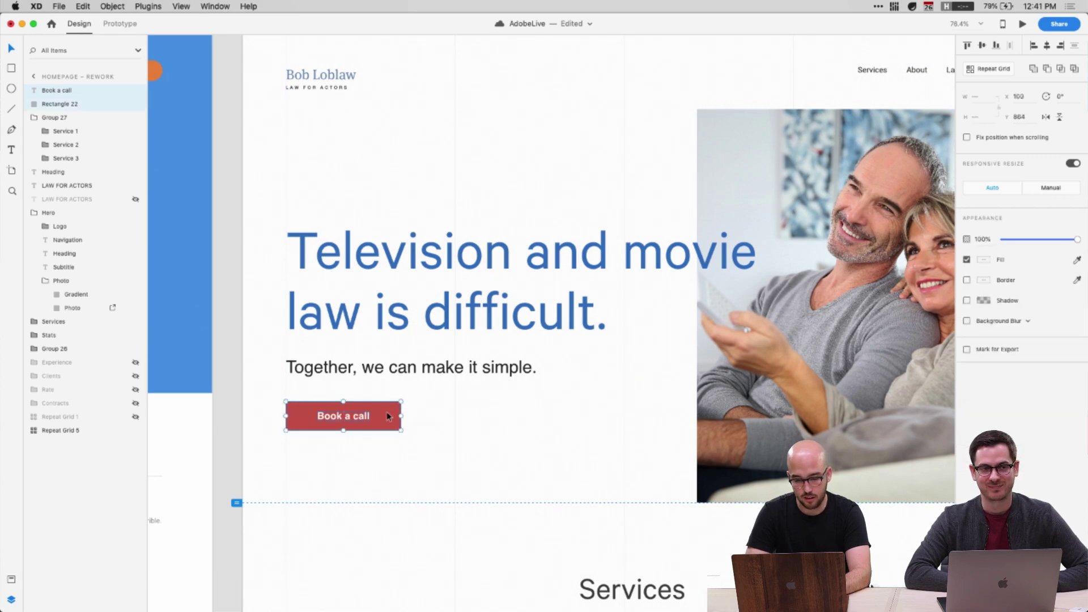
left_click(403, 440)
scroll(401, 430, "down", 15)
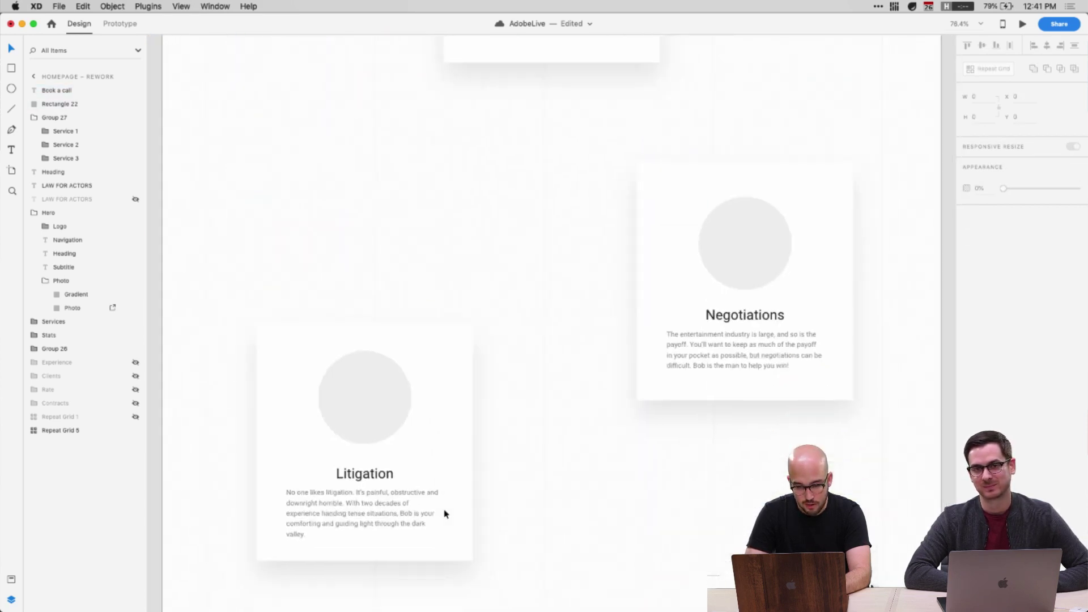
scroll(445, 514, "down", 20)
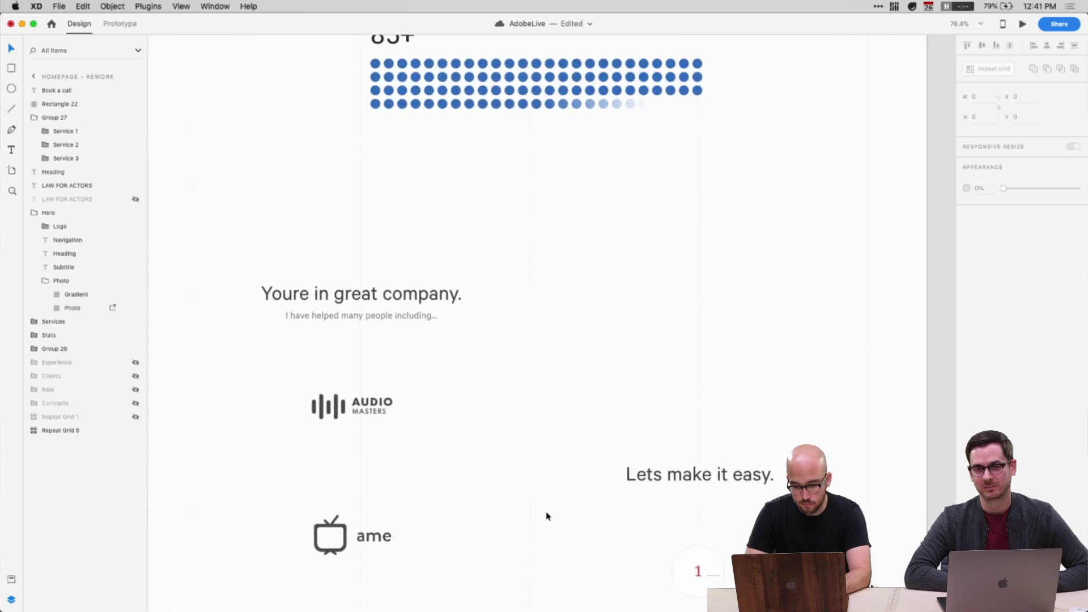
scroll(547, 515, "down", 5)
scroll(634, 381, "up", 20)
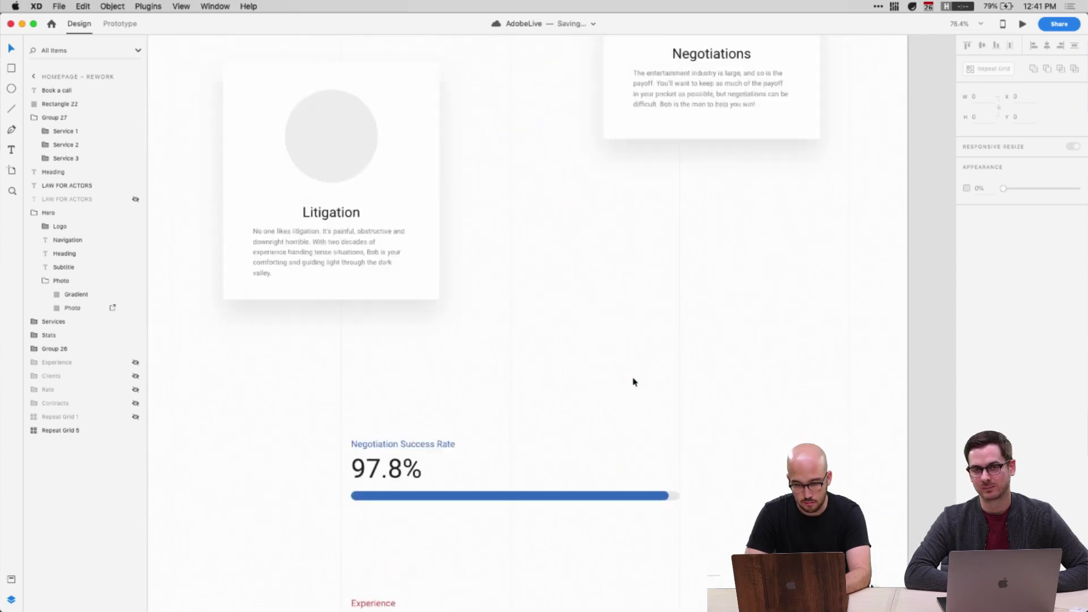
scroll(634, 381, "down", 5)
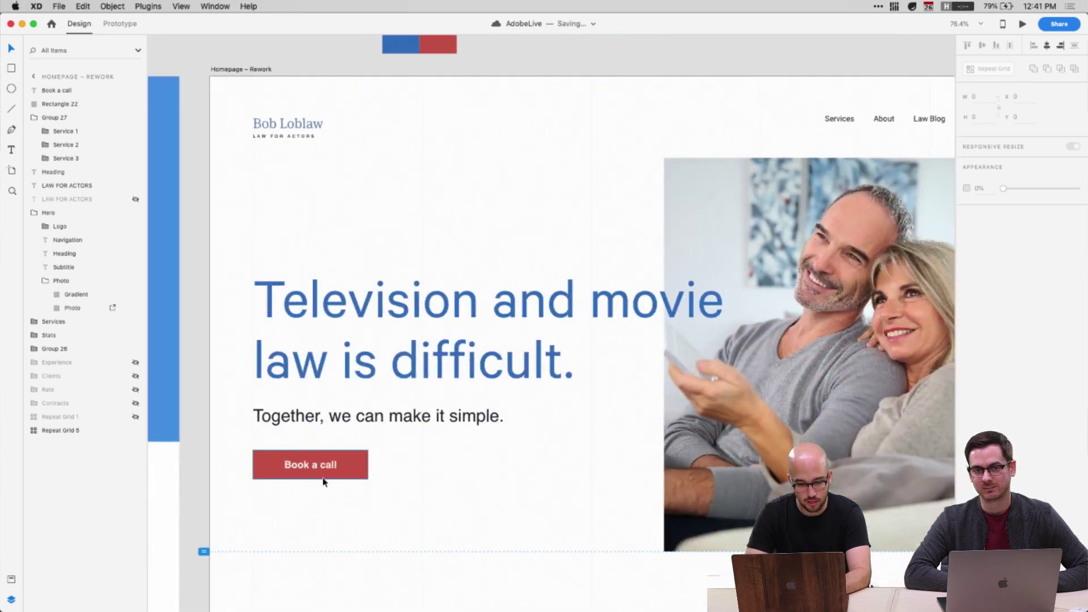
Group the button text with its rectangle and place the group inside the Hero group, between Subtitle and Photo
left_click_drag(324, 482, 318, 464)
key("super+g")
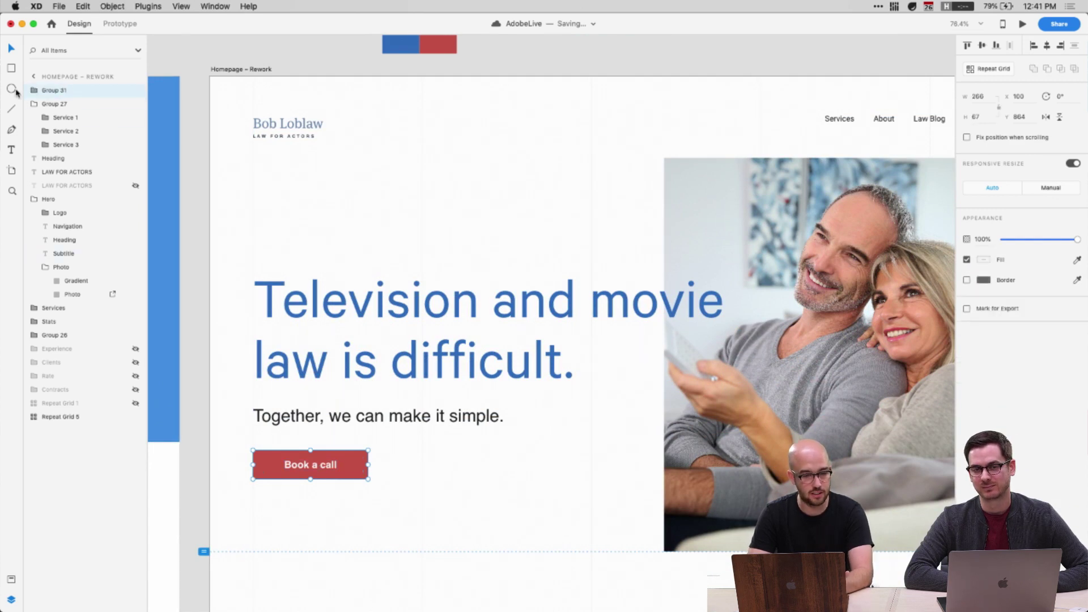
left_click(34, 104)
left_click(34, 159)
left_click_drag(50, 91, 64, 166)
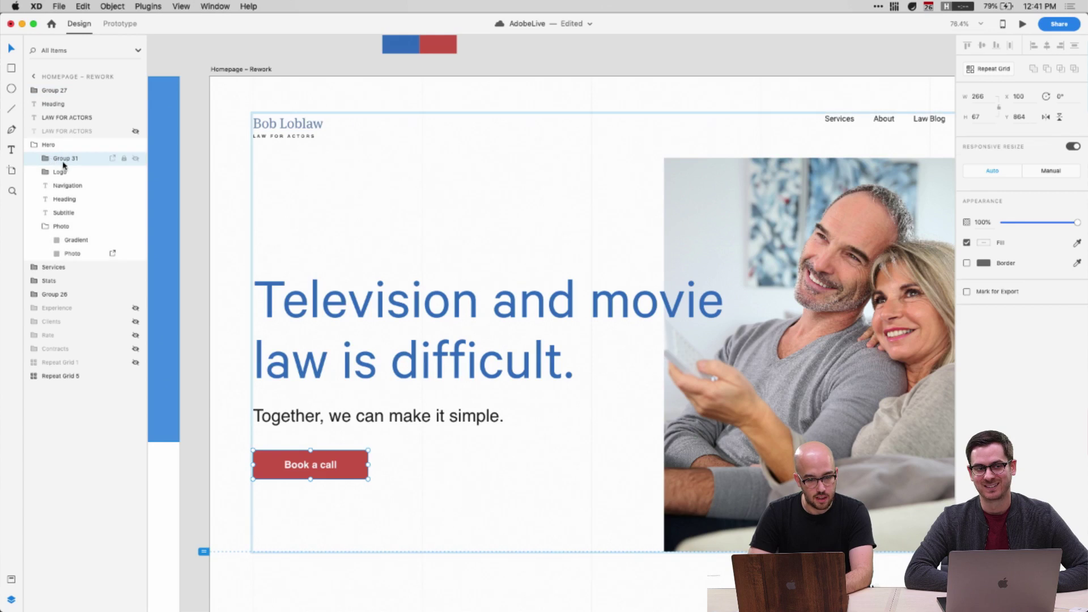
mouse_move(63, 225)
left_mouse_down()
mouse_move(34, 262)
mouse_move(44, 228)
left_mouse_up()
left_click(44, 228)
Rename the new button group as Button
double_click(63, 213)
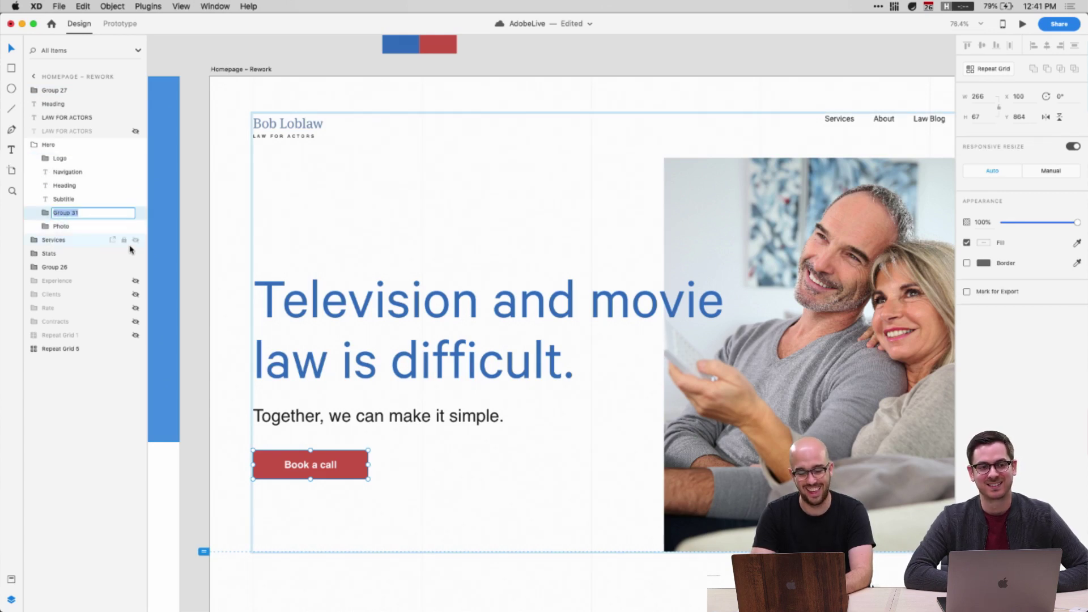
type("Buiton")
key("Return")
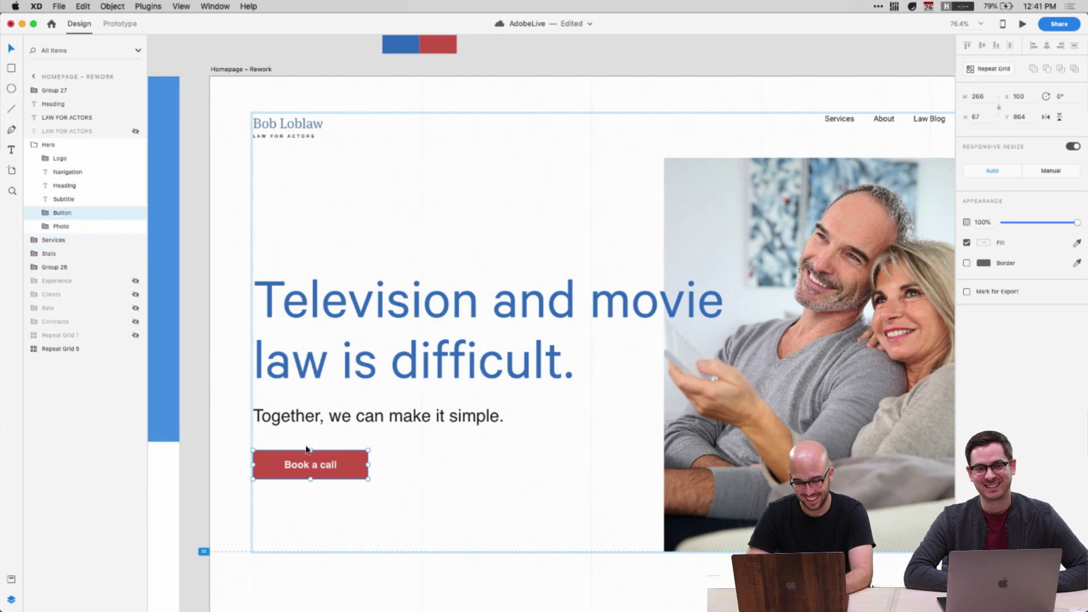
Check the fill colour of the rectangle inside the Button group
left_click(309, 513)
left_click(288, 478, "super")
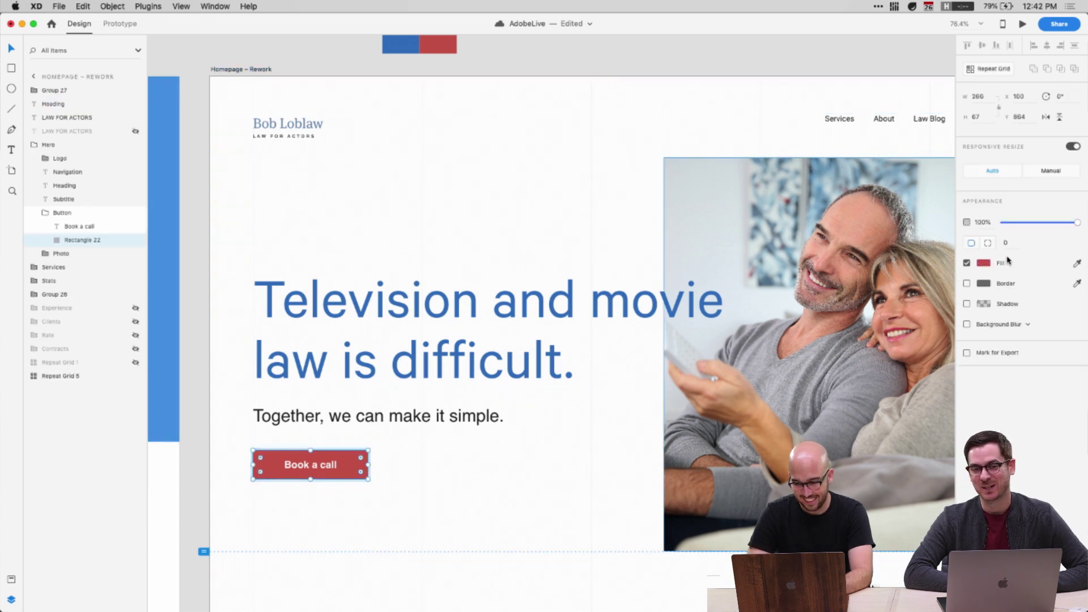
left_click(987, 265)
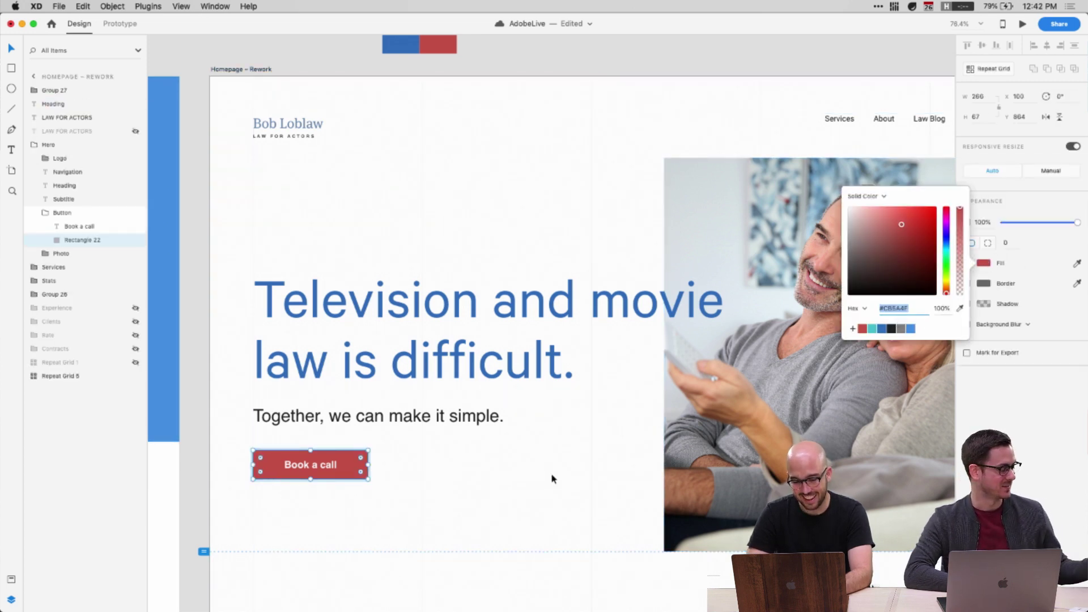
left_click(385, 505)
double_click(348, 463)
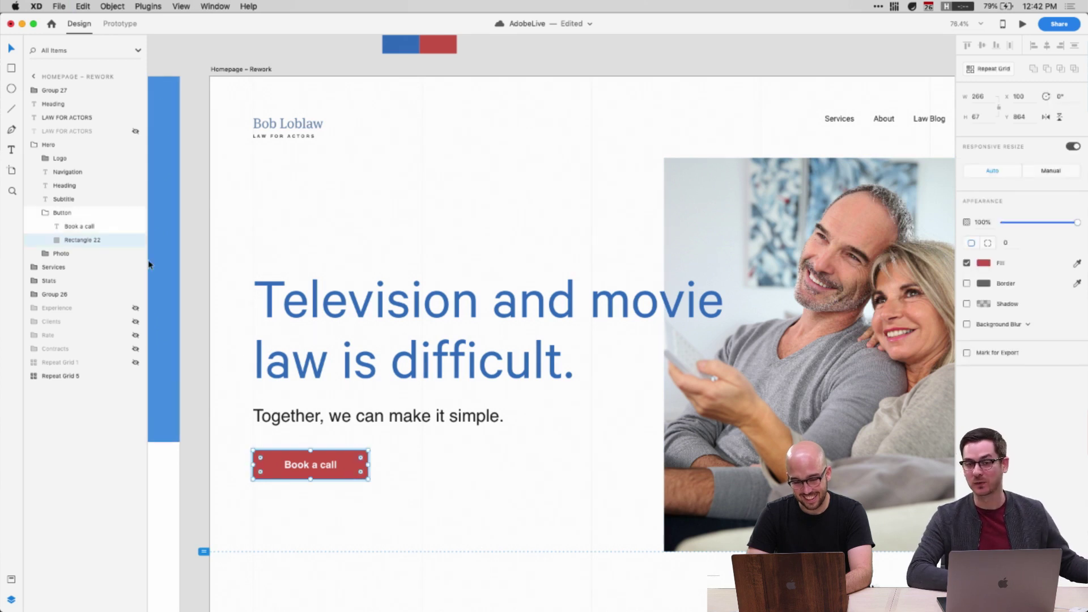
left_click(46, 212)
Review the overall hero layout with the new call-to-action button in place
scroll(232, 318, "down", 3)
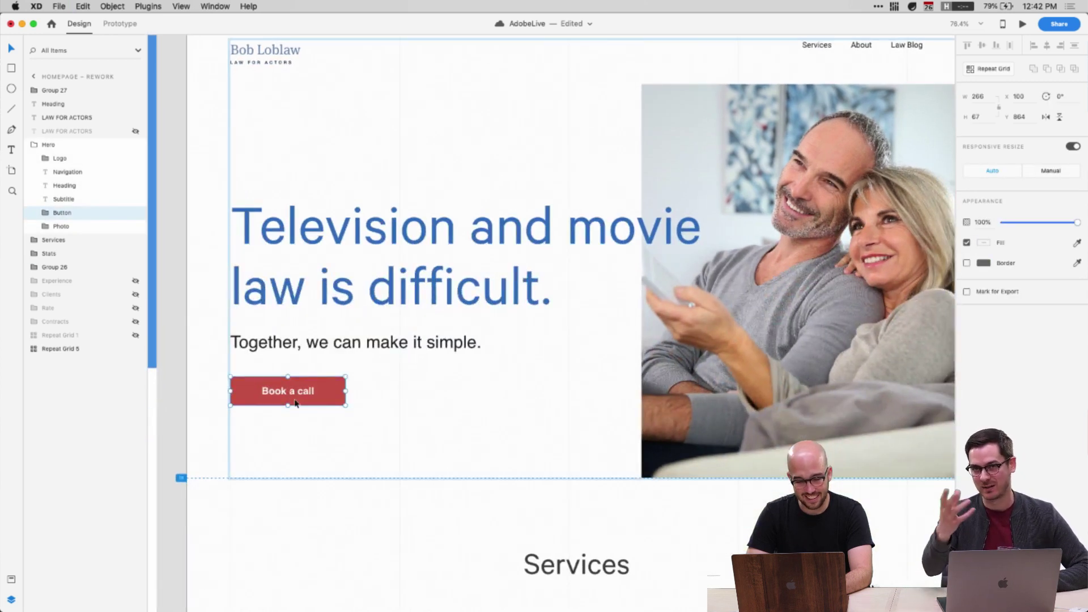
left_click(371, 510)
scroll(371, 510, "up", 2)
scroll(371, 510, "right", 2)
left_click(702, 471)
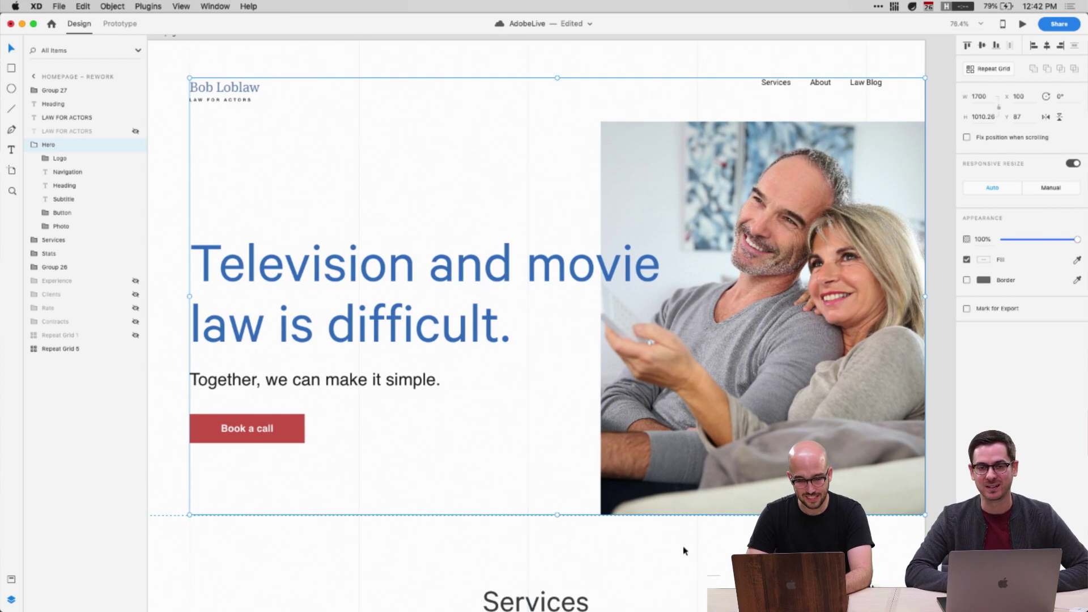
left_click(937, 400)
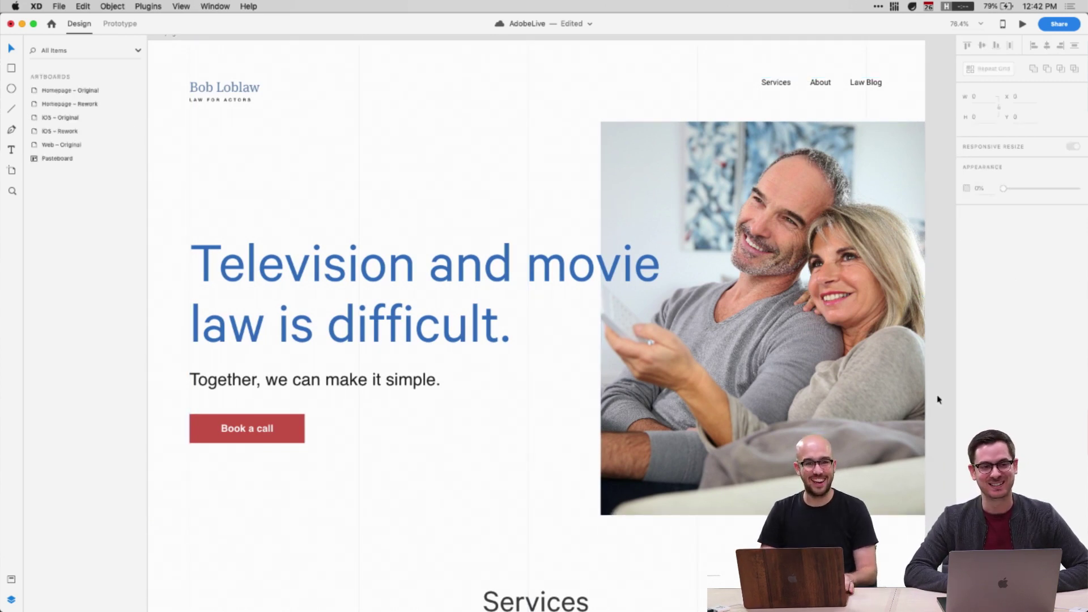
scroll(936, 394, "left", 2)
scroll(937, 395, "down", 1)
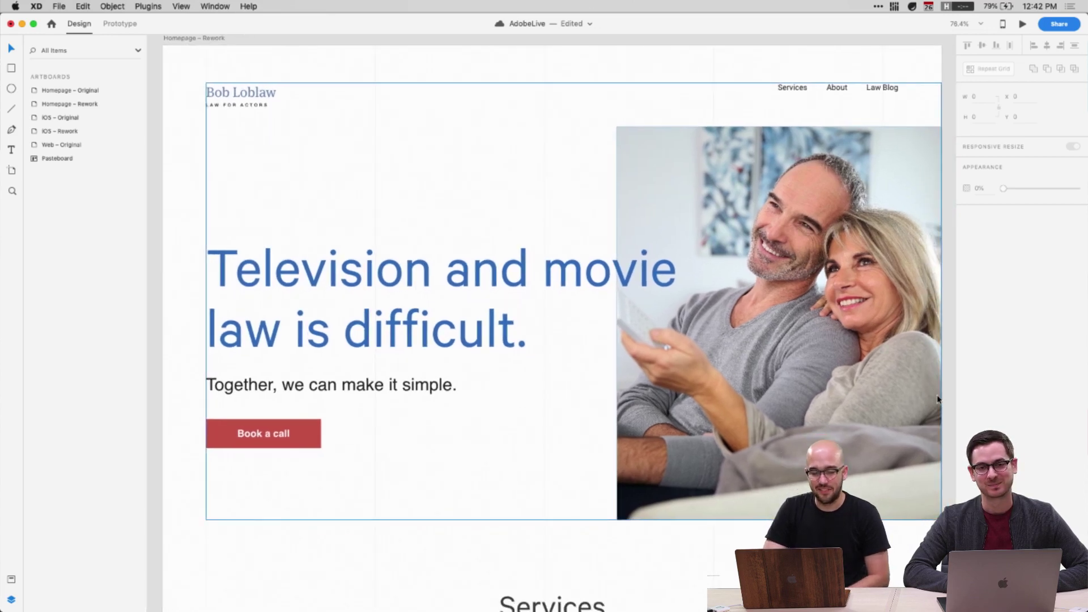
Shift the hero navigation links left to free header space and paste a copy of the Button group on the artboard
left_click(898, 76)
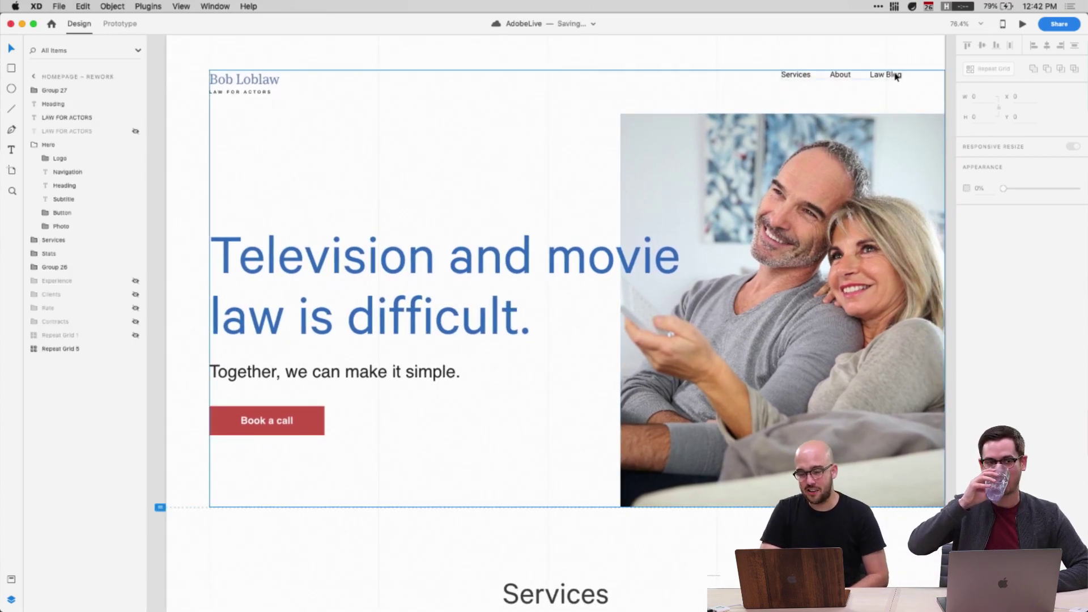
double_click(261, 421)
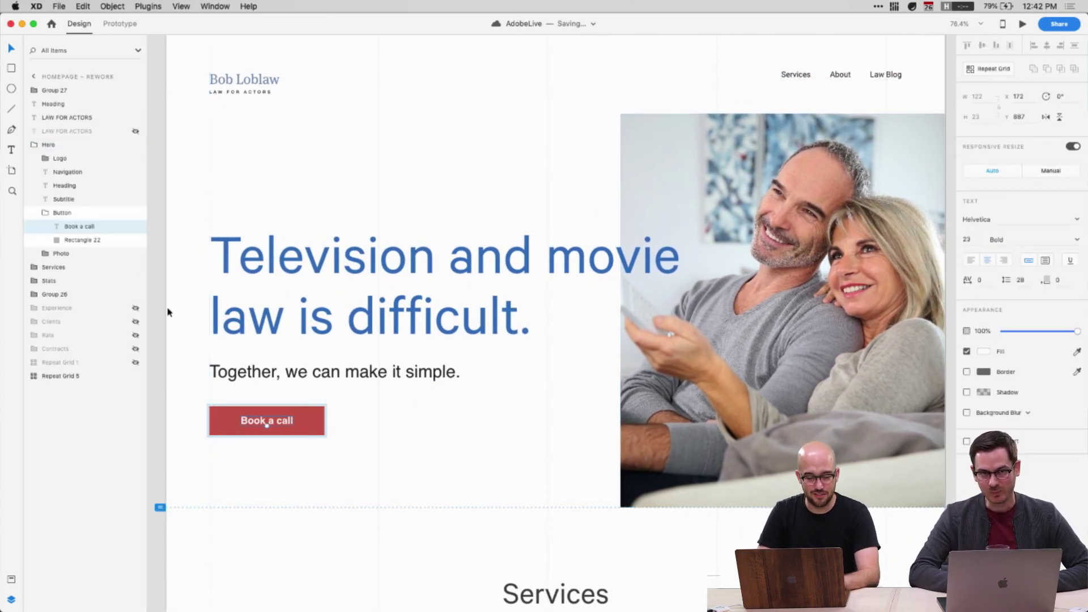
left_click(46, 213)
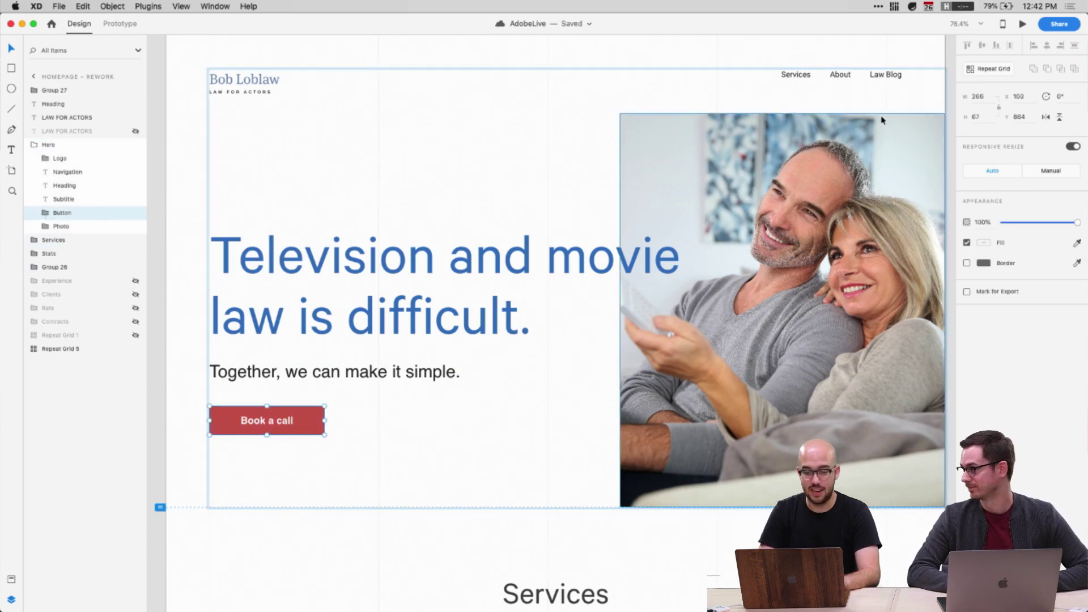
left_click(867, 76)
left_click_drag(881, 77, 817, 79)
left_click(866, 85)
key("super+v")
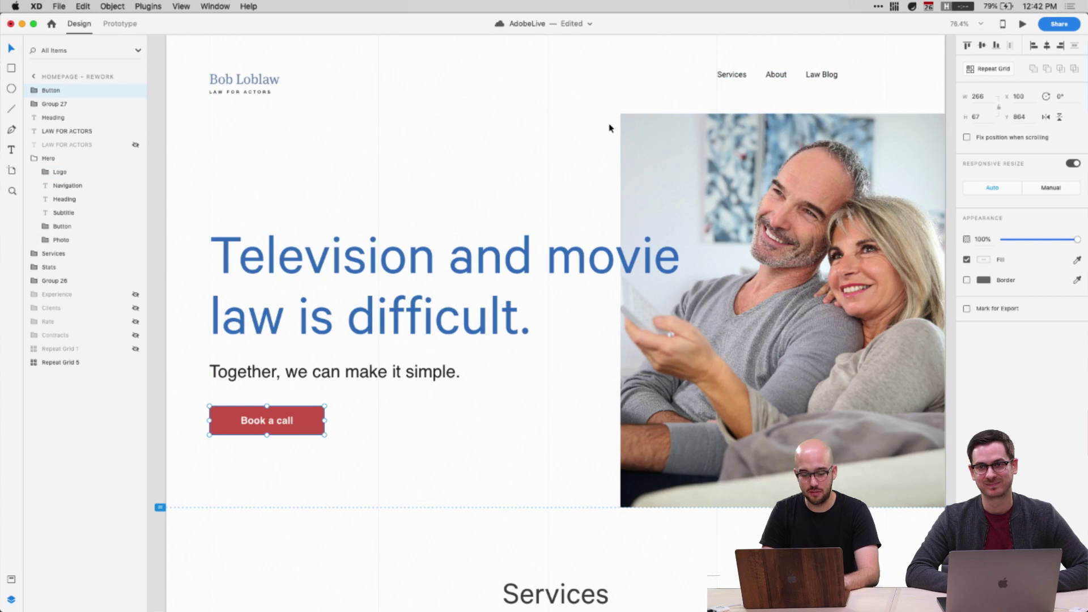
Place the copied button in the header after Law Blog, narrow it to about 205 px and move the navigation further left
key("shift+Up")
key("shift+Up")
key("shift+Up")
left_click_drag(268, 392, 753, 78)
left_click(785, 77)
key("super+c")
double_click(782, 80)
left_click(894, 77)
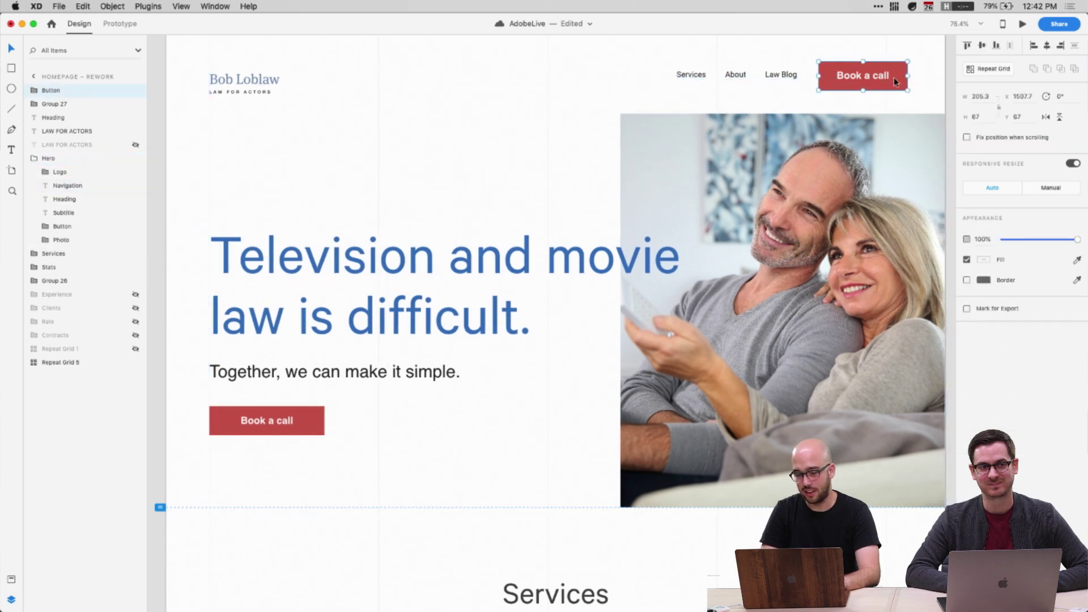
Nudge the header button horizontally so its right edge lines up with the page's right margin
key("shift+Left")
key("shift+Left")
key("Right")
key("Right")
key("Right")
key("Right")
key("Right")
key("Right")
key("Right")
key("Right")
Move the navigation links slightly farther left from the header button and select that button's "Book a call" text
left_click(936, 65)
left_click(787, 77)
double_click(776, 76)
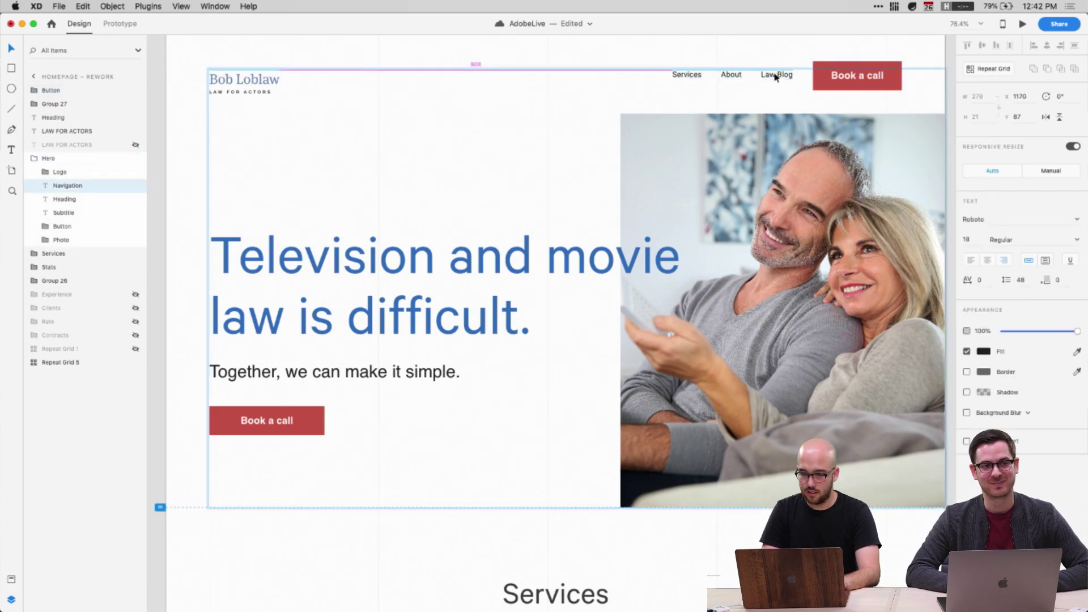
double_click(845, 83)
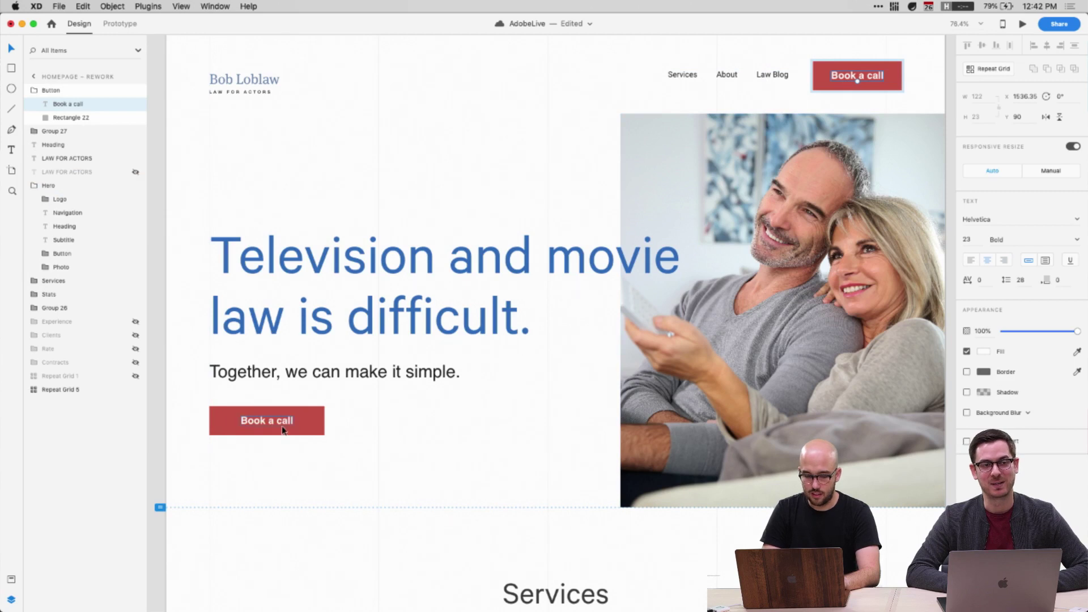
Set the header button's text to Regular at size 20 and shrink its red rectangle to about 171 by 57 px
left_click(283, 430, "shift+super")
left_click(850, 82)
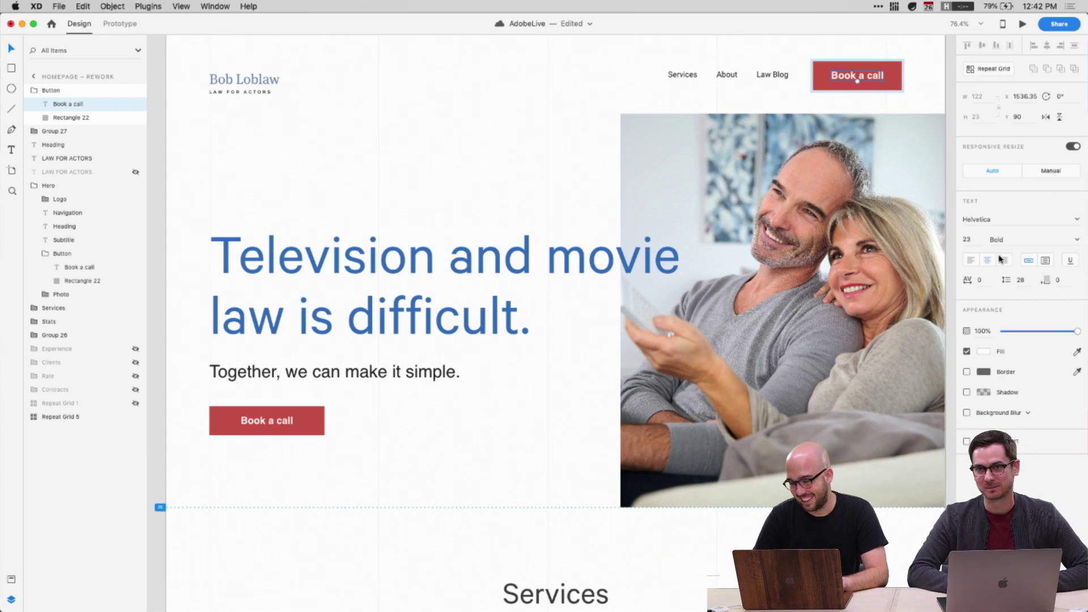
key("Return")
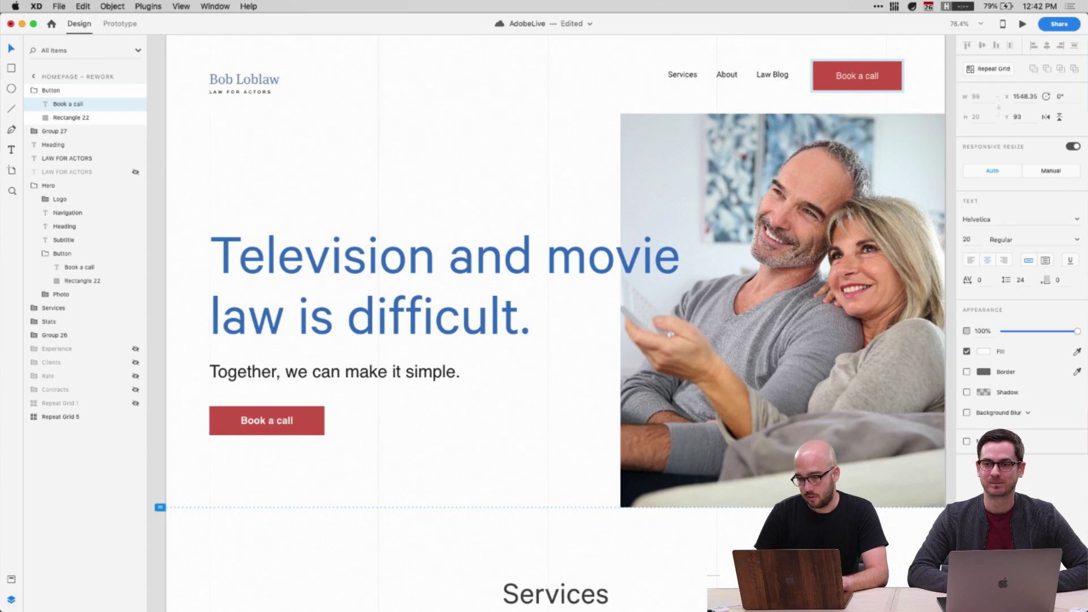
left_click(896, 84)
left_click_drag(858, 92, 894, 74)
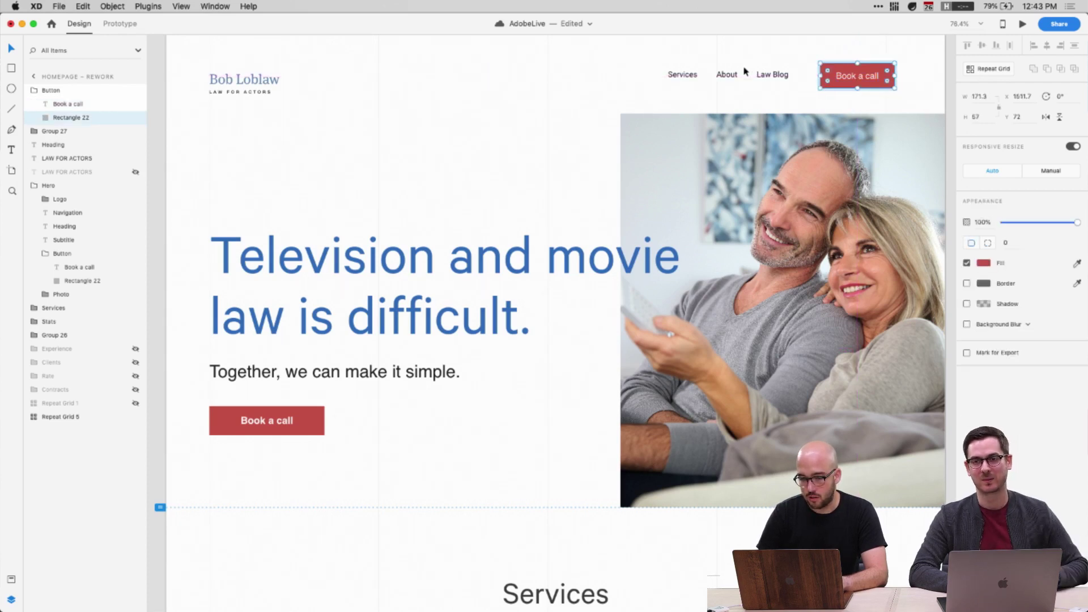
Group the Hero's Logo, Navigation and Button layers and name the new group Navigion
left_click(707, 76)
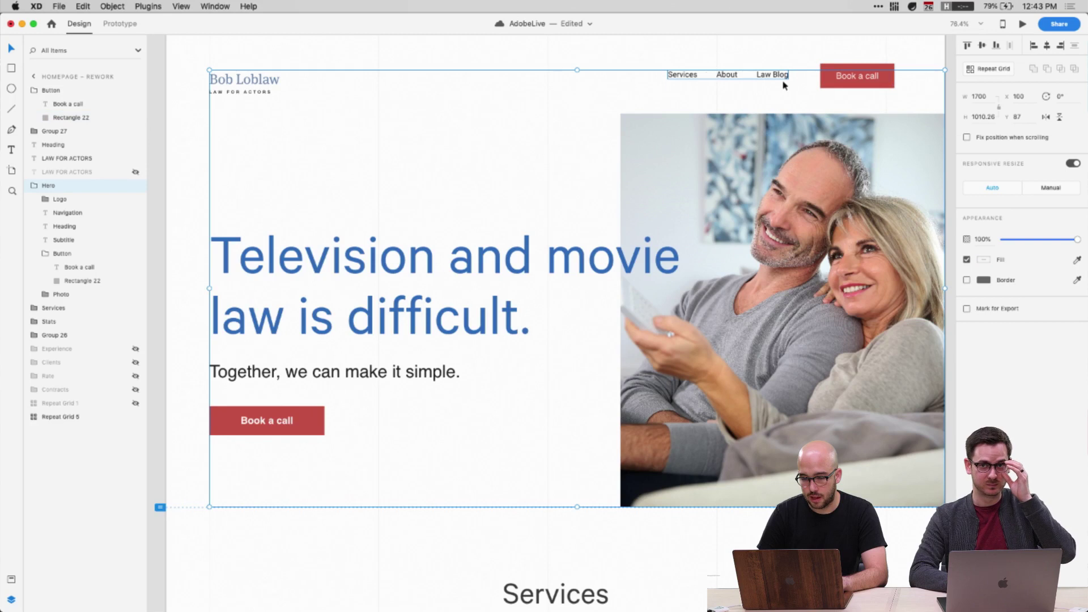
left_click(56, 199)
left_click(68, 212, "shift")
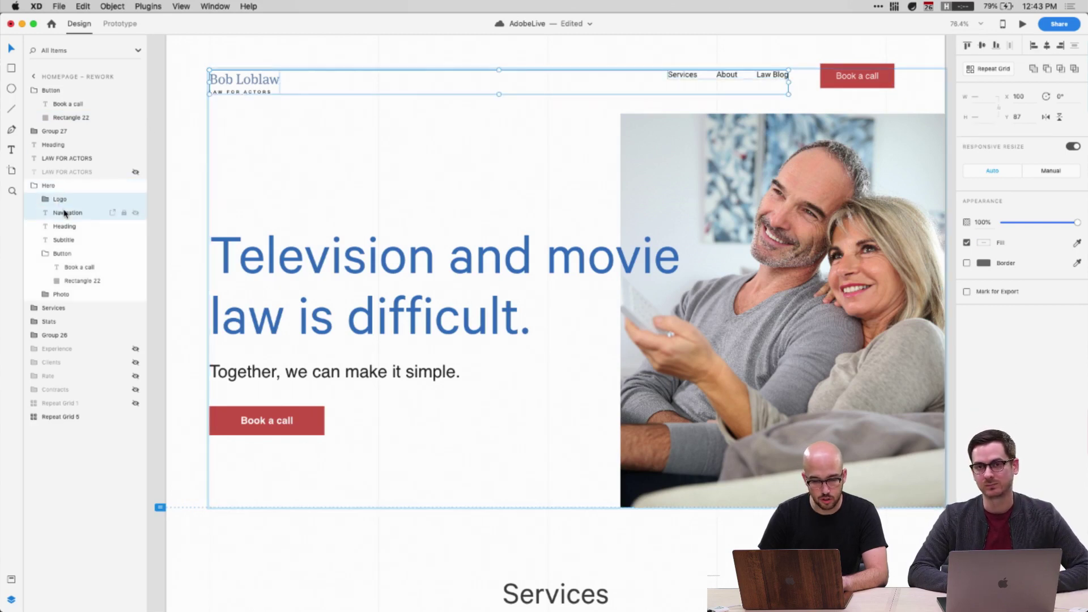
left_click(59, 256, "shift")
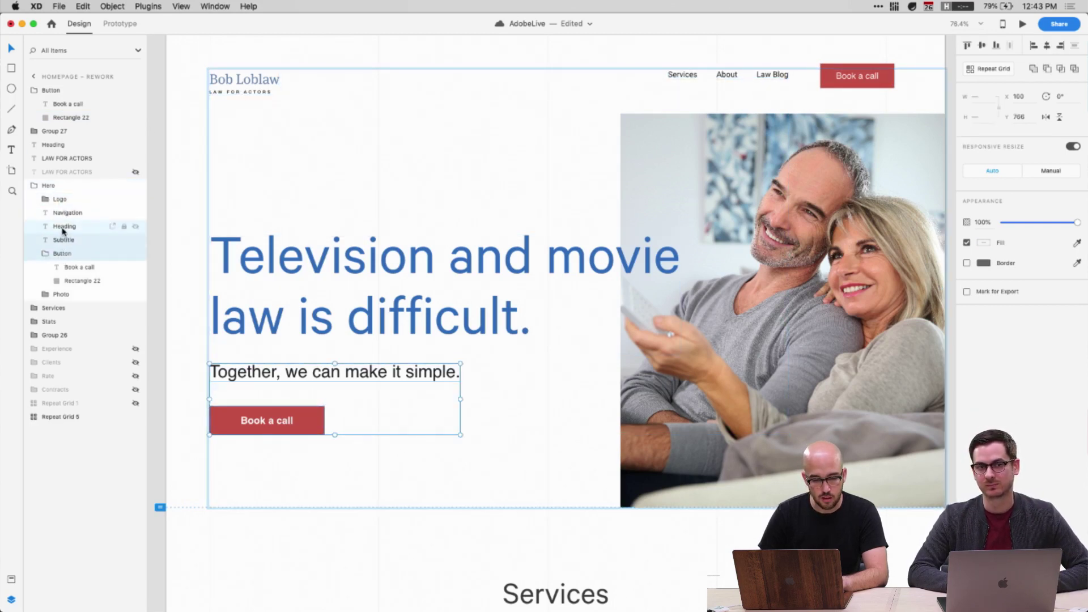
left_click(56, 293)
left_click_drag(48, 255, 46, 227)
left_click(46, 199, "shift")
key("super+g")
double_click(51, 199)
type("N")
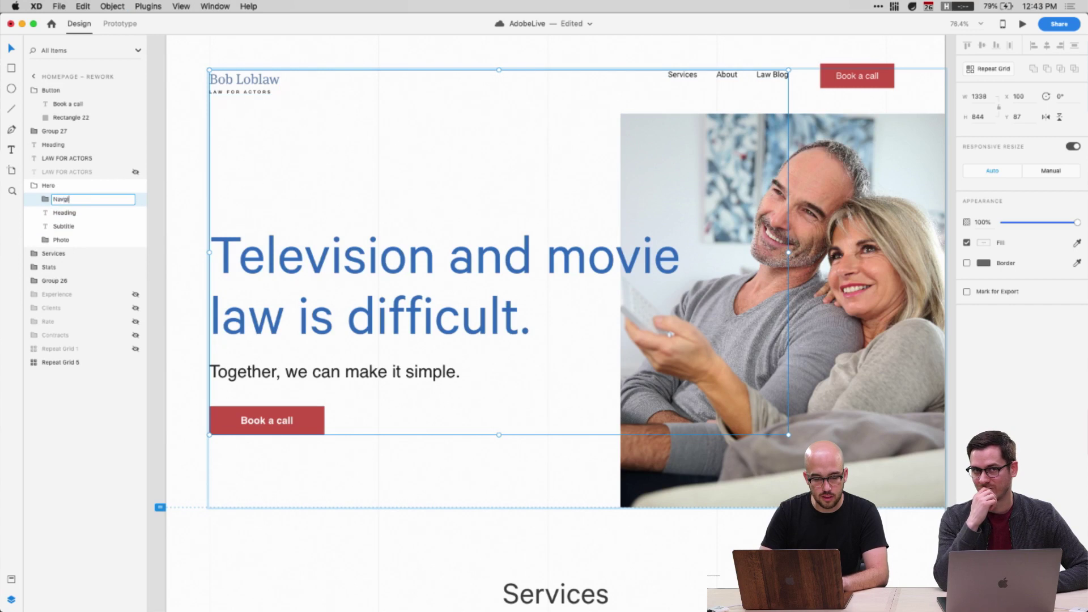
type("avigion")
key("Return")
Move the Navigion group out of the Hero group and fix its position when scrolling
left_click_drag(57, 199, 46, 180)
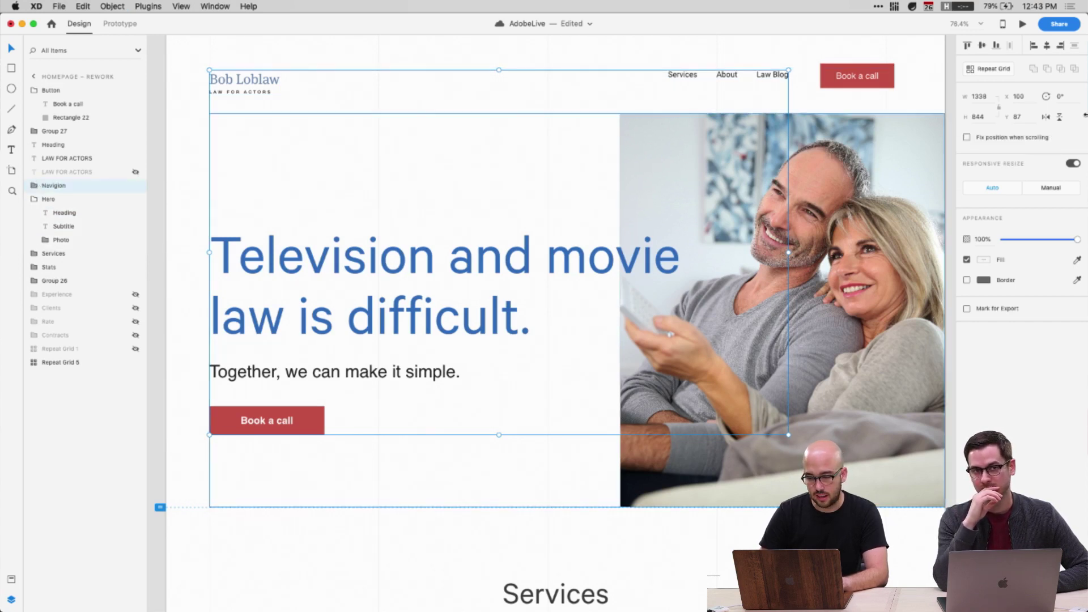
left_click(1015, 138)
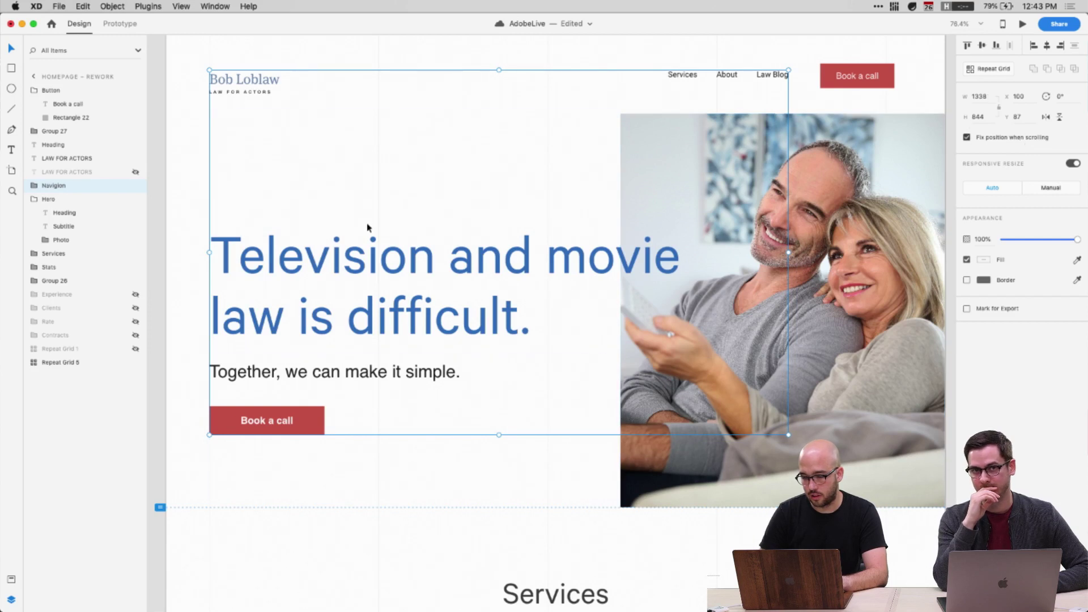
left_click(31, 187)
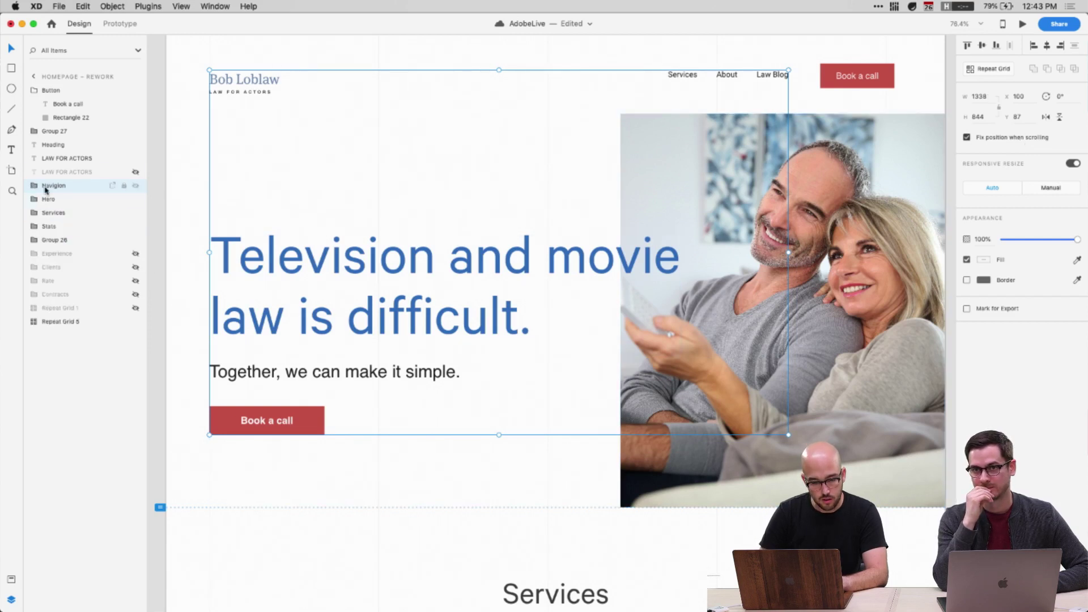
Take the hero button out of the Navigion group and put the header's Book a call button into it instead
double_click(280, 425)
left_click_drag(57, 227, 33, 191)
left_click(33, 226)
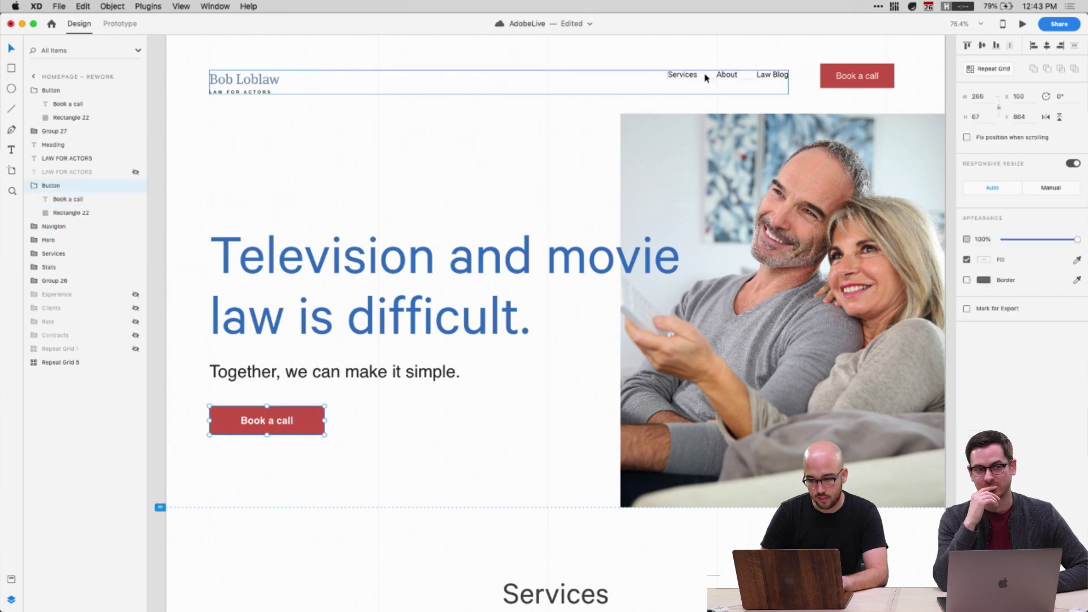
double_click(844, 78)
left_click(32, 91)
left_click_drag(35, 91, 56, 202)
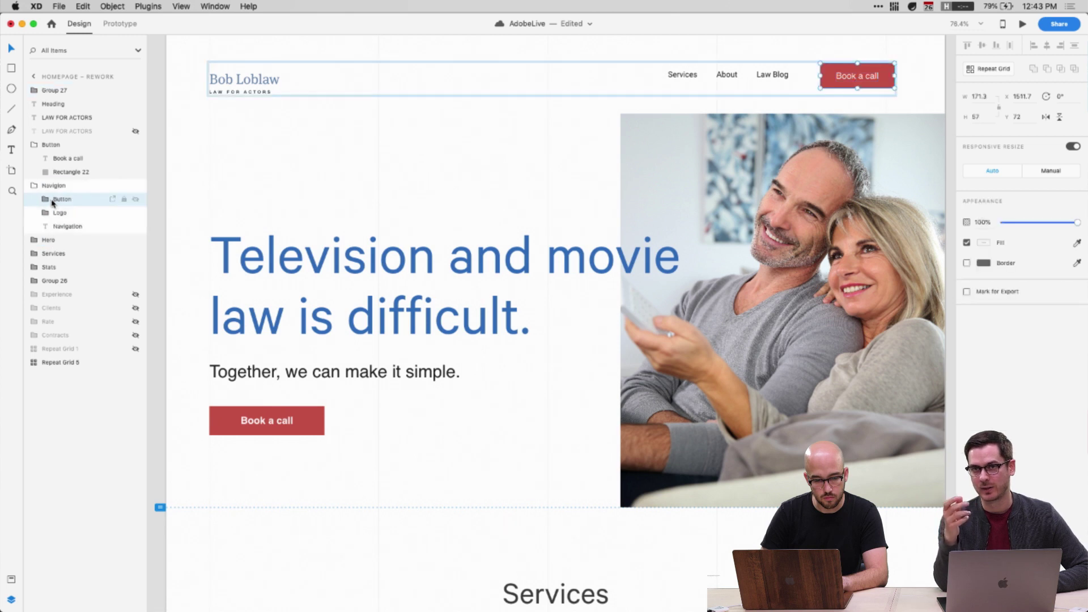
left_click(34, 185)
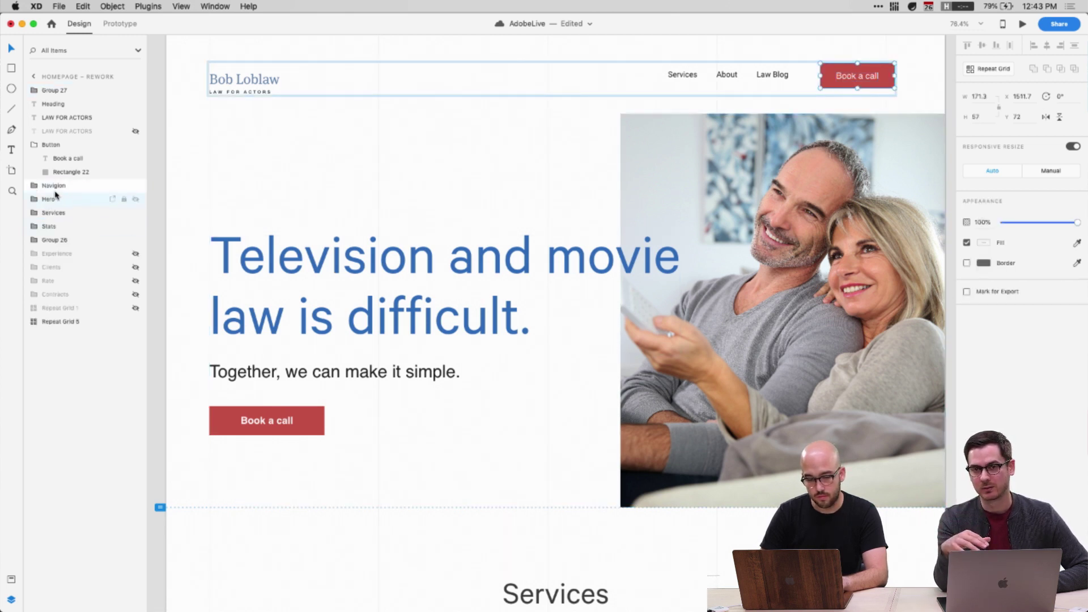
Align the logo, navigation links and header button on their vertical middles and move them up 10 px together
left_click(34, 187)
left_click(60, 199)
left_click(60, 225, "shift")
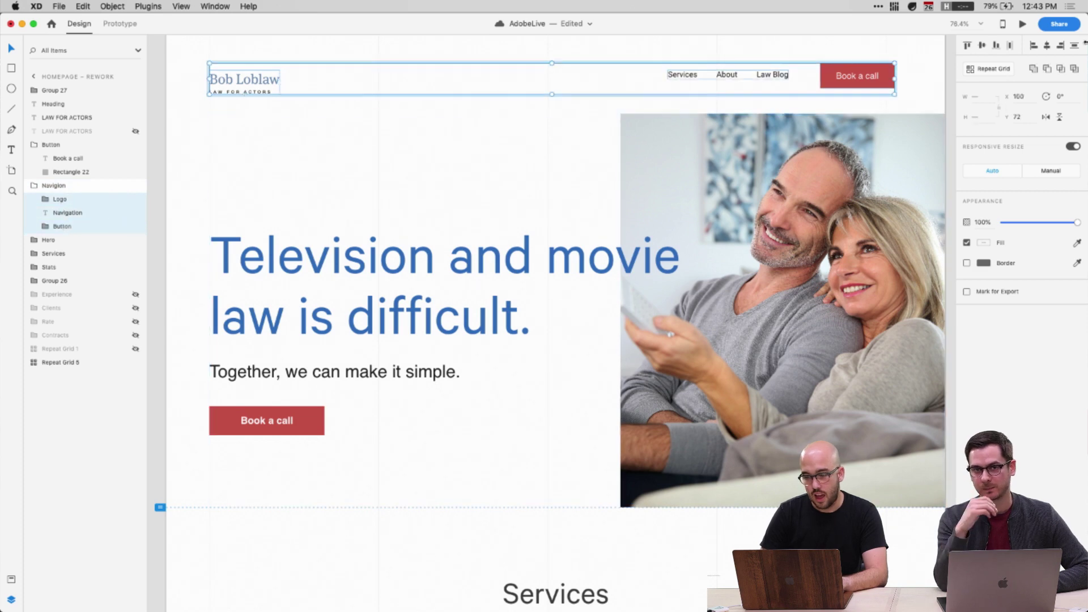
left_click(983, 46)
key("shift+Up")
scroll(818, 156, "up", 5)
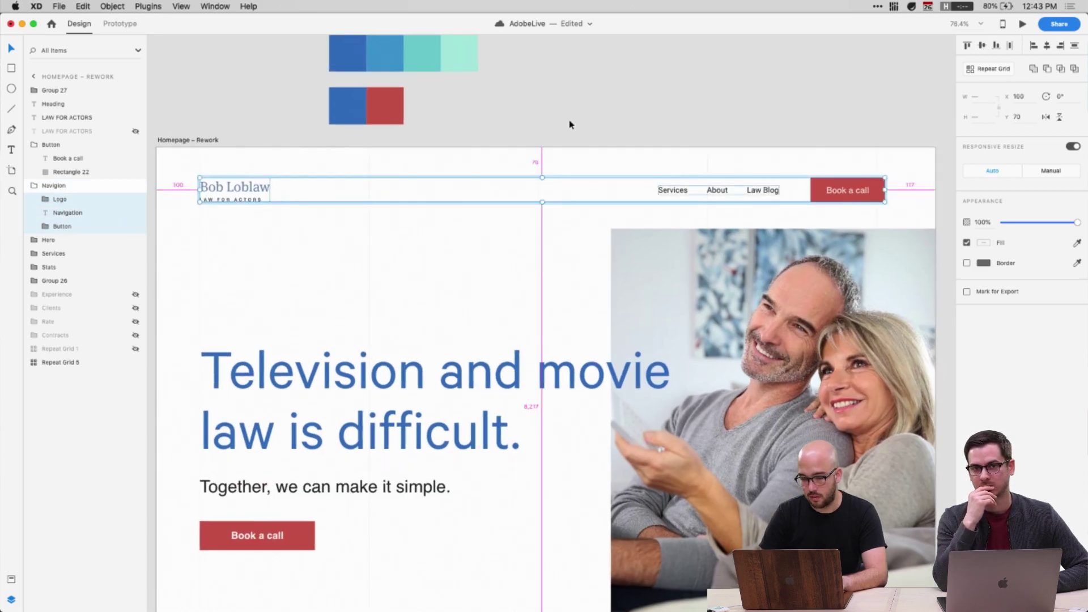
left_click(542, 137)
Preview the Homepage – Rework artboard and examine how the fixed header behaves over the page content while scrolling
scroll(411, 255, "down", 2)
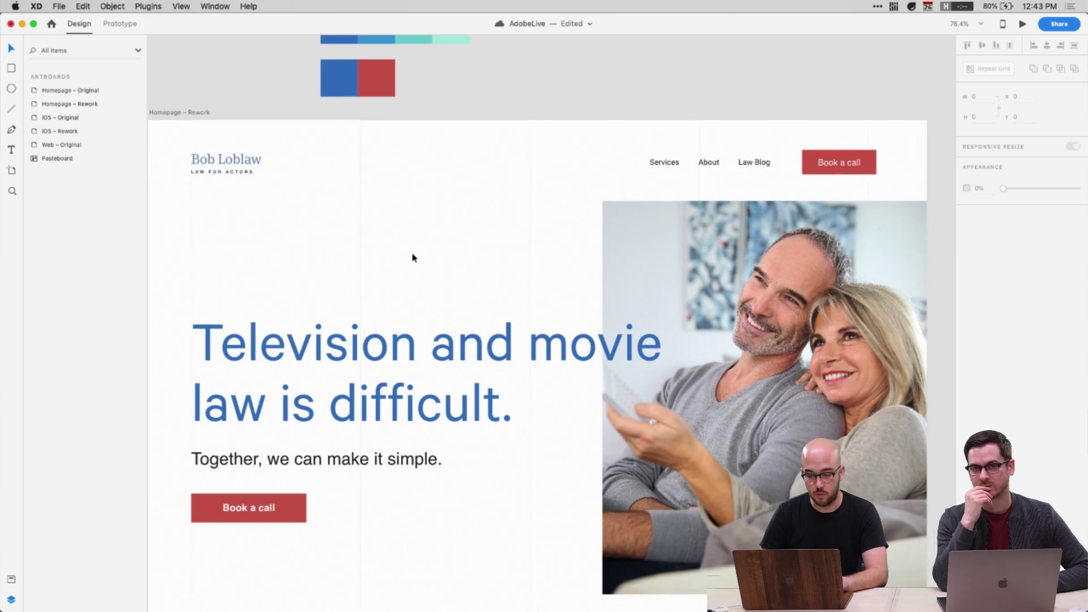
left_click(191, 114)
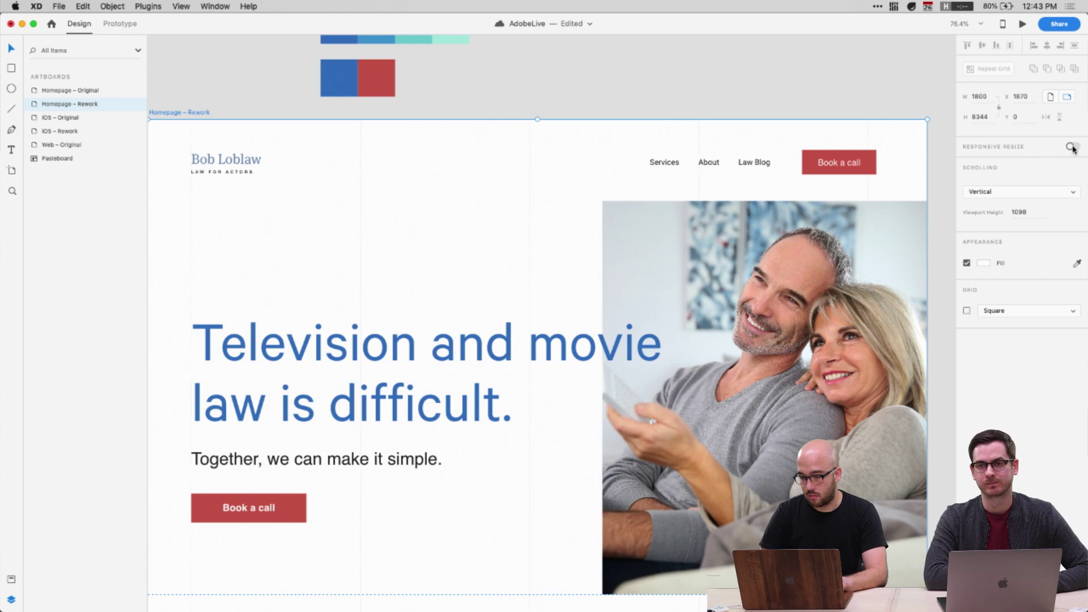
left_click(1022, 24)
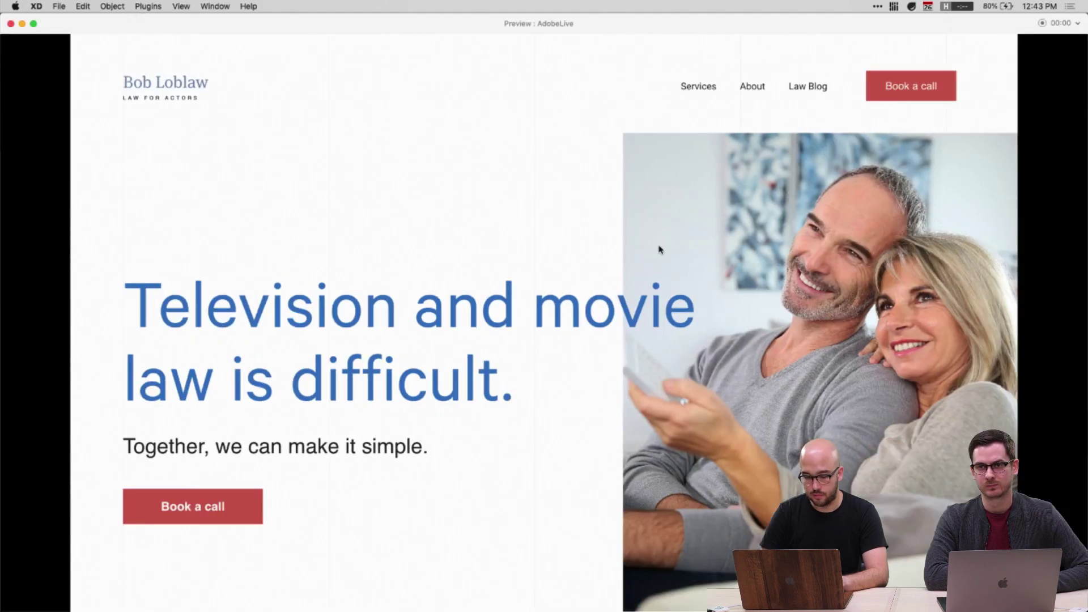
scroll(660, 291, "down", 6)
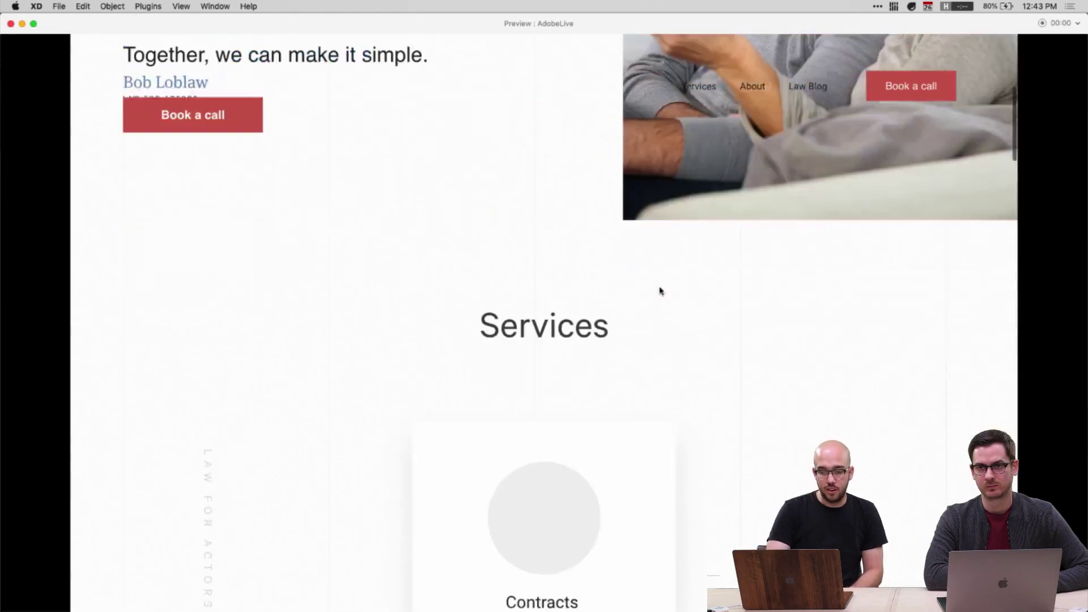
scroll(660, 291, "up", 6)
scroll(660, 291, "down", 2)
scroll(660, 291, "down", 10)
scroll(660, 291, "up", 10)
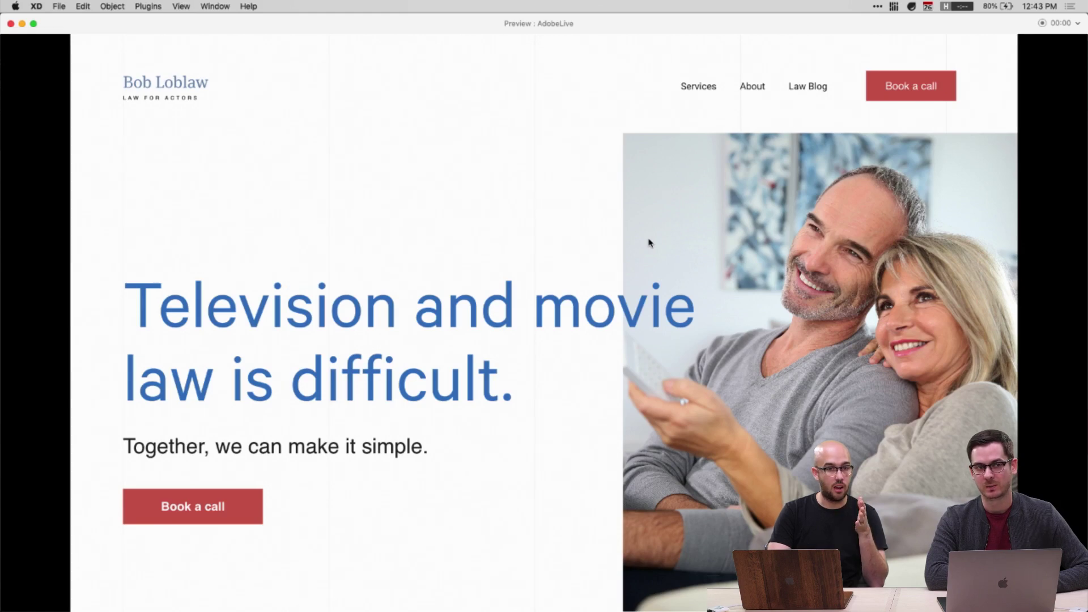
scroll(650, 242, "down", 6)
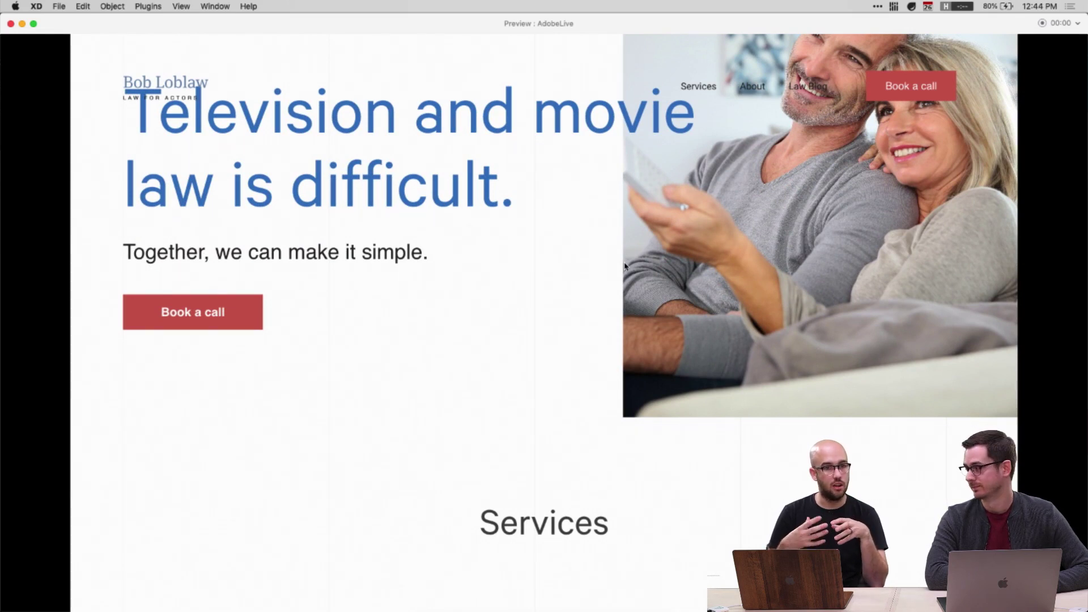
scroll(625, 266, "down", 2)
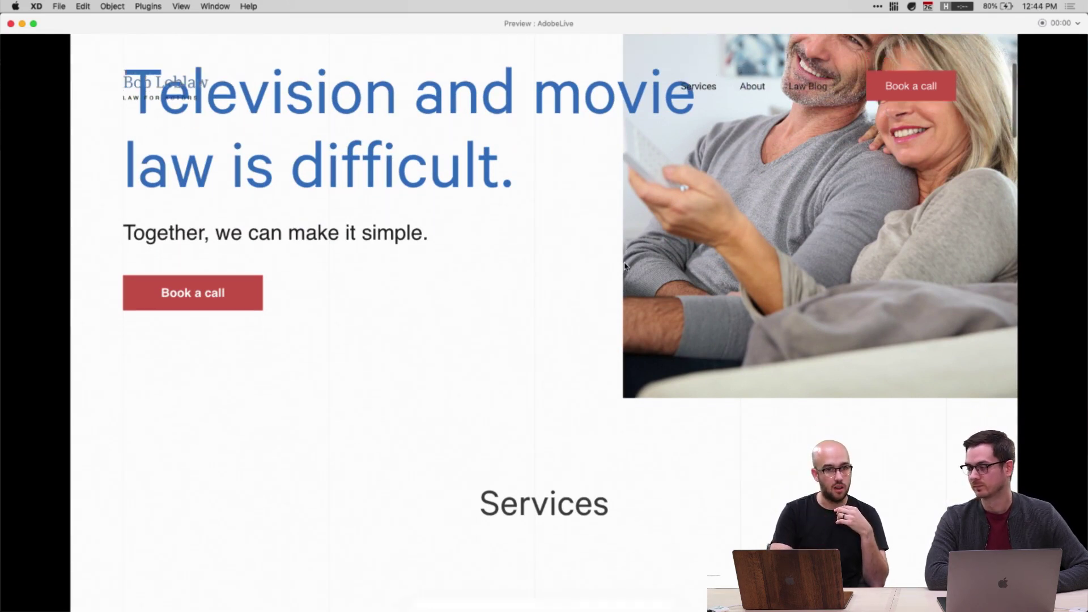
scroll(625, 266, "down", 15)
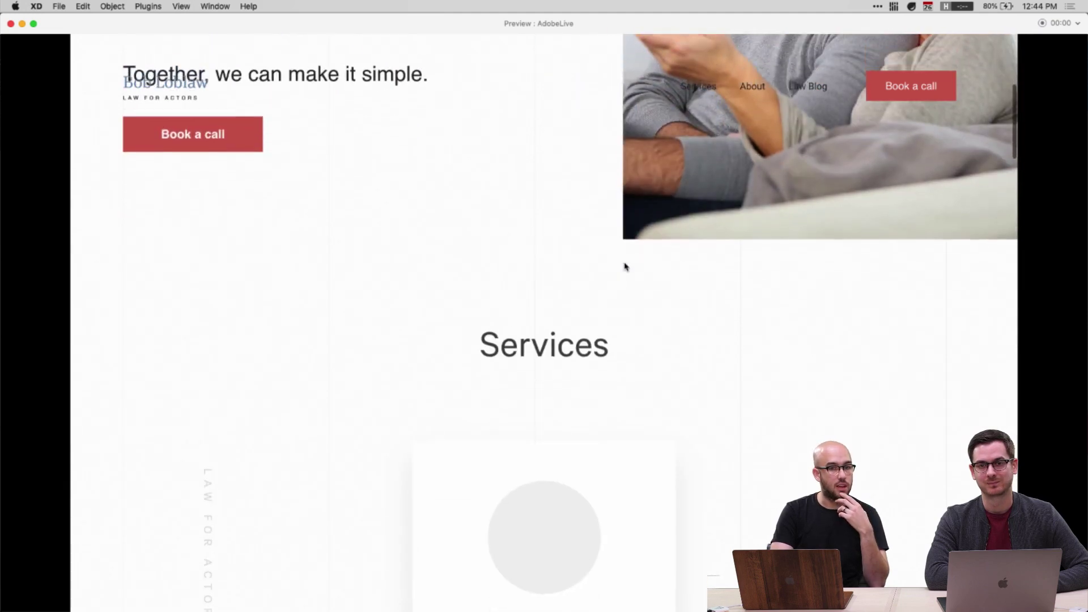
scroll(625, 266, "down", 8)
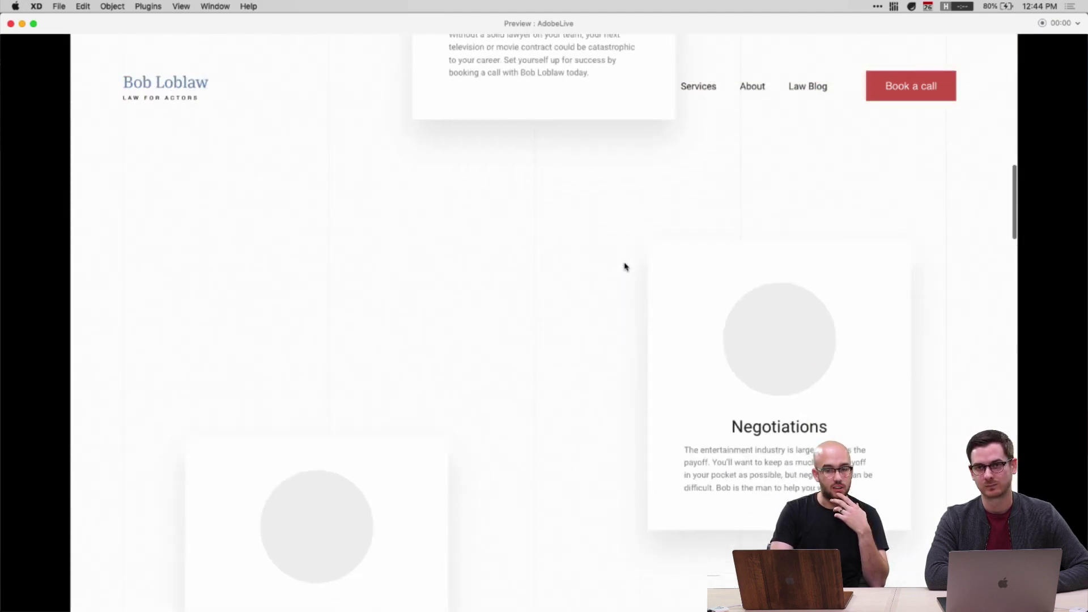
key("super+w")
Paste a copy of the hero button between the service cards and the stats, and place its layer between Services and Stats
scroll(501, 267, "up", 1)
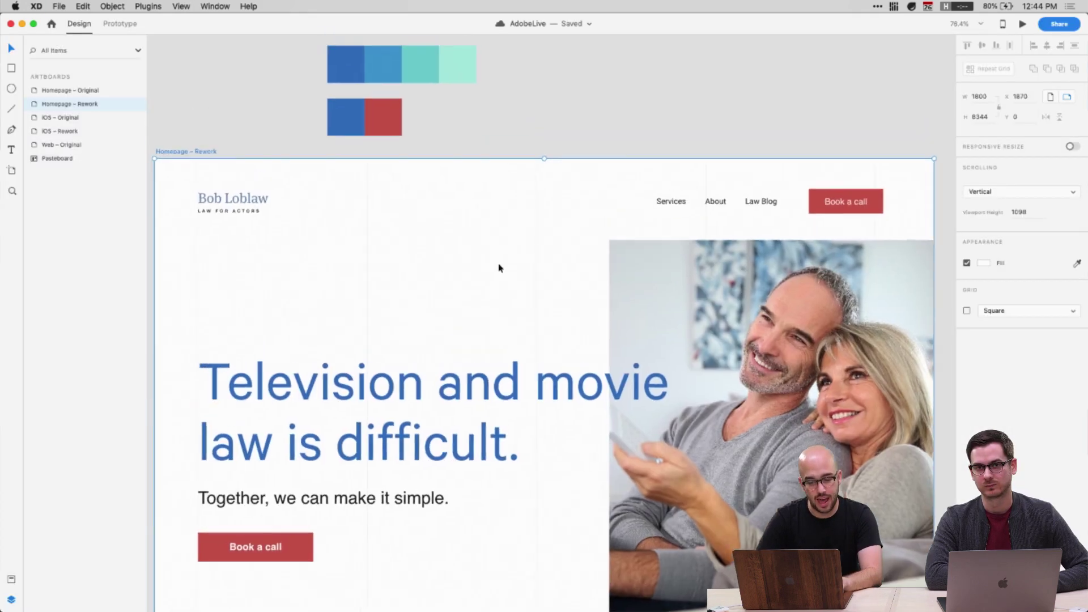
scroll(500, 267, "down", 7)
scroll(500, 267, "left", 3)
left_click(375, 308)
scroll(340, 374, "down", 8)
left_click(340, 374)
scroll(534, 333, "down", 5)
scroll(534, 333, "down", 10)
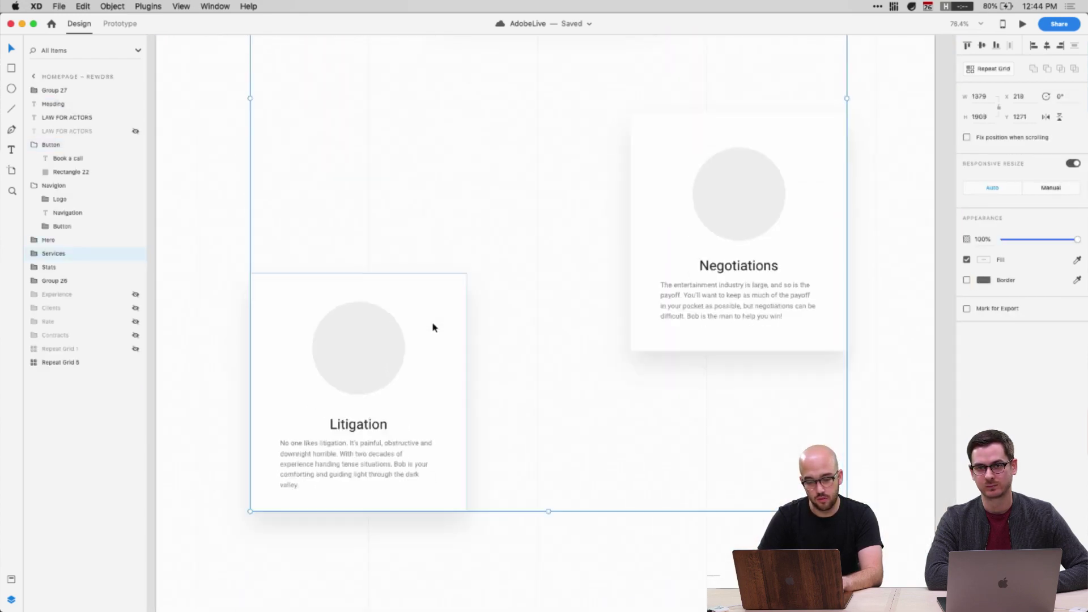
left_click(48, 267)
key("super+v")
key("shift+Down")
key("shift+Down")
key("shift+Down")
key("shift+Down")
key("shift+Down")
key("shift+Down")
key("shift+Down")
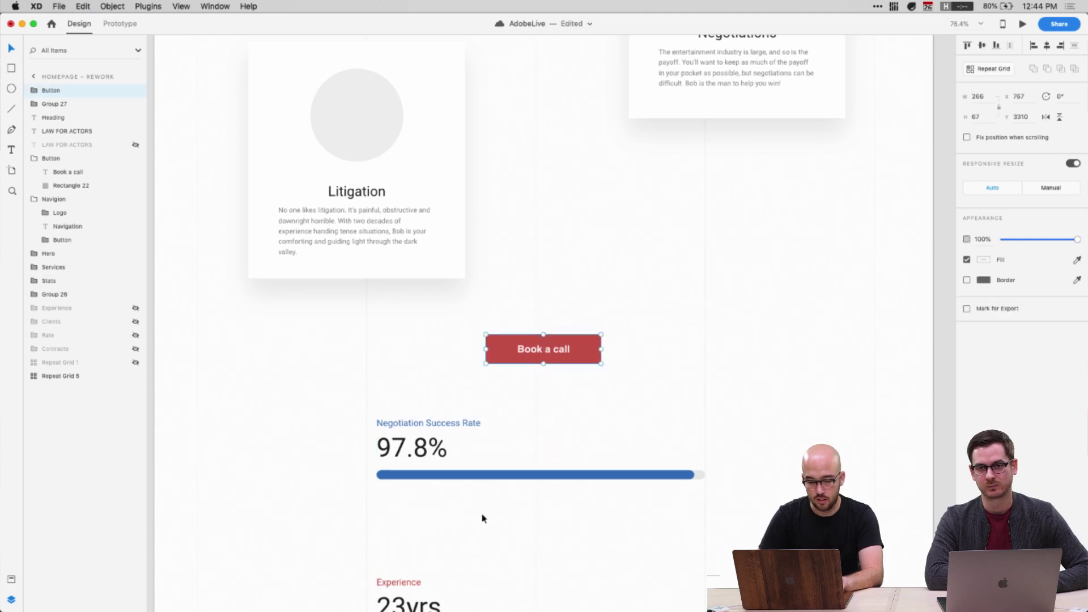
scroll(481, 515, "down", 8)
left_click_drag(71, 91, 57, 273)
Move the Stats group farther below the pasted button, and shift both down to leave more space under the Litigation card
left_click(485, 117)
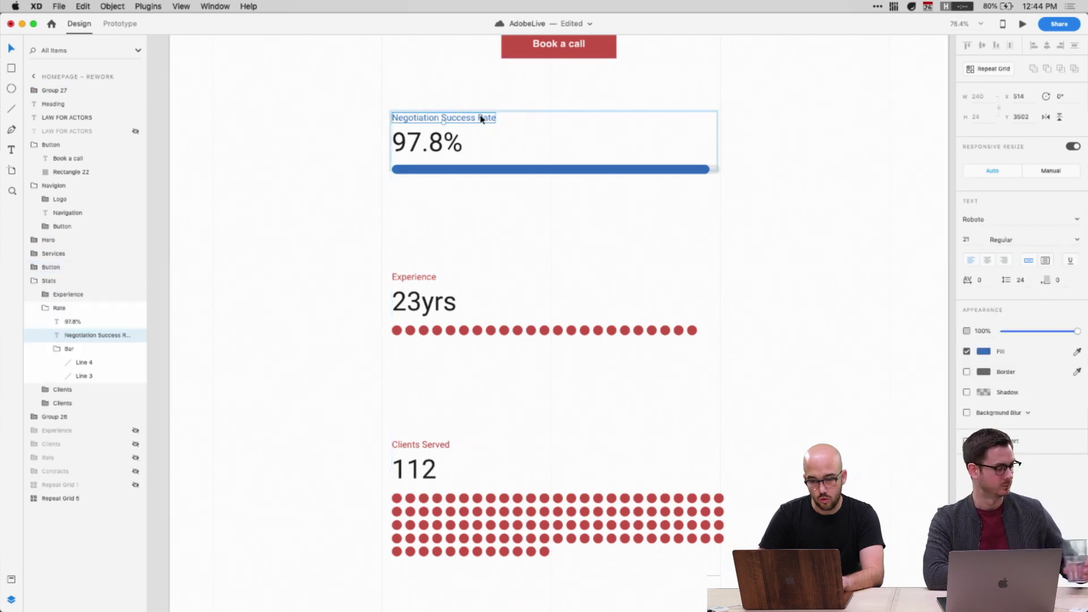
double_click(401, 287)
left_click(432, 126)
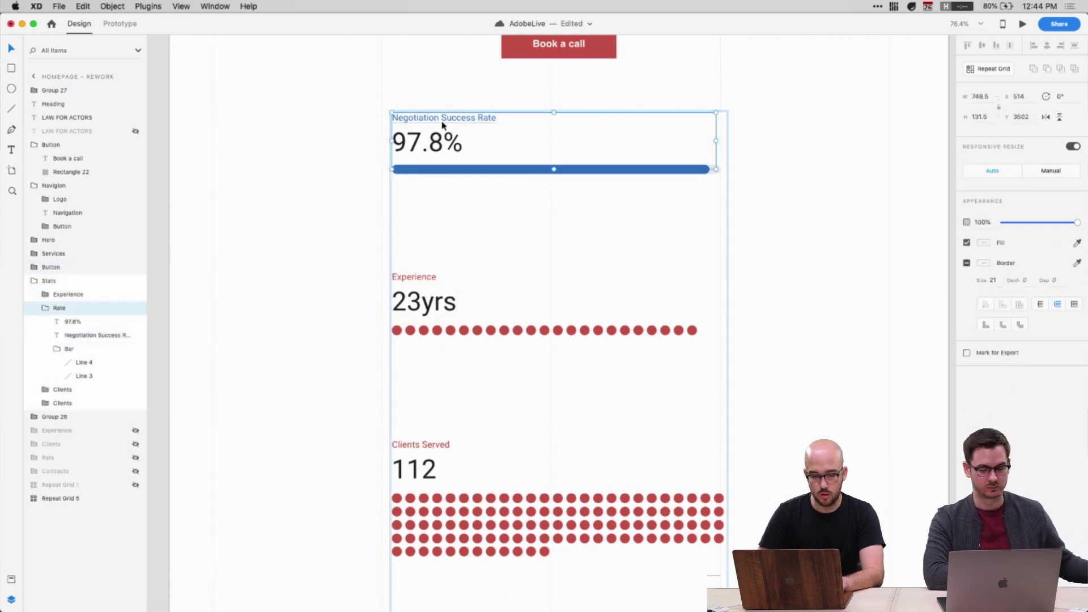
left_click(43, 286)
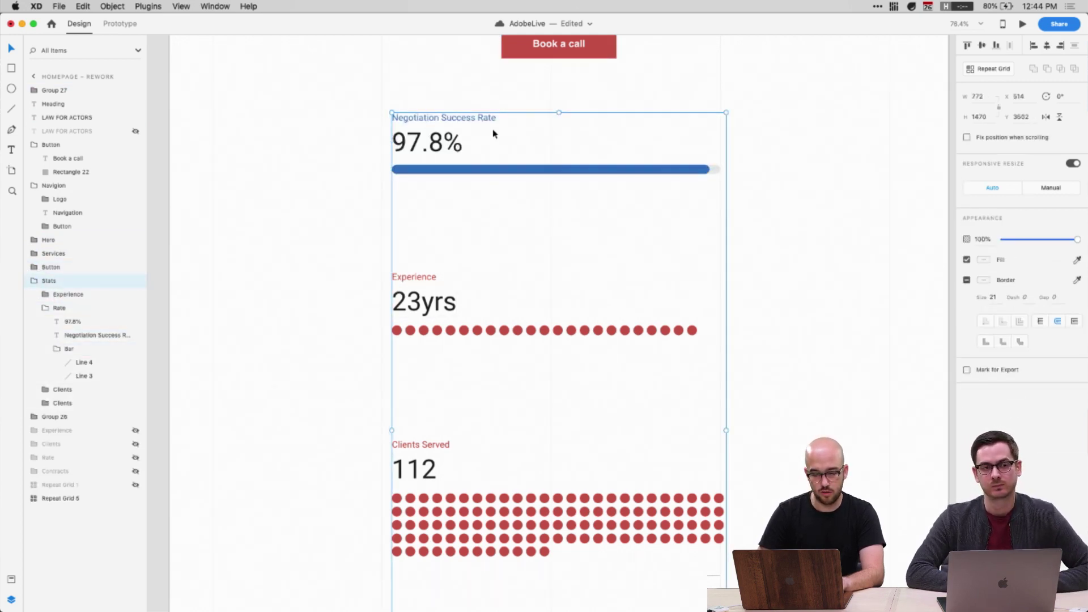
left_click_drag(478, 171, 528, 240)
scroll(478, 226, "up", 5)
left_click(527, 234, "shift")
key("shift+Down")
key("shift+Down")
key("shift+Down")
key("shift+Down")
key("shift+Down")
key("shift+Down")
left_click(584, 217)
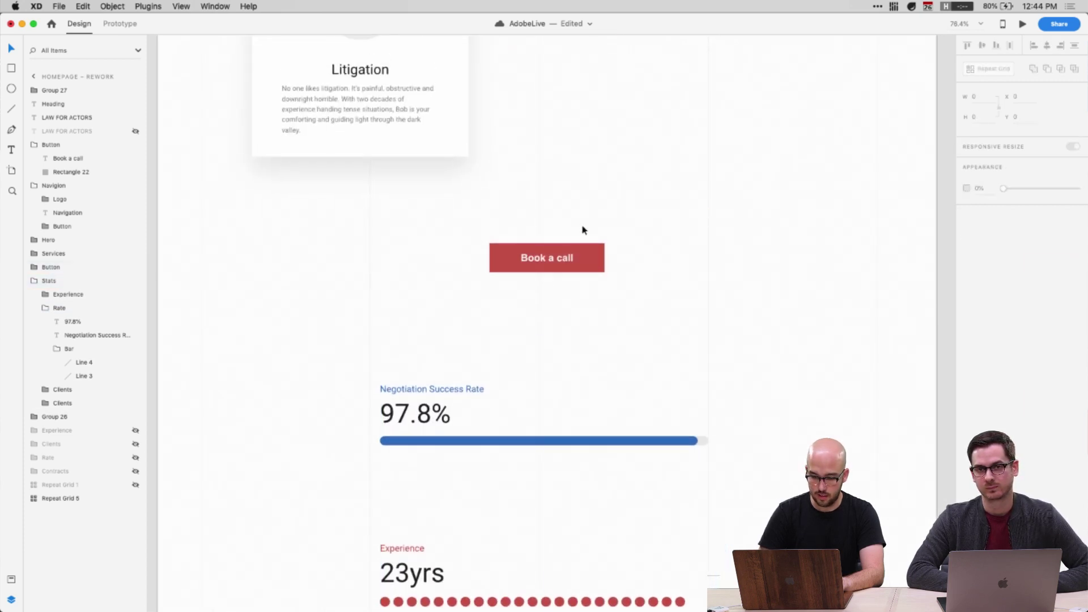
Set the Book a call text of both the hero button and the button above the stats to Regular weight
left_click(578, 275)
double_click(549, 258)
scroll(432, 195, "up", 15)
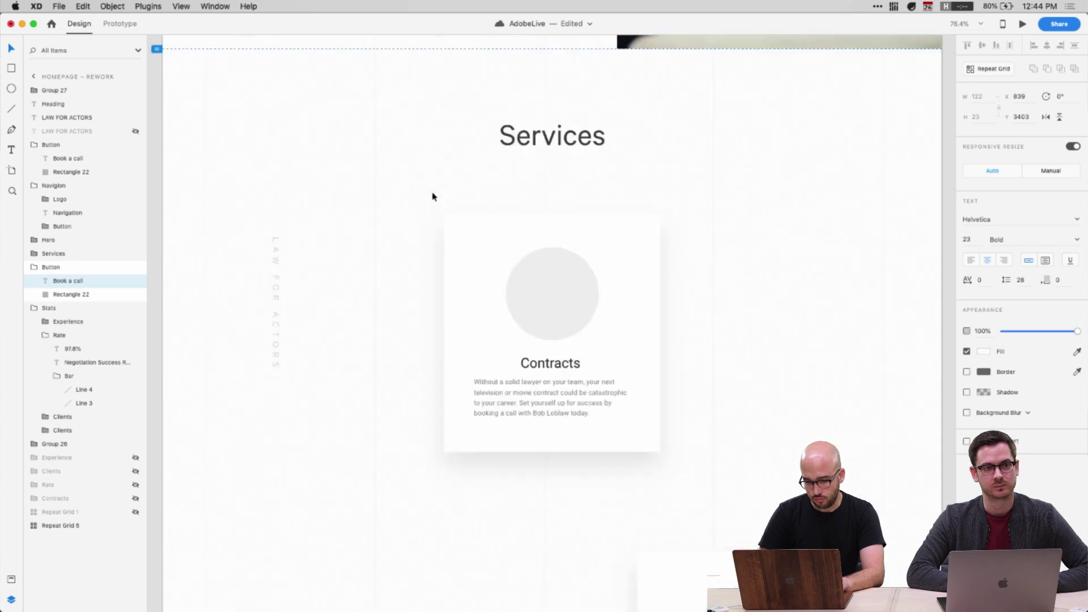
scroll(283, 308, "up", 2)
left_click(256, 346)
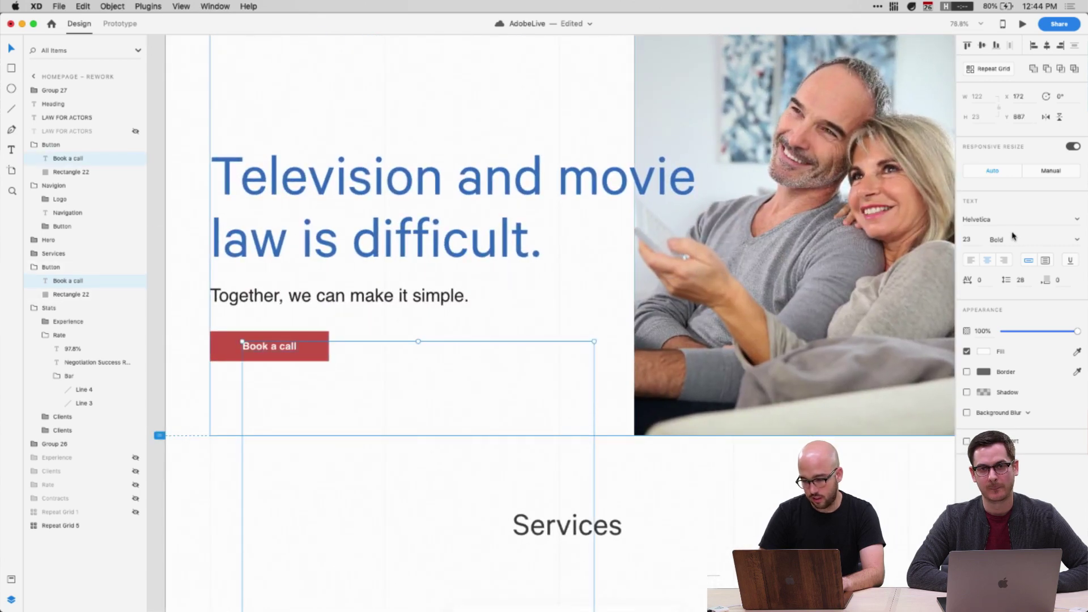
left_click(1077, 240)
left_click(1009, 253)
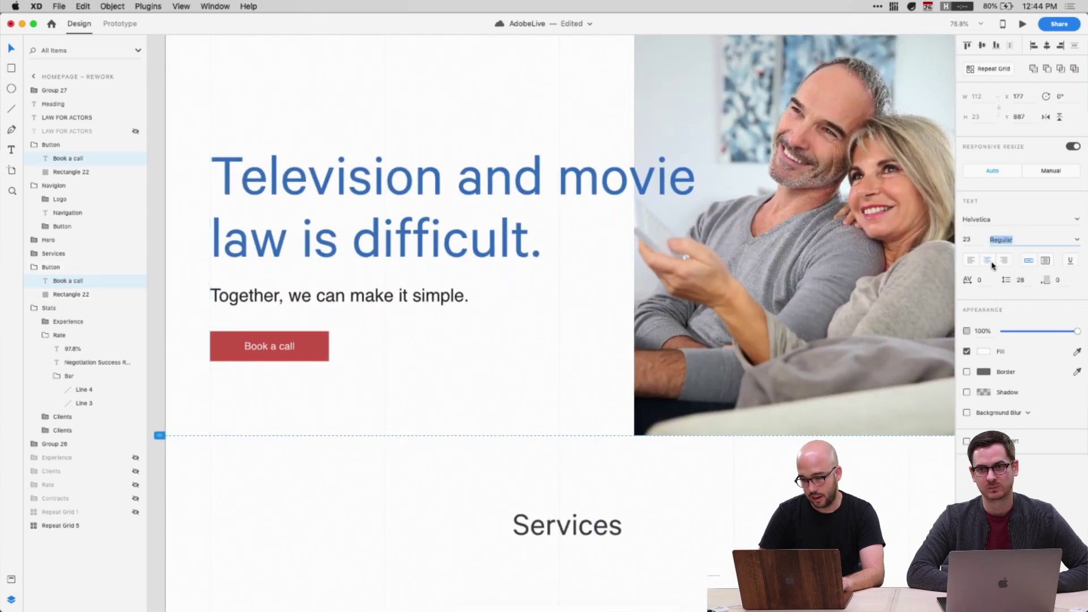
scroll(351, 496, "down", 1)
left_click(282, 341)
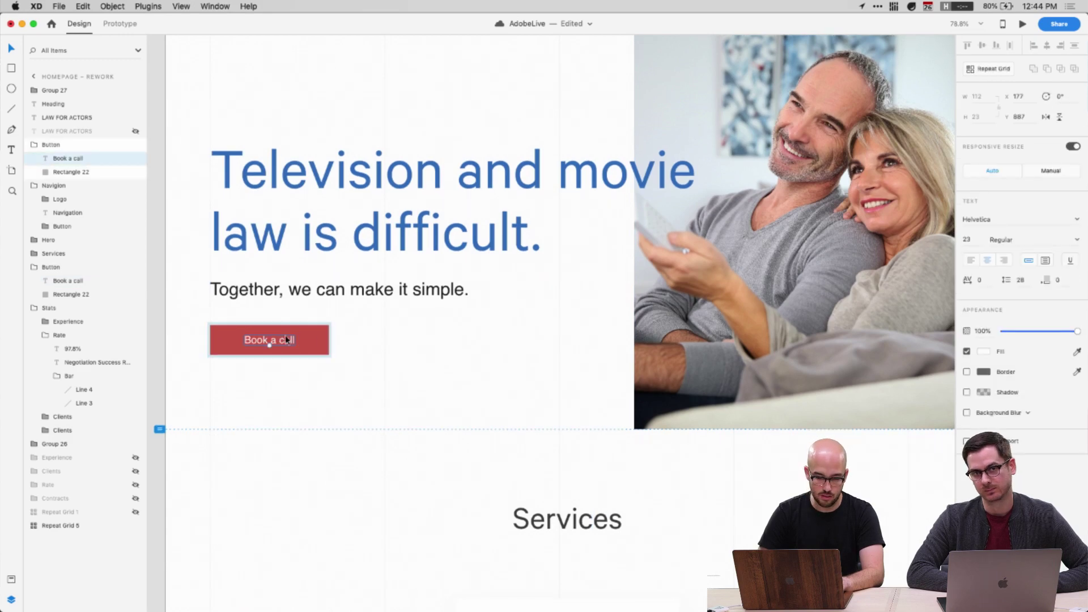
Examine the Homepage – Rework page from the hero through the service cards to the stats and their spacing around the Book a call buttons
left_click(263, 493)
scroll(301, 510, "down", 10)
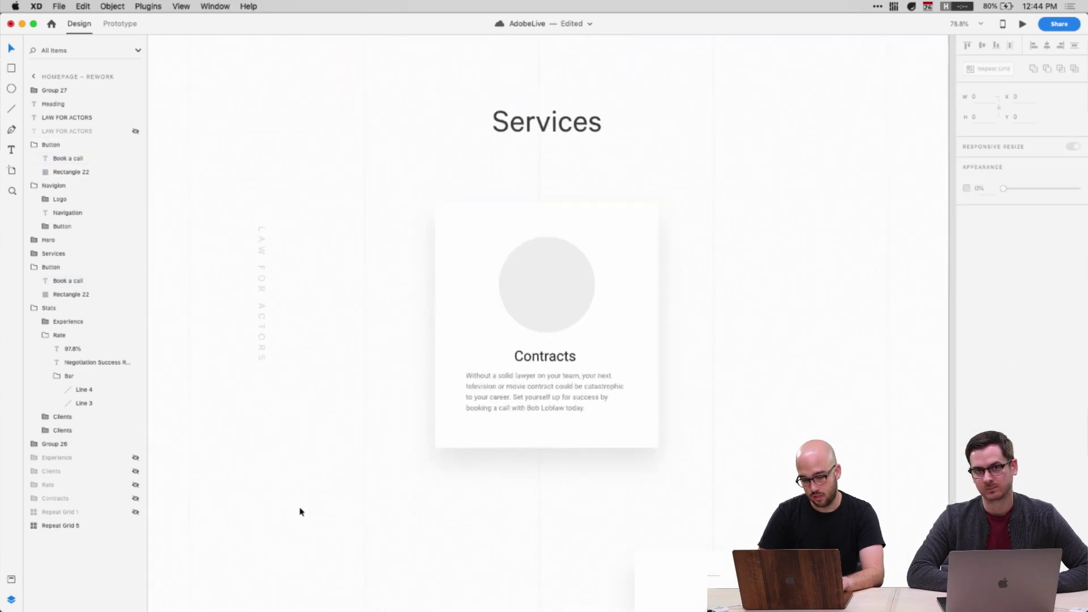
scroll(301, 512, "down", 10)
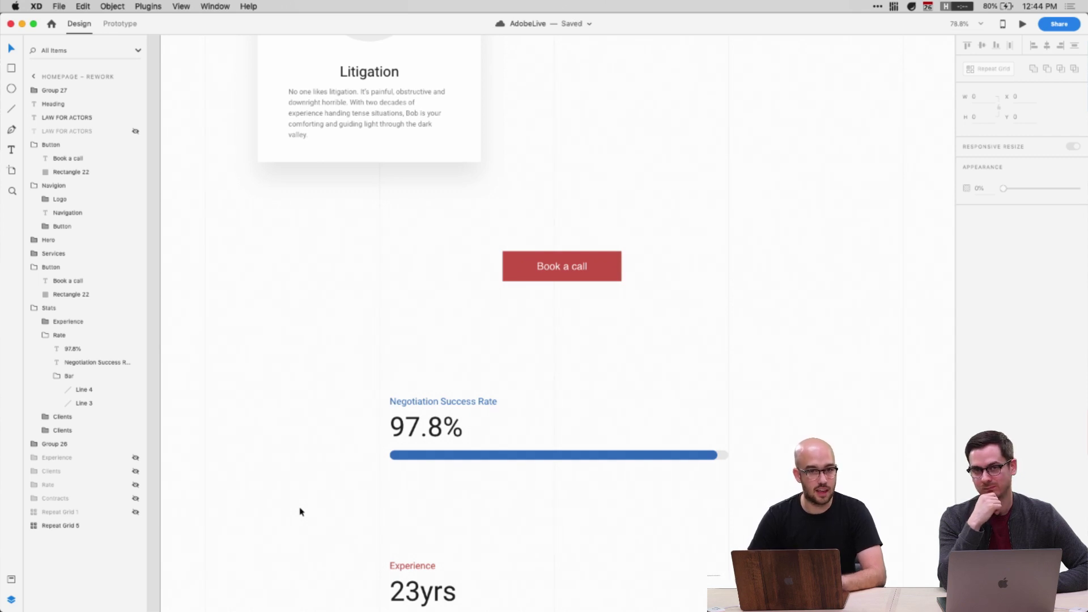
scroll(324, 414, "down", 3)
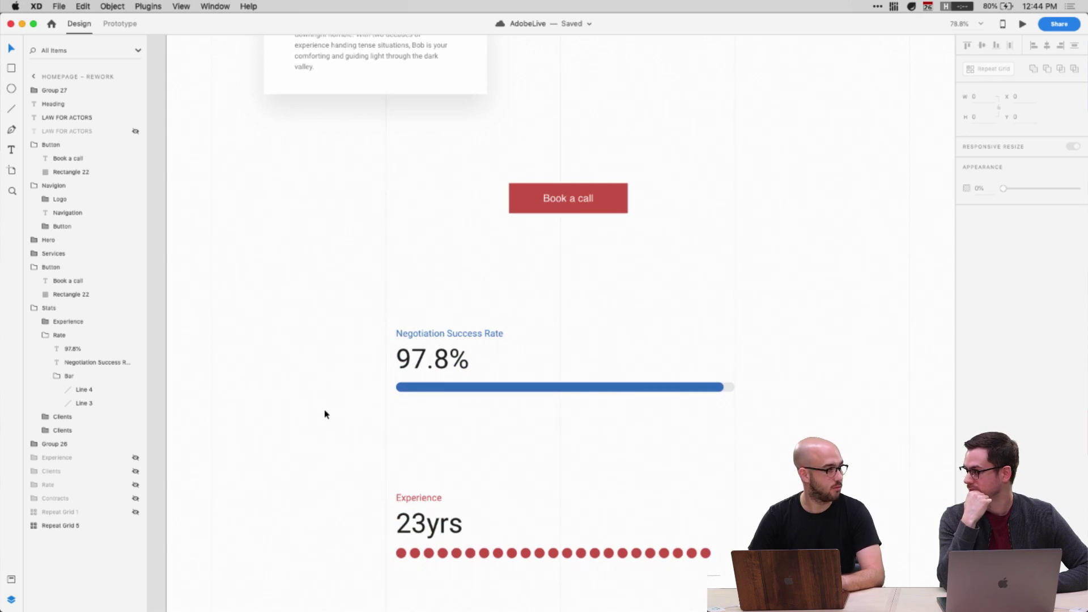
scroll(362, 416, "right", 2)
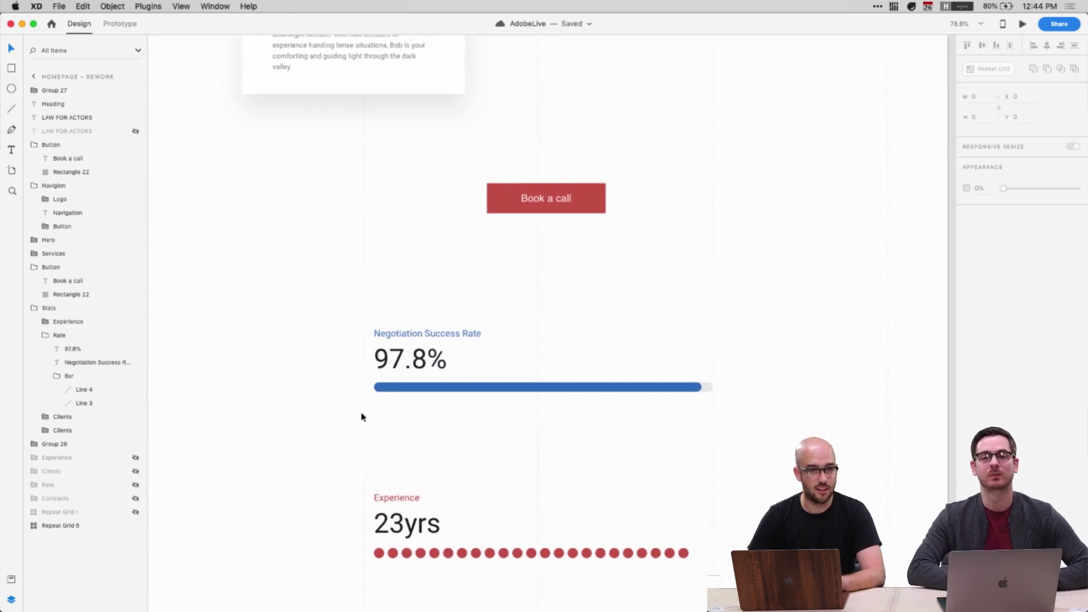
scroll(617, 304, "up", 10)
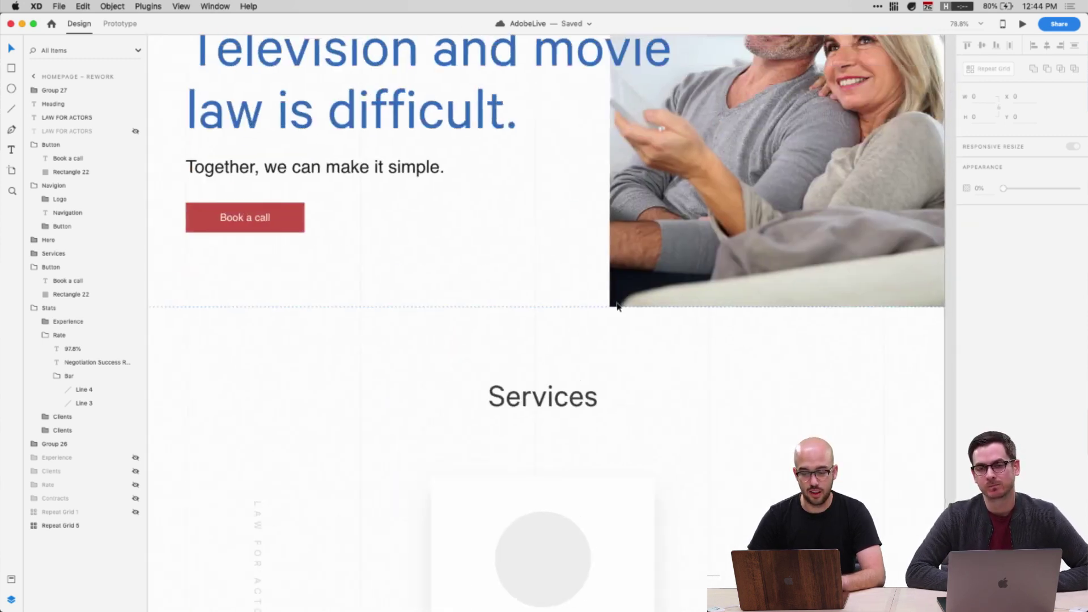
scroll(811, 182, "down", 6)
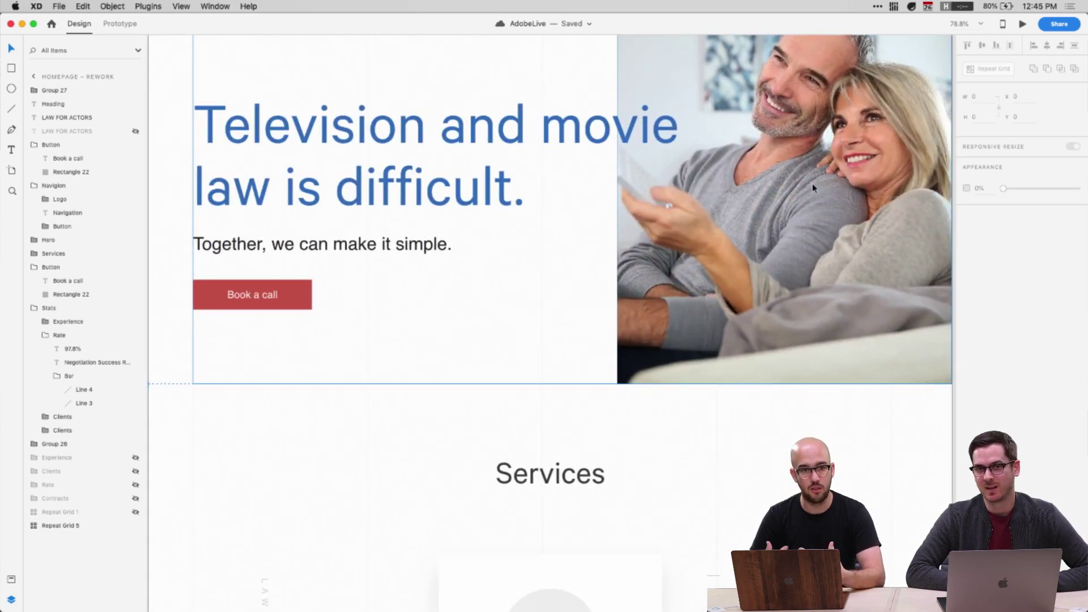
scroll(801, 244, "down", 12)
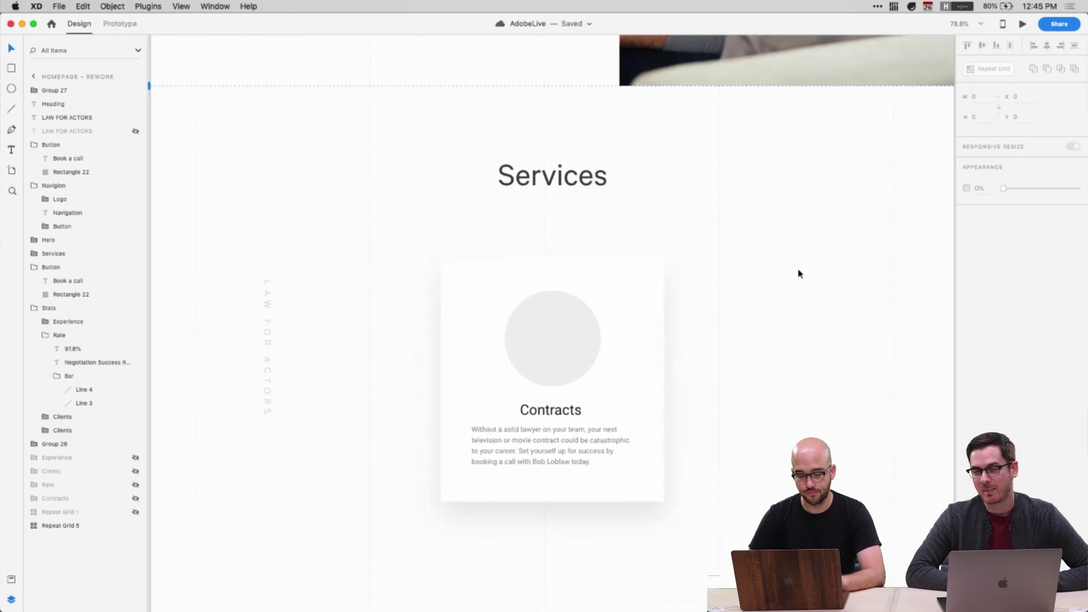
scroll(797, 271, "up", 15)
Hide the Photo group inside Hero to view the header area without it, and show the group again
left_click(798, 271, "super")
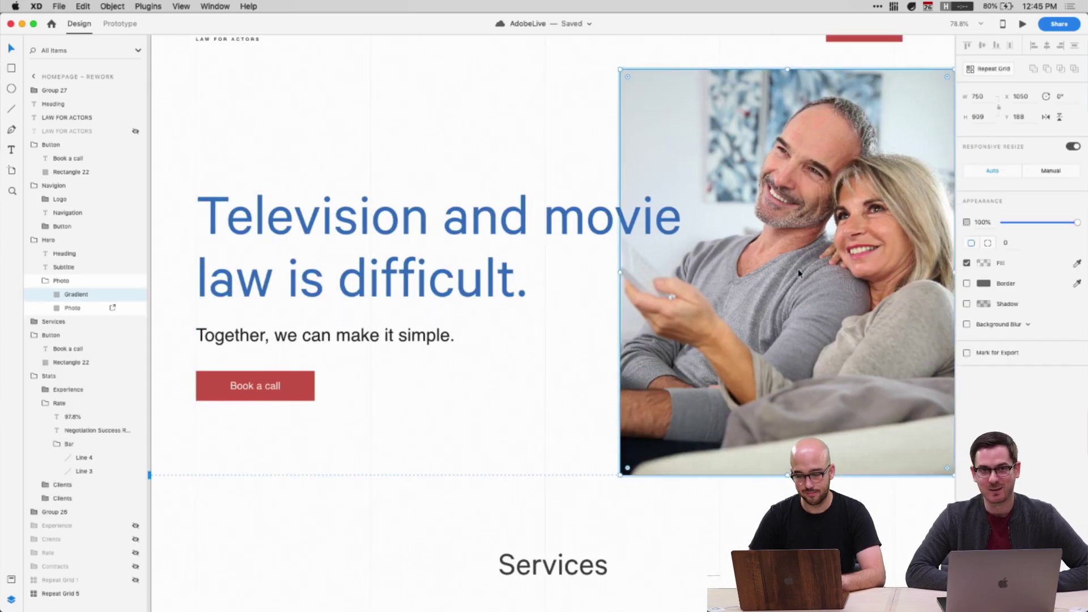
scroll(799, 273, "up", 2)
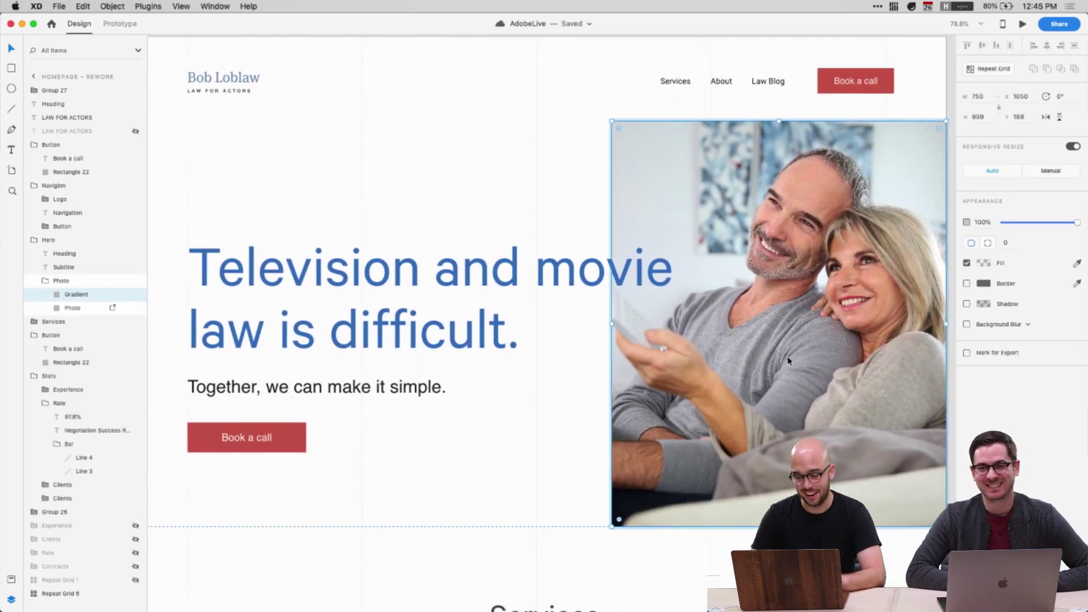
left_click(45, 281)
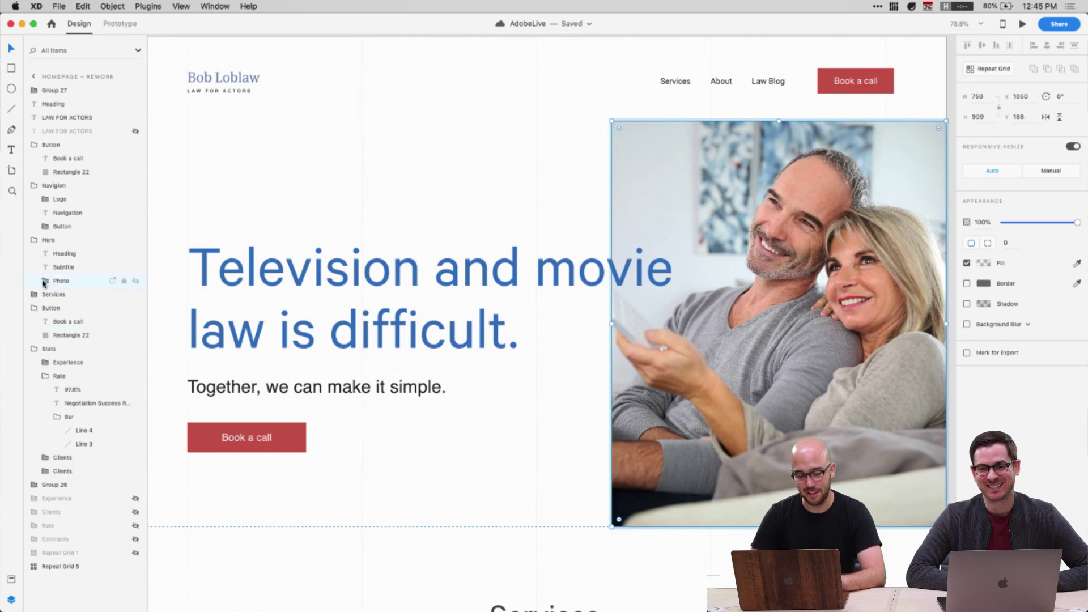
left_click(136, 281)
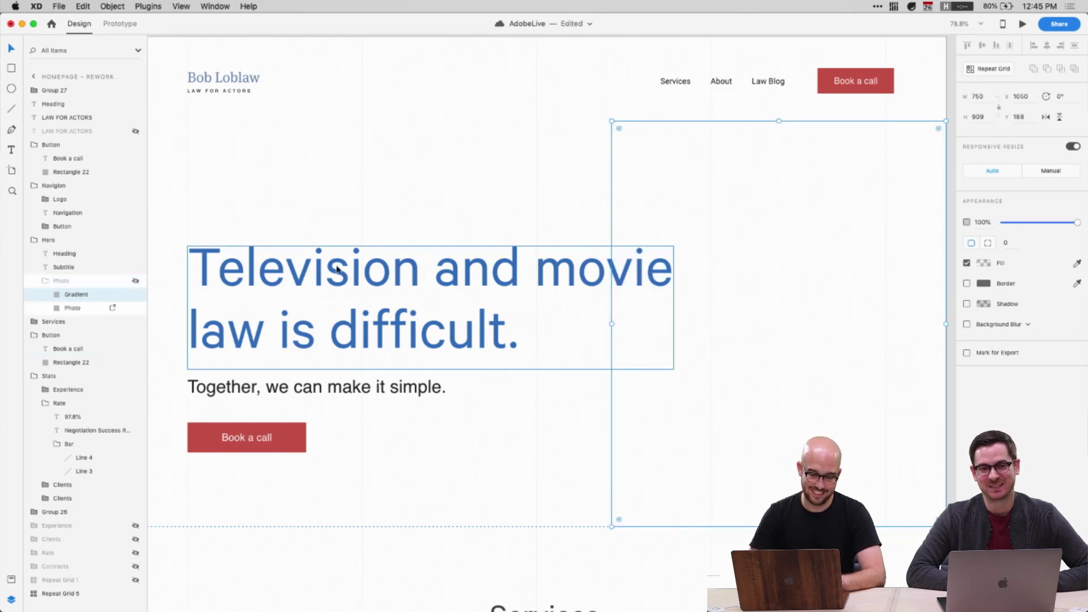
left_click(136, 281)
Shift the group of three numbered steps beside the client logos slightly lower, to Y 5987
scroll(180, 396, "down", 20)
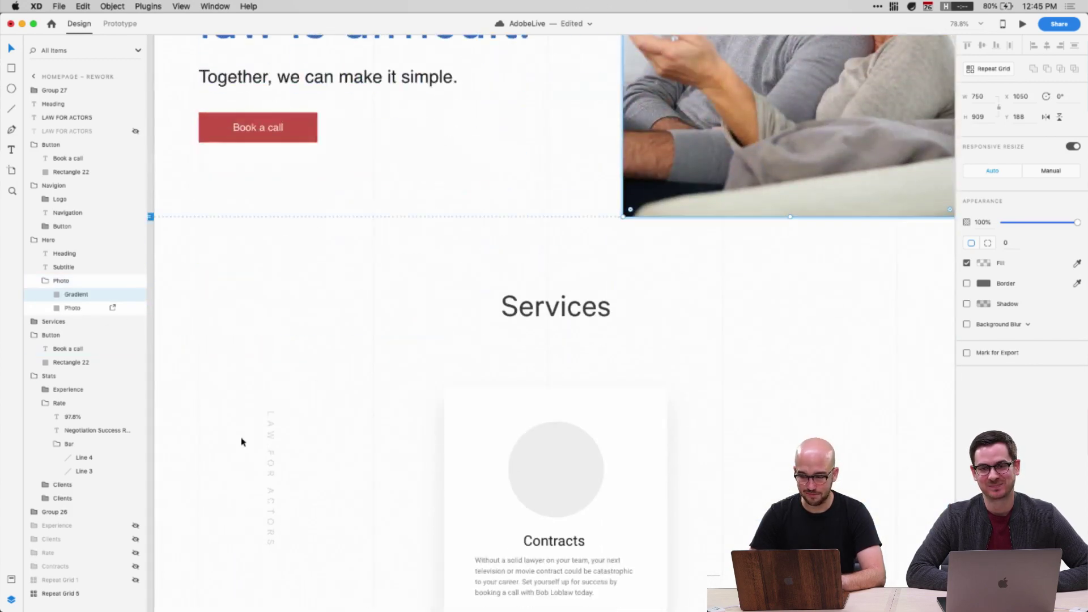
scroll(334, 517, "down", 5)
left_click(641, 516)
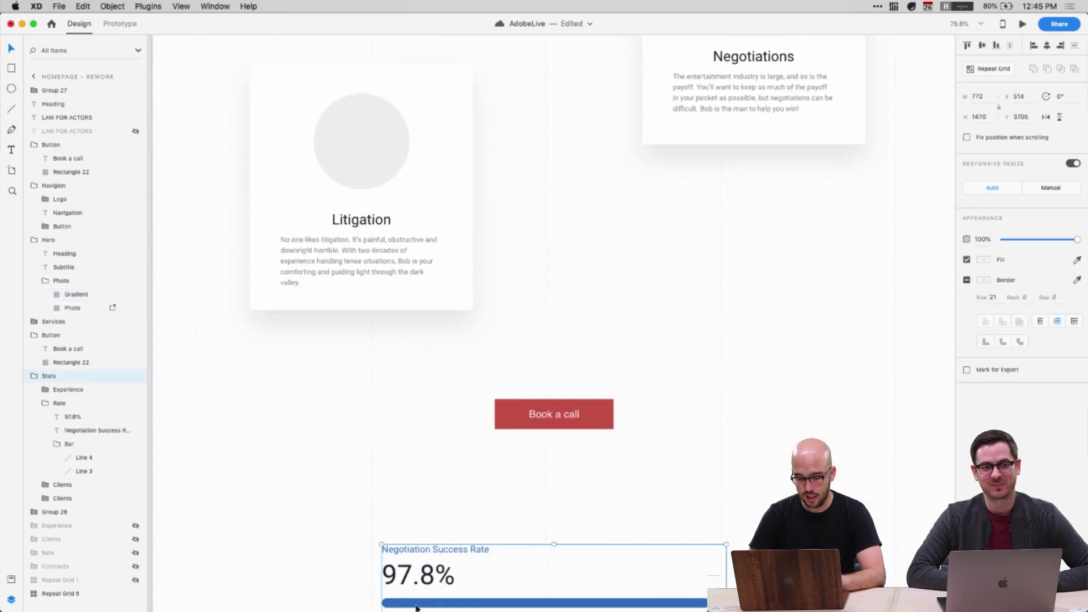
scroll(641, 517, "down", 10)
scroll(641, 517, "down", 15)
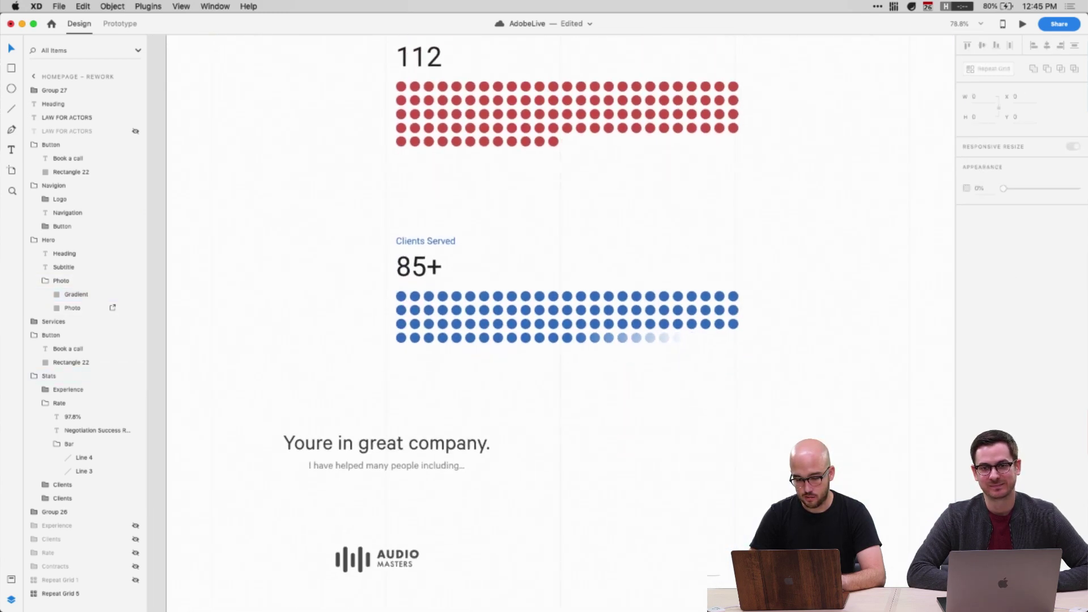
scroll(763, 431, "down", 2)
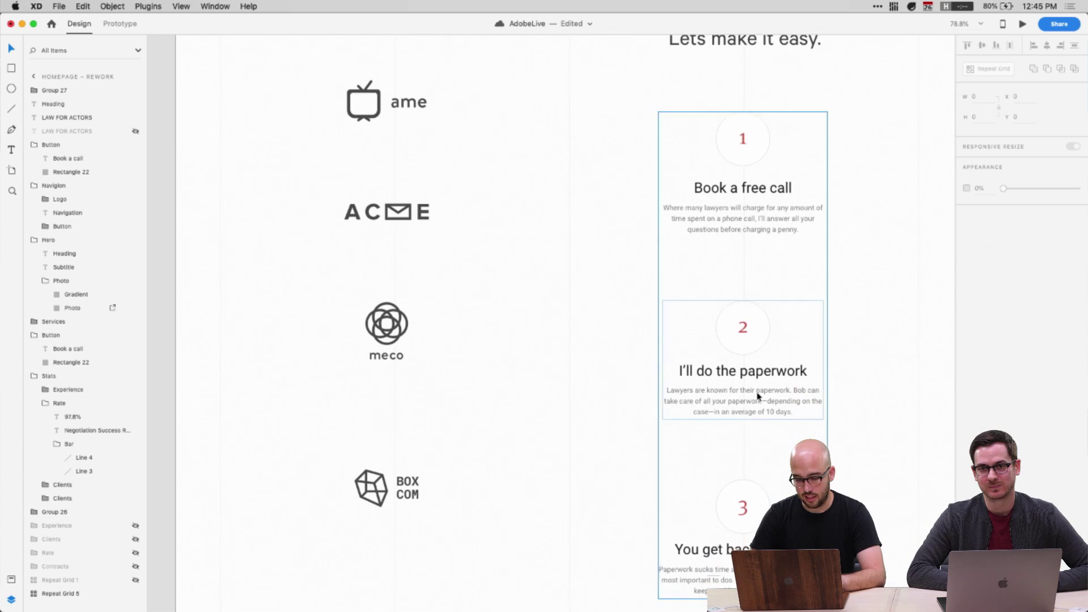
left_click(760, 408)
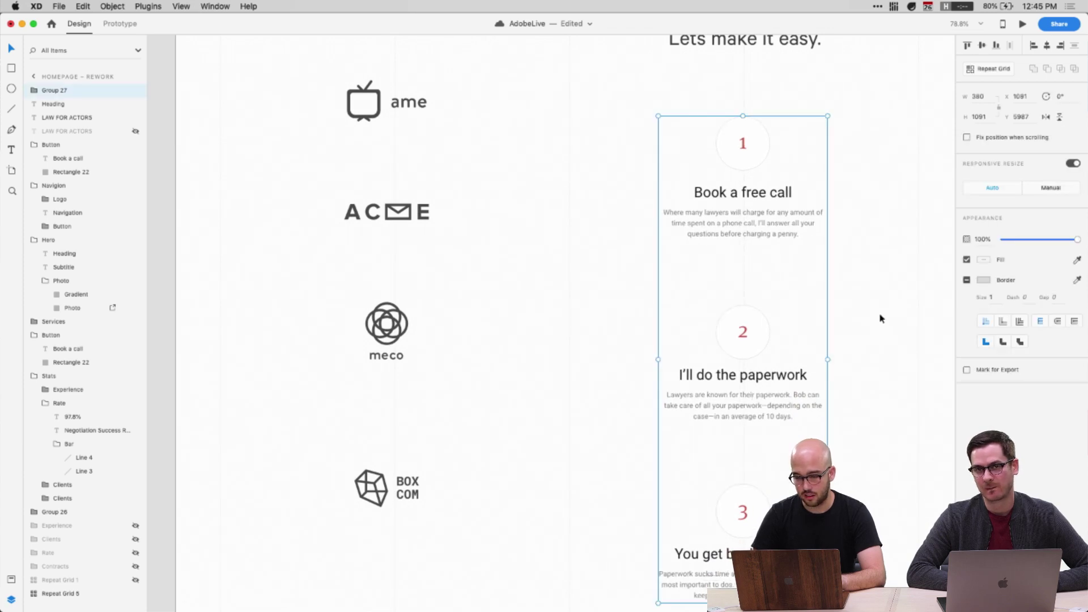
Inspect the fill of the red Clients Served dots and the border colour of the blue Negotiation Success Rate bar
scroll(880, 317, "up", 6)
scroll(880, 316, "up", 7)
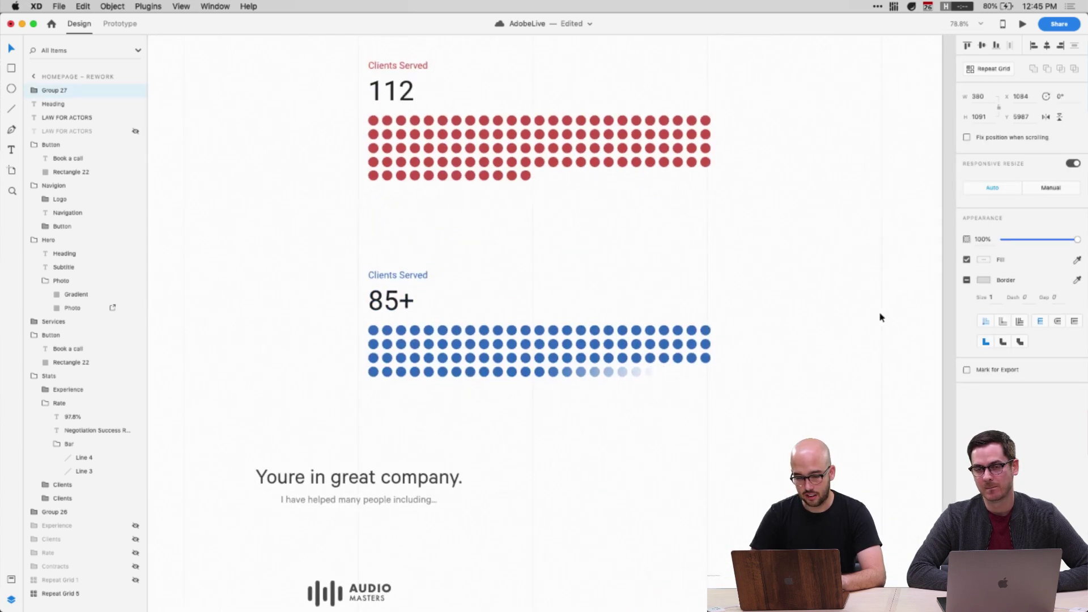
left_click(378, 266, "super")
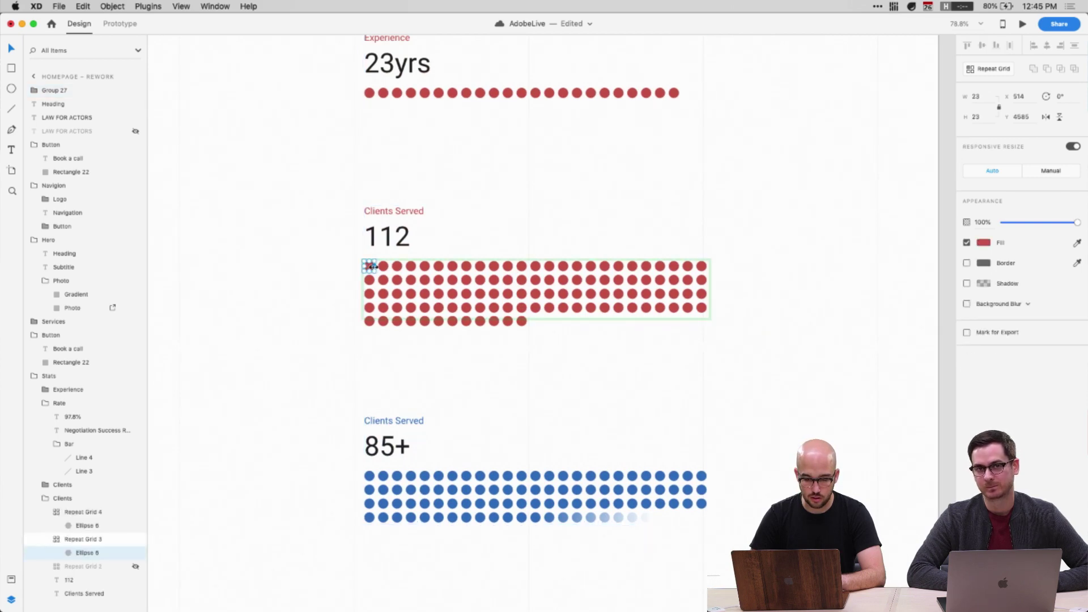
scroll(368, 481, "up", 12)
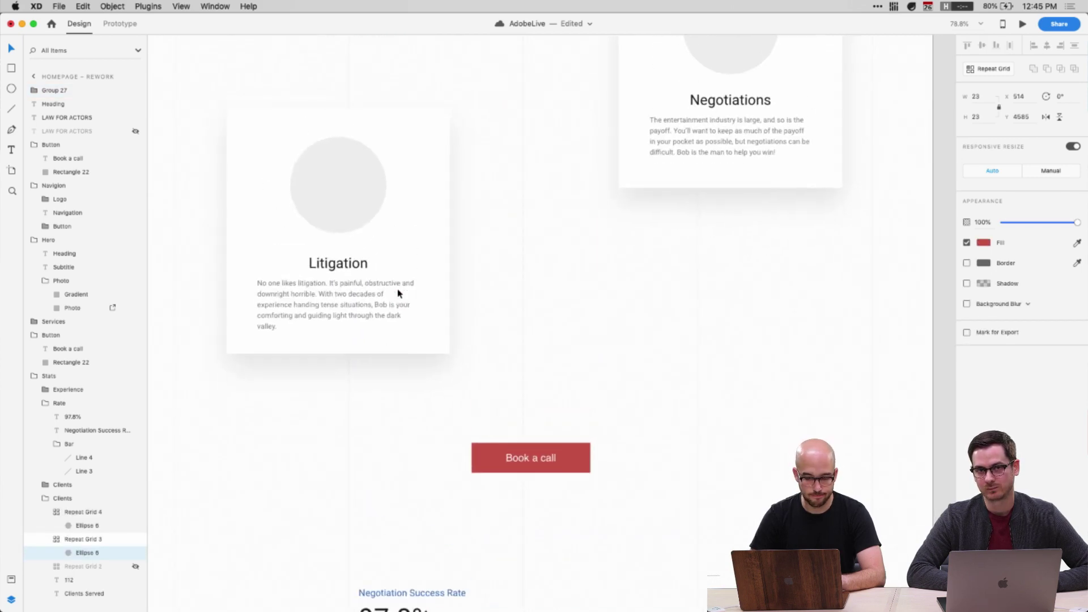
scroll(400, 291, "down", 6)
scroll(400, 291, "up", 2)
scroll(432, 425, "up", 15)
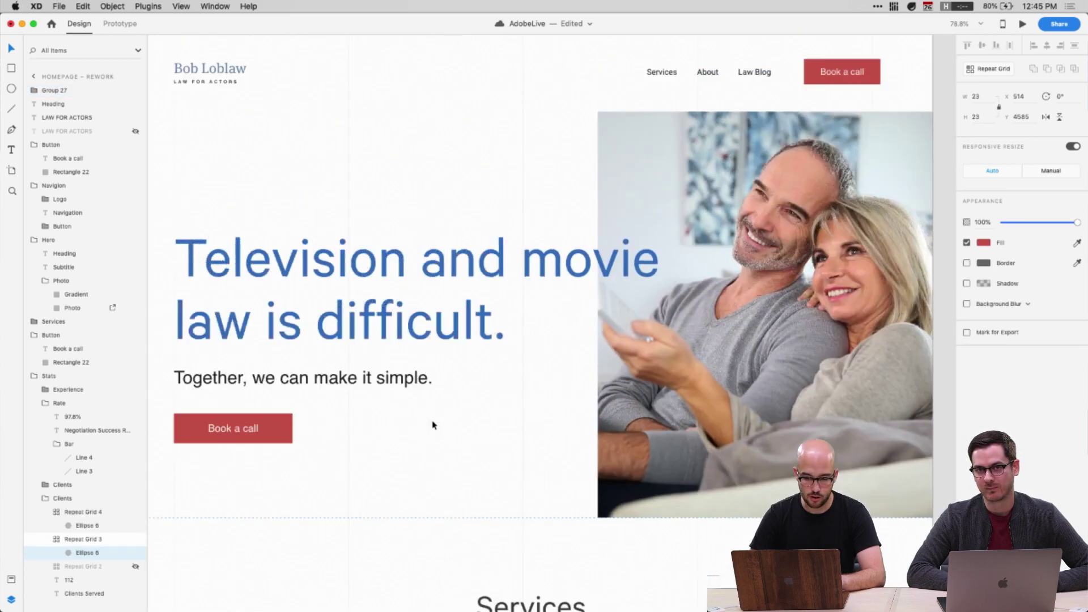
scroll(433, 424, "down", 5)
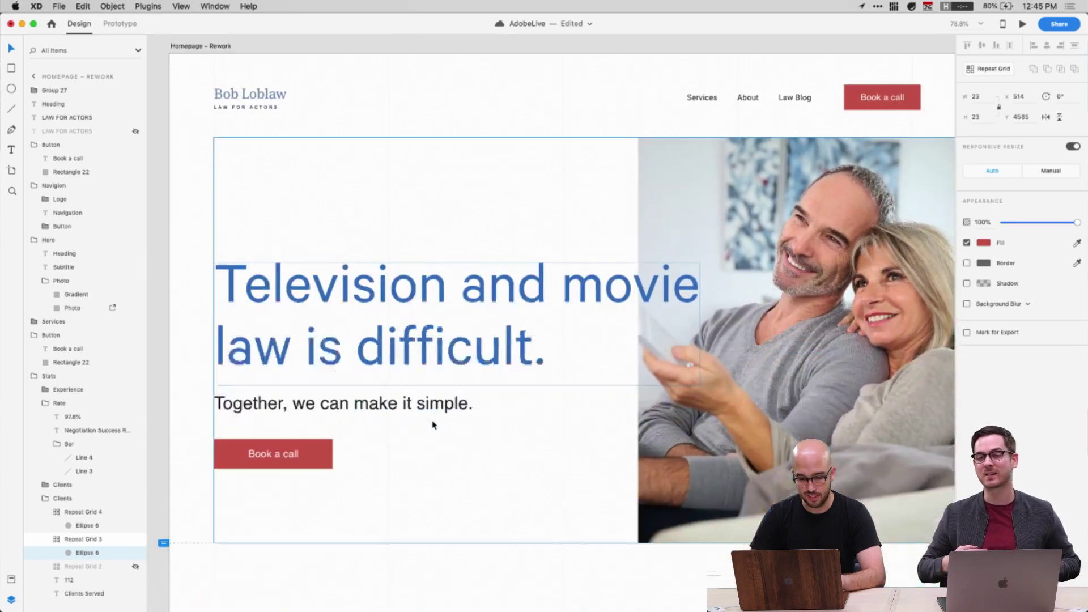
scroll(433, 424, "down", 15)
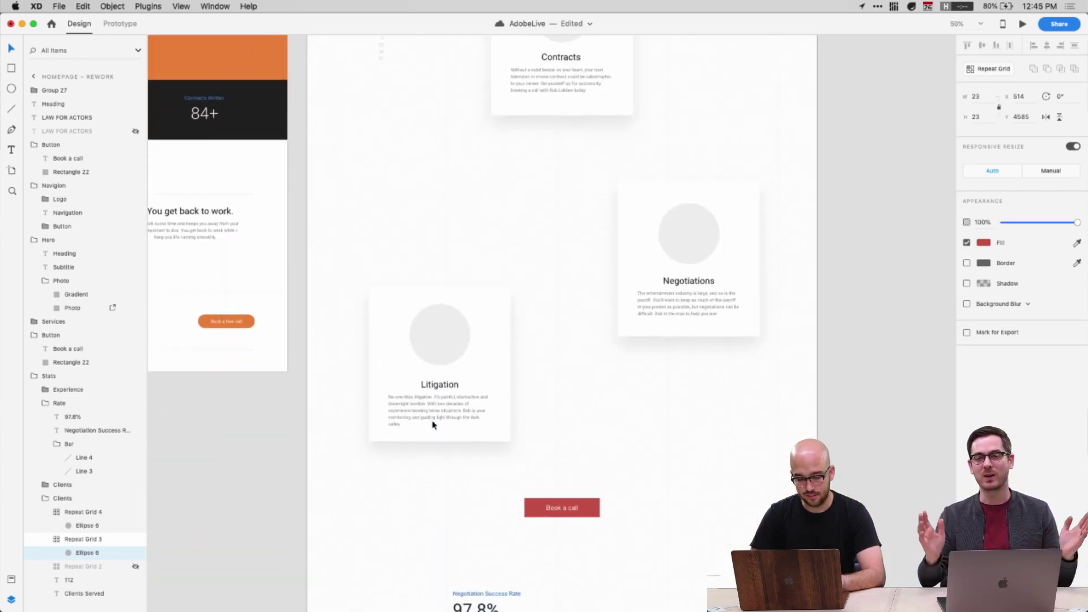
left_click(536, 363)
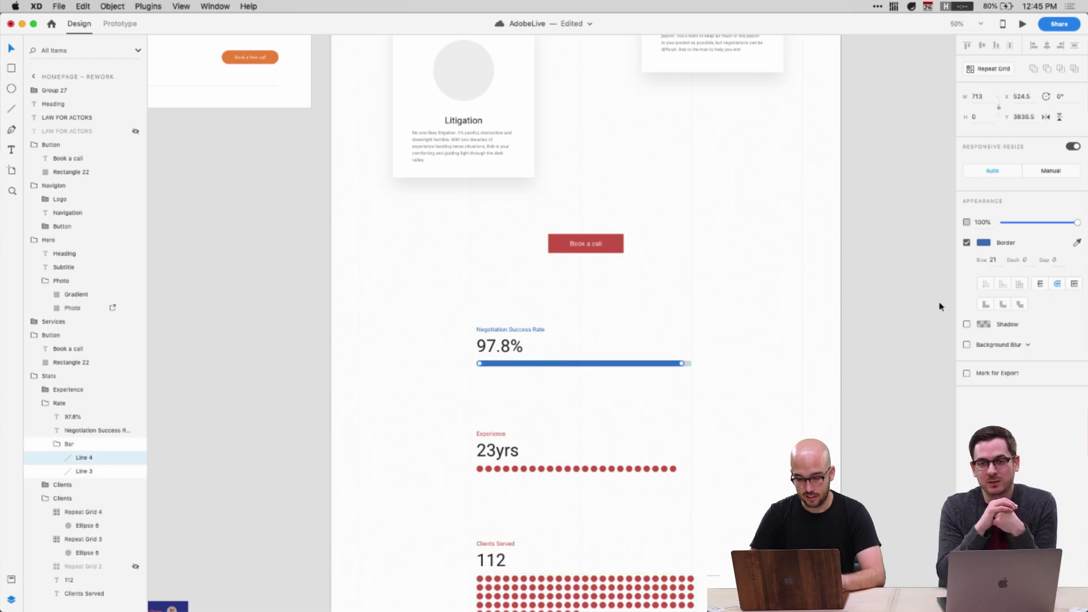
left_click(983, 243)
left_click(808, 301)
Review how red and blue are used from the hero down through the service cards and stats
scroll(810, 301, "up", 15)
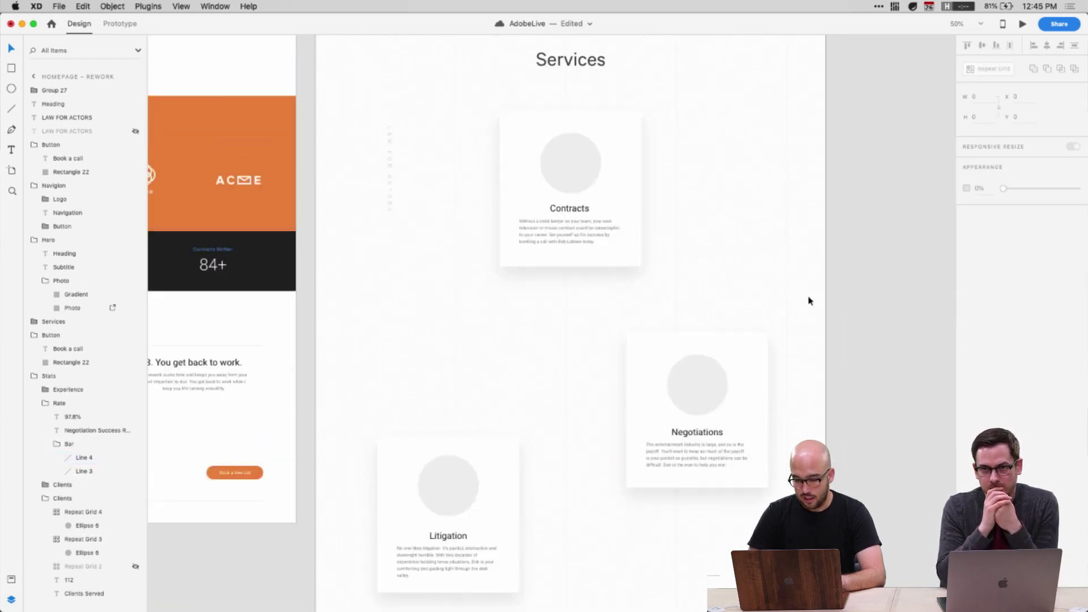
scroll(808, 300, "up", 5)
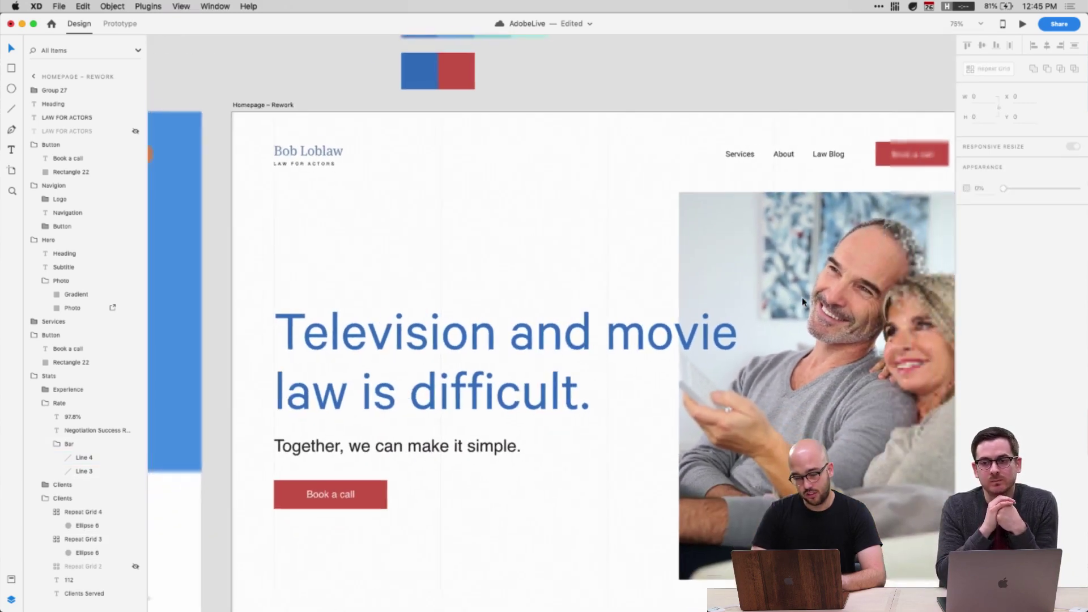
scroll(802, 301, "down", 15)
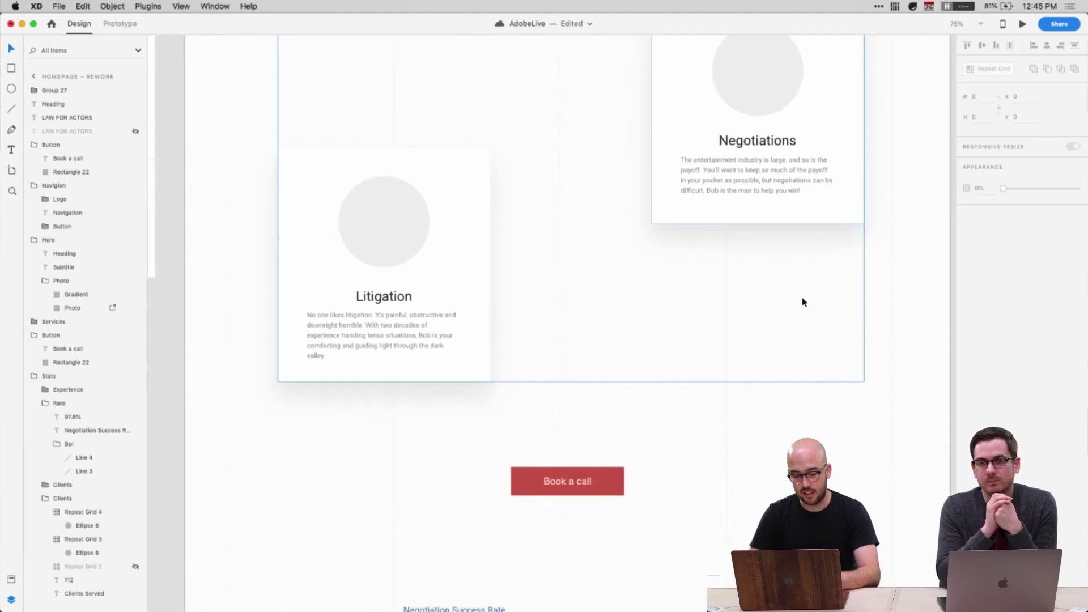
scroll(803, 302, "down", 12)
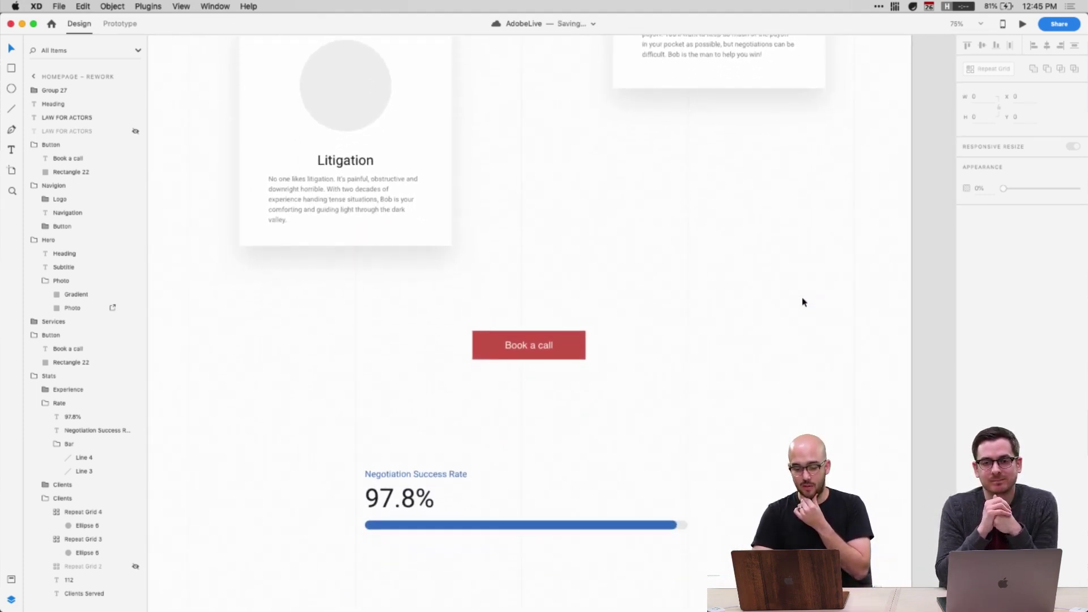
scroll(802, 302, "down", 3)
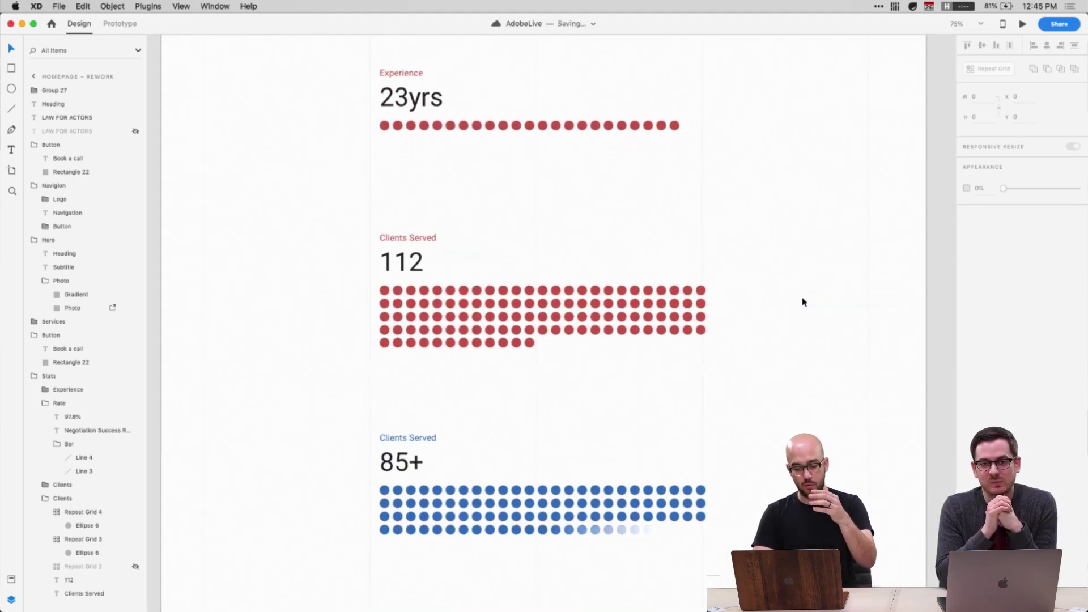
scroll(802, 302, "down", 7)
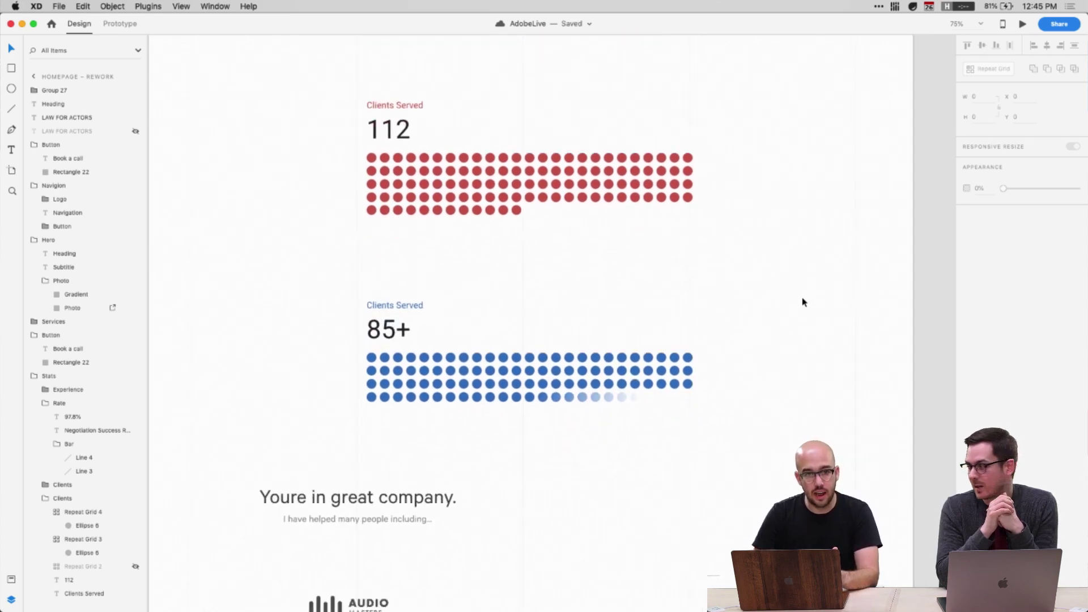
scroll(802, 302, "up", 20)
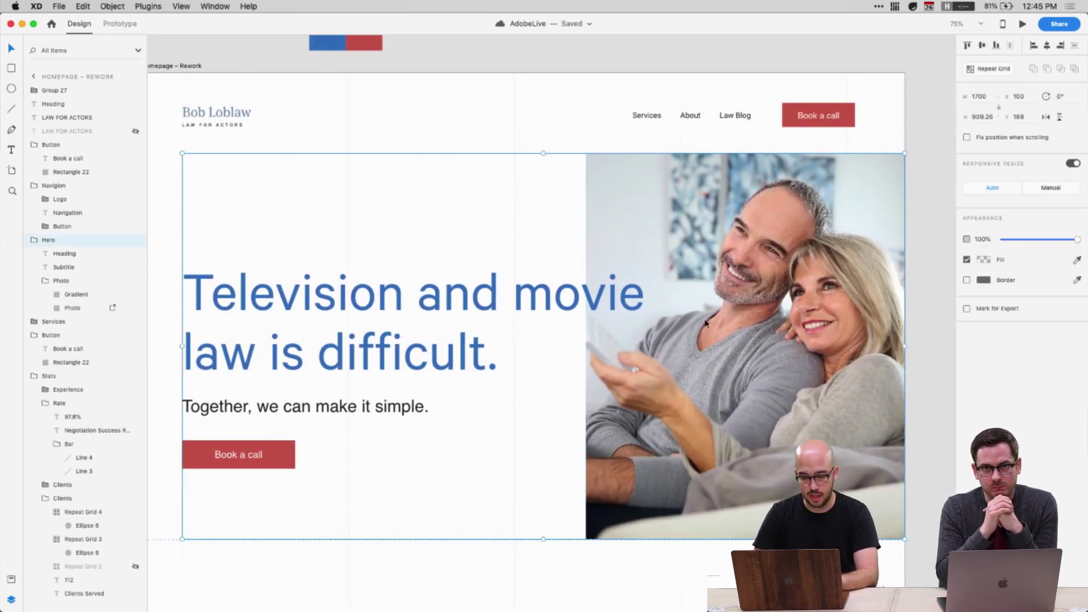
Collapse the expanded layer groups of the artboard and hide the Hero group
double_click(410, 298)
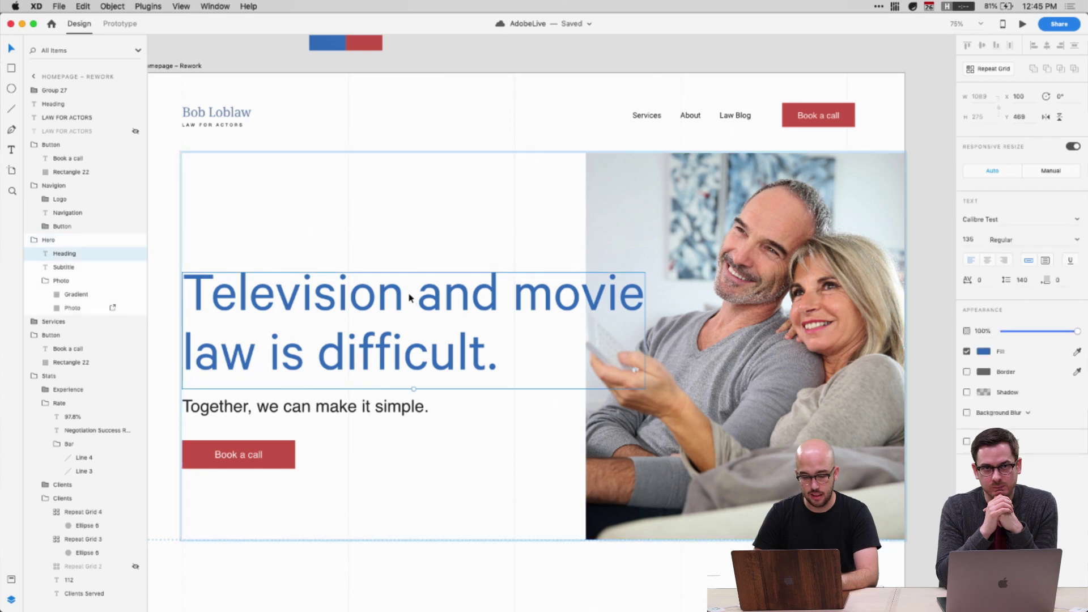
left_click(33, 240)
left_click(34, 266)
left_click(34, 280)
left_click(33, 145)
left_click(33, 158)
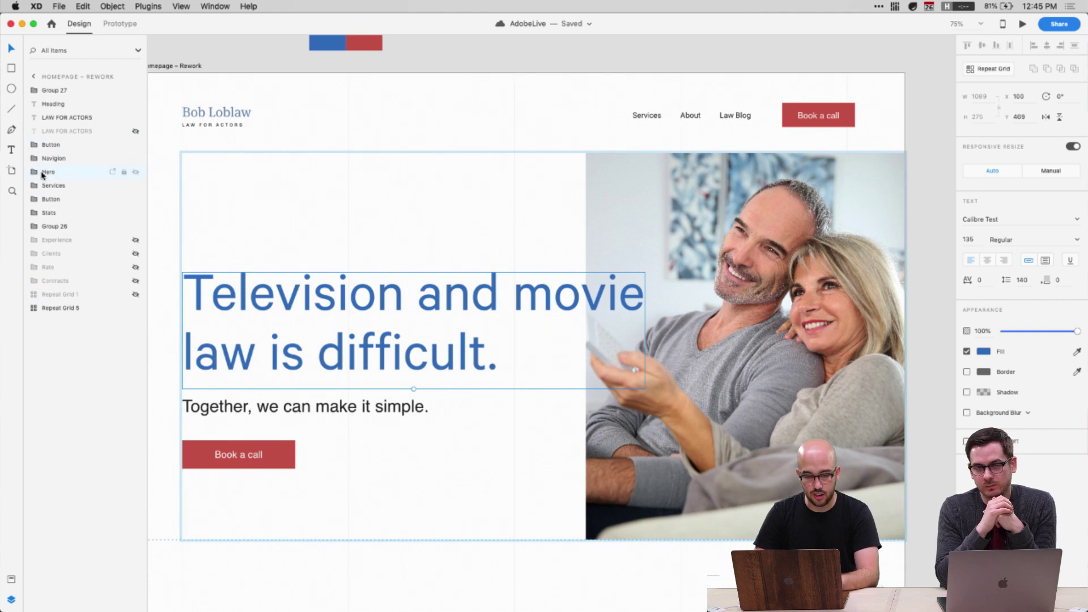
left_click(135, 172)
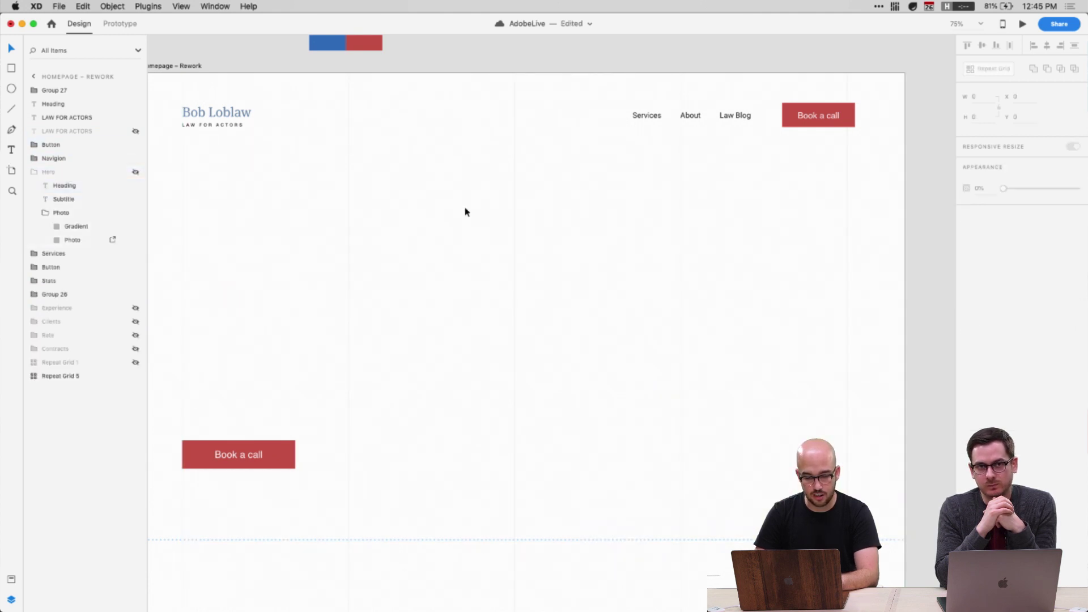
Move the hero's Book a call button toward the horizontal middle of the page, to X 742, Y 940
left_click(264, 464)
left_click_drag(240, 462, 514, 495)
Shift the client logos group, the Lets make it easy heading and the numbered steps group lower together
scroll(549, 533, "down", 15)
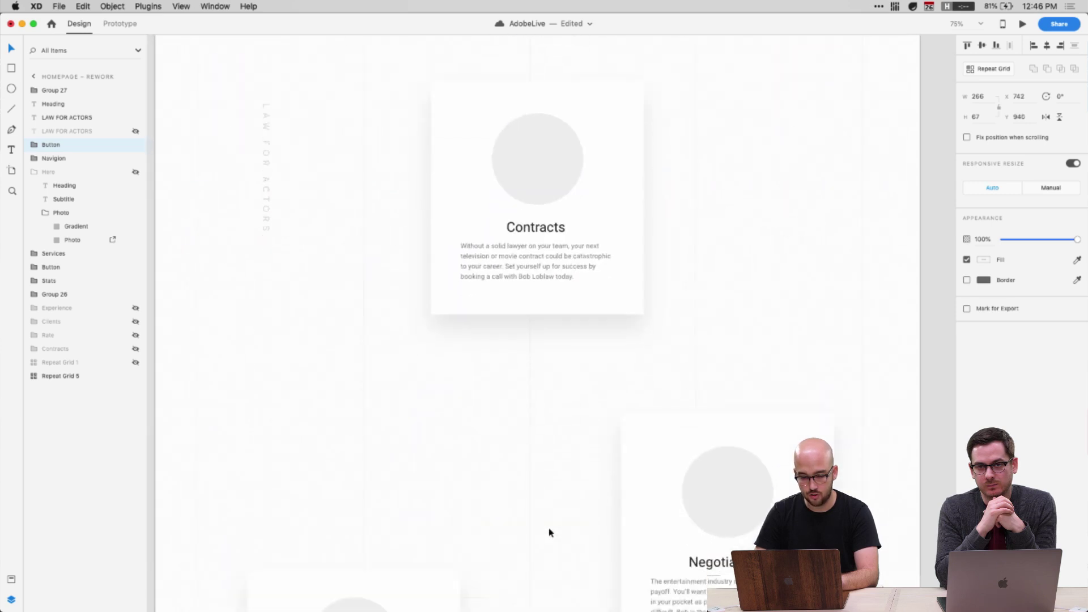
scroll(549, 532, "down", 15)
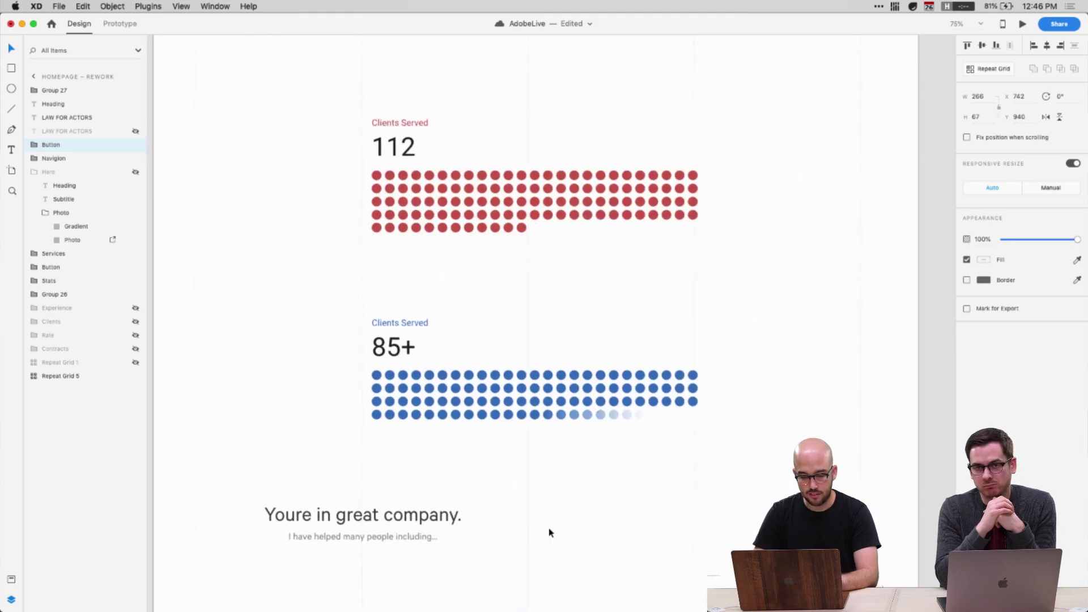
scroll(548, 530, "down", 10)
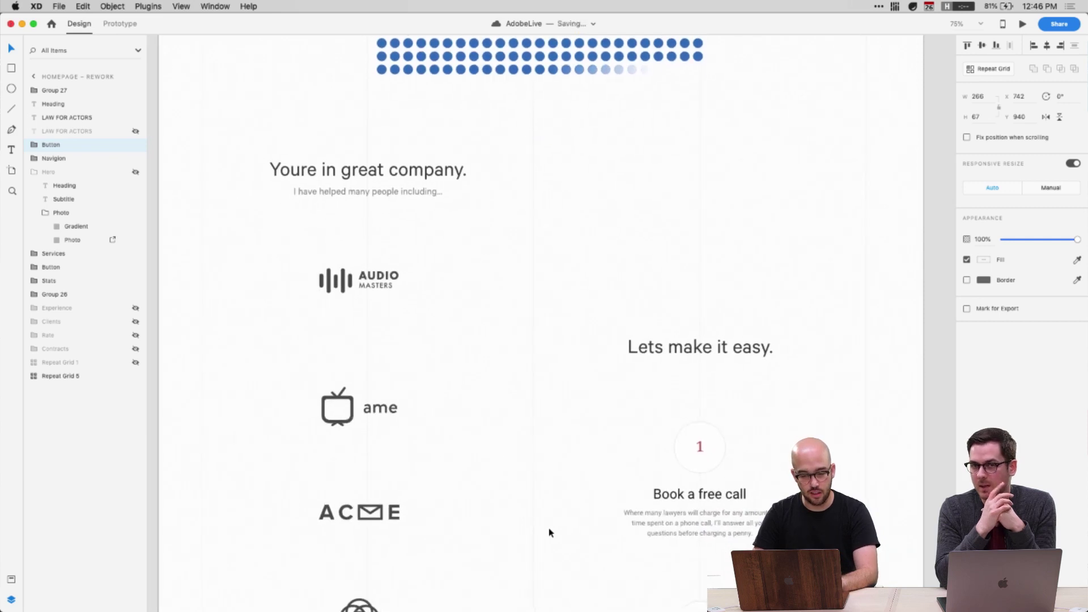
left_click(453, 271)
left_click(703, 354, "shift")
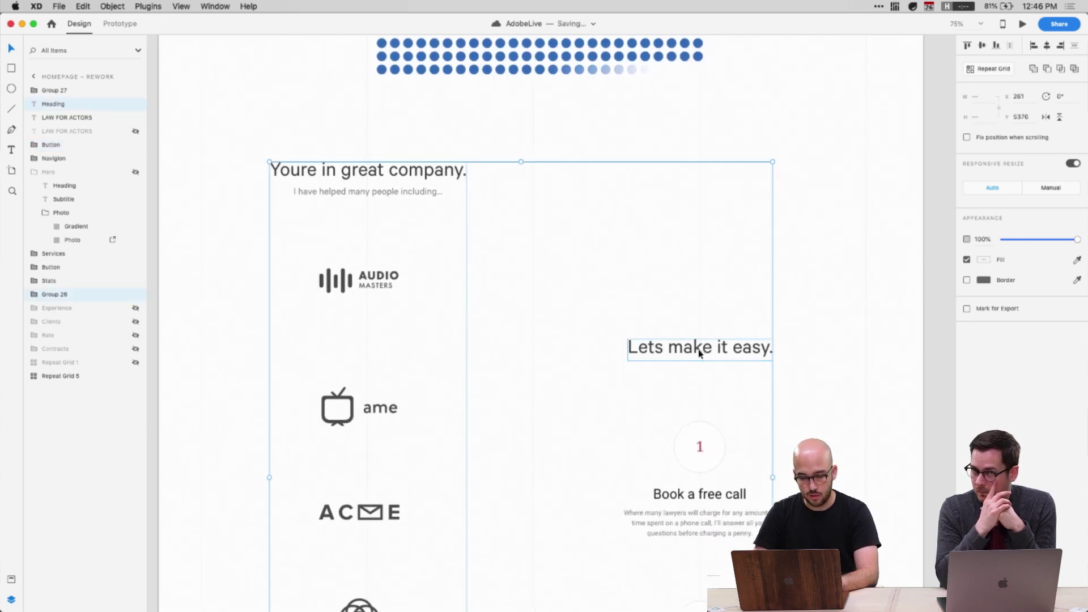
left_click(689, 467, "shift")
scroll(688, 471, "up", 5)
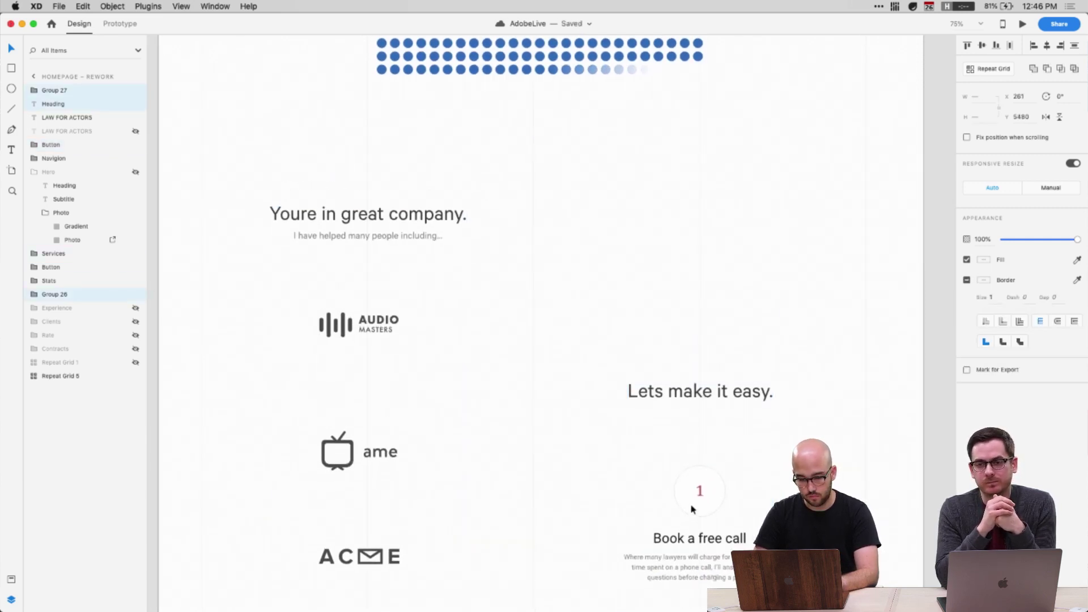
Move the heading out of the hidden Hero group into Group 27 and set its font size to 95
scroll(638, 304, "up", 20)
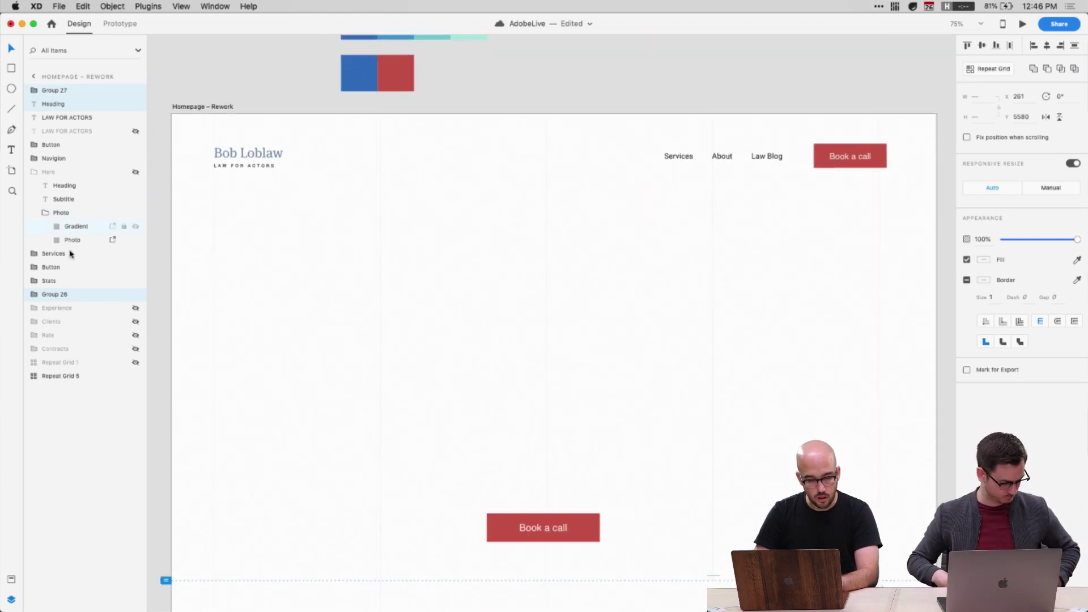
left_click_drag(66, 188, 34, 92)
left_click_drag(339, 359, 335, 322)
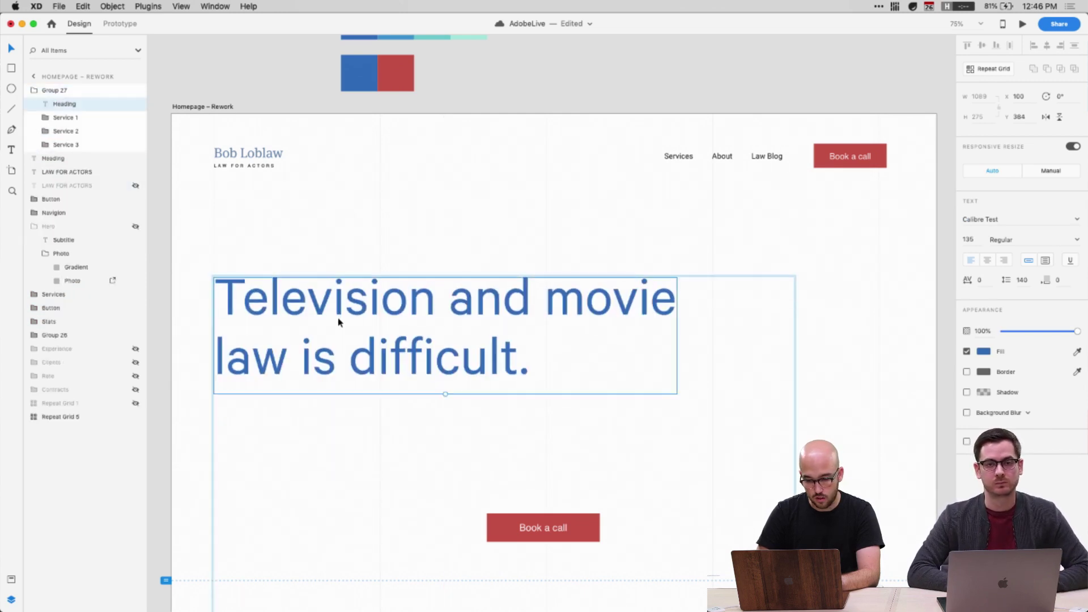
key("shift+Down")
key("shift+Down")
key("shift+Down")
key("shift+Down")
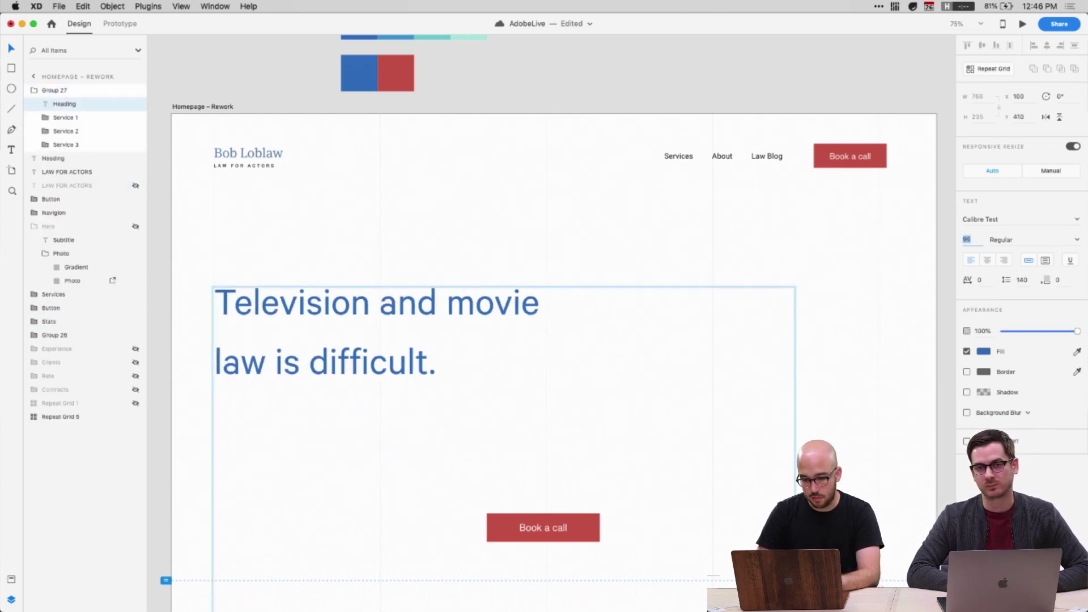
Remove the line break in the hero heading so Television and movie law is difficult. runs on one line
scroll(589, 522, "down", 8)
scroll(822, 250, "up", 5)
scroll(383, 223, "up", 3)
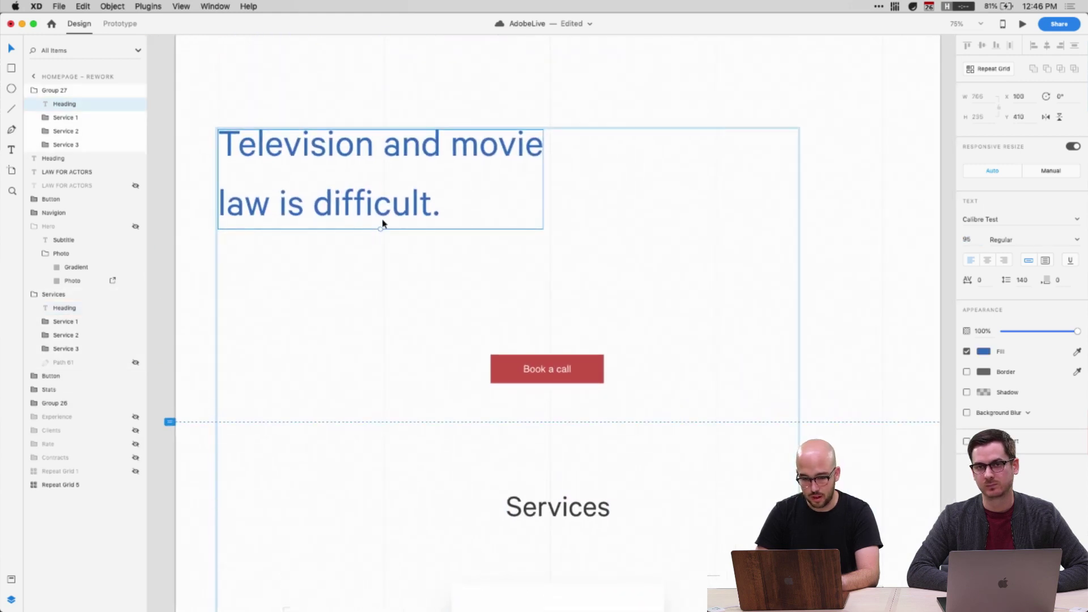
double_click(353, 195)
left_click(222, 204)
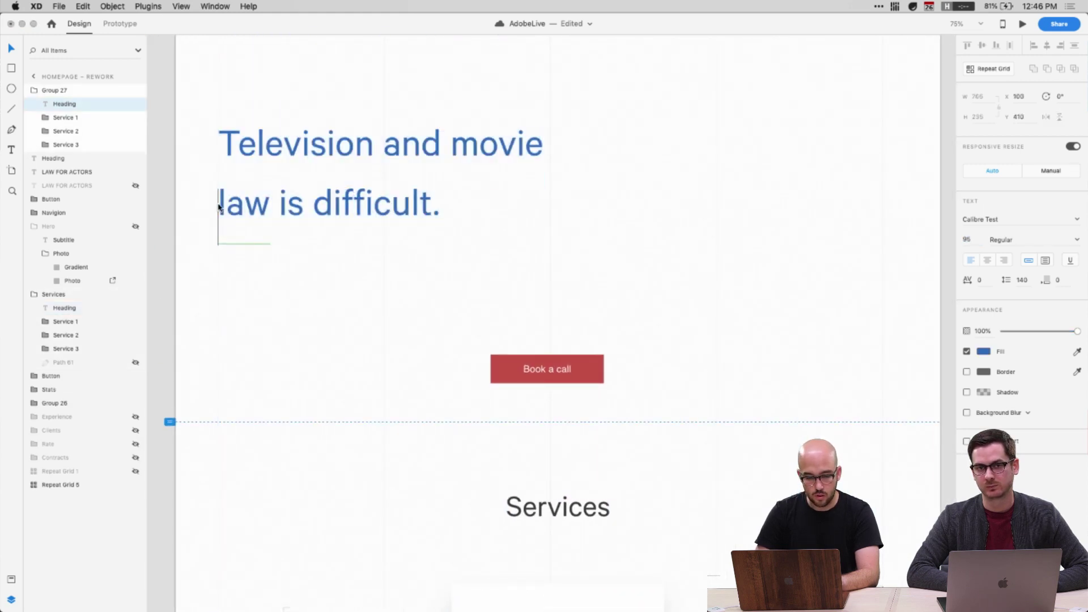
key("BackSpace")
key("Escape")
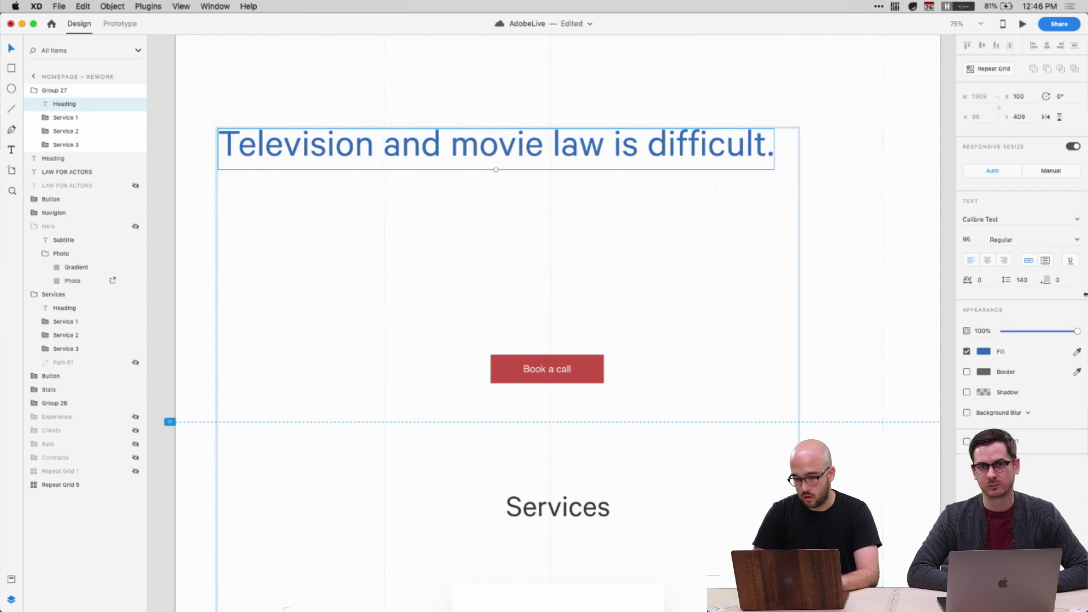
Center-align the hero heading and place it in the middle of the page at about X 231, Y 415
left_click_drag(616, 166, 639, 175)
scroll(568, 119, "up", 4)
left_click(566, 113)
scroll(565, 109, "down", 3)
left_click(578, 222)
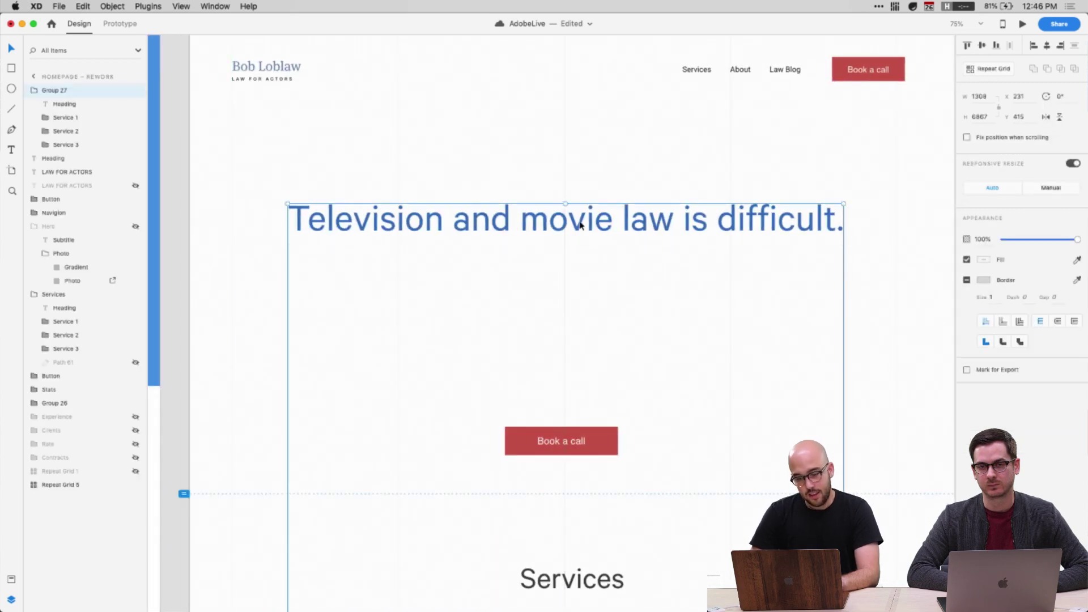
Lower the hero heading within the hero area to X 230, Y 462
double_click(585, 215)
left_click_drag(585, 215, 582, 246)
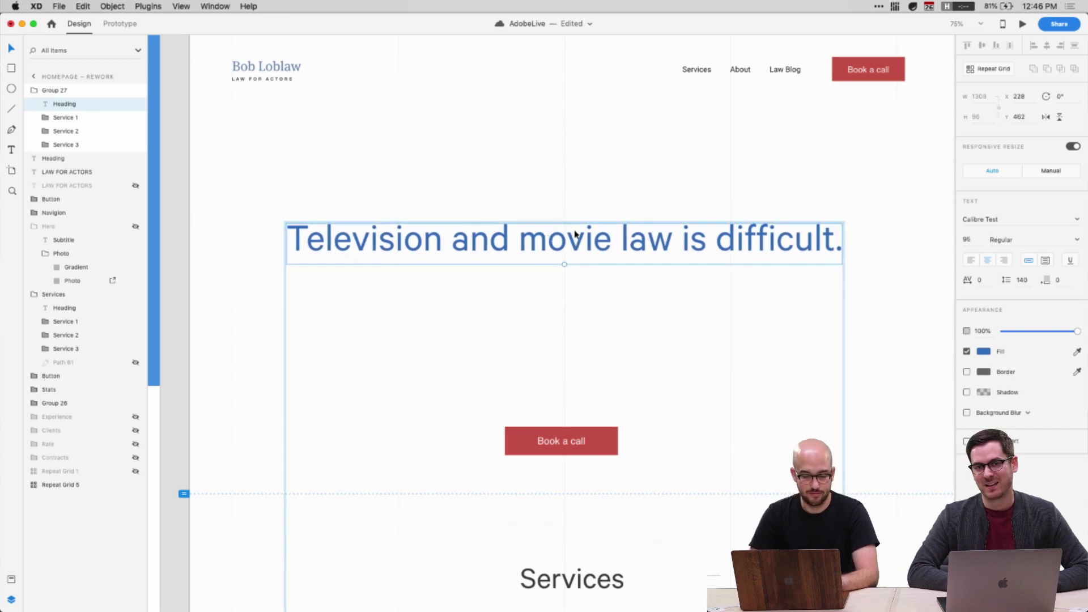
left_click(499, 192)
scroll(510, 210, "down", 1)
left_click(563, 226)
left_click_drag(563, 226, 563, 230)
scroll(563, 231, "up", 5)
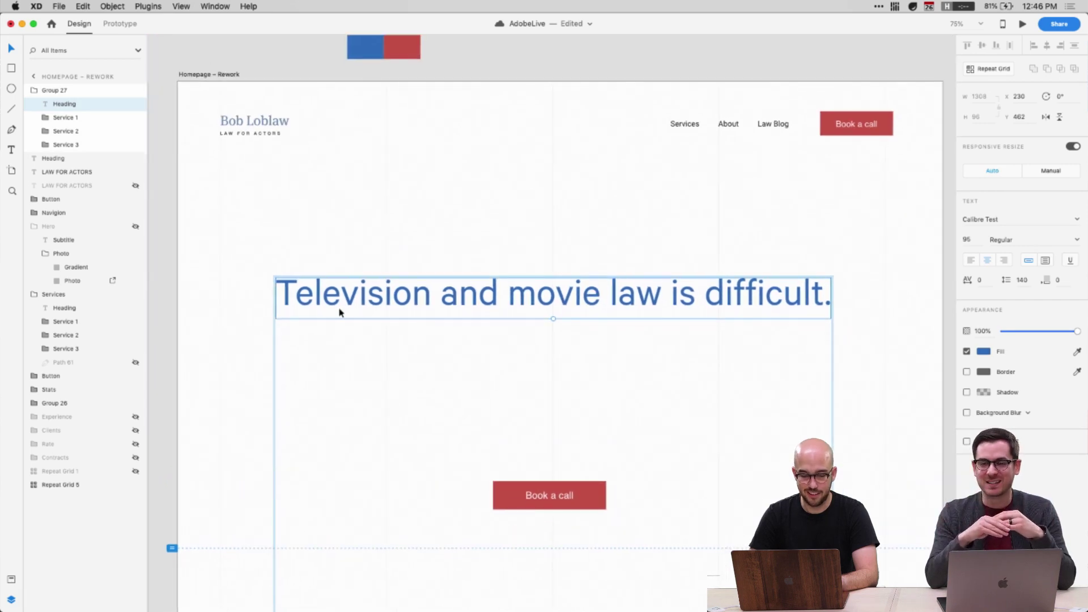
left_click(333, 235)
scroll(333, 236, "down", 4)
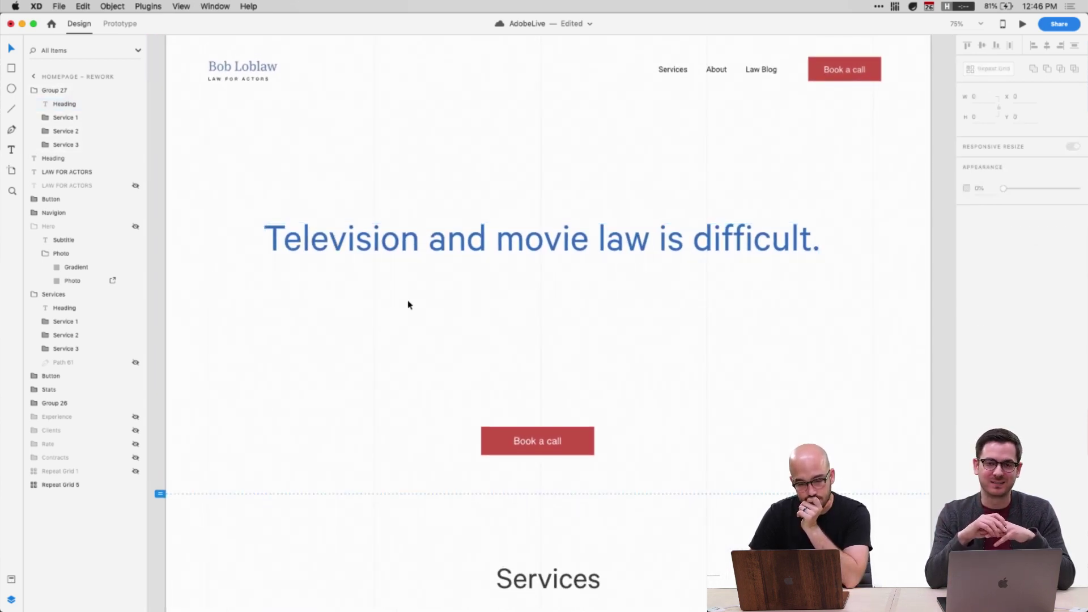
Draw a full-width 1800 × 687 rectangle at X 0, Y 411 and place its layer behind the heading and button
double_click(377, 249)
key("r")
left_click_drag(166, 203, 931, 494)
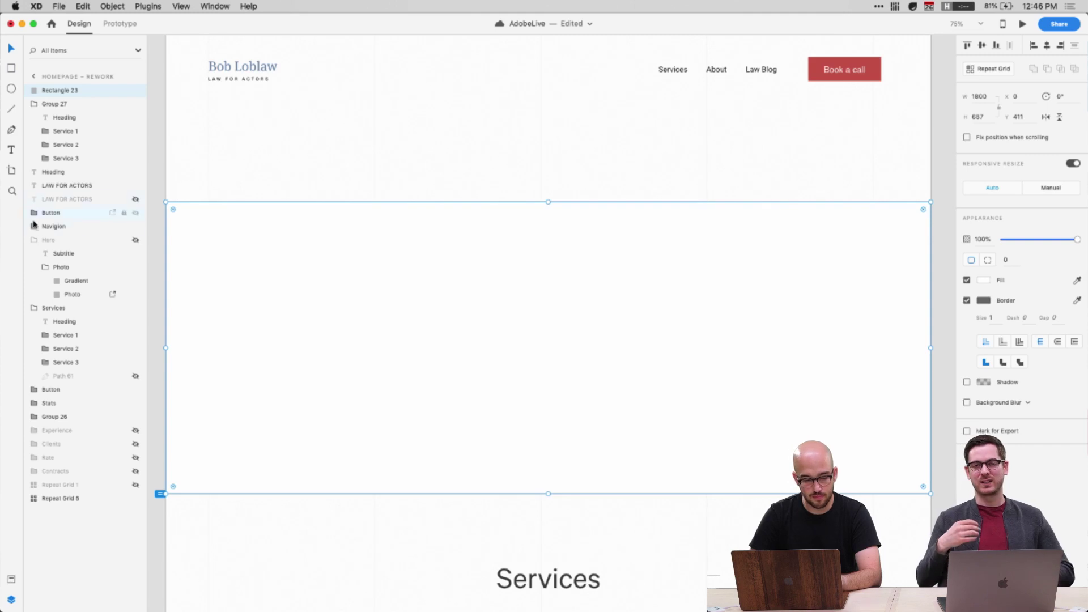
left_click(33, 241)
left_click_drag(49, 407, 33, 395)
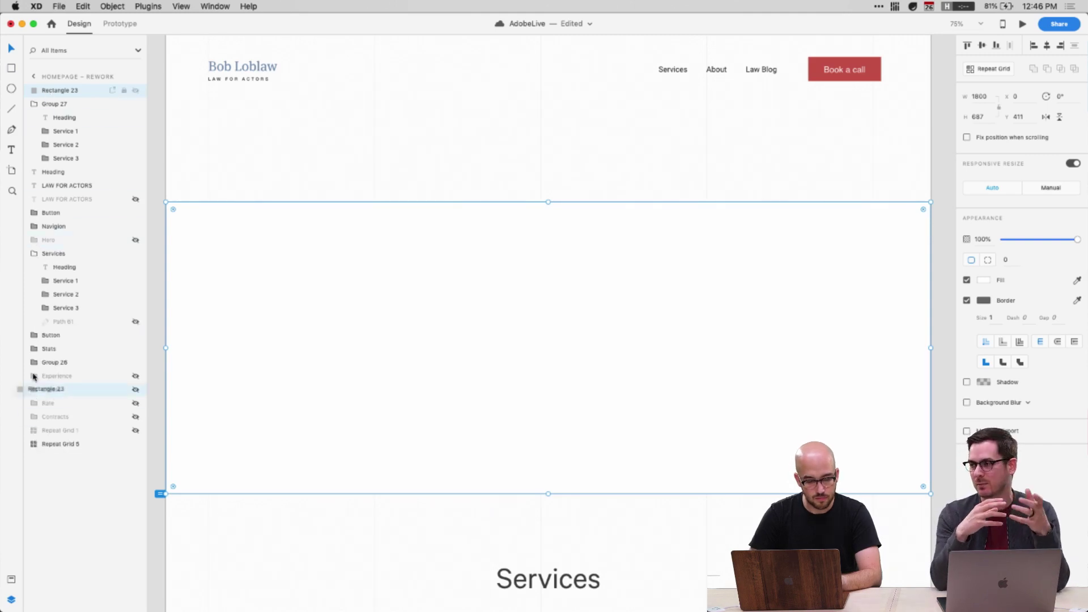
left_click_drag(26, 326, 25, 334)
left_click(33, 240)
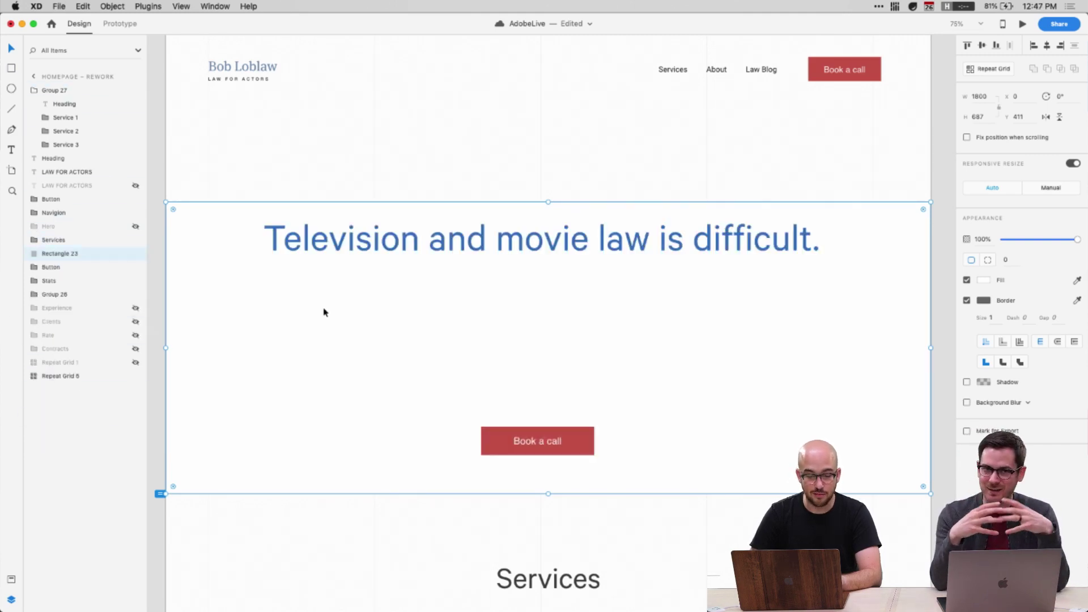
Resize the rectangle to 1600 × 652 at X 100, Y 206, and nudge the Book a call button beneath it toward the center
left_click_drag(548, 203, 543, 116)
left_click_drag(164, 304, 209, 303)
left_click_drag(548, 493, 549, 404)
scroll(544, 408, "up", 2)
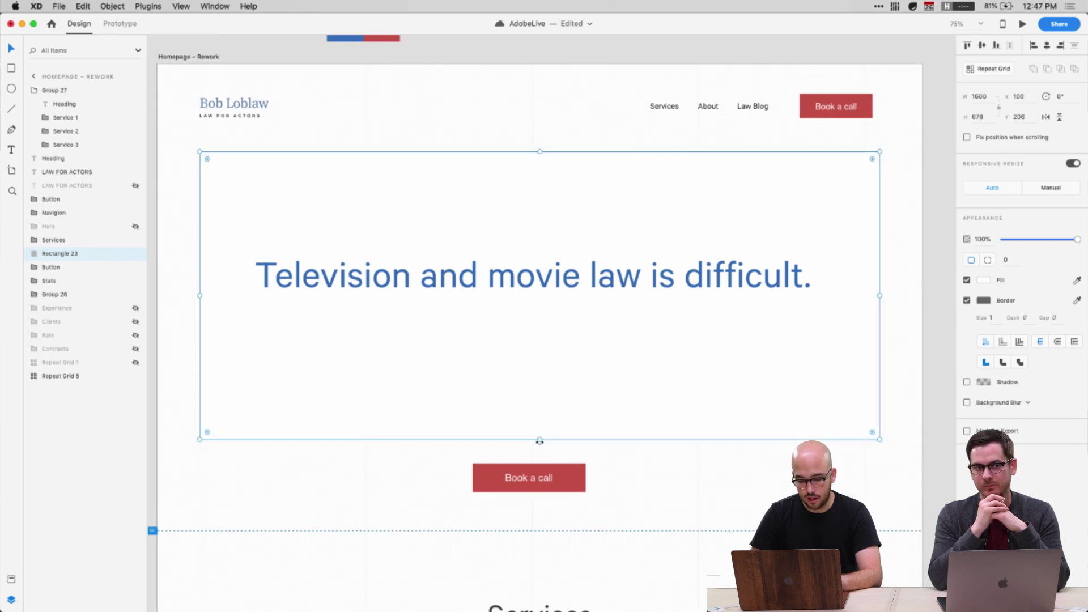
left_click_drag(531, 472, 539, 487)
Remove the hero rectangle's border and fill it with dark gray
left_click(525, 295)
left_click(773, 367)
left_click(968, 300)
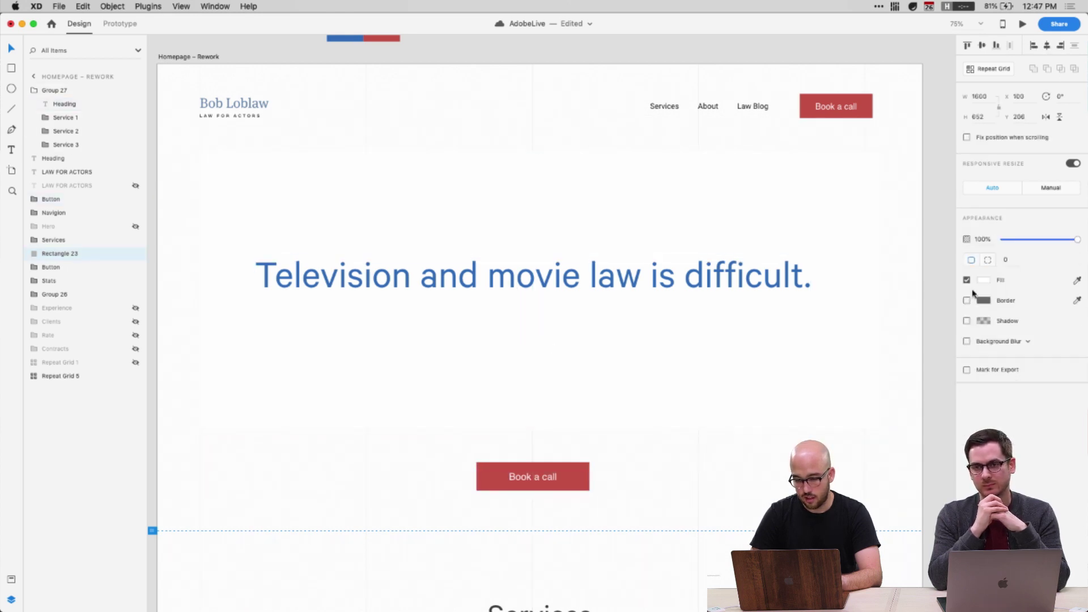
left_click(980, 282)
left_click_drag(861, 301, 821, 295)
Set the hero heading to size 75 in white and position it at X 372, Y 469 on the dark panel
left_click(555, 278)
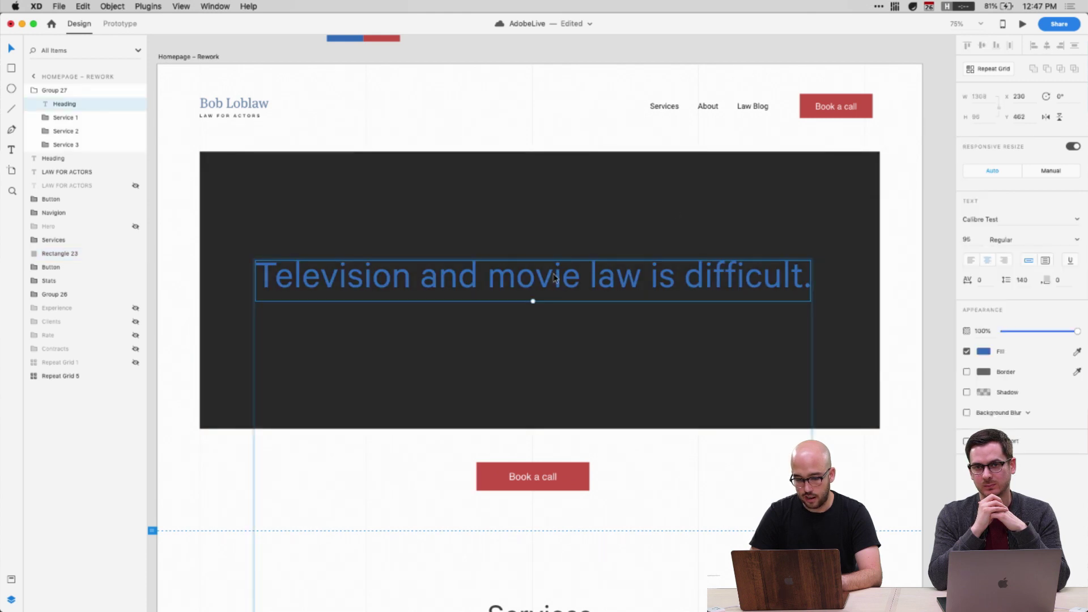
left_click_drag(540, 284, 543, 282)
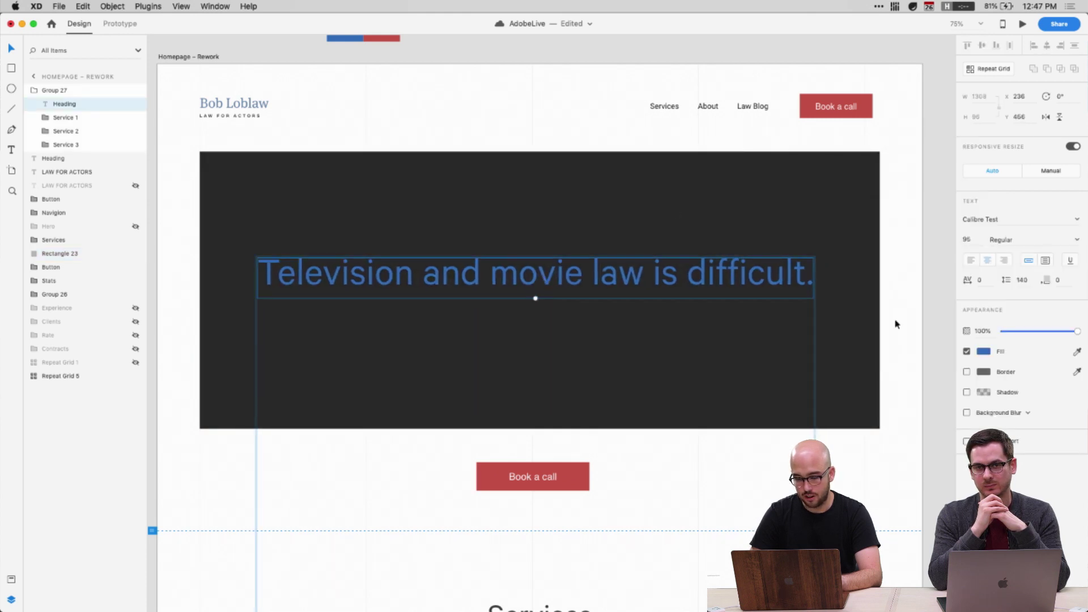
left_click(975, 240)
type("75")
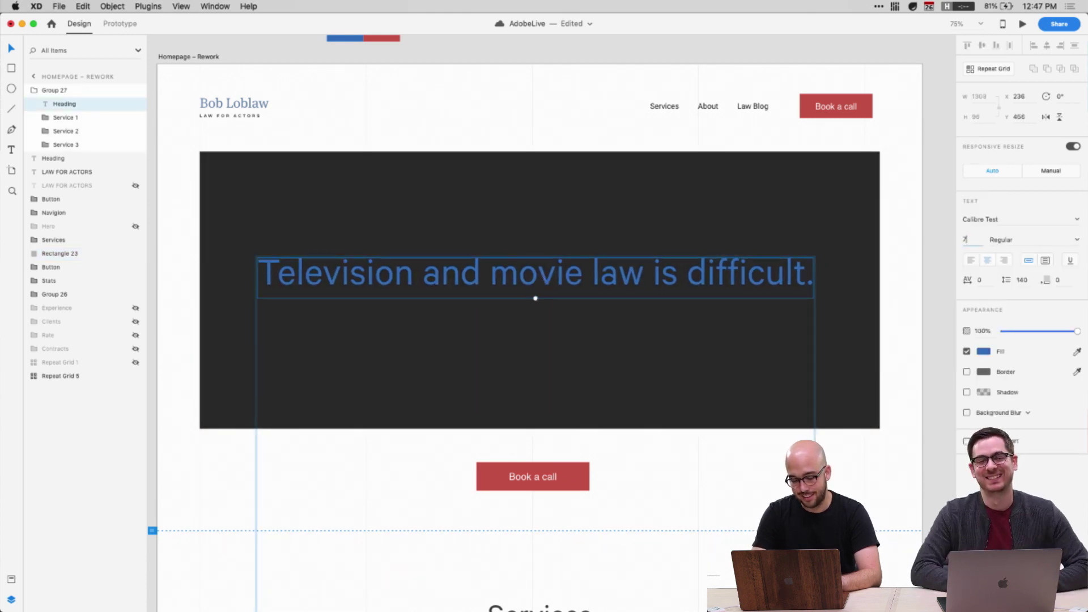
key("Return")
mouse_move(476, 271)
left_mouse_down()
mouse_move(466, 271)
mouse_move(474, 271)
left_mouse_up()
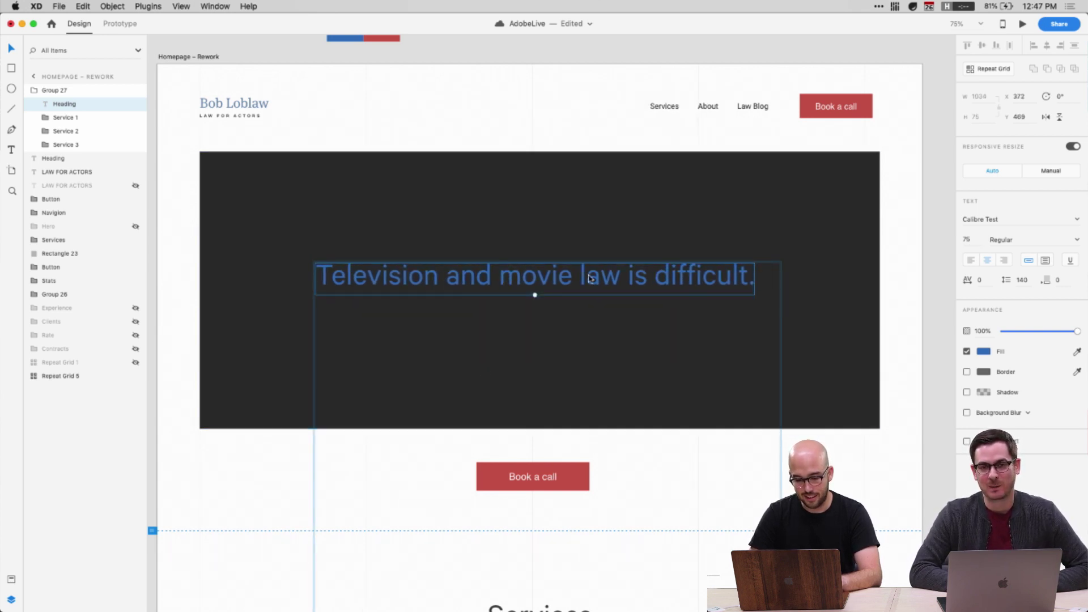
left_click(887, 289)
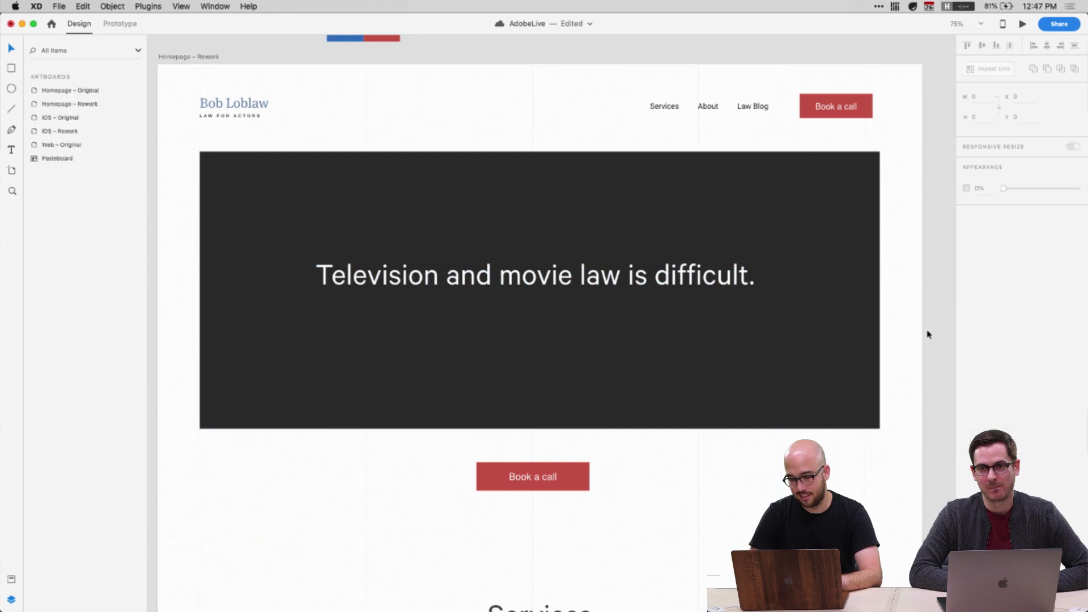
Copy the subtitle Together, we can make it simple. from the hidden Hero group into Group 27 above the heading layer
left_click(524, 273)
scroll(271, 202, "down", 1)
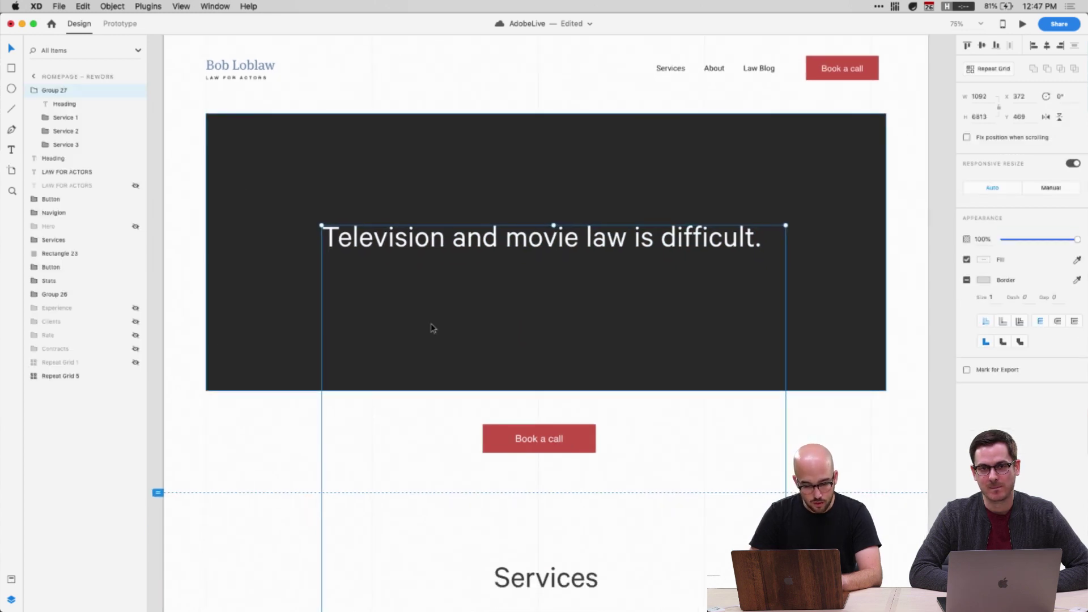
left_click(32, 227)
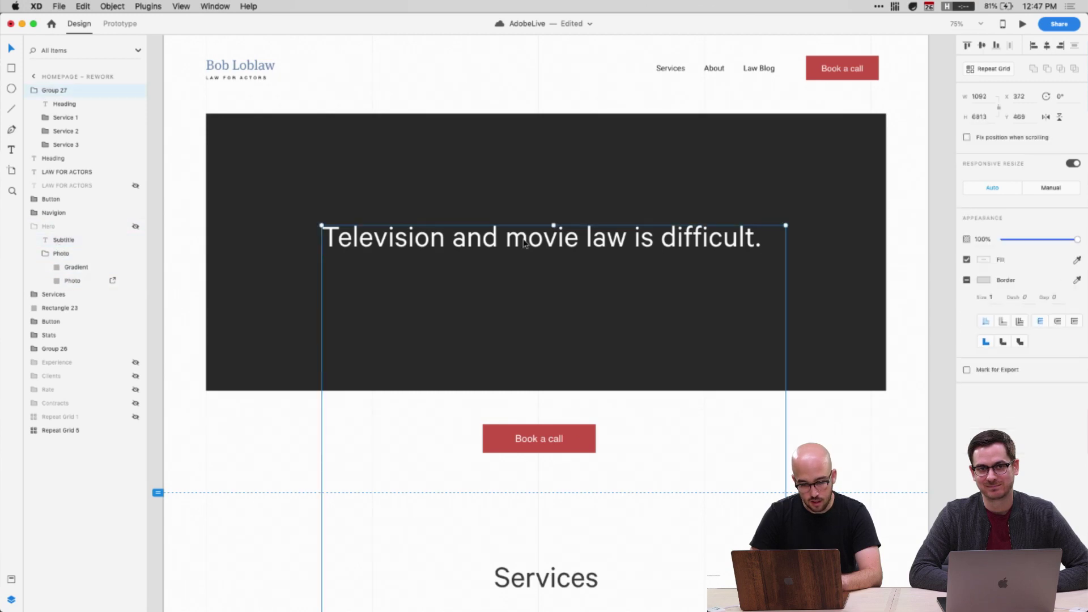
left_click(55, 104)
key("super+v")
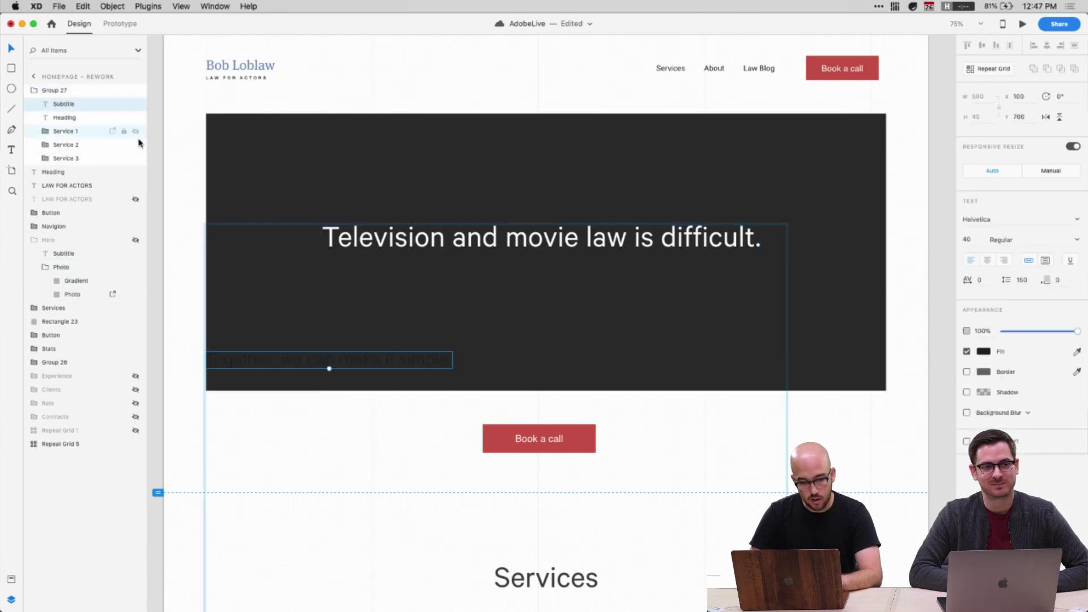
Color the subtitle white and place it just beneath the hero heading at X 577, Y 562
key("i")
left_click(456, 422)
left_click_drag(407, 363, 608, 279)
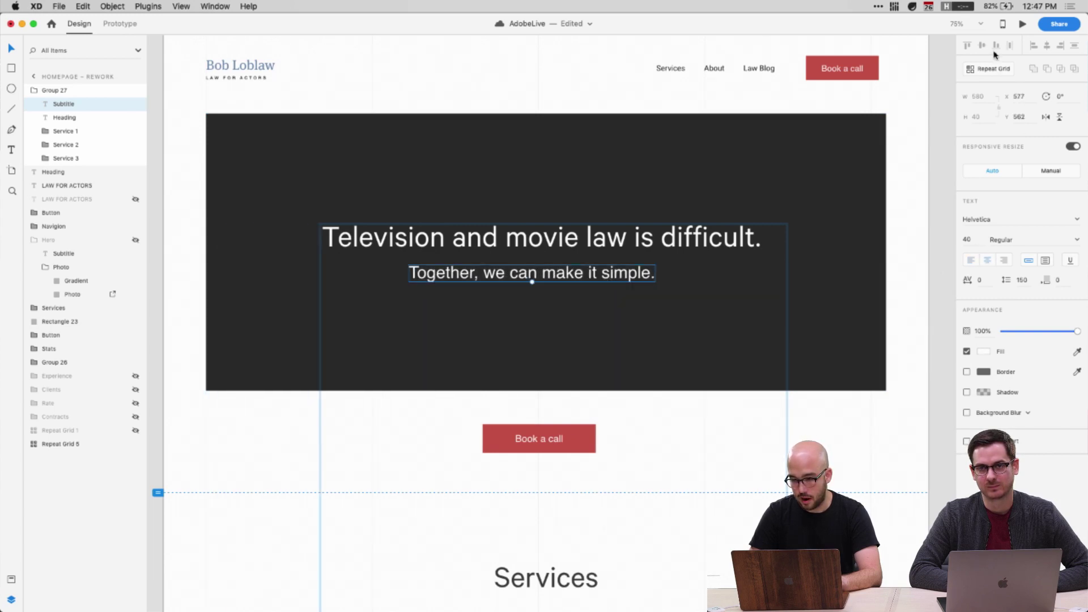
Center the subtitle under the heading and shift both text lines lower within the dark panel
left_click_drag(546, 280, 558, 279)
left_click(544, 238, "shift")
left_click_drag(544, 238, 544, 277)
Draw a 122 × 122 white circle without a border centered above the hero heading, at X 839, Y 390
key("e")
mouse_move(526, 197)
left_mouse_down()
mouse_move(583, 242)
mouse_move(543, 223)
left_mouse_up()
key("v")
left_click(966, 263)
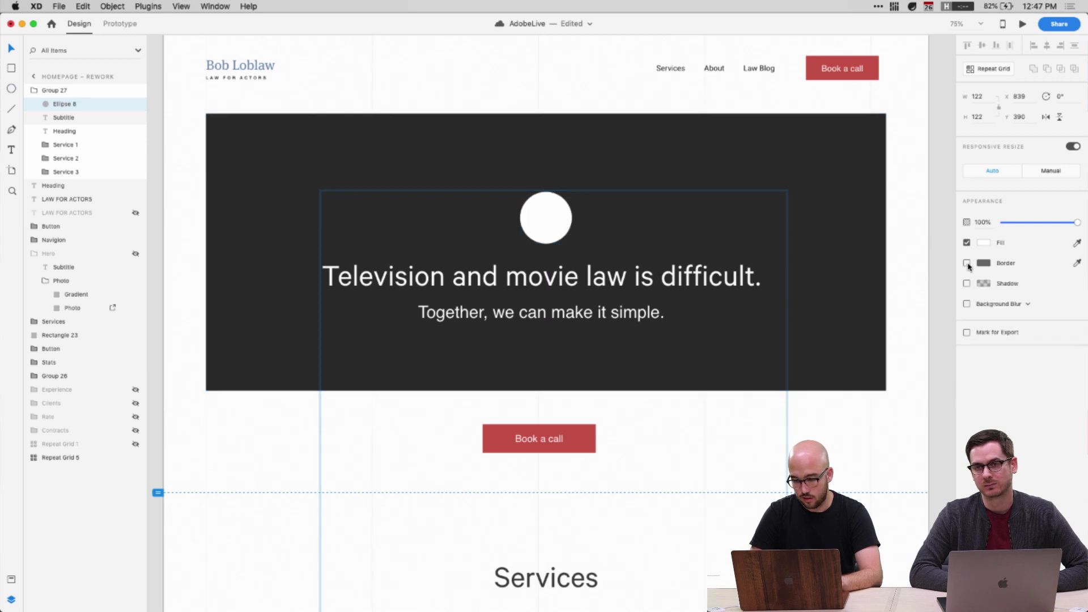
left_click(984, 243)
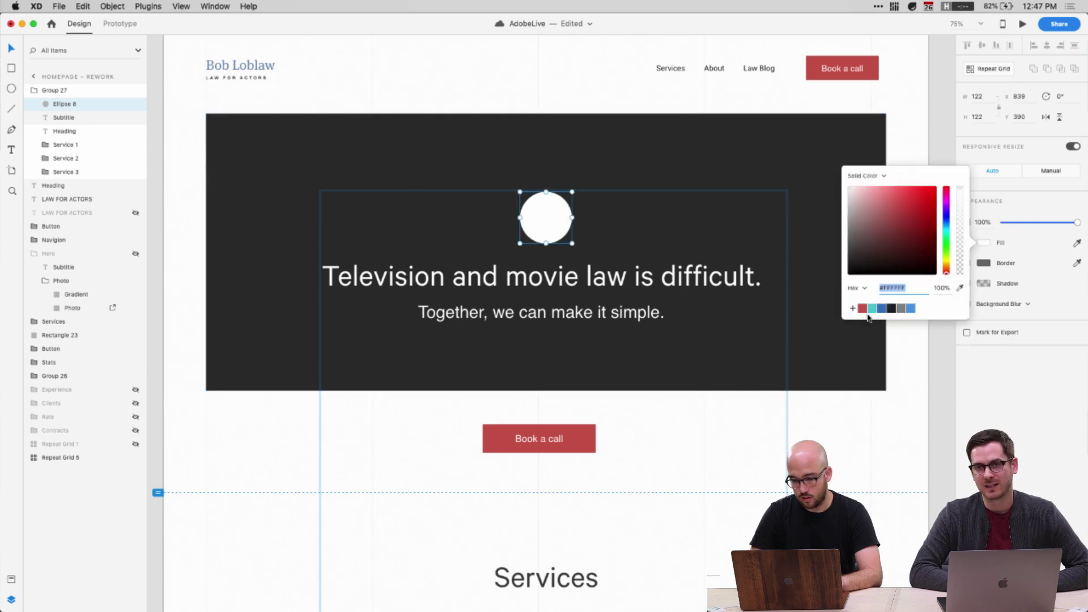
left_click(811, 395)
key("t")
left_click(539, 219)
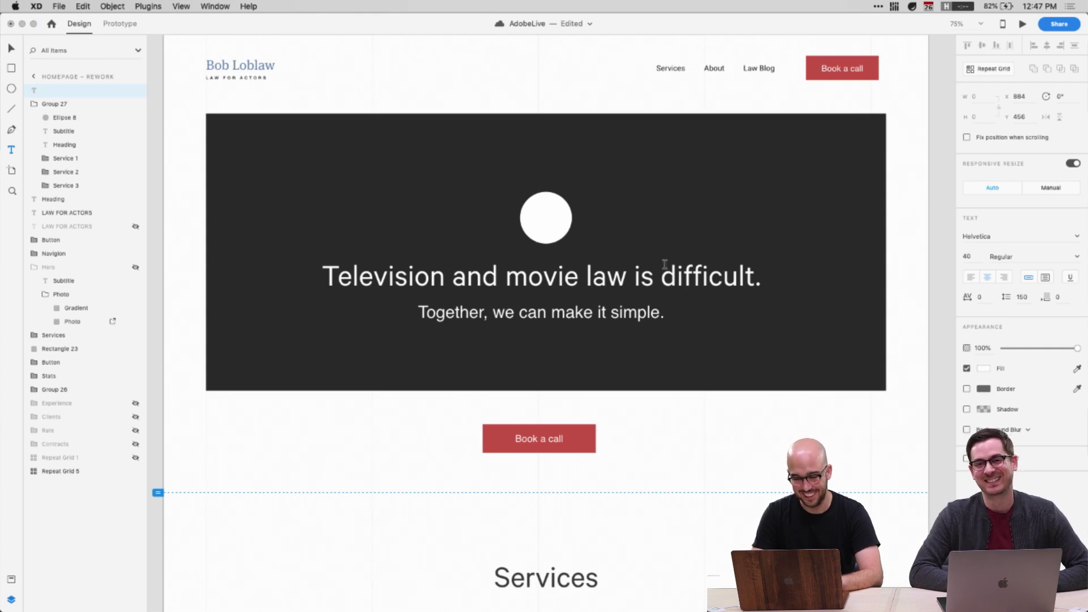
key("Escape")
Draw a closed right-pointing play triangle about 45 × 43 inside the white circle with the Pen tool
scroll(546, 167, "up", 5)
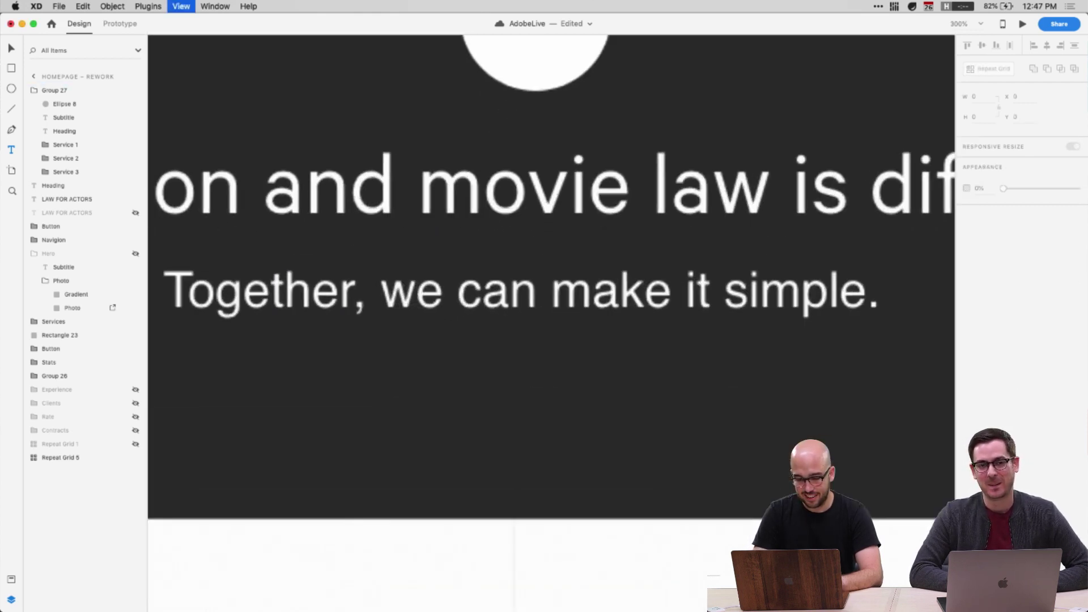
key("p")
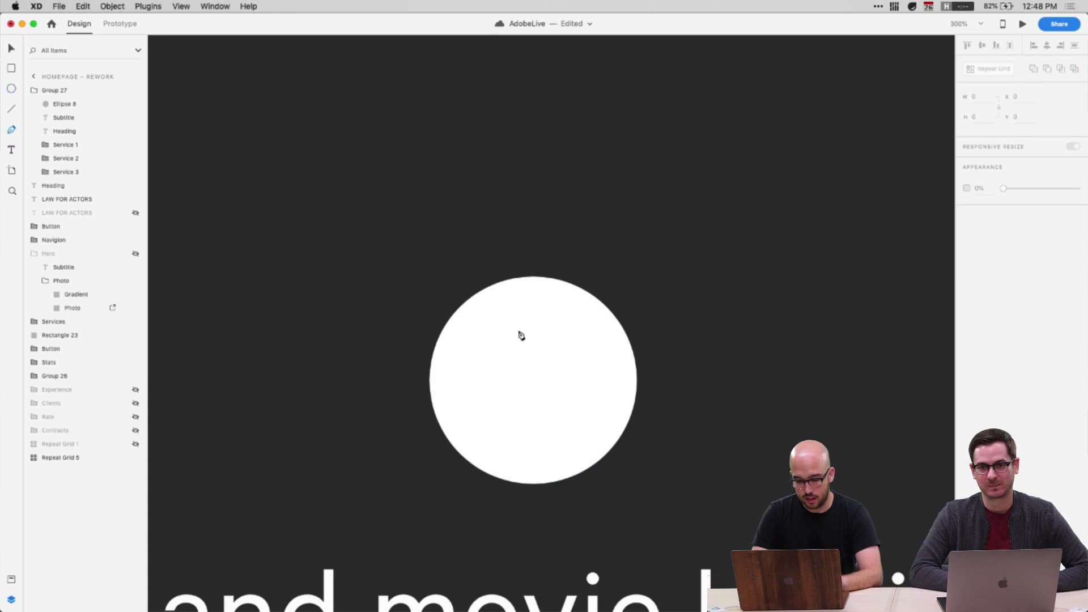
left_click(508, 338)
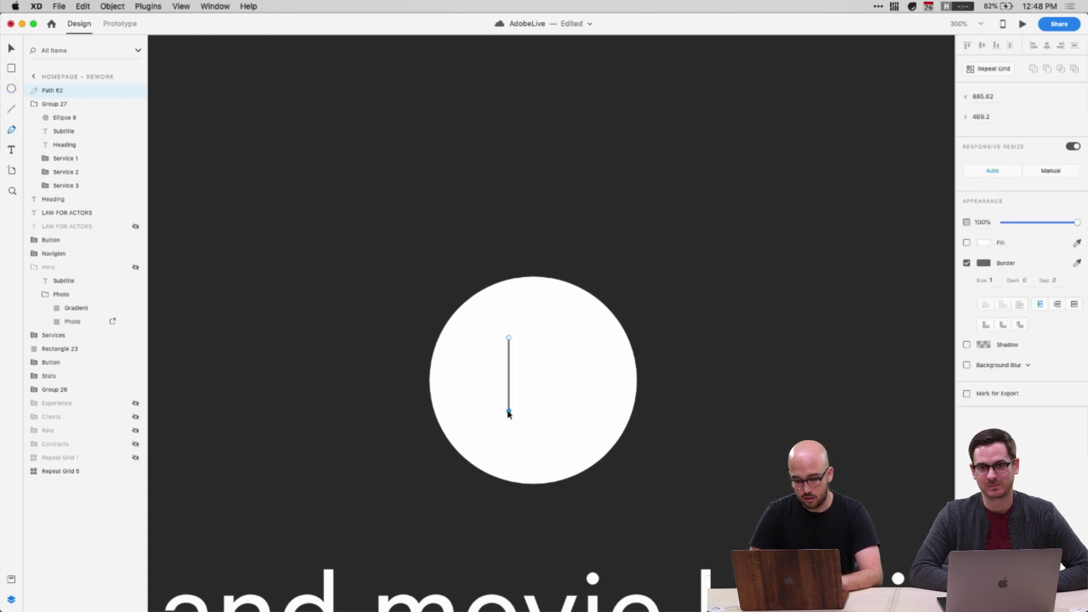
left_click(509, 338)
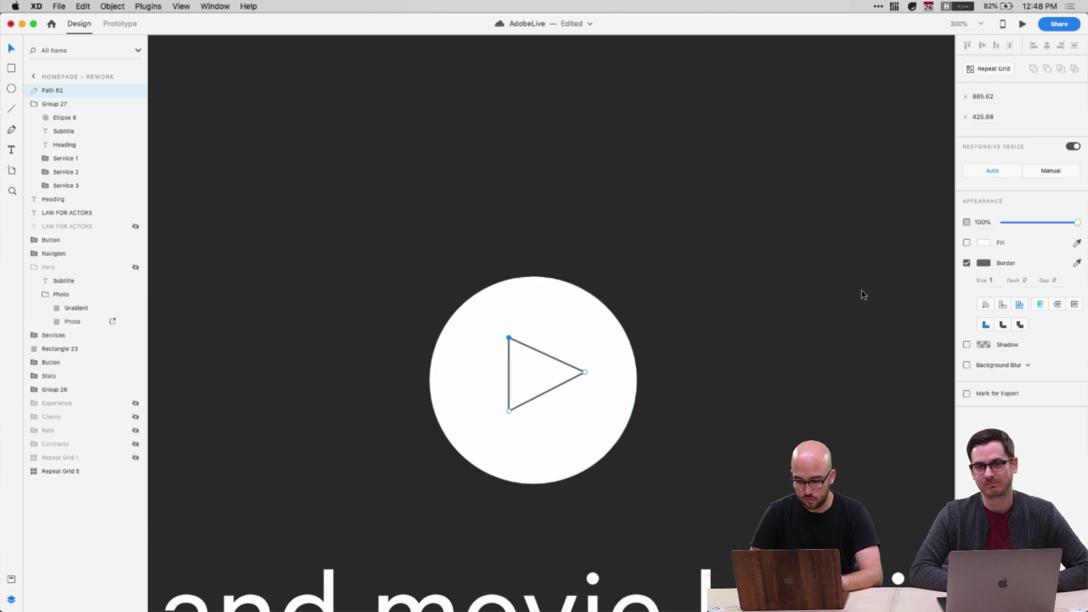
Remove the play triangle's border and fill it with dark gray #333333
left_click(966, 263)
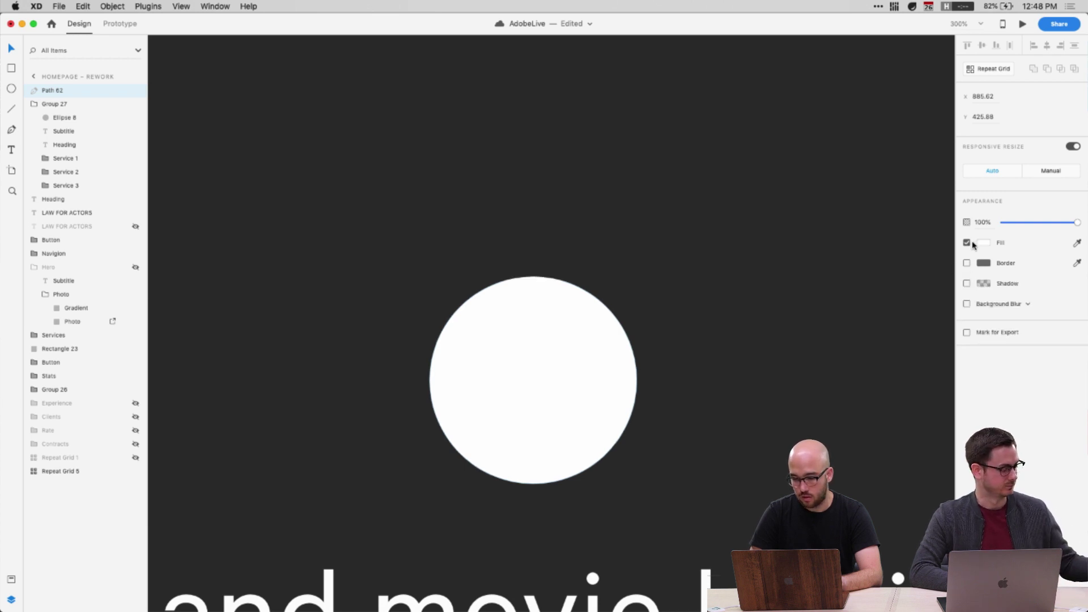
left_click(983, 243)
left_click_drag(884, 238, 833, 259)
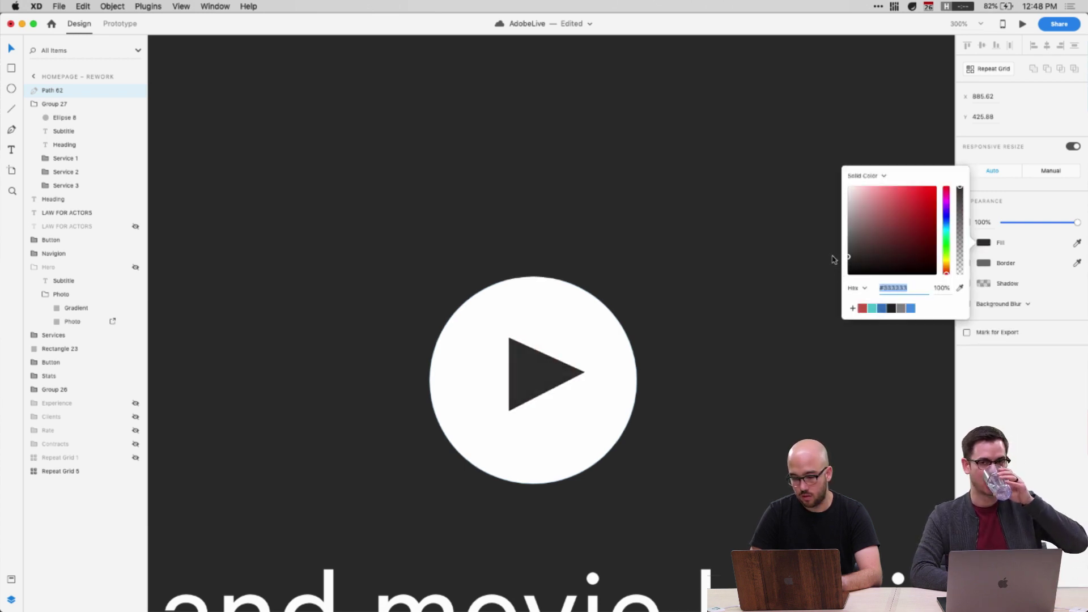
Nudge the play triangle to X 882.62, Y 428.68 so it sits centered in the white circle
double_click(516, 370)
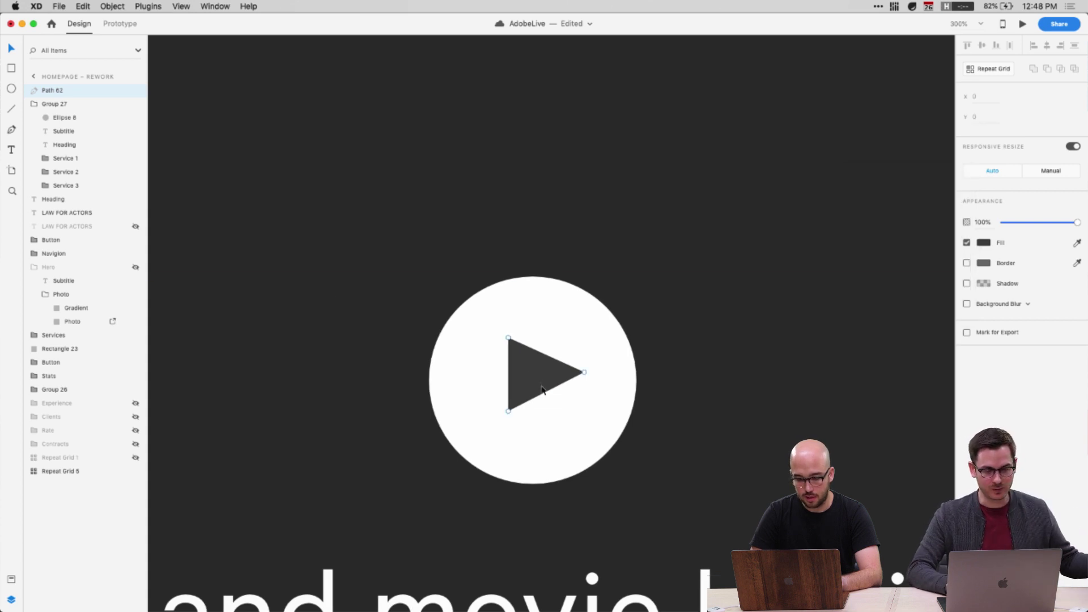
left_click(50, 91)
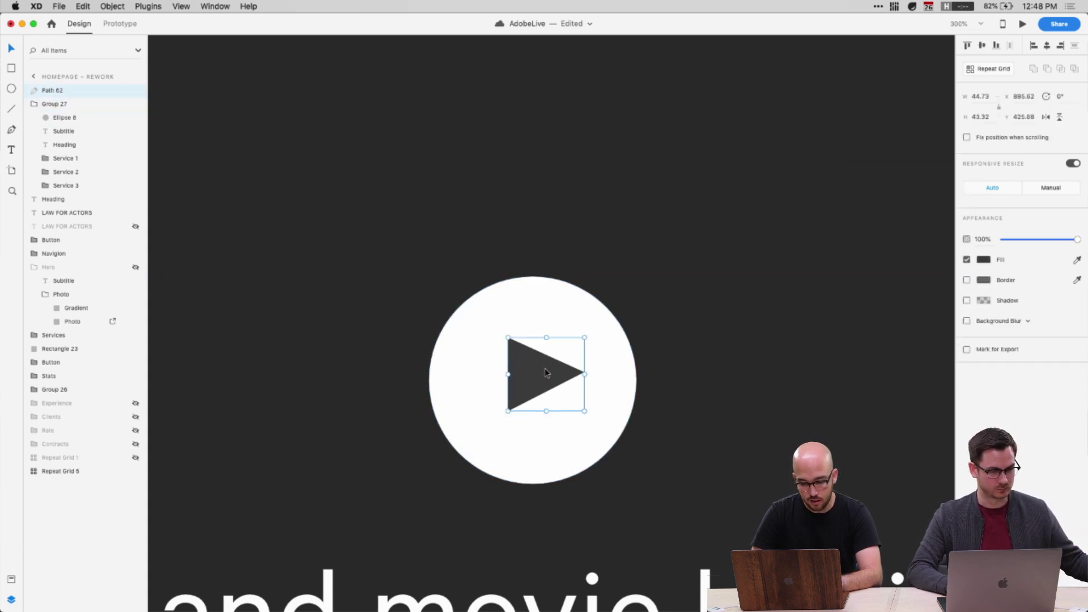
key("super+0")
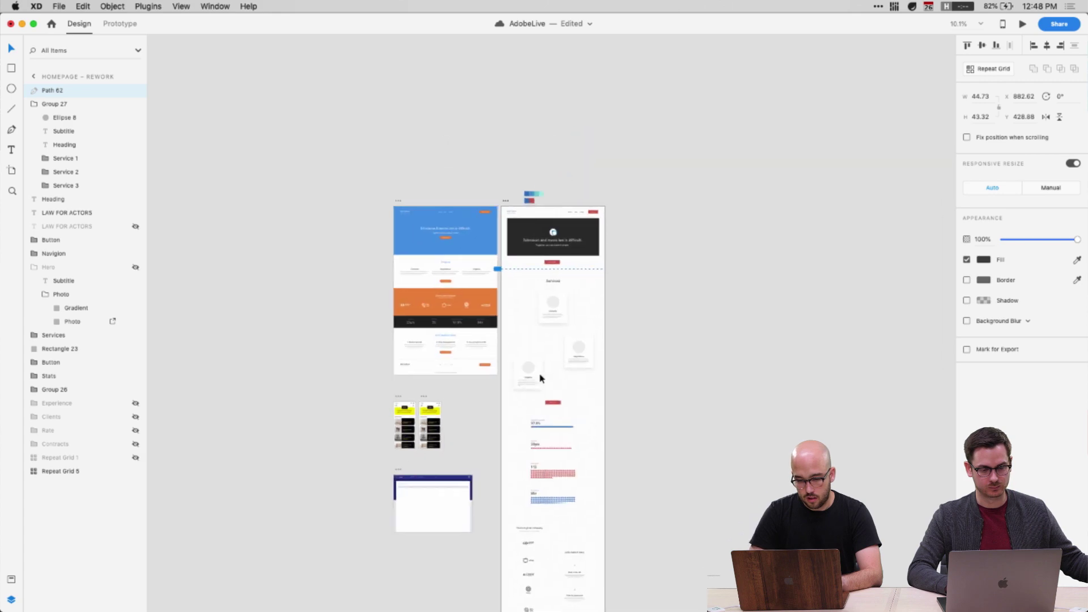
key("super+1")
Switch to Google Chrome and search Adobe Stock images for law
key("alt+space")
type("ch")
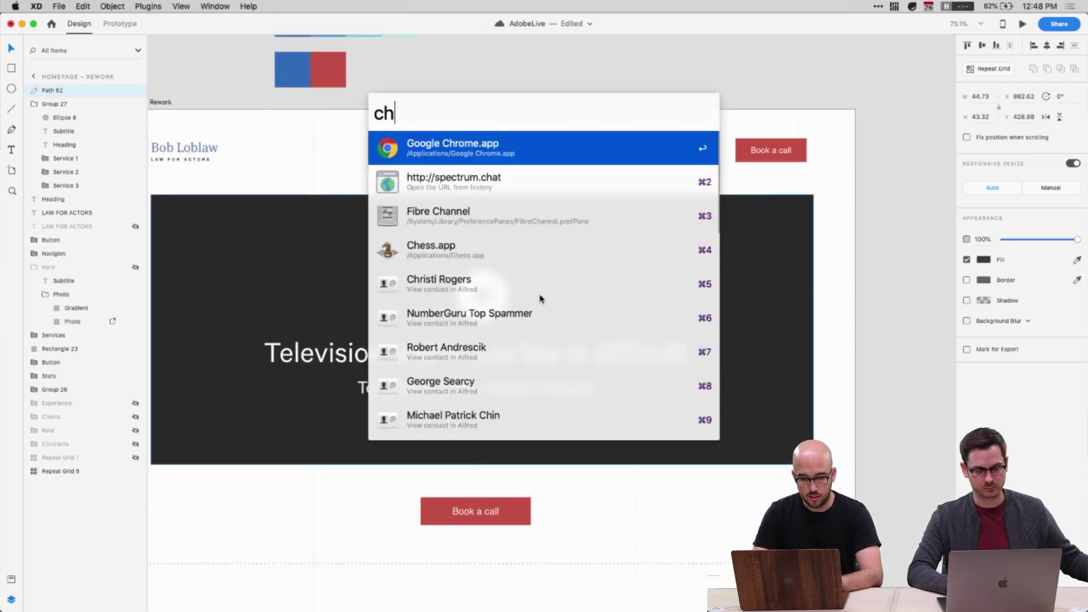
key("Return")
key("super+grave")
scroll(247, 130, "up", 10)
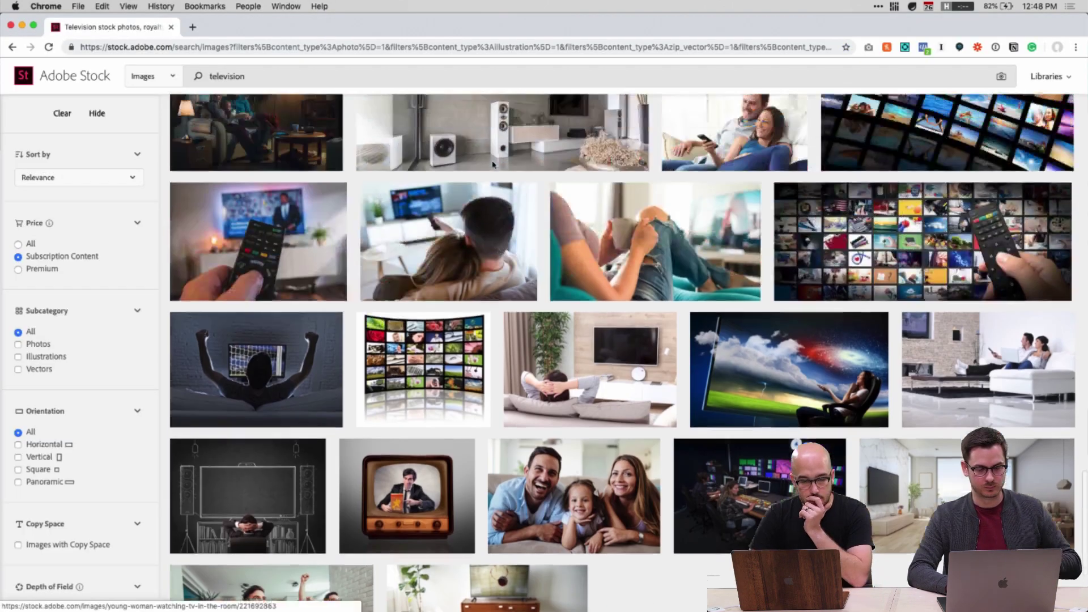
scroll(247, 129, "up", 5)
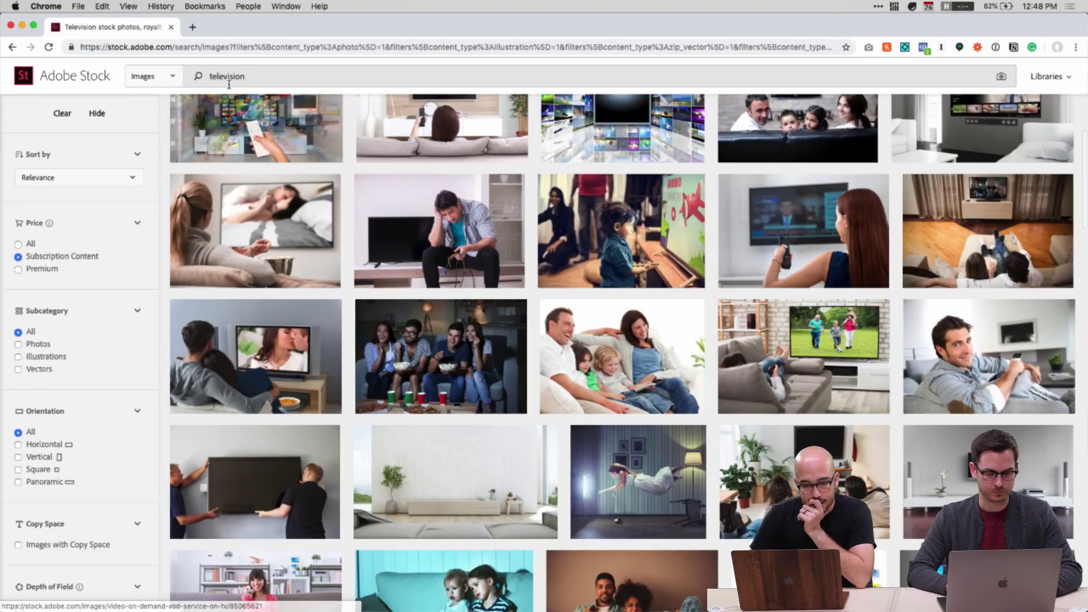
left_click(318, 76)
type("law")
key("Return")
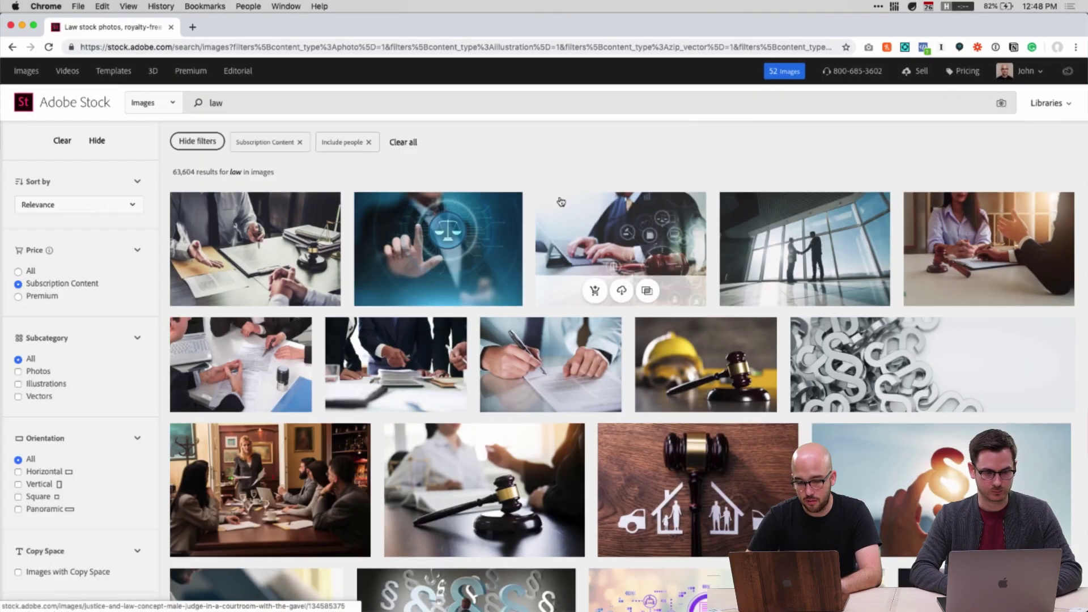
Browse the law image results and license the first photo, showing hands at a desk with documents and a gavel
scroll(510, 335, "down", 1)
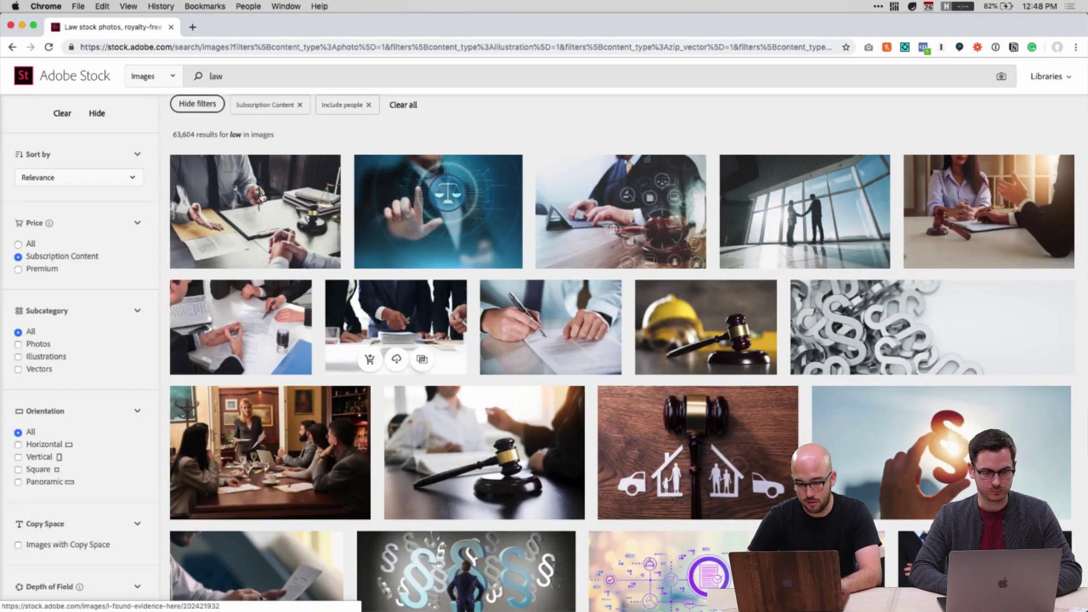
scroll(261, 195, "down", 4)
scroll(270, 196, "up", 5)
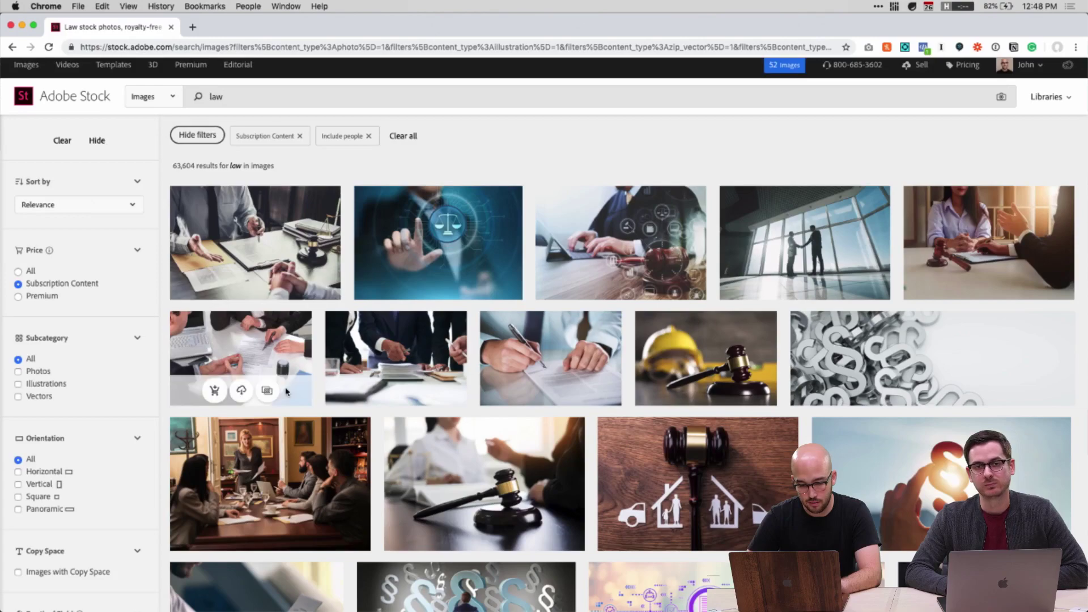
scroll(287, 392, "down", 10)
scroll(381, 560, "down", 4)
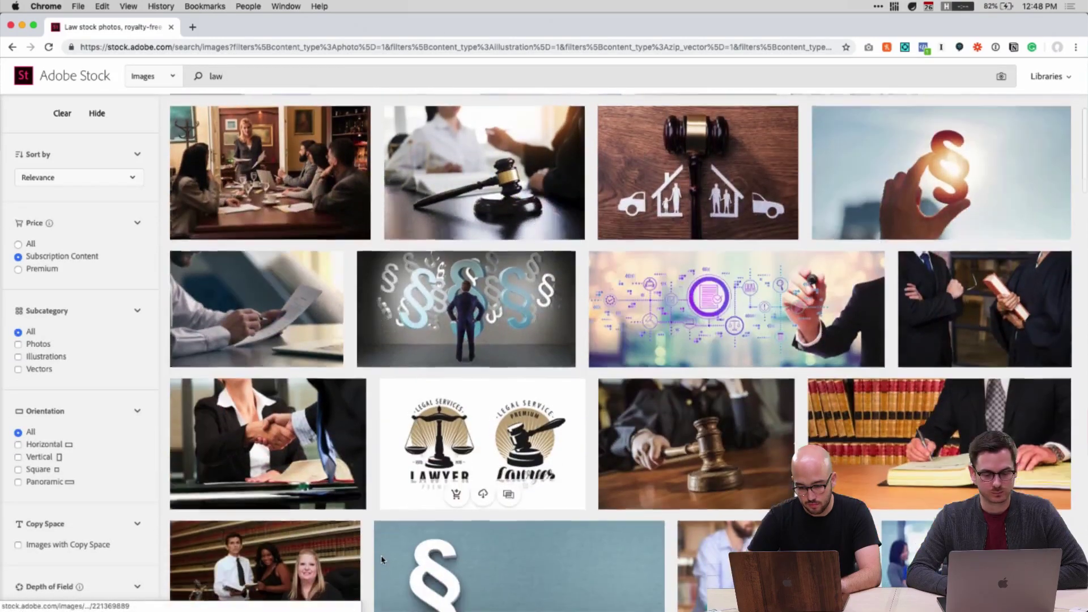
scroll(371, 534, "up", 10)
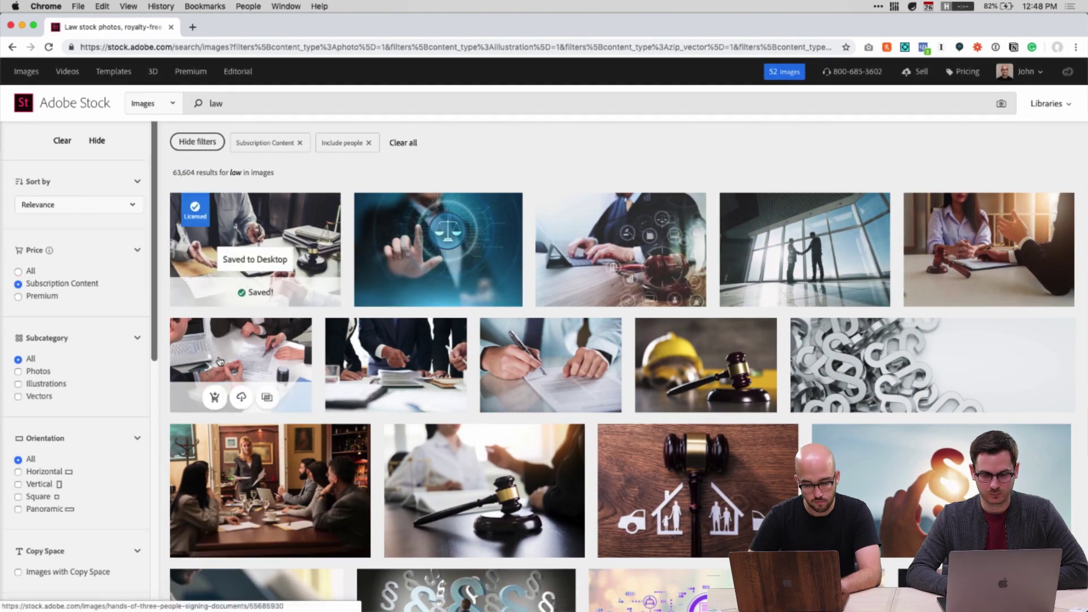
Open the Downloads folder in Finder and select the stock photo AdobeStock_207379912.jpeg
key("super+space")
type("dow")
key("Return")
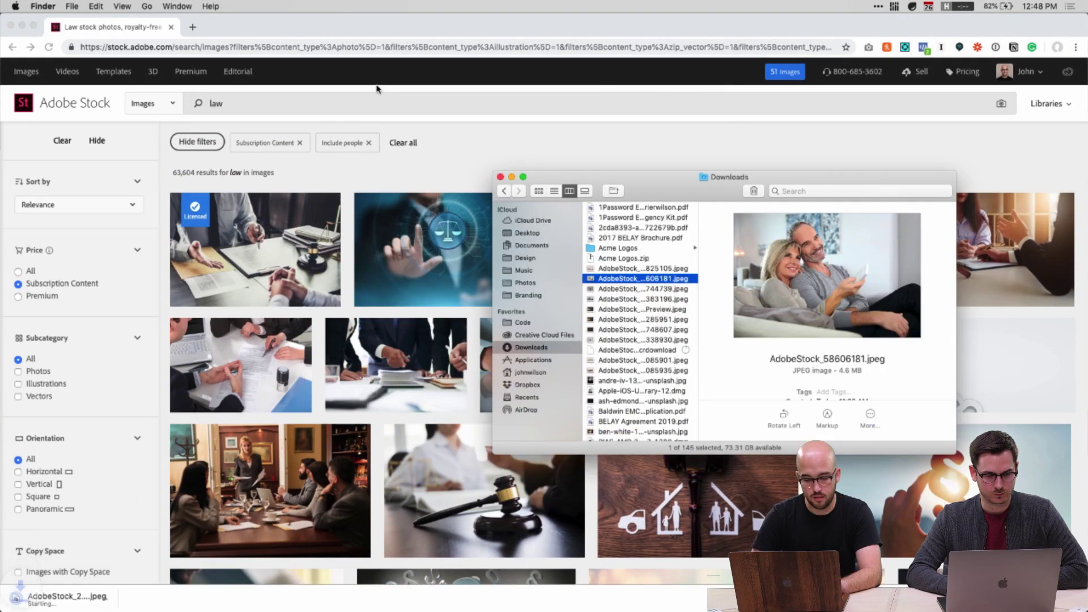
key("Up")
key("Down")
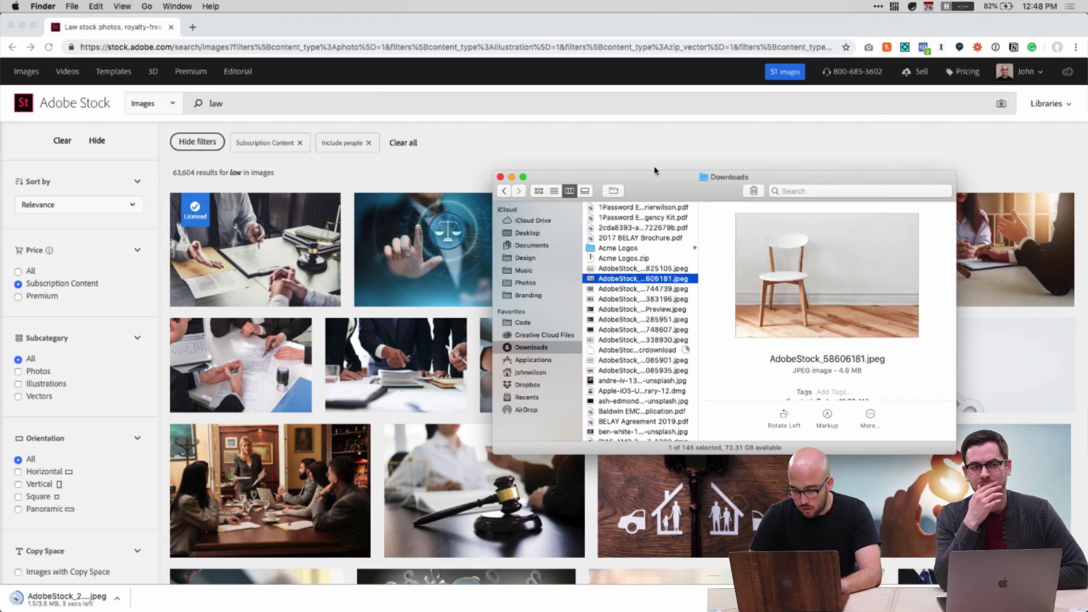
key("Down")
key("Down")
scroll(626, 248, "down", 2)
key("Down")
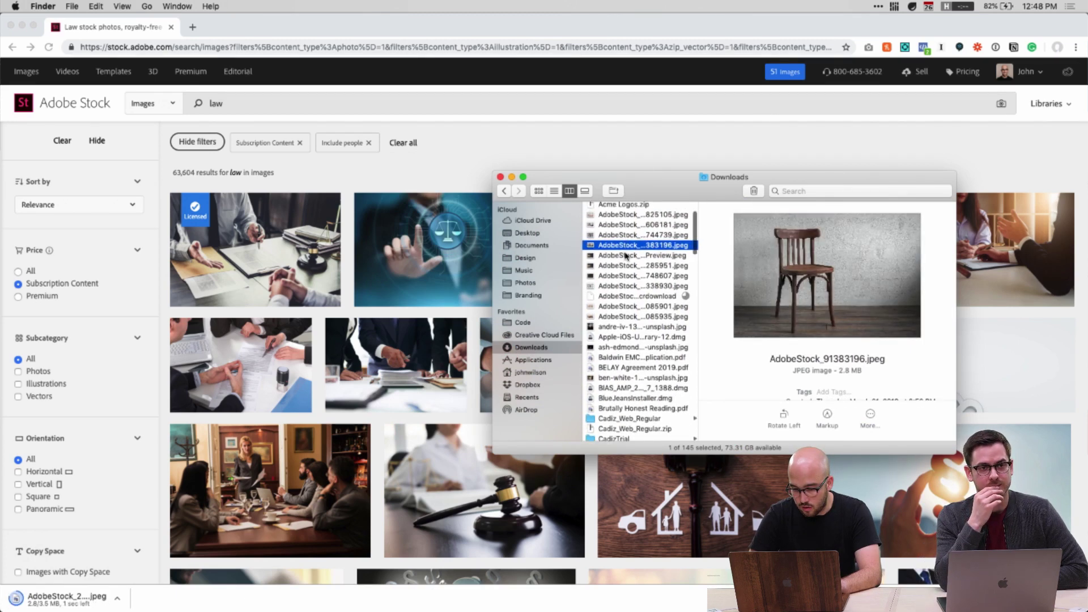
scroll(626, 249, "down", 1)
key("Down")
key("Down")
key("Down")
key("Down")
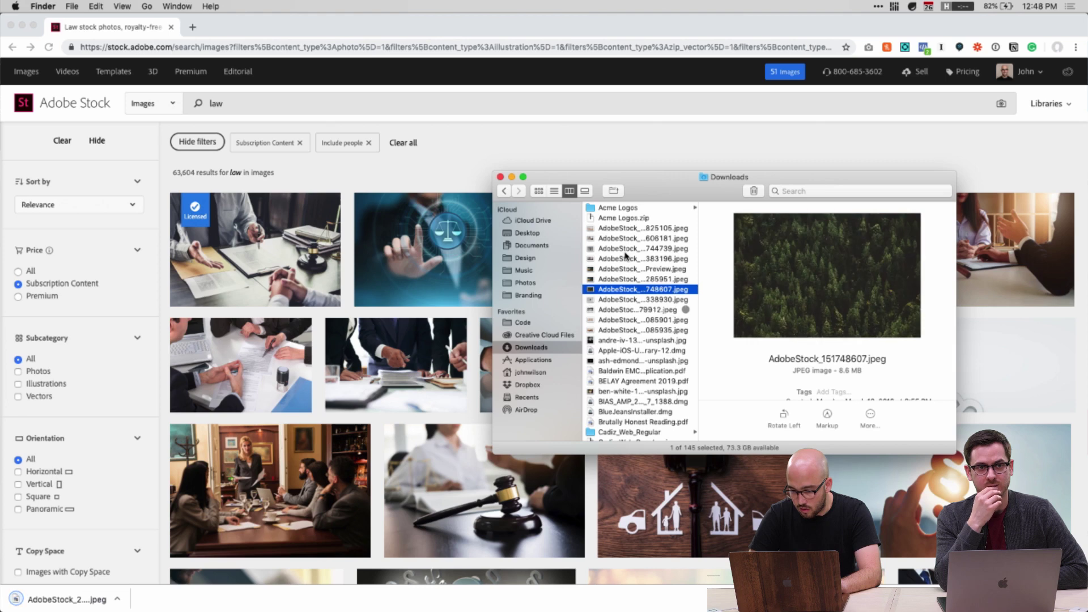
key("Down")
key("Up")
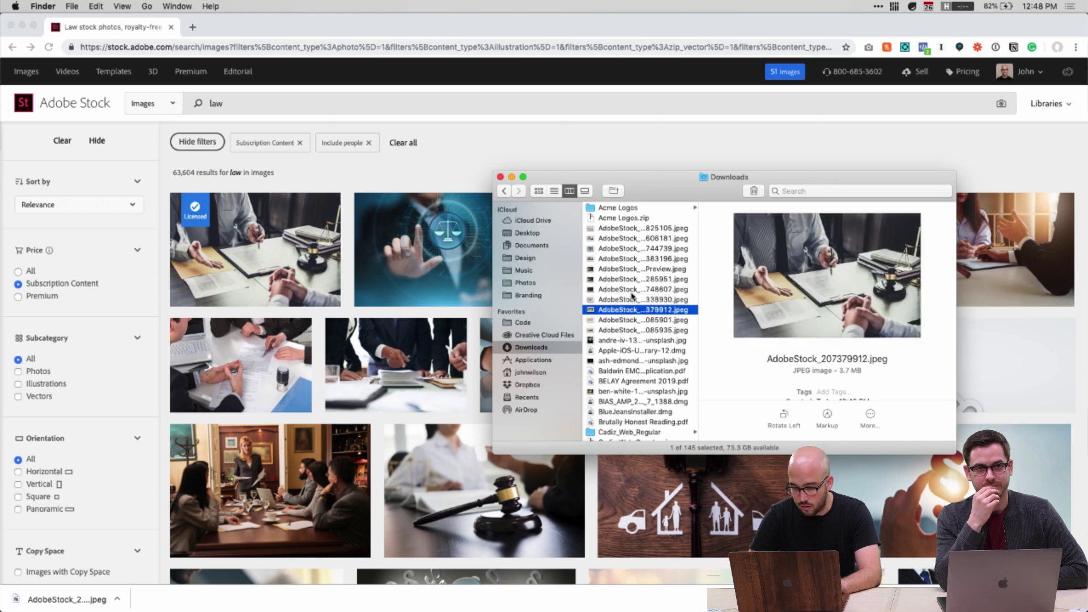
Bring AdobeStock_207379912.jpeg into Adobe XD and drop it onto the dark hero rectangle as its image fill
left_click_drag(623, 312, 413, 262)
key("super+Tab")
key("super+Tab")
key("super+Tab")
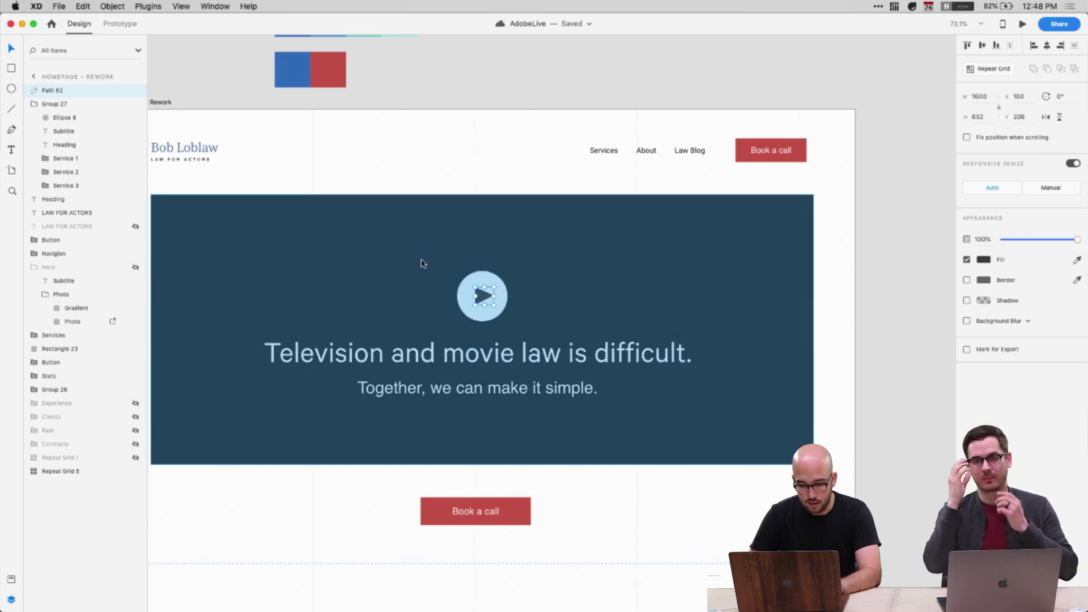
Shift the photo slightly upward within the hero rectangle's frame and leave image editing
double_click(607, 262)
left_click_drag(633, 303, 630, 274)
key("Escape")
key("Escape")
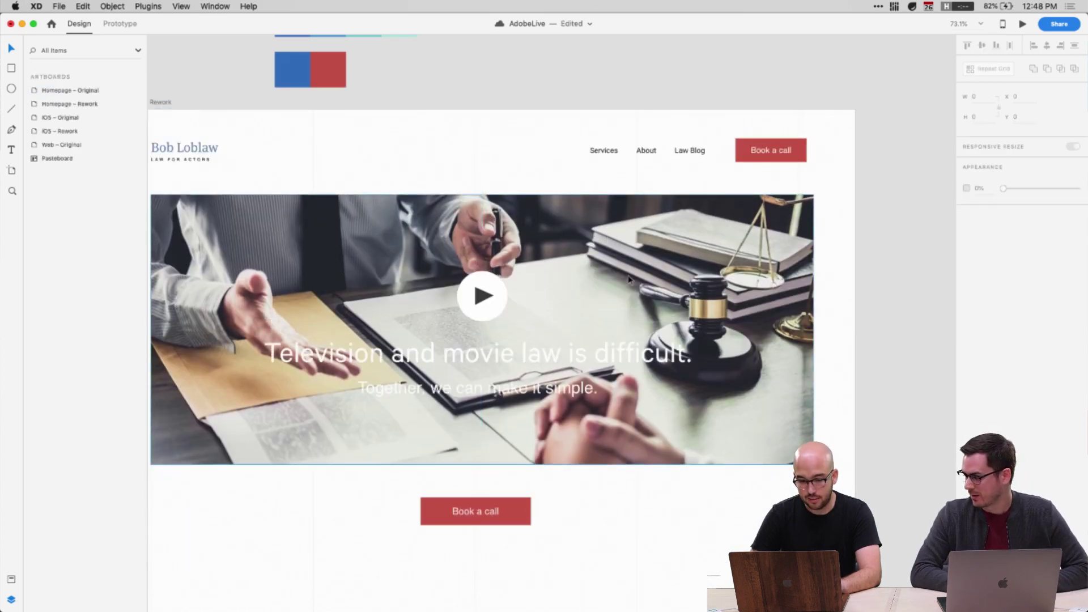
Select the hero photo and collapse the Hero and Group 27 groups in the layer list
left_click(545, 270)
left_click(37, 338)
left_click(34, 267)
left_click(34, 280)
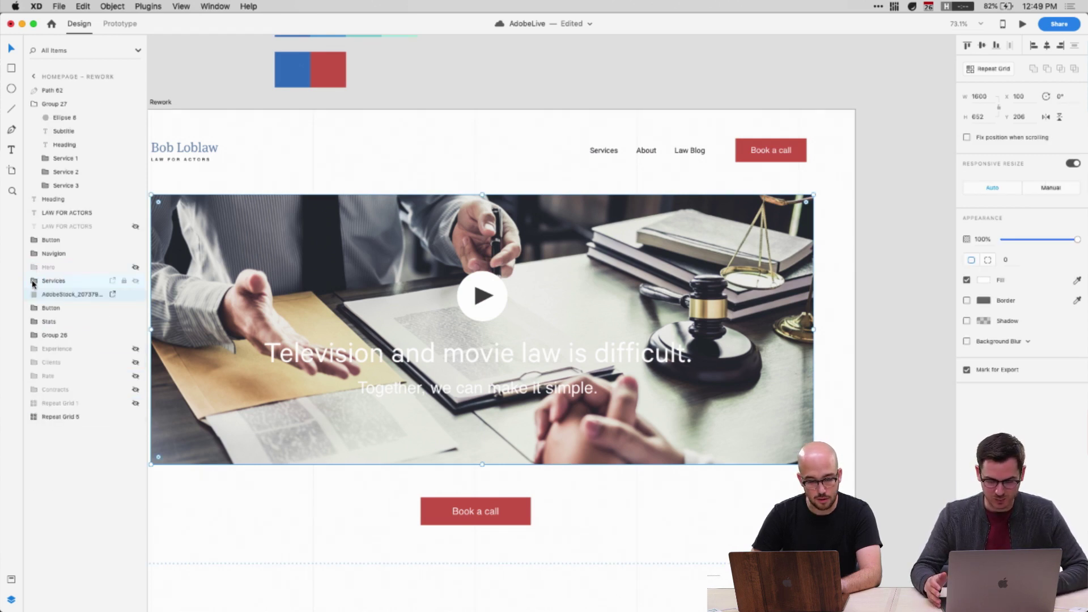
left_click(28, 105)
Check the Mac's installed memory in the system overview and close it
left_click(16, 6)
left_click(21, 19)
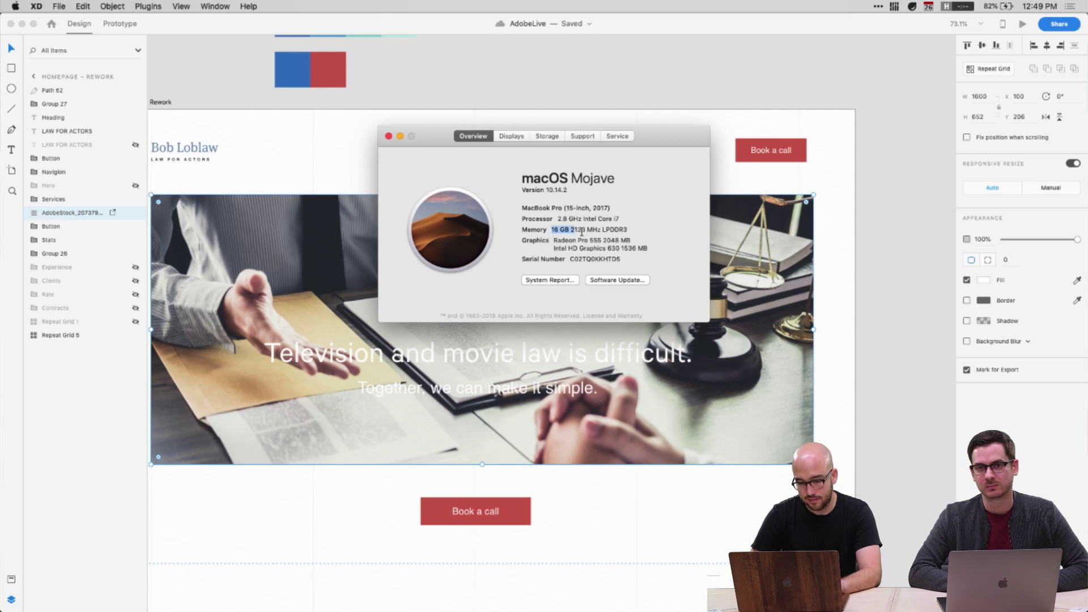
key("super+w")
left_click(346, 150)
Draw a 1600 × 652 rectangle covering the hero photo and place its layer directly above the AdobeStock photo
left_click(60, 214)
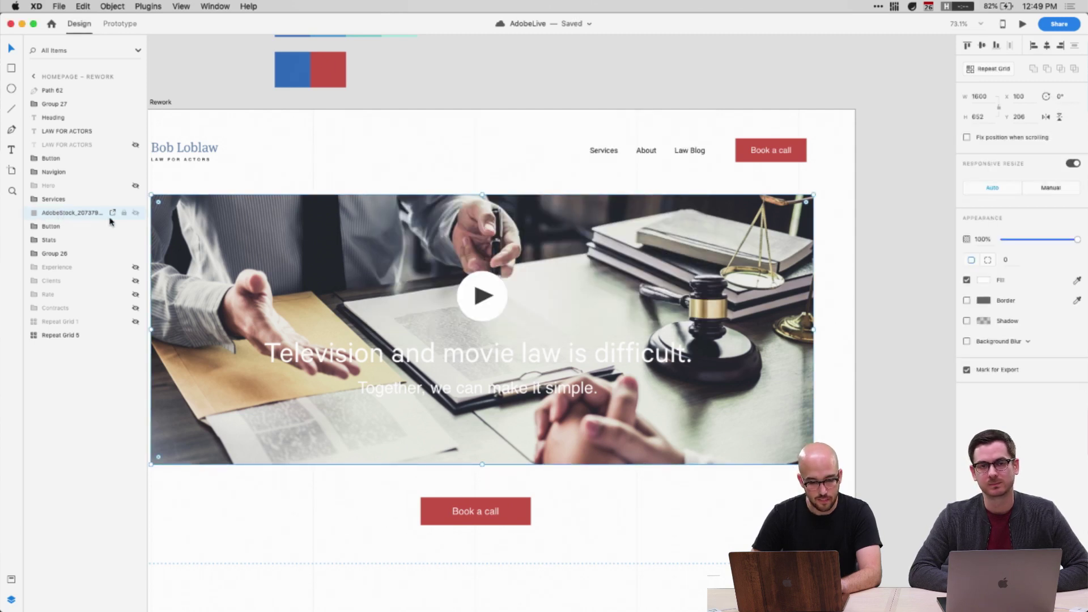
key("r")
left_click_drag(156, 195, 437, 324)
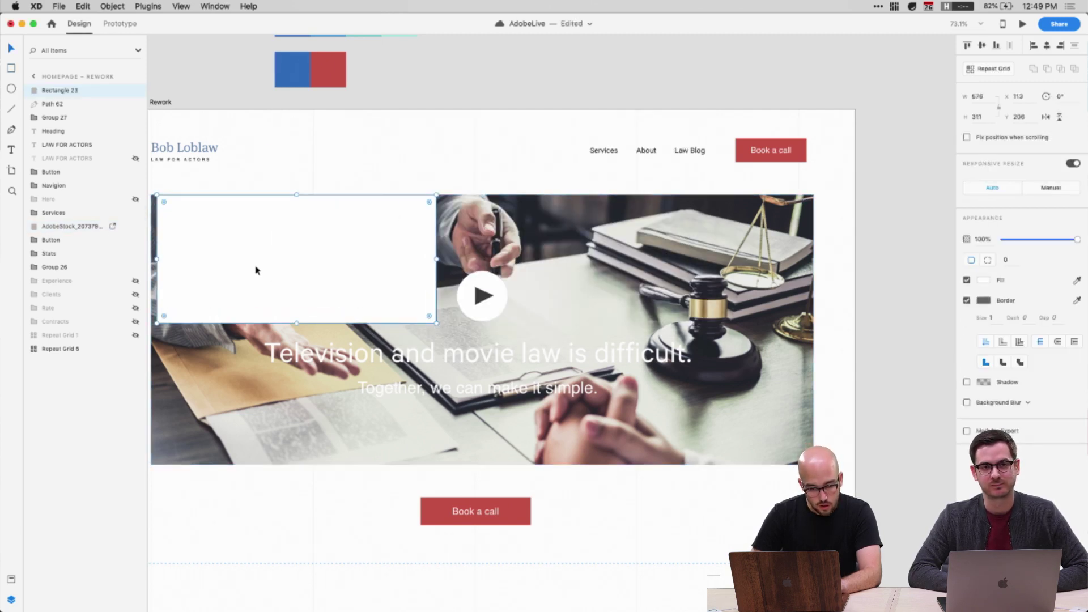
left_click_drag(434, 322, 813, 464)
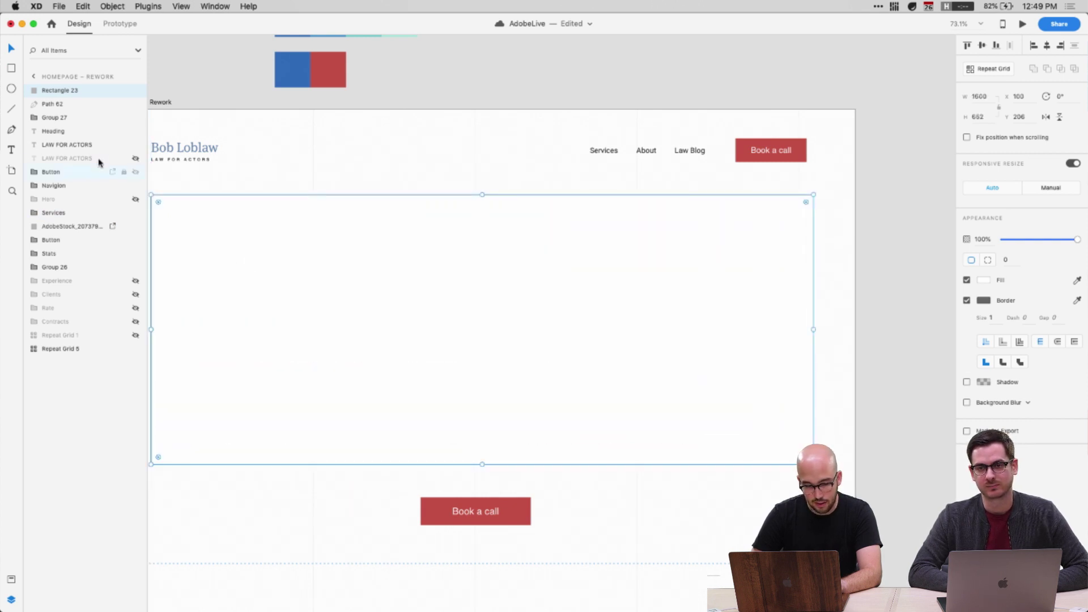
left_click_drag(62, 91, 61, 214)
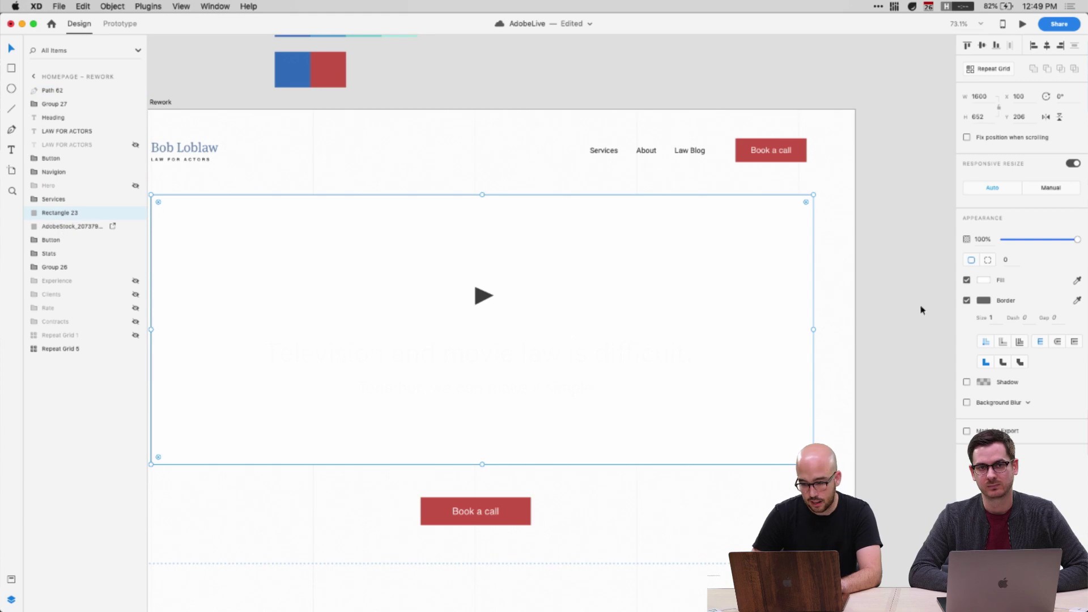
Turn the new rectangle into a dark overlay with no border, a black fill and 50% opacity
left_click(967, 301)
left_click(983, 280)
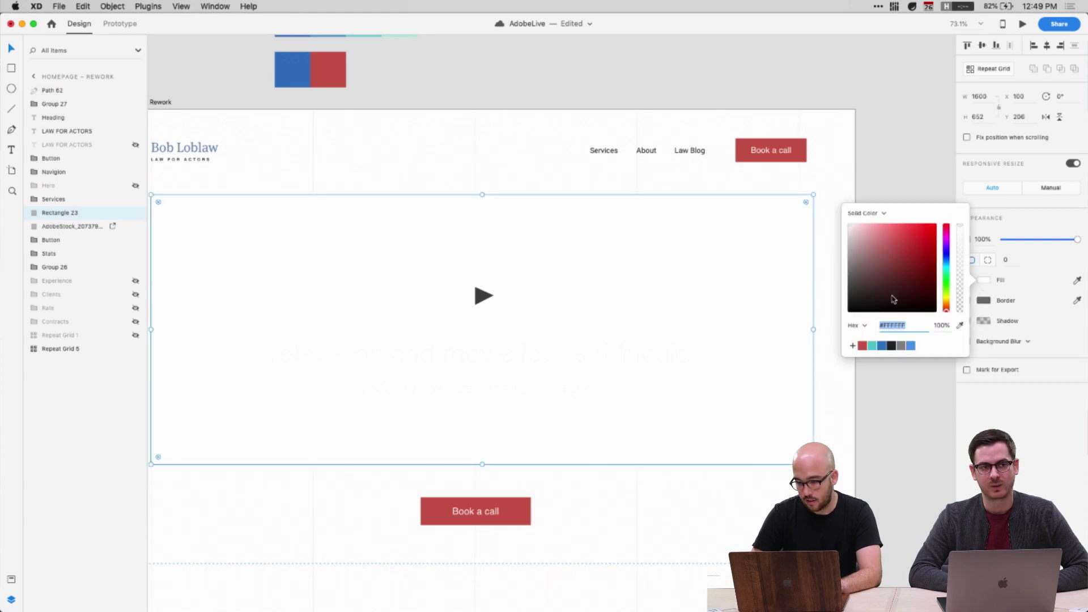
left_click(850, 310)
left_click(815, 330)
key("5")
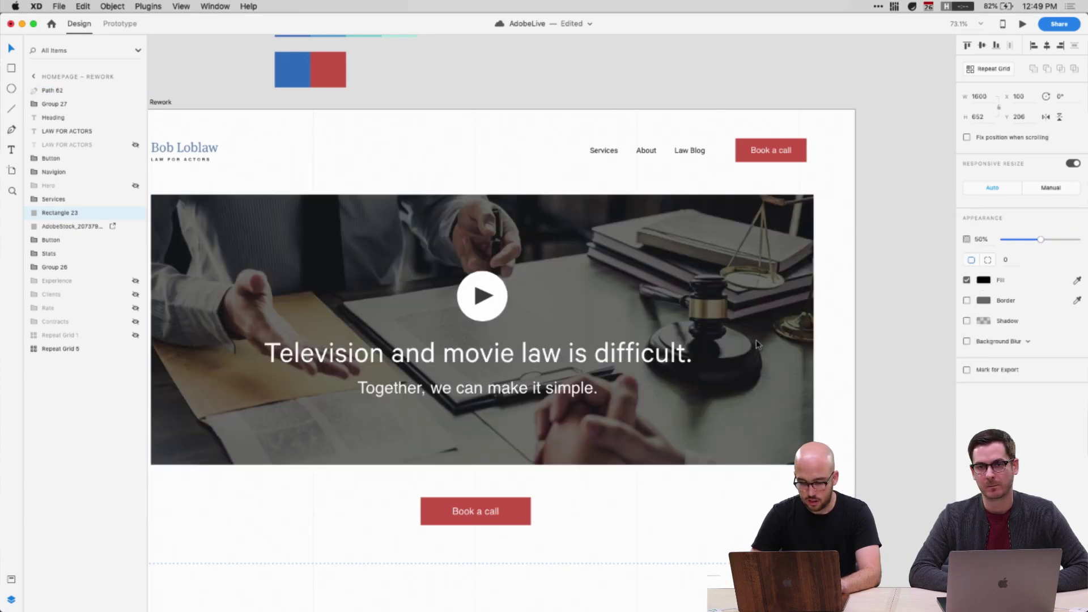
left_click(886, 348)
Move the hero subtitle up to Y 645, closer to the heading
scroll(736, 385, "left", 5)
scroll(736, 385, "down", 2)
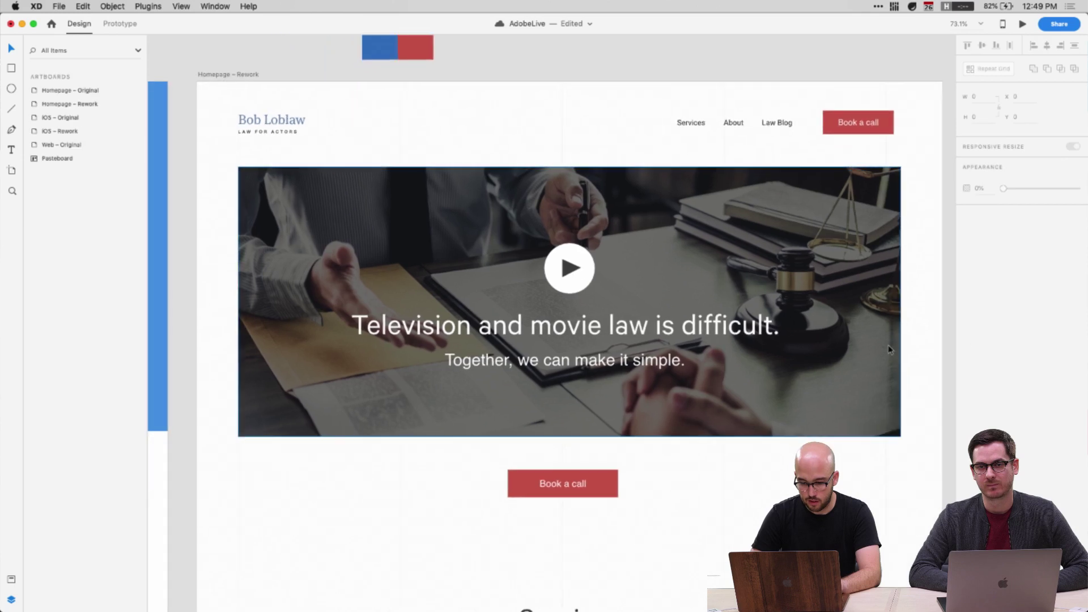
left_click(579, 406)
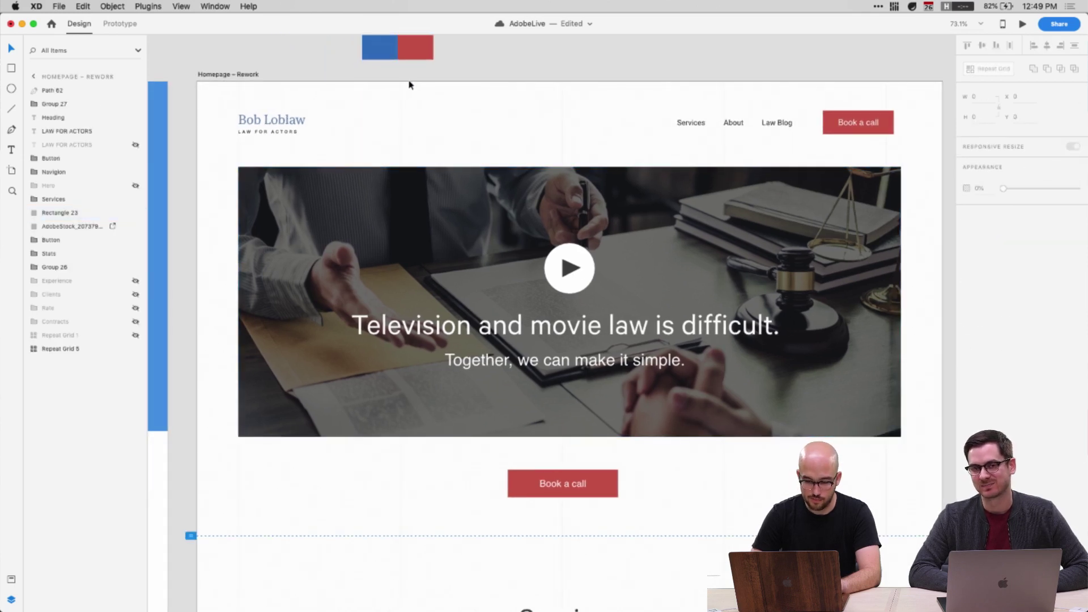
scroll(504, 346, "right", 3)
scroll(505, 345, "down", 2)
double_click(503, 334)
key("shift+Up")
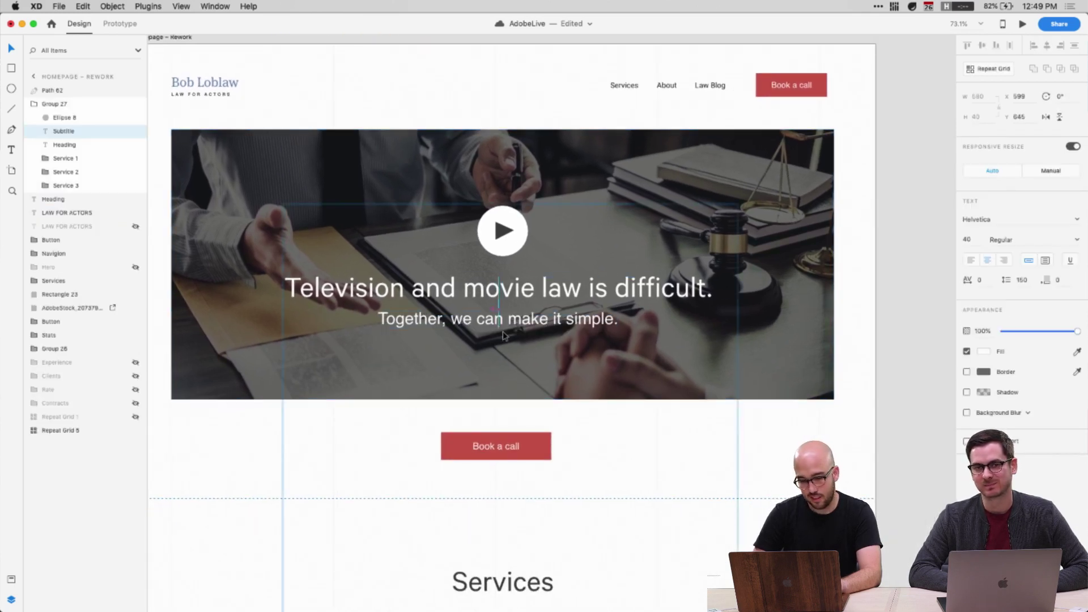
Move the hero heading and subtitle up 20 px, and shift them together with the play icon down 10 px
left_click(512, 298, "shift")
key("shift+Up")
key("shift+Up")
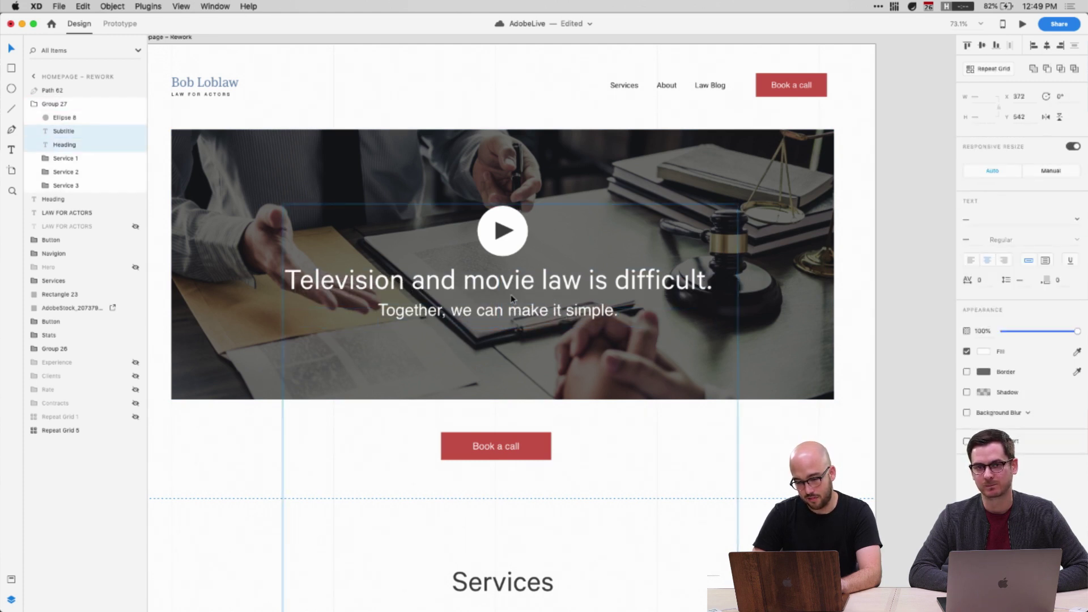
left_click(509, 252, "shift")
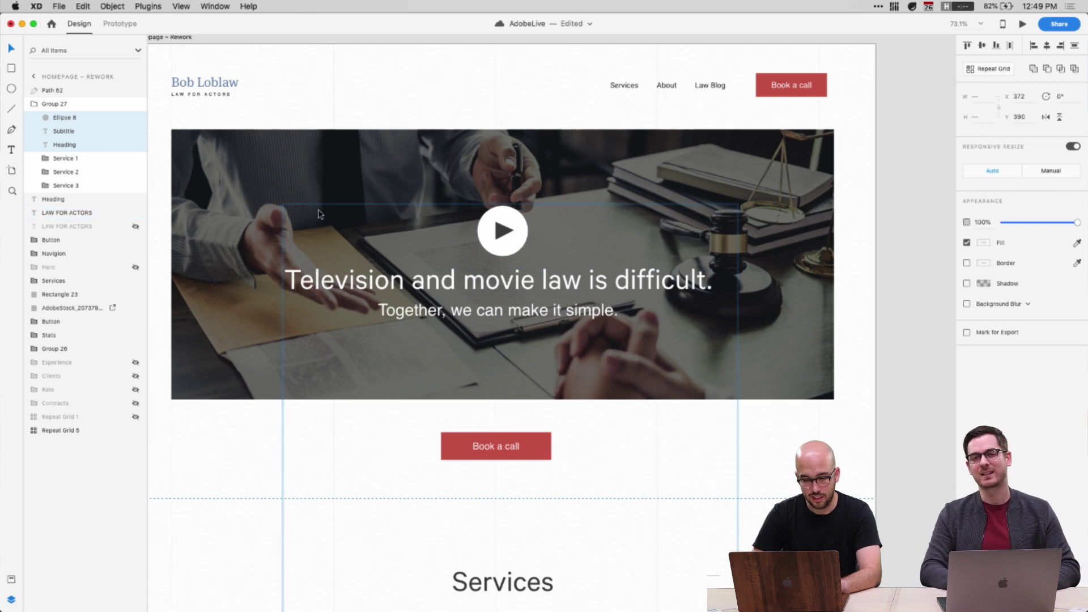
key("shift+Down")
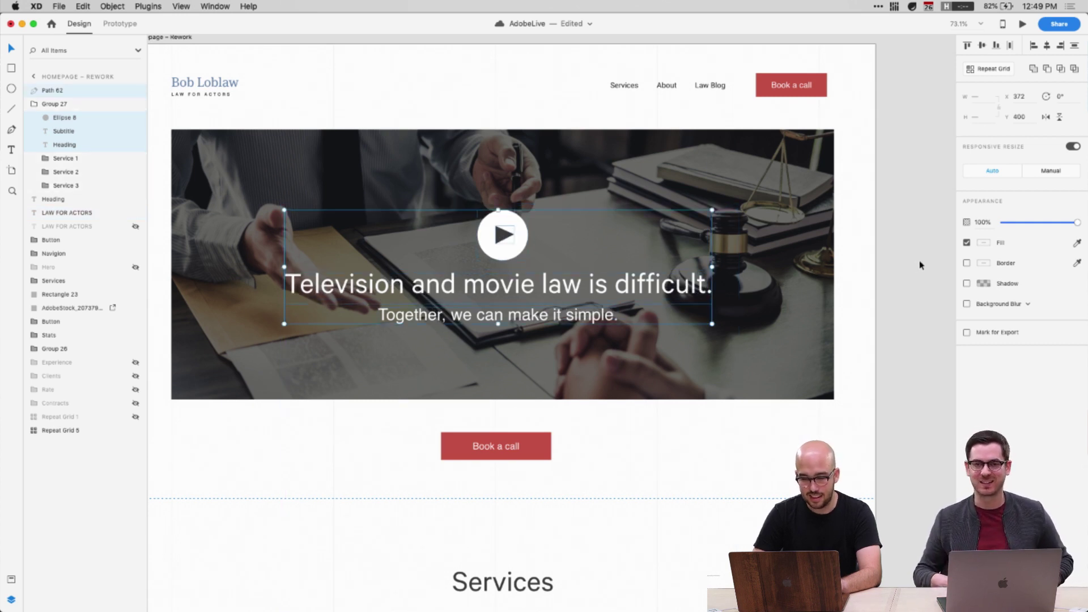
left_click(907, 266)
Group the dark overlay rectangle with the AdobeStock hero photo and check the group's distances to the artboard edges
scroll(873, 258, "left", 1)
left_click(832, 174)
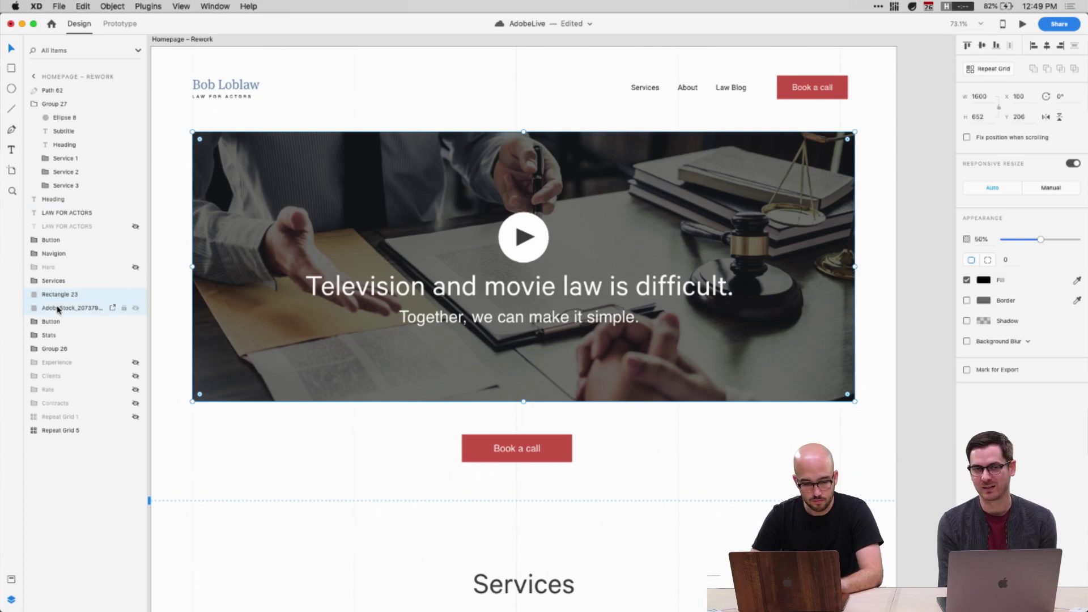
left_click(58, 309, "shift")
key("super+g")
key("alt")
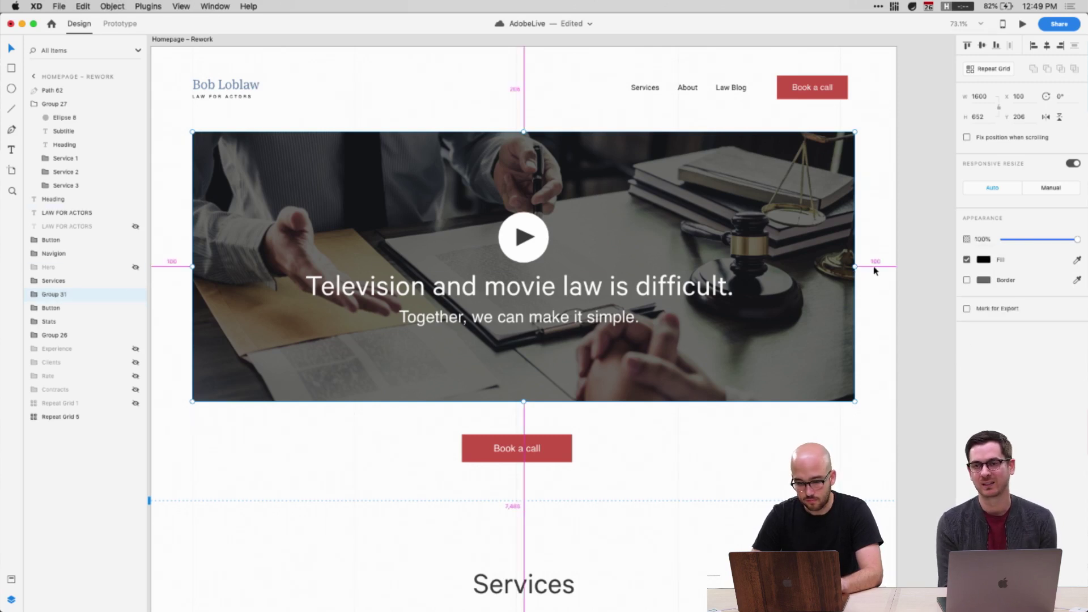
Move the header's navigation links 30 px right, closer to the Book a call button
left_click(810, 95)
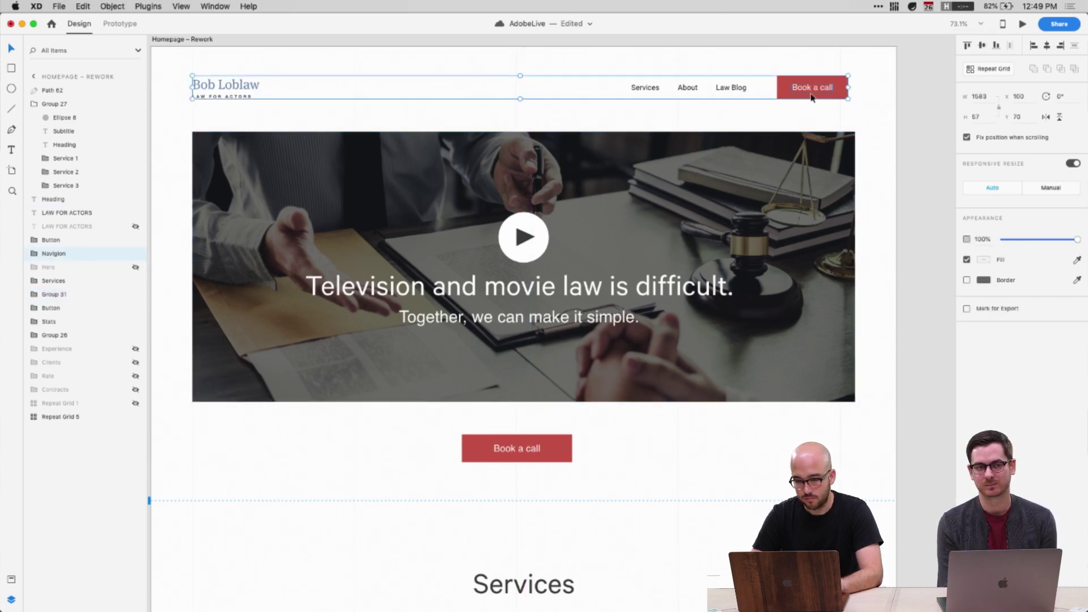
double_click(811, 97)
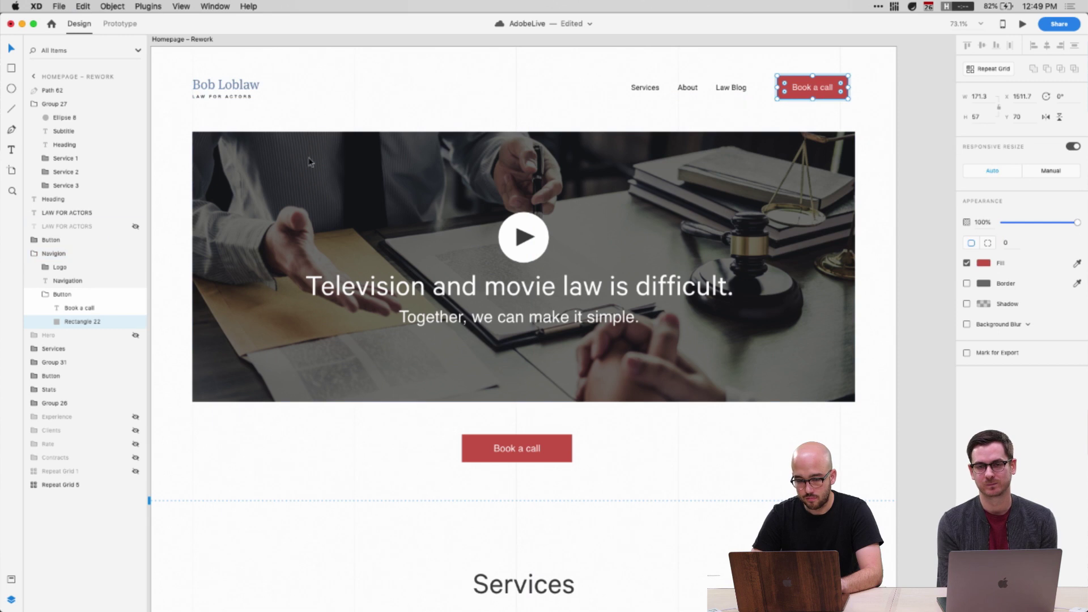
left_click(64, 282)
key("shift+Right")
key("shift+Right")
key("shift+Right")
Shift the navigation links and header button right together until the button lines up with the hero photo's right edge
left_click(62, 294, "shift")
key("shift+Right")
key("Right")
key("Right")
key("Right")
key("Right")
key("Right")
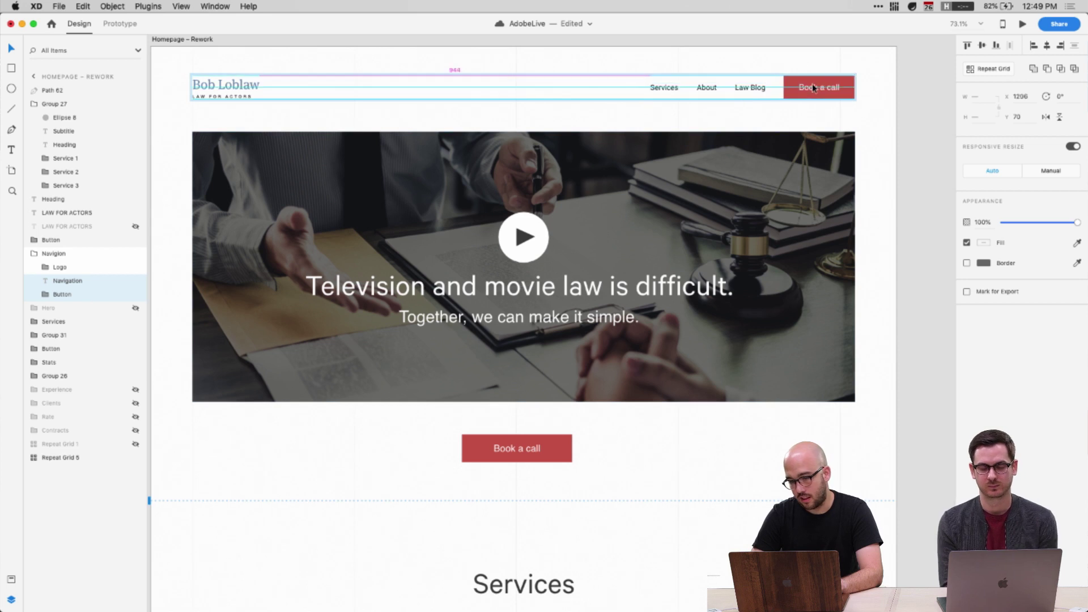
key("Right")
key("Right")
key("Escape")
key("Escape")
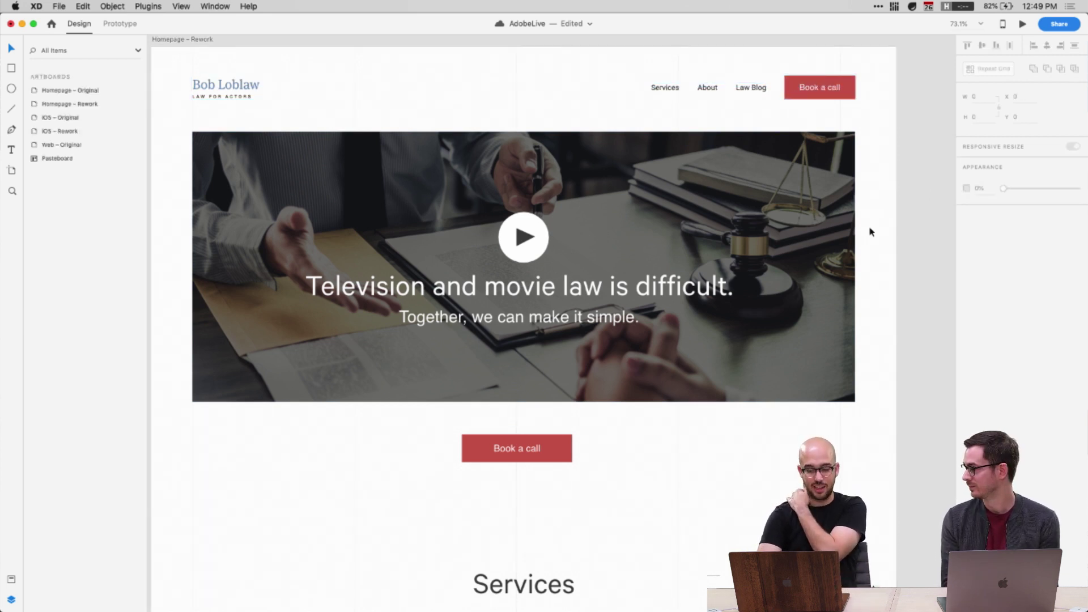
Set the hero subtitle's opacity to 75%
scroll(667, 256, "down", 3)
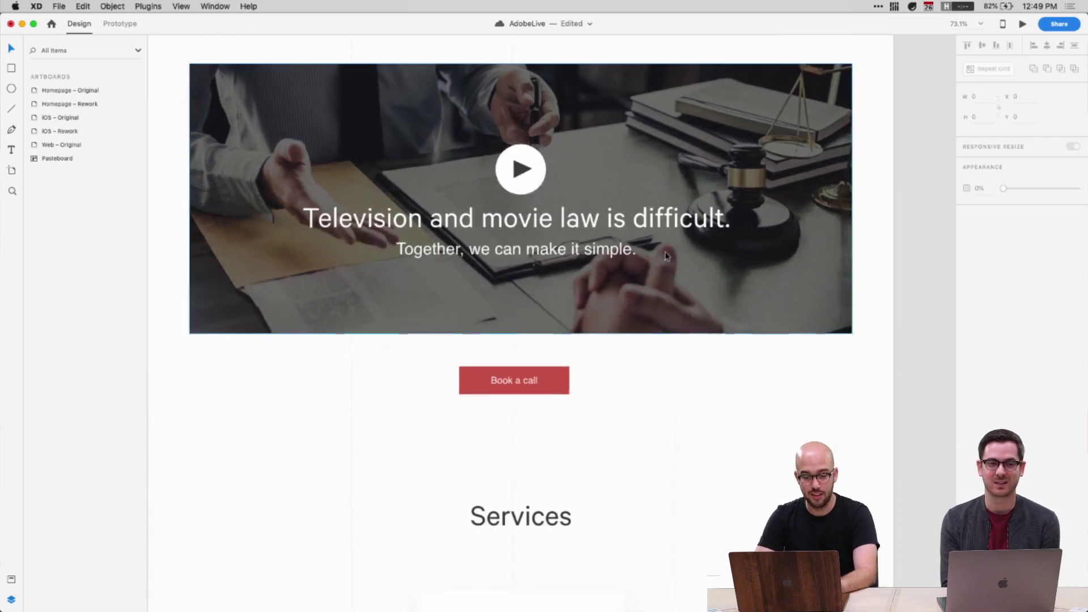
scroll(664, 256, "up", 2)
left_click(578, 283)
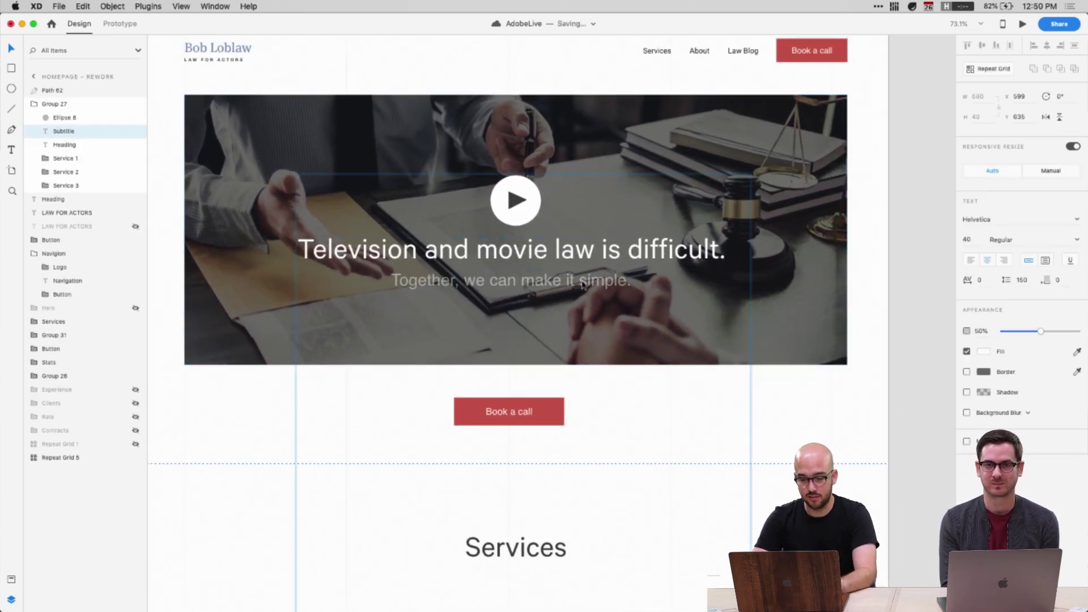
key("7")
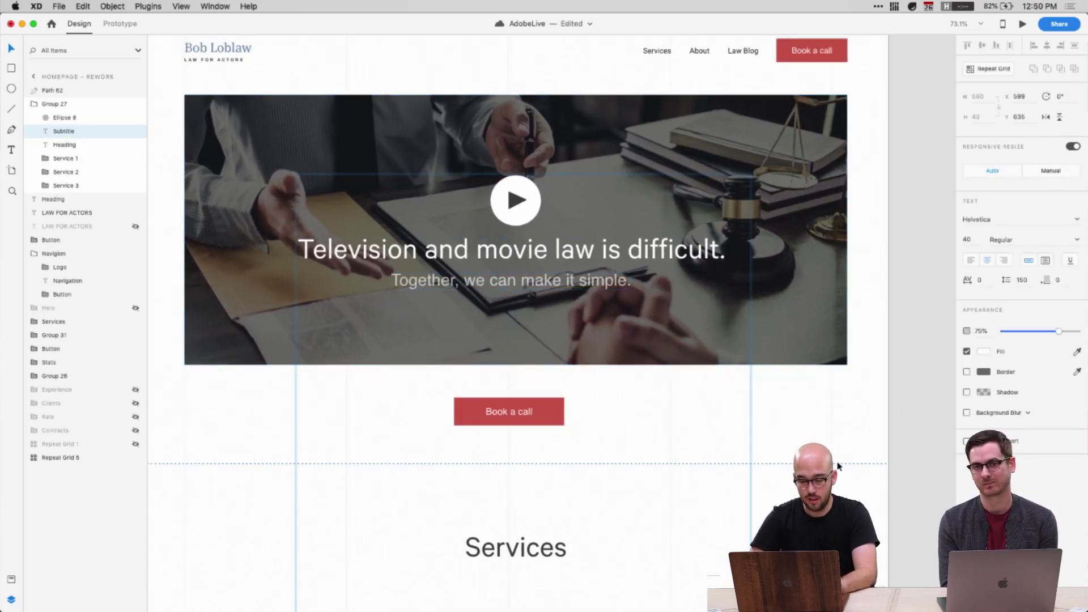
key("Escape")
scroll(521, 323, "up", 2)
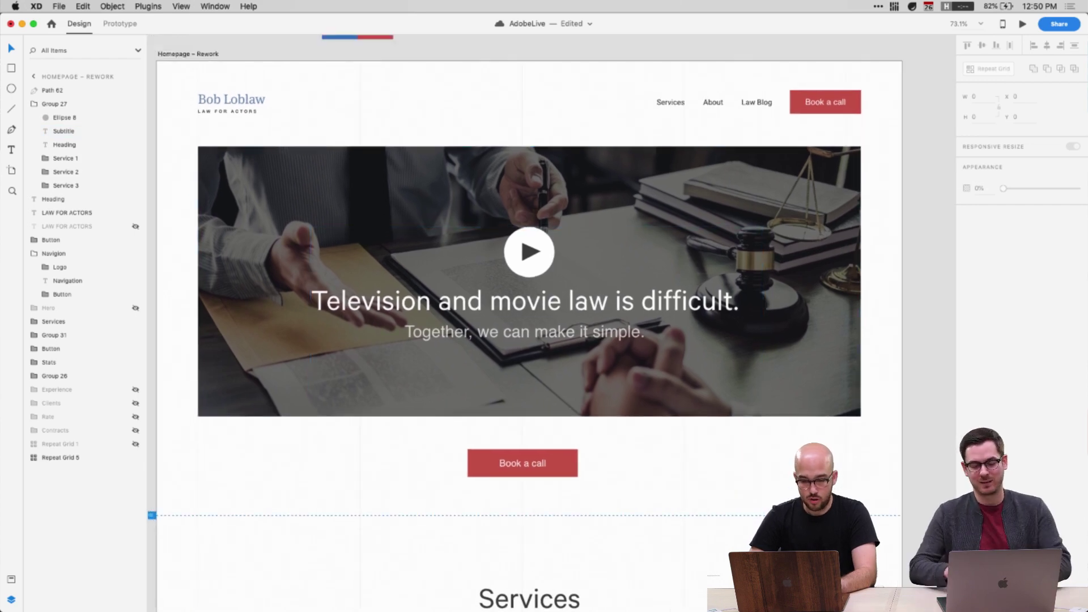
Move the vertical LAW FOR ACTORS text from the left of the Contracts card to its right side
key("super+1")
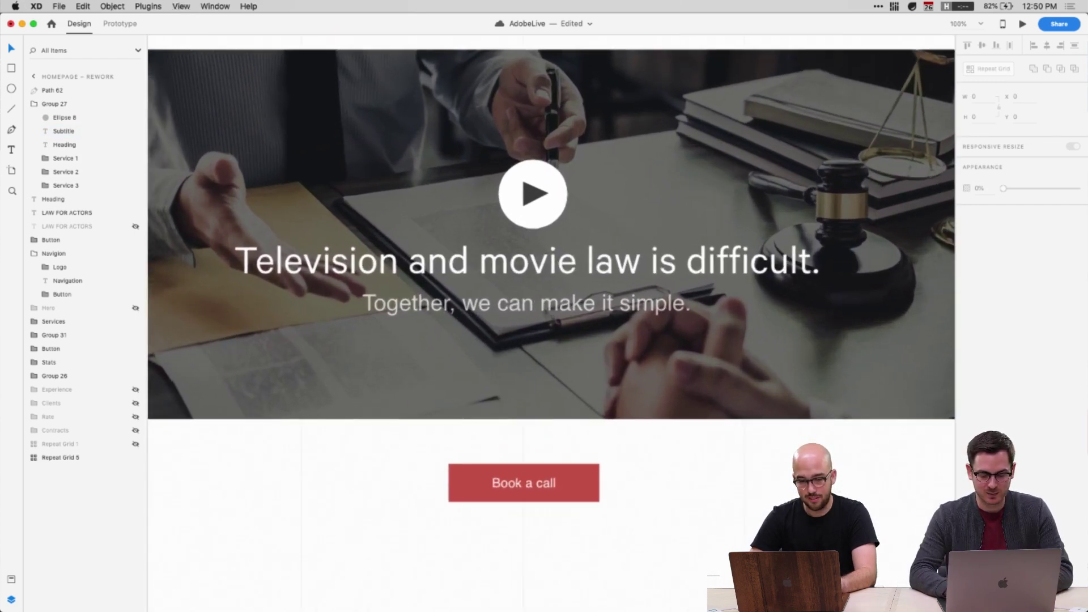
scroll(551, 286, "down", 10)
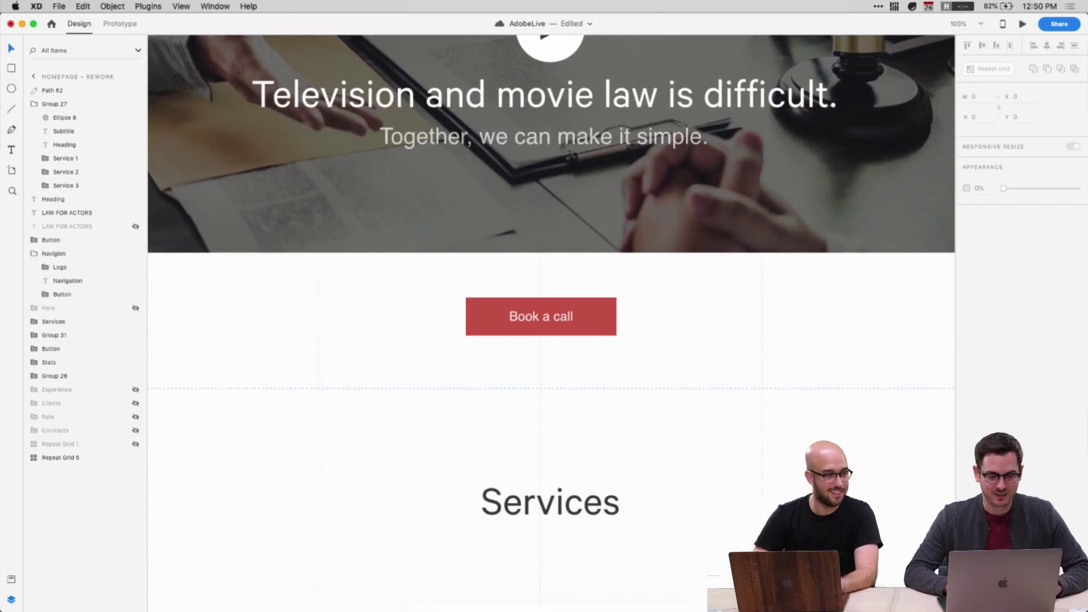
scroll(599, 296, "down", 5)
scroll(599, 296, "down", 3)
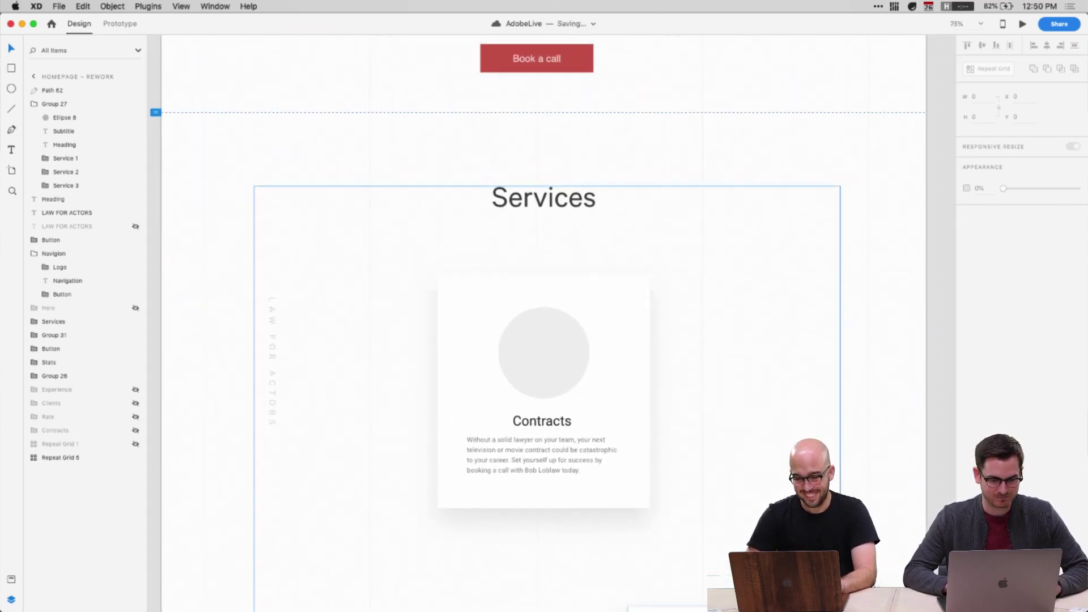
left_click_drag(275, 367, 847, 395)
scroll(846, 392, "down", 5)
left_click_drag(835, 240, 831, 232)
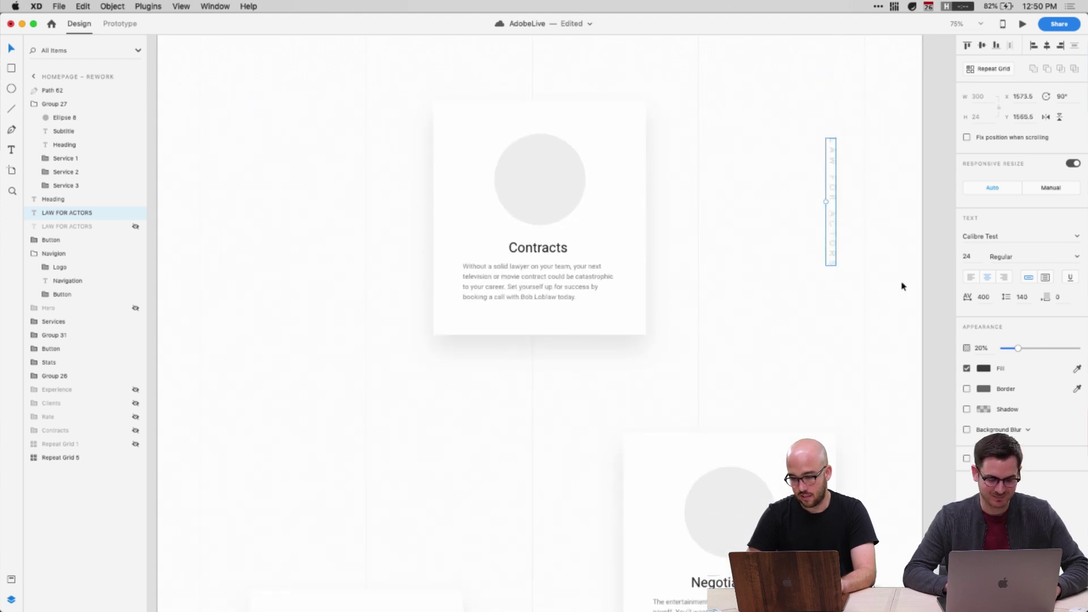
Set the vertical LAW FOR ACTORS text's size to 19 and move it above the lower-left service card, at X 208.5
left_click(968, 255)
key("Down")
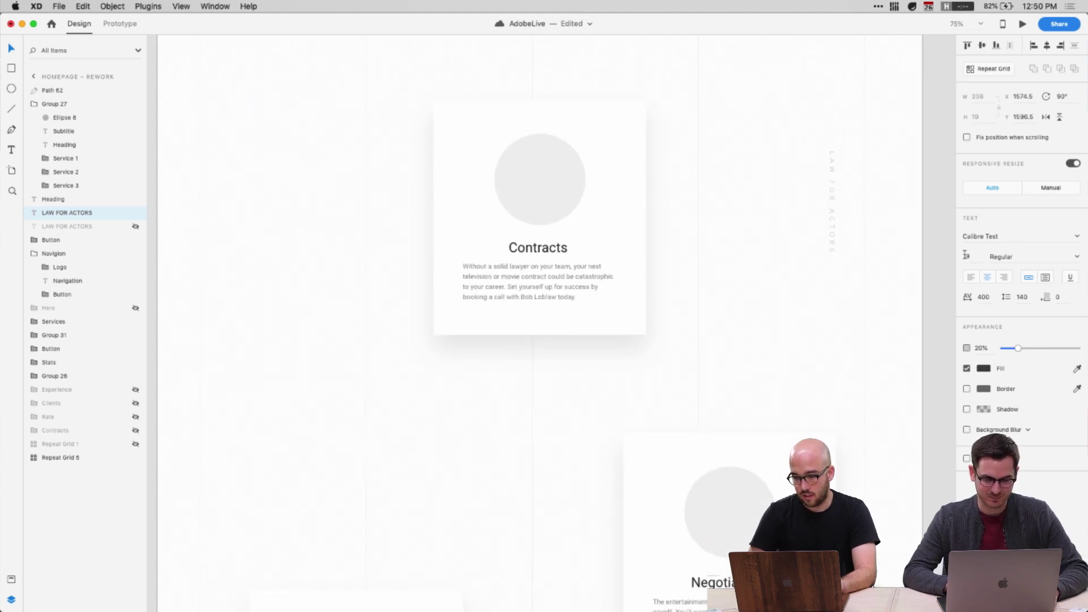
left_click_drag(831, 220, 244, 448)
scroll(244, 447, "down", 4)
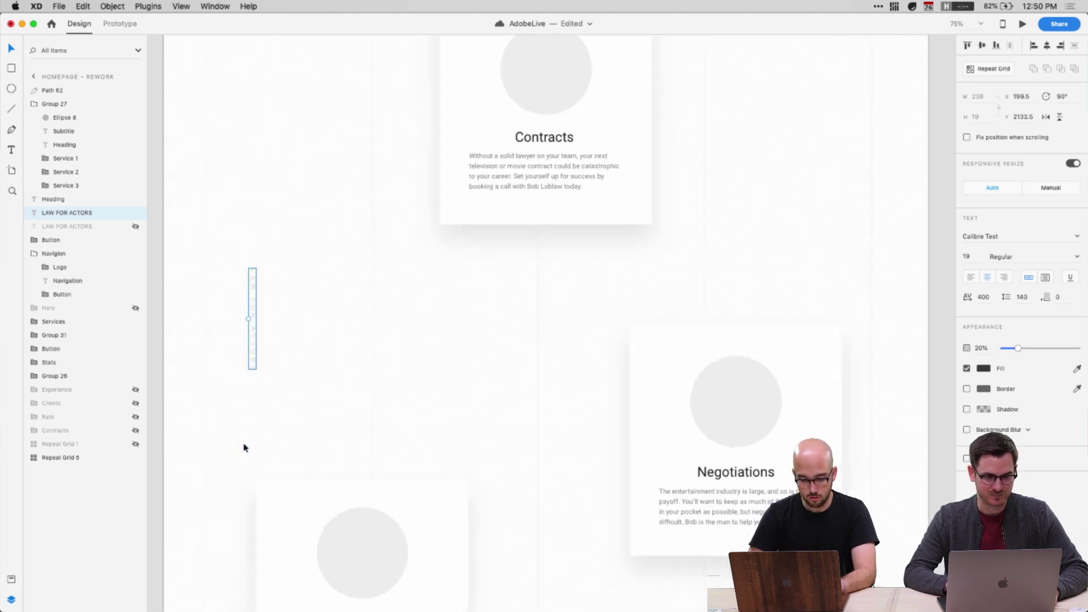
left_click_drag(252, 342, 256, 343)
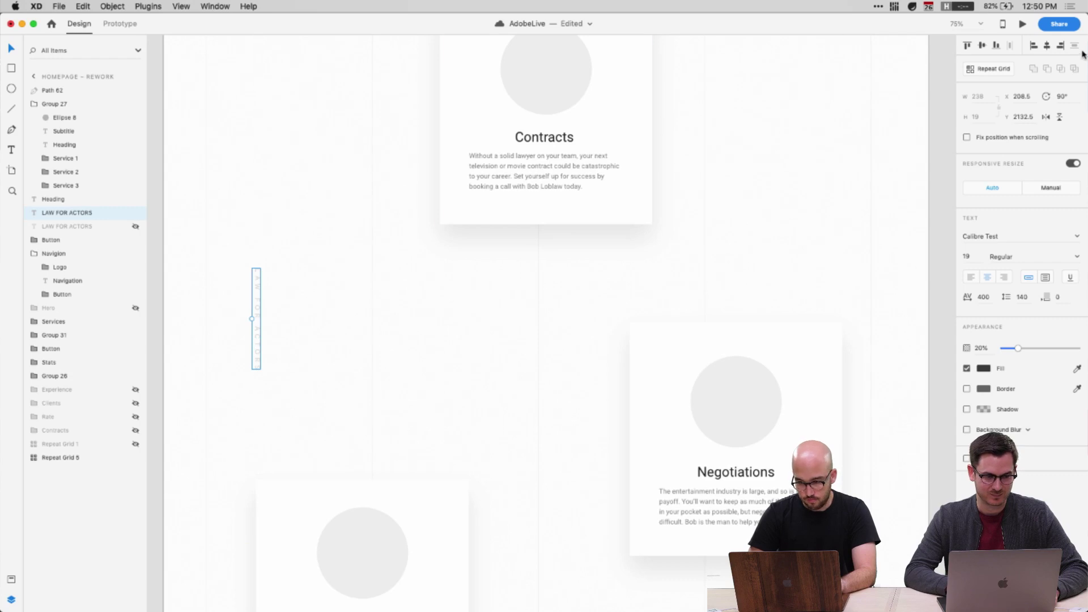
Rotate the vertical LAW FOR ACTORS text to -90°, align it at X 218.5 with the lower-left card, and move it higher
left_click(430, 379)
left_click_drag(252, 343, 254, 348)
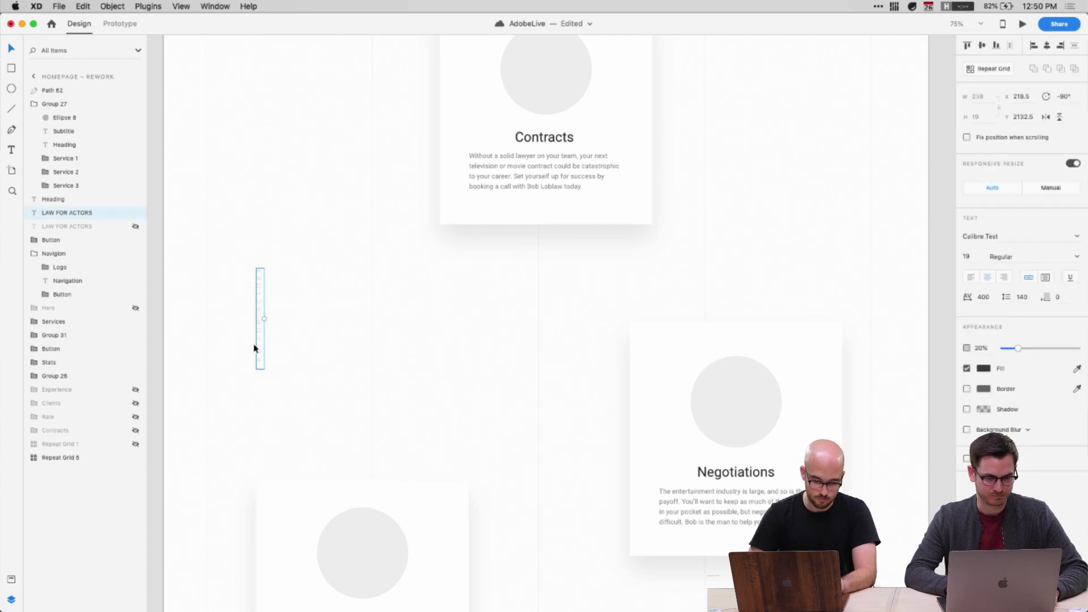
scroll(291, 337, "up", 5)
scroll(291, 338, "down", 4)
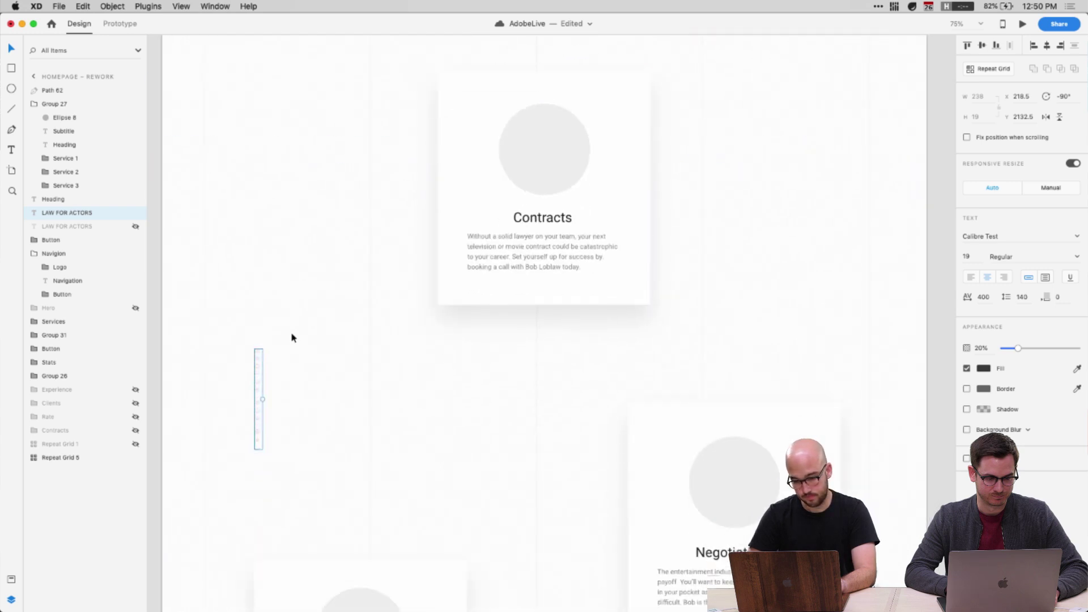
left_click_drag(252, 411, 257, 365)
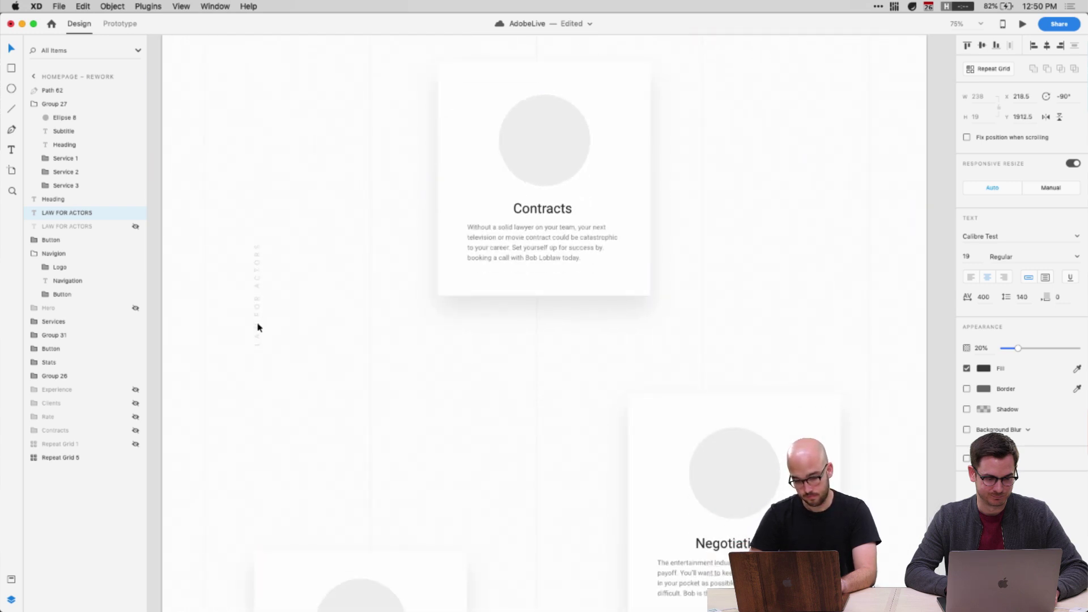
left_click(272, 376)
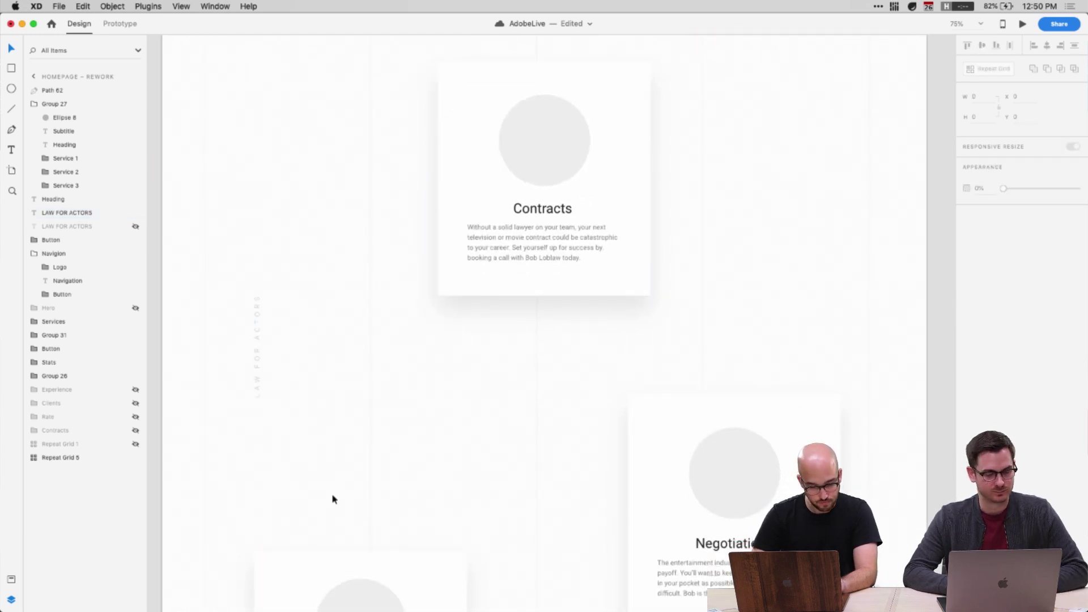
Review the hero section at actual size and inspect the text settings of the subtitle and the header logo
key("super+minus")
scroll(332, 492, "up", 10)
key("super+1")
scroll(399, 574, "up", 3)
double_click(512, 382)
left_click(555, 424)
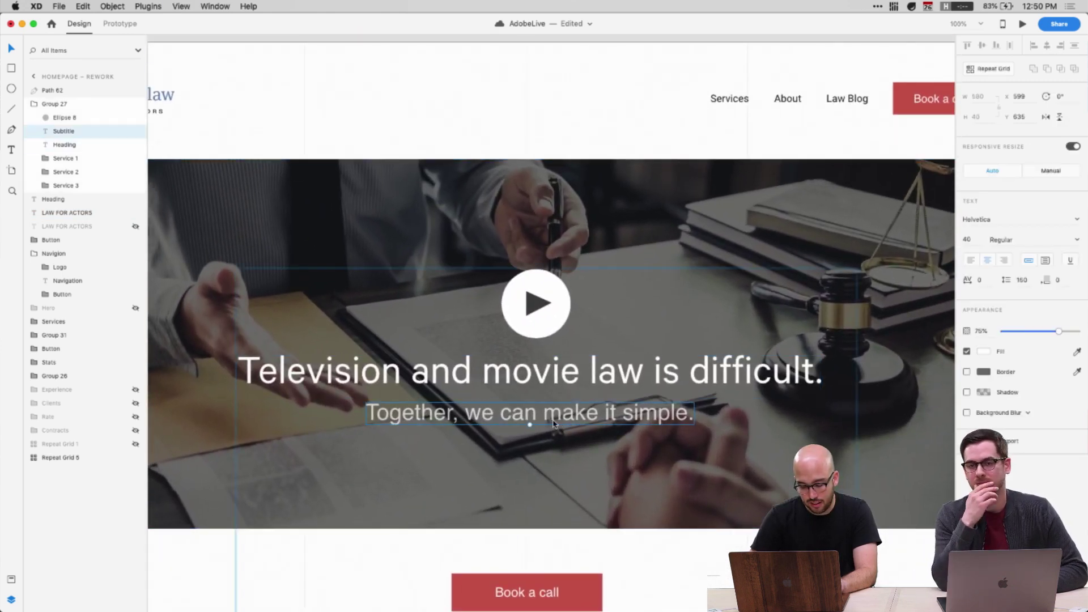
key("super+minus")
left_click(699, 525)
scroll(699, 524, "down", 1)
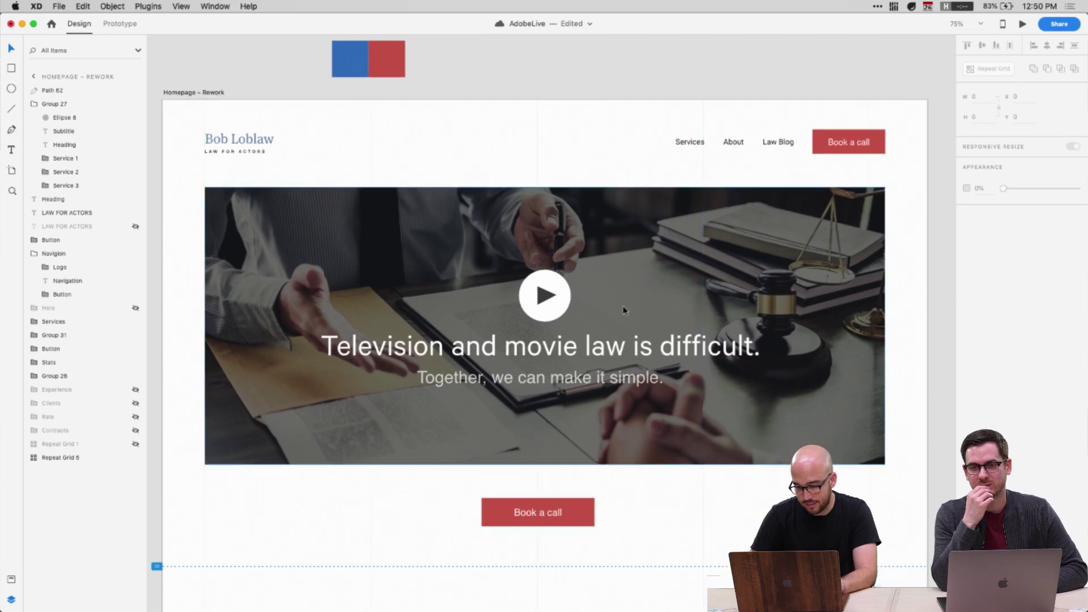
double_click(522, 380)
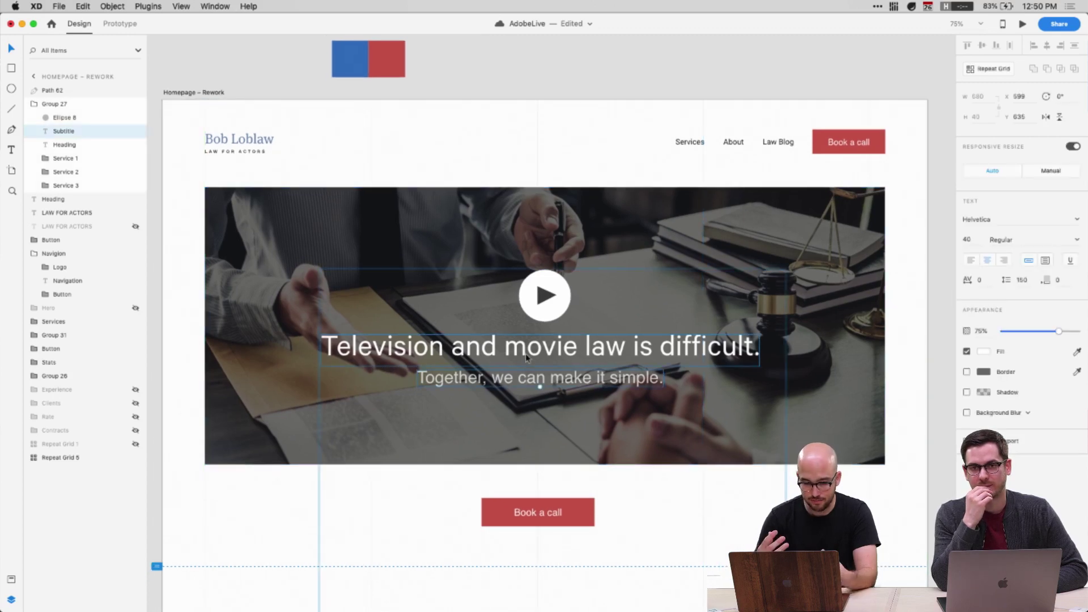
left_click(255, 141)
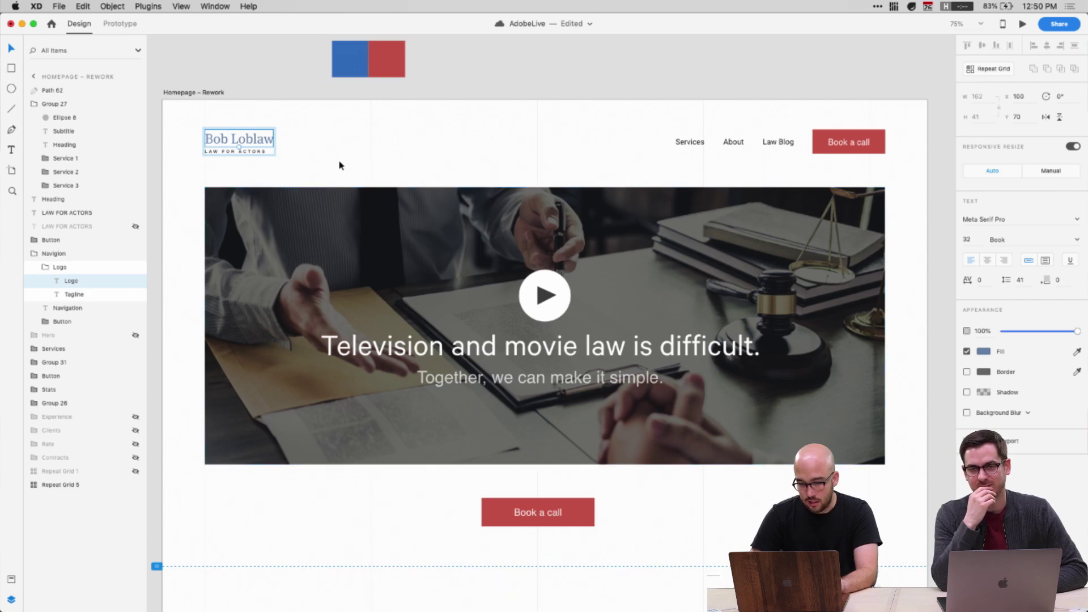
Change the hero heading's font to Meta Serif Pro to match the logo
double_click(510, 347)
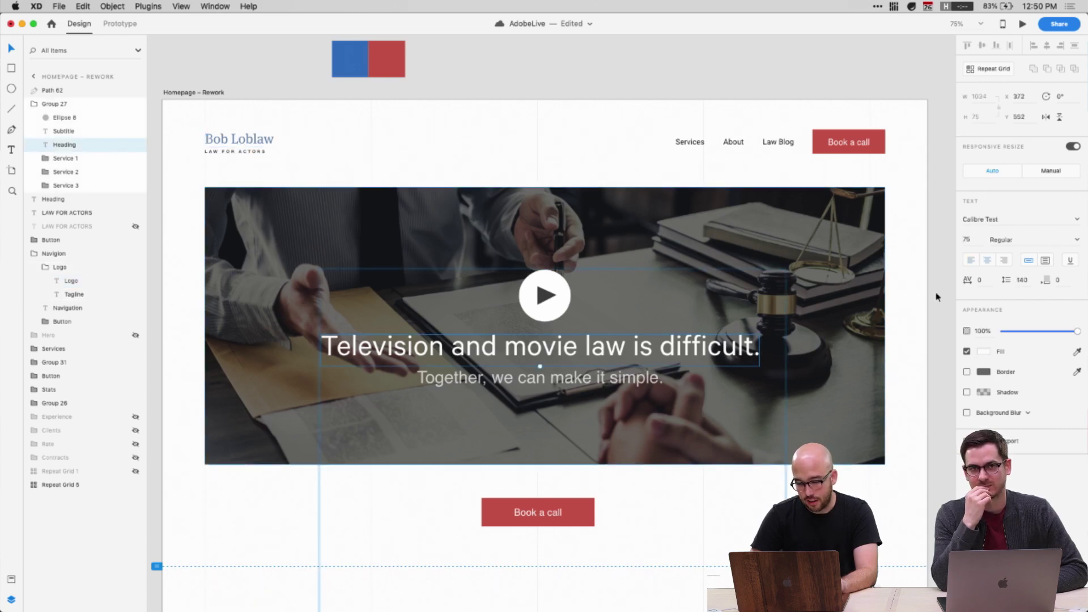
left_click(1018, 226)
type("Meta Correspondence Pro")
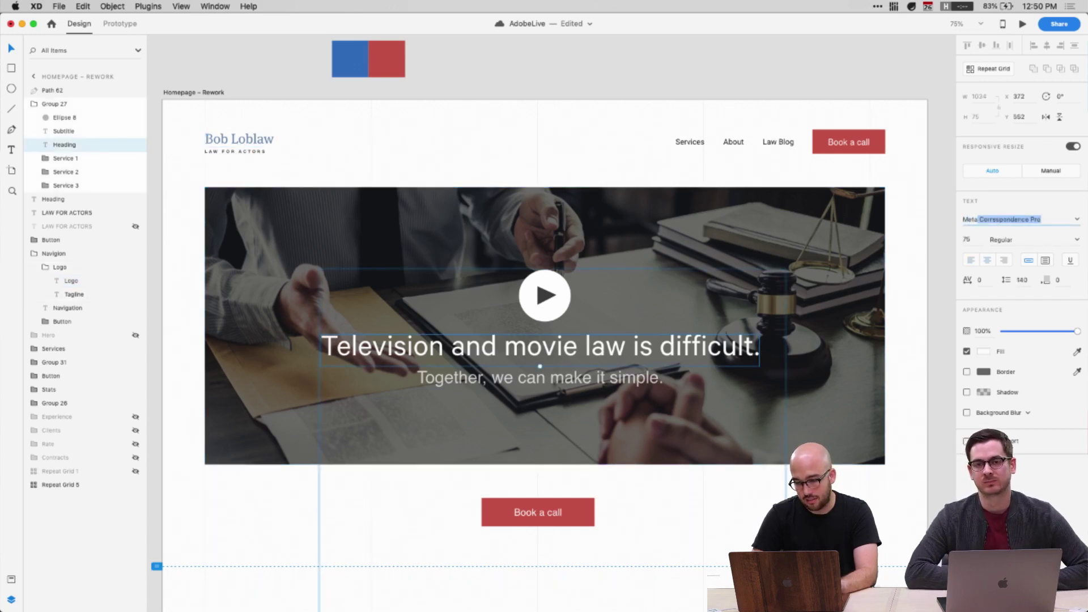
key("Return")
double_click(1014, 220)
type("seri")
key("Escape")
left_click(1001, 219)
type("Meta")
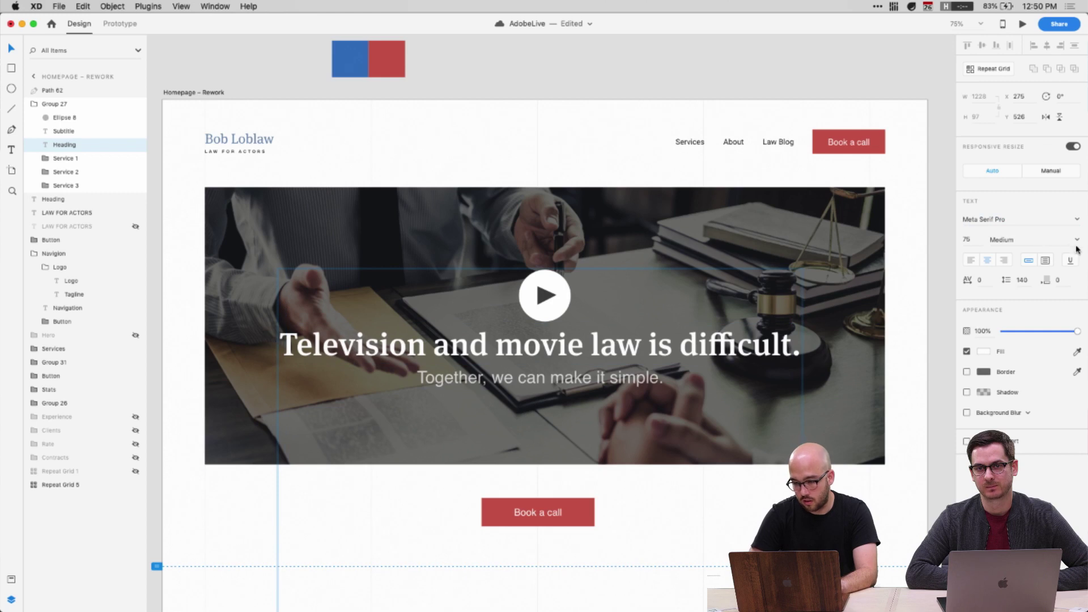
Give the hero heading a lighter font weight and move the heading and subtitle down about 10 px
left_click(1076, 240)
left_click(1031, 253)
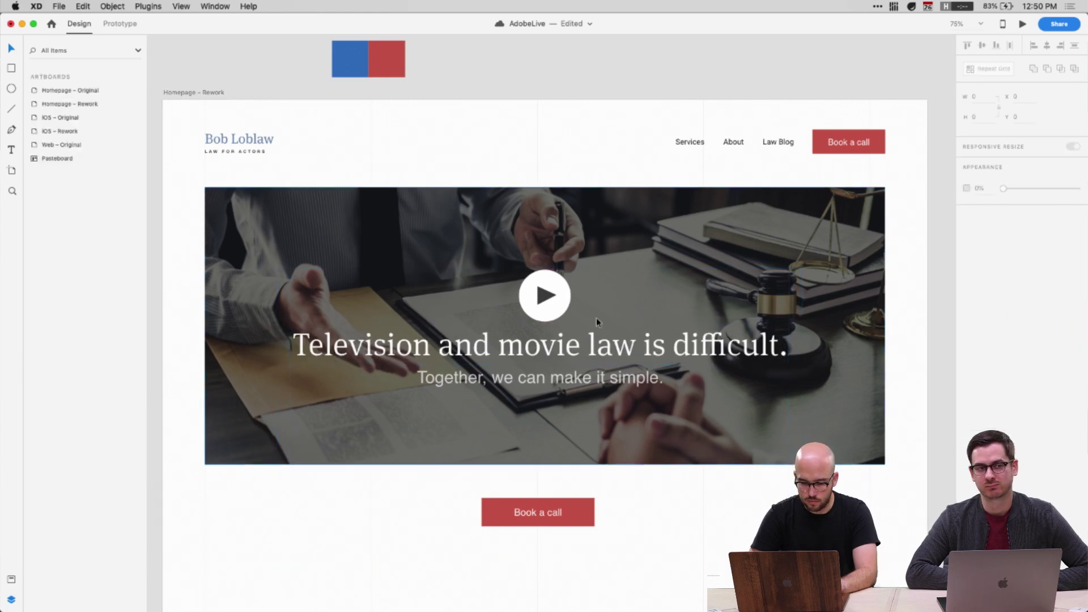
left_click_drag(581, 375, 570, 384)
left_click(586, 124)
Recolor the play icon's triangle with the red sampled from the Book a call button
left_click(544, 294)
left_click(545, 301)
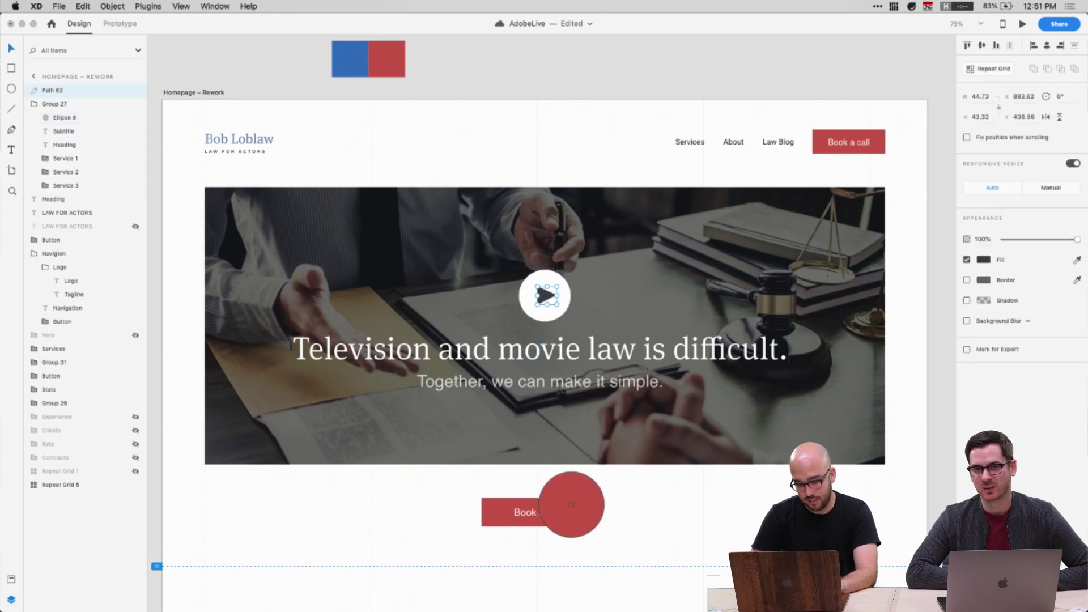
left_click(872, 506)
scroll(875, 454, "down", 3)
left_click(823, 356)
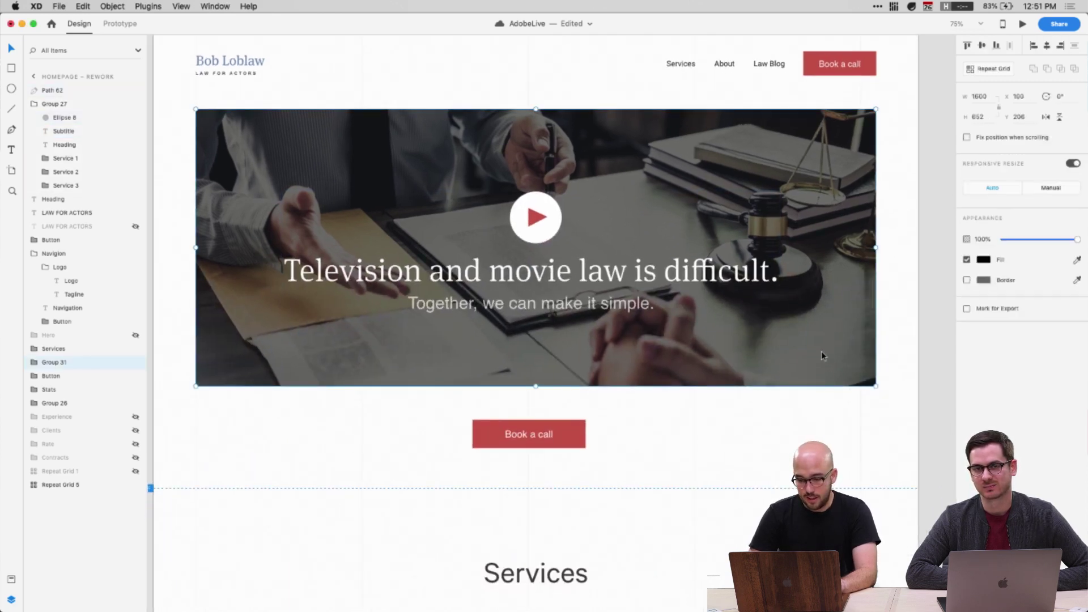
scroll(452, 483, "down", 10)
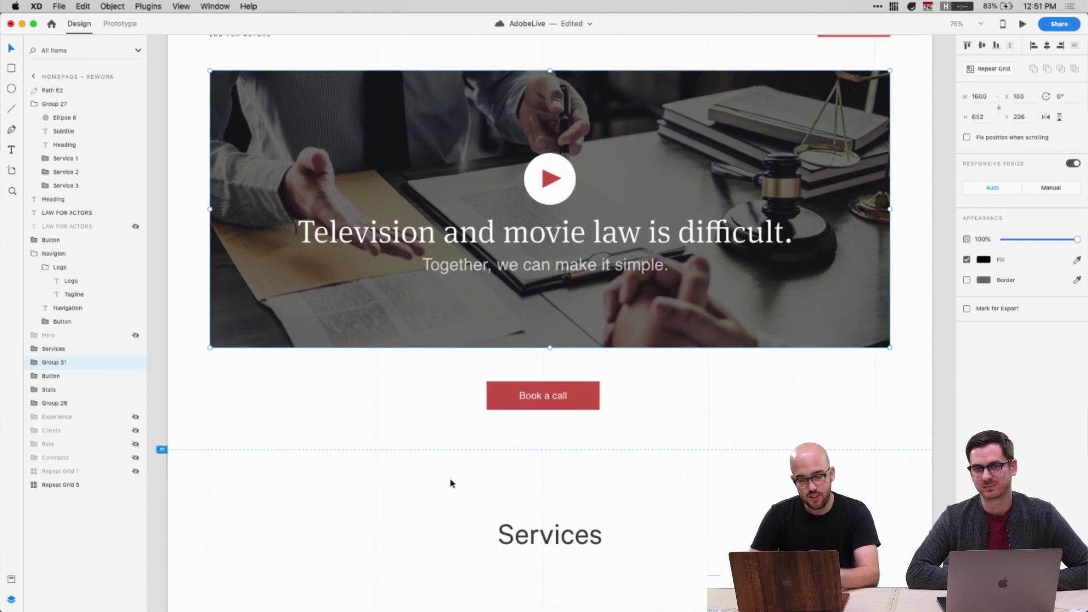
Review the page from the hero through the service cards to the success rate and experience stats
scroll(451, 483, "down", 8)
scroll(451, 483, "up", 1)
scroll(451, 483, "down", 3)
scroll(451, 483, "down", 17)
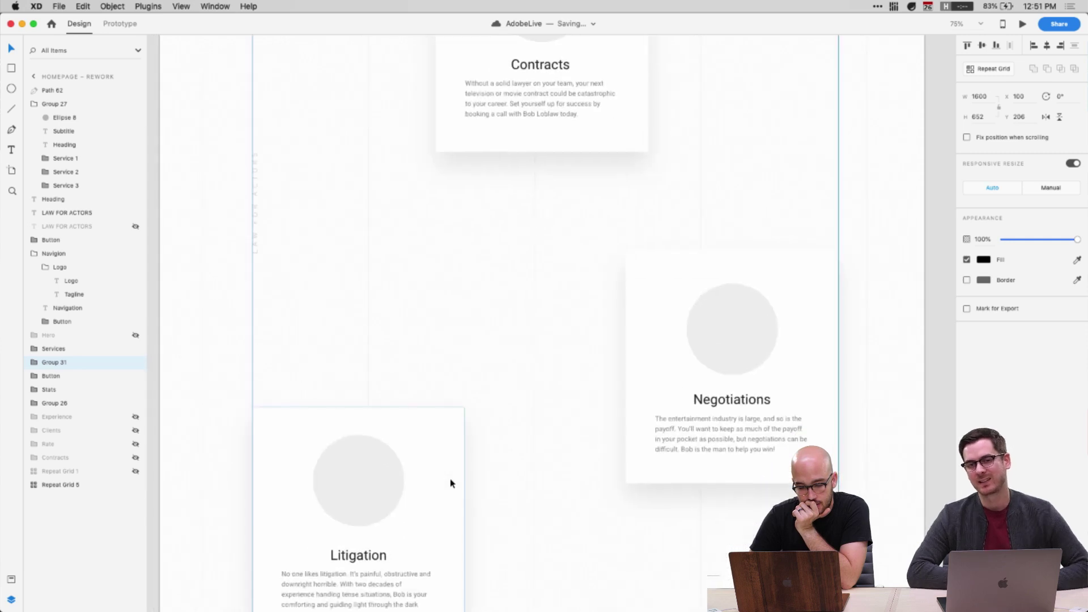
left_click(443, 457)
scroll(444, 457, "down", 5)
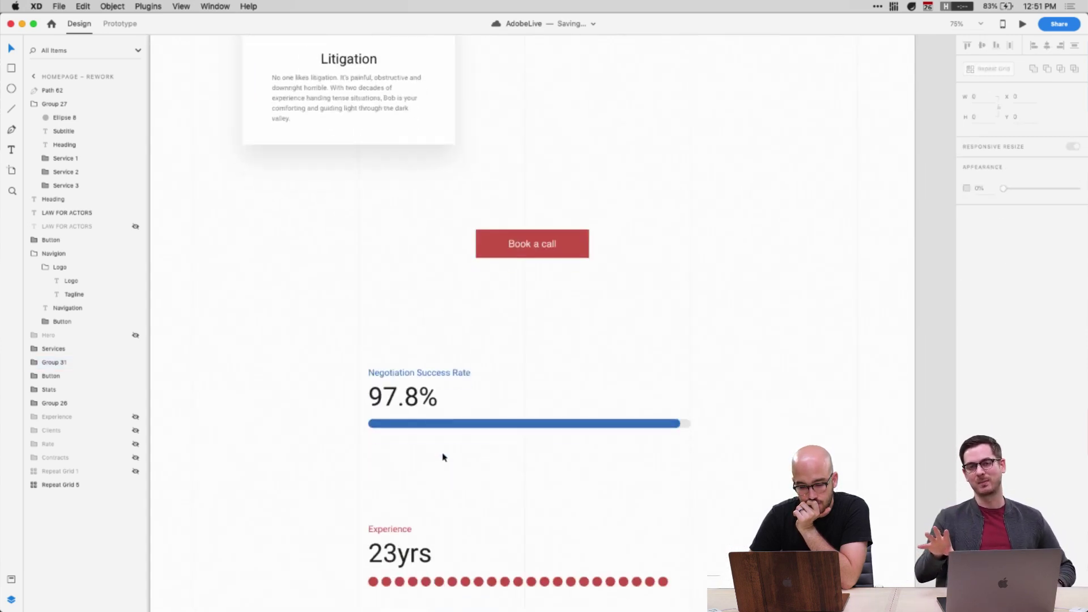
scroll(444, 456, "up", 20)
scroll(448, 217, "up", 4)
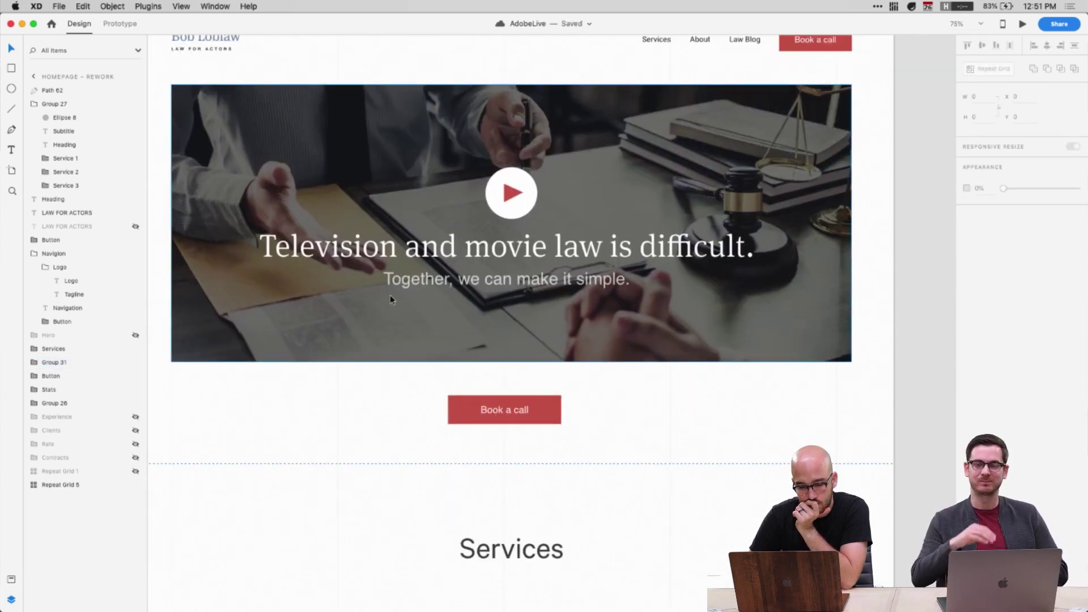
Narrow the hero image to about 958 px wide and left-align the subtitle with the heading
left_click(390, 294)
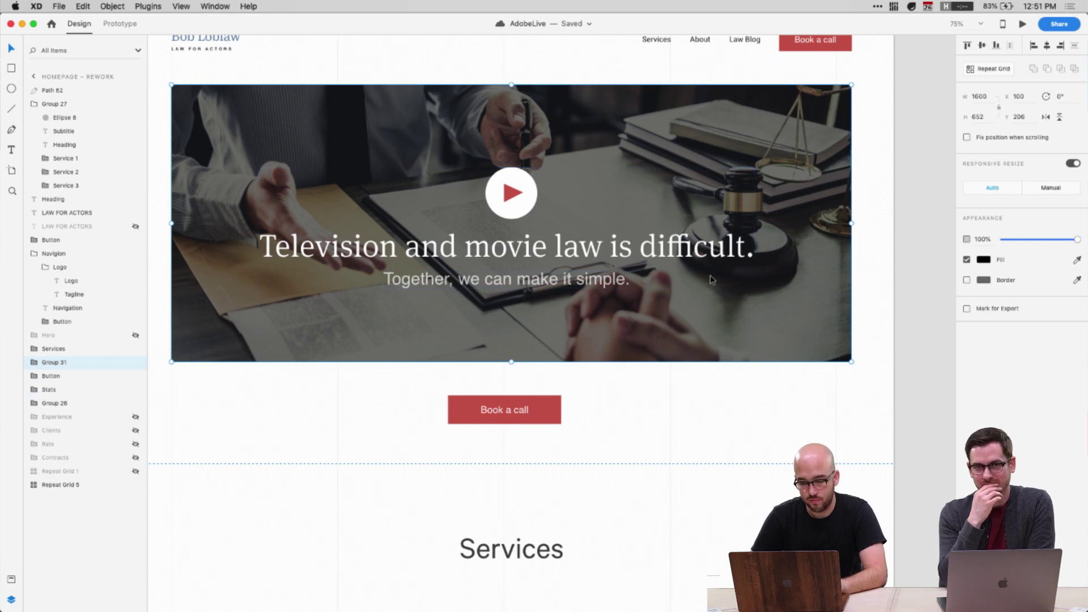
left_click_drag(850, 226, 578, 225)
left_click(562, 255)
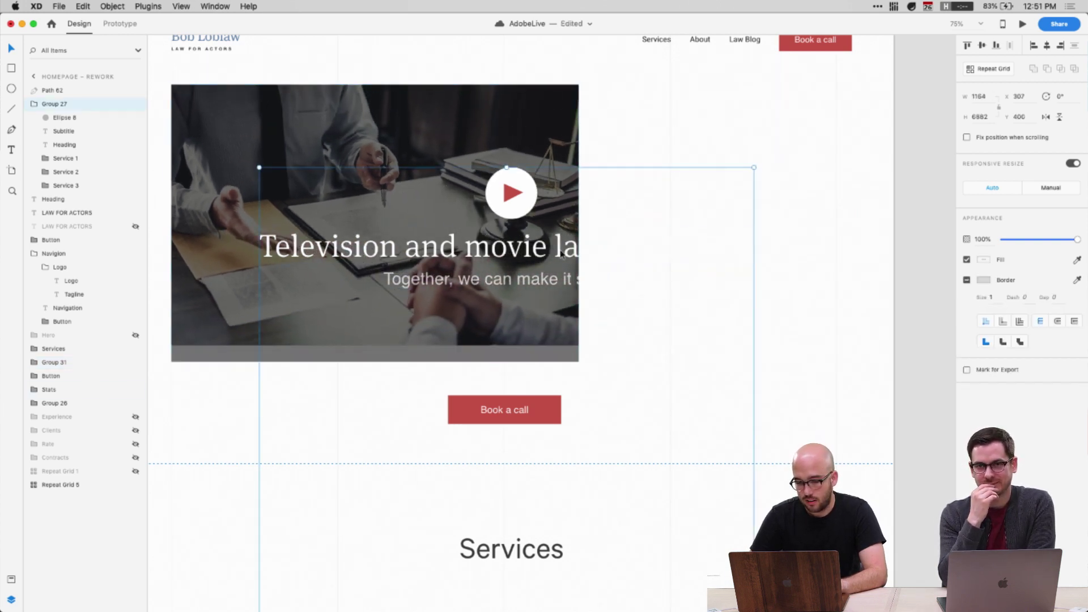
double_click(537, 284)
left_click(365, 266, "shift")
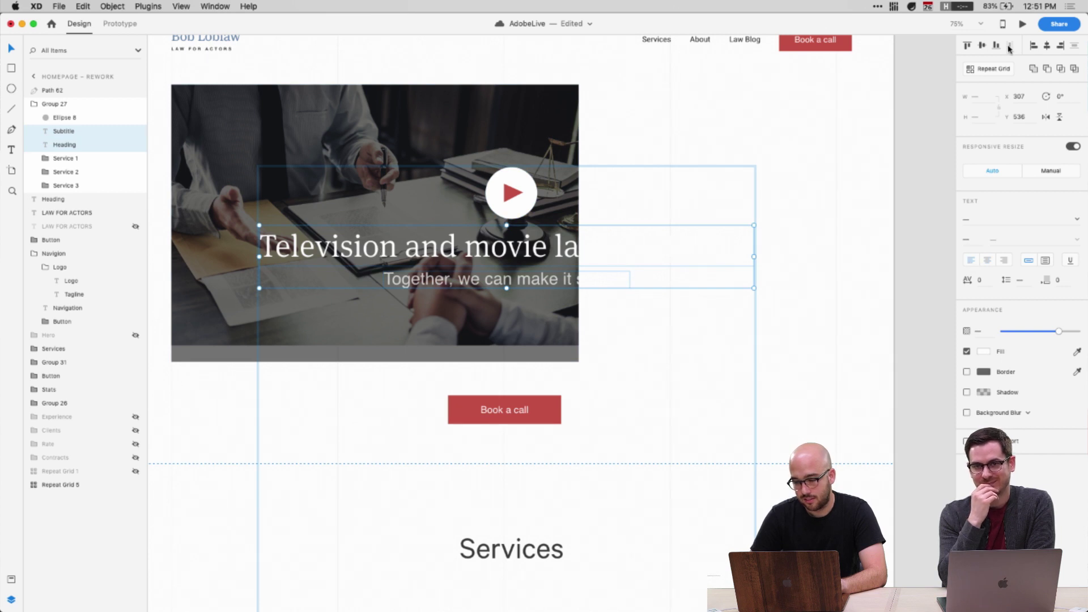
left_click(1035, 48)
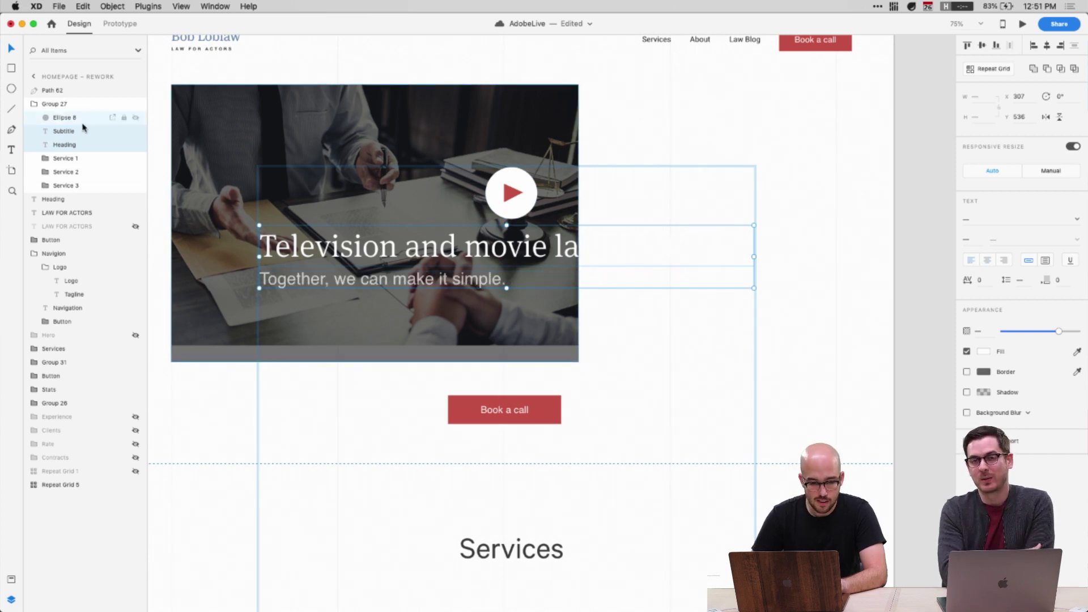
Group the play icon's circle and triangle and place the group above the subtitle inside the hero content group
left_click(60, 119)
left_click(53, 93, "shift")
key("super+g")
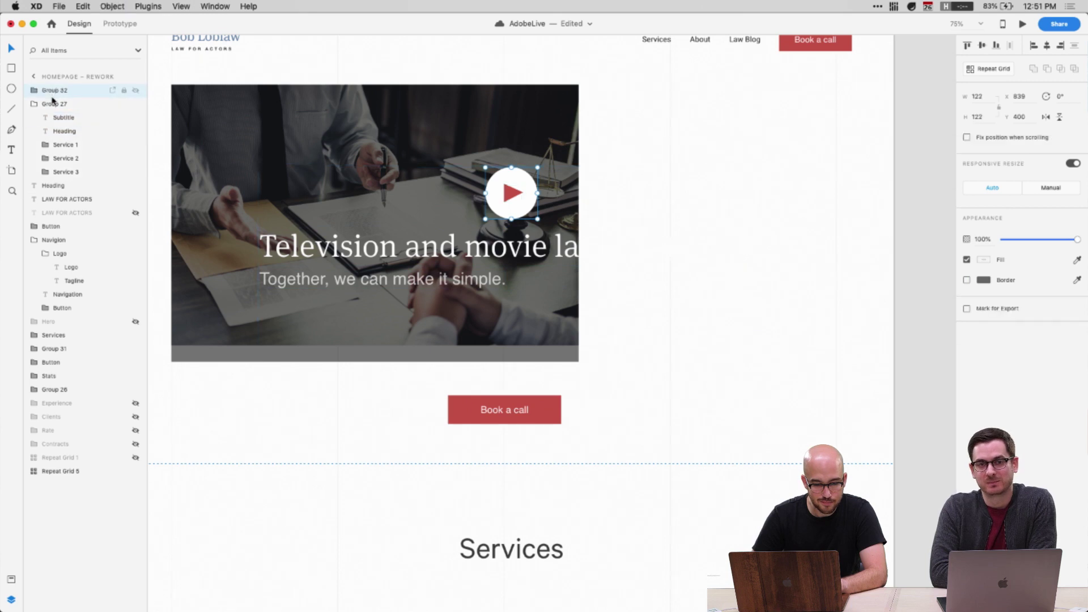
left_click_drag(51, 94, 60, 114)
Left-align the play icon, subtitle and heading, and move them together so the heading sits at about X 573, Y 558
left_click(64, 131, "shift")
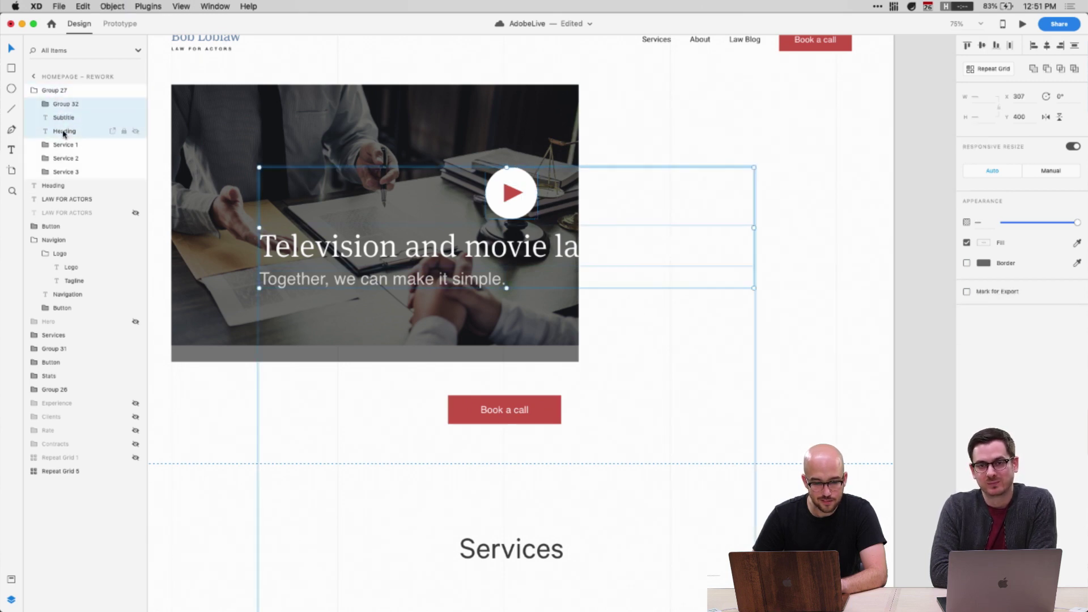
left_click(1034, 45)
left_click_drag(370, 250, 482, 259)
Recolor the hero heading with the red sampled from the Book a call button
left_click(633, 264)
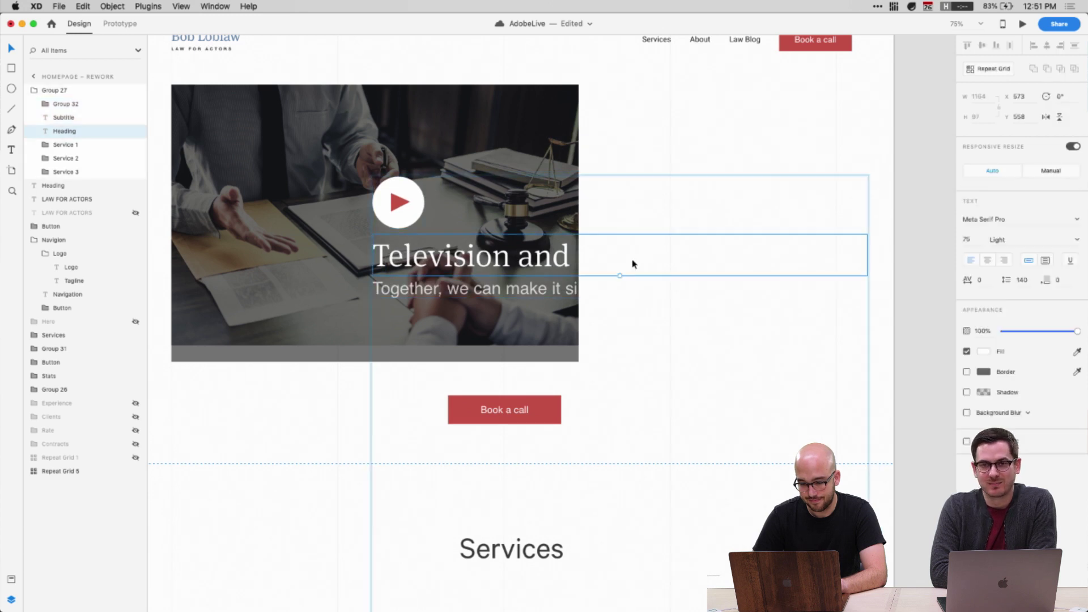
key("i")
left_click(554, 402)
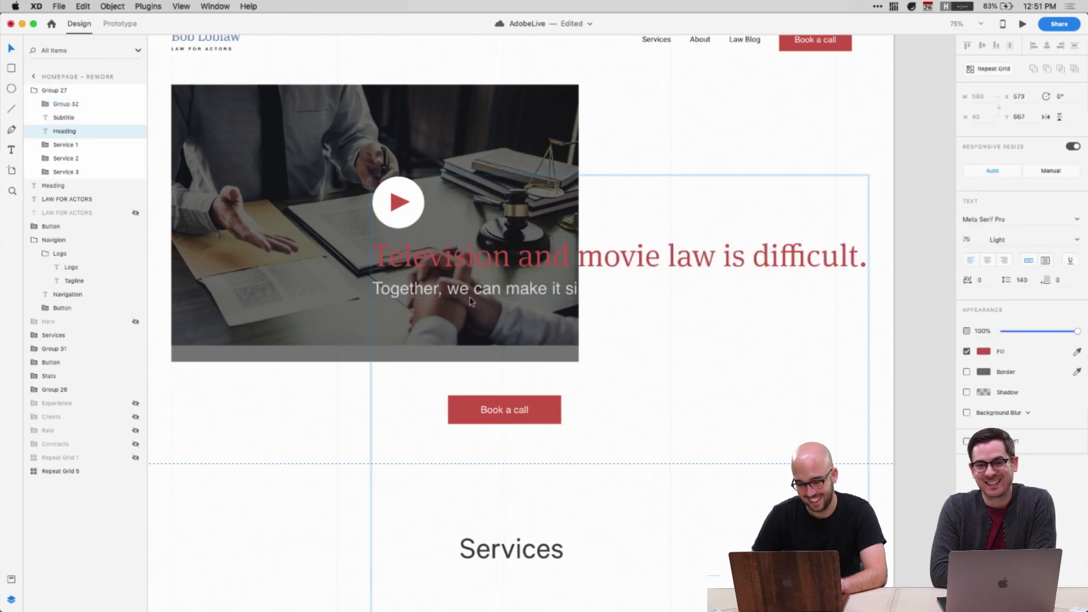
Change the overlay rectangle on the hero photo to a white fill at 59% opacity
left_click(471, 291)
left_click(484, 343)
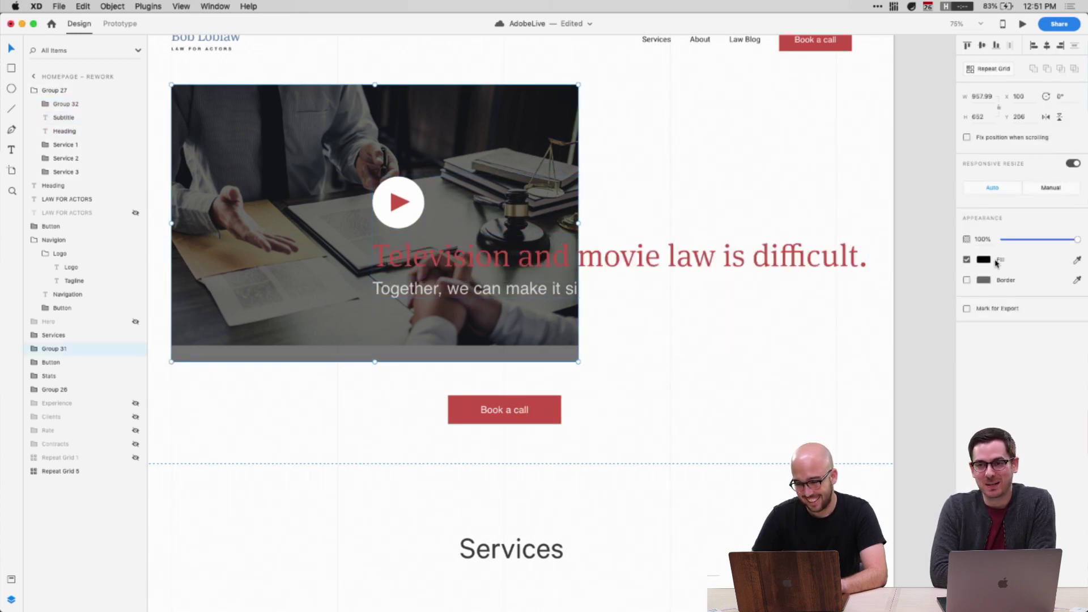
left_click(986, 261)
left_click(884, 304)
left_click(660, 214)
double_click(489, 192)
scroll(489, 193, "up", 2)
key("5")
key("9")
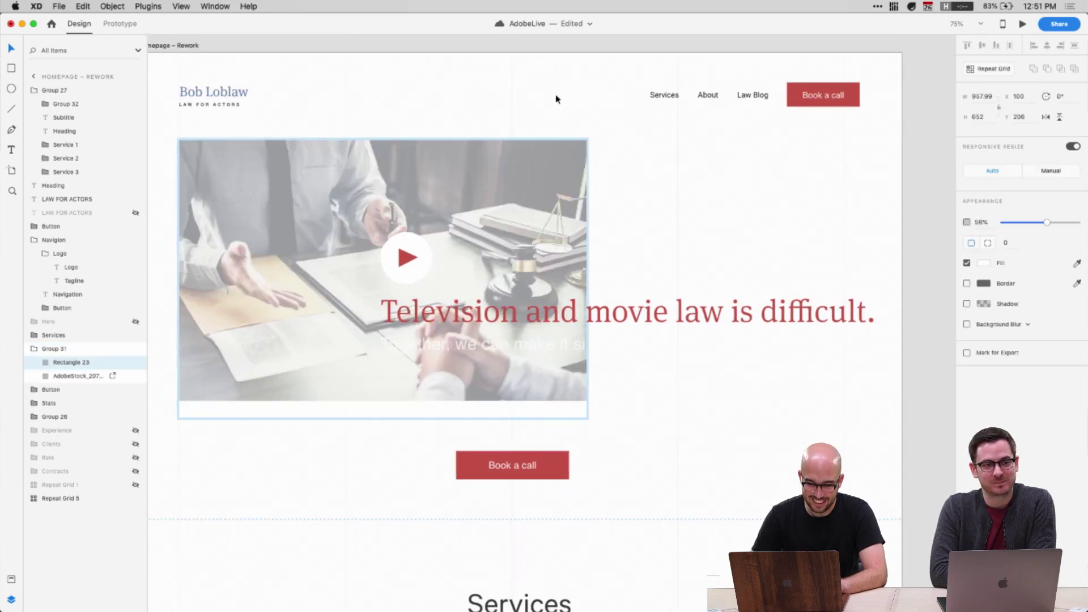
left_click(648, 395)
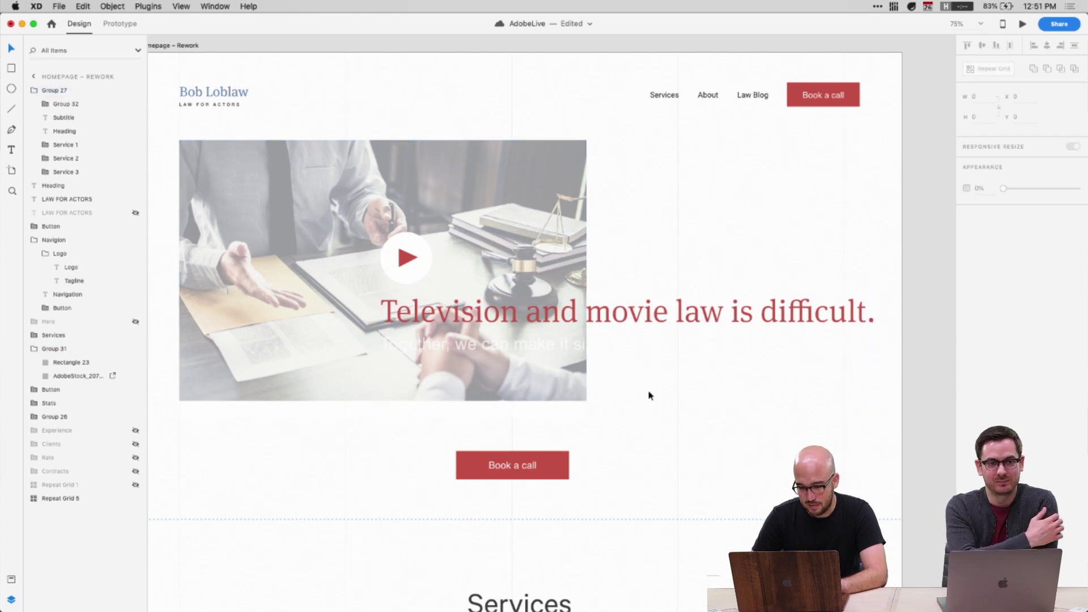
Switch to Chrome, go to behance.net and open its project search
key("alt+space")
type("c")
key("Return")
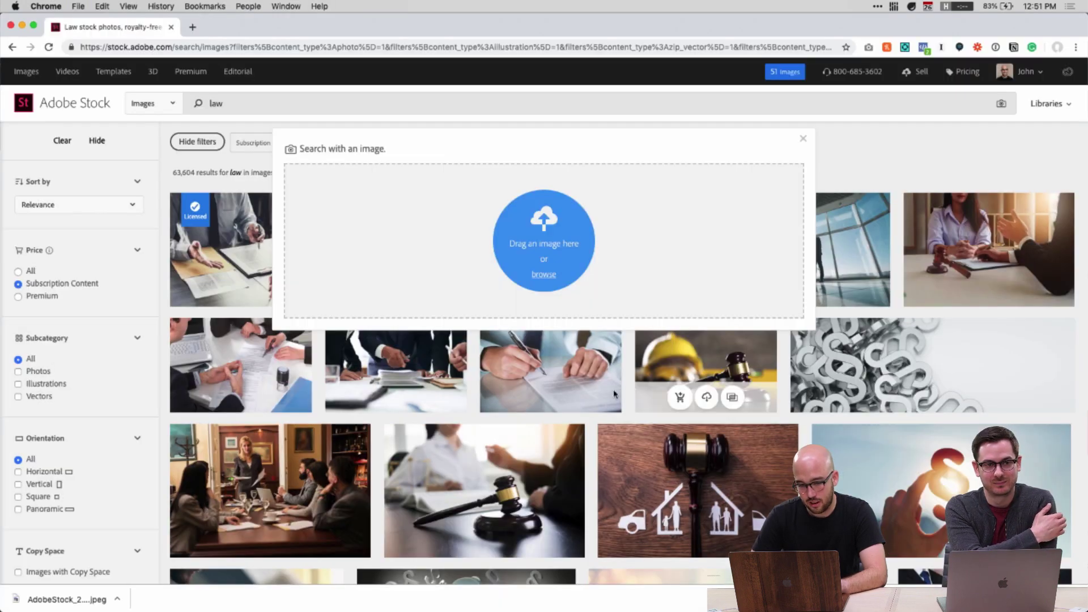
left_click(339, 49)
type("behance.net")
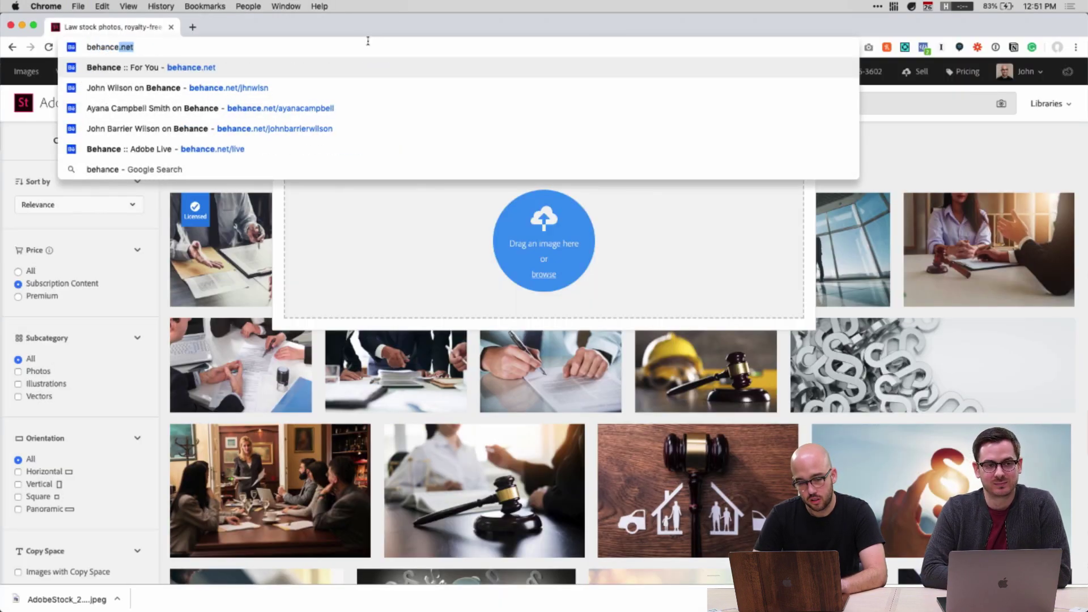
key("Return")
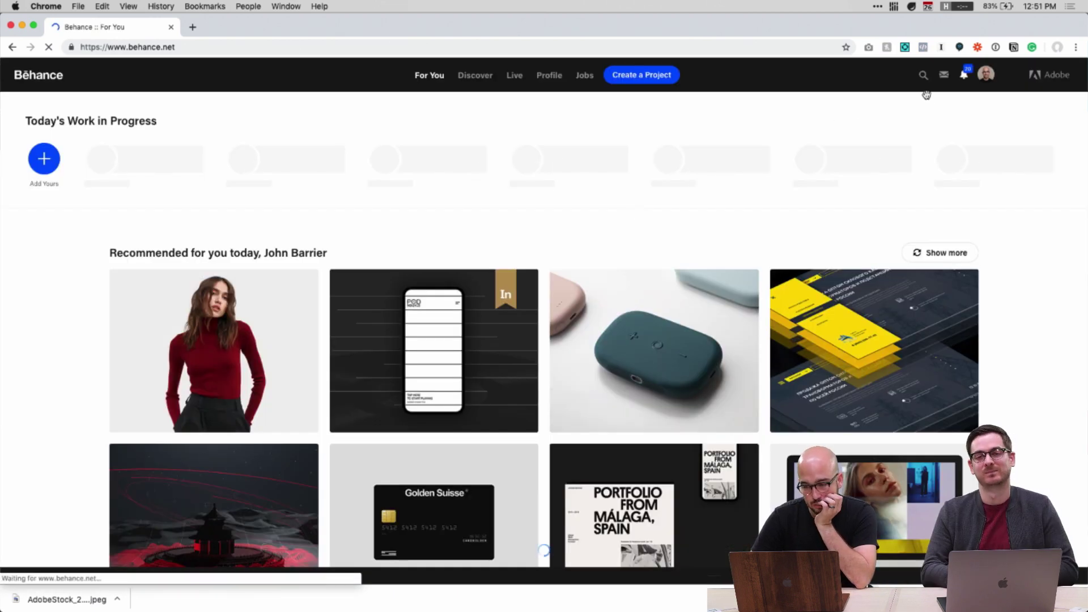
left_click(923, 75)
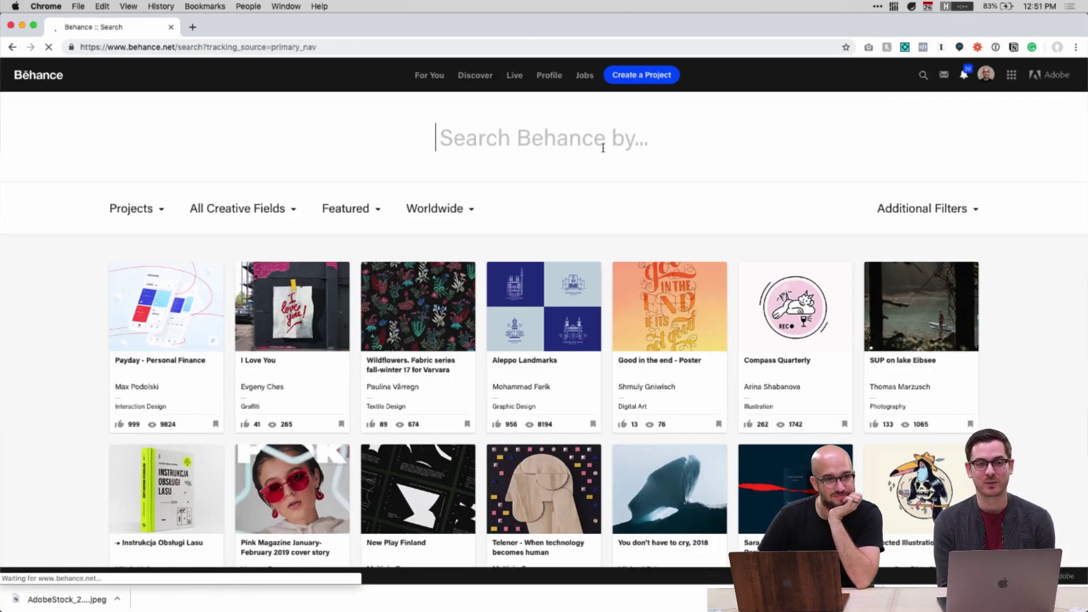
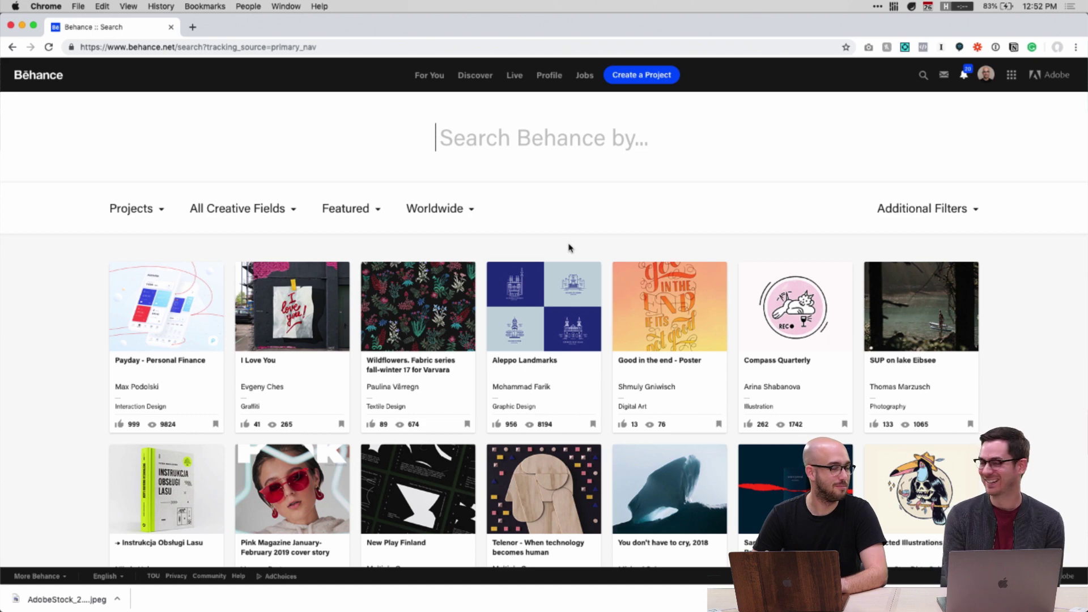
Search Behance projects for "website" and filter them by the Web Design creative field
type("website")
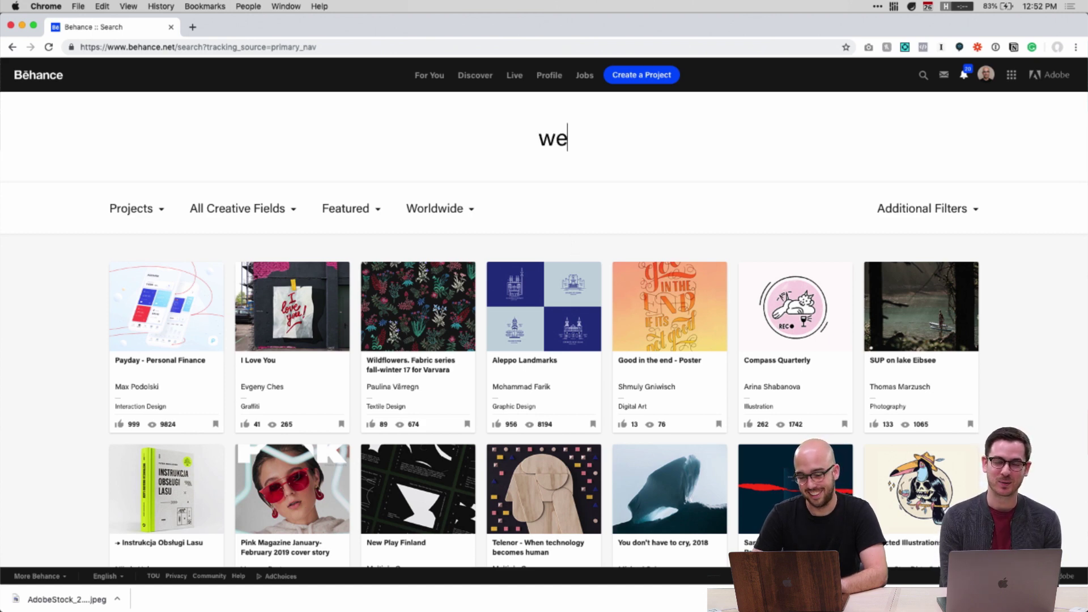
key("Return")
left_click(279, 215)
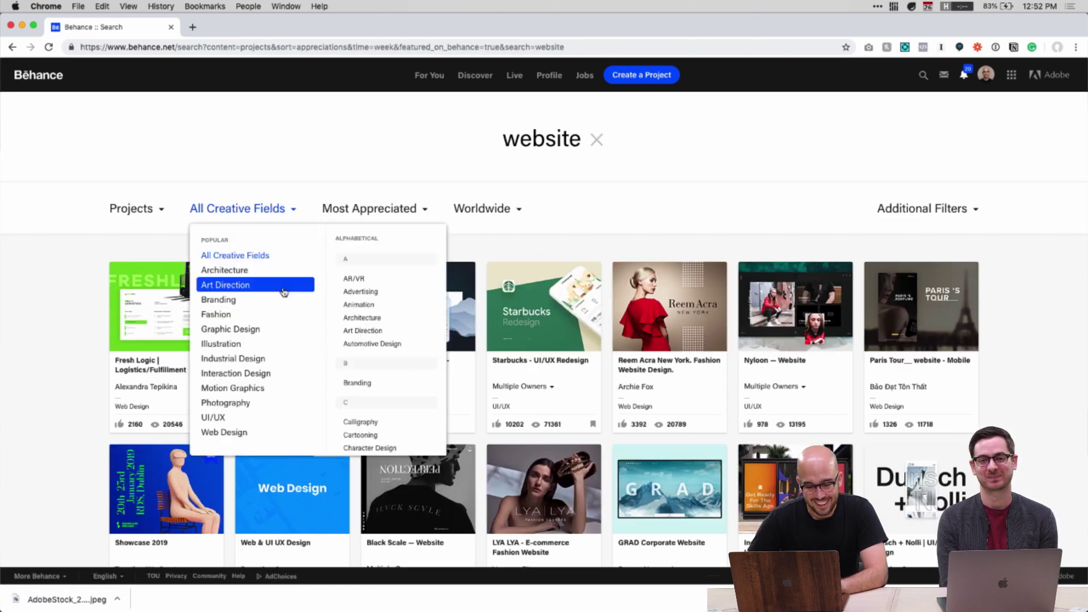
left_click(249, 416)
left_click(245, 214)
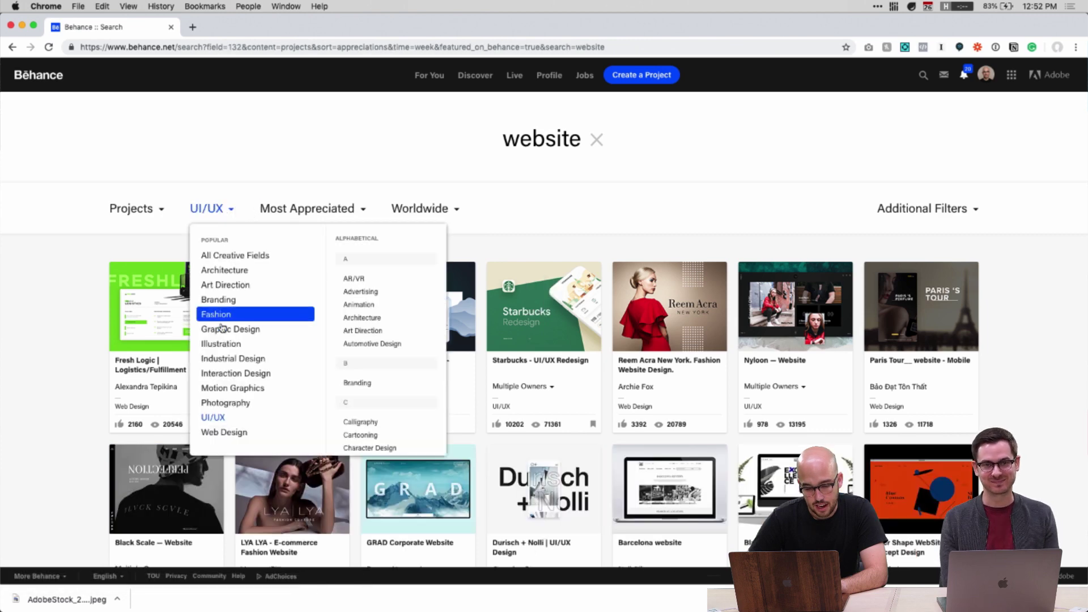
left_click(232, 432)
Browse the web design results and examine the layouts in the BlackLeaf - website project
scroll(558, 270, "down", 3)
scroll(576, 387, "down", 1)
scroll(632, 488, "up", 4)
key("Right")
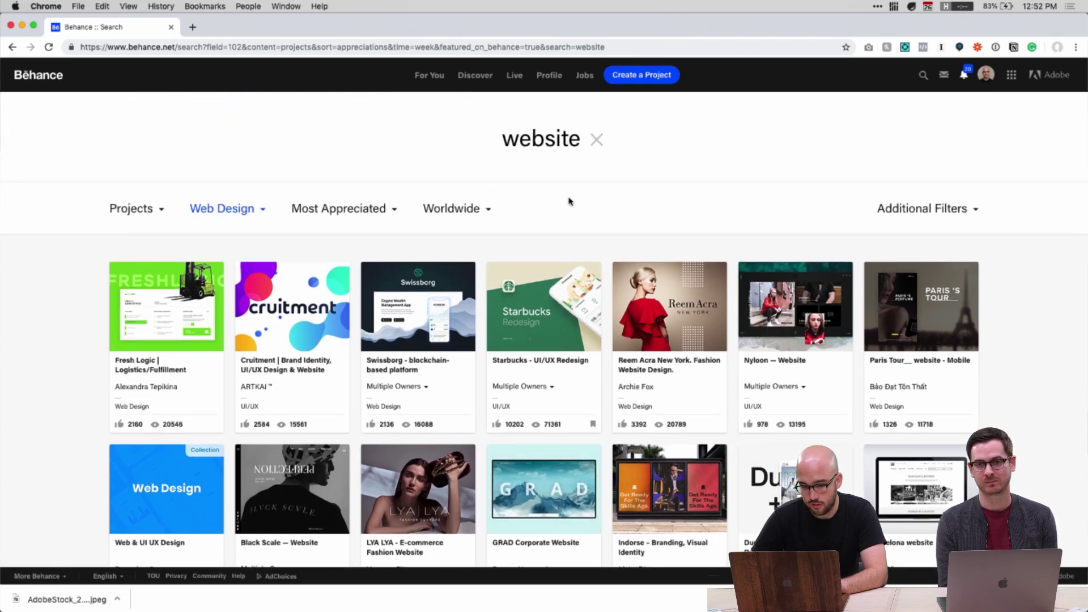
scroll(528, 274, "down", 1)
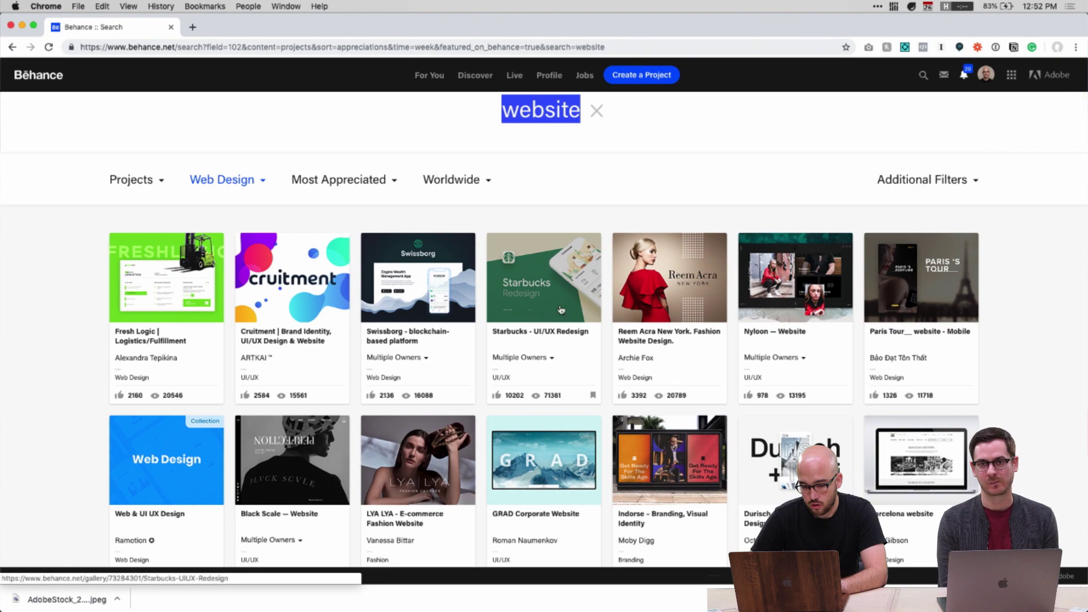
scroll(510, 317, "down", 5)
scroll(475, 379, "down", 3)
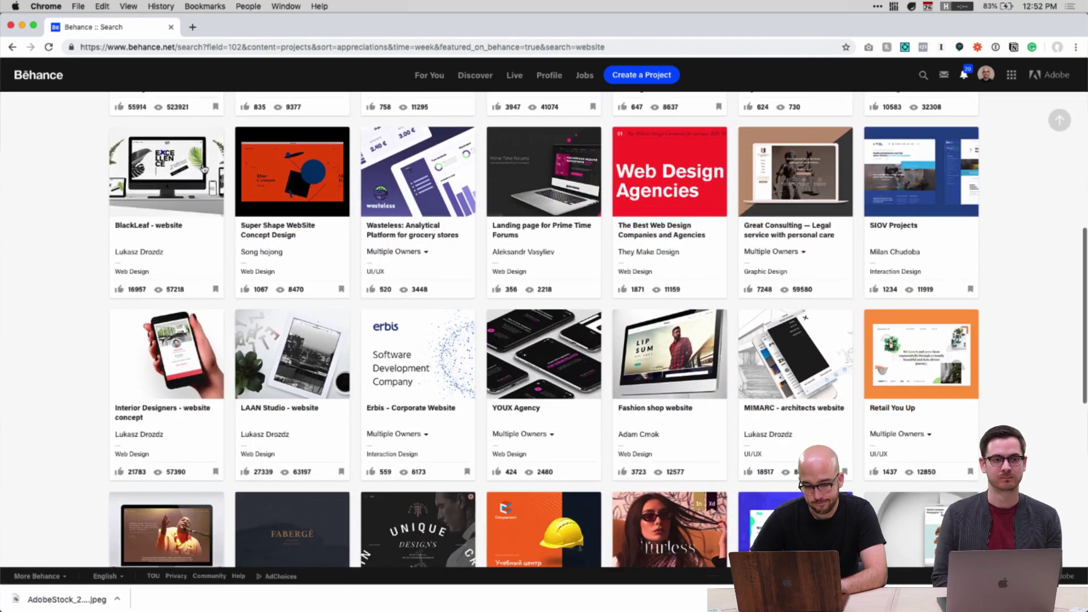
left_click(170, 193)
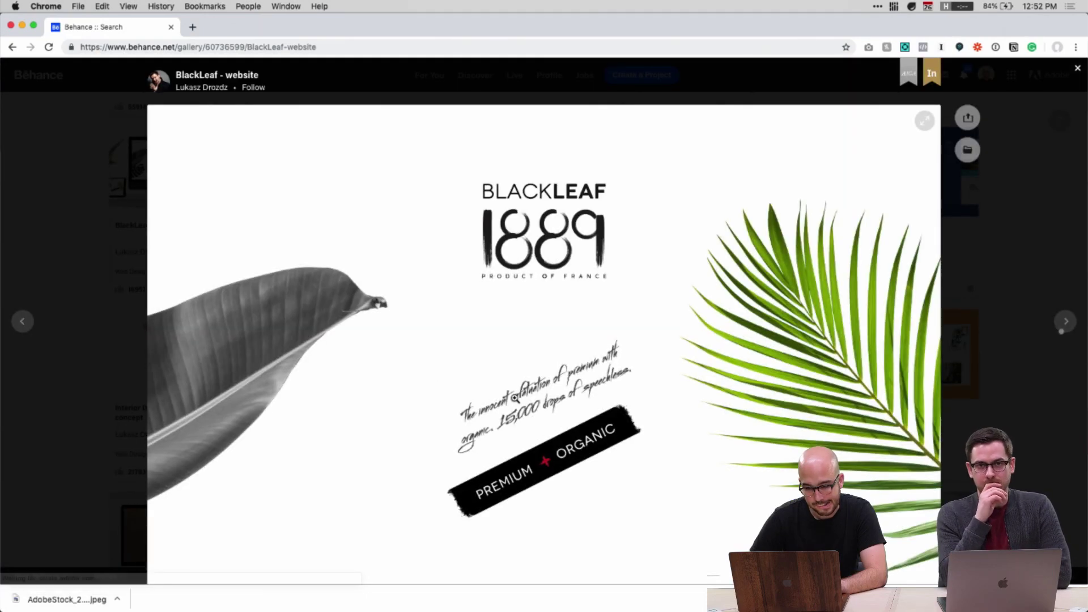
scroll(513, 397, "down", 10)
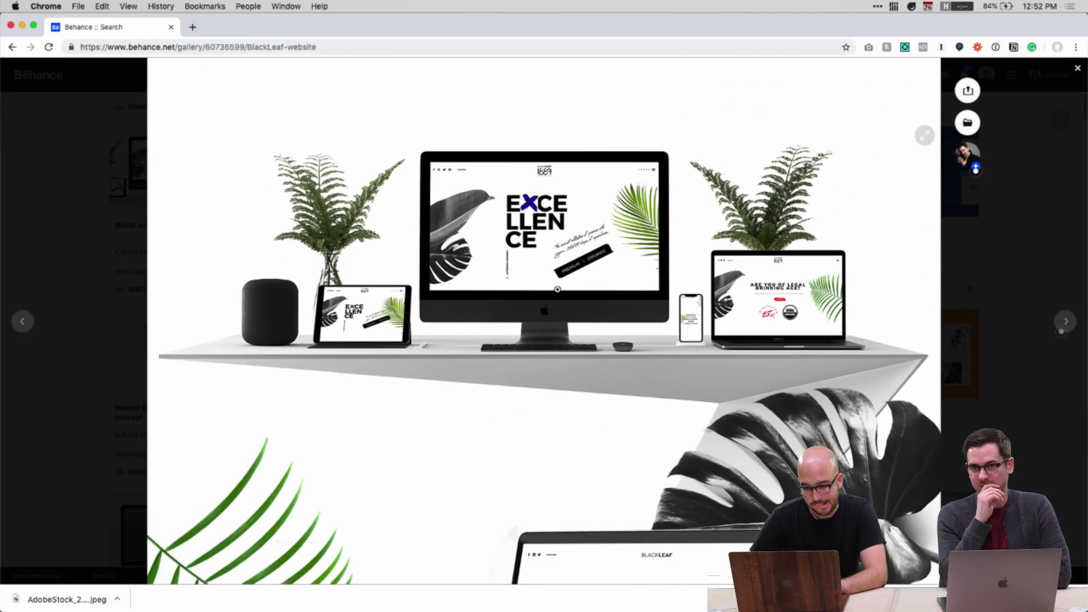
scroll(516, 398, "down", 5)
scroll(627, 311, "down", 10)
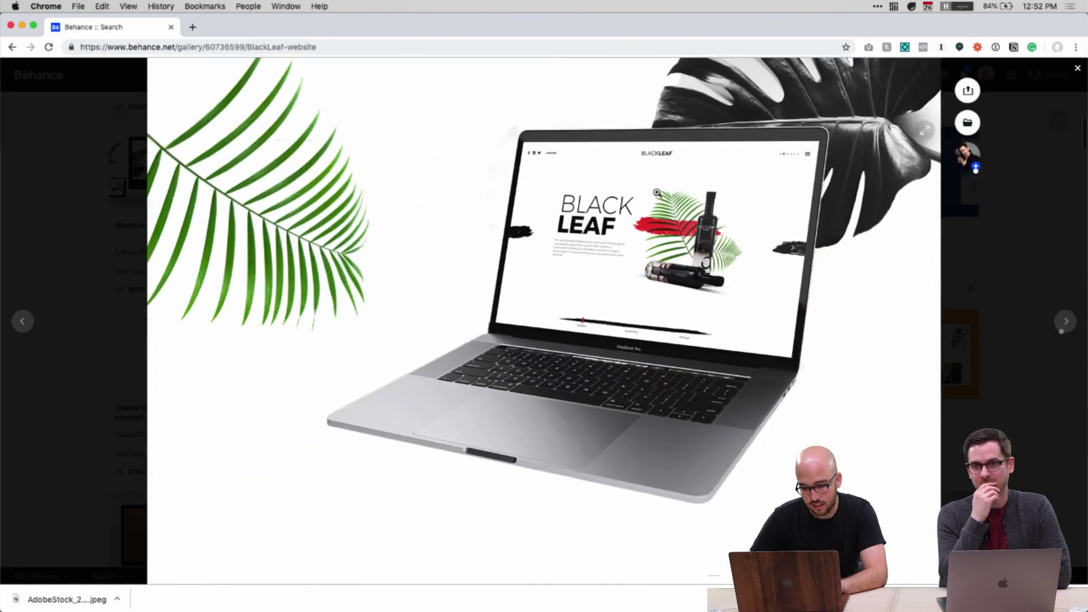
scroll(627, 311, "down", 10)
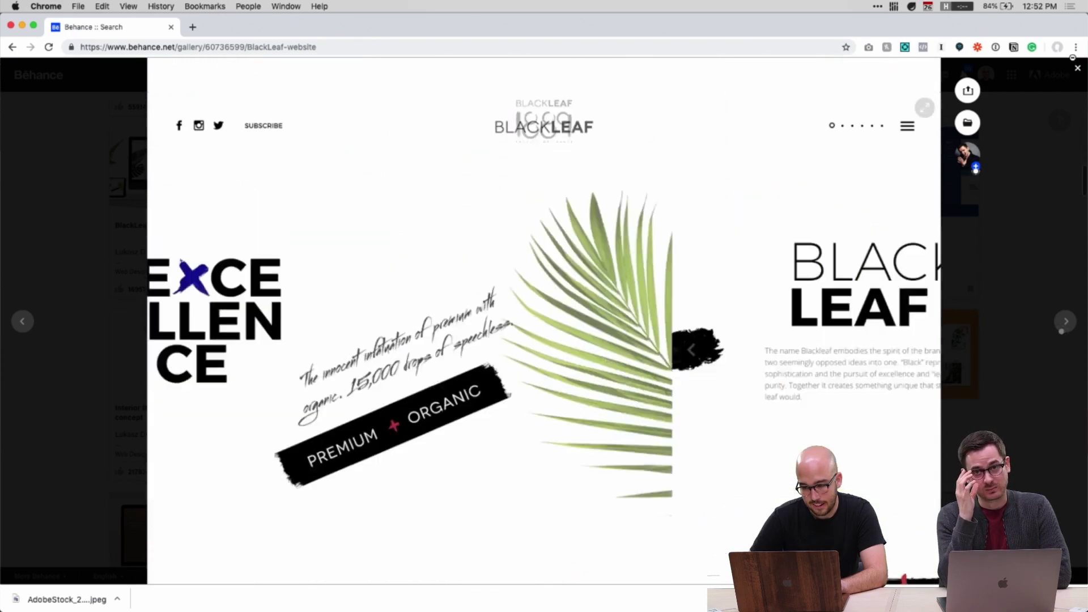
key("Escape")
Examine the Retail You Up project's typography, illustrations and homepage hero layout for inspiration
scroll(842, 368, "down", 2)
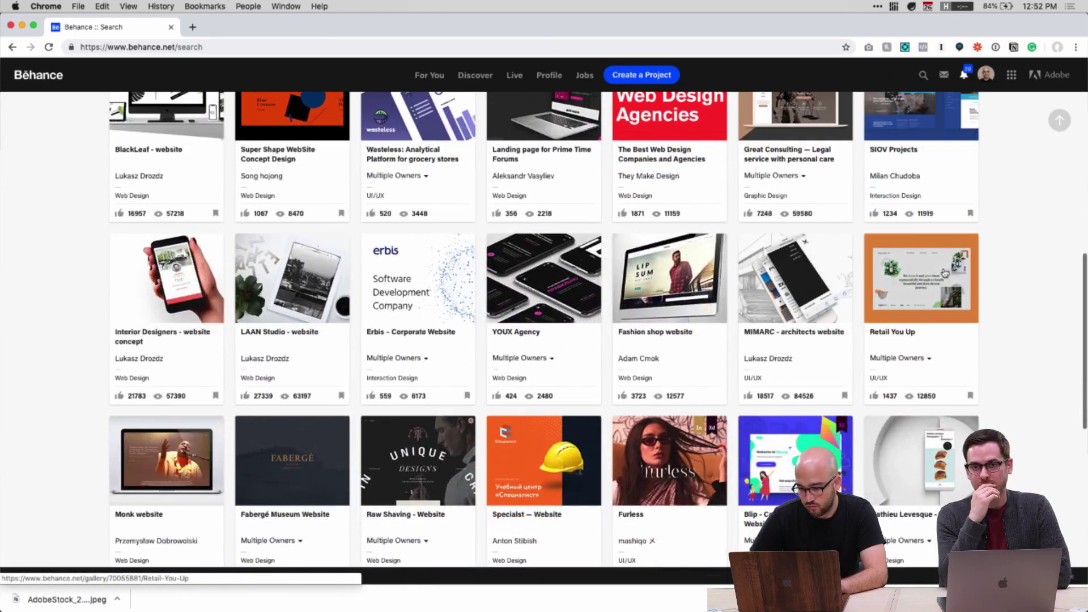
left_click(905, 380)
scroll(838, 295, "down", 20)
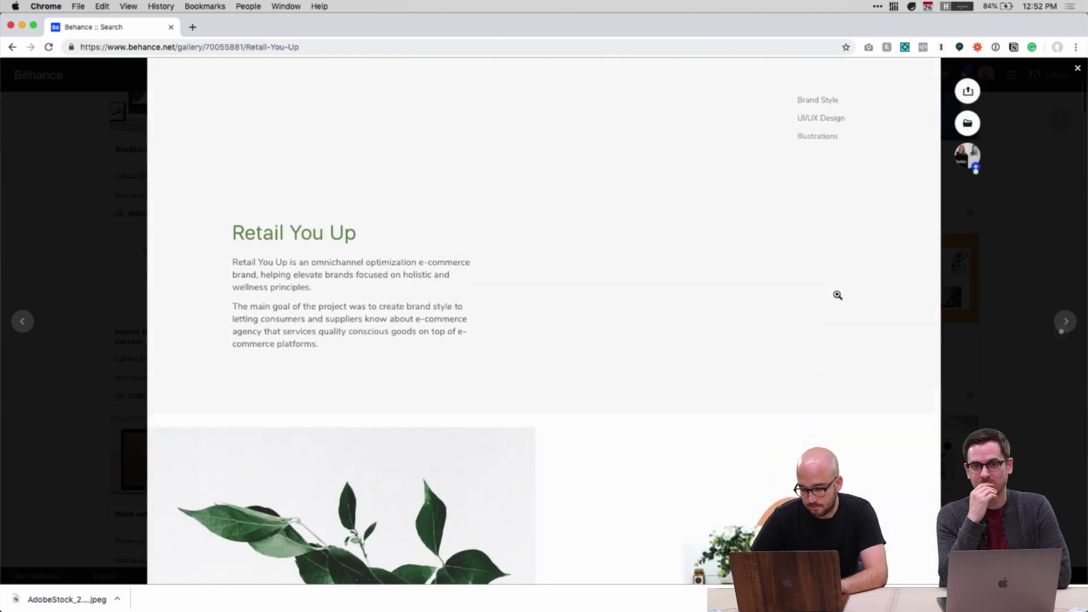
scroll(629, 352, "down", 15)
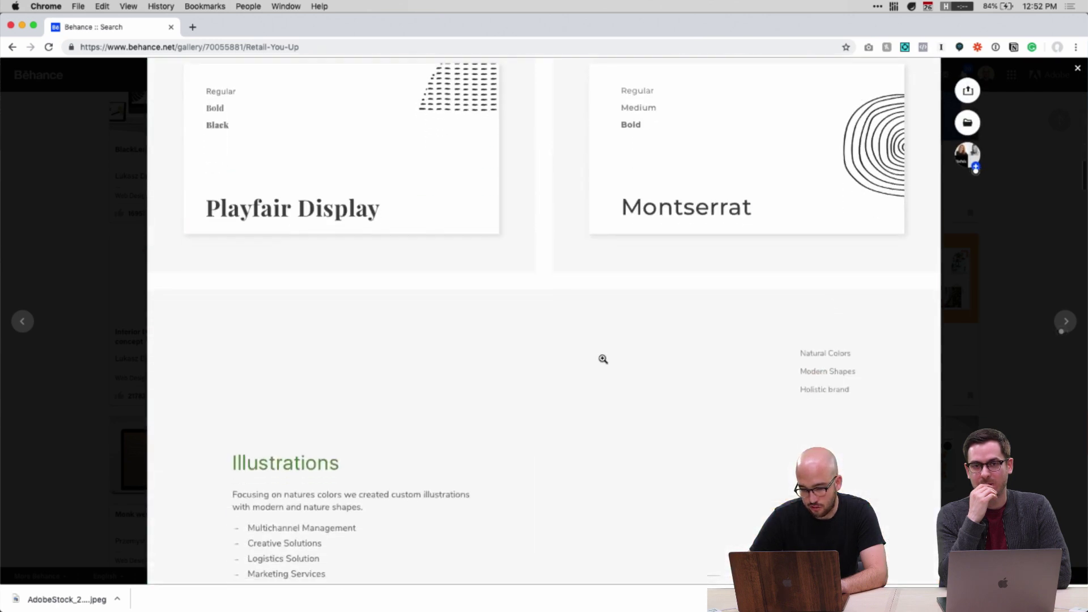
scroll(603, 360, "down", 15)
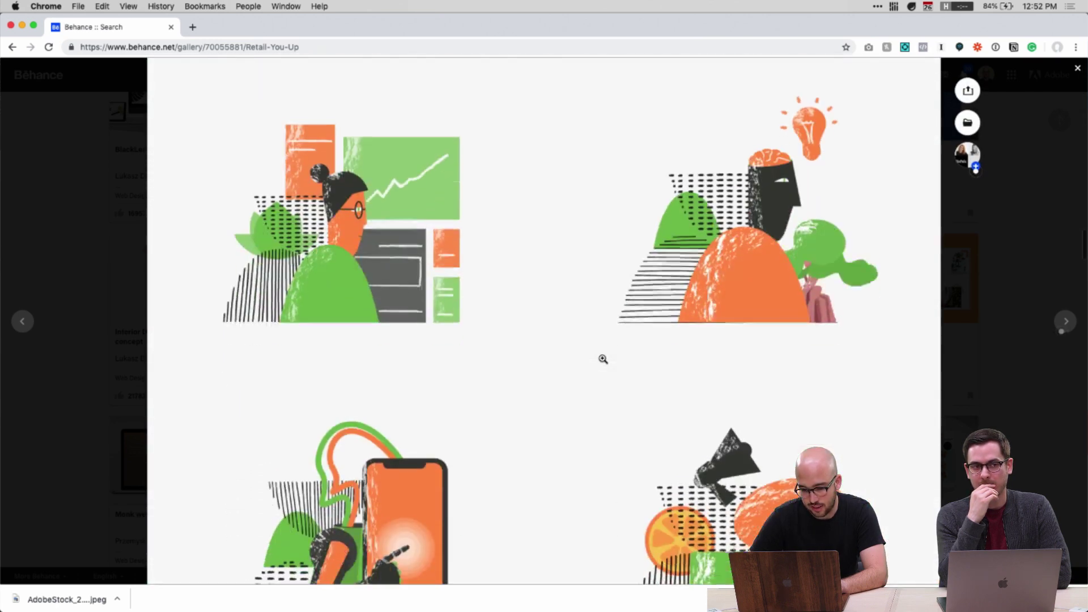
scroll(603, 359, "down", 3)
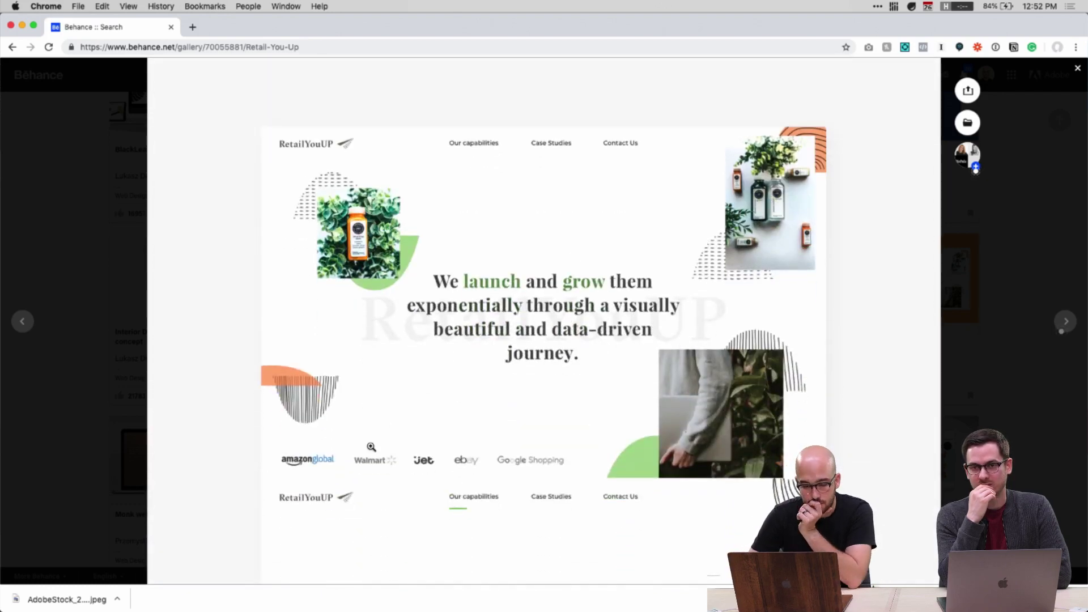
scroll(564, 442, "down", 2)
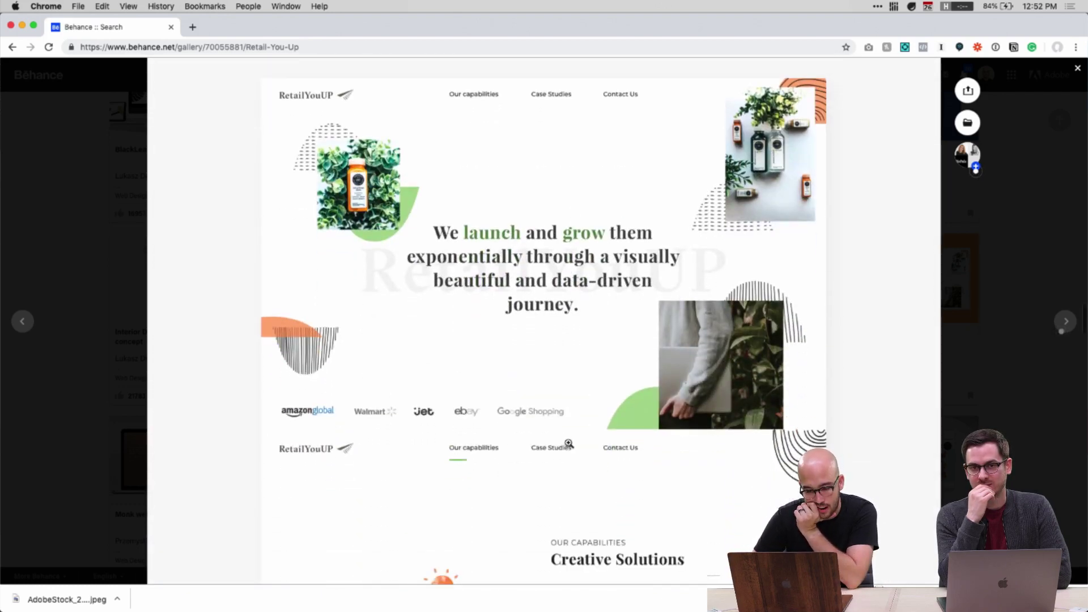
Switch back to Adobe XD, select the hero text group Group 27 and collapse the expanded layer groups
scroll(584, 344, "up", 1)
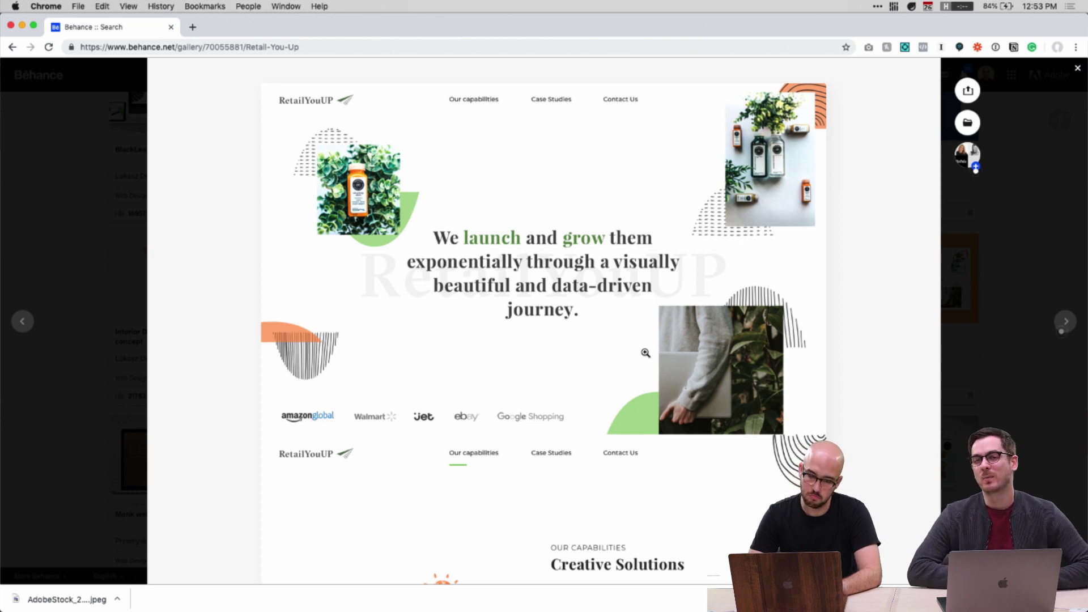
key("super+Tab")
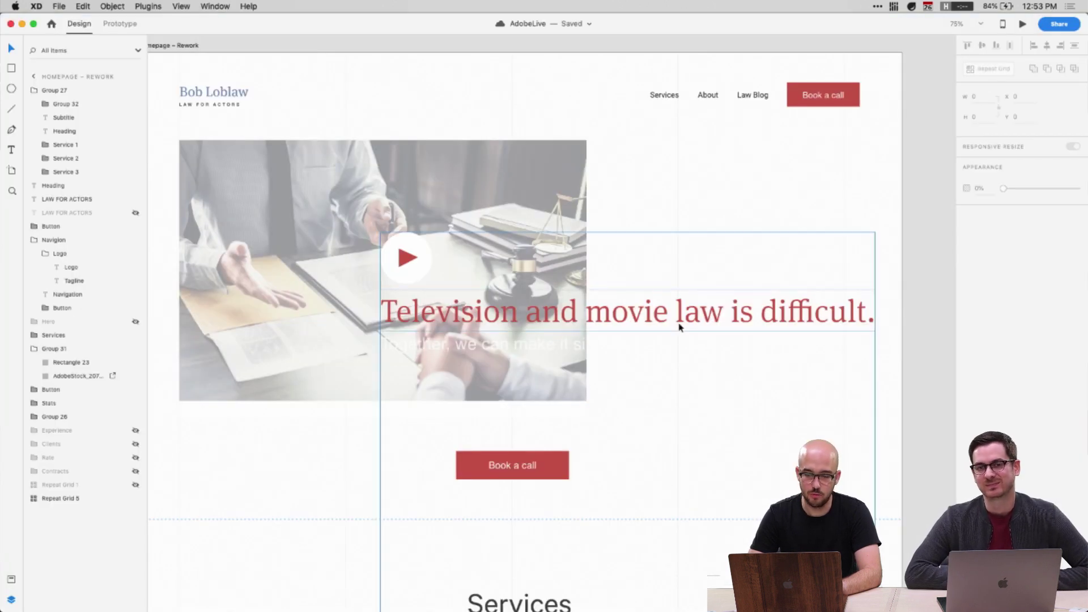
left_click(545, 304)
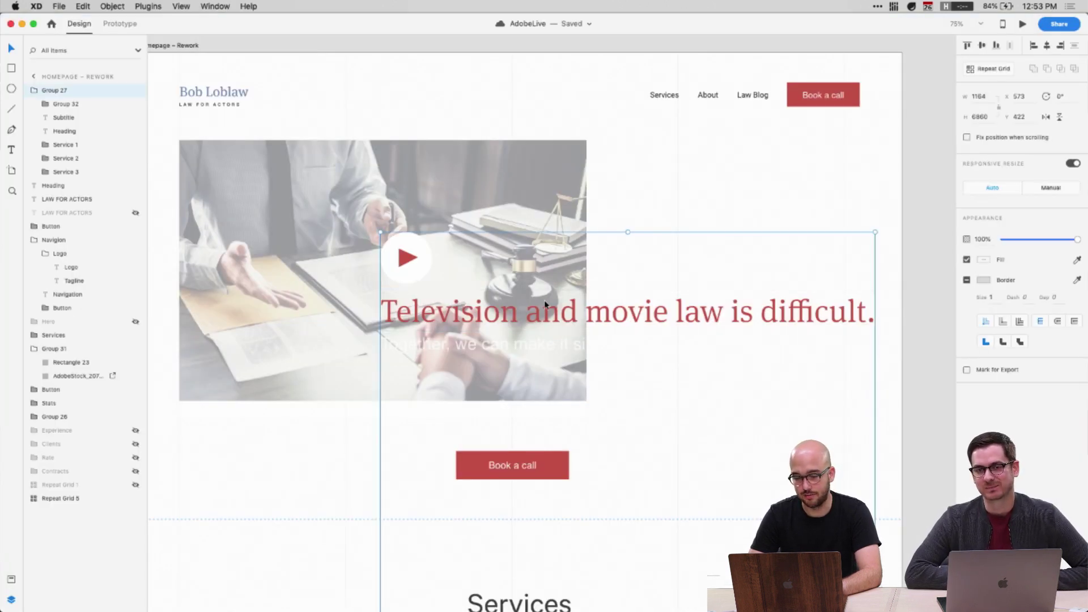
left_click(33, 92)
left_click(33, 159)
left_click(33, 199)
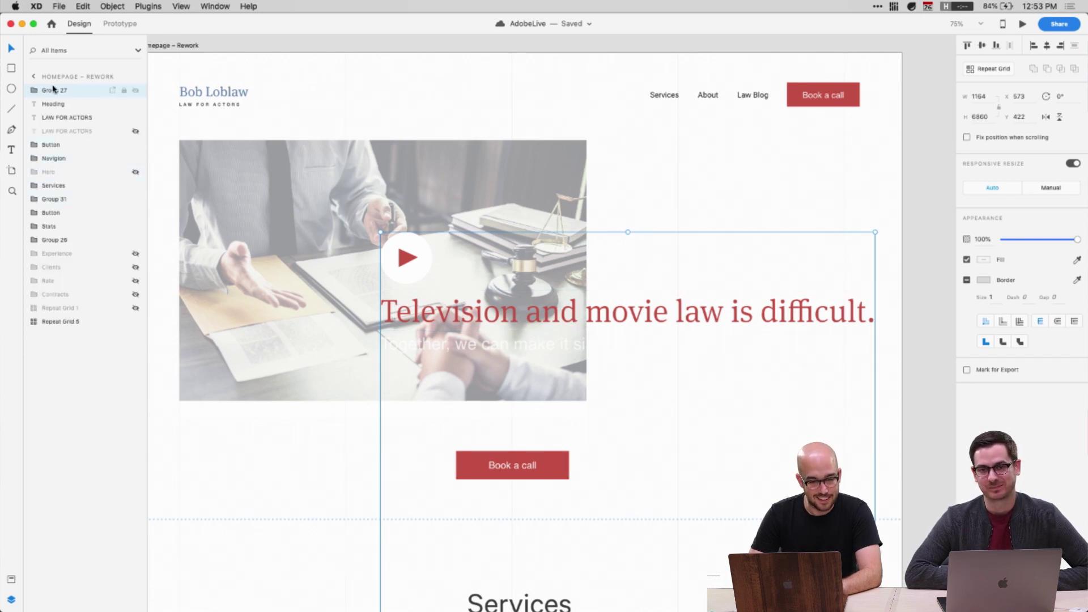
Move the Service 1, Service 2 and Service 3 groups out of Group 27 to directly beneath the Services group in the layer order
double_click(573, 342)
left_click(493, 314, "shift")
left_click(417, 269, "shift")
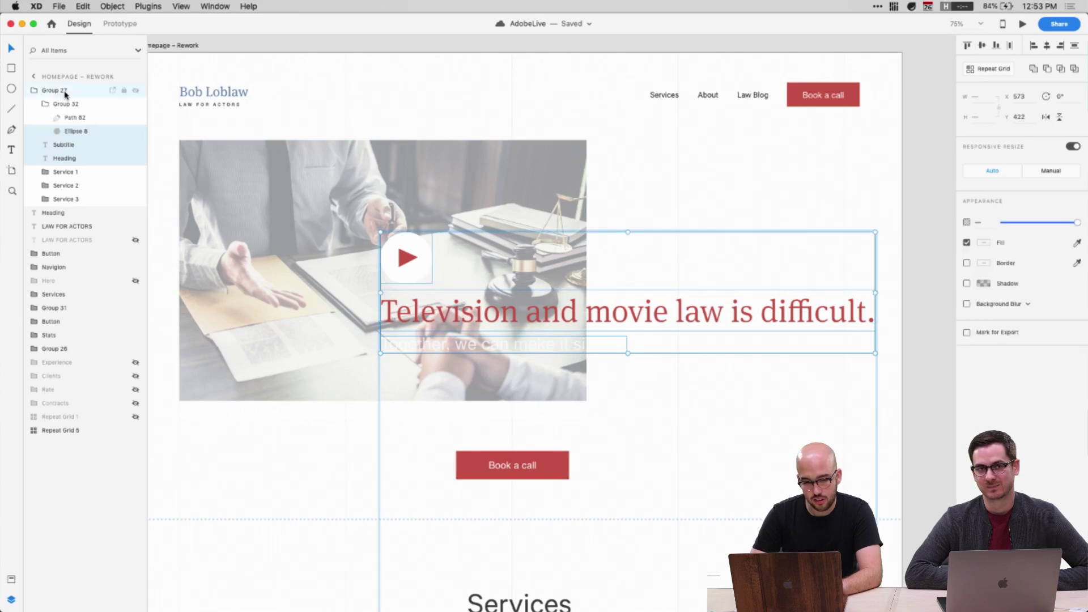
left_click(65, 93)
scroll(330, 355, "down", 20)
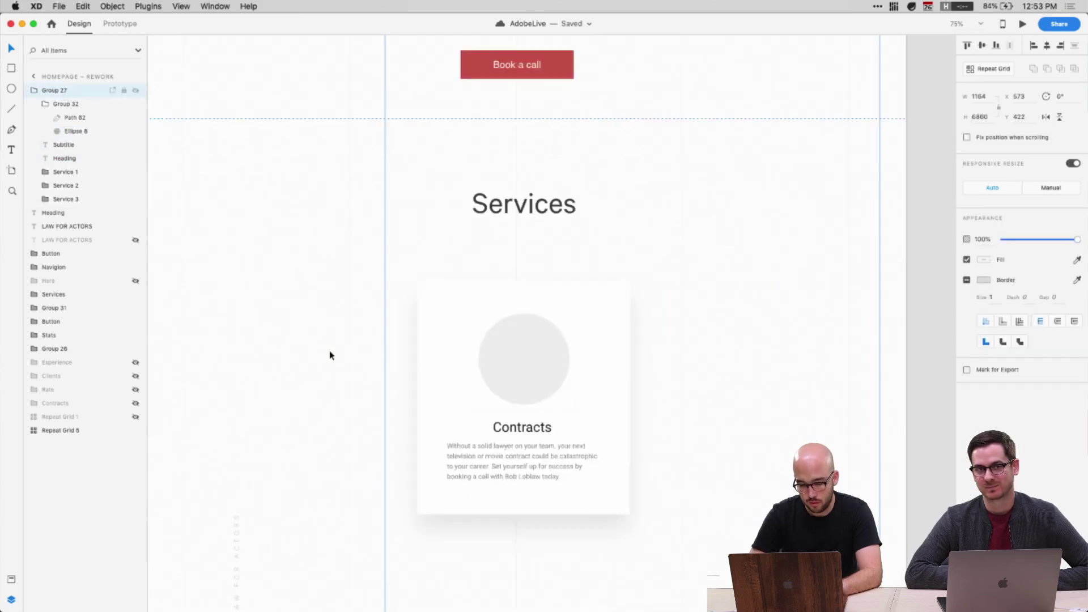
scroll(330, 356, "up", 5)
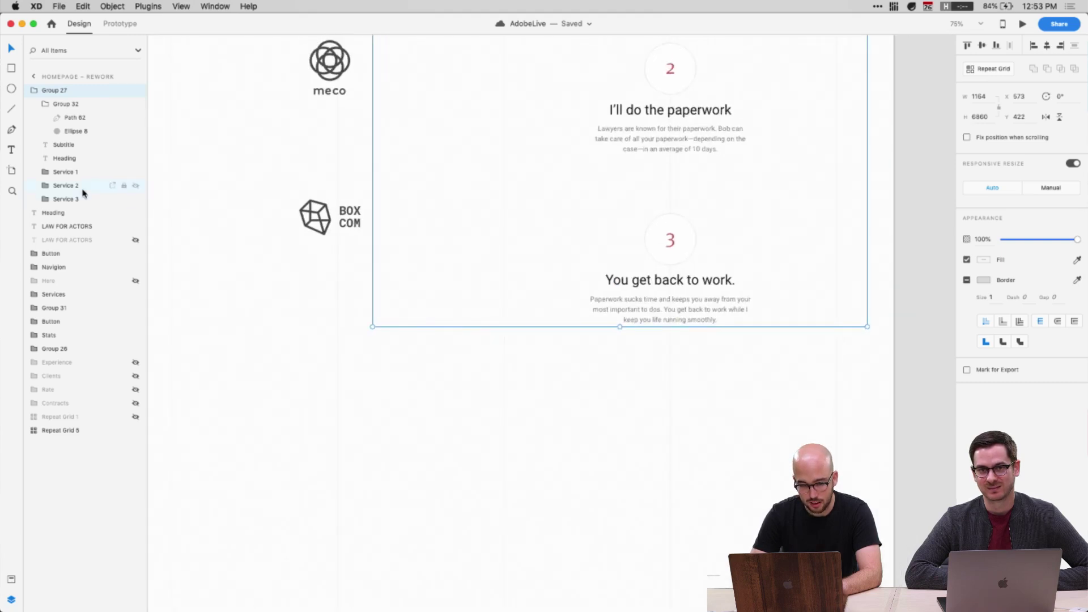
left_click(46, 105)
left_click(63, 169)
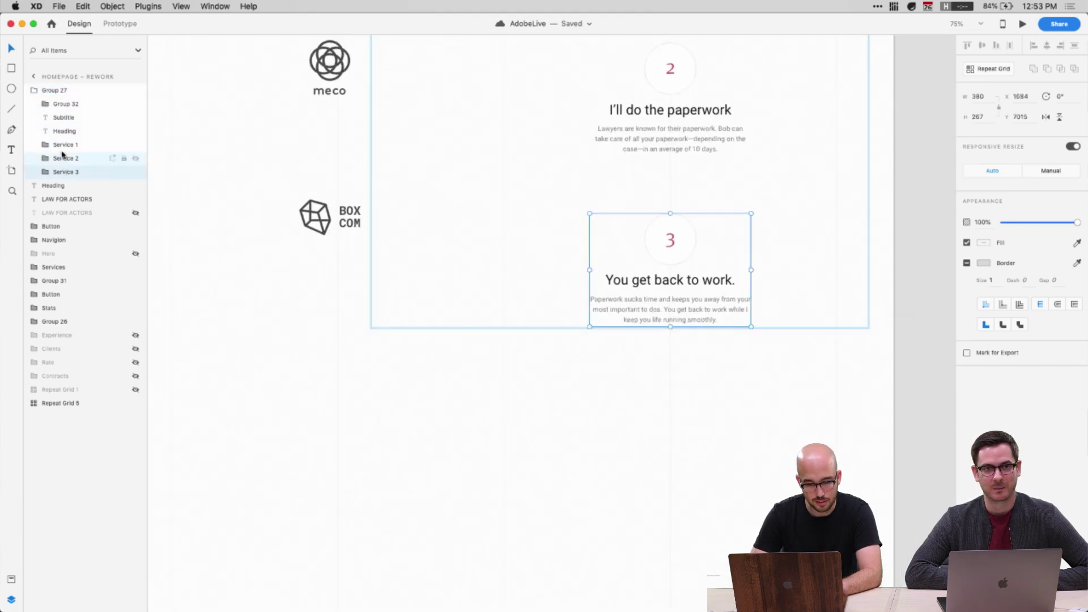
left_click(57, 146, "shift")
left_click_drag(57, 153, 61, 276)
scroll(303, 289, "up", 15)
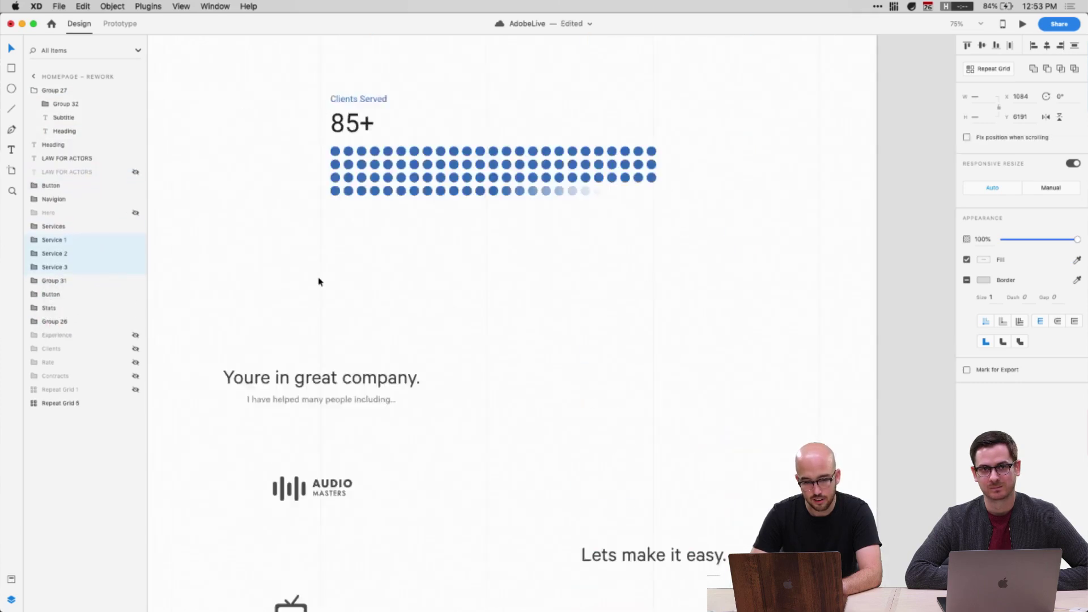
Delete the hero text group Group 27 and the hero image group from the Homepage – Rework artboard
left_click(84, 93)
scroll(389, 359, "up", 15)
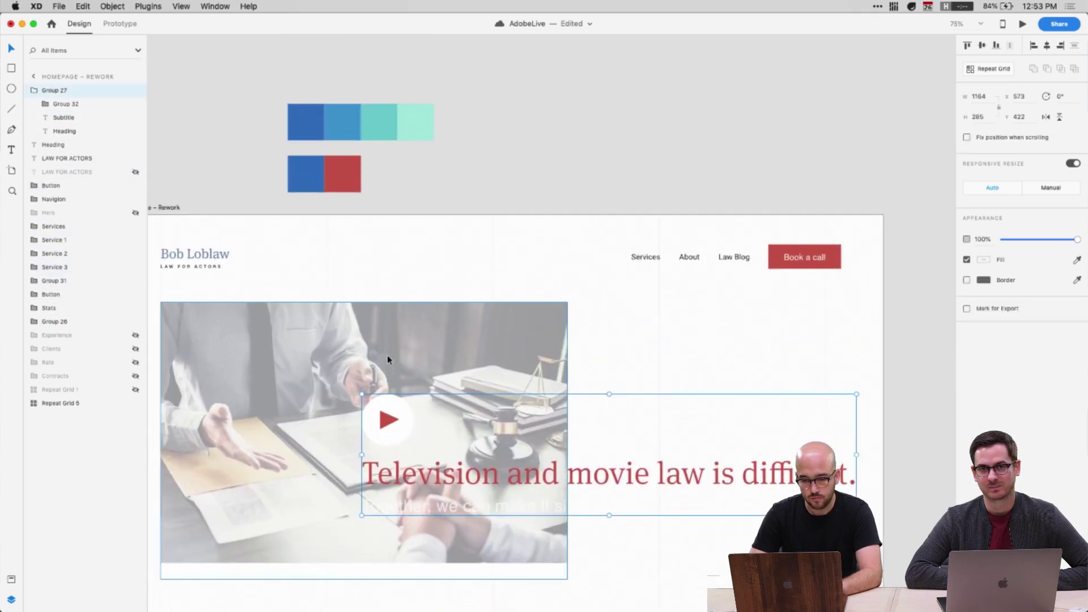
key("Delete")
left_click(451, 374)
key("Delete")
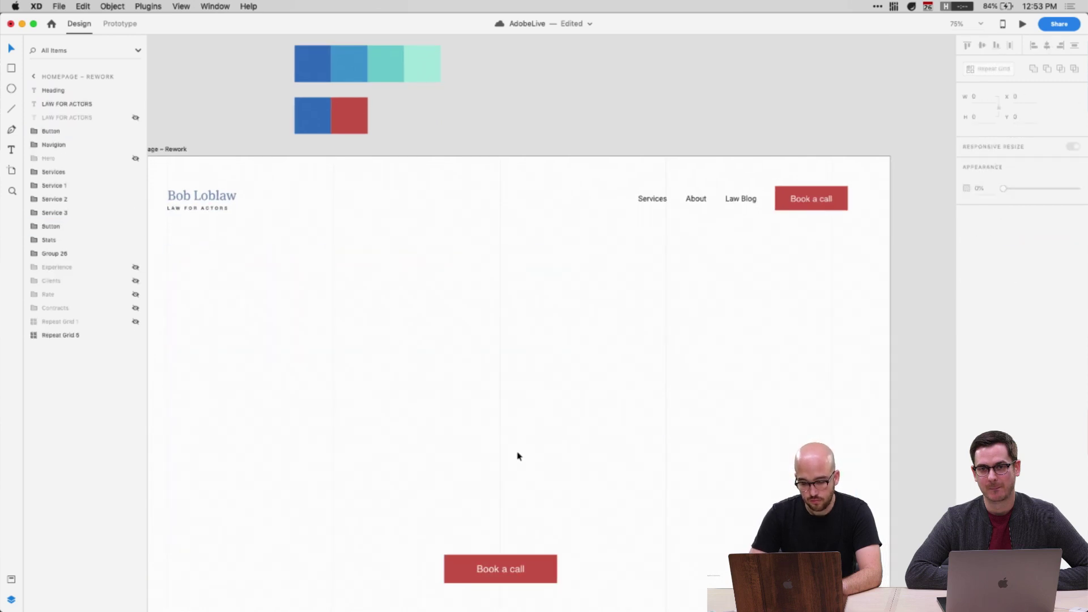
Reposition the hero's Book a call button to about X 750, Y 893, checking the hero area in the preview
scroll(517, 440, "down", 4)
left_click(506, 456)
left_click_drag(506, 457, 504, 396)
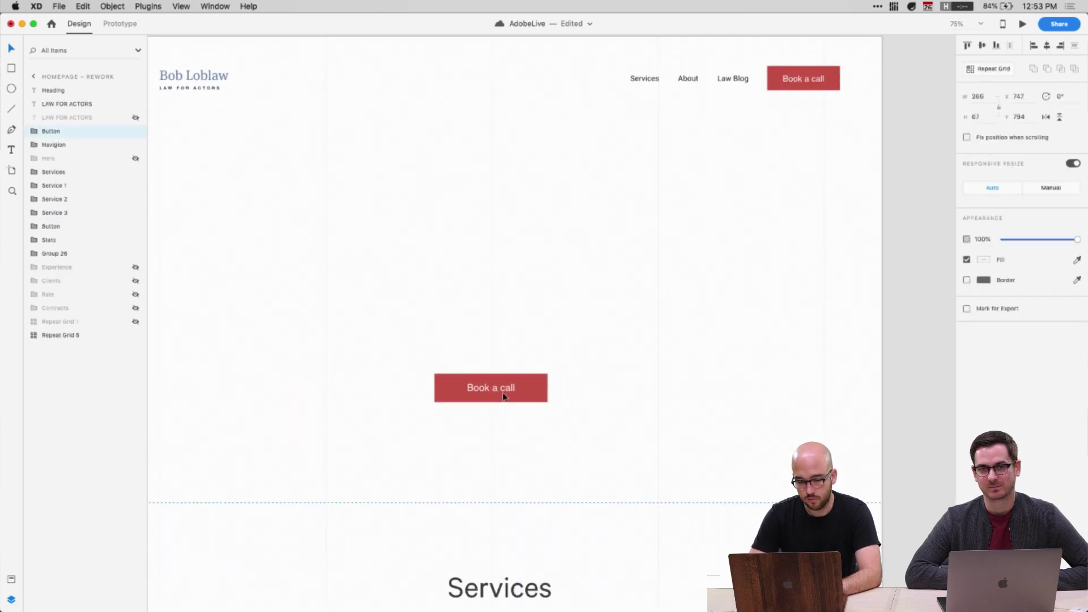
key("super+Return")
key("super+w")
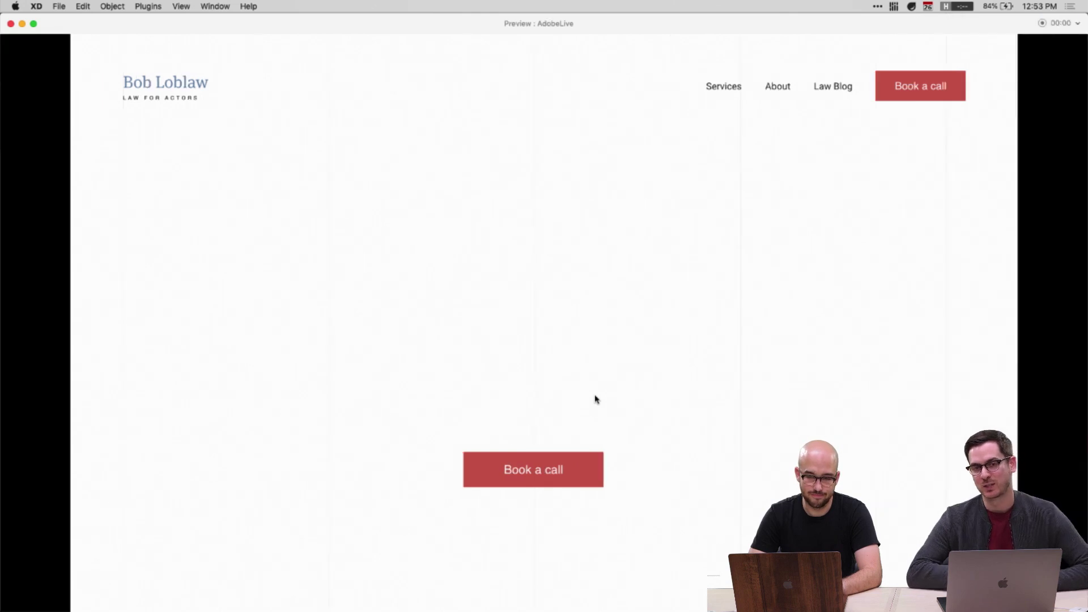
left_click_drag(523, 387, 522, 424)
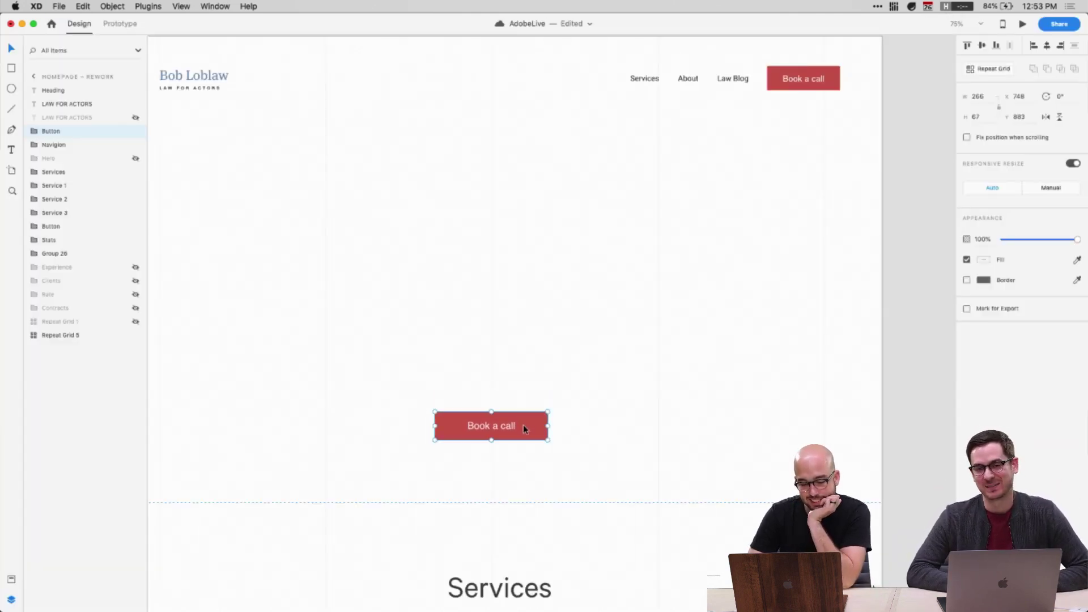
scroll(372, 325, "up", 1)
scroll(373, 325, "left", 2)
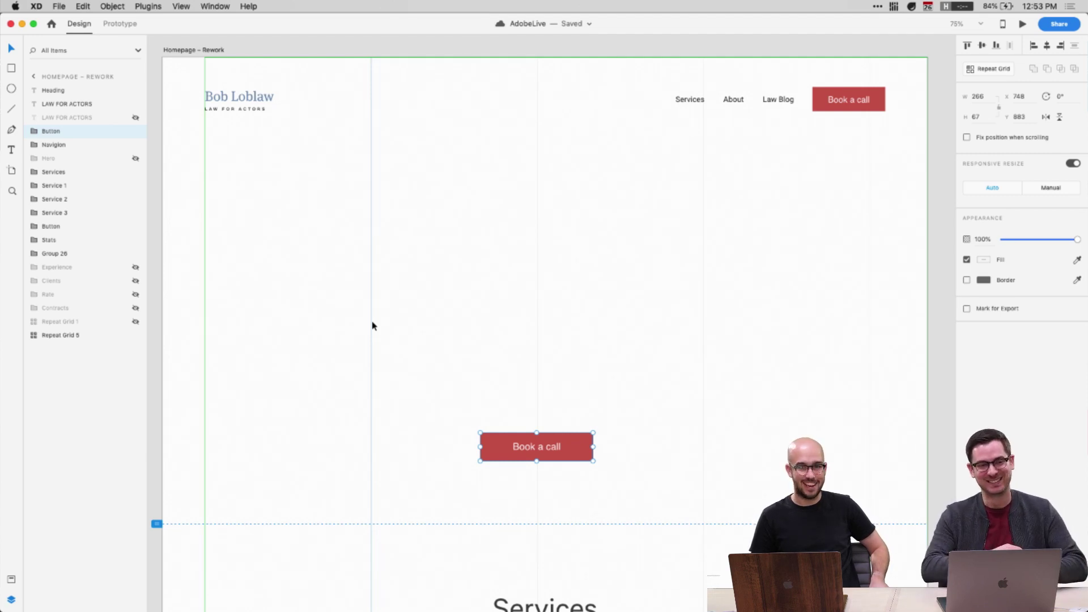
left_click_drag(549, 450, 336, 539)
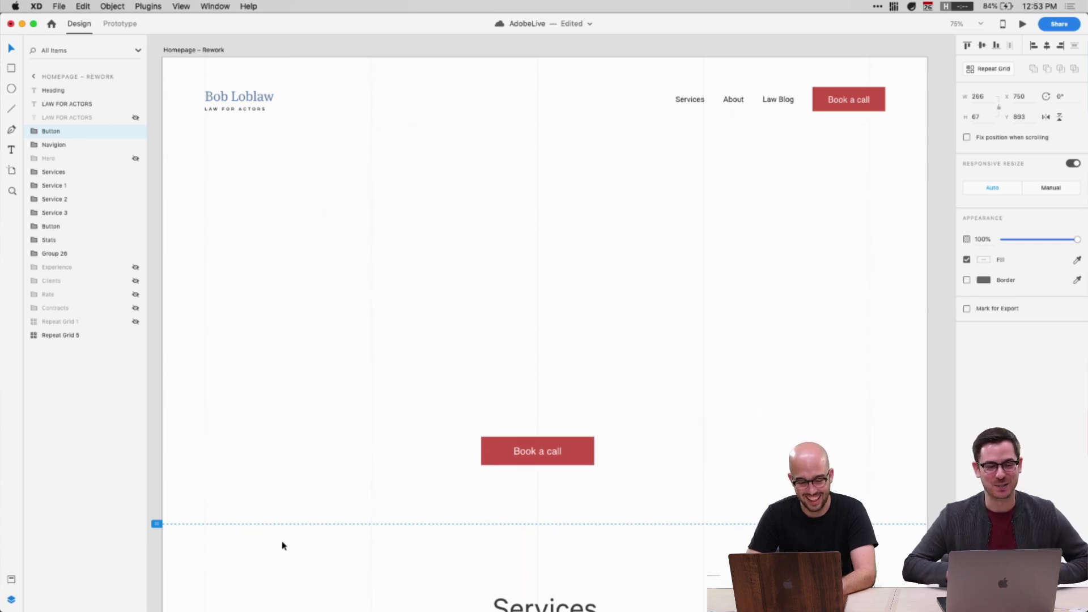
Lower the viewport height marker of the Homepage – Rework artboard to about 1133 px
mouse_move(157, 524)
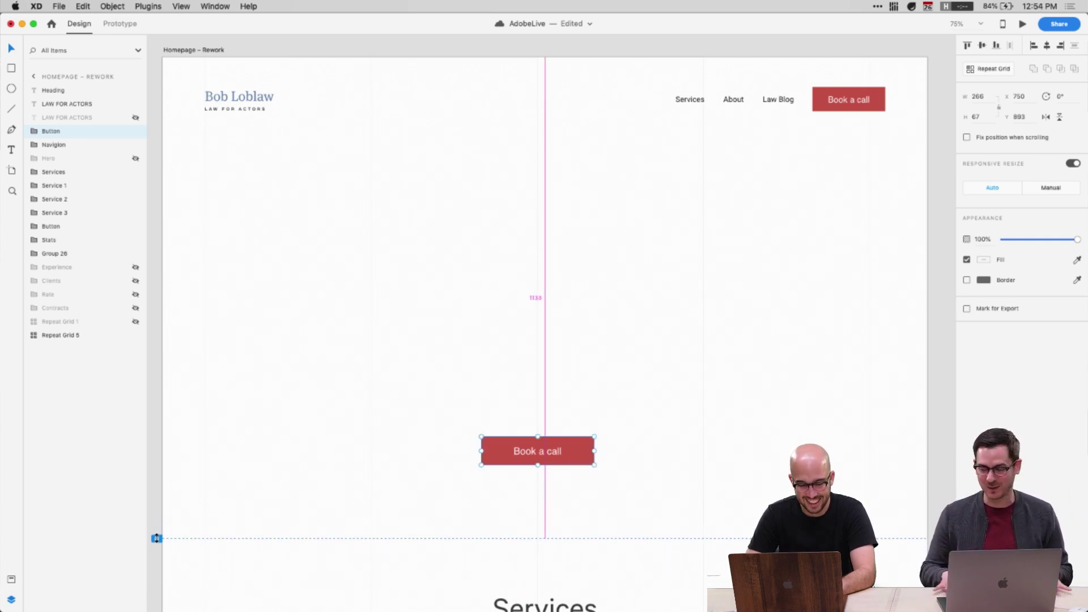
left_click(154, 436)
scroll(170, 453, "left", 2)
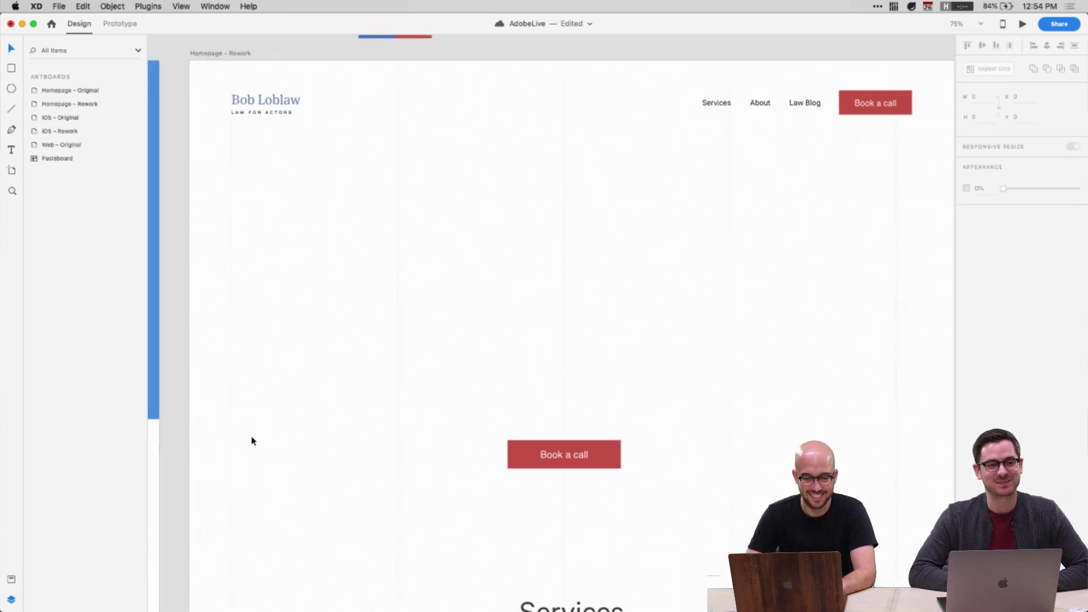
Compare the Book a call button in the navigation with the larger one in the hero area
scroll(253, 441, "right", 3)
key("super+equal")
scroll(875, 139, "up", 1)
double_click(863, 114)
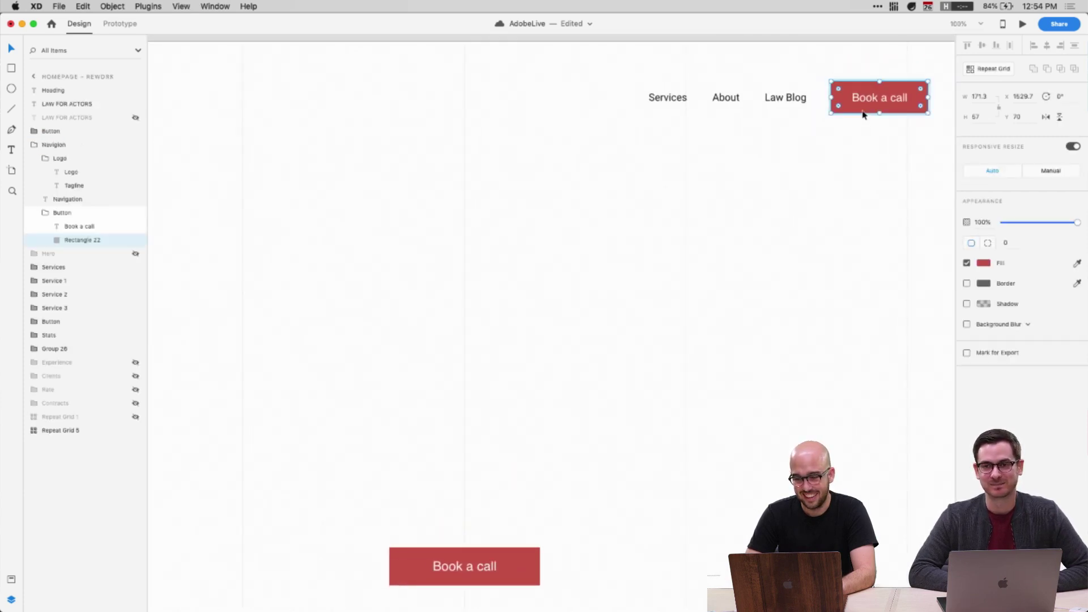
scroll(719, 252, "left", 3)
scroll(719, 251, "down", 2)
left_click(587, 528)
key("super+minus")
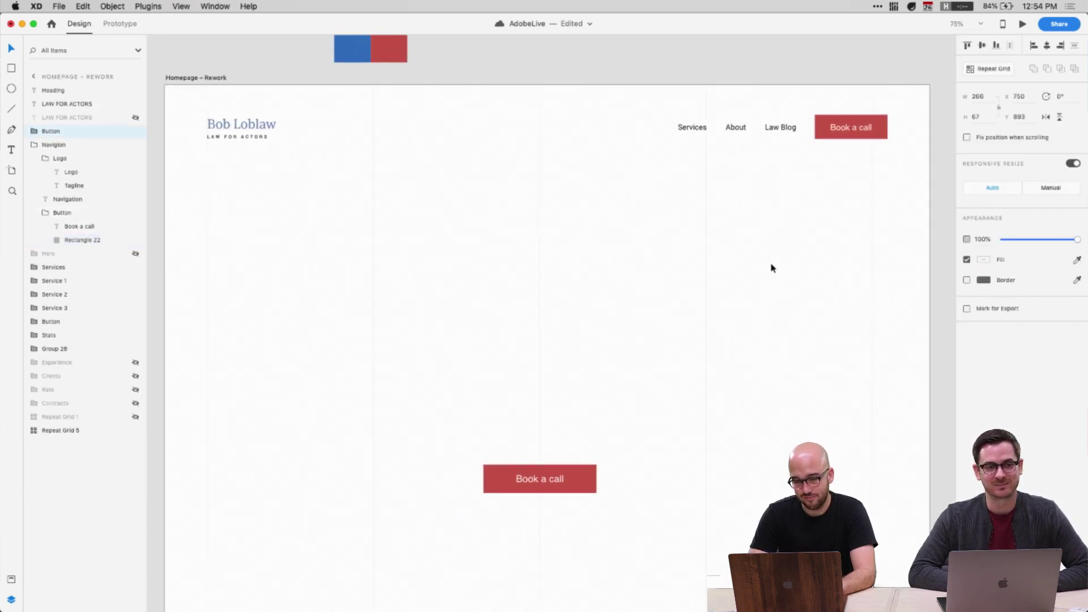
Hide the navigation group and the hero's Book a call button to leave the hero area blank
left_click_drag(185, 104, 872, 509)
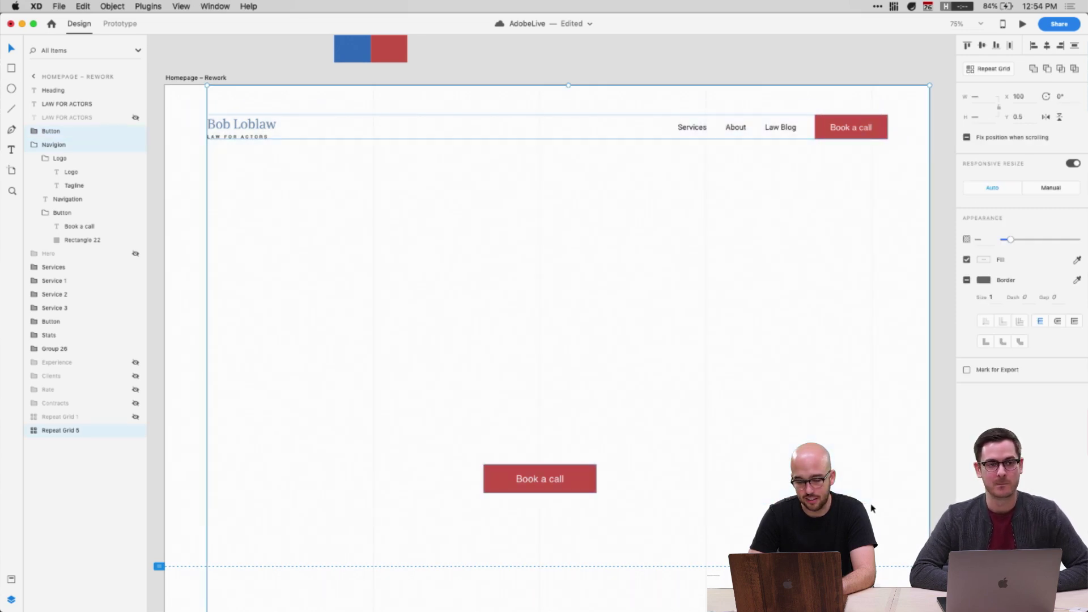
left_click(39, 149)
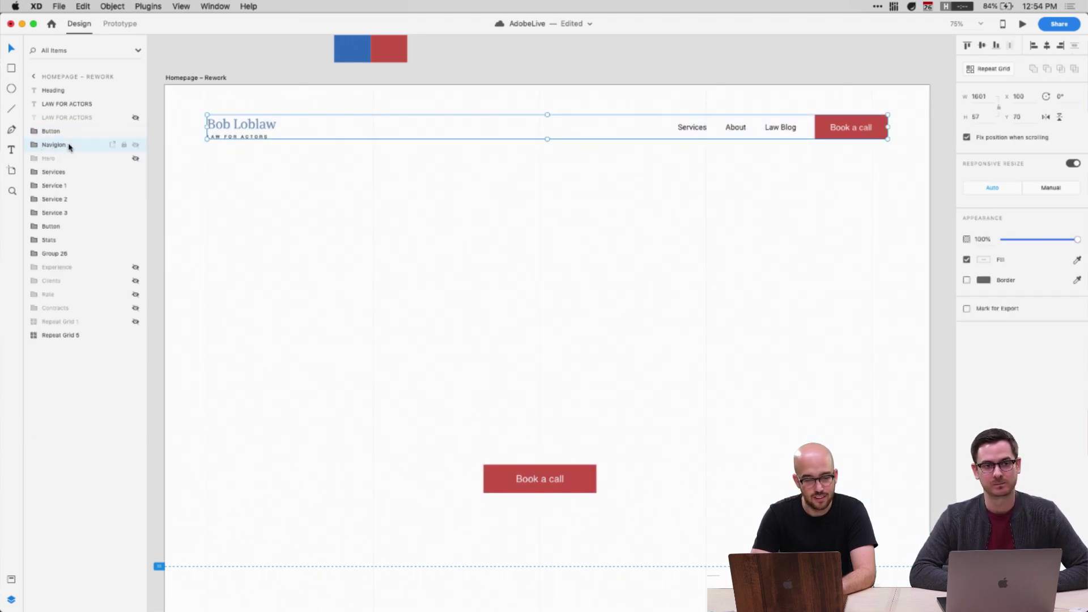
left_click(136, 145)
left_click(418, 260)
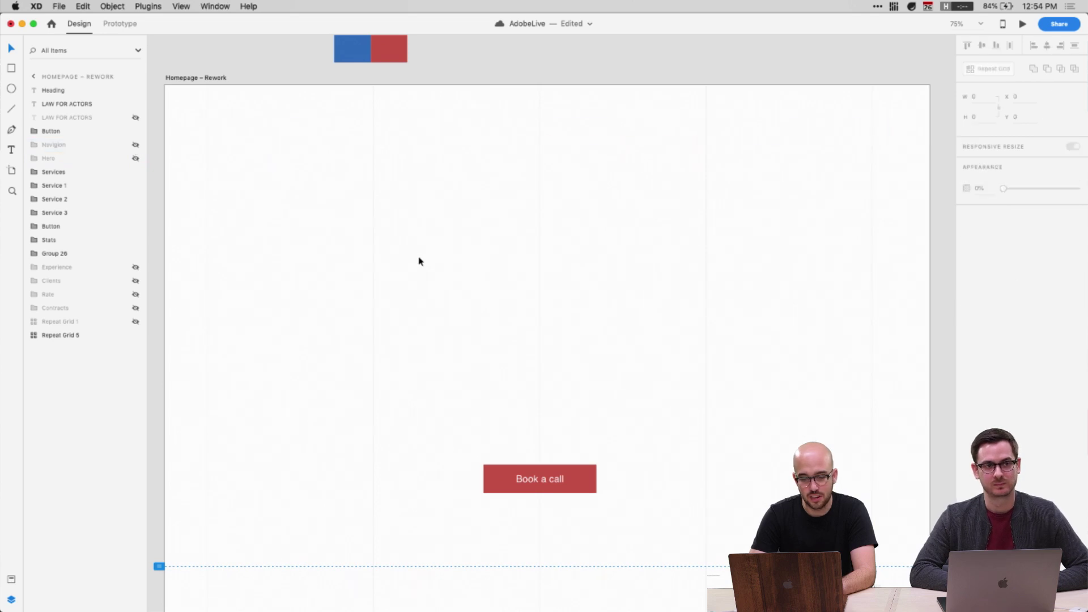
left_click(525, 478)
left_click(135, 132)
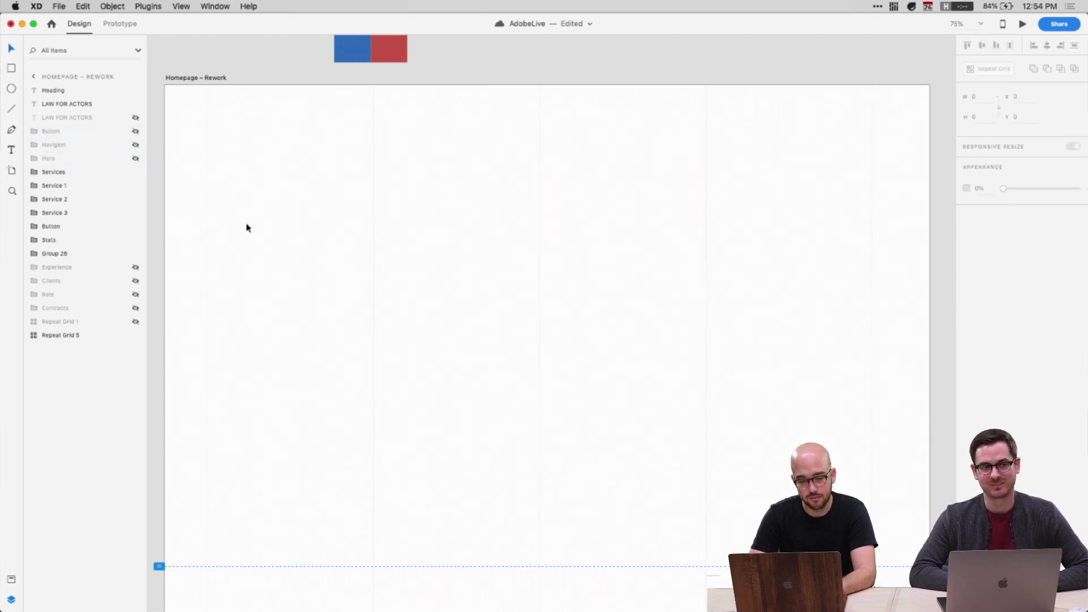
Inspect the remaining visible layers and review the page sections from Services down to the client logos
left_click(63, 117)
left_click(61, 93)
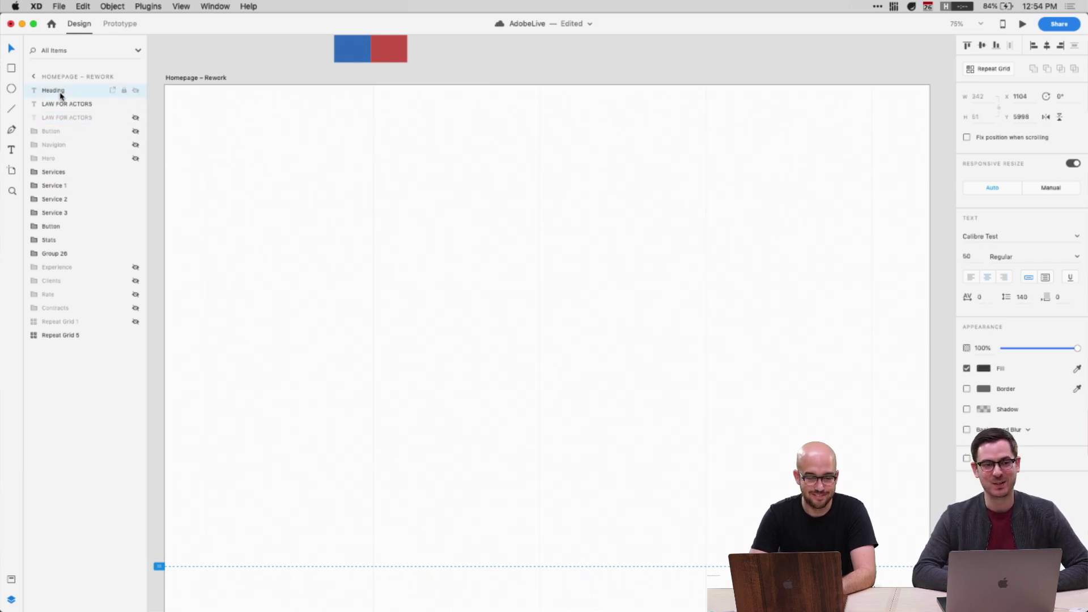
left_click(399, 306)
scroll(399, 306, "down", 3)
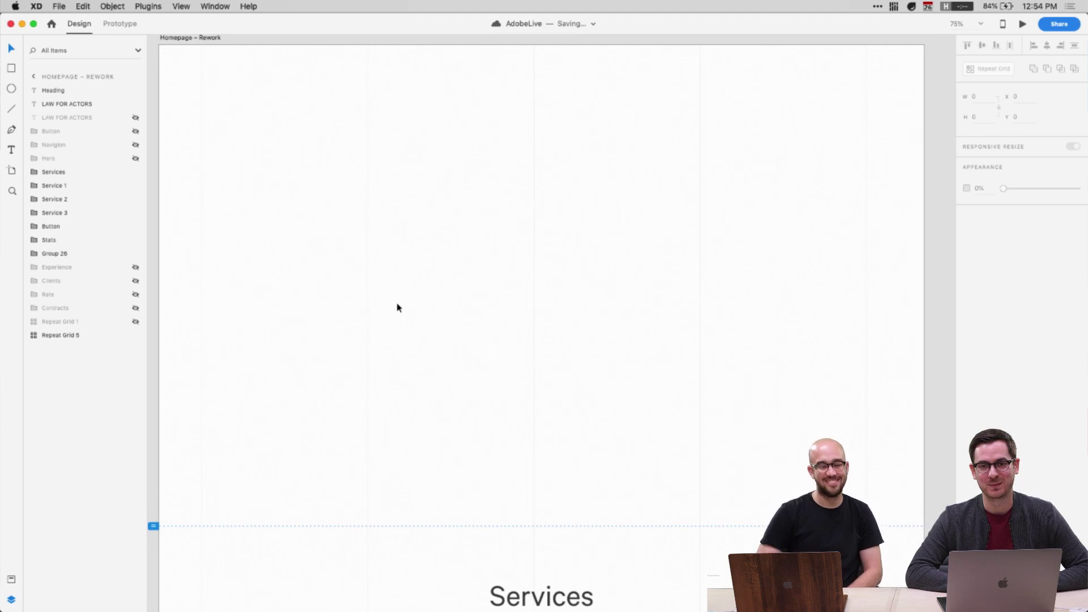
scroll(397, 308, "down", 10)
scroll(396, 308, "down", 15)
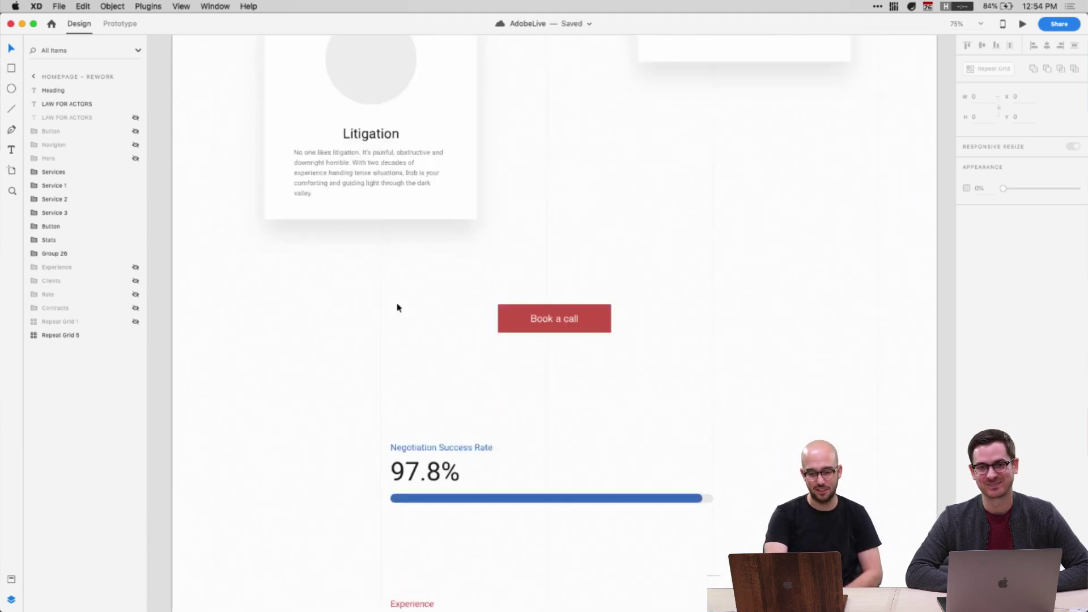
scroll(396, 308, "down", 15)
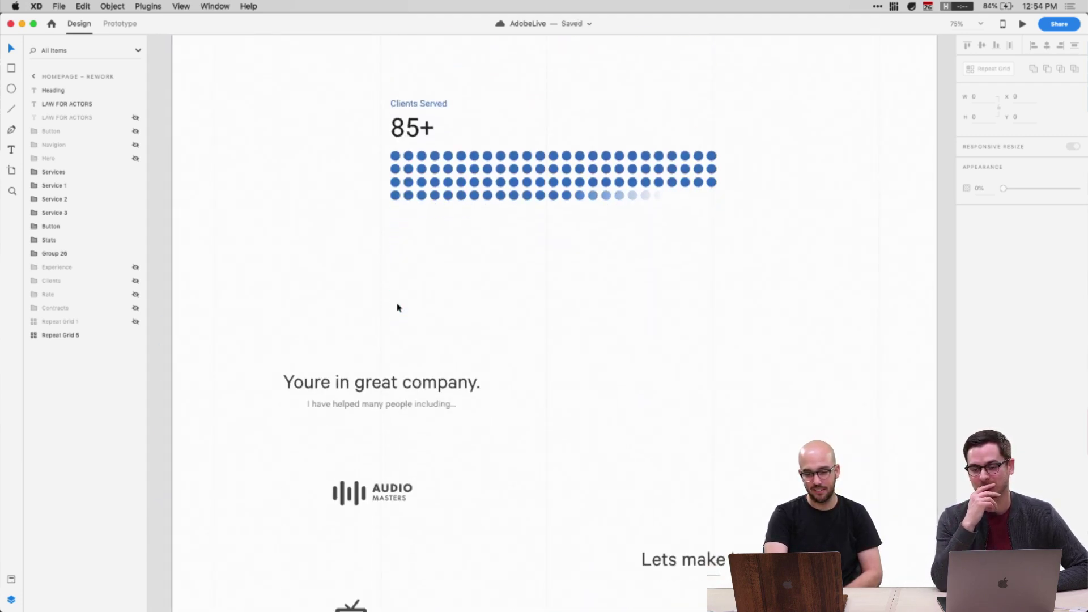
Examine the iOS – Original and iOS – Rework artboards side by side
scroll(397, 308, "up", 20)
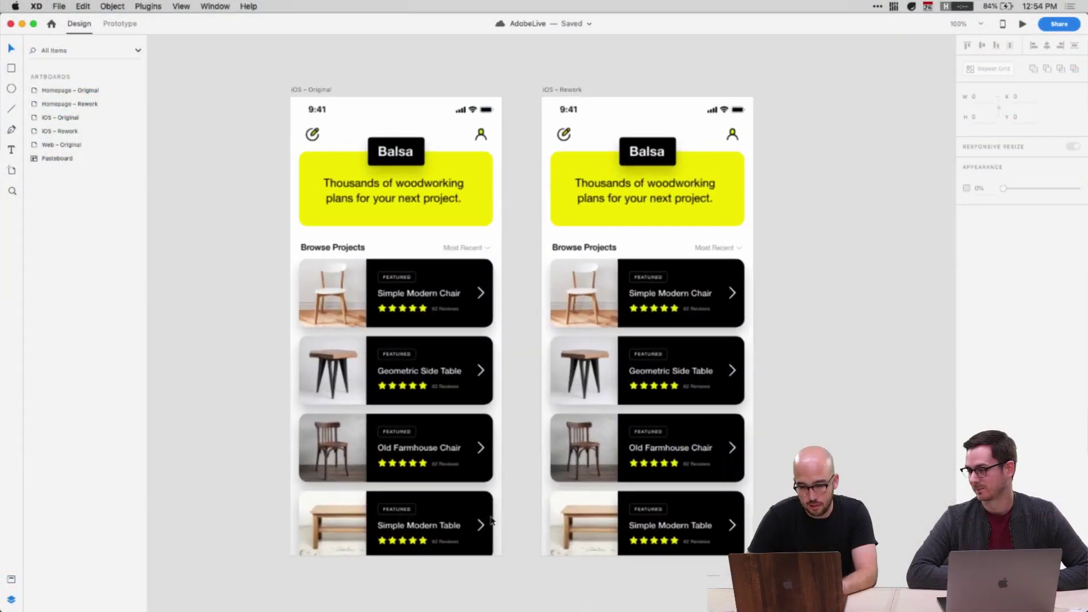
scroll(491, 520, "left", 1)
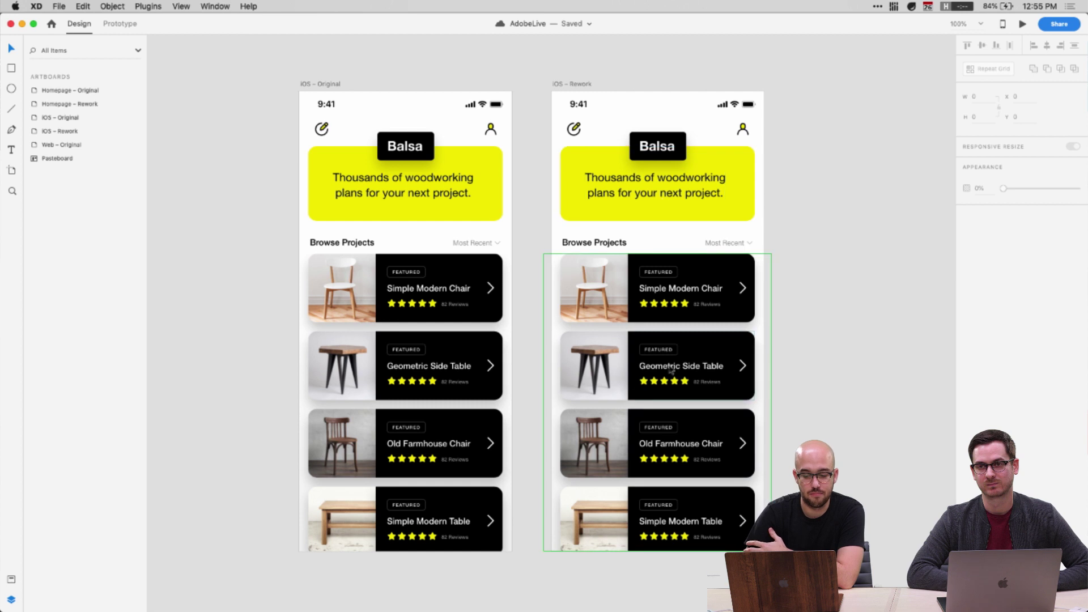
scroll(675, 340, "right", 5)
scroll(674, 341, "down", 2)
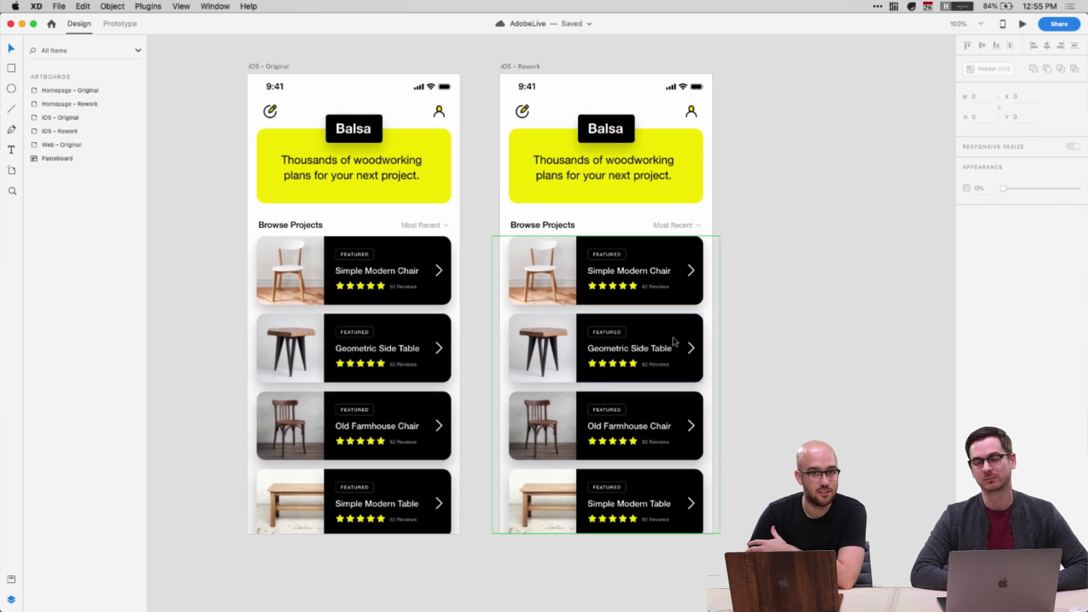